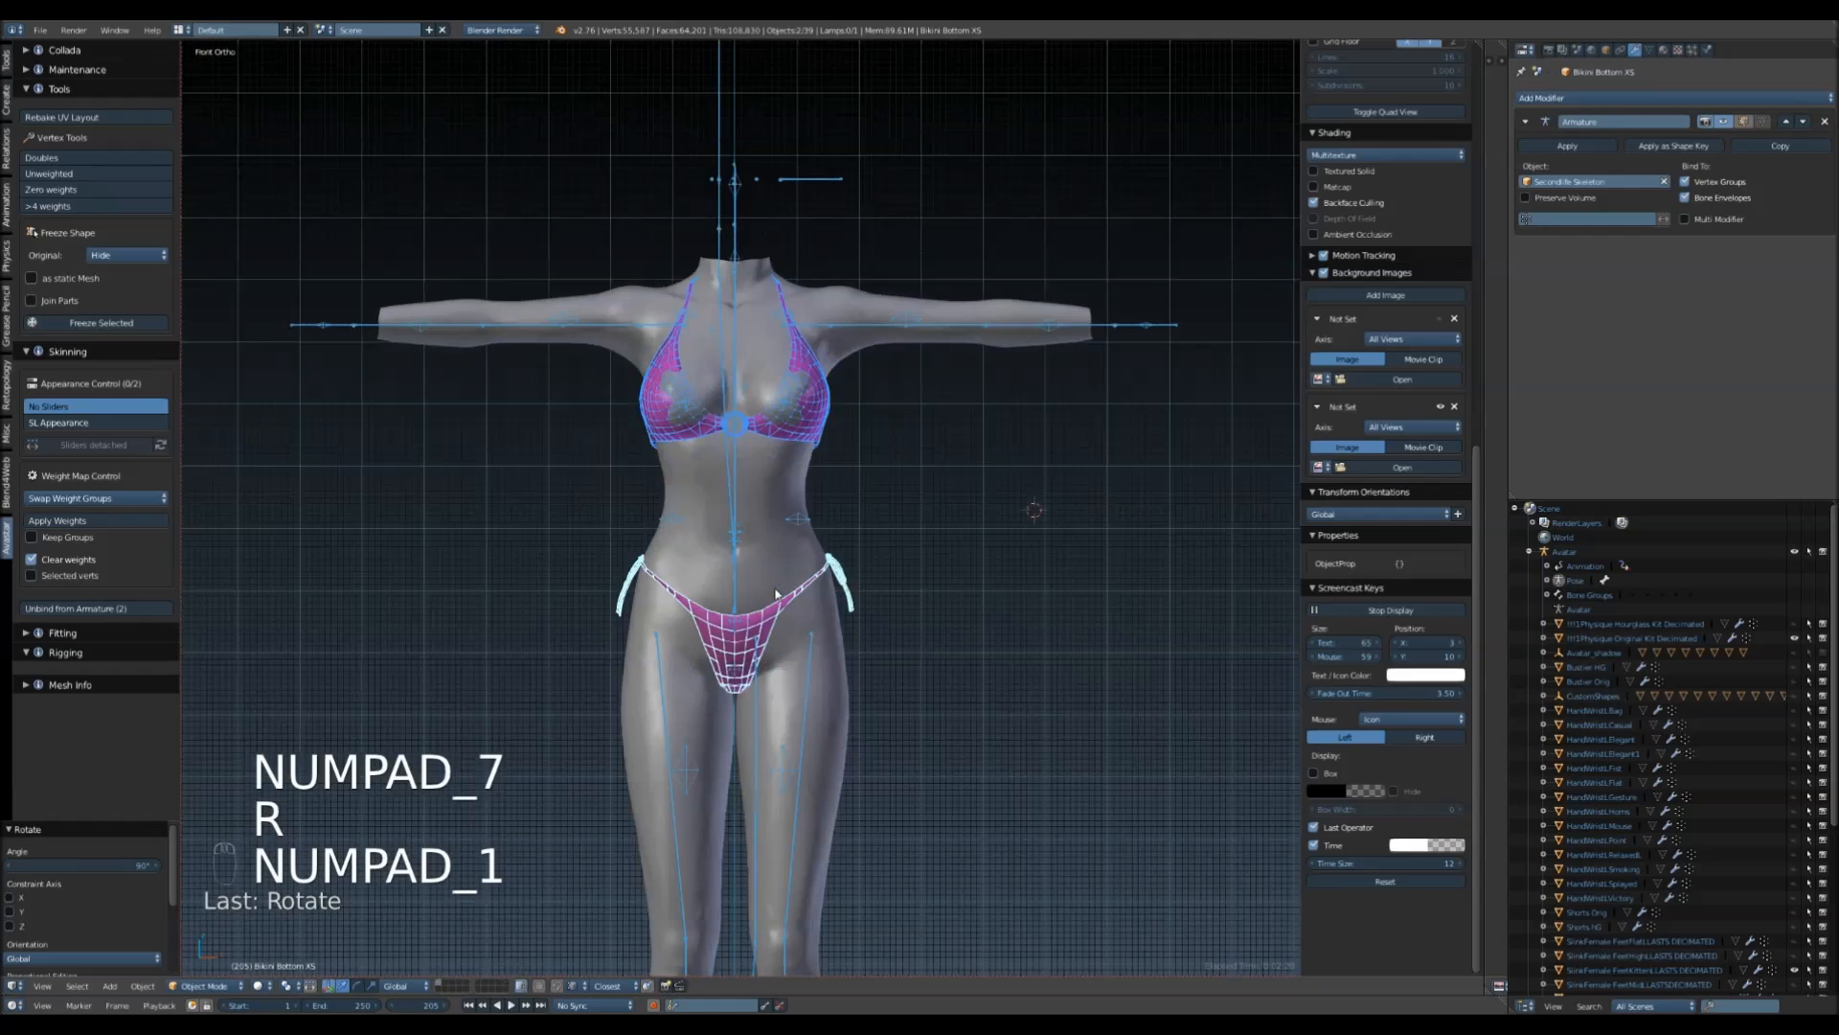
- Delete the SecondLife Skeleton armature object from the scene
{"action": "scroll", "coordinate": [907, 650], "scroll_direction": "up", "scroll_amount": 5}
{"action": "right_click", "coordinate": [887, 640]}
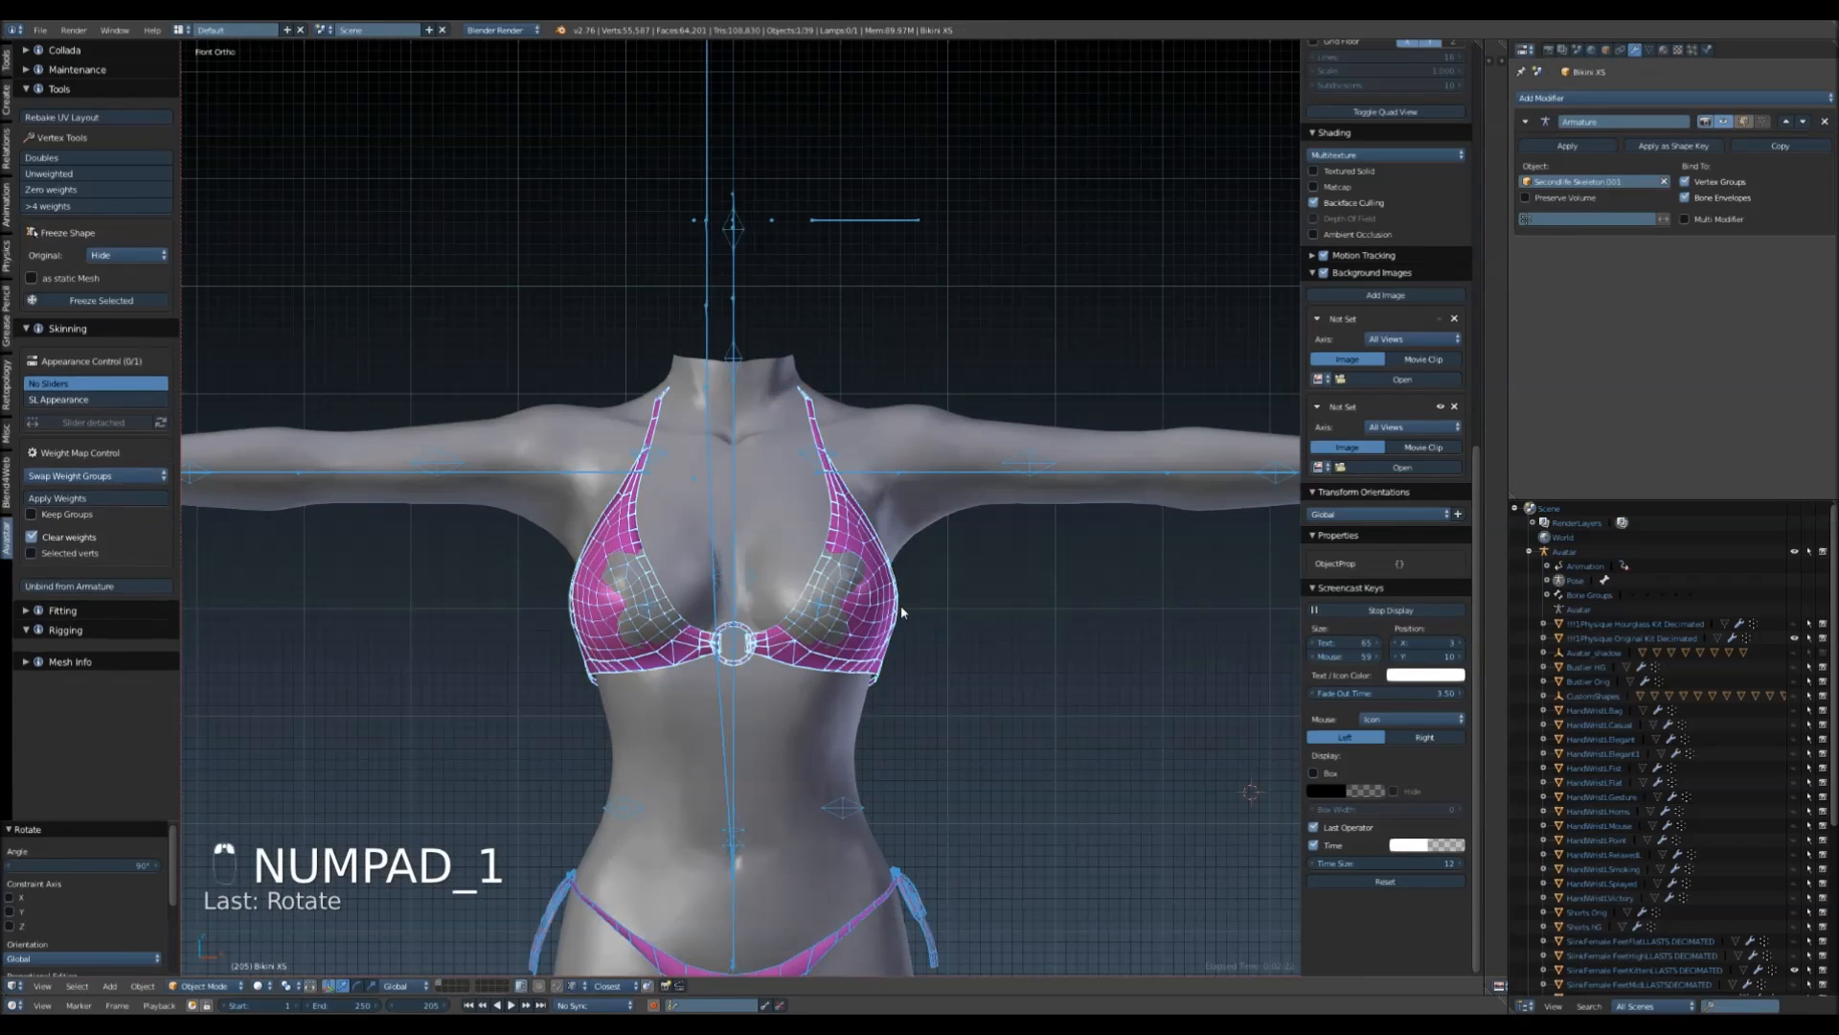
{"action": "left_click_drag", "start_coordinate": [1646, 498], "coordinate": [1646, 309]}
{"action": "scroll", "coordinate": [958, 657], "scroll_direction": "down", "scroll_amount": 2}
{"action": "middle_click_drag", "start_coordinate": [982, 206], "coordinate": [863, 260]}
{"action": "right_click", "coordinate": [854, 238]}
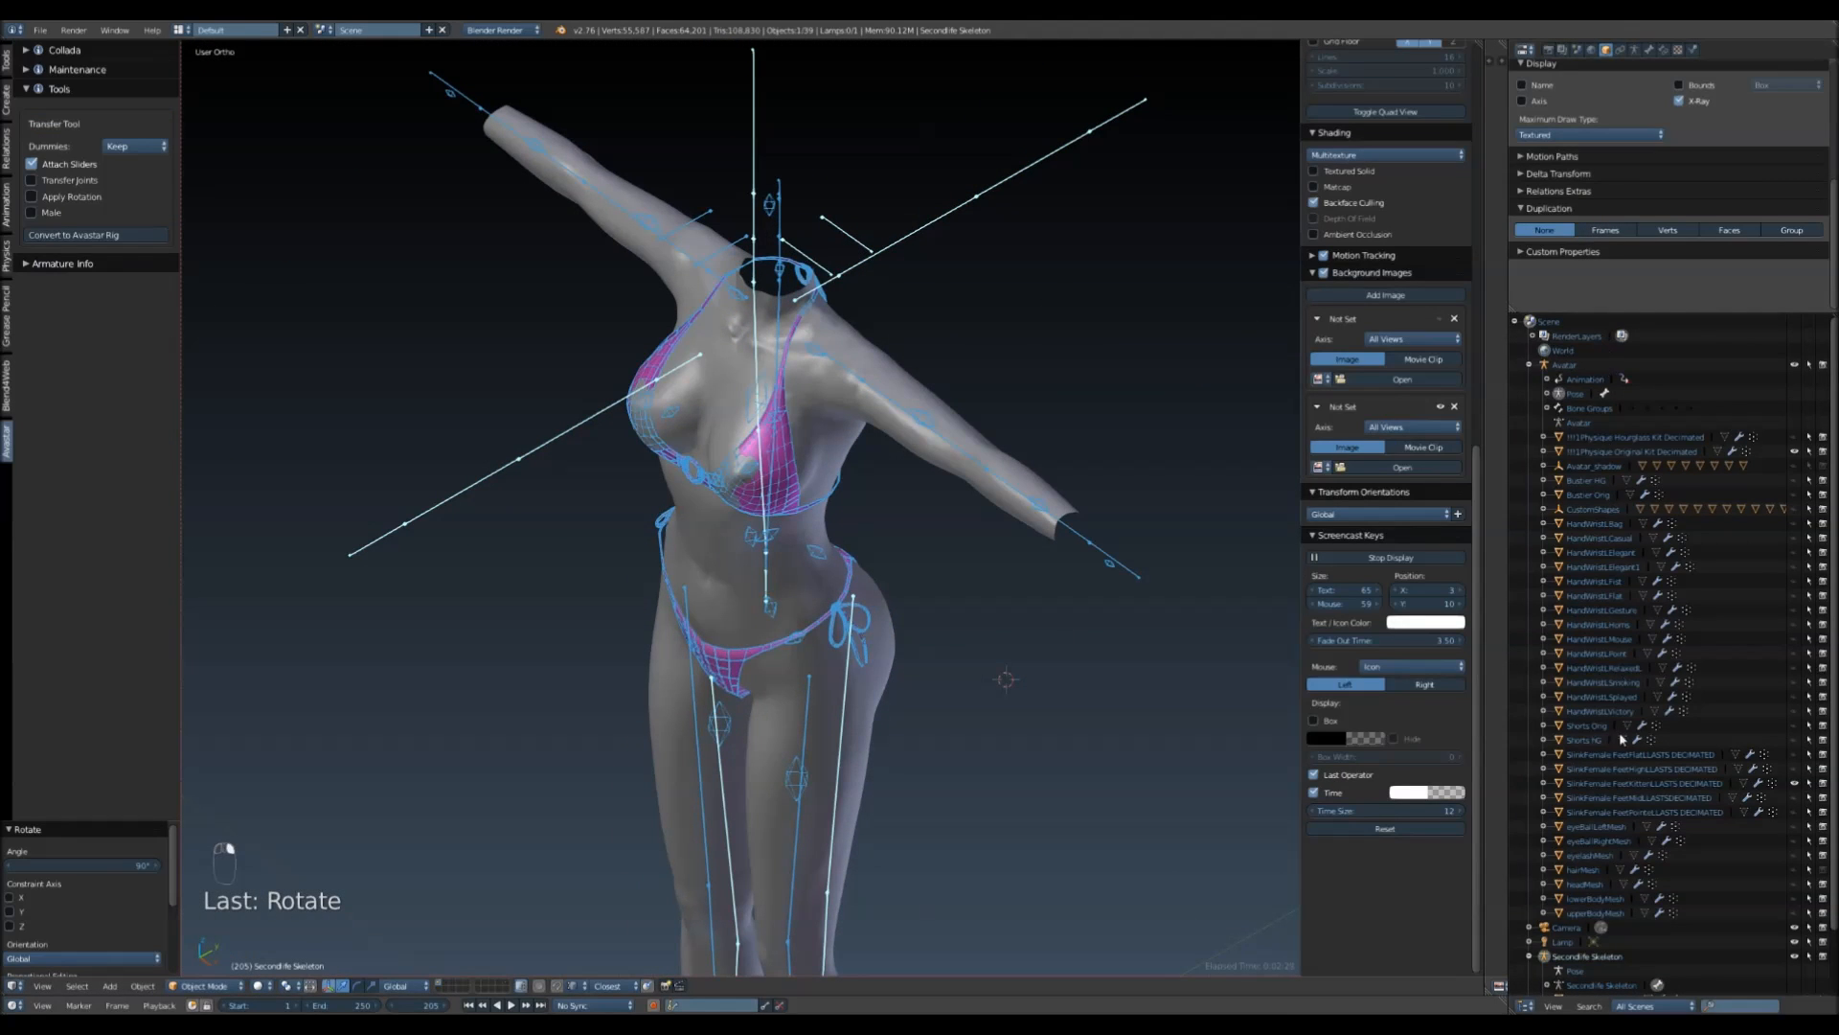
{"action": "scroll", "coordinate": [1621, 862], "scroll_direction": "down", "scroll_amount": 3}
{"action": "right_click", "coordinate": [1607, 891]}
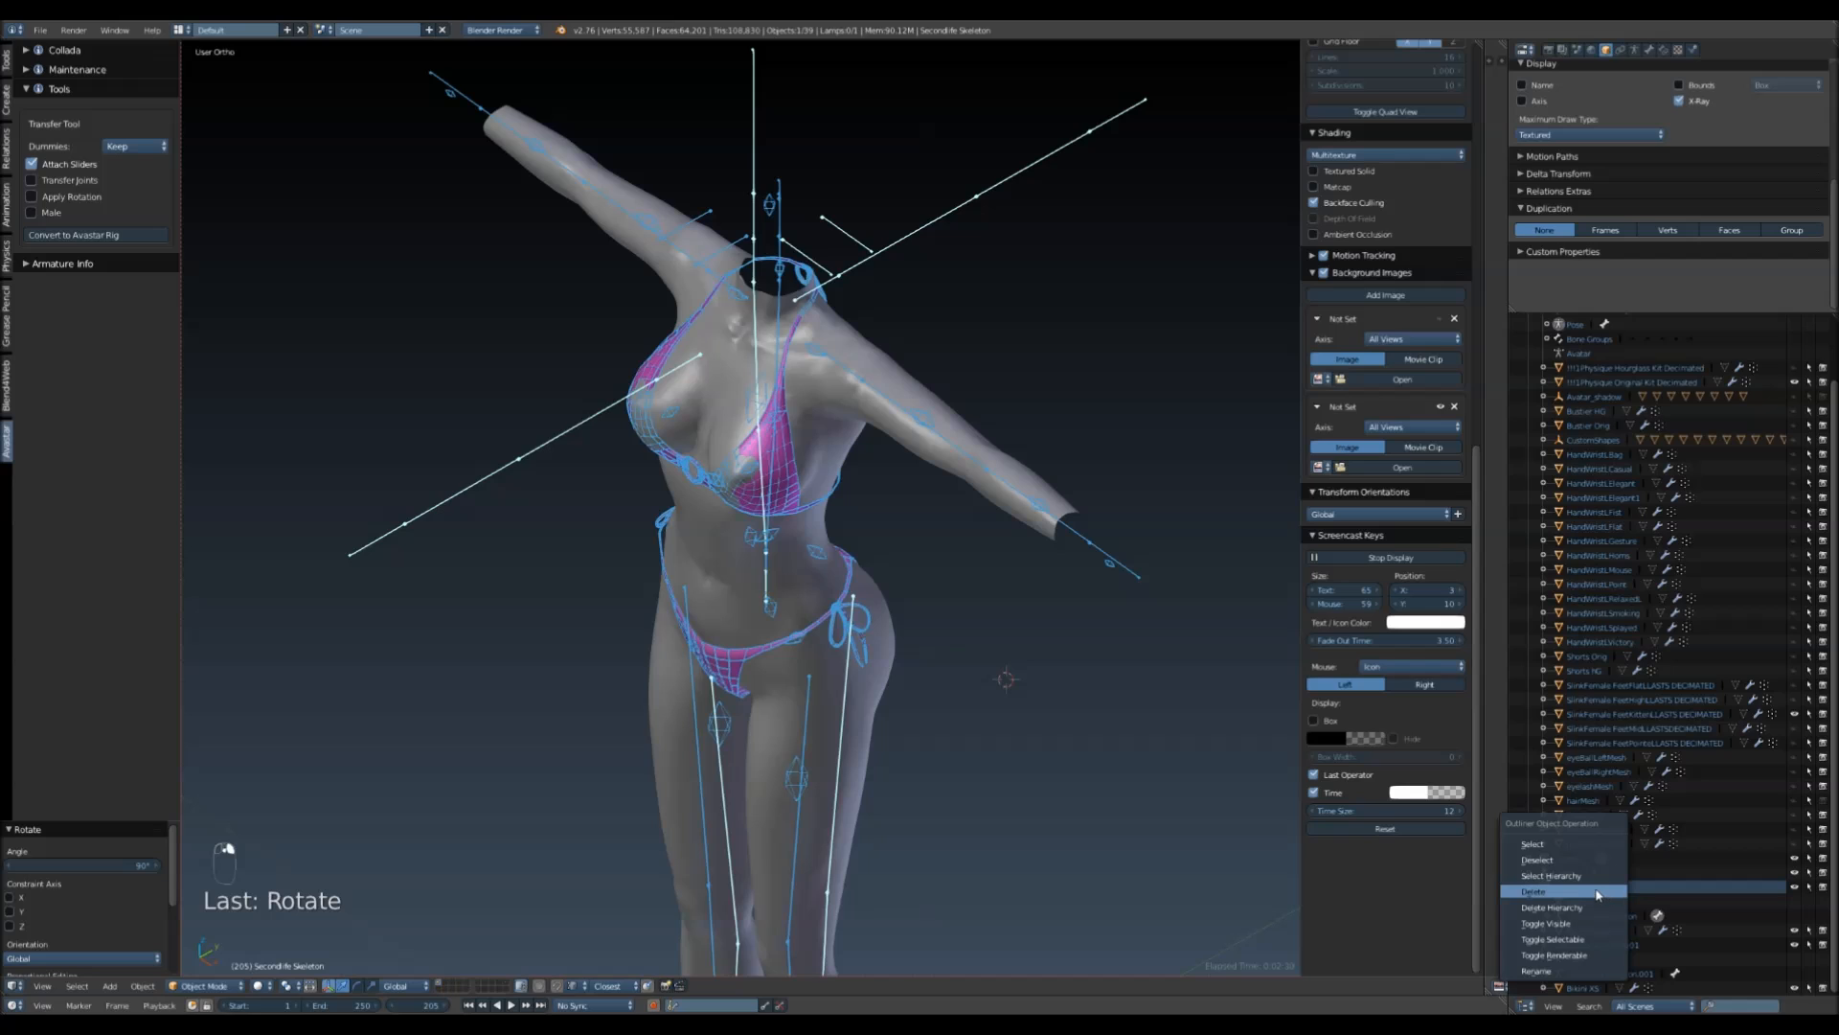
{"action": "left_click", "coordinate": [1595, 891]}
- Delete the remaining SecondLife Skeleton.001 armature from the scene
{"action": "right_click", "coordinate": [1610, 979]}
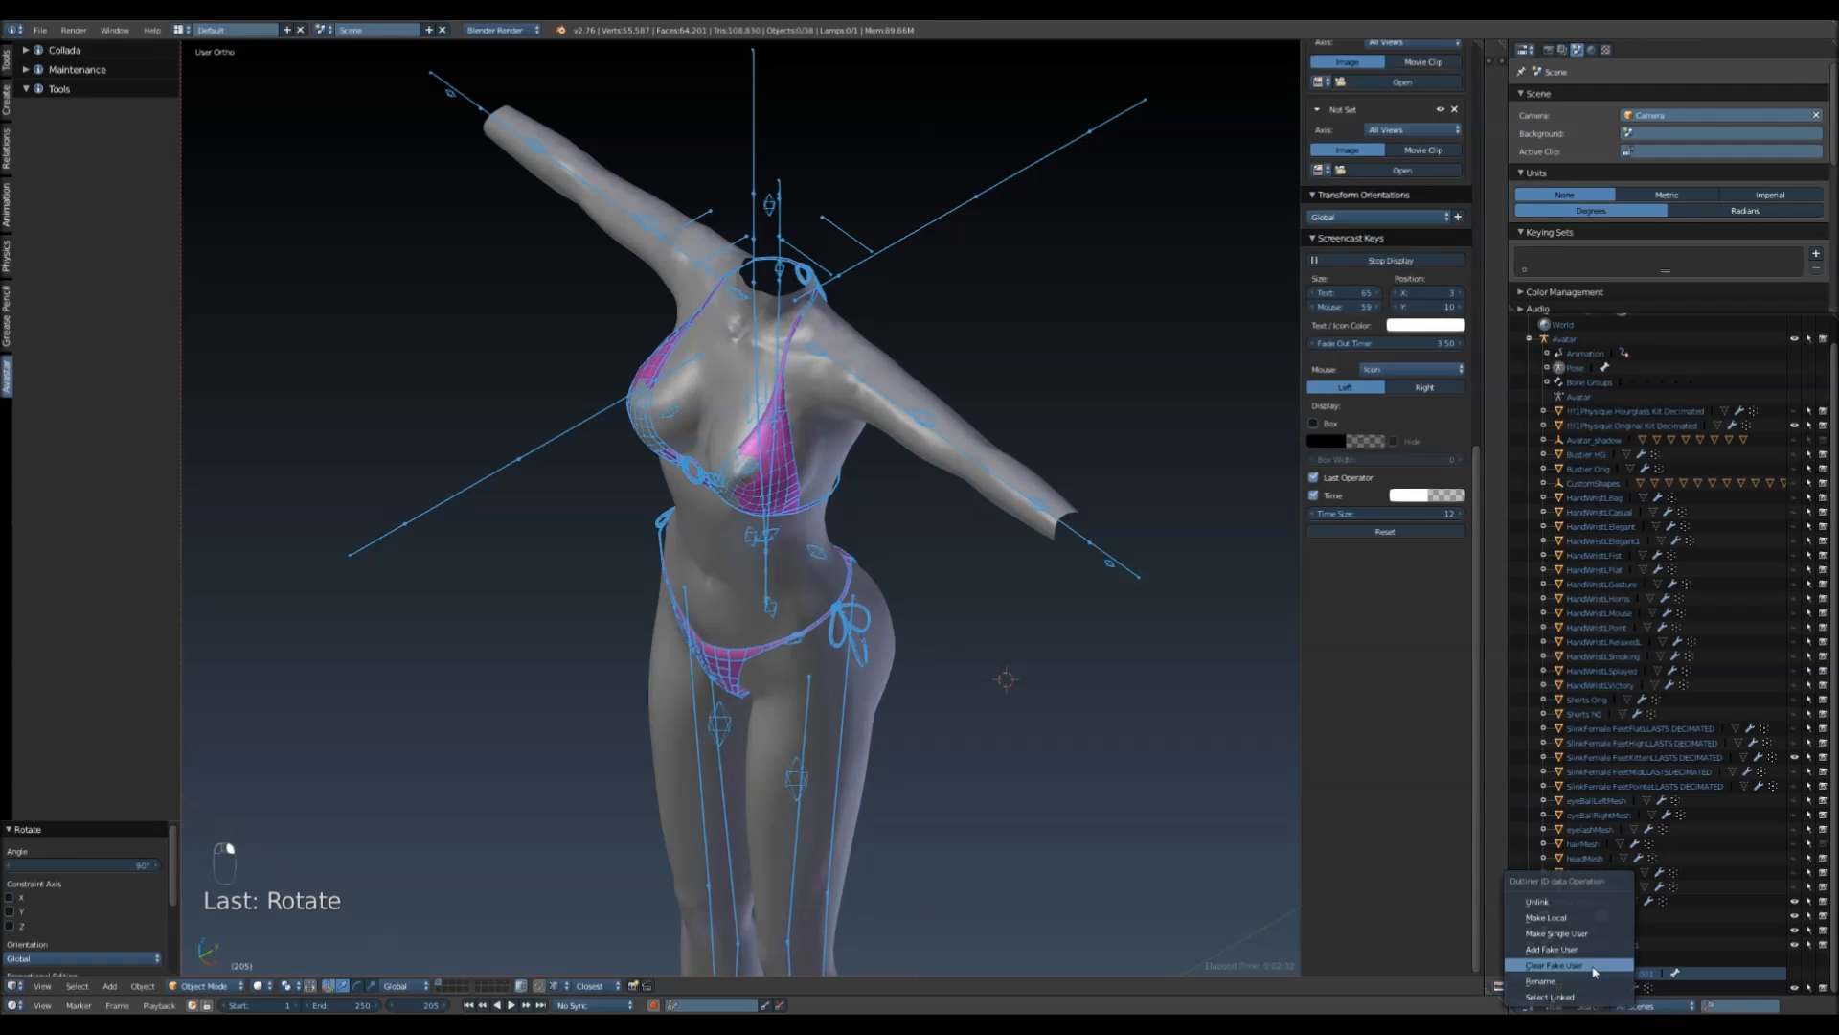
{"action": "left_click", "coordinate": [1691, 963]}
{"action": "right_click", "coordinate": [1607, 949]}
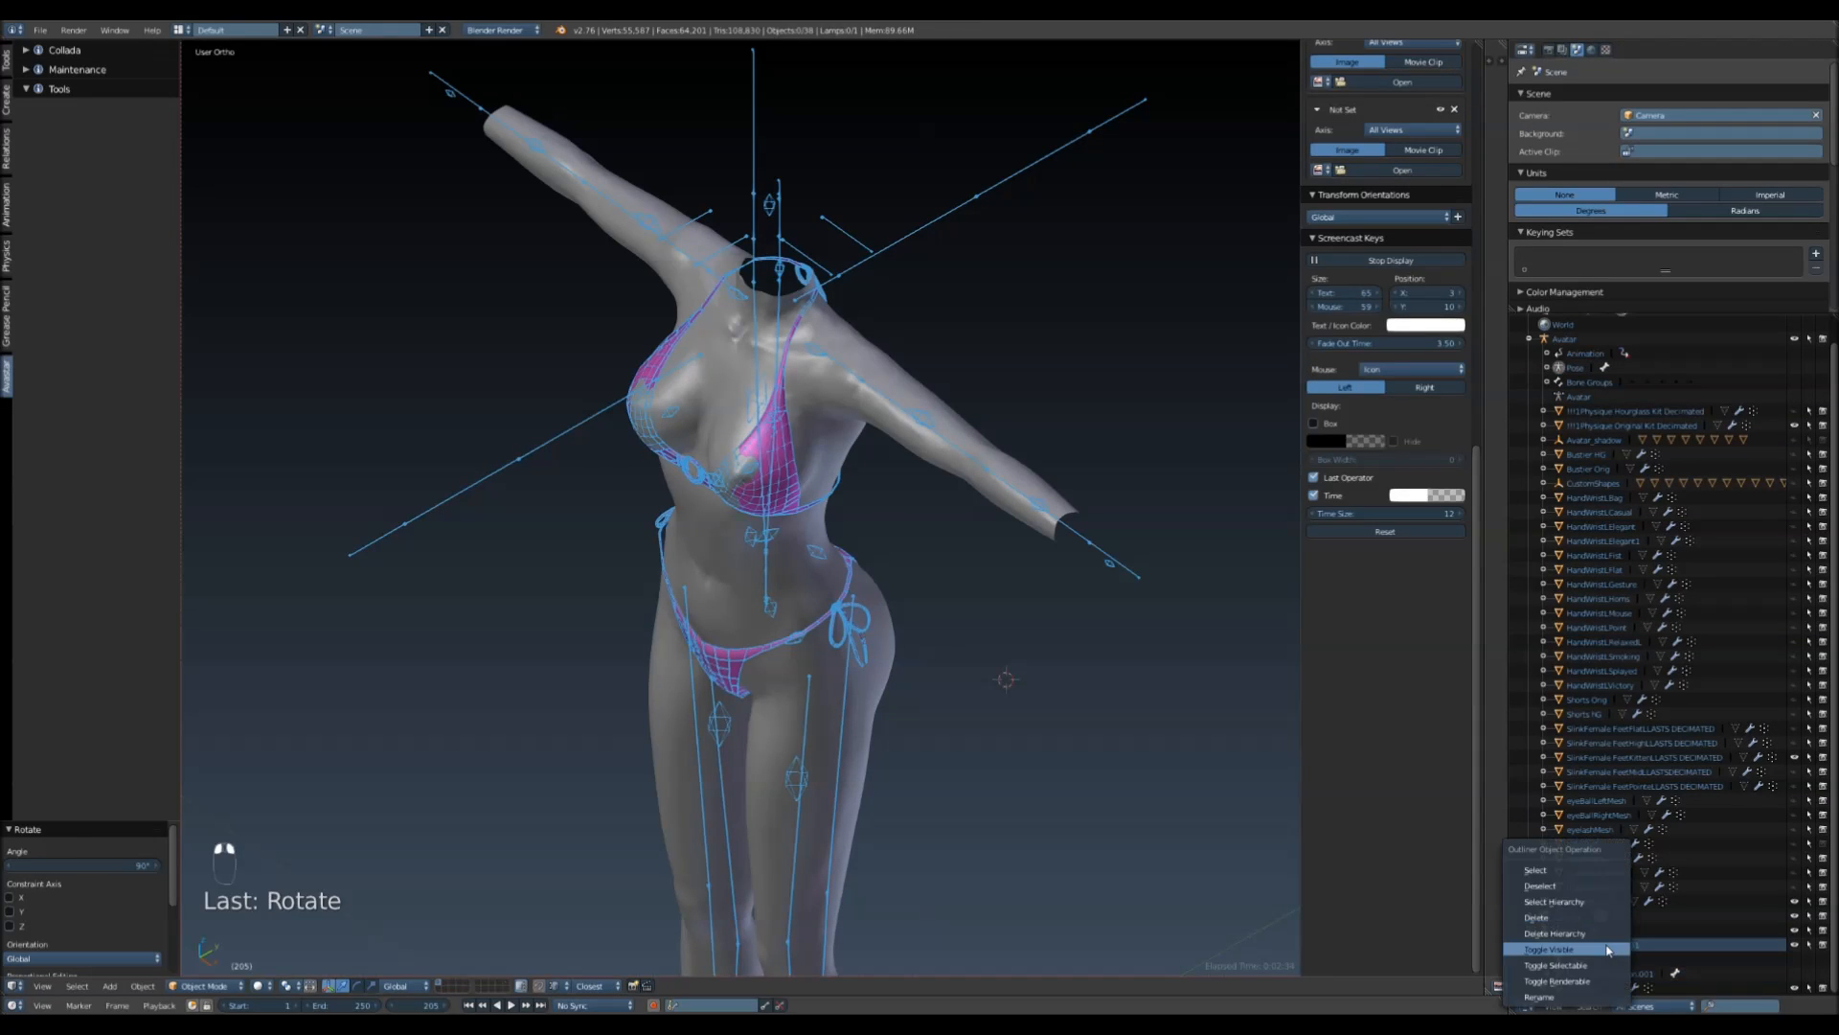
{"action": "left_click", "coordinate": [1593, 925]}
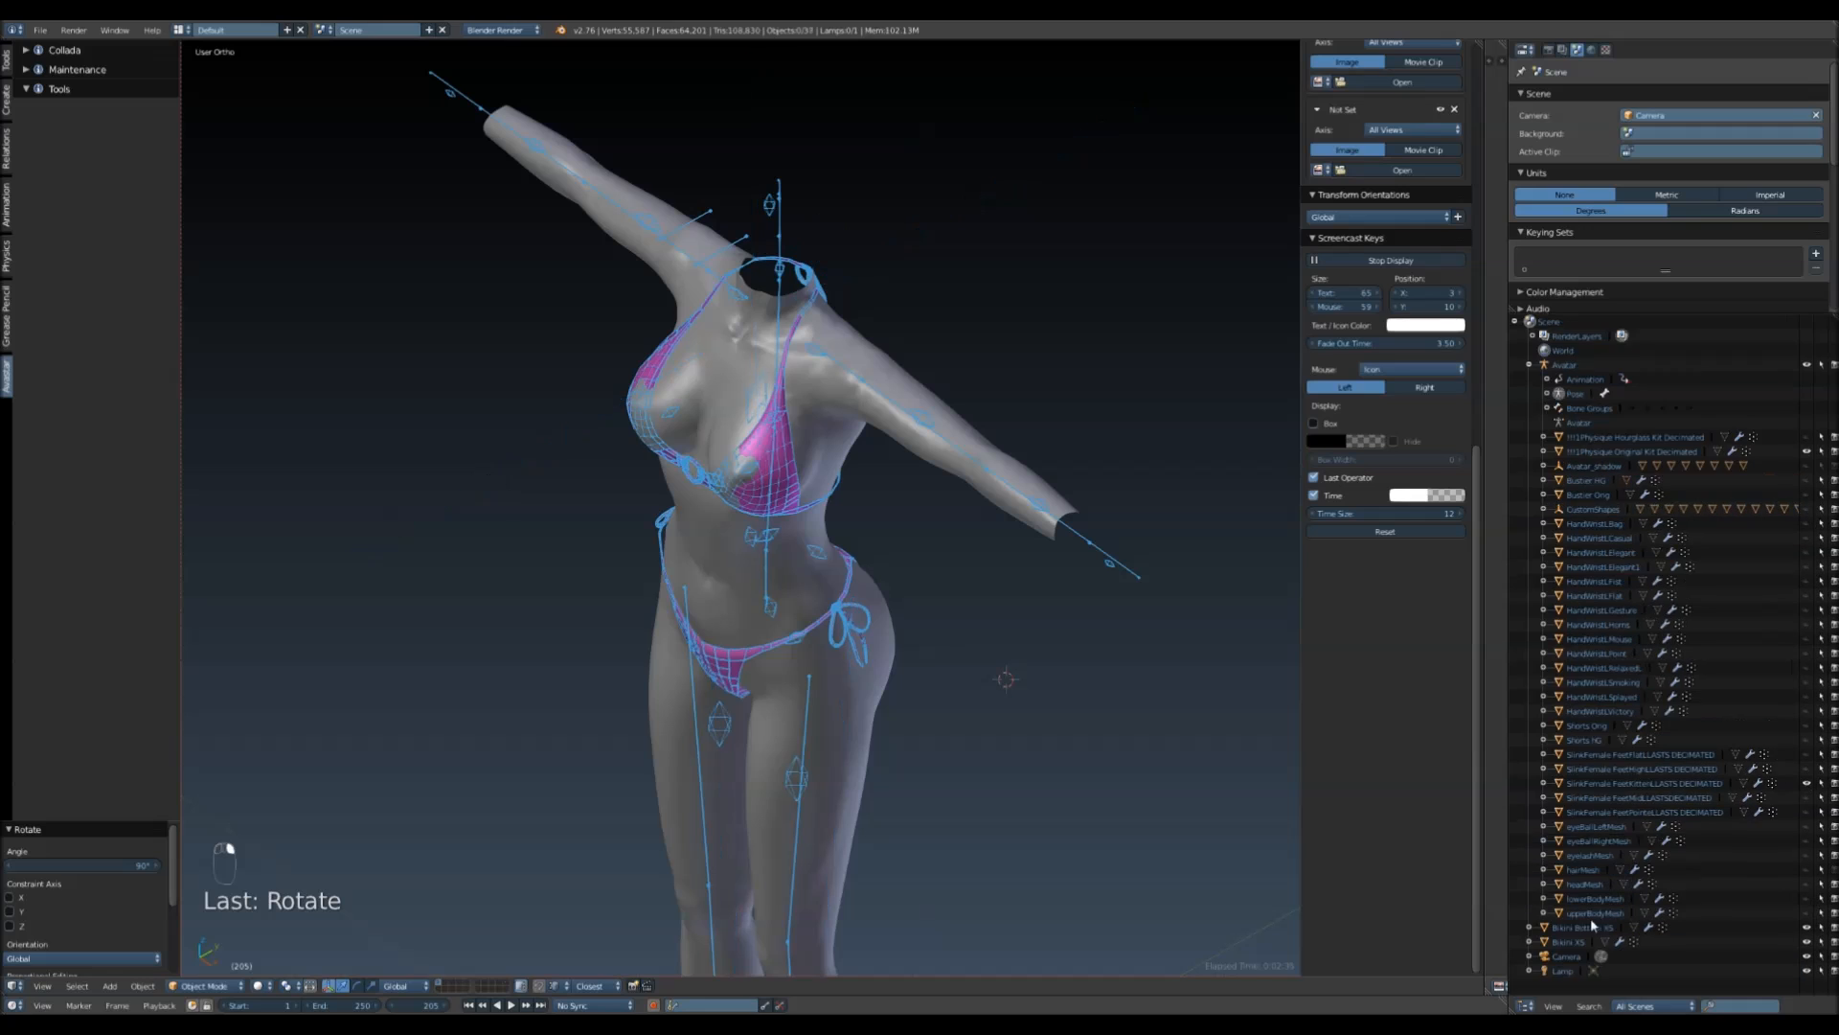
- Collapse the Avatar hierarchy and rename the bikini bottom object as "Bikini Bottom Original"
{"action": "left_click", "coordinate": [1531, 365]}
{"action": "left_click", "coordinate": [1586, 379]}
{"action": "left_click", "coordinate": [1574, 393]}
{"action": "left_click", "coordinate": [1576, 380]}
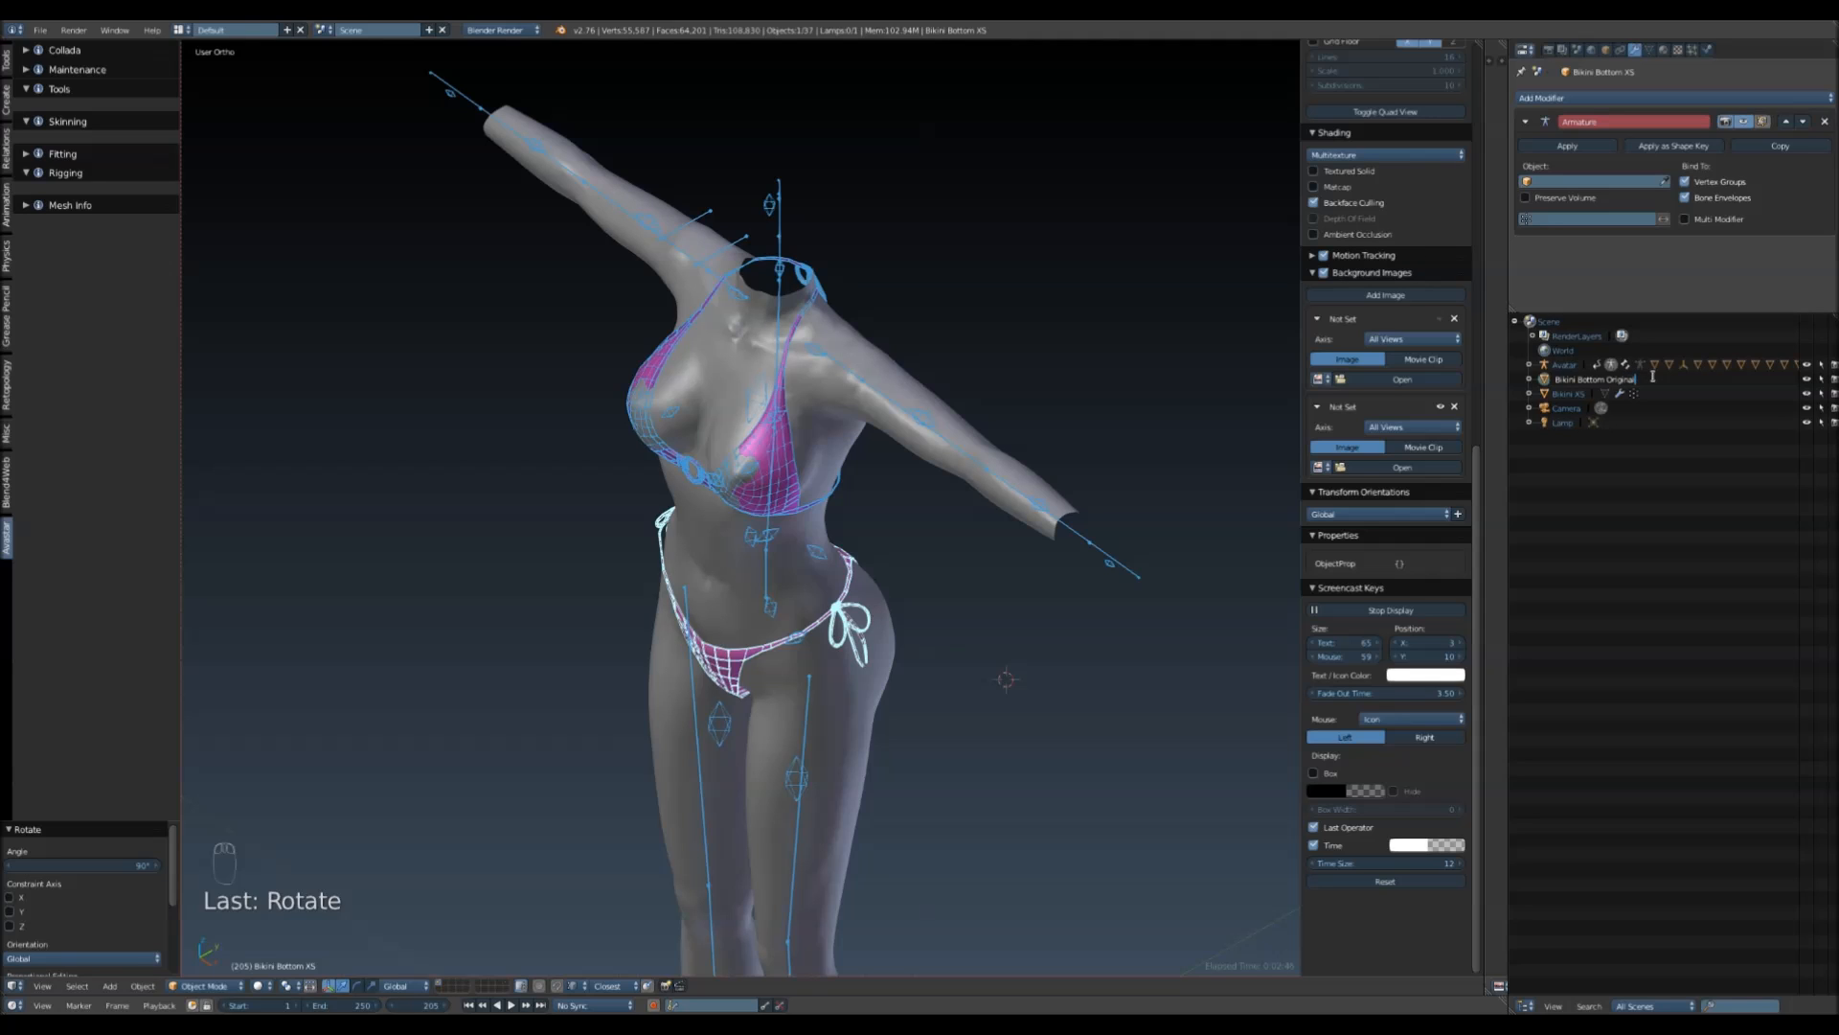
- Rename the Bikini XS object as "Bikini Top Original"
{"action": "double_click", "coordinate": [1571, 394]}
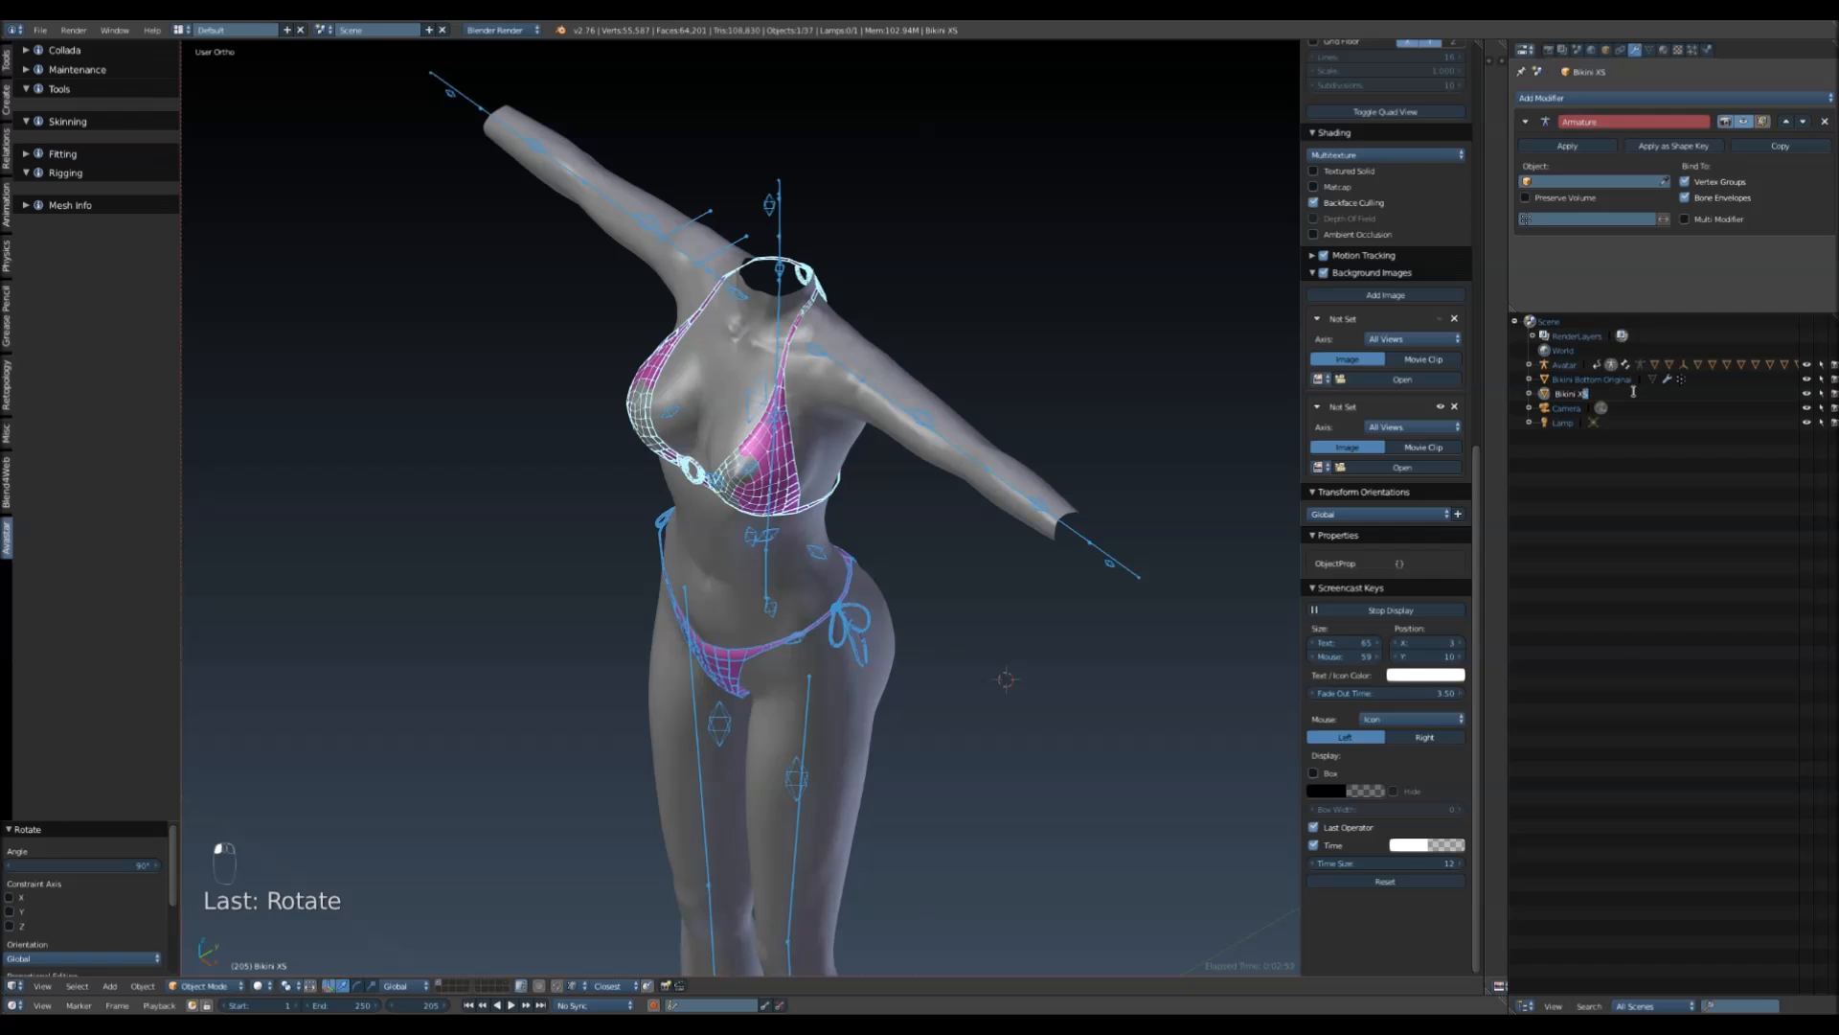
{"action": "key", "text": "BackSpace"}
{"action": "key", "text": "BackSpace"}
- Remove the Armature modifier from both Bikini Bottom Original and Bikini Top Original
{"action": "left_click", "coordinate": [1608, 386]}
{"action": "right_click", "coordinate": [1603, 387]}
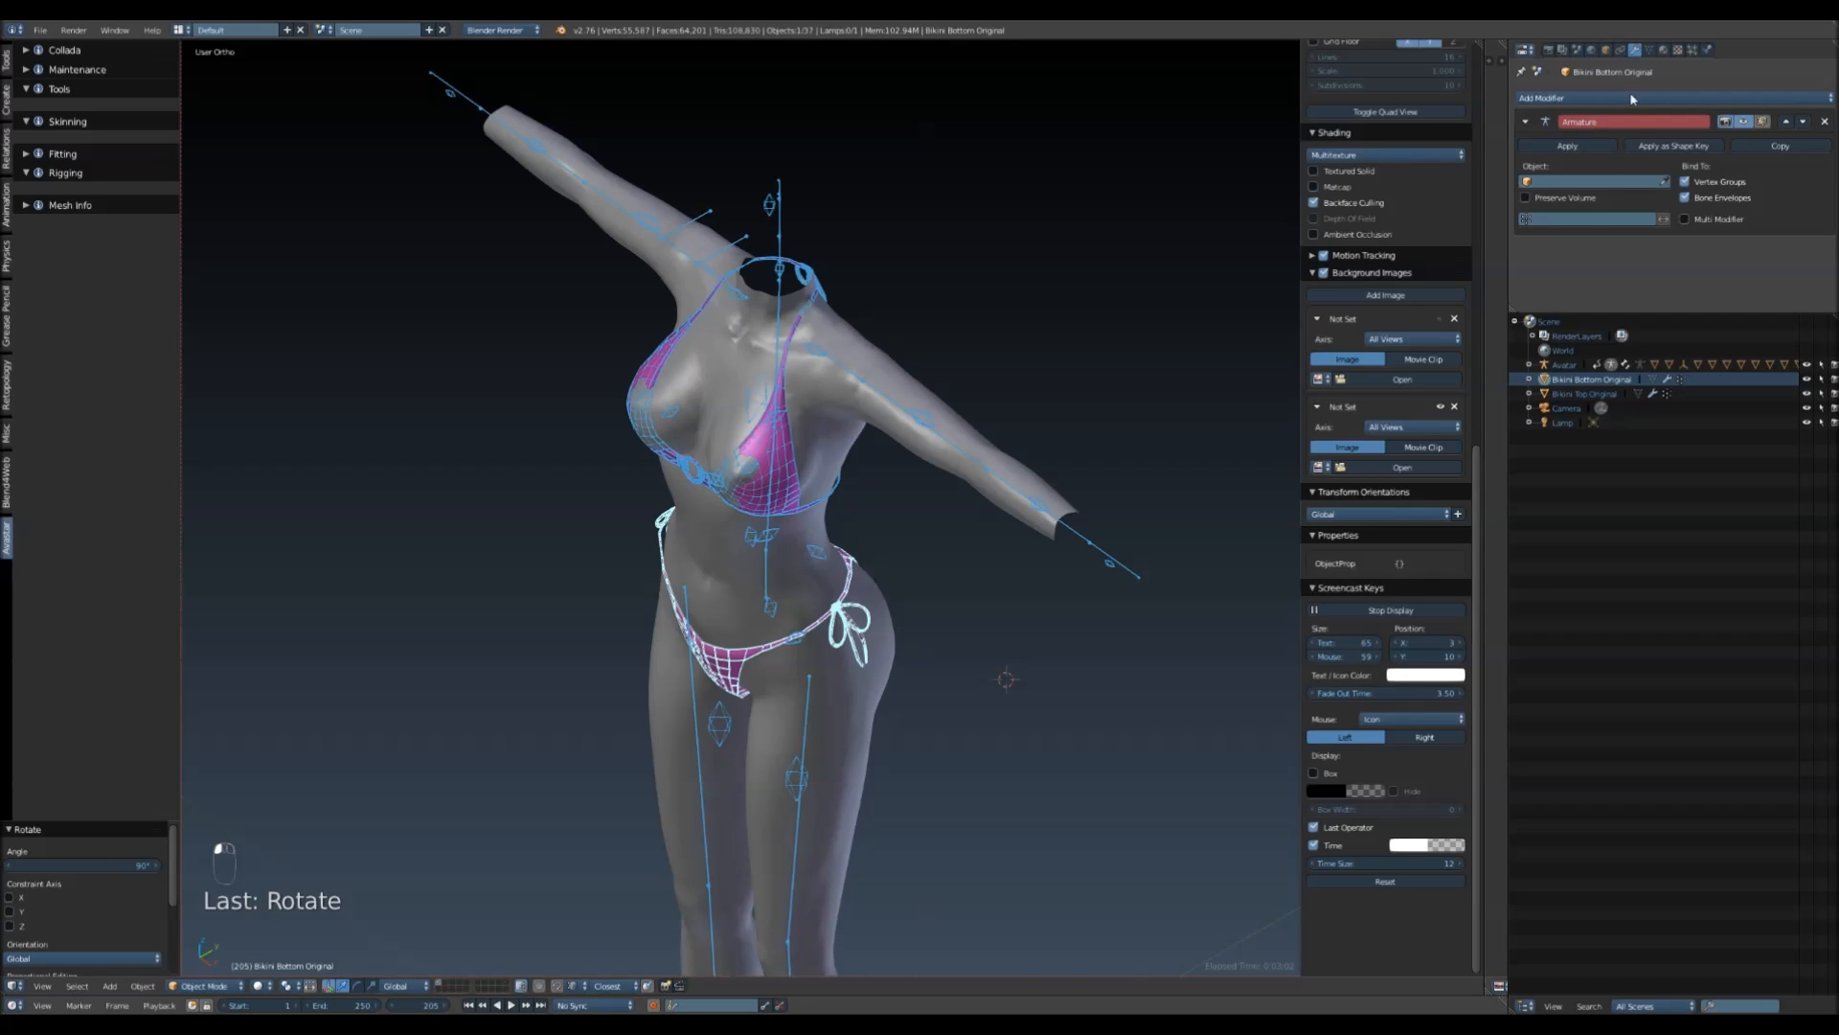
{"action": "left_click", "coordinate": [1825, 122]}
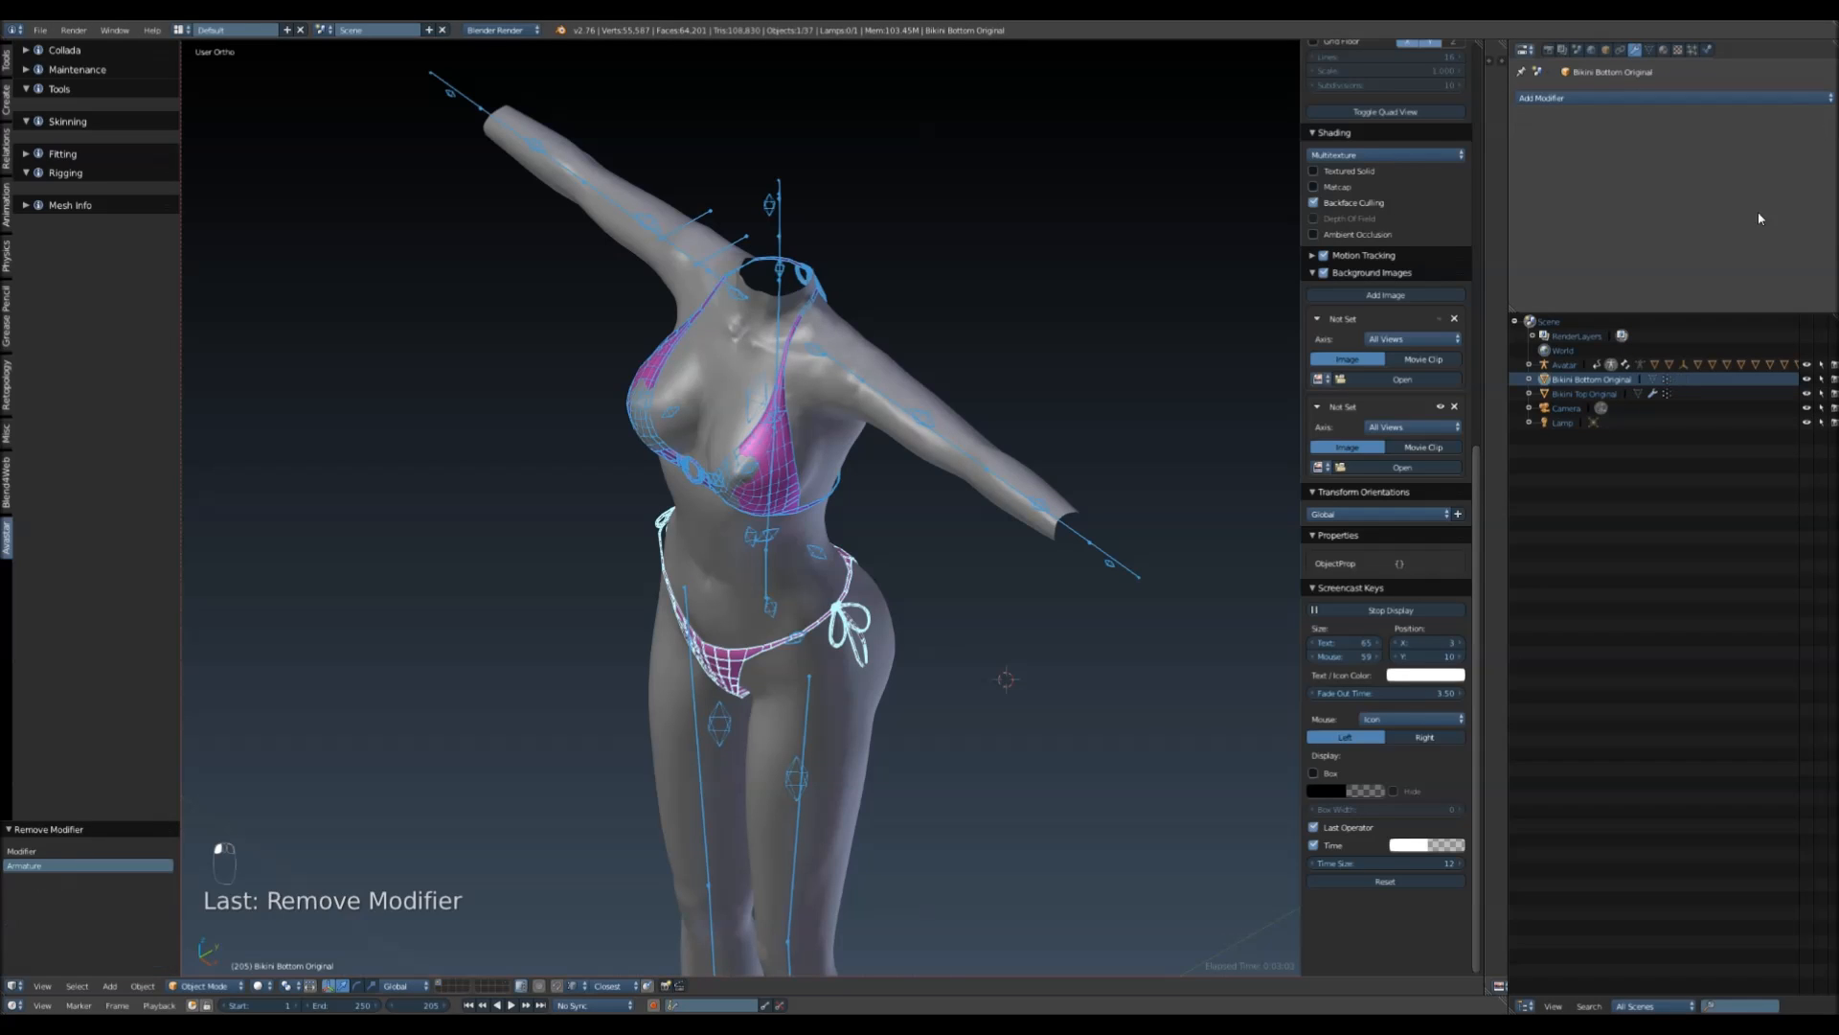
{"action": "left_click", "coordinate": [1579, 395]}
{"action": "left_click", "coordinate": [1826, 122]}
- Delete all vertex groups from both Bikini Top Original and Bikini Bottom Original
{"action": "left_click", "coordinate": [1656, 51]}
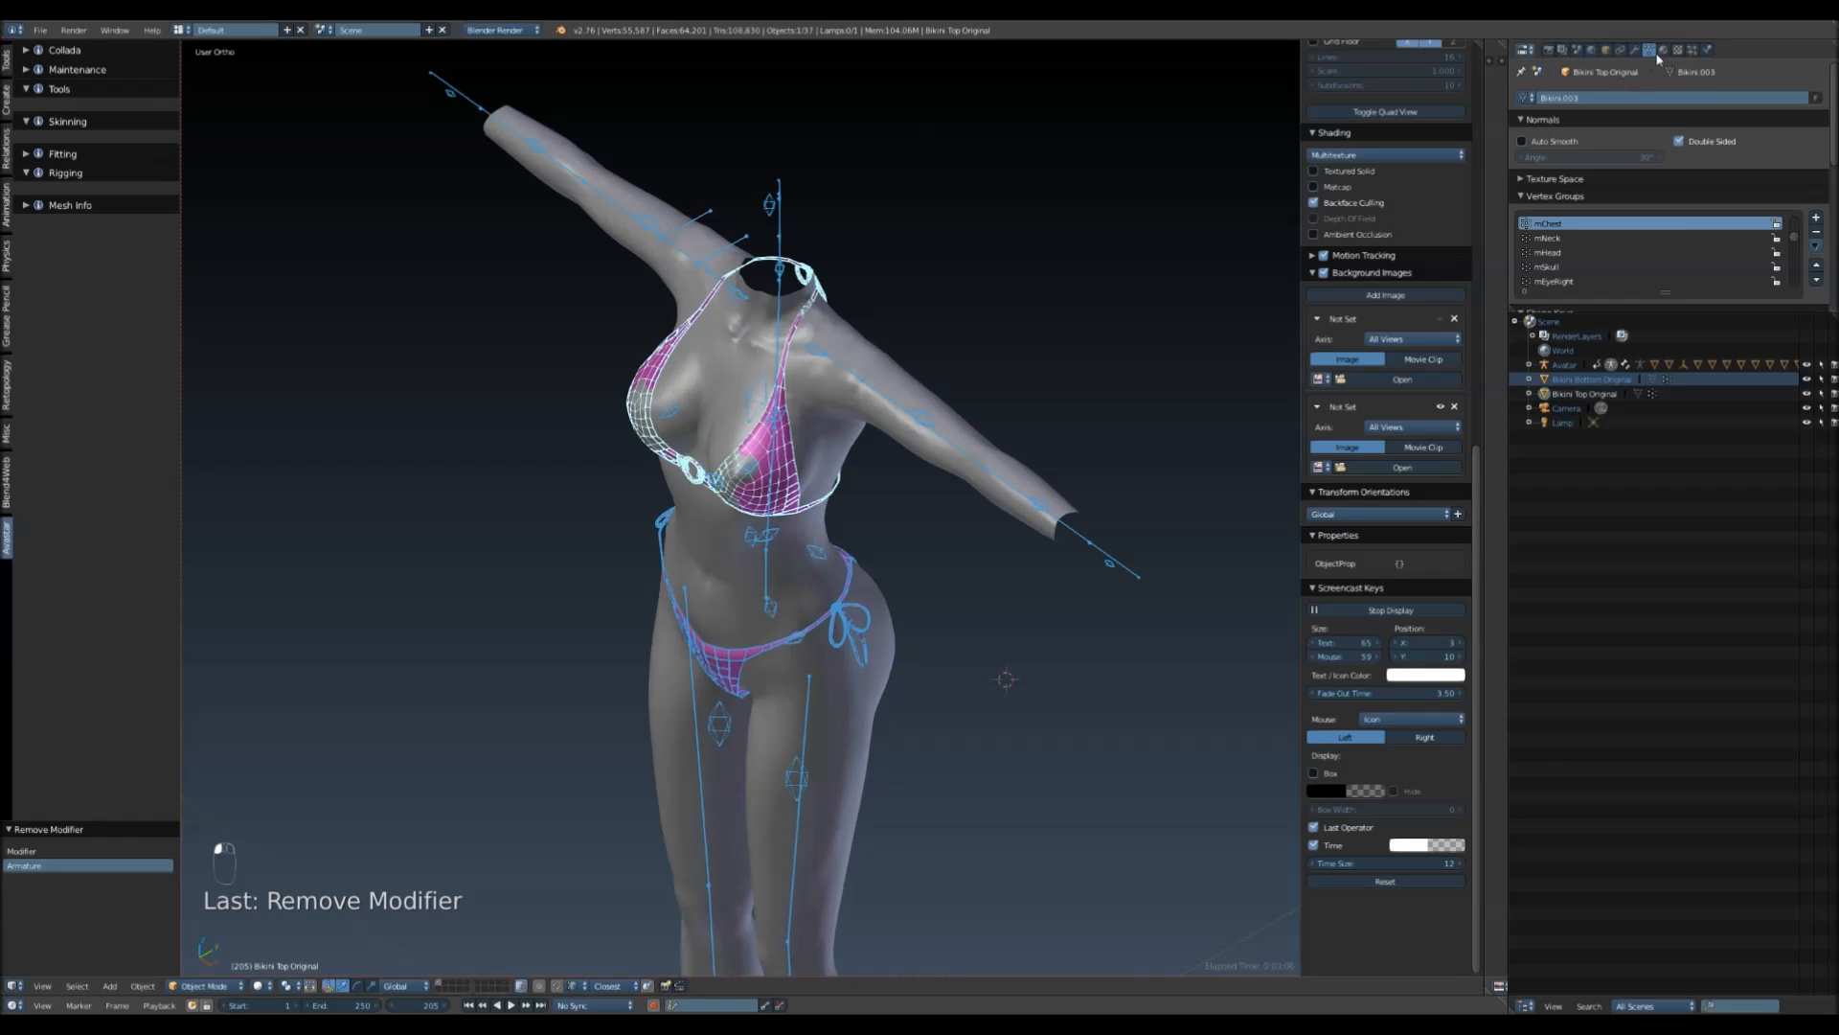
{"action": "left_click", "coordinate": [1816, 246]}
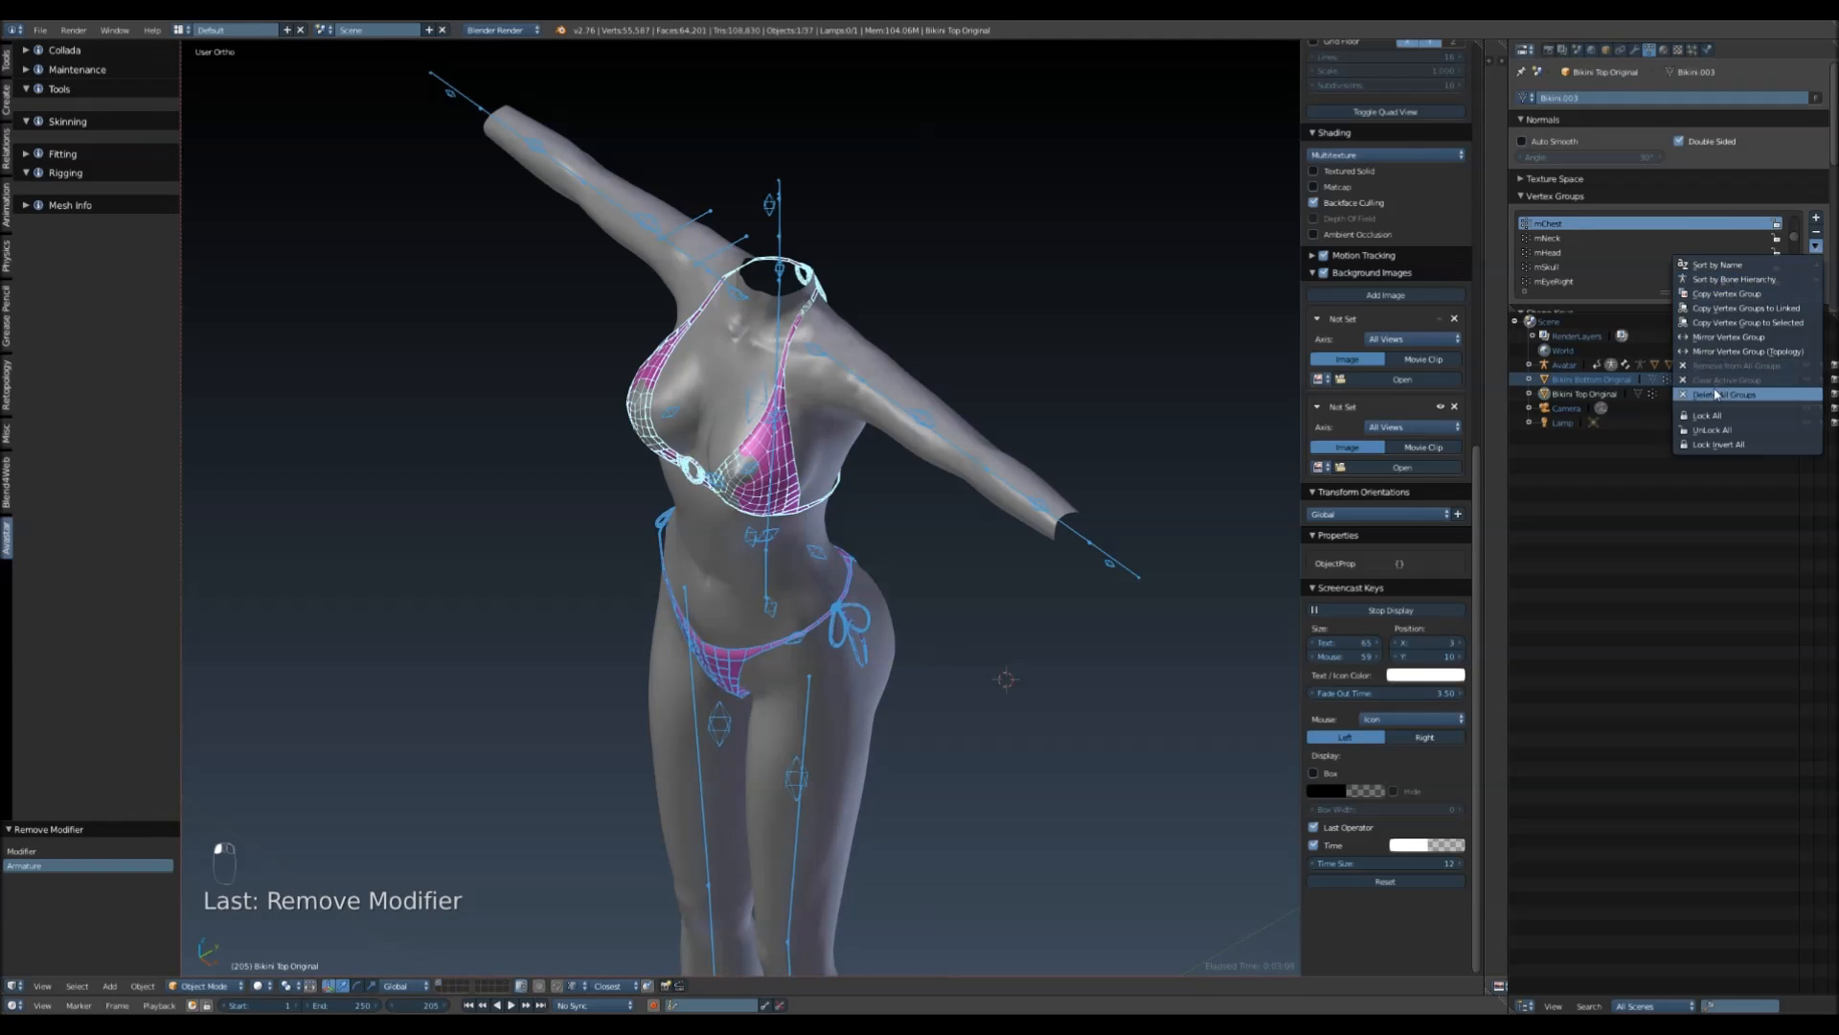
{"action": "left_click", "coordinate": [1639, 393]}
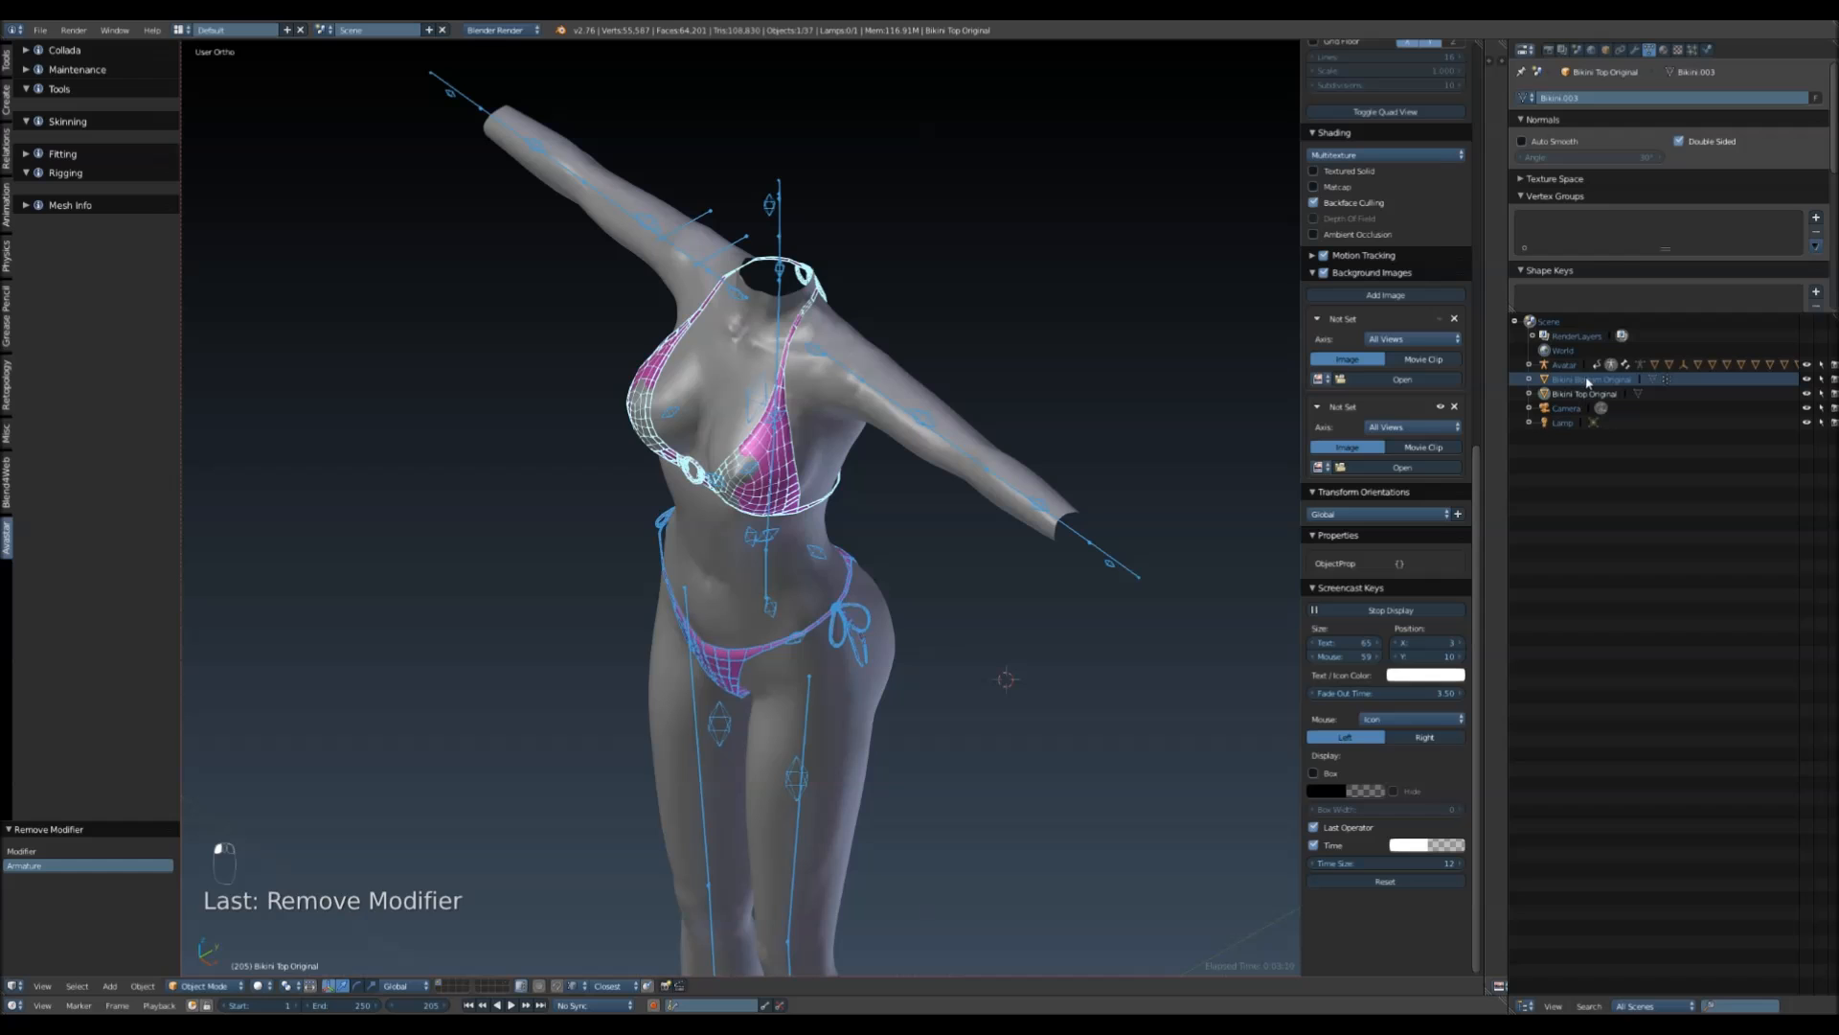
{"action": "left_click", "coordinate": [1587, 380]}
{"action": "left_click", "coordinate": [1815, 246]}
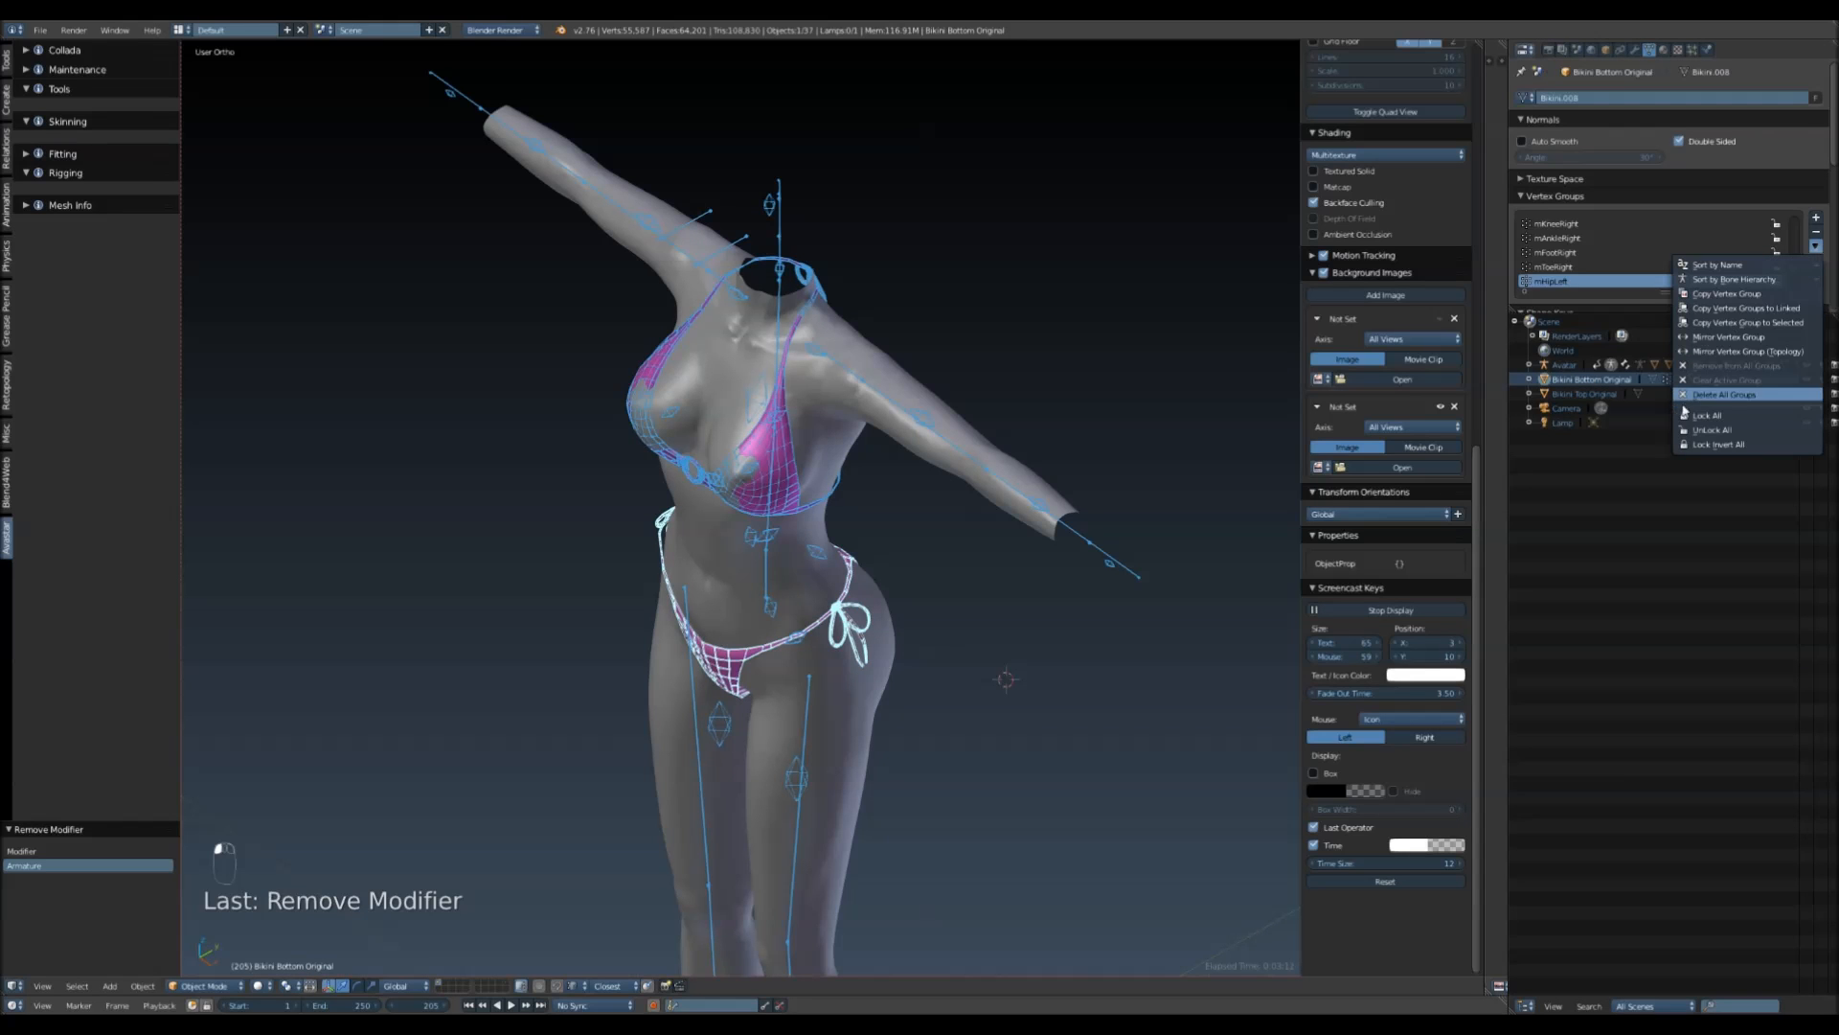
{"action": "left_click", "coordinate": [1710, 397]}
- Enter Edit Mode on the bikini top, select its whole mesh and scale it along X by about 0.967 in front view
{"action": "right_click", "coordinate": [788, 493]}
{"action": "middle_click_drag", "start_coordinate": [789, 493], "coordinate": [1014, 513]}
{"action": "scroll", "coordinate": [1014, 514], "scroll_direction": "up", "scroll_amount": 3}
{"action": "key", "text": "KP_1"}
{"action": "key", "text": "Tab"}
{"action": "scroll", "coordinate": [892, 578], "scroll_direction": "up", "scroll_amount": 2}
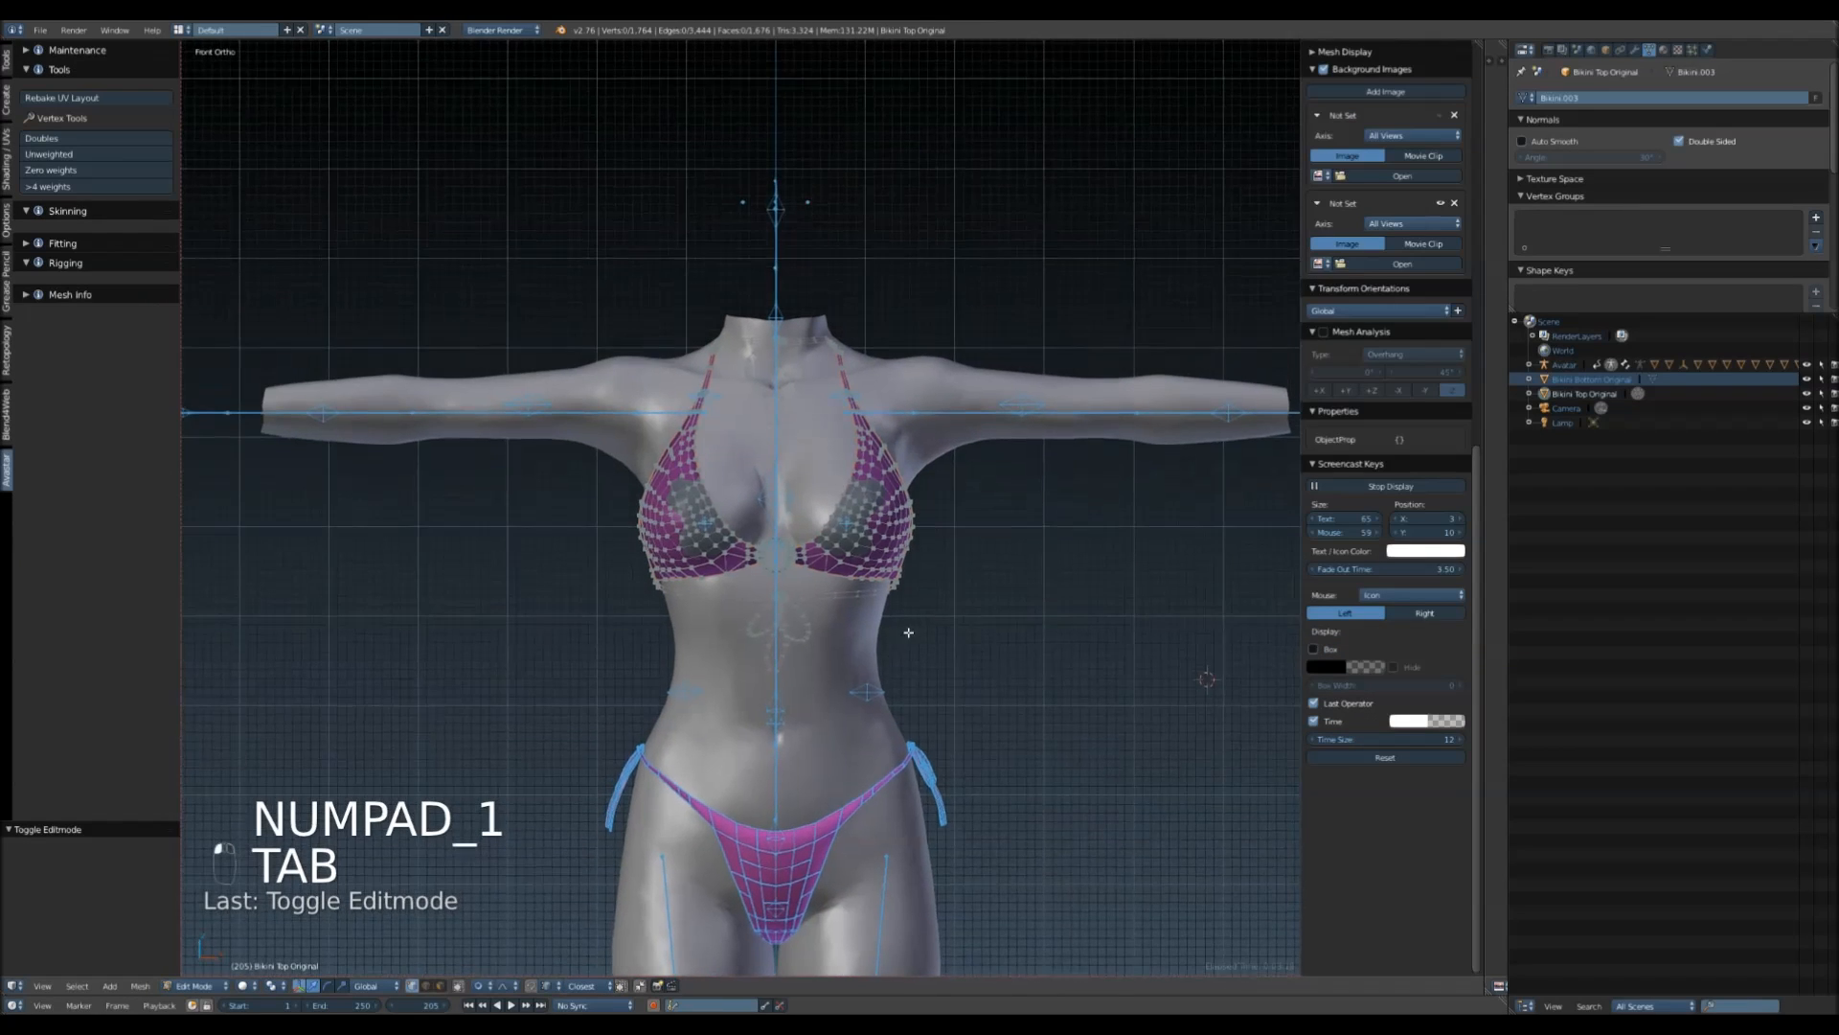
{"action": "key", "text": "a"}
{"action": "key", "text": "a"}
{"action": "key", "text": "s"}
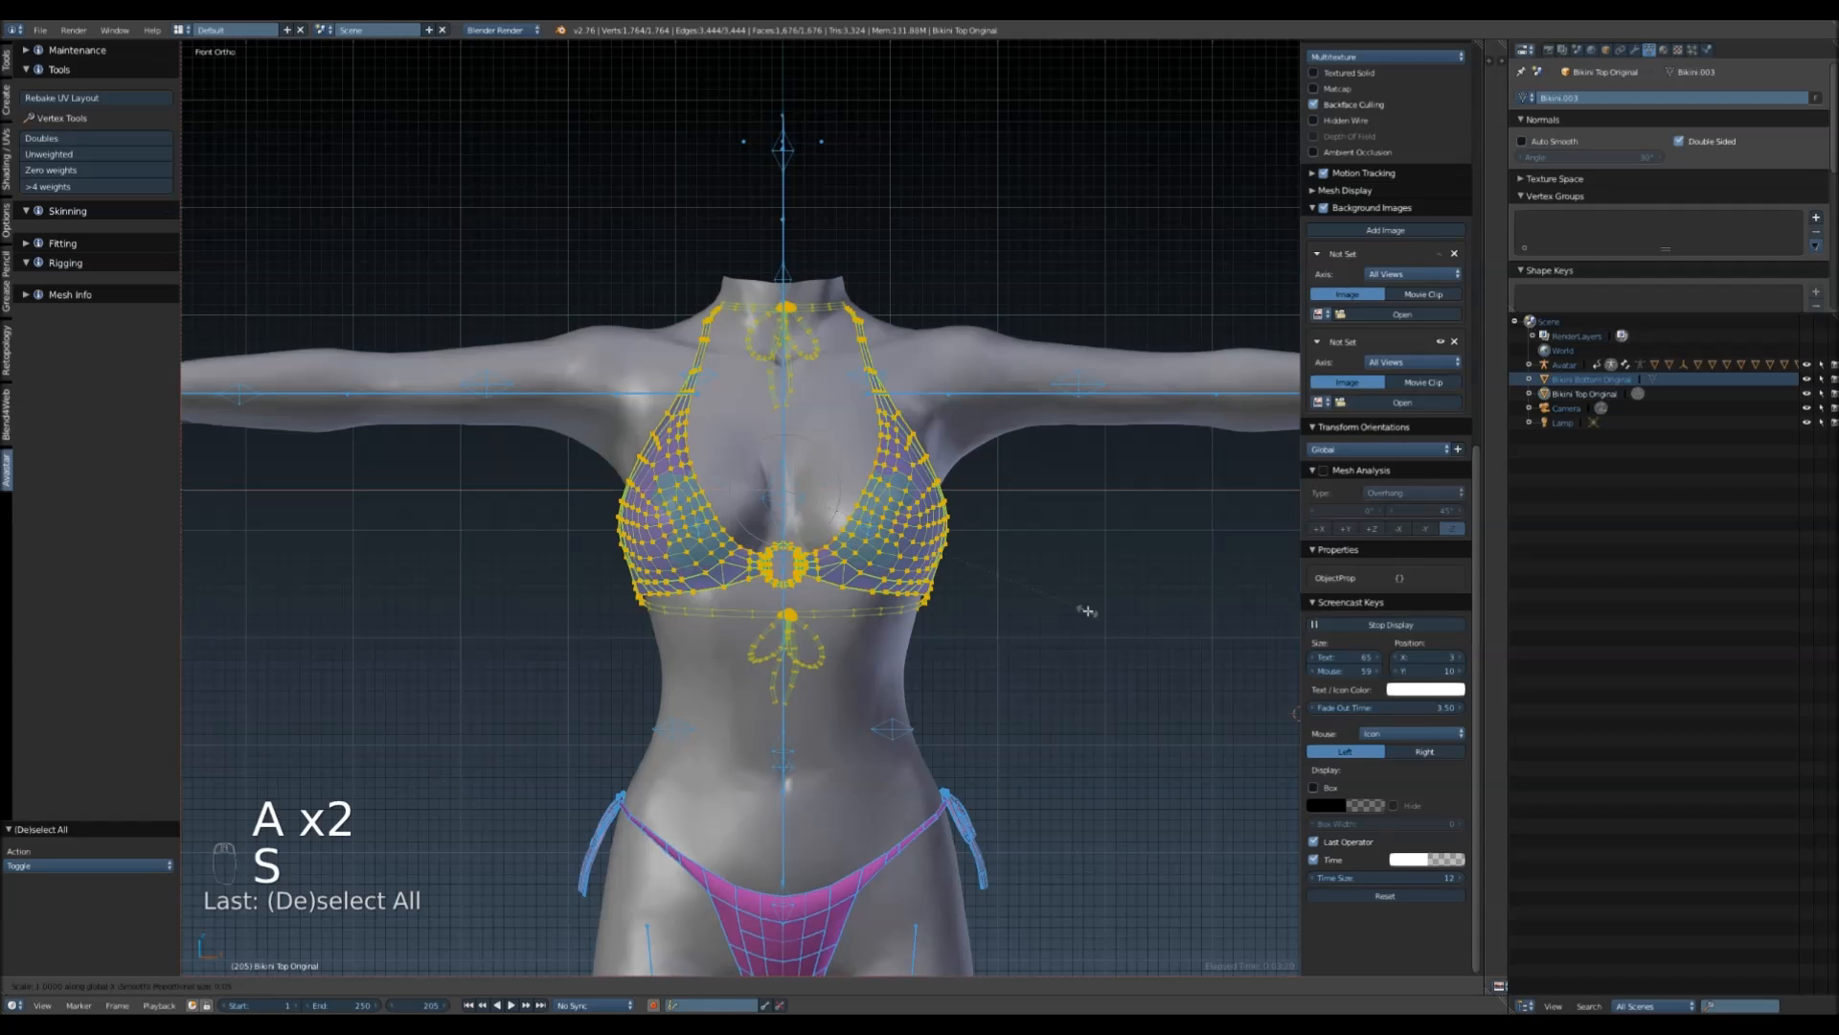
{"action": "left_click", "coordinate": [980, 586]}
- In the right side view, scale the whole bikini top slightly along Y and shift it about -0.002 along Y
{"action": "key", "text": "KP_3"}
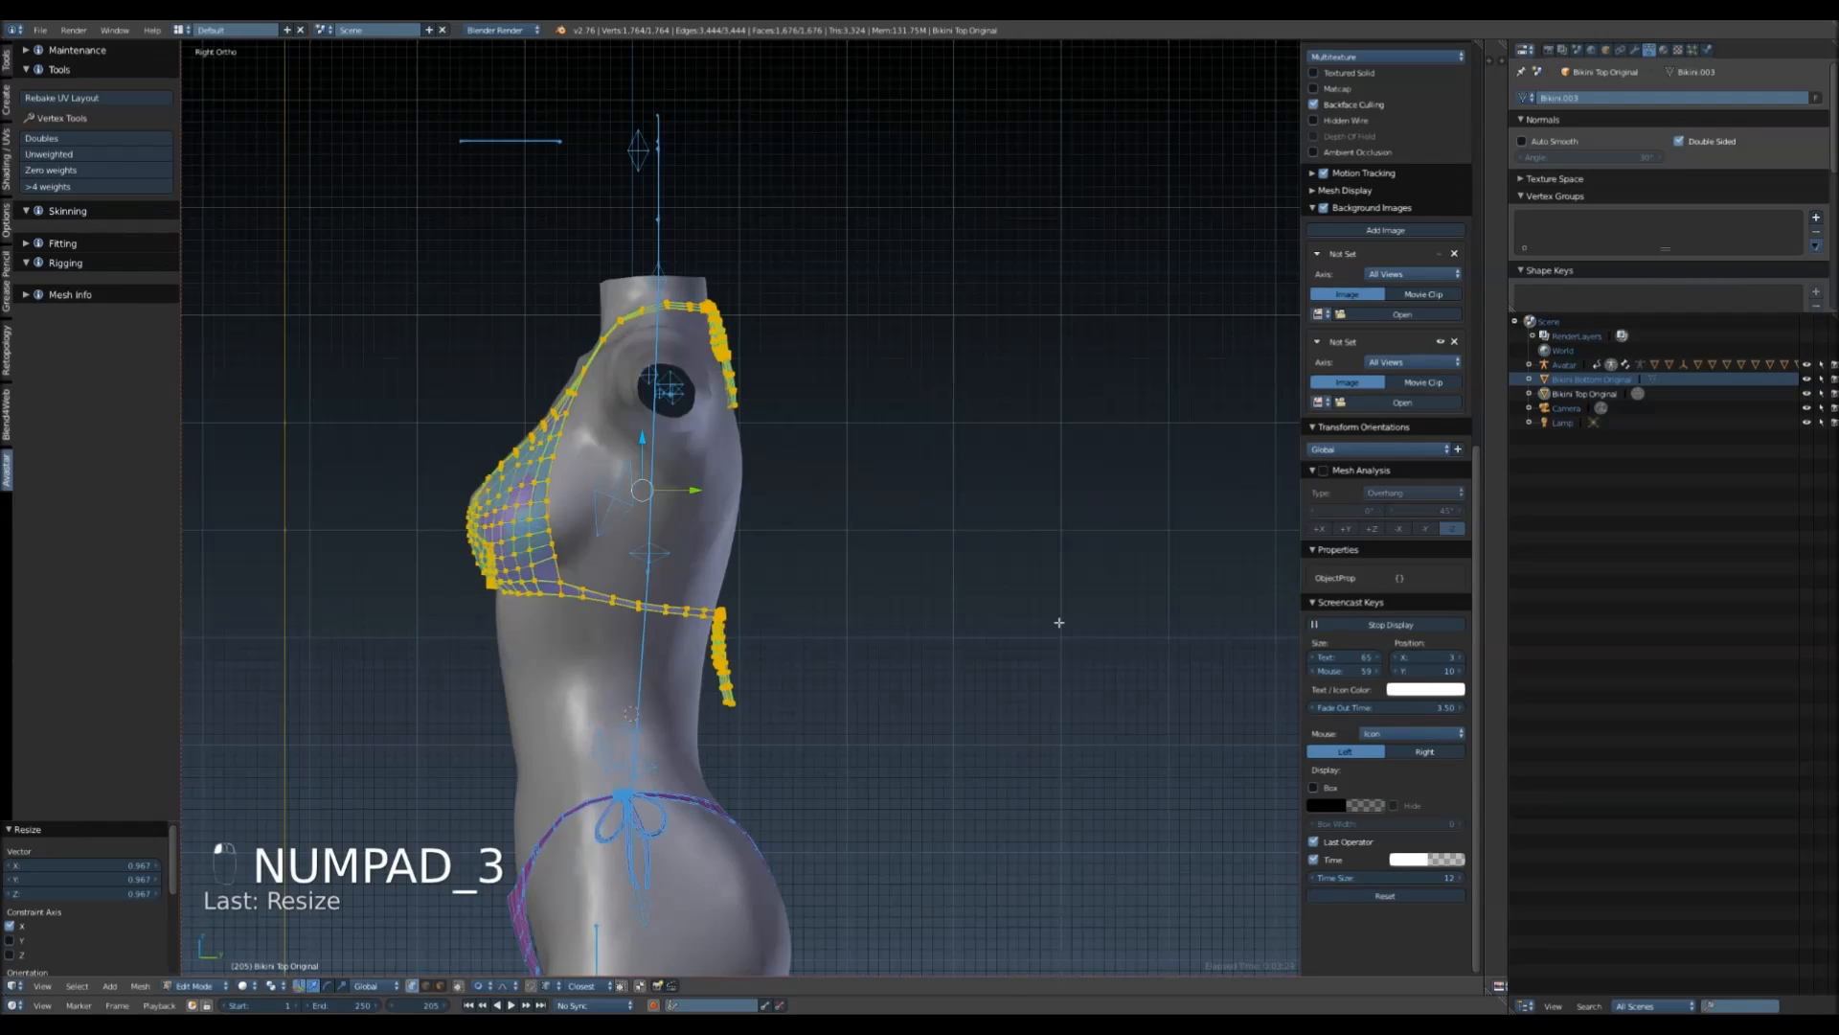
{"action": "scroll", "coordinate": [1052, 648], "scroll_direction": "up", "scroll_amount": 2}
{"action": "key", "text": "s"}
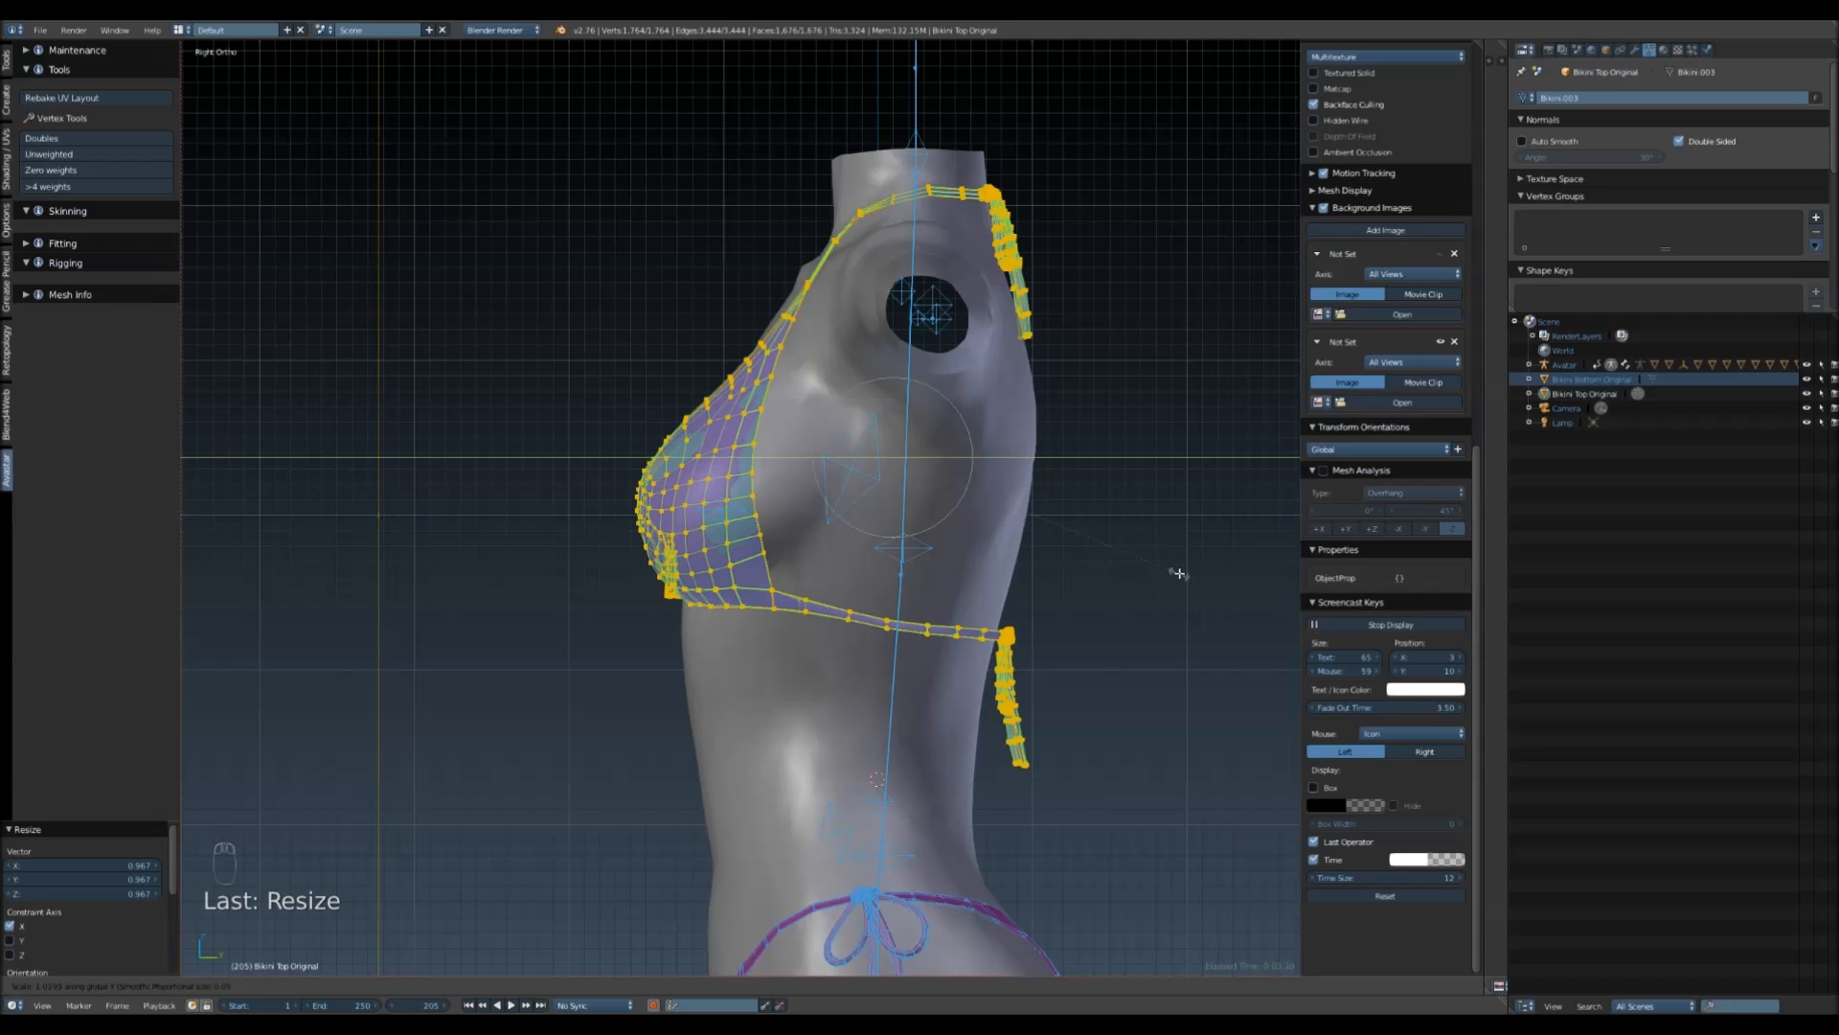
{"action": "left_click", "coordinate": [1176, 572]}
{"action": "left_click_drag", "start_coordinate": [955, 457], "coordinate": [944, 455]}
- Pull the outer edge vertex of the avatar's left cup about 0.004 outward along X with proportional editing to cover the body
{"action": "middle_click_drag", "start_coordinate": [864, 565], "coordinate": [955, 593]}
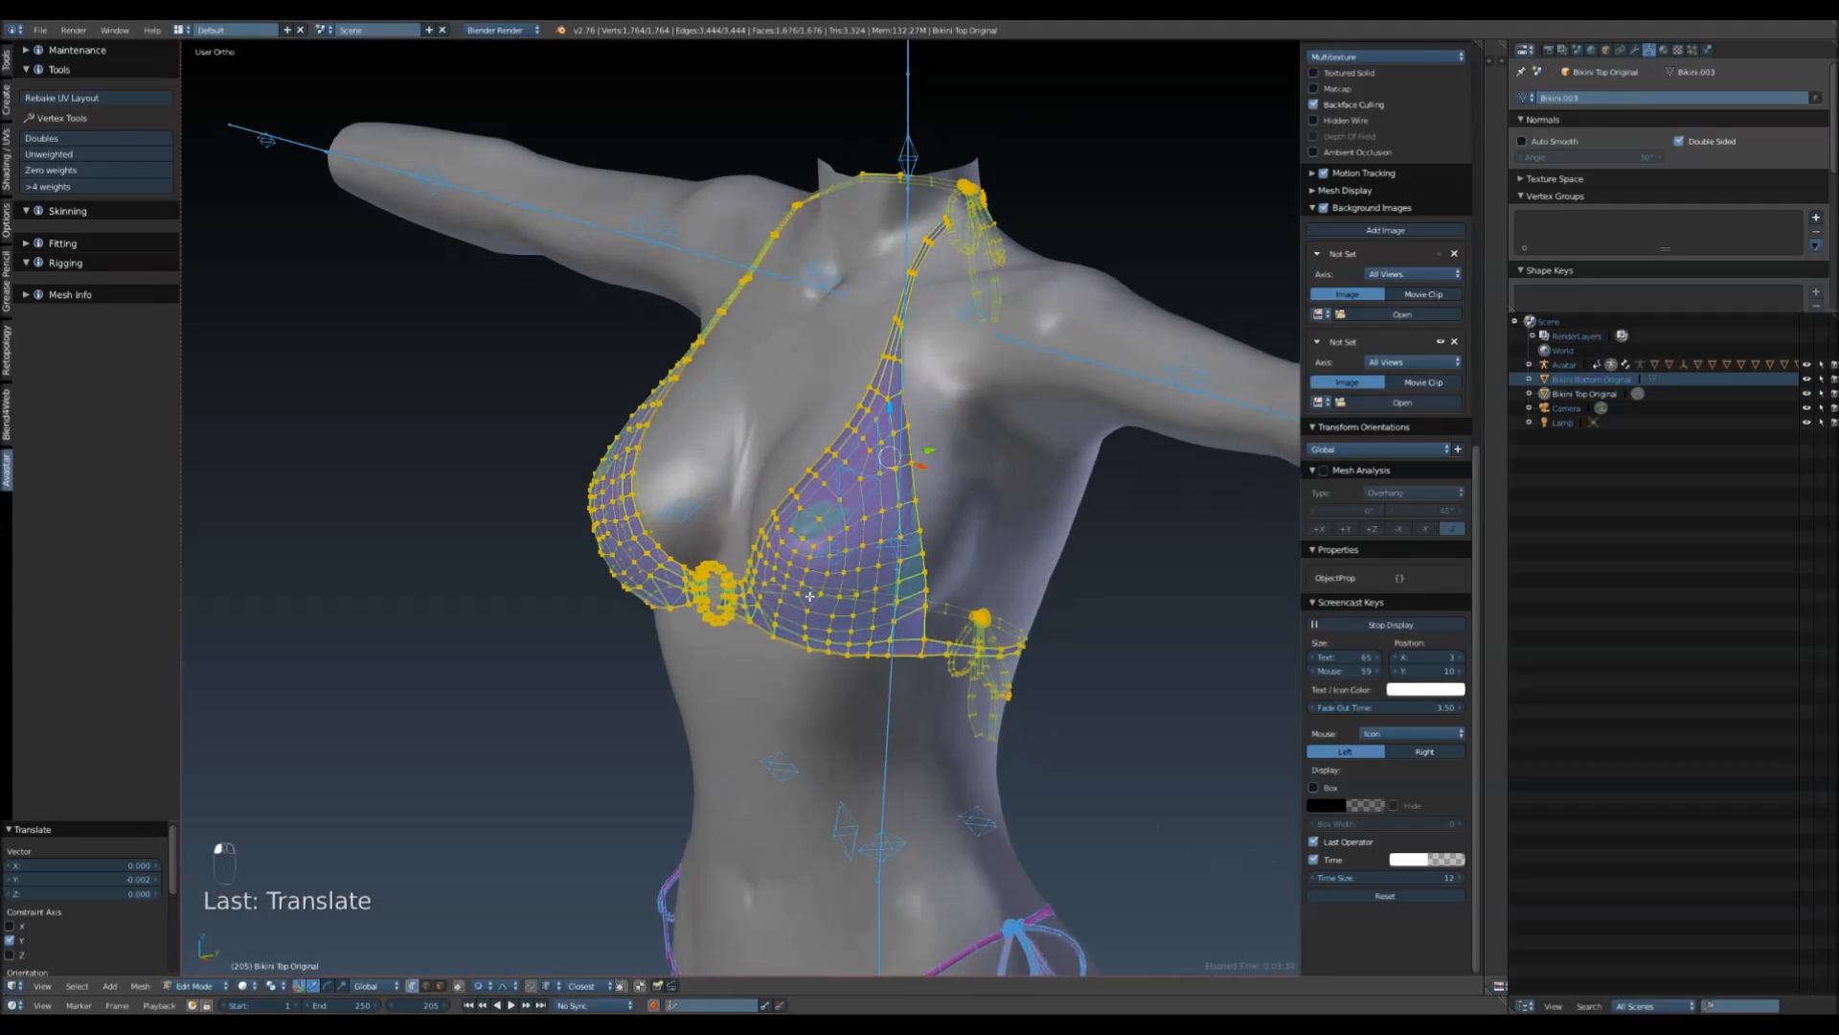
{"action": "scroll", "coordinate": [955, 594], "scroll_direction": "up", "scroll_amount": 2}
{"action": "key", "text": "a"}
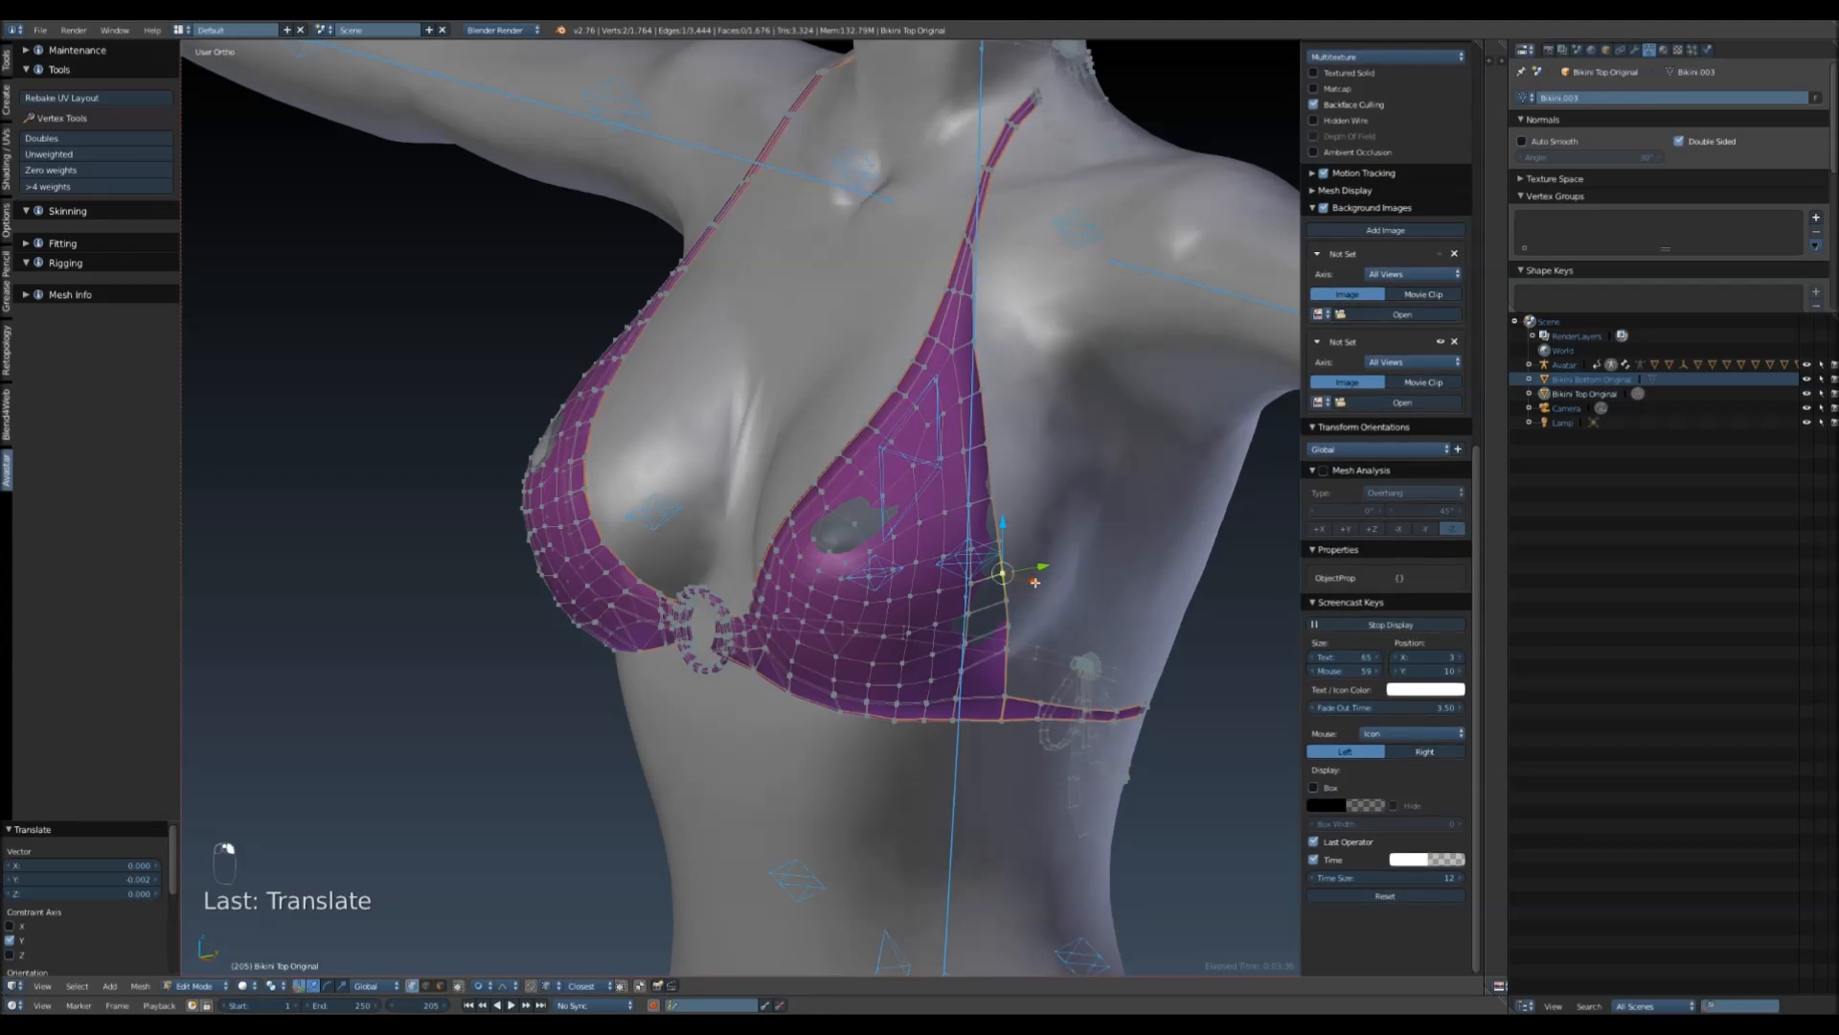
{"action": "right_click", "coordinate": [1030, 585]}
{"action": "key", "text": "g"}
{"action": "key", "text": "x"}
{"action": "left_click", "coordinate": [1033, 585]}
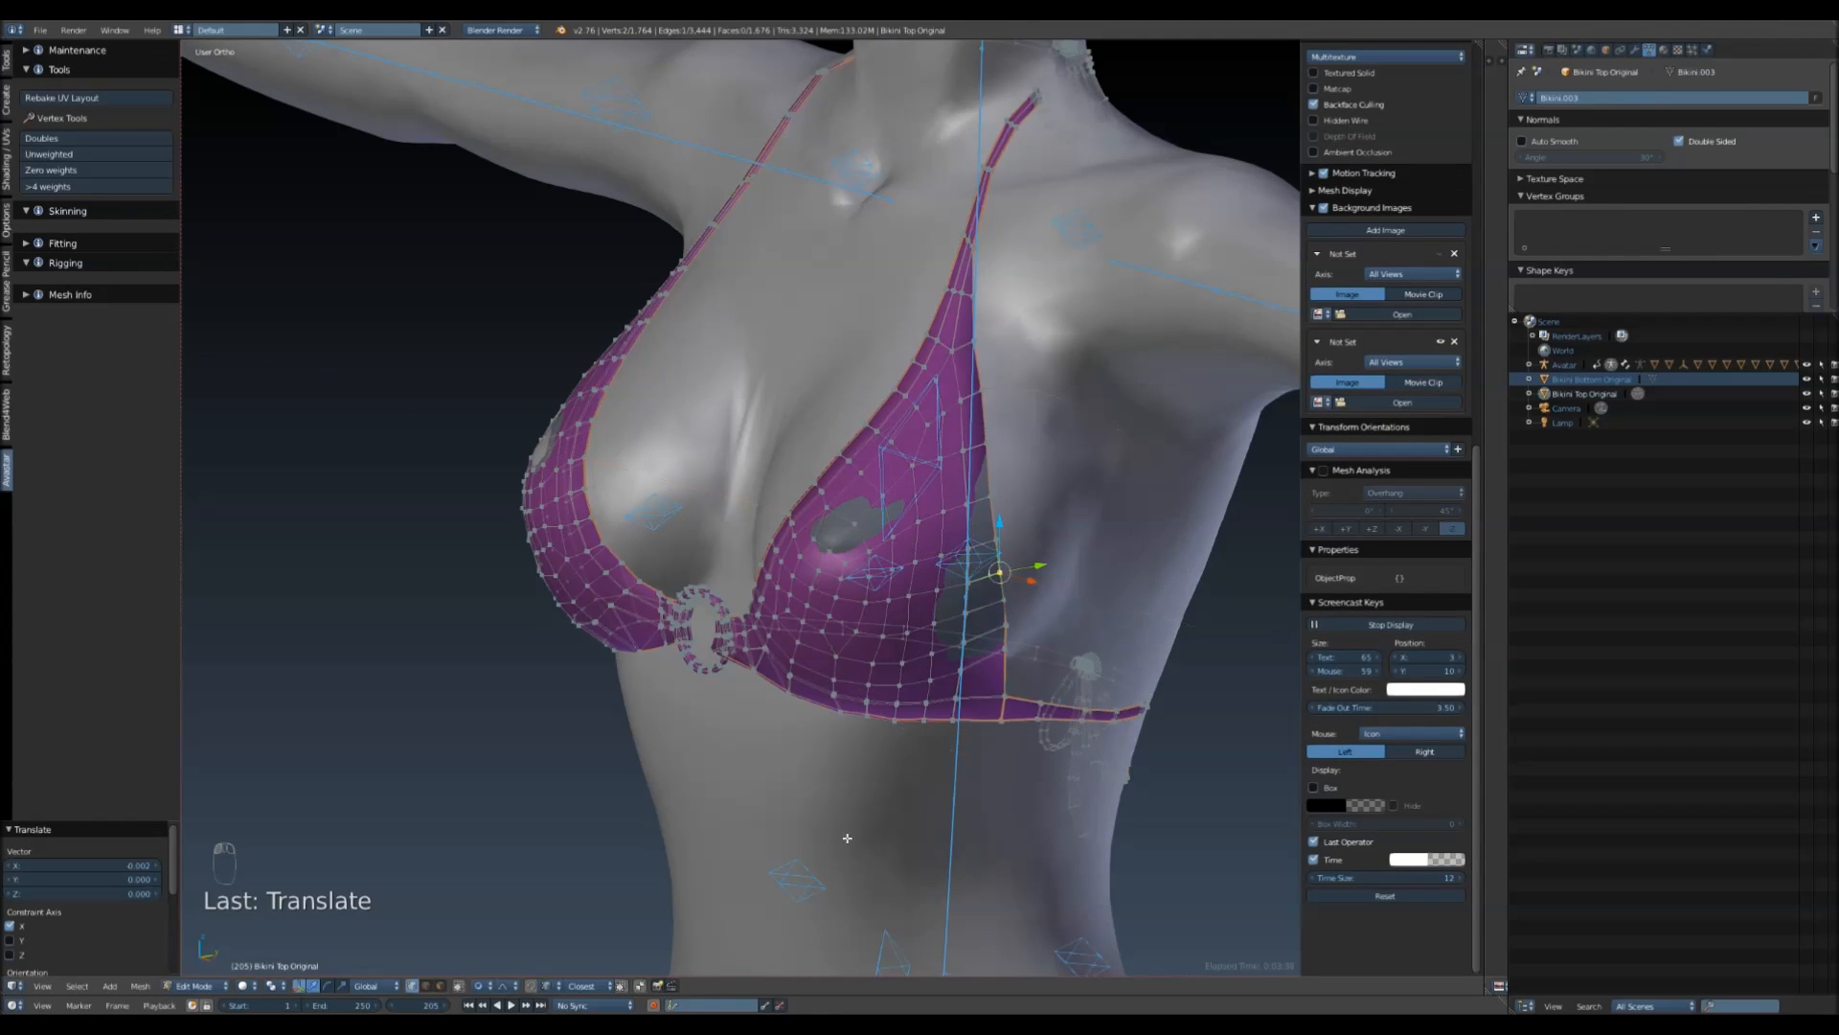
{"action": "middle_click_drag", "start_coordinate": [847, 532], "coordinate": [1011, 604]}
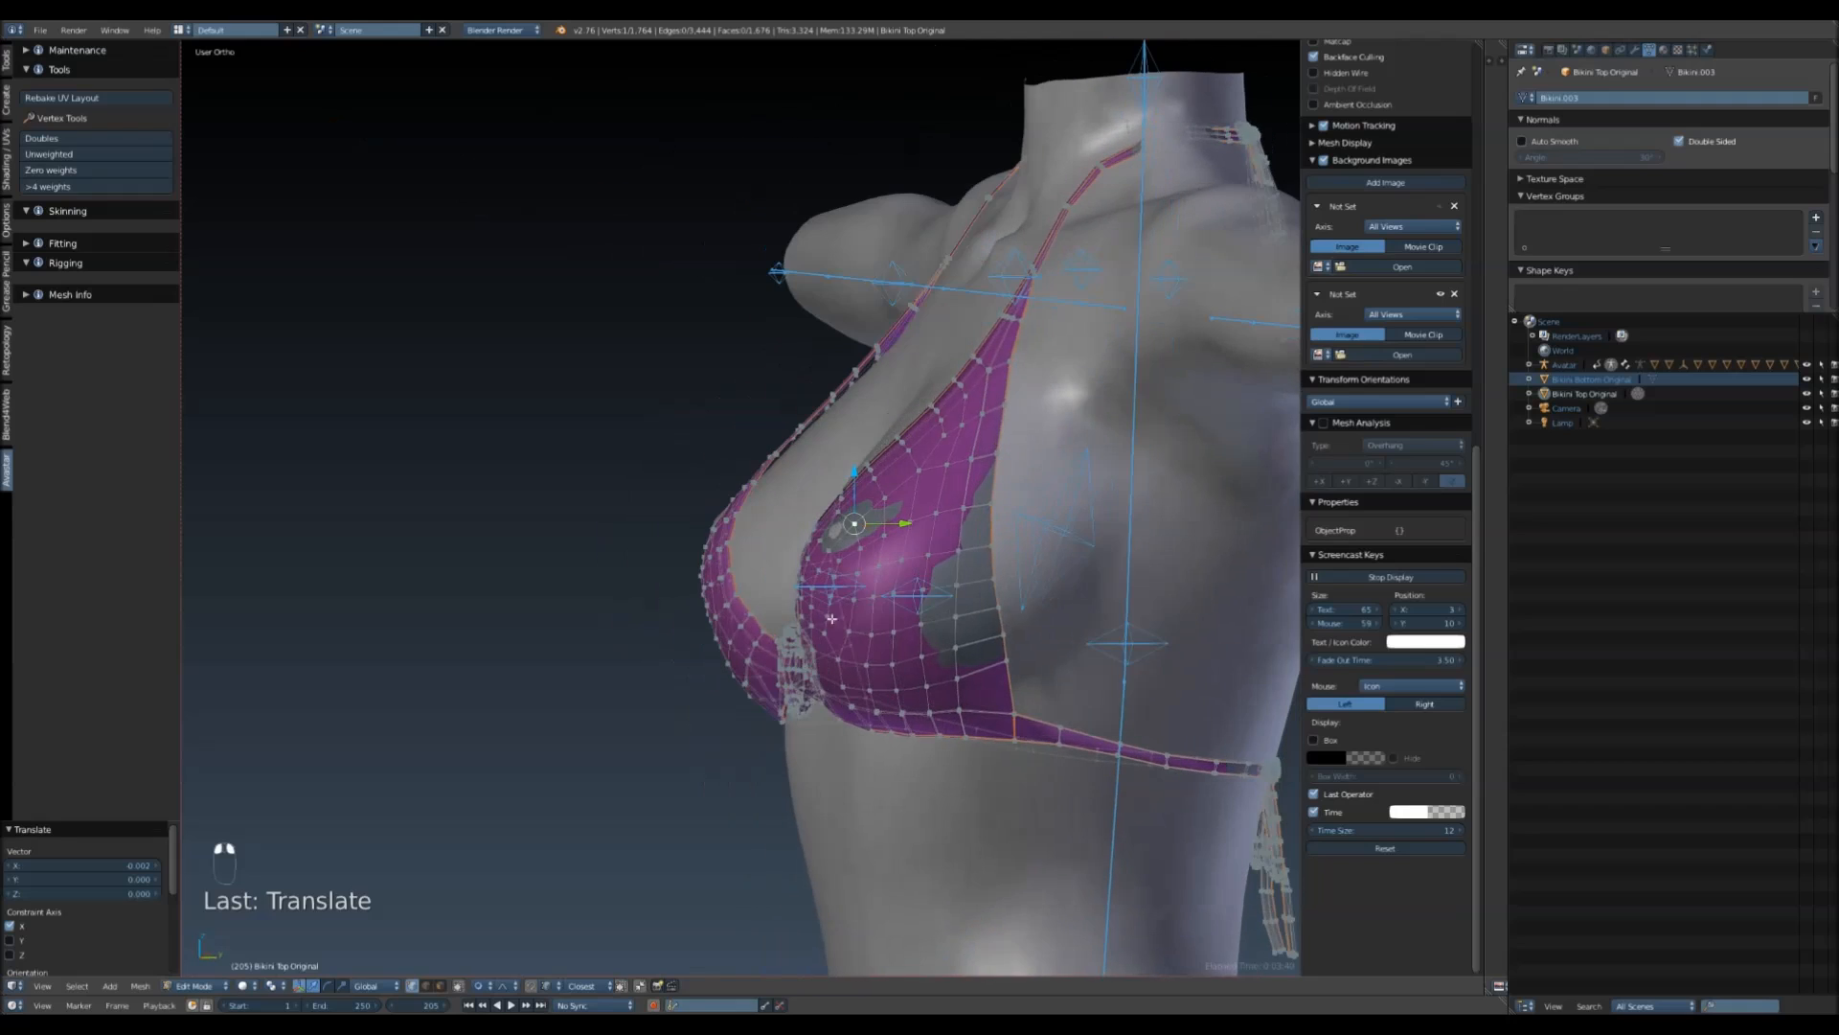
{"action": "key", "text": "ctrl+z"}
{"action": "key", "text": "g"}
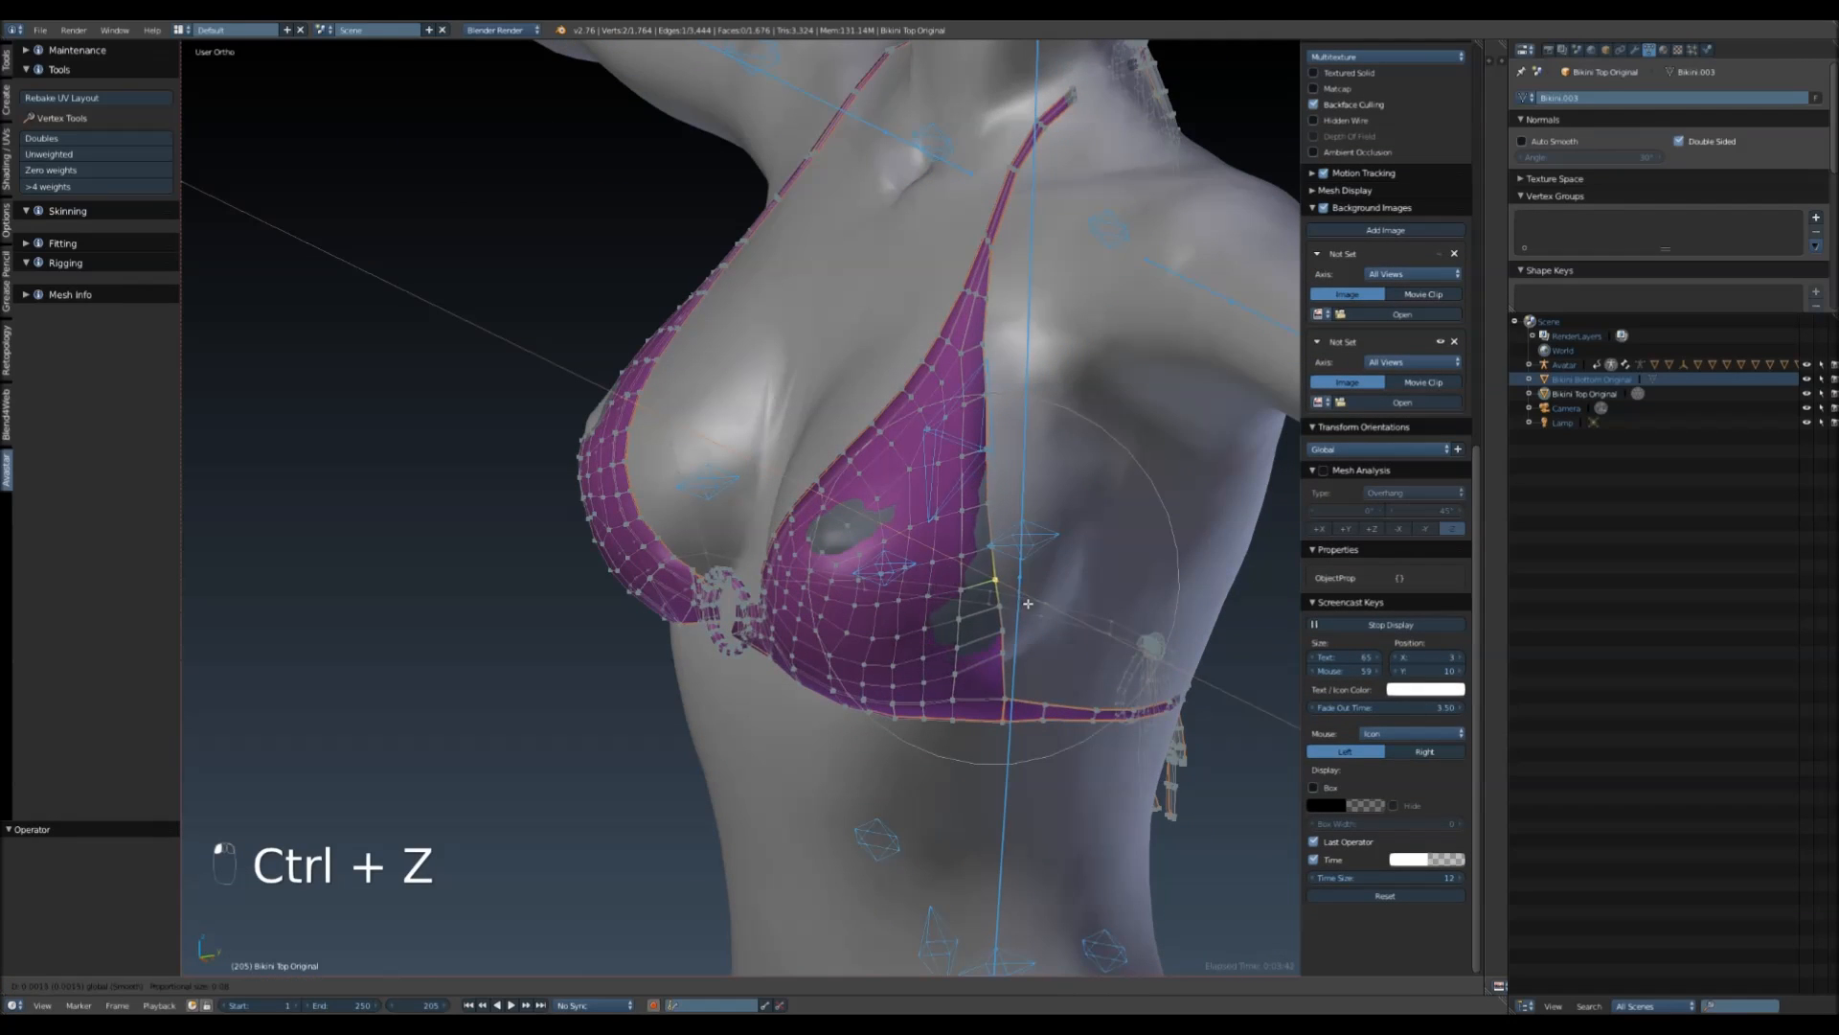
{"action": "scroll", "coordinate": [1042, 620], "scroll_direction": "down", "scroll_amount": 1}
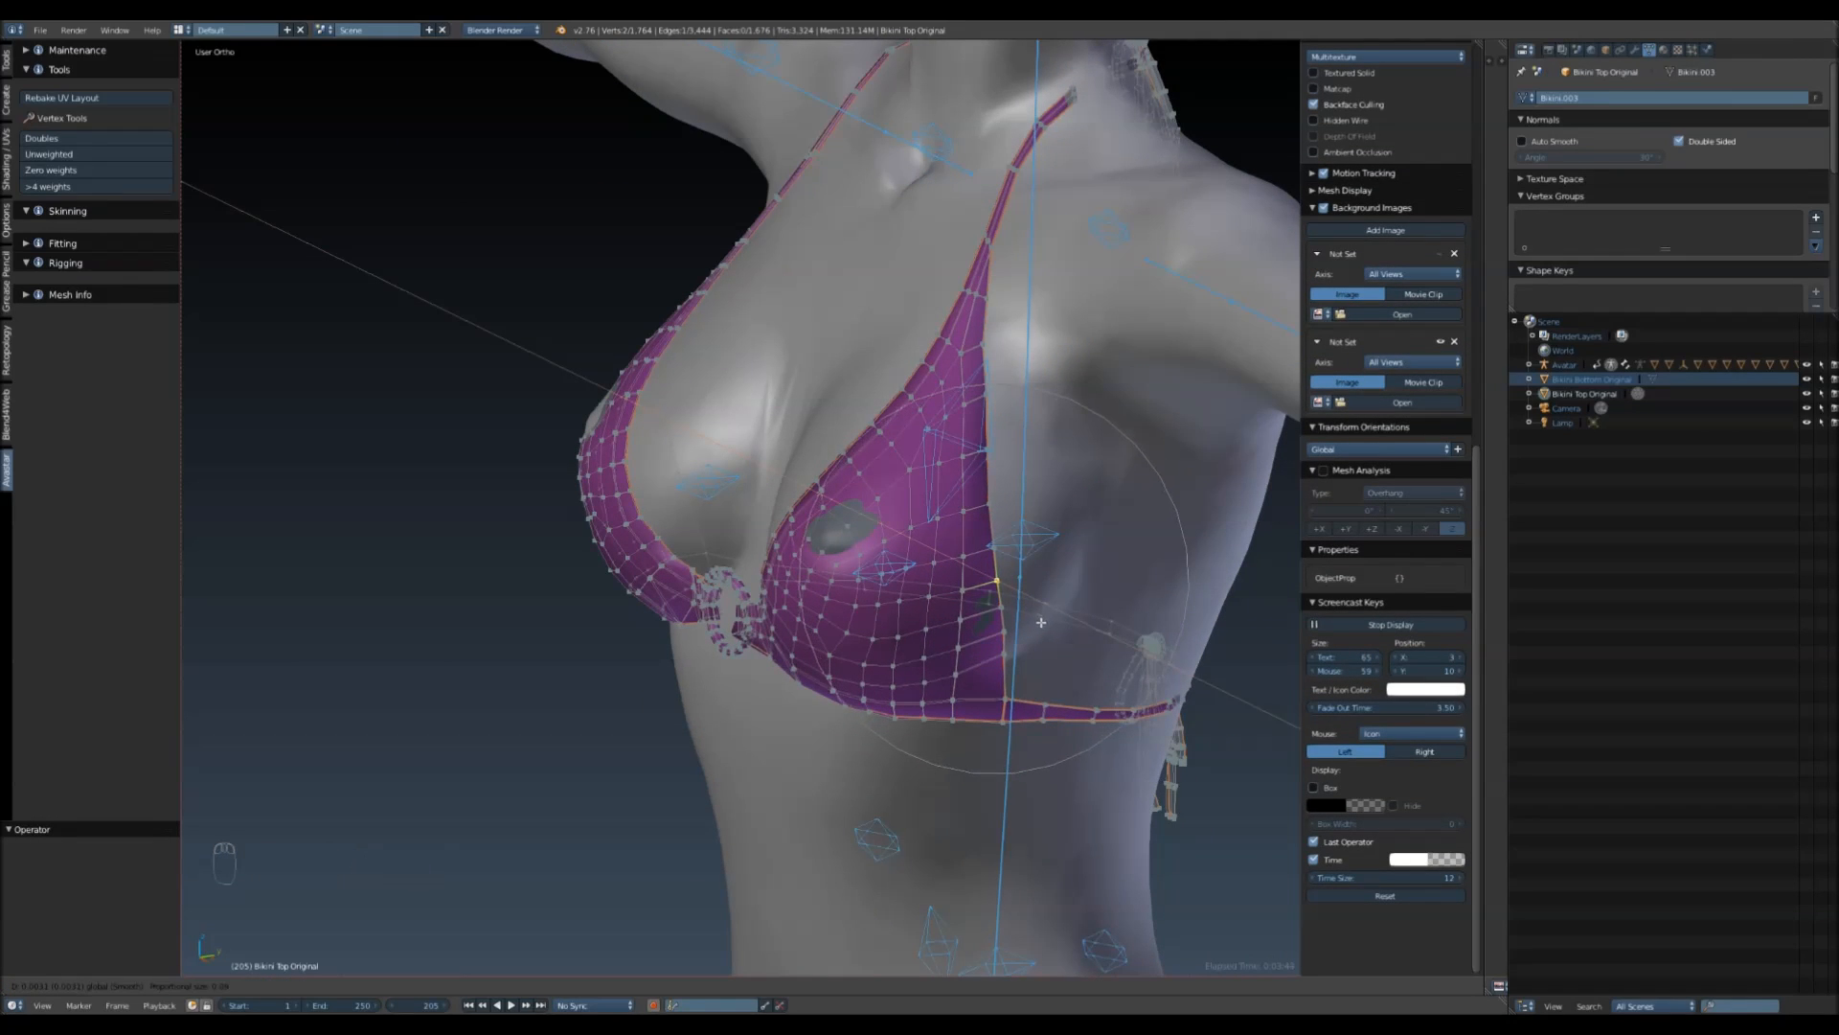
{"action": "left_click", "coordinate": [1046, 640]}
- Pull the vertex over the skin poking through the front of the left cup slightly forward along Y
{"action": "right_click", "coordinate": [847, 526]}
{"action": "middle_click_drag", "start_coordinate": [982, 551], "coordinate": [862, 558]}
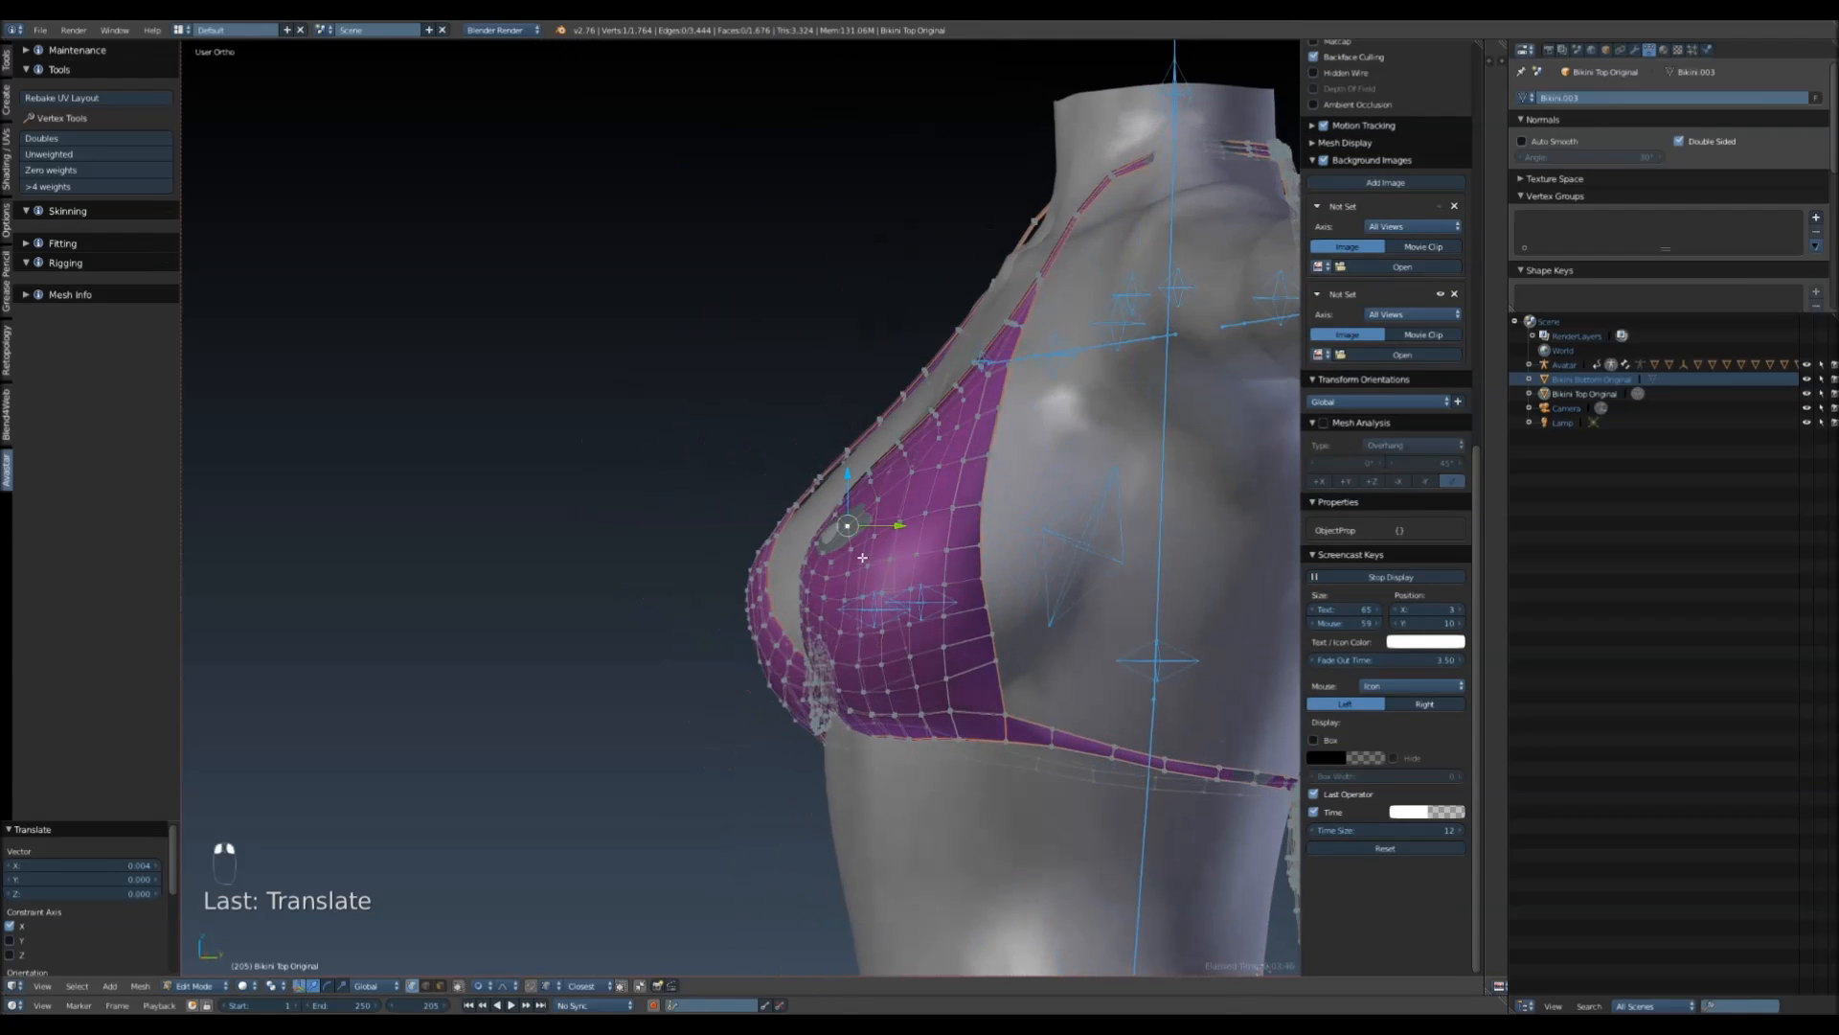
{"action": "mouse_move", "coordinate": [899, 526]}
{"action": "left_mouse_down"}
{"action": "mouse_move", "coordinate": [867, 517]}
{"action": "mouse_move", "coordinate": [846, 464]}
{"action": "mouse_move", "coordinate": [891, 519]}
{"action": "left_mouse_up"}
- Nudge the matching vertex on the avatar's right cup forward along Y and slightly up, ending with a Y move of about -0.001
{"action": "middle_click_drag", "start_coordinate": [690, 470], "coordinate": [652, 720]}
{"action": "left_click_drag", "start_coordinate": [520, 640], "coordinate": [530, 642]}
{"action": "left_click_drag", "start_coordinate": [579, 580], "coordinate": [578, 575]}
{"action": "left_click_drag", "start_coordinate": [546, 639], "coordinate": [547, 639]}
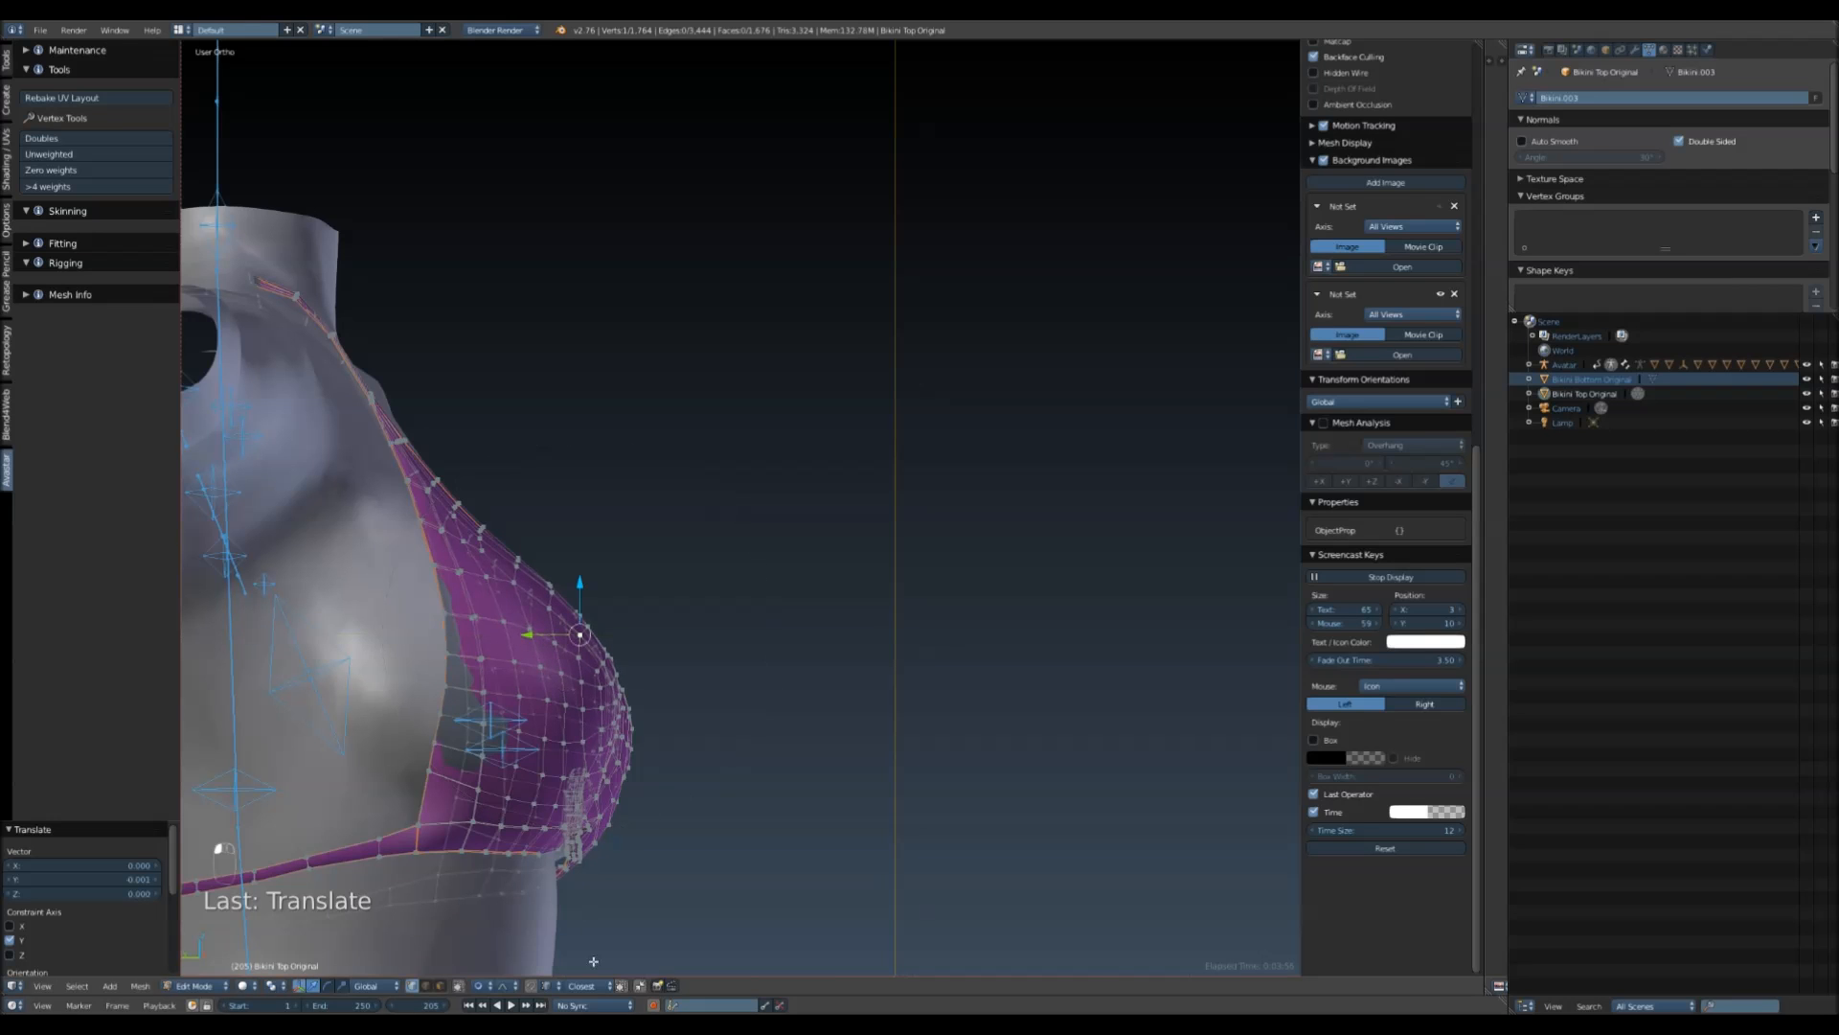
- Move the outer edge vertex of the avatar's right cup about 0.001 outward along X over the exposed skin
{"action": "left_click", "coordinate": [545, 987]}
{"action": "middle_click_drag", "start_coordinate": [788, 686], "coordinate": [815, 692]}
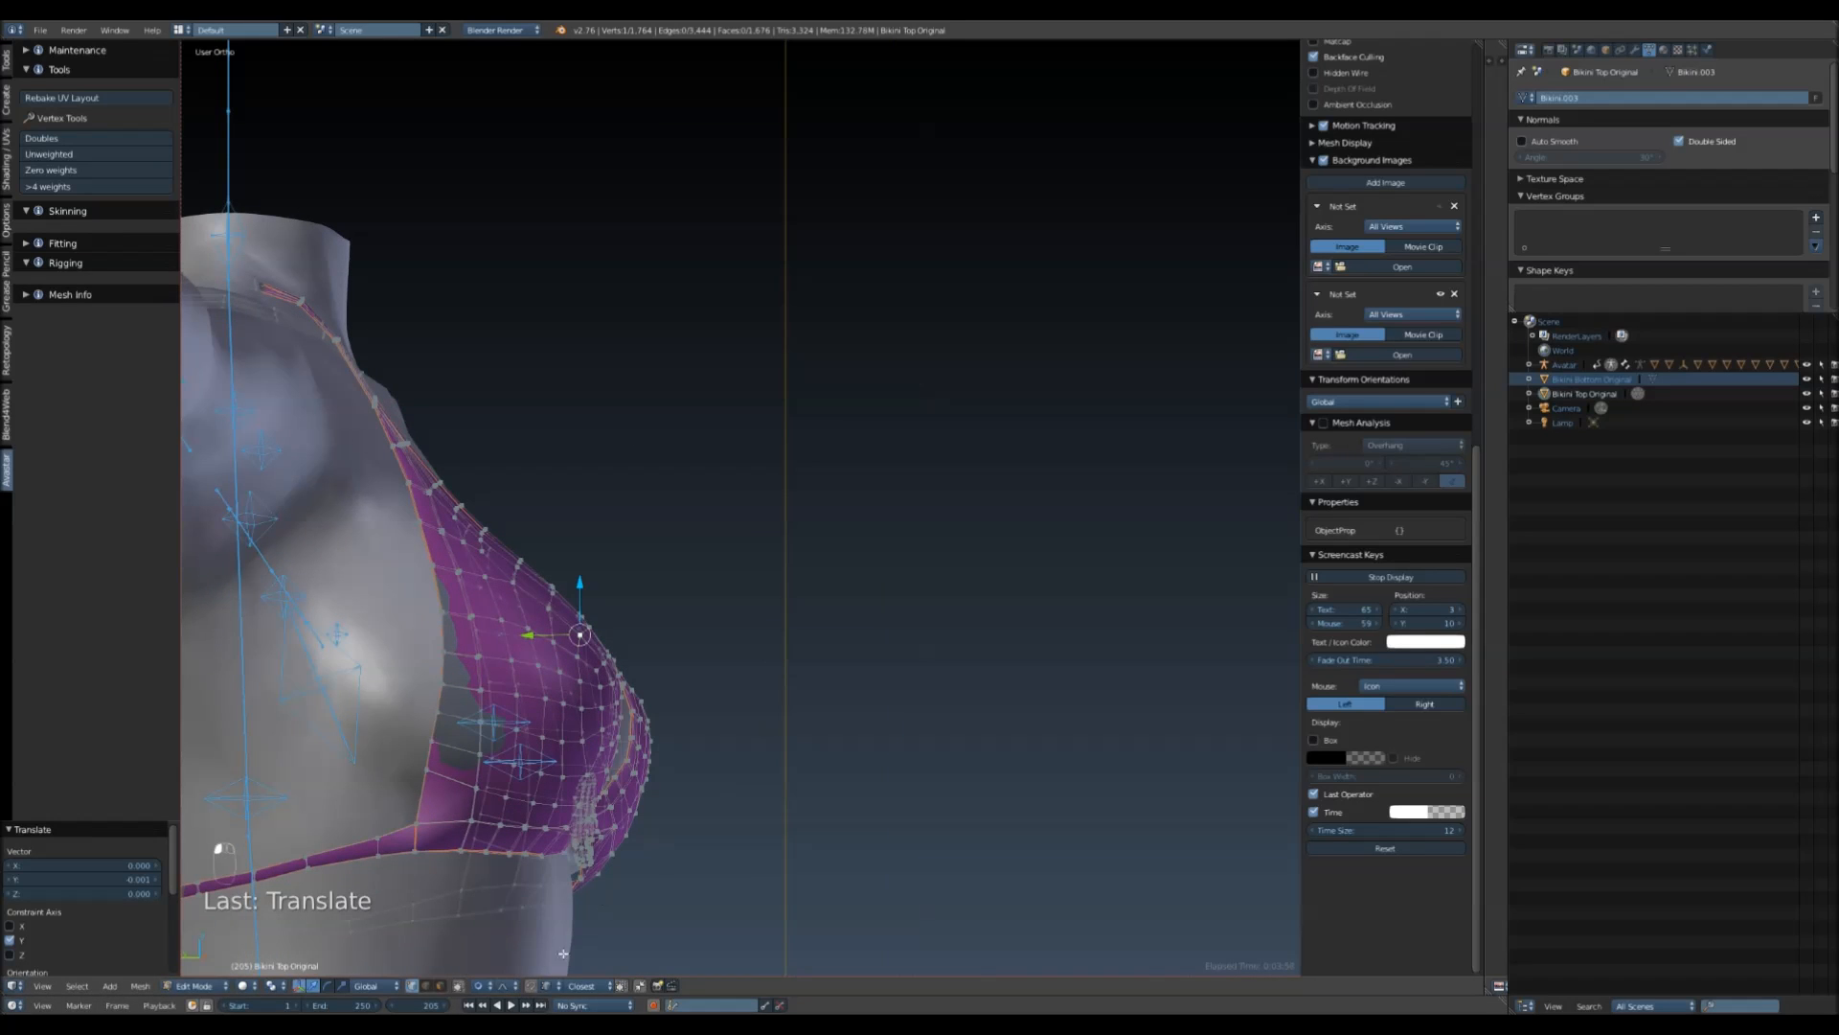
{"action": "left_click", "coordinate": [461, 985]}
{"action": "middle_click_drag", "start_coordinate": [629, 866], "coordinate": [692, 709]}
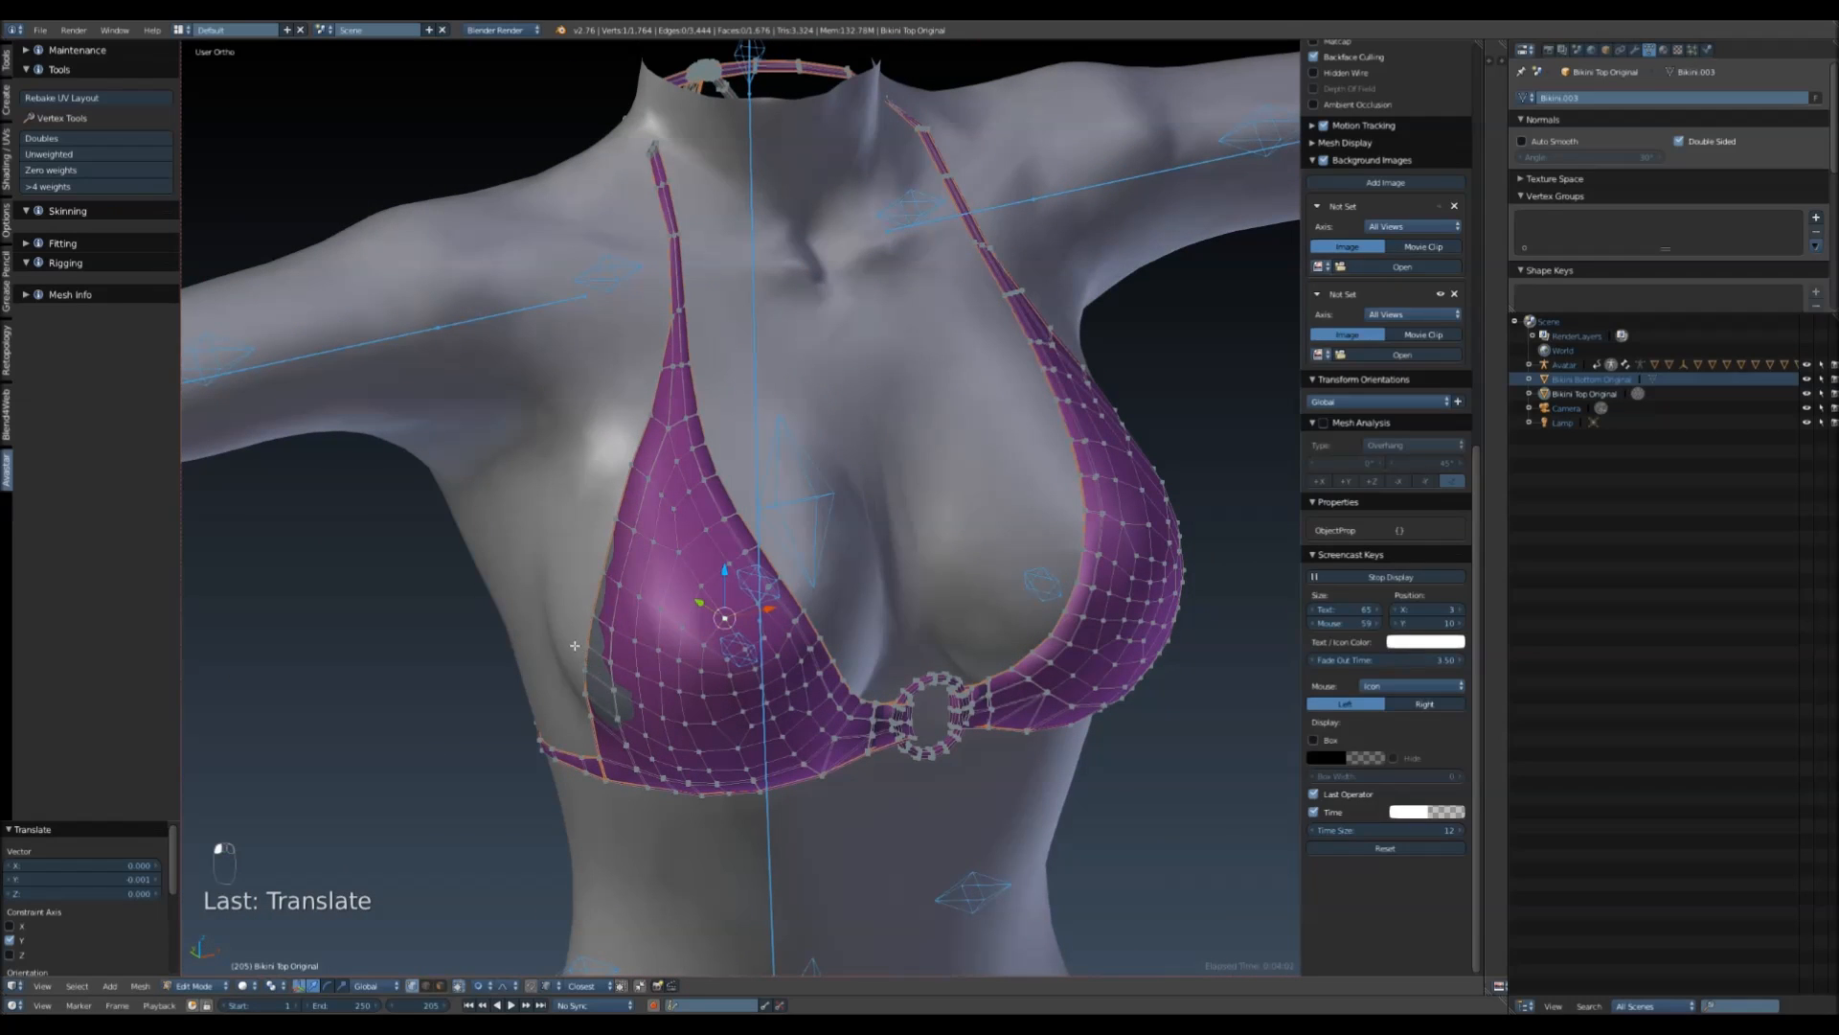
{"action": "right_click", "coordinate": [610, 665], "text": "shift"}
{"action": "left_click_drag", "start_coordinate": [627, 659], "coordinate": [622, 660]}
- In wireframe side view, circle-select the vertices on the cups' upper front edge and lower them about 0.004 along Z
{"action": "mouse_move", "coordinate": [703, 353]}
{"action": "middle_mouse_down"}
{"action": "mouse_move", "coordinate": [559, 320]}
{"action": "mouse_move", "coordinate": [517, 269]}
{"action": "mouse_move", "coordinate": [759, 287]}
{"action": "mouse_move", "coordinate": [846, 550]}
{"action": "mouse_move", "coordinate": [936, 628]}
{"action": "mouse_move", "coordinate": [915, 639]}
{"action": "mouse_move", "coordinate": [904, 493]}
{"action": "middle_mouse_up"}
{"action": "key", "text": "z"}
{"action": "key", "text": "KP_1"}
{"action": "key", "text": "KP_3"}
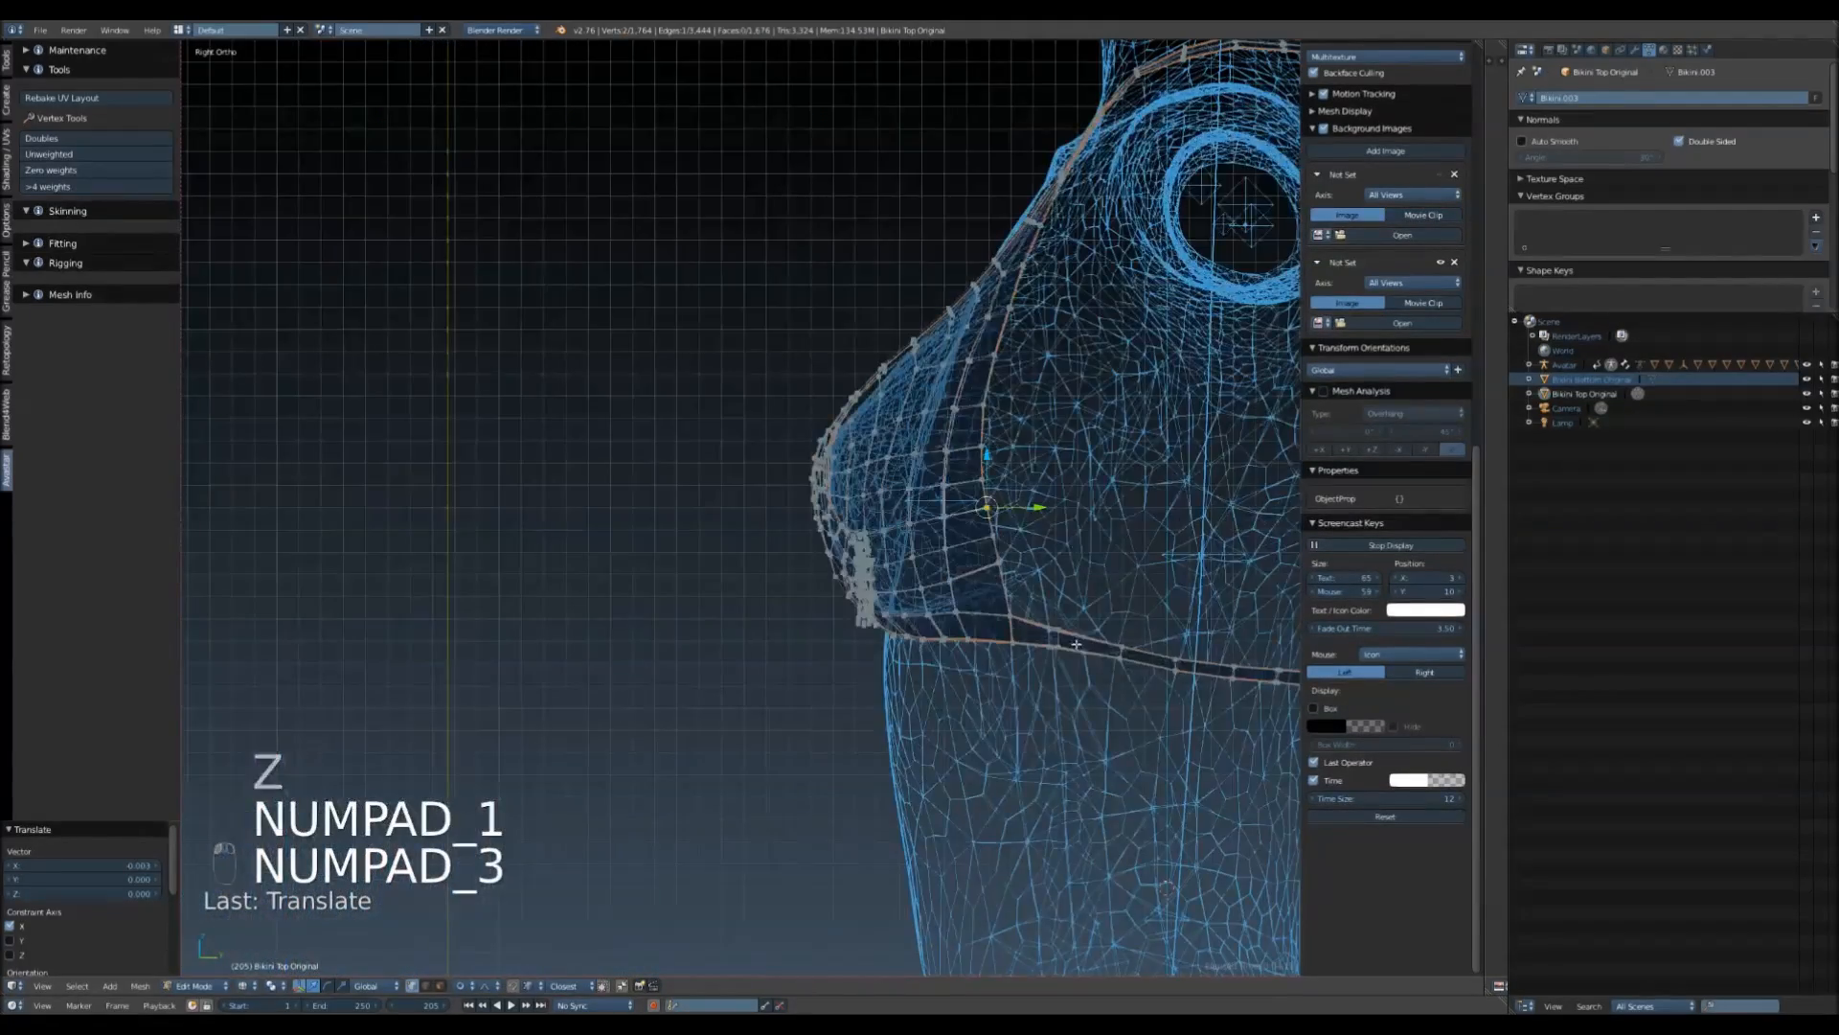
{"action": "scroll", "coordinate": [1076, 644], "scroll_direction": "up", "scroll_amount": 6}
{"action": "key", "text": "a"}
{"action": "key", "text": "a"}
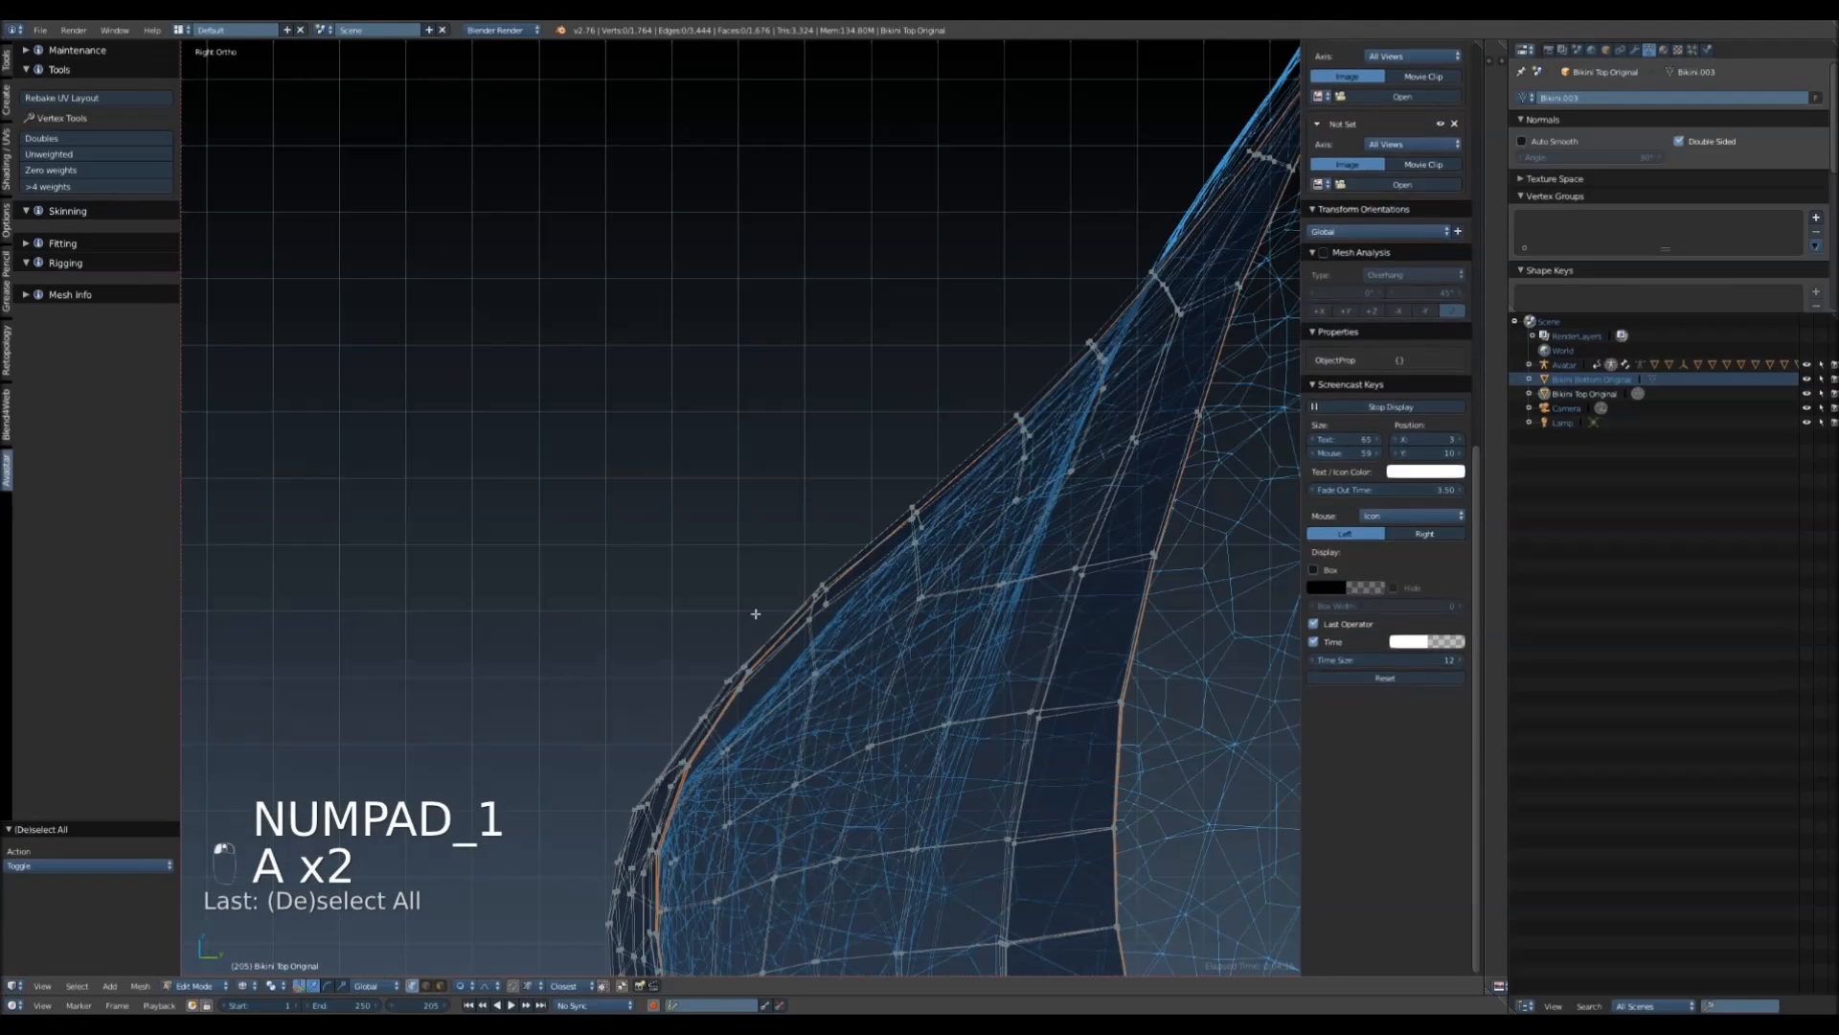
{"action": "key", "text": "c"}
{"action": "left_click", "coordinate": [733, 661]}
{"action": "left_click_drag", "start_coordinate": [743, 668], "coordinate": [740, 680]}
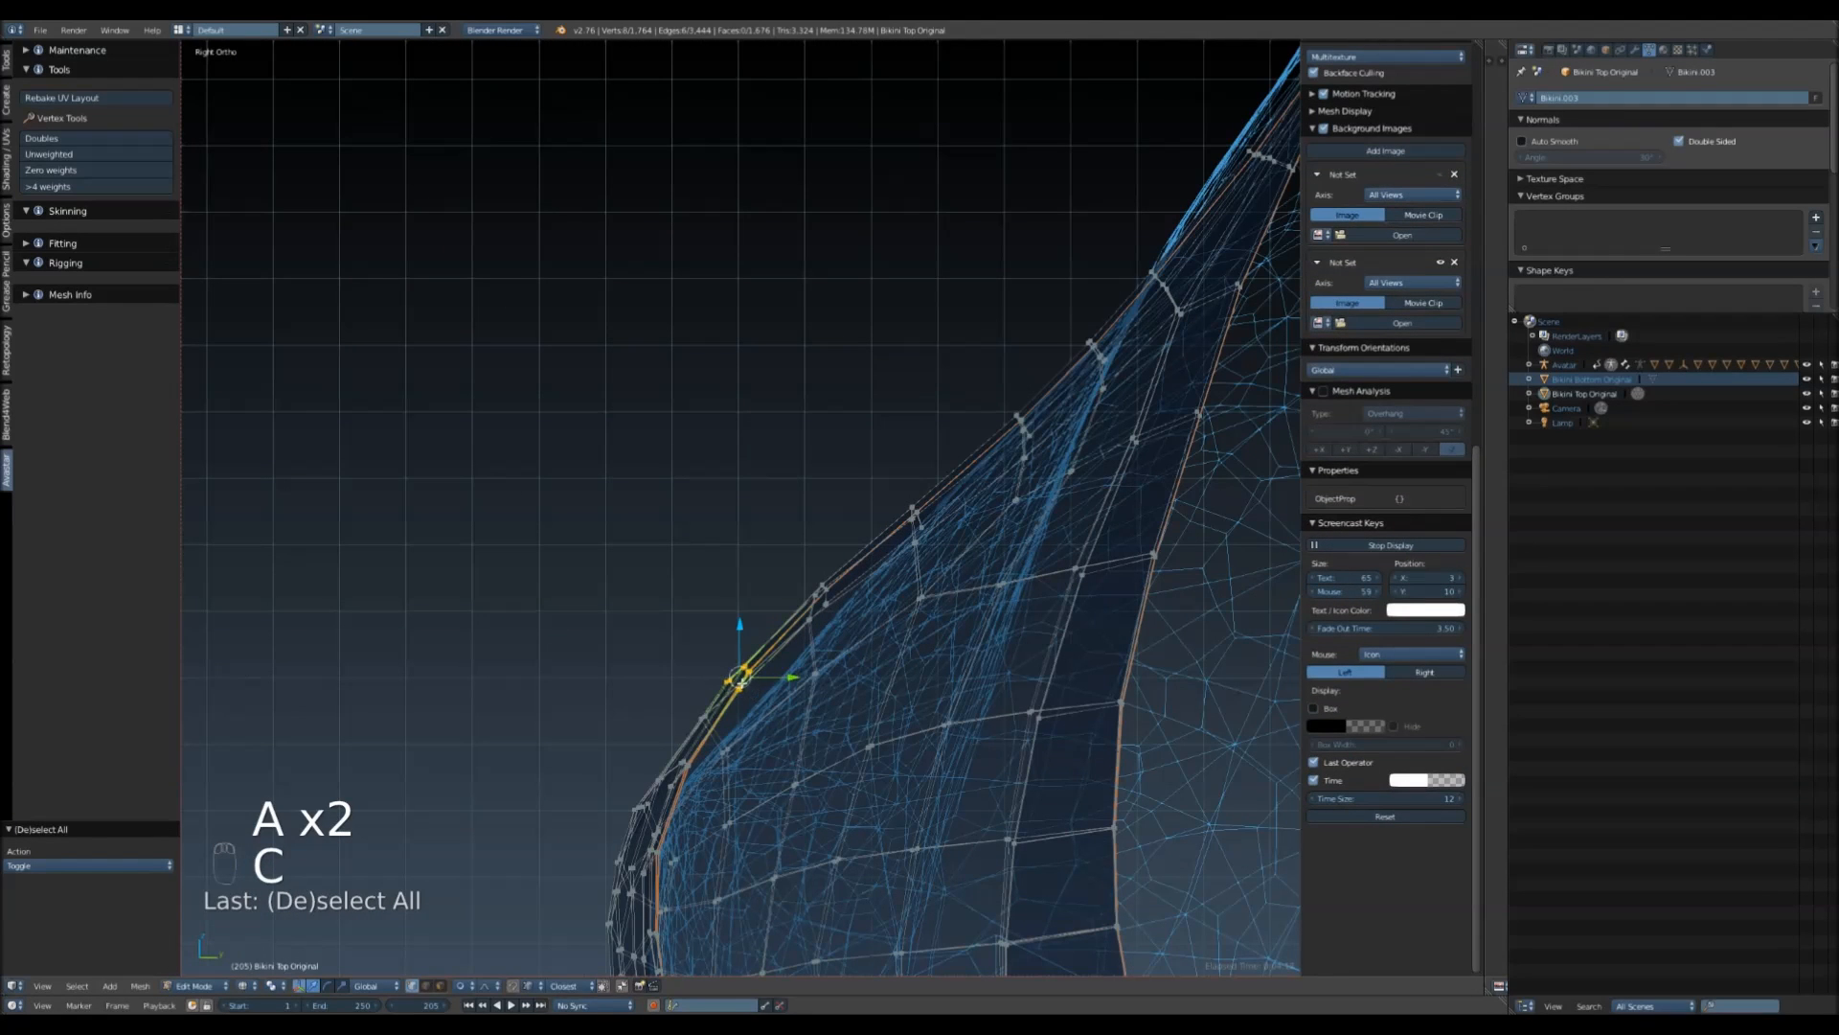
{"action": "left_click_drag", "start_coordinate": [742, 617], "coordinate": [728, 641]}
{"action": "scroll", "coordinate": [727, 649], "scroll_direction": "up", "scroll_amount": 7}
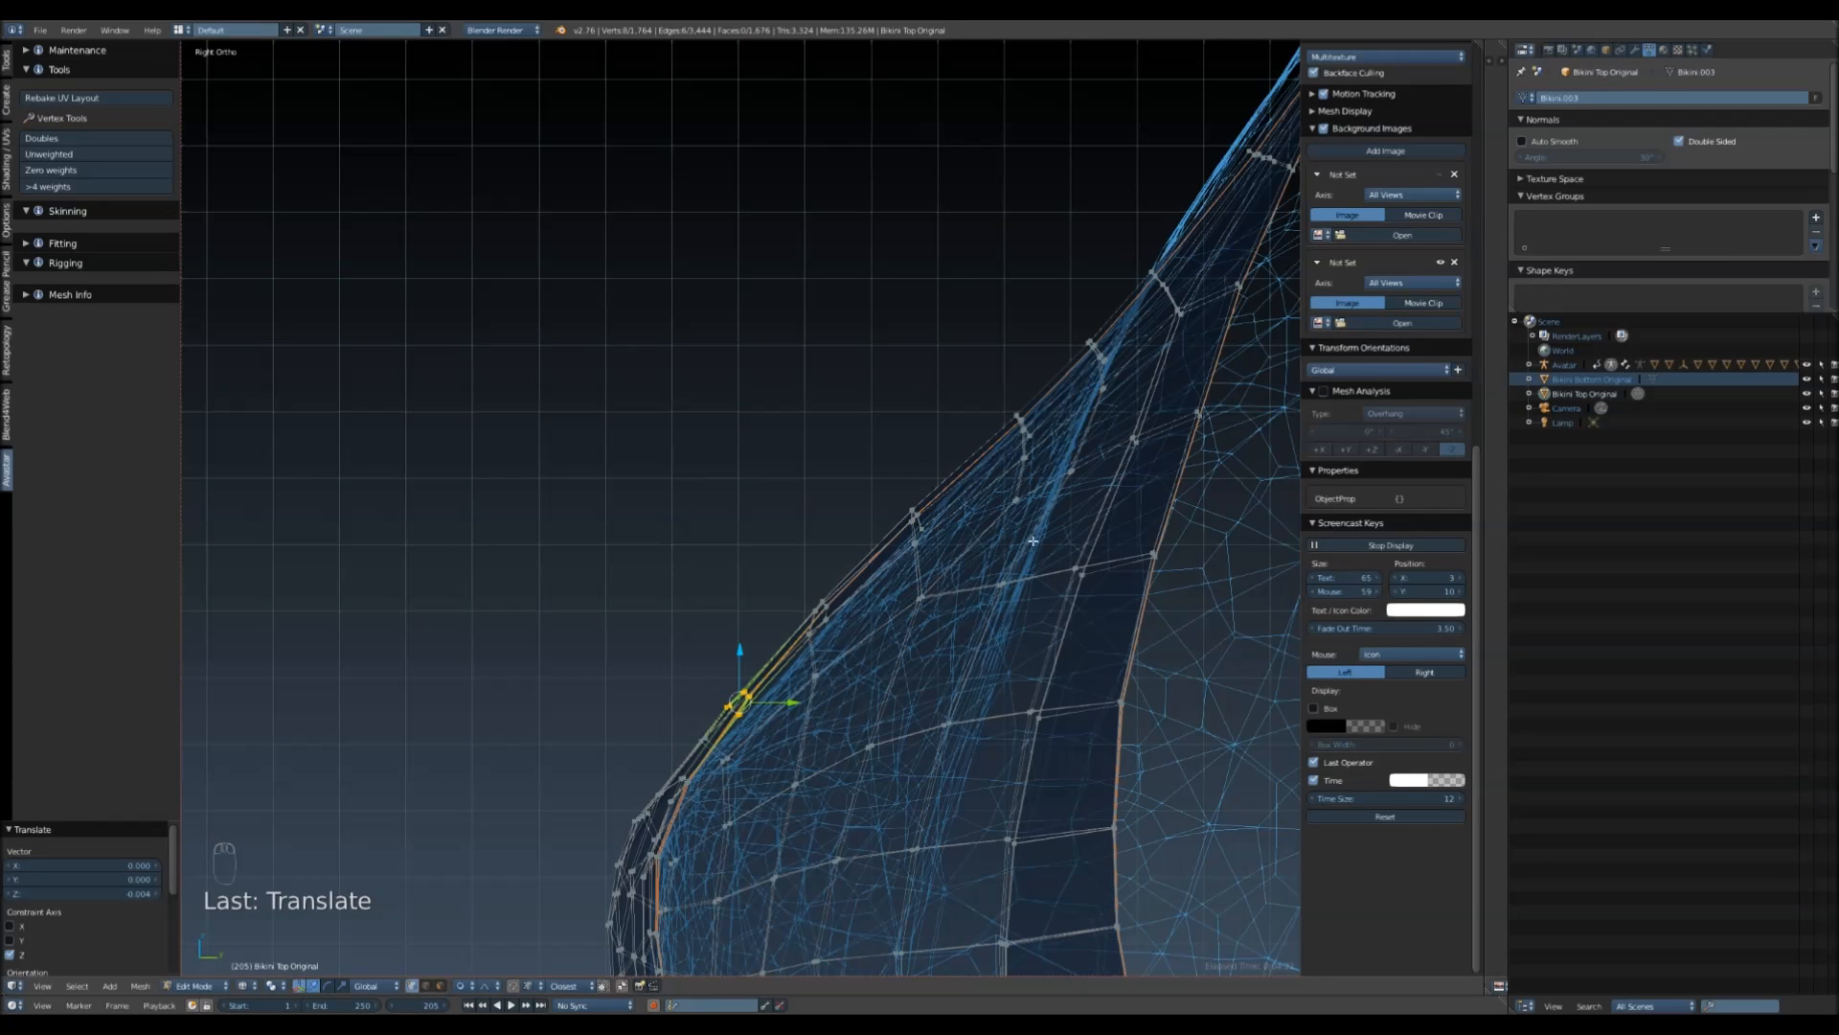
- Circle-select the edge vertices higher up the cup slope and lower them about 0.002 along Z
{"action": "key", "text": "a"}
{"action": "key", "text": "c"}
{"action": "left_click", "coordinate": [915, 517]}
{"action": "left_click_drag", "start_coordinate": [917, 466], "coordinate": [919, 480]}
- Circle-select the lower front cup vertices just ahead of the centre ring and move them about 0.001 inward along Y
{"action": "scroll", "coordinate": [919, 479], "scroll_direction": "up", "scroll_amount": 3}
{"action": "scroll", "coordinate": [920, 480], "scroll_direction": "down", "scroll_amount": 4}
{"action": "middle_click_drag", "start_coordinate": [789, 825], "coordinate": [847, 566], "text": "shift"}
{"action": "scroll", "coordinate": [880, 659], "scroll_direction": "up", "scroll_amount": 2}
{"action": "scroll", "coordinate": [829, 597], "scroll_direction": "up", "scroll_amount": 1}
{"action": "middle_click_drag", "start_coordinate": [905, 876], "coordinate": [884, 715], "text": "shift"}
{"action": "scroll", "coordinate": [921, 710], "scroll_direction": "up", "scroll_amount": 3}
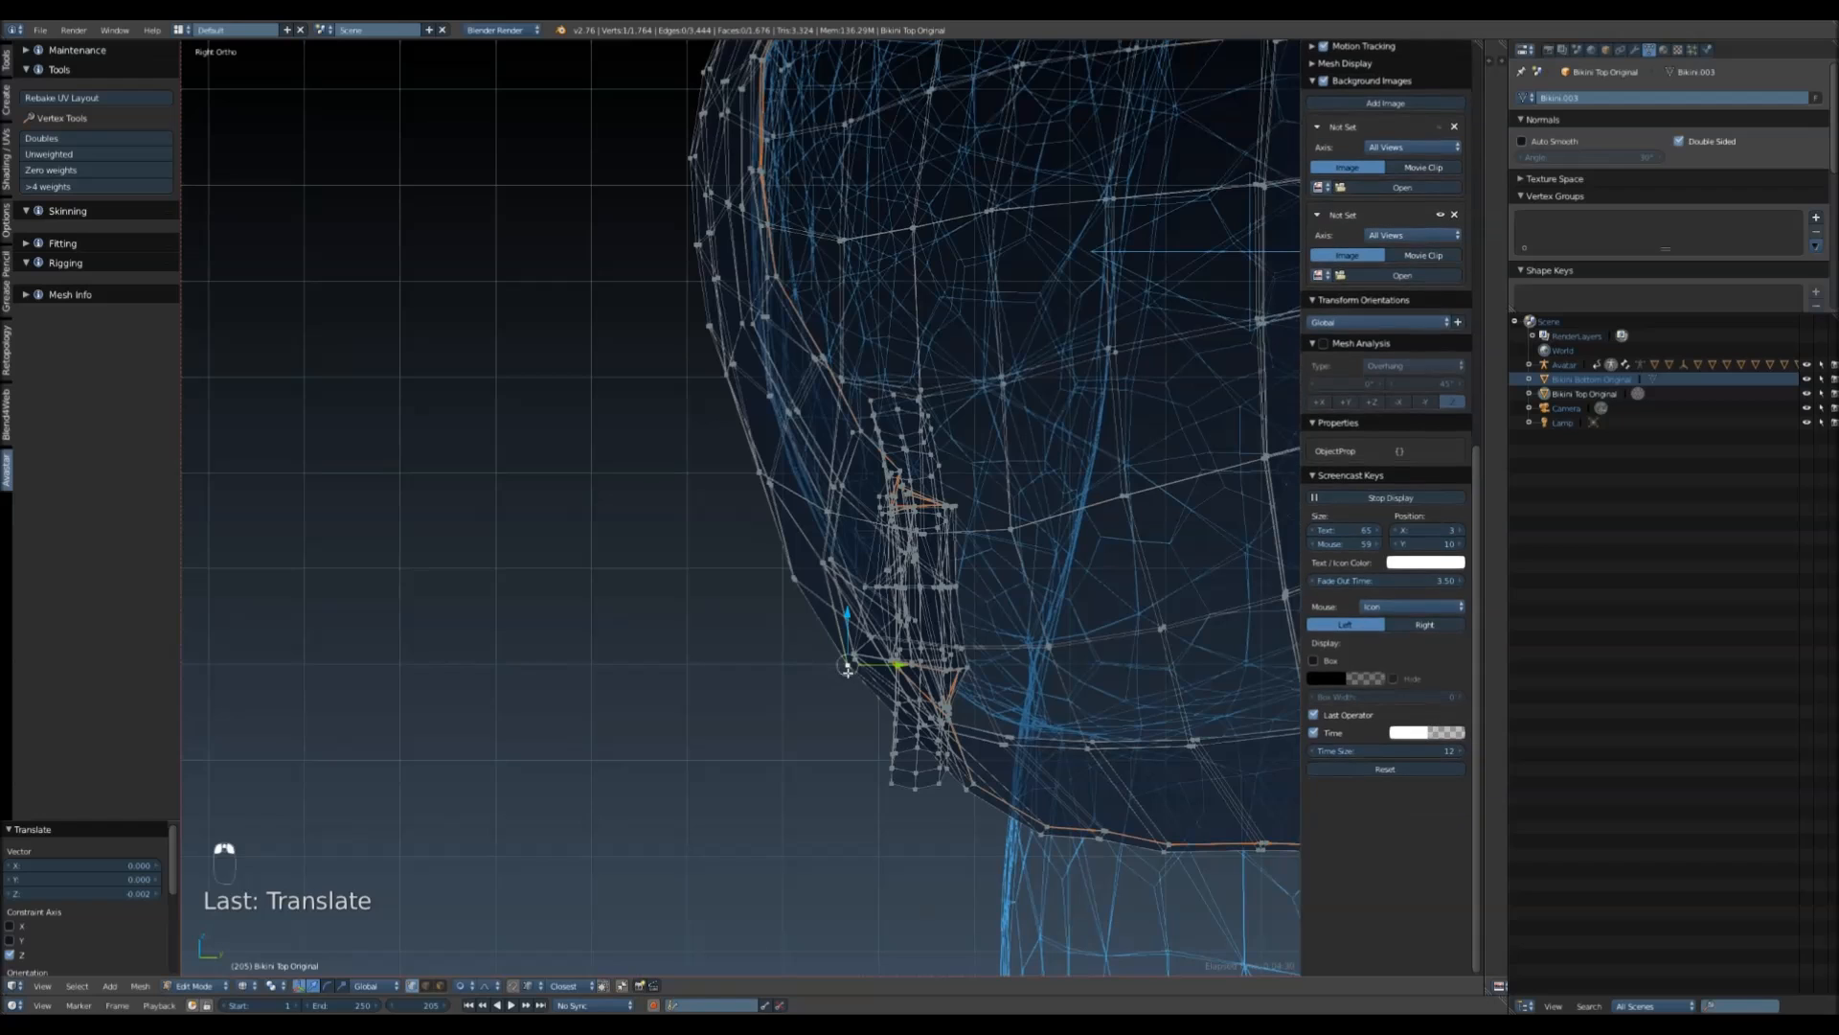
{"action": "key", "text": "a"}
{"action": "key", "text": "c"}
{"action": "left_click", "coordinate": [850, 660]}
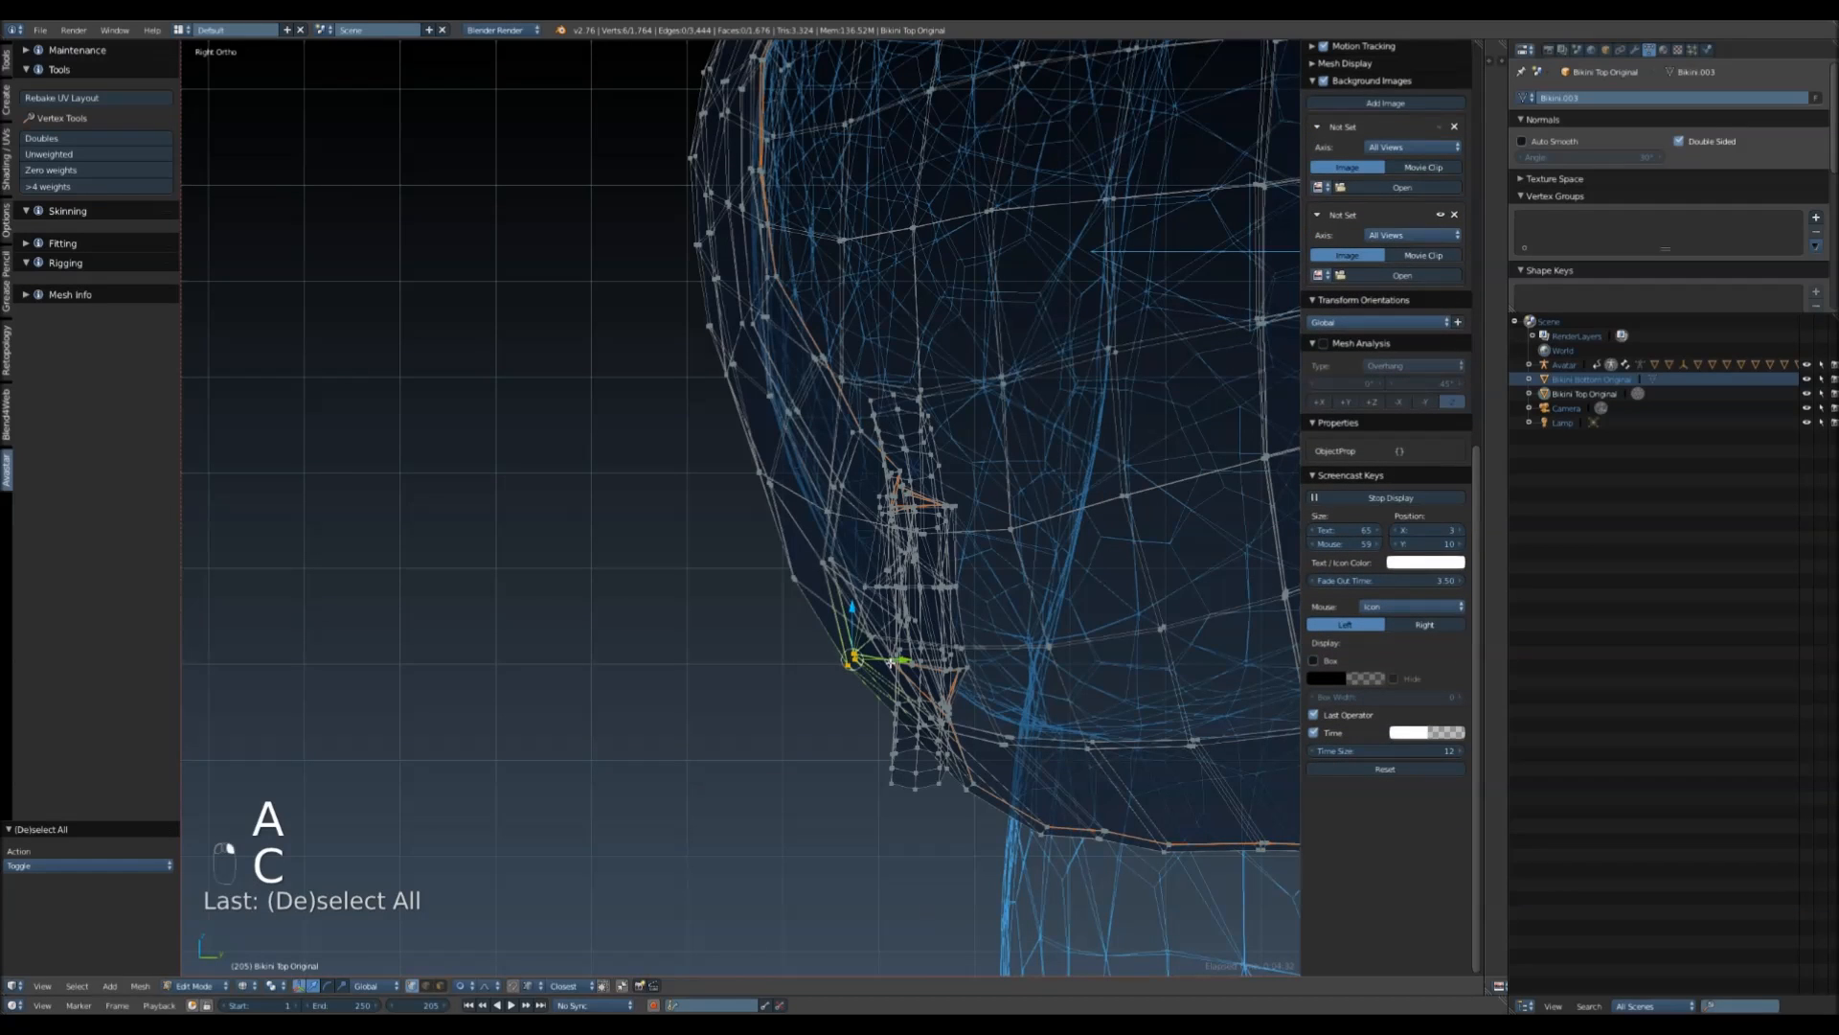
{"action": "left_click_drag", "start_coordinate": [903, 659], "coordinate": [916, 657]}
- Select the inner cup vertices on both sides of the centre ring and move them about 0.002 forward along Y
{"action": "scroll", "coordinate": [916, 657], "scroll_direction": "down", "scroll_amount": 5}
{"action": "scroll", "coordinate": [916, 657], "scroll_direction": "down", "scroll_amount": 1}
{"action": "key", "text": "z"}
{"action": "middle_click_drag", "start_coordinate": [899, 768], "coordinate": [715, 687]}
{"action": "right_click", "coordinate": [659, 582]}
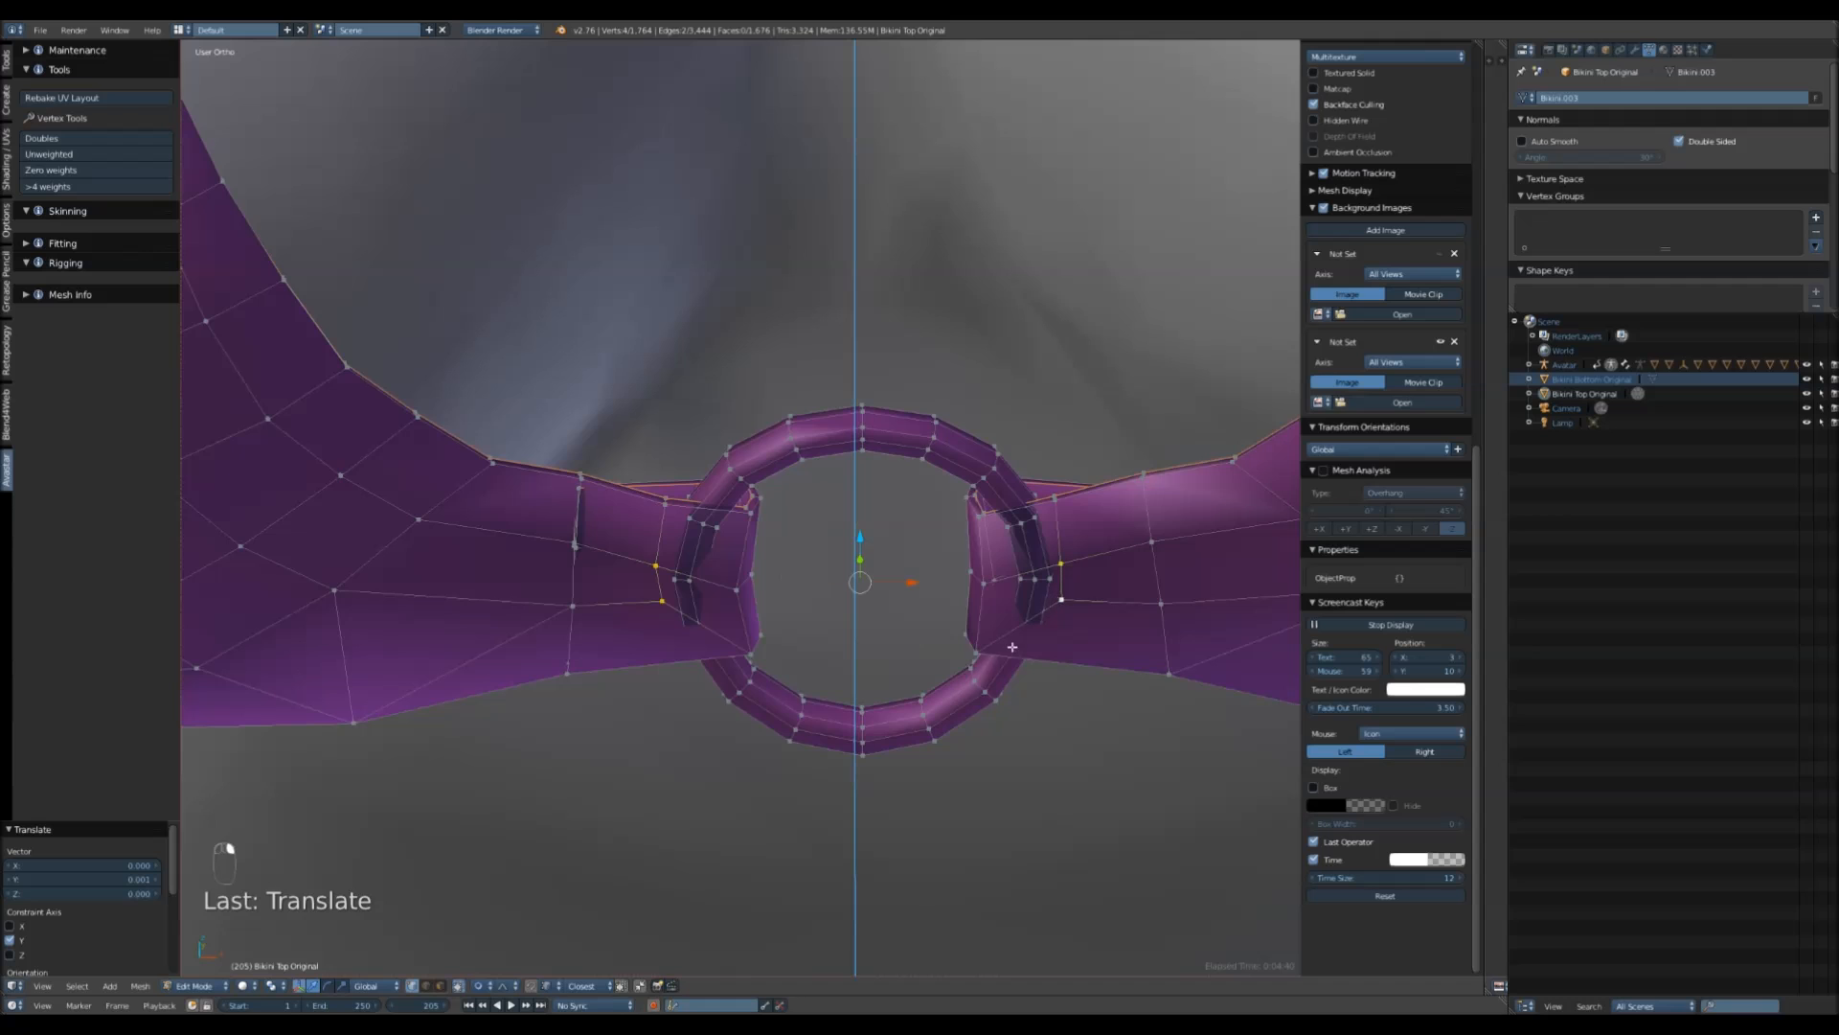
{"action": "middle_click_drag", "start_coordinate": [1037, 620], "coordinate": [885, 703]}
{"action": "key", "text": "g"}
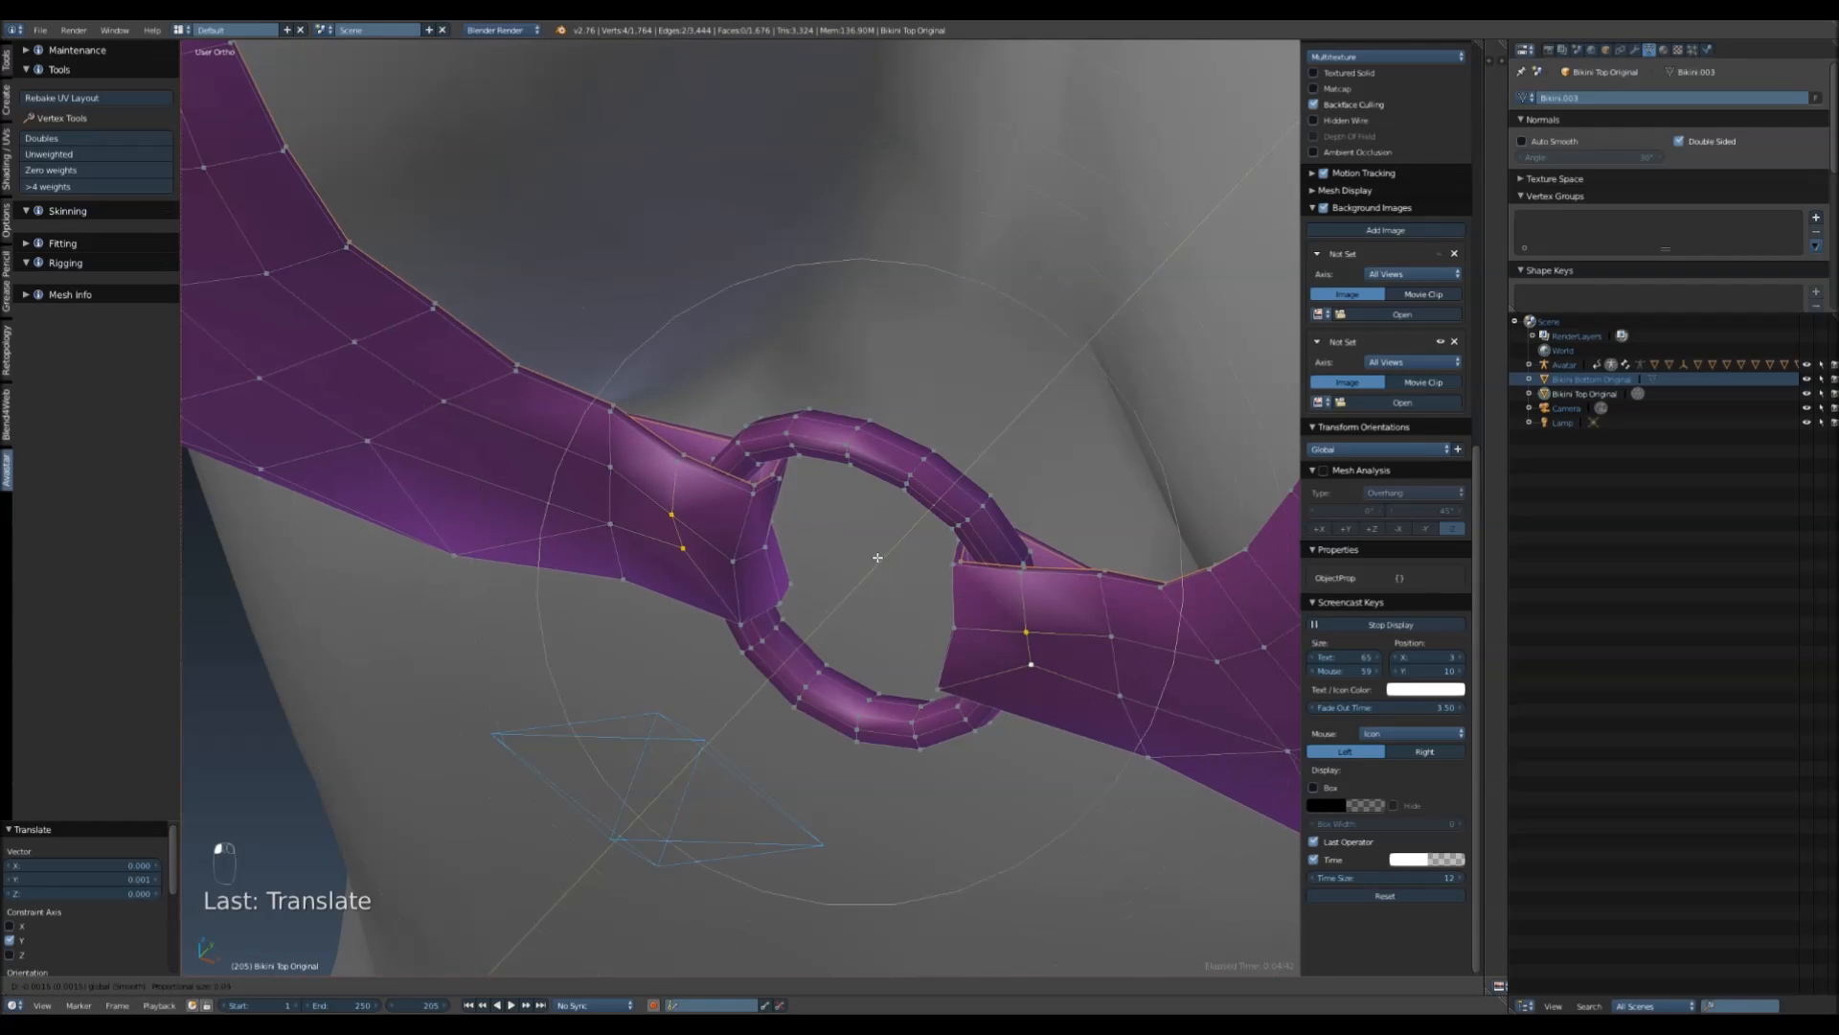
{"action": "left_click", "coordinate": [874, 560]}
{"action": "middle_click_drag", "start_coordinate": [870, 575], "coordinate": [973, 640]}
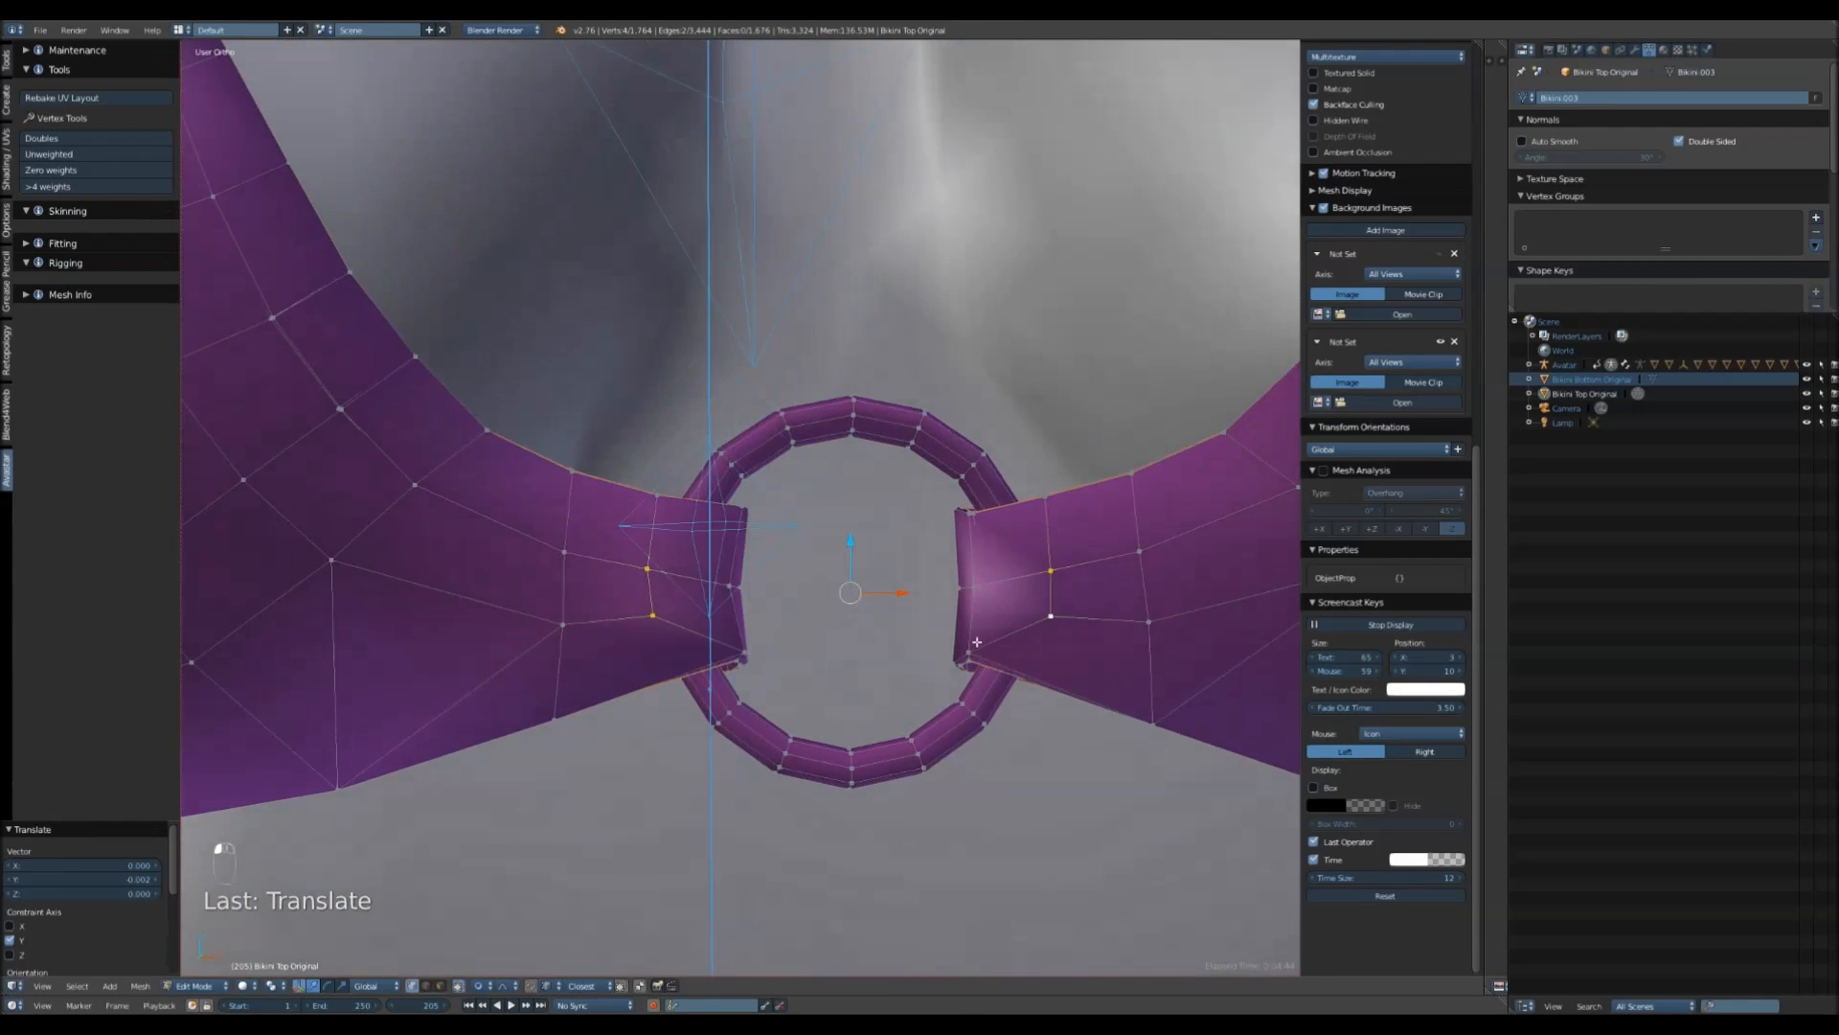
- Move the neck strap vertices sunk into the skin beside the neck outward along Y
{"action": "scroll", "coordinate": [952, 665], "scroll_direction": "down", "scroll_amount": 6}
{"action": "middle_click_drag", "start_coordinate": [947, 304], "coordinate": [977, 731], "text": "shift"}
{"action": "middle_click_drag", "start_coordinate": [903, 565], "coordinate": [903, 709]}
{"action": "scroll", "coordinate": [809, 700], "scroll_direction": "up", "scroll_amount": 4}
{"action": "mouse_move", "coordinate": [678, 462]}
{"action": "middle_mouse_down", "text": "shift"}
{"action": "mouse_move", "coordinate": [808, 700]}
{"action": "mouse_move", "coordinate": [521, 747]}
{"action": "mouse_move", "coordinate": [580, 733]}
{"action": "middle_mouse_up", "text": "shift"}
{"action": "key", "text": "z"}
{"action": "middle_click_drag", "start_coordinate": [372, 881], "coordinate": [780, 668]}
{"action": "middle_click_drag", "start_coordinate": [680, 805], "coordinate": [869, 522]}
{"action": "key", "text": "z"}
{"action": "key", "text": "g"}
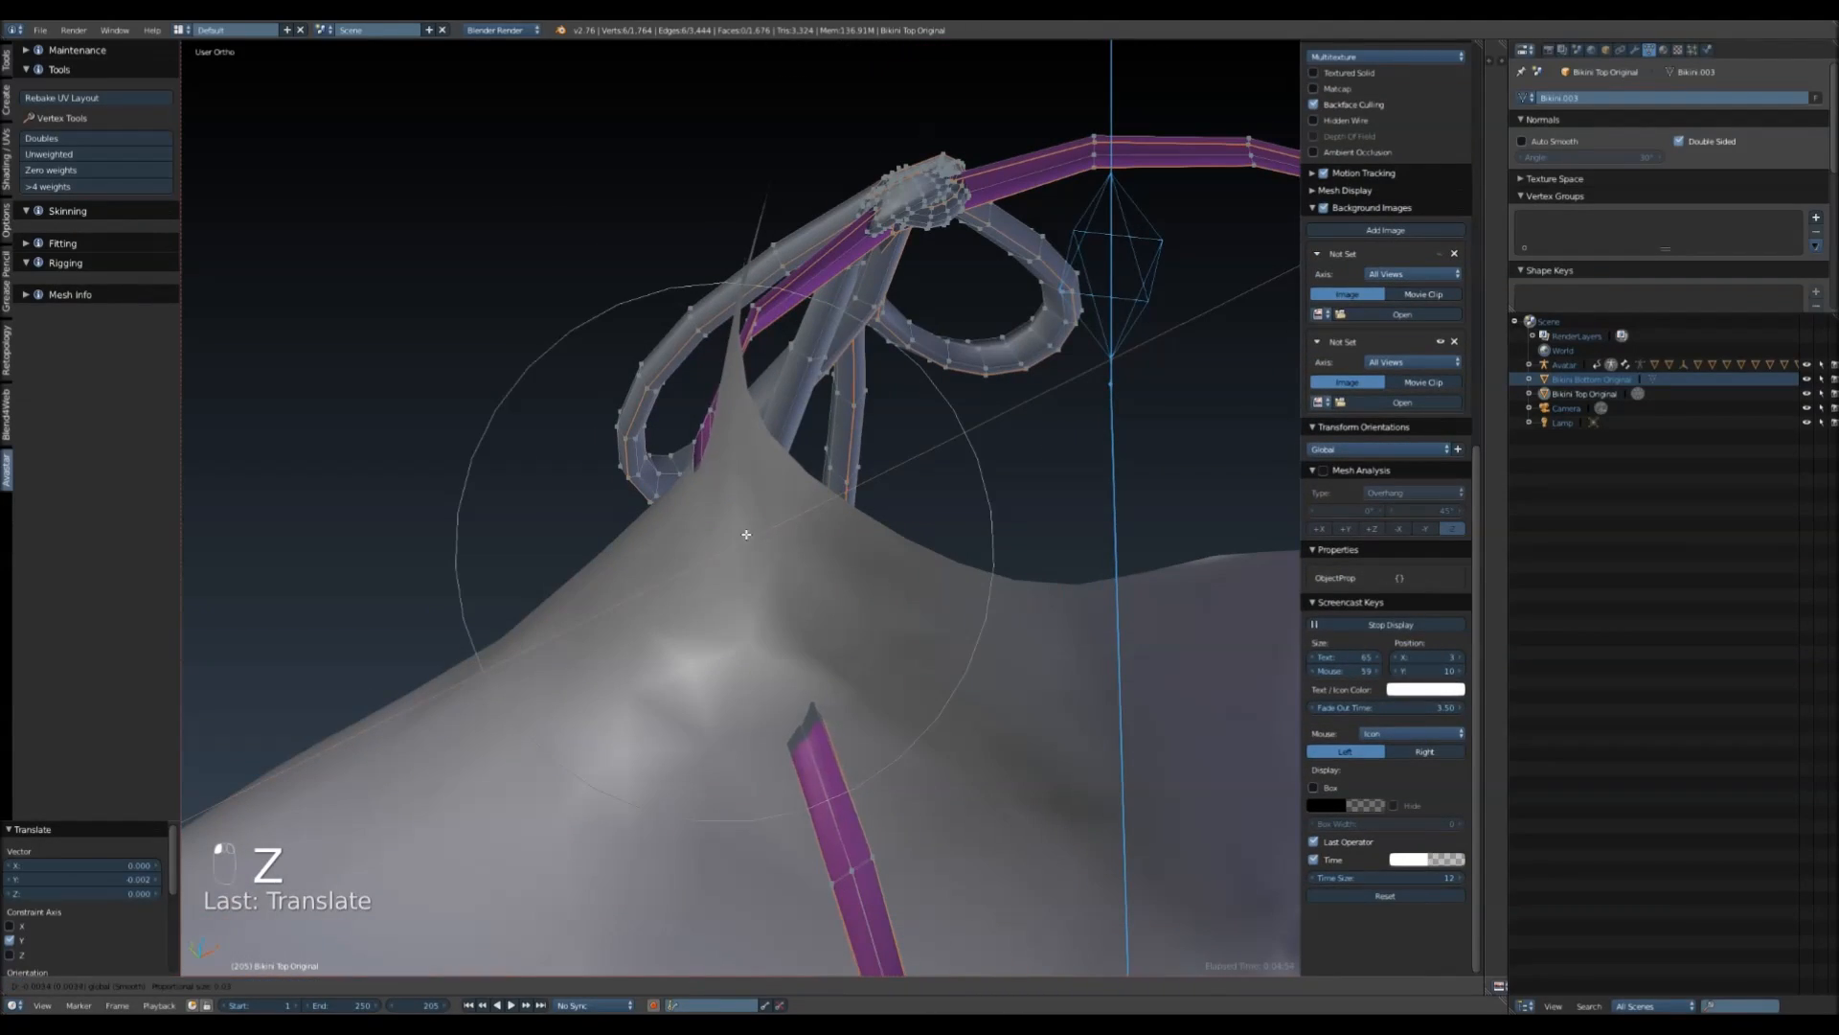
{"action": "left_click_drag", "start_coordinate": [707, 535], "coordinate": [706, 536]}
- Select the next sunken edge loop of the neck strap and nudge it outward over the skin
{"action": "middle_click_drag", "start_coordinate": [707, 535], "coordinate": [844, 548]}
{"action": "right_click", "coordinate": [840, 583], "text": "alt"}
{"action": "left_click_drag", "start_coordinate": [845, 548], "coordinate": [795, 571]}
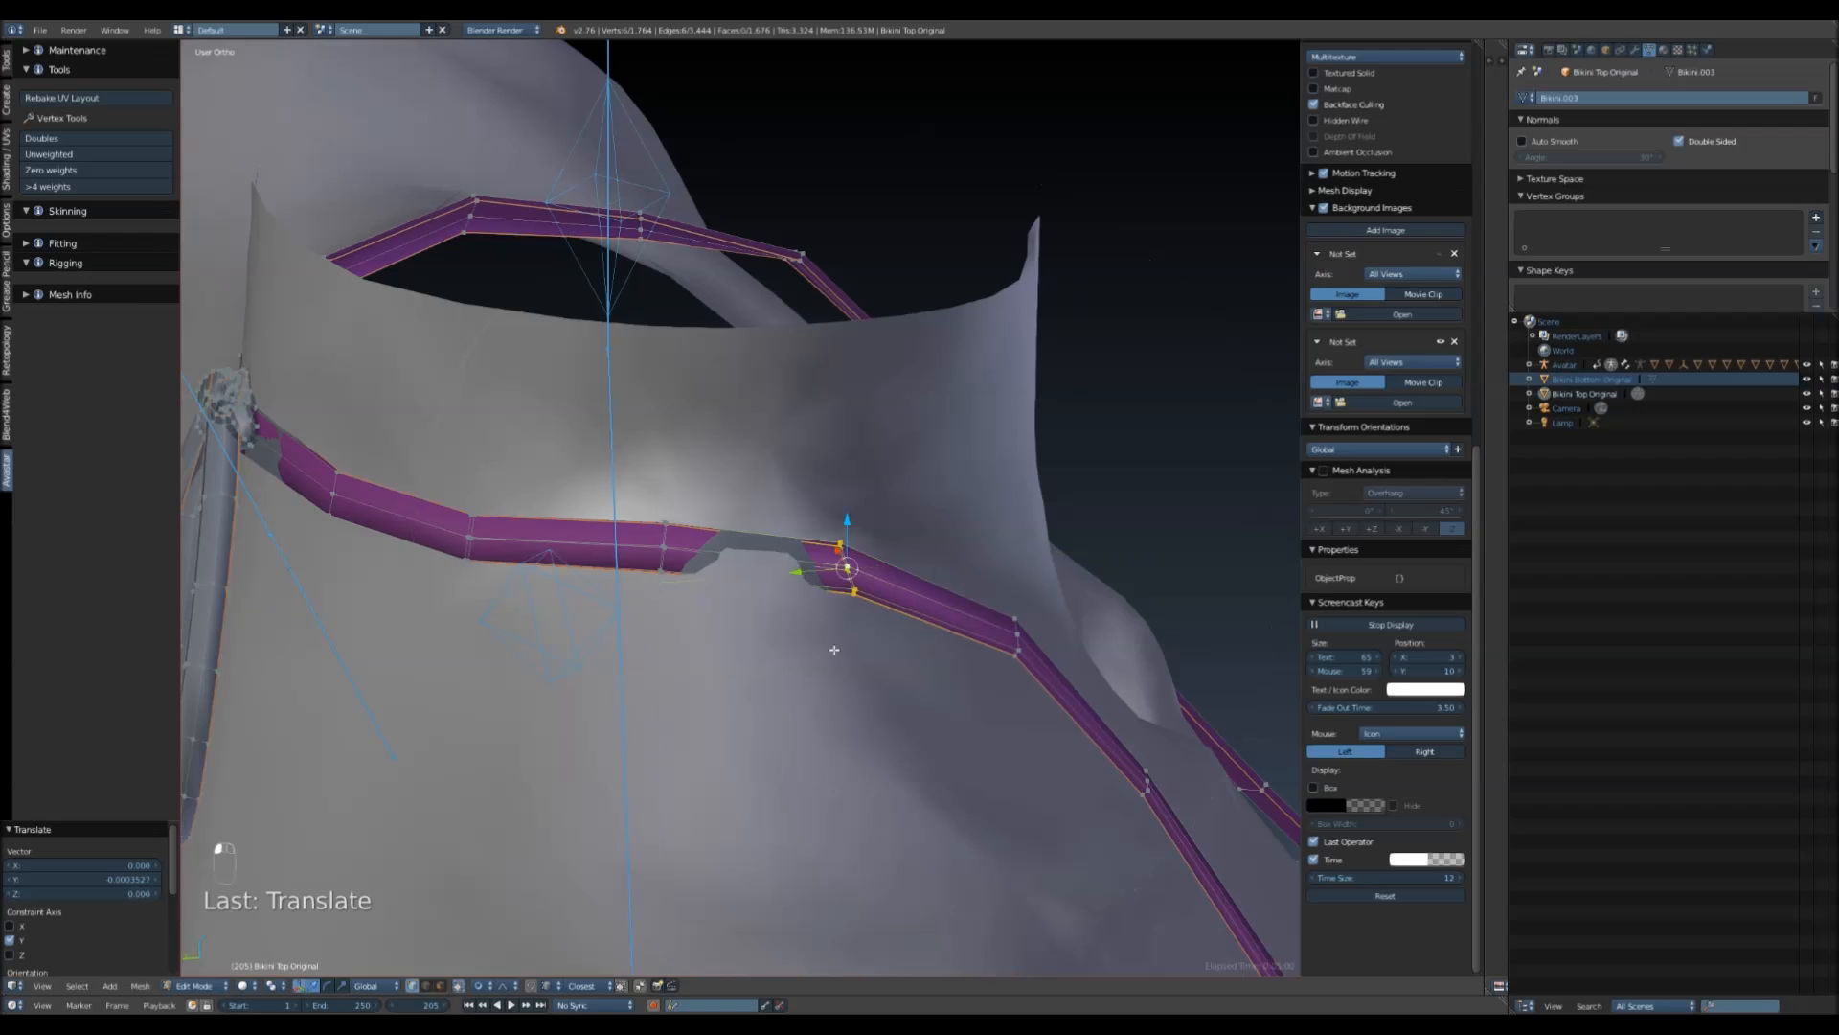
{"action": "middle_click_drag", "start_coordinate": [795, 571], "coordinate": [778, 601]}
{"action": "left_click_drag", "start_coordinate": [881, 564], "coordinate": [834, 567]}
- Select the following neck strap loop along the side of the neck and move it about 0.005 along X
{"action": "right_click", "coordinate": [862, 714], "text": "alt"}
{"action": "left_click_drag", "start_coordinate": [922, 713], "coordinate": [879, 904]}
{"action": "right_click", "coordinate": [883, 917], "text": "alt"}
{"action": "scroll", "coordinate": [958, 769], "scroll_direction": "down", "scroll_amount": 8}
{"action": "middle_click_drag", "start_coordinate": [974, 756], "coordinate": [795, 867]}
{"action": "scroll", "coordinate": [894, 632], "scroll_direction": "up", "scroll_amount": 4}
- Using wireframe to find it, select the neck strap loop hidden inside the skin and move it out to the surface
{"action": "right_click", "coordinate": [942, 615], "text": "alt"}
{"action": "middle_click_drag", "start_coordinate": [942, 615], "coordinate": [822, 809]}
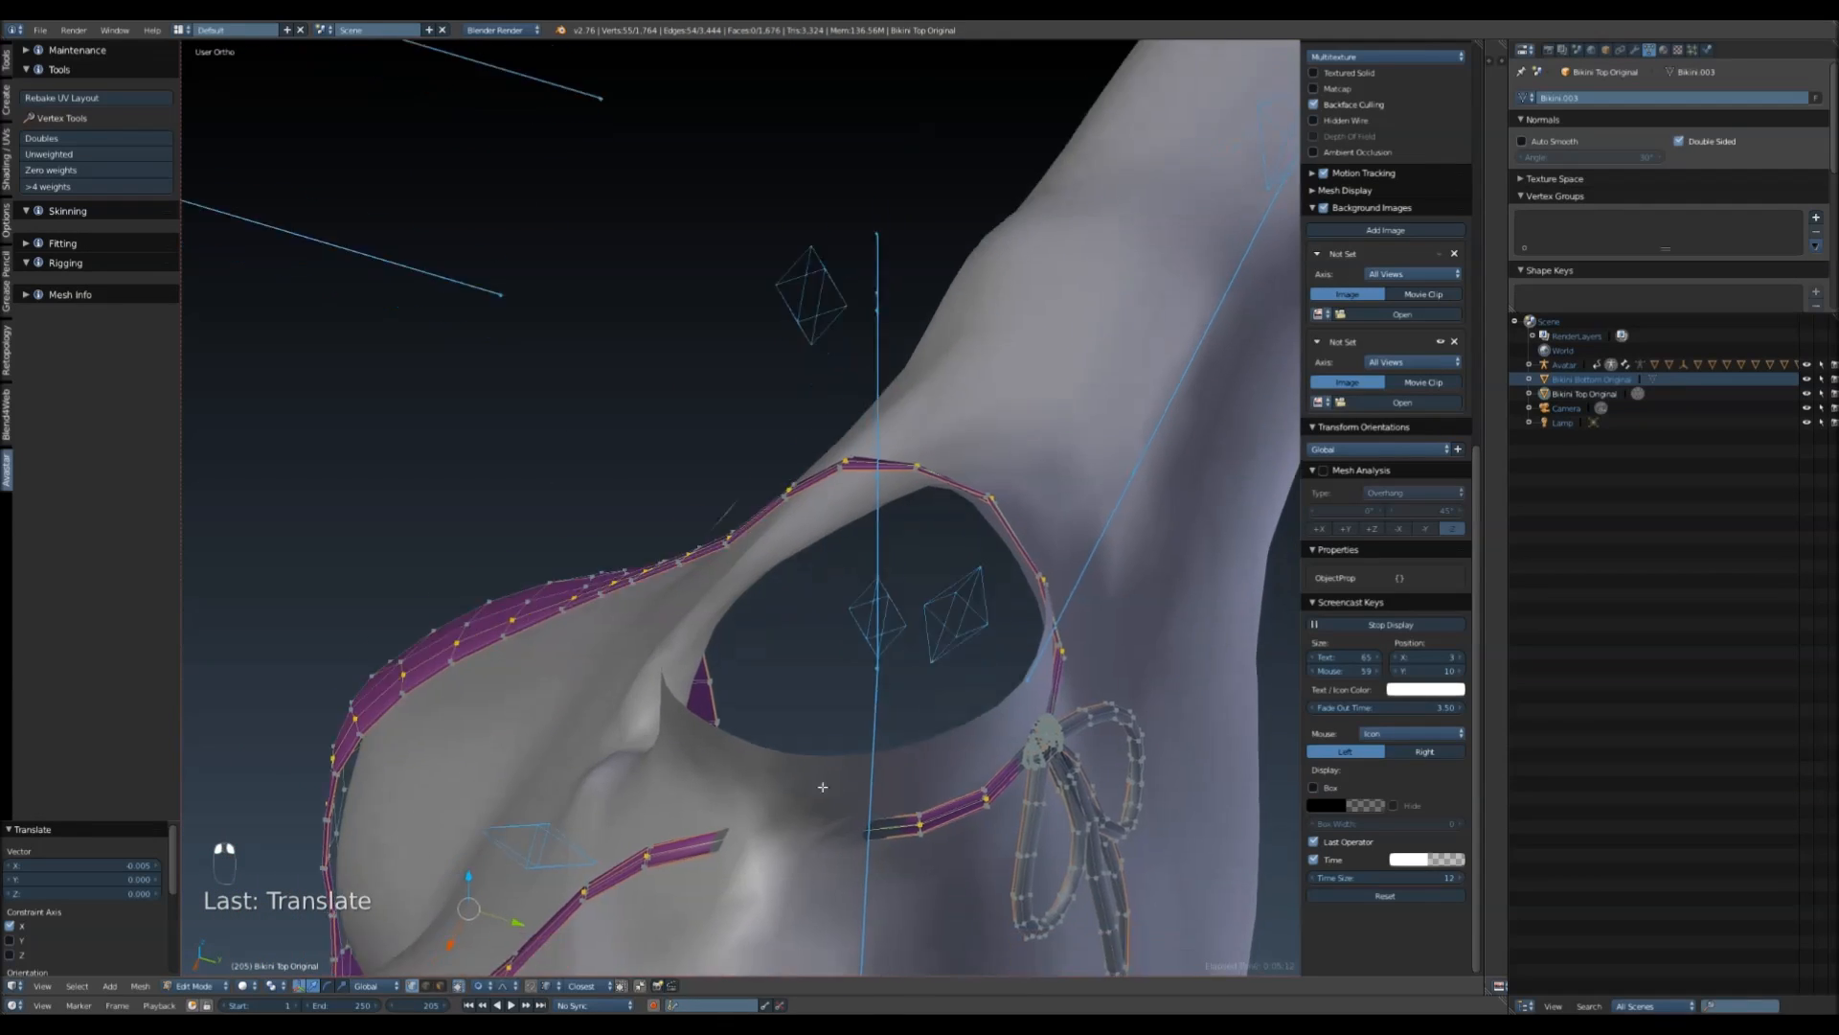
{"action": "key", "text": "z"}
{"action": "scroll", "coordinate": [910, 658], "scroll_direction": "up", "scroll_amount": 3}
{"action": "right_click", "coordinate": [934, 681], "text": "alt"}
{"action": "key", "text": "z"}
{"action": "middle_click_drag", "start_coordinate": [934, 681], "coordinate": [836, 641]}
{"action": "left_click_drag", "start_coordinate": [890, 702], "coordinate": [758, 600]}
{"action": "left_click_drag", "start_coordinate": [712, 530], "coordinate": [699, 536]}
- Select the front neck strap loops just above the cup and move them about 0.002 along X
{"action": "middle_click_drag", "start_coordinate": [648, 599], "coordinate": [914, 604]}
{"action": "right_click", "coordinate": [714, 678], "text": "alt"}
{"action": "left_click_drag", "start_coordinate": [748, 688], "coordinate": [767, 694]}
{"action": "right_click", "coordinate": [729, 902], "text": "alt"}
{"action": "left_click_drag", "start_coordinate": [752, 896], "coordinate": [770, 901]}
{"action": "scroll", "coordinate": [806, 528], "scroll_direction": "down", "scroll_amount": 4}
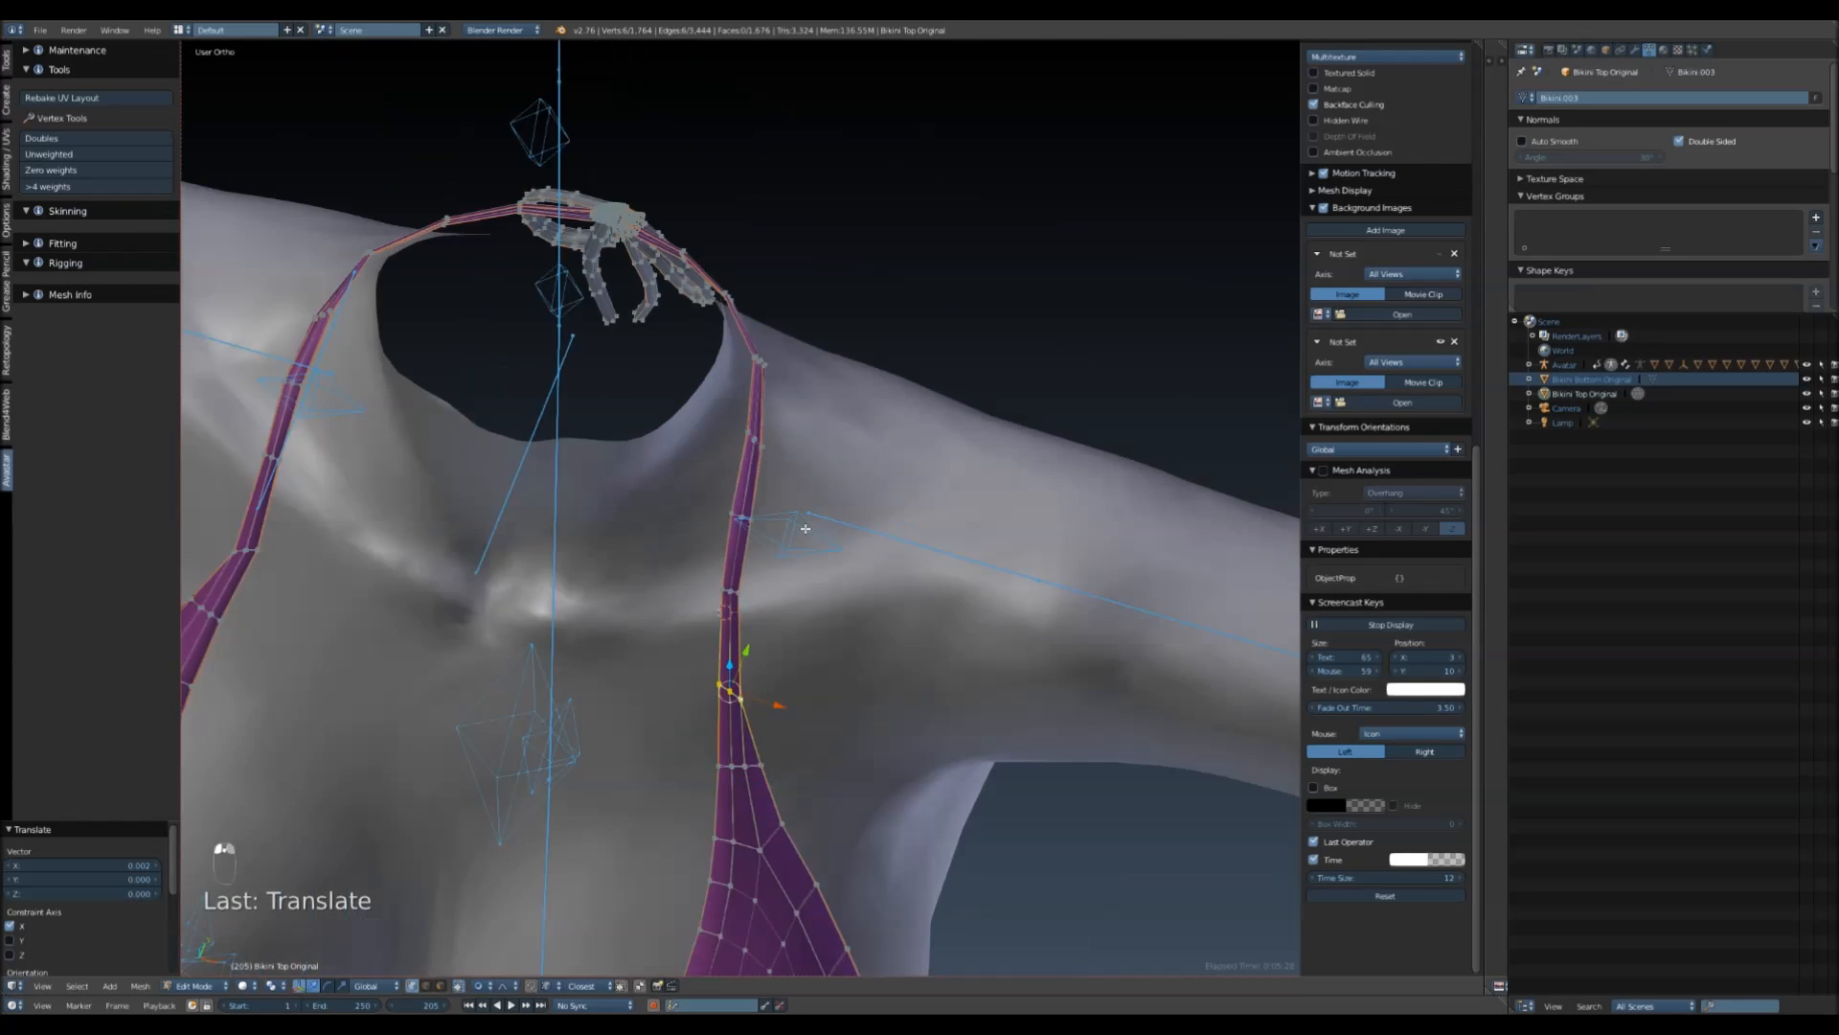
- Move the back strap loops sunk into the skin beside the bow about 0.004 outward along Y
{"action": "scroll", "coordinate": [806, 529], "scroll_direction": "down", "scroll_amount": 3}
{"action": "middle_click_drag", "start_coordinate": [932, 737], "coordinate": [1054, 374], "text": "shift"}
{"action": "middle_click_drag", "start_coordinate": [1025, 536], "coordinate": [1297, 512]}
{"action": "middle_click_drag", "start_coordinate": [996, 766], "coordinate": [837, 612], "text": "shift"}
{"action": "scroll", "coordinate": [833, 613], "scroll_direction": "up", "scroll_amount": 4}
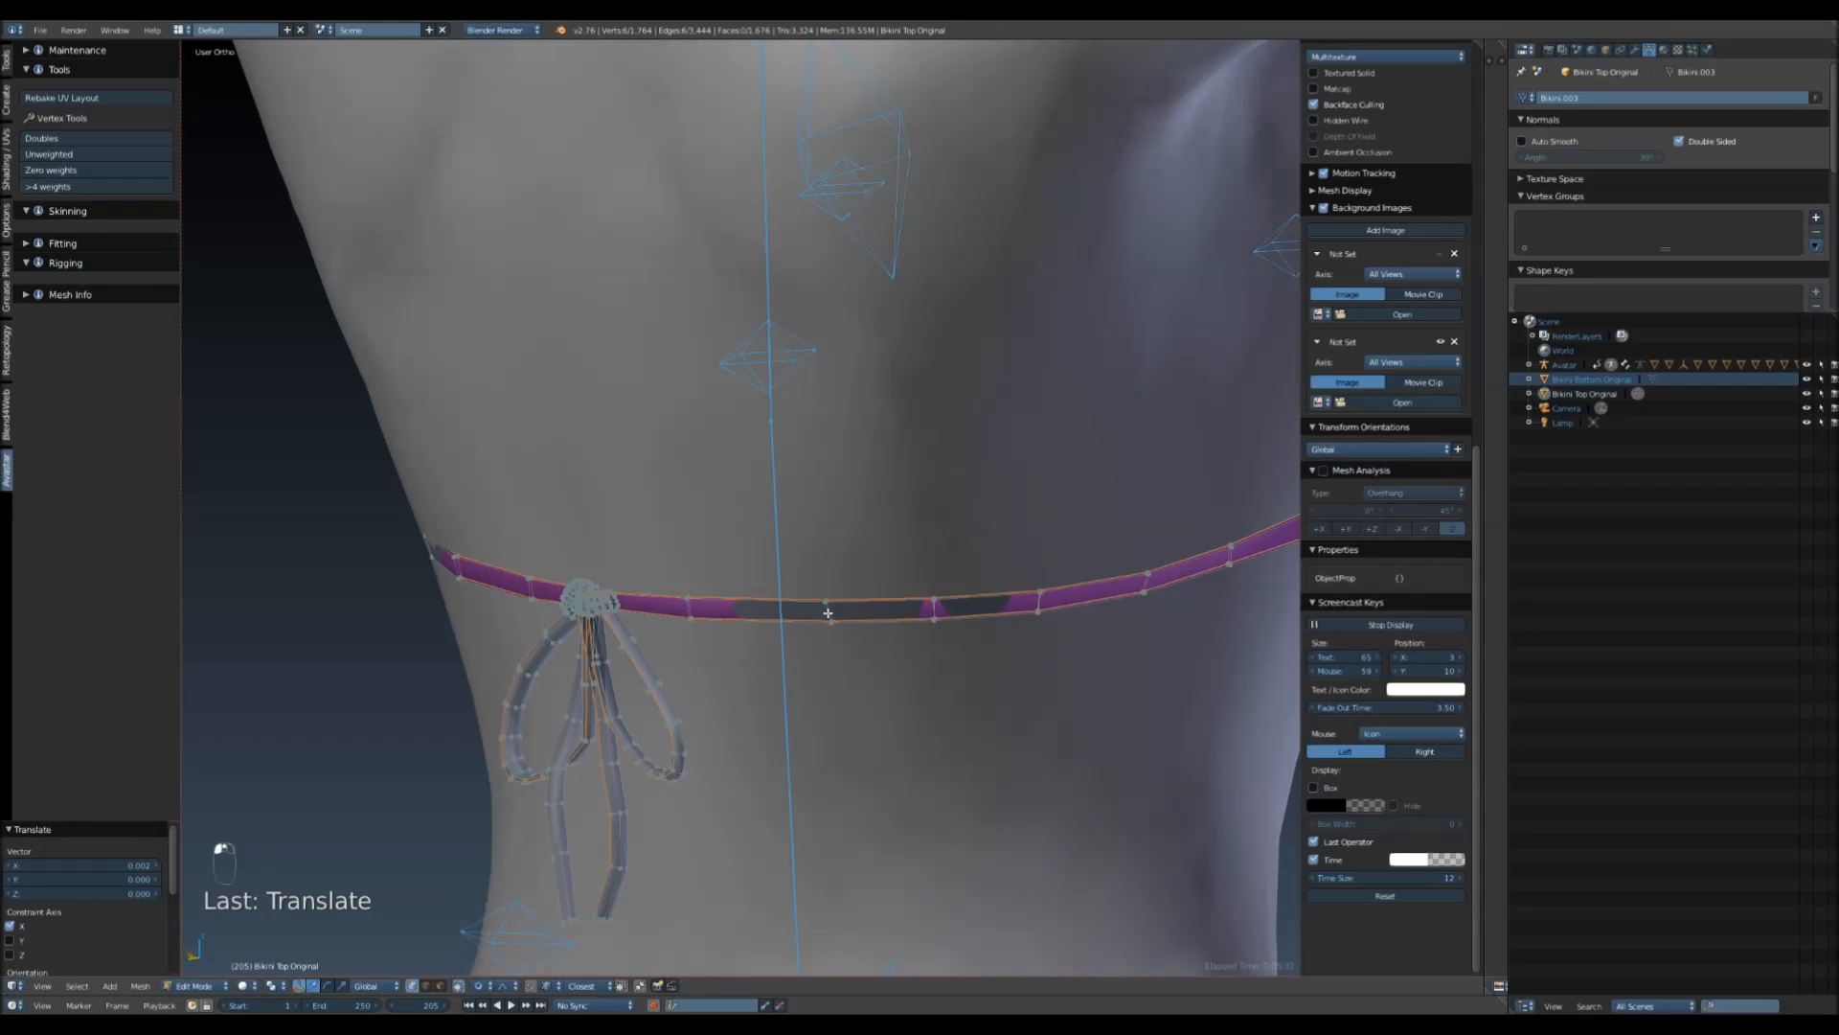
{"action": "middle_click_drag", "start_coordinate": [843, 692], "coordinate": [742, 719]}
{"action": "left_click_drag", "start_coordinate": [788, 623], "coordinate": [774, 627]}
{"action": "scroll", "coordinate": [774, 627], "scroll_direction": "down", "scroll_amount": 5}
{"action": "left_click", "coordinate": [774, 627]}
{"action": "middle_click_drag", "start_coordinate": [774, 627], "coordinate": [845, 660]}
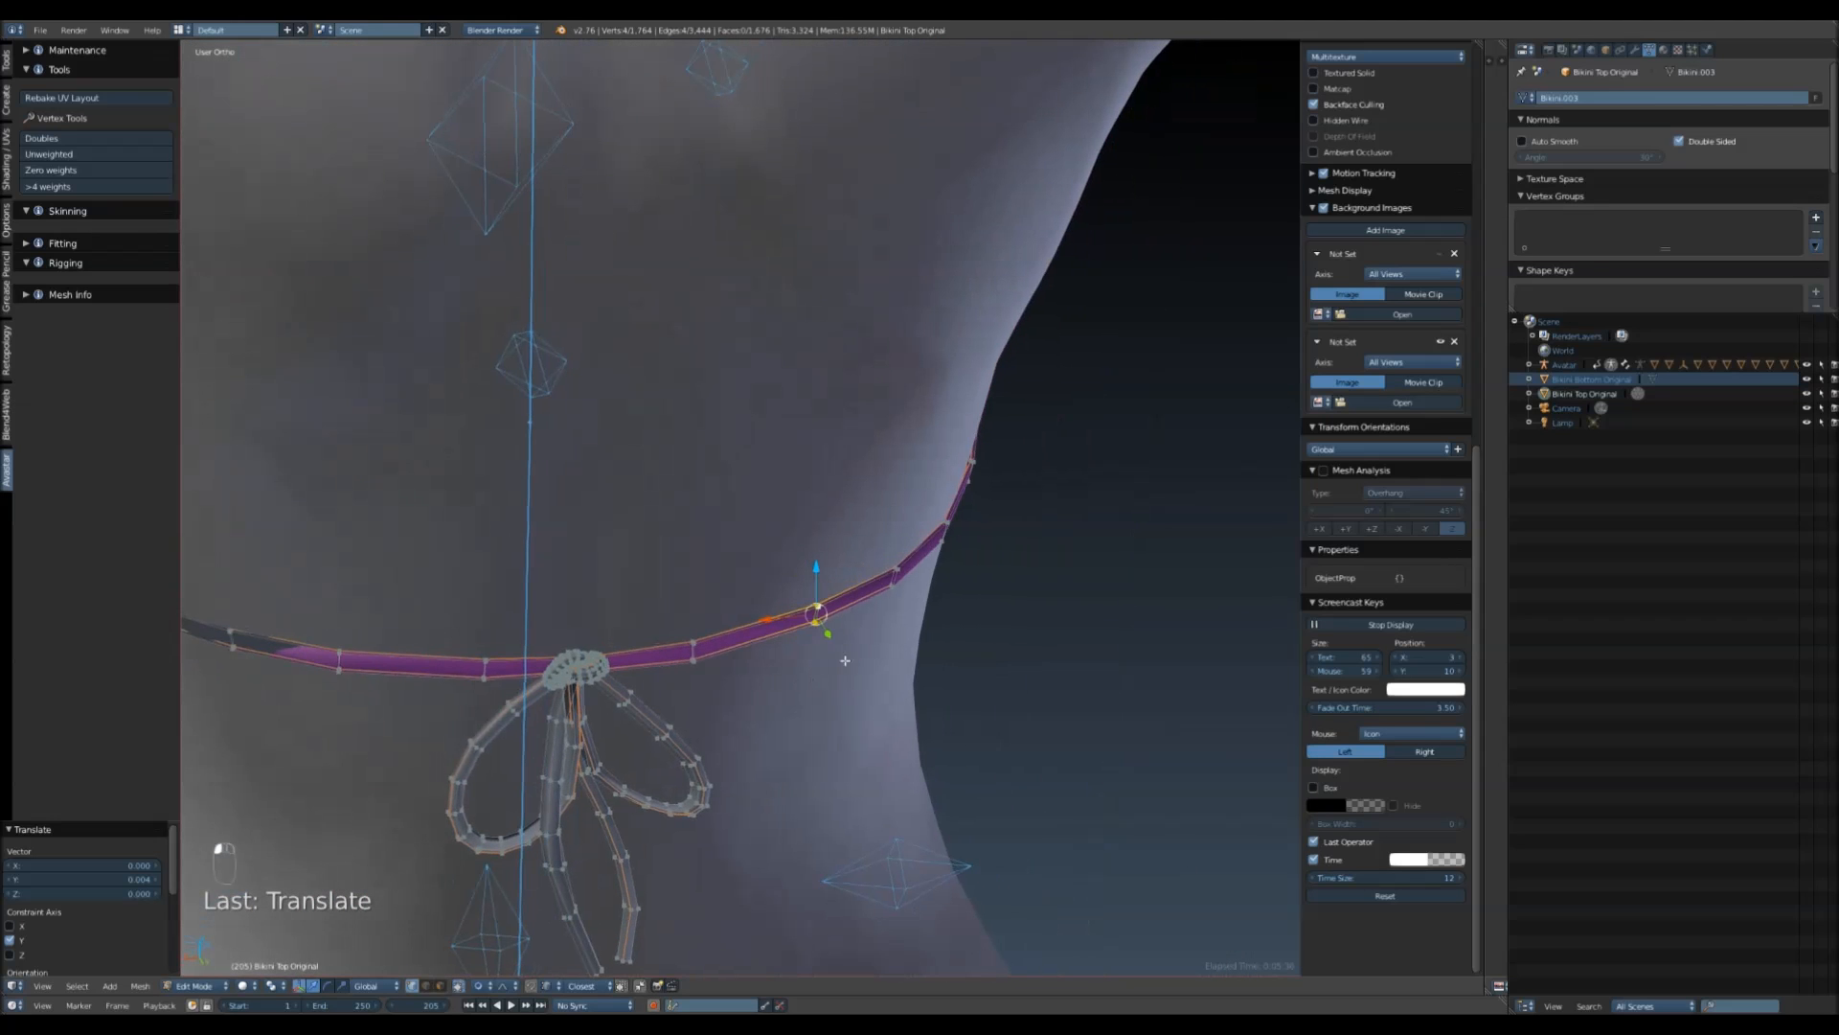
- Move one side loop of the back strap about 0.002 along negative X and the sunken loop opposite about 0.004 along X
{"action": "middle_click_drag", "start_coordinate": [891, 578], "coordinate": [1006, 595]}
{"action": "left_click_drag", "start_coordinate": [869, 579], "coordinate": [876, 579]}
{"action": "middle_click_drag", "start_coordinate": [716, 494], "coordinate": [834, 502], "text": "shift"}
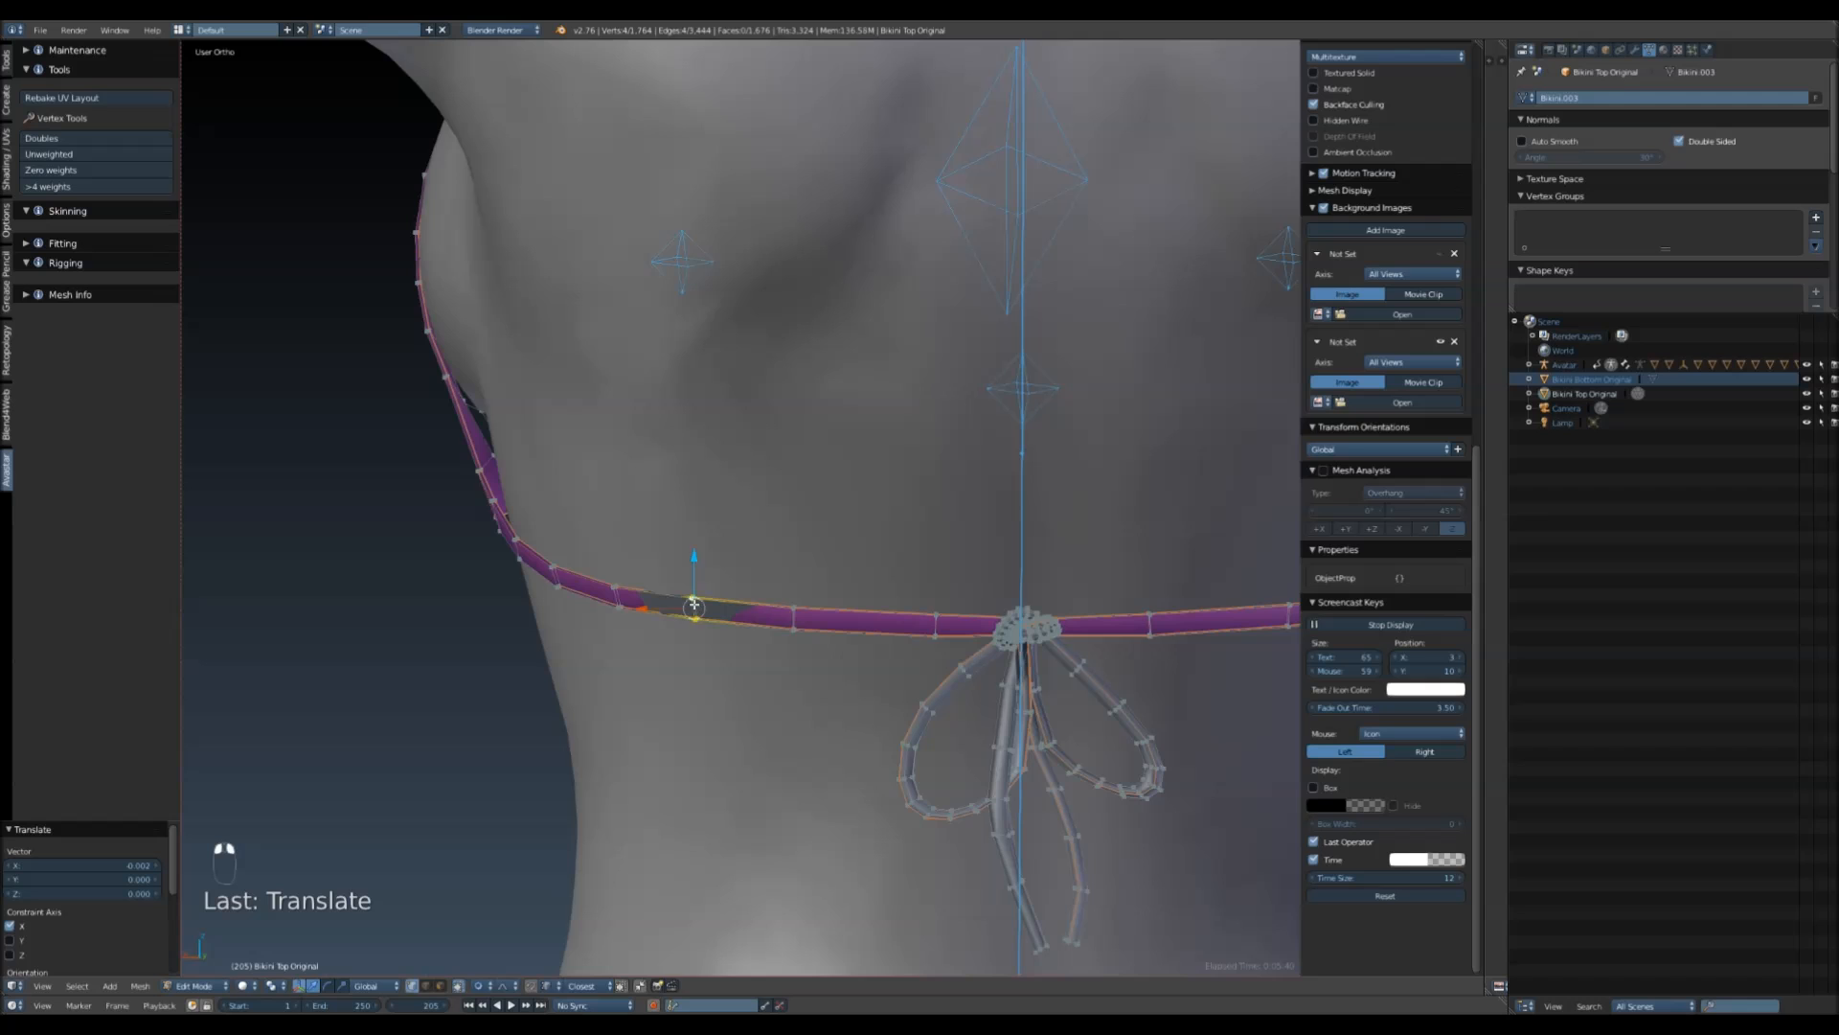
{"action": "middle_click_drag", "start_coordinate": [694, 604], "coordinate": [738, 743]}
{"action": "left_click_drag", "start_coordinate": [718, 633], "coordinate": [634, 621]}
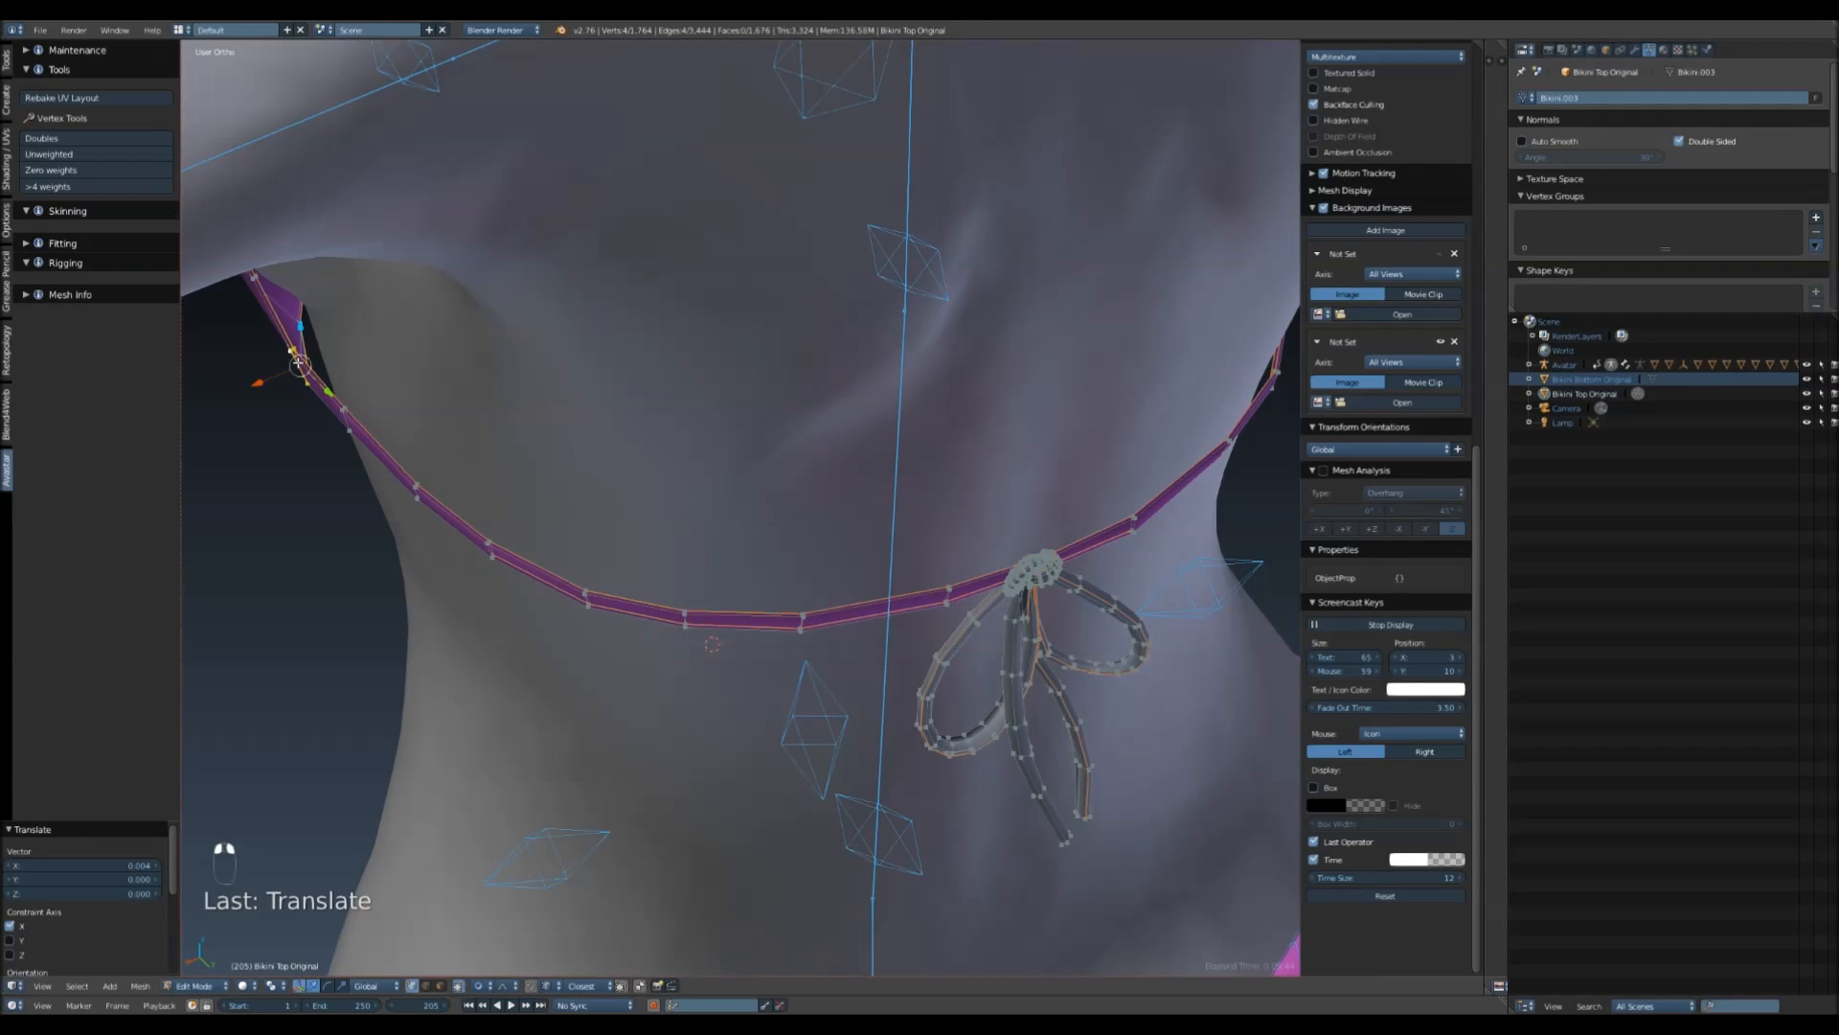
- Fit the remaining side loops of the back strap to the body by shifting them along X, by about 0.004
{"action": "left_click_drag", "start_coordinate": [258, 383], "coordinate": [272, 381]}
{"action": "middle_click_drag", "start_coordinate": [272, 382], "coordinate": [852, 503]}
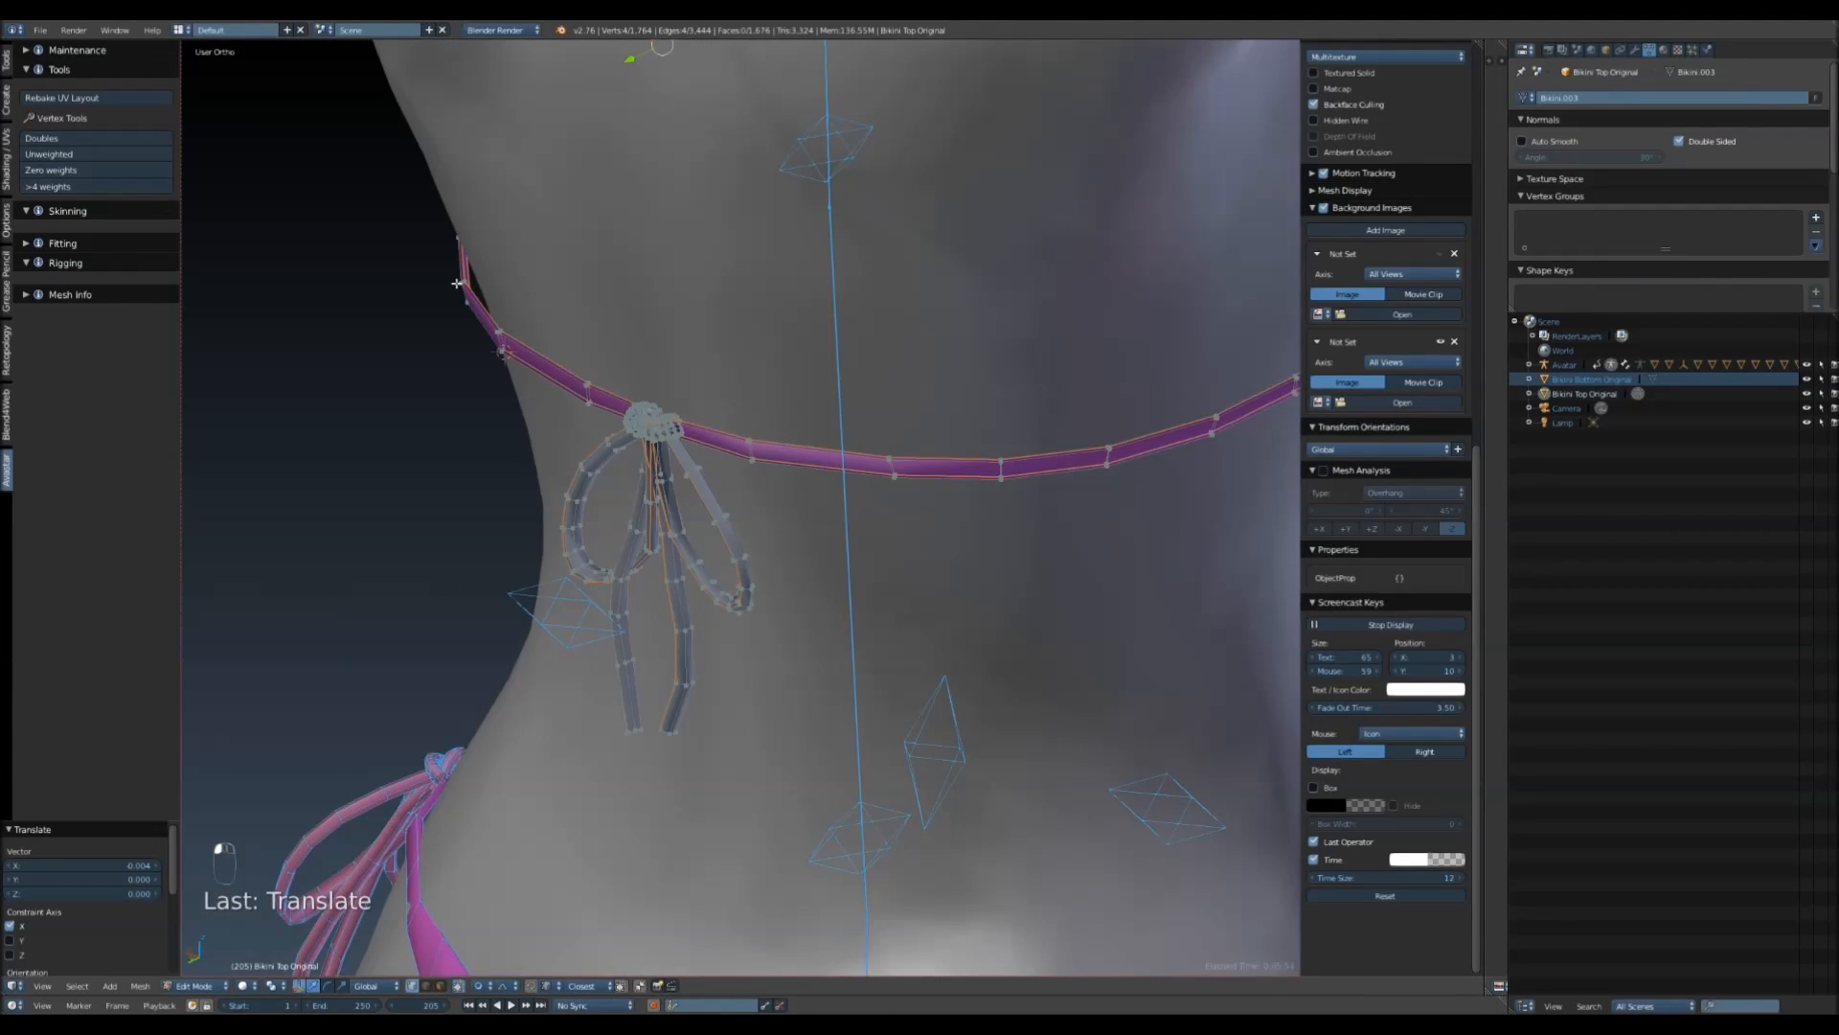
{"action": "middle_click_drag", "start_coordinate": [400, 336], "coordinate": [433, 382]}
{"action": "left_click_drag", "start_coordinate": [419, 273], "coordinate": [427, 290]}
{"action": "middle_click_drag", "start_coordinate": [426, 289], "coordinate": [391, 266]}
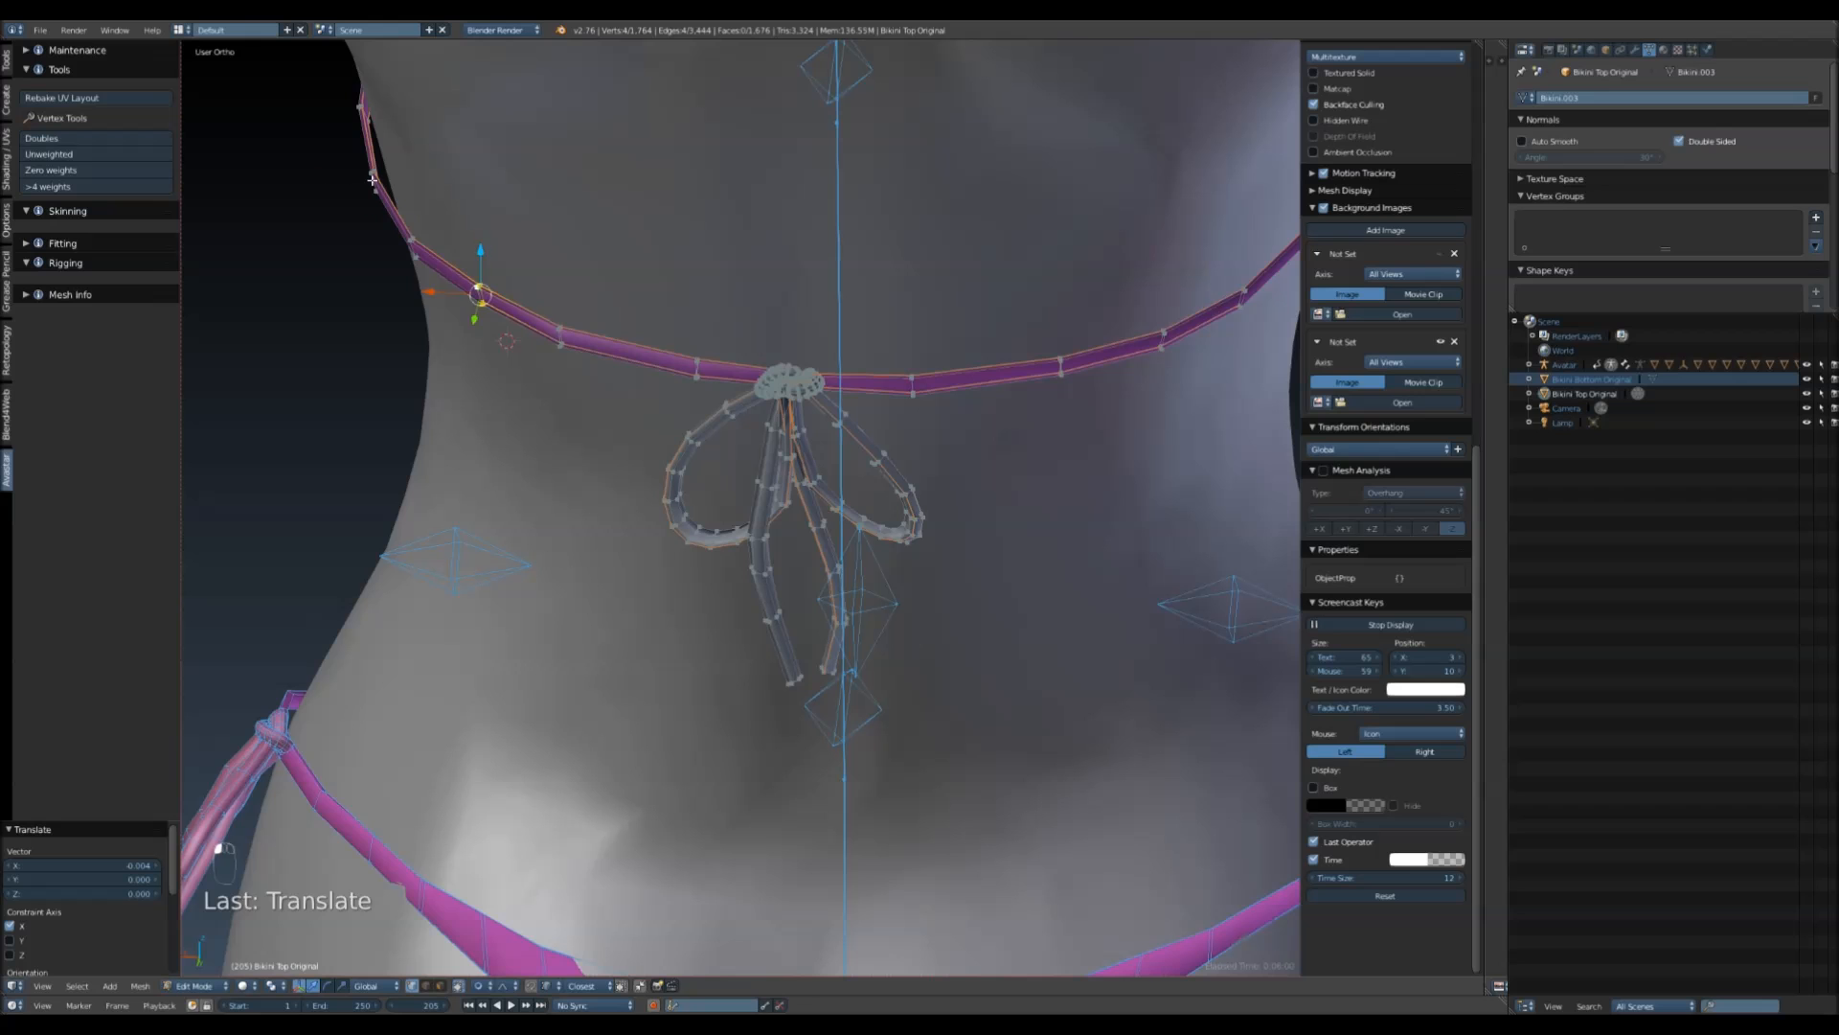
{"action": "left_click_drag", "start_coordinate": [326, 171], "coordinate": [339, 185]}
{"action": "middle_click_drag", "start_coordinate": [645, 247], "coordinate": [890, 427]}
{"action": "left_click_drag", "start_coordinate": [828, 446], "coordinate": [804, 440]}
- Finish editing the bikini top and open the Bikini Bottom Original mesh for vertex editing
{"action": "scroll", "coordinate": [804, 439], "scroll_direction": "down", "scroll_amount": 3}
{"action": "middle_click_drag", "start_coordinate": [600, 751], "coordinate": [792, 431], "text": "shift"}
{"action": "key", "text": "Tab"}
{"action": "right_click", "coordinate": [697, 504]}
{"action": "key", "text": "Tab"}
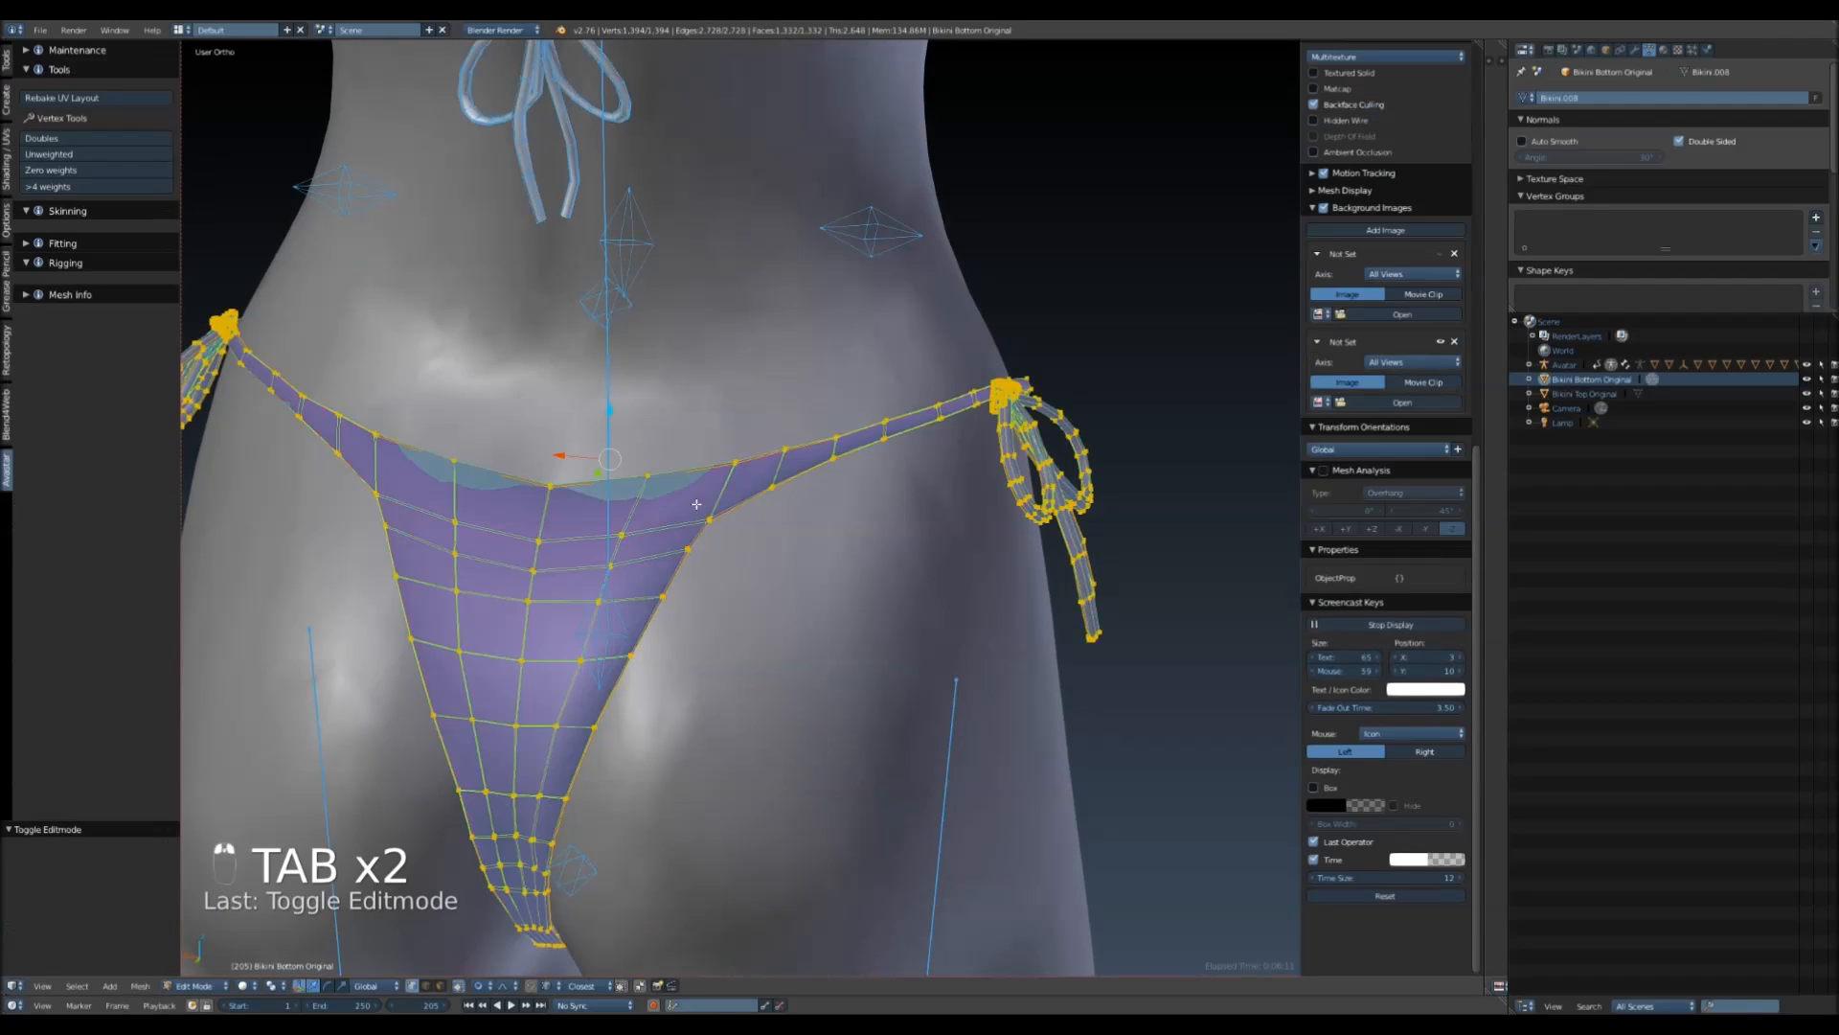
- Select the upper-edge vertices of the bottom's back panel where skin shows through and move them outward along Y
{"action": "right_click", "coordinate": [642, 473]}
{"action": "right_click", "coordinate": [536, 477], "text": "shift"}
{"action": "middle_click_drag", "start_coordinate": [450, 452], "coordinate": [443, 609]}
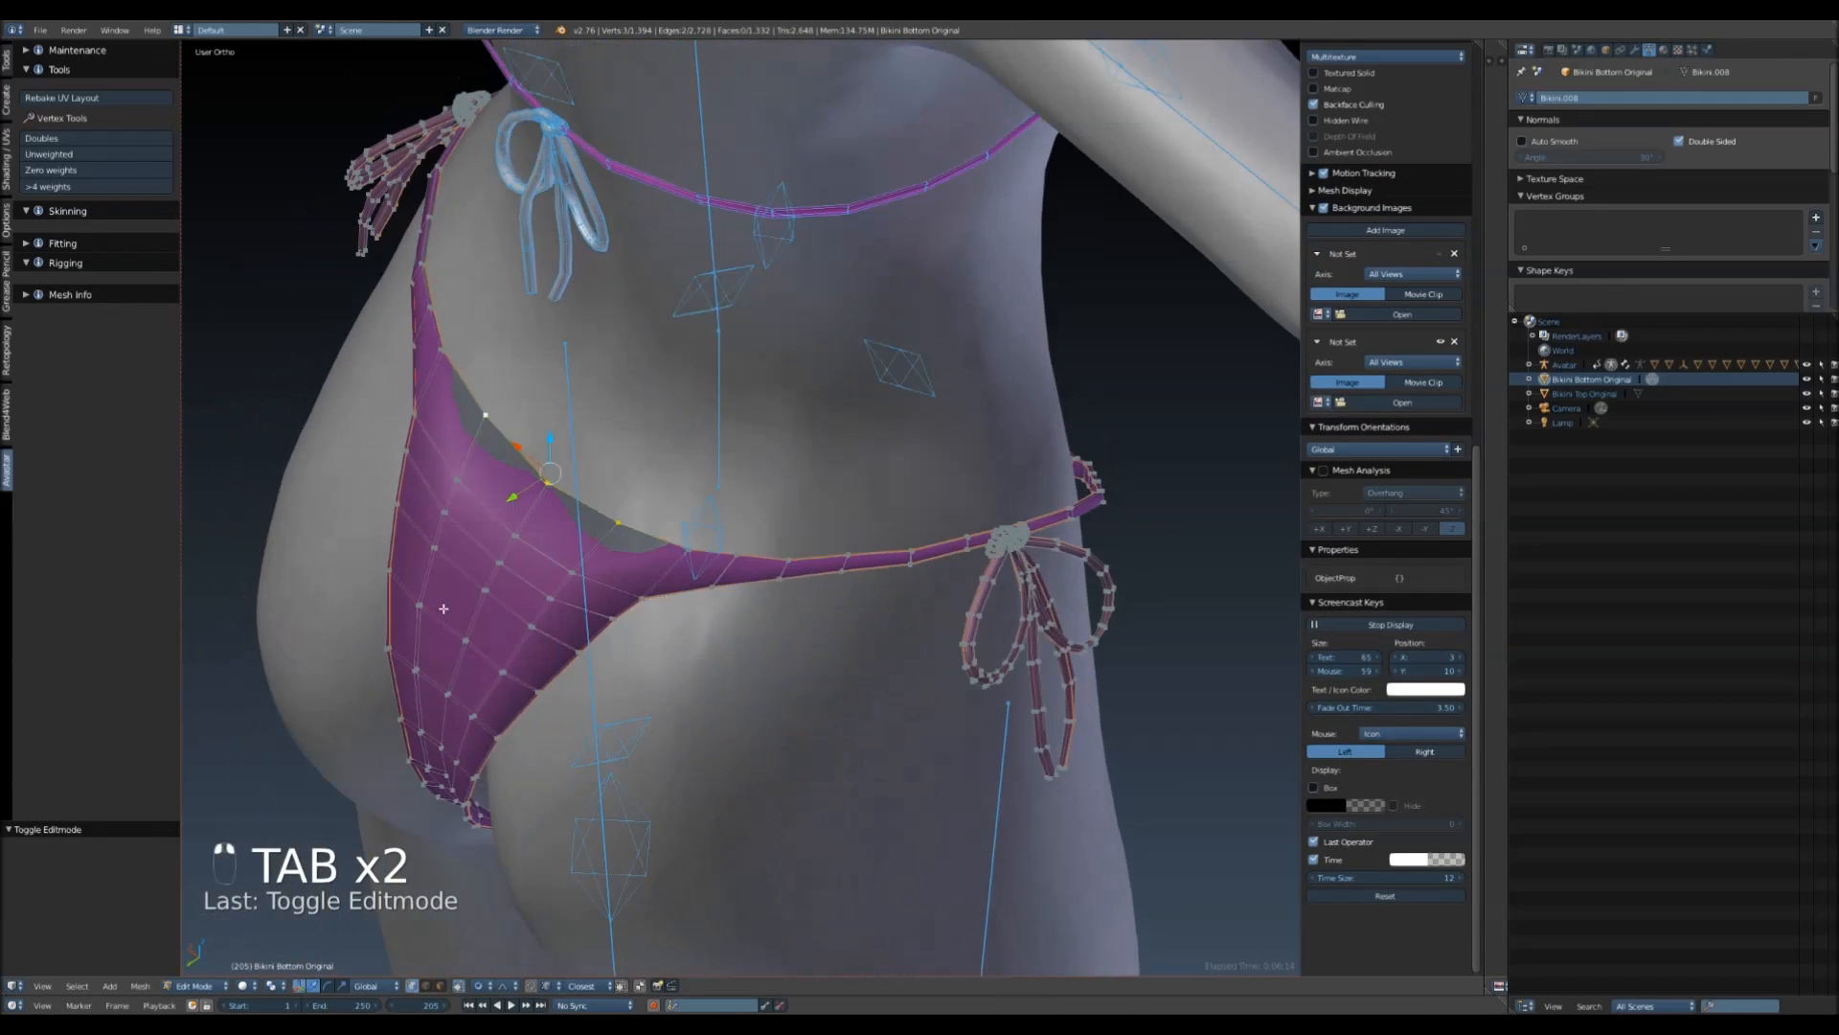
{"action": "key", "text": "g"}
{"action": "key", "text": "y"}
{"action": "left_click_drag", "start_coordinate": [499, 497], "coordinate": [499, 498]}
{"action": "middle_click_drag", "start_coordinate": [500, 497], "coordinate": [607, 450]}
- Select the horizontal edge loop near the lower end of the back panel and move it about 0.004 along Y
{"action": "middle_click_drag", "start_coordinate": [523, 843], "coordinate": [658, 628], "text": "shift"}
{"action": "right_click", "coordinate": [615, 586], "text": "alt"}
{"action": "middle_click_drag", "start_coordinate": [517, 613], "coordinate": [654, 723]}
{"action": "scroll", "coordinate": [654, 724], "scroll_direction": "up", "scroll_amount": 2}
{"action": "scroll", "coordinate": [654, 723], "scroll_direction": "up", "scroll_amount": 1}
{"action": "left_click_drag", "start_coordinate": [590, 648], "coordinate": [569, 641]}
{"action": "scroll", "coordinate": [583, 646], "scroll_direction": "down", "scroll_amount": 5}
{"action": "scroll", "coordinate": [578, 645], "scroll_direction": "down", "scroll_amount": 1}
{"action": "middle_click_drag", "start_coordinate": [613, 778], "coordinate": [473, 764]}
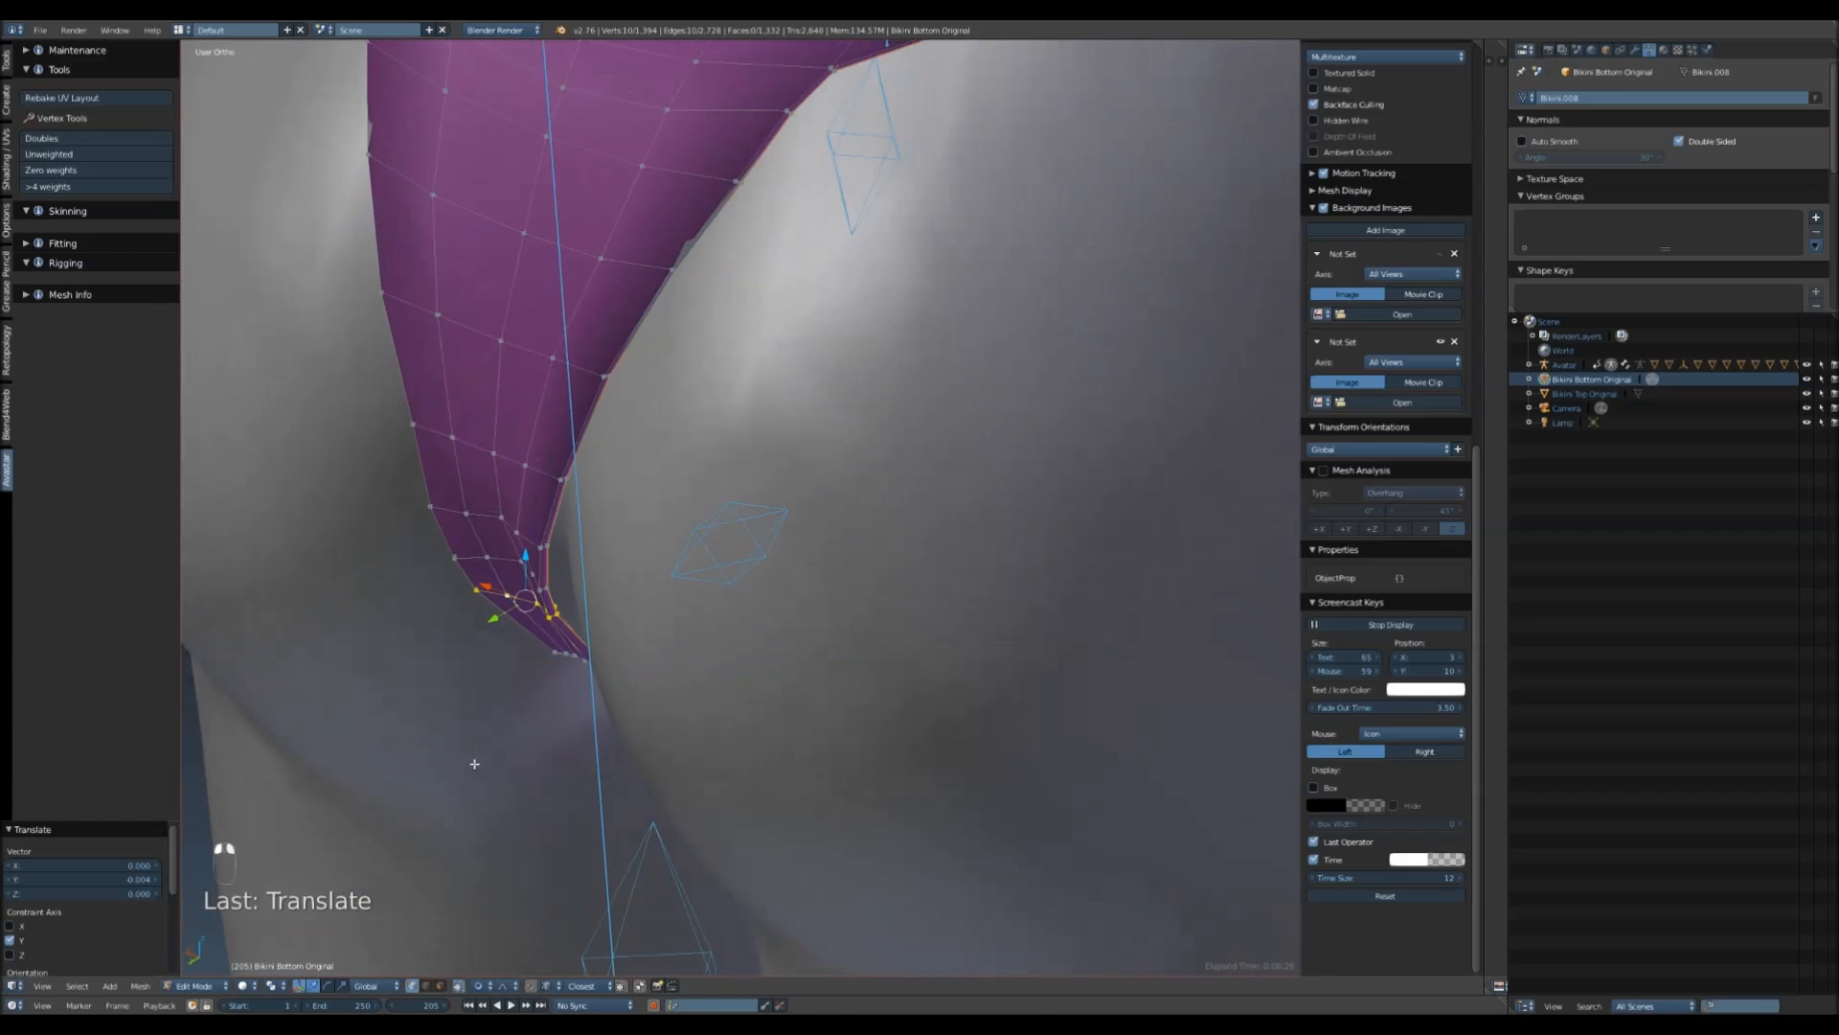
- Nudge the lower back-panel loop along Y and about 0.0002 down along Z
{"action": "left_click_drag", "start_coordinate": [496, 627], "coordinate": [522, 622]}
{"action": "scroll", "coordinate": [517, 617], "scroll_direction": "up", "scroll_amount": 6}
{"action": "middle_click_drag", "start_coordinate": [522, 623], "coordinate": [554, 701]}
{"action": "mouse_move", "coordinate": [553, 624]}
{"action": "left_mouse_down"}
{"action": "mouse_move", "coordinate": [551, 646]}
{"action": "mouse_move", "coordinate": [549, 627]}
{"action": "left_mouse_up"}
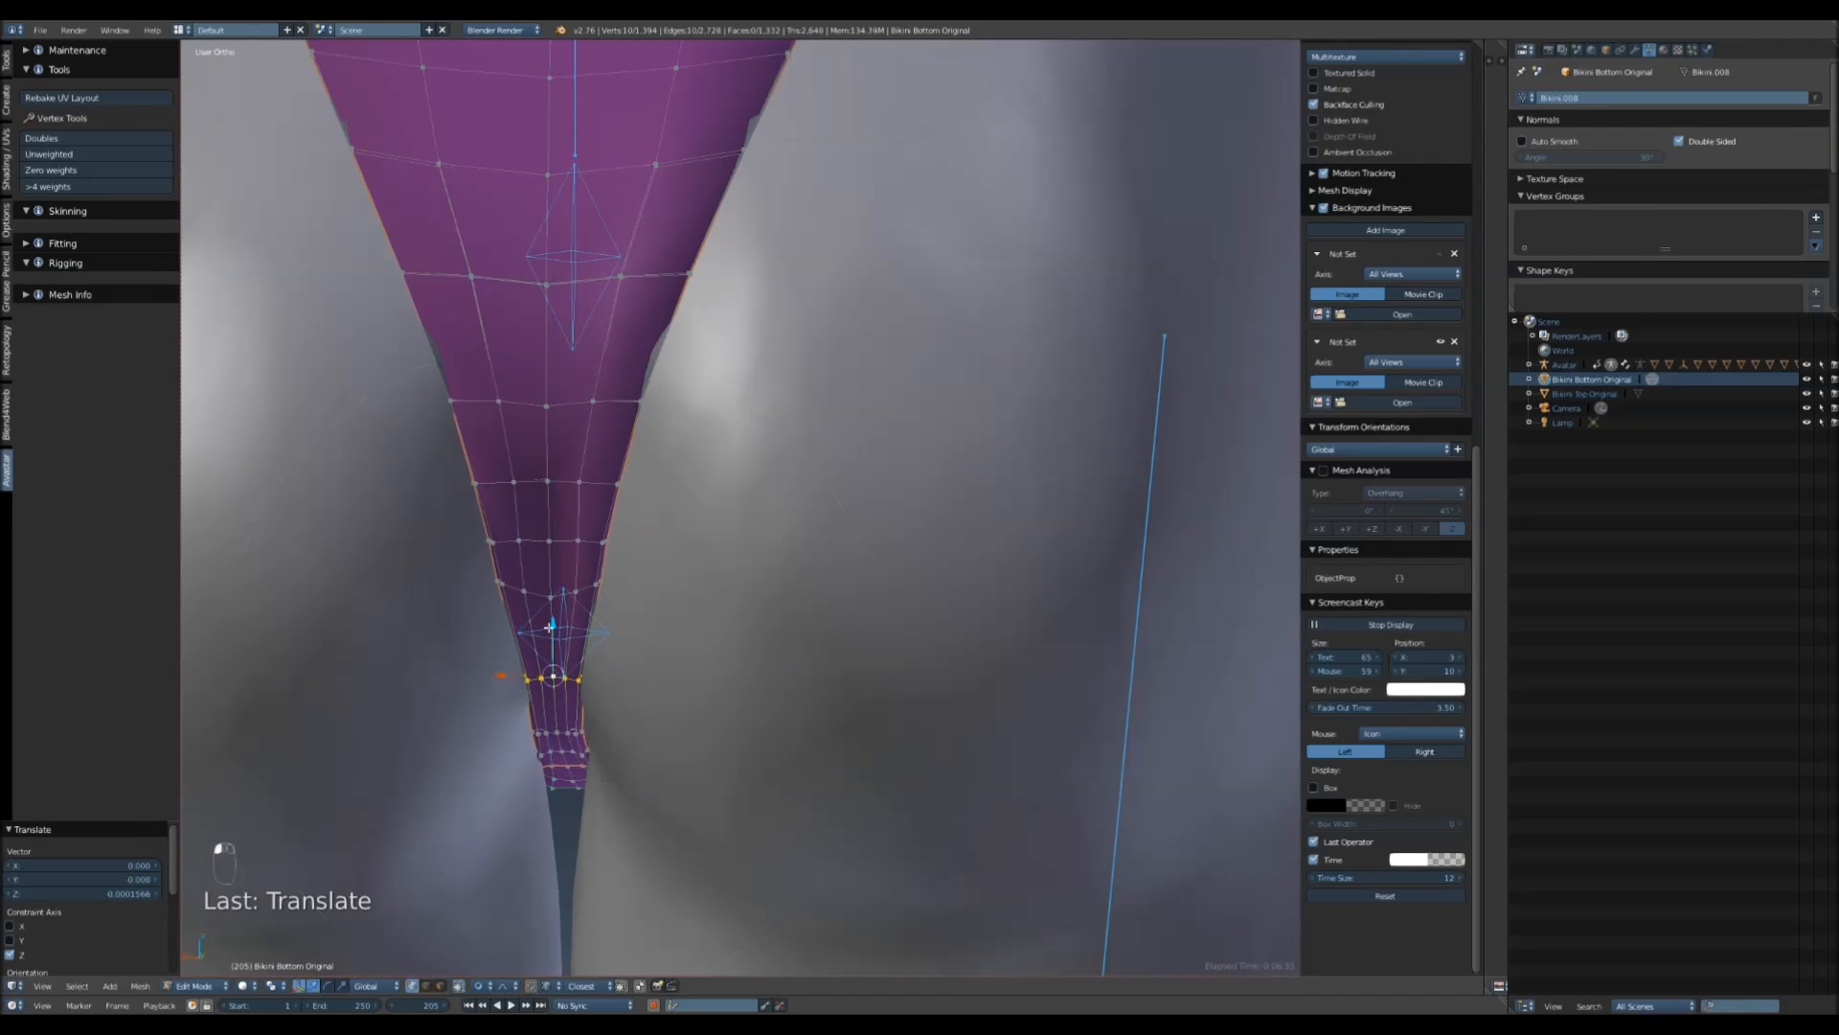
- Narrow the lower back-panel loop by scaling it to about 0.631 along X
{"action": "key", "text": "s"}
{"action": "key", "text": "x"}
{"action": "left_click", "coordinate": [665, 645]}
{"action": "middle_click_drag", "start_coordinate": [734, 603], "coordinate": [628, 392]}
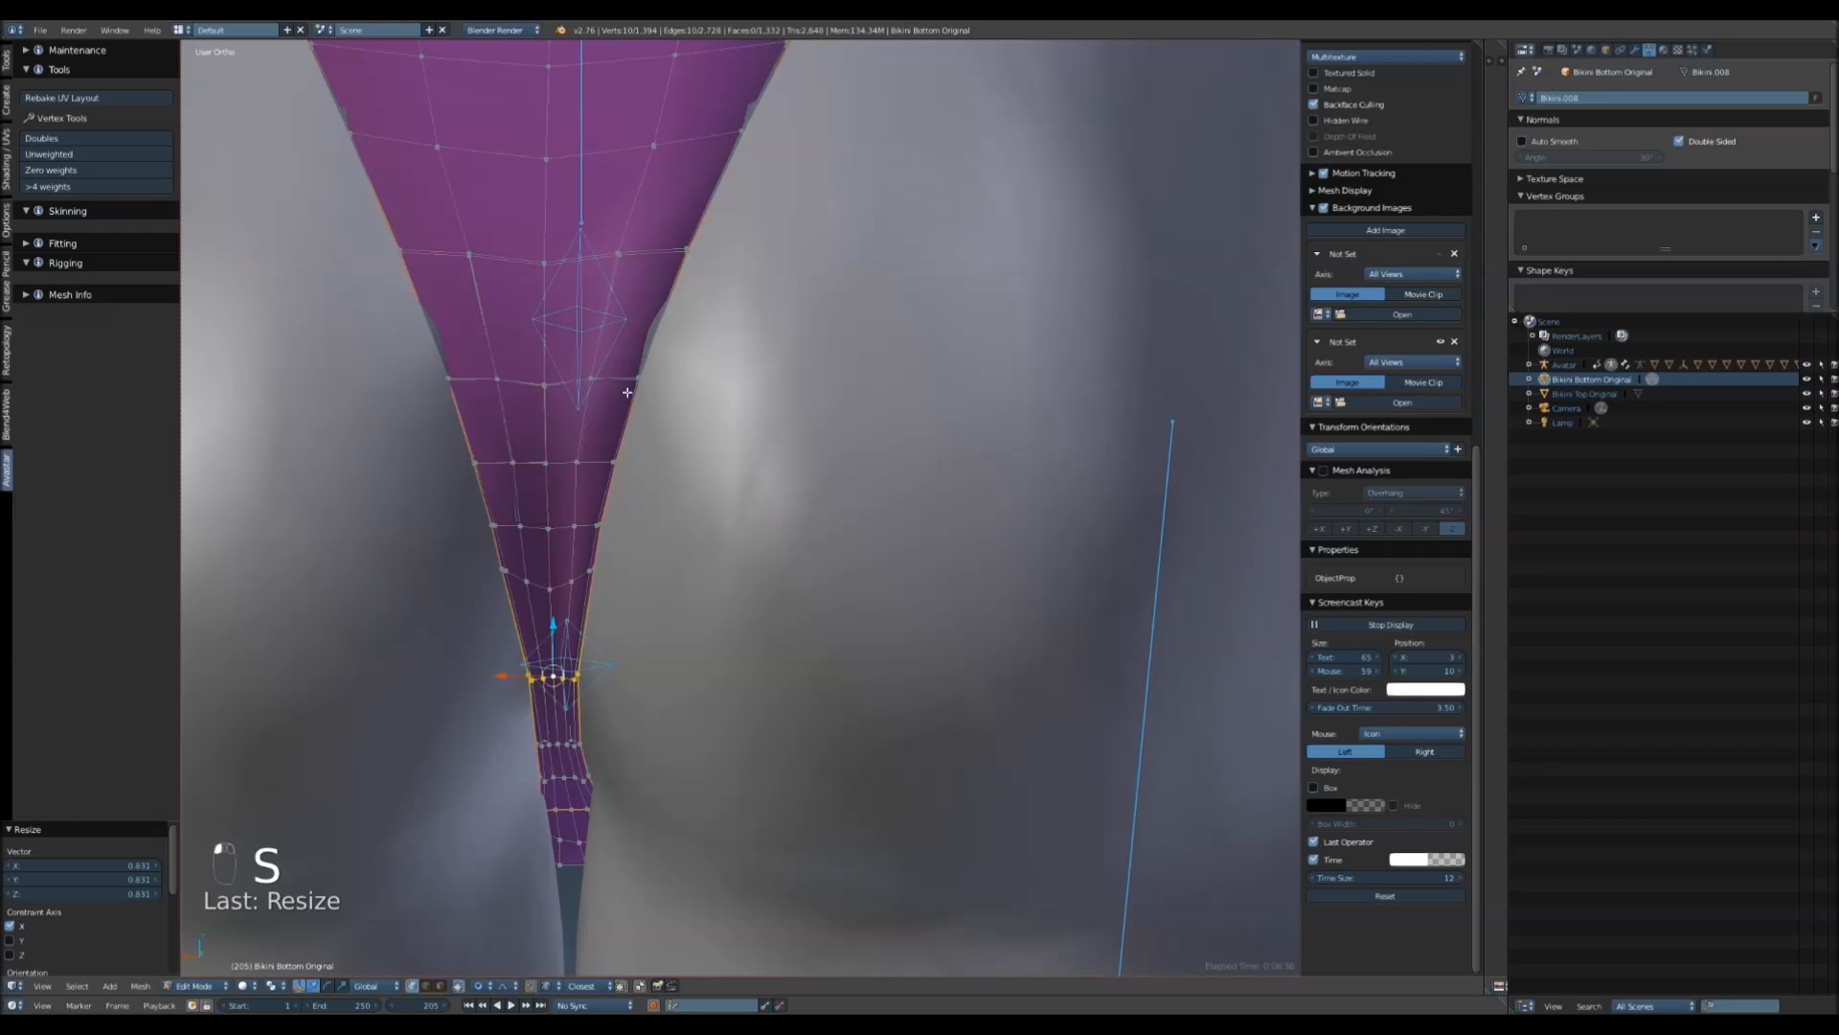
- Scale the wider loop halfway up the back panel narrower along X and move it about 0.0006 along Y
{"action": "key", "text": "s"}
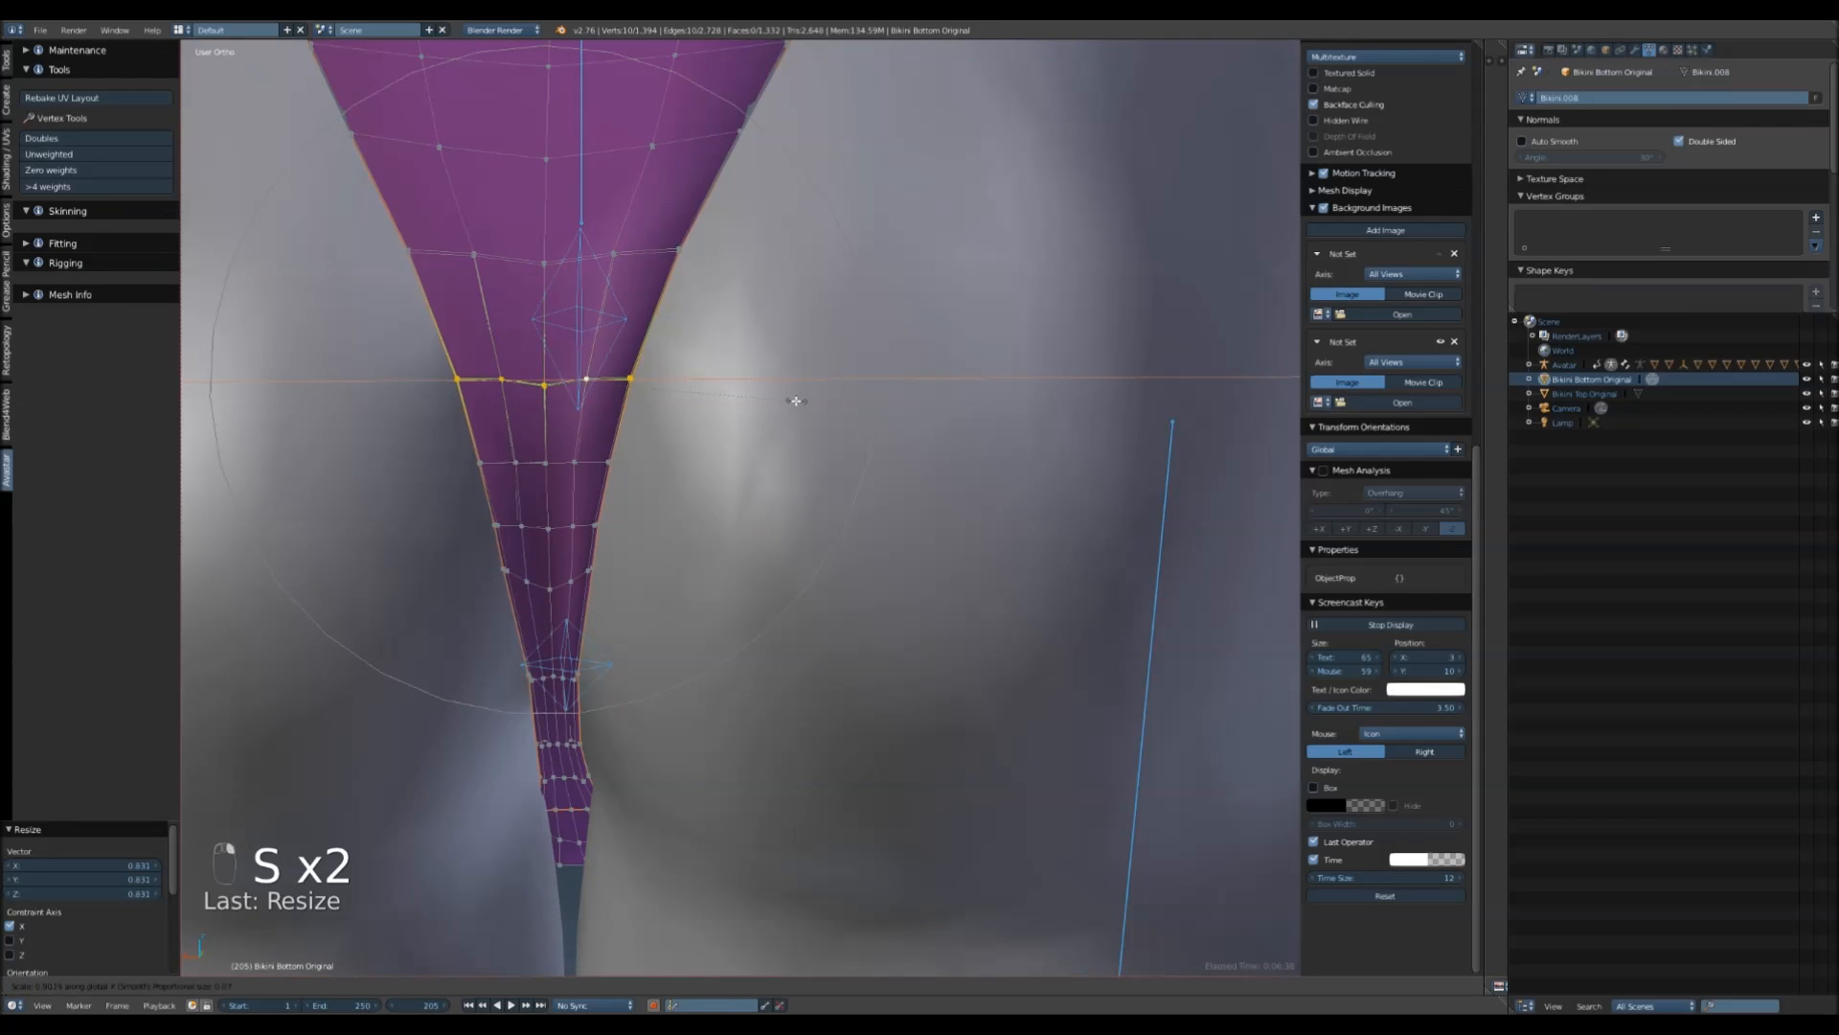
{"action": "left_click", "coordinate": [814, 399]}
{"action": "middle_click_drag", "start_coordinate": [814, 398], "coordinate": [651, 398]}
{"action": "left_click_drag", "start_coordinate": [587, 391], "coordinate": [587, 393]}
{"action": "mouse_move", "coordinate": [587, 393]}
{"action": "middle_mouse_down"}
{"action": "mouse_move", "coordinate": [883, 587]}
{"action": "mouse_move", "coordinate": [576, 374]}
{"action": "middle_mouse_up"}
- Select a vertex in the upper back panel and set proportional editing to Enable
{"action": "middle_click_drag", "start_coordinate": [447, 476], "coordinate": [500, 447]}
{"action": "right_click", "coordinate": [625, 353]}
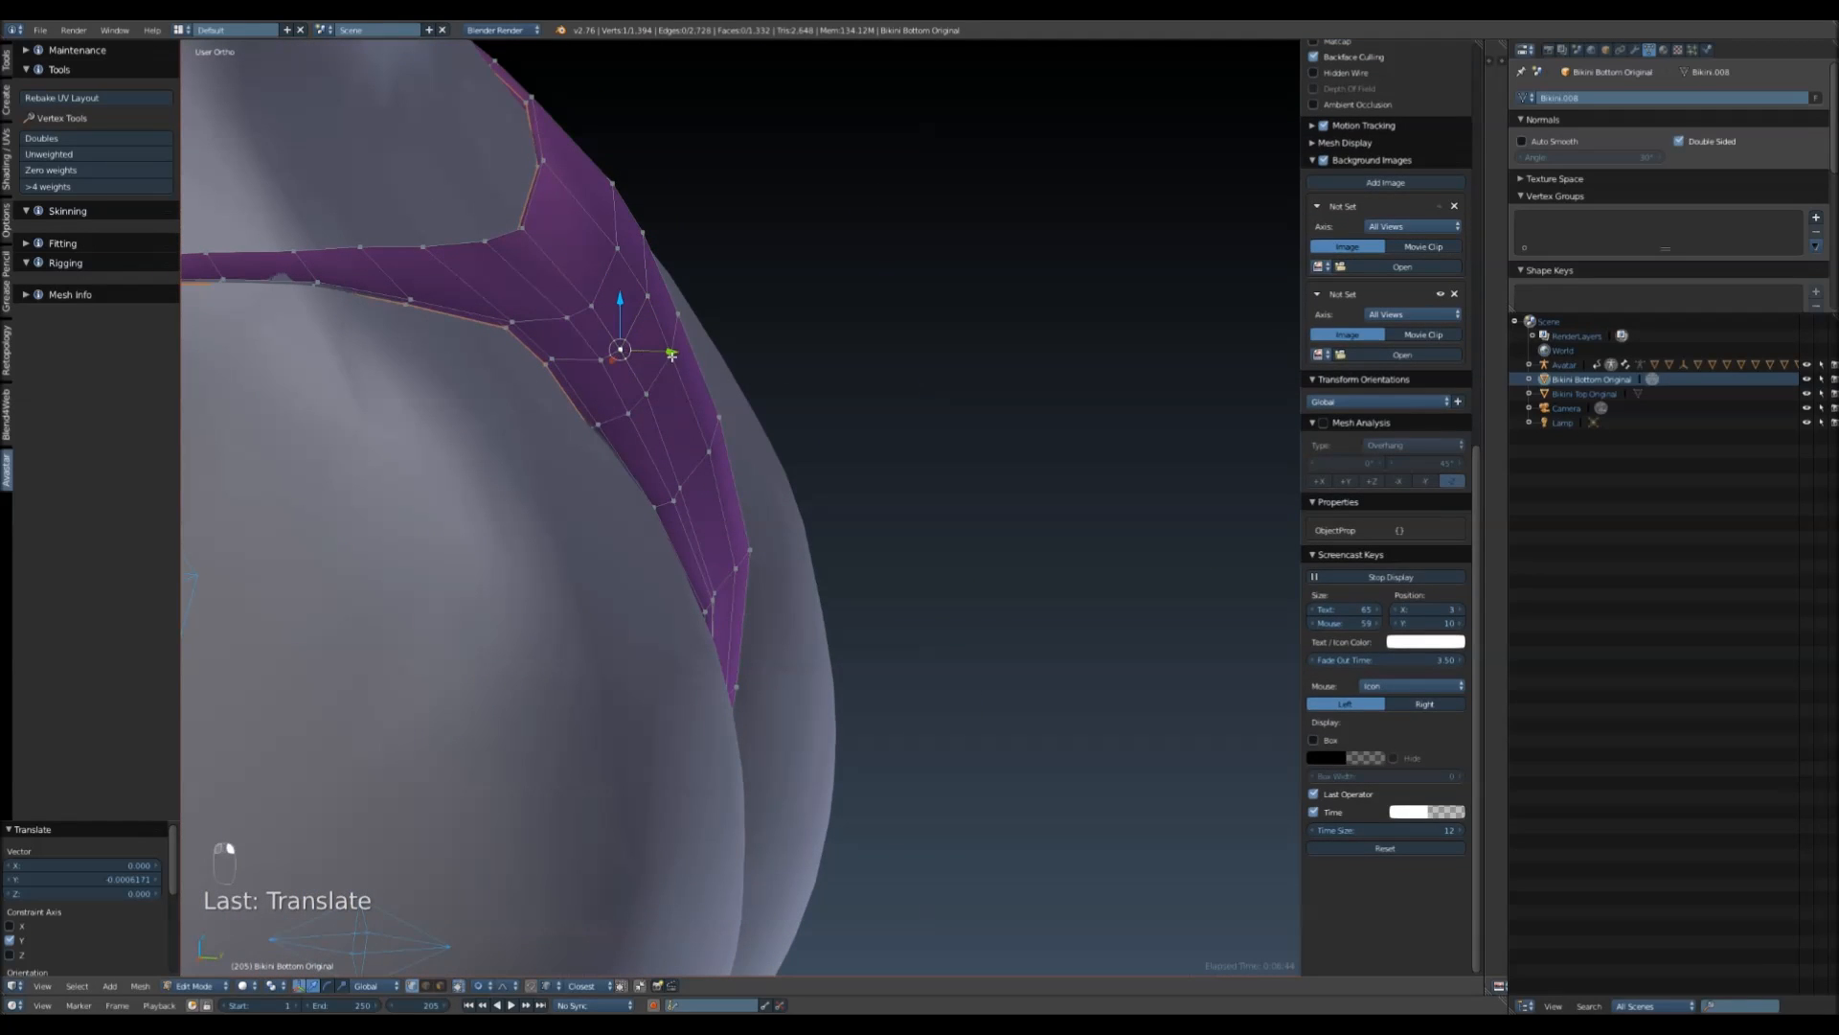
{"action": "left_click", "coordinate": [479, 985]}
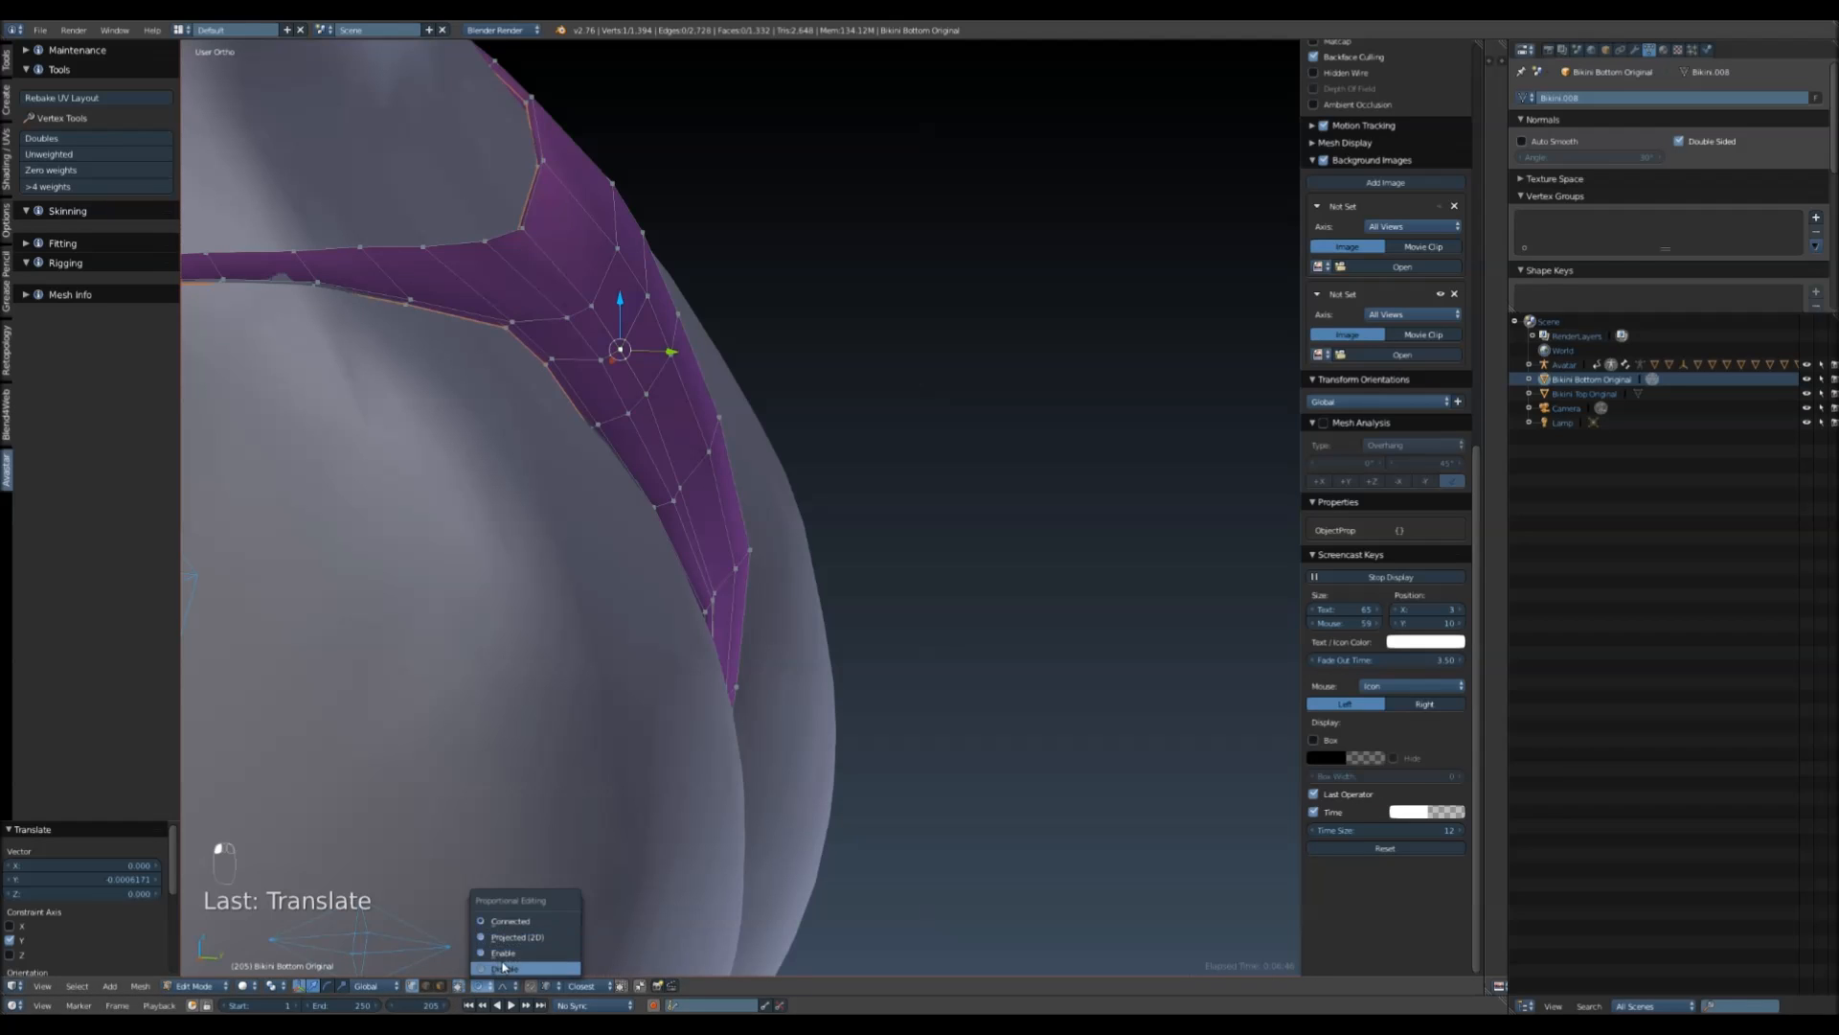
{"action": "left_click", "coordinate": [494, 973]}
{"action": "left_click", "coordinate": [479, 985]}
{"action": "left_click", "coordinate": [487, 950]}
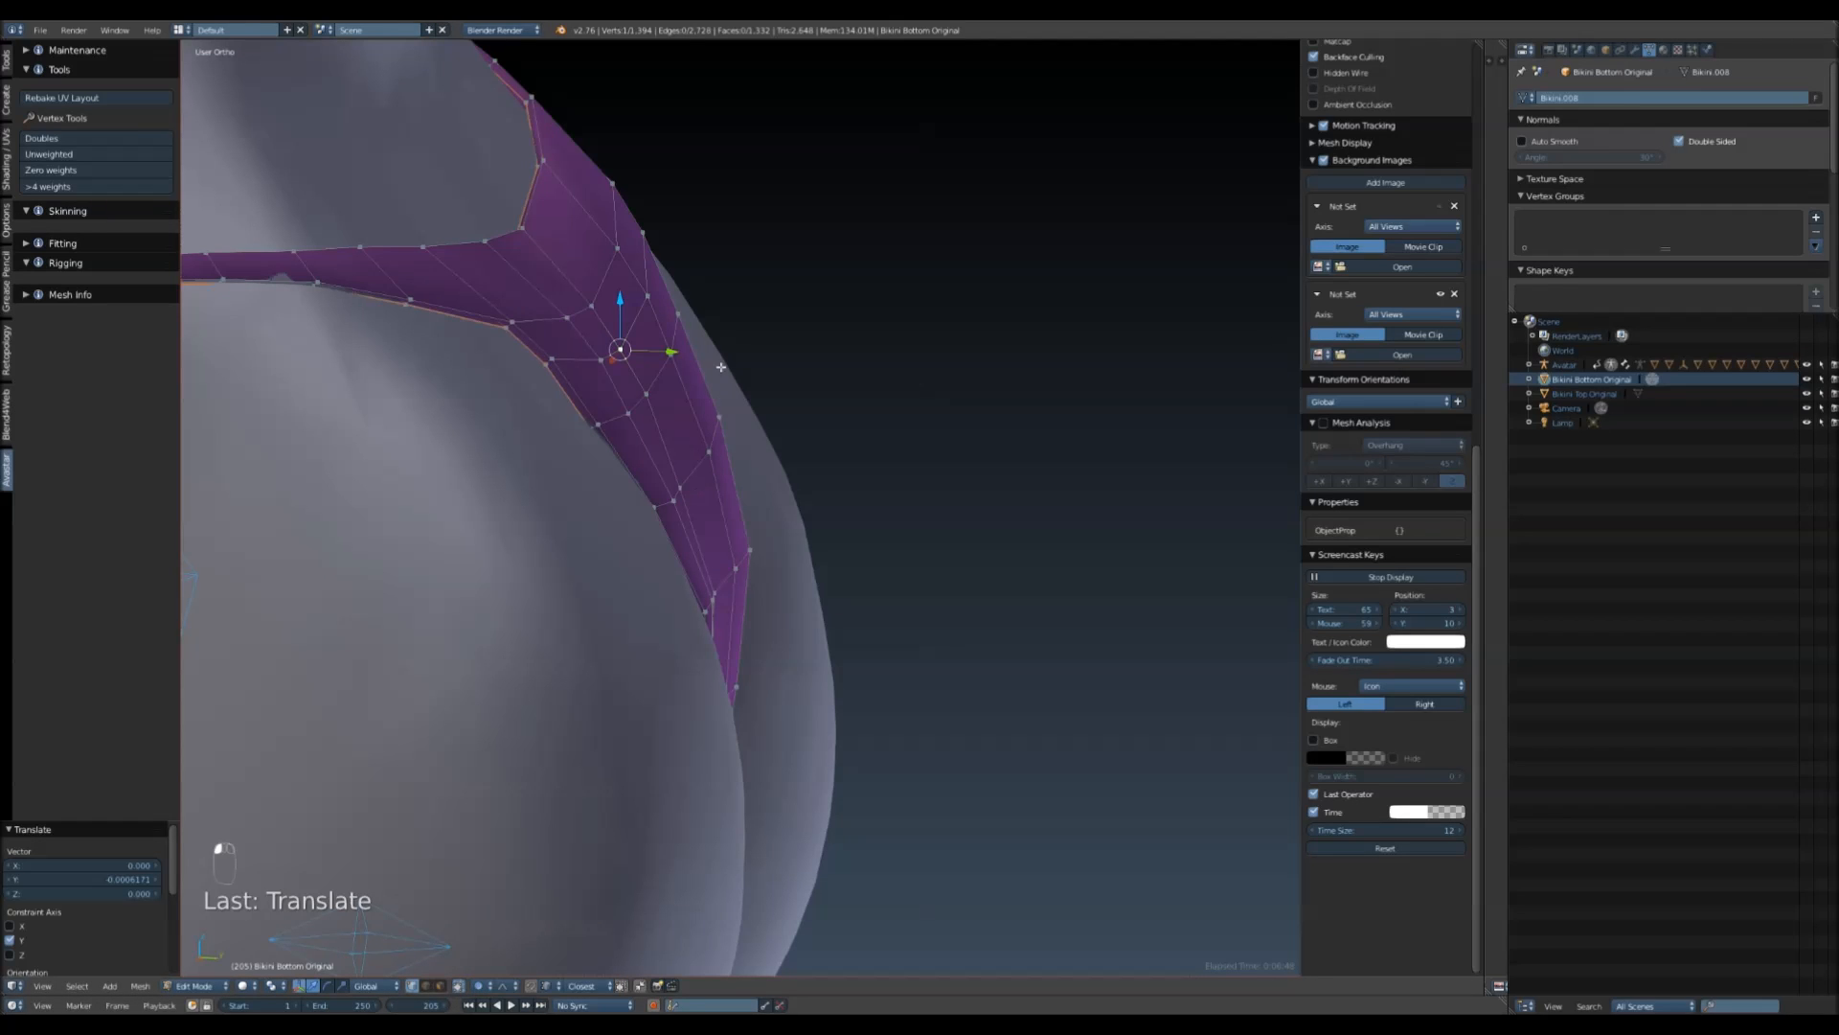
- Move the selected back-panel vertex about 0.005 along Y with an adjusted proportional influence radius
{"action": "key", "text": "g"}
{"action": "key", "text": "y"}
{"action": "scroll", "coordinate": [653, 359], "scroll_direction": "up", "scroll_amount": 3}
{"action": "scroll", "coordinate": [642, 357], "scroll_direction": "down", "scroll_amount": 1}
{"action": "left_click", "coordinate": [643, 358]}
{"action": "middle_click_drag", "start_coordinate": [592, 432], "coordinate": [1003, 564]}
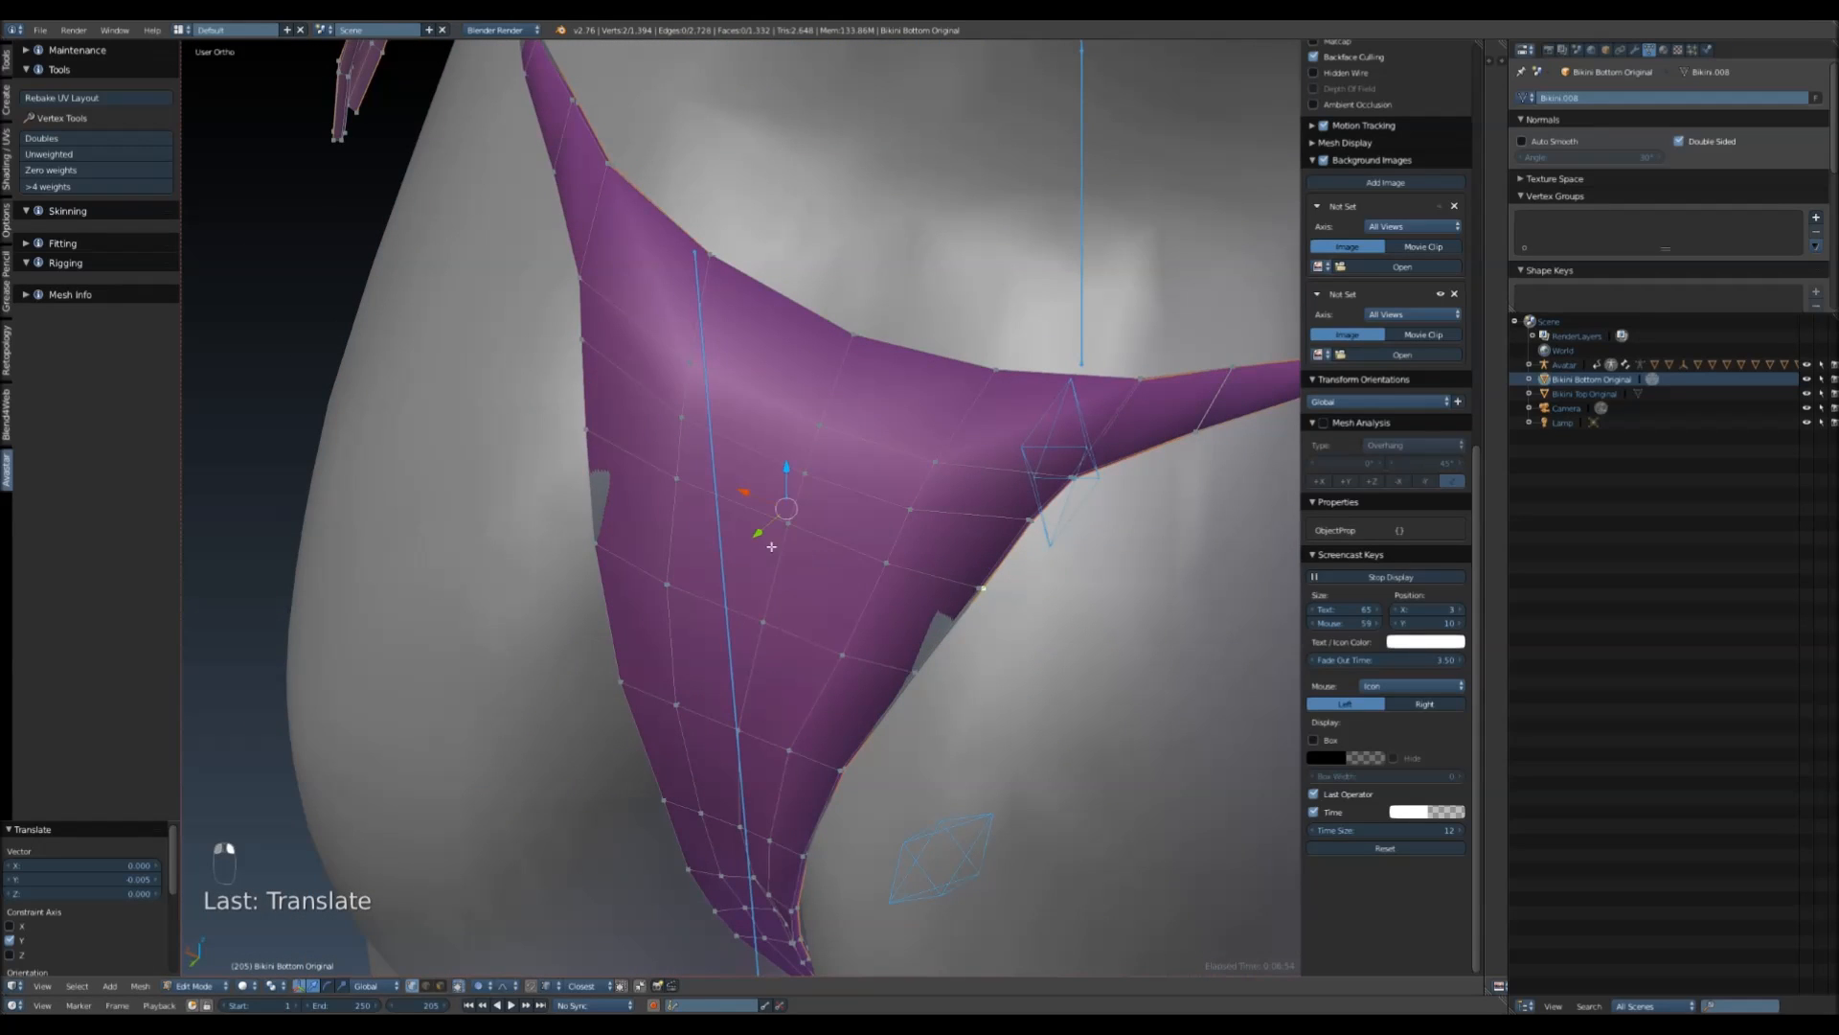
- Move the matching leg-opening edge vertices on both sides of the back panel about 0.003 along Y
{"action": "key", "text": "g"}
{"action": "left_click", "coordinate": [743, 778]}
{"action": "middle_click_drag", "start_coordinate": [744, 779], "coordinate": [817, 689]}
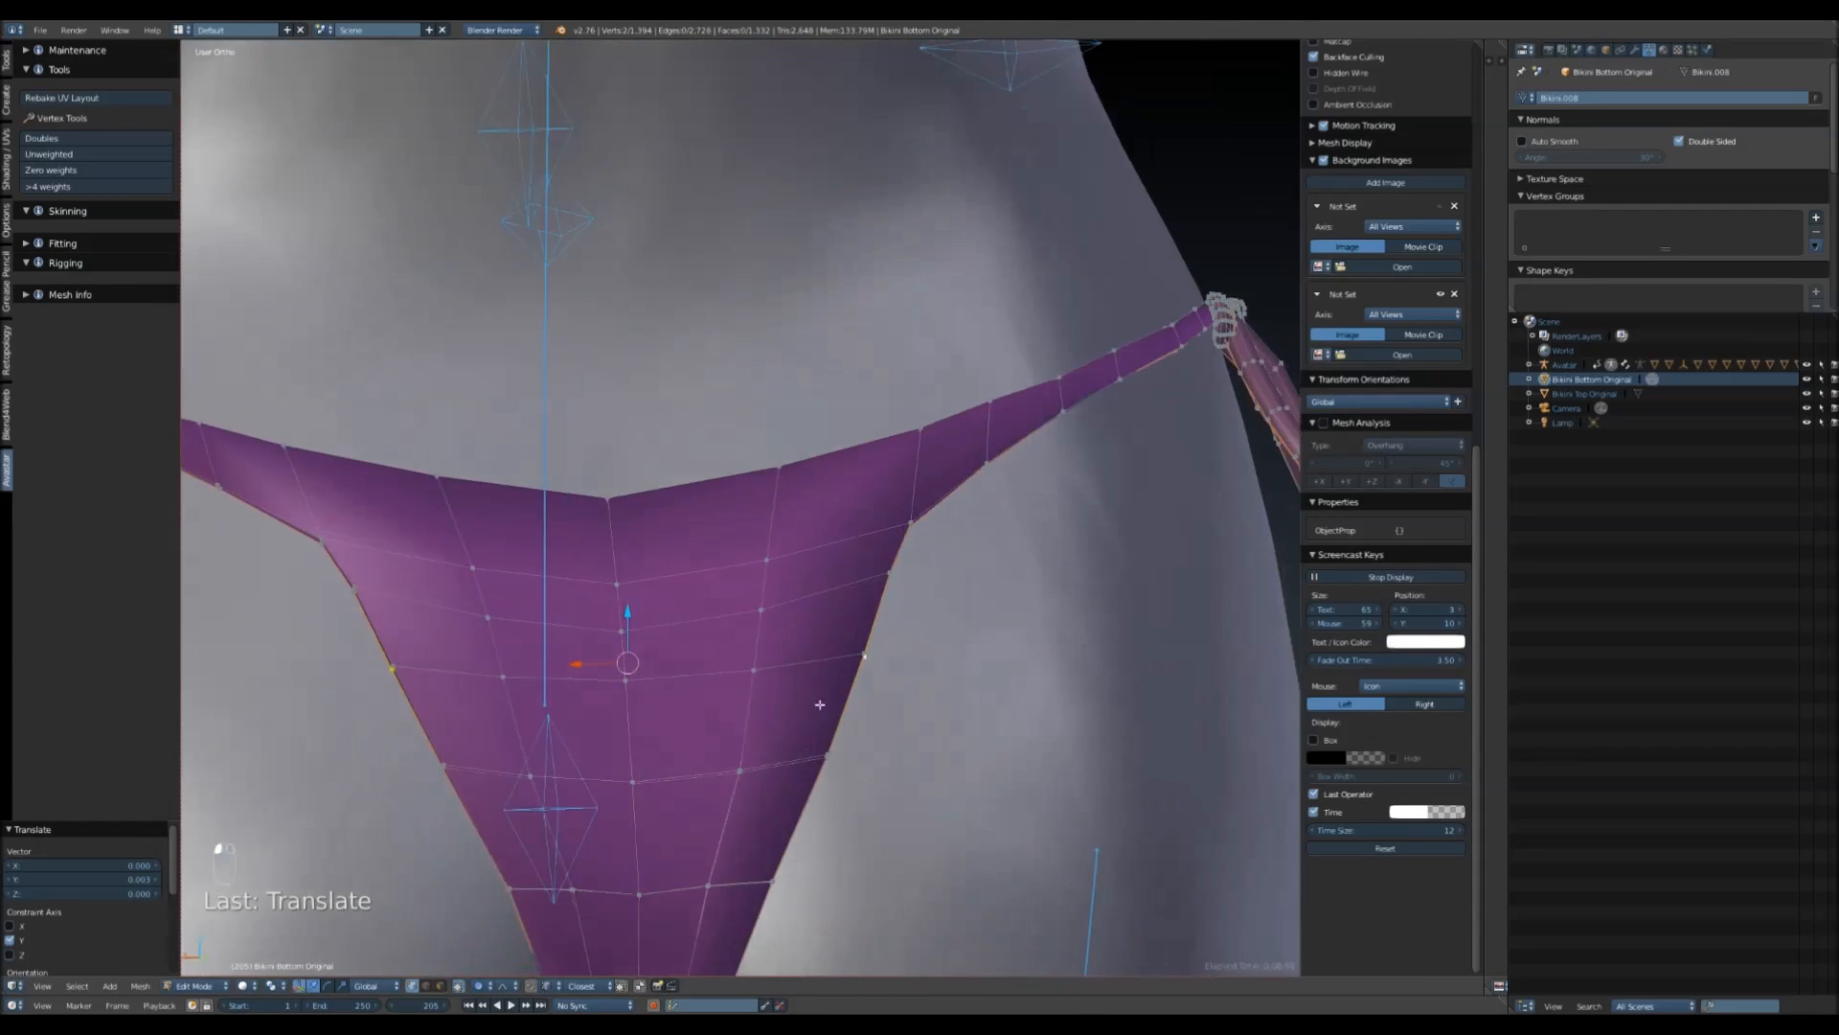
- Select the edge loop in the narrow crotch strip and raise it about 0.006 along Z
{"action": "scroll", "coordinate": [818, 689], "scroll_direction": "down", "scroll_amount": 4}
{"action": "middle_click_drag", "start_coordinate": [768, 793], "coordinate": [764, 583], "text": "shift"}
{"action": "scroll", "coordinate": [711, 680], "scroll_direction": "up", "scroll_amount": 4}
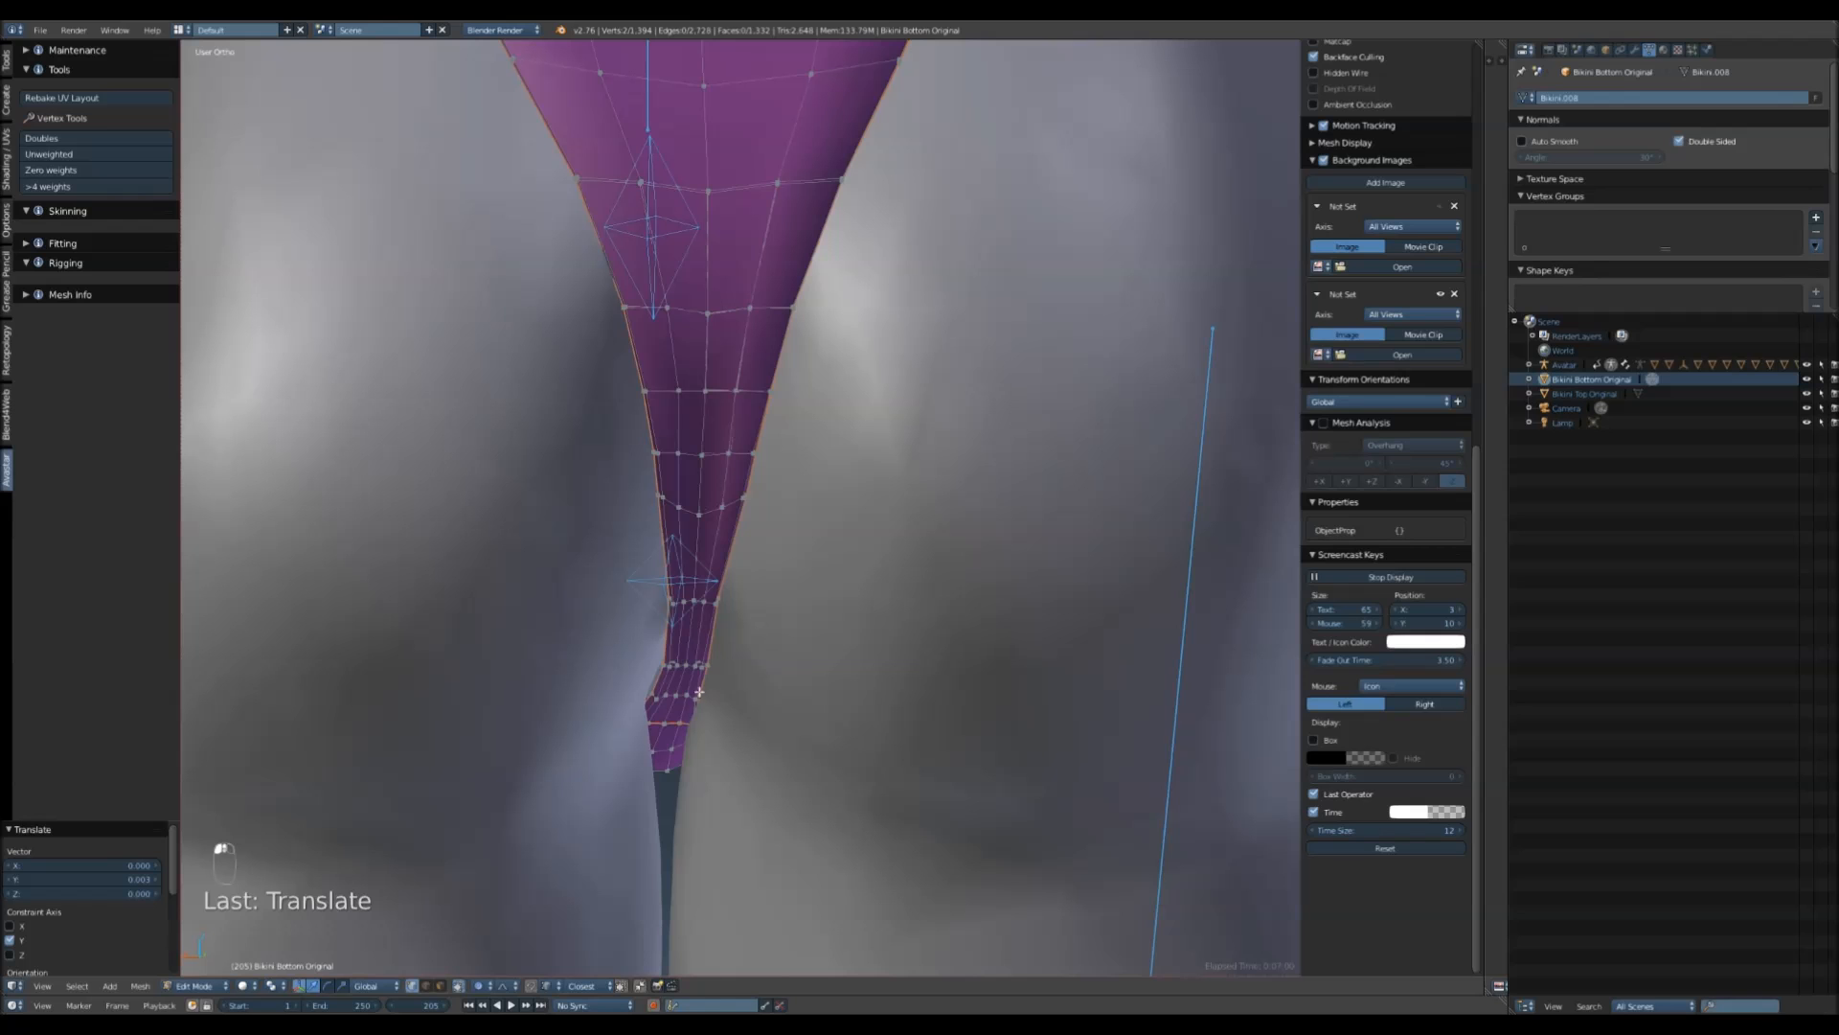
{"action": "right_click", "coordinate": [685, 672], "text": "alt"}
{"action": "middle_click_drag", "start_coordinate": [724, 722], "coordinate": [696, 591], "text": "shift"}
{"action": "scroll", "coordinate": [738, 493], "scroll_direction": "up", "scroll_amount": 4}
{"action": "left_click_drag", "start_coordinate": [729, 434], "coordinate": [726, 388]}
{"action": "scroll", "coordinate": [727, 420], "scroll_direction": "up", "scroll_amount": 3}
{"action": "left_click", "coordinate": [725, 378]}
{"action": "middle_click_drag", "start_coordinate": [724, 378], "coordinate": [759, 436]}
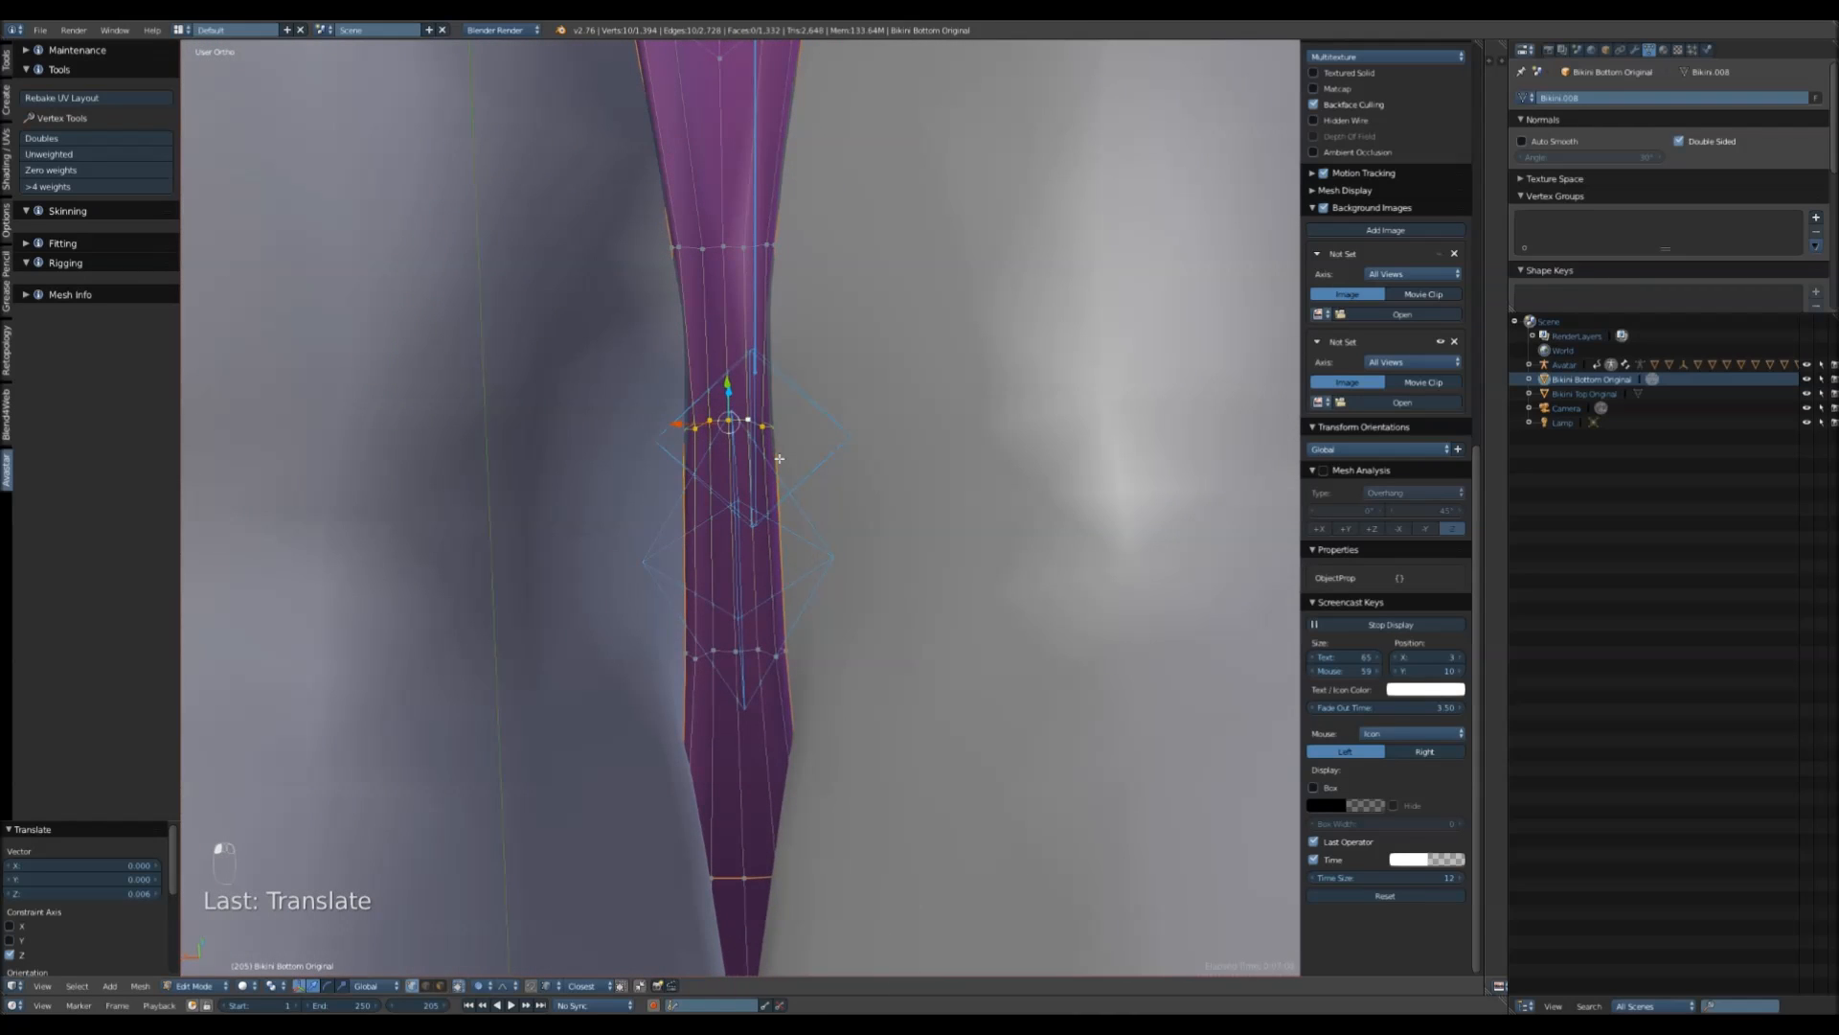
- Widen the crotch strip loop by scaling it to about 1.081 along X
{"action": "key", "text": "s"}
{"action": "left_click", "coordinate": [847, 467]}
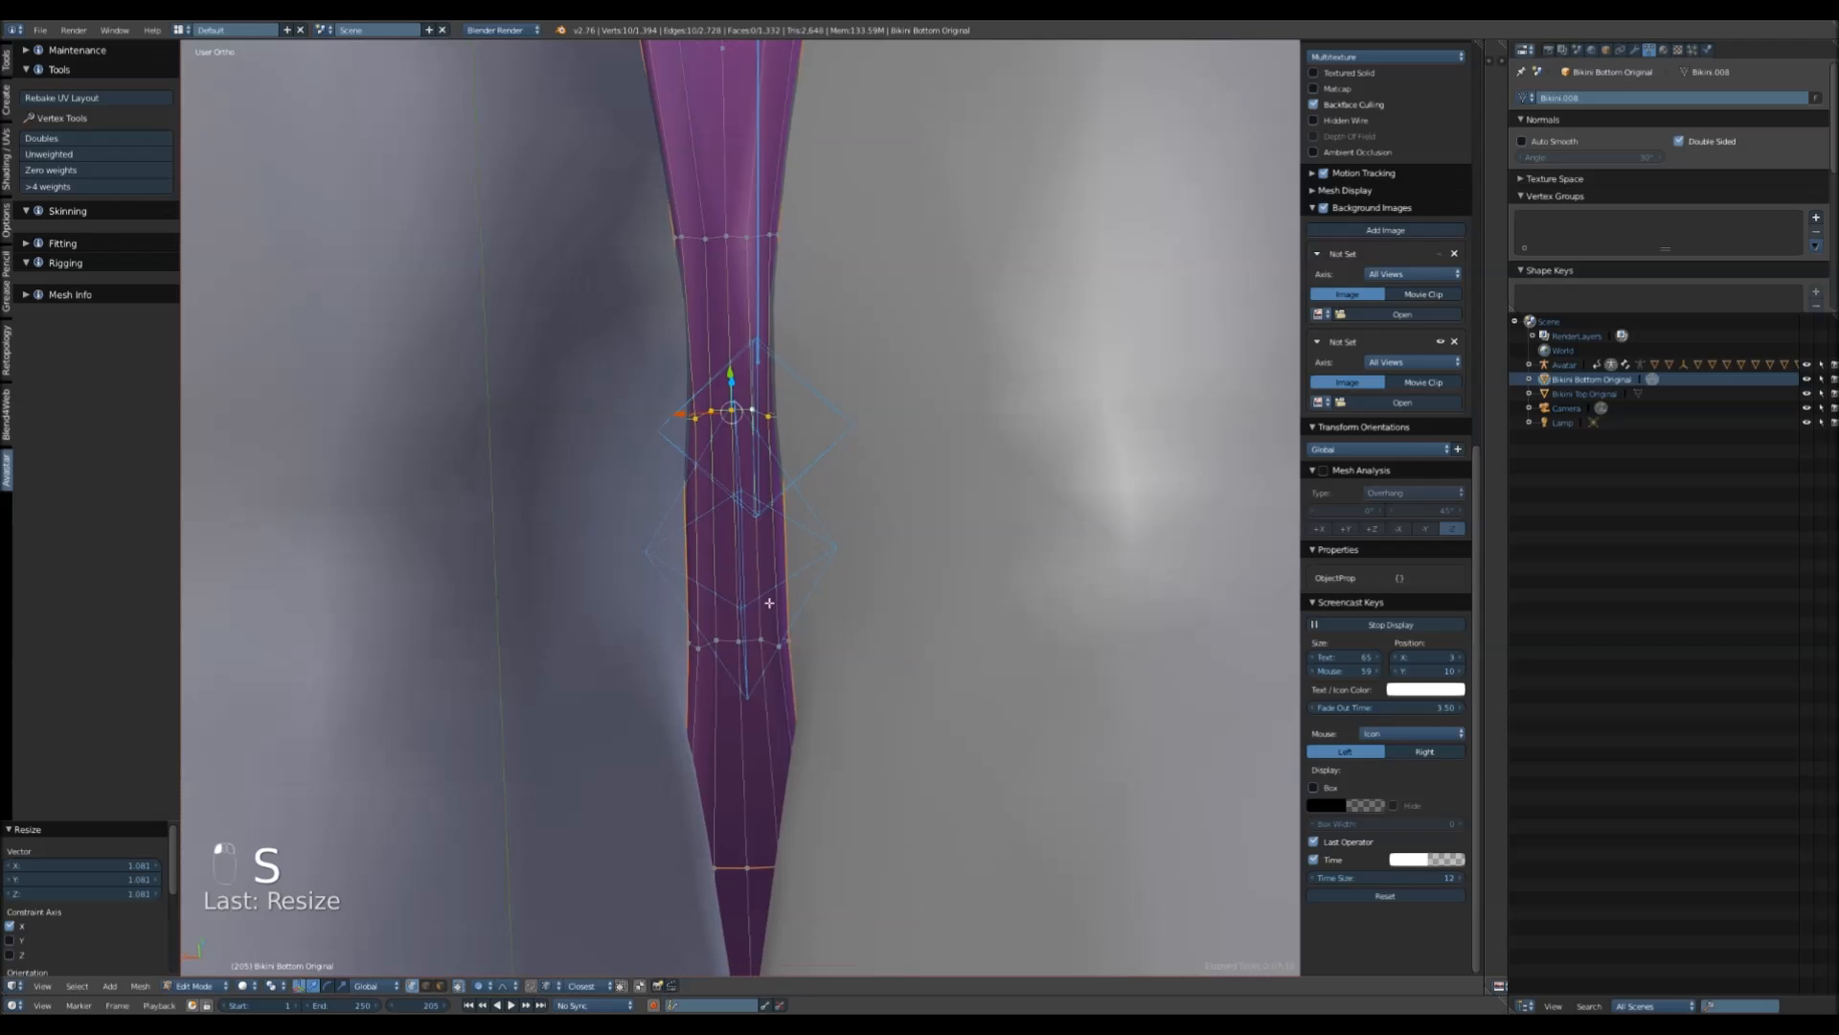
{"action": "middle_click_drag", "start_coordinate": [847, 468], "coordinate": [748, 453]}
- Select the two outer vertices of the crotch strip's lowest loop and raise them about 0.004 along Z
{"action": "middle_click_drag", "start_coordinate": [796, 558], "coordinate": [772, 424]}
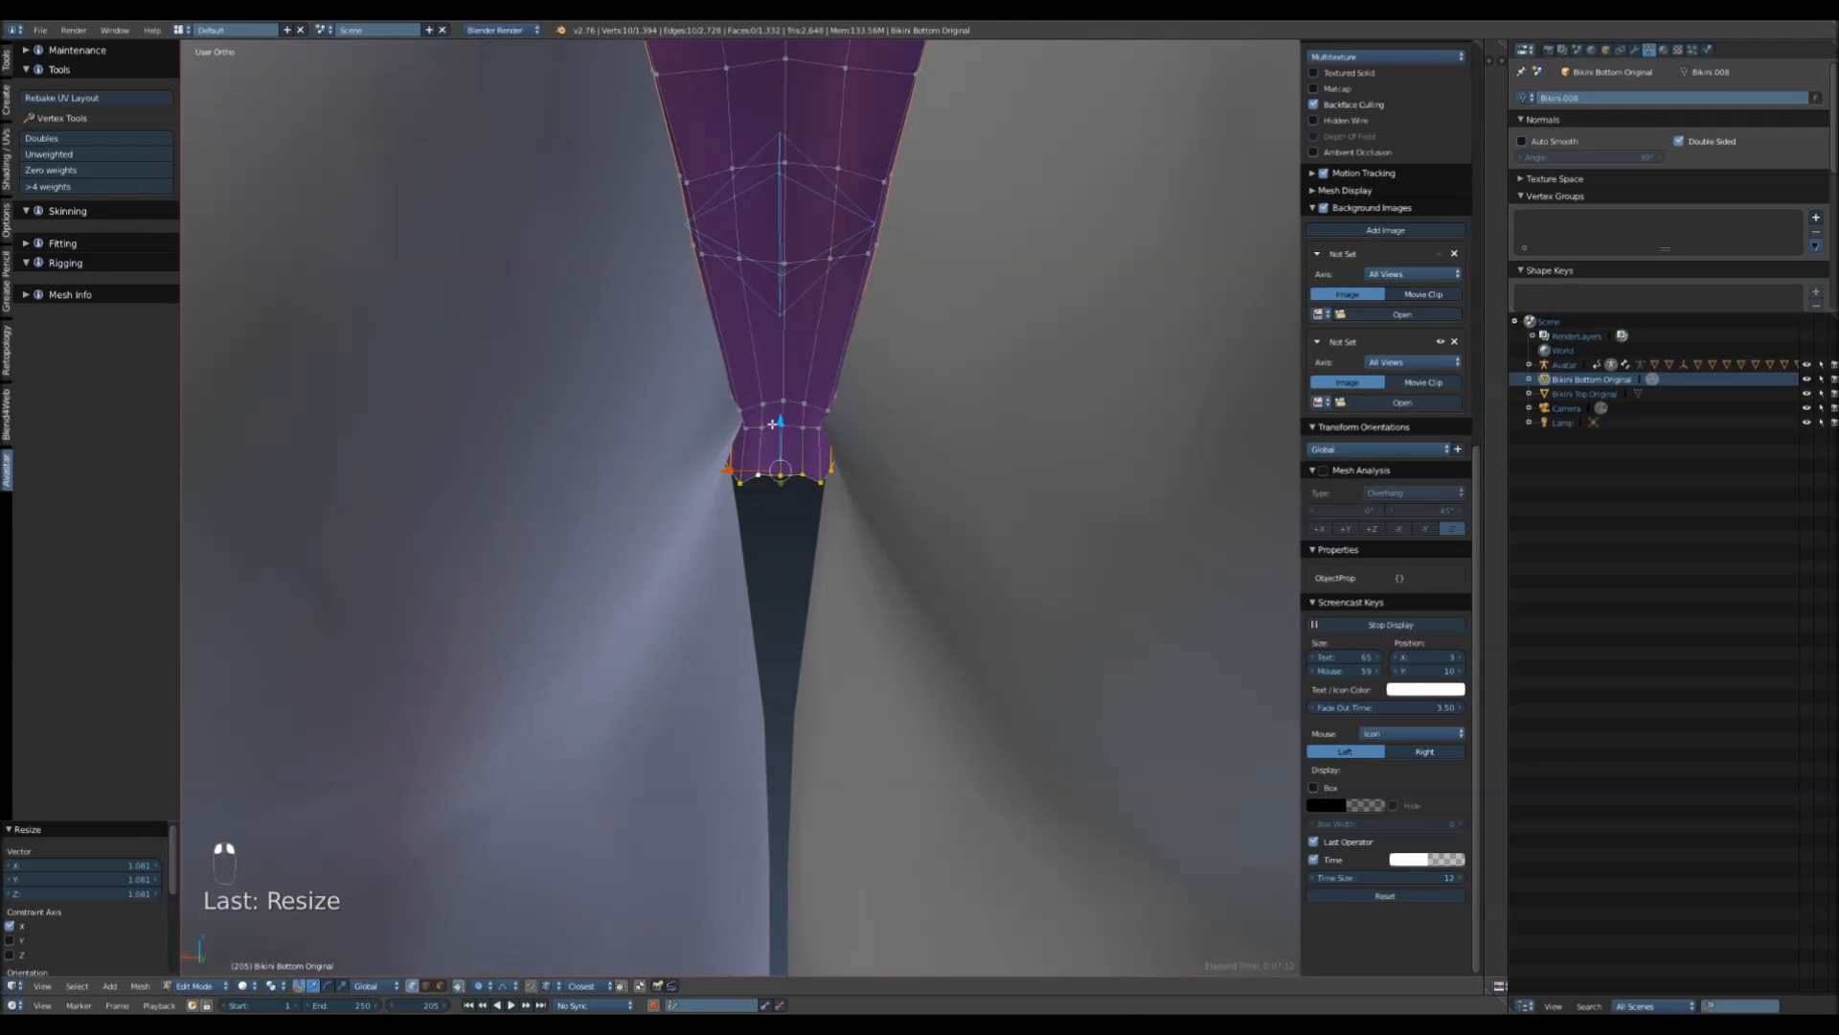
{"action": "right_click", "coordinate": [751, 500]}
{"action": "left_click_drag", "start_coordinate": [782, 434], "coordinate": [790, 410]}
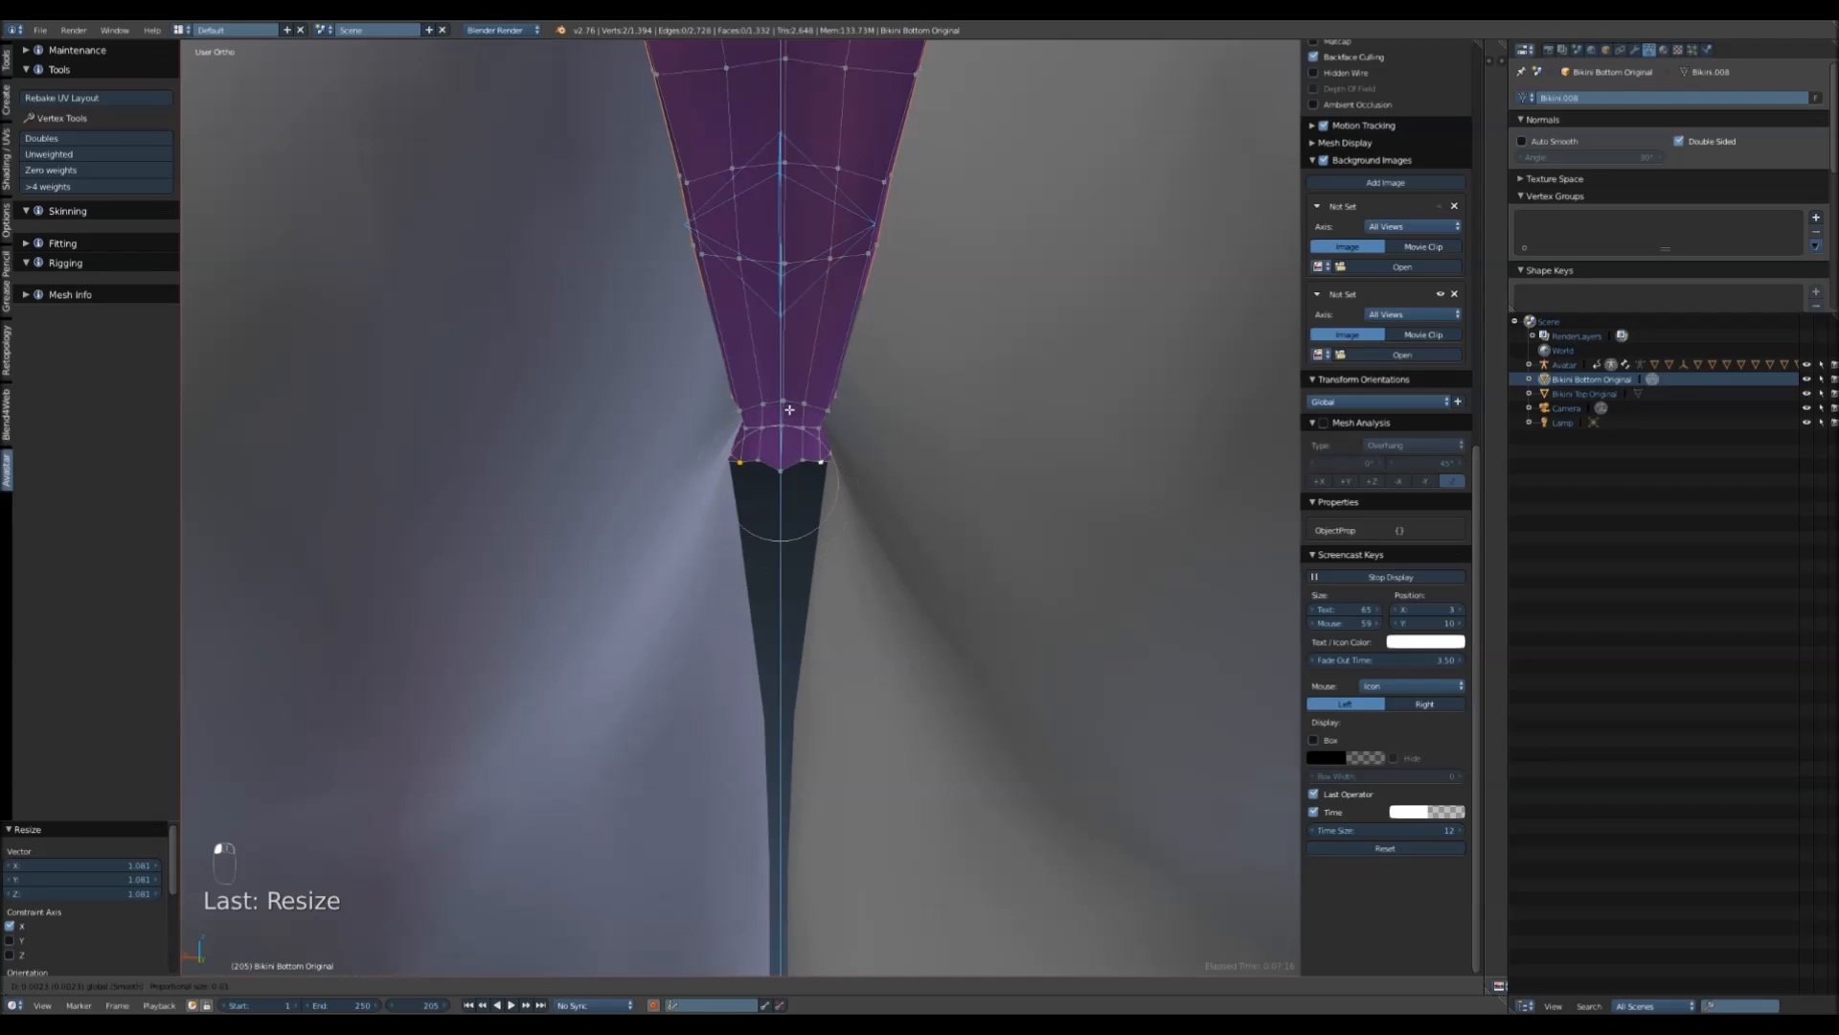
{"action": "left_click_drag", "start_coordinate": [795, 416], "coordinate": [797, 377]}
- Select the whole crotch loop and, seen from below, raise it about 0.010 along Z with an adjusted proportional radius
{"action": "right_click", "coordinate": [773, 470], "text": "alt"}
{"action": "middle_click_drag", "start_coordinate": [733, 637], "coordinate": [715, 275]}
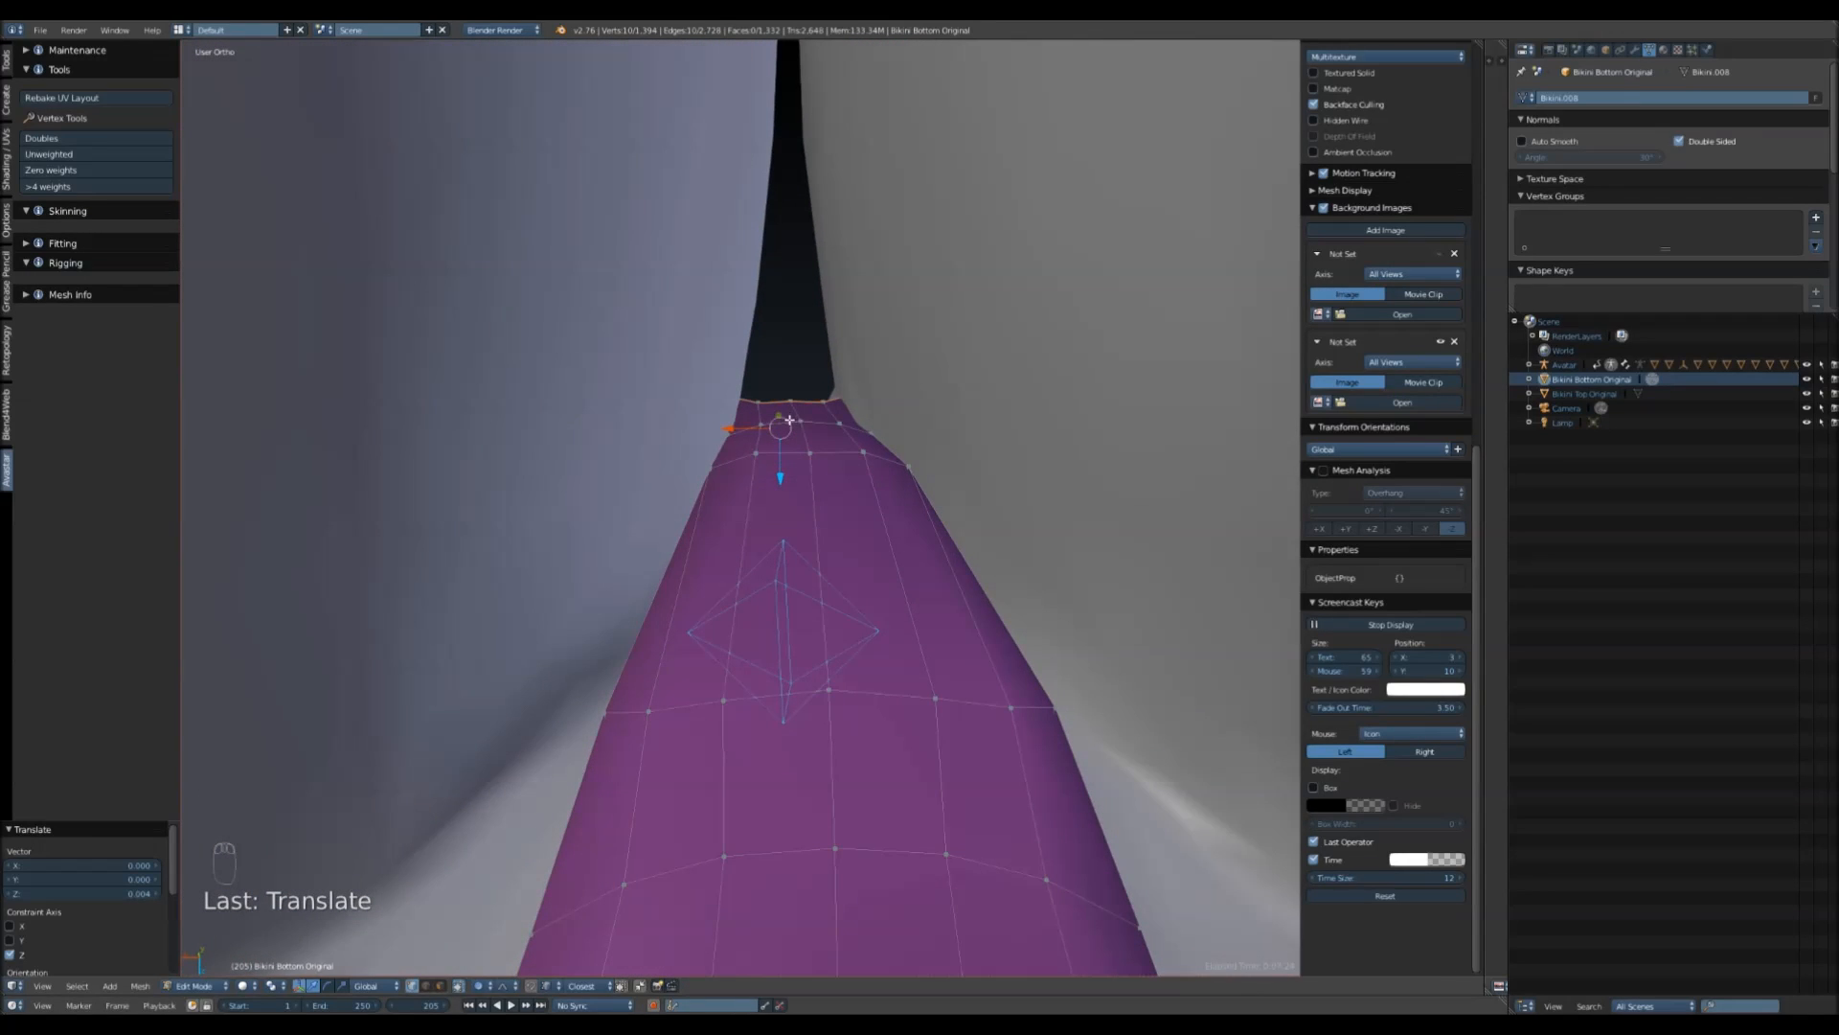
{"action": "middle_click_drag", "start_coordinate": [775, 539], "coordinate": [777, 529]}
{"action": "left_click_drag", "start_coordinate": [800, 499], "coordinate": [801, 504]}
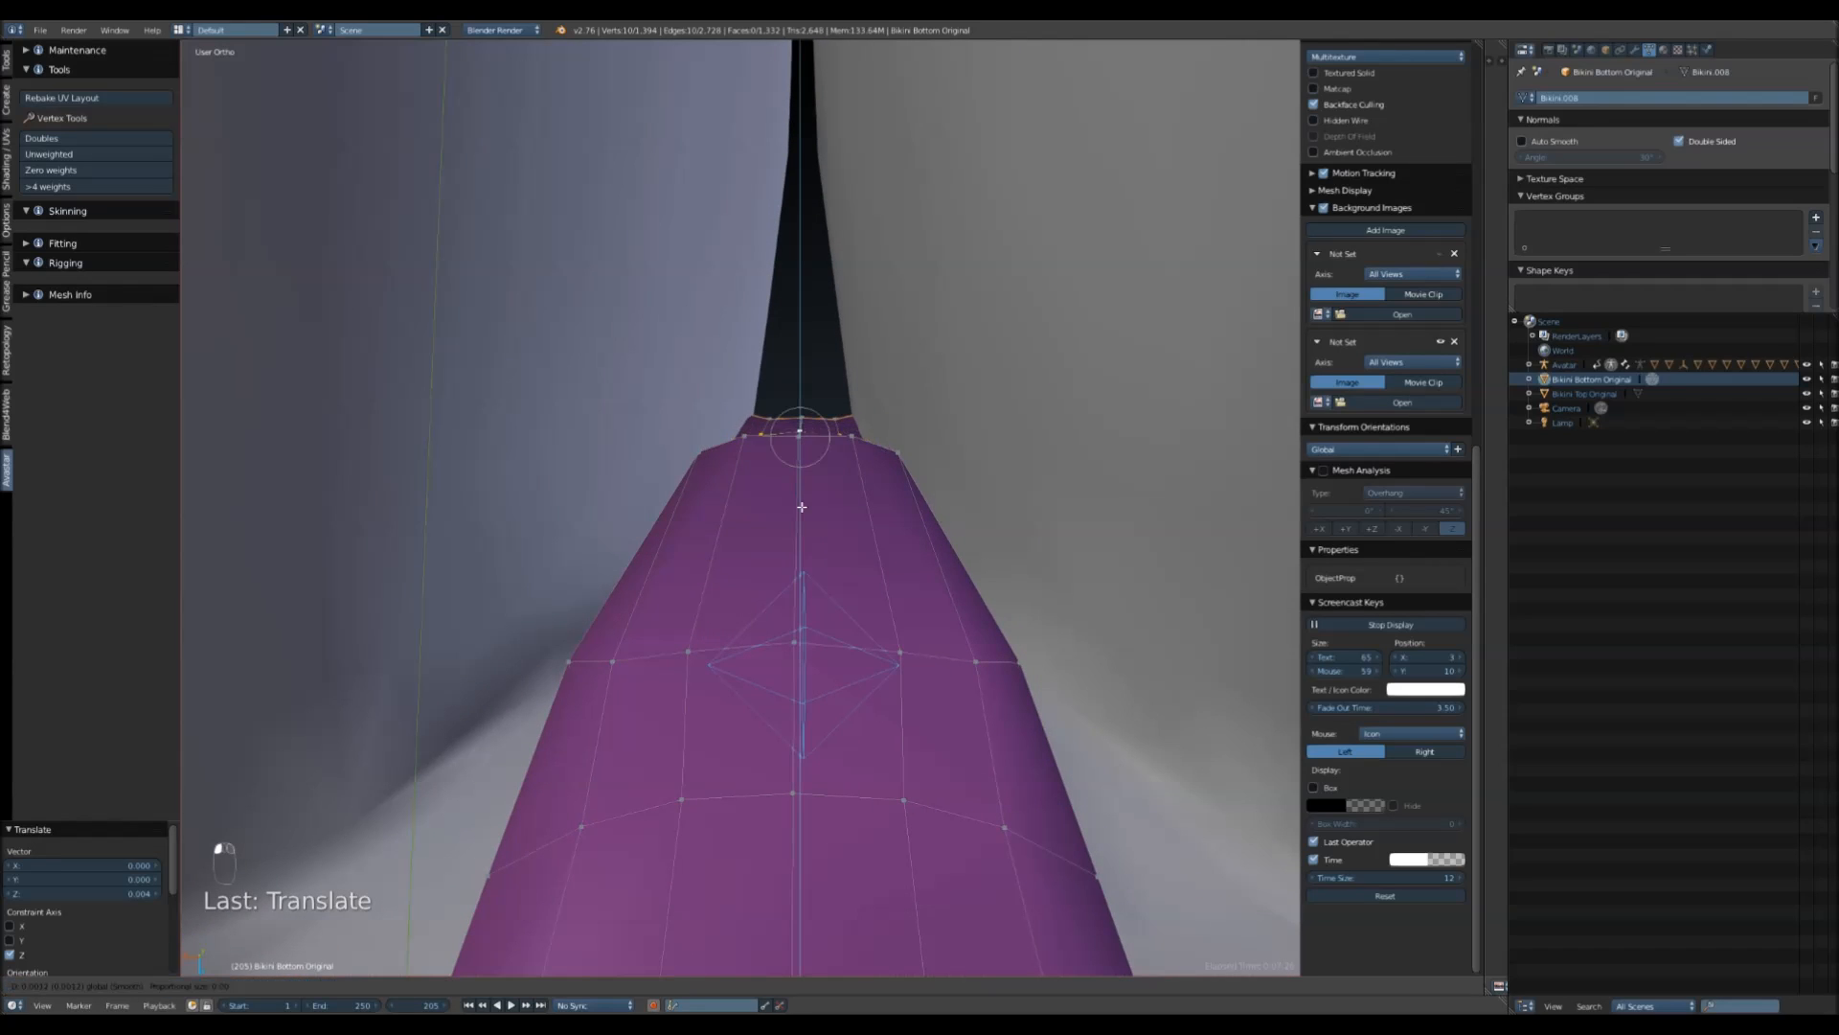
{"action": "scroll", "coordinate": [798, 507], "scroll_direction": "down", "scroll_amount": 20}
{"action": "left_click_drag", "start_coordinate": [798, 507], "coordinate": [808, 584]}
{"action": "middle_click_drag", "start_coordinate": [807, 584], "coordinate": [876, 639]}
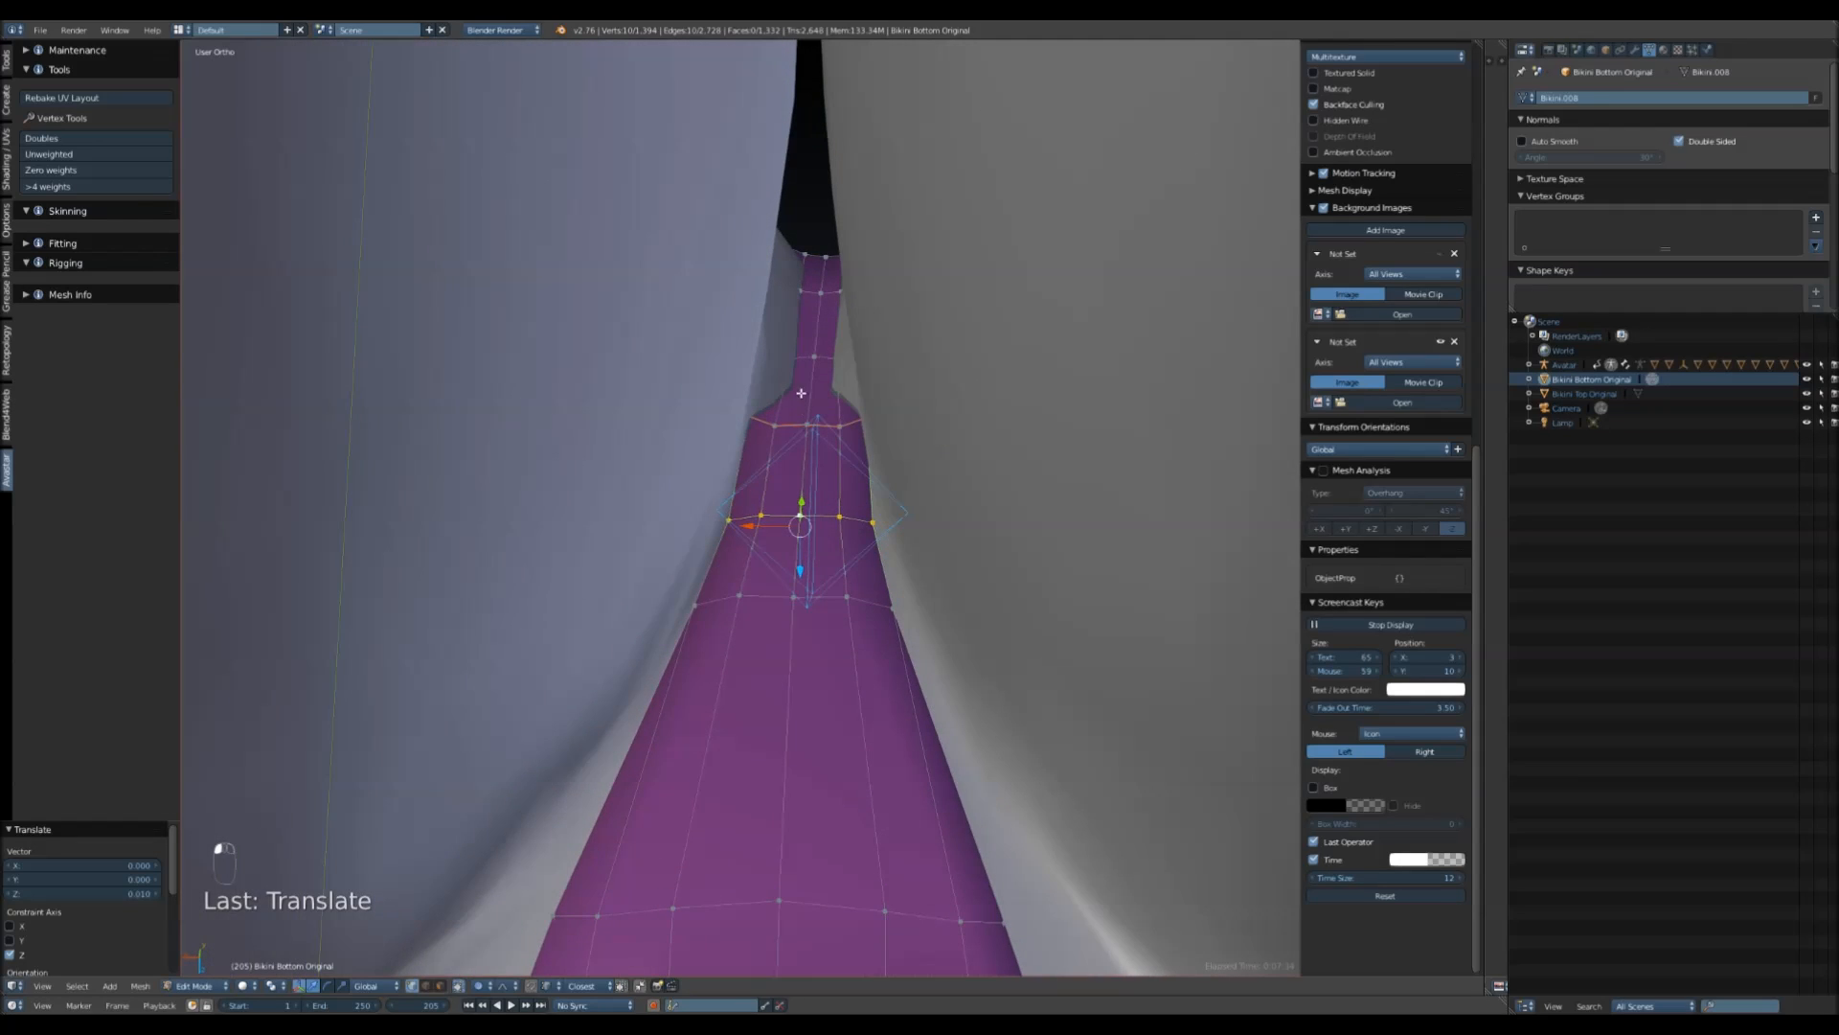
- Scale the narrow crotch loop further forward to about 0.720 along X and lower it about 0.001 along Z
{"action": "key", "text": "s"}
{"action": "key", "text": "x"}
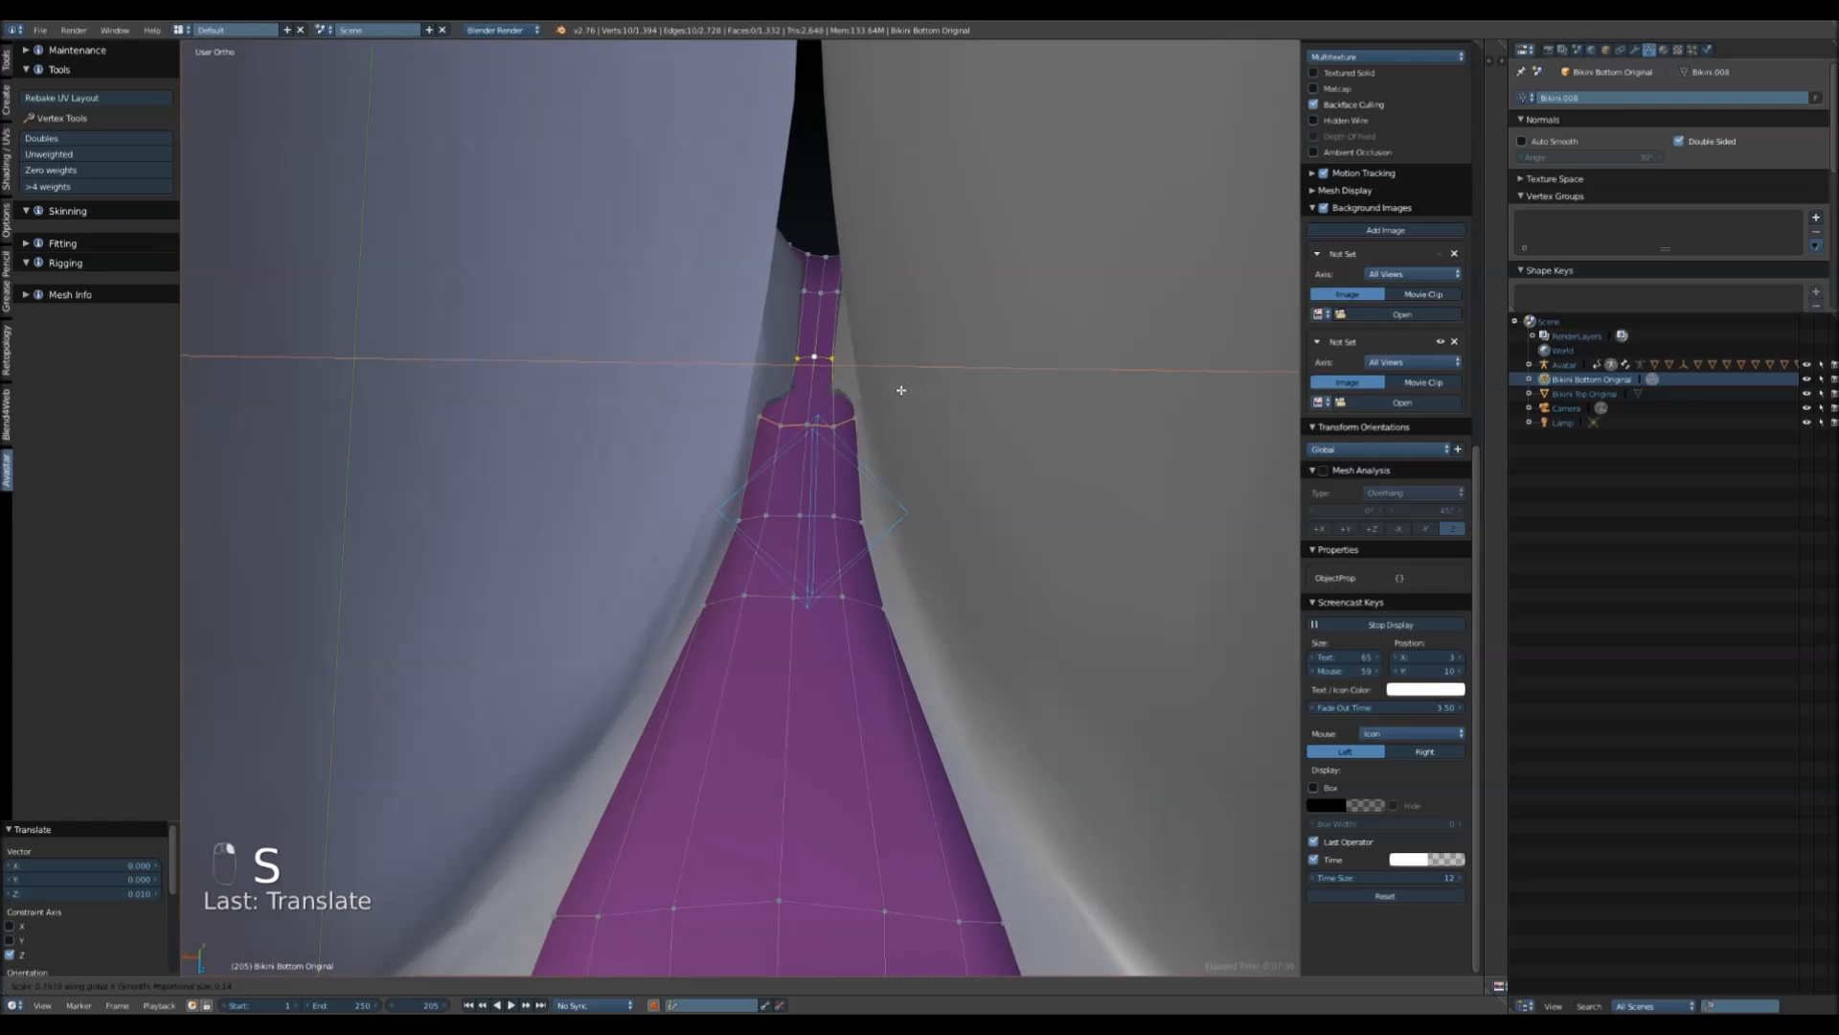
{"action": "left_click", "coordinate": [894, 387]}
{"action": "middle_click_drag", "start_coordinate": [894, 387], "coordinate": [834, 410]}
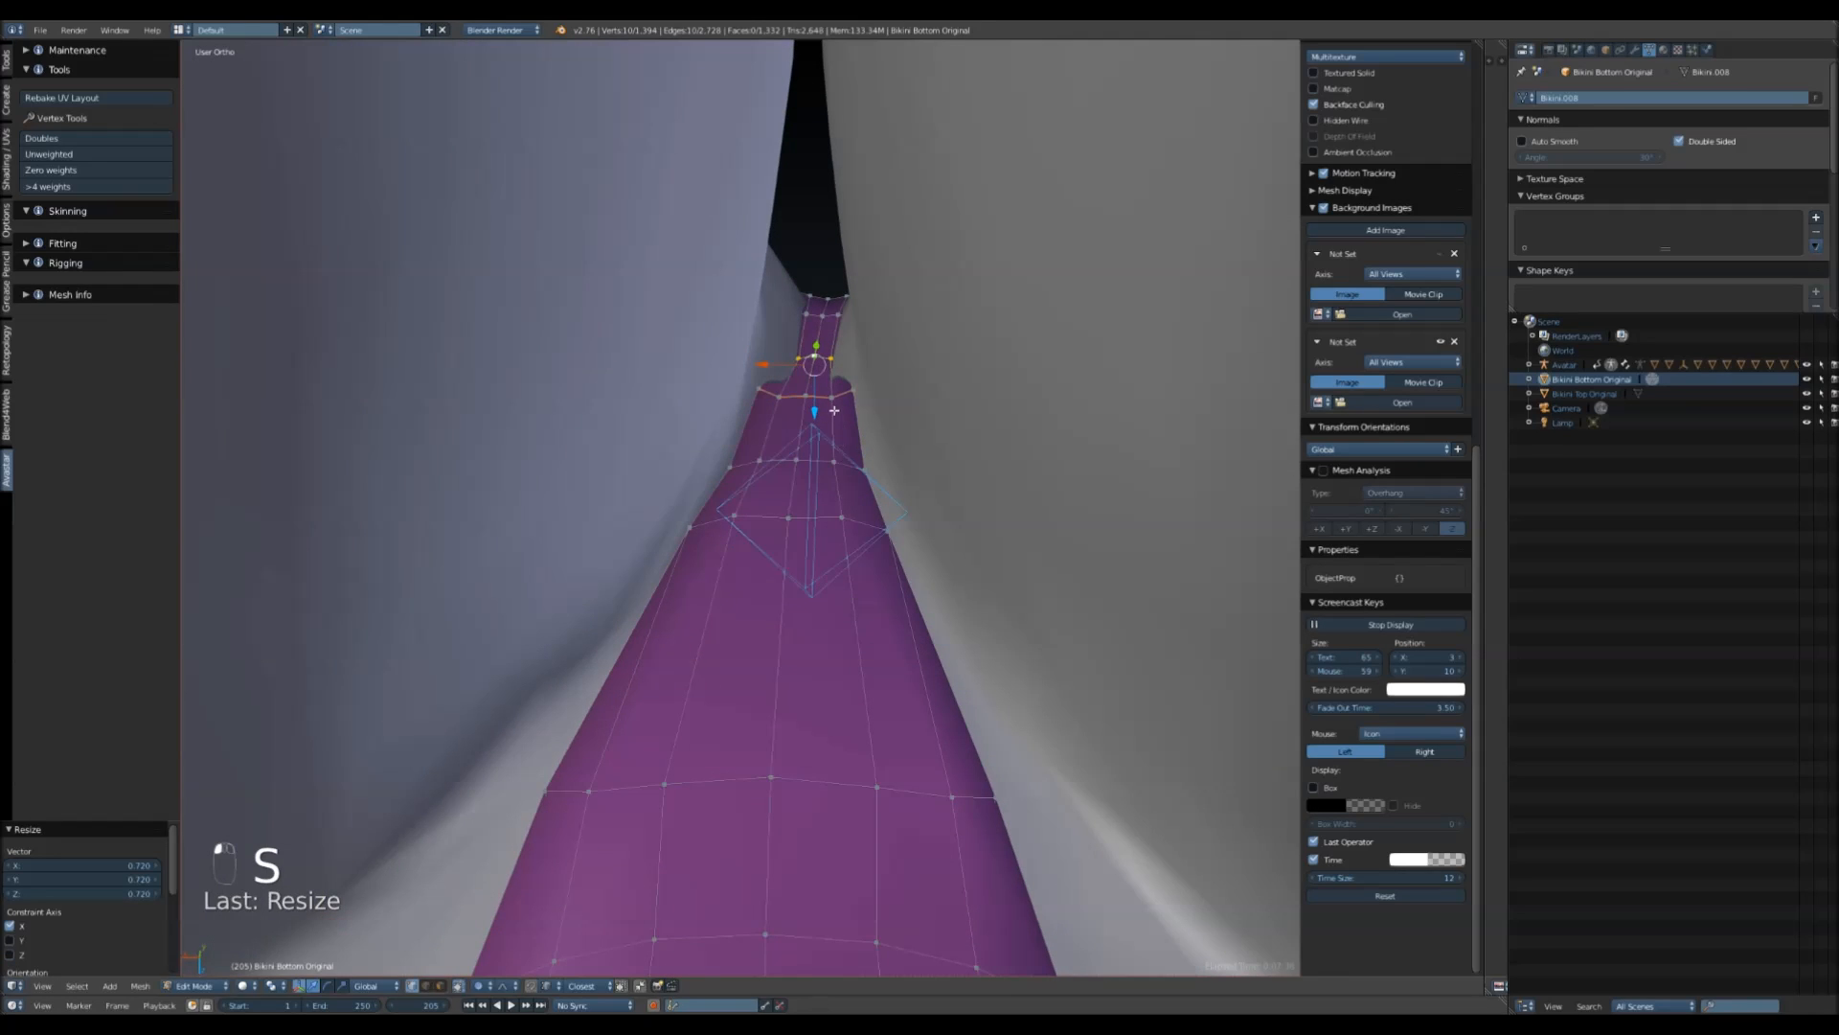
{"action": "mouse_move", "coordinate": [815, 411]}
{"action": "left_mouse_down"}
{"action": "mouse_move", "coordinate": [820, 355]}
{"action": "mouse_move", "coordinate": [812, 394]}
{"action": "left_mouse_up"}
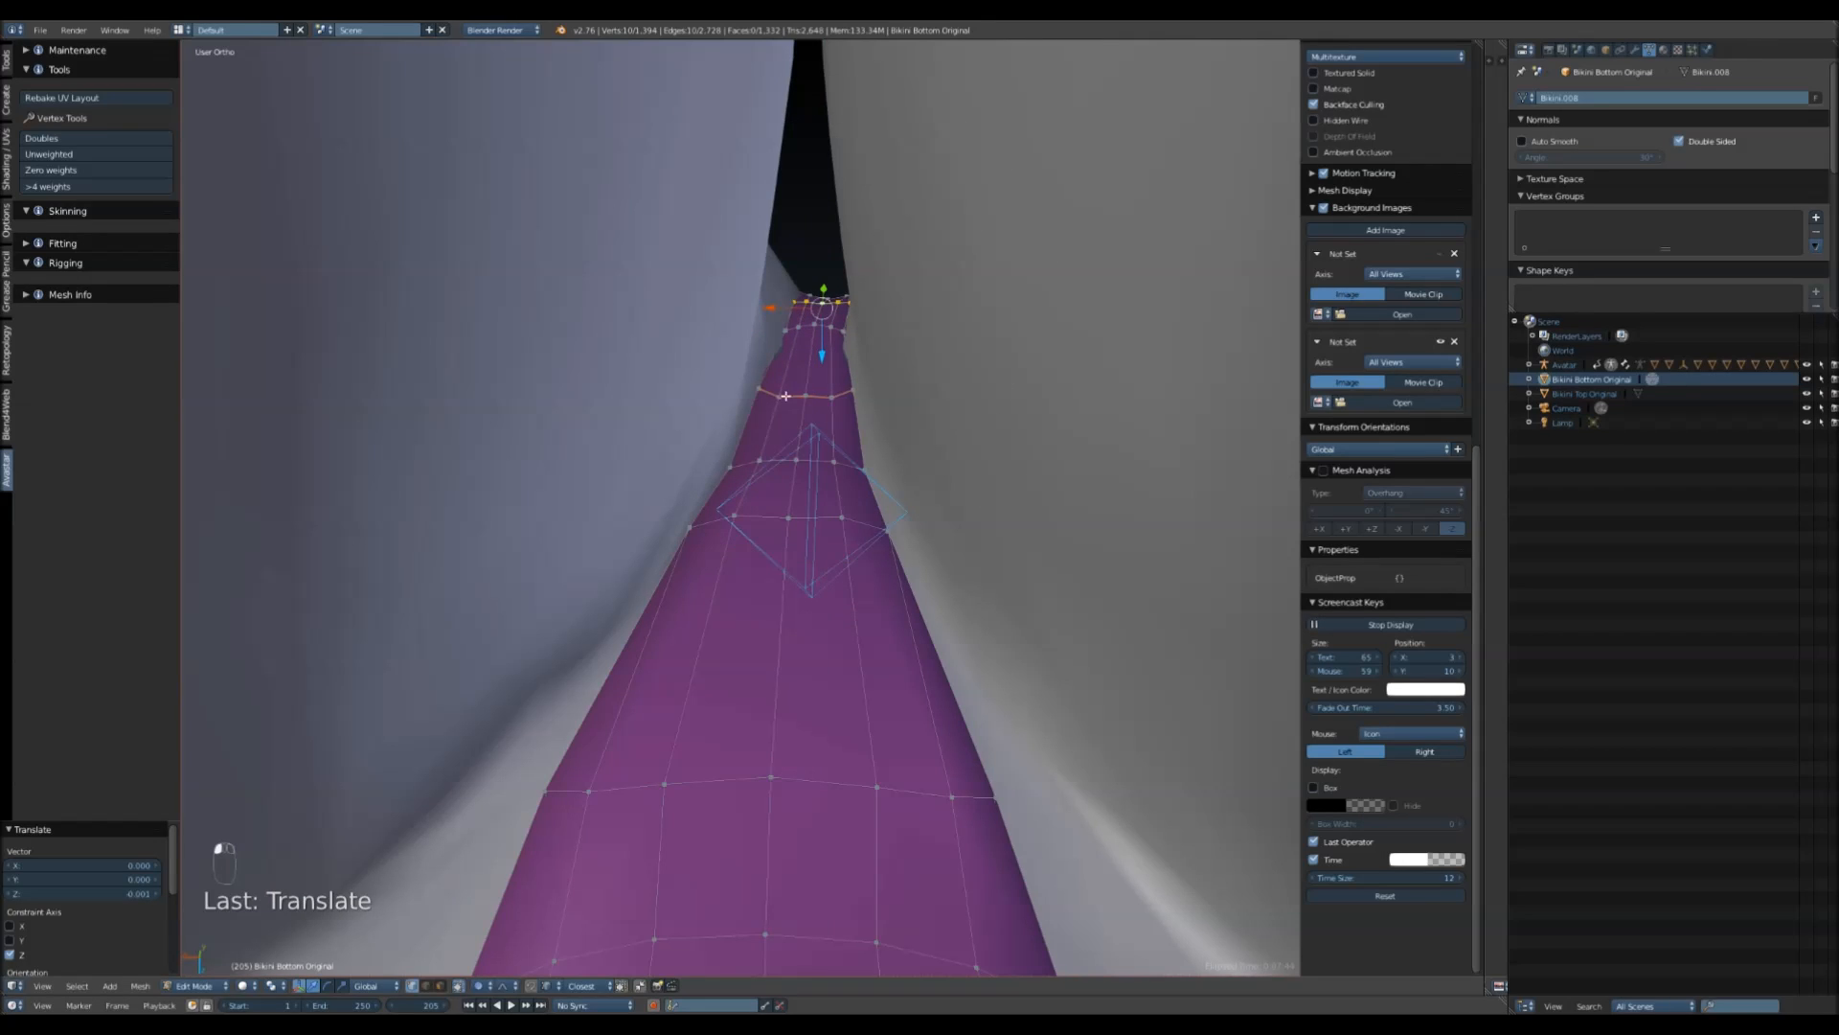
- Select the next two wider loops of the crotch strip in turn and lower each along Z to clear the body
{"action": "right_click", "coordinate": [757, 525], "text": "alt"}
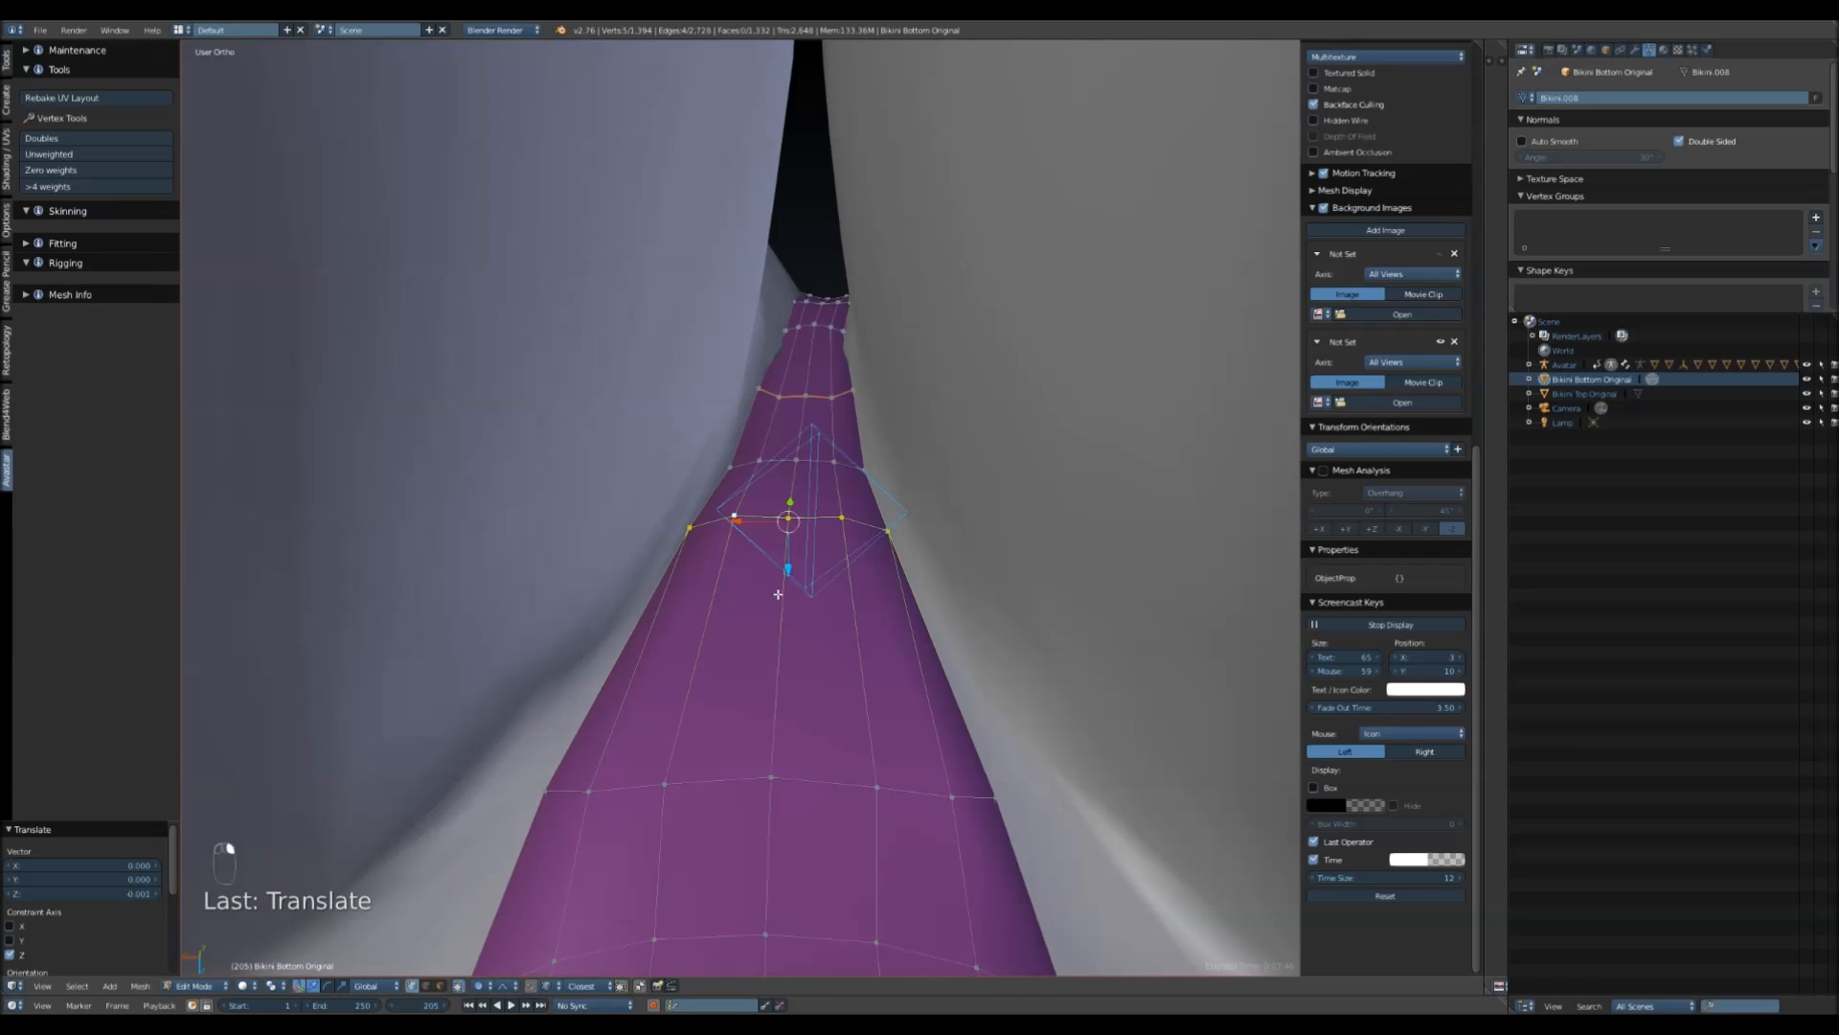
{"action": "left_click_drag", "start_coordinate": [788, 569], "coordinate": [789, 615]}
{"action": "right_click", "coordinate": [770, 777], "text": "alt"}
{"action": "middle_click_drag", "start_coordinate": [837, 846], "coordinate": [868, 412], "text": "shift"}
{"action": "left_click_drag", "start_coordinate": [820, 416], "coordinate": [813, 458]}
{"action": "middle_click_drag", "start_coordinate": [813, 458], "coordinate": [792, 400]}
{"action": "left_click_drag", "start_coordinate": [810, 411], "coordinate": [751, 502]}
{"action": "left_click_drag", "start_coordinate": [888, 561], "coordinate": [885, 636]}
- In the right side view, circle-select the front panel and turn off limiting the selection to visible geometry
{"action": "middle_click_drag", "start_coordinate": [801, 767], "coordinate": [577, 724]}
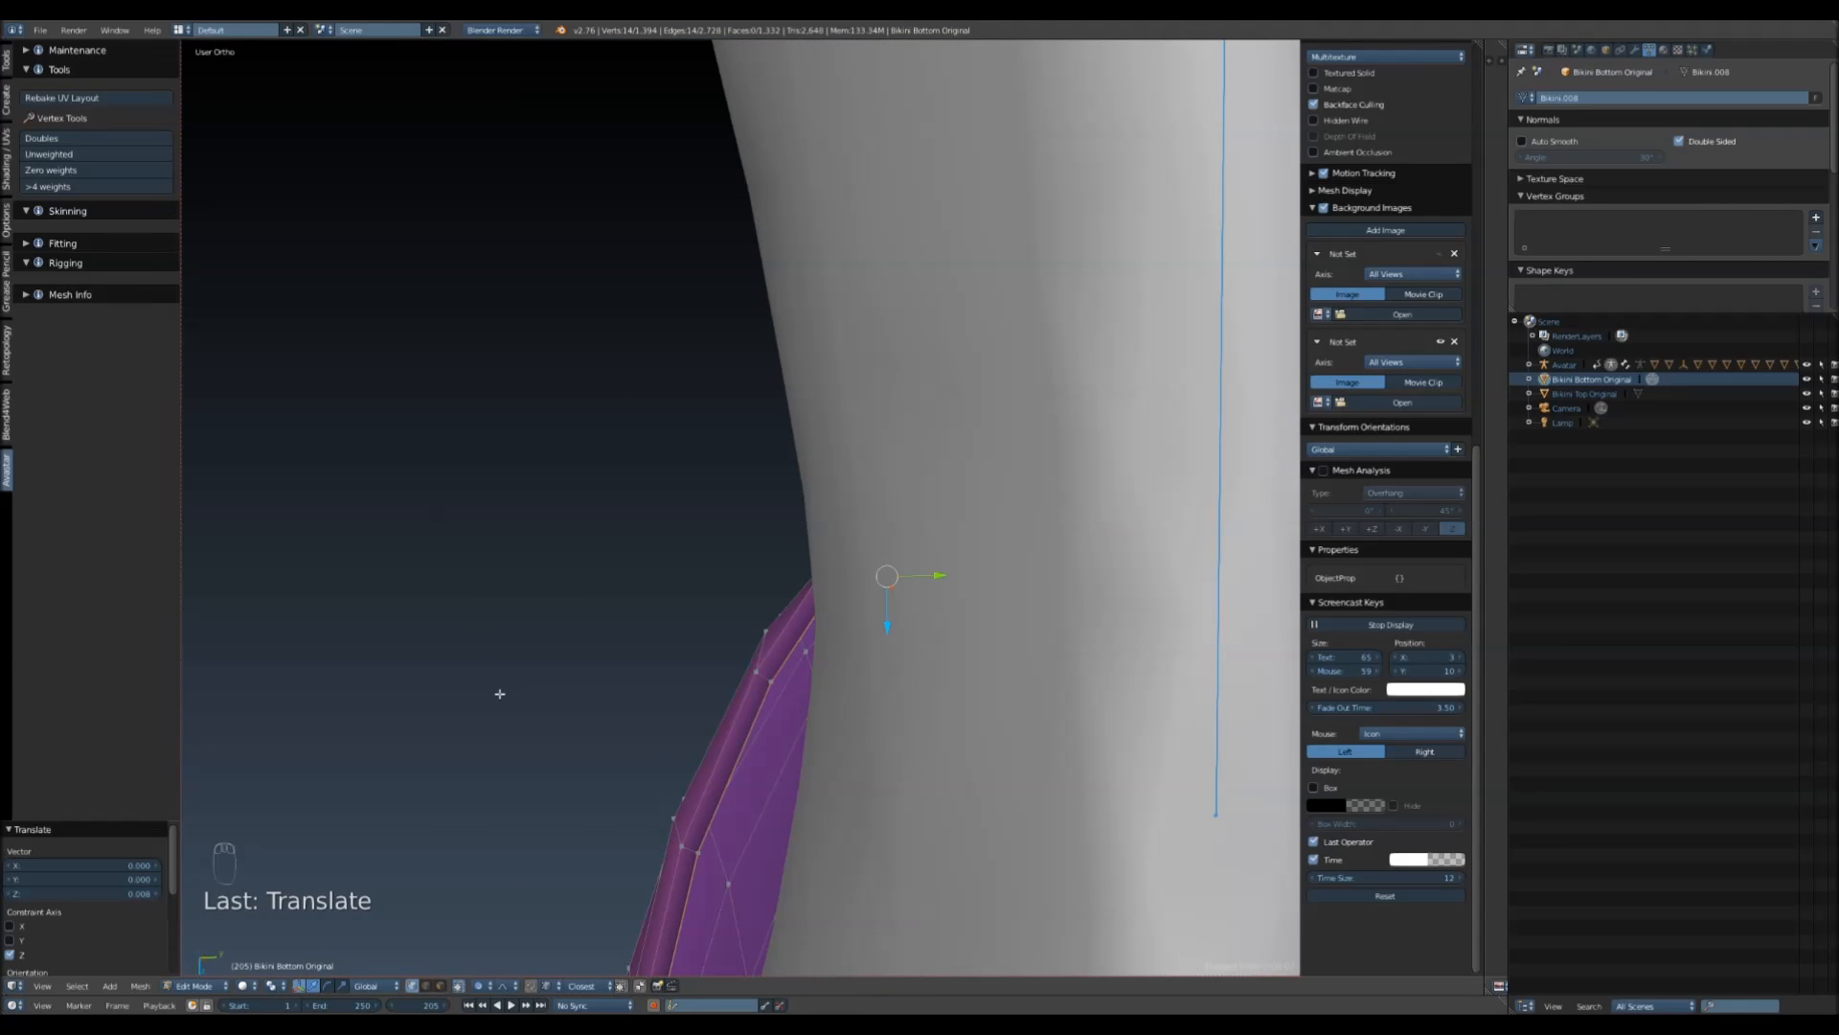
{"action": "key", "text": "KP_3"}
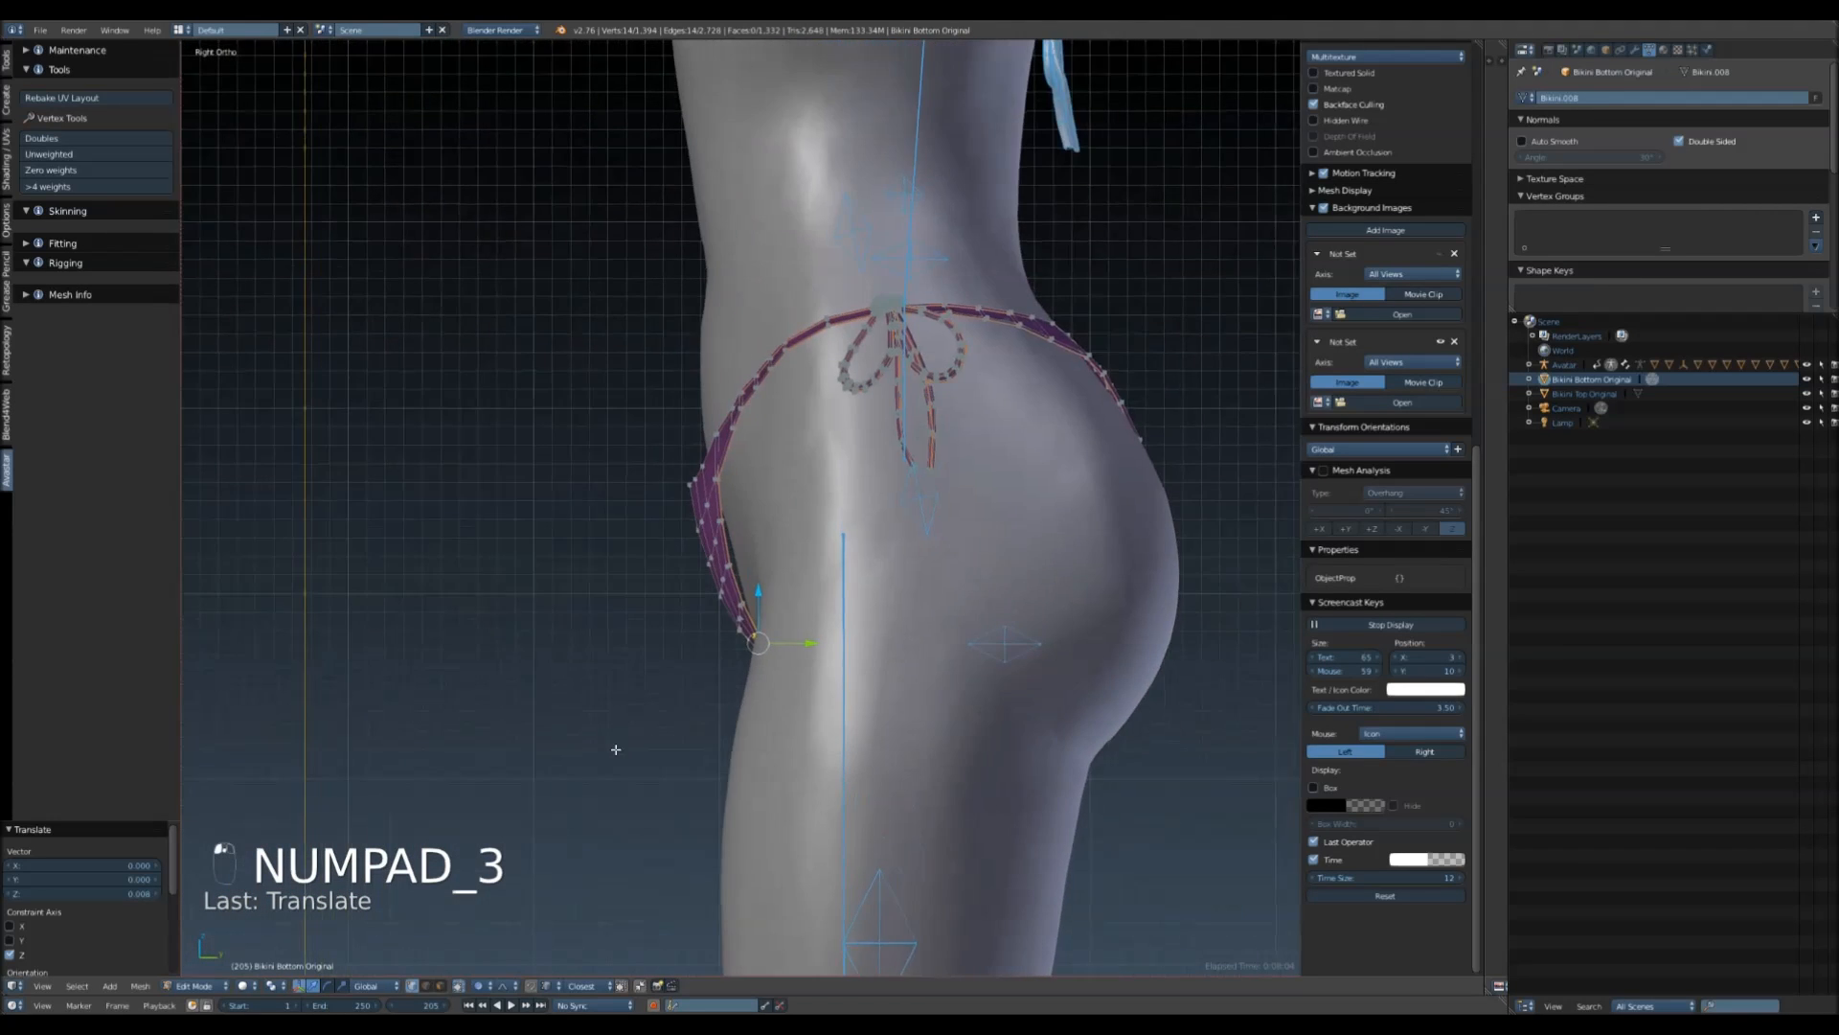
{"action": "scroll", "coordinate": [625, 739], "scroll_direction": "up", "scroll_amount": 3}
{"action": "key", "text": "a"}
{"action": "key", "text": "a"}
{"action": "key", "text": "c"}
{"action": "scroll", "coordinate": [634, 508], "scroll_direction": "down", "scroll_amount": 4}
{"action": "mouse_move", "coordinate": [632, 494]}
{"action": "left_mouse_down"}
{"action": "mouse_move", "coordinate": [636, 480]}
{"action": "mouse_move", "coordinate": [698, 764]}
{"action": "left_mouse_up"}
{"action": "right_click", "coordinate": [659, 671]}
{"action": "left_click", "coordinate": [460, 986]}
- Circle-select the front panel through the mesh and move it about 0.011 along Y toward the body
{"action": "key", "text": "a"}
{"action": "key", "text": "c"}
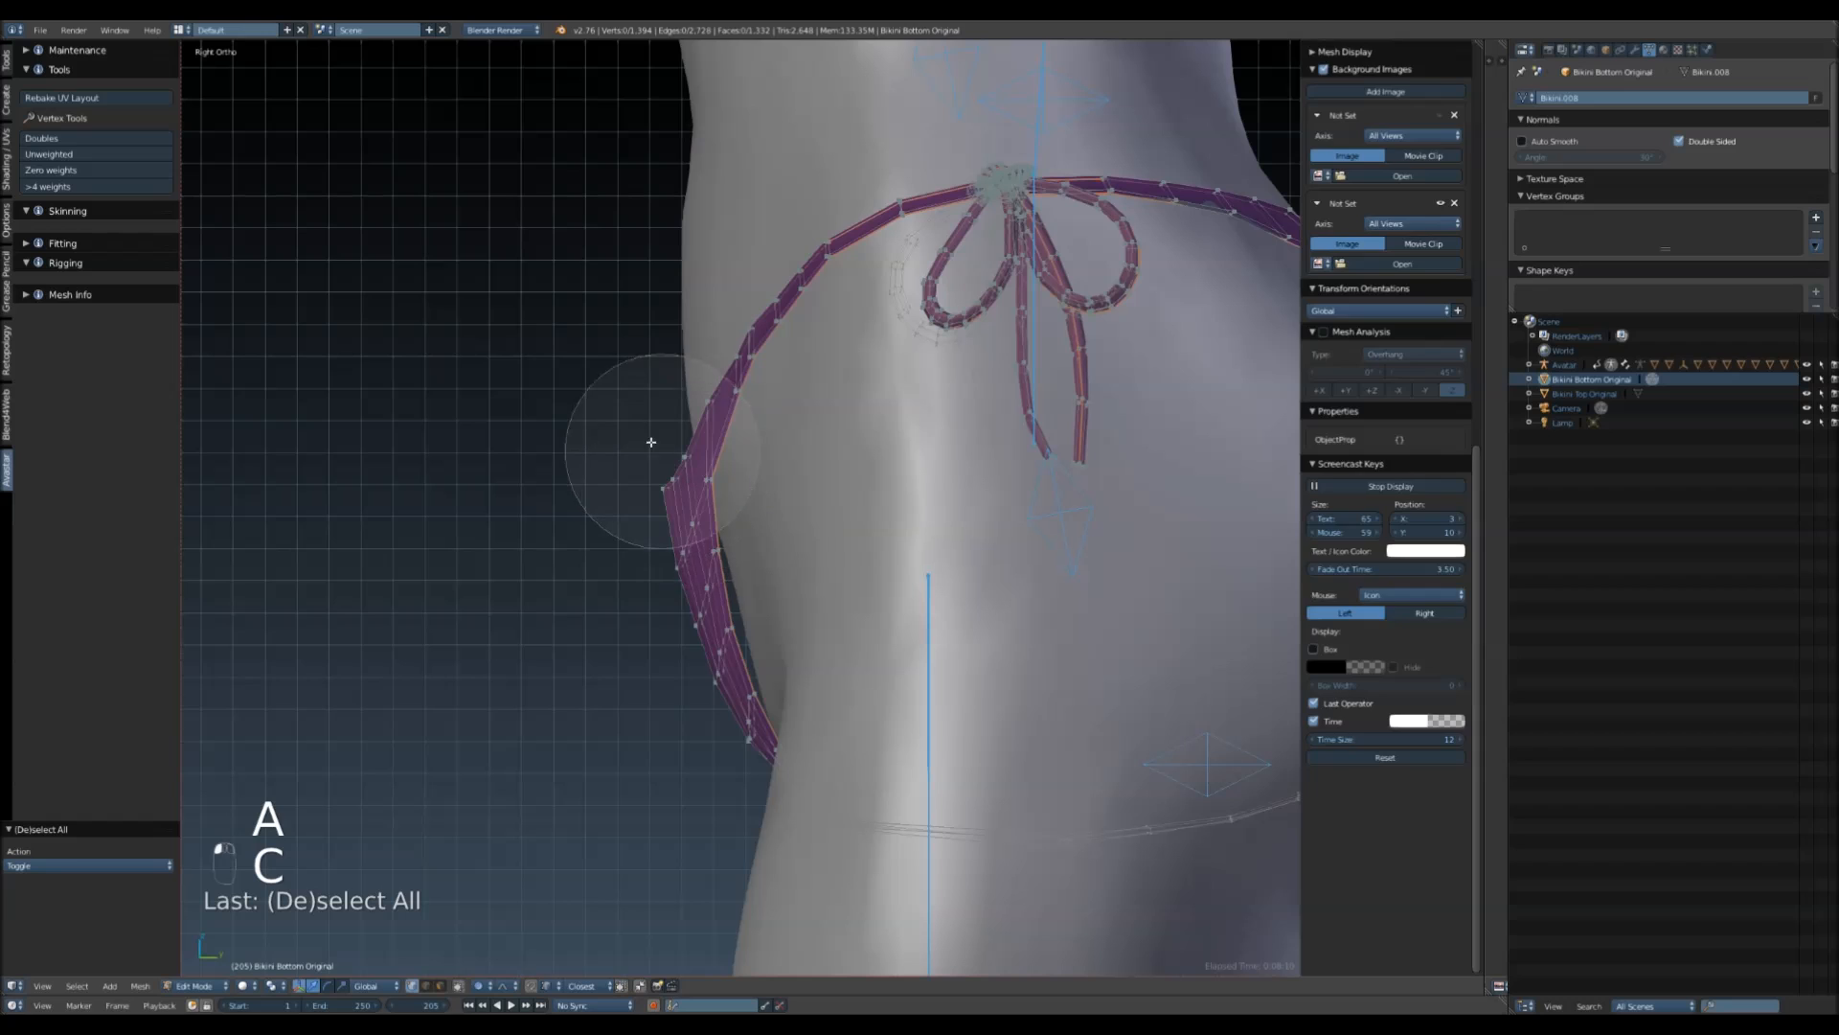
{"action": "left_click_drag", "start_coordinate": [648, 431], "coordinate": [699, 753]}
{"action": "right_click", "coordinate": [730, 712]}
{"action": "left_click_drag", "start_coordinate": [777, 616], "coordinate": [813, 625]}
- Select the loop at the base of the front panel and shift it about -0.005 along X with a larger proportional radius
{"action": "scroll", "coordinate": [795, 617], "scroll_direction": "down", "scroll_amount": 15}
{"action": "scroll", "coordinate": [793, 616], "scroll_direction": "down", "scroll_amount": 8}
{"action": "middle_click_drag", "start_coordinate": [766, 867], "coordinate": [993, 626]}
{"action": "scroll", "coordinate": [904, 599], "scroll_direction": "up", "scroll_amount": 2}
{"action": "right_click", "coordinate": [934, 544], "text": "alt"}
{"action": "right_click", "coordinate": [949, 544], "text": "alt"}
{"action": "scroll", "coordinate": [993, 584], "scroll_direction": "down", "scroll_amount": 3}
{"action": "scroll", "coordinate": [994, 608], "scroll_direction": "up", "scroll_amount": 4}
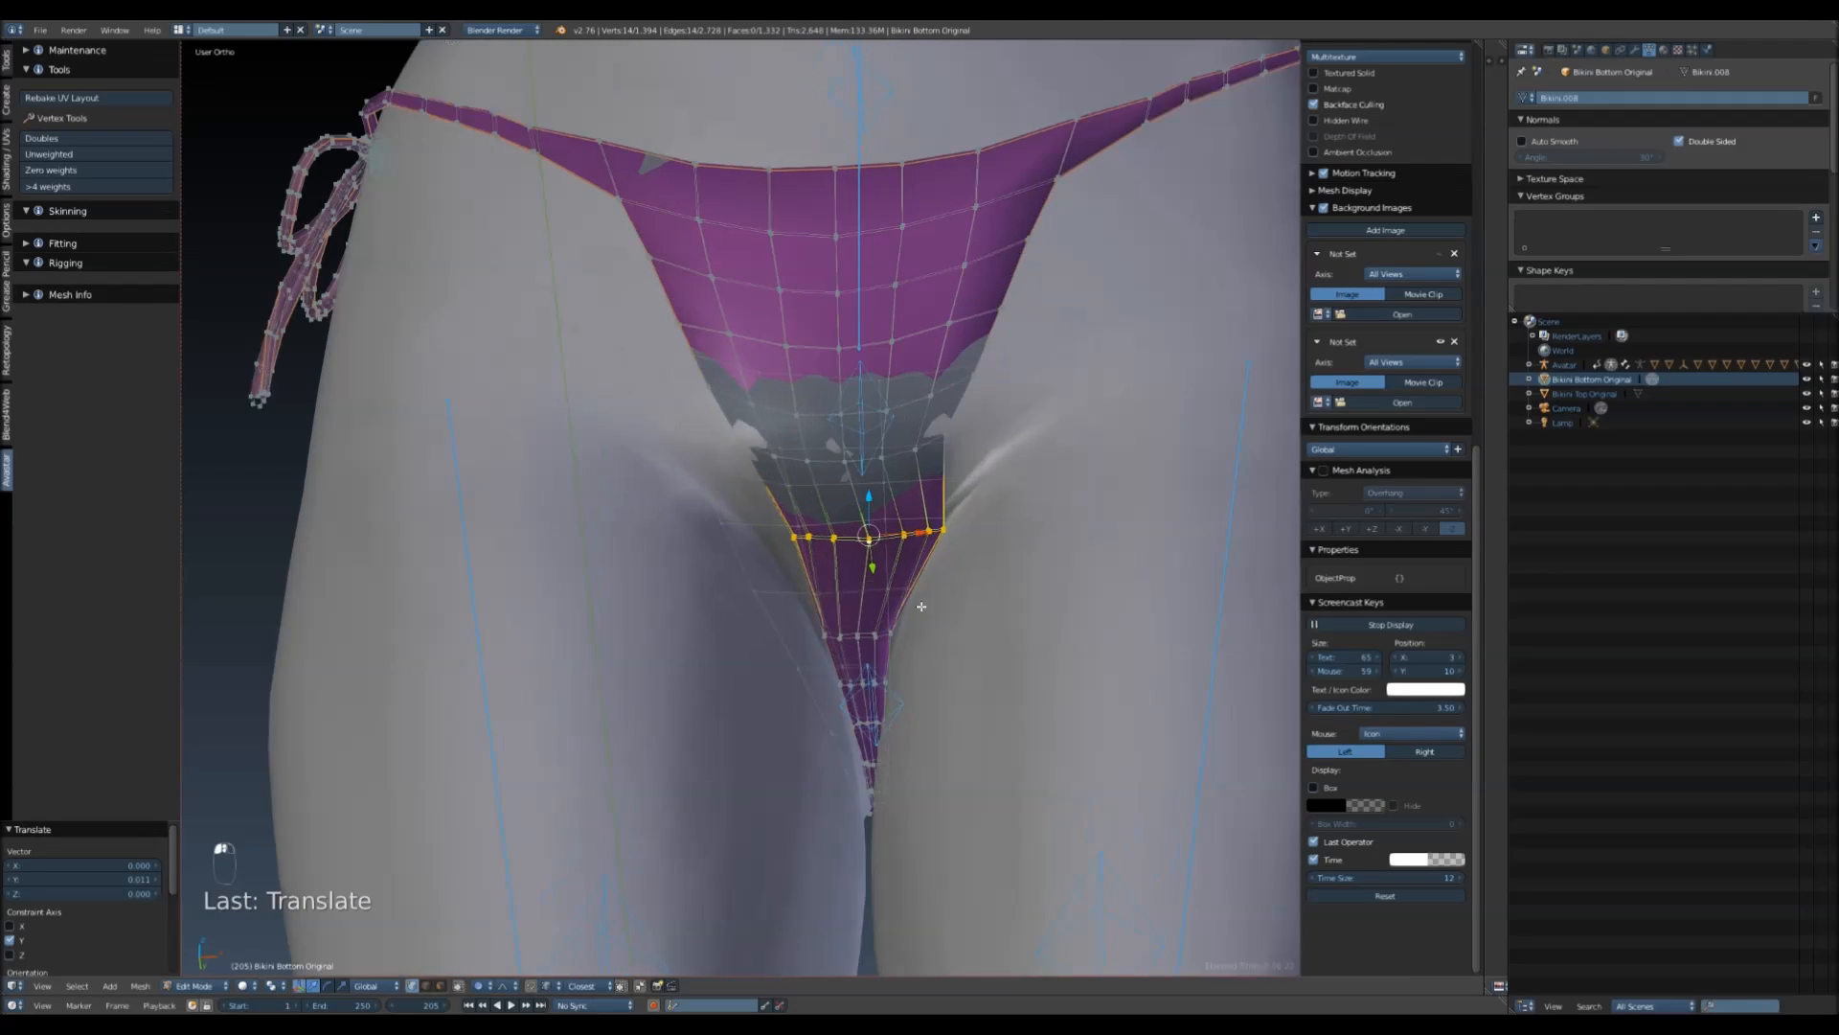
{"action": "key", "text": "g"}
{"action": "key", "text": "x"}
{"action": "scroll", "coordinate": [943, 540], "scroll_direction": "up", "scroll_amount": 15}
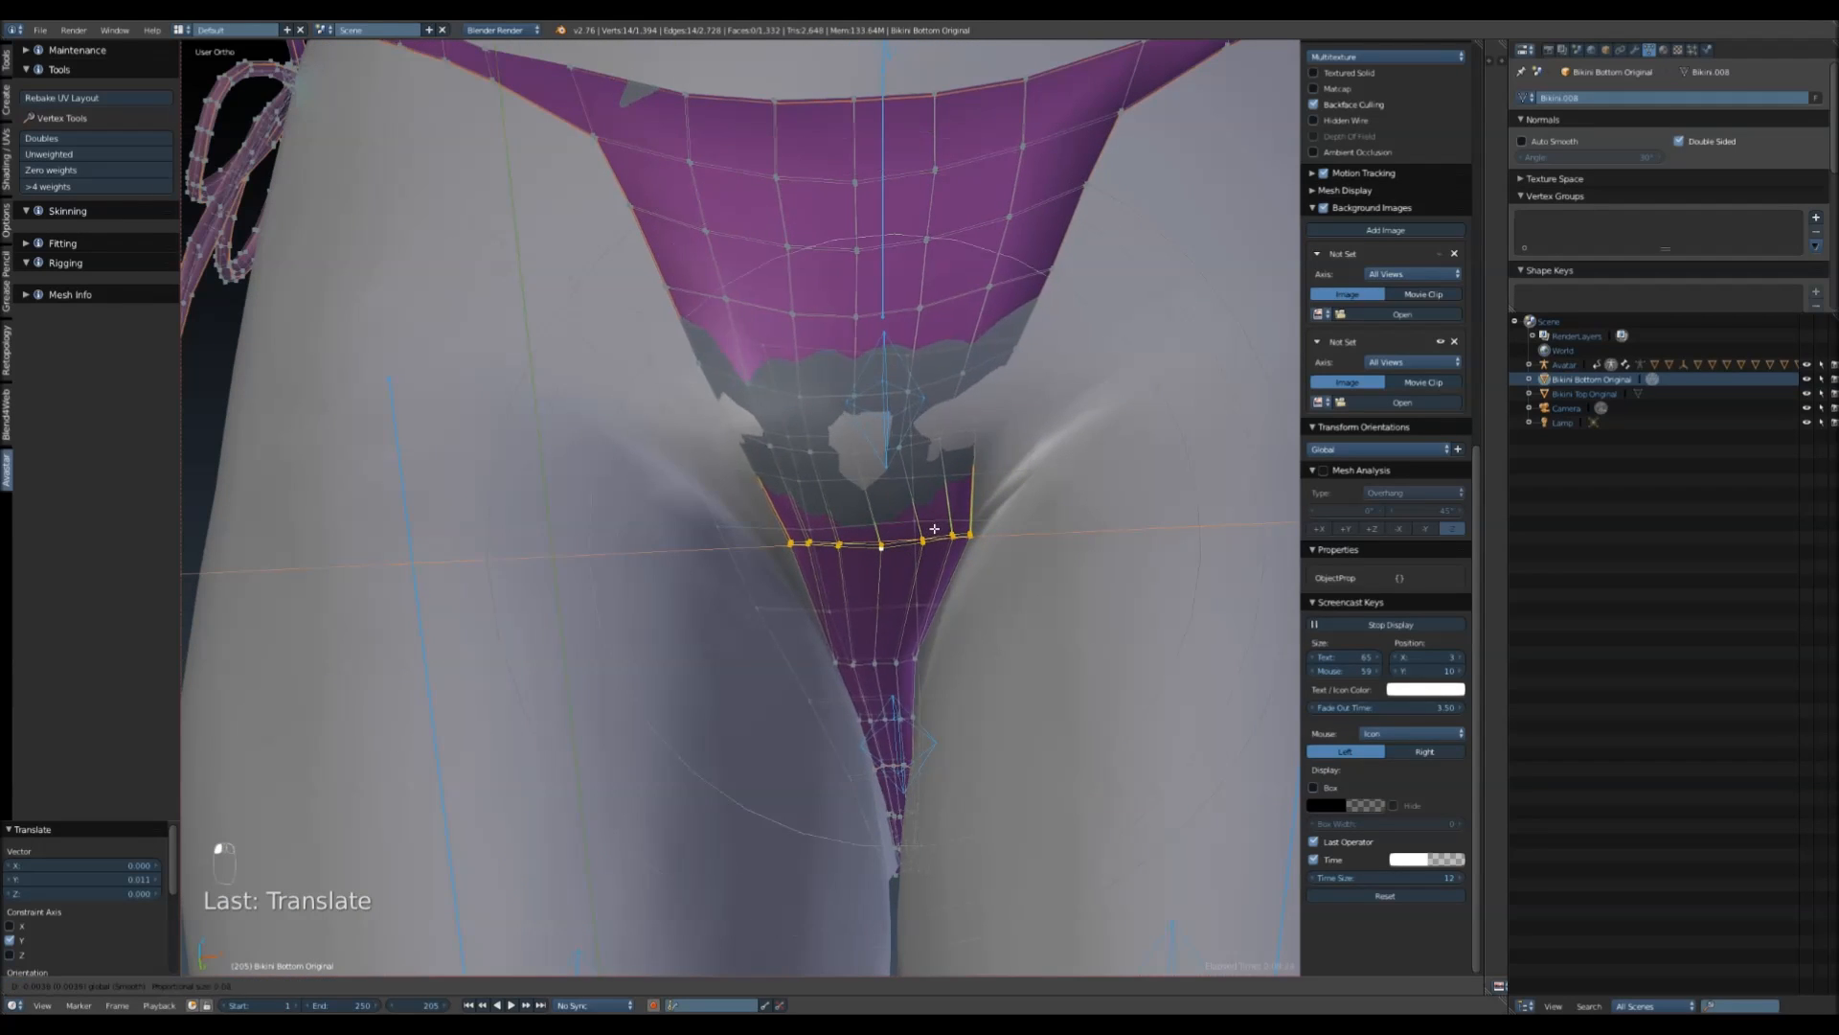
{"action": "left_click", "coordinate": [928, 529]}
{"action": "scroll", "coordinate": [928, 529], "scroll_direction": "down", "scroll_amount": 3}
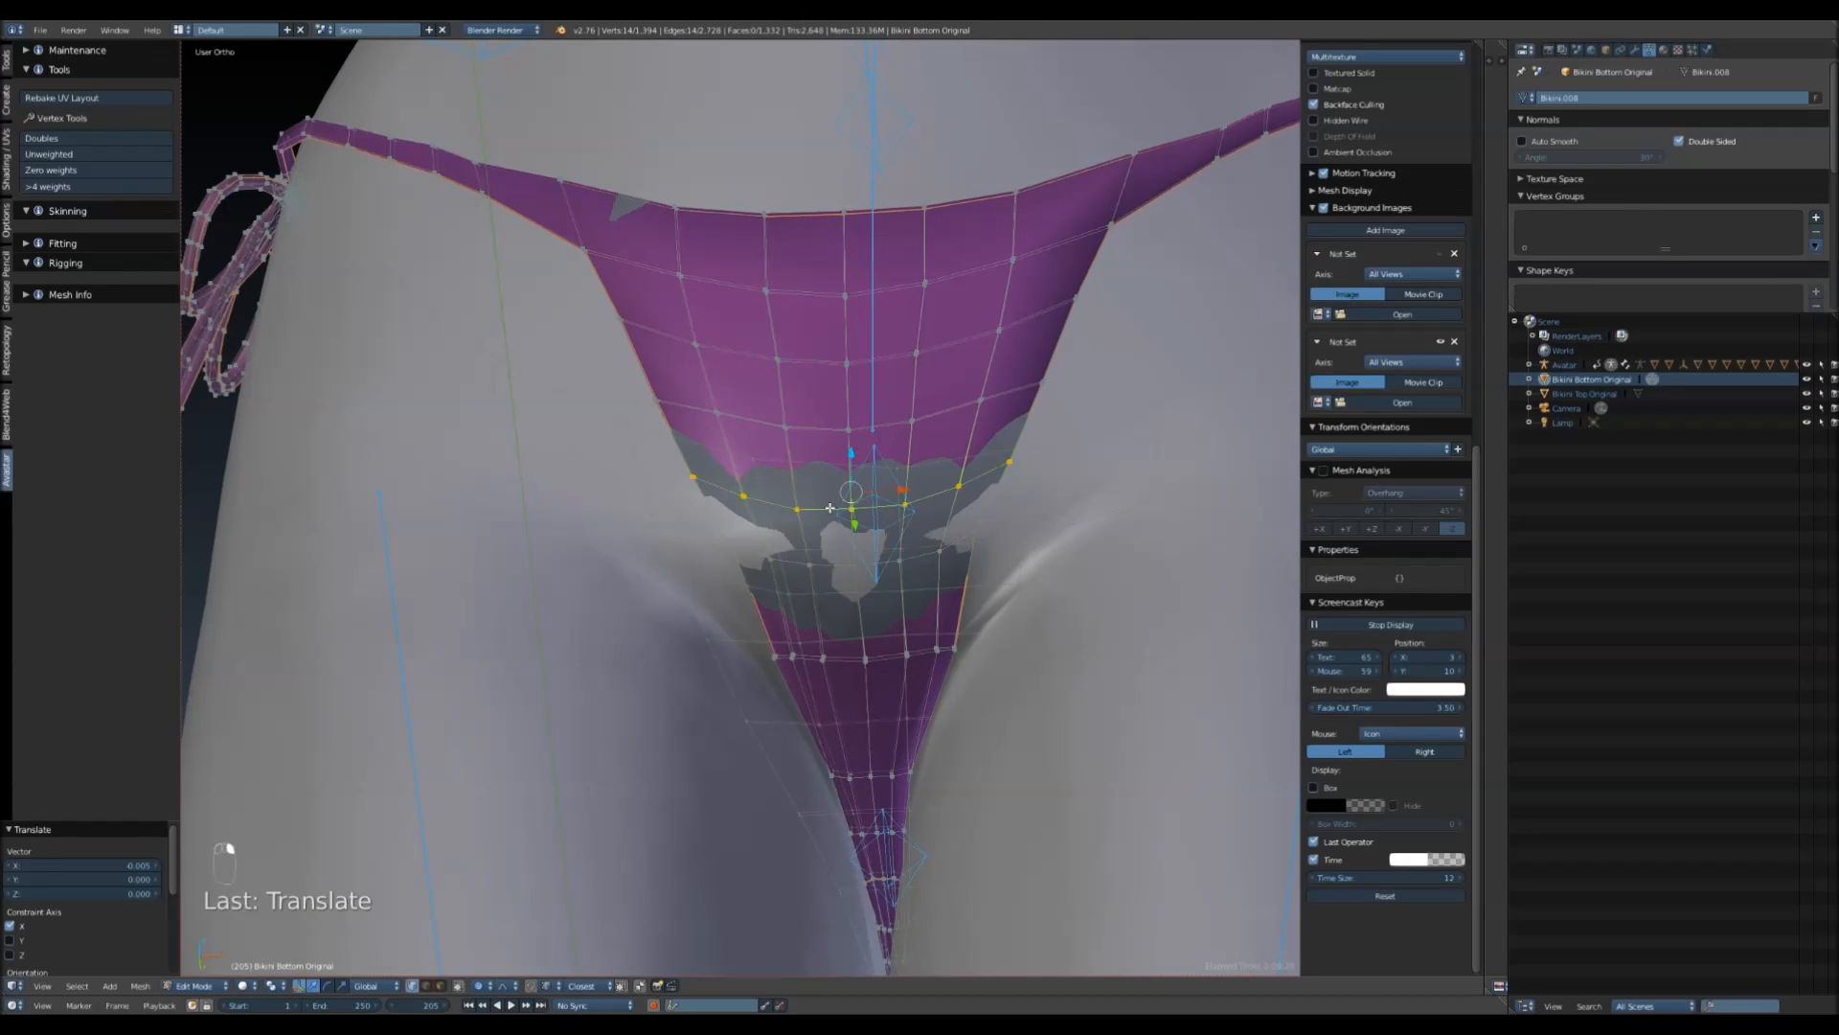
- Select the two lower front loops sinking into the body, lower them slightly along Z and move them about -0.001 along Y
{"action": "right_click", "coordinate": [848, 566], "text": "alt+shift"}
{"action": "middle_click_drag", "start_coordinate": [934, 513], "coordinate": [826, 598]}
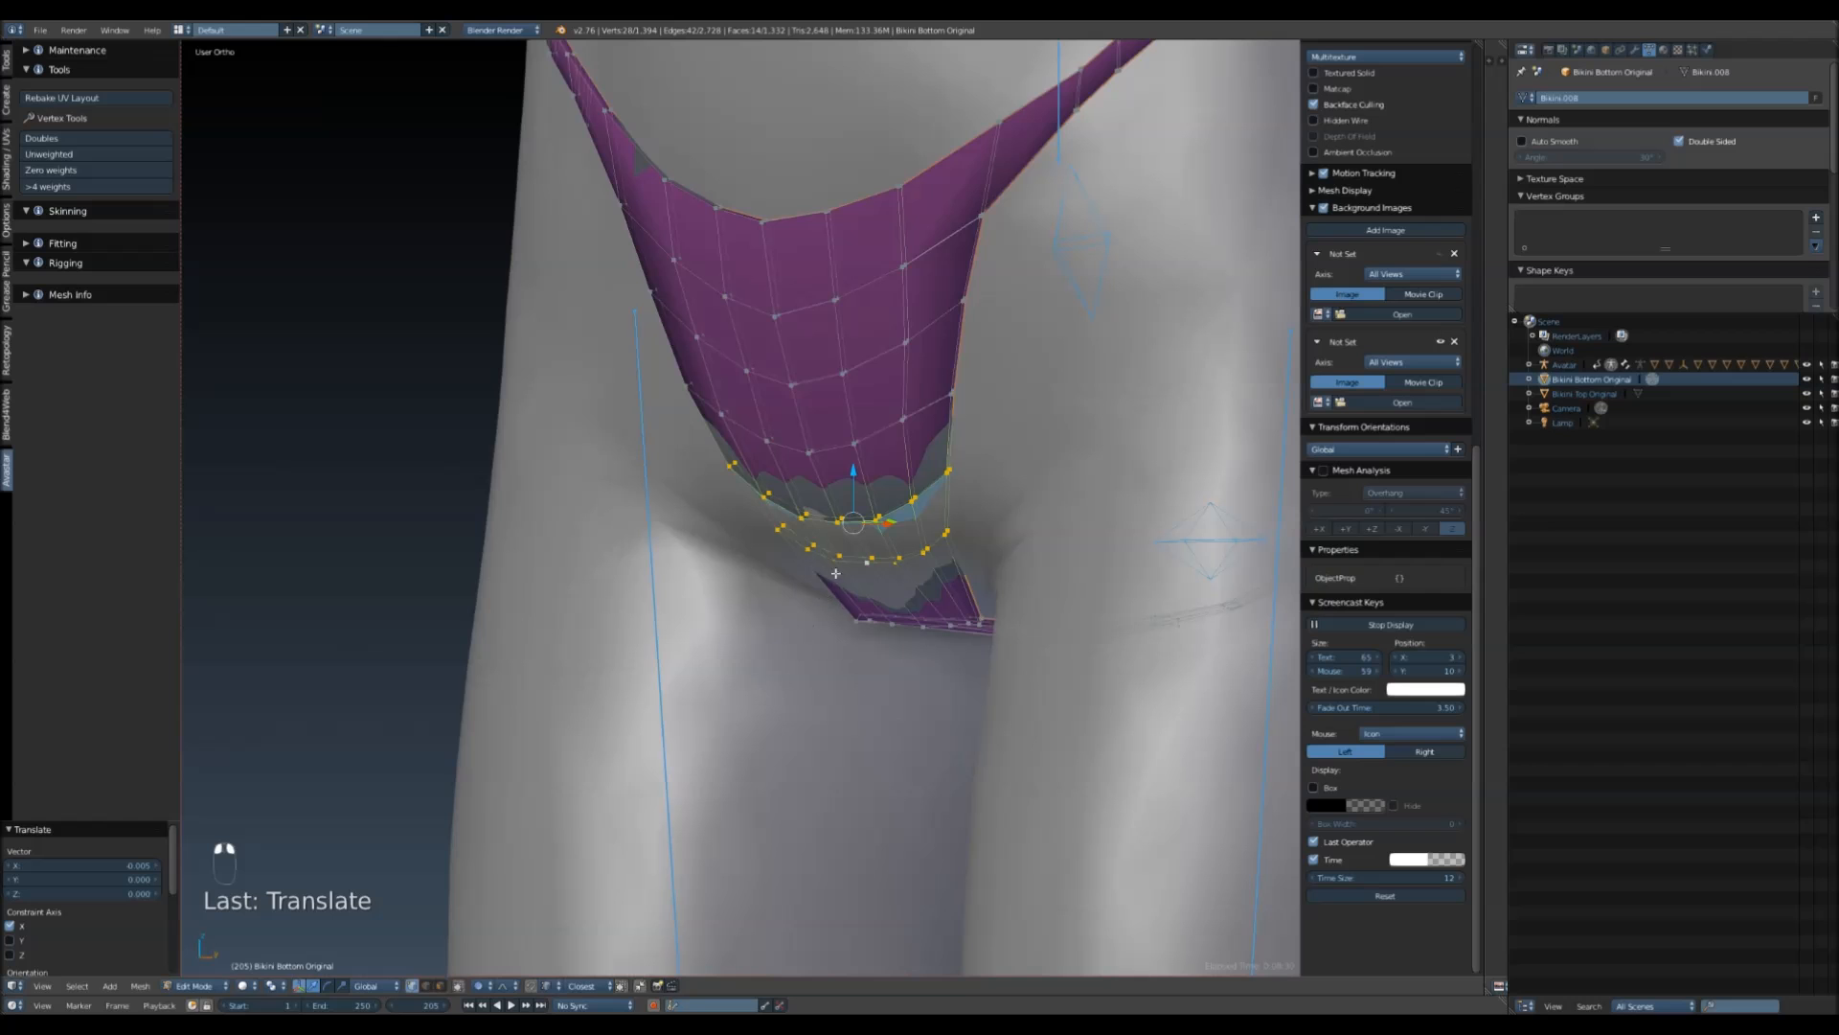
{"action": "left_click_drag", "start_coordinate": [849, 470], "coordinate": [847, 484]}
{"action": "middle_click_drag", "start_coordinate": [748, 690], "coordinate": [865, 581]}
{"action": "left_click_drag", "start_coordinate": [866, 582], "coordinate": [838, 549]}
- Move the symmetric vertex pairs on the front waist edge along Y, about -0.002 for the outer pair and -0.001 for the inner
{"action": "right_click", "coordinate": [666, 337]}
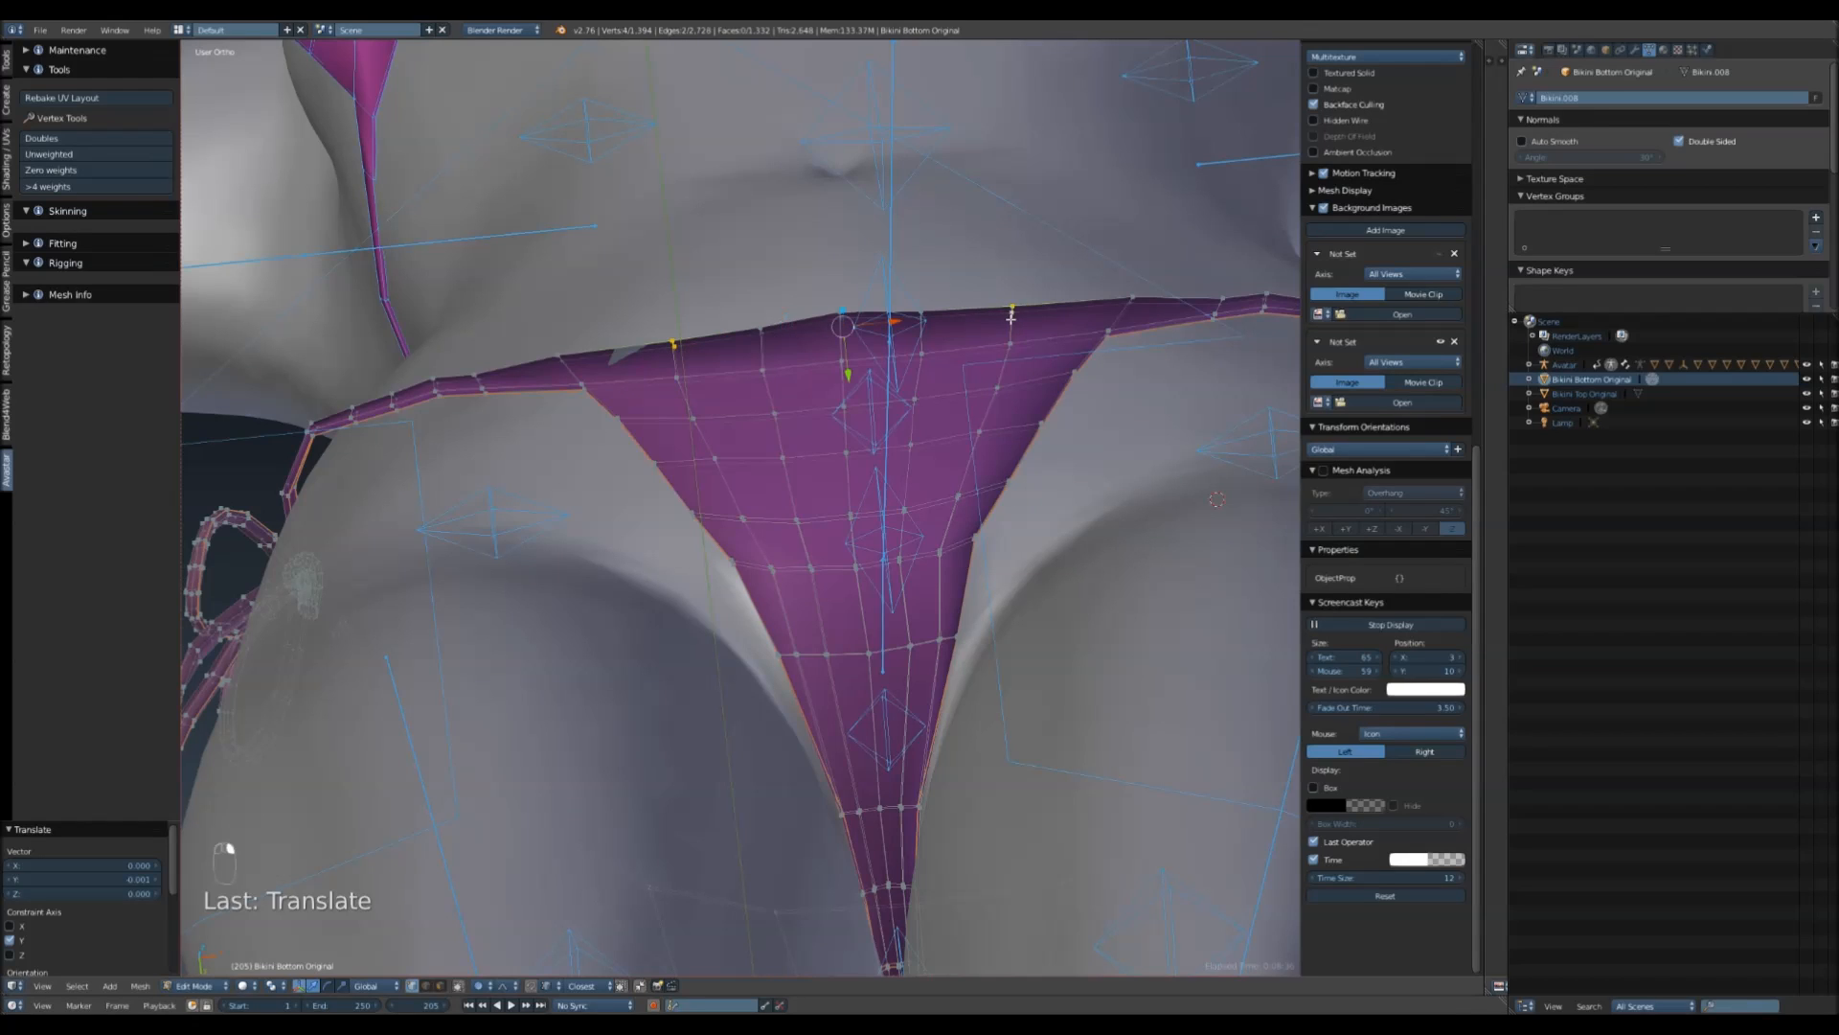
{"action": "right_click", "coordinate": [762, 330]}
{"action": "right_click", "coordinate": [763, 331], "text": "shift"}
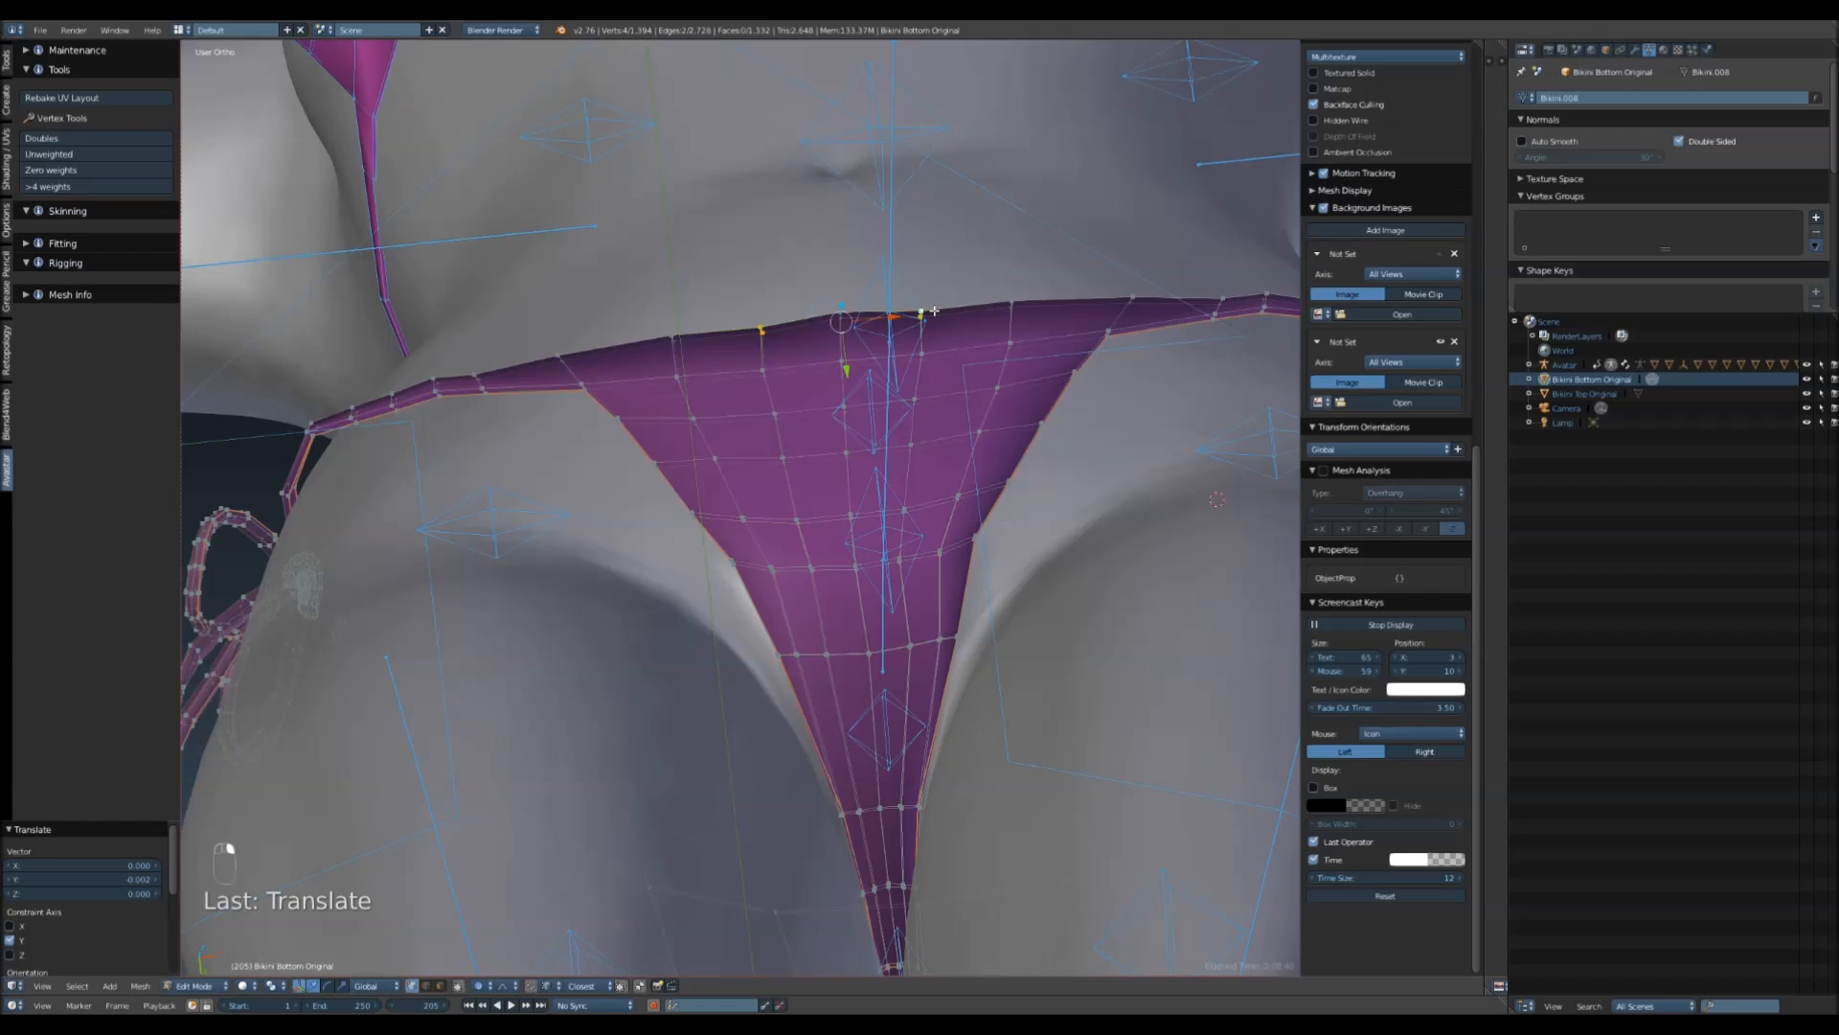
{"action": "right_click_drag", "start_coordinate": [850, 364], "coordinate": [847, 360]}
{"action": "left_click", "coordinate": [848, 358]}
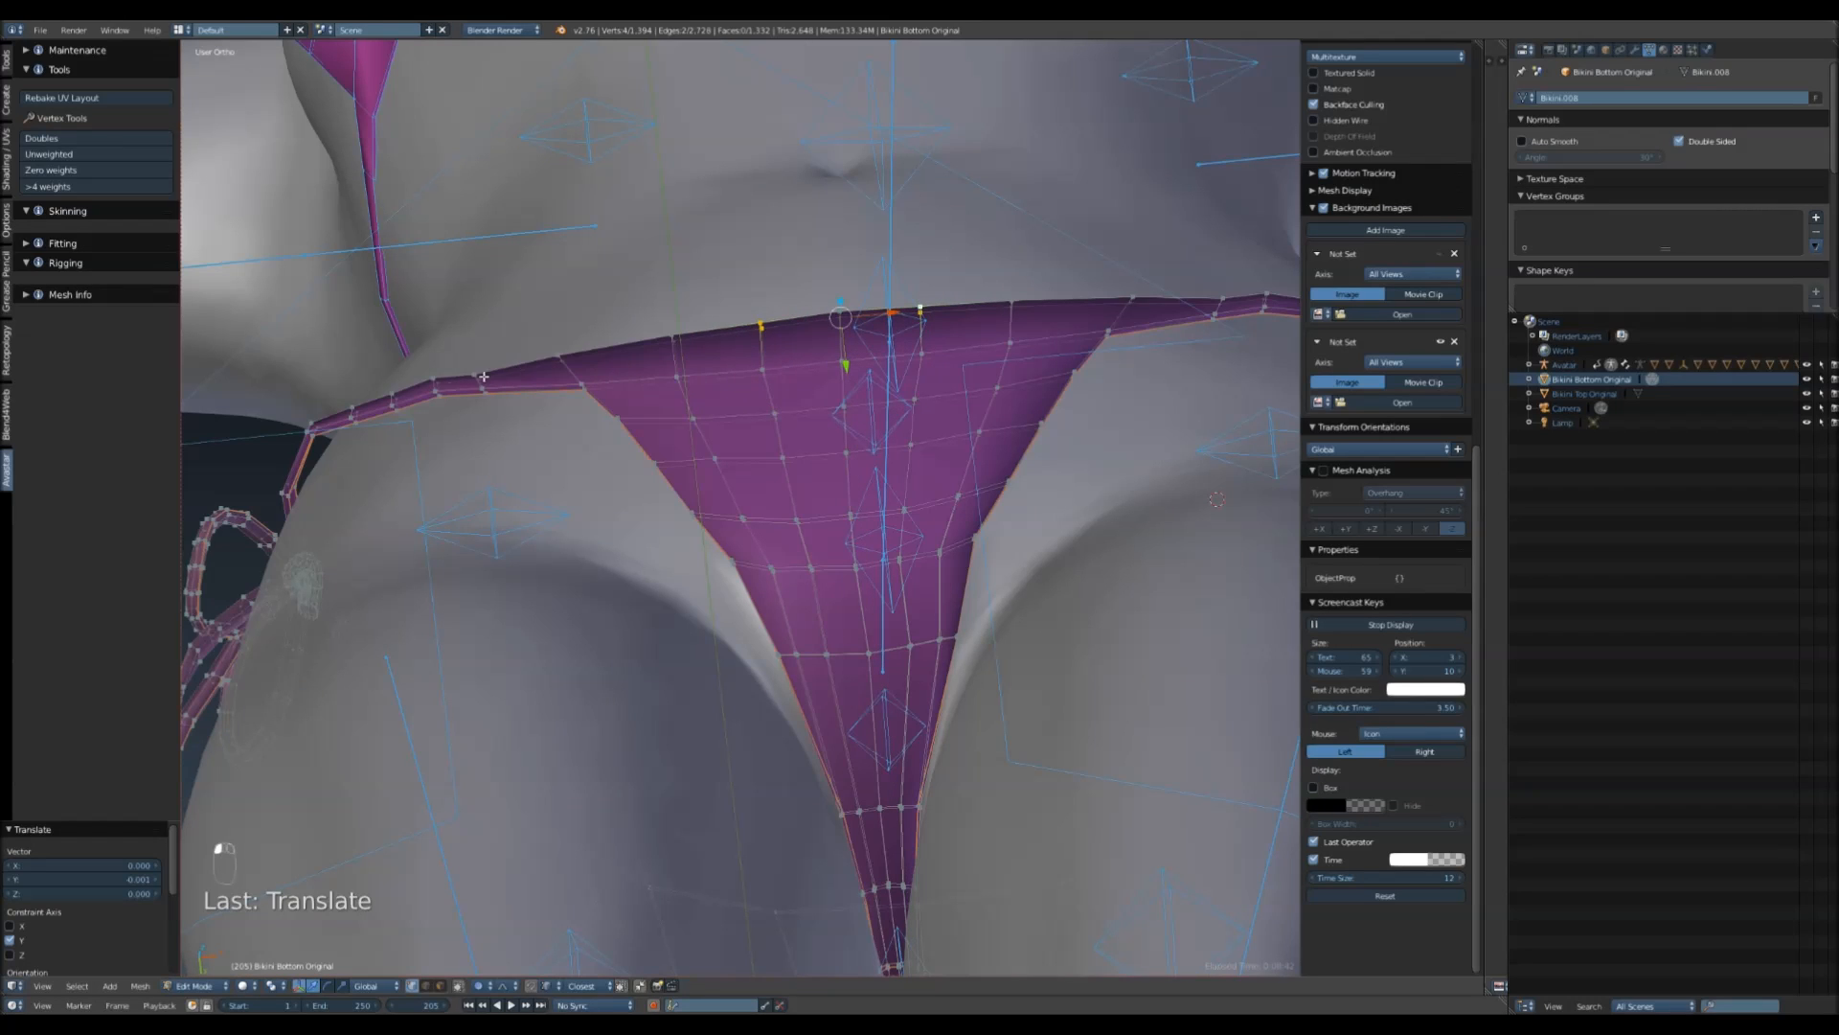
- Select the matching loops on both front side straps and move them about 0.001 along Y
{"action": "right_click", "coordinate": [438, 383], "text": "alt"}
{"action": "right_click", "coordinate": [1268, 299], "text": "alt+shift"}
{"action": "key", "text": "ctrl+z"}
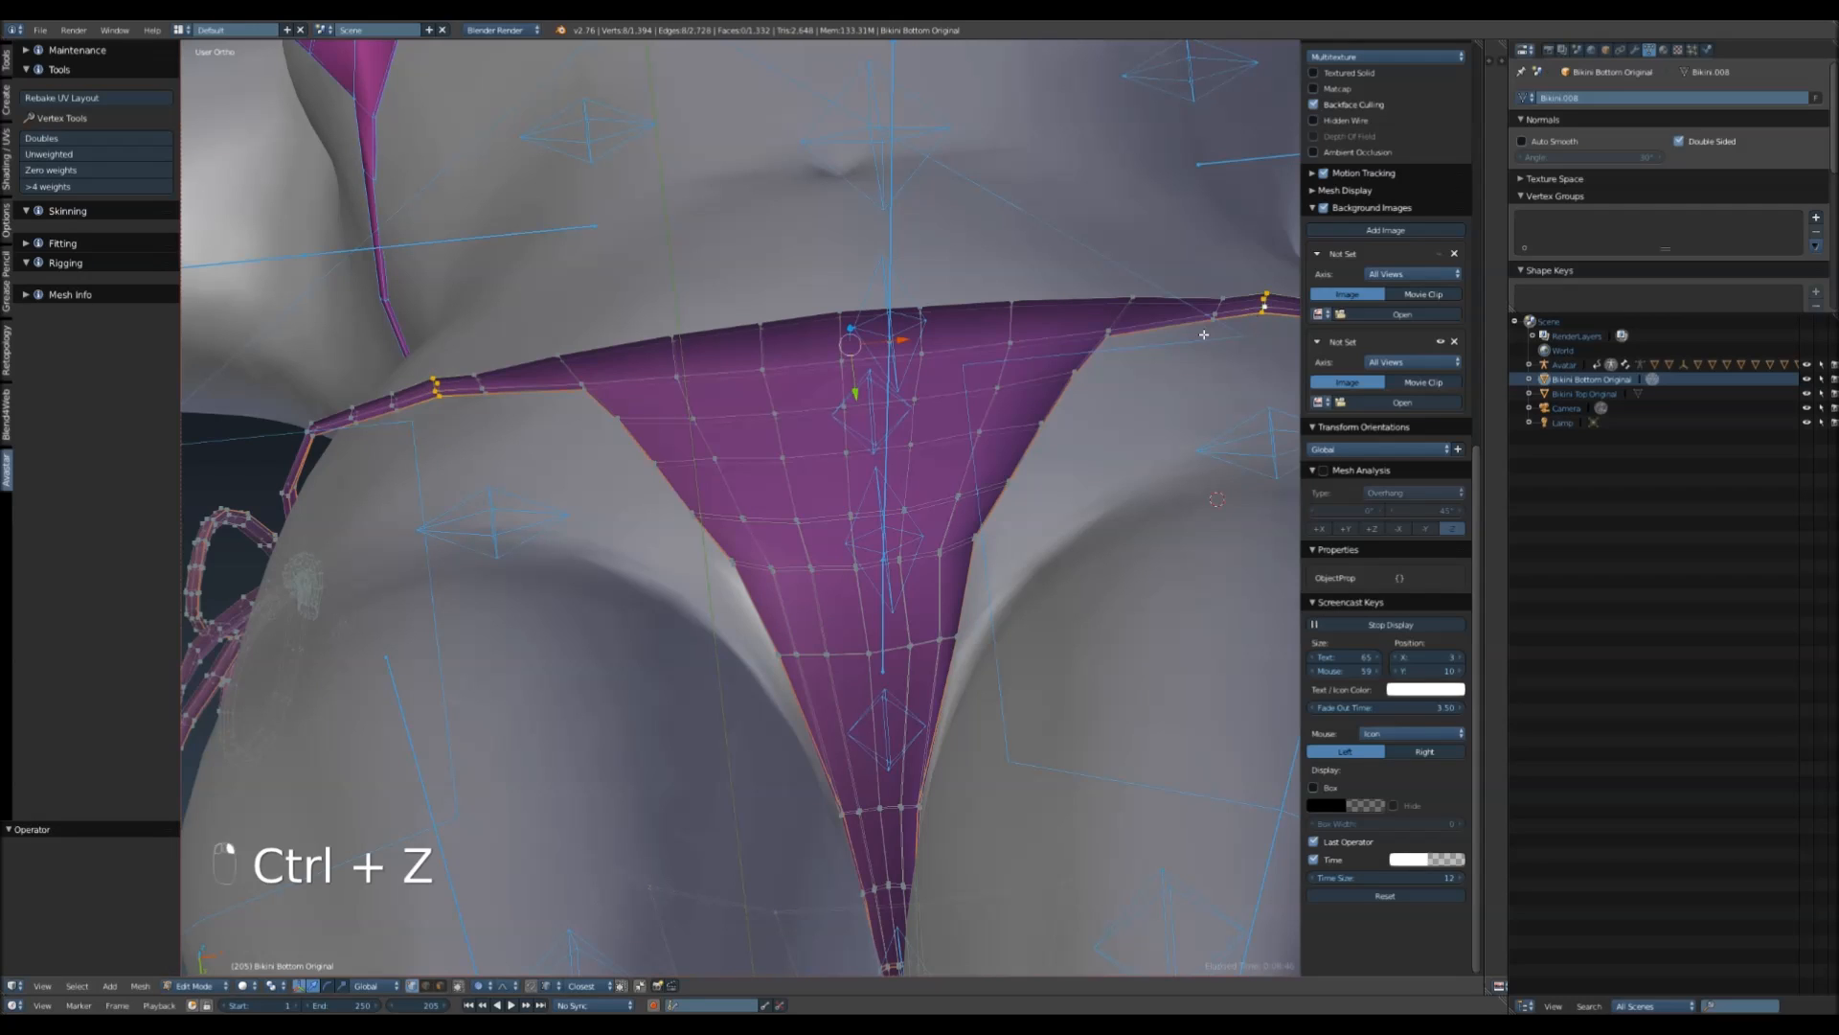
{"action": "left_click_drag", "start_coordinate": [859, 390], "coordinate": [860, 395]}
{"action": "scroll", "coordinate": [881, 715], "scroll_direction": "down", "scroll_amount": 6}
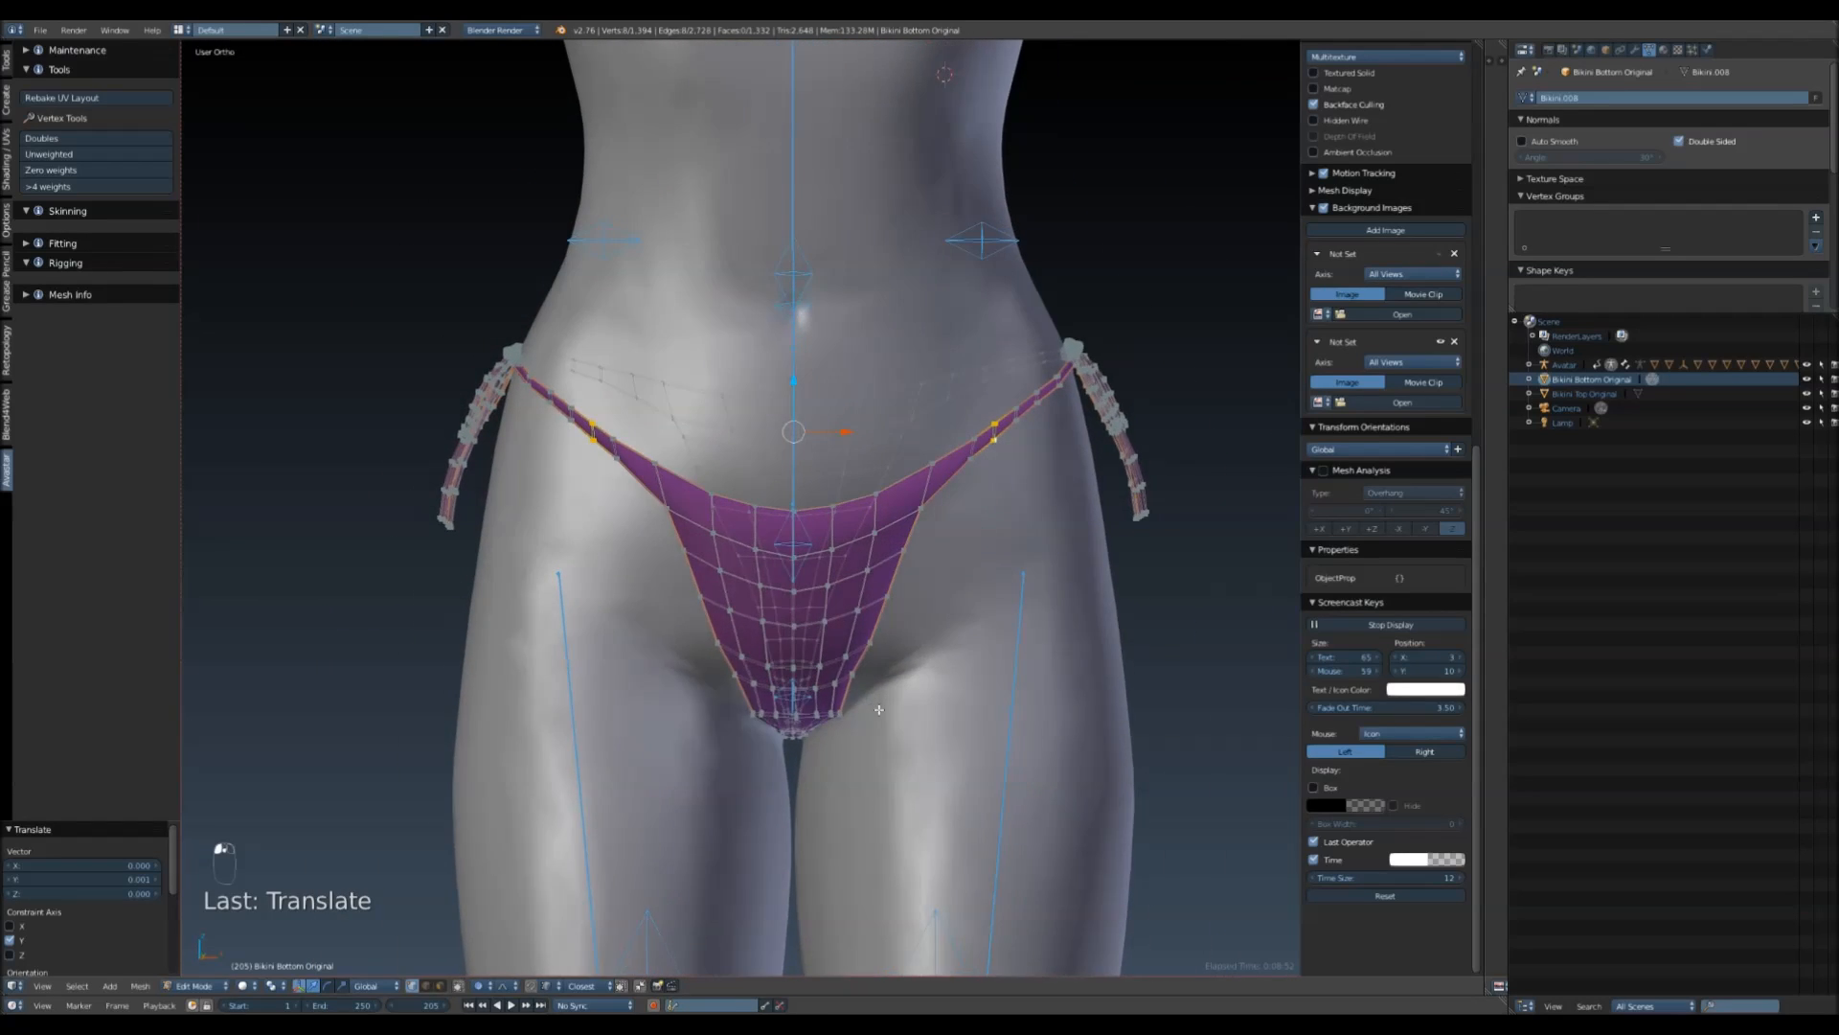
- Select the two leg-edge vertices just above the crotch and scale them to about 1.062 along X
{"action": "scroll", "coordinate": [843, 487], "scroll_direction": "up", "scroll_amount": 3}
{"action": "right_click", "coordinate": [810, 488], "text": "shift"}
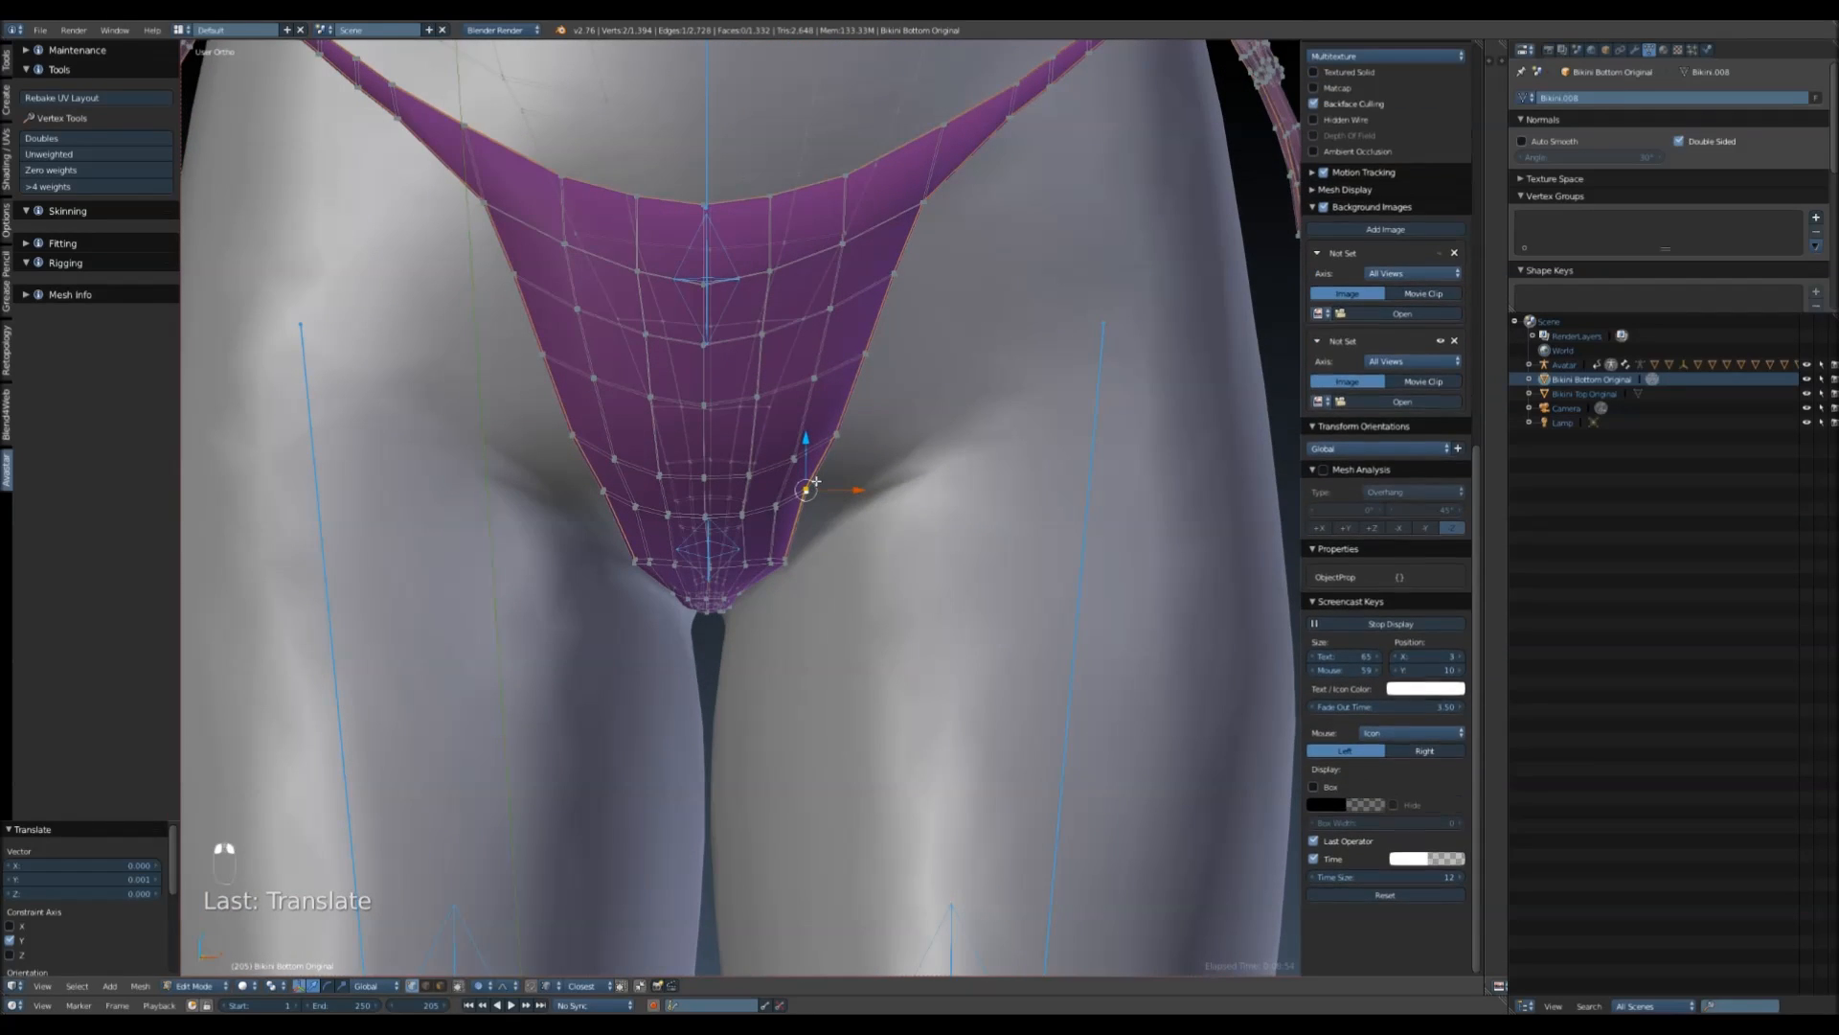
{"action": "key", "text": "s"}
{"action": "key", "text": "x"}
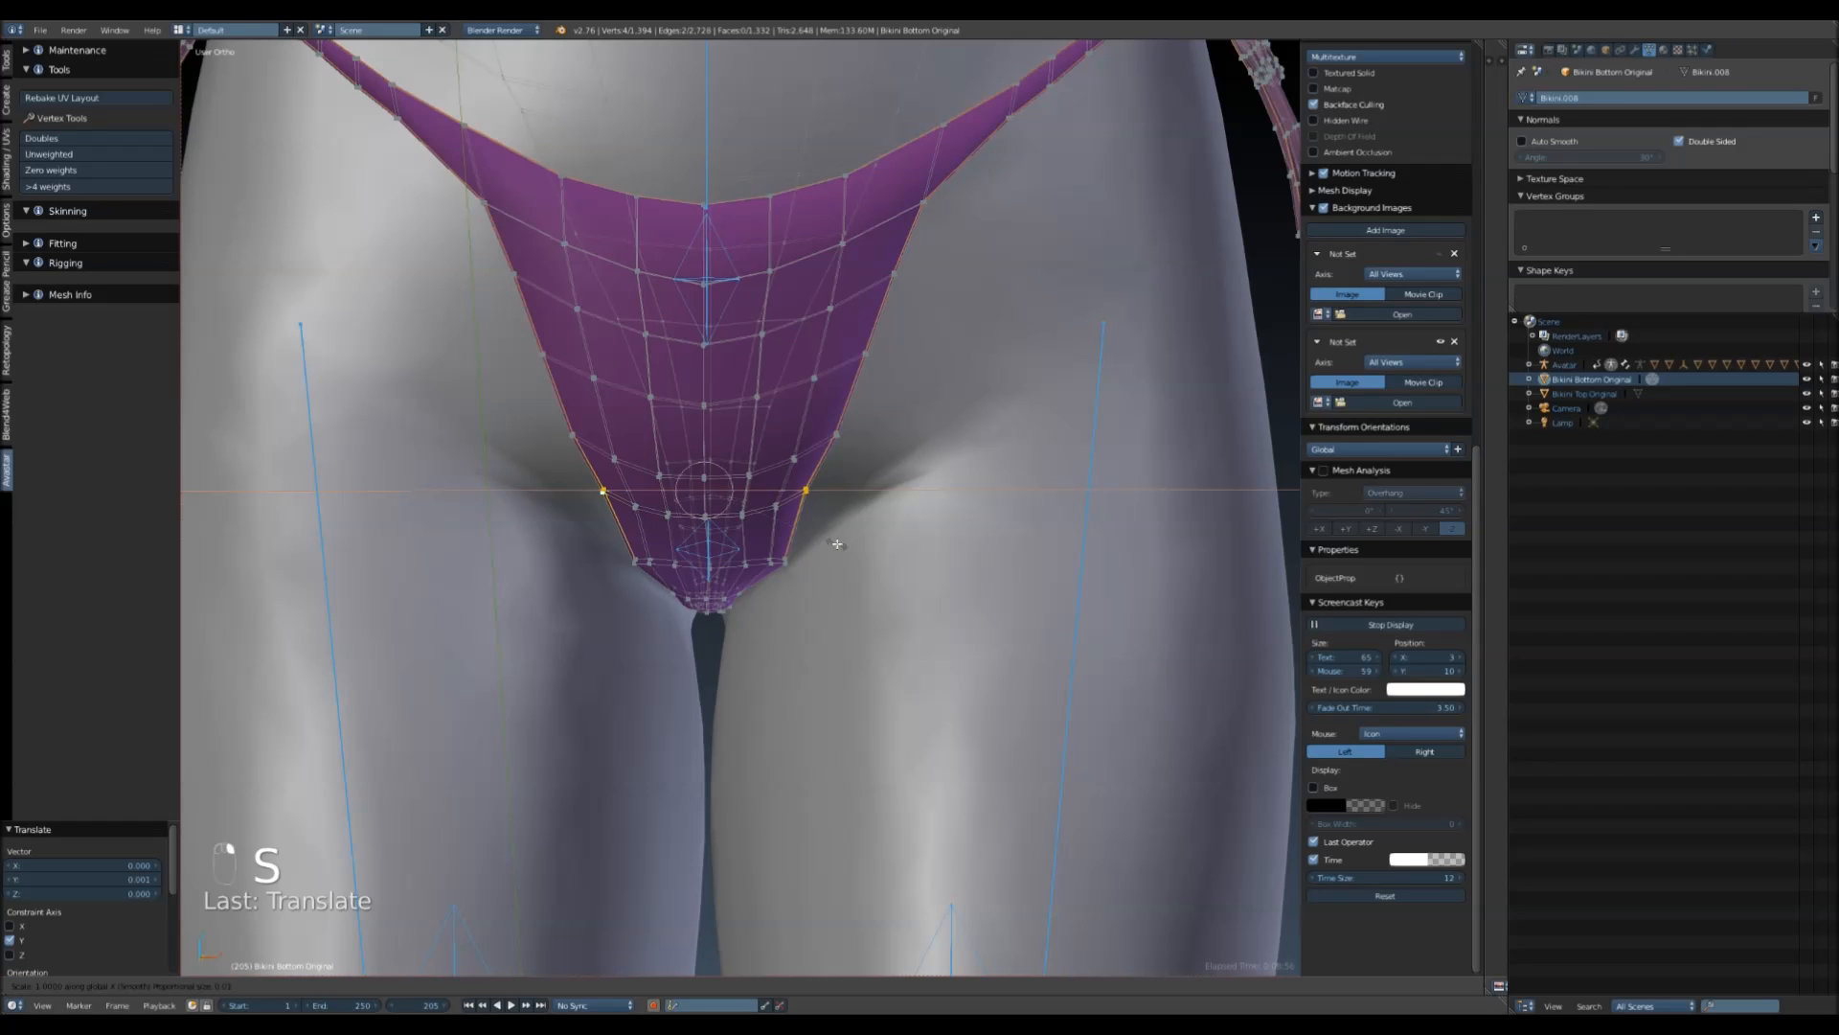
{"action": "left_click", "coordinate": [925, 573]}
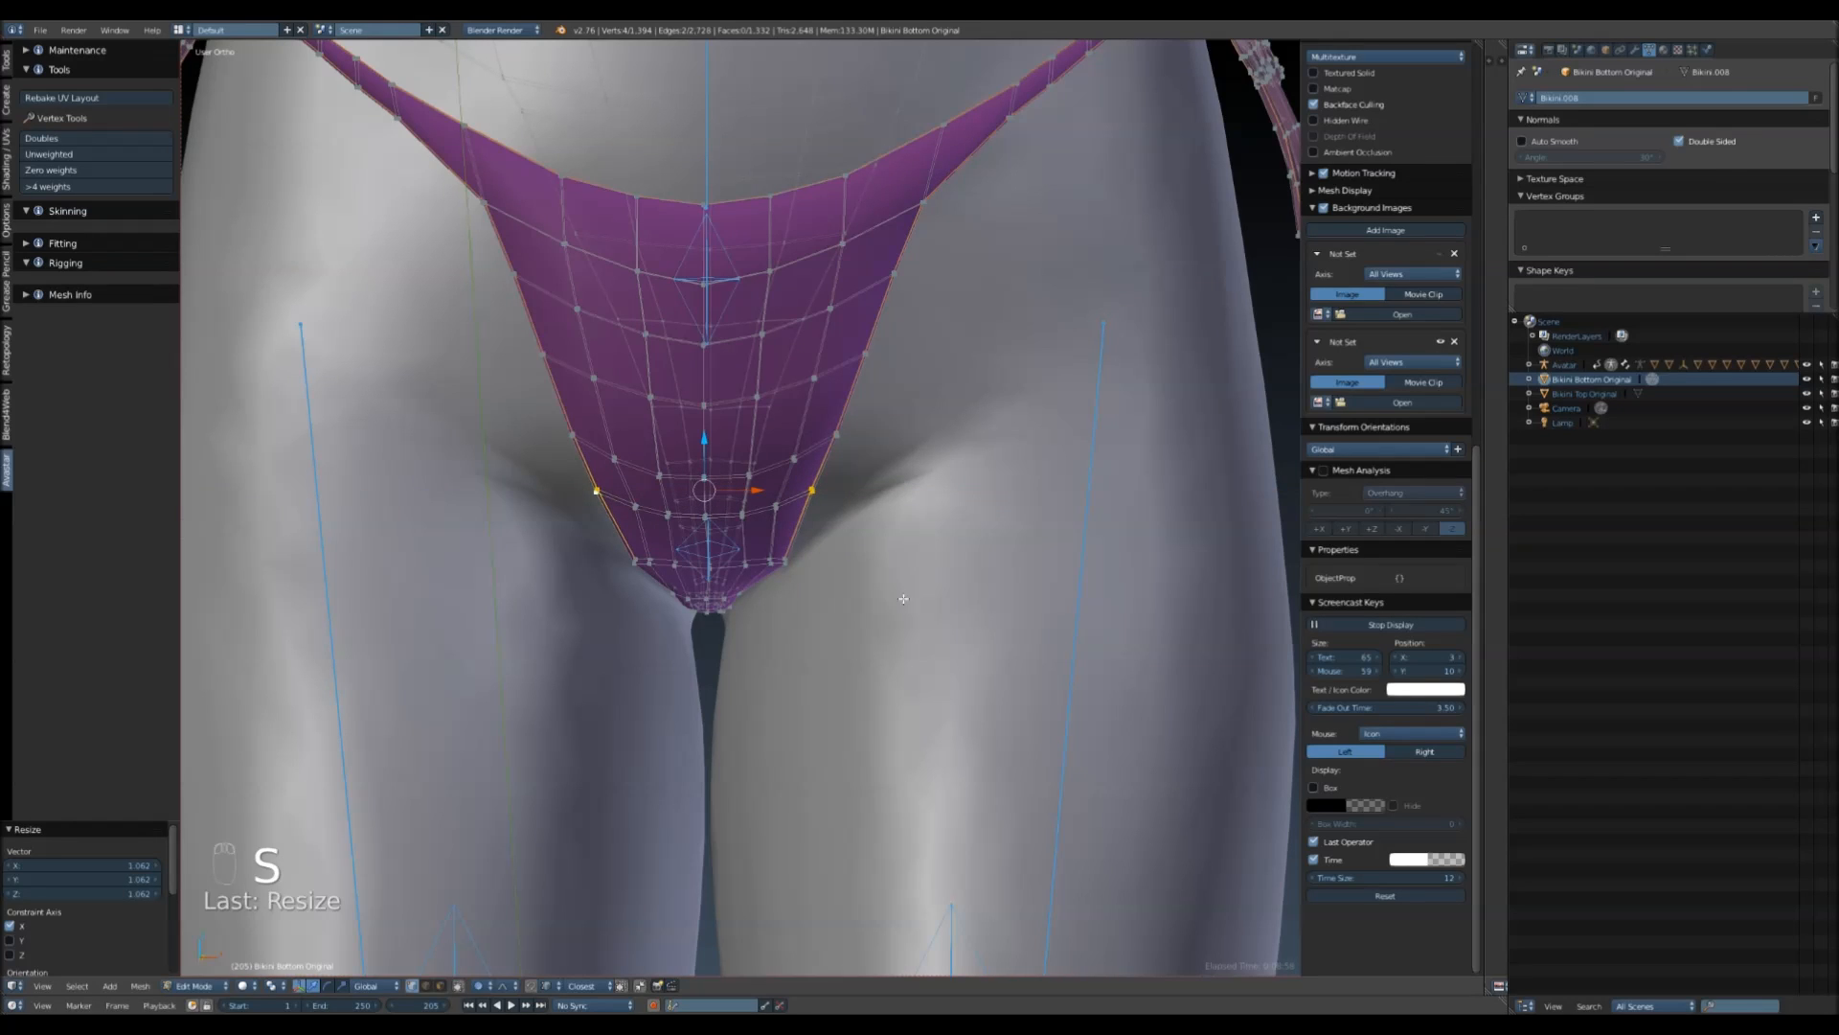
- Select the horizontal loop just above the crotch tip and scale it to about 0.886 along X
{"action": "scroll", "coordinate": [765, 558], "scroll_direction": "up", "scroll_amount": 4}
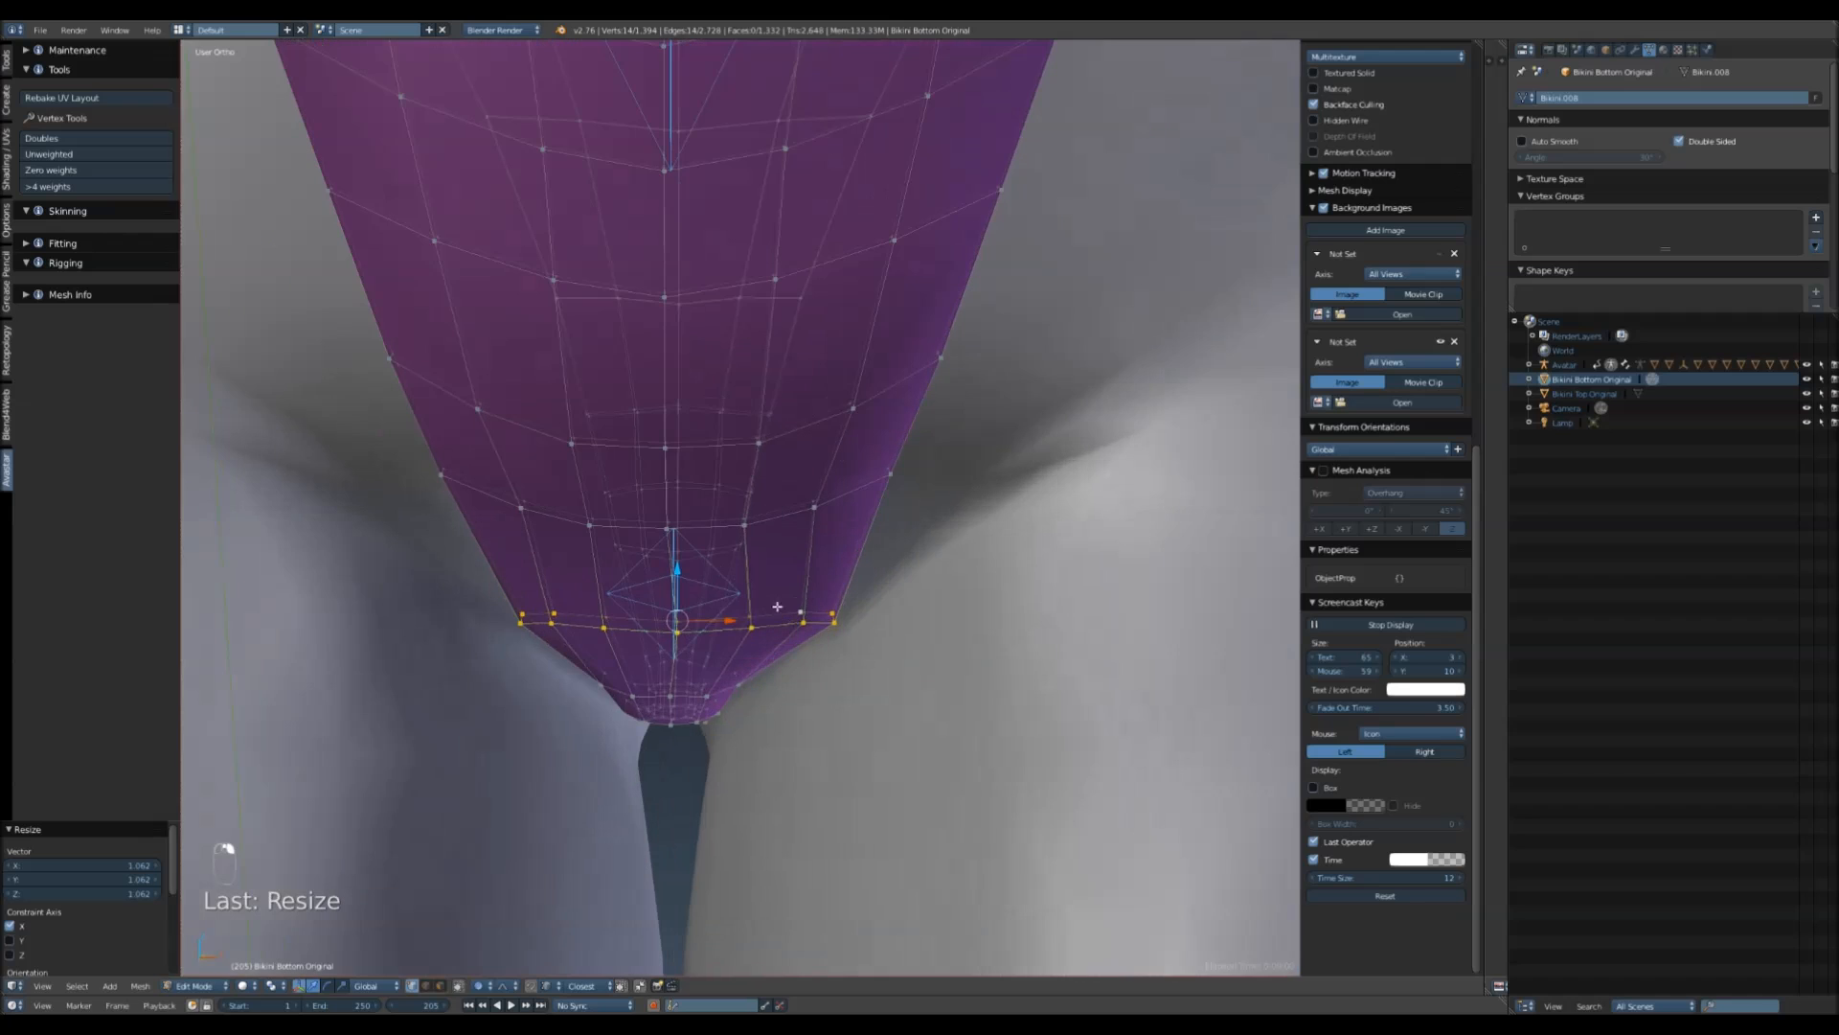
{"action": "key", "text": "s"}
{"action": "key", "text": "x"}
{"action": "left_click", "coordinate": [962, 610]}
- Select the inner vertices on one side of that loop and move them about -0.002 along X
{"action": "right_click", "coordinate": [787, 622]}
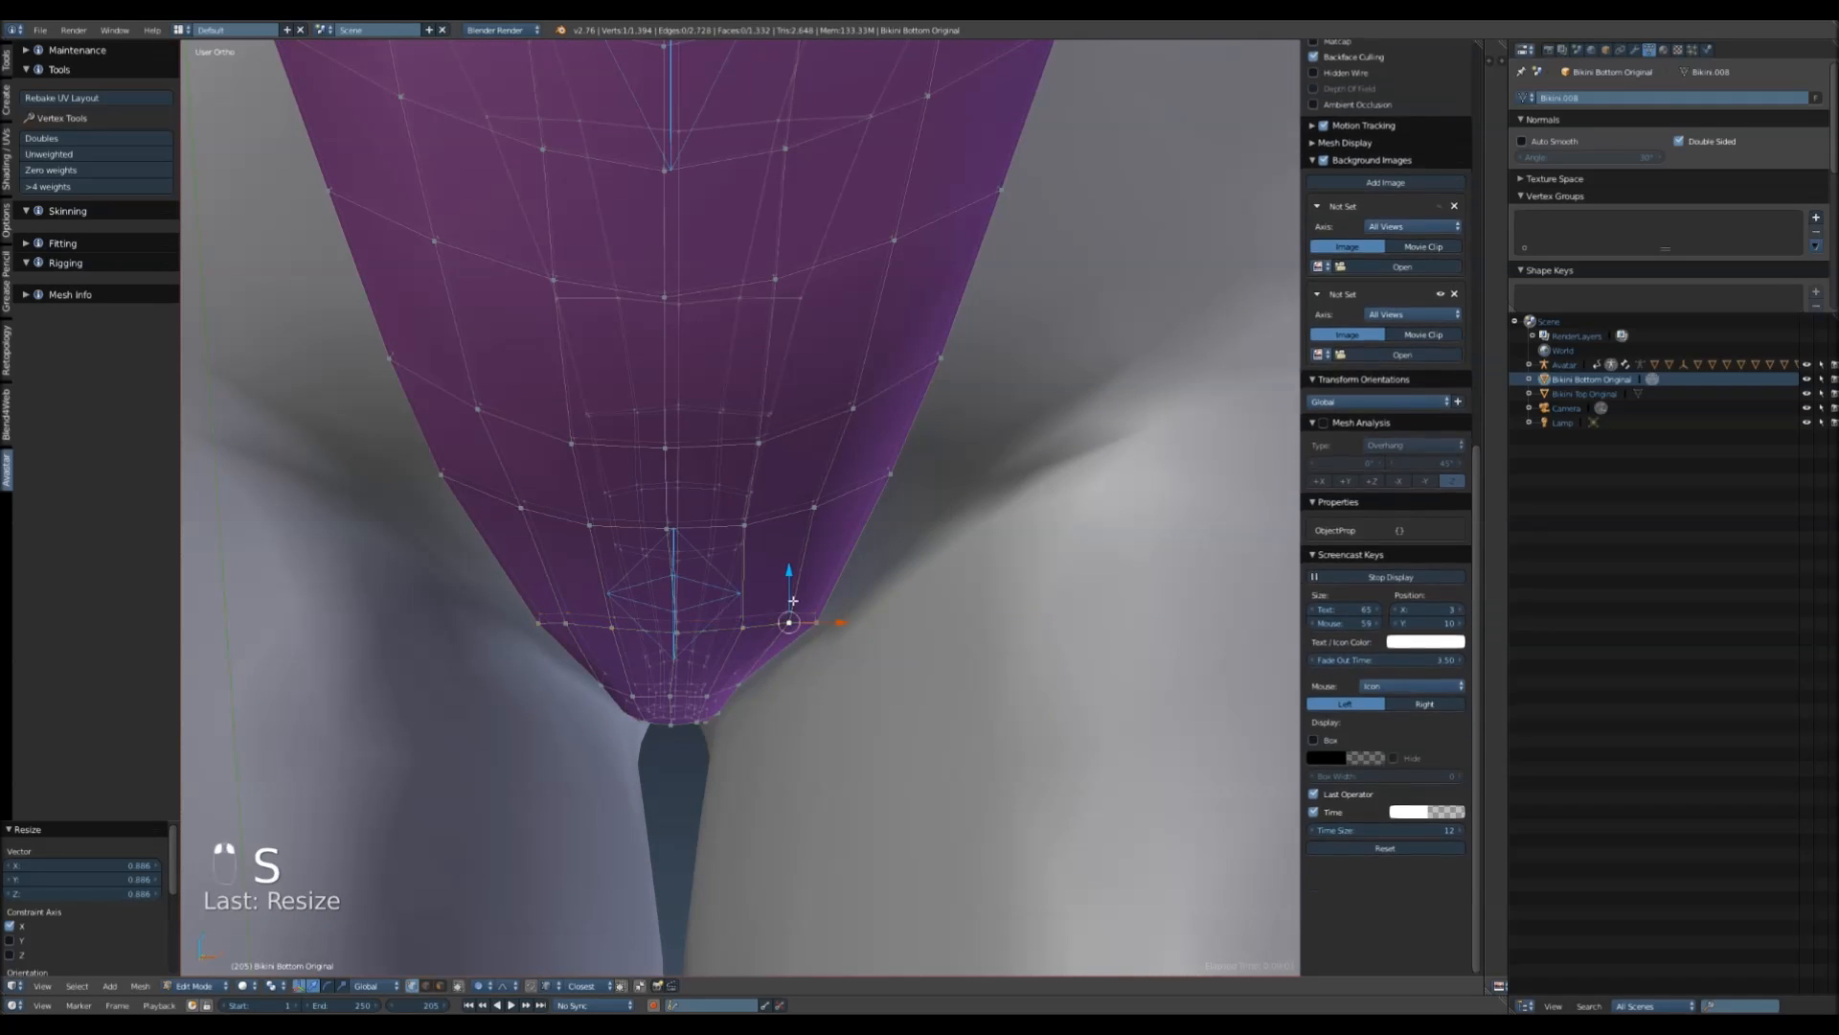
{"action": "right_click", "coordinate": [744, 626], "text": "shift"}
{"action": "key", "text": "g"}
{"action": "key", "text": "x"}
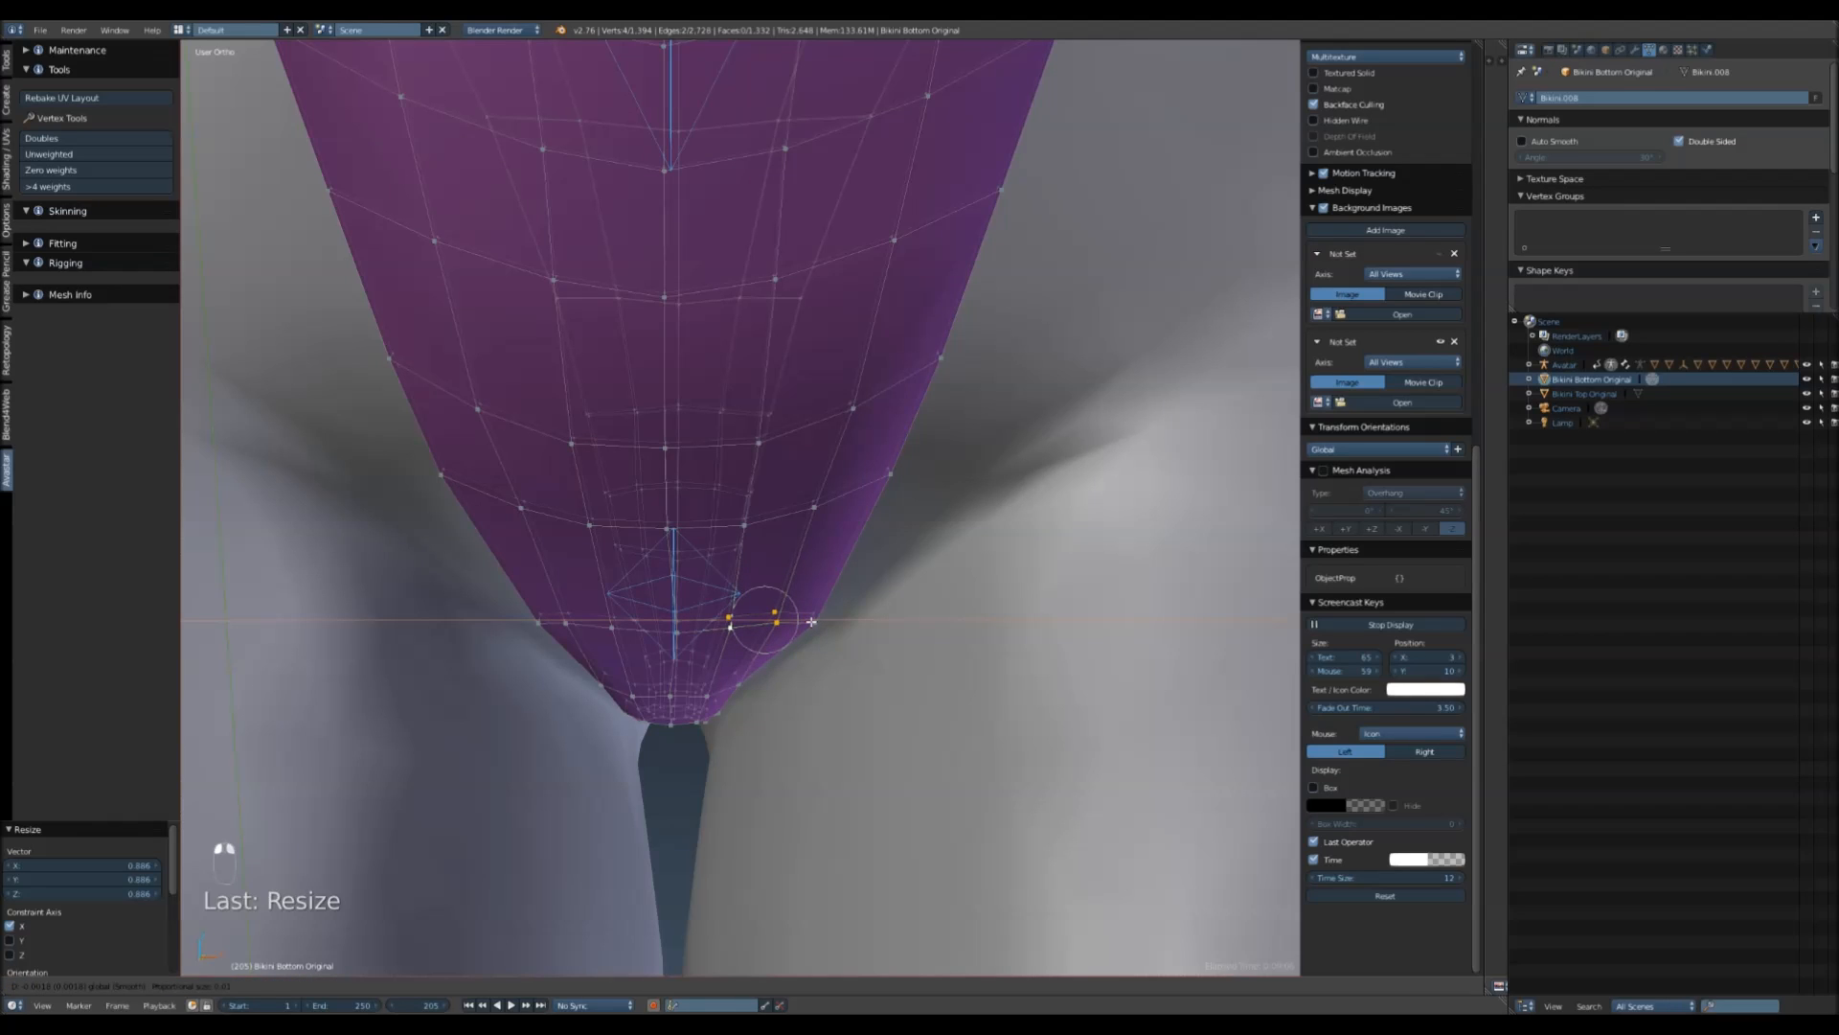
{"action": "left_click", "coordinate": [811, 622]}
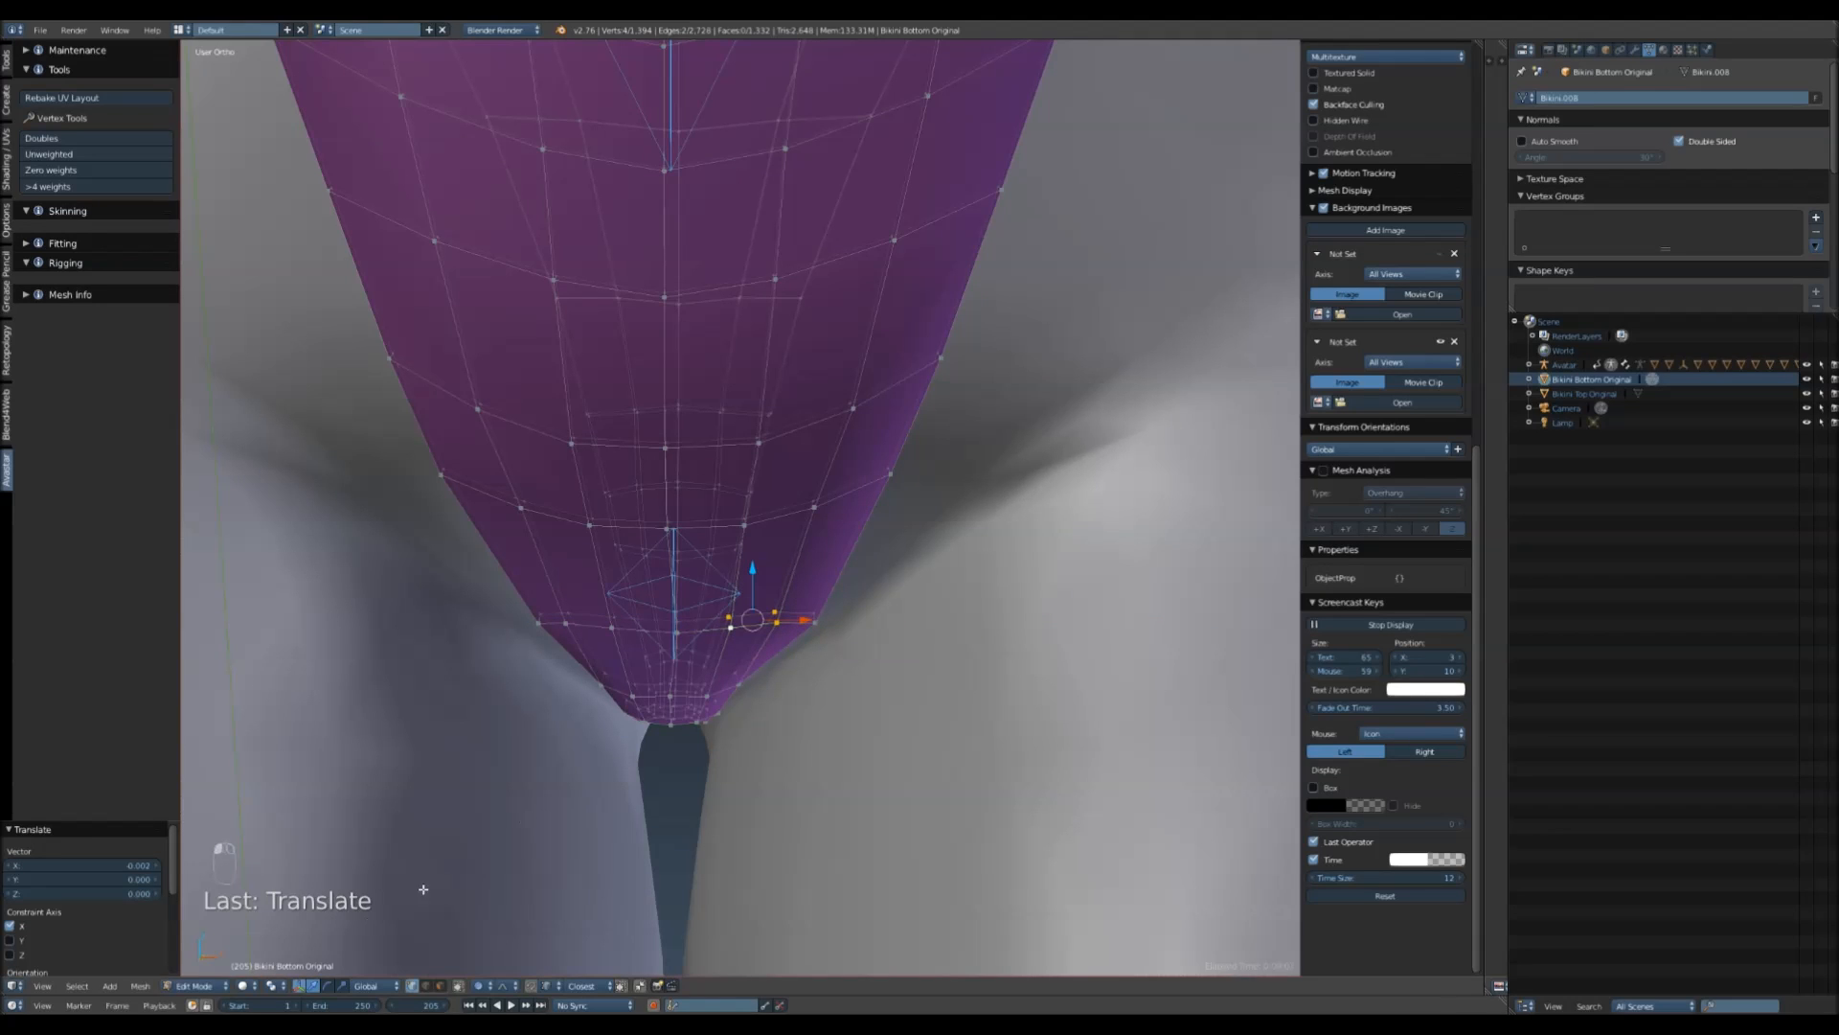
- Switch the bikini bottom to Sculpt Mode and add a Subdivision Surface modifier to it
{"action": "left_click", "coordinate": [199, 984]}
{"action": "left_click", "coordinate": [217, 936]}
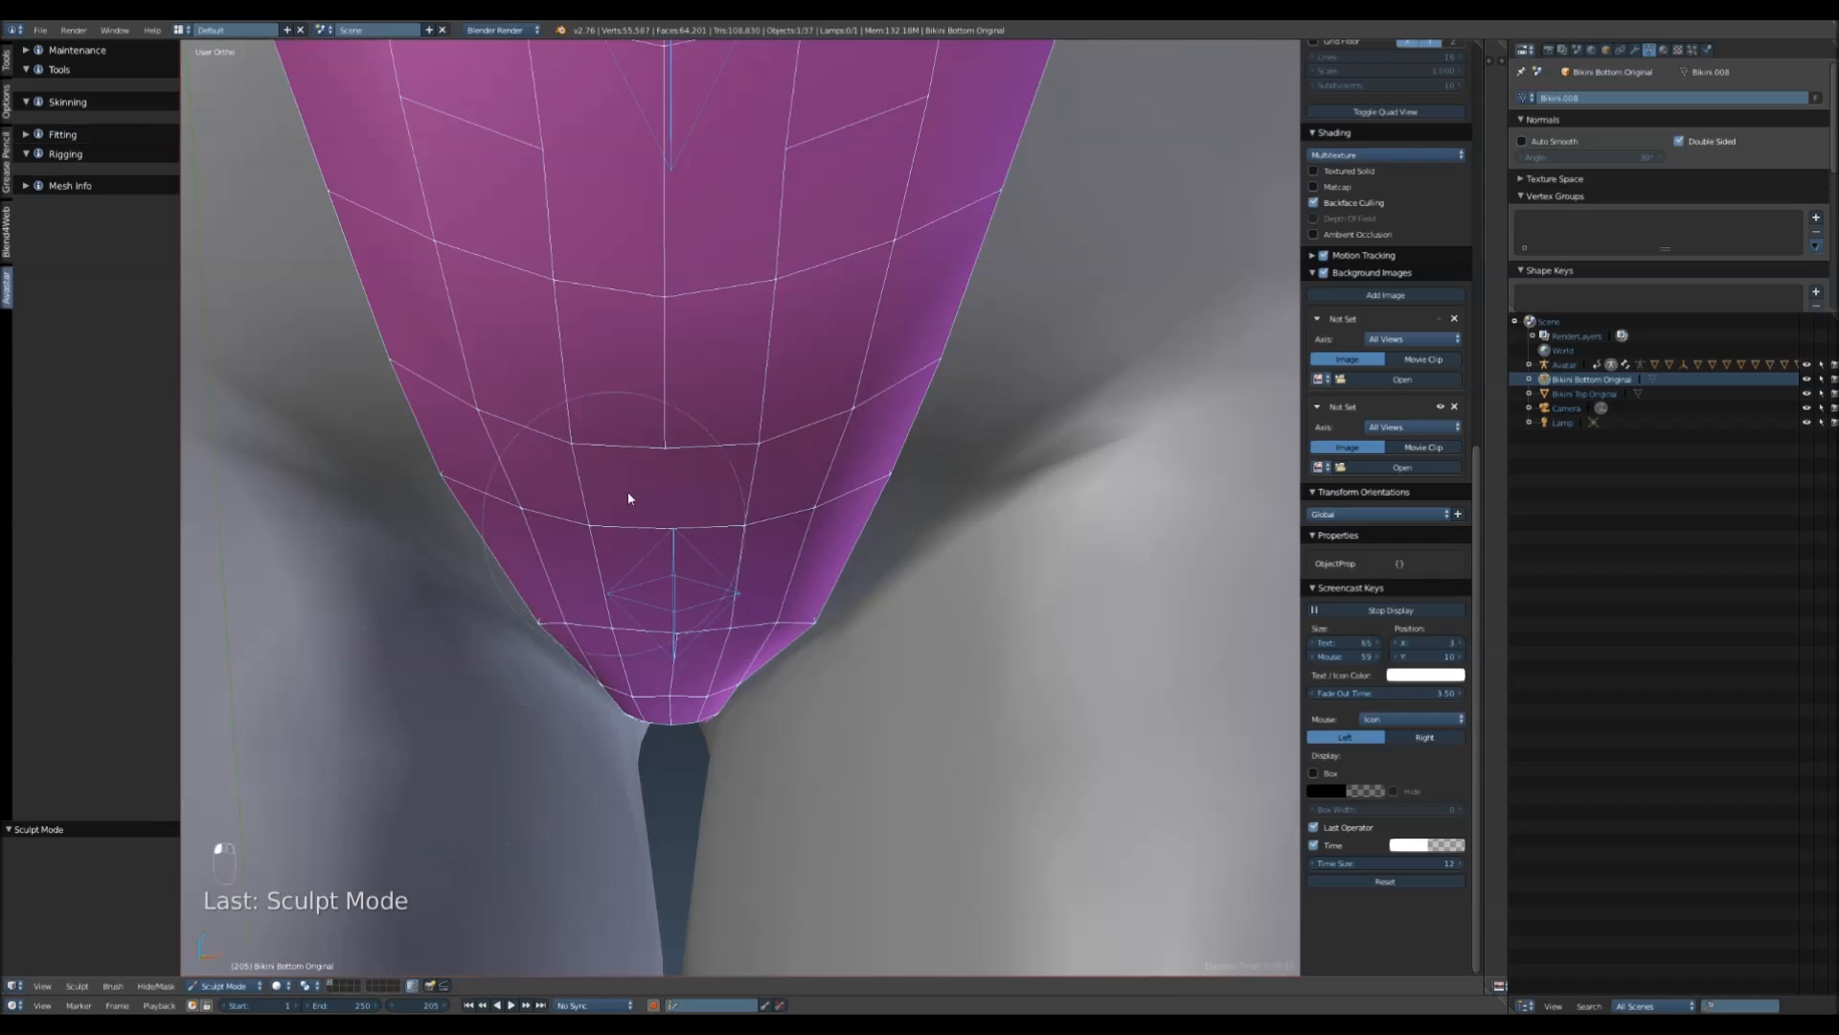
{"action": "scroll", "coordinate": [610, 531], "scroll_direction": "down", "scroll_amount": 6}
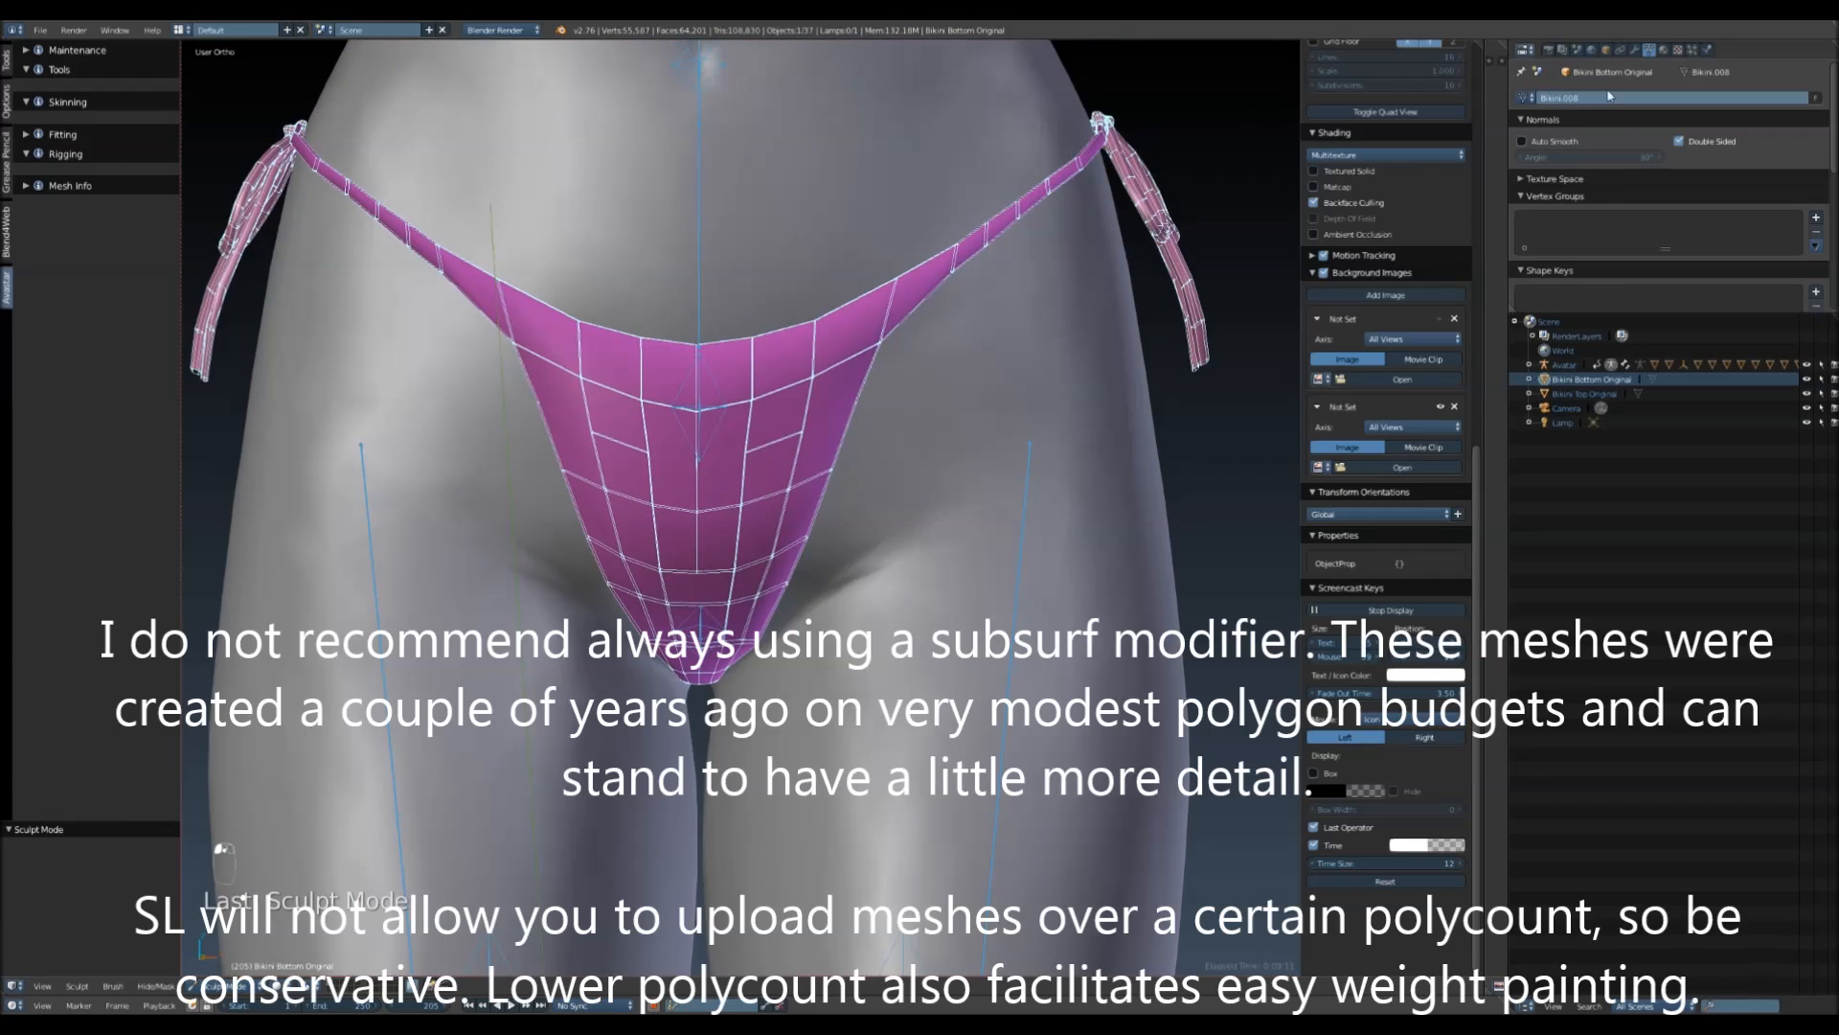
{"action": "left_click", "coordinate": [1635, 49]}
{"action": "left_click", "coordinate": [1611, 98]}
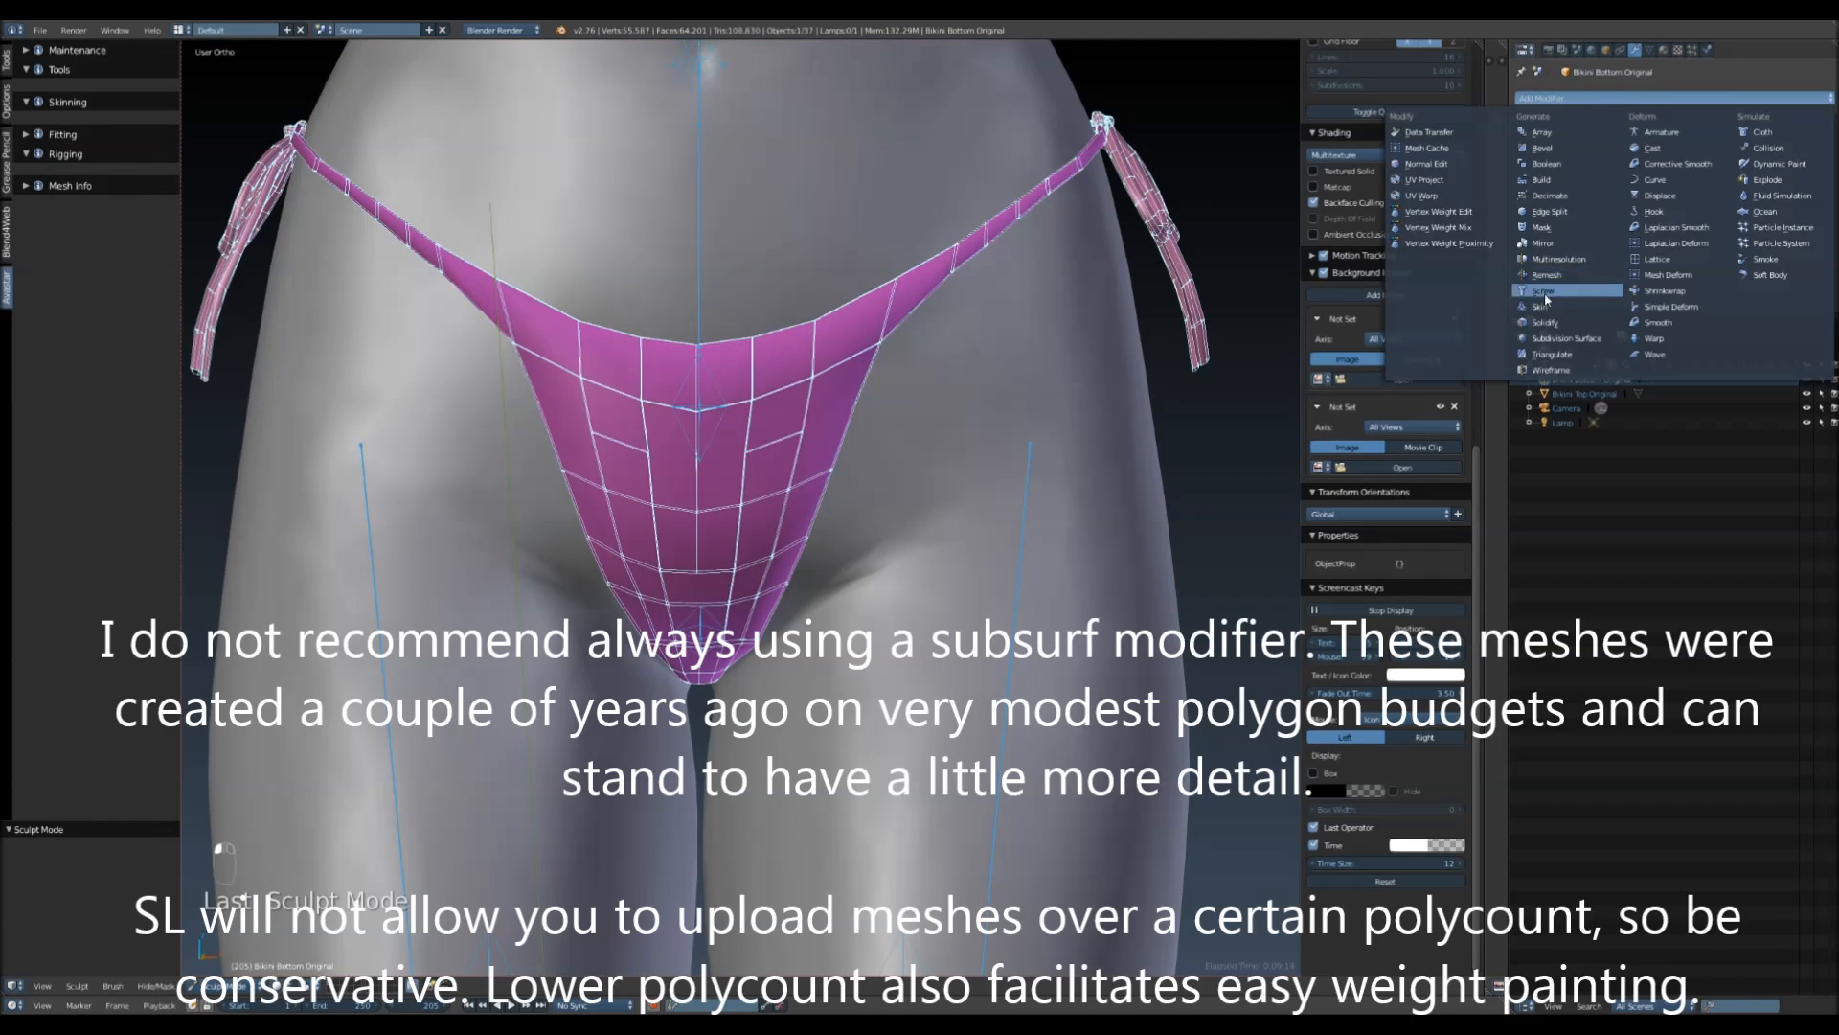
{"action": "left_click", "coordinate": [1548, 338]}
{"action": "middle_click_drag", "start_coordinate": [670, 498], "coordinate": [746, 502]}
{"action": "middle_click_drag", "start_coordinate": [622, 510], "coordinate": [617, 566]}
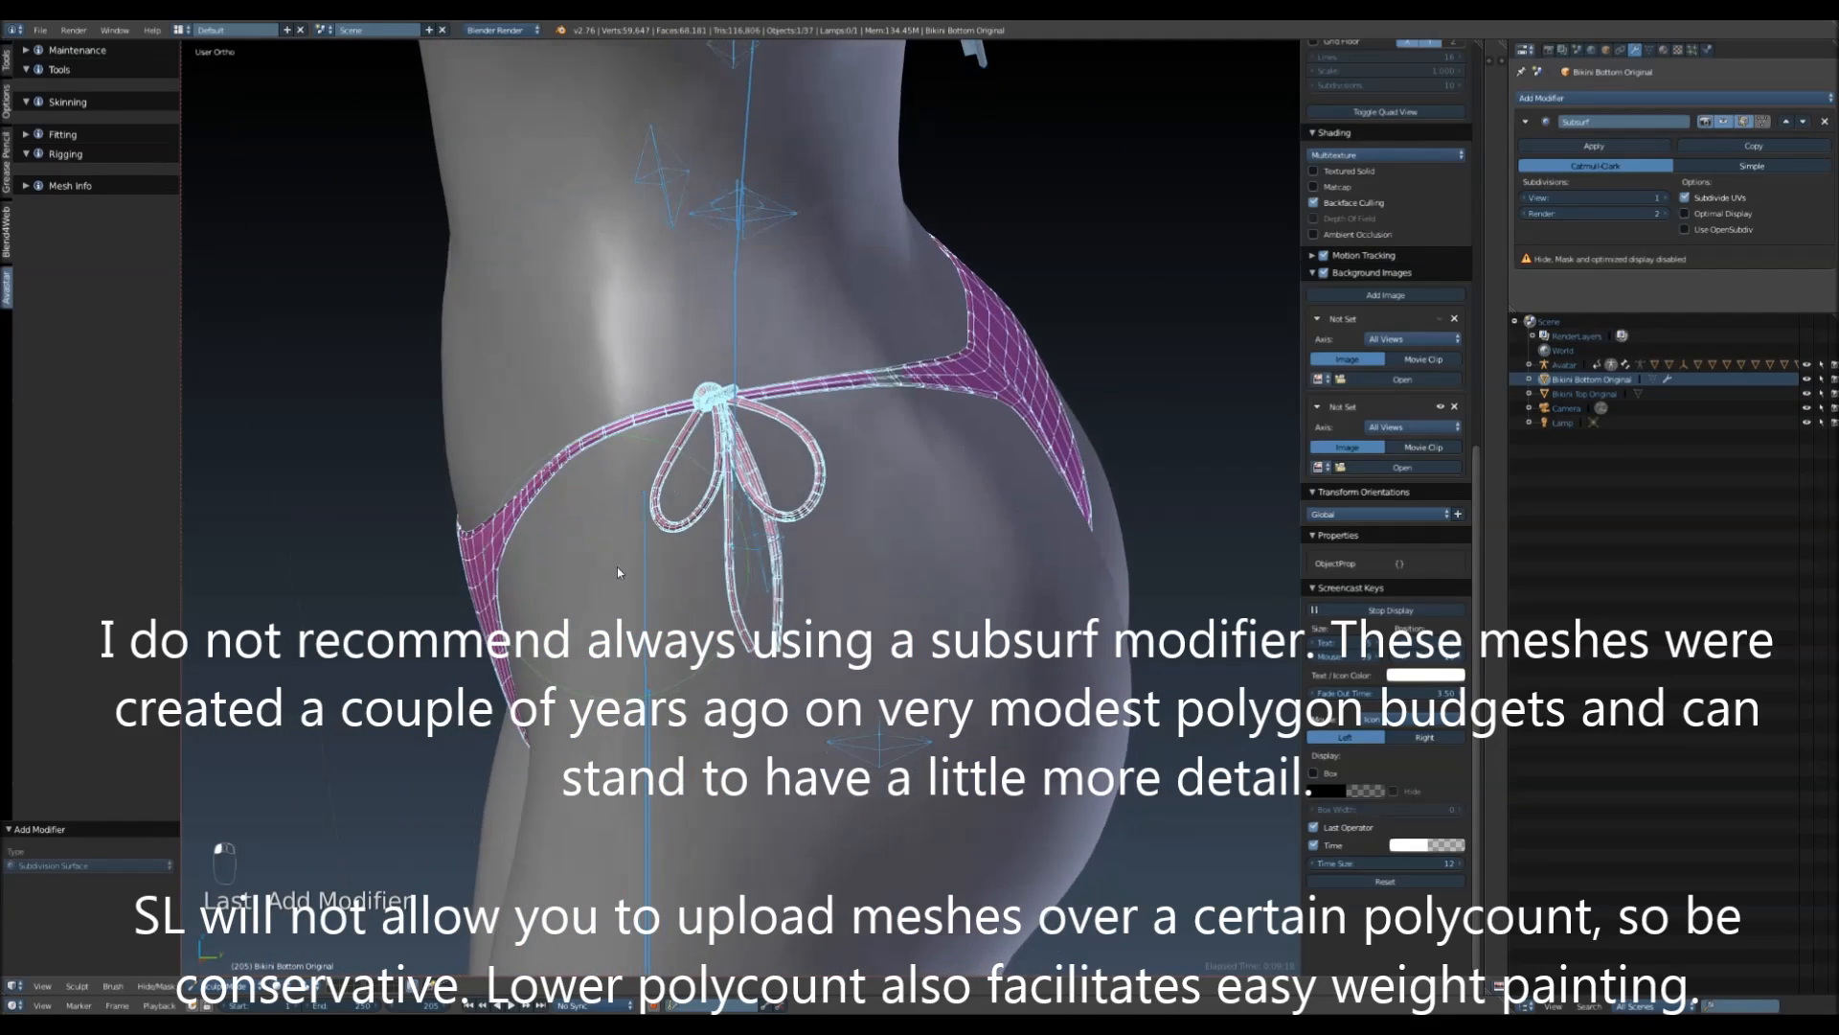
- Show the sculpting brush settings and enable X mirror symmetry
{"action": "left_click", "coordinate": [6, 63]}
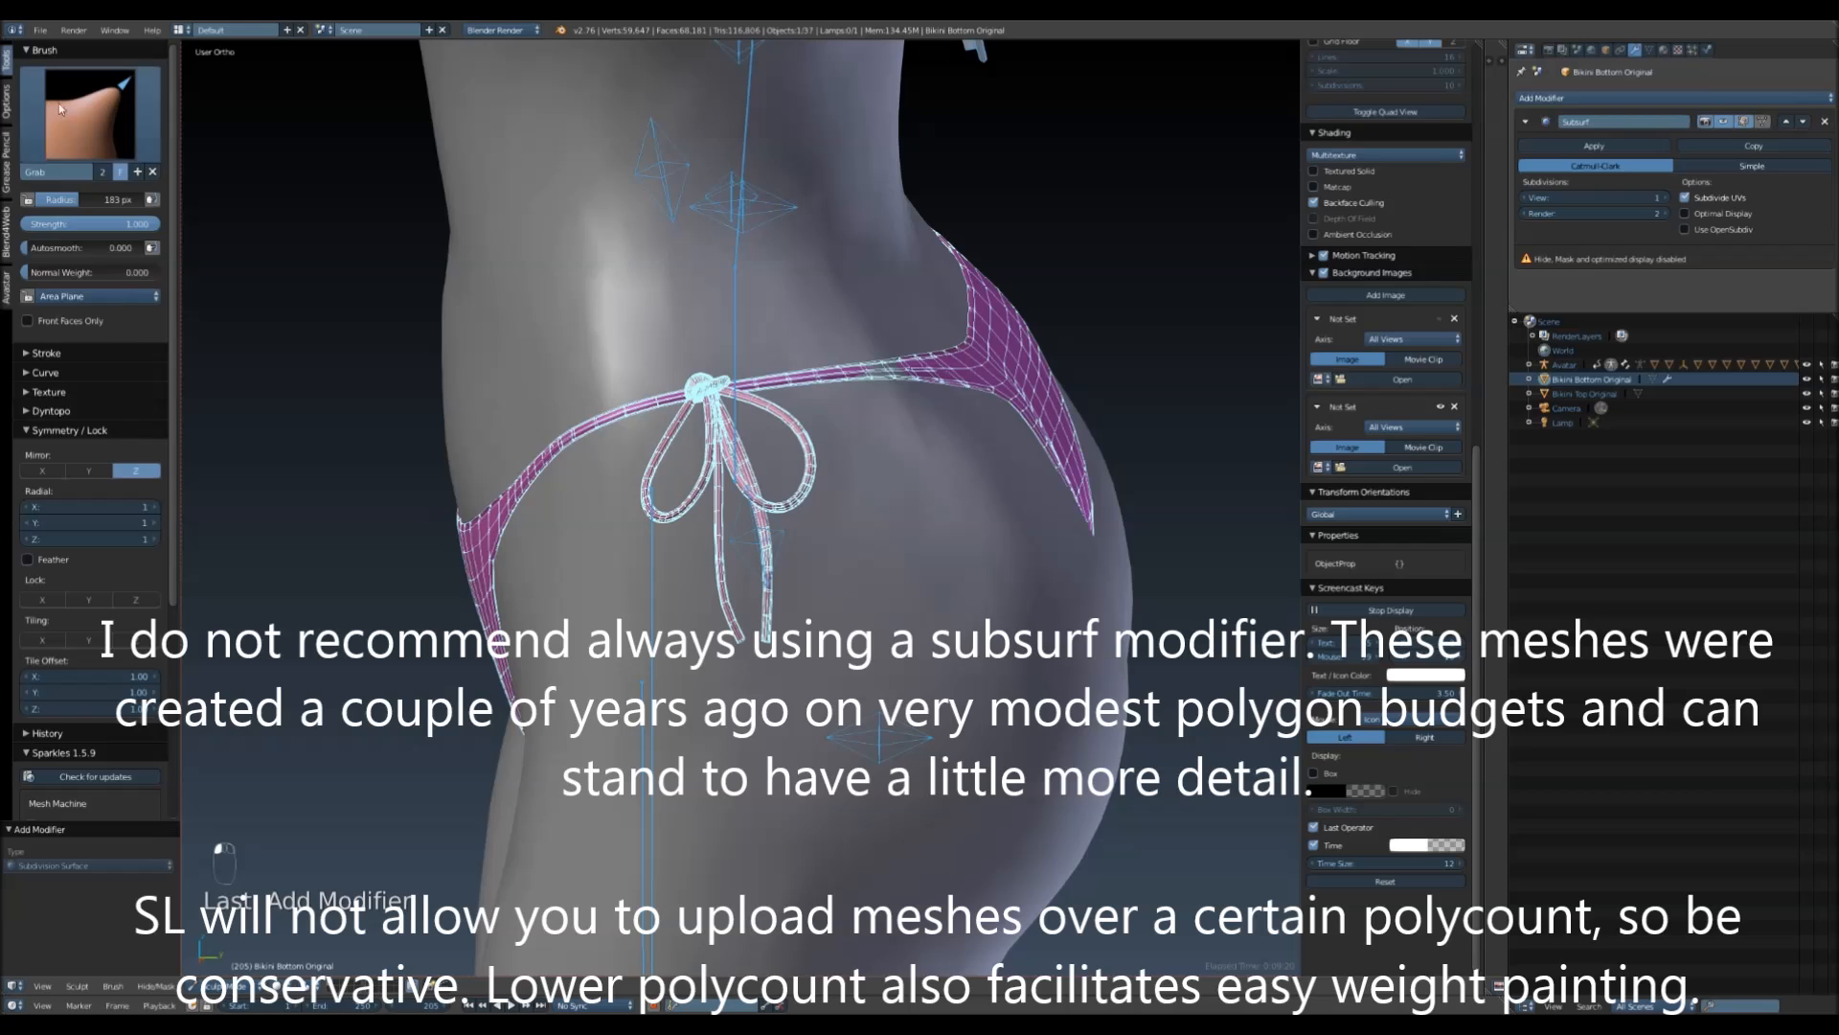
{"action": "mouse_move", "coordinate": [517, 556]}
{"action": "middle_mouse_down"}
{"action": "mouse_move", "coordinate": [573, 559]}
{"action": "mouse_move", "coordinate": [782, 475]}
{"action": "mouse_move", "coordinate": [845, 502]}
{"action": "mouse_move", "coordinate": [492, 485]}
{"action": "middle_mouse_up"}
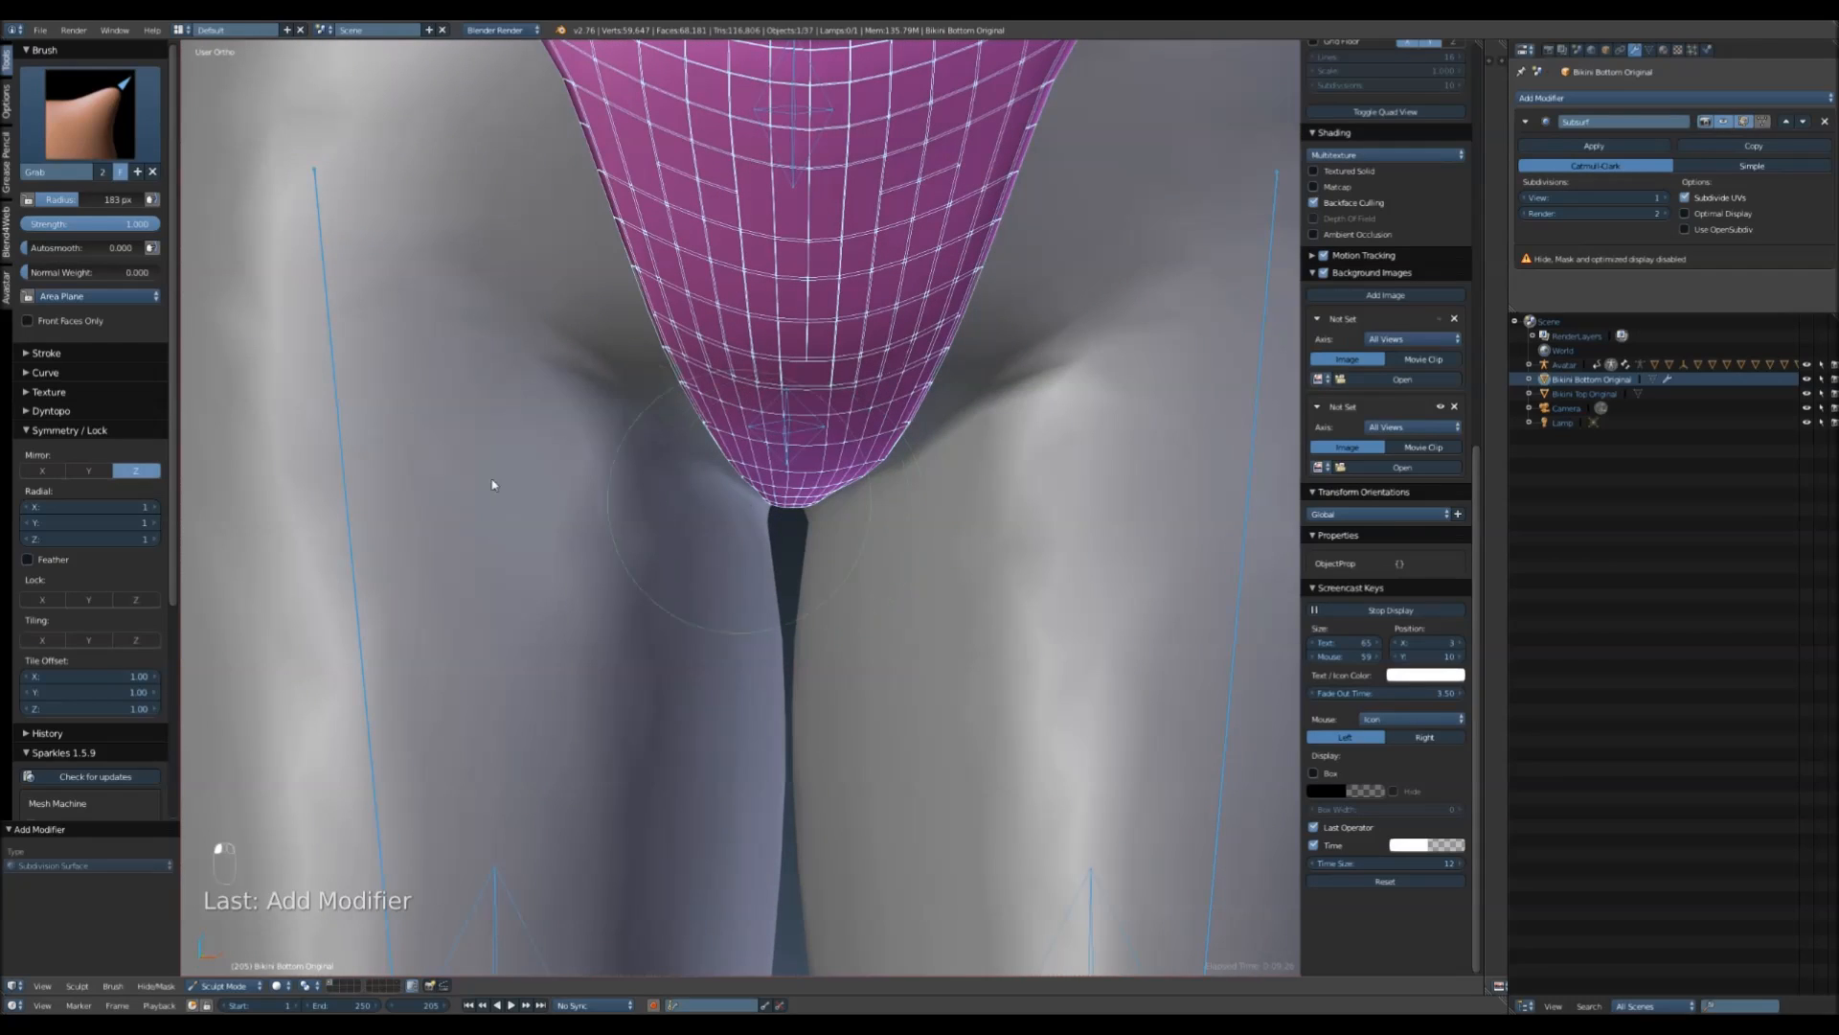
{"action": "left_click", "coordinate": [67, 350]}
{"action": "left_click", "coordinate": [62, 347]}
{"action": "left_click", "coordinate": [66, 433]}
{"action": "left_click", "coordinate": [65, 433]}
{"action": "left_click", "coordinate": [43, 470]}
{"action": "scroll", "coordinate": [612, 509], "scroll_direction": "down", "scroll_amount": 4}
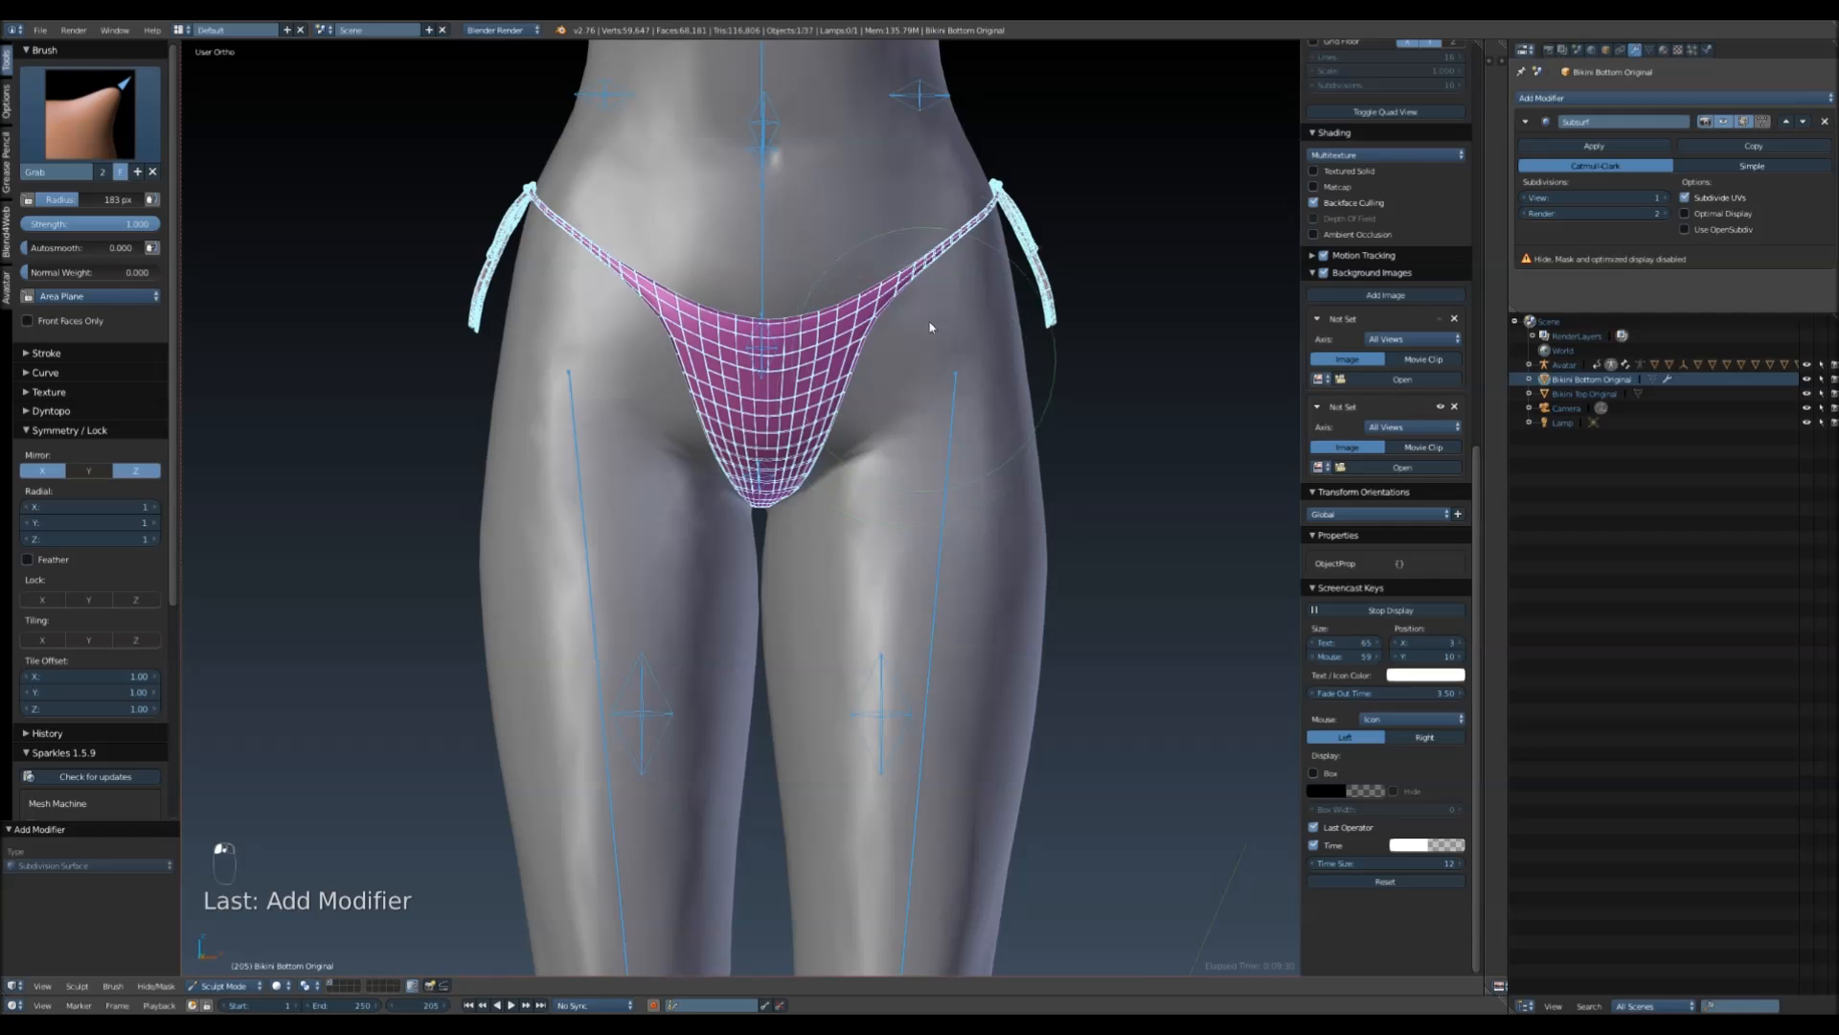
{"action": "left_click_drag", "start_coordinate": [935, 256], "coordinate": [968, 211]}
{"action": "key", "text": "ctrl+z"}
{"action": "scroll", "coordinate": [929, 479], "scroll_direction": "up", "scroll_amount": 5}
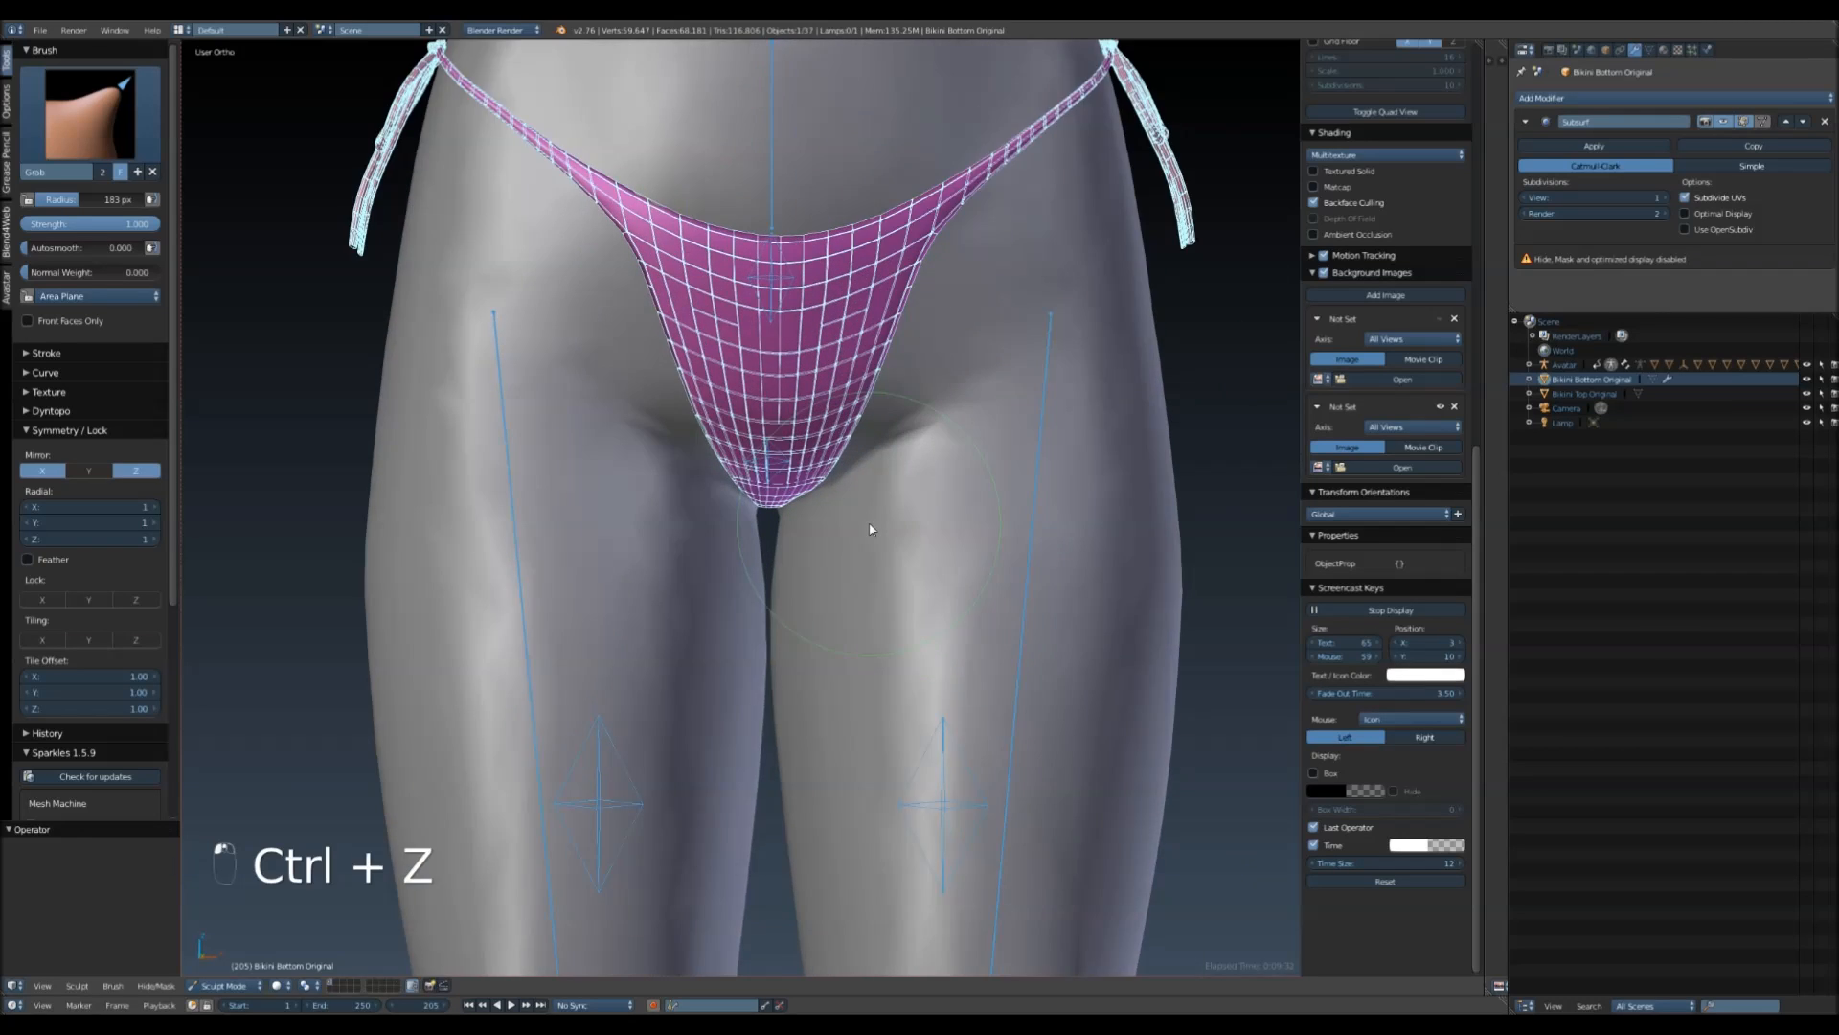
{"action": "key", "text": "ctrl+z"}
- Adjust the leg edge near the crotch with the Grab brush and even out the lower front panel with the Smooth brush
{"action": "left_click_drag", "start_coordinate": [734, 451], "coordinate": [744, 462]}
{"action": "middle_click_drag", "start_coordinate": [744, 462], "coordinate": [780, 467]}
{"action": "left_click", "coordinate": [89, 113]}
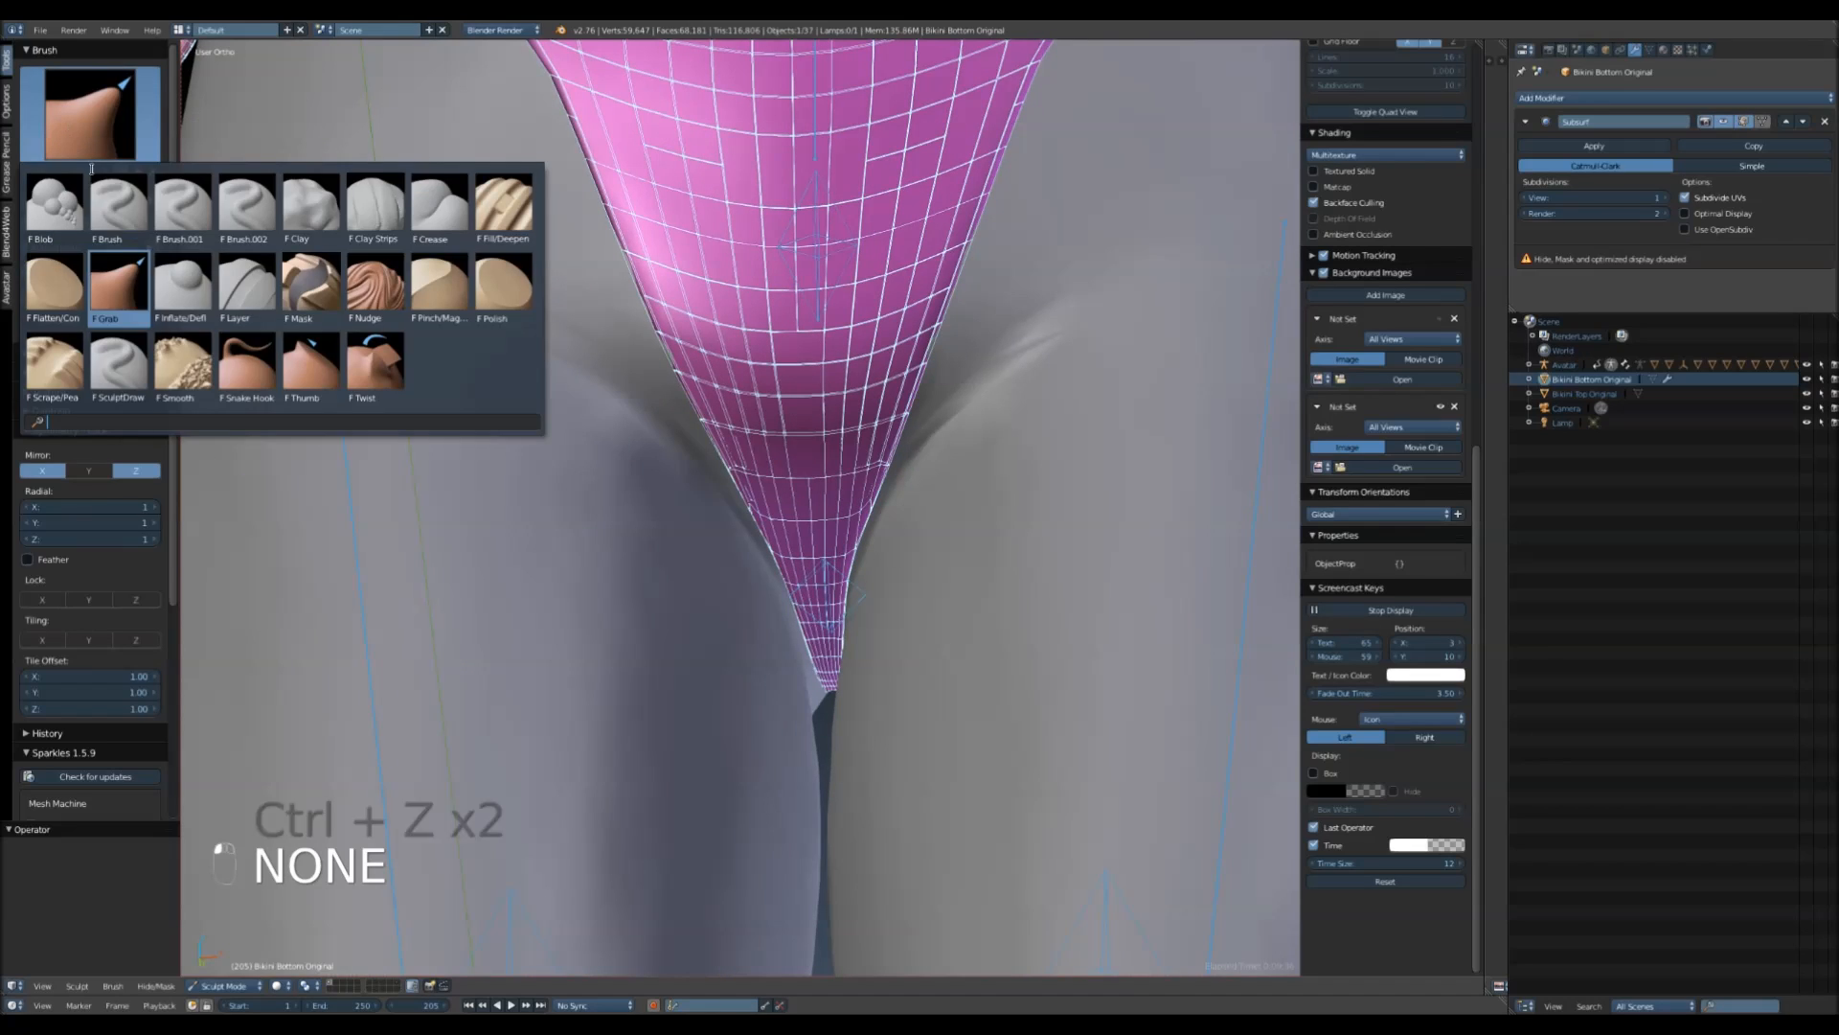
{"action": "left_click", "coordinate": [206, 359]}
{"action": "left_click_drag", "start_coordinate": [872, 476], "coordinate": [923, 309]}
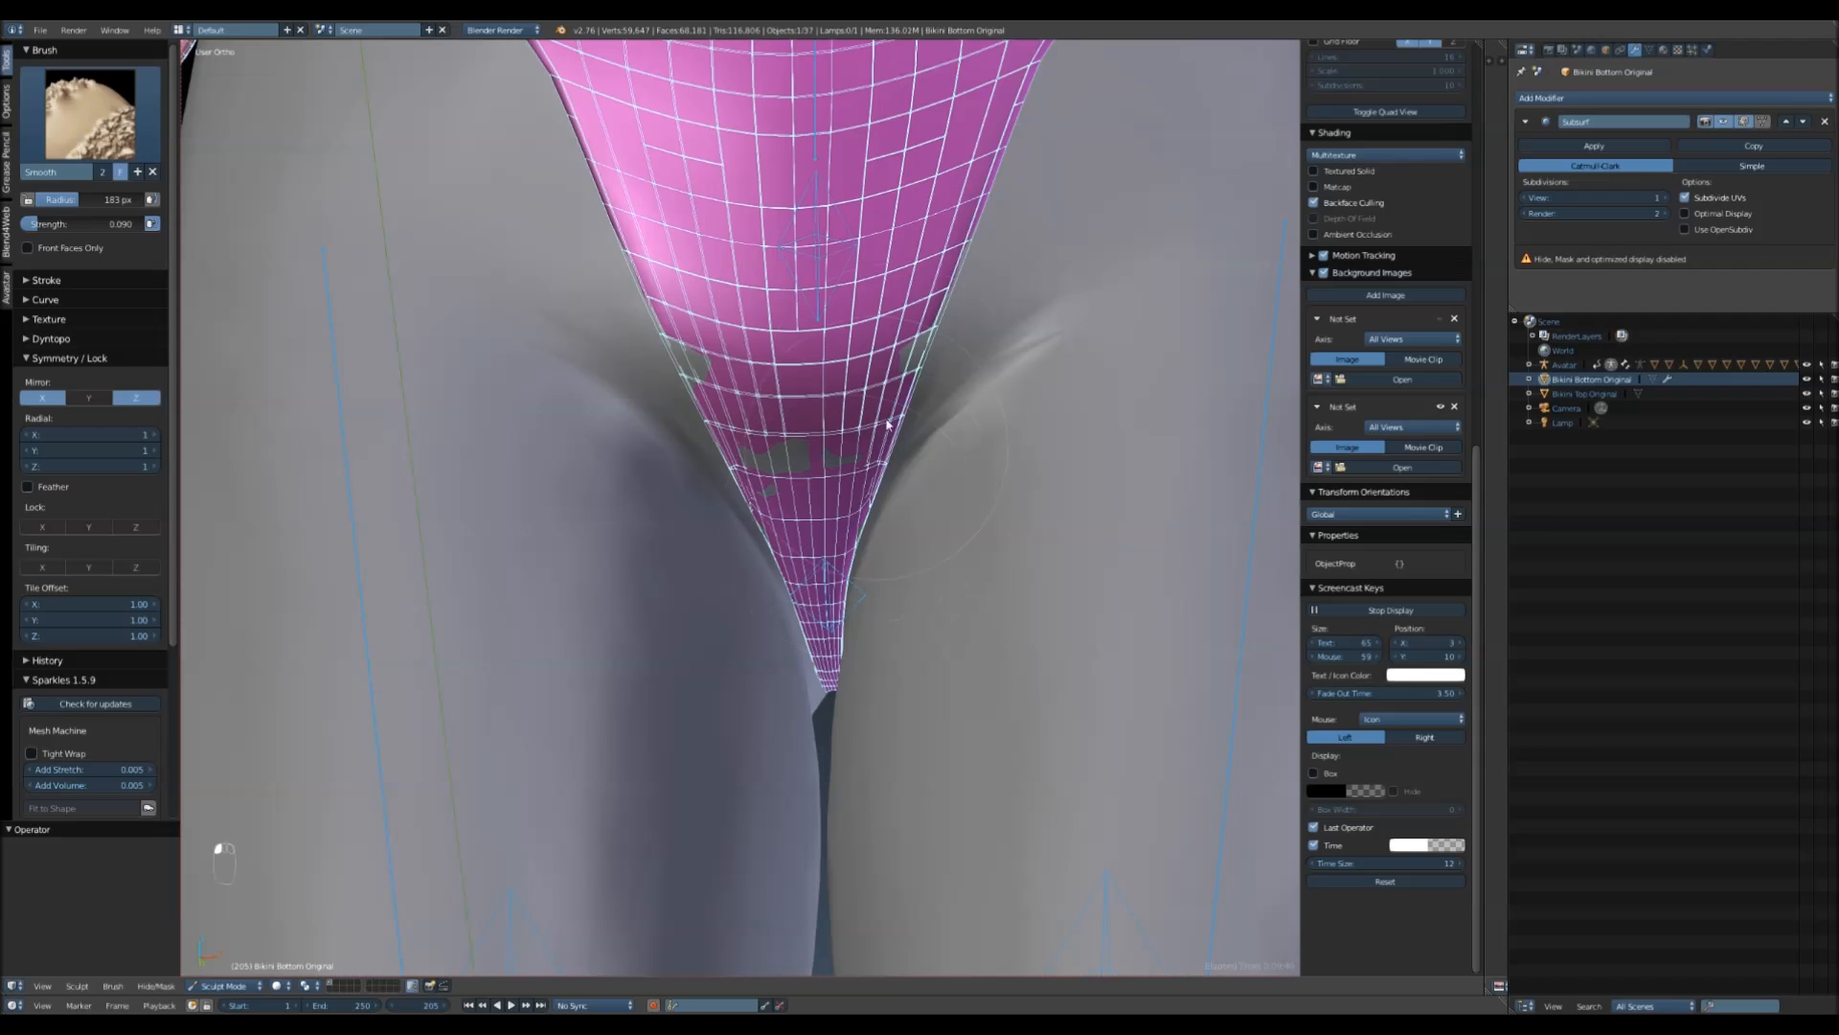
- Switch back to the Grab brush and pull the lower front panel and its leg edges clear of the body
{"action": "left_click", "coordinate": [89, 113]}
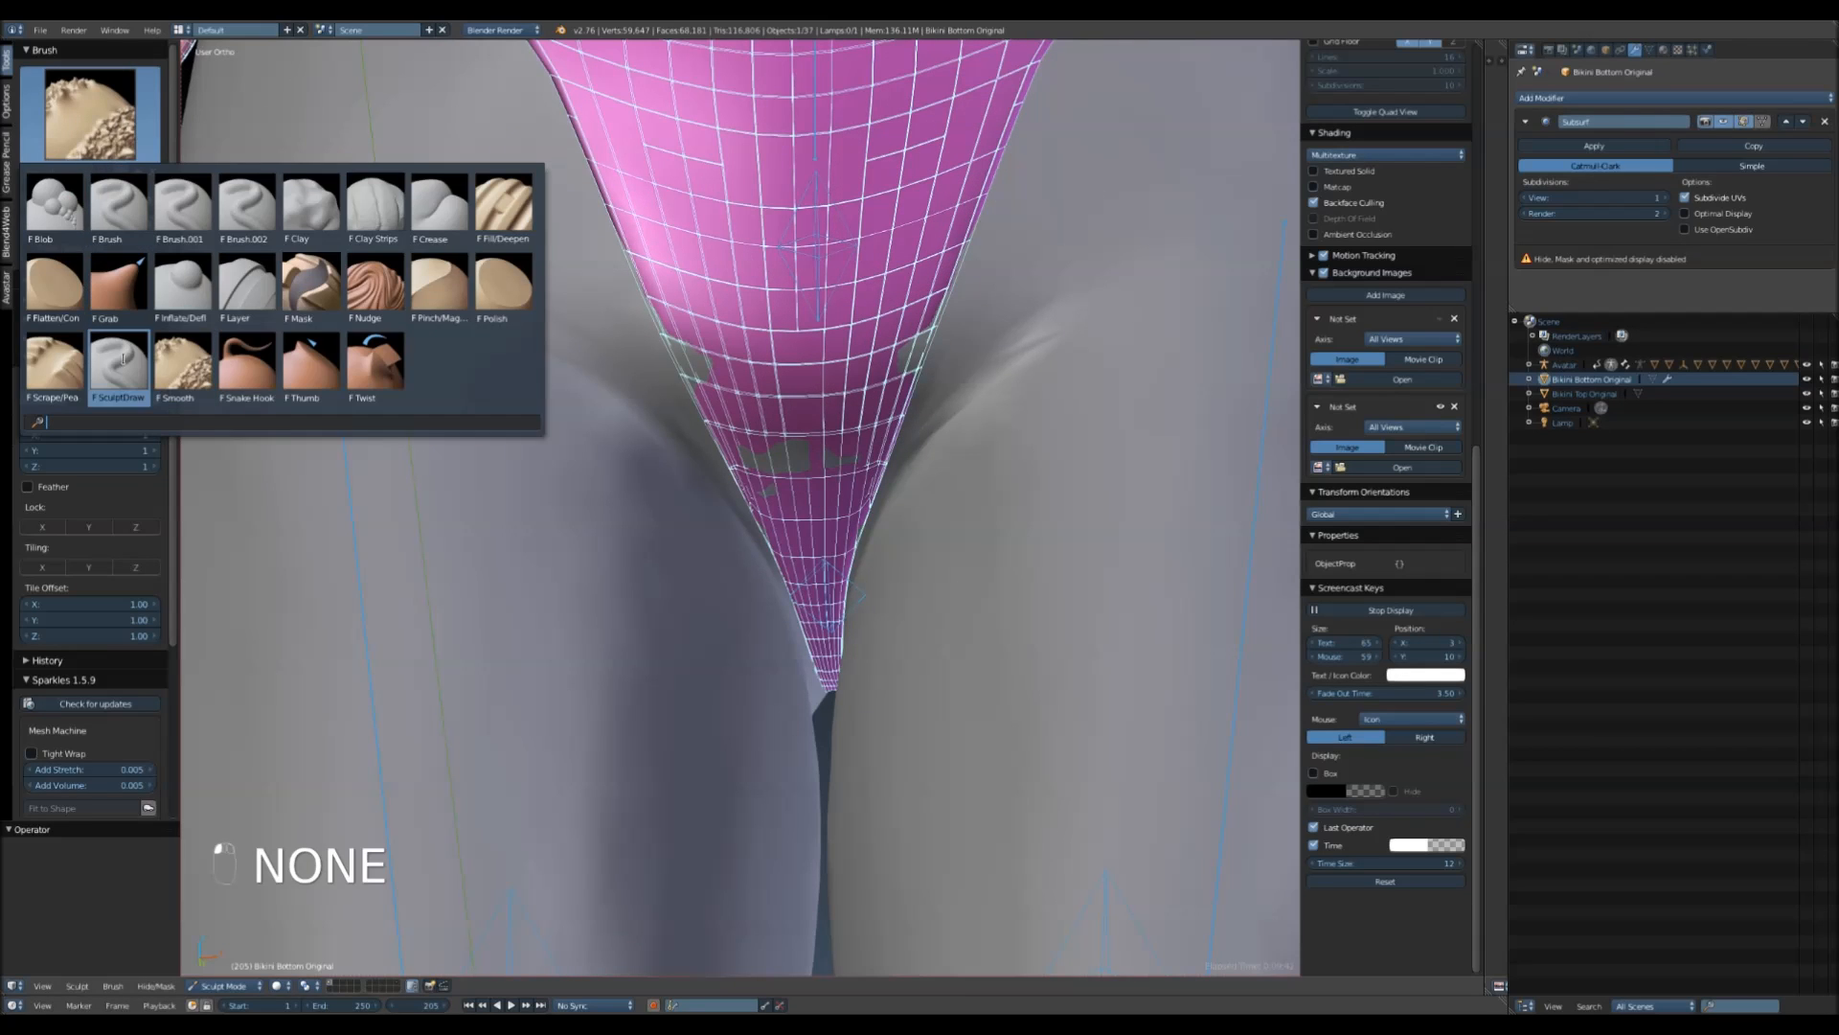
{"action": "left_click", "coordinate": [119, 287]}
{"action": "left_click_drag", "start_coordinate": [900, 369], "coordinate": [927, 347]}
{"action": "middle_click_drag", "start_coordinate": [971, 417], "coordinate": [908, 497]}
{"action": "left_click_drag", "start_coordinate": [922, 362], "coordinate": [924, 378]}
{"action": "middle_click_drag", "start_coordinate": [848, 407], "coordinate": [929, 420]}
{"action": "left_click_drag", "start_coordinate": [792, 456], "coordinate": [796, 449]}
{"action": "middle_click_drag", "start_coordinate": [804, 499], "coordinate": [810, 508]}
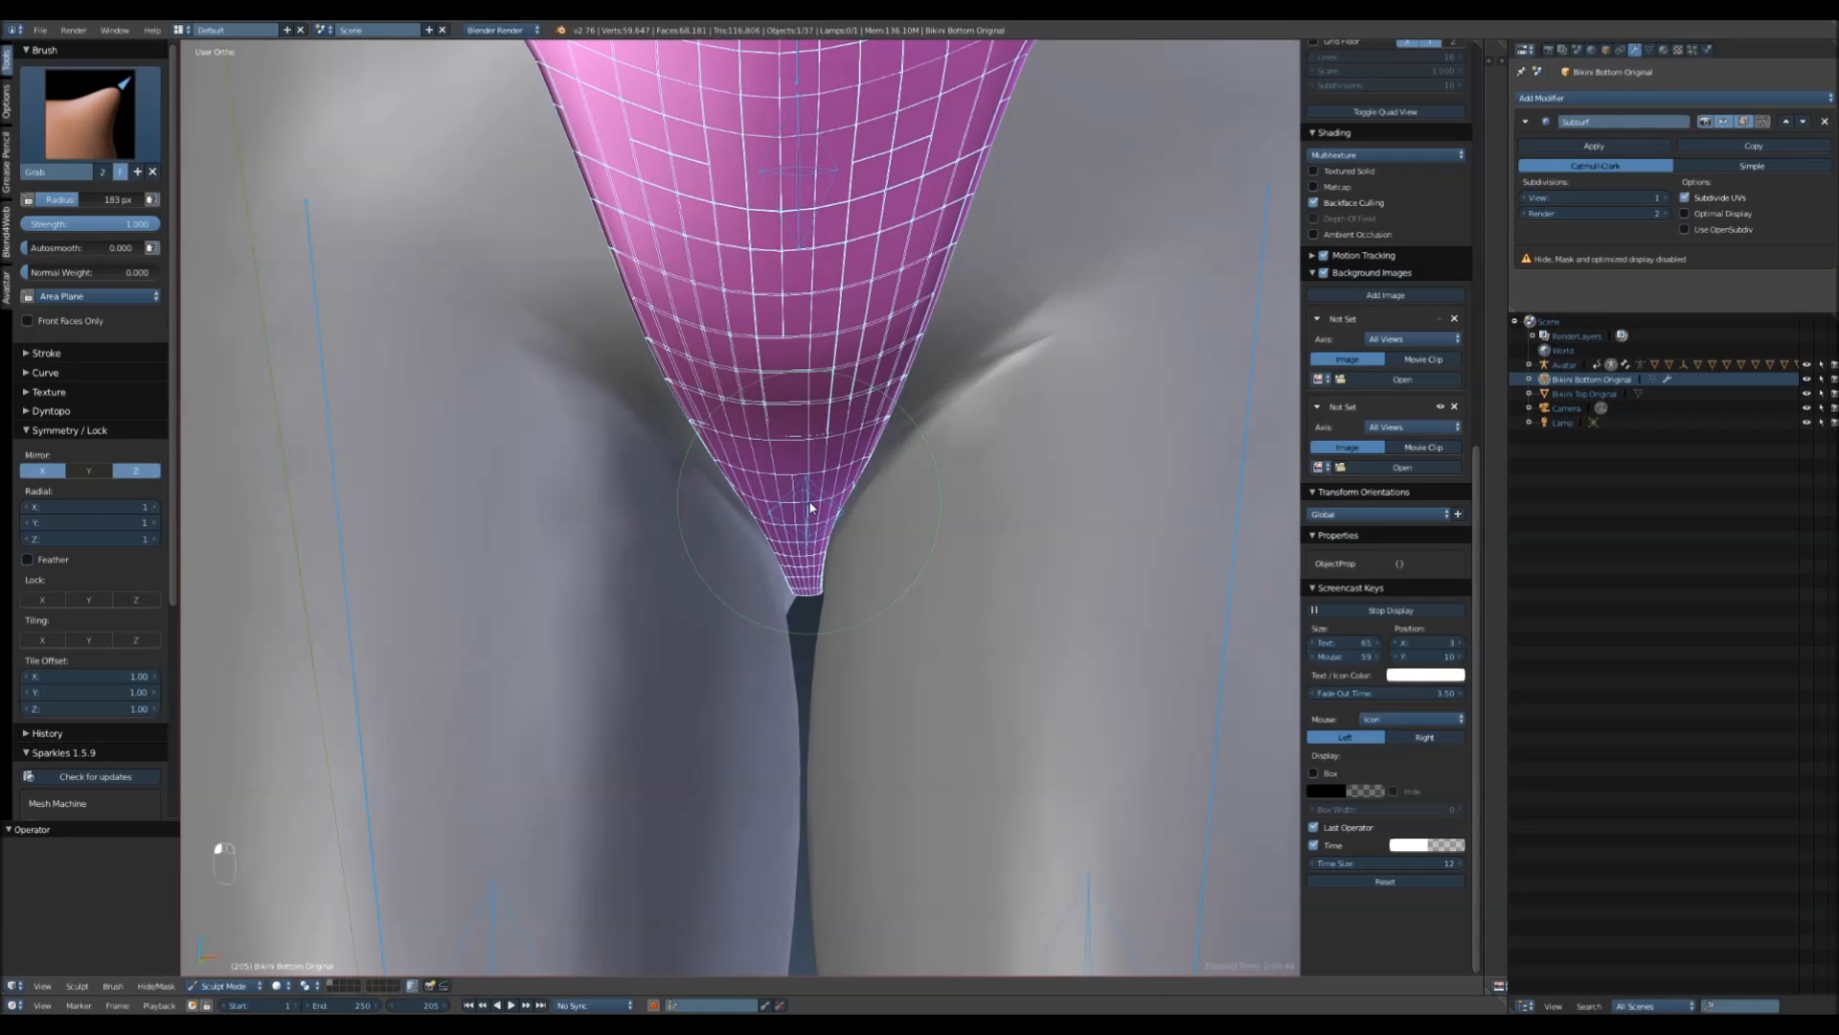
- Try reshaping the rear panel where it meets the side strap with the Grab brush, and undo the strokes
{"action": "scroll", "coordinate": [448, 533], "scroll_direction": "down", "scroll_amount": 3}
{"action": "middle_click_drag", "start_coordinate": [582, 592], "coordinate": [905, 622]}
{"action": "middle_click_drag", "start_coordinate": [904, 488], "coordinate": [882, 627], "text": "shift"}
{"action": "scroll", "coordinate": [882, 627], "scroll_direction": "up", "scroll_amount": 1}
{"action": "left_click_drag", "start_coordinate": [881, 526], "coordinate": [875, 535]}
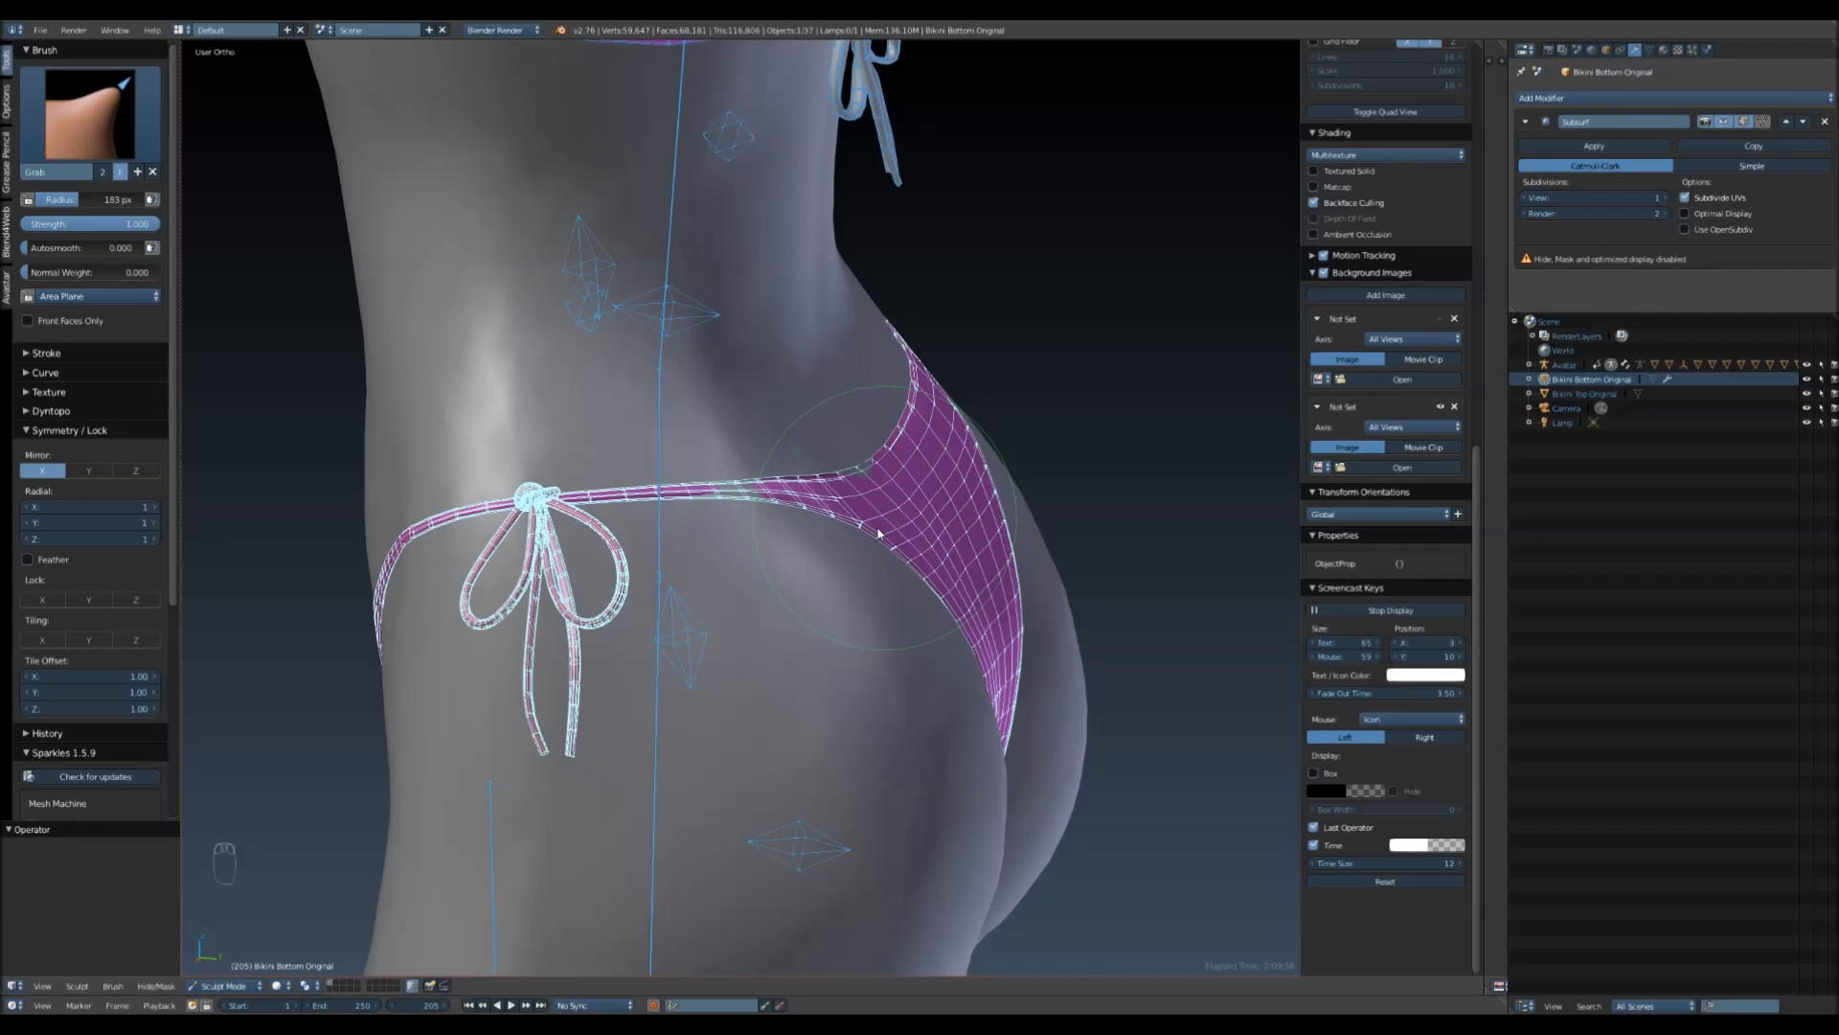
{"action": "middle_click_drag", "start_coordinate": [930, 476], "coordinate": [927, 525]}
{"action": "scroll", "coordinate": [915, 498], "scroll_direction": "up", "scroll_amount": 2}
{"action": "left_click_drag", "start_coordinate": [912, 490], "coordinate": [911, 492]}
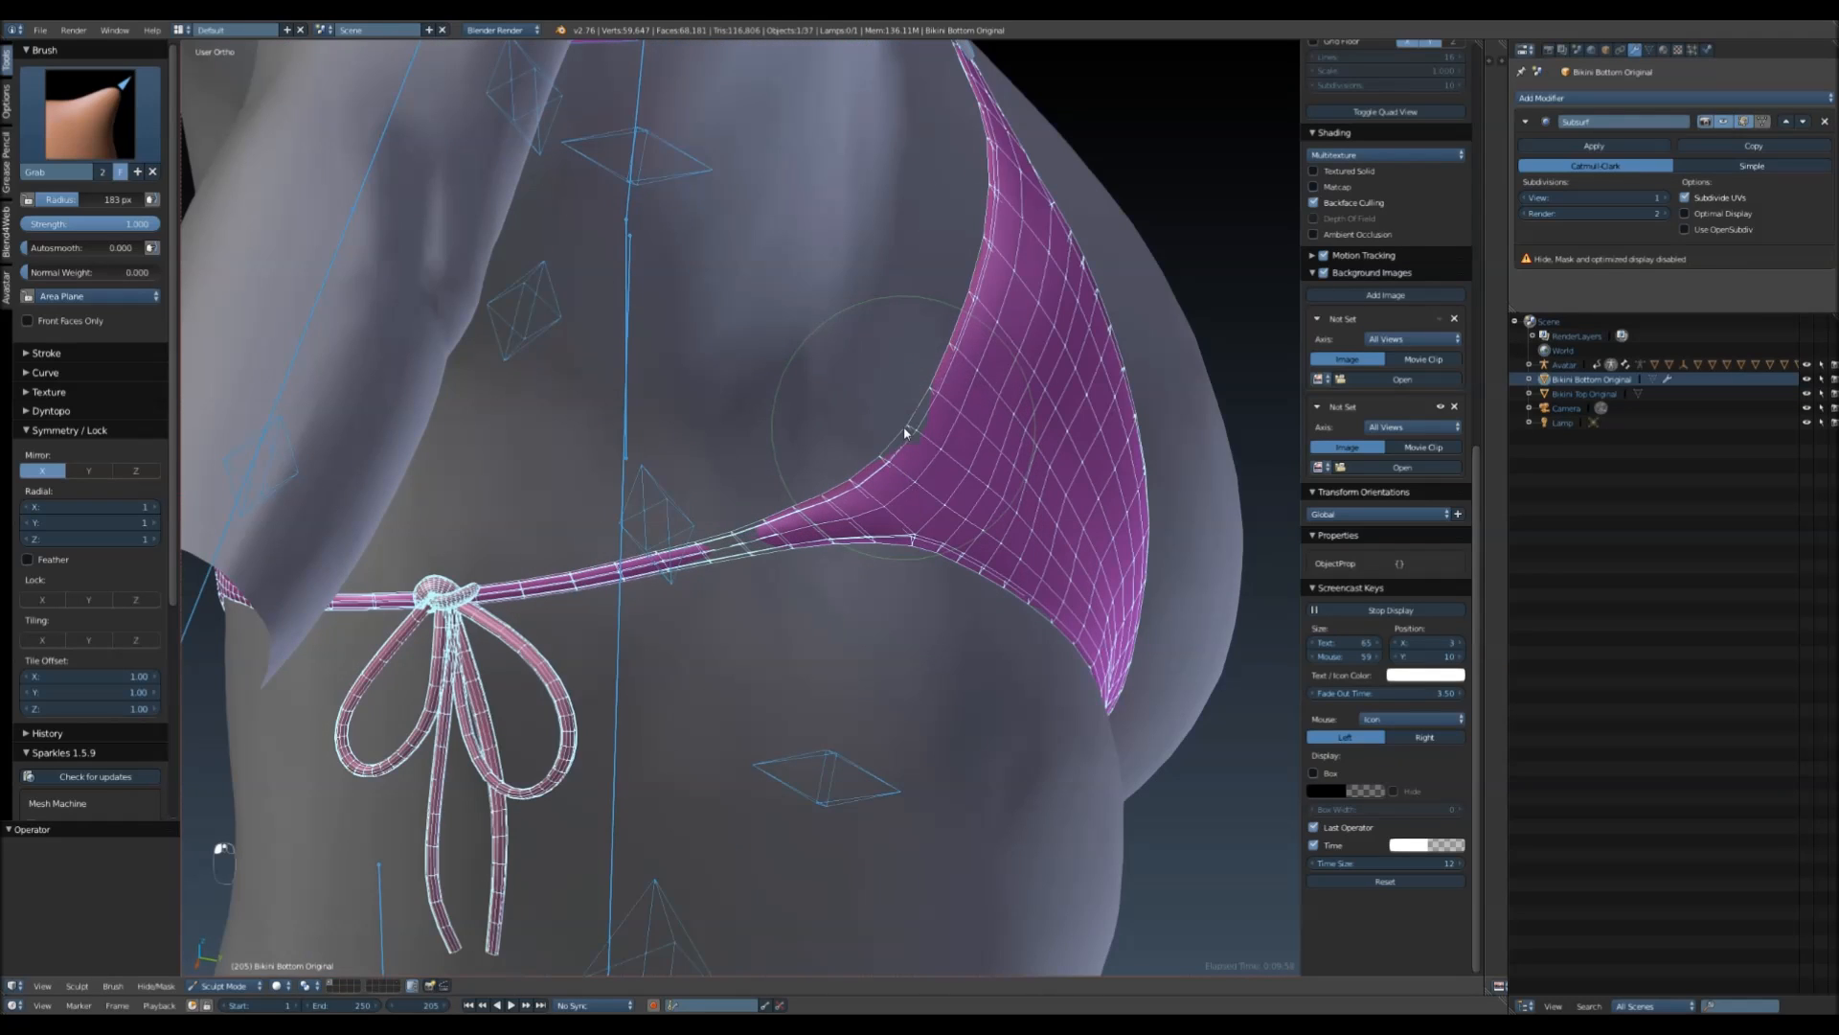
{"action": "key", "text": "ctrl+z"}
{"action": "key", "text": "ctrl+z"}
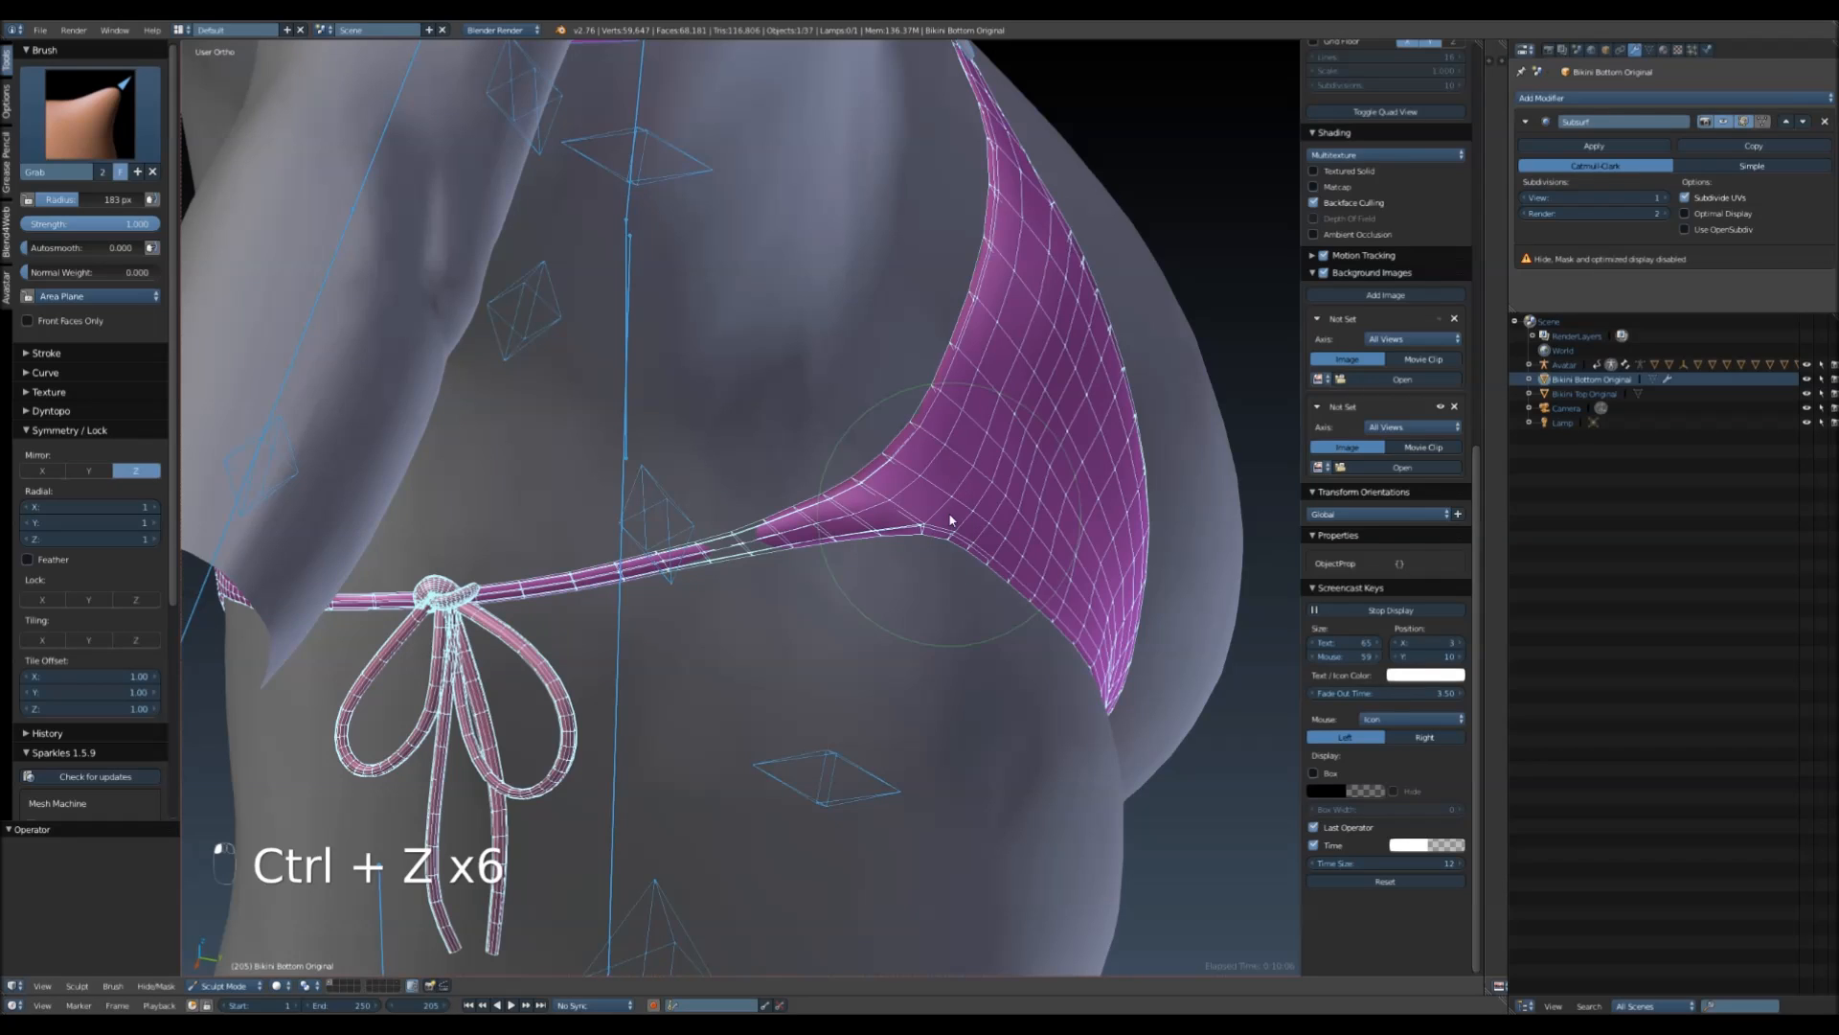
- Reshape the rear panel's corner where it meets the side strap with the Grab brush
{"action": "left_click_drag", "start_coordinate": [950, 514], "coordinate": [932, 531]}
{"action": "middle_click_drag", "start_coordinate": [932, 533], "coordinate": [959, 571]}
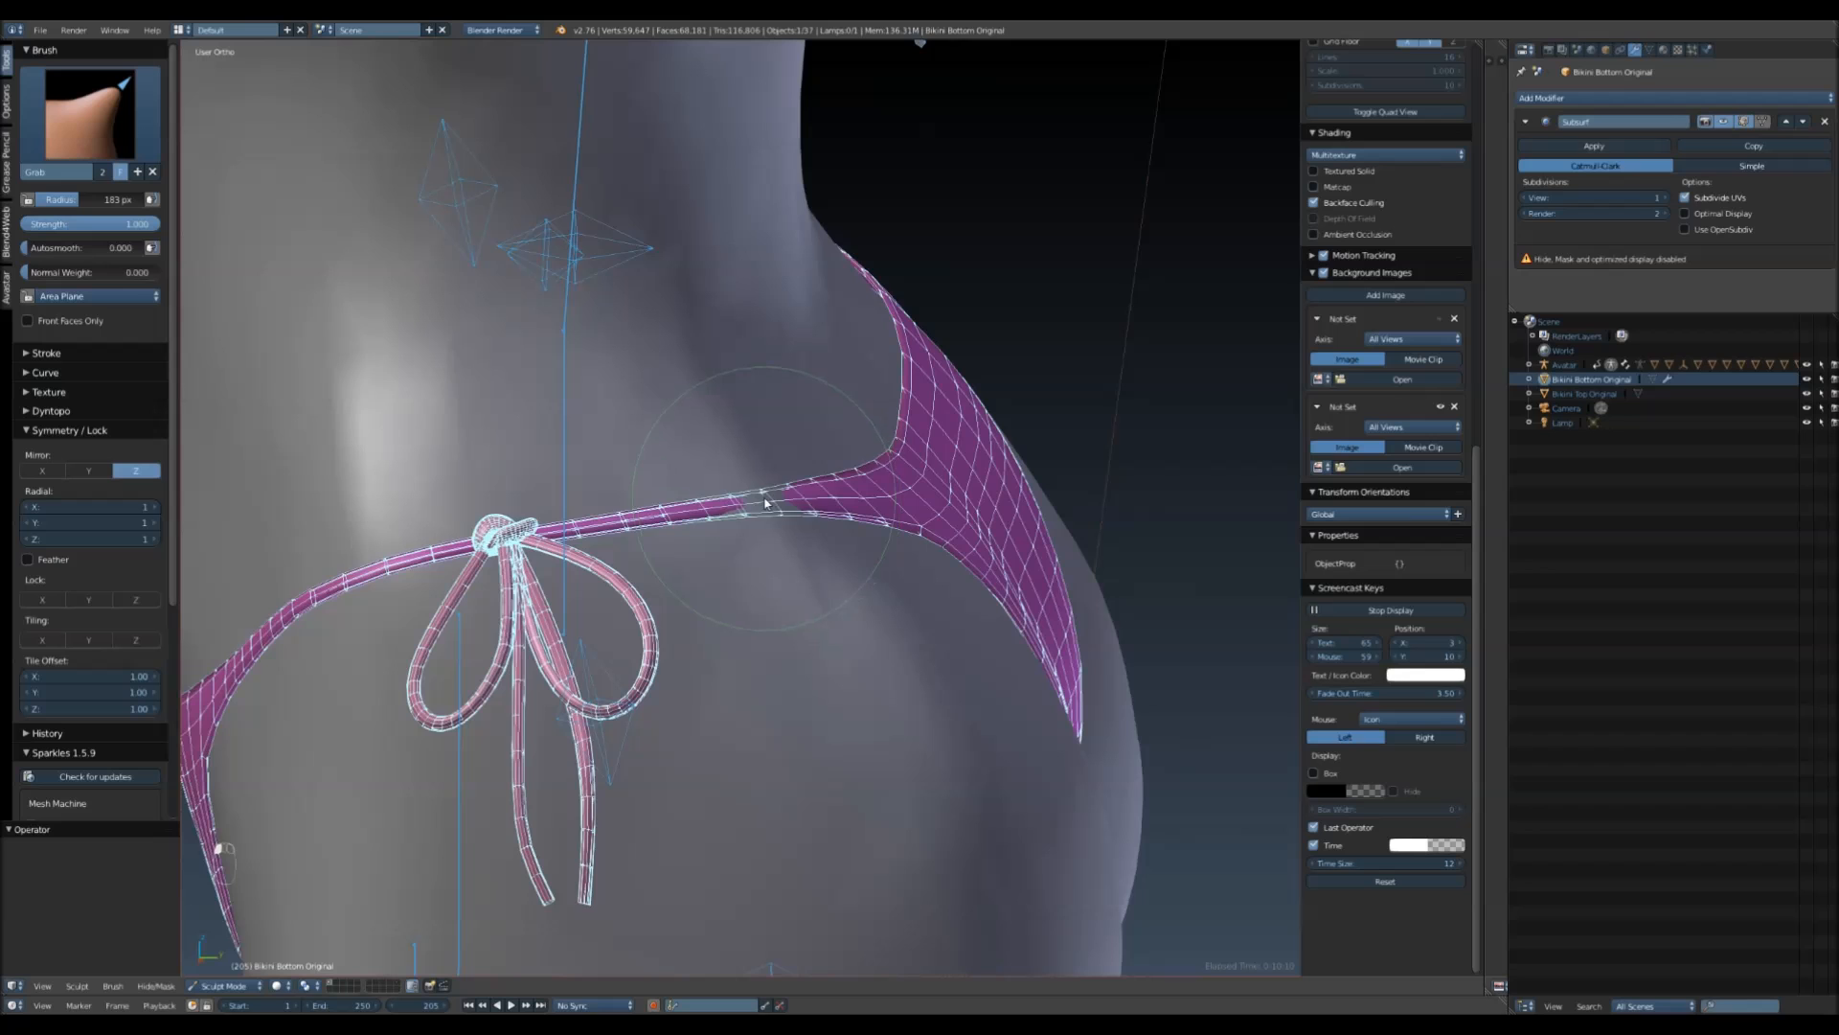
{"action": "middle_click_drag", "start_coordinate": [774, 506], "coordinate": [719, 521]}
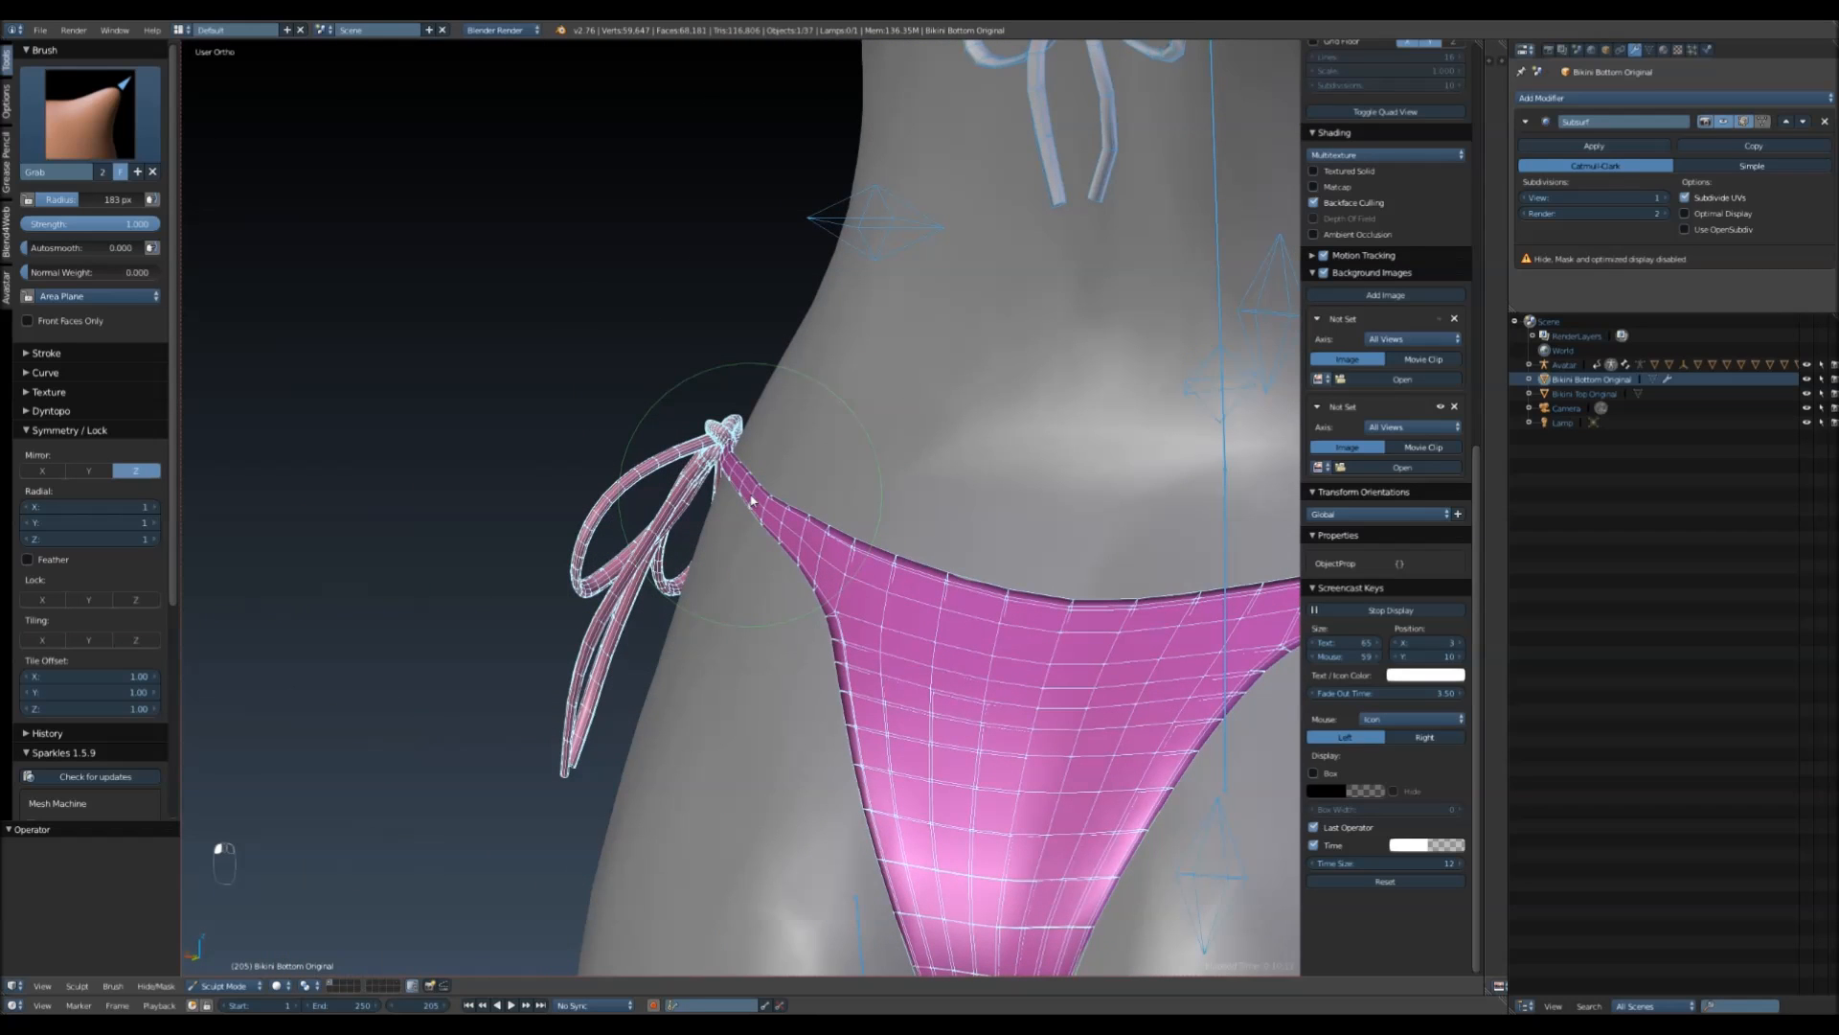
{"action": "left_click", "coordinate": [89, 113]}
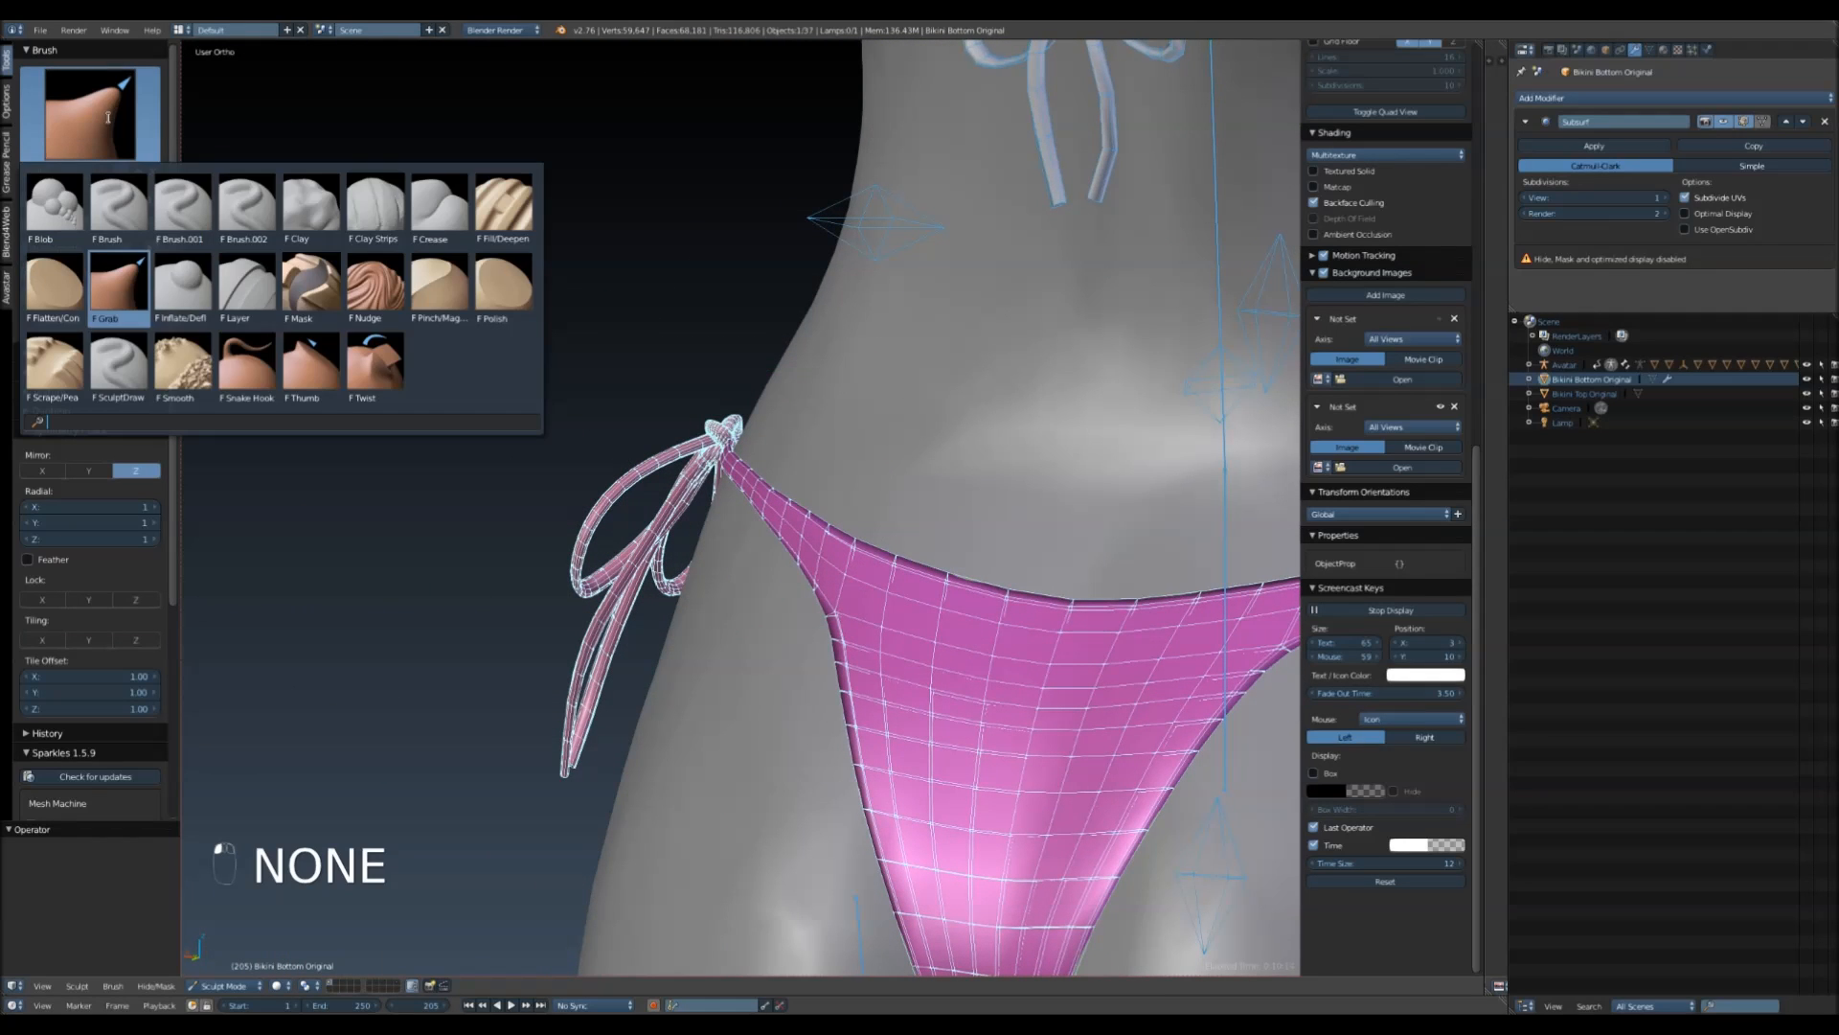
{"action": "left_click", "coordinate": [182, 368]}
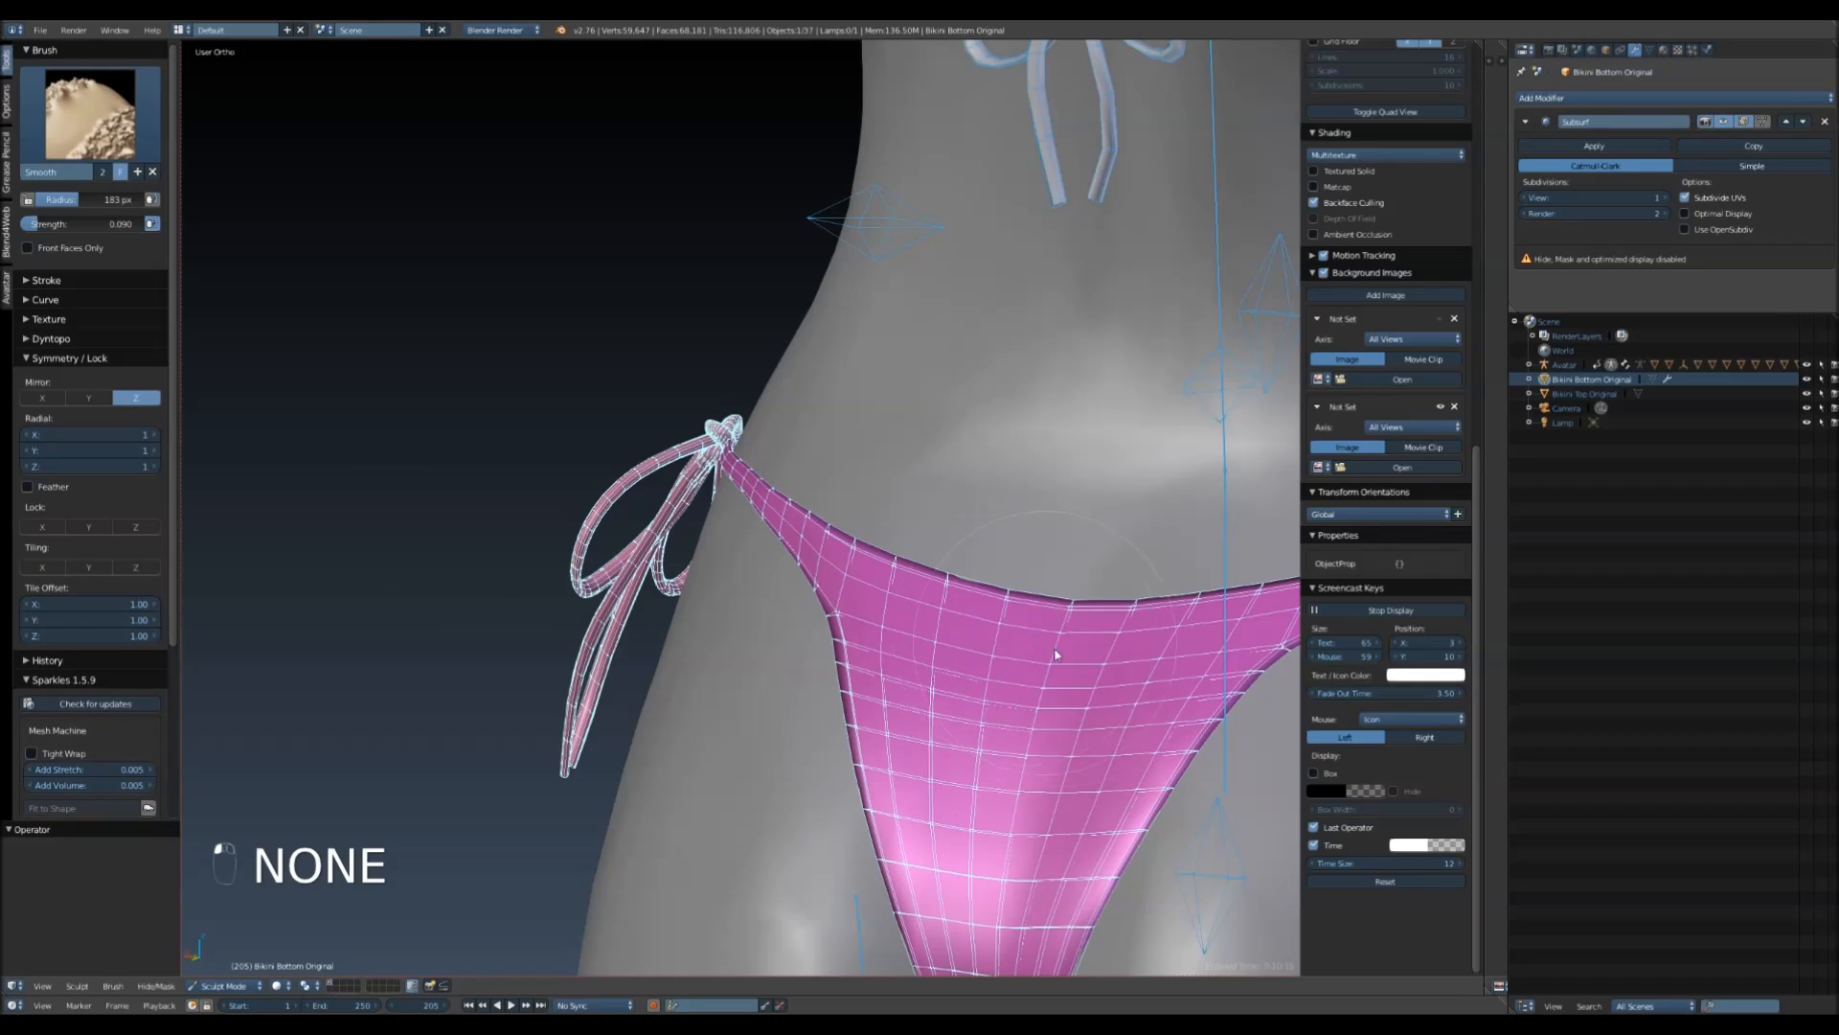
{"action": "middle_click_drag", "start_coordinate": [1170, 753], "coordinate": [926, 603]}
{"action": "middle_click_drag", "start_coordinate": [1218, 577], "coordinate": [460, 403]}
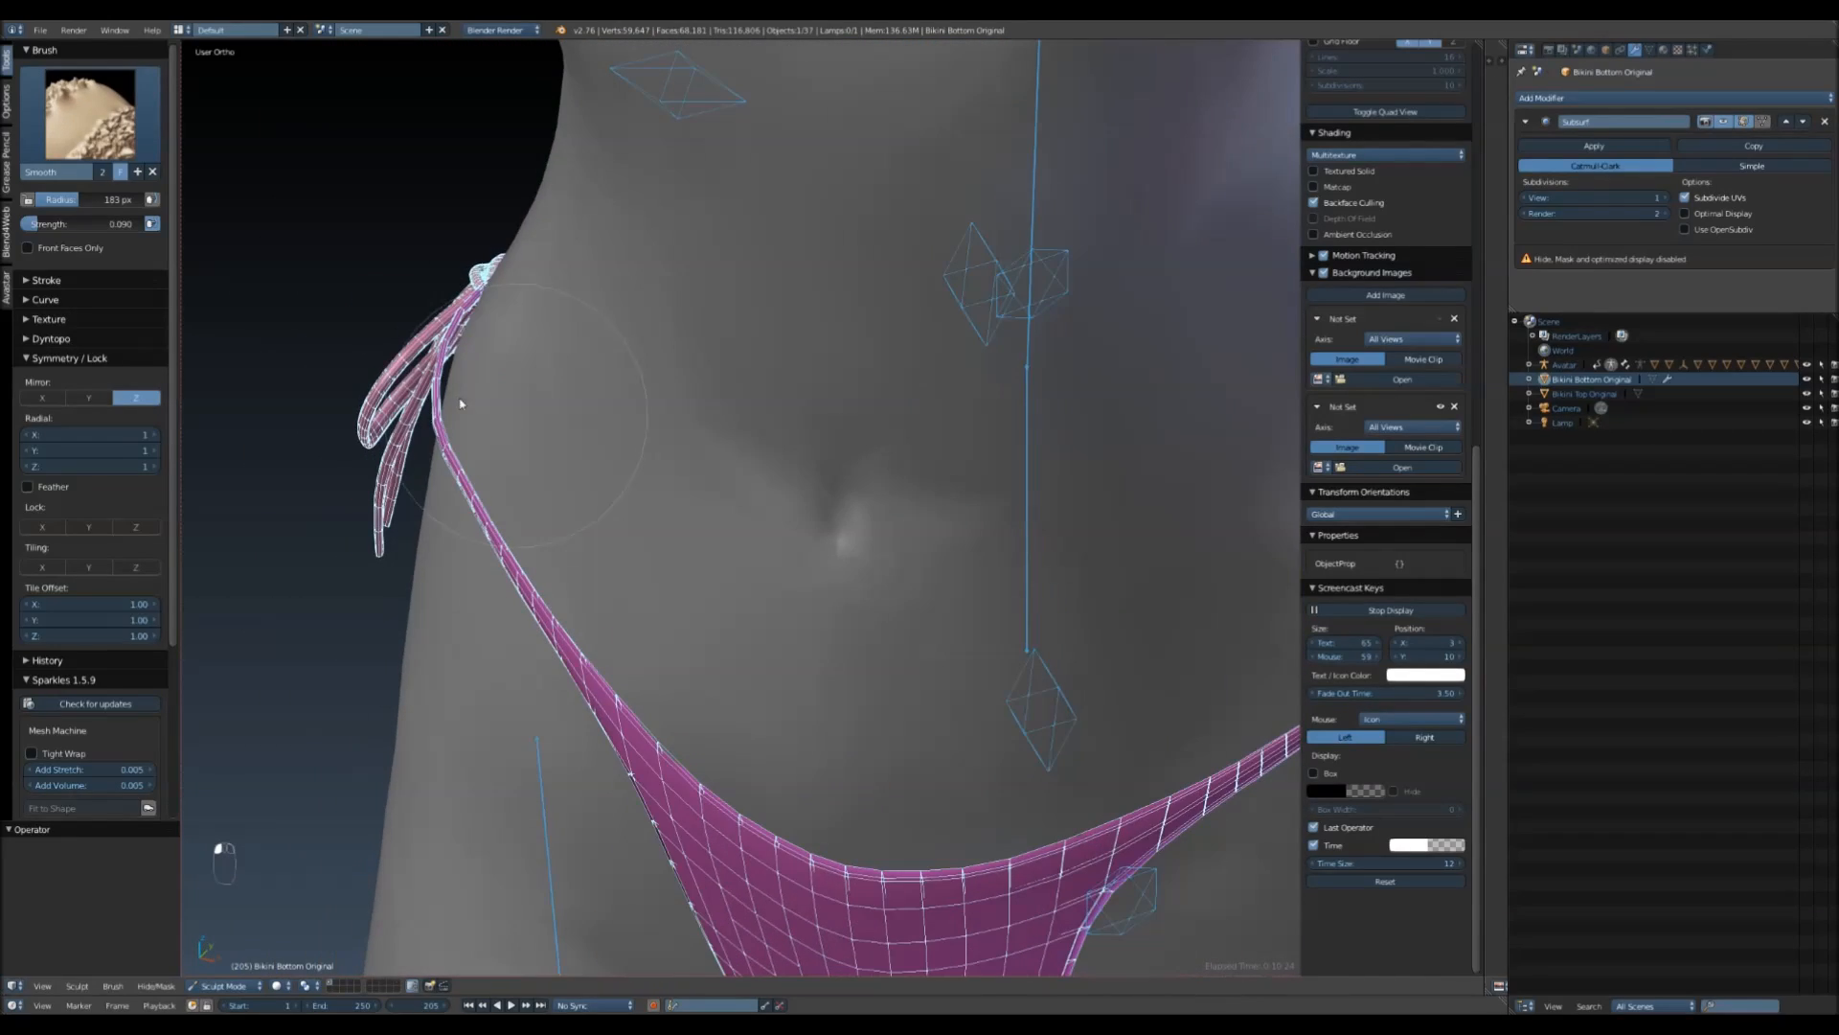
{"action": "left_click", "coordinate": [90, 114]}
{"action": "left_click", "coordinate": [121, 287]}
- Pull the front panel's leg edge just above the crotch clear of the body with the Grab brush
{"action": "scroll", "coordinate": [508, 460], "scroll_direction": "down", "scroll_amount": 4}
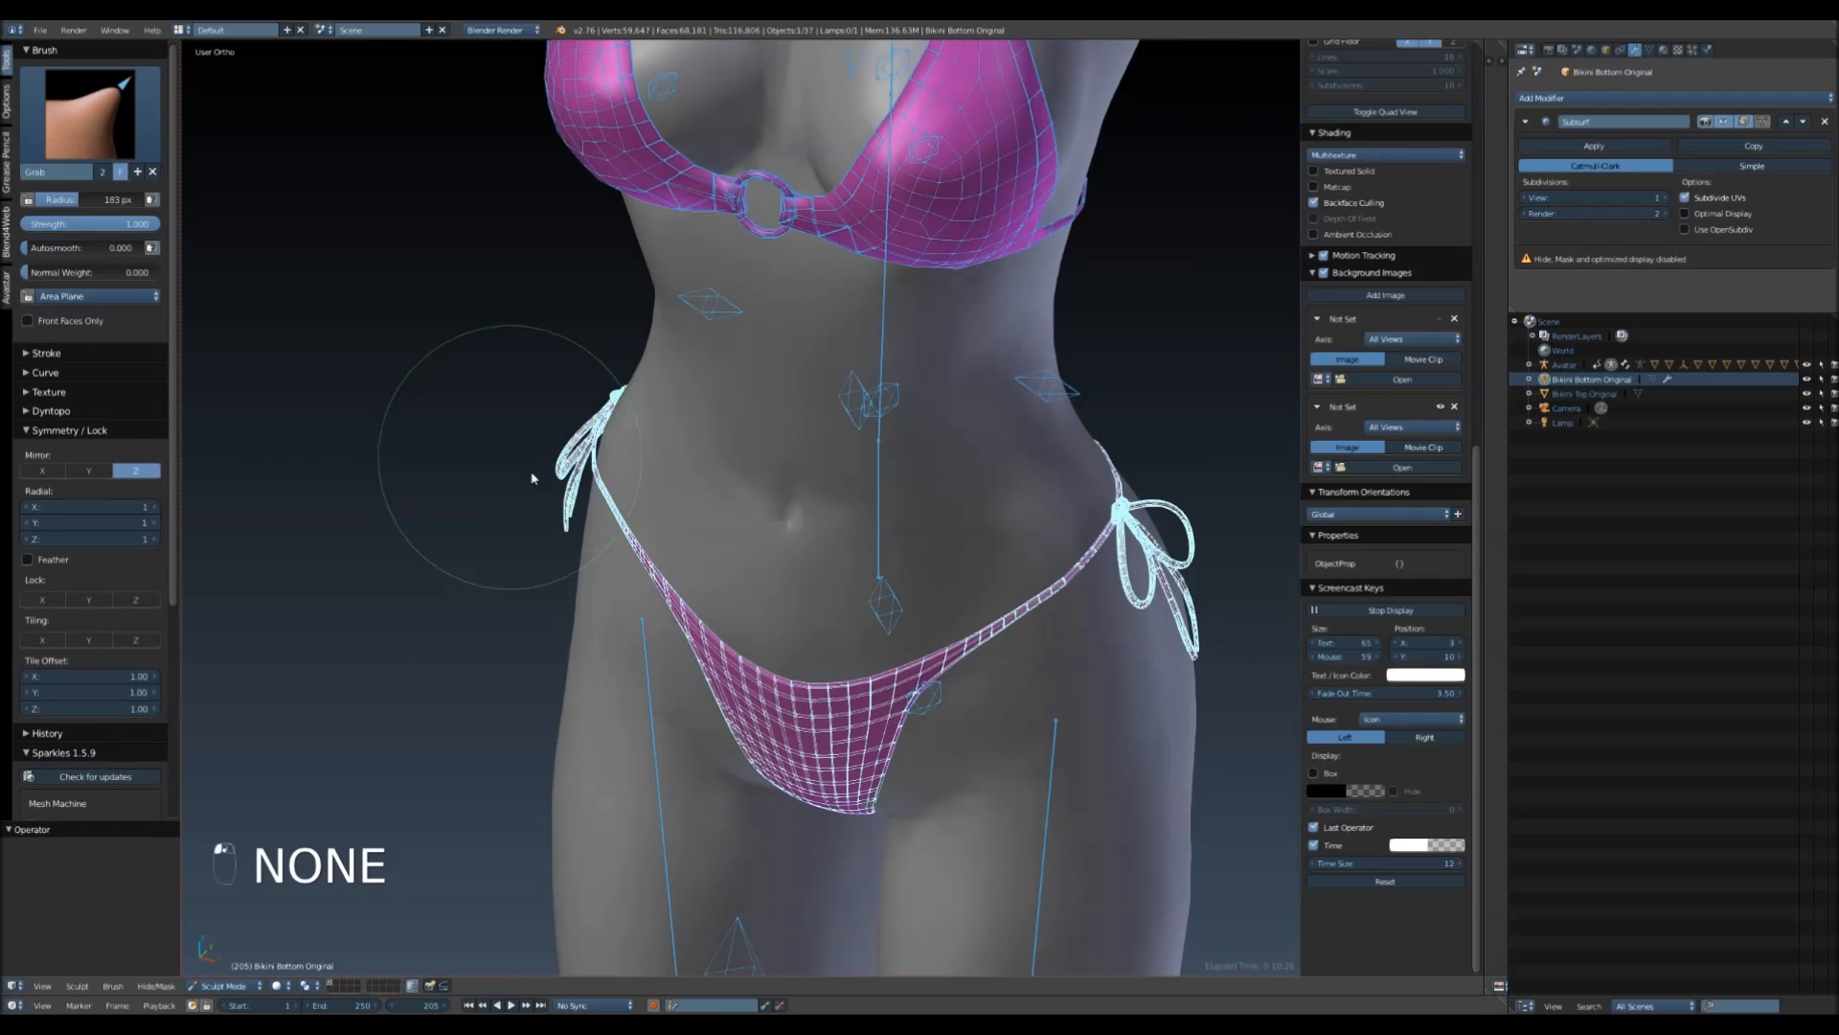
{"action": "middle_click_drag", "start_coordinate": [594, 450], "coordinate": [1178, 422]}
{"action": "middle_click_drag", "start_coordinate": [866, 825], "coordinate": [1057, 779]}
{"action": "scroll", "coordinate": [1056, 779], "scroll_direction": "up", "scroll_amount": 7}
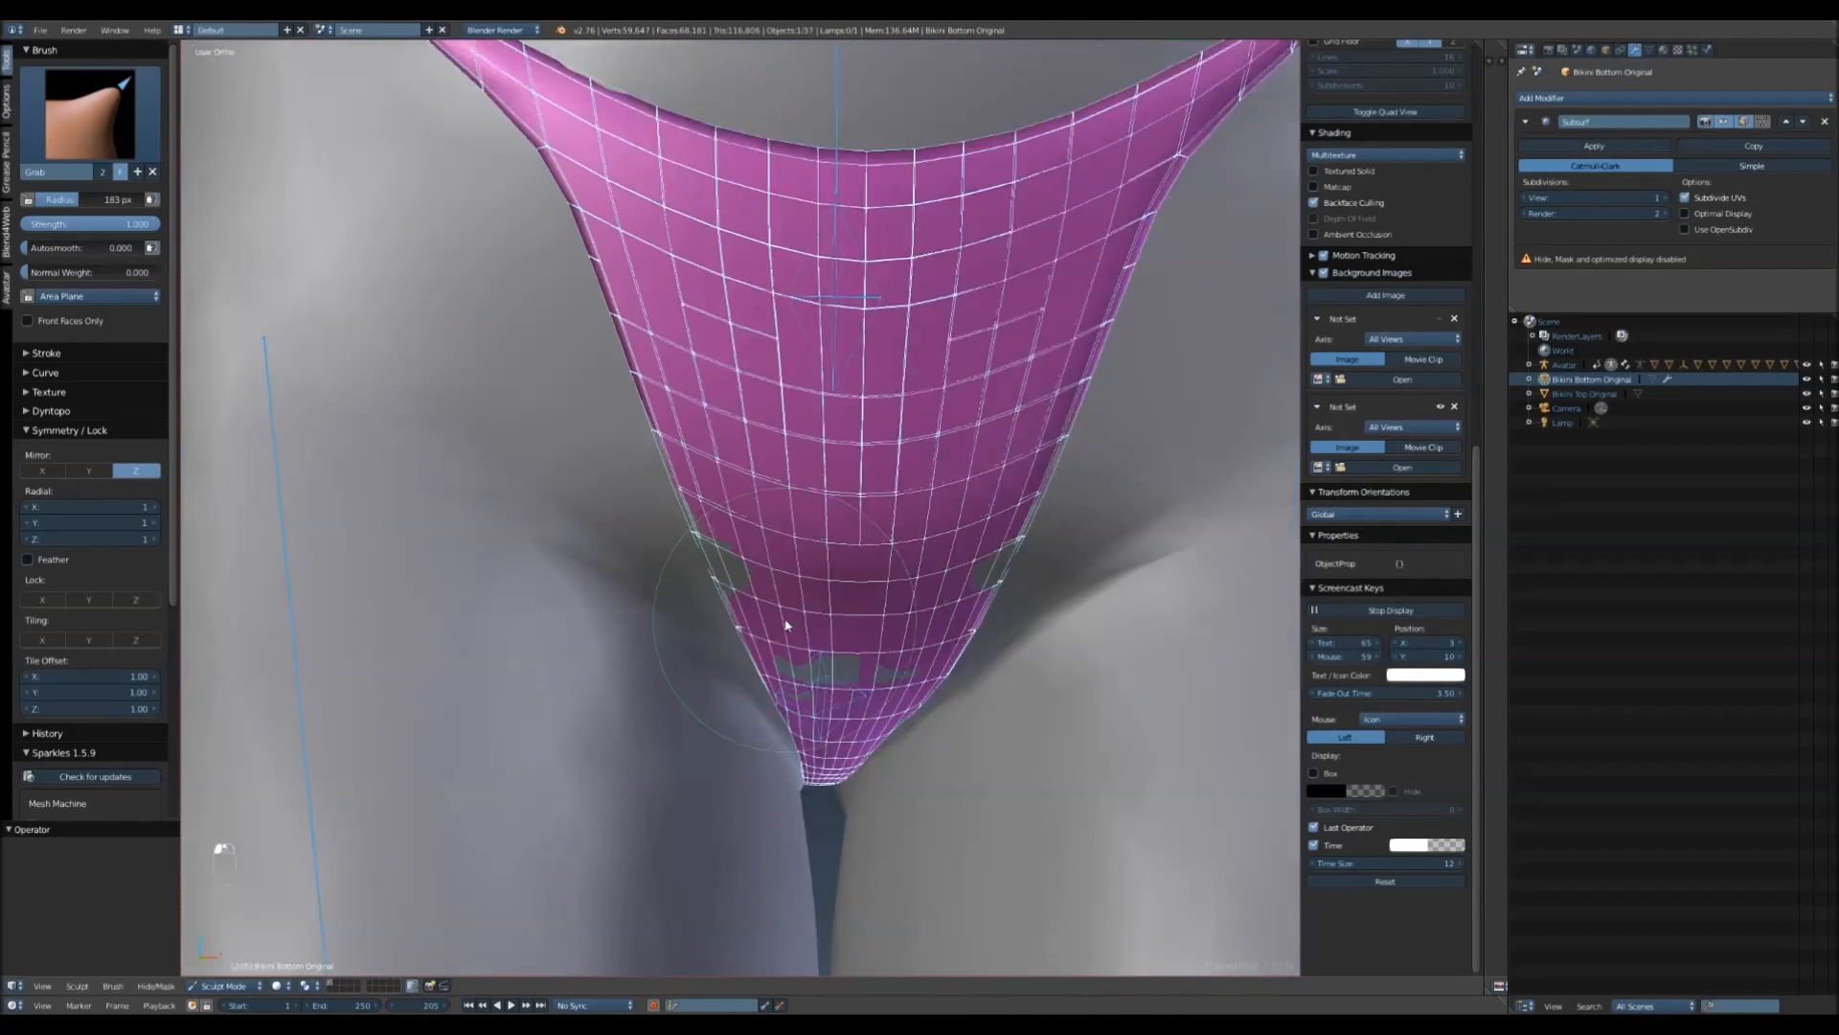
{"action": "mouse_move", "coordinate": [721, 569]}
{"action": "middle_mouse_down"}
{"action": "mouse_move", "coordinate": [801, 677]}
{"action": "mouse_move", "coordinate": [713, 533]}
{"action": "middle_mouse_up"}
{"action": "left_click_drag", "start_coordinate": [713, 534], "coordinate": [721, 542]}
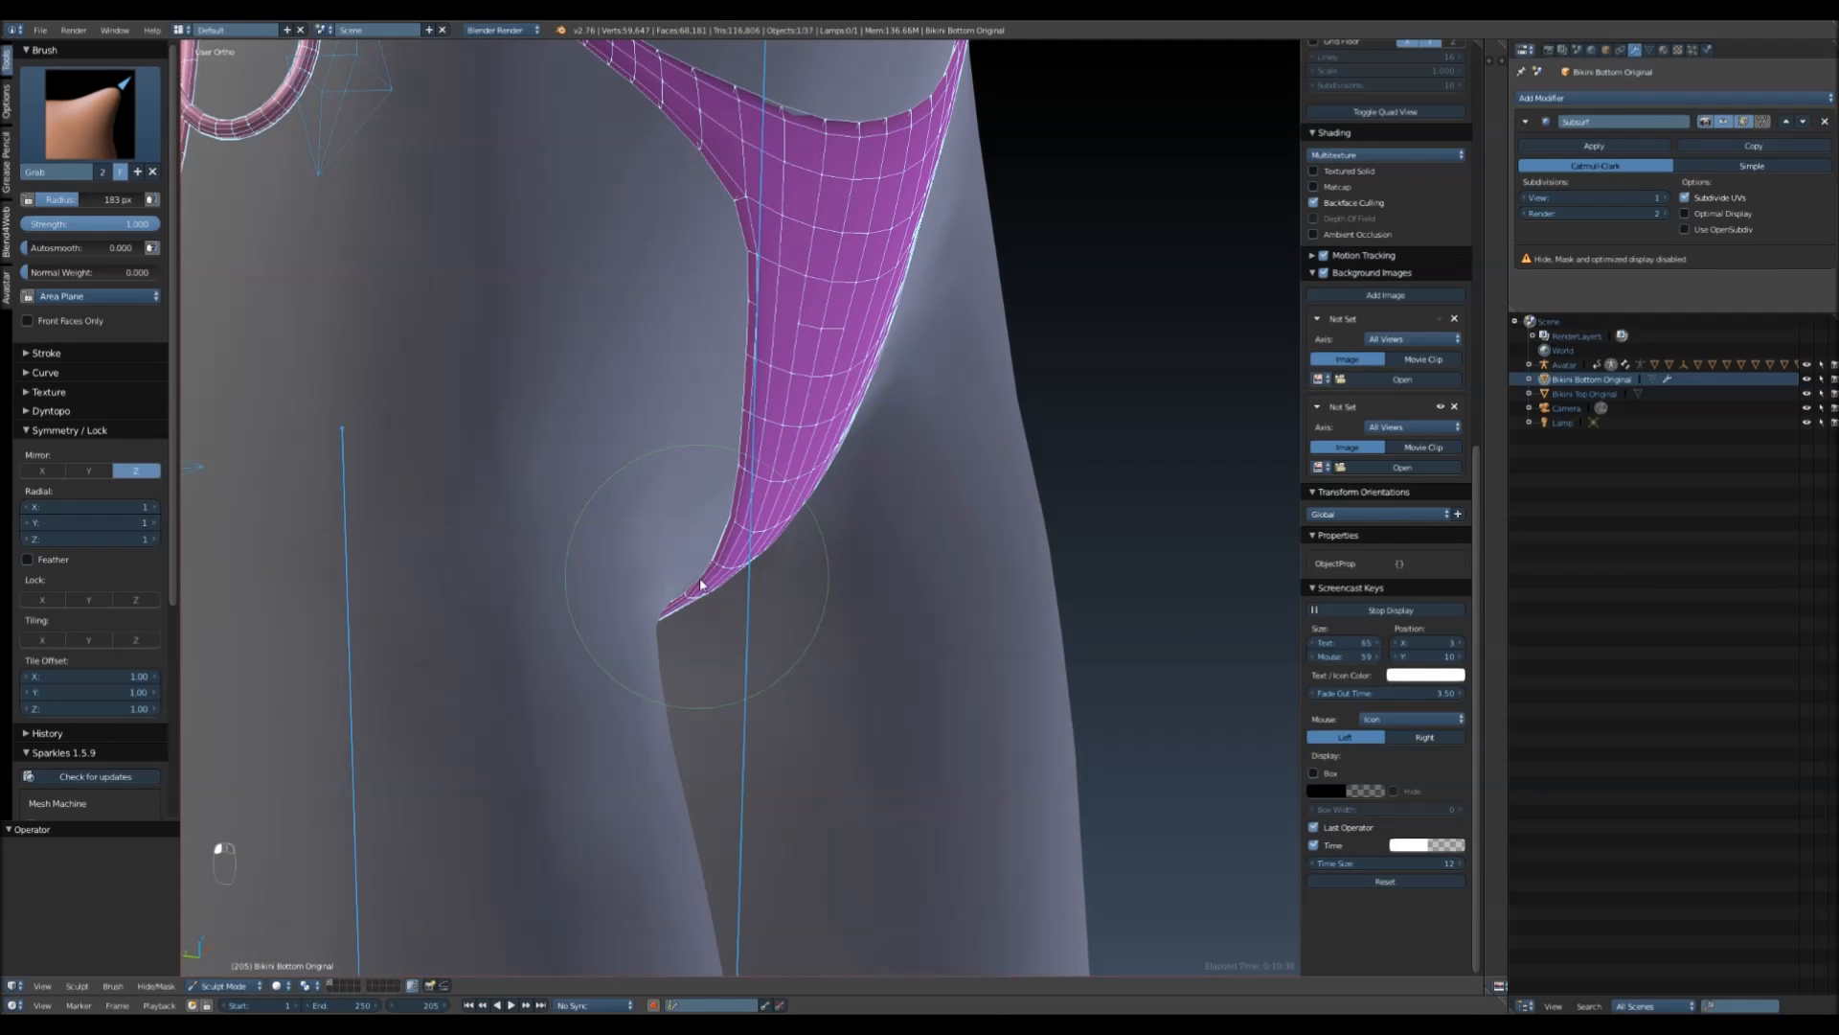
{"action": "middle_click_drag", "start_coordinate": [747, 471], "coordinate": [787, 499]}
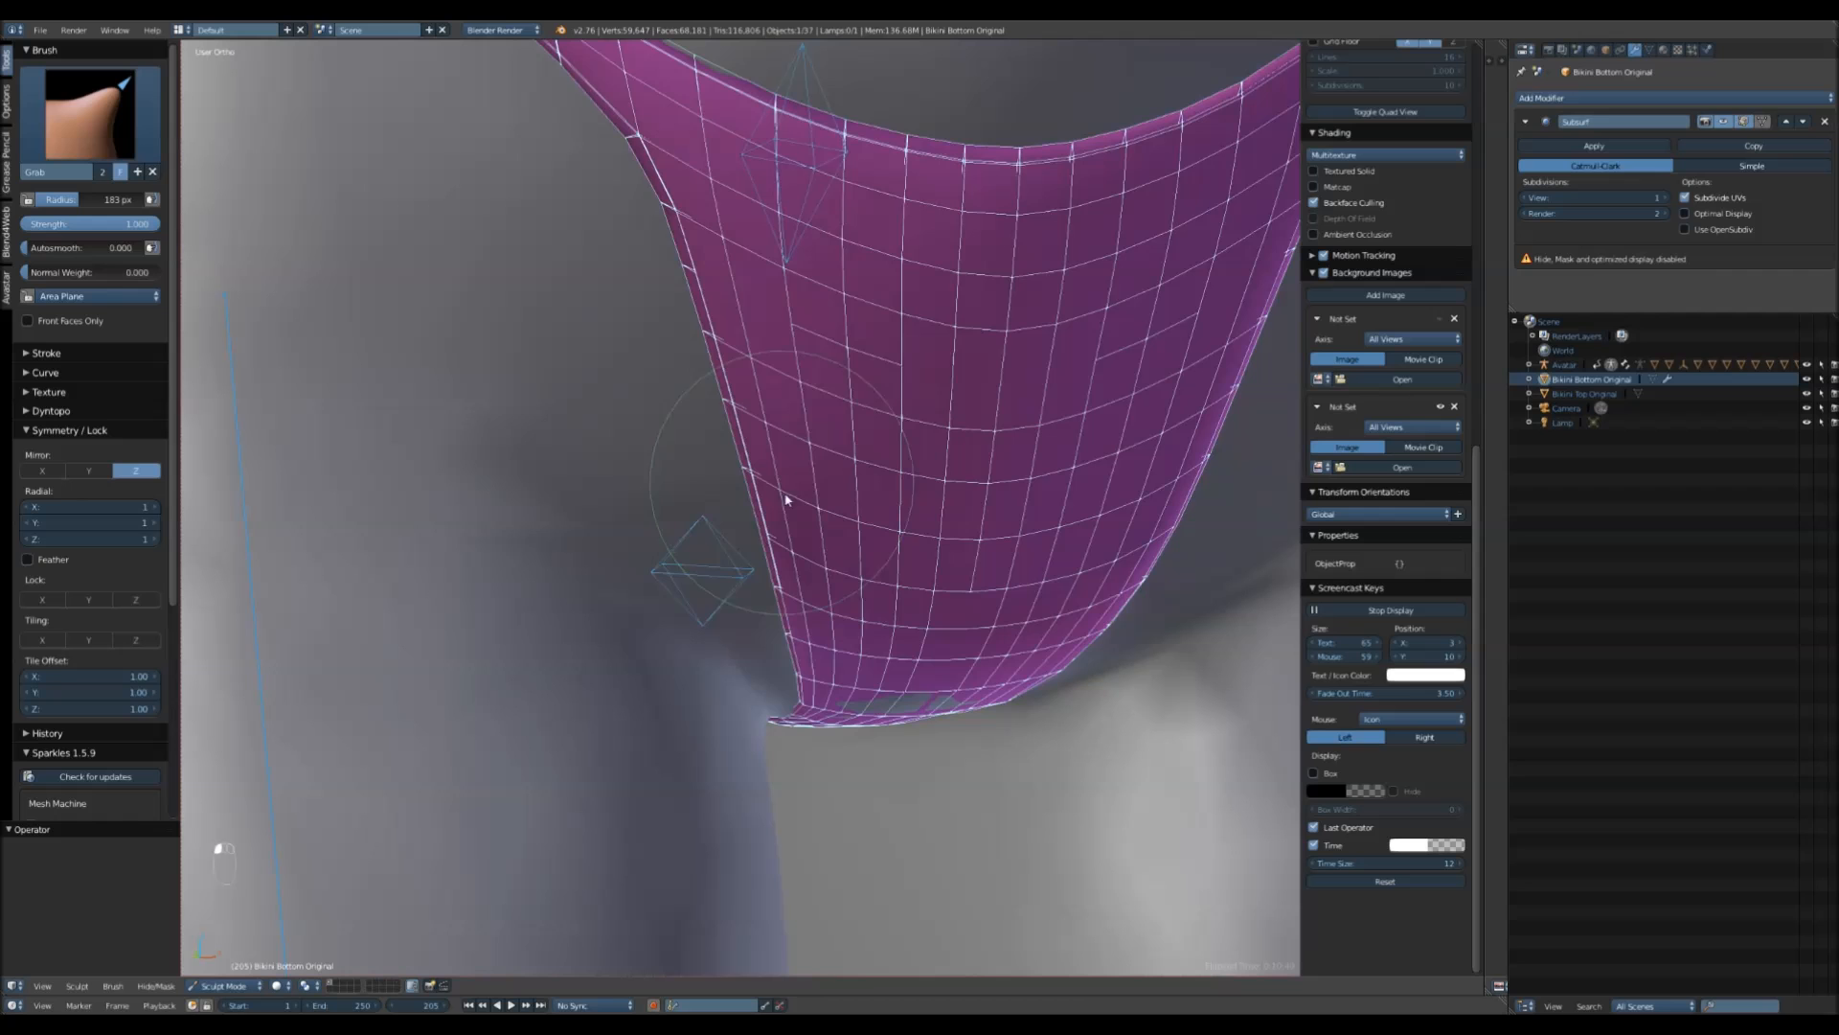
- Adjust the narrow crotch strip and the edge just above it with the Grab brush so they clear the body
{"action": "middle_click_drag", "start_coordinate": [919, 768], "coordinate": [794, 505]}
{"action": "middle_click_drag", "start_coordinate": [865, 681], "coordinate": [871, 528]}
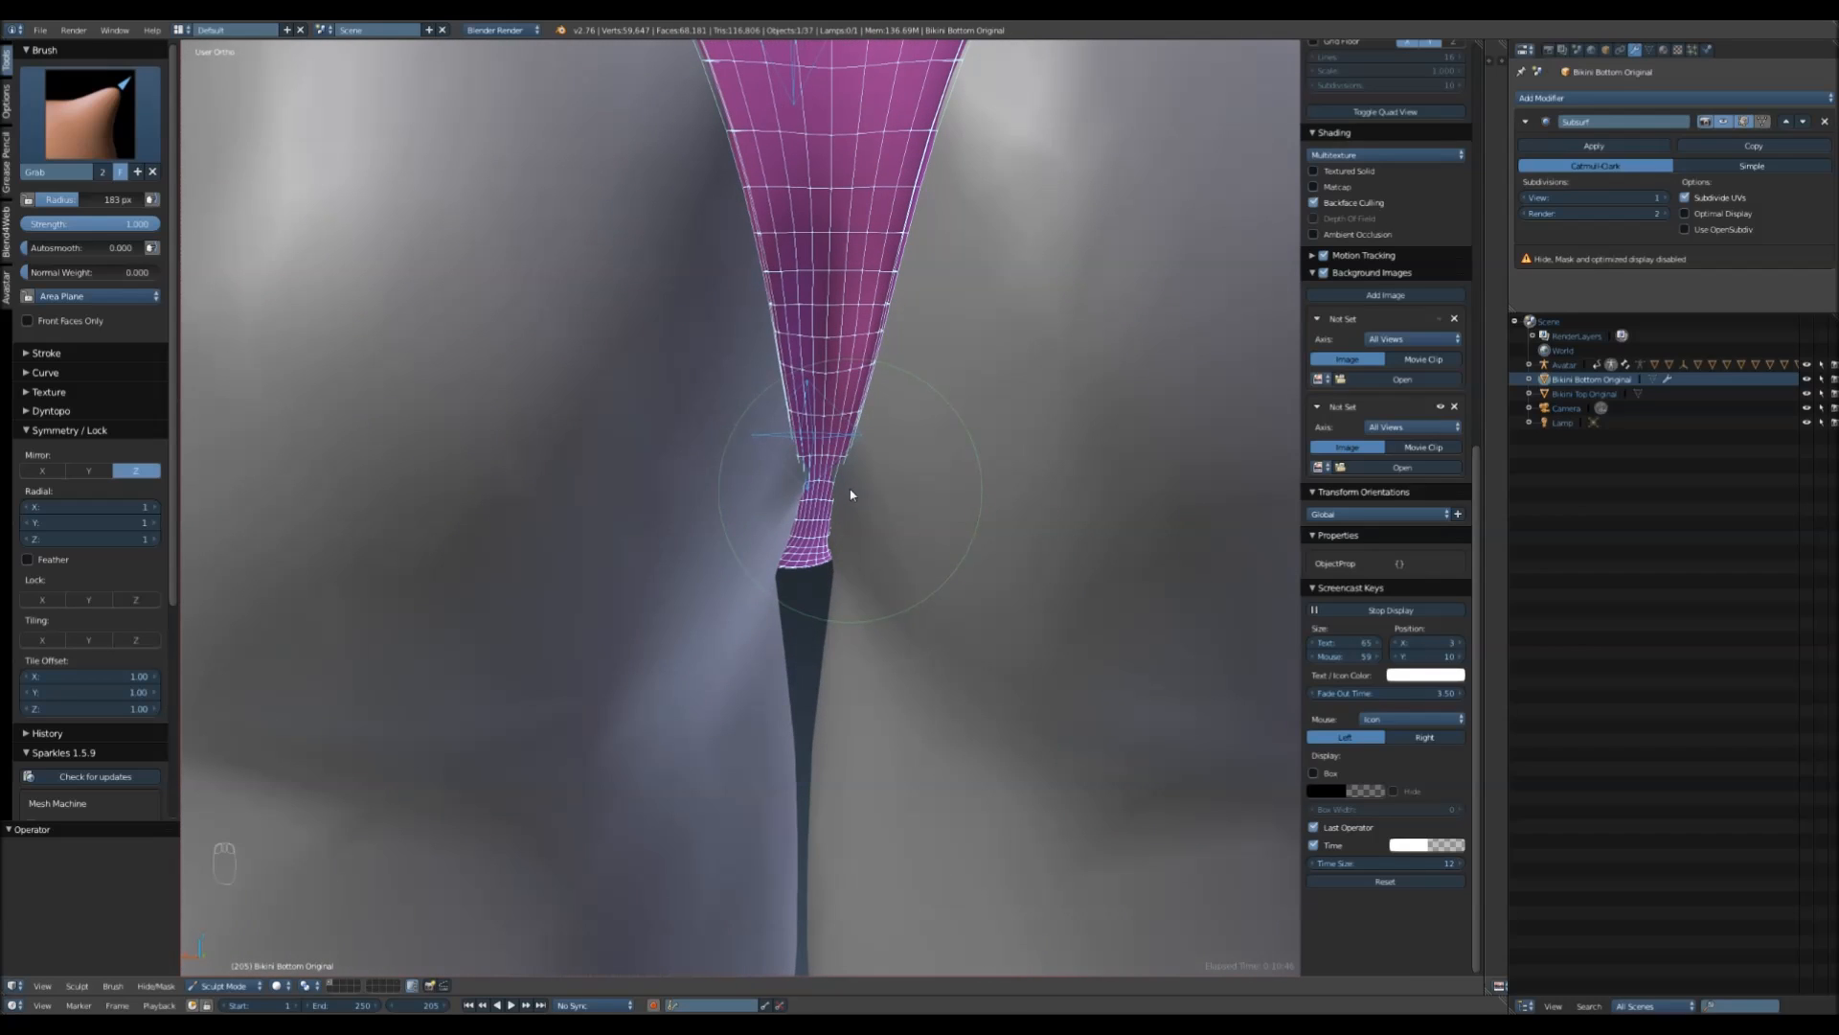
{"action": "left_click_drag", "start_coordinate": [842, 487], "coordinate": [837, 495]}
{"action": "left_click_drag", "start_coordinate": [858, 393], "coordinate": [861, 384]}
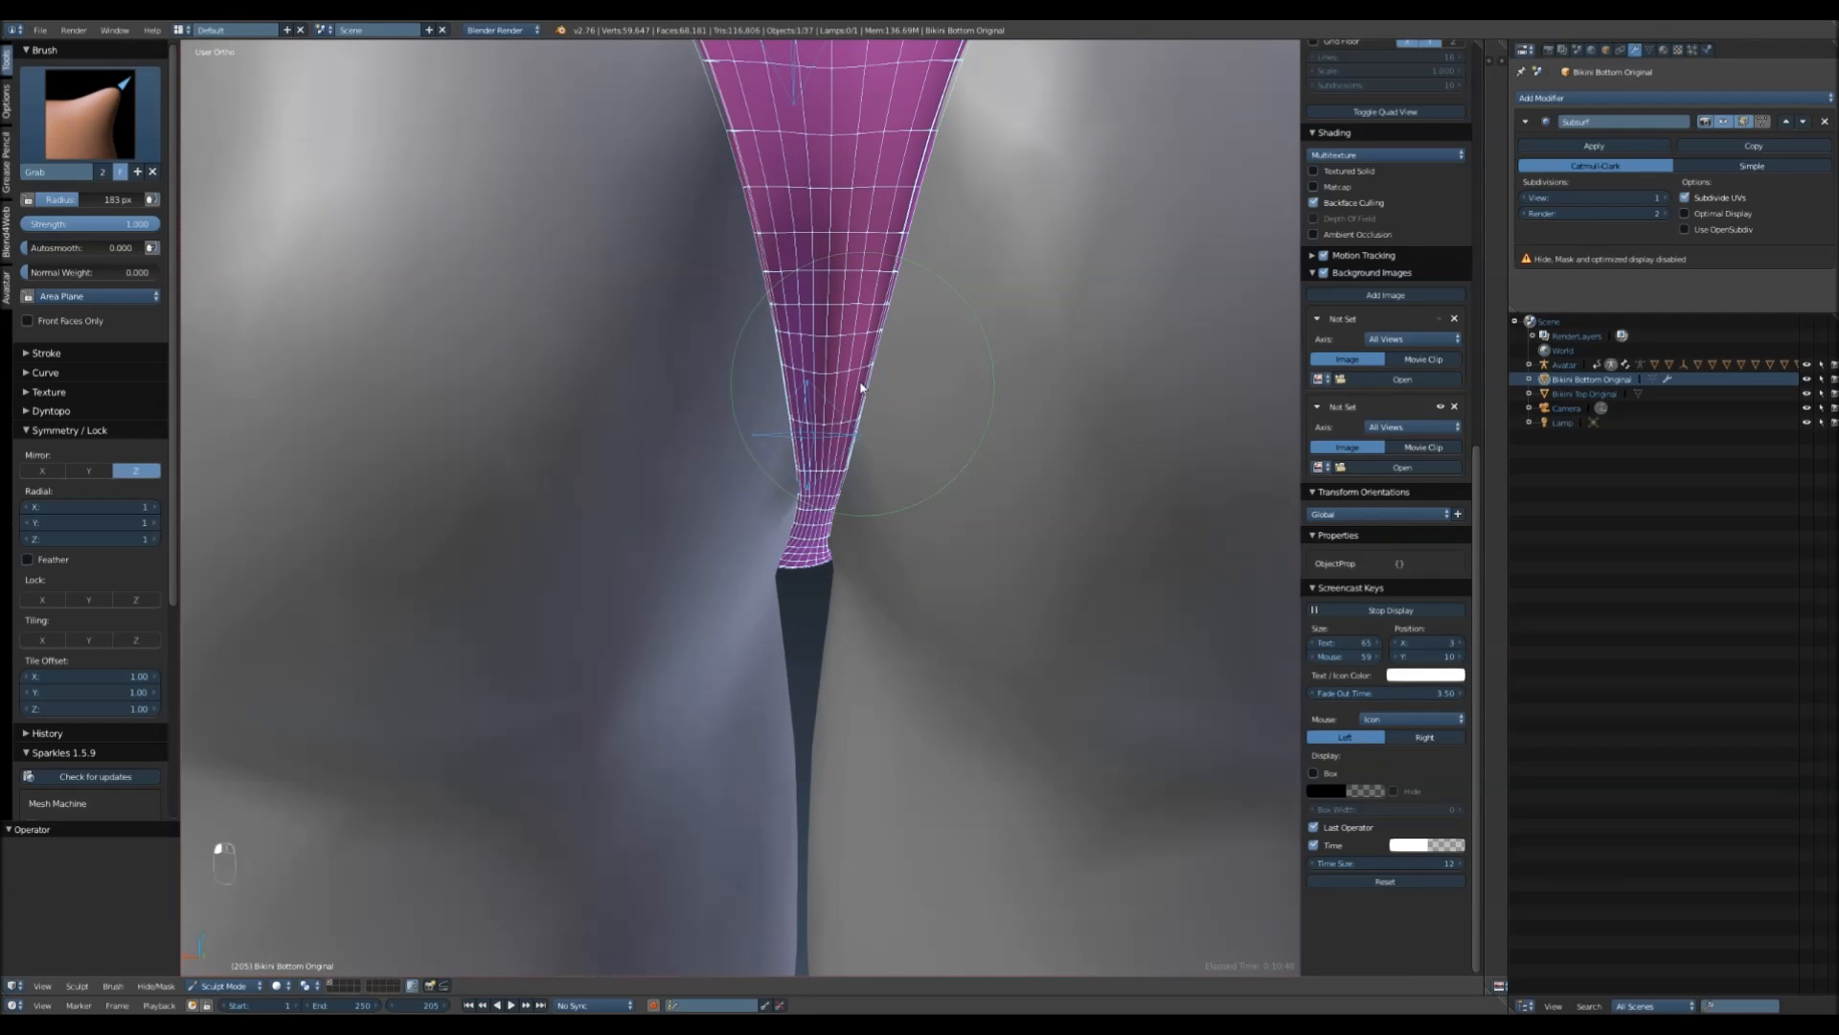
- Reshape the lower rear panel between the buttocks with Grab strokes, evening out its bunched mesh and leg edges
{"action": "middle_click_drag", "start_coordinate": [884, 366], "coordinate": [900, 655]}
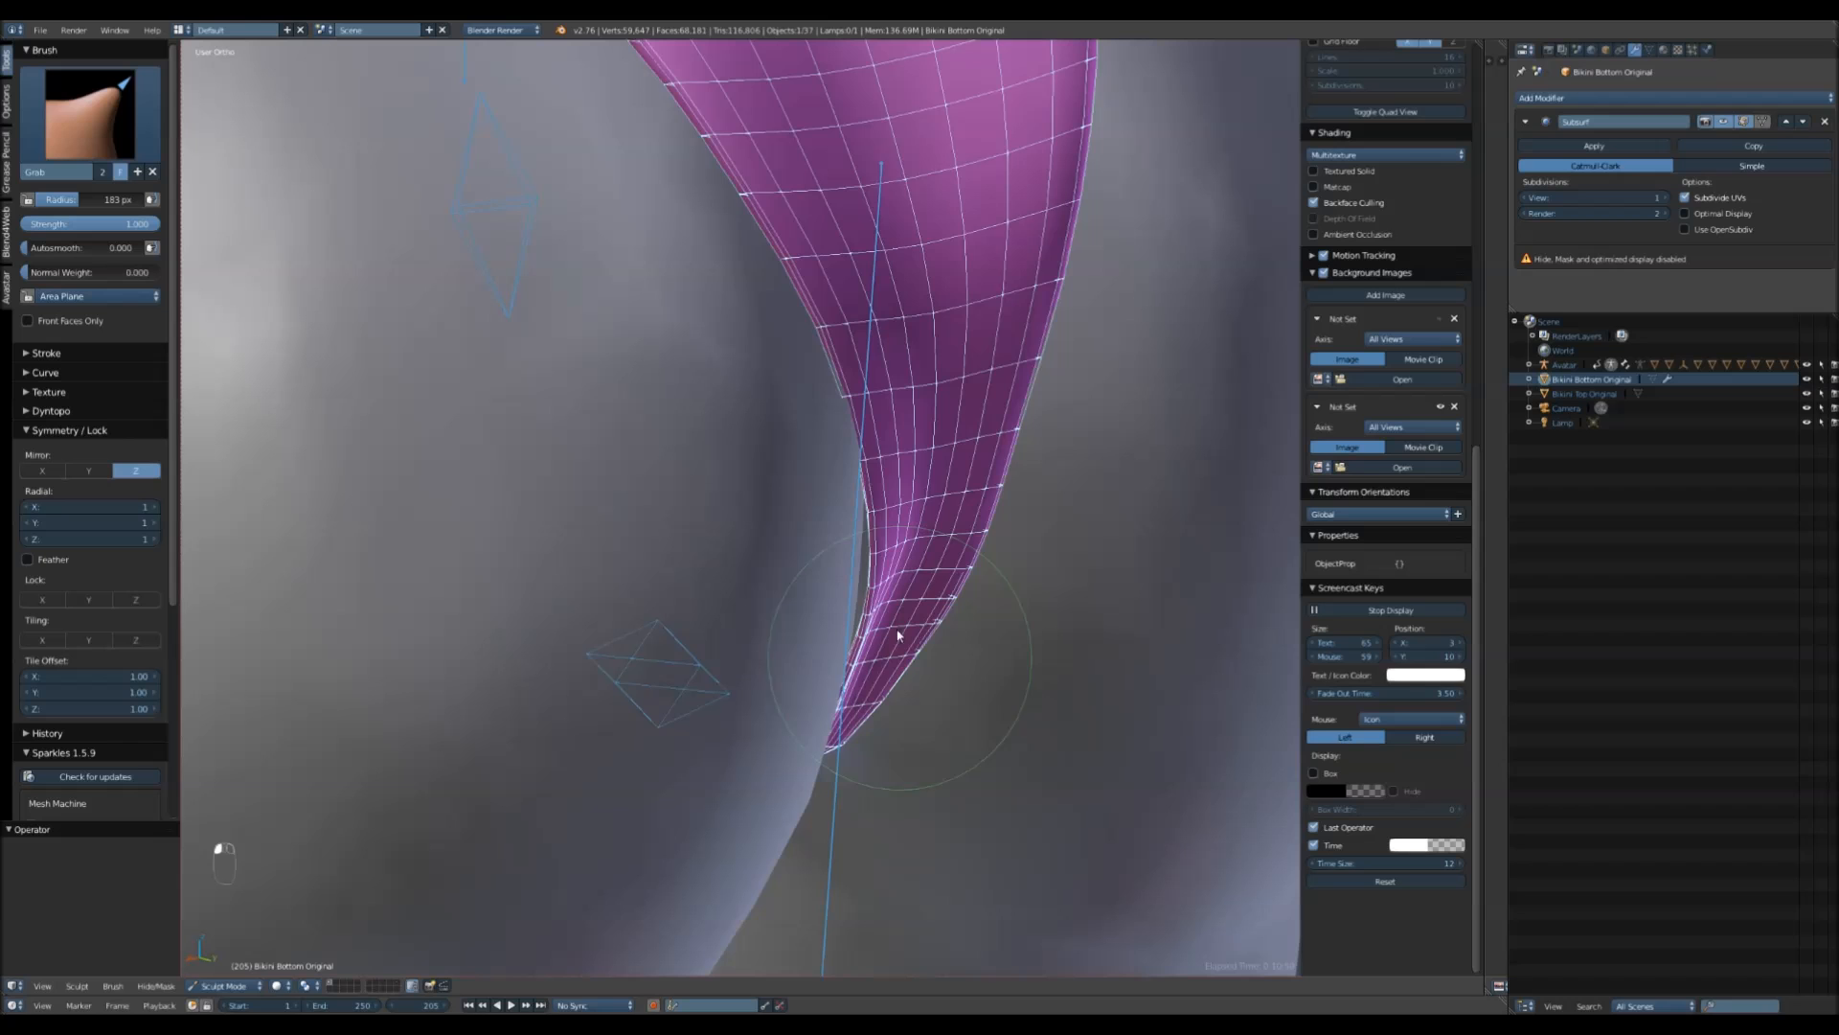
{"action": "left_click_drag", "start_coordinate": [879, 578], "coordinate": [901, 565]}
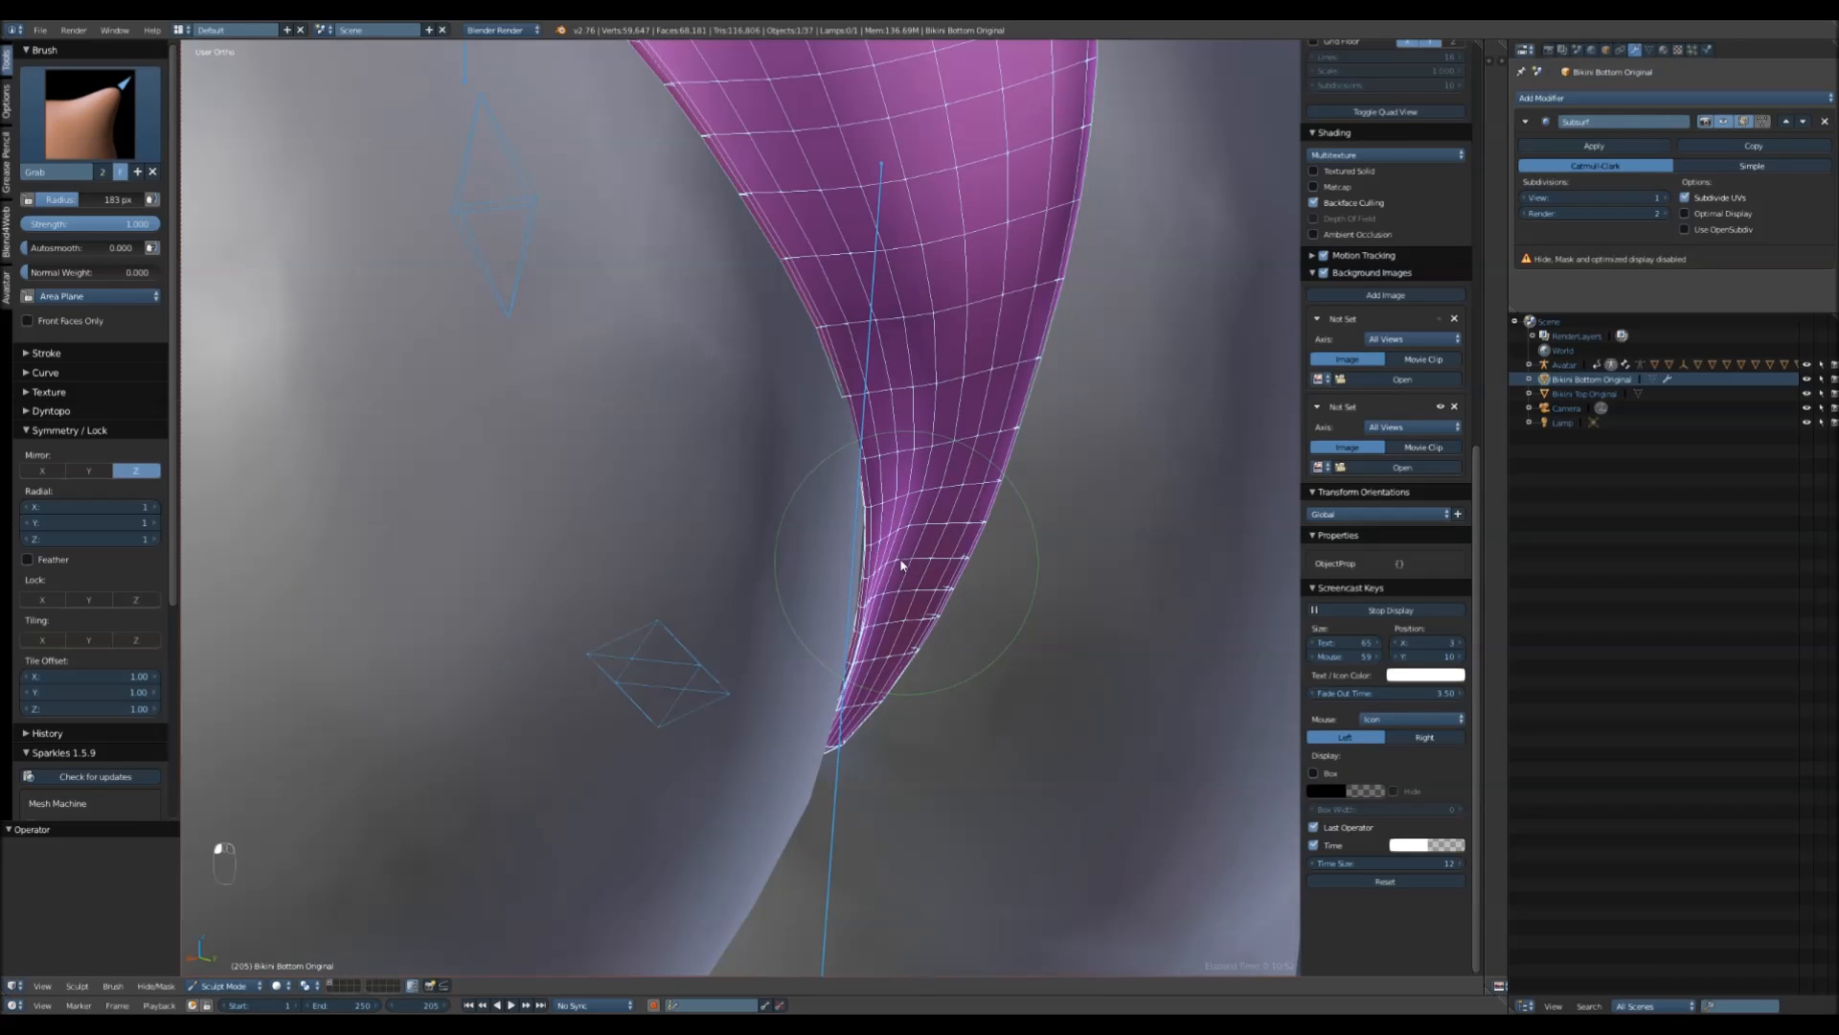
{"action": "left_click_drag", "start_coordinate": [906, 487], "coordinate": [896, 414]}
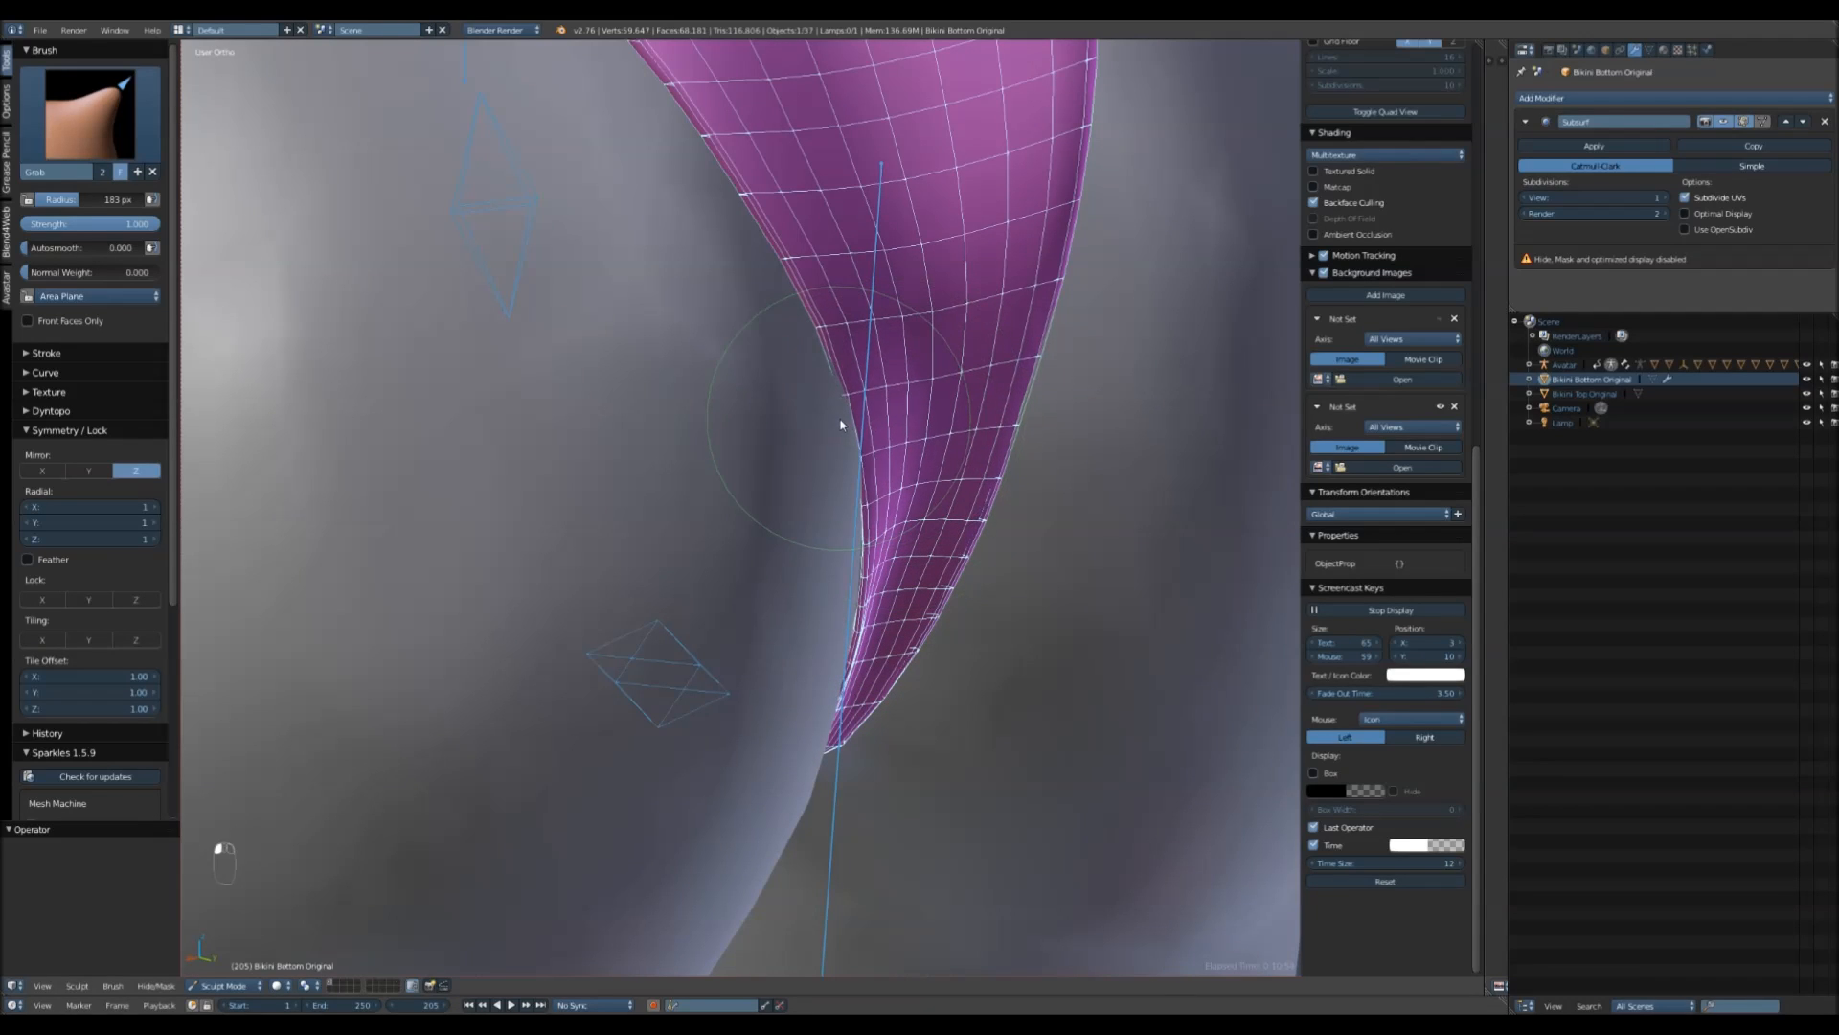
{"action": "left_click_drag", "start_coordinate": [860, 645], "coordinate": [854, 642]}
{"action": "mouse_move", "coordinate": [984, 594]}
{"action": "middle_mouse_down"}
{"action": "mouse_move", "coordinate": [842, 587]}
{"action": "mouse_move", "coordinate": [819, 604]}
{"action": "middle_mouse_up"}
{"action": "left_click_drag", "start_coordinate": [940, 485], "coordinate": [951, 497]}
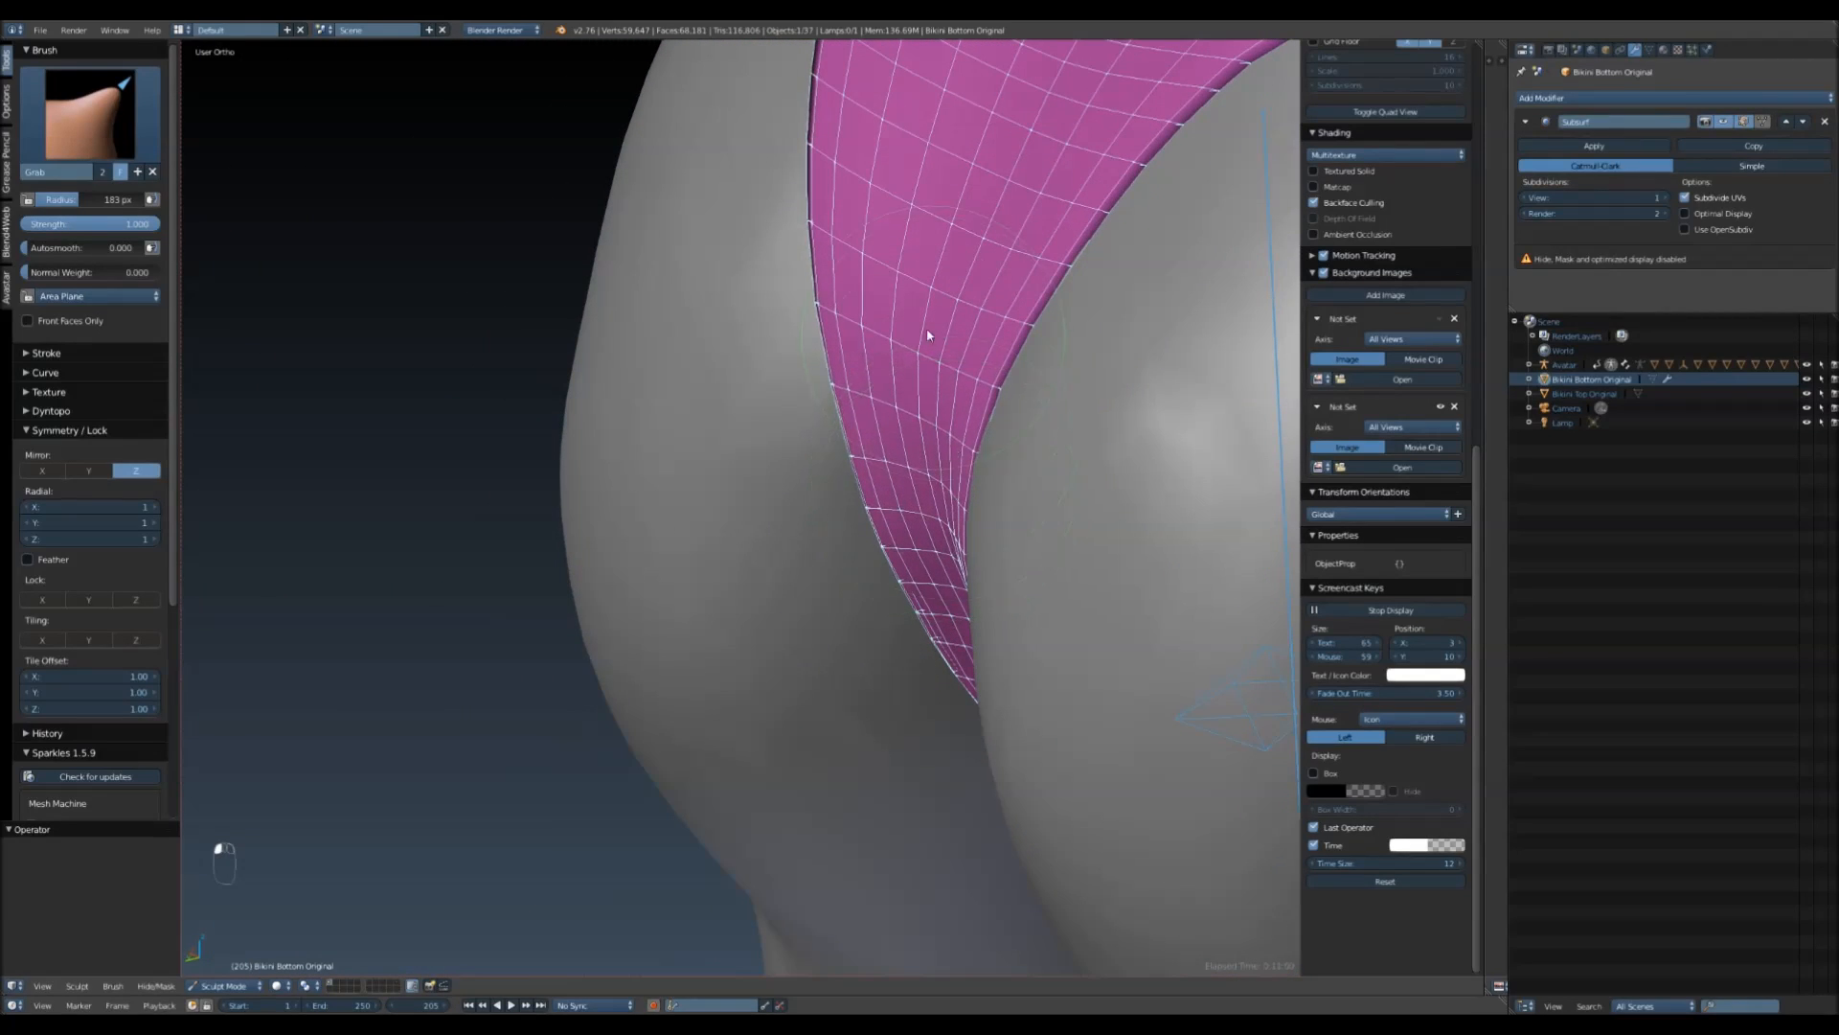
- Pull out the front panel's leg edge and the lower rear panel's leg edge with the Grab brush
{"action": "middle_click_drag", "start_coordinate": [927, 328], "coordinate": [1000, 614]}
{"action": "scroll", "coordinate": [895, 772], "scroll_direction": "up", "scroll_amount": 3}
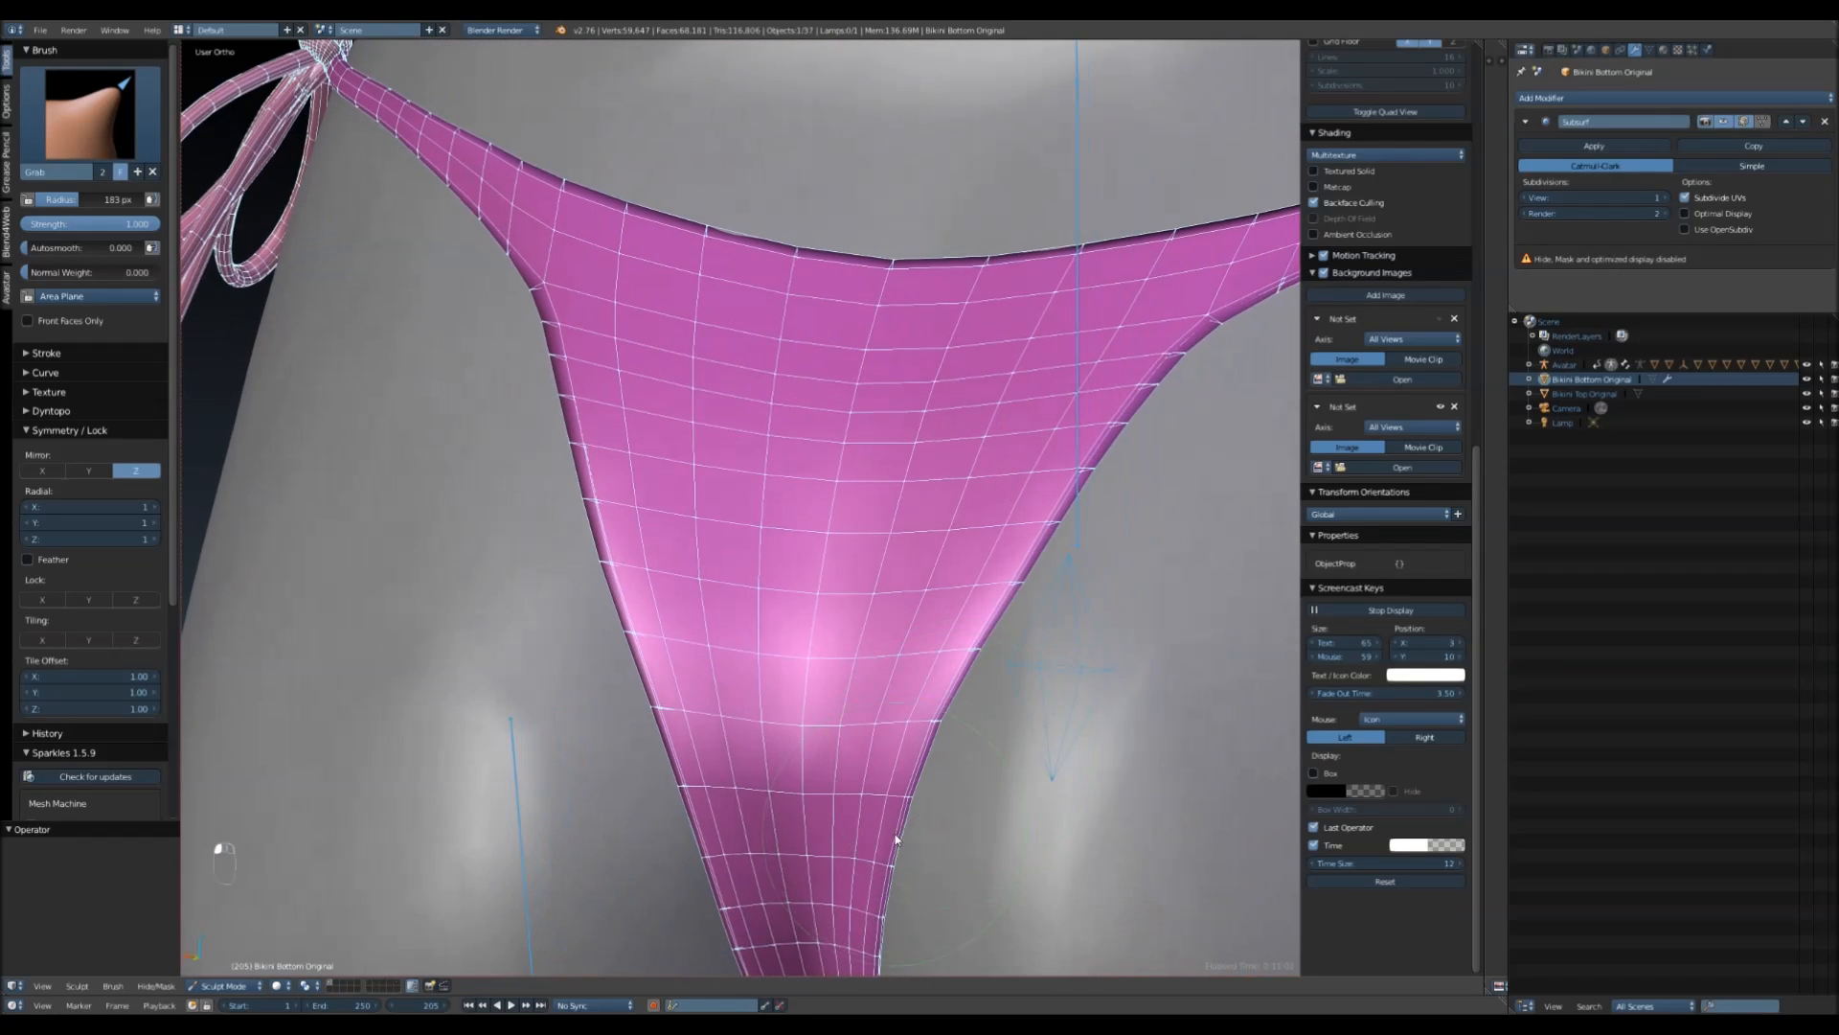
{"action": "left_click_drag", "start_coordinate": [1006, 592], "coordinate": [1023, 583]}
{"action": "middle_click_drag", "start_coordinate": [1022, 583], "coordinate": [952, 636]}
{"action": "left_click_drag", "start_coordinate": [952, 636], "coordinate": [964, 641]}
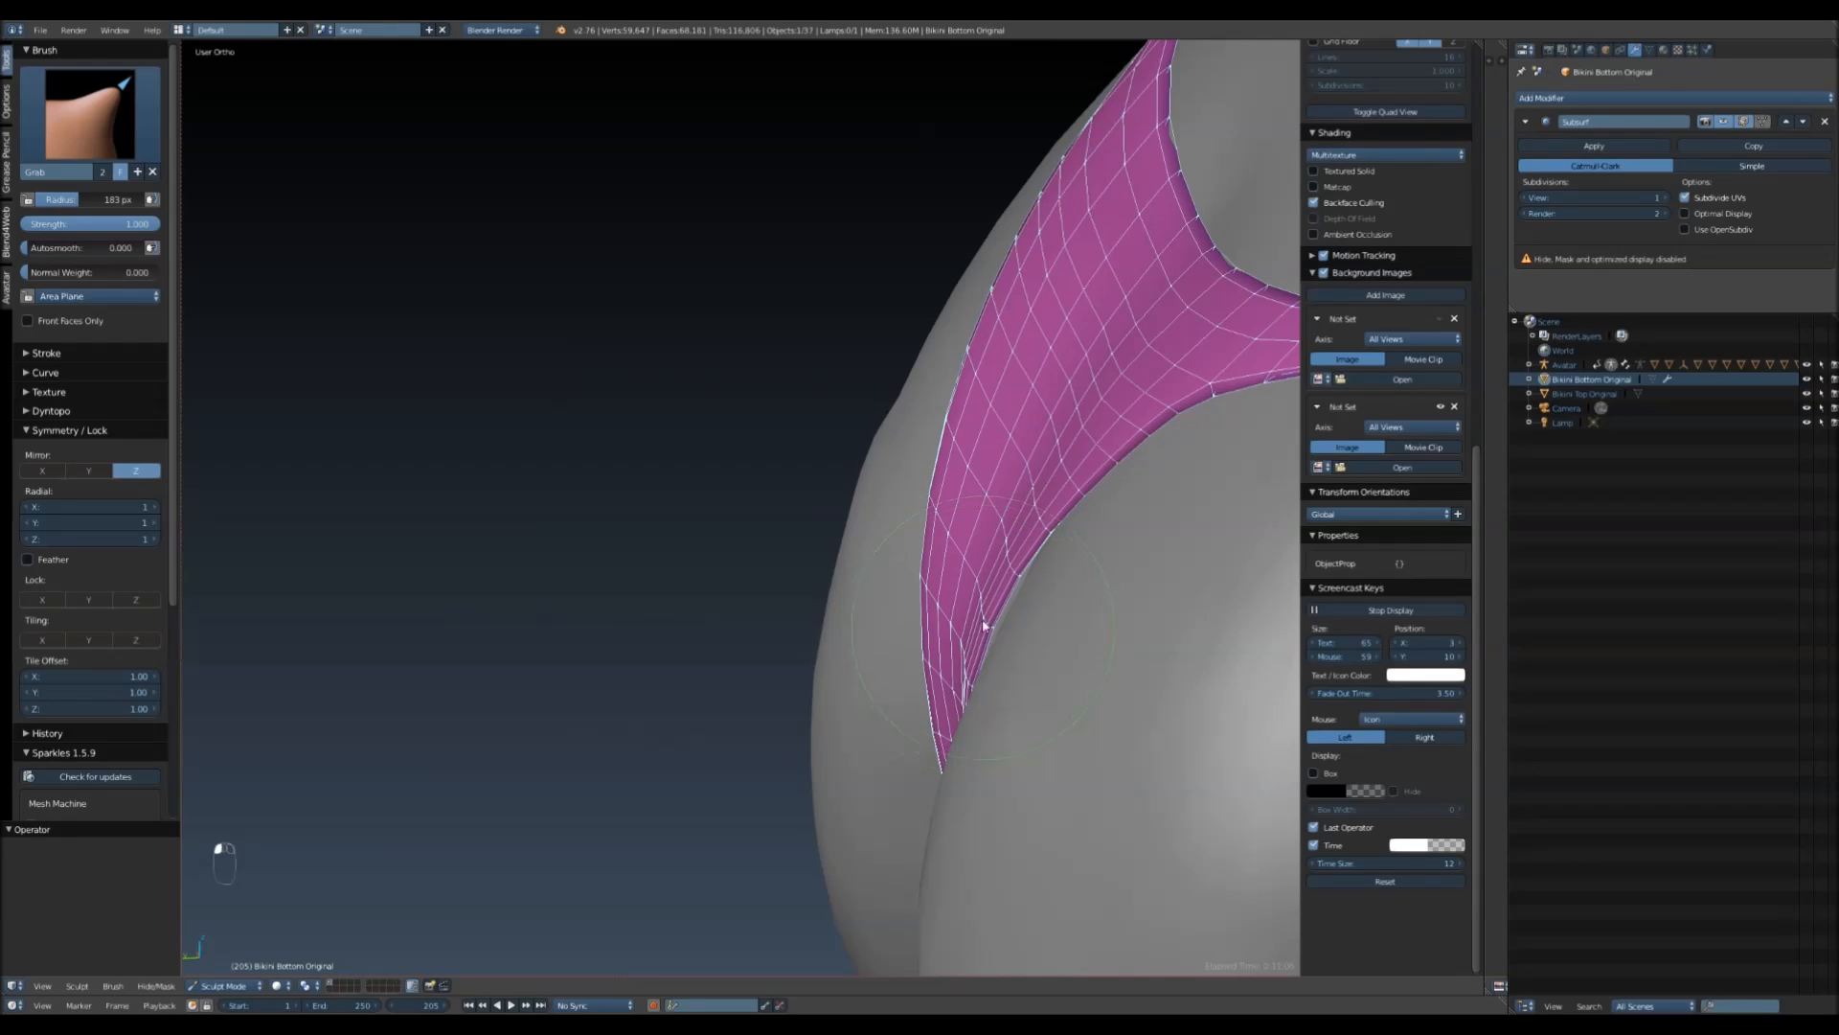
{"action": "left_click_drag", "start_coordinate": [1003, 590], "coordinate": [1019, 597]}
{"action": "left_click_drag", "start_coordinate": [974, 678], "coordinate": [981, 675]}
{"action": "middle_click_drag", "start_coordinate": [943, 718], "coordinate": [1013, 609]}
{"action": "mouse_move", "coordinate": [1066, 491]}
{"action": "middle_mouse_down"}
{"action": "mouse_move", "coordinate": [1026, 484]}
{"action": "mouse_move", "coordinate": [1146, 486]}
{"action": "mouse_move", "coordinate": [1224, 407]}
{"action": "mouse_move", "coordinate": [1196, 522]}
{"action": "mouse_move", "coordinate": [1088, 398]}
{"action": "mouse_move", "coordinate": [988, 614]}
{"action": "mouse_move", "coordinate": [879, 665]}
{"action": "mouse_move", "coordinate": [1111, 664]}
{"action": "mouse_move", "coordinate": [607, 394]}
{"action": "middle_mouse_up"}
{"action": "scroll", "coordinate": [1109, 512], "scroll_direction": "up", "scroll_amount": 2}
{"action": "left_click", "coordinate": [91, 113]}
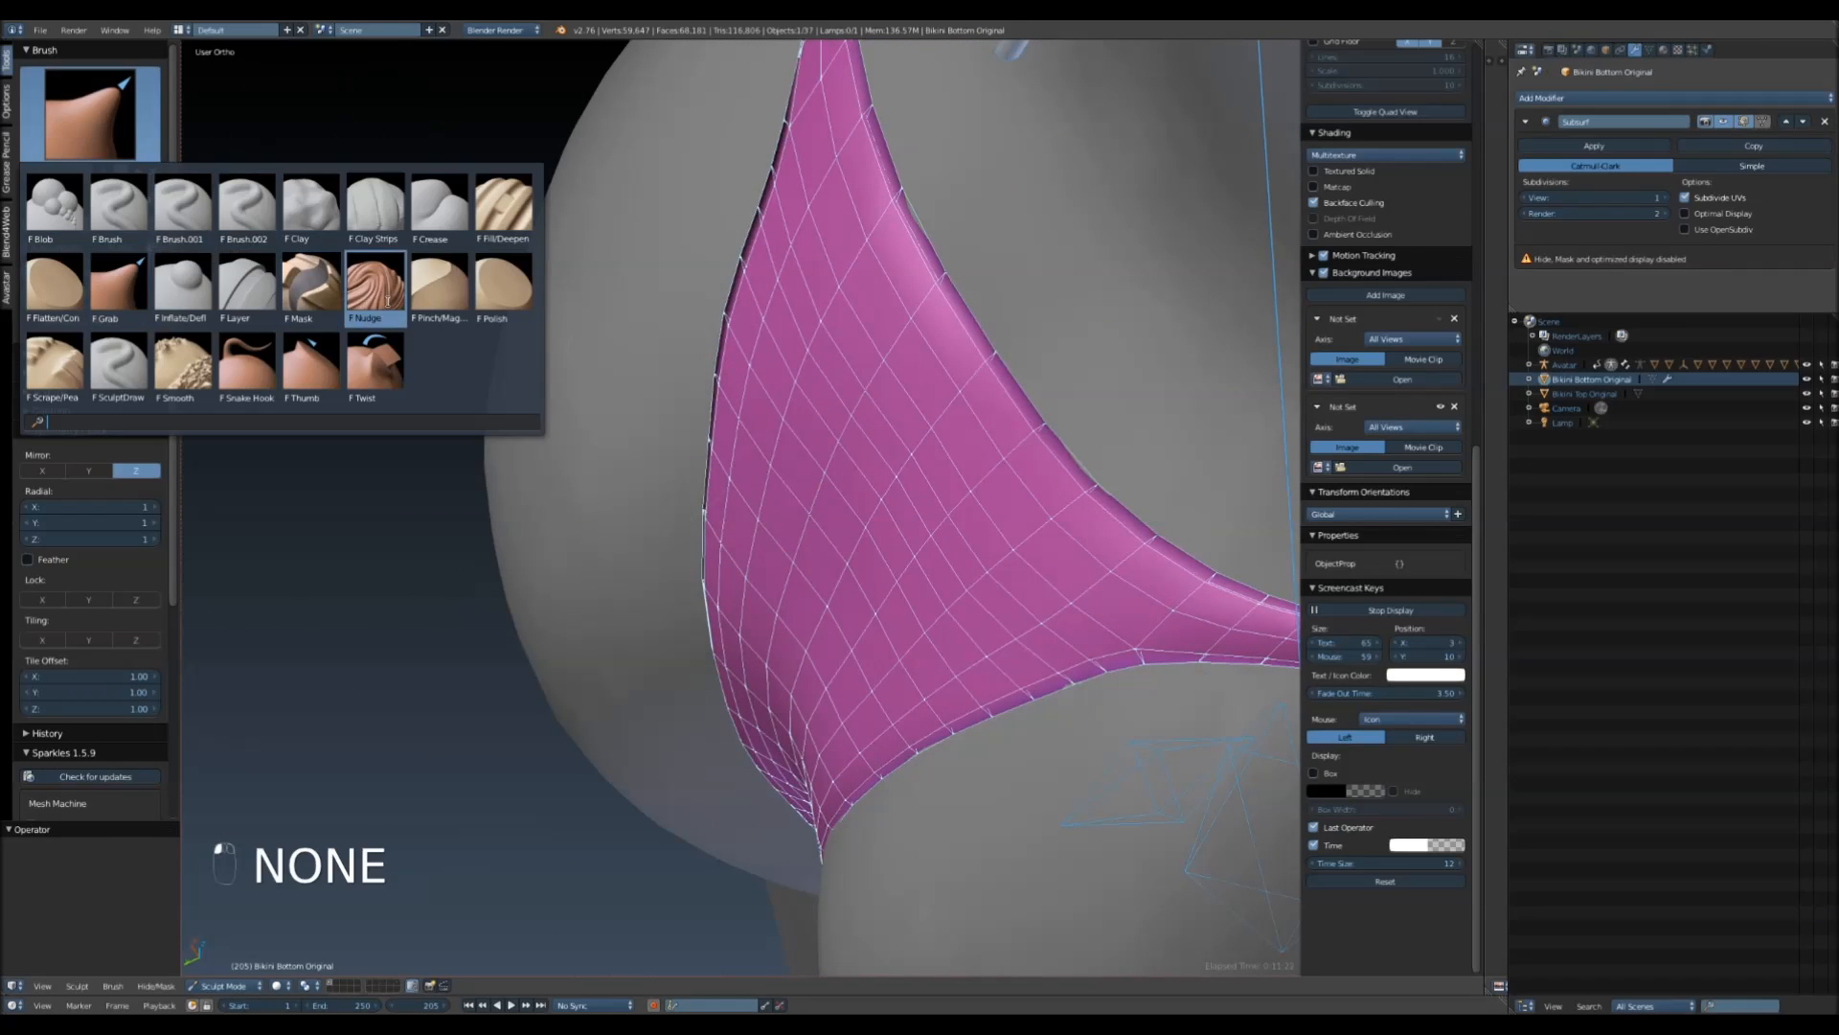
{"action": "left_click", "coordinate": [182, 366]}
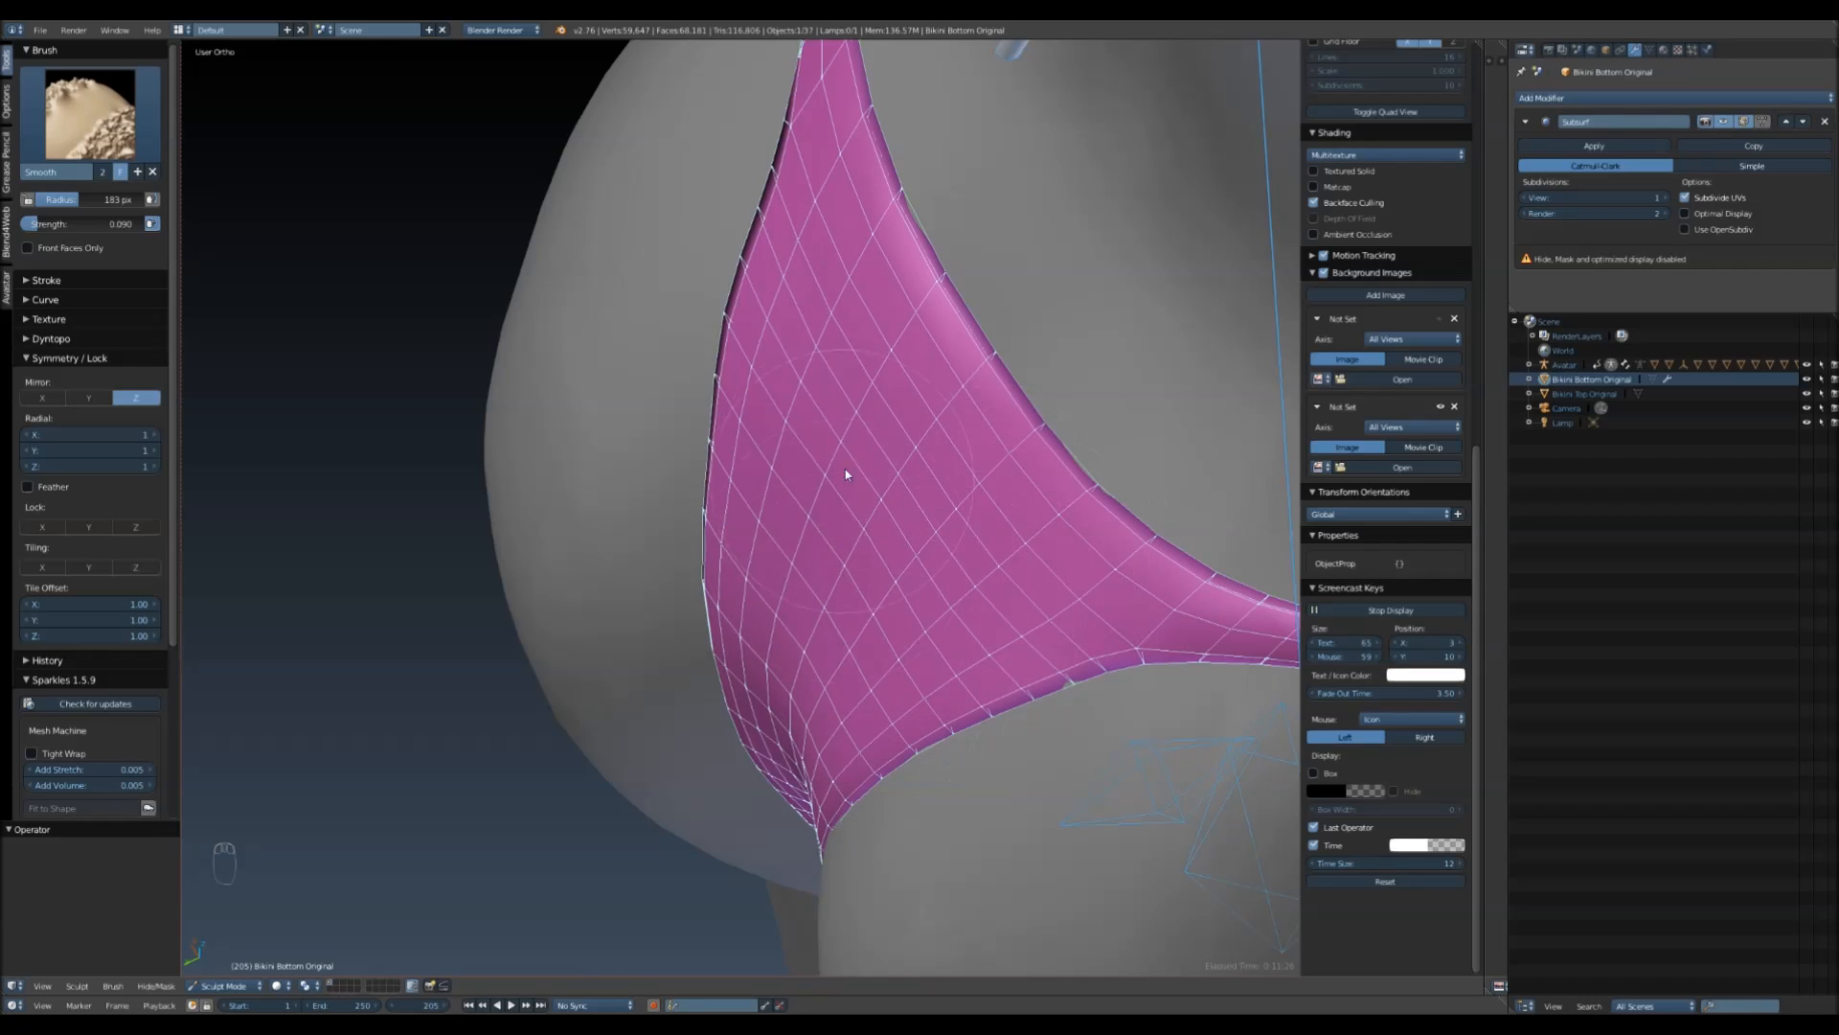
{"action": "left_click", "coordinate": [91, 113]}
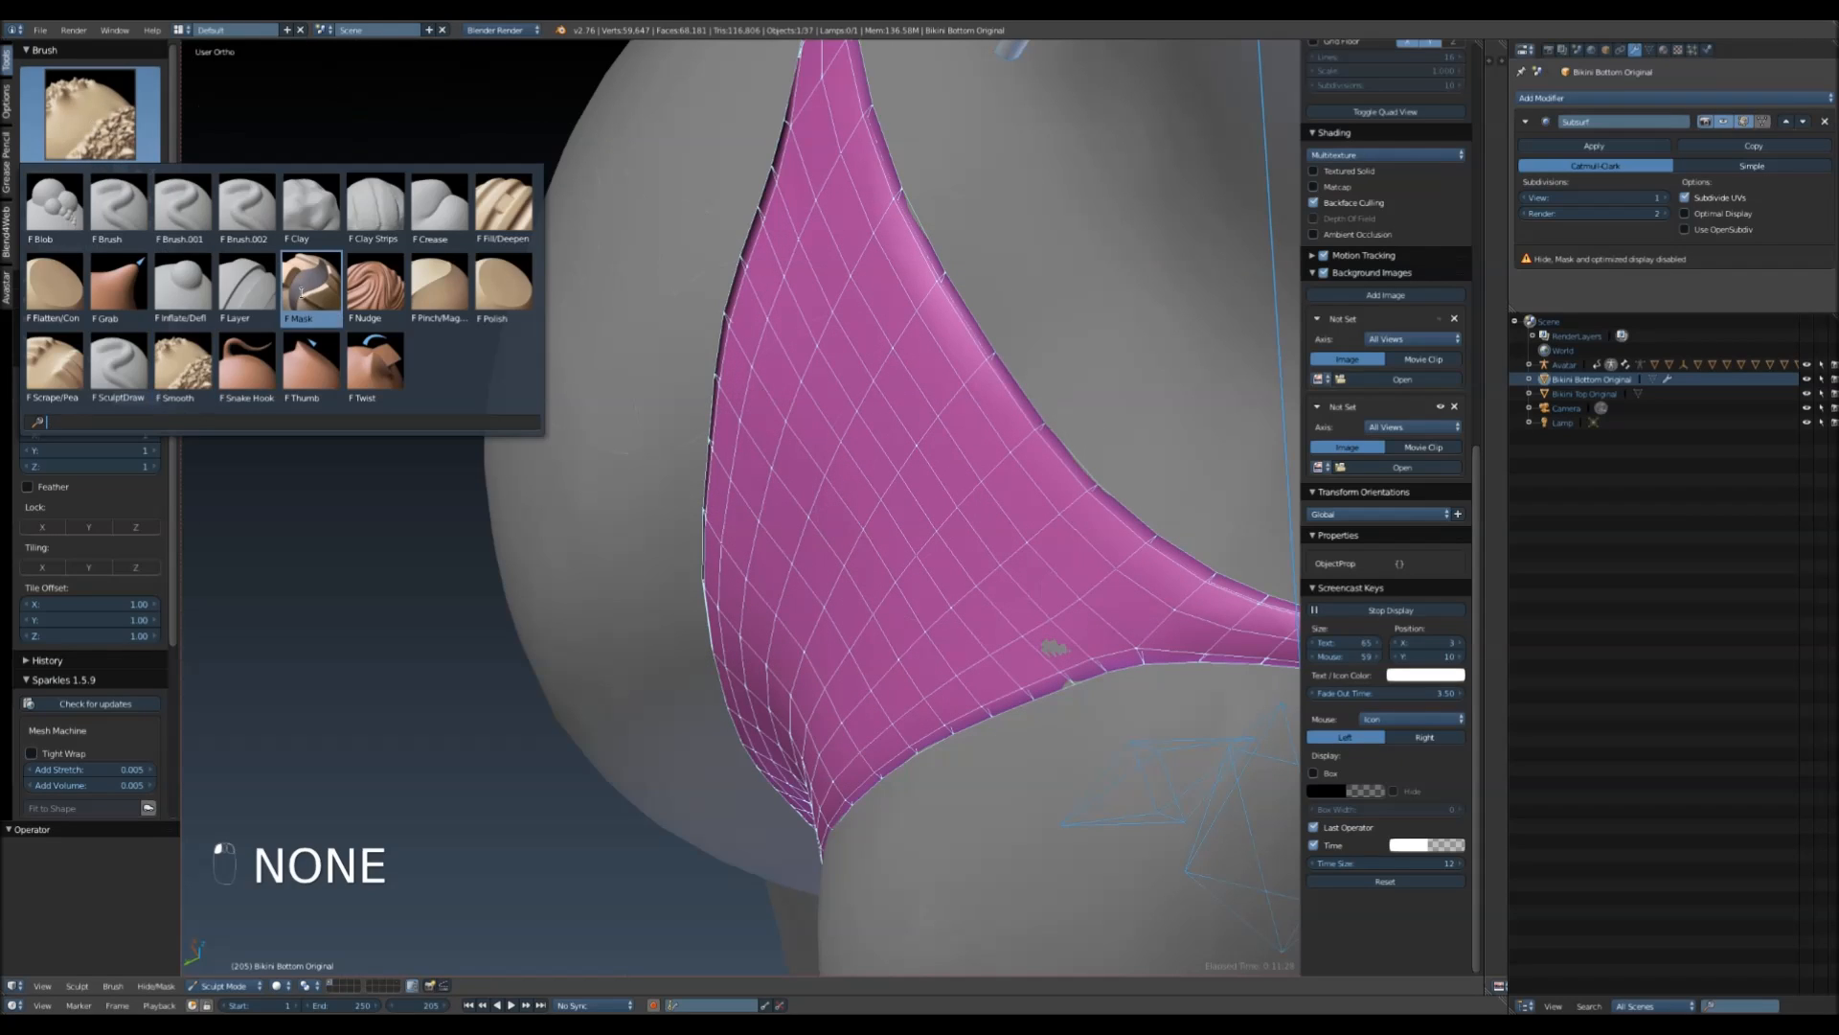
{"action": "left_click", "coordinate": [182, 287]}
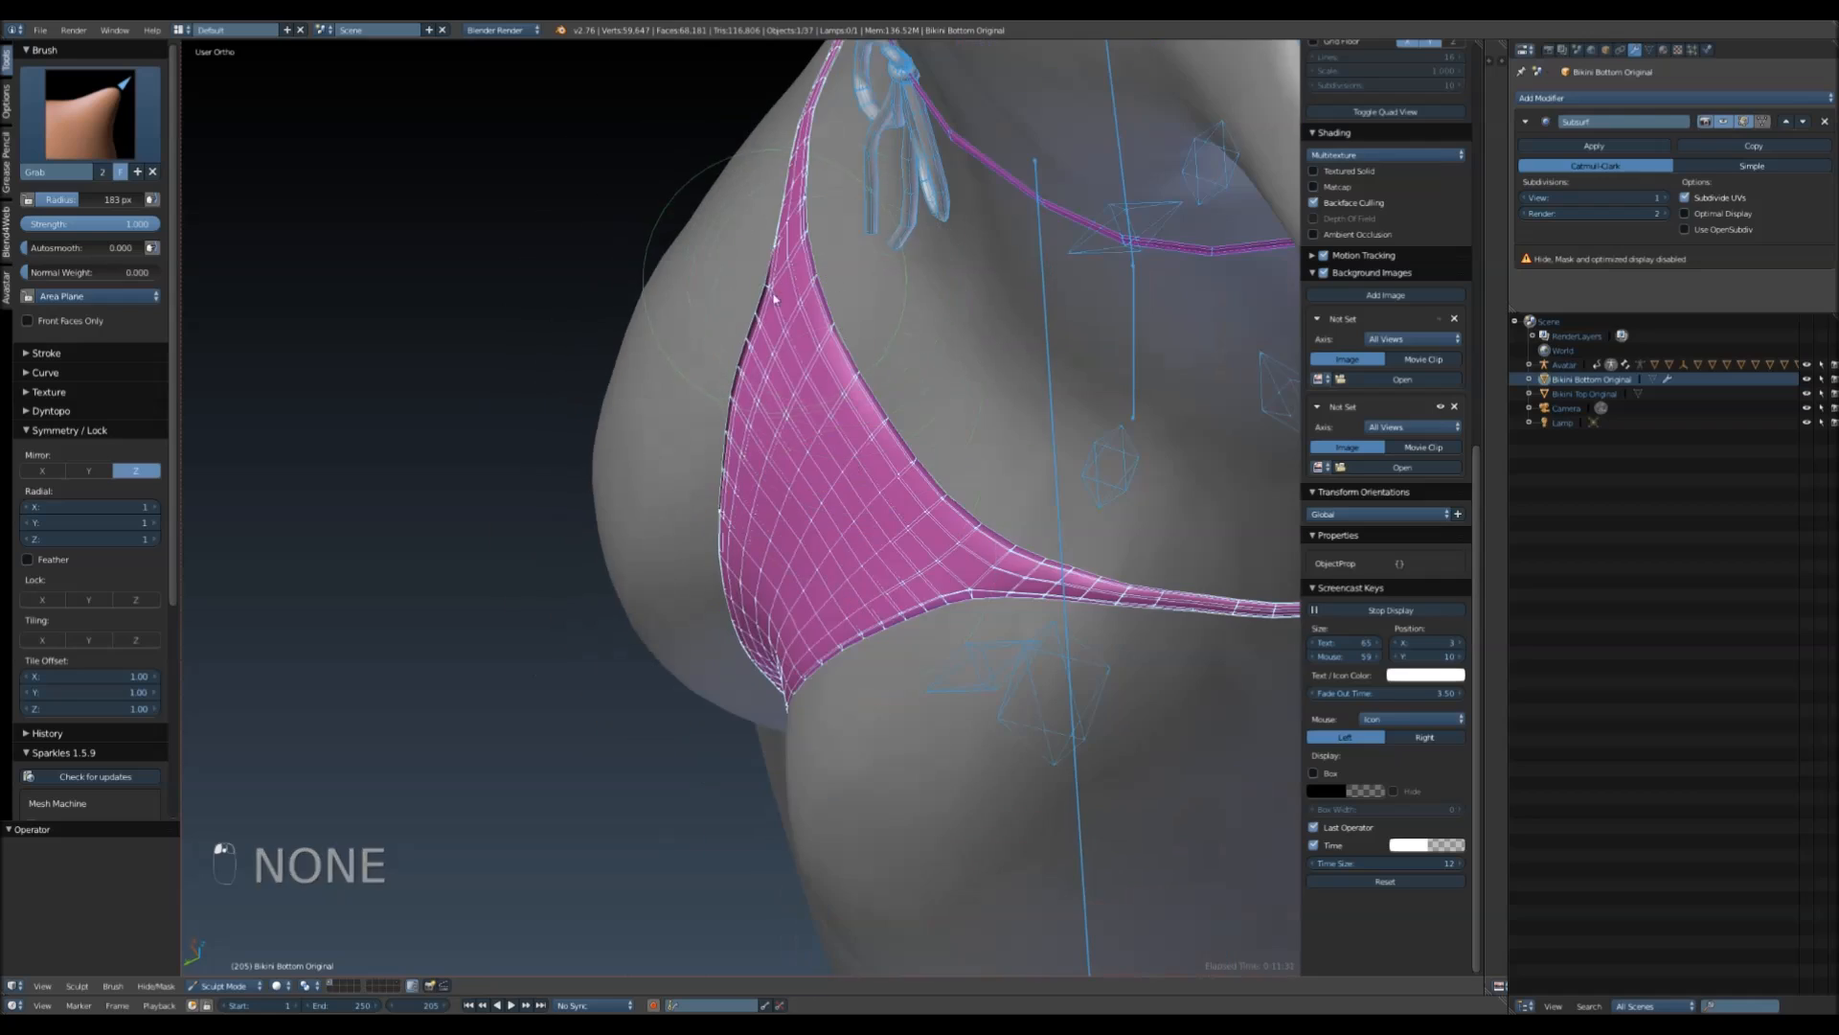
- Nudge the rear panel's far edge near the side strap with the Grab brush and check the side bow
{"action": "scroll", "coordinate": [774, 300], "scroll_direction": "up", "scroll_amount": 2}
{"action": "left_click_drag", "start_coordinate": [793, 148], "coordinate": [783, 148]}
{"action": "mouse_move", "coordinate": [809, 322]}
{"action": "middle_mouse_down"}
{"action": "mouse_move", "coordinate": [944, 304]}
{"action": "mouse_move", "coordinate": [1031, 263]}
{"action": "mouse_move", "coordinate": [1117, 283]}
{"action": "middle_mouse_up"}
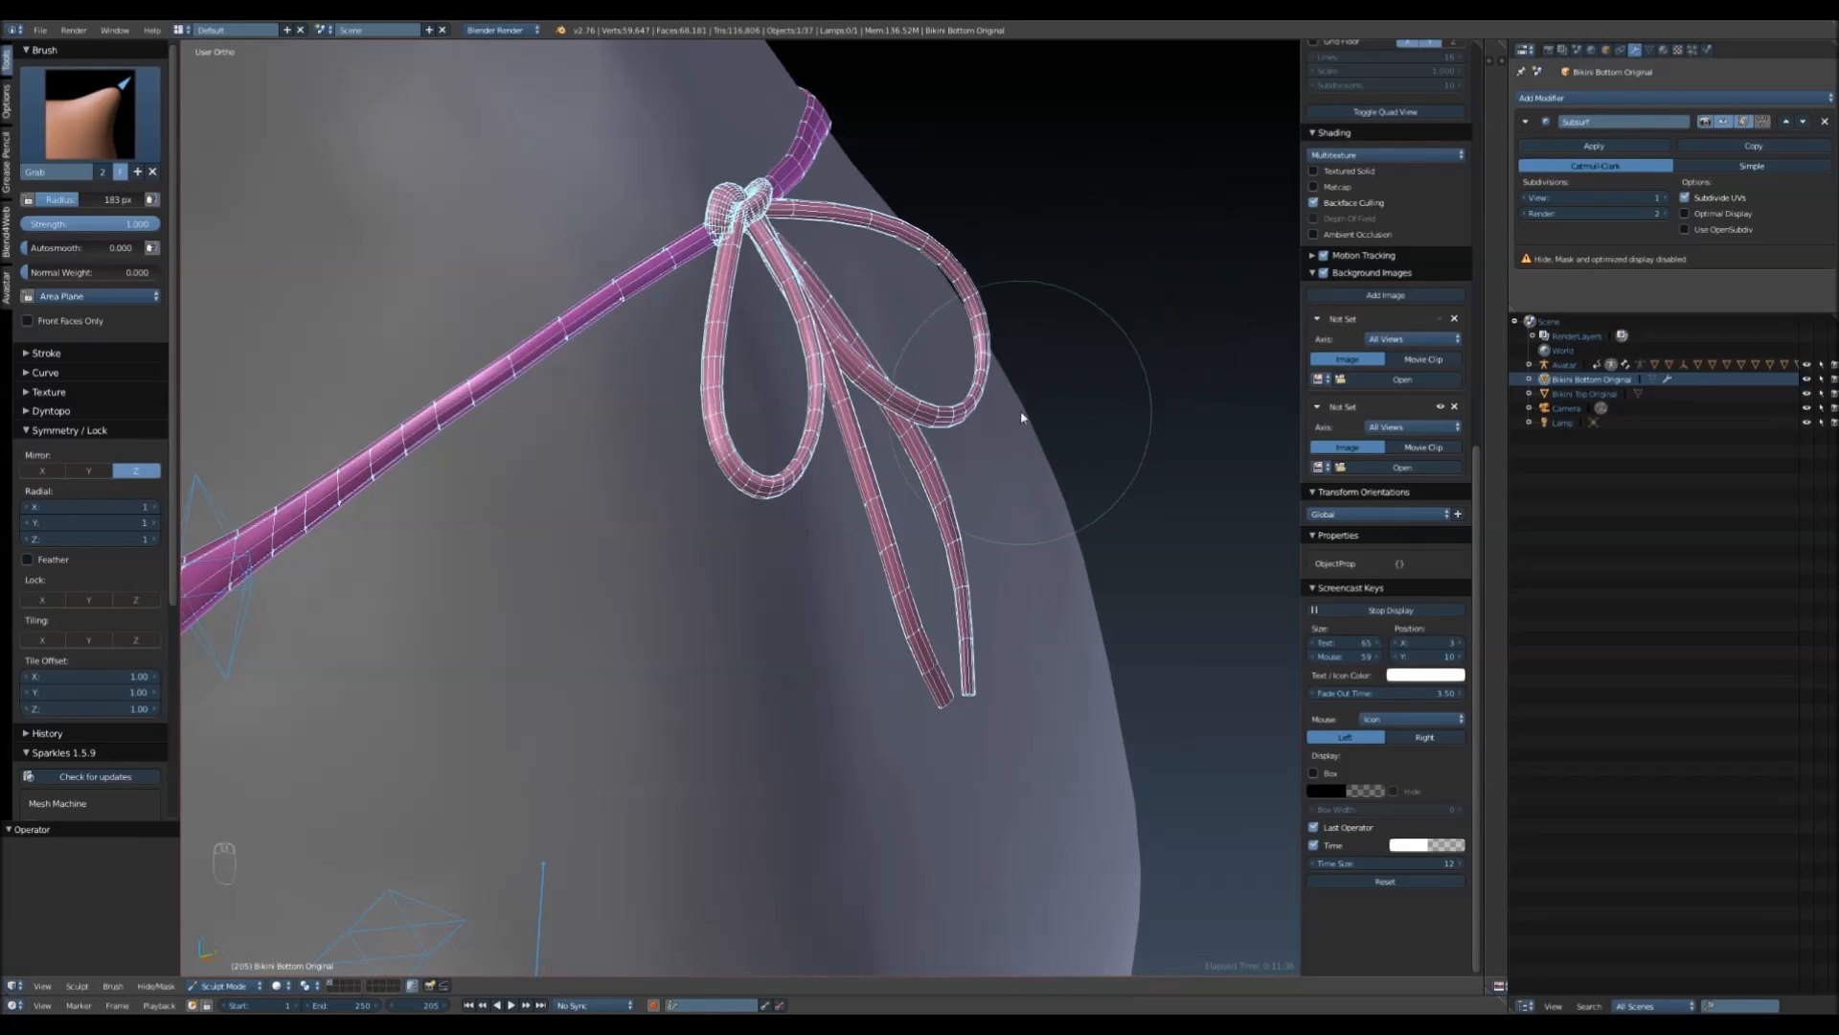
{"action": "middle_click_drag", "start_coordinate": [1021, 417], "coordinate": [1112, 377]}
- Return to Object Mode, select the bikini top and add a Subdivision Surface modifier to it
{"action": "scroll", "coordinate": [1092, 431], "scroll_direction": "down", "scroll_amount": 4}
{"action": "middle_click_drag", "start_coordinate": [924, 608], "coordinate": [1002, 778], "text": "shift"}
{"action": "middle_click_drag", "start_coordinate": [900, 301], "coordinate": [993, 607], "text": "shift"}
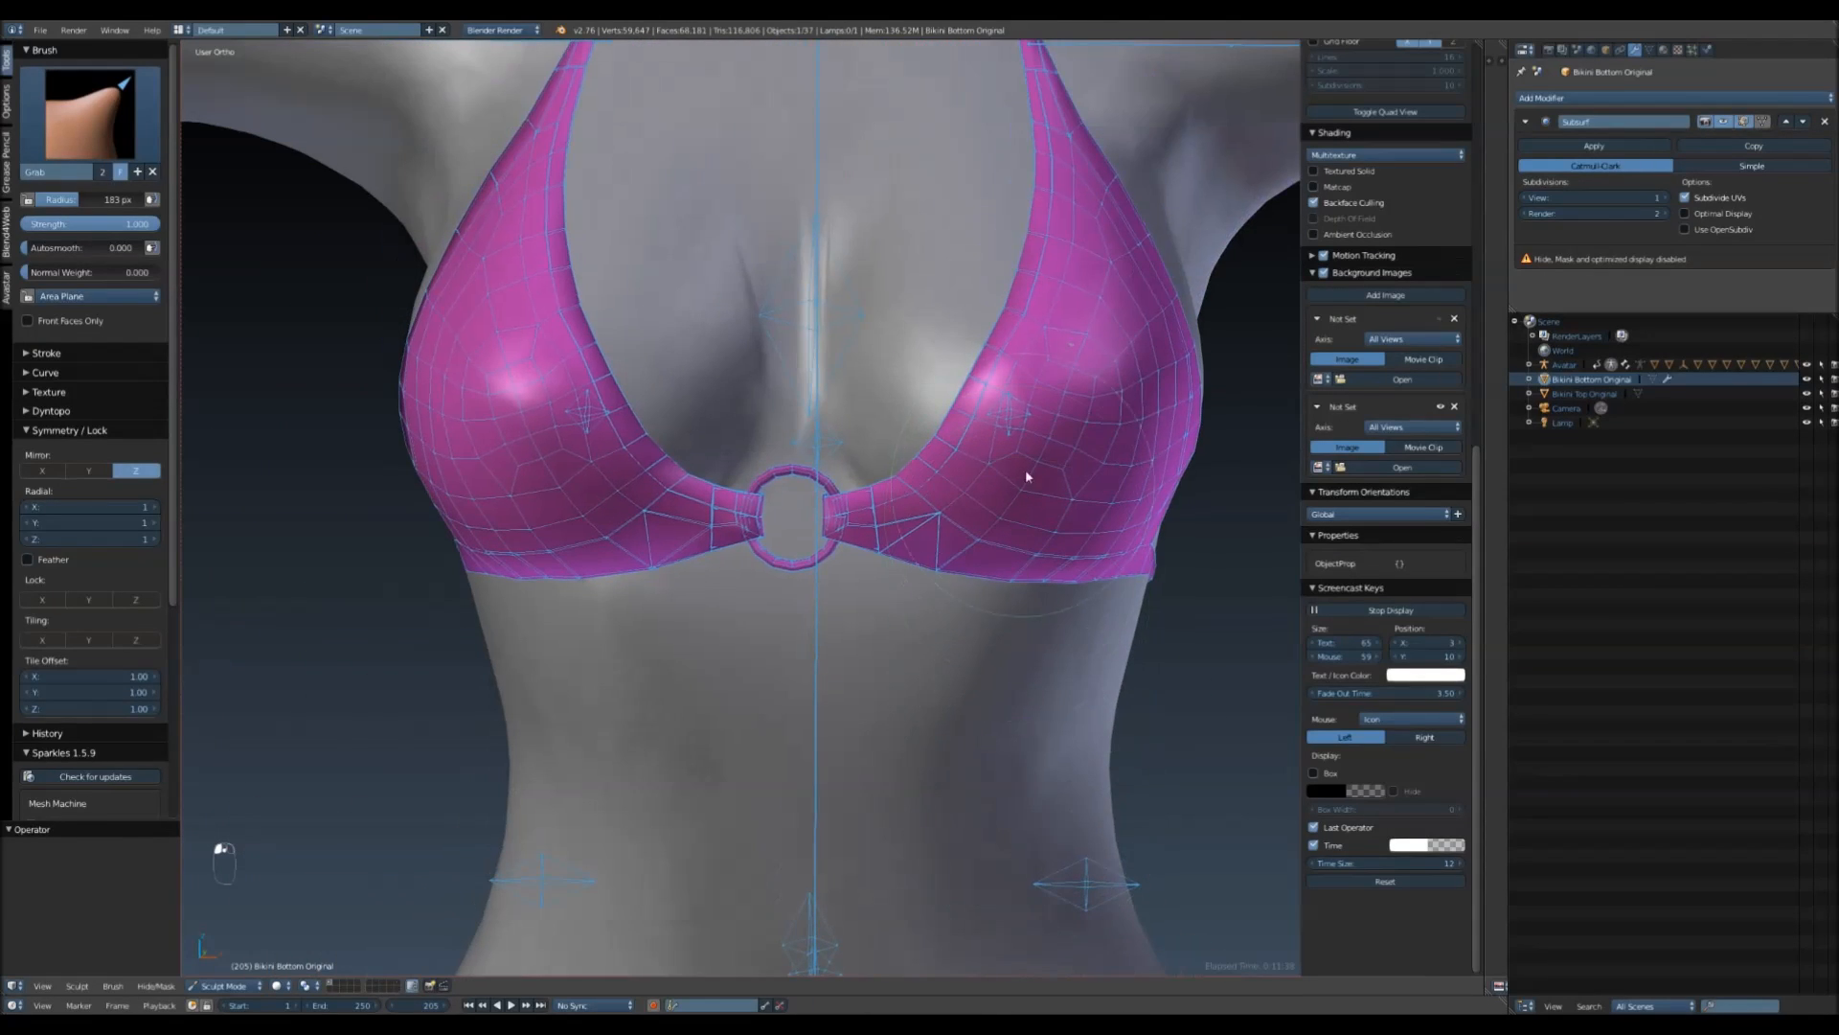
{"action": "key", "text": "Tab"}
{"action": "key", "text": "Tab"}
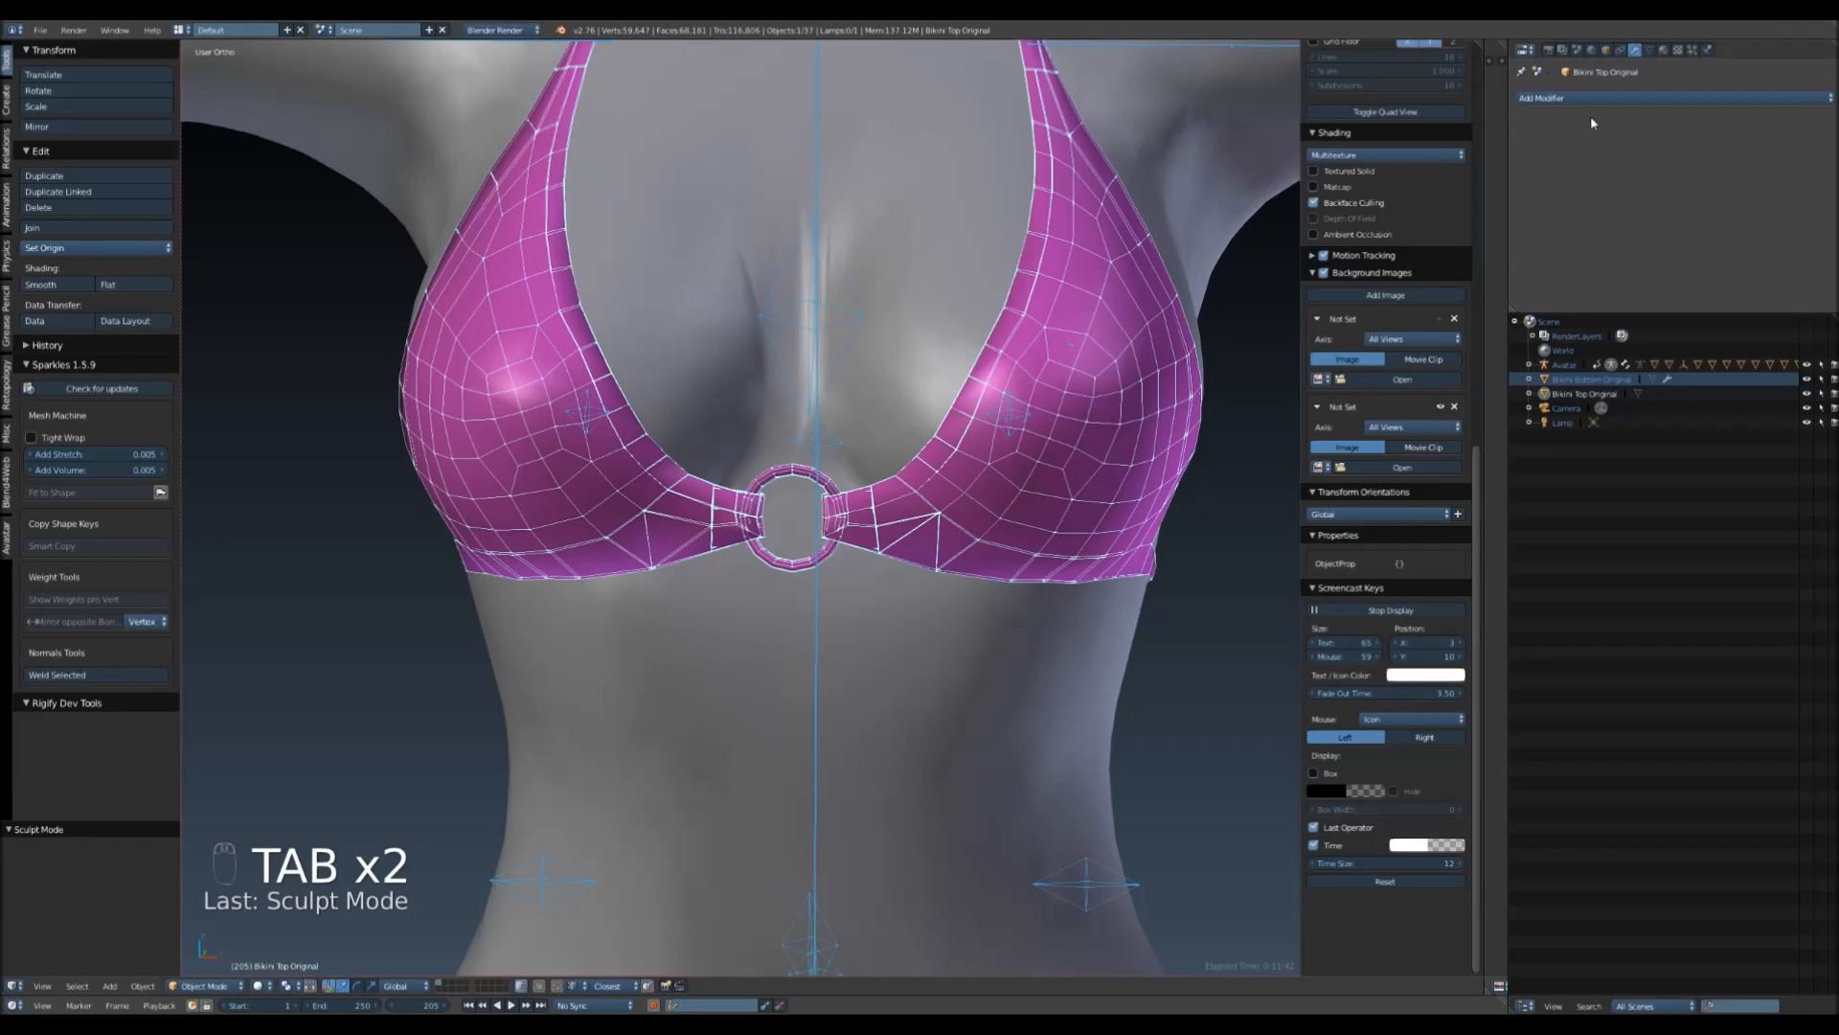
{"action": "left_click", "coordinate": [1628, 98]}
{"action": "left_click", "coordinate": [1567, 347]}
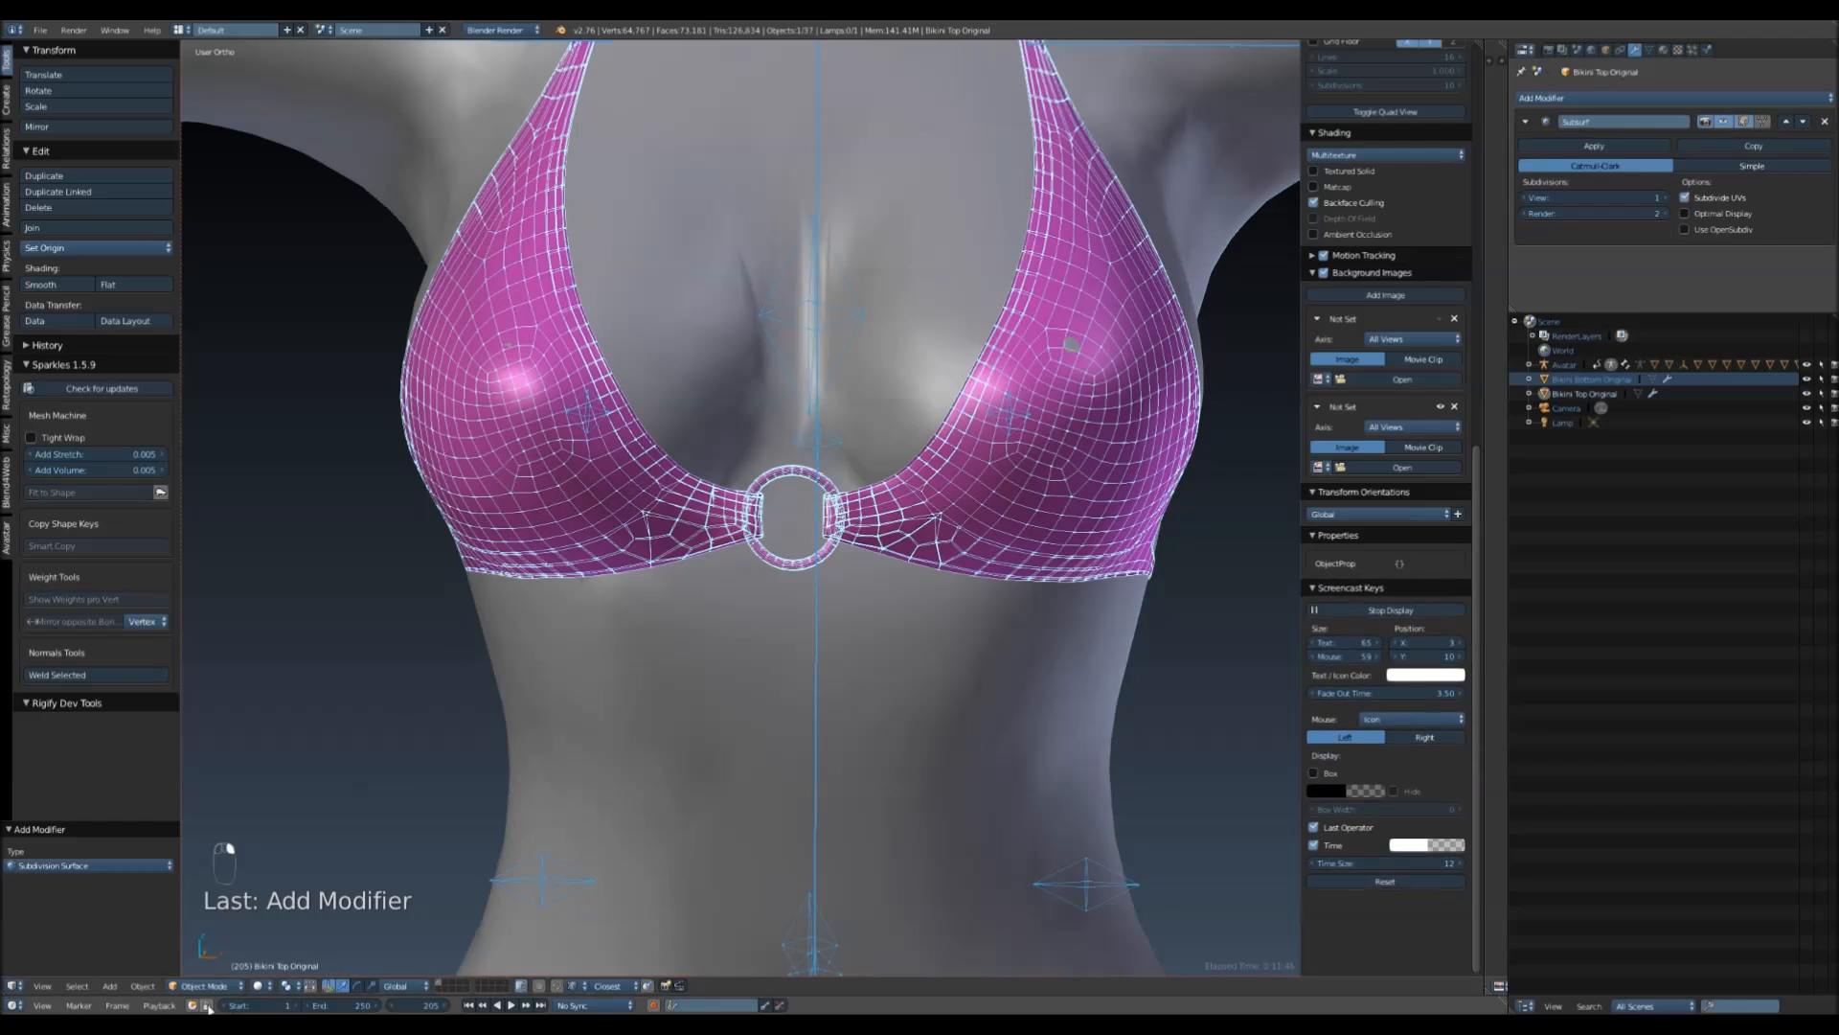
- Enter Sculpt Mode on the bikini top and adjust the cup's outer edge below the armpit with the Grab brush
{"action": "left_click", "coordinate": [205, 985]}
{"action": "left_click", "coordinate": [211, 938]}
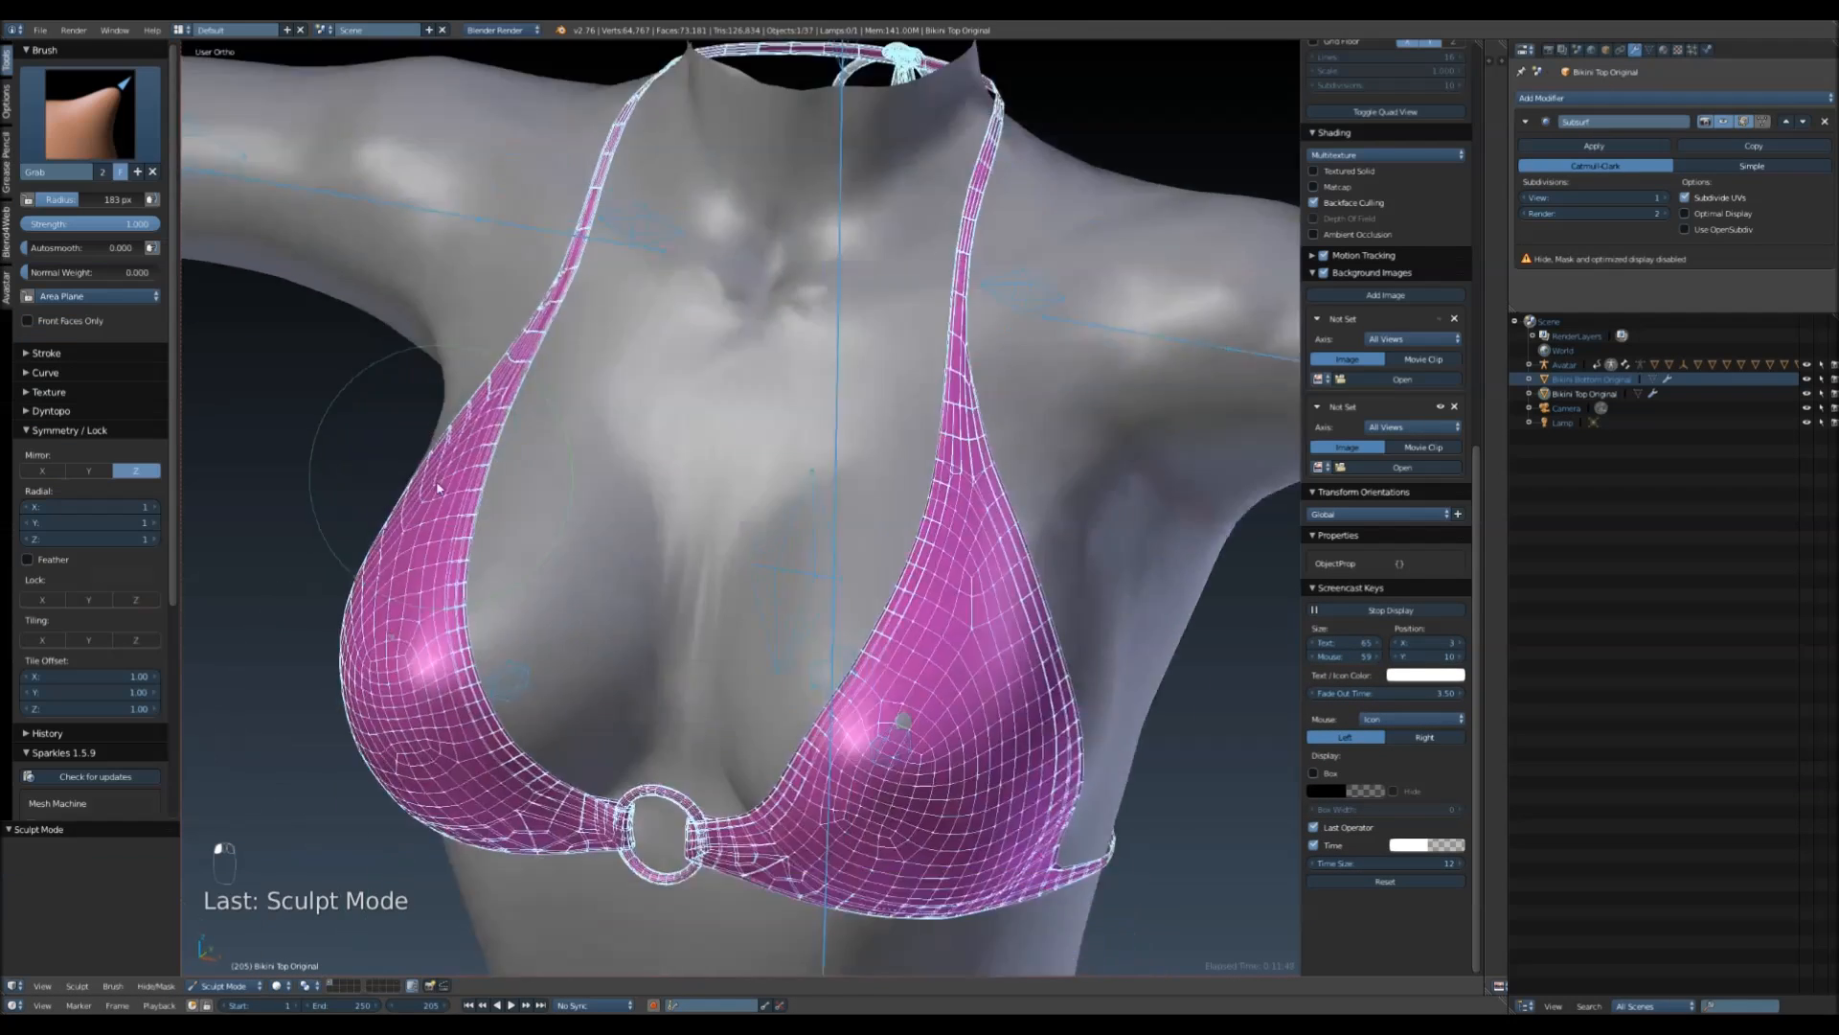
{"action": "mouse_move", "coordinate": [437, 488]}
{"action": "middle_mouse_down"}
{"action": "mouse_move", "coordinate": [403, 784]}
{"action": "mouse_move", "coordinate": [674, 706]}
{"action": "mouse_move", "coordinate": [819, 444]}
{"action": "mouse_move", "coordinate": [766, 522]}
{"action": "middle_mouse_up"}
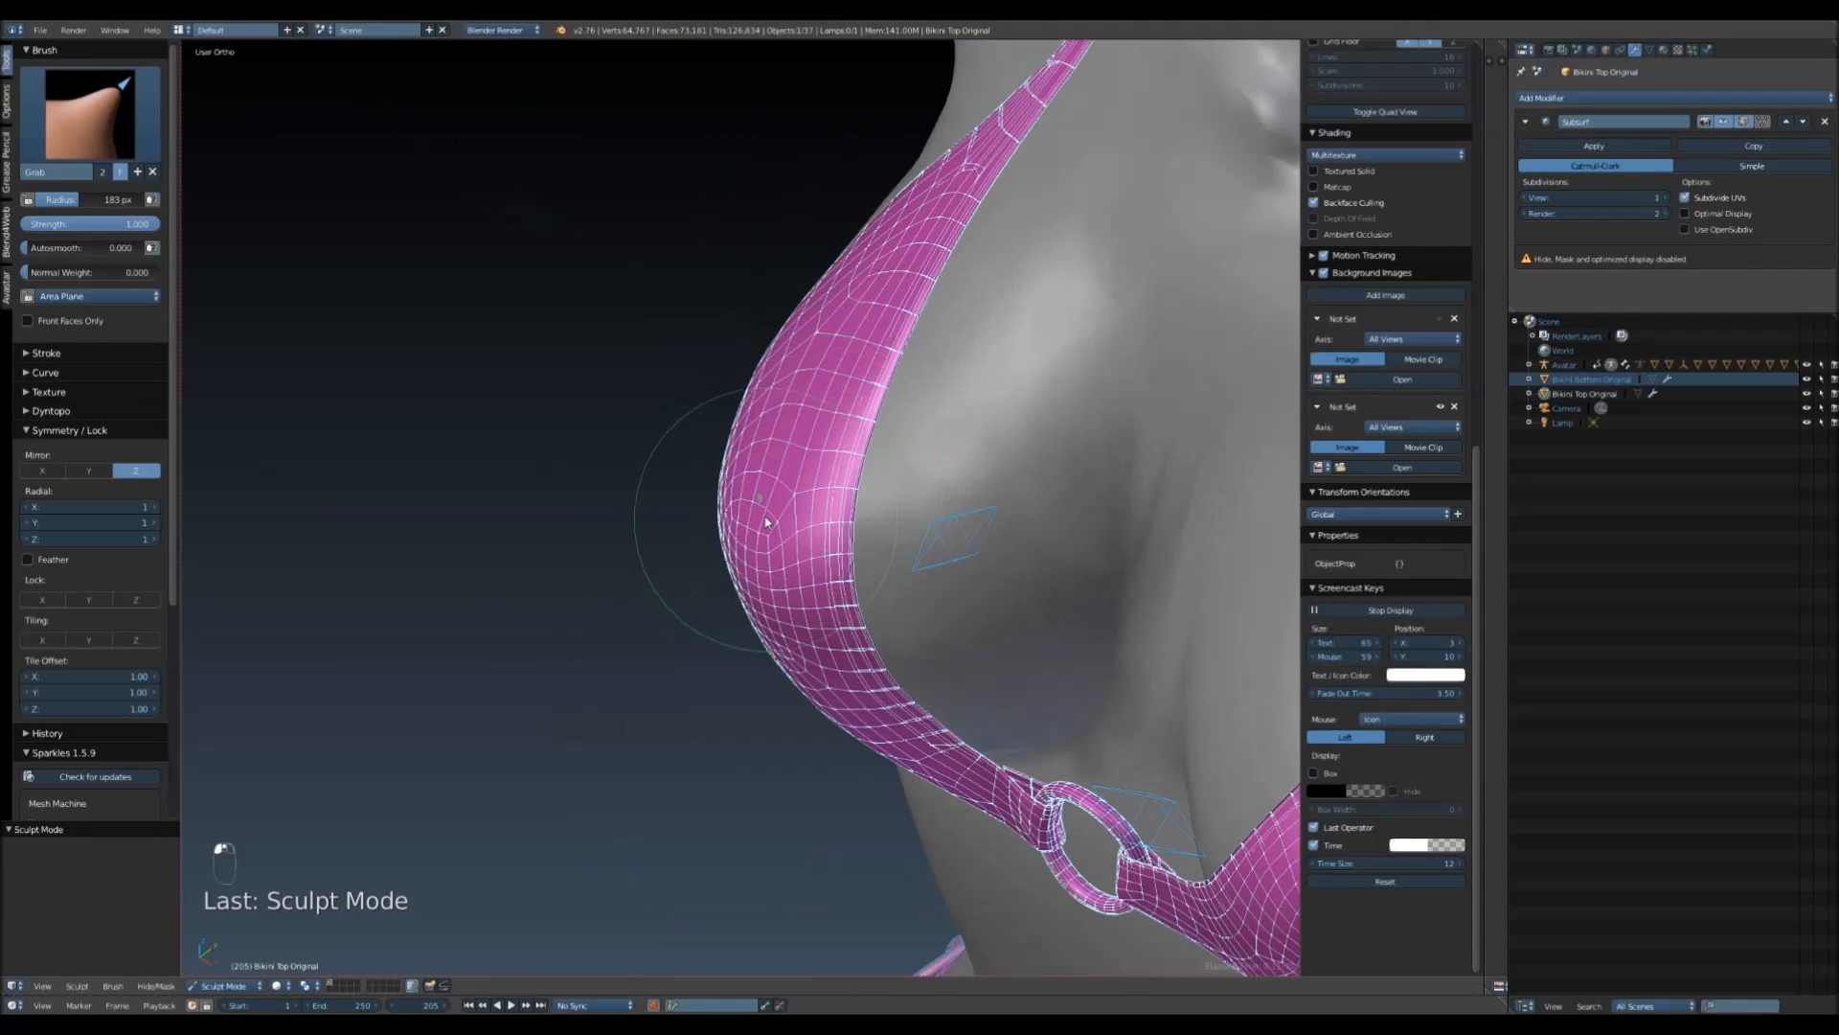
{"action": "middle_click_drag", "start_coordinate": [867, 727], "coordinate": [469, 410], "text": "shift"}
{"action": "middle_click_drag", "start_coordinate": [1103, 609], "coordinate": [934, 539]}
{"action": "middle_click_drag", "start_coordinate": [616, 663], "coordinate": [955, 587], "text": "shift"}
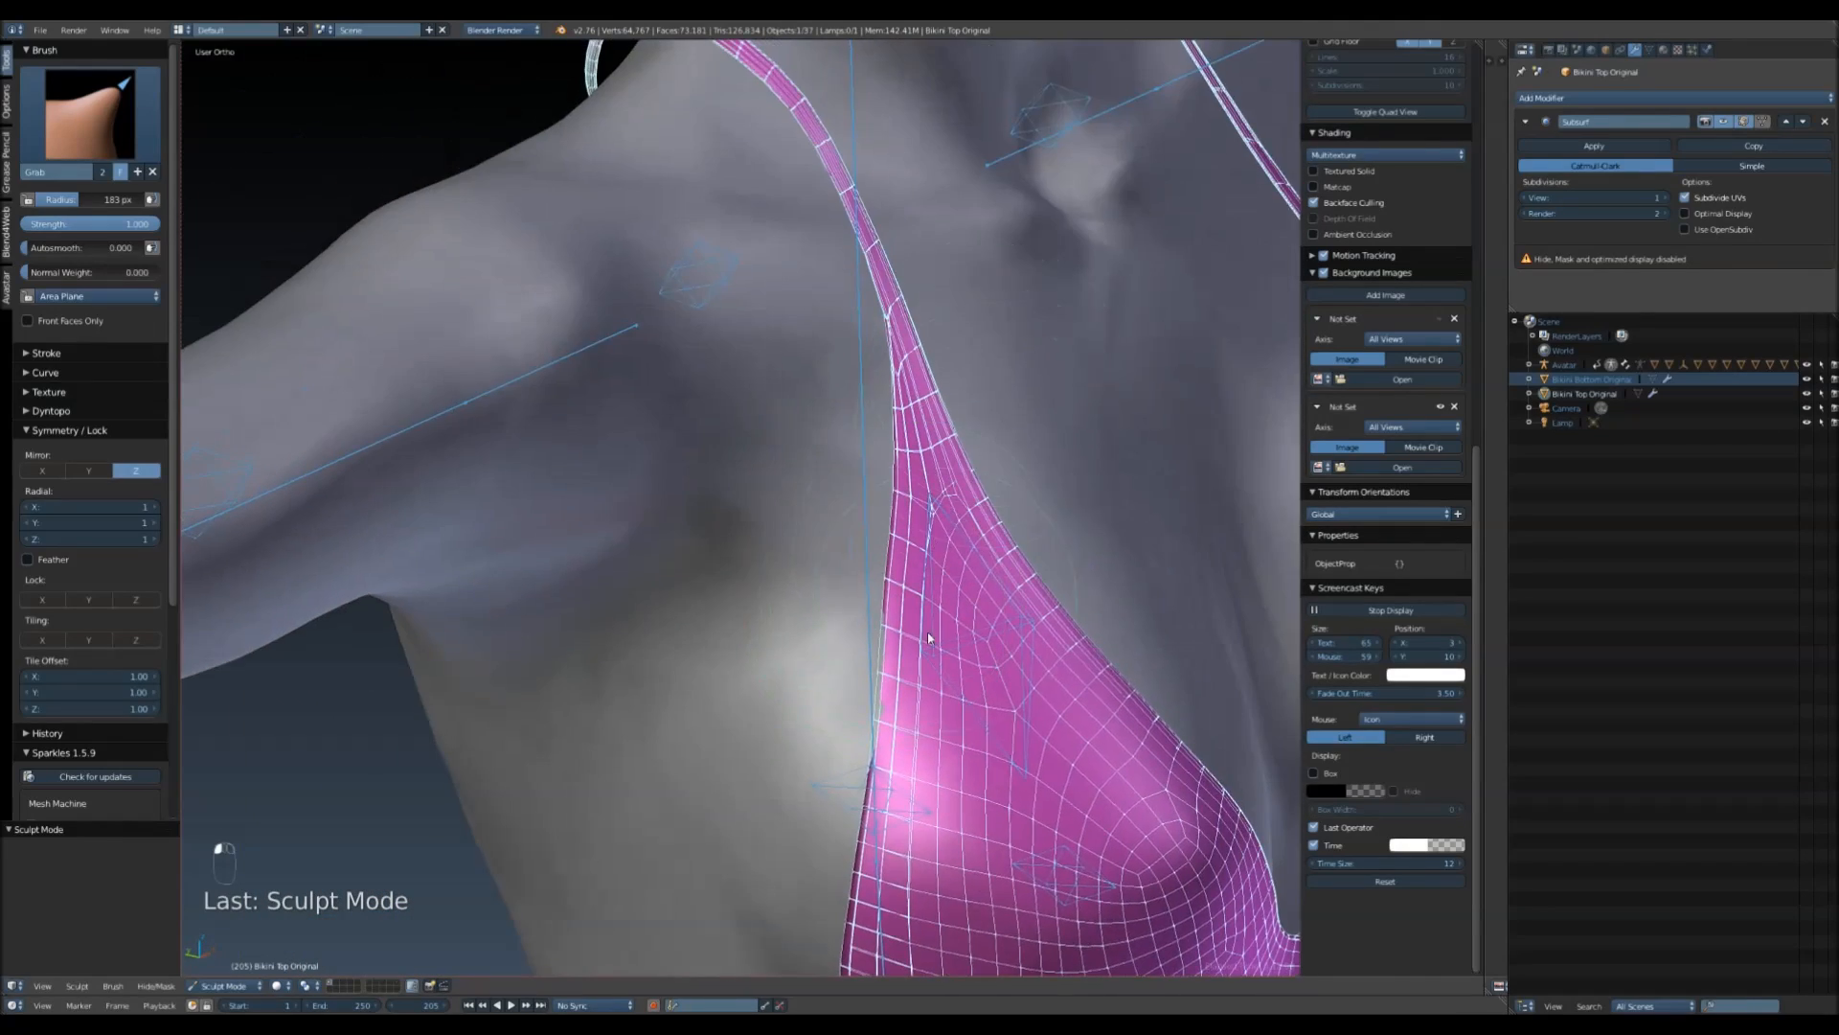
{"action": "middle_click_drag", "start_coordinate": [884, 725], "coordinate": [920, 682]}
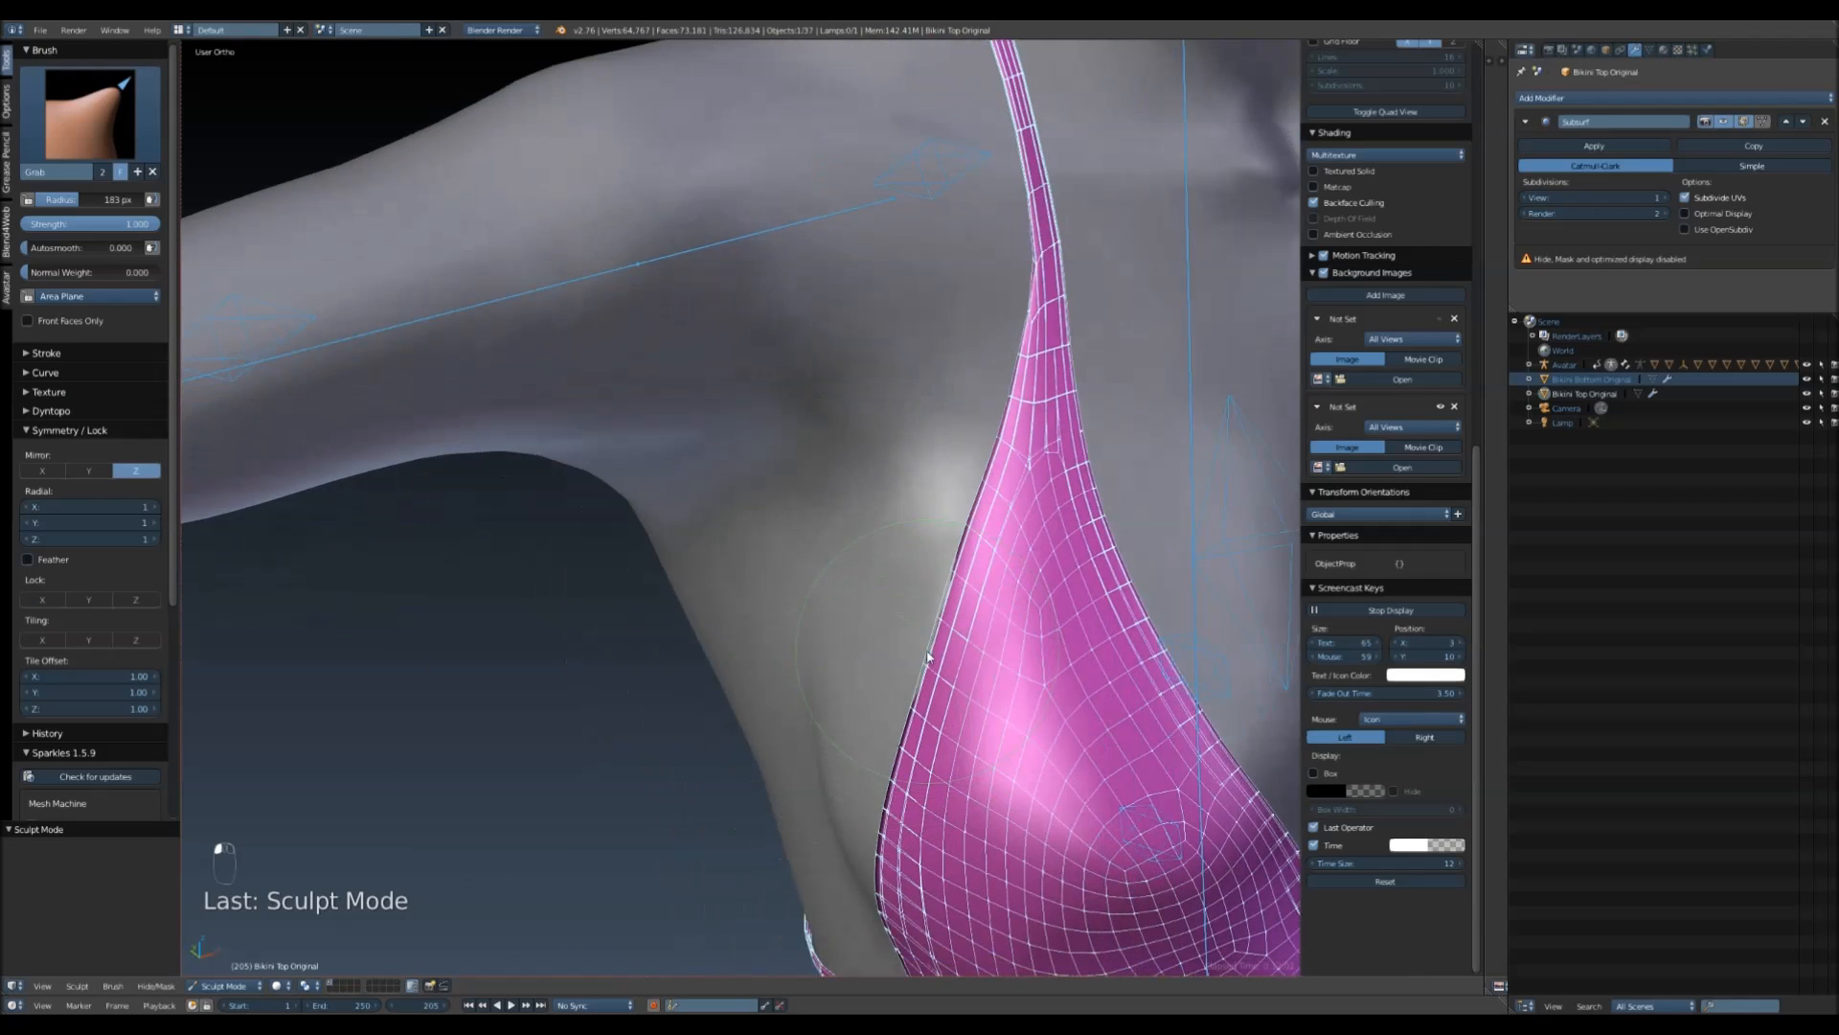
{"action": "left_click_drag", "start_coordinate": [924, 657], "coordinate": [922, 657]}
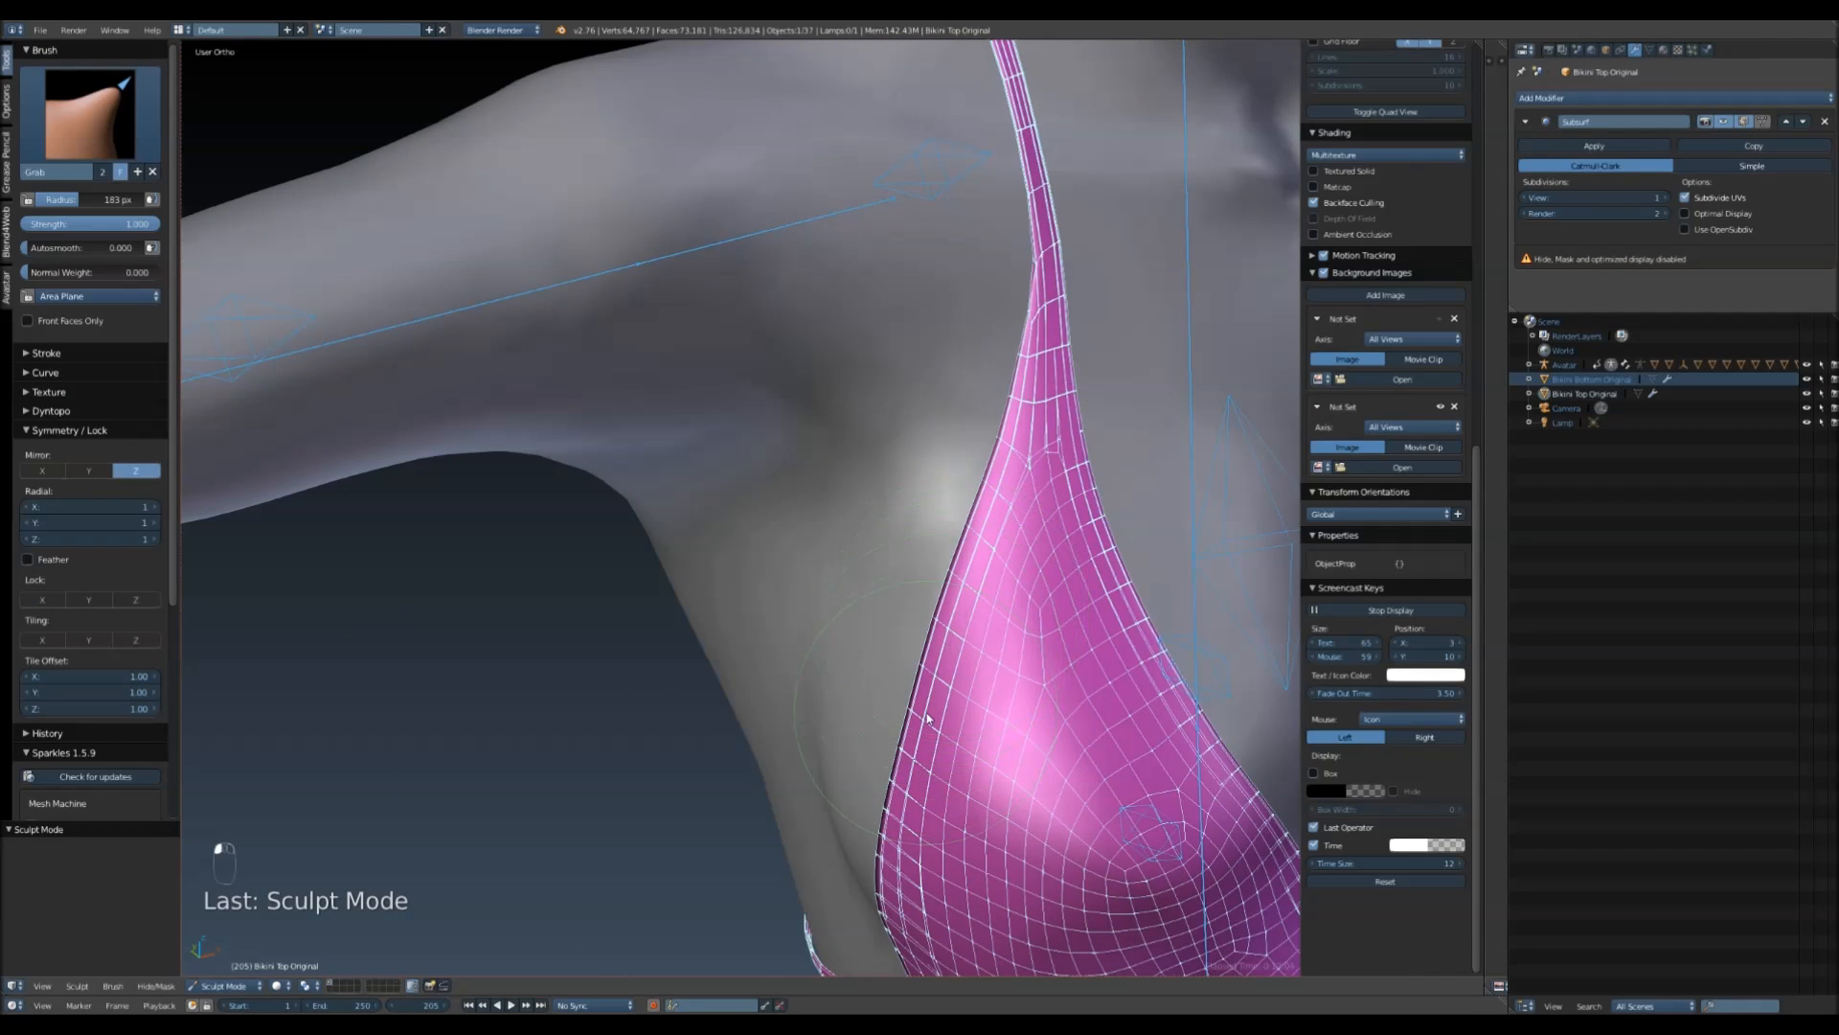
- Pull the neck strap against the shoulder and reshape its run up the side of the neck with the Grab brush
{"action": "middle_click_drag", "start_coordinate": [921, 661], "coordinate": [910, 587]}
{"action": "middle_click_drag", "start_coordinate": [1043, 328], "coordinate": [1059, 487]}
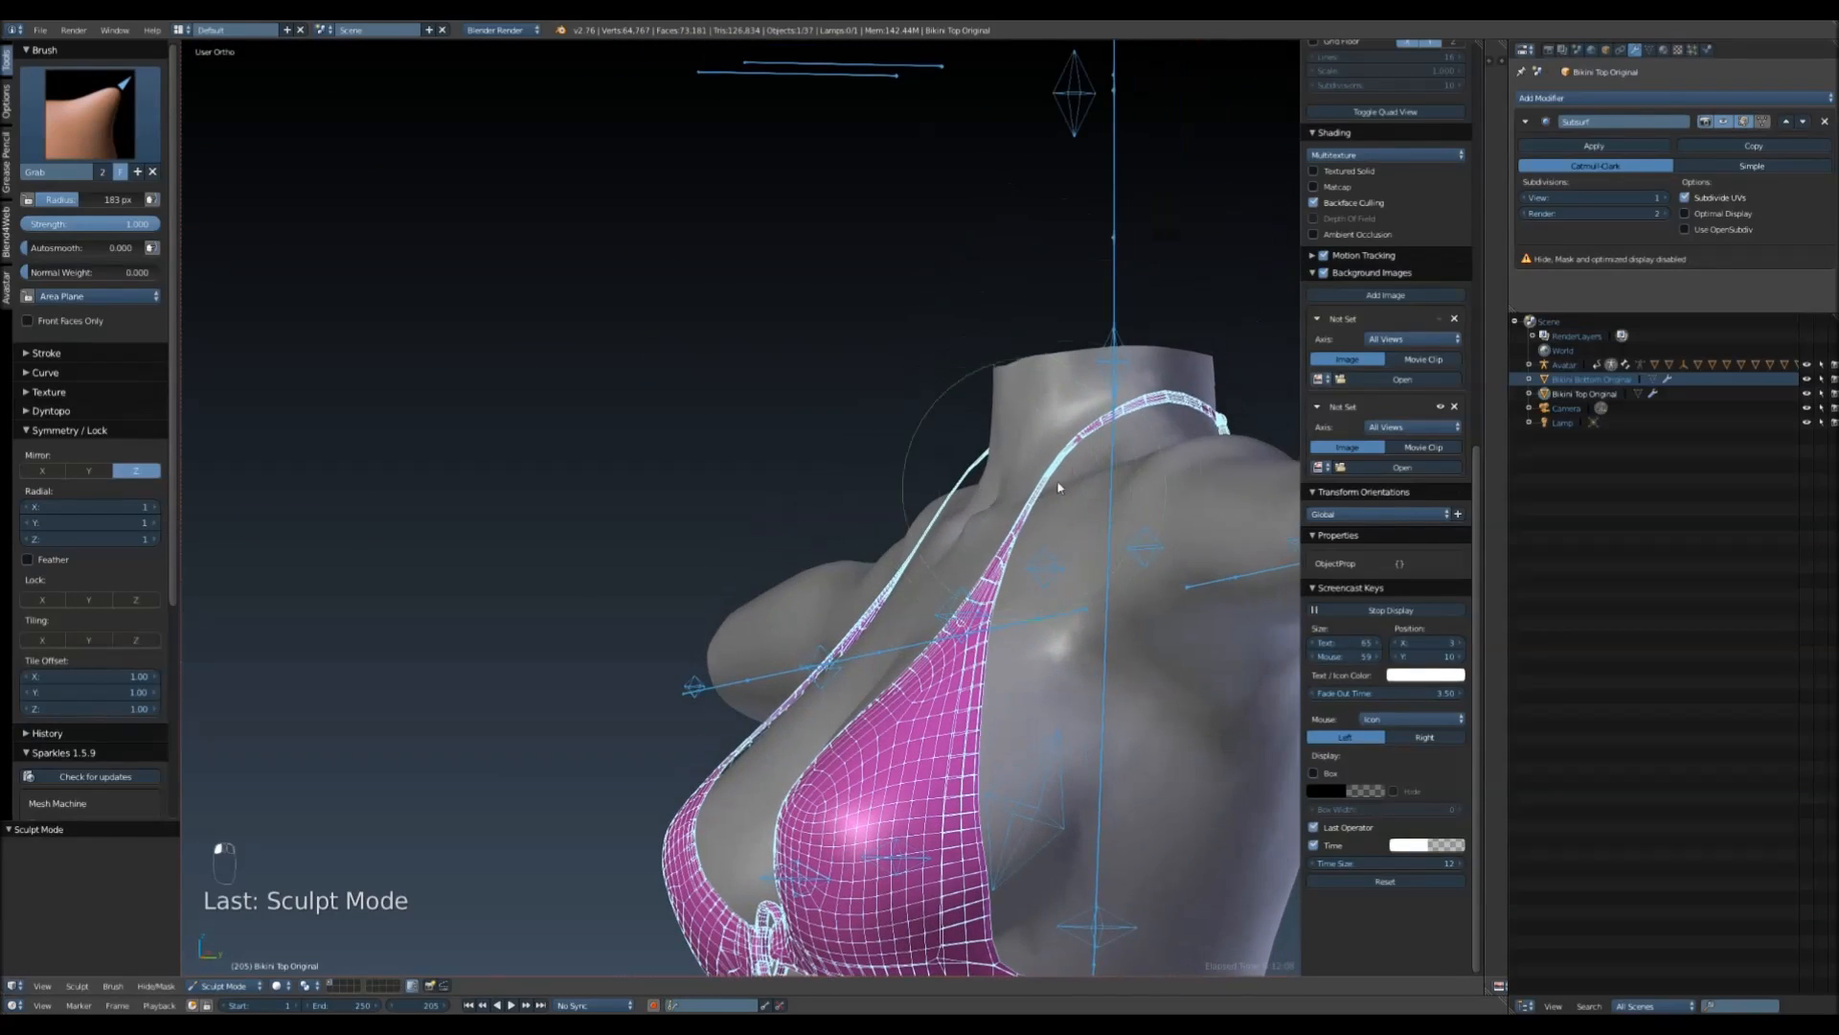
{"action": "left_click_drag", "start_coordinate": [1070, 455], "coordinate": [1073, 471]}
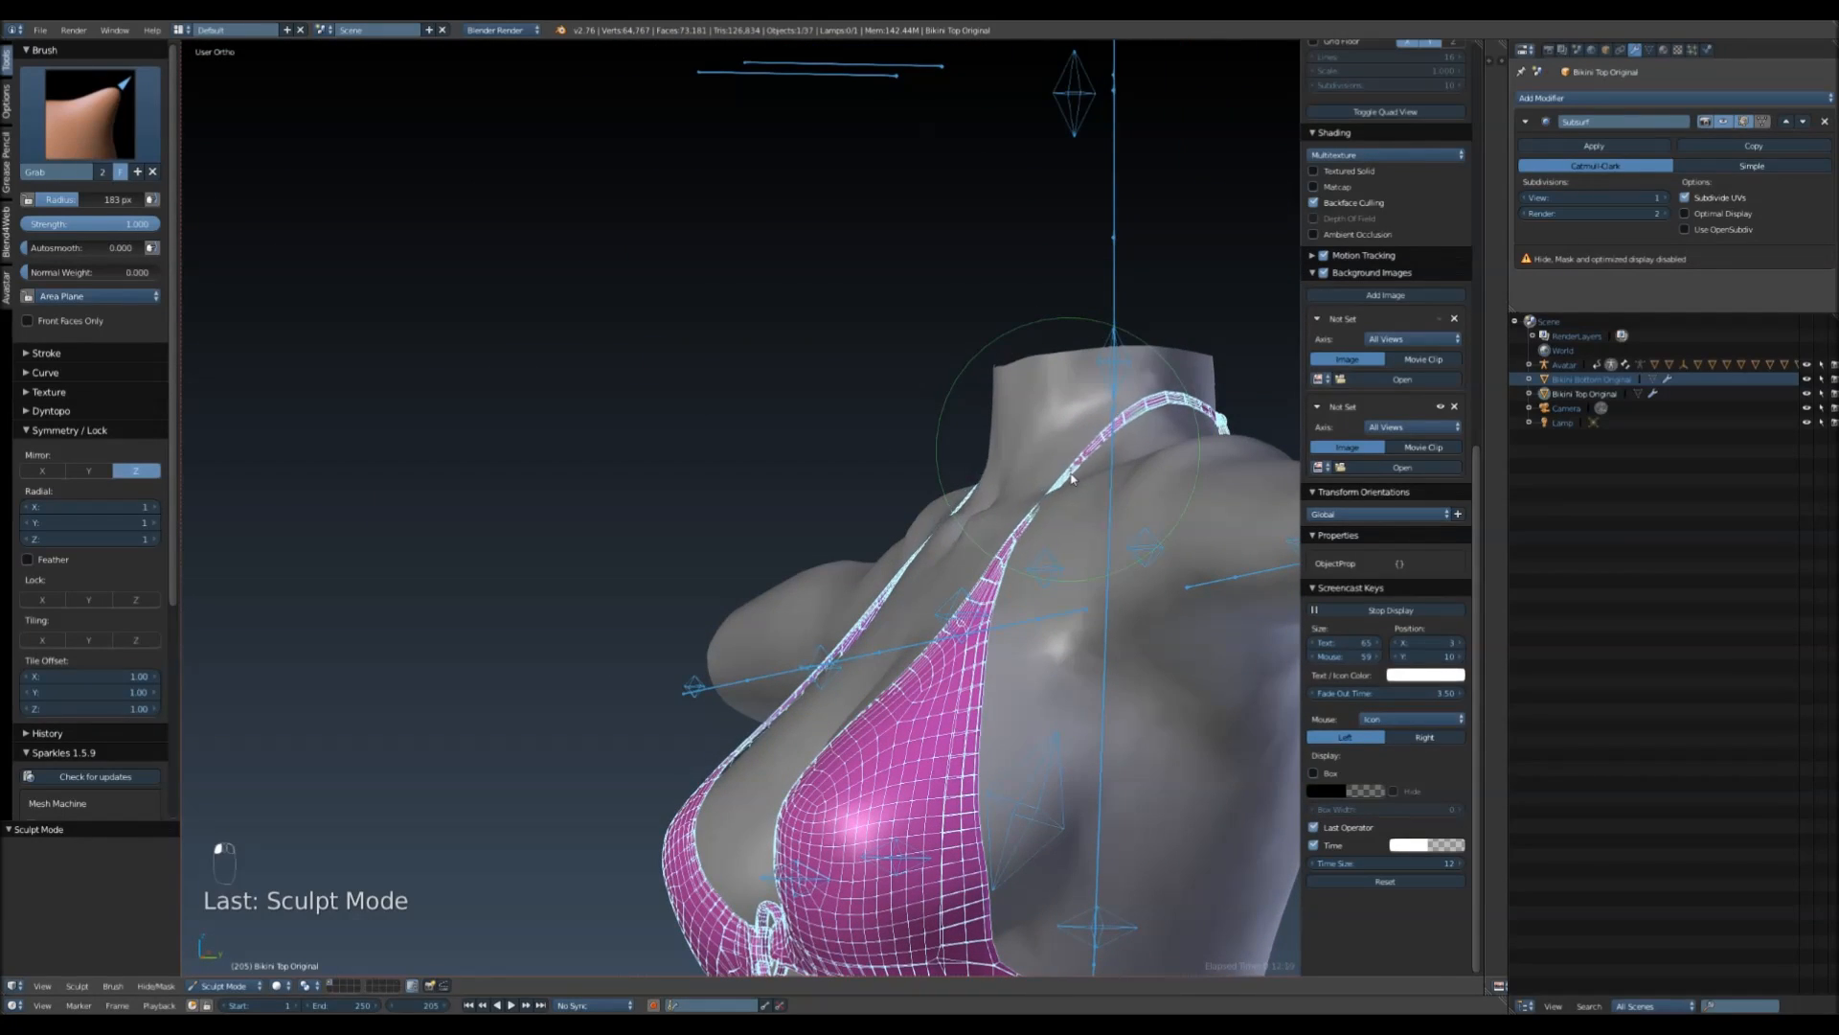
{"action": "scroll", "coordinate": [1076, 503], "scroll_direction": "up", "scroll_amount": 3}
{"action": "middle_click_drag", "start_coordinate": [1080, 537], "coordinate": [667, 664], "text": "shift"}
{"action": "middle_click_drag", "start_coordinate": [829, 670], "coordinate": [862, 648]}
{"action": "left_click_drag", "start_coordinate": [865, 642], "coordinate": [994, 473]}
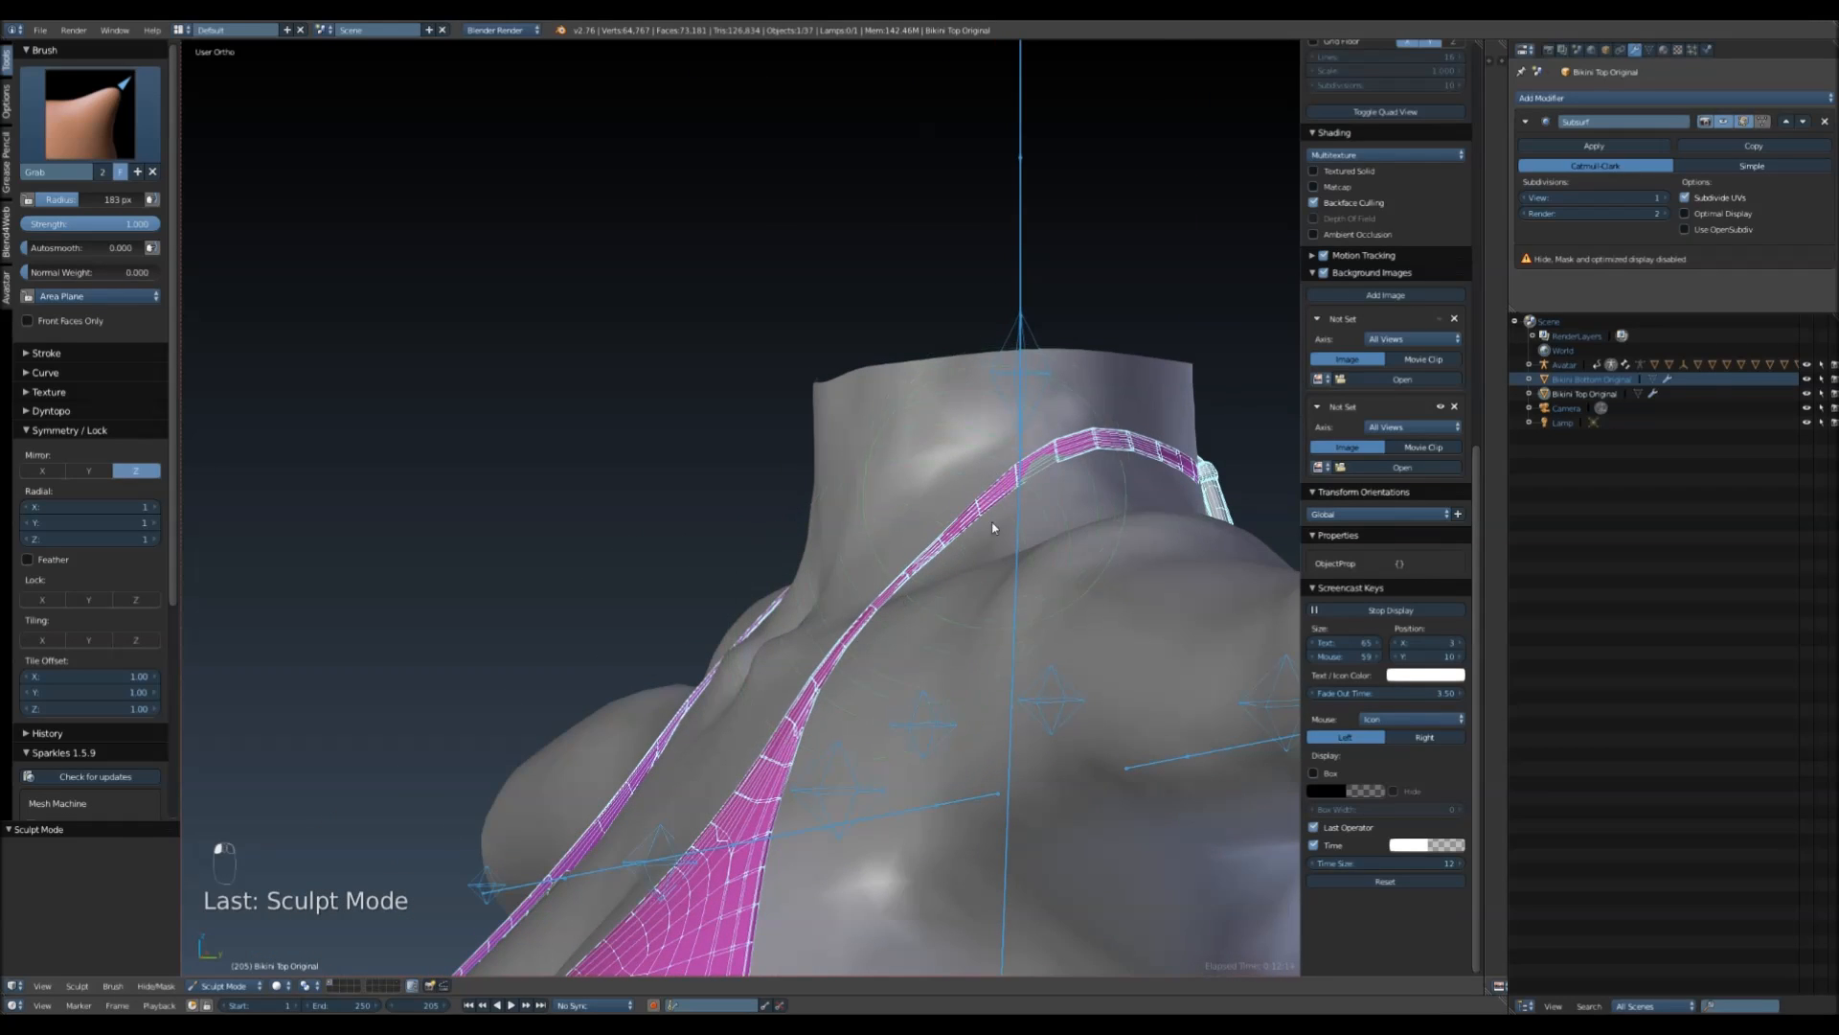
- Move the front section of the neck strap outward across the collarbone and upper chest with Grab strokes
{"action": "middle_click_drag", "start_coordinate": [993, 526], "coordinate": [1075, 555]}
{"action": "mouse_move", "coordinate": [979, 486]}
{"action": "middle_mouse_down"}
{"action": "mouse_move", "coordinate": [1101, 476]}
{"action": "mouse_move", "coordinate": [1097, 513]}
{"action": "middle_mouse_up"}
{"action": "left_click_drag", "start_coordinate": [932, 563], "coordinate": [963, 565]}
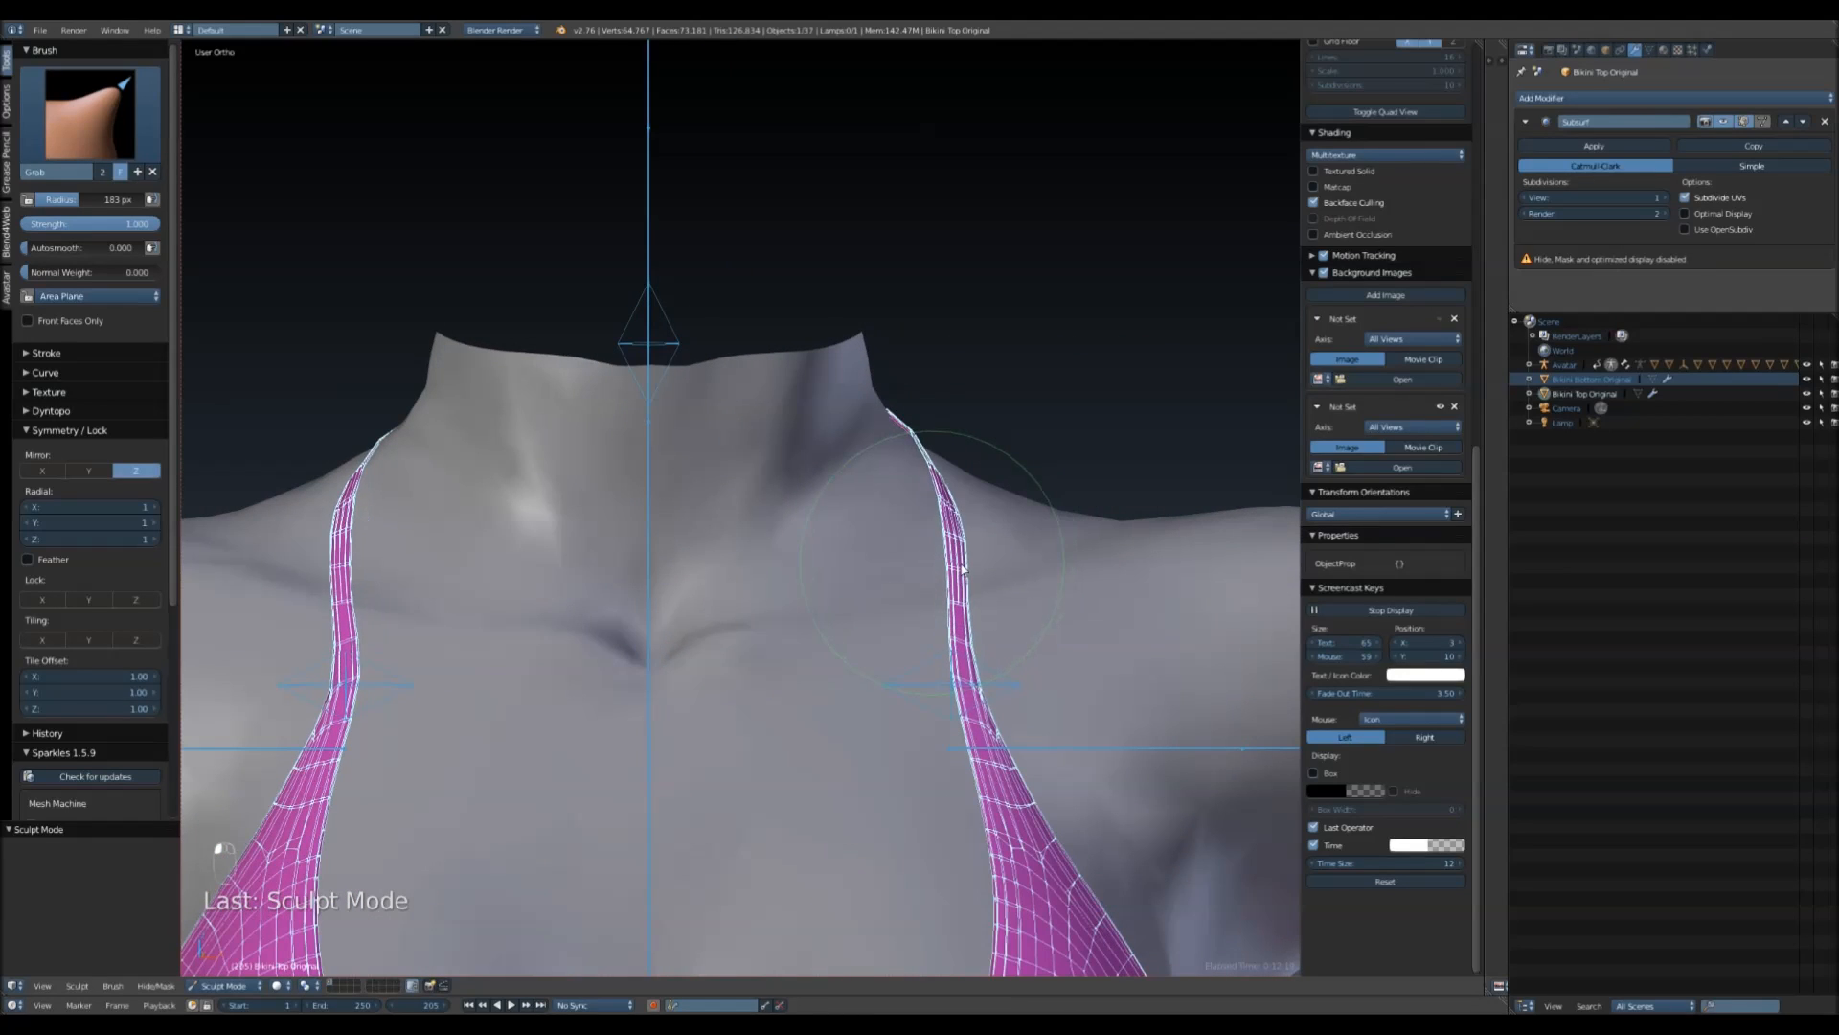
{"action": "left_click_drag", "start_coordinate": [964, 672], "coordinate": [981, 675]}
{"action": "left_click_drag", "start_coordinate": [981, 733], "coordinate": [1001, 767]}
{"action": "left_click_drag", "start_coordinate": [955, 585], "coordinate": [985, 630]}
- Adjust the neck strap where it passes over the top of the shoulder with the Grab brush
{"action": "mouse_move", "coordinate": [996, 621]}
{"action": "middle_mouse_down"}
{"action": "mouse_move", "coordinate": [901, 632]}
{"action": "mouse_move", "coordinate": [800, 586]}
{"action": "middle_mouse_up"}
{"action": "middle_click_drag", "start_coordinate": [985, 581], "coordinate": [768, 731]}
{"action": "left_click_drag", "start_coordinate": [792, 765], "coordinate": [777, 768]}
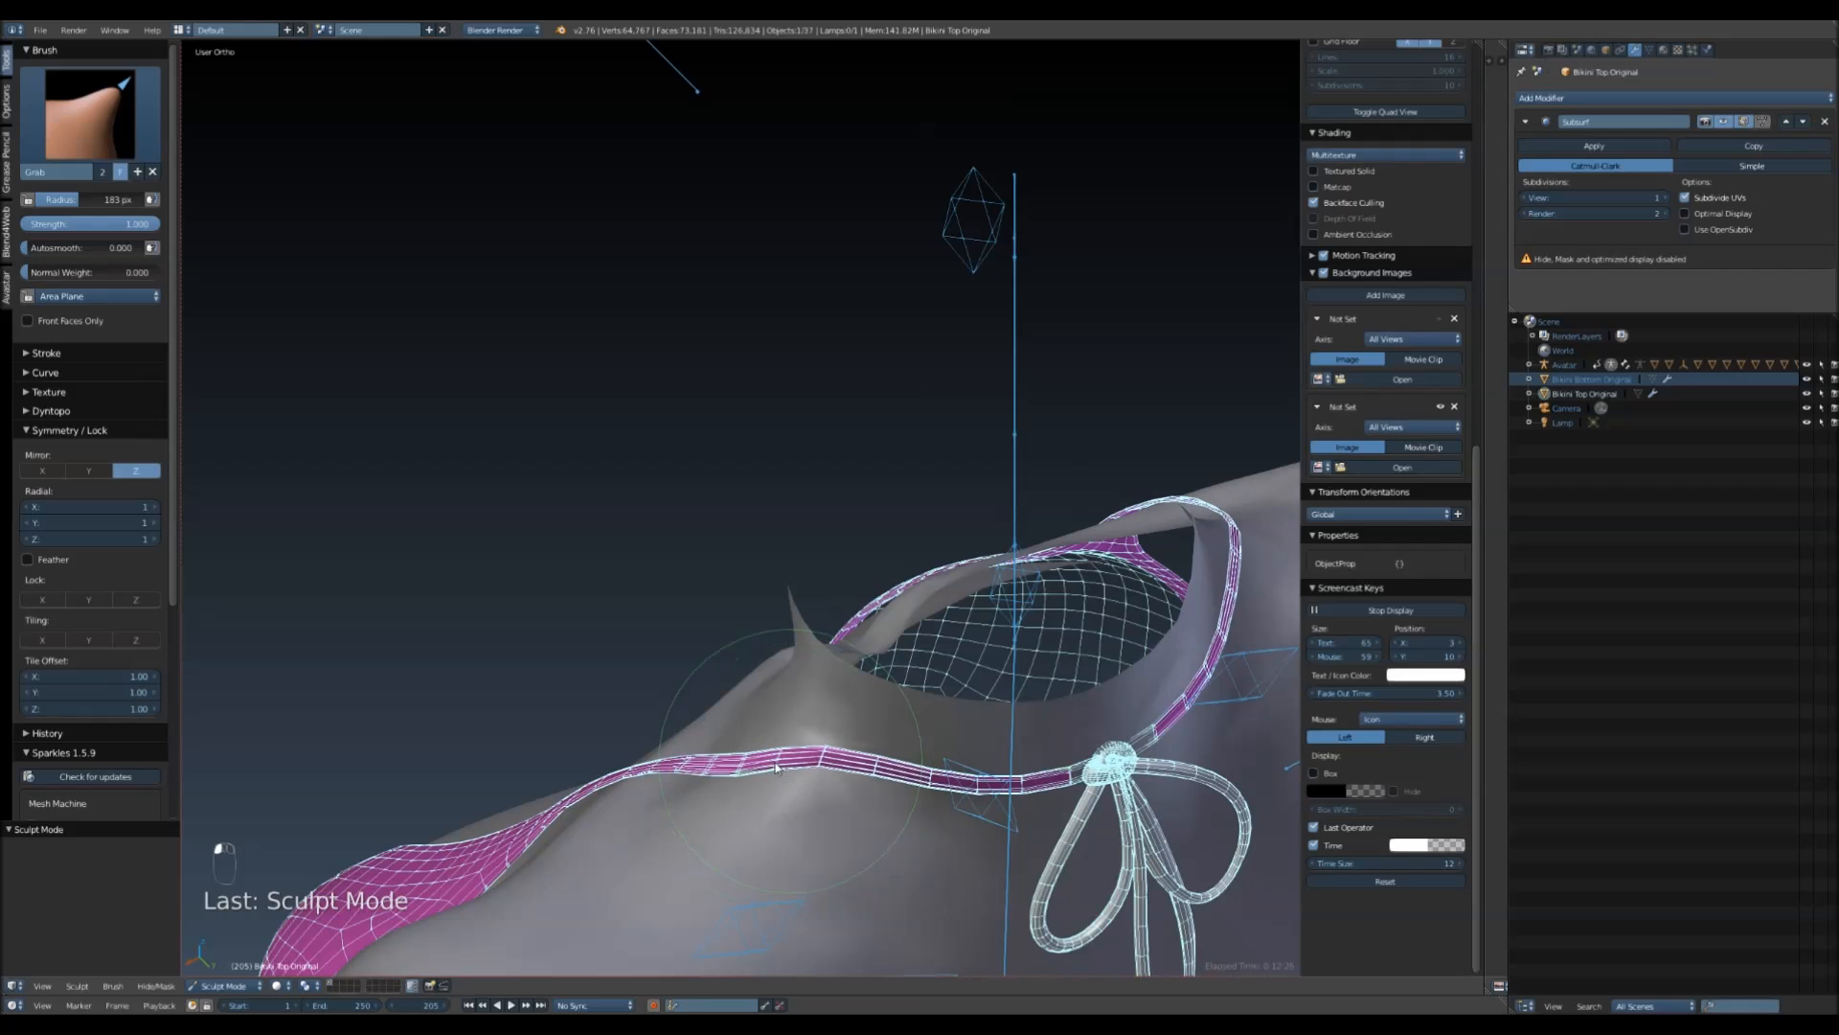
- Reshape the bikini top's neck strap beside the bow at the back of the neck with Grab strokes
{"action": "middle_click_drag", "start_coordinate": [813, 787], "coordinate": [772, 763]}
{"action": "mouse_move", "coordinate": [834, 780]}
{"action": "left_mouse_down"}
{"action": "mouse_move", "coordinate": [791, 766]}
{"action": "mouse_move", "coordinate": [760, 818]}
{"action": "left_mouse_up"}
{"action": "middle_click_drag", "start_coordinate": [760, 818], "coordinate": [781, 802]}
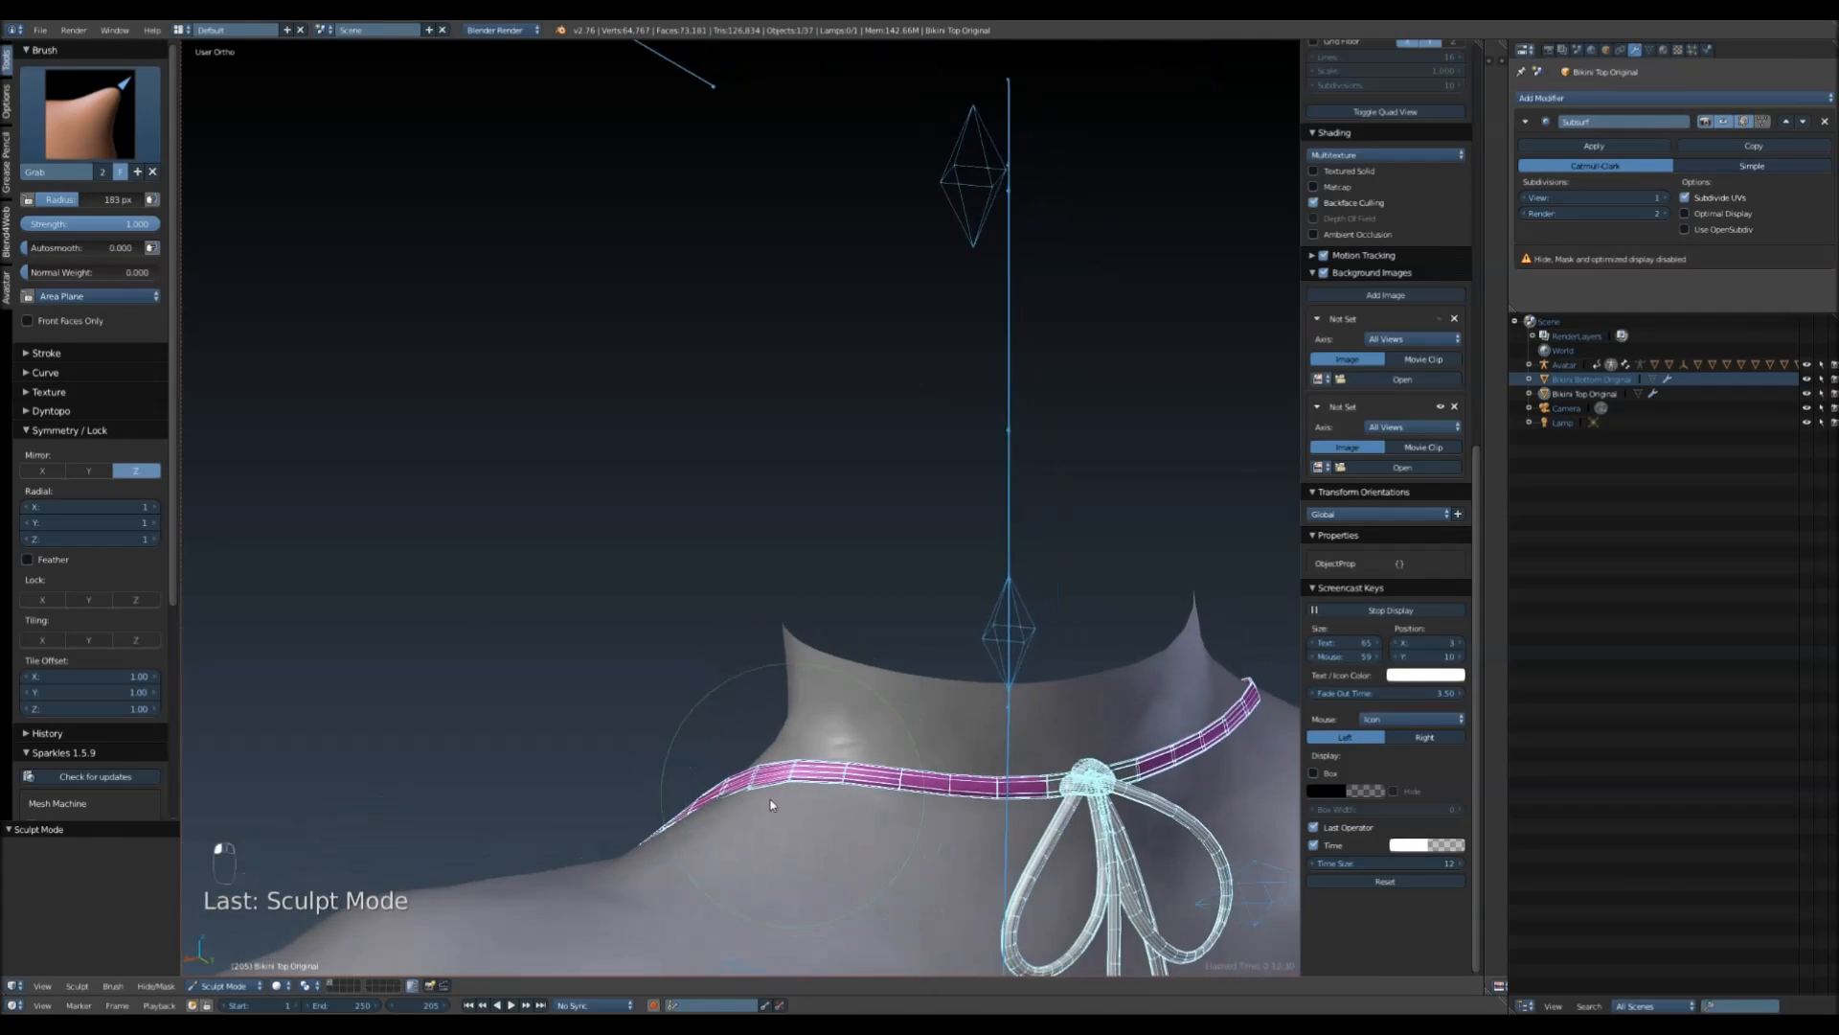
{"action": "left_click_drag", "start_coordinate": [745, 797], "coordinate": [739, 794]}
- Adjust the neck strap along the front of the shoulder and down the upper chest with Grab strokes
{"action": "middle_click_drag", "start_coordinate": [731, 822], "coordinate": [920, 536]}
{"action": "left_click_drag", "start_coordinate": [880, 505], "coordinate": [867, 510]}
{"action": "left_click_drag", "start_coordinate": [918, 610], "coordinate": [917, 622]}
{"action": "left_click_drag", "start_coordinate": [909, 744], "coordinate": [913, 744]}
{"action": "middle_click_drag", "start_coordinate": [920, 874], "coordinate": [912, 634], "text": "shift"}
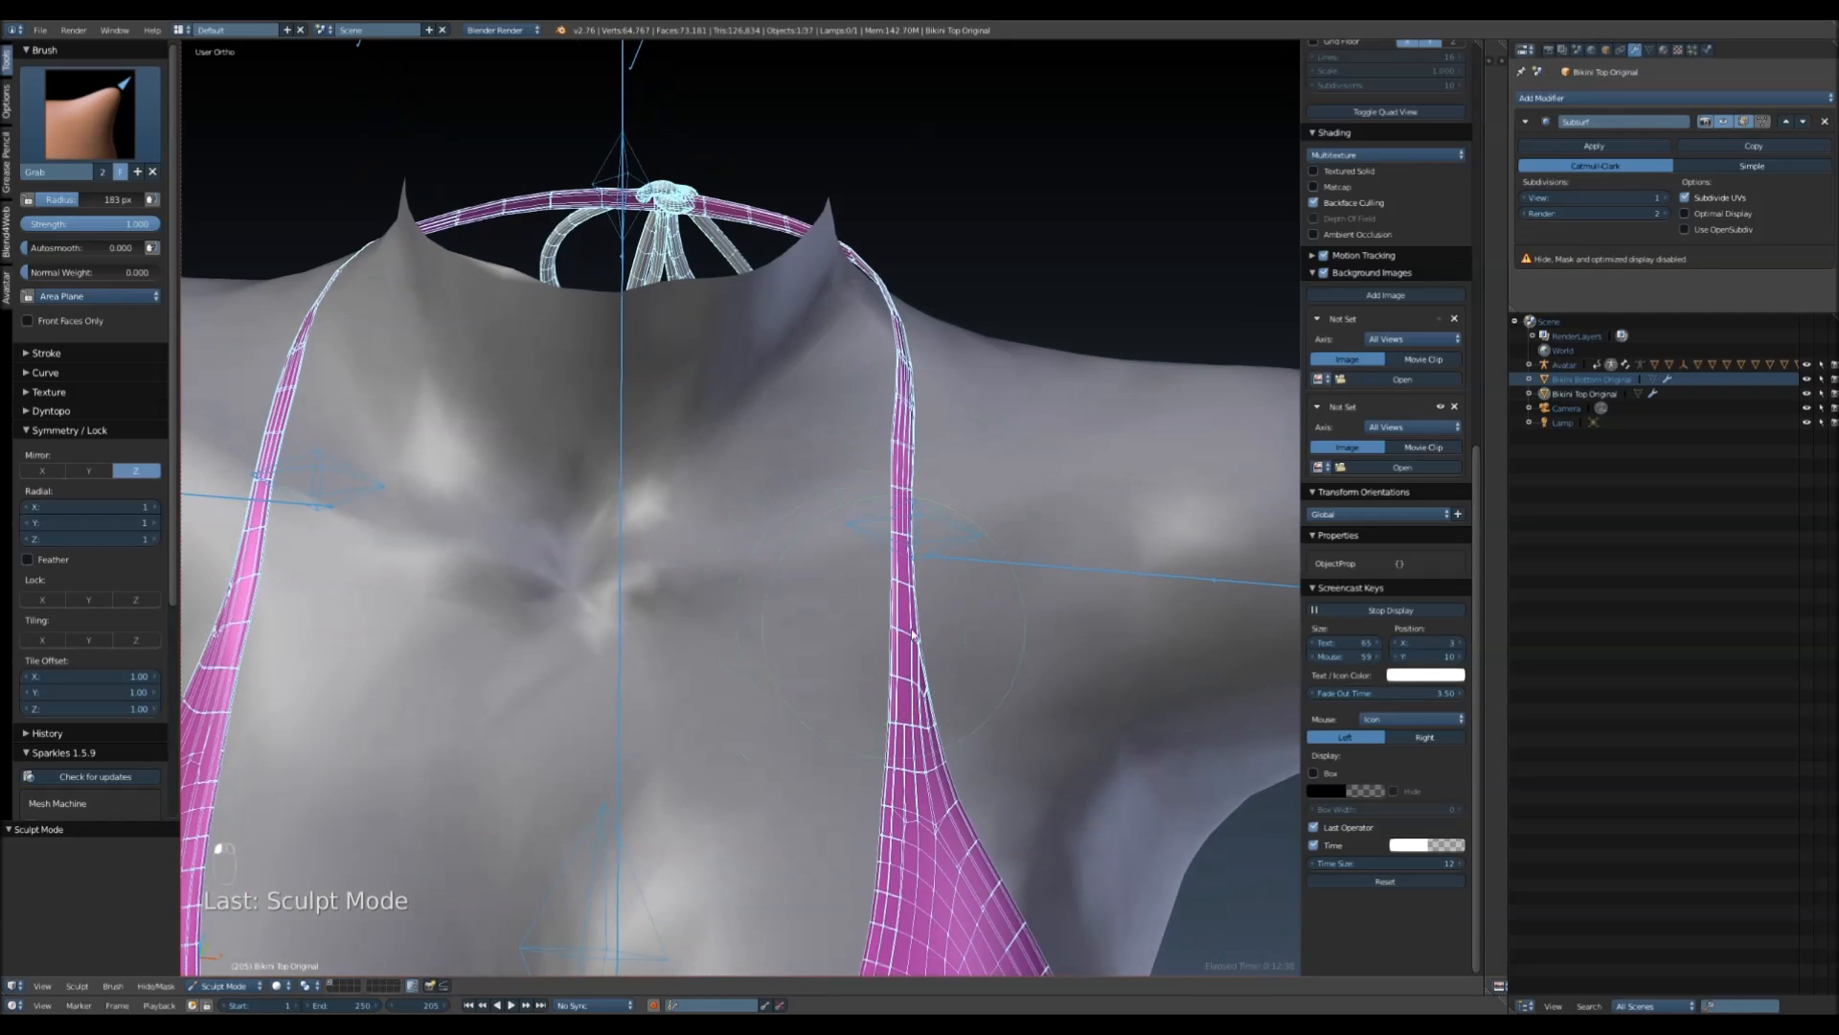
{"action": "left_click_drag", "start_coordinate": [904, 645], "coordinate": [902, 634]}
{"action": "left_click_drag", "start_coordinate": [899, 509], "coordinate": [904, 445]}
- Pull the neck strap into line where it crests the shoulder toward the back using the Grab brush
{"action": "mouse_move", "coordinate": [1004, 422]}
{"action": "middle_mouse_down"}
{"action": "mouse_move", "coordinate": [976, 448]}
{"action": "mouse_move", "coordinate": [772, 426]}
{"action": "mouse_move", "coordinate": [672, 475]}
{"action": "middle_mouse_up"}
{"action": "scroll", "coordinate": [895, 536], "scroll_direction": "up", "scroll_amount": 3}
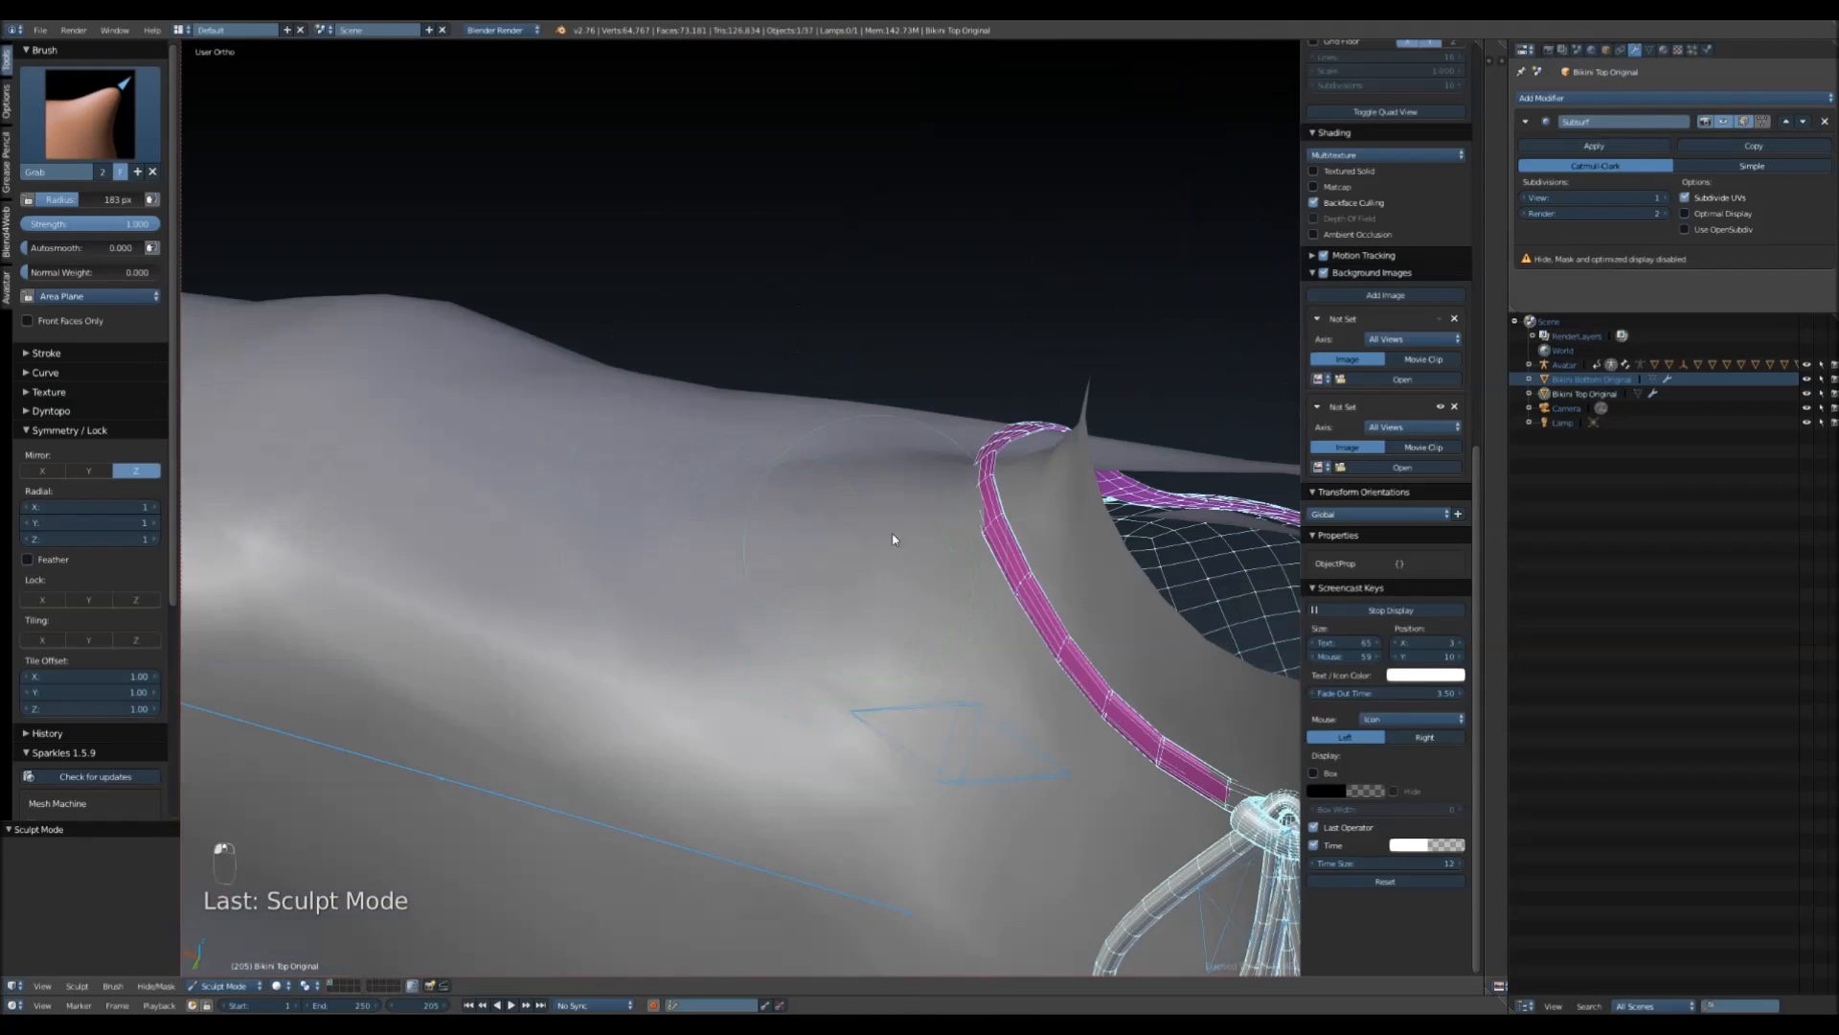
{"action": "left_click_drag", "start_coordinate": [965, 503], "coordinate": [960, 473]}
{"action": "middle_click_drag", "start_coordinate": [996, 575], "coordinate": [974, 438]}
{"action": "left_click_drag", "start_coordinate": [964, 424], "coordinate": [942, 404]}
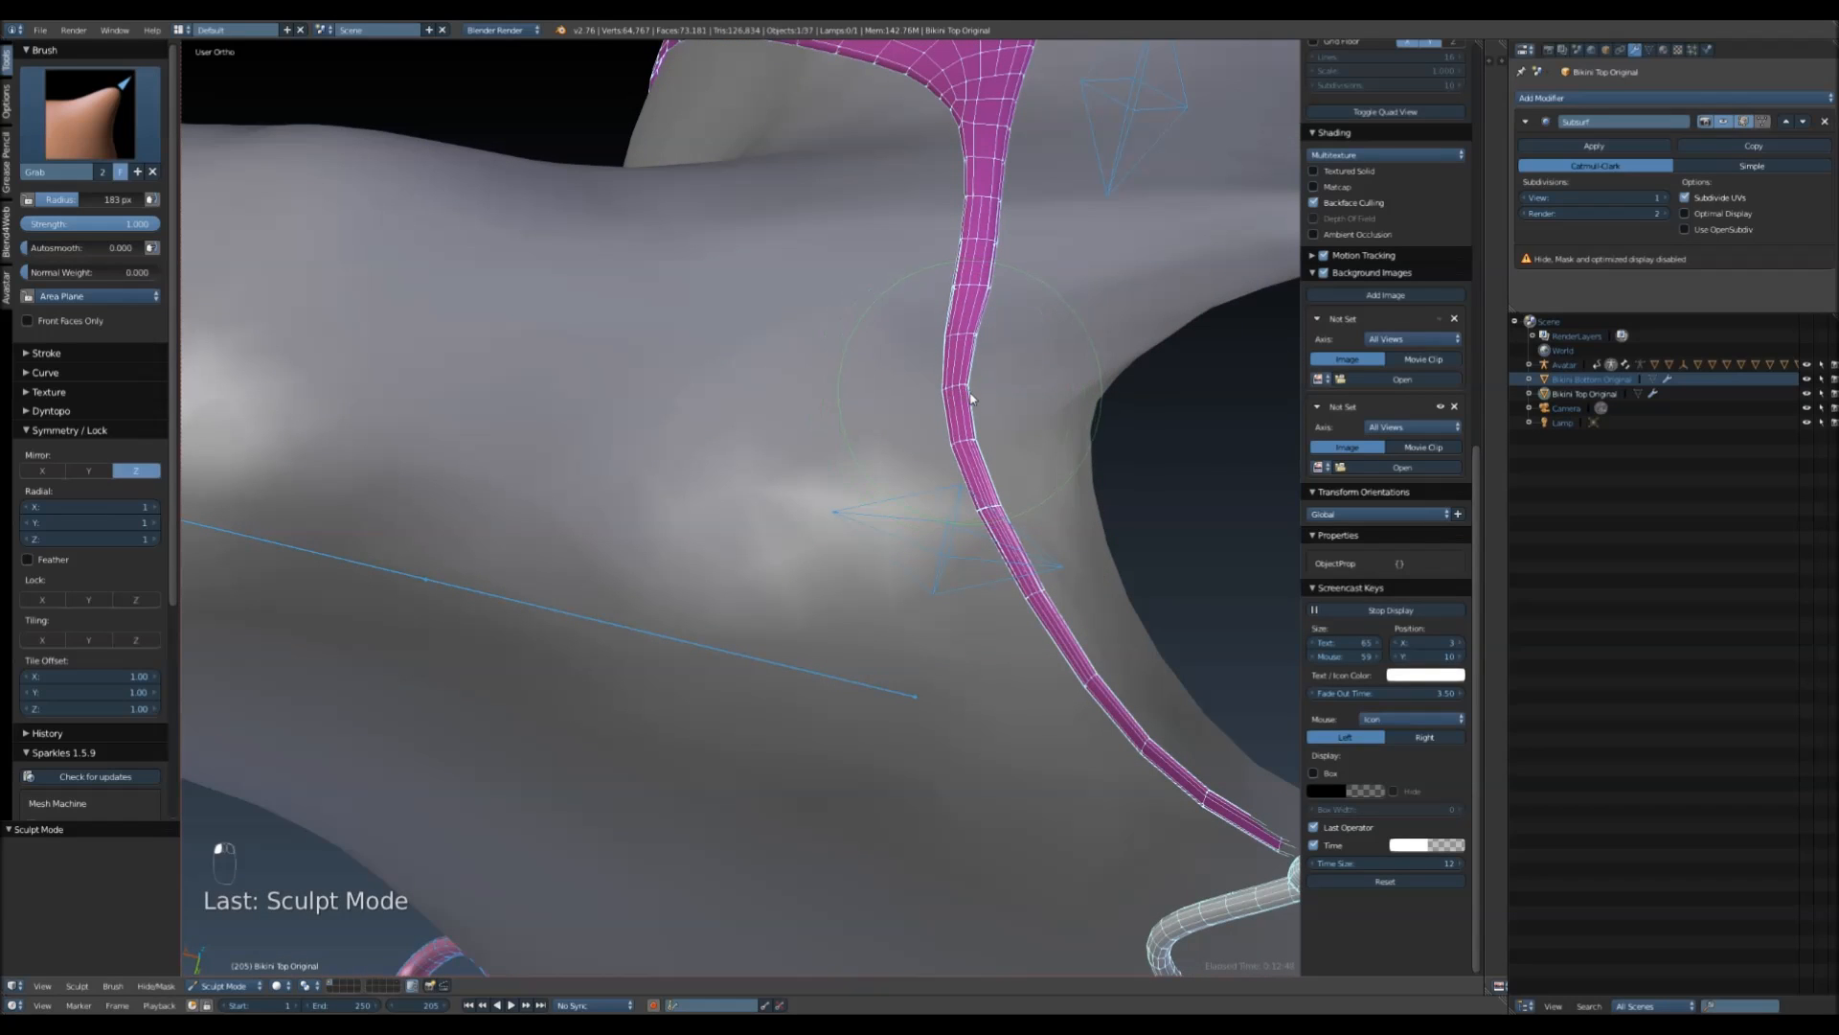
{"action": "left_click", "coordinate": [89, 113]}
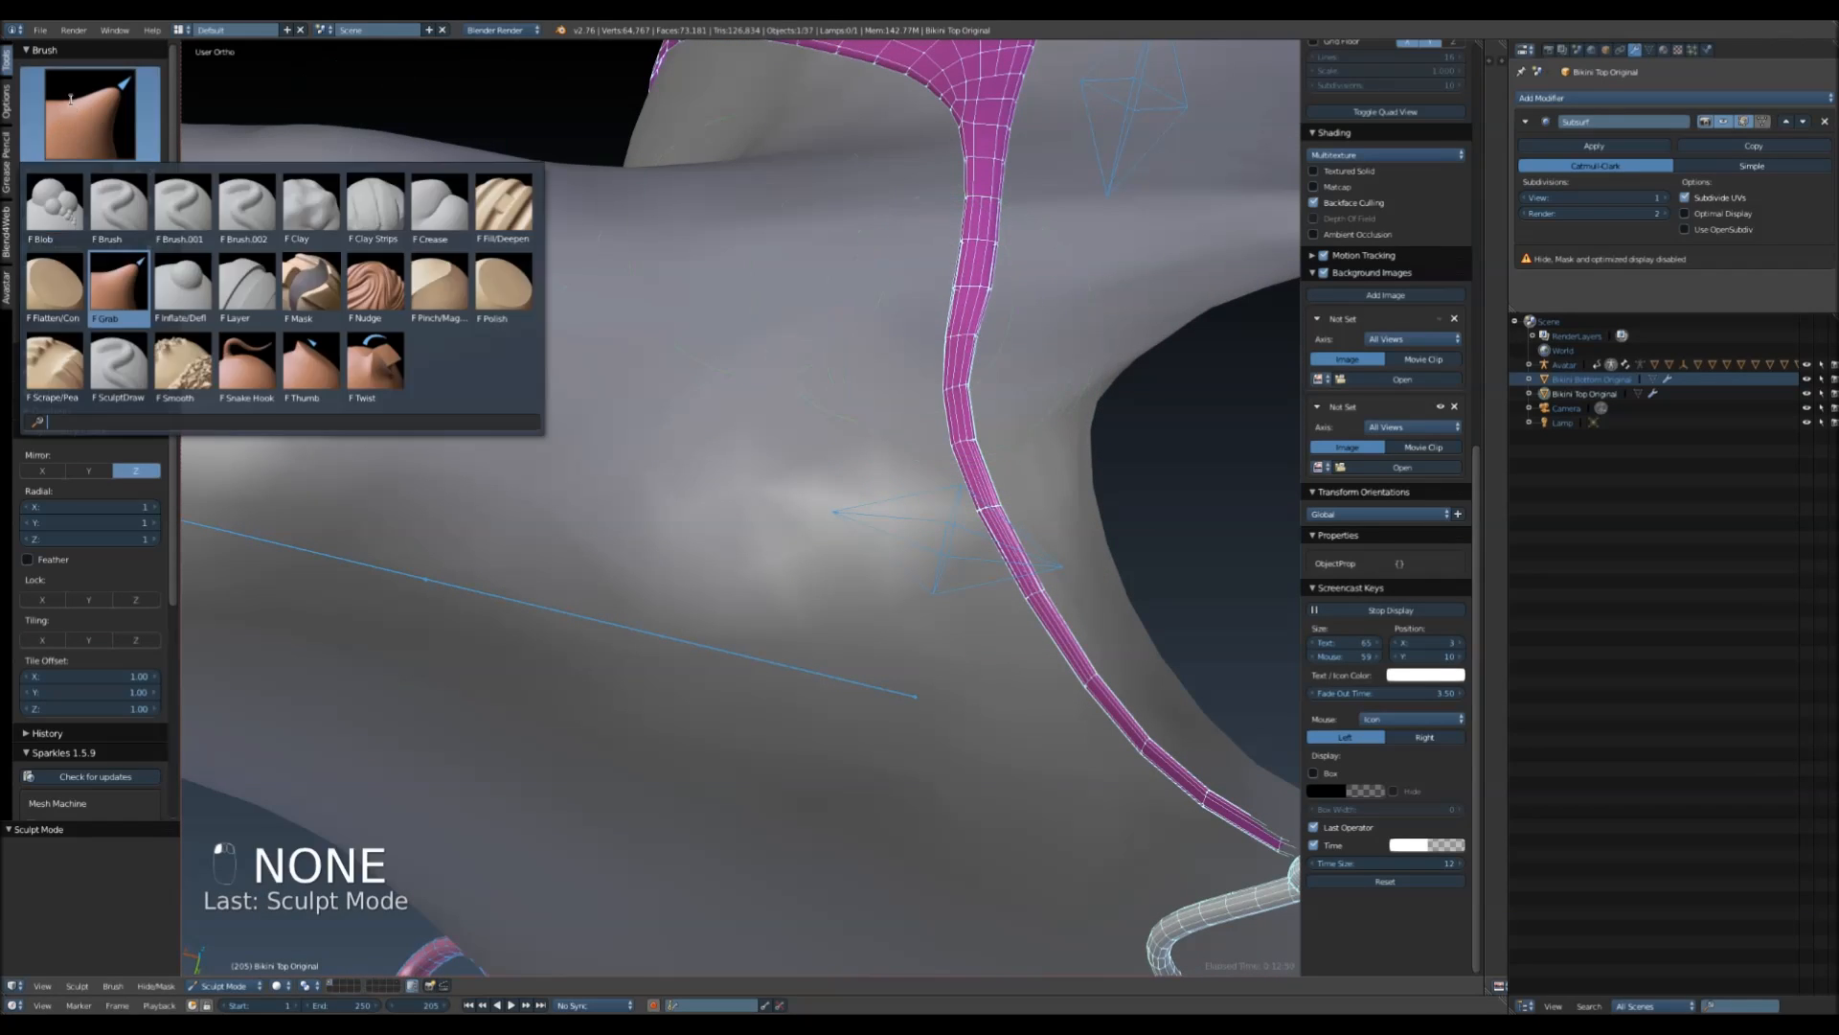
{"action": "left_click", "coordinate": [188, 378]}
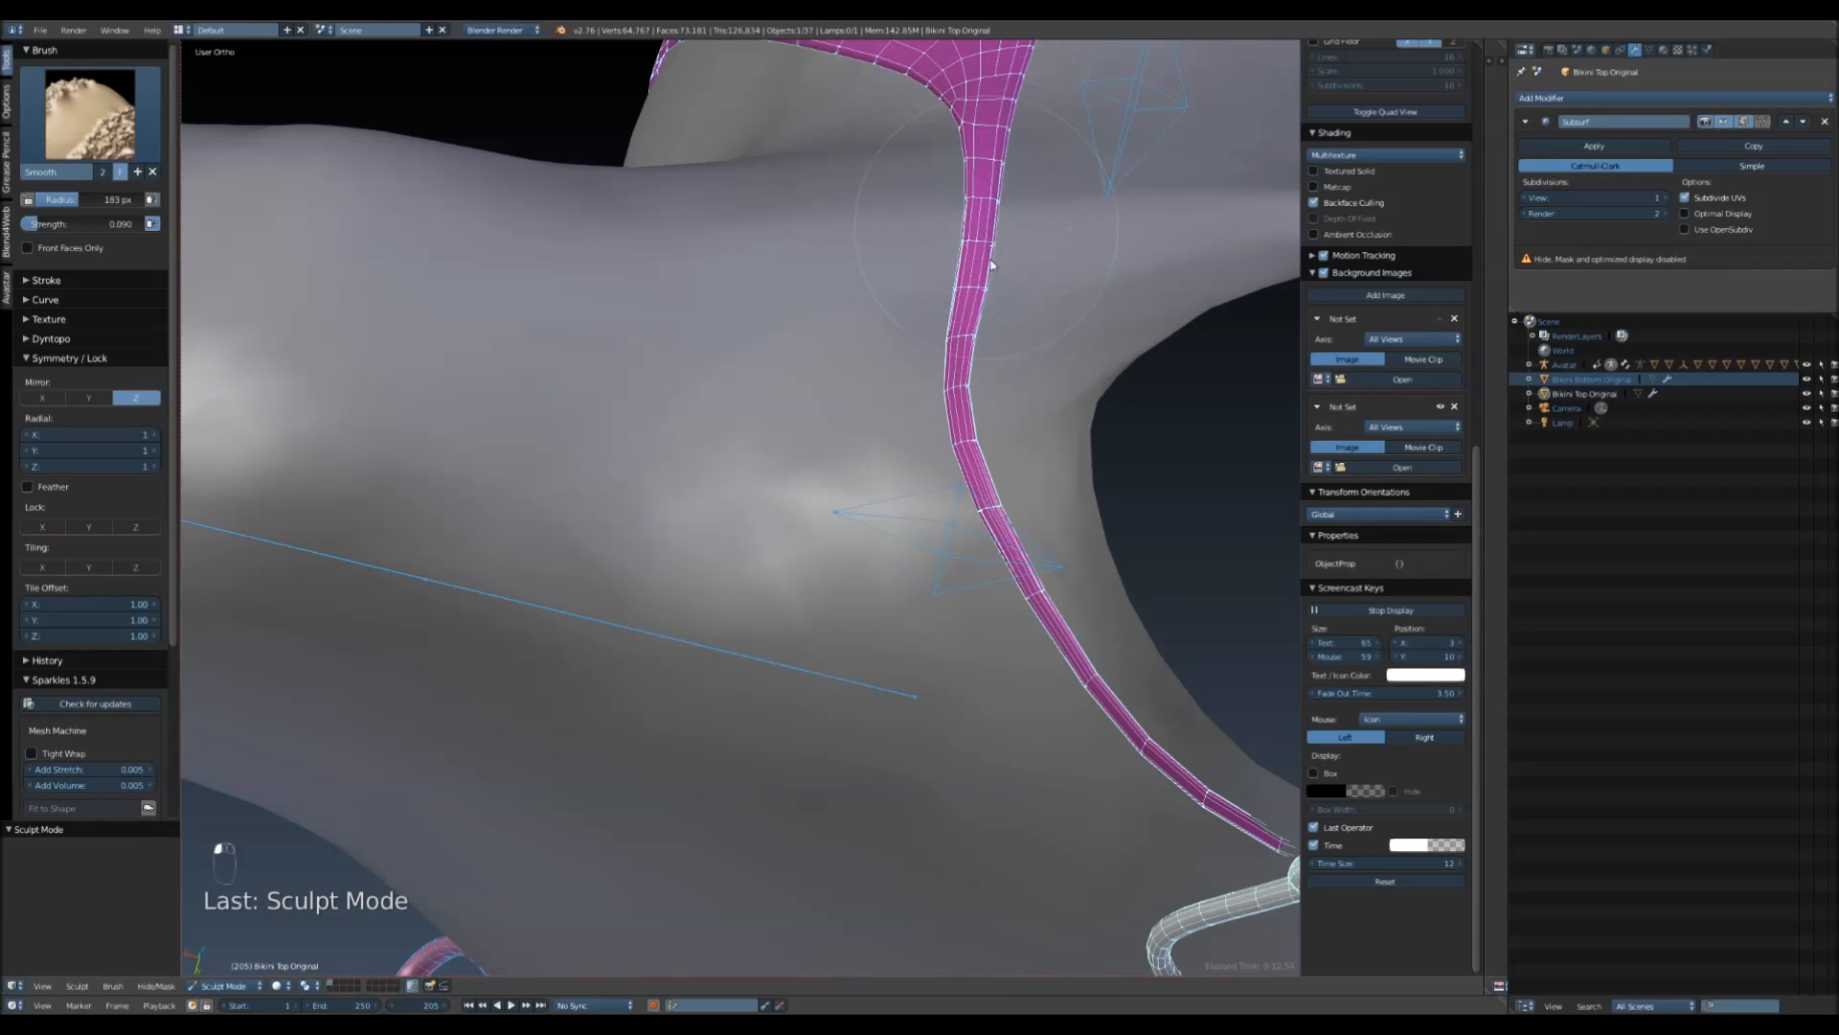
{"action": "mouse_move", "coordinate": [1100, 738]}
{"action": "middle_mouse_down"}
{"action": "mouse_move", "coordinate": [923, 690]}
{"action": "mouse_move", "coordinate": [1221, 593]}
{"action": "mouse_move", "coordinate": [527, 383]}
{"action": "middle_mouse_up"}
{"action": "left_click", "coordinate": [89, 113]}
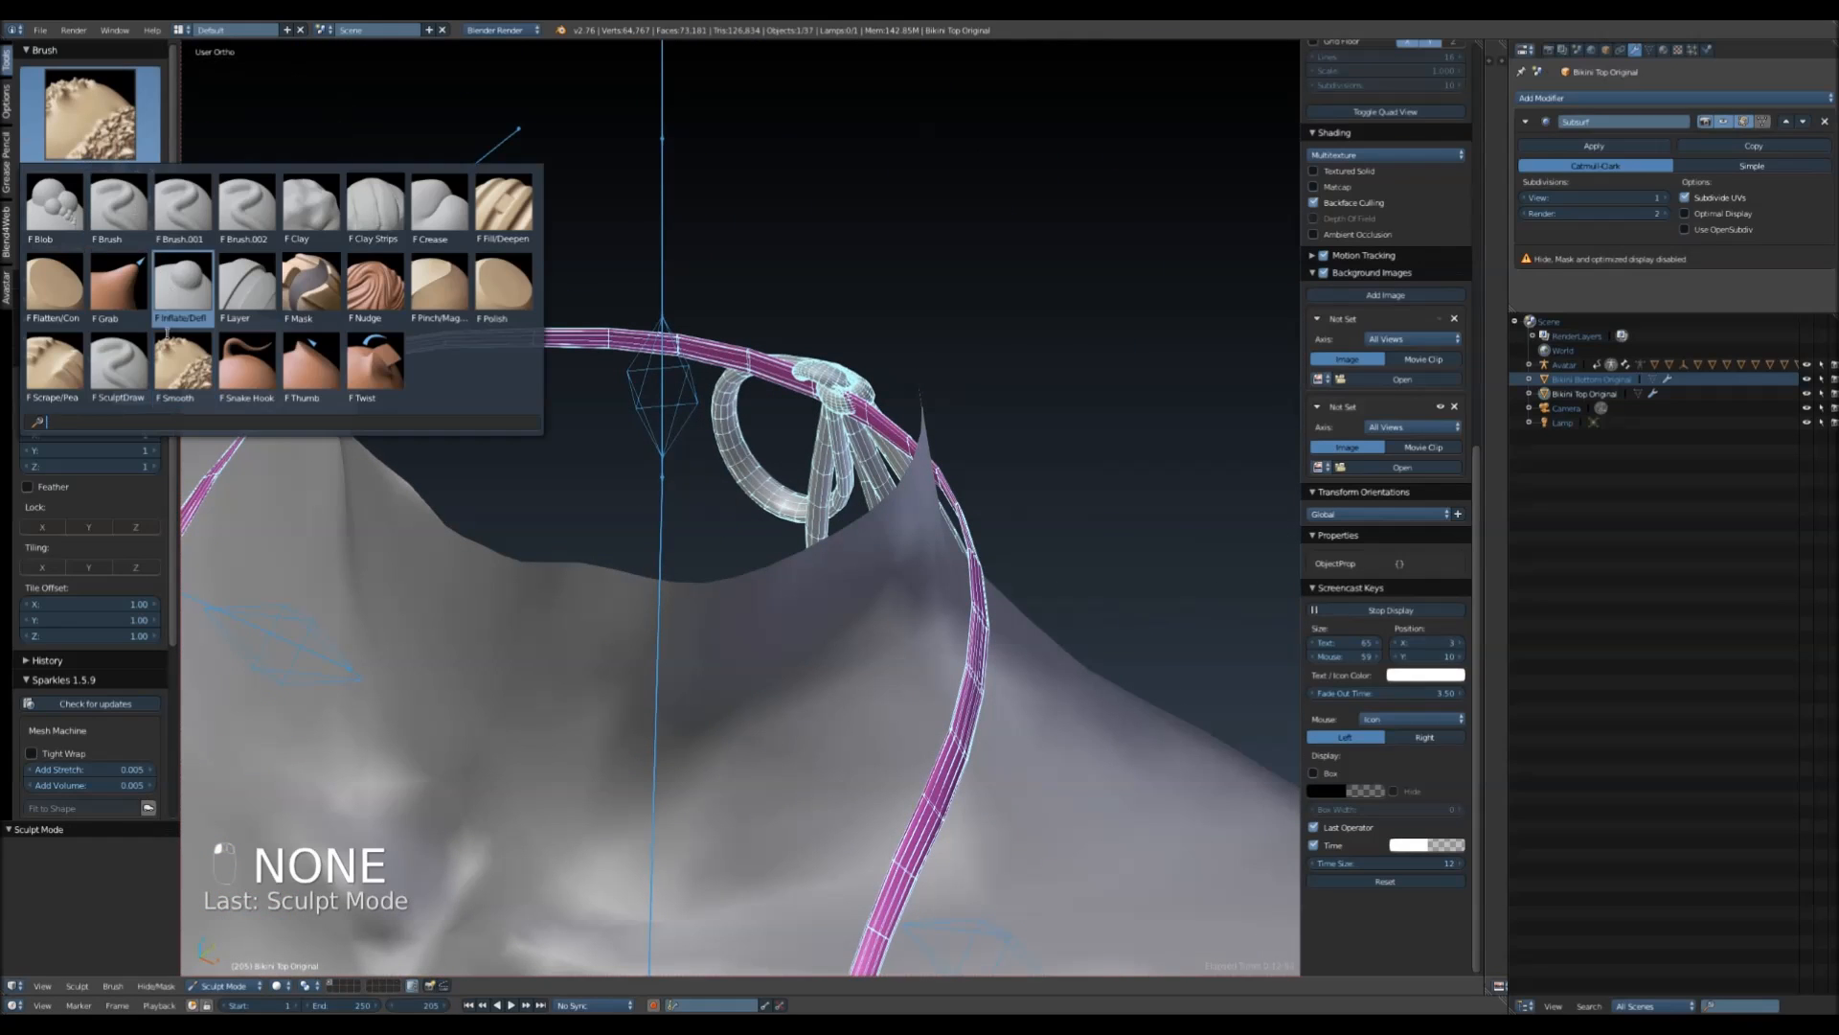
{"action": "left_click", "coordinate": [137, 310]}
- Nudge the strap slightly outward along the side of the neck with the Grab brush, checking it from several angles
{"action": "middle_click_drag", "start_coordinate": [594, 441], "coordinate": [944, 563]}
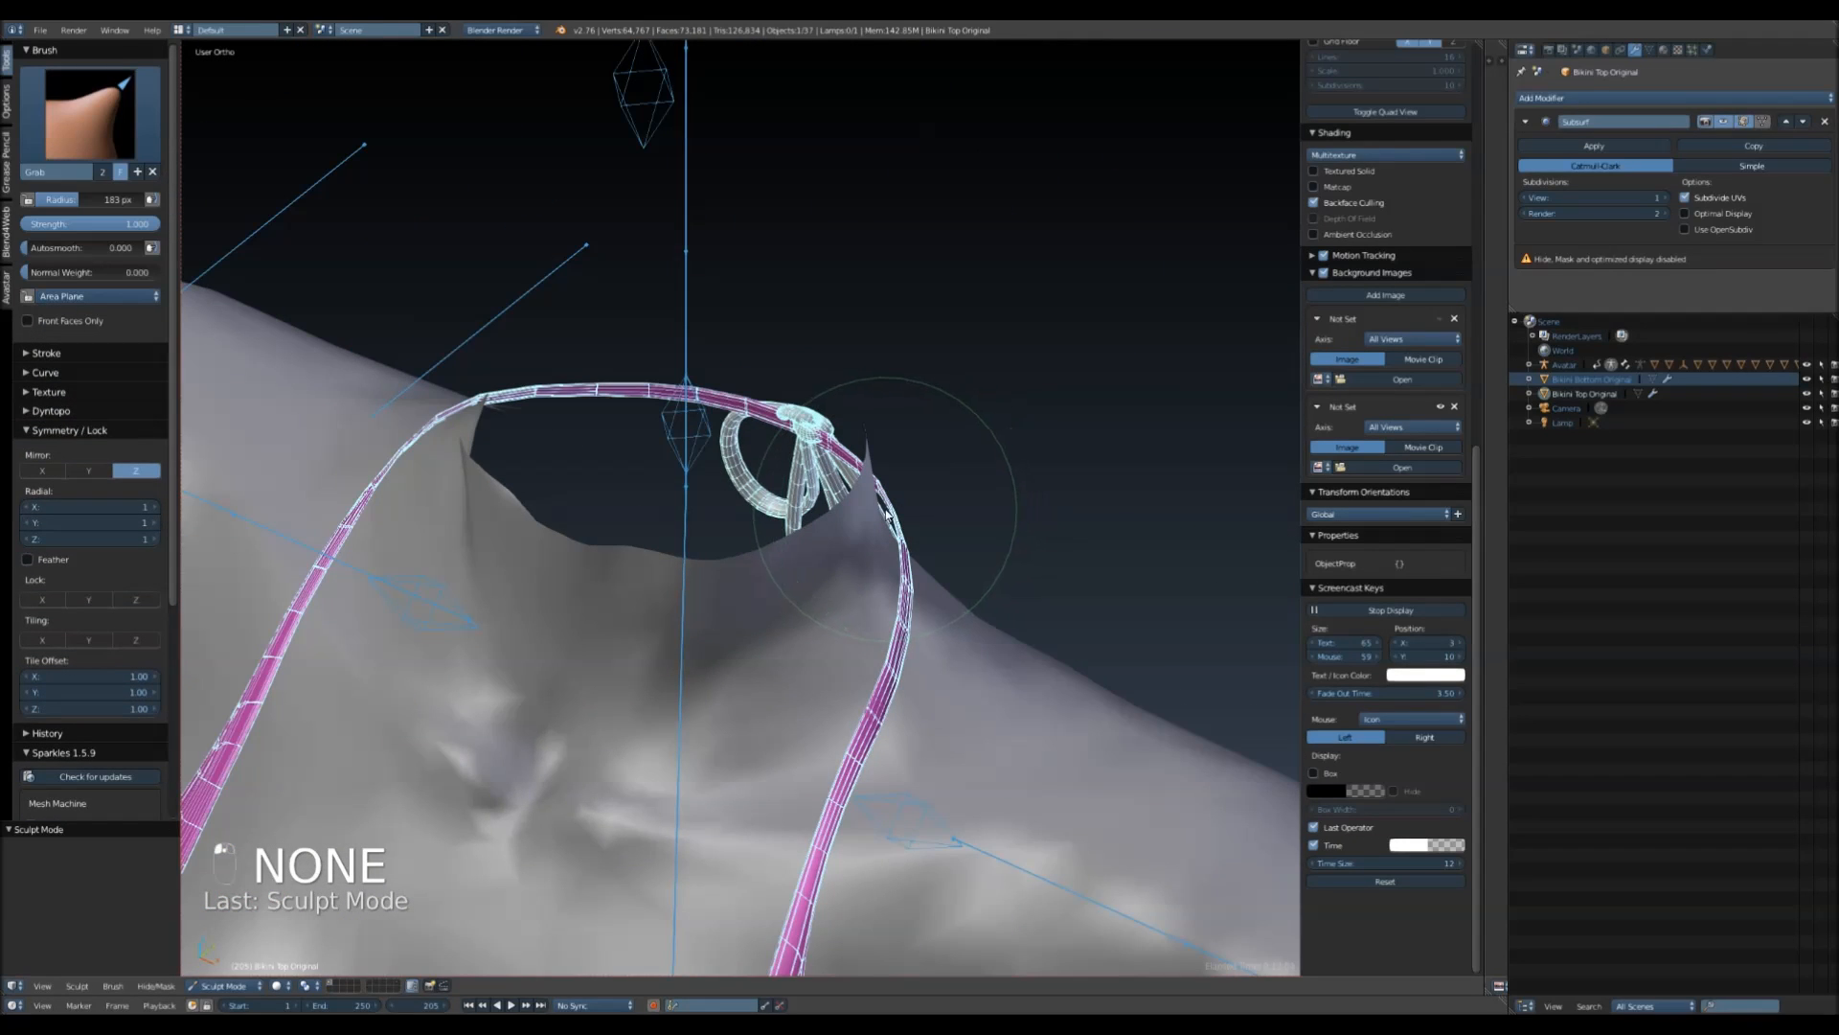
{"action": "left_click_drag", "start_coordinate": [890, 505], "coordinate": [906, 509]}
{"action": "mouse_move", "coordinate": [906, 509]}
{"action": "middle_mouse_down"}
{"action": "mouse_move", "coordinate": [901, 467]}
{"action": "mouse_move", "coordinate": [770, 436]}
{"action": "middle_mouse_up"}
{"action": "scroll", "coordinate": [1002, 481], "scroll_direction": "down", "scroll_amount": 3}
{"action": "mouse_move", "coordinate": [1002, 481]}
{"action": "middle_mouse_down"}
{"action": "mouse_move", "coordinate": [1017, 487]}
{"action": "mouse_move", "coordinate": [987, 479]}
{"action": "middle_mouse_up"}
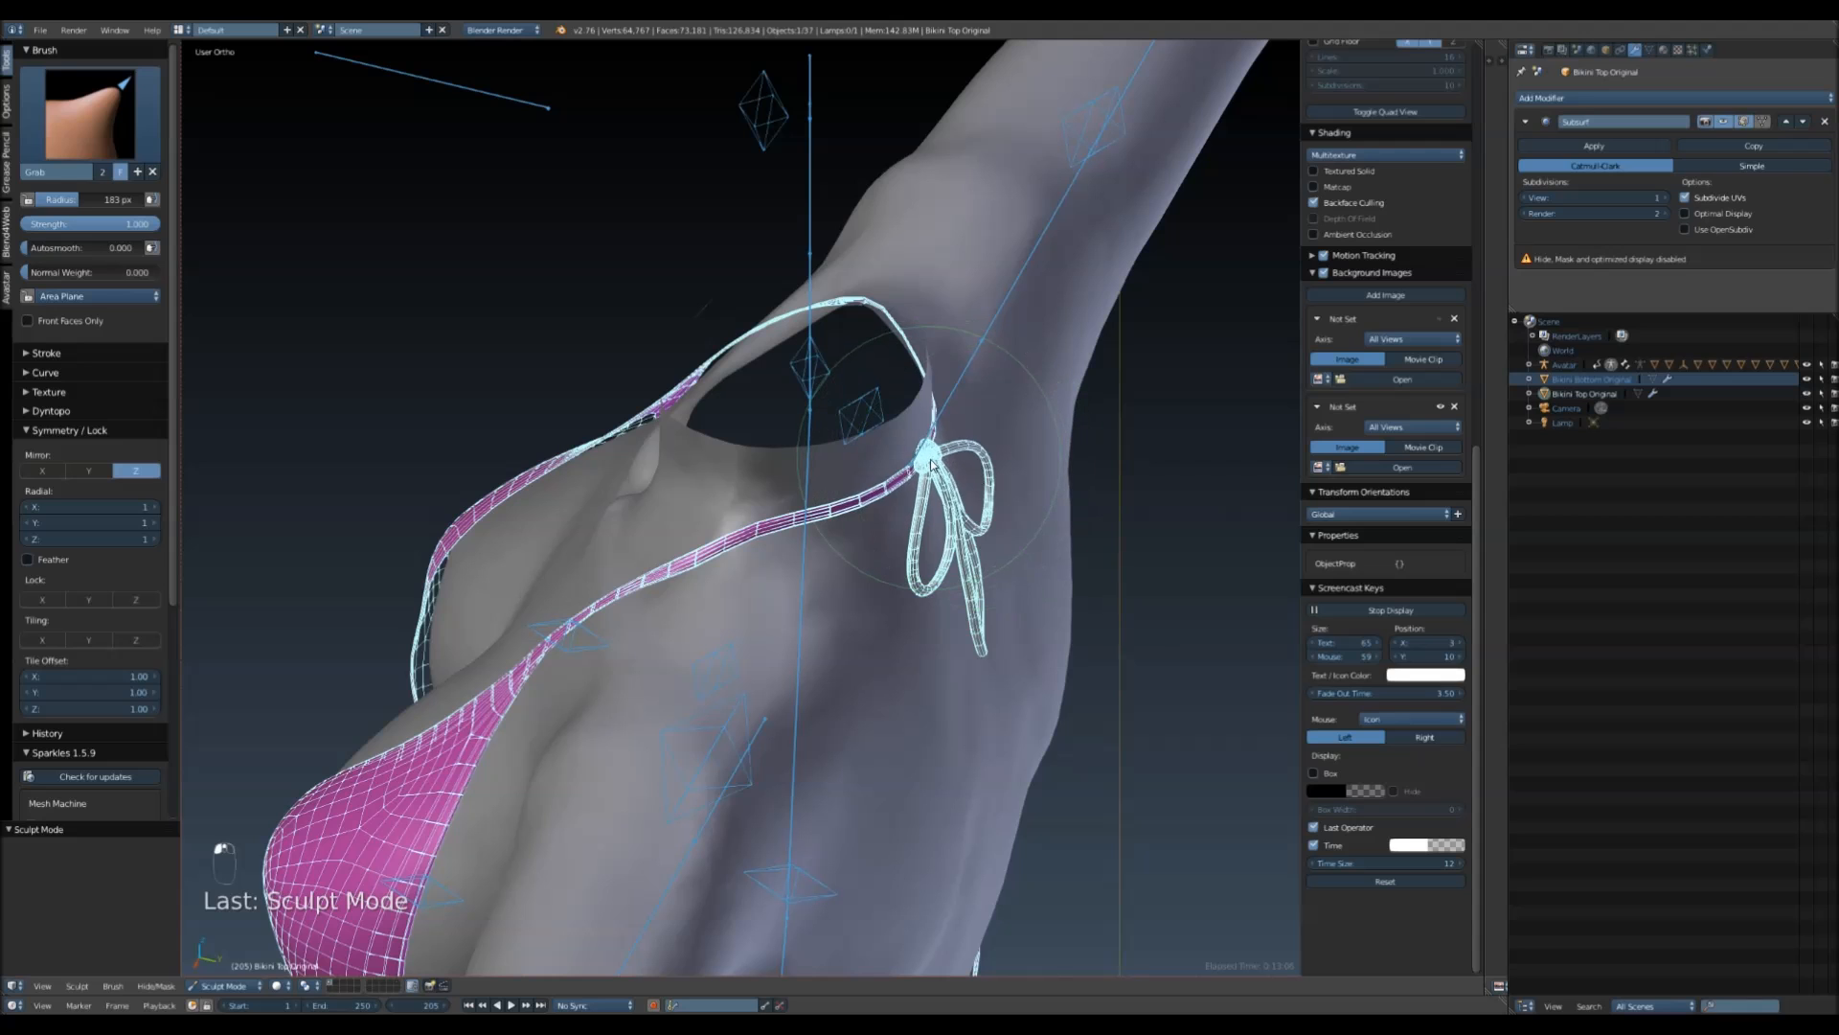
{"action": "middle_click_drag", "start_coordinate": [934, 466], "coordinate": [842, 526]}
{"action": "scroll", "coordinate": [842, 526], "scroll_direction": "up", "scroll_amount": 4}
{"action": "middle_click_drag", "start_coordinate": [862, 356], "coordinate": [927, 341]}
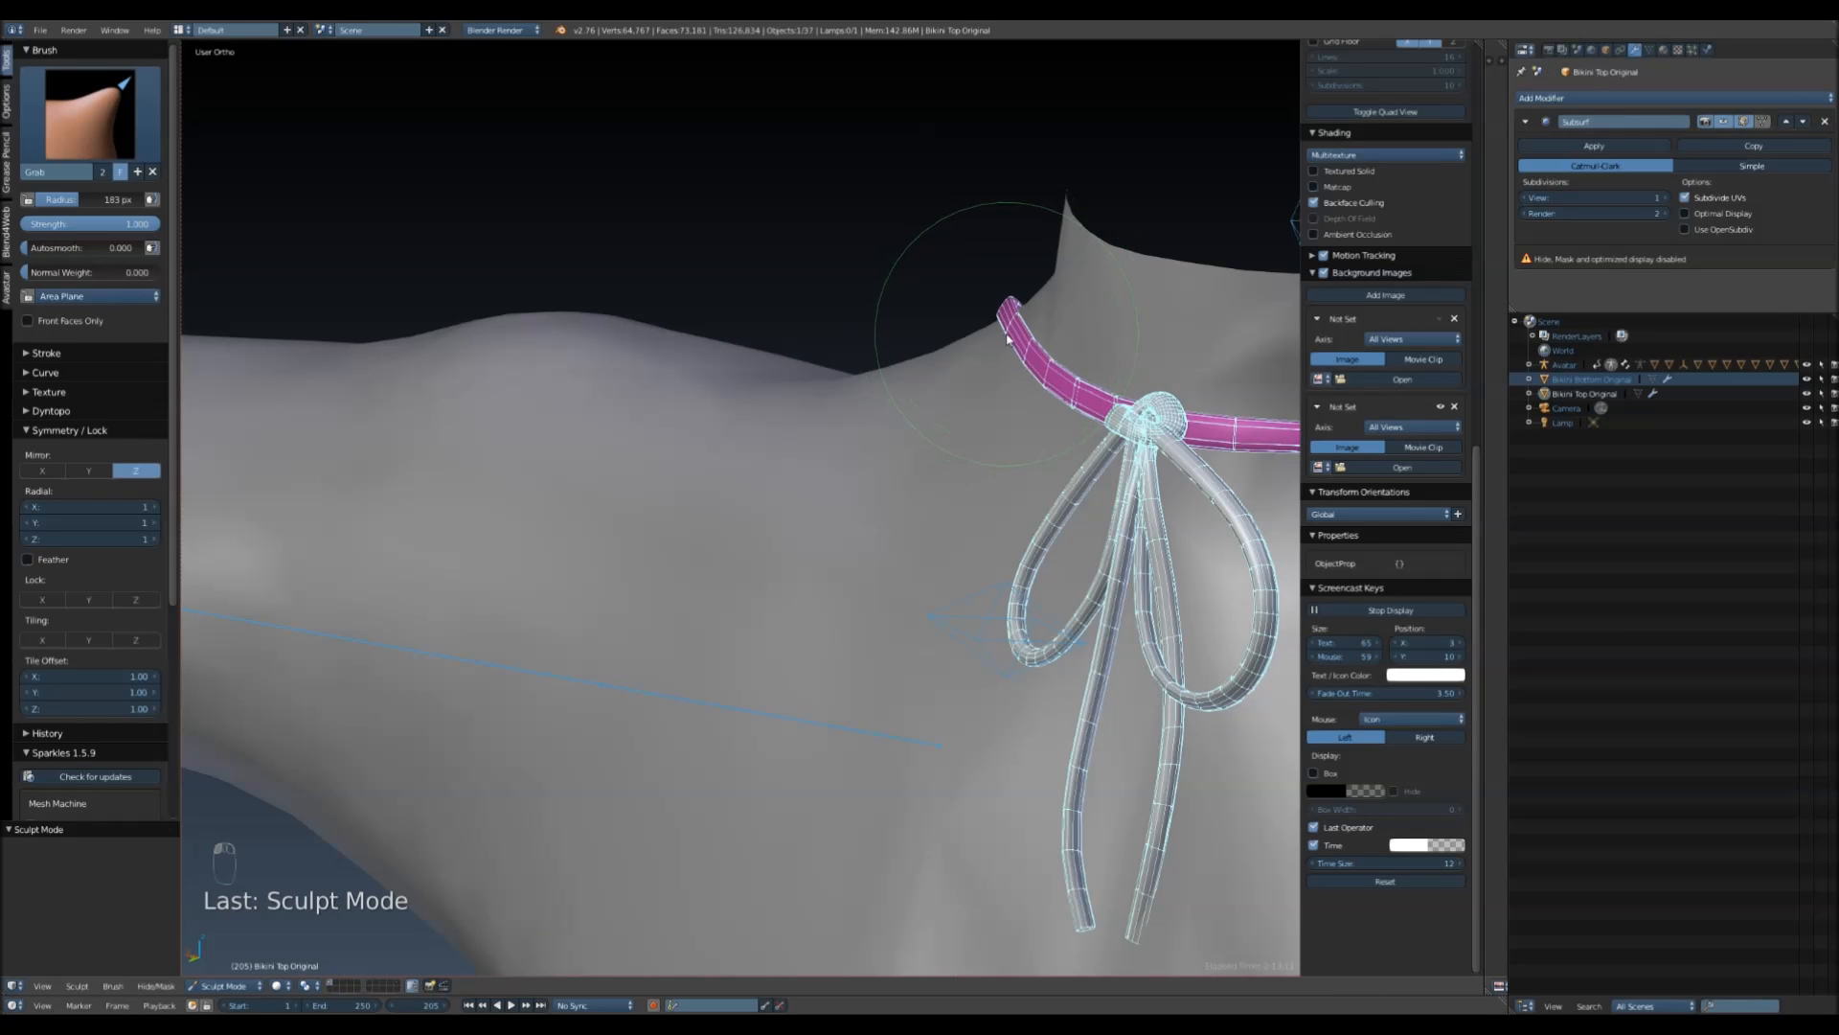
{"action": "middle_click_drag", "start_coordinate": [992, 337], "coordinate": [973, 409]}
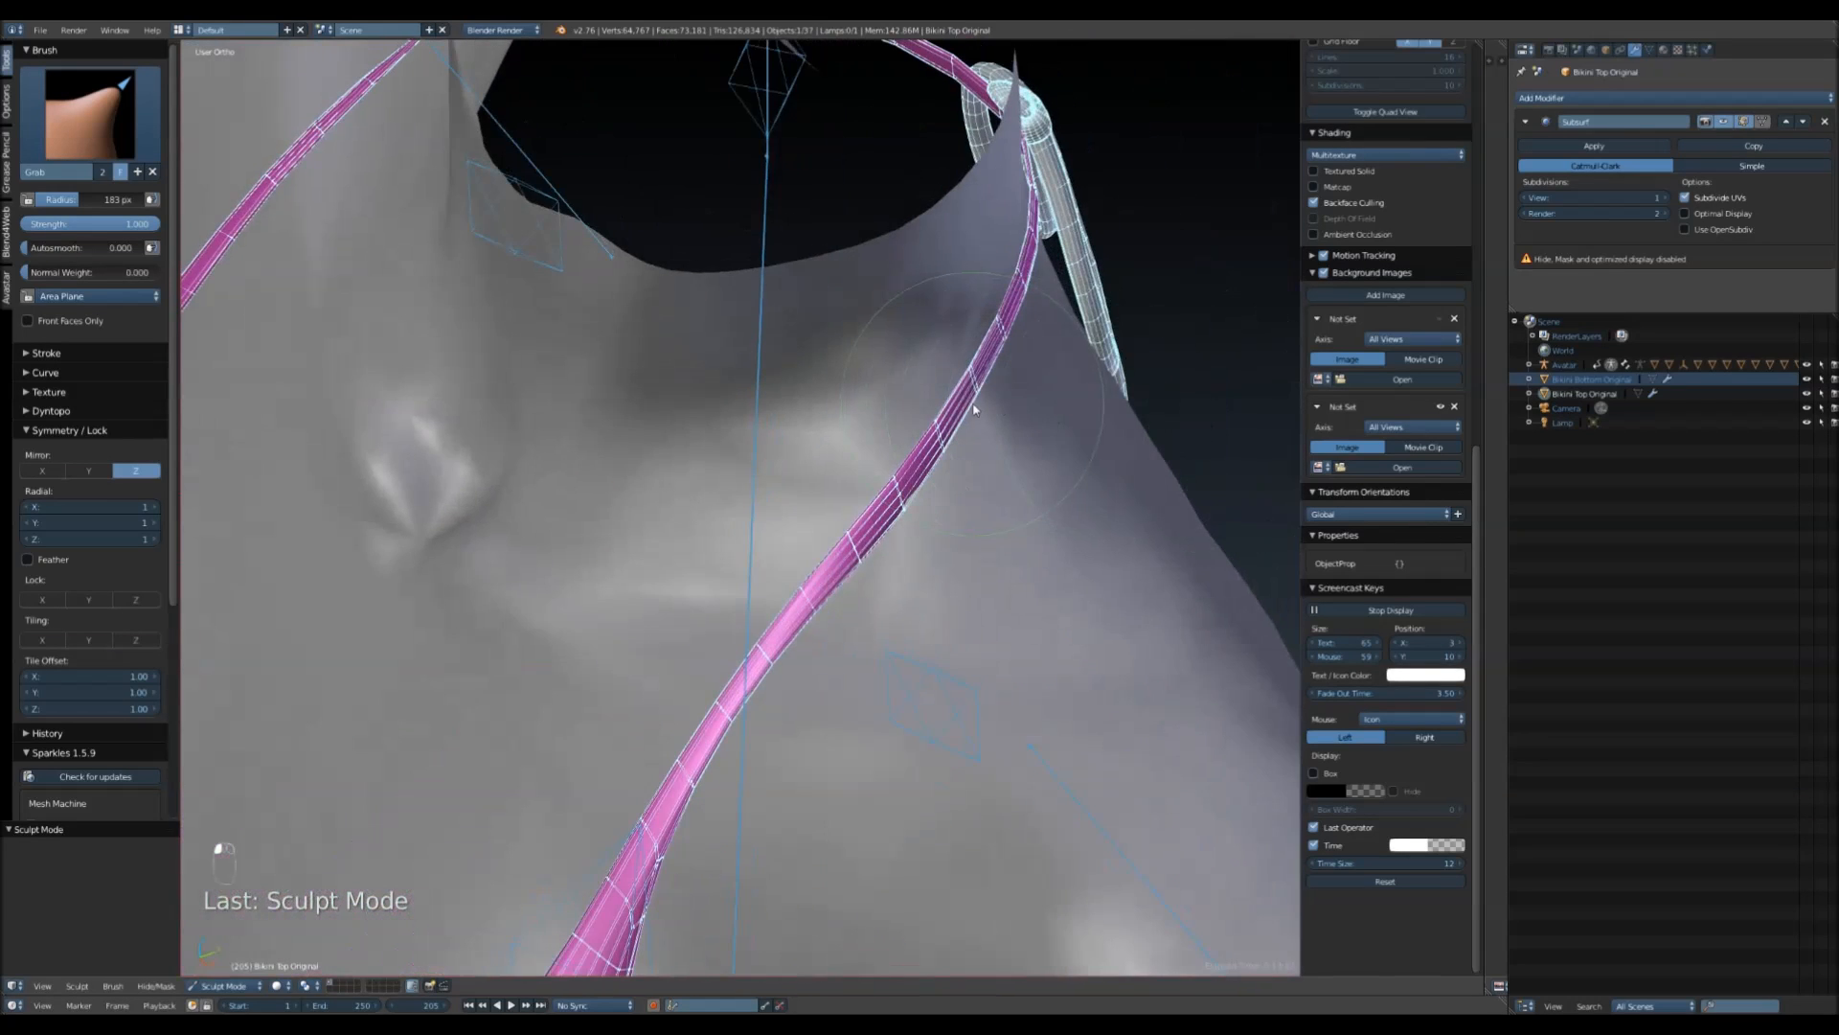
{"action": "left_click_drag", "start_coordinate": [981, 397], "coordinate": [995, 402]}
{"action": "middle_click_drag", "start_coordinate": [989, 412], "coordinate": [809, 575]}
- Leave Sculpt Mode for Object Mode and select the bikini bottom
{"action": "middle_click_drag", "start_coordinate": [698, 770], "coordinate": [1178, 671]}
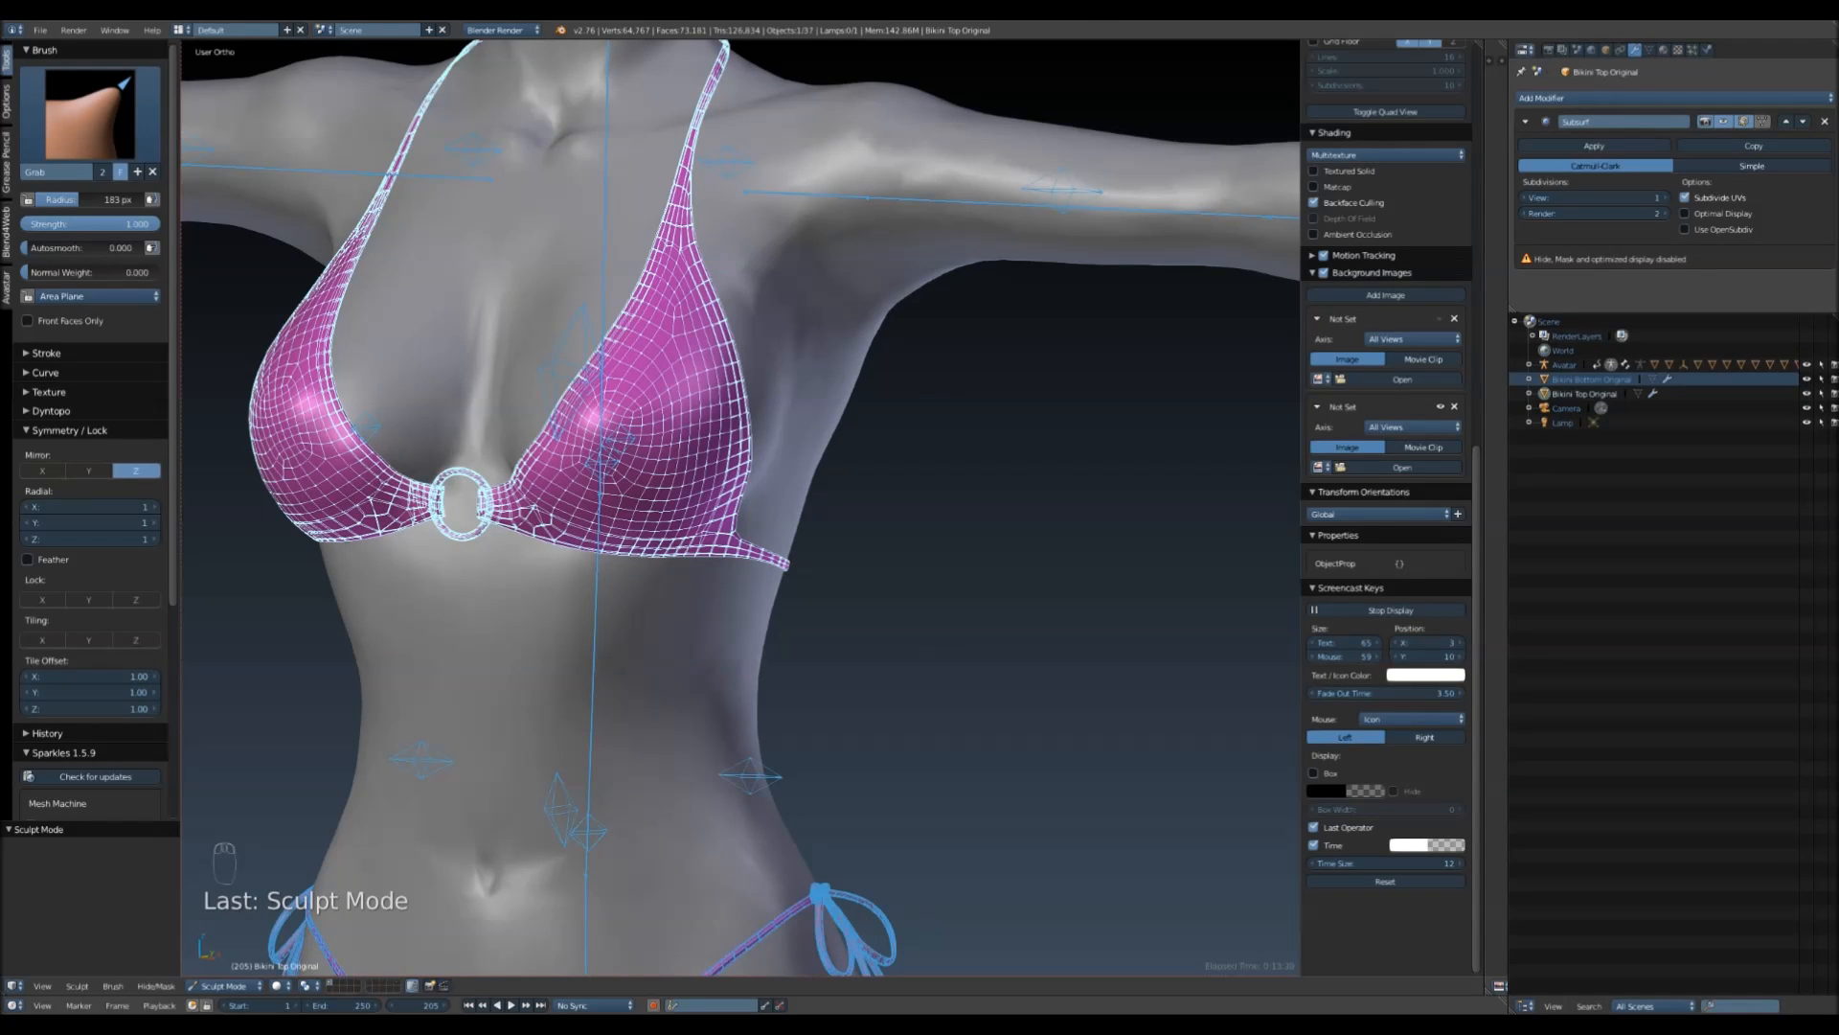
{"action": "middle_click_drag", "start_coordinate": [985, 533], "coordinate": [584, 743]}
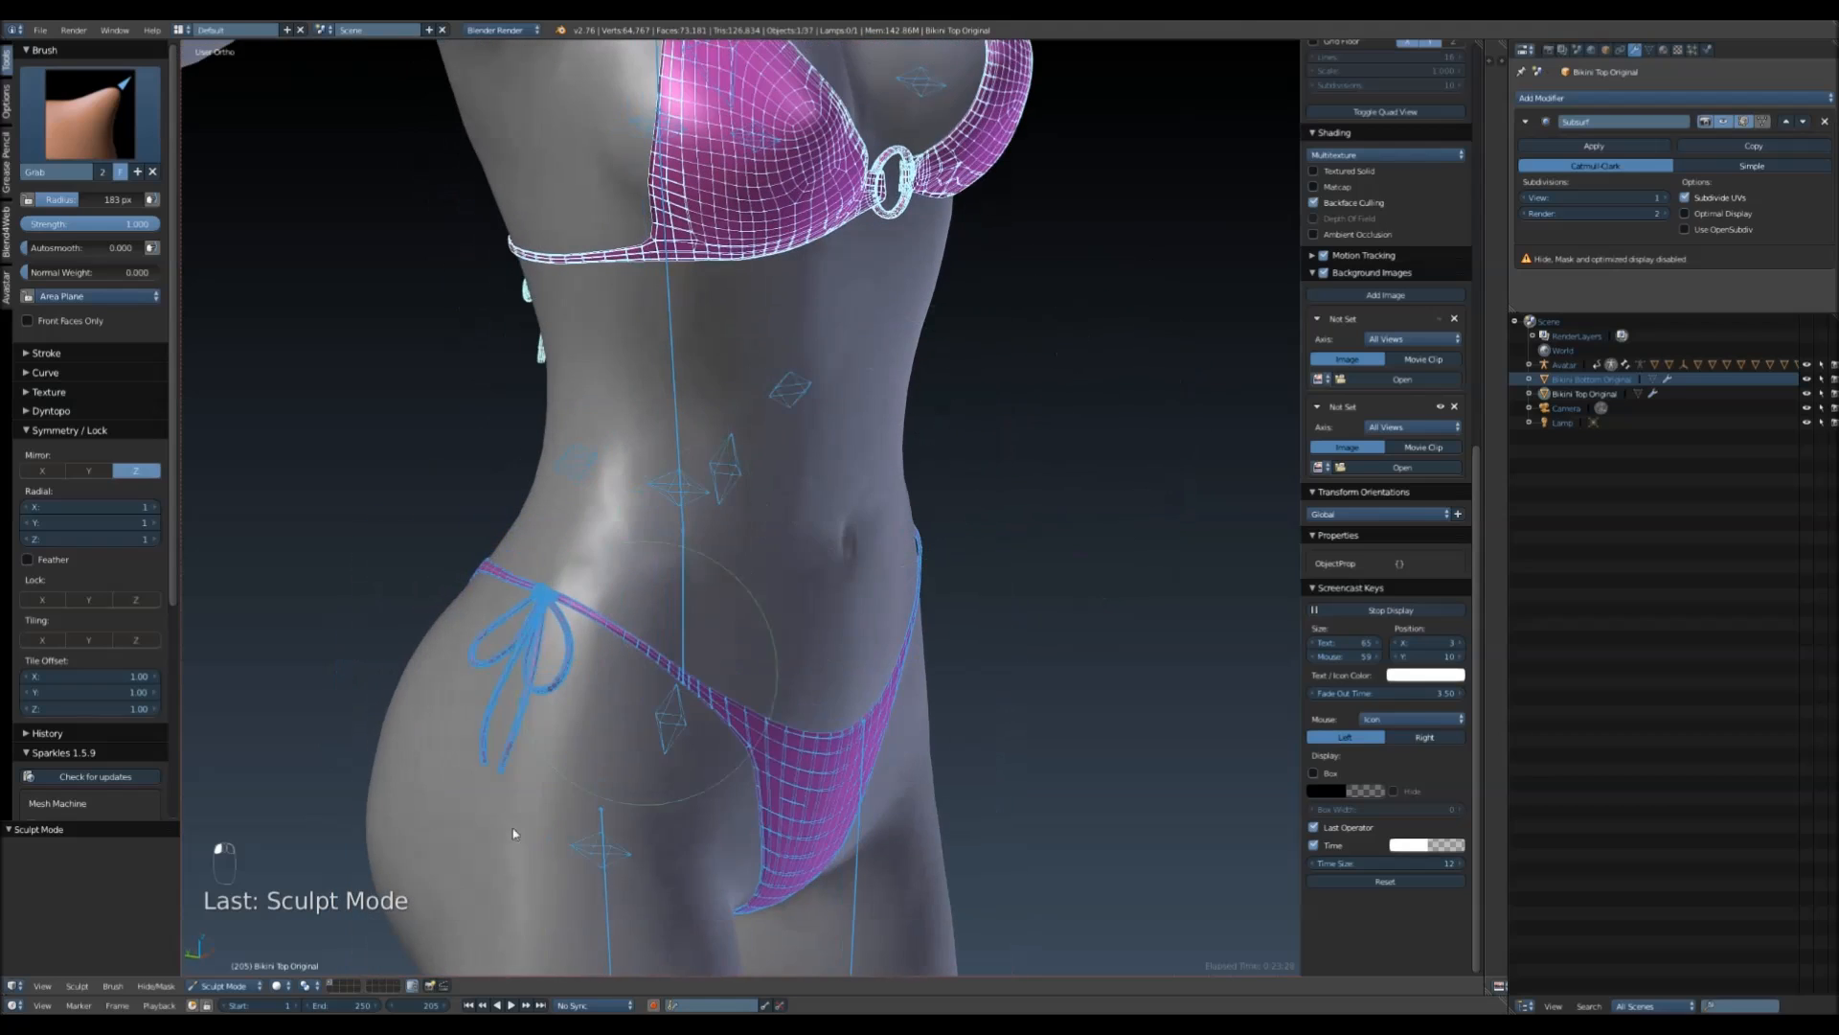
{"action": "left_click", "coordinate": [210, 987]}
{"action": "left_click", "coordinate": [221, 968]}
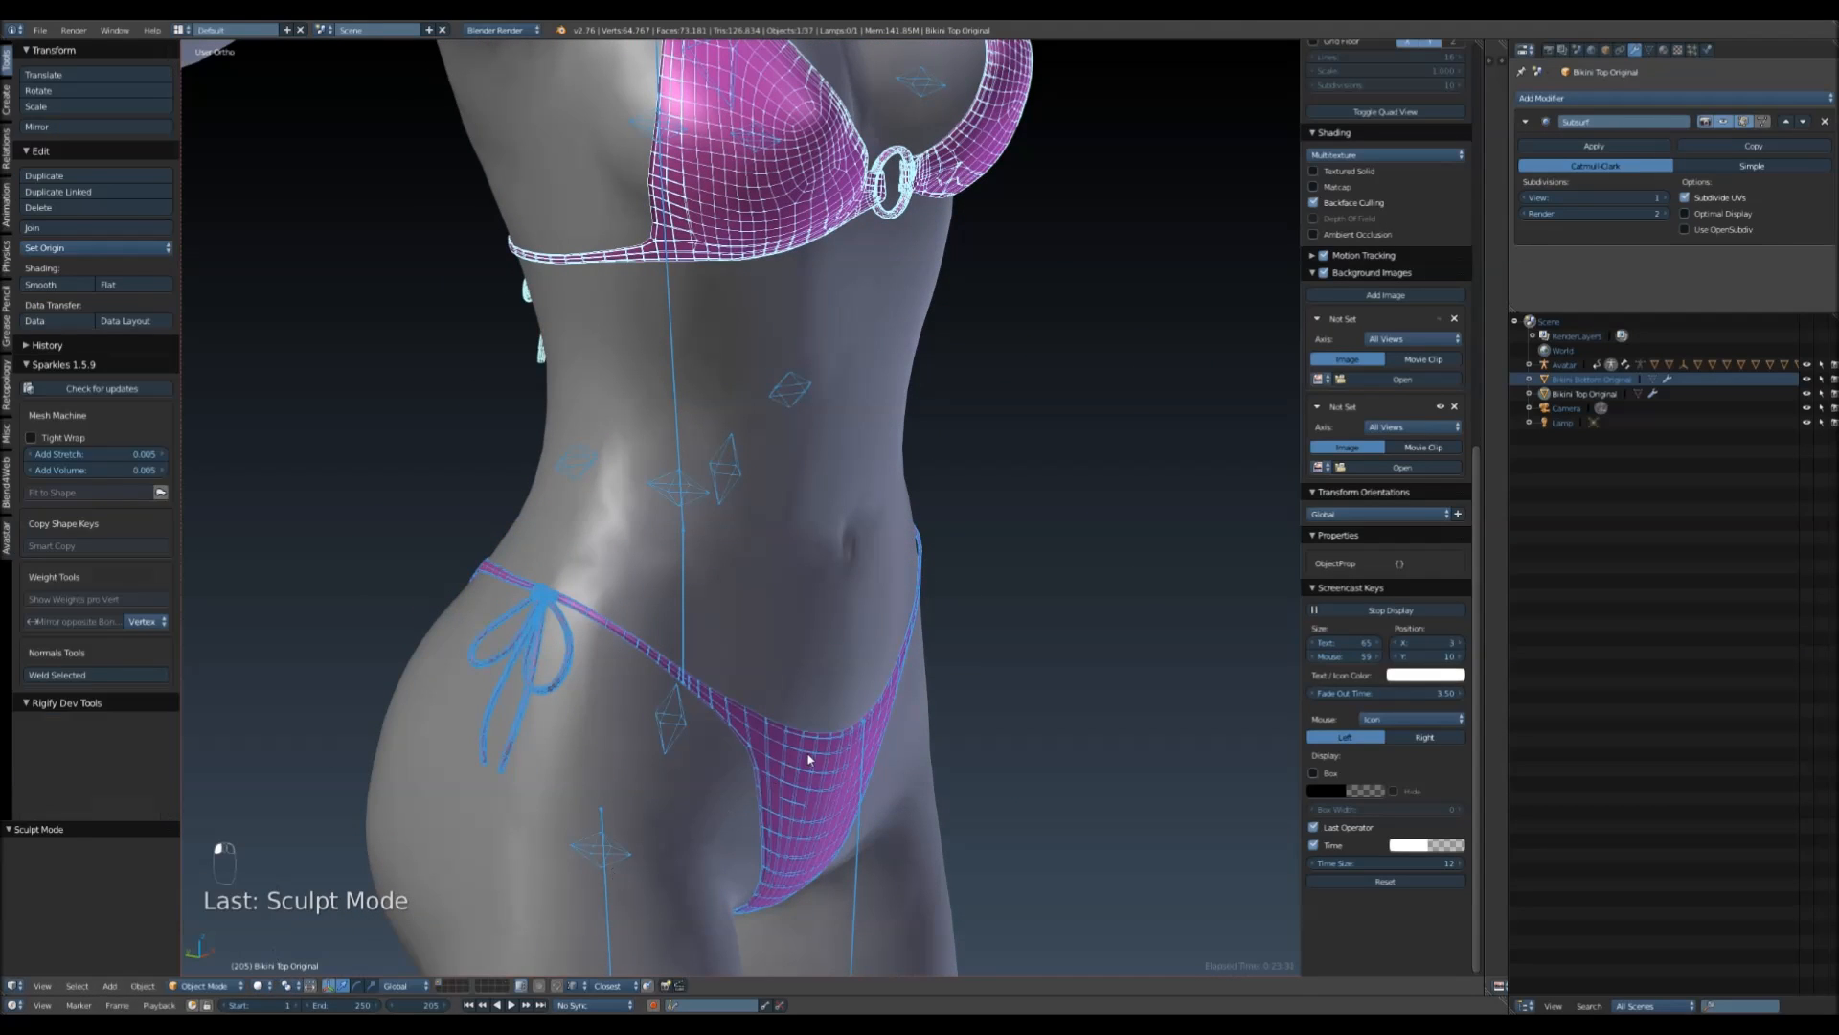
{"action": "right_click", "coordinate": [808, 760]}
{"action": "left_click", "coordinate": [240, 988]}
{"action": "left_click", "coordinate": [231, 970]}
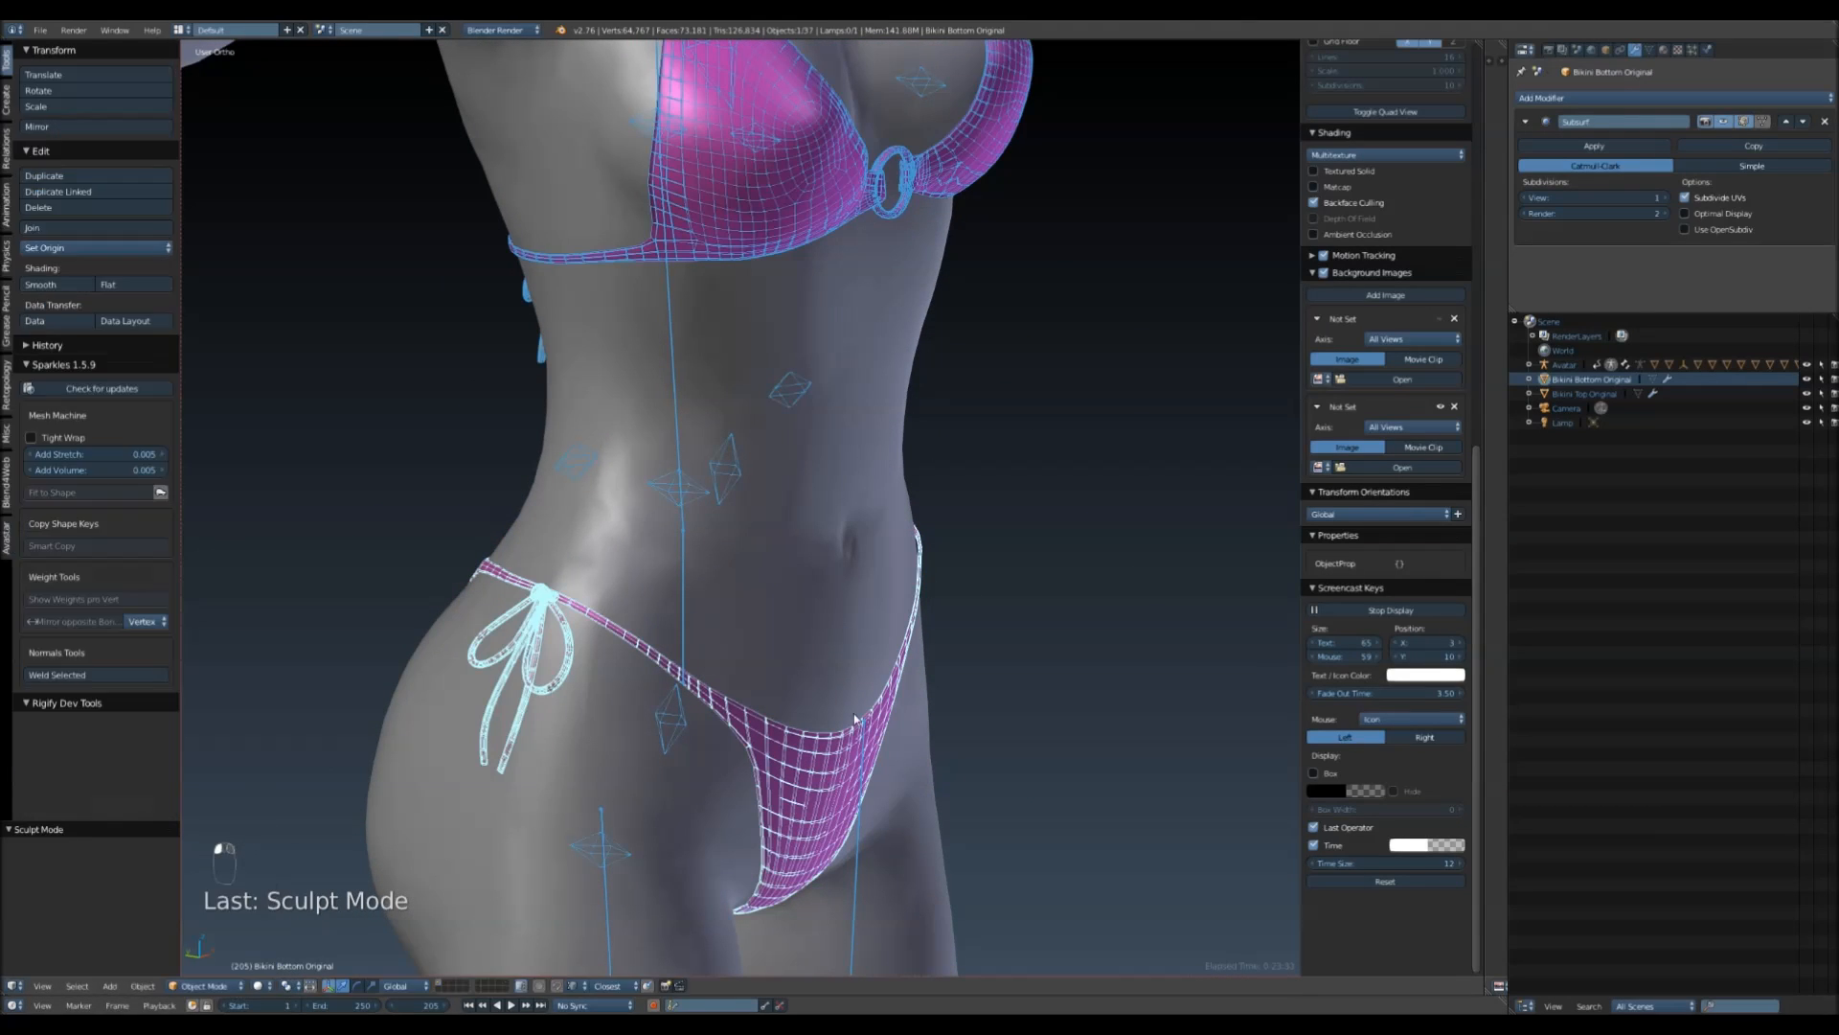
- Switch to the front orthographic view and select the bikini top
{"action": "middle_click_drag", "start_coordinate": [991, 613], "coordinate": [914, 608]}
{"action": "key", "text": "KP_1"}
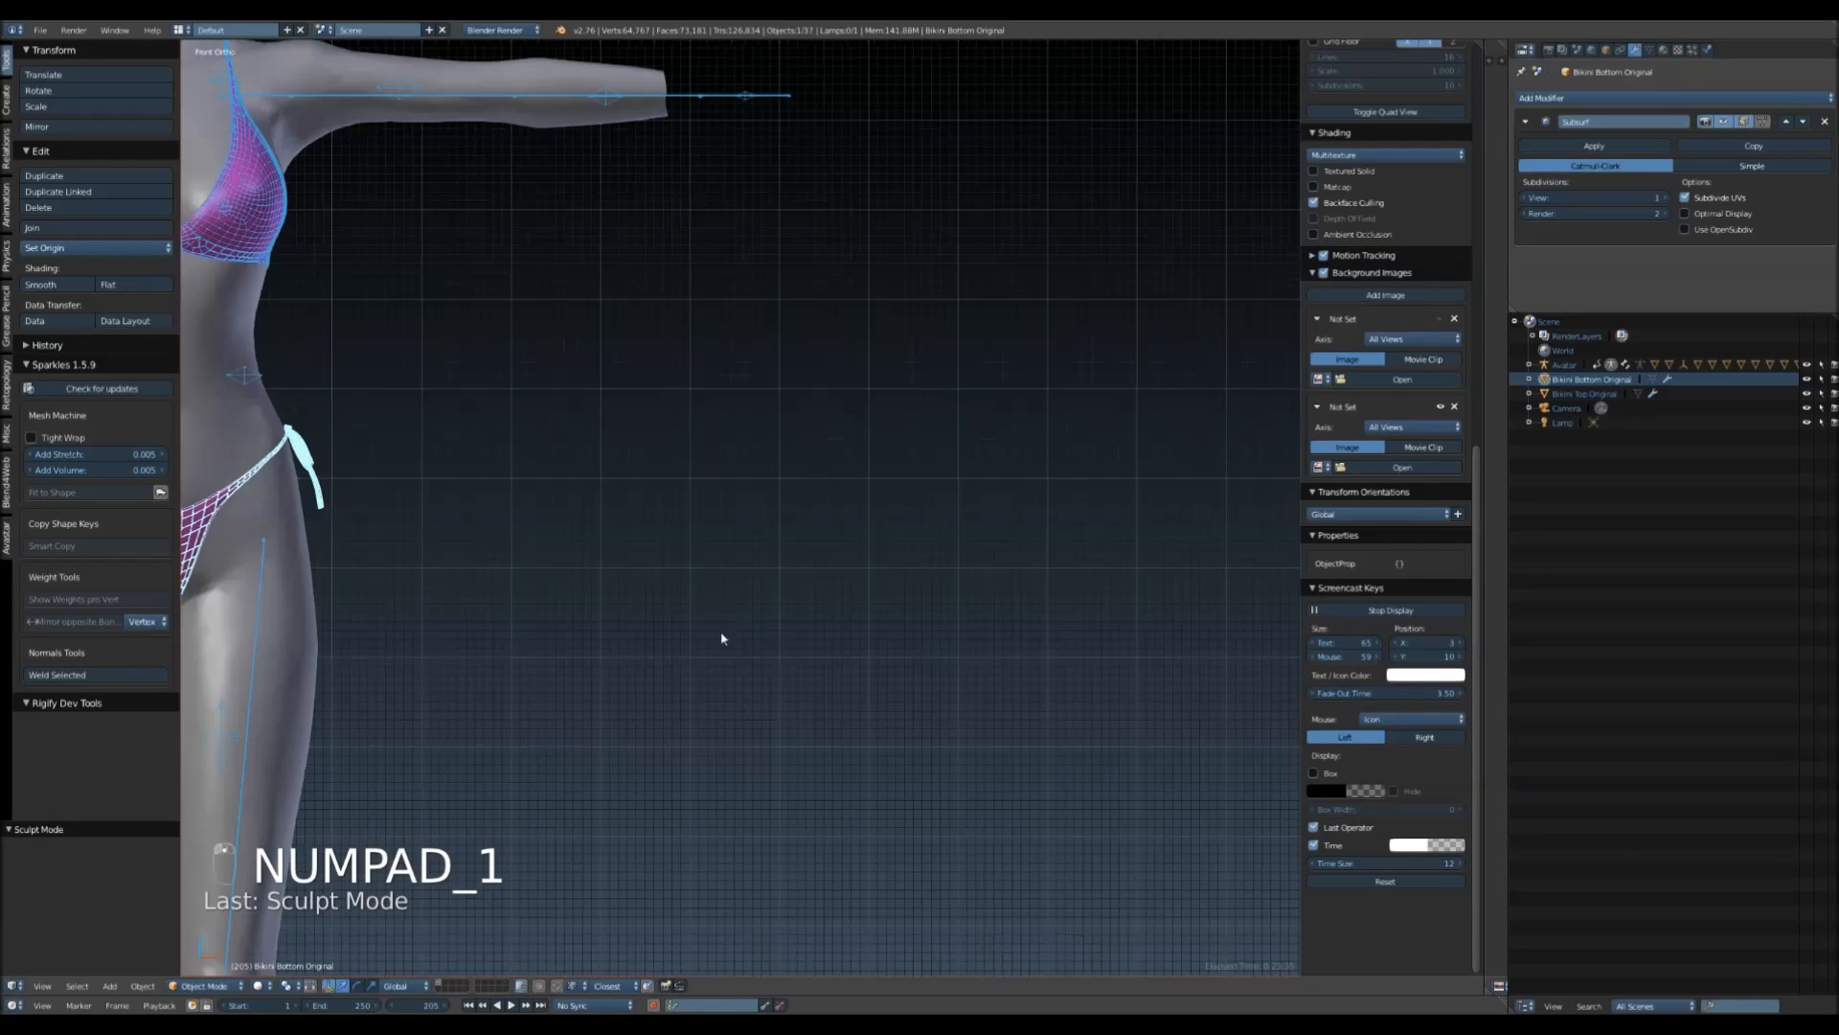
{"action": "scroll", "coordinate": [1147, 870], "scroll_direction": "up", "scroll_amount": 2}
{"action": "right_click", "coordinate": [771, 692]}
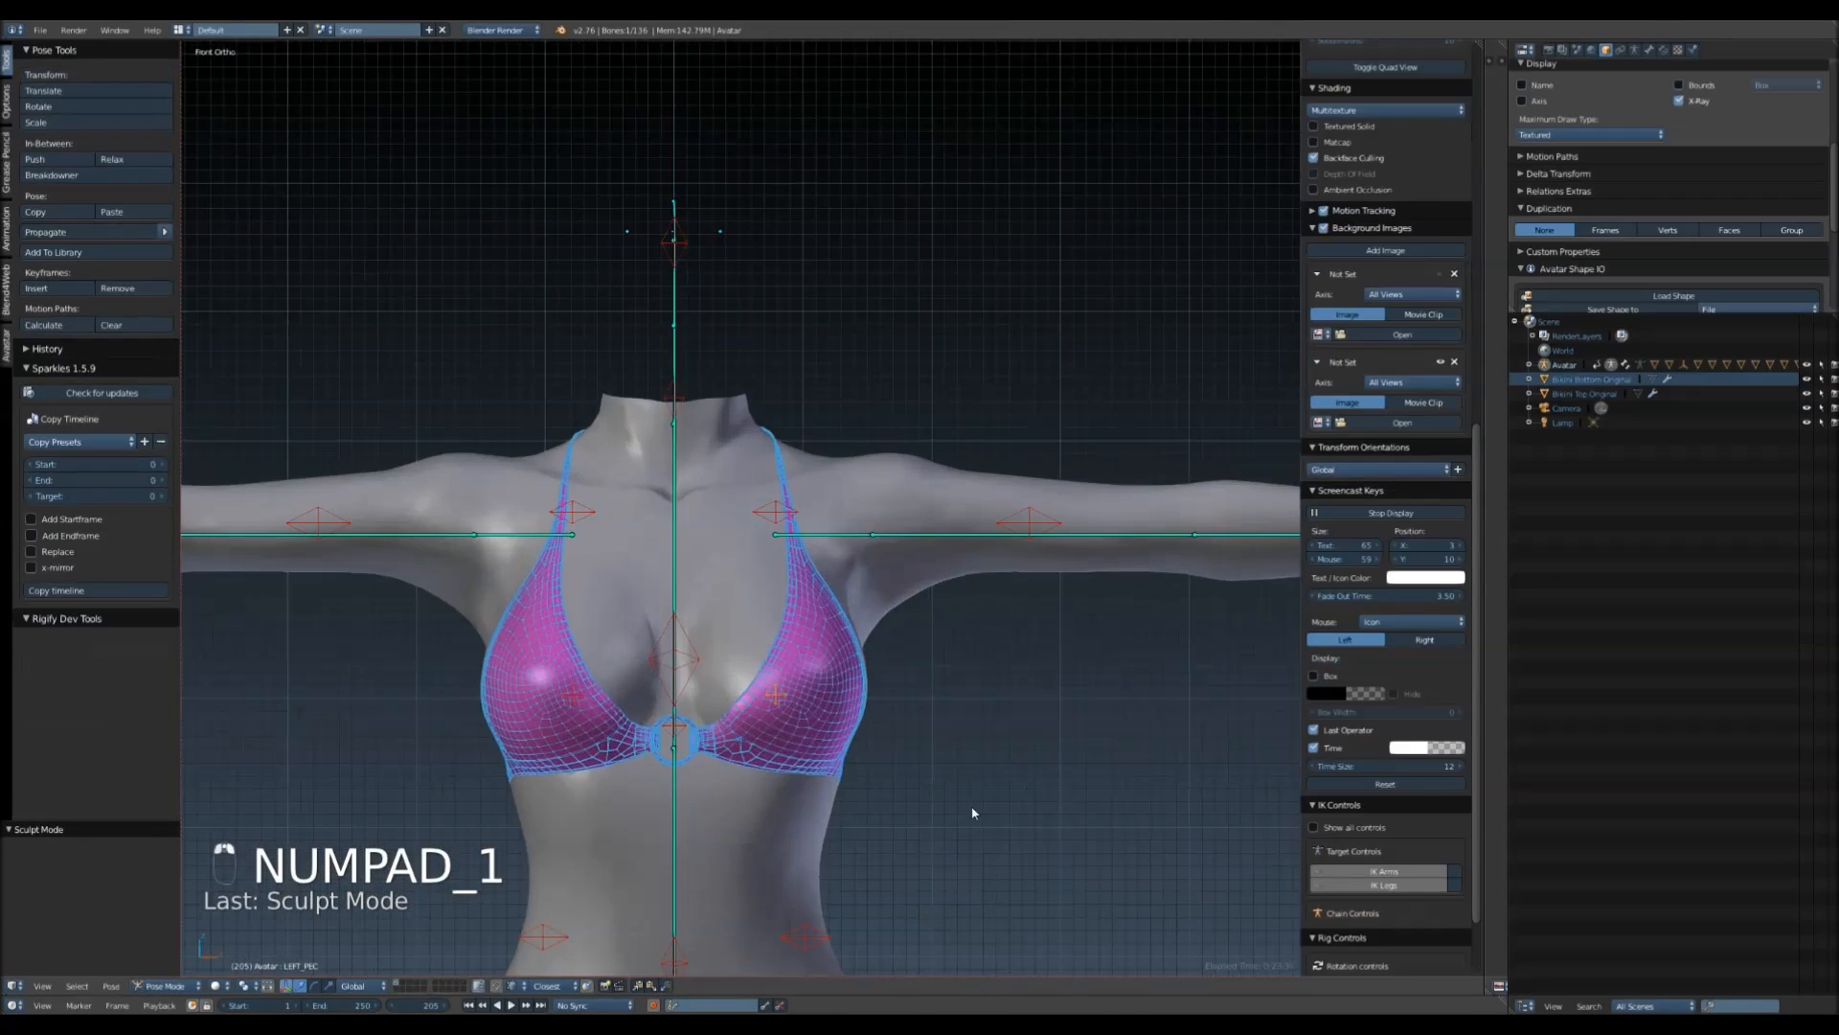
{"action": "middle_click_drag", "start_coordinate": [883, 728], "coordinate": [969, 573], "text": "shift"}
{"action": "right_click", "coordinate": [949, 547]}
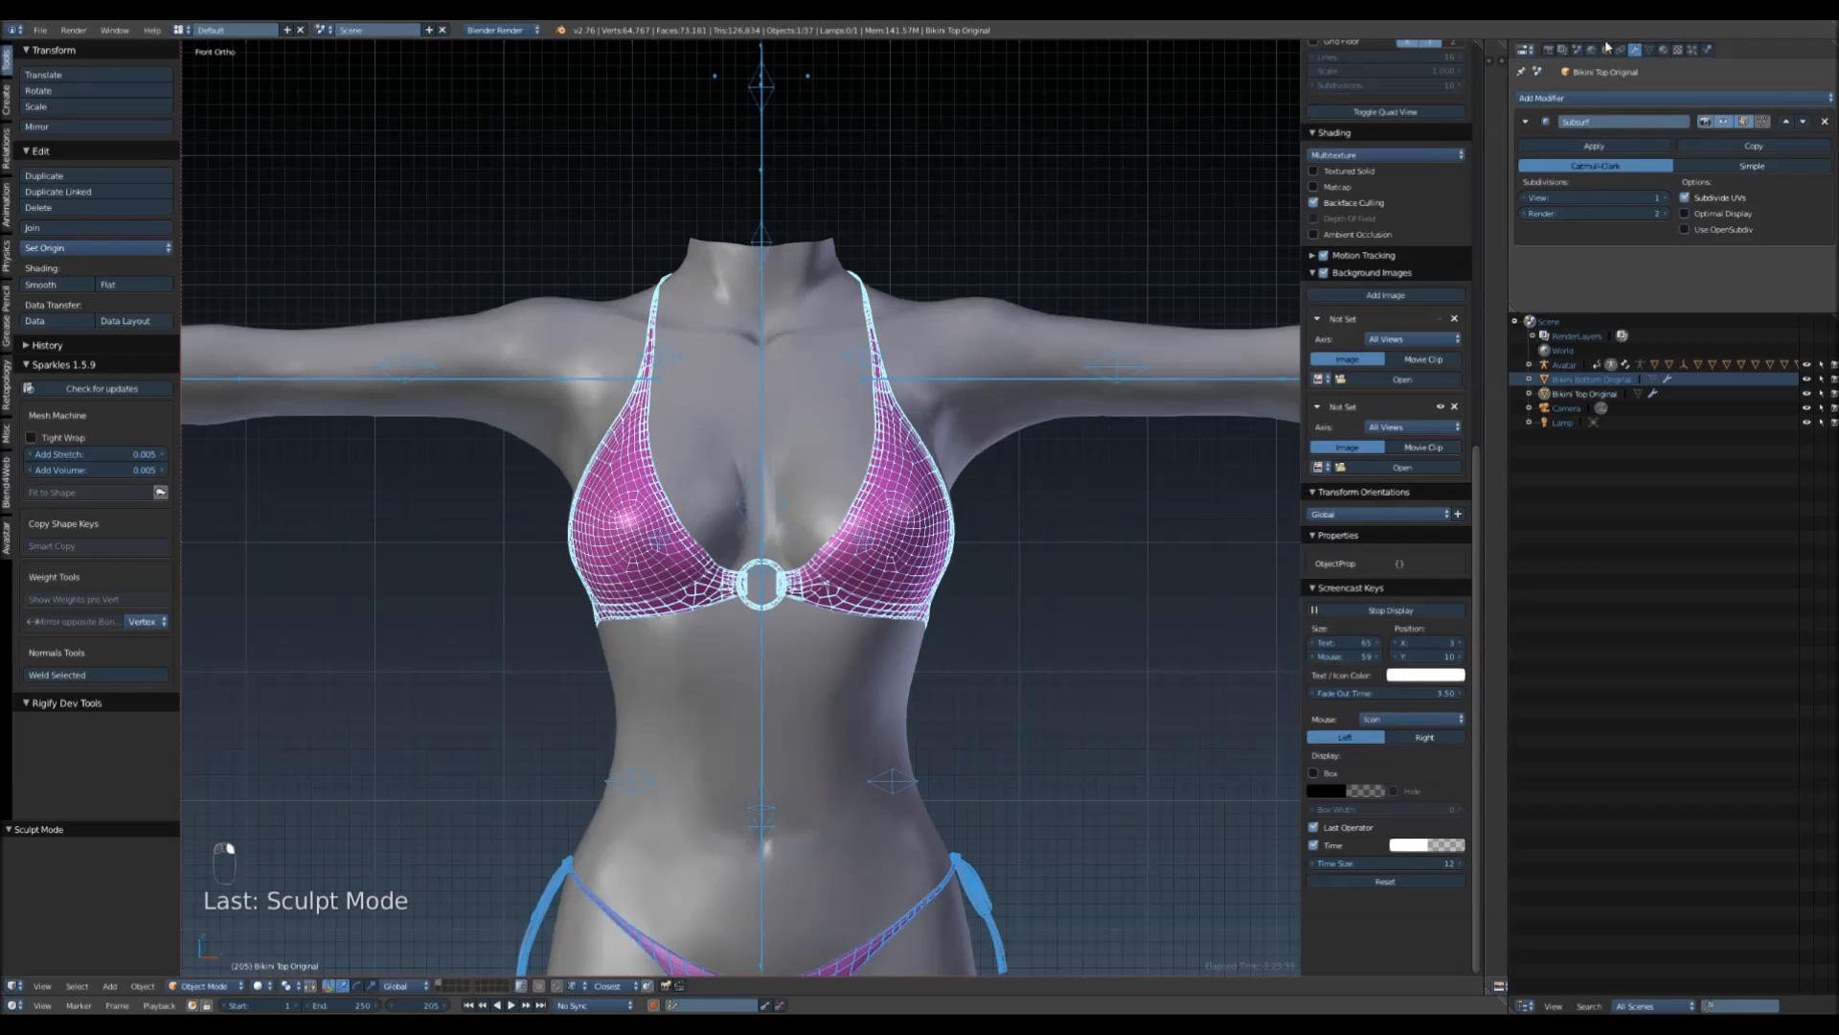
- Add a Data Transfer modifier to the bikini top with the Physique Original Kit Decimated mesh as source object
{"action": "left_click", "coordinate": [1618, 96]}
{"action": "left_click", "coordinate": [1441, 139]}
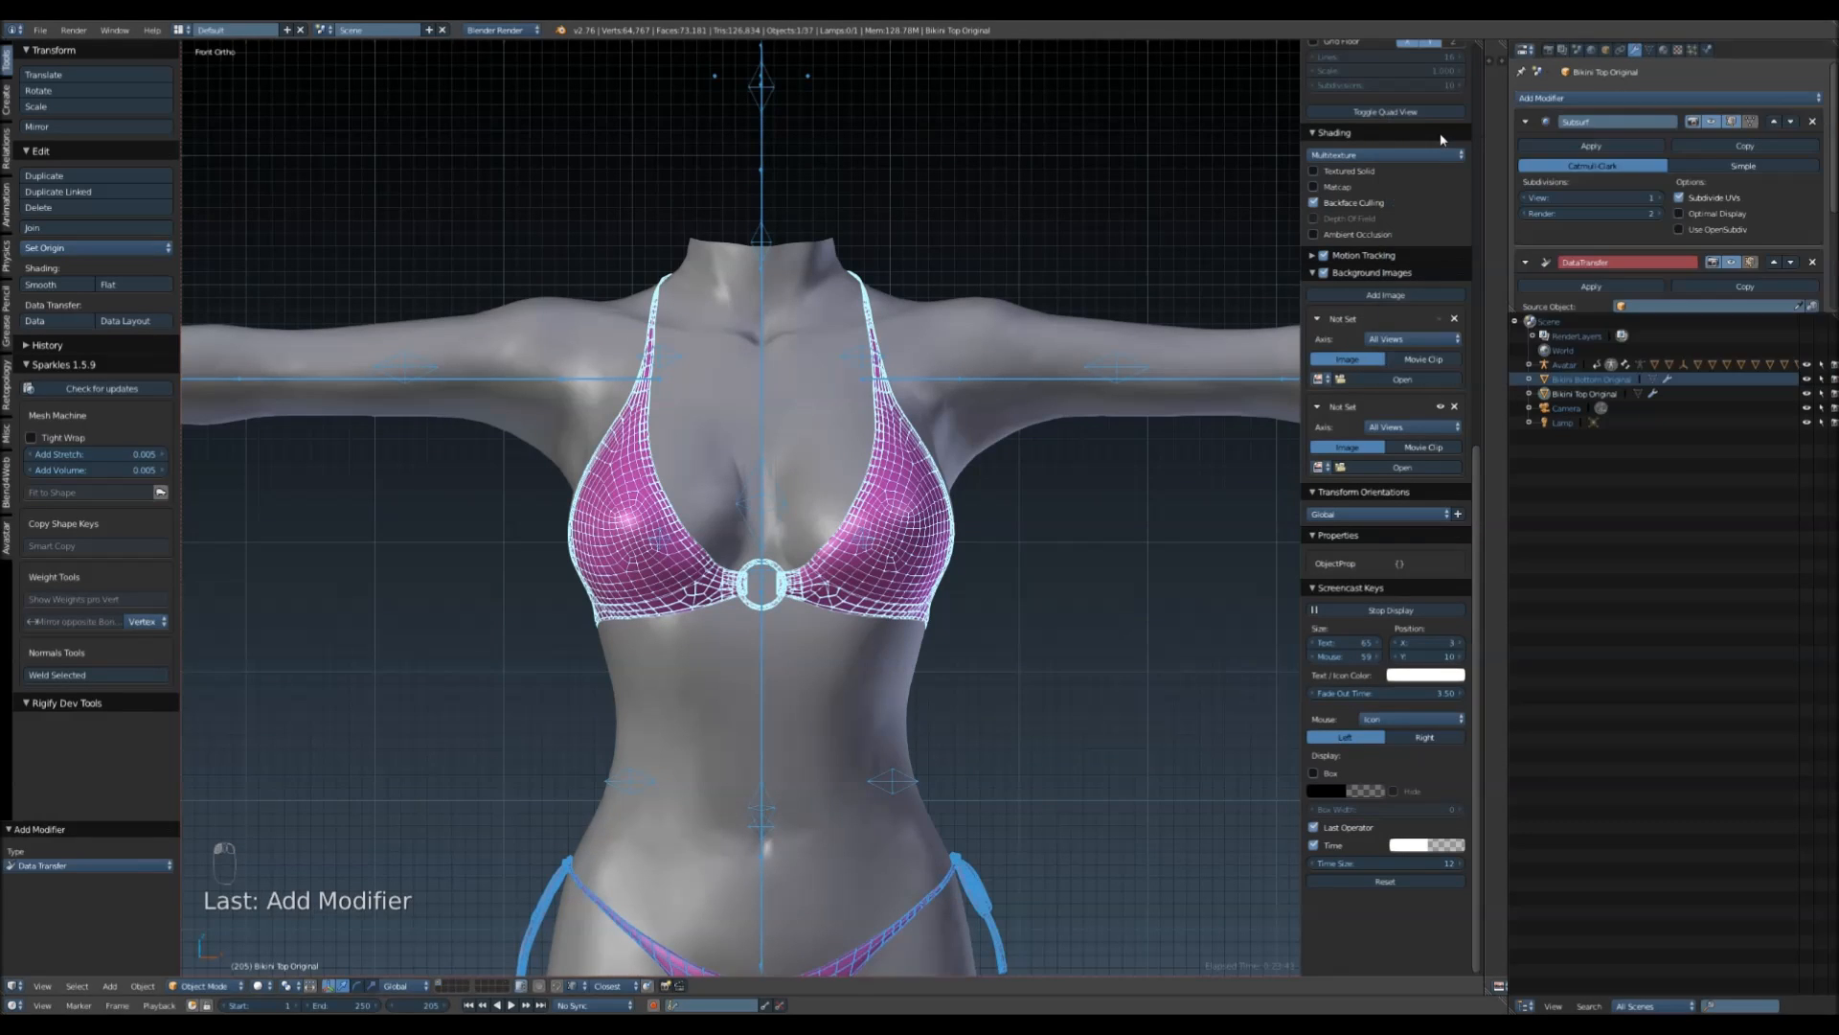
{"action": "left_click_drag", "start_coordinate": [1614, 320], "coordinate": [1605, 528]}
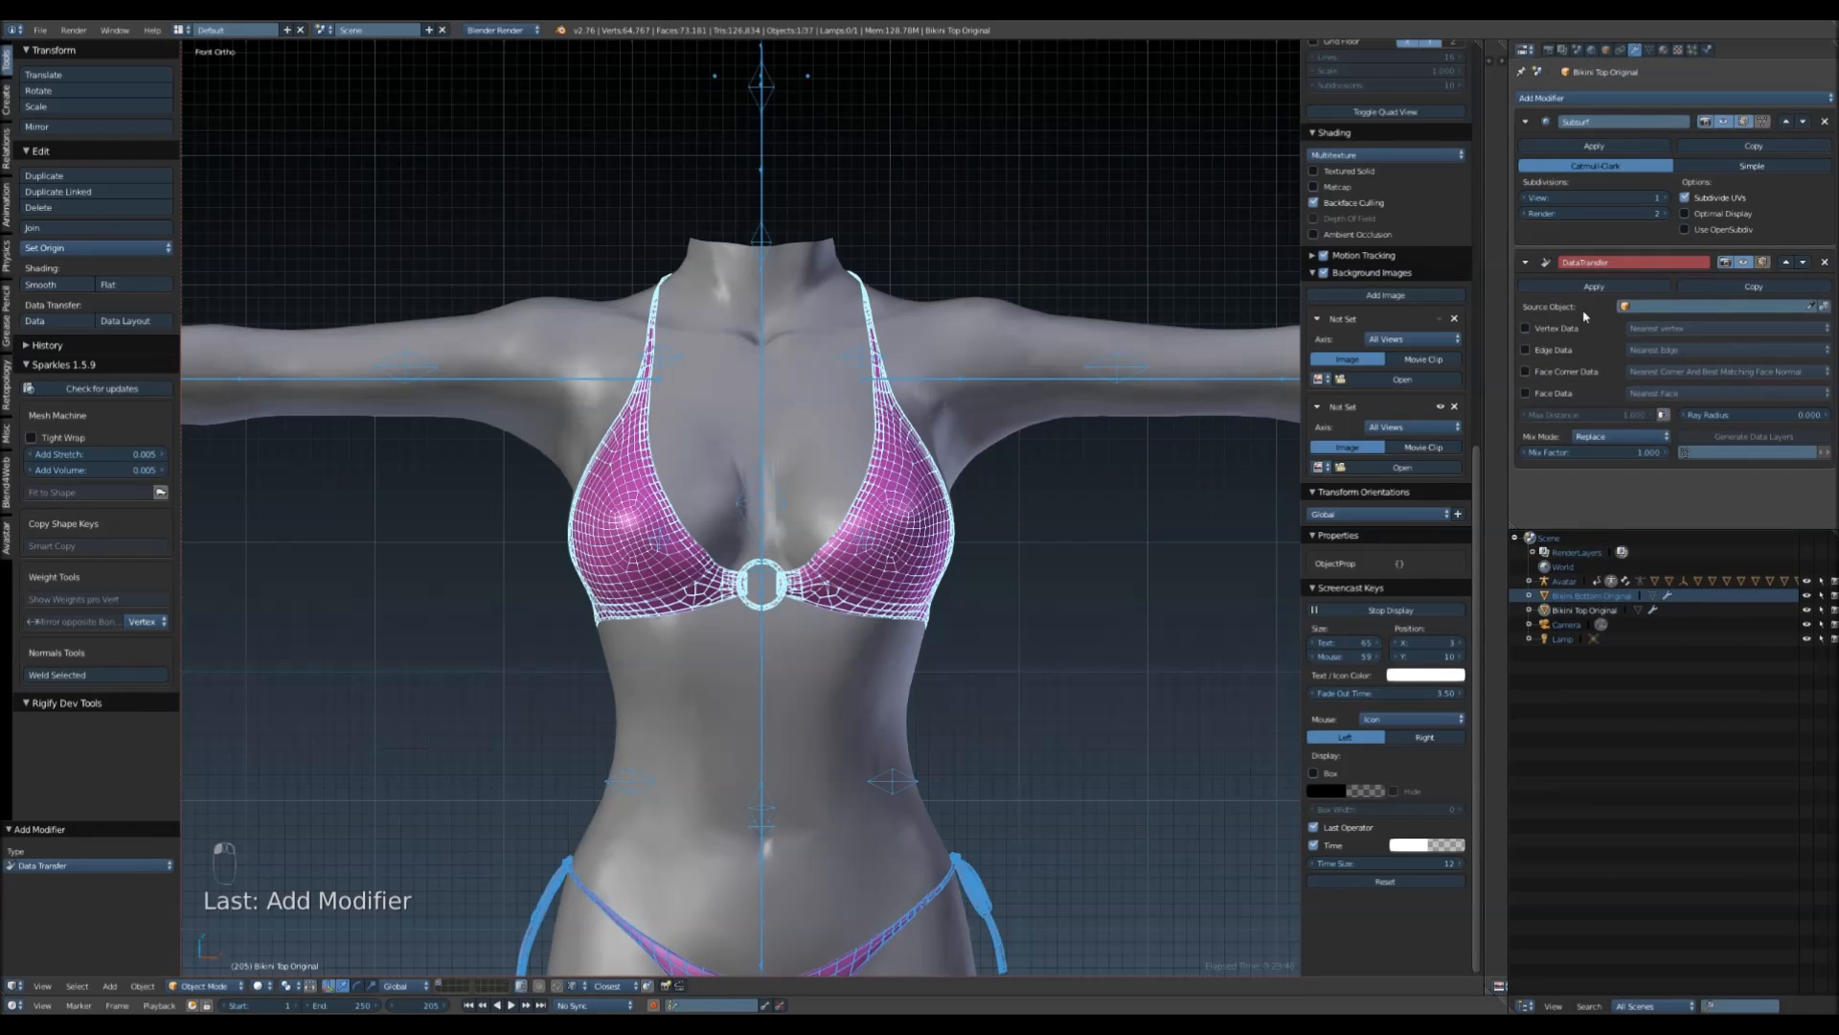
{"action": "left_click", "coordinate": [1681, 306]}
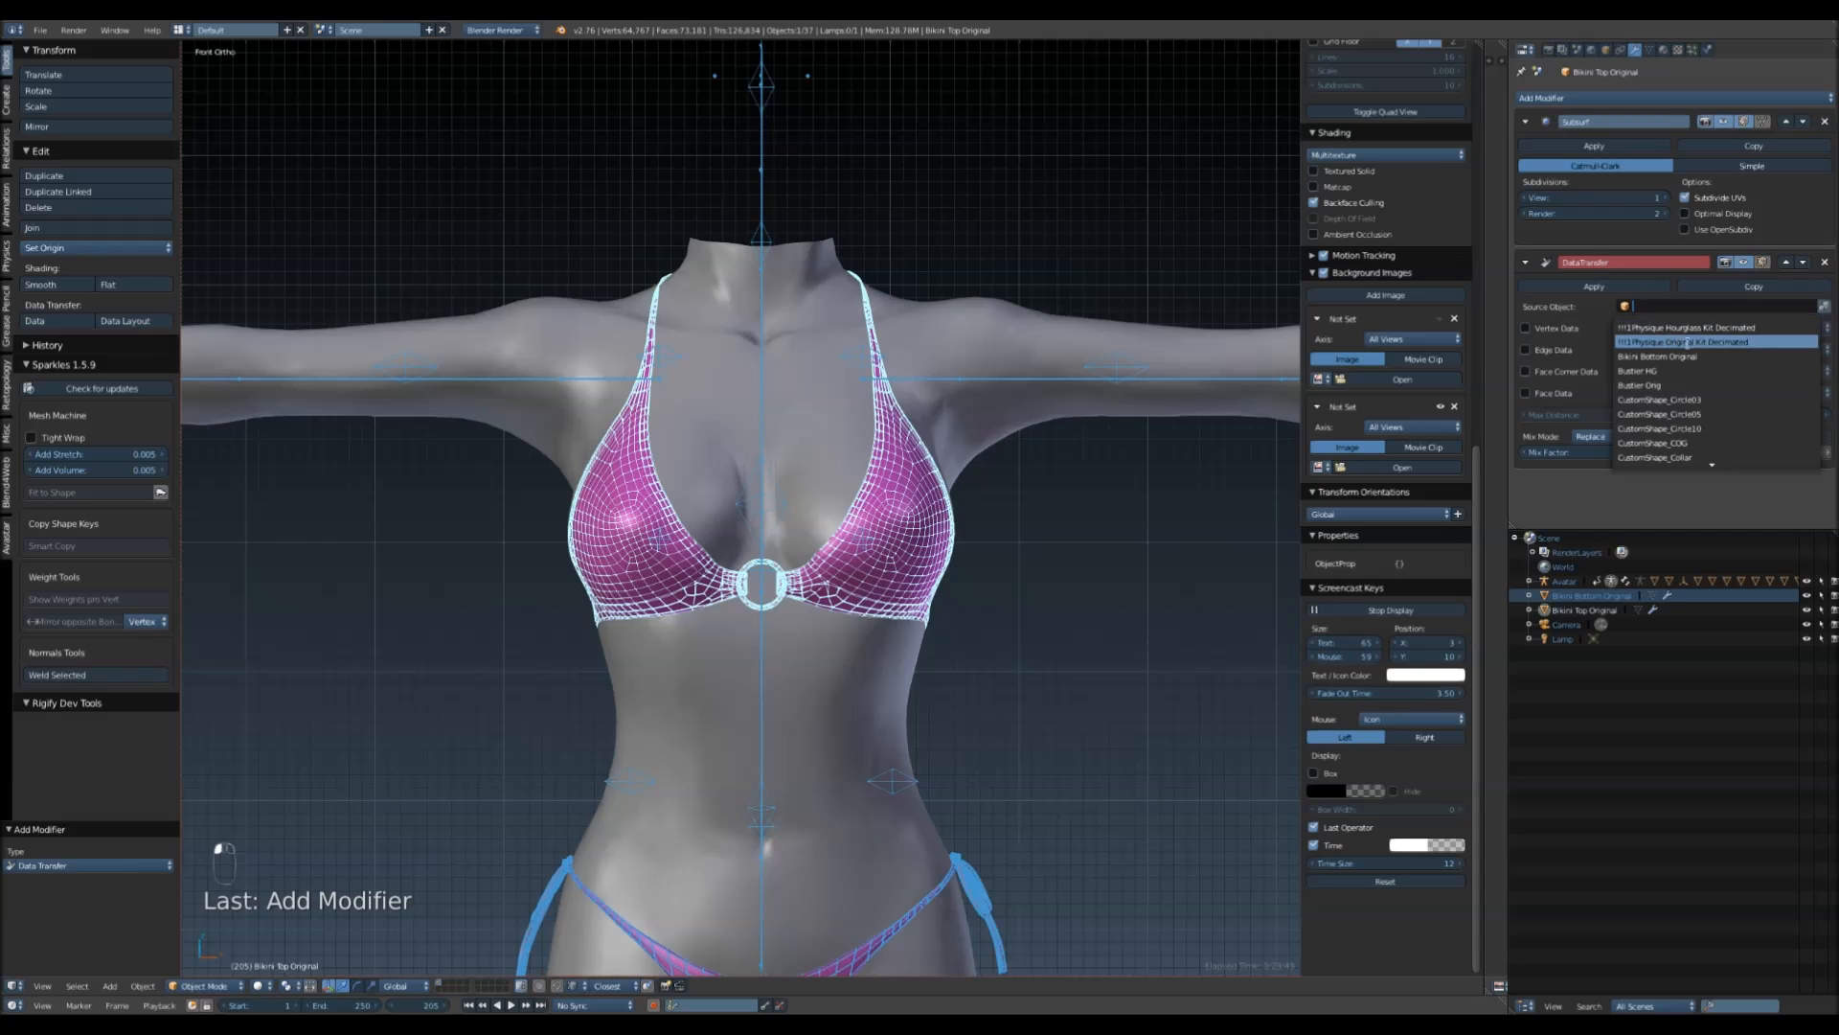
{"action": "left_click", "coordinate": [1720, 342]}
- Enable vertex group transfer with Projected Face Interpolated mapping in the Data Transfer modifier and generate the data layers
{"action": "left_click", "coordinate": [1526, 327]}
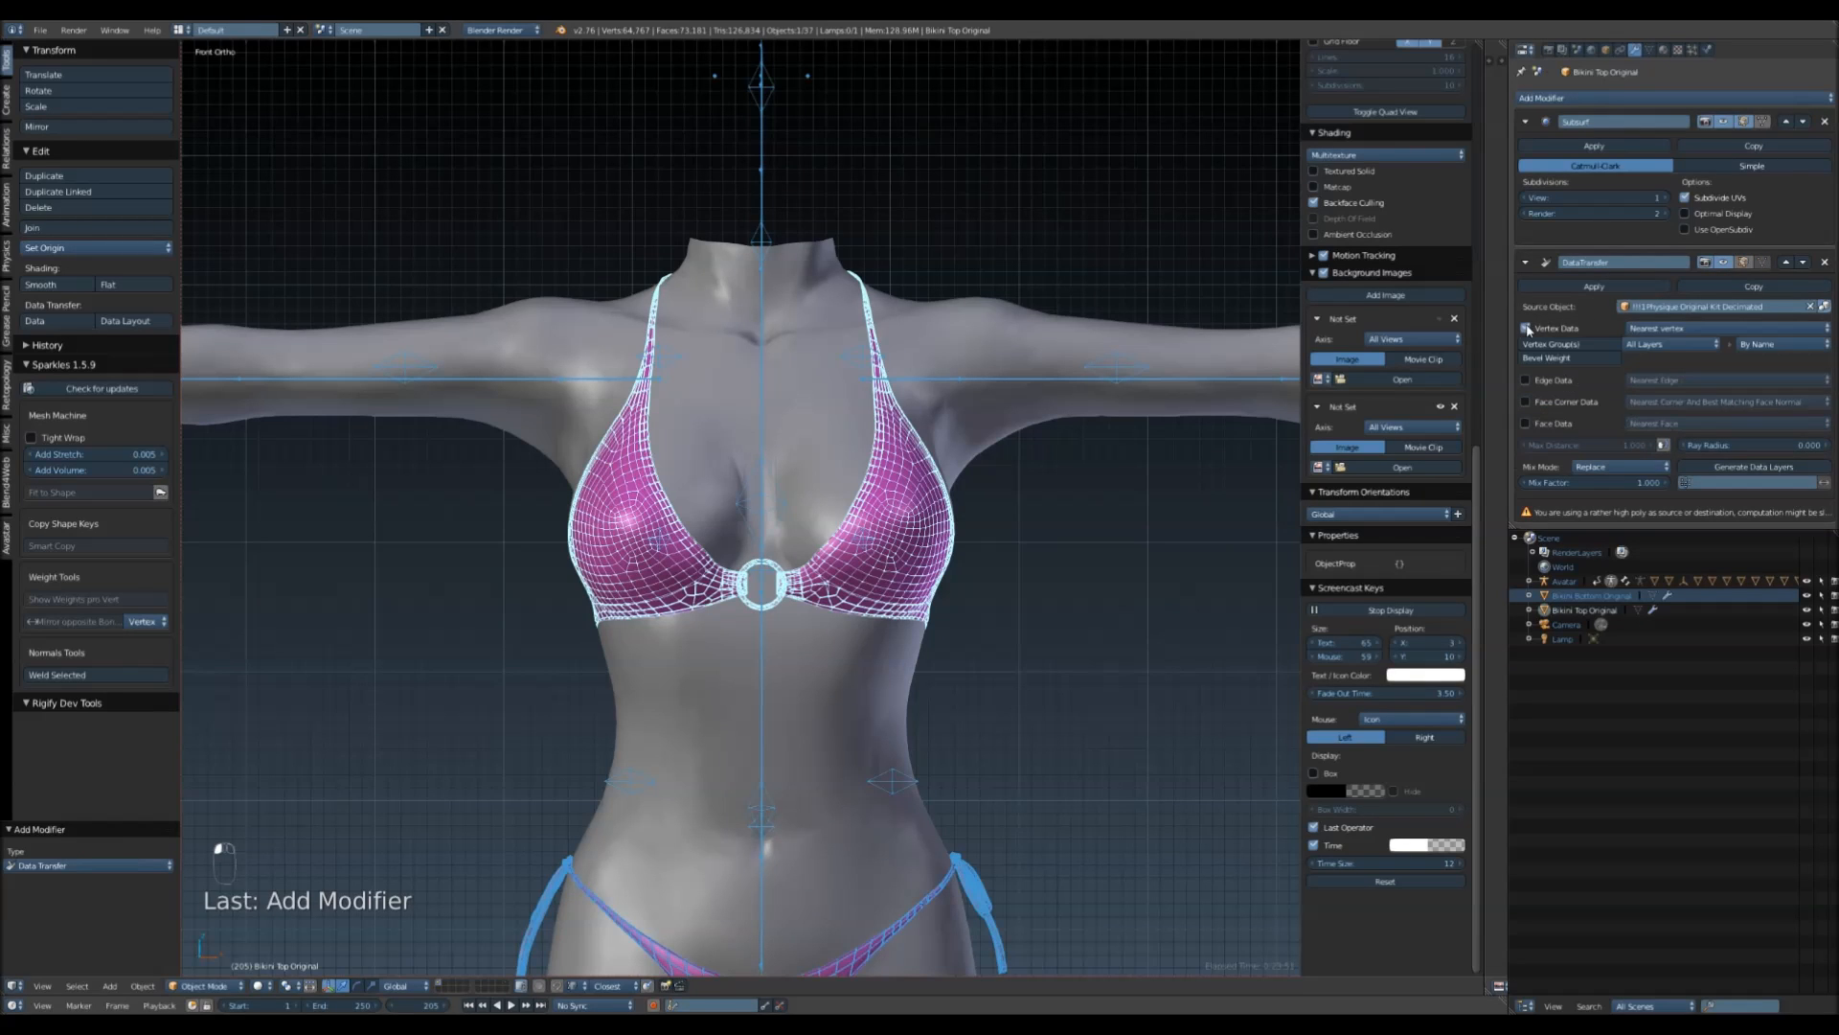
{"action": "left_click", "coordinate": [1724, 328]}
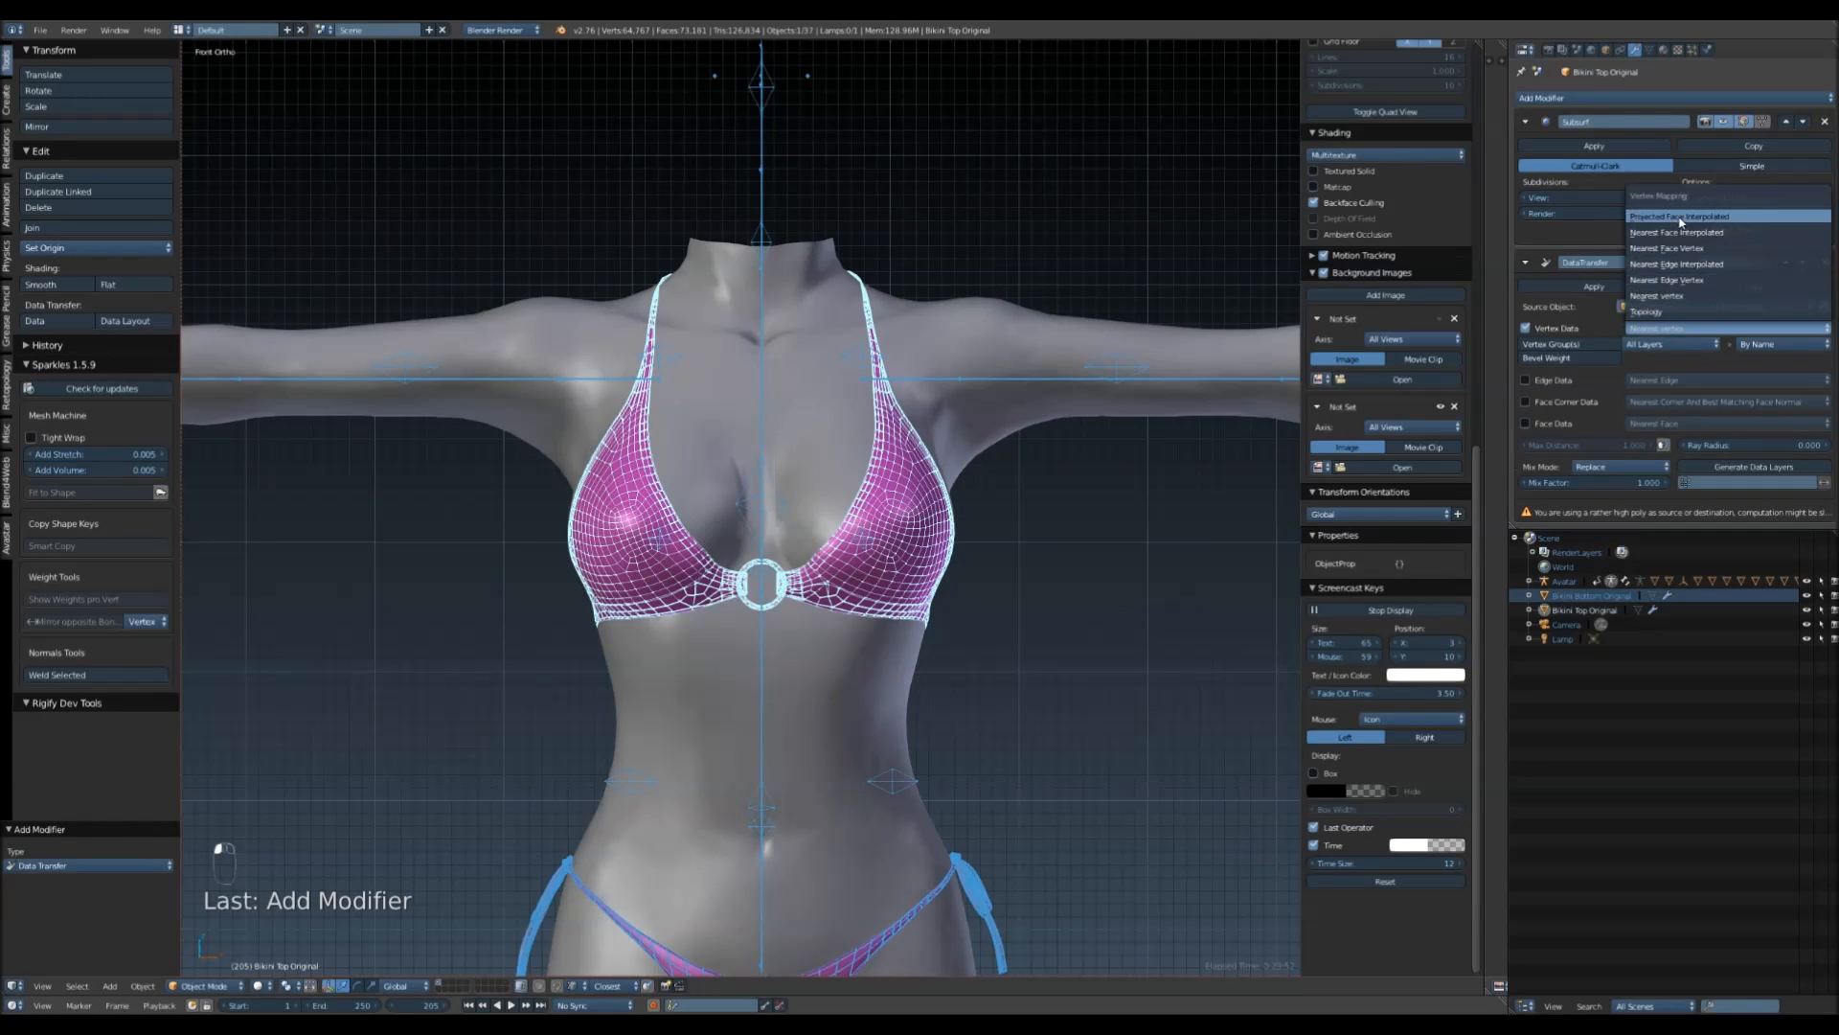
{"action": "left_click", "coordinate": [1725, 219]}
{"action": "left_click", "coordinate": [1544, 345]}
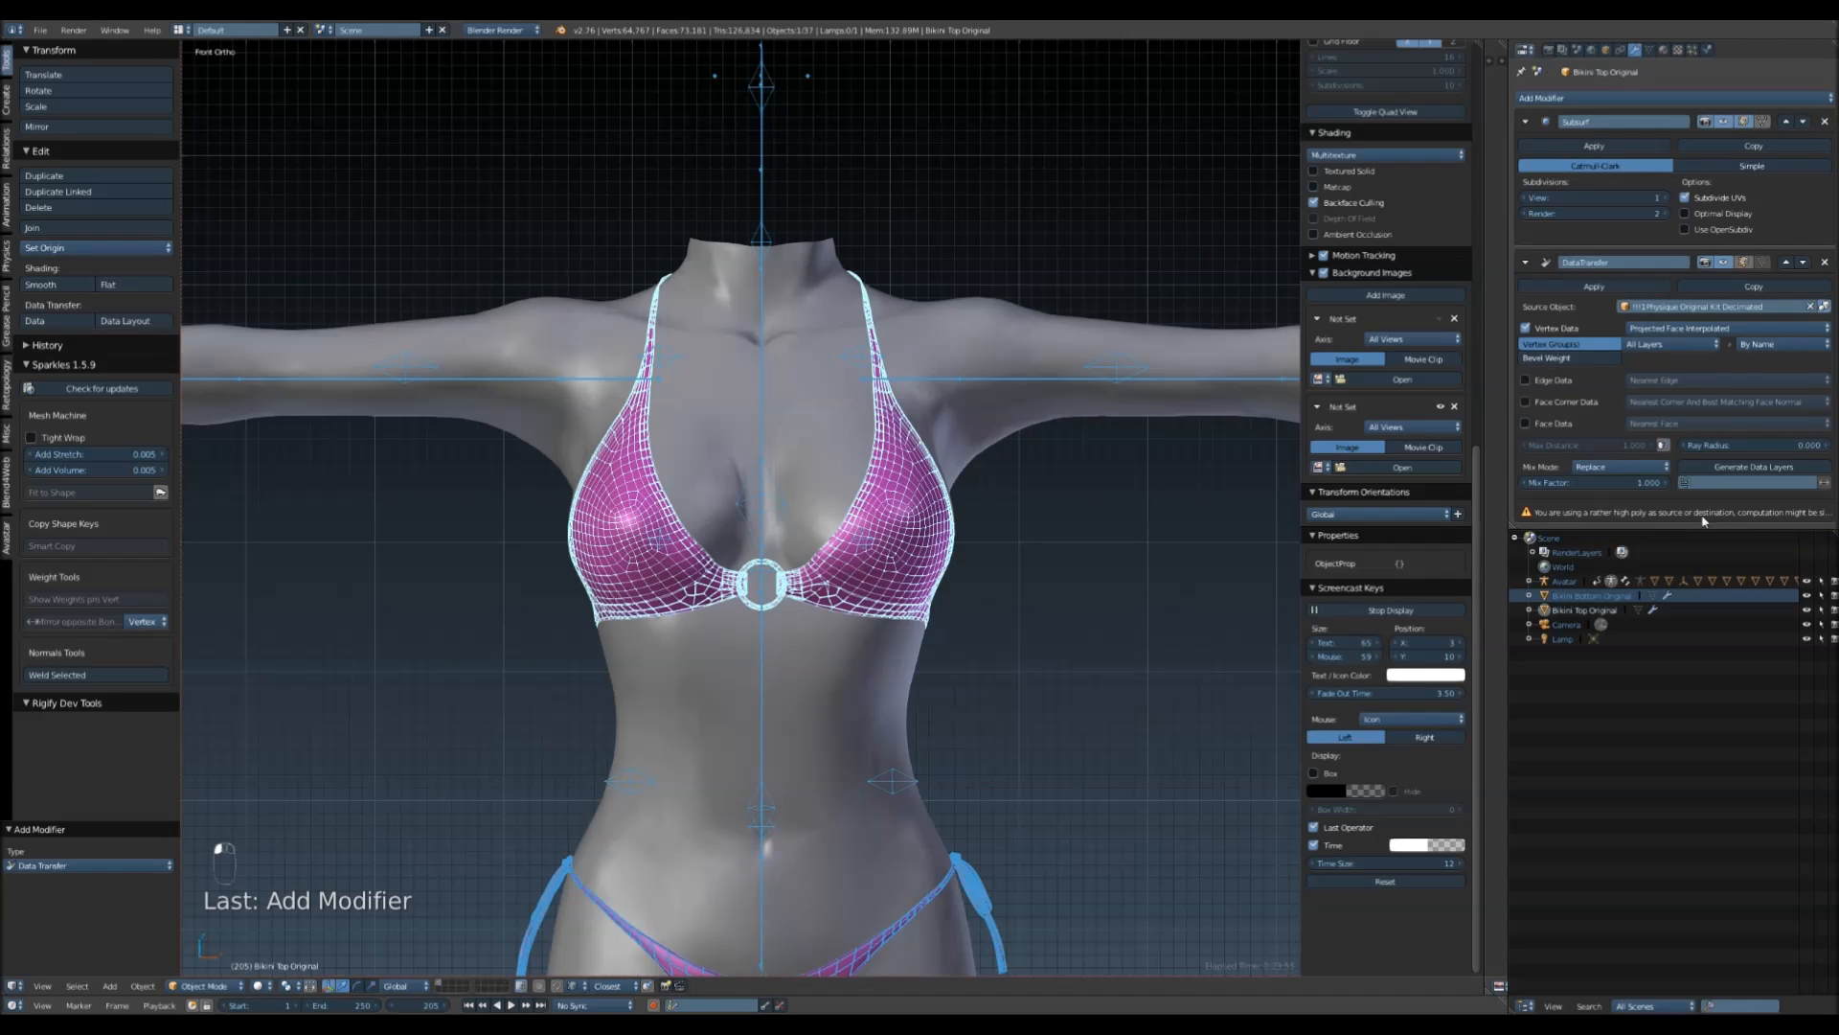
{"action": "left_click", "coordinate": [1741, 468]}
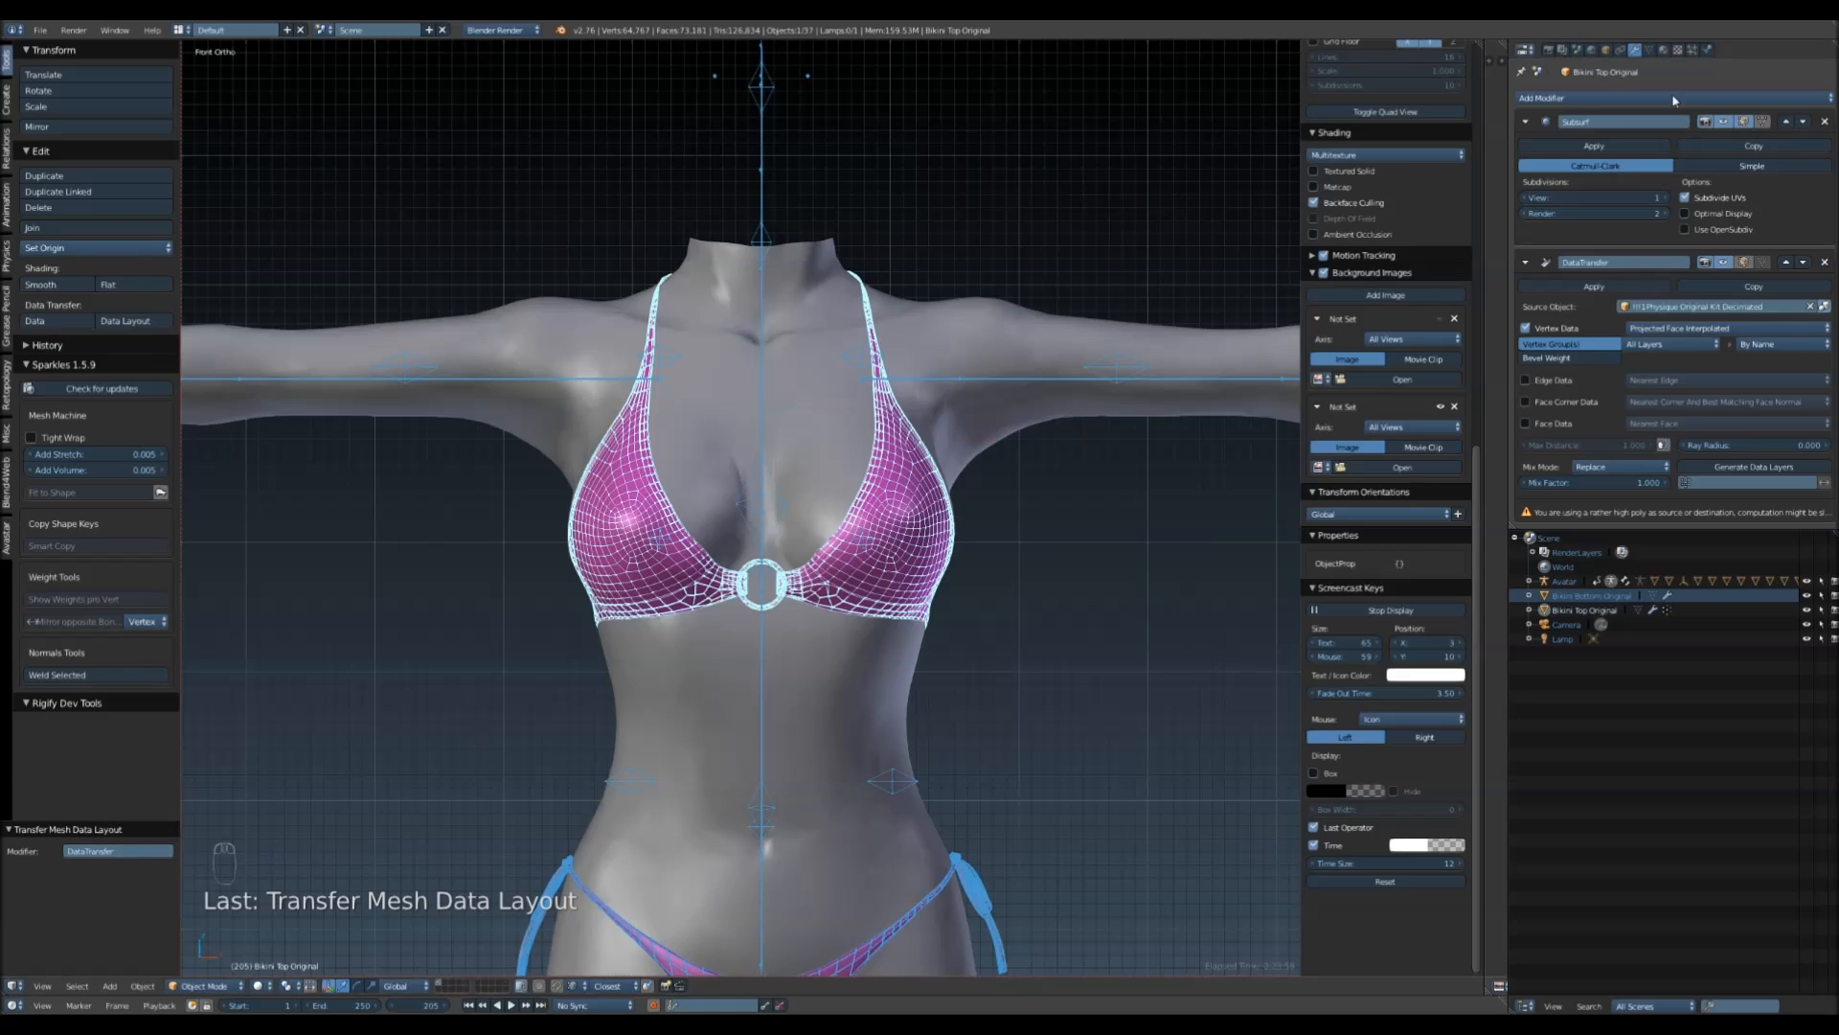
- Check the bikini top's vertex group list for the transferred bone groups
{"action": "left_click", "coordinate": [1648, 48]}
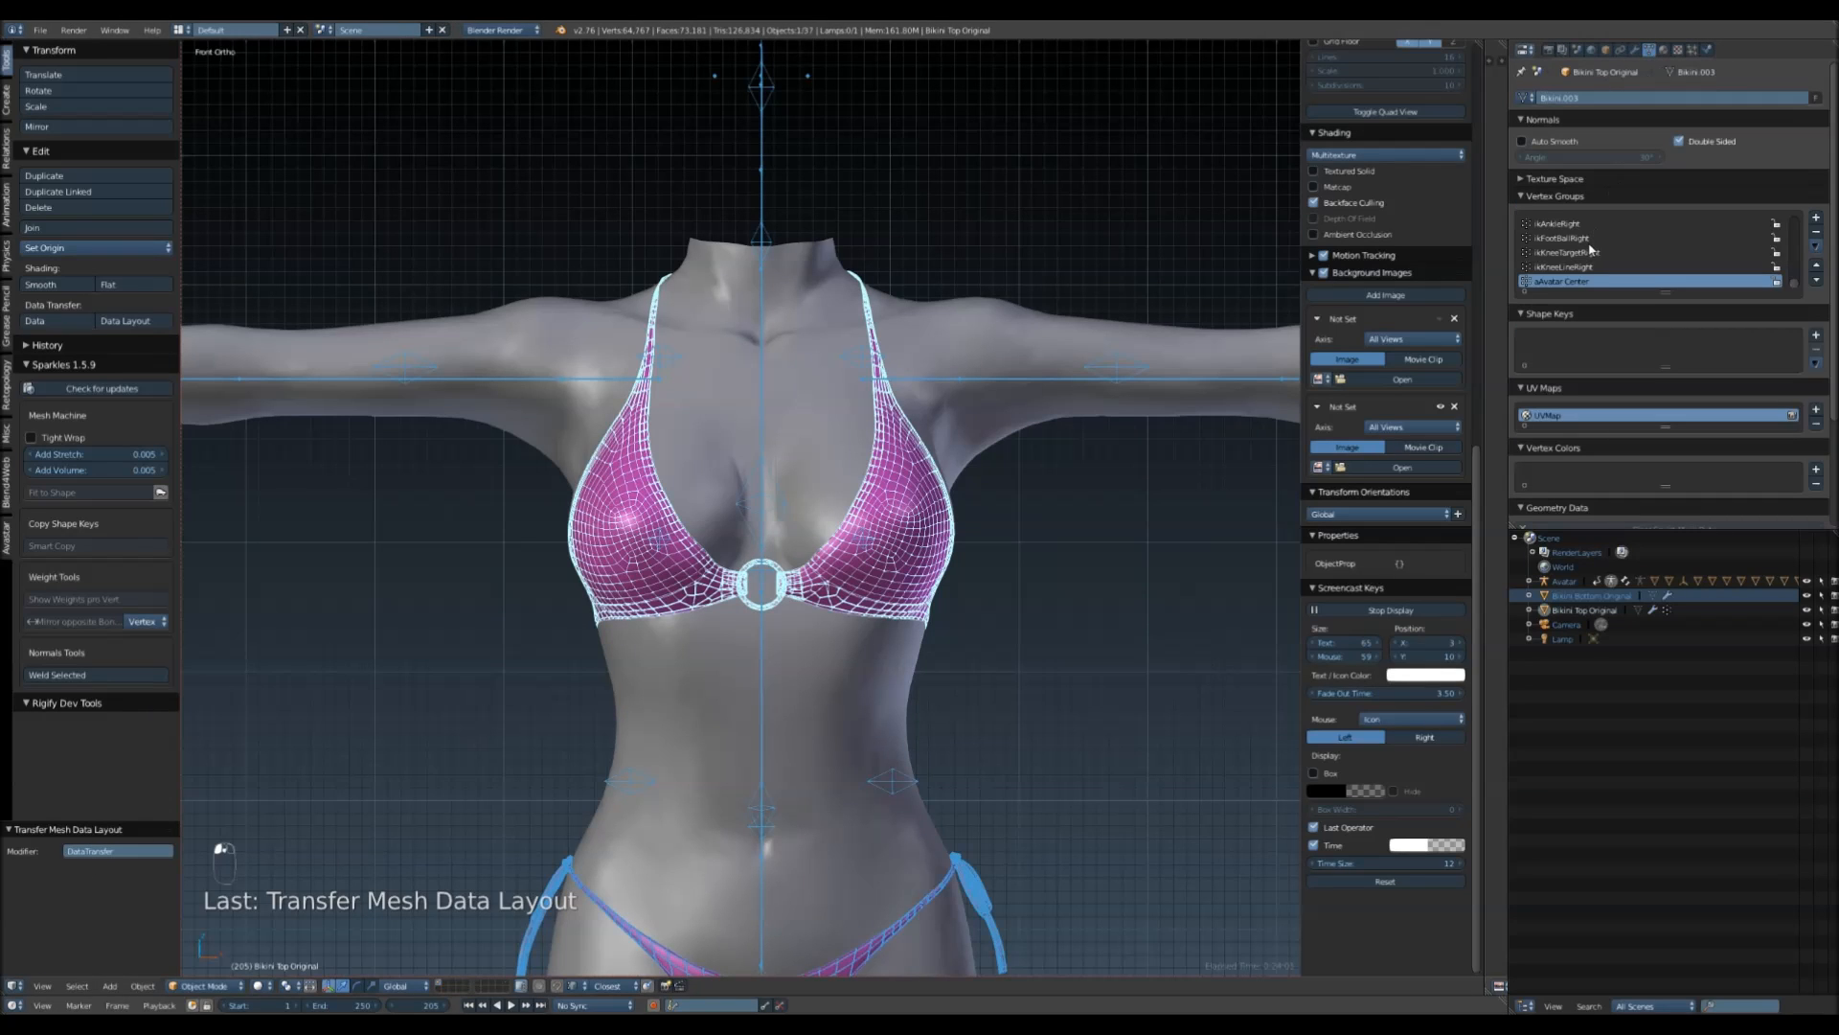
{"action": "scroll", "coordinate": [1591, 249], "scroll_direction": "up", "scroll_amount": 5}
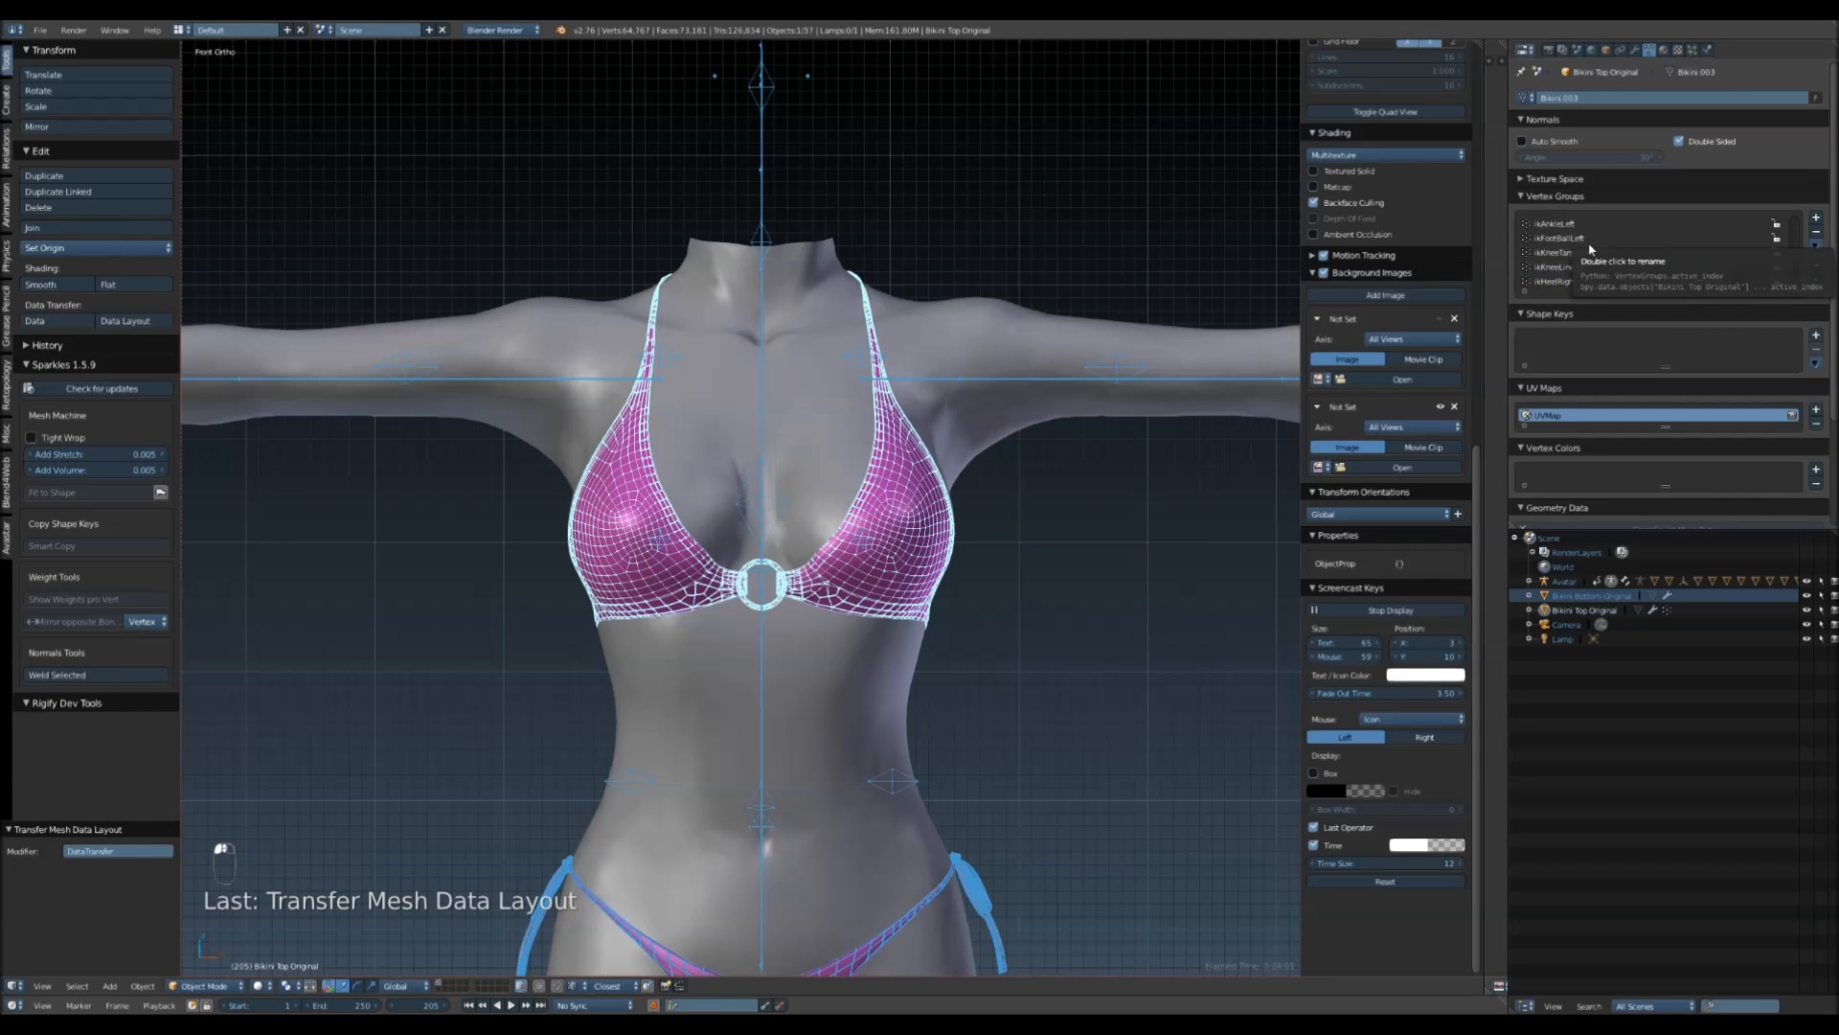
{"action": "left_click", "coordinate": [1634, 50]}
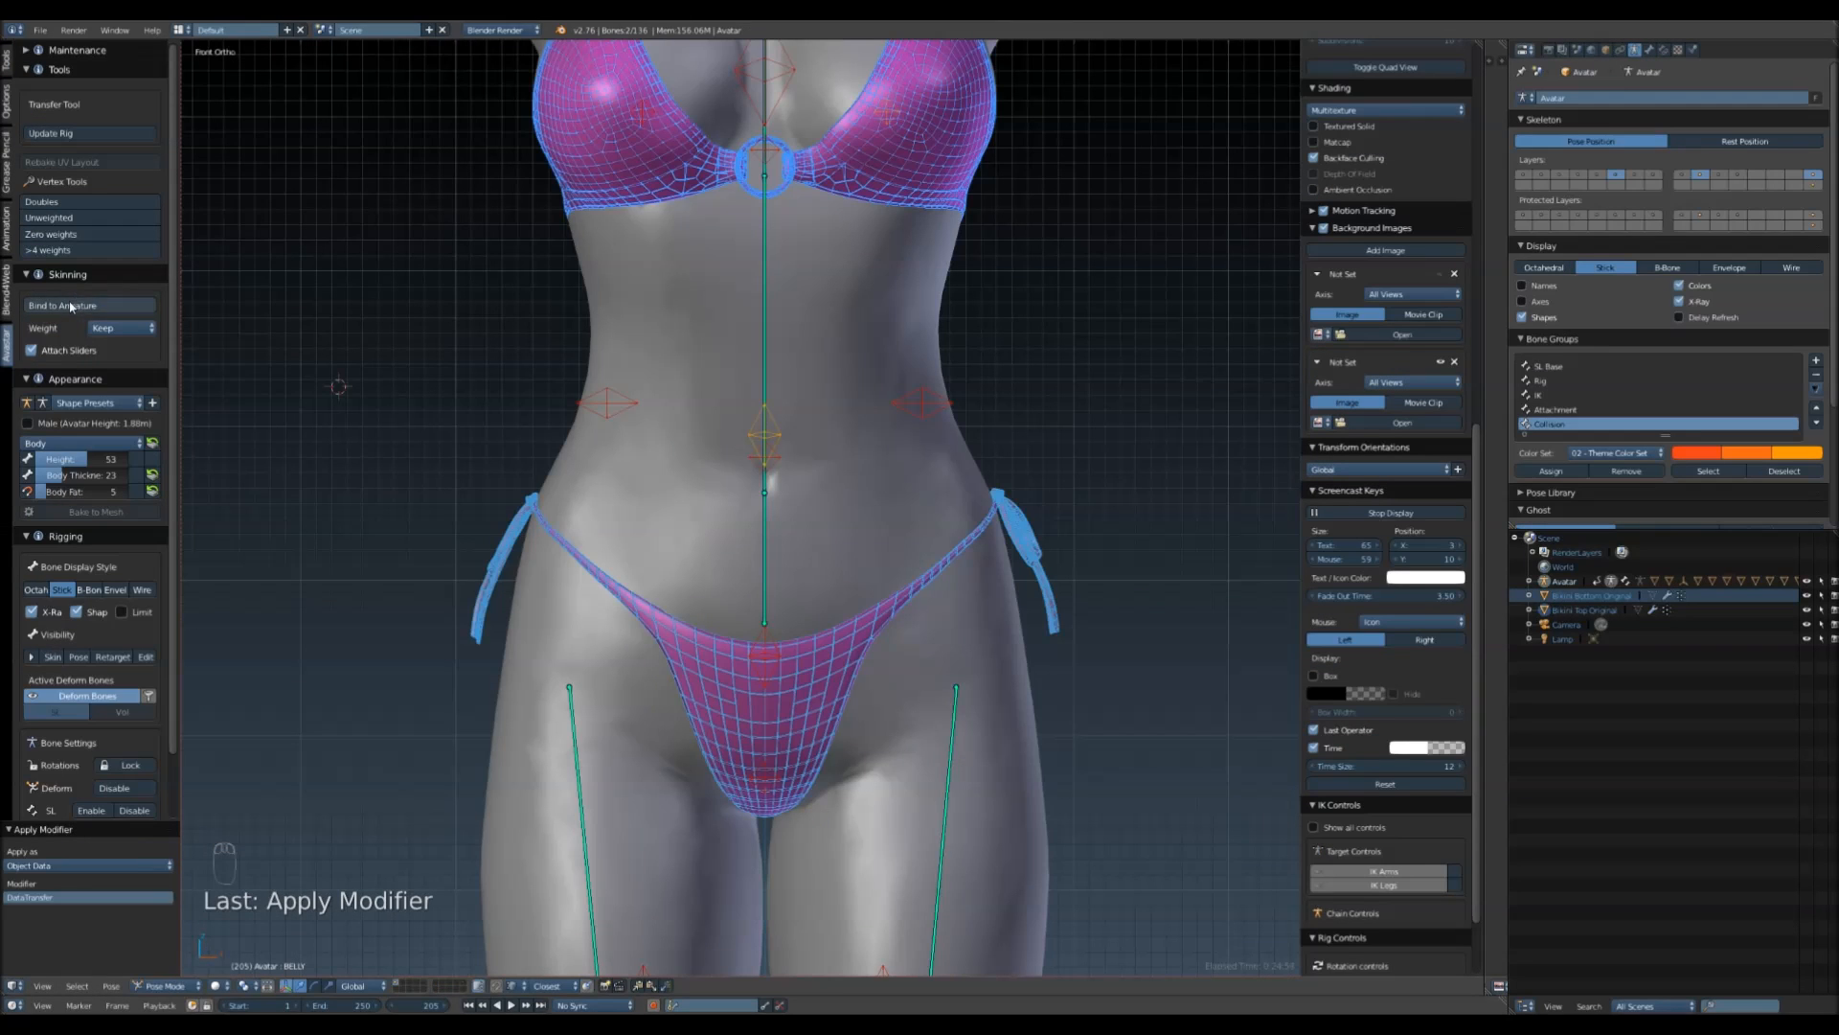
- Apply the bikini top's Data Transfer modifier and try to bind the bikini meshes to the Avatar armature
{"action": "left_click", "coordinate": [70, 307]}
{"action": "left_click", "coordinate": [74, 306]}
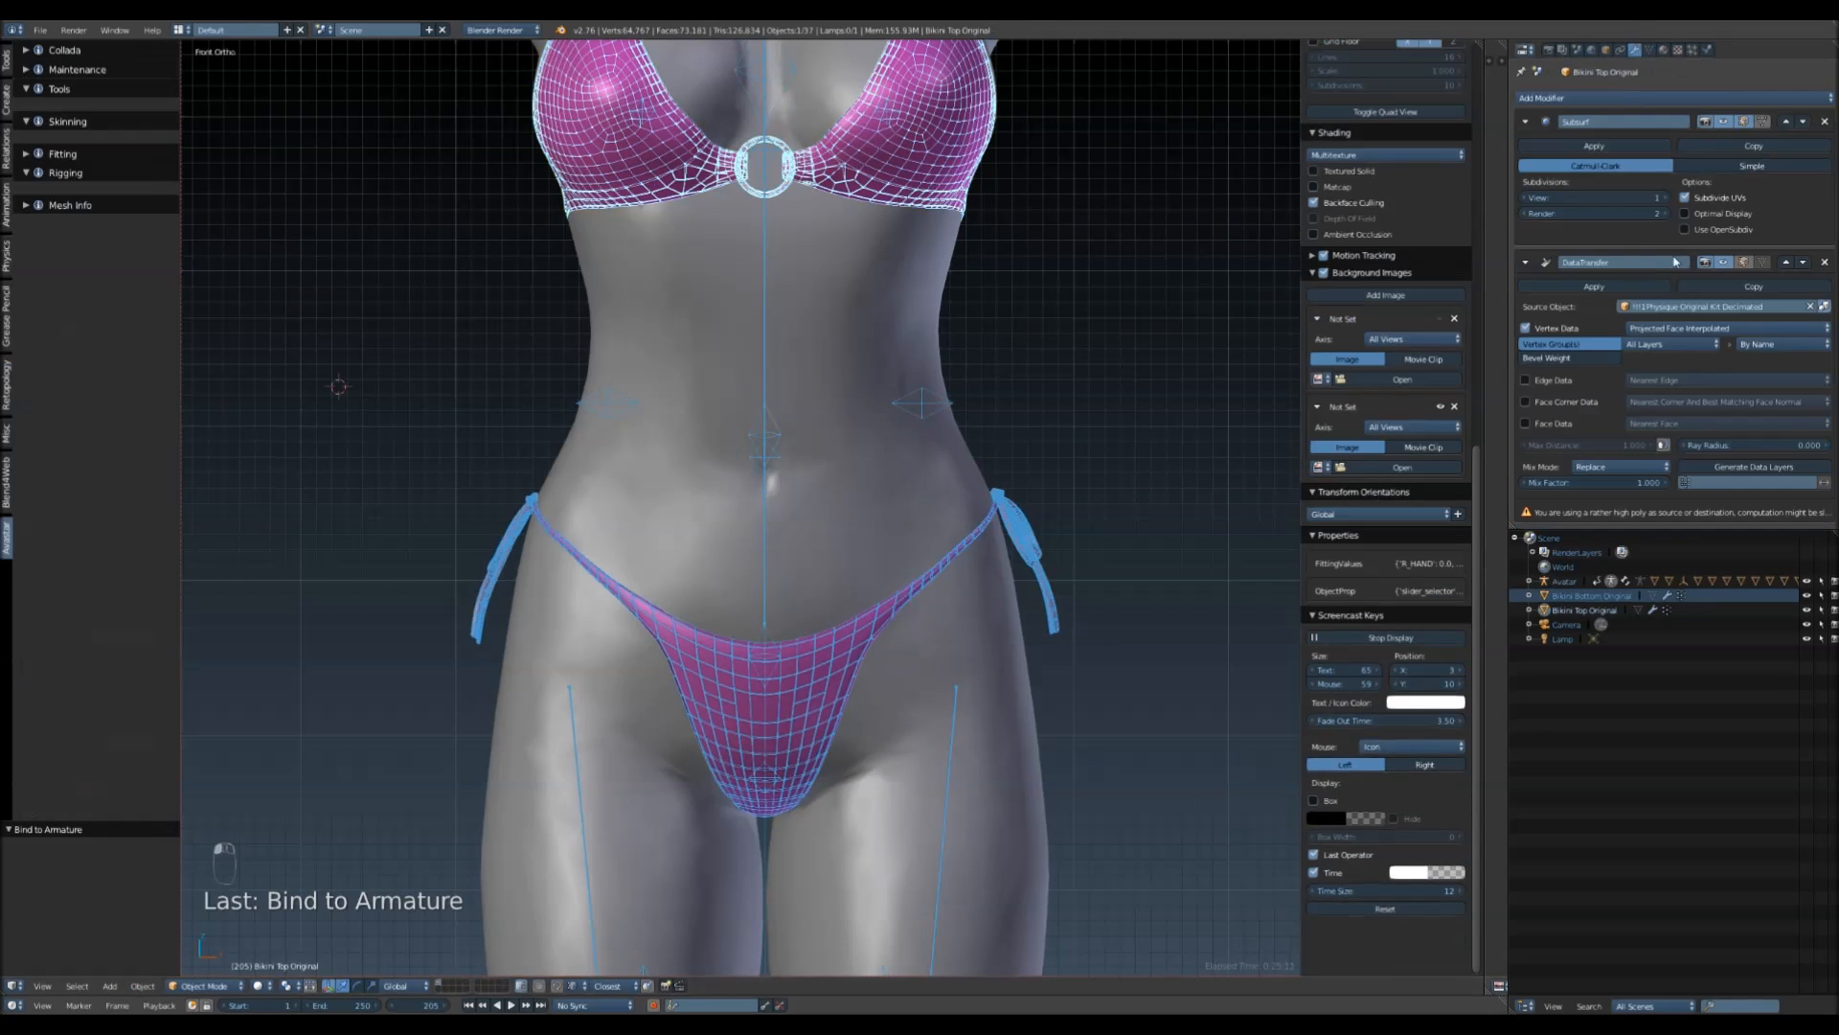
{"action": "left_click", "coordinate": [1606, 284]}
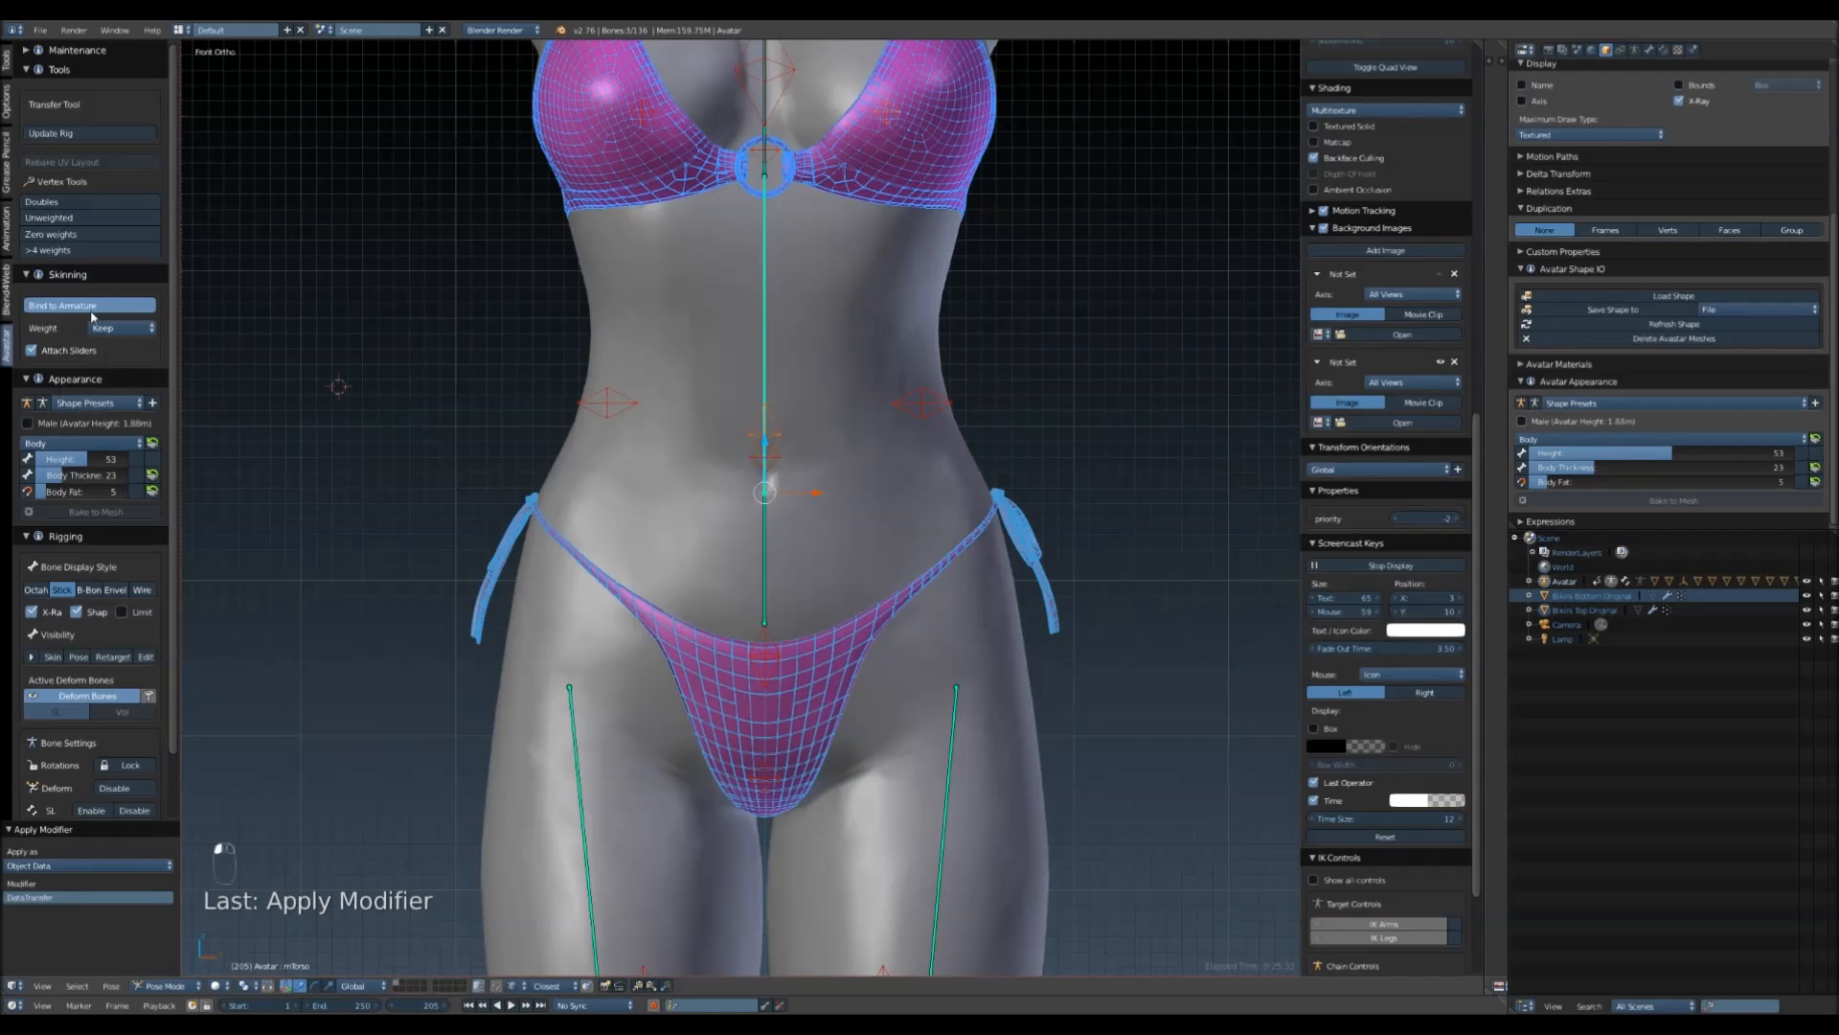
{"action": "left_click", "coordinate": [74, 306]}
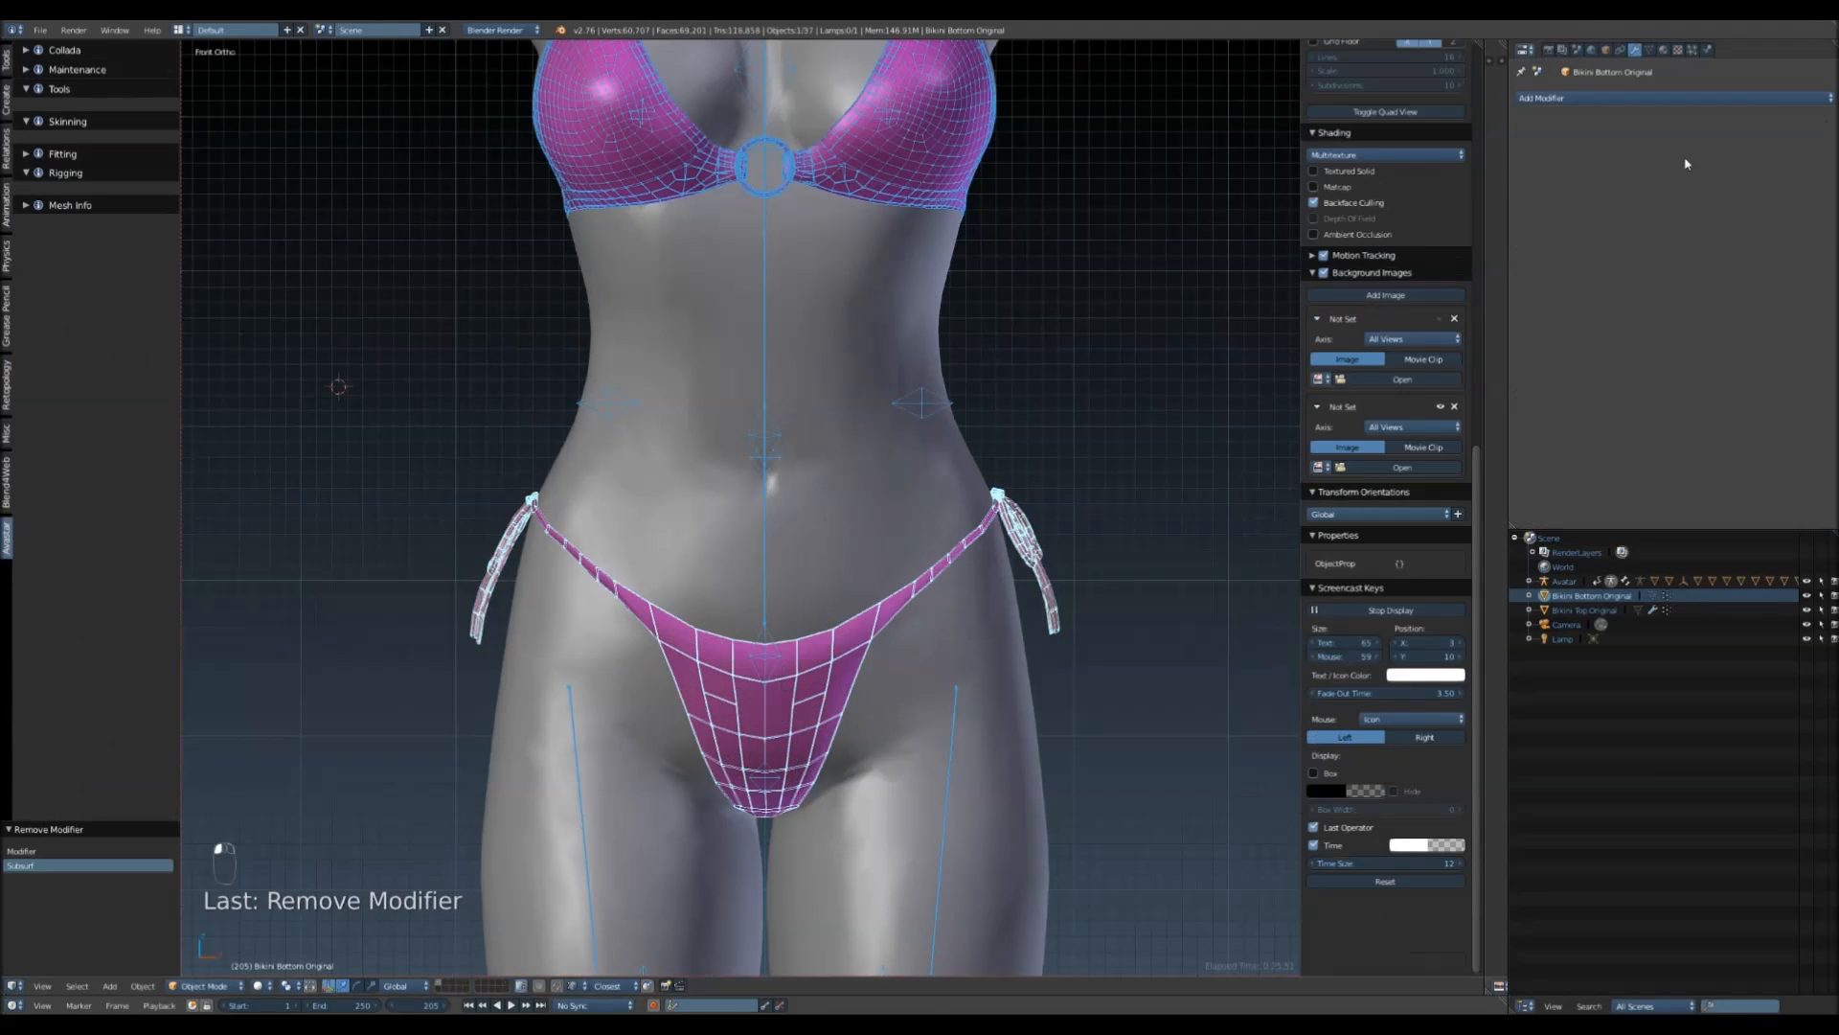
{"action": "left_click", "coordinate": [101, 306]}
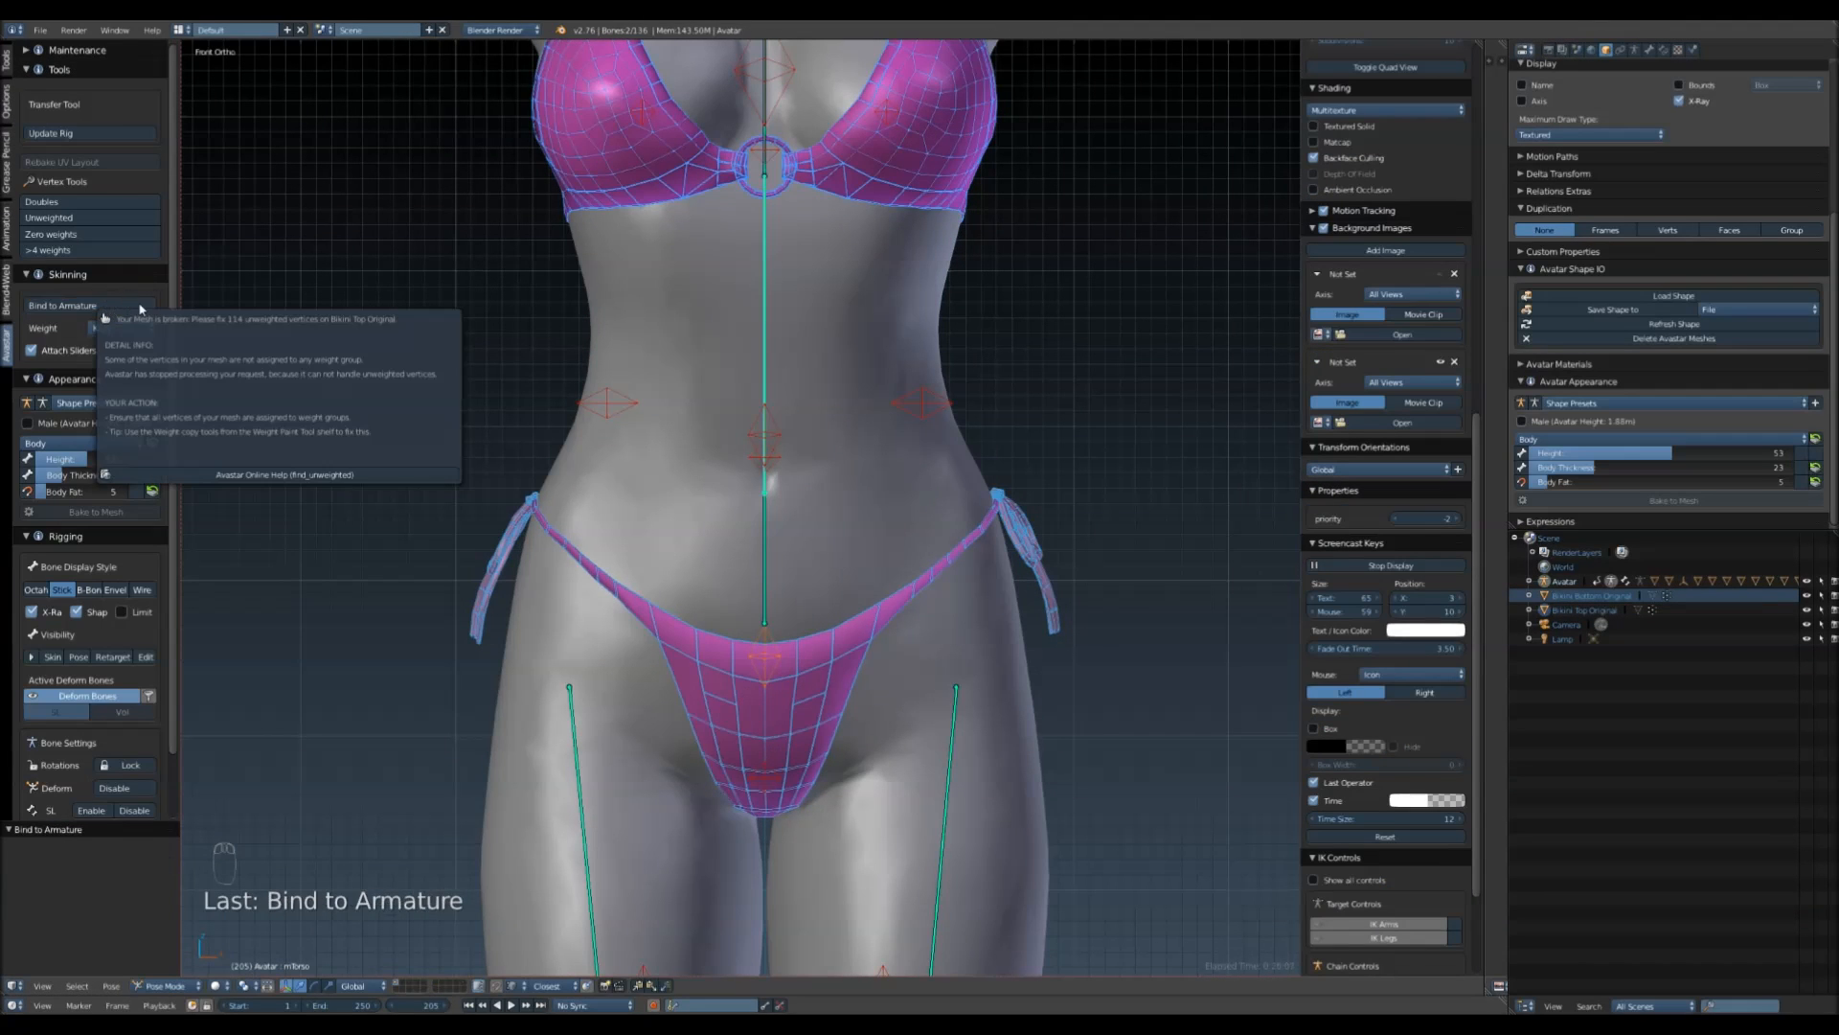
- Select the bikini top's back neck strap and bow in Edit Mode and choose the Neck vertex group for them
{"action": "key", "text": "a"}
{"action": "key", "text": "a"}
{"action": "key", "text": "a"}
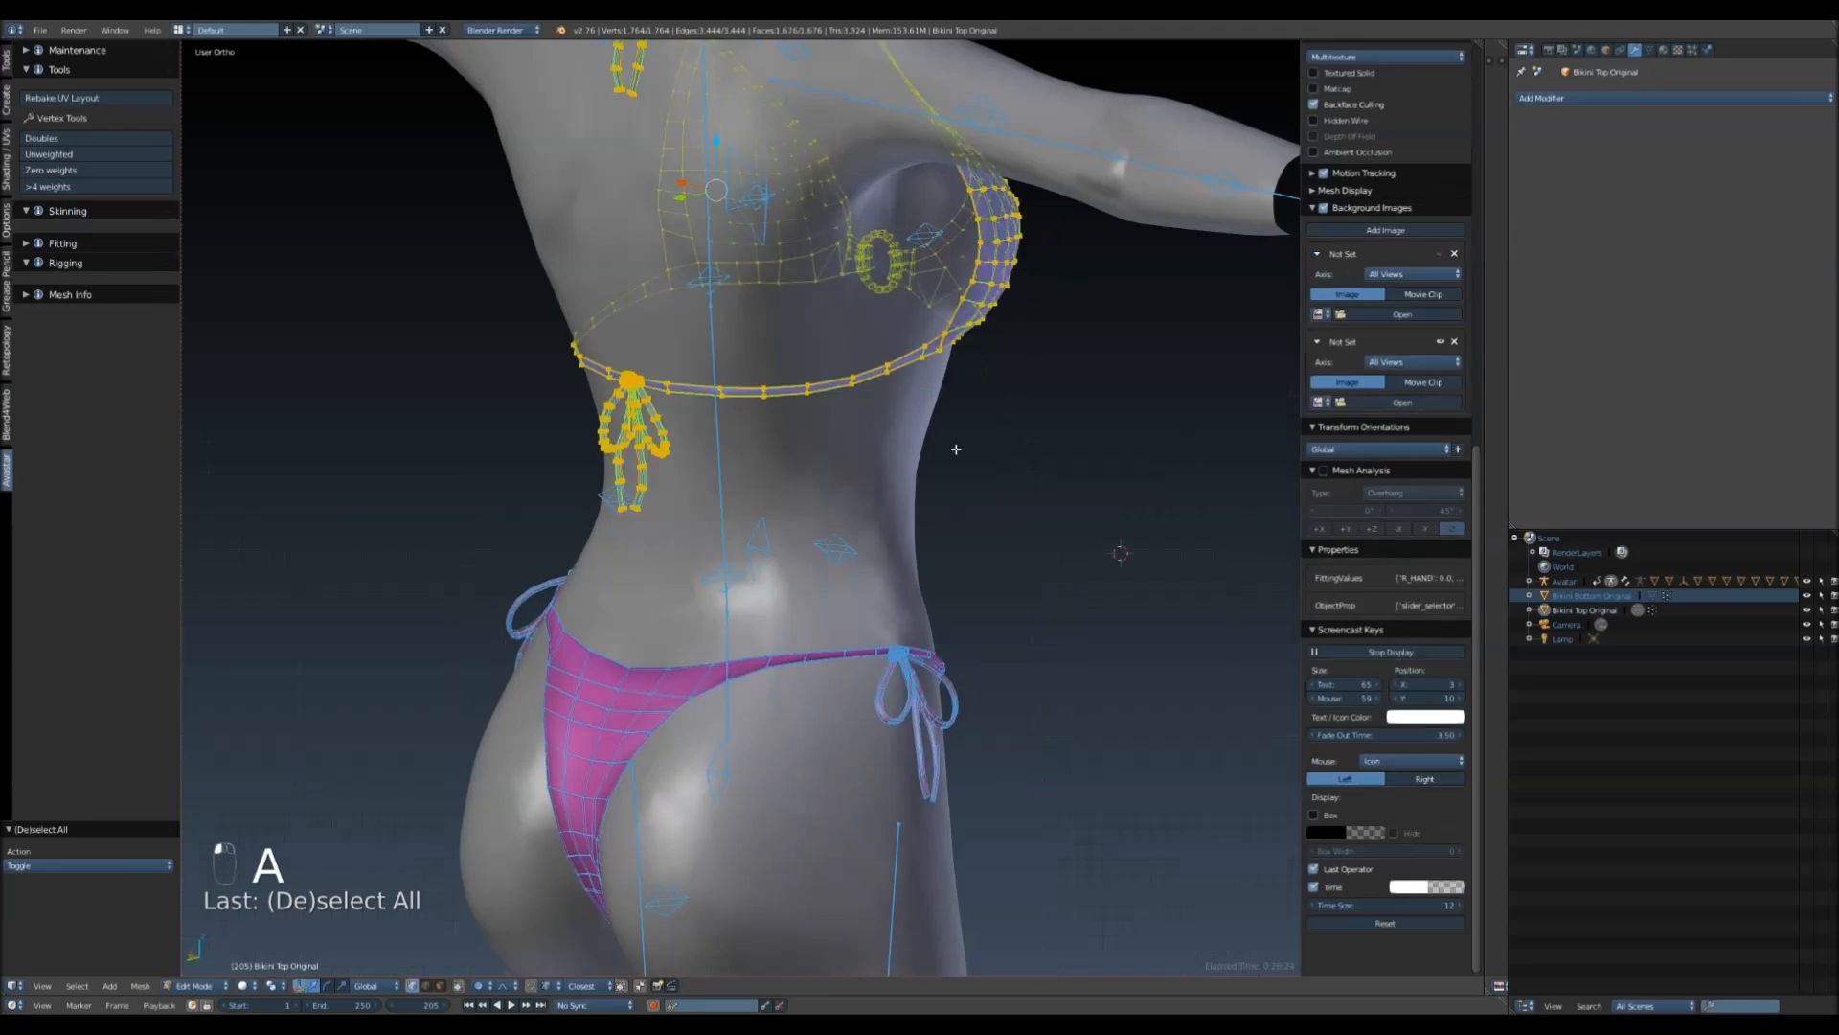
{"action": "key", "text": "KP_3"}
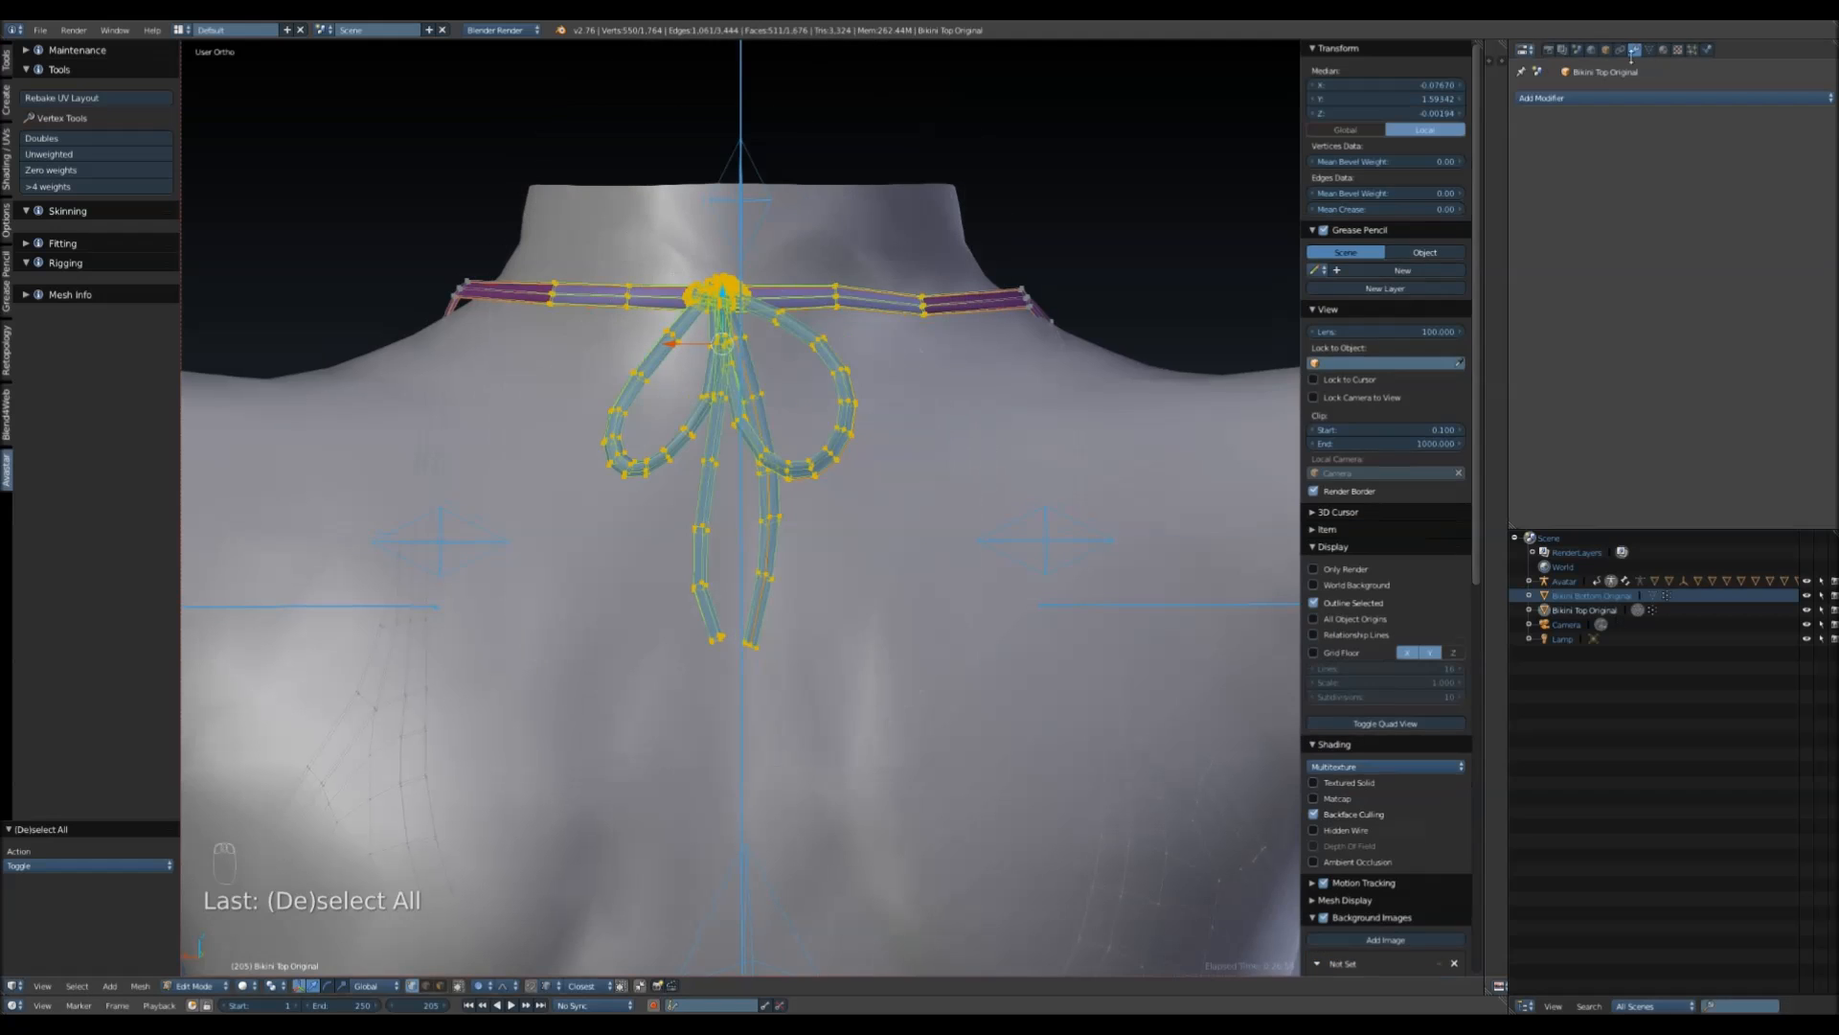
{"action": "left_click", "coordinate": [1648, 49]}
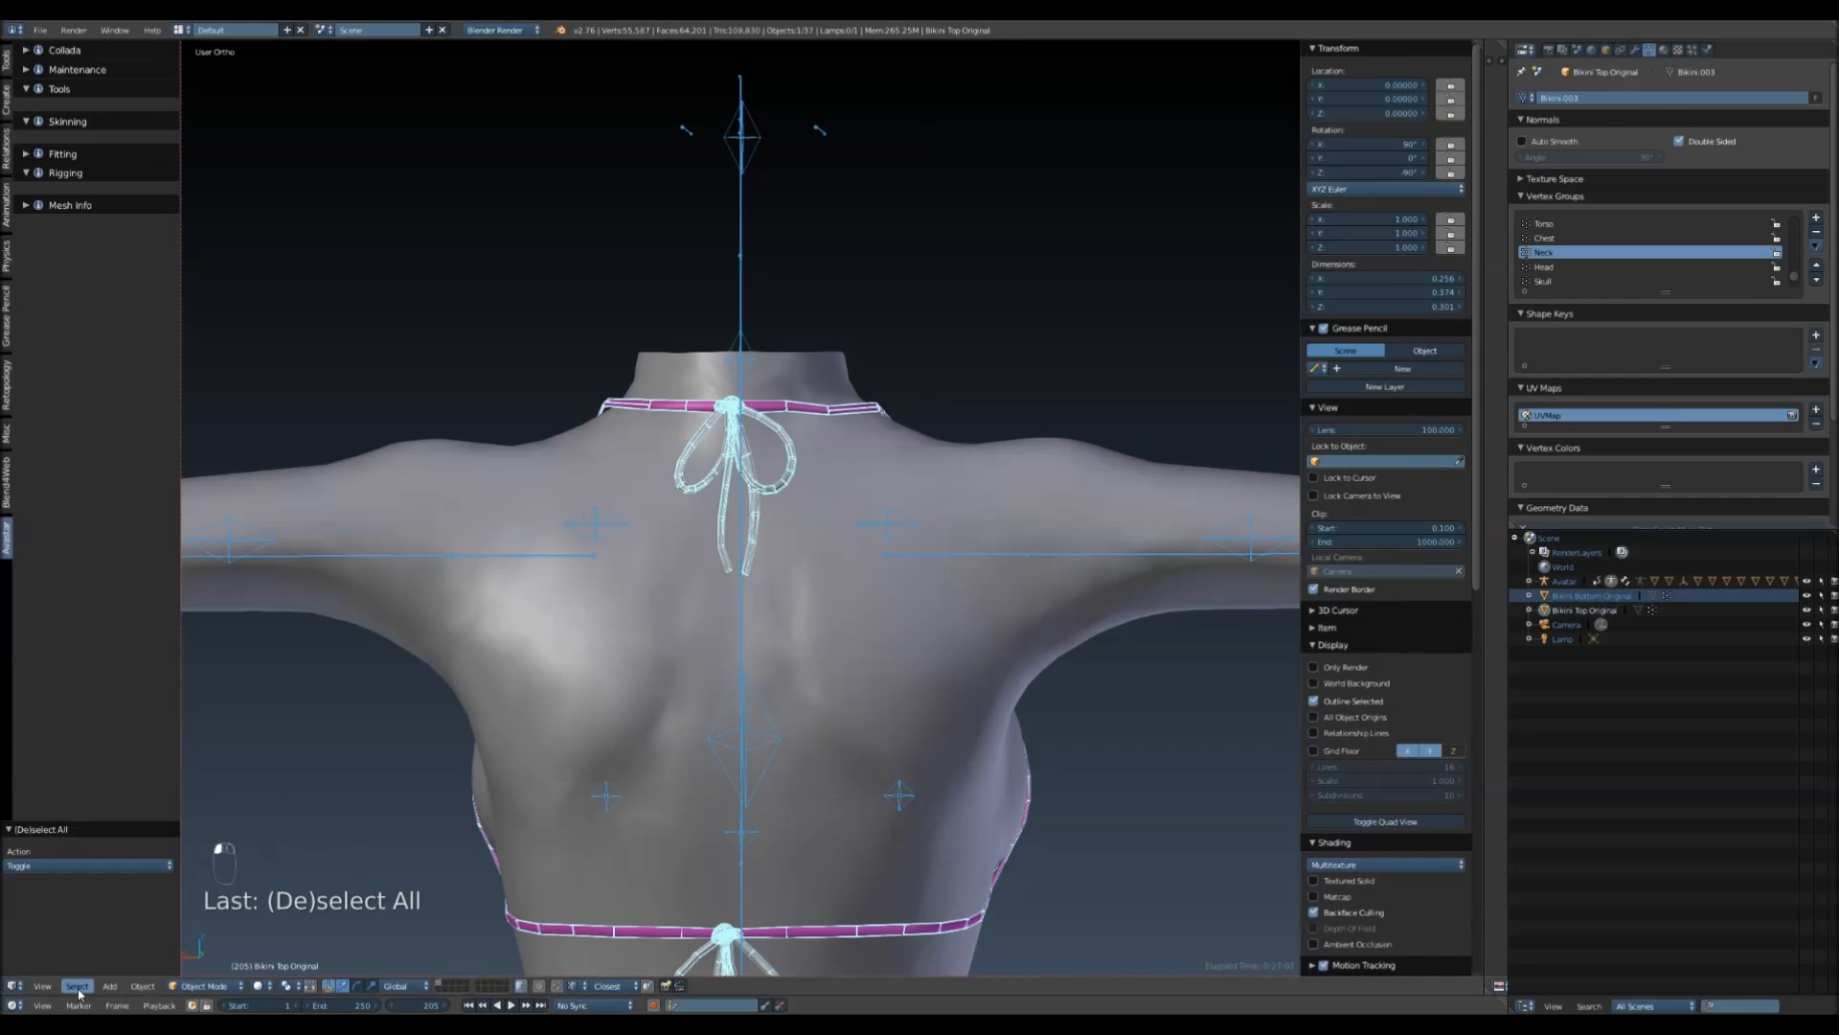
- Toggle the bikini top's vertex selection, return to Object Mode and try to bind the bikini to the Avatar armature
{"action": "key", "text": "a"}
{"action": "key", "text": "a"}
{"action": "key", "text": "a"}
{"action": "key", "text": "a"}
{"action": "key", "text": "a"}
{"action": "key", "text": "a"}
{"action": "key", "text": "a"}
{"action": "key", "text": "Tab"}
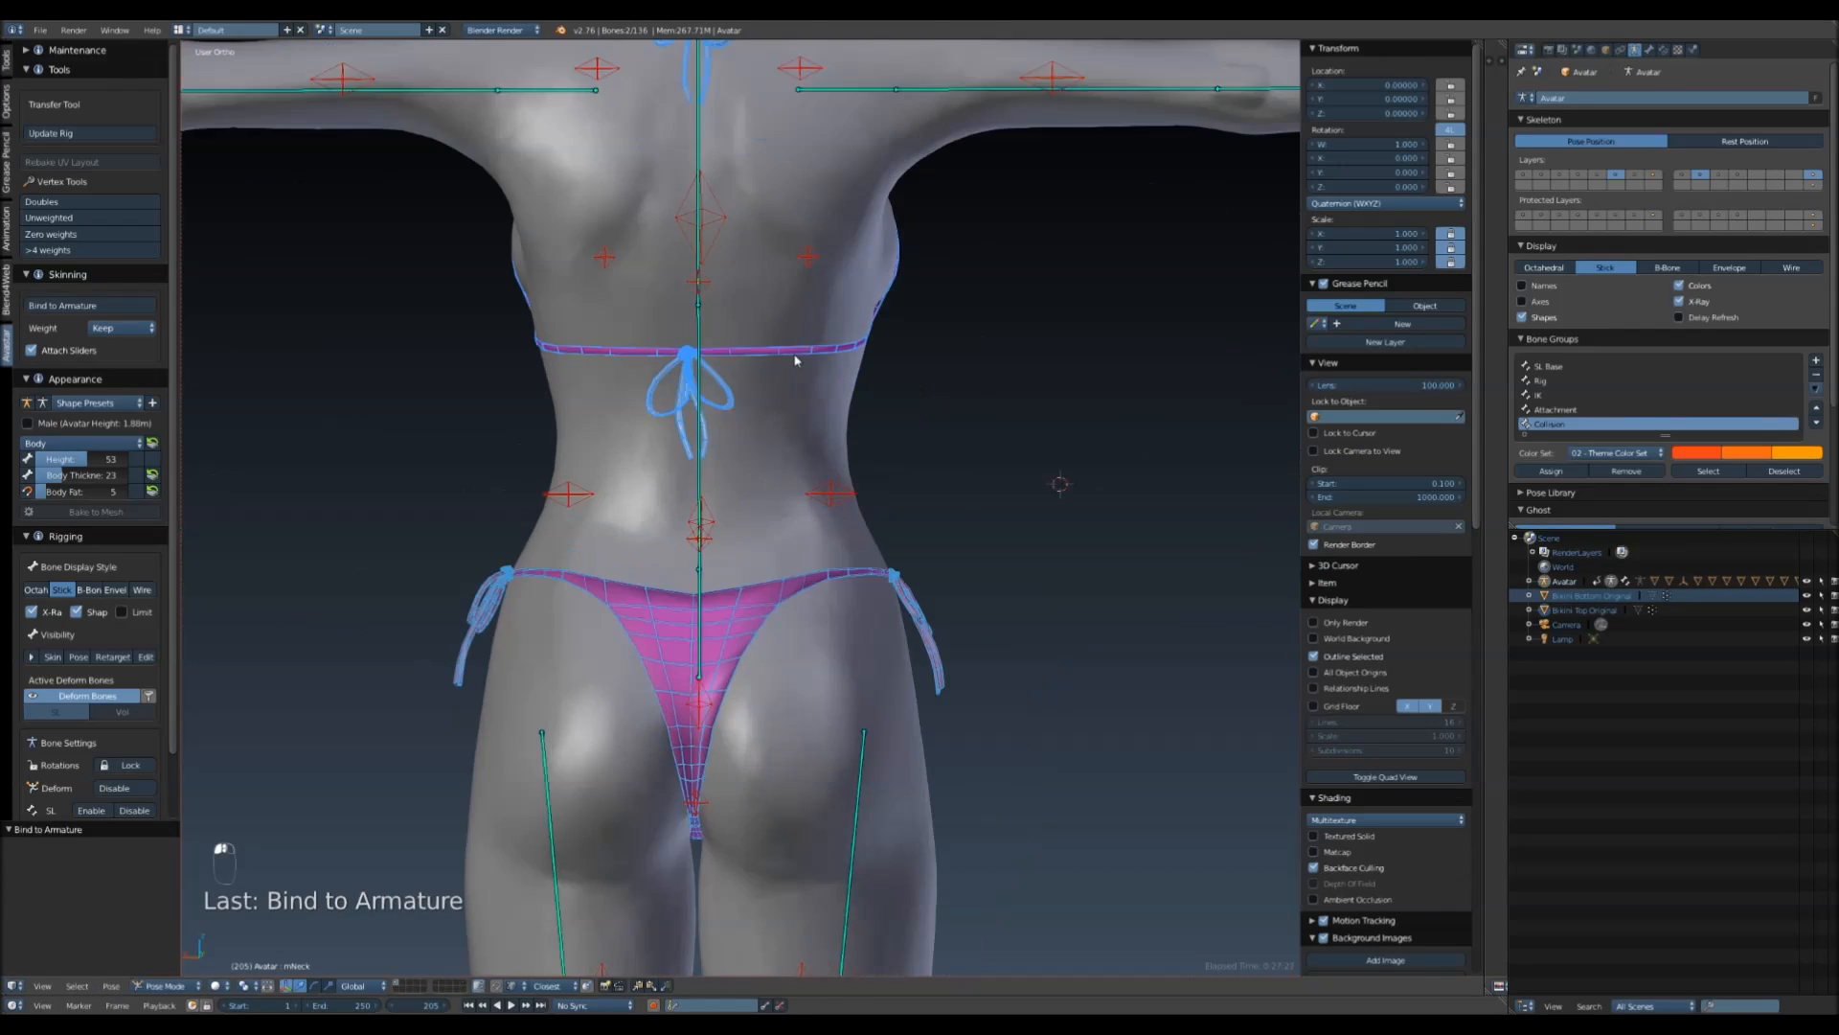
- Check whether the bikini top has an armature modifier and inspect its fit on the body
{"action": "left_click", "coordinate": [1634, 49]}
{"action": "left_click", "coordinate": [1624, 98]}
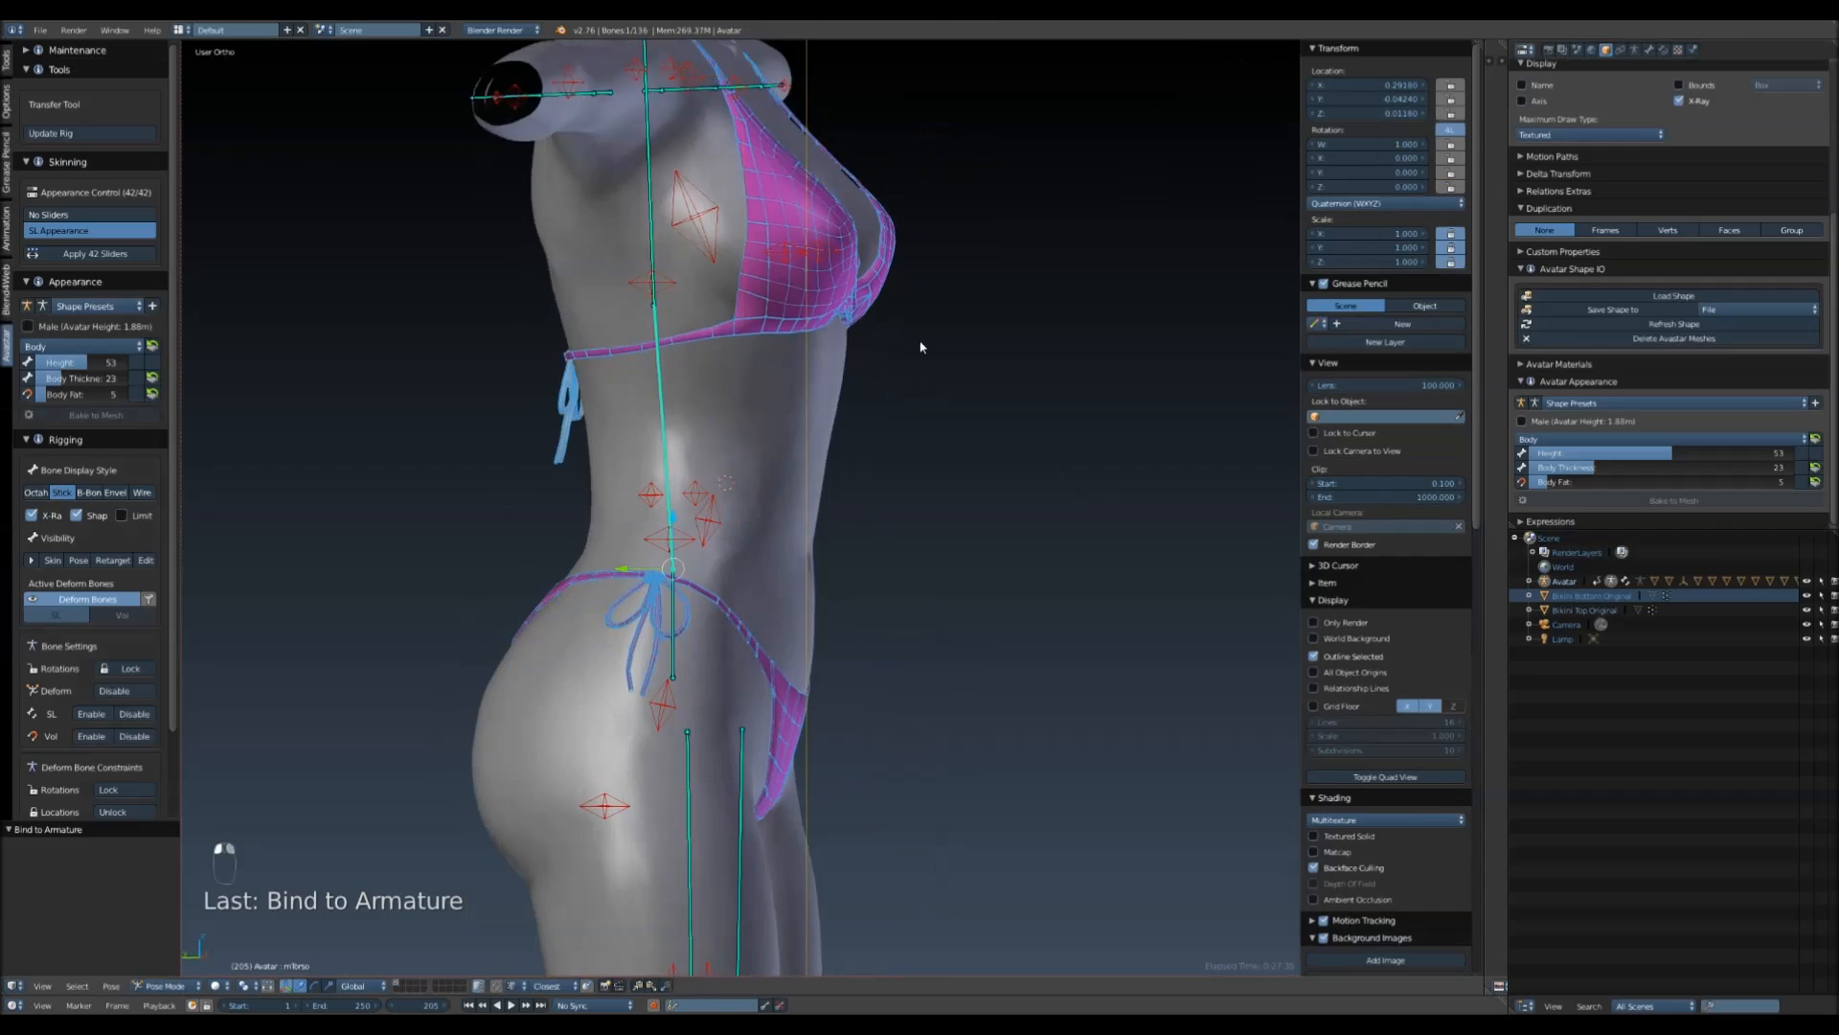
{"action": "right_click", "coordinate": [920, 348]}
{"action": "key", "text": "r"}
{"action": "middle_click_drag", "start_coordinate": [1054, 373], "coordinate": [944, 422]}
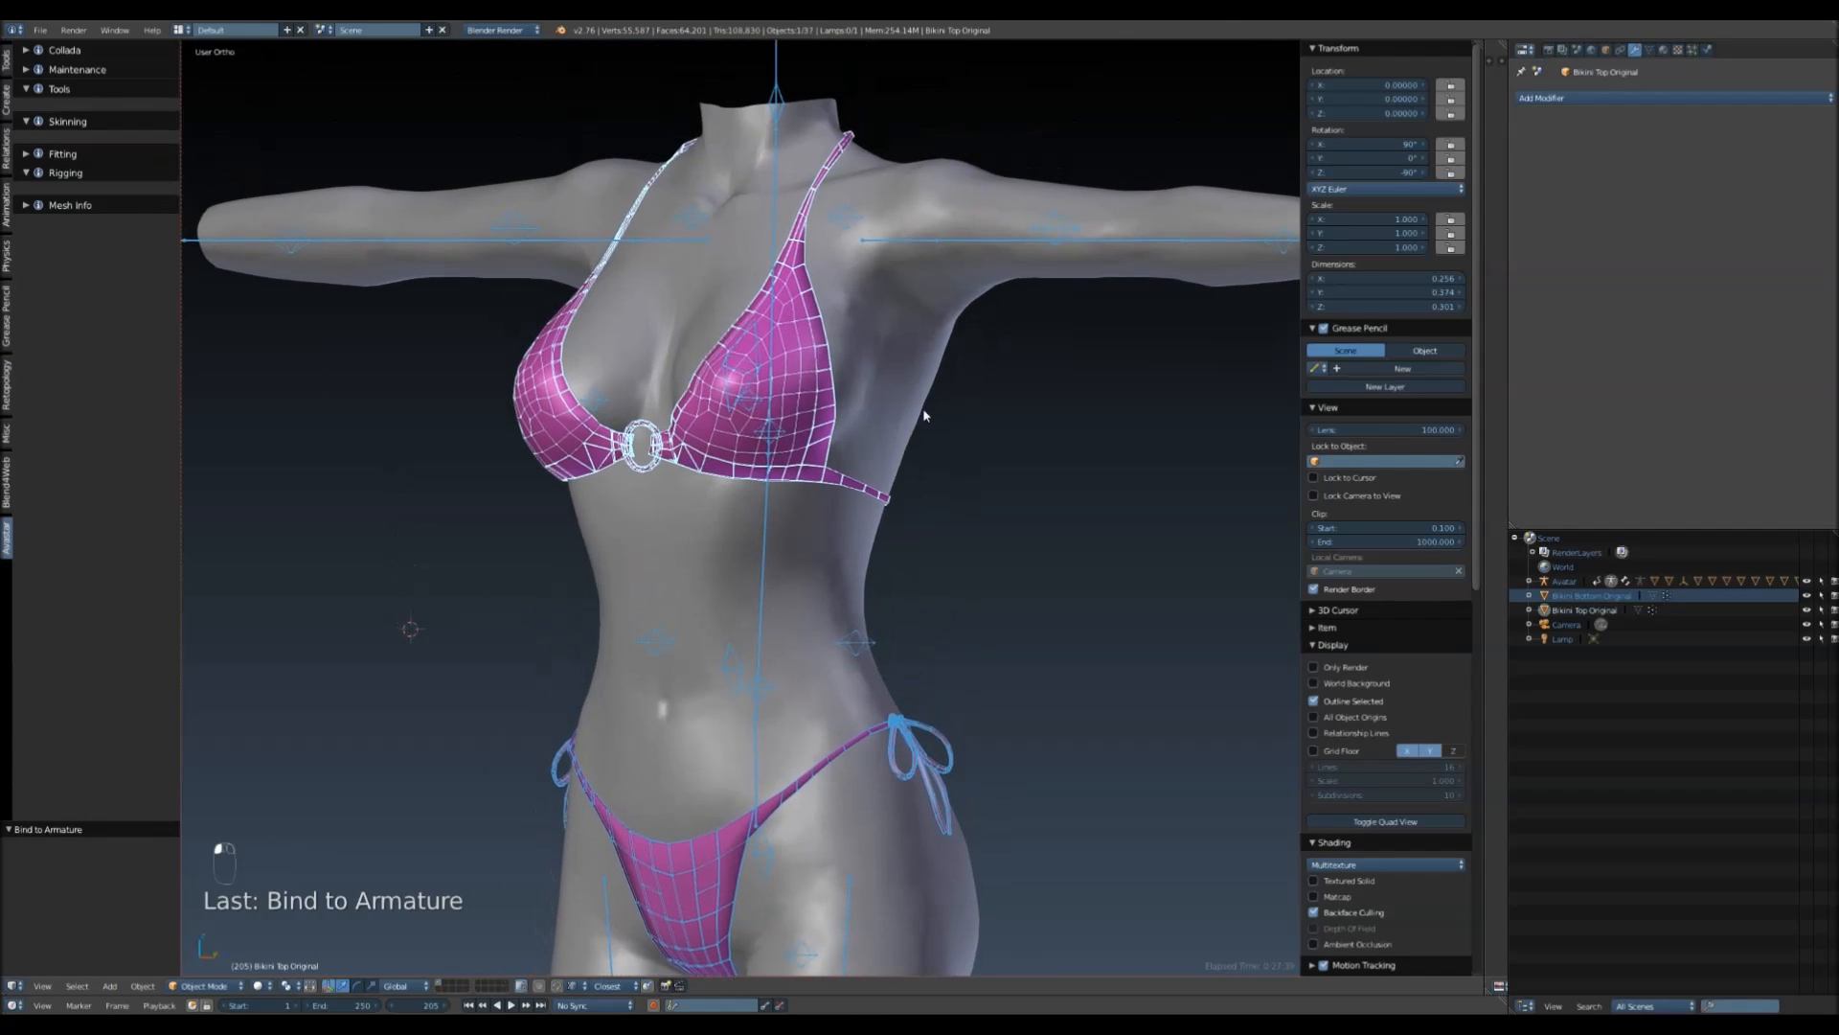
- Set the binding weight source to Meshes with Clear weights enabled, and try to bind the bikini to the Avatar armature
{"action": "right_click", "coordinate": [772, 352]}
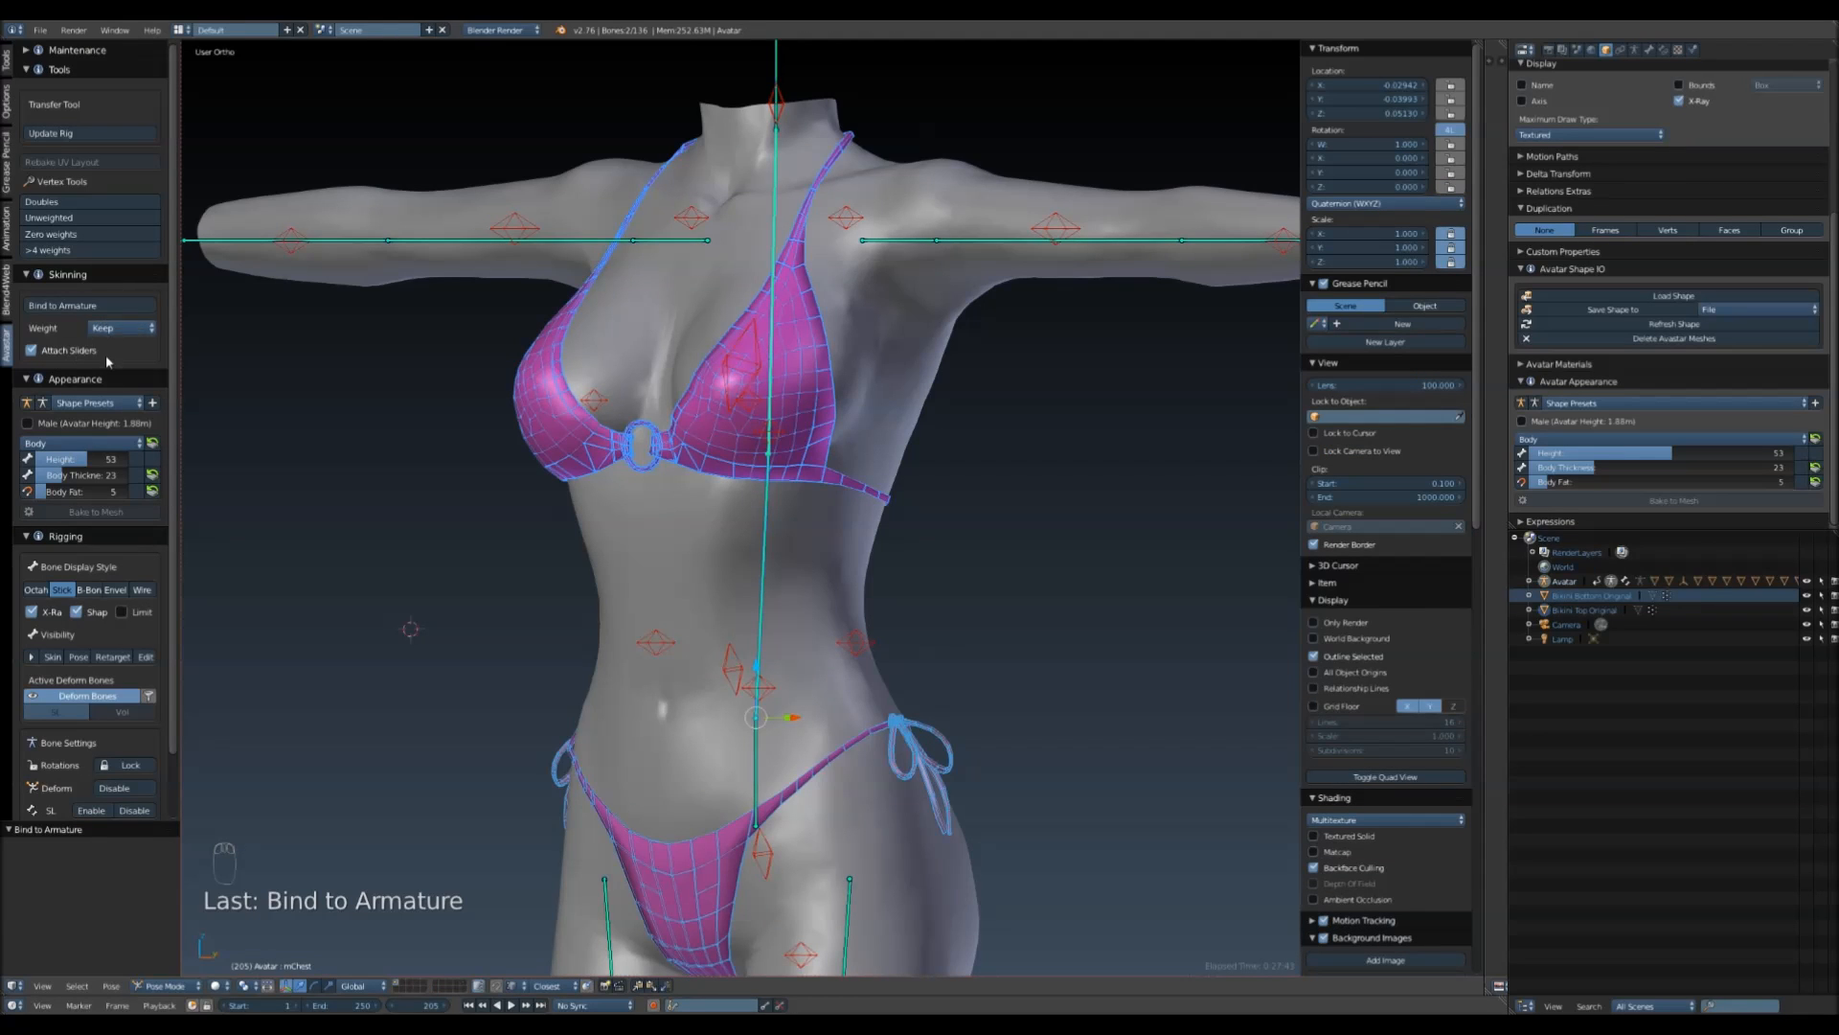
{"action": "left_click", "coordinate": [116, 328]}
{"action": "left_click", "coordinate": [120, 273]}
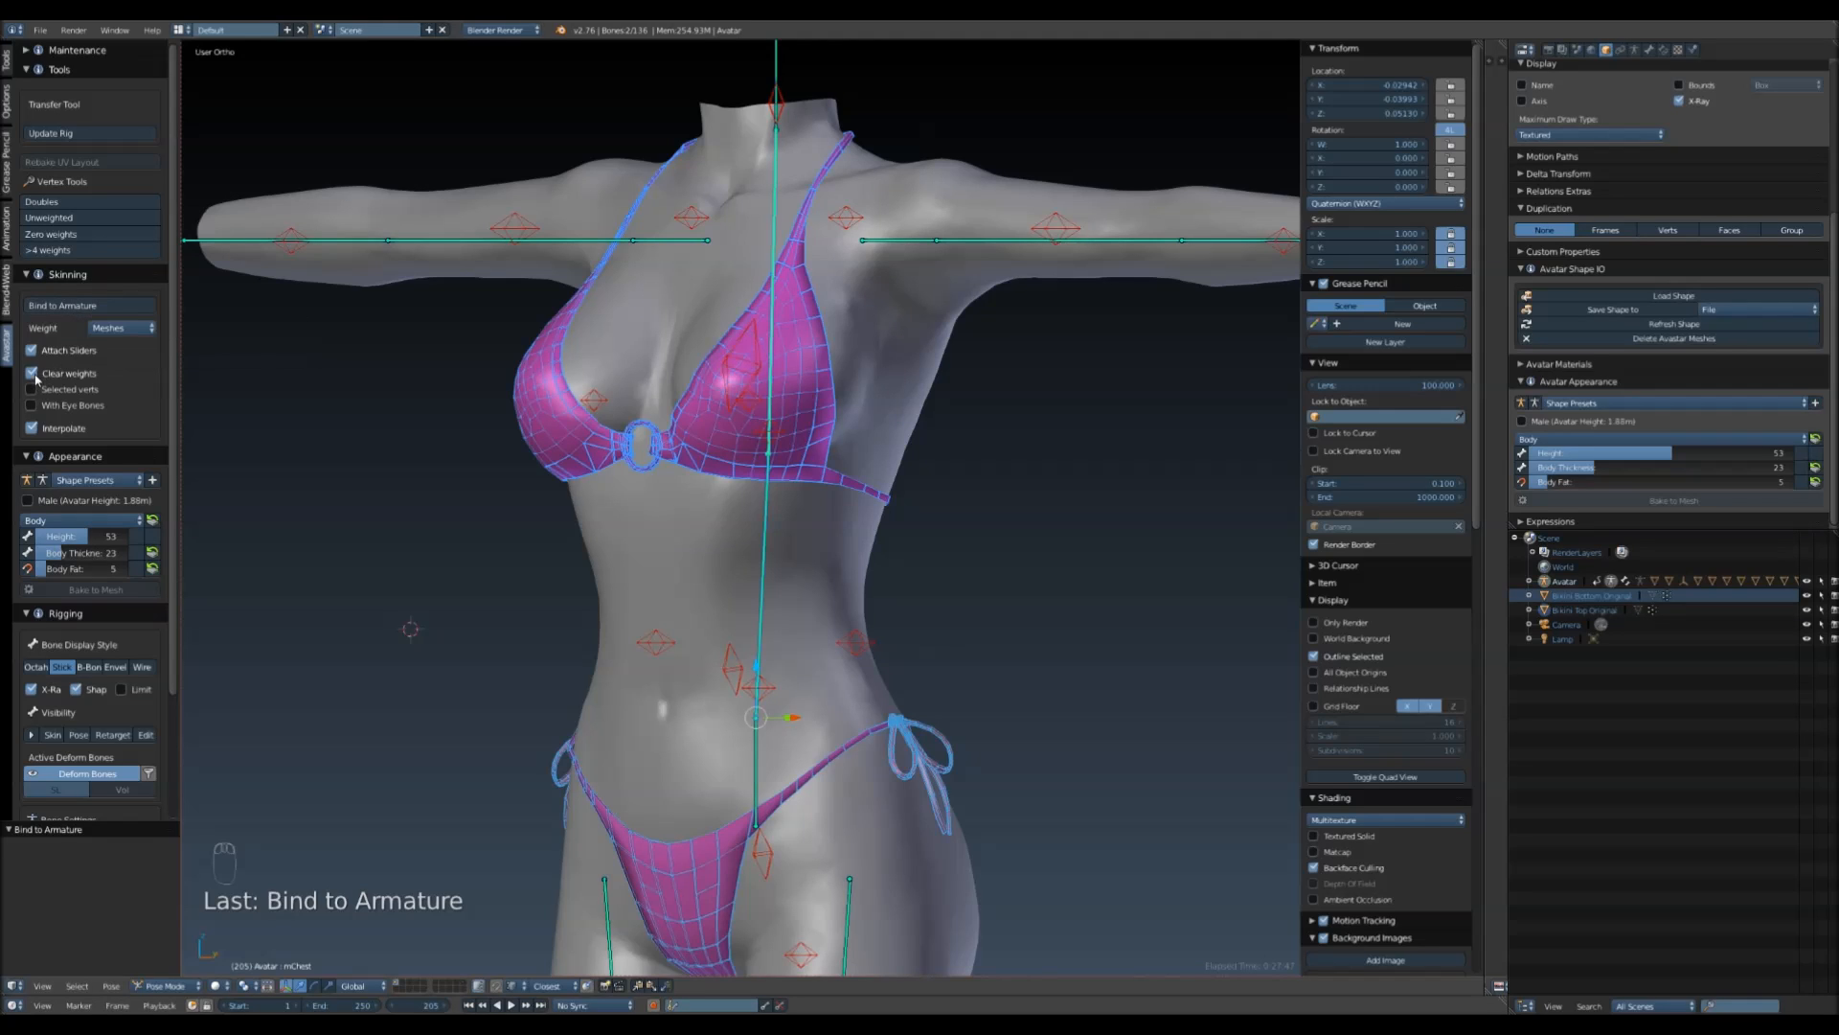
{"action": "left_click", "coordinate": [63, 305]}
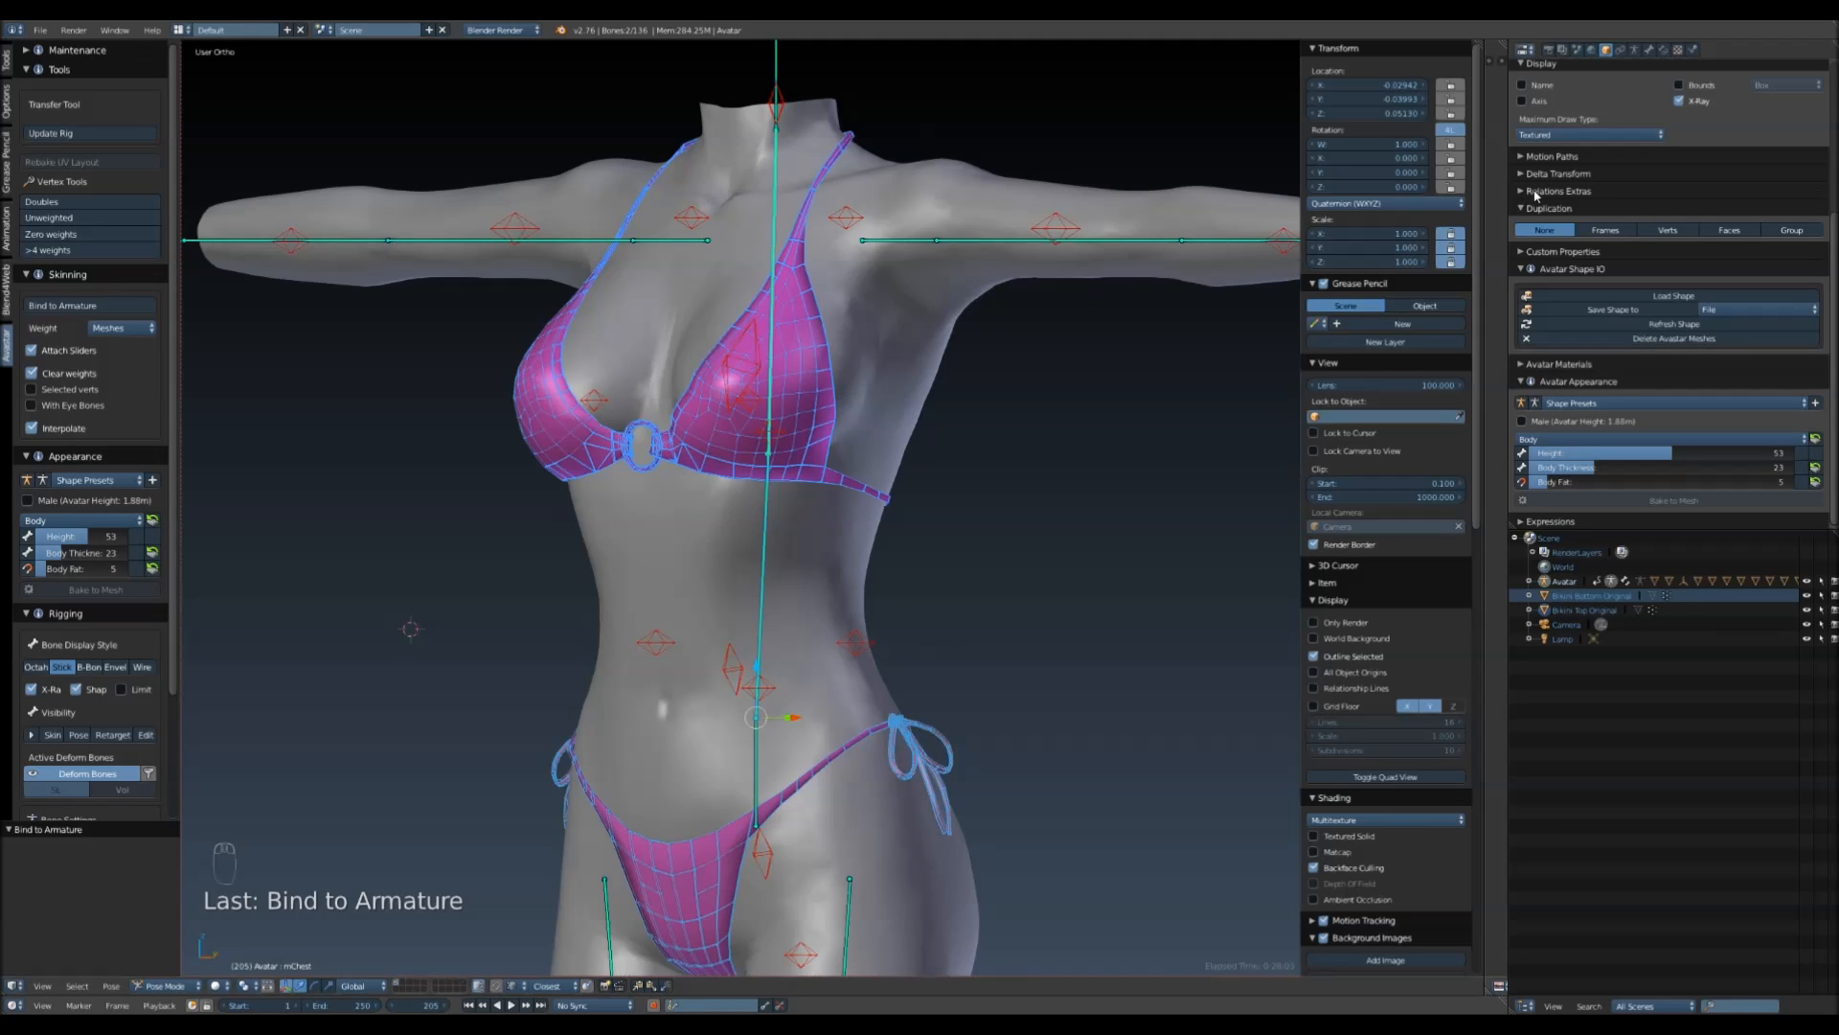
{"action": "right_click", "coordinate": [796, 344]}
{"action": "left_click", "coordinate": [1576, 100]}
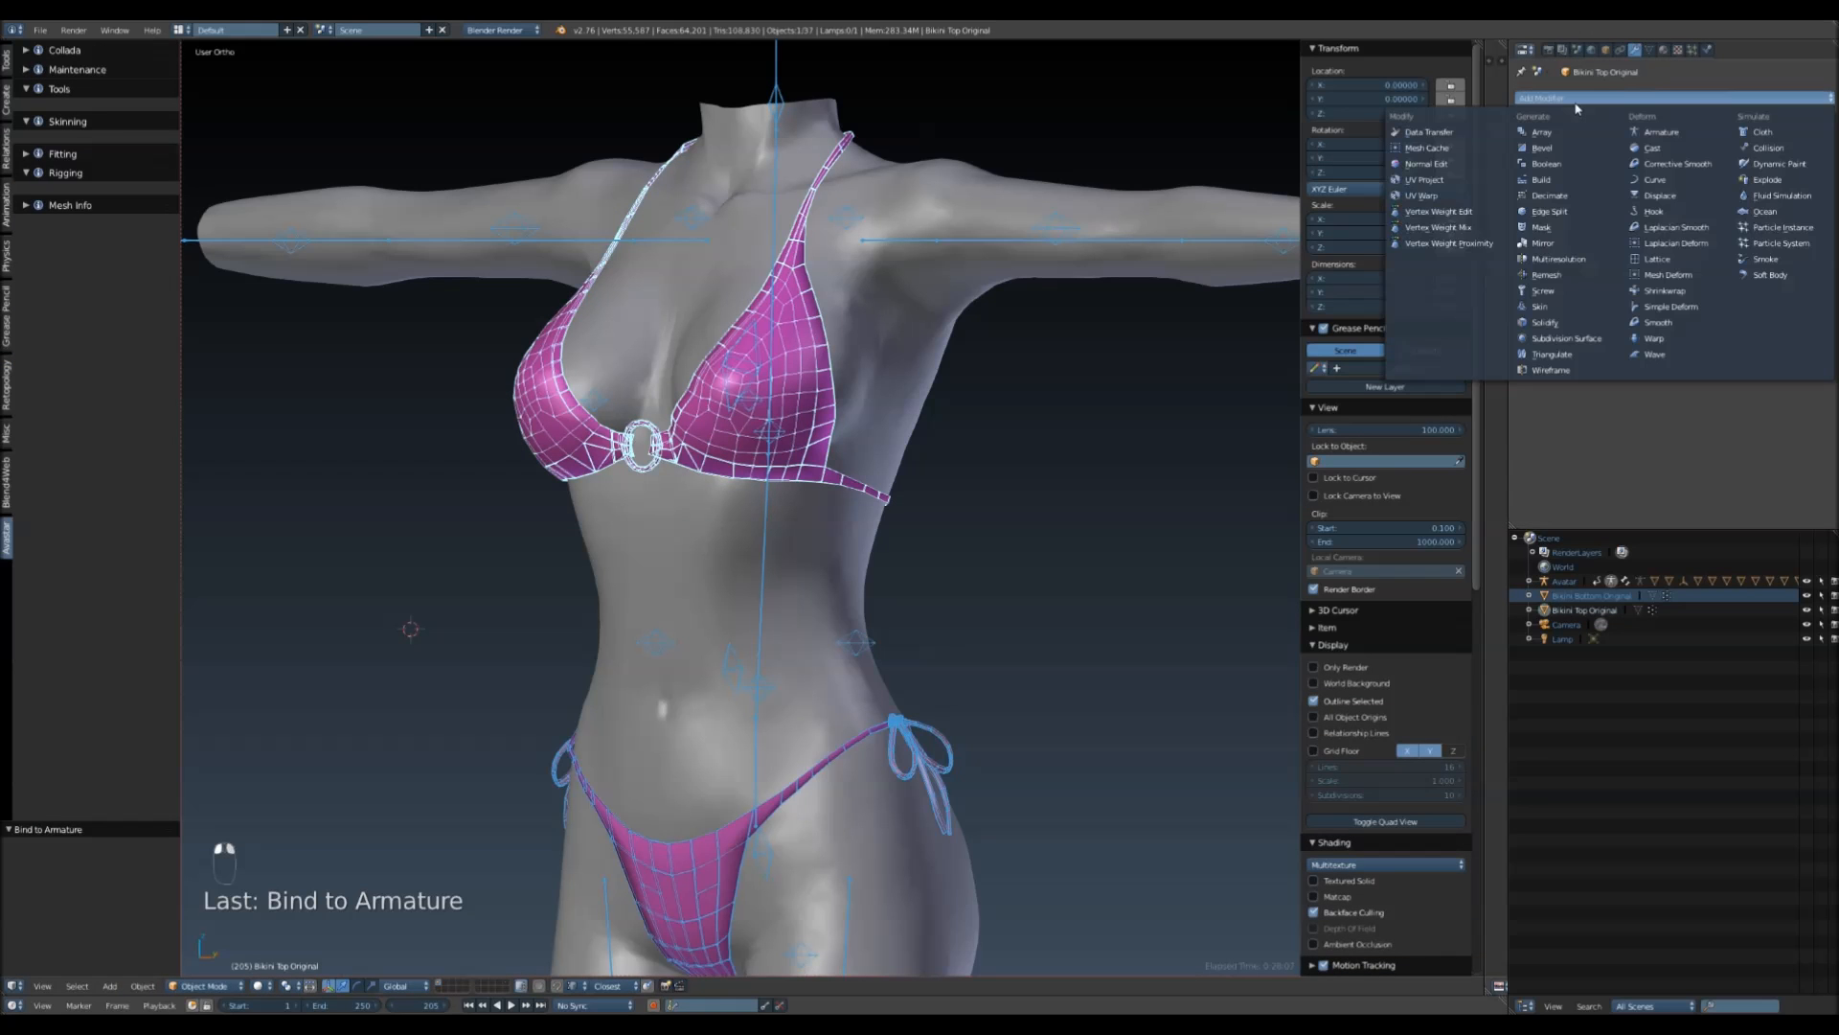
{"action": "left_click", "coordinate": [1576, 101]}
- Delete all vertex groups from the bikini bottom
{"action": "middle_click_drag", "start_coordinate": [961, 552], "coordinate": [1065, 517]}
{"action": "key", "text": "KP_1"}
{"action": "scroll", "coordinate": [616, 625], "scroll_direction": "down", "scroll_amount": 2}
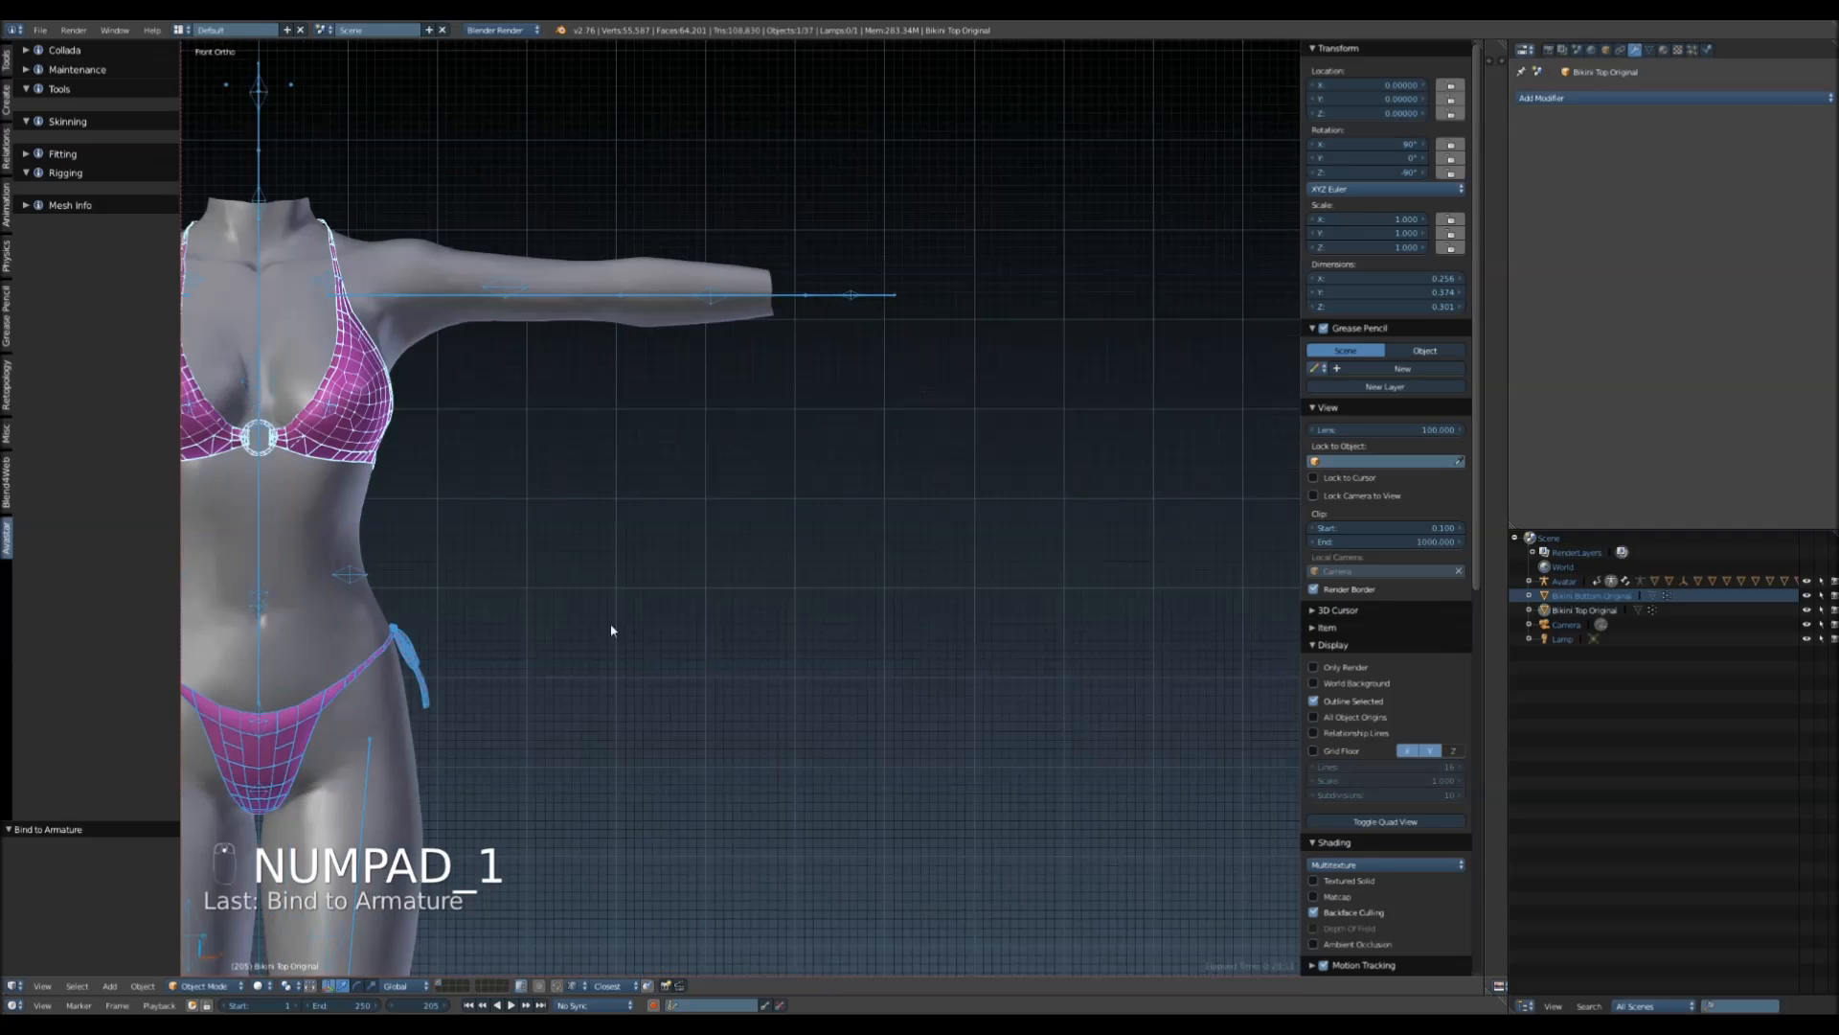
{"action": "middle_click_drag", "start_coordinate": [509, 543], "coordinate": [874, 455], "text": "shift"}
{"action": "scroll", "coordinate": [715, 626], "scroll_direction": "up", "scroll_amount": 1}
{"action": "right_click", "coordinate": [714, 626]}
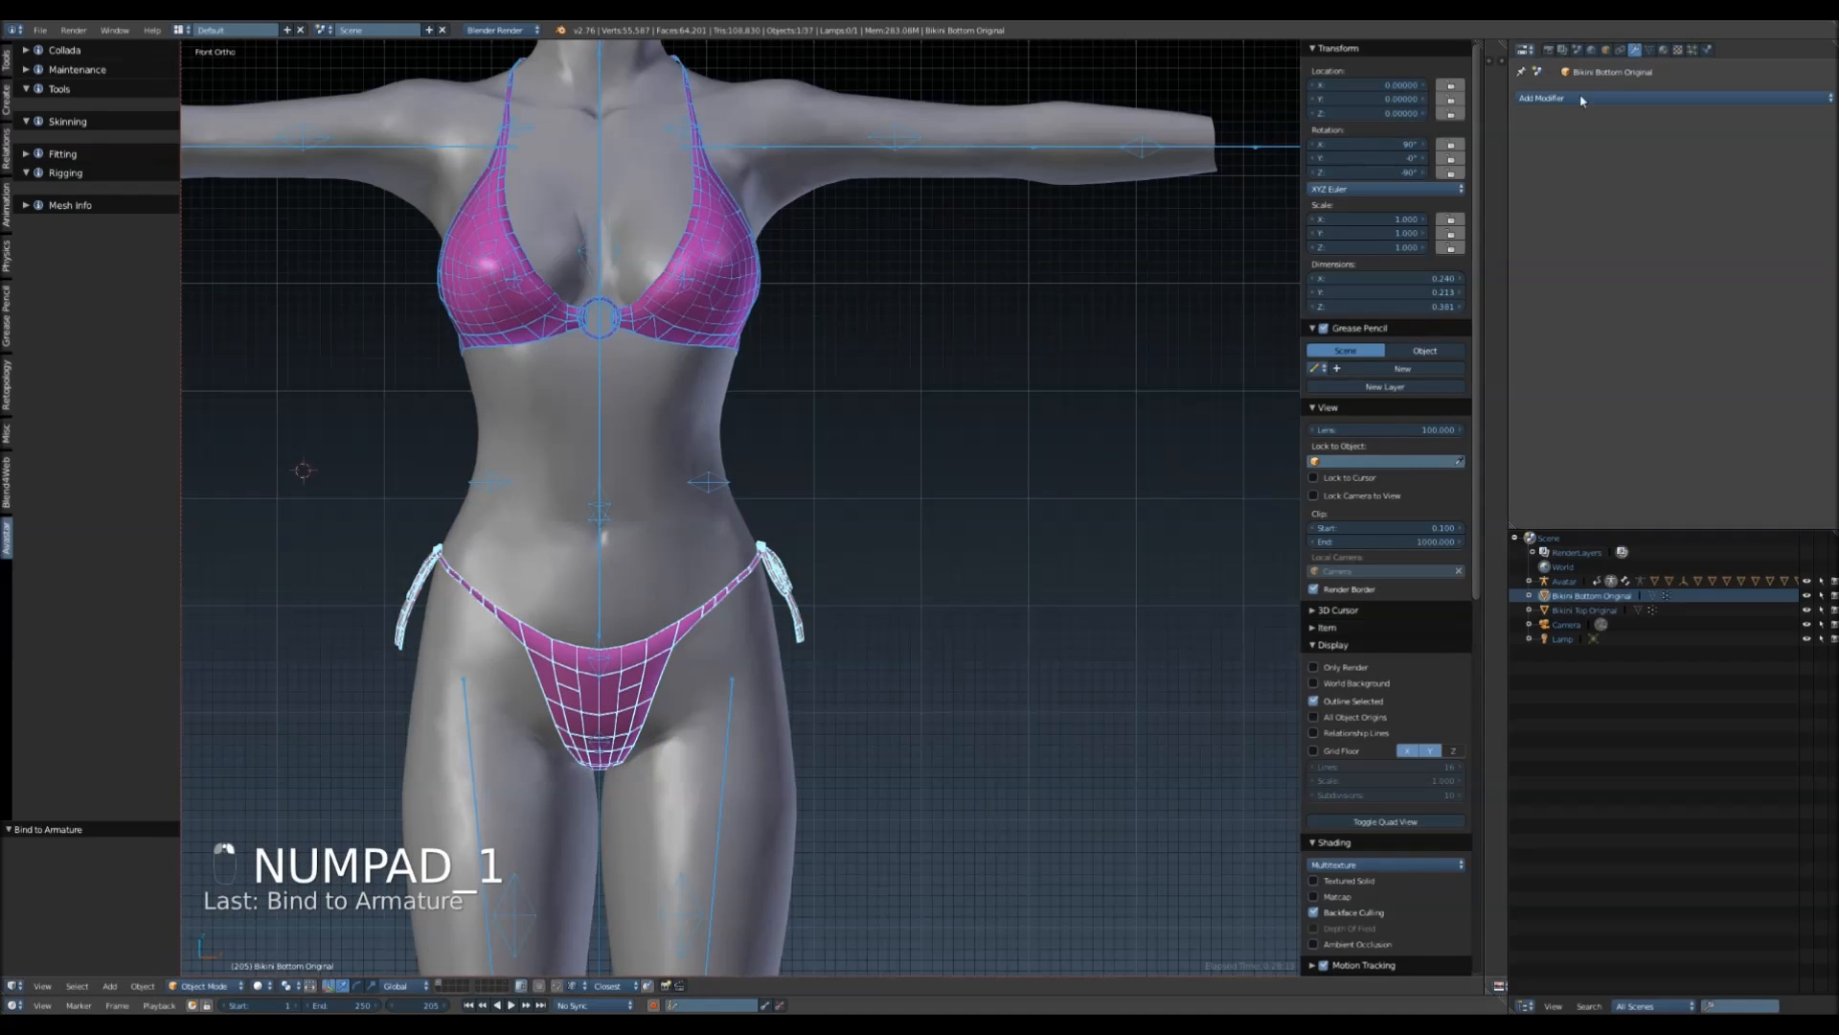
{"action": "left_click", "coordinate": [1649, 49]}
{"action": "left_click", "coordinate": [1815, 246]}
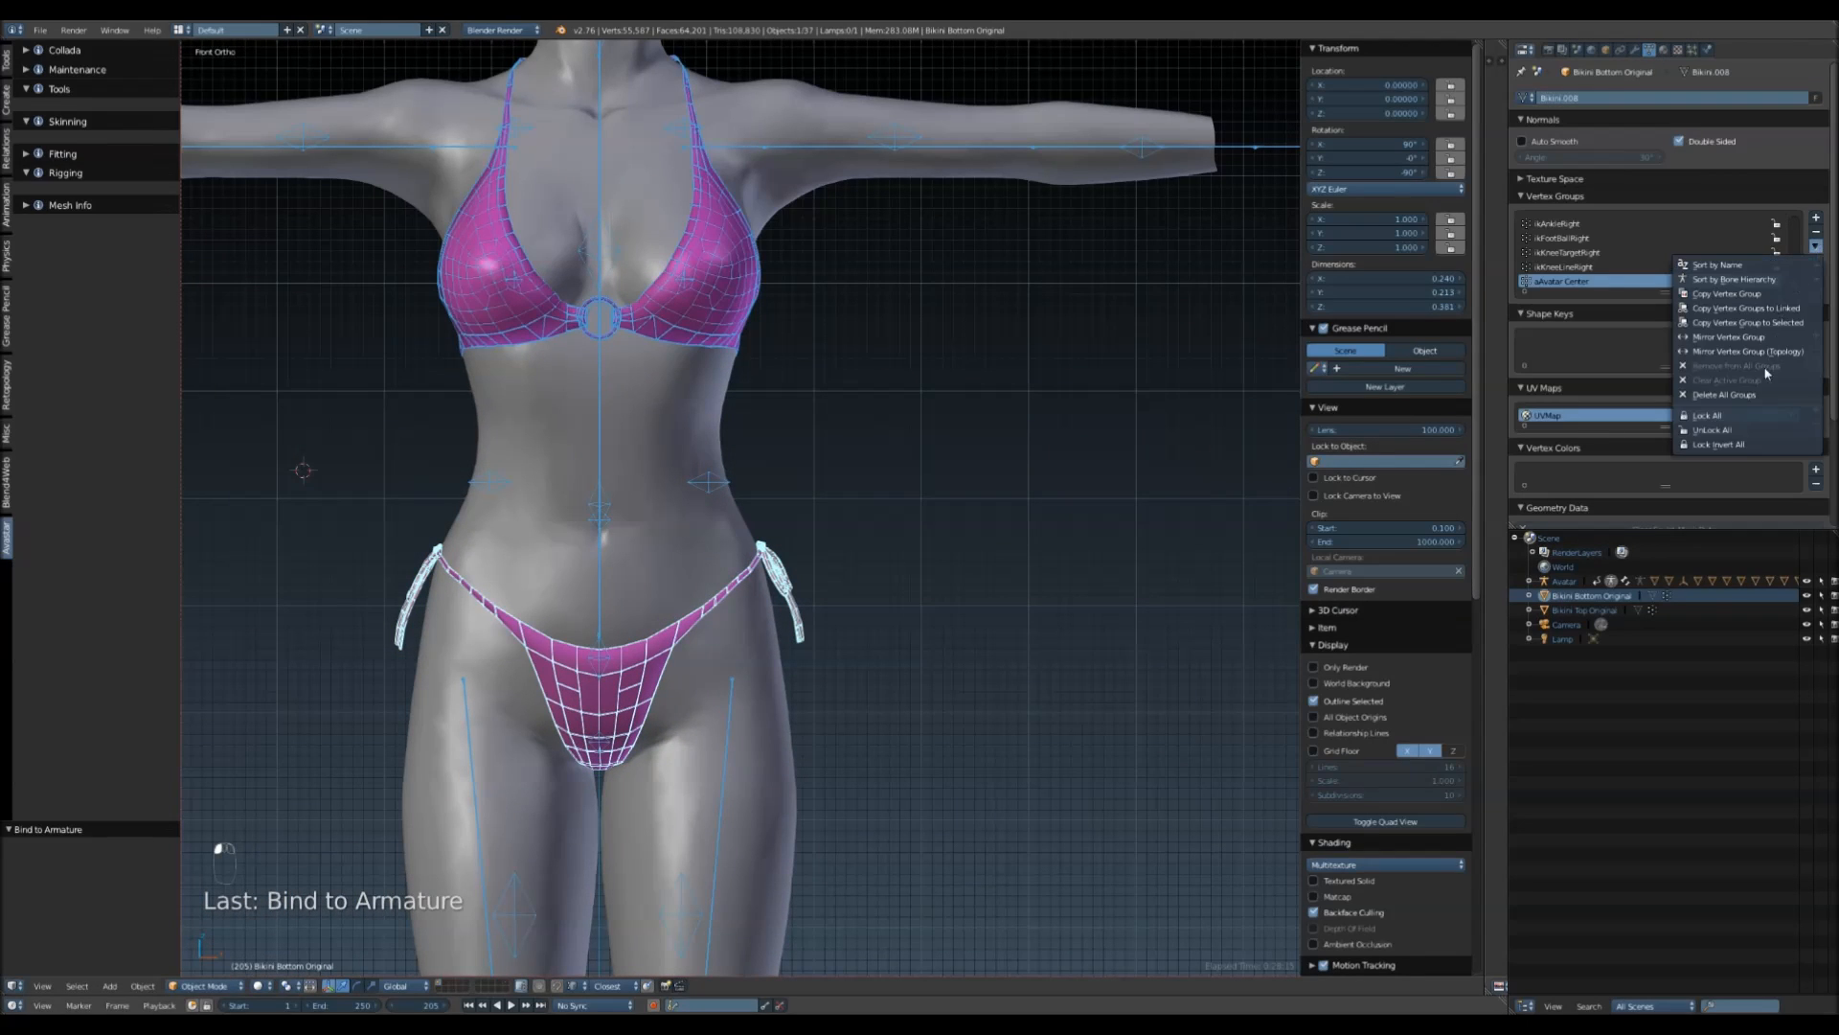
{"action": "left_click", "coordinate": [1751, 395]}
- Bind the bikini bottom to the Avatar armature with weights taken from the meshes
{"action": "middle_click_drag", "start_coordinate": [1135, 546], "coordinate": [1260, 409], "text": "shift"}
{"action": "right_click", "coordinate": [744, 550]}
{"action": "right_click", "coordinate": [707, 575]}
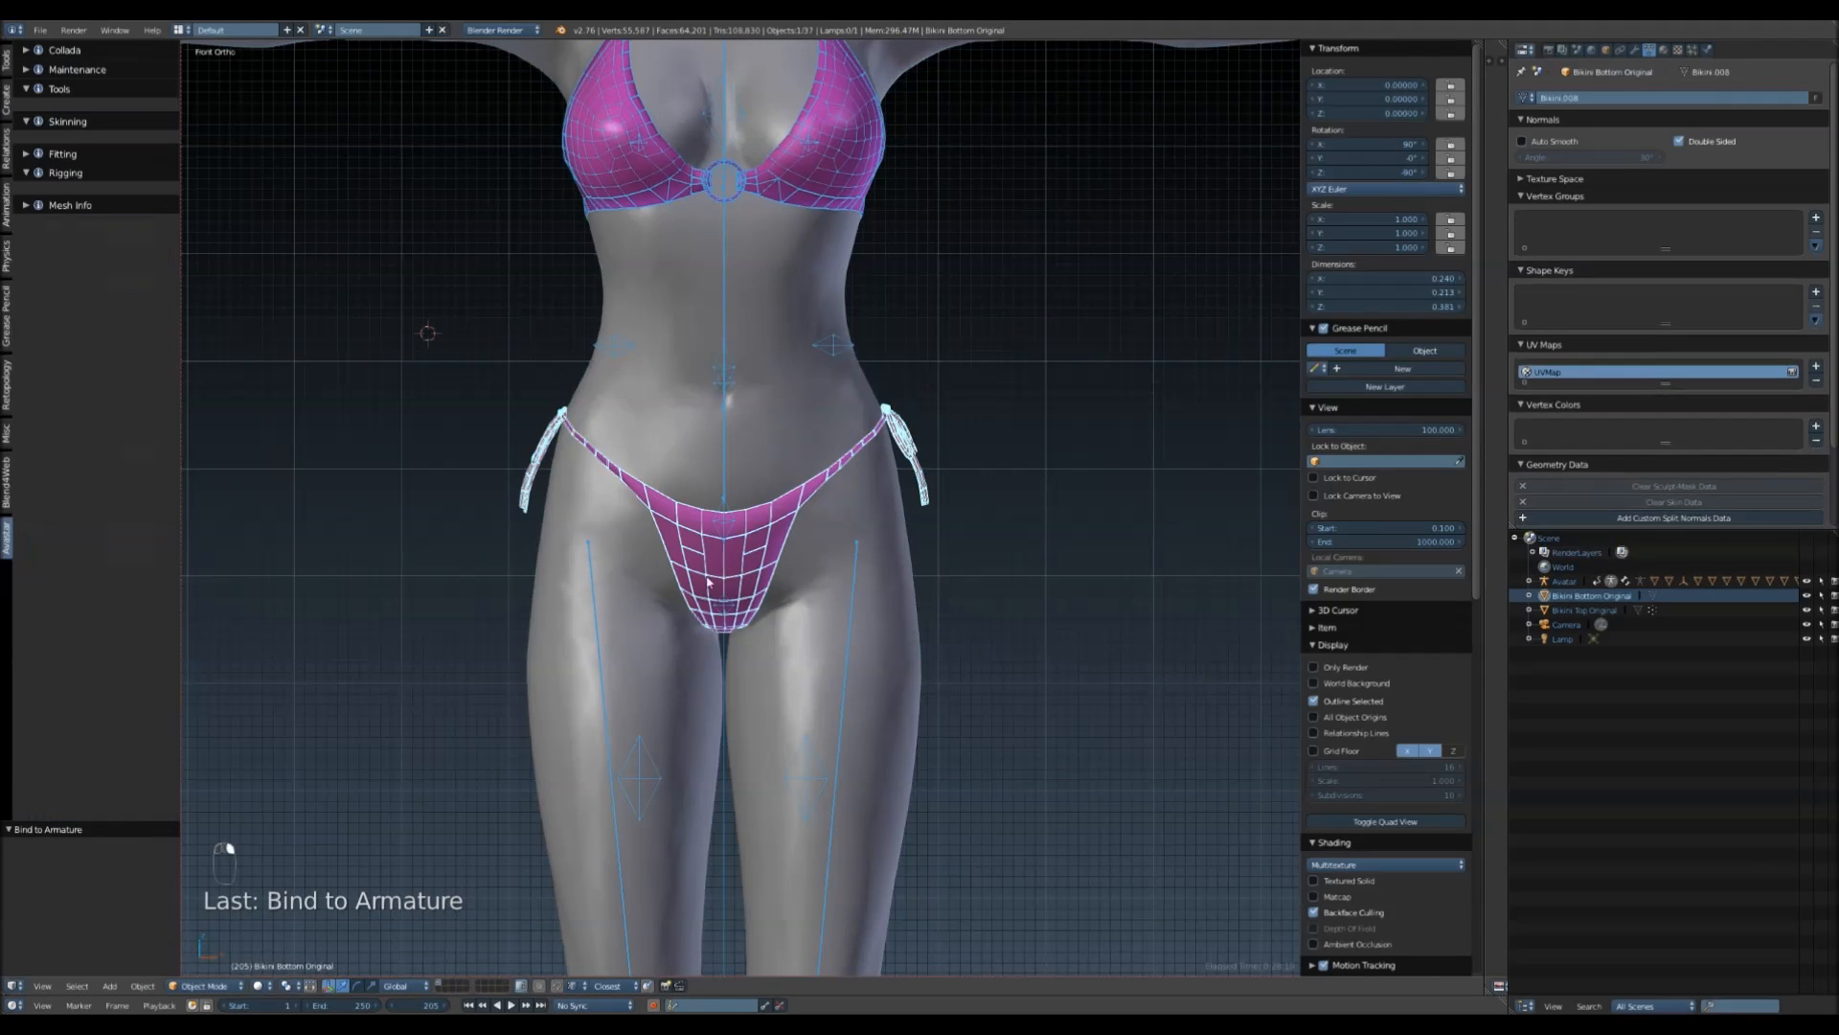
{"action": "right_click", "coordinate": [590, 577]}
{"action": "middle_click_drag", "start_coordinate": [418, 399], "coordinate": [415, 468], "text": "shift"}
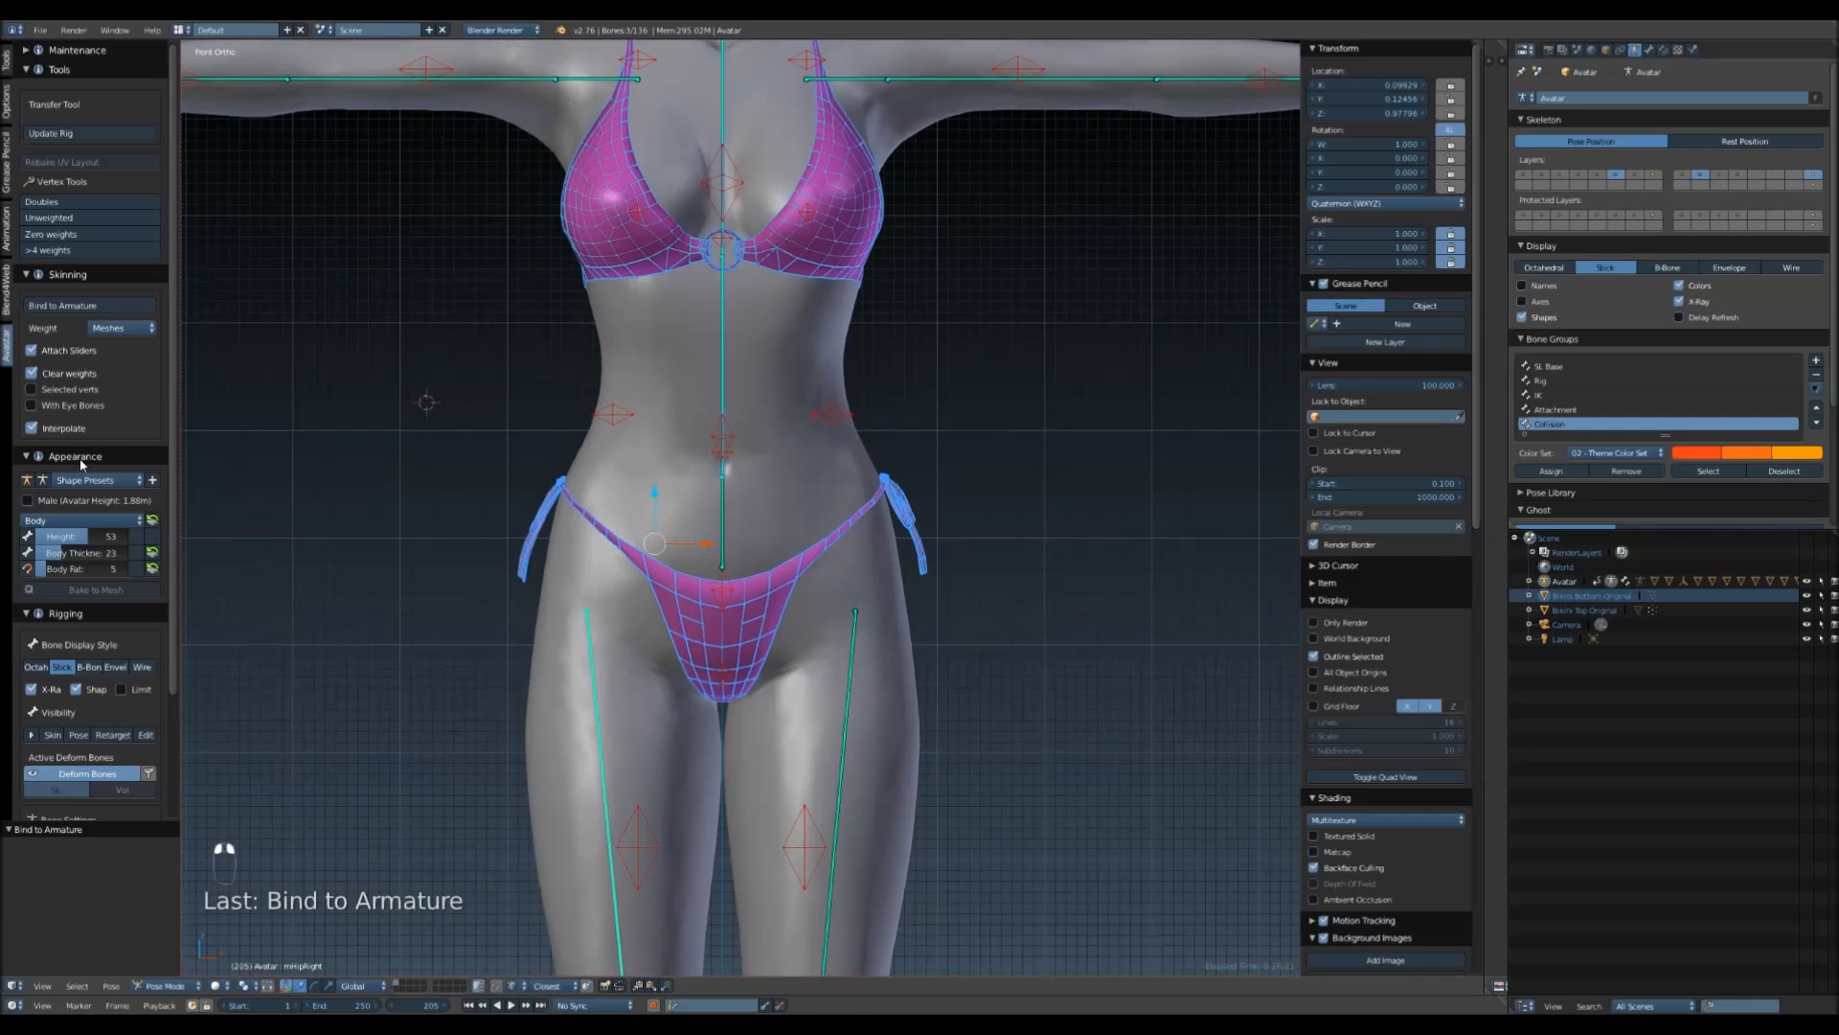
{"action": "left_click", "coordinate": [102, 306]}
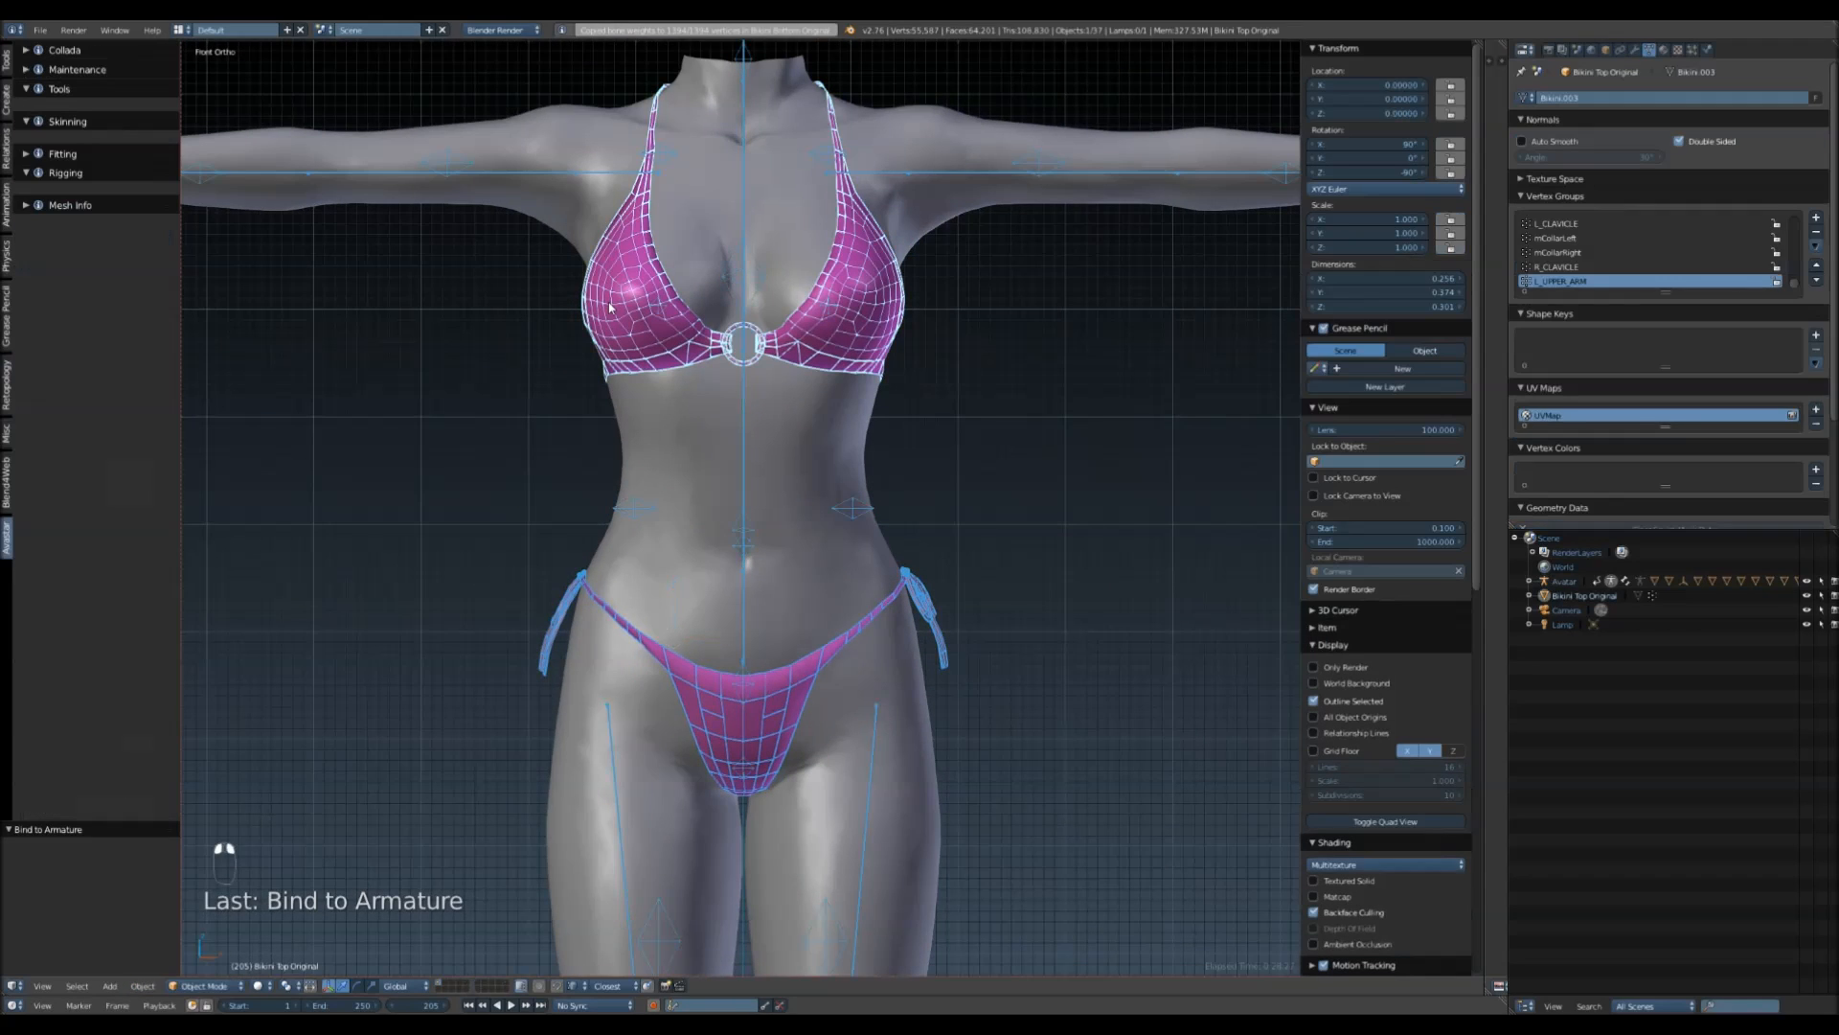
- Delete all vertex groups from the bikini top and bind it to the Avatar armature with weights from the meshes
{"action": "left_click", "coordinate": [1815, 246]}
{"action": "left_click", "coordinate": [1736, 396]}
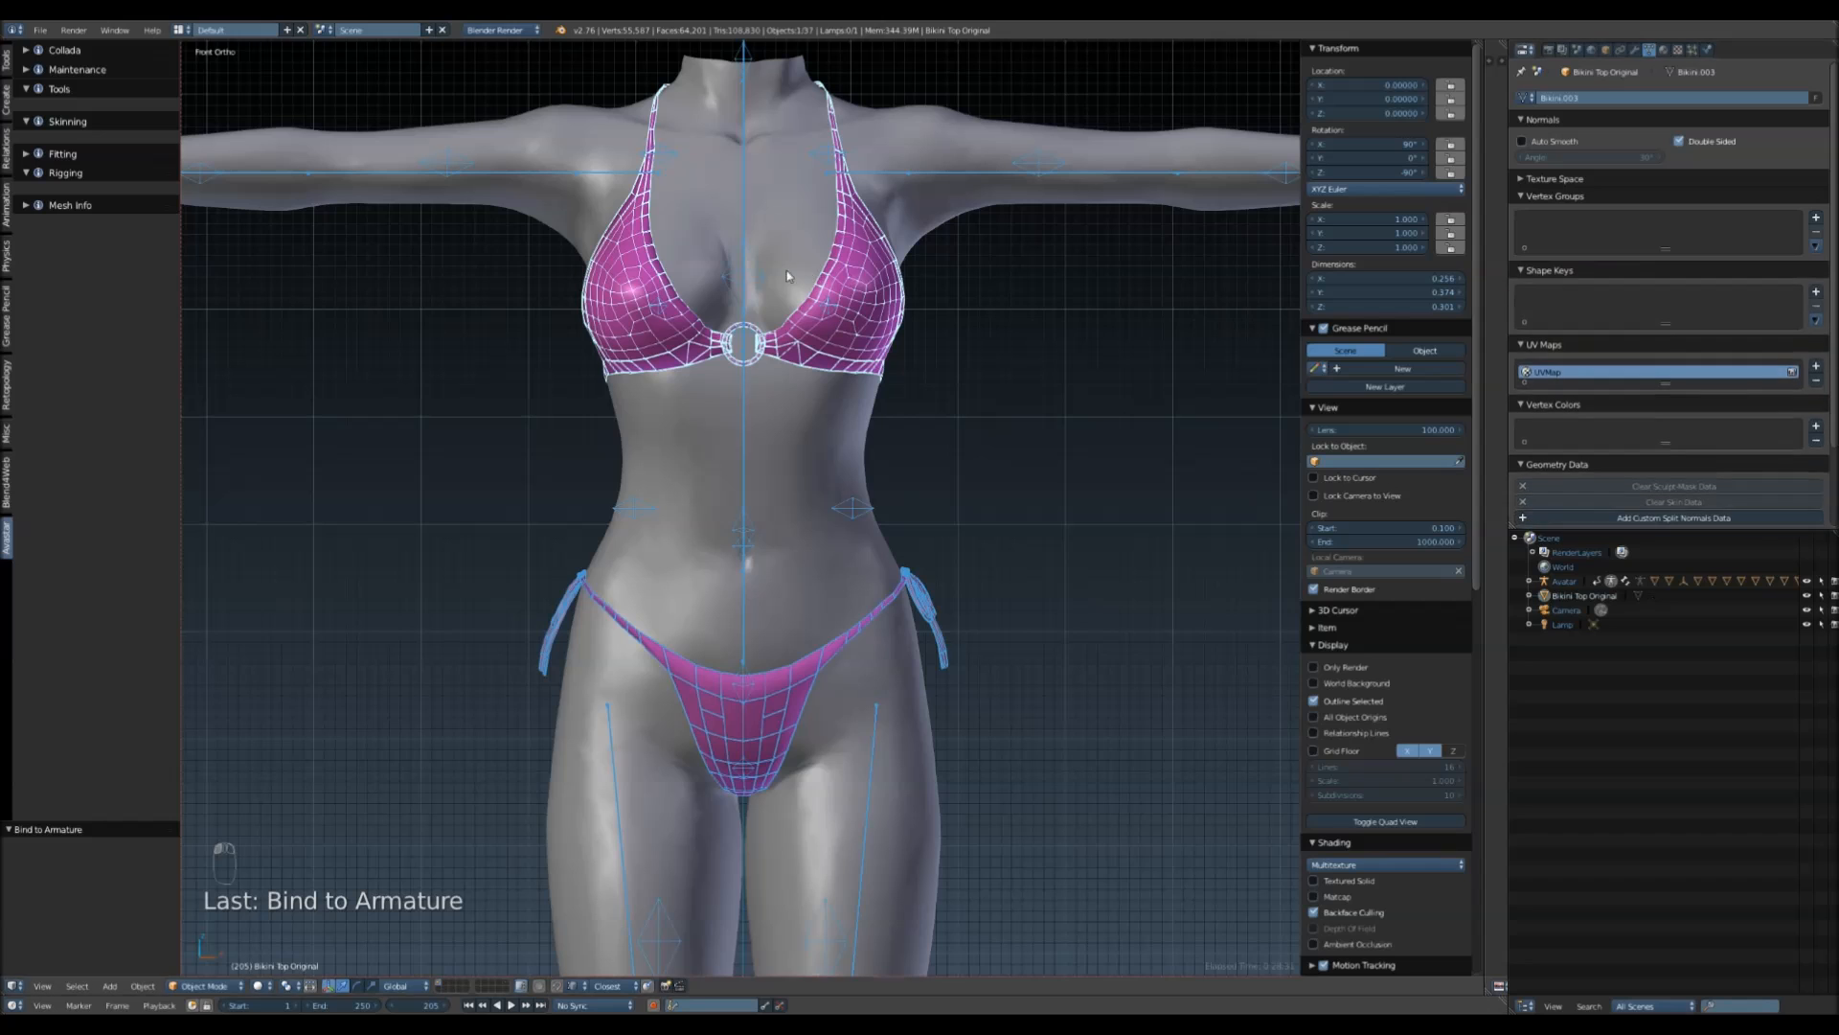
{"action": "right_click", "coordinate": [683, 317]}
{"action": "right_click", "coordinate": [730, 284]}
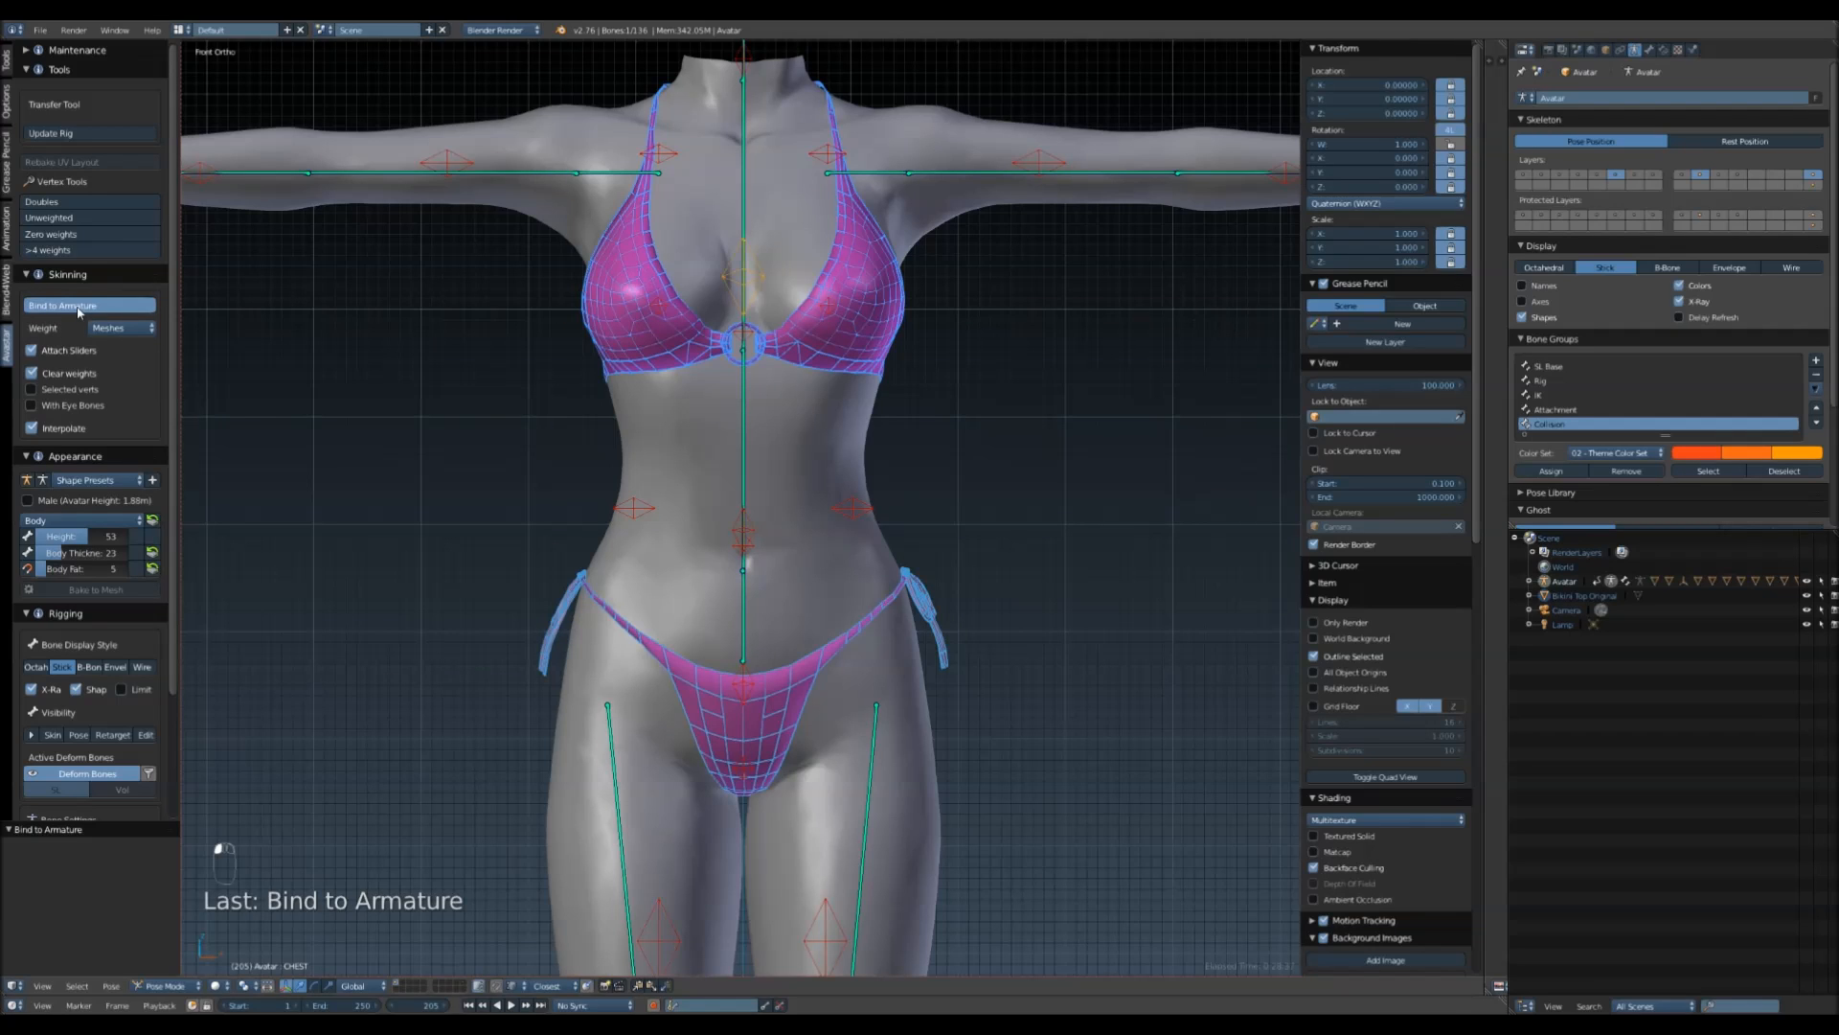
{"action": "right_click", "coordinate": [659, 349]}
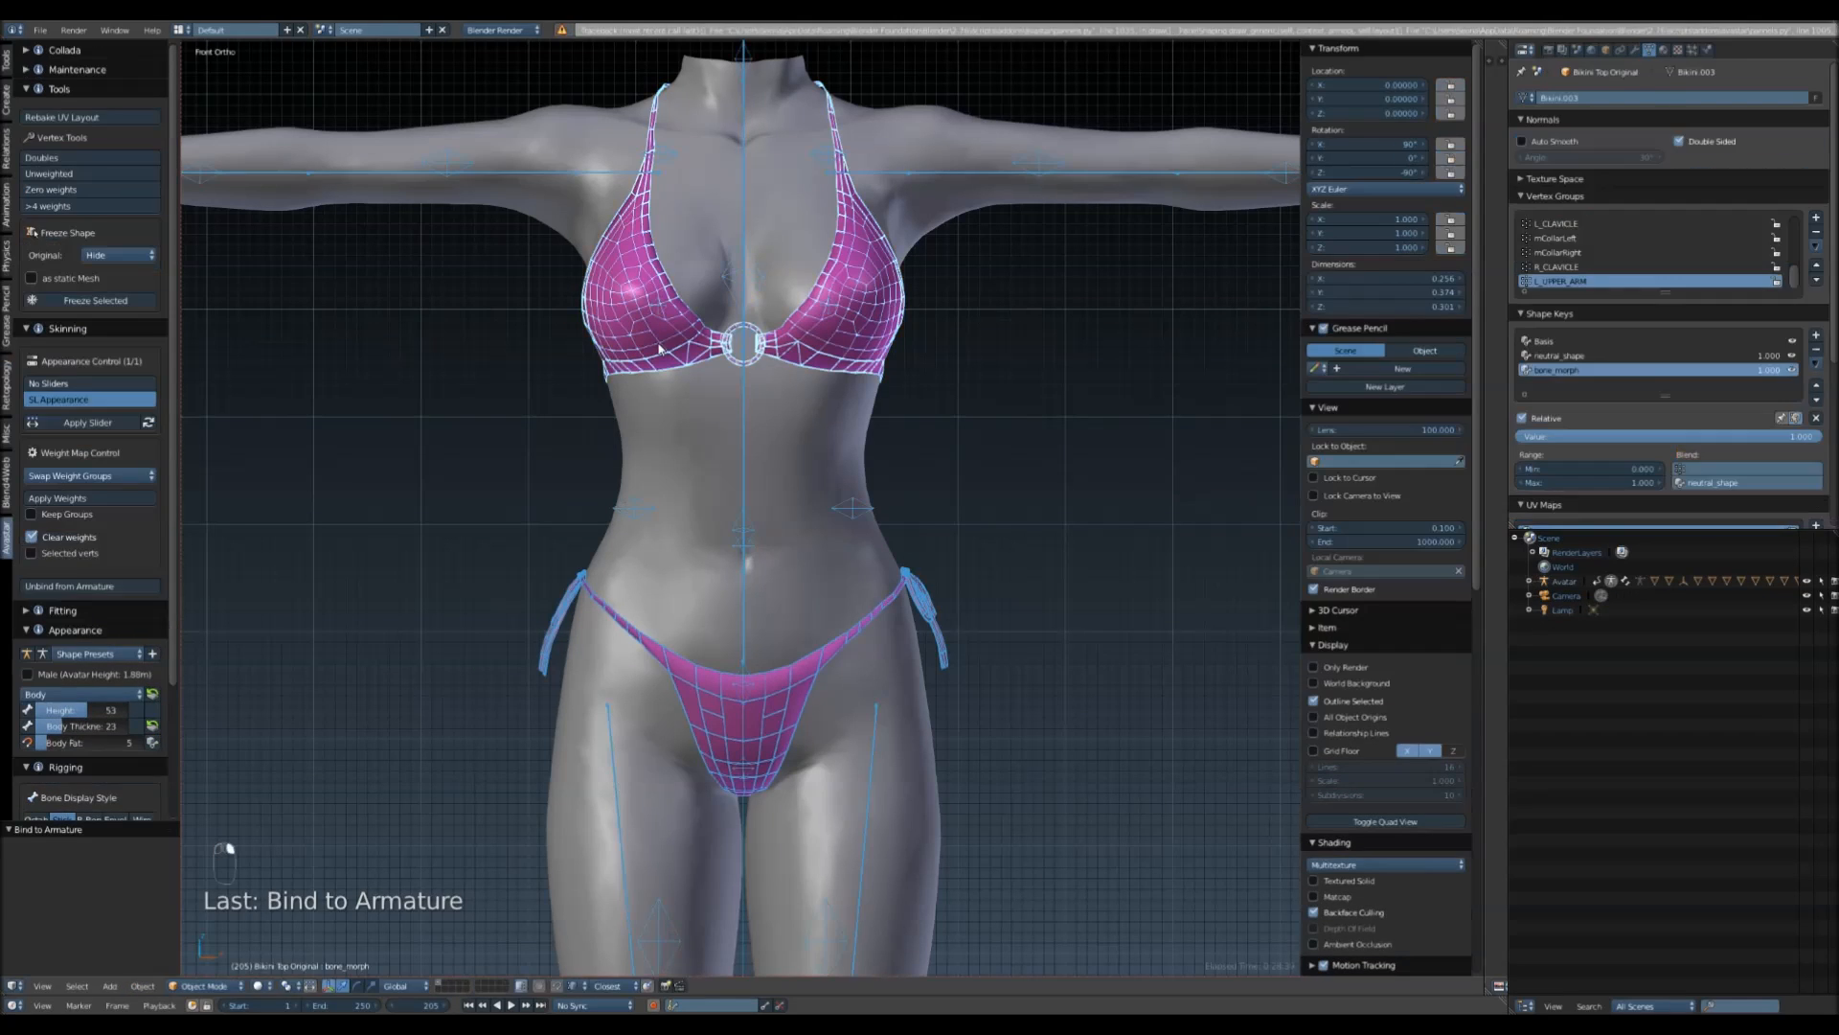
{"action": "middle_click_drag", "start_coordinate": [1085, 347], "coordinate": [1060, 347], "text": "shift"}
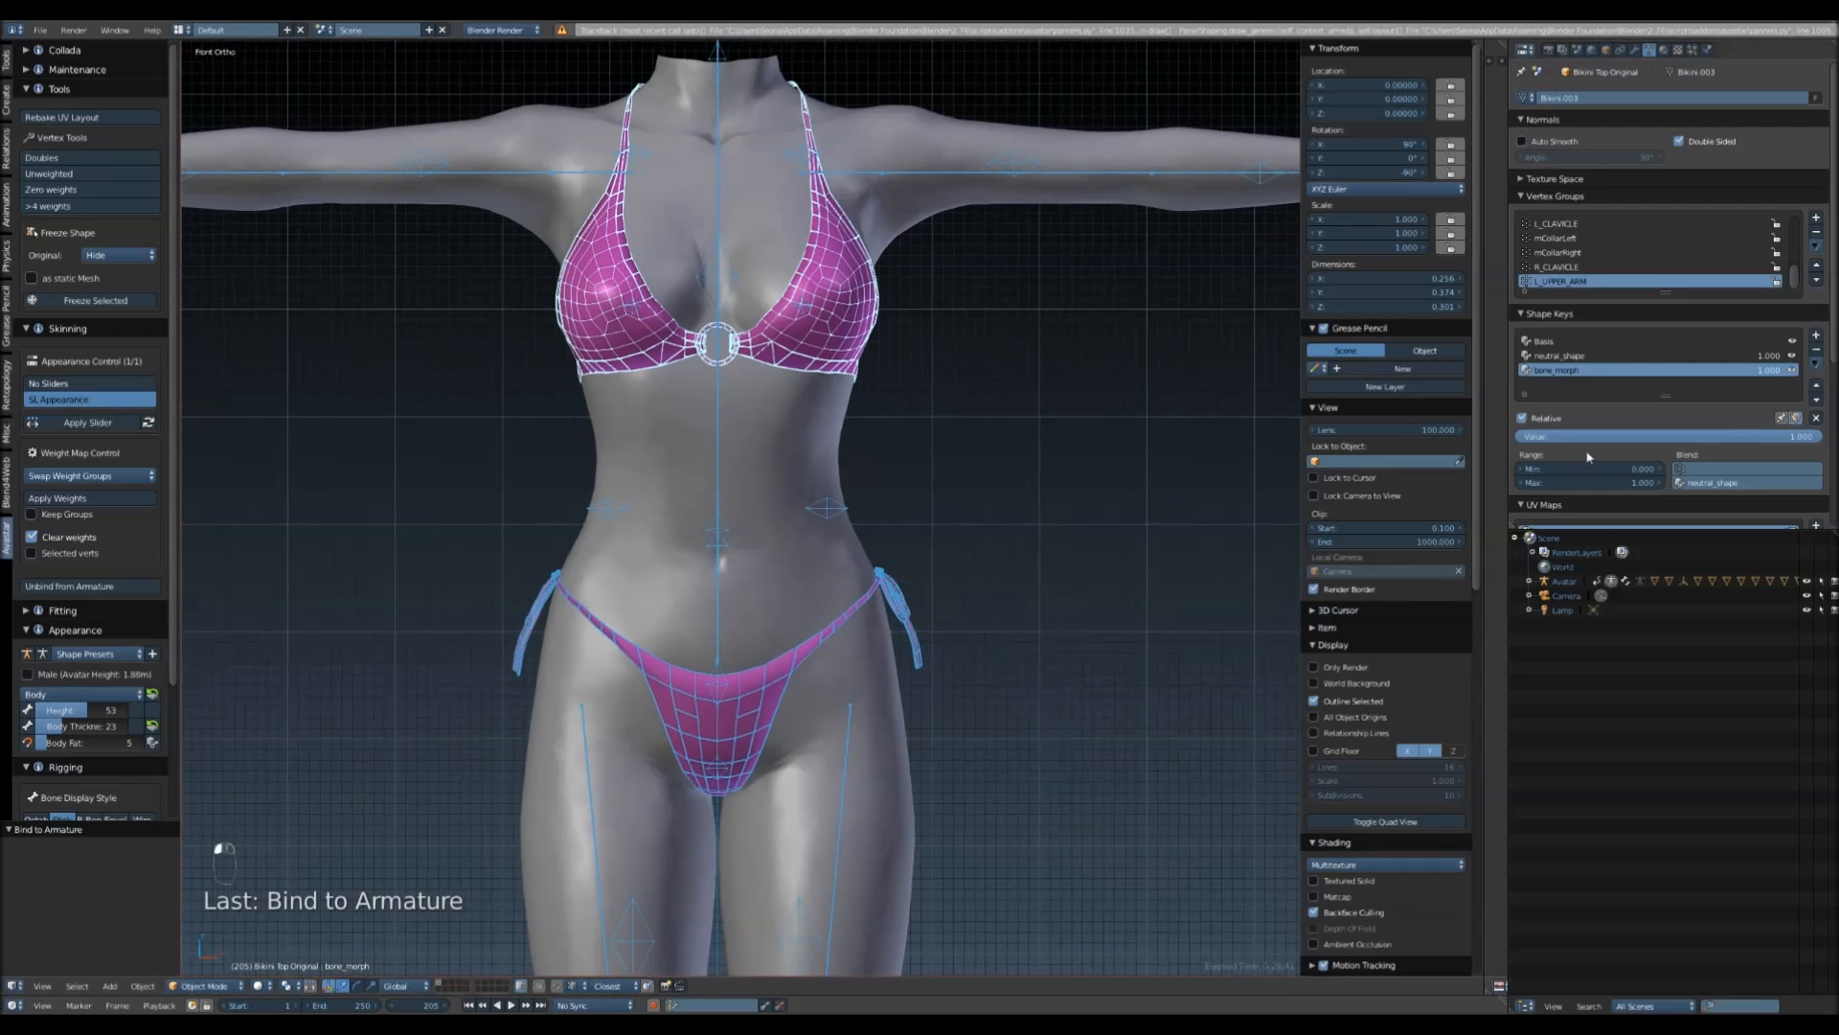
- Add a Subdivision Surface modifier to both the bikini top and the bikini bottom
{"action": "left_click", "coordinate": [1635, 50]}
{"action": "left_click", "coordinate": [1602, 99]}
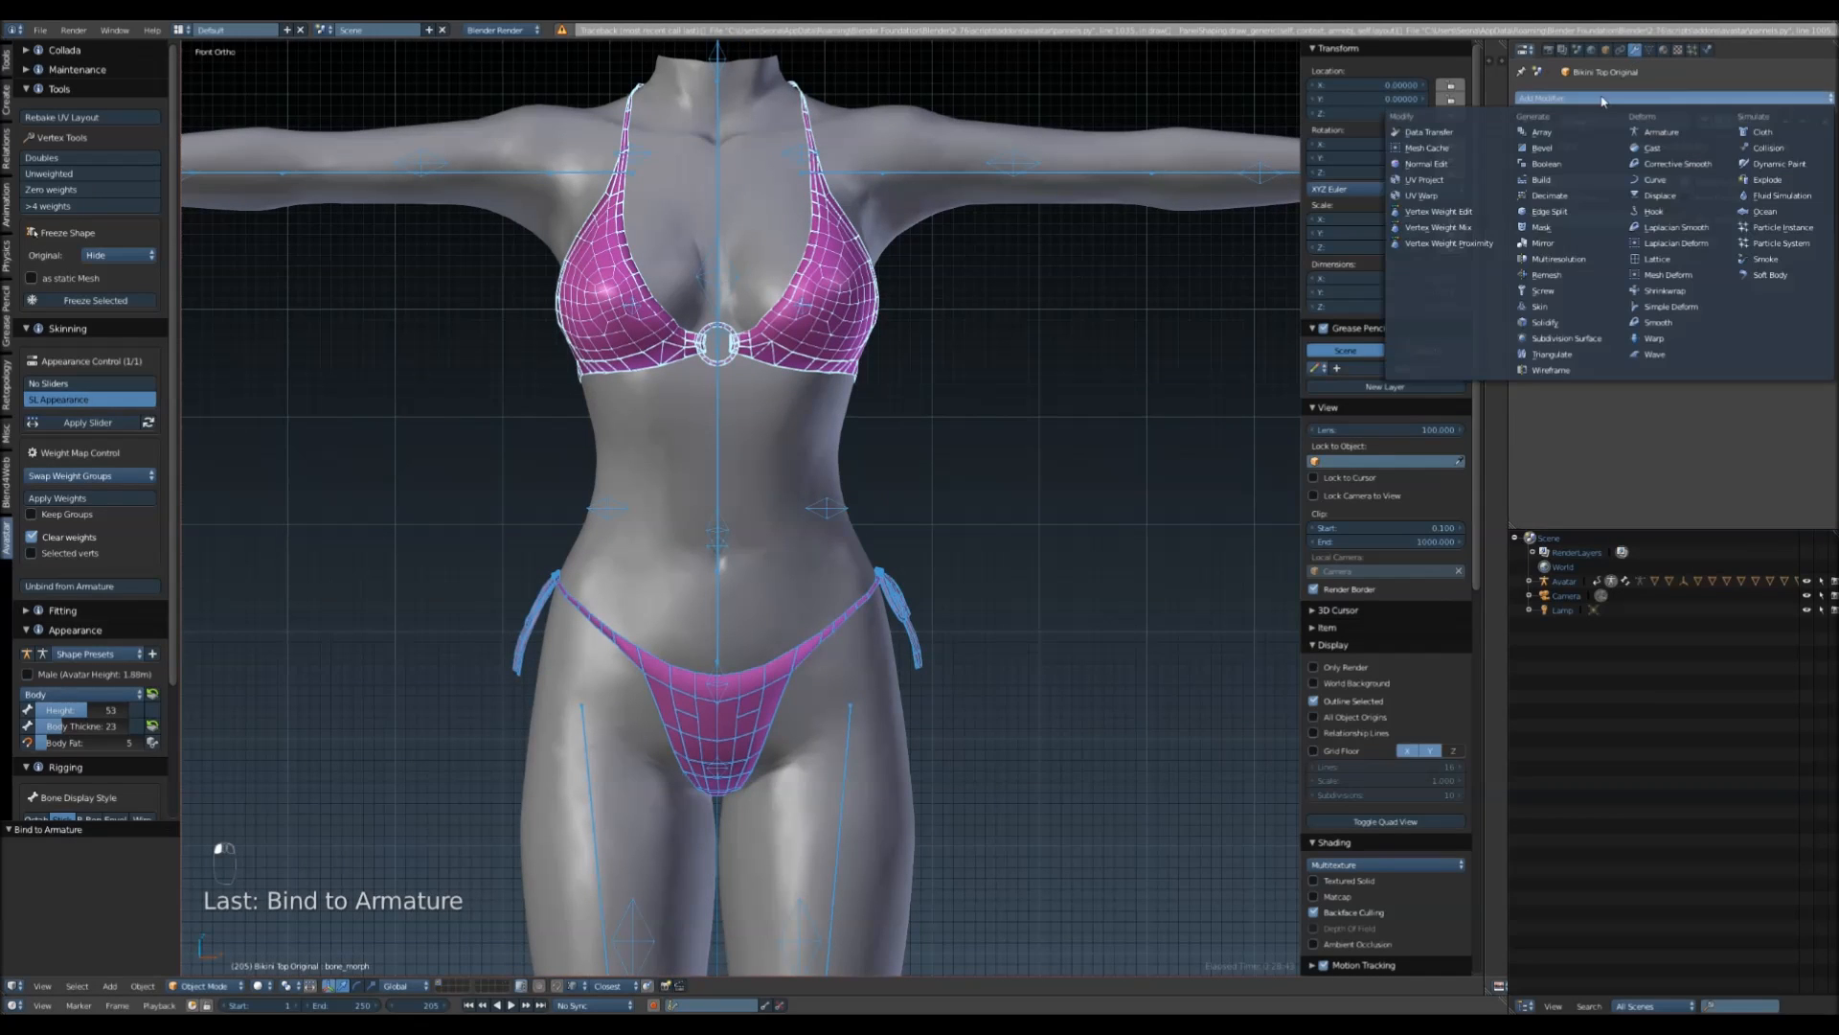
{"action": "left_click", "coordinate": [1565, 338]}
{"action": "right_click", "coordinate": [811, 659]}
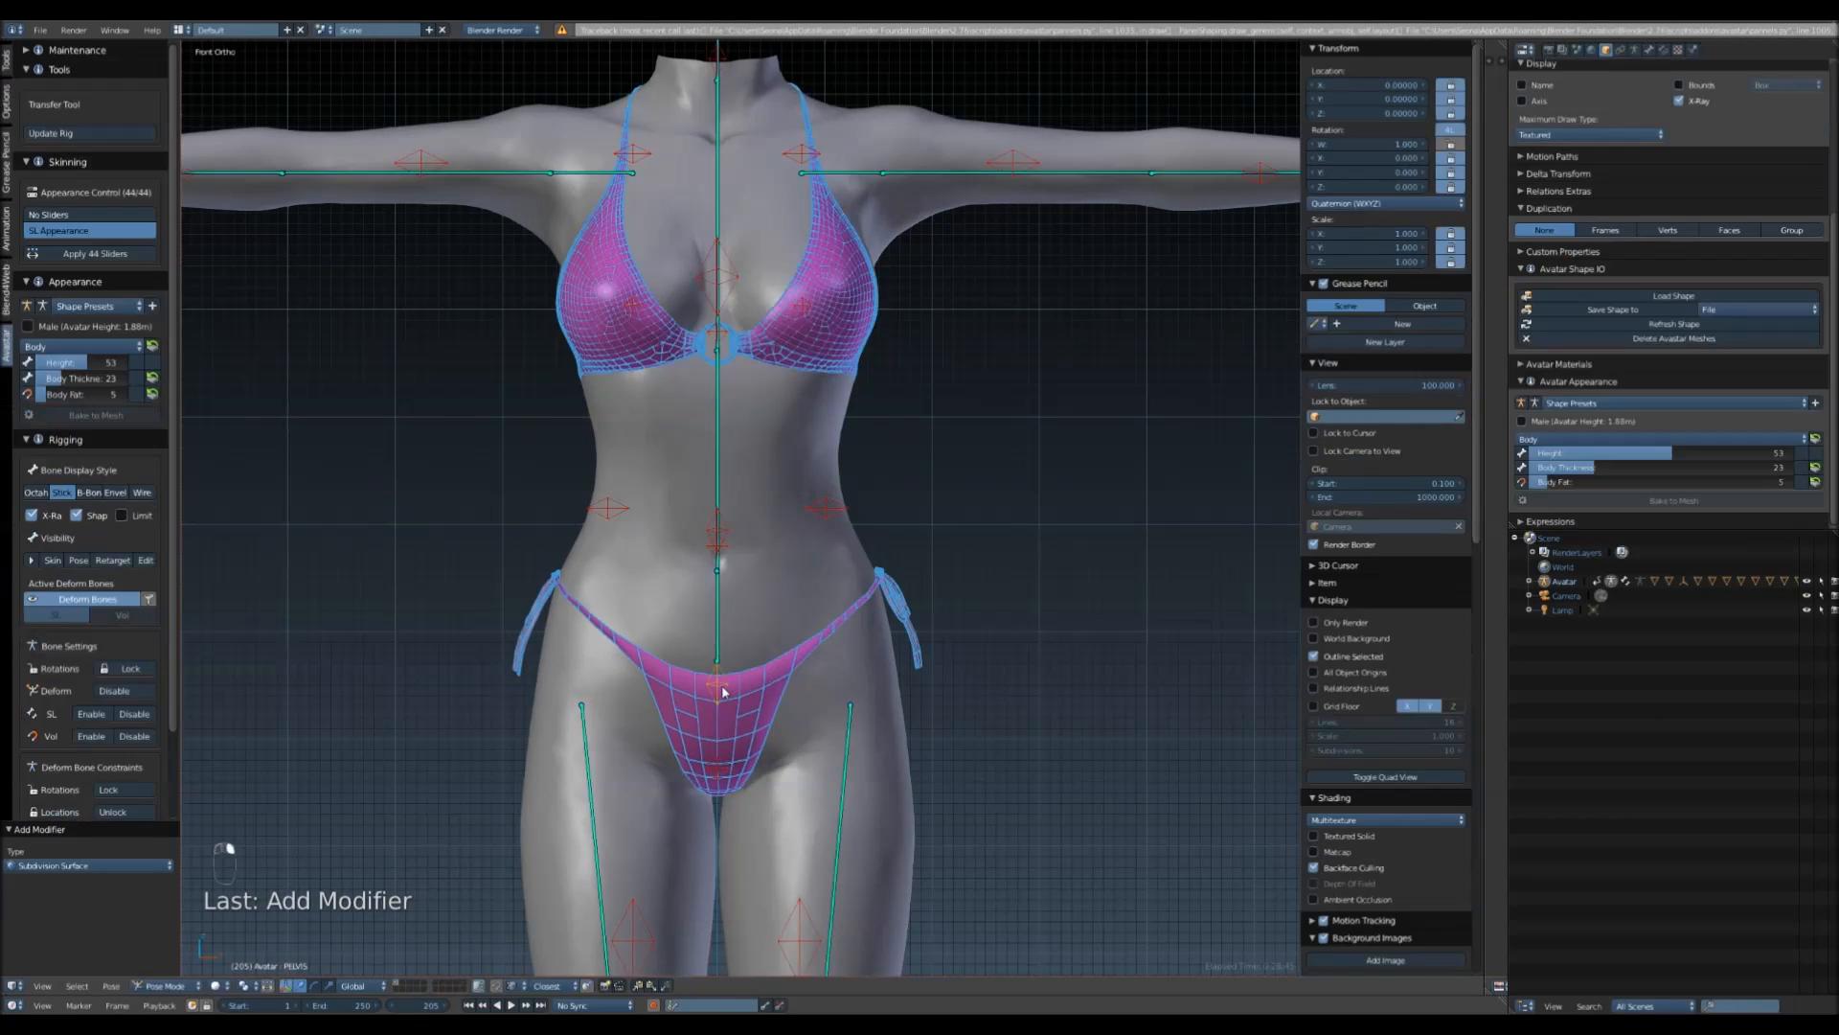
{"action": "left_click", "coordinate": [1567, 99]}
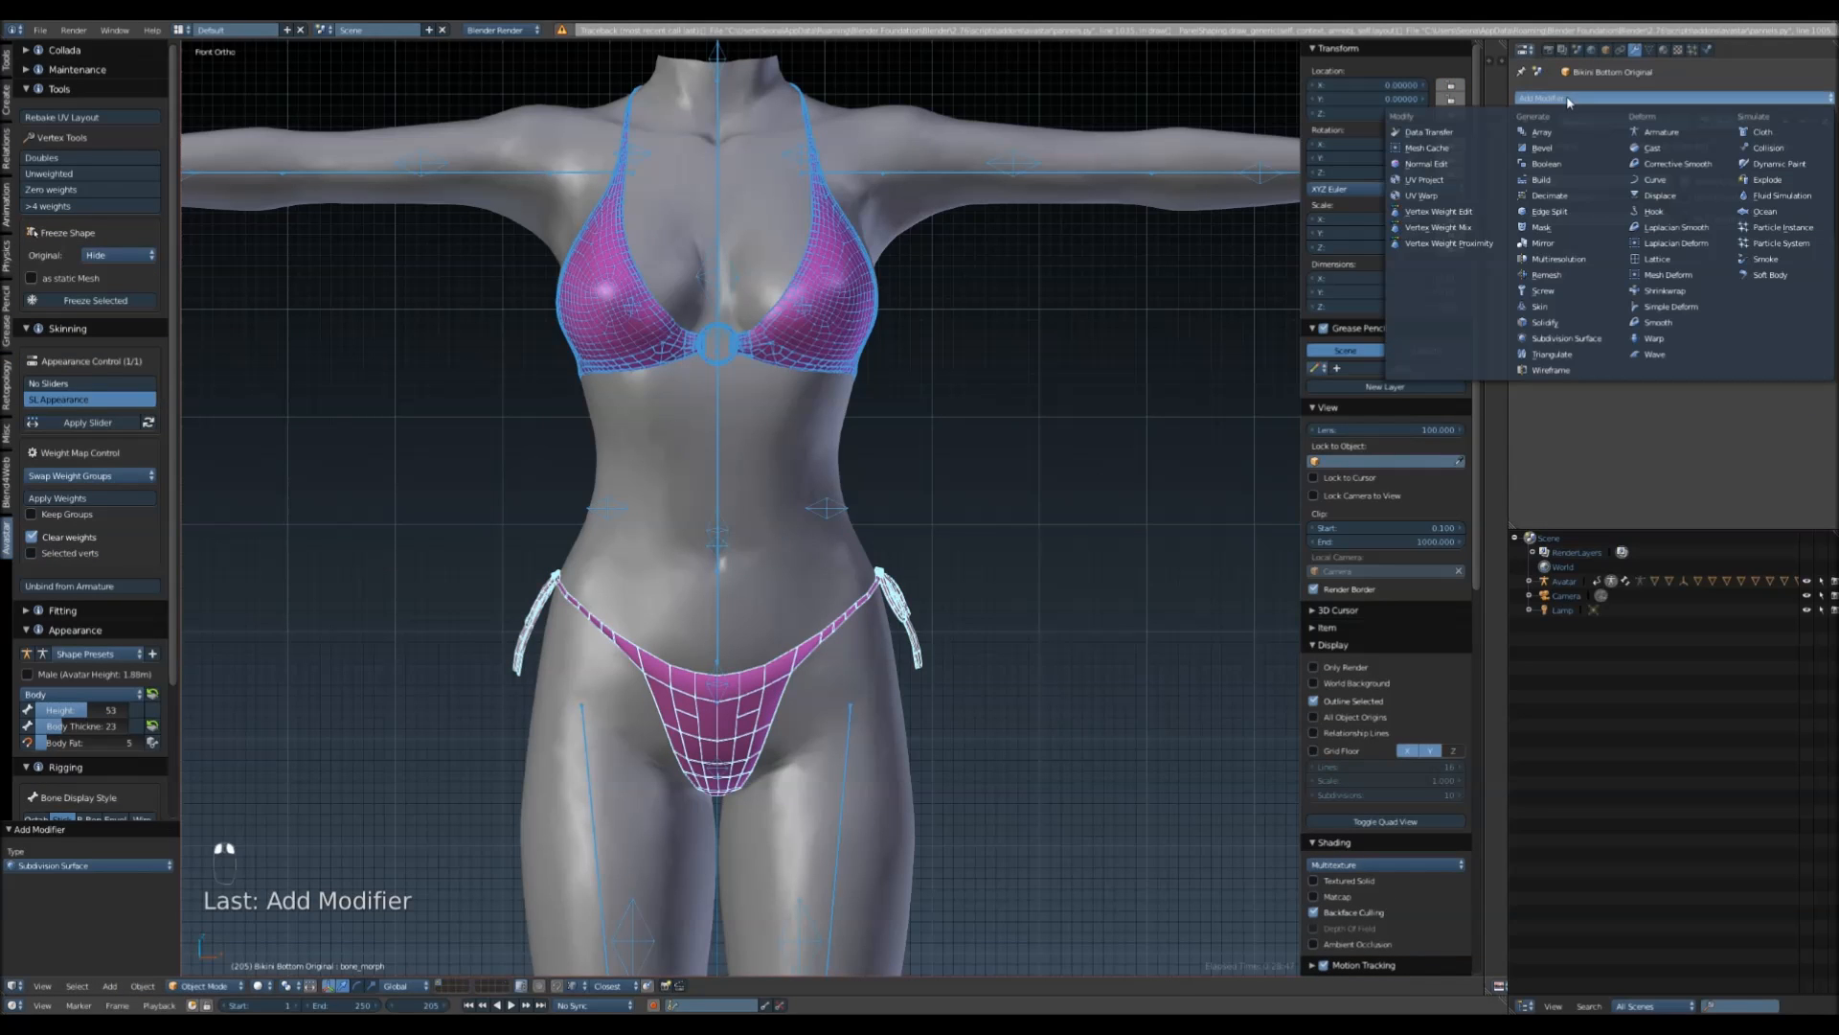
{"action": "left_click", "coordinate": [1562, 337]}
- Show the avatar's Torso shape sliders and set Breast Size to 100
{"action": "middle_click_drag", "start_coordinate": [904, 357], "coordinate": [1022, 329], "text": "shift"}
{"action": "right_click", "coordinate": [872, 268]}
{"action": "left_click", "coordinate": [756, 322]}
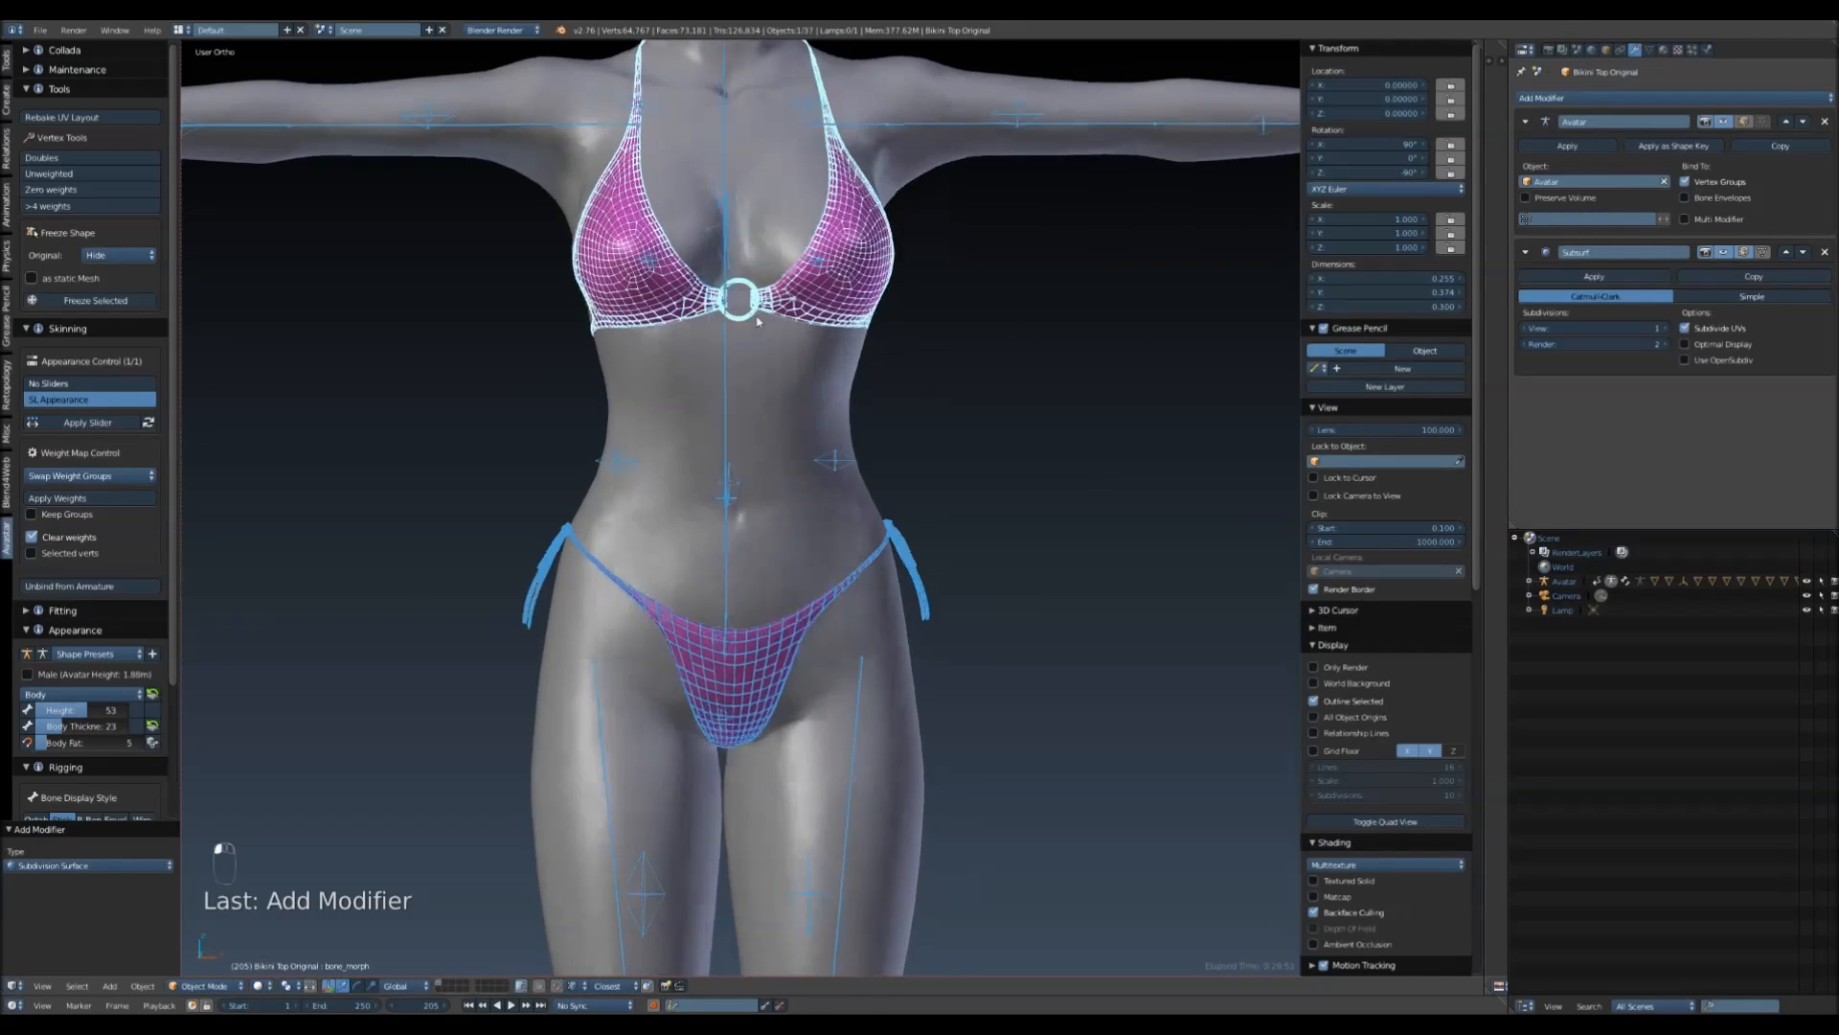
{"action": "middle_click_drag", "start_coordinate": [757, 322], "coordinate": [766, 372]}
{"action": "right_click", "coordinate": [765, 381]}
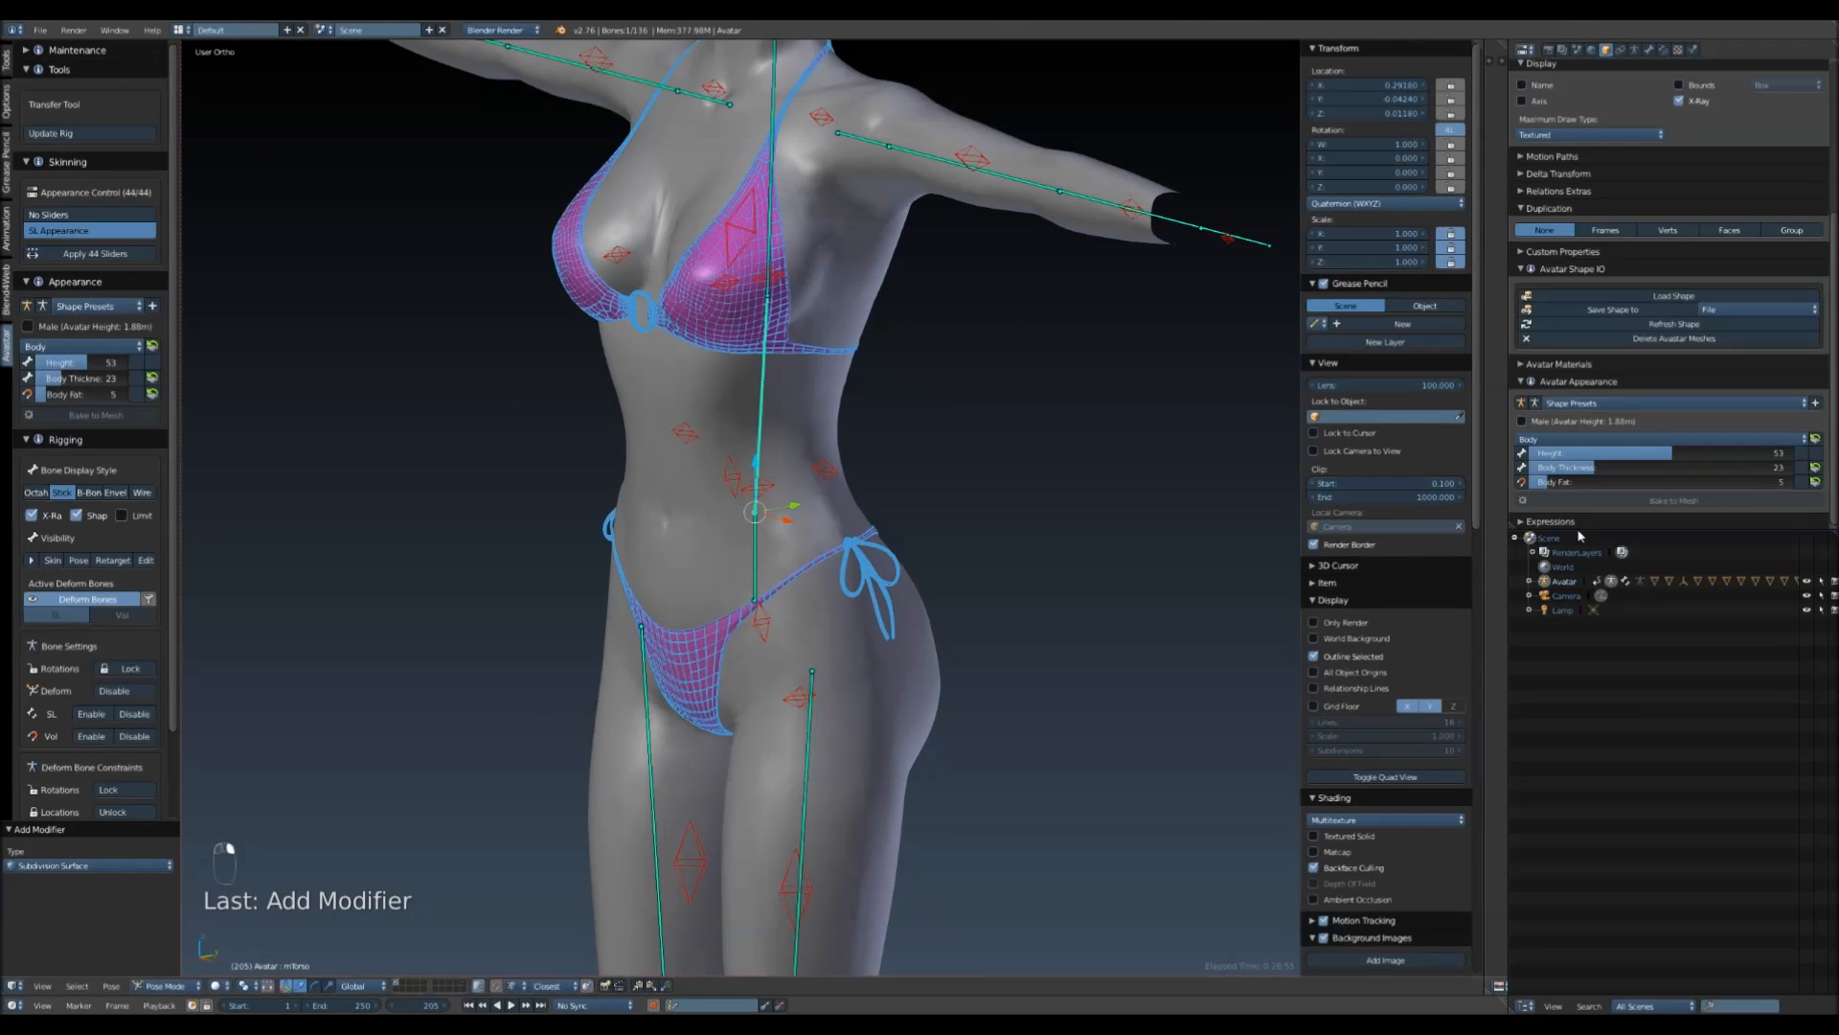
{"action": "left_click", "coordinate": [1605, 438]}
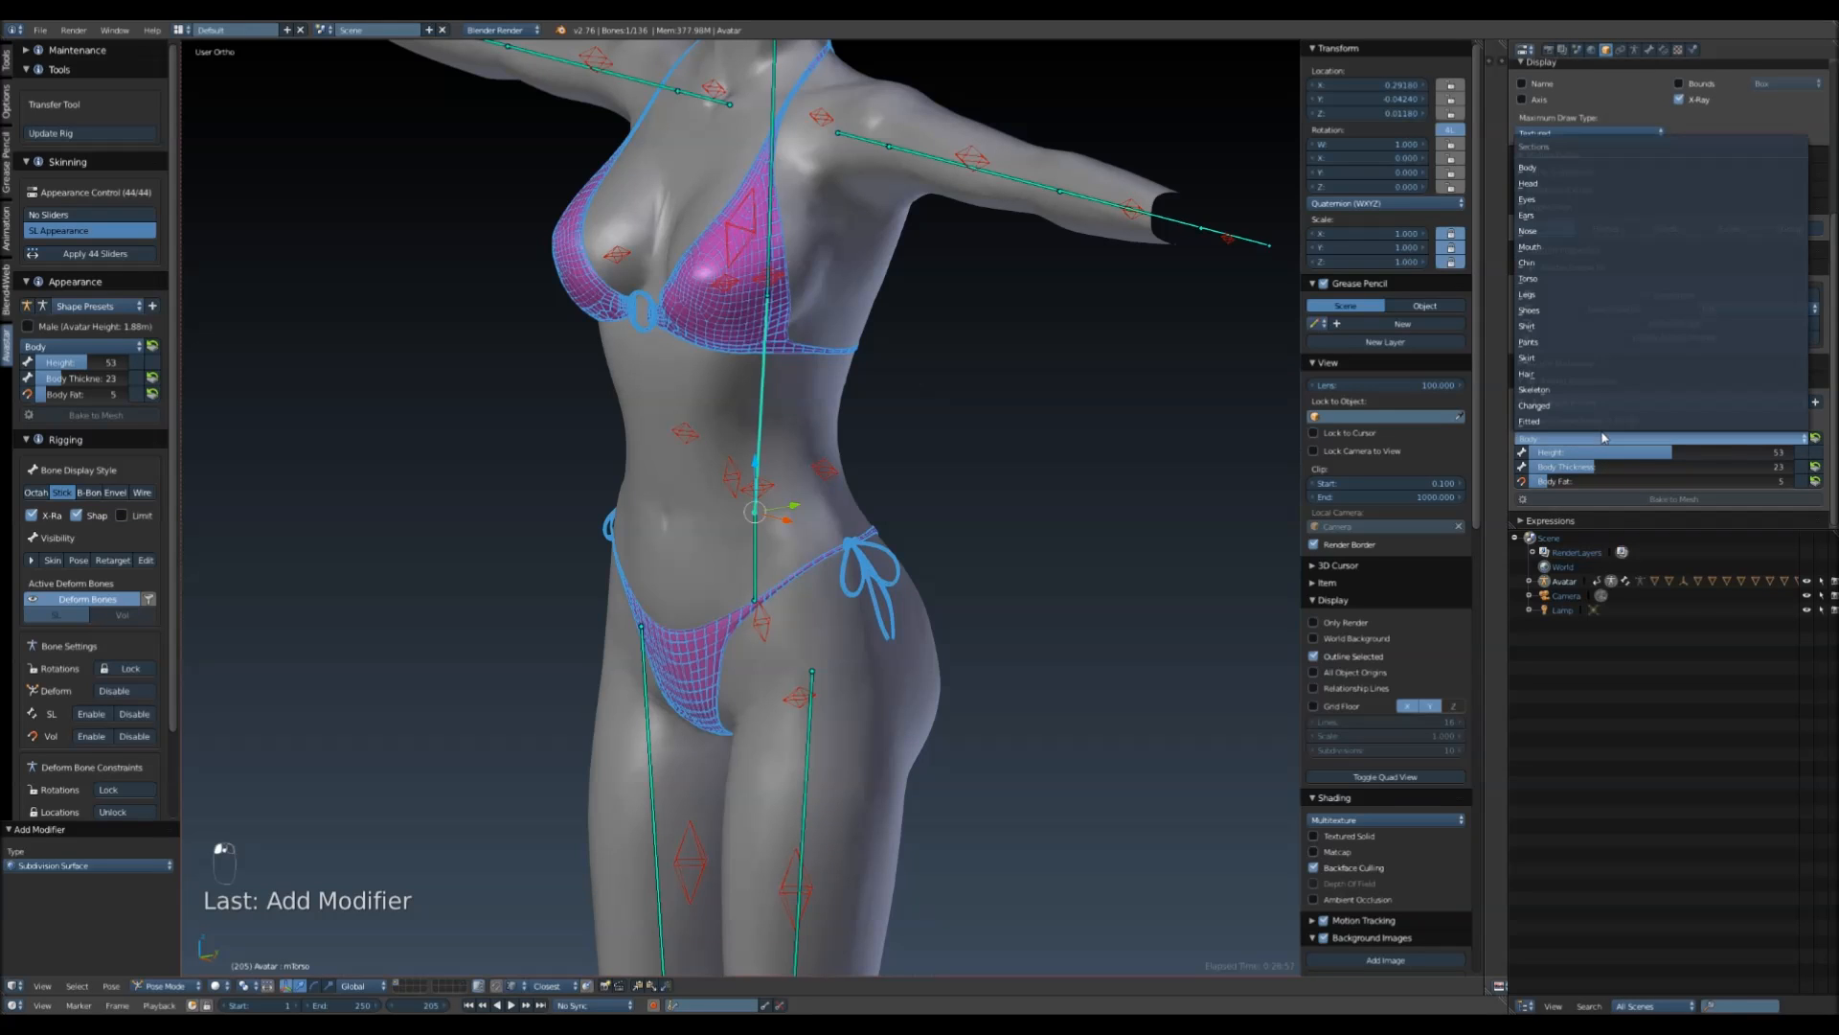
{"action": "left_click", "coordinate": [1567, 280]}
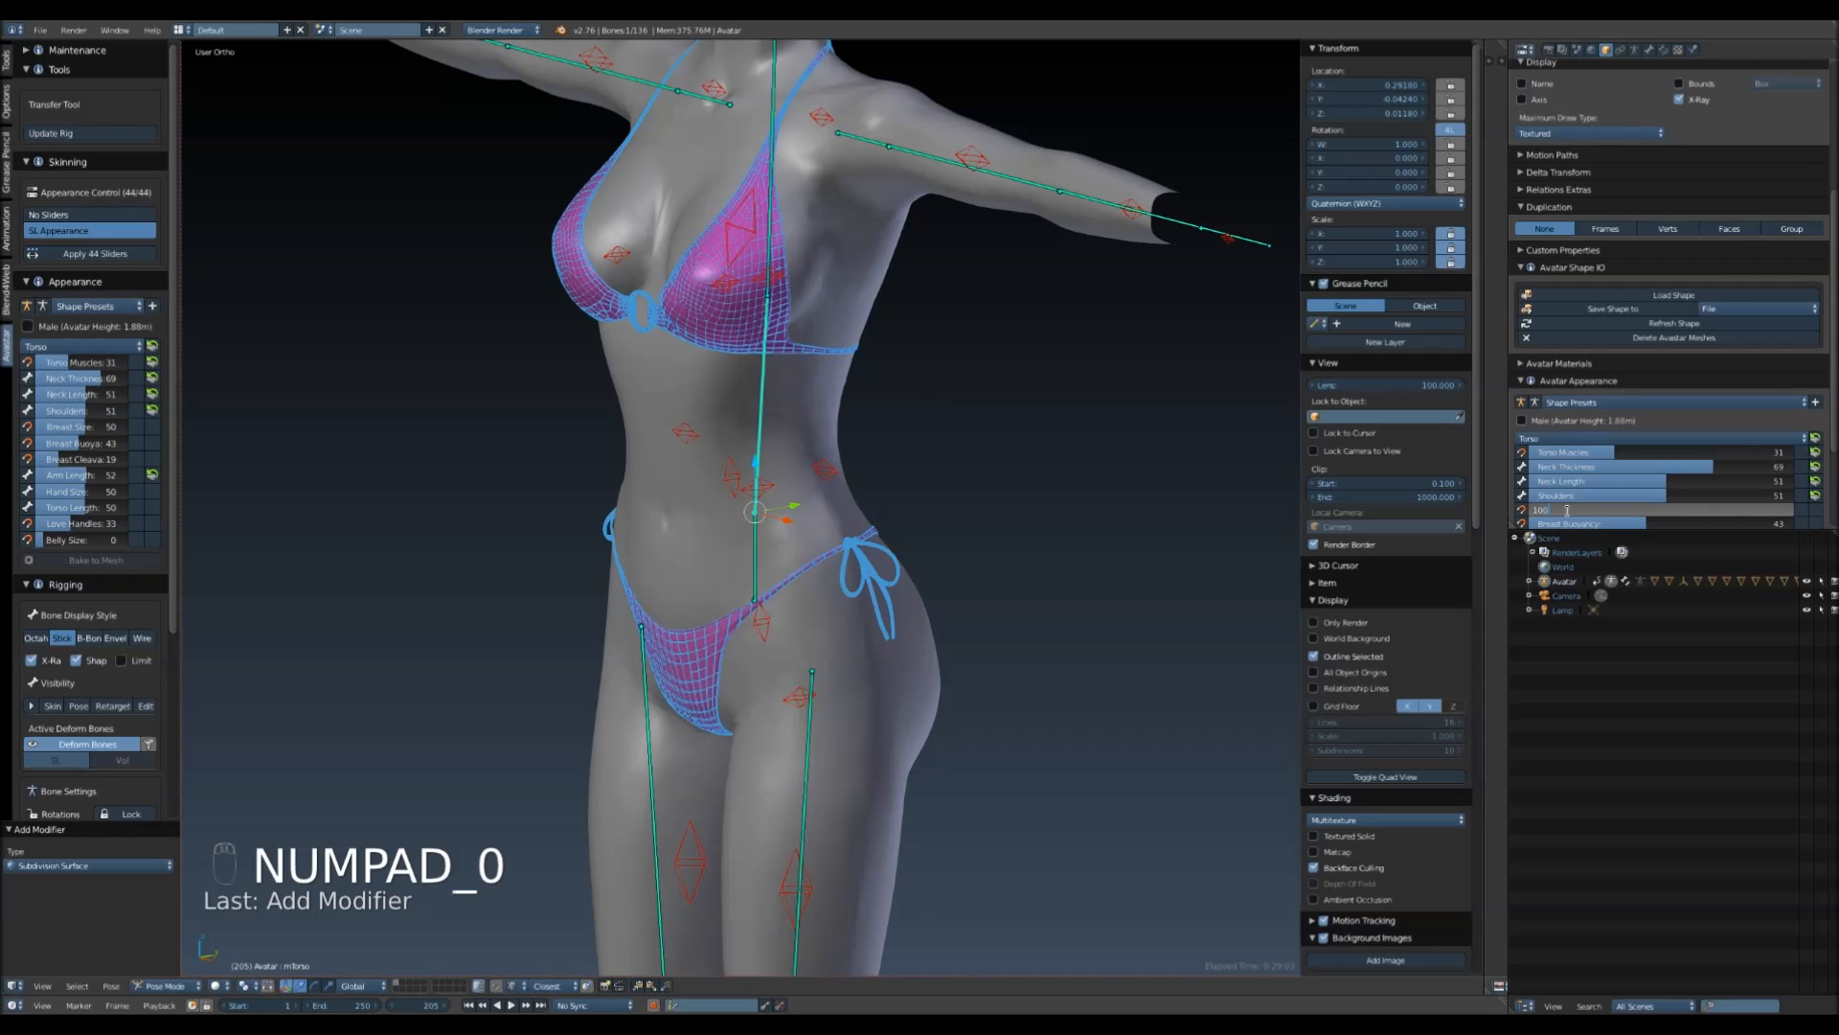
{"action": "key", "text": "Return"}
- Put the bikini top in Weight Paint mode and select the RIGHT_PEC bone to display its weights around the clipping area
{"action": "middle_click_drag", "start_coordinate": [874, 359], "coordinate": [957, 632]}
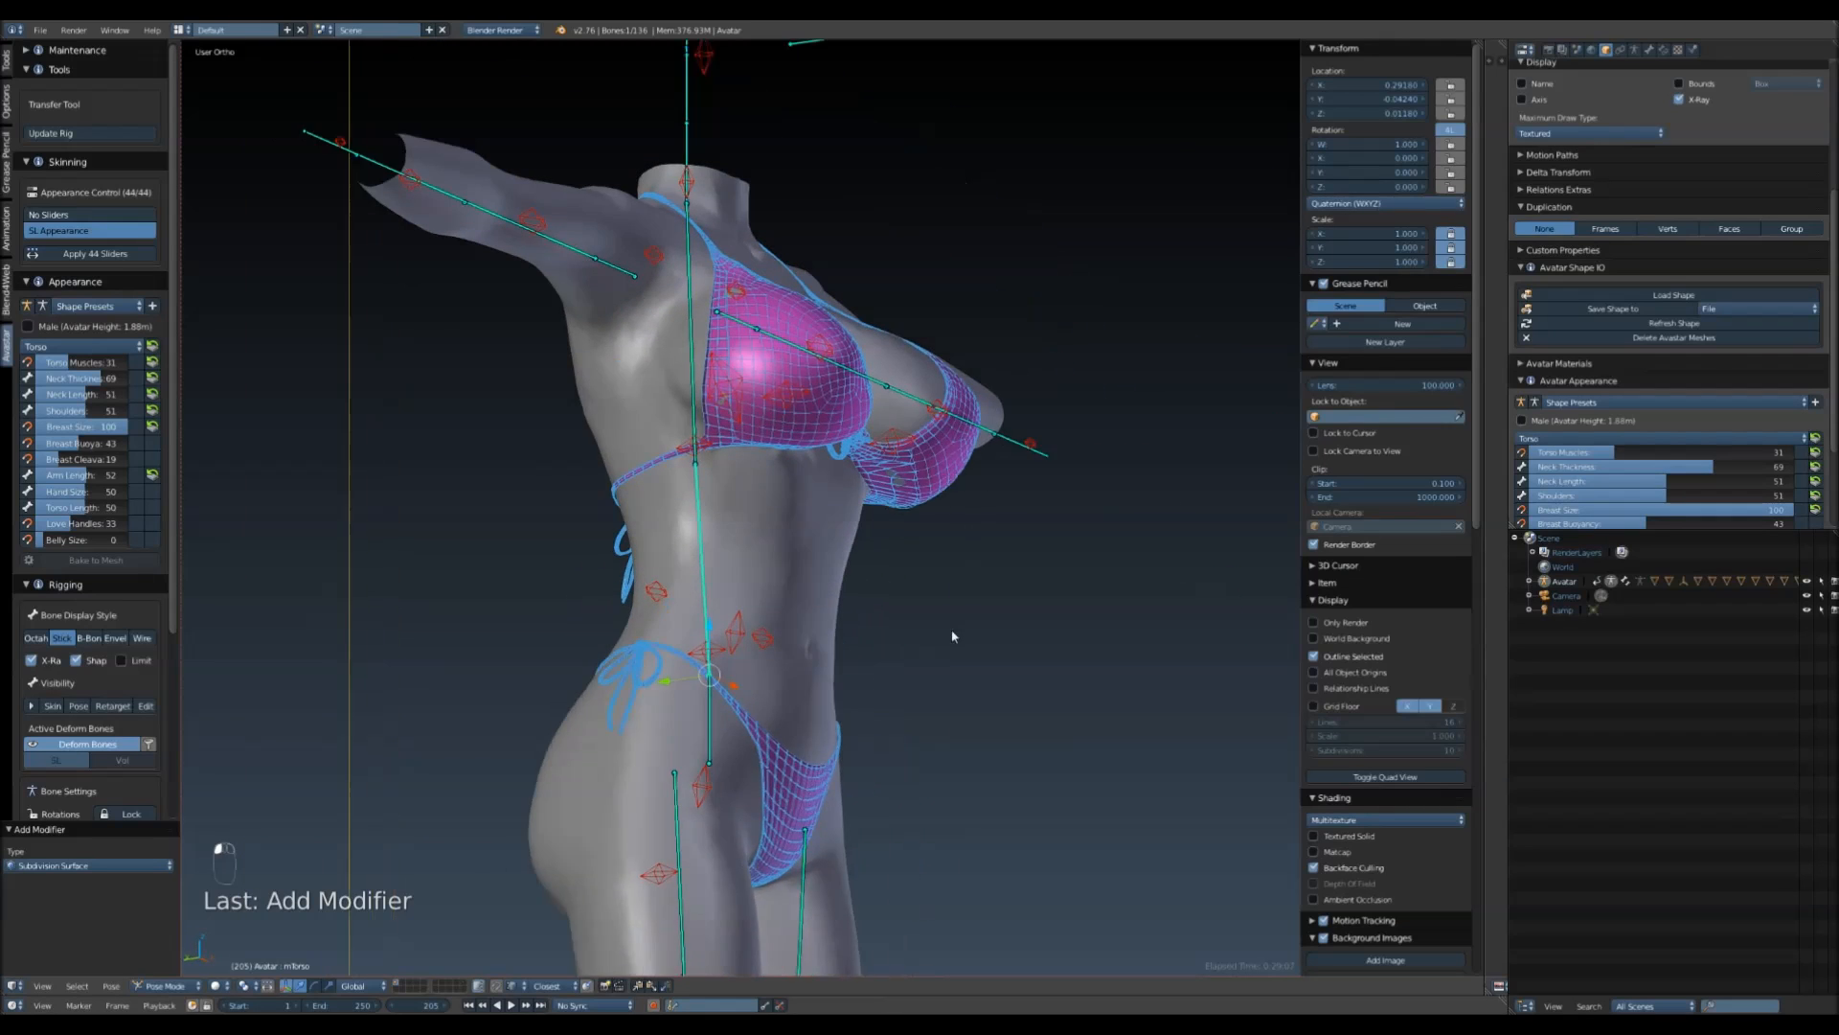
{"action": "scroll", "coordinate": [957, 630], "scroll_direction": "up", "scroll_amount": 4}
{"action": "right_click", "coordinate": [817, 557]}
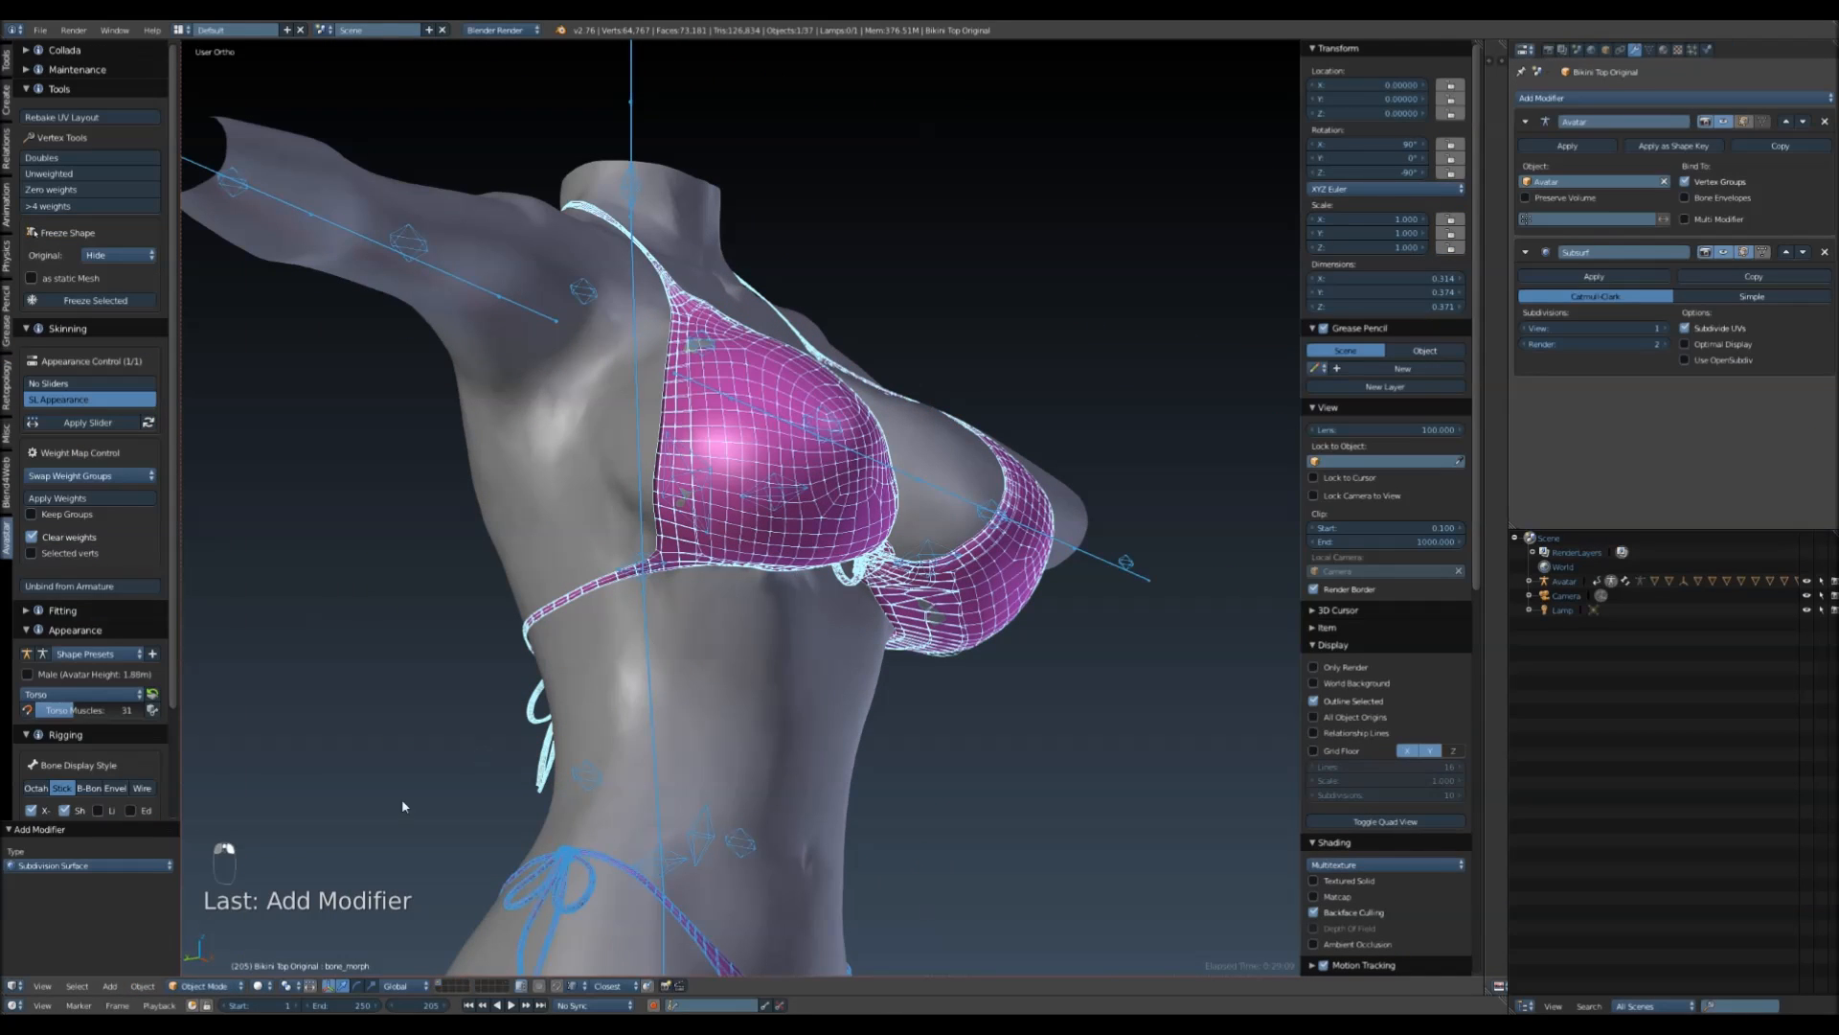
{"action": "left_click", "coordinate": [212, 985]}
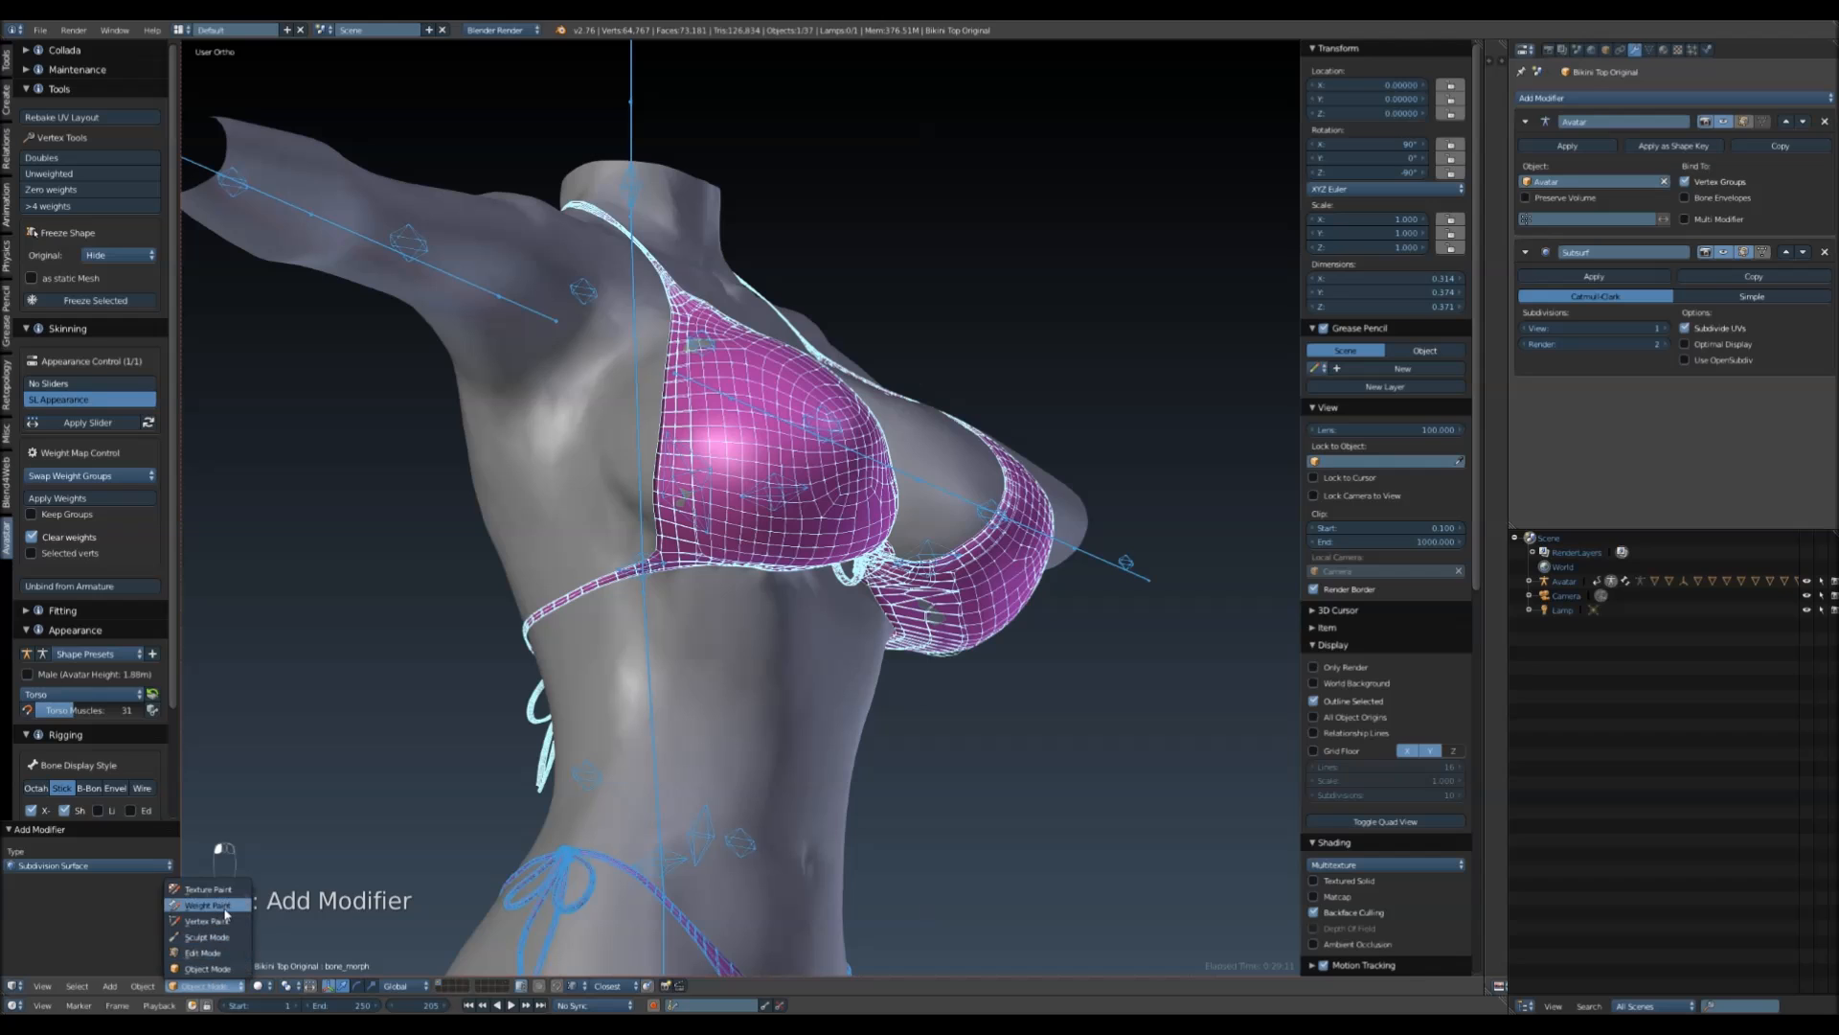
{"action": "left_click", "coordinate": [226, 906]}
{"action": "mouse_move", "coordinate": [287, 857]}
{"action": "middle_mouse_down"}
{"action": "mouse_move", "coordinate": [834, 670]}
{"action": "mouse_move", "coordinate": [613, 705]}
{"action": "mouse_move", "coordinate": [842, 693]}
{"action": "mouse_move", "coordinate": [908, 652]}
{"action": "mouse_move", "coordinate": [942, 659]}
{"action": "middle_mouse_up"}
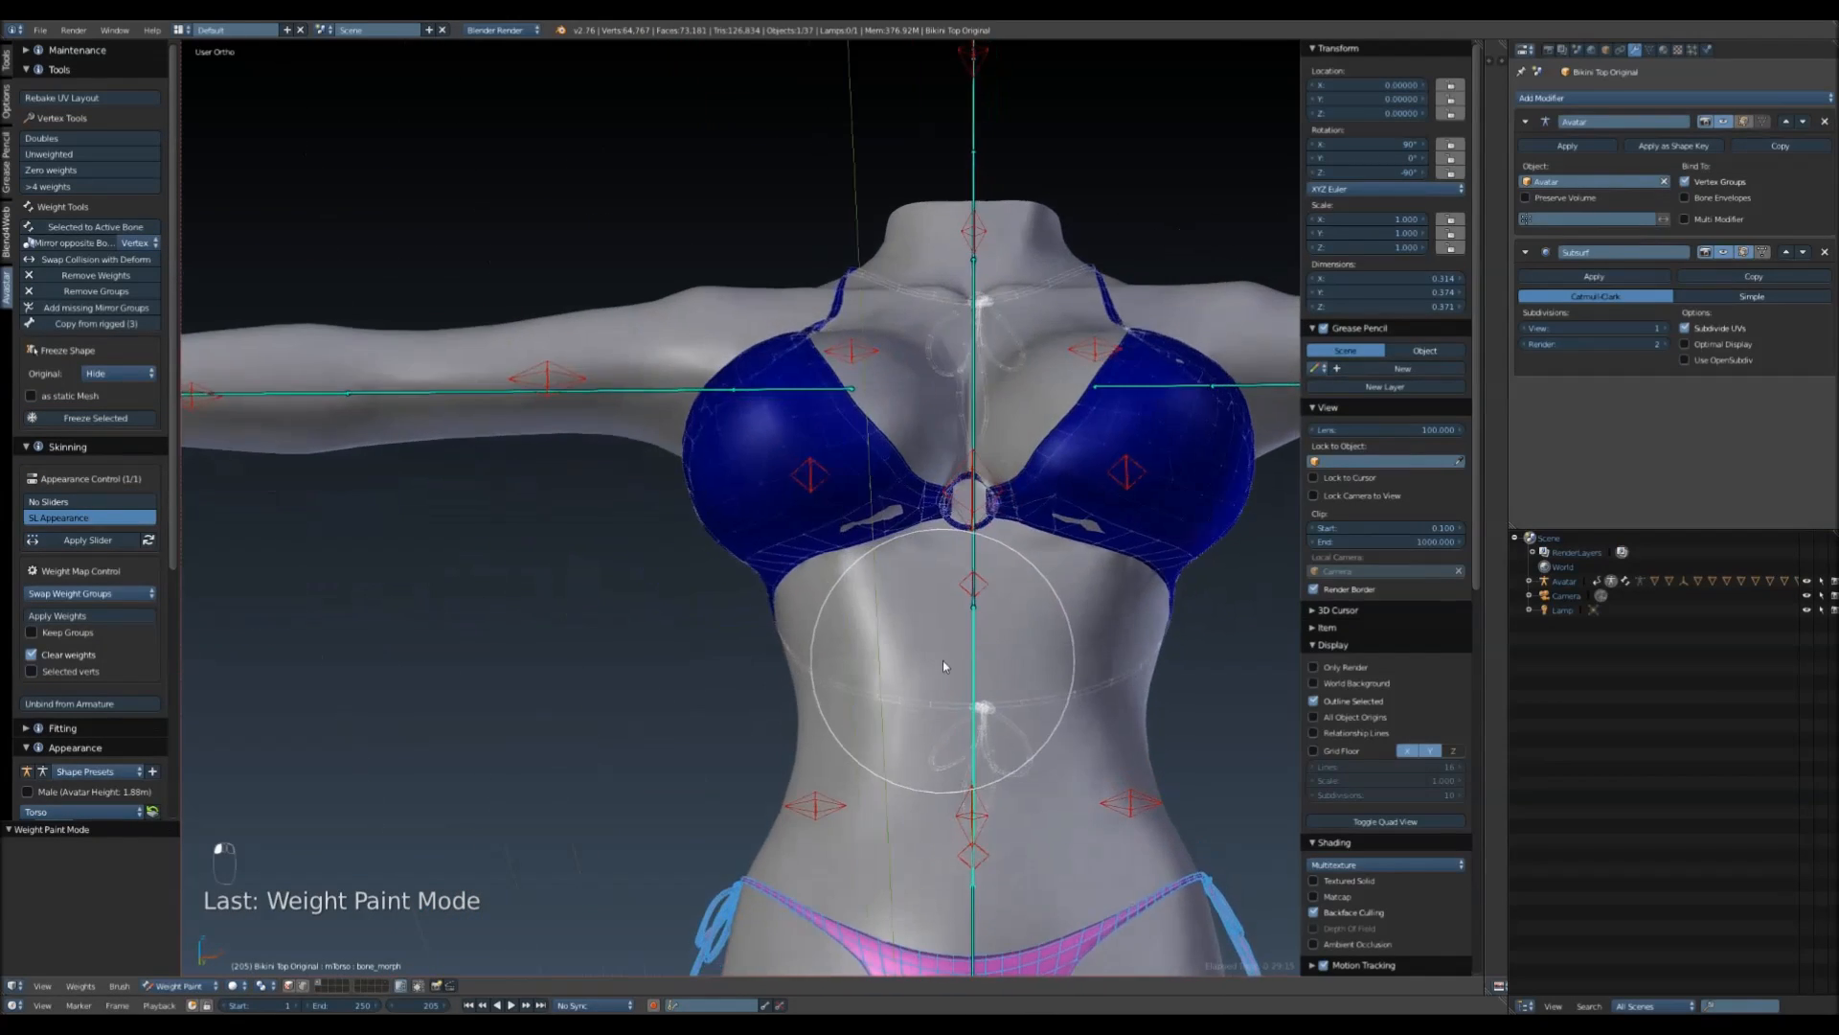
{"action": "scroll", "coordinate": [943, 650], "scroll_direction": "up", "scroll_amount": 2}
{"action": "right_click", "coordinate": [846, 464]}
{"action": "middle_click_drag", "start_coordinate": [862, 498], "coordinate": [651, 516], "text": "shift"}
{"action": "scroll", "coordinate": [673, 508], "scroll_direction": "up", "scroll_amount": 3}
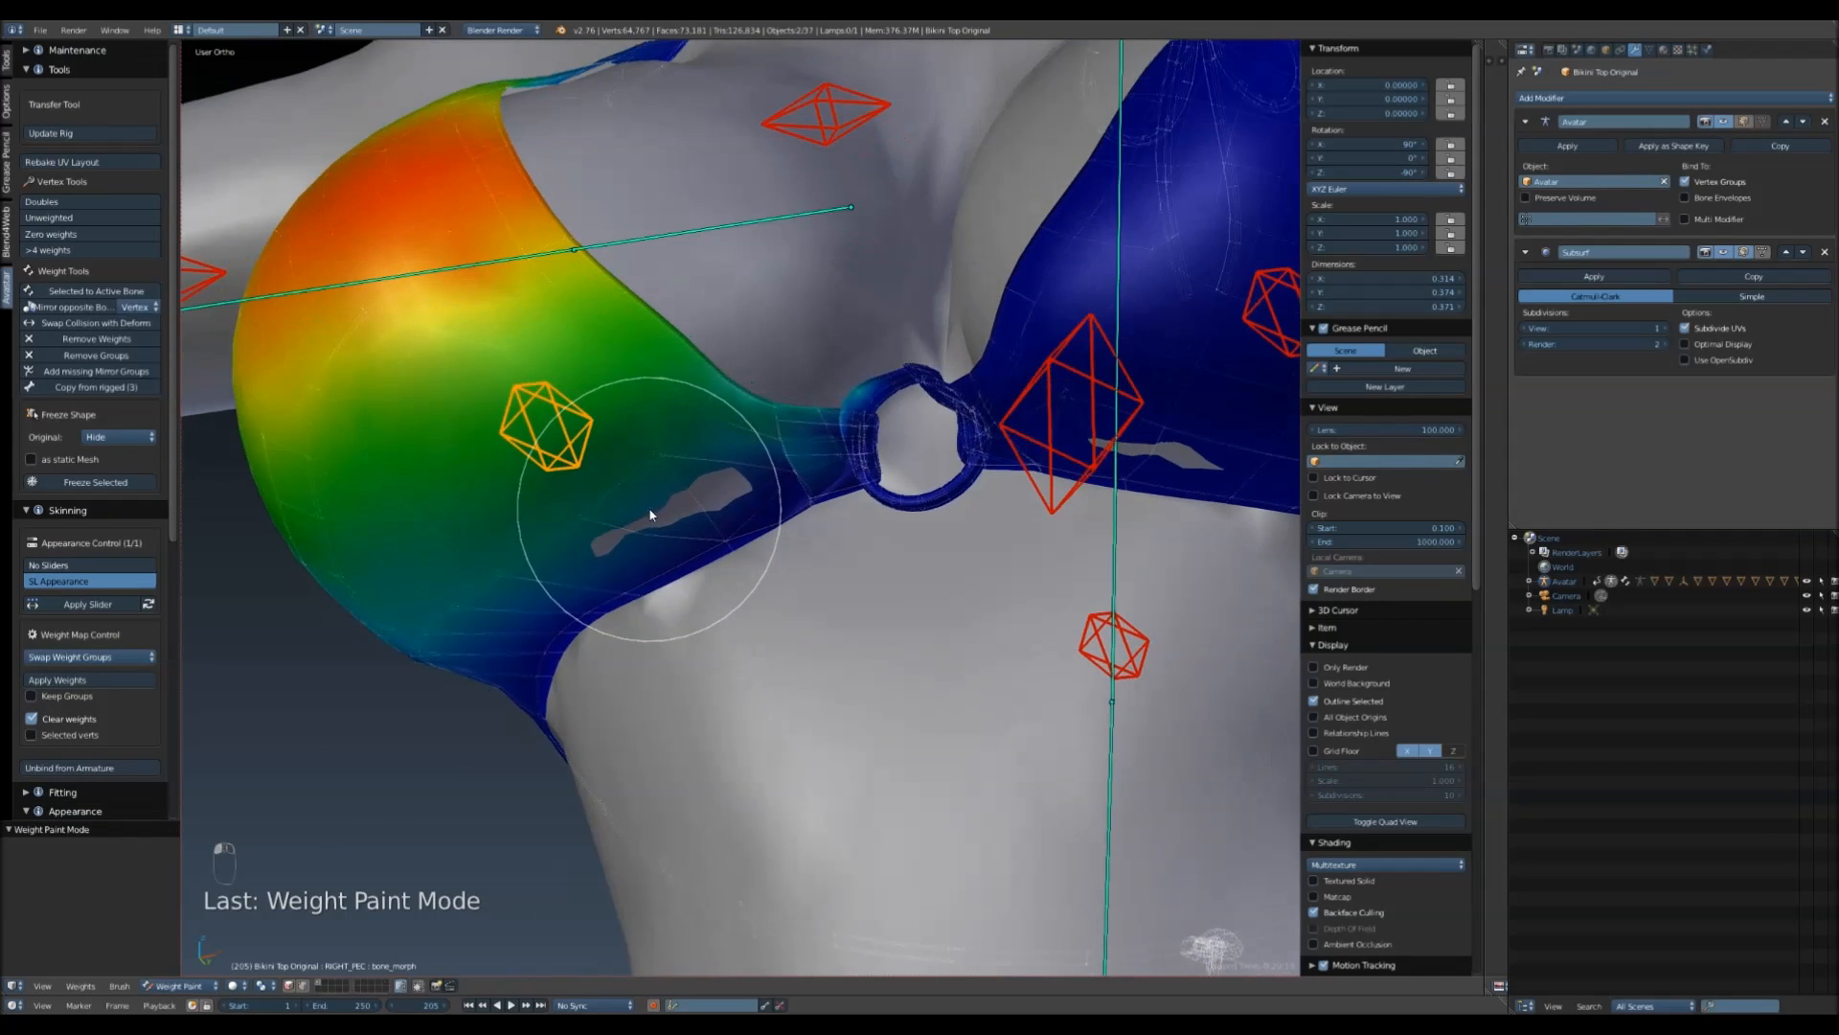
- Select all of the bikini top's vertices, smooth the RIGHT_PEC weights with factor 0.5, and refresh the shape
{"action": "left_click", "coordinate": [303, 985]}
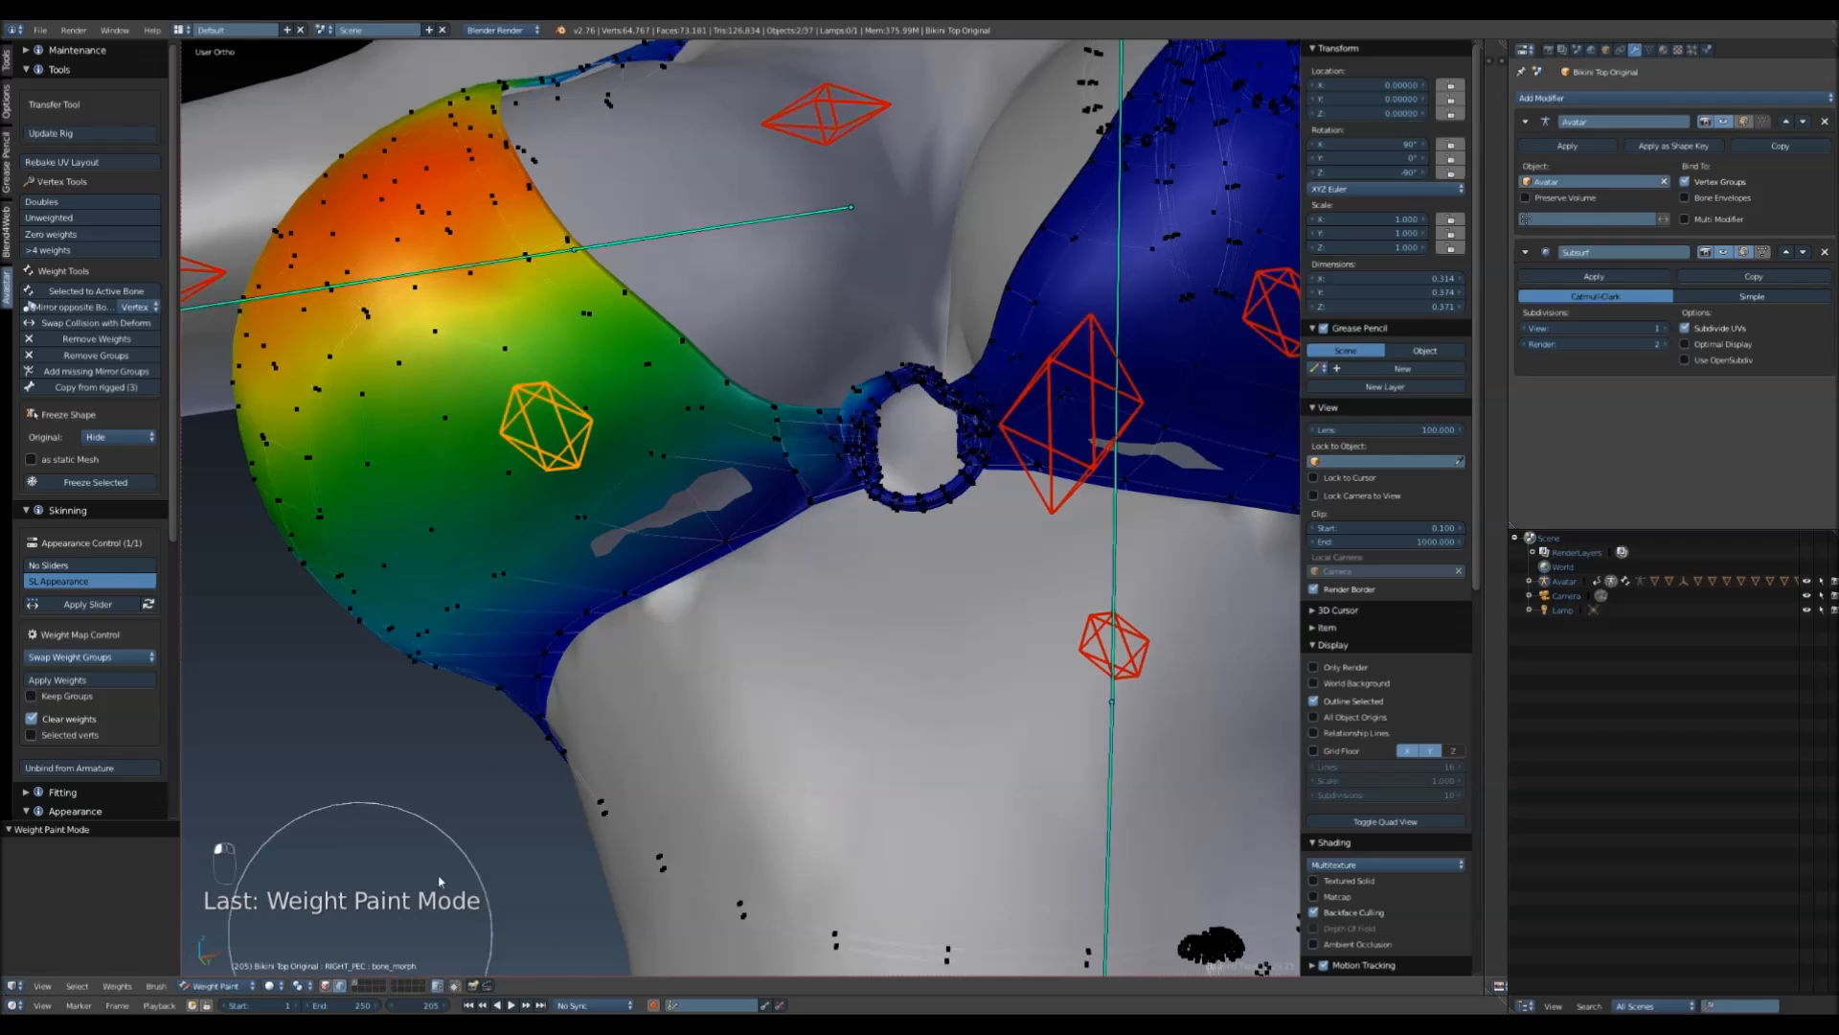
{"action": "key", "text": "a"}
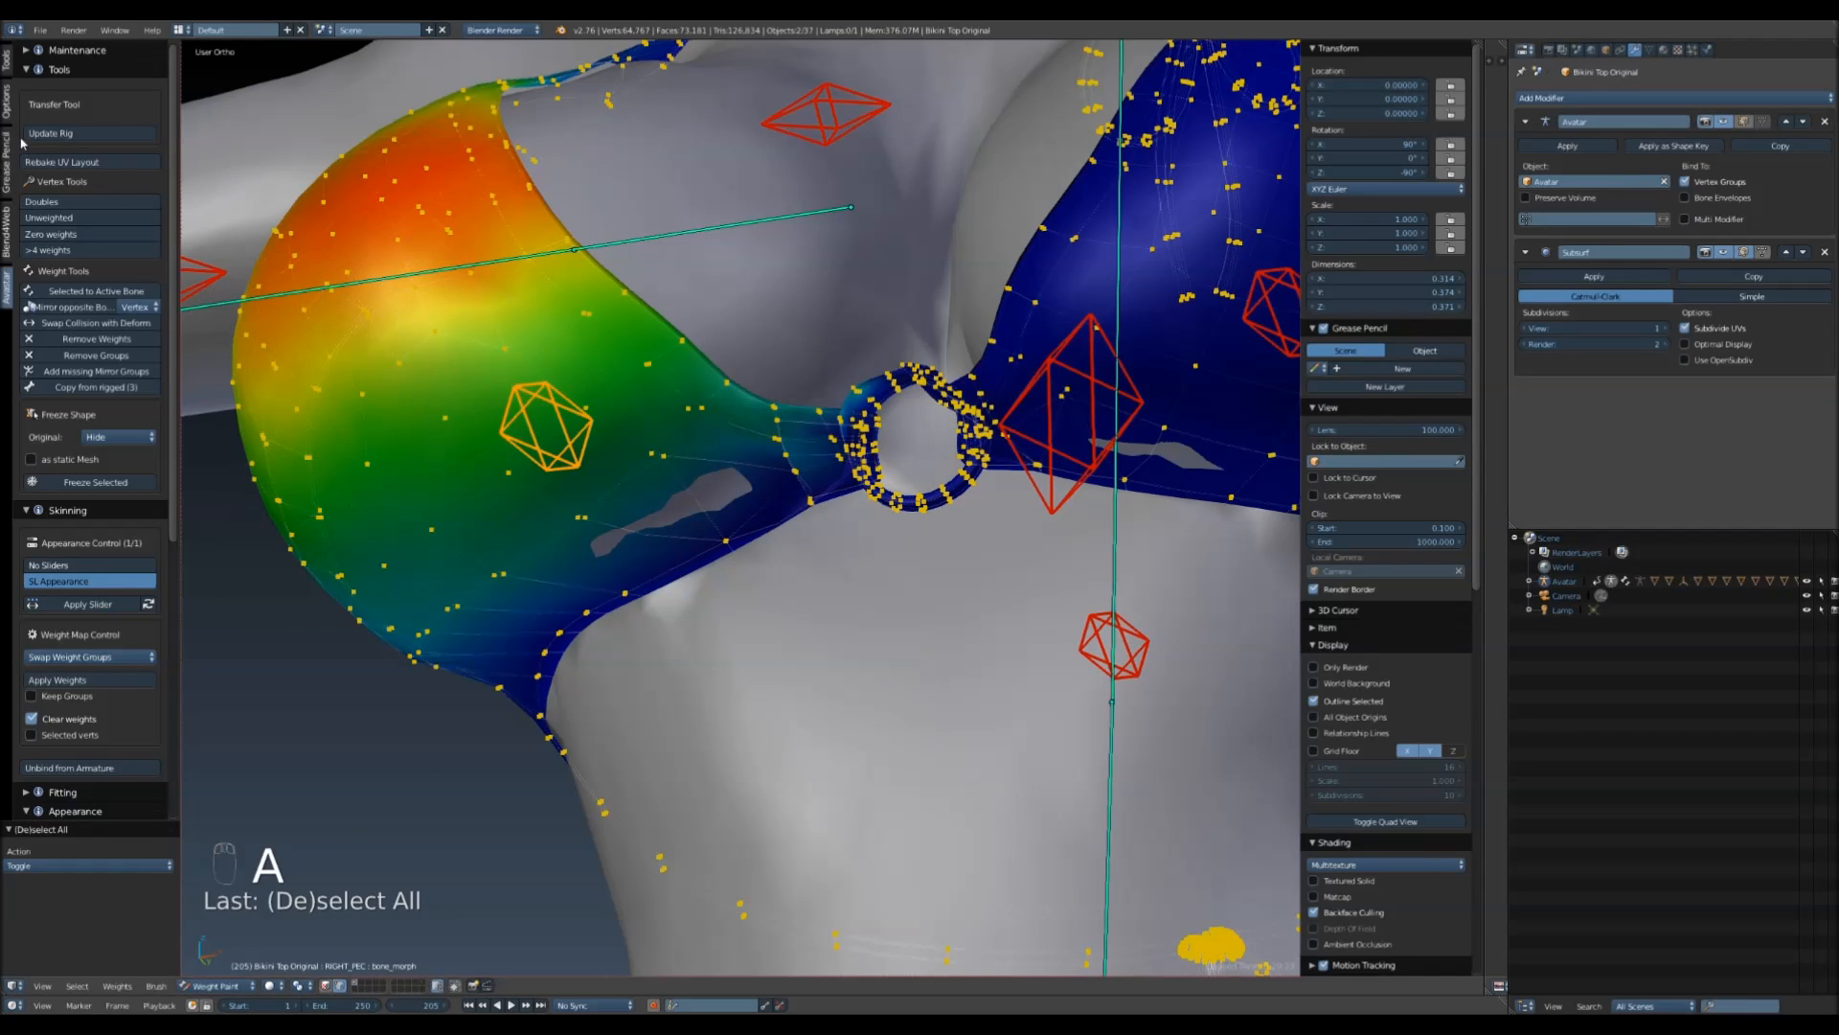
{"action": "left_click", "coordinate": [6, 77]}
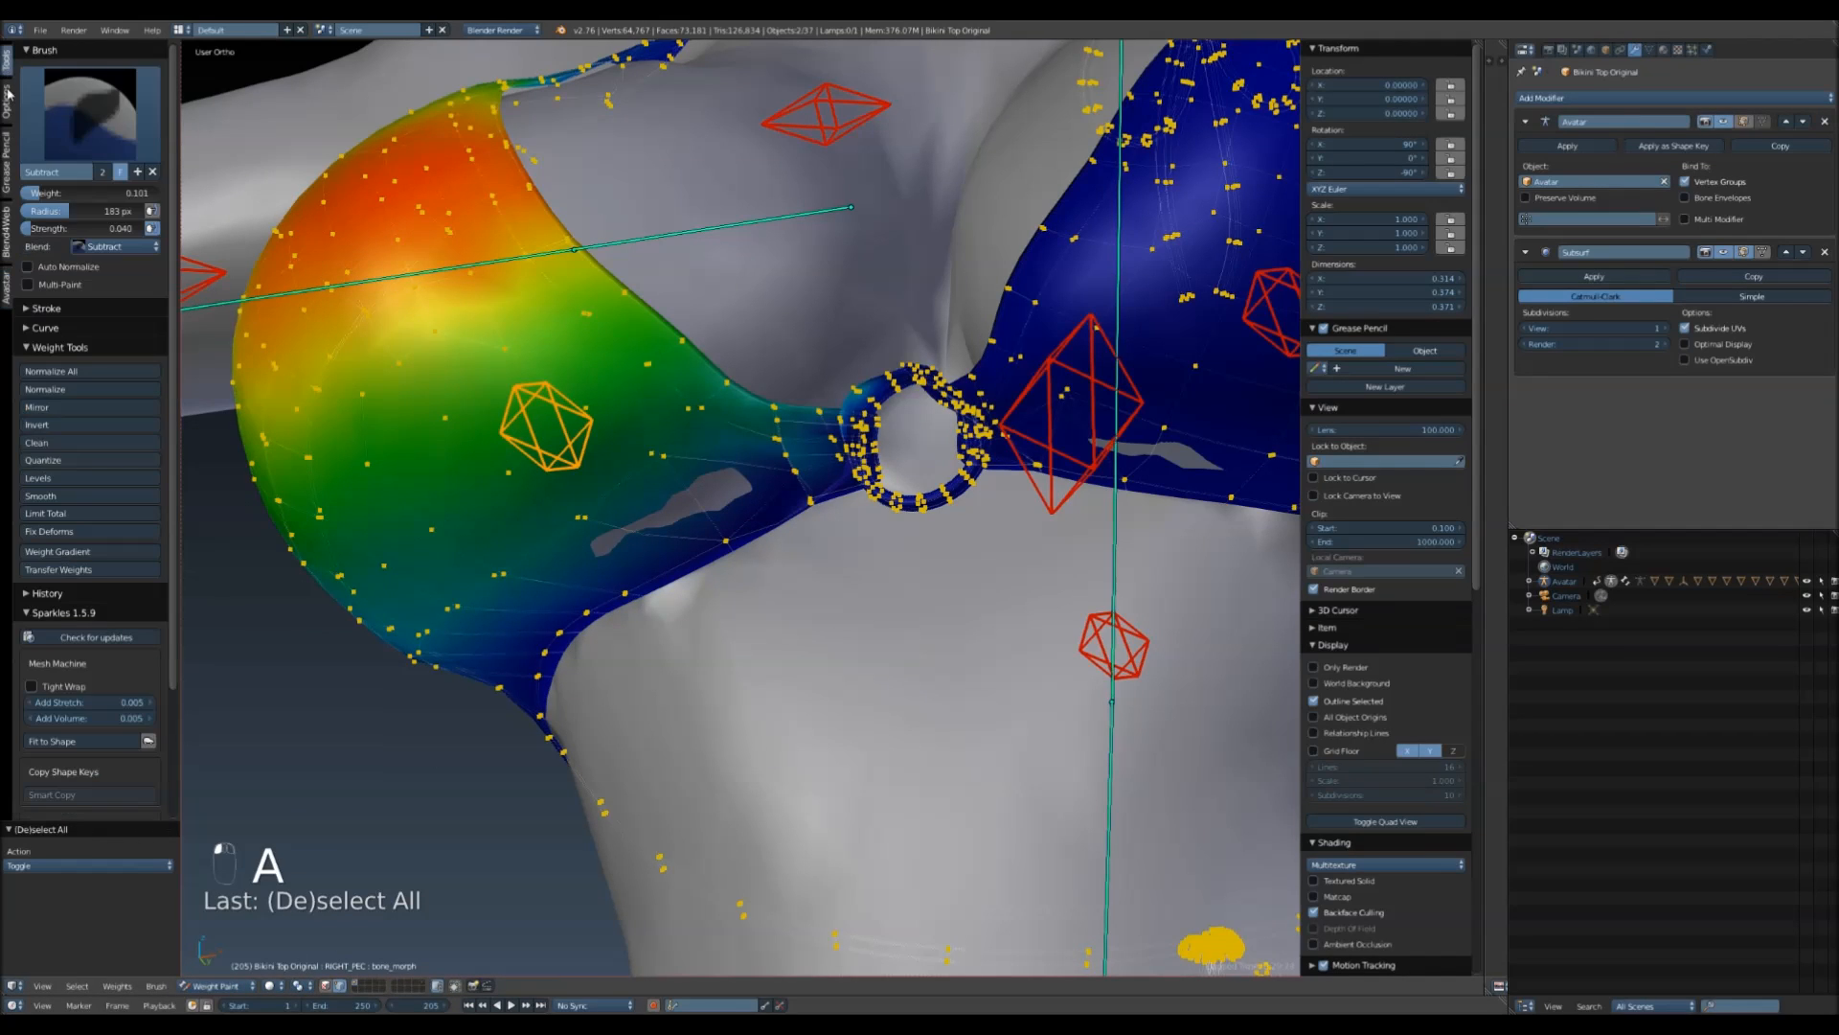
{"action": "left_click", "coordinate": [46, 496]}
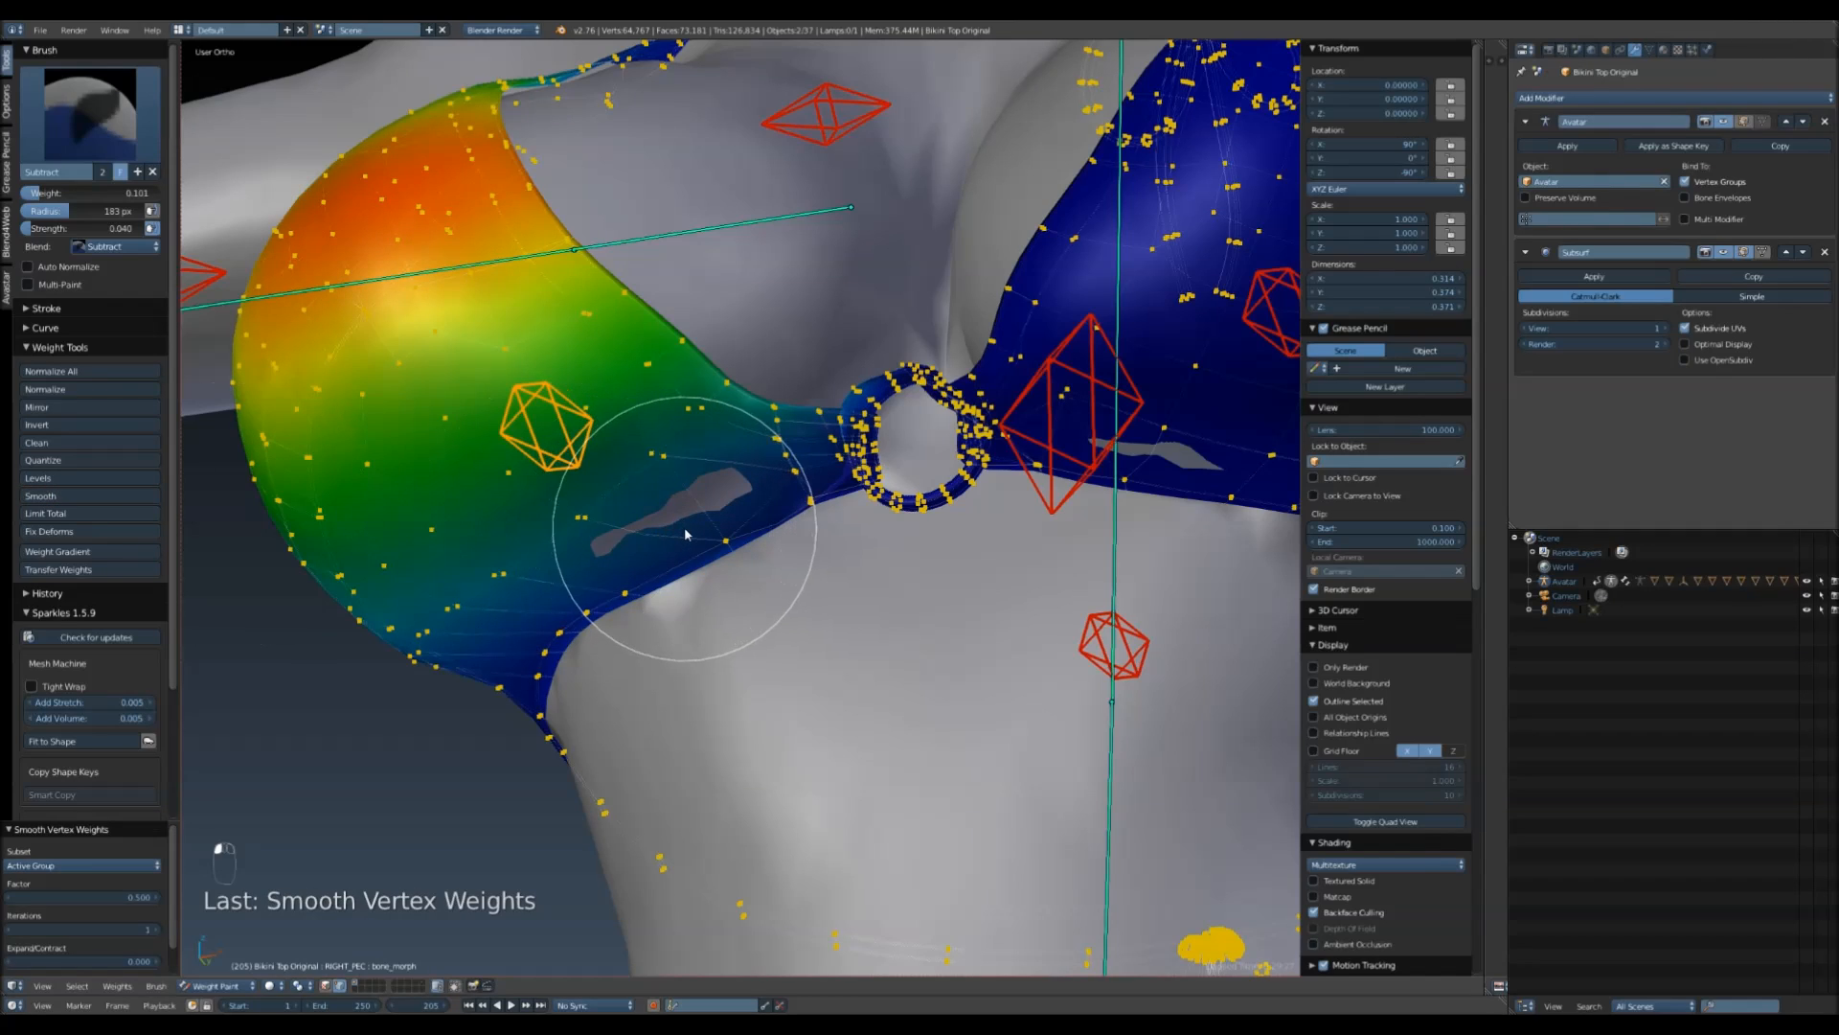
{"action": "key", "text": "alt+q"}
- Select the LEFT_PEC bone, smooth its weights across all of the bikini top's vertices, and refresh the shape
{"action": "scroll", "coordinate": [805, 547], "scroll_direction": "down", "scroll_amount": 3}
{"action": "middle_click_drag", "start_coordinate": [755, 599], "coordinate": [466, 893]}
{"action": "left_click", "coordinate": [340, 986]}
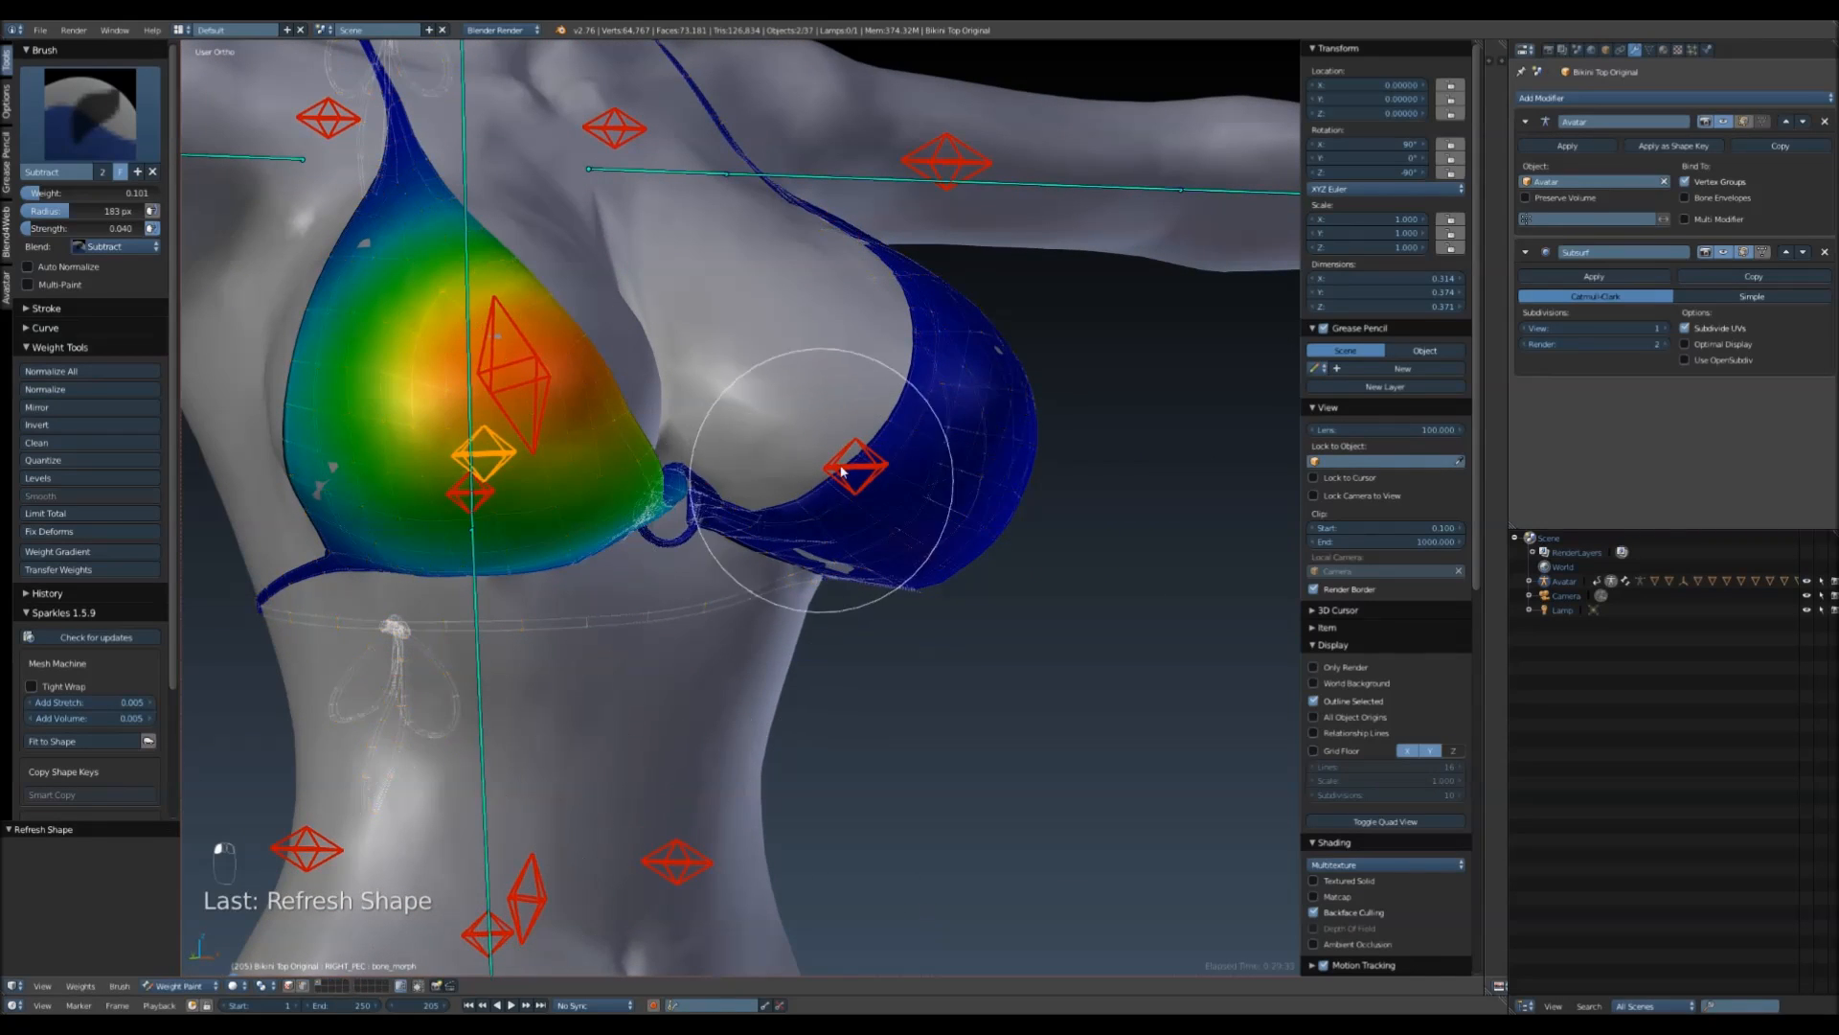
{"action": "right_click", "coordinate": [845, 467]}
{"action": "left_click", "coordinate": [302, 987]}
{"action": "middle_click_drag", "start_coordinate": [875, 723], "coordinate": [591, 537]}
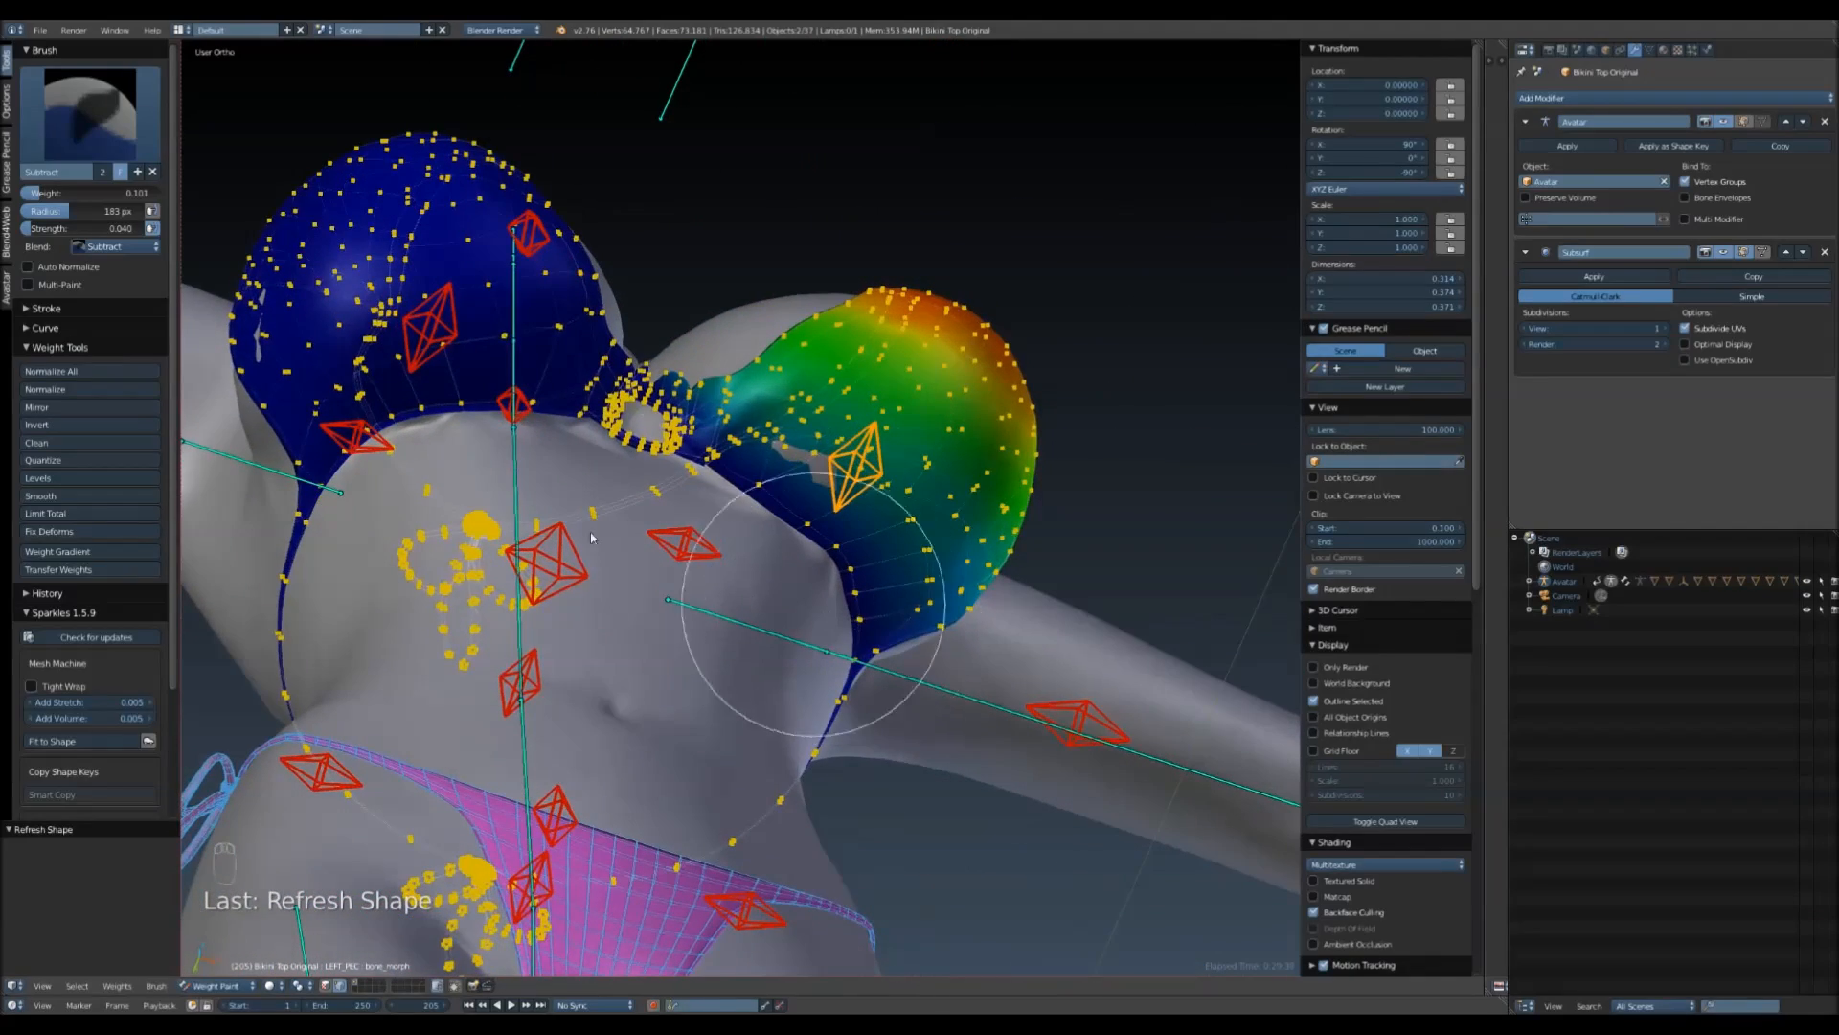
{"action": "left_click", "coordinate": [57, 500]}
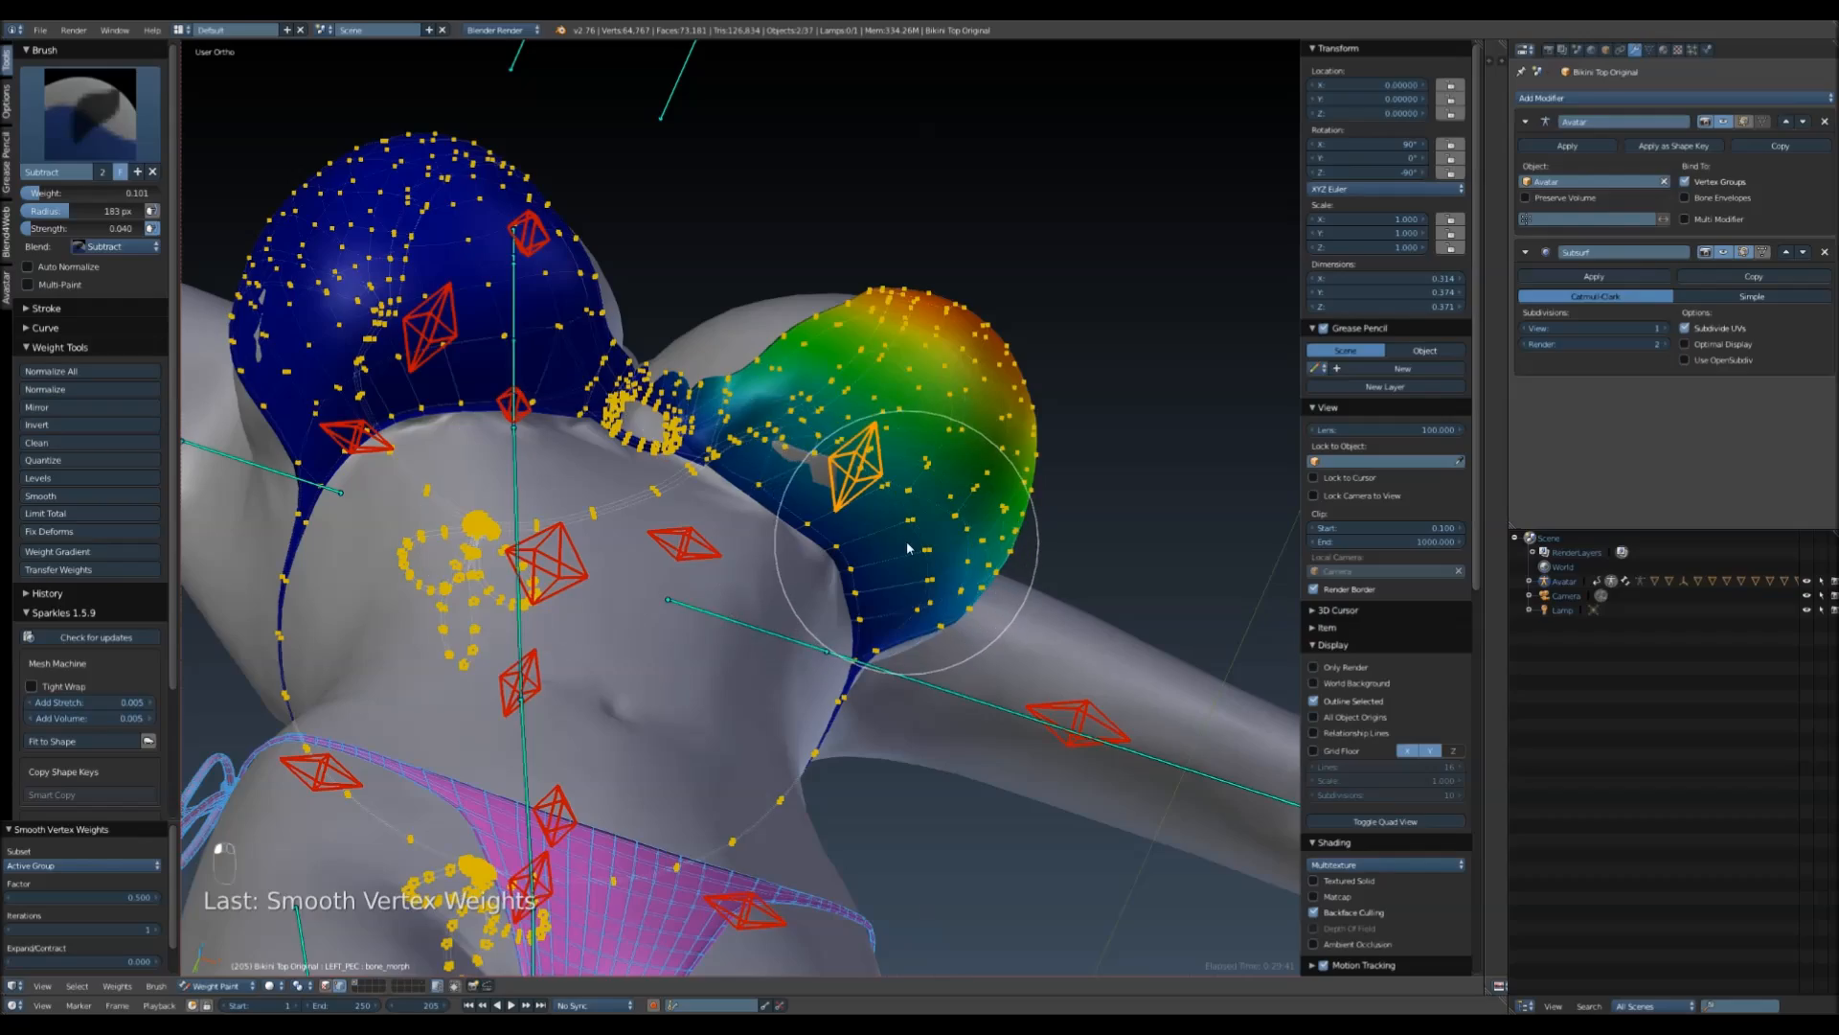
{"action": "key", "text": "alt+q"}
- Turn off vertex selection masking and subtract LEFT_PEC weight around the bikini top's centre ring, refreshing the shape between strokes
{"action": "mouse_move", "coordinate": [937, 554]}
{"action": "middle_mouse_down"}
{"action": "mouse_move", "coordinate": [1006, 412]}
{"action": "mouse_move", "coordinate": [949, 613]}
{"action": "mouse_move", "coordinate": [998, 624]}
{"action": "mouse_move", "coordinate": [1013, 686]}
{"action": "mouse_move", "coordinate": [990, 644]}
{"action": "mouse_move", "coordinate": [986, 514]}
{"action": "mouse_move", "coordinate": [1006, 468]}
{"action": "middle_mouse_up"}
{"action": "scroll", "coordinate": [1006, 468], "scroll_direction": "up", "scroll_amount": 4}
{"action": "middle_click_drag", "start_coordinate": [747, 509], "coordinate": [774, 554]}
{"action": "left_click_drag", "start_coordinate": [774, 554], "coordinate": [731, 615]}
{"action": "left_click", "coordinate": [340, 986]}
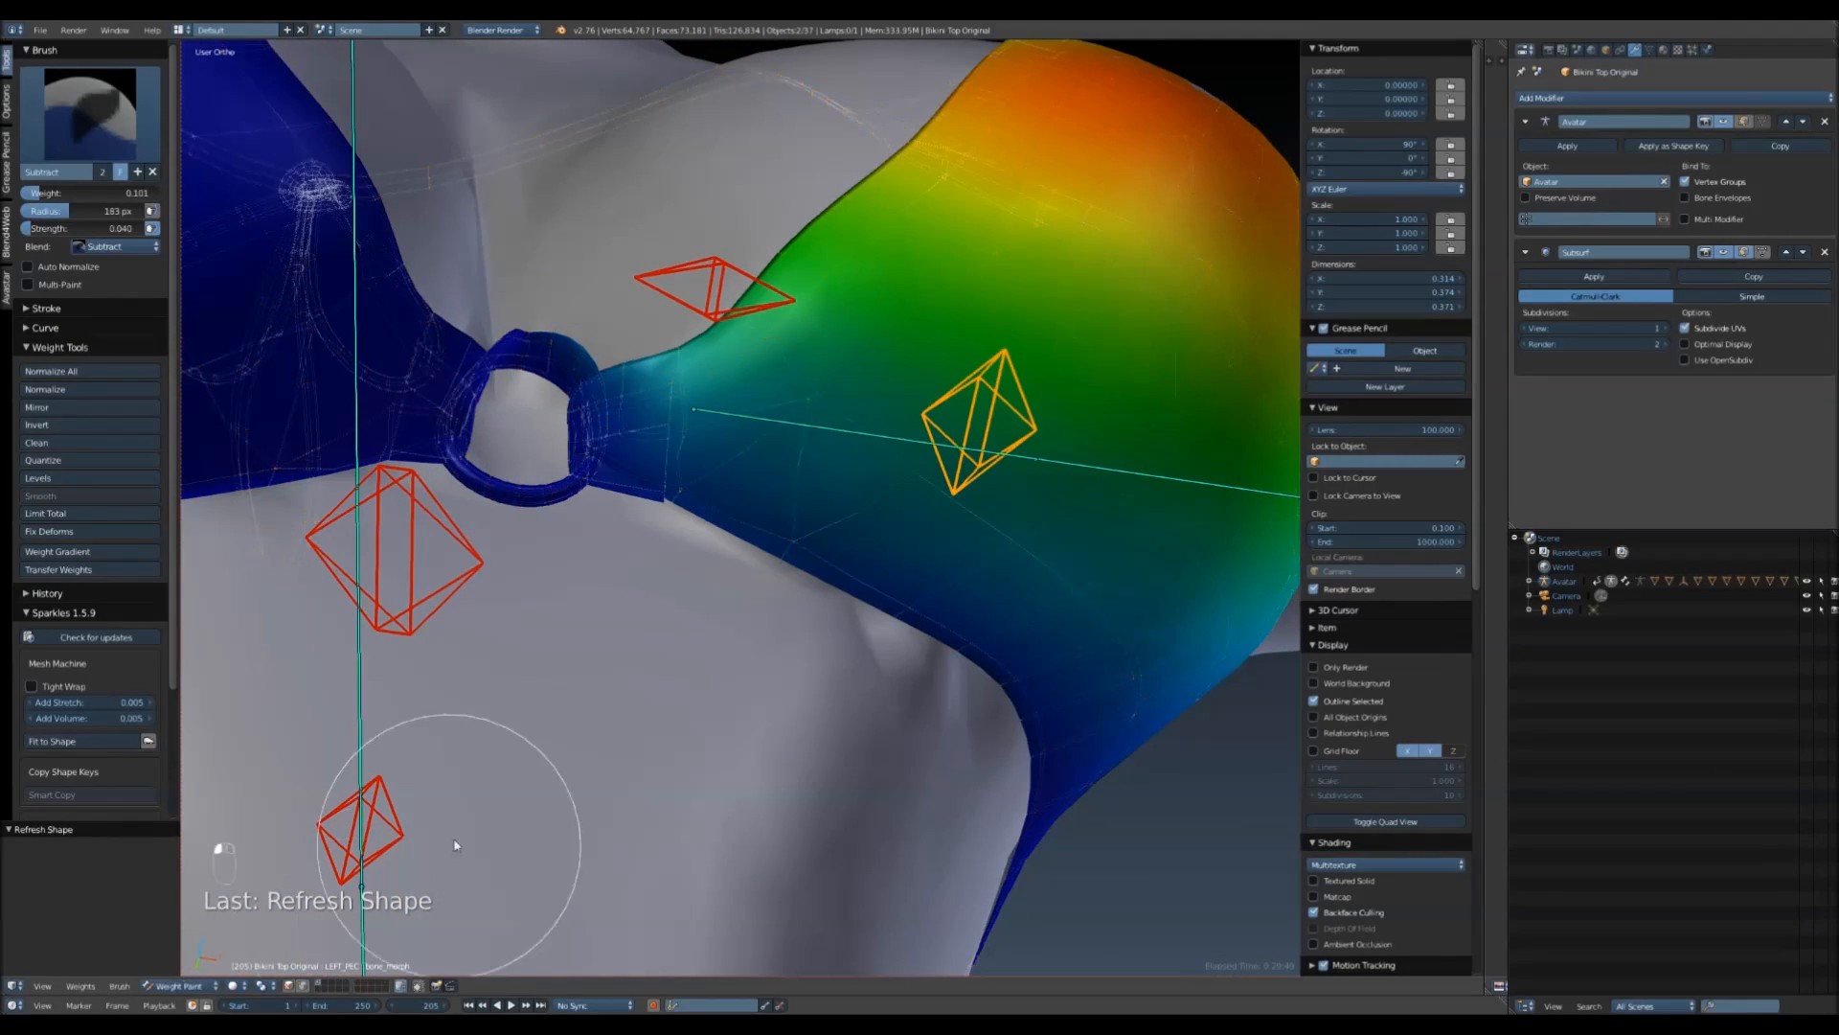
{"action": "middle_click_drag", "start_coordinate": [613, 532], "coordinate": [601, 564]}
{"action": "left_click", "coordinate": [79, 138]}
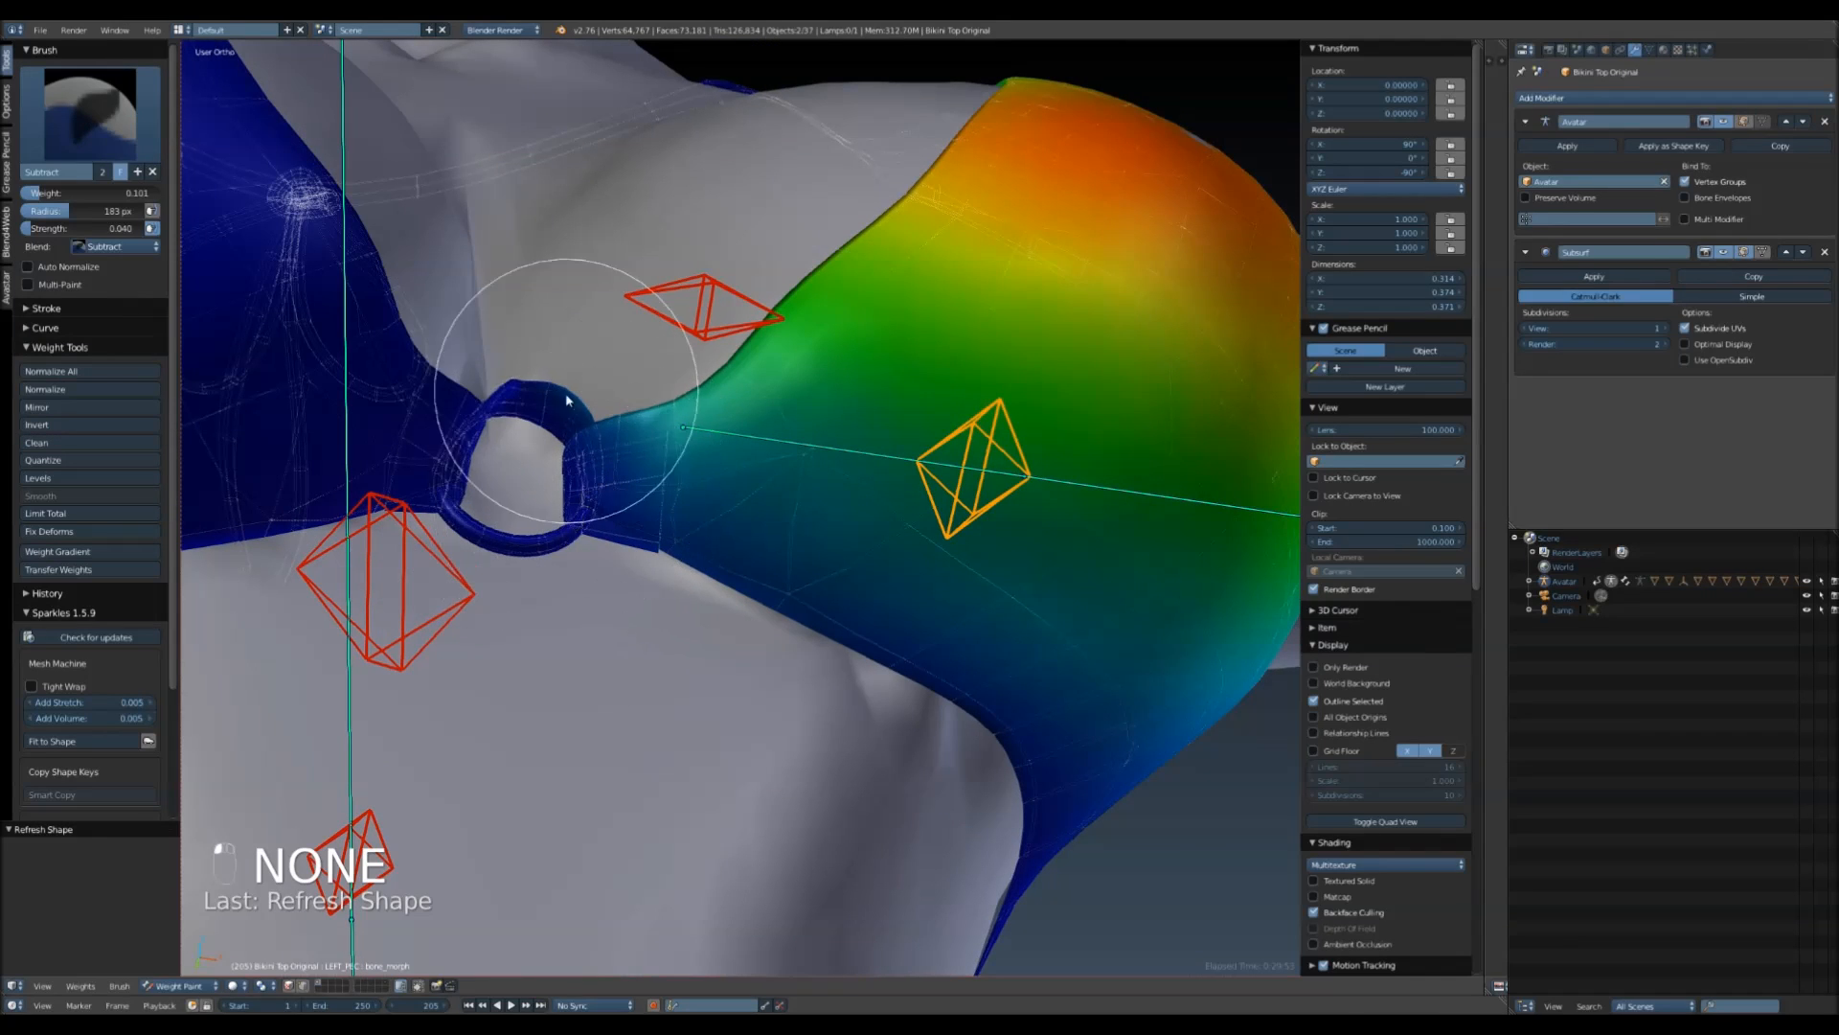
{"action": "key", "text": "alt+q"}
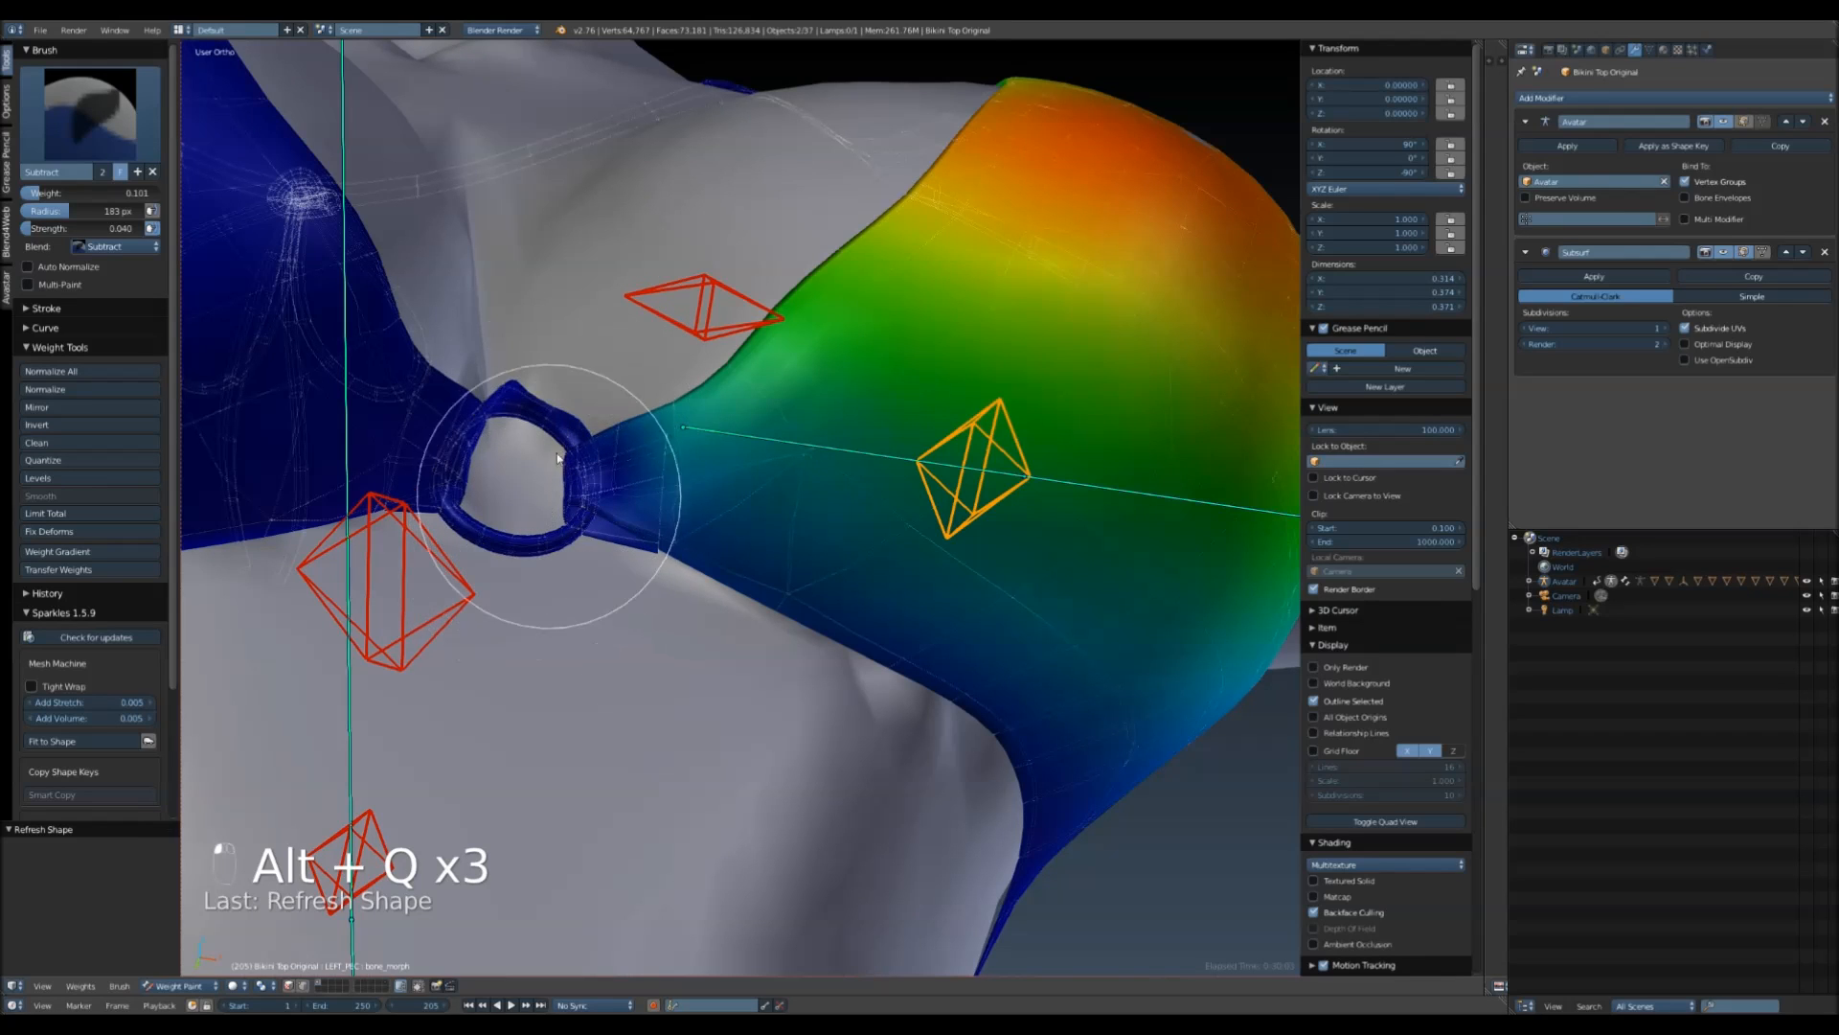
{"action": "mouse_move", "coordinate": [575, 427]}
{"action": "left_mouse_down"}
{"action": "mouse_move", "coordinate": [565, 485]}
{"action": "mouse_move", "coordinate": [546, 465]}
{"action": "left_mouse_up"}
{"action": "key", "text": "alt+q"}
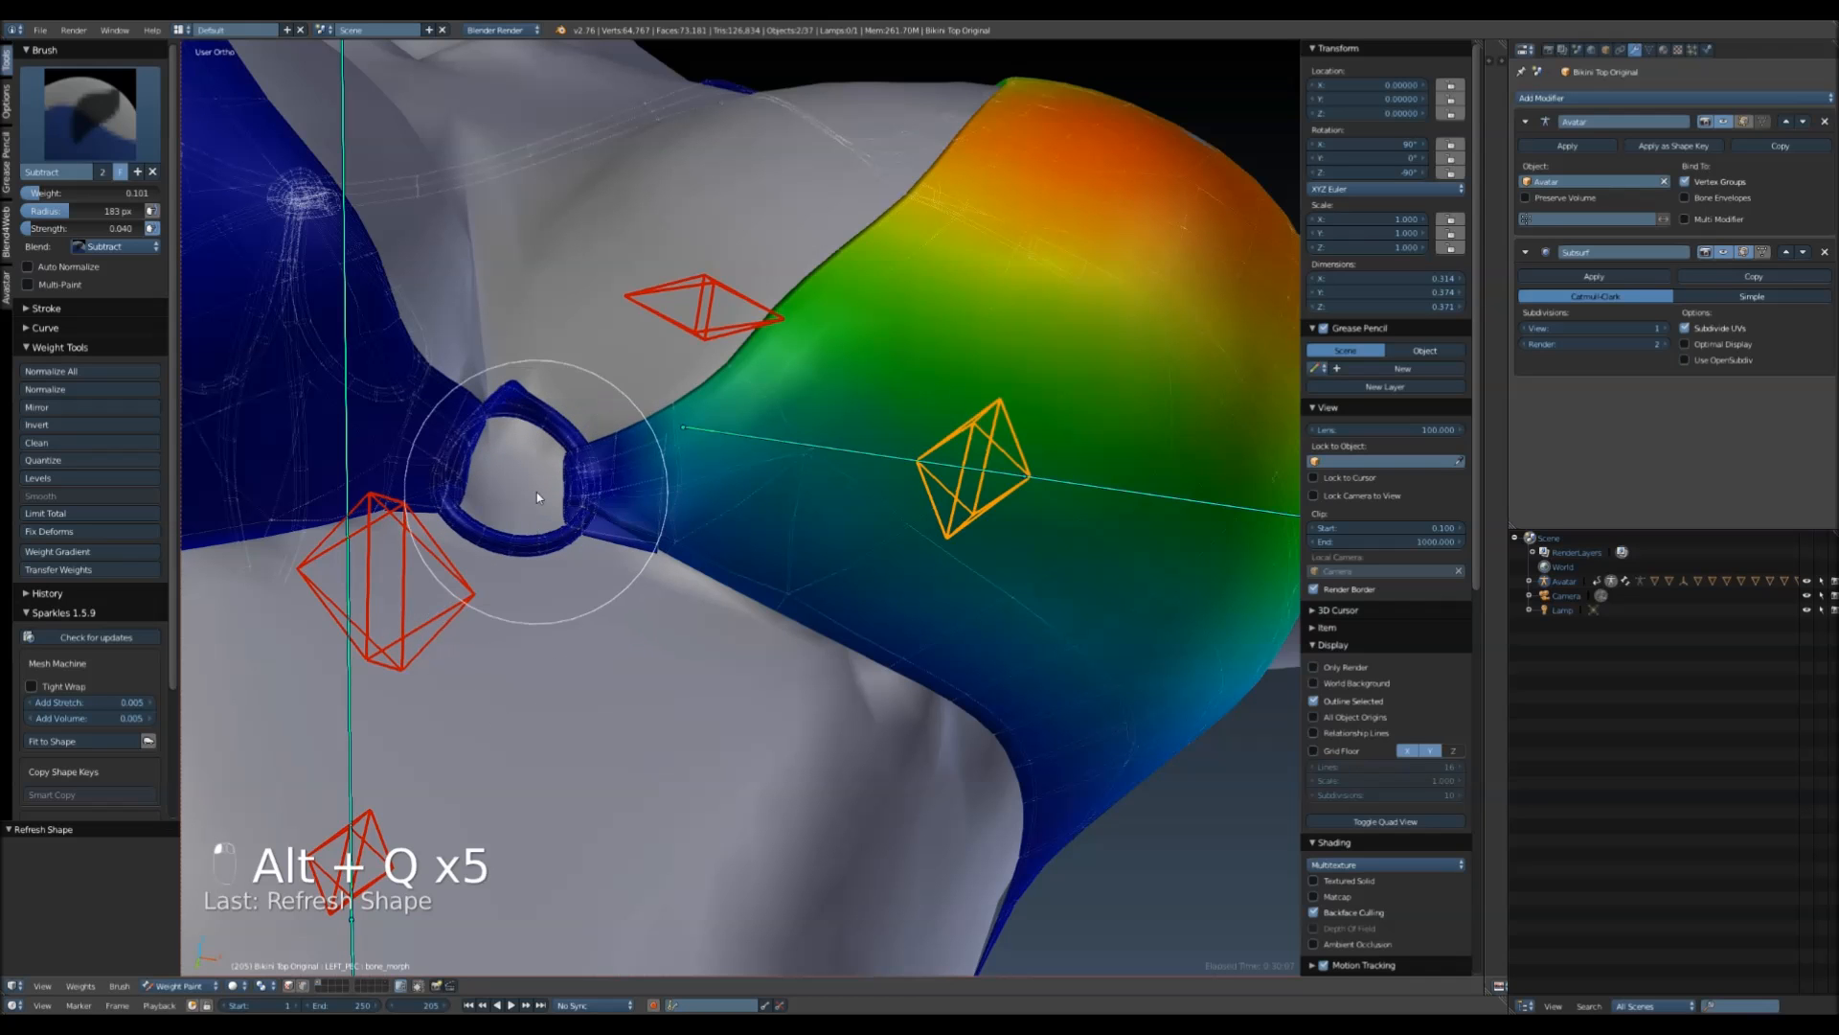
{"action": "key", "text": "alt+q"}
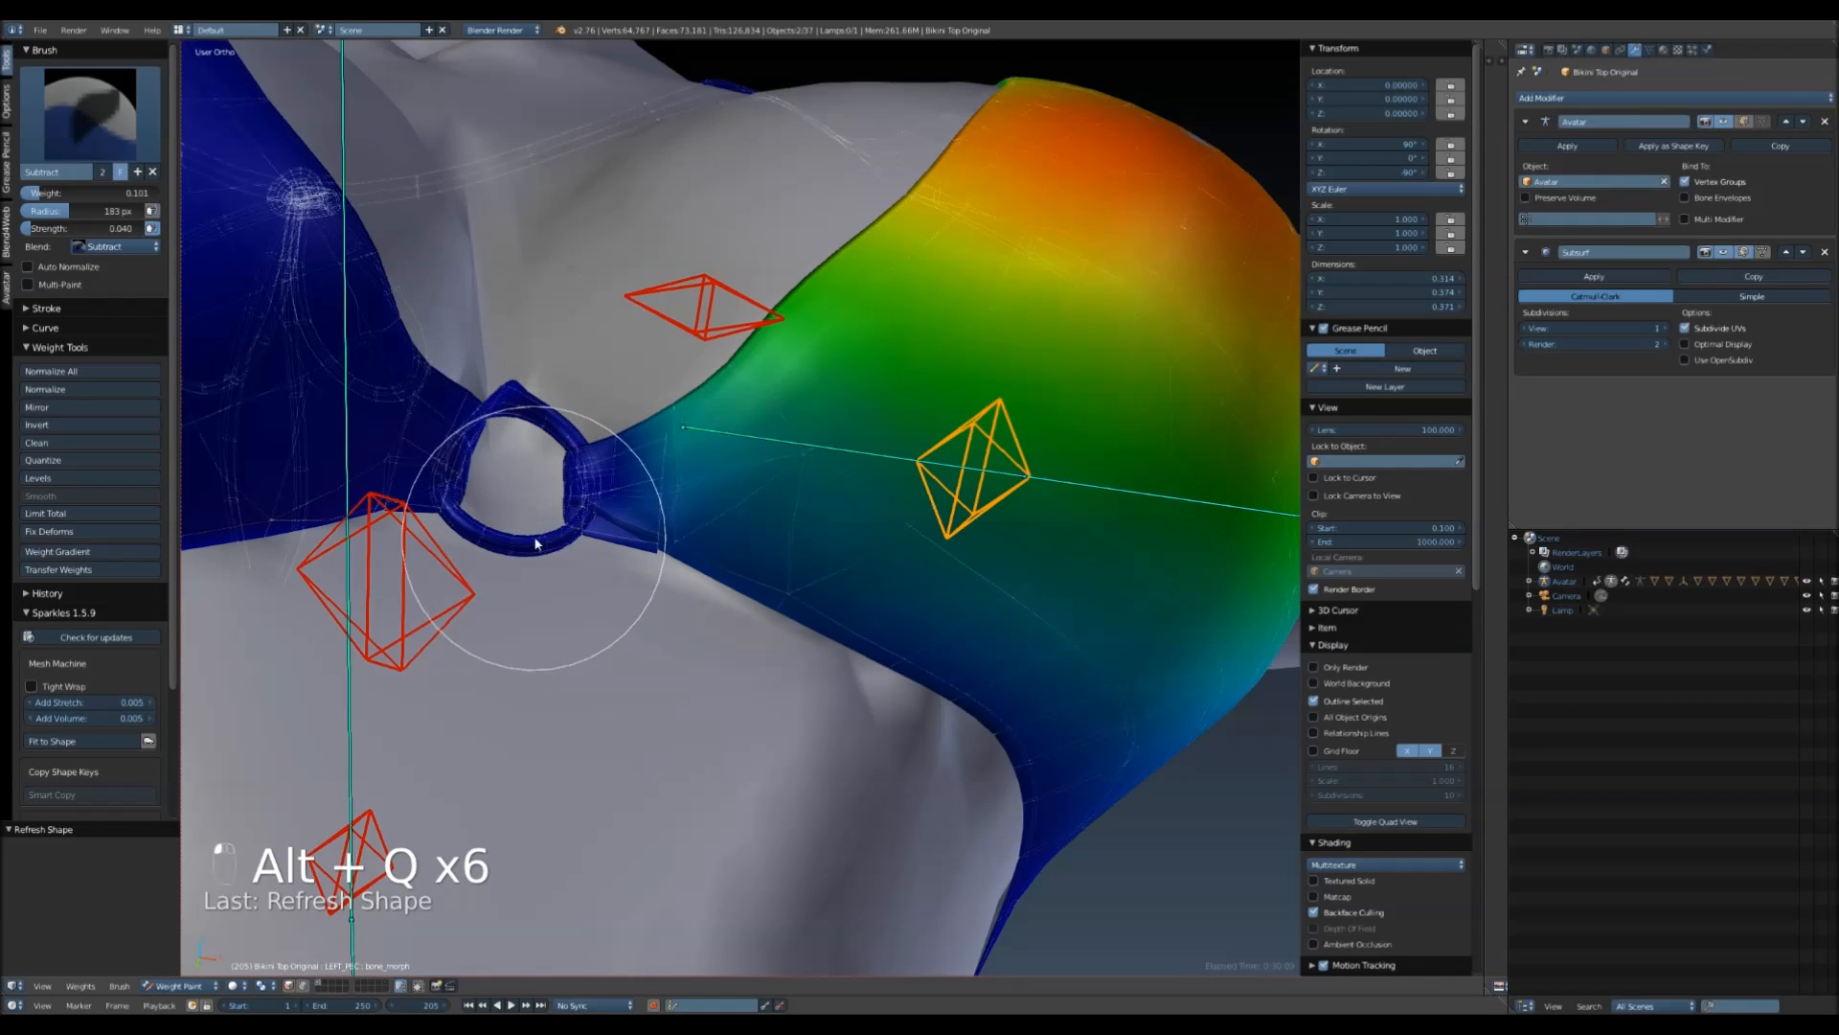
- Display the RIGHT_PEC weights and subtract them from the centre ring, refreshing the shape until it is round
{"action": "mouse_move", "coordinate": [557, 525]}
{"action": "middle_mouse_down"}
{"action": "mouse_move", "coordinate": [517, 628]}
{"action": "mouse_move", "coordinate": [526, 659]}
{"action": "mouse_move", "coordinate": [555, 657]}
{"action": "mouse_move", "coordinate": [452, 627]}
{"action": "mouse_move", "coordinate": [566, 599]}
{"action": "middle_mouse_up"}
{"action": "mouse_move", "coordinate": [411, 459]}
{"action": "middle_mouse_down"}
{"action": "mouse_move", "coordinate": [644, 394]}
{"action": "mouse_move", "coordinate": [974, 370]}
{"action": "mouse_move", "coordinate": [927, 463]}
{"action": "middle_mouse_up"}
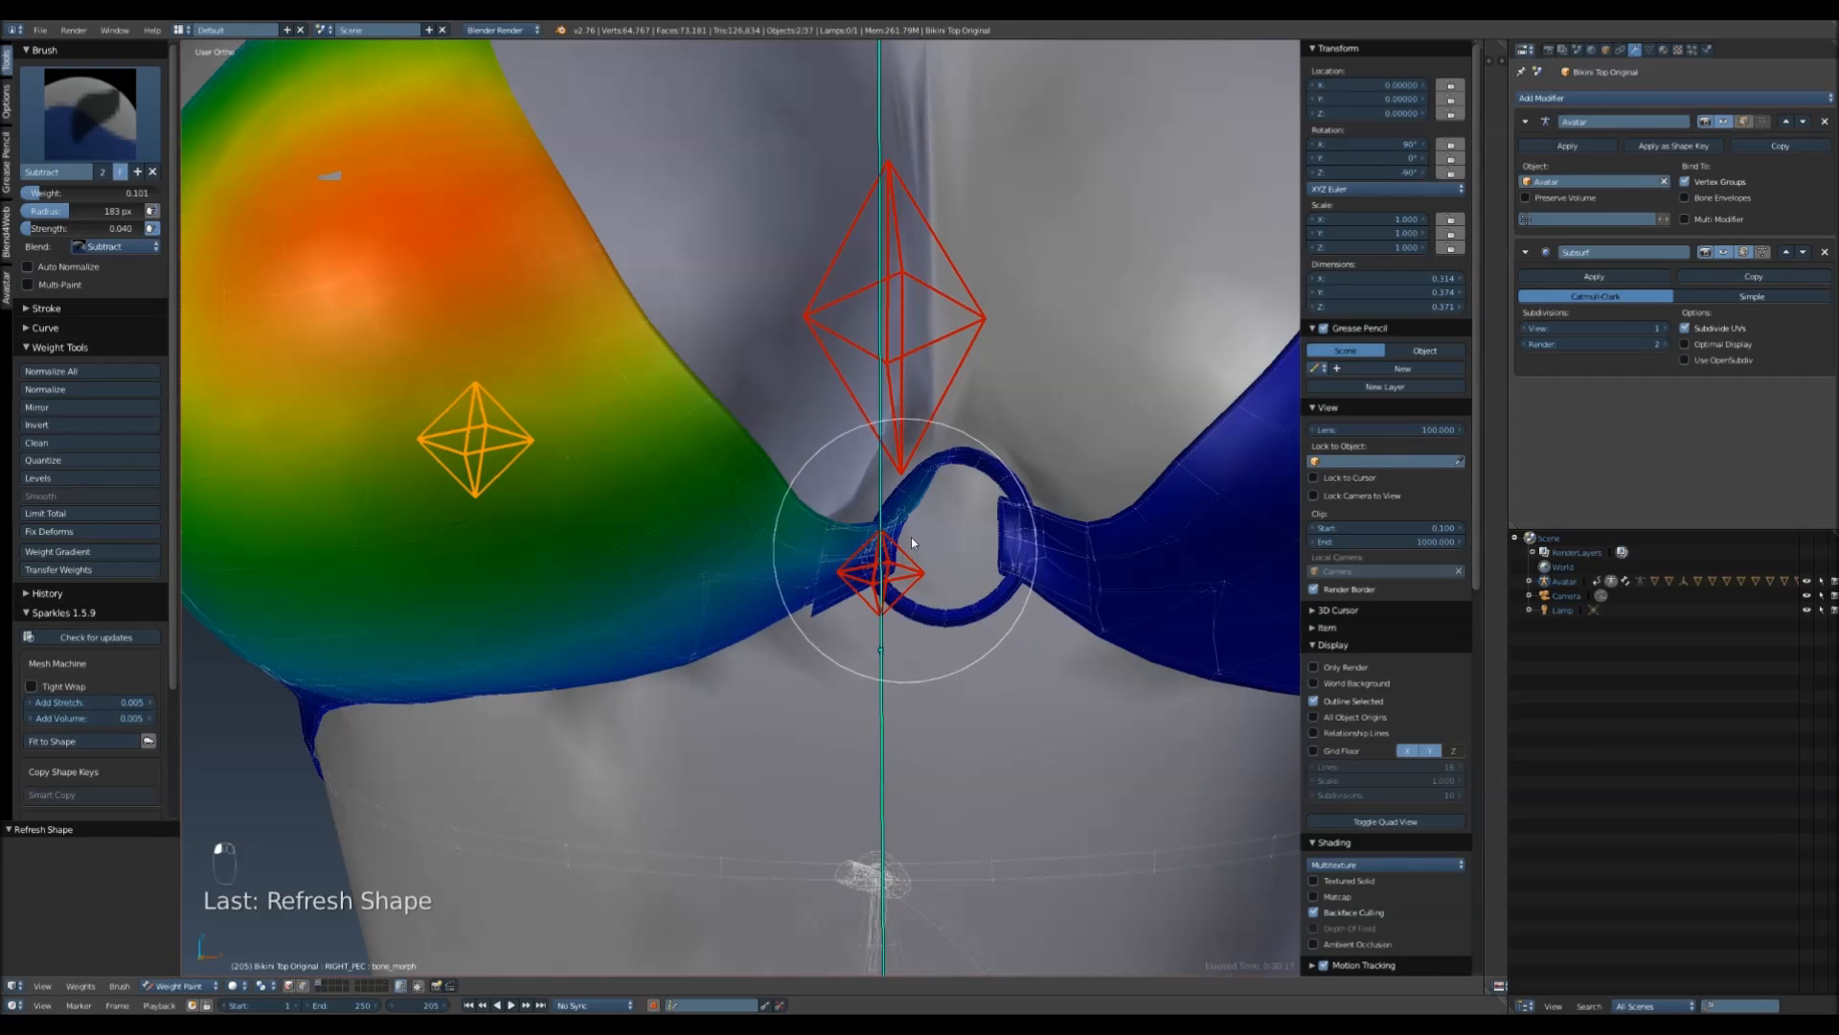
{"action": "key", "text": "alt+q"}
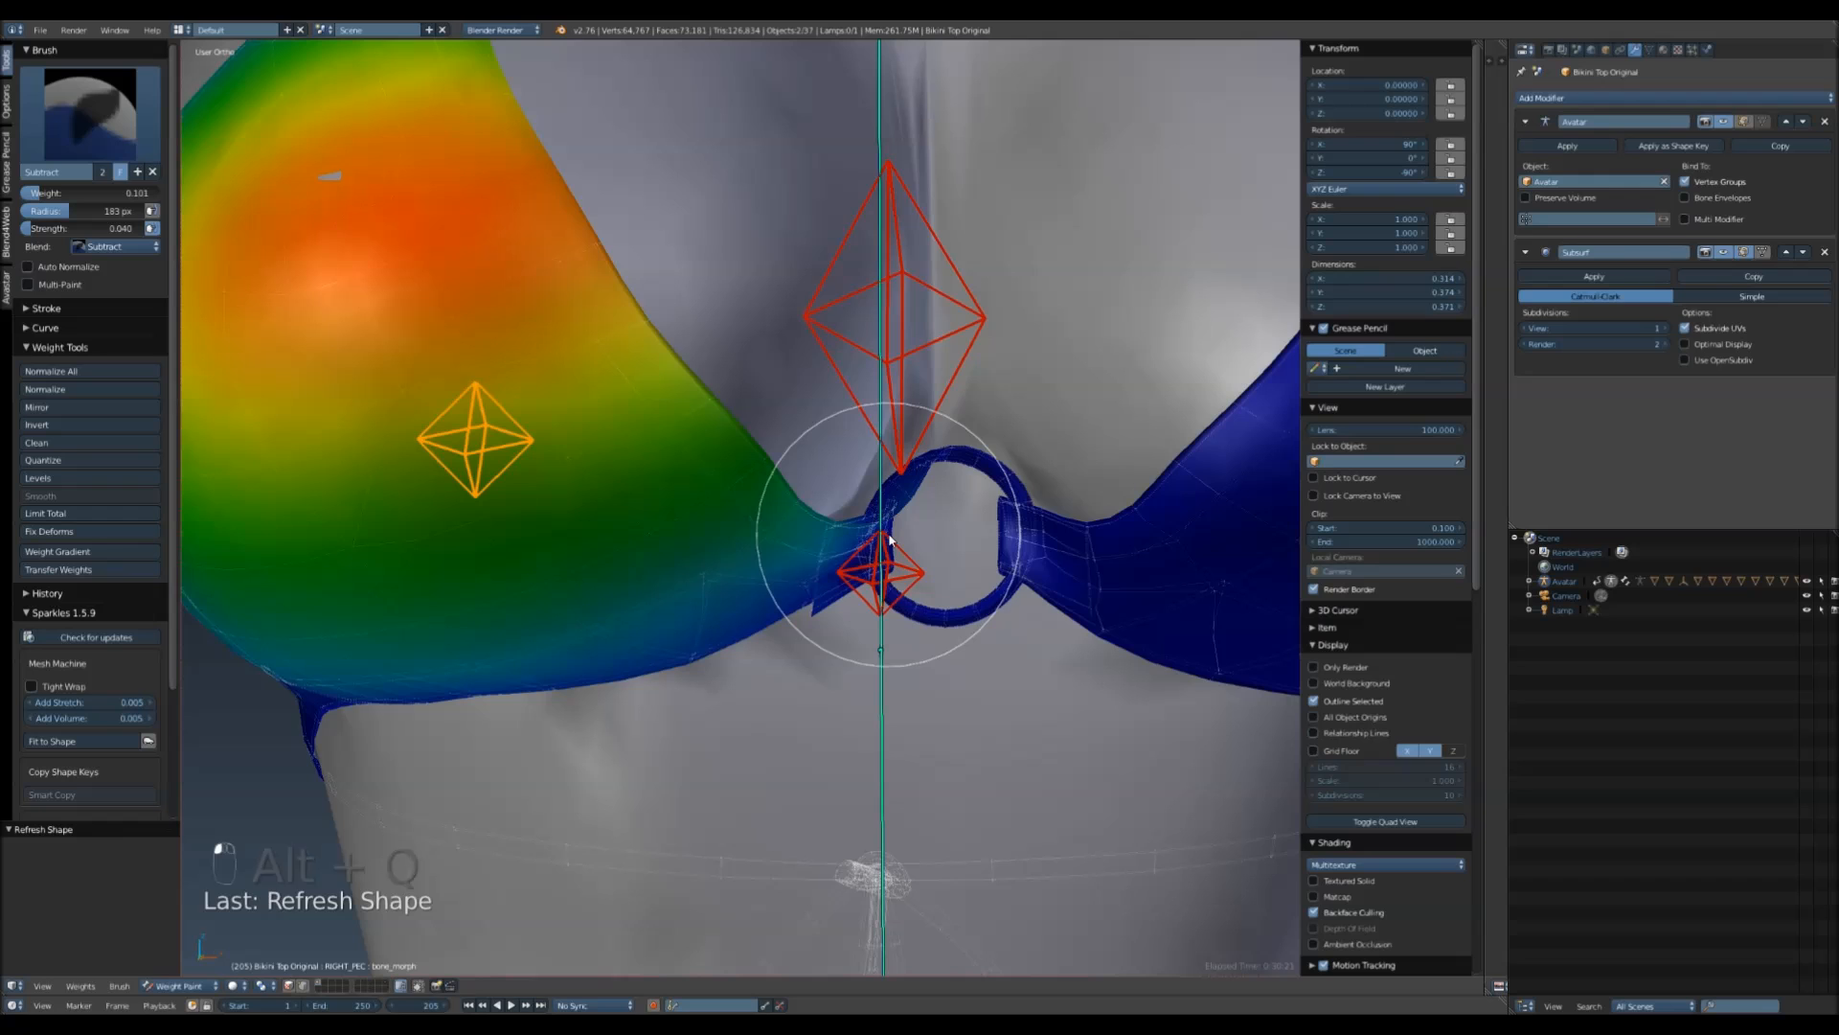
{"action": "key", "text": "alt+q"}
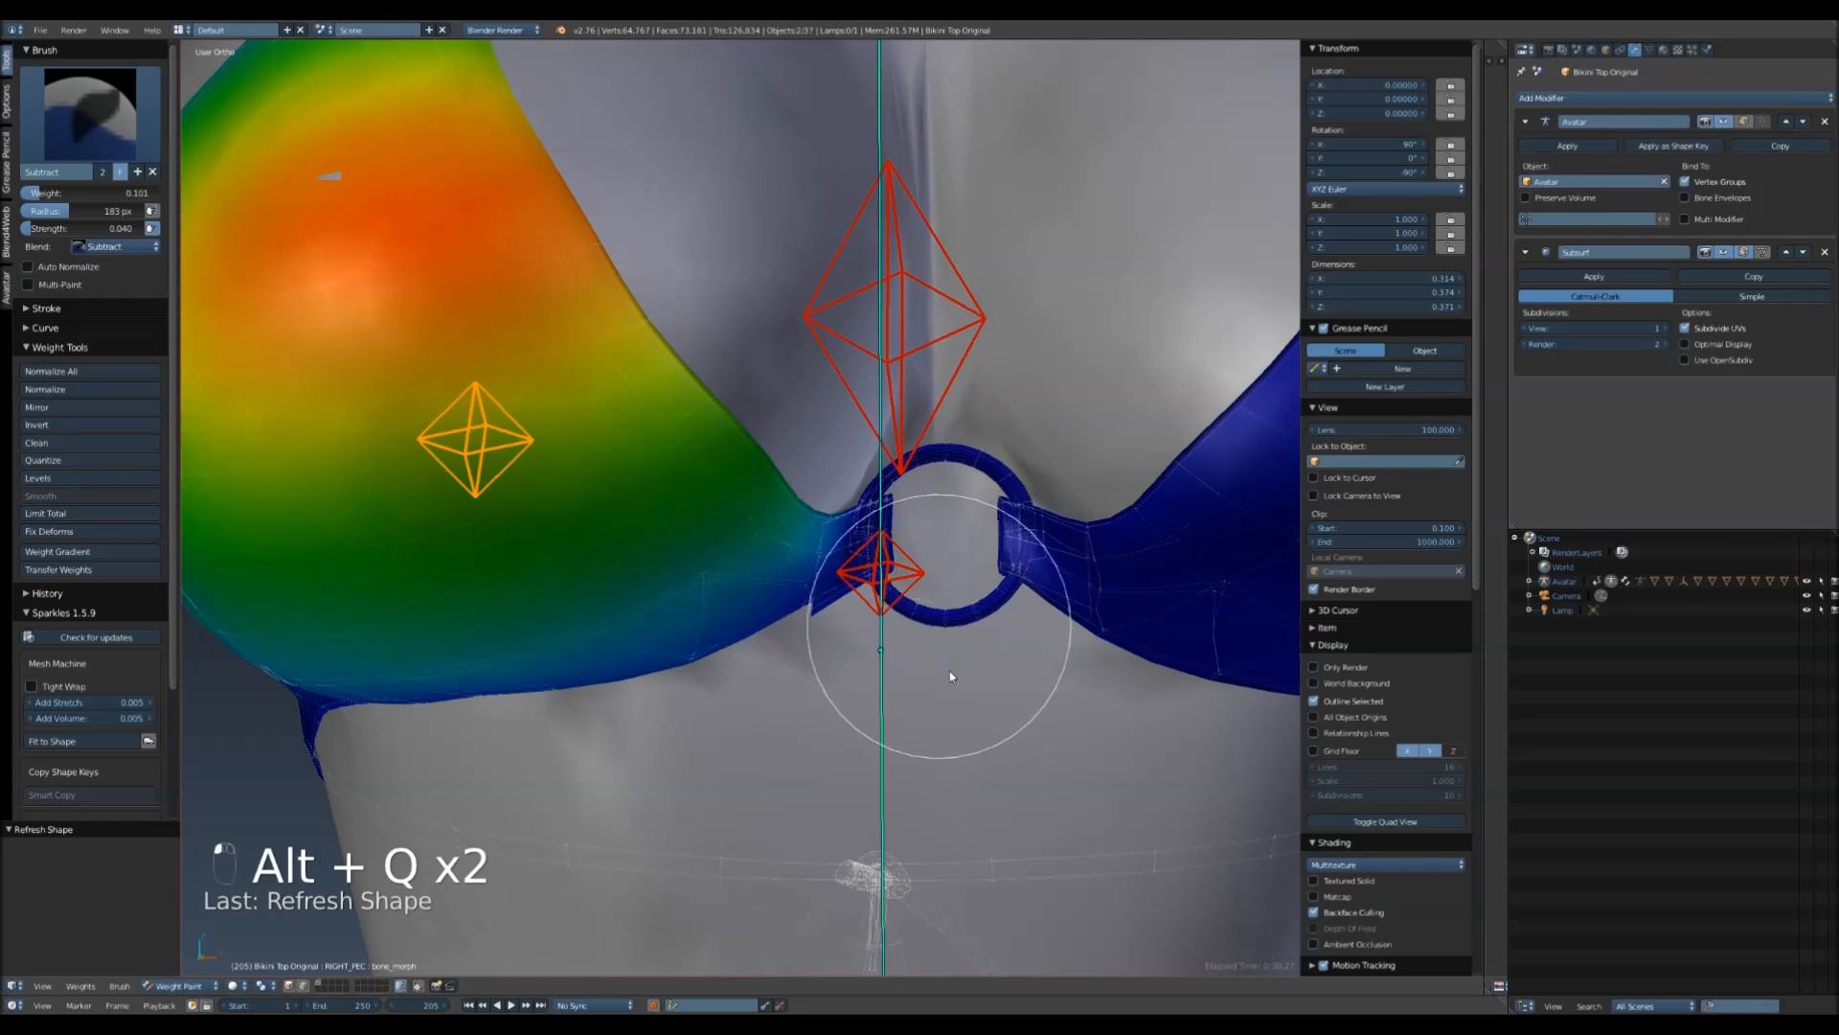
{"action": "key", "text": "alt+q"}
- Subtract RIGHT_PEC weight along the fabric joining the cup to the centre ring, refreshing the shape after each stroke
{"action": "scroll", "coordinate": [894, 622], "scroll_direction": "up", "scroll_amount": 5}
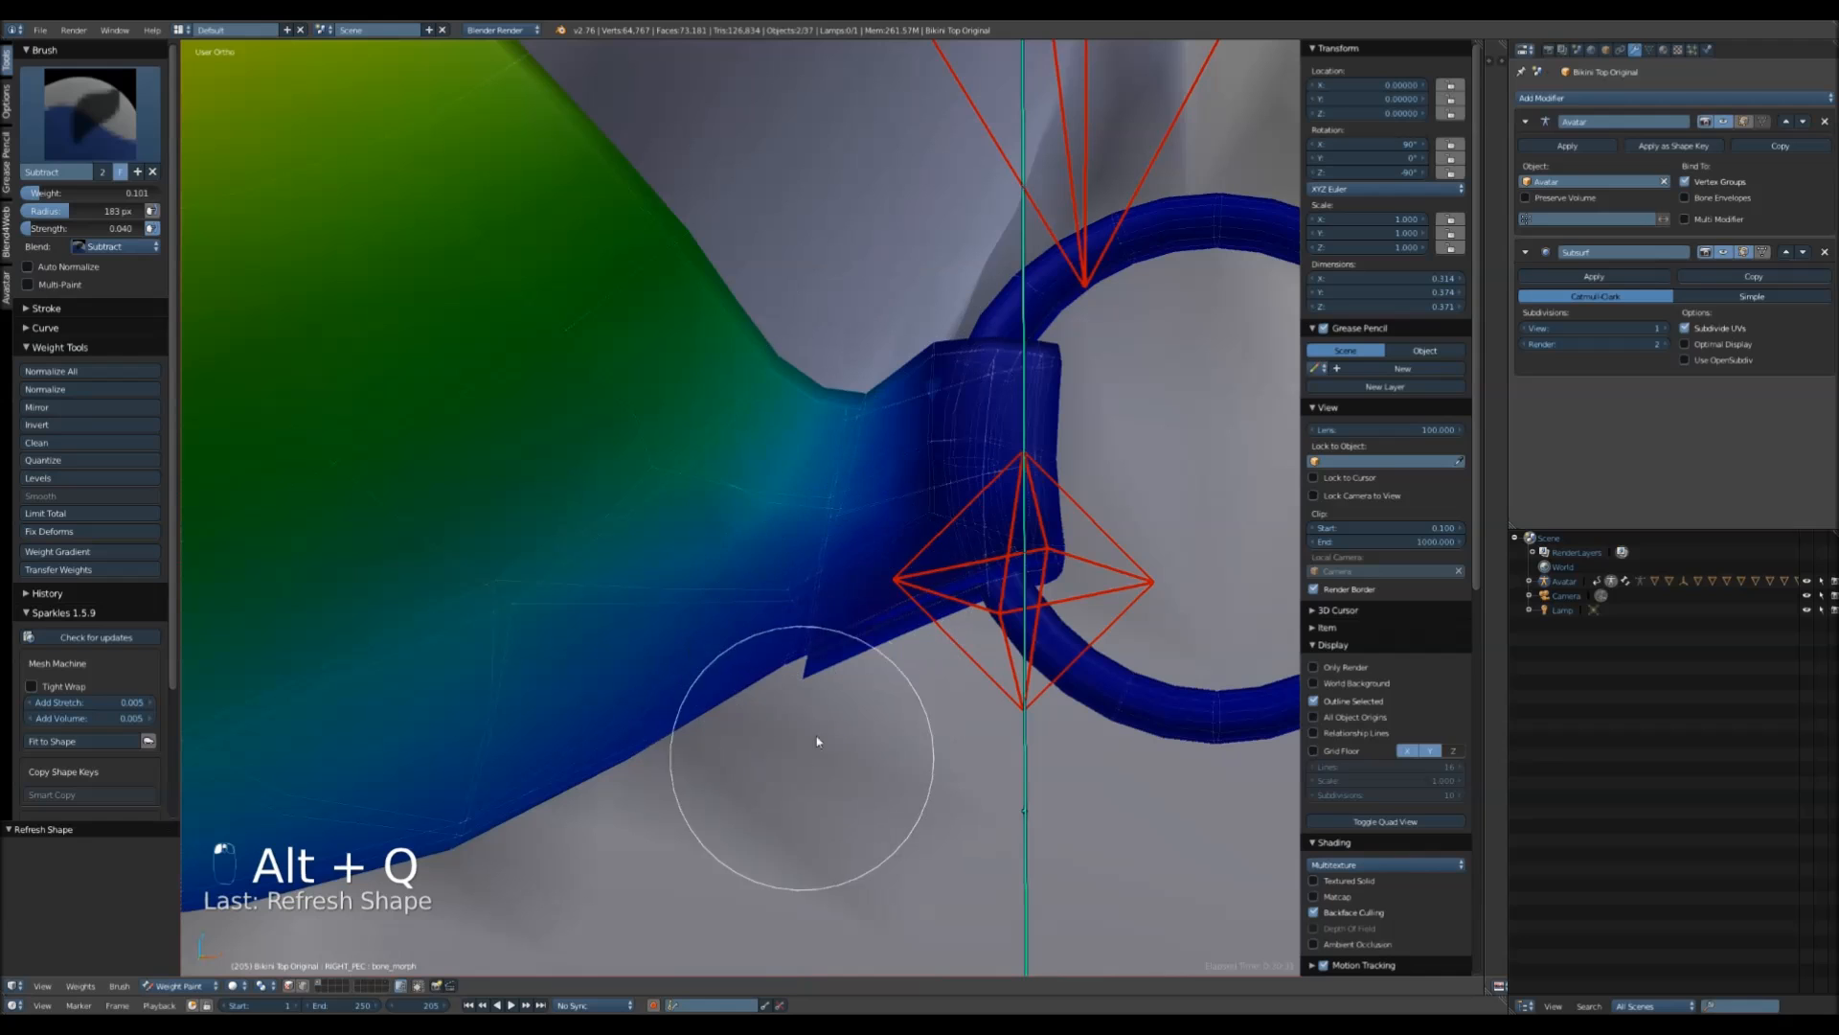
{"action": "key", "text": "alt+q"}
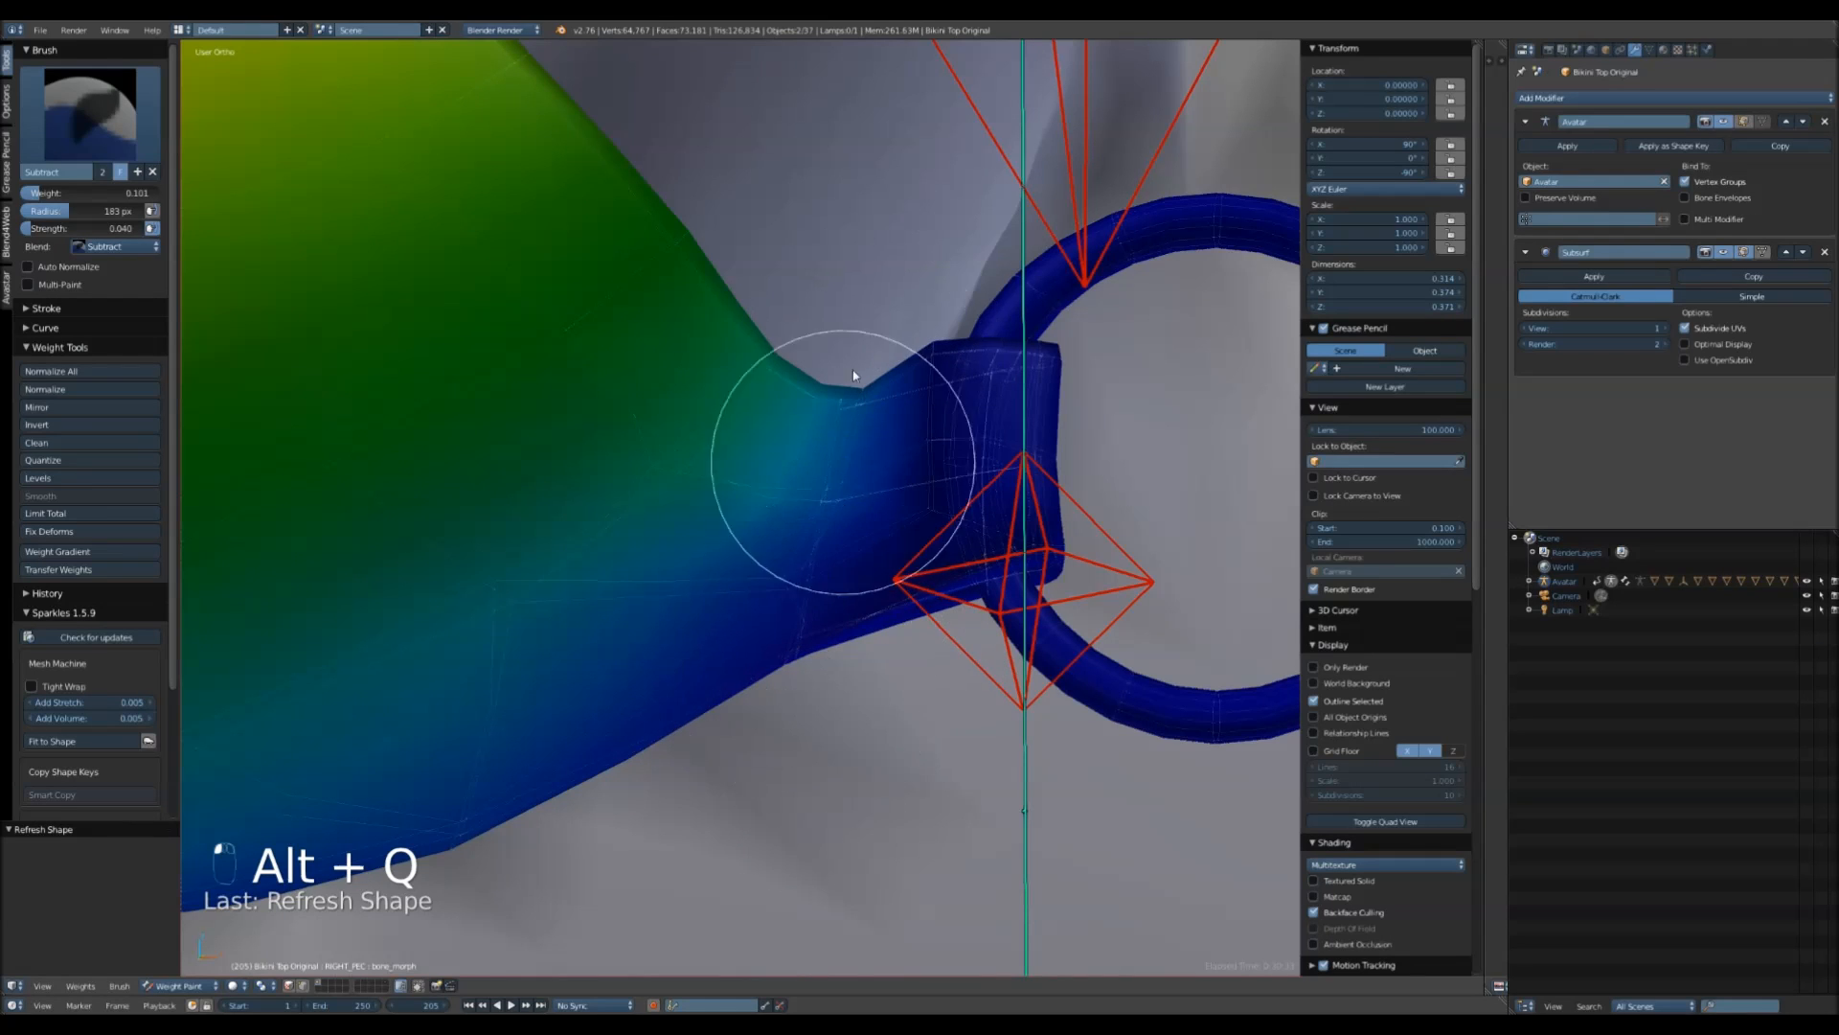
{"action": "key", "text": "alt+q"}
{"action": "scroll", "coordinate": [846, 591], "scroll_direction": "up", "scroll_amount": 3}
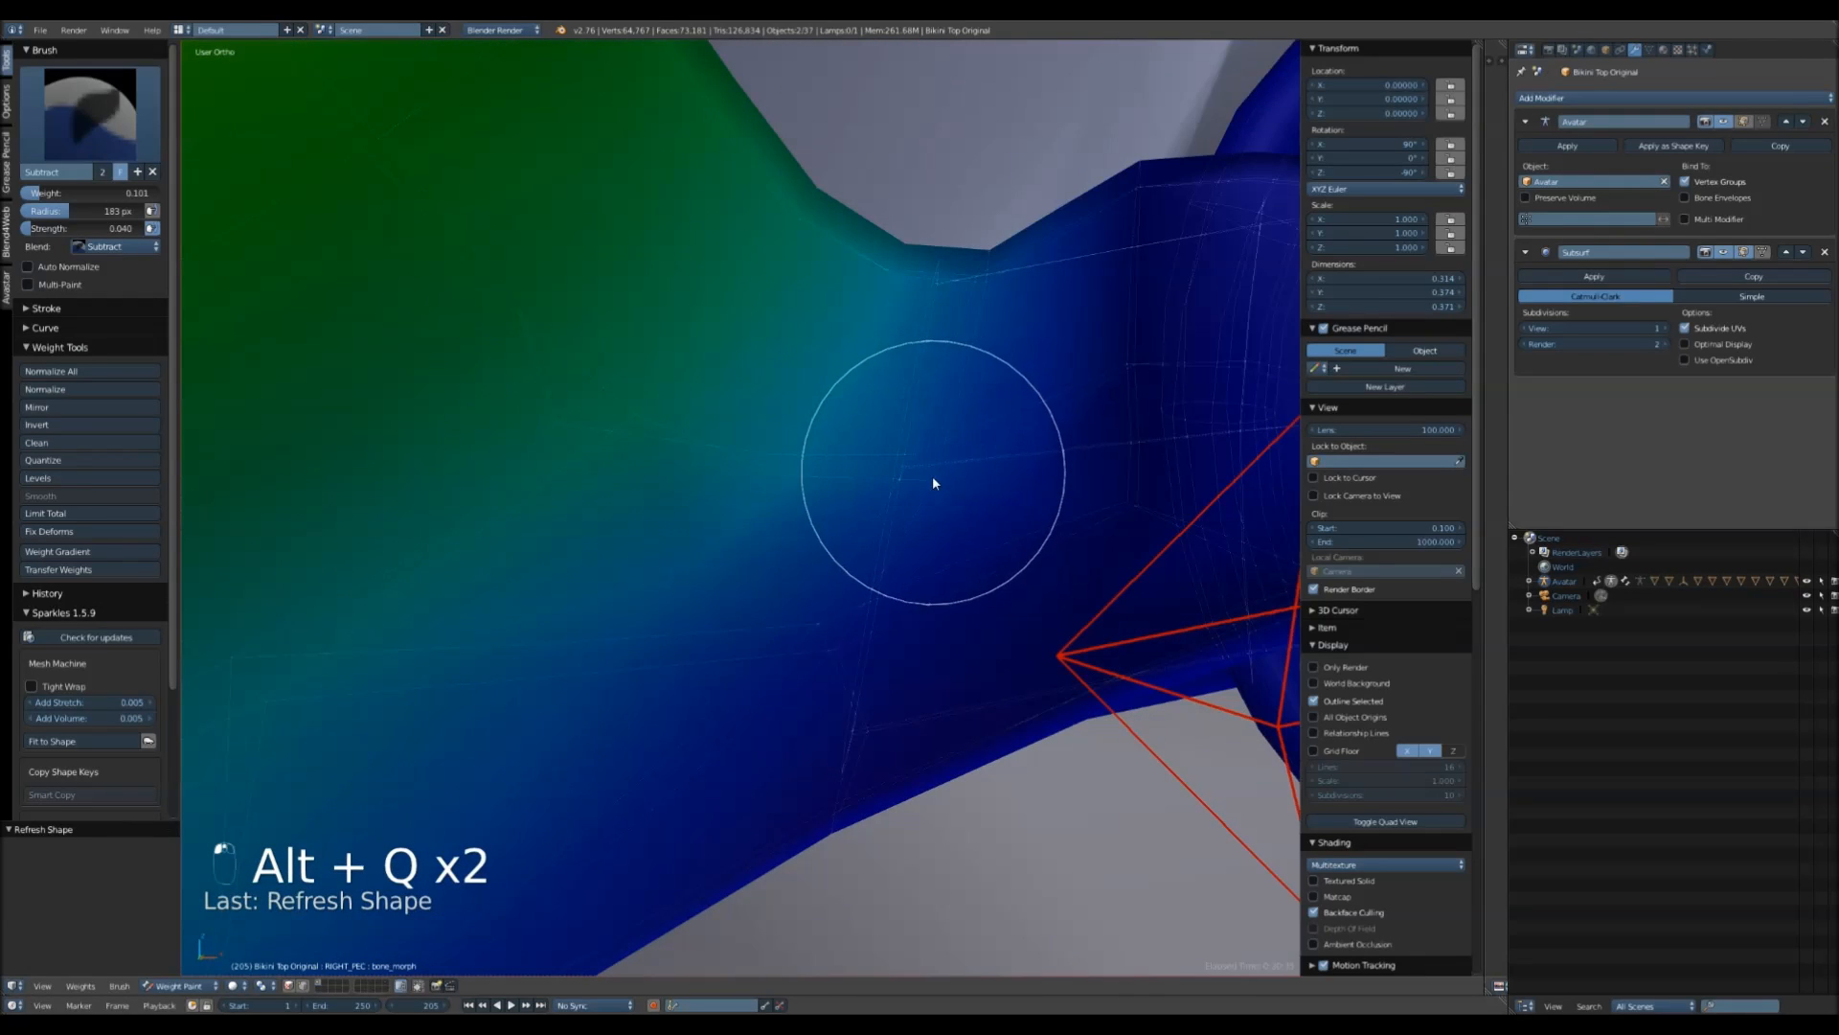
{"action": "key", "text": "alt+q"}
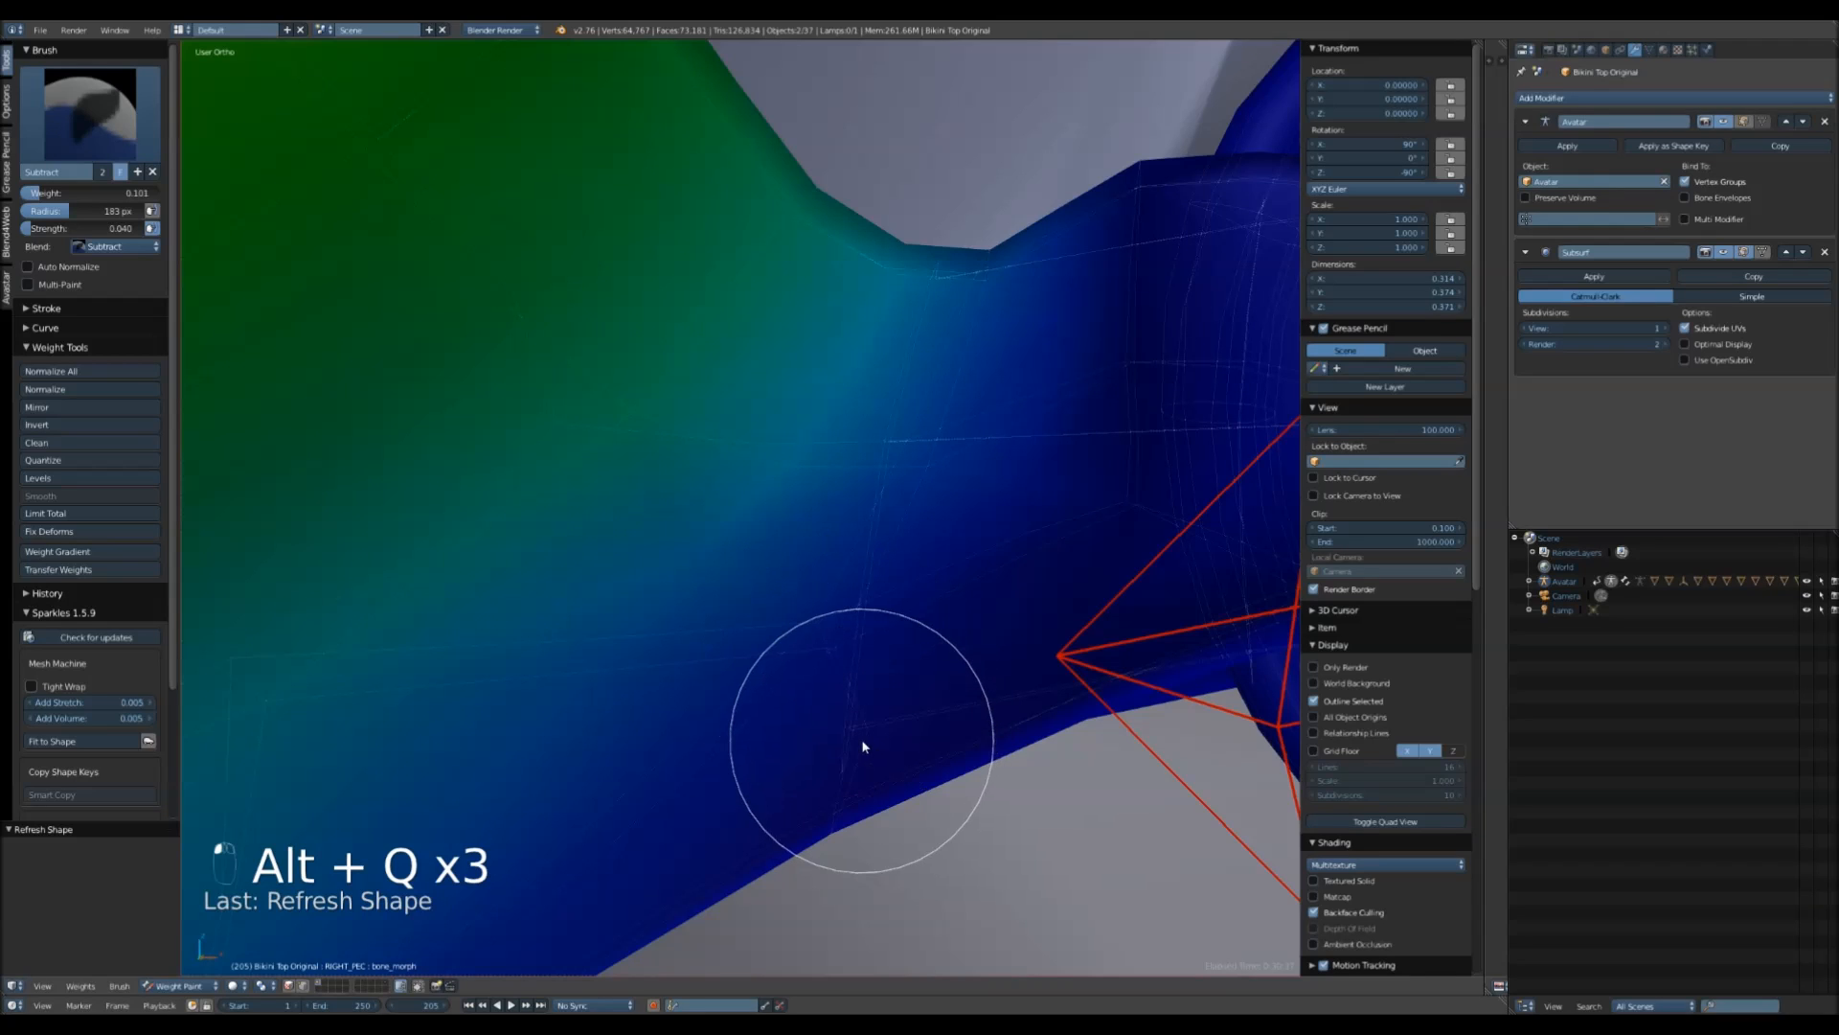
{"action": "key", "text": "alt+q"}
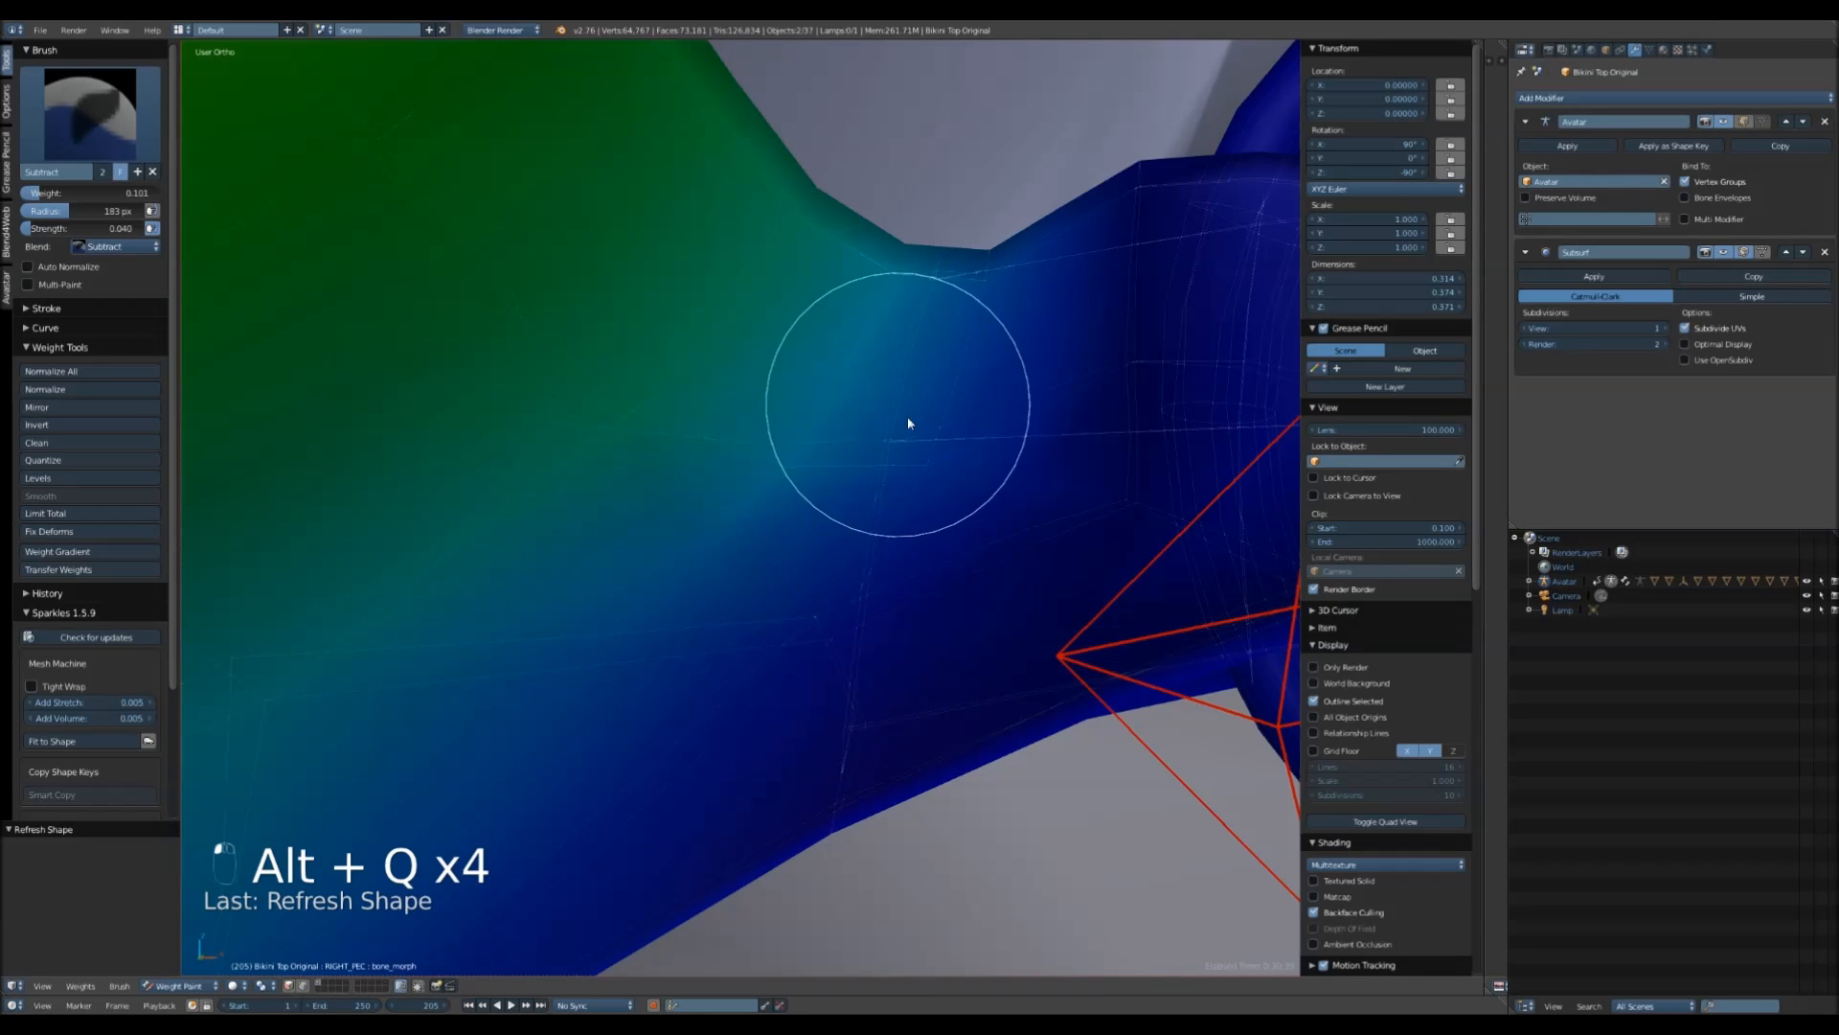
{"action": "key", "text": "alt+q"}
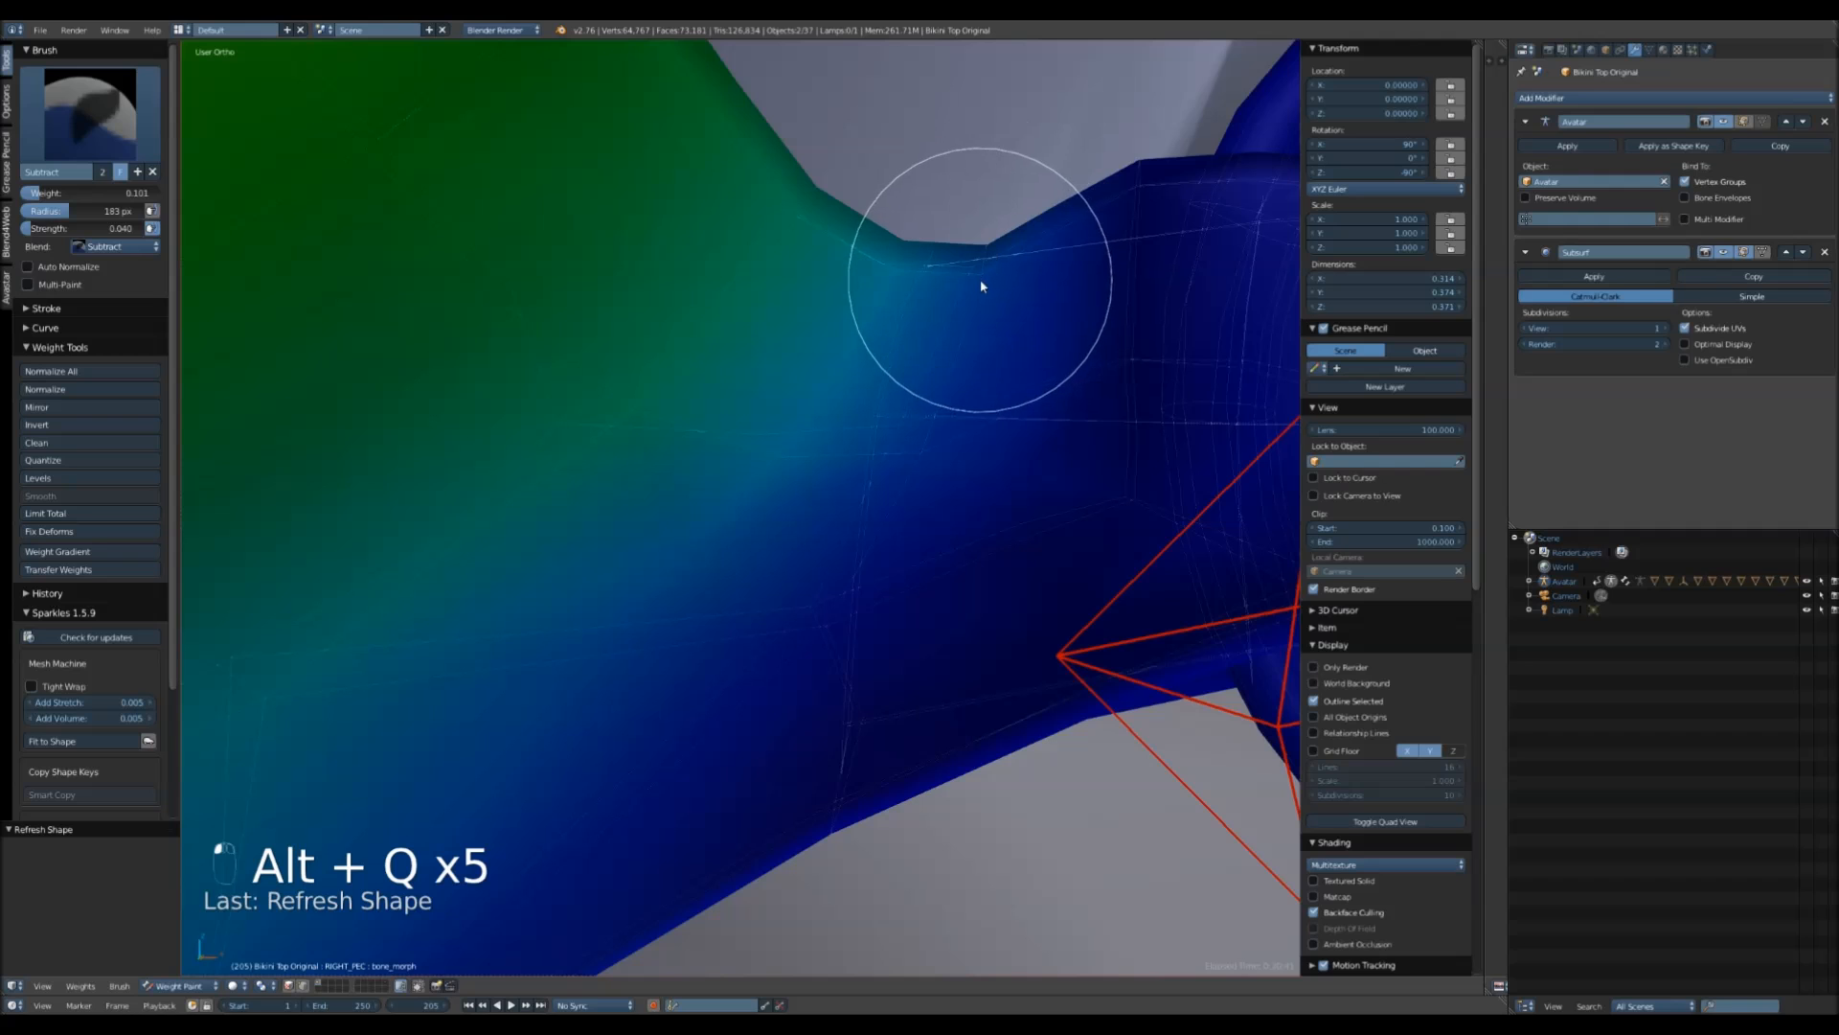
{"action": "key", "text": "alt+q"}
{"action": "key", "text": "alt+q"}
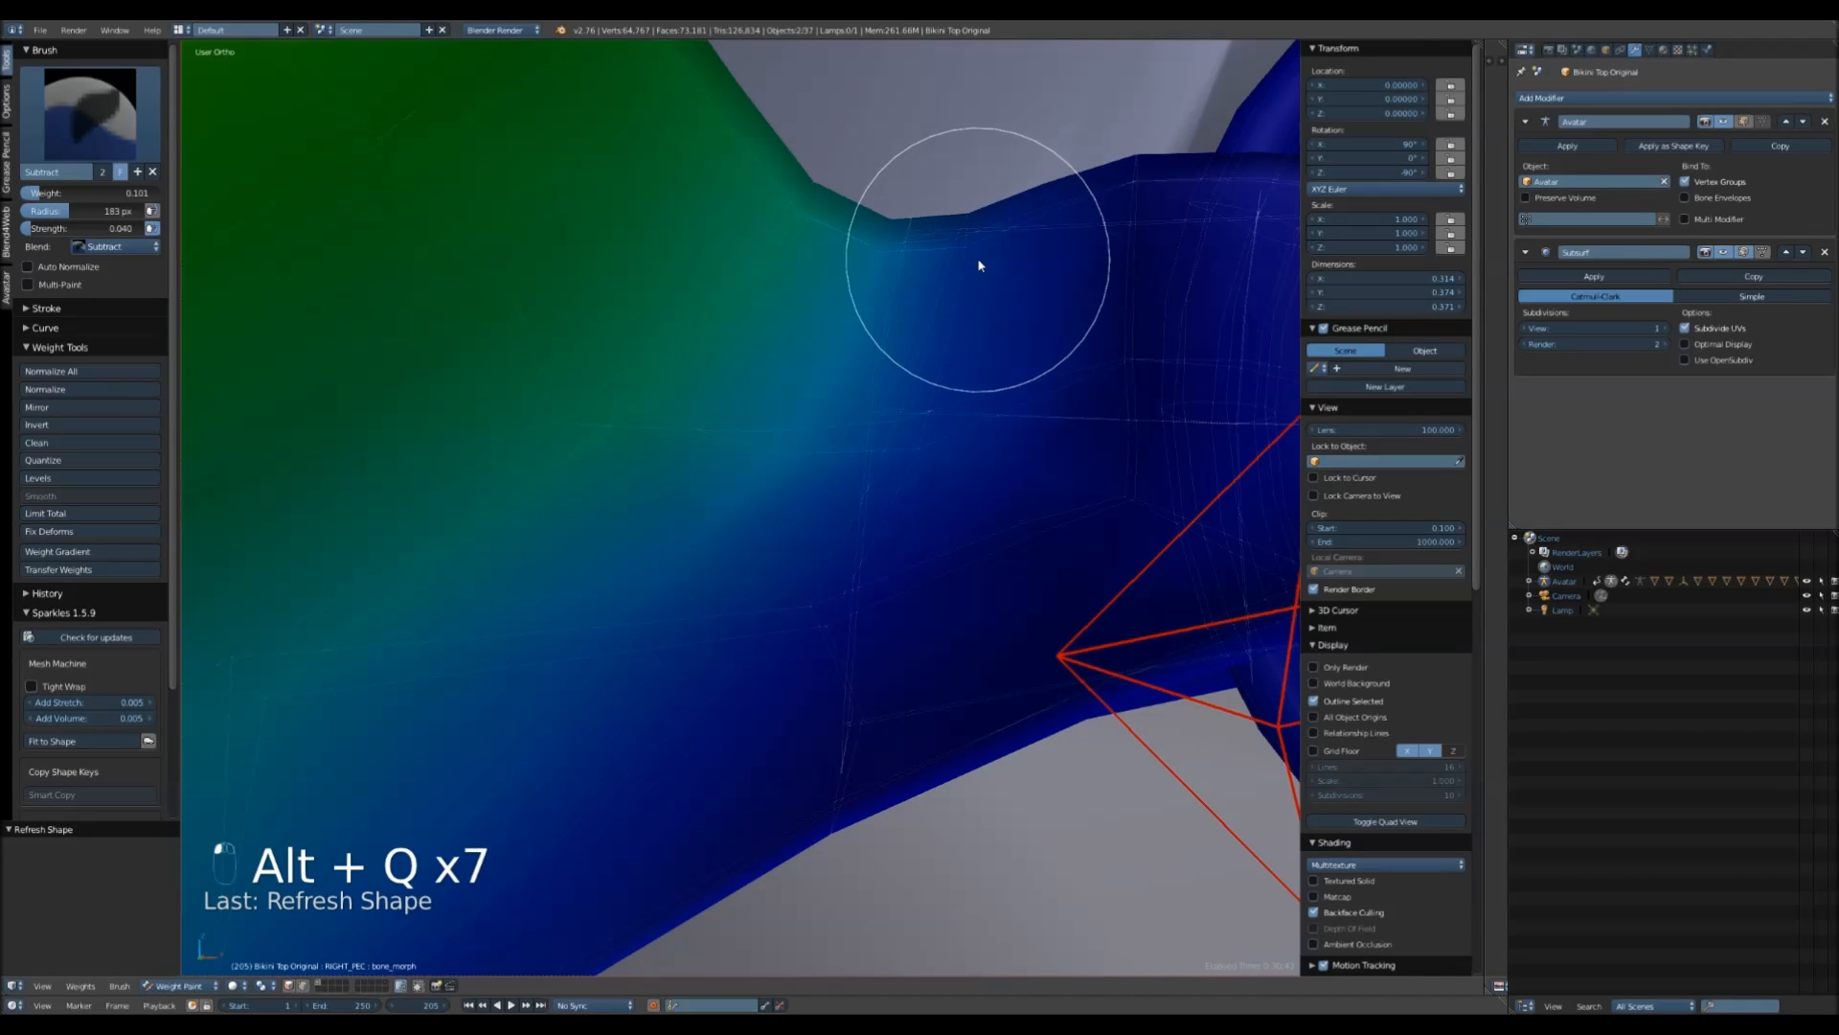
{"action": "key", "text": "alt+q"}
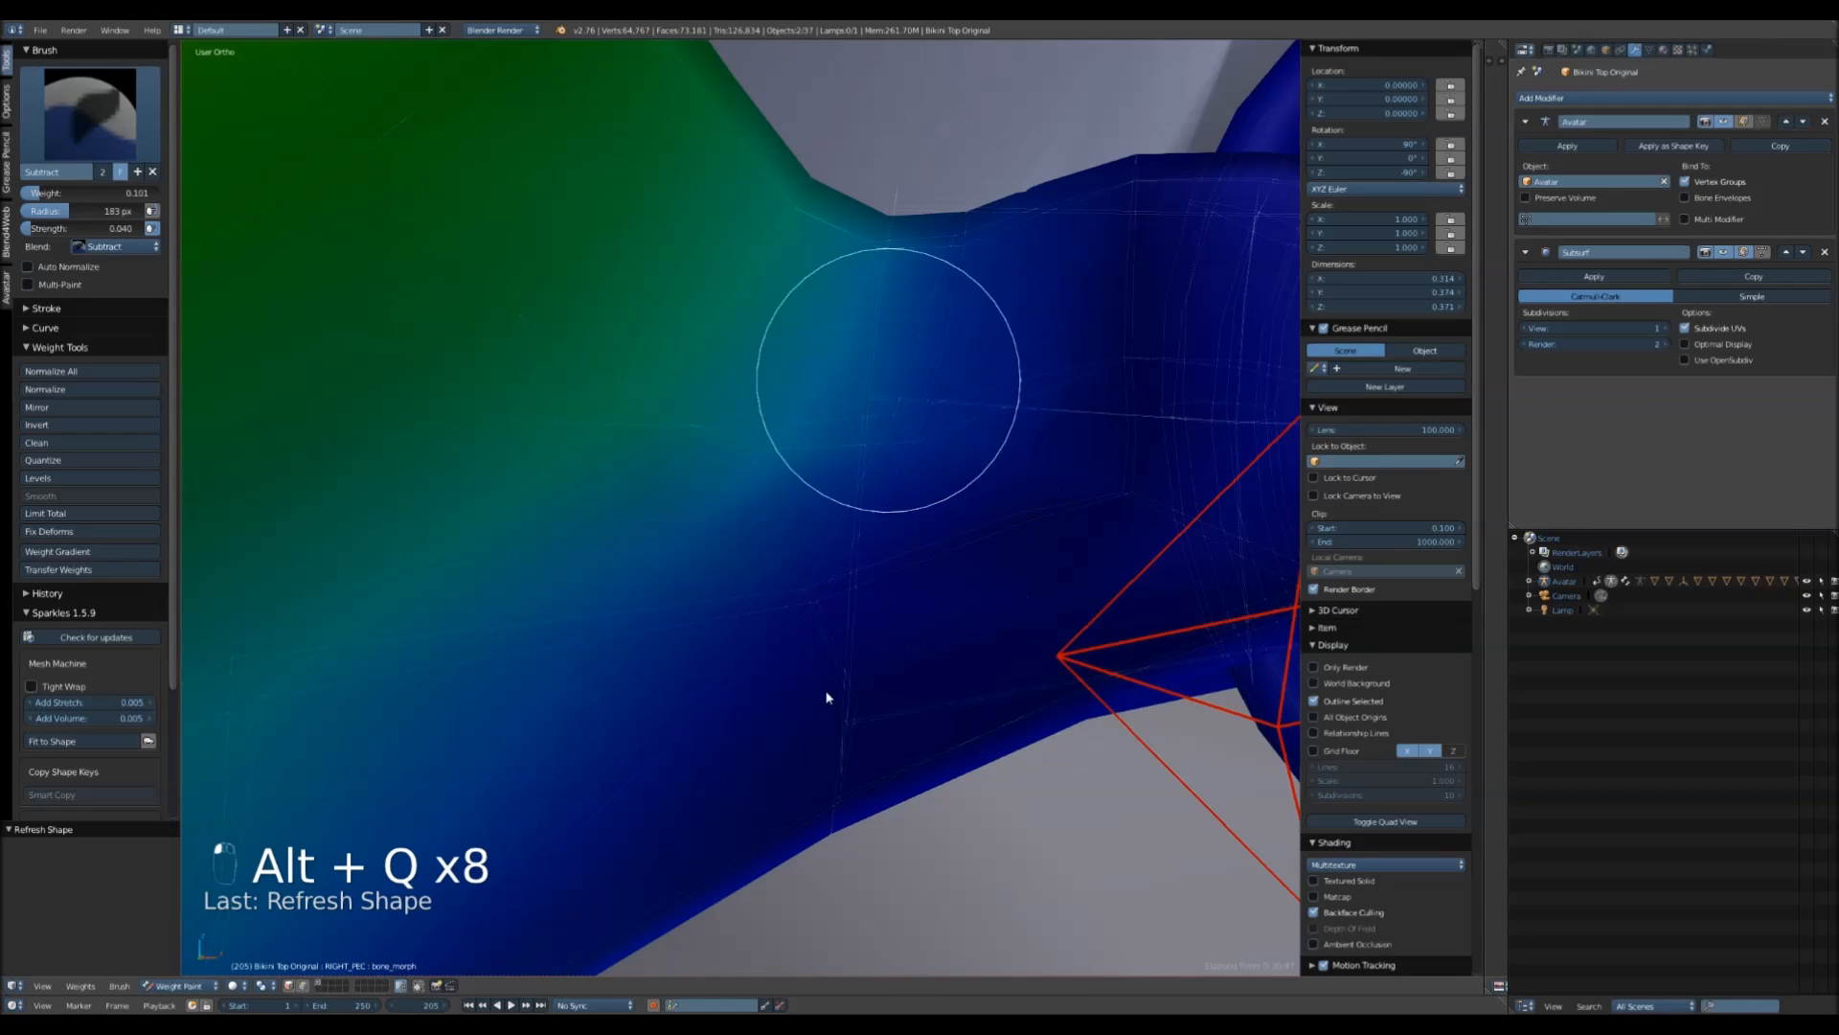
{"action": "key", "text": "alt+q"}
- Switch to the Add brush and paint RIGHT_PEC weight onto the notched upper edge beside the ring, refreshing the shape
{"action": "left_click", "coordinate": [76, 112]}
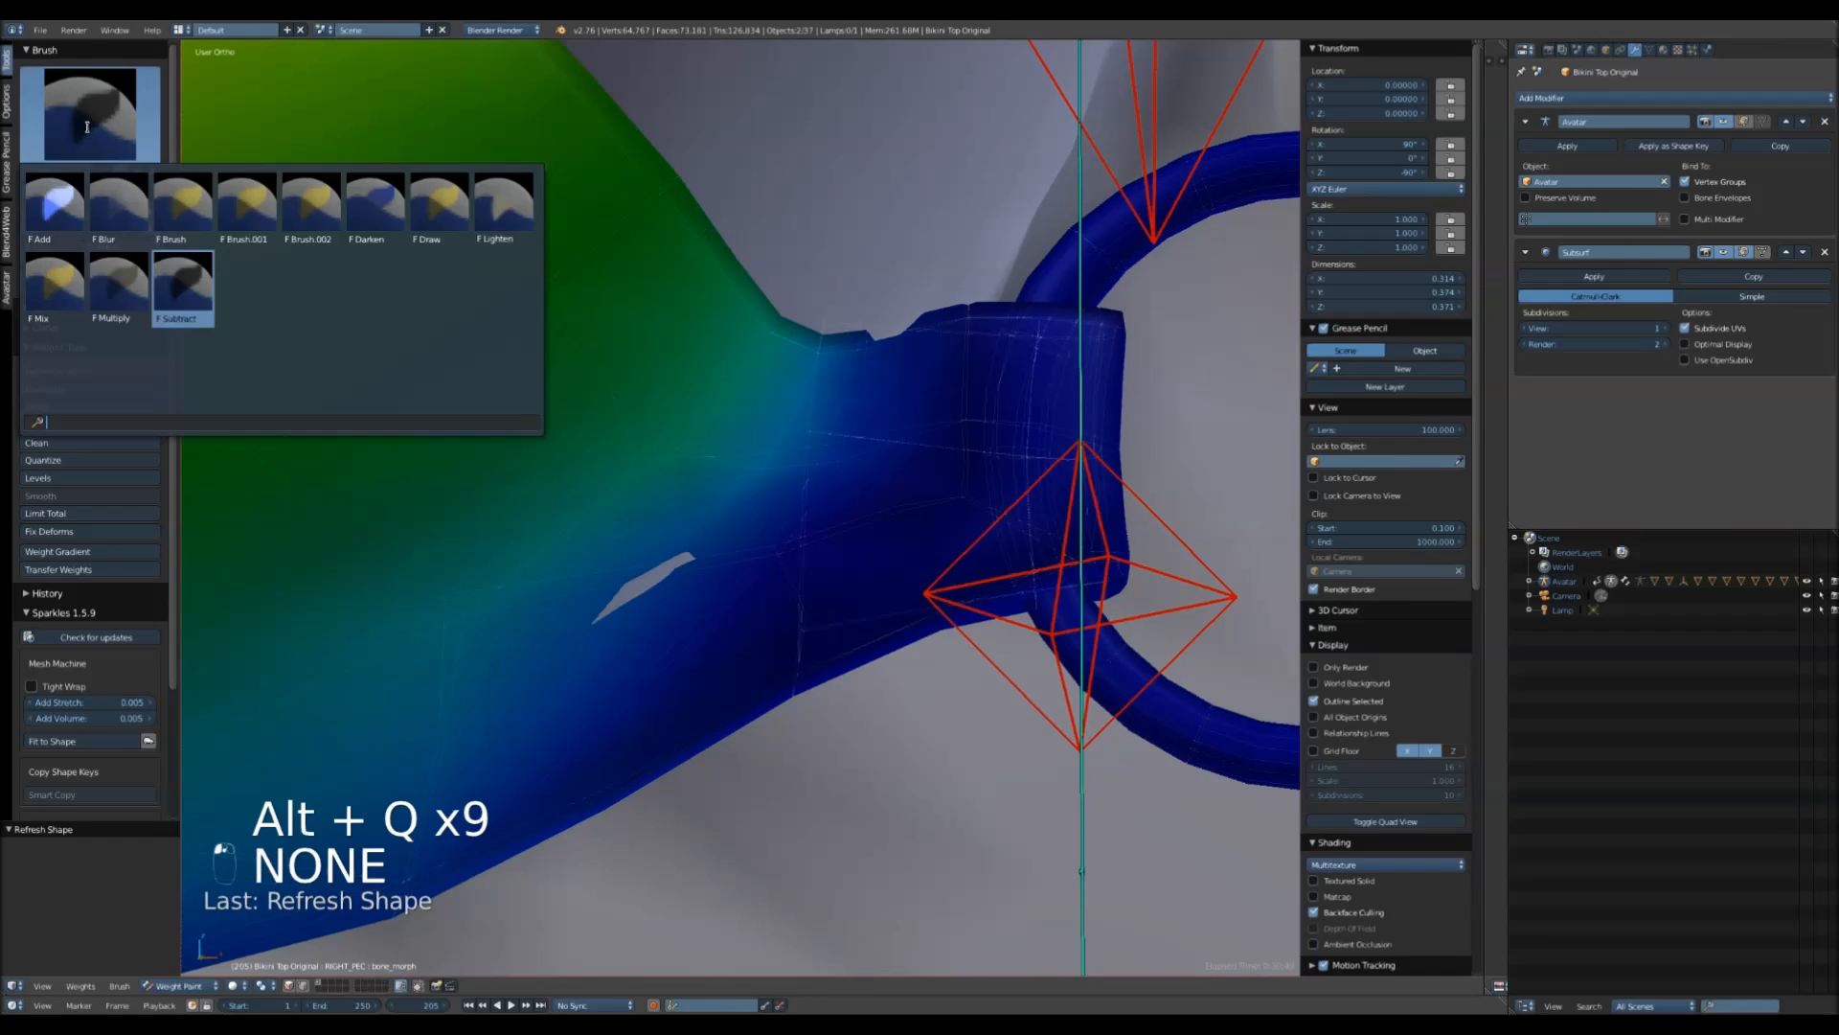
{"action": "left_click", "coordinate": [182, 288]}
{"action": "key", "text": "alt+q"}
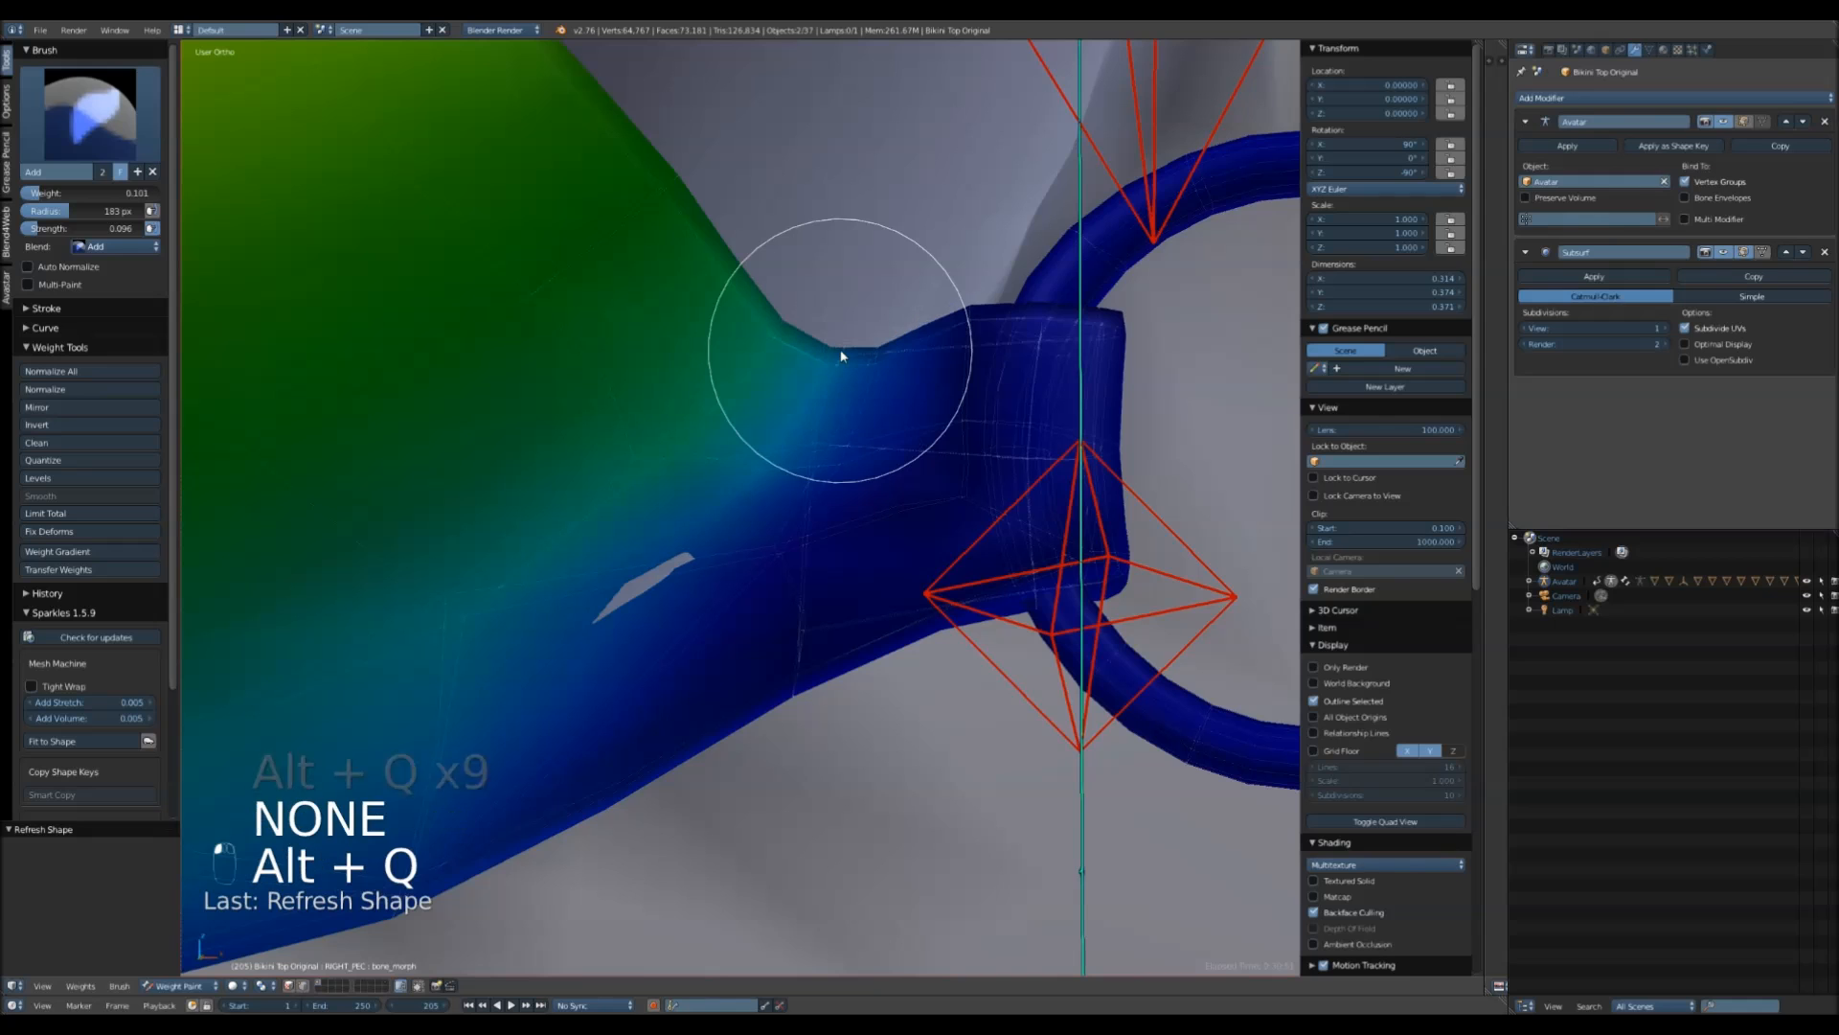
{"action": "key", "text": "alt+q"}
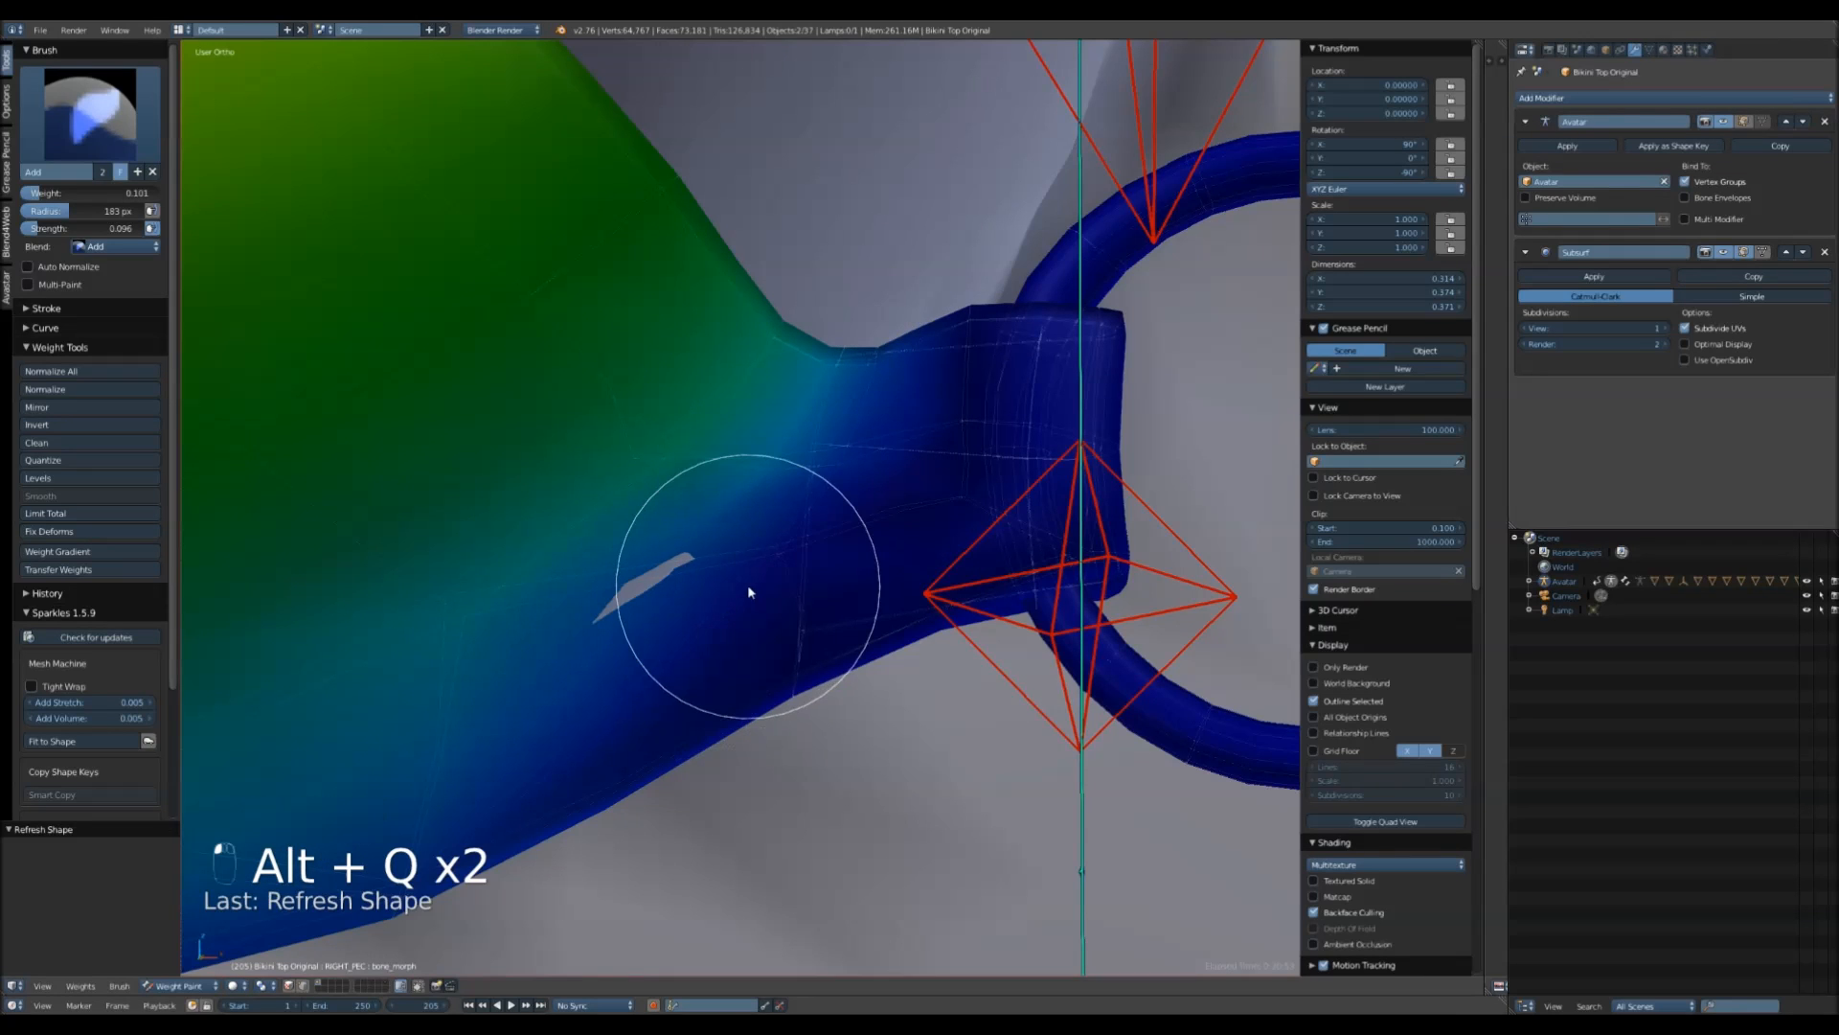
{"action": "key", "text": "alt+q"}
- Select the LEFT_PEC bone and add weight where skin pokes through near that cup's peak, refreshing the shape
{"action": "scroll", "coordinate": [785, 664], "scroll_direction": "down", "scroll_amount": 5}
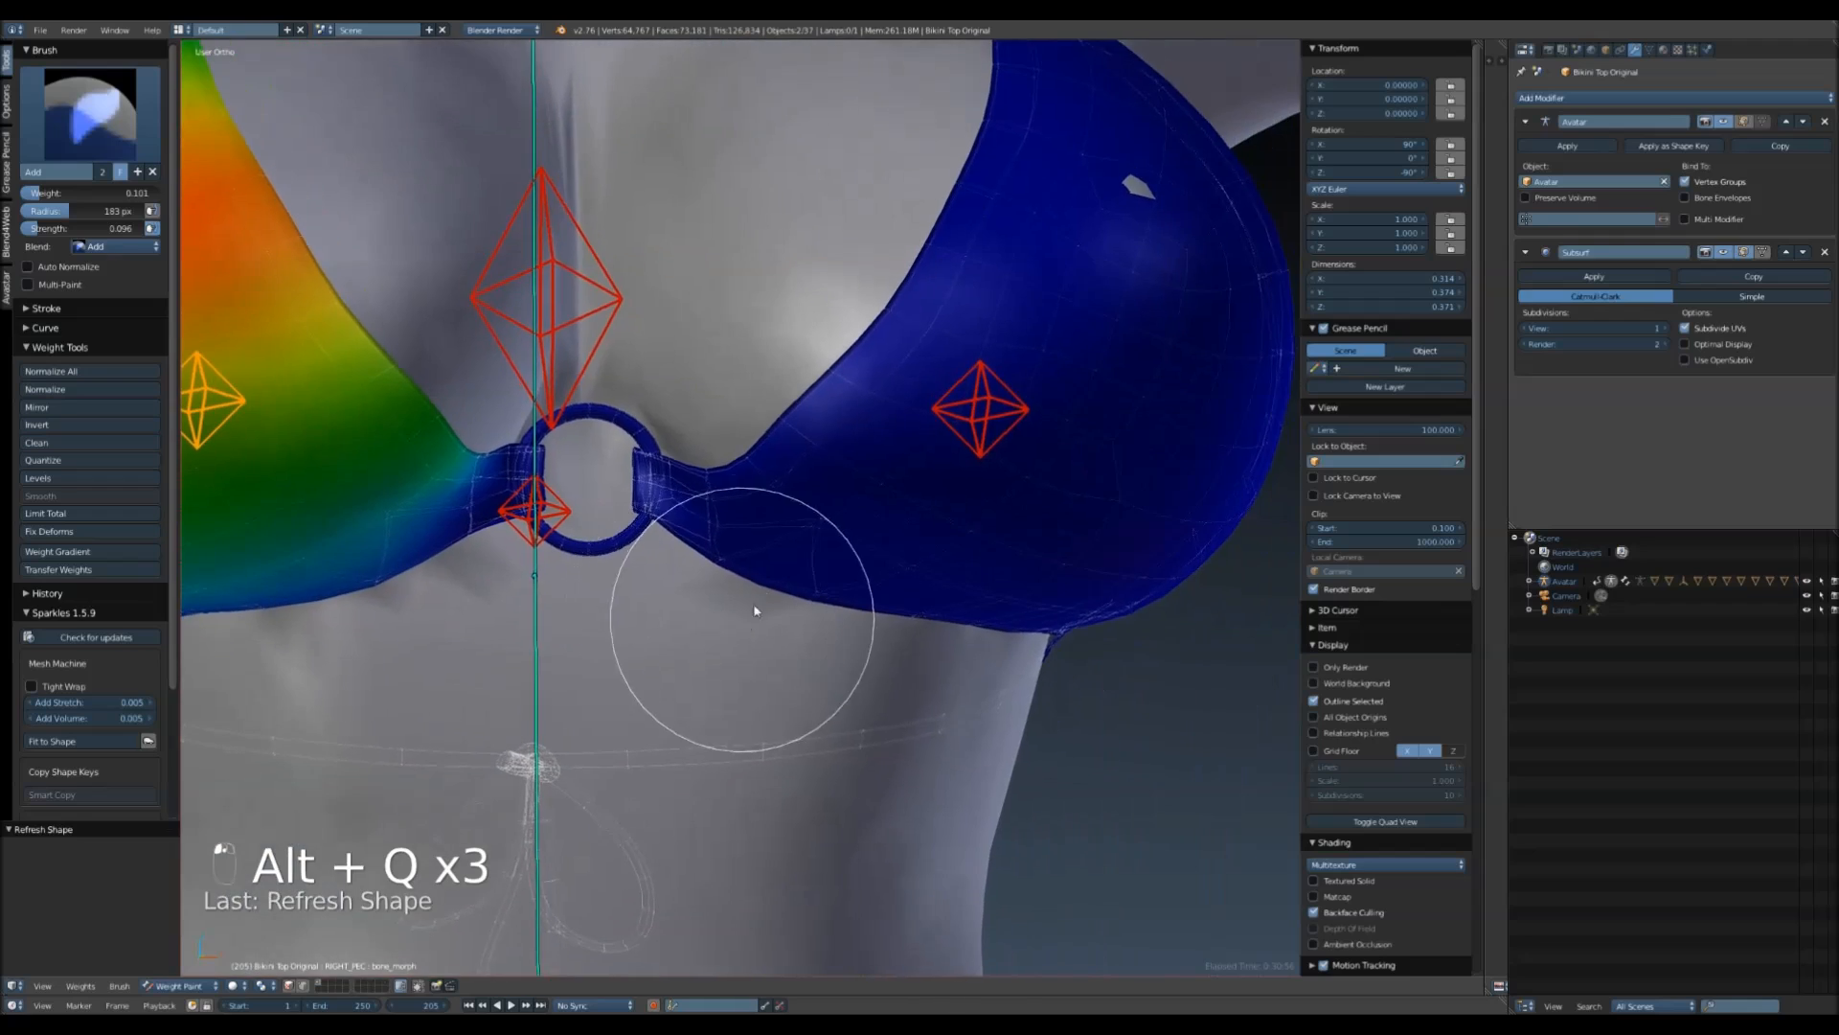
{"action": "middle_click_drag", "start_coordinate": [754, 610], "coordinate": [734, 586]}
{"action": "right_click", "coordinate": [975, 373]}
{"action": "middle_click_drag", "start_coordinate": [1053, 336], "coordinate": [923, 766], "text": "shift"}
{"action": "mouse_move", "coordinate": [966, 604]}
{"action": "middle_mouse_down"}
{"action": "mouse_move", "coordinate": [943, 590]}
{"action": "mouse_move", "coordinate": [939, 607]}
{"action": "middle_mouse_up"}
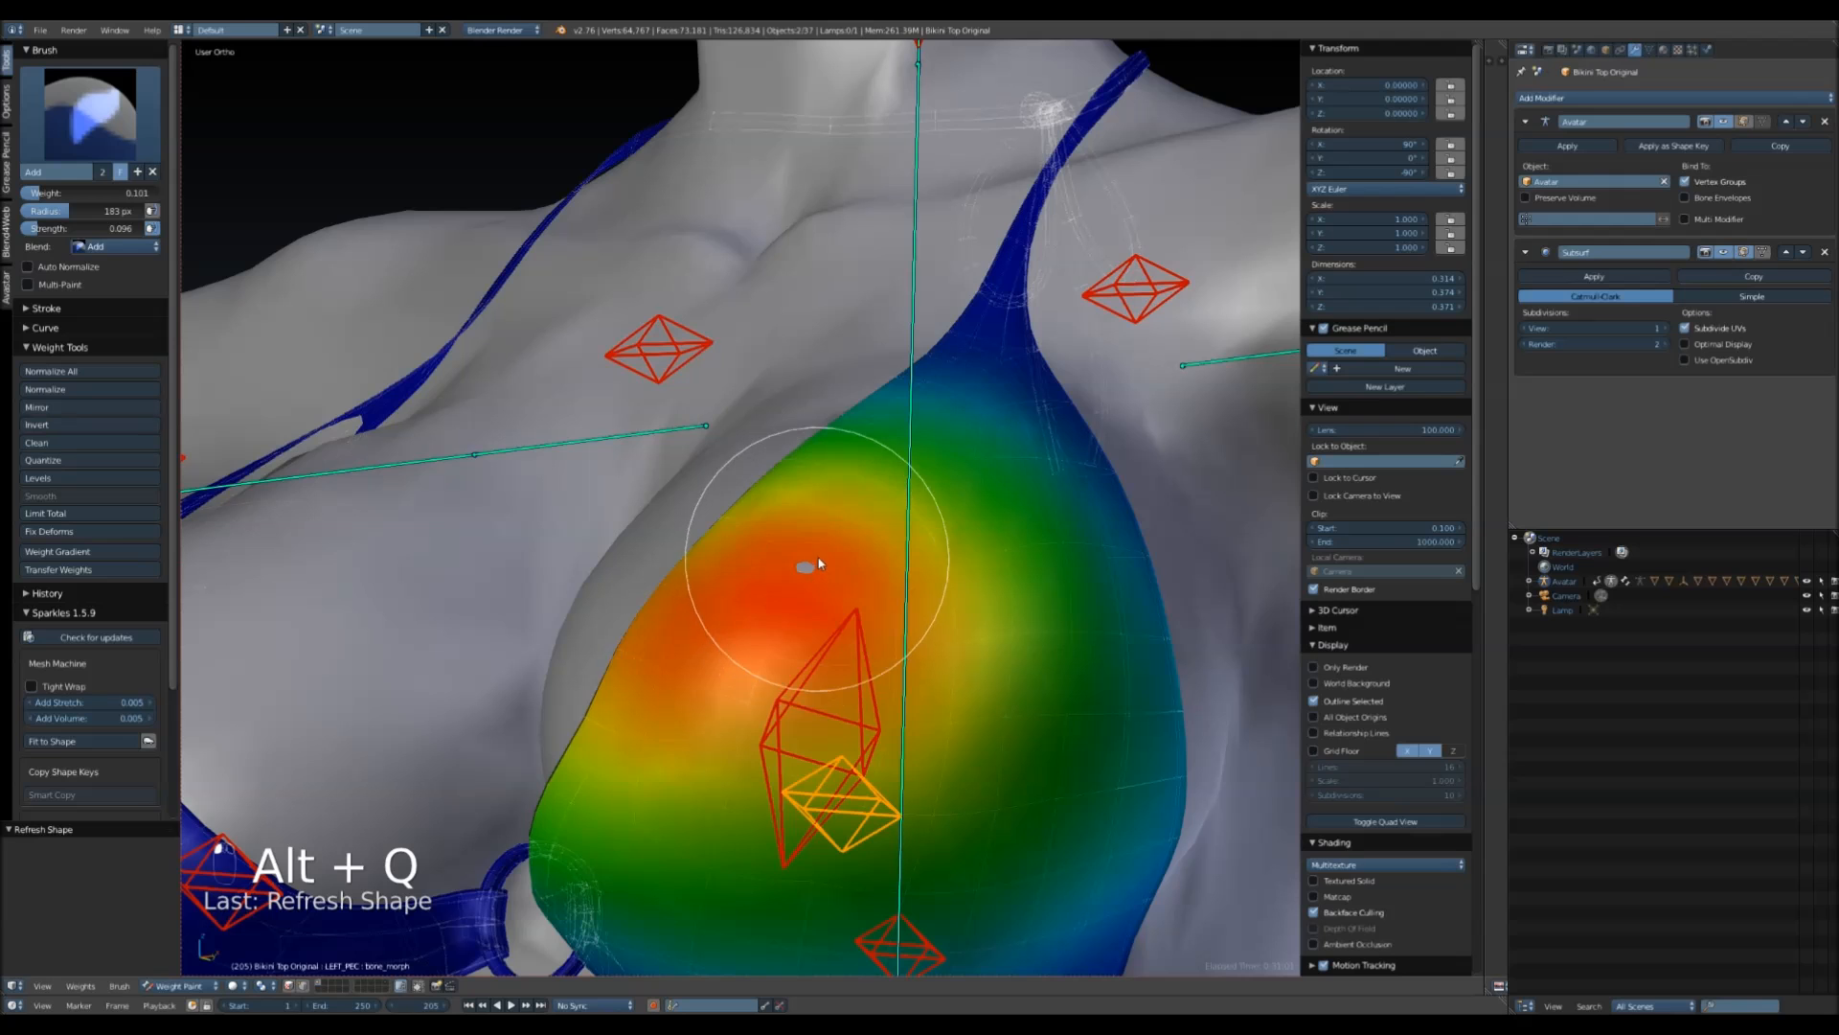
{"action": "key", "text": "alt+q"}
- Select the RIGHT_PEC bone and add weight over the clipping spots on that cup, refreshing the shape
{"action": "scroll", "coordinate": [594, 541], "scroll_direction": "down", "scroll_amount": 2}
{"action": "middle_click_drag", "start_coordinate": [523, 551], "coordinate": [722, 608], "text": "shift"}
{"action": "scroll", "coordinate": [719, 604], "scroll_direction": "up", "scroll_amount": 2}
{"action": "right_click", "coordinate": [607, 836]}
{"action": "mouse_move", "coordinate": [674, 703]}
{"action": "middle_mouse_down", "text": "shift"}
{"action": "mouse_move", "coordinate": [850, 607]}
{"action": "mouse_move", "coordinate": [944, 590]}
{"action": "mouse_move", "coordinate": [792, 562]}
{"action": "middle_mouse_up", "text": "shift"}
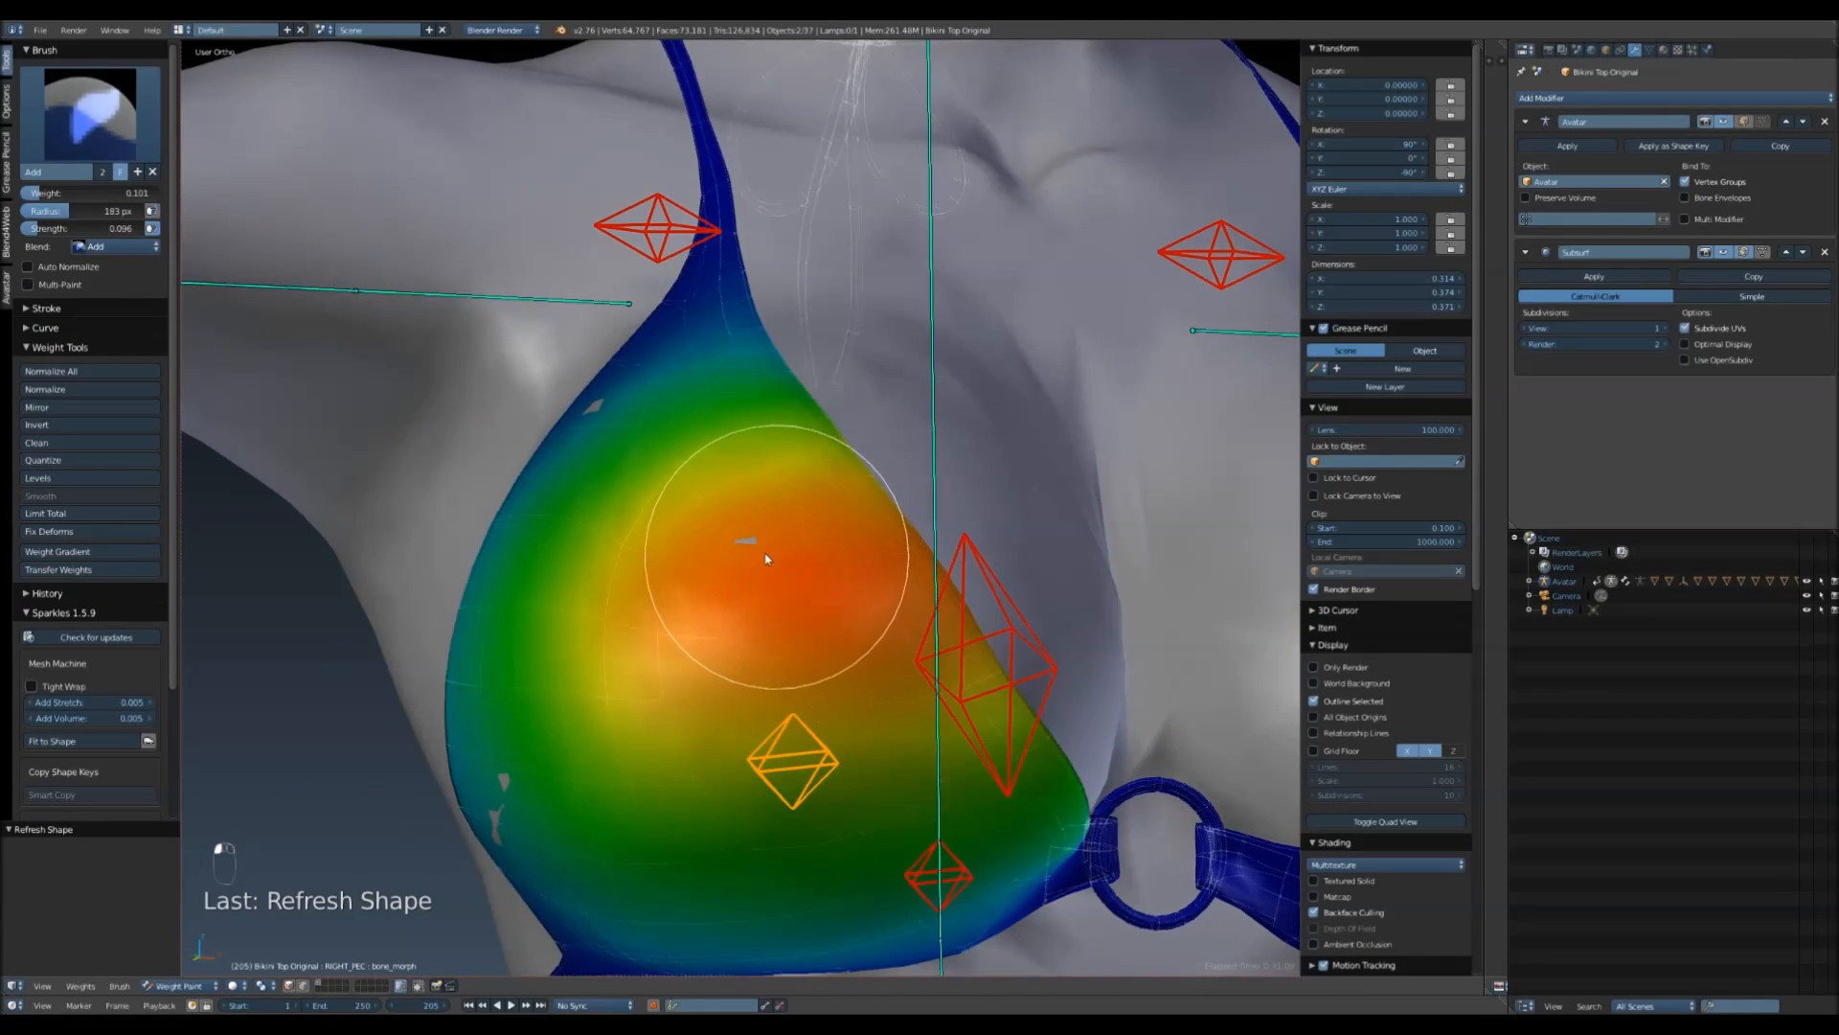
{"action": "key", "text": "alt+q"}
{"action": "key", "text": "alt+q"}
- Switch to the Subtract brush and reduce RIGHT_PEC weight at the top of the cup near the neck strap, refreshing the shape
{"action": "mouse_move", "coordinate": [747, 578]}
{"action": "middle_mouse_down"}
{"action": "mouse_move", "coordinate": [546, 578]}
{"action": "mouse_move", "coordinate": [780, 501]}
{"action": "mouse_move", "coordinate": [551, 611]}
{"action": "mouse_move", "coordinate": [595, 537]}
{"action": "mouse_move", "coordinate": [817, 578]}
{"action": "mouse_move", "coordinate": [521, 542]}
{"action": "middle_mouse_up"}
{"action": "left_click", "coordinate": [91, 115]}
{"action": "left_click", "coordinate": [181, 281]}
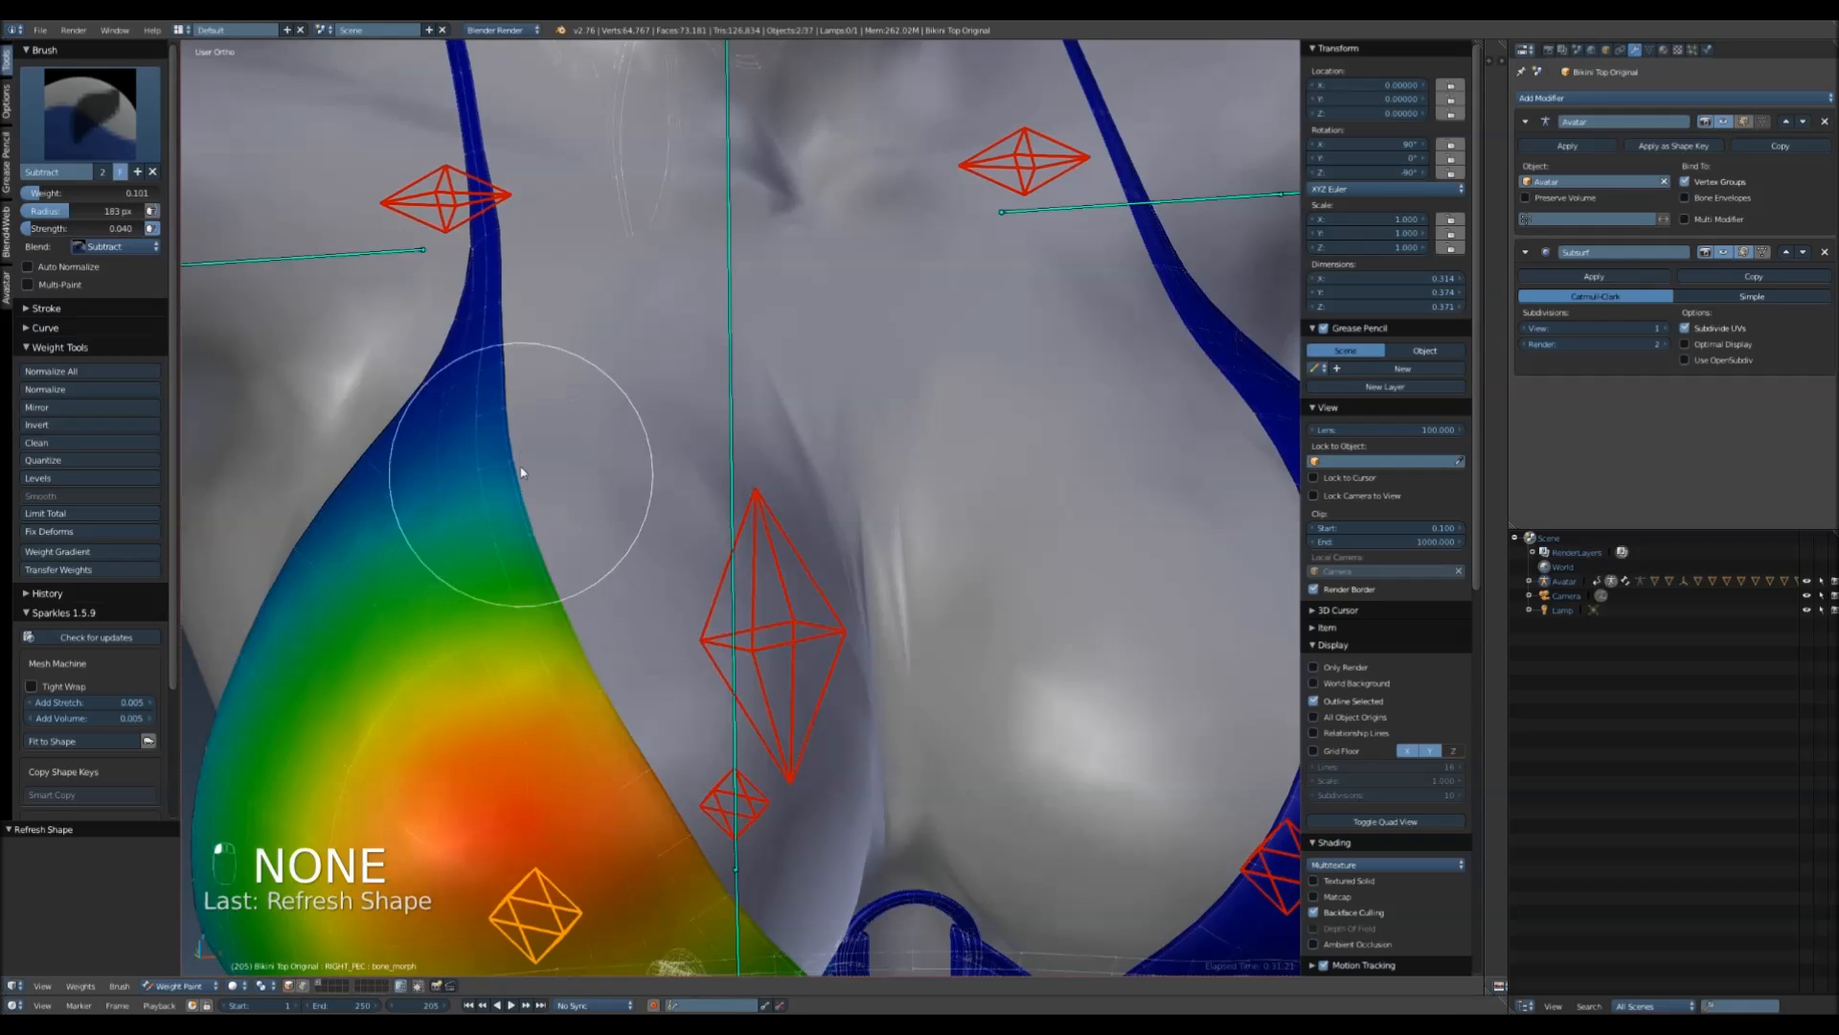
{"action": "key", "text": "alt+q"}
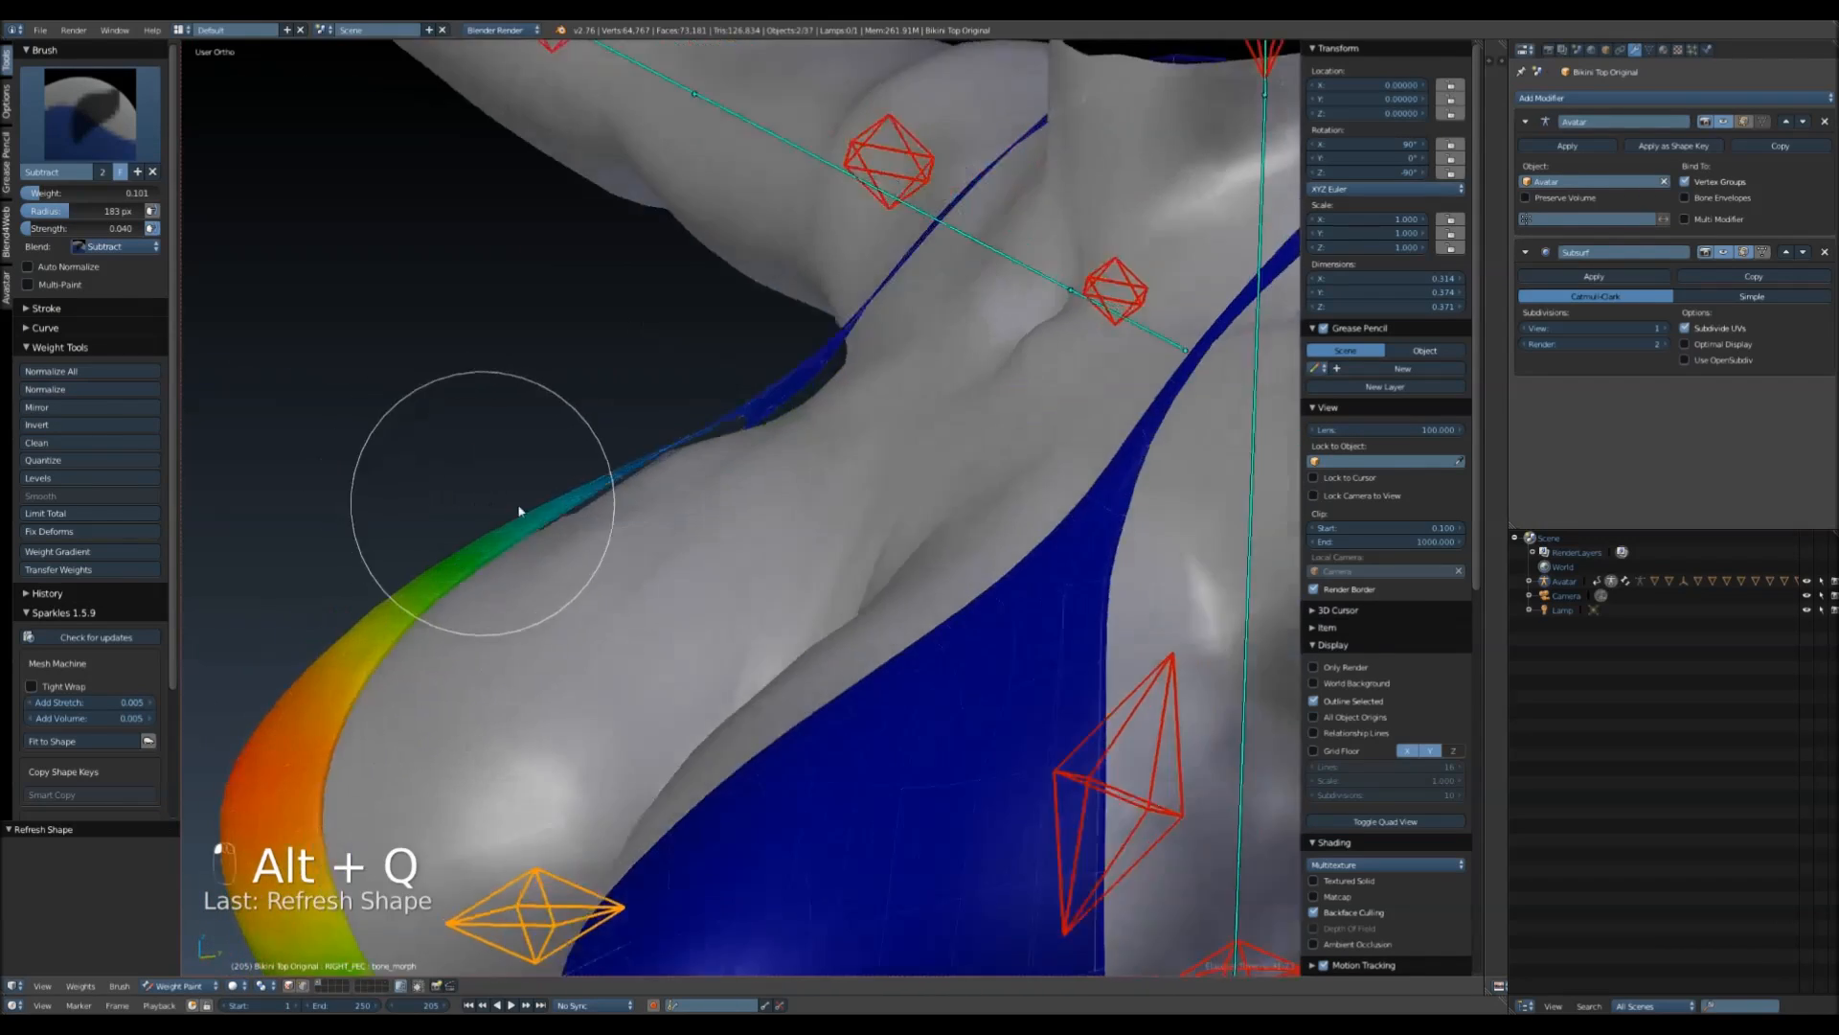
{"action": "key", "text": "alt+q"}
{"action": "middle_click_drag", "start_coordinate": [691, 522], "coordinate": [530, 537]}
{"action": "key", "text": "alt+q"}
{"action": "key", "text": "alt+q"}
- Subtract LEFT_PEC weight where the cup narrows into the neck strap, refreshing the shape between strokes
{"action": "middle_click_drag", "start_coordinate": [722, 578], "coordinate": [837, 702]}
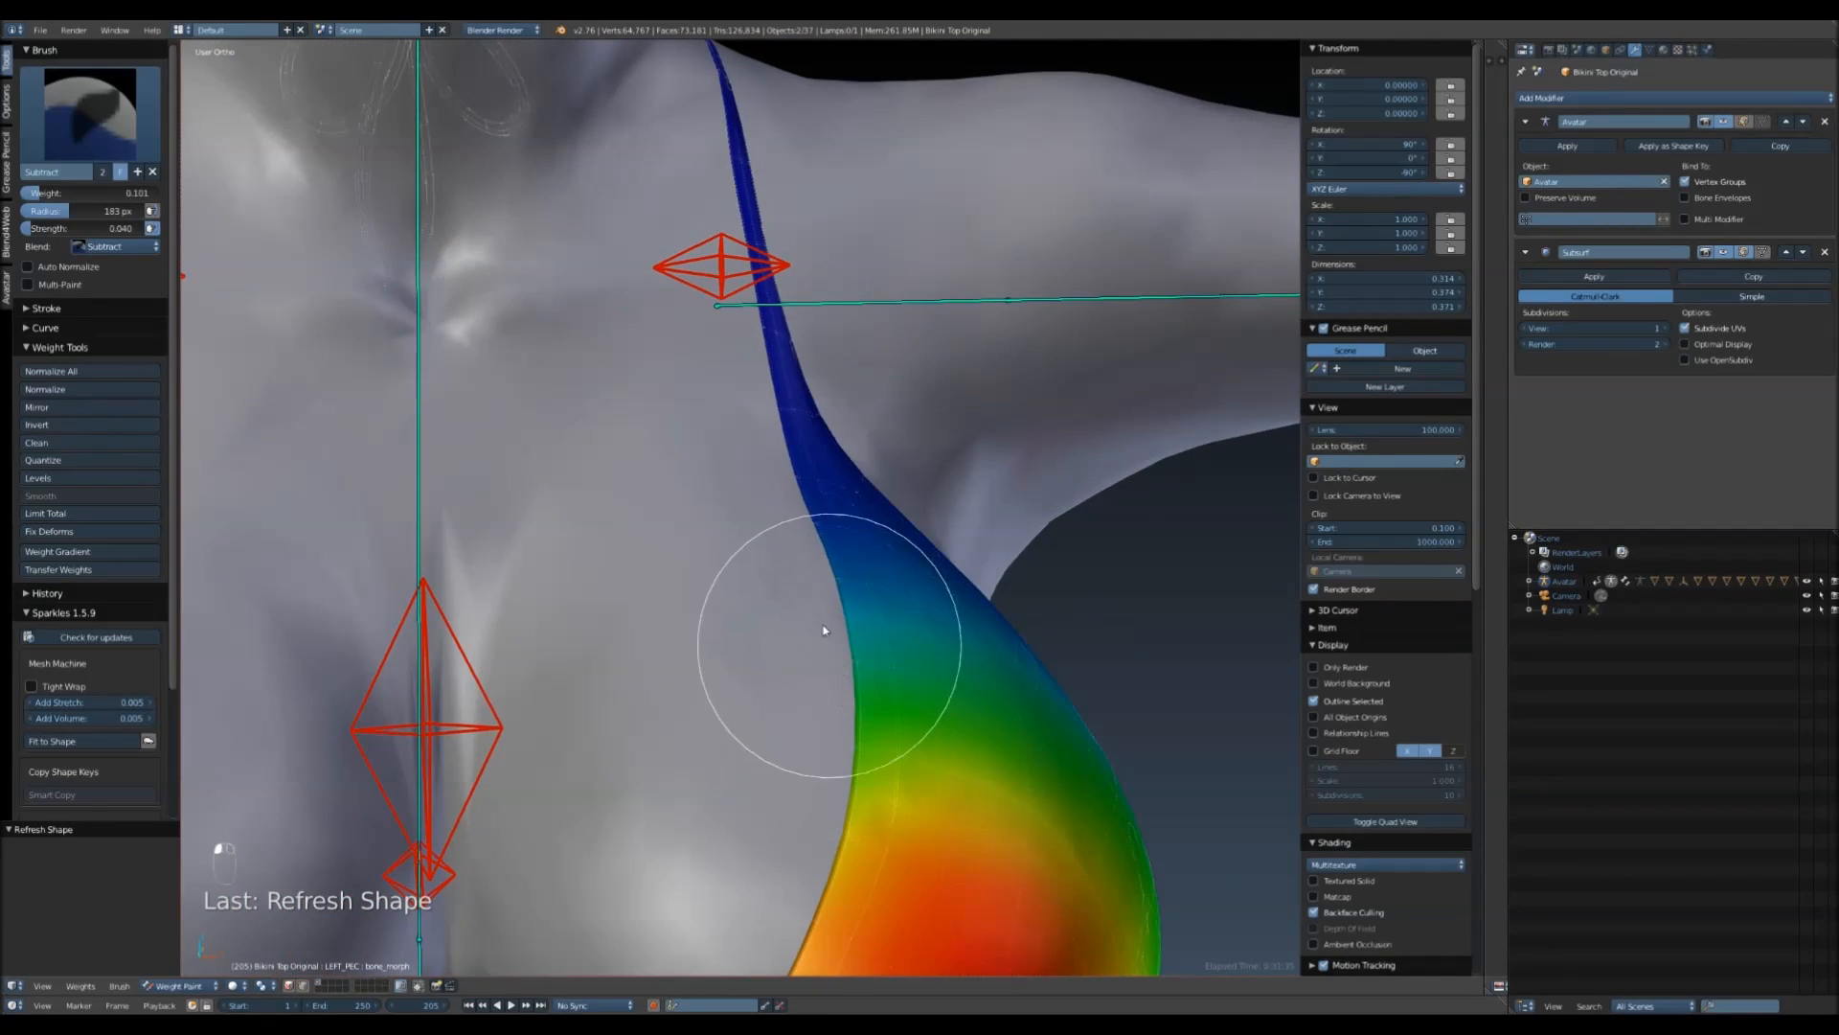
{"action": "key", "text": "alt+q"}
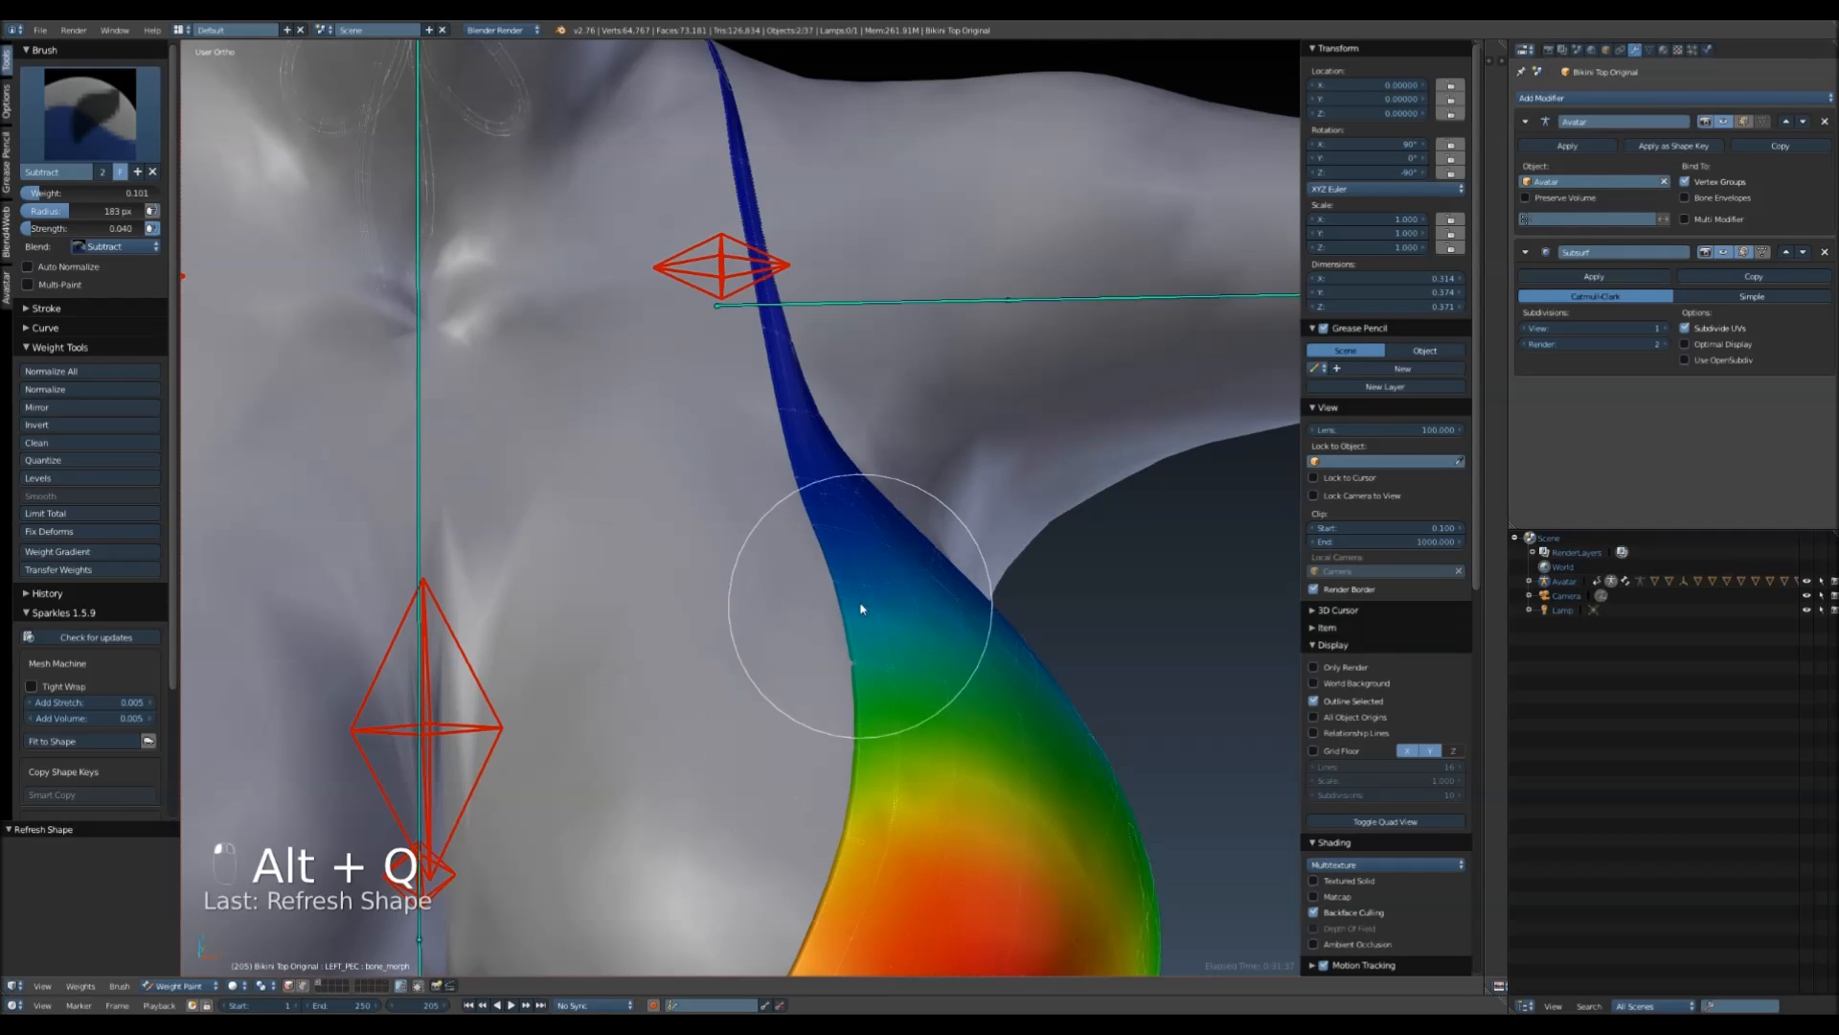
{"action": "key", "text": "alt+q"}
{"action": "key", "text": "alt+q"}
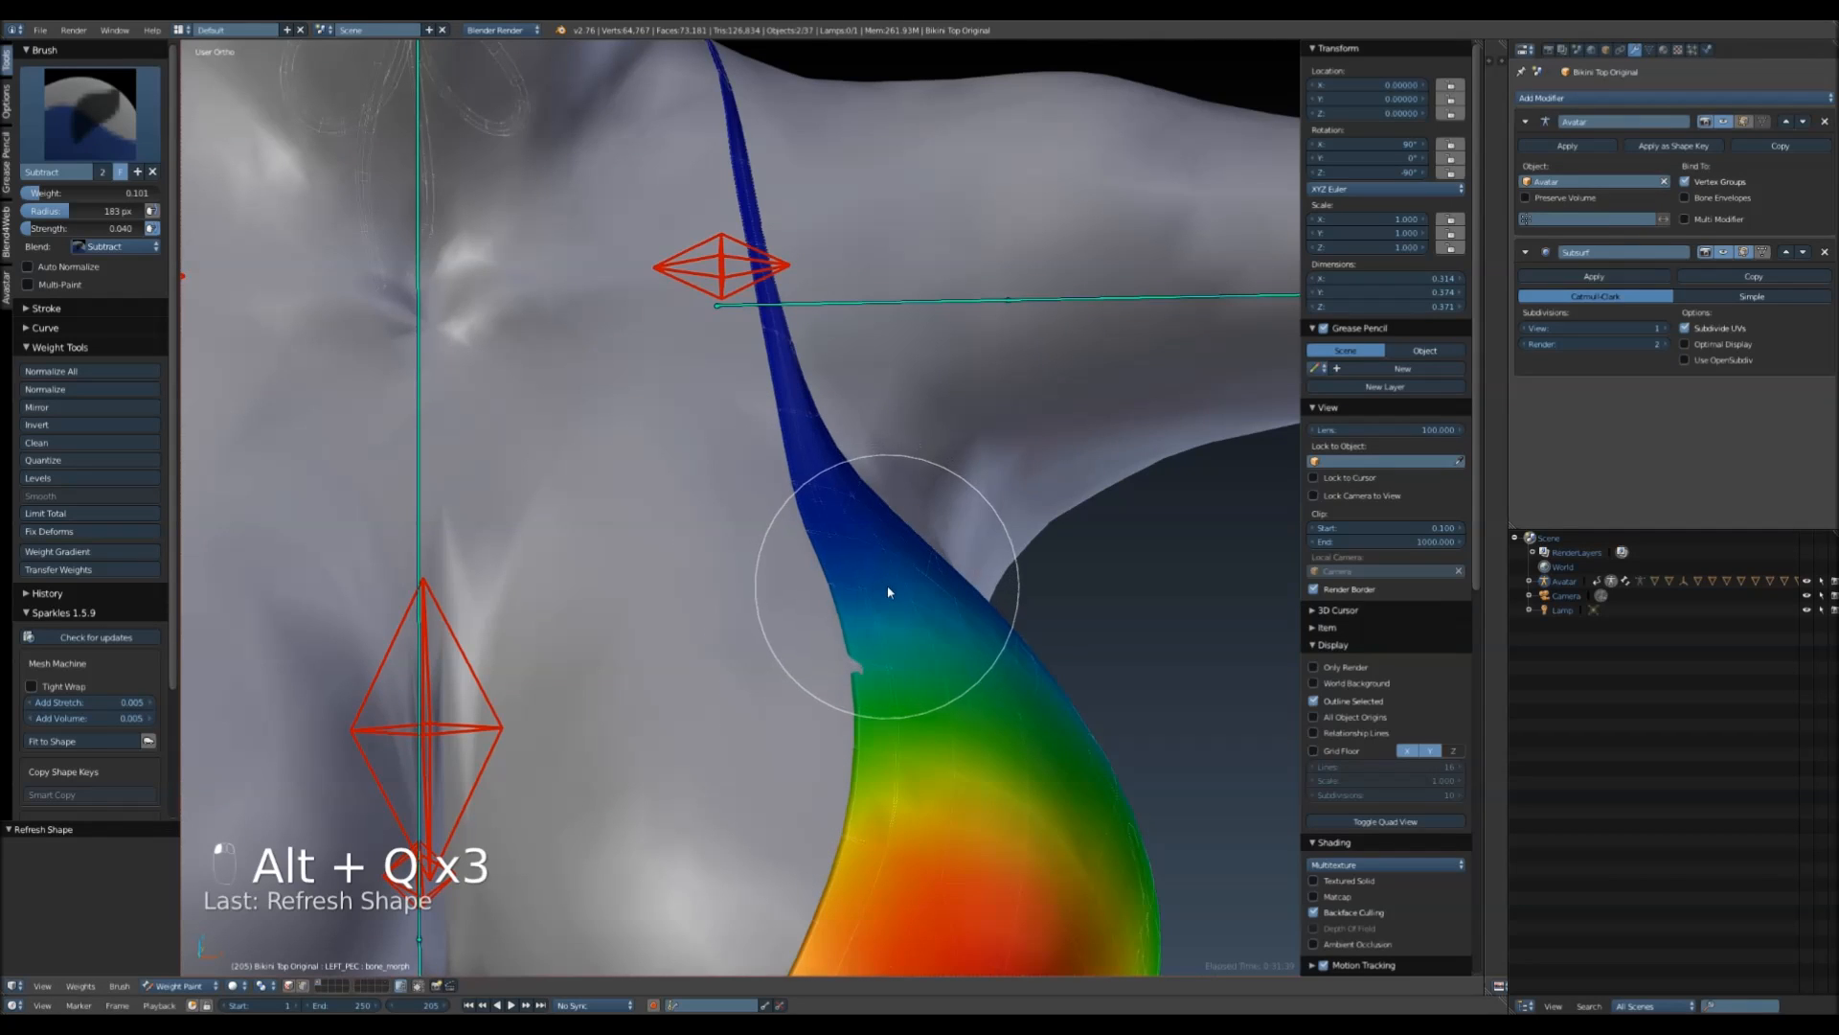
- Switch to the Add brush and paint LEFT_PEC weight over the notch on the cup's inner edge, refreshing the shape
{"action": "left_click", "coordinate": [91, 113]}
{"action": "left_click", "coordinate": [70, 197]}
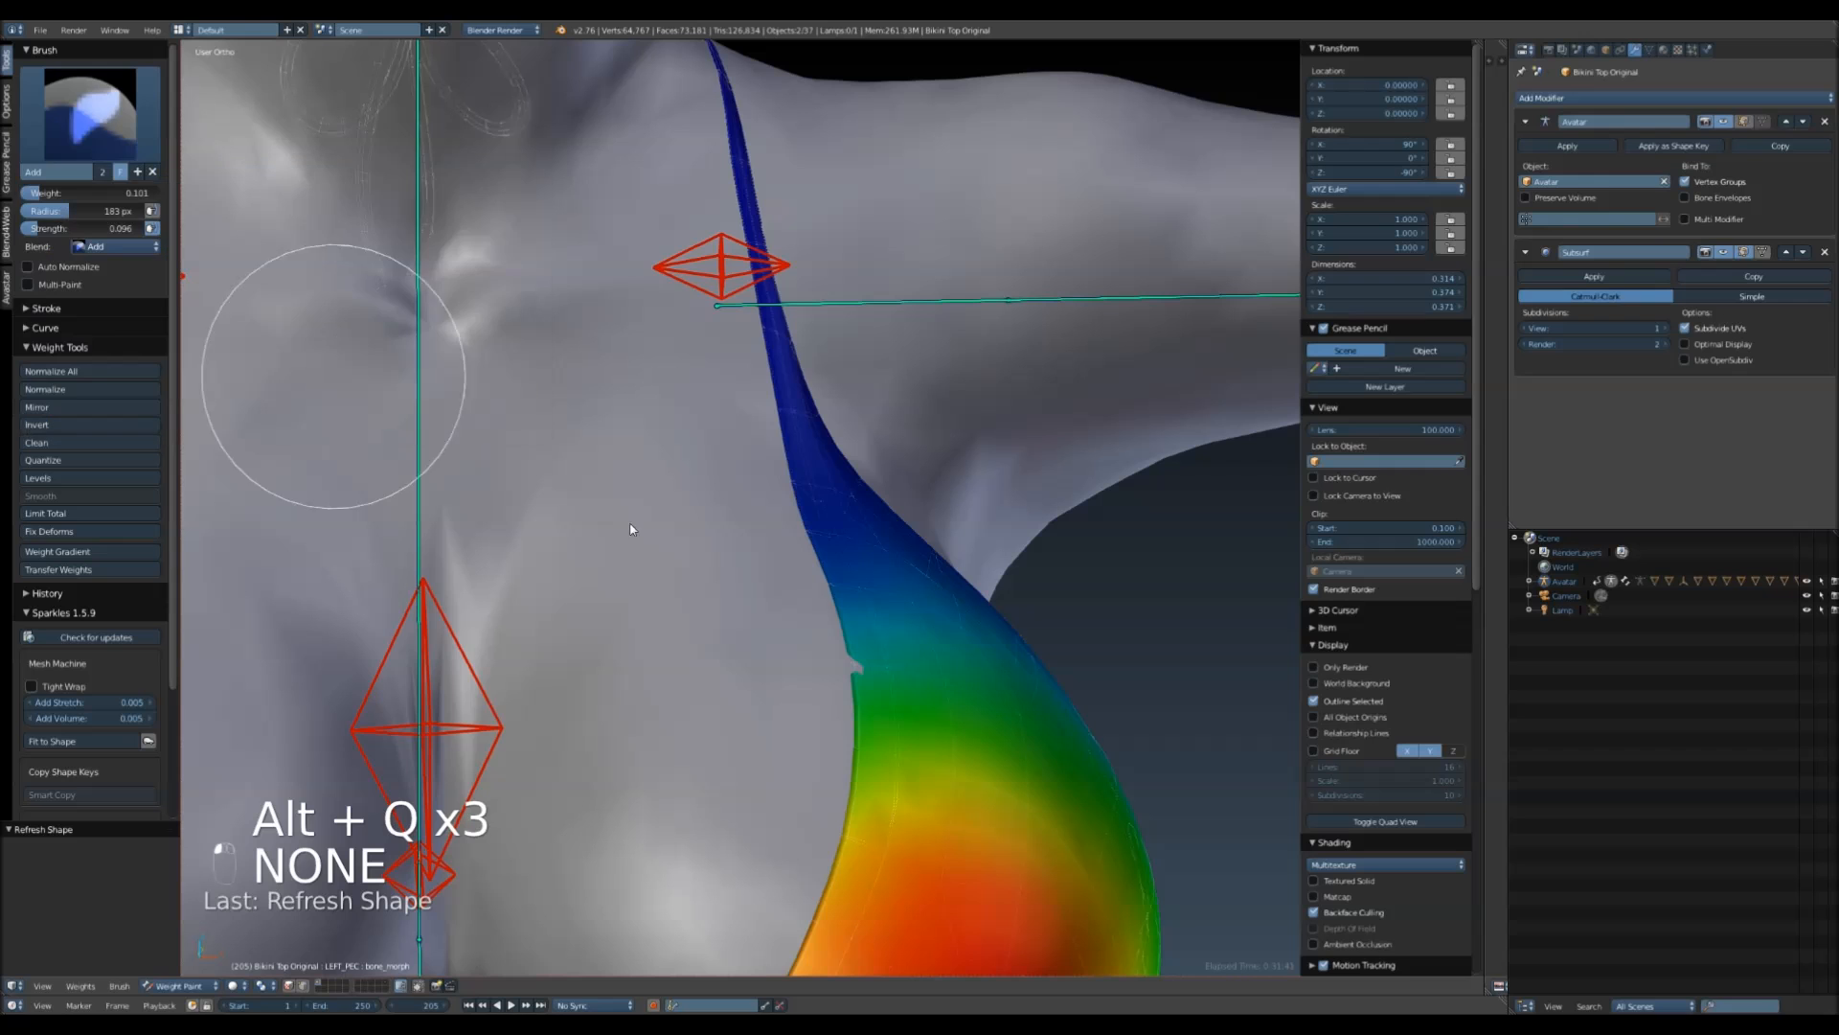
{"action": "key", "text": "alt+q"}
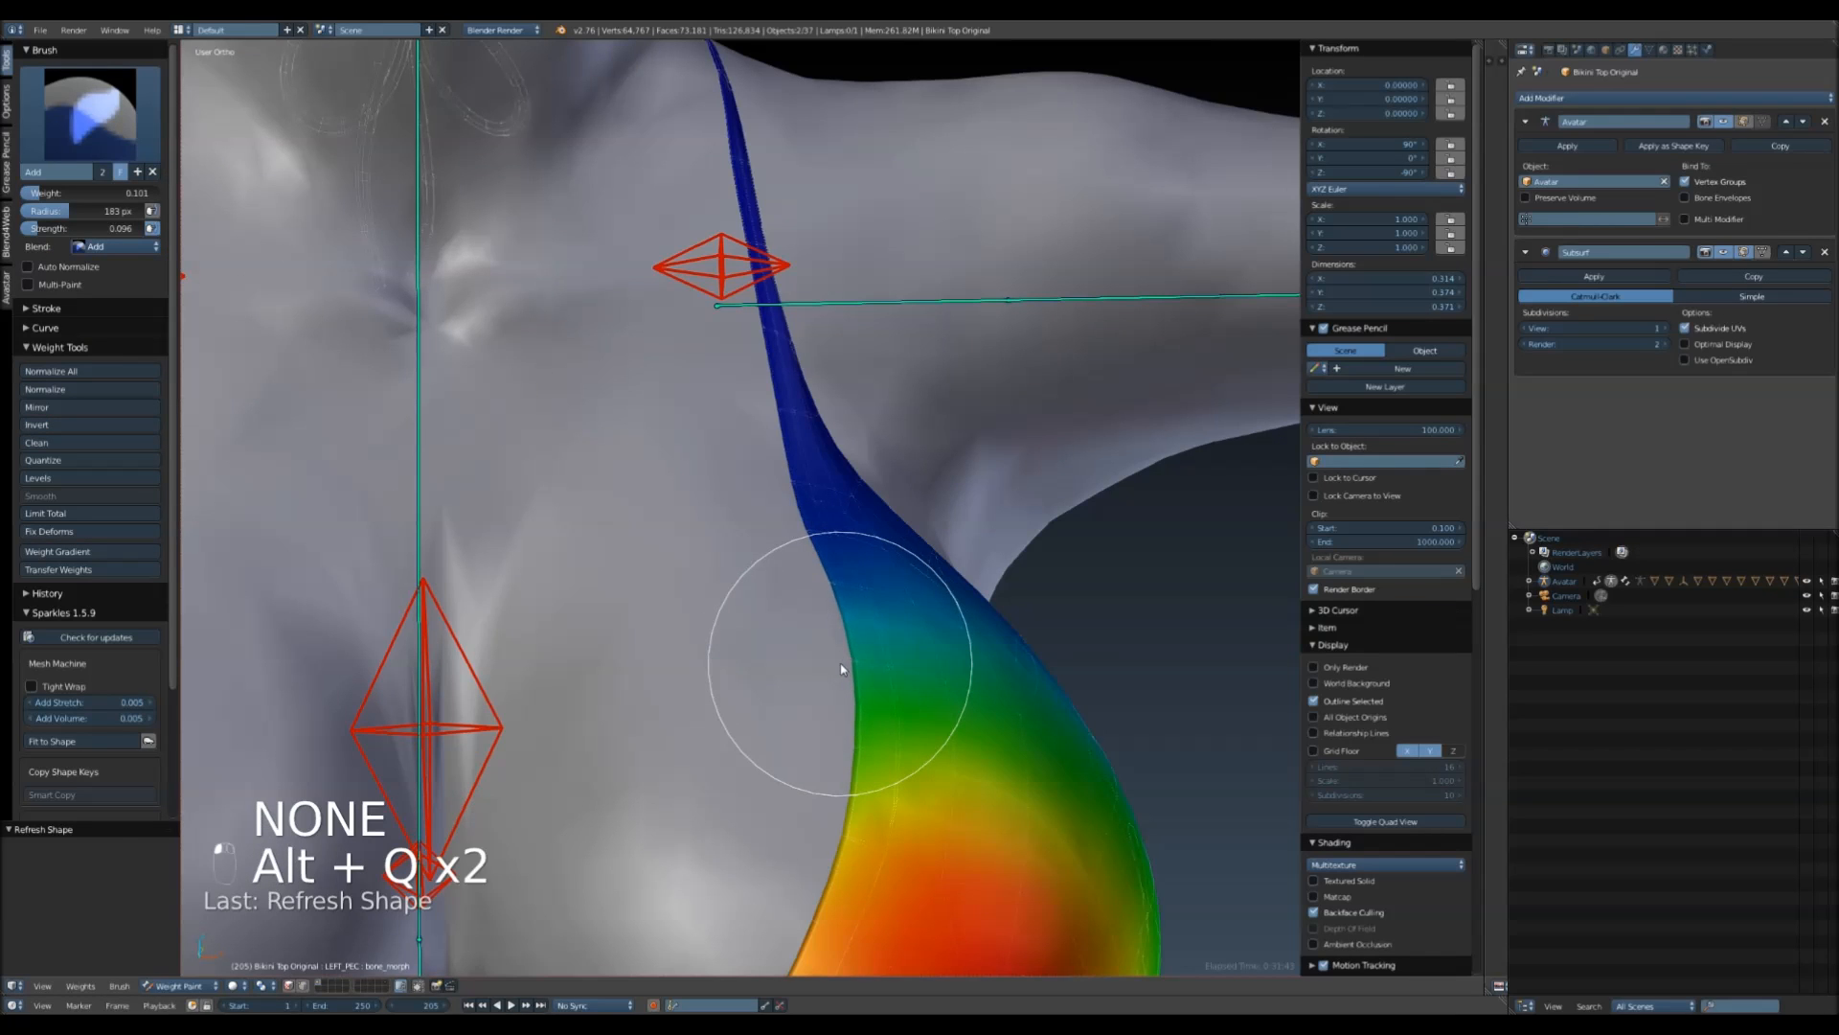
- Switch to the Blur brush and smooth LEFT_PEC weights where the cup narrows toward the centre ring, refreshing the shape between strokes
{"action": "scroll", "coordinate": [833, 661], "scroll_direction": "down", "scroll_amount": 3}
{"action": "mouse_move", "coordinate": [681, 591]}
{"action": "middle_mouse_down"}
{"action": "mouse_move", "coordinate": [531, 579]}
{"action": "mouse_move", "coordinate": [590, 594]}
{"action": "middle_mouse_up"}
{"action": "scroll", "coordinate": [901, 578], "scroll_direction": "up", "scroll_amount": 3}
{"action": "mouse_move", "coordinate": [901, 578]}
{"action": "middle_mouse_down"}
{"action": "mouse_move", "coordinate": [944, 418]}
{"action": "mouse_move", "coordinate": [1104, 485]}
{"action": "mouse_move", "coordinate": [1079, 427]}
{"action": "middle_mouse_up"}
{"action": "scroll", "coordinate": [1024, 496], "scroll_direction": "up", "scroll_amount": 3}
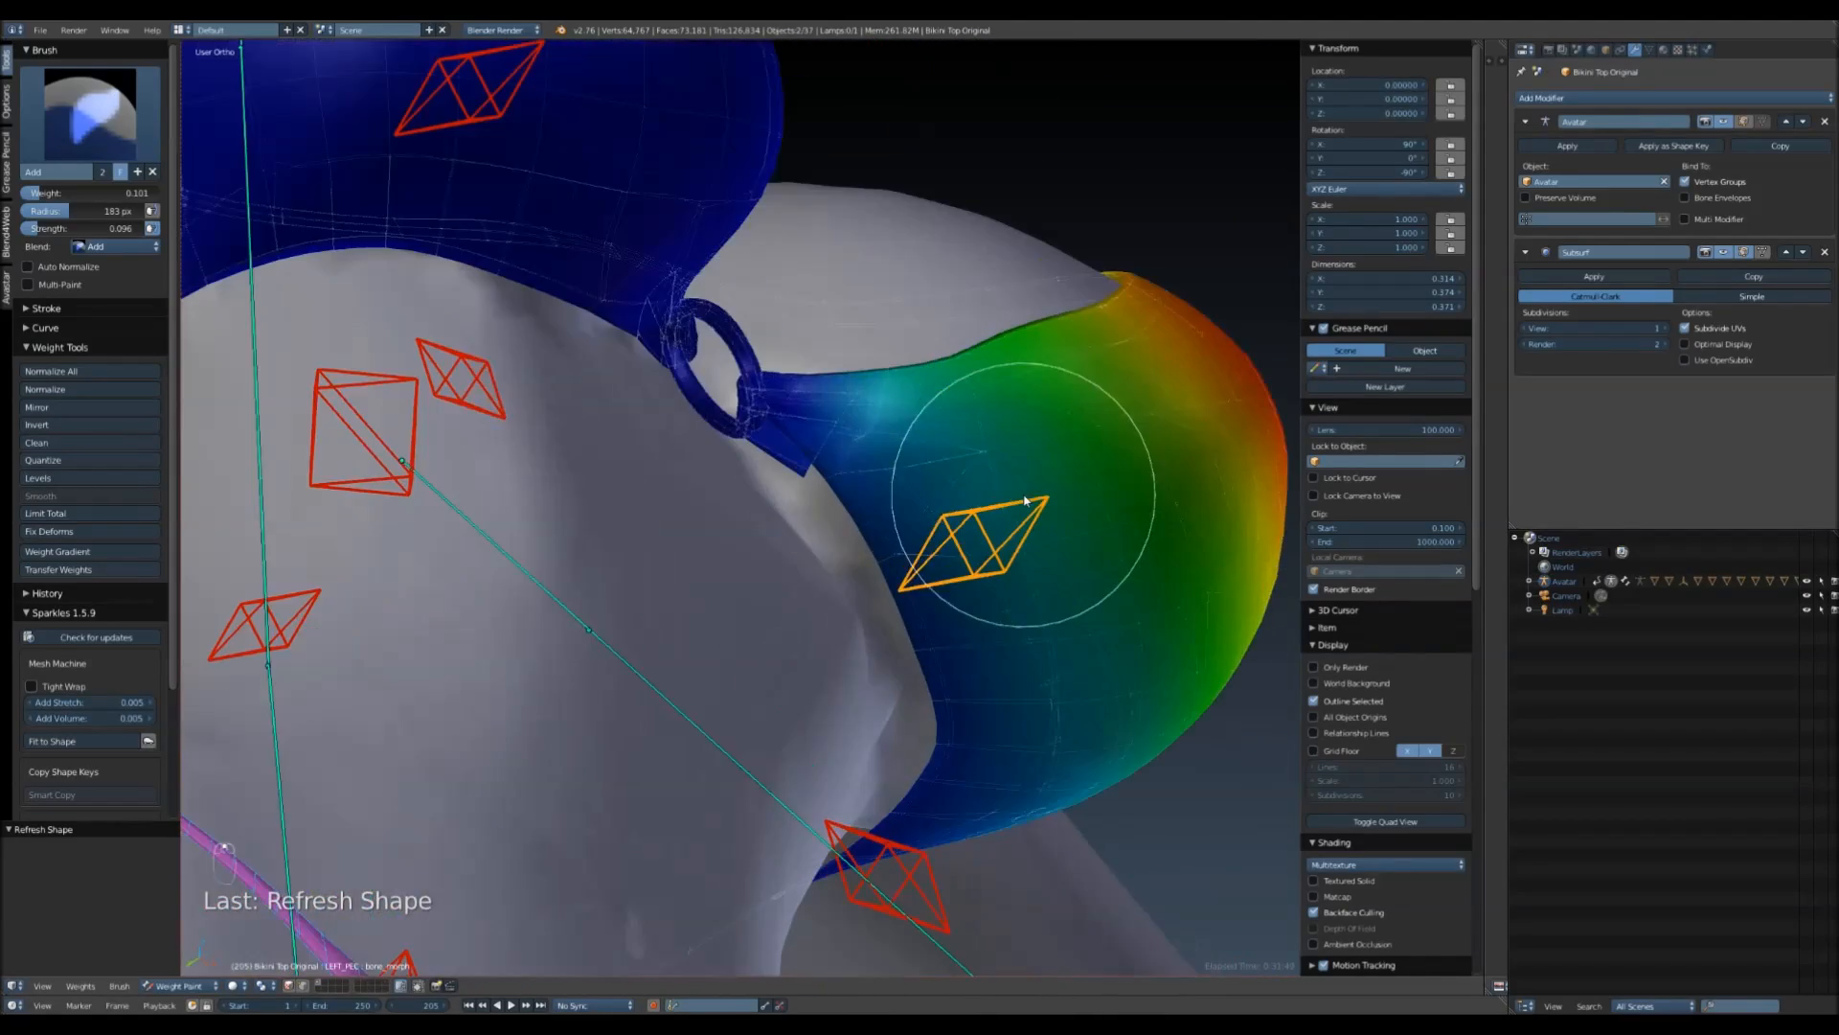
{"action": "scroll", "coordinate": [1025, 499], "scroll_direction": "down", "scroll_amount": 2}
{"action": "scroll", "coordinate": [977, 526], "scroll_direction": "up", "scroll_amount": 4}
{"action": "left_click", "coordinate": [81, 139]}
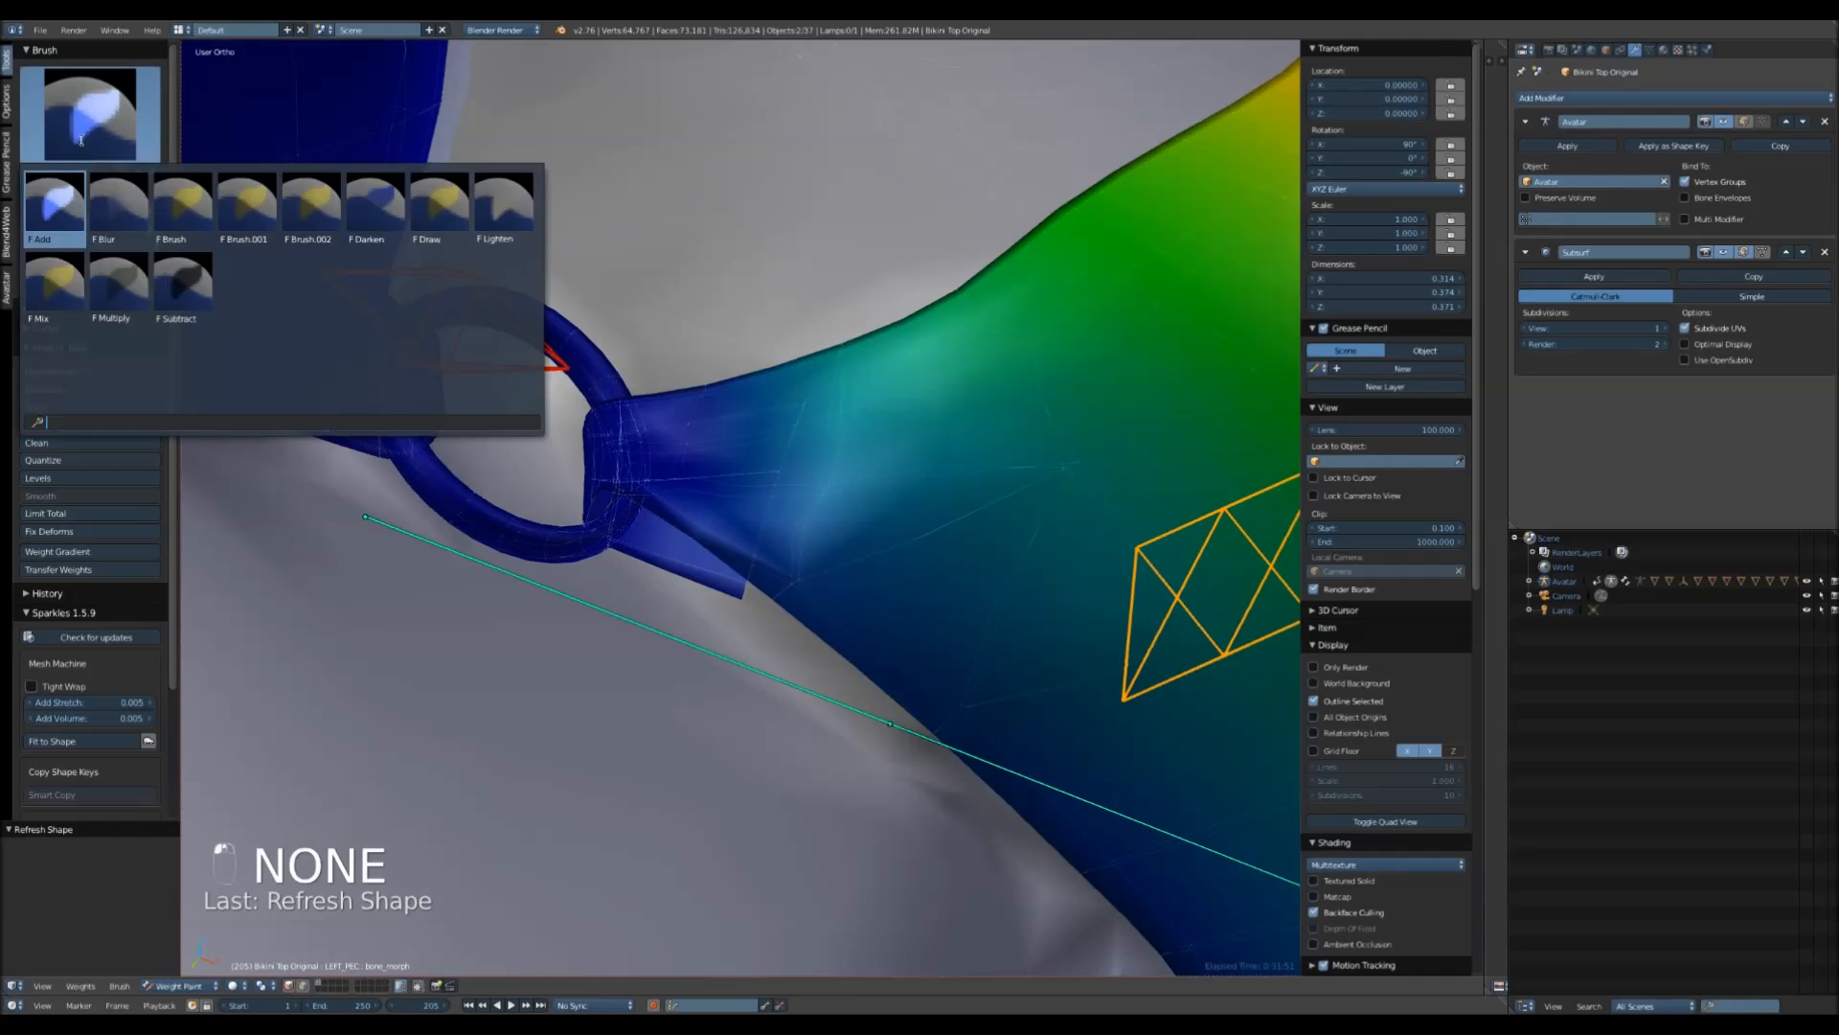
{"action": "left_click", "coordinate": [122, 218]}
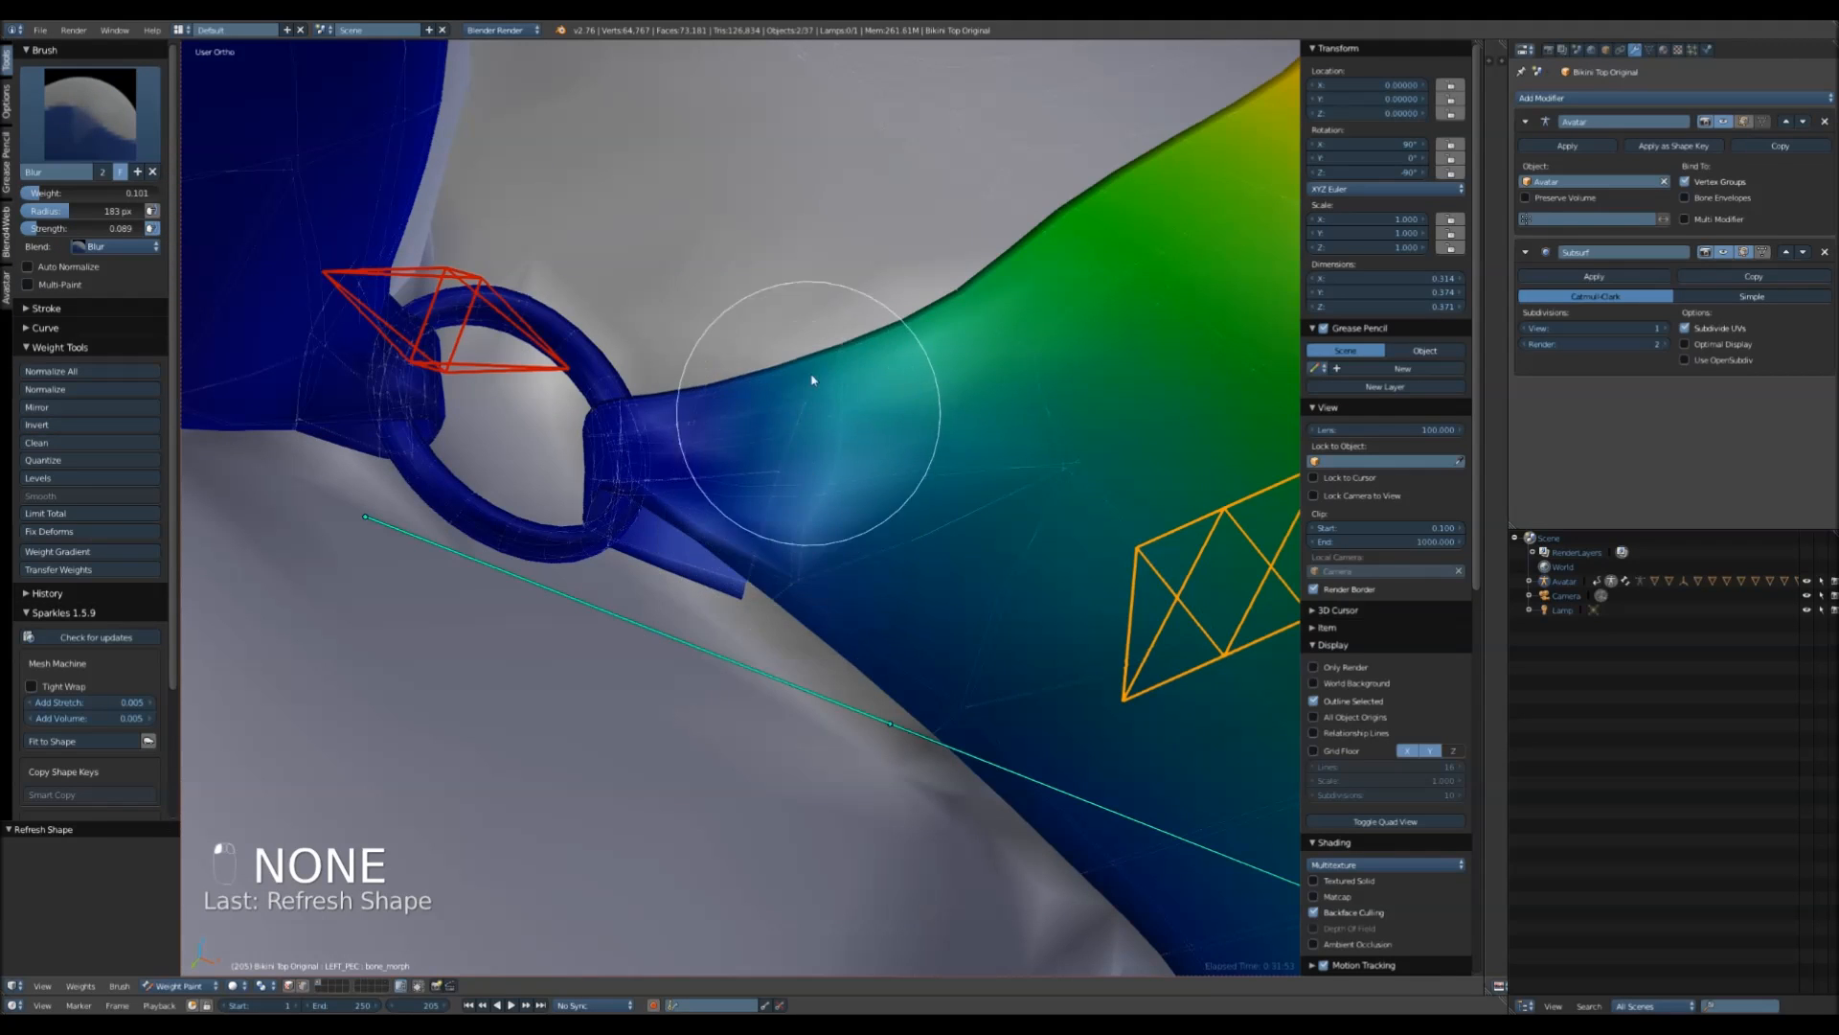
{"action": "key", "text": "alt+q"}
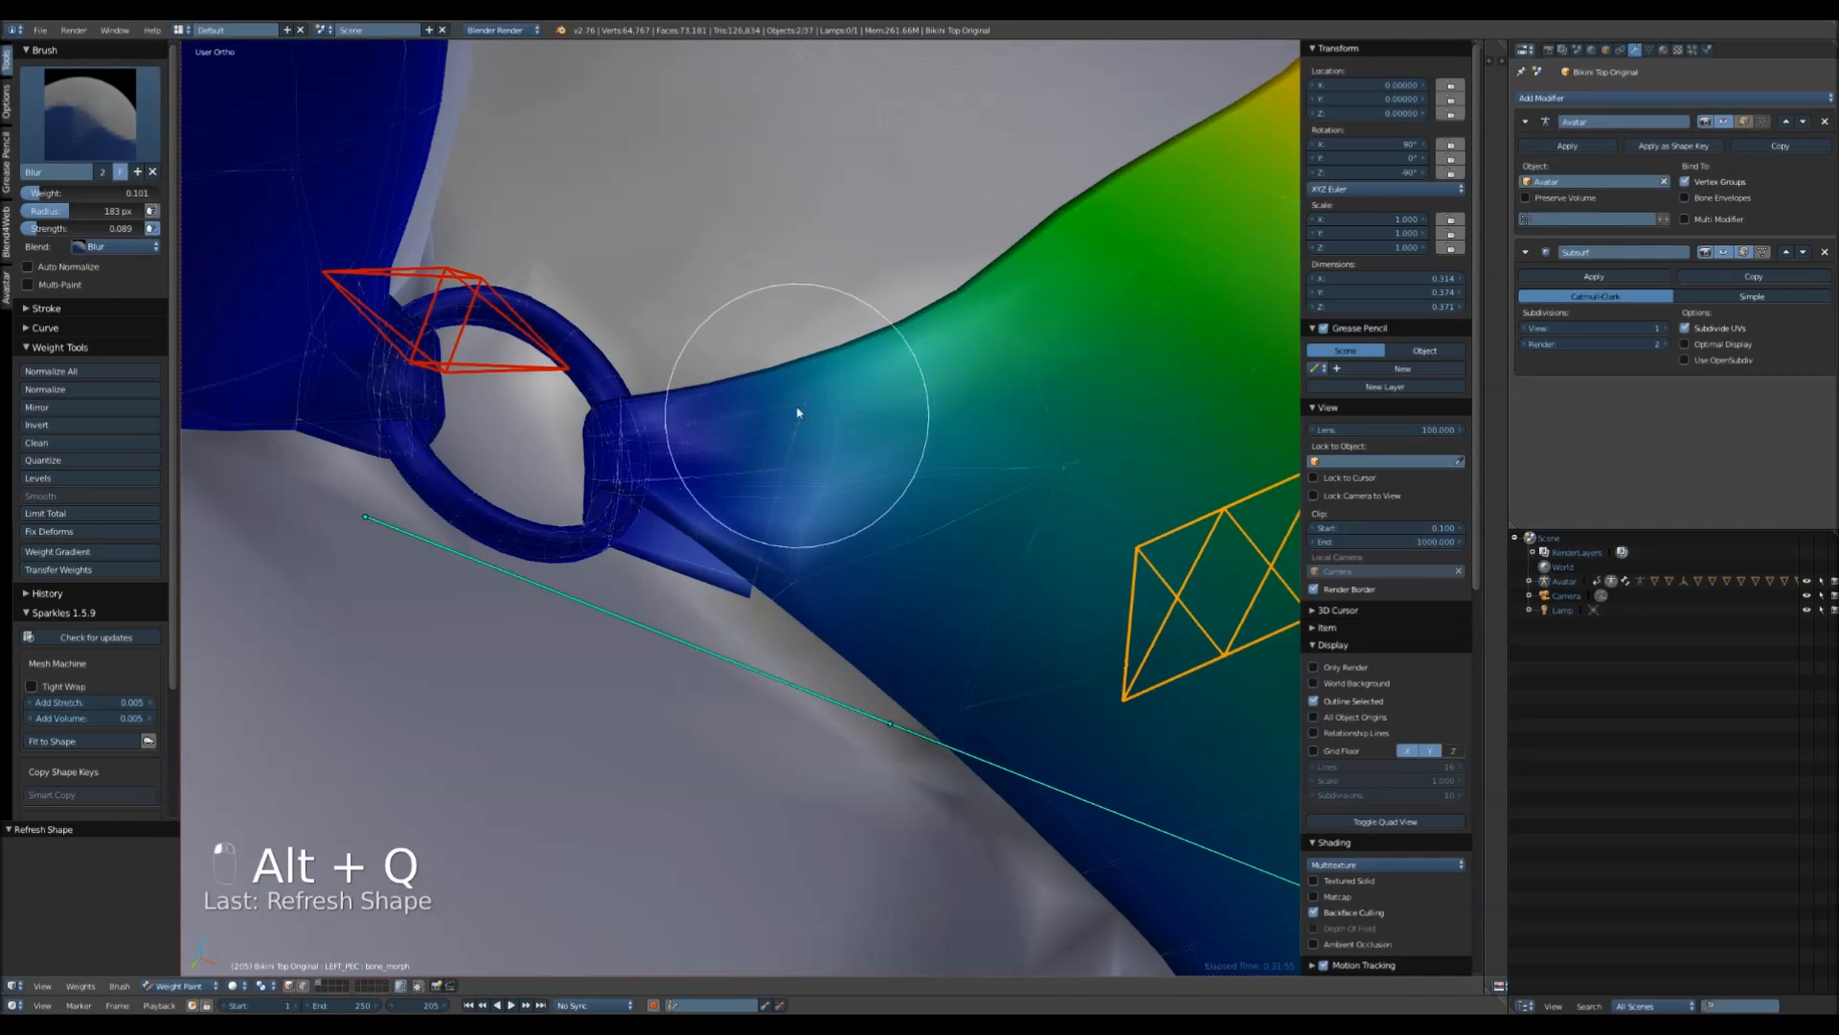
{"action": "key", "text": "alt+q"}
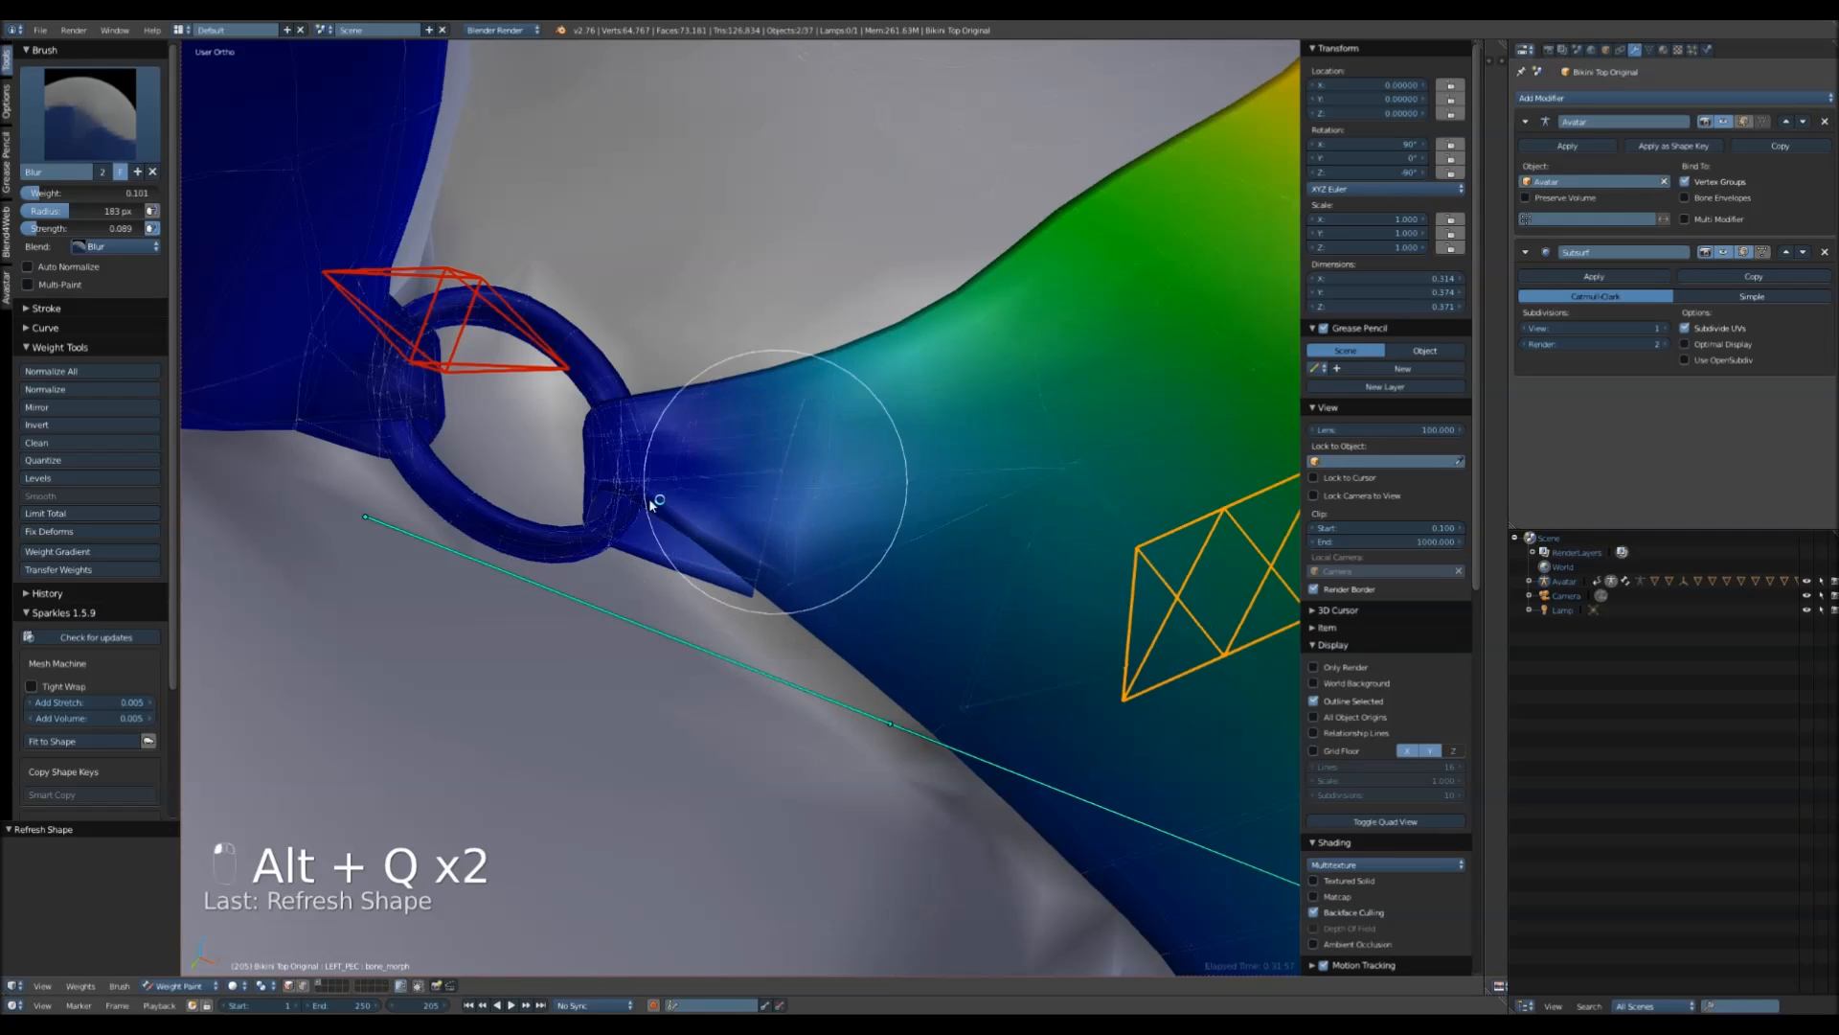
{"action": "key", "text": "alt+q"}
- Switch to the Subtract brush and reduce LEFT_PEC weight at the folded strap end beside the centre ring, refreshing the shape
{"action": "left_click", "coordinate": [71, 119]}
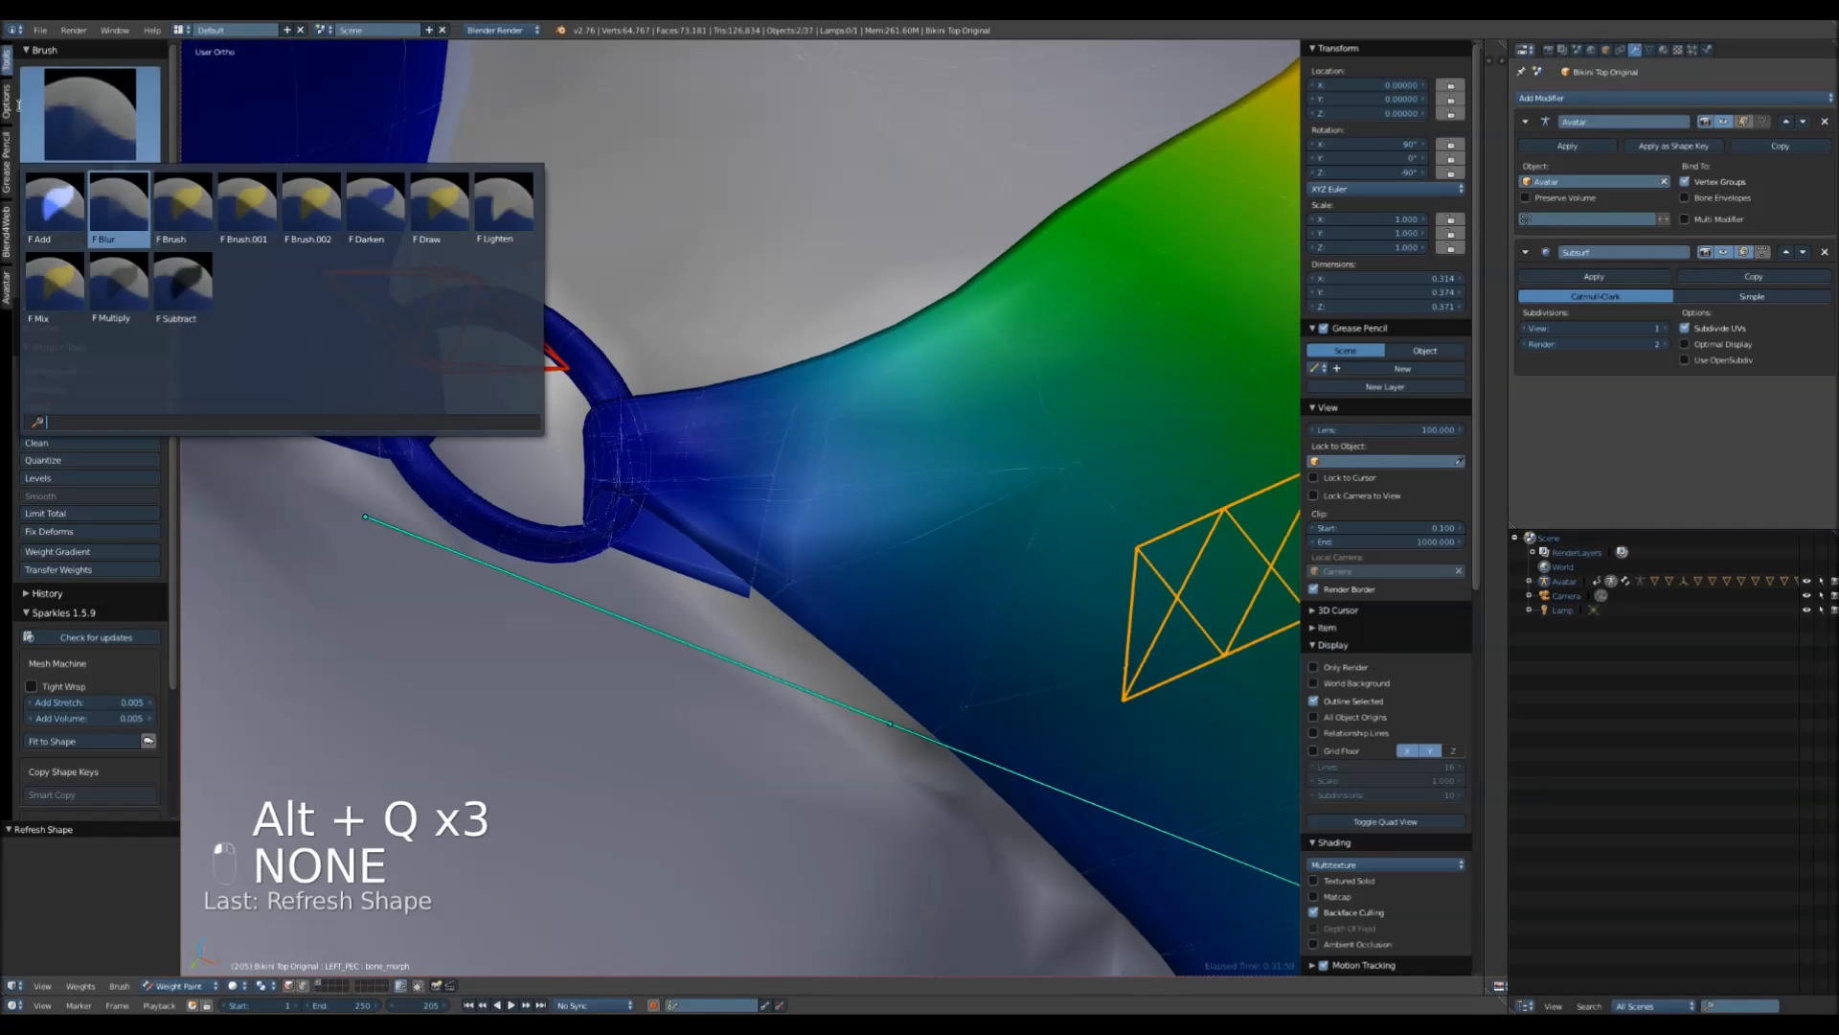
{"action": "left_click", "coordinate": [81, 124]}
{"action": "left_click", "coordinate": [197, 297]}
{"action": "scroll", "coordinate": [747, 637], "scroll_direction": "up", "scroll_amount": 3}
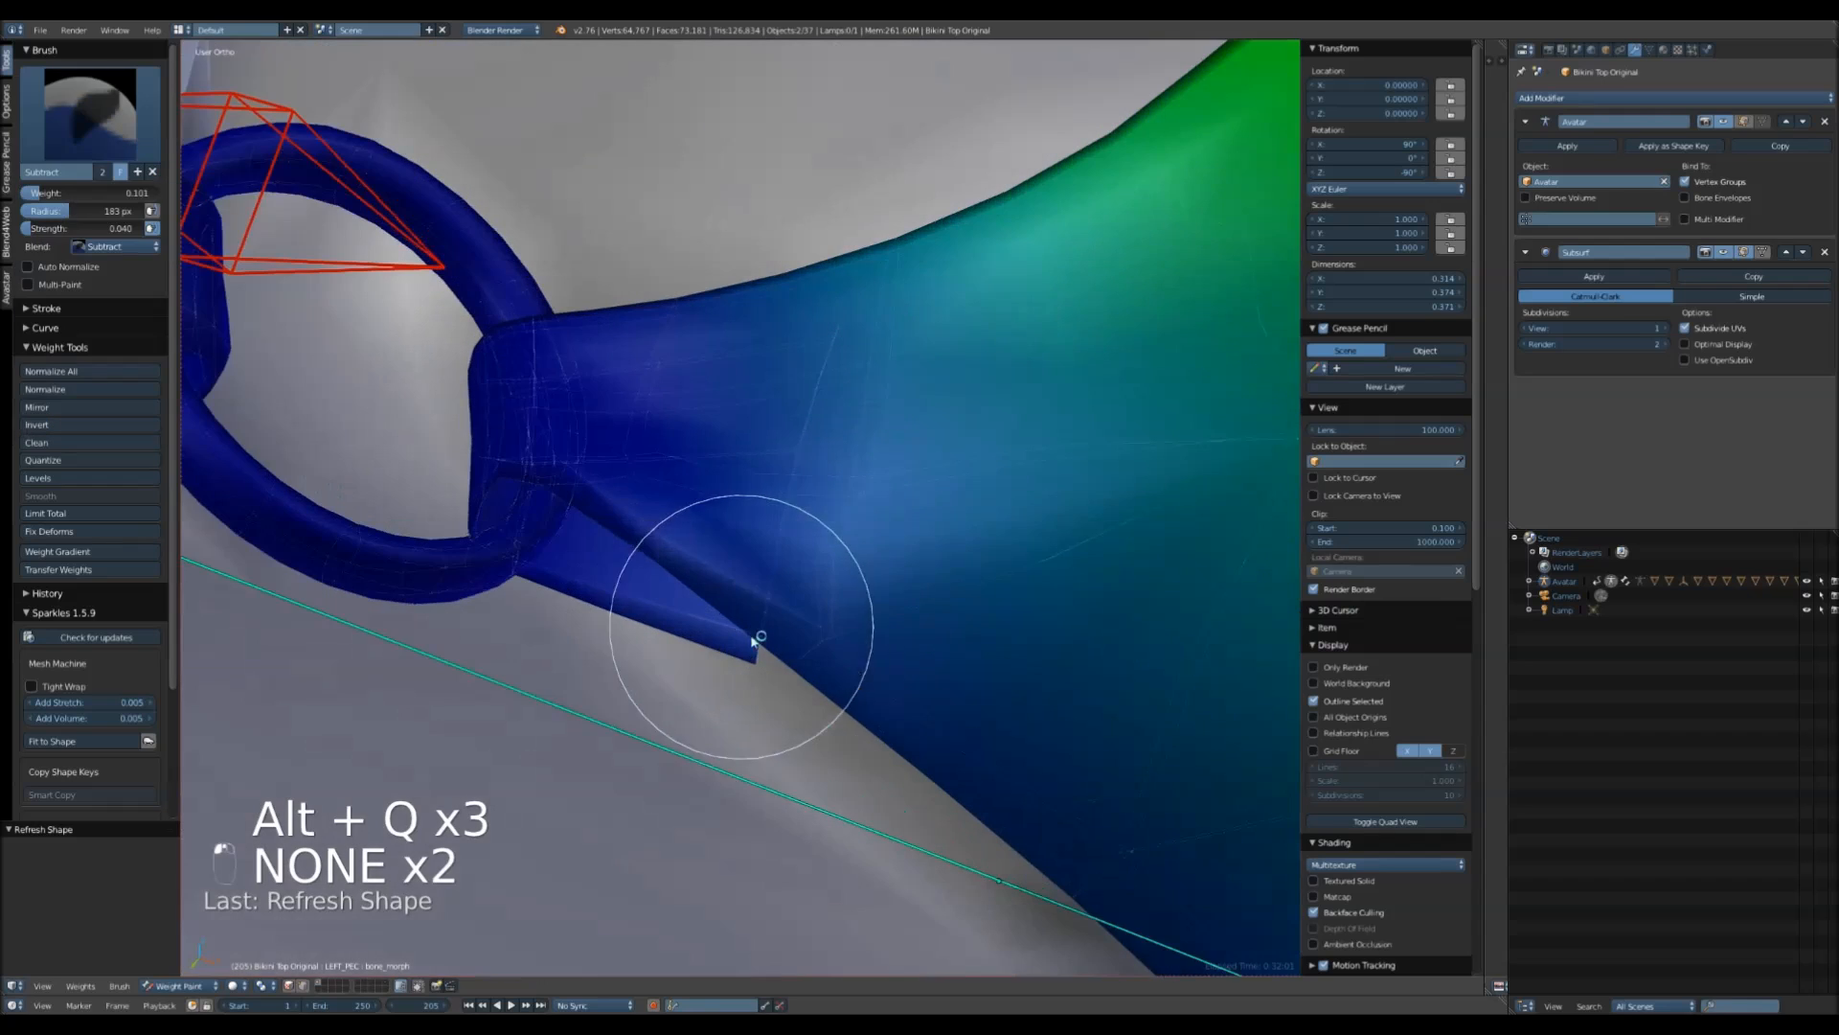
{"action": "key", "text": "alt+q"}
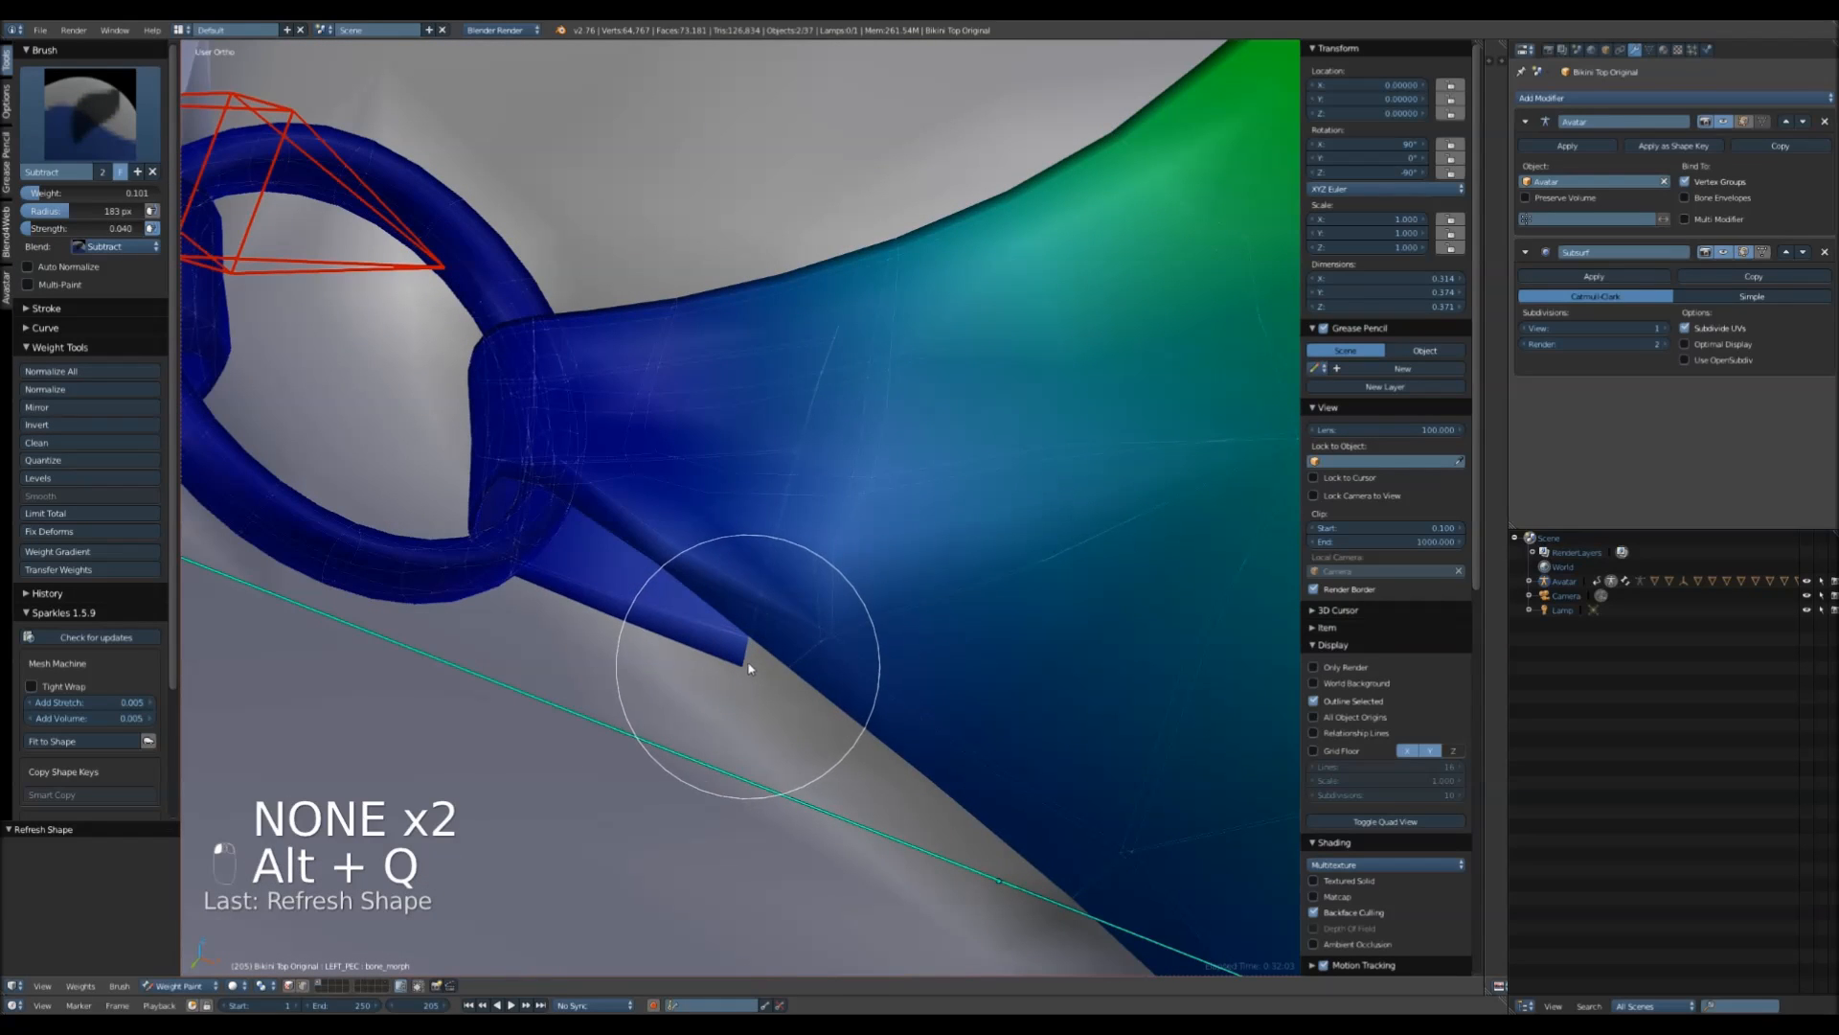
{"action": "key", "text": "alt+q"}
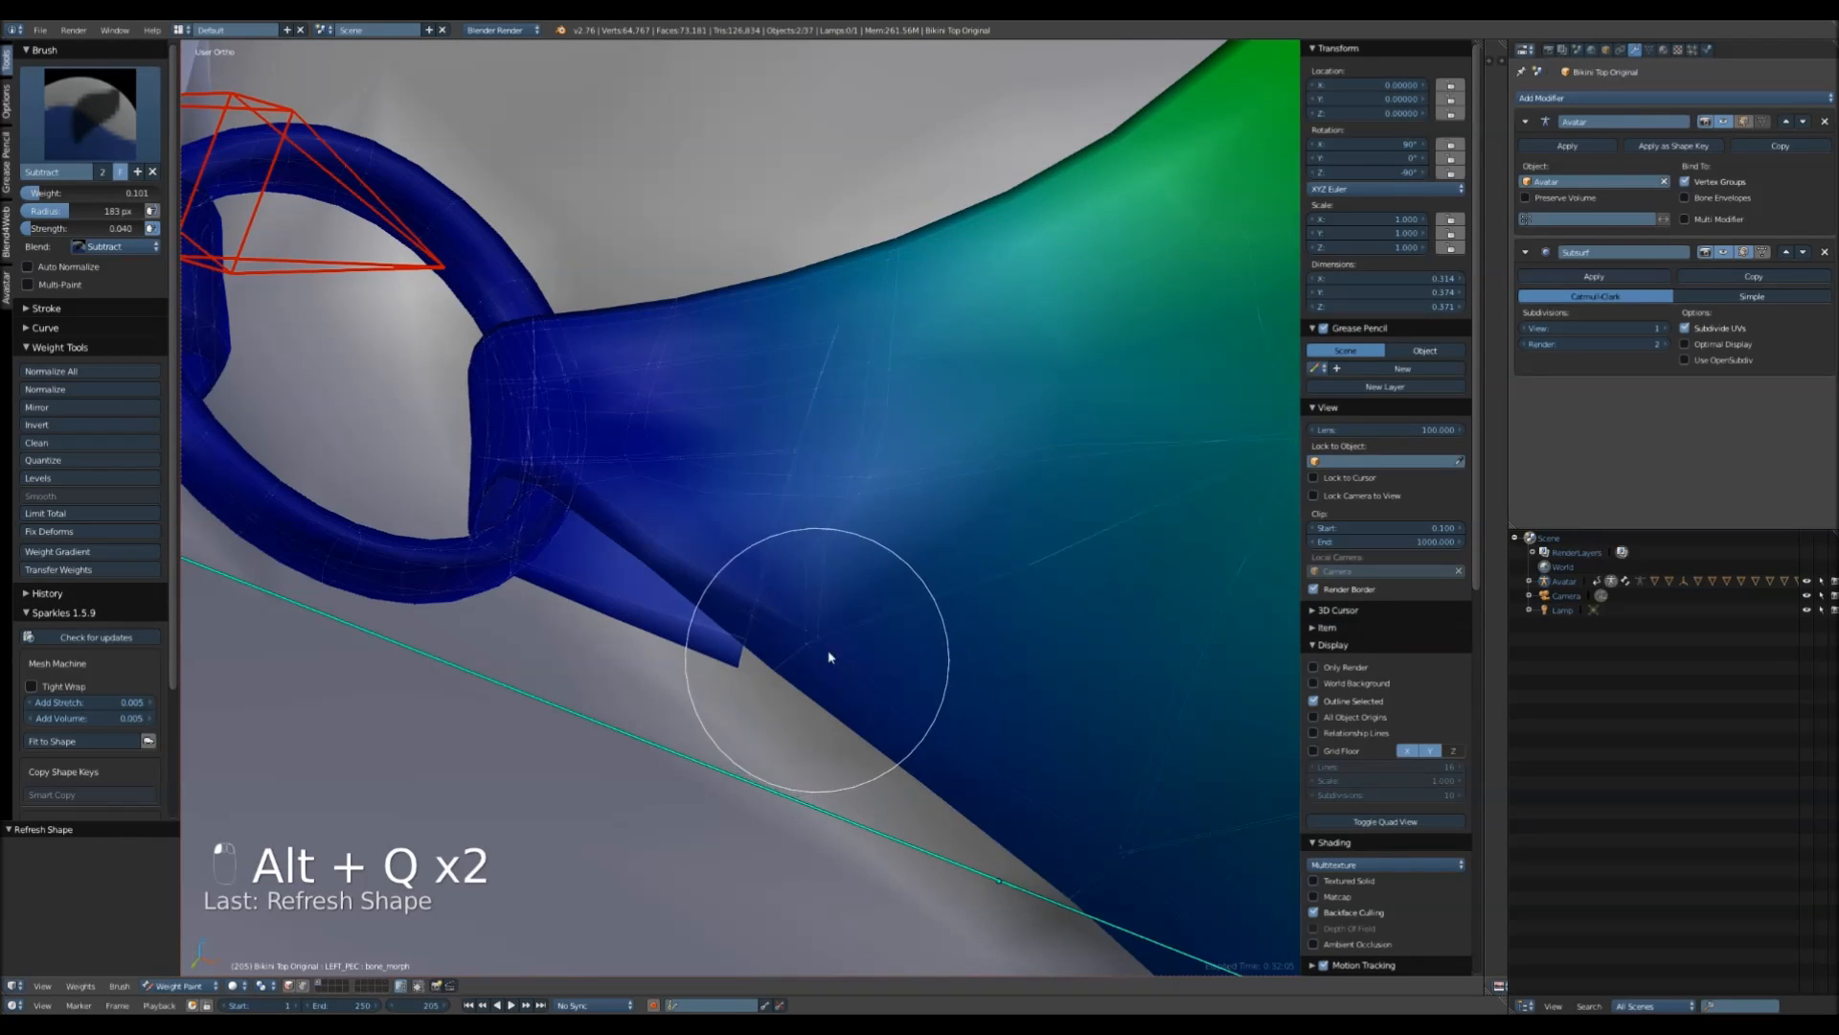
{"action": "key", "text": "alt+q"}
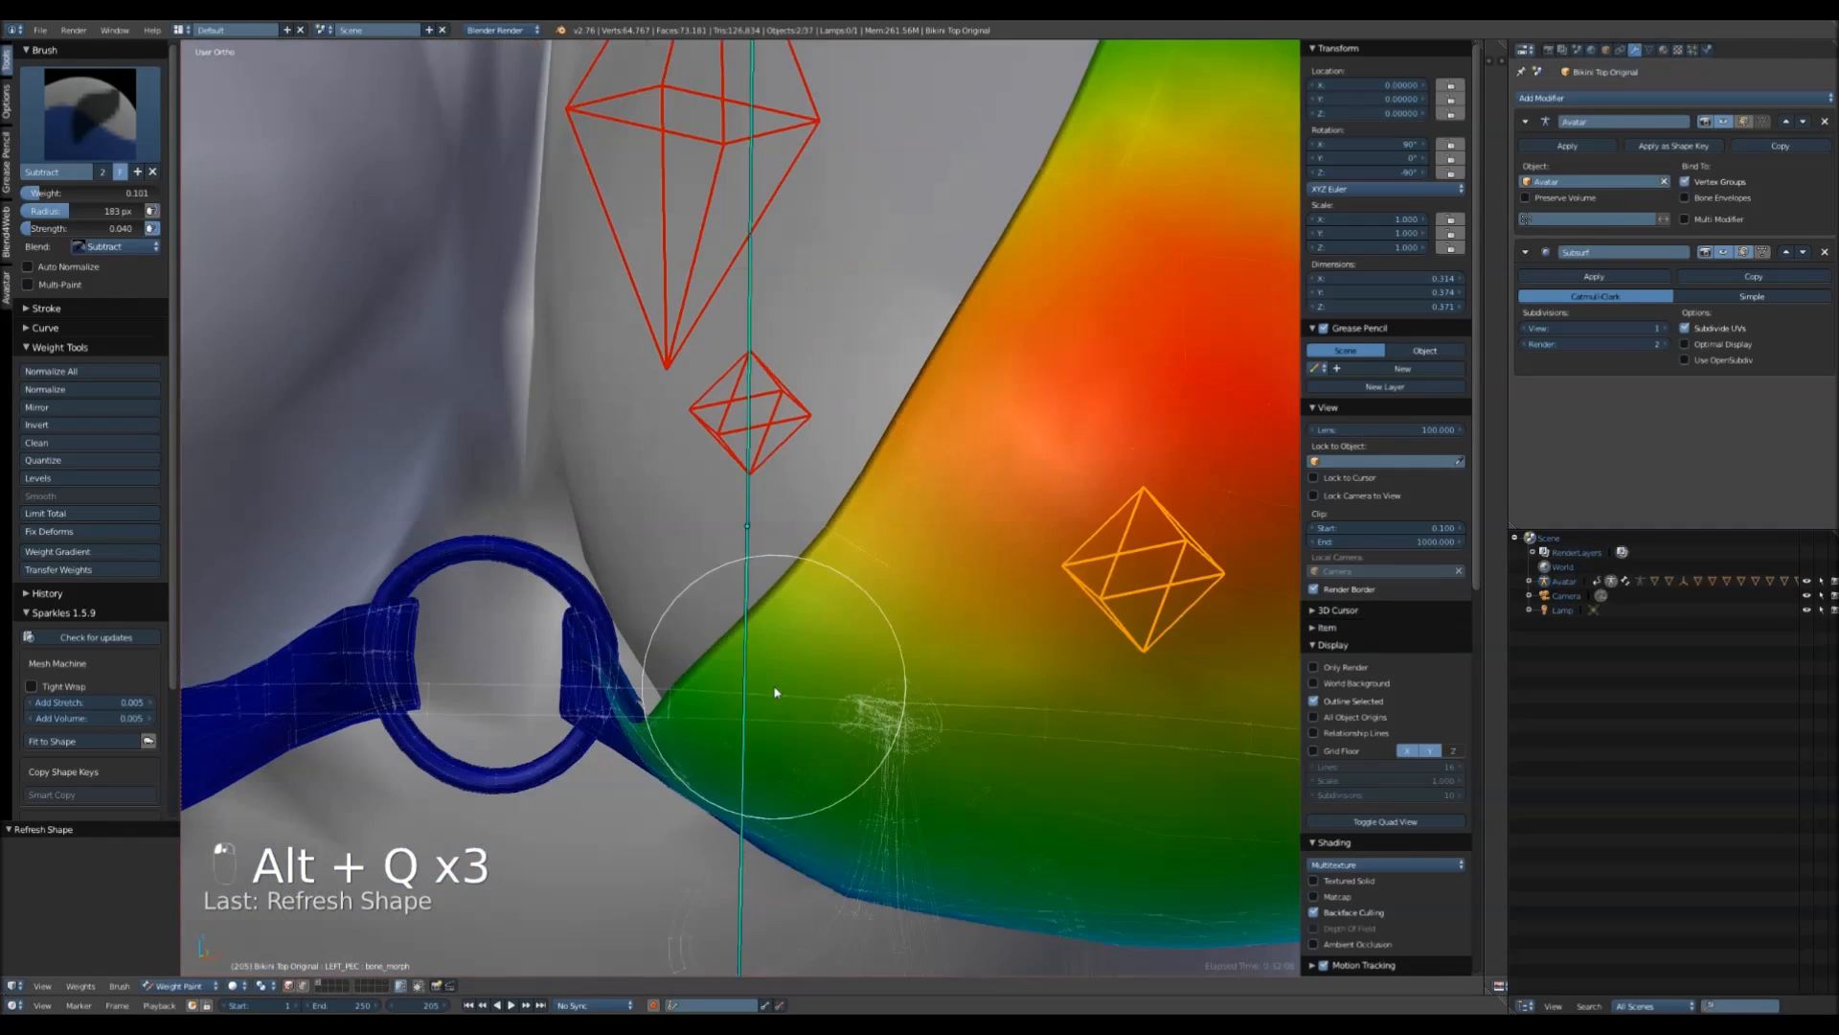
- Subtract more LEFT_PEC weight along the cup's lower edge next to the centre ring, refreshing the shape
{"action": "middle_click_drag", "start_coordinate": [774, 692], "coordinate": [822, 596]}
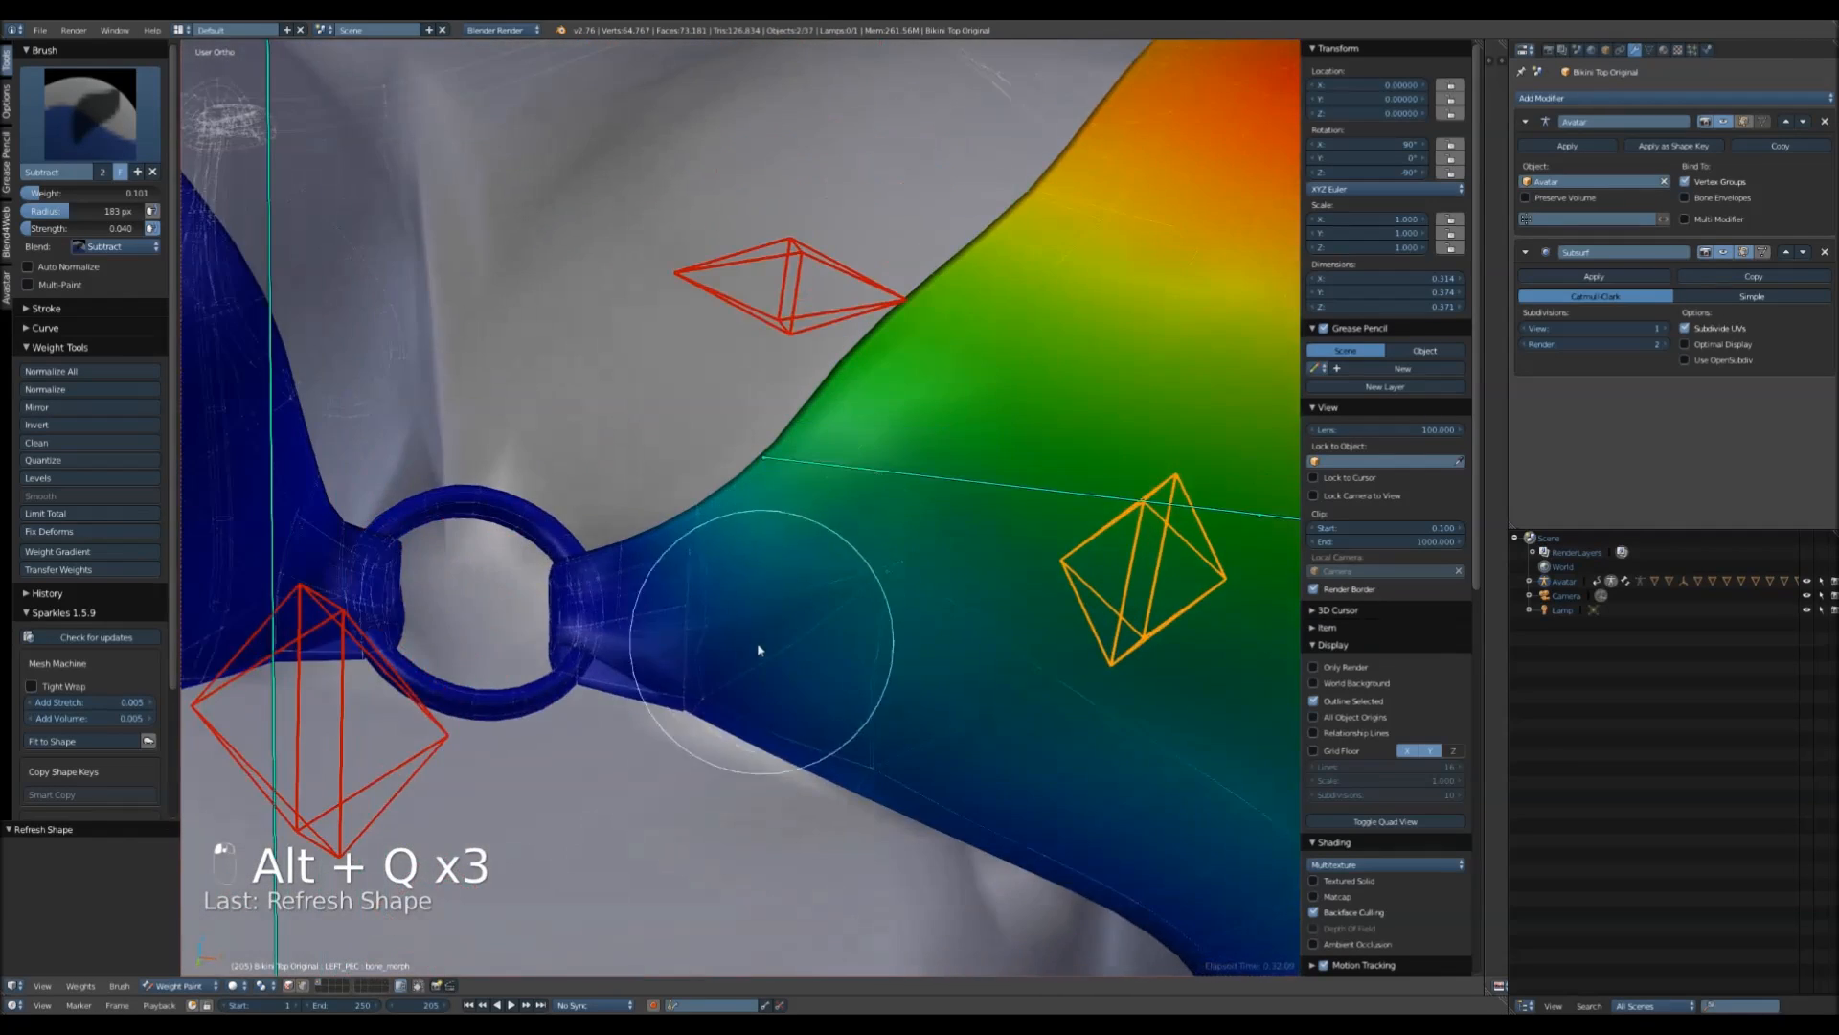
{"action": "scroll", "coordinate": [768, 645], "scroll_direction": "up", "scroll_amount": 5}
{"action": "key", "text": "alt+q"}
{"action": "key", "text": "alt+q"}
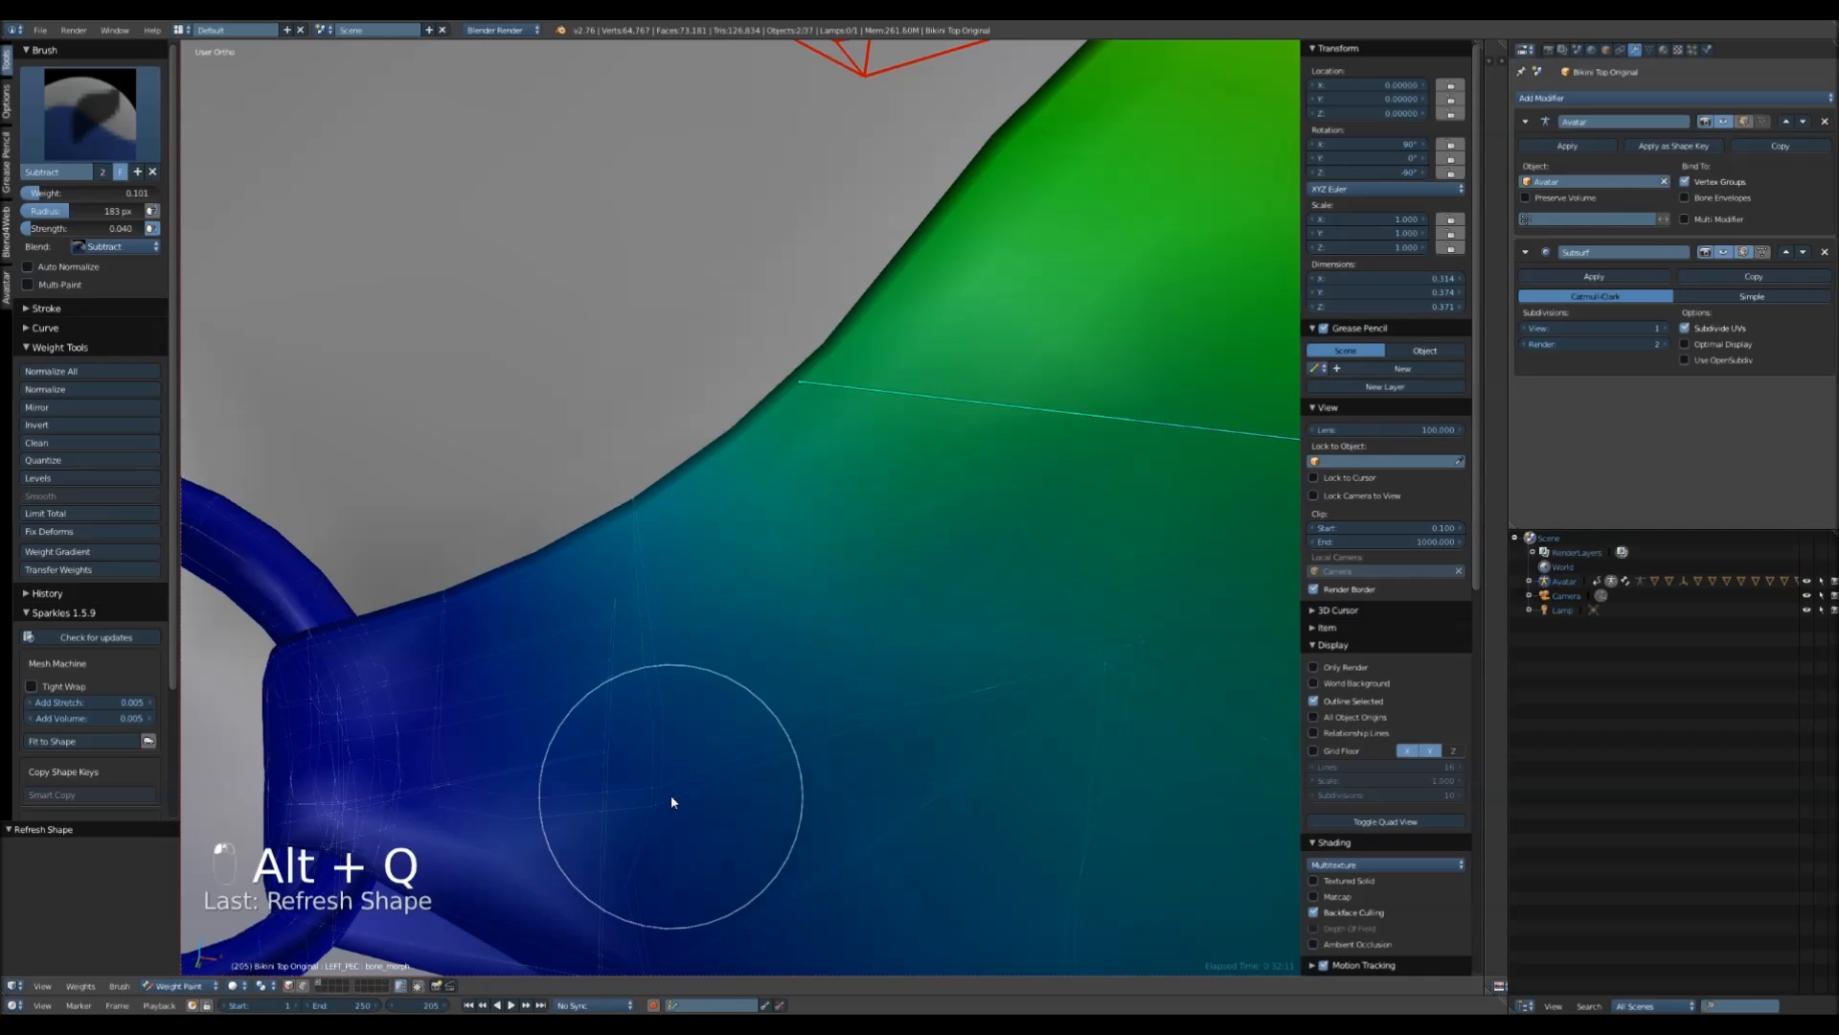
{"action": "scroll", "coordinate": [706, 533], "scroll_direction": "down", "scroll_amount": 4}
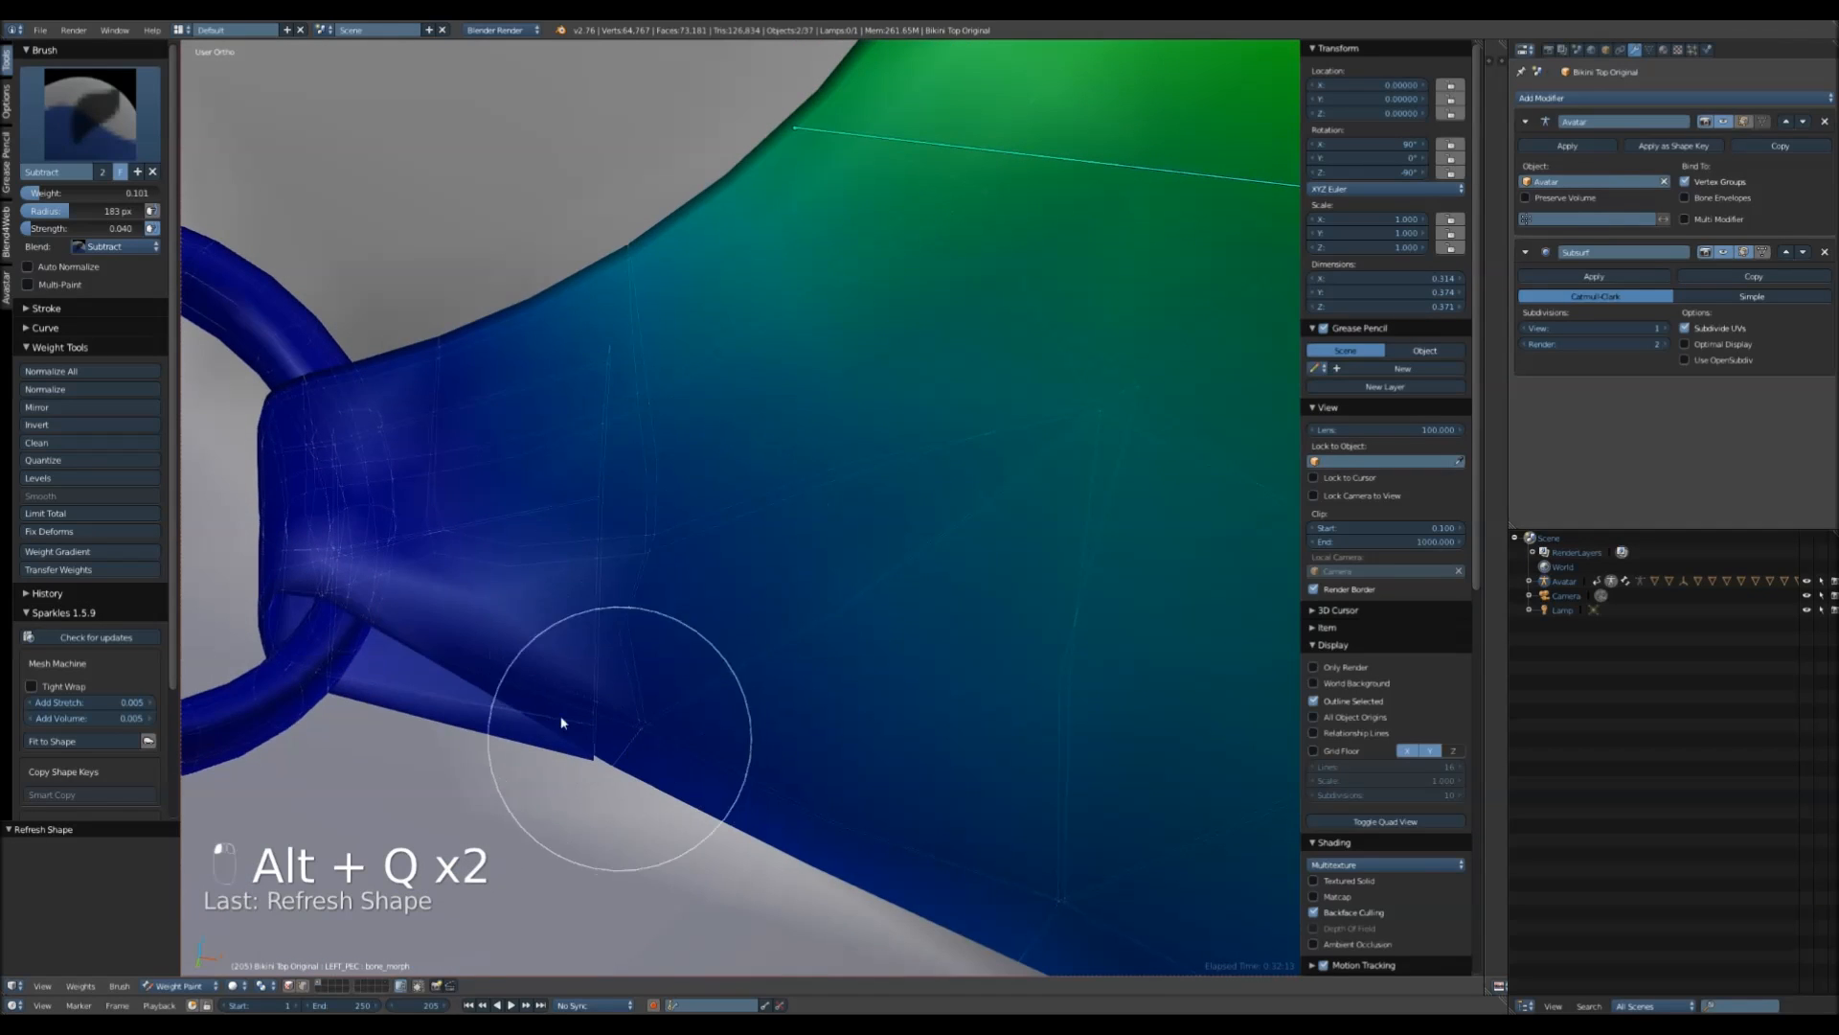
- Reduce LEFT_PEC weight around the strap loop through the ring and the adjoining cup area, refreshing the shape after each pass
{"action": "scroll", "coordinate": [422, 636], "scroll_direction": "up", "scroll_amount": 4}
{"action": "left_click_drag", "start_coordinate": [498, 343], "coordinate": [464, 666]}
{"action": "key", "text": "alt+q"}
{"action": "mouse_move", "coordinate": [470, 578]}
{"action": "left_mouse_down"}
{"action": "mouse_move", "coordinate": [558, 485]}
{"action": "mouse_move", "coordinate": [562, 287]}
{"action": "mouse_move", "coordinate": [545, 675]}
{"action": "left_mouse_up"}
{"action": "key", "text": "alt+q"}
{"action": "mouse_move", "coordinate": [546, 585]}
{"action": "left_mouse_down"}
{"action": "mouse_move", "coordinate": [577, 337]}
{"action": "mouse_move", "coordinate": [415, 303]}
{"action": "left_mouse_up"}
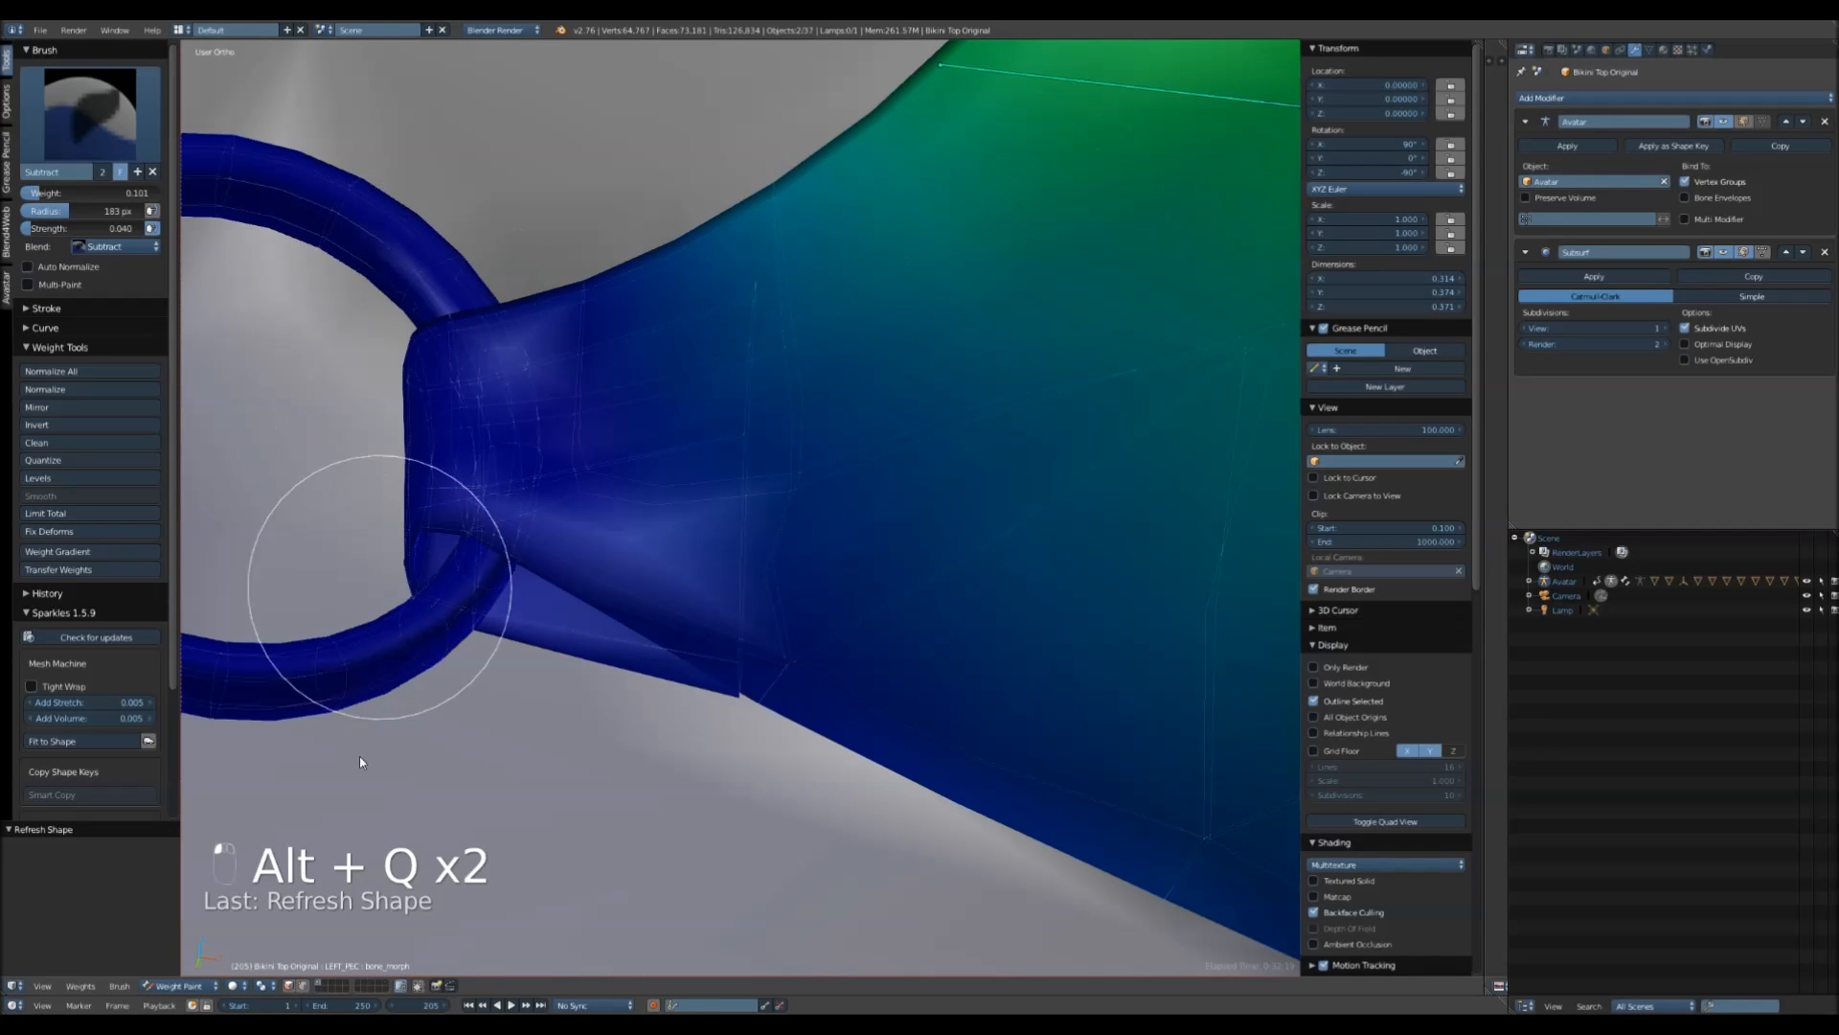
{"action": "key", "text": "alt+q"}
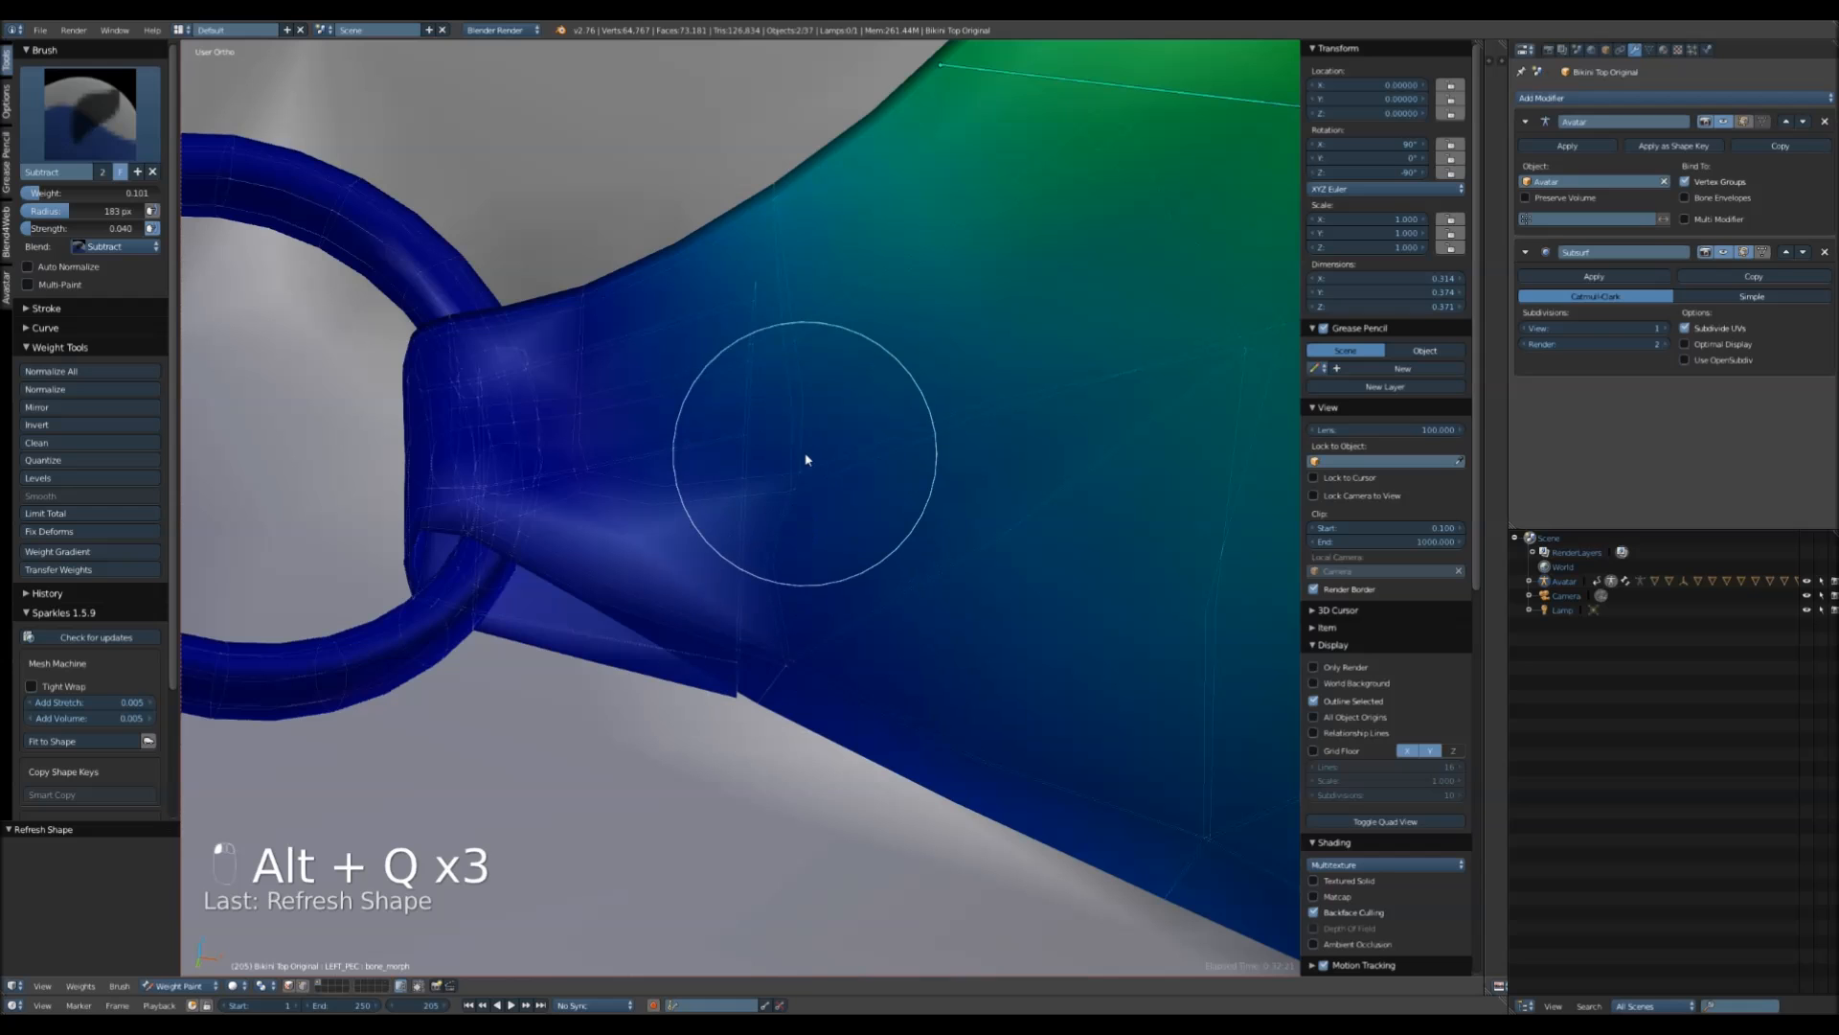
{"action": "key", "text": "alt+q"}
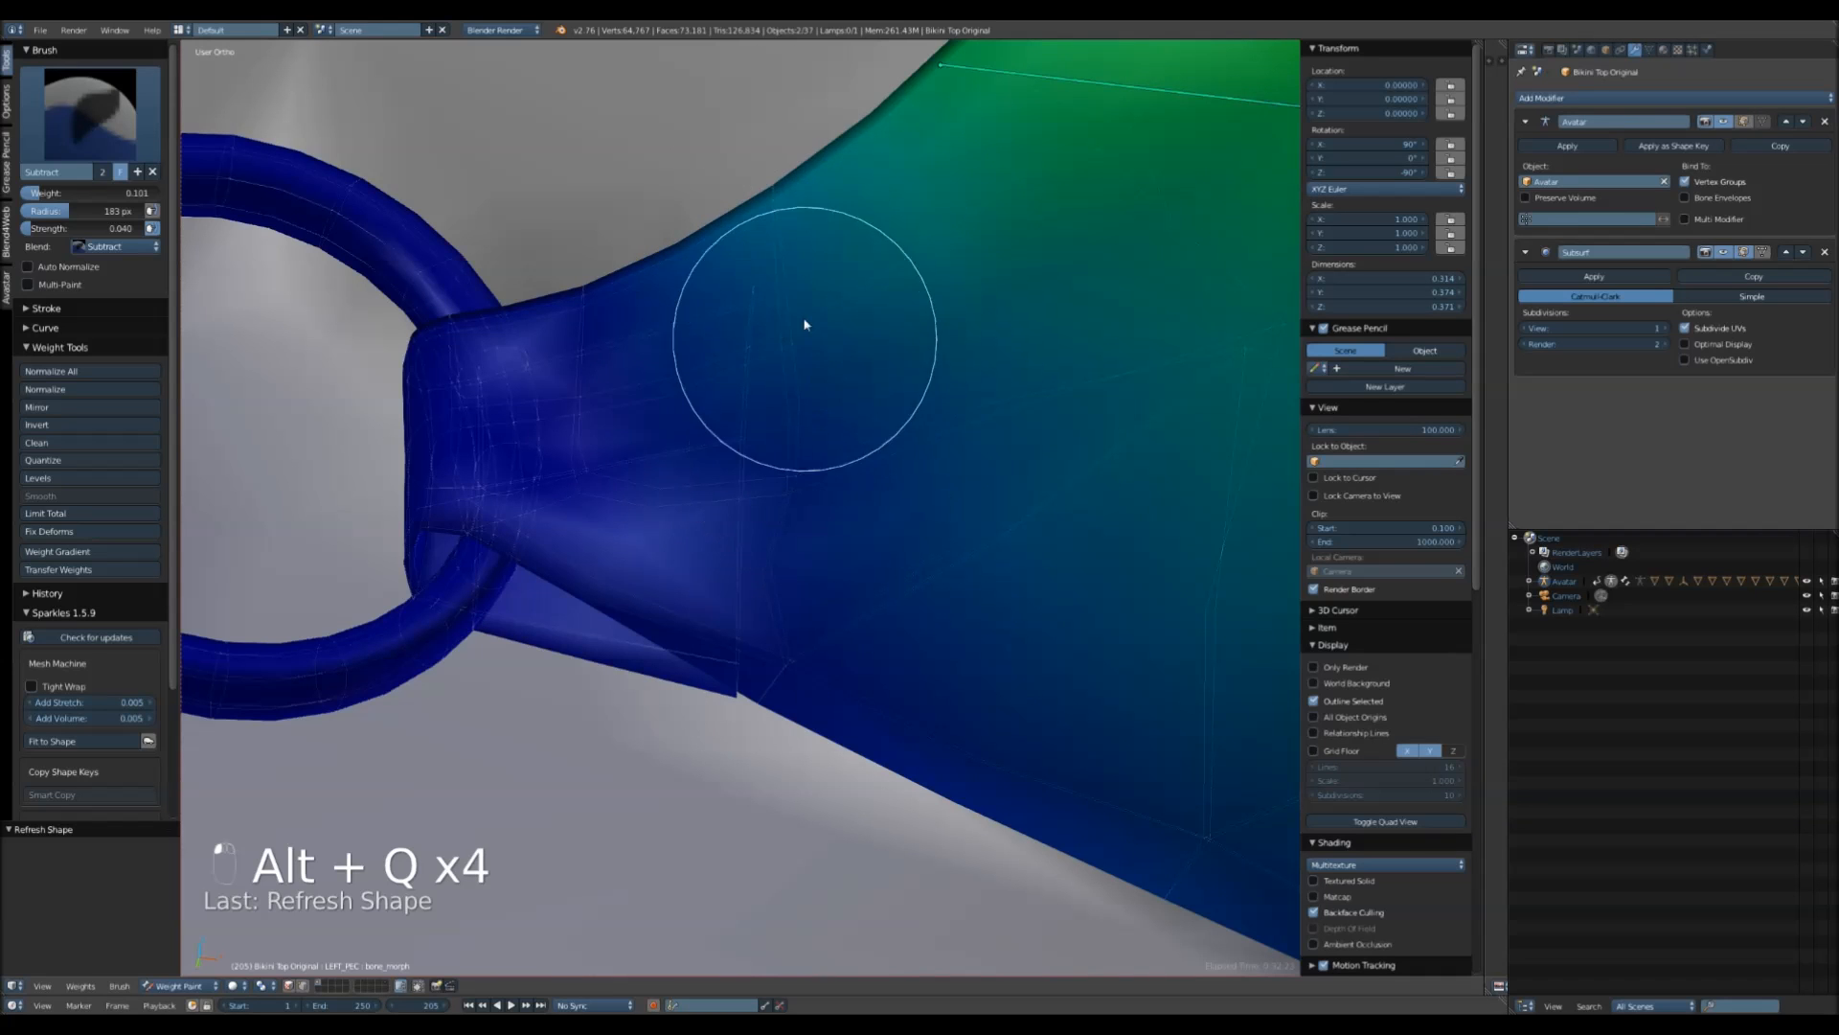
{"action": "key", "text": "alt+q"}
- Leave Weight Paint mode, select the avatar armature and reset its Breast Size shape value
{"action": "scroll", "coordinate": [837, 447], "scroll_direction": "down", "scroll_amount": 7}
{"action": "middle_click_drag", "start_coordinate": [824, 616], "coordinate": [637, 308]}
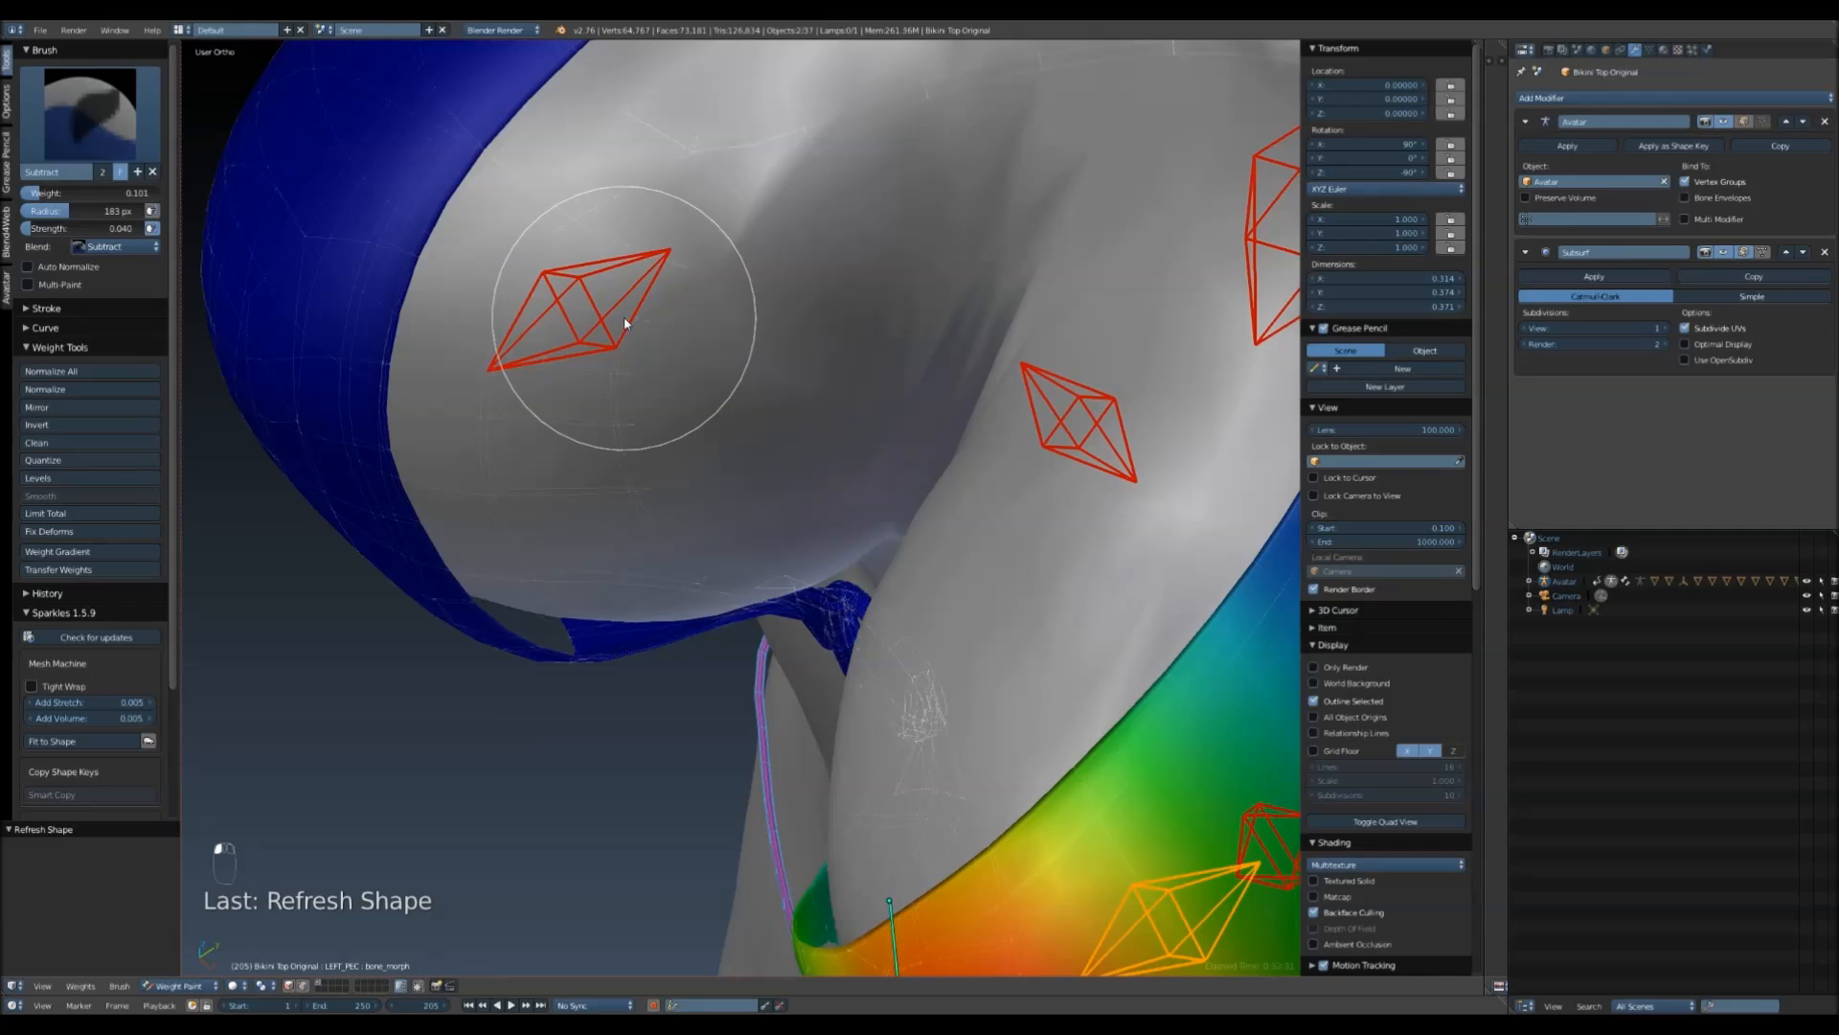
{"action": "right_click", "coordinate": [624, 316]}
{"action": "right_click", "coordinate": [1257, 237]}
{"action": "mouse_move", "coordinate": [1258, 236]}
{"action": "middle_mouse_down"}
{"action": "mouse_move", "coordinate": [731, 485]}
{"action": "mouse_move", "coordinate": [669, 473]}
{"action": "mouse_move", "coordinate": [699, 549]}
{"action": "mouse_move", "coordinate": [714, 536]}
{"action": "middle_mouse_up"}
{"action": "left_click", "coordinate": [182, 984]}
{"action": "left_click", "coordinate": [182, 970]}
{"action": "right_click", "coordinate": [755, 444]}
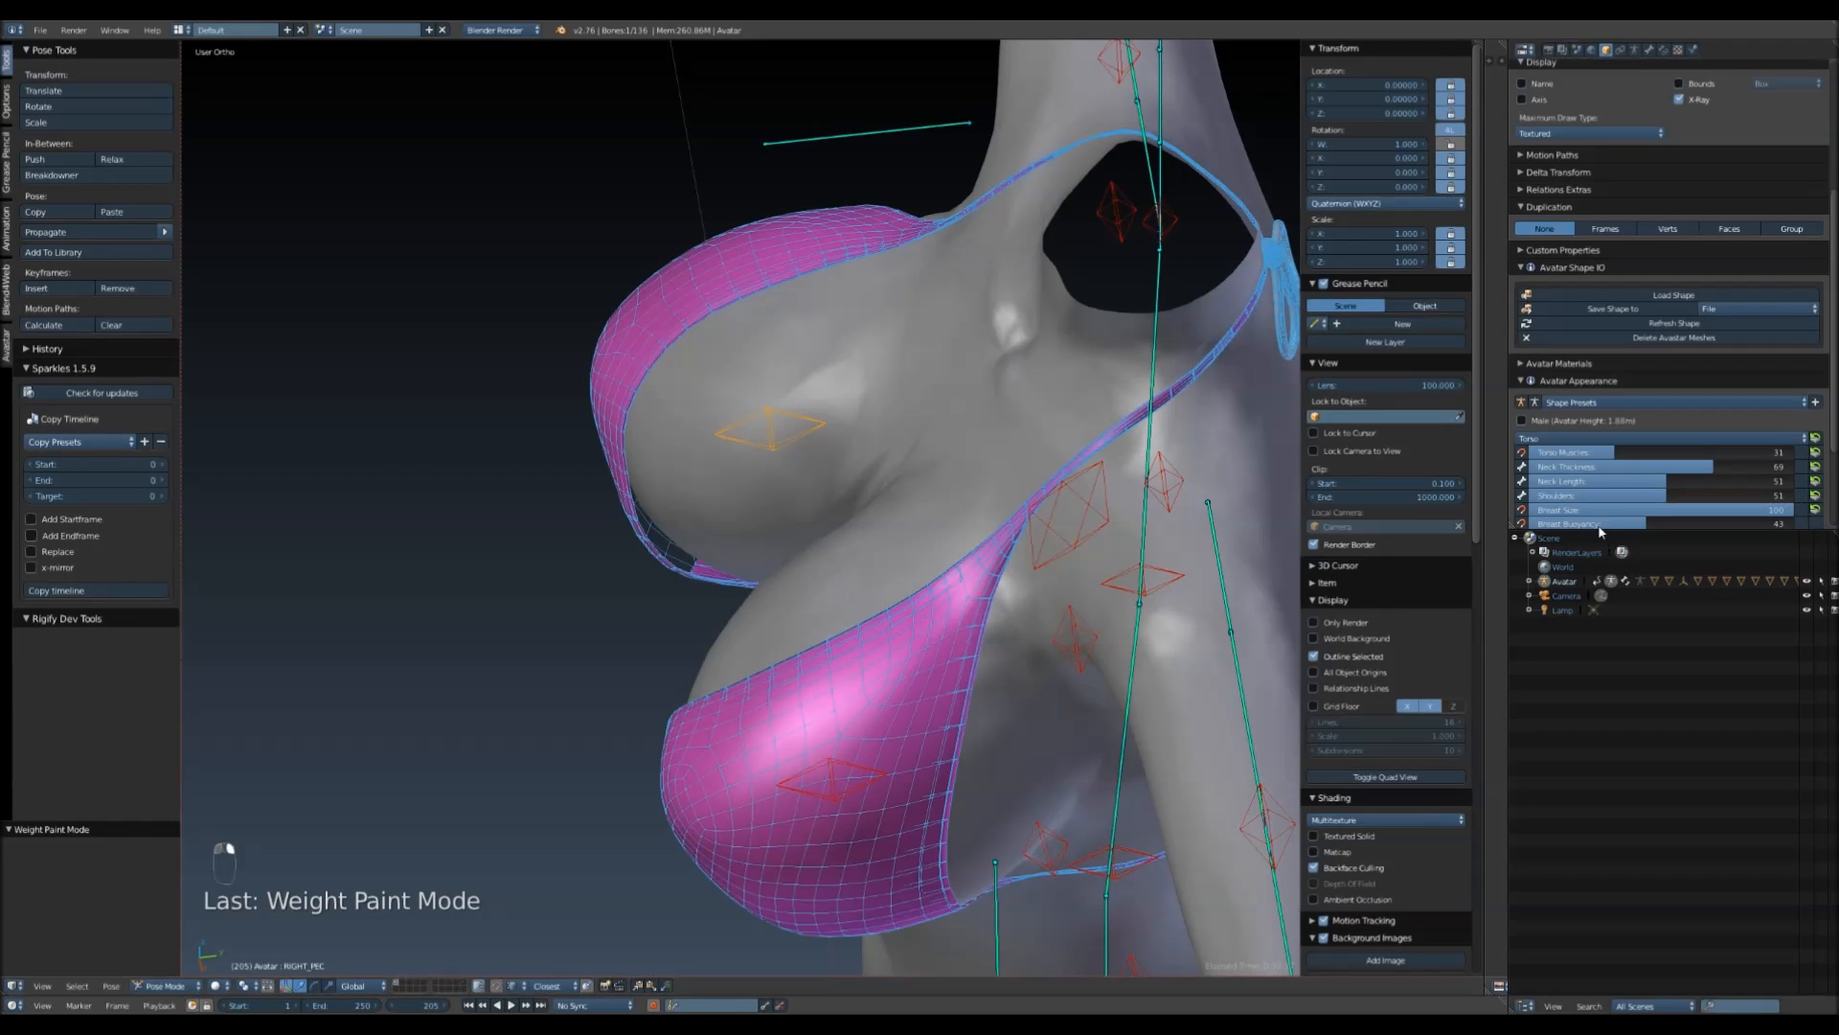
{"action": "left_click", "coordinate": [1813, 512]}
- Select the bikini top and set its skinning appearance control to No Sliders
{"action": "middle_click_drag", "start_coordinate": [875, 496], "coordinate": [821, 509]}
{"action": "right_click", "coordinate": [742, 452]}
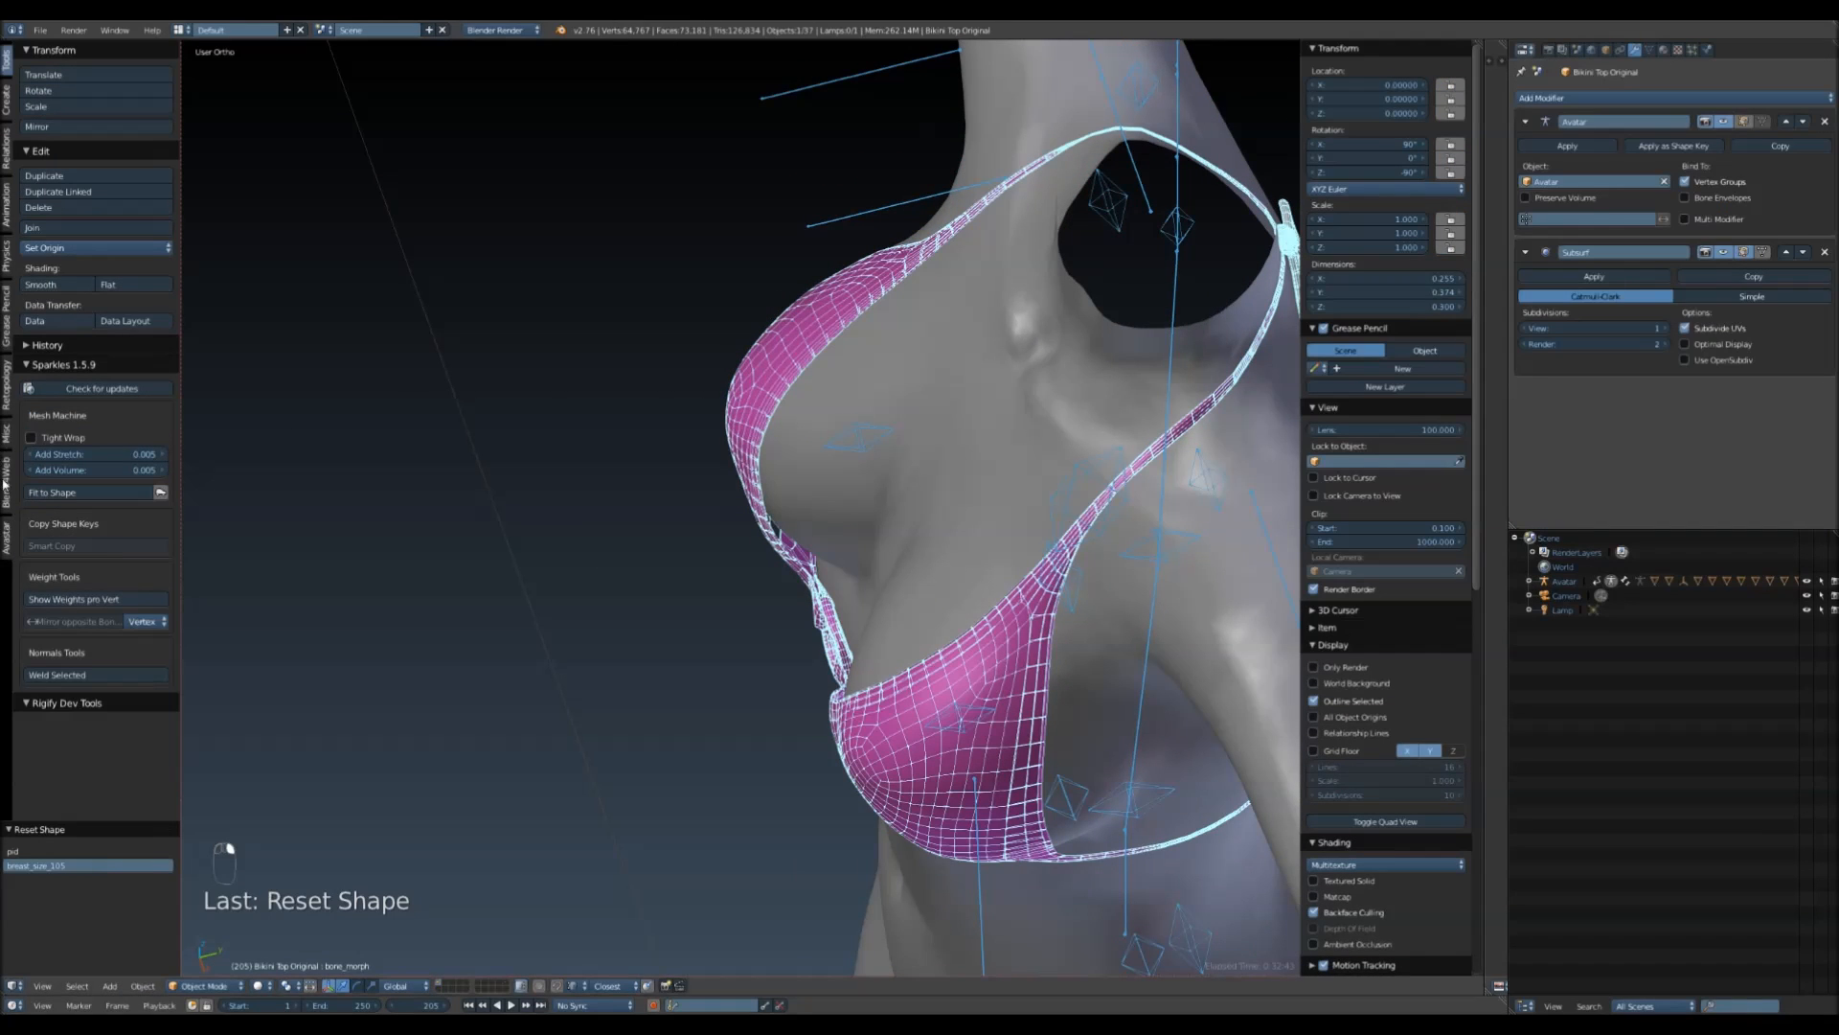
{"action": "left_click", "coordinate": [6, 540]}
{"action": "left_click", "coordinate": [62, 383]}
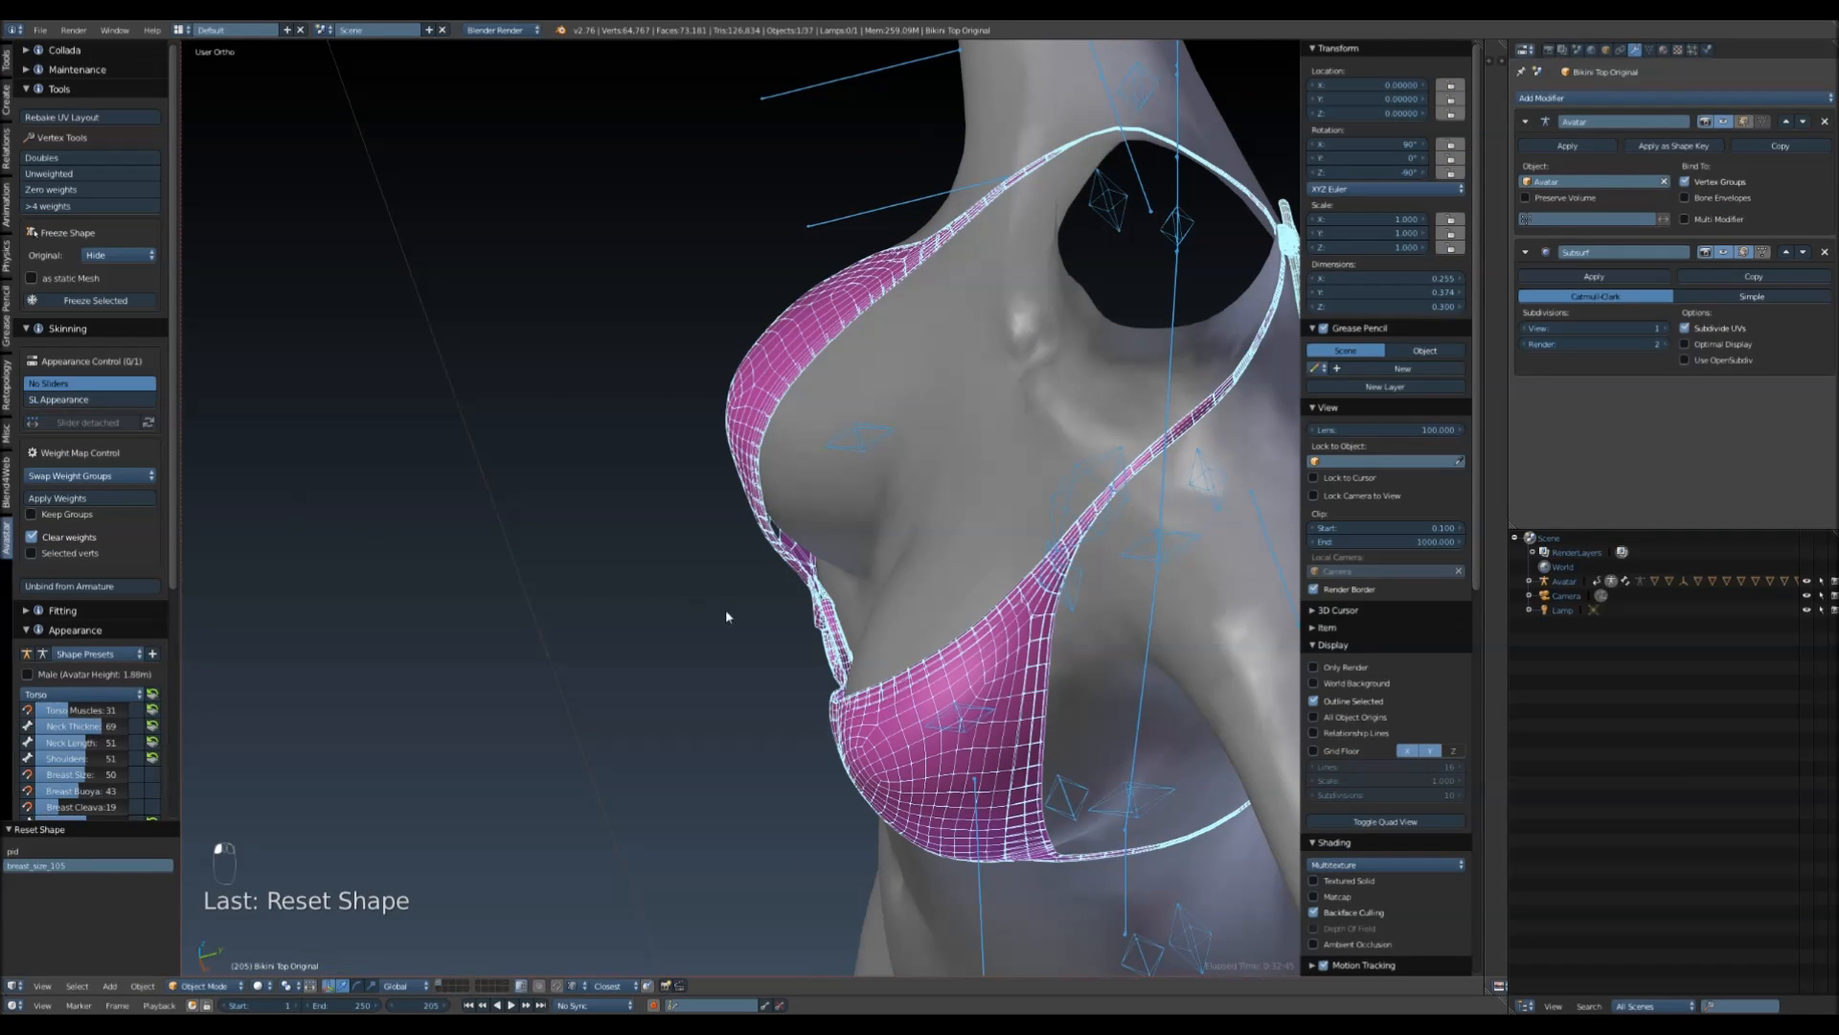
- In Edit Mode, move two vertices on the right cup's inner lower edge about 0.006 along Y with a reduced proportional falloff
{"action": "scroll", "coordinate": [792, 556], "scroll_direction": "up", "scroll_amount": 3}
{"action": "key", "text": "Tab"}
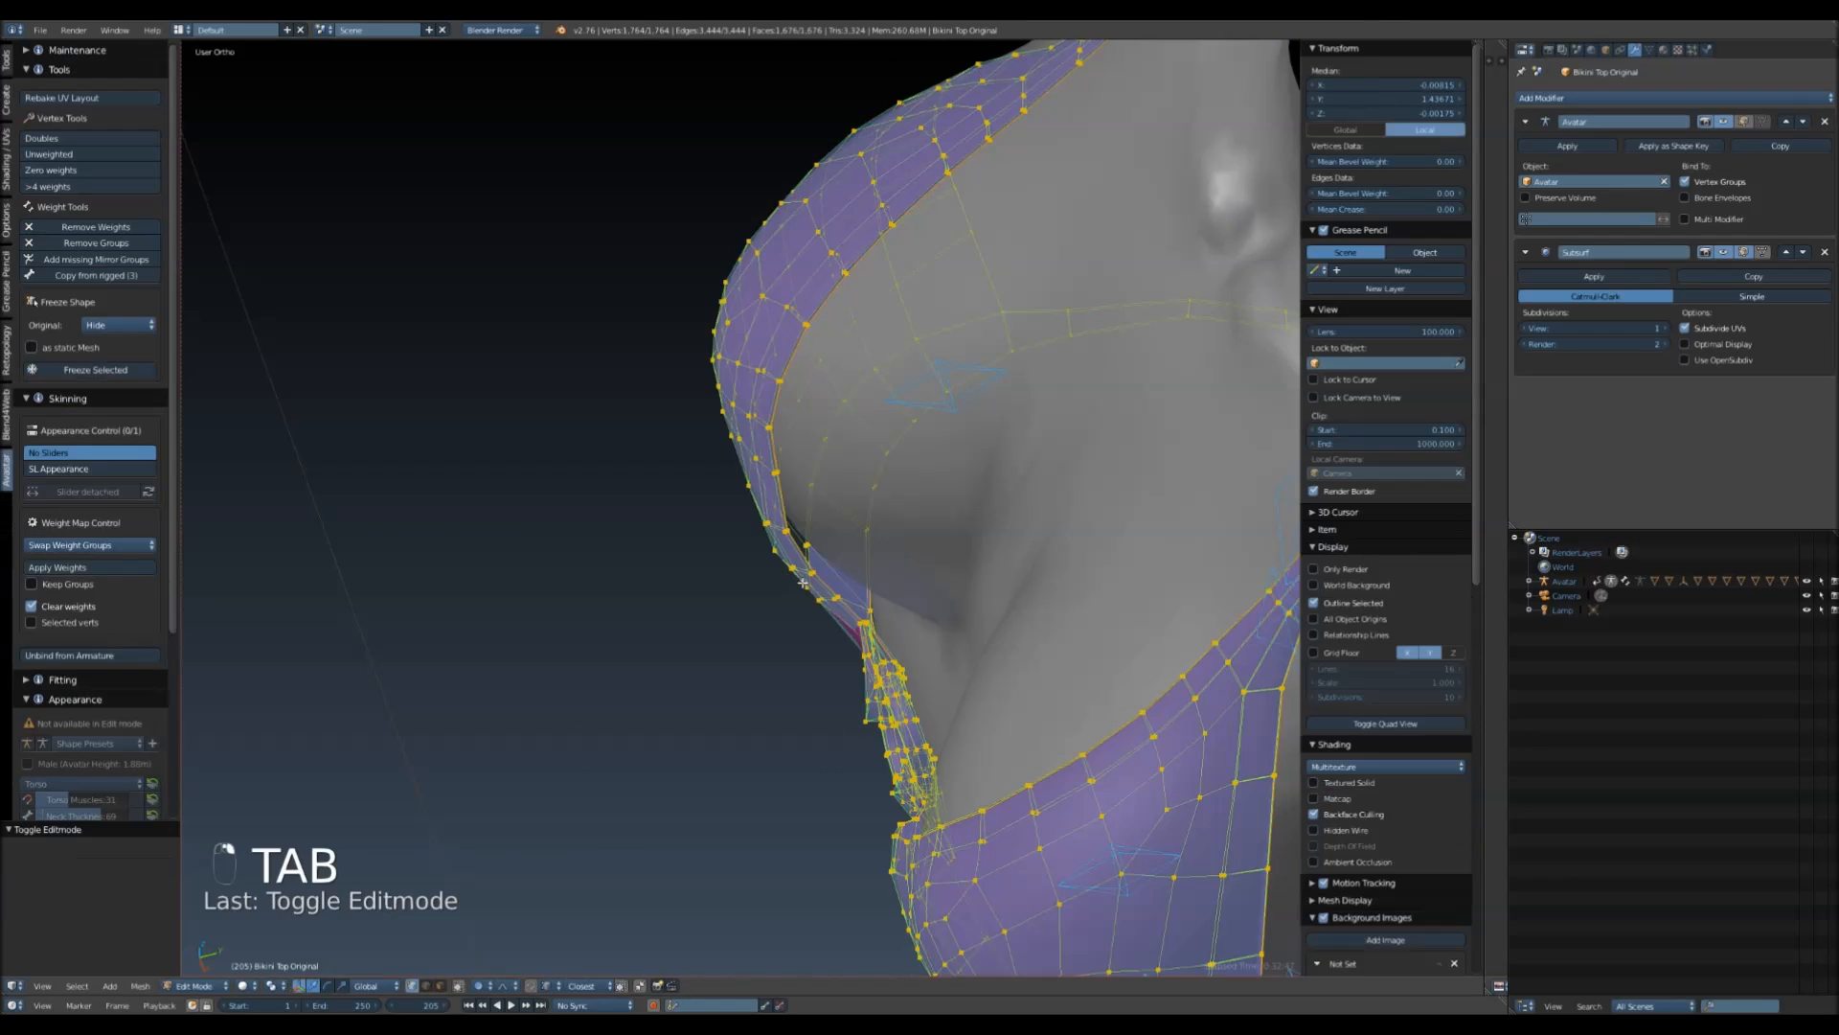
{"action": "right_click_drag", "start_coordinate": [806, 586], "coordinate": [812, 574]}
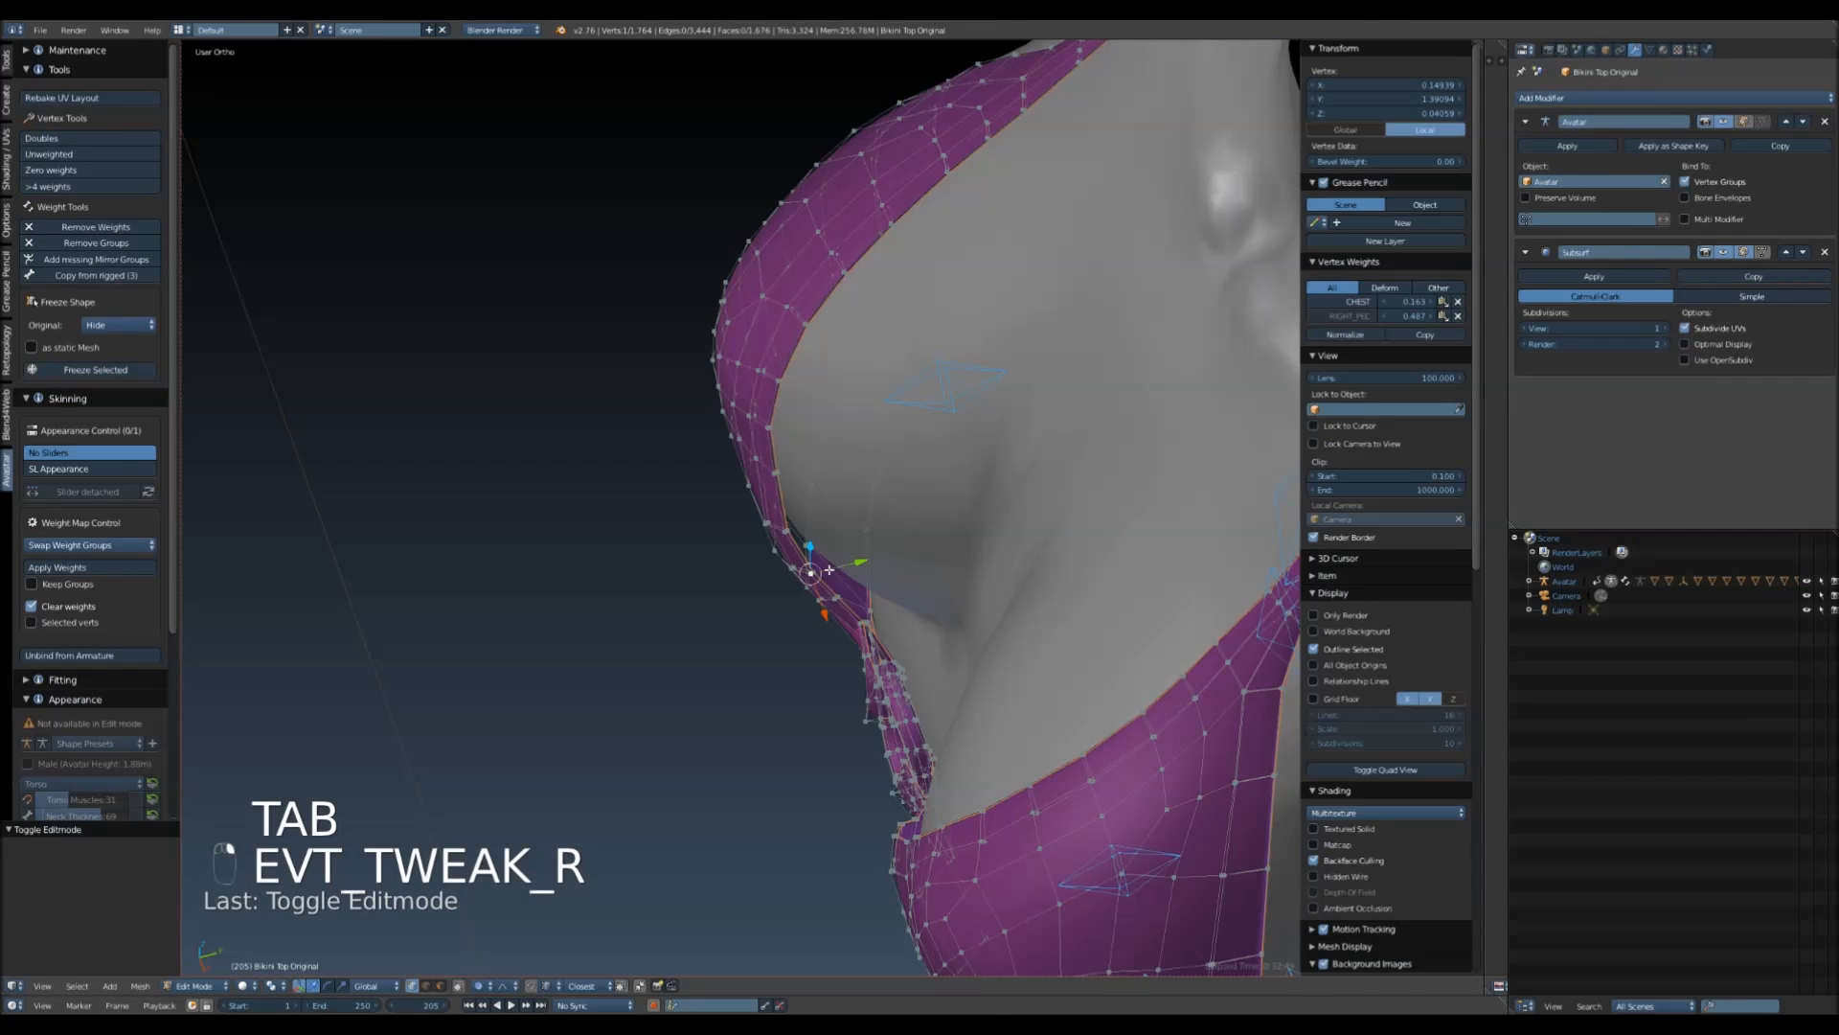
{"action": "right_click", "coordinate": [829, 570], "text": "shift"}
{"action": "left_click_drag", "start_coordinate": [860, 559], "coordinate": [875, 548]}
{"action": "right_click_drag", "start_coordinate": [860, 553], "coordinate": [865, 549]}
{"action": "scroll", "coordinate": [864, 549], "scroll_direction": "down", "scroll_amount": 14}
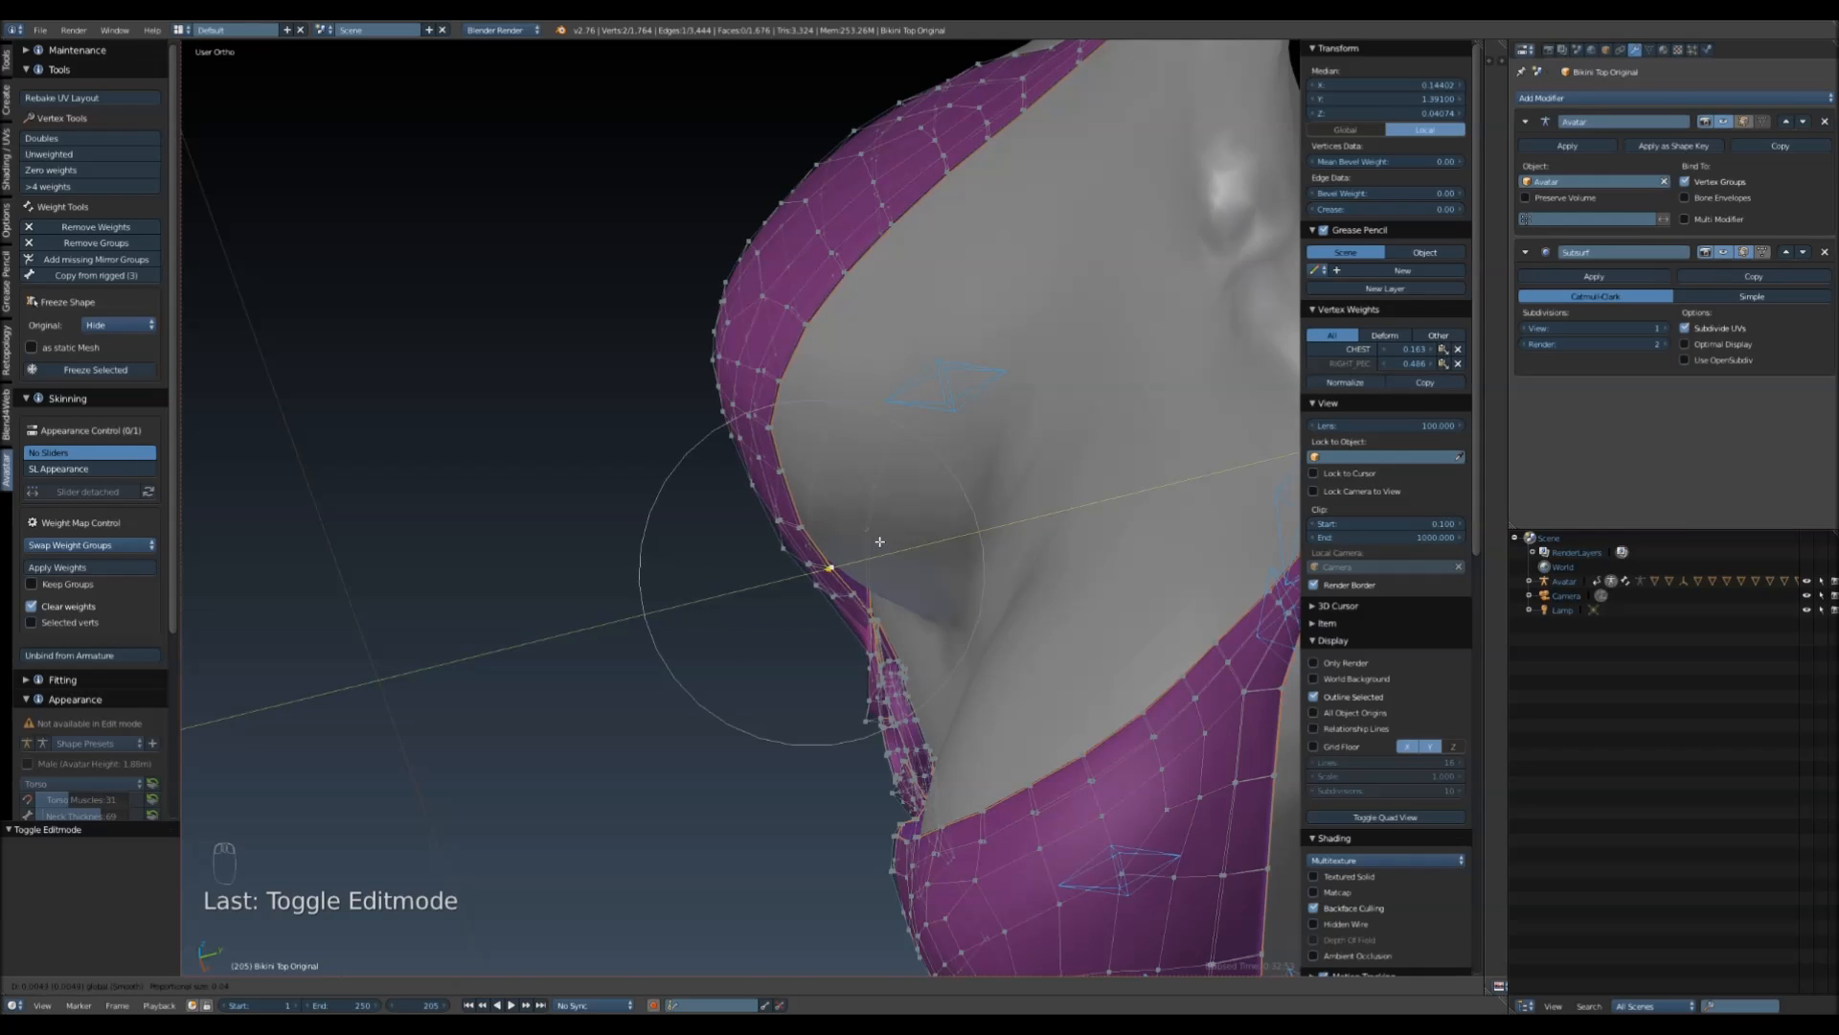
{"action": "scroll", "coordinate": [881, 541], "scroll_direction": "up", "scroll_amount": 2}
{"action": "scroll", "coordinate": [881, 542], "scroll_direction": "down", "scroll_amount": 4}
{"action": "left_click", "coordinate": [881, 542]}
{"action": "middle_click_drag", "start_coordinate": [881, 541], "coordinate": [1123, 640]}
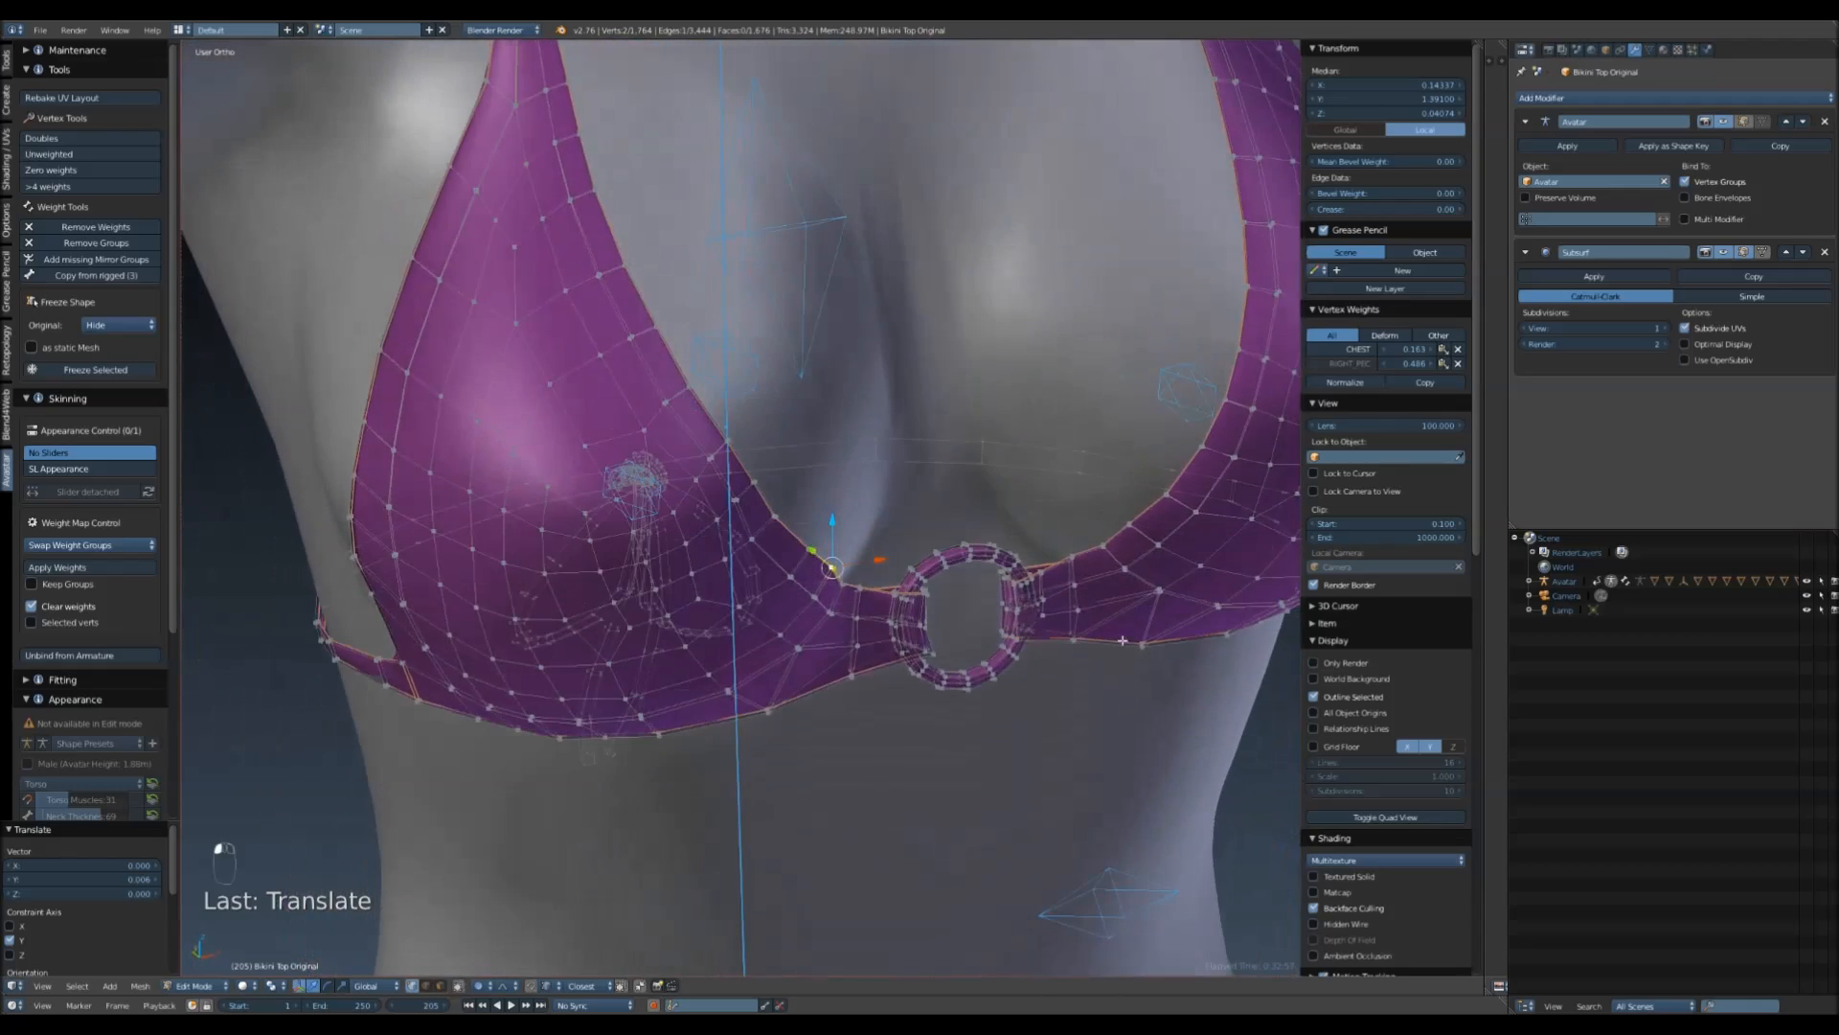
- Move the matching vertex on the left cup's inner lower edge about 0.005 along Y toward the body
{"action": "right_click", "coordinate": [1129, 525]}
{"action": "middle_click_drag", "start_coordinate": [1129, 525], "coordinate": [1157, 581]}
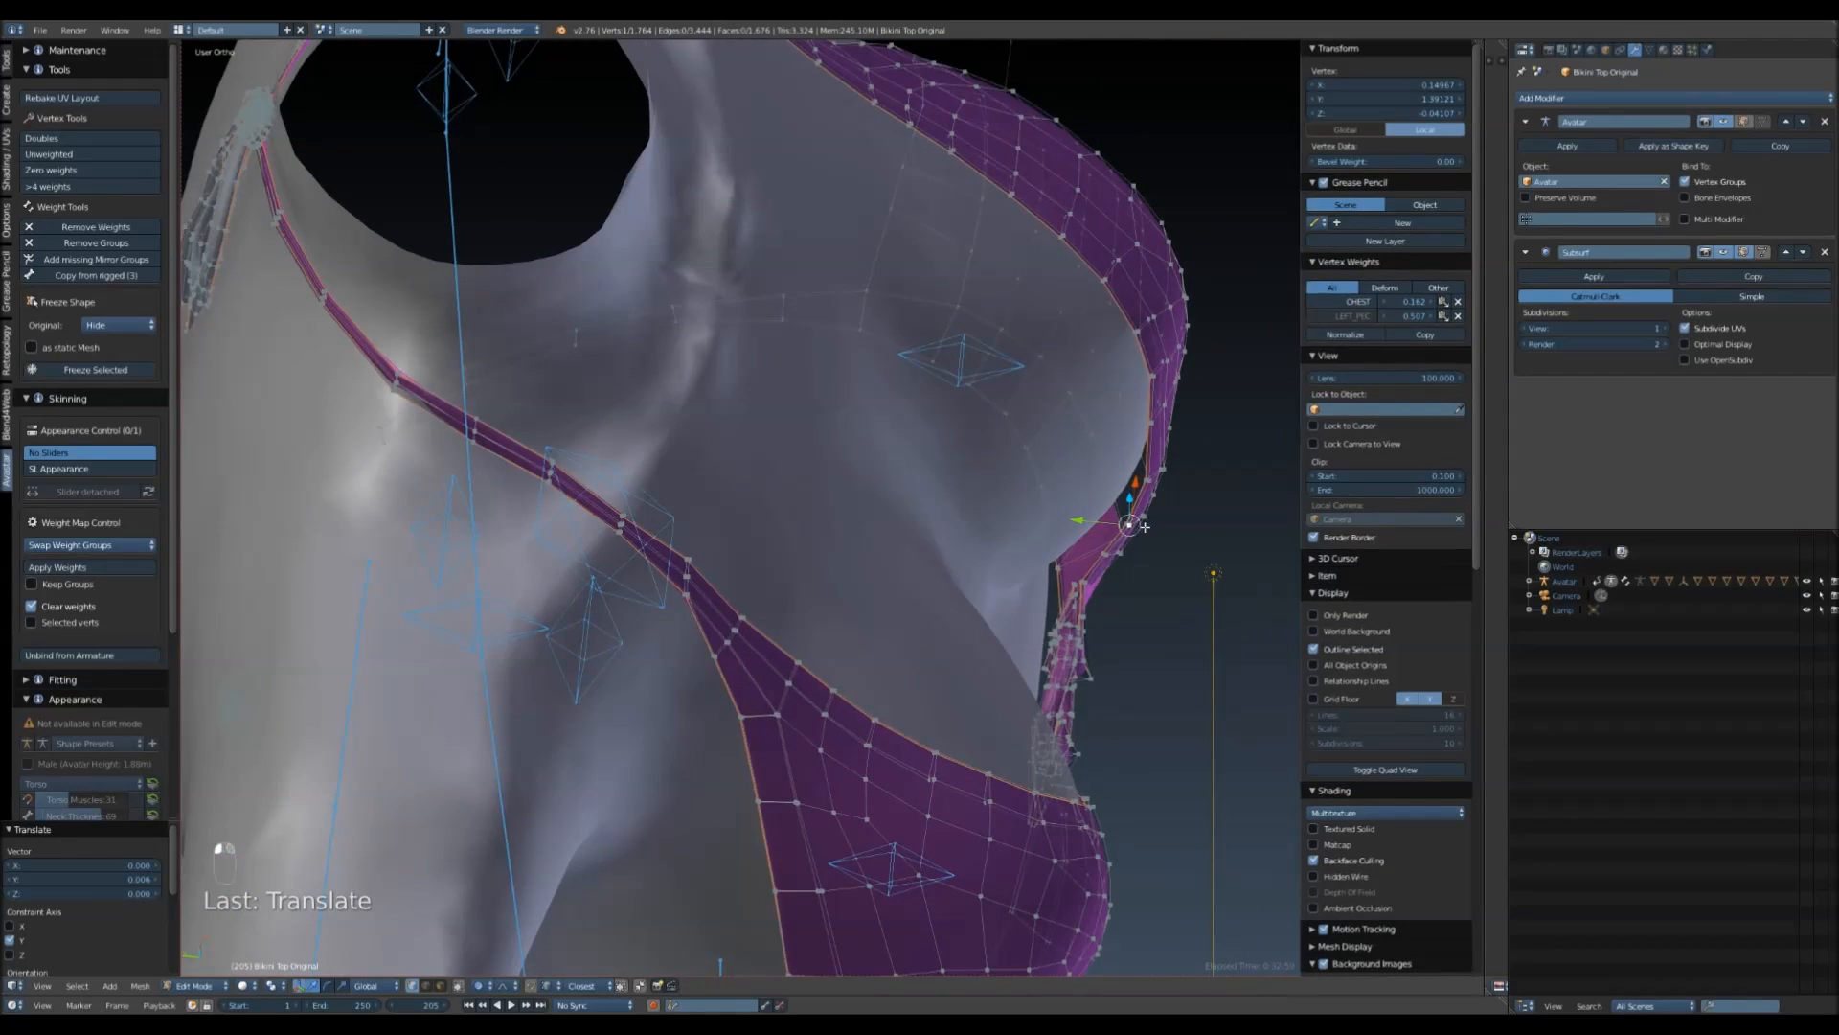
{"action": "key", "text": "g"}
{"action": "left_click", "coordinate": [1064, 513]}
{"action": "middle_click_drag", "start_coordinate": [1064, 514], "coordinate": [949, 646]}
{"action": "scroll", "coordinate": [965, 670], "scroll_direction": "up", "scroll_amount": 5}
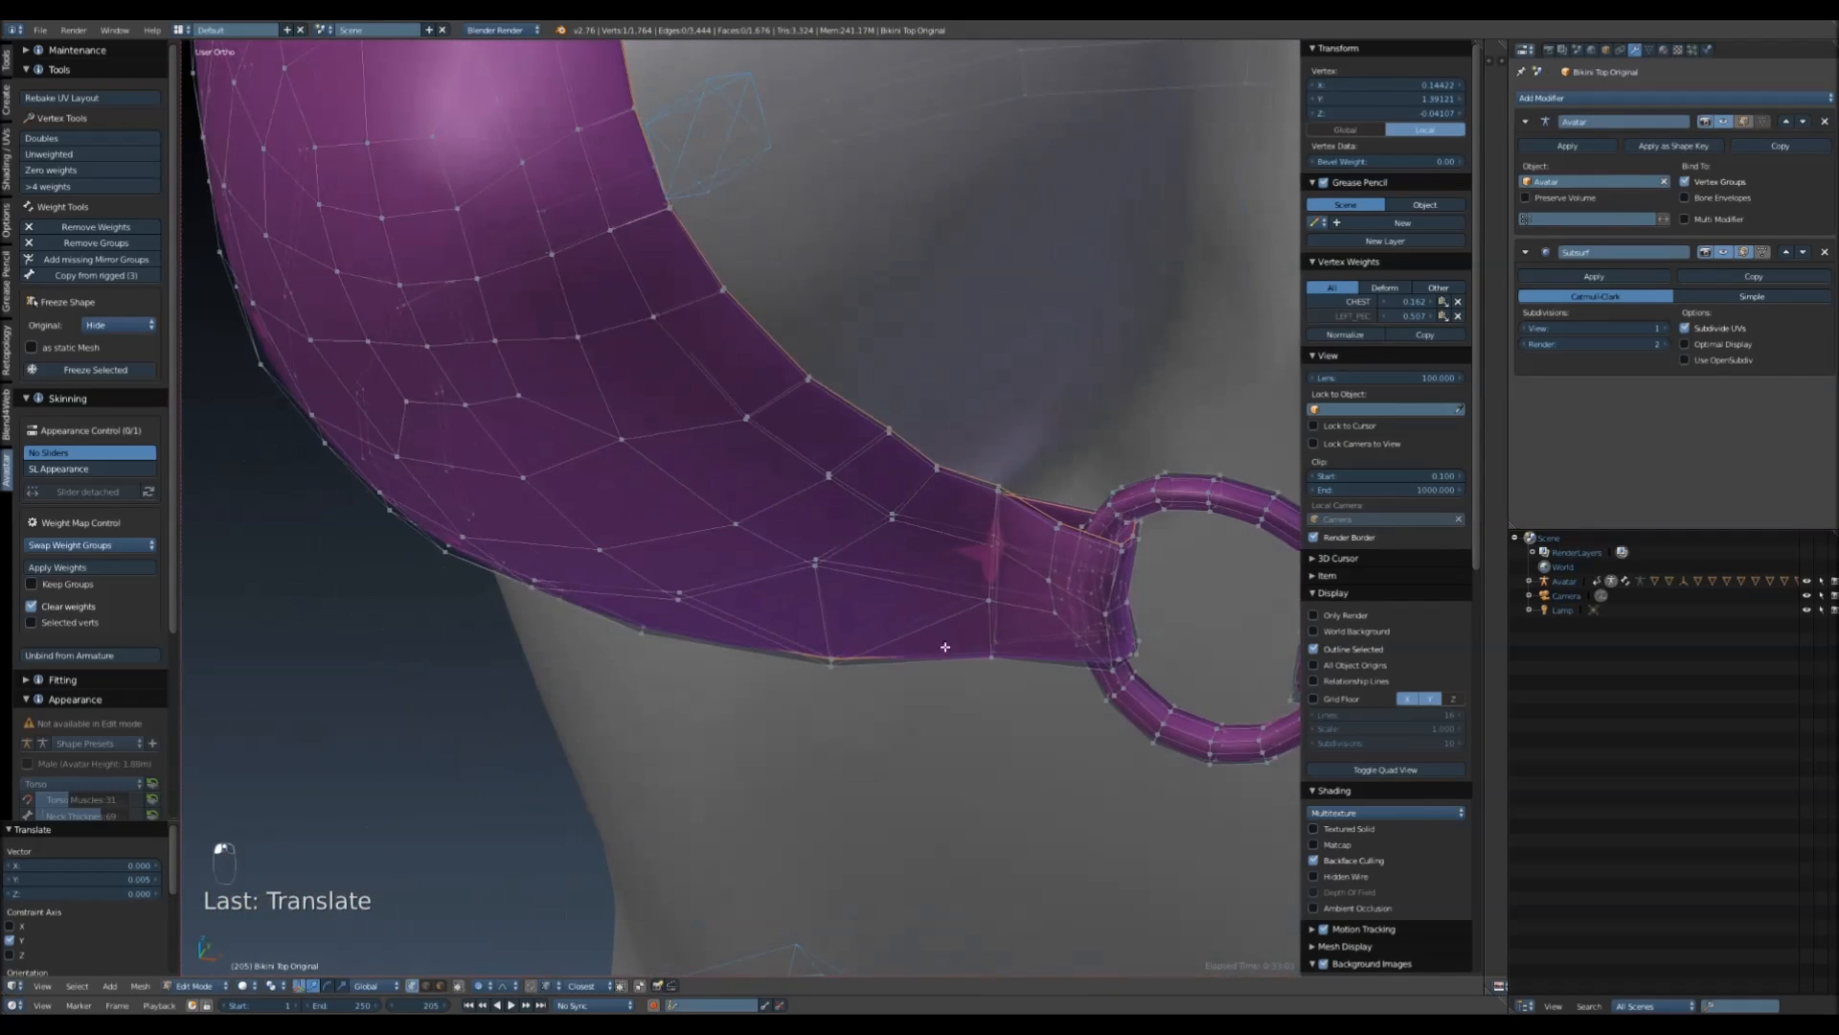
- Switch the bikini top to Sculpt Mode and adjust the right cup's edge toward the neck strap to follow the body
{"action": "left_click", "coordinate": [193, 986]}
{"action": "left_click", "coordinate": [209, 937]}
{"action": "scroll", "coordinate": [813, 582], "scroll_direction": "down", "scroll_amount": 4}
{"action": "mouse_move", "coordinate": [812, 582]}
{"action": "middle_mouse_down"}
{"action": "mouse_move", "coordinate": [680, 627]}
{"action": "mouse_move", "coordinate": [671, 565]}
{"action": "middle_mouse_up"}
{"action": "scroll", "coordinate": [680, 620], "scroll_direction": "down", "scroll_amount": 4}
{"action": "middle_click_drag", "start_coordinate": [669, 755], "coordinate": [727, 595], "text": "shift"}
{"action": "scroll", "coordinate": [727, 596], "scroll_direction": "up", "scroll_amount": 6}
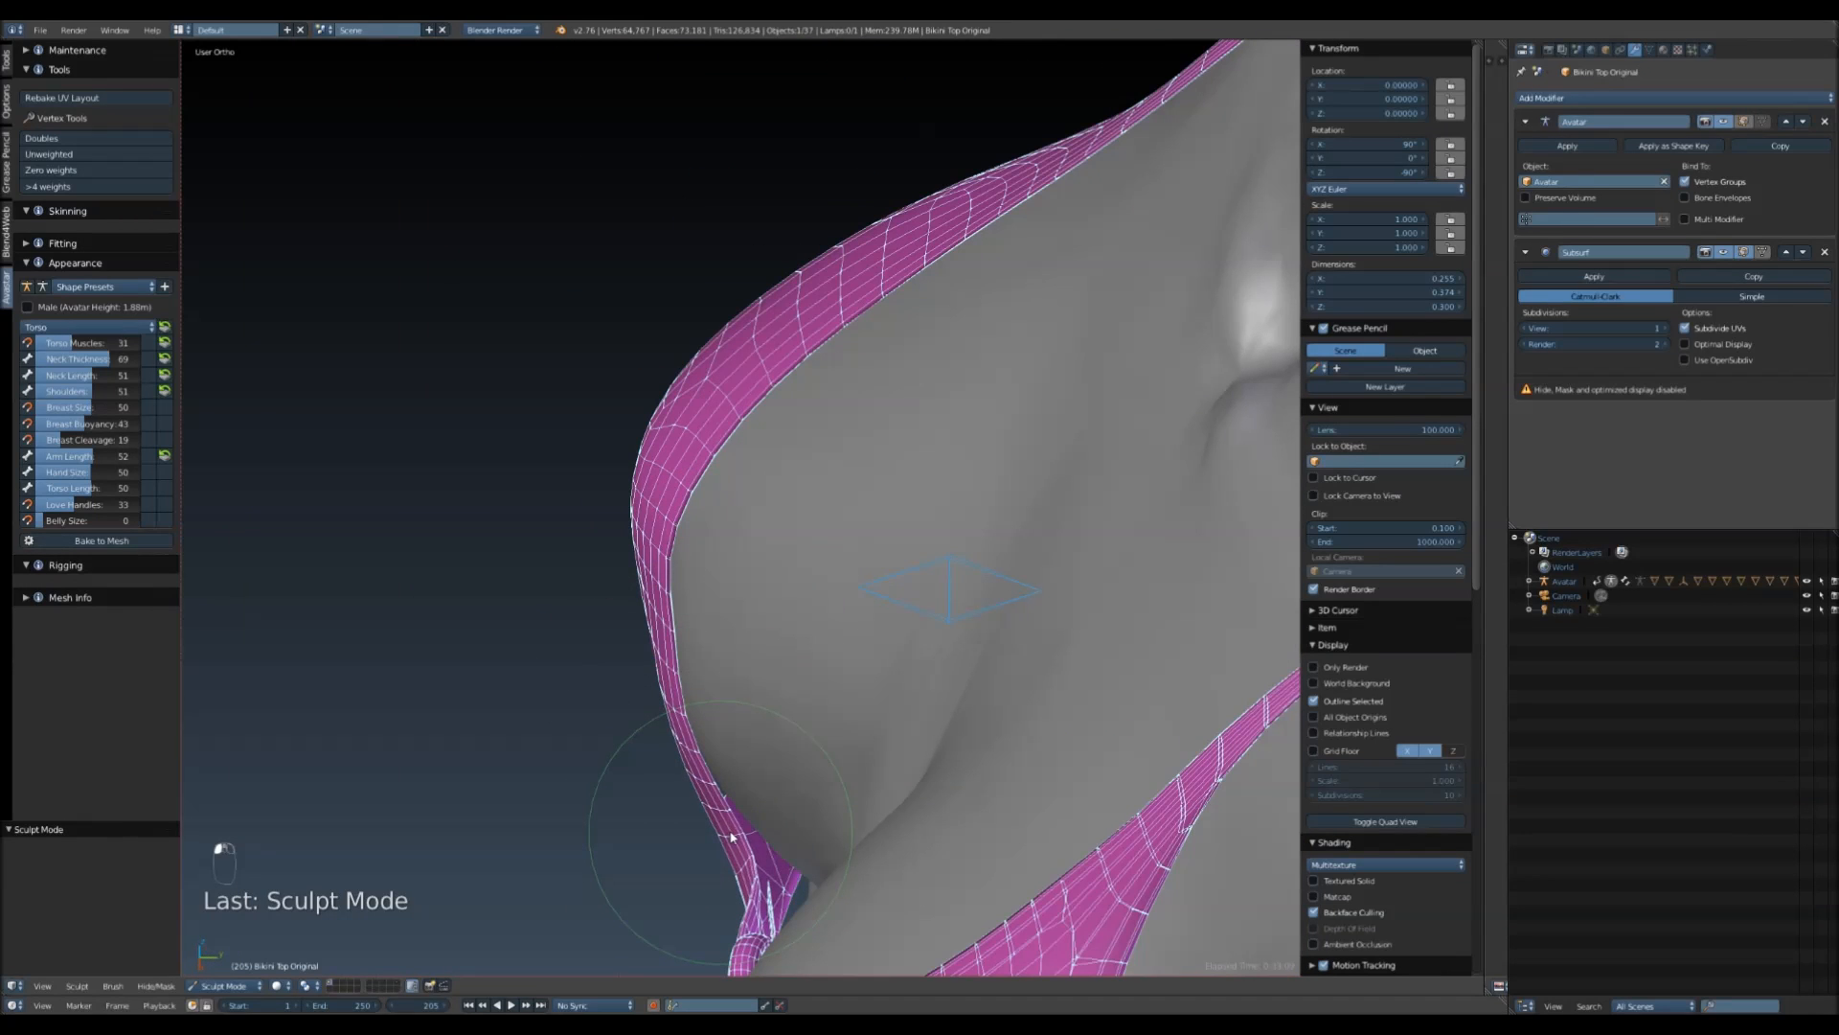
{"action": "mouse_move", "coordinate": [706, 795]}
{"action": "middle_mouse_down"}
{"action": "mouse_move", "coordinate": [887, 341]}
{"action": "mouse_move", "coordinate": [940, 460]}
{"action": "middle_mouse_up"}
{"action": "left_click_drag", "start_coordinate": [961, 393], "coordinate": [963, 397]}
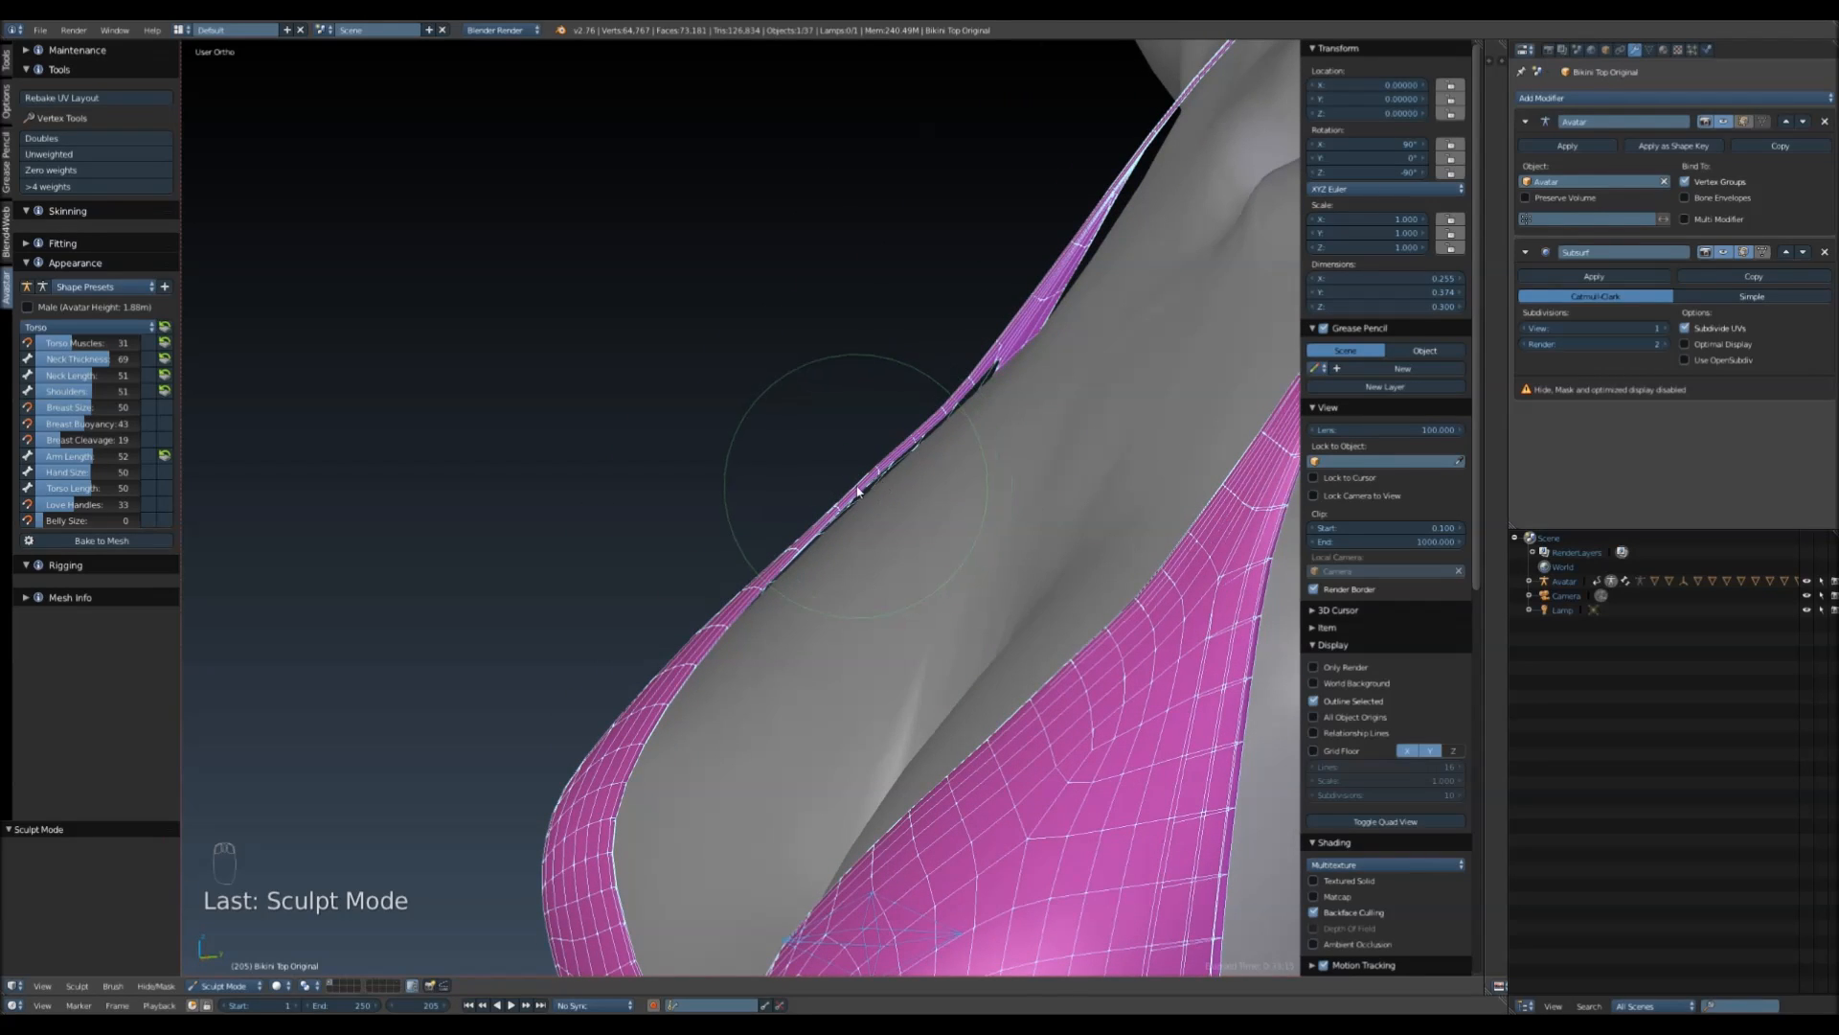
- Sculpt the left cup's inner edge and front to sit closely on the body
{"action": "mouse_move", "coordinate": [858, 497]}
{"action": "middle_mouse_down"}
{"action": "mouse_move", "coordinate": [1223, 492]}
{"action": "mouse_move", "coordinate": [1162, 534]}
{"action": "mouse_move", "coordinate": [993, 527]}
{"action": "mouse_move", "coordinate": [986, 575]}
{"action": "mouse_move", "coordinate": [965, 533]}
{"action": "mouse_move", "coordinate": [989, 539]}
{"action": "mouse_move", "coordinate": [1025, 502]}
{"action": "middle_mouse_up"}
{"action": "left_click_drag", "start_coordinate": [893, 285], "coordinate": [873, 282]}
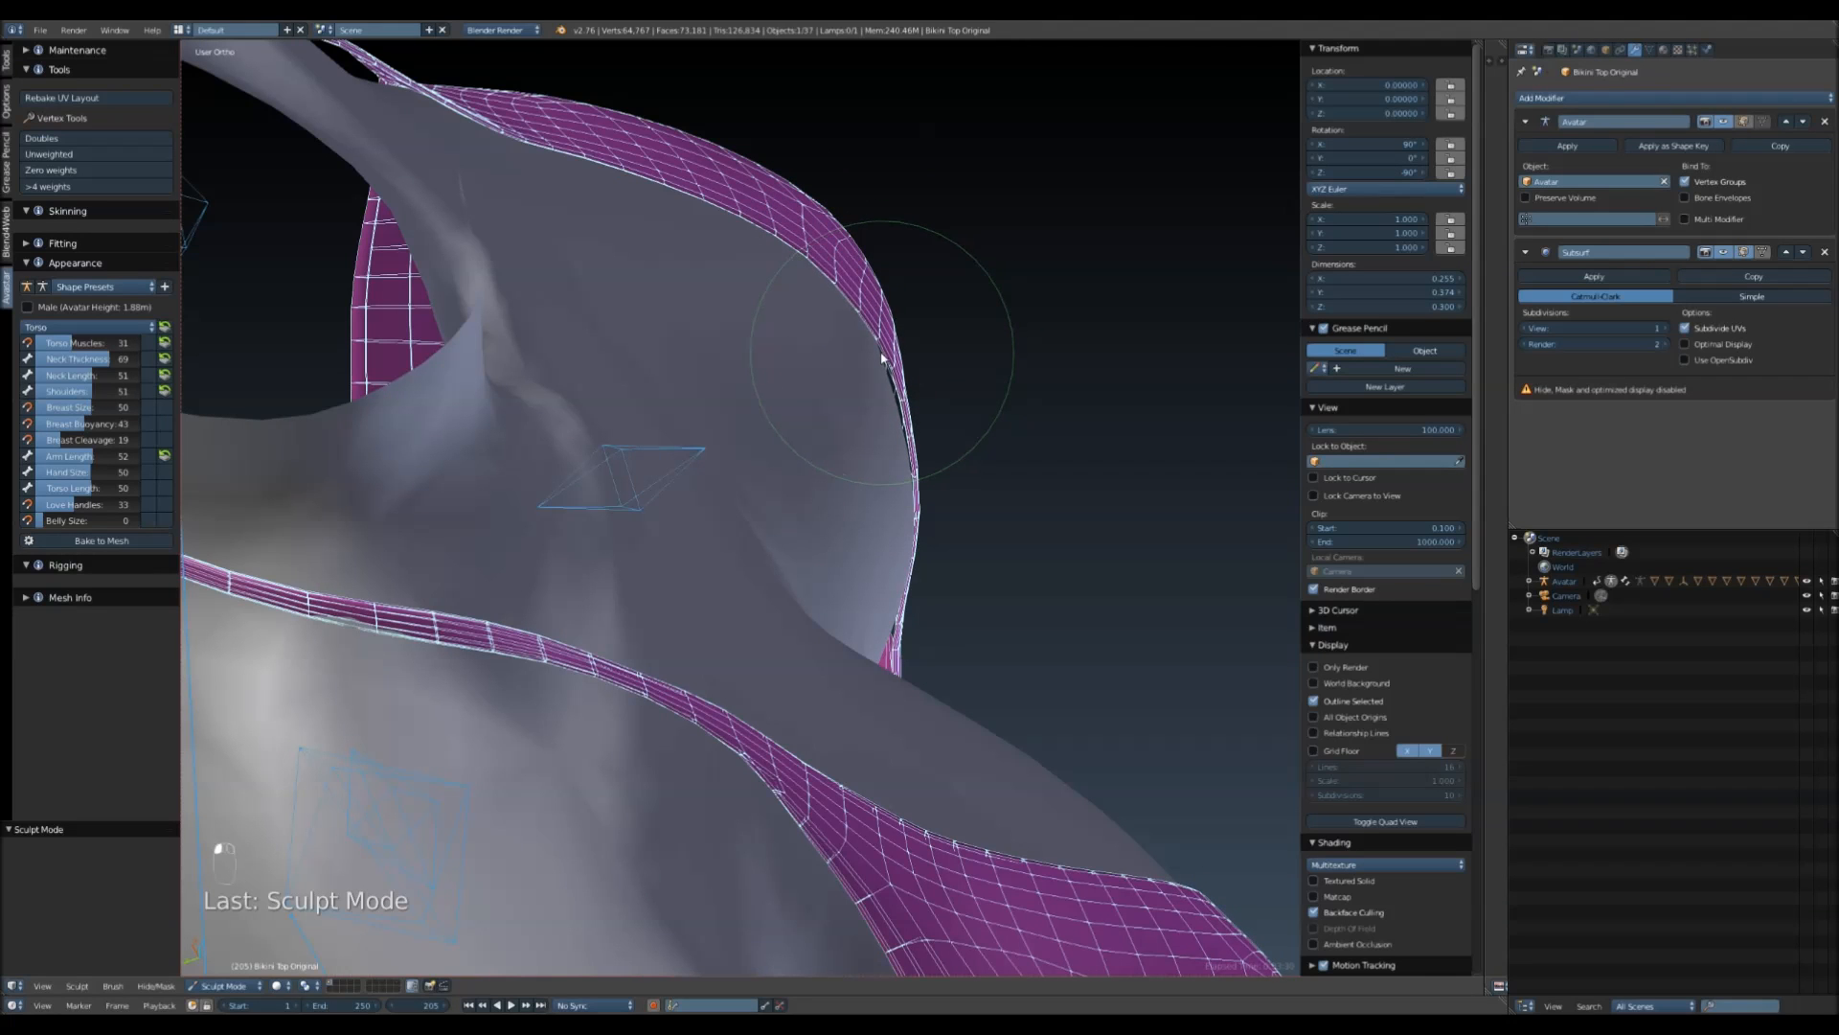
{"action": "mouse_move", "coordinate": [904, 405]}
{"action": "middle_mouse_down"}
{"action": "mouse_move", "coordinate": [977, 299]}
{"action": "mouse_move", "coordinate": [918, 164]}
{"action": "mouse_move", "coordinate": [936, 221]}
{"action": "middle_mouse_up"}
{"action": "left_click", "coordinate": [911, 171]}
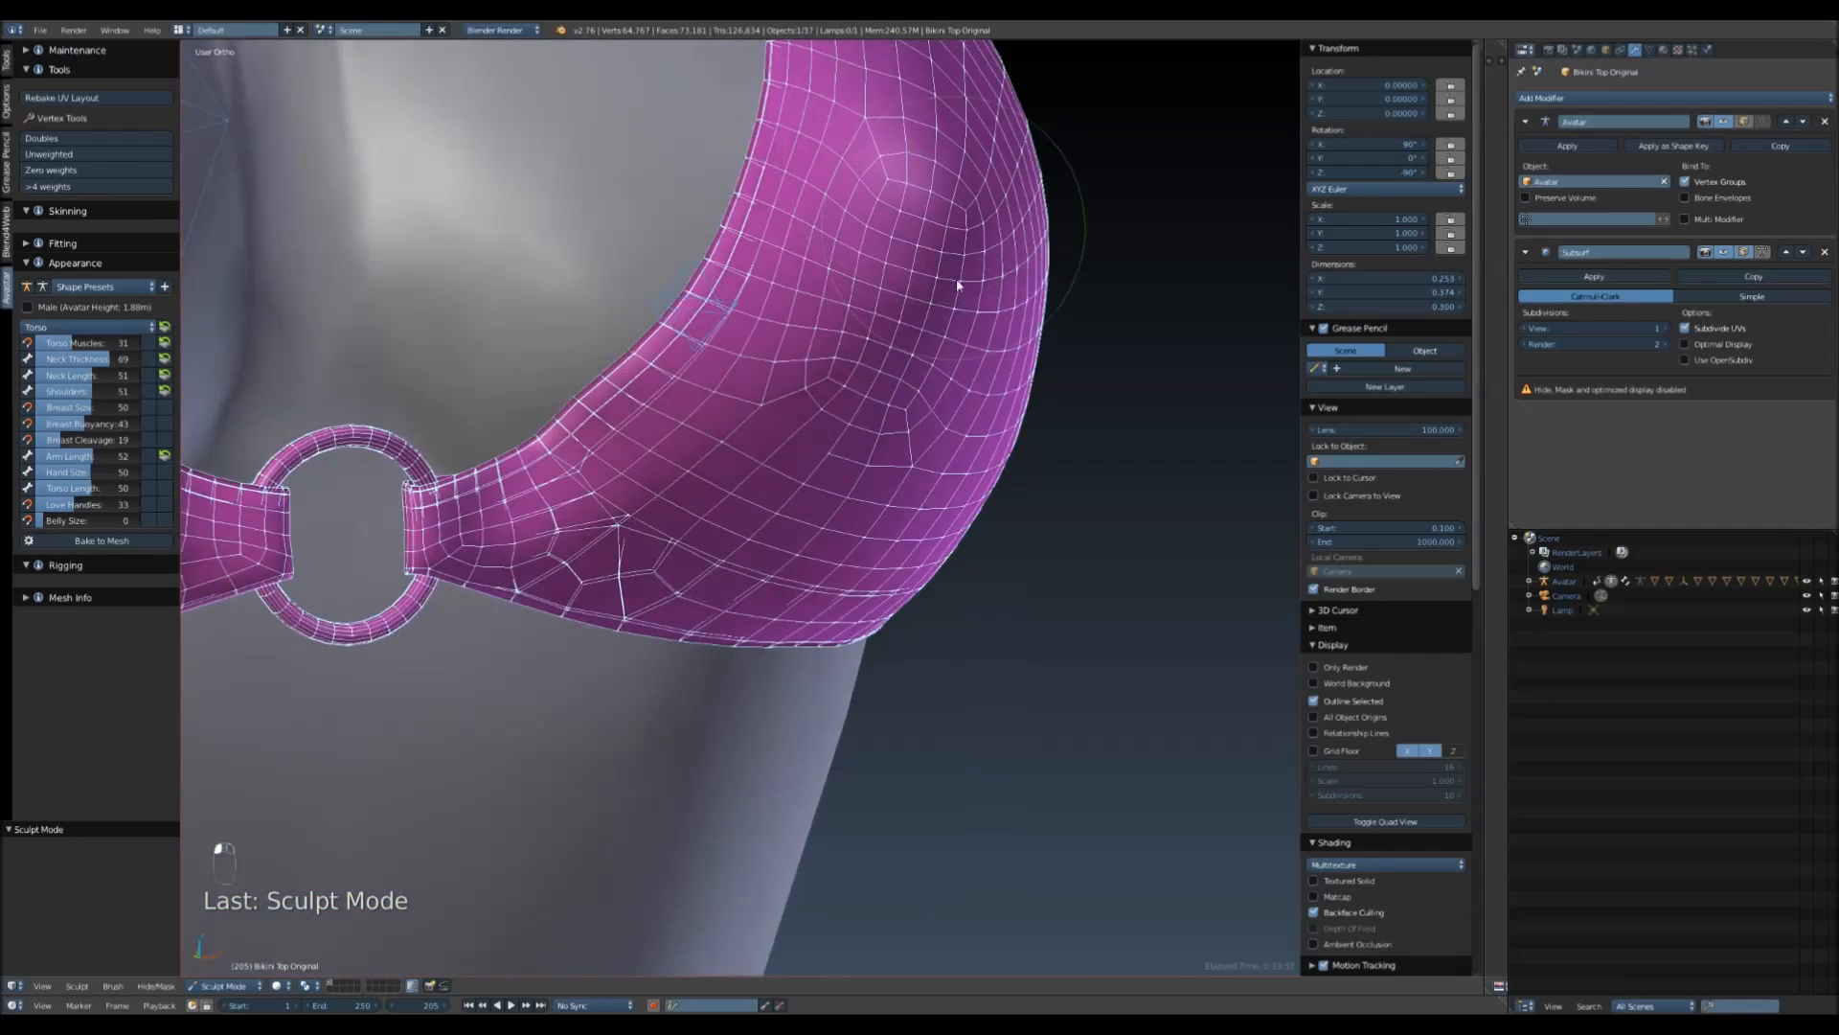
- In Edit Mode, move the whole centre ring along Y closer to the body
{"action": "middle_click_drag", "start_coordinate": [956, 284], "coordinate": [723, 528]}
{"action": "middle_click_drag", "start_coordinate": [841, 571], "coordinate": [918, 611]}
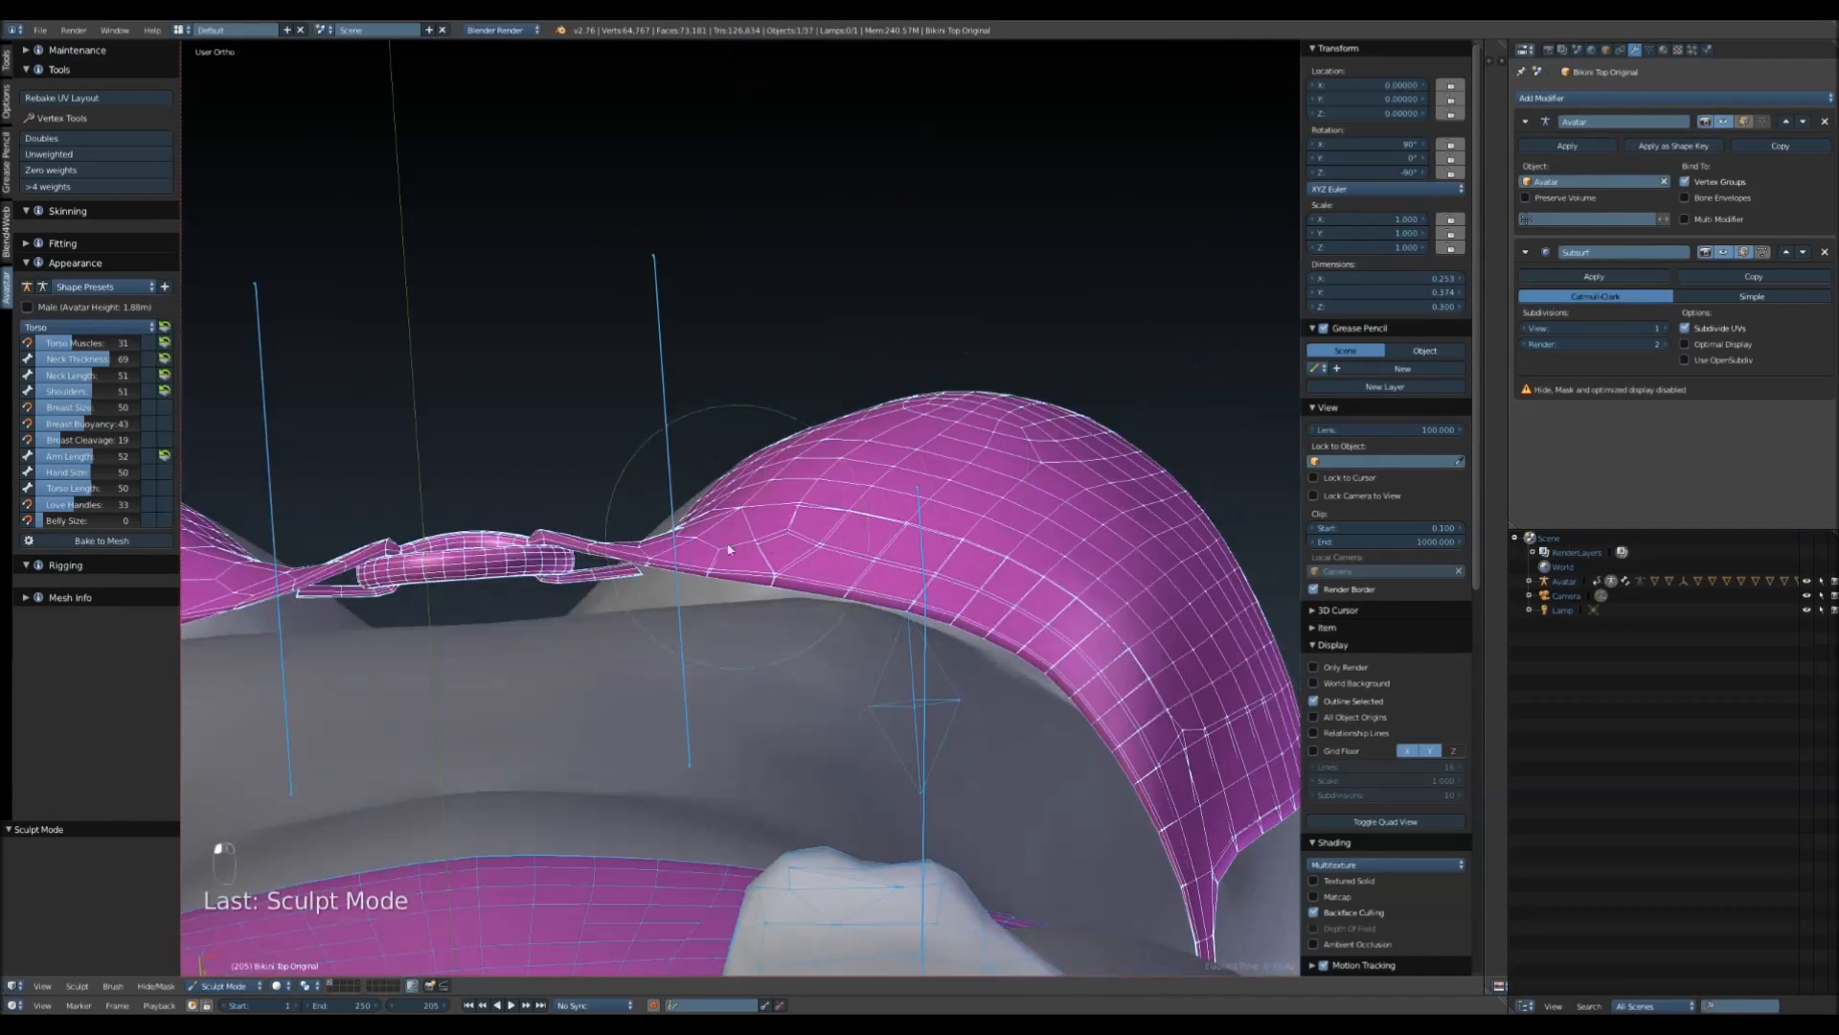
{"action": "mouse_move", "coordinate": [1089, 681]}
{"action": "middle_mouse_down"}
{"action": "mouse_move", "coordinate": [912, 636]}
{"action": "mouse_move", "coordinate": [860, 733]}
{"action": "mouse_move", "coordinate": [919, 520]}
{"action": "middle_mouse_up"}
{"action": "key", "text": "Tab"}
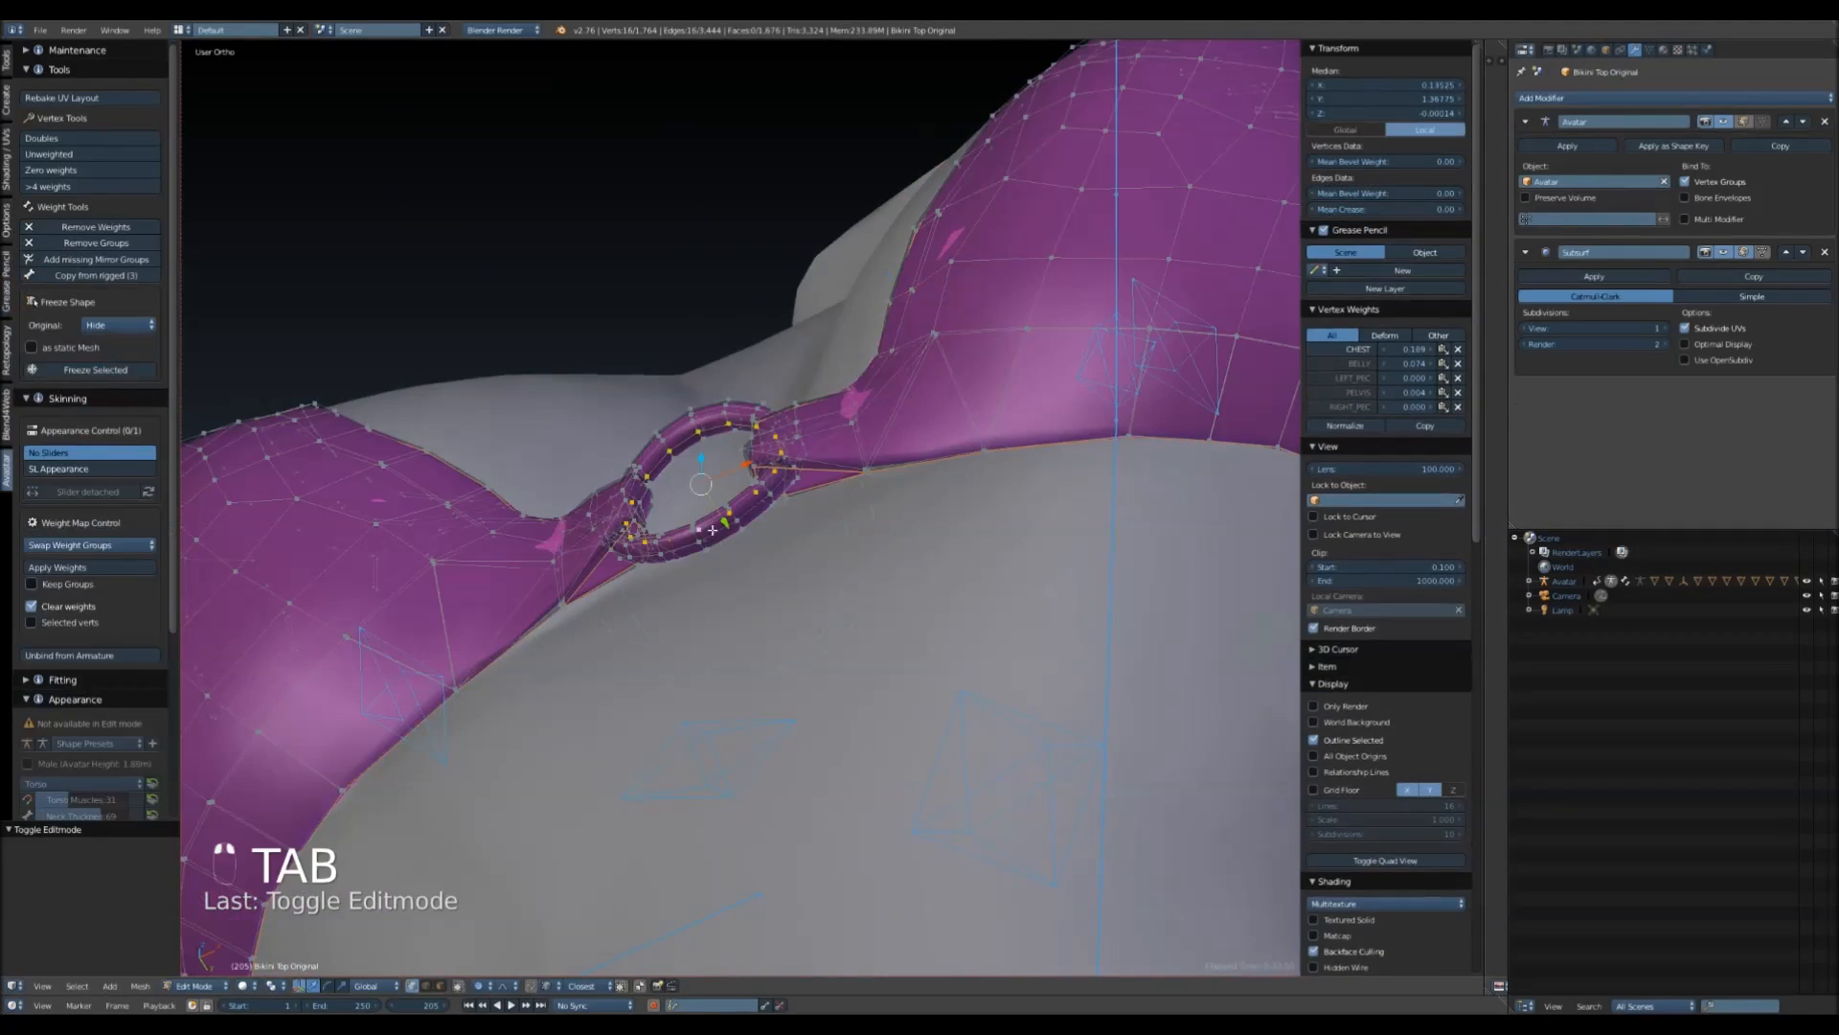
{"action": "middle_click_drag", "start_coordinate": [715, 538], "coordinate": [609, 996]}
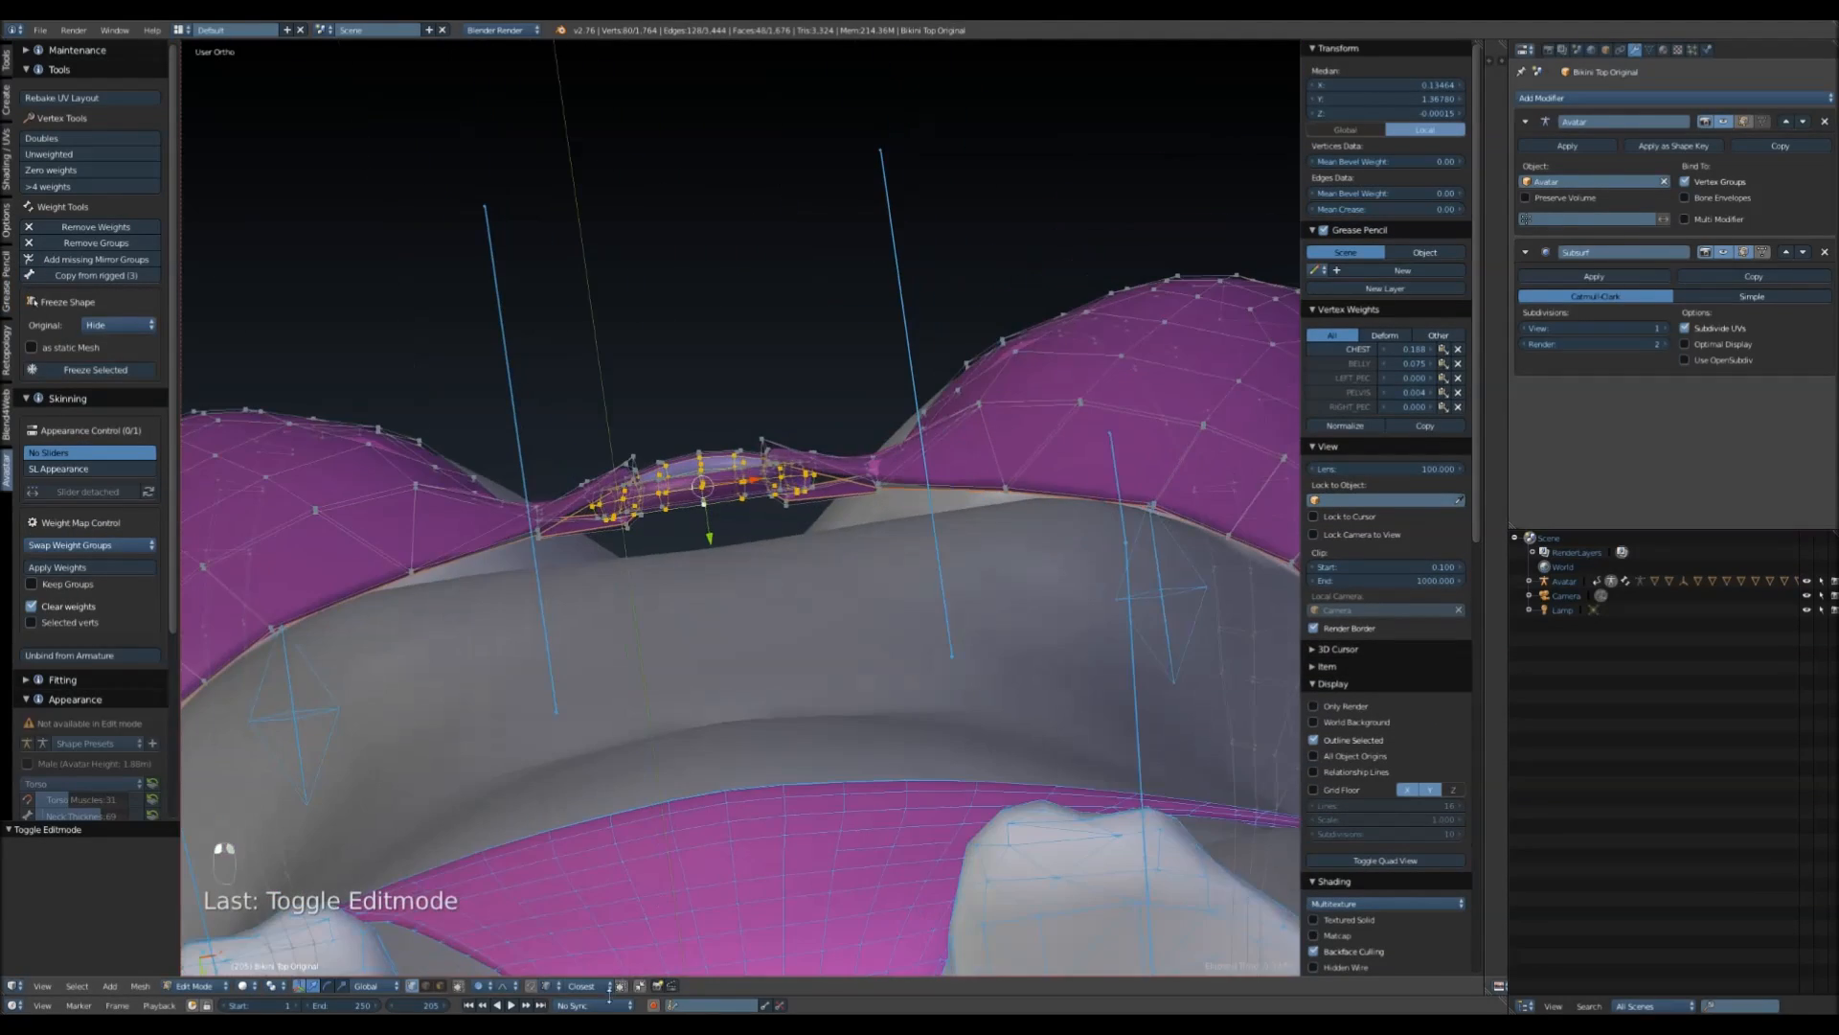
{"action": "left_click_drag", "start_coordinate": [711, 538], "coordinate": [714, 577]}
{"action": "scroll", "coordinate": [713, 570], "scroll_direction": "up", "scroll_amount": 4}
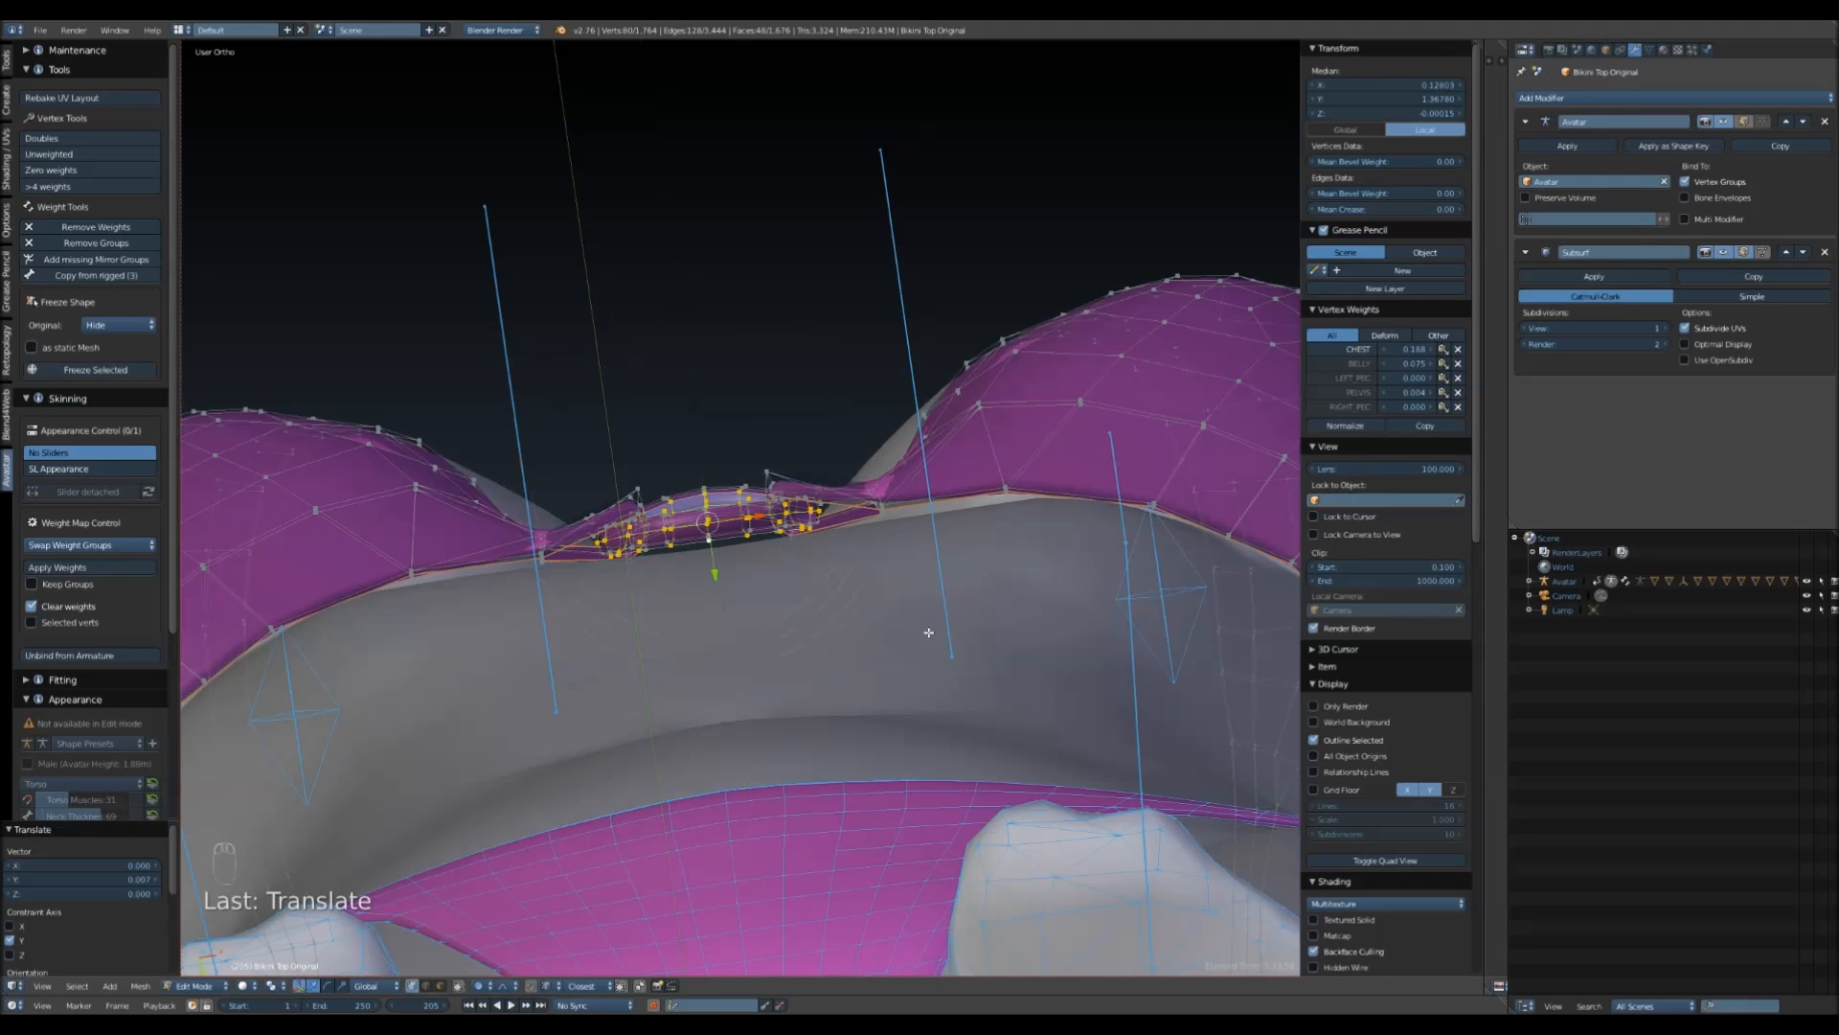
- Undo the unwanted moves and shift the folded strap end's vertices beside the ring along Y
{"action": "scroll", "coordinate": [934, 462], "scroll_direction": "up", "scroll_amount": 6}
{"action": "key", "text": "ctrl+z"}
{"action": "key", "text": "ctrl+z"}
{"action": "key", "text": "ctrl+z"}
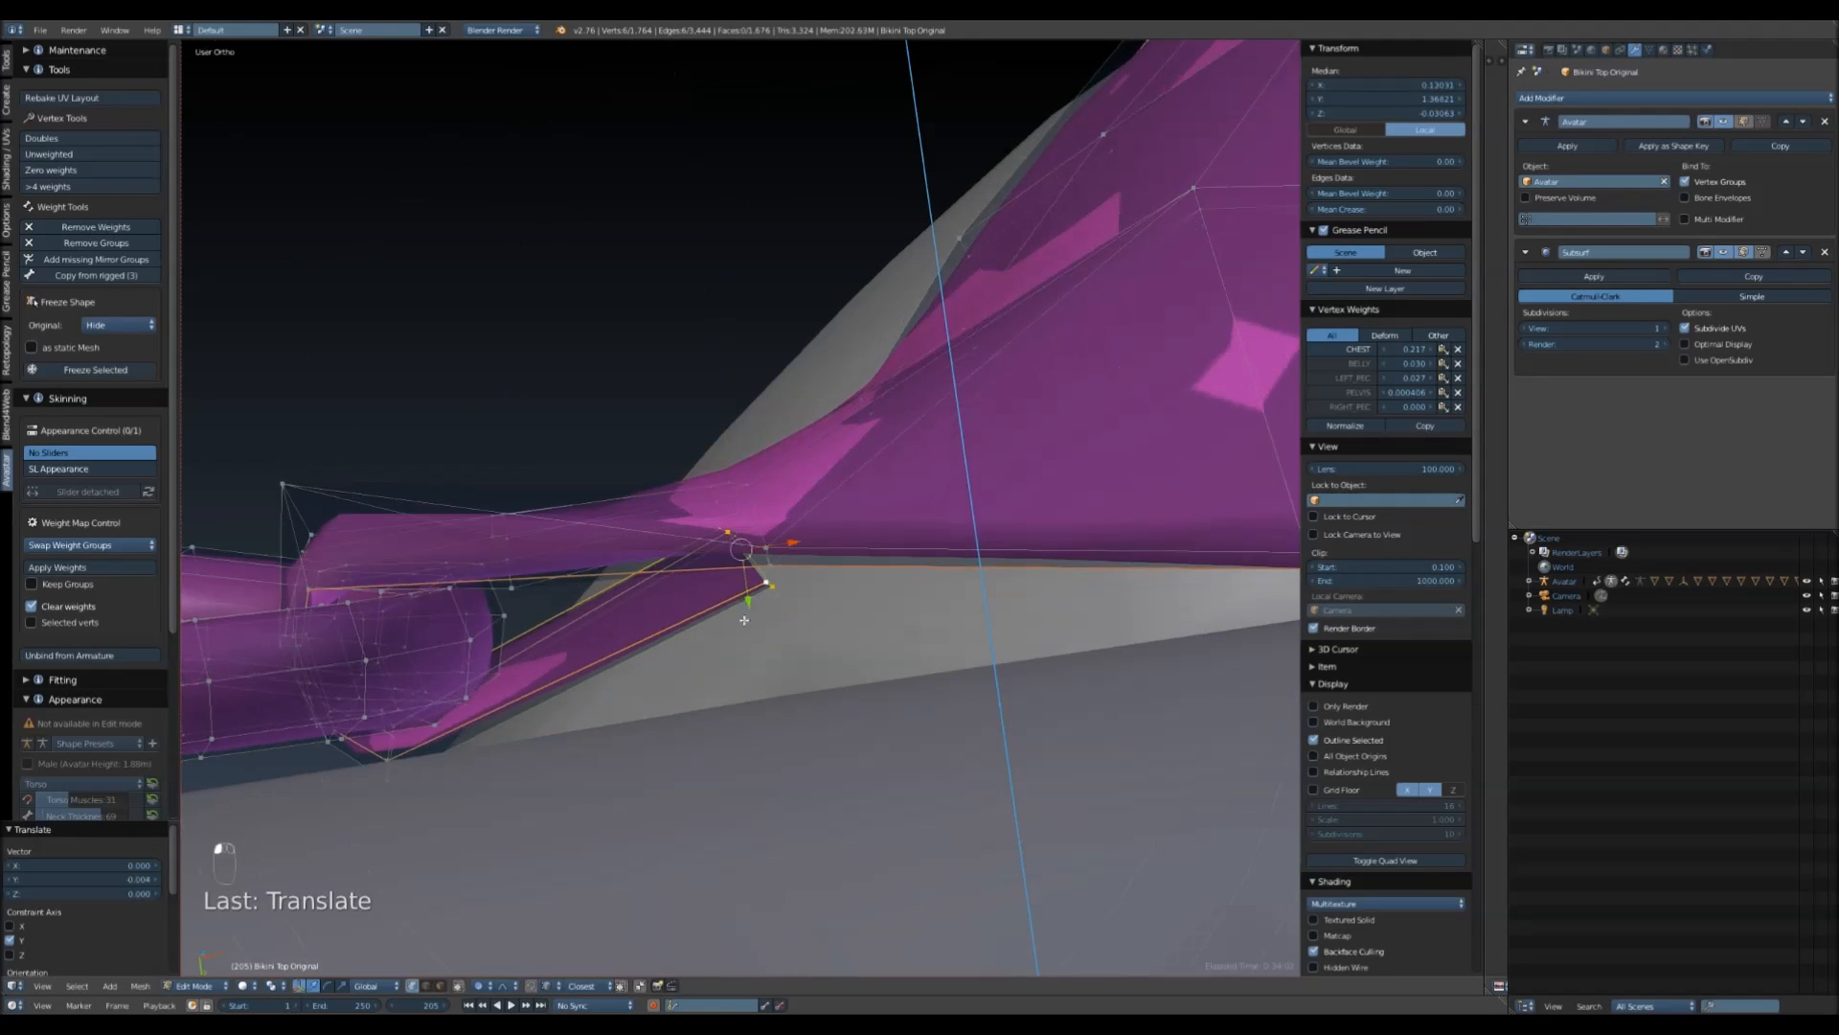
- Change the proportional editing setting and move the folded strap end's vertices beside the ring along Y
{"action": "left_click", "coordinate": [486, 985]}
{"action": "left_click", "coordinate": [538, 900]}
{"action": "left_click_drag", "start_coordinate": [760, 684], "coordinate": [761, 640]}
{"action": "middle_click_drag", "start_coordinate": [761, 640], "coordinate": [576, 850]}
{"action": "scroll", "coordinate": [619, 822], "scroll_direction": "down", "scroll_amount": 3}
{"action": "scroll", "coordinate": [566, 428], "scroll_direction": "up", "scroll_amount": 6}
{"action": "right_click", "coordinate": [569, 844]}
{"action": "left_click_drag", "start_coordinate": [571, 855], "coordinate": [574, 789]}
- Turn on the Subsurf modifier's edit-cage display and shift a single vertex at the cup's strap connection
{"action": "left_click", "coordinate": [1761, 253]}
{"action": "middle_click_drag", "start_coordinate": [934, 728], "coordinate": [943, 489]}
{"action": "right_click", "coordinate": [1076, 618]}
{"action": "middle_click_drag", "start_coordinate": [1076, 618], "coordinate": [1085, 728]}
{"action": "left_click_drag", "start_coordinate": [1087, 672], "coordinate": [1060, 712]}
- Select edge loops on the strap connection beside the ring one after another and move each along Y
{"action": "scroll", "coordinate": [1082, 709], "scroll_direction": "up", "scroll_amount": 13}
{"action": "middle_click_drag", "start_coordinate": [767, 853], "coordinate": [670, 867]}
{"action": "right_click", "coordinate": [604, 897], "text": "alt"}
{"action": "scroll", "coordinate": [802, 816], "scroll_direction": "down", "scroll_amount": 5}
{"action": "middle_click_drag", "start_coordinate": [802, 816], "coordinate": [714, 747]}
{"action": "scroll", "coordinate": [718, 728], "scroll_direction": "up", "scroll_amount": 1}
{"action": "left_click_drag", "start_coordinate": [741, 658], "coordinate": [731, 667]}
{"action": "middle_click_drag", "start_coordinate": [882, 802], "coordinate": [808, 681], "text": "shift"}
{"action": "right_click", "coordinate": [933, 612], "text": "alt"}
{"action": "middle_click_drag", "start_coordinate": [887, 751], "coordinate": [911, 533]}
{"action": "left_click_drag", "start_coordinate": [911, 534], "coordinate": [917, 558]}
- Shift two cross-section loops of the centre ring, and the whole linked ring, along Y
{"action": "right_click", "coordinate": [515, 732], "text": "alt+shift"}
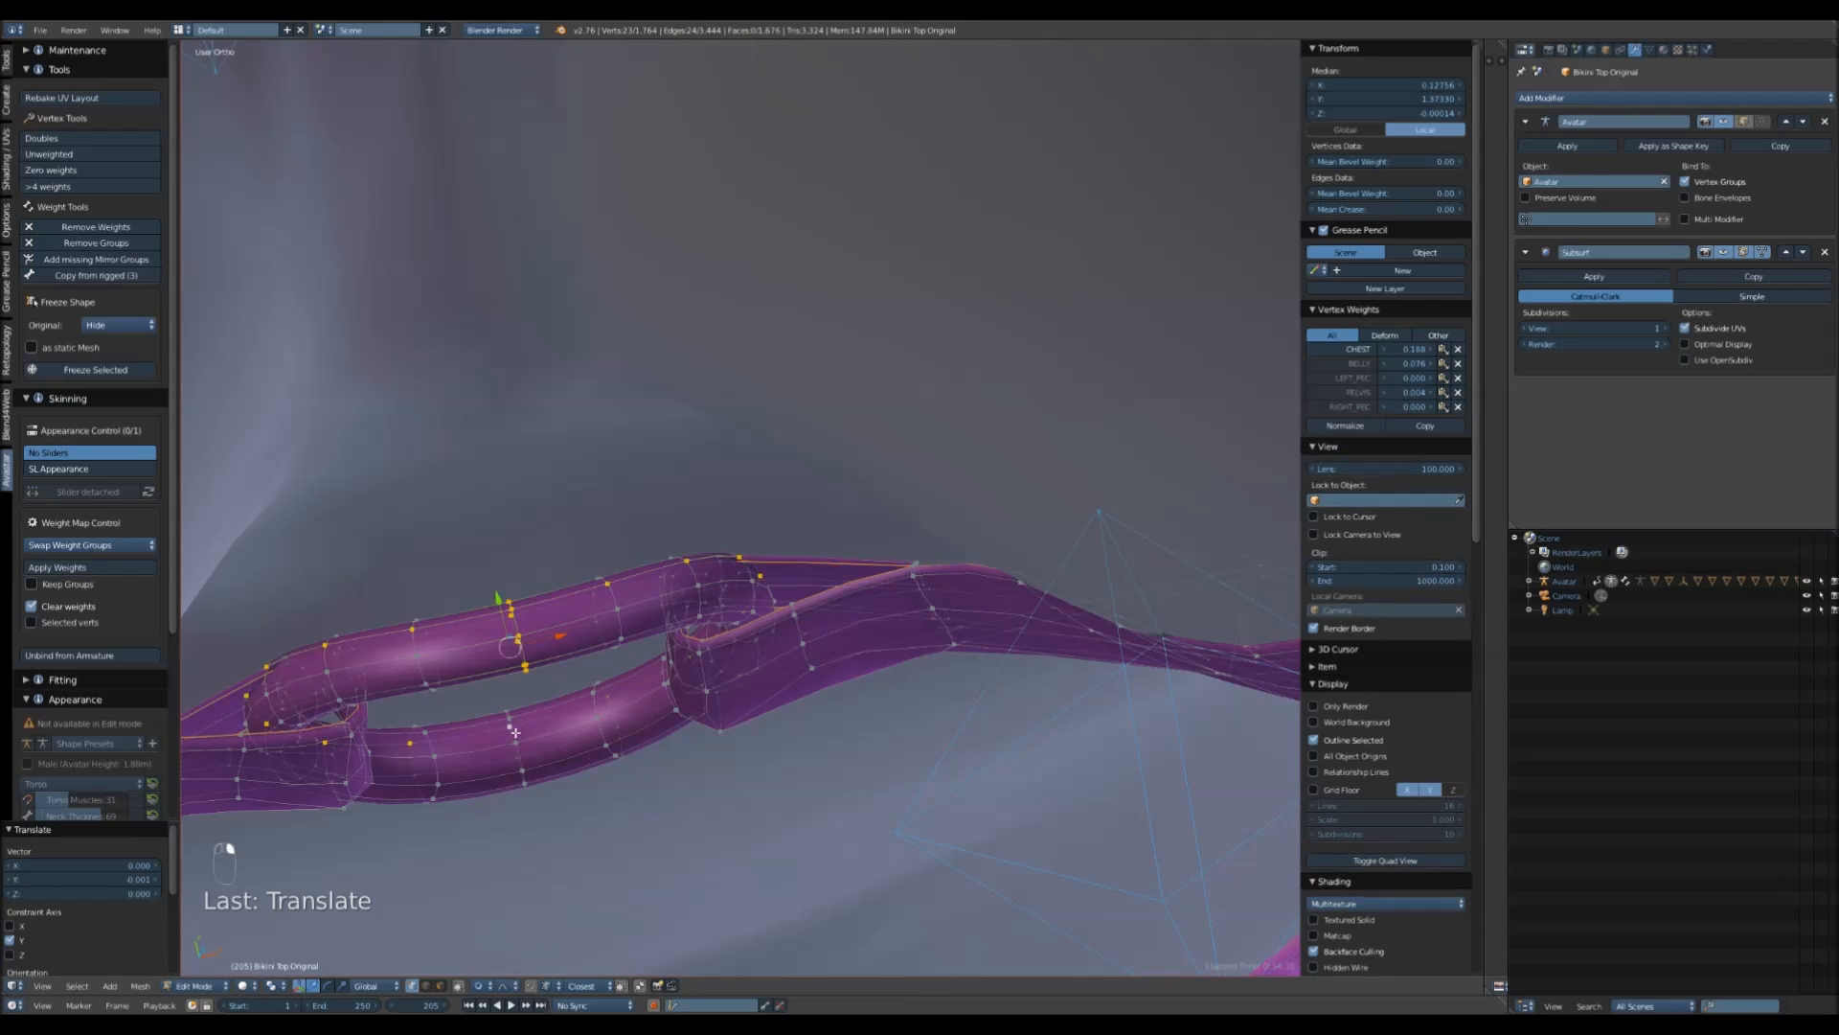
{"action": "right_click", "coordinate": [525, 642], "text": "alt"}
{"action": "right_click", "coordinate": [516, 743], "text": "alt+shift"}
{"action": "mouse_move", "coordinate": [504, 655]}
{"action": "left_mouse_down"}
{"action": "mouse_move", "coordinate": [485, 640]}
{"action": "mouse_move", "coordinate": [500, 632]}
{"action": "left_mouse_up"}
{"action": "key", "text": "a"}
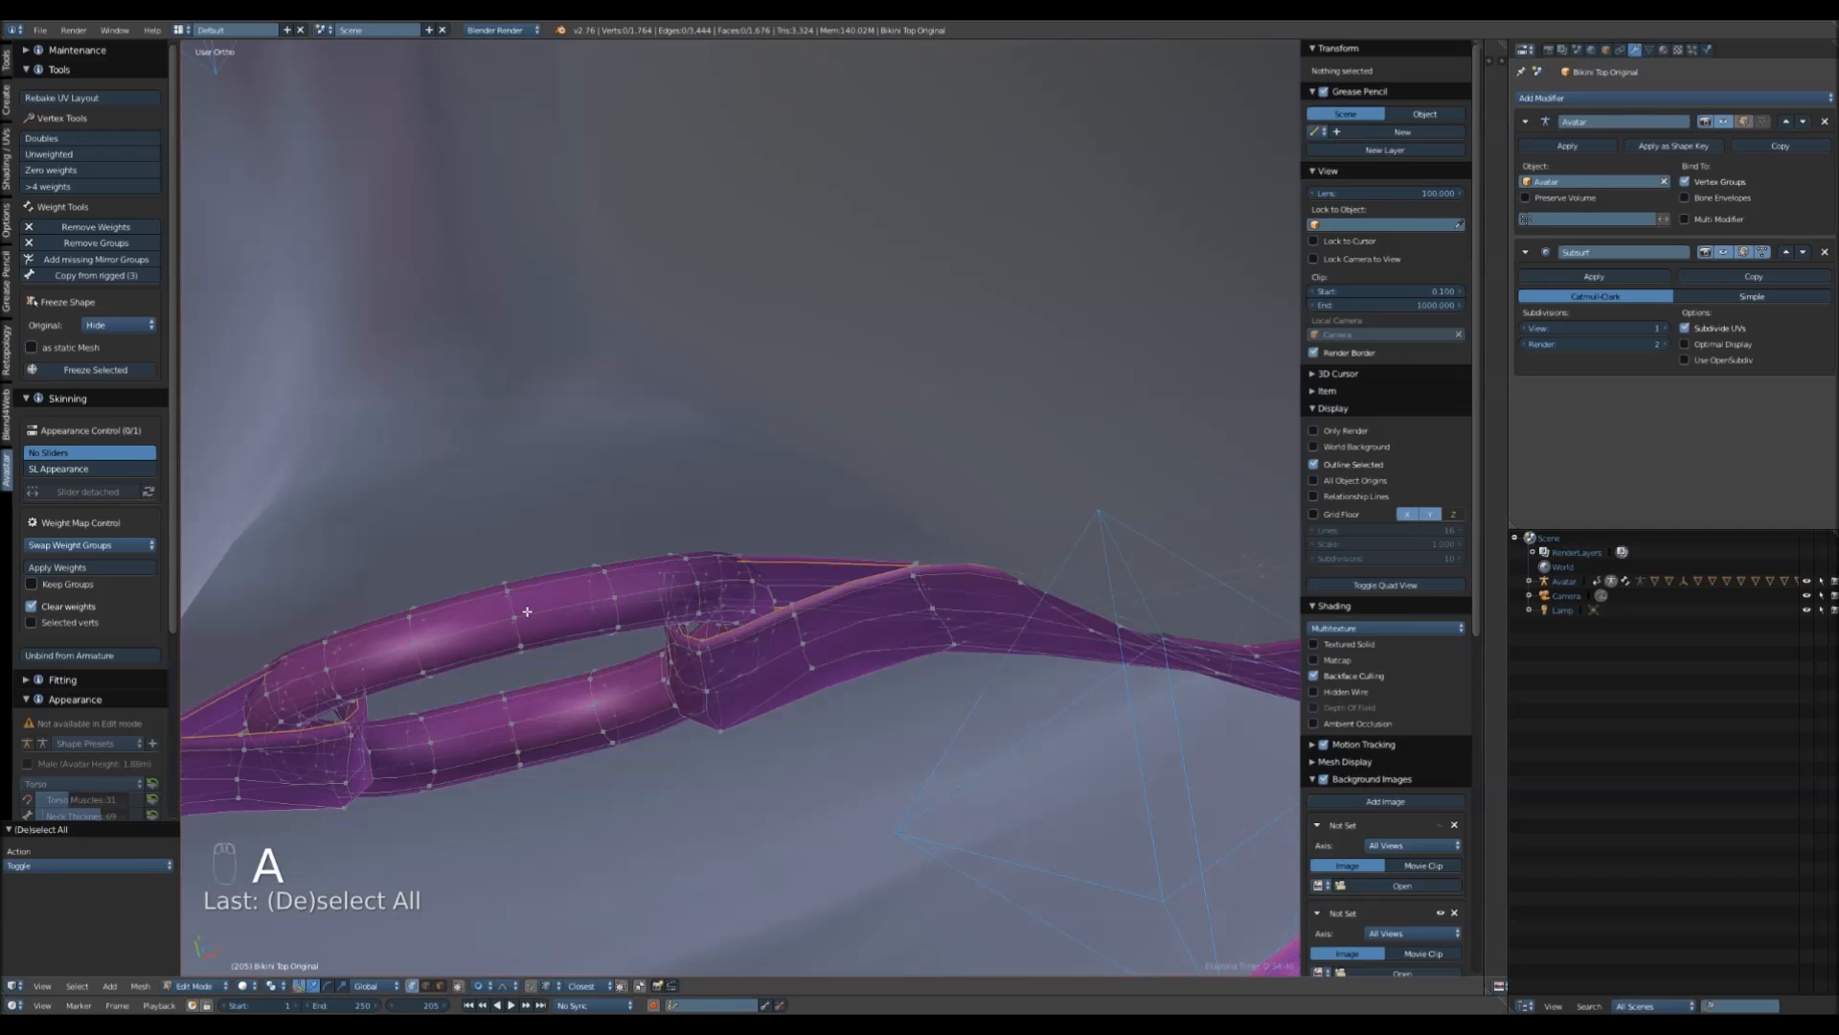
{"action": "key", "text": "l"}
{"action": "left_click_drag", "start_coordinate": [501, 632], "coordinate": [502, 643]}
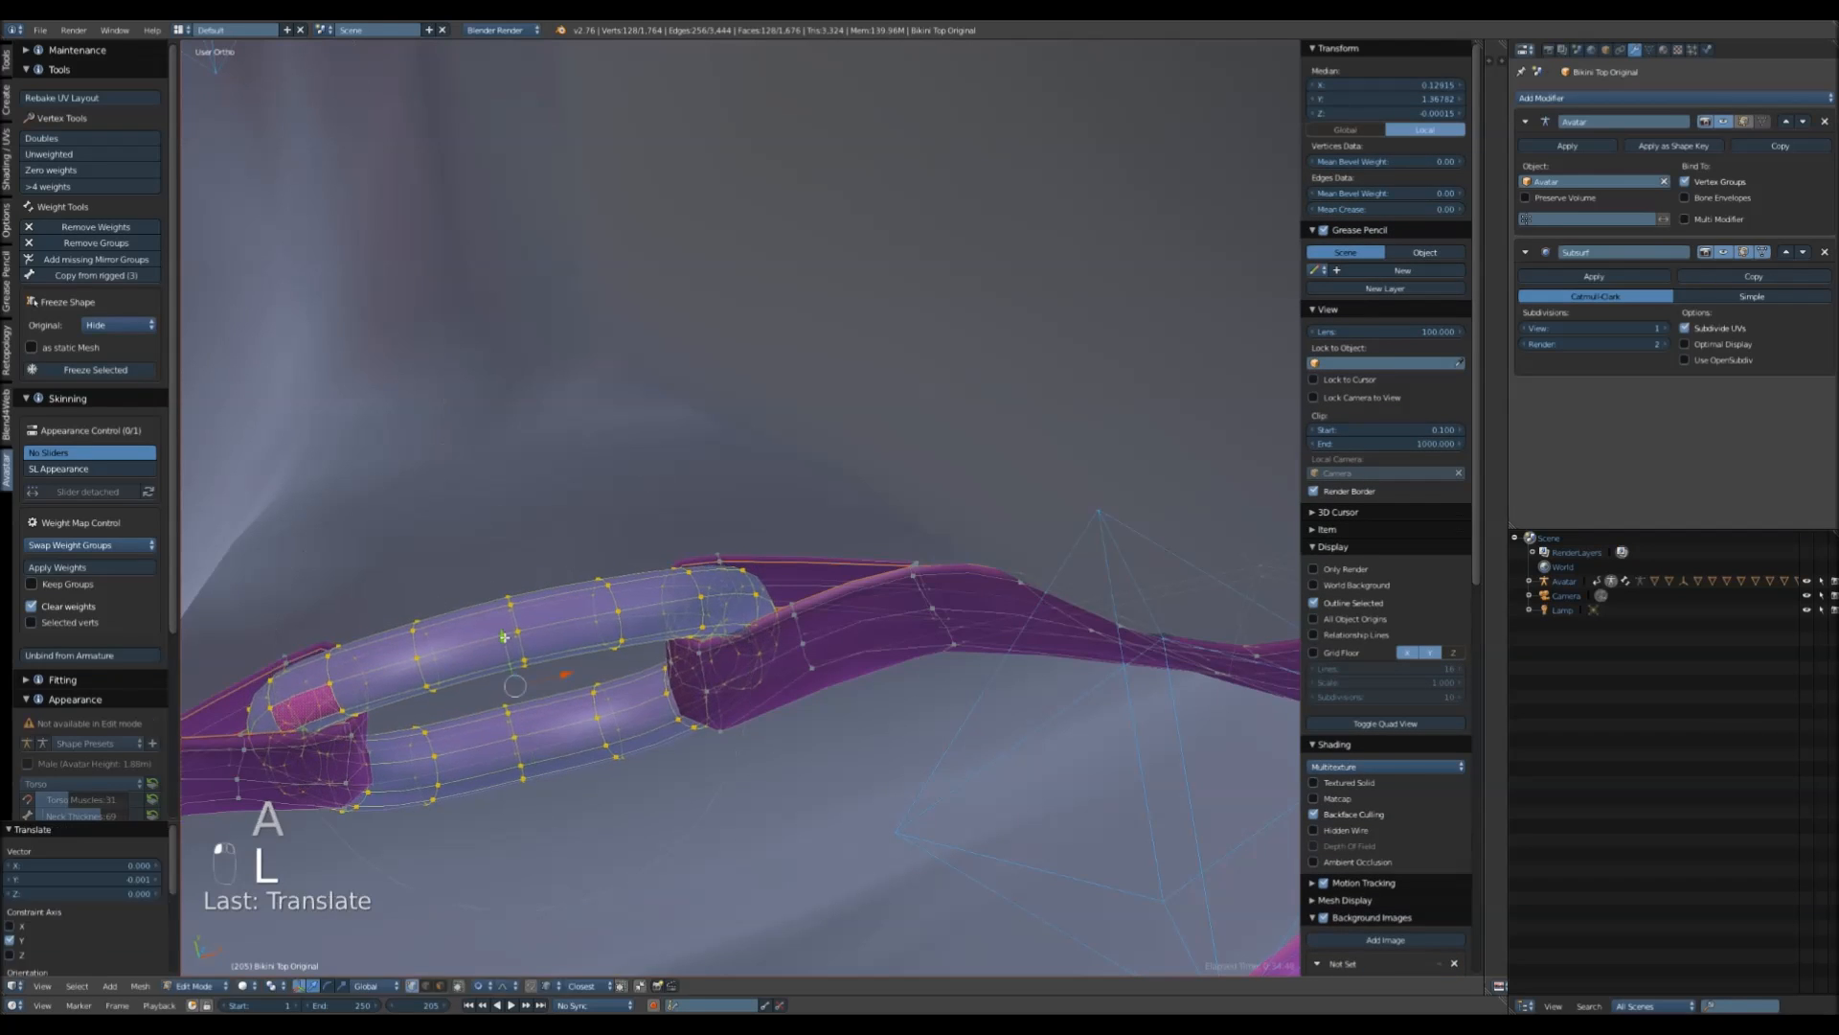
- Return the bikini top to Object Mode and turn on its SL Appearance control
{"action": "key", "text": "a"}
{"action": "key", "text": "Tab"}
{"action": "key", "text": "a"}
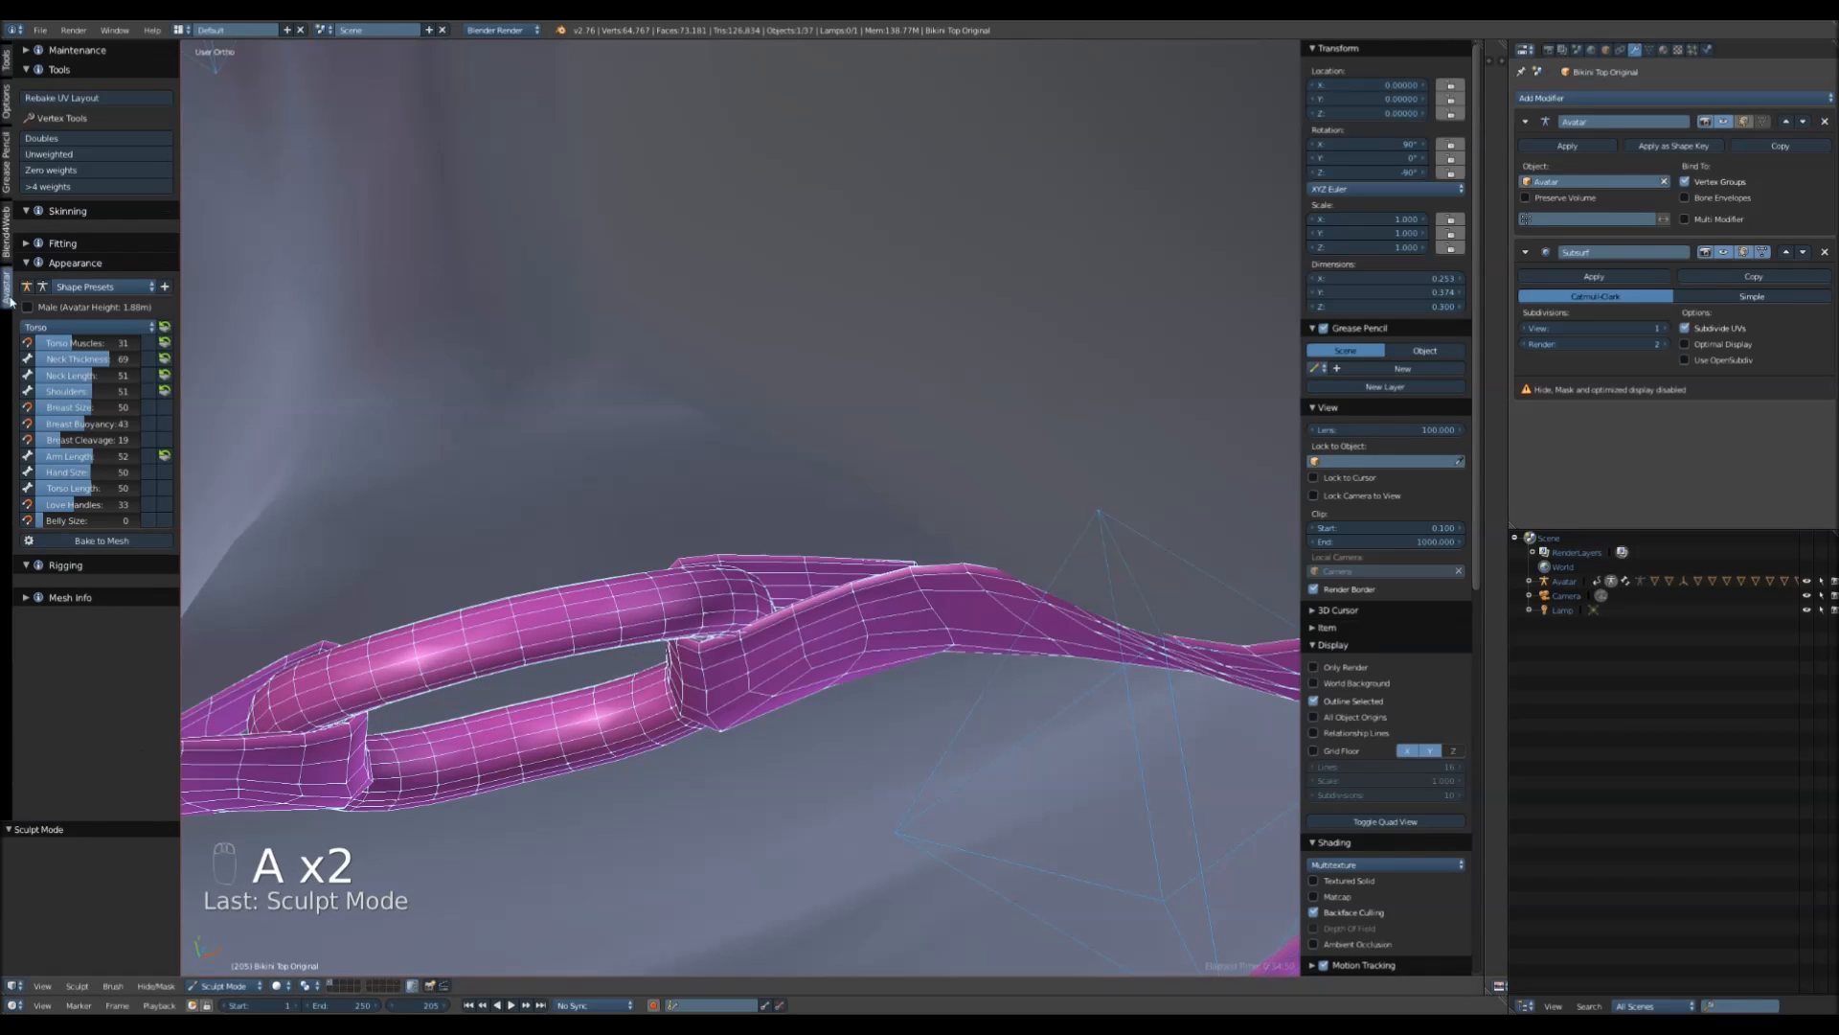
{"action": "left_click", "coordinate": [224, 986]}
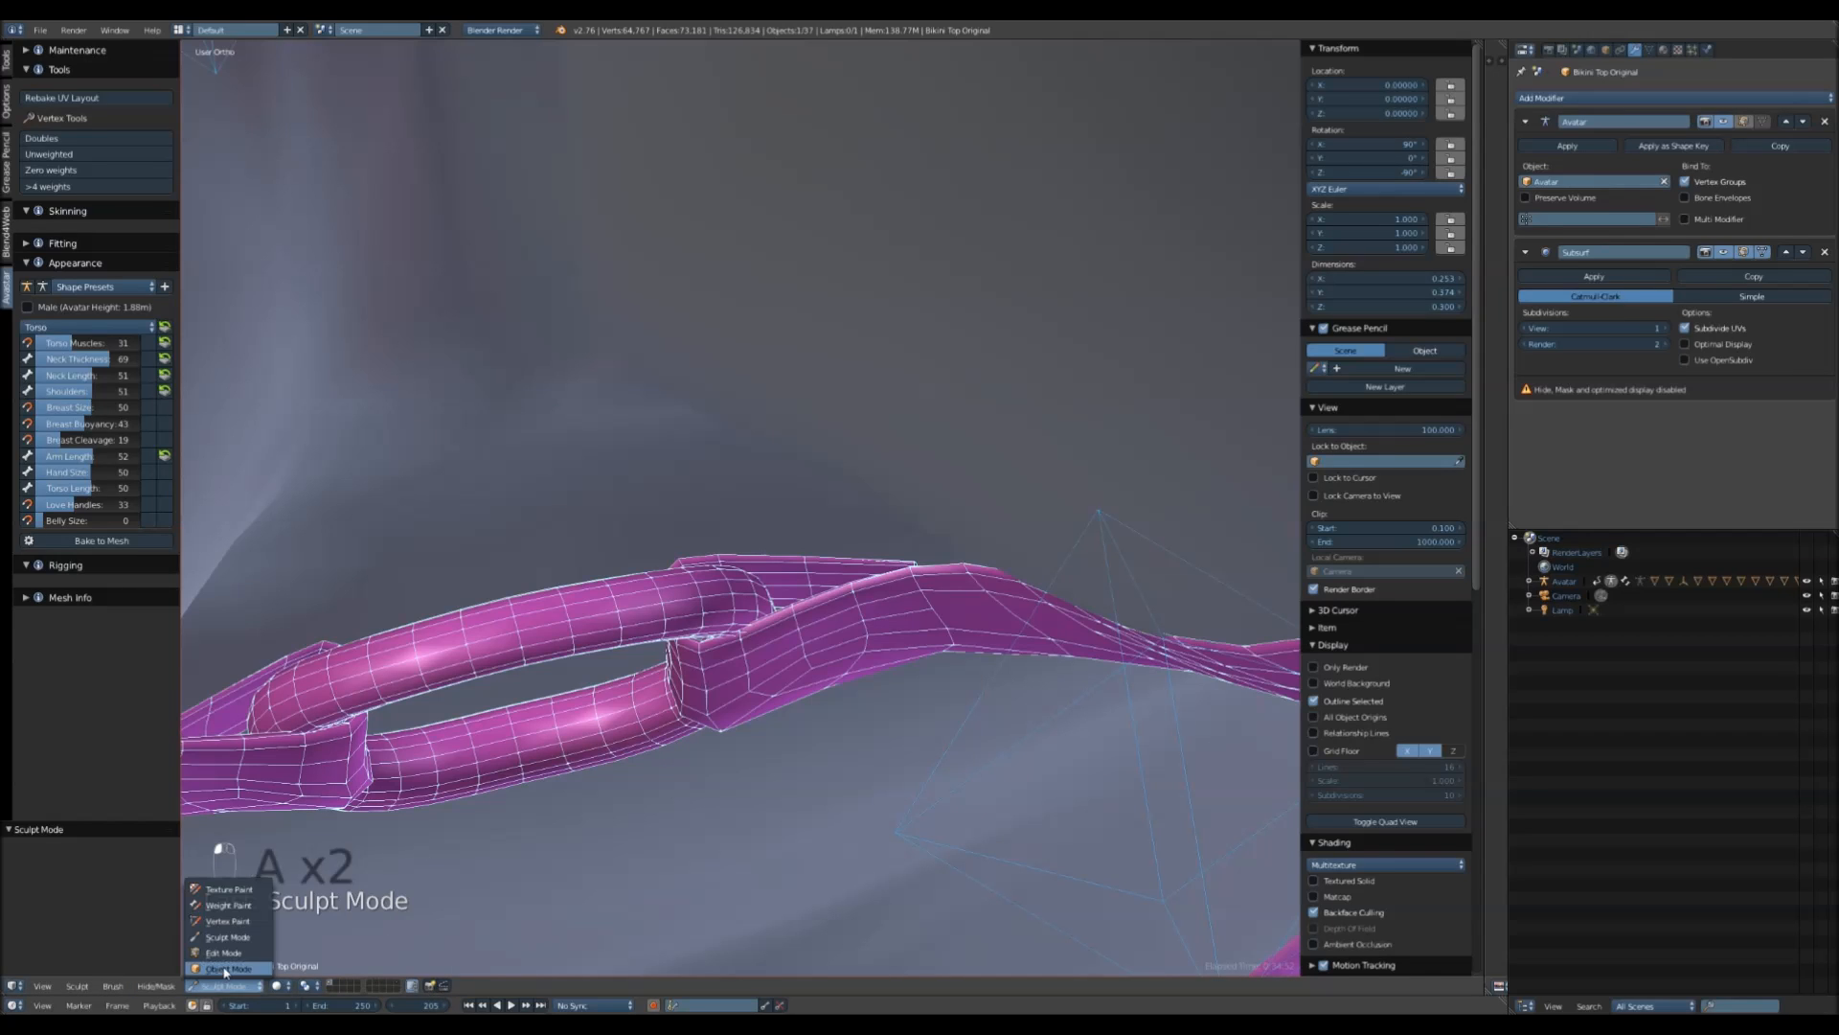
{"action": "left_click", "coordinate": [234, 922]}
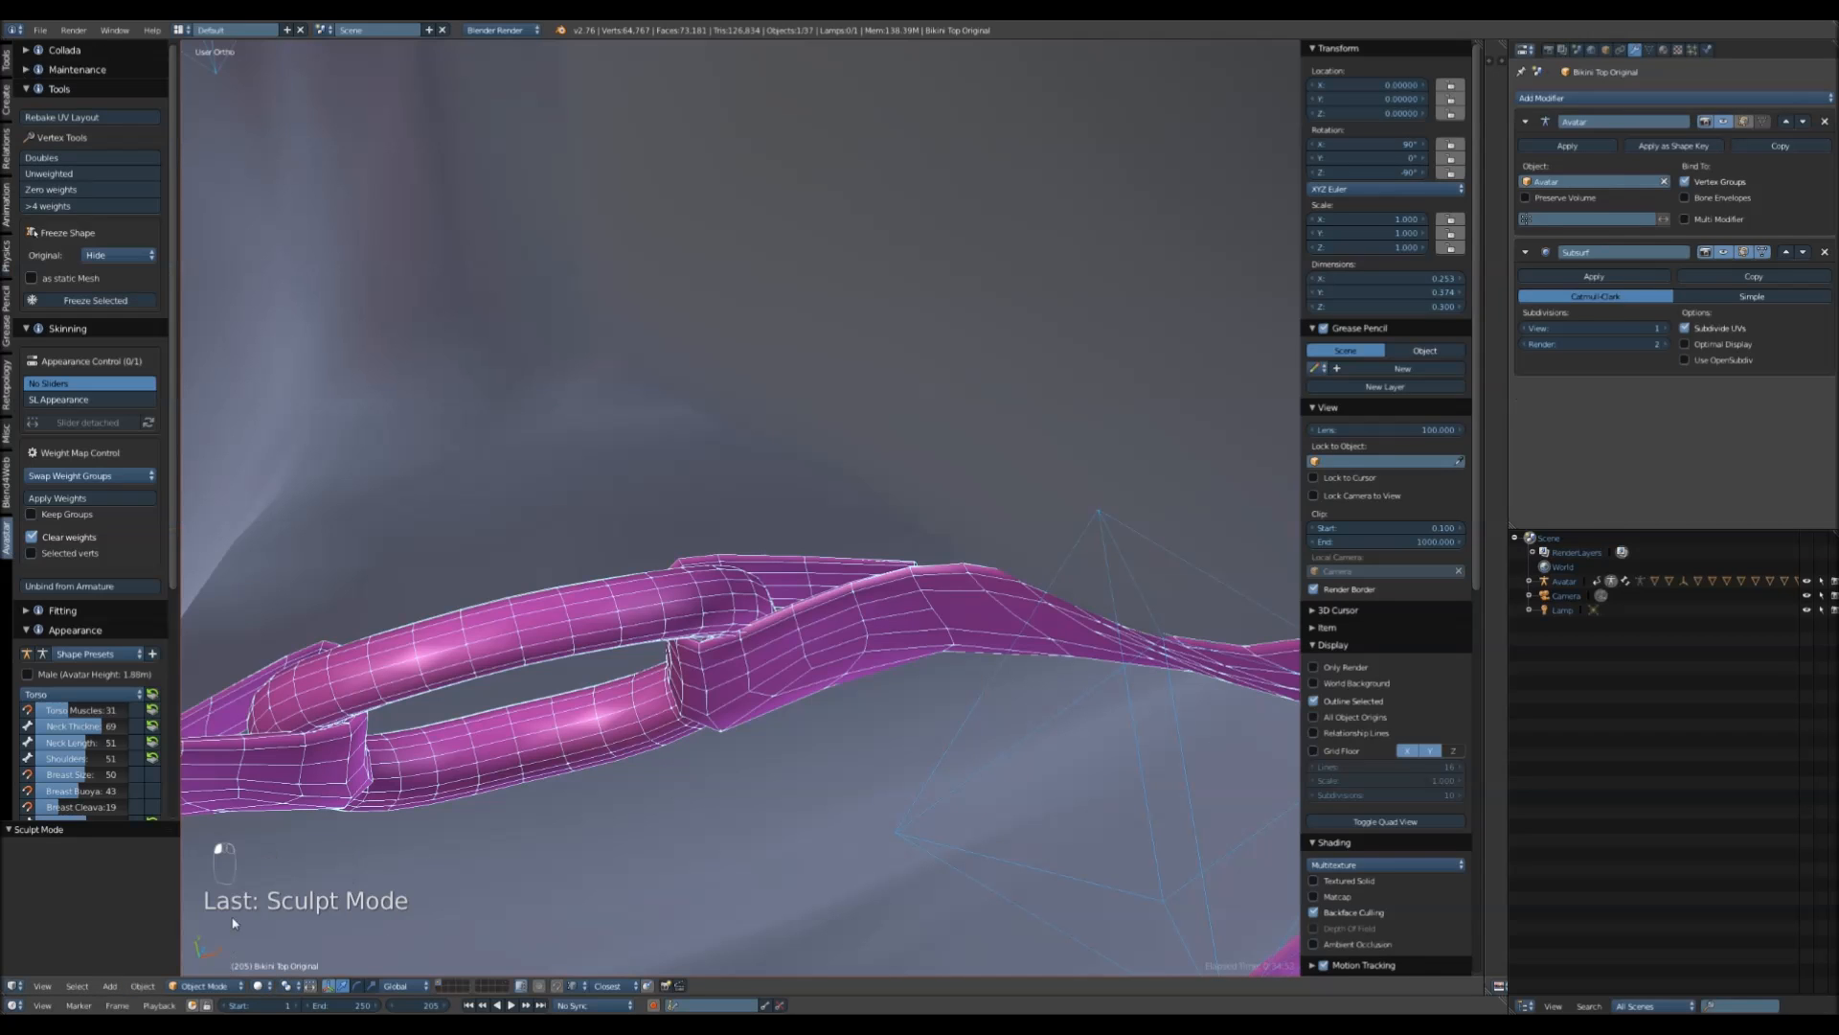
{"action": "left_click", "coordinate": [62, 399]}
{"action": "scroll", "coordinate": [891, 586], "scroll_direction": "down", "scroll_amount": 6}
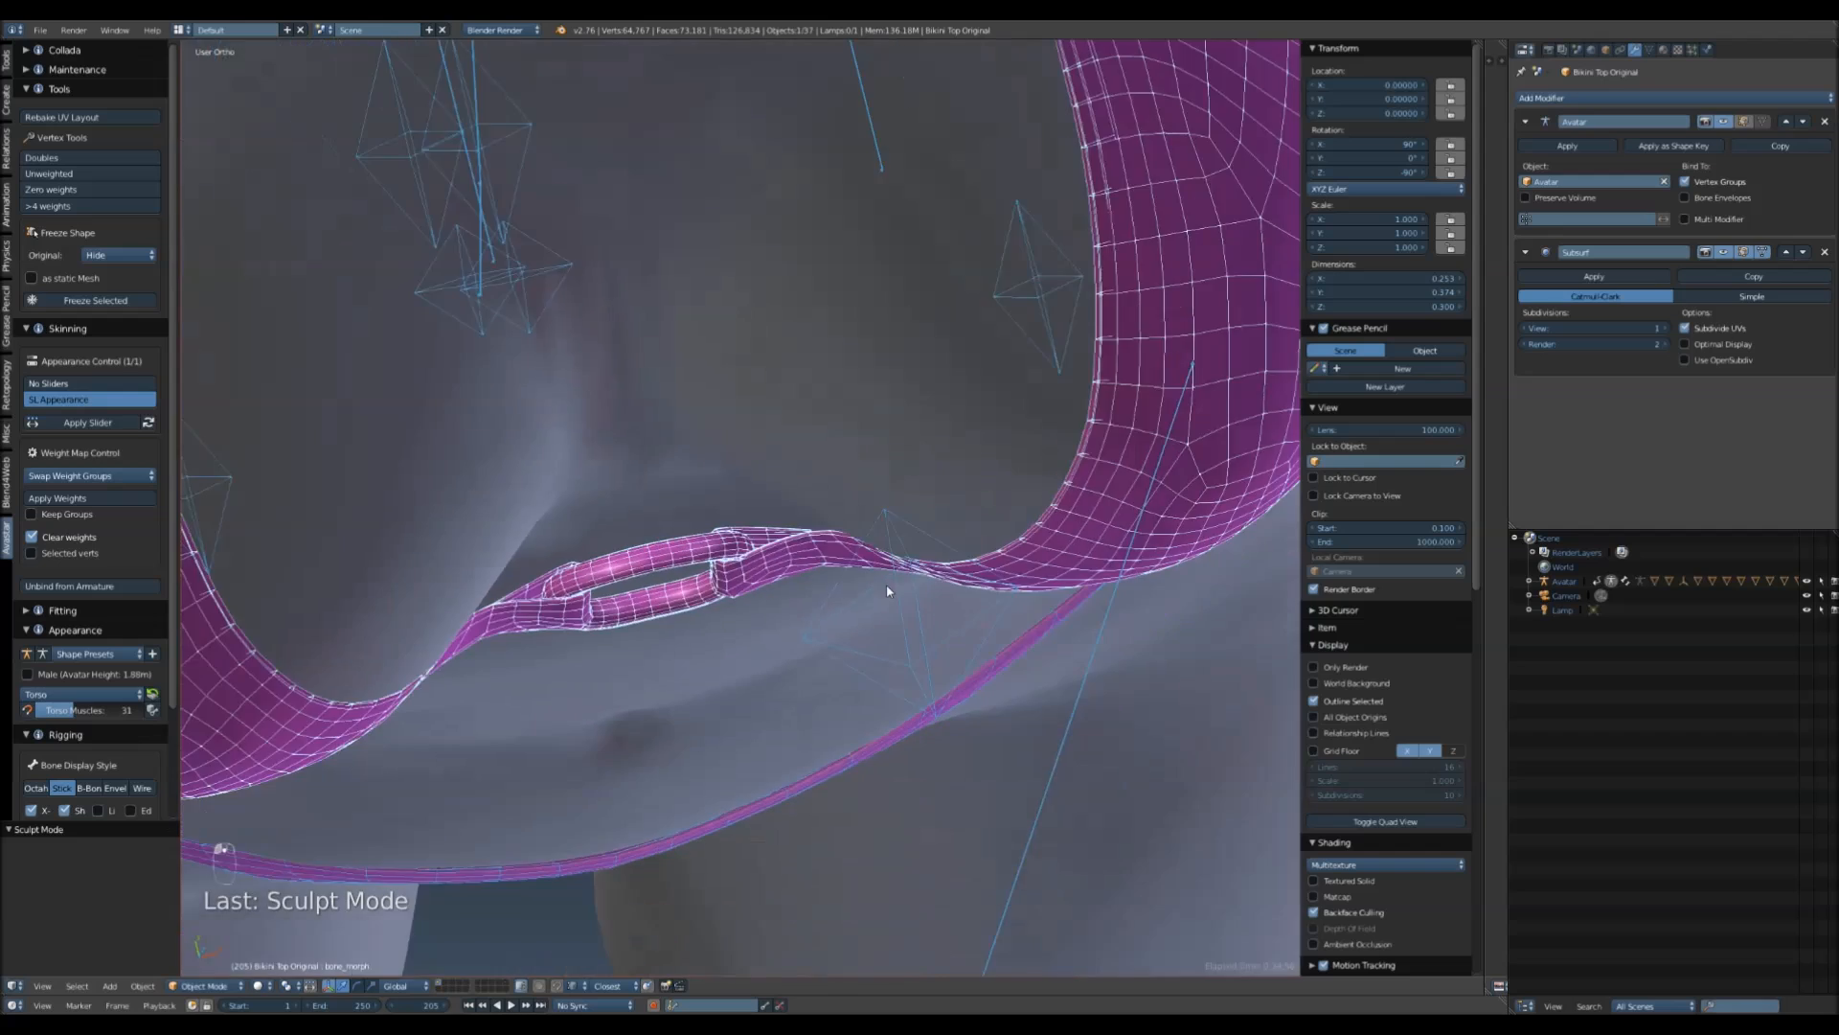
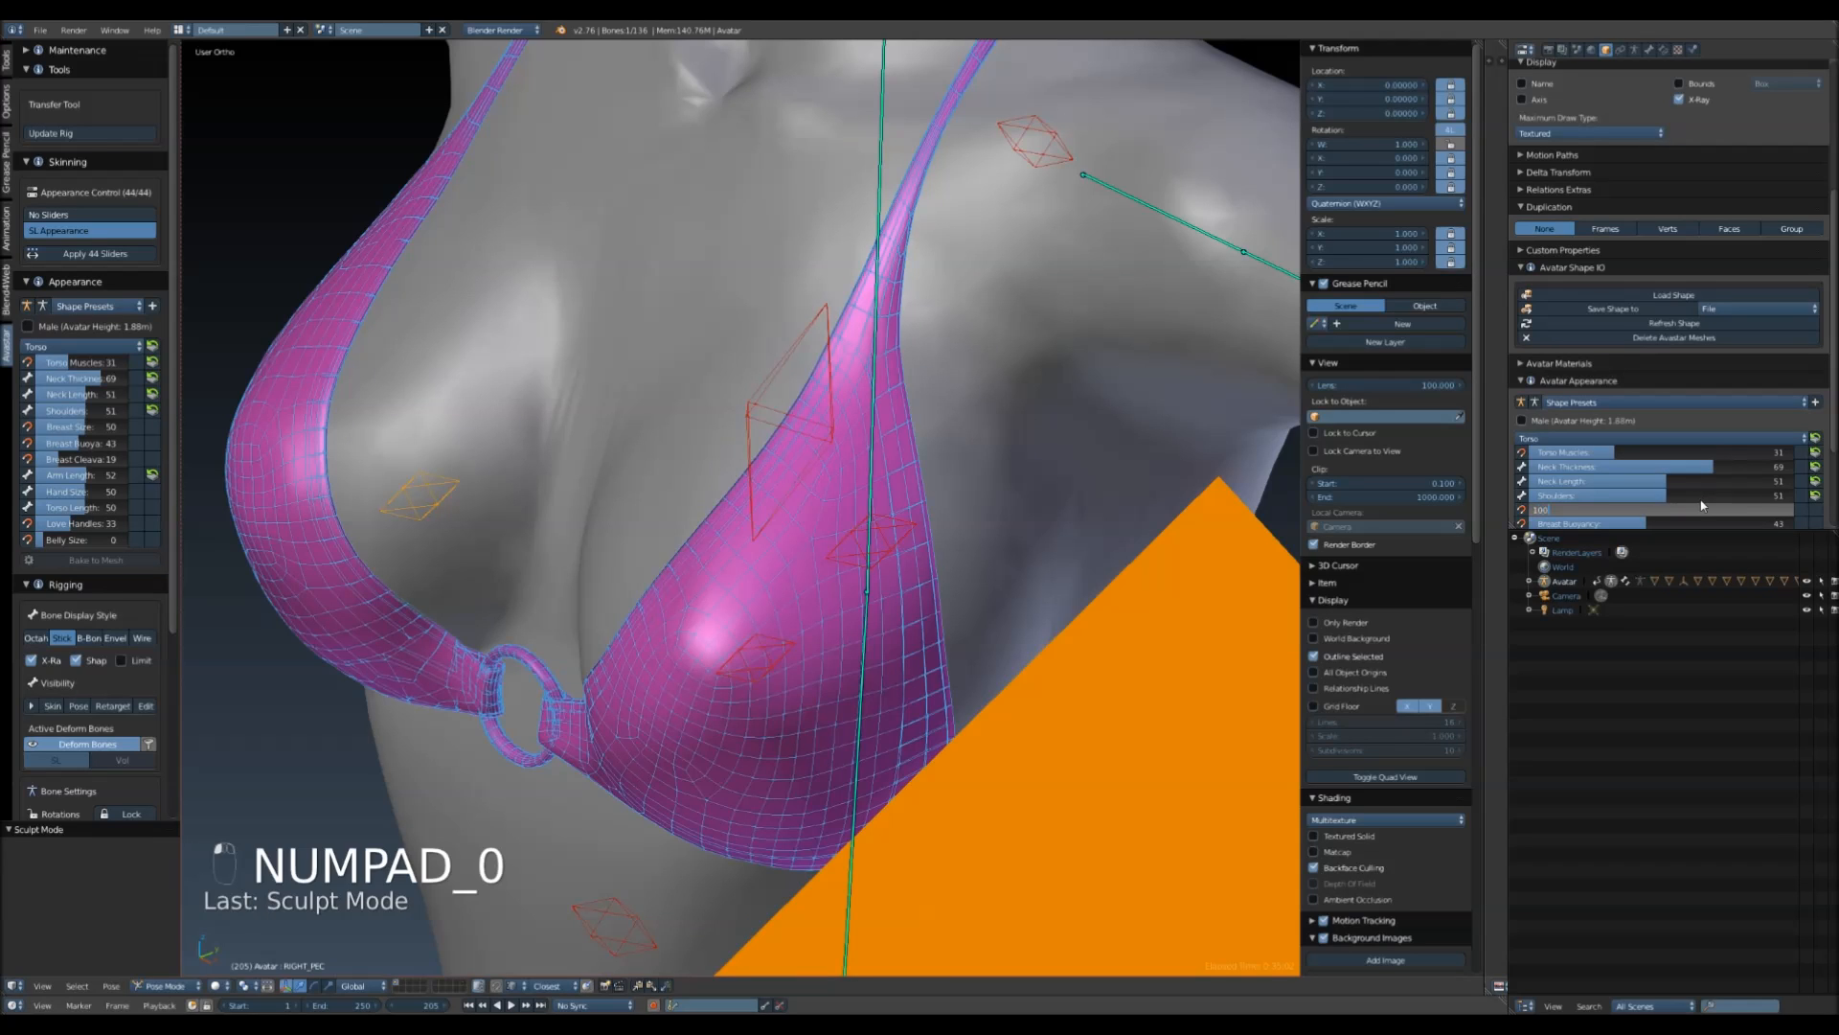
- Set the avatar's Breast Size to 100 and scrub the timeline to an earlier frame
{"action": "key", "text": "Return"}
{"action": "middle_click_drag", "start_coordinate": [549, 572], "coordinate": [295, 569]}
{"action": "left_click", "coordinate": [295, 569]}
{"action": "middle_click_drag", "start_coordinate": [382, 682], "coordinate": [498, 654], "text": "shift"}
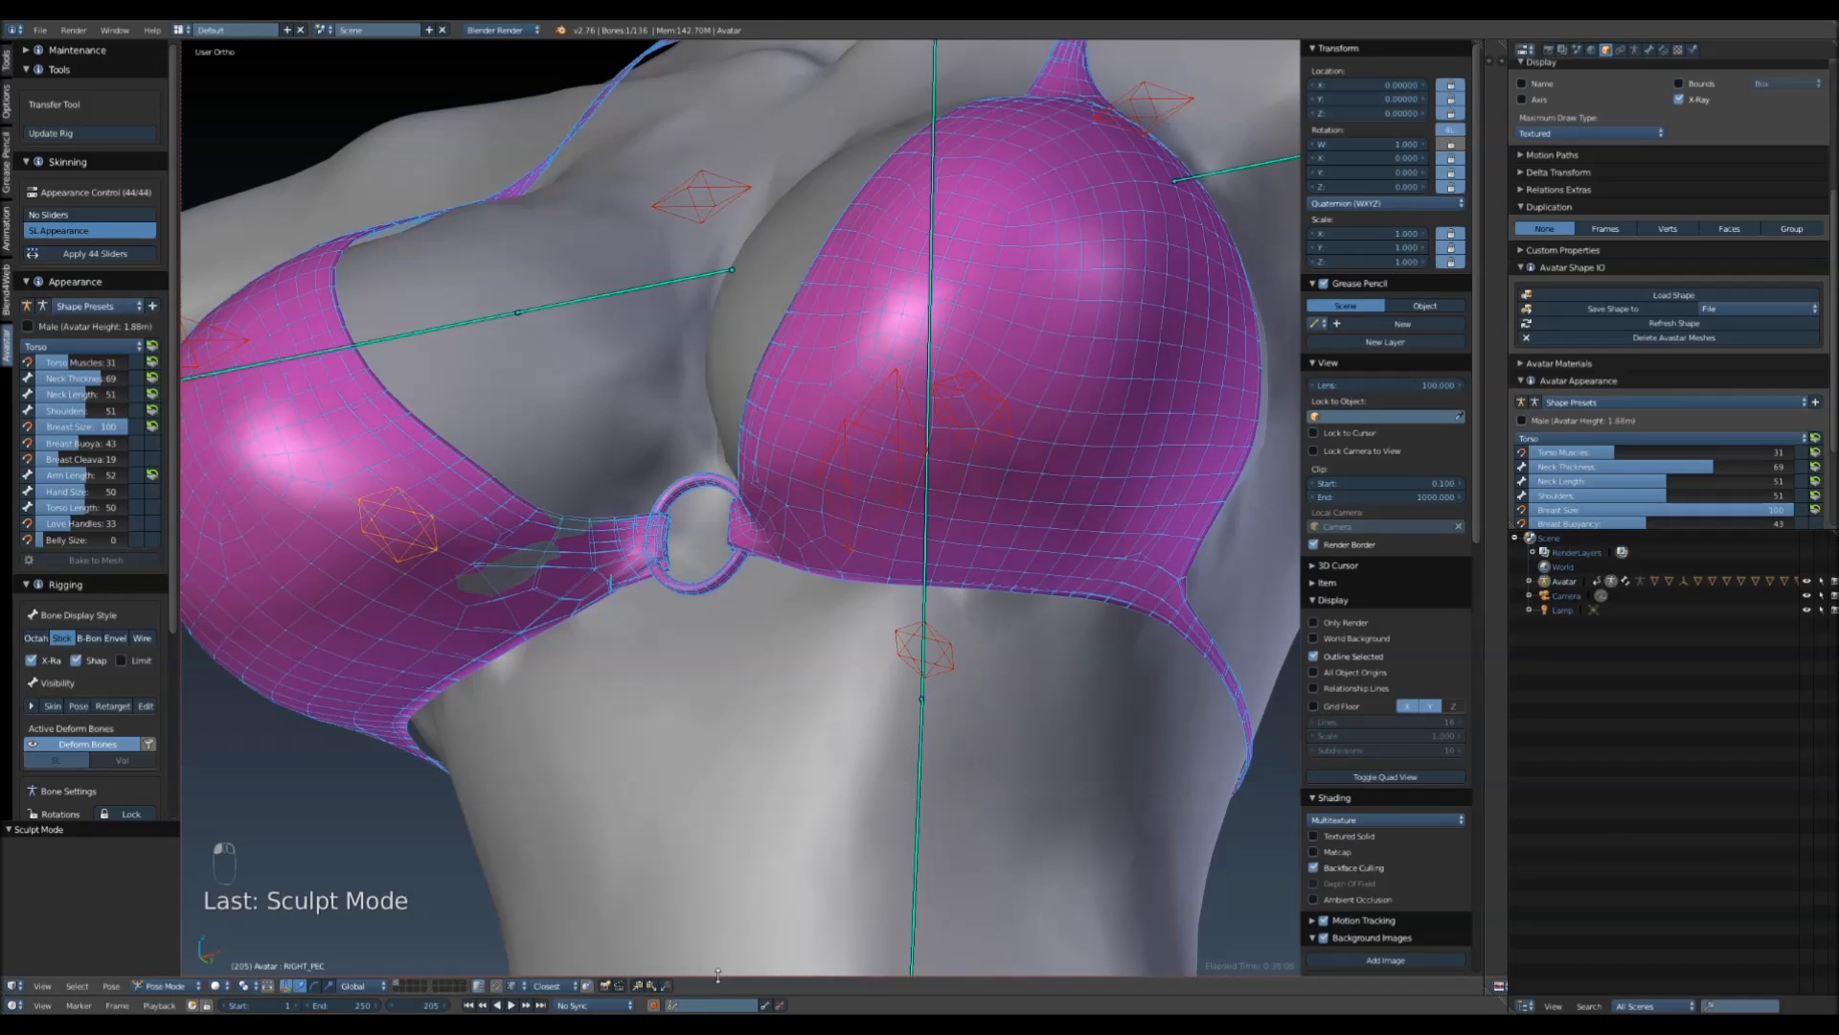
{"action": "mouse_move", "coordinate": [788, 960]}
{"action": "left_mouse_down"}
{"action": "mouse_move", "coordinate": [789, 937]}
{"action": "mouse_move", "coordinate": [780, 996]}
{"action": "mouse_move", "coordinate": [776, 976]}
{"action": "left_mouse_up"}
{"action": "middle_click_drag", "start_coordinate": [544, 652], "coordinate": [652, 722], "text": "shift"}
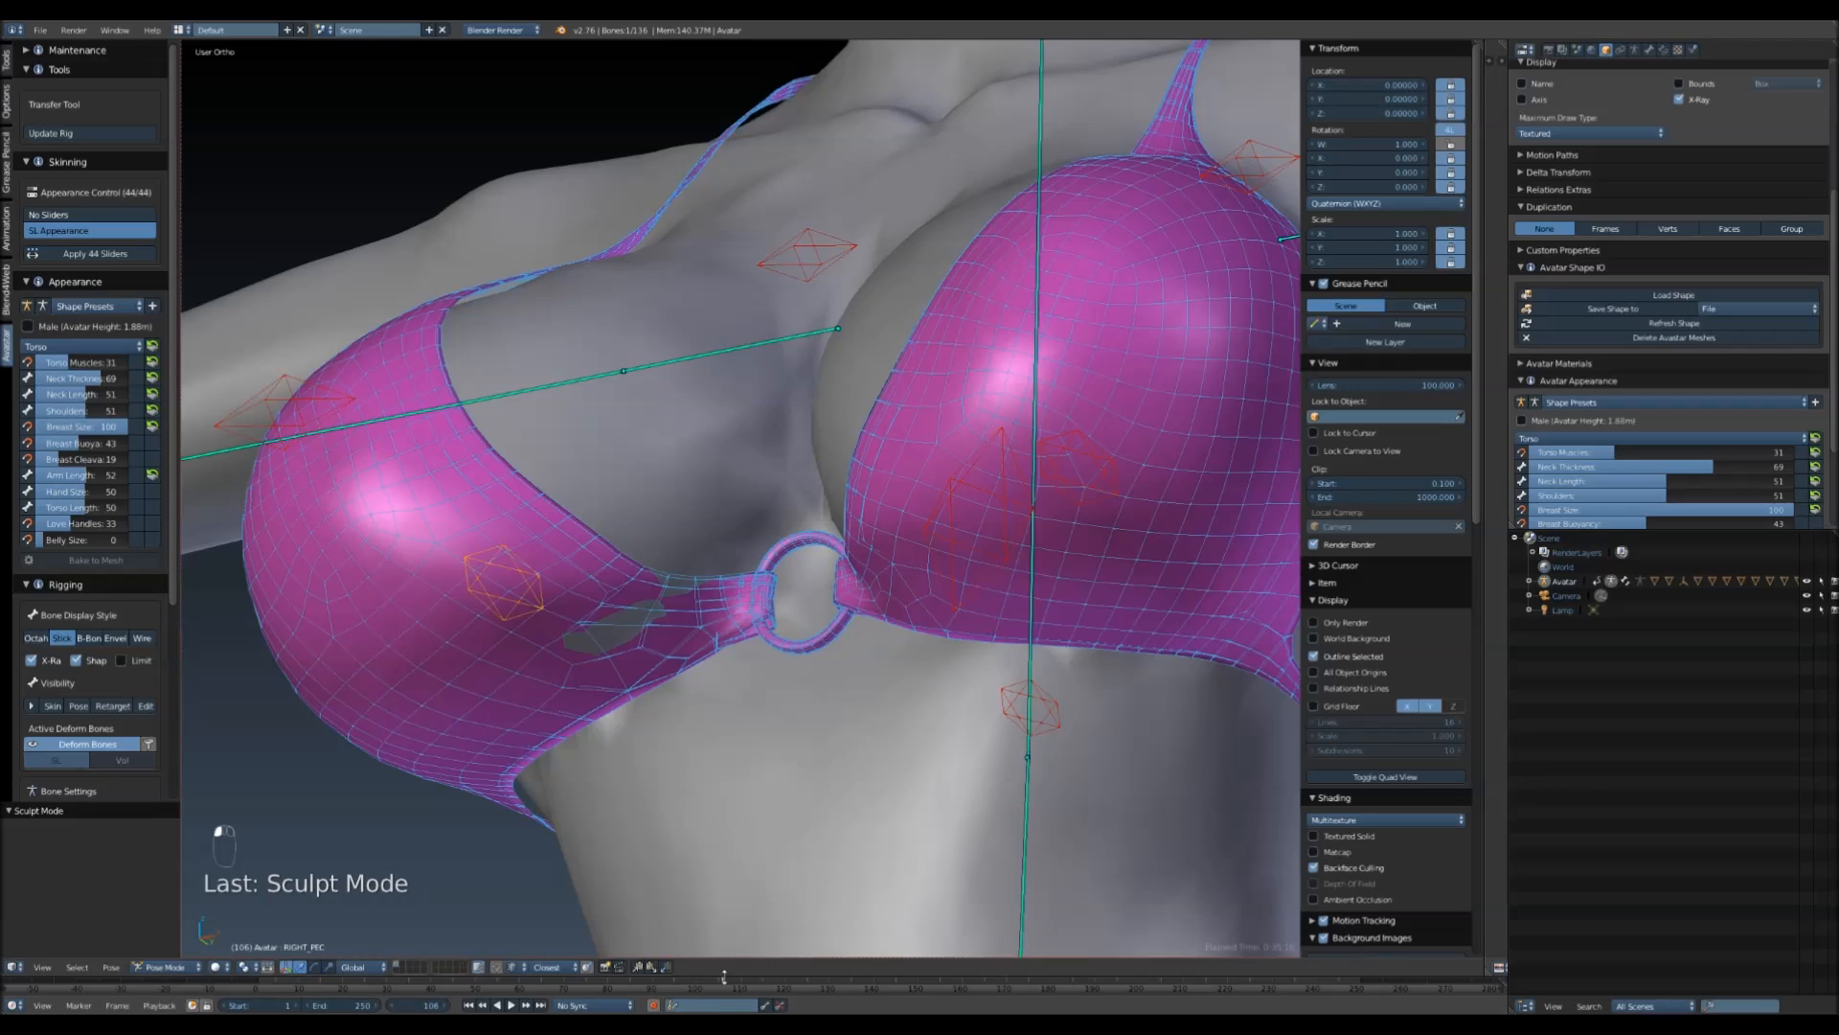
{"action": "left_click_drag", "start_coordinate": [723, 975], "coordinate": [723, 995]}
- Put the bikini top into Weight Paint Mode on RIGHT_PEC and choose the Add brush
{"action": "right_click", "coordinate": [605, 613]}
{"action": "middle_click_drag", "start_coordinate": [586, 588], "coordinate": [455, 598]}
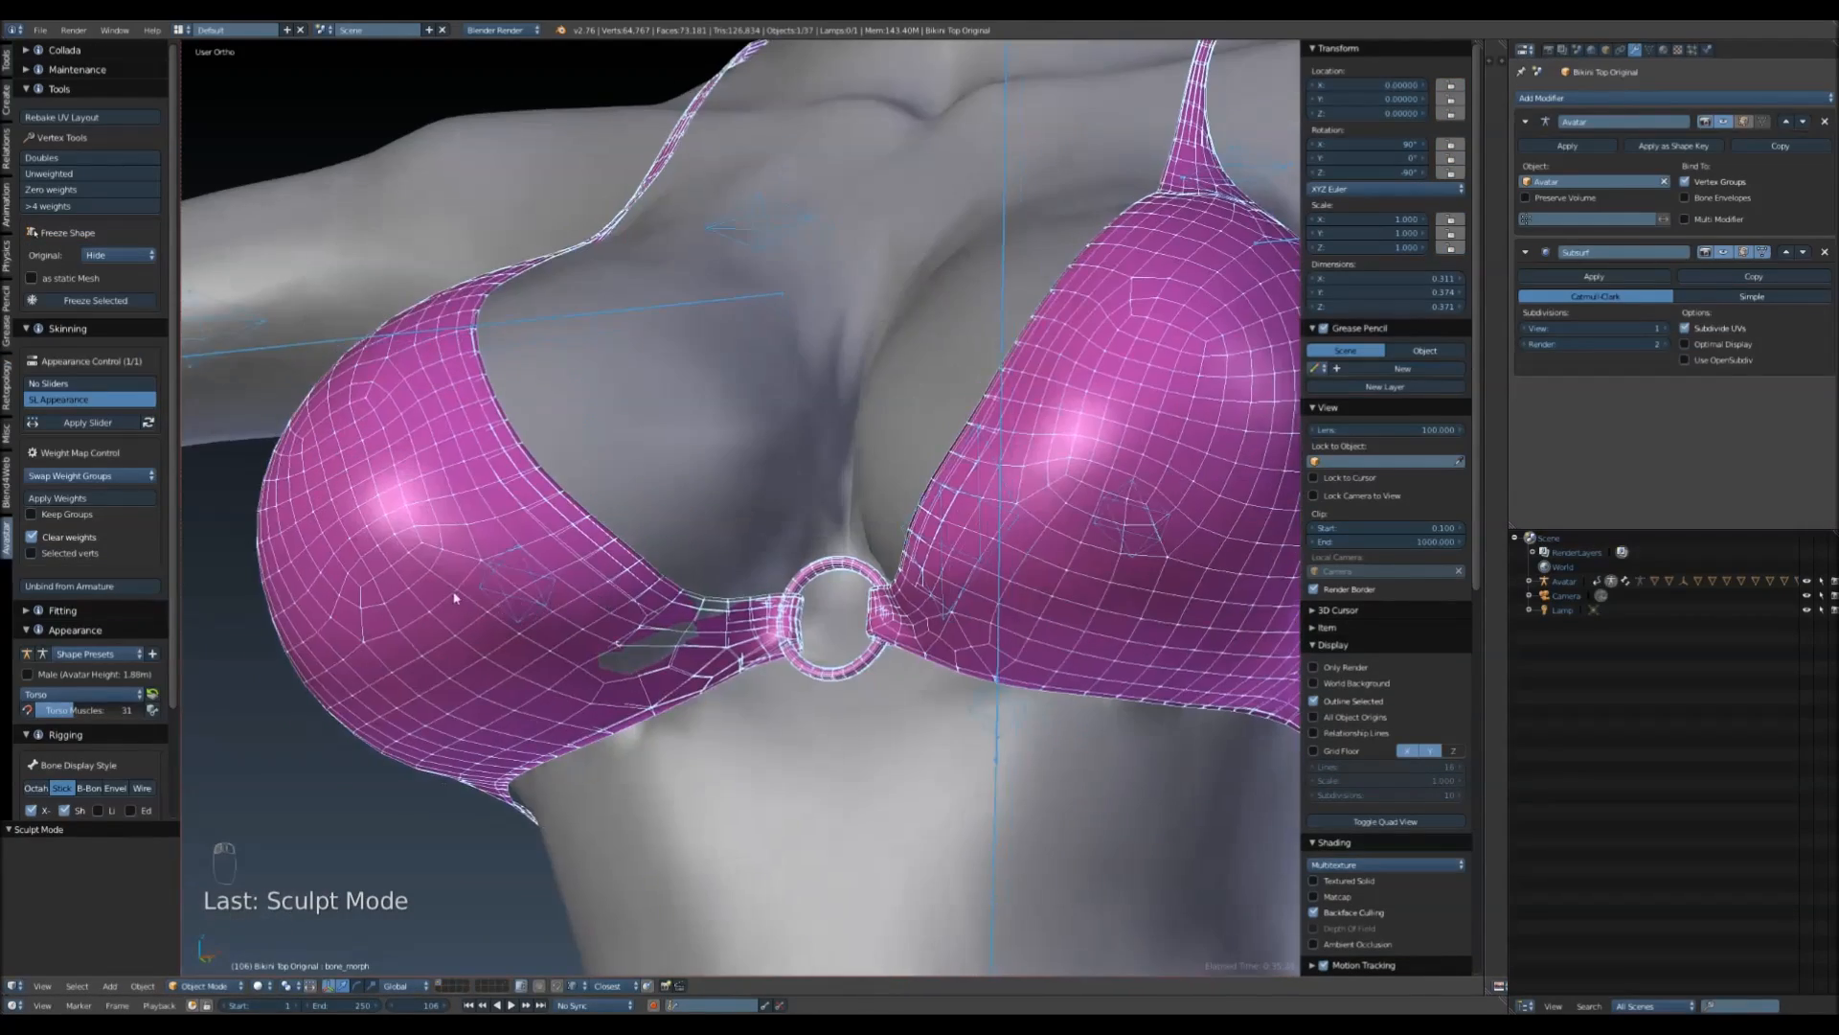
{"action": "left_click", "coordinate": [205, 985]}
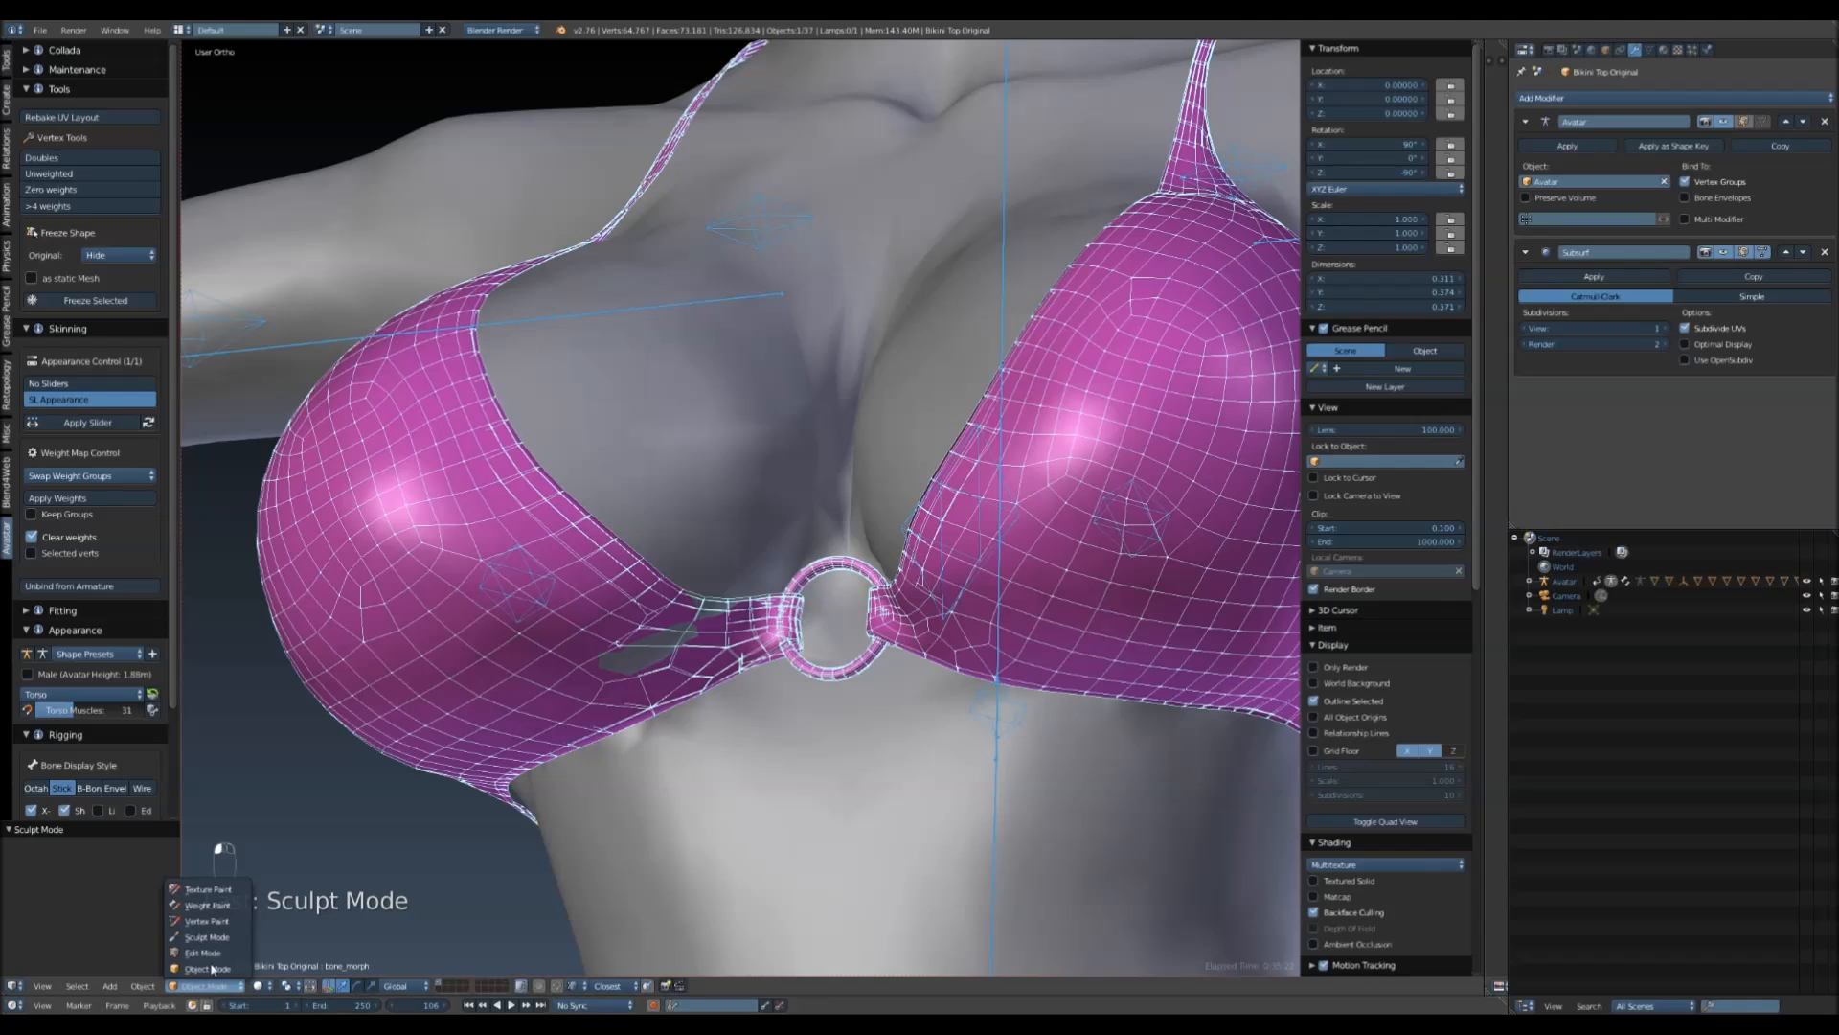
{"action": "left_click", "coordinate": [208, 905]}
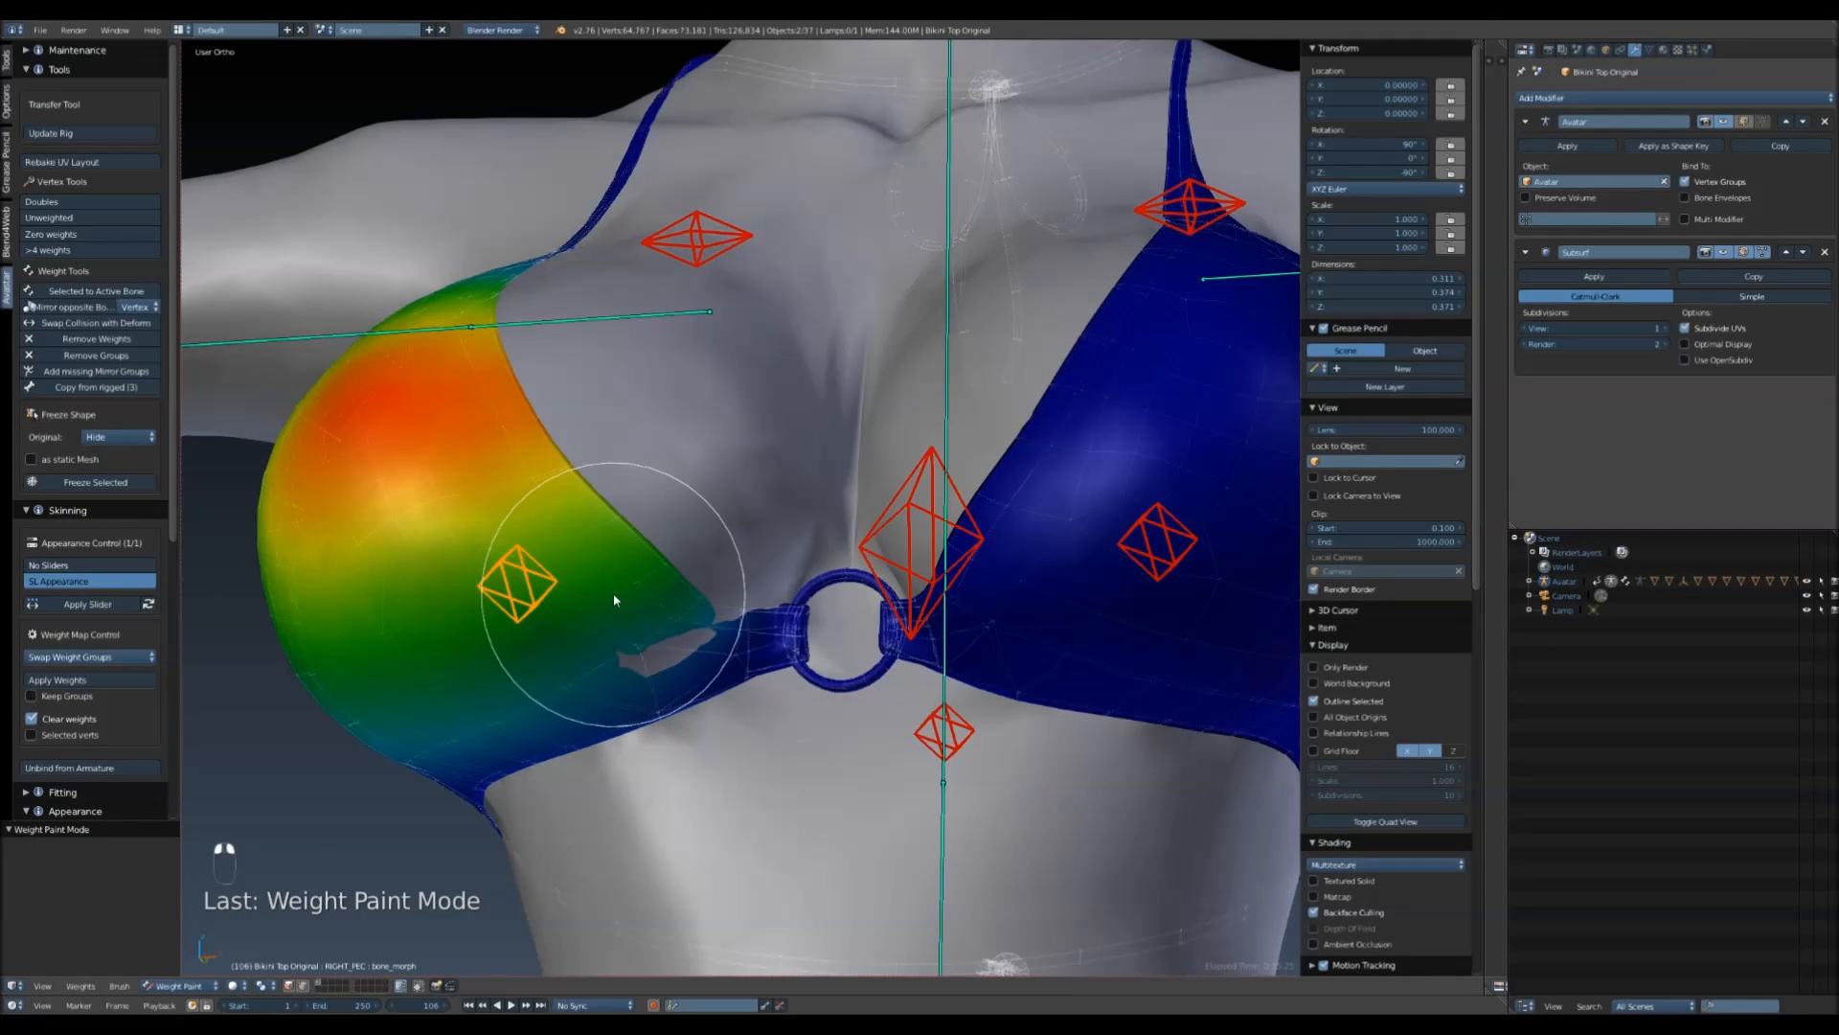
{"action": "scroll", "coordinate": [613, 603], "scroll_direction": "up", "scroll_amount": 4}
{"action": "middle_click_drag", "start_coordinate": [644, 656], "coordinate": [726, 519], "text": "shift"}
{"action": "left_click", "coordinate": [7, 60]}
{"action": "left_click", "coordinate": [50, 103]}
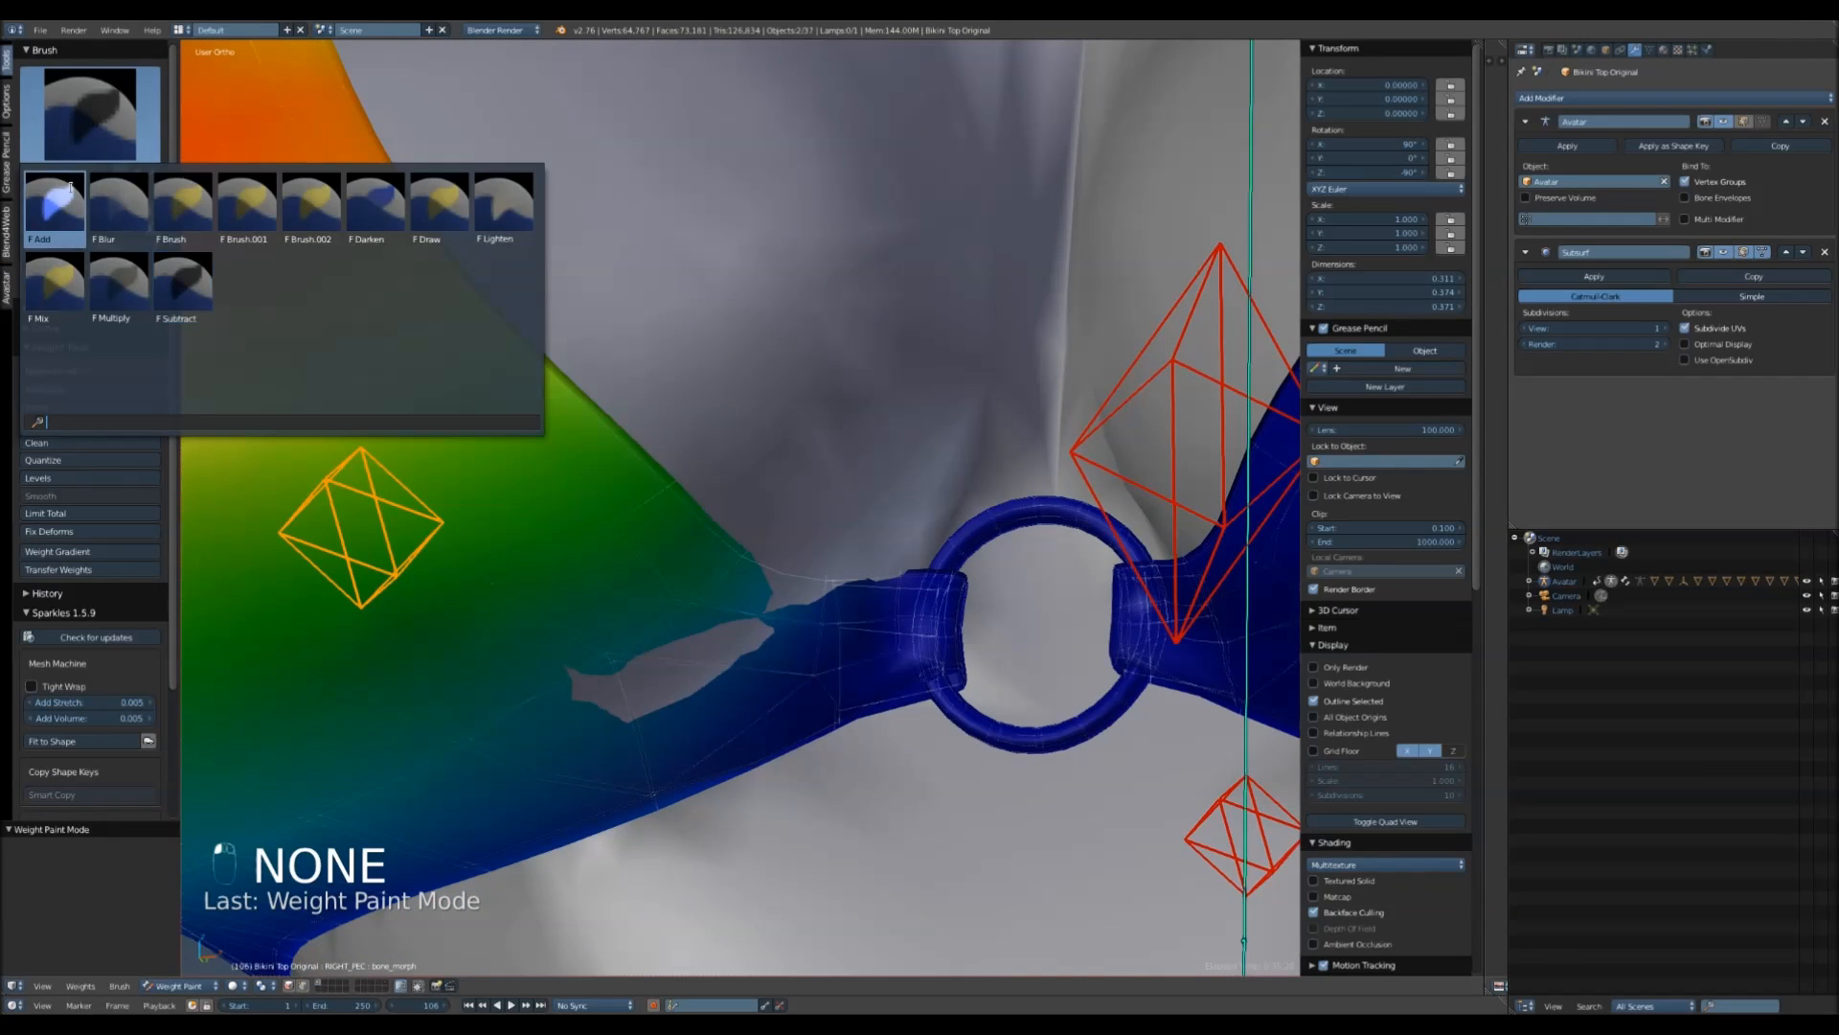
{"action": "left_click", "coordinate": [76, 197]}
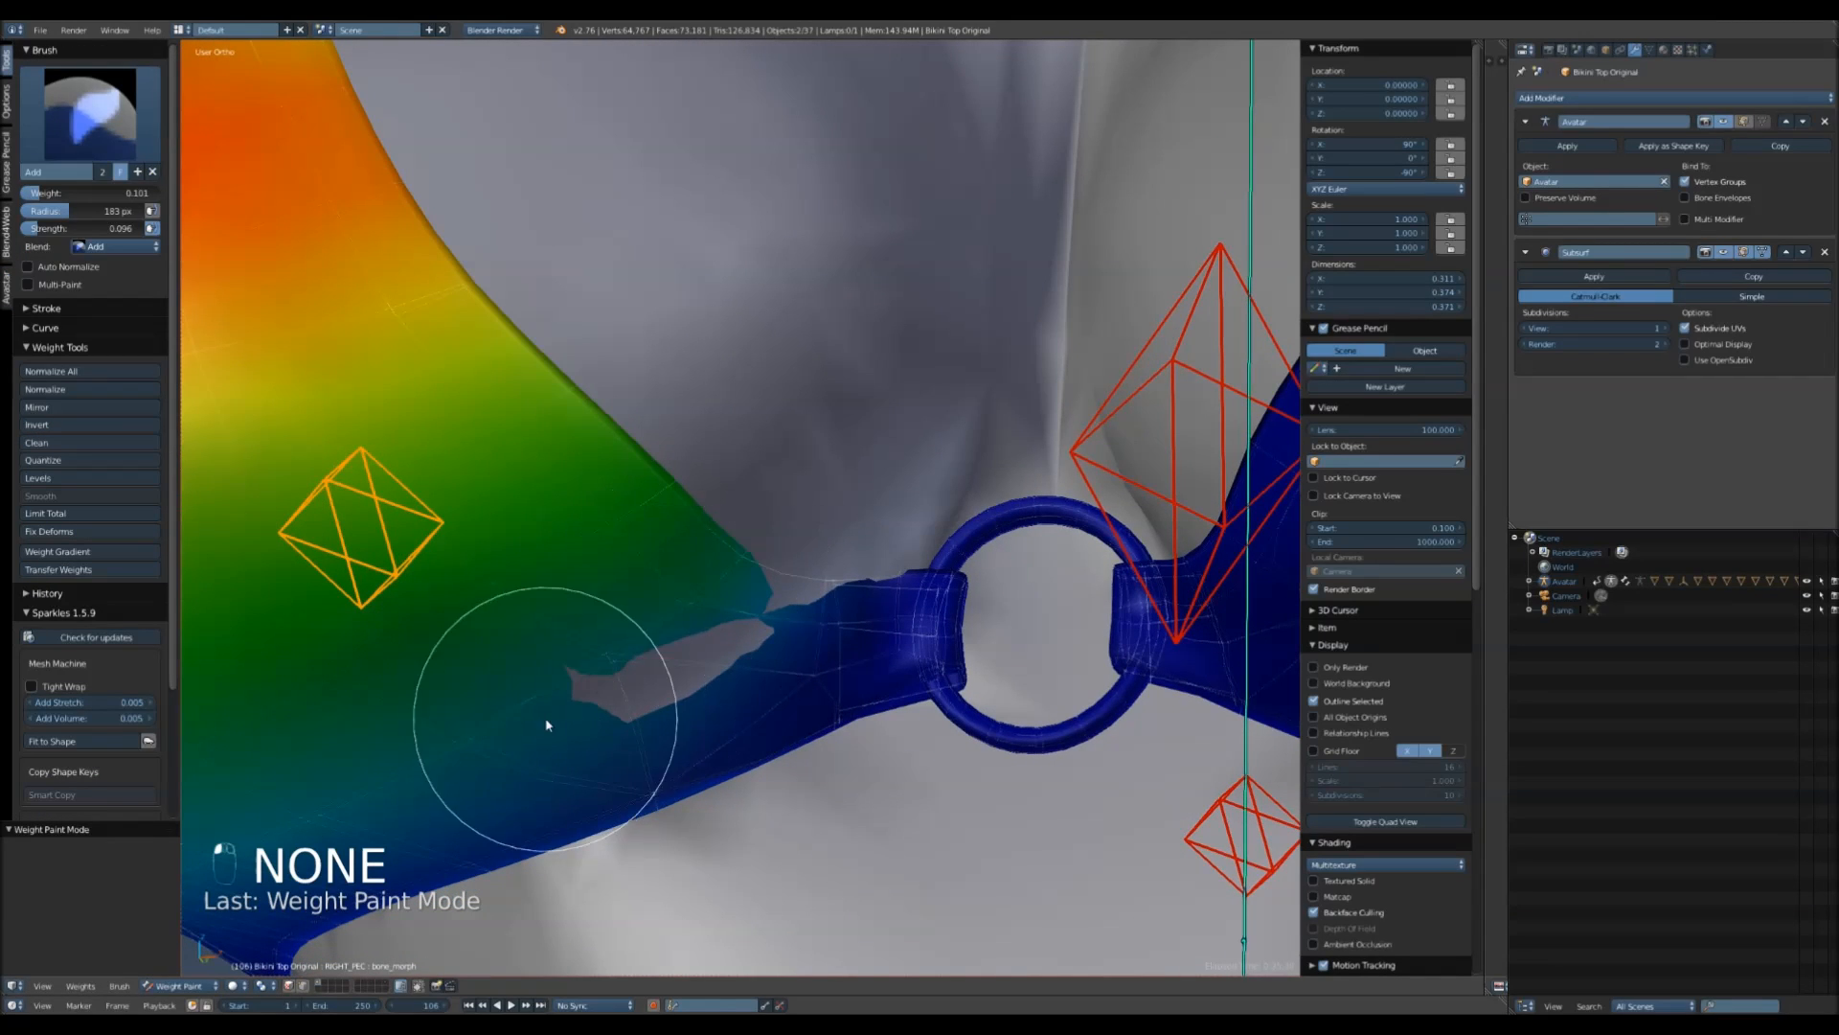
- Paint added RIGHT_PEC weight over the right cup's gap beside the ring, refreshing the shape after the strokes
{"action": "key", "text": "alt+q"}
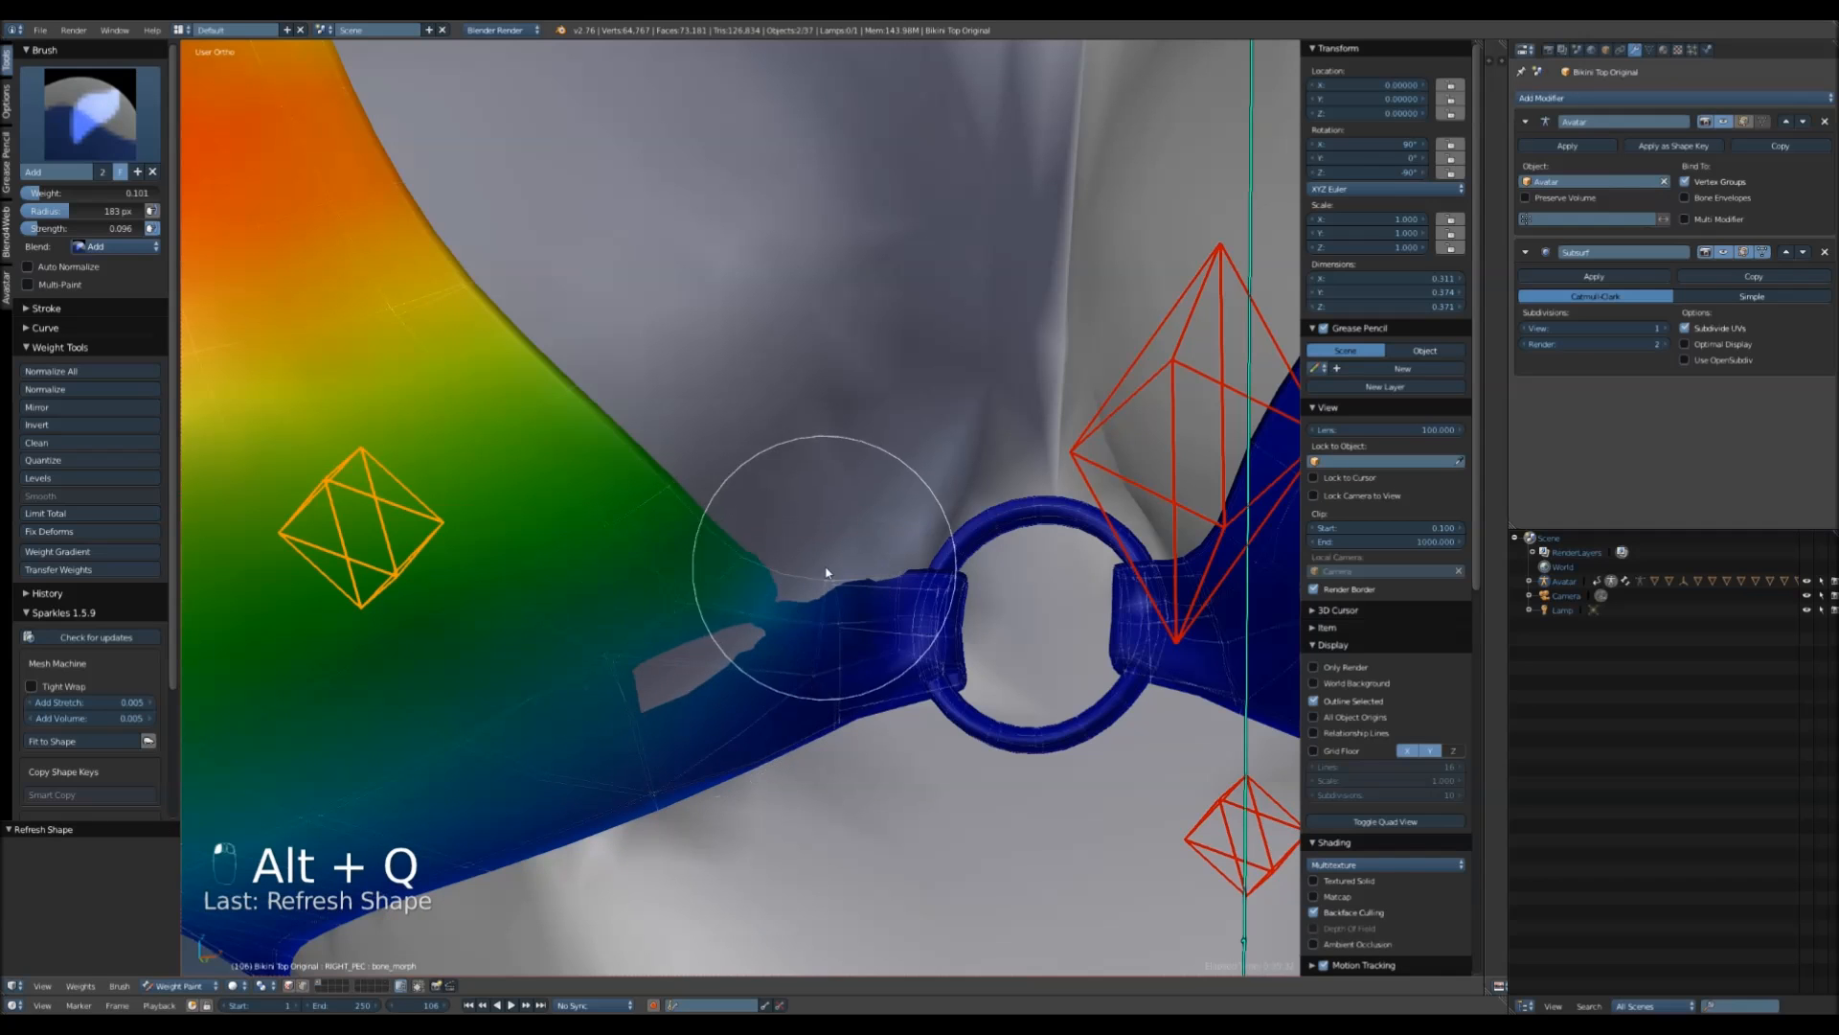
{"action": "key", "text": "alt+q"}
{"action": "key", "text": "alt+q"}
{"action": "key", "text": "alt+q"}
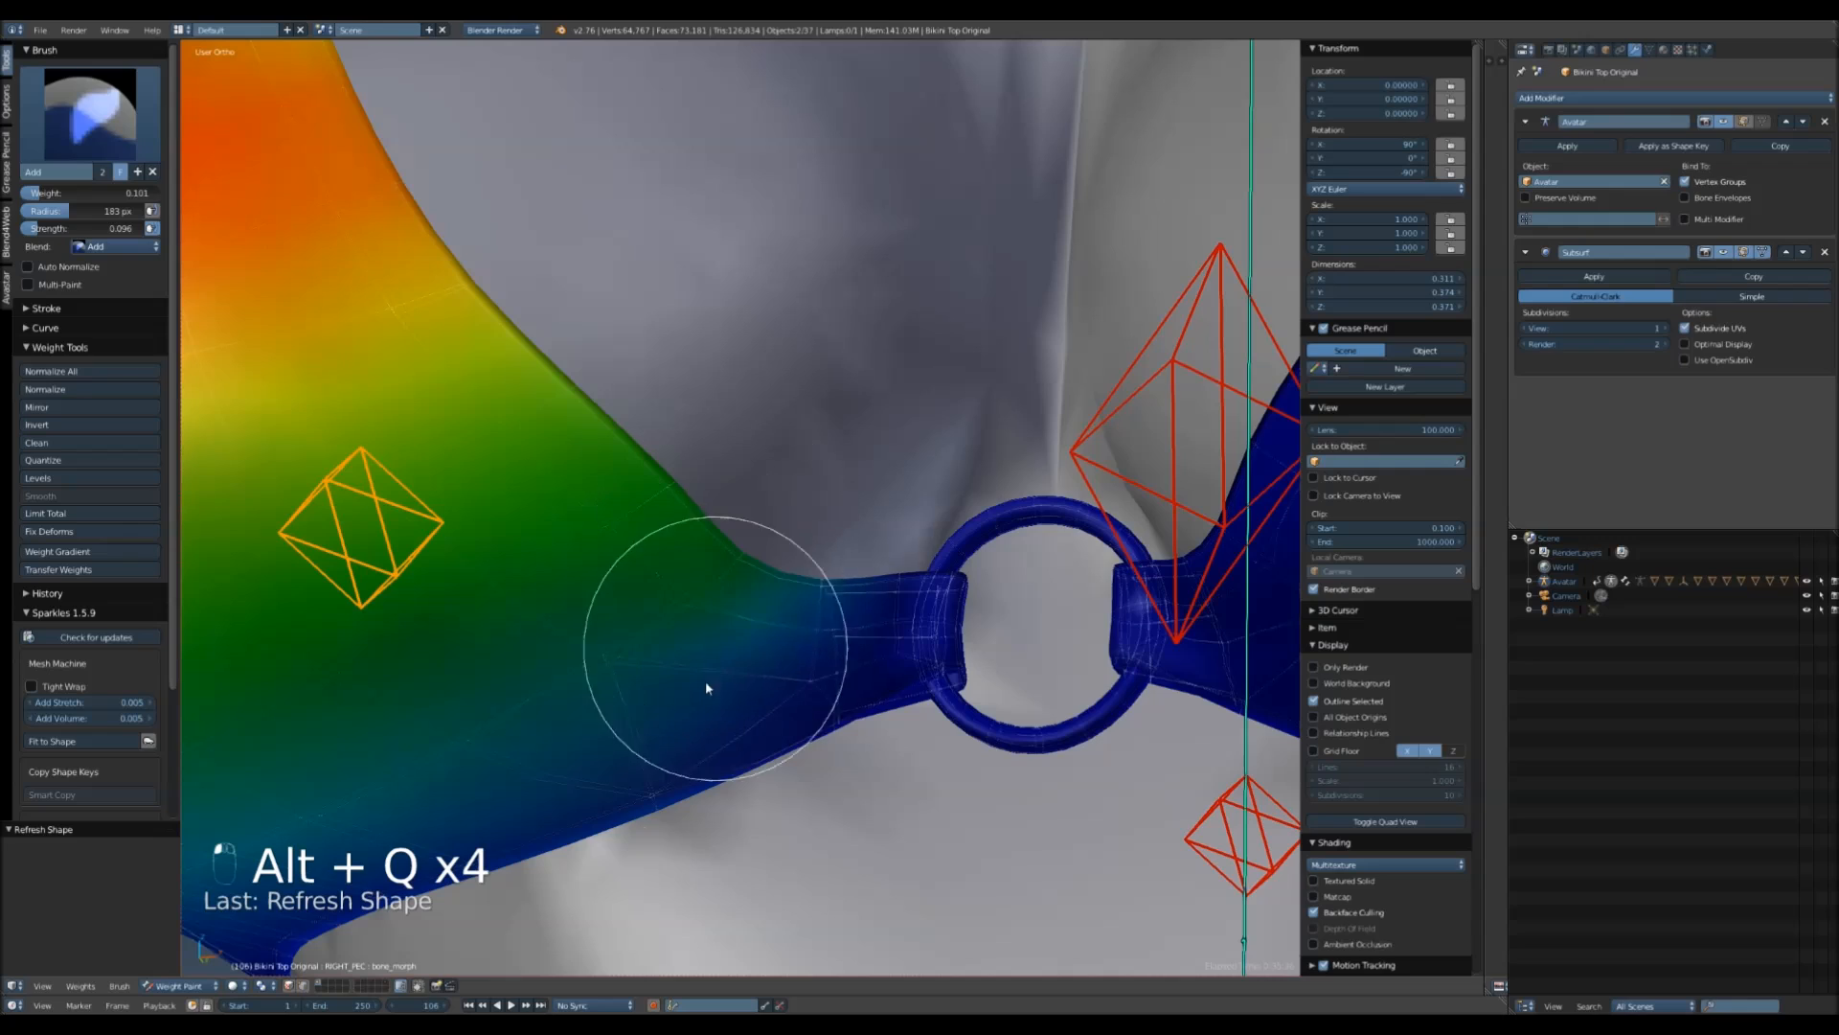
{"action": "key", "text": "alt+q"}
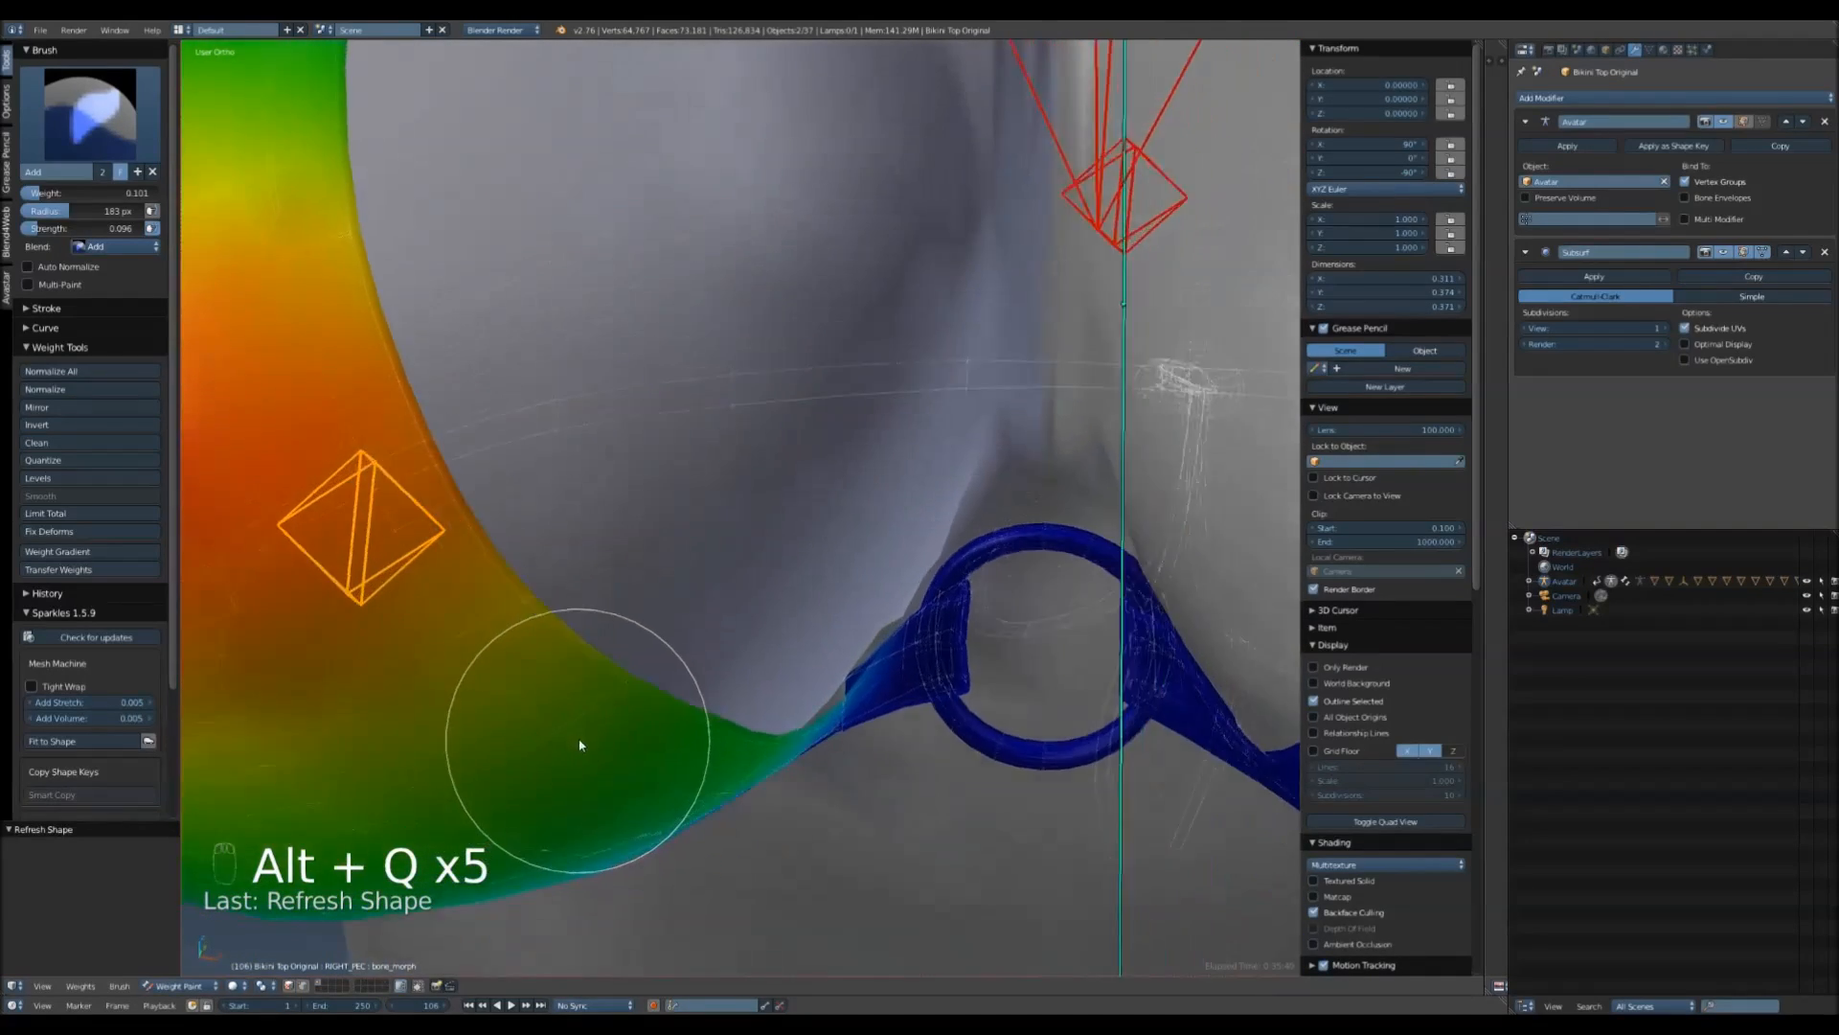
- Examine the left cup and its upper strap from several angles for clipping against the body
{"action": "middle_click_drag", "start_coordinate": [597, 725], "coordinate": [627, 681]}
{"action": "middle_click_drag", "start_coordinate": [1274, 636], "coordinate": [765, 676], "text": "shift"}
{"action": "left_click_drag", "start_coordinate": [766, 674], "coordinate": [710, 685]}
{"action": "middle_click_drag", "start_coordinate": [710, 685], "coordinate": [916, 624]}
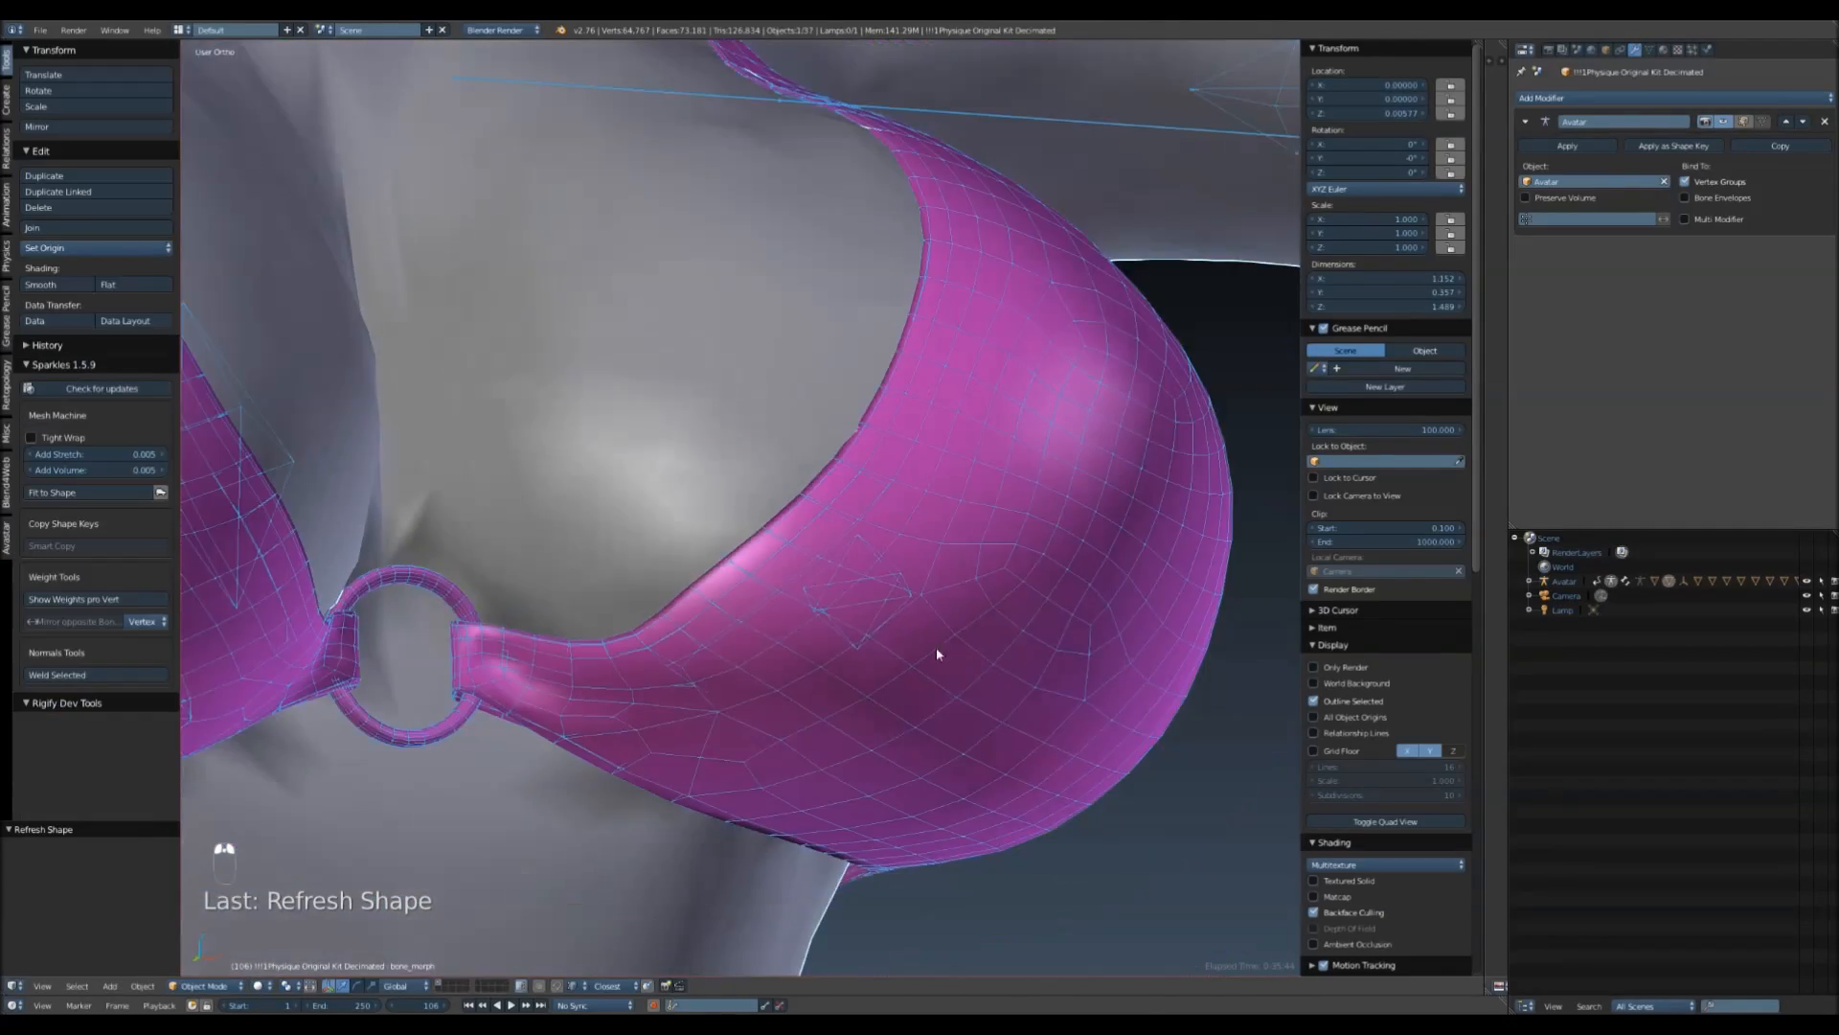
{"action": "scroll", "coordinate": [939, 644], "scroll_direction": "up", "scroll_amount": 4}
{"action": "middle_click_drag", "start_coordinate": [854, 694], "coordinate": [861, 728]}
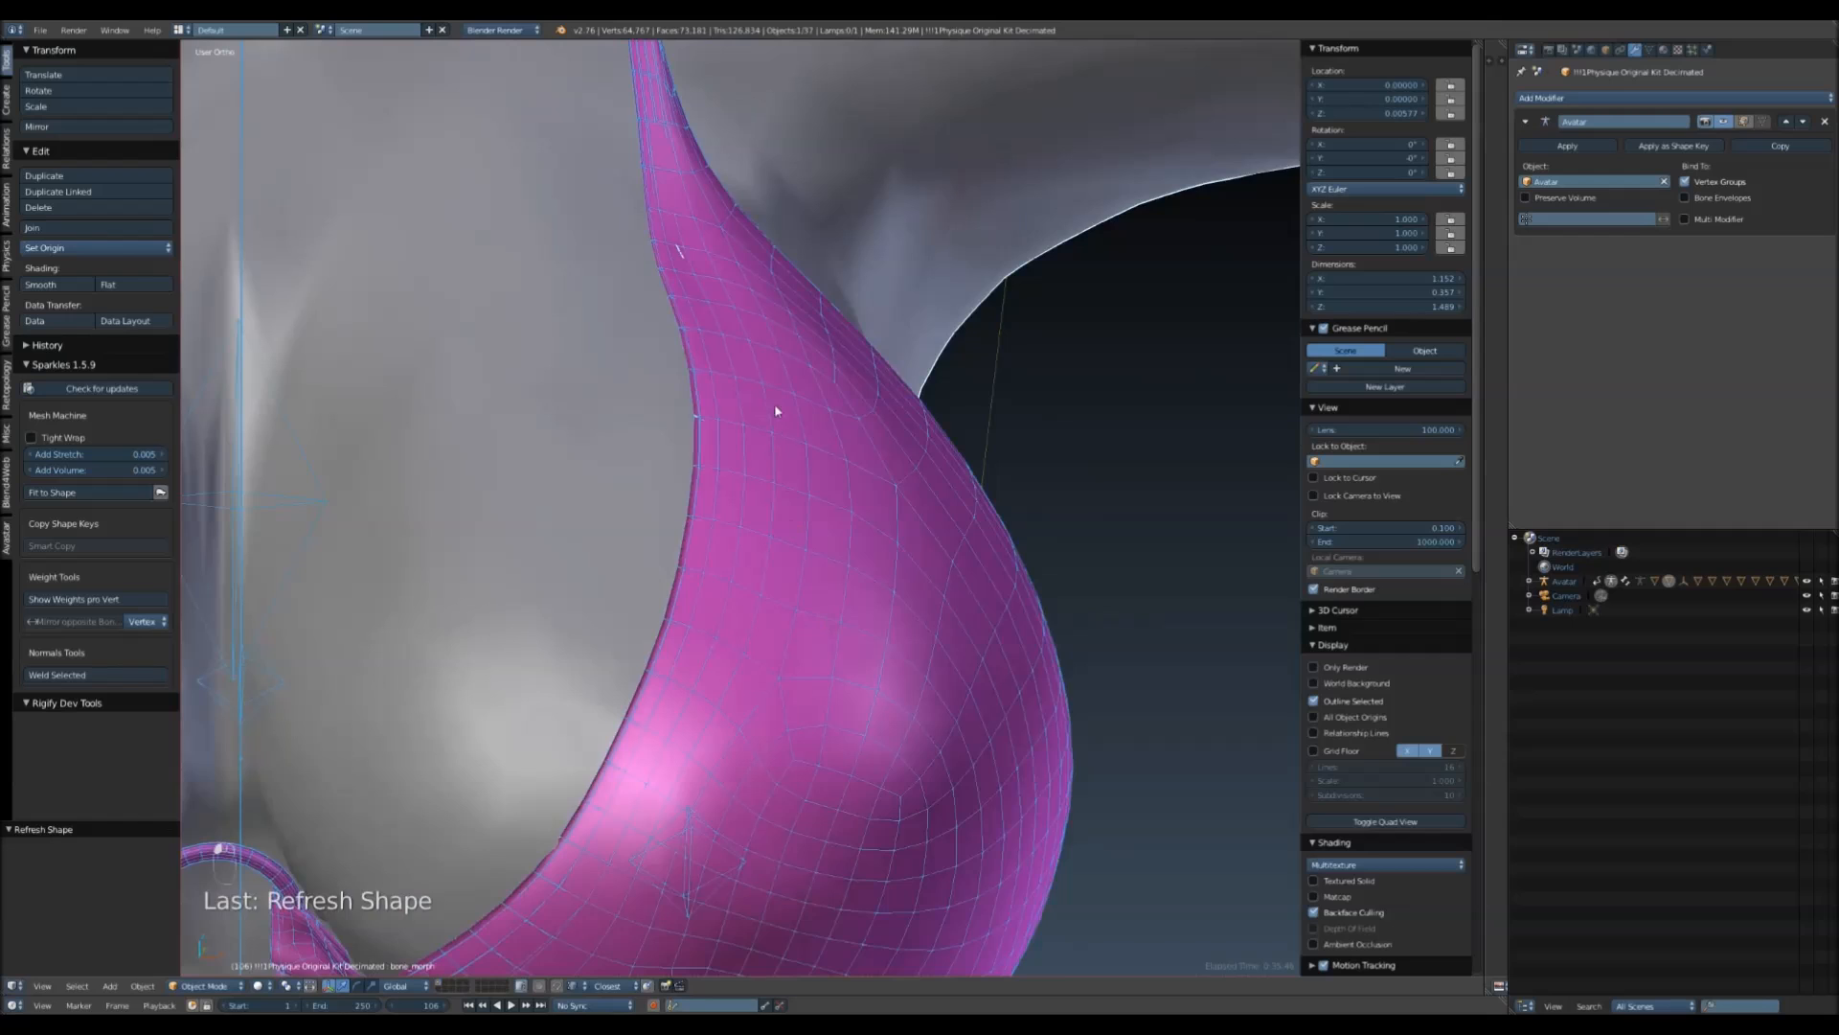
{"action": "middle_click_drag", "start_coordinate": [776, 410], "coordinate": [772, 546]}
{"action": "key", "text": "z"}
{"action": "key", "text": "z"}
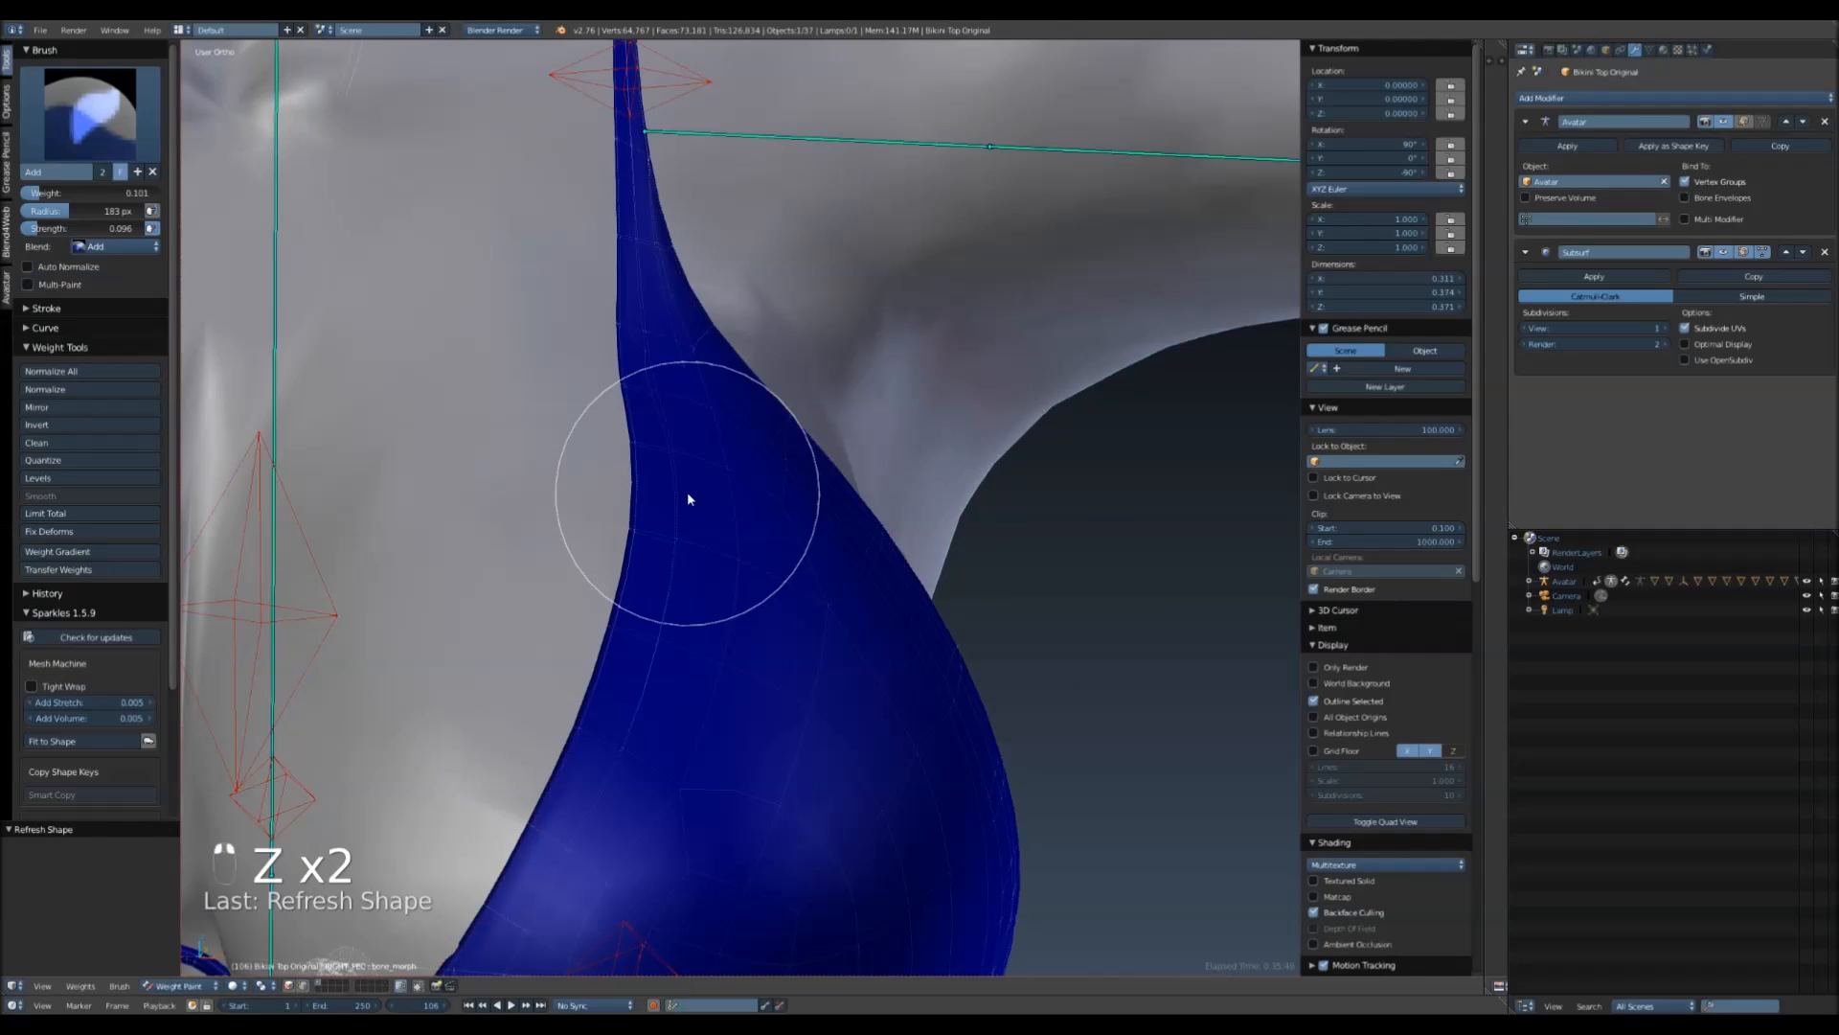
- Activate LEFT_PEC and add weight on the left cup's upper part toward the neck strap, refreshing the shape
{"action": "scroll", "coordinate": [661, 704], "scroll_direction": "down", "scroll_amount": 4}
{"action": "right_click", "coordinate": [686, 739]}
{"action": "scroll", "coordinate": [724, 661], "scroll_direction": "up", "scroll_amount": 5}
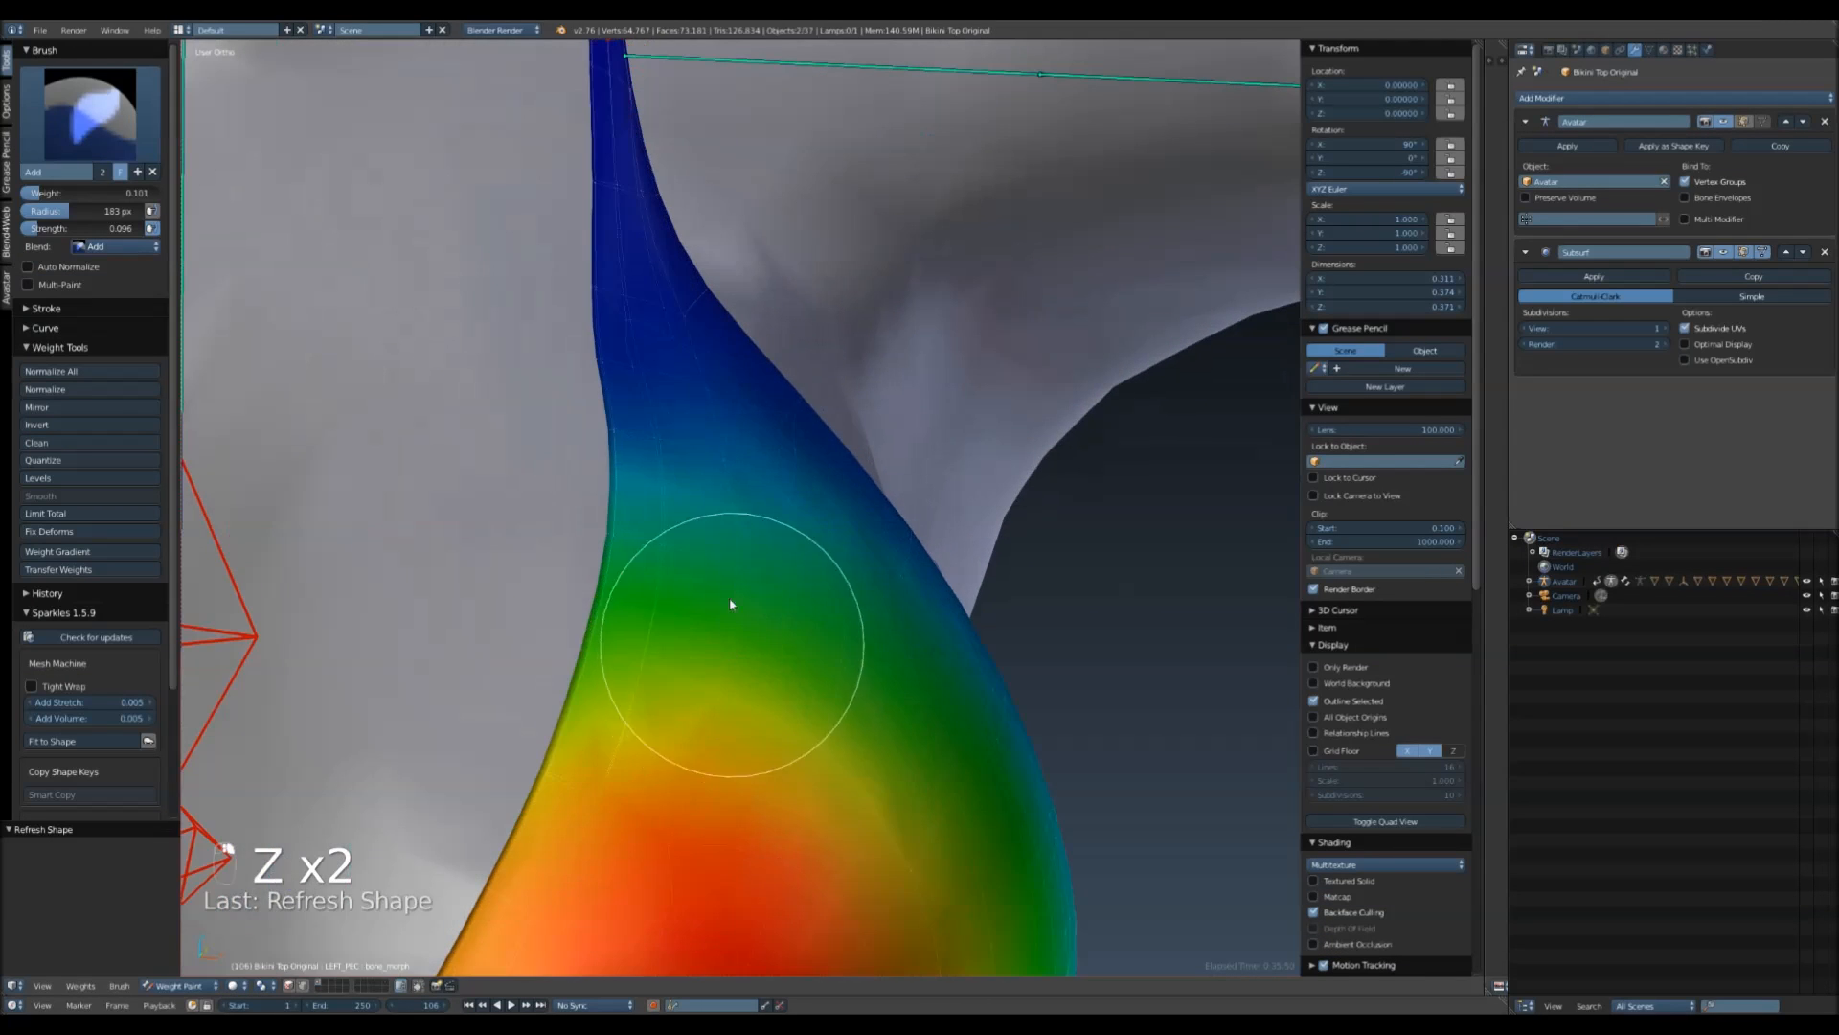
{"action": "middle_click_drag", "start_coordinate": [637, 476], "coordinate": [542, 386]}
{"action": "key", "text": "alt+q"}
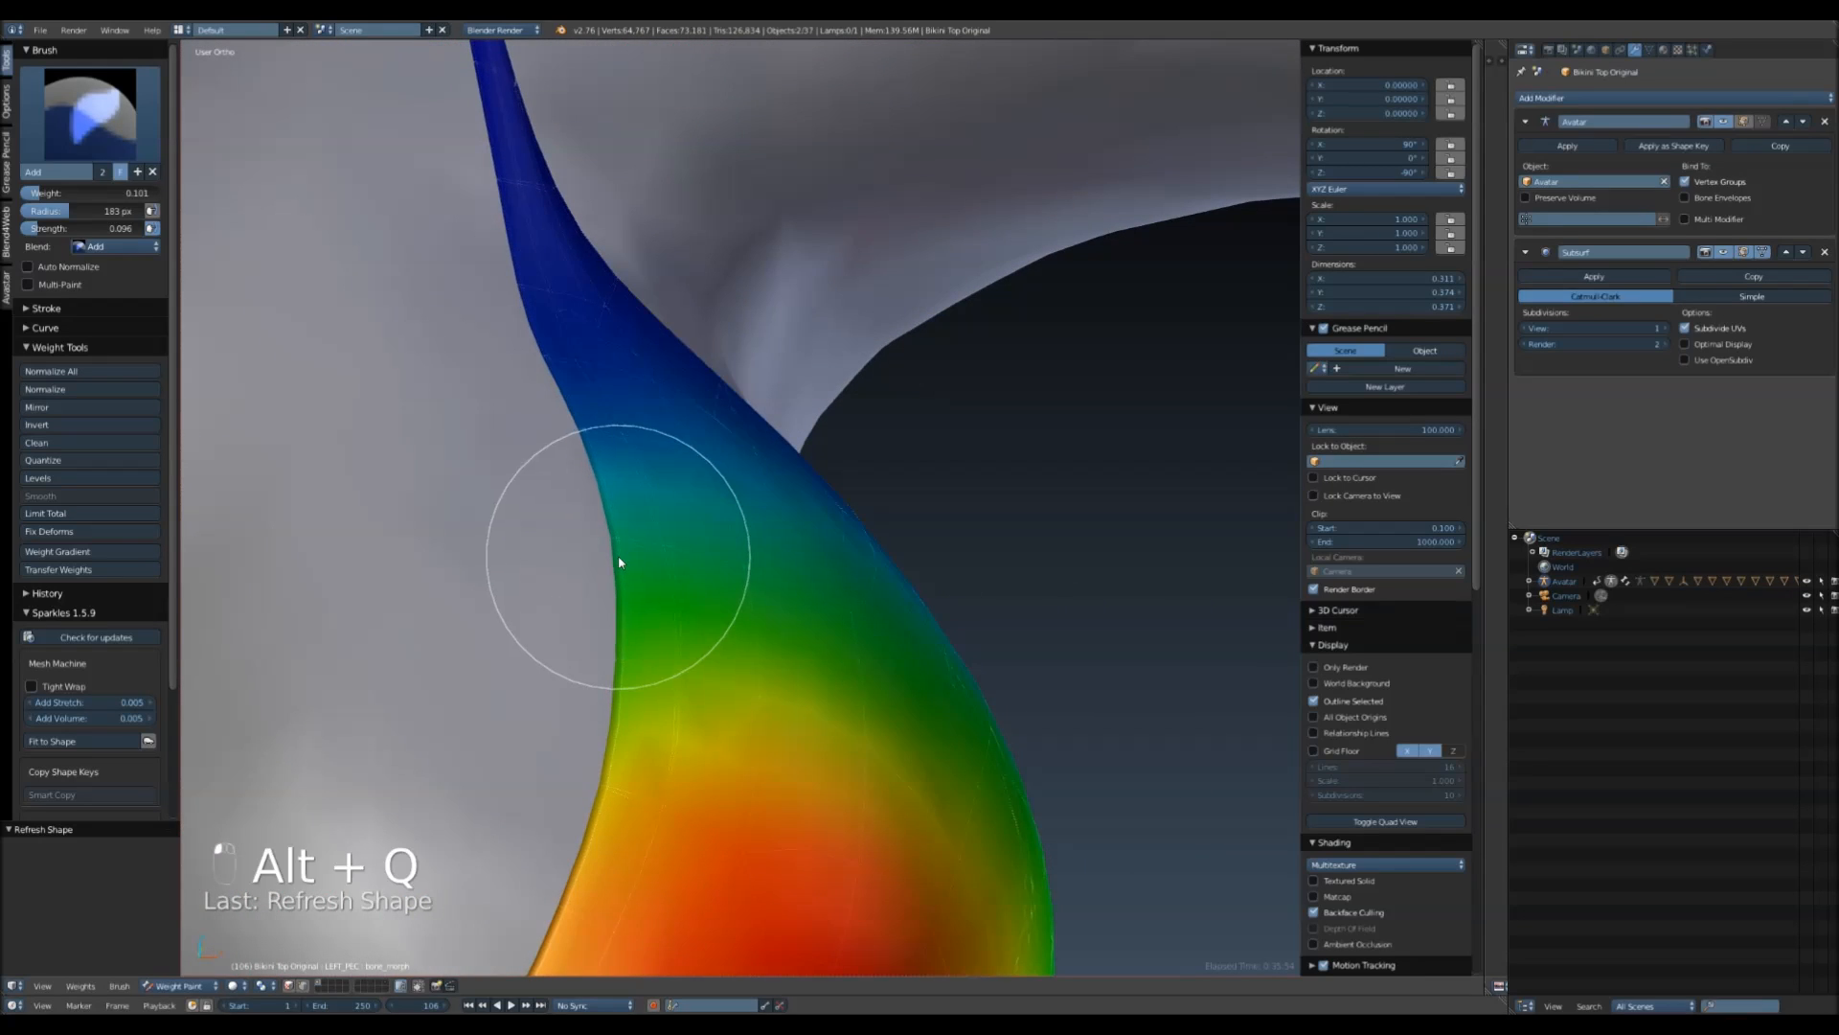
- Display the RIGHT_PEC weights and inspect the bikini top's fit from the front and the back
{"action": "scroll", "coordinate": [619, 561], "scroll_direction": "down", "scroll_amount": 7}
{"action": "middle_click_drag", "start_coordinate": [548, 549], "coordinate": [853, 499]}
{"action": "right_click", "coordinate": [388, 673]}
{"action": "scroll", "coordinate": [518, 398], "scroll_direction": "up", "scroll_amount": 4}
{"action": "scroll", "coordinate": [853, 499], "scroll_direction": "up", "scroll_amount": 1}
{"action": "scroll", "coordinate": [578, 551], "scroll_direction": "down", "scroll_amount": 5}
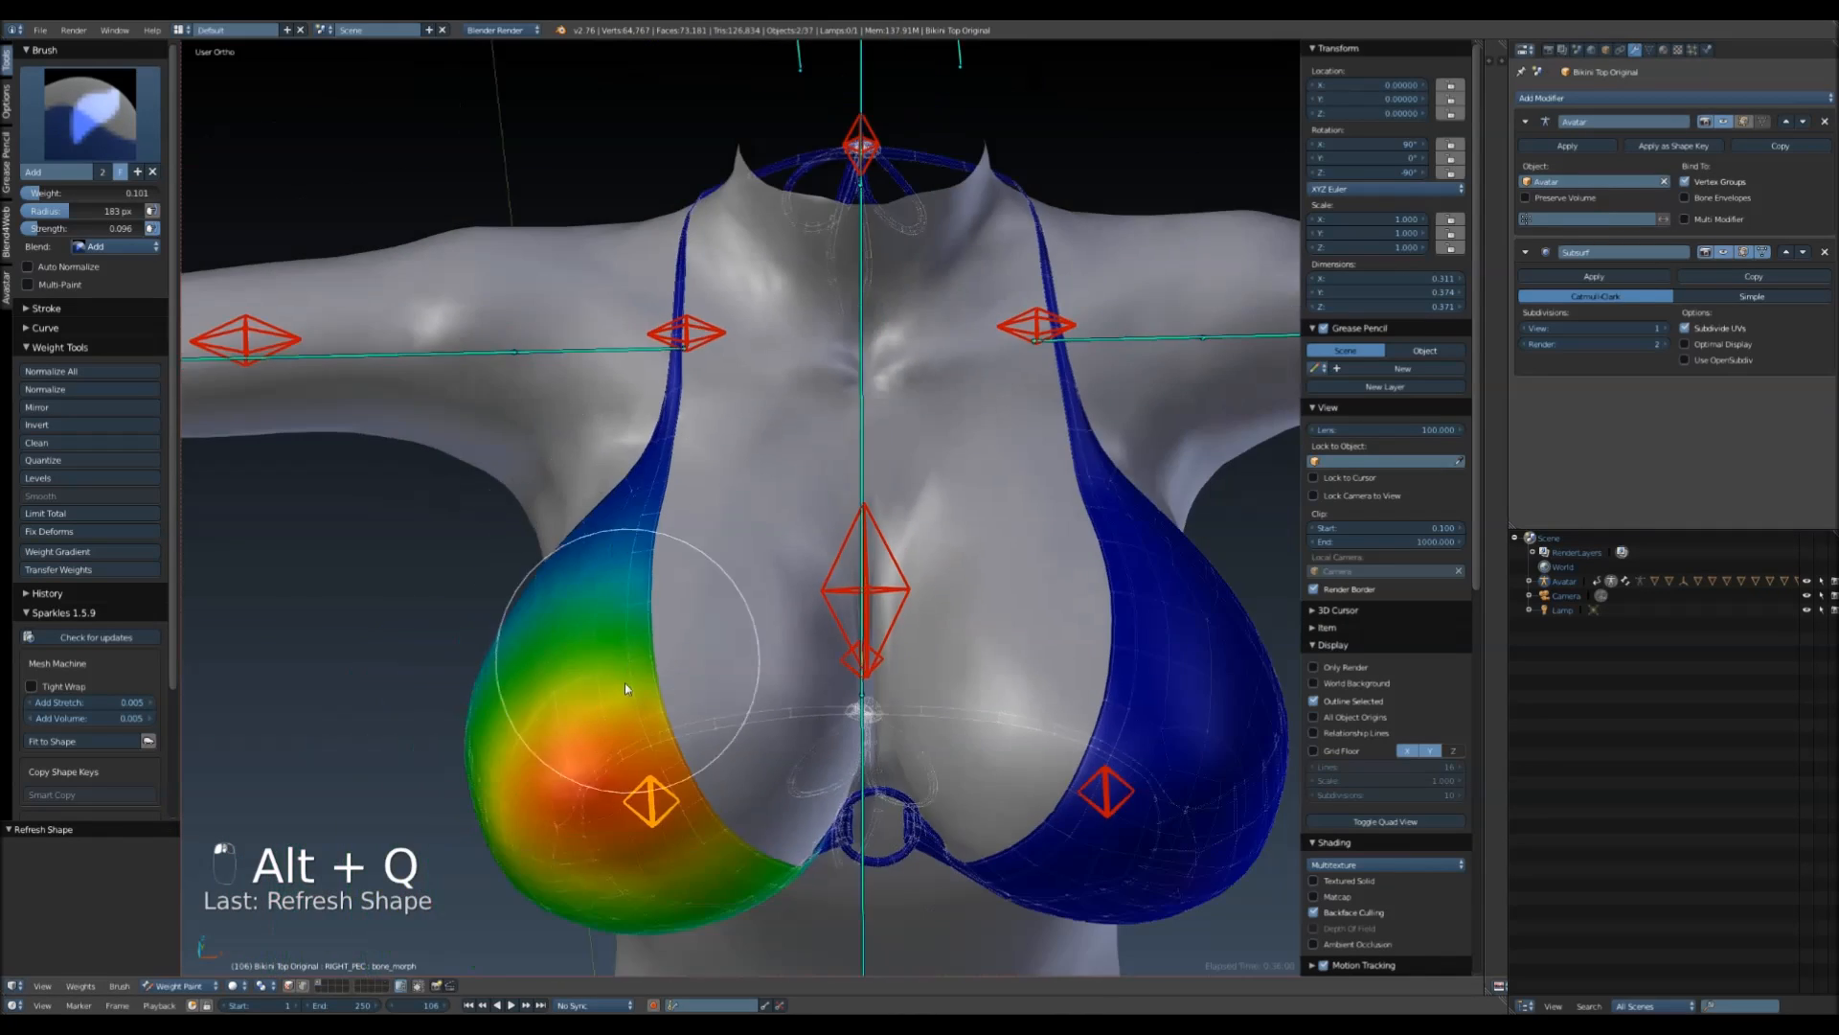
{"action": "middle_click_drag", "start_coordinate": [624, 682], "coordinate": [374, 958]}
{"action": "scroll", "coordinate": [898, 642], "scroll_direction": "up", "scroll_amount": 3}
- Leave Weight Paint Mode and set the avatar's Breast Buoyancy to 100
{"action": "left_click", "coordinate": [179, 985]}
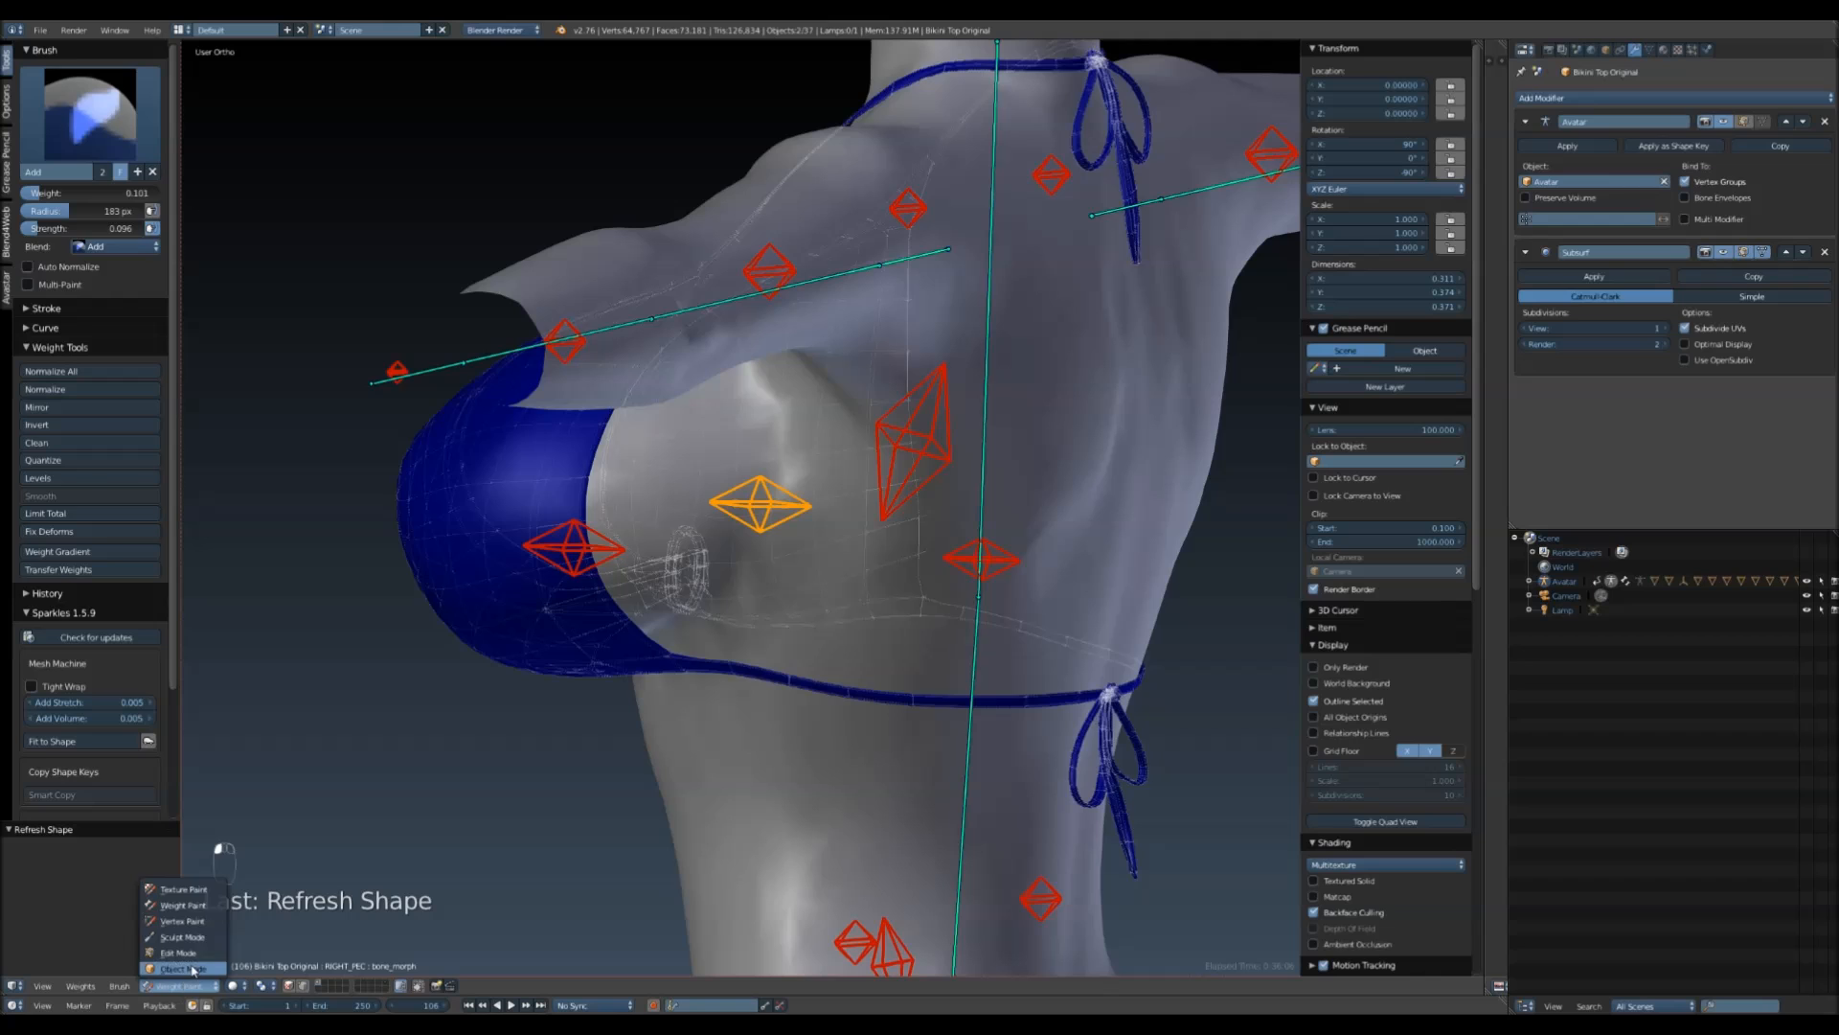
{"action": "left_click", "coordinate": [178, 968]}
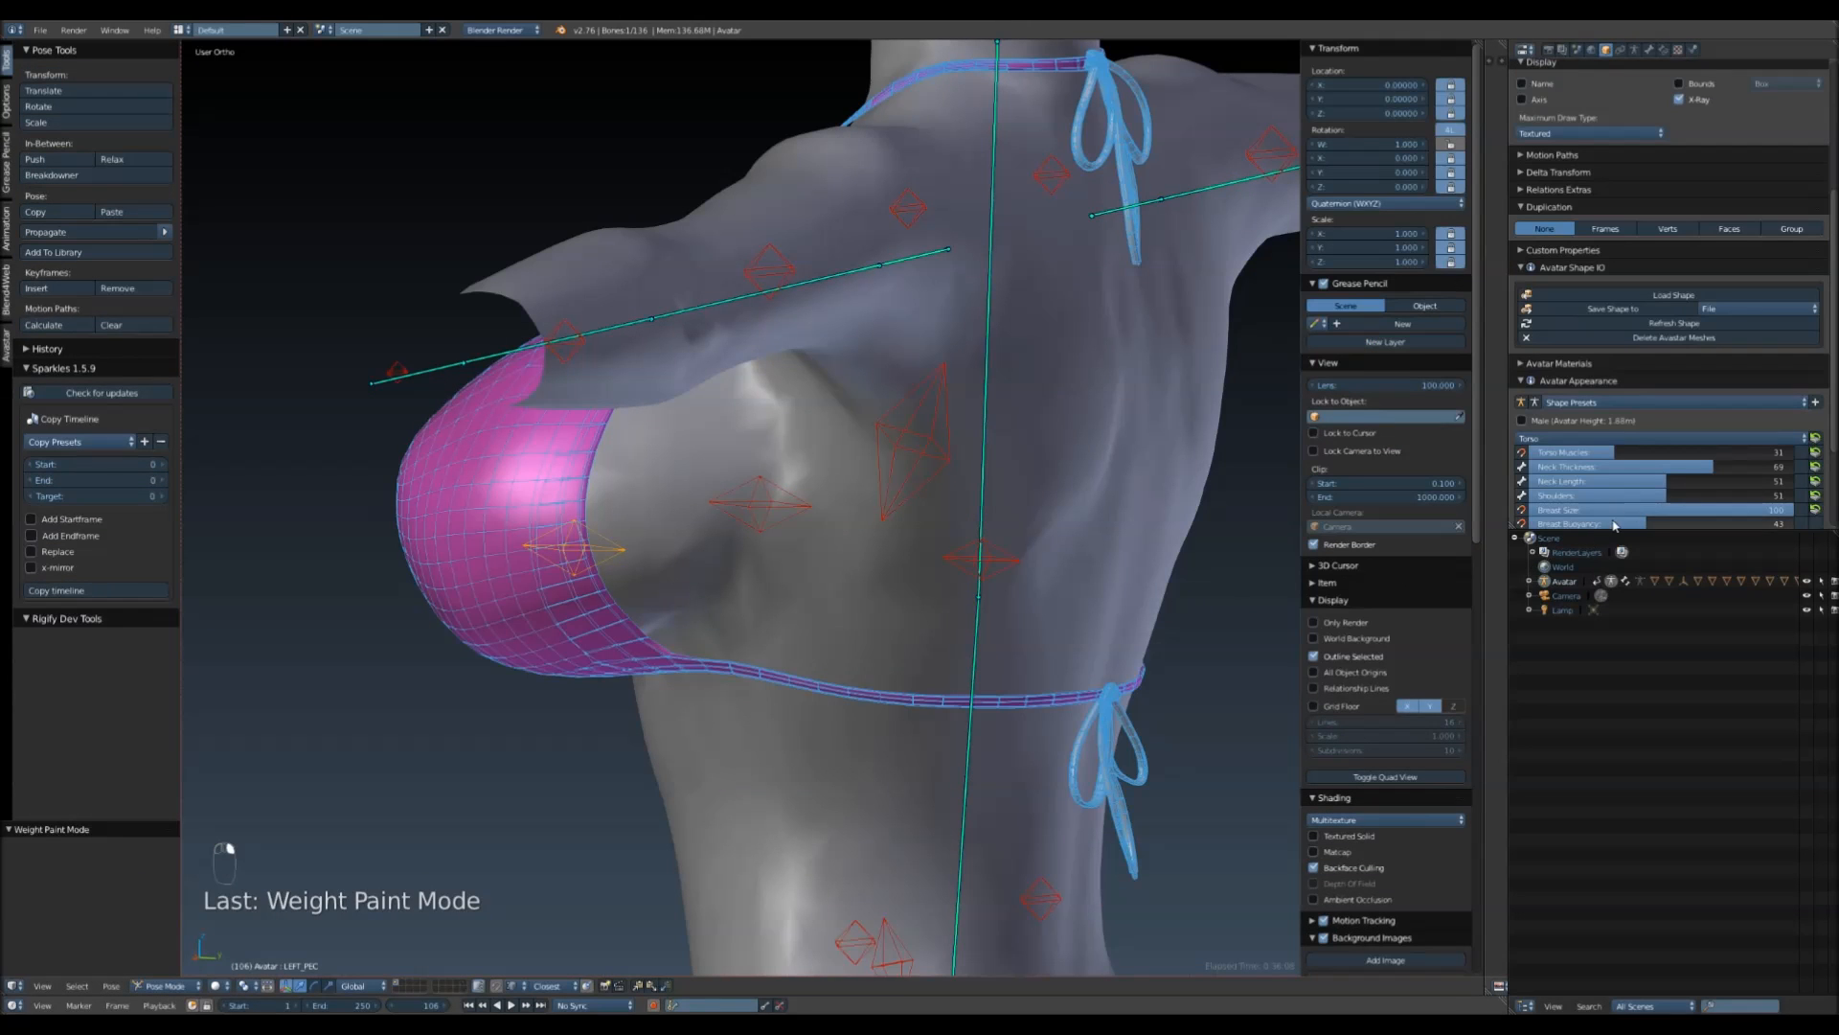
{"action": "scroll", "coordinate": [1640, 487], "scroll_direction": "down", "scroll_amount": 3}
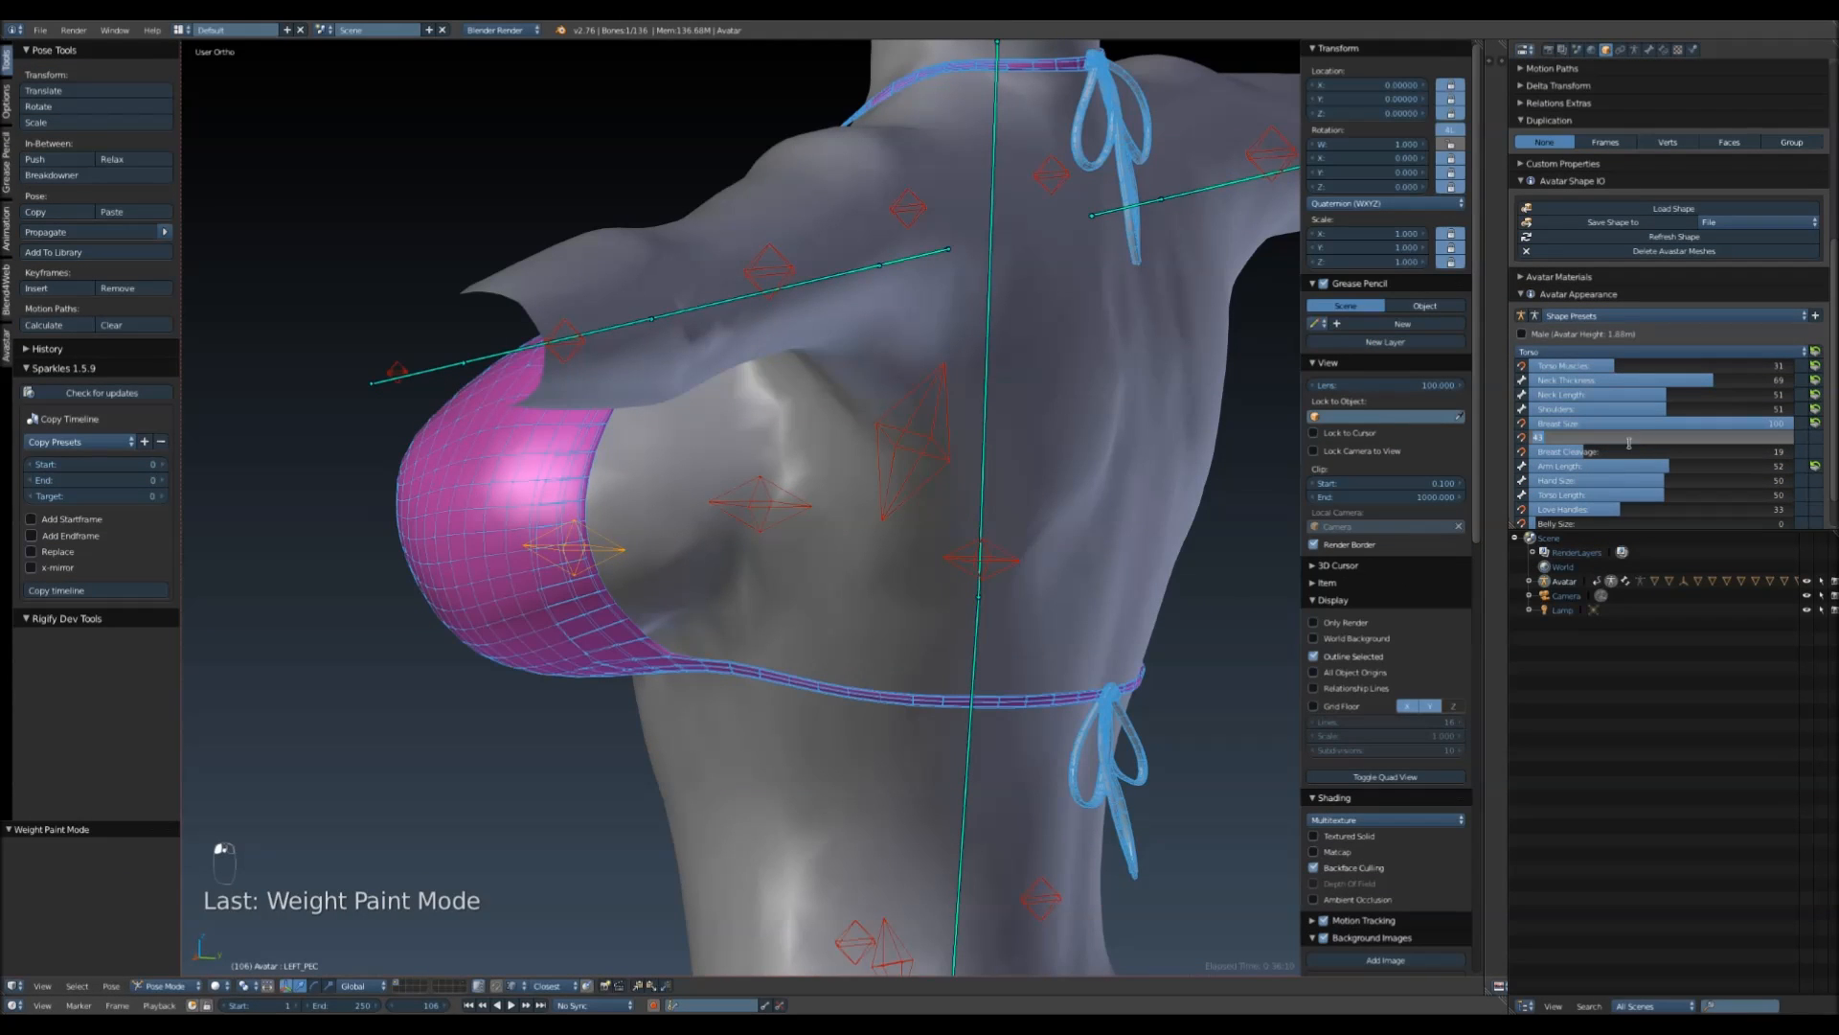
{"action": "key", "text": "Return"}
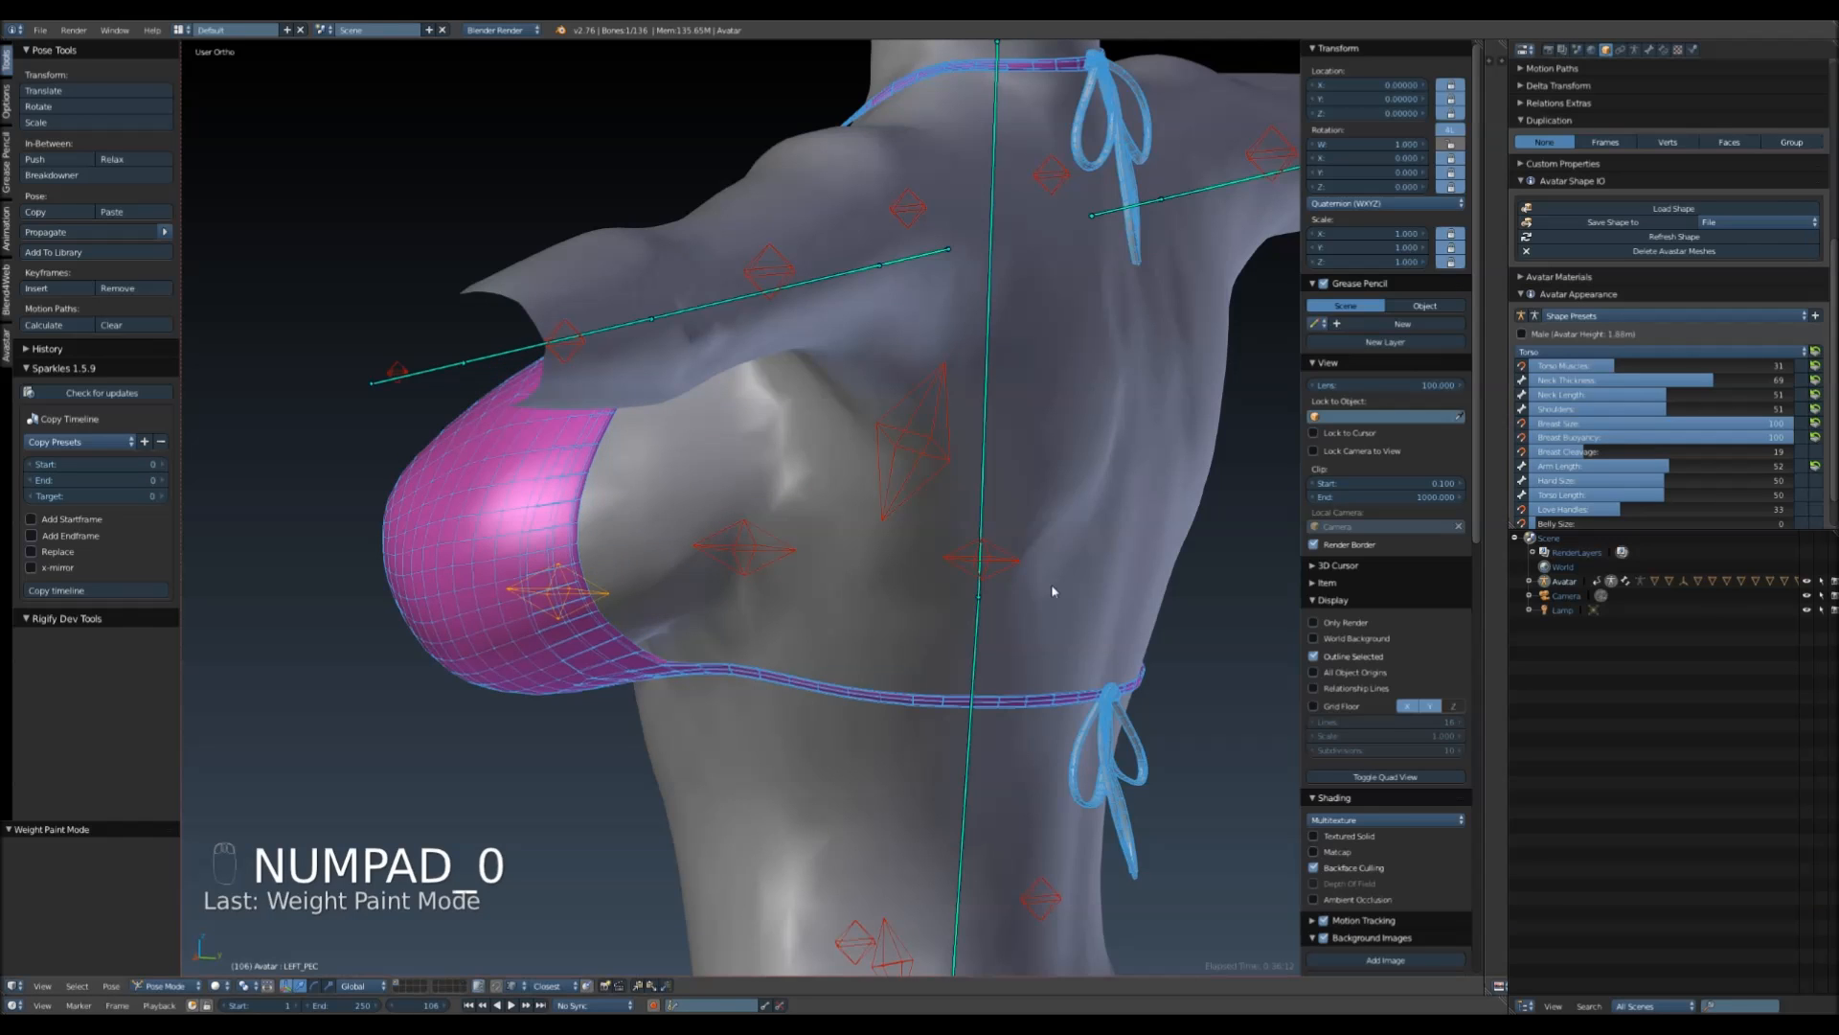
- Return the bikini top to Weight Paint Mode and activate RIGHT_PEC at the right cup's gap near the ring
{"action": "middle_click_drag", "start_coordinate": [709, 574], "coordinate": [460, 498]}
{"action": "right_click", "coordinate": [456, 490]}
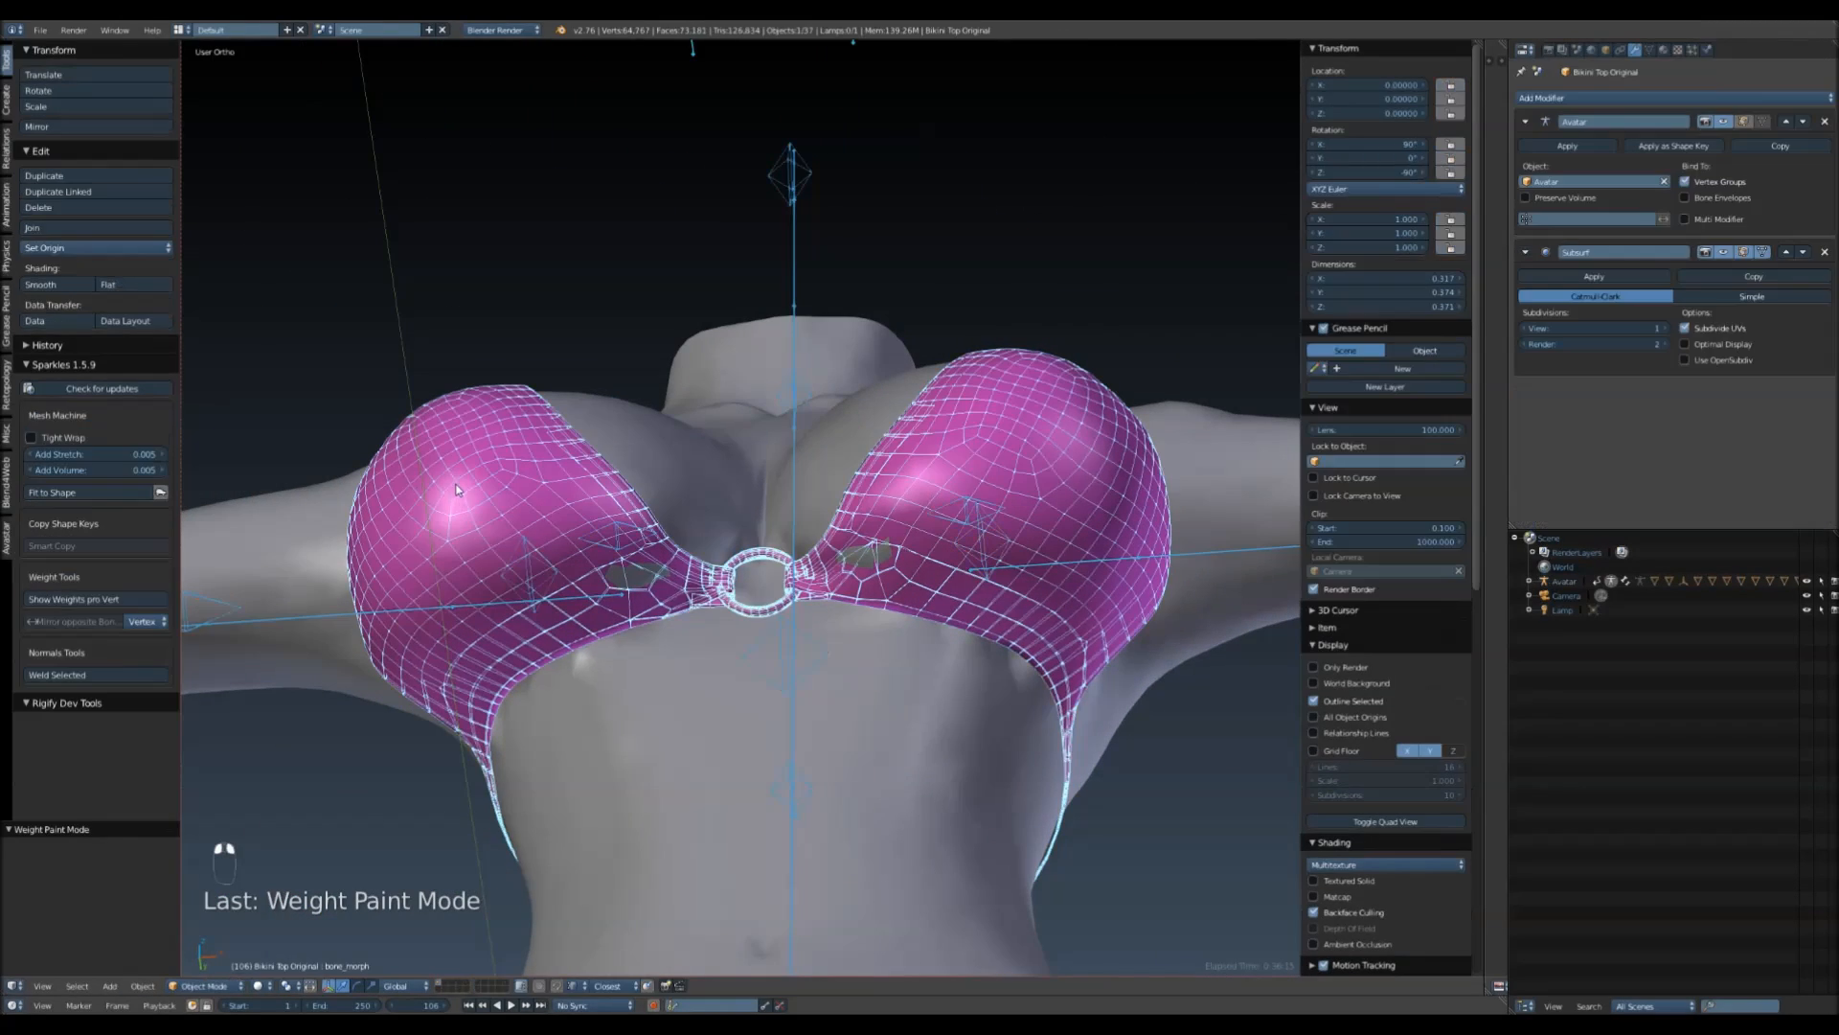
{"action": "left_click", "coordinate": [206, 986]}
{"action": "left_click", "coordinate": [219, 906]}
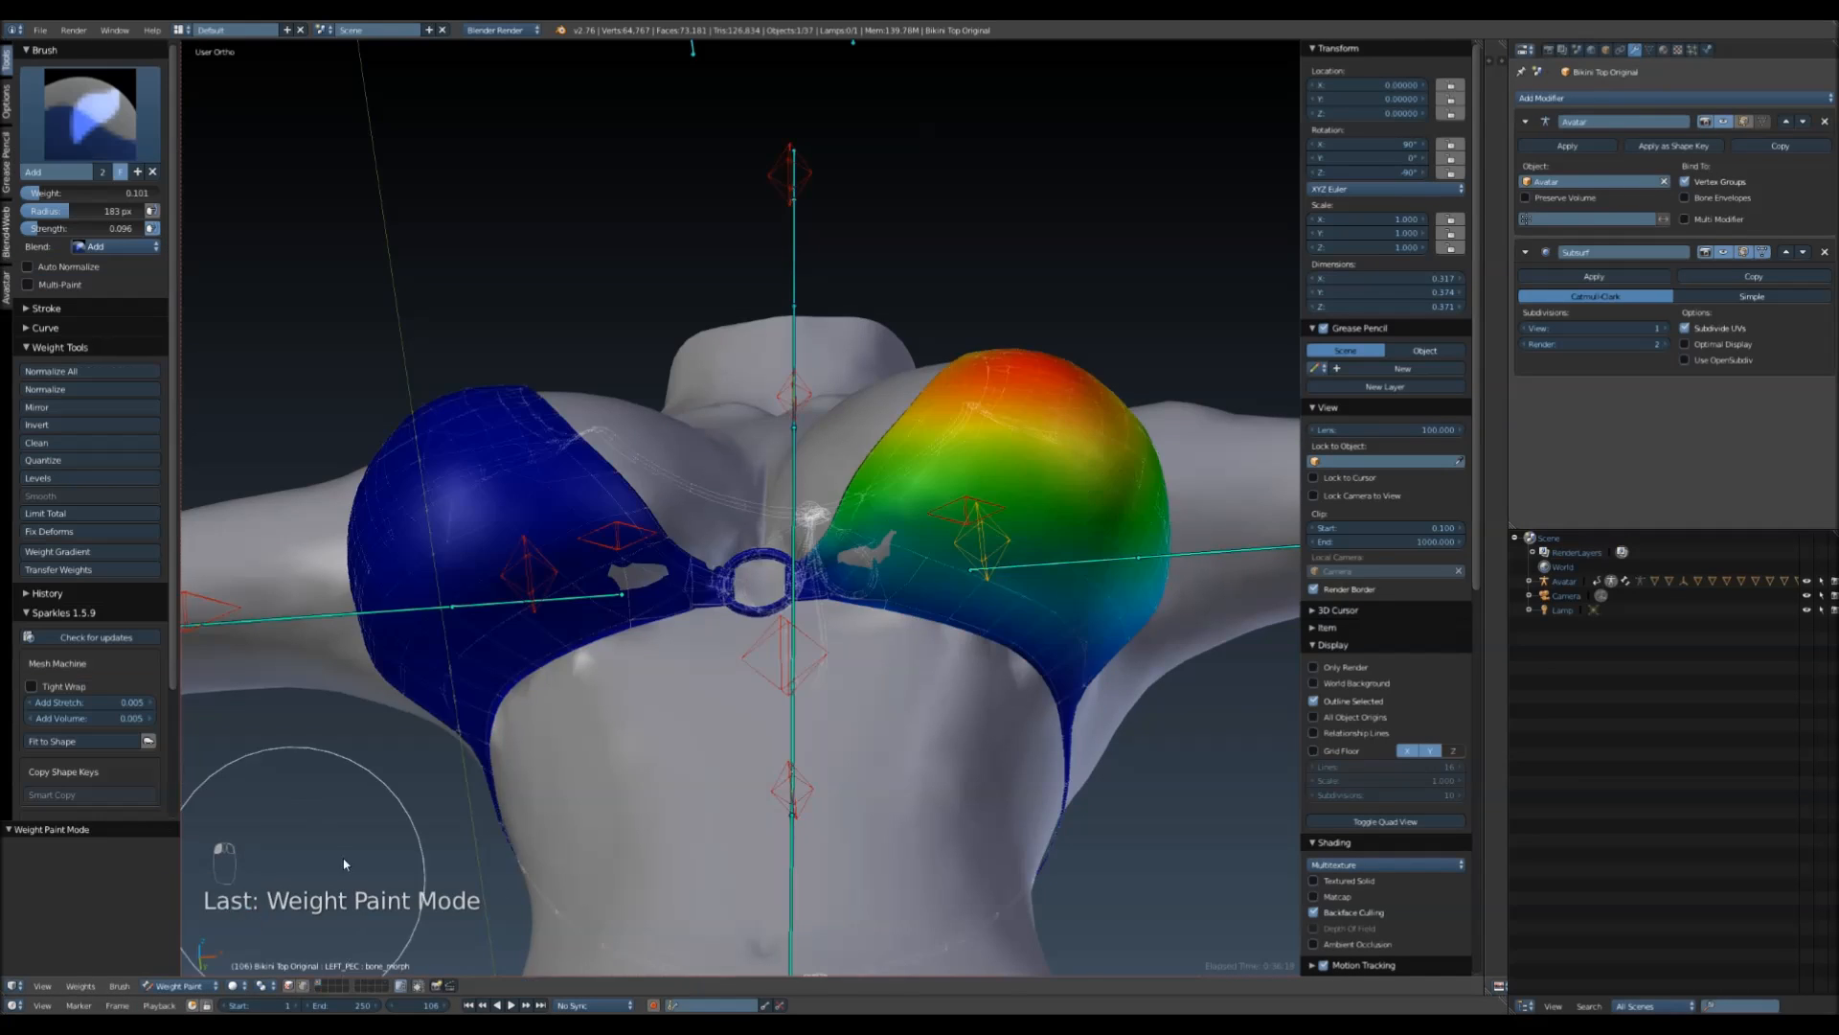
{"action": "scroll", "coordinate": [718, 603], "scroll_direction": "up", "scroll_amount": 5}
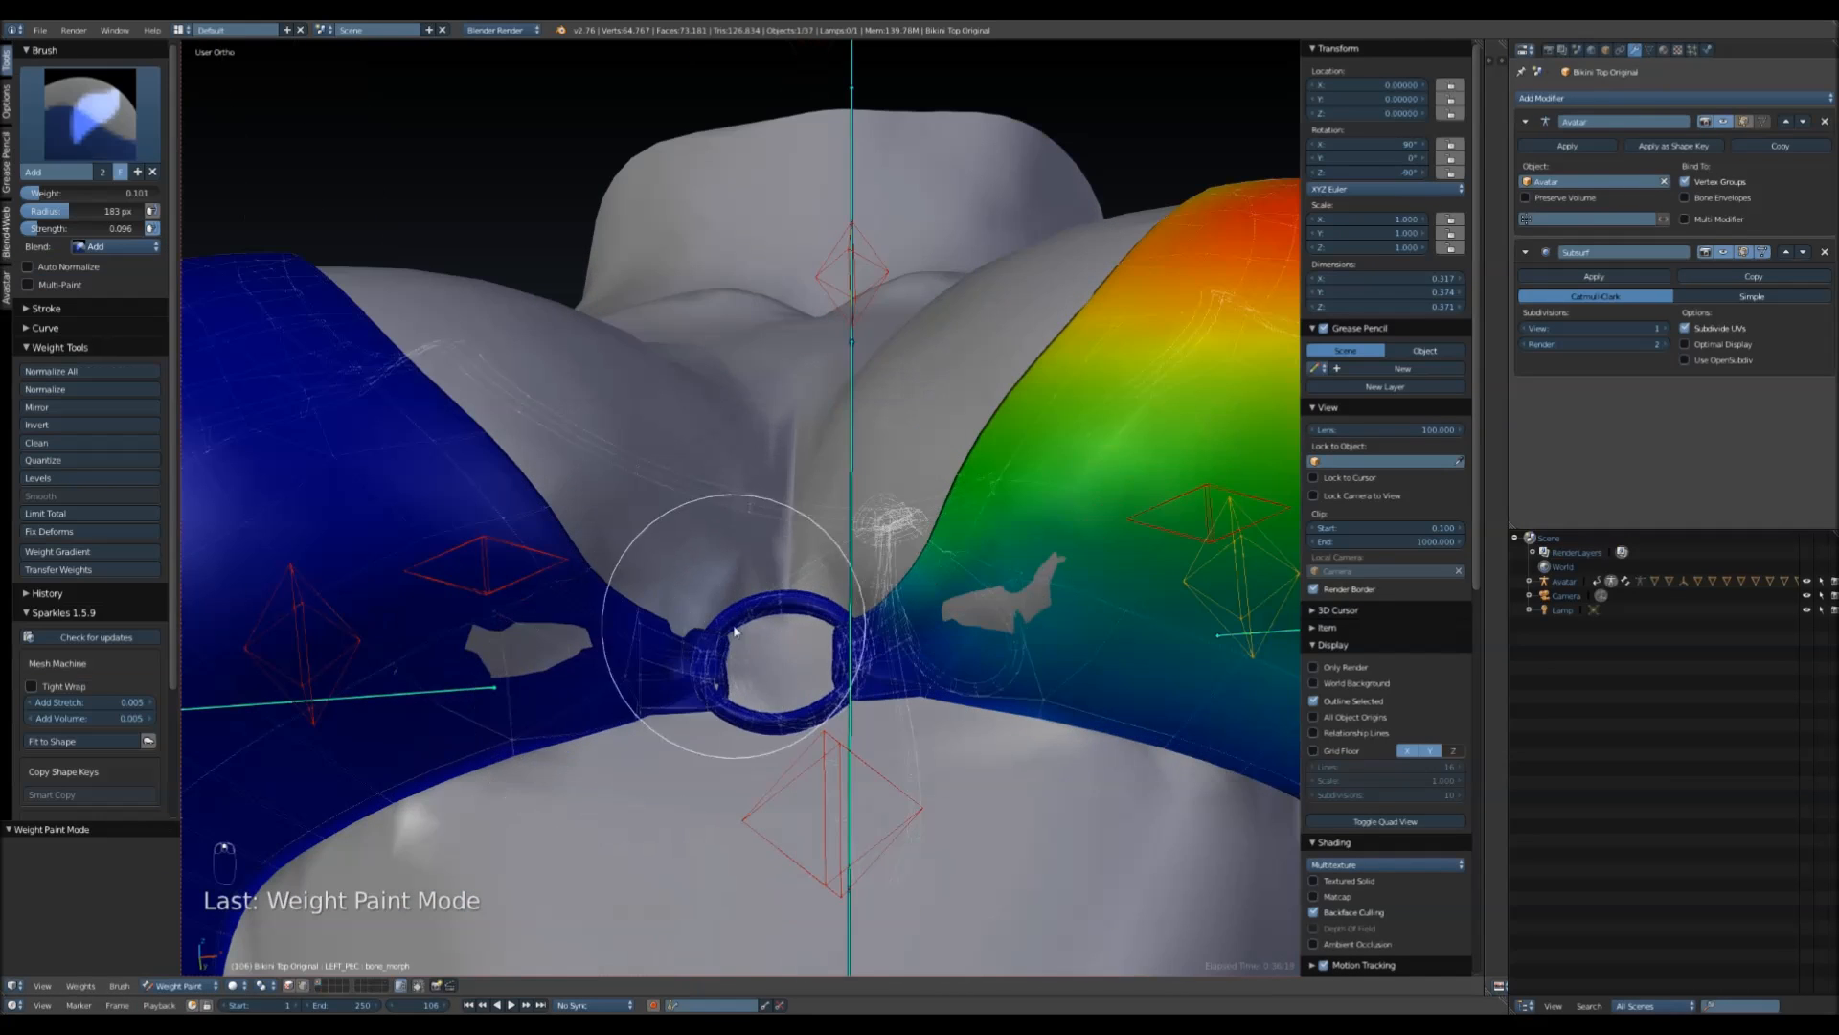
{"action": "right_click", "coordinate": [349, 640]}
{"action": "middle_click_drag", "start_coordinate": [430, 663], "coordinate": [610, 505]}
{"action": "scroll", "coordinate": [604, 500], "scroll_direction": "up", "scroll_amount": 2}
{"action": "scroll", "coordinate": [533, 431], "scroll_direction": "up", "scroll_amount": 3}
{"action": "middle_click_drag", "start_coordinate": [506, 412], "coordinate": [753, 475], "text": "shift"}
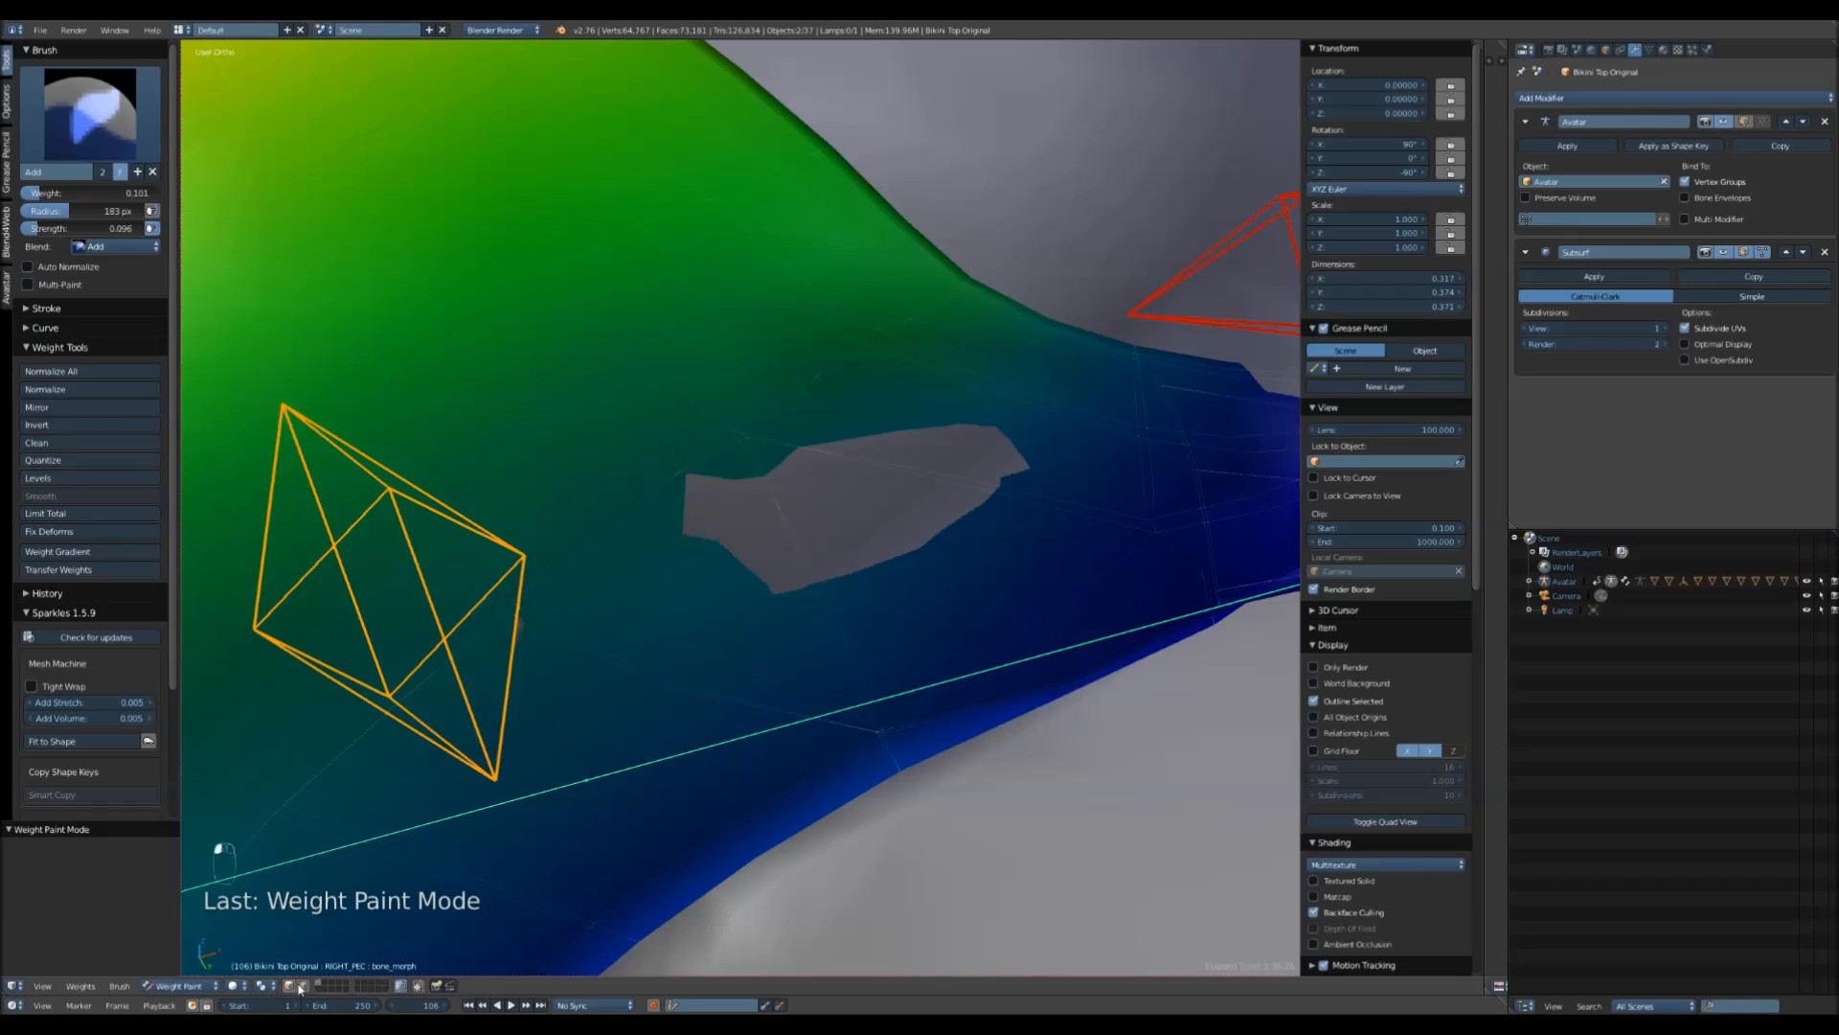
{"action": "scroll", "coordinate": [723, 509], "scroll_direction": "up", "scroll_amount": 3}
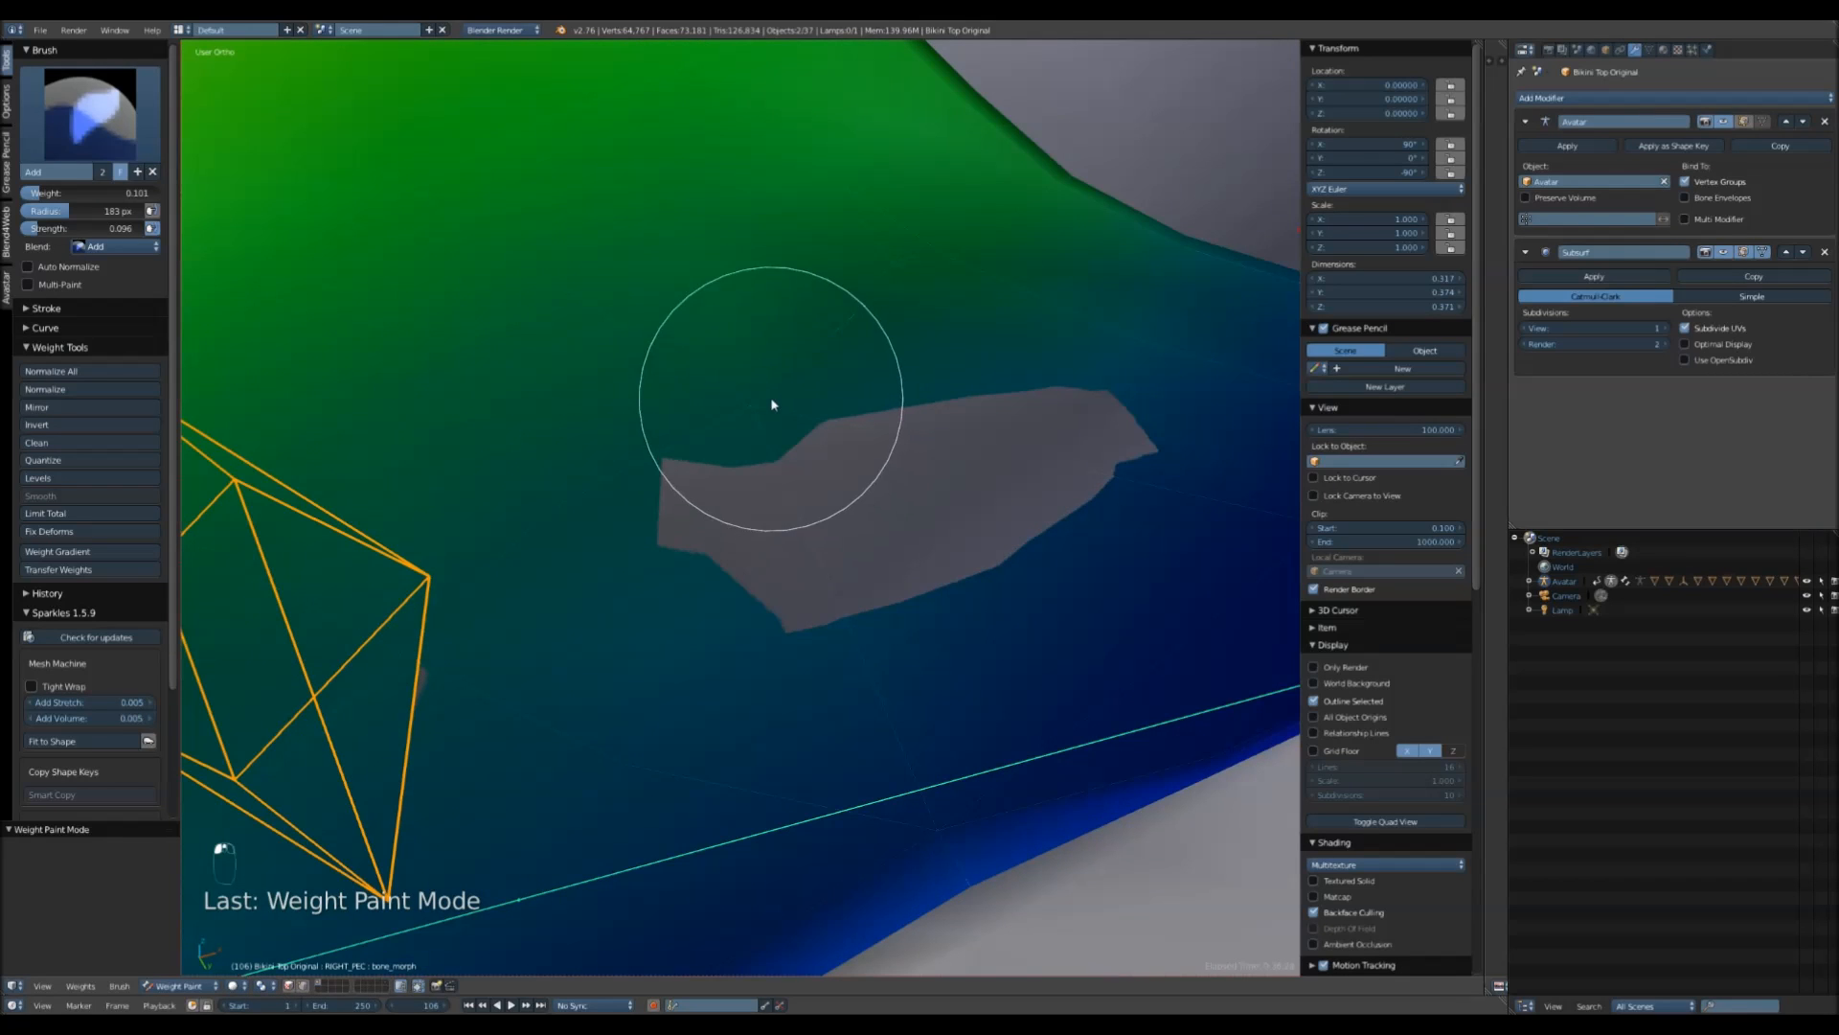
- Add RIGHT_PEC weight over the gap and along the lower edge of the right cup near the ring, refreshing the shape
{"action": "key", "text": "alt+q"}
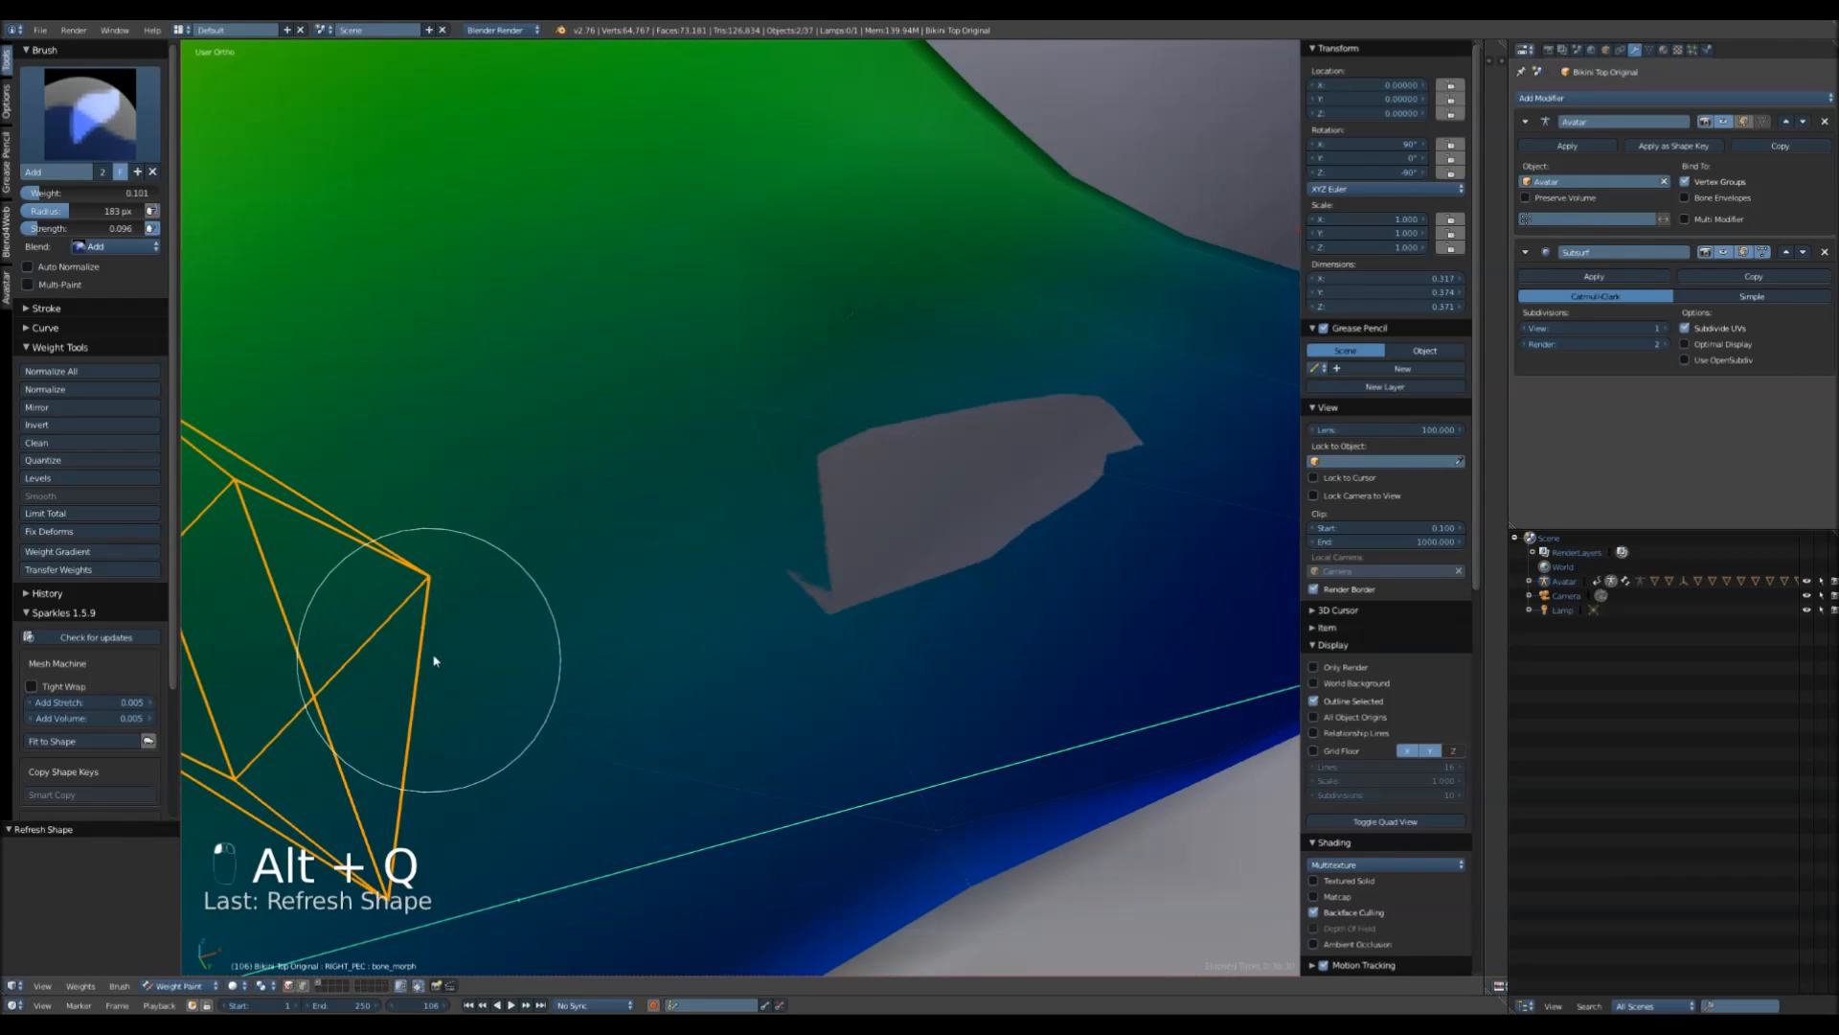
{"action": "key", "text": "alt+q"}
{"action": "middle_click_drag", "start_coordinate": [945, 287], "coordinate": [677, 674]}
{"action": "key", "text": "alt+q"}
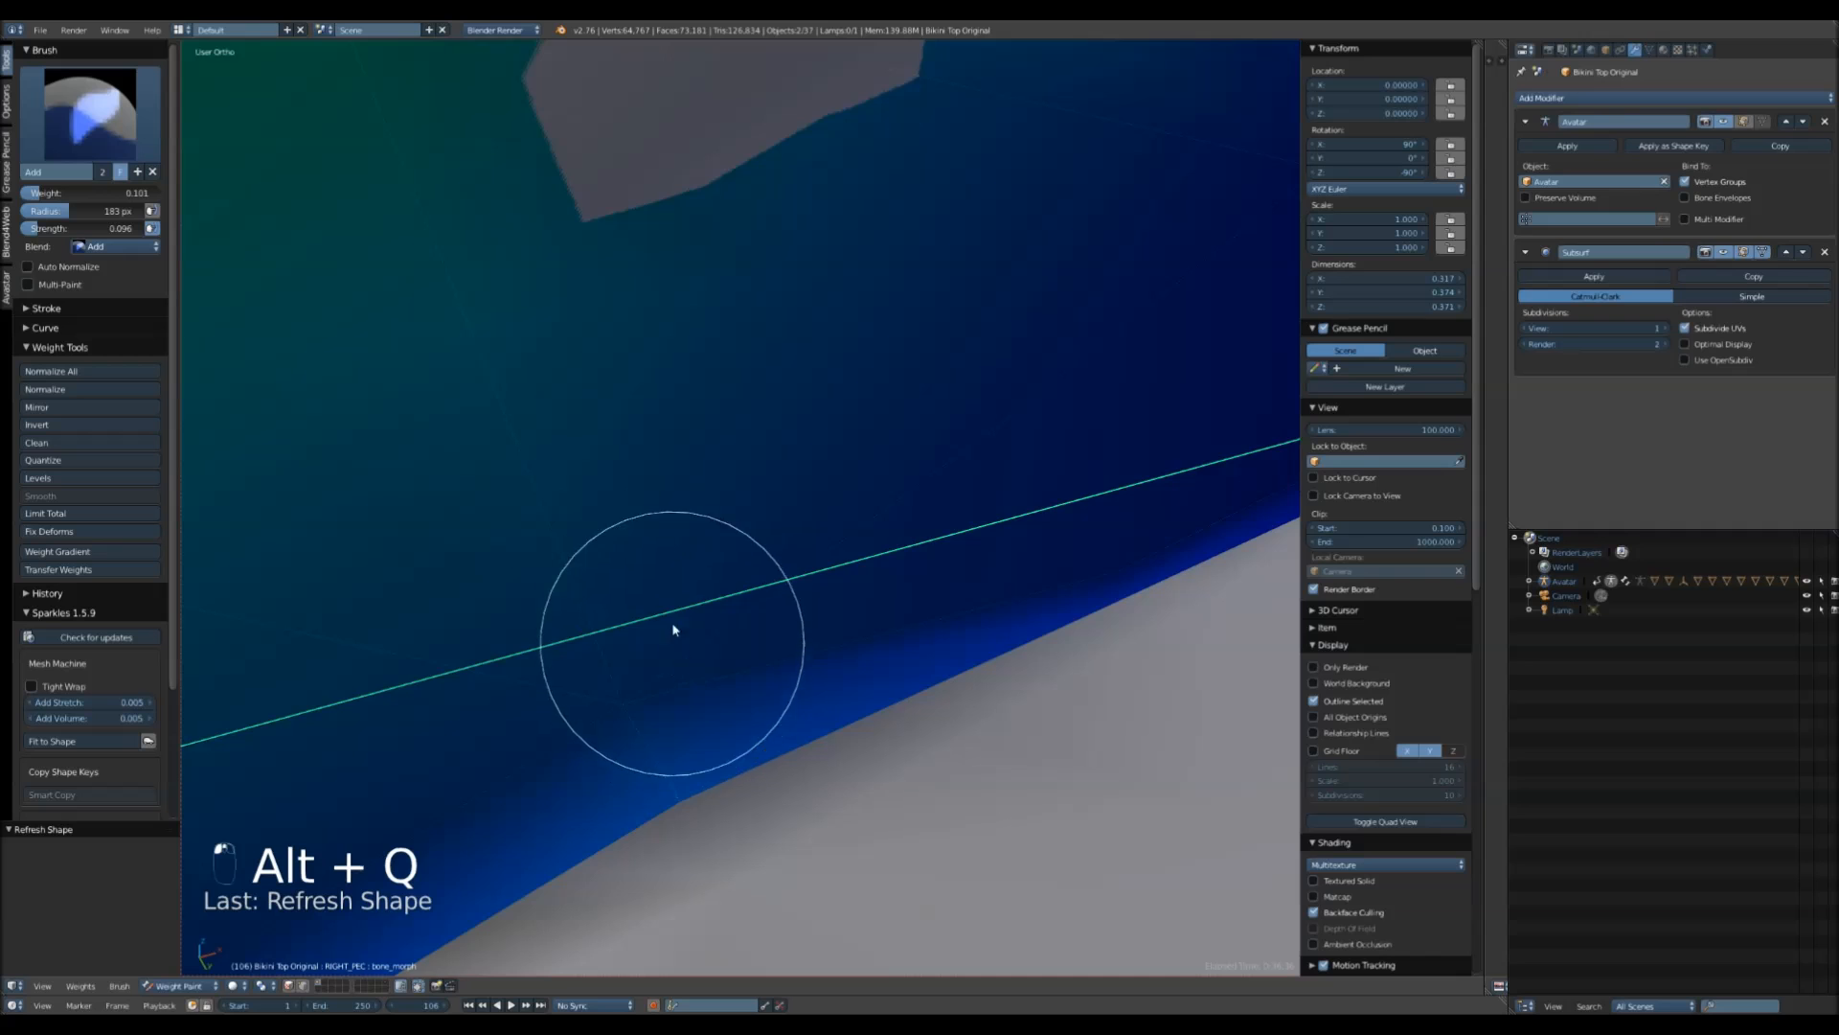
{"action": "key", "text": "alt+q"}
{"action": "key", "text": "alt+q"}
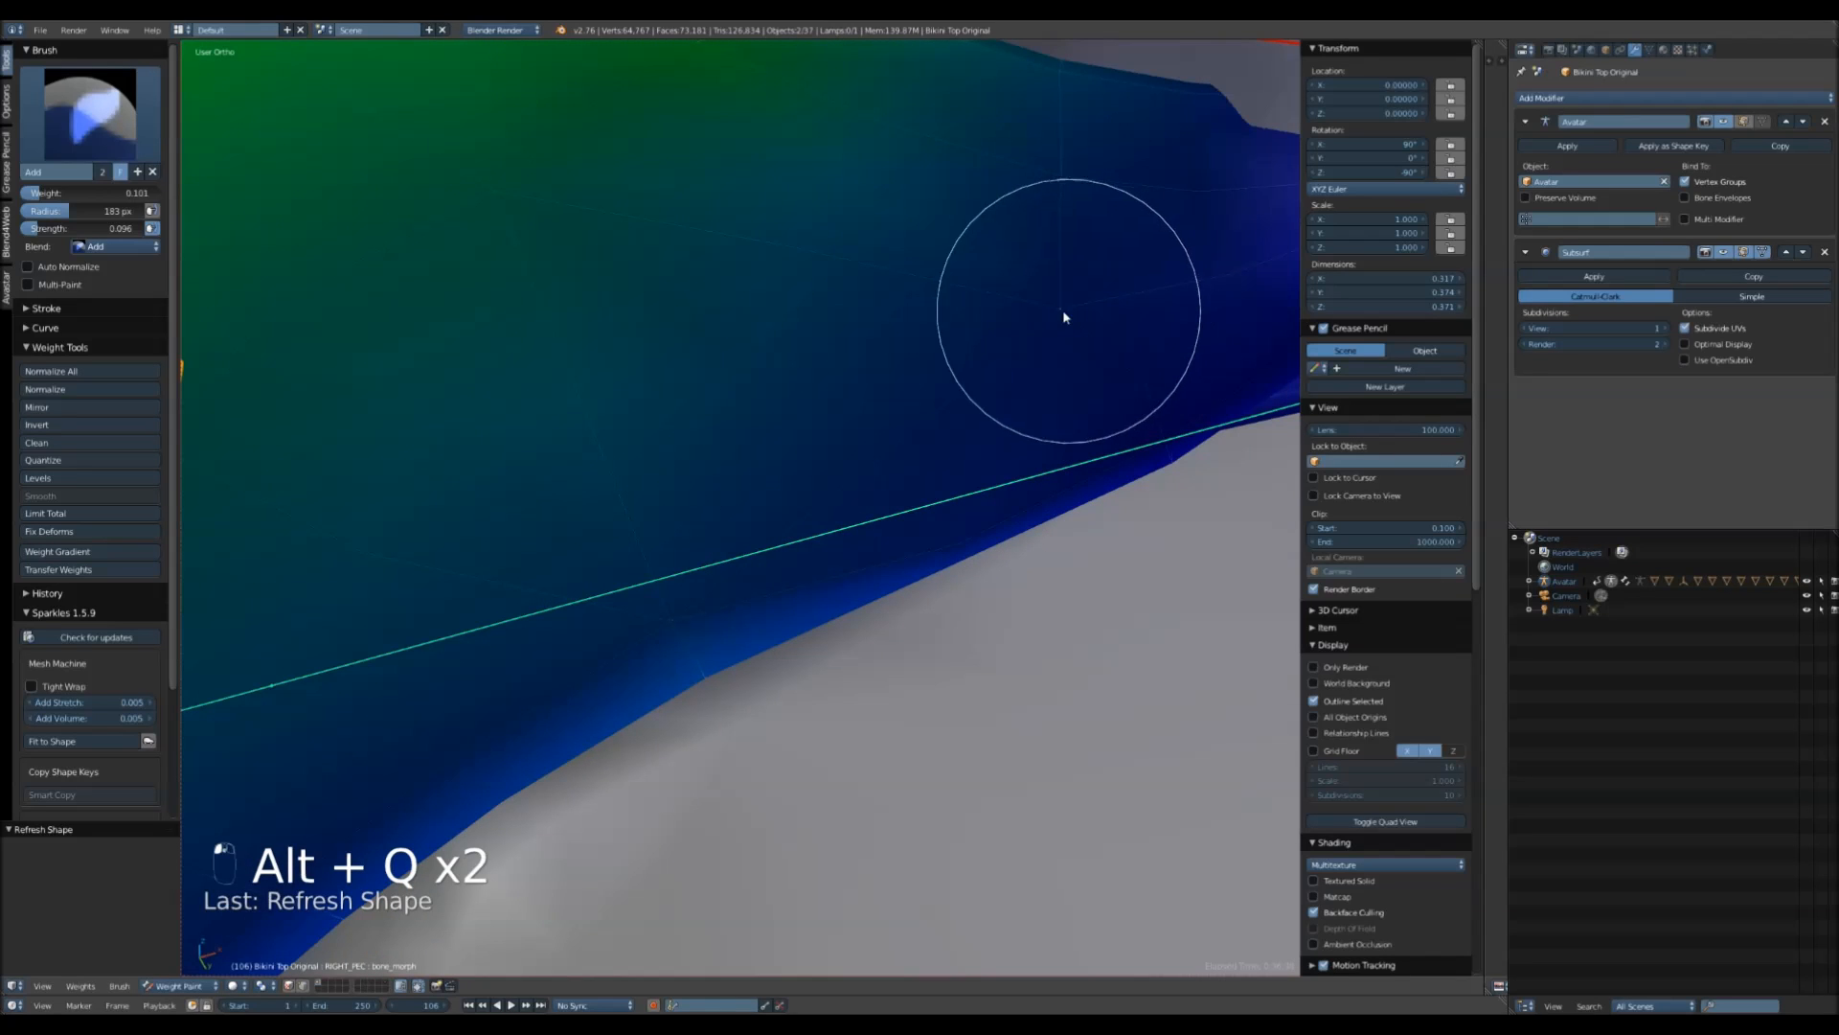
{"action": "scroll", "coordinate": [1036, 347], "scroll_direction": "down", "scroll_amount": 5}
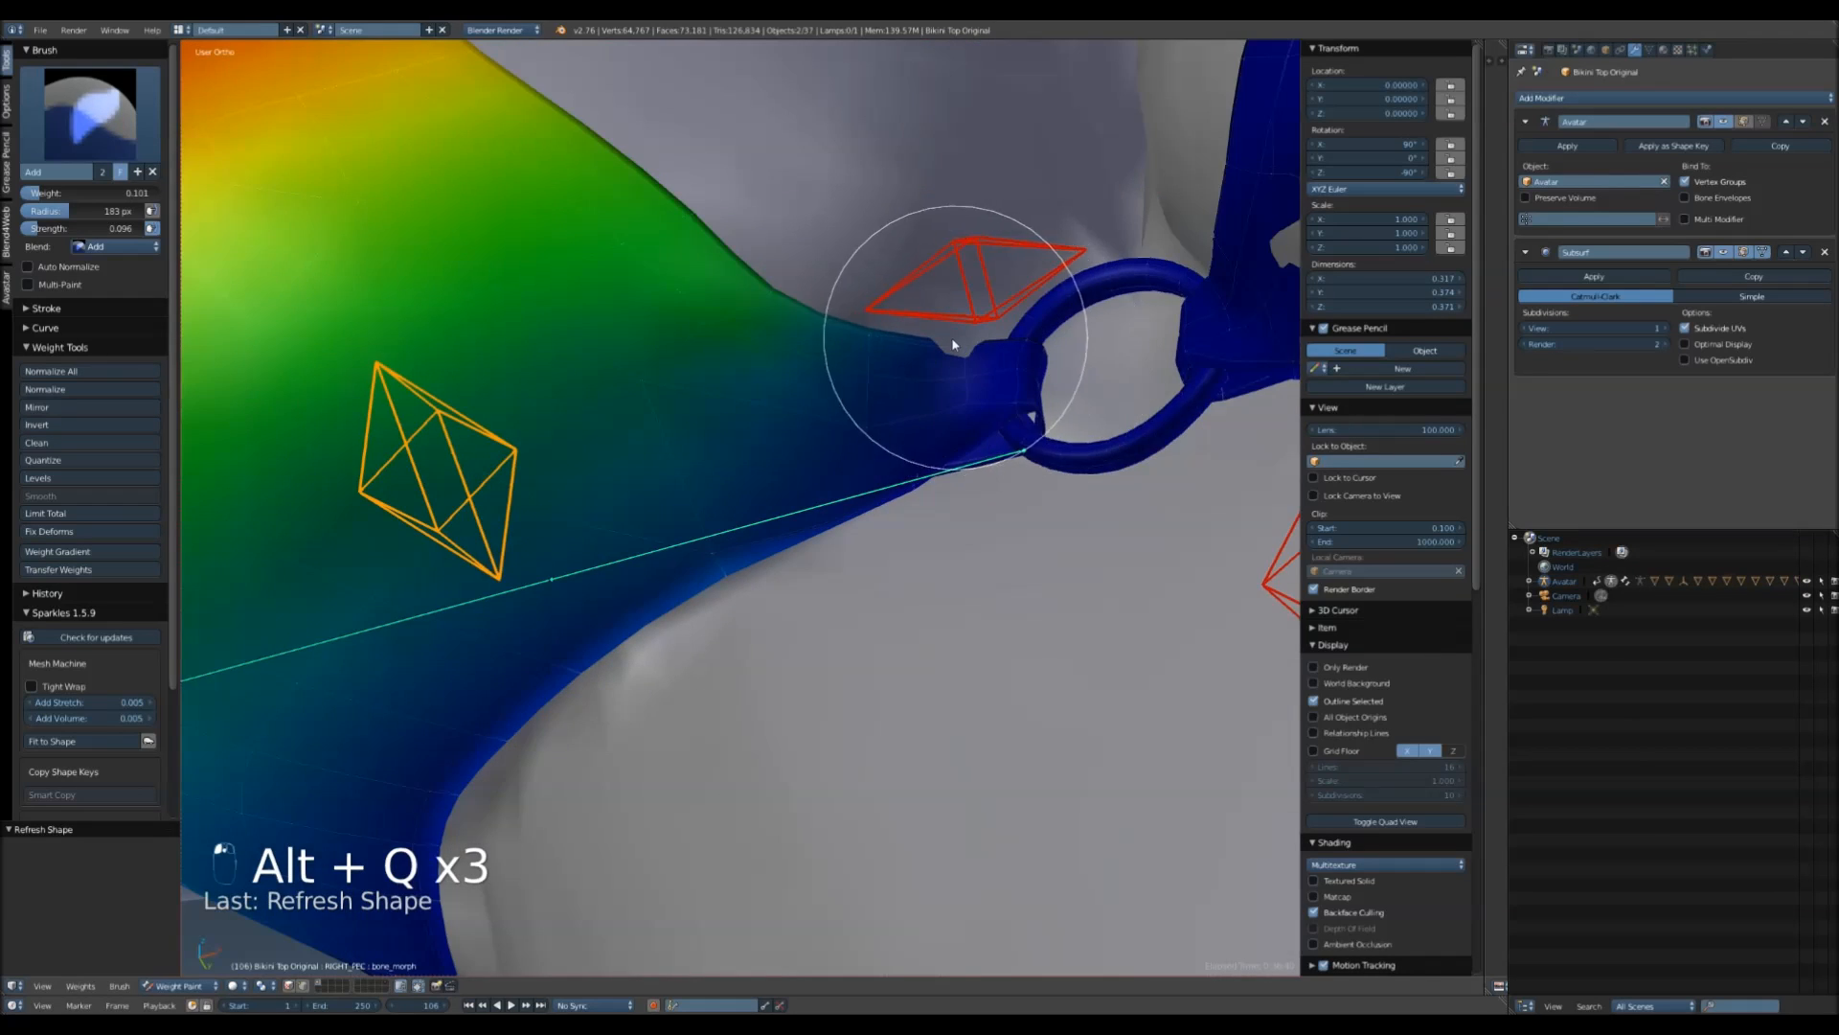
- Close the notch in the right cup's upper edge beside the ring by painting RIGHT_PEC weight and refreshing the shape
{"action": "middle_click_drag", "start_coordinate": [957, 345], "coordinate": [760, 518], "text": "shift"}
{"action": "scroll", "coordinate": [759, 517], "scroll_direction": "up", "scroll_amount": 8}
{"action": "key", "text": "alt+q"}
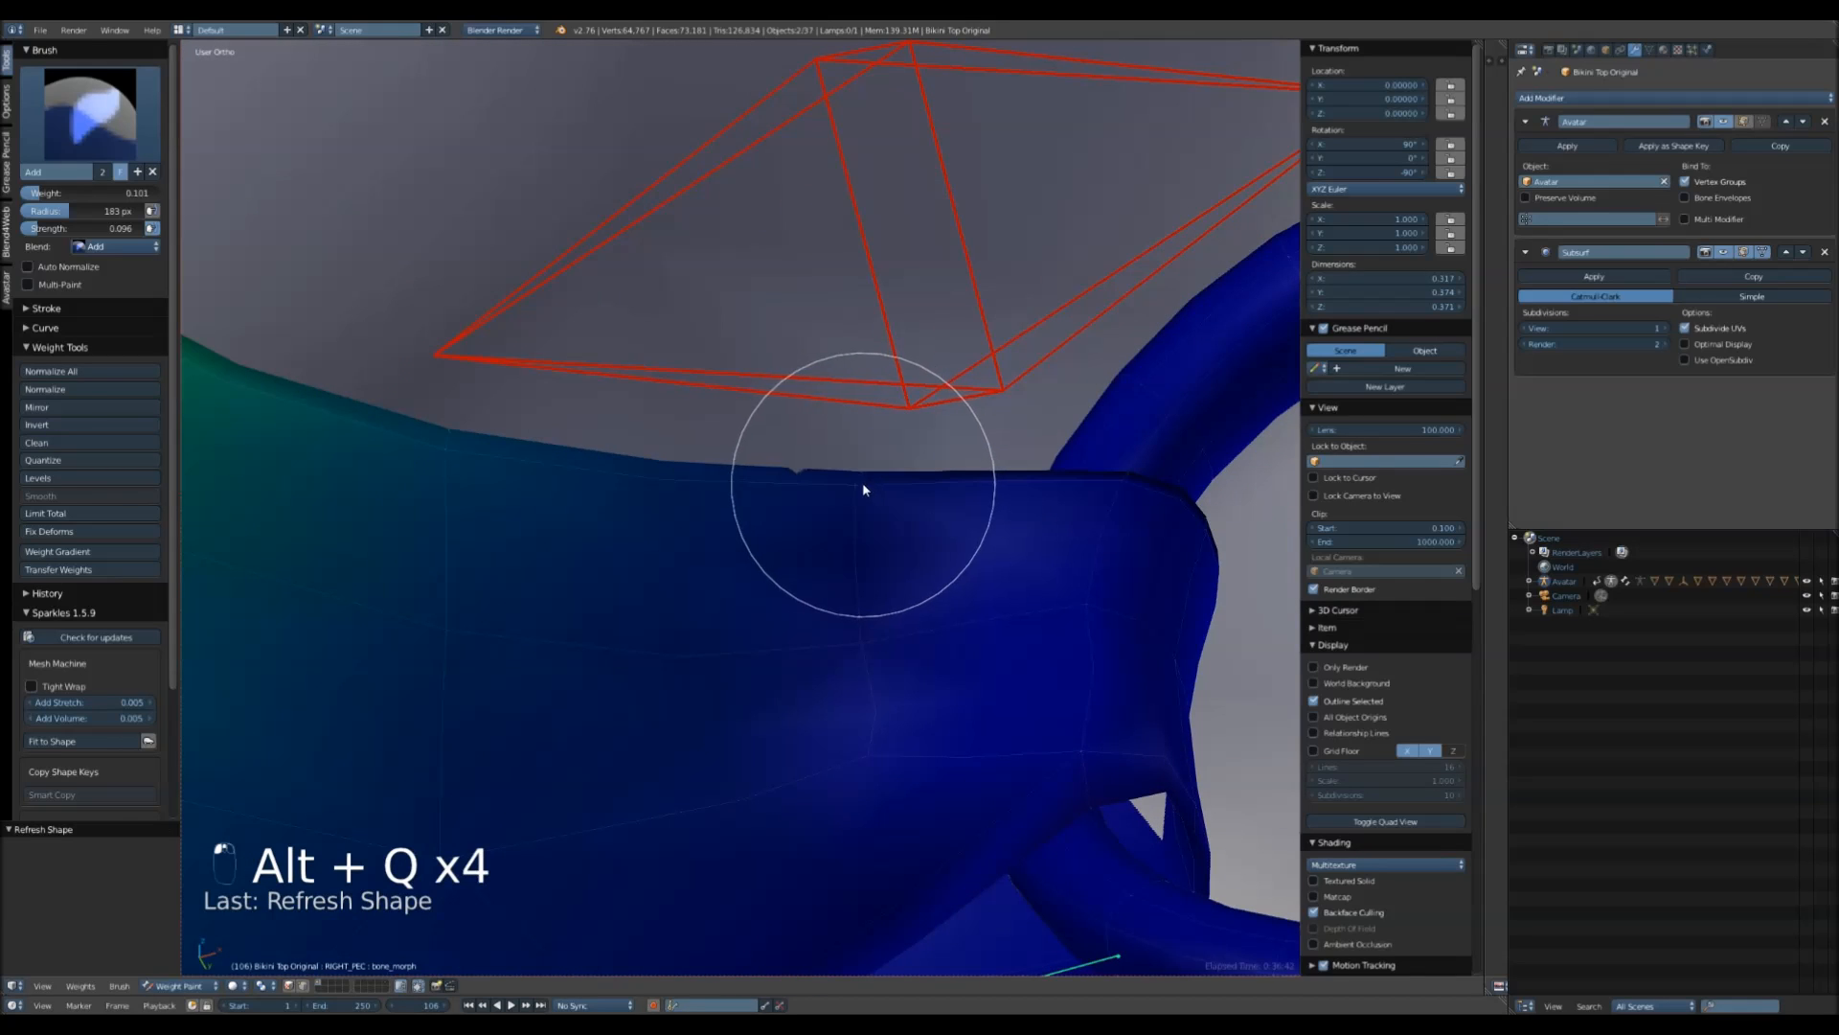
{"action": "key", "text": "alt+q"}
- Activate LEFT_PEC and add weight over the gap in the left cup near the ring, refreshing the shape
{"action": "scroll", "coordinate": [798, 686], "scroll_direction": "down", "scroll_amount": 2}
{"action": "scroll", "coordinate": [798, 686], "scroll_direction": "down", "scroll_amount": 2}
{"action": "middle_click_drag", "start_coordinate": [730, 809], "coordinate": [956, 531]}
{"action": "right_click", "coordinate": [969, 451]}
{"action": "key", "text": "z"}
{"action": "key", "text": "z"}
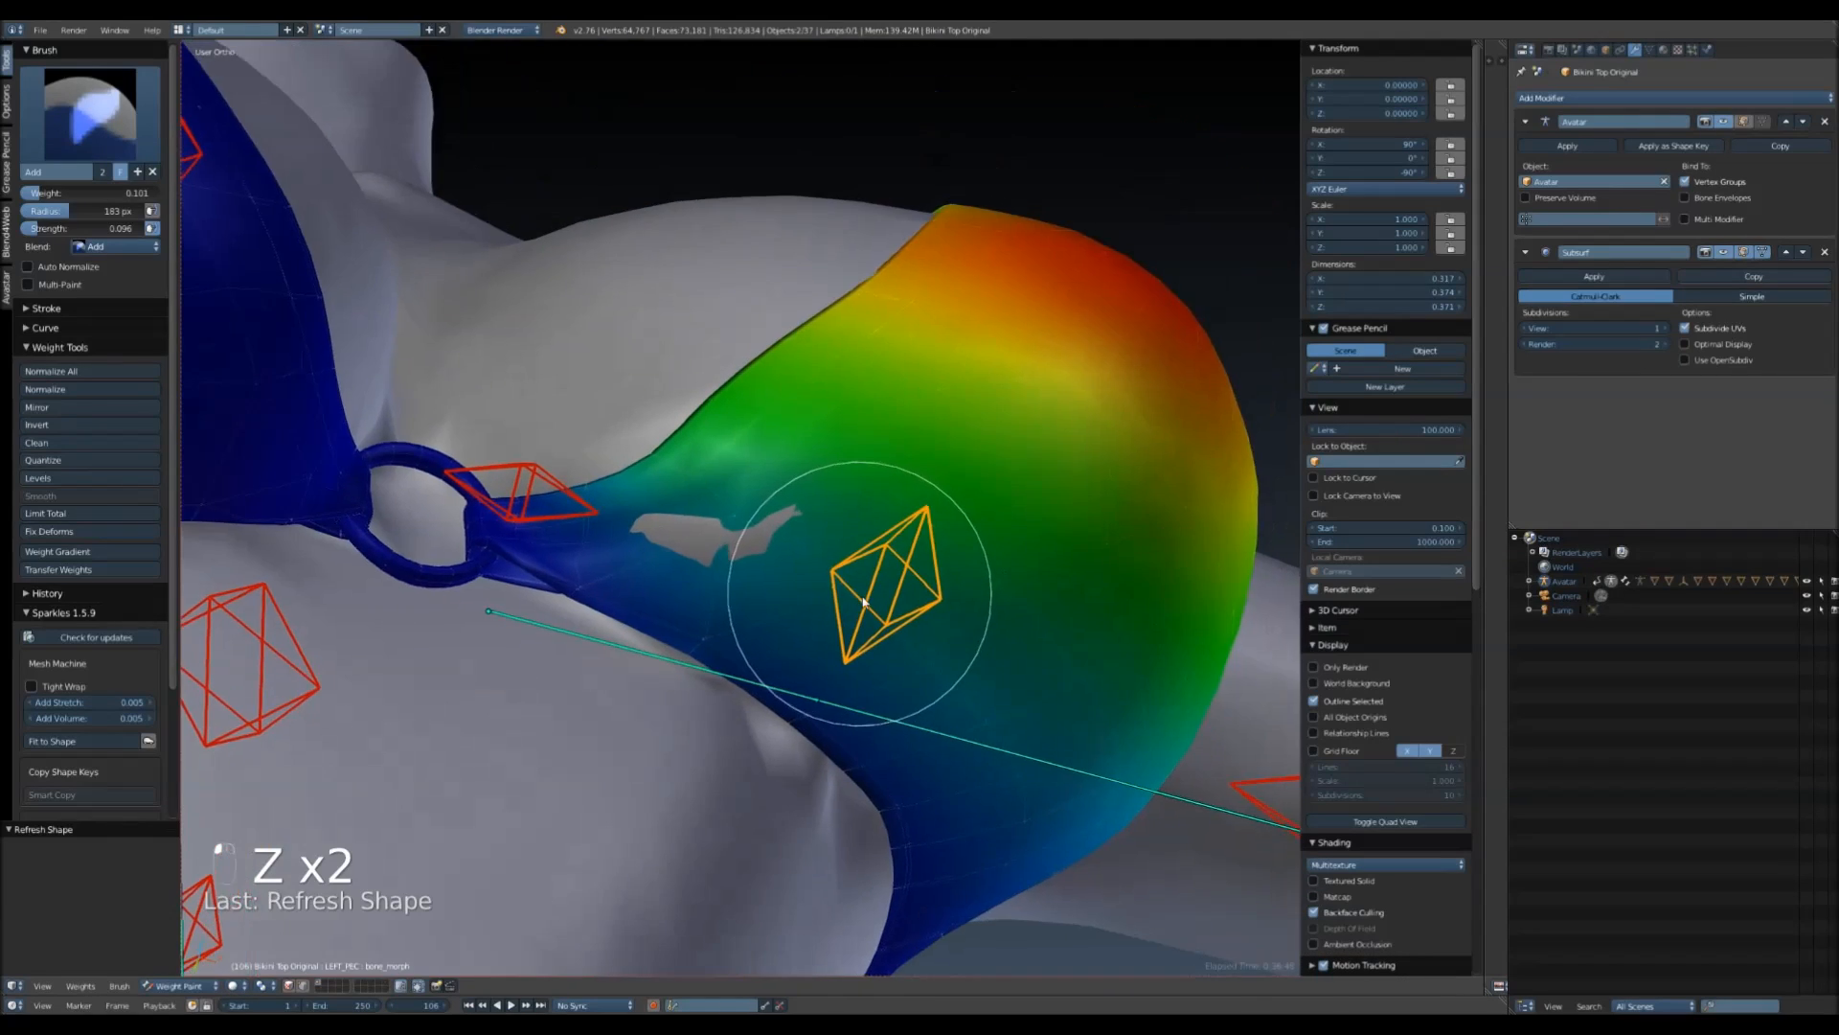
{"action": "scroll", "coordinate": [842, 574], "scroll_direction": "up", "scroll_amount": 4}
{"action": "key", "text": "alt+q"}
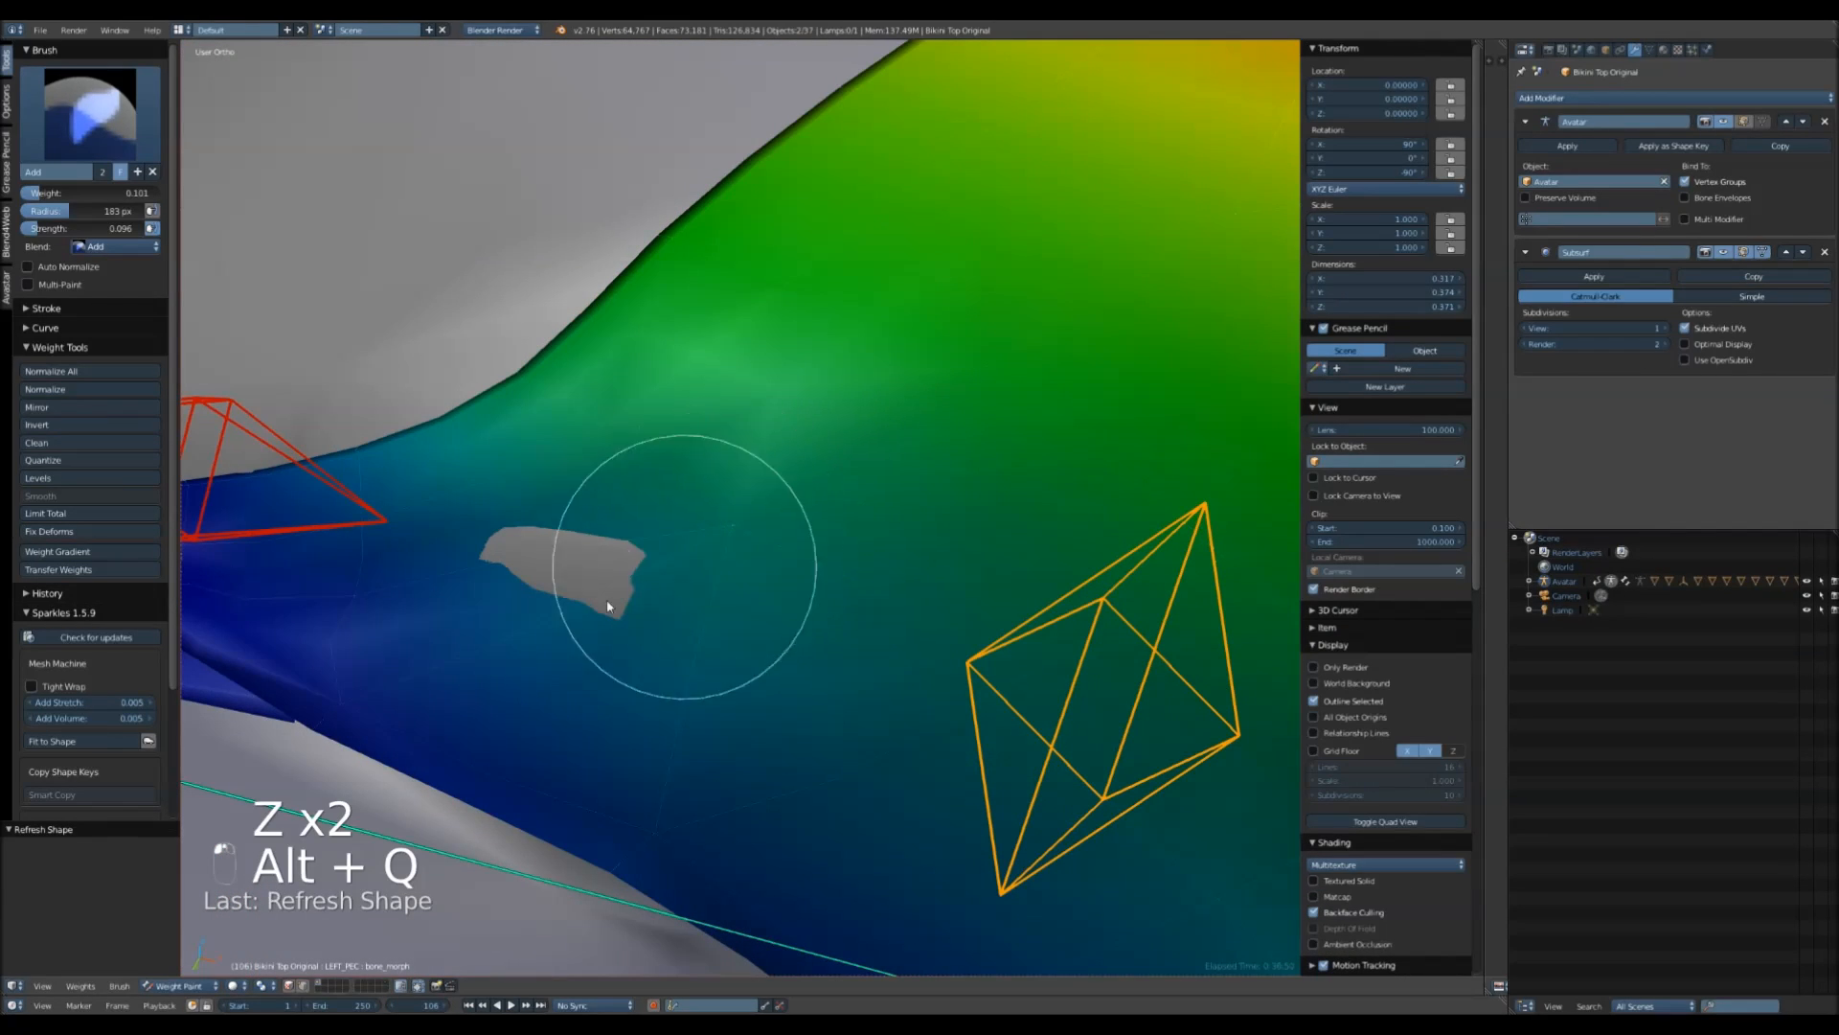
{"action": "middle_click_drag", "start_coordinate": [376, 652], "coordinate": [679, 636], "text": "shift"}
{"action": "scroll", "coordinate": [677, 629], "scroll_direction": "up", "scroll_amount": 4}
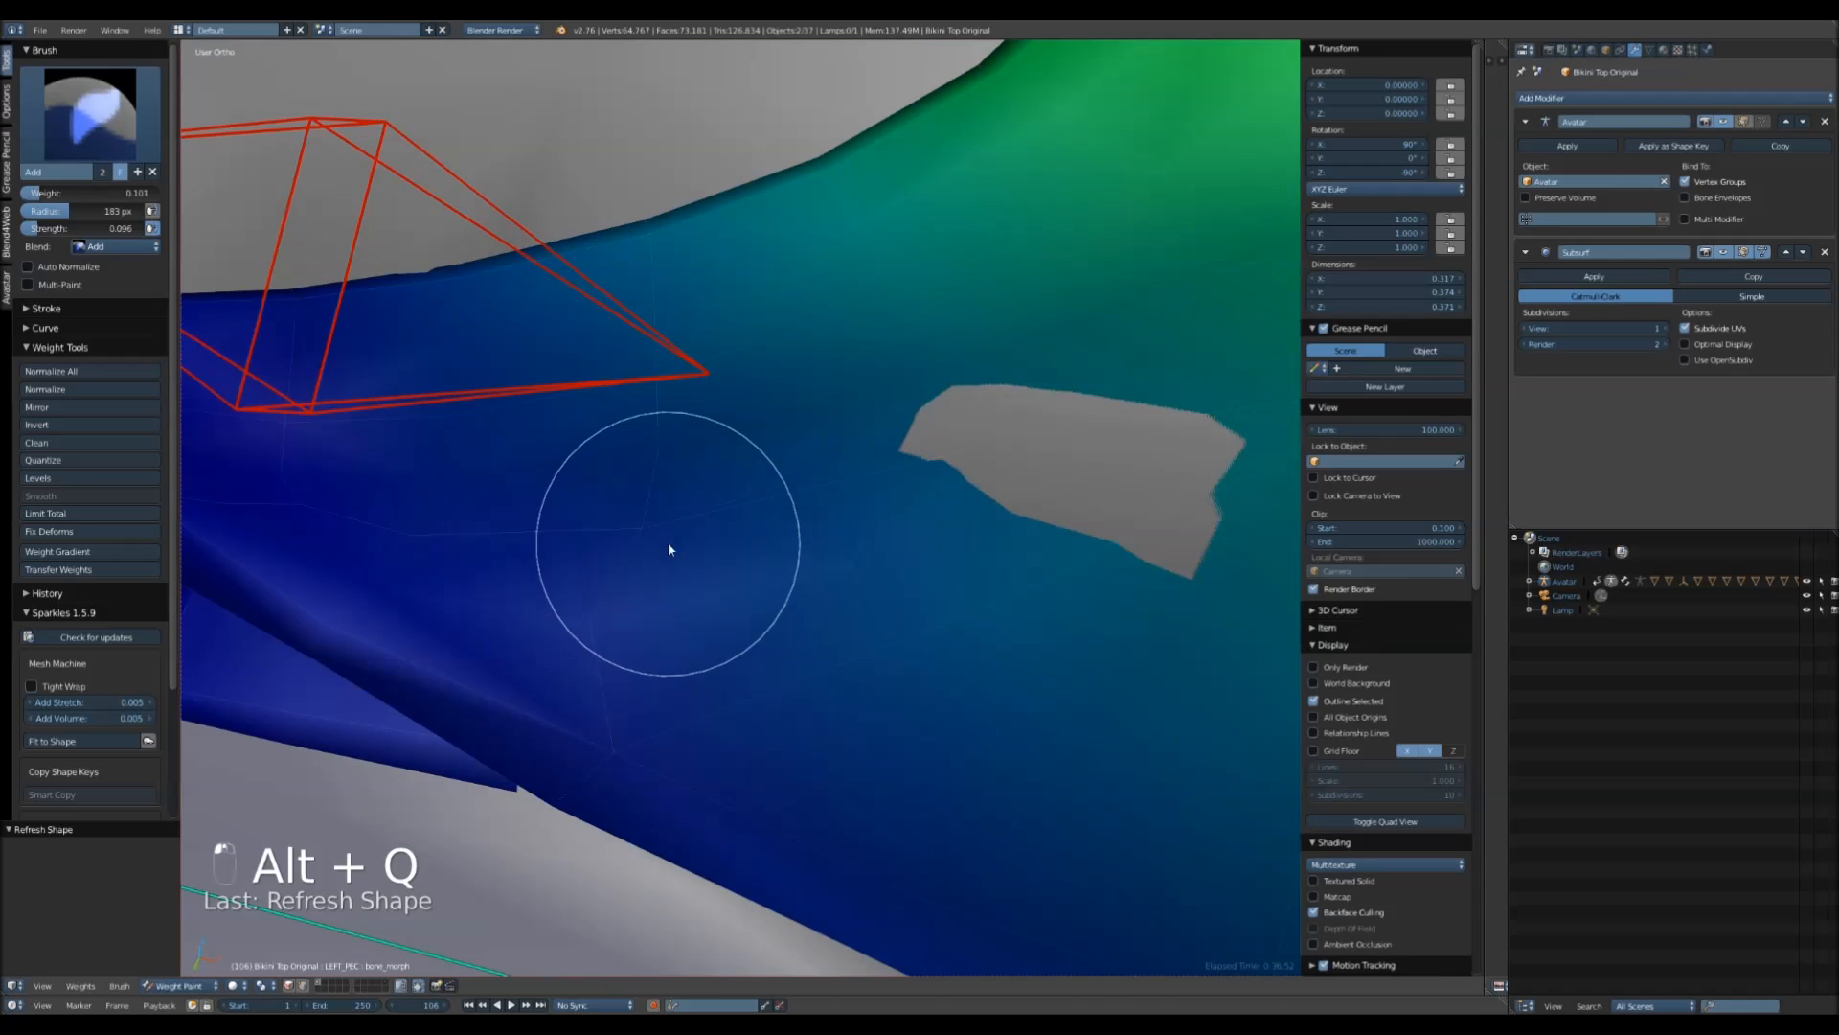
{"action": "key", "text": "alt+q"}
{"action": "key", "text": "alt+q"}
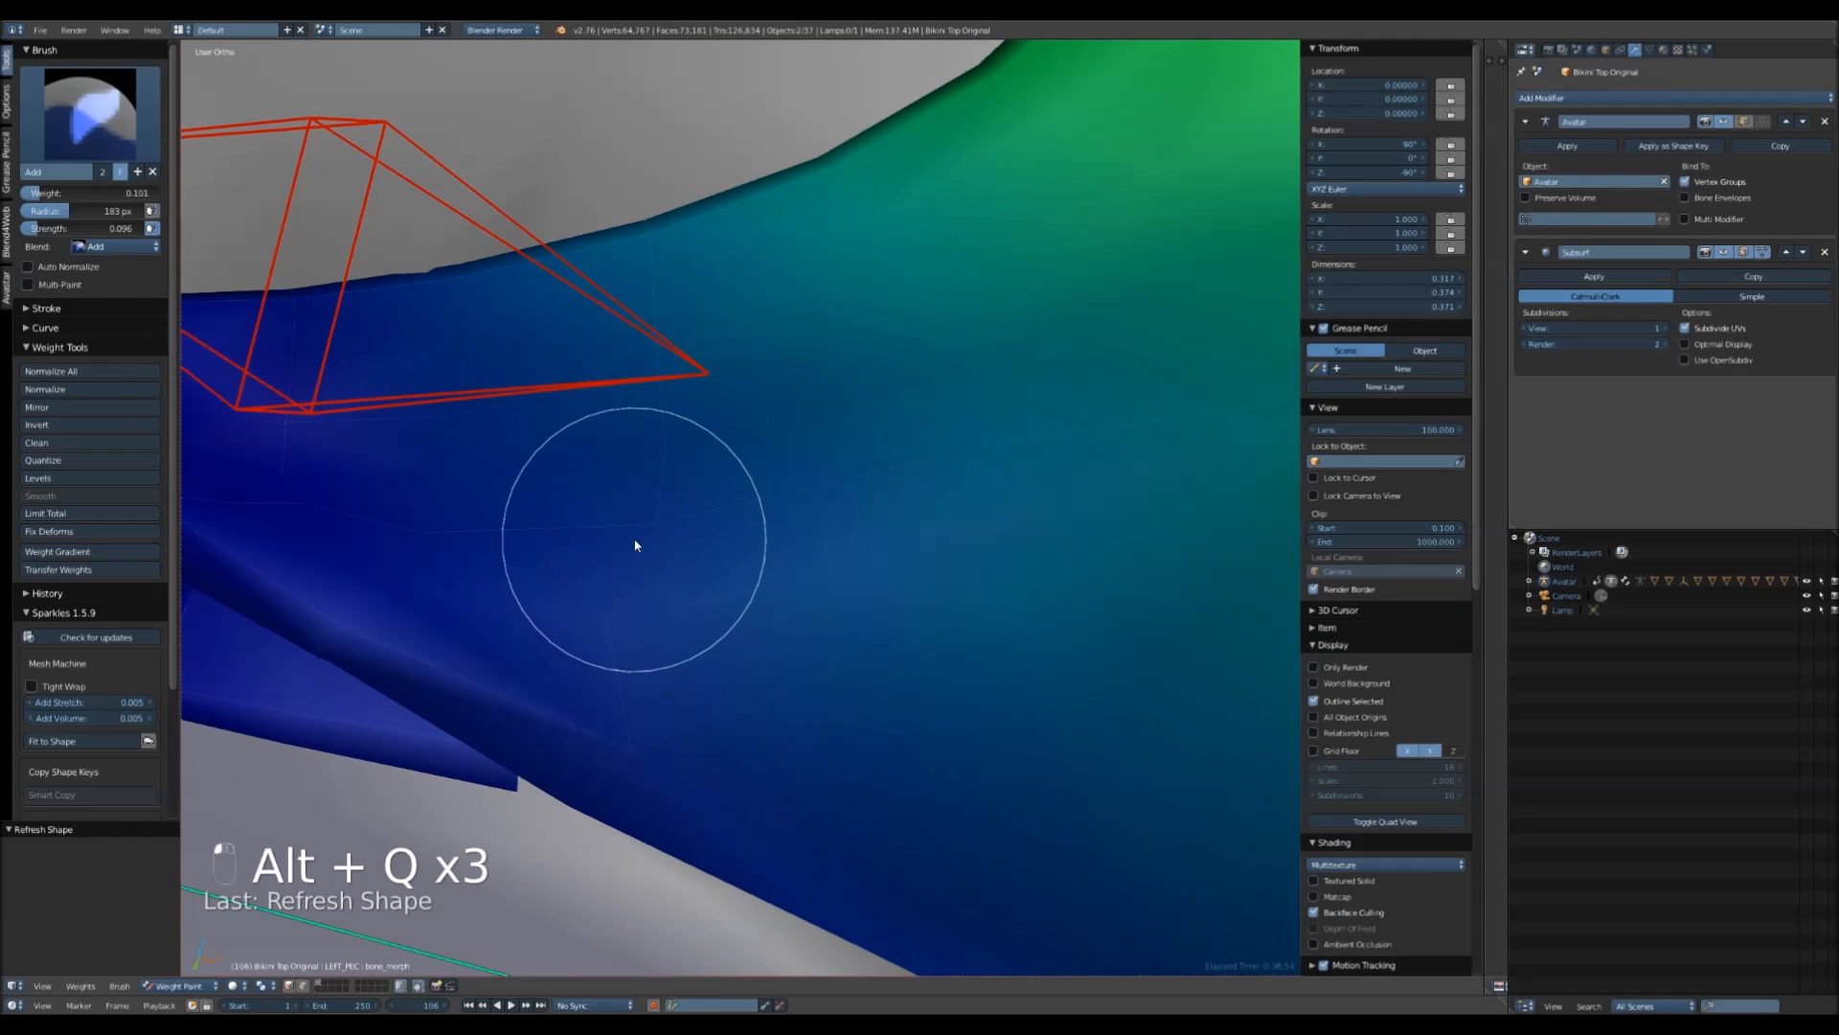
{"action": "key", "text": "alt+q"}
- Add LEFT_PEC weight along the left cup's lower edge beside the ring, refreshing the shape until the strap meets the cup
{"action": "middle_click_drag", "start_coordinate": [649, 648], "coordinate": [867, 425], "text": "shift"}
{"action": "scroll", "coordinate": [868, 426], "scroll_direction": "up", "scroll_amount": 4}
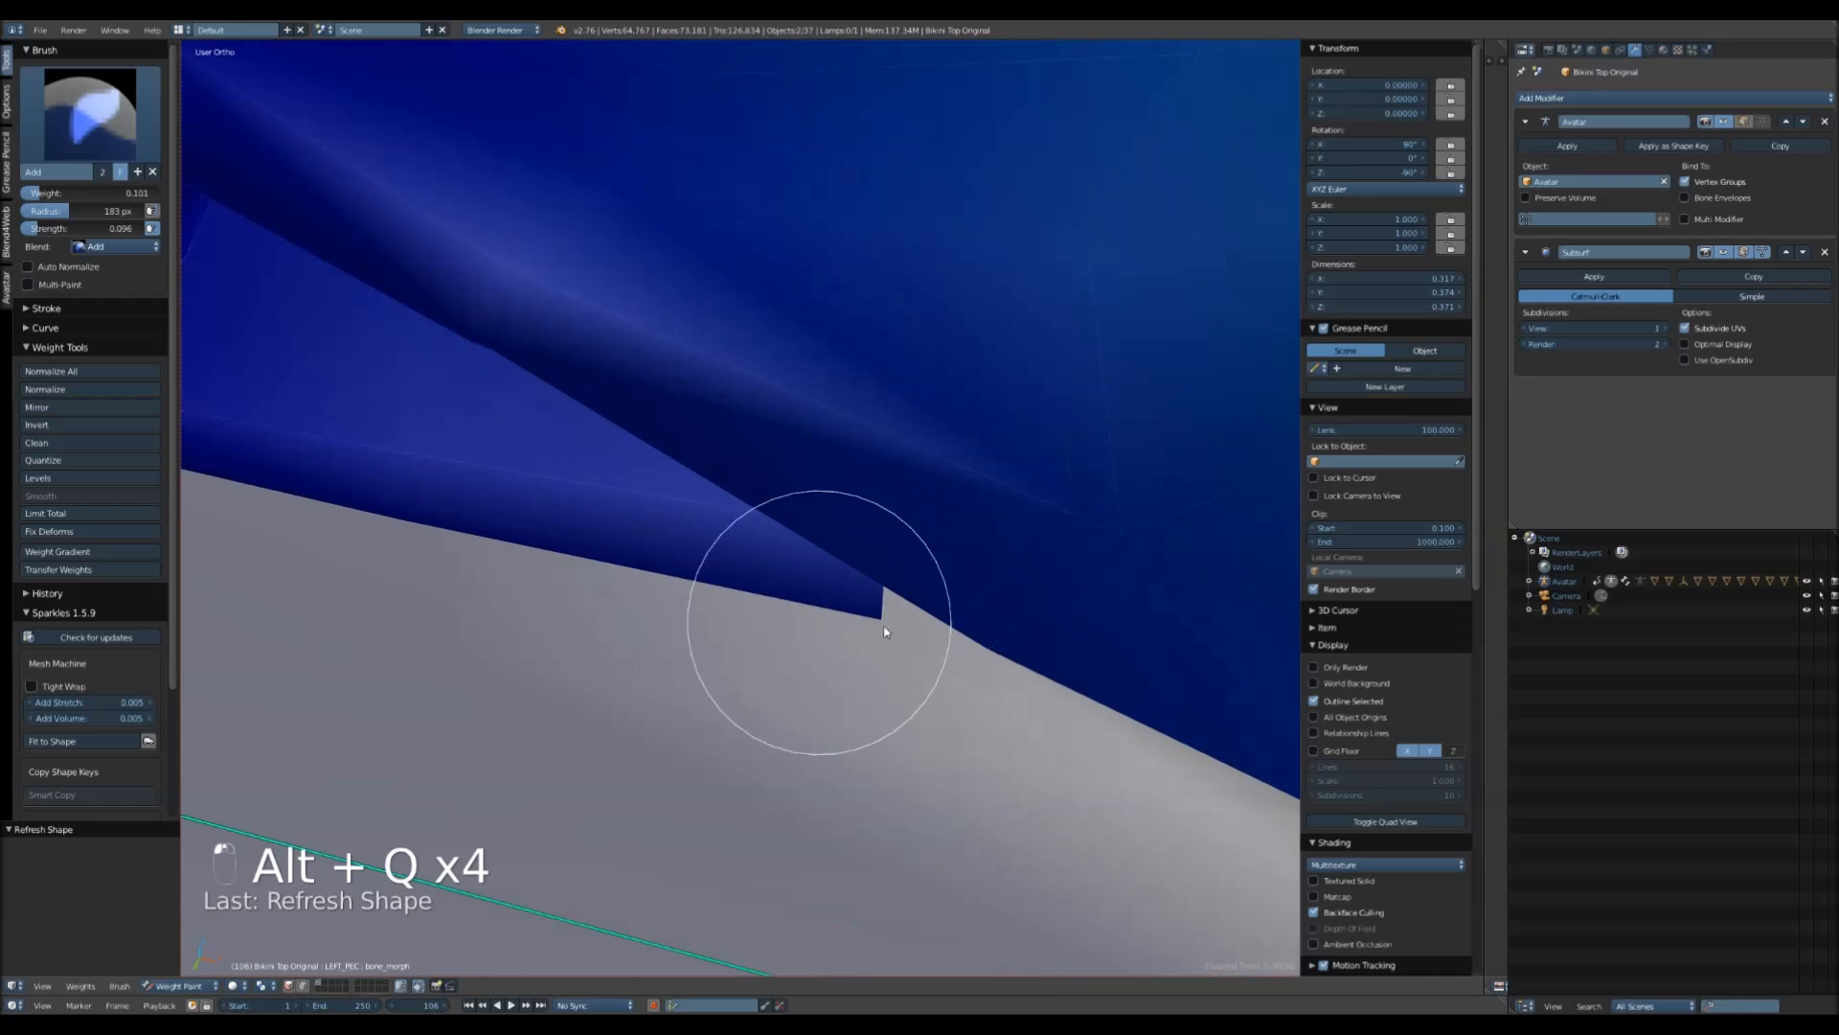
{"action": "key", "text": "alt+q"}
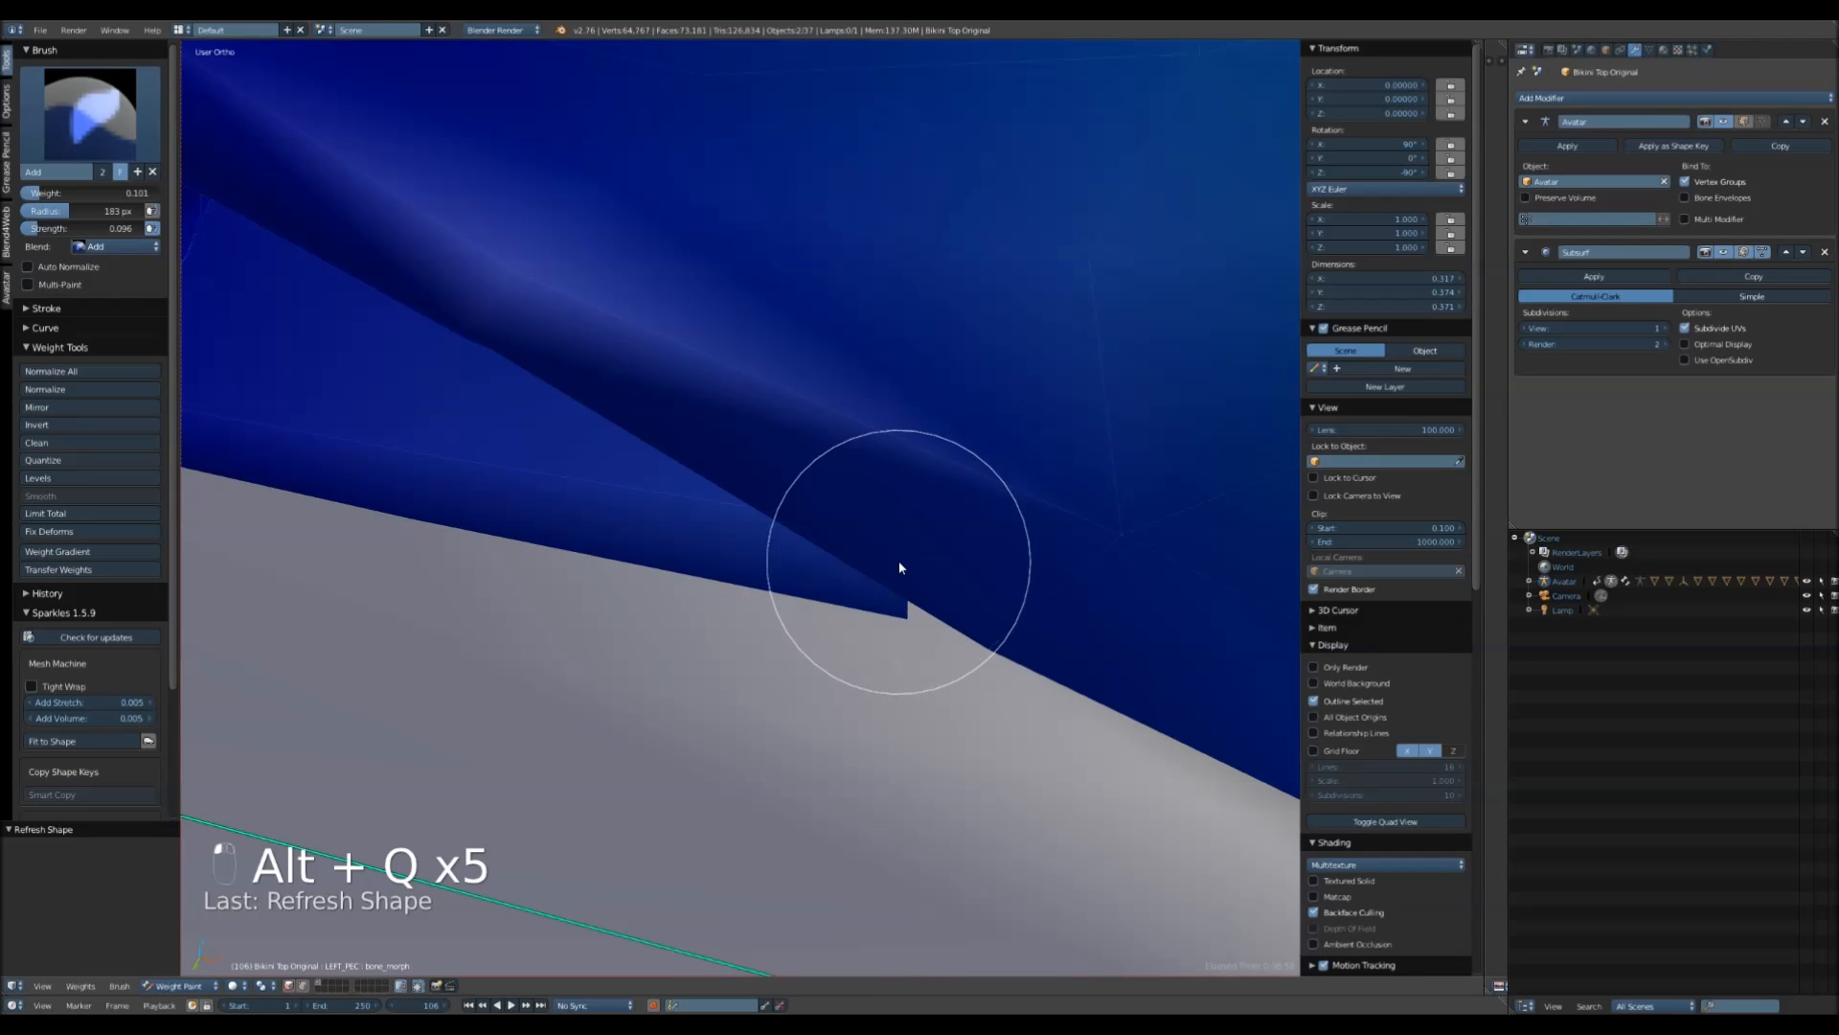
{"action": "key", "text": "alt+q"}
{"action": "scroll", "coordinate": [900, 569], "scroll_direction": "down", "scroll_amount": 2}
{"action": "key", "text": "alt+q"}
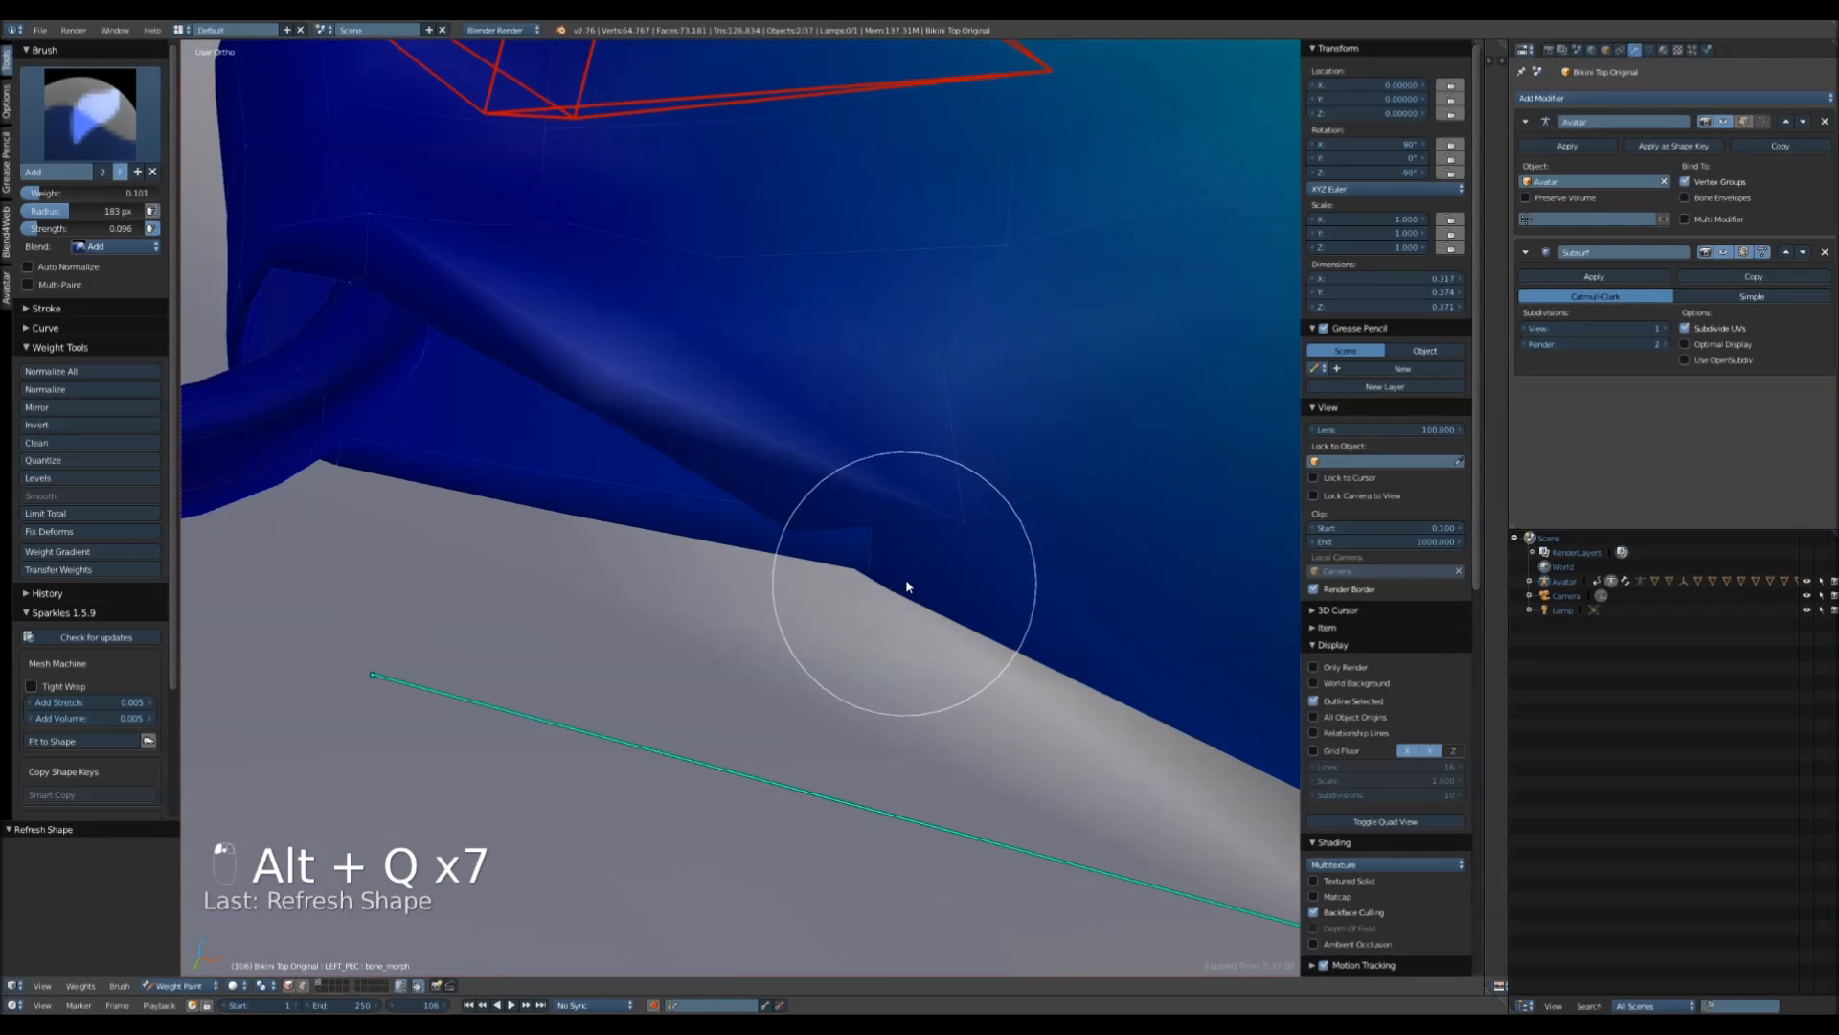
{"action": "key", "text": "alt+q"}
{"action": "key", "text": "alt+q"}
{"action": "key", "text": "alt+q"}
{"action": "key", "text": "alt+q"}
{"action": "scroll", "coordinate": [977, 534], "scroll_direction": "down", "scroll_amount": 5}
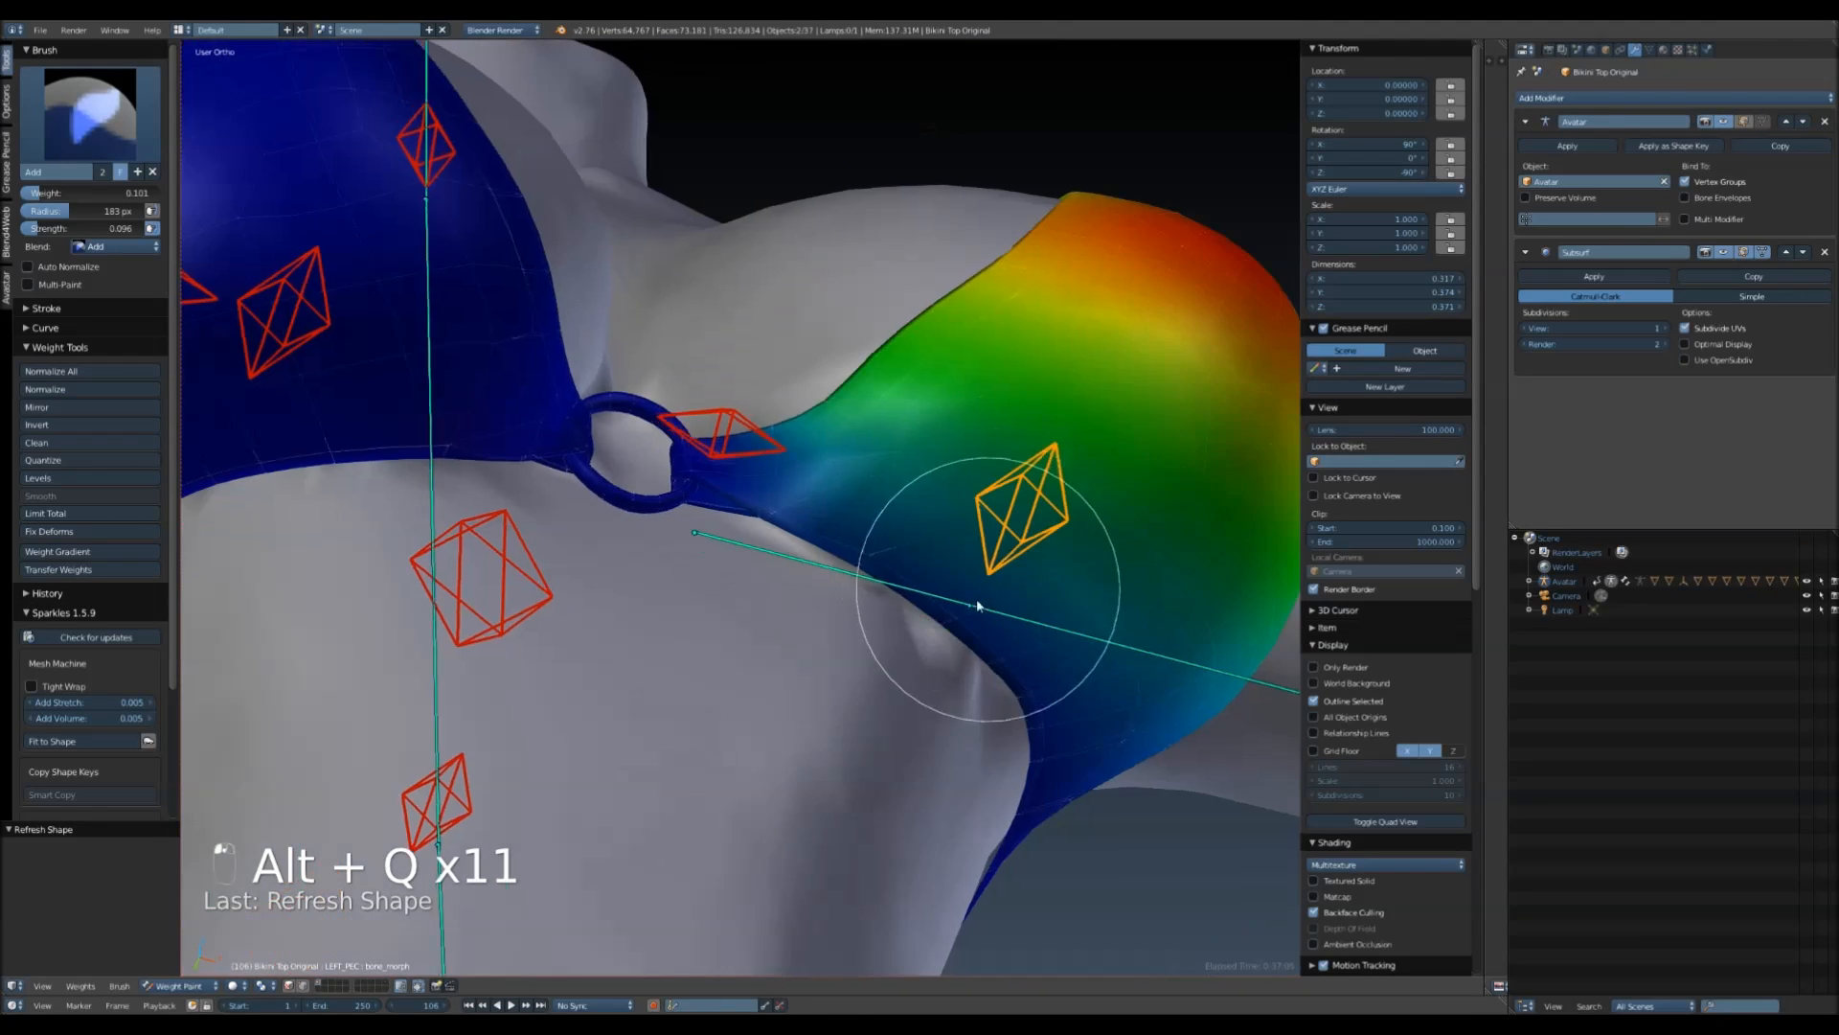
- Leave Weight Paint Mode, set the avatar's Breast Buoyancy to 0 and inspect the cups around the ring
{"action": "mouse_move", "coordinate": [977, 600]}
{"action": "middle_mouse_down"}
{"action": "mouse_move", "coordinate": [868, 699]}
{"action": "mouse_move", "coordinate": [815, 661]}
{"action": "mouse_move", "coordinate": [845, 640]}
{"action": "mouse_move", "coordinate": [998, 706]}
{"action": "mouse_move", "coordinate": [936, 731]}
{"action": "mouse_move", "coordinate": [1026, 715]}
{"action": "mouse_move", "coordinate": [1425, 512]}
{"action": "middle_mouse_up"}
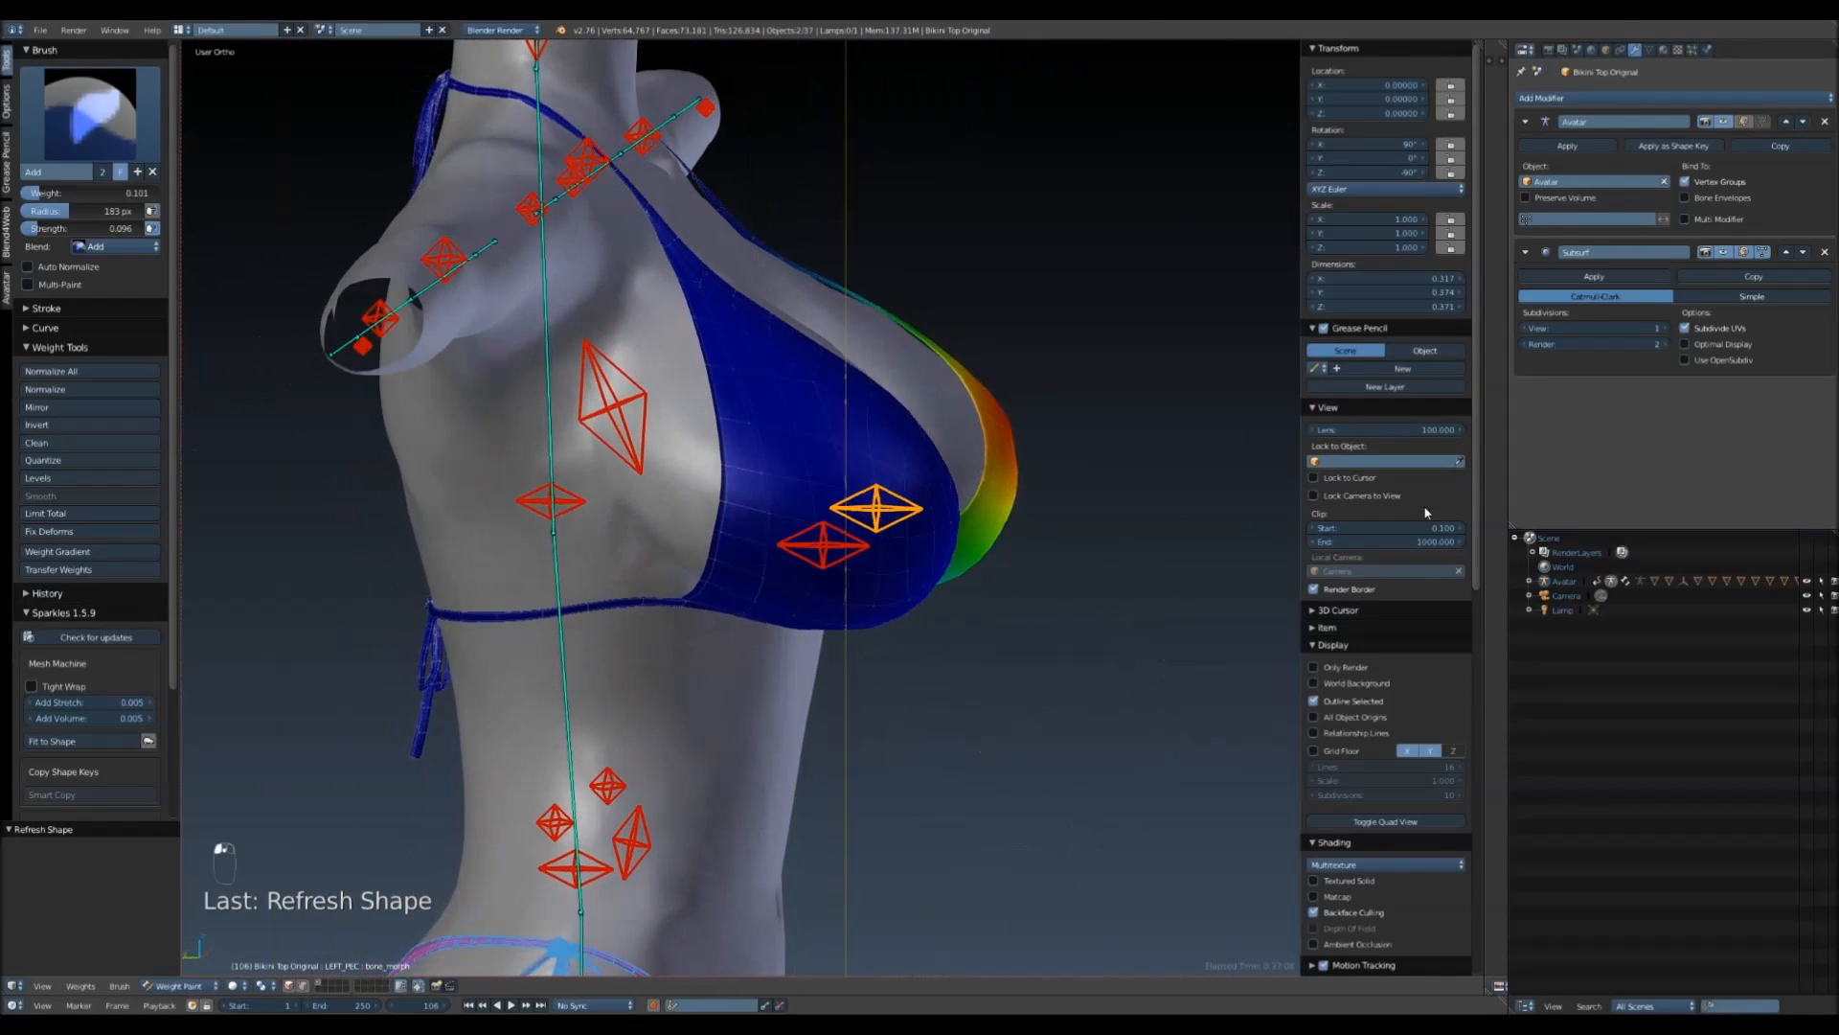
{"action": "left_click", "coordinate": [179, 987]}
{"action": "left_click", "coordinate": [187, 969]}
{"action": "right_click", "coordinate": [795, 534]}
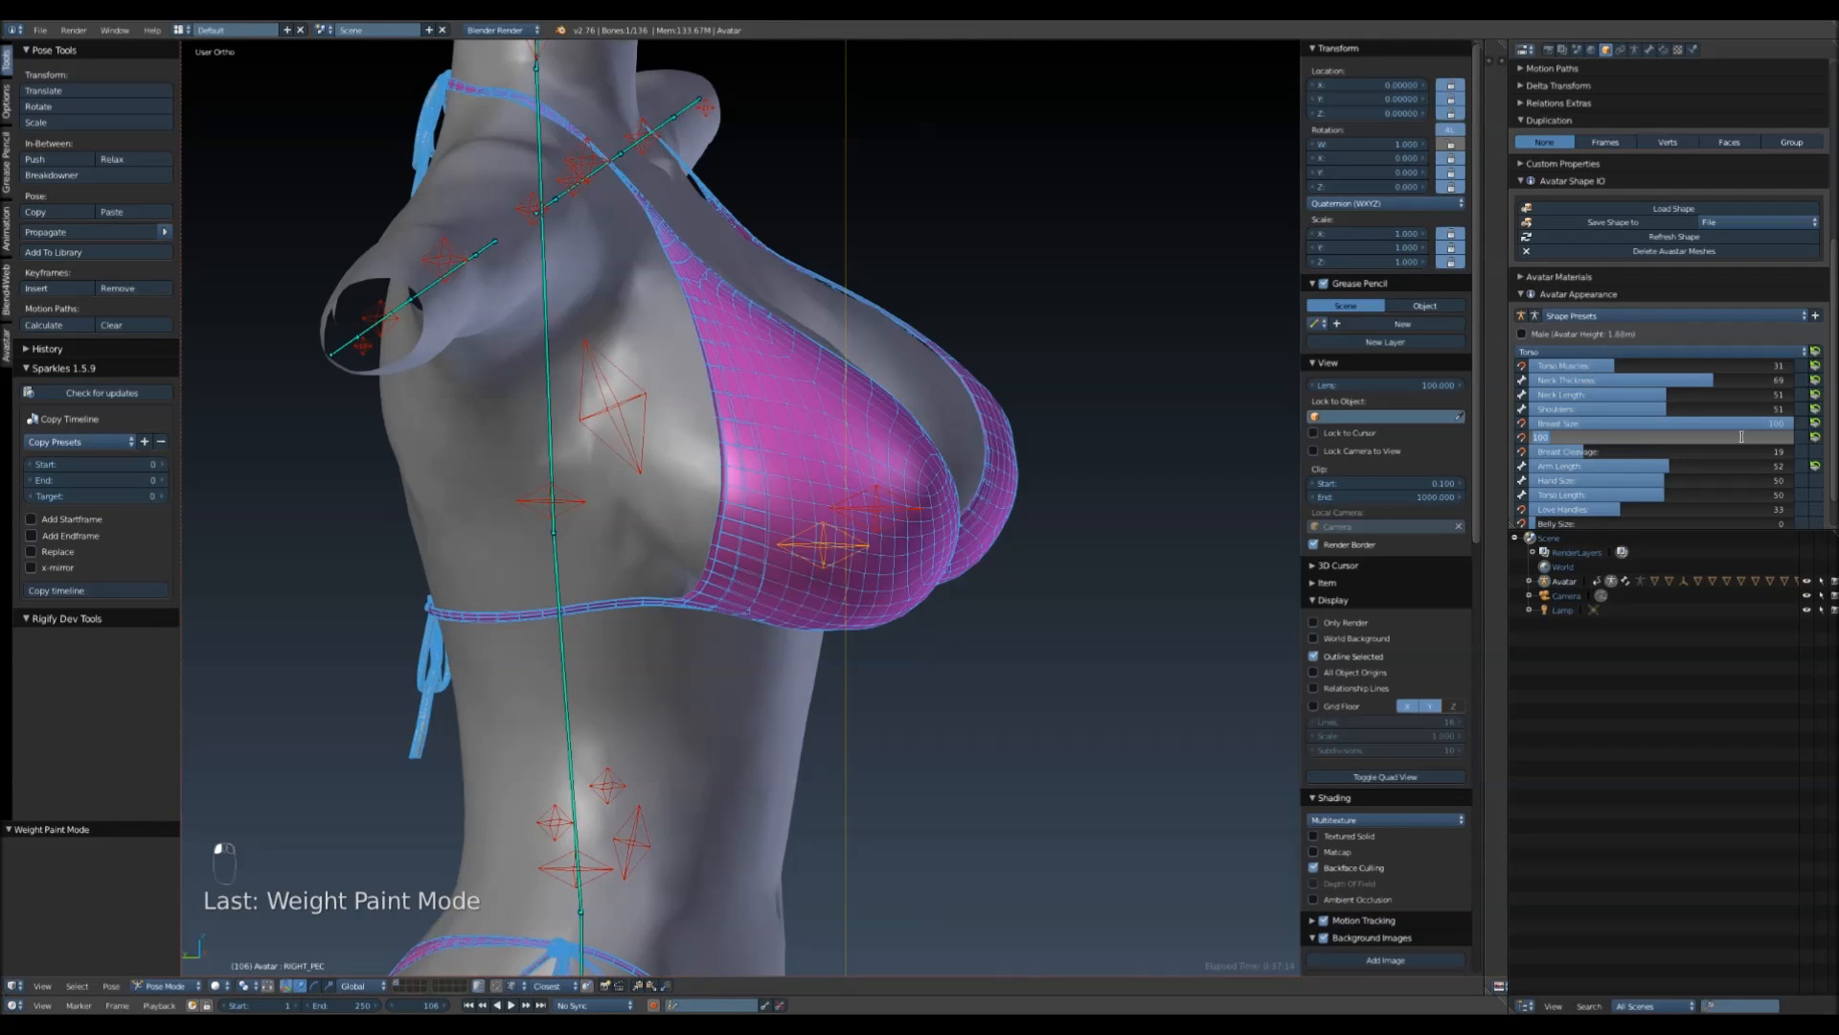
{"action": "key", "text": "Return"}
{"action": "middle_click_drag", "start_coordinate": [1153, 731], "coordinate": [1013, 694]}
{"action": "scroll", "coordinate": [1013, 693], "scroll_direction": "up", "scroll_amount": 6}
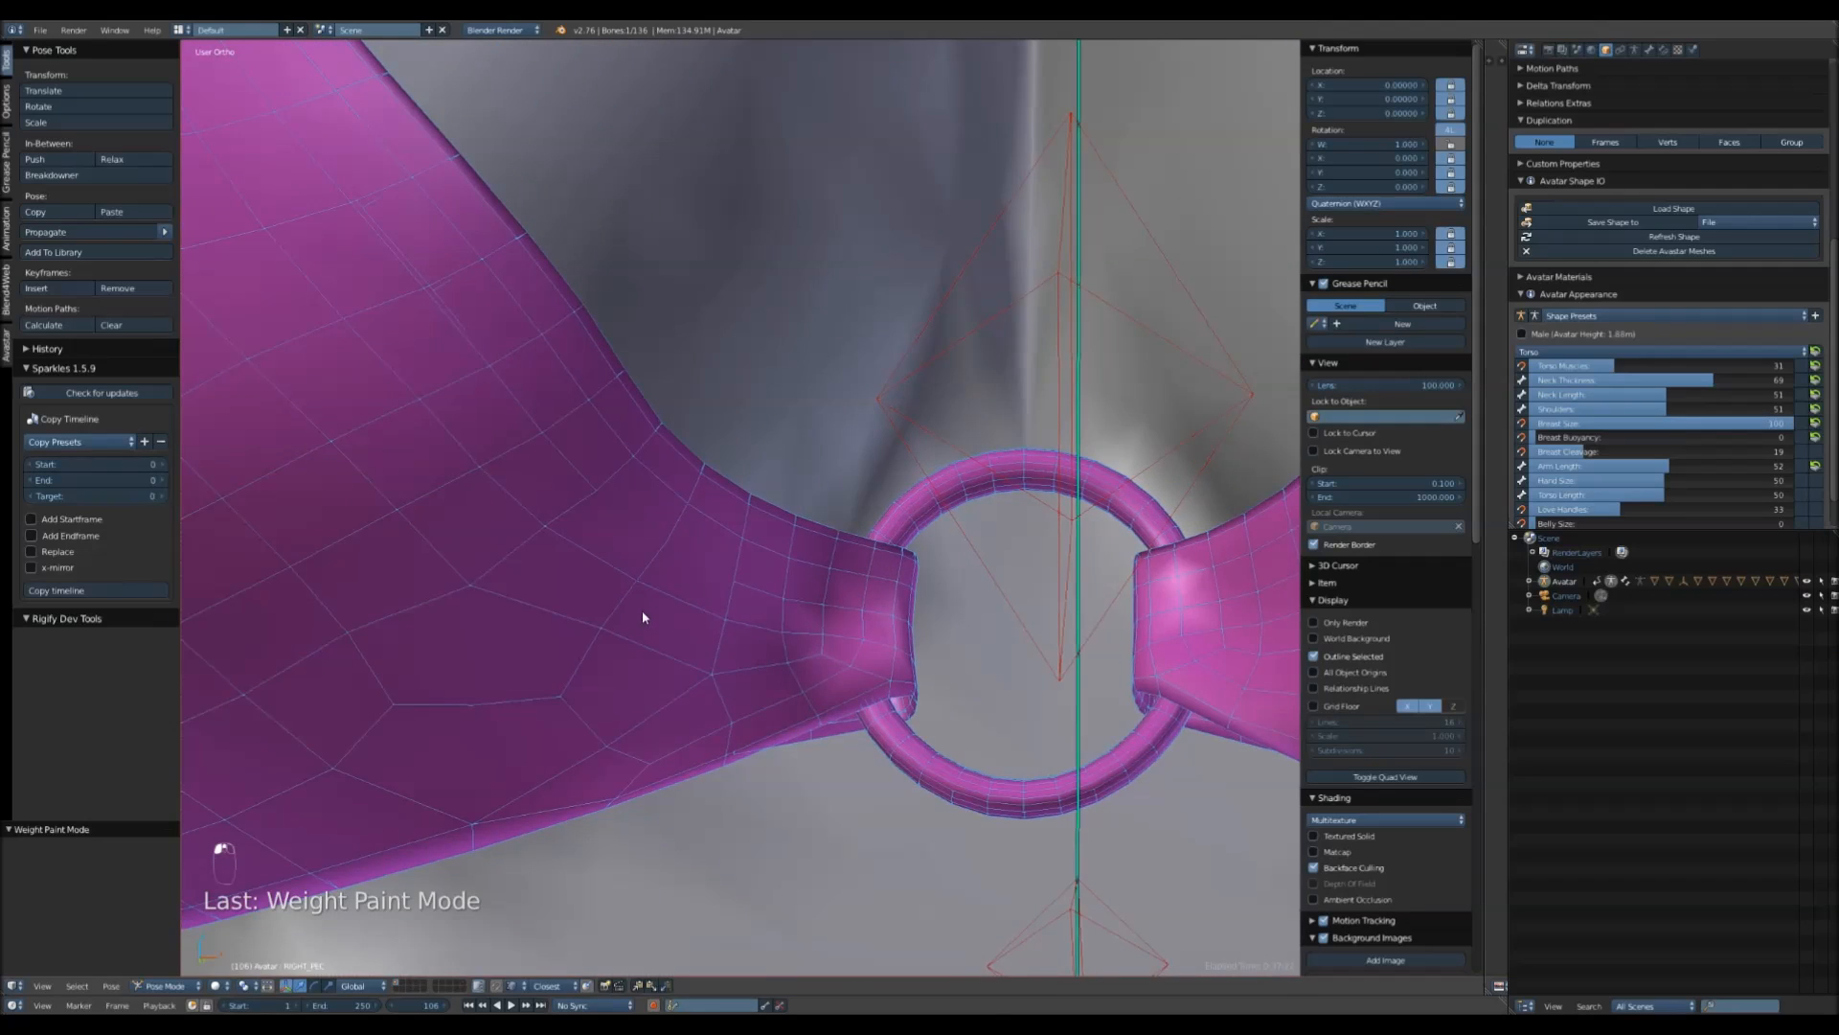
{"action": "scroll", "coordinate": [565, 584], "scroll_direction": "up", "scroll_amount": 2}
{"action": "scroll", "coordinate": [482, 553], "scroll_direction": "down", "scroll_amount": 8}
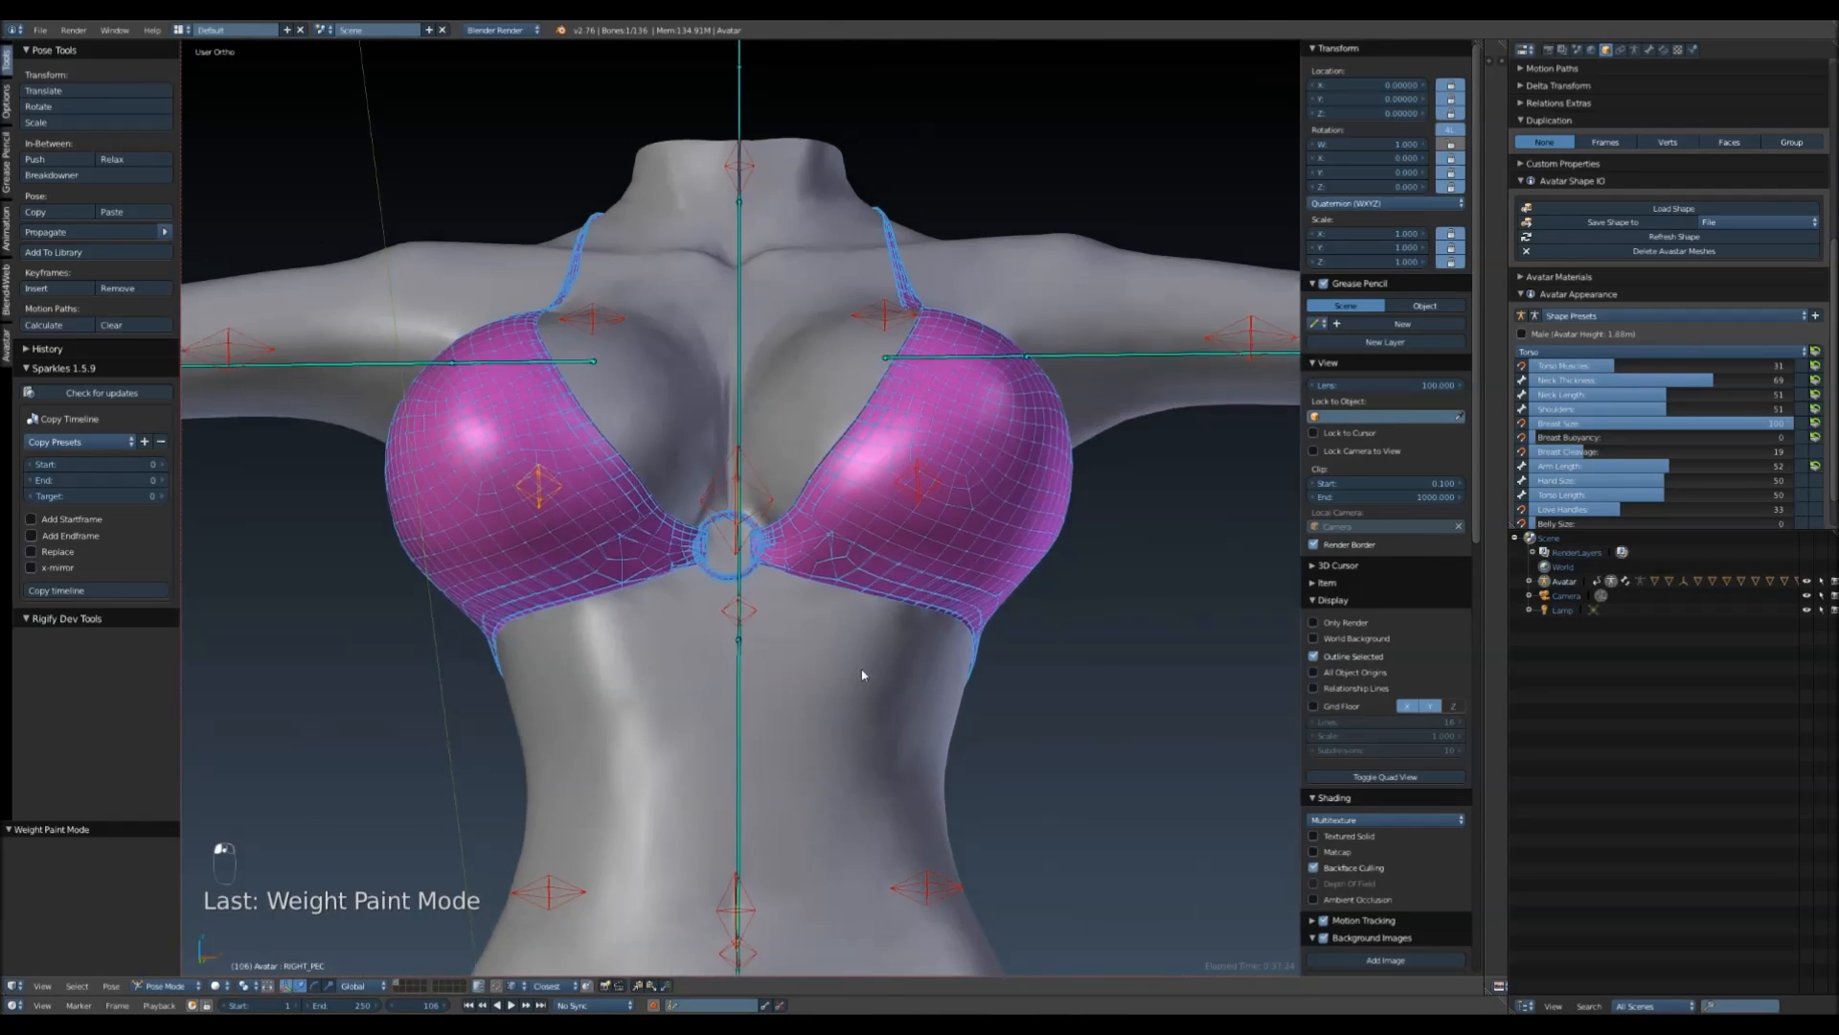
- Set the avatar's Breast Size to 30 and reset Breast Buoyancy to its default
{"action": "left_click", "coordinate": [1692, 423]}
{"action": "type", "text": "30"}
{"action": "key", "text": "Return"}
{"action": "middle_click_drag", "start_coordinate": [575, 622], "coordinate": [718, 682]}
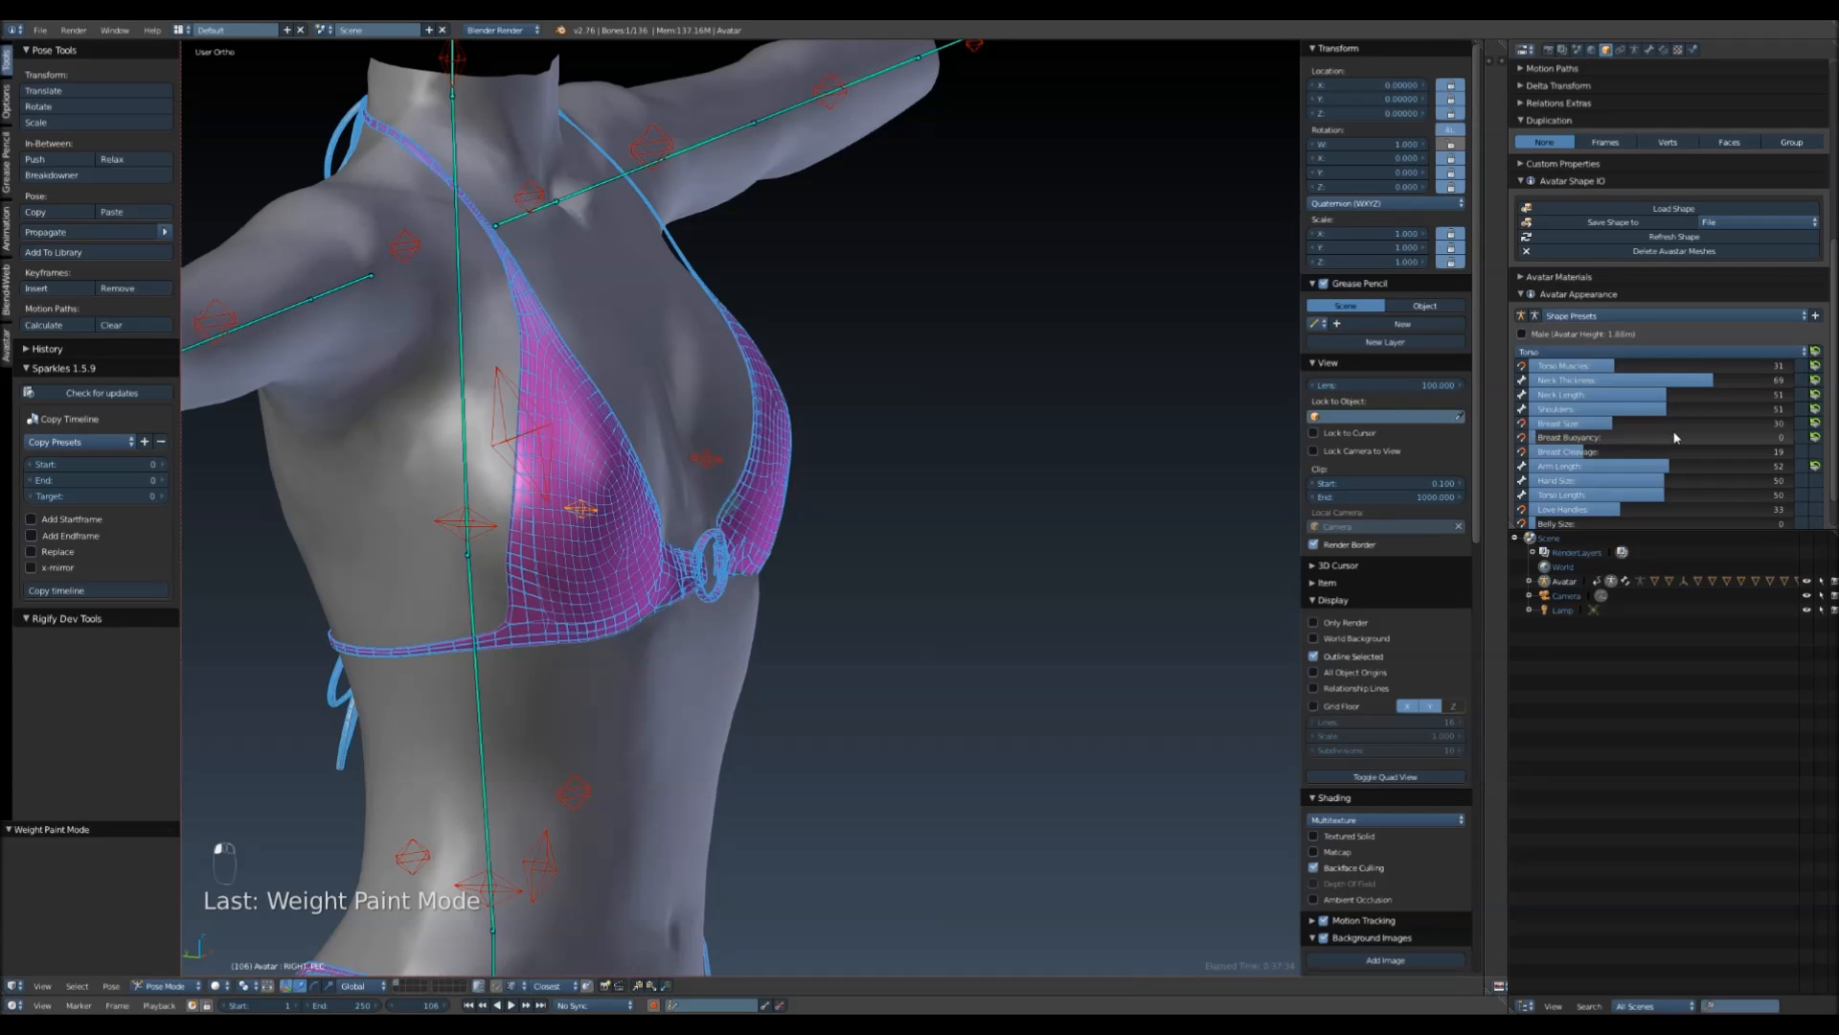
{"action": "left_click", "coordinate": [1814, 437]}
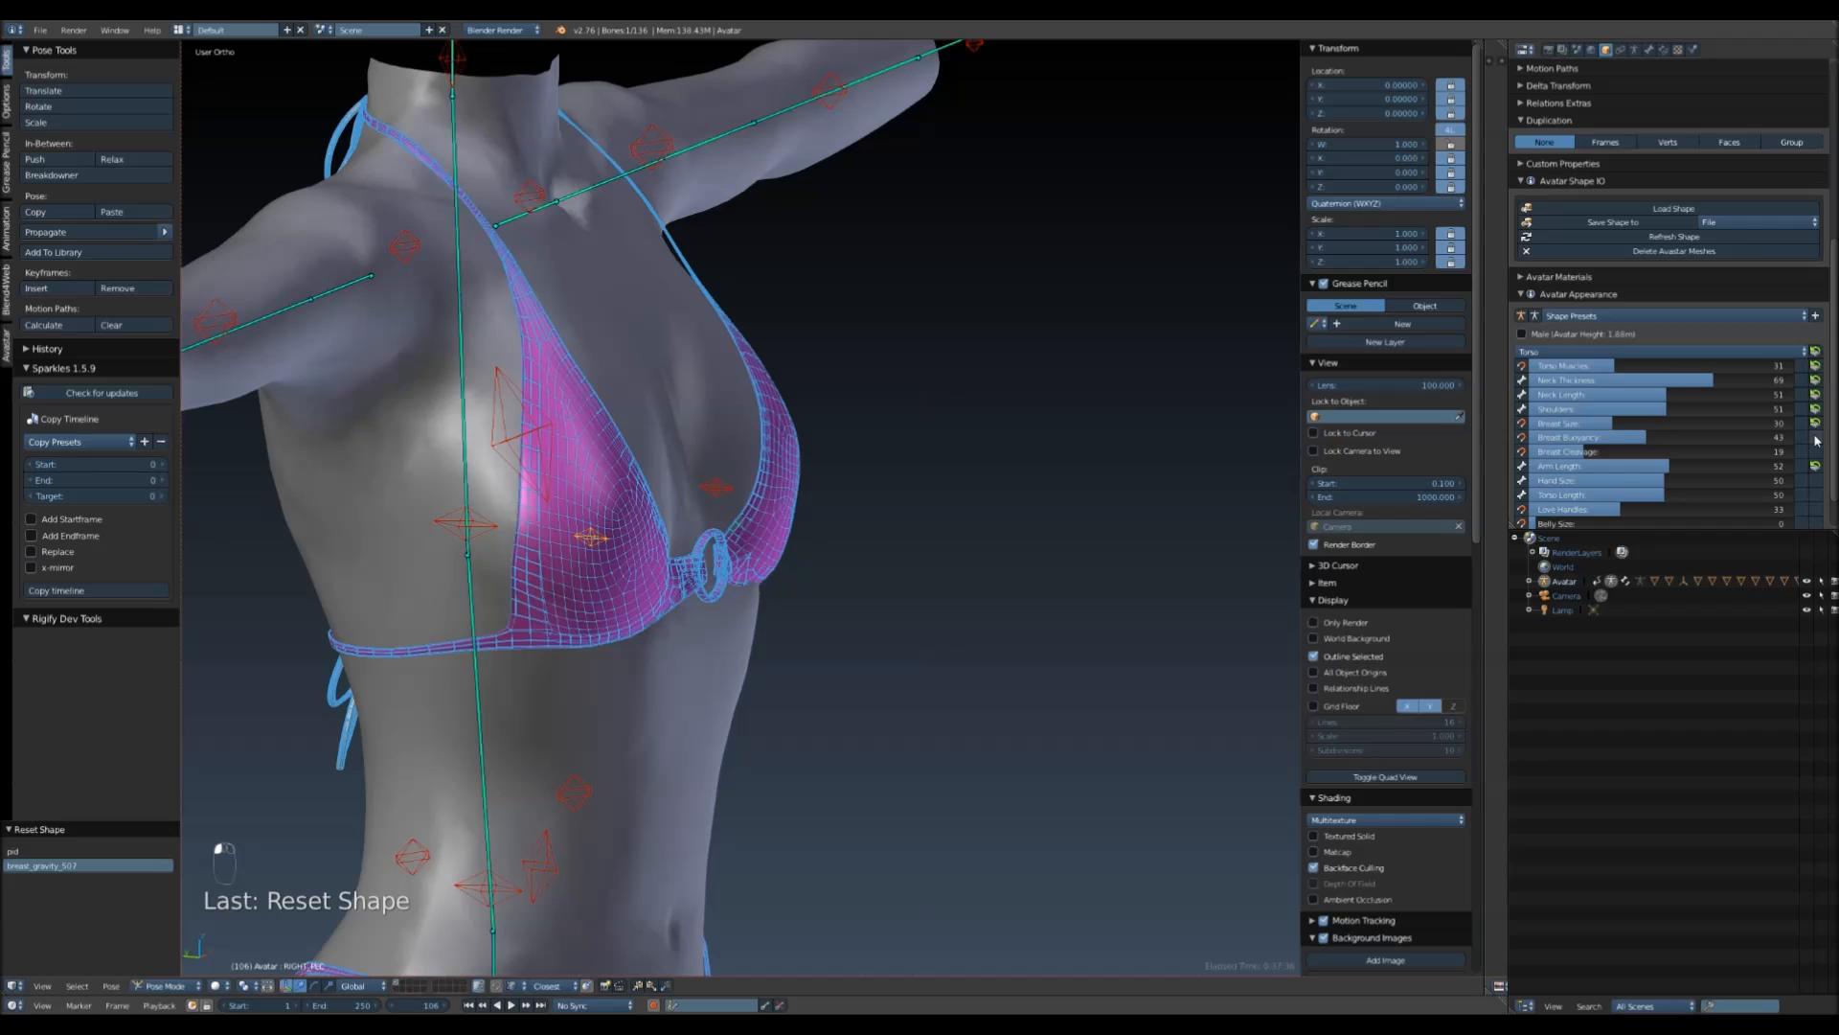
- Test the bikini top with Breast Cleavage at 0 and 100, and bring the cleavage back to 39
{"action": "mouse_move", "coordinate": [837, 538]}
{"action": "middle_mouse_down"}
{"action": "mouse_move", "coordinate": [728, 534]}
{"action": "mouse_move", "coordinate": [843, 542]}
{"action": "middle_mouse_up"}
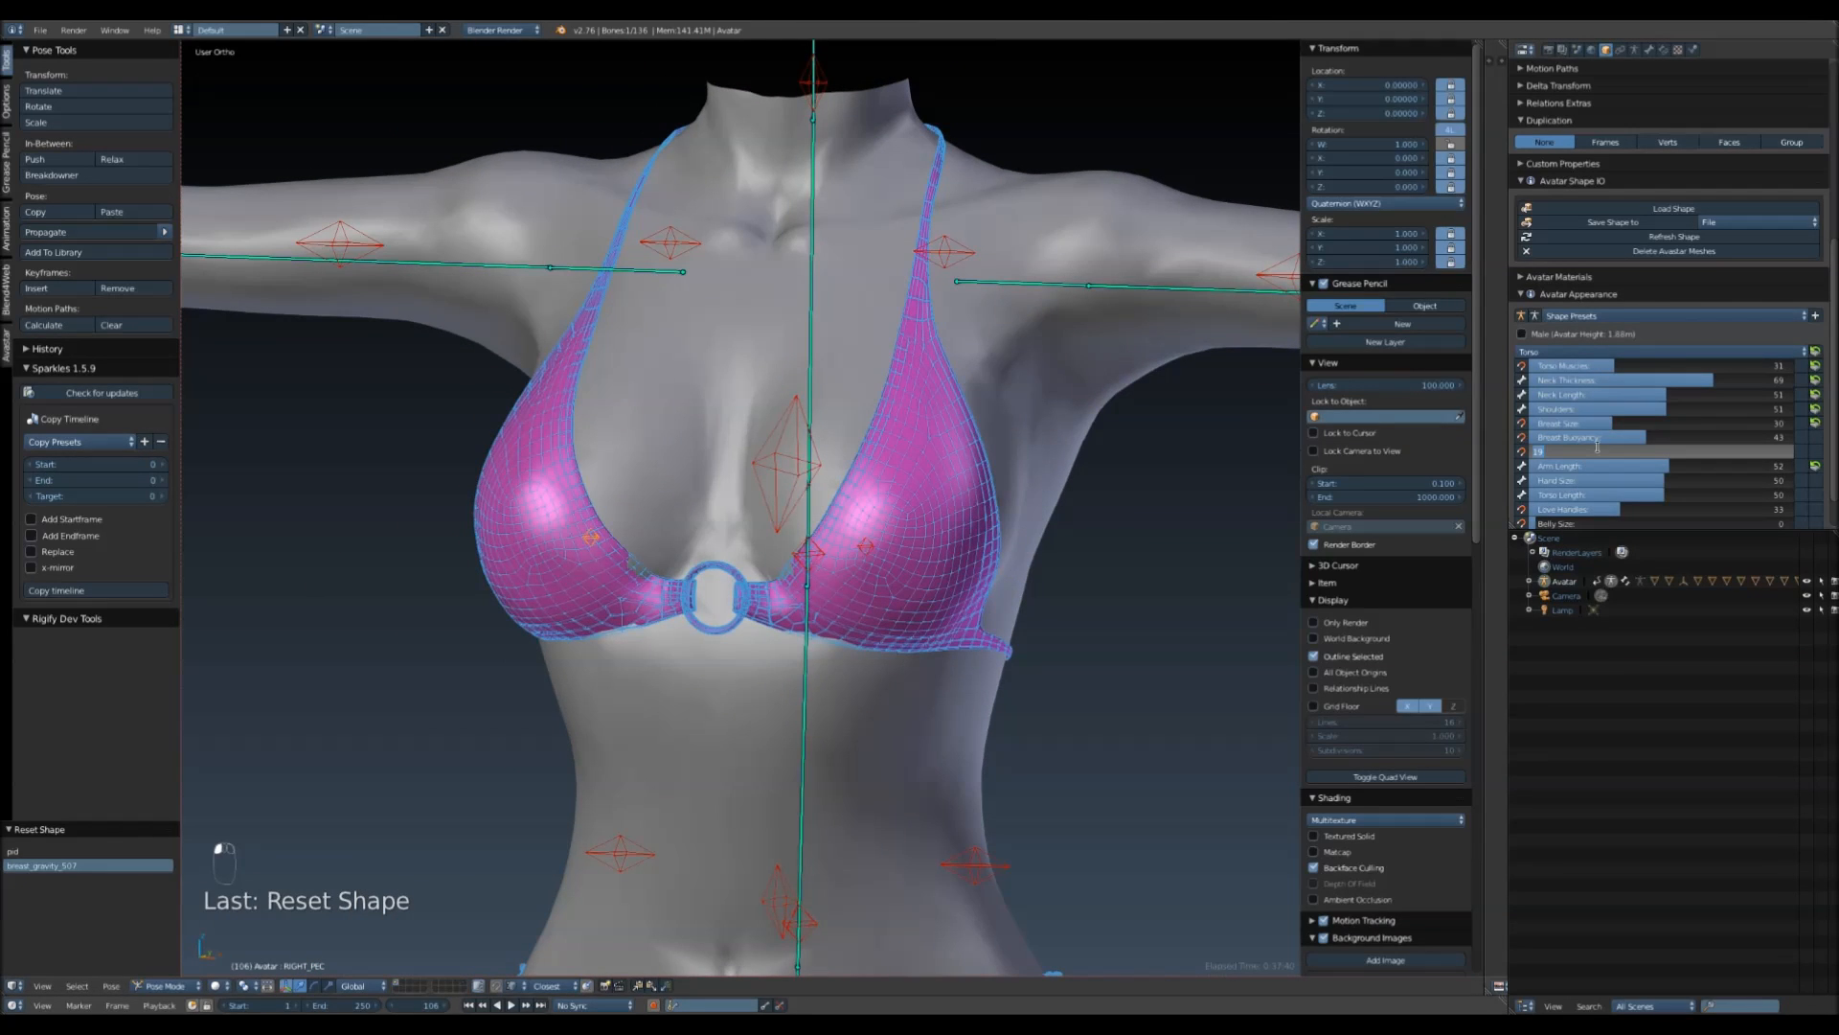
{"action": "key", "text": "Return"}
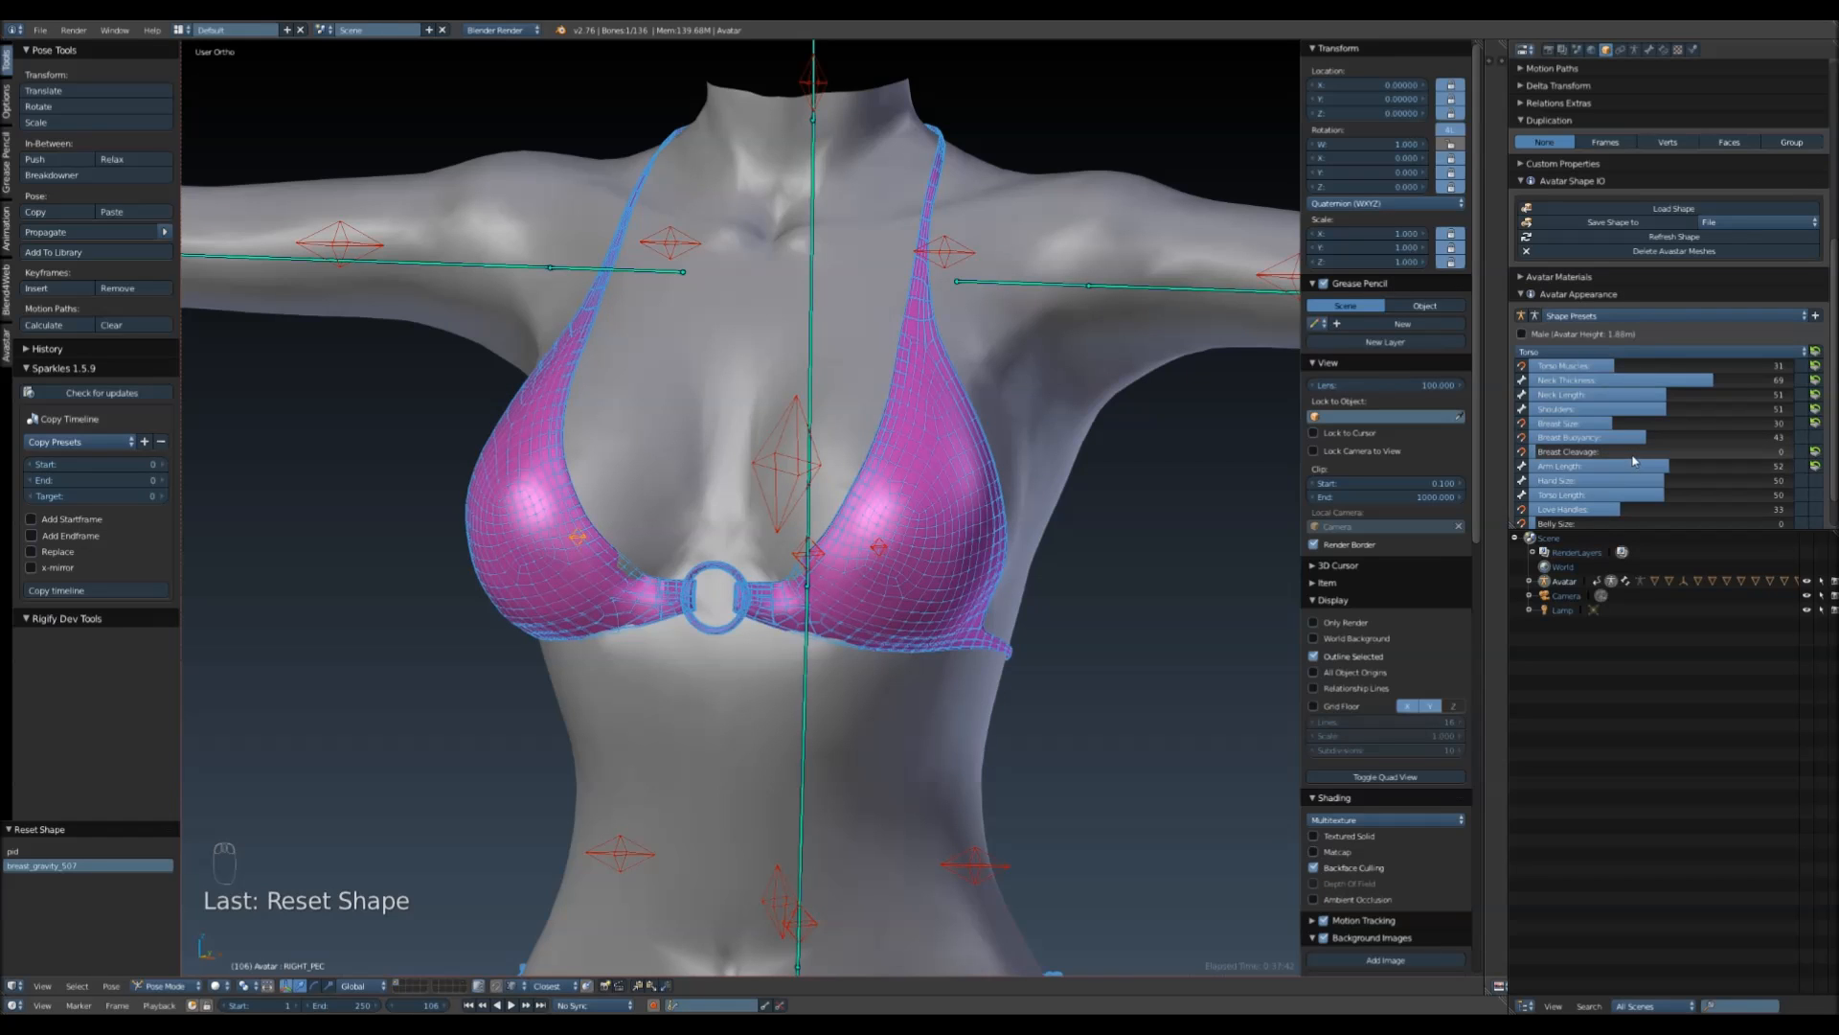
{"action": "type", "text": "0"}
{"action": "key", "text": "Return"}
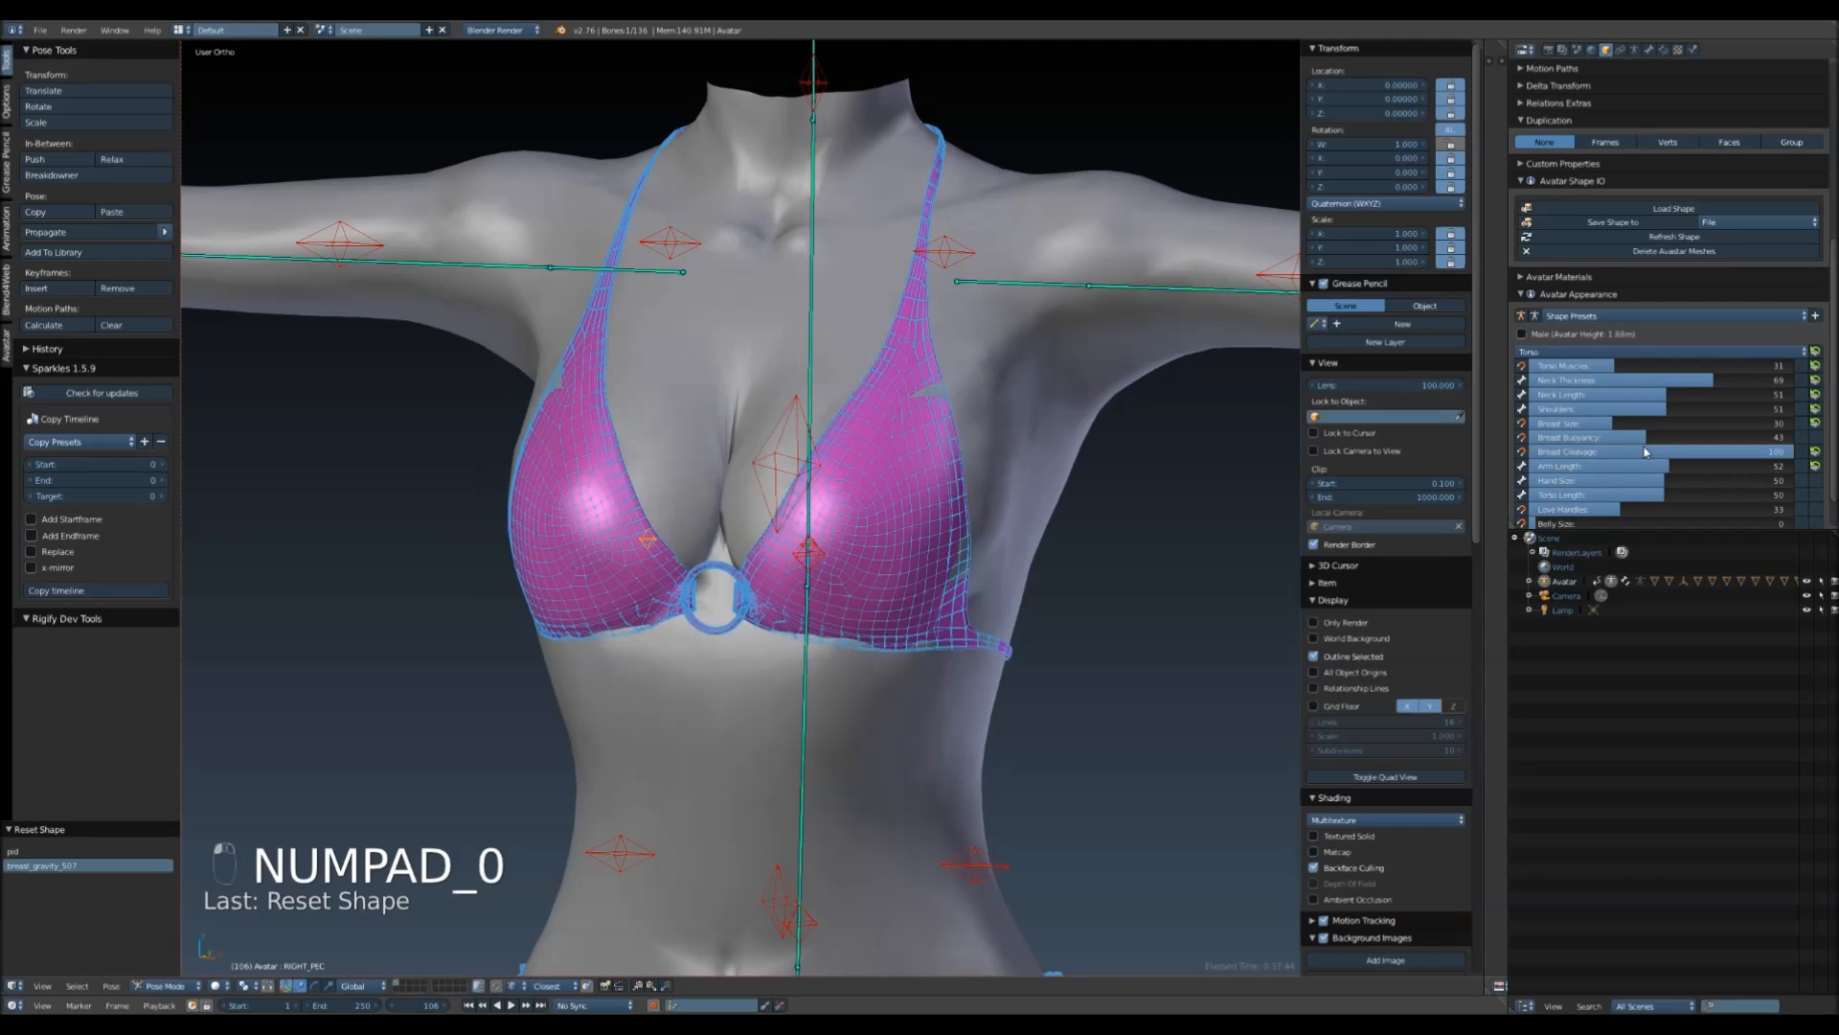
{"action": "middle_click_drag", "start_coordinate": [914, 644], "coordinate": [935, 638]}
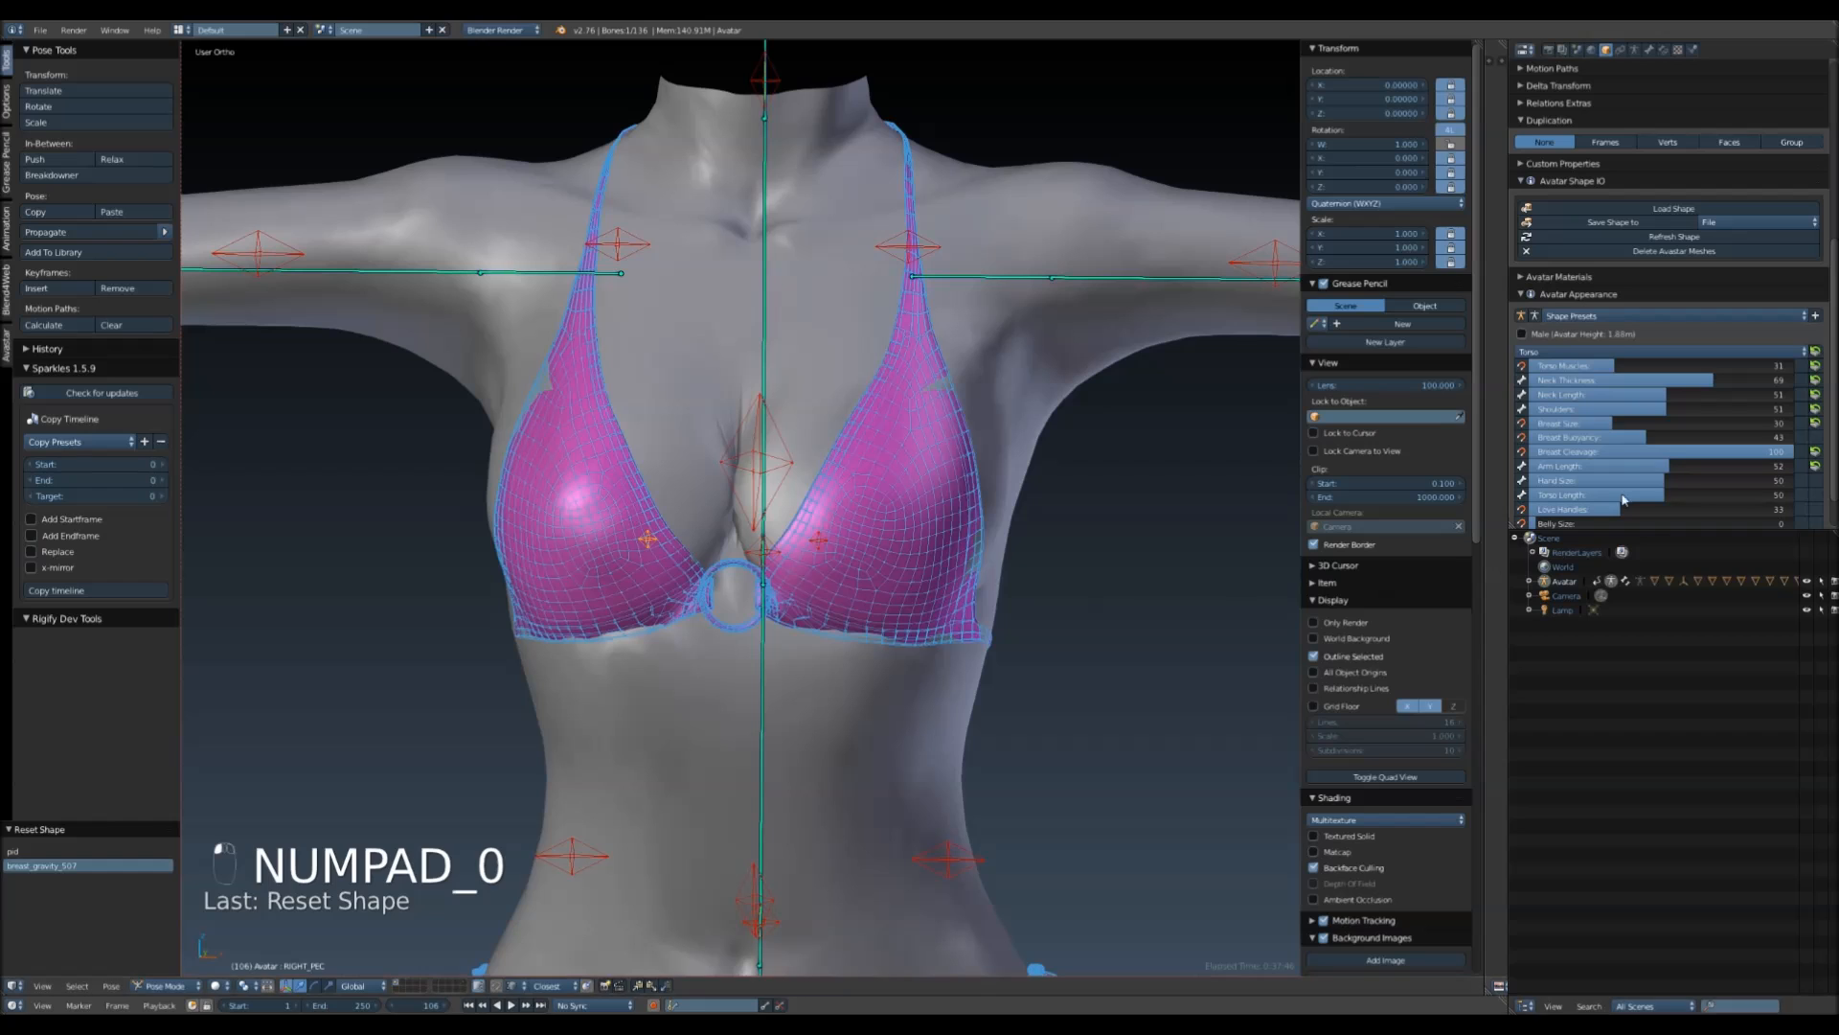
{"action": "left_click_drag", "start_coordinate": [1678, 459], "coordinate": [1621, 444]}
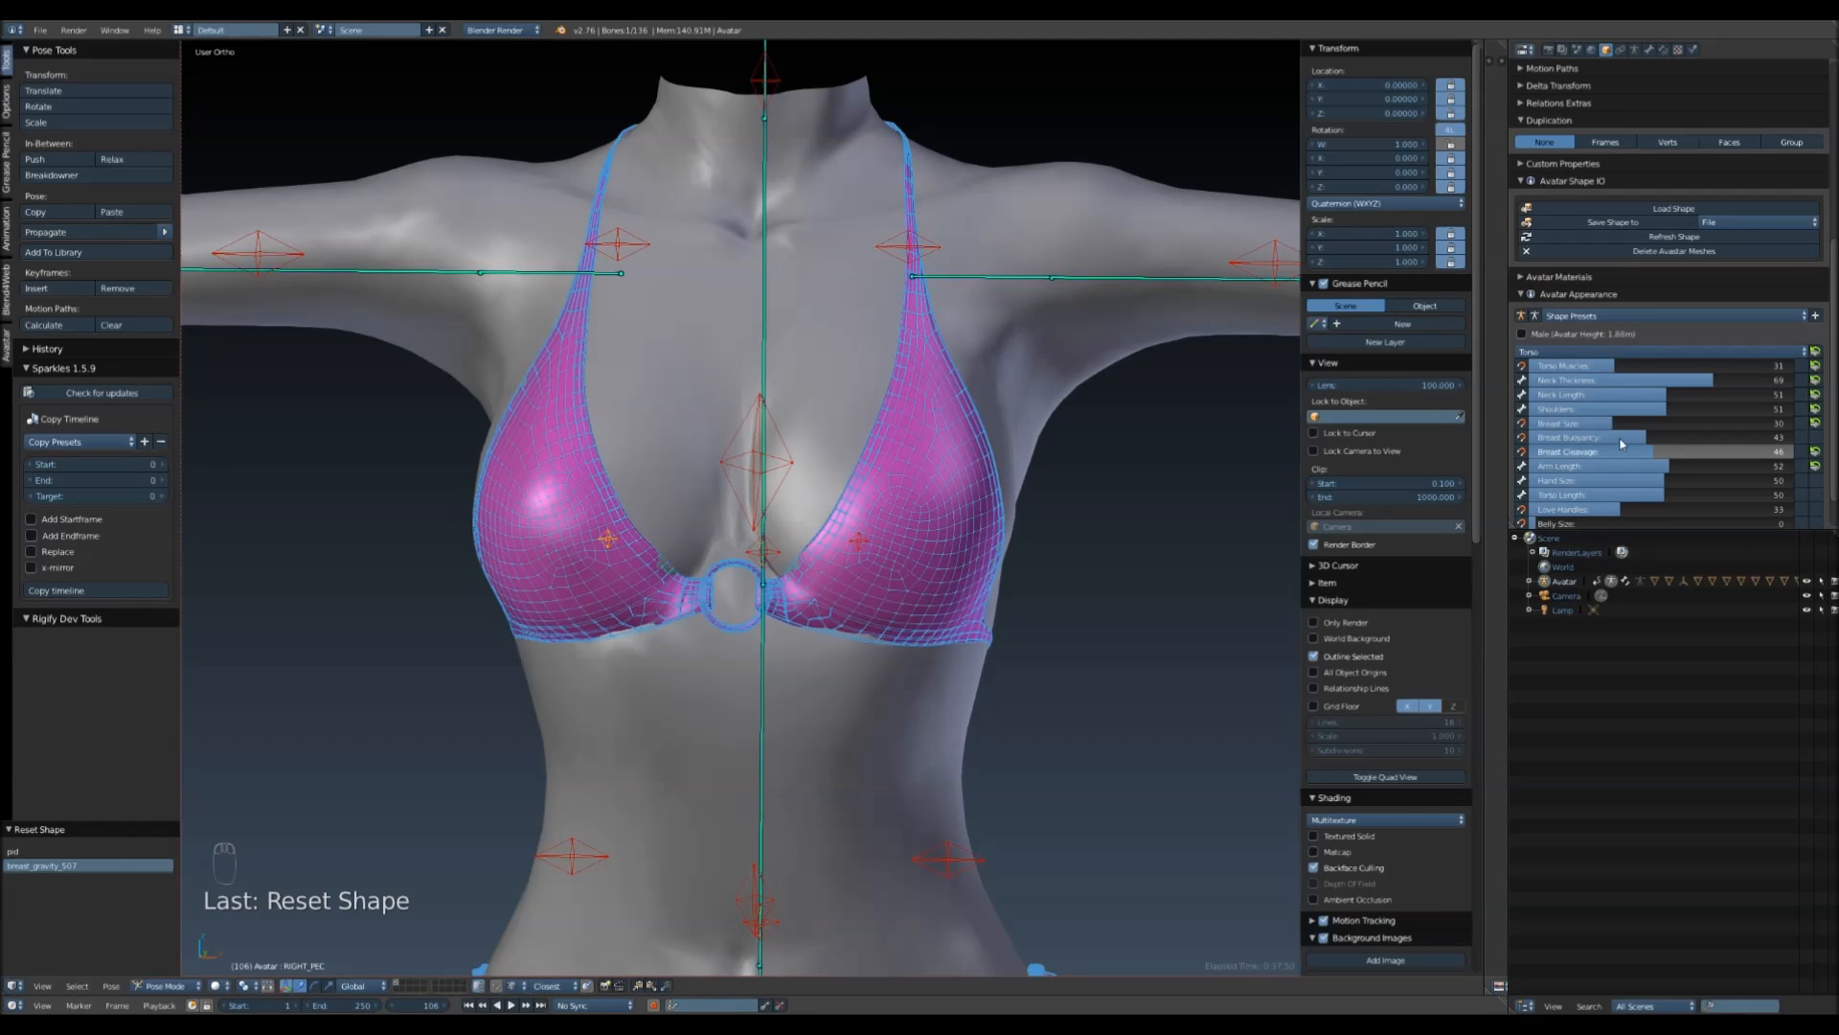
{"action": "middle_click_drag", "start_coordinate": [795, 613], "coordinate": [670, 613]}
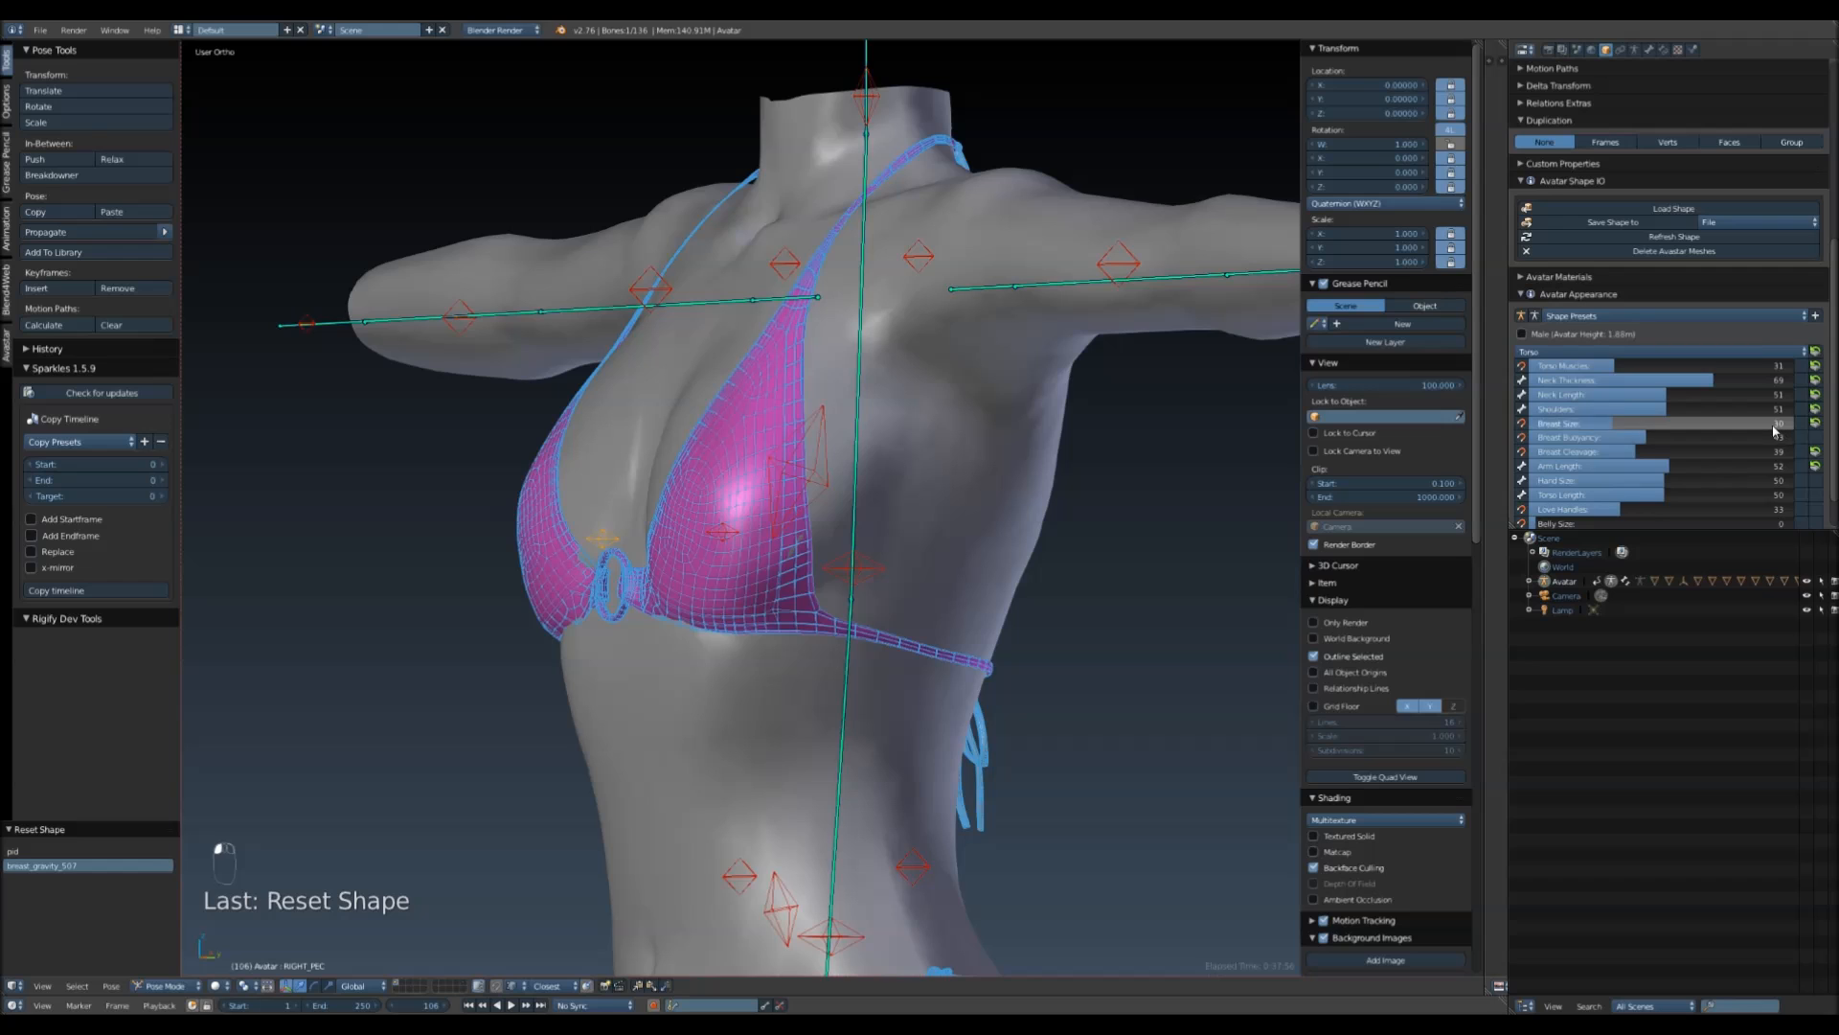
- Set Breast Size and Breast Cleavage to 100 and examine the right cup's connection to the ring
{"action": "key", "text": "Return"}
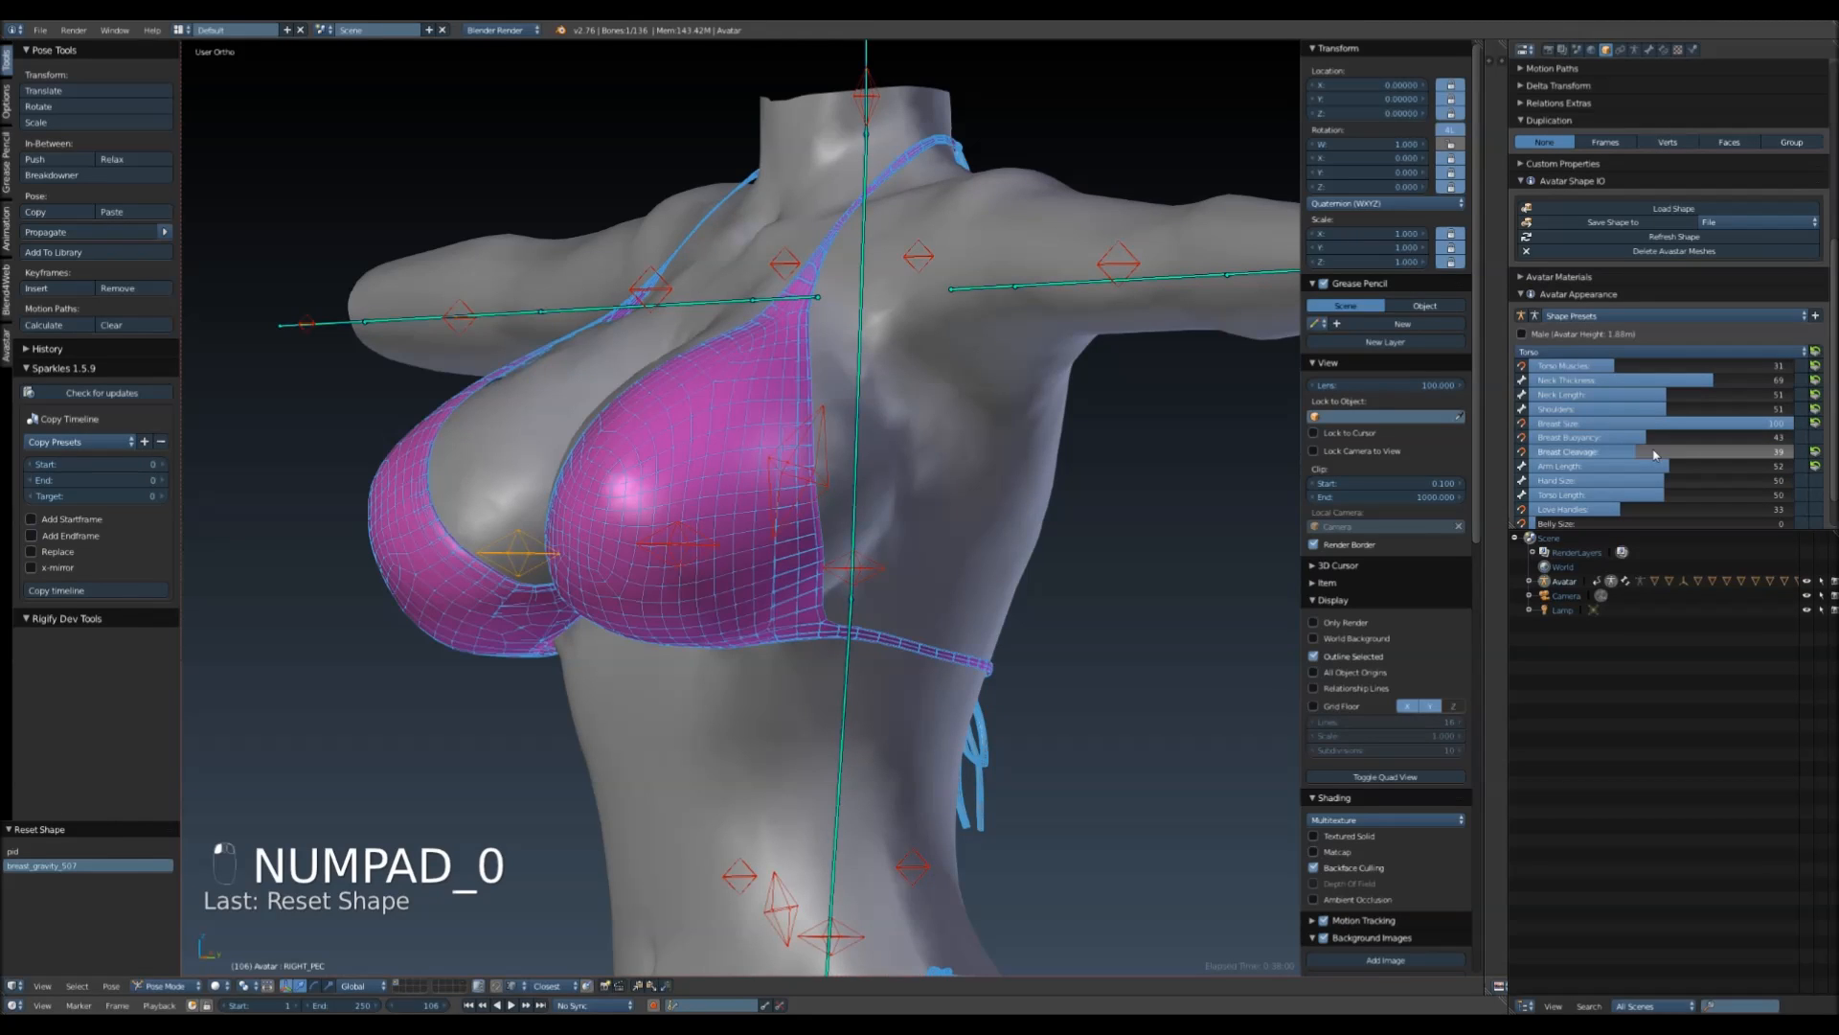
{"action": "left_click_drag", "start_coordinate": [1655, 455], "coordinate": [1782, 455]}
{"action": "middle_click_drag", "start_coordinate": [614, 594], "coordinate": [671, 585]}
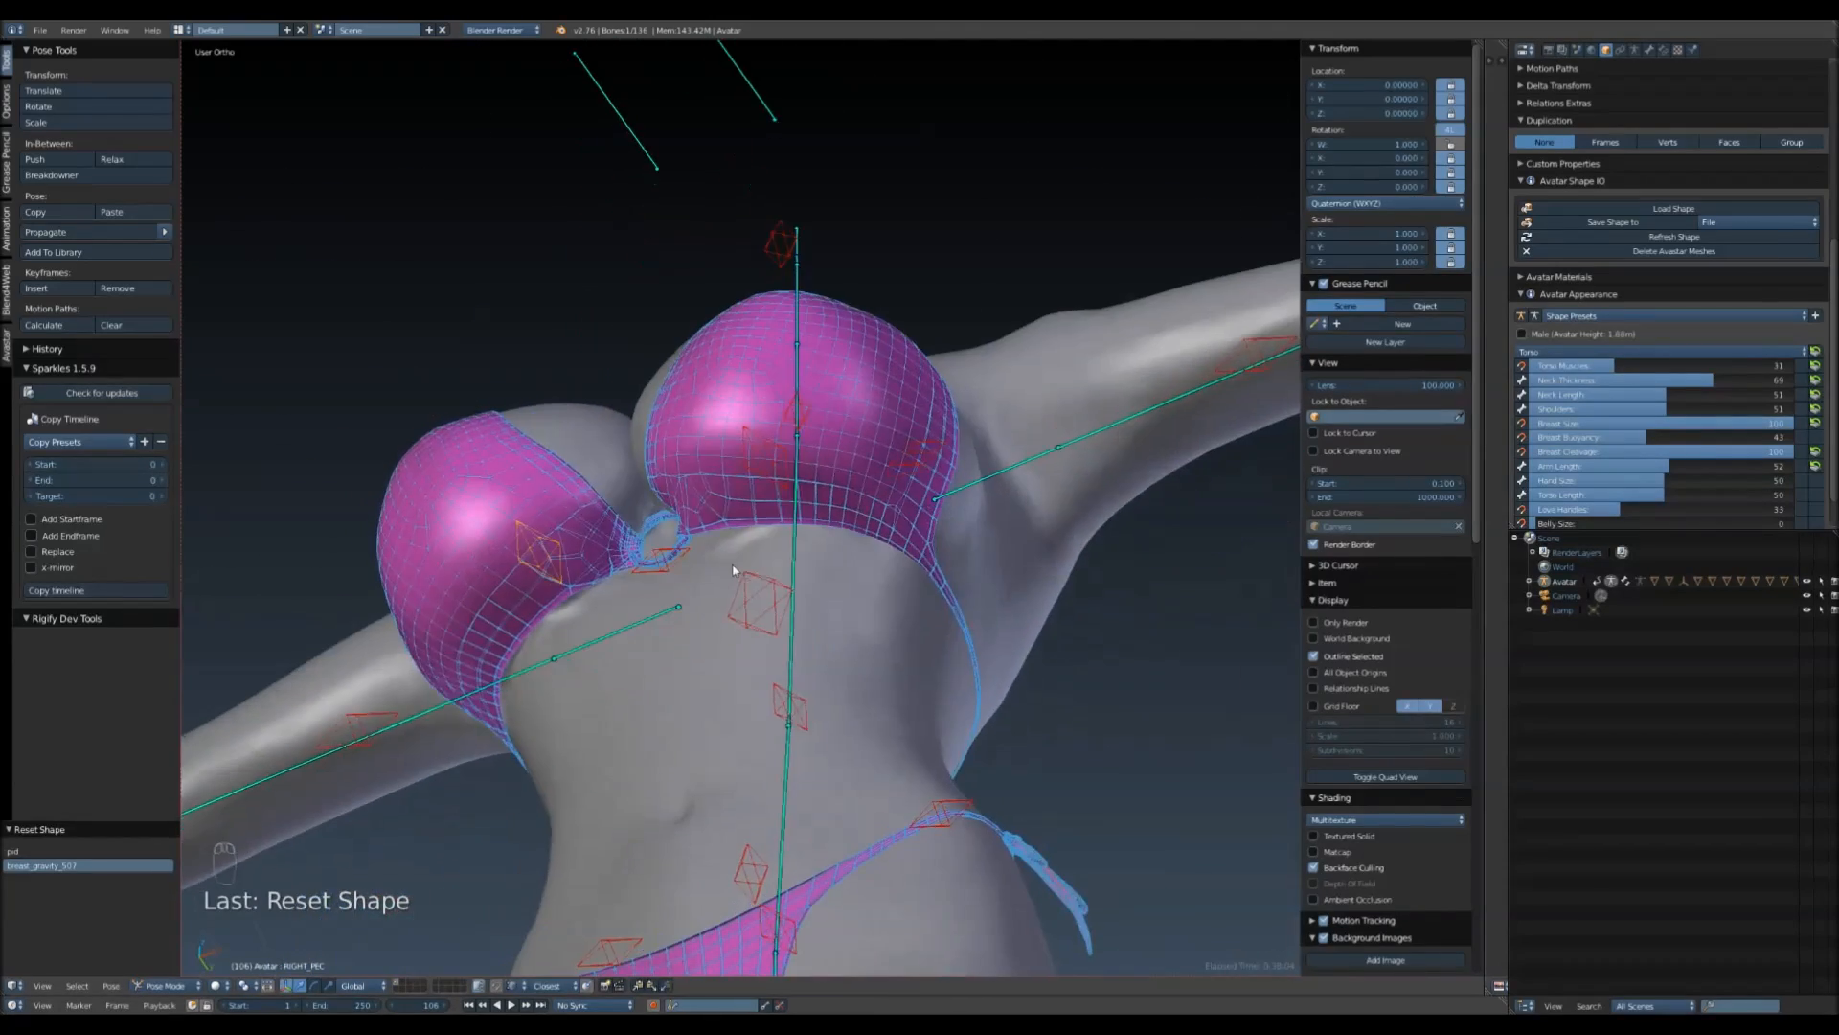
{"action": "scroll", "coordinate": [665, 588], "scroll_direction": "up", "scroll_amount": 5}
{"action": "scroll", "coordinate": [791, 612], "scroll_direction": "up", "scroll_amount": 3}
{"action": "scroll", "coordinate": [791, 611], "scroll_direction": "up", "scroll_amount": 2}
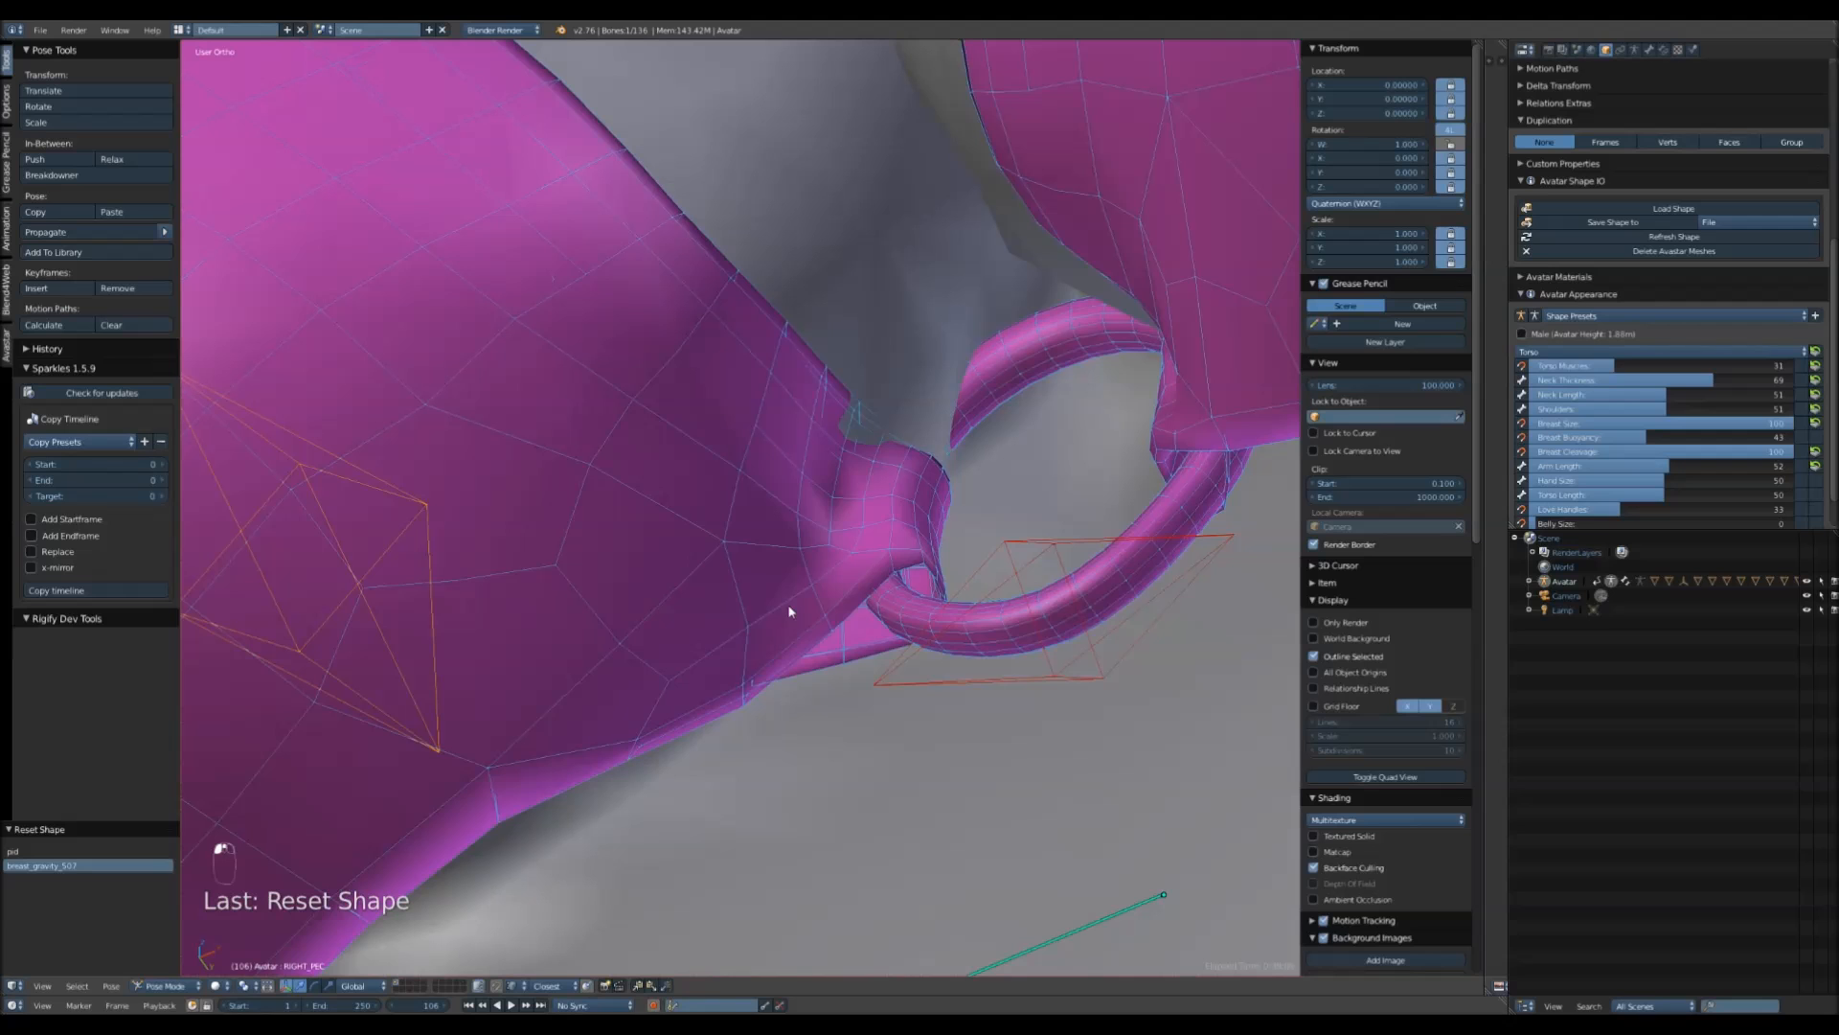
- Return the bikini top to Weight Paint Mode and display the CHEST weights around the ring
{"action": "right_click", "coordinate": [543, 452]}
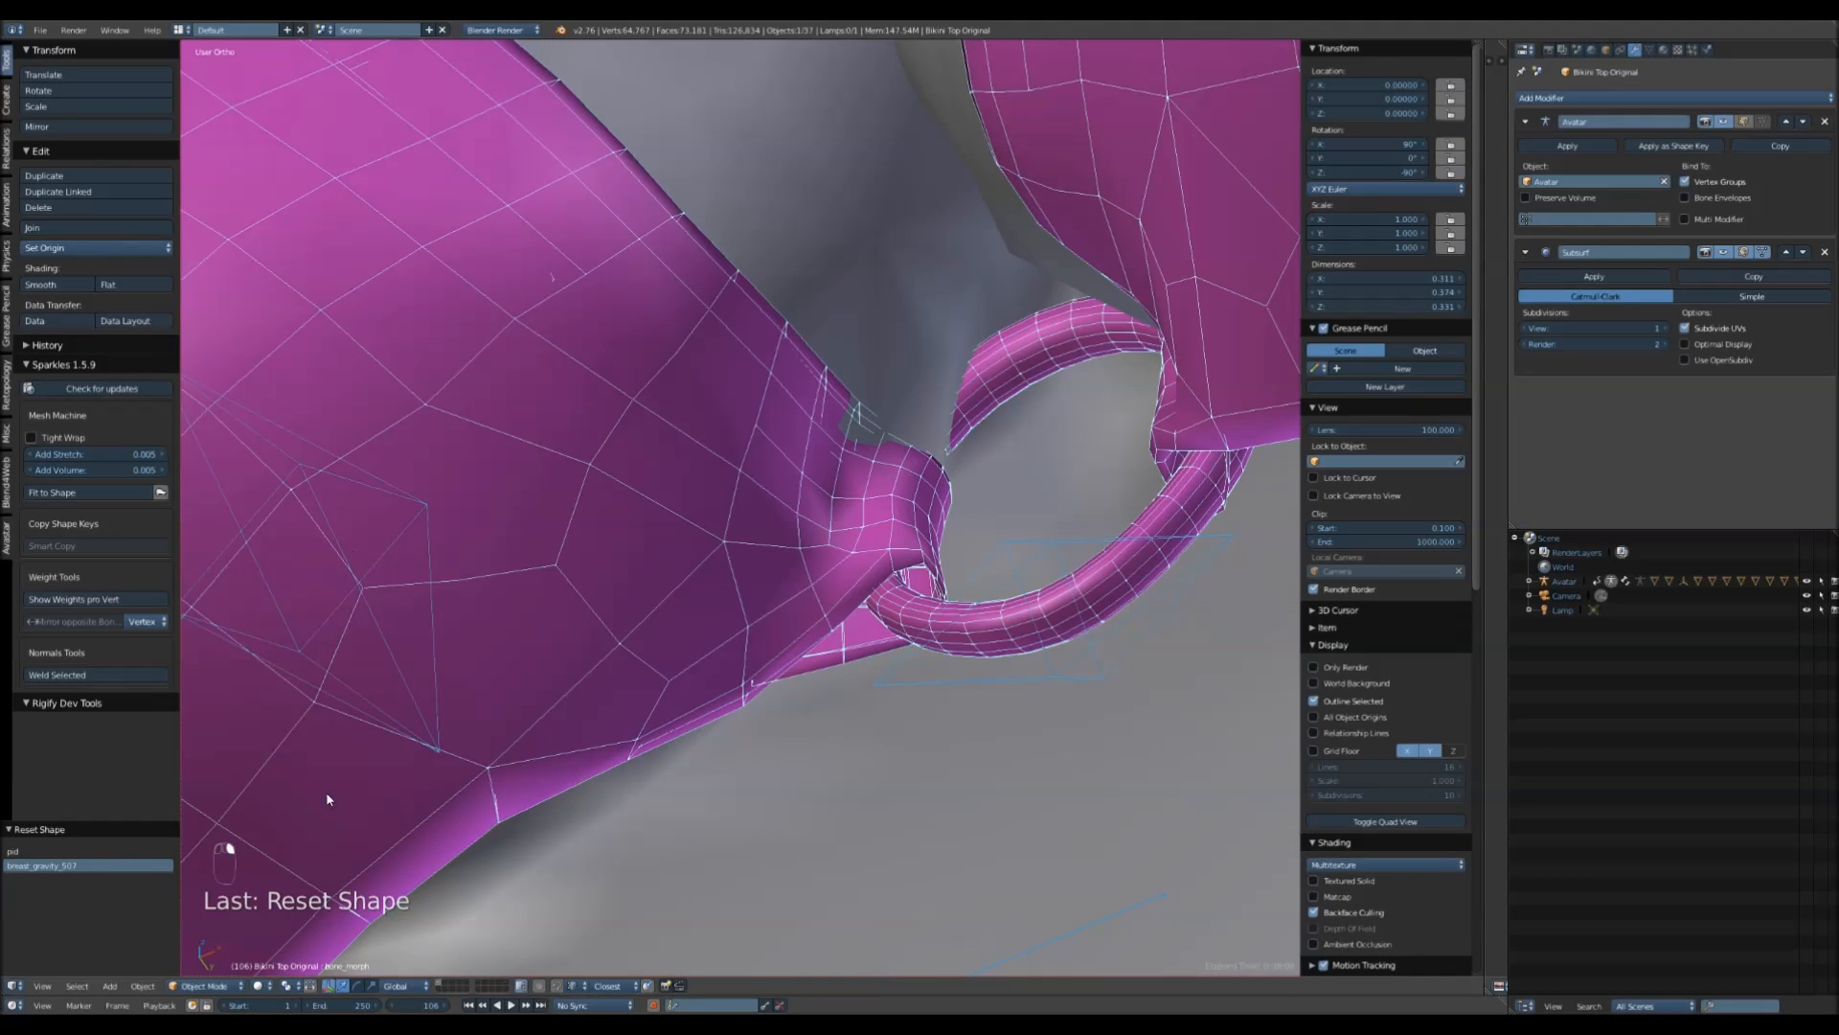
{"action": "left_click", "coordinate": [211, 985]}
{"action": "left_click", "coordinate": [219, 907]}
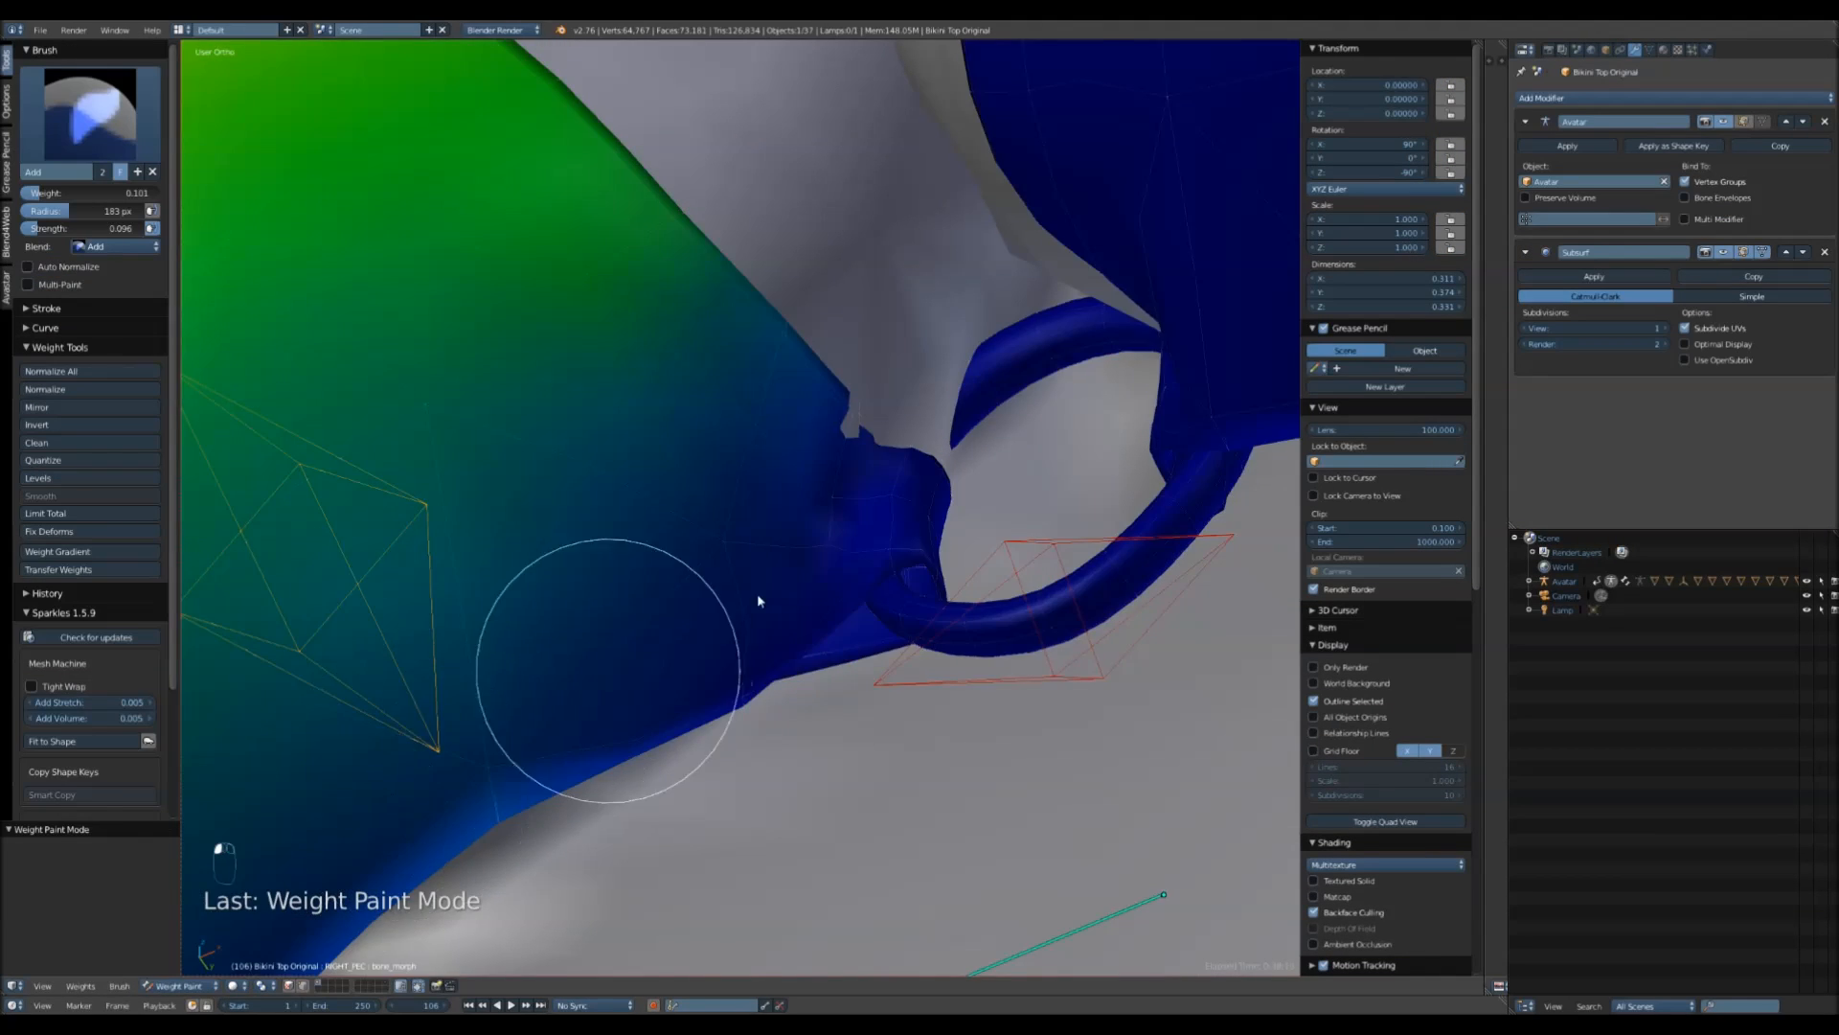
{"action": "scroll", "coordinate": [761, 594], "scroll_direction": "down", "scroll_amount": 4}
{"action": "right_click", "coordinate": [1148, 653]}
{"action": "right_click", "coordinate": [641, 531]}
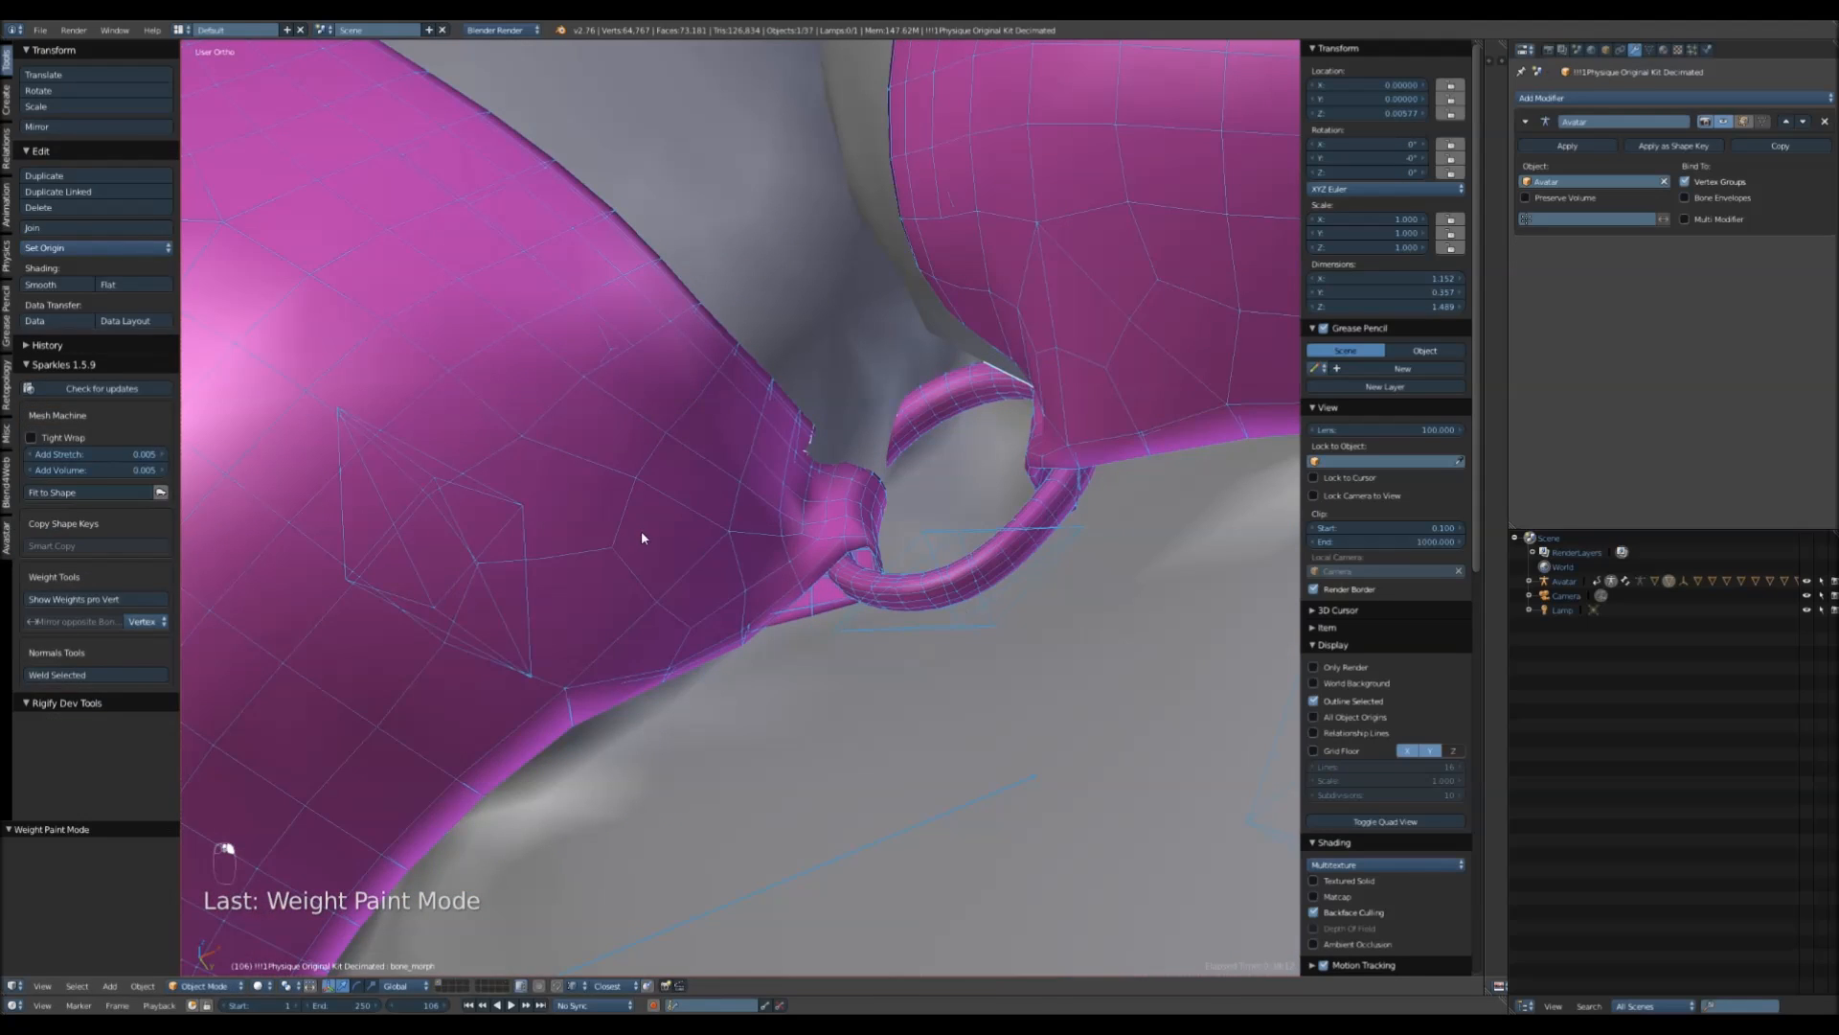
{"action": "key", "text": "ctrl+Tab"}
{"action": "scroll", "coordinate": [1272, 739], "scroll_direction": "up", "scroll_amount": 2}
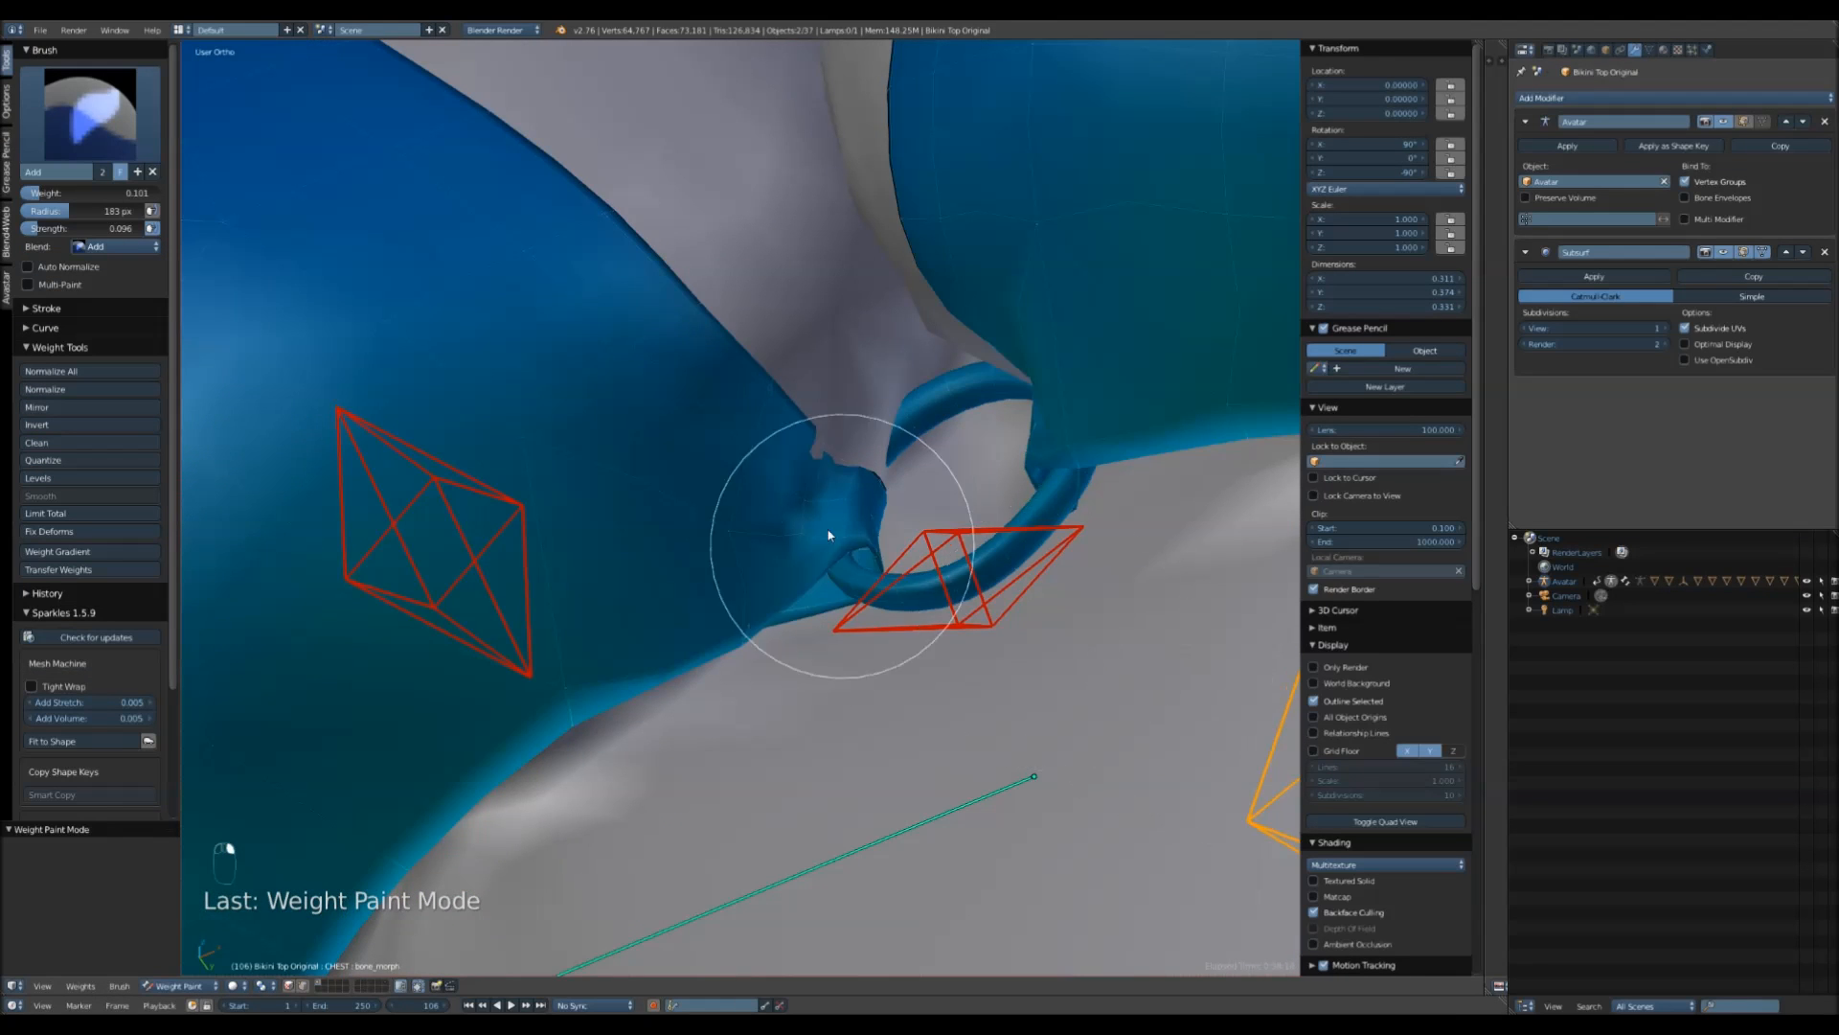
{"action": "scroll", "coordinate": [728, 479], "scroll_direction": "up", "scroll_amount": 4}
- Switch to the Subtract brush and correct the CHEST weights where the right cup meets the ring, refreshing the avatar shape
{"action": "left_click", "coordinate": [85, 114]}
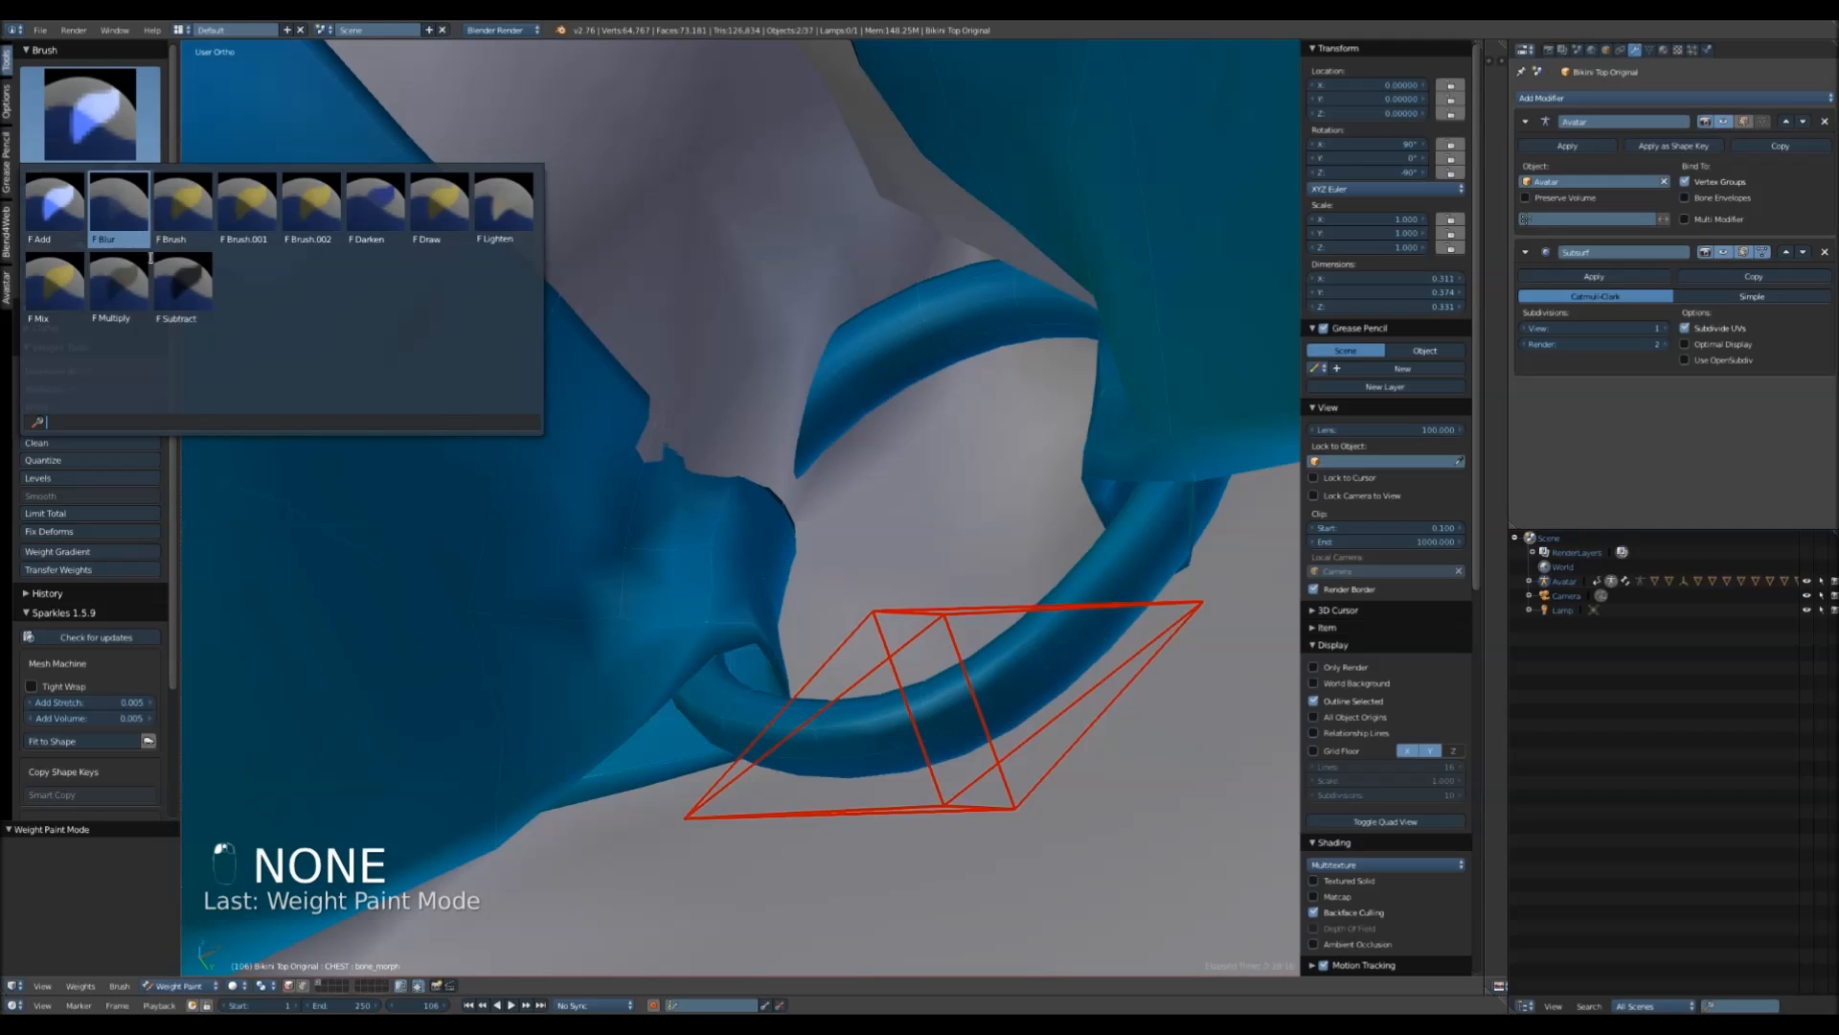
{"action": "left_click", "coordinate": [182, 316]}
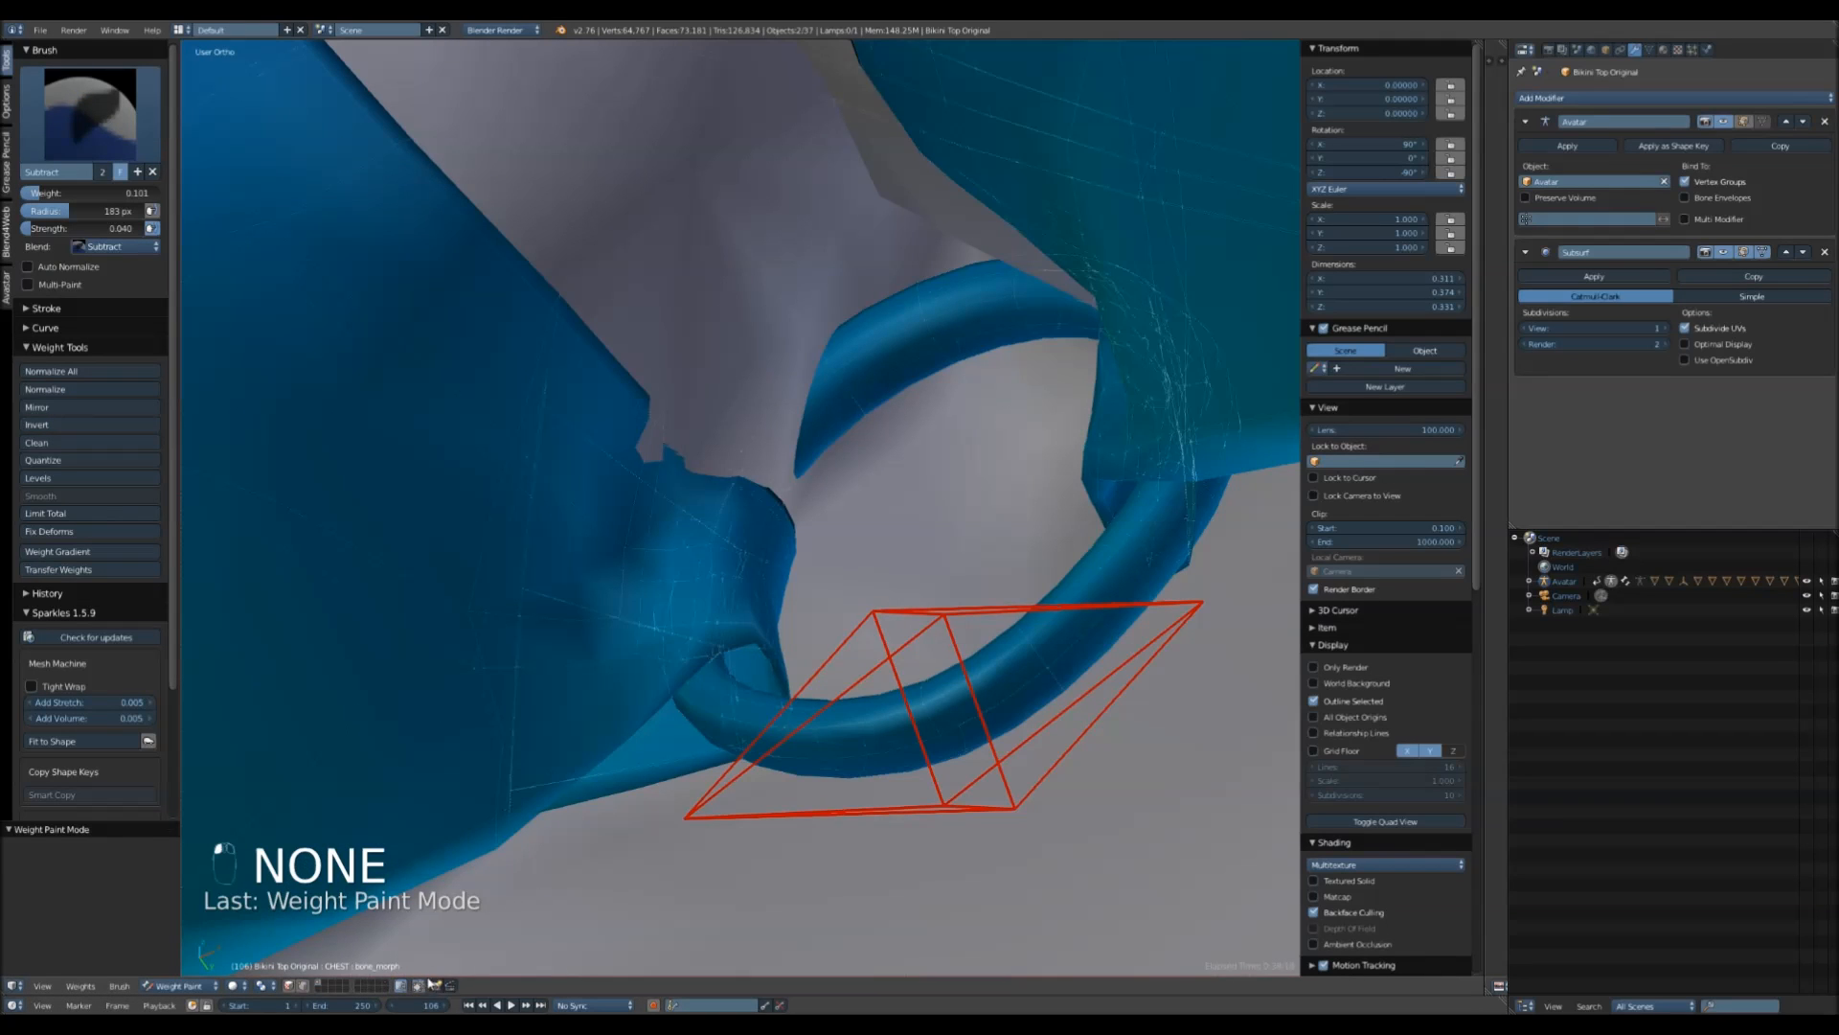
{"action": "middle_click_drag", "start_coordinate": [726, 538], "coordinate": [670, 616]}
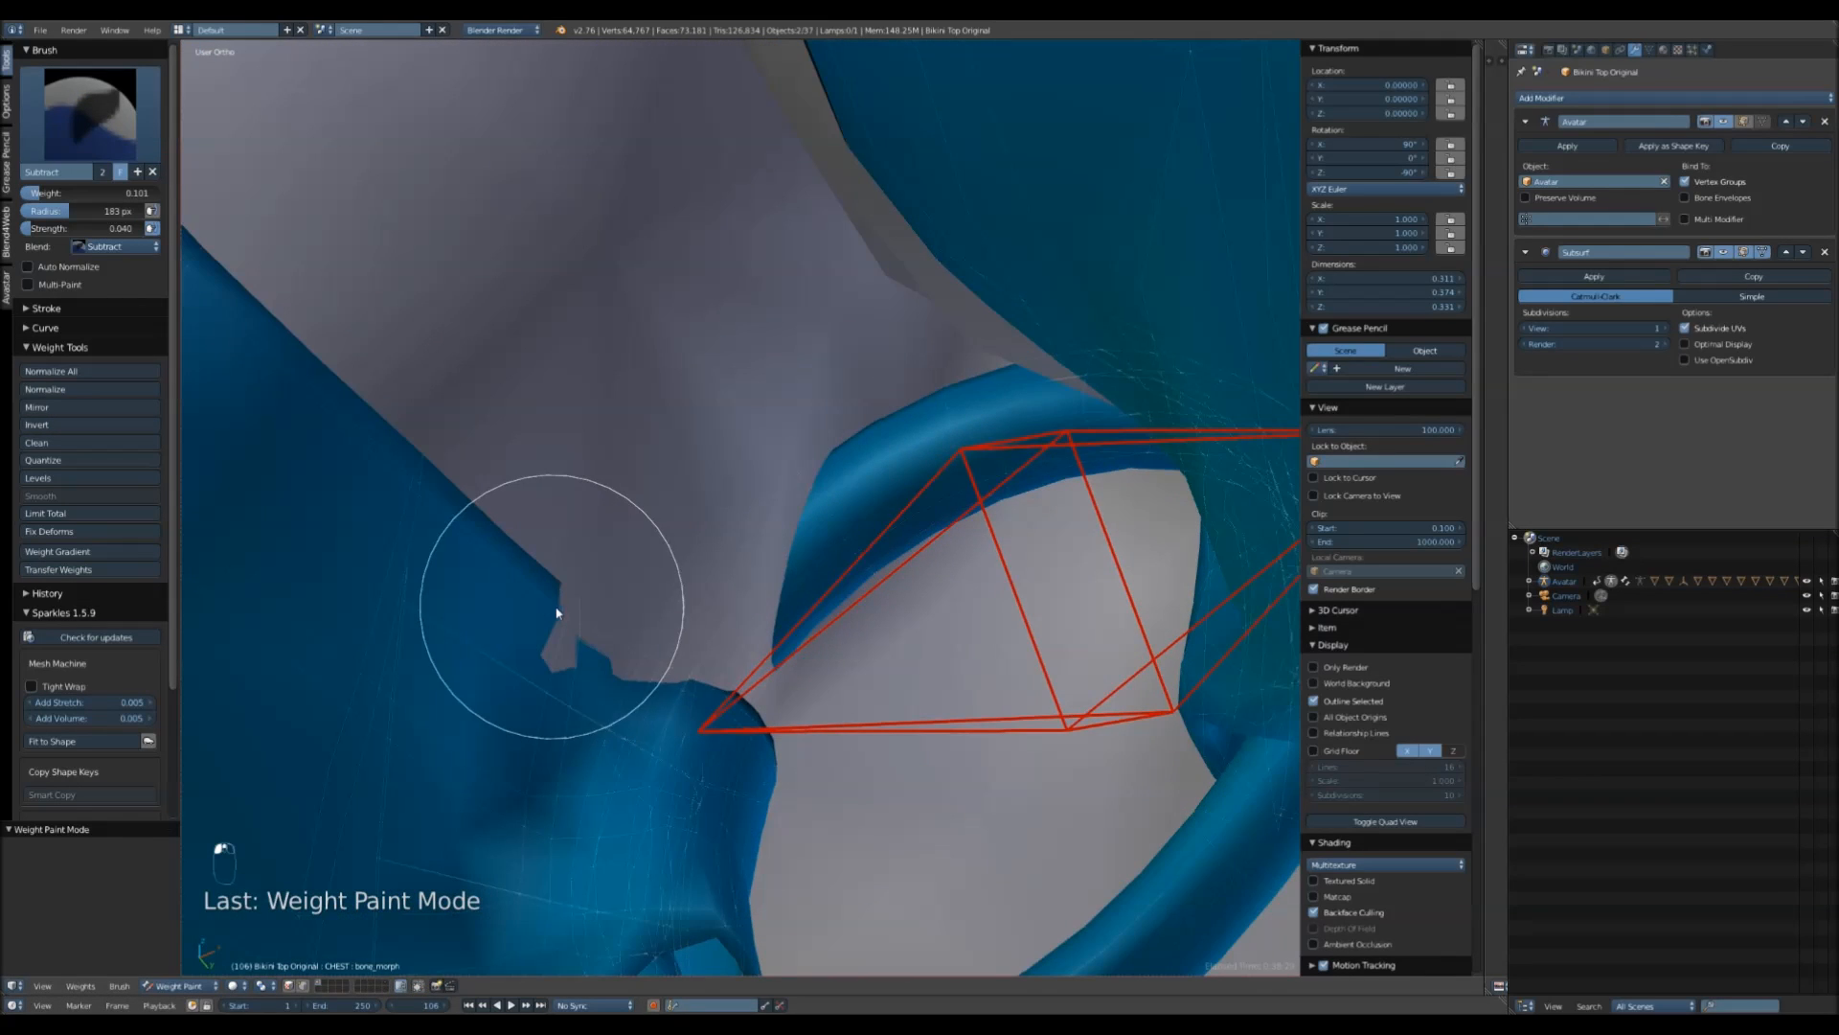
{"action": "key", "text": "alt+q"}
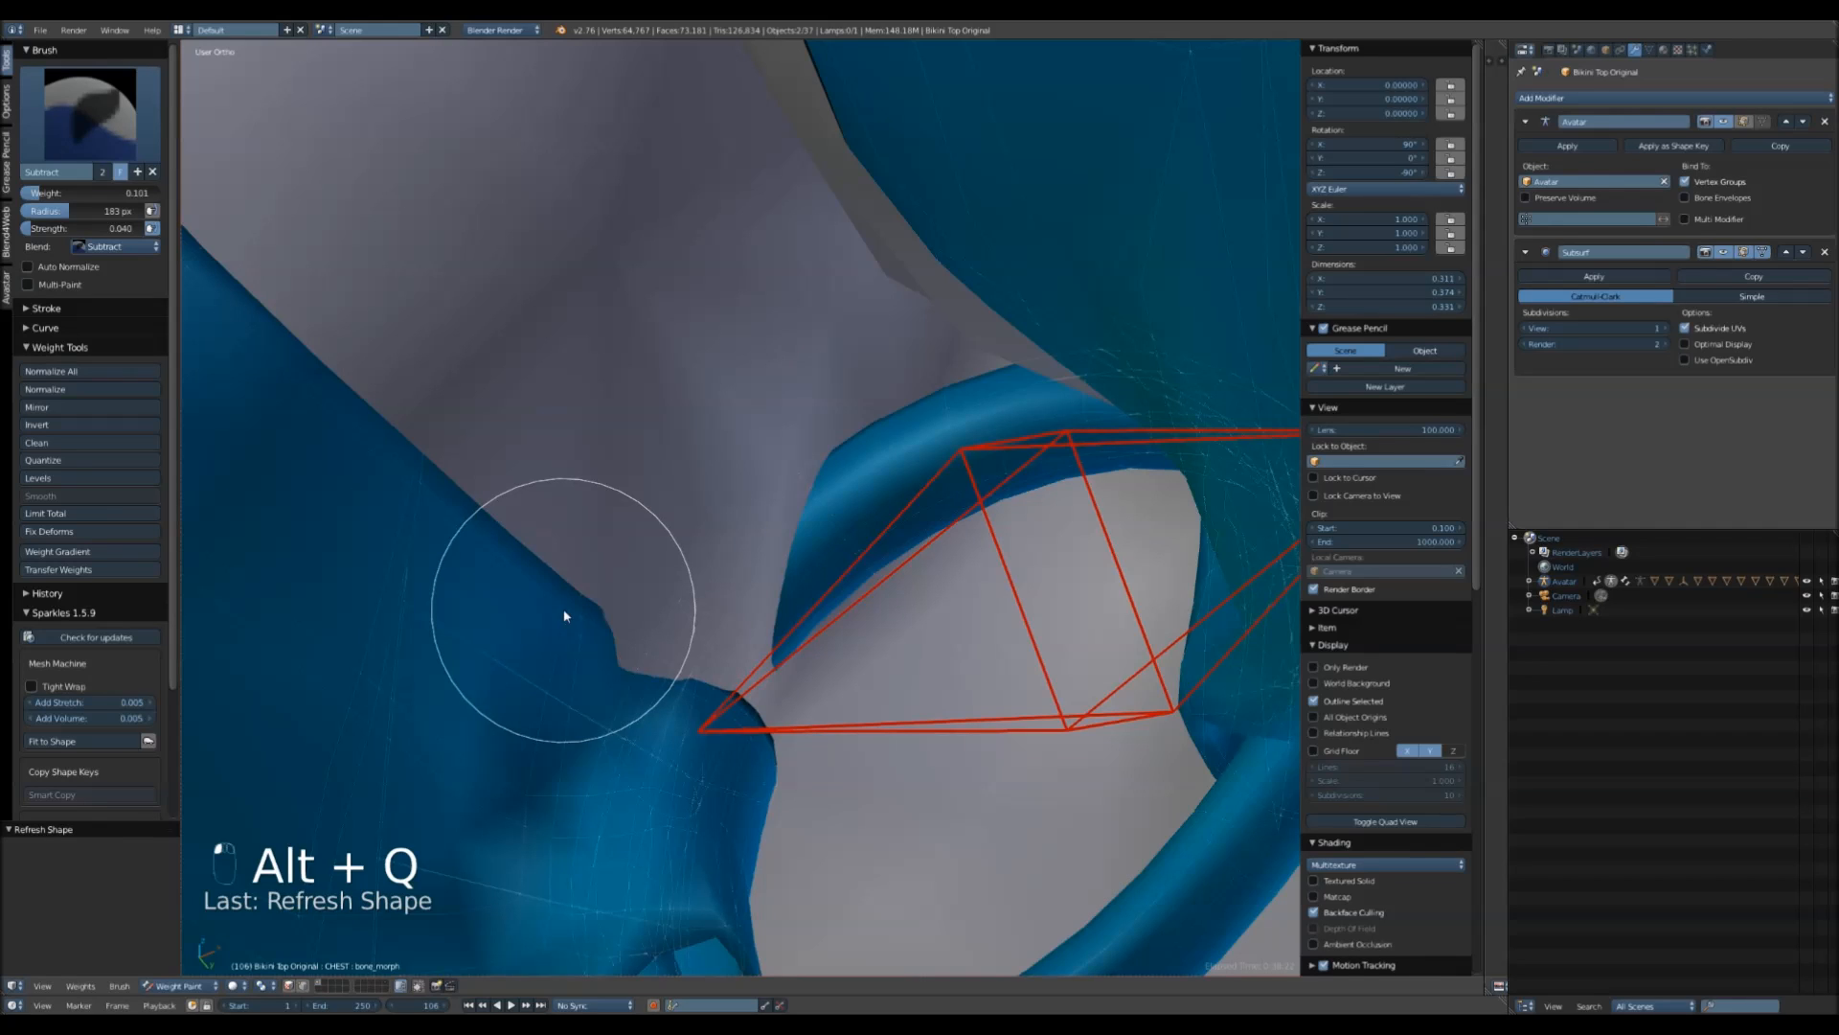
{"action": "key", "text": "alt+q"}
- Adjust the CHEST weights where the left cup meets the ring and refresh the avatar shape
{"action": "scroll", "coordinate": [608, 628], "scroll_direction": "down", "scroll_amount": 5}
{"action": "middle_click_drag", "start_coordinate": [790, 612], "coordinate": [877, 639]}
{"action": "middle_click_drag", "start_coordinate": [1090, 670], "coordinate": [910, 672]}
{"action": "scroll", "coordinate": [727, 675], "scroll_direction": "up", "scroll_amount": 2}
{"action": "mouse_move", "coordinate": [727, 677]}
{"action": "middle_mouse_down"}
{"action": "mouse_move", "coordinate": [780, 618]}
{"action": "mouse_move", "coordinate": [678, 628]}
{"action": "mouse_move", "coordinate": [733, 601]}
{"action": "middle_mouse_up"}
{"action": "key", "text": "alt+q"}
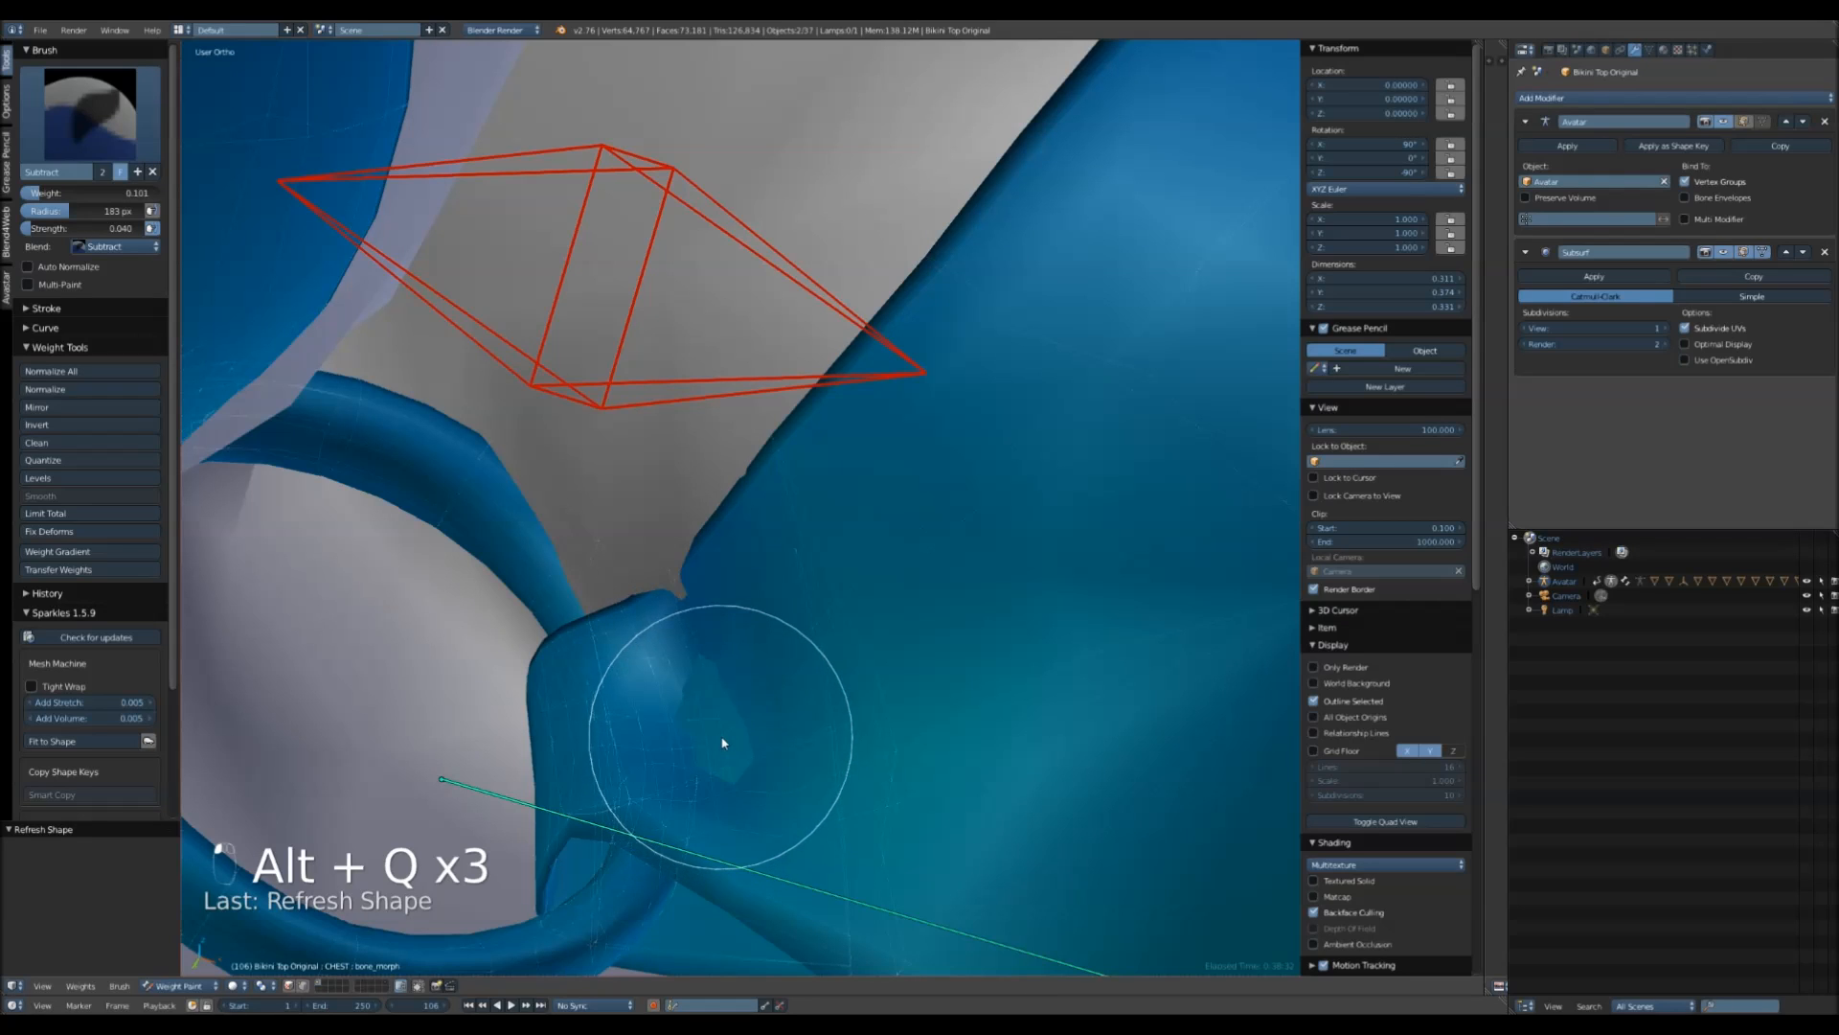
{"action": "key", "text": "alt+q"}
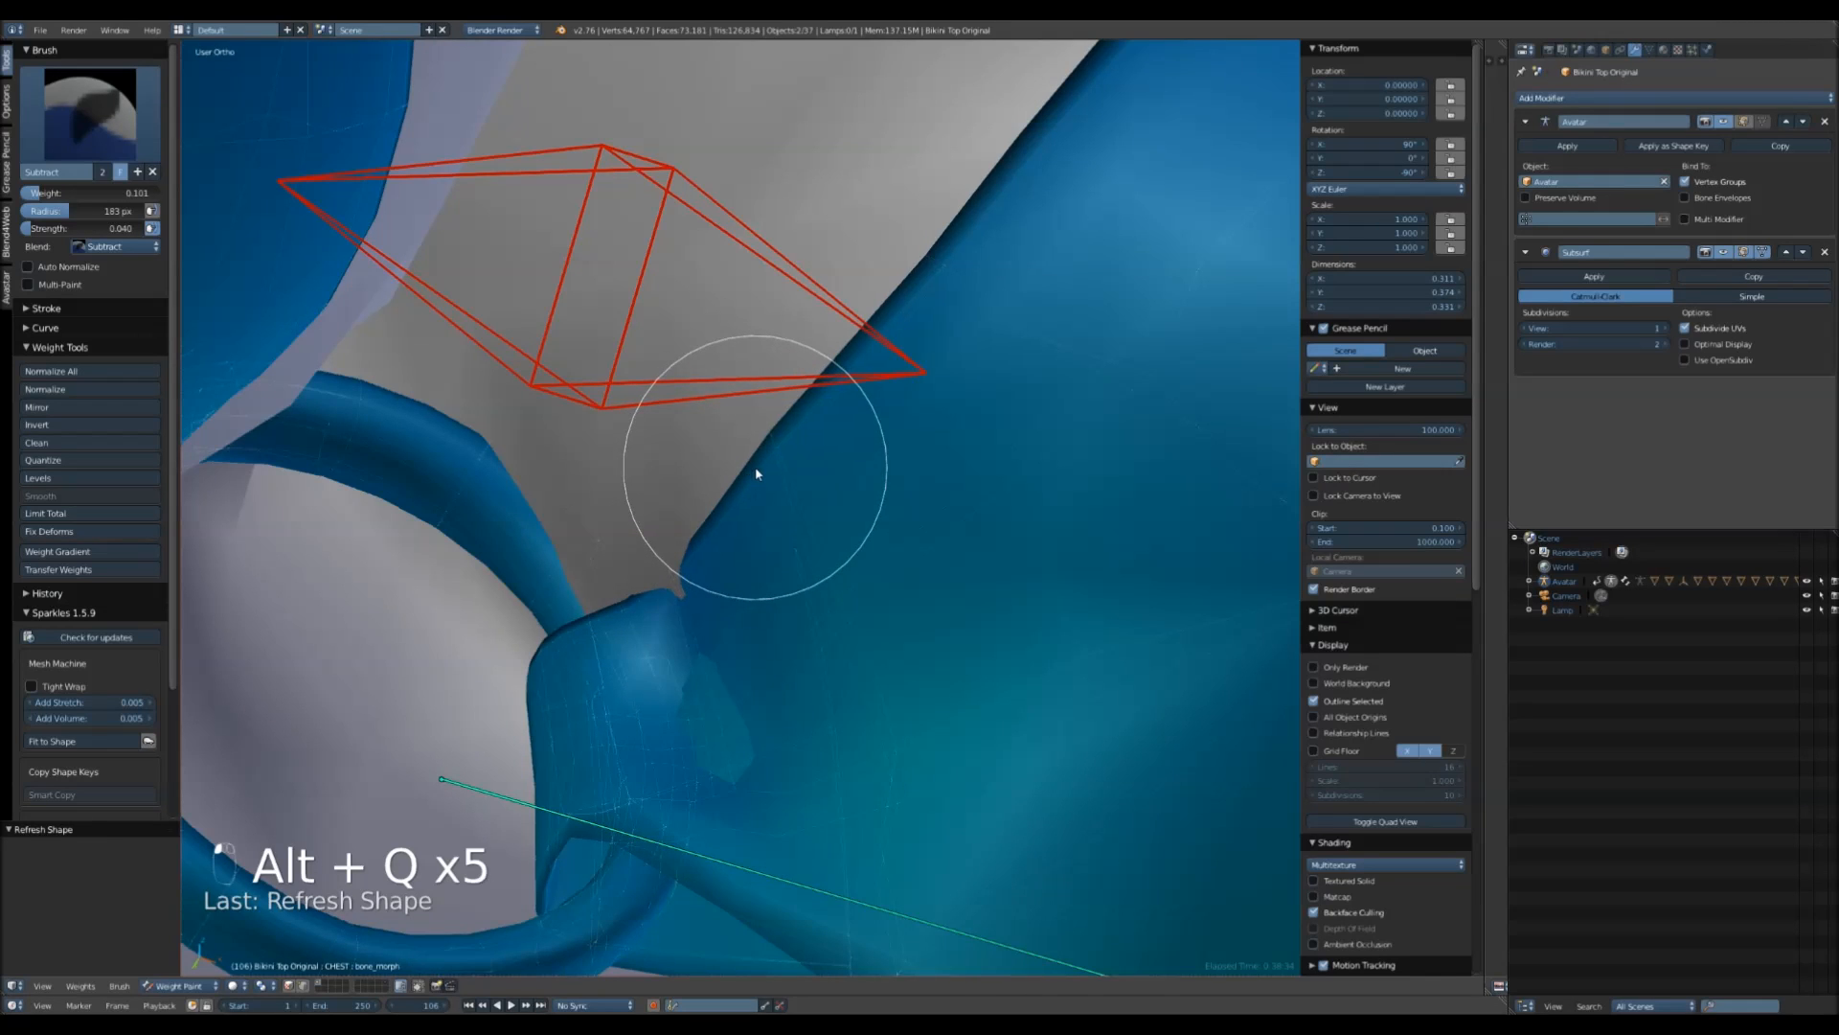
- Leave weight painting on the bikini top and return to the avatar's armature in Pose Mode
{"action": "scroll", "coordinate": [753, 525], "scroll_direction": "down", "scroll_amount": 3}
{"action": "scroll", "coordinate": [752, 525], "scroll_direction": "down", "scroll_amount": 8}
{"action": "middle_click_drag", "start_coordinate": [727, 699], "coordinate": [641, 842]}
{"action": "left_click", "coordinate": [178, 984]}
{"action": "left_click", "coordinate": [181, 970]}
{"action": "right_click", "coordinate": [542, 706]}
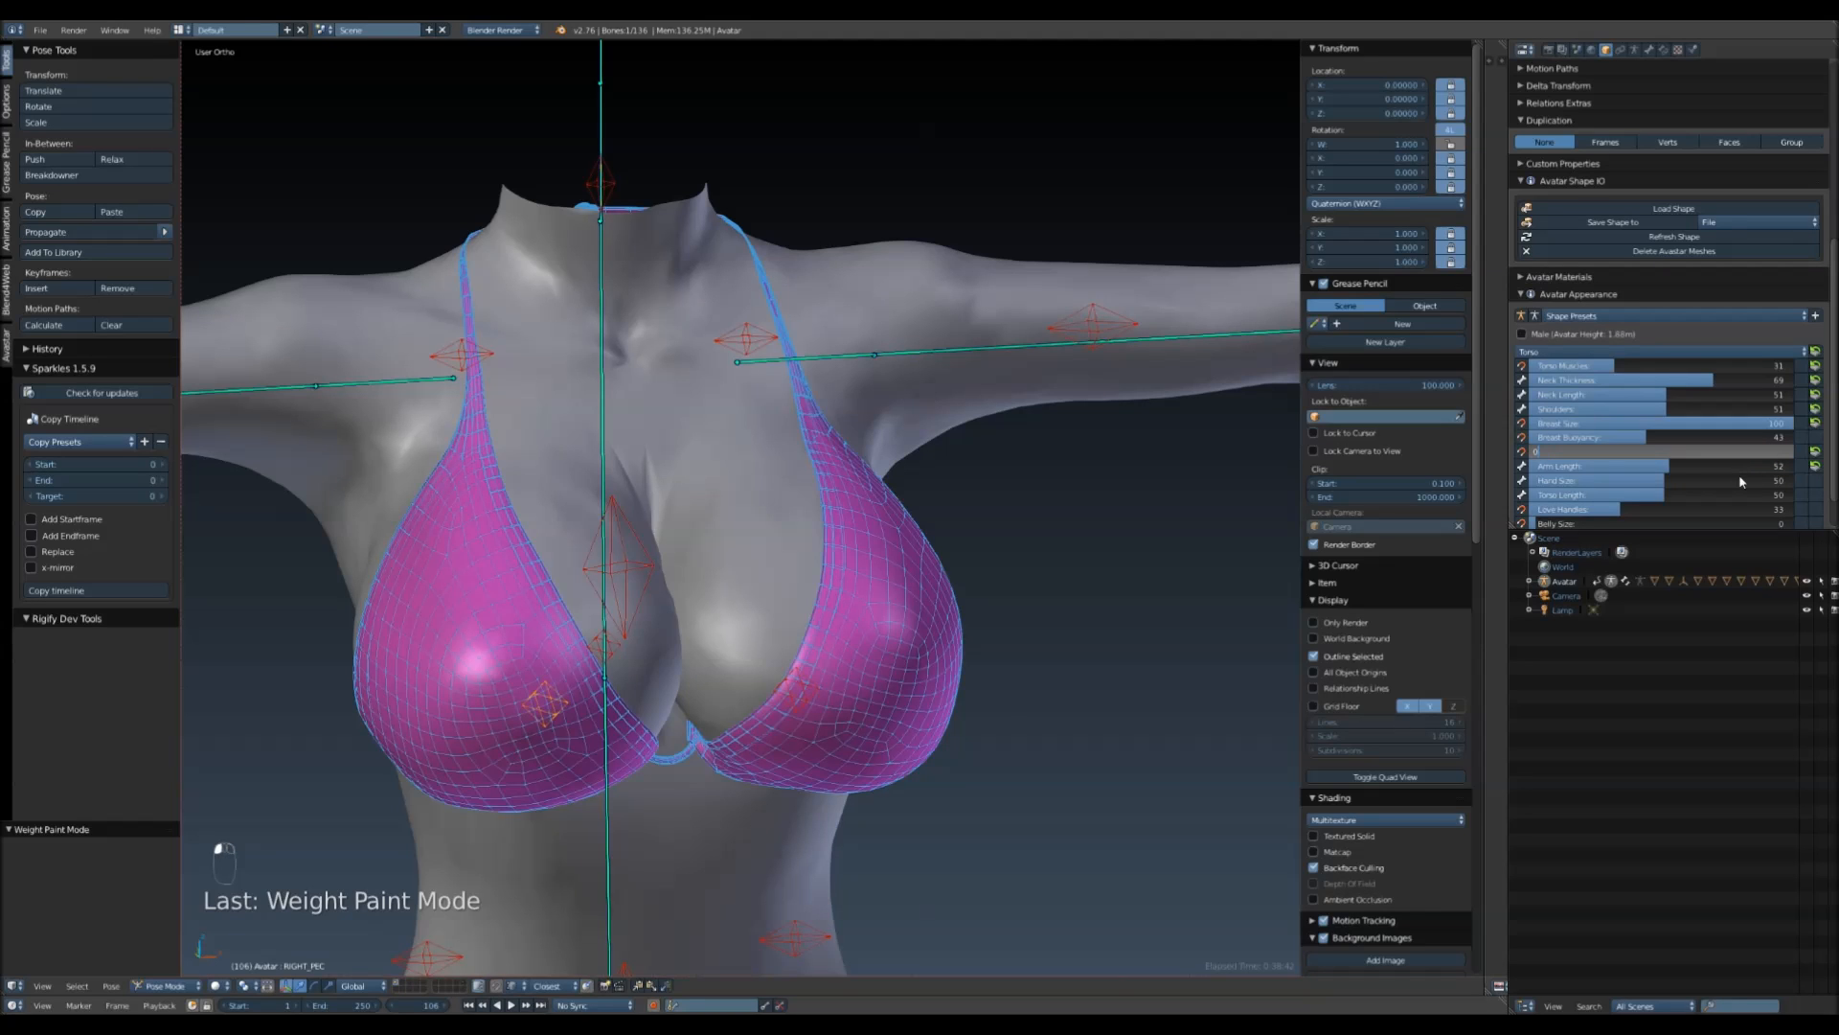
- Test the top with Breast Cleavage at 0, and reset Breast Size and Breast Cleavage to their defaults
{"action": "key", "text": "Return"}
{"action": "middle_click_drag", "start_coordinate": [1004, 721], "coordinate": [739, 719]}
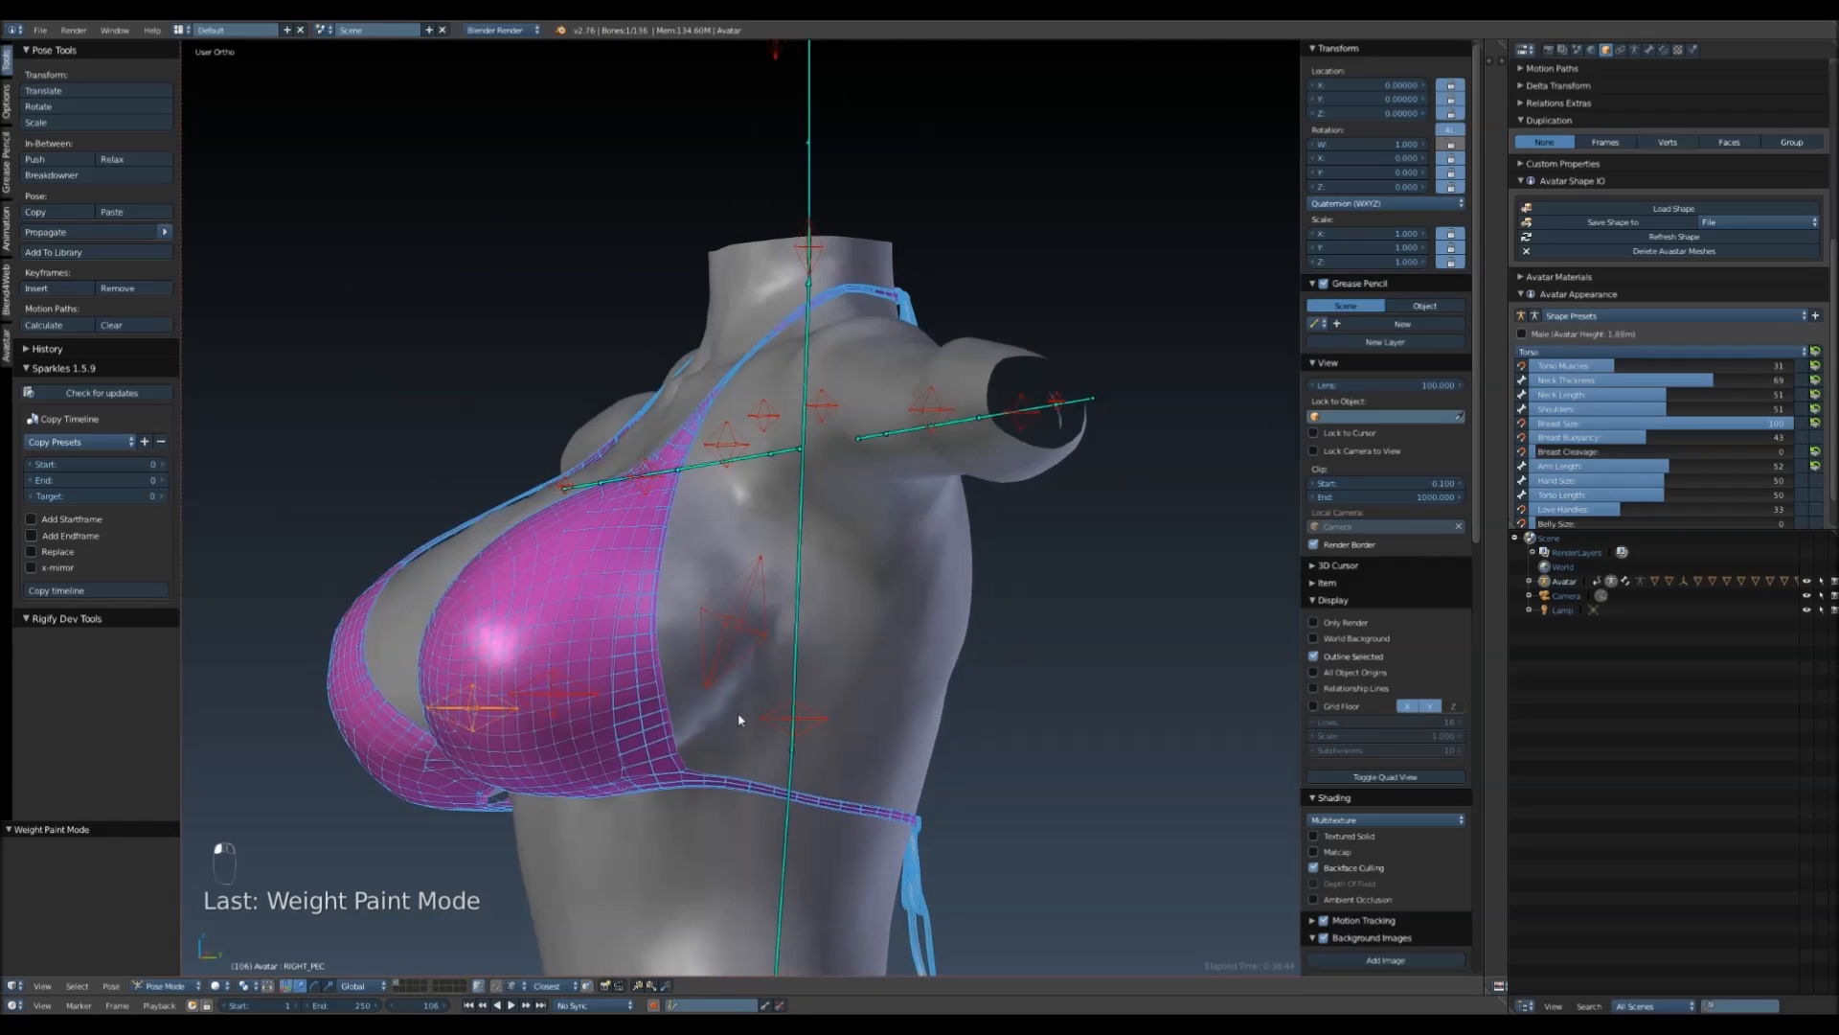
{"action": "left_click", "coordinate": [1816, 422]}
{"action": "left_click", "coordinate": [1814, 451]}
- Test the top with higher Torso Muscles and Neck Thickness values, undoing each change
{"action": "left_click_drag", "start_coordinate": [1735, 370], "coordinate": [1794, 369]}
{"action": "middle_click_drag", "start_coordinate": [728, 685], "coordinate": [1155, 691]}
{"action": "key", "text": "ctrl+z"}
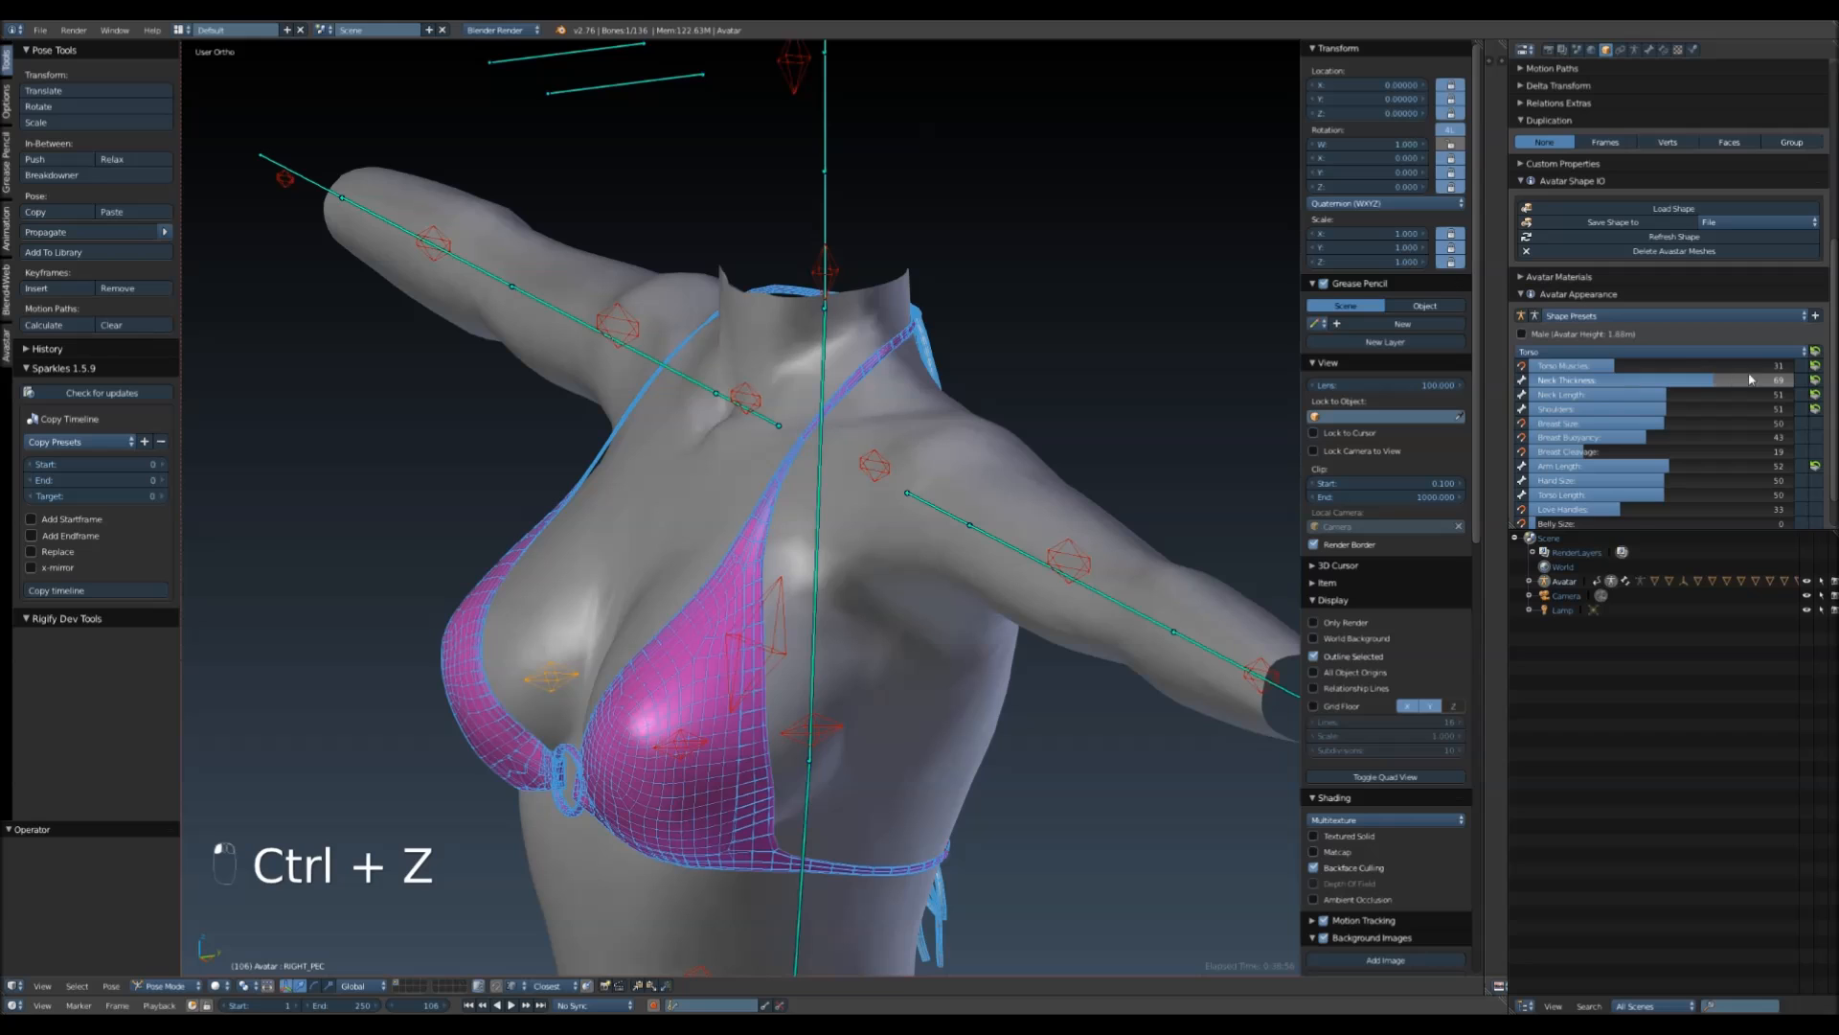
{"action": "left_click_drag", "start_coordinate": [1765, 378], "coordinate": [1793, 379]}
{"action": "key", "text": "ctrl+z"}
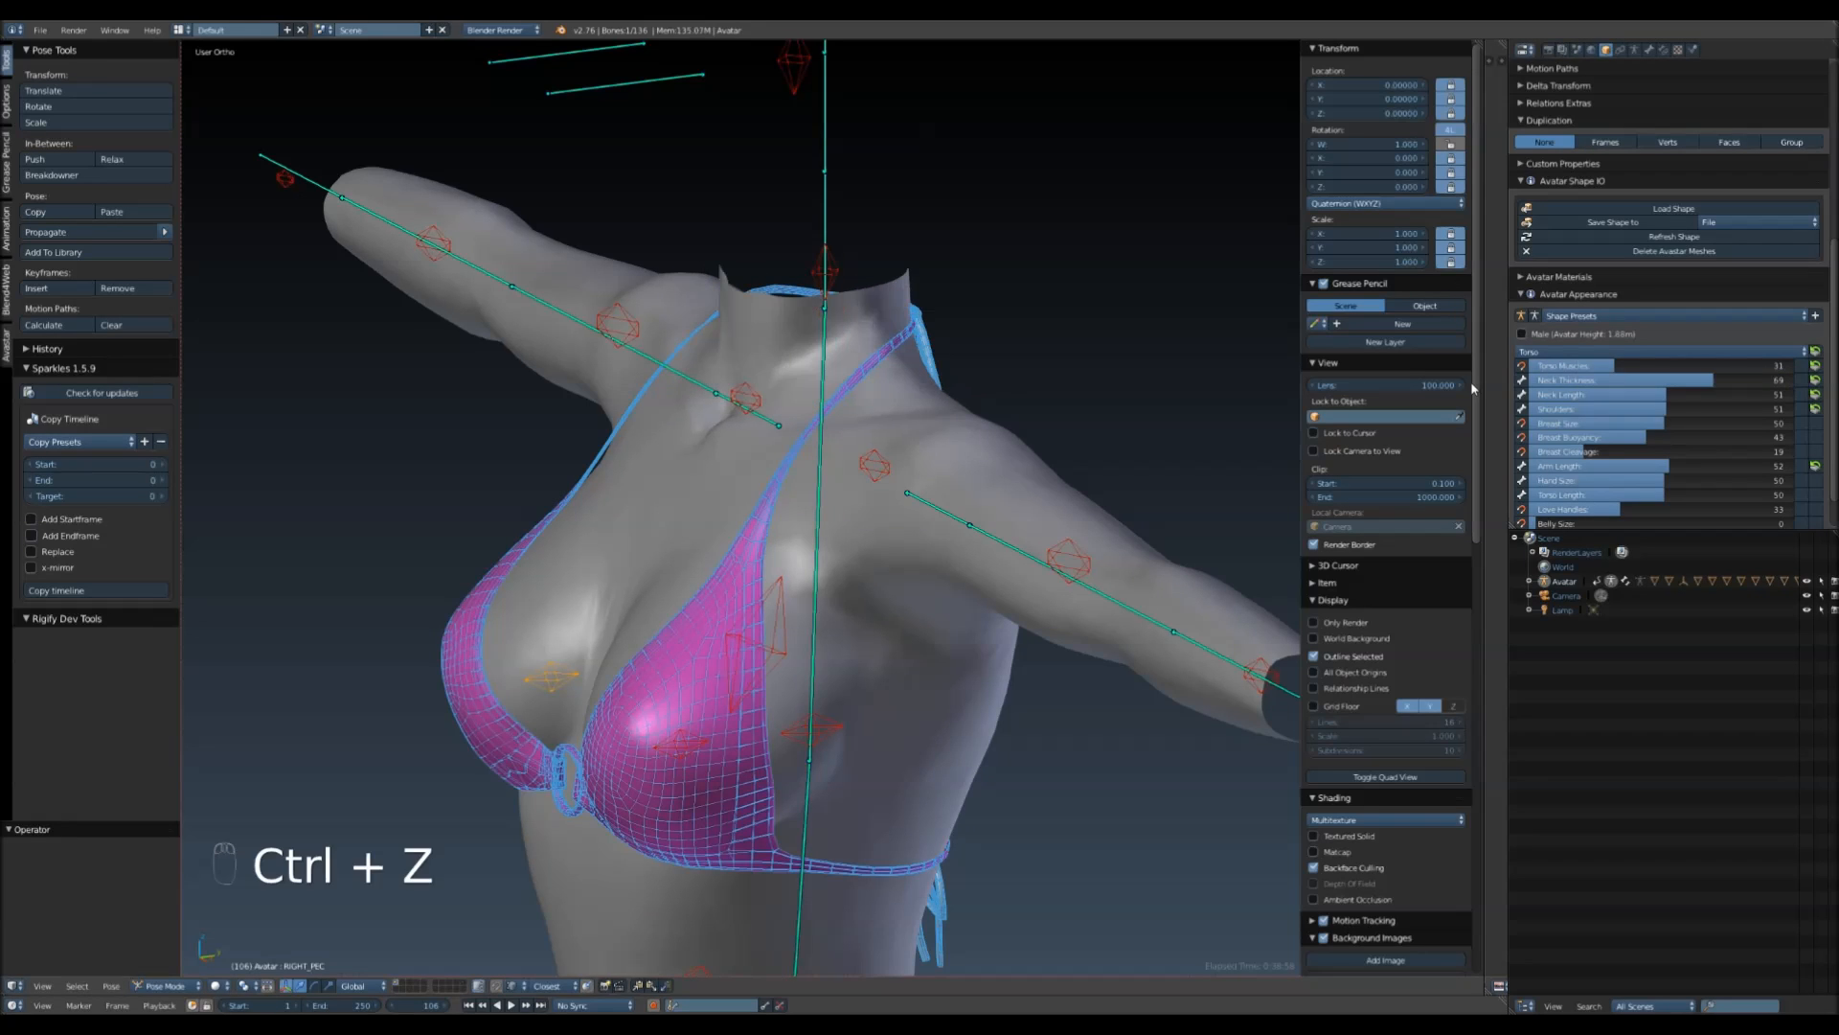
- Set Body Fat to 82 in the Body shape section and examine how the bikini fits the torso
{"action": "left_click", "coordinate": [1572, 352]}
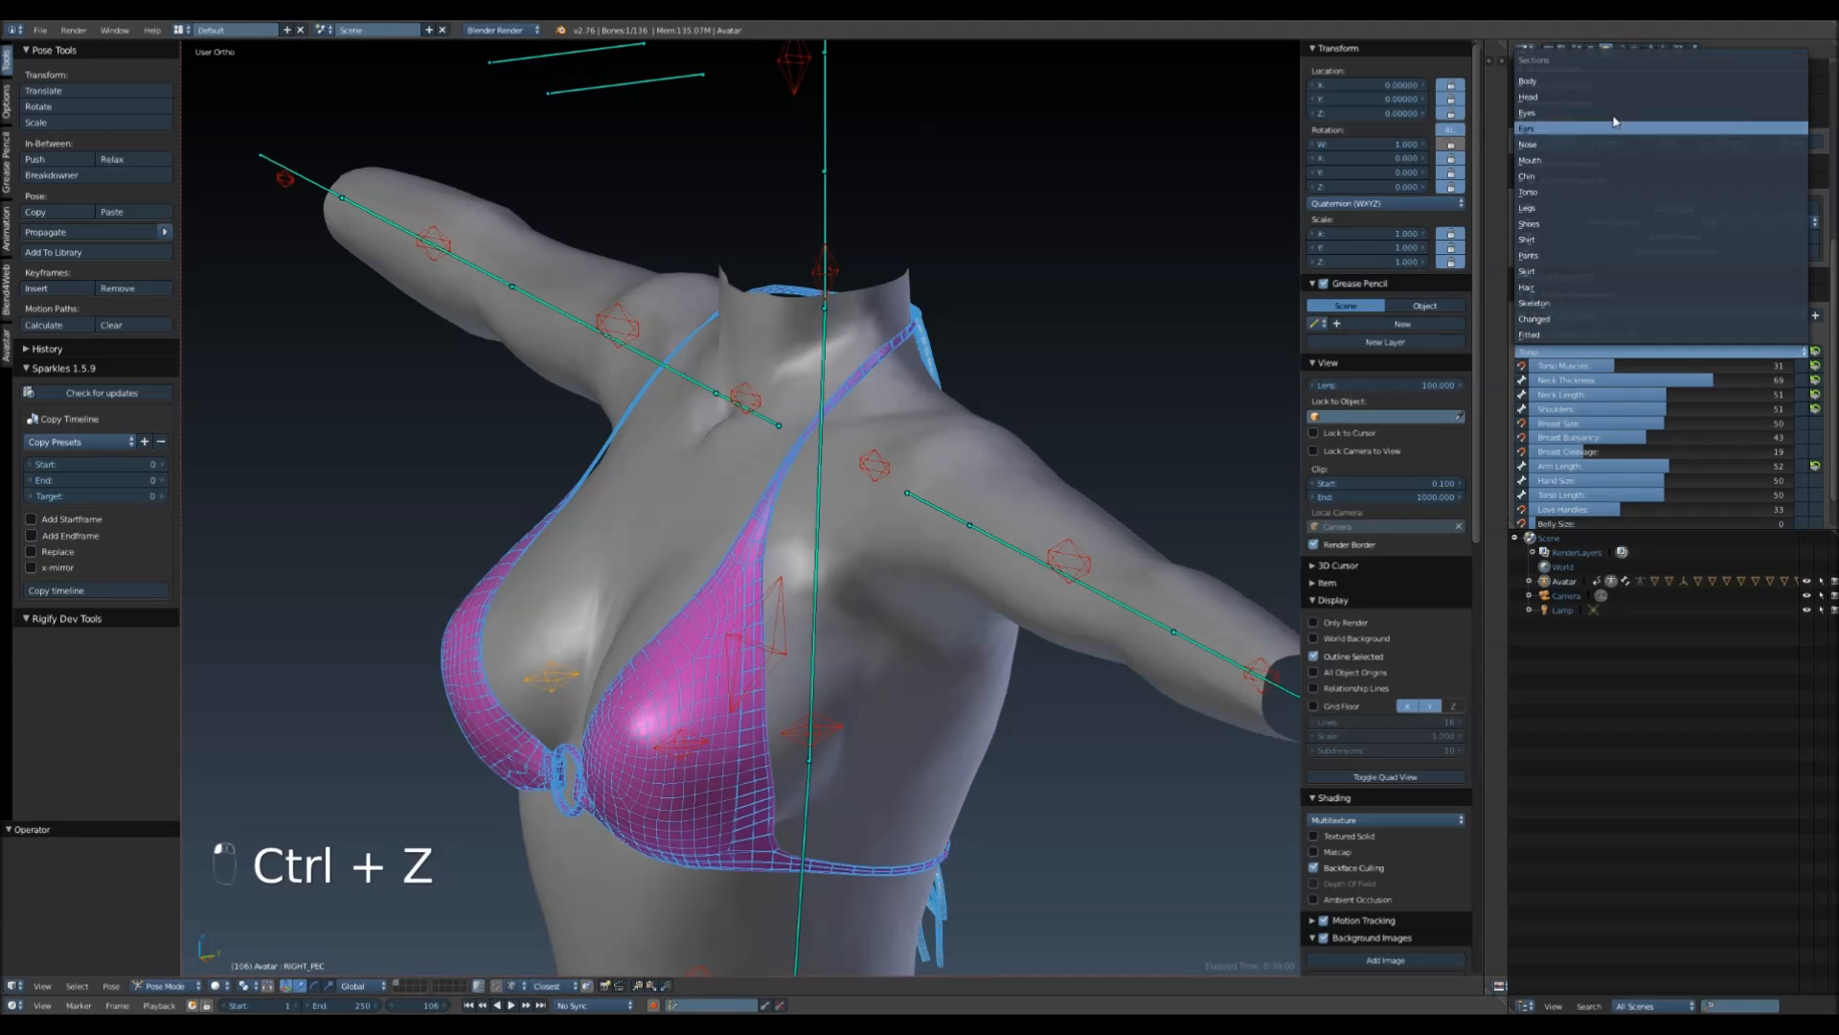
{"action": "left_click", "coordinate": [1621, 82]}
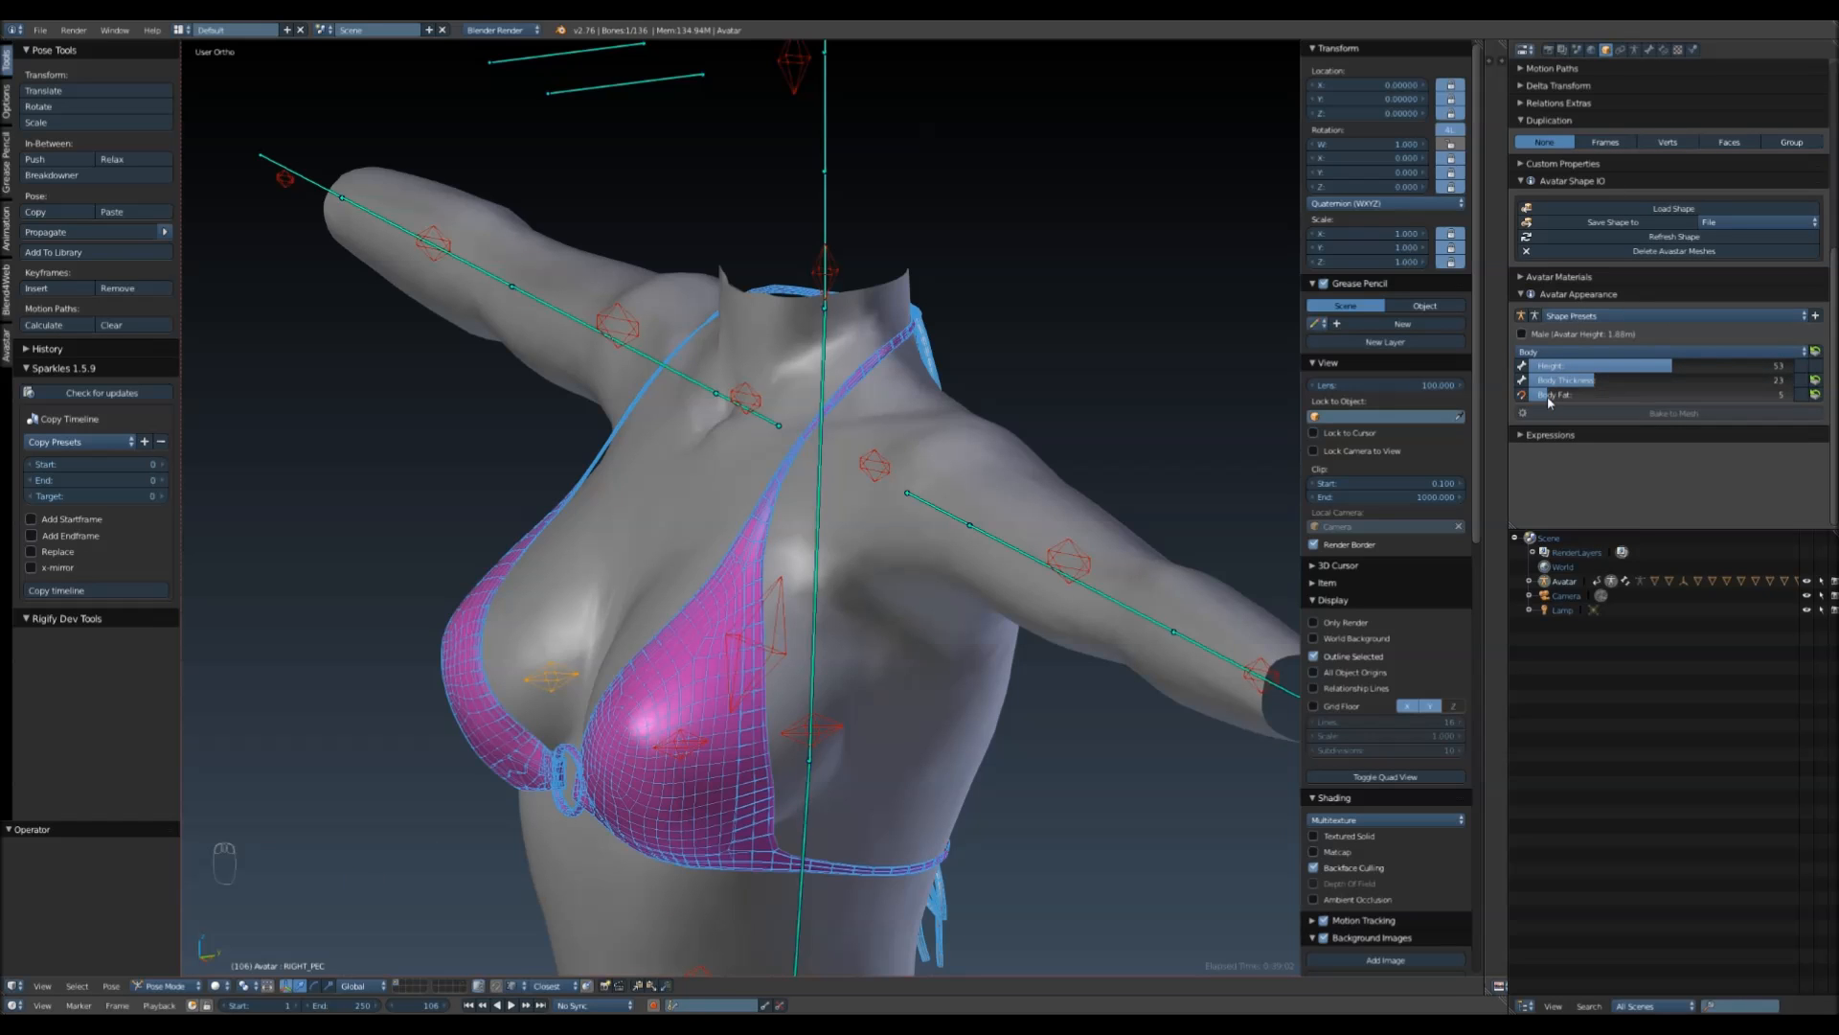
{"action": "left_click_drag", "start_coordinate": [1680, 407], "coordinate": [1748, 416]}
{"action": "middle_click_drag", "start_coordinate": [686, 764], "coordinate": [573, 707]}
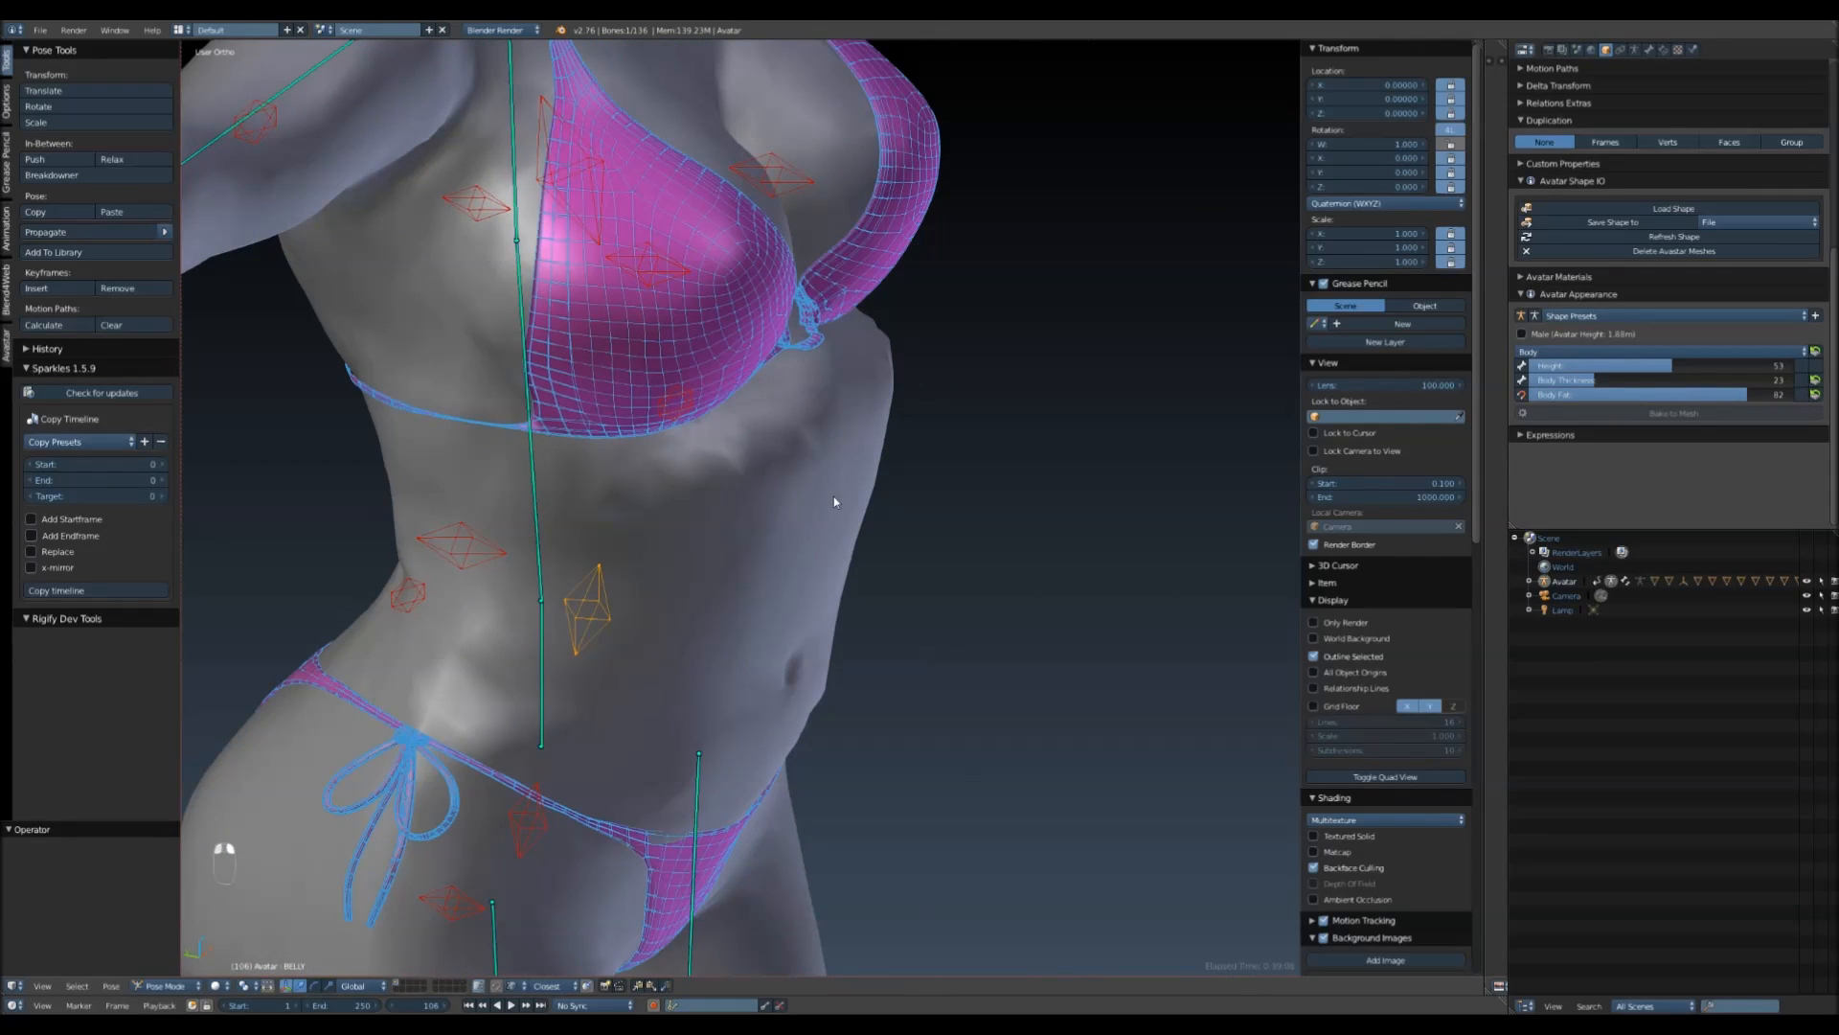
- Enter Weight Paint mode on the bikini top and select the BELLY bone
{"action": "right_click", "coordinate": [750, 324]}
{"action": "left_click", "coordinate": [206, 985]}
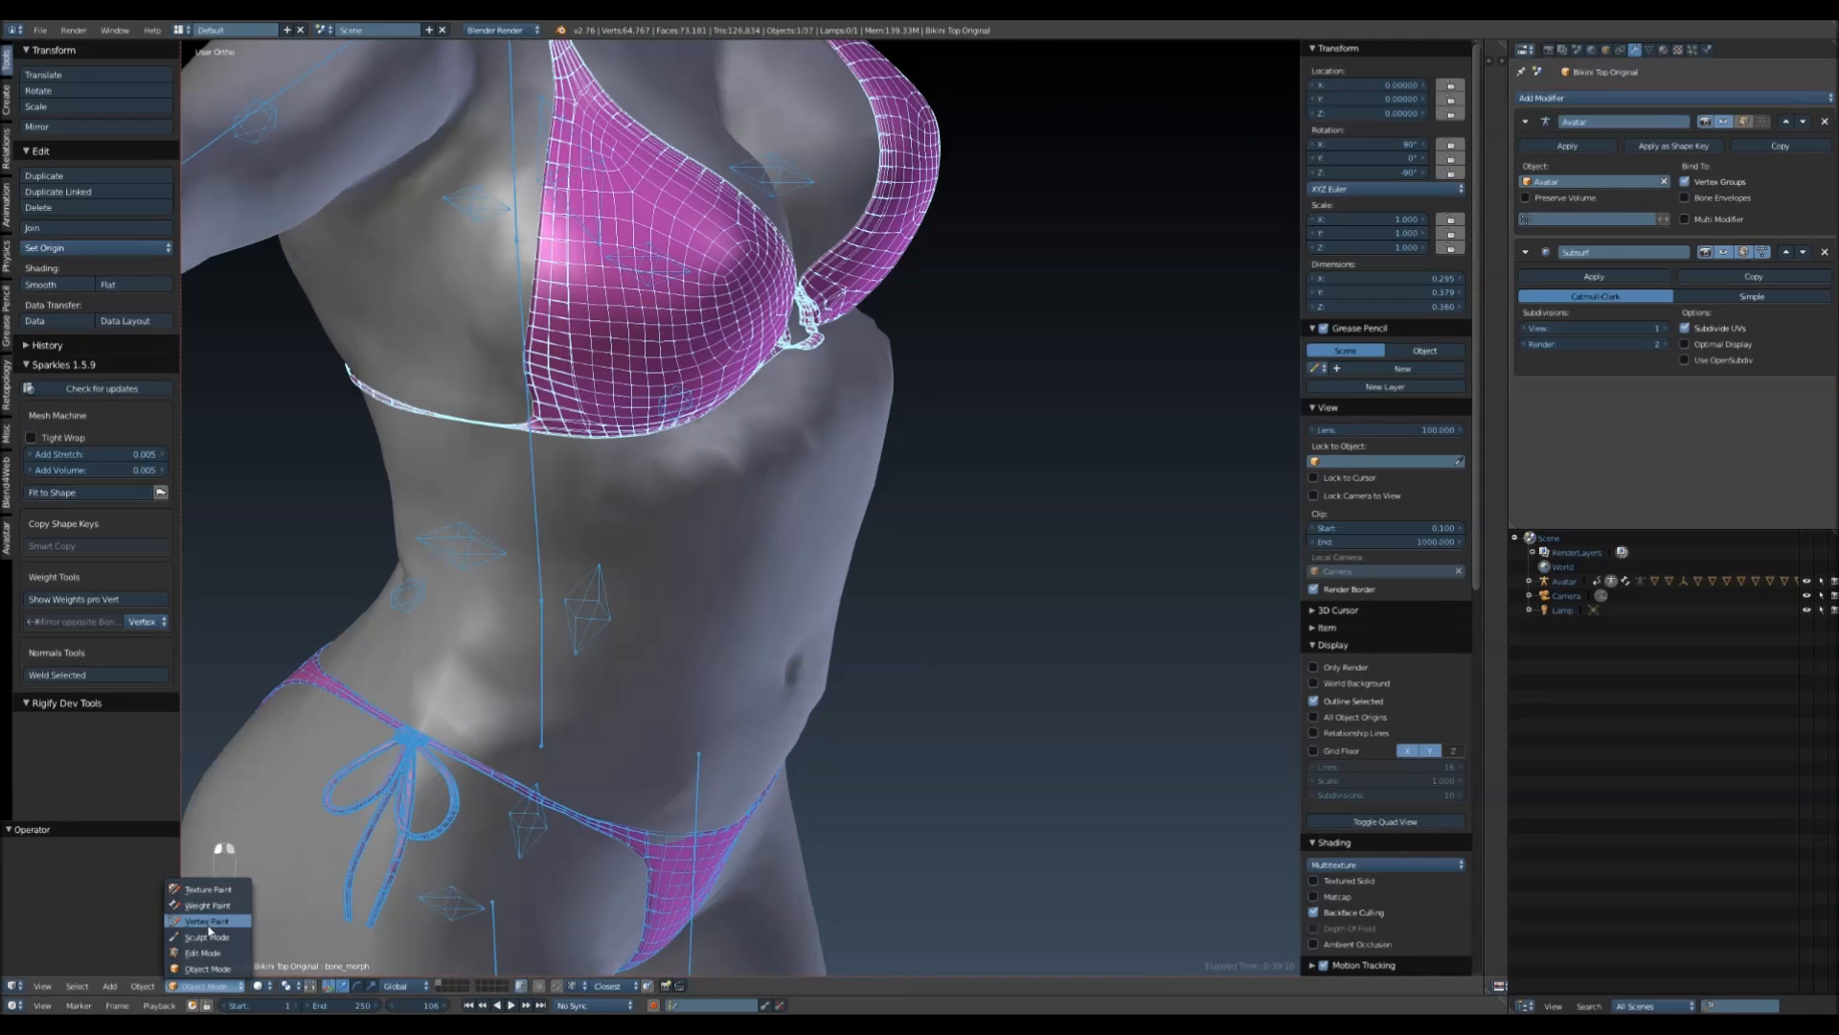
{"action": "left_click", "coordinate": [208, 905]}
{"action": "right_click", "coordinate": [586, 613]}
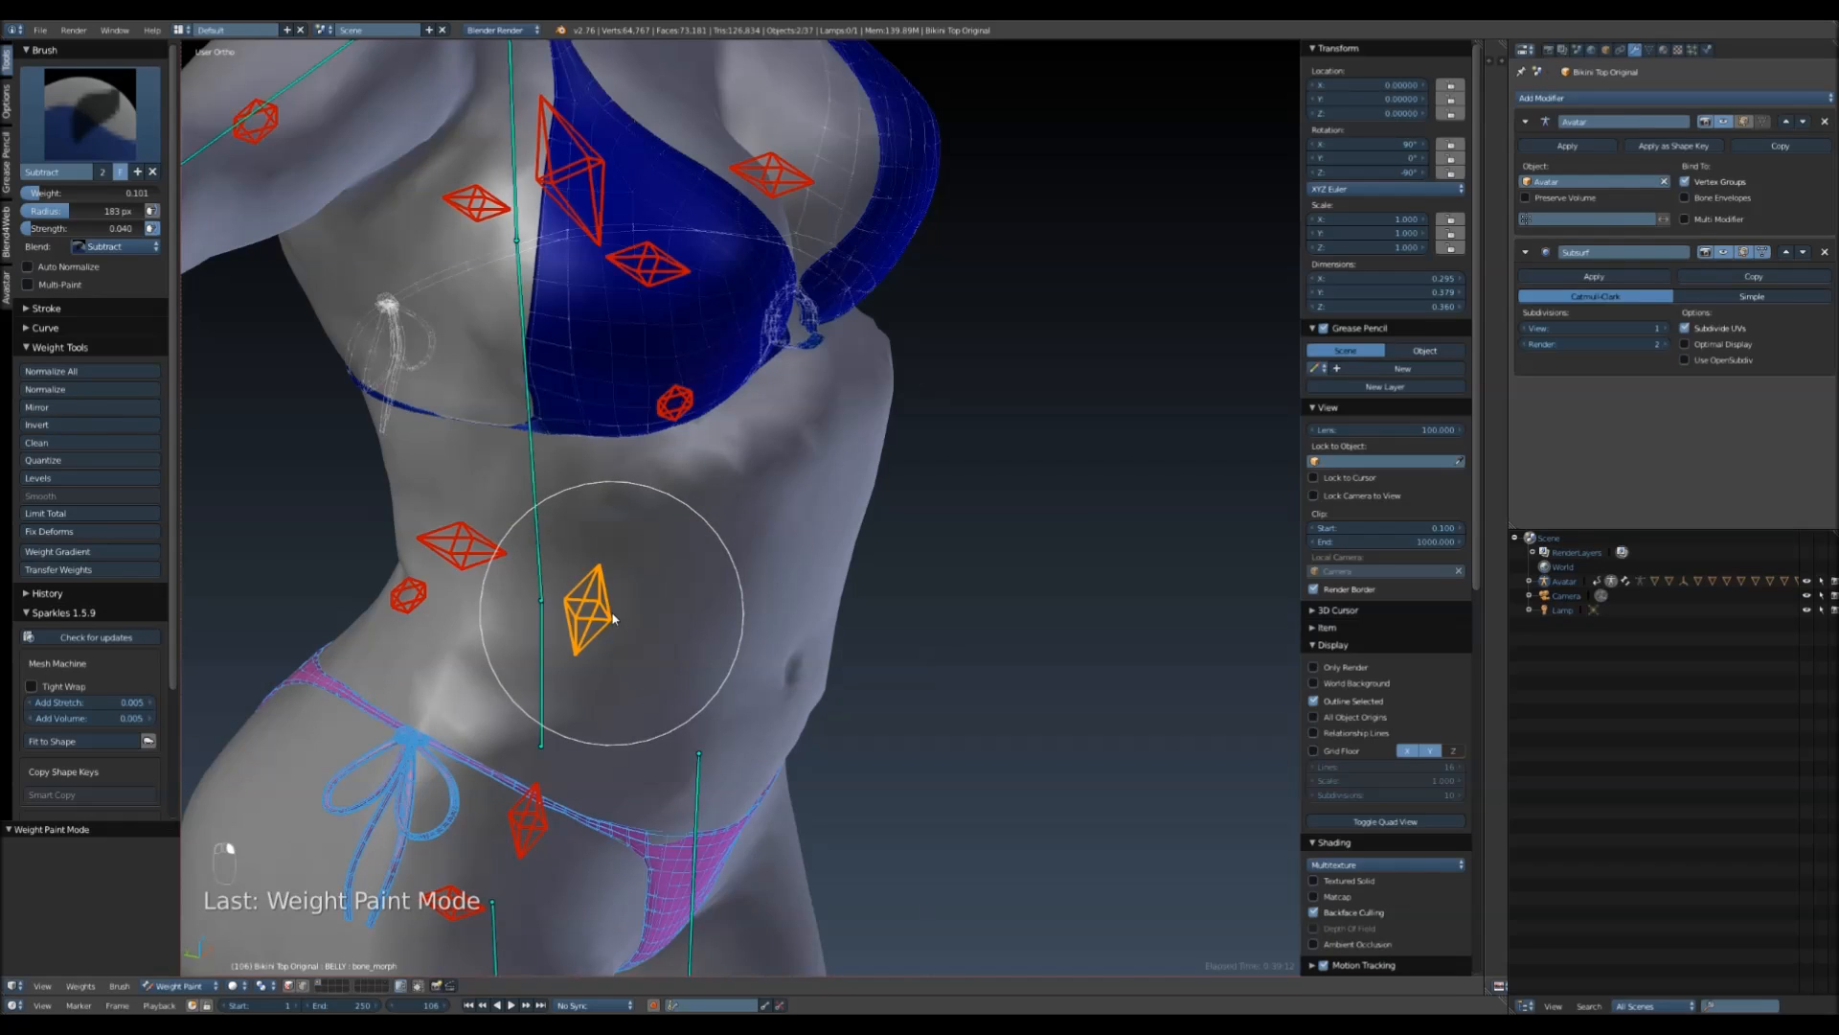
- Use the Subtract brush to reduce the BELLY weight around the bikini top's centre ring, refreshing the avatar shape after the strokes
{"action": "middle_click_drag", "start_coordinate": [750, 527], "coordinate": [657, 563]}
{"action": "scroll", "coordinate": [653, 613], "scroll_direction": "up", "scroll_amount": 4}
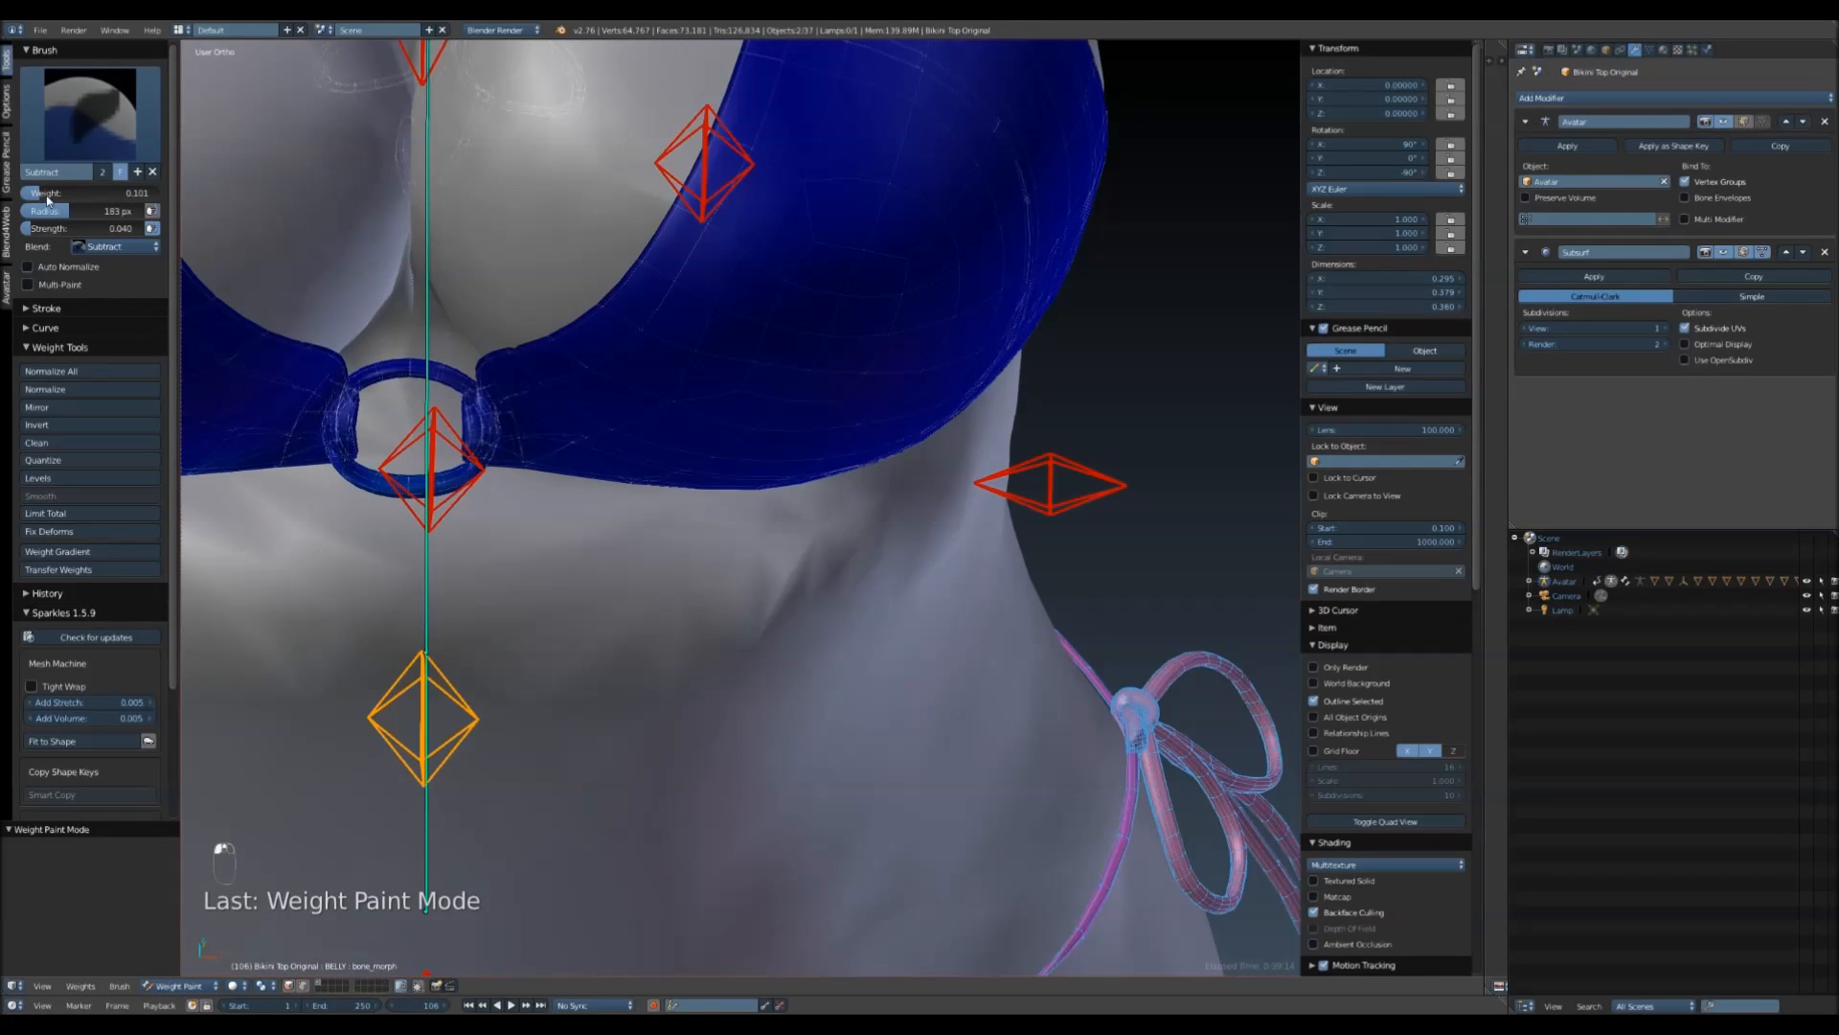
{"action": "left_click", "coordinate": [96, 124]}
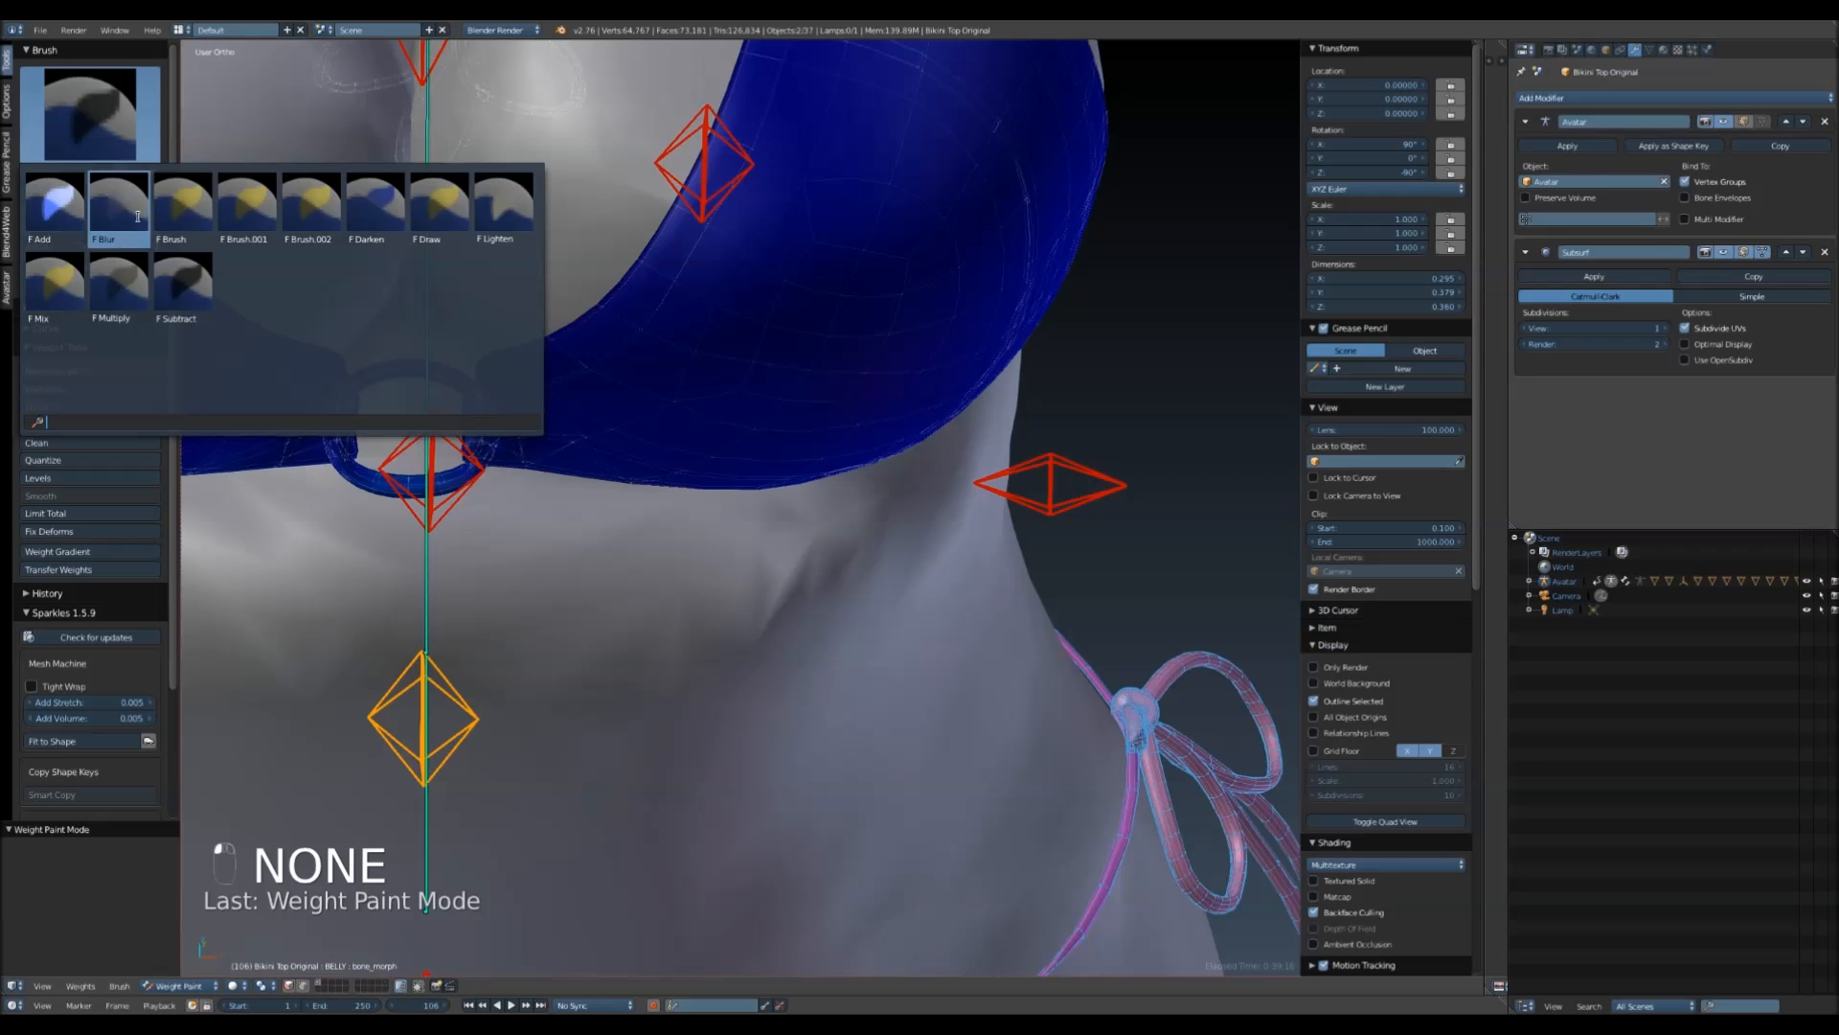
{"action": "left_click", "coordinate": [182, 287]}
{"action": "middle_click_drag", "start_coordinate": [389, 527], "coordinate": [657, 370]}
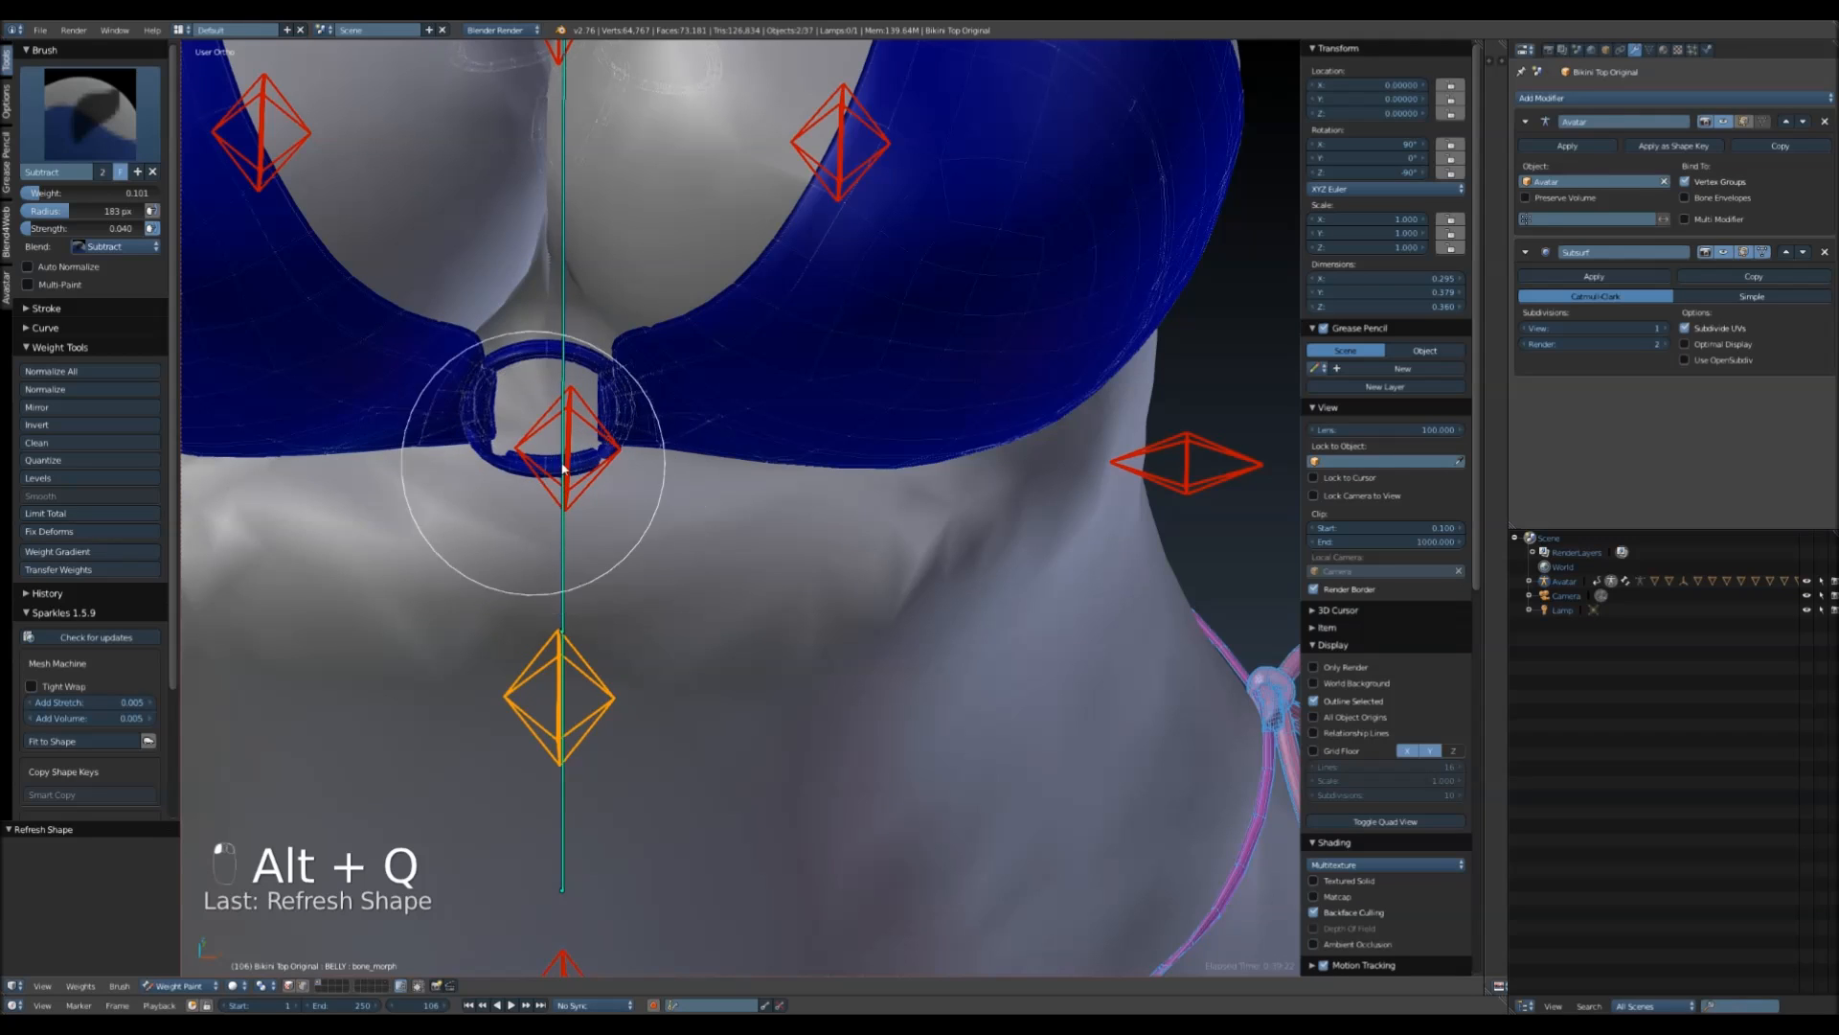
{"action": "key", "text": "alt+q"}
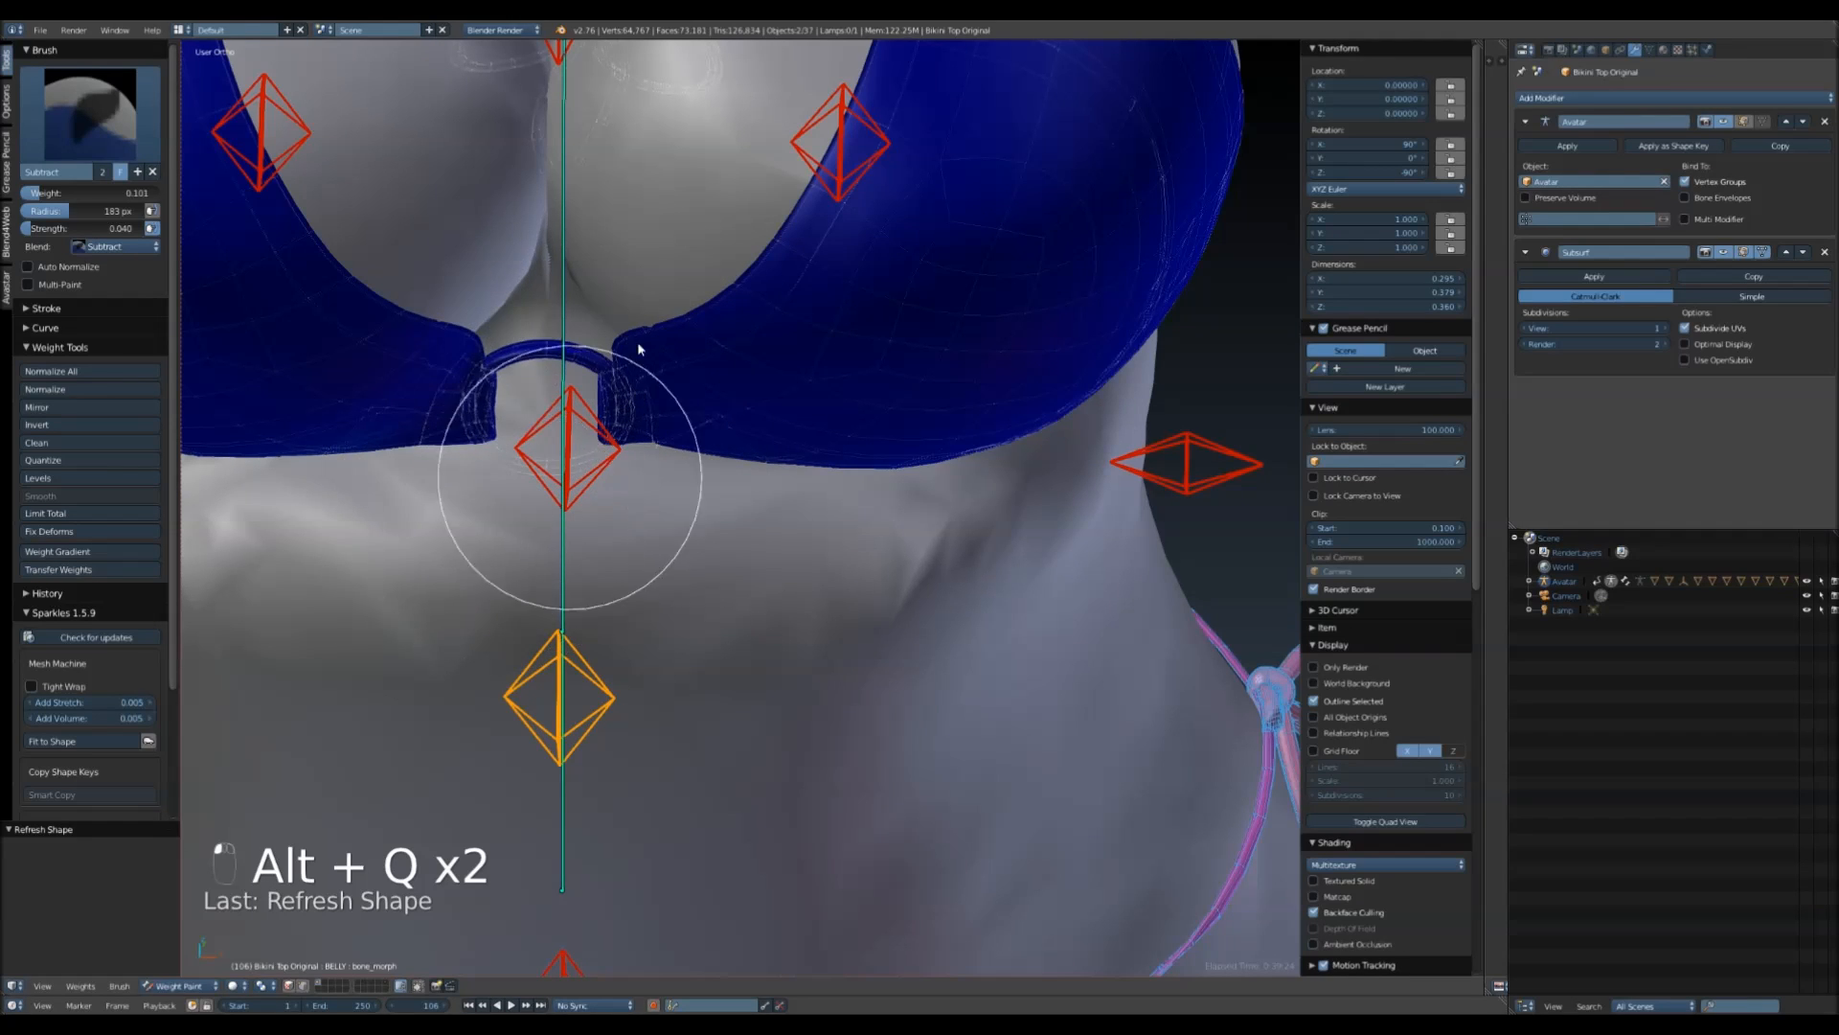
{"action": "key", "text": "alt+q"}
{"action": "key", "text": "alt+q"}
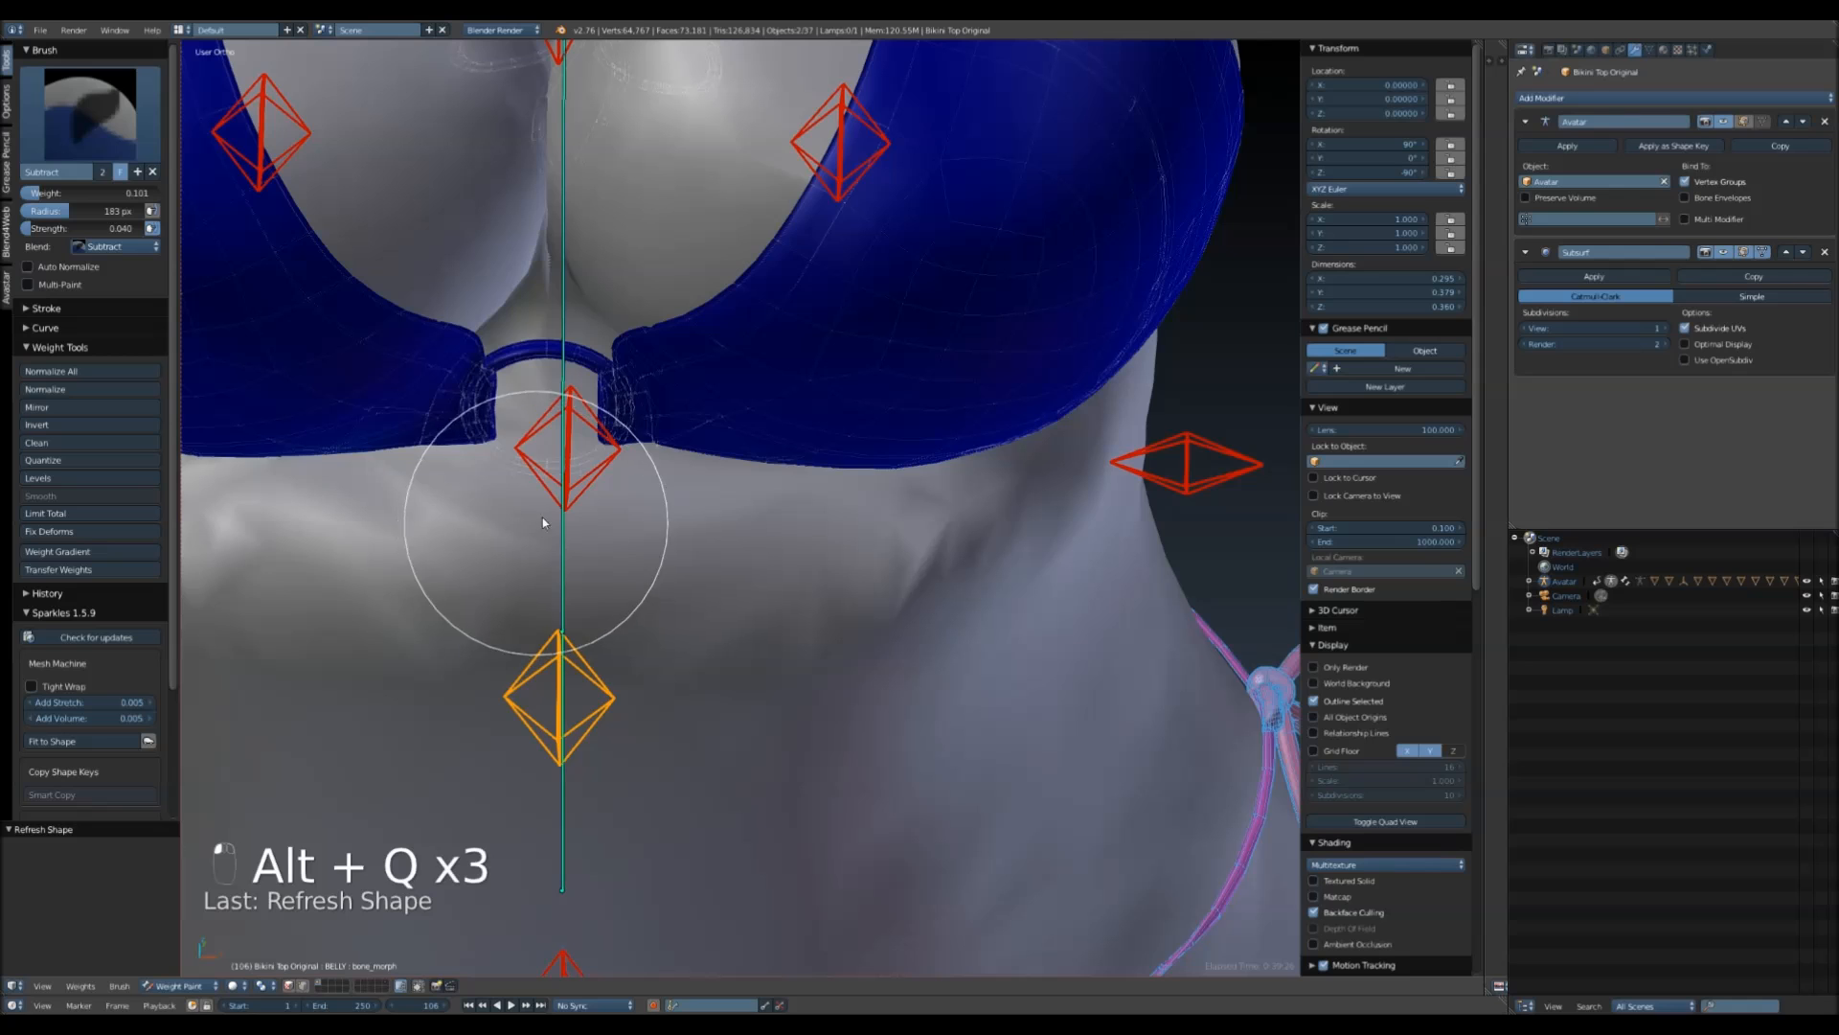
- Return the bikini top to Object mode, select the avatar rig and set its Body Fat to 24
{"action": "scroll", "coordinate": [678, 475], "scroll_direction": "down", "scroll_amount": 2}
{"action": "mouse_move", "coordinate": [678, 475]}
{"action": "middle_mouse_down"}
{"action": "mouse_move", "coordinate": [648, 551]}
{"action": "mouse_move", "coordinate": [584, 526]}
{"action": "mouse_move", "coordinate": [646, 485]}
{"action": "middle_mouse_up"}
{"action": "scroll", "coordinate": [575, 514], "scroll_direction": "down", "scroll_amount": 3}
{"action": "middle_click_drag", "start_coordinate": [793, 506], "coordinate": [714, 508]}
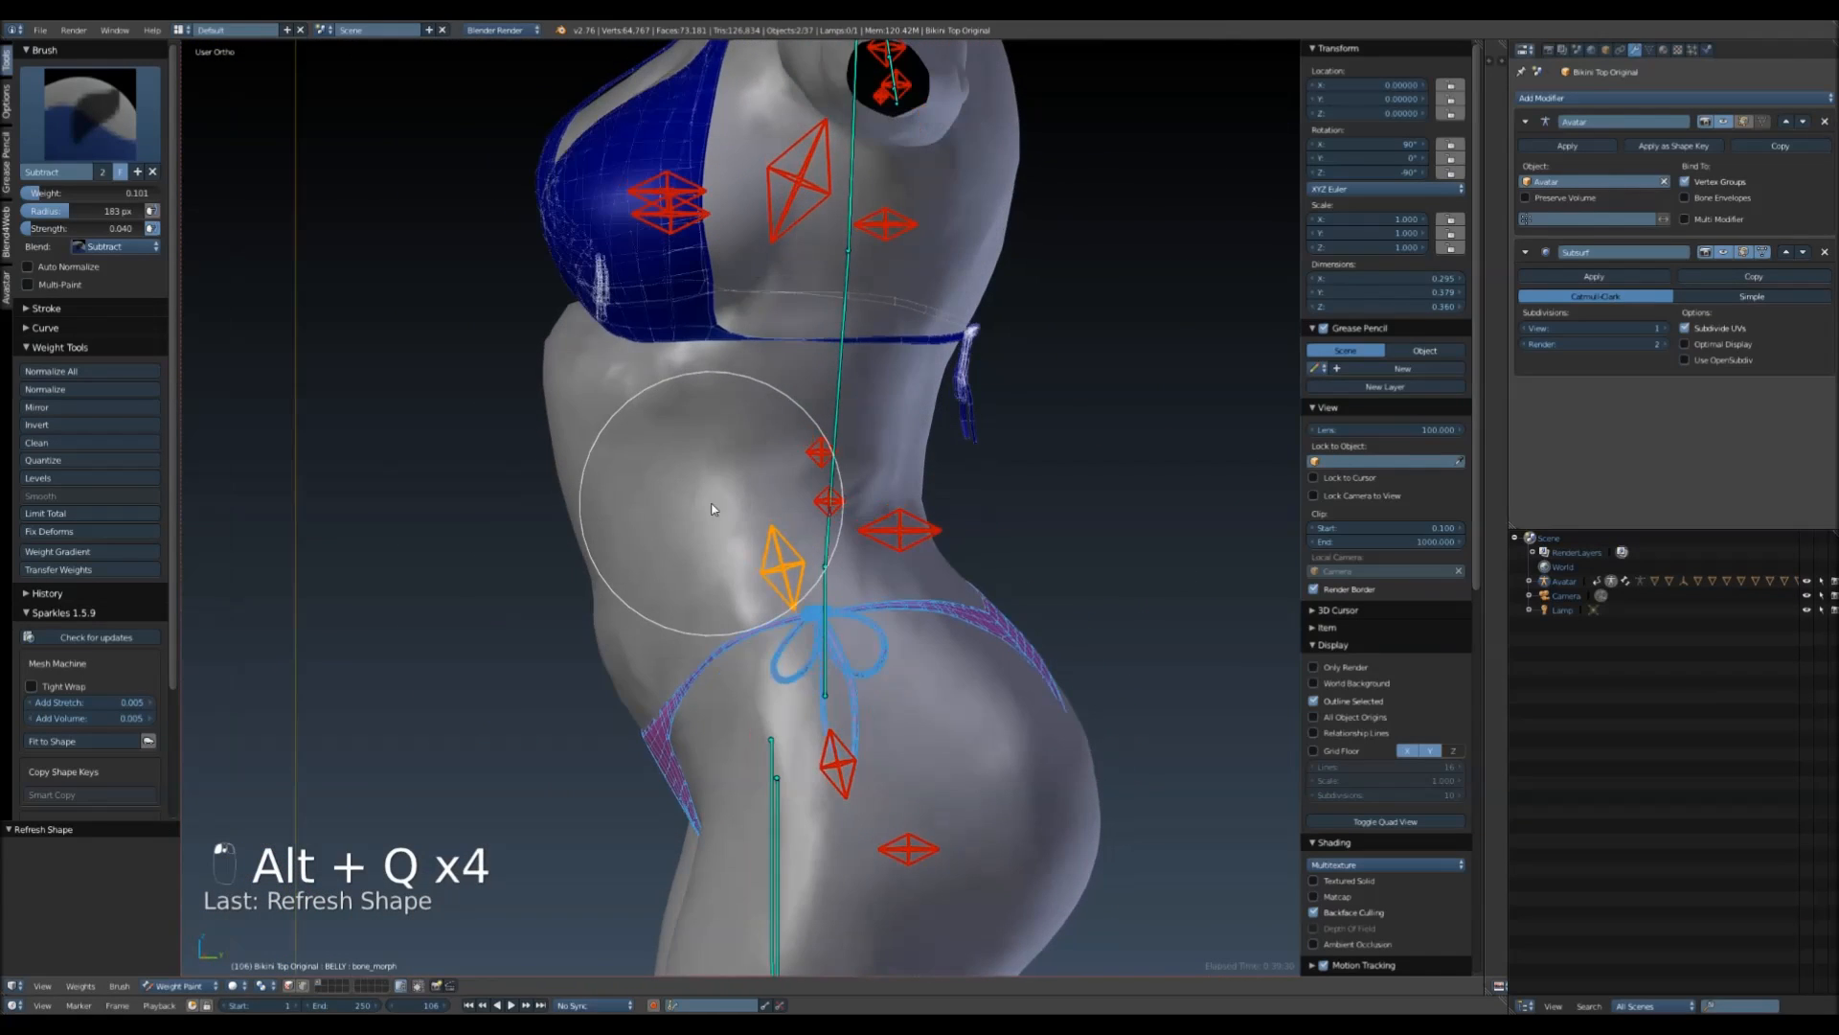
{"action": "left_click", "coordinate": [179, 986]}
{"action": "left_click", "coordinate": [186, 970]}
{"action": "right_click", "coordinate": [610, 403]}
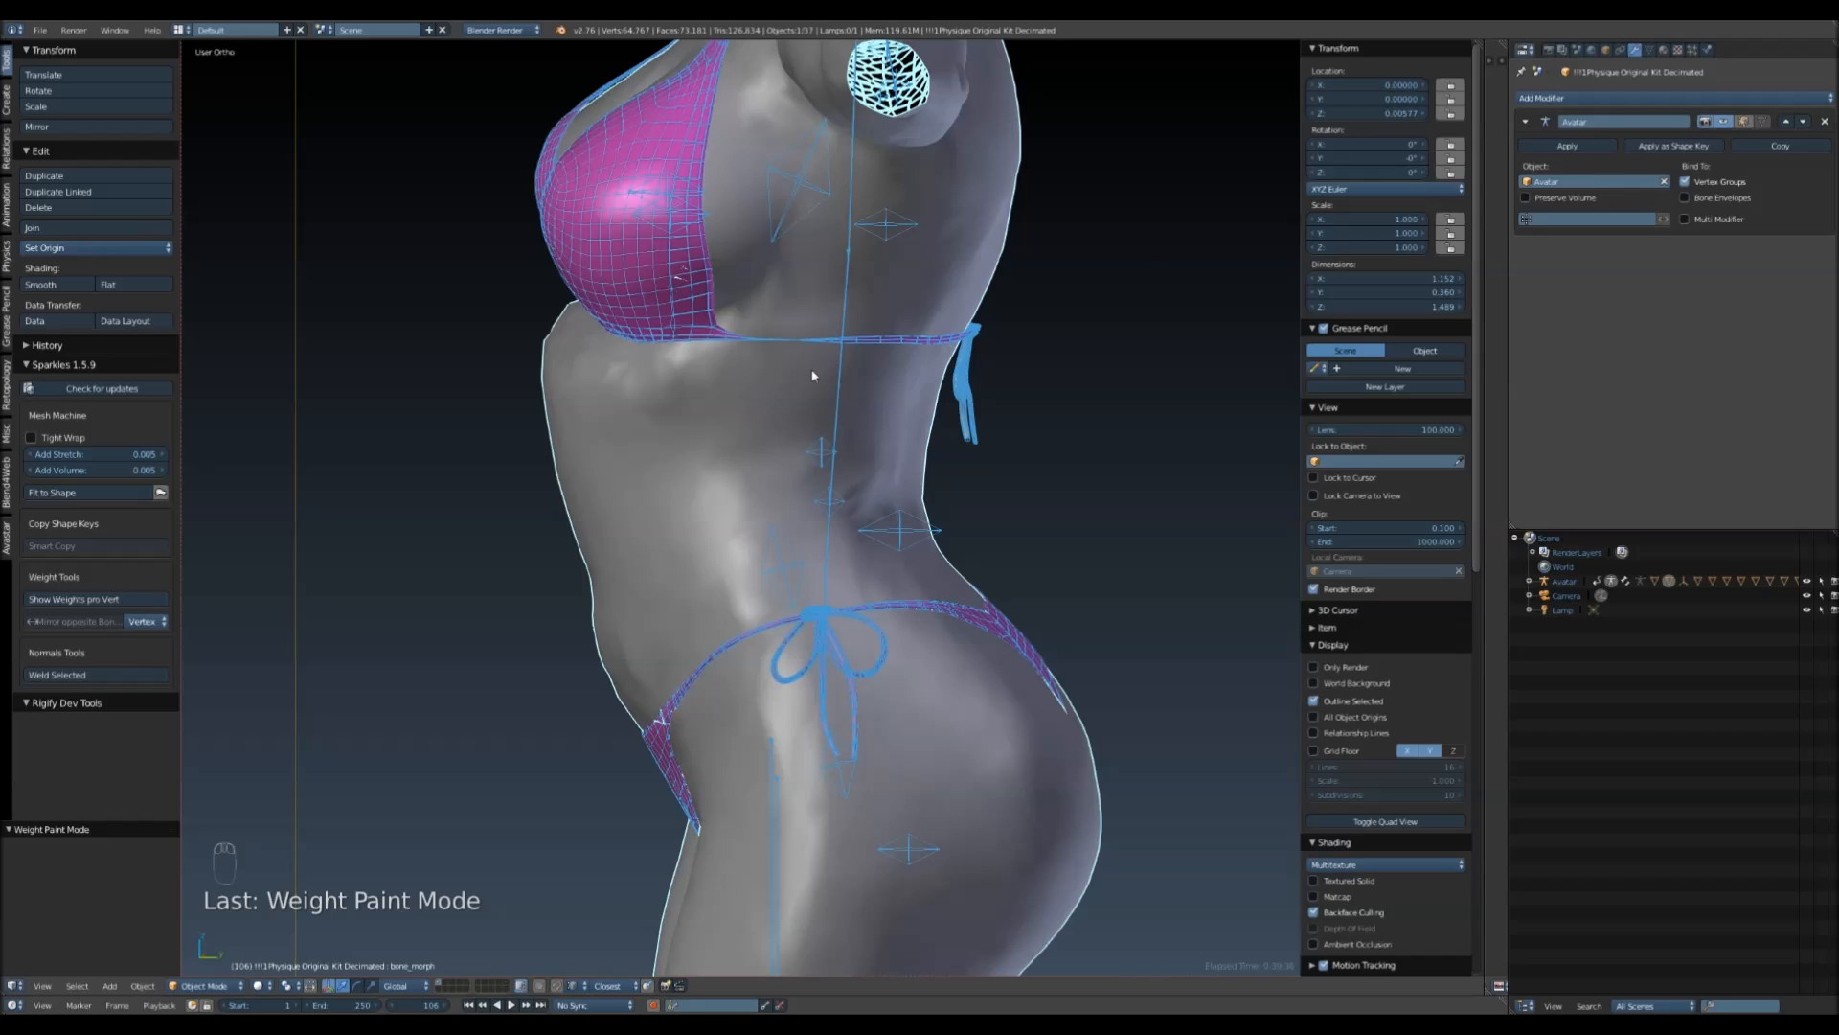
{"action": "right_click", "coordinate": [849, 328]}
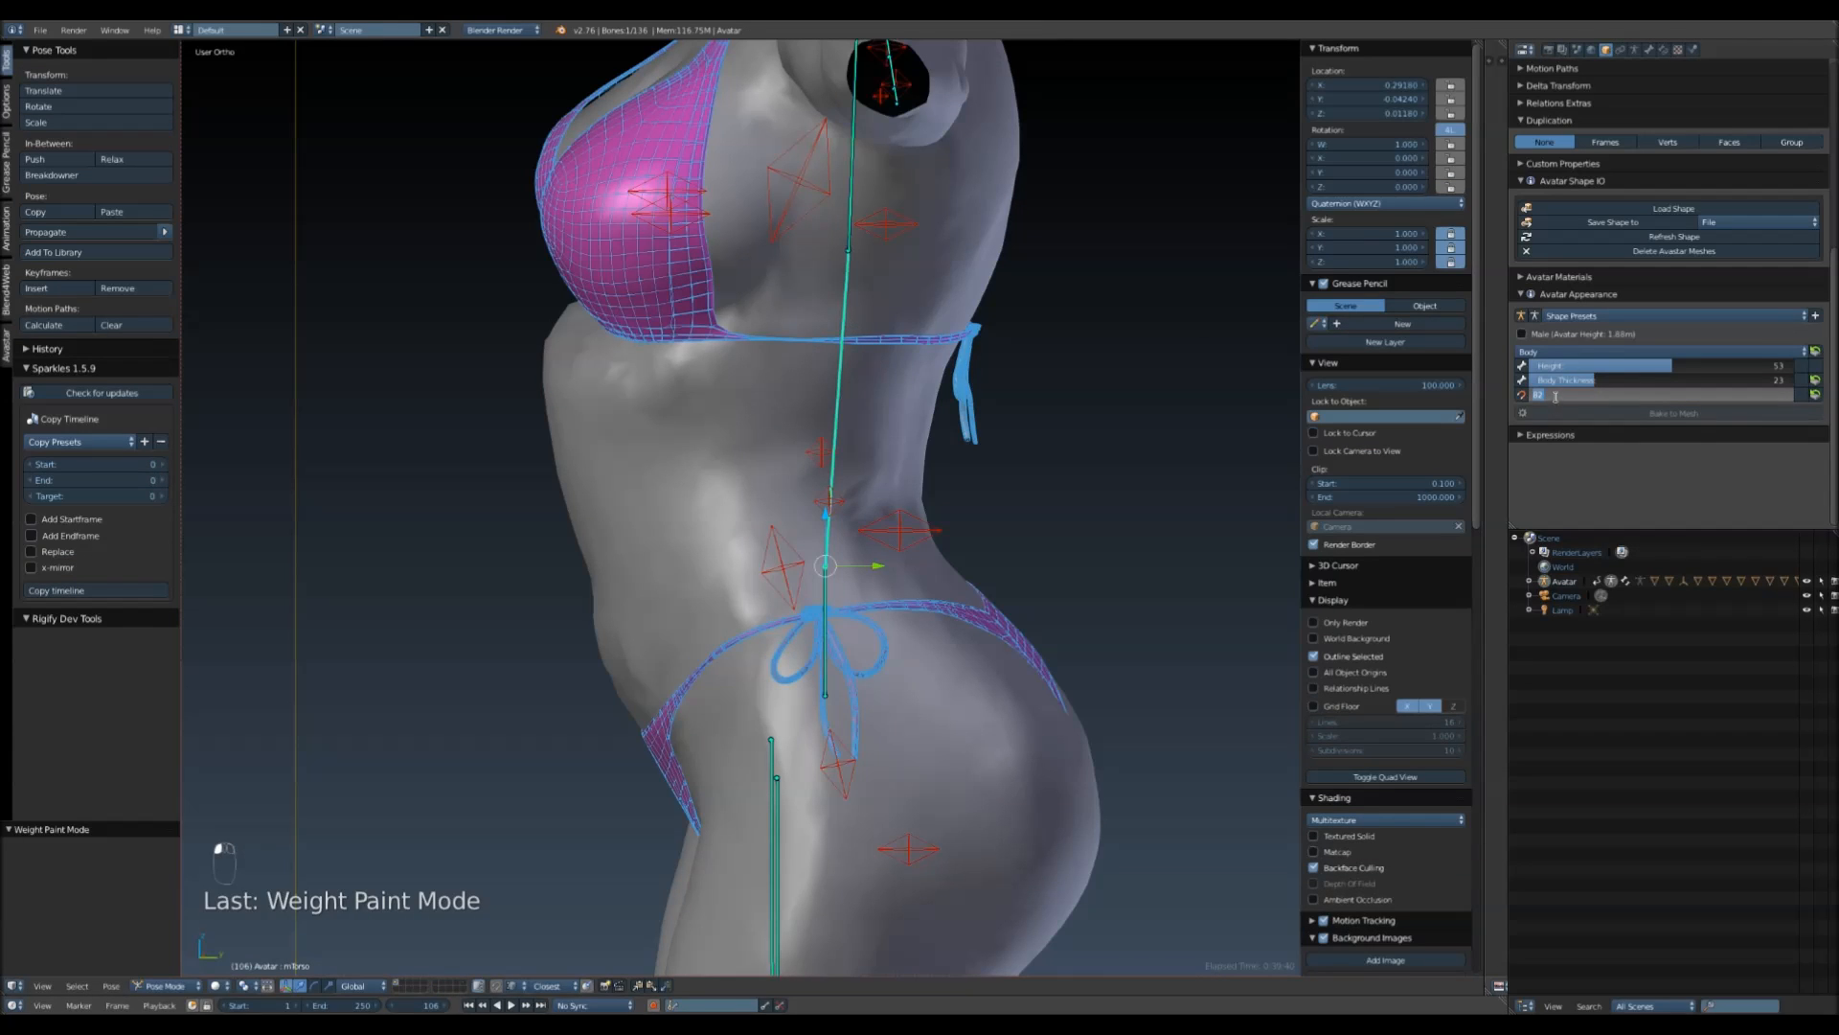
{"action": "key", "text": "Return"}
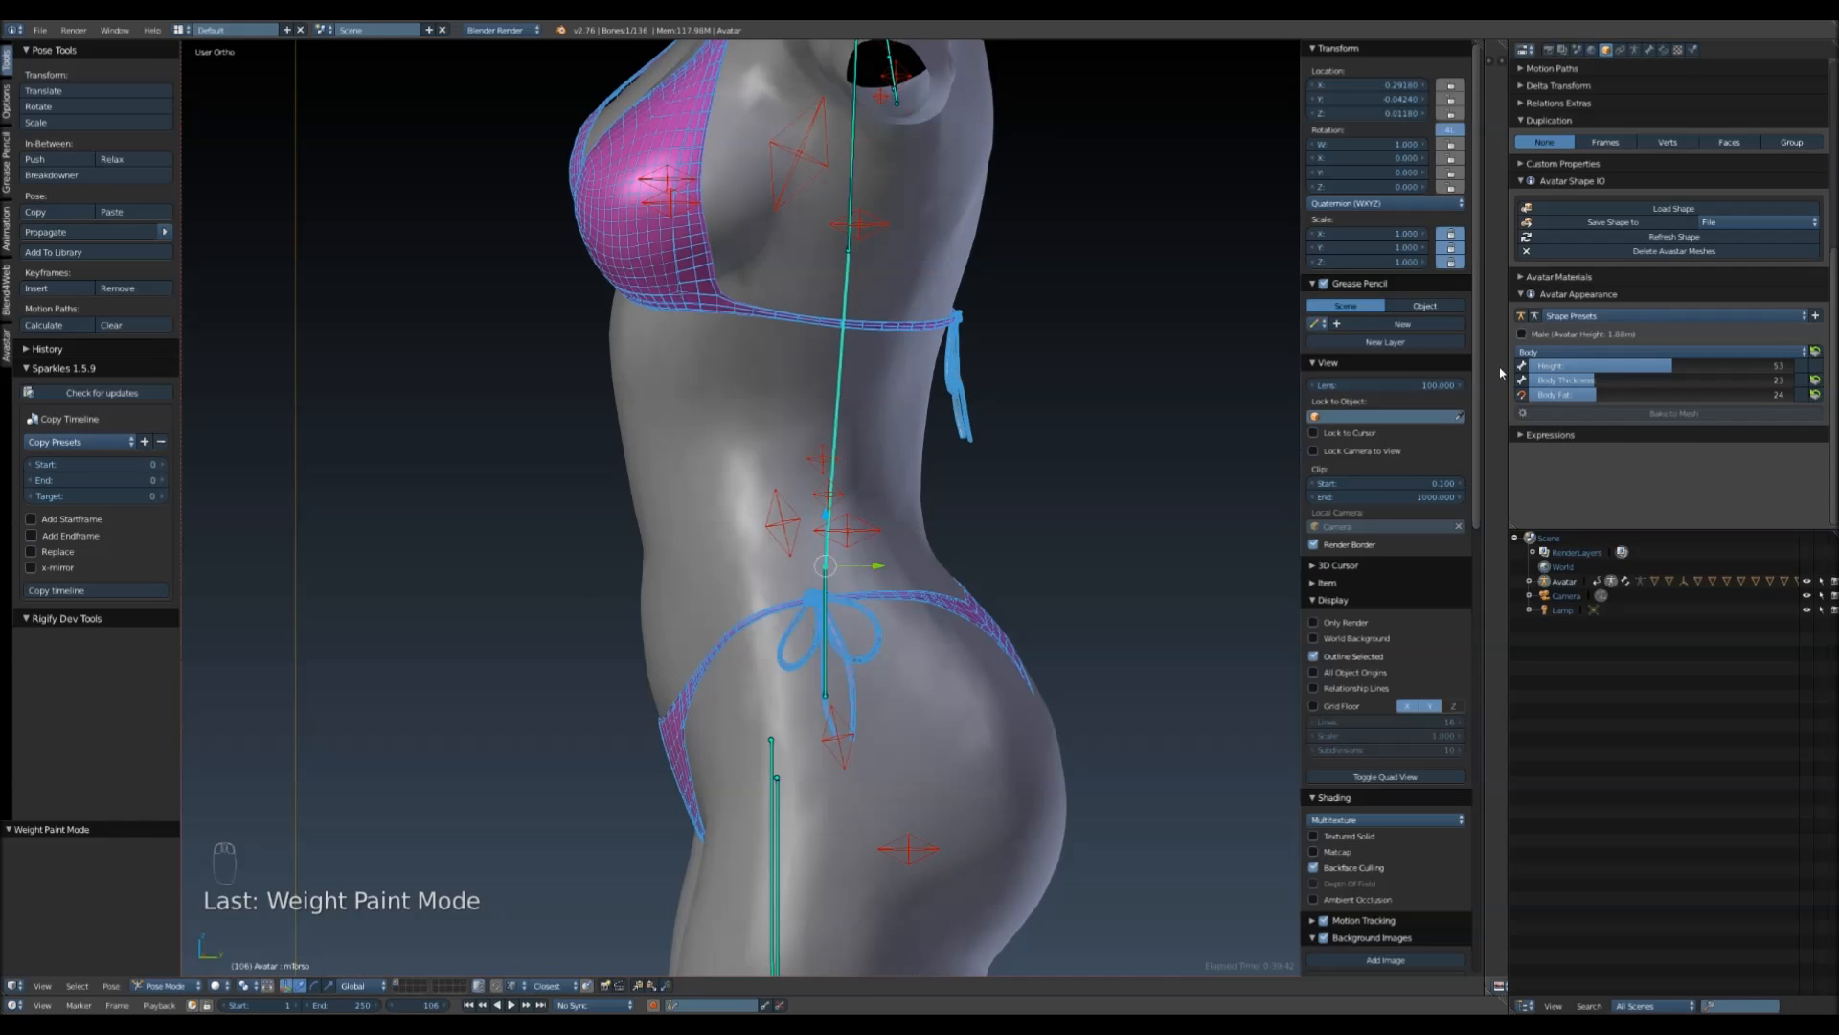
- Set the avatar's Body Fat to 5 and check the bikini's fit around the torso
{"action": "middle_click_drag", "start_coordinate": [862, 368], "coordinate": [1130, 370]}
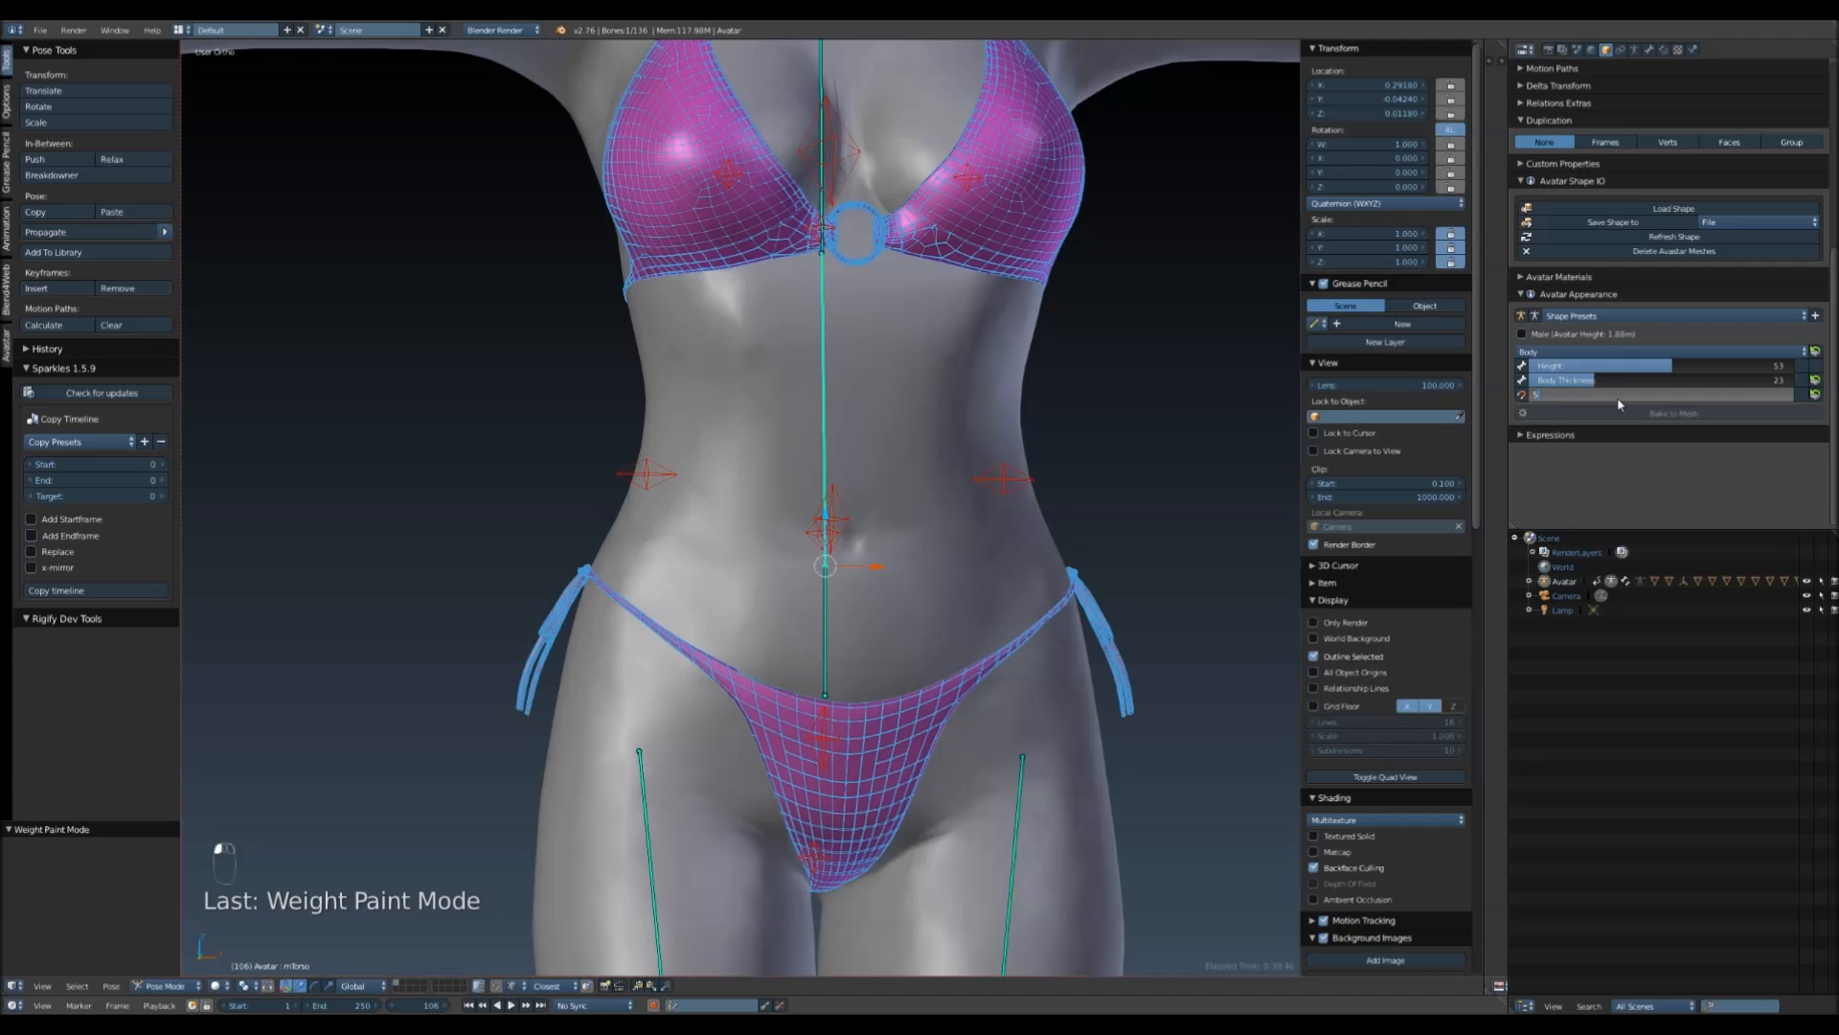
{"action": "key", "text": "Return"}
{"action": "middle_click_drag", "start_coordinate": [1063, 593], "coordinate": [1043, 550], "text": "shift"}
{"action": "middle_click_drag", "start_coordinate": [1116, 464], "coordinate": [1035, 459]}
{"action": "middle_click_drag", "start_coordinate": [1092, 287], "coordinate": [1103, 464], "text": "shift"}
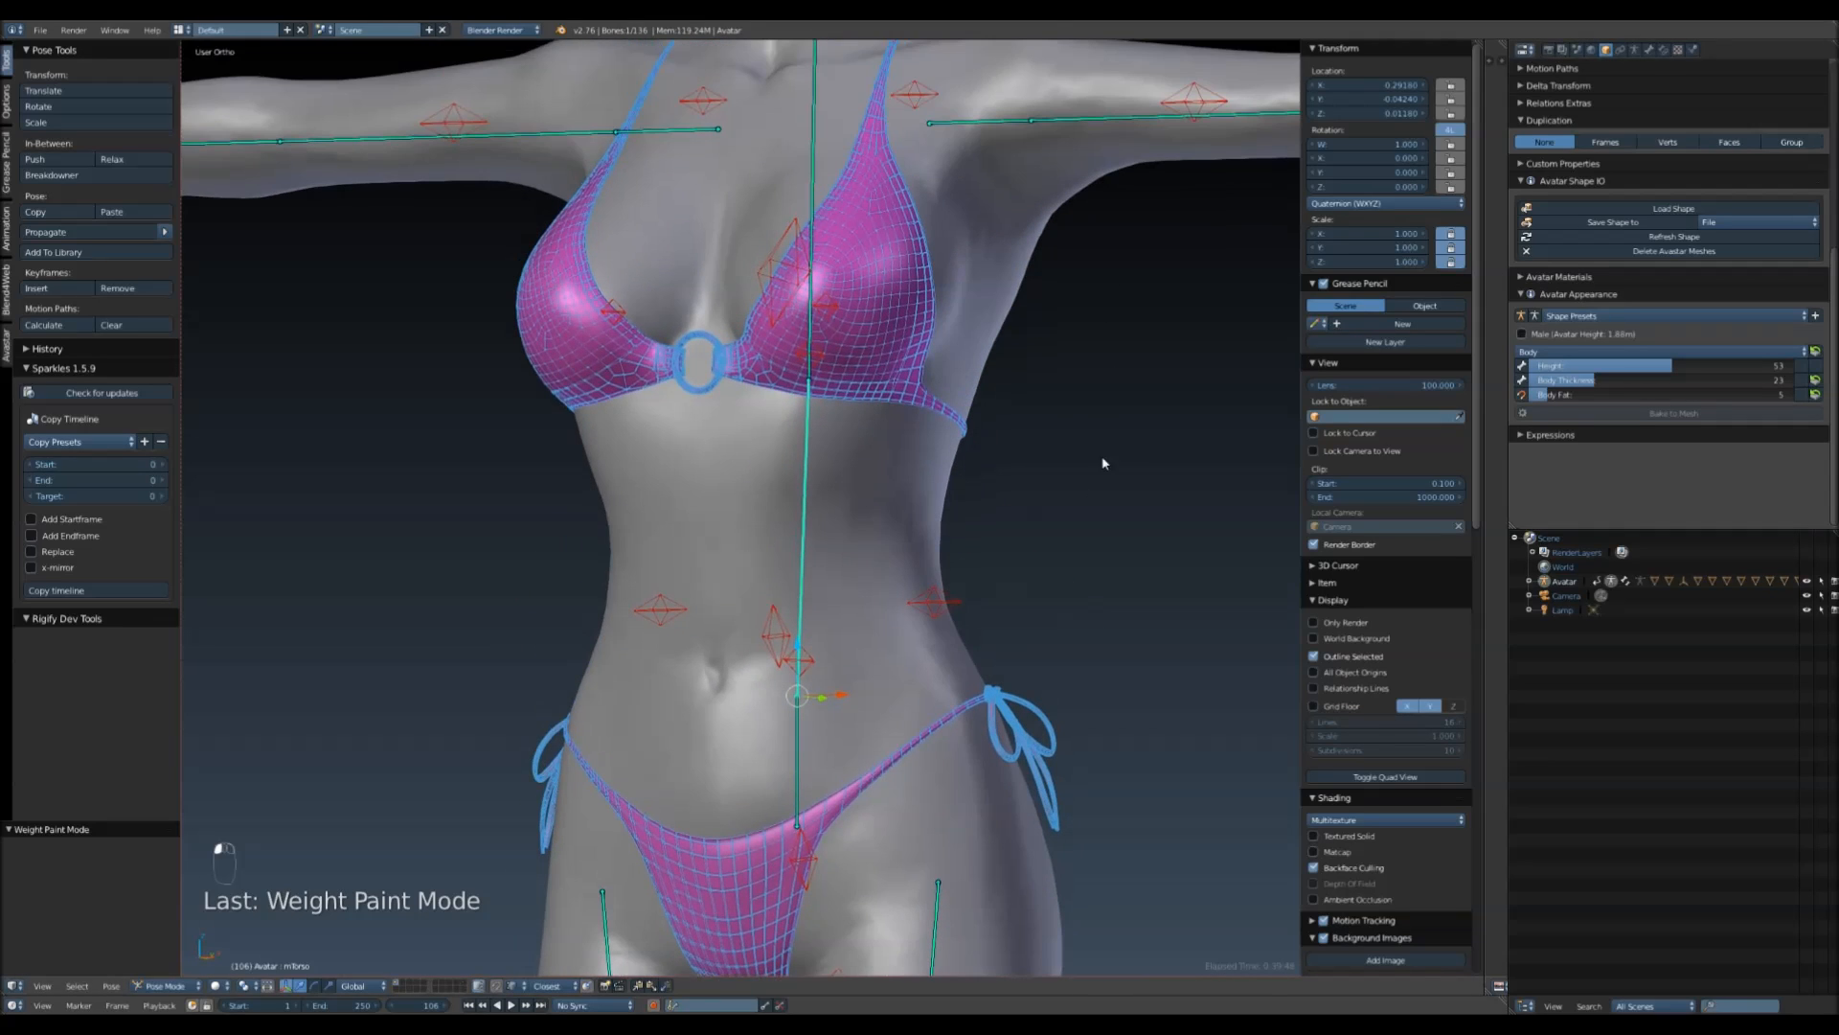
- Display the avatar's Torso shape parameters and save the Blender file over the existing one
{"action": "left_click", "coordinate": [1583, 353]}
{"action": "left_click", "coordinate": [1569, 193]}
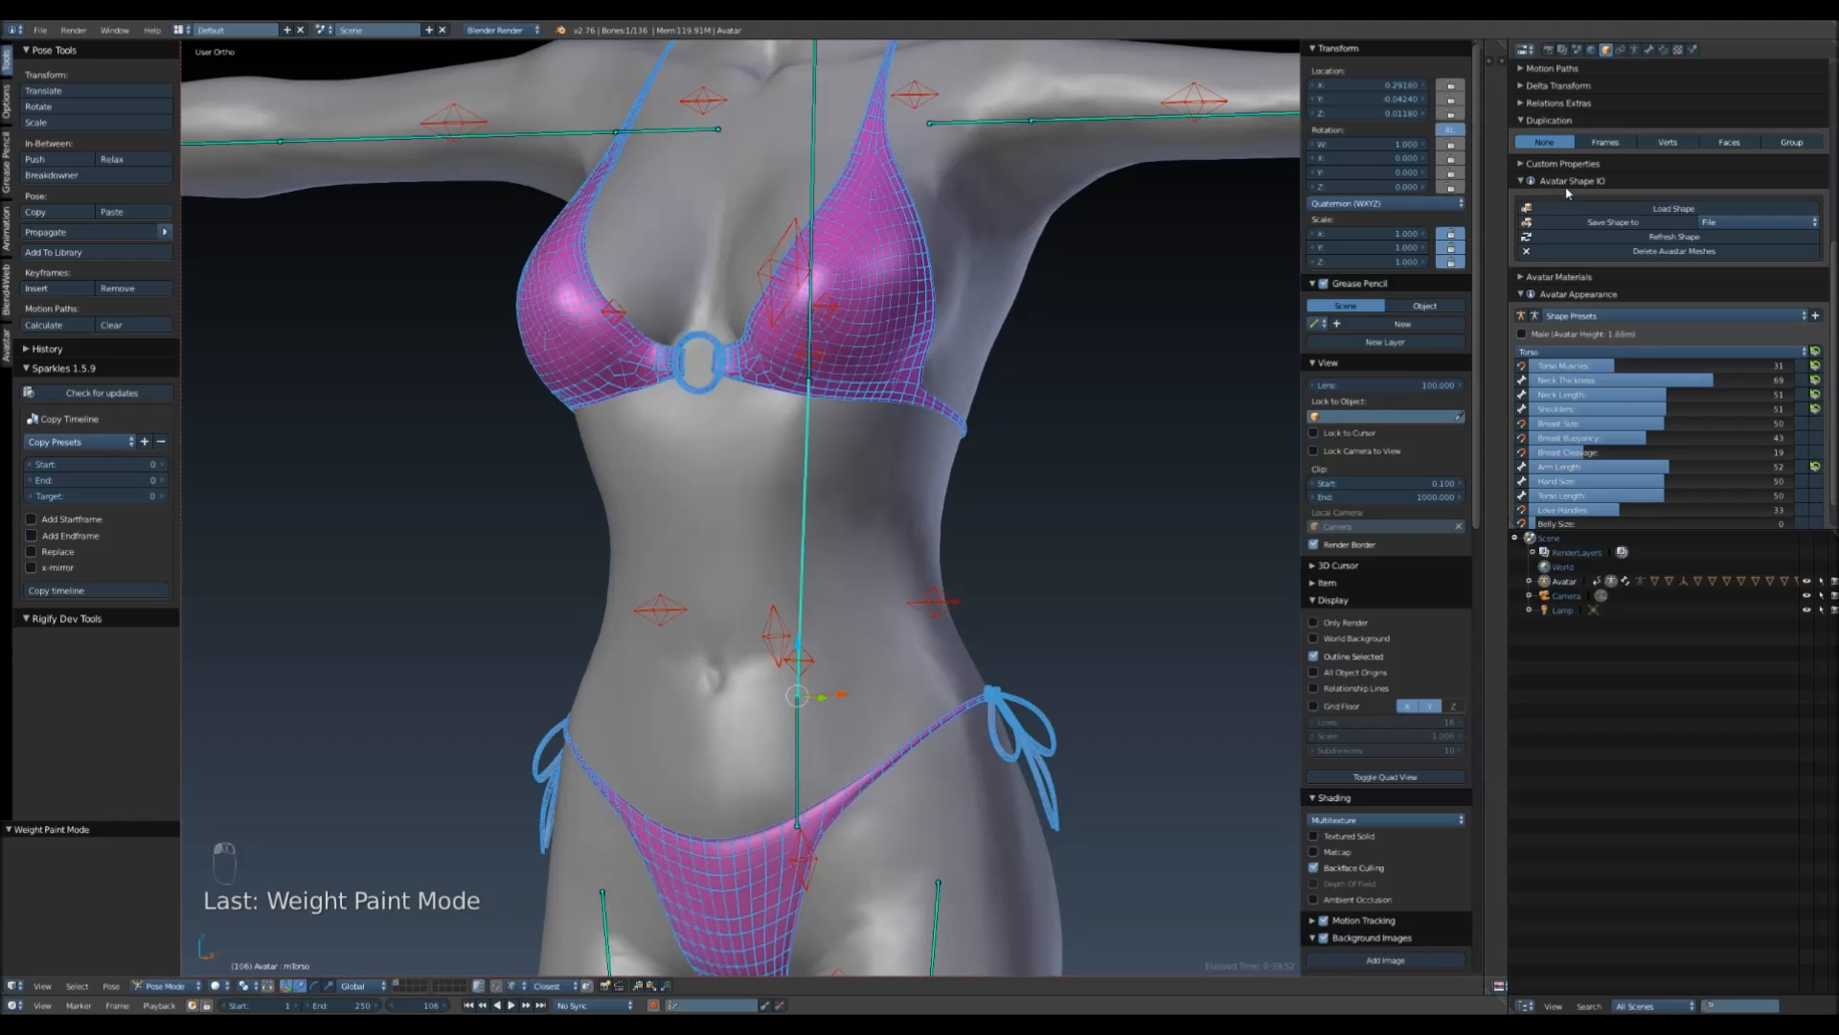
{"action": "key", "text": "ctrl+s"}
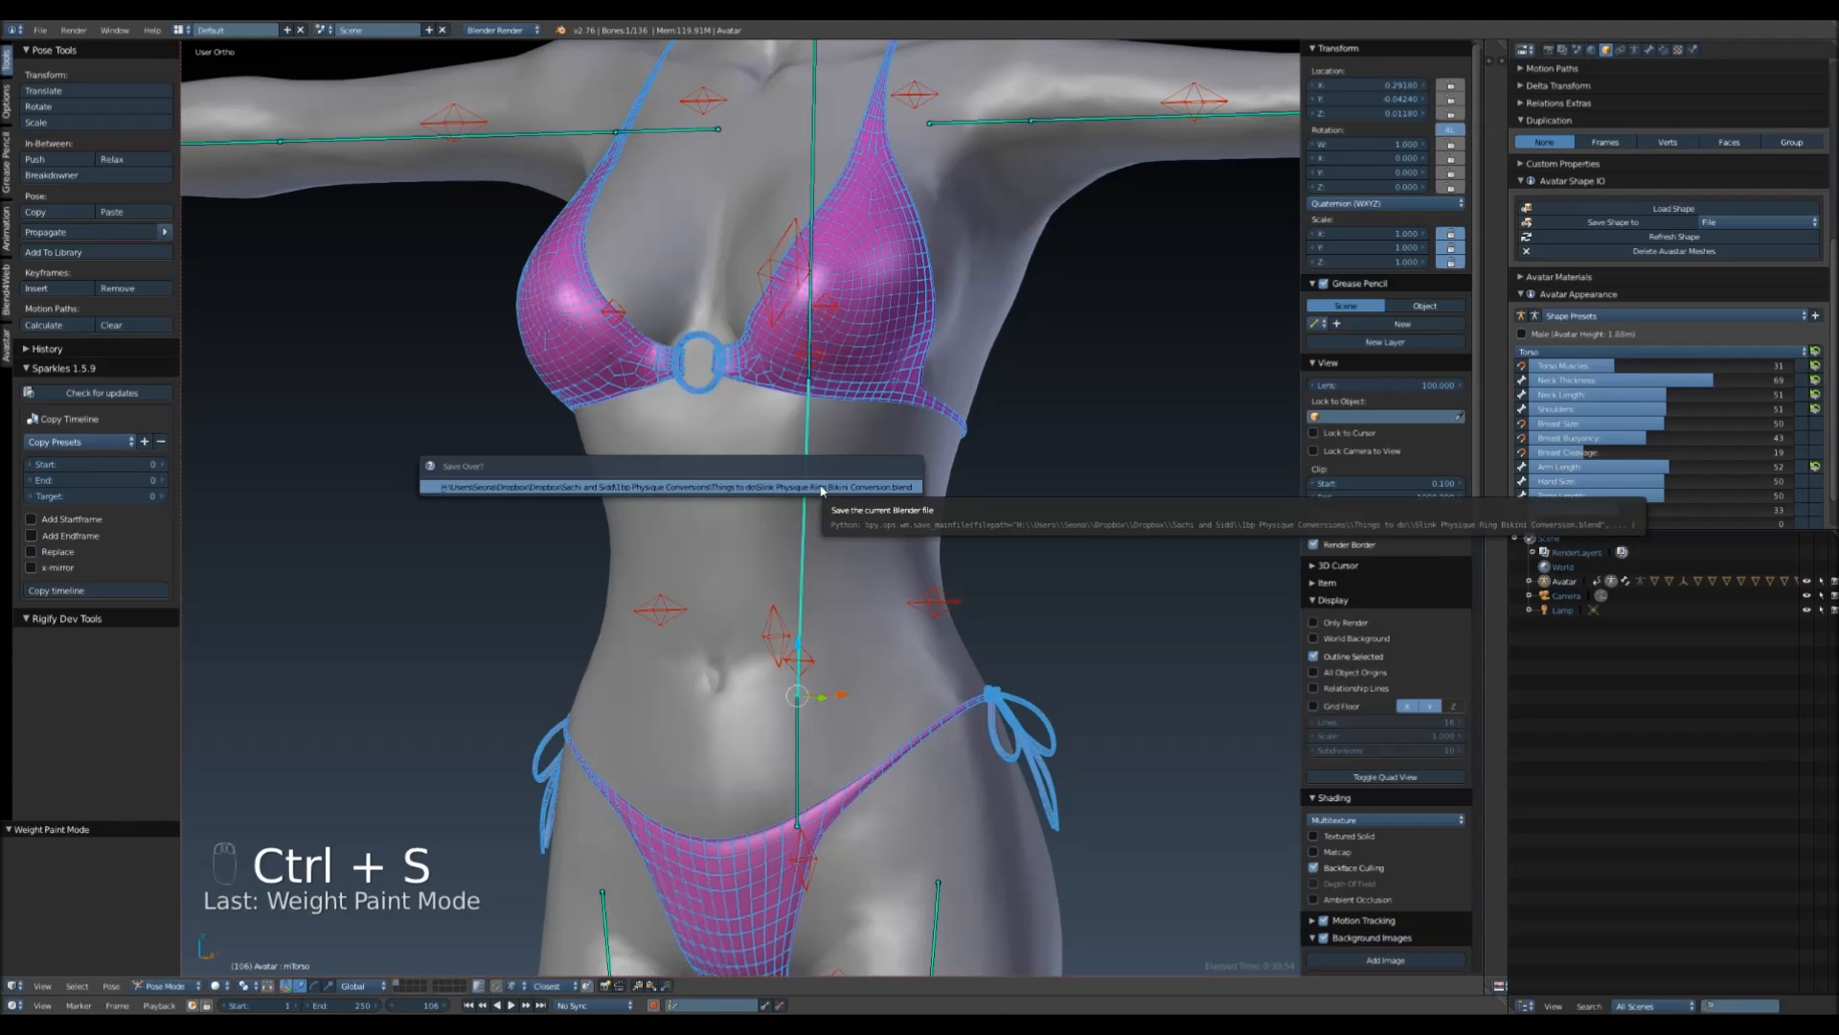
{"action": "left_click", "coordinate": [794, 487]}
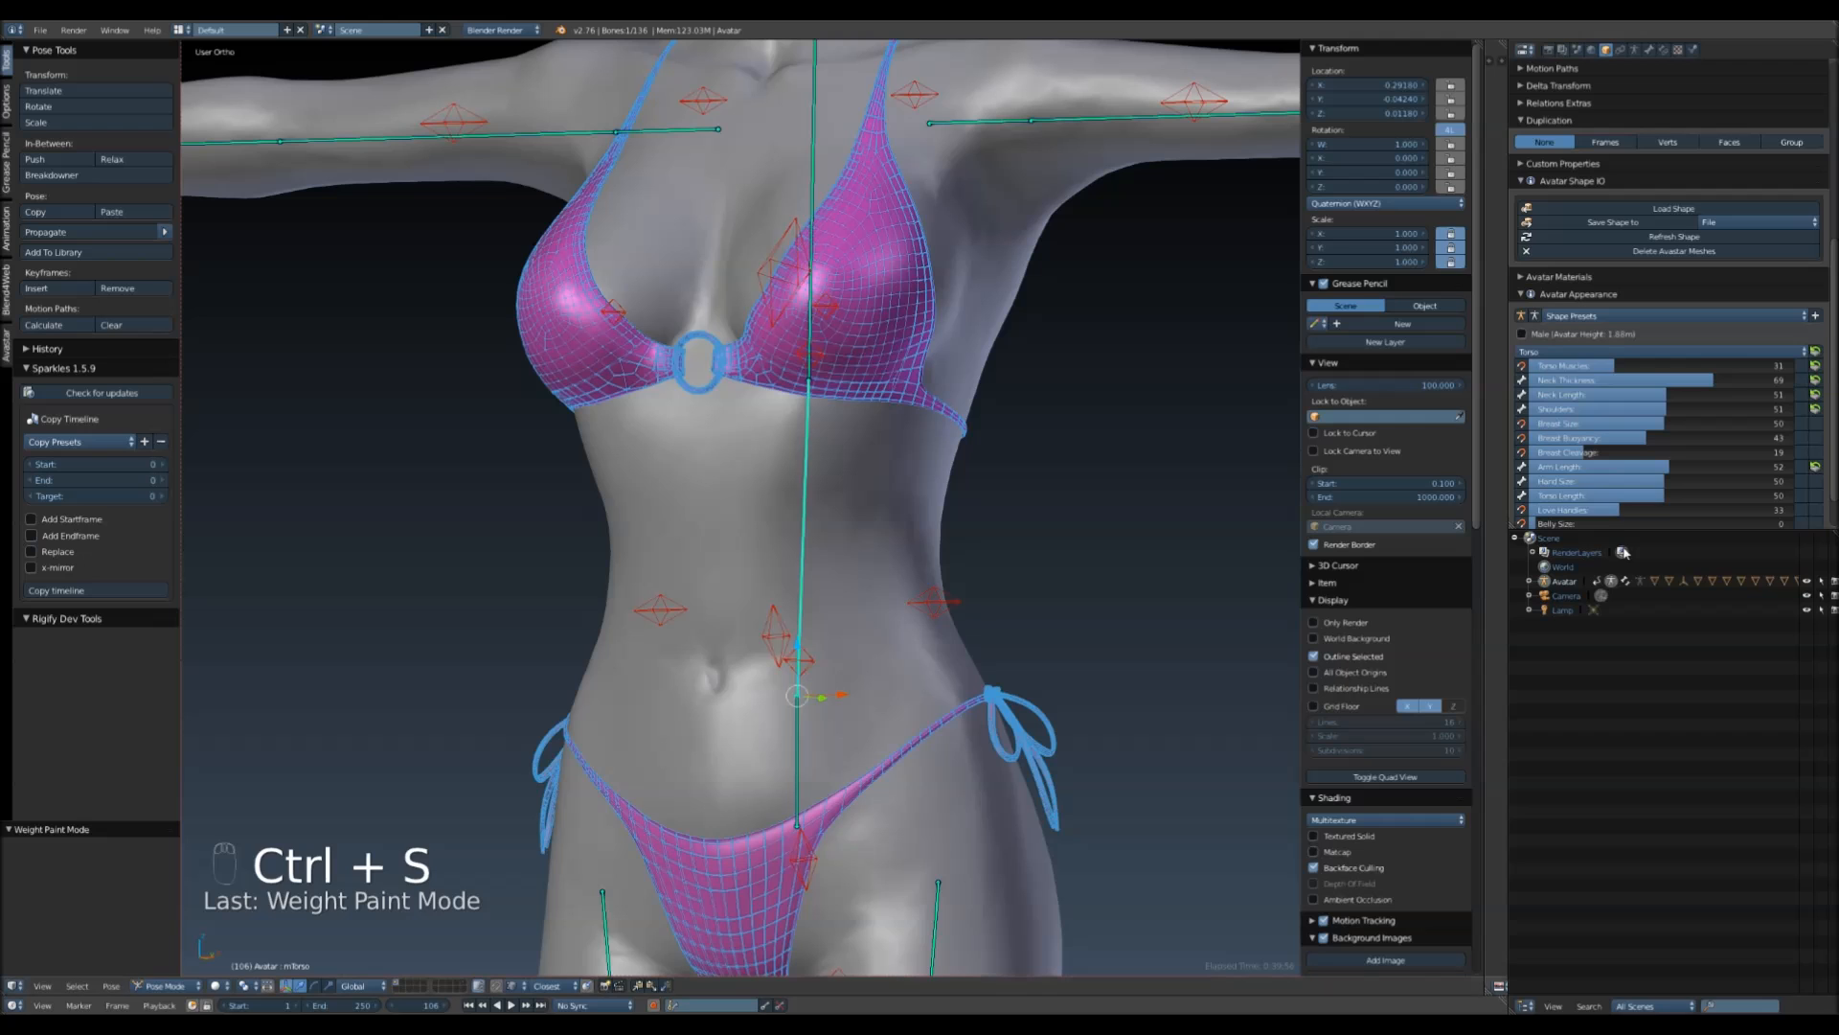
- Set the avatar's Belly Size to 100 and check the bikini top from the side
{"action": "scroll", "coordinate": [1623, 520], "scroll_direction": "down", "scroll_amount": 2}
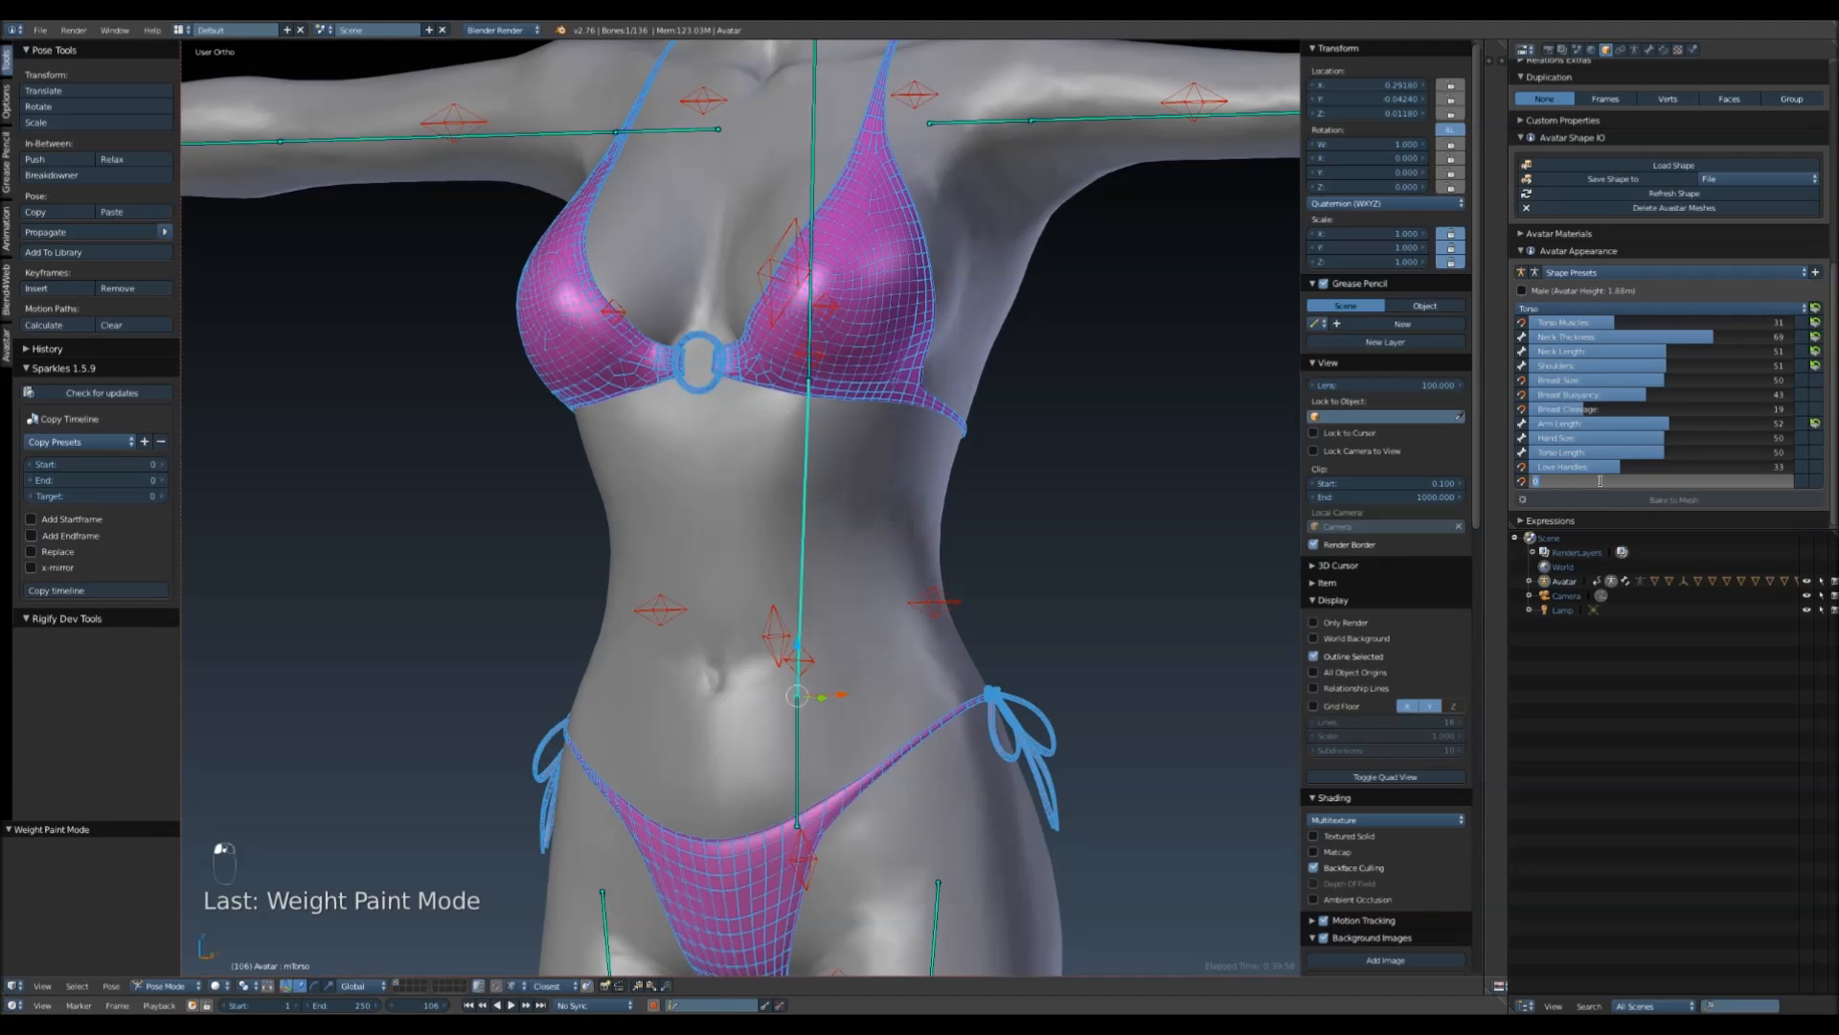
{"action": "key", "text": "Return"}
{"action": "middle_click_drag", "start_coordinate": [993, 538], "coordinate": [1138, 543]}
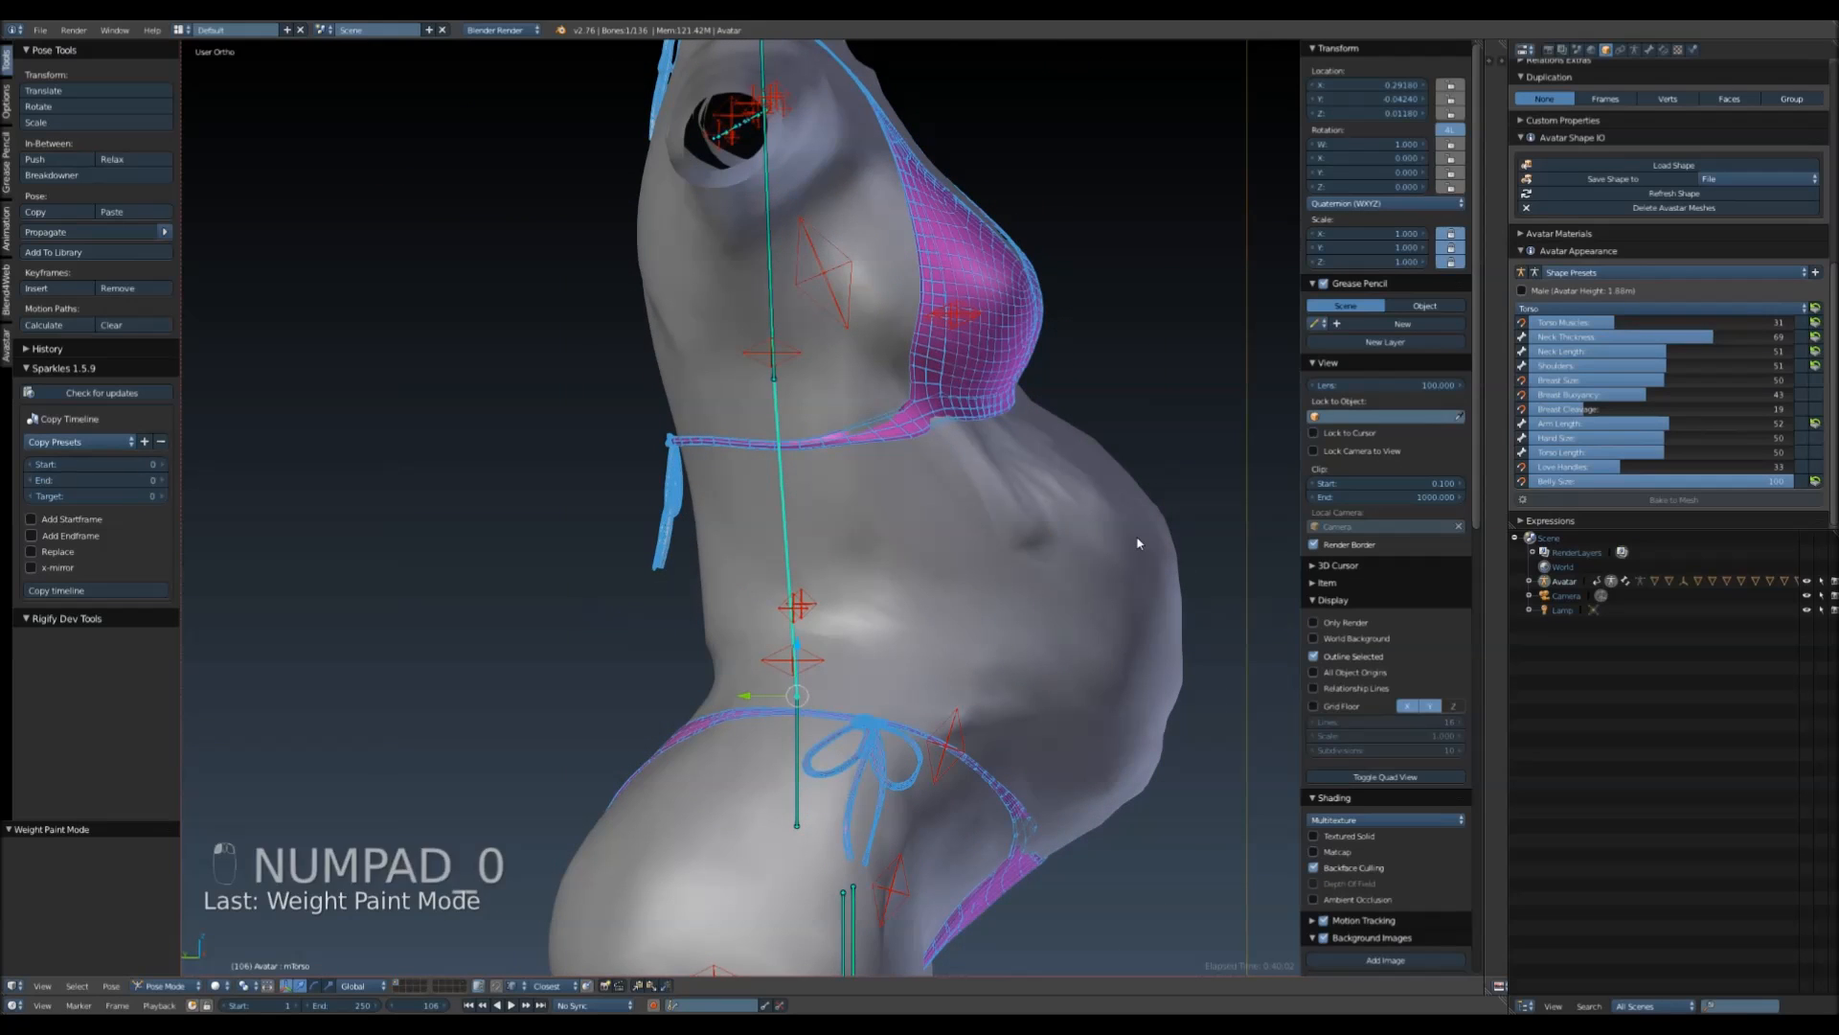
{"action": "key", "text": "KP_3"}
{"action": "scroll", "coordinate": [747, 502], "scroll_direction": "up", "scroll_amount": 1}
{"action": "scroll", "coordinate": [747, 503], "scroll_direction": "up", "scroll_amount": 2}
- Inspect the bikini top against the enlarged body in wireframe and restore solid shading
{"action": "key", "text": "z"}
{"action": "middle_click_drag", "start_coordinate": [713, 499], "coordinate": [768, 484]}
{"action": "right_click", "coordinate": [807, 401]}
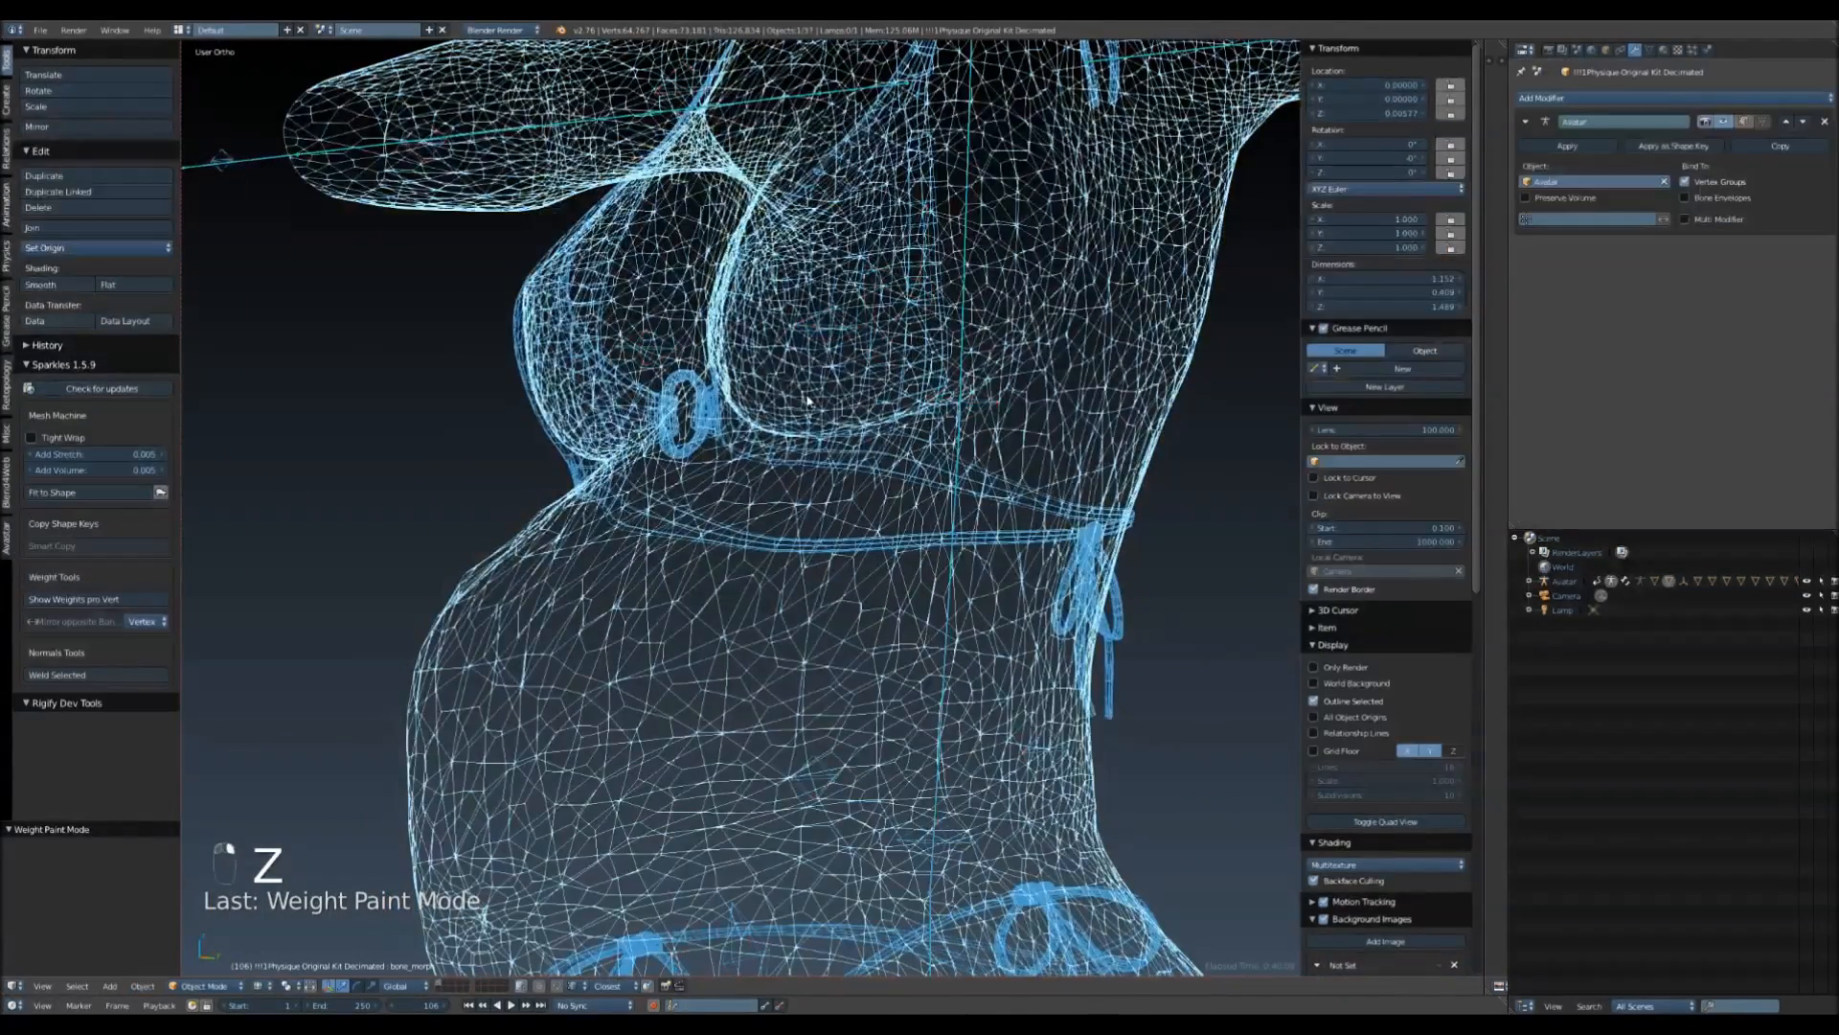
{"action": "key", "text": "z"}
- Put the bikini top back in Weight Paint mode with the BELLY bone selected
{"action": "right_click", "coordinate": [740, 443]}
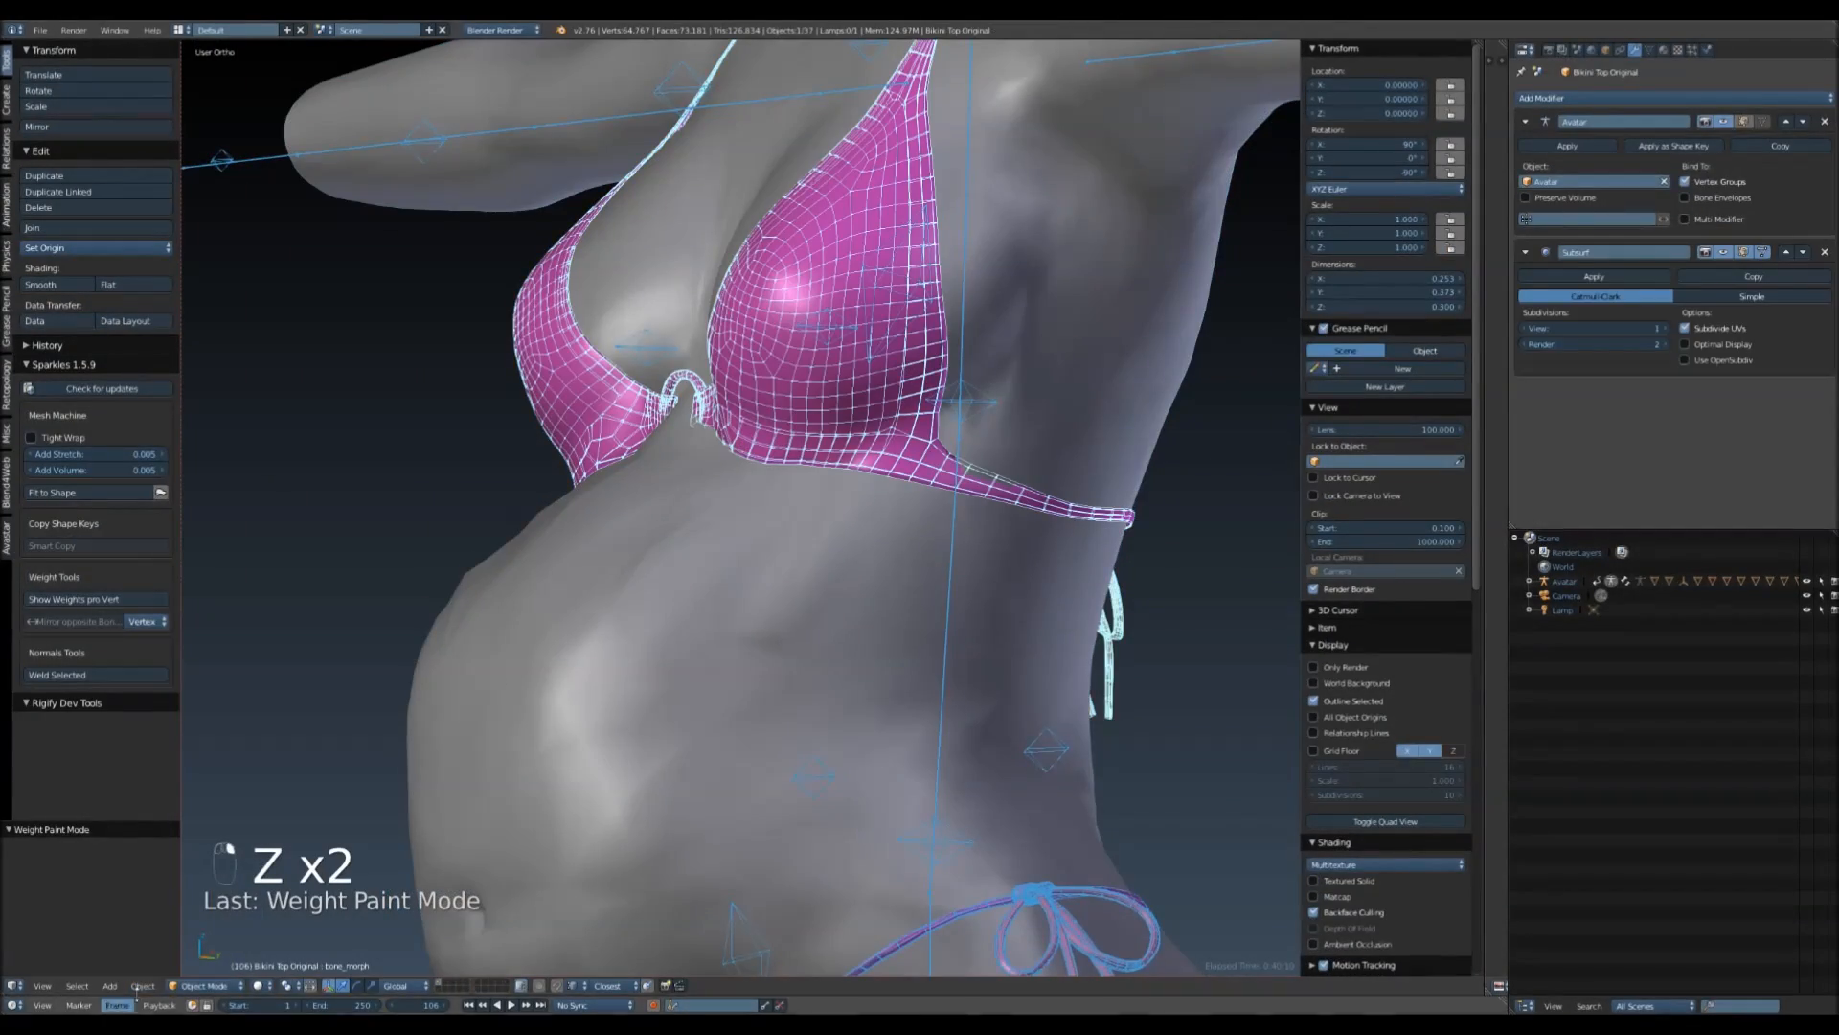
{"action": "left_click", "coordinate": [204, 985]}
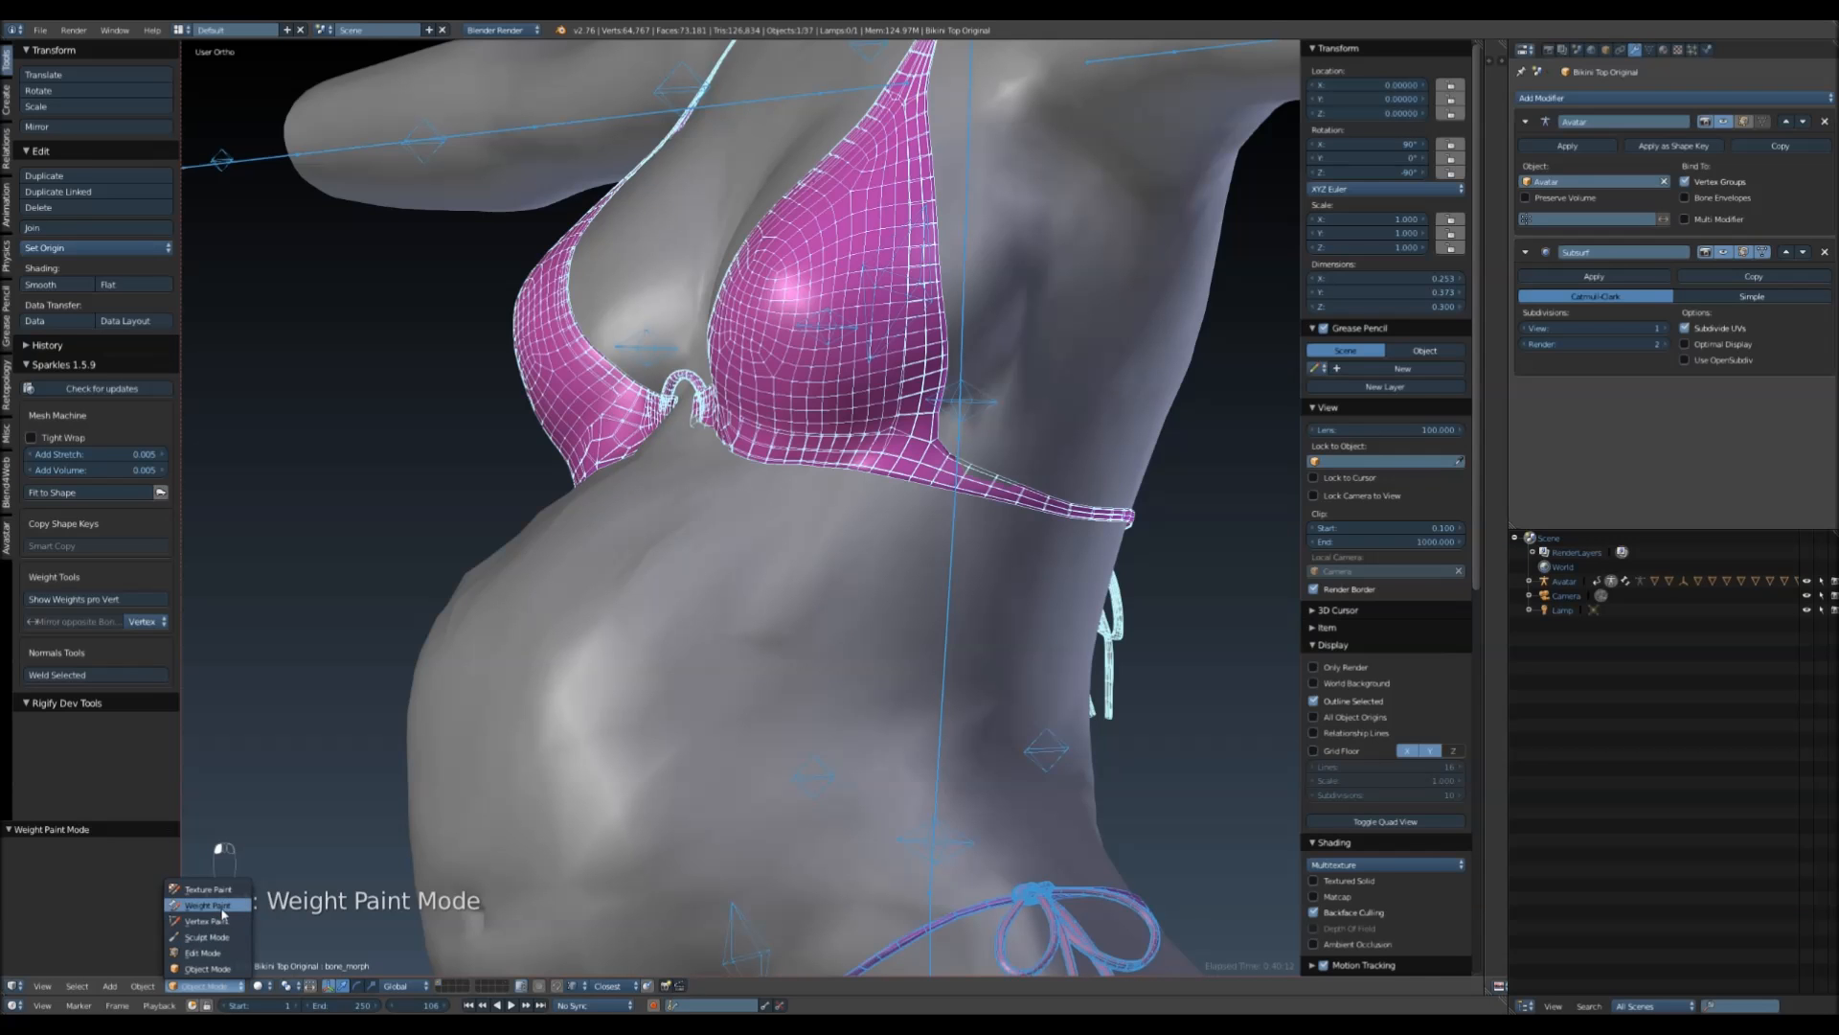
{"action": "left_click", "coordinate": [222, 913]}
{"action": "mouse_move", "coordinate": [738, 534]}
{"action": "middle_mouse_down"}
{"action": "mouse_move", "coordinate": [801, 533]}
{"action": "mouse_move", "coordinate": [748, 839]}
{"action": "middle_mouse_up"}
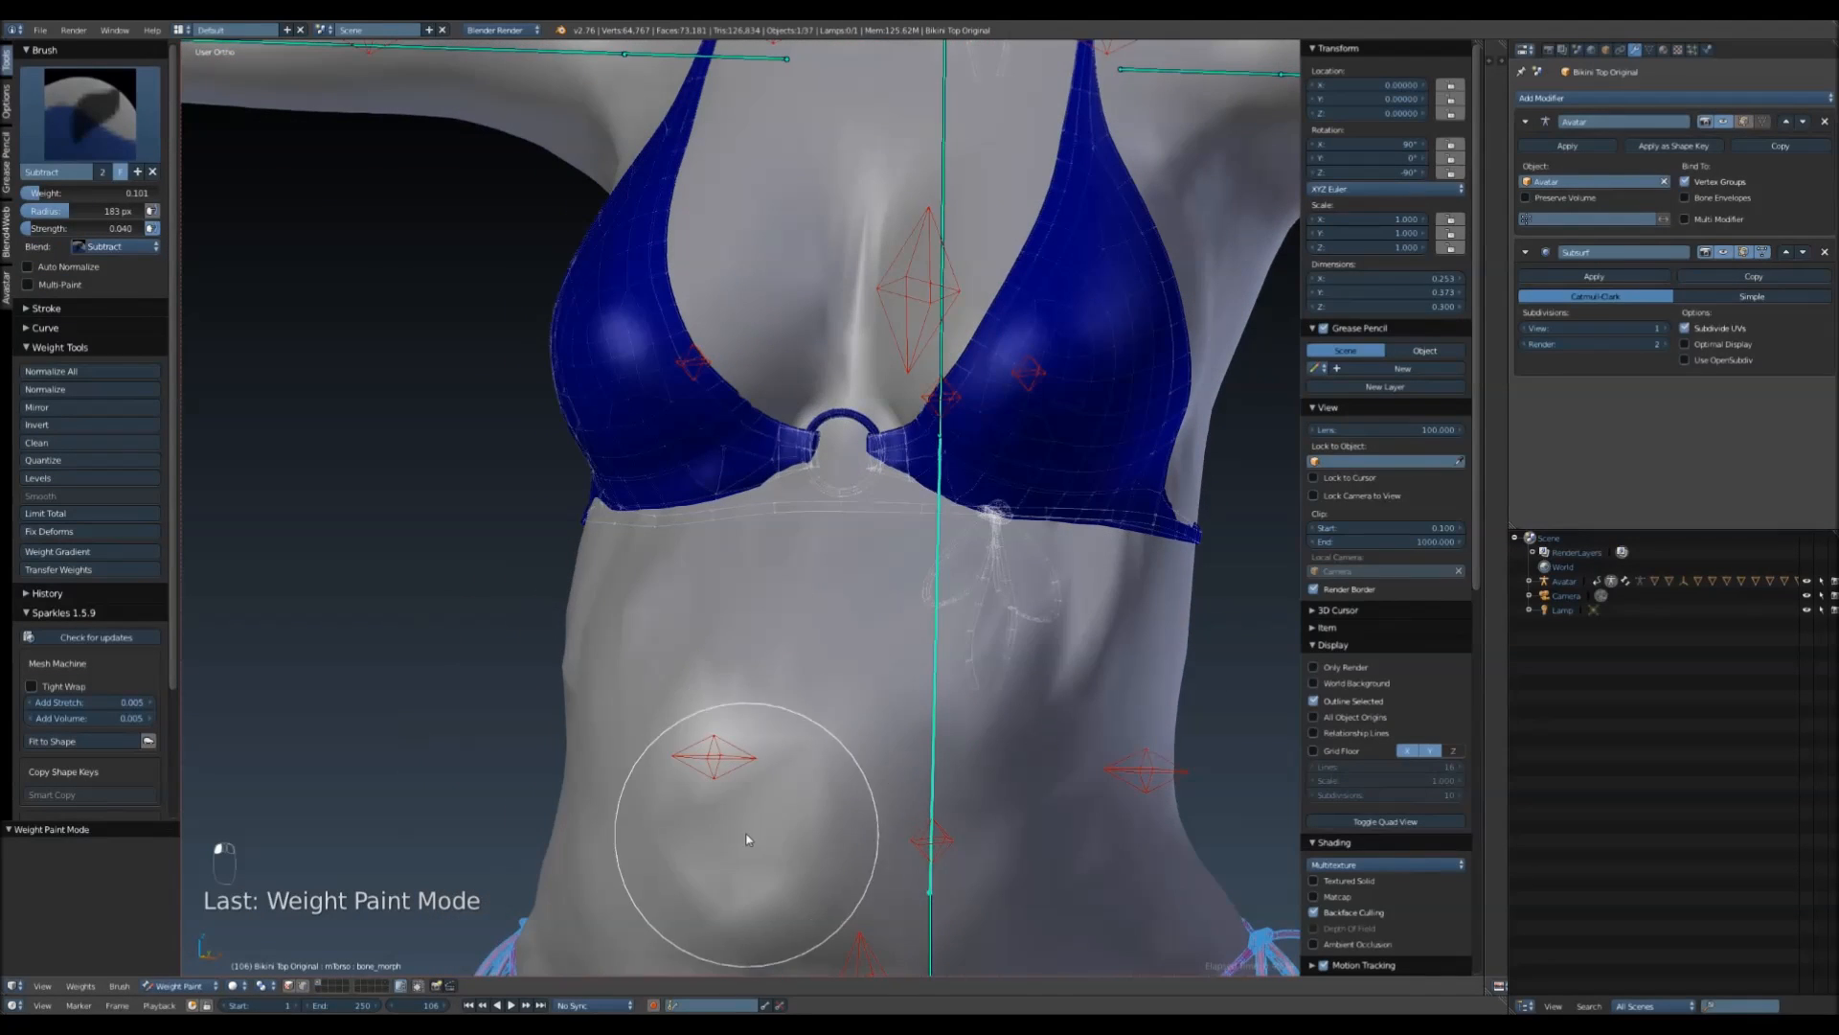
{"action": "scroll", "coordinate": [806, 870], "scroll_direction": "down", "scroll_amount": 1}
{"action": "right_click", "coordinate": [835, 886]}
{"action": "middle_click_drag", "start_coordinate": [853, 800], "coordinate": [800, 805]}
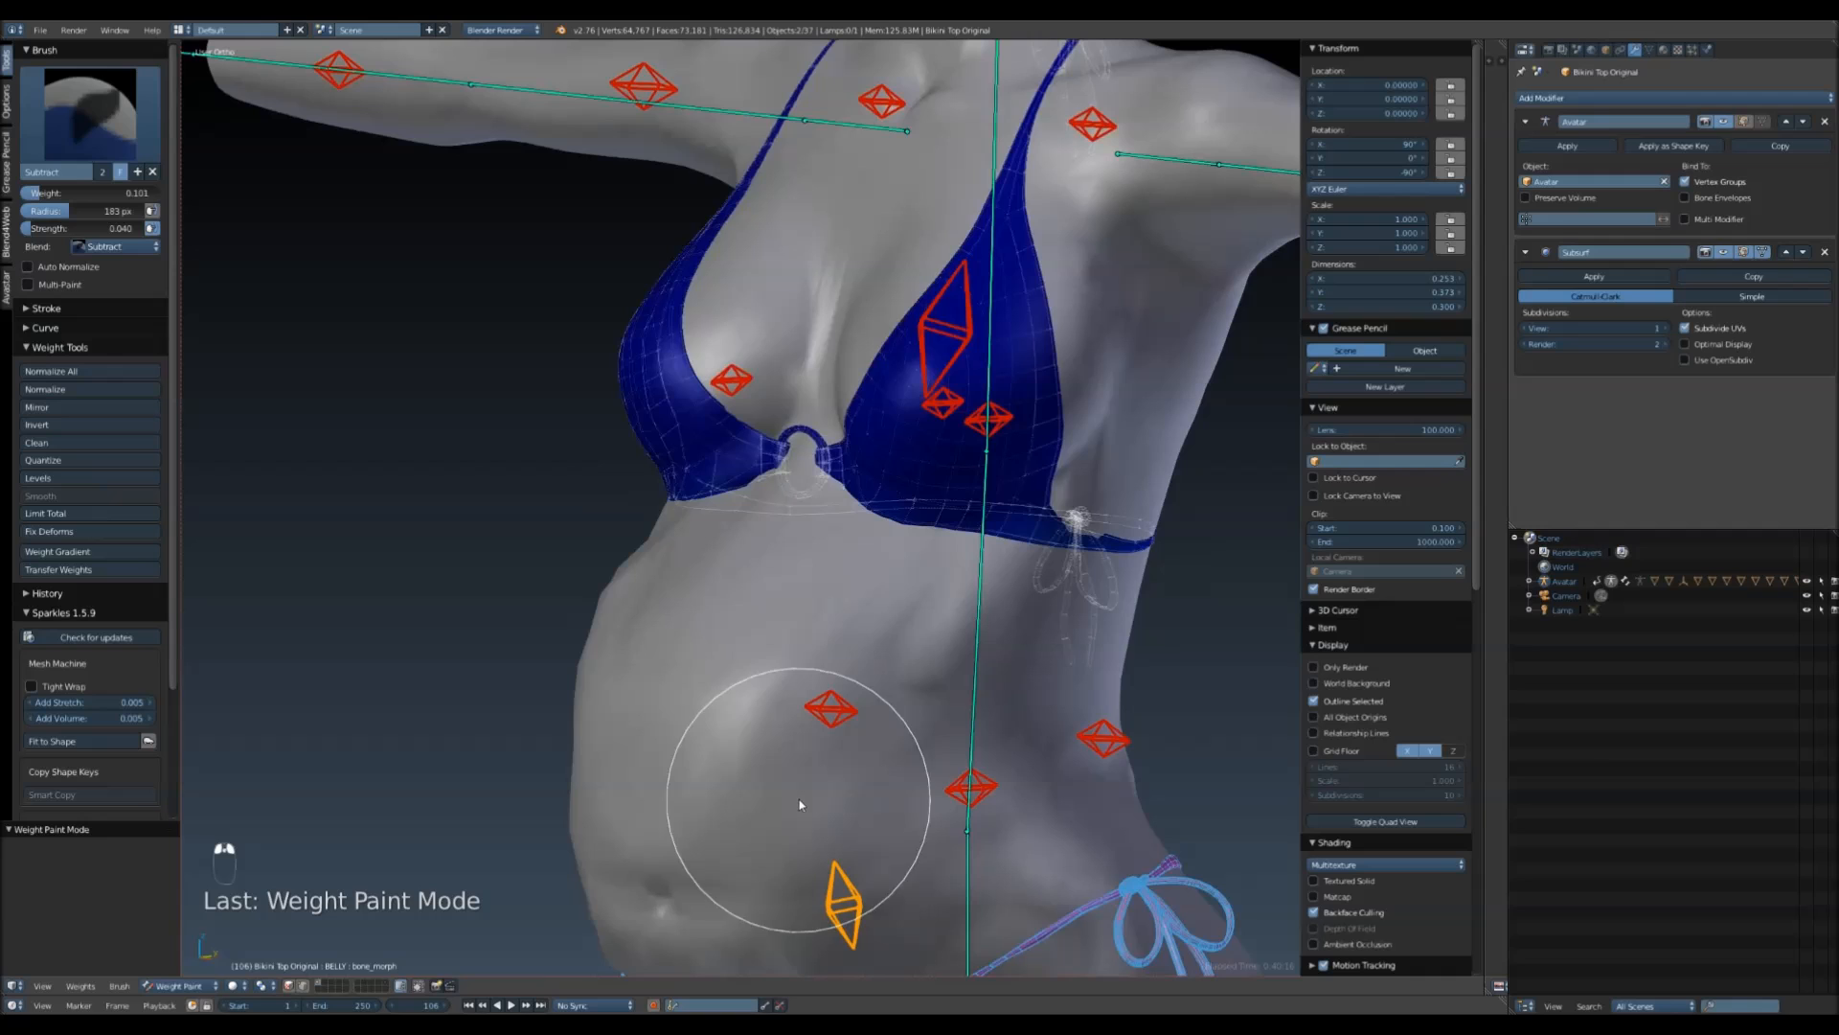
- Subtract BELLY weight along the bikini top's side strap and lower cup edges, refreshing the avatar shape between strokes
{"action": "mouse_move", "coordinate": [995, 558]}
{"action": "left_mouse_down"}
{"action": "mouse_move", "coordinate": [636, 503]}
{"action": "mouse_move", "coordinate": [1040, 562]}
{"action": "left_mouse_up"}
{"action": "key", "text": "alt+q"}
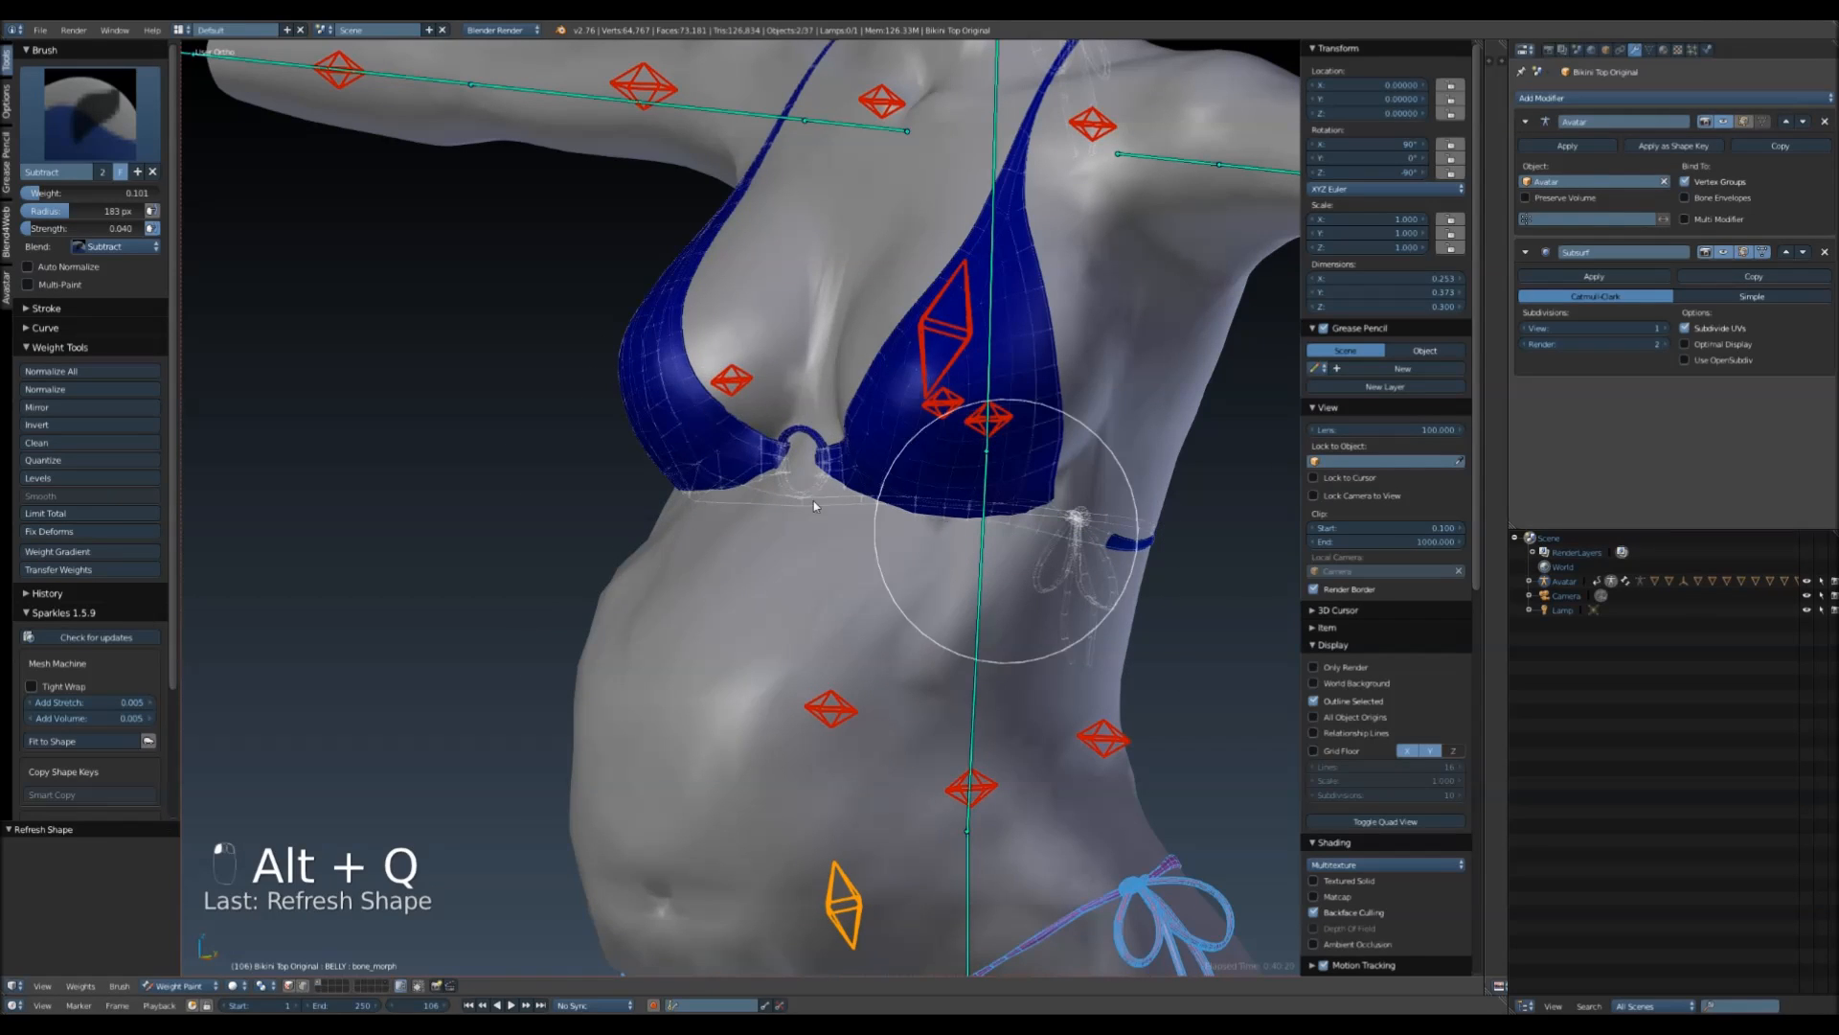
{"action": "key", "text": "alt+q"}
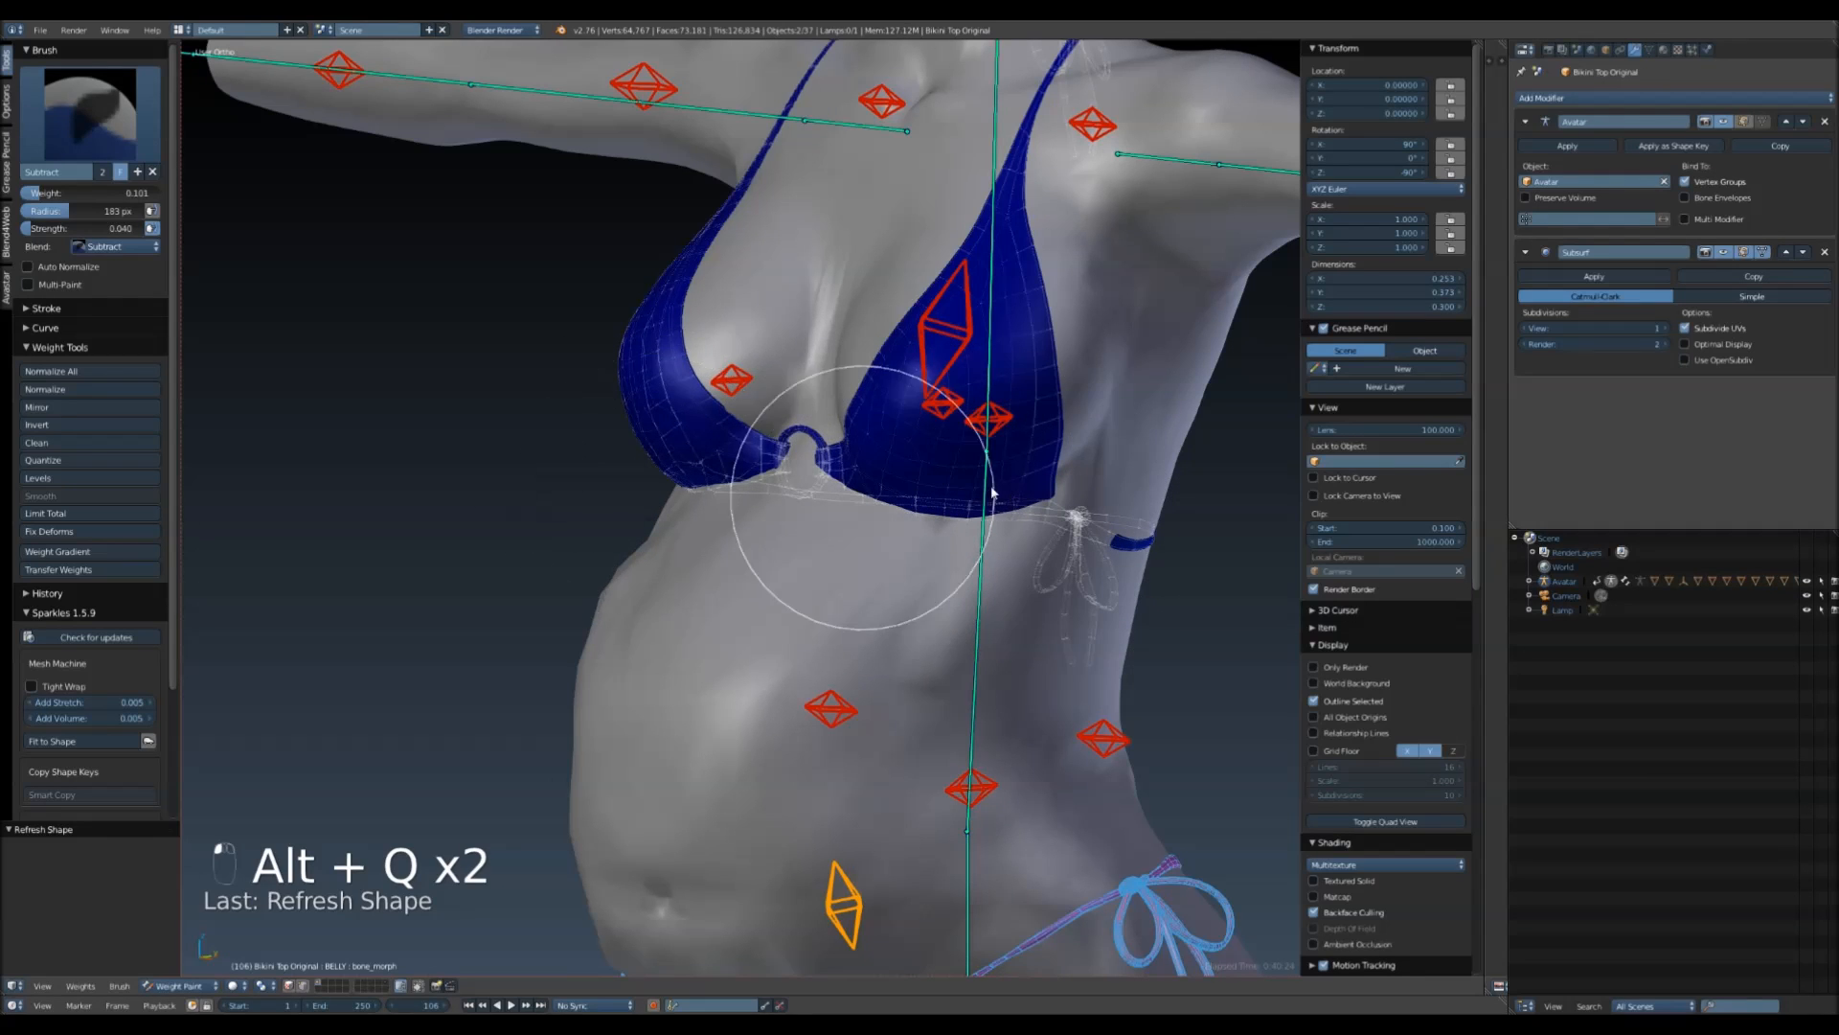
{"action": "key", "text": "alt+q"}
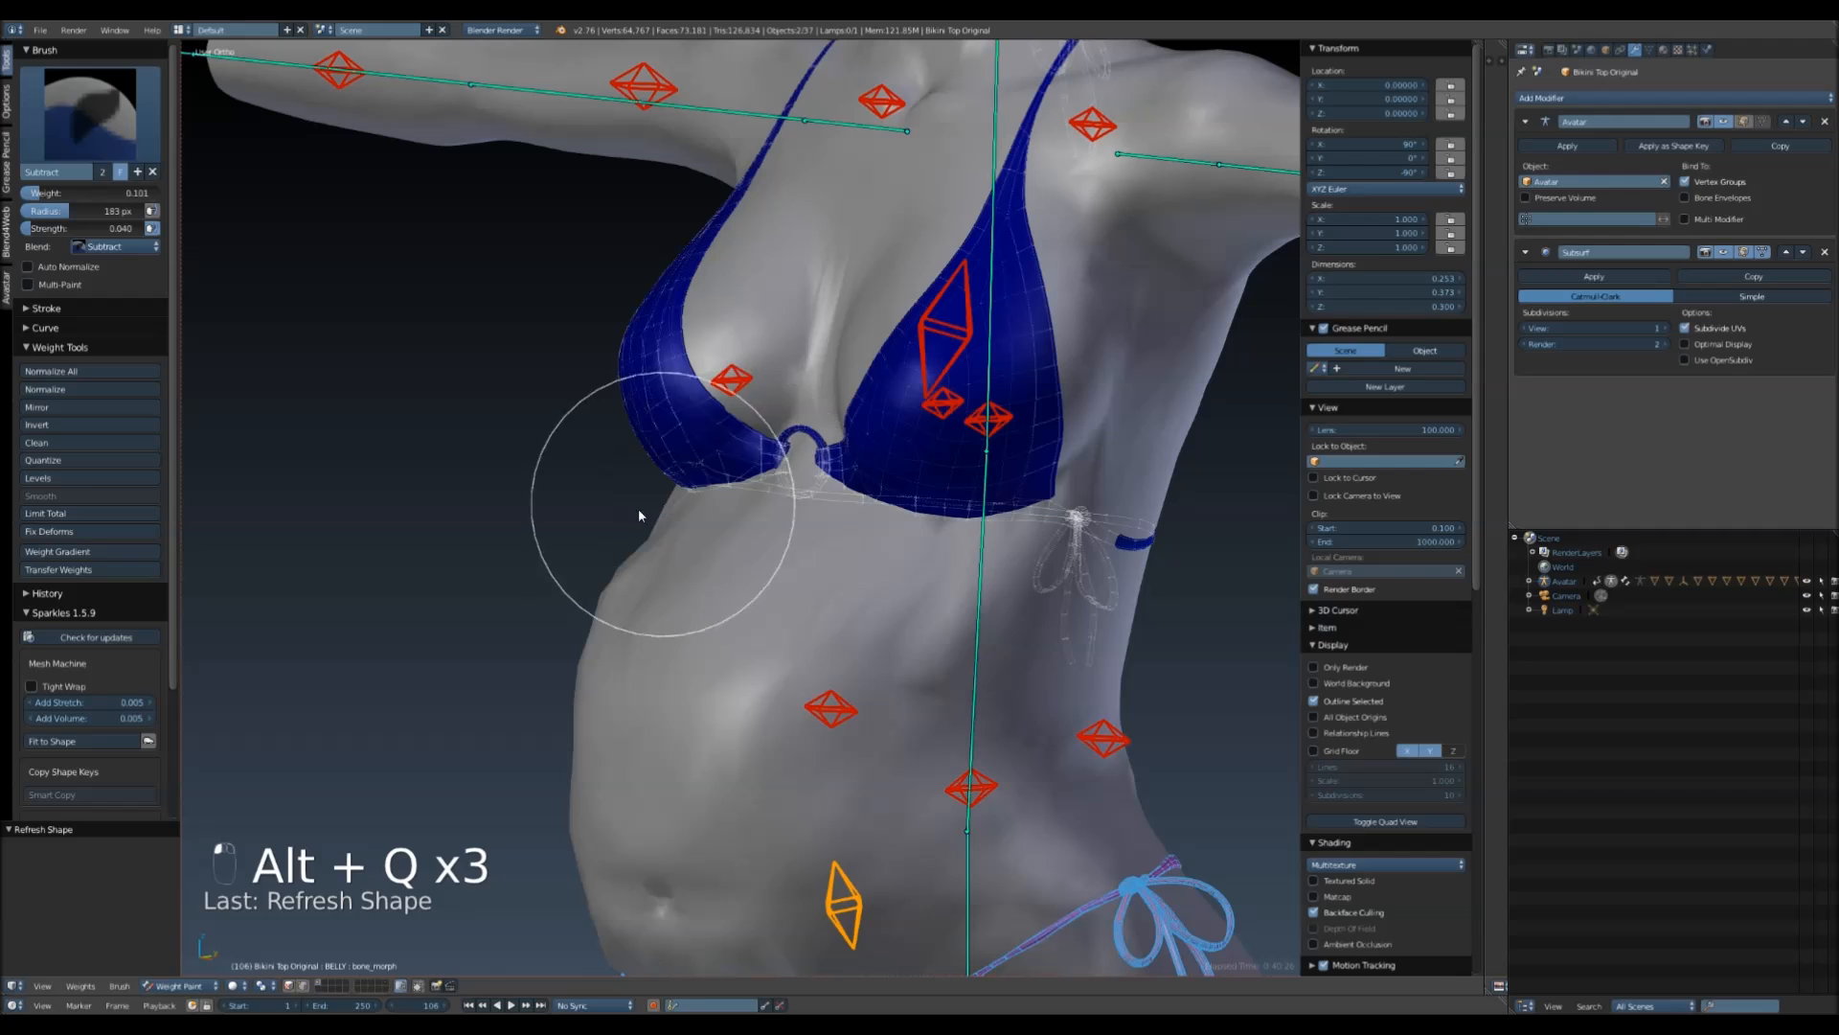
{"action": "key", "text": "alt+q"}
- Subtract more BELLY weight from the strap section between the cup and the back tie, refreshing the shape
{"action": "middle_click_drag", "start_coordinate": [1135, 622], "coordinate": [991, 556]}
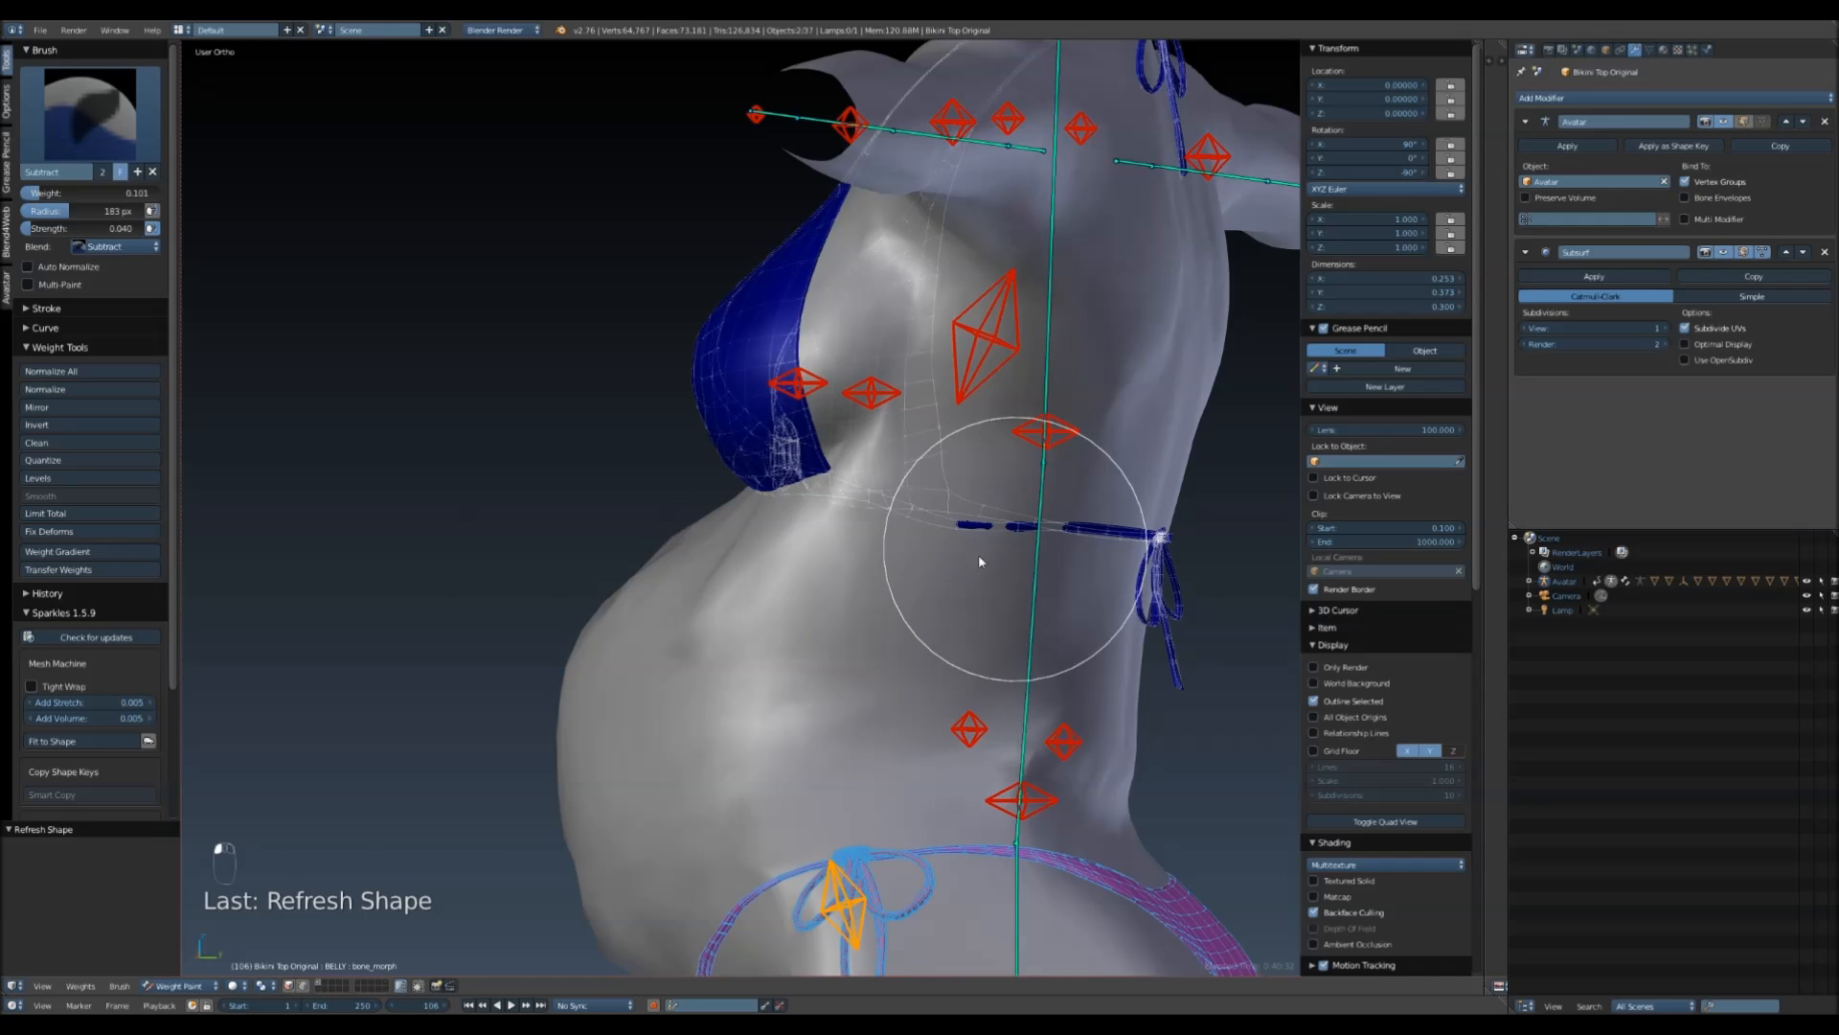
{"action": "key", "text": "alt+q"}
{"action": "key", "text": "alt+q"}
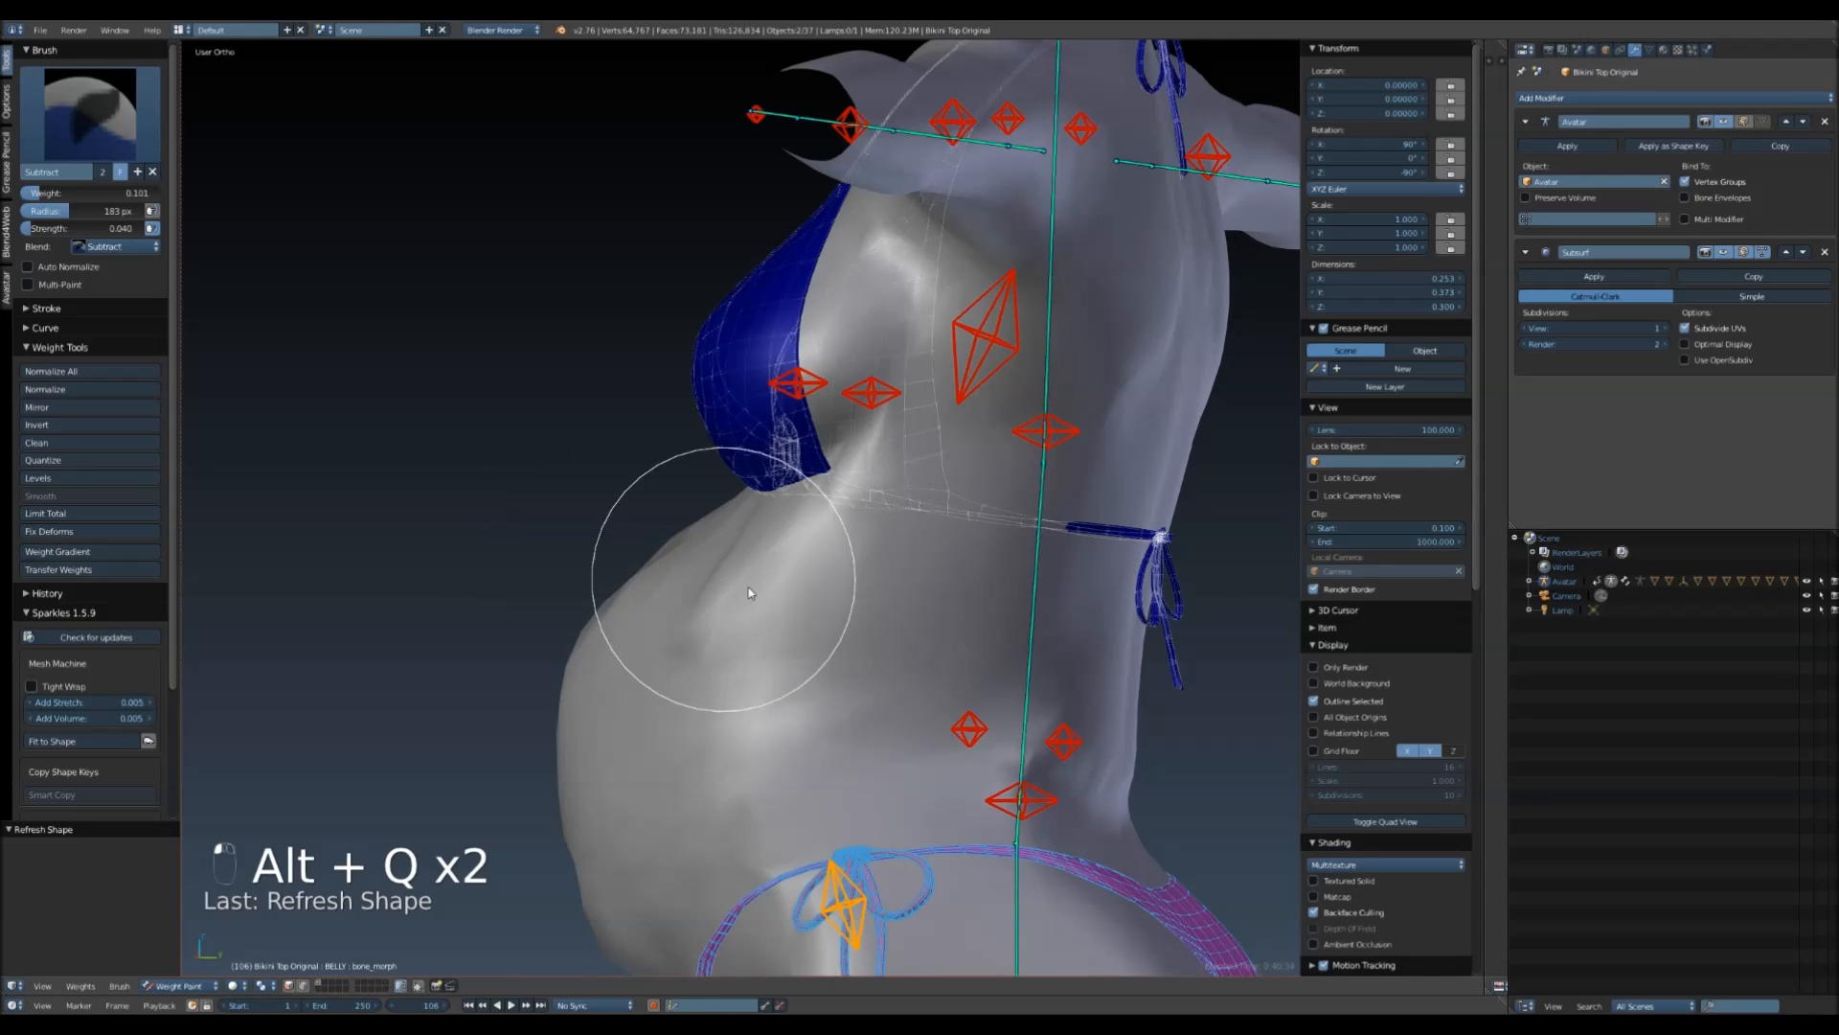
{"action": "middle_click_drag", "start_coordinate": [910, 630], "coordinate": [780, 514]}
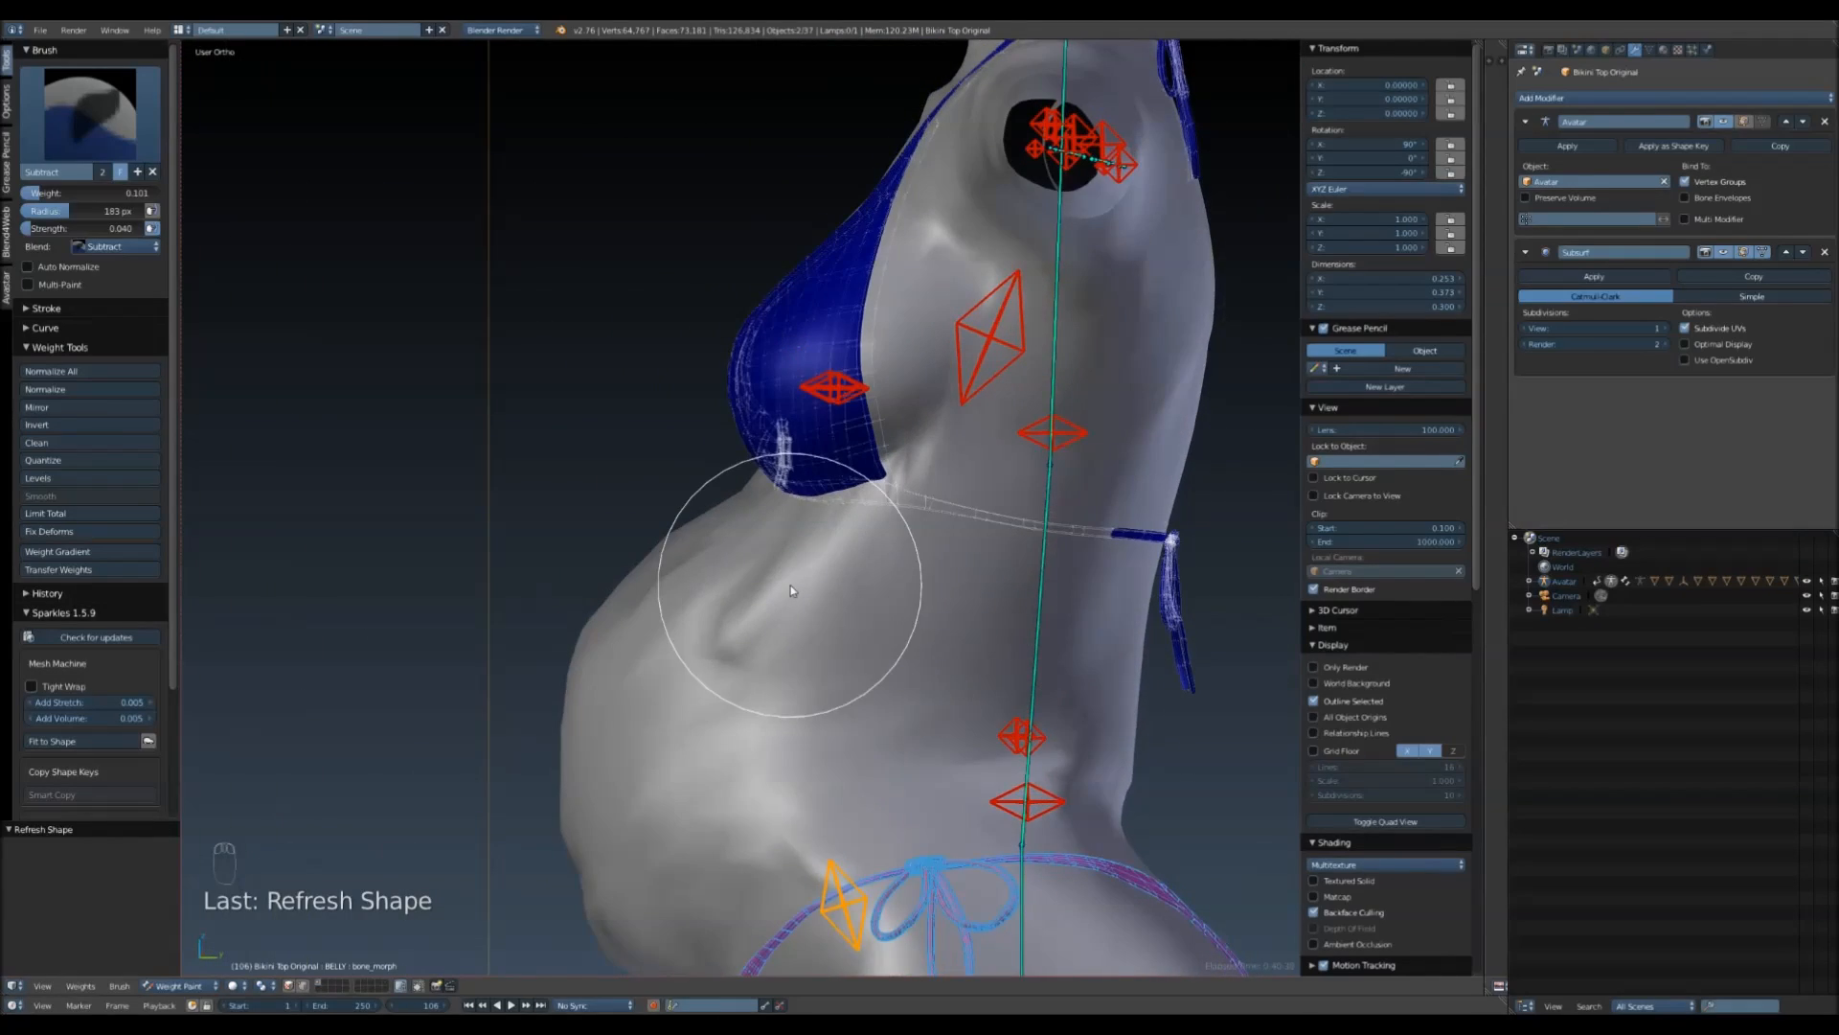
- Use the Add brush in side view to paint BELLY weight along the bikini top's side strap, refreshing the shape
{"action": "key", "text": "KP_3"}
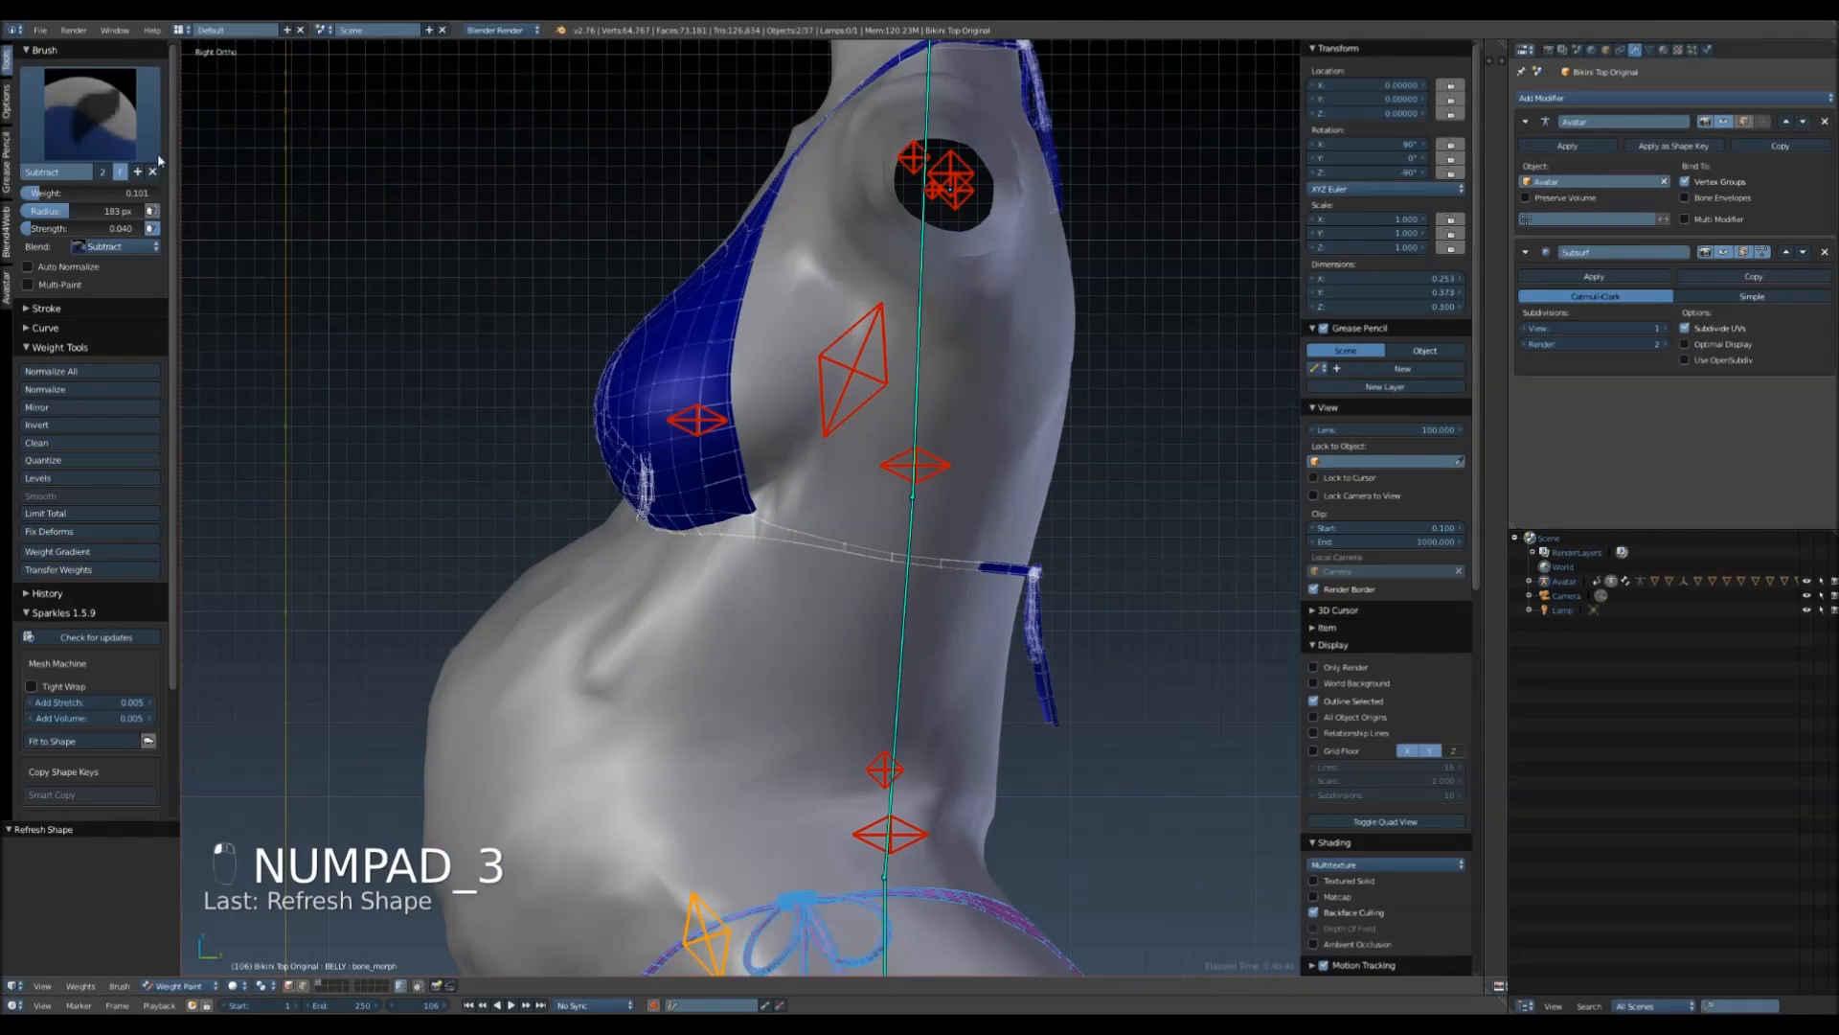
{"action": "left_click", "coordinate": [90, 113]}
{"action": "left_click", "coordinate": [54, 209]}
{"action": "middle_click_drag", "start_coordinate": [757, 598], "coordinate": [619, 567], "text": "shift"}
{"action": "scroll", "coordinate": [635, 568], "scroll_direction": "up", "scroll_amount": 2}
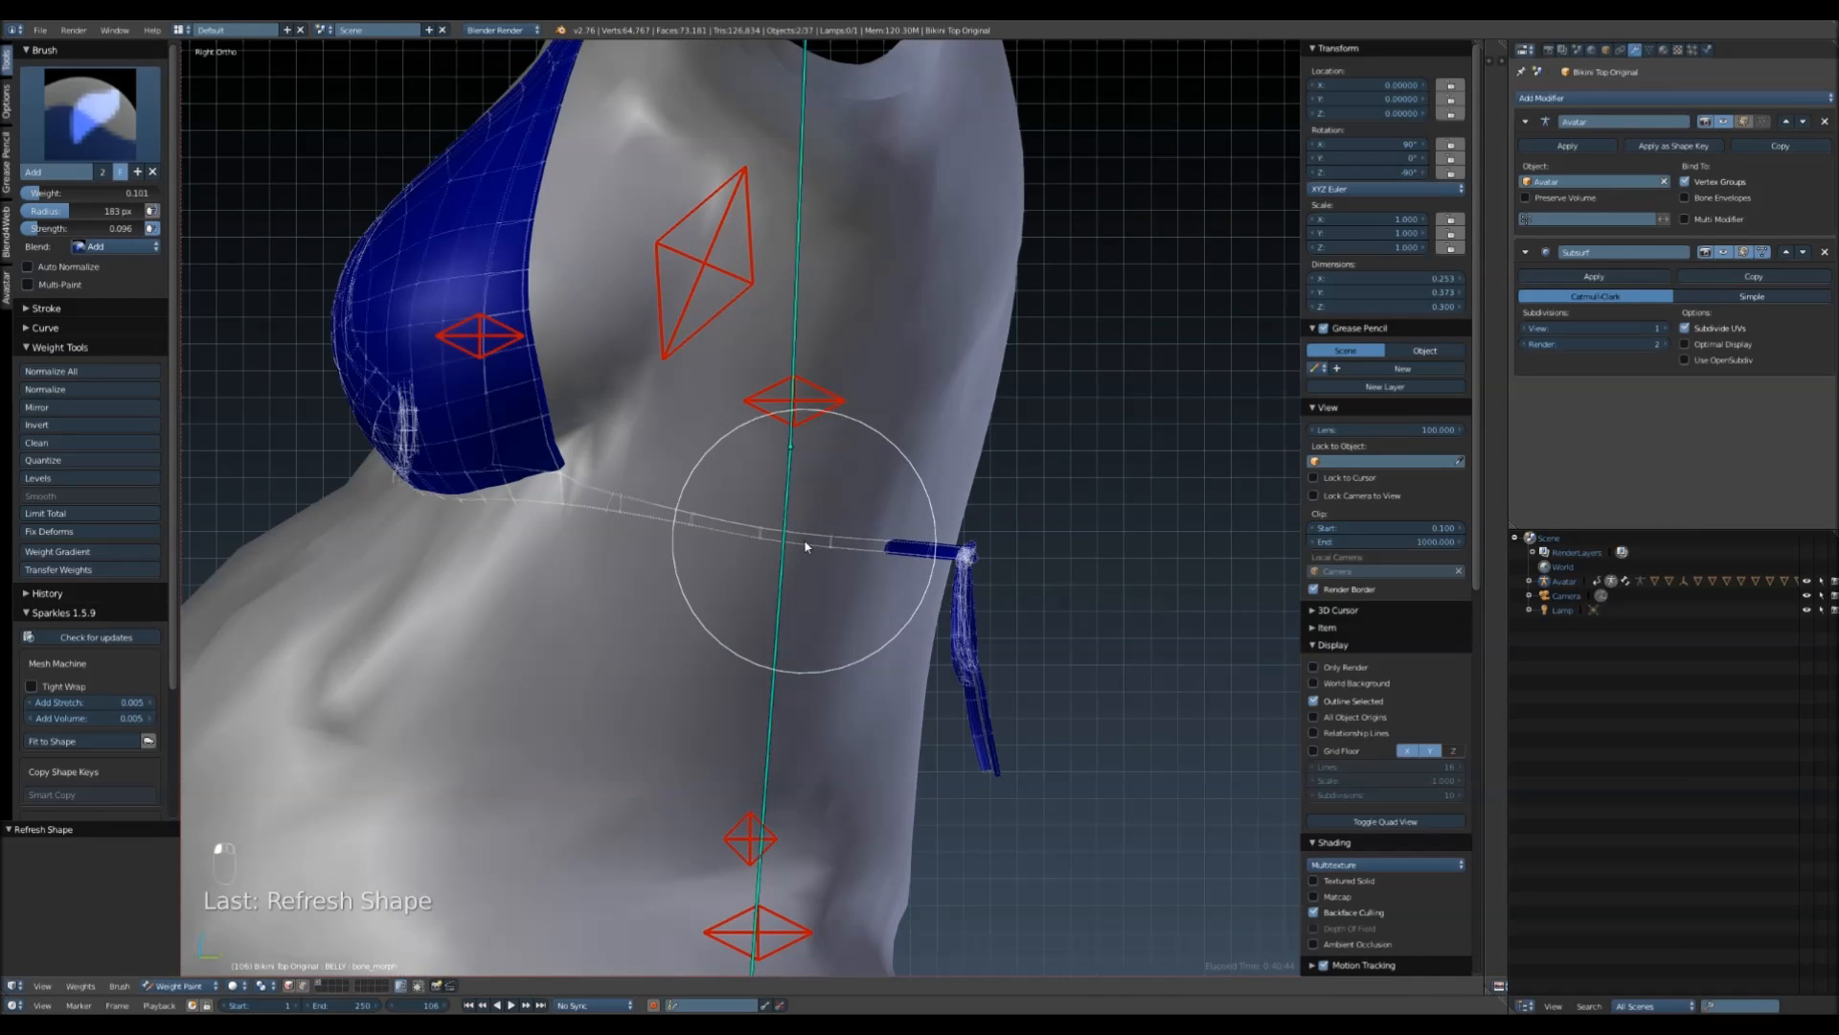
{"action": "key", "text": "super"}
{"action": "key", "text": "q"}
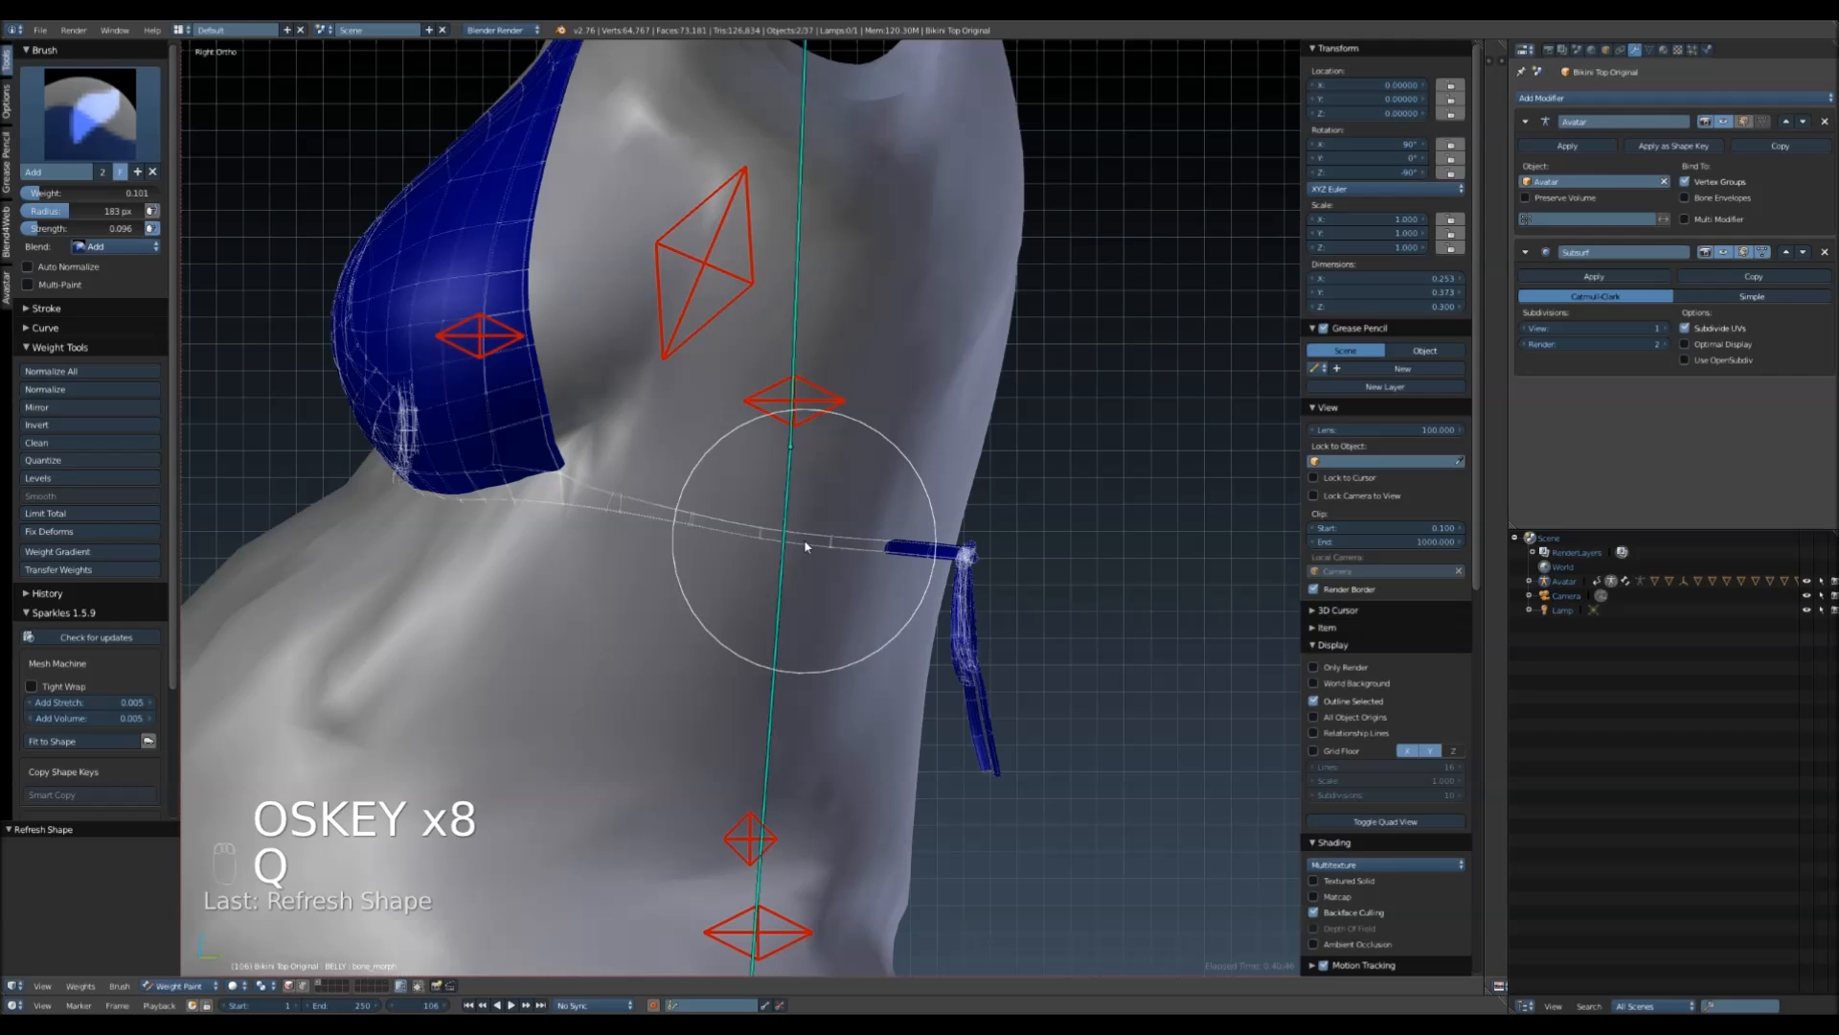
{"action": "key", "text": "alt+q"}
{"action": "key", "text": "alt+q"}
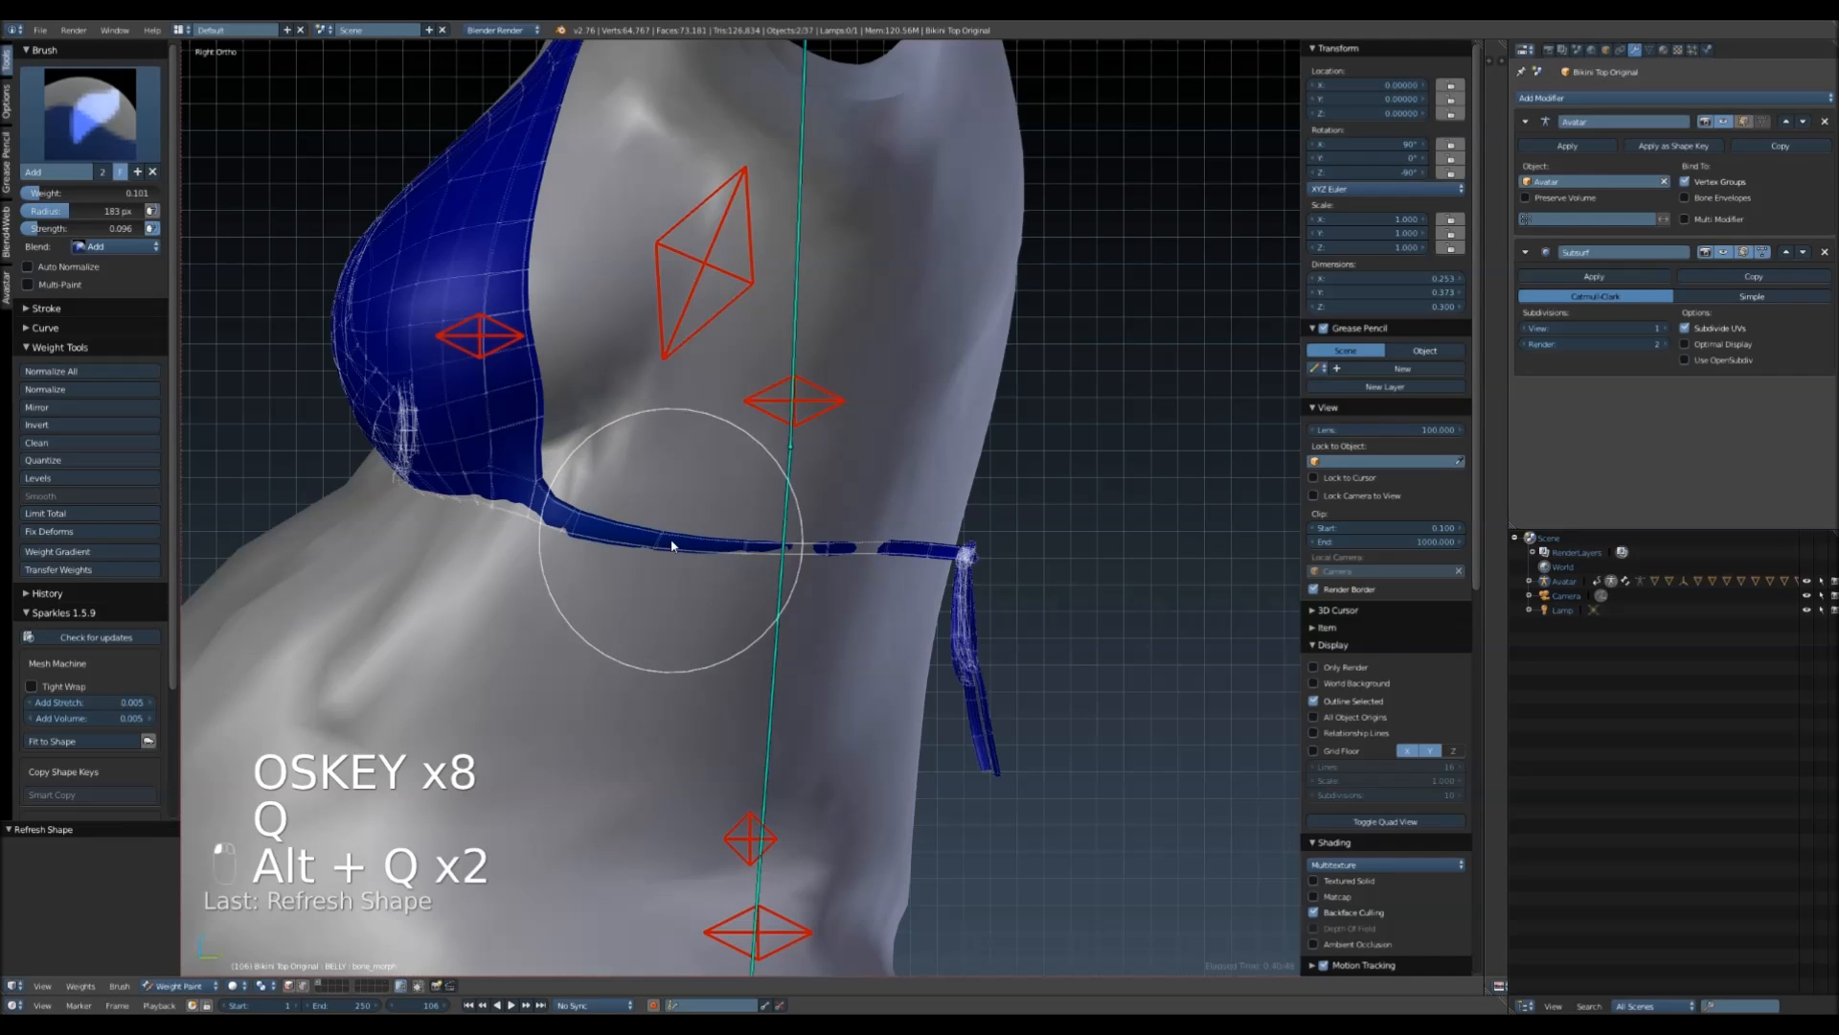
- Add BELLY weight to the strap near the back tie and to the cup's lower edge, refreshing the shape between strokes
{"action": "key", "text": "alt+q"}
{"action": "key", "text": "alt+q"}
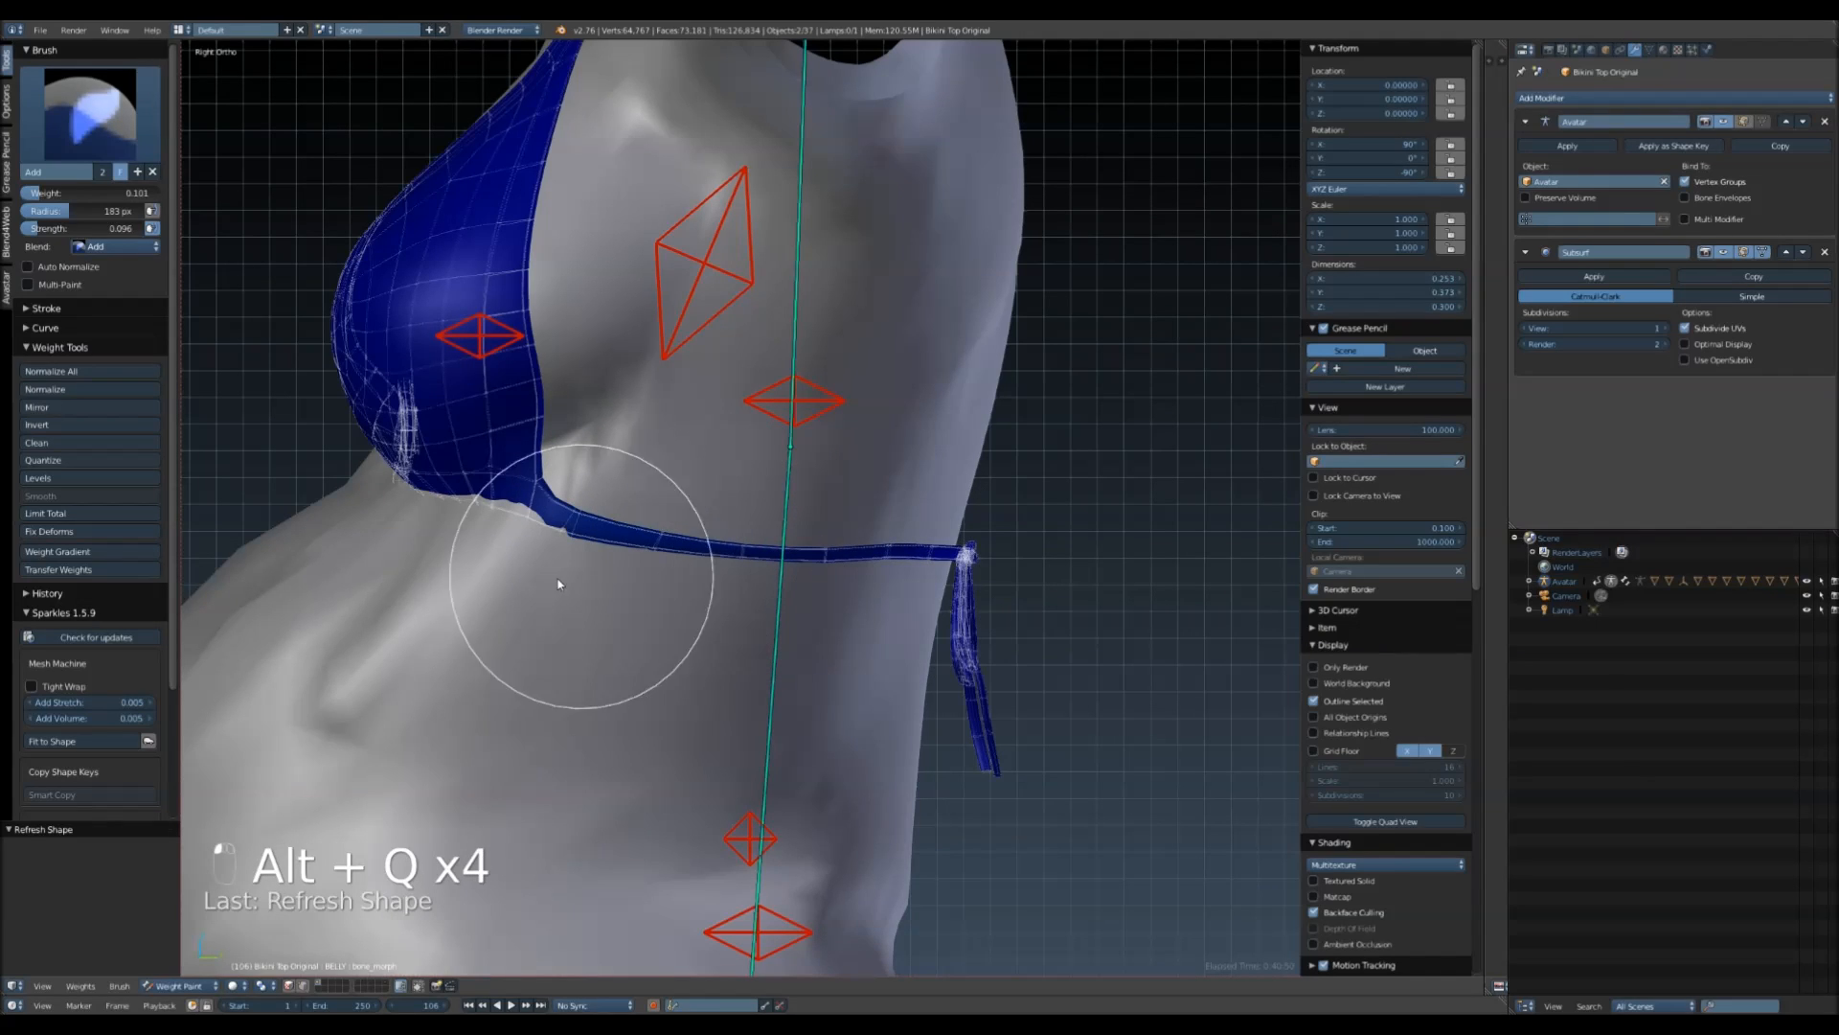
{"action": "key", "text": "alt+q"}
{"action": "key", "text": "alt+q"}
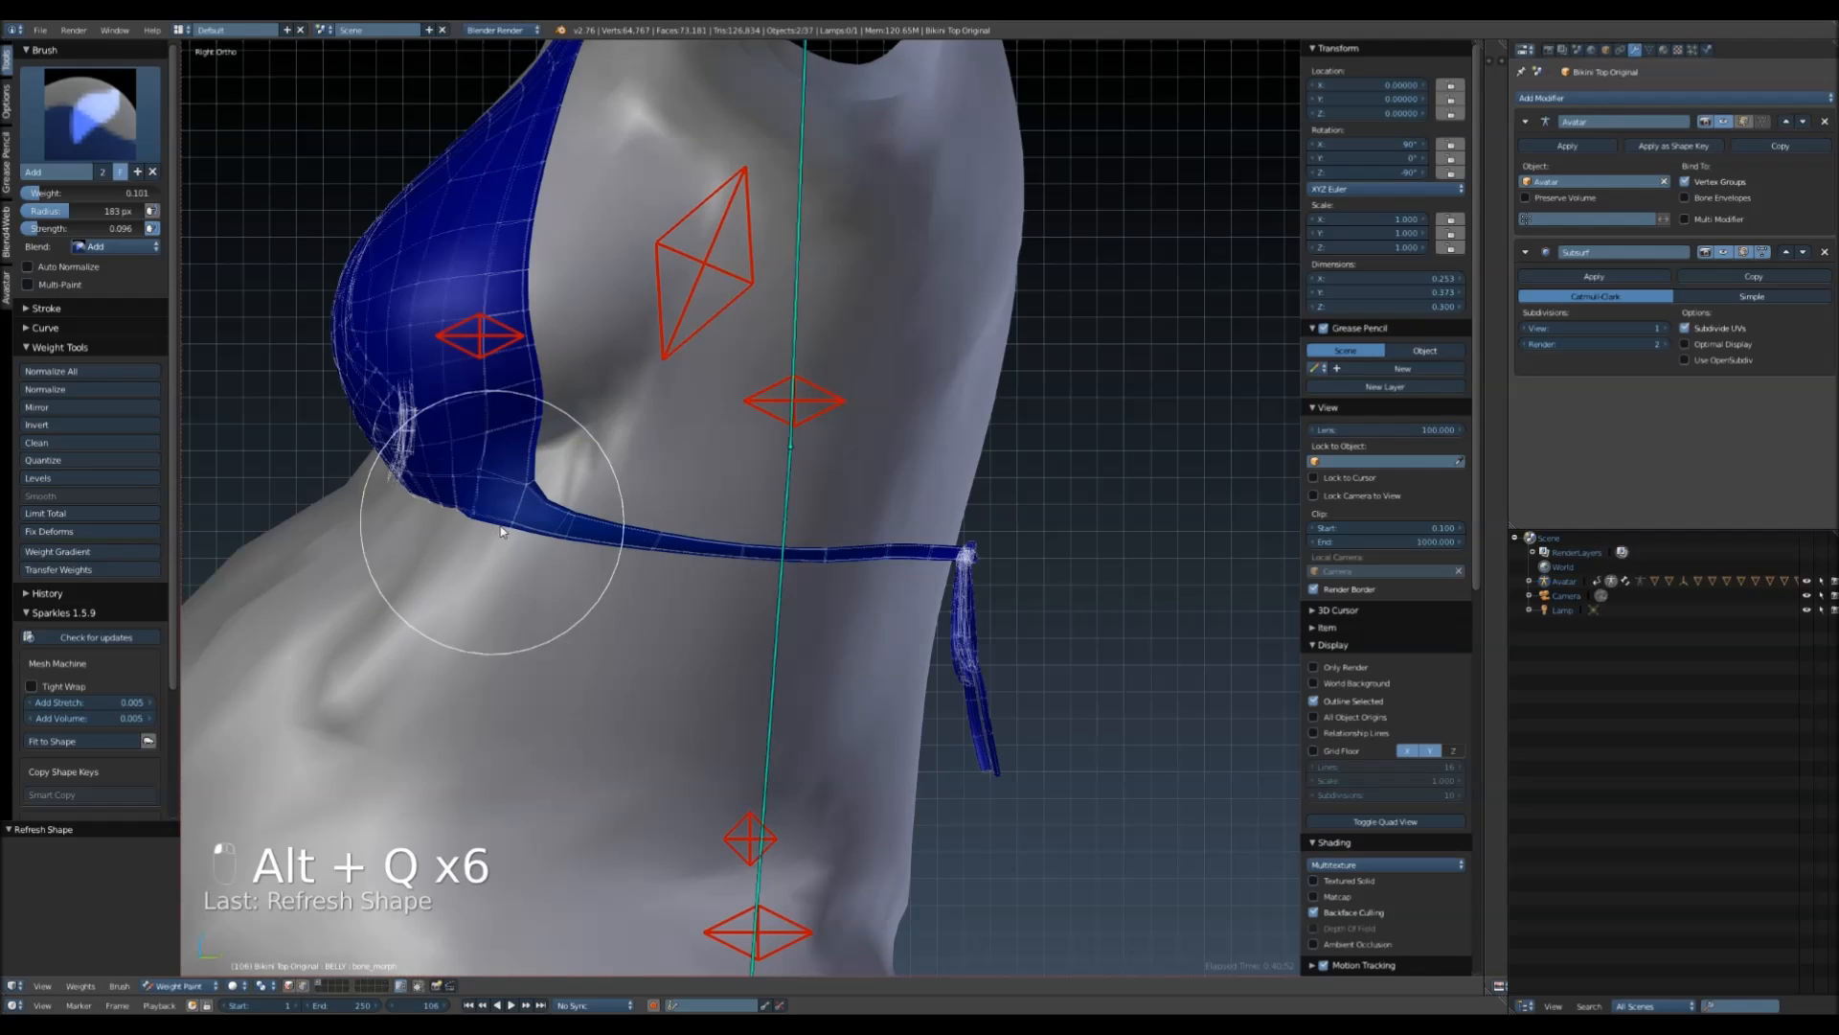
- Check the bikini top from the opposite side, return to Object Mode, and reset the avatar's Belly Size to its default
{"action": "key", "text": "ctrl+KP_3"}
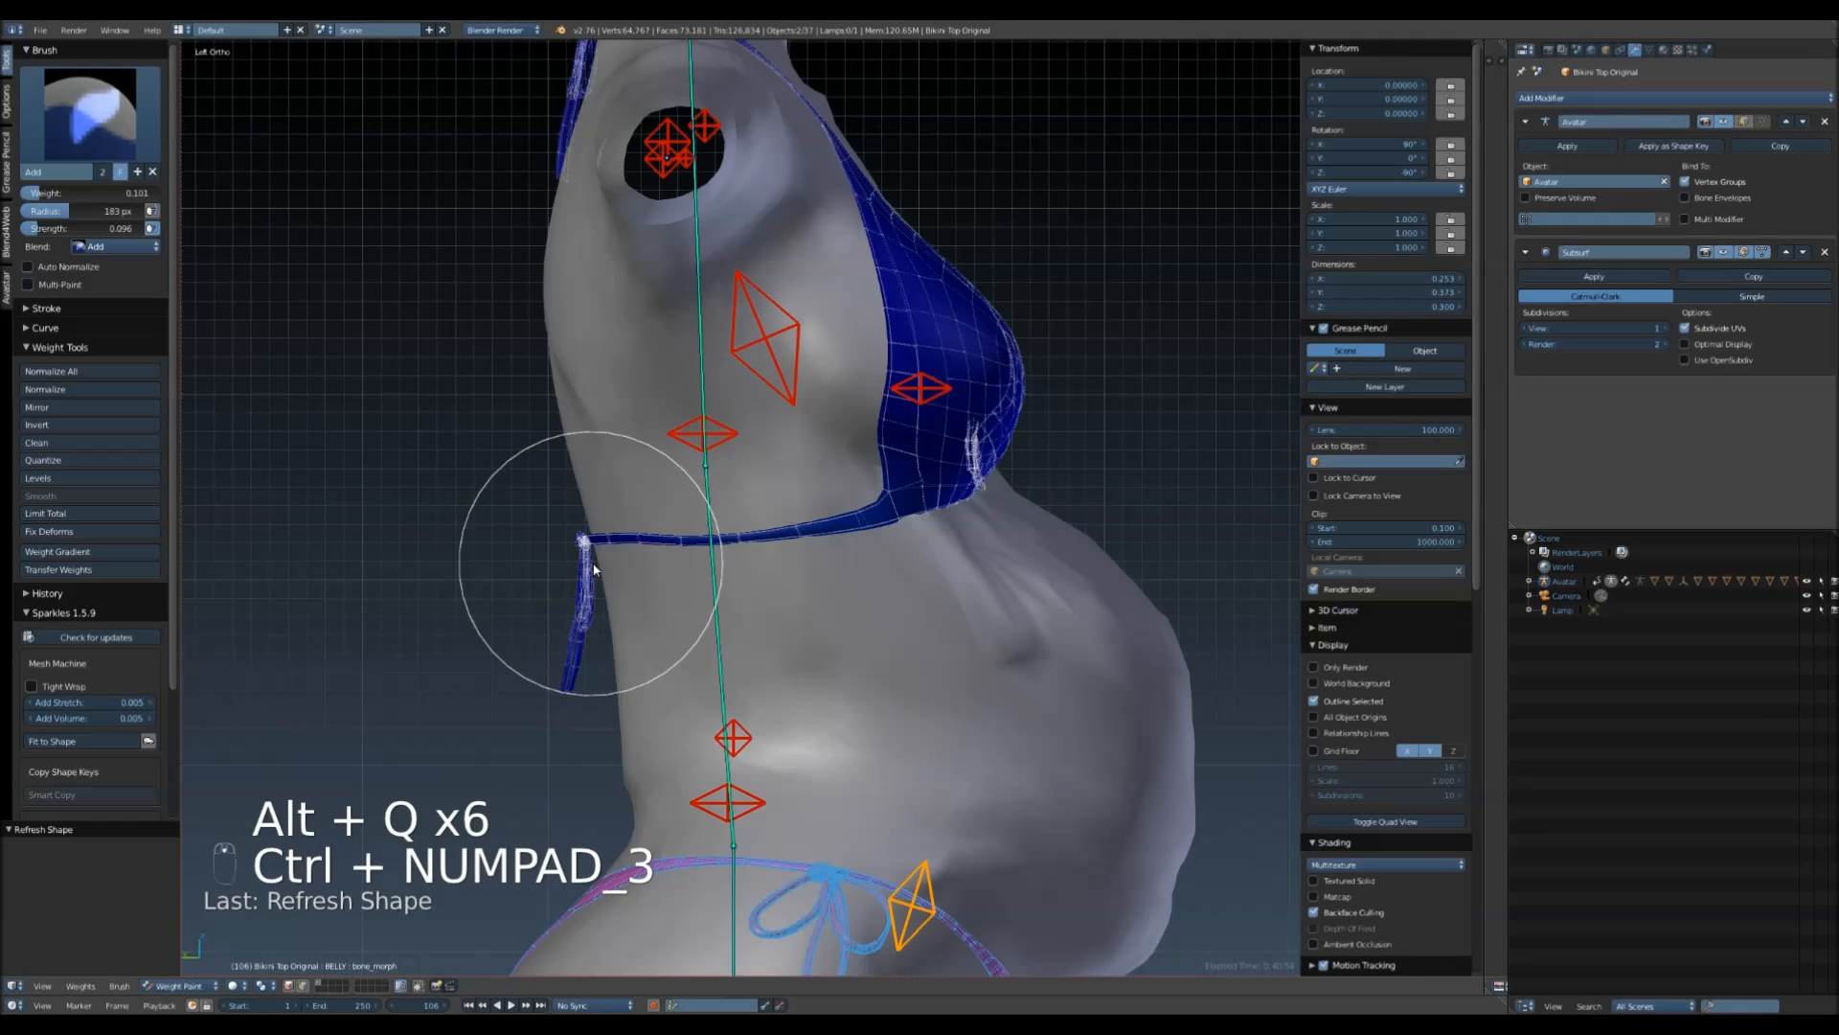
{"action": "middle_click_drag", "start_coordinate": [801, 555], "coordinate": [598, 565], "text": "shift"}
{"action": "scroll", "coordinate": [734, 565], "scroll_direction": "up", "scroll_amount": 1}
{"action": "key", "text": "Tab"}
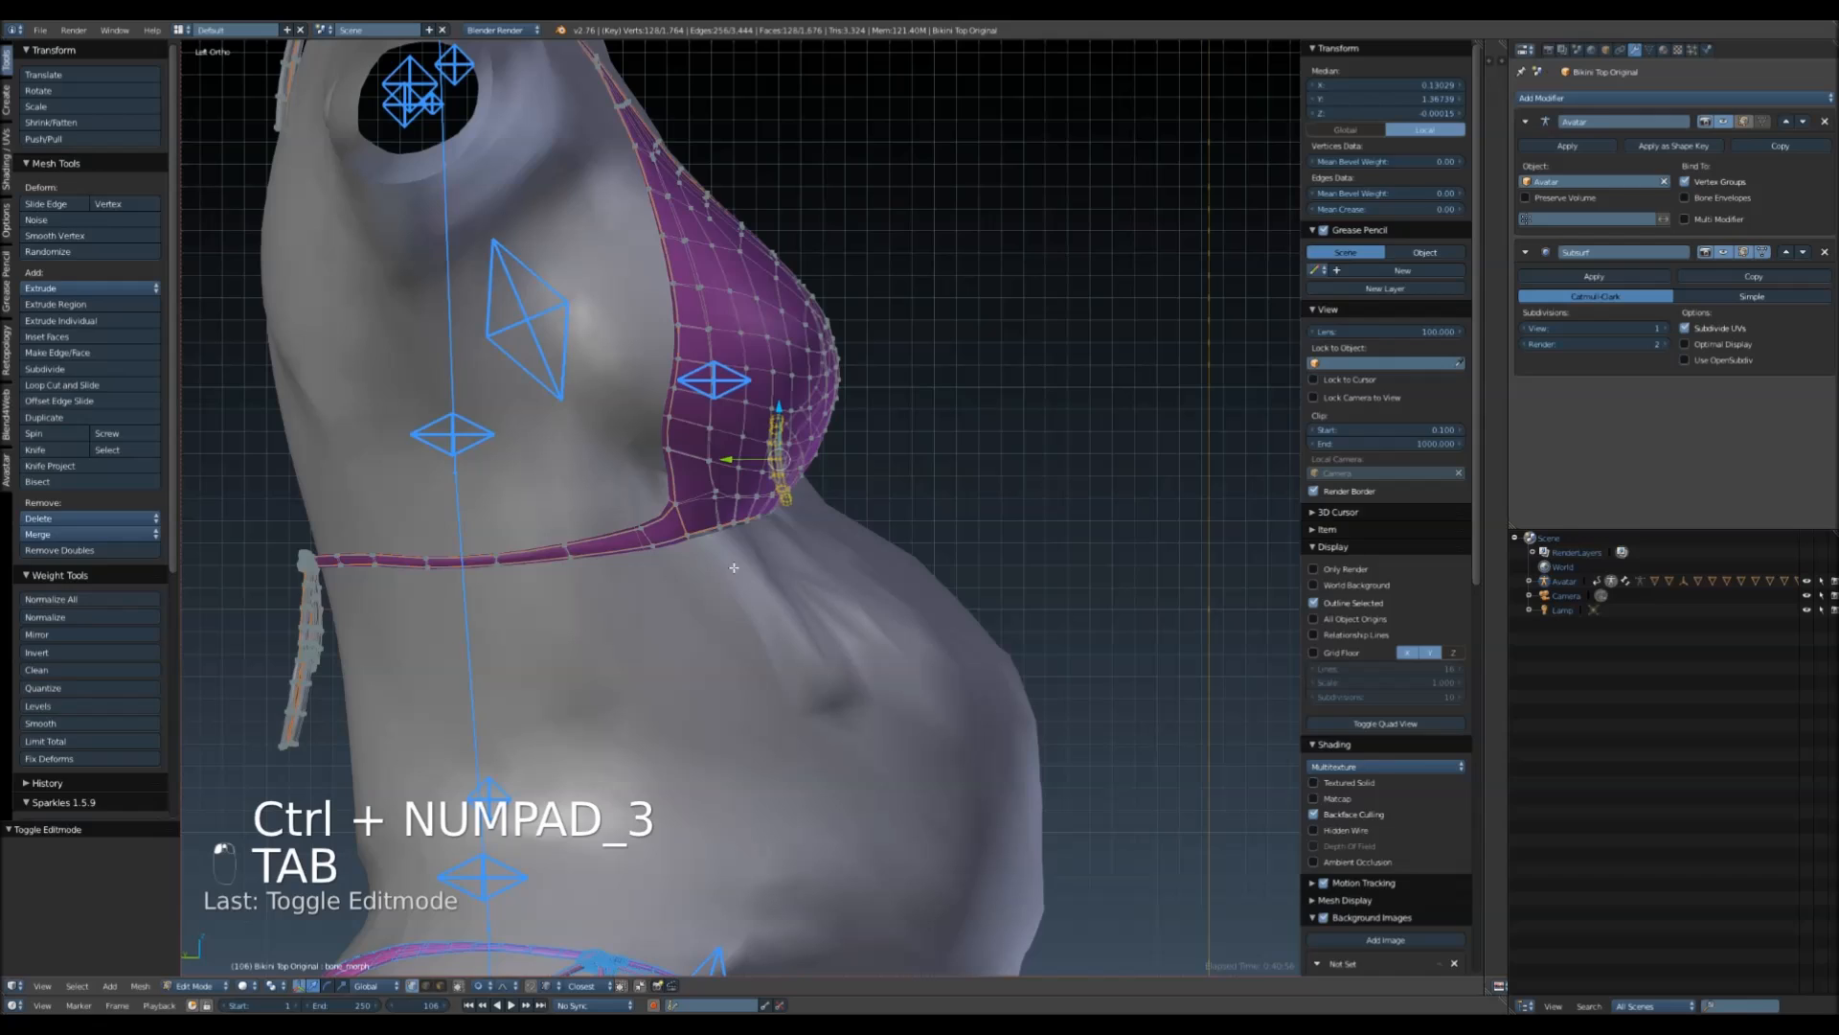
{"action": "key", "text": "Tab"}
{"action": "left_click", "coordinate": [191, 983]}
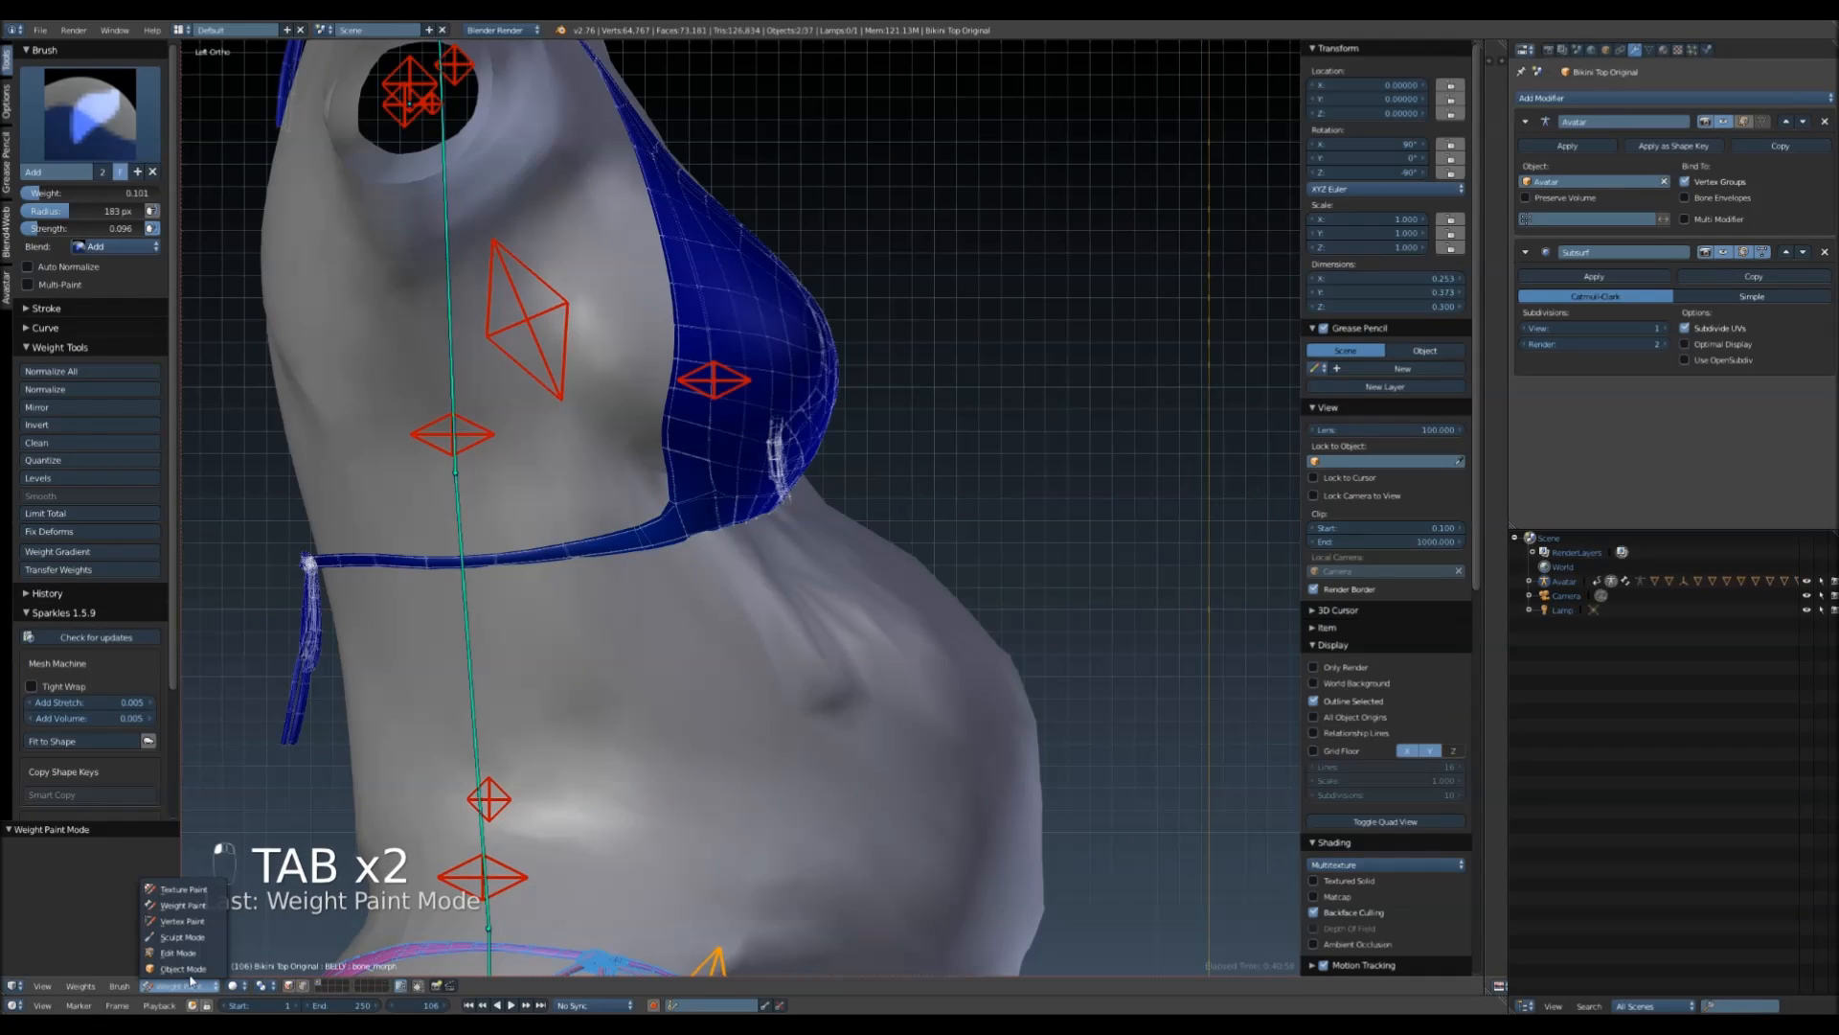
{"action": "left_click", "coordinate": [187, 970]}
{"action": "right_click", "coordinate": [454, 877]}
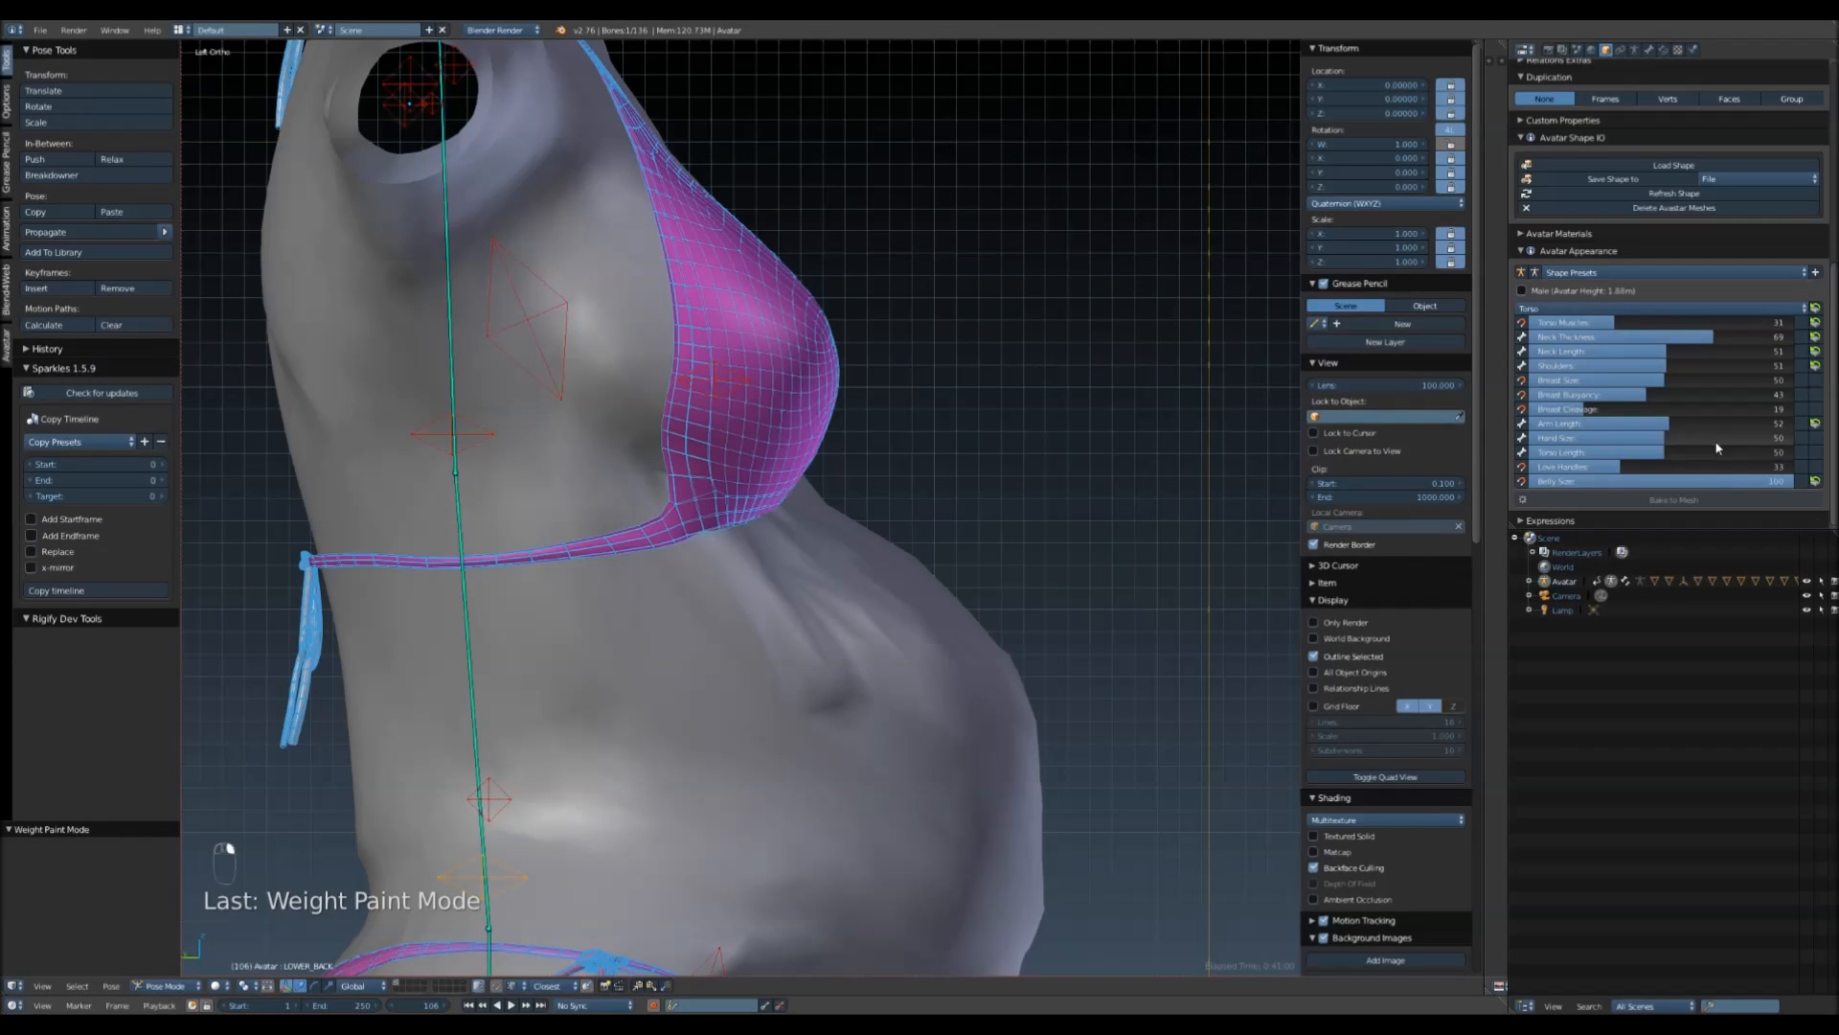
{"action": "left_click", "coordinate": [1816, 481]}
- Test-rotate the avatar's chest bone in front view to check how the bikini top follows, and cancel the rotation
{"action": "middle_click_drag", "start_coordinate": [859, 579], "coordinate": [736, 586]}
{"action": "key", "text": "KP_1"}
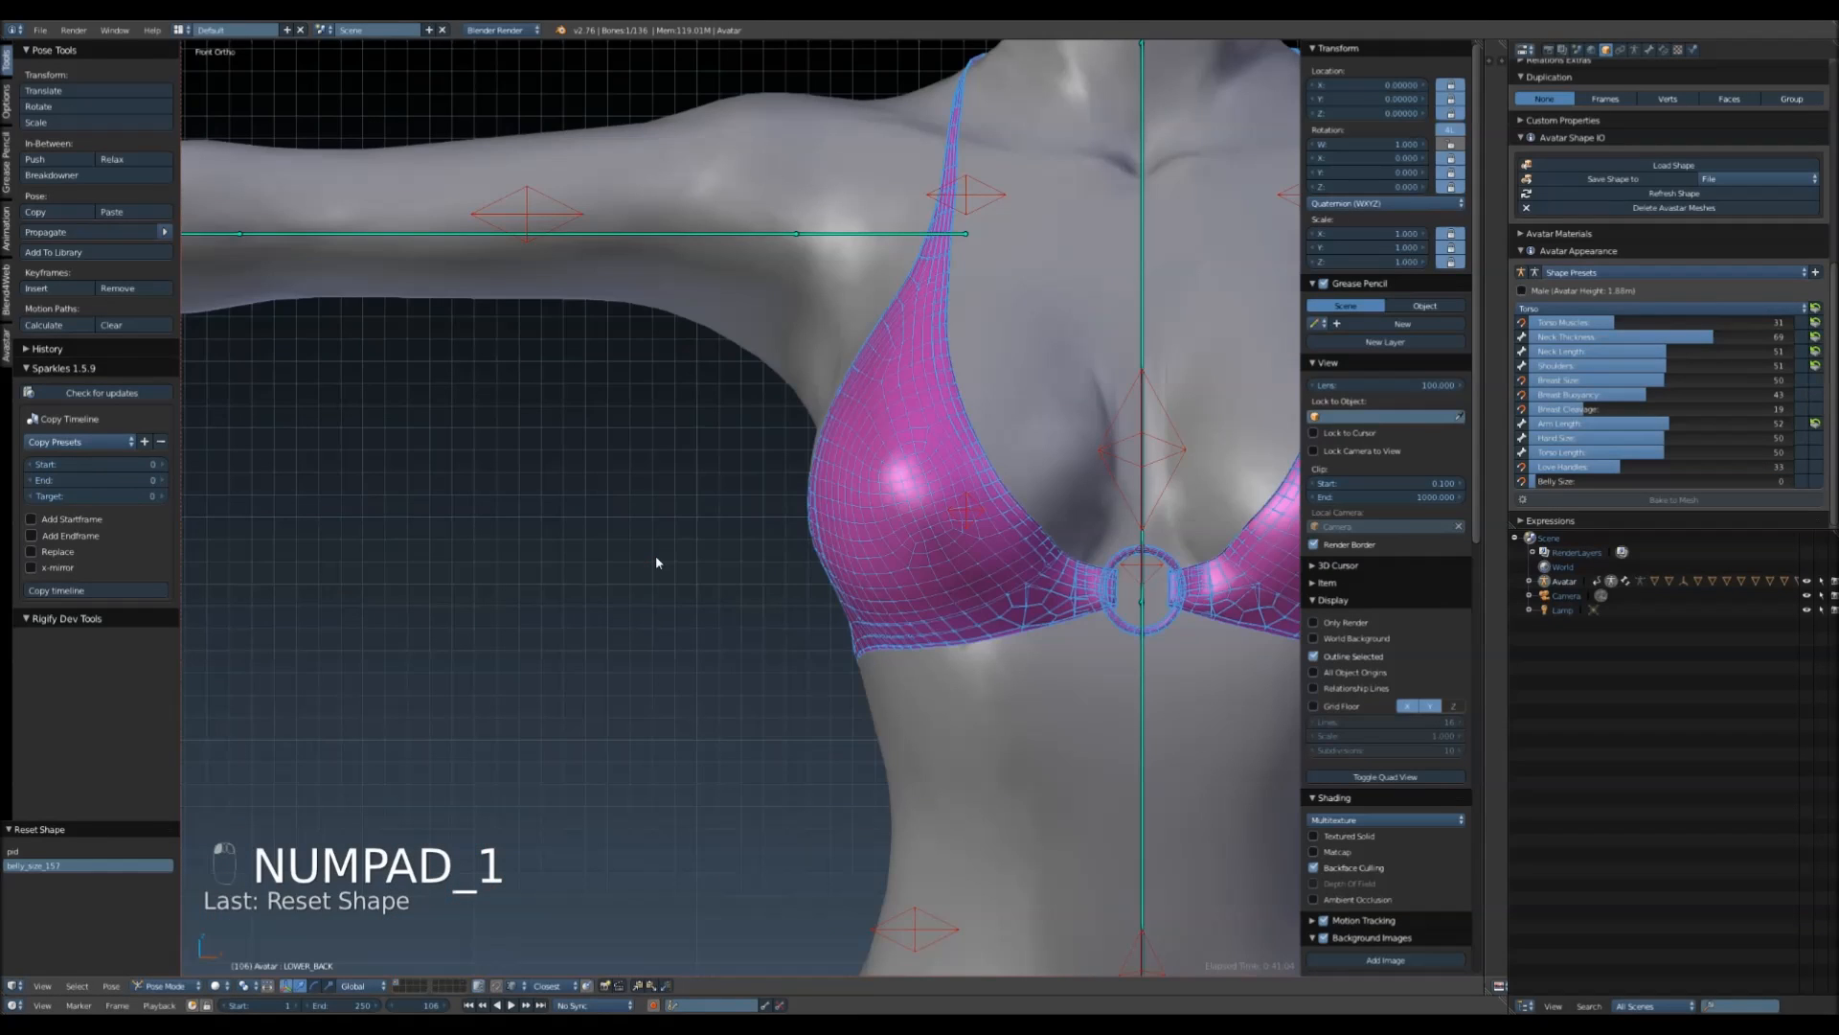
{"action": "scroll", "coordinate": [402, 640], "scroll_direction": "up", "scroll_amount": 2}
{"action": "middle_click_drag", "start_coordinate": [402, 640], "coordinate": [371, 658], "text": "shift"}
{"action": "right_click", "coordinate": [803, 348]}
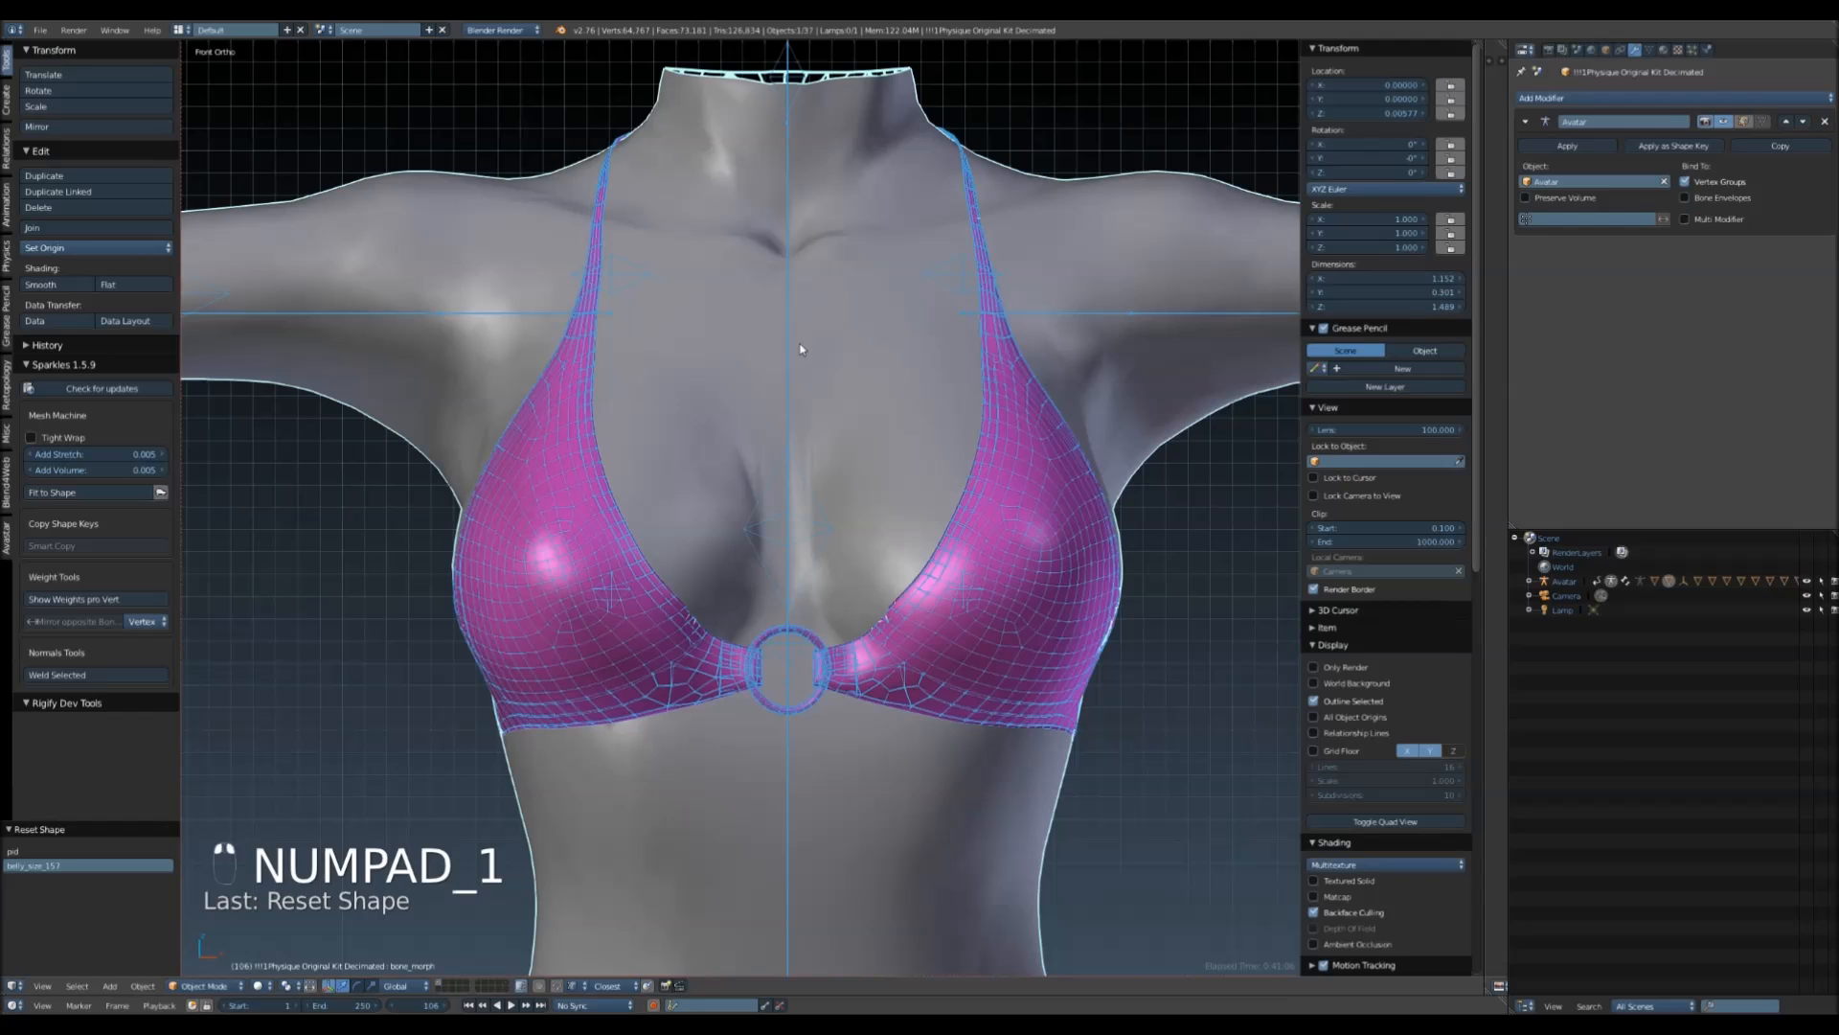
{"action": "right_click", "coordinate": [798, 396]}
{"action": "middle_click_drag", "start_coordinate": [877, 442], "coordinate": [781, 377], "text": "shift"}
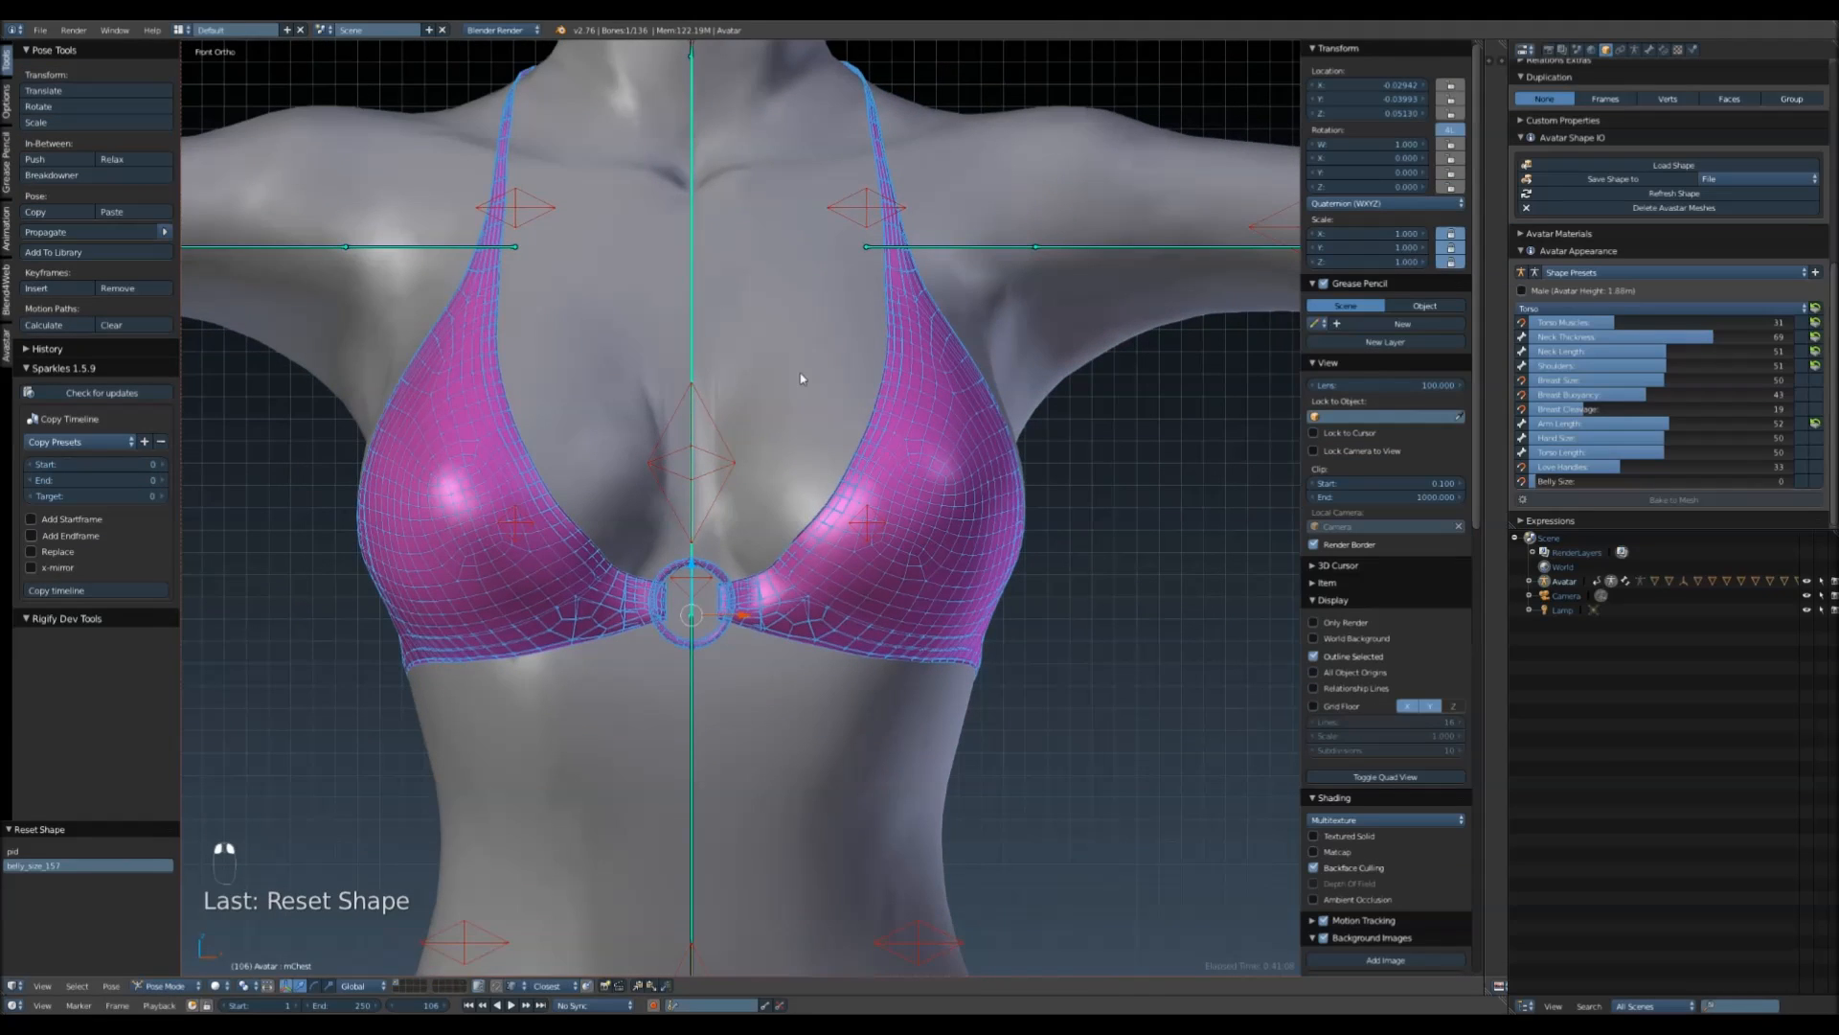
{"action": "key", "text": "r"}
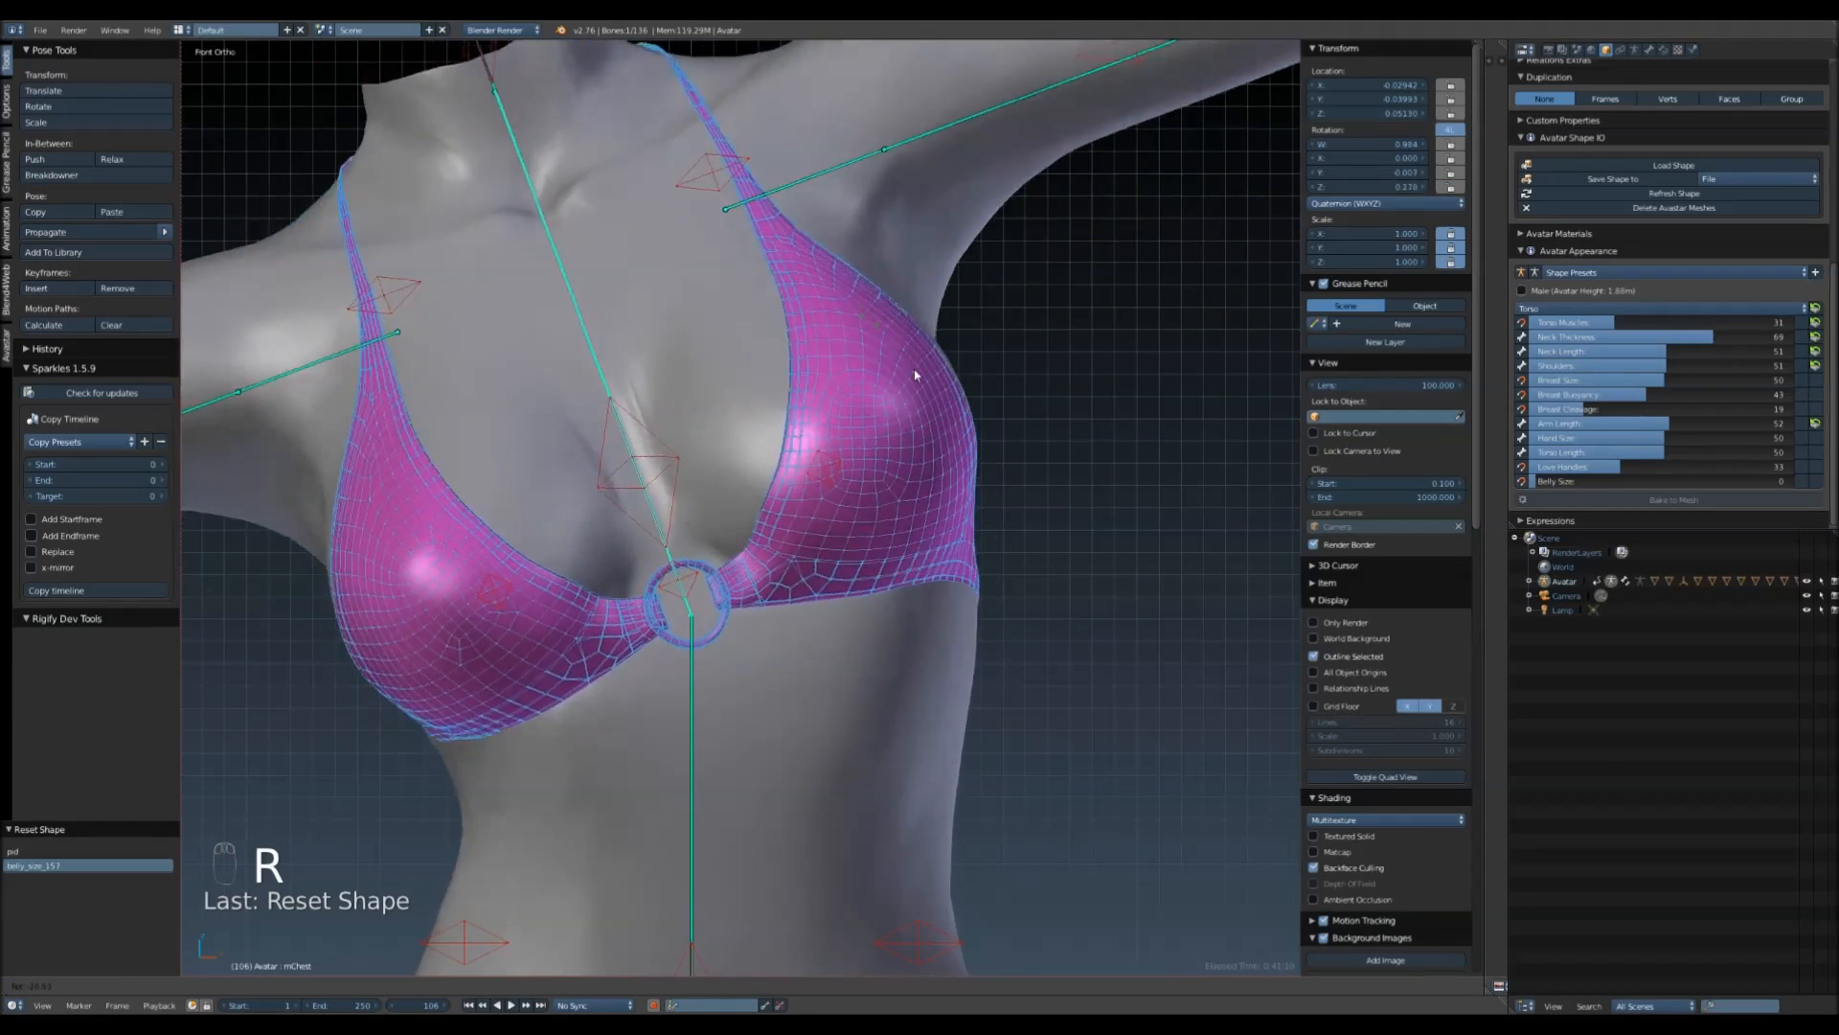
{"action": "right_click", "coordinate": [1036, 549]}
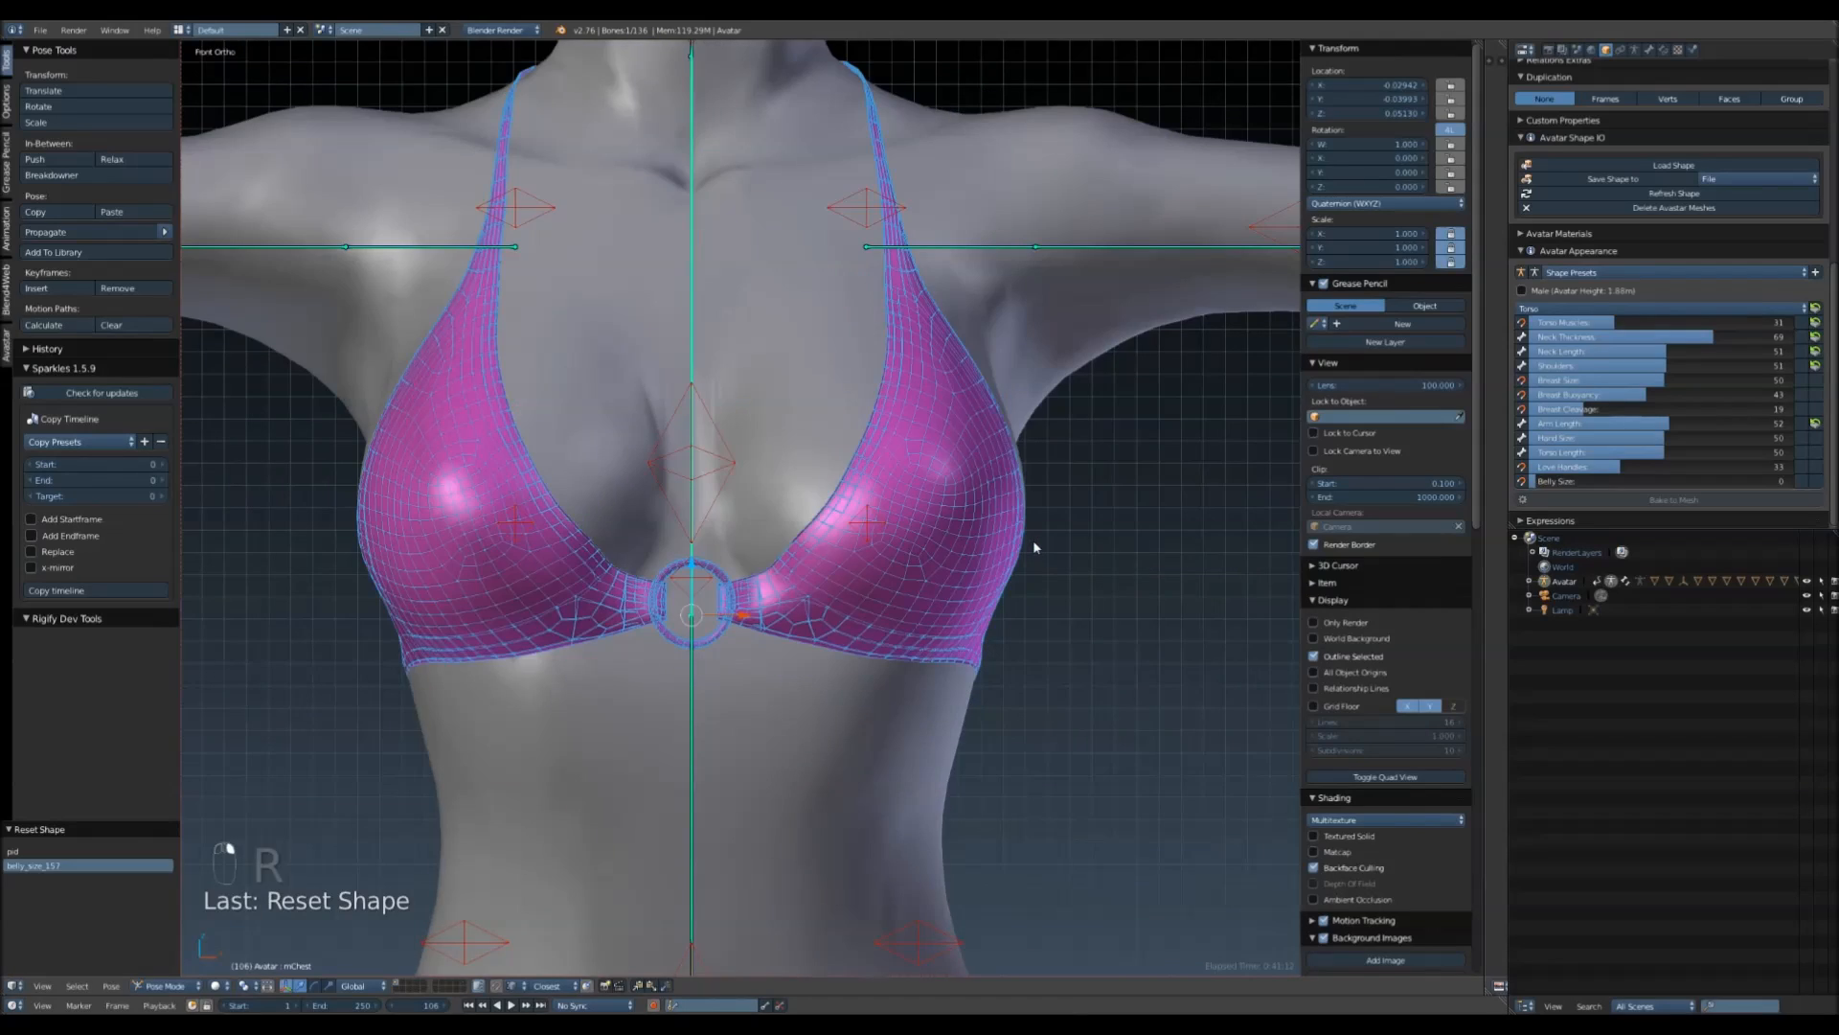
- Test-rotate the chest bone freely from the right side view to check the bikini top's deformation, and cancel it
{"action": "key", "text": "KP_3"}
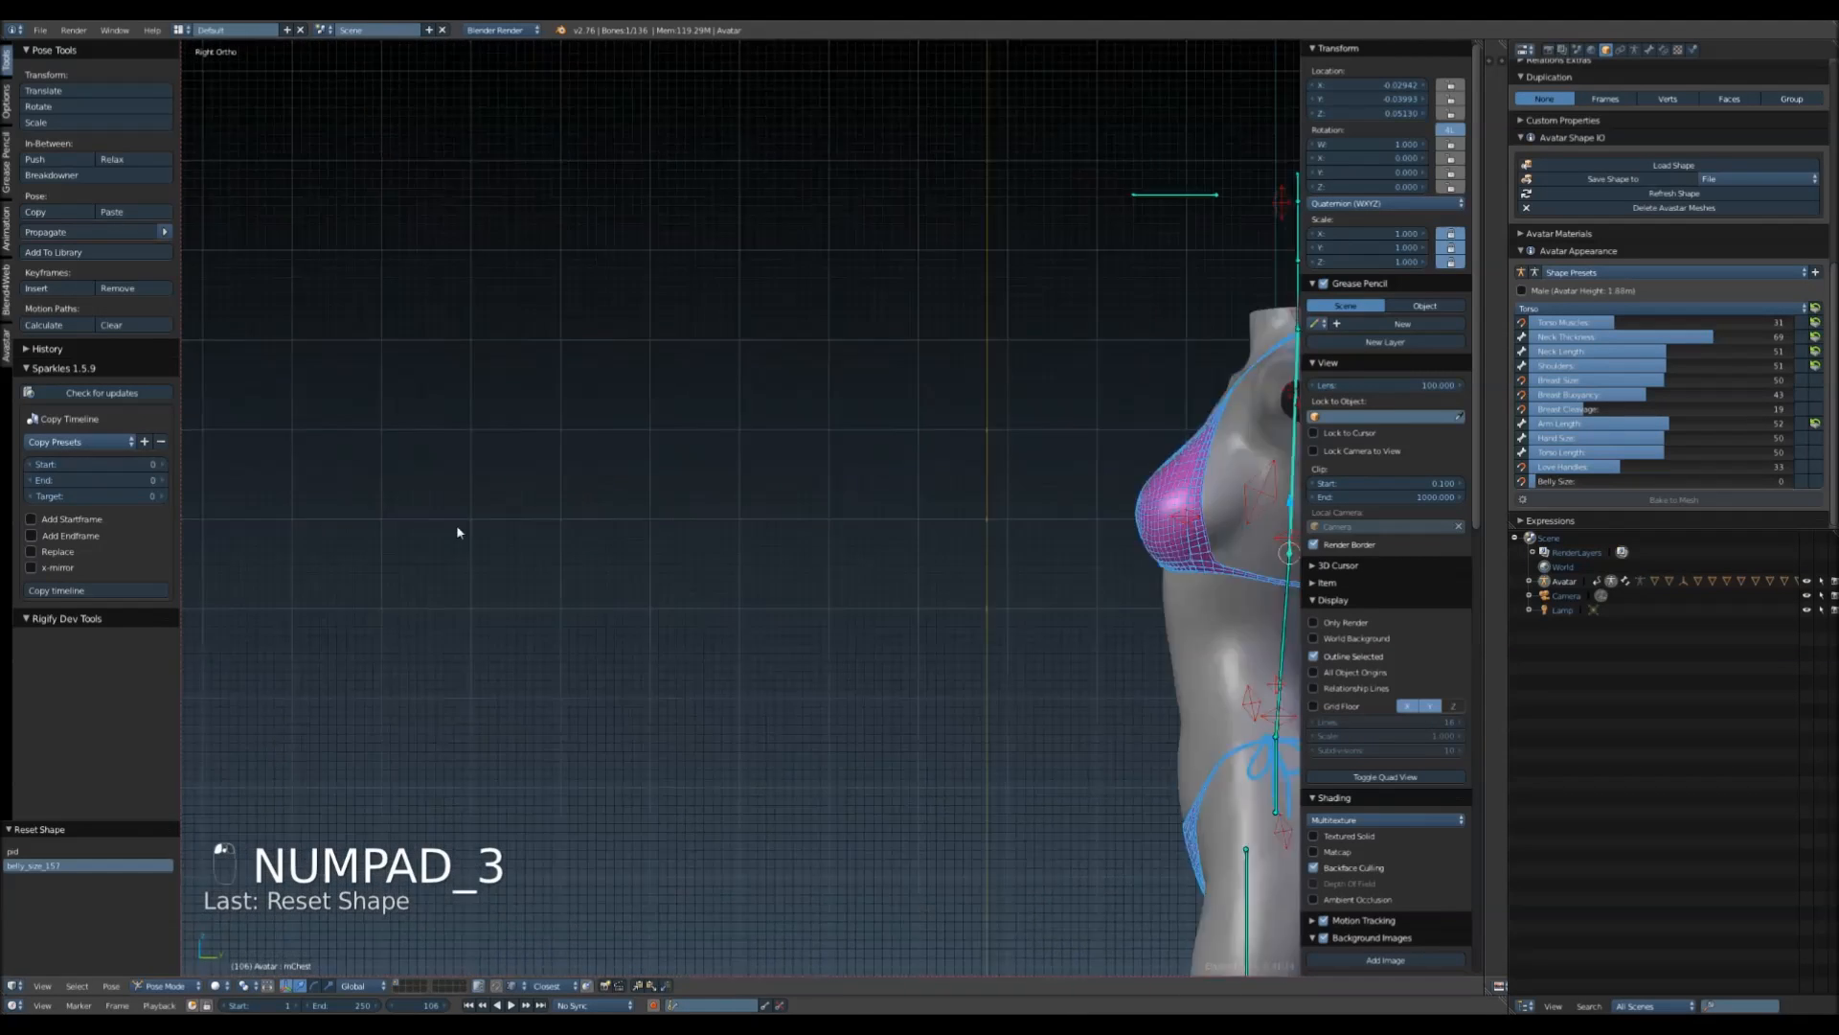
{"action": "scroll", "coordinate": [613, 531], "scroll_direction": "up", "scroll_amount": 4}
{"action": "key", "text": "r"}
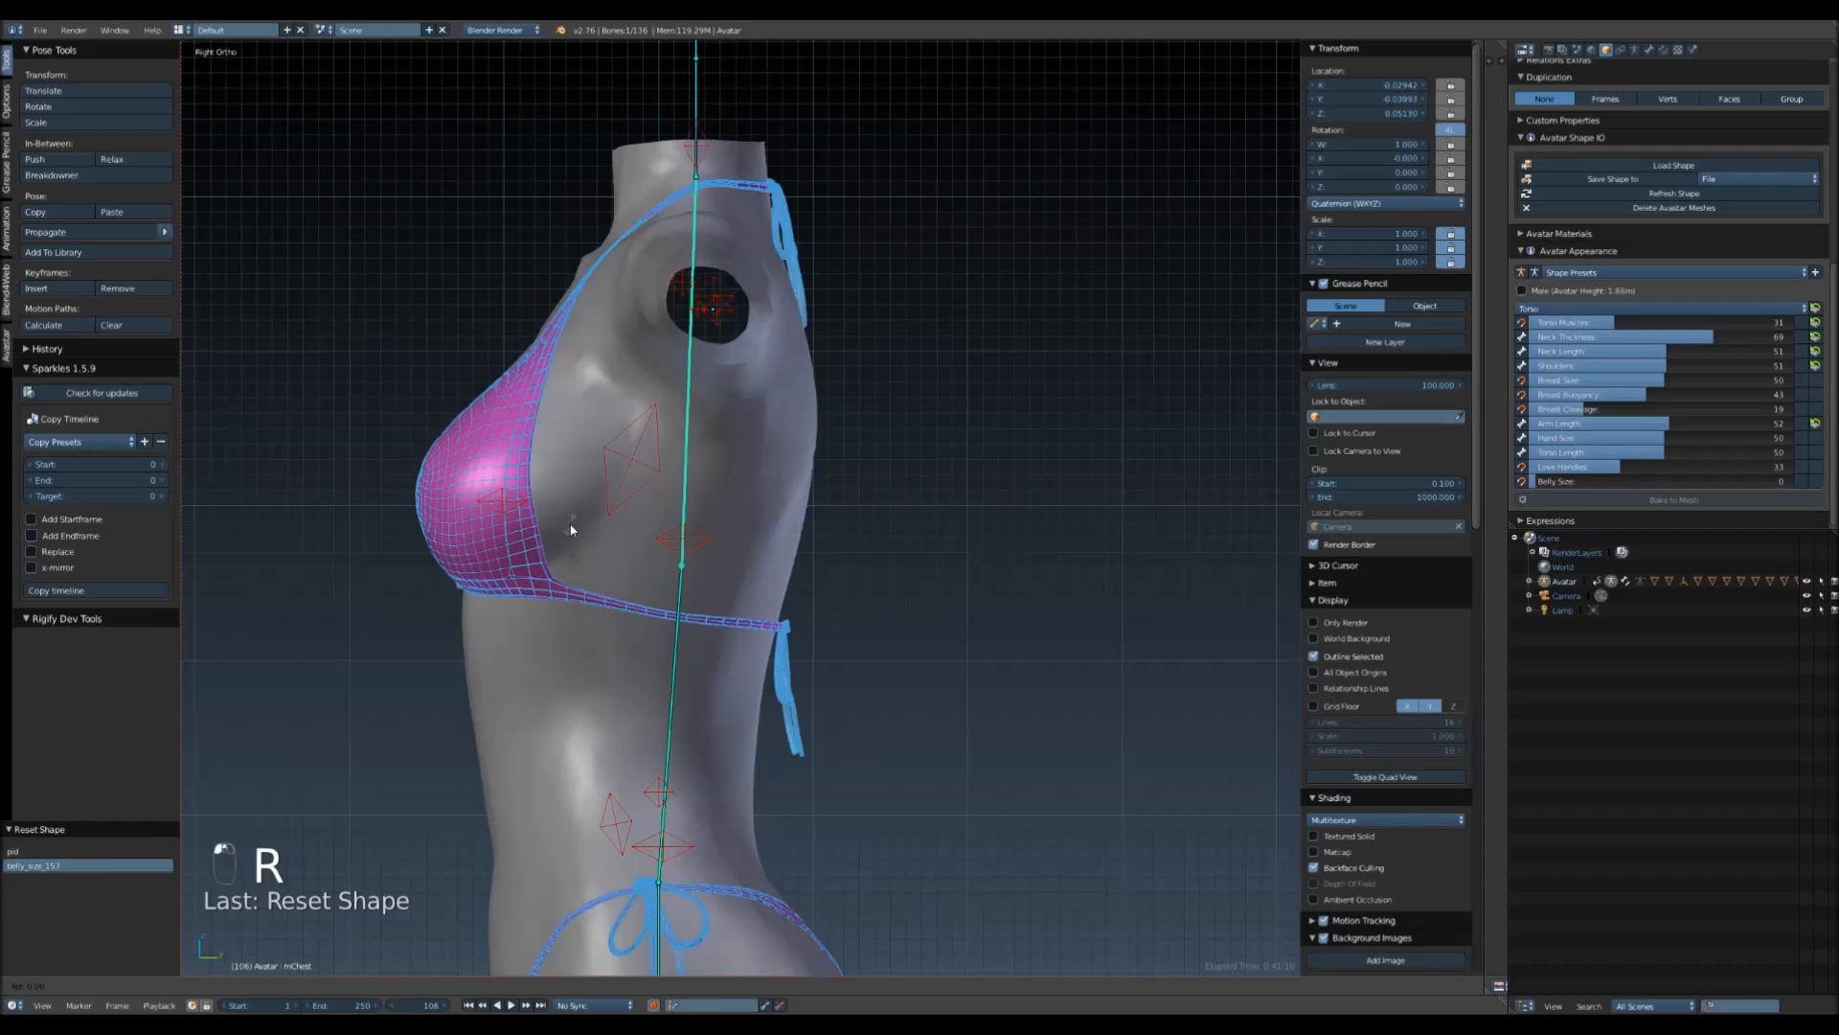
{"action": "key", "text": "r"}
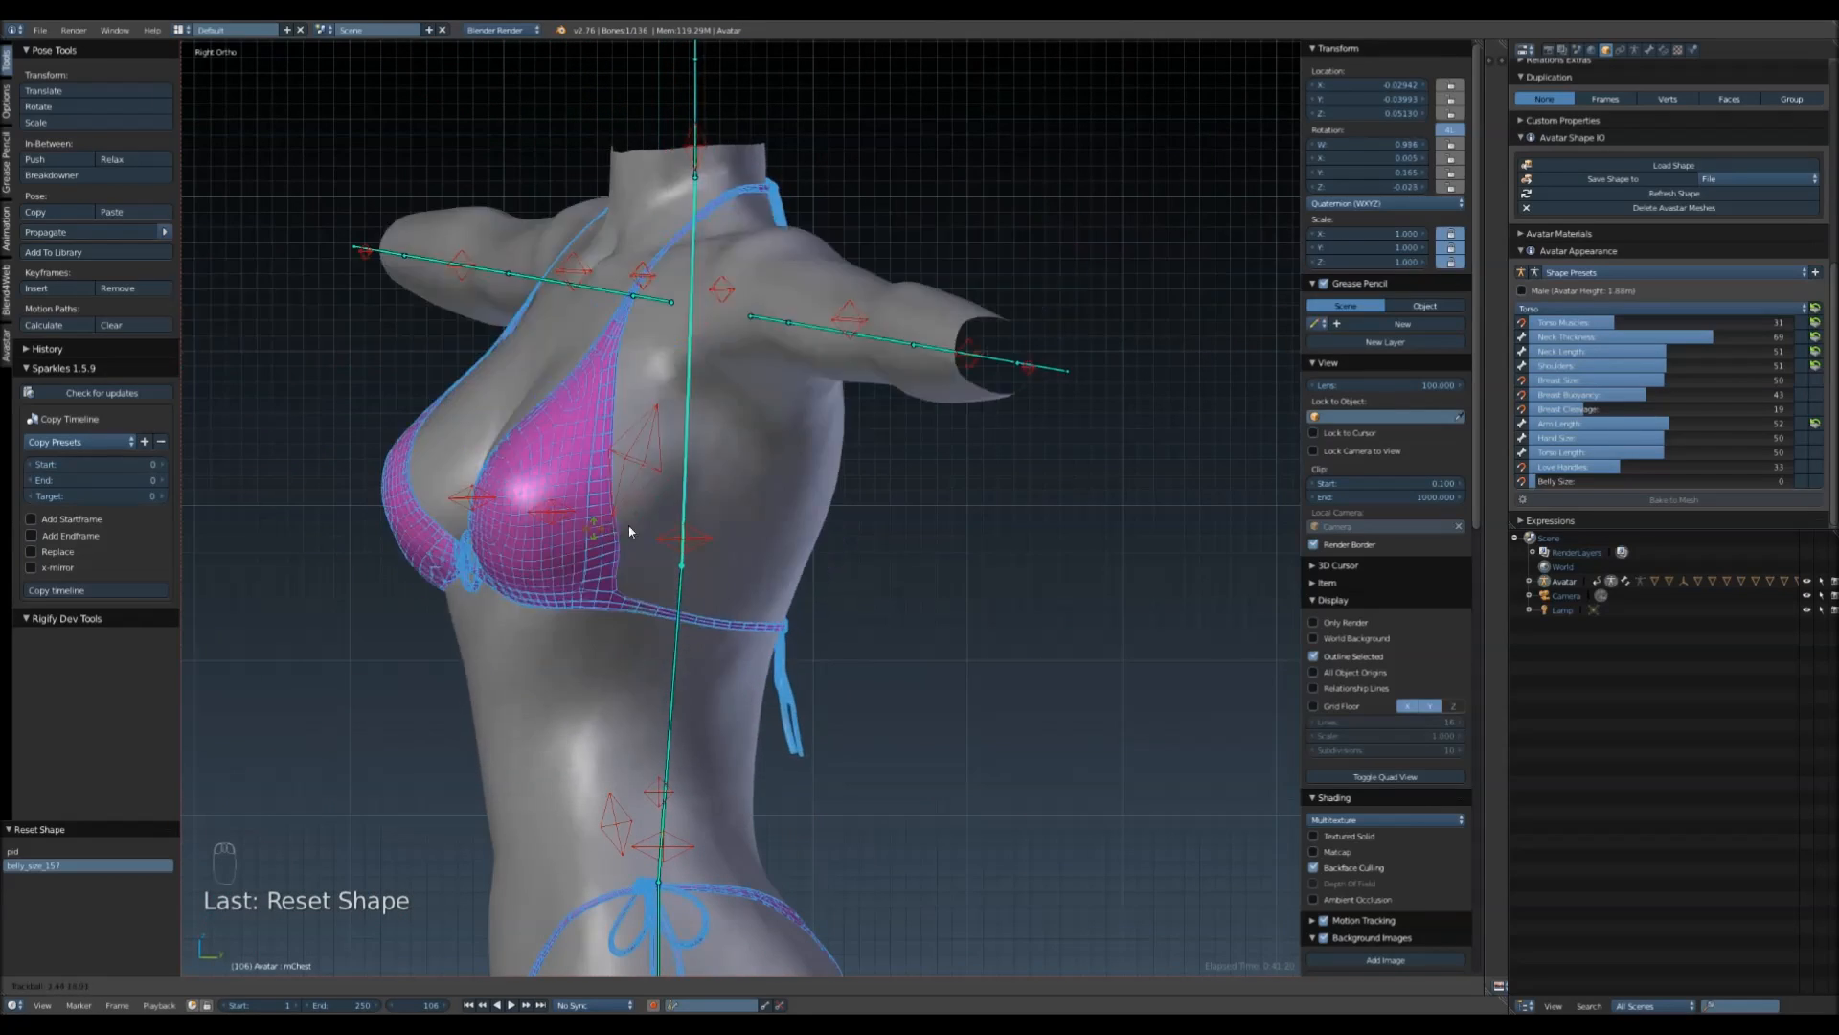
{"action": "key", "text": "Escape"}
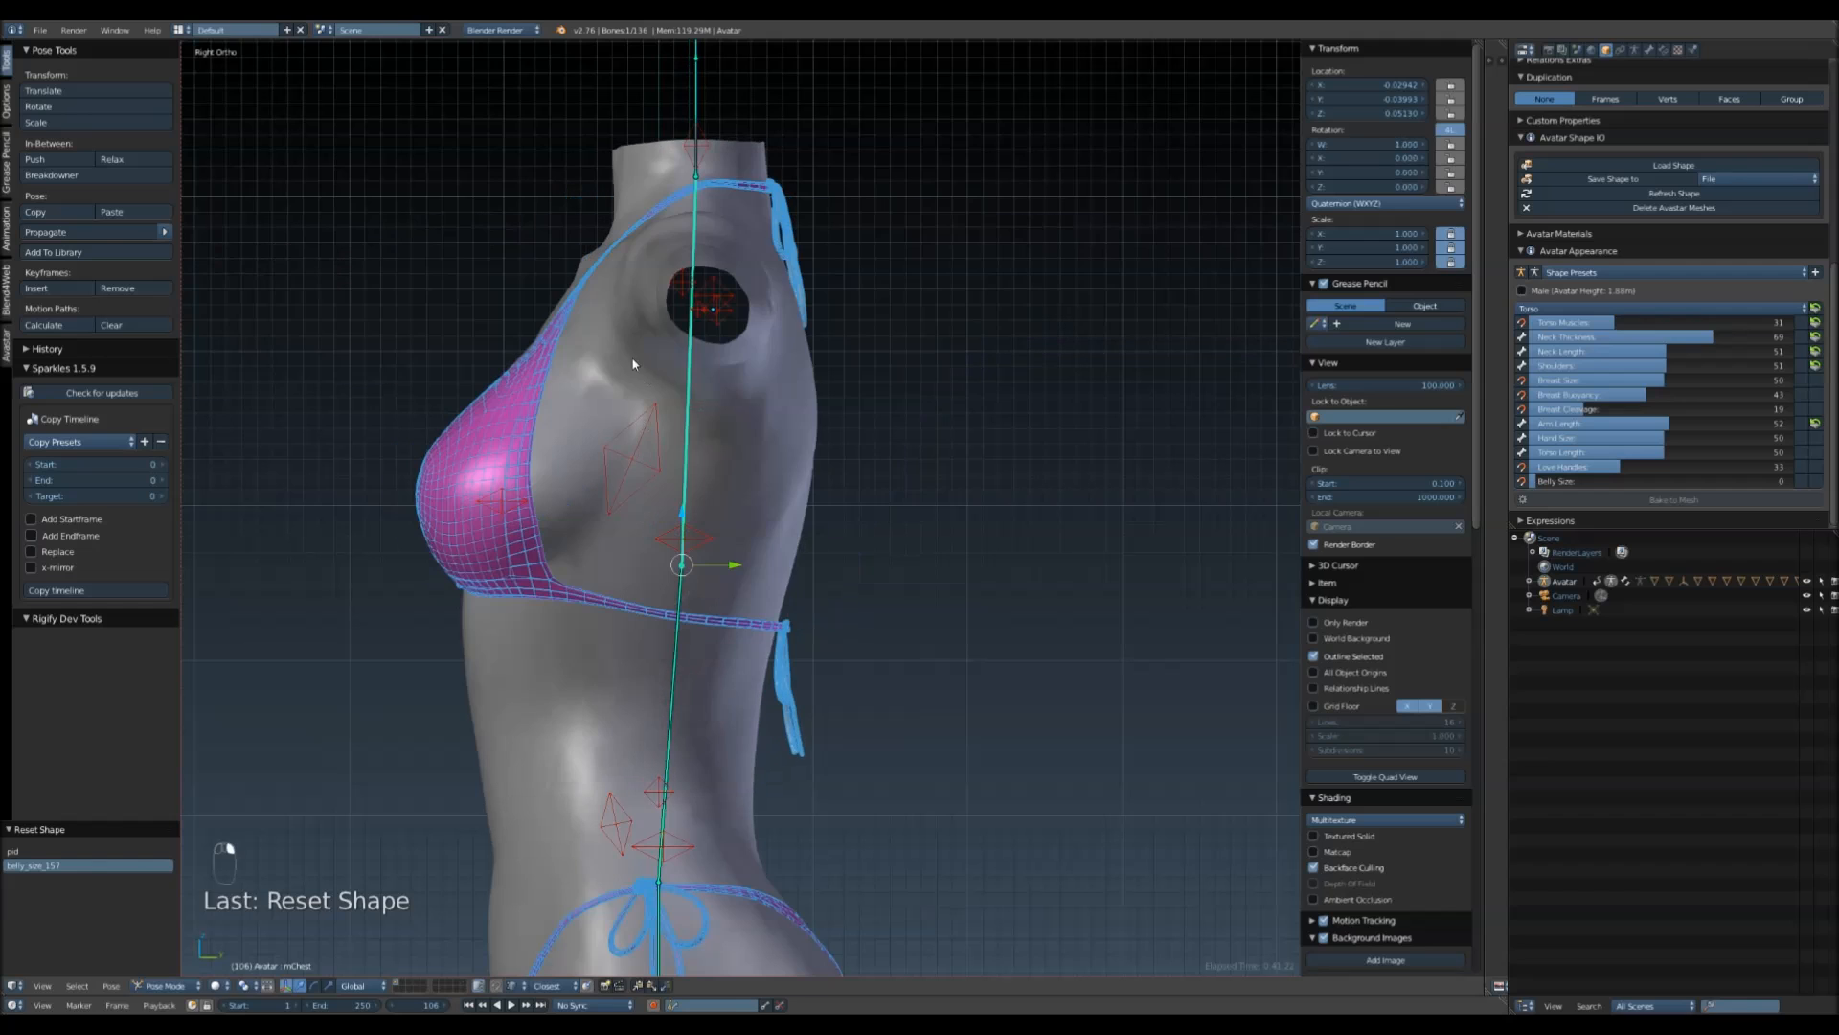
- Select the neck bone and test-rotate it in front view to check the halter strap, cancelling the rotation
{"action": "key", "text": "KP_1"}
{"action": "scroll", "coordinate": [714, 377], "scroll_direction": "up", "scroll_amount": 3}
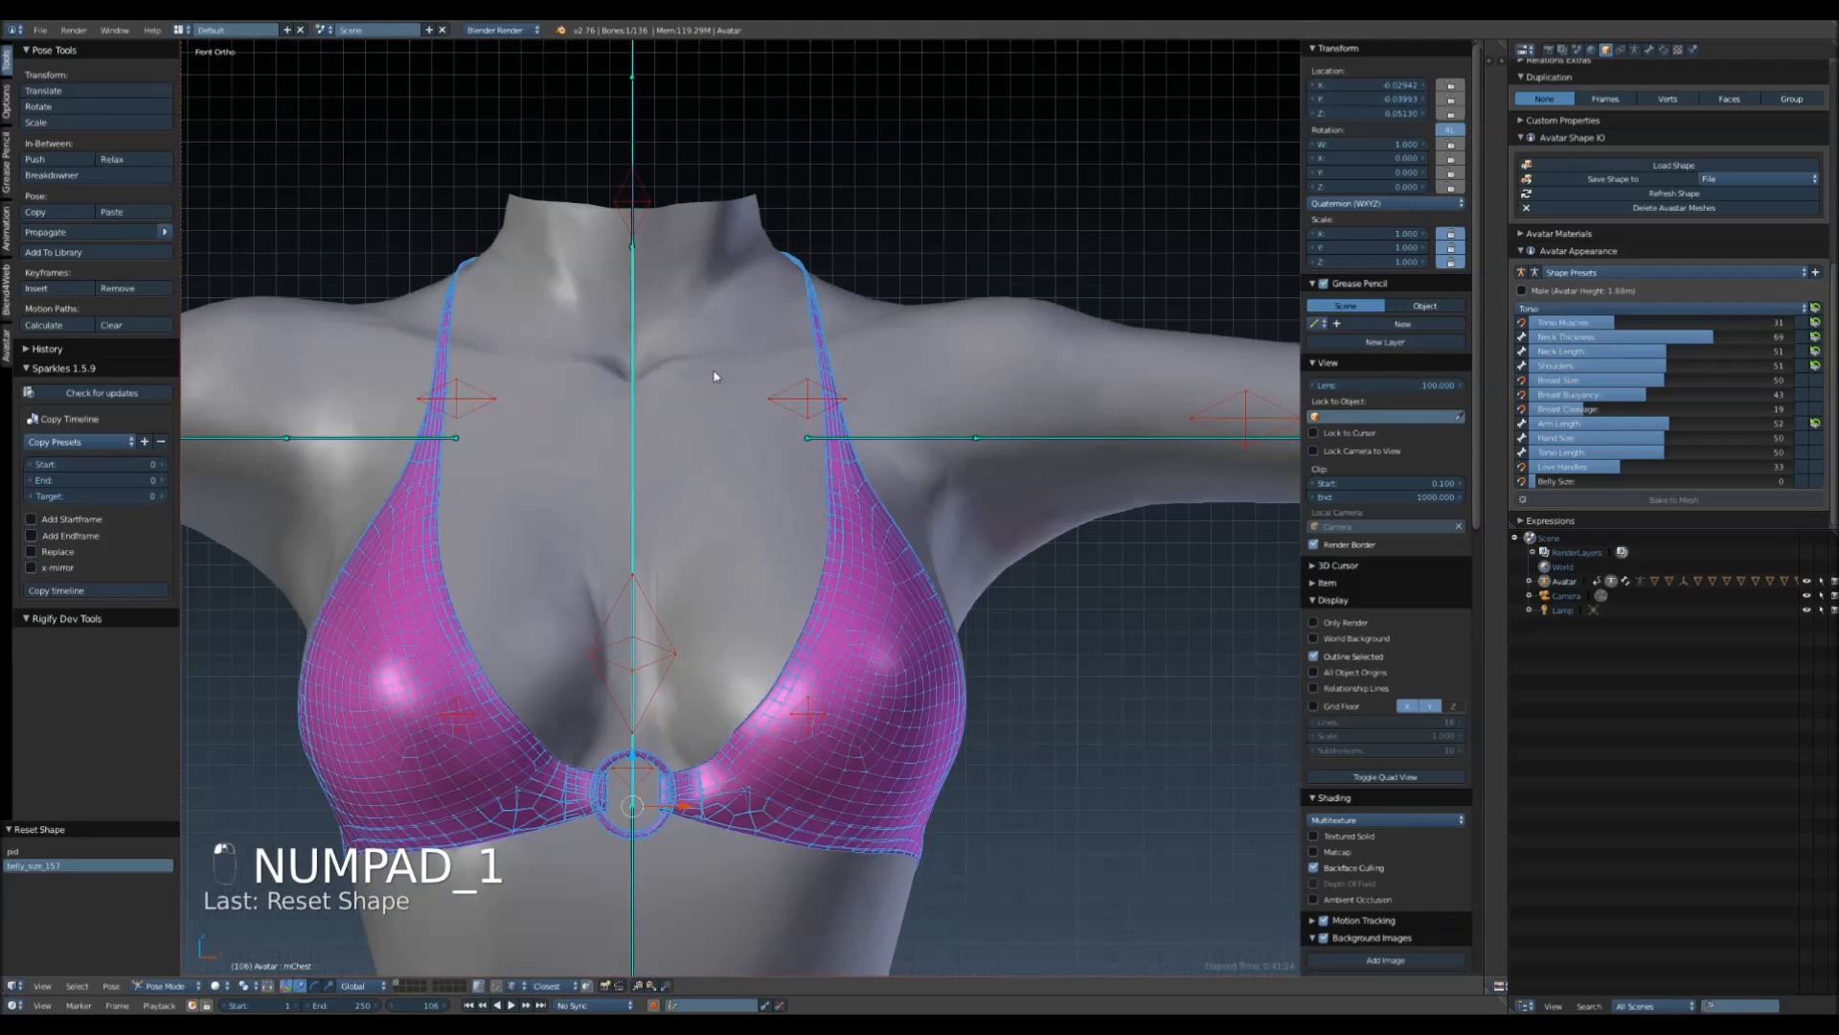
{"action": "middle_click_drag", "start_coordinate": [942, 226], "coordinate": [999, 367], "text": "shift"}
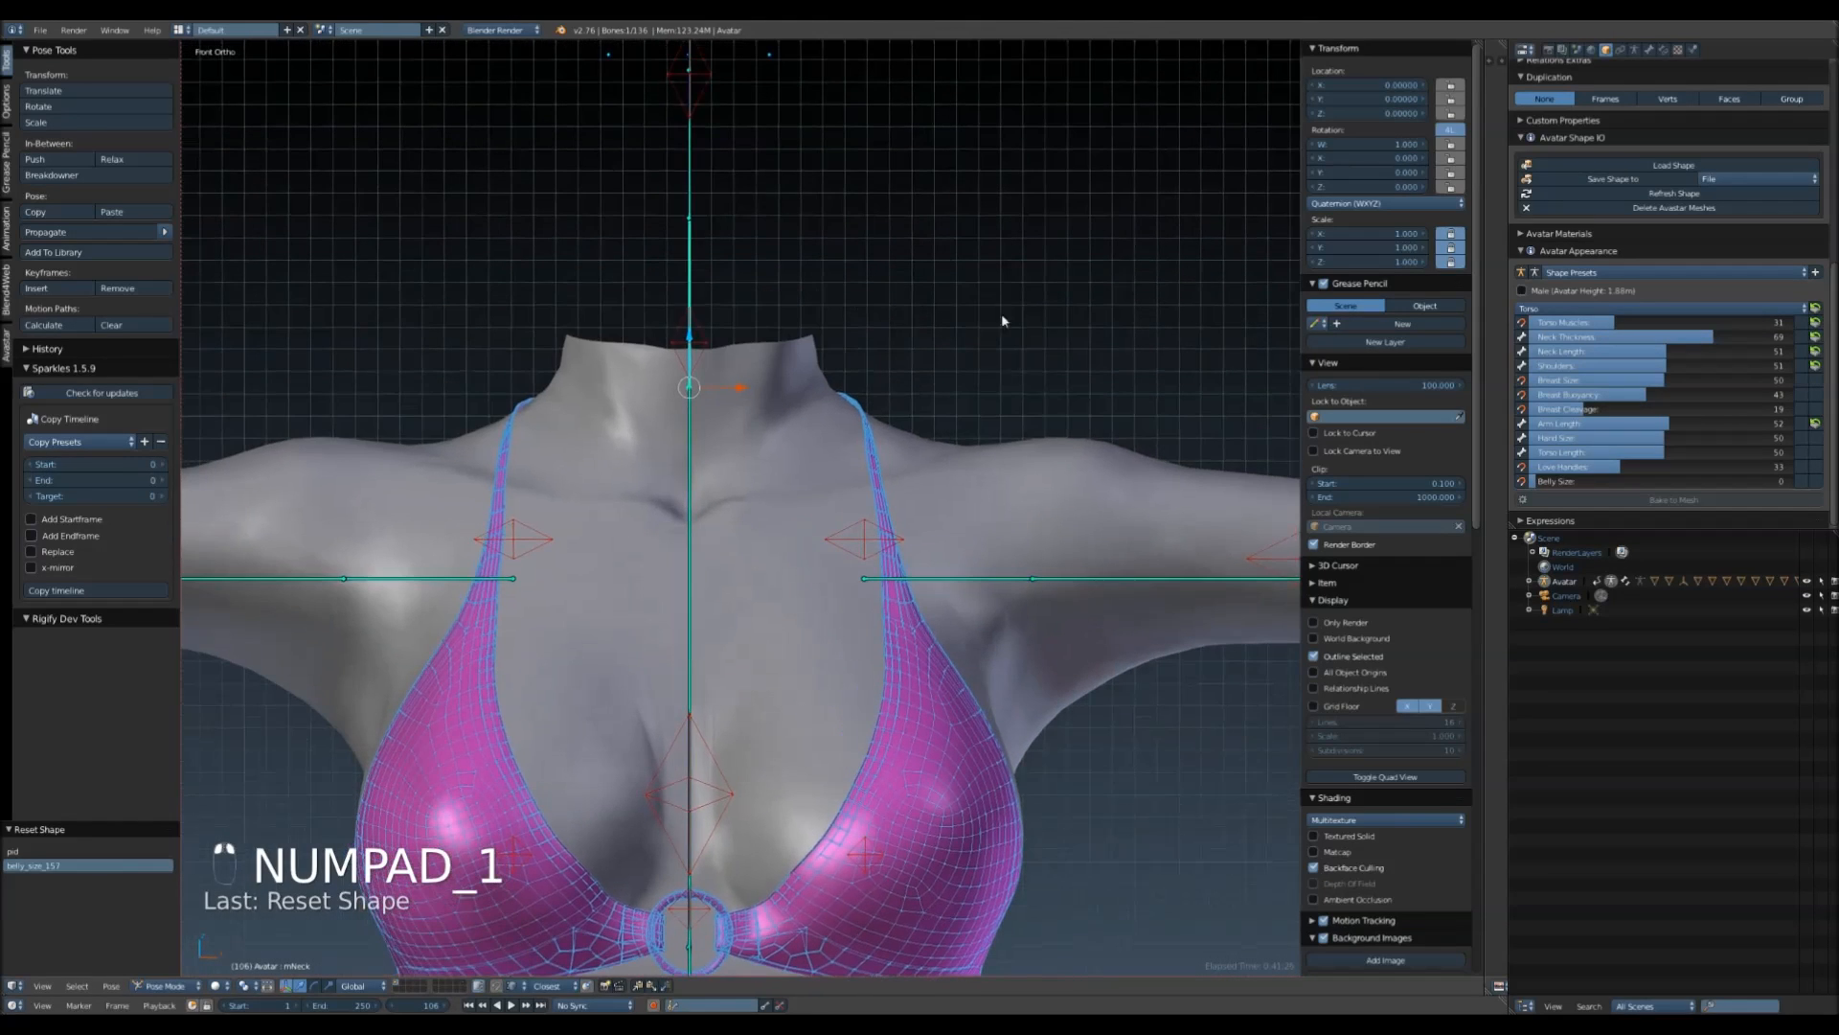
{"action": "key", "text": "r"}
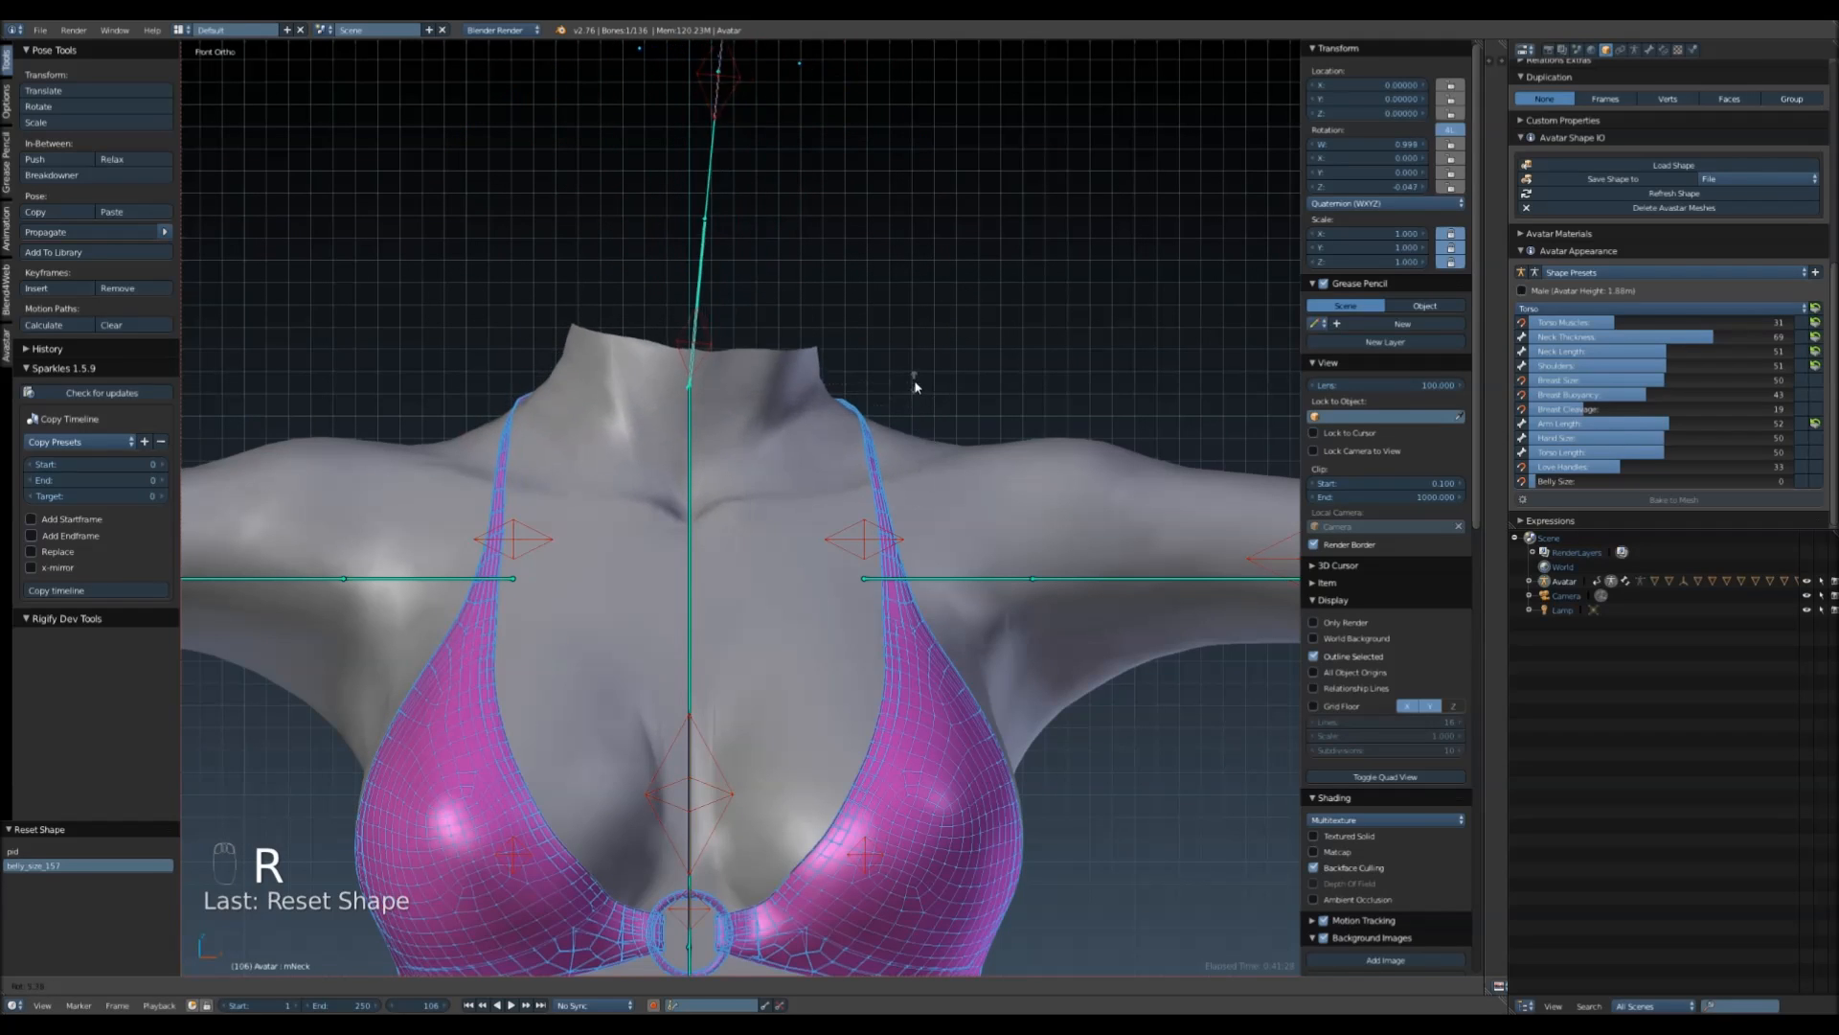
{"action": "right_click", "coordinate": [911, 427]}
- Rotate the neck bone about -20° in back view to expose how the neck strap deforms
{"action": "key", "text": "ctrl+KP_1"}
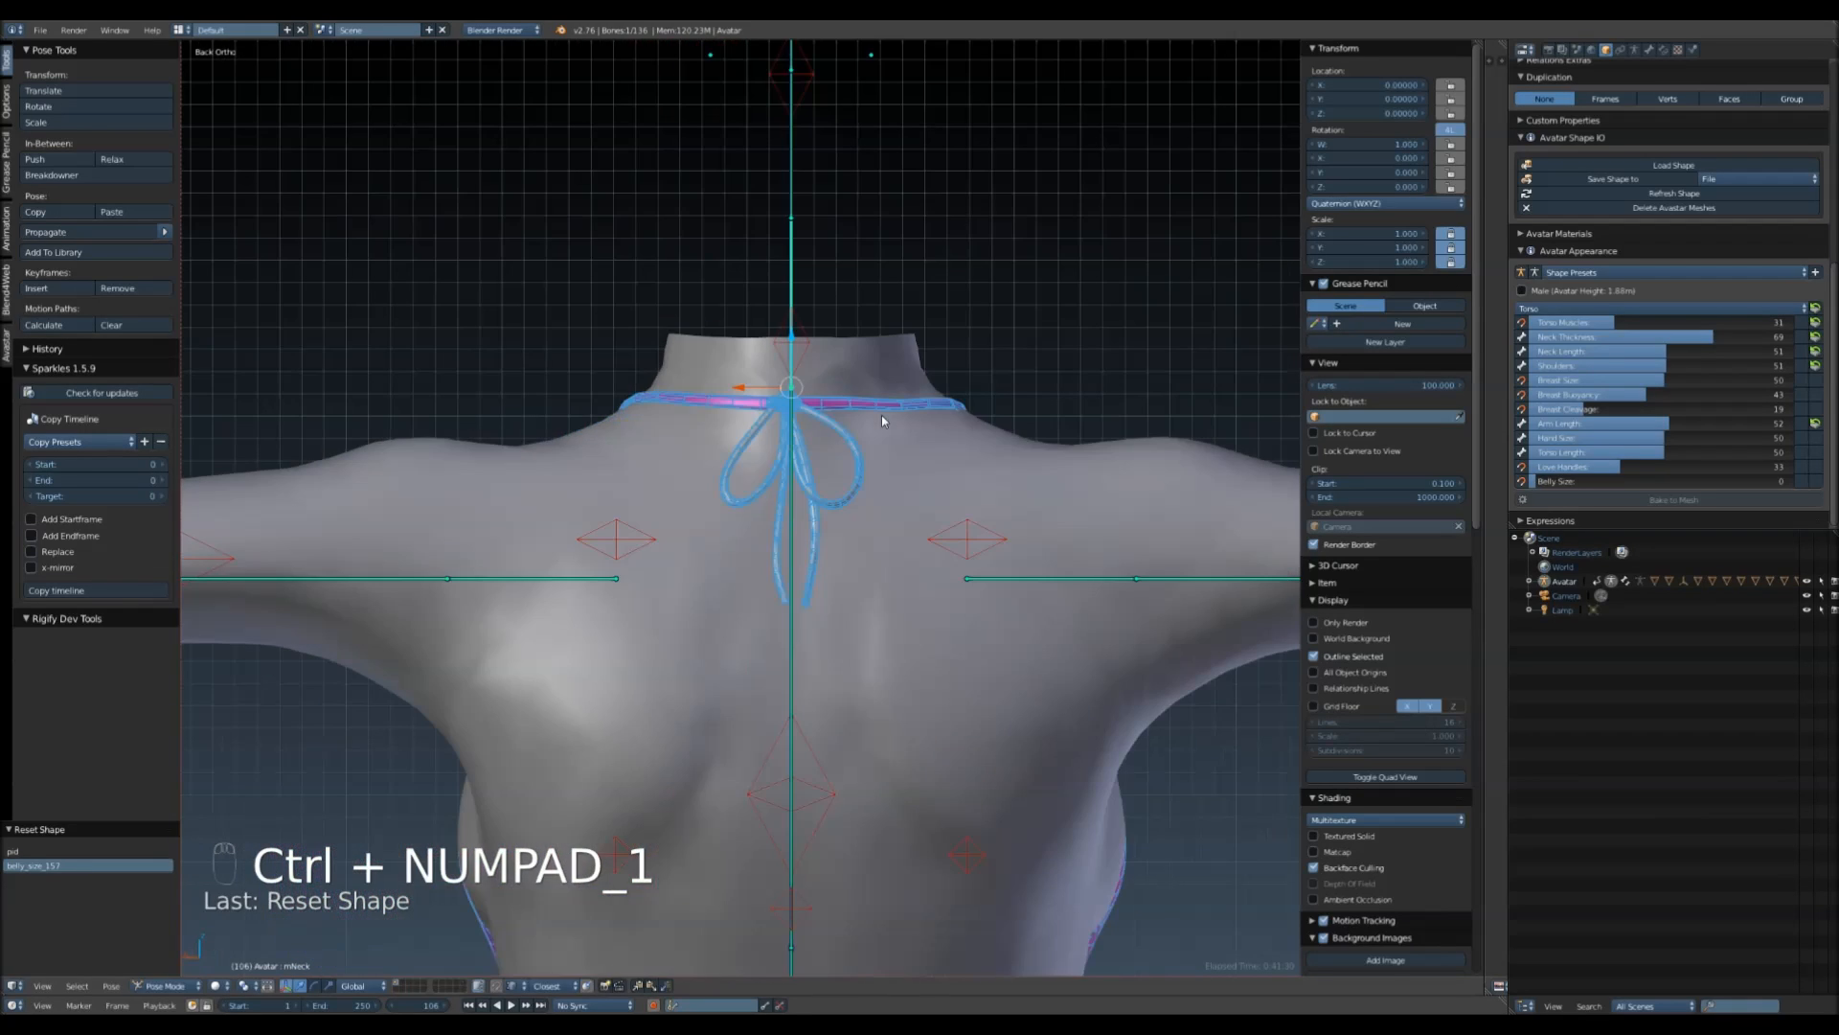
{"action": "key", "text": "r"}
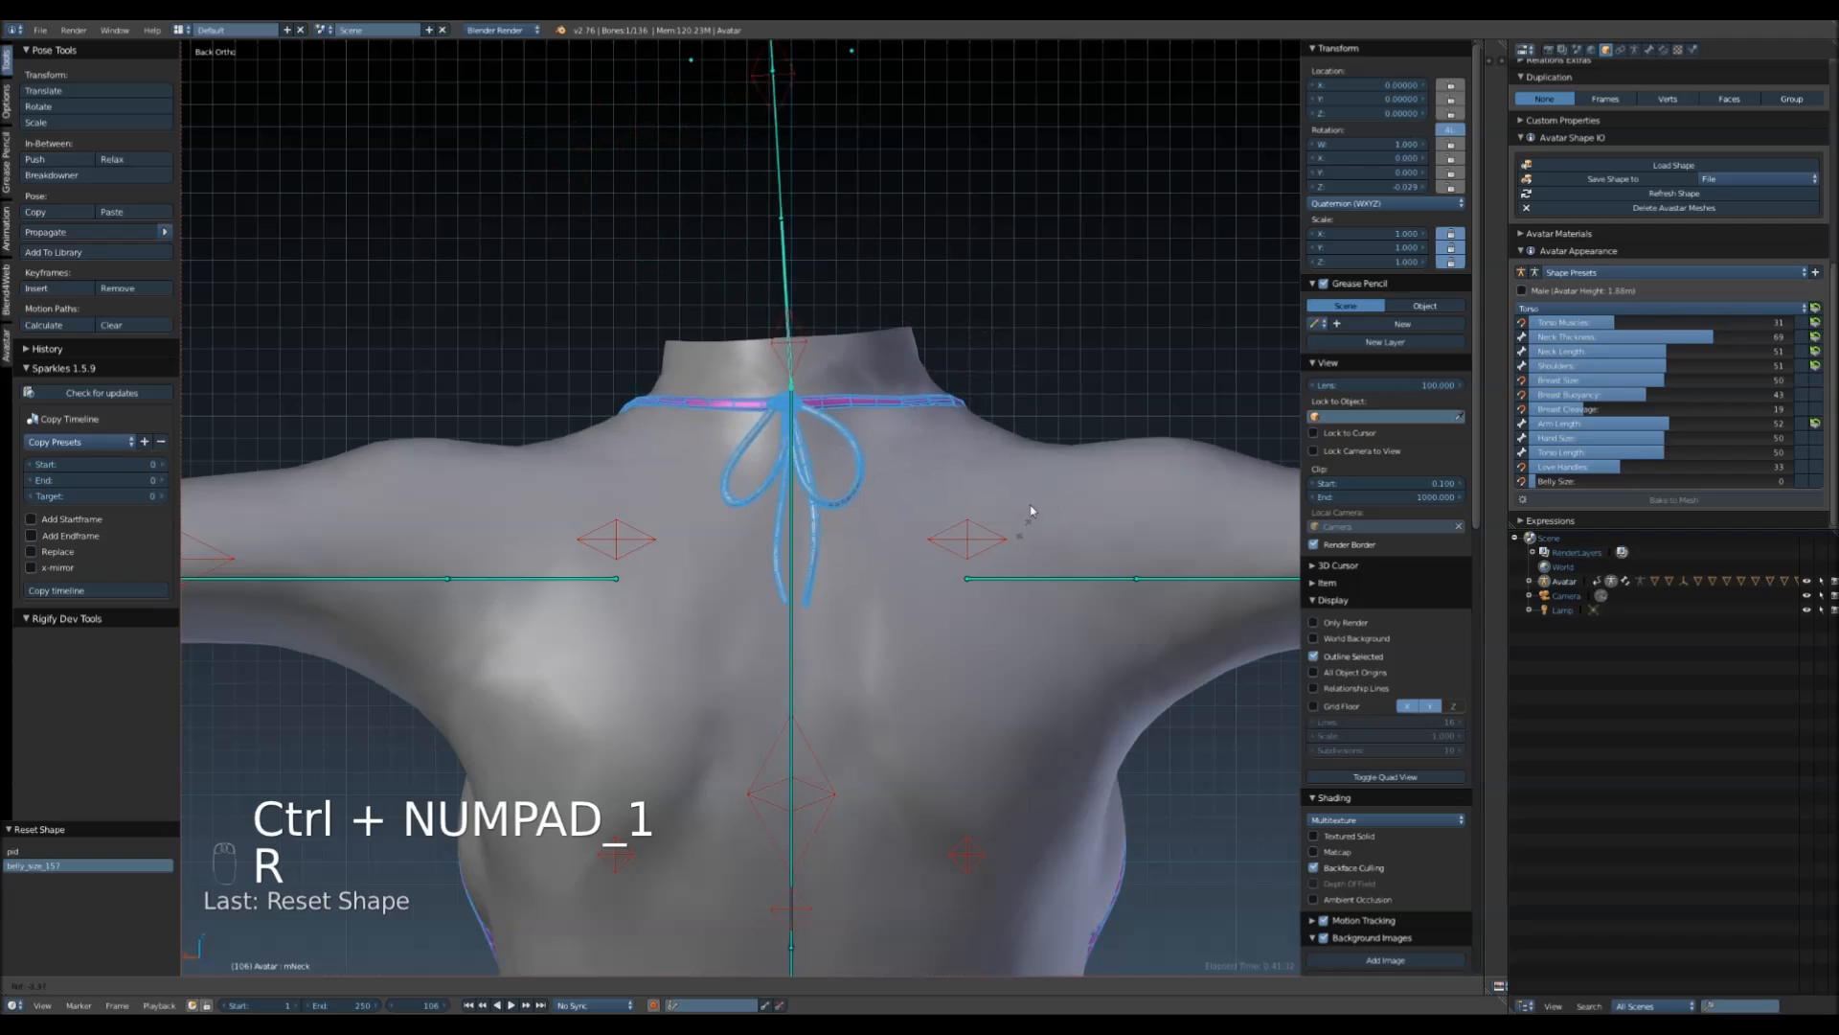
{"action": "left_click", "coordinate": [1054, 436]}
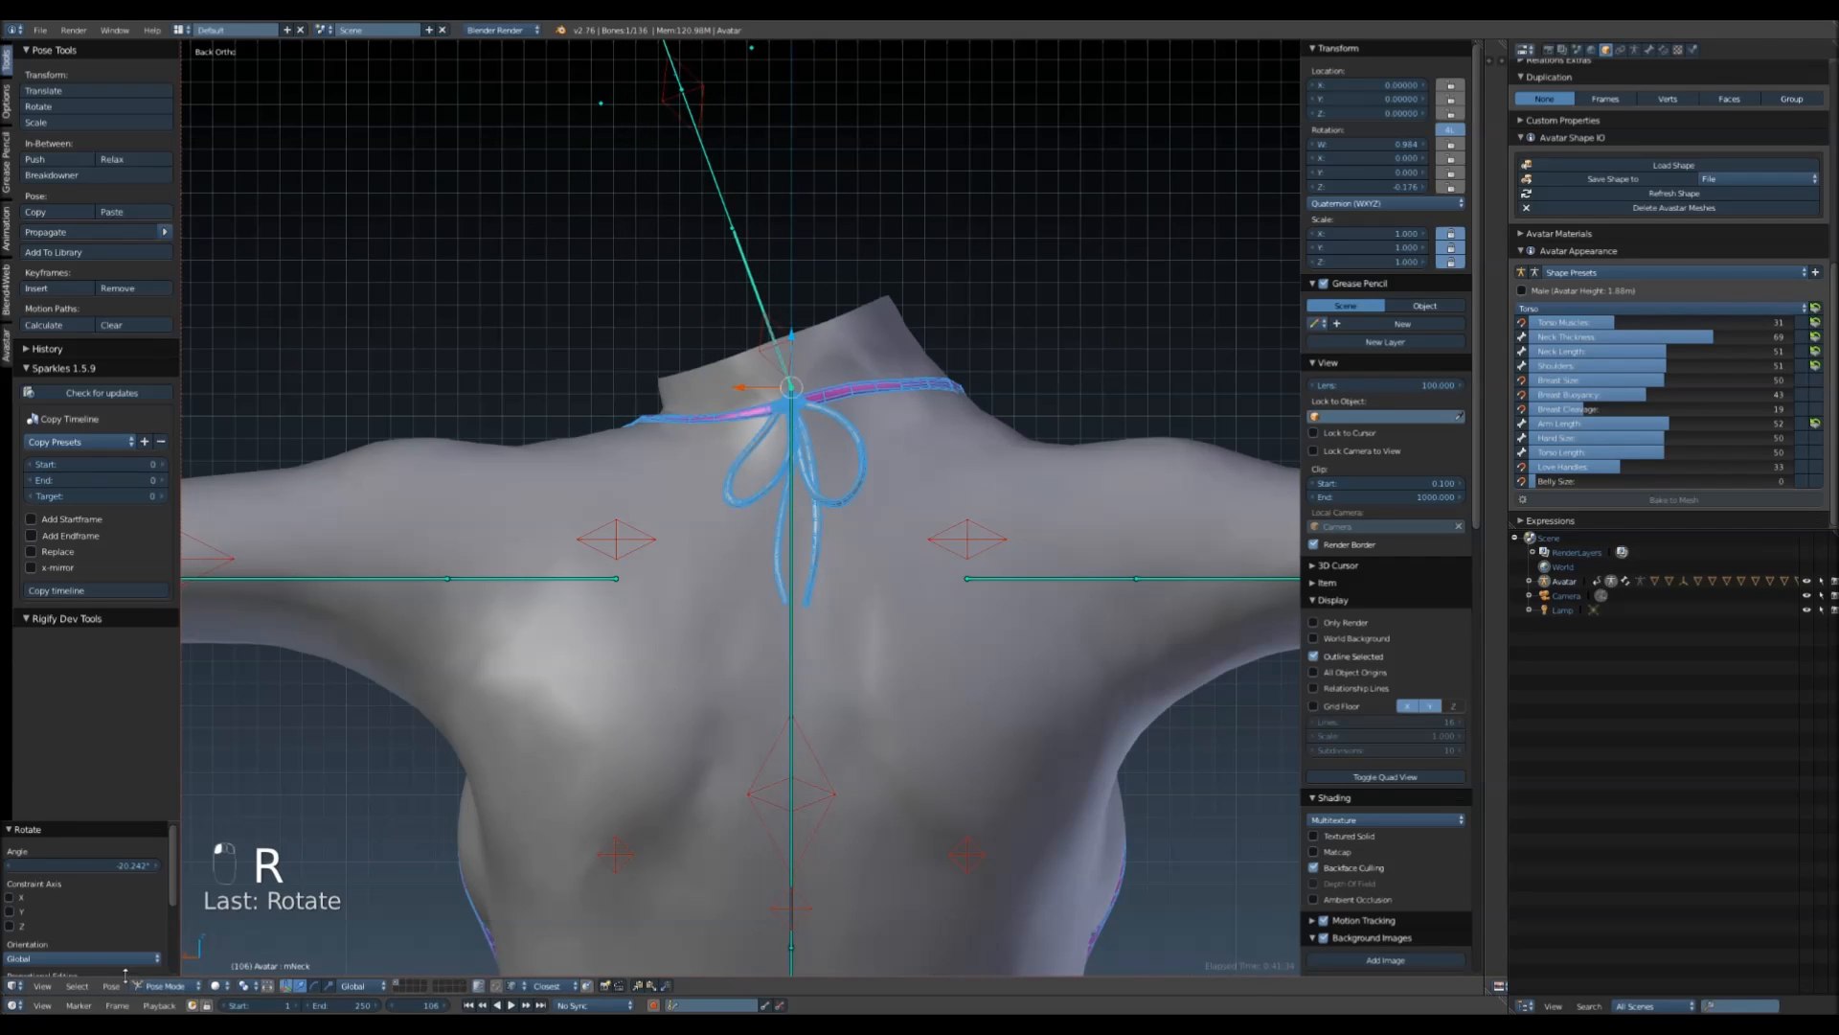
- Put the bikini top in Weight Paint mode and subtract neck bone weight along the straps over the shoulders
{"action": "right_click", "coordinate": [776, 407]}
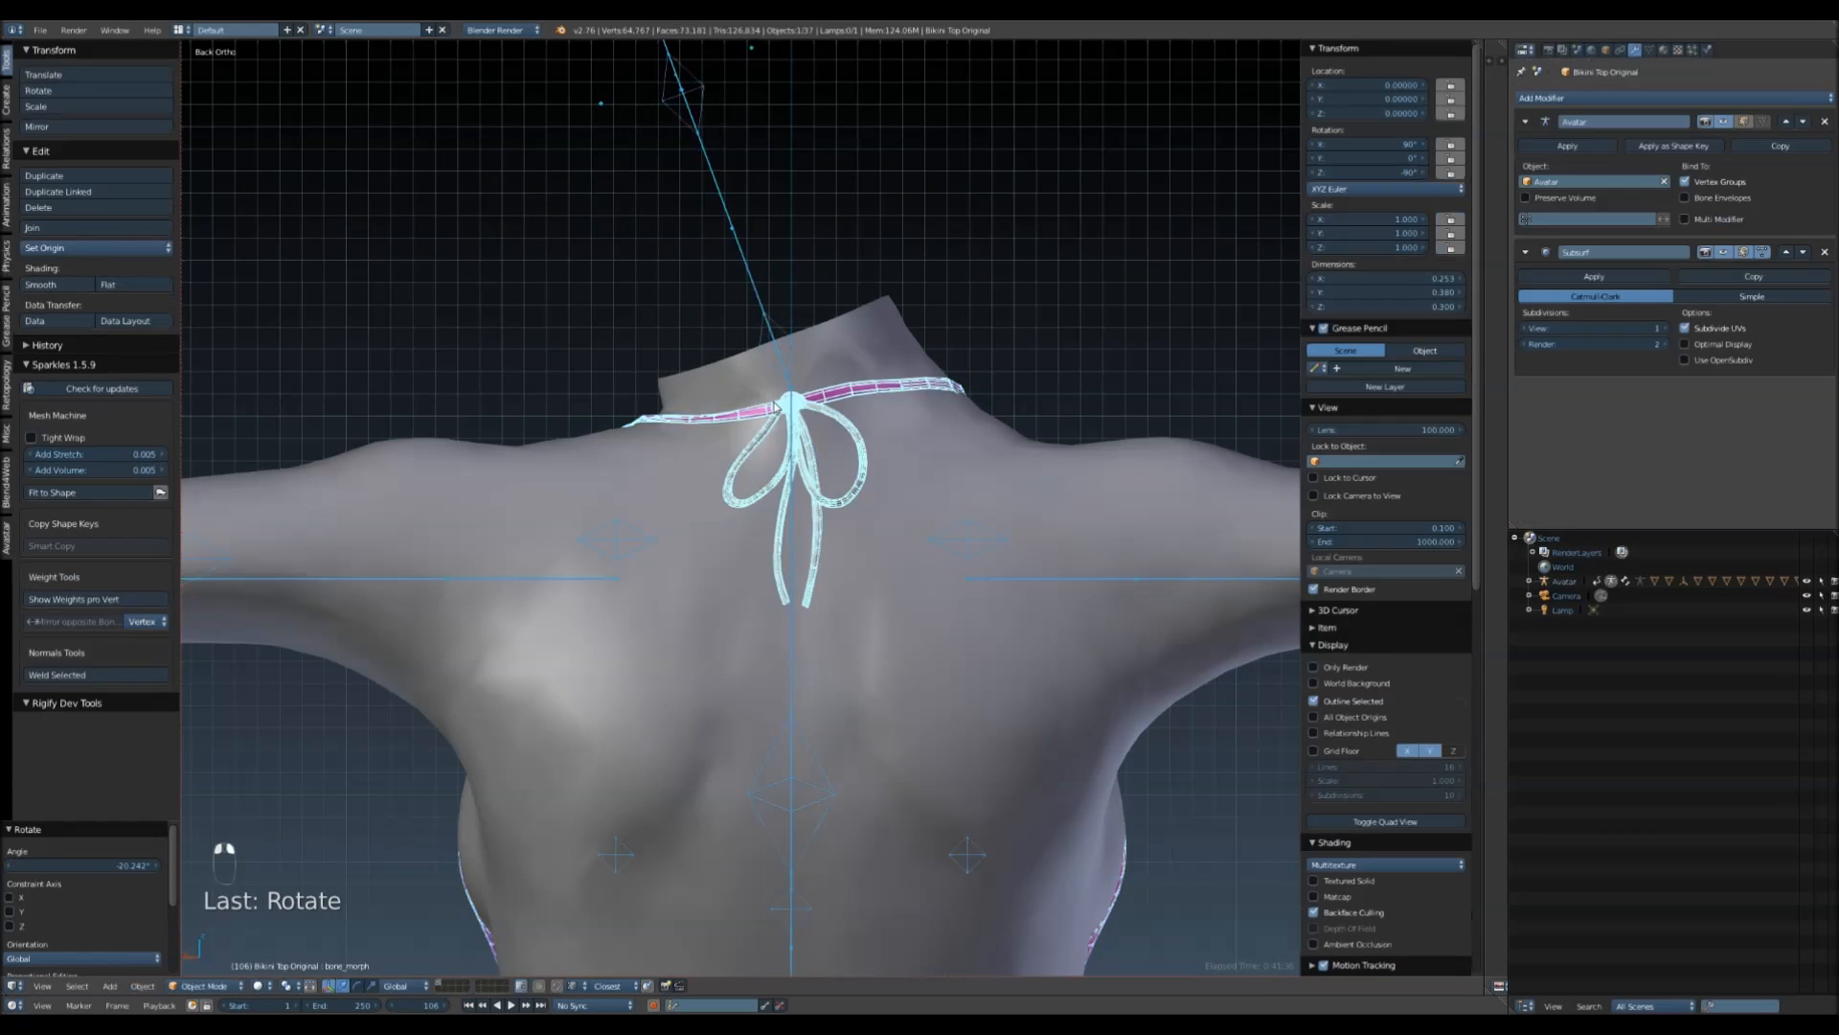
{"action": "left_click", "coordinate": [203, 985]}
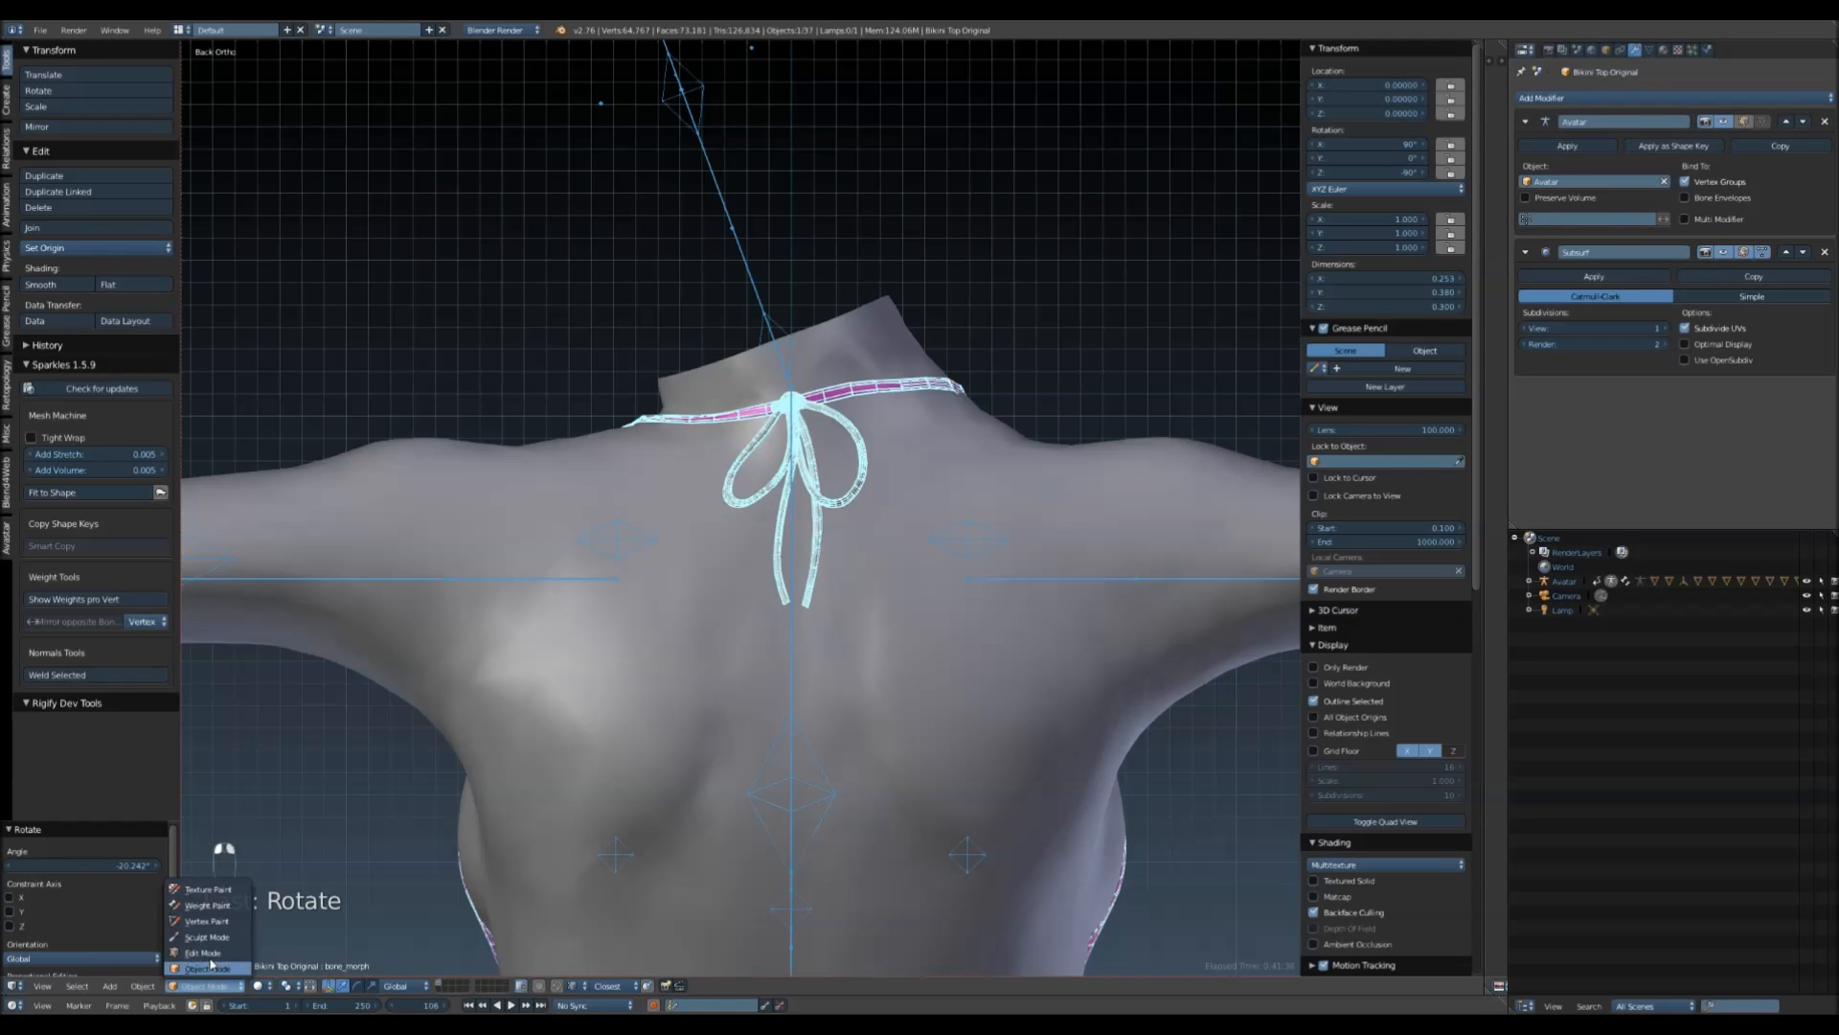
{"action": "left_click", "coordinate": [232, 907]}
{"action": "mouse_move", "coordinate": [784, 304]}
{"action": "middle_mouse_down"}
{"action": "mouse_move", "coordinate": [1101, 321]}
{"action": "mouse_move", "coordinate": [1031, 357]}
{"action": "mouse_move", "coordinate": [1056, 372]}
{"action": "middle_mouse_up"}
{"action": "scroll", "coordinate": [1056, 386], "scroll_direction": "up", "scroll_amount": 3}
{"action": "middle_click_drag", "start_coordinate": [459, 385], "coordinate": [780, 533]}
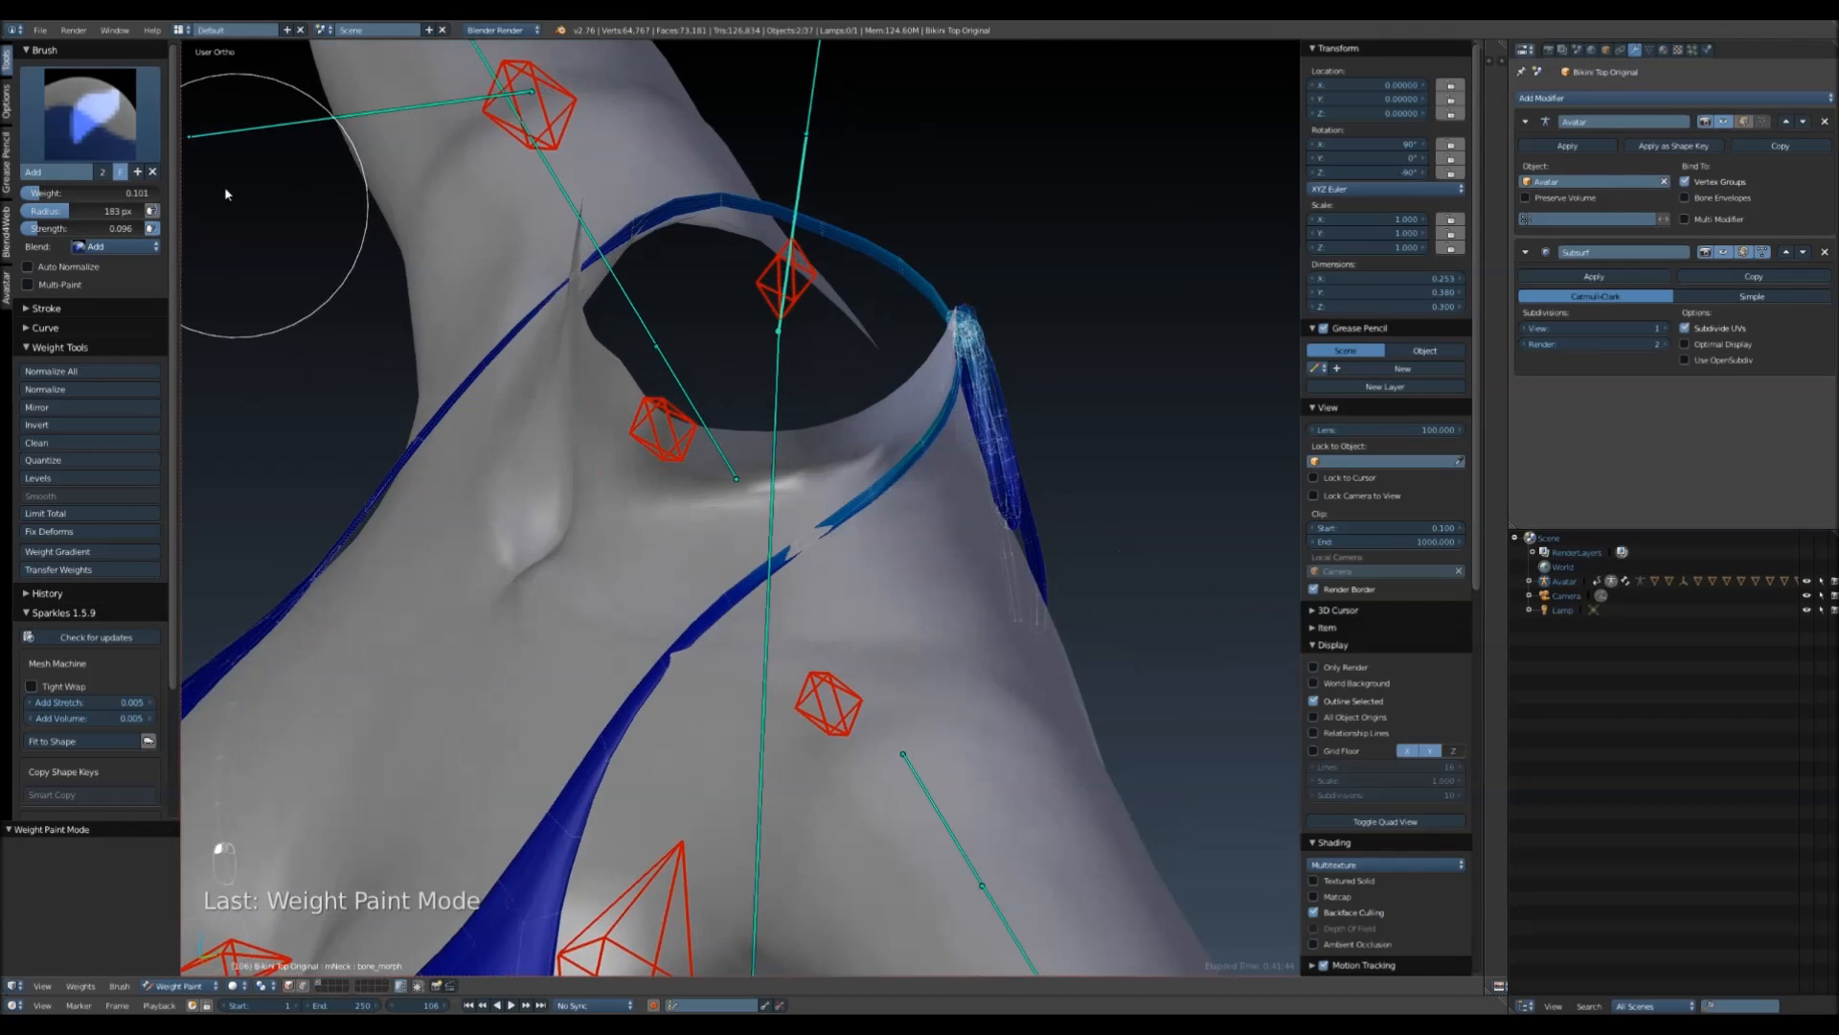
{"action": "left_click", "coordinate": [89, 117]}
{"action": "left_click", "coordinate": [184, 309]}
{"action": "mouse_move", "coordinate": [710, 644]}
{"action": "left_mouse_down"}
{"action": "mouse_move", "coordinate": [814, 548]}
{"action": "mouse_move", "coordinate": [748, 636]}
{"action": "mouse_move", "coordinate": [802, 595]}
{"action": "left_mouse_up"}
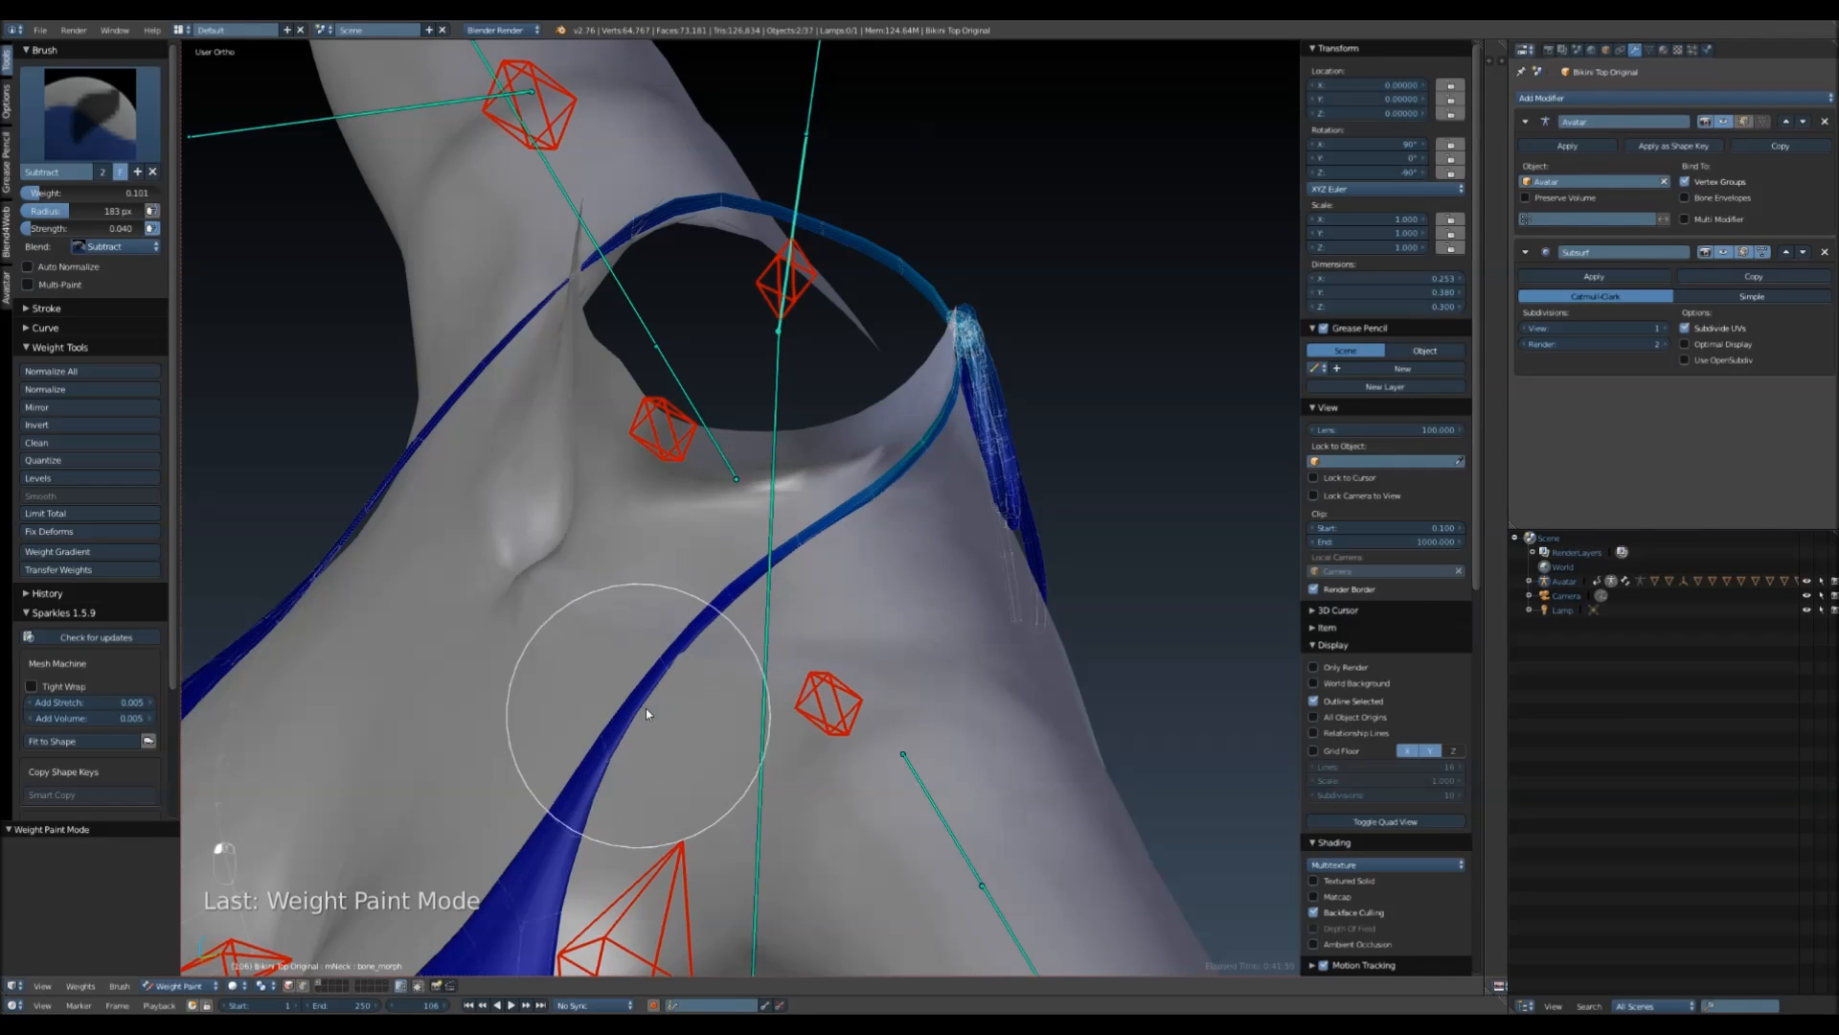
{"action": "mouse_move", "coordinate": [675, 663]}
{"action": "middle_mouse_down"}
{"action": "mouse_move", "coordinate": [657, 595]}
{"action": "mouse_move", "coordinate": [825, 587]}
{"action": "middle_mouse_up"}
{"action": "mouse_move", "coordinate": [705, 527]}
{"action": "middle_mouse_down"}
{"action": "mouse_move", "coordinate": [870, 534]}
{"action": "mouse_move", "coordinate": [837, 575]}
{"action": "mouse_move", "coordinate": [859, 573]}
{"action": "mouse_move", "coordinate": [810, 551]}
{"action": "middle_mouse_up"}
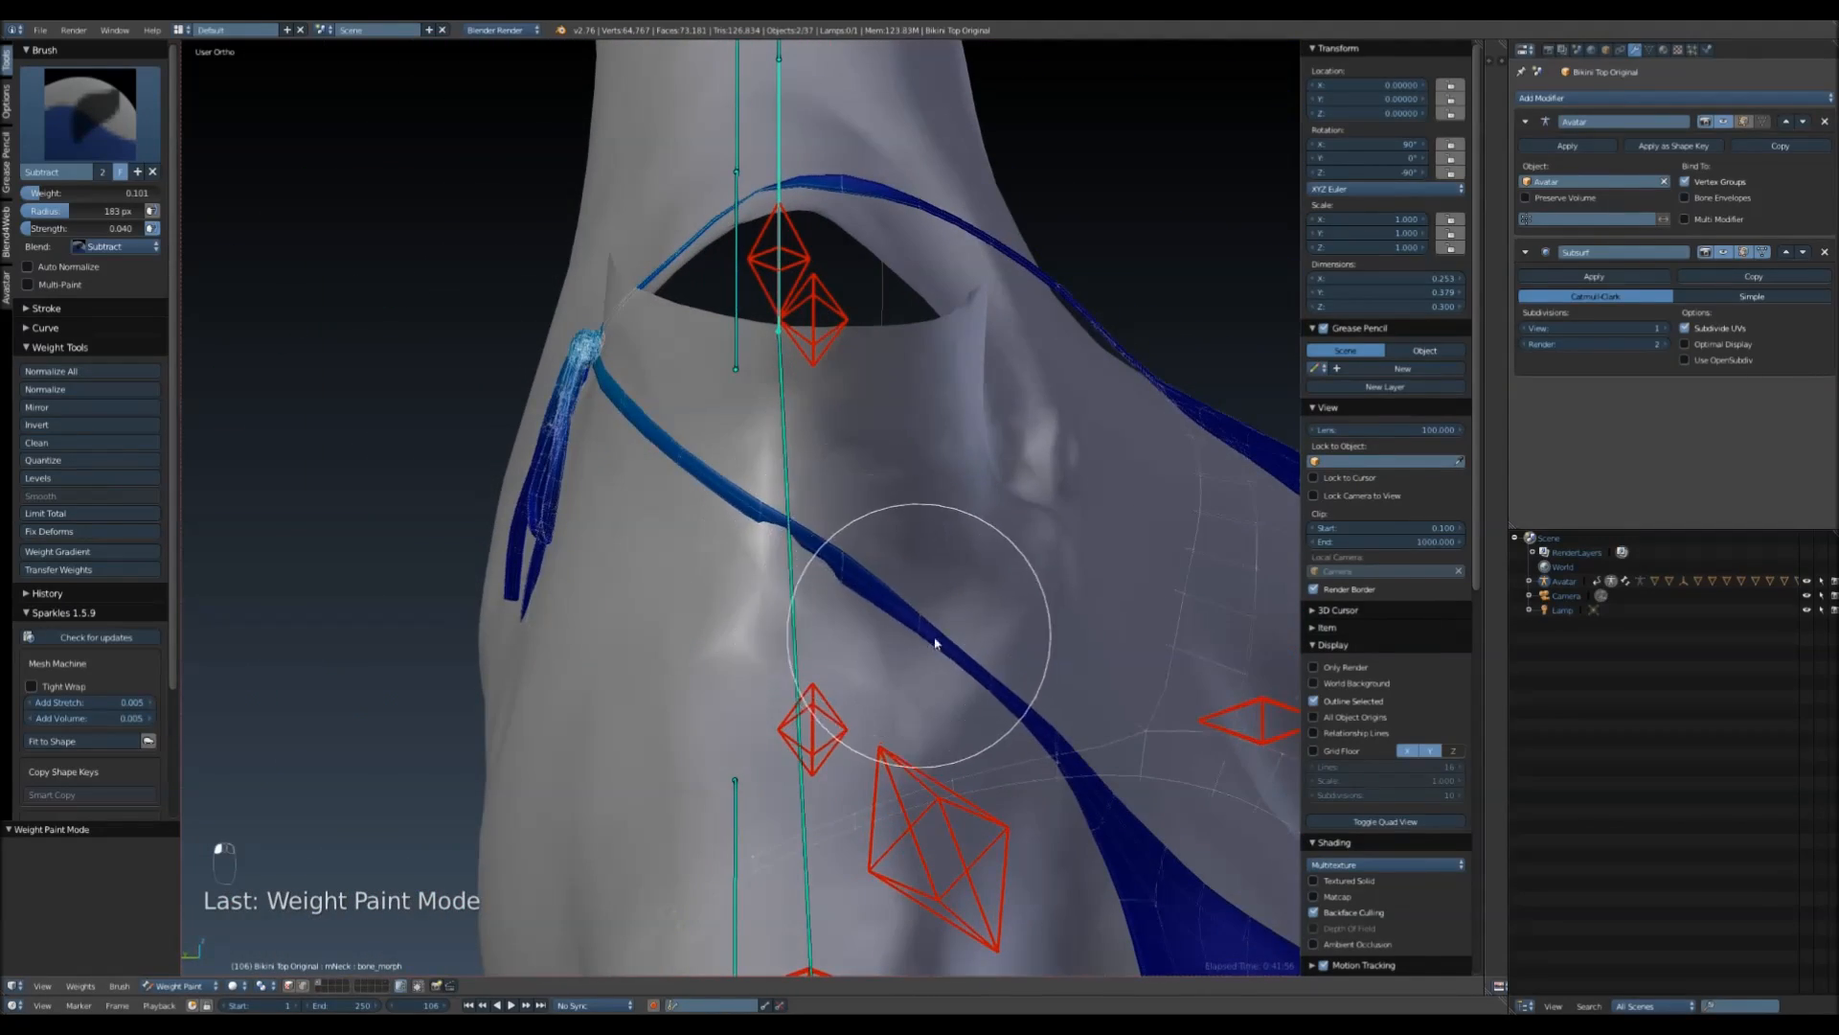
- Test-rotate the neck bone toward the opposite shoulder in front view to check the repainted straps
{"action": "key", "text": "KP_1"}
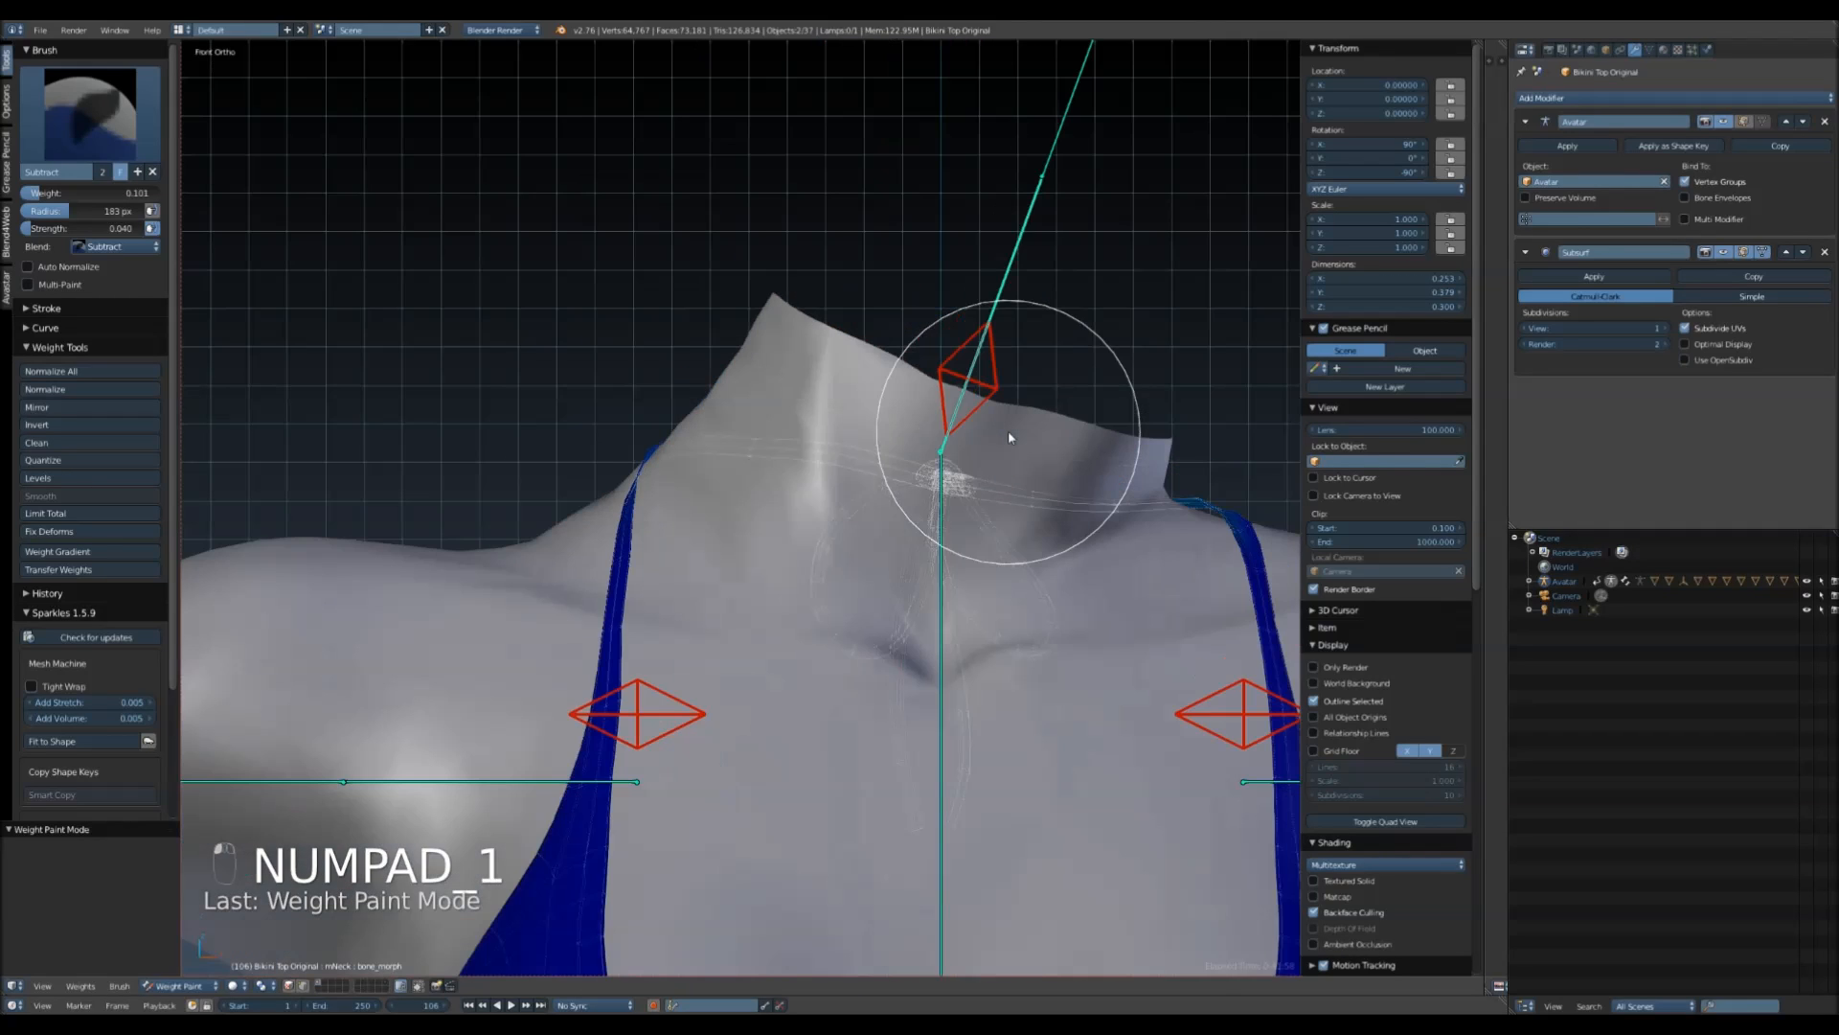
{"action": "key", "text": "r"}
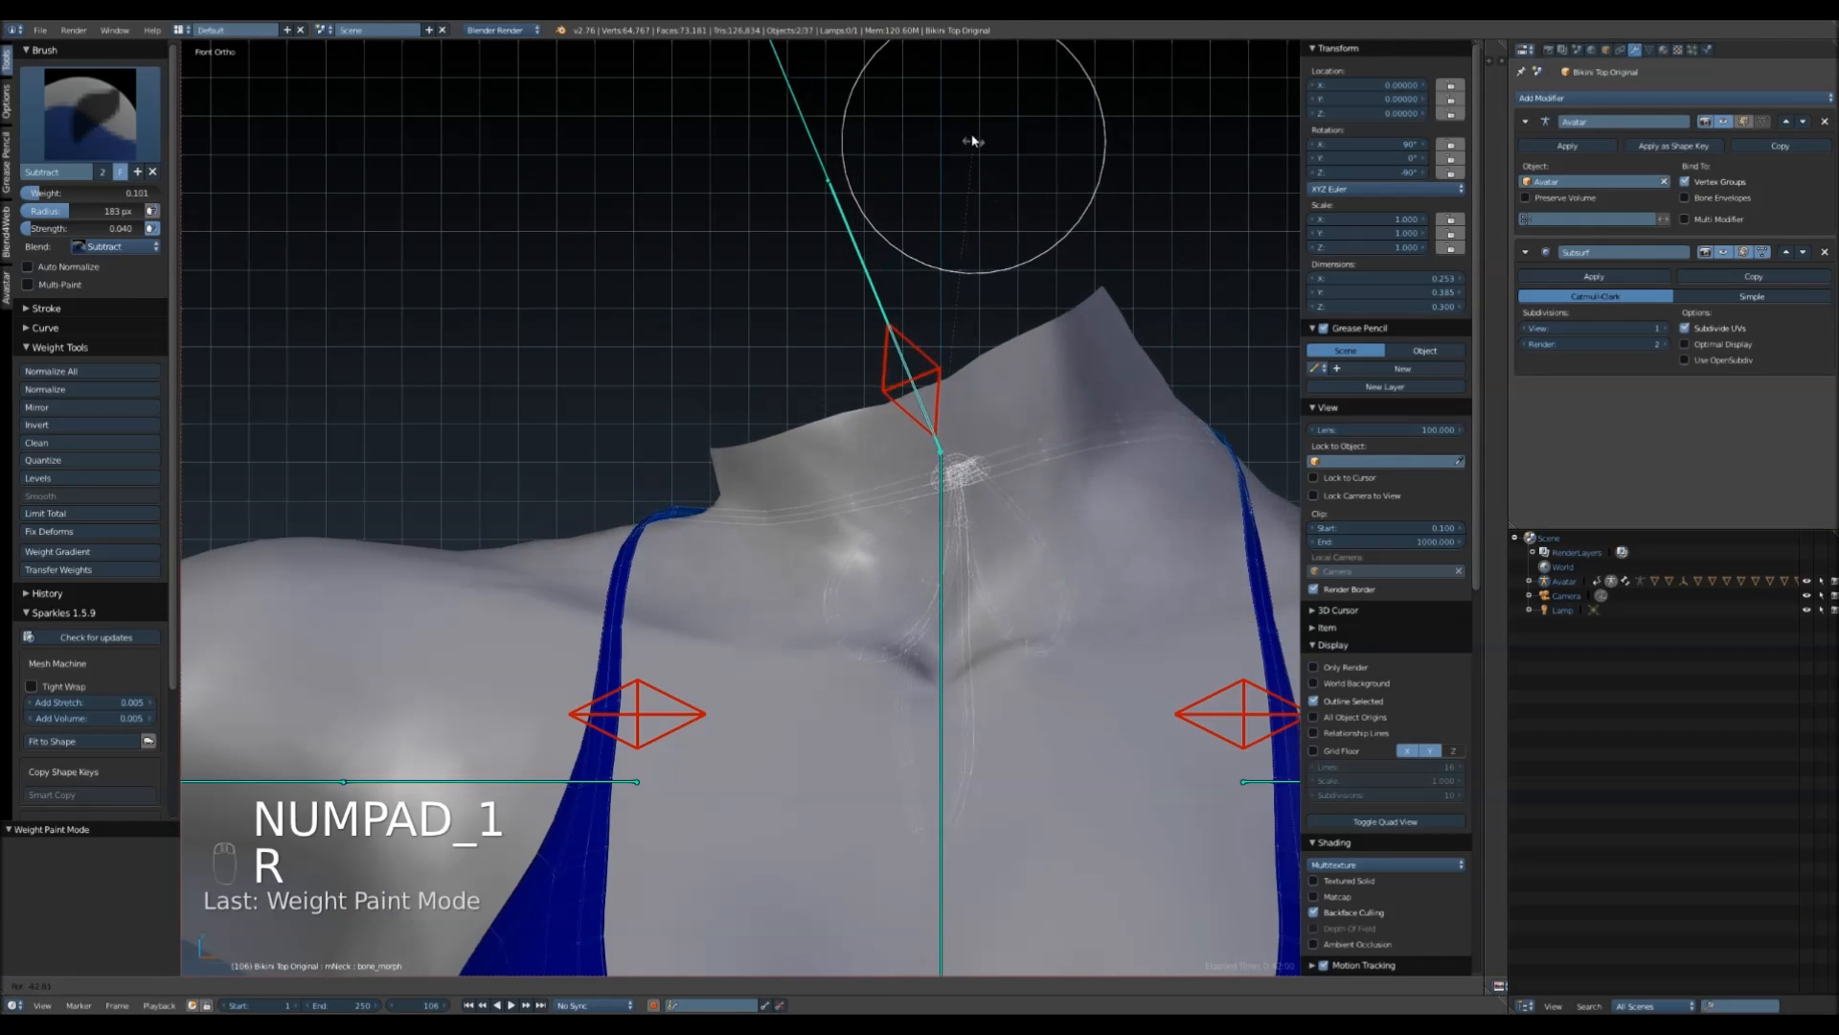
{"action": "left_click", "coordinate": [998, 232]}
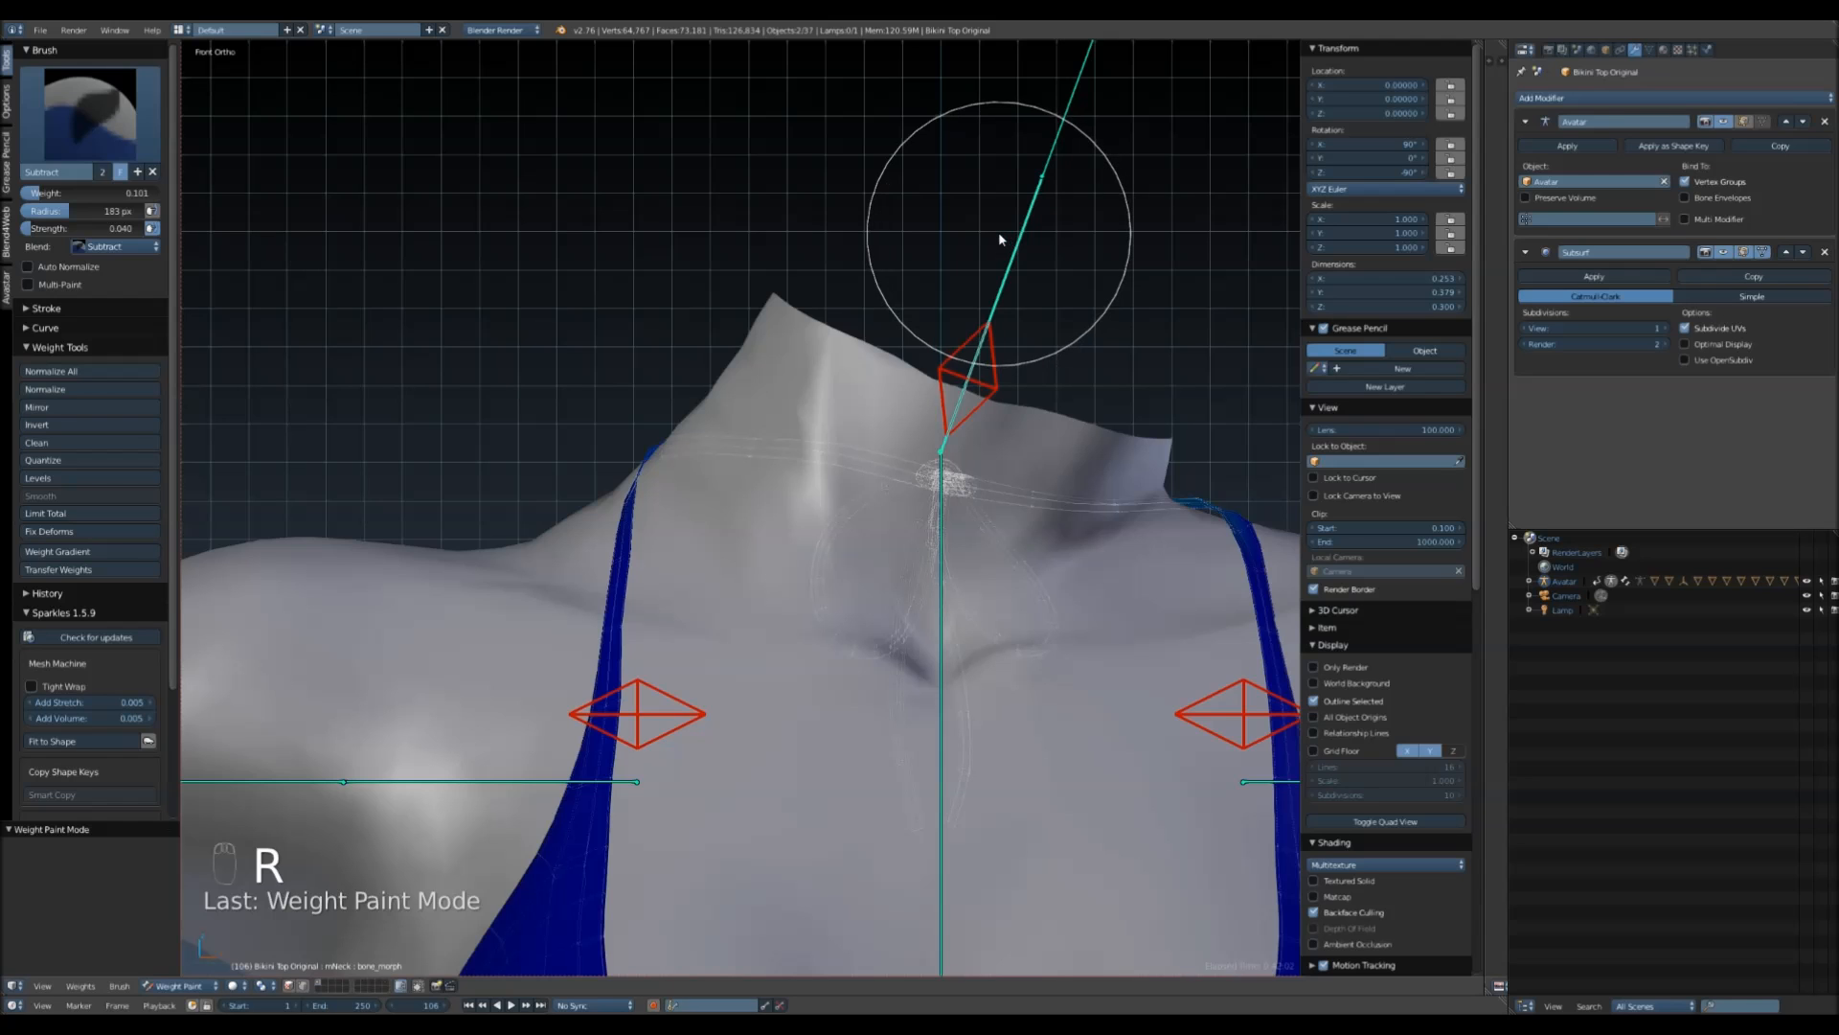
- Clear the neck bone's rotation and rotate it about 32° backward in the right side view
{"action": "key", "text": "alt+r"}
{"action": "key", "text": "KP_3"}
{"action": "key", "text": "r"}
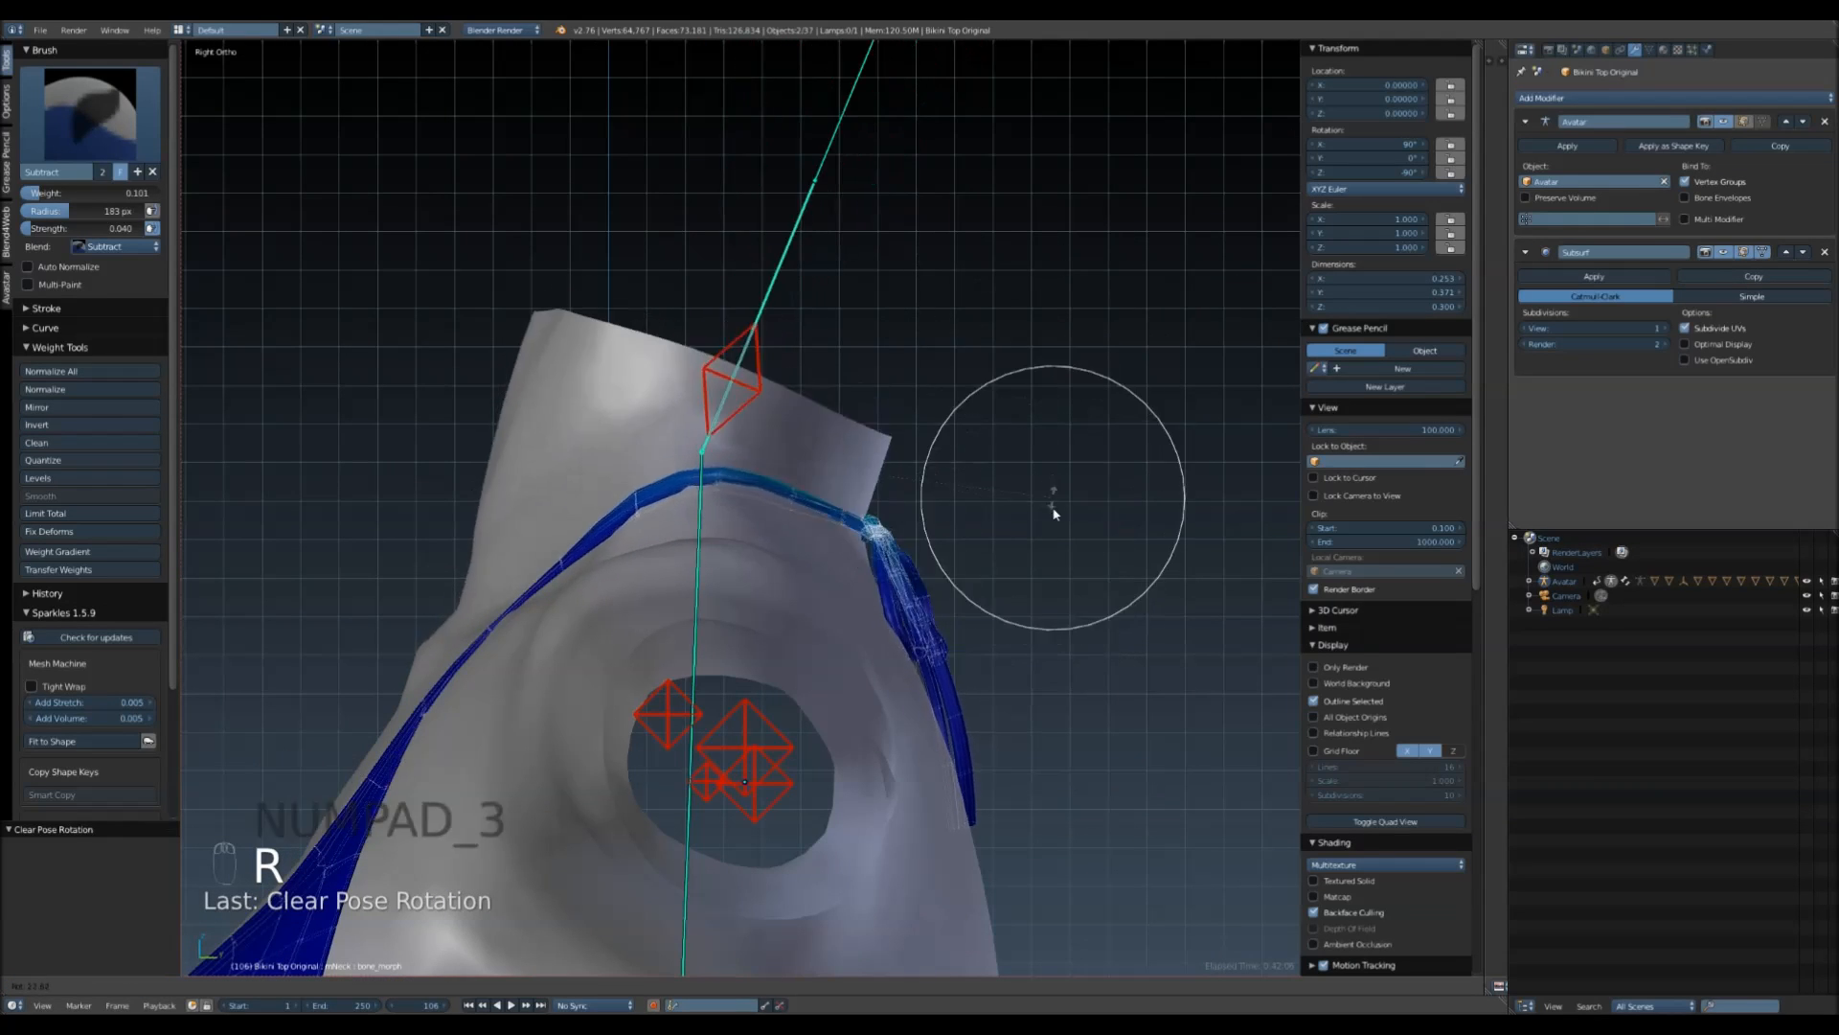
{"action": "left_click", "coordinate": [1059, 511]}
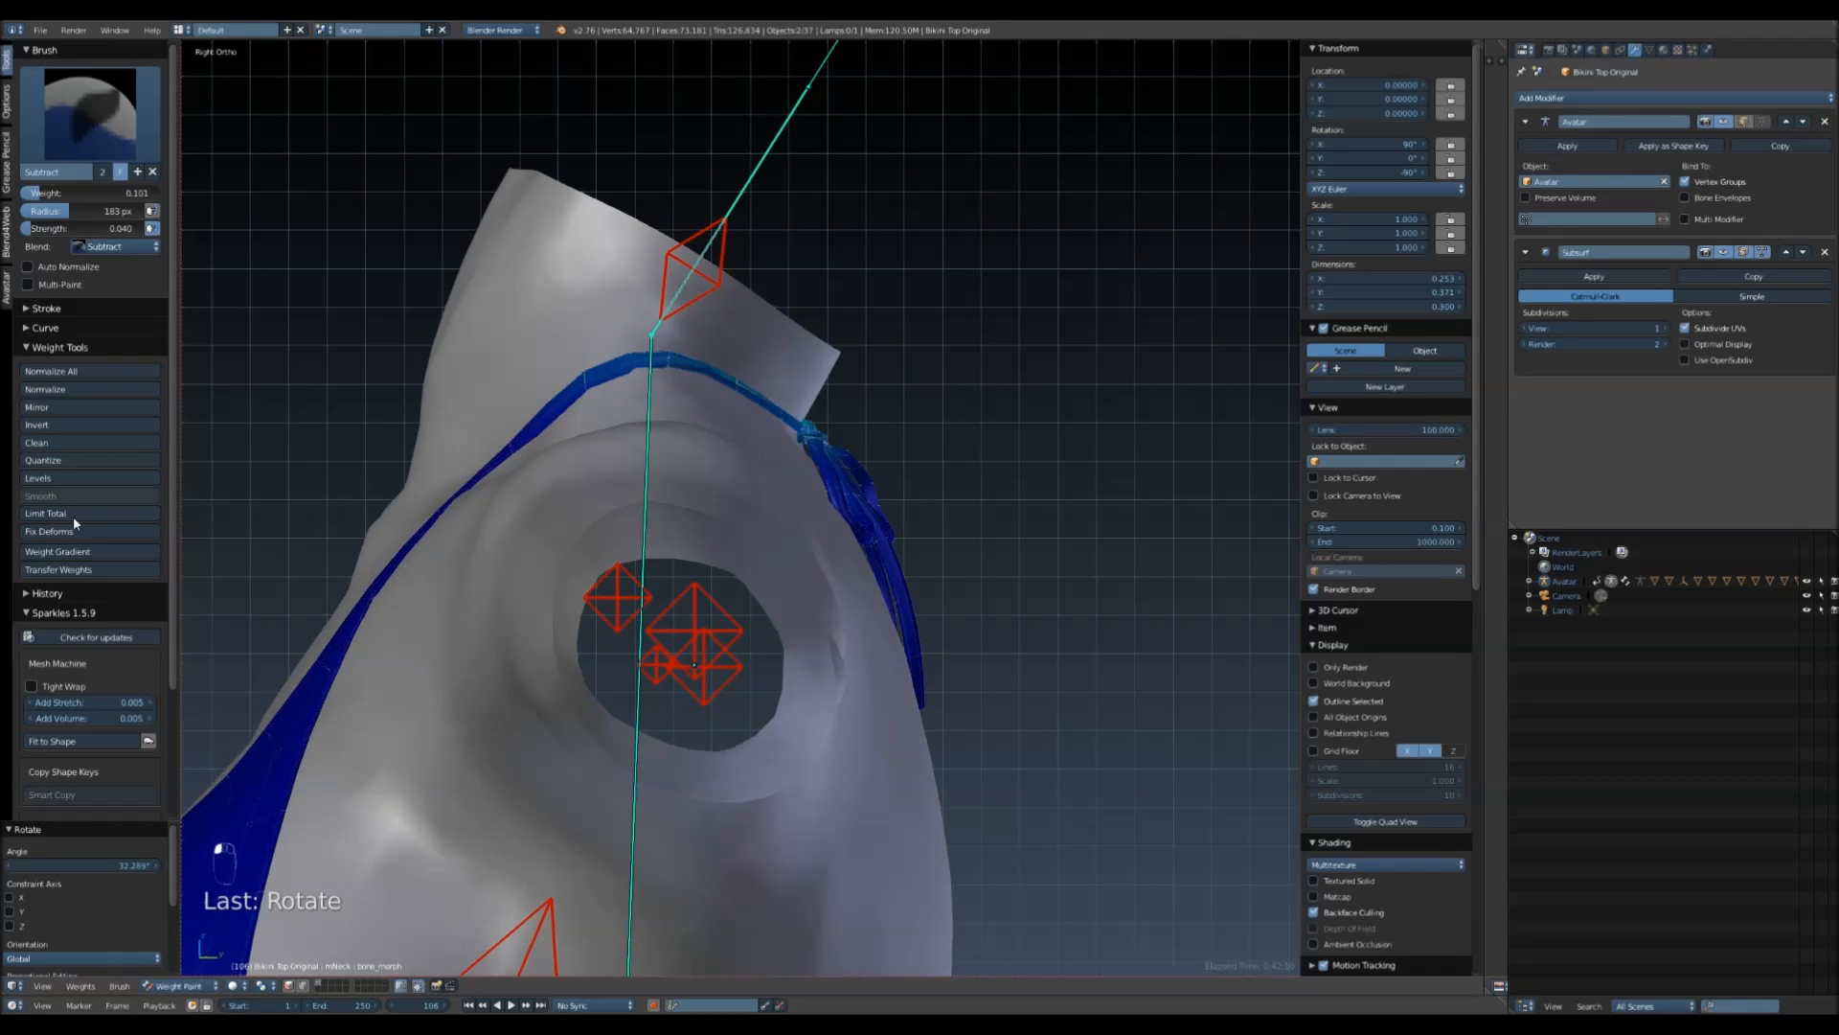
- Enable vertex selection masking, select all of the bikini top's vertices, and smooth the neck bone weights five times
{"action": "left_click", "coordinate": [418, 985]}
{"action": "left_click", "coordinate": [304, 986]}
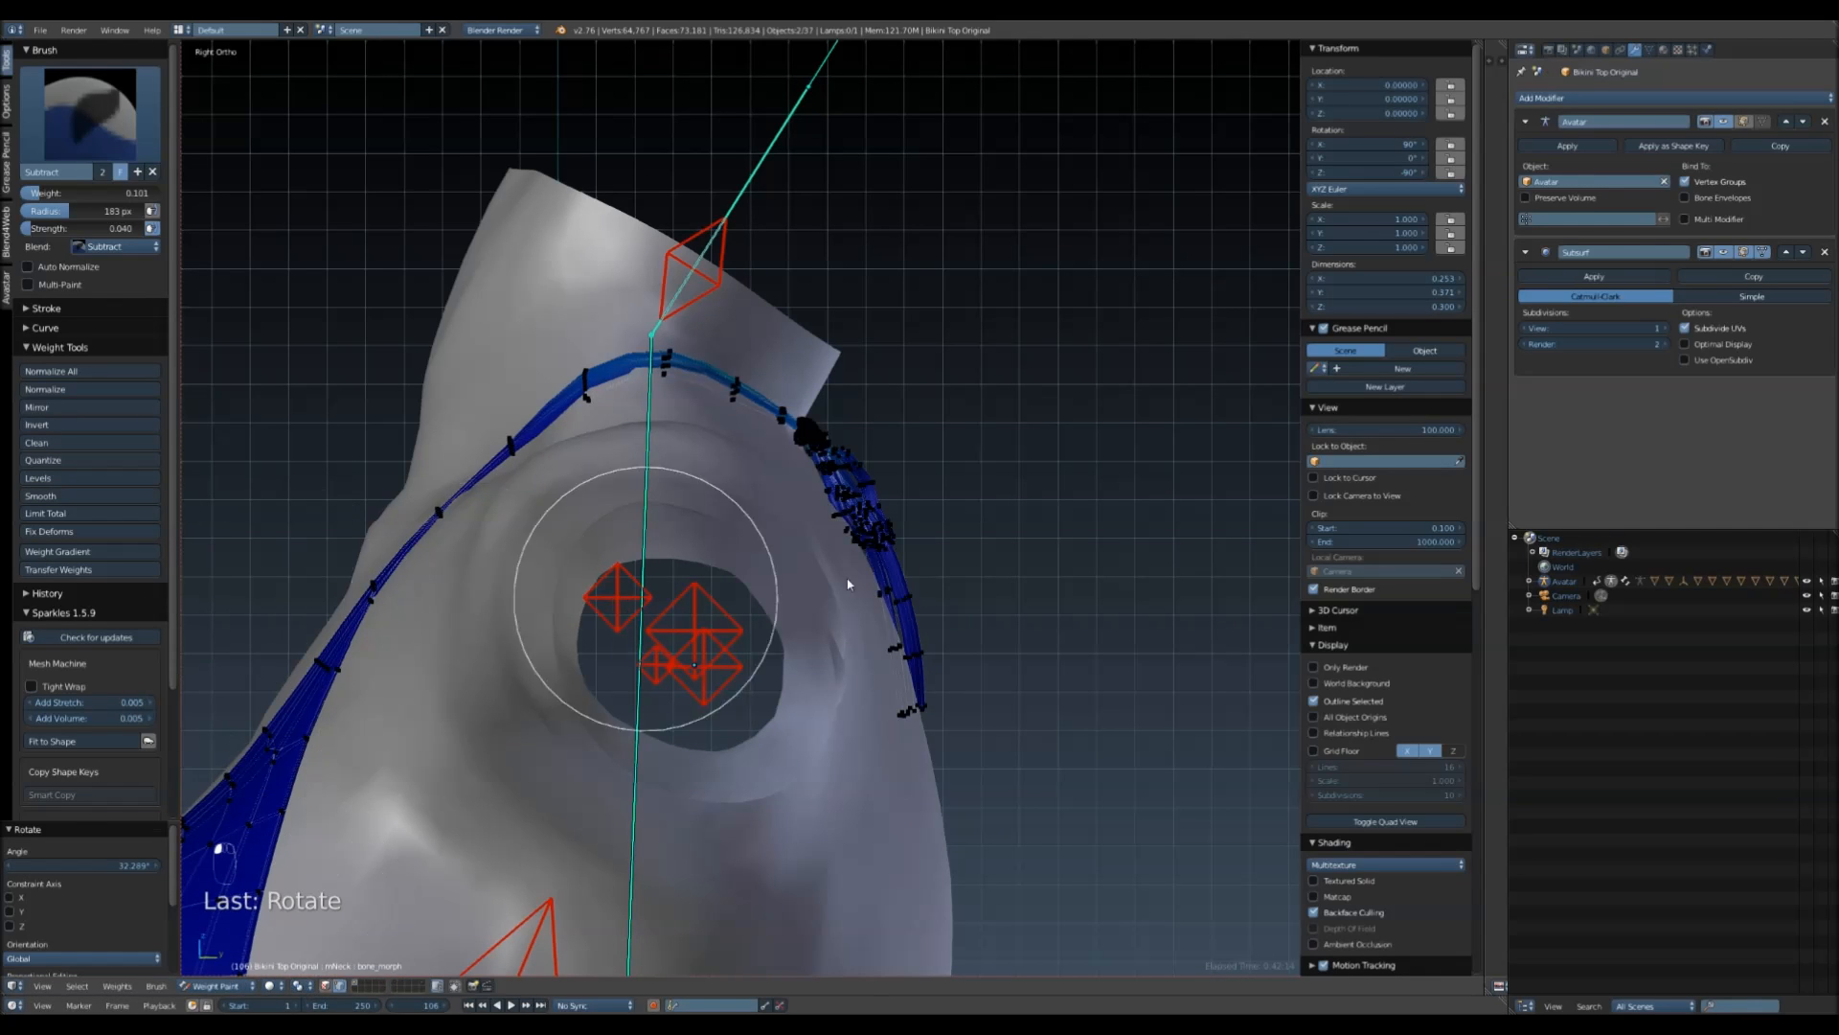
{"action": "key", "text": "a"}
{"action": "key", "text": "a"}
{"action": "key", "text": "a"}
{"action": "left_click", "coordinate": [70, 496]}
{"action": "left_click", "coordinate": [70, 496]}
{"action": "left_click", "coordinate": [70, 496]}
{"action": "left_click", "coordinate": [70, 497]}
{"action": "left_click", "coordinate": [70, 496]}
- Turn off vertex selection masking and use the Blur brush to soften the neck weights around the back-of-neck tie
{"action": "left_click", "coordinate": [122, 155]}
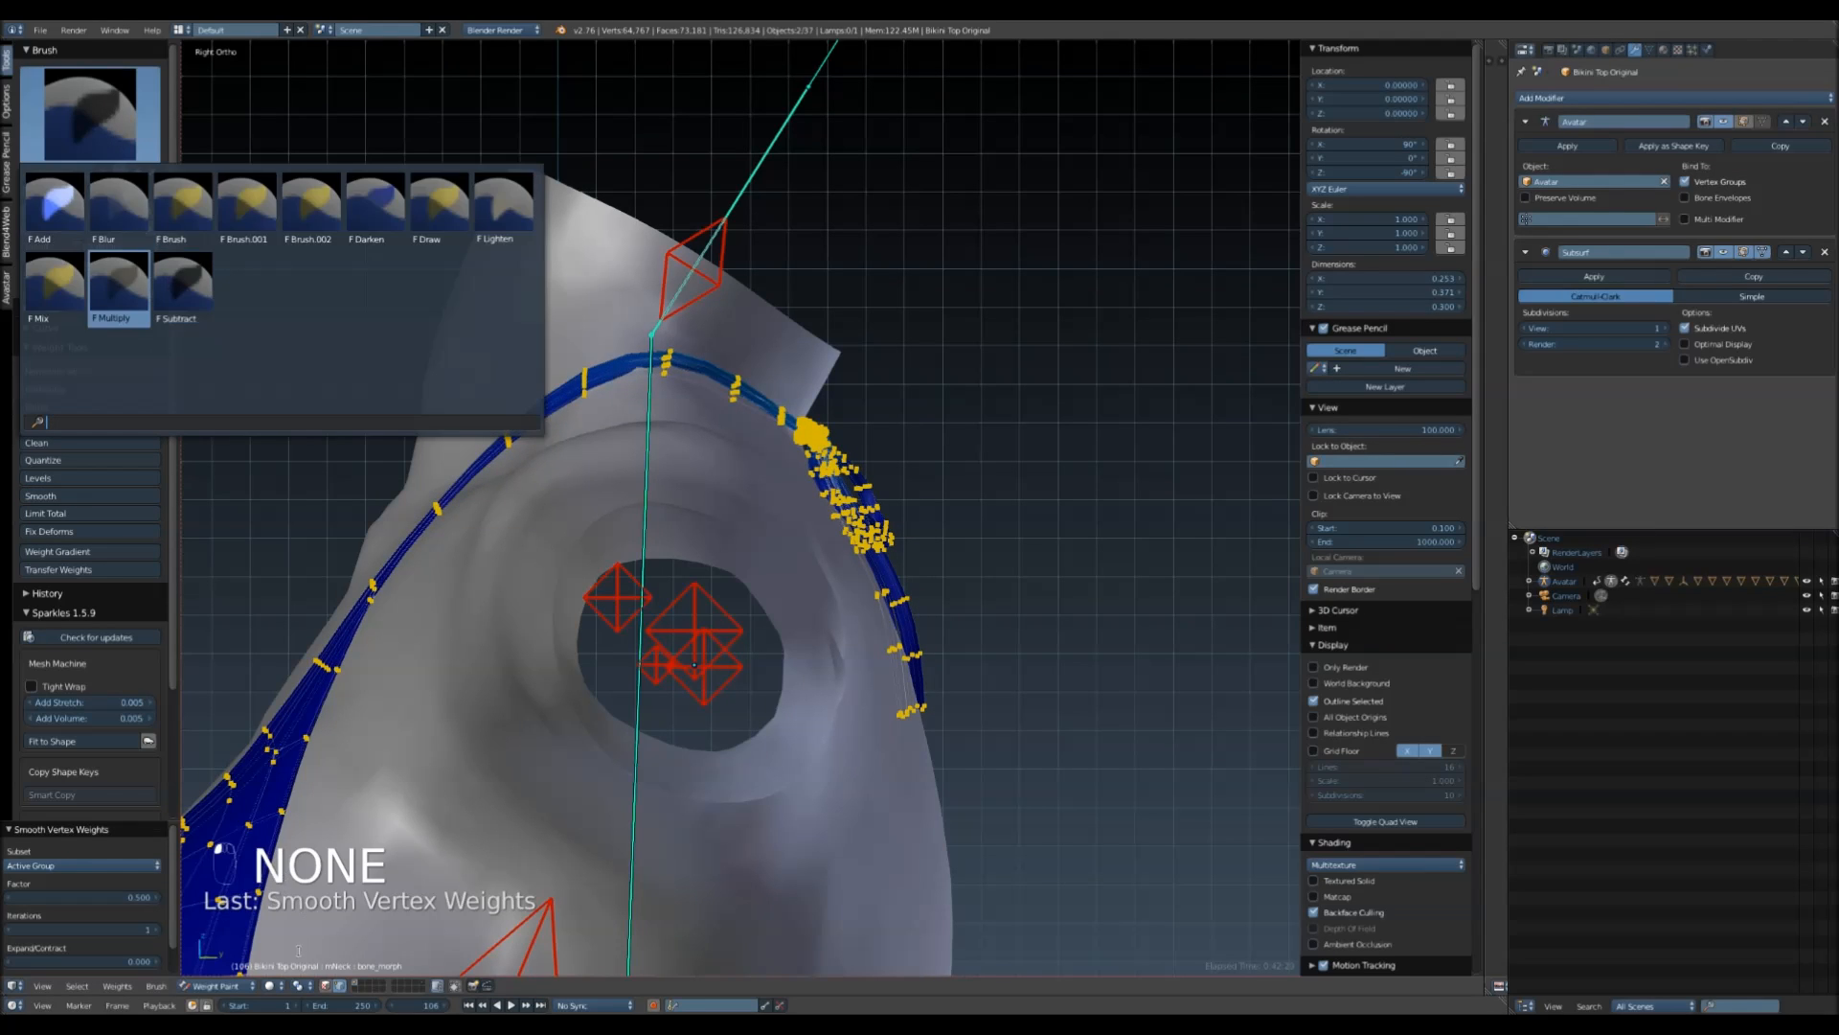
{"action": "left_click", "coordinate": [182, 288]}
{"action": "left_click", "coordinate": [341, 986]}
{"action": "left_click", "coordinate": [91, 113]}
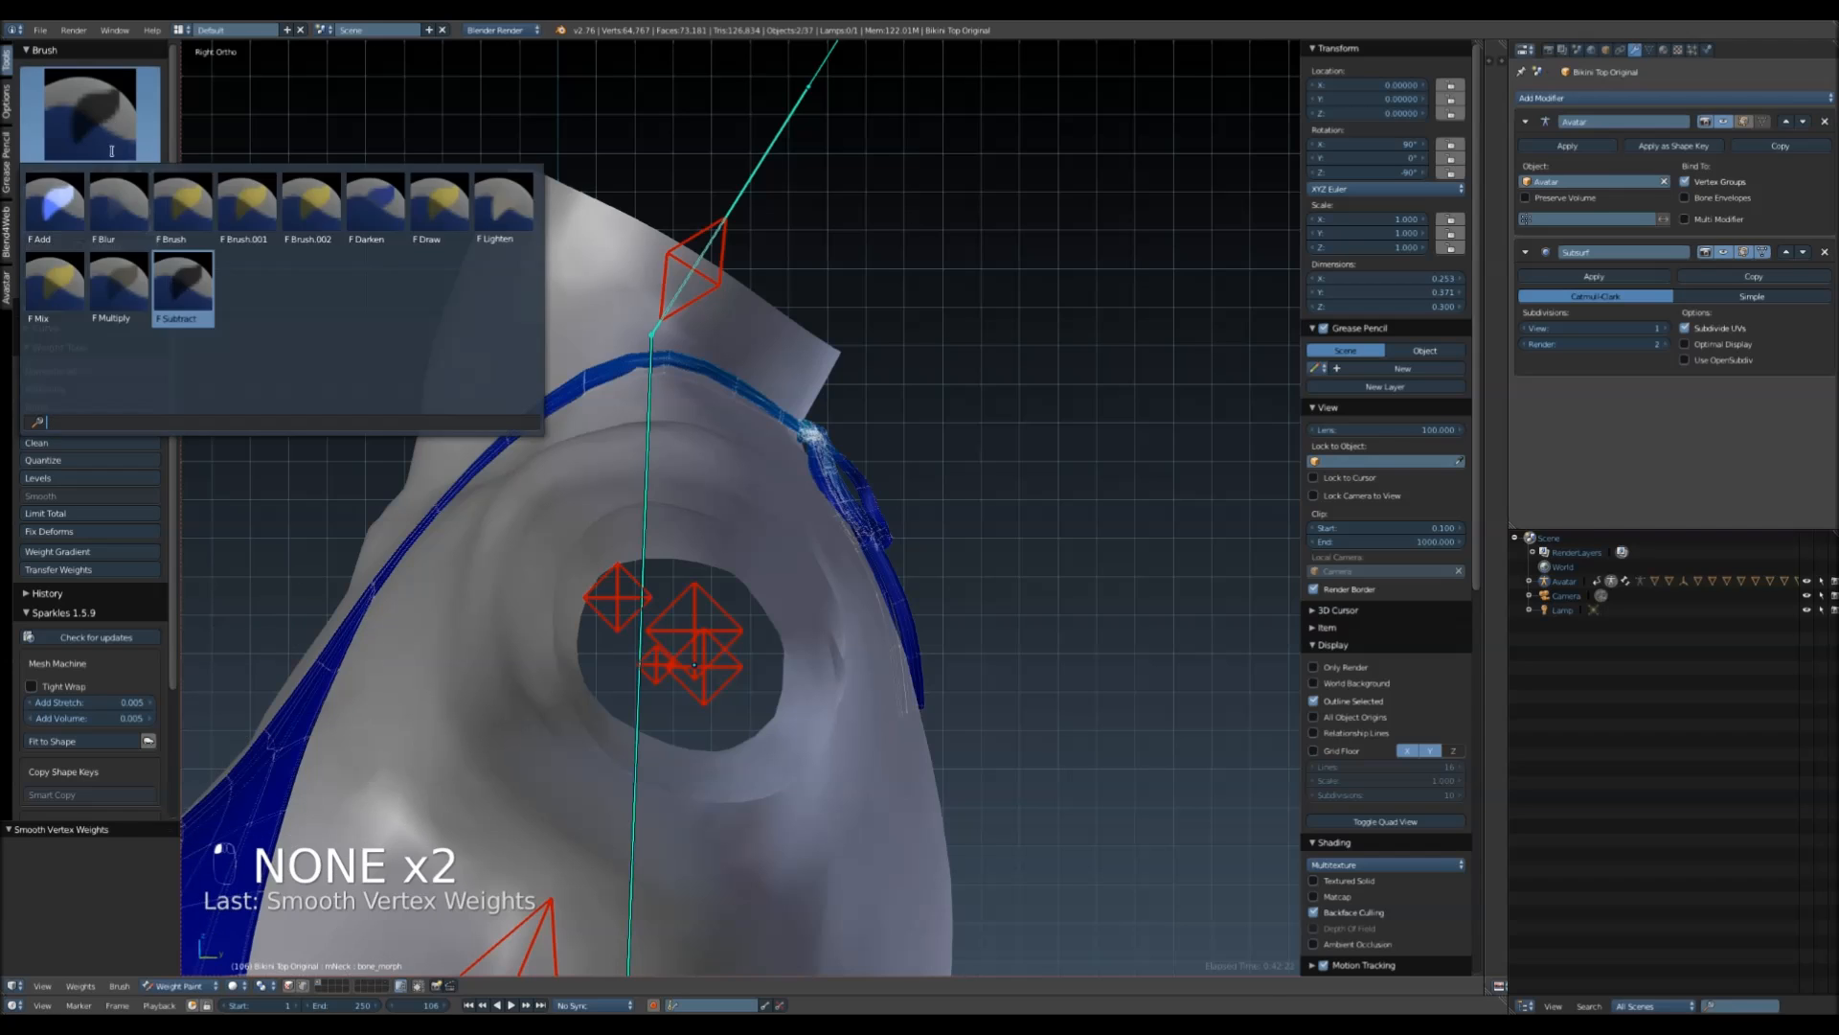
{"action": "left_click", "coordinate": [144, 205]}
{"action": "mouse_move", "coordinate": [855, 486]}
{"action": "left_mouse_down"}
{"action": "mouse_move", "coordinate": [812, 327]}
{"action": "mouse_move", "coordinate": [843, 426]}
{"action": "left_mouse_up"}
- Select the chest bone, re-enable vertex selection masking, and smooth the chest weights over the bikini top's selected vertices
{"action": "right_click", "coordinate": [646, 444]}
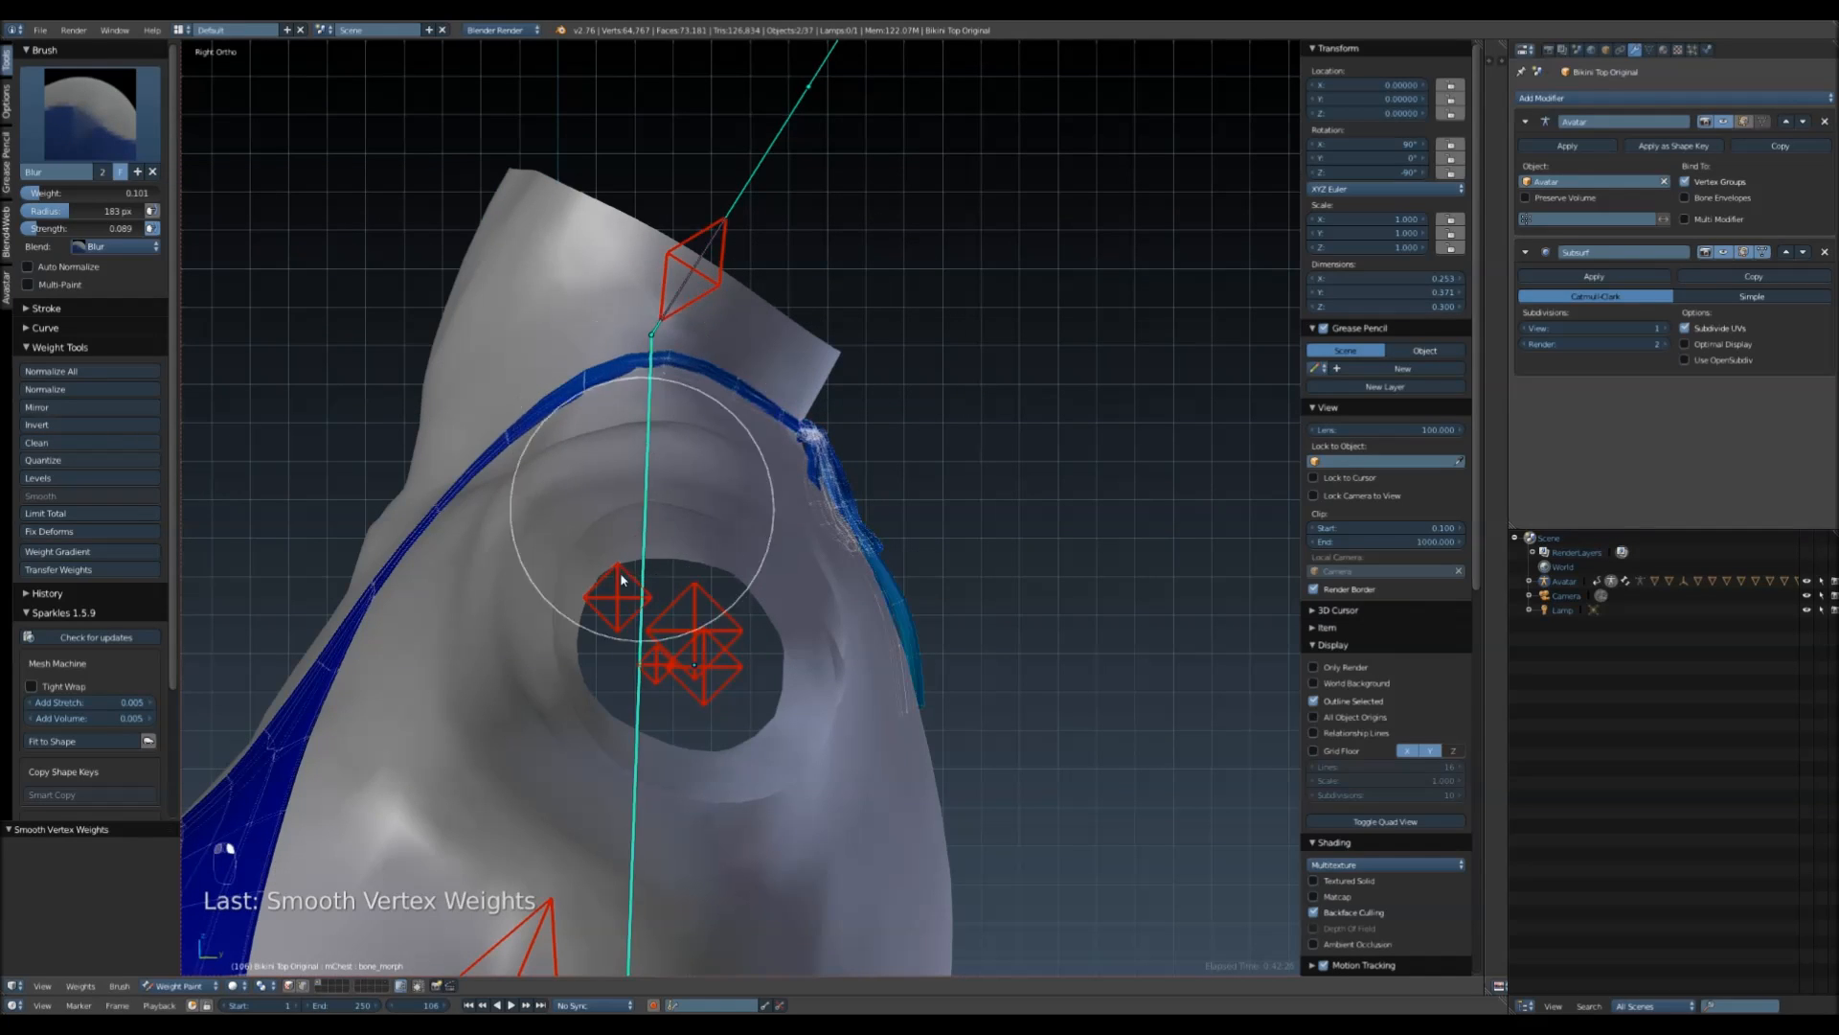
{"action": "left_click", "coordinate": [306, 987]}
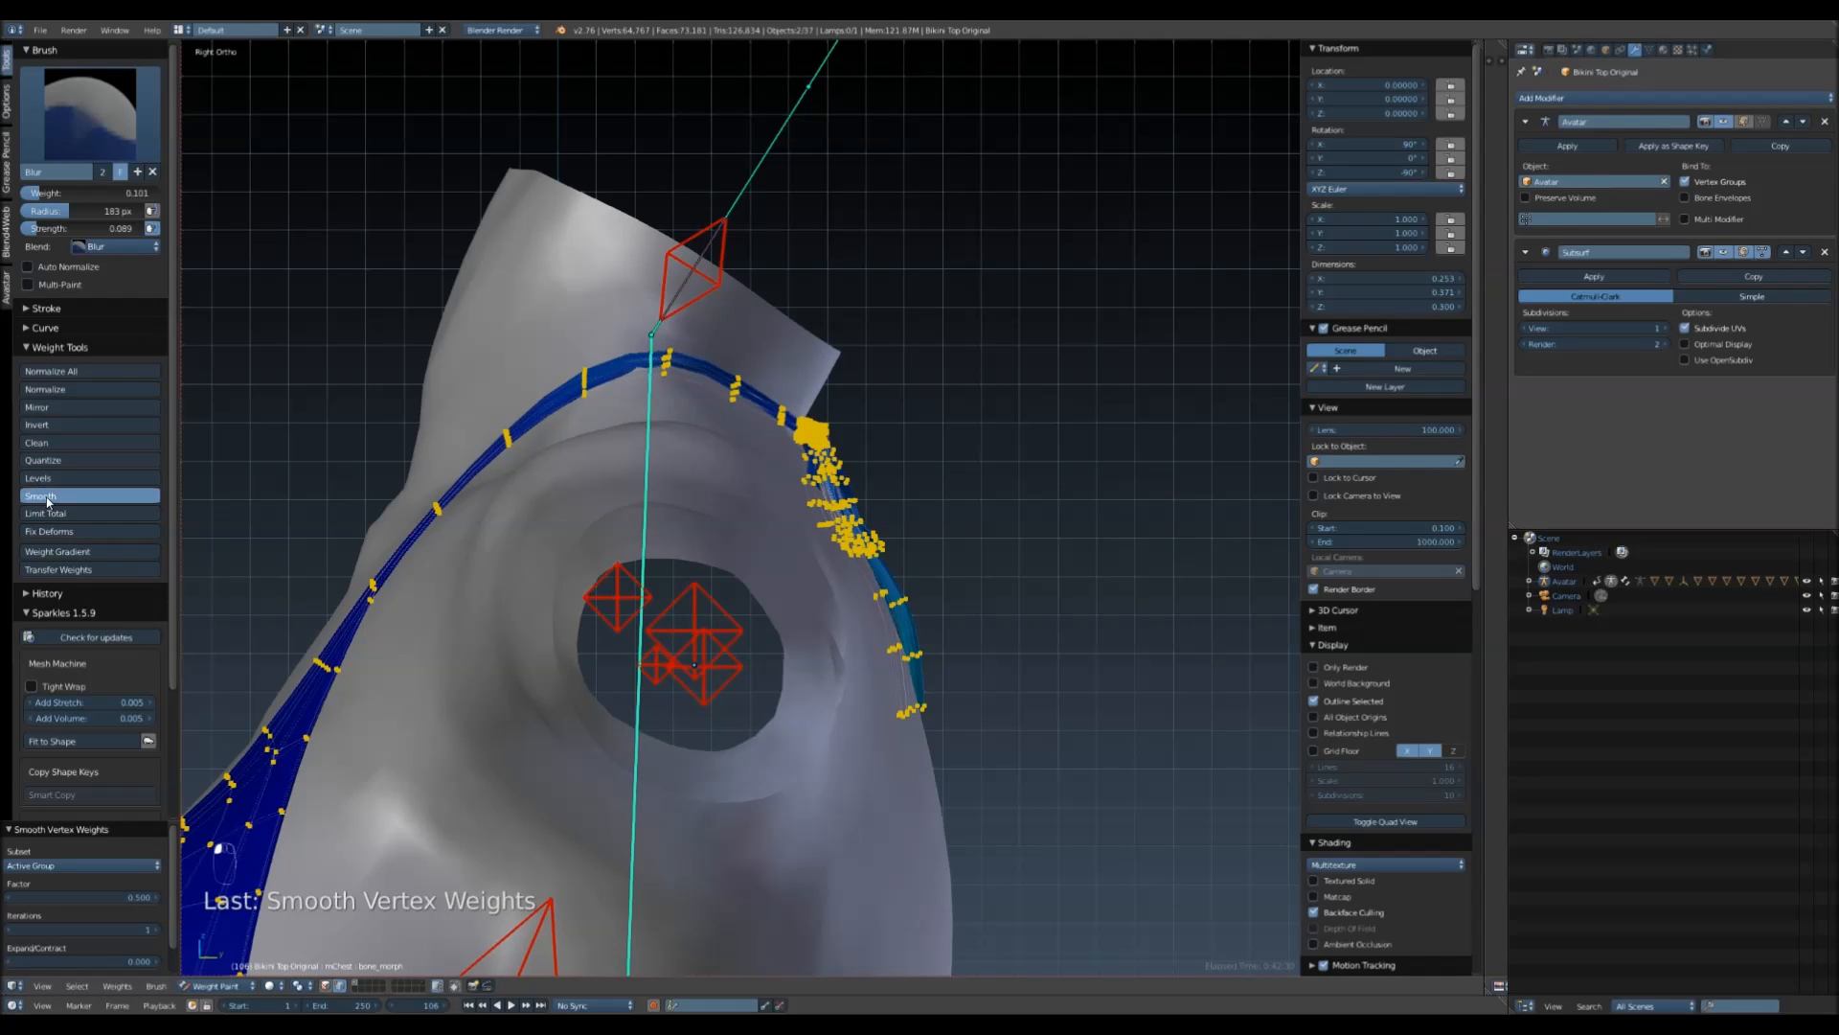
{"action": "middle_click_drag", "start_coordinate": [862, 492], "coordinate": [690, 493]}
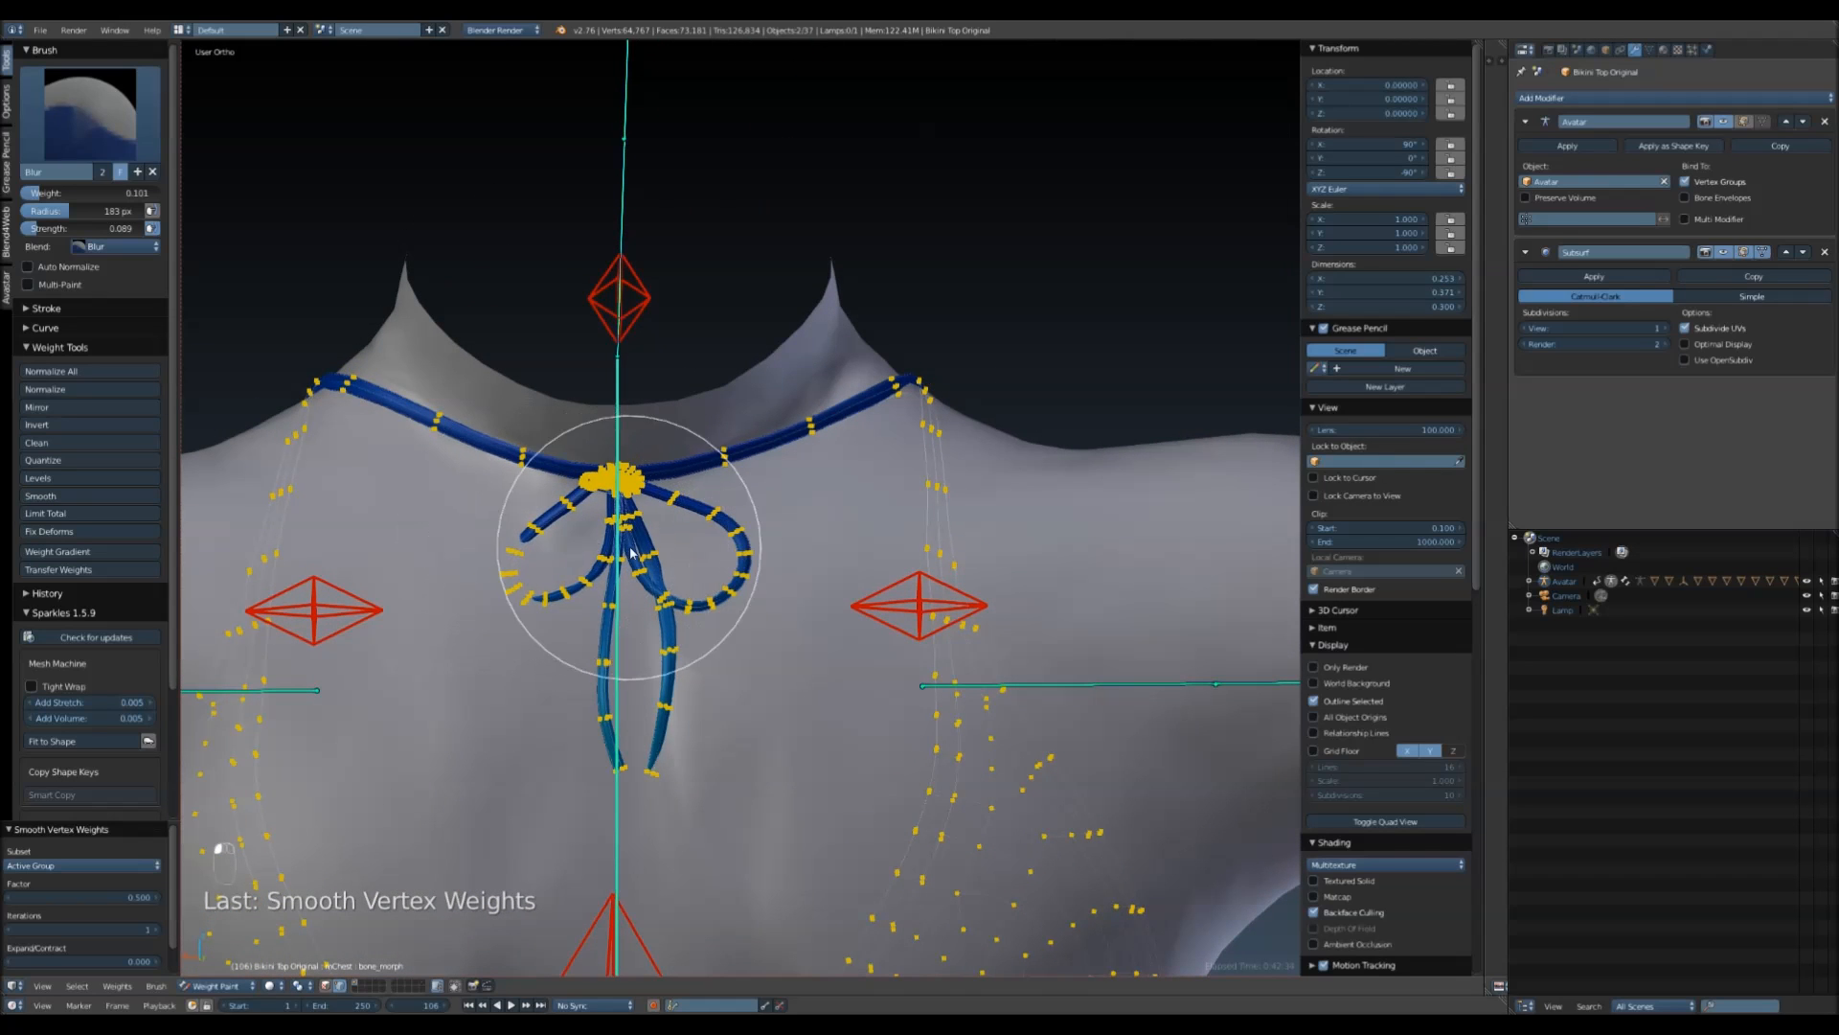
- Use the Add brush to paint more chest bone weight onto the loops of the back-of-neck bow
{"action": "left_click", "coordinate": [103, 144]}
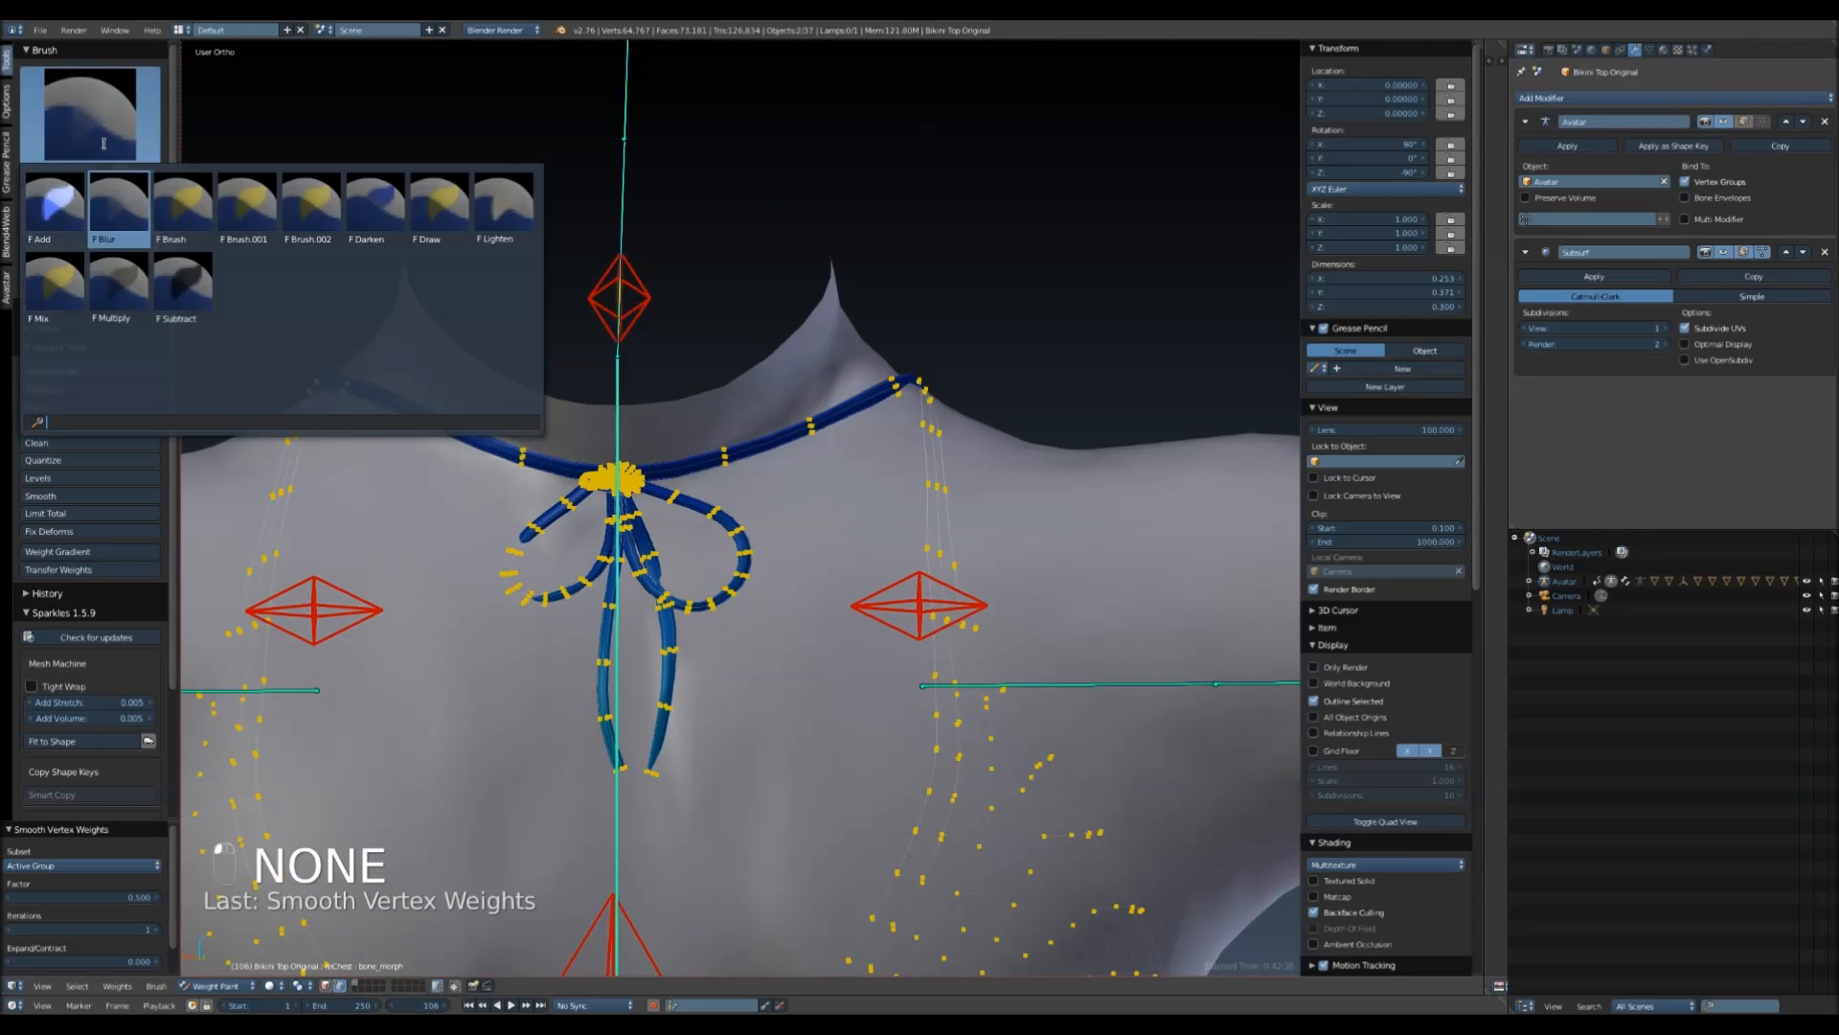
{"action": "left_click", "coordinate": [55, 208]}
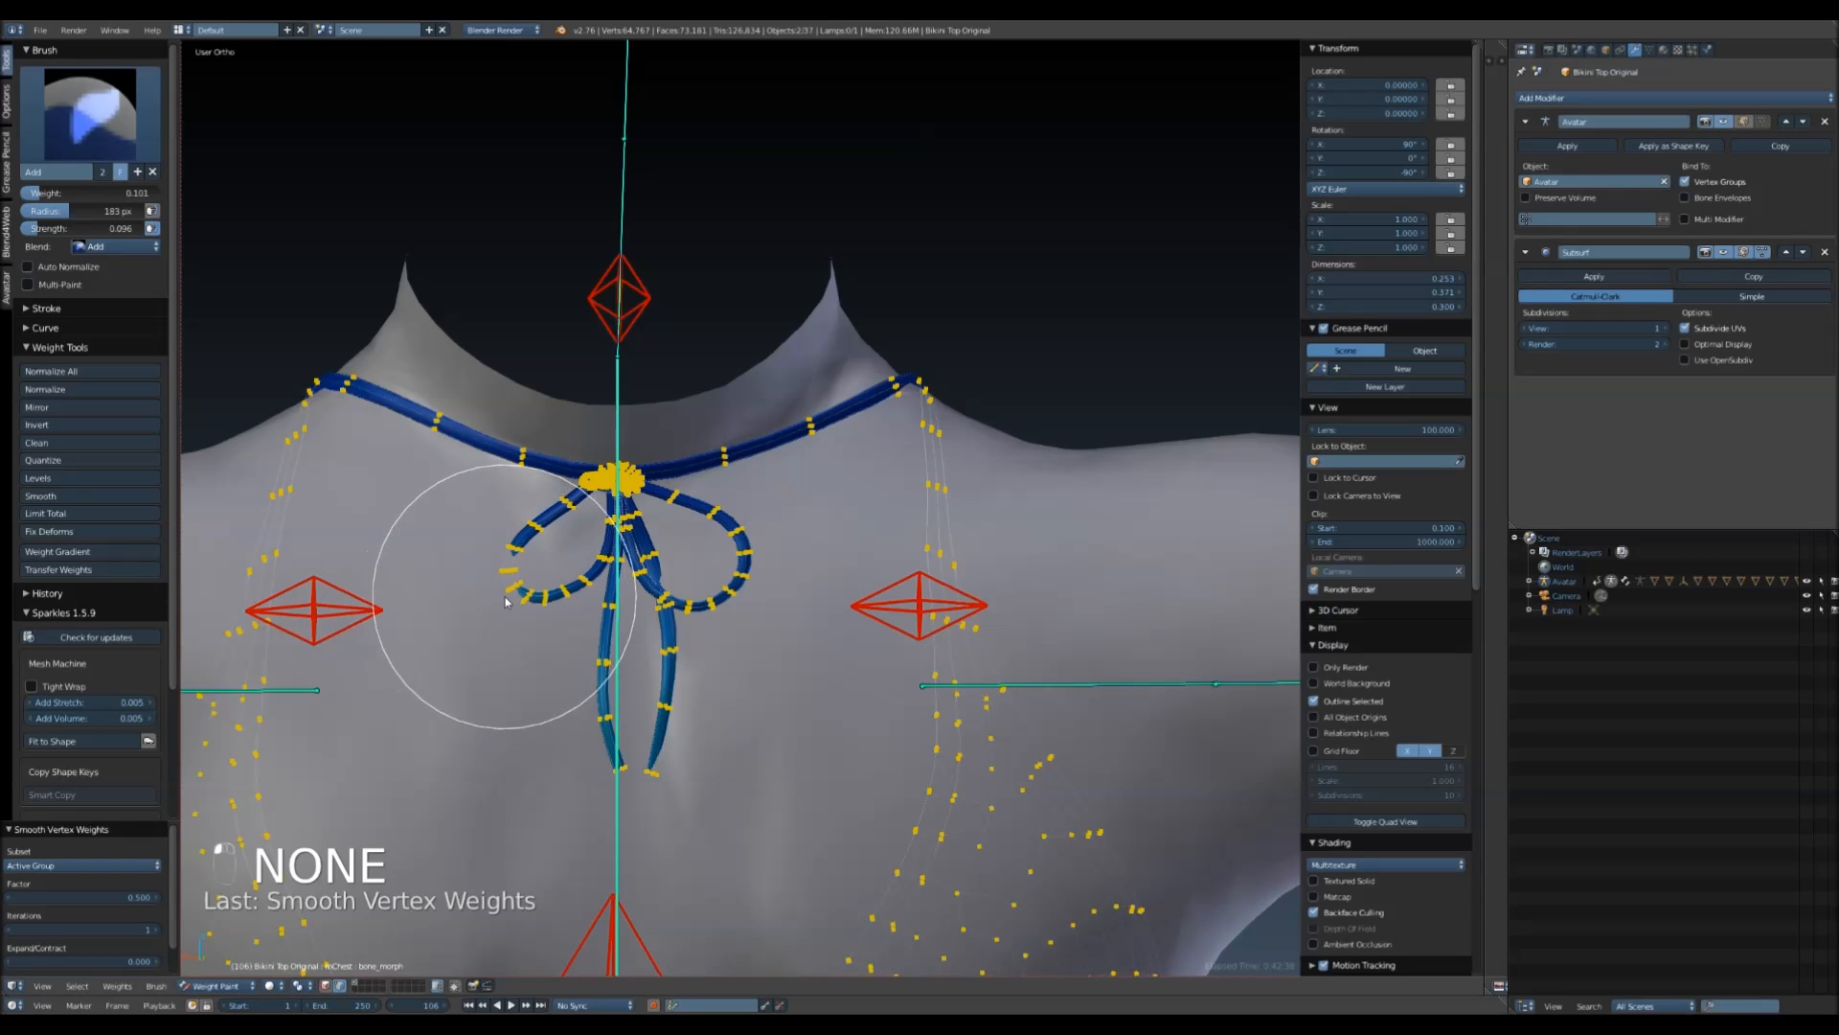
{"action": "mouse_move", "coordinate": [492, 603]}
{"action": "left_mouse_down"}
{"action": "mouse_move", "coordinate": [636, 644]}
{"action": "mouse_move", "coordinate": [731, 616]}
{"action": "mouse_move", "coordinate": [755, 542]}
{"action": "left_mouse_up"}
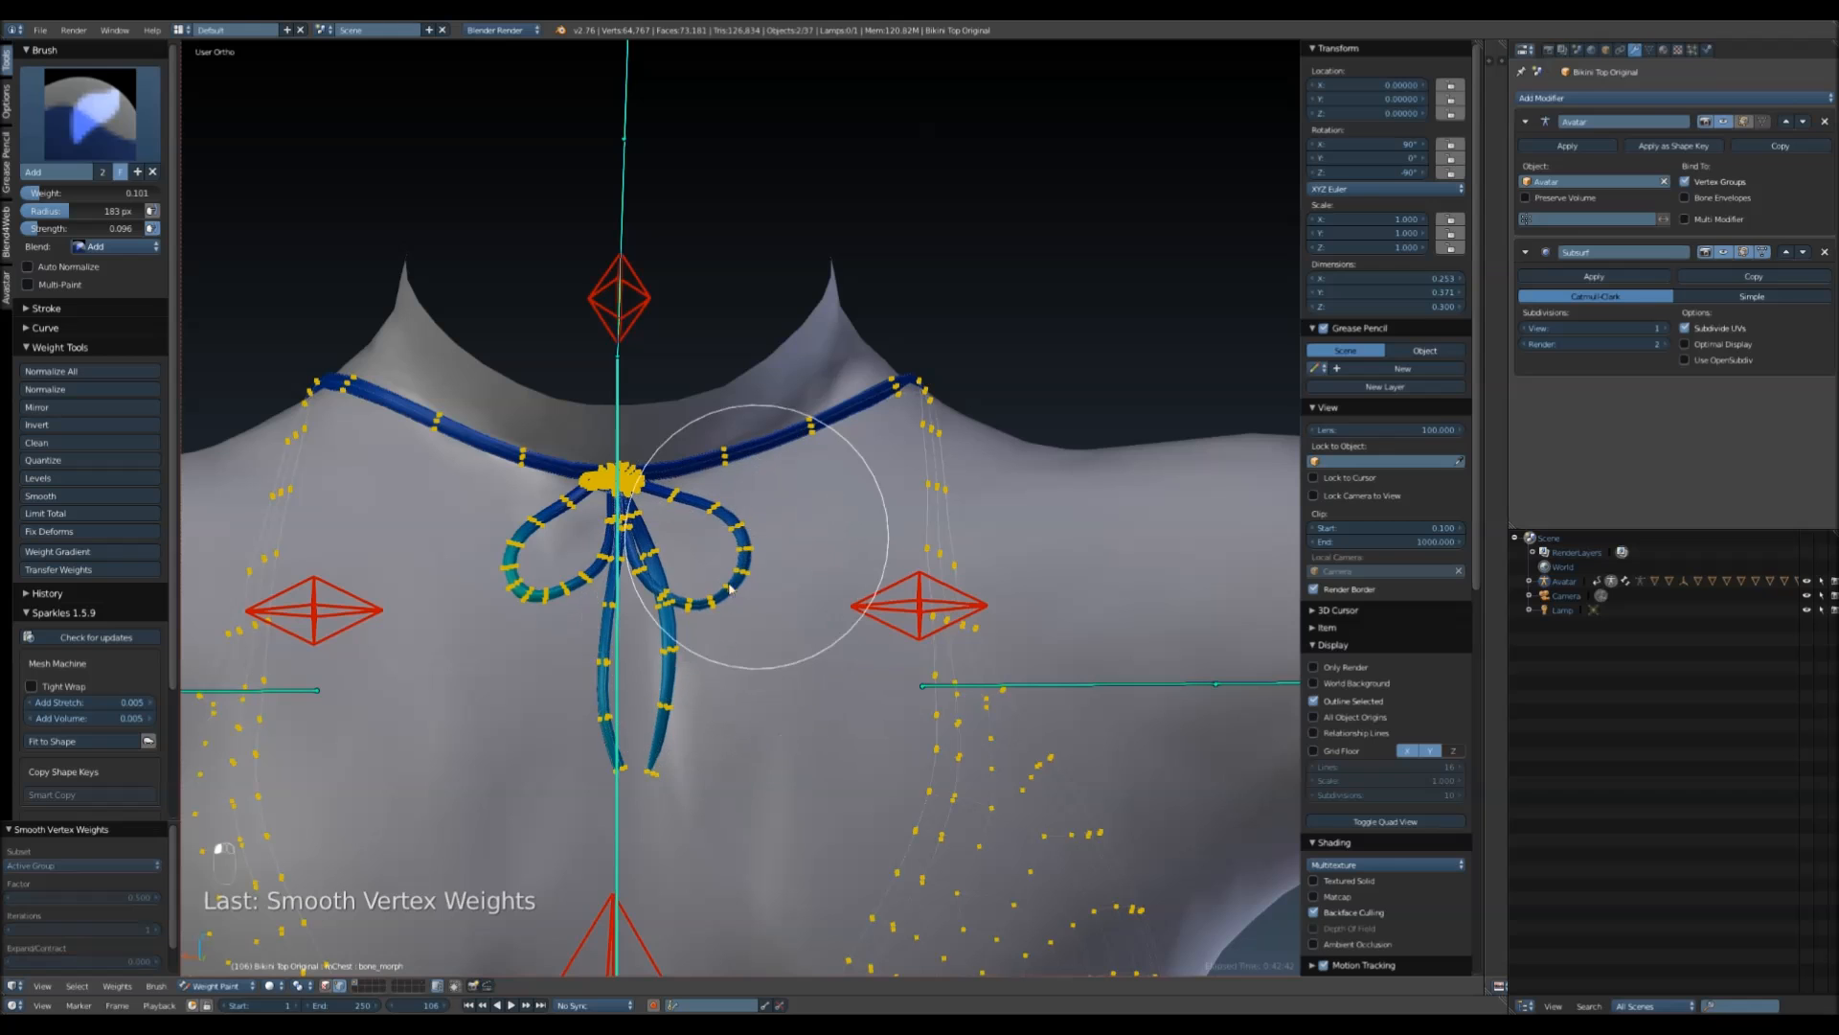
- Turn off vertex selection masking on the bikini top while staying in Weight Paint mode
{"action": "scroll", "coordinate": [659, 356], "scroll_direction": "up", "scroll_amount": 3}
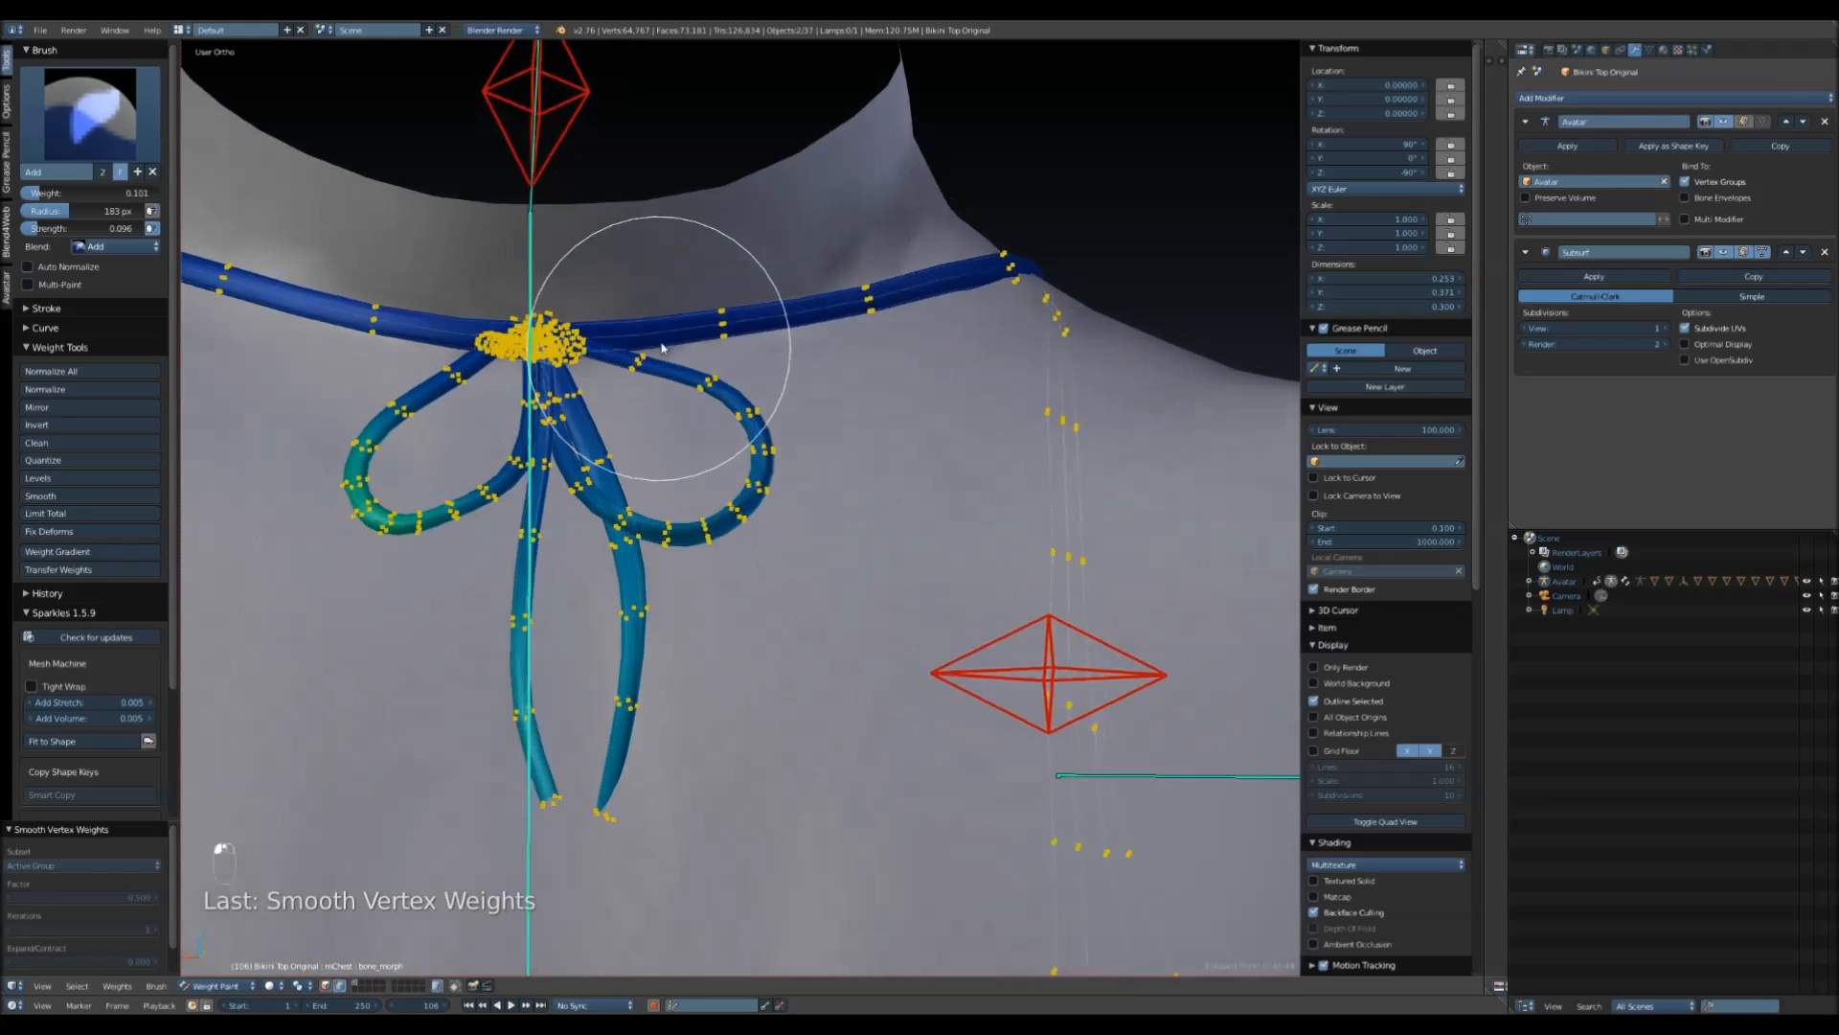
{"action": "scroll", "coordinate": [637, 251], "scroll_direction": "up", "scroll_amount": 4}
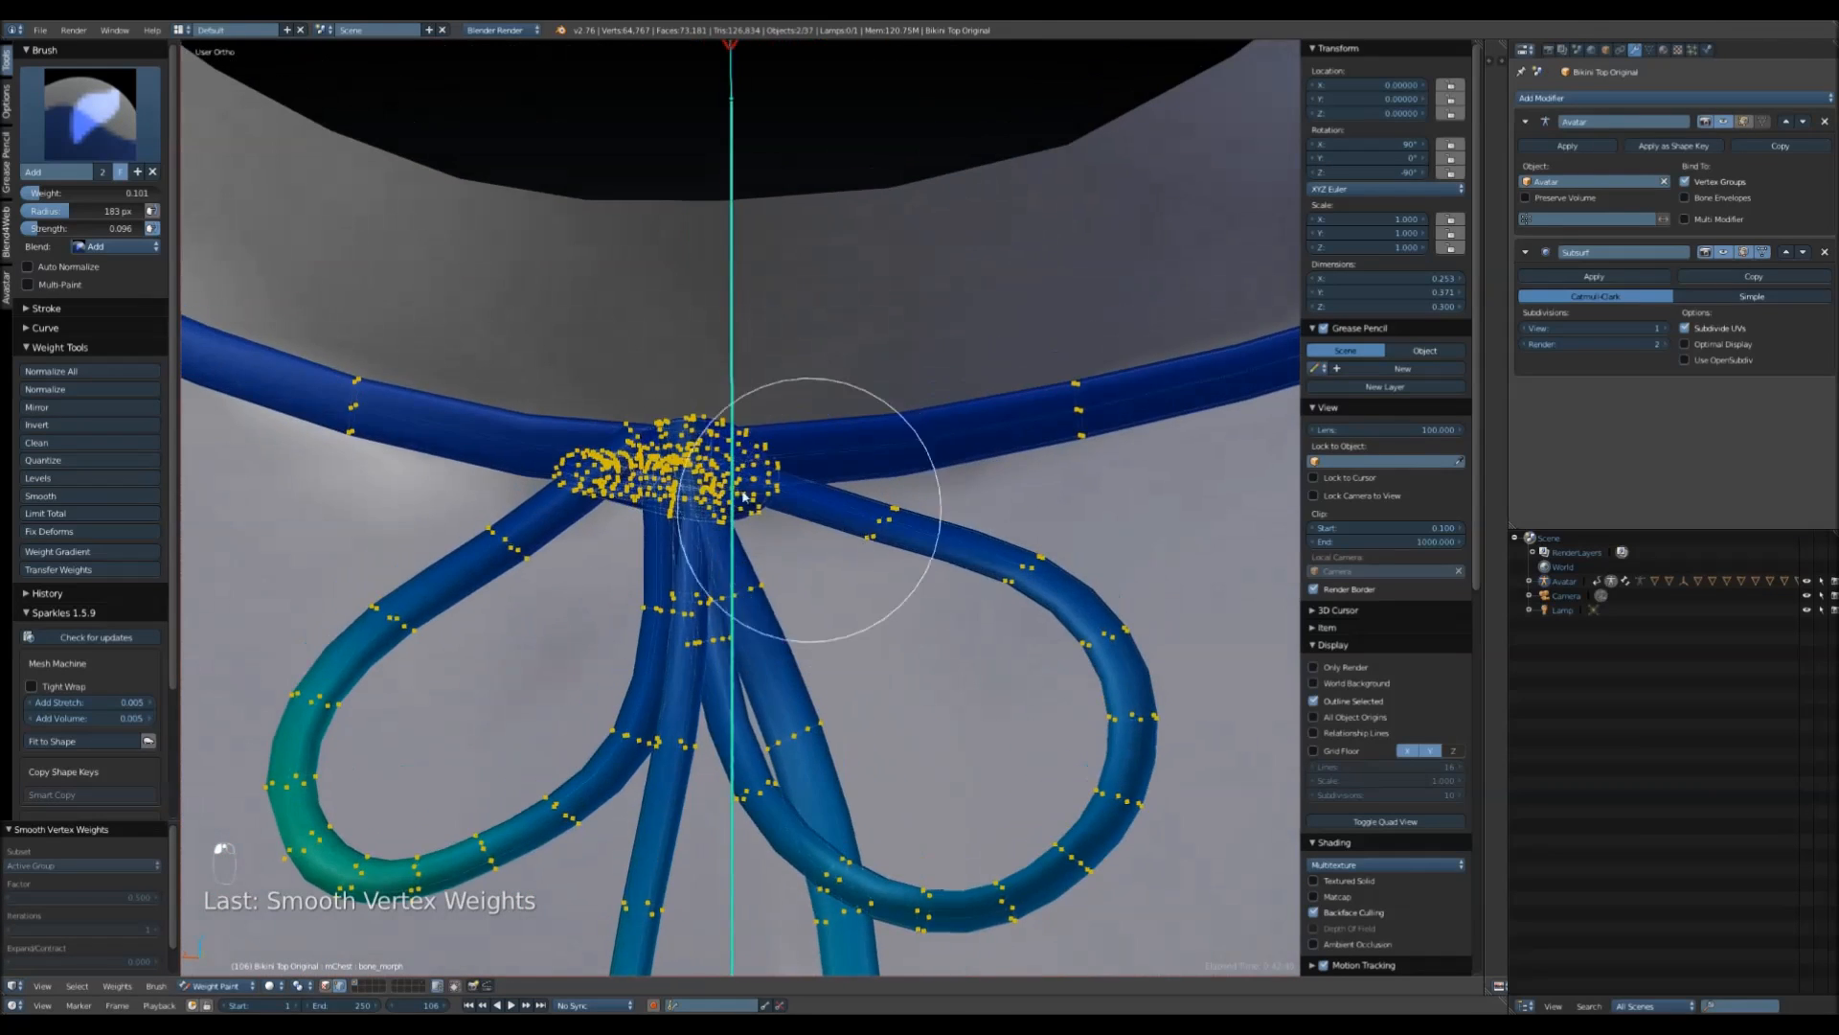
{"action": "key", "text": "Tab"}
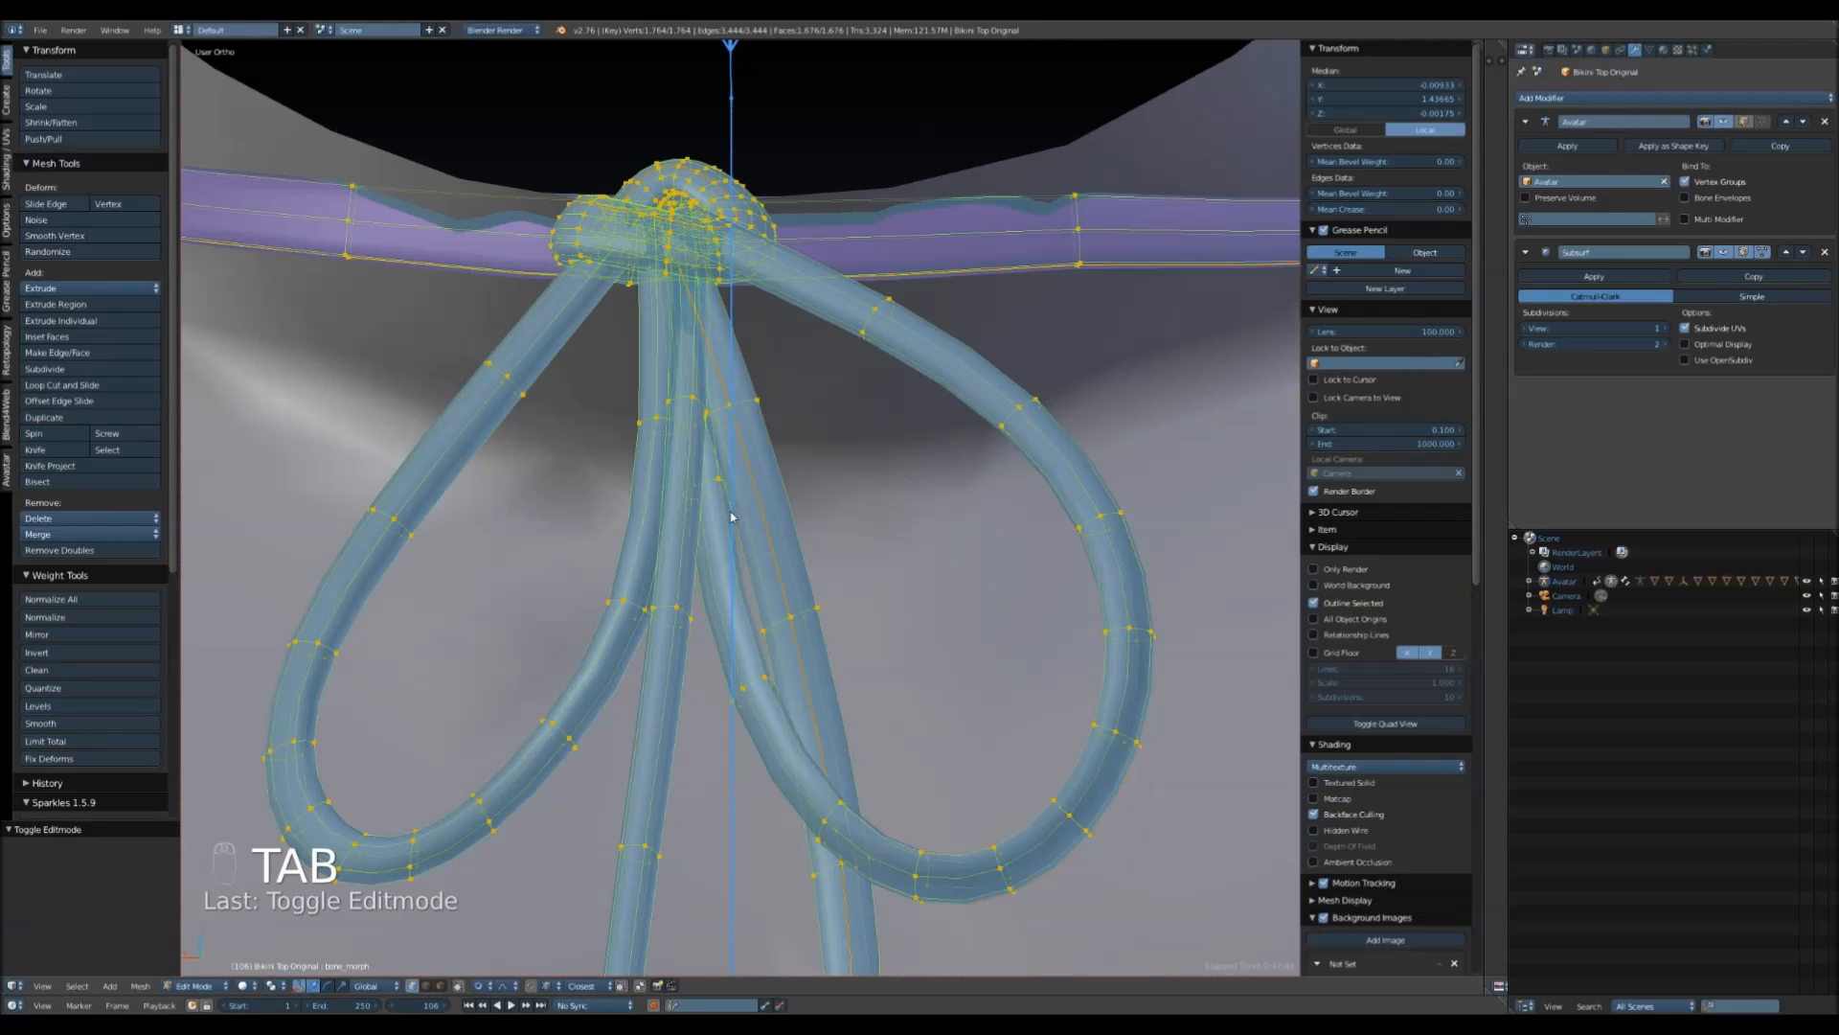
{"action": "key", "text": "Tab"}
{"action": "left_click", "coordinate": [213, 986]}
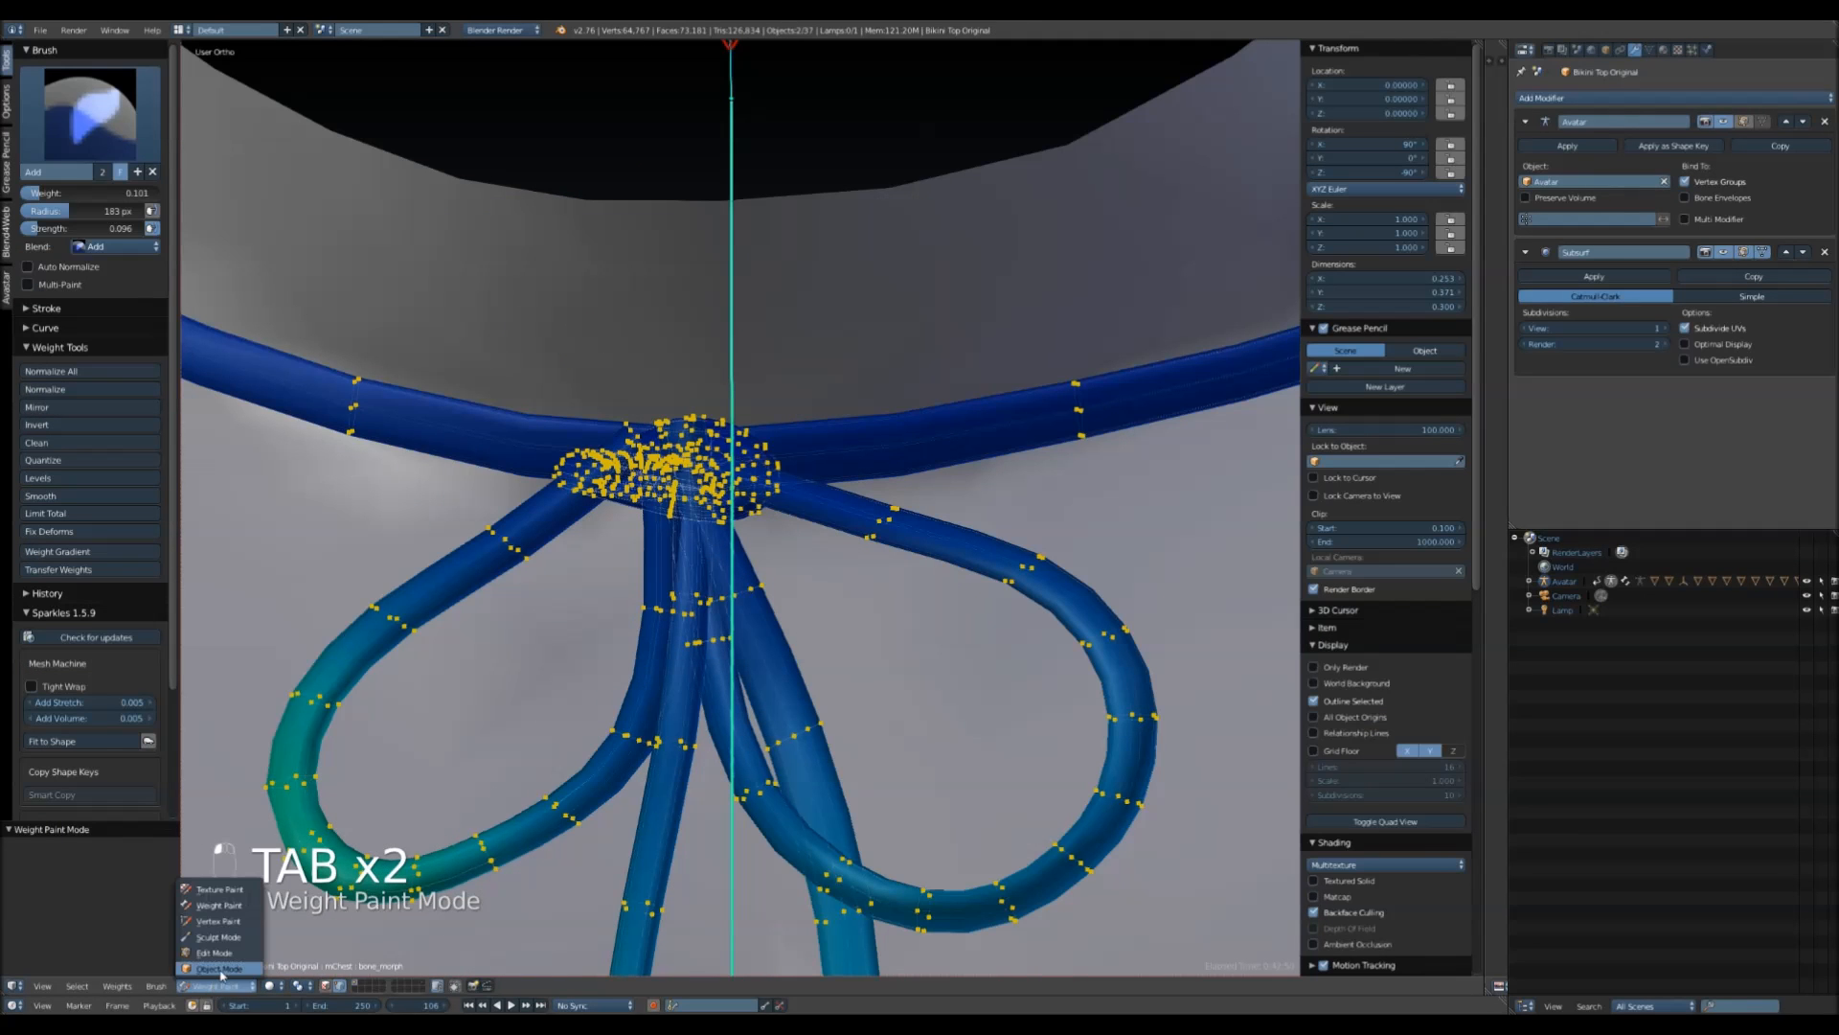
{"action": "left_click", "coordinate": [339, 984]}
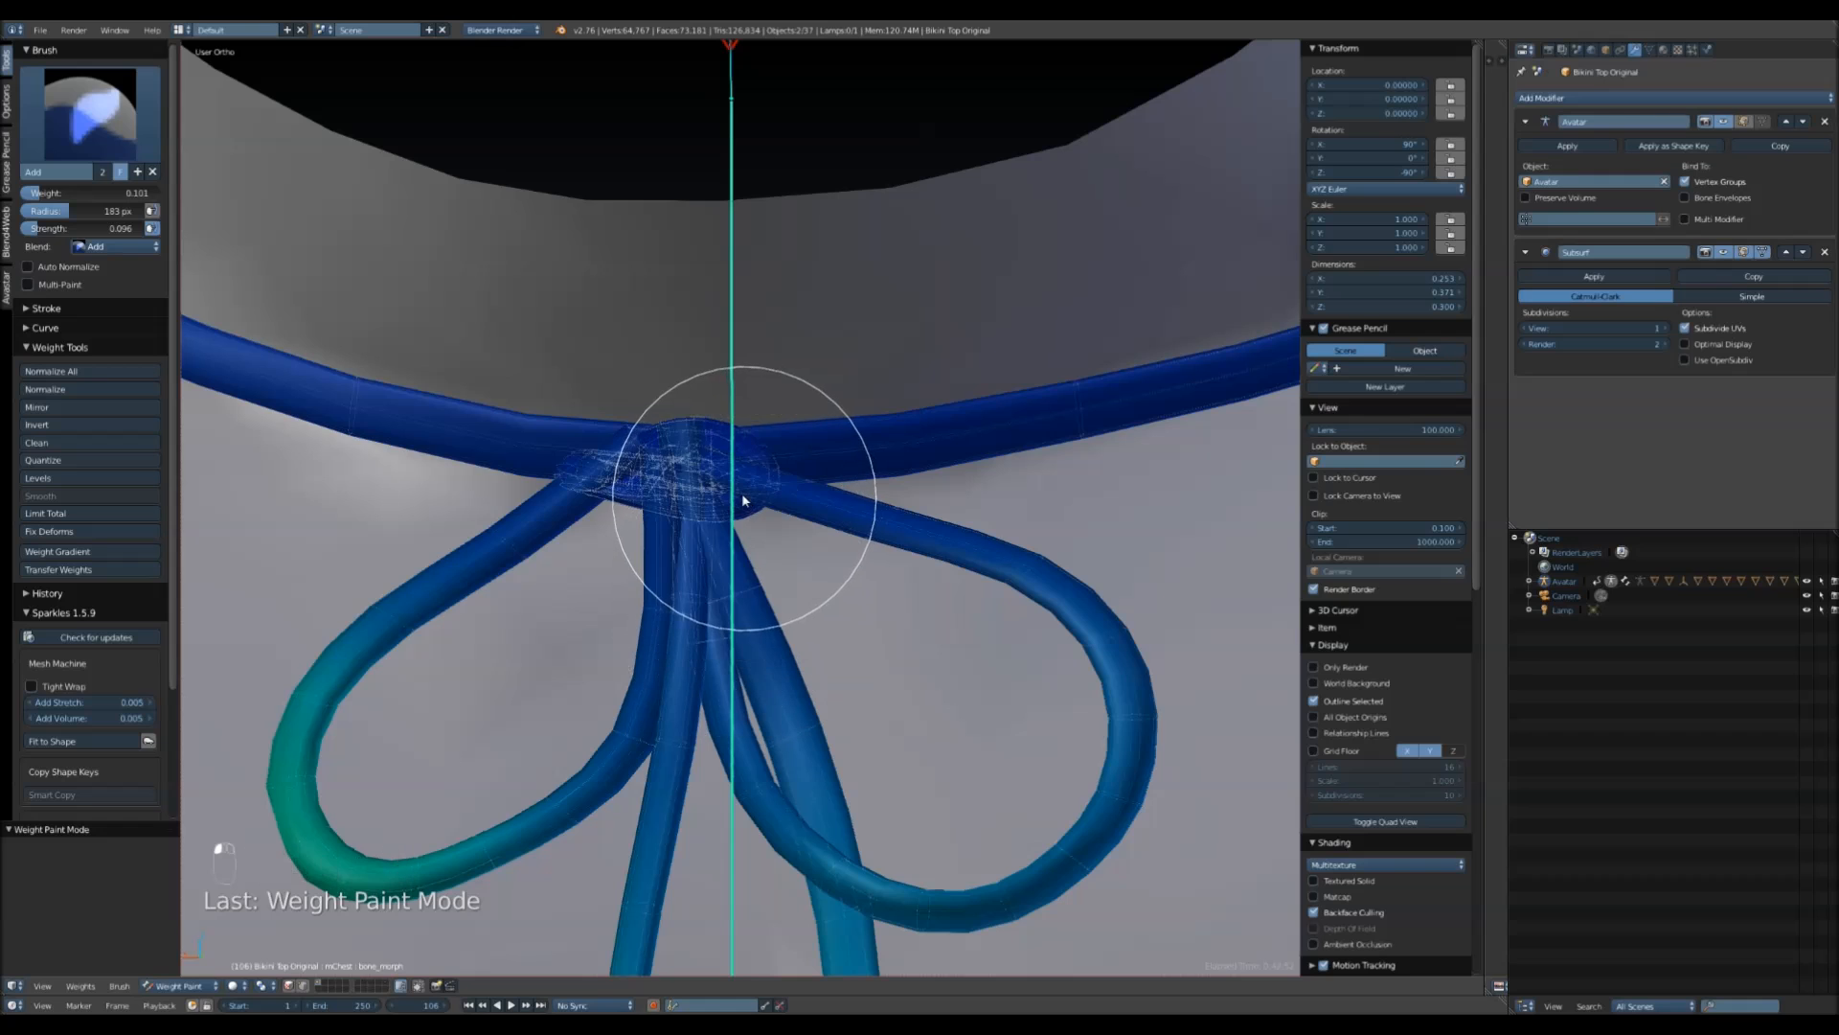
- Switch to the Blur brush and soften the neck and mChest bone weights around the knot of the back-of-neck tie
{"action": "middle_click_drag", "start_coordinate": [645, 425], "coordinate": [637, 411]}
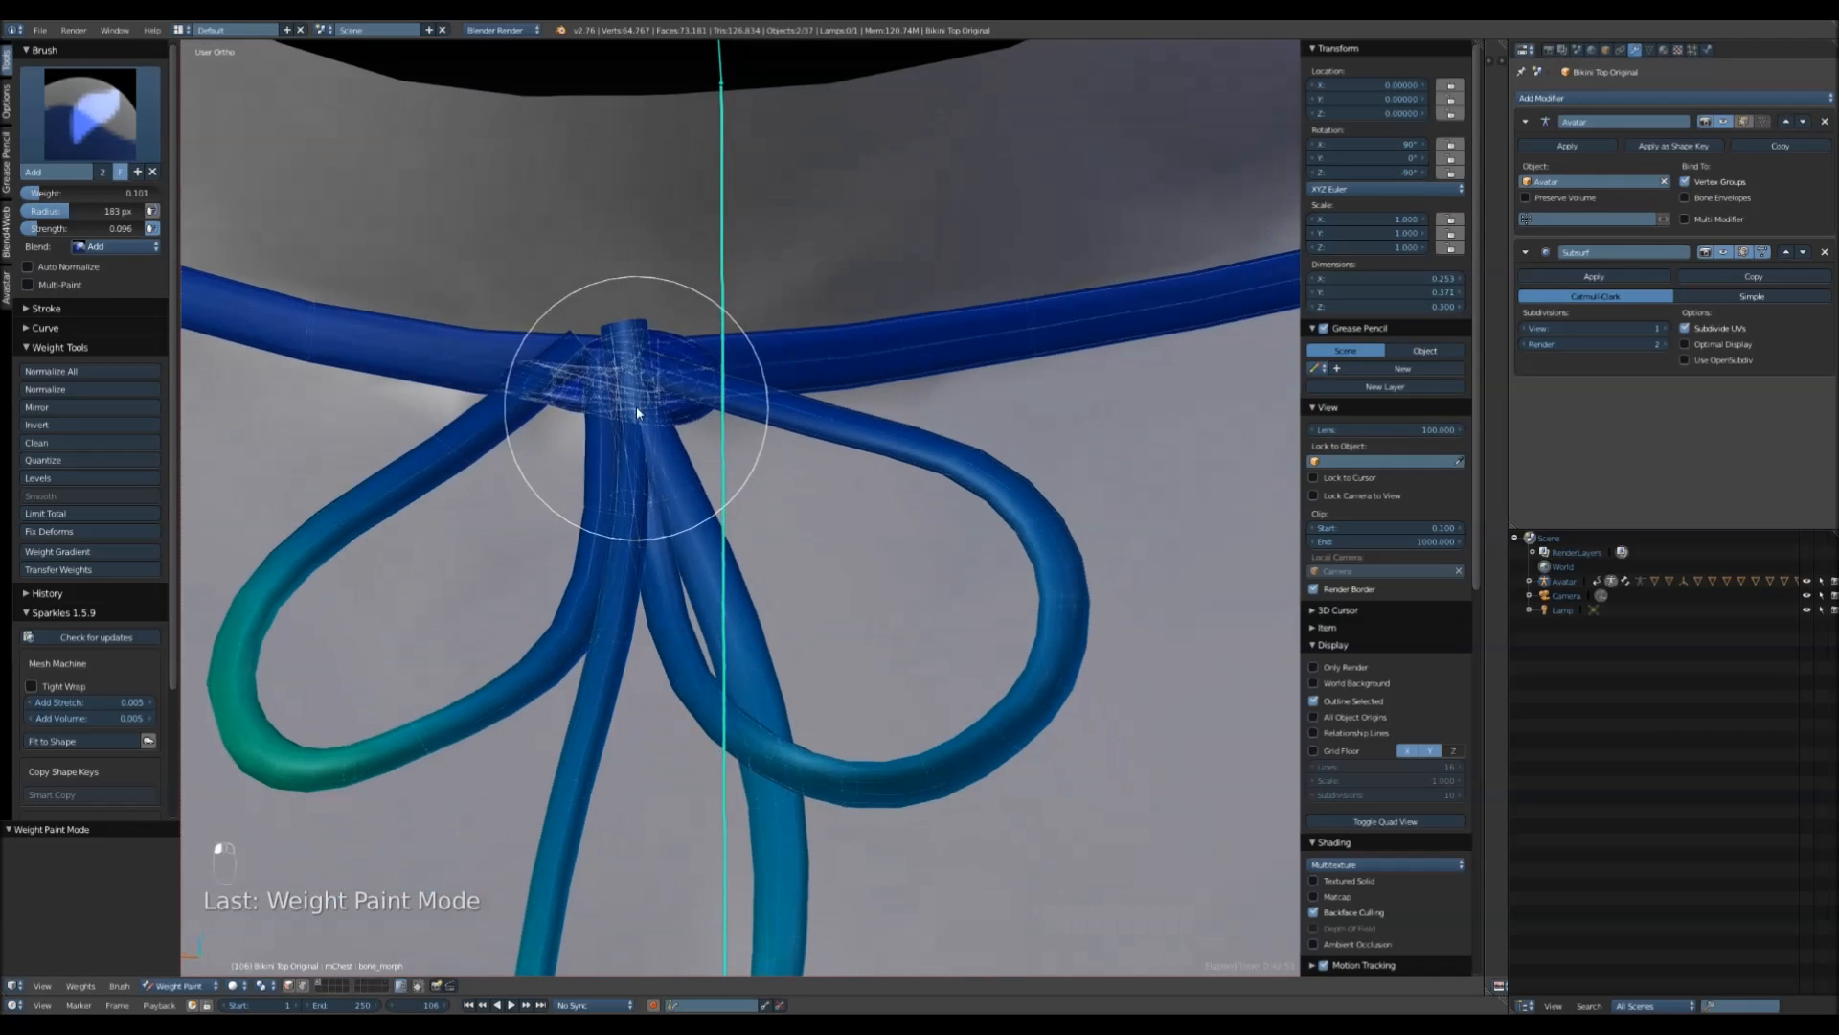
{"action": "left_click", "coordinate": [99, 133]}
{"action": "left_click", "coordinate": [180, 196]}
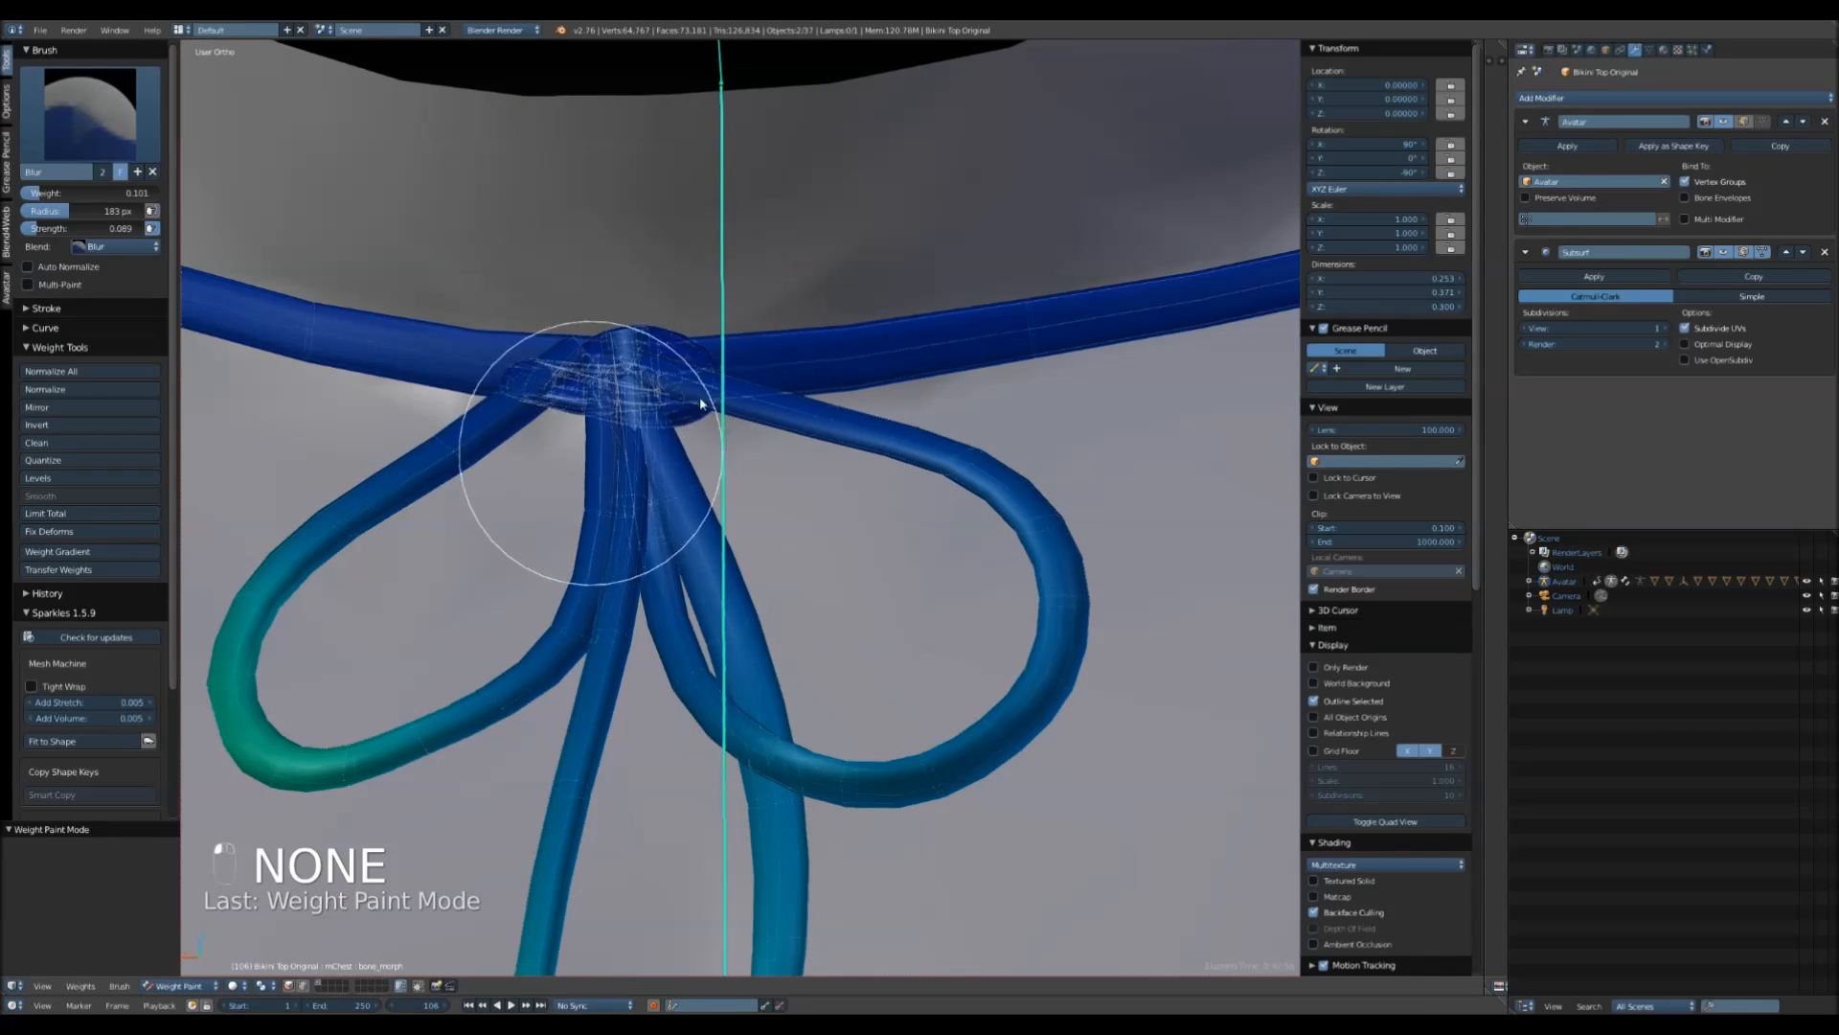
{"action": "scroll", "coordinate": [681, 354], "scroll_direction": "down", "scroll_amount": 2}
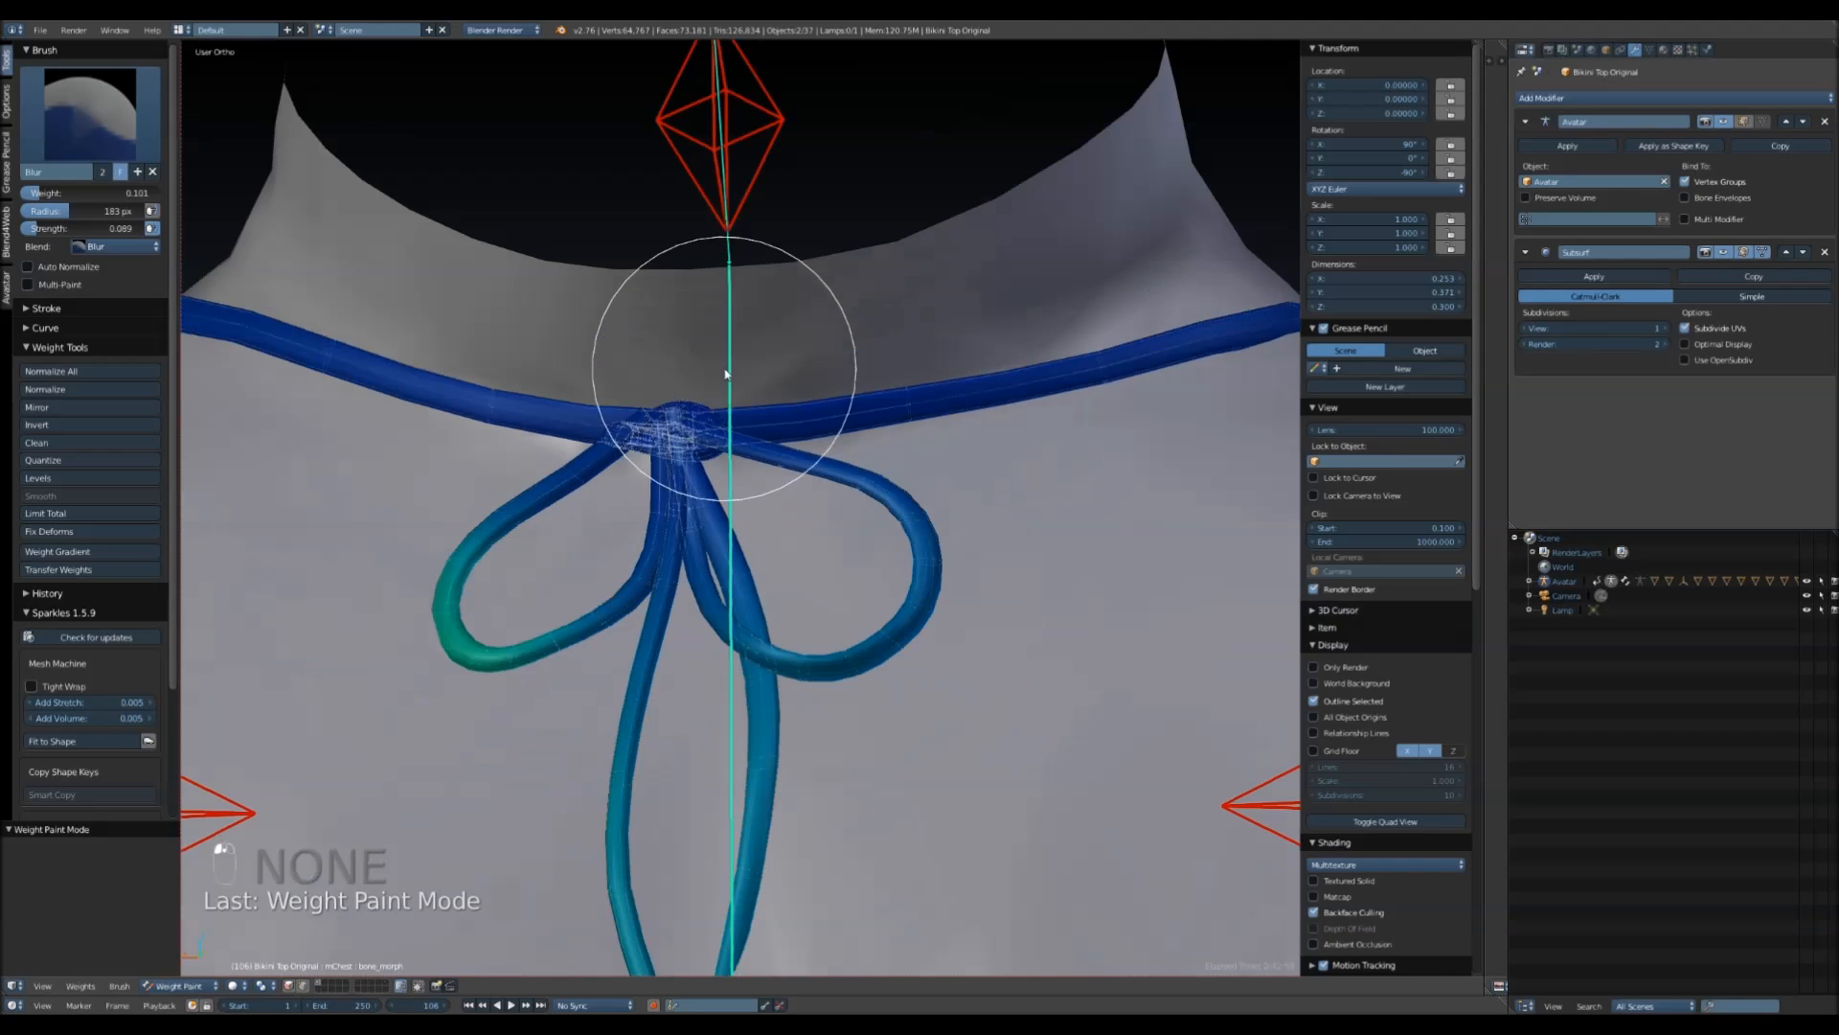
{"action": "right_click", "coordinate": [723, 198]}
{"action": "mouse_move", "coordinate": [689, 379]}
{"action": "left_mouse_down"}
{"action": "mouse_move", "coordinate": [674, 403]}
{"action": "mouse_move", "coordinate": [699, 413]}
{"action": "mouse_move", "coordinate": [594, 570]}
{"action": "mouse_move", "coordinate": [738, 517]}
{"action": "mouse_move", "coordinate": [728, 436]}
{"action": "mouse_move", "coordinate": [678, 433]}
{"action": "mouse_move", "coordinate": [674, 329]}
{"action": "mouse_move", "coordinate": [675, 605]}
{"action": "mouse_move", "coordinate": [763, 706]}
{"action": "mouse_move", "coordinate": [686, 634]}
{"action": "mouse_move", "coordinate": [566, 623]}
{"action": "mouse_move", "coordinate": [814, 255]}
{"action": "mouse_move", "coordinate": [742, 167]}
{"action": "left_mouse_up"}
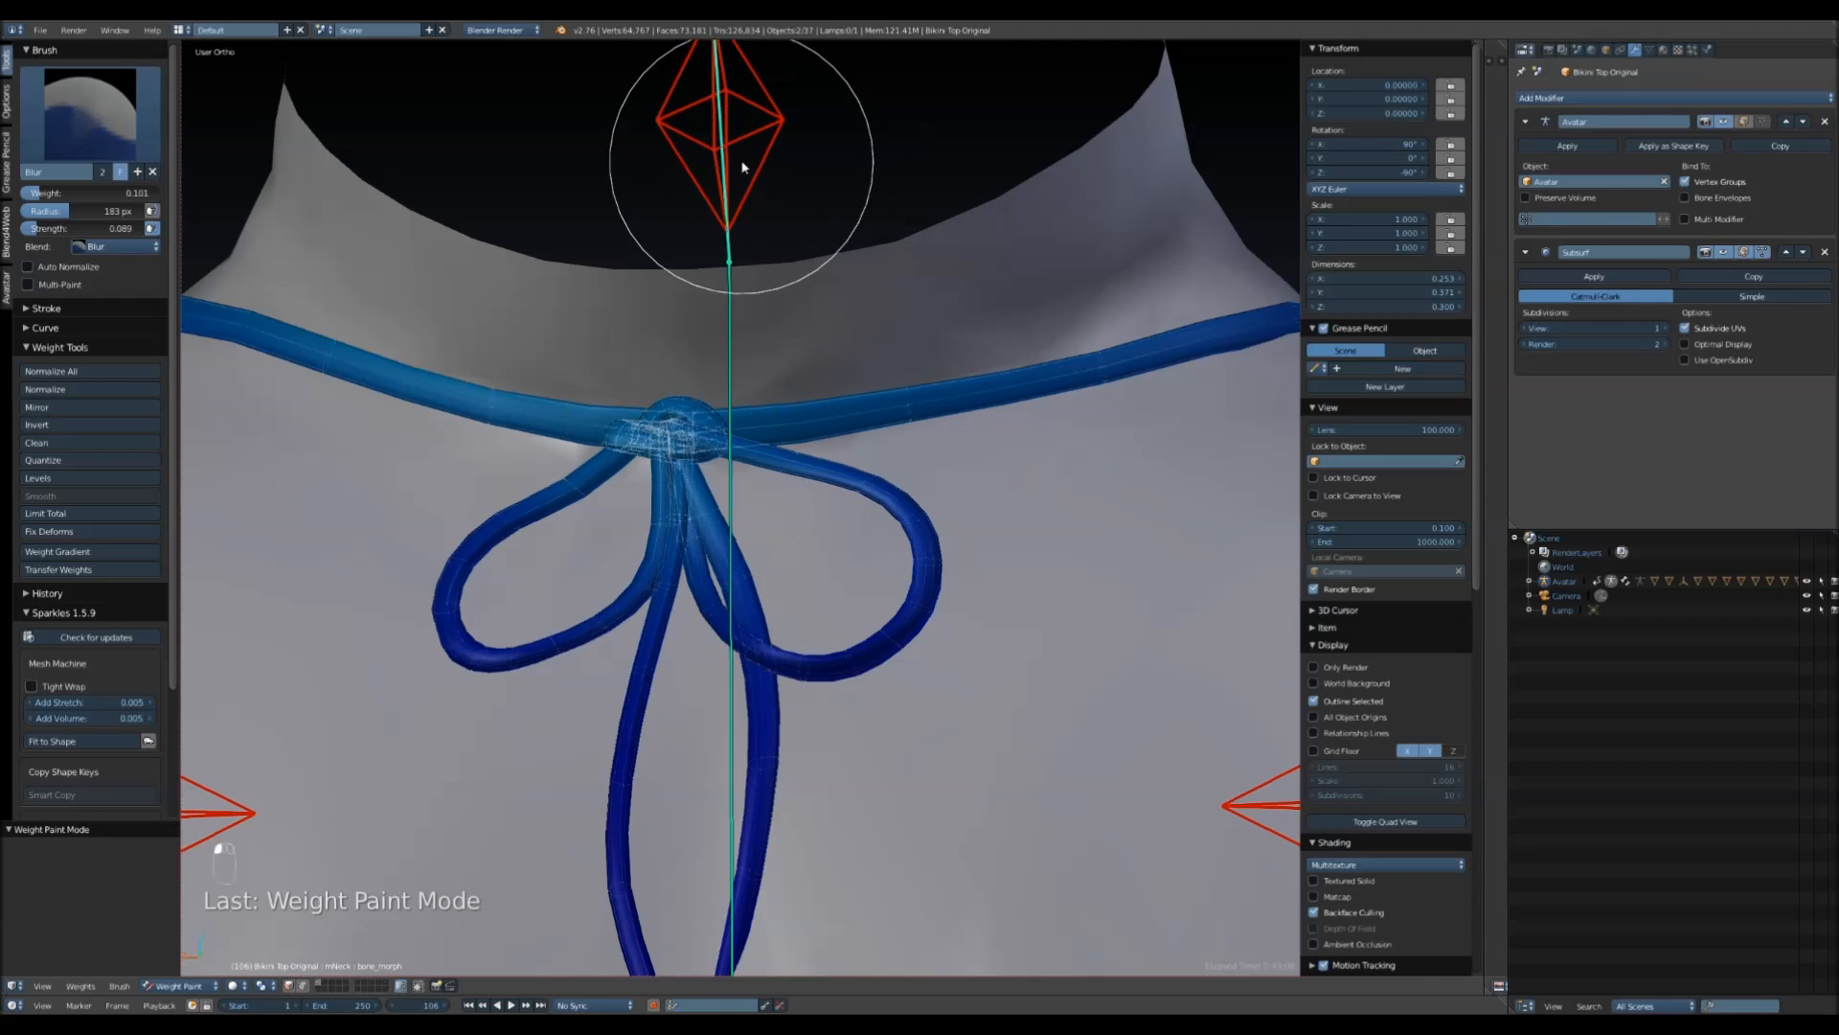
{"action": "right_click", "coordinate": [730, 316]}
{"action": "mouse_move", "coordinate": [702, 402]}
{"action": "left_mouse_down"}
{"action": "mouse_move", "coordinate": [686, 441]}
{"action": "mouse_move", "coordinate": [661, 424]}
{"action": "mouse_move", "coordinate": [695, 341]}
{"action": "mouse_move", "coordinate": [664, 410]}
{"action": "mouse_move", "coordinate": [669, 288]}
{"action": "mouse_move", "coordinate": [808, 480]}
{"action": "mouse_move", "coordinate": [752, 281]}
{"action": "mouse_move", "coordinate": [842, 427]}
{"action": "mouse_move", "coordinate": [661, 288]}
{"action": "mouse_move", "coordinate": [616, 575]}
{"action": "mouse_move", "coordinate": [702, 607]}
{"action": "left_mouse_up"}
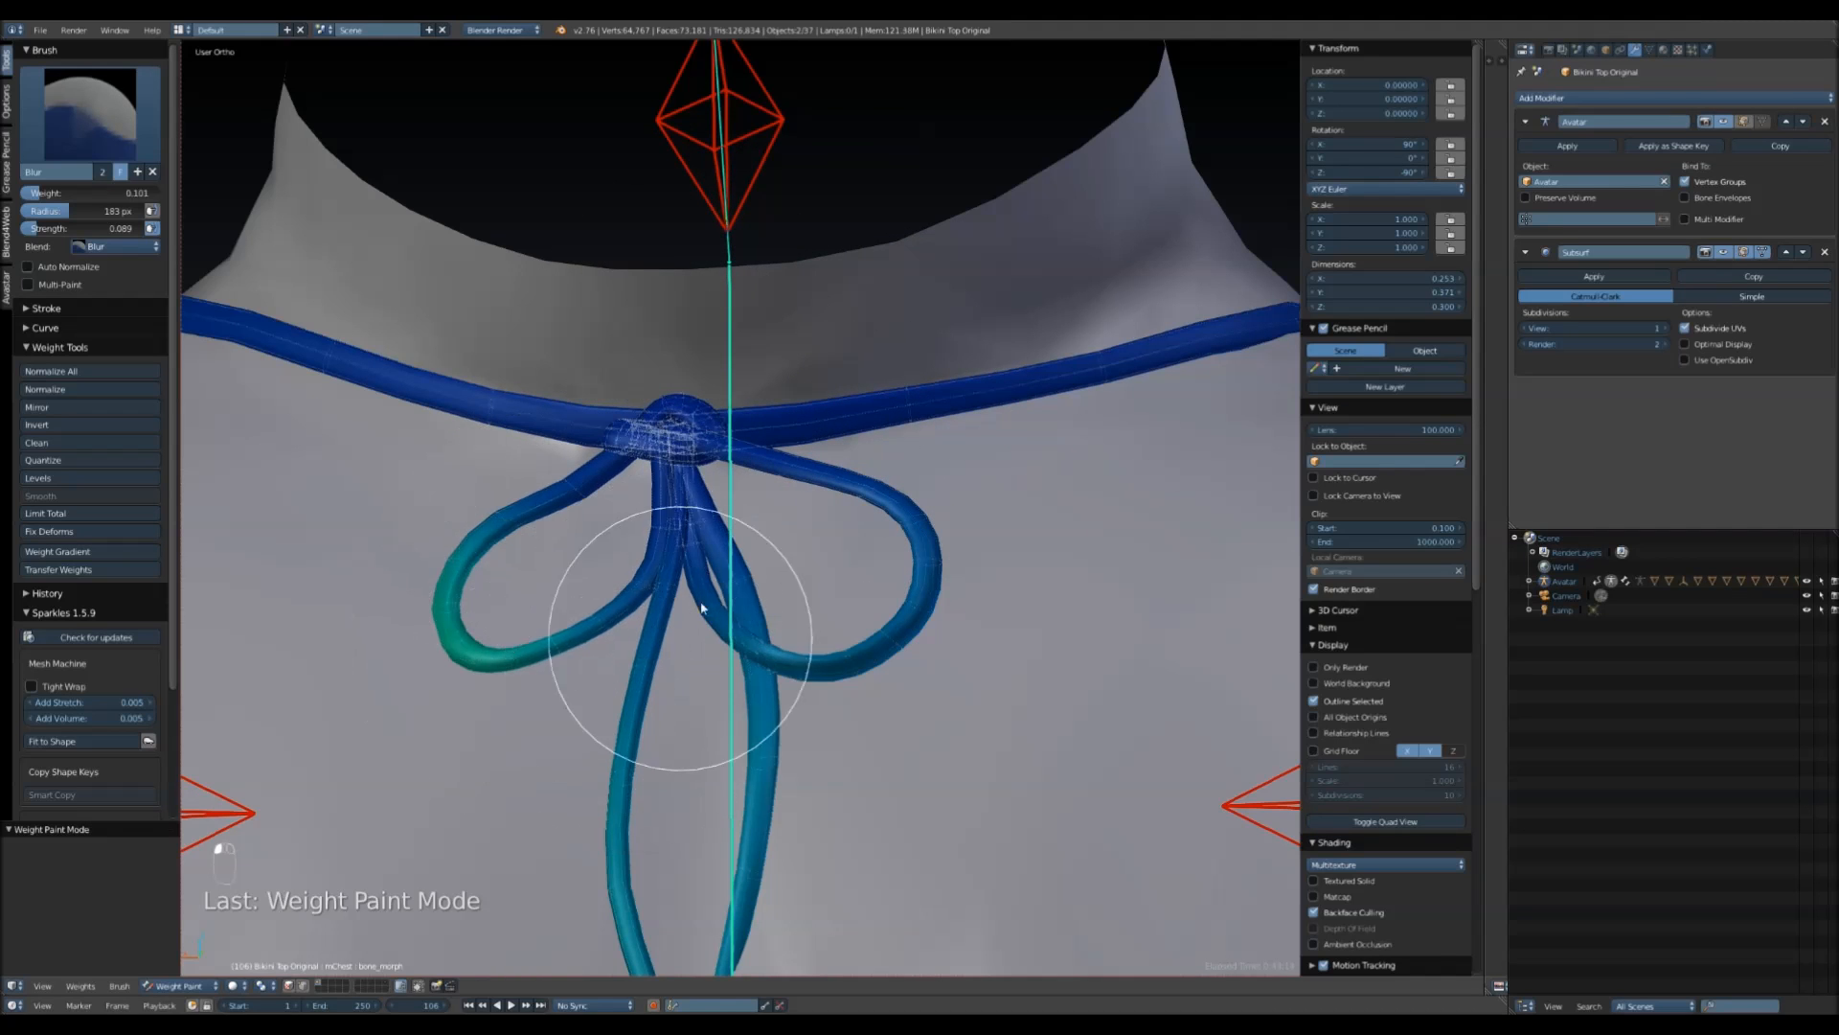
- Select the CHEST bone and blur its weights over the back-of-neck bow and its hanging ends
{"action": "scroll", "coordinate": [702, 608], "scroll_direction": "down", "scroll_amount": 5}
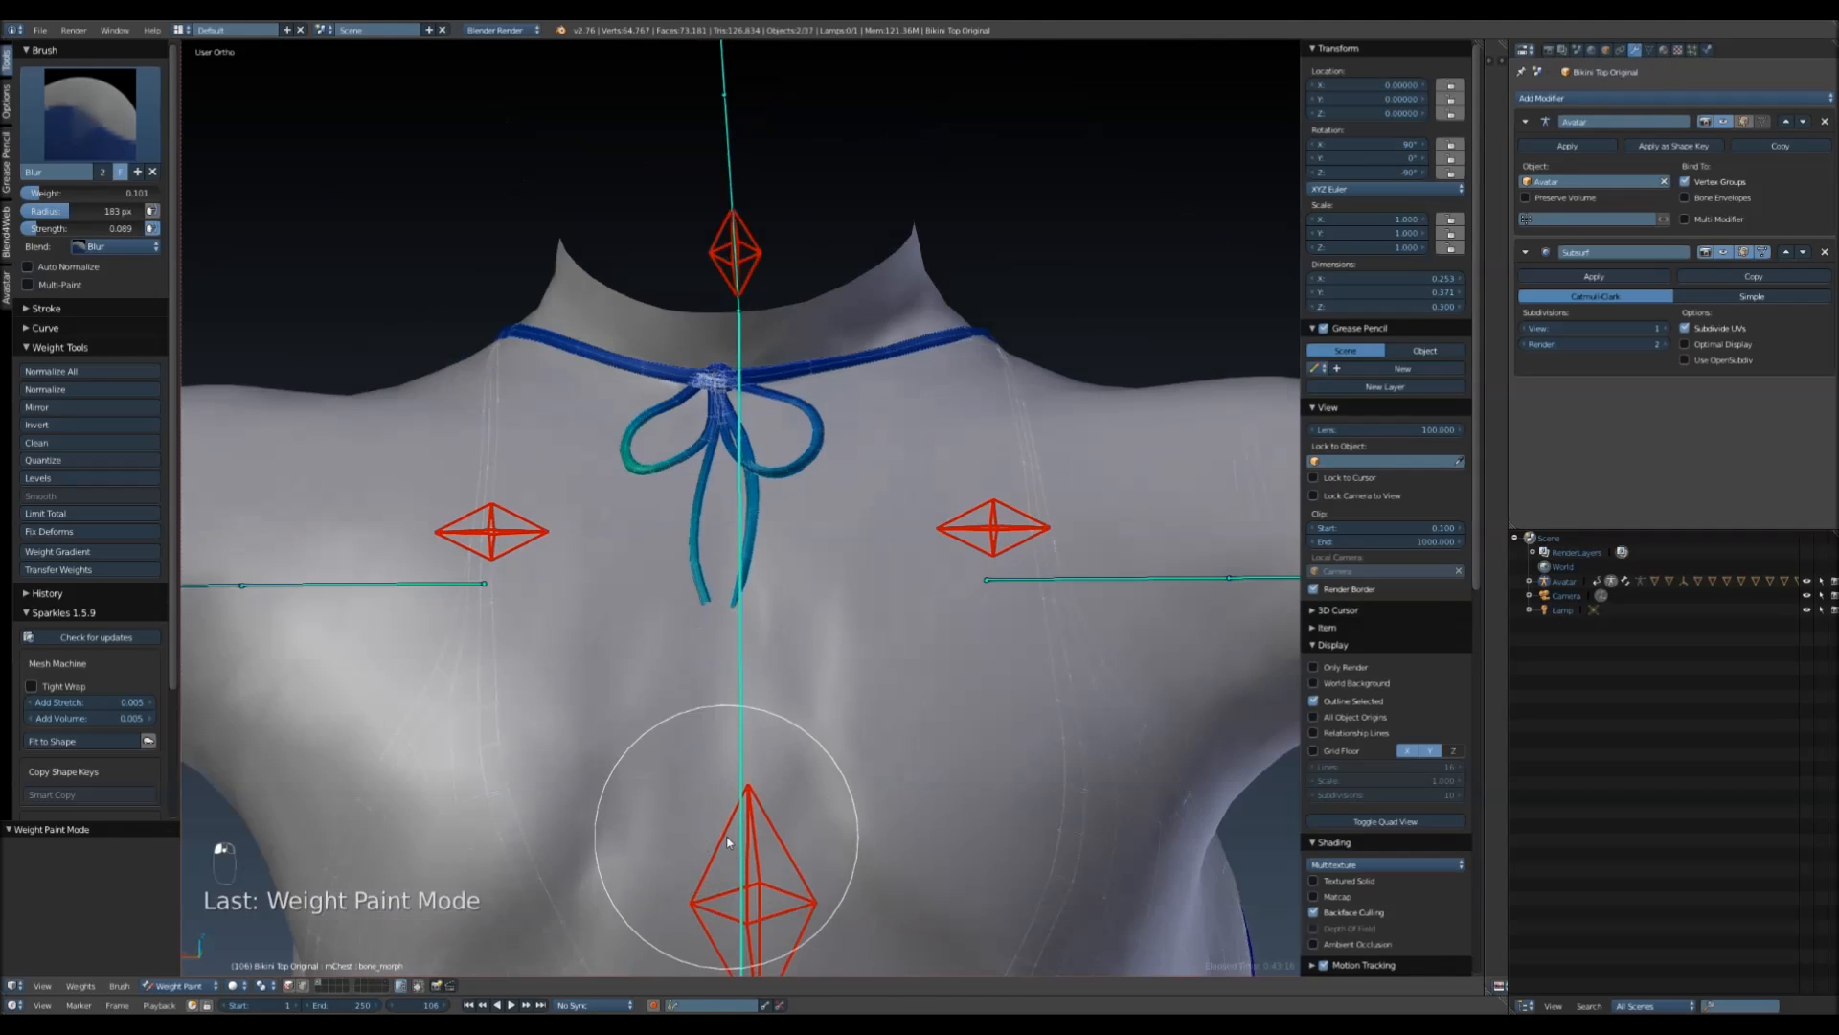
{"action": "right_click", "coordinate": [728, 841]}
{"action": "scroll", "coordinate": [703, 594], "scroll_direction": "up", "scroll_amount": 3}
{"action": "mouse_move", "coordinate": [677, 590]}
{"action": "left_mouse_down"}
{"action": "mouse_move", "coordinate": [722, 809]}
{"action": "mouse_move", "coordinate": [627, 755]}
{"action": "left_mouse_up"}
{"action": "mouse_move", "coordinate": [763, 473]}
{"action": "left_mouse_down"}
{"action": "mouse_move", "coordinate": [690, 338]}
{"action": "mouse_move", "coordinate": [766, 421]}
{"action": "left_mouse_up"}
- Make sure all of the bikini top's vertices are selected and return it to Object Mode
{"action": "scroll", "coordinate": [760, 435], "scroll_direction": "down", "scroll_amount": 2}
{"action": "mouse_move", "coordinate": [759, 435]}
{"action": "middle_mouse_down"}
{"action": "mouse_move", "coordinate": [789, 505]}
{"action": "mouse_move", "coordinate": [730, 517]}
{"action": "mouse_move", "coordinate": [628, 687]}
{"action": "middle_mouse_up"}
{"action": "key", "text": "Tab"}
{"action": "key", "text": "a"}
{"action": "key", "text": "a"}
{"action": "key", "text": "a"}
{"action": "key", "text": "a"}
{"action": "key", "text": "Tab"}
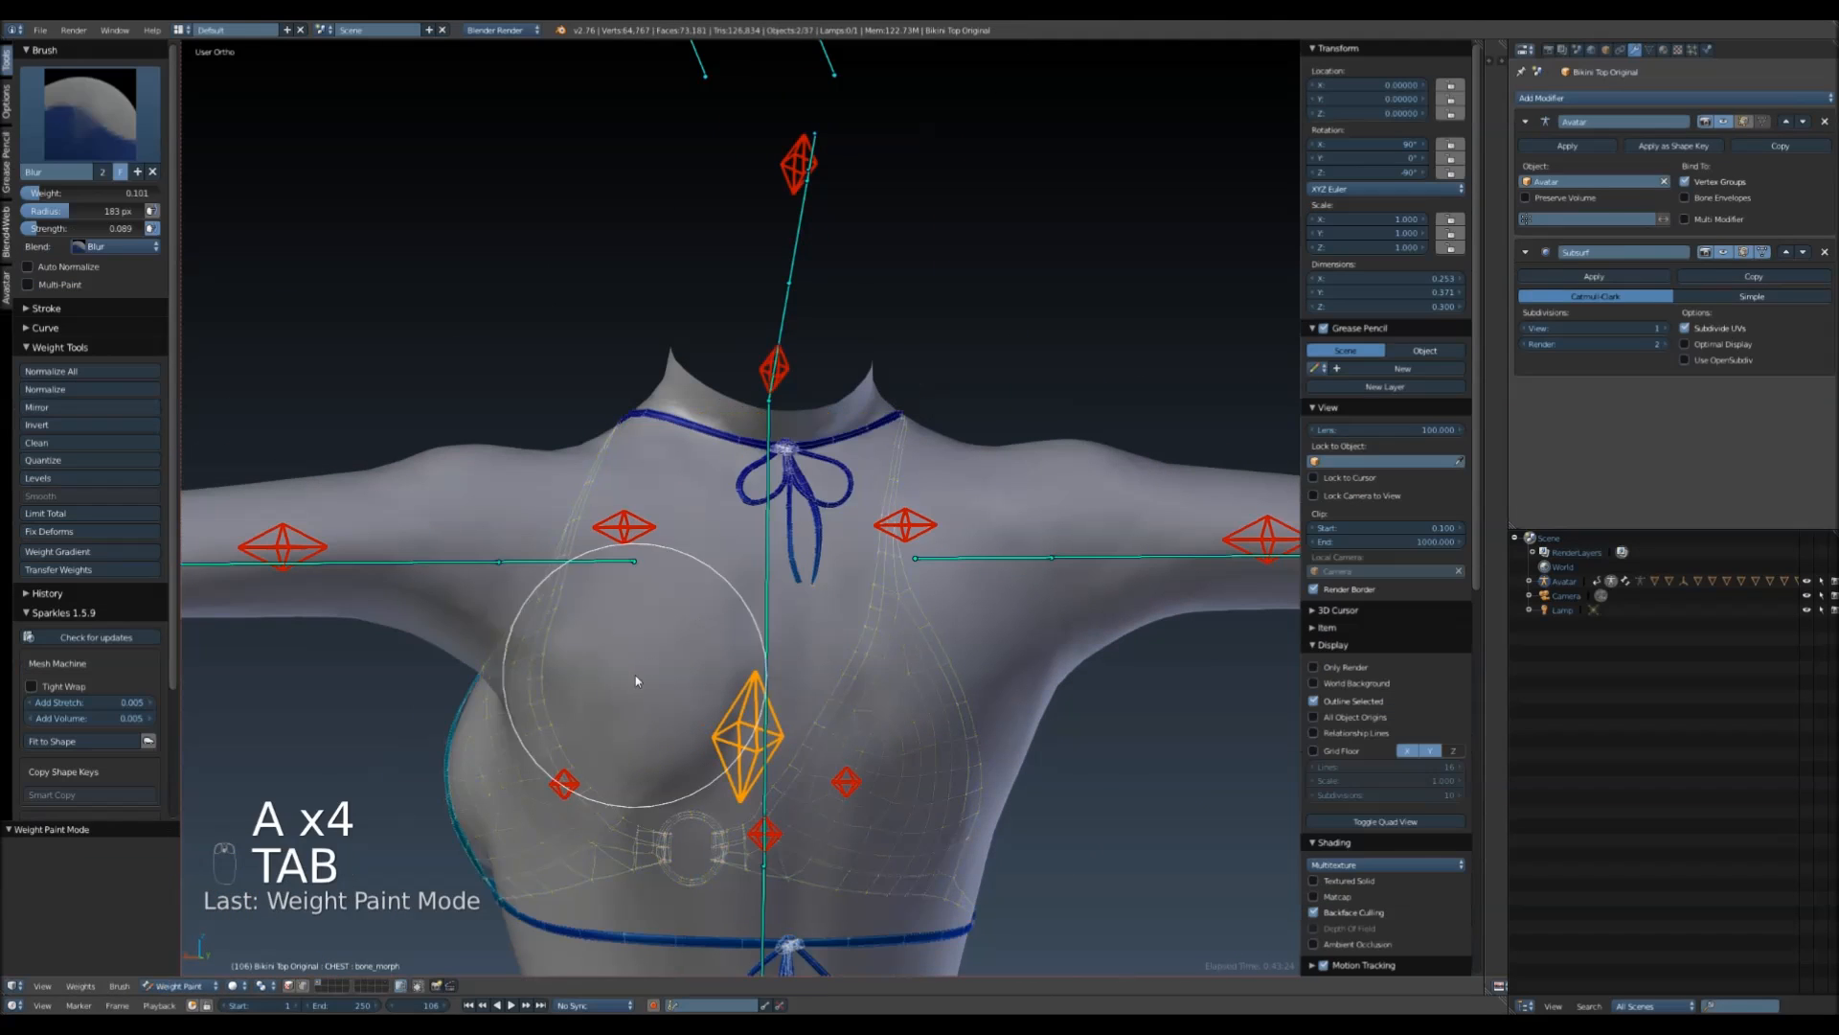
{"action": "left_click", "coordinate": [167, 987]}
{"action": "left_click", "coordinate": [184, 883]}
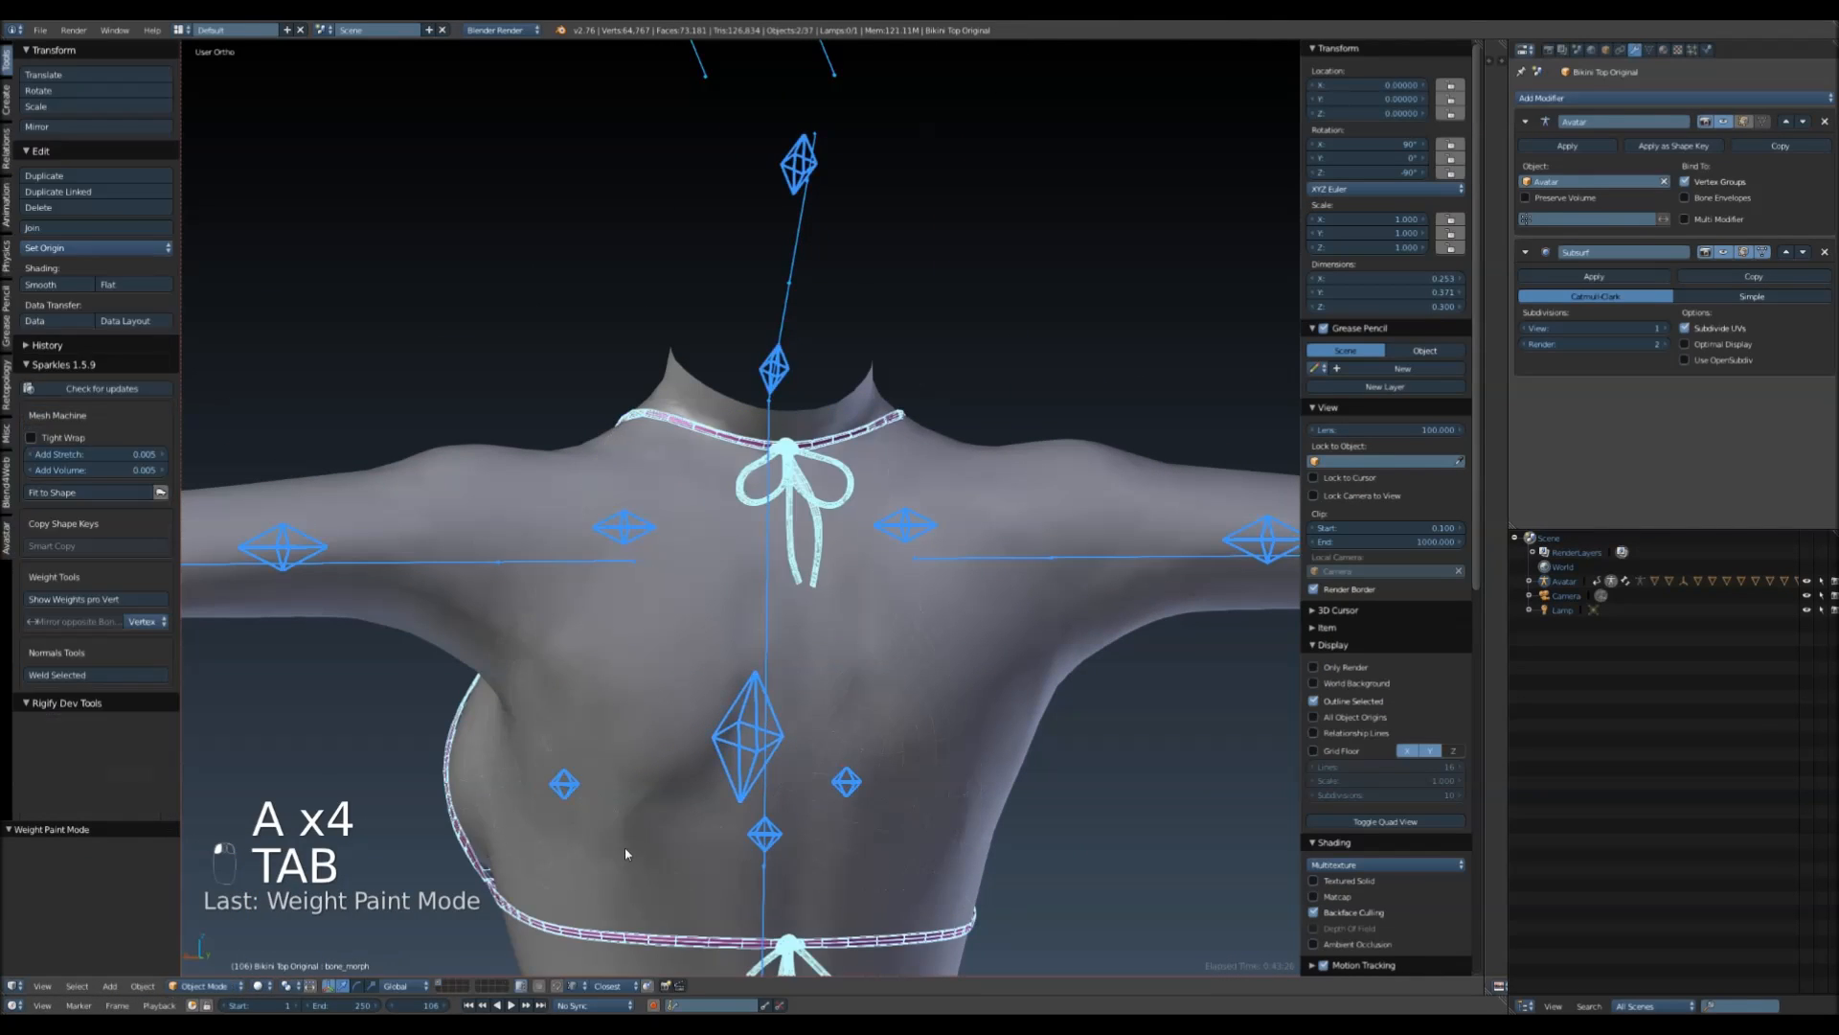
- Run Clean Vertex Group on the bikini top and change the subset of vertex groups it cleans
{"action": "right_click", "coordinate": [915, 759]}
{"action": "middle_click_drag", "start_coordinate": [915, 758], "coordinate": [887, 479], "text": "shift"}
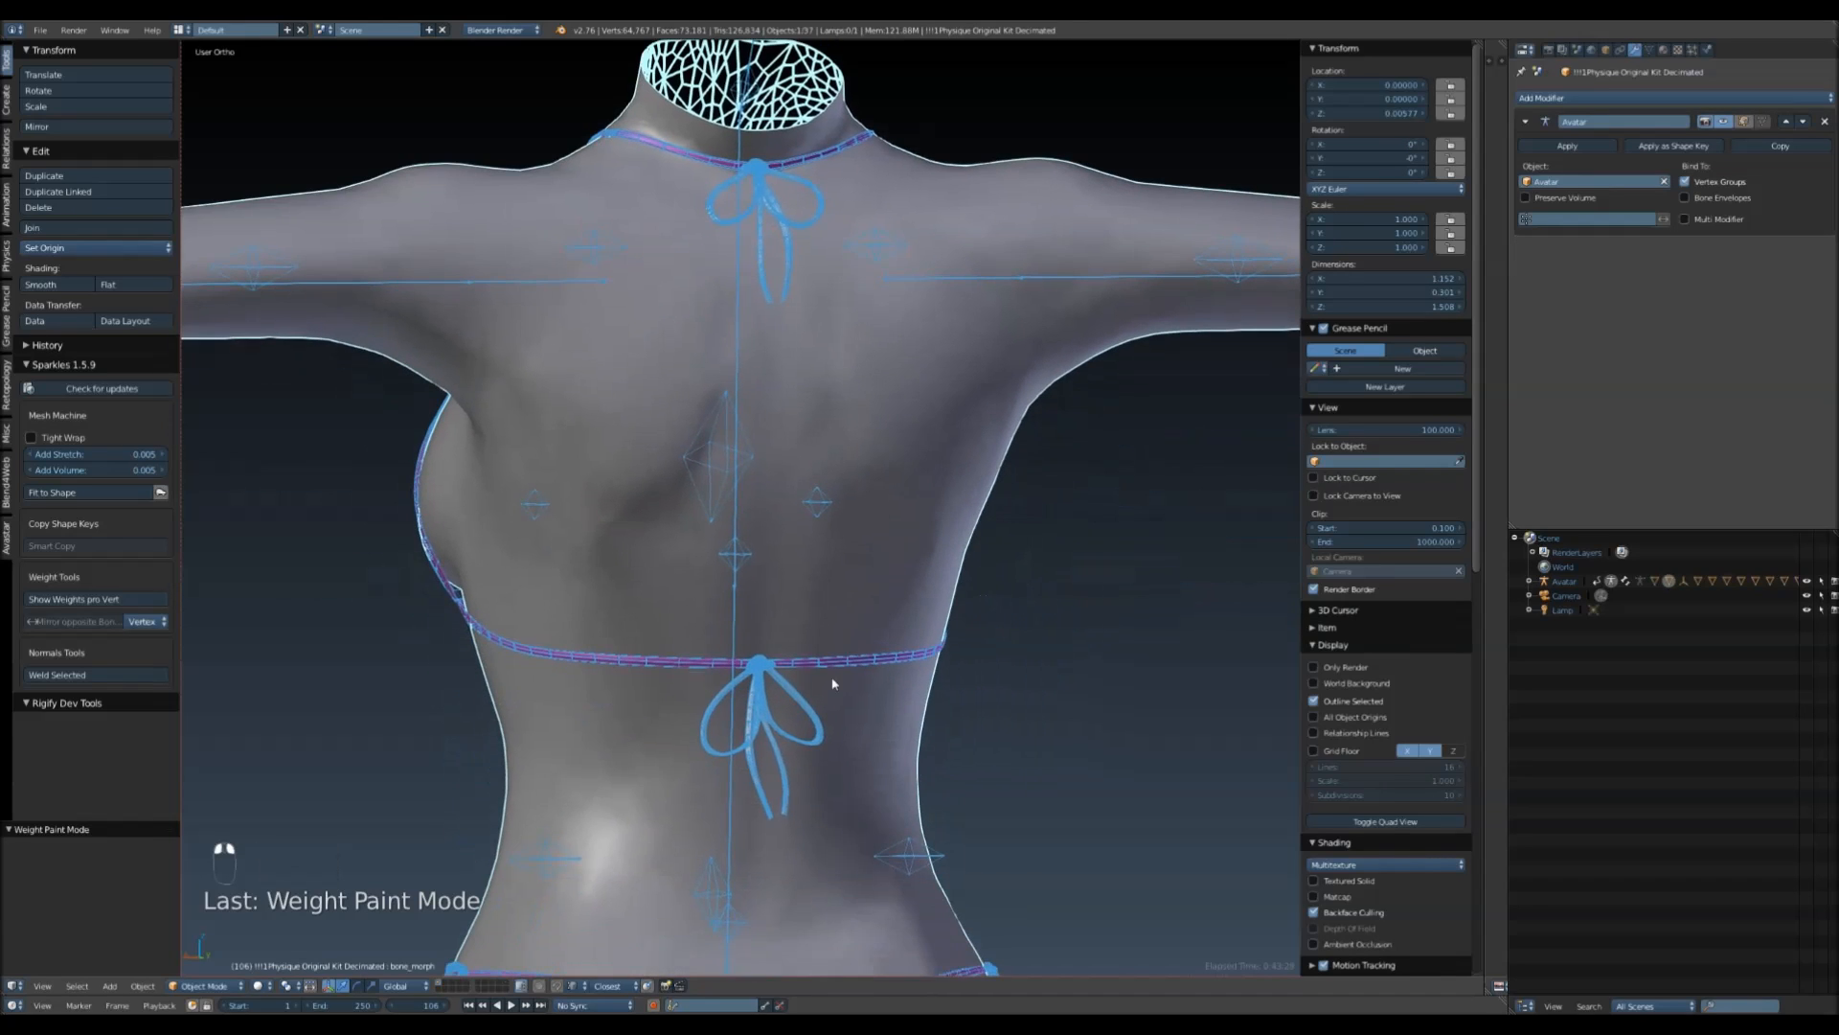
{"action": "right_click", "coordinate": [778, 666]}
{"action": "key", "text": "space"}
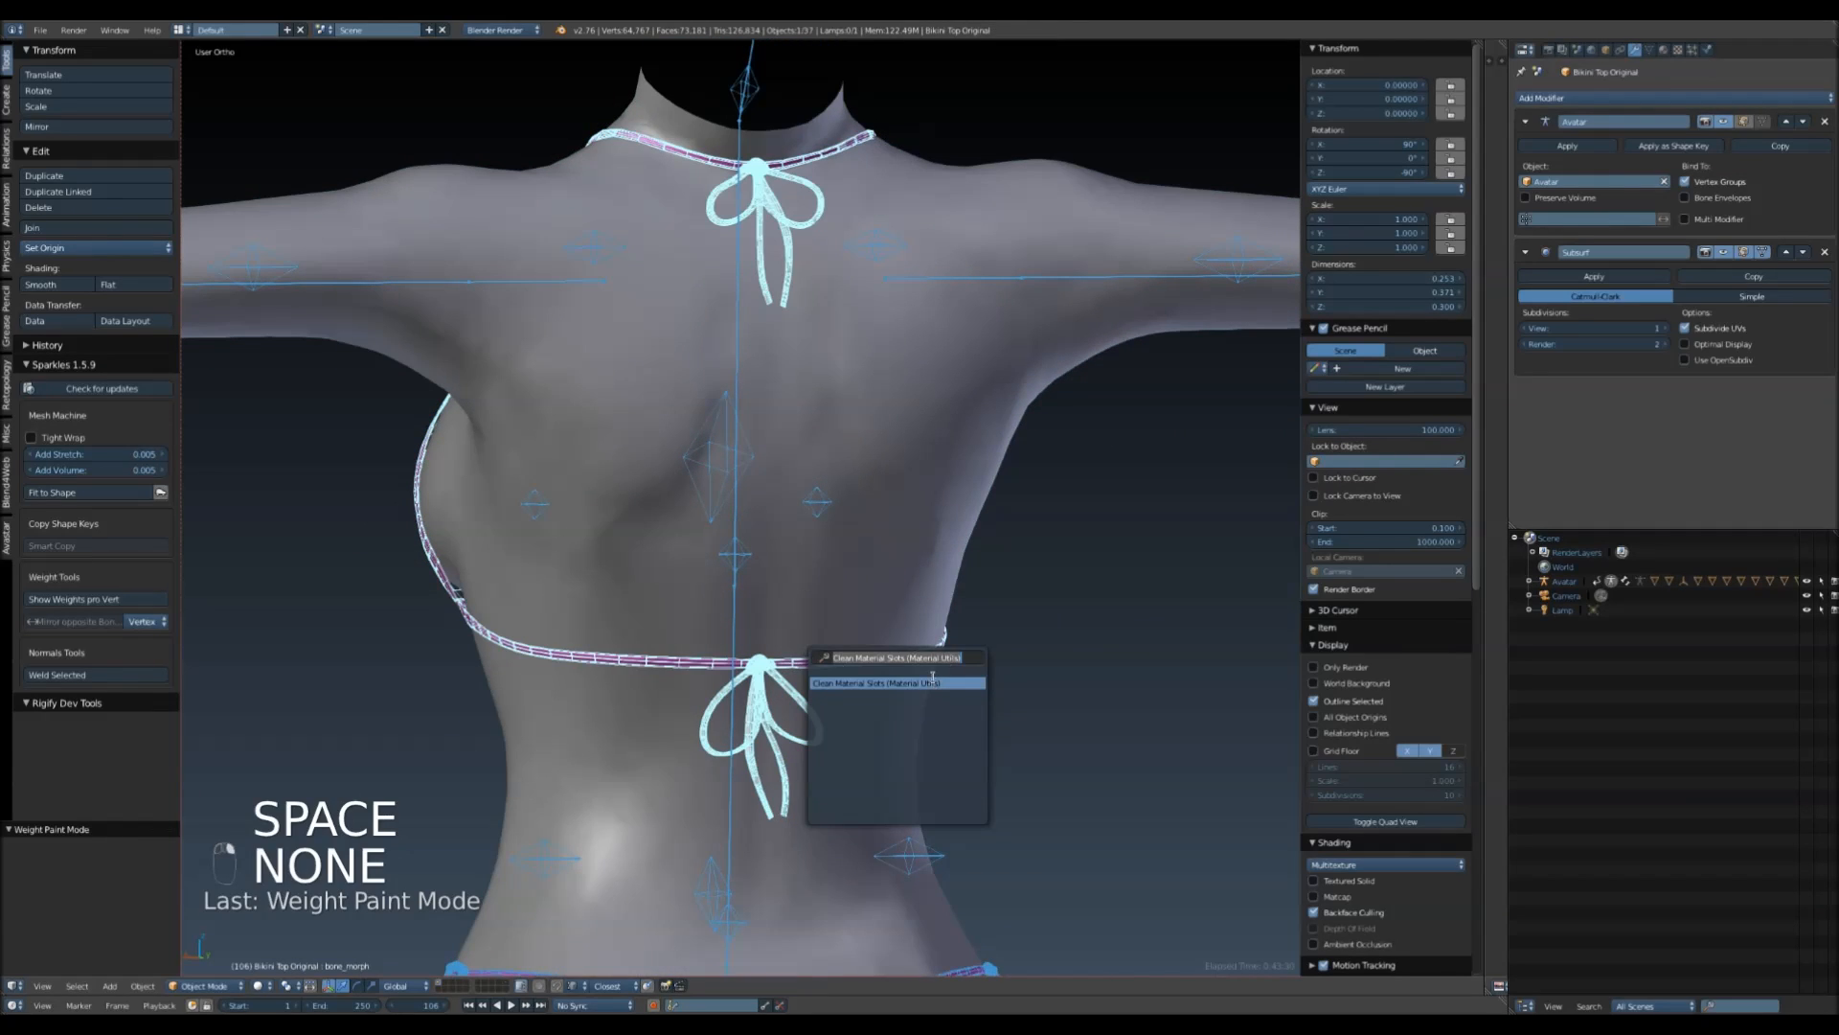
{"action": "type", "text": "cl"}
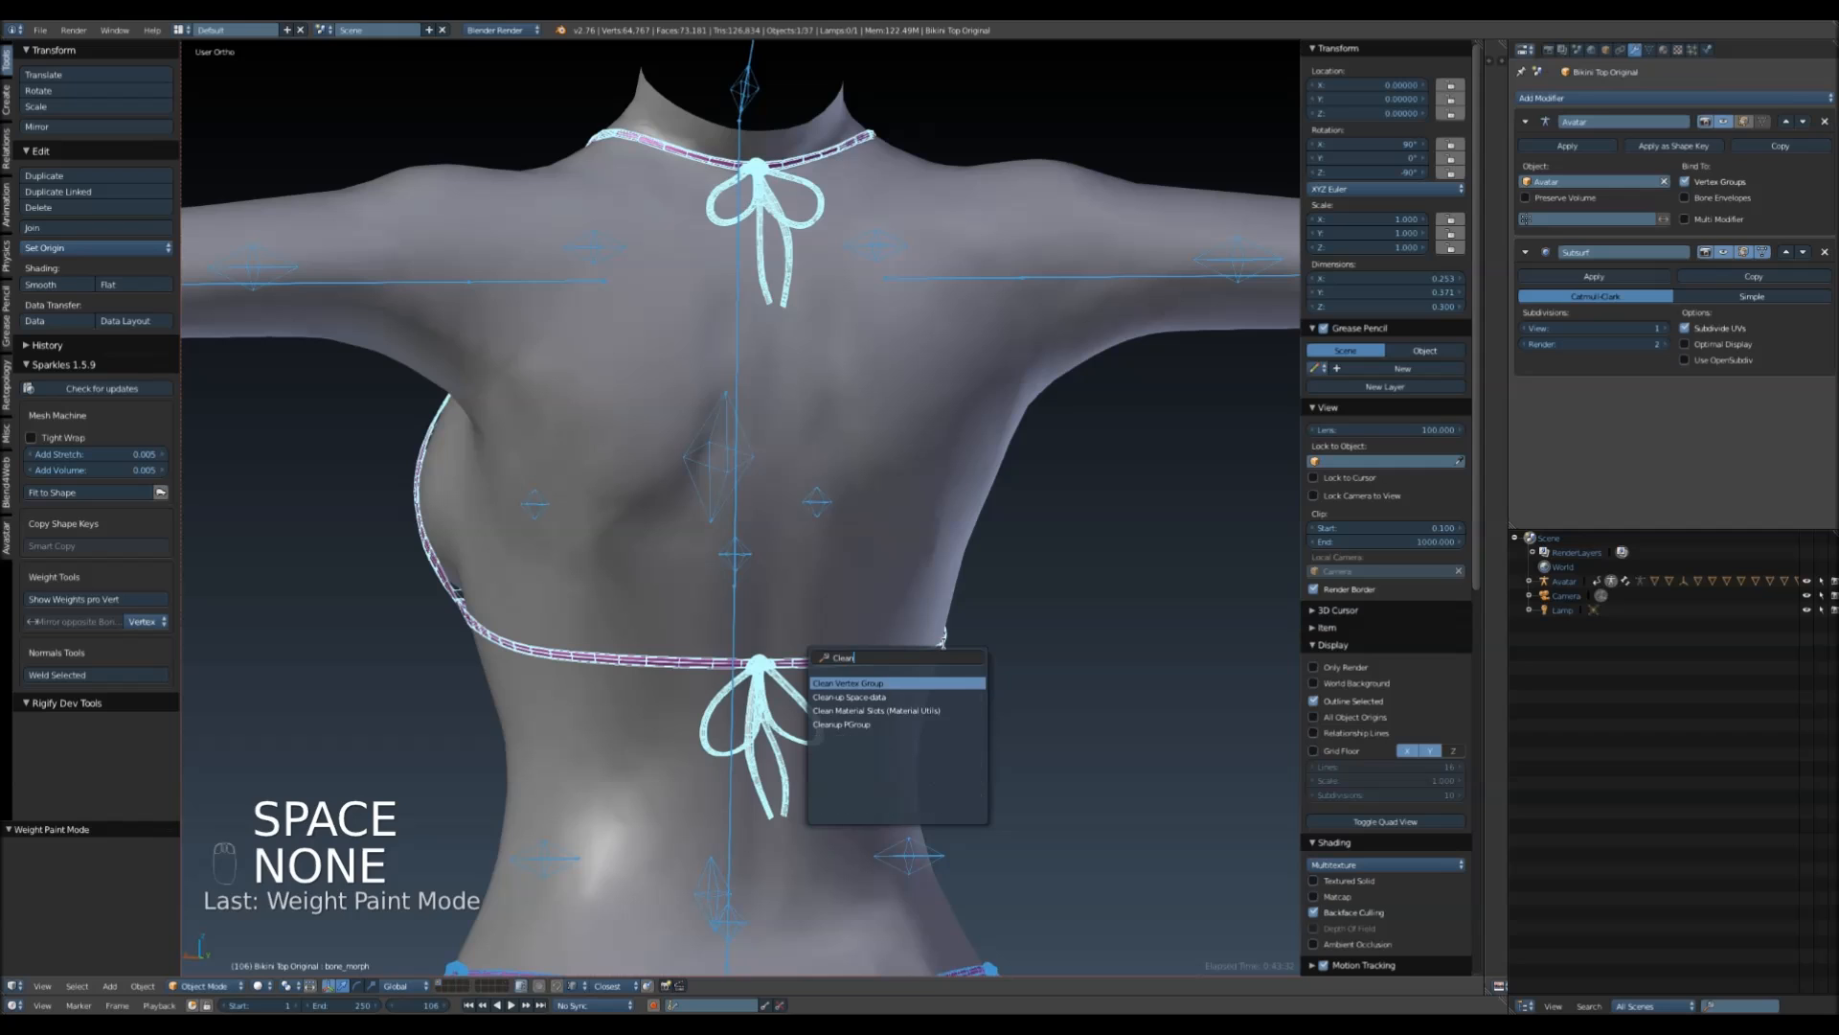
{"action": "left_click", "coordinate": [917, 682]}
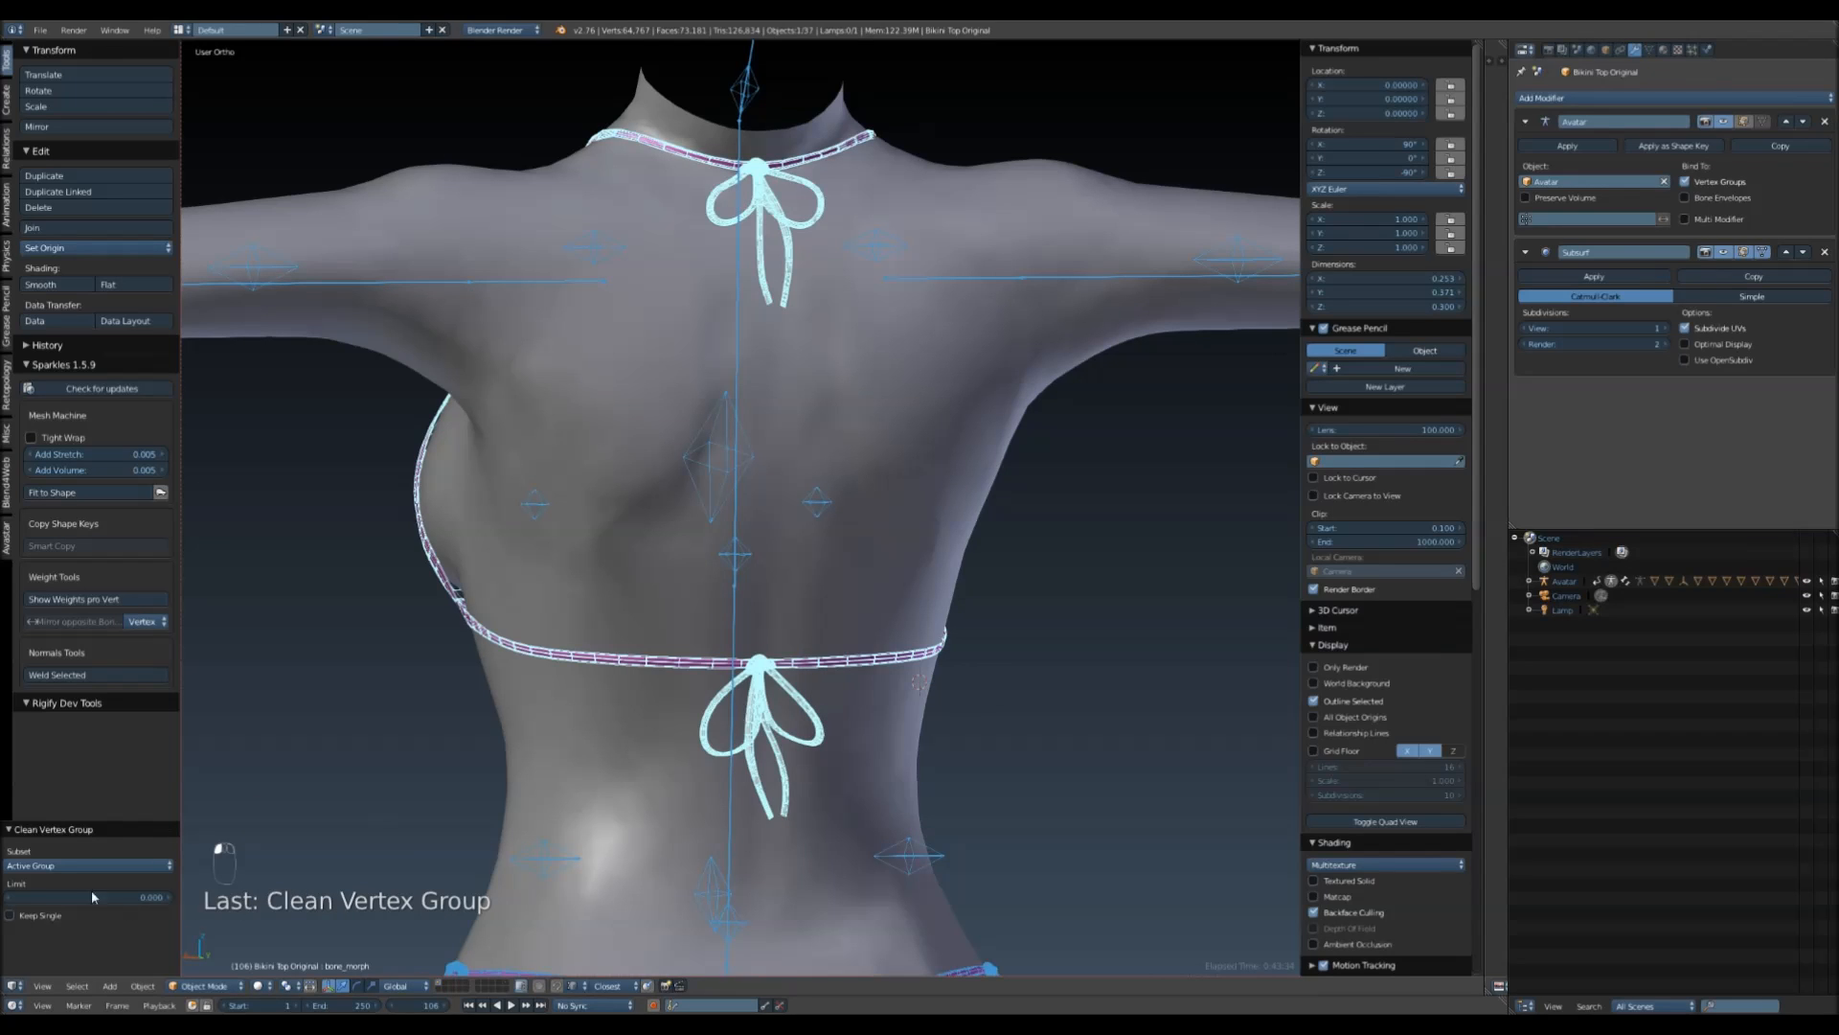
{"action": "left_click", "coordinate": [65, 866]}
{"action": "left_click", "coordinate": [71, 803]}
- Select all of the bikini top's vertices in Edit Mode and find those with more than four weights
{"action": "key", "text": "Tab"}
{"action": "key", "text": "a"}
{"action": "key", "text": "a"}
{"action": "key", "text": "a"}
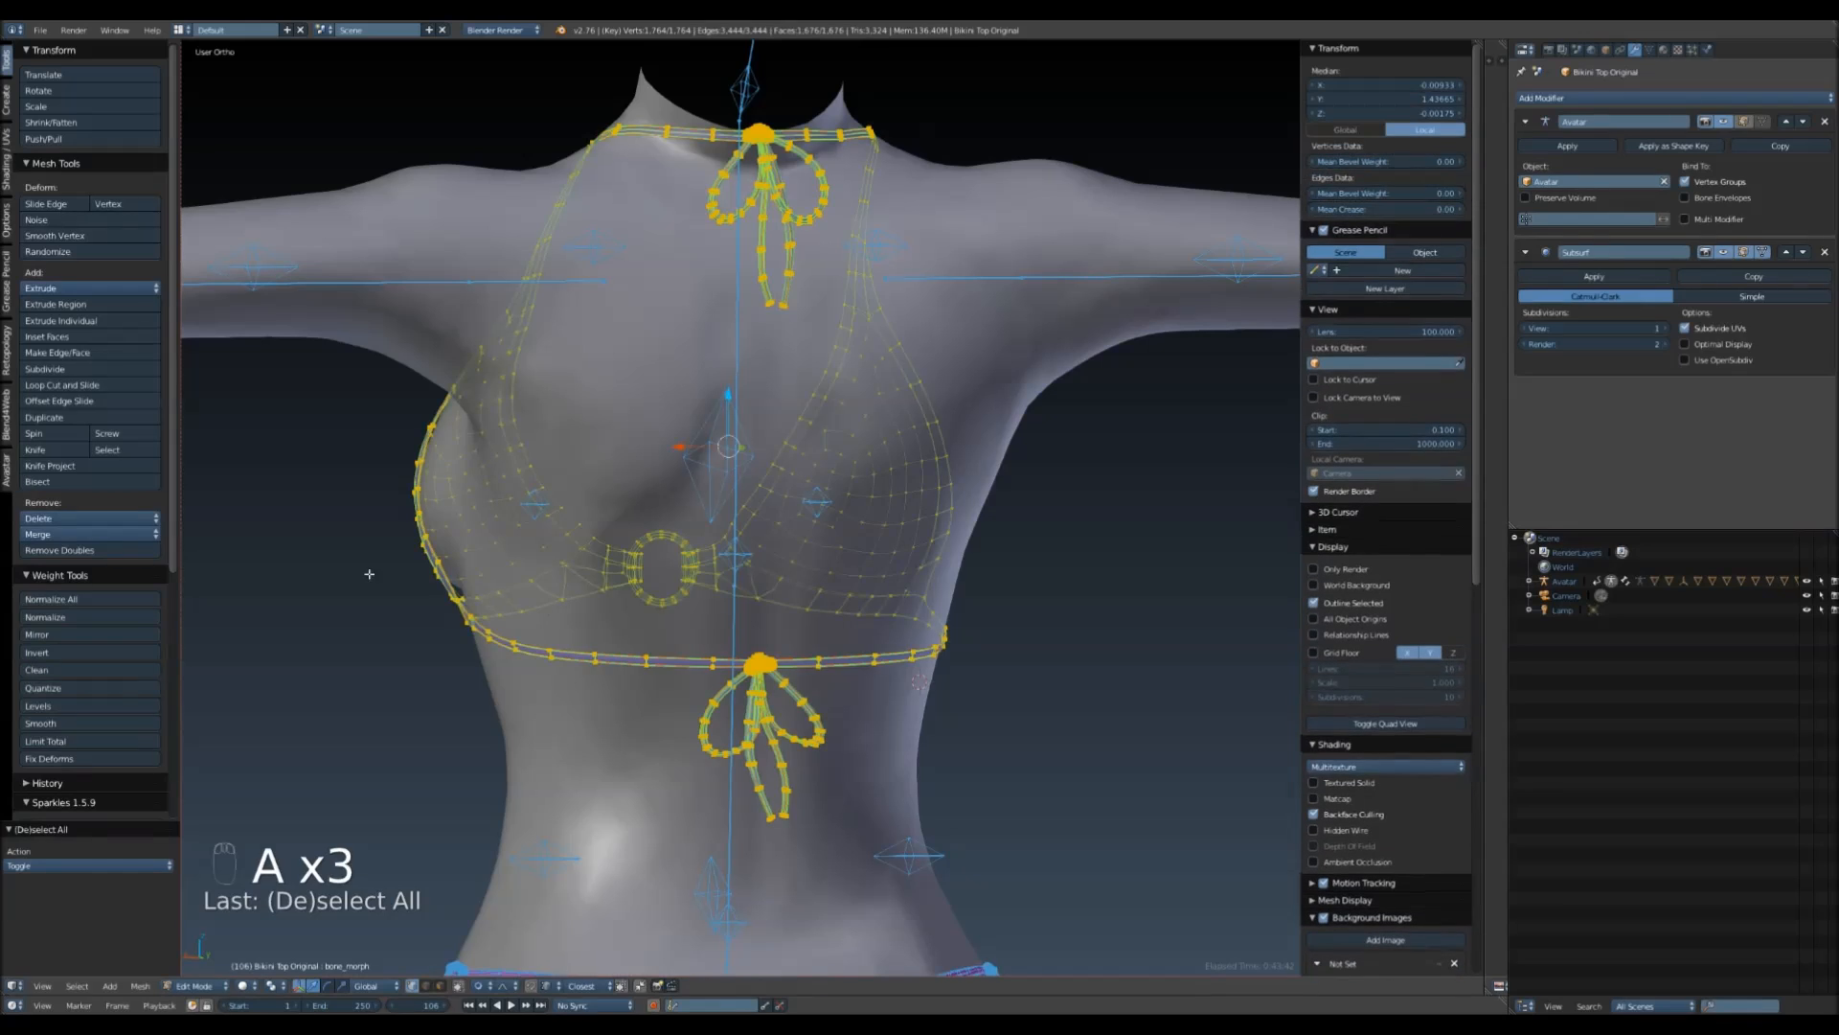
{"action": "left_click", "coordinate": [8, 471]}
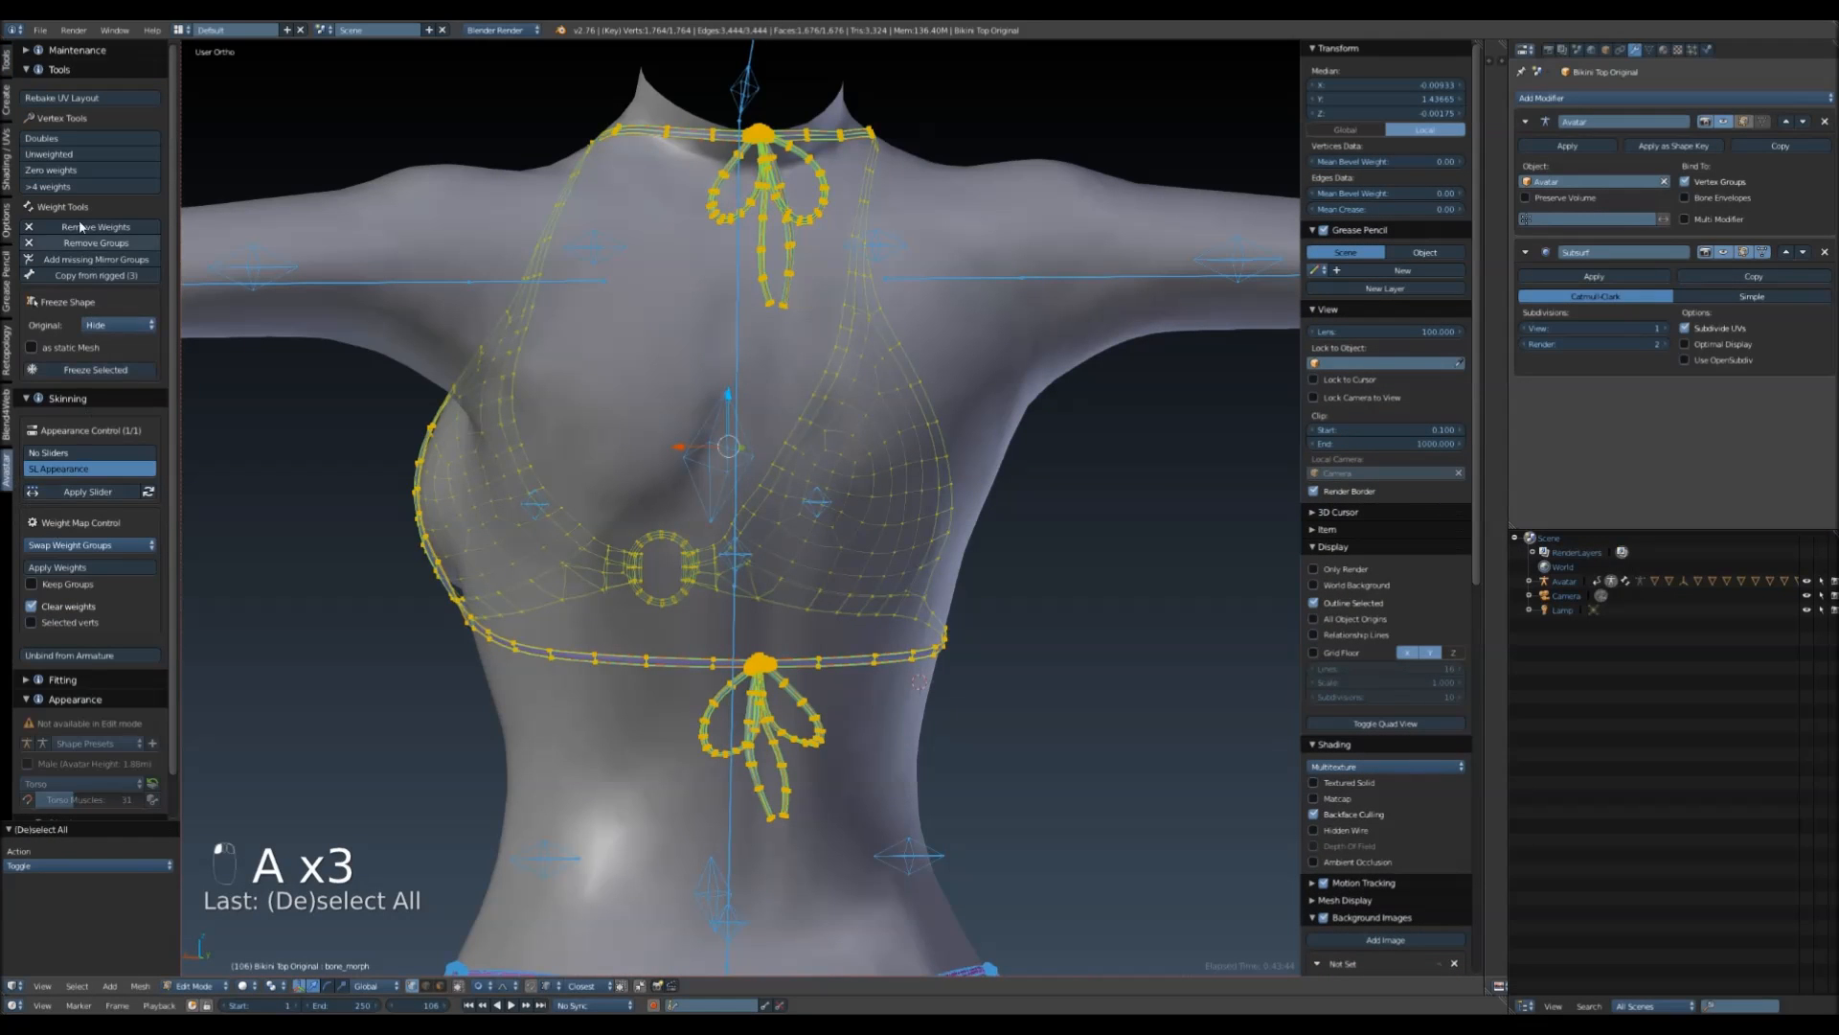
{"action": "left_click", "coordinate": [67, 186]}
- Inspect the flagged vertices on the neck tie in the right side view and leave Edit Mode
{"action": "middle_click_drag", "start_coordinate": [546, 383], "coordinate": [654, 441]}
{"action": "key", "text": "KP_3"}
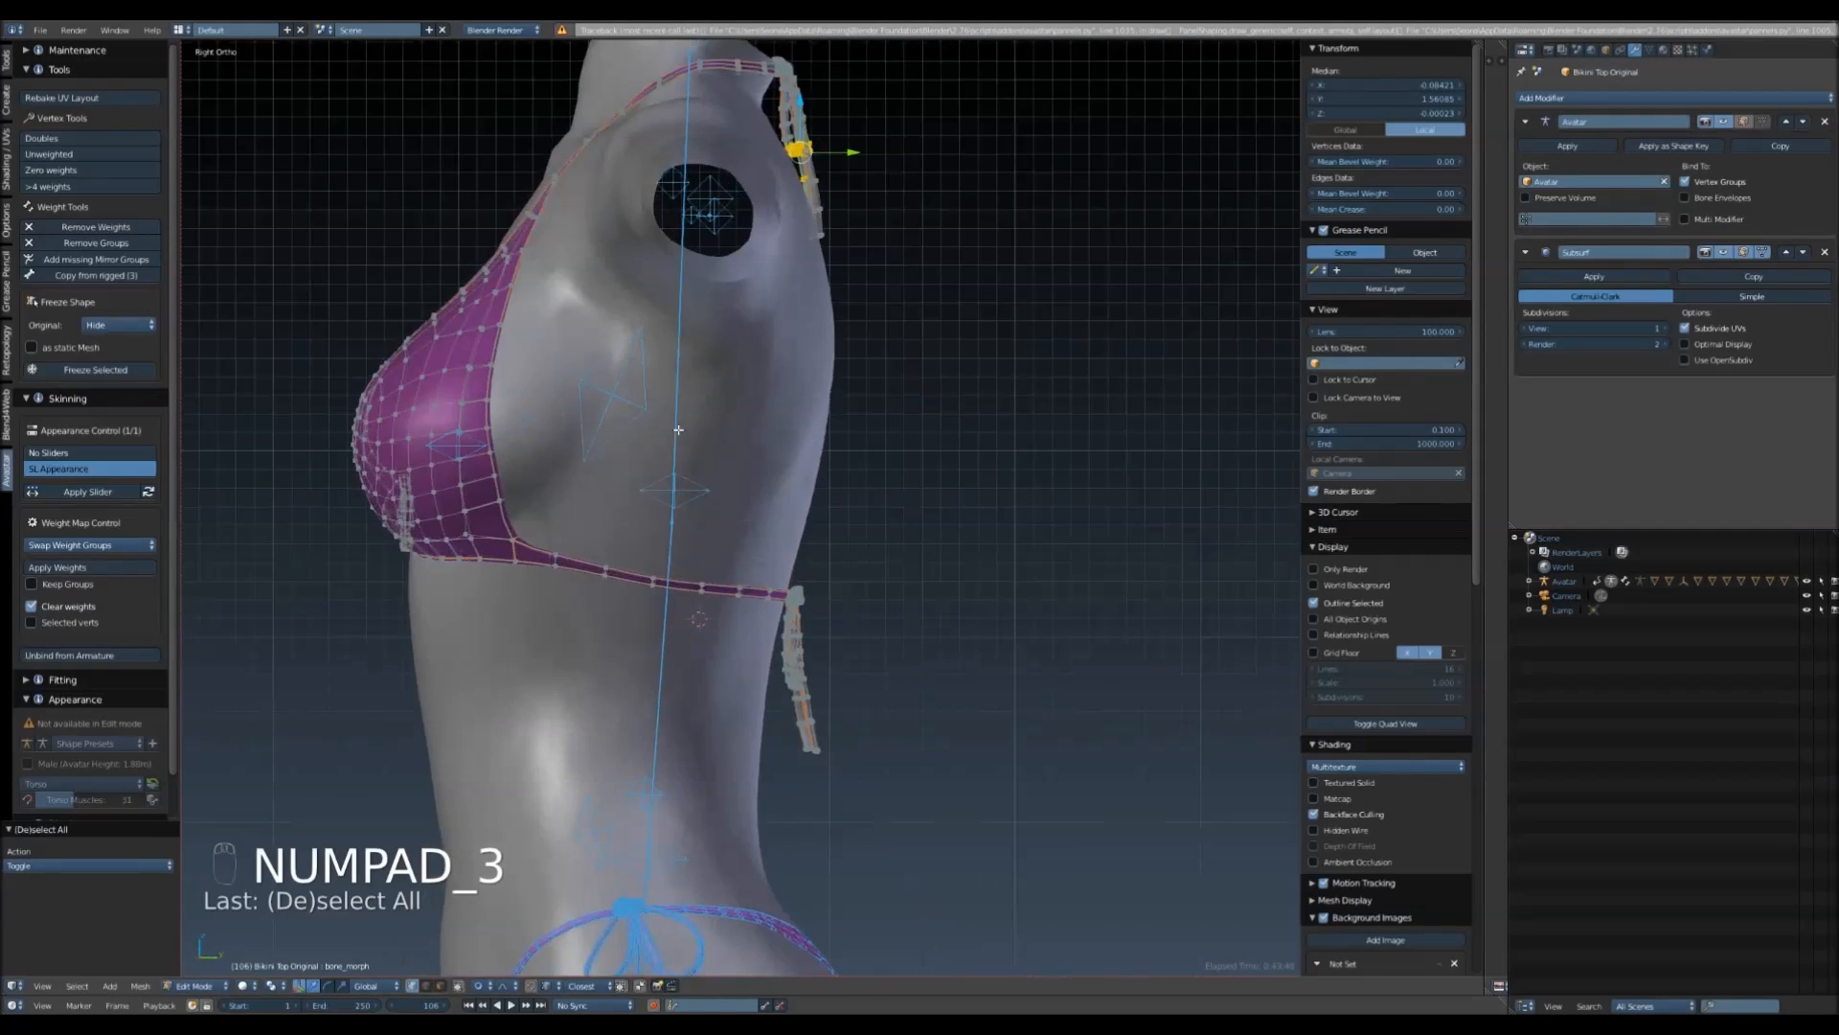
{"action": "middle_click_drag", "start_coordinate": [941, 465], "coordinate": [841, 731], "text": "shift"}
{"action": "key", "text": "Tab"}
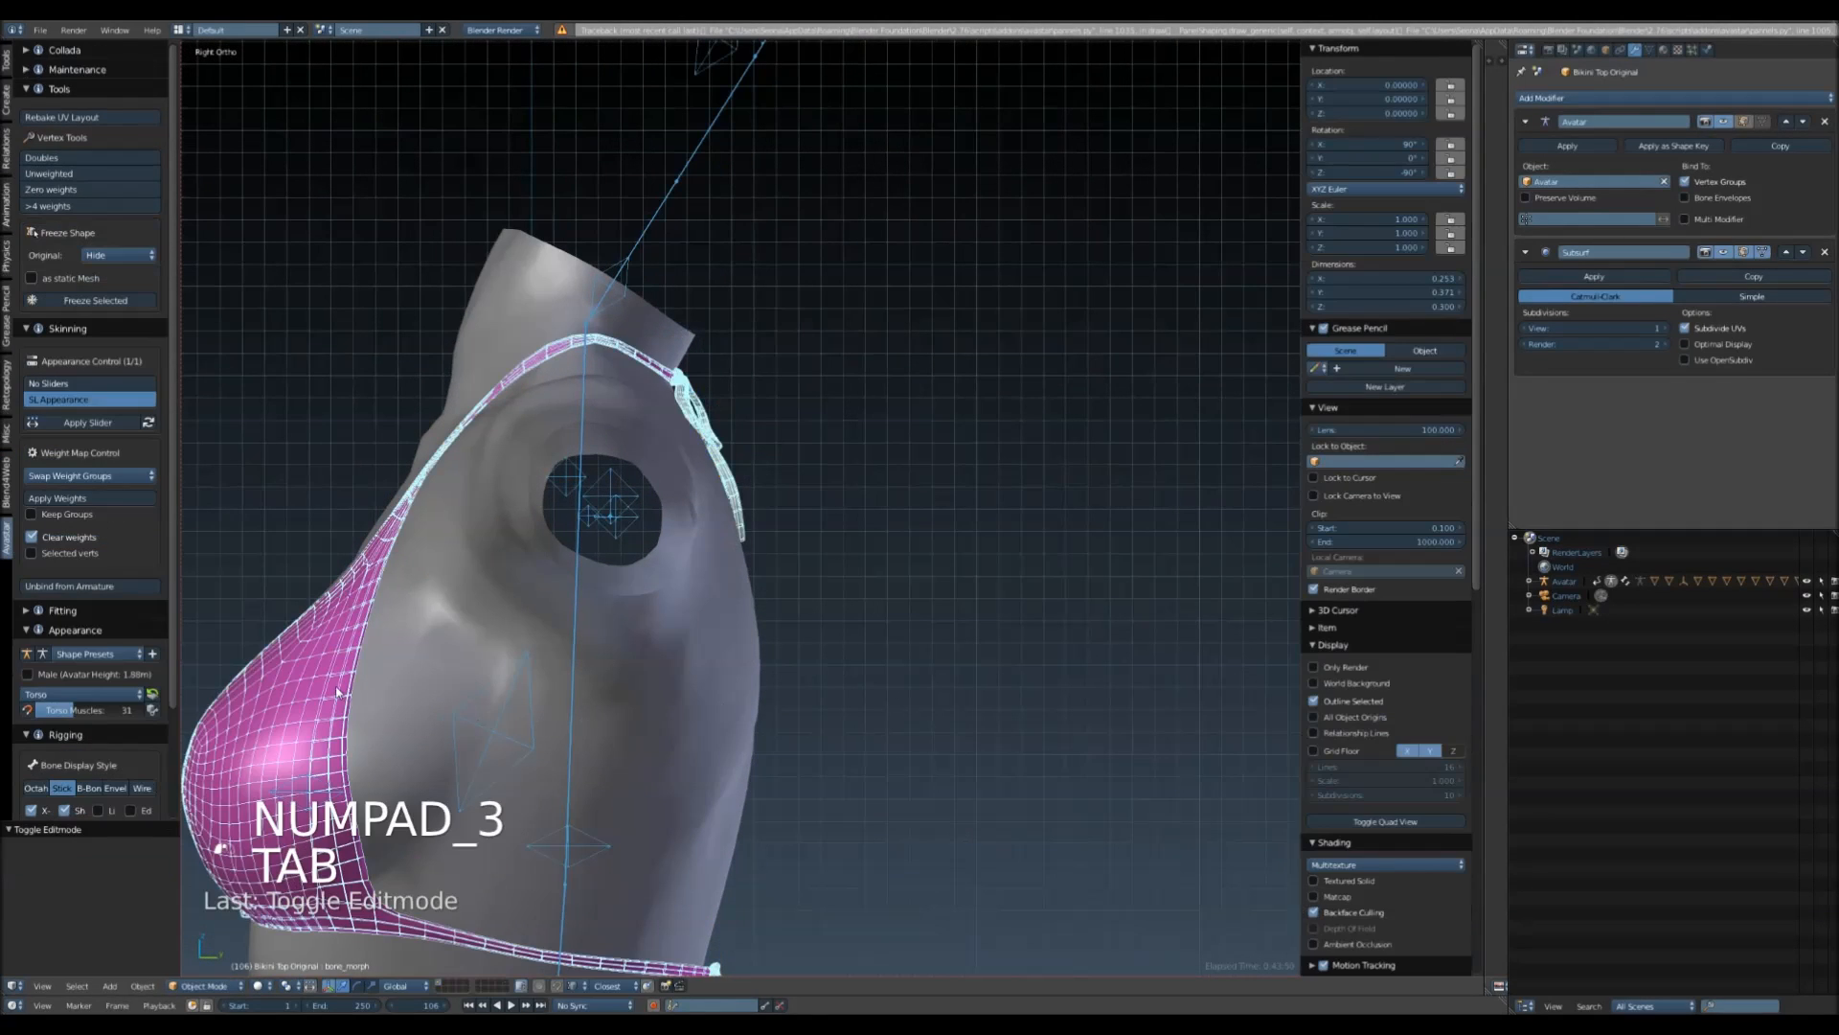
{"action": "left_click", "coordinate": [205, 989]}
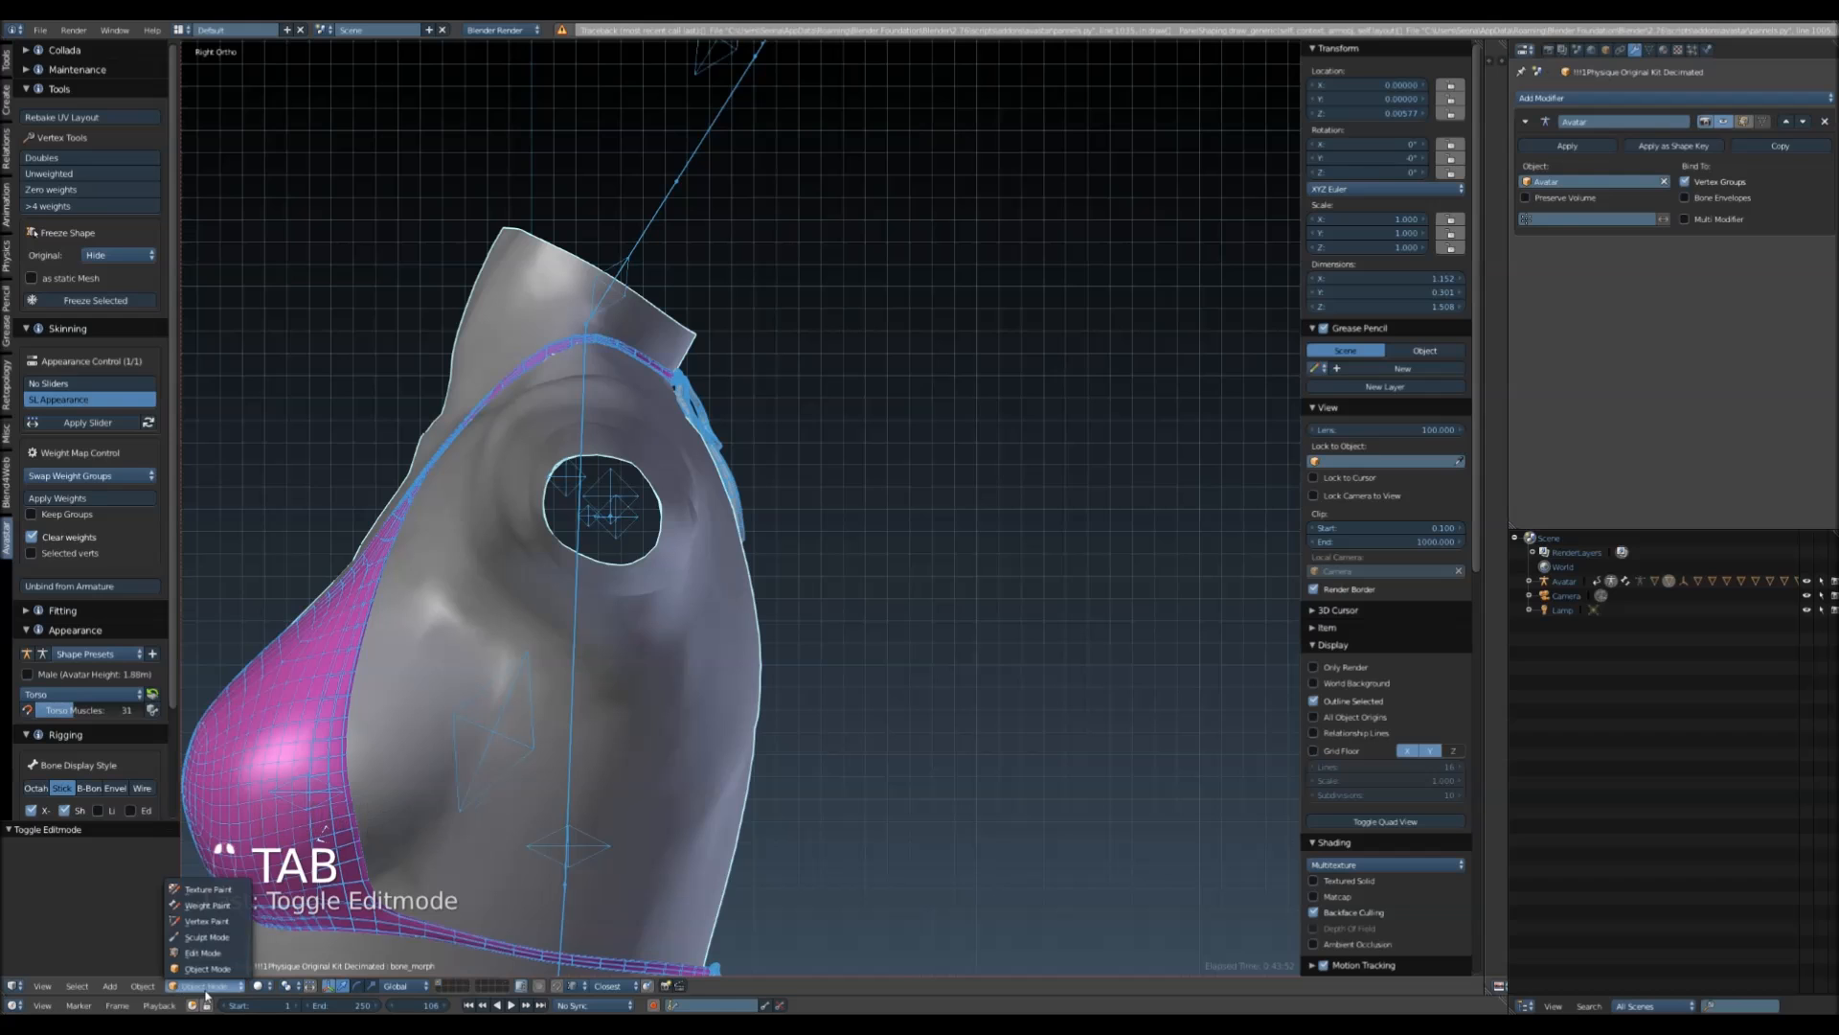
{"action": "left_click", "coordinate": [221, 905]}
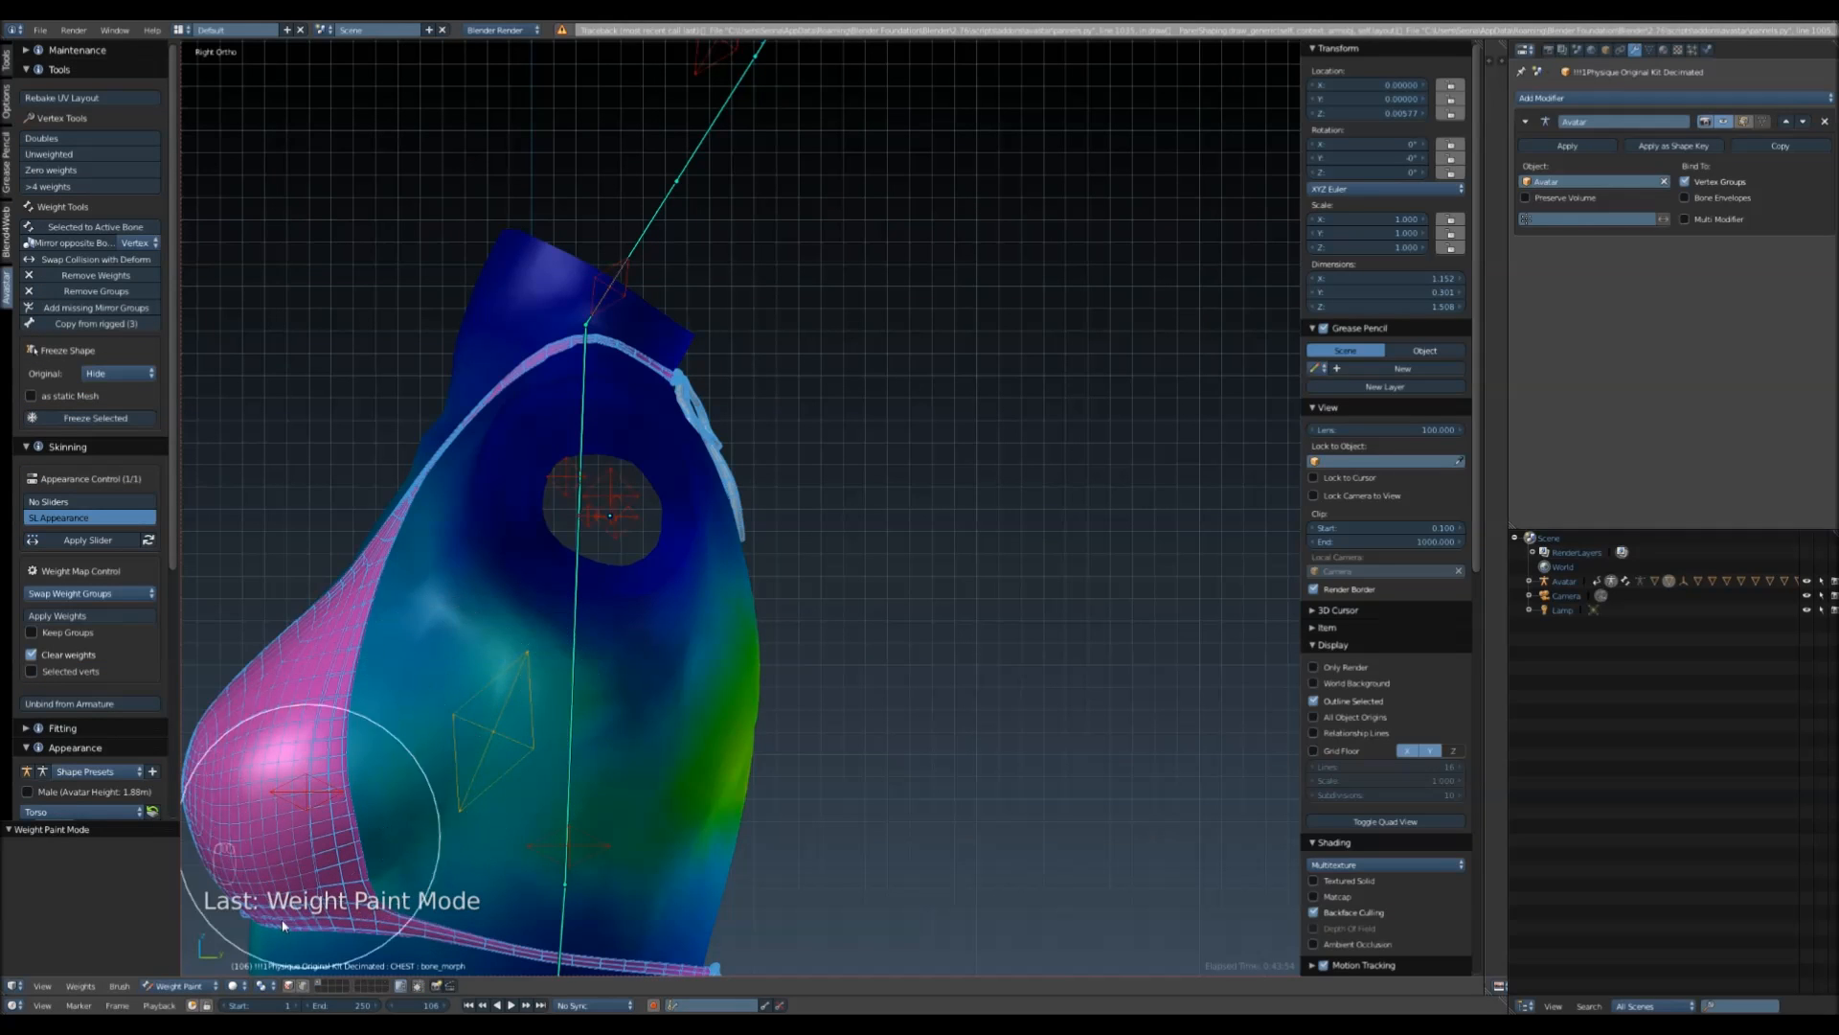
{"action": "left_click", "coordinate": [190, 990]}
{"action": "left_click", "coordinate": [182, 972]}
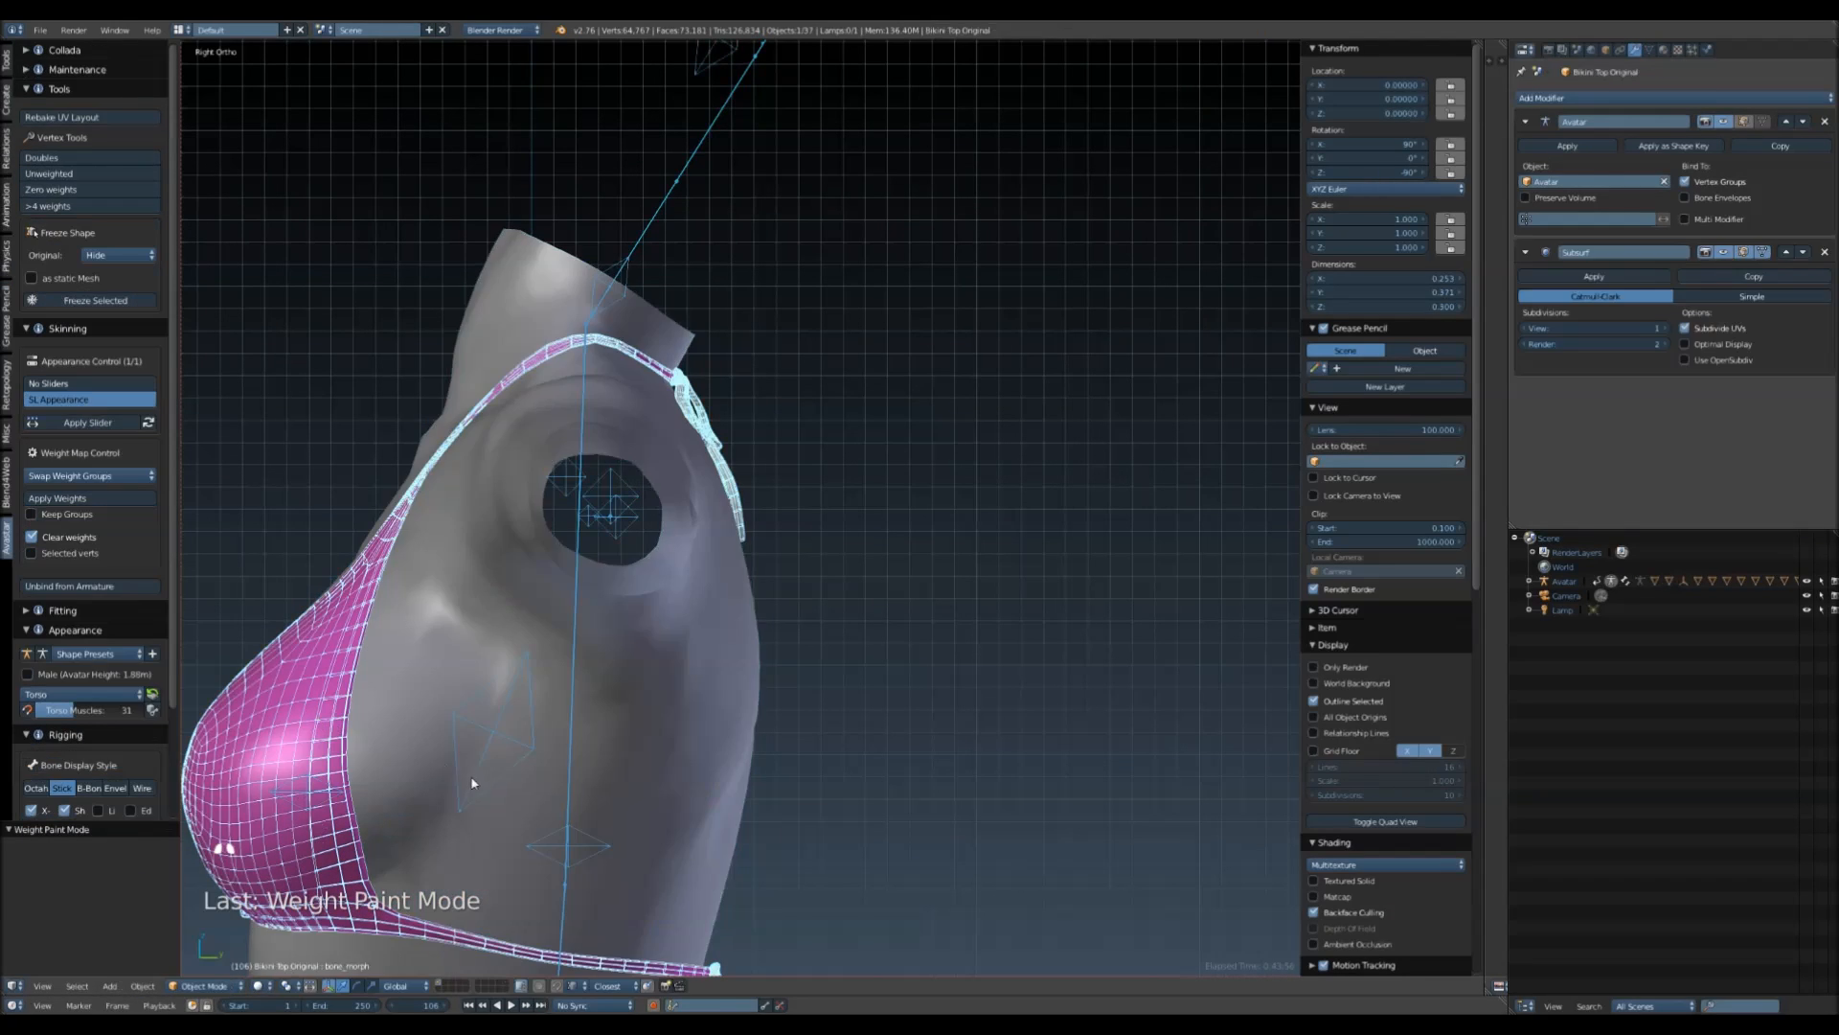
- Put the bikini top in Weight Paint mode, turn off vertex selection masking and choose the Subtract brush for the CHEST weights
{"action": "left_click", "coordinate": [185, 989]}
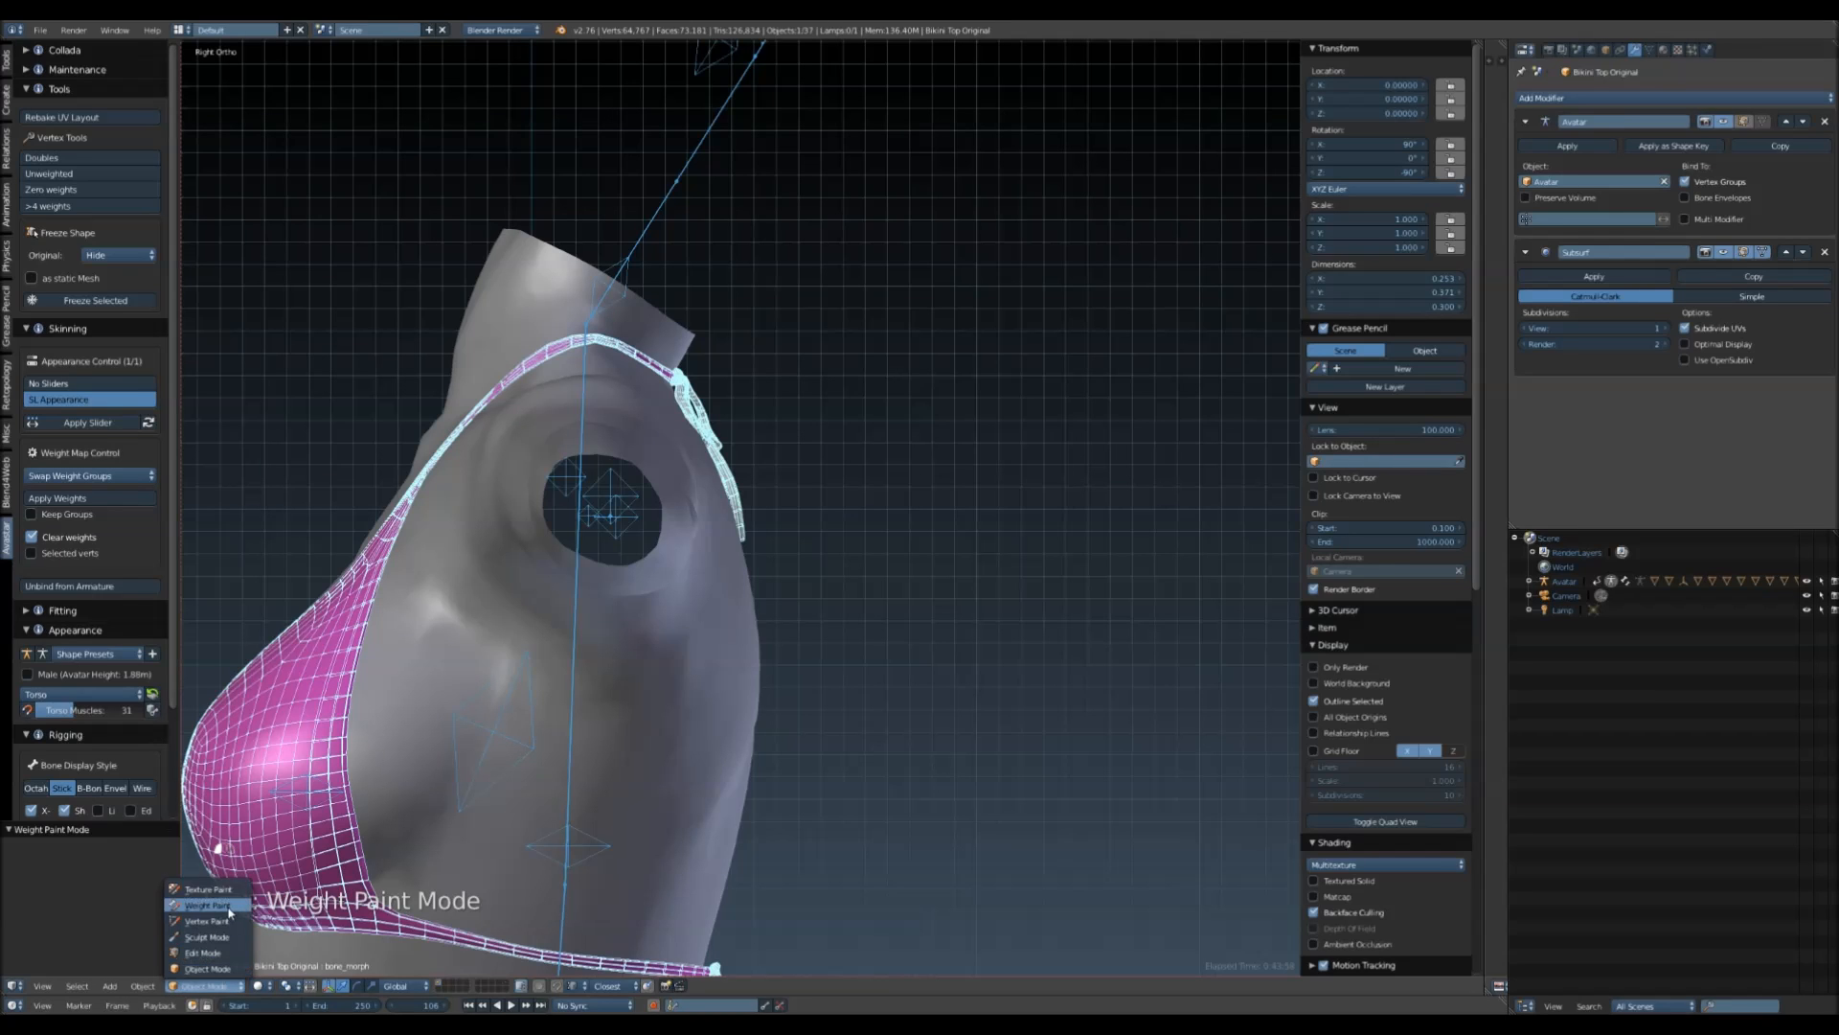
{"action": "left_click", "coordinate": [227, 908]}
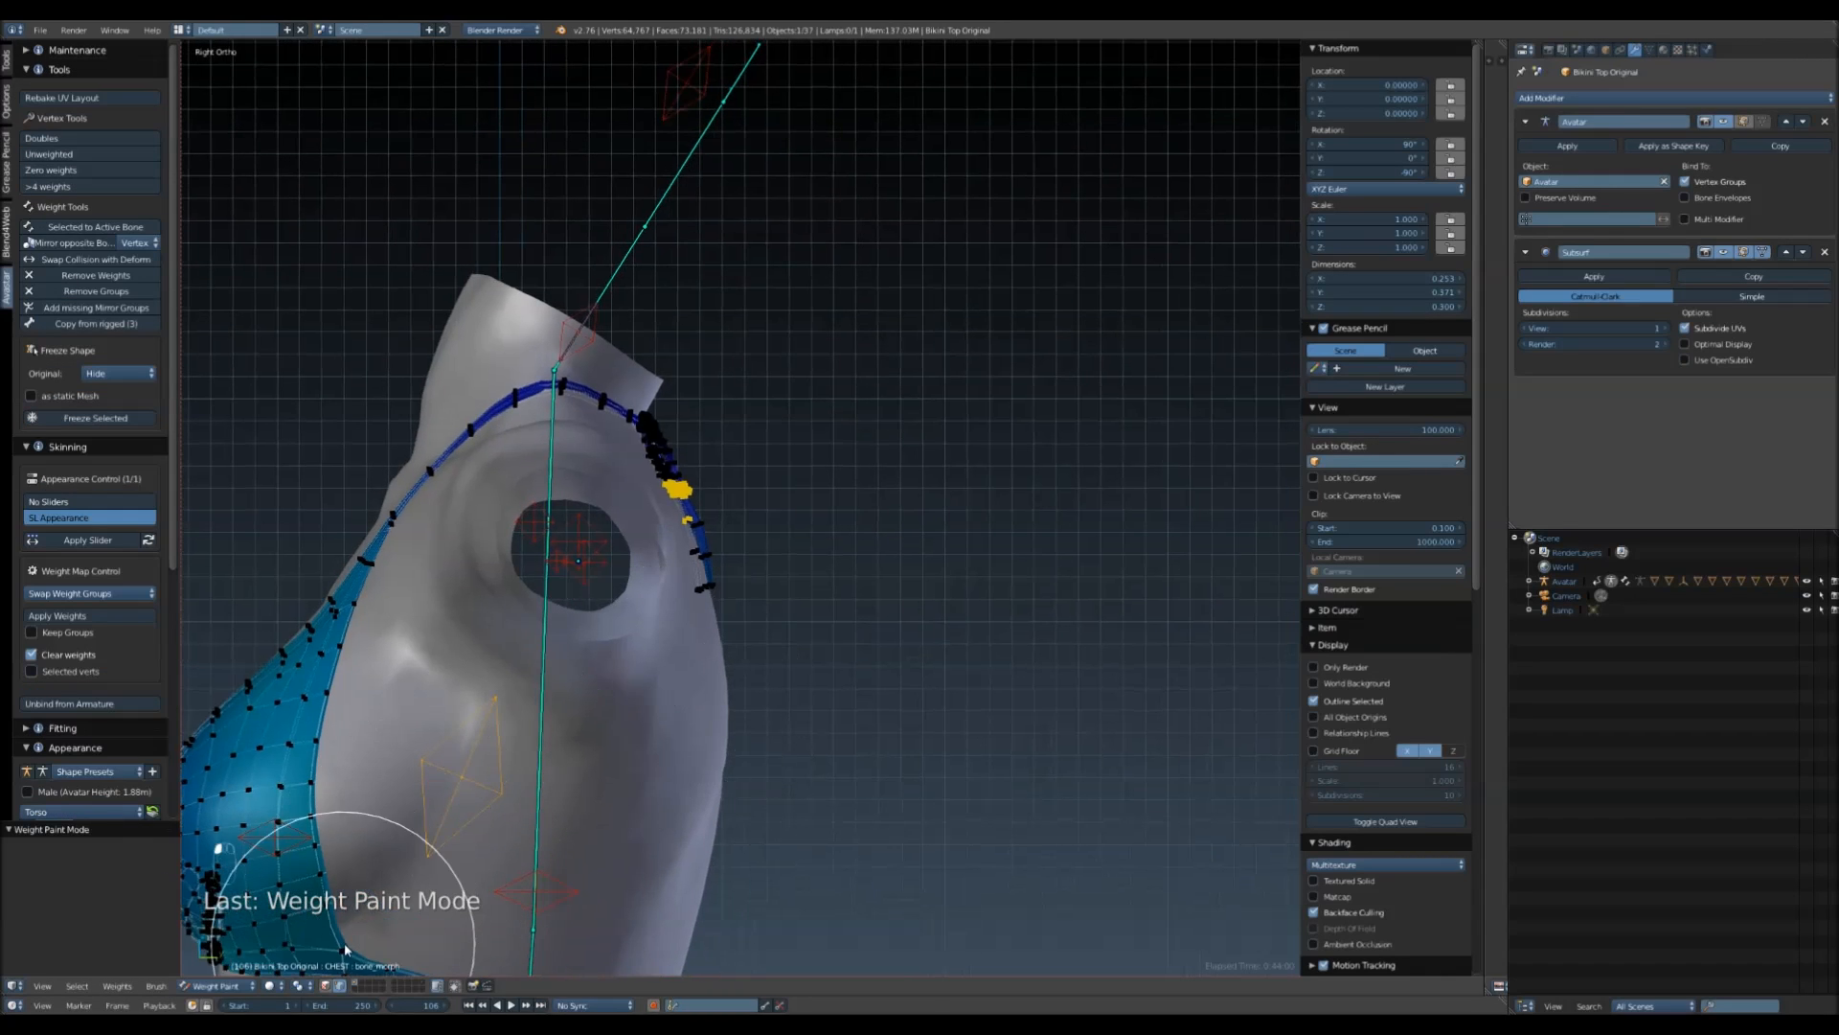
{"action": "left_click", "coordinate": [337, 986]}
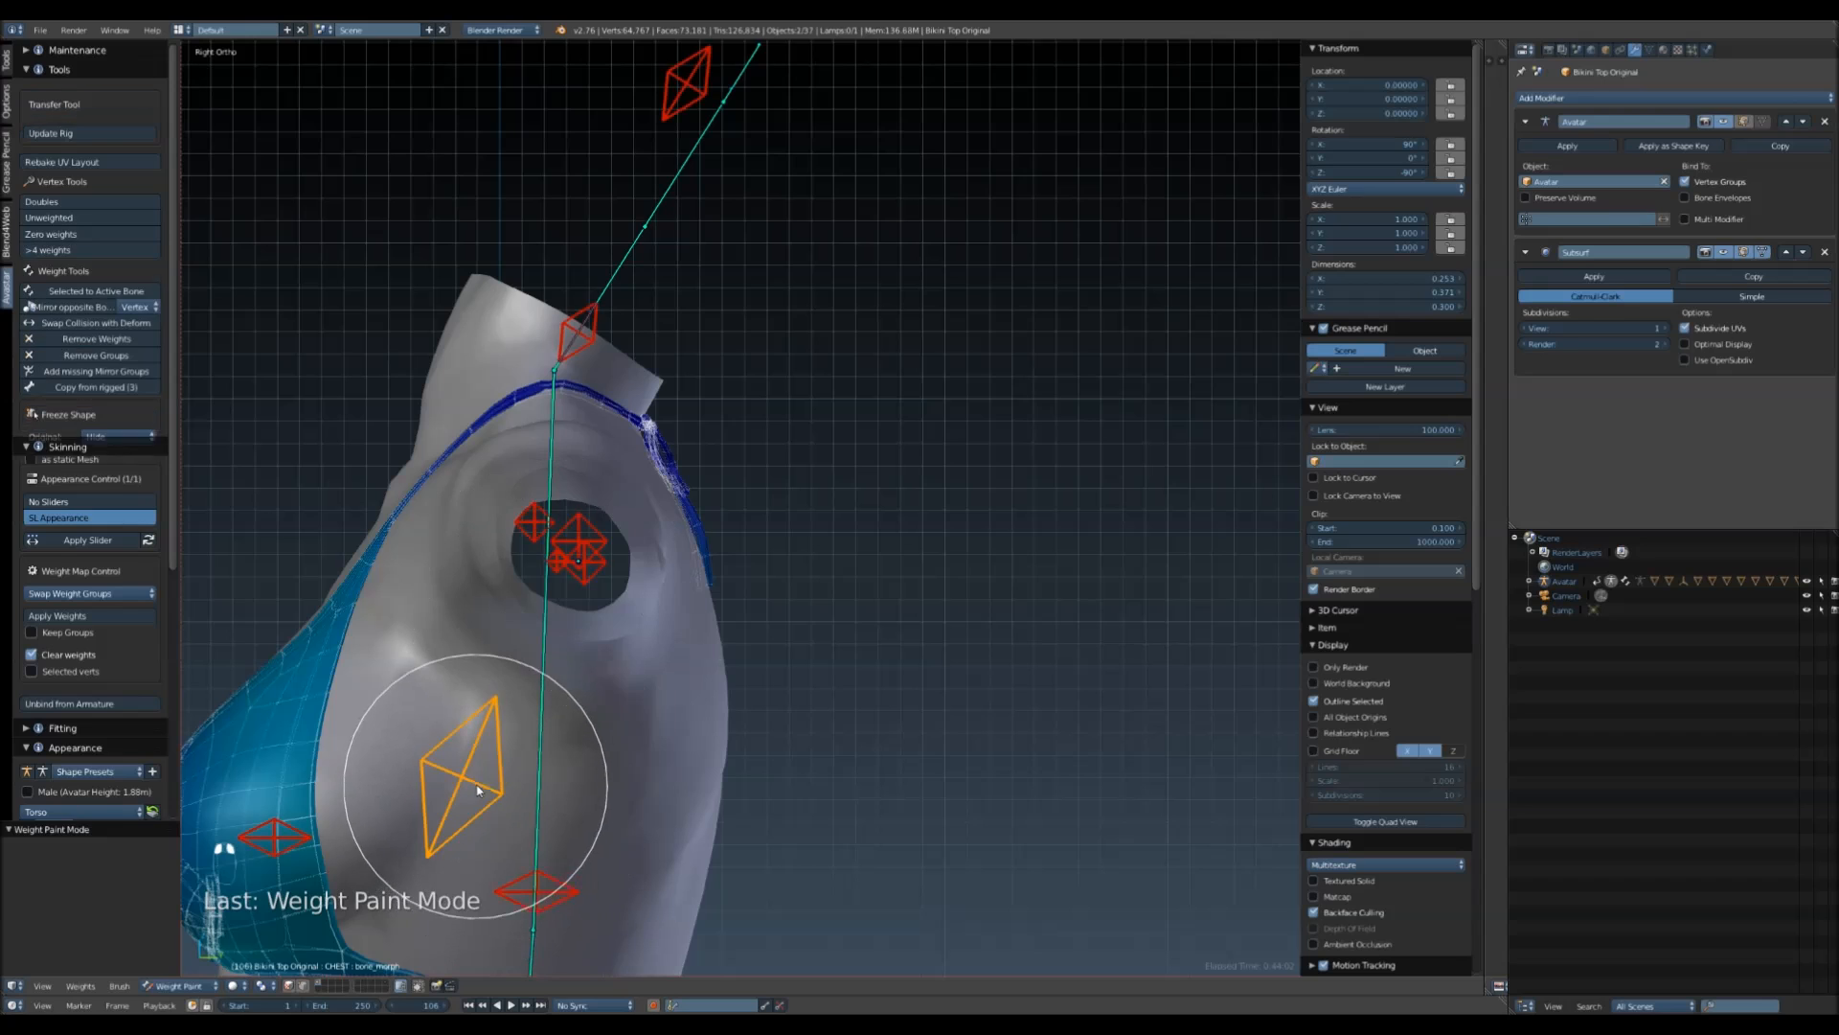
{"action": "left_click", "coordinate": [7, 60]}
{"action": "left_click", "coordinate": [83, 106]}
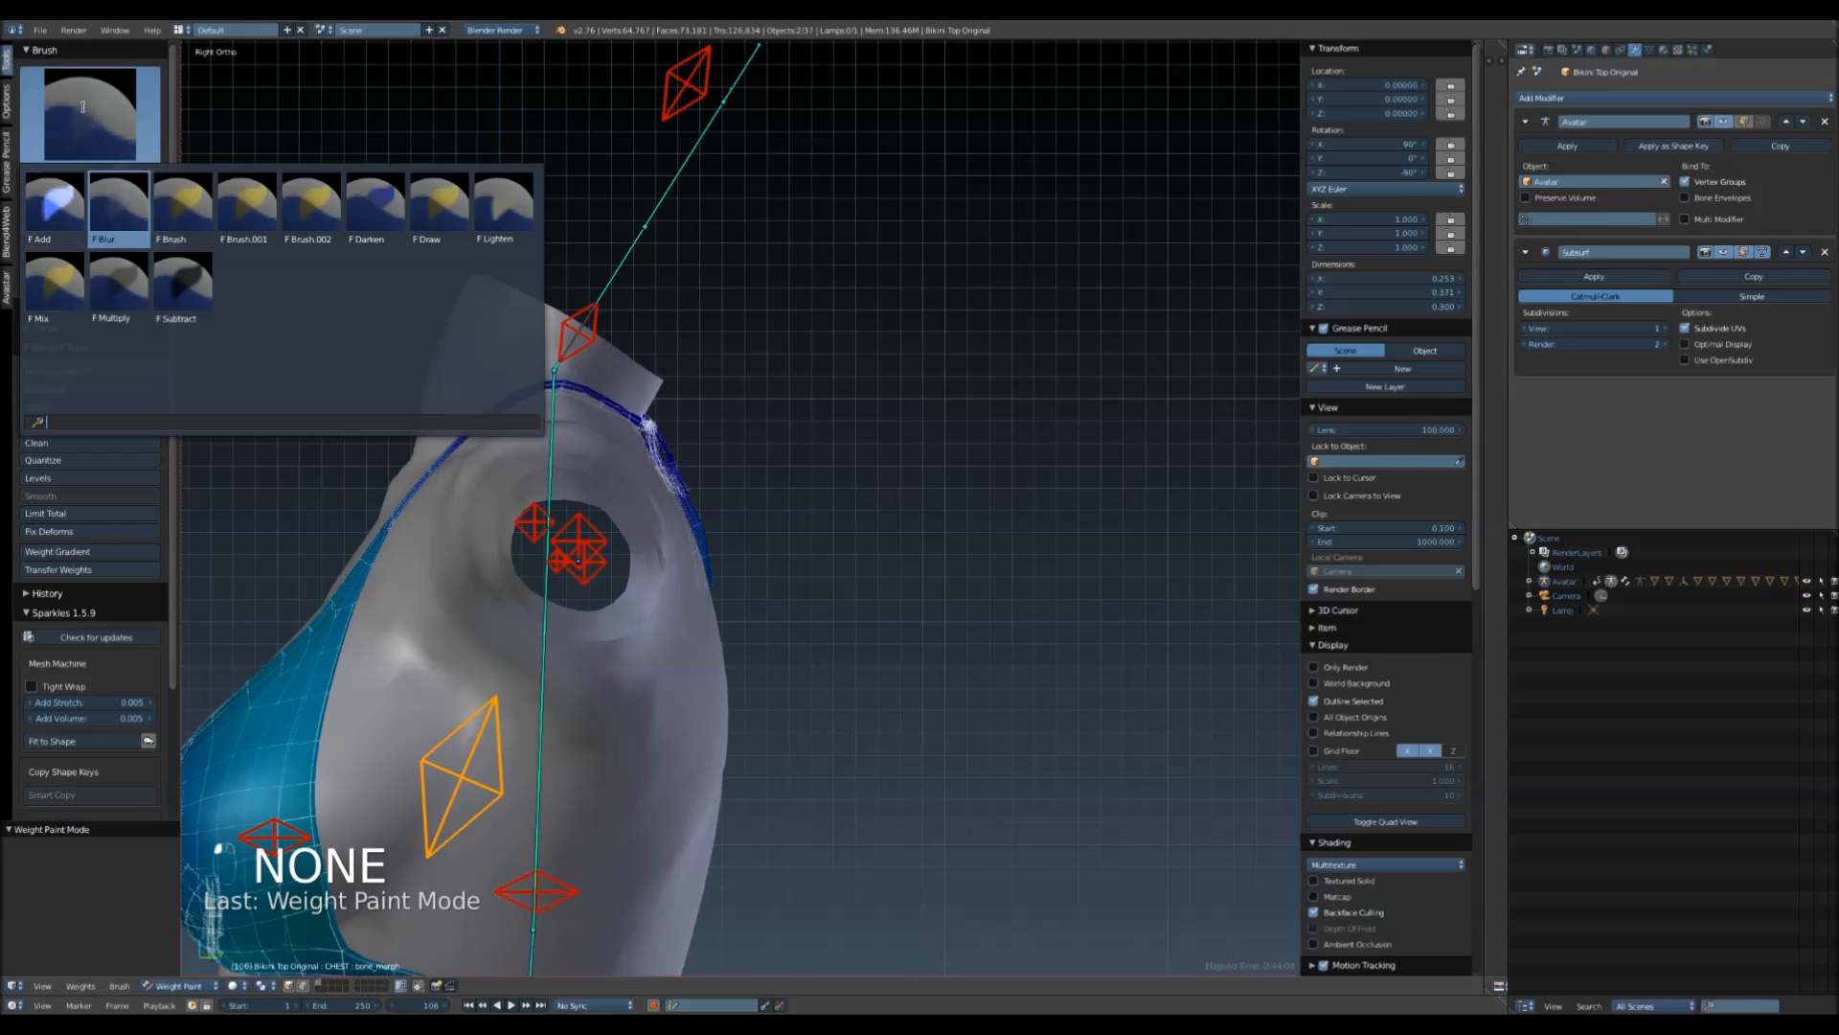
{"action": "left_click", "coordinate": [184, 292]}
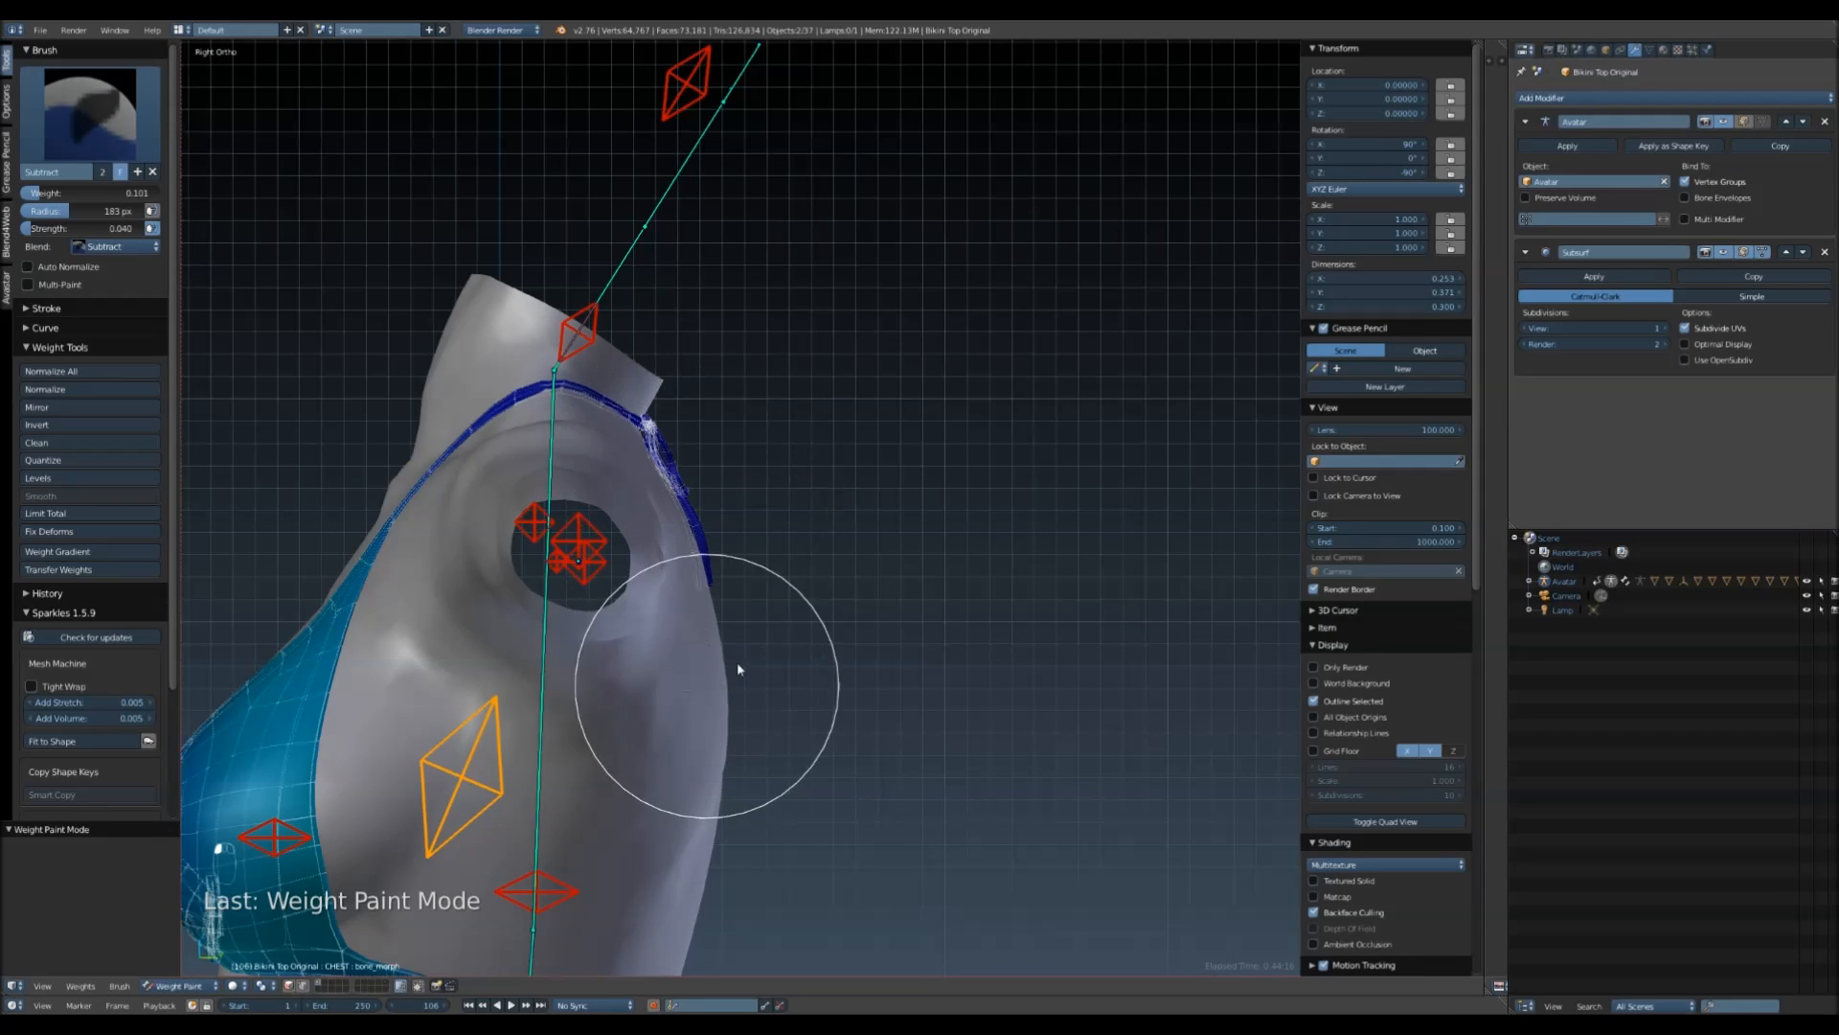
- Return the bikini top to Object Mode and run Clean Vertex Group on all groups with a limit of 0.005
{"action": "middle_click_drag", "start_coordinate": [739, 664], "coordinate": [782, 608], "text": "shift"}
{"action": "key", "text": "Tab"}
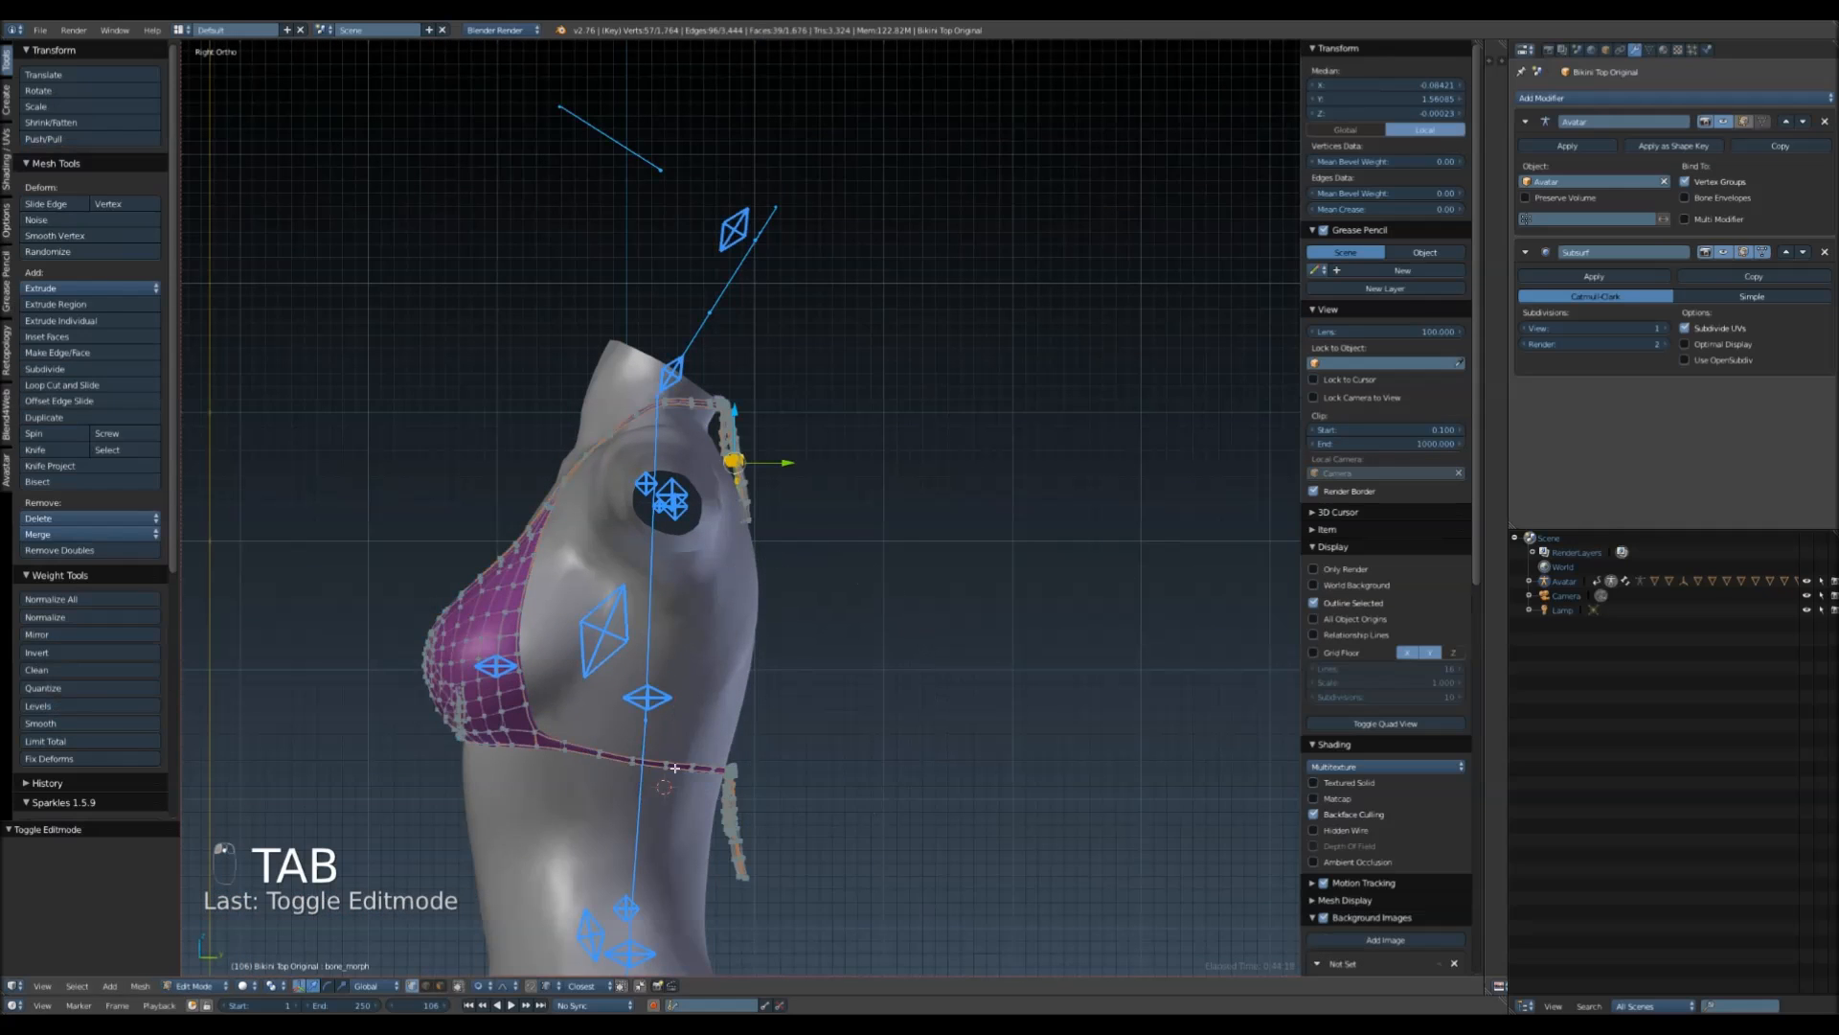
{"action": "left_click", "coordinate": [197, 986]}
{"action": "left_click", "coordinate": [202, 969]}
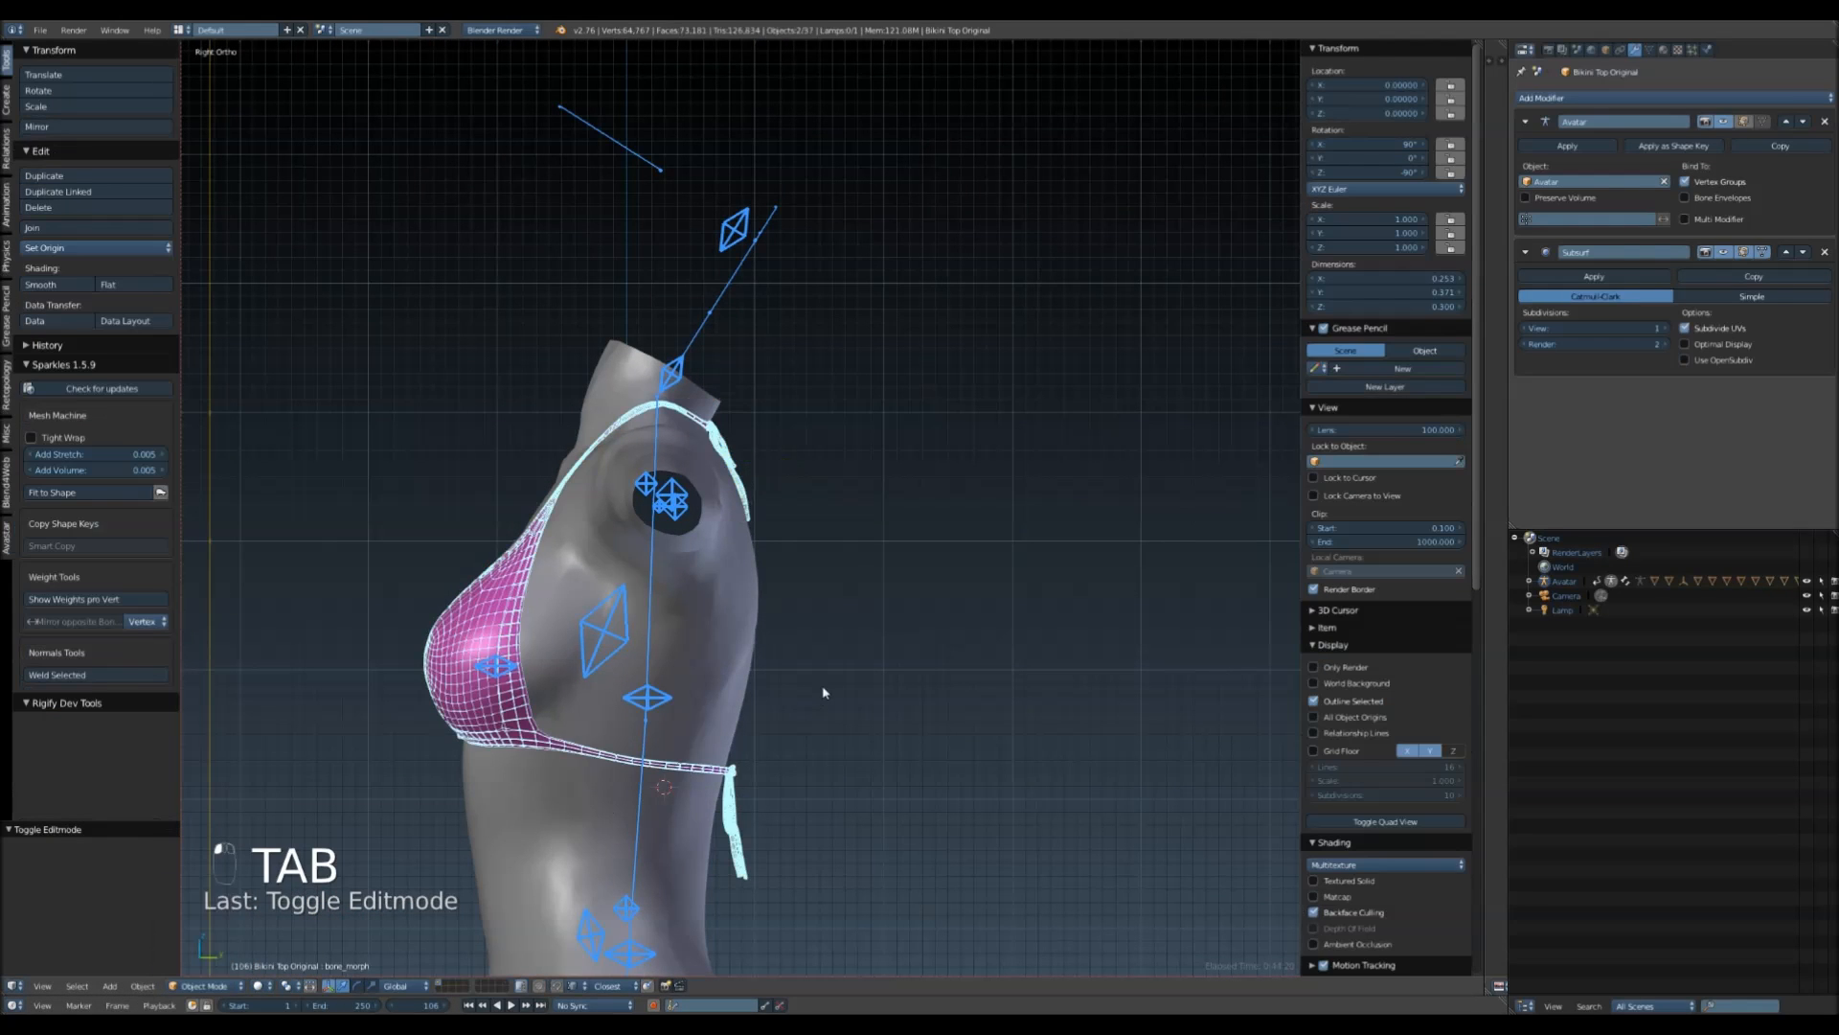
{"action": "key", "text": "space"}
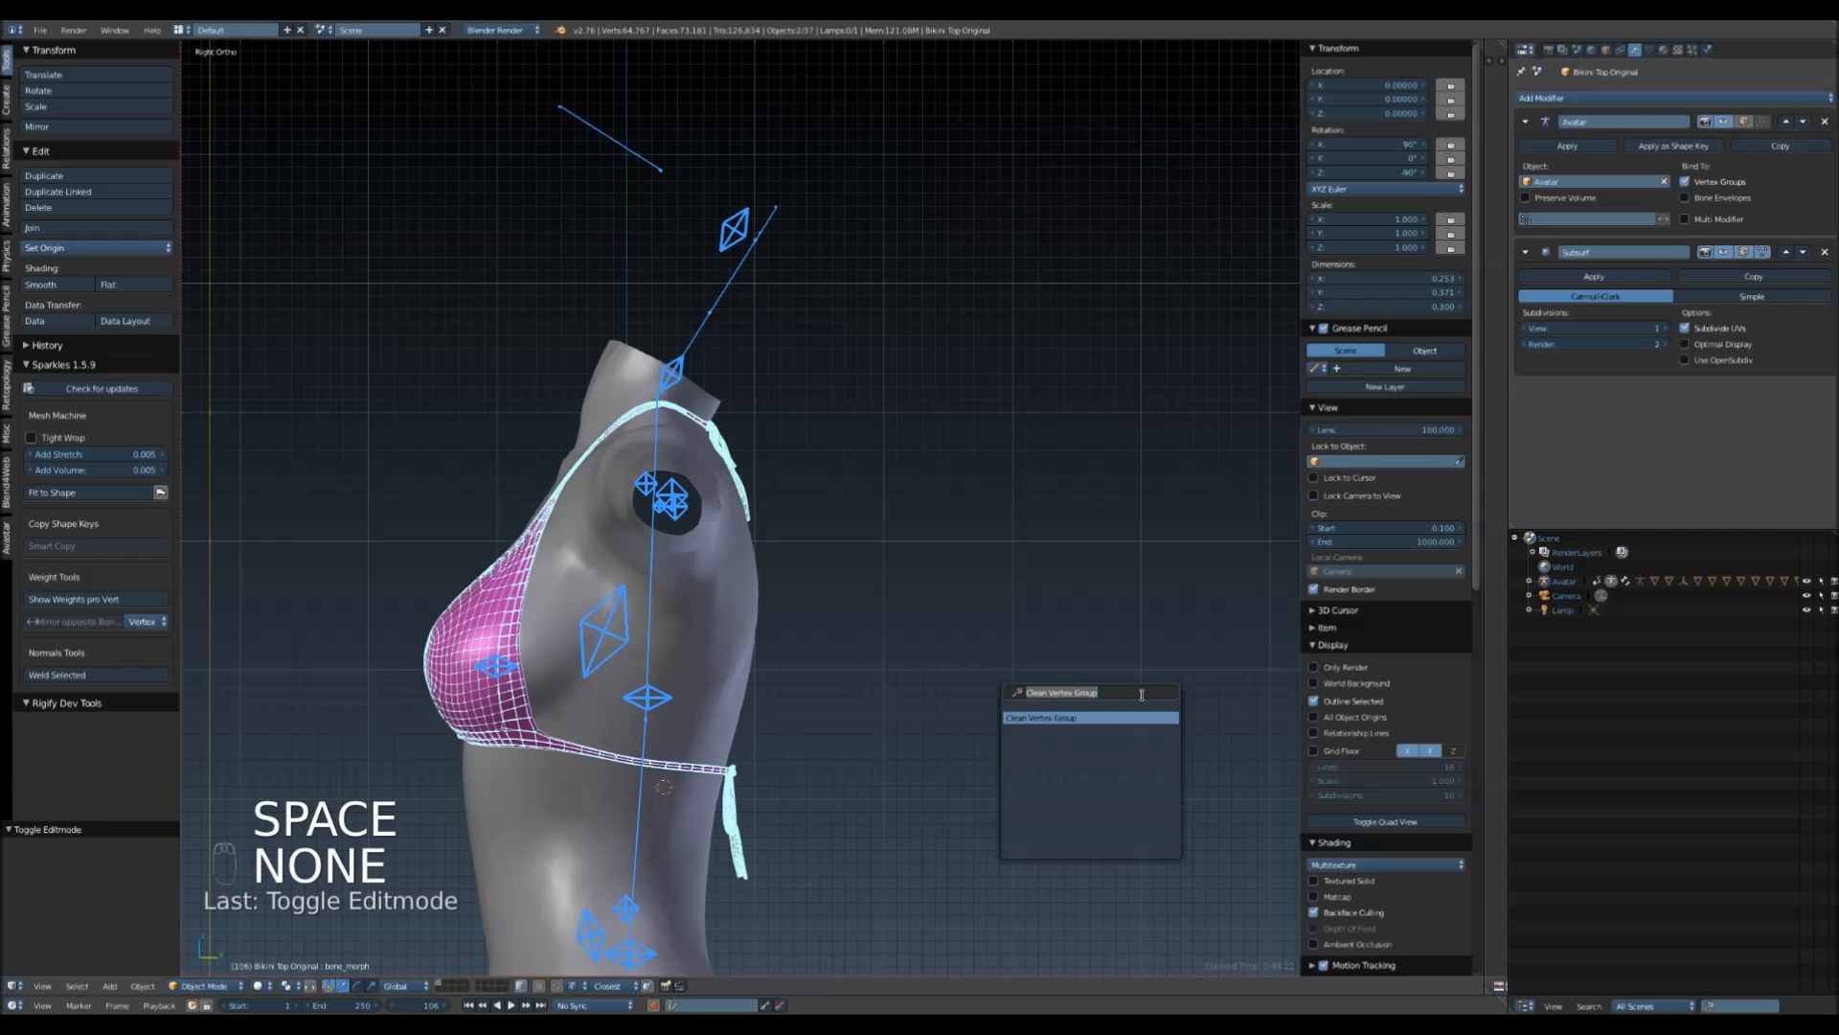
{"action": "left_click", "coordinate": [1120, 716]}
{"action": "key", "text": "KP_Enter"}
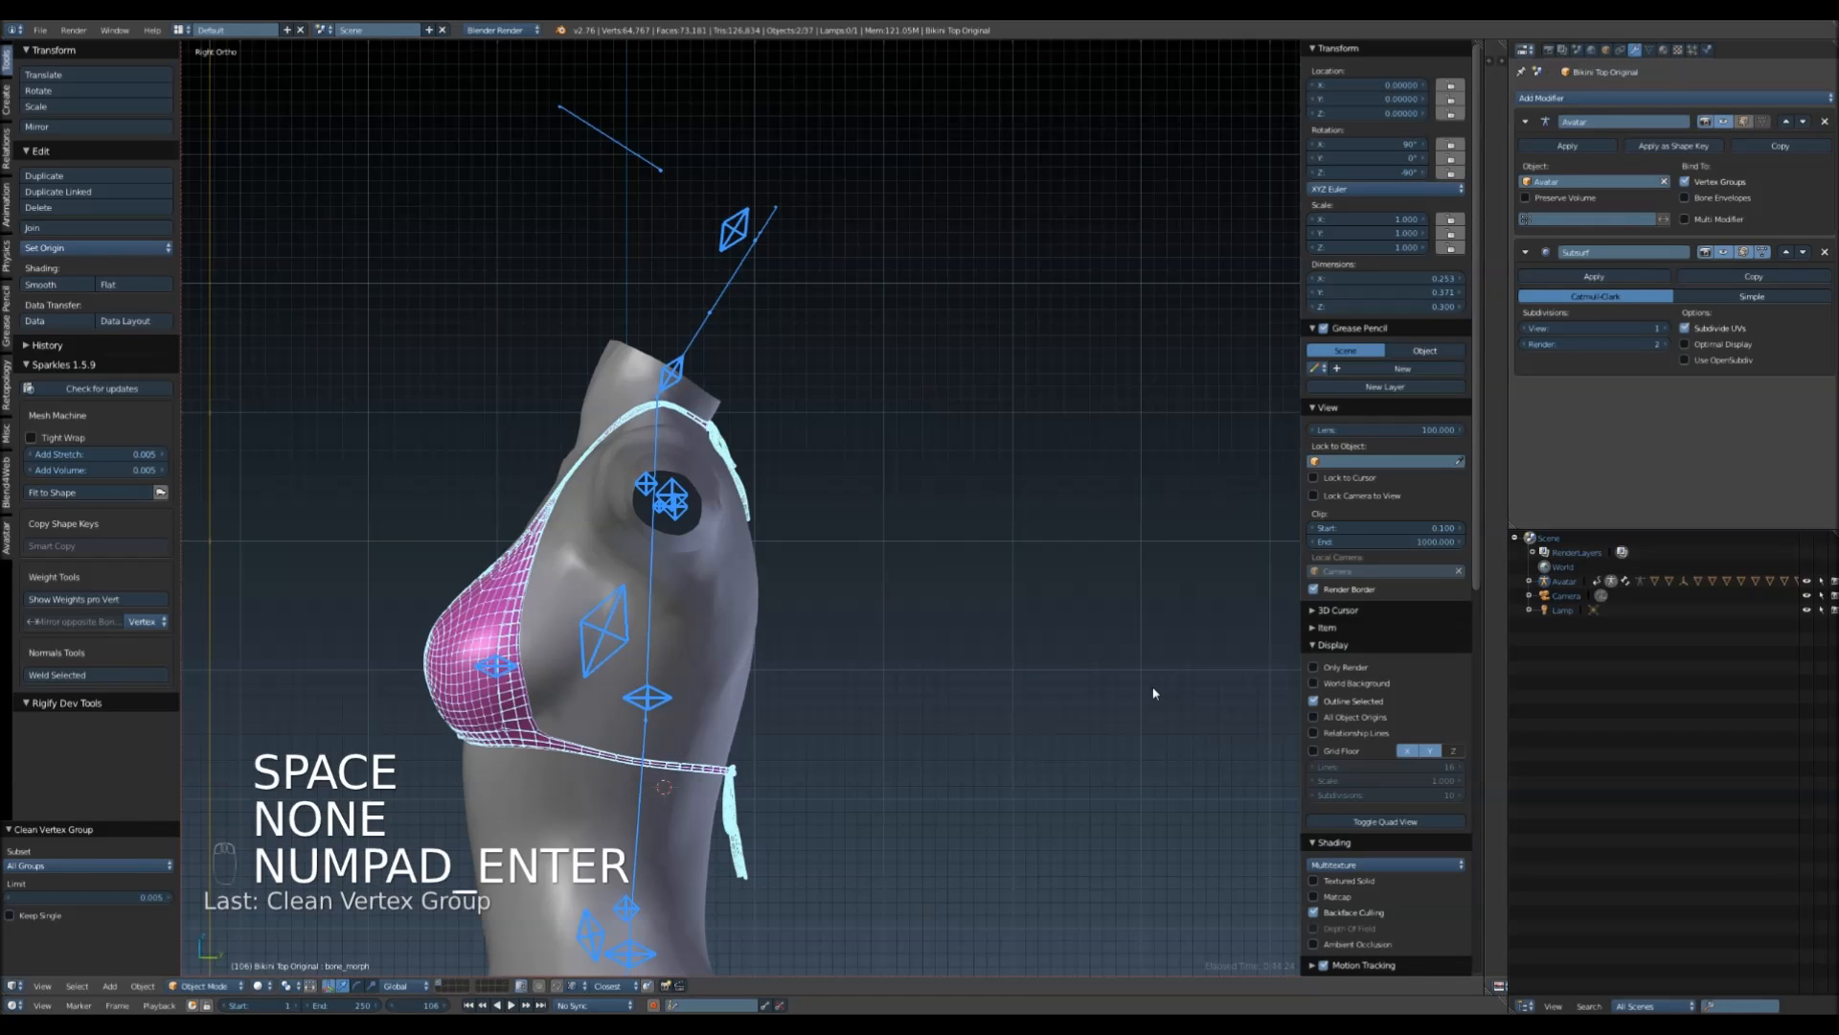
{"action": "left_click", "coordinate": [110, 898]}
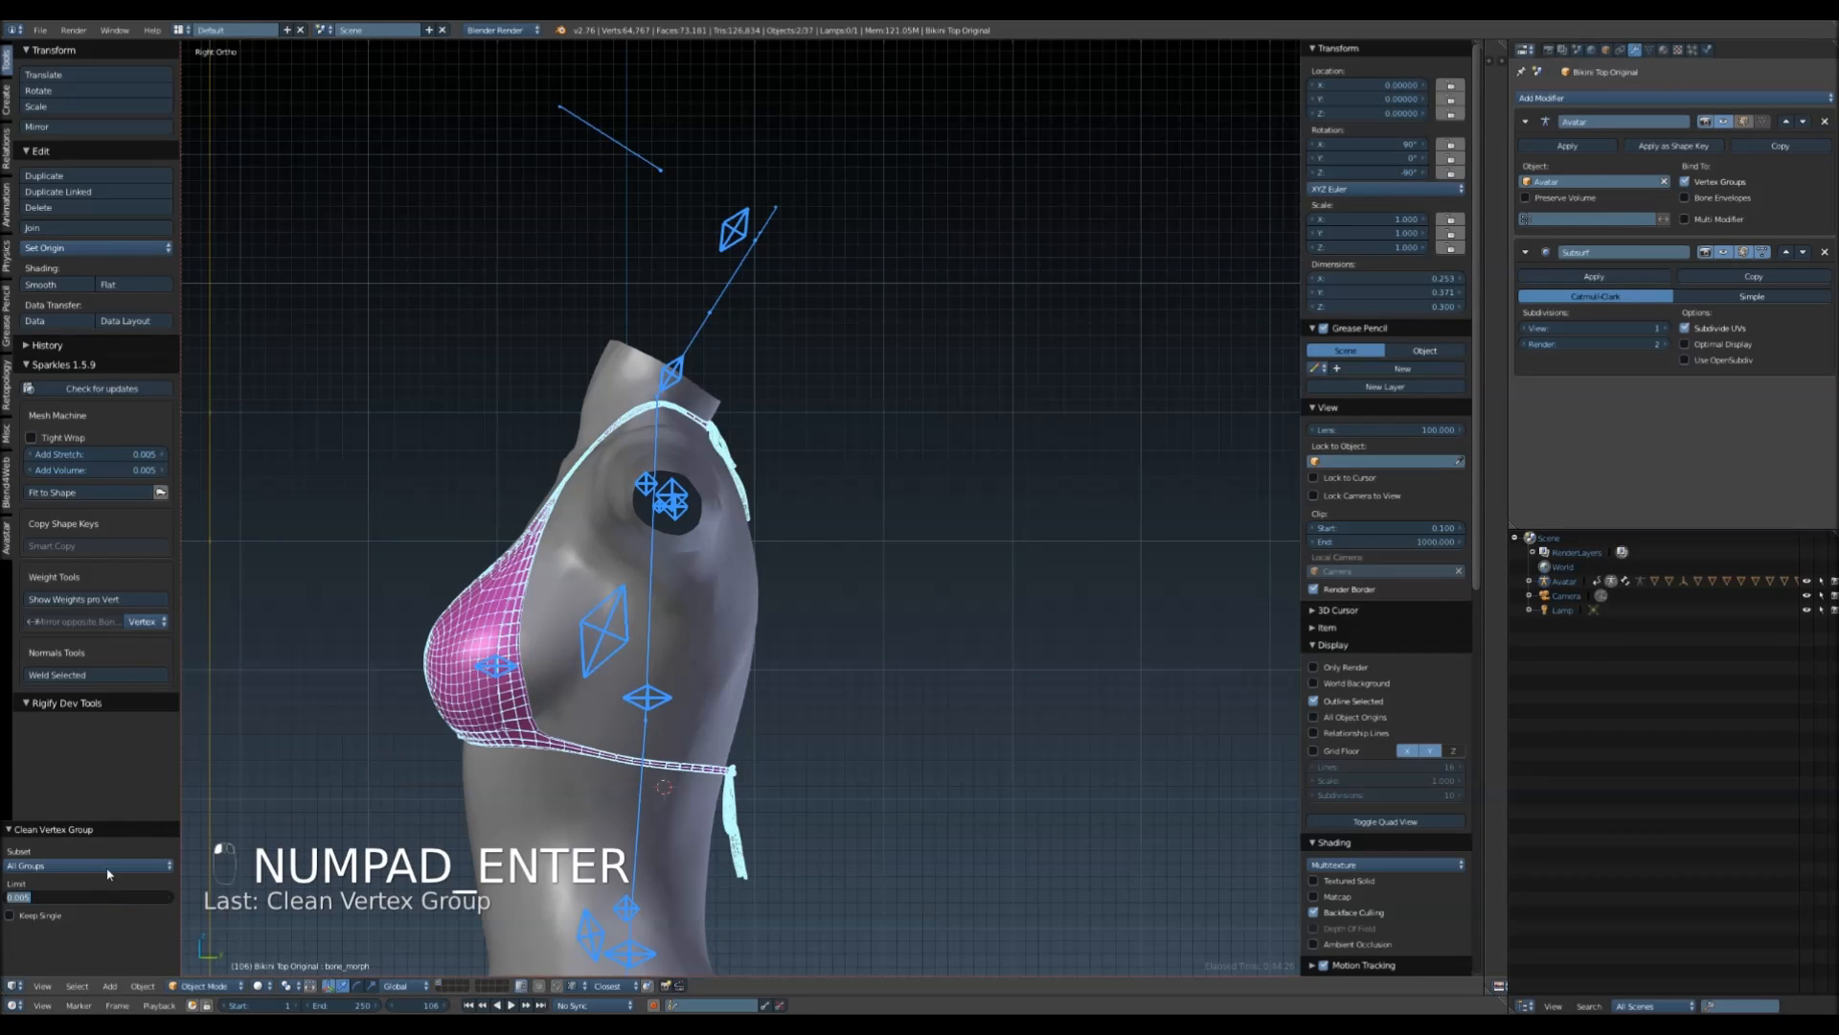
- Check the bikini top in Edit Mode for vertices with more than four weights, then return to Object Mode
{"action": "key", "text": "Tab"}
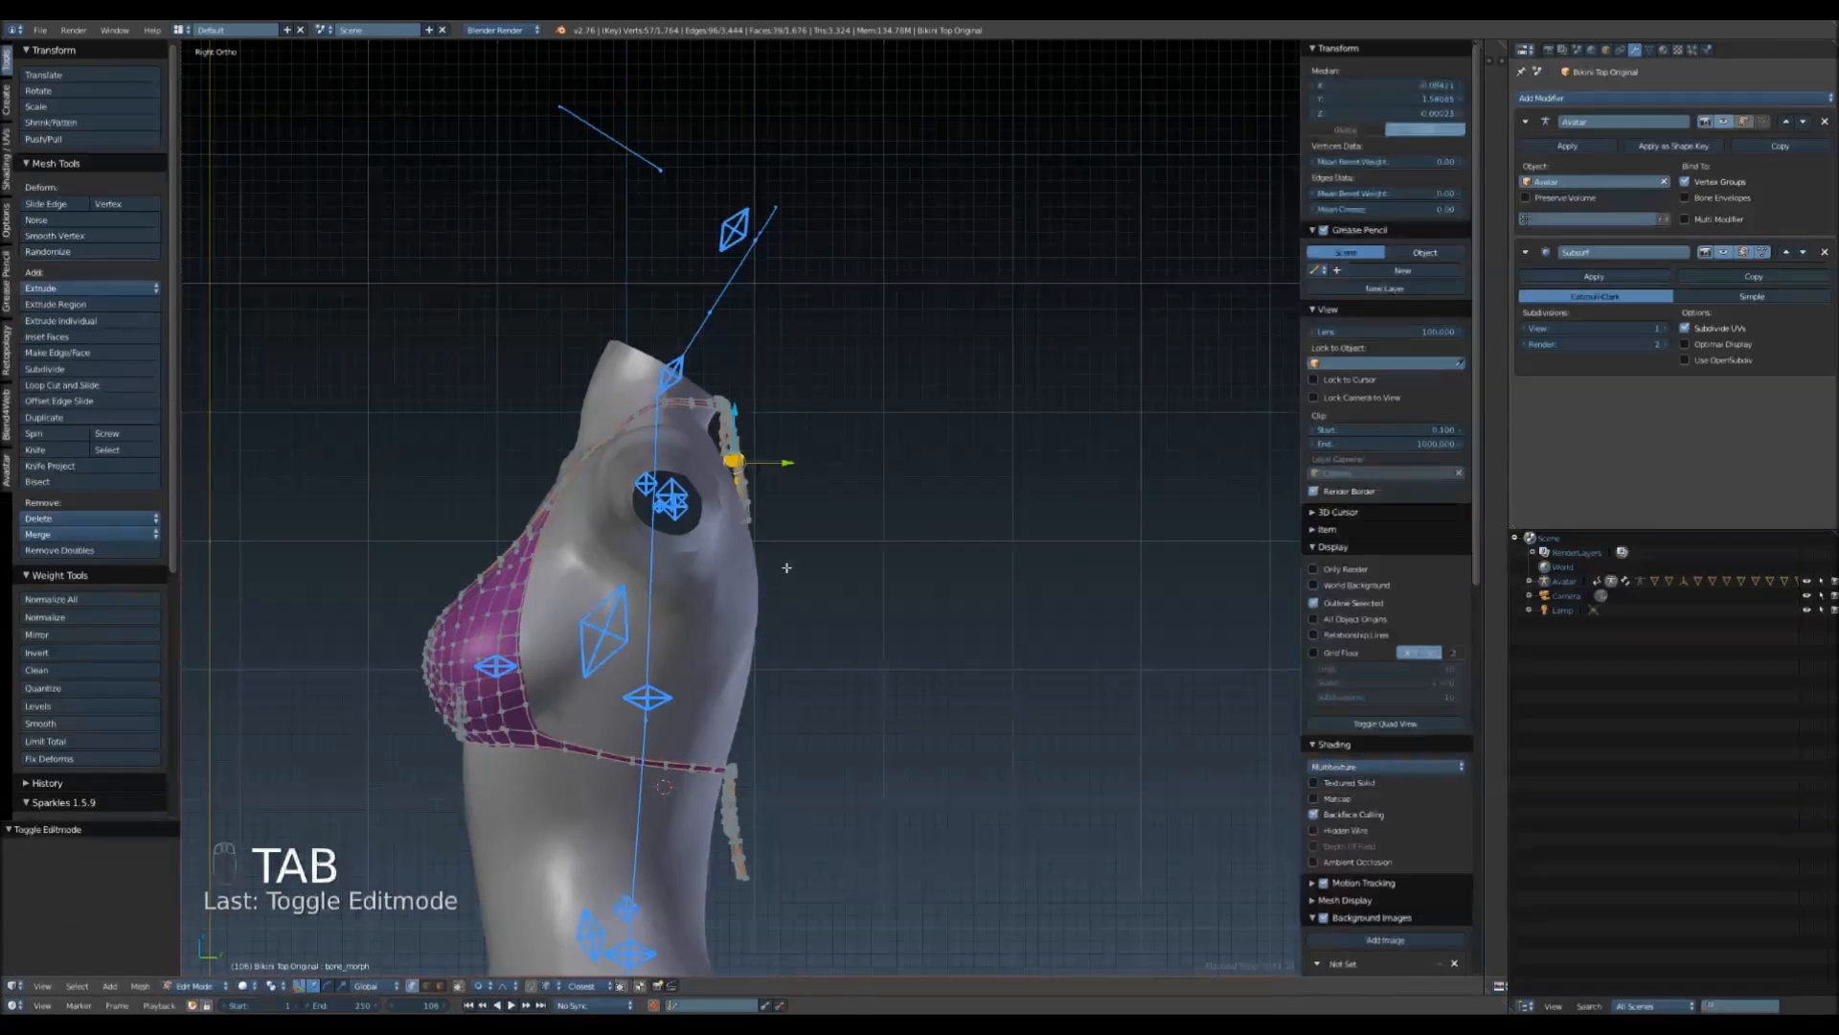
{"action": "key", "text": "a"}
{"action": "key", "text": "a"}
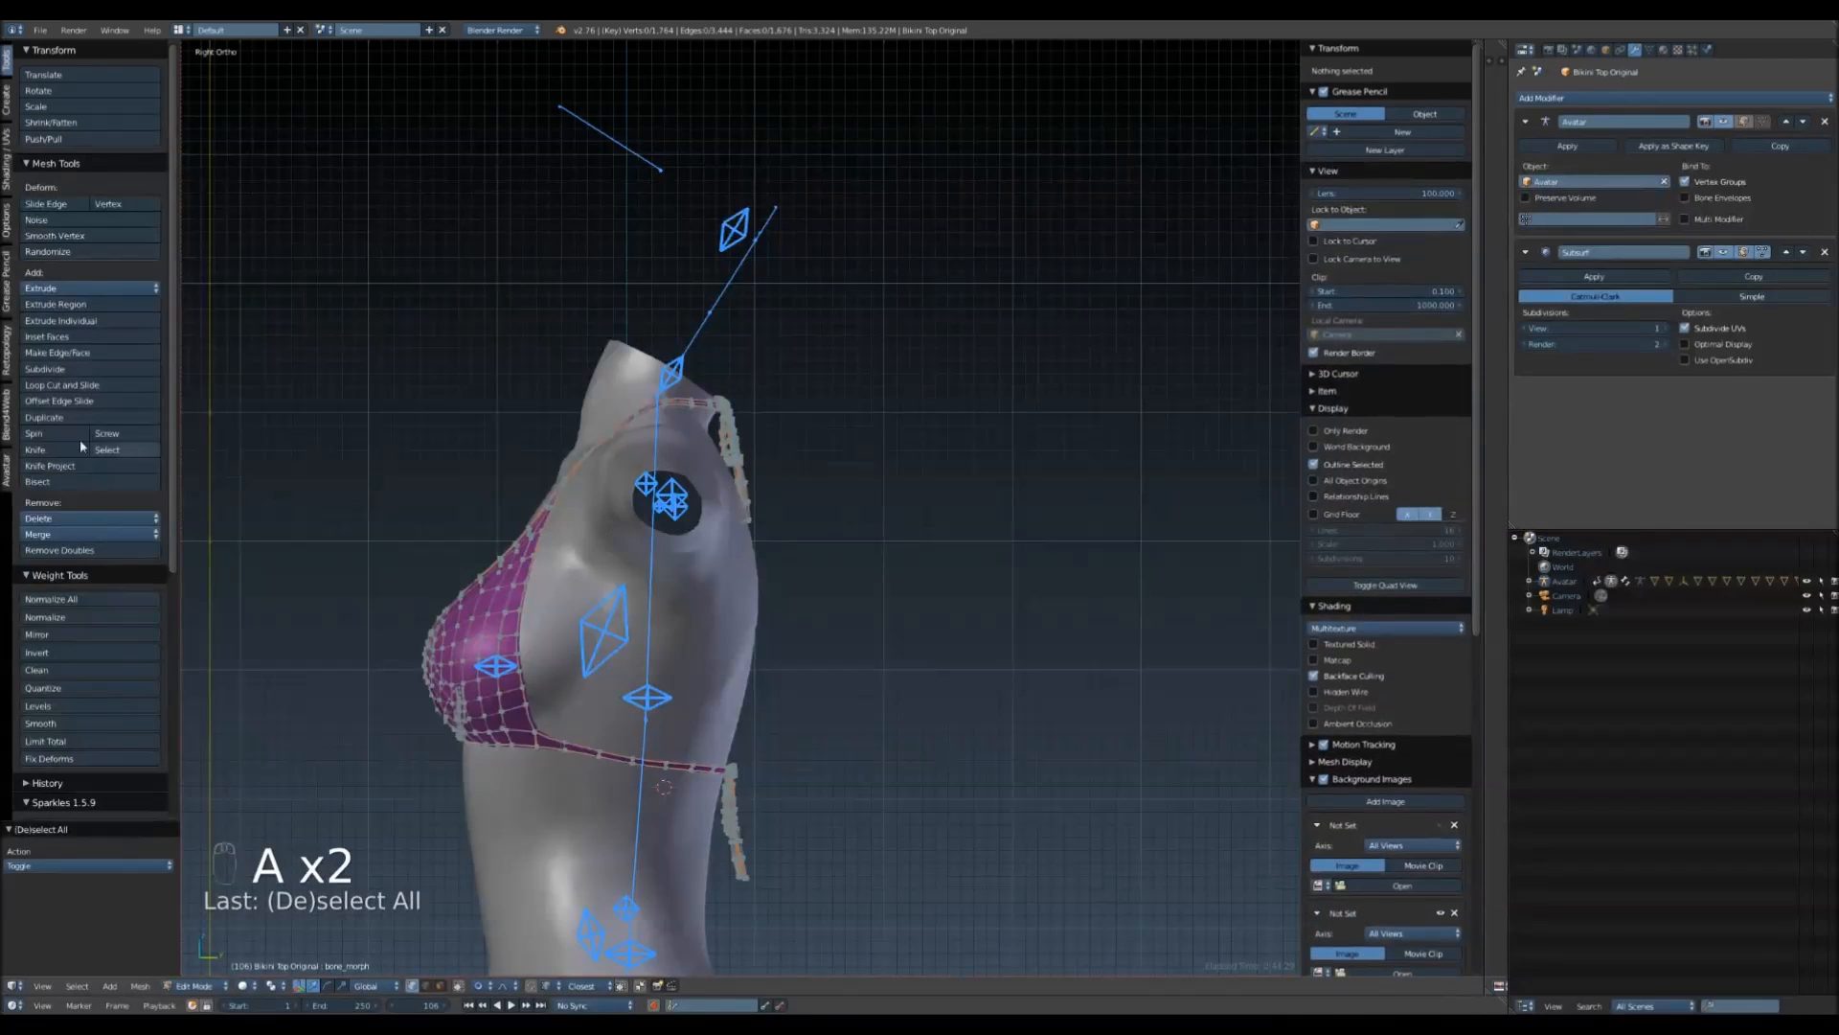
{"action": "left_click", "coordinate": [6, 488]}
{"action": "left_click", "coordinate": [45, 251]}
{"action": "middle_click_drag", "start_coordinate": [952, 514], "coordinate": [707, 68]}
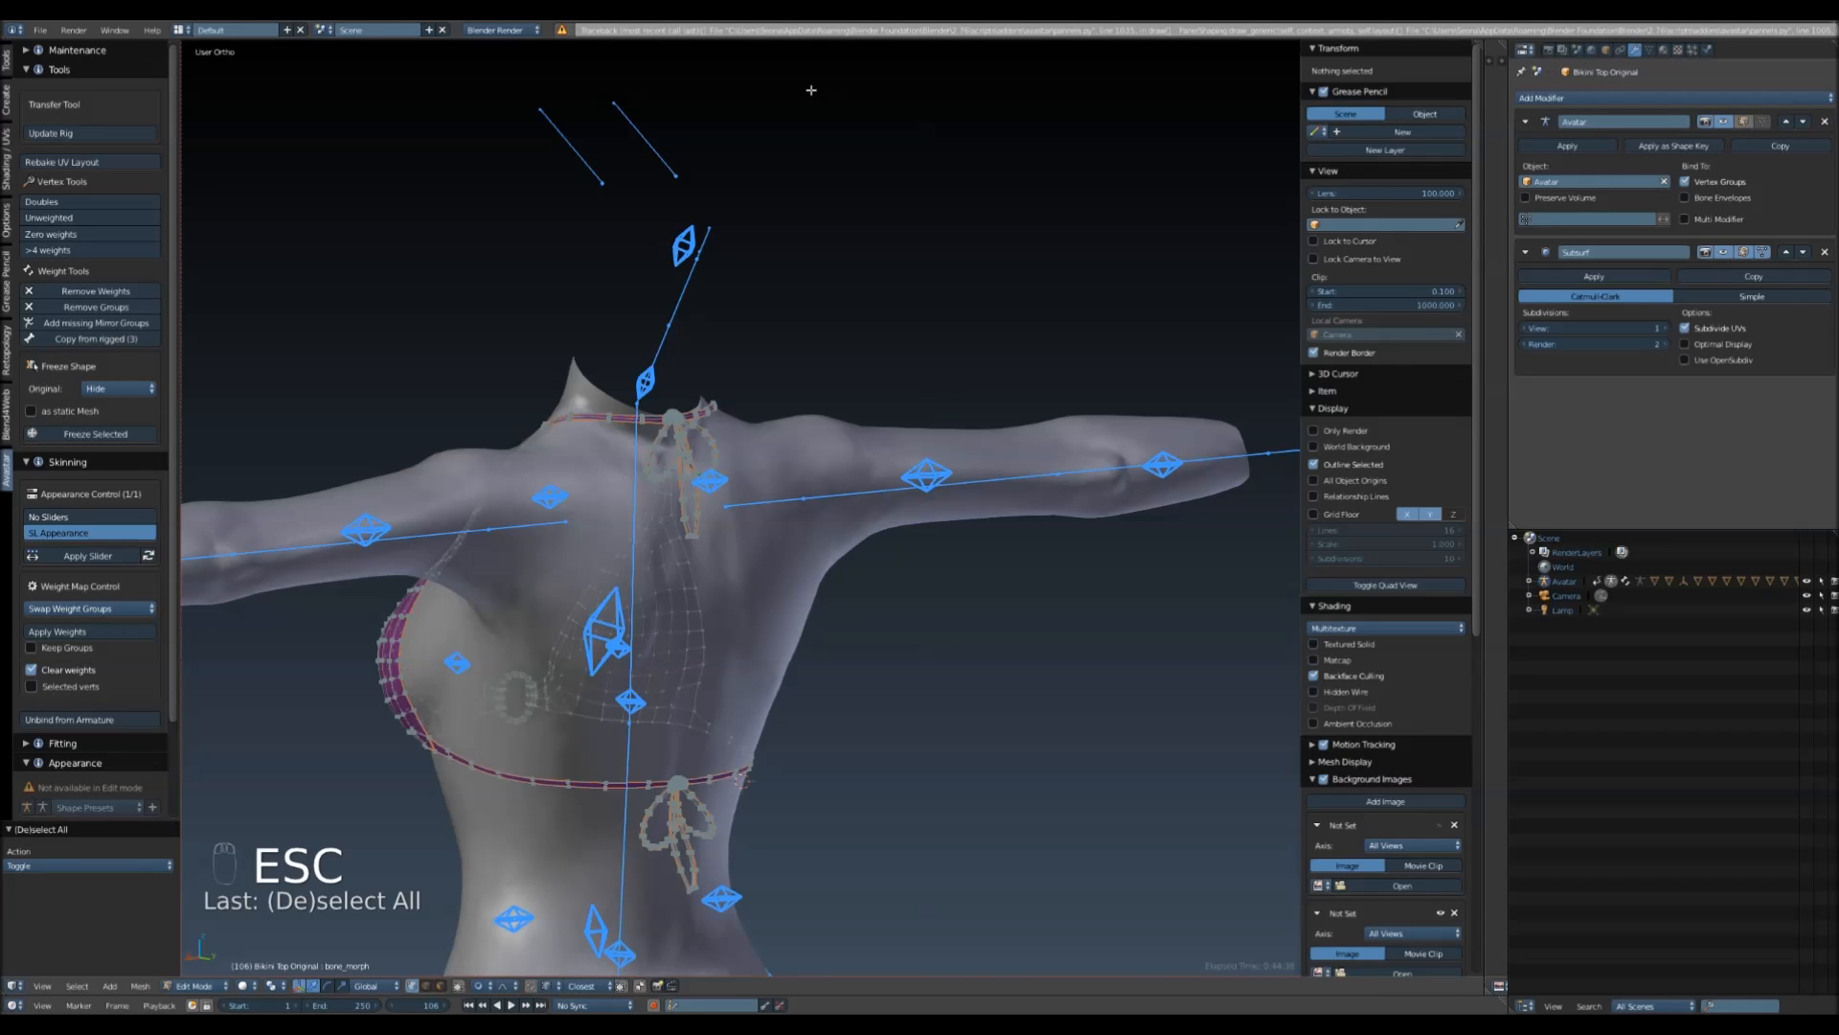
{"action": "key", "text": "Tab"}
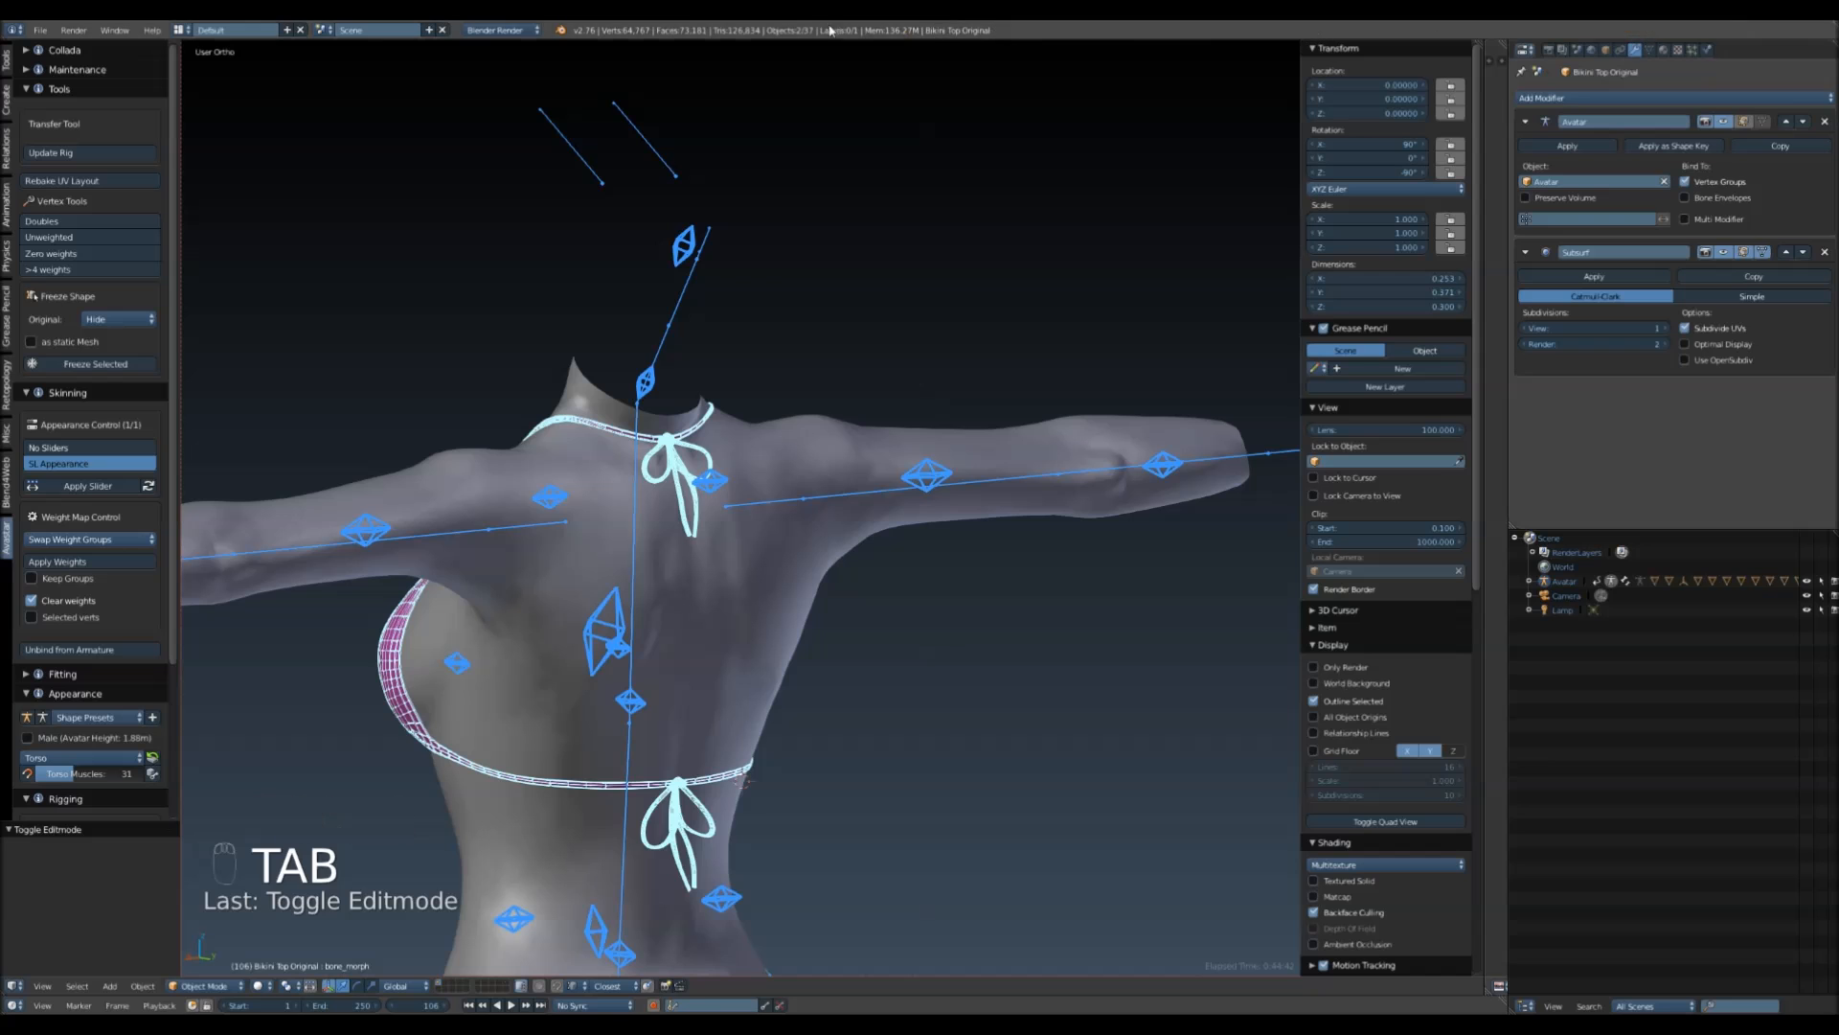
- Test how the bikini top's back tie follows the mTorso bone by trial-rotating it in the back view and cancelling
{"action": "middle_click_drag", "start_coordinate": [624, 49], "coordinate": [1007, 245]}
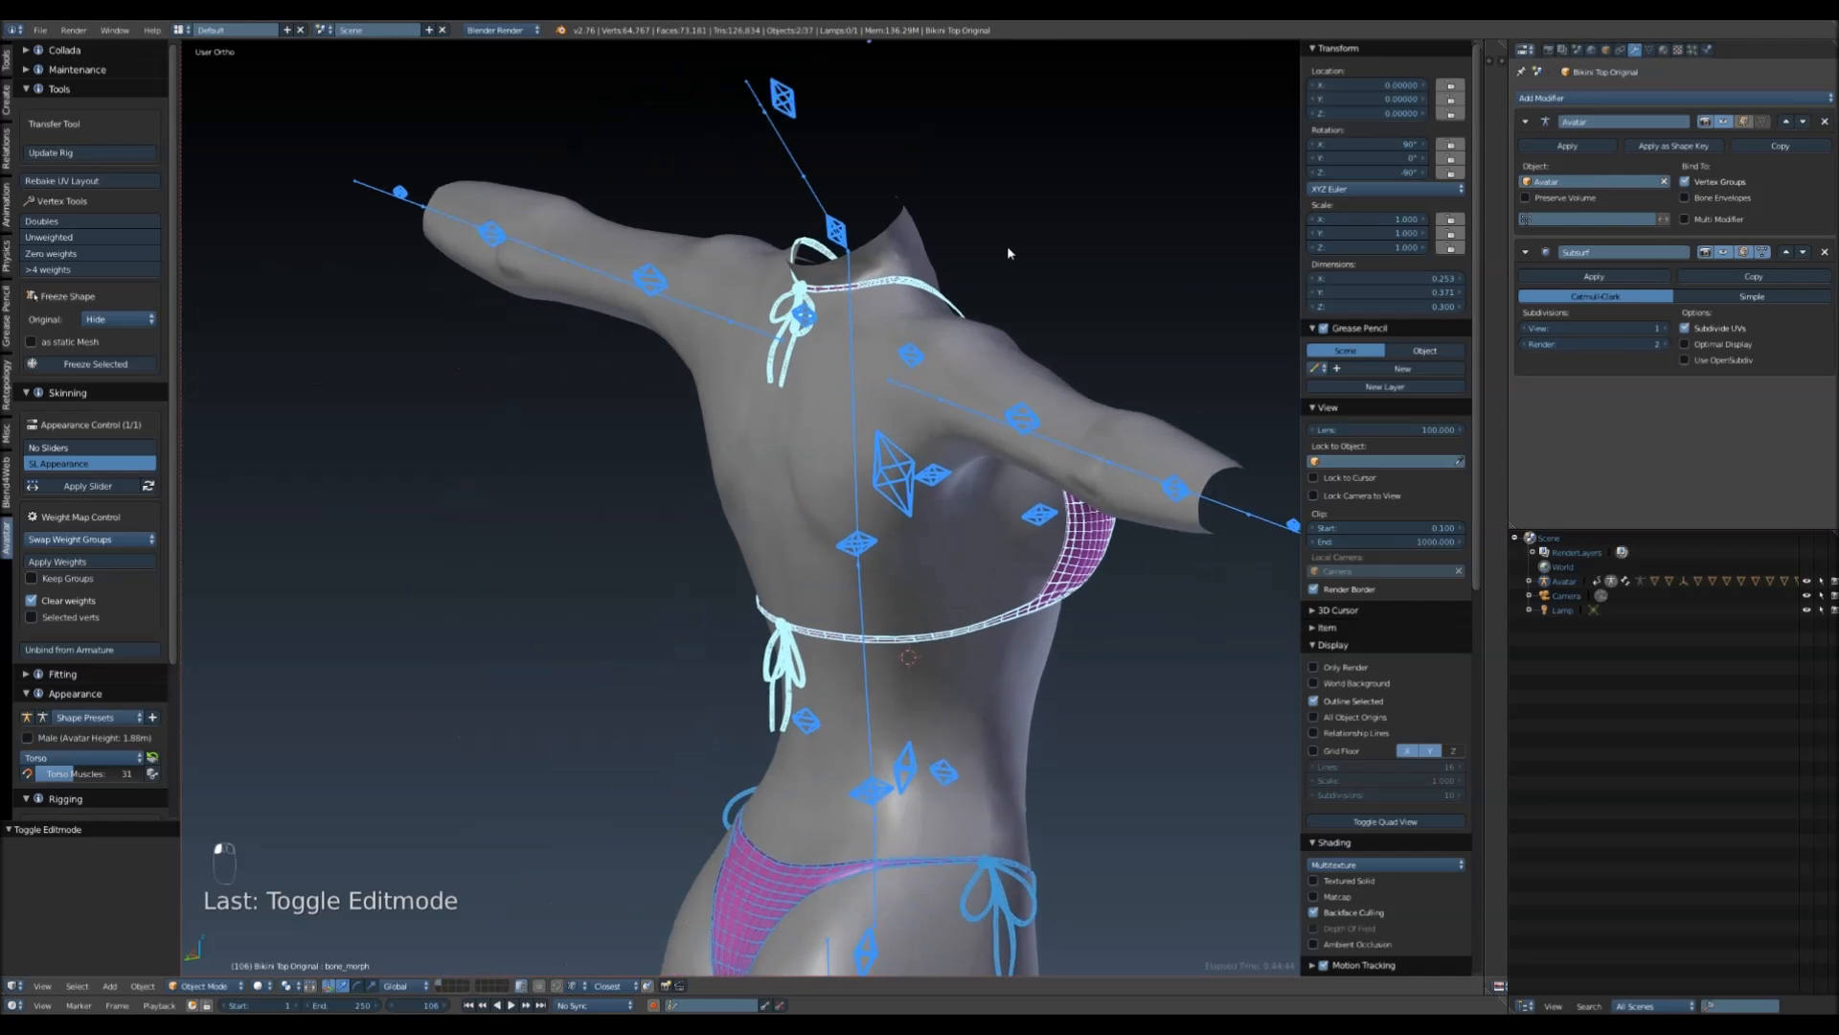
{"action": "scroll", "coordinate": [873, 391], "scroll_direction": "up", "scroll_amount": 4}
{"action": "middle_click_drag", "start_coordinate": [872, 391], "coordinate": [1069, 414]}
{"action": "middle_click_drag", "start_coordinate": [1121, 786], "coordinate": [872, 371], "text": "shift"}
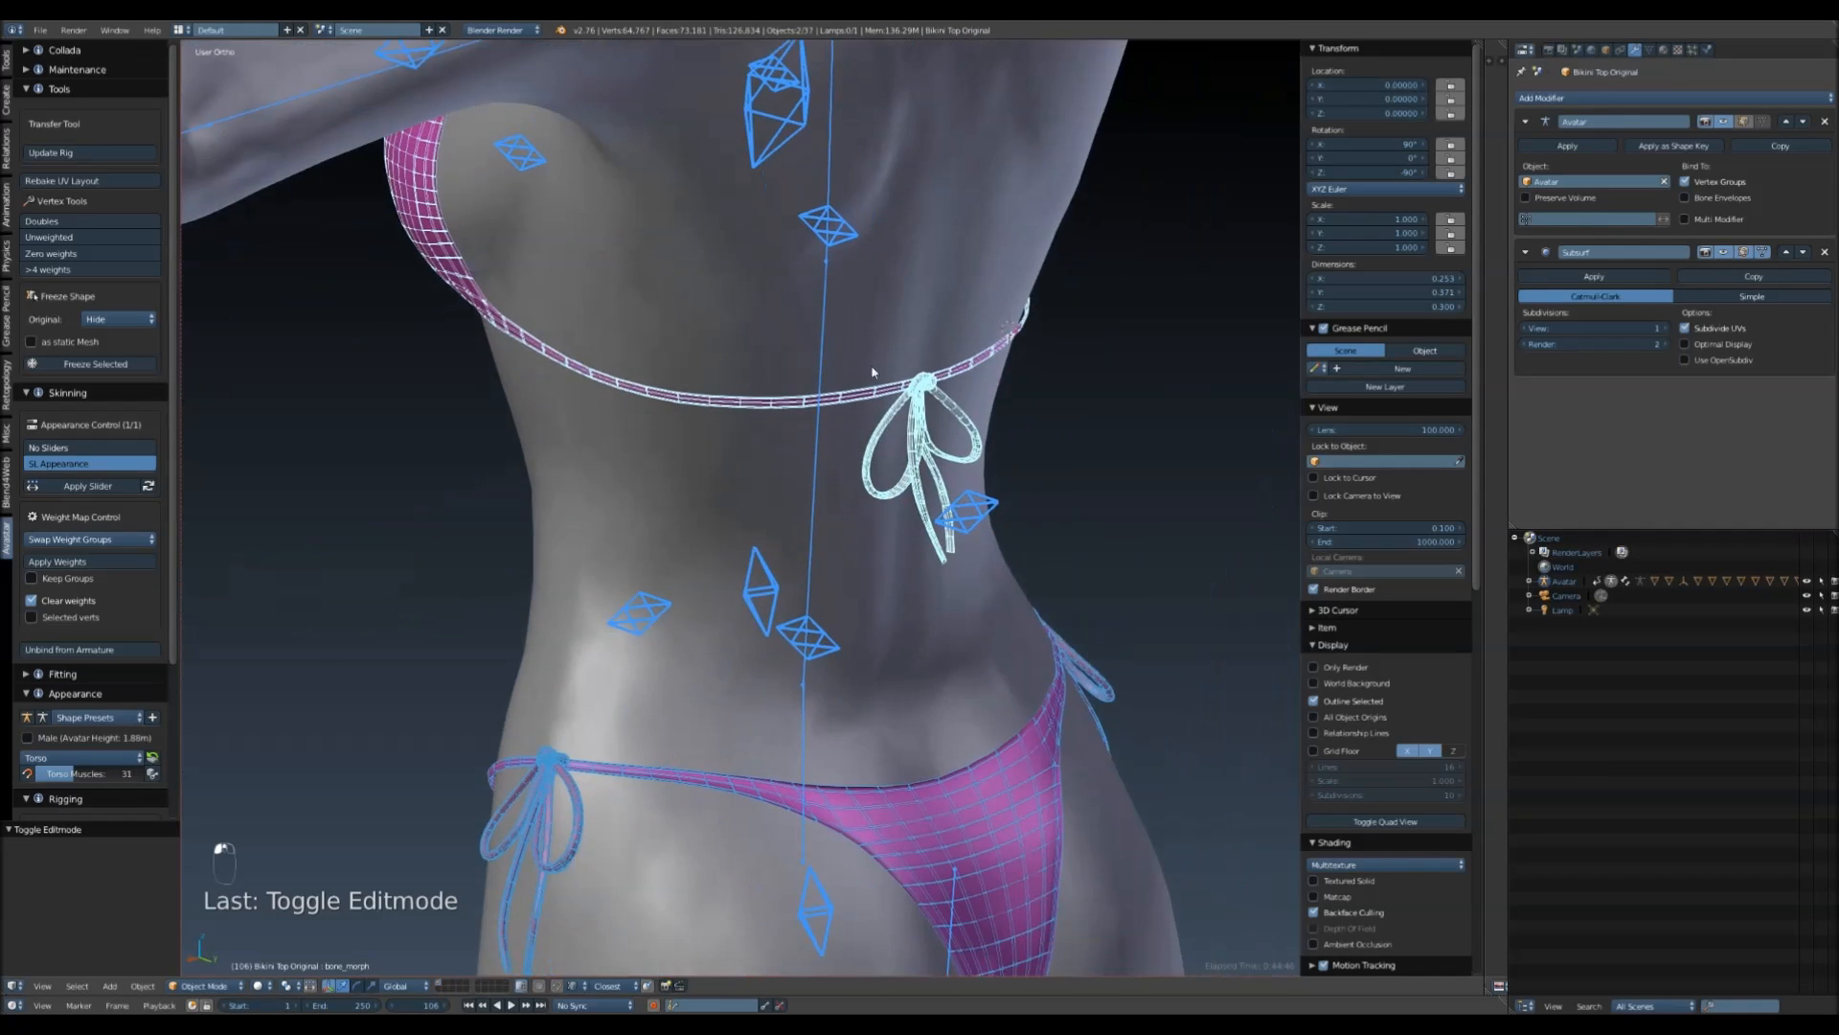
{"action": "right_click", "coordinate": [821, 287]}
{"action": "right_click", "coordinate": [823, 303]}
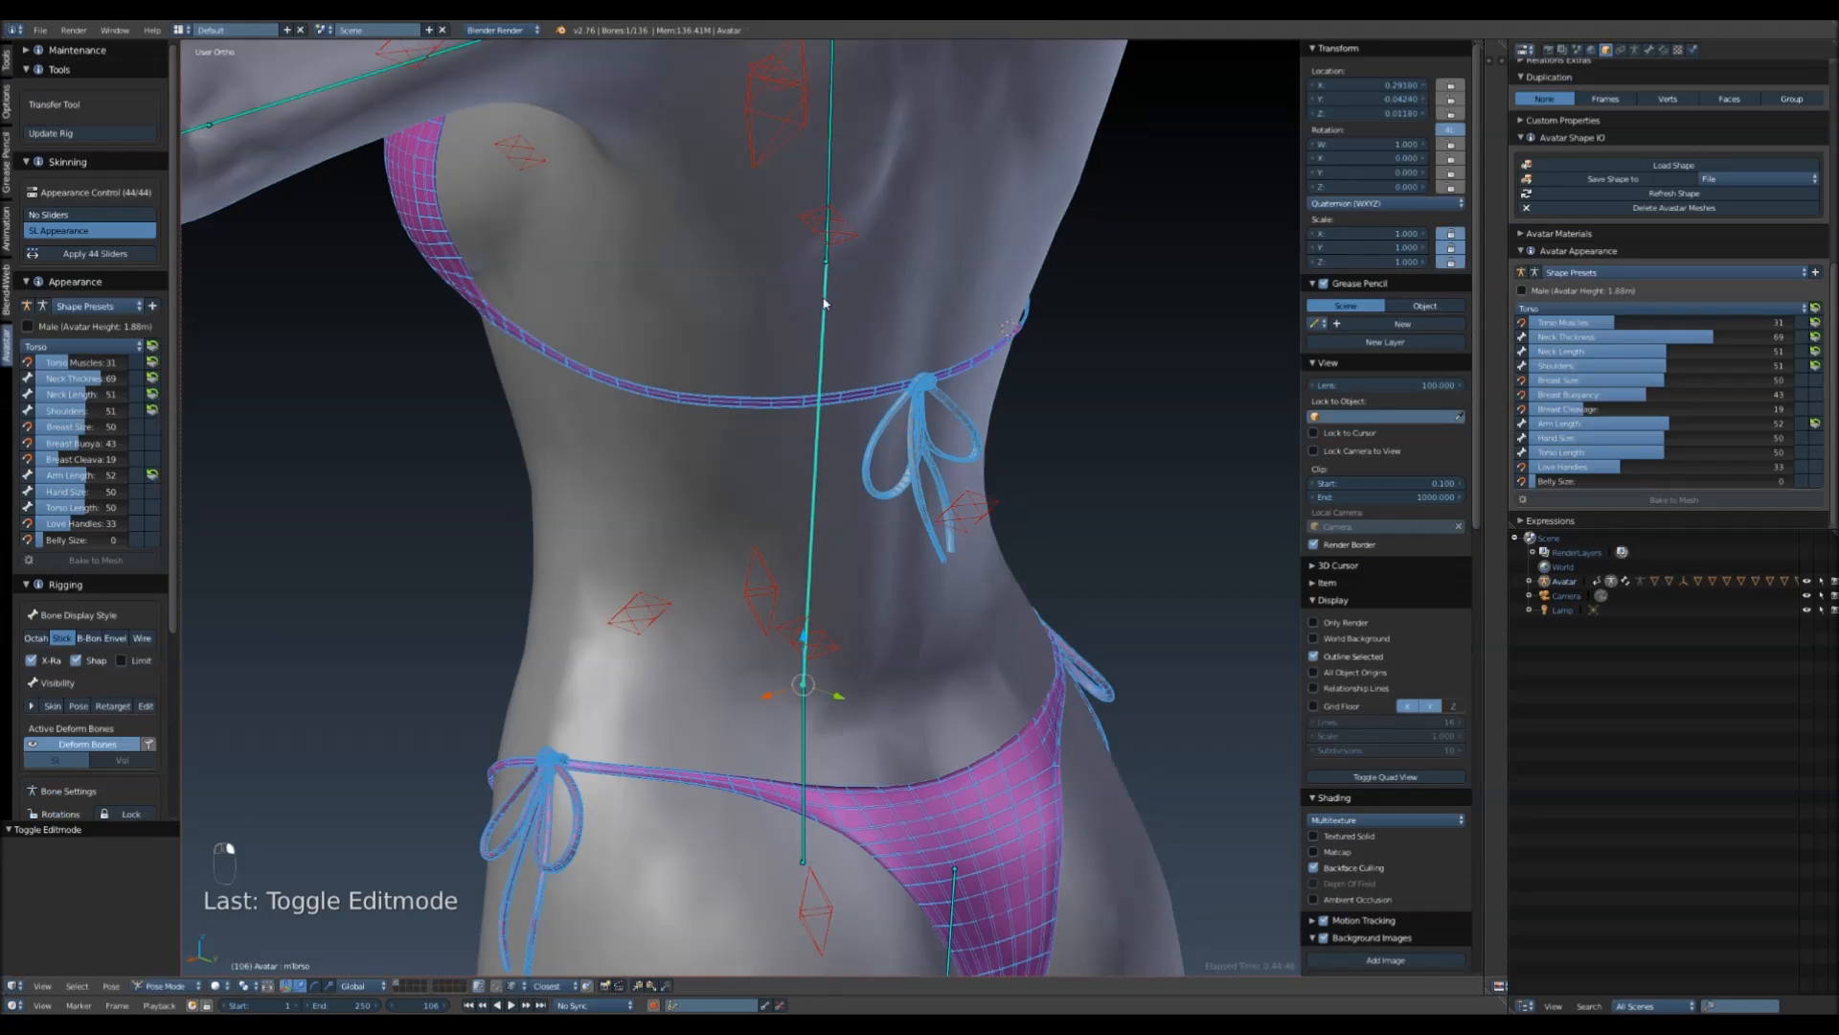
{"action": "key", "text": "ctrl+KP_3"}
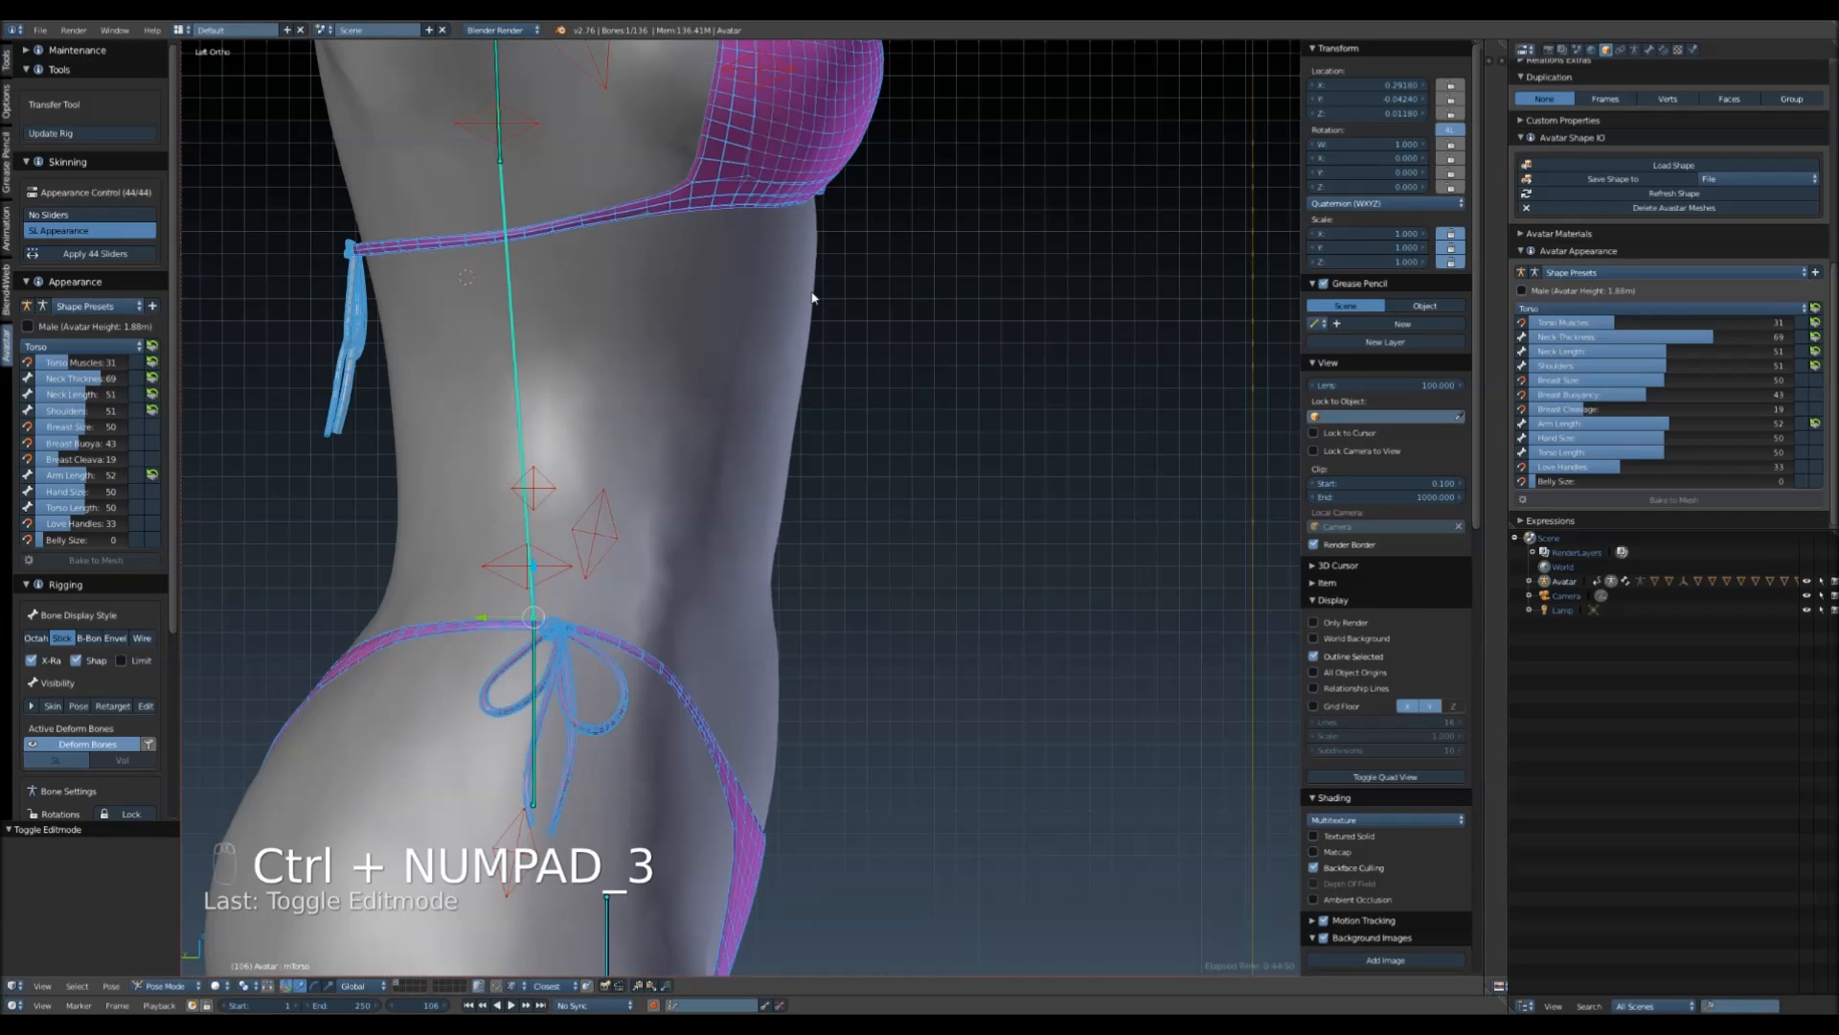
{"action": "key", "text": "ctrl+KP_1"}
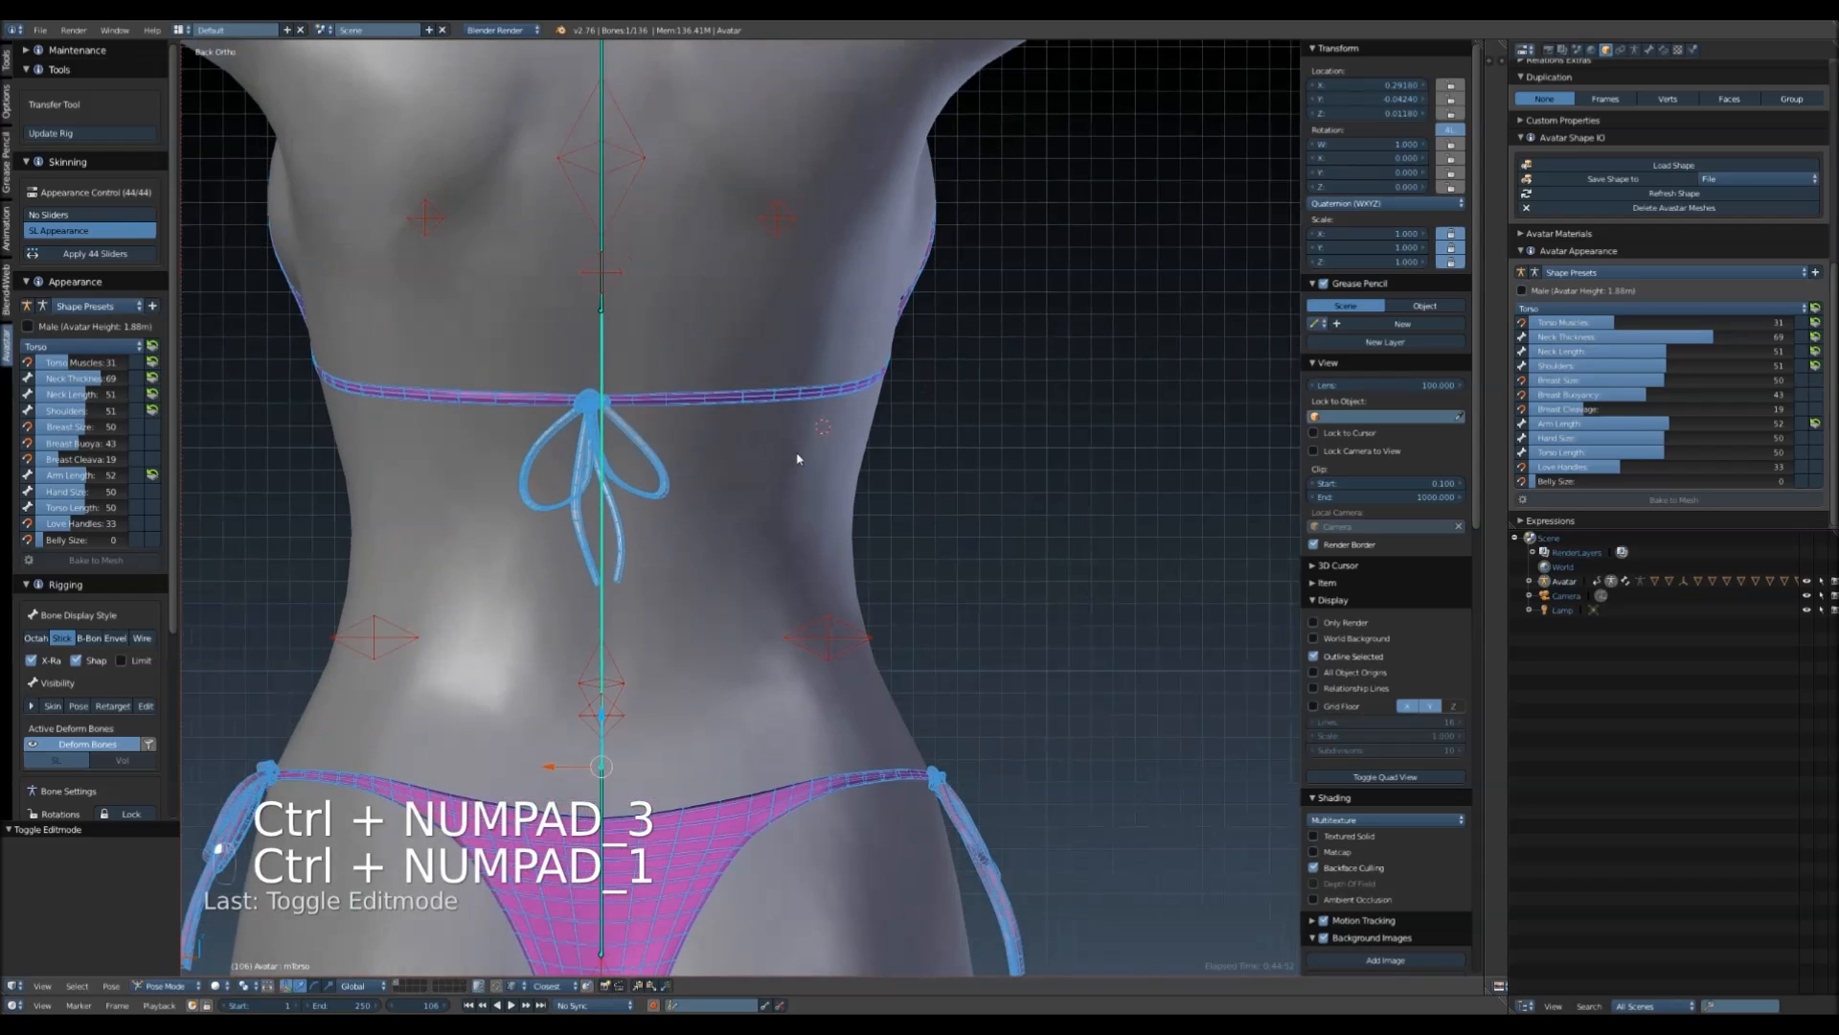
{"action": "key", "text": "r"}
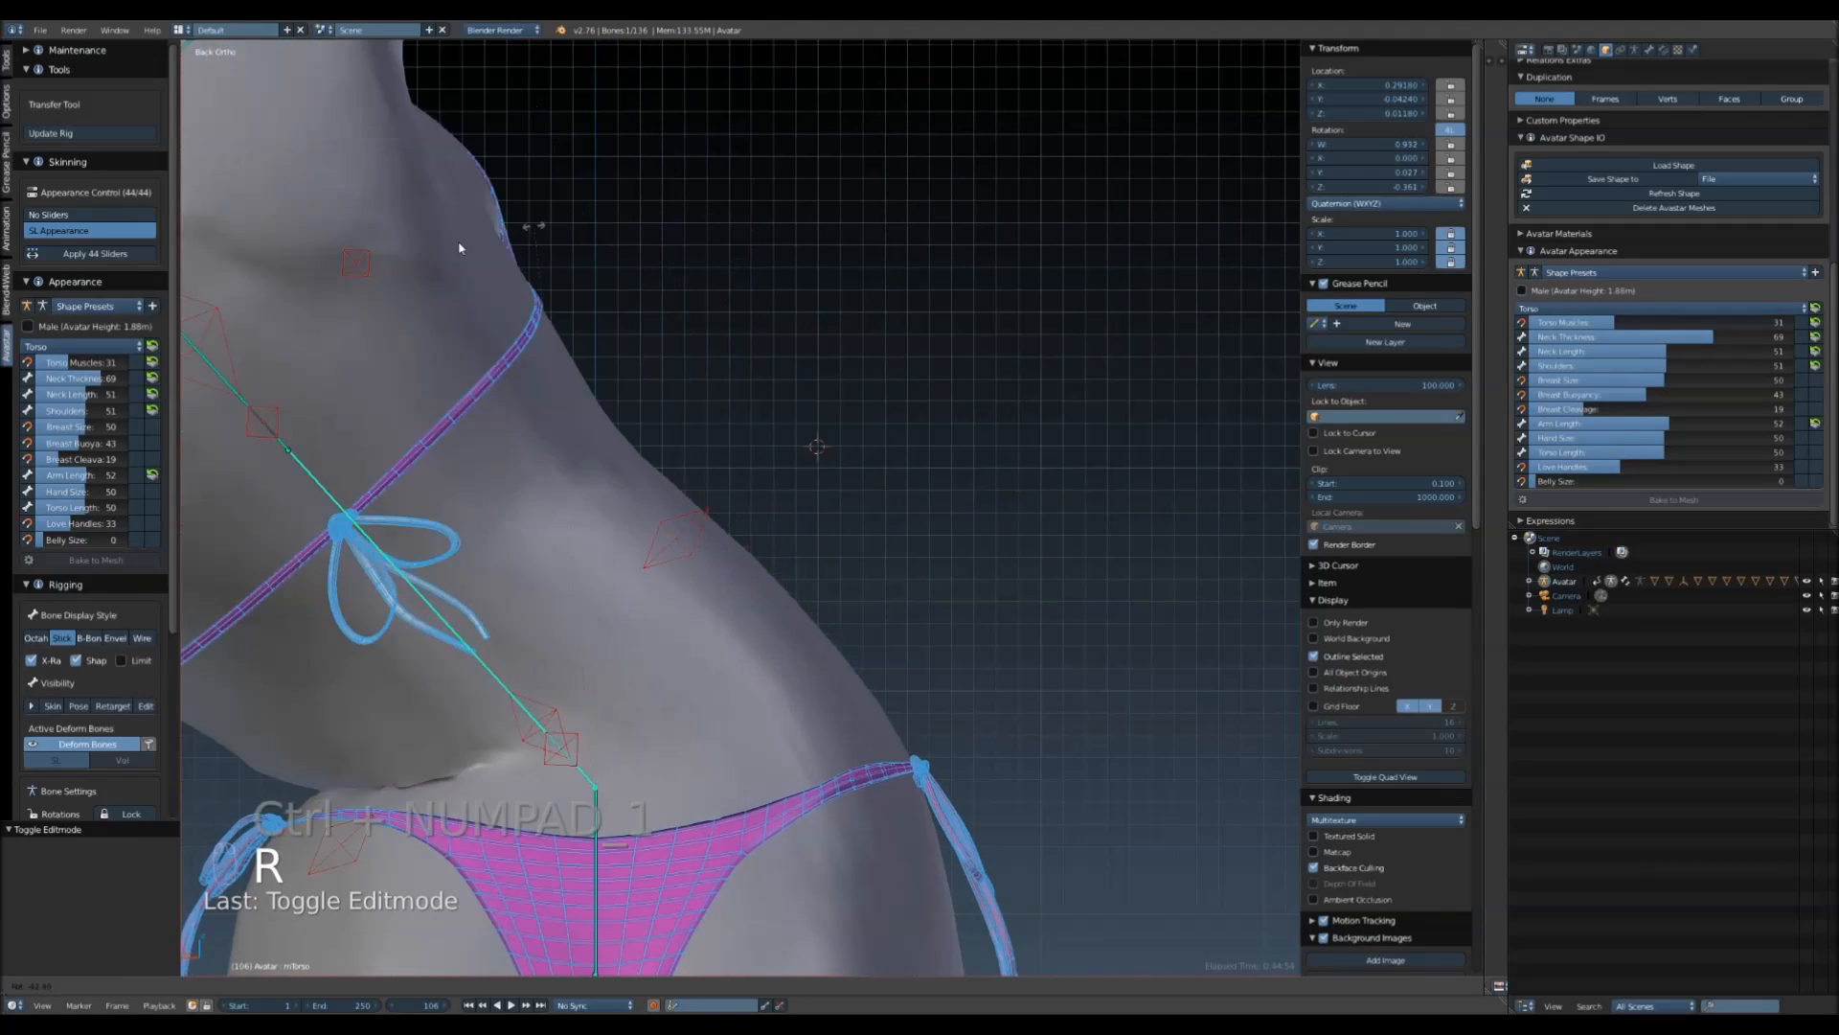
{"action": "right_click", "coordinate": [1158, 525]}
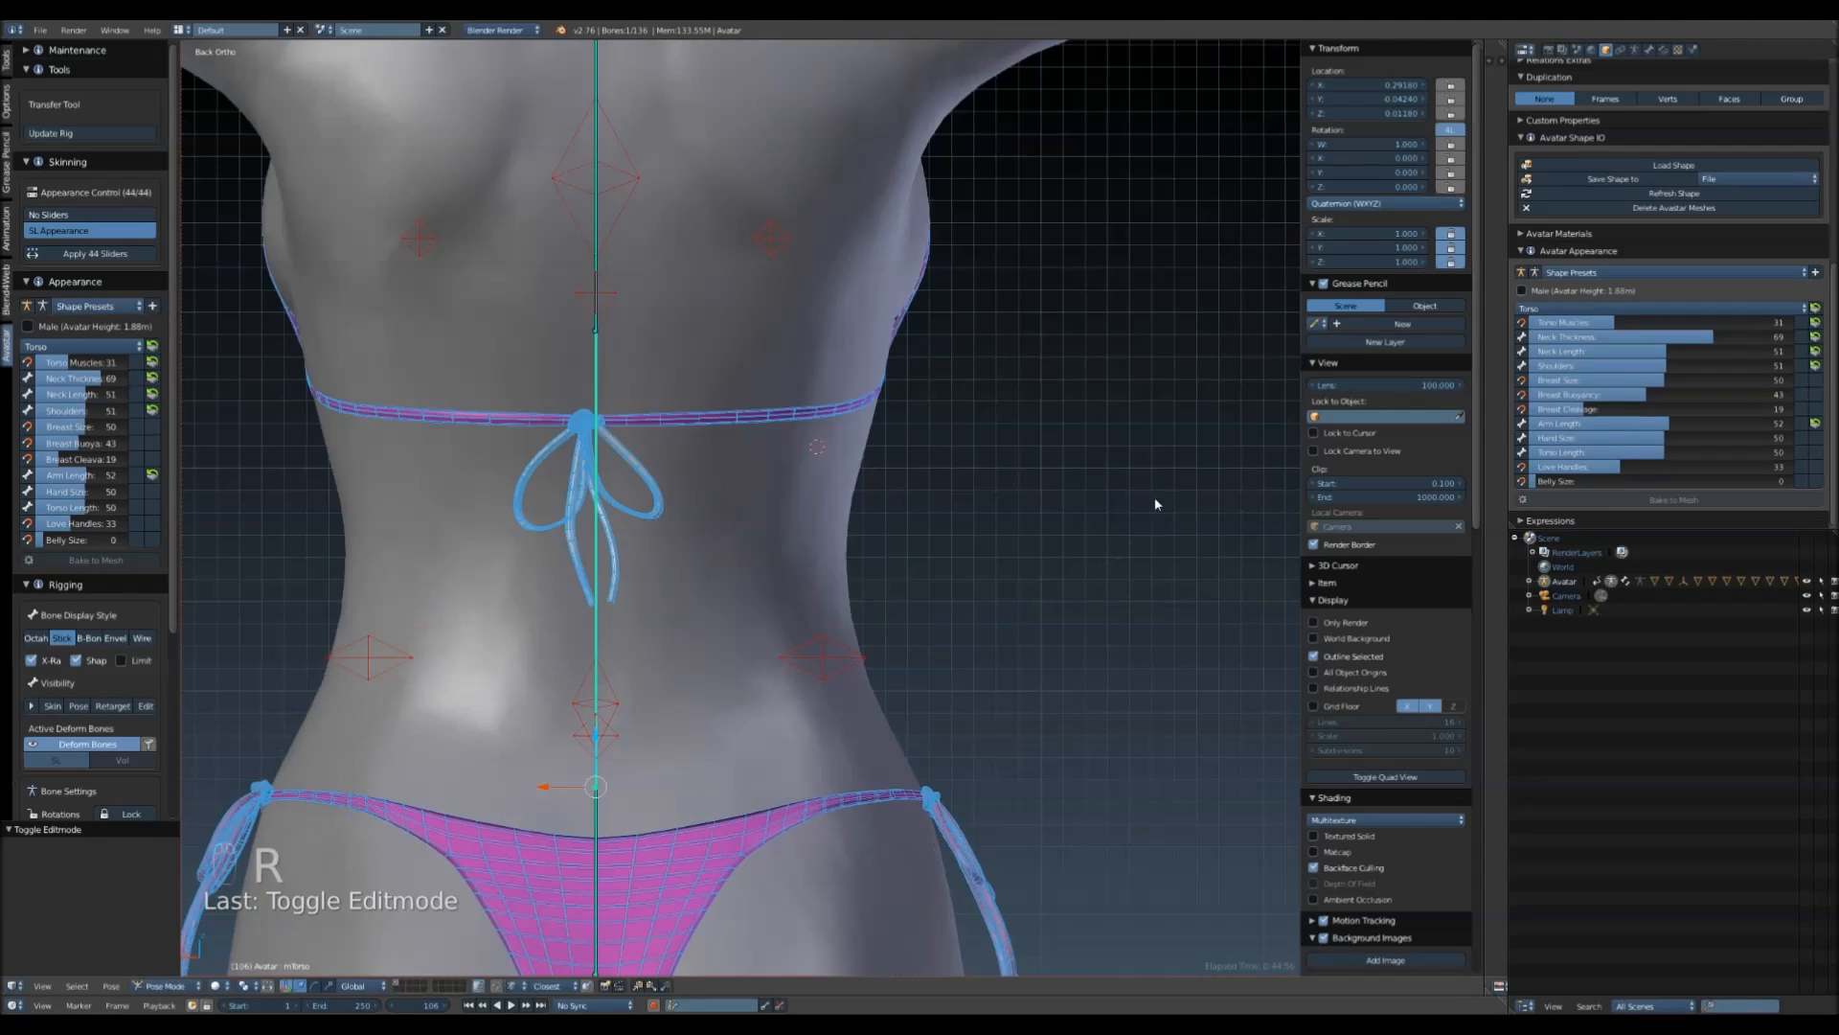
- Rotate the mChest bone sideways by about 38 degrees in the back view
{"action": "middle_click_drag", "start_coordinate": [636, 168], "coordinate": [678, 318], "text": "shift"}
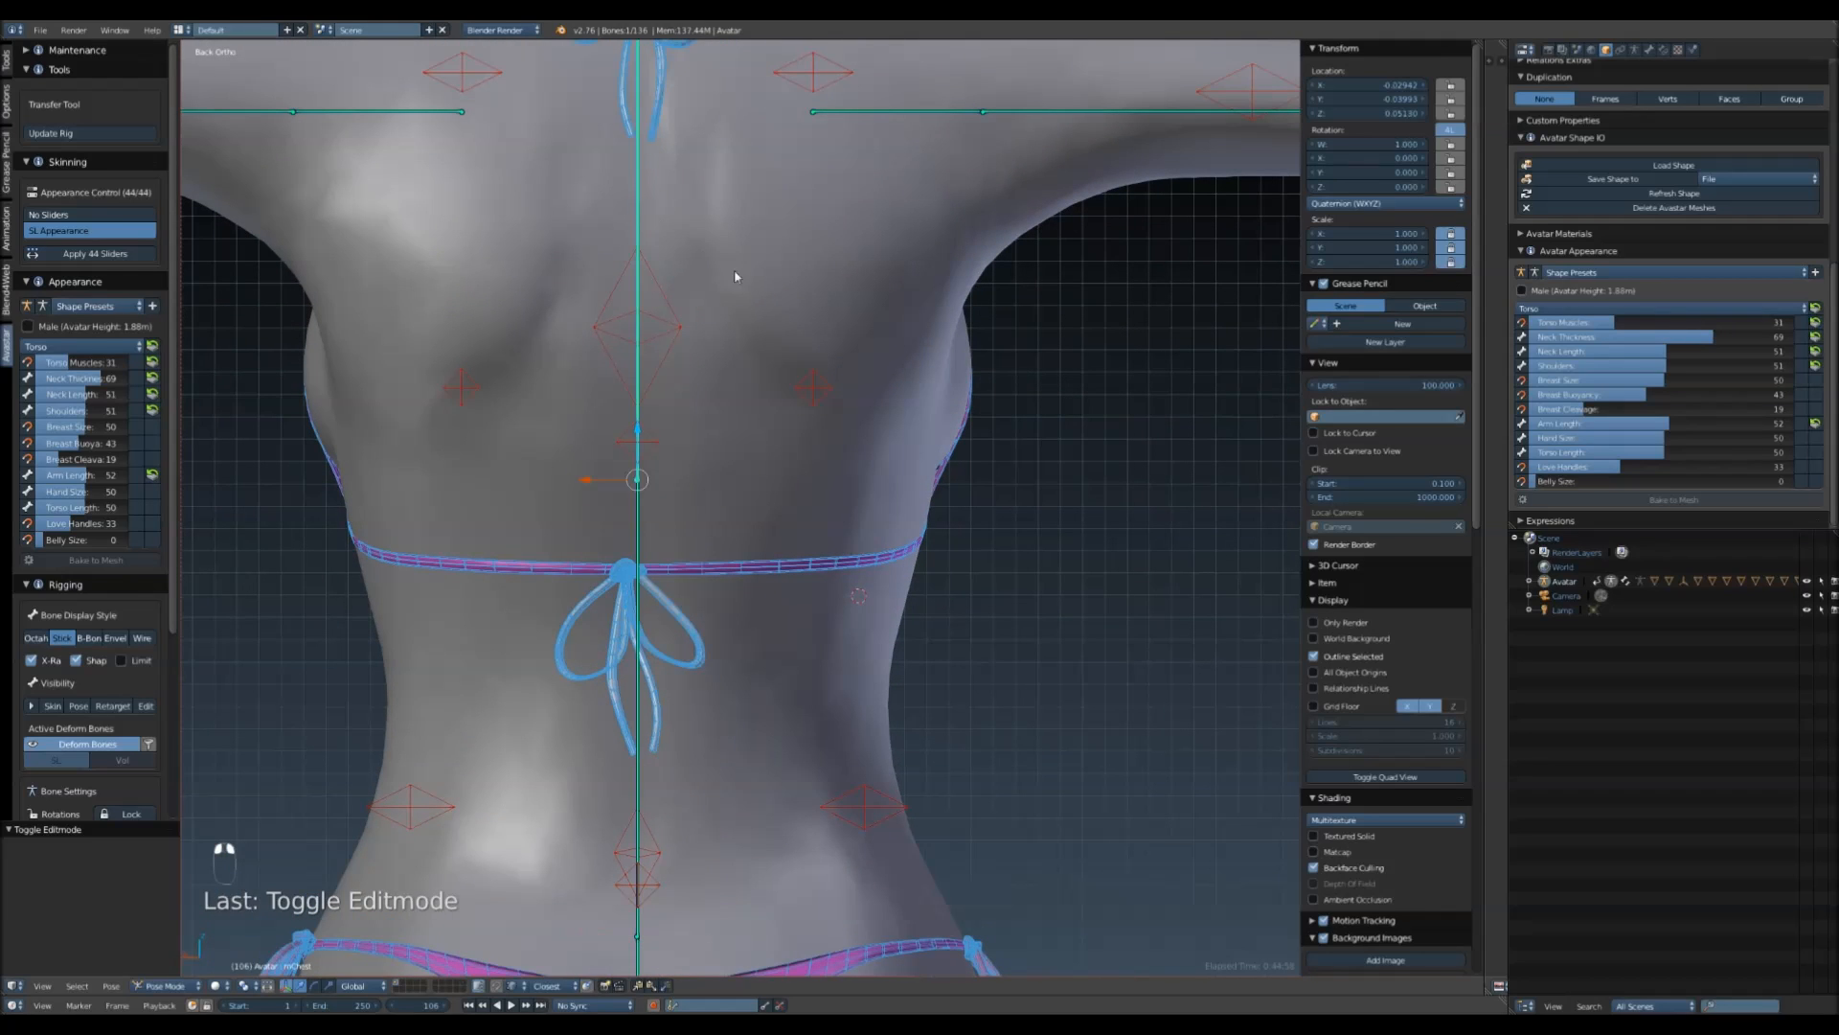
{"action": "key", "text": "r"}
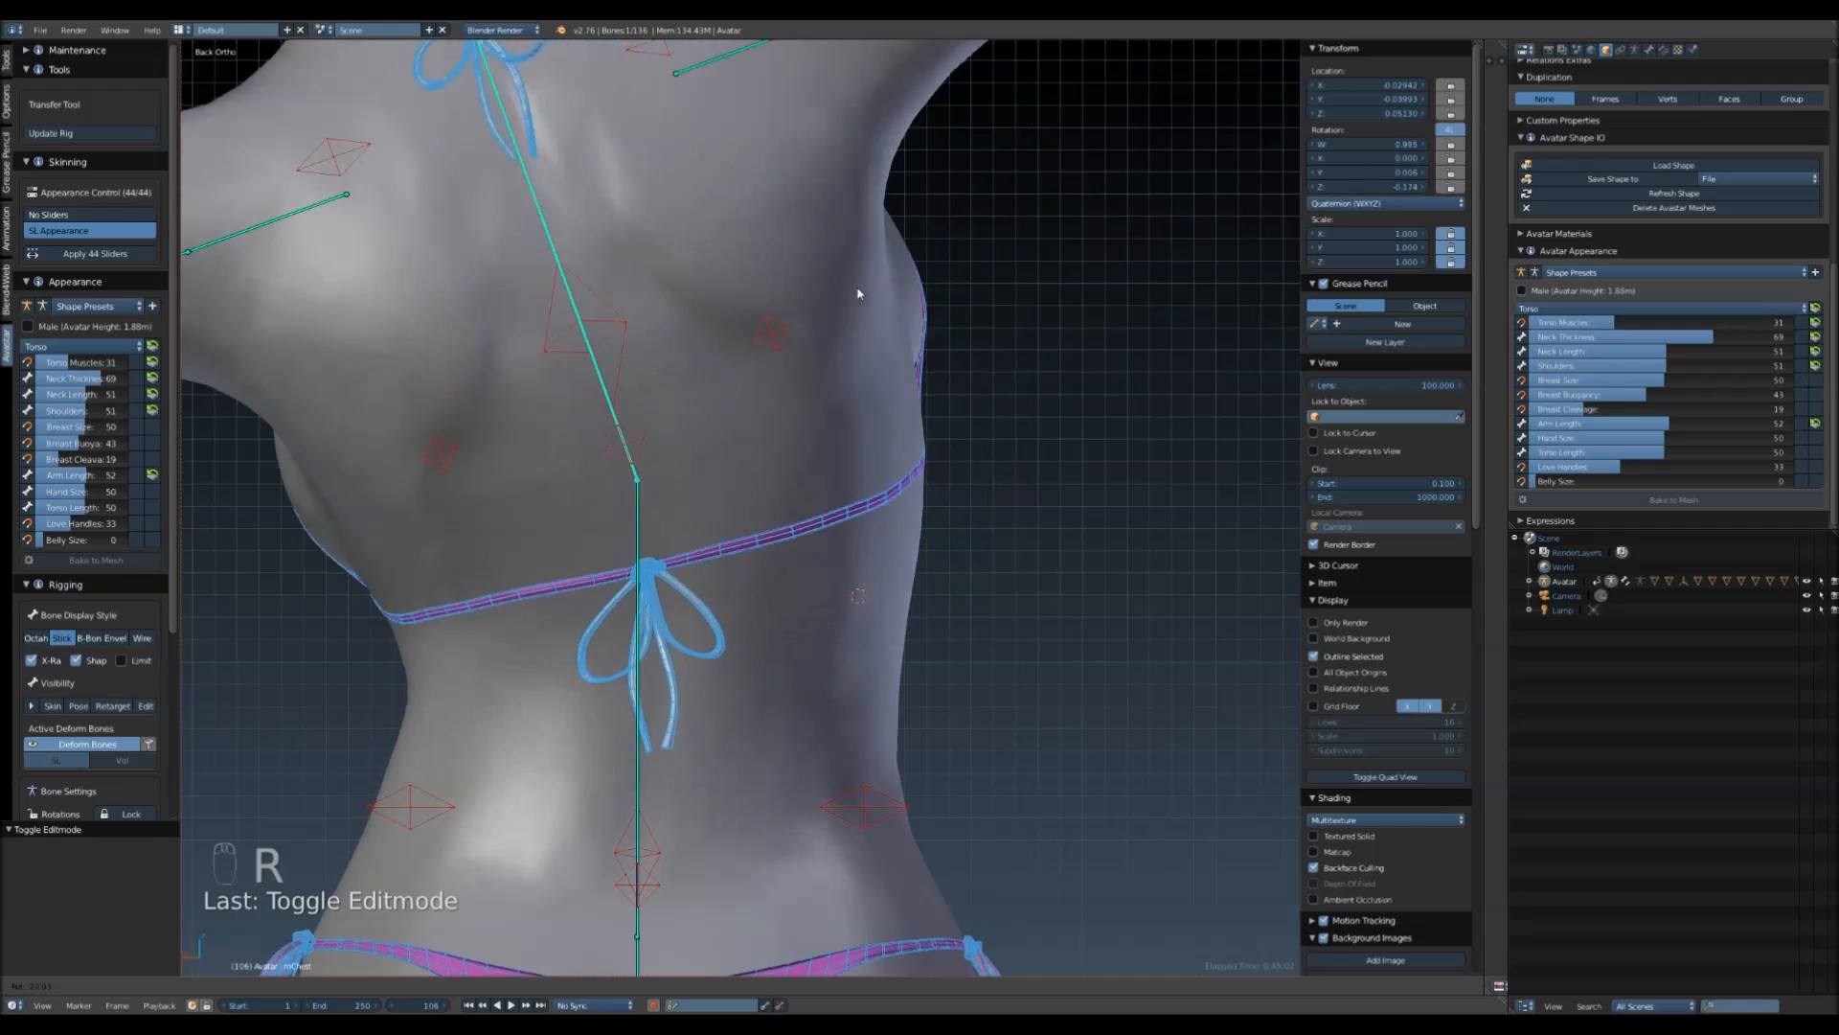
{"action": "left_click", "coordinate": [837, 336]}
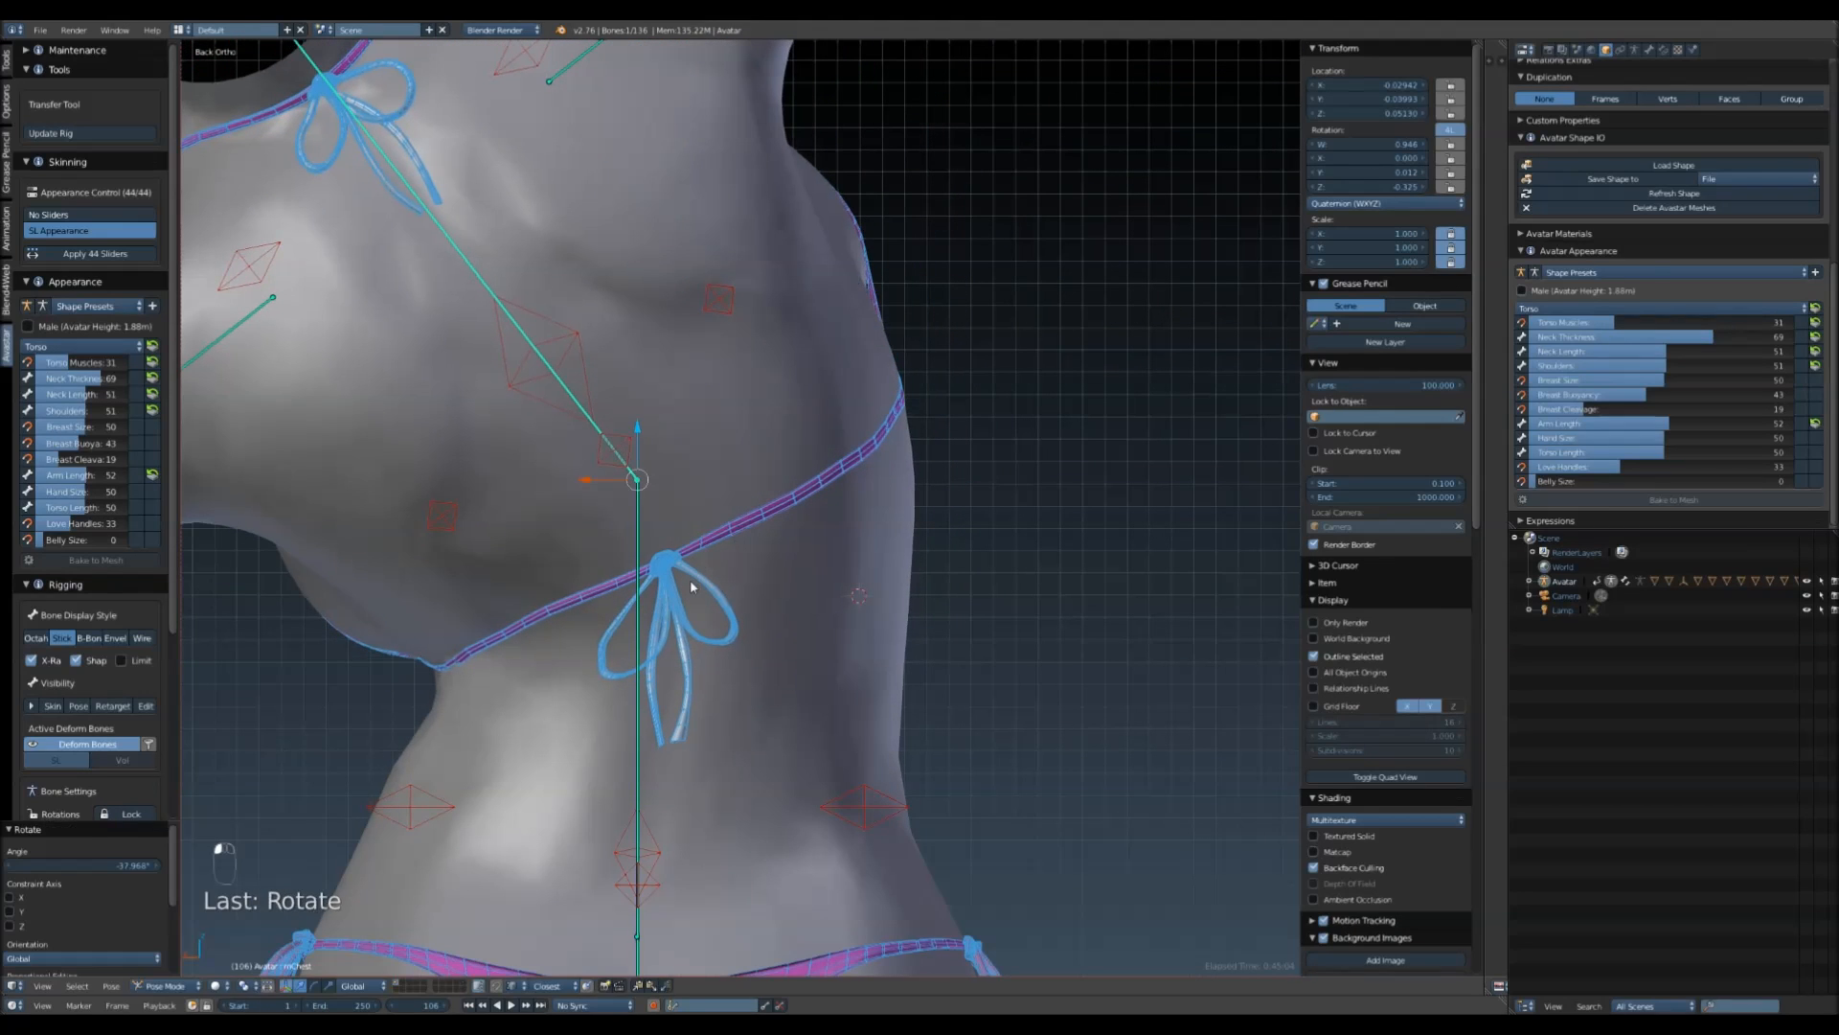
- Select the bikini top, put it in Weight Paint mode and display the mTorso bone's weights
{"action": "right_click", "coordinate": [690, 578]}
{"action": "right_click", "coordinate": [684, 571]}
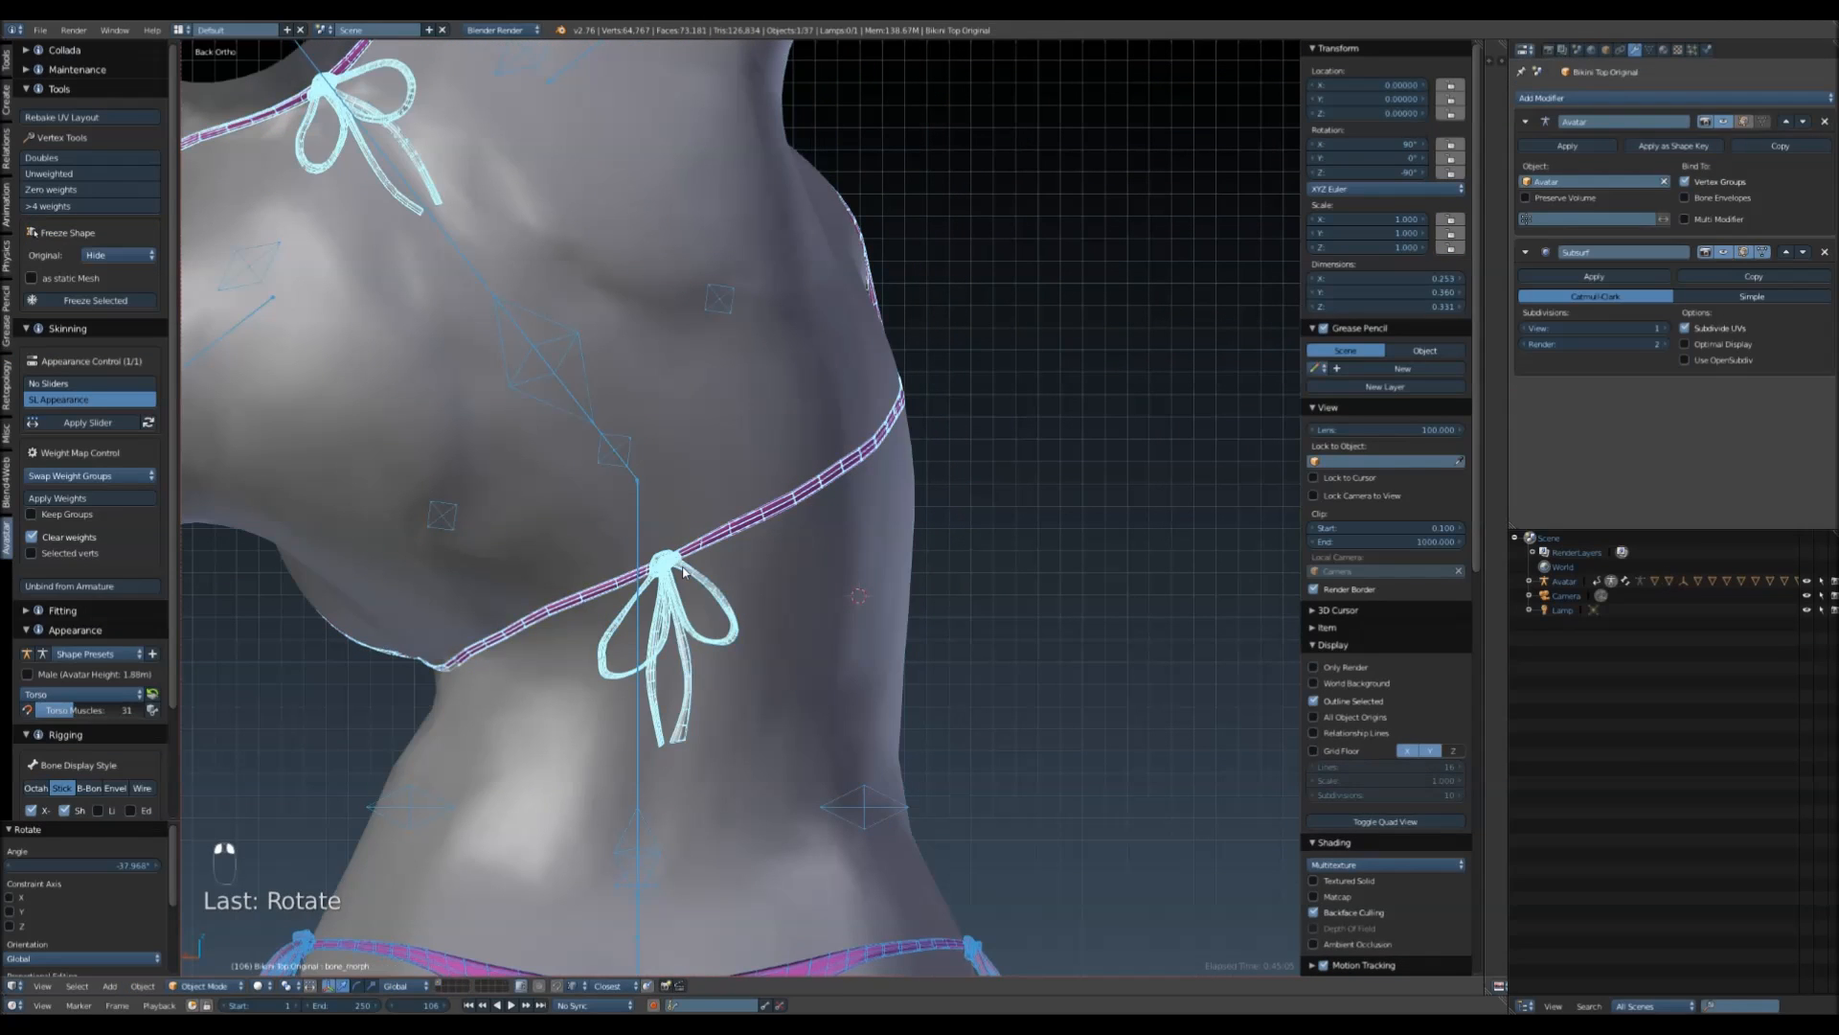
{"action": "left_click", "coordinate": [203, 987]}
{"action": "left_click", "coordinate": [206, 905]}
{"action": "scroll", "coordinate": [616, 544], "scroll_direction": "down", "scroll_amount": 5, "text": "ctrl"}
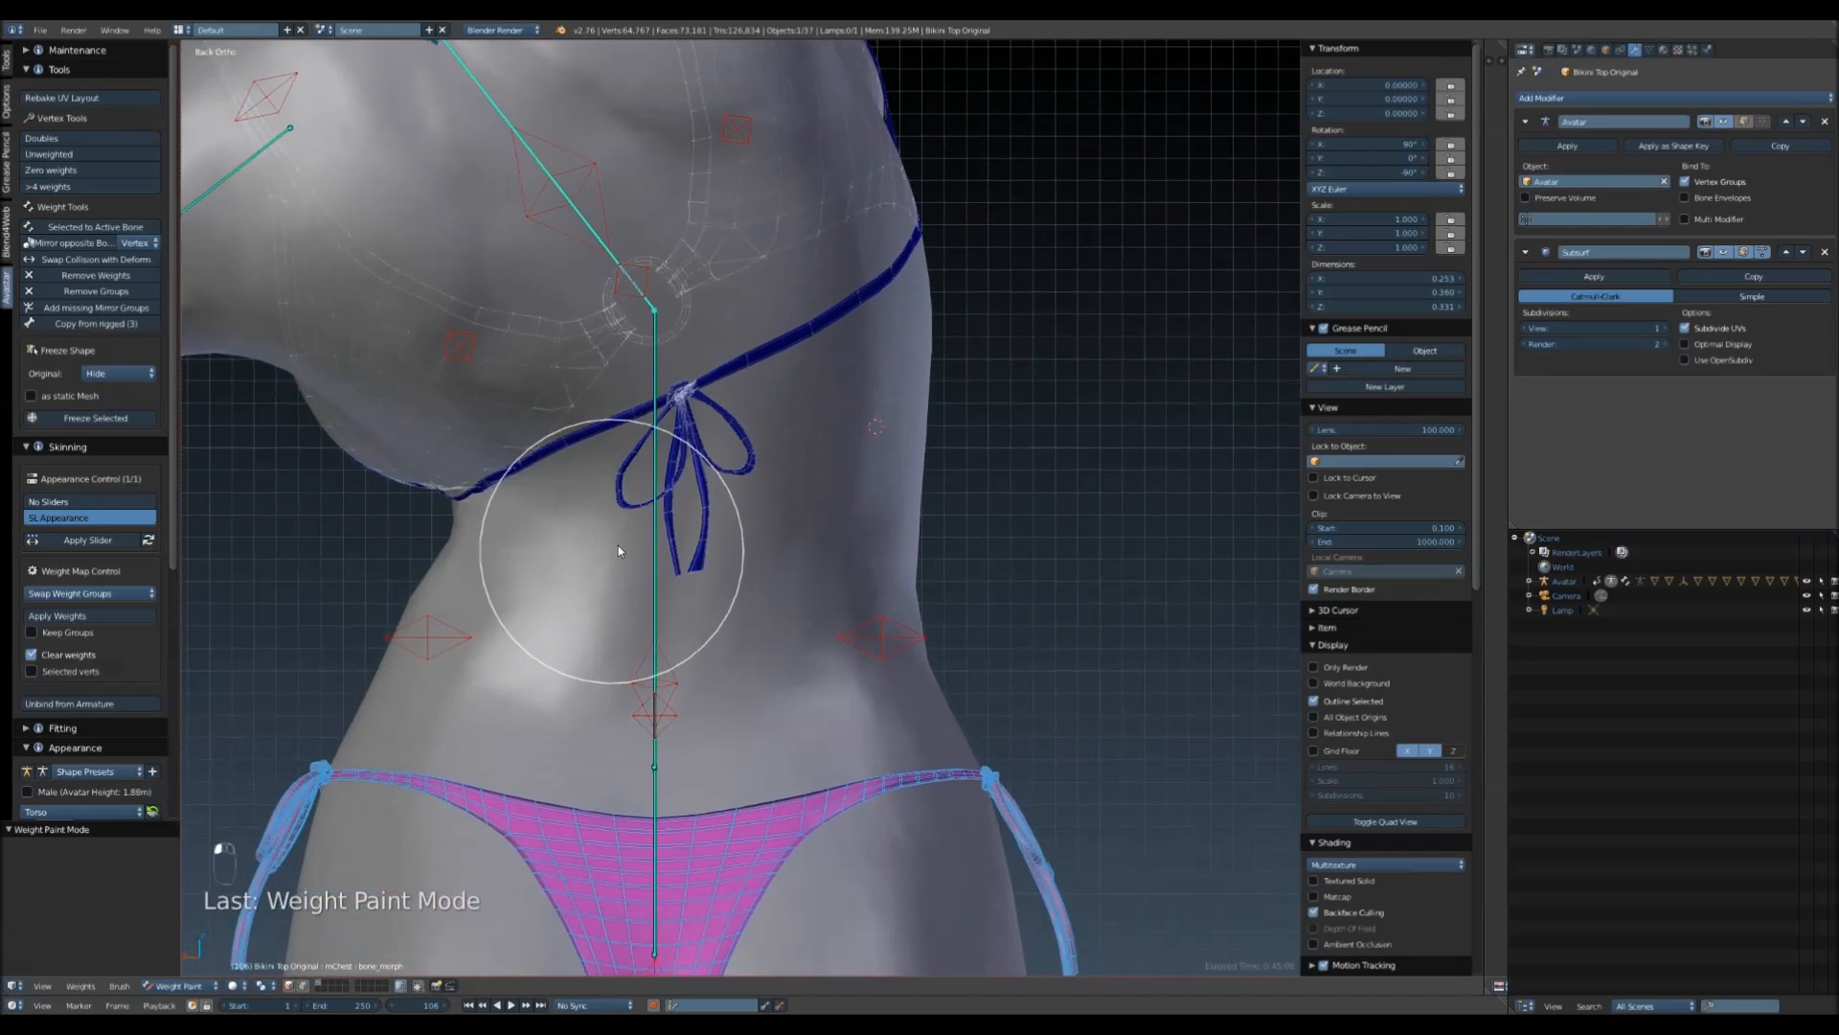
{"action": "right_click", "coordinate": [636, 565]}
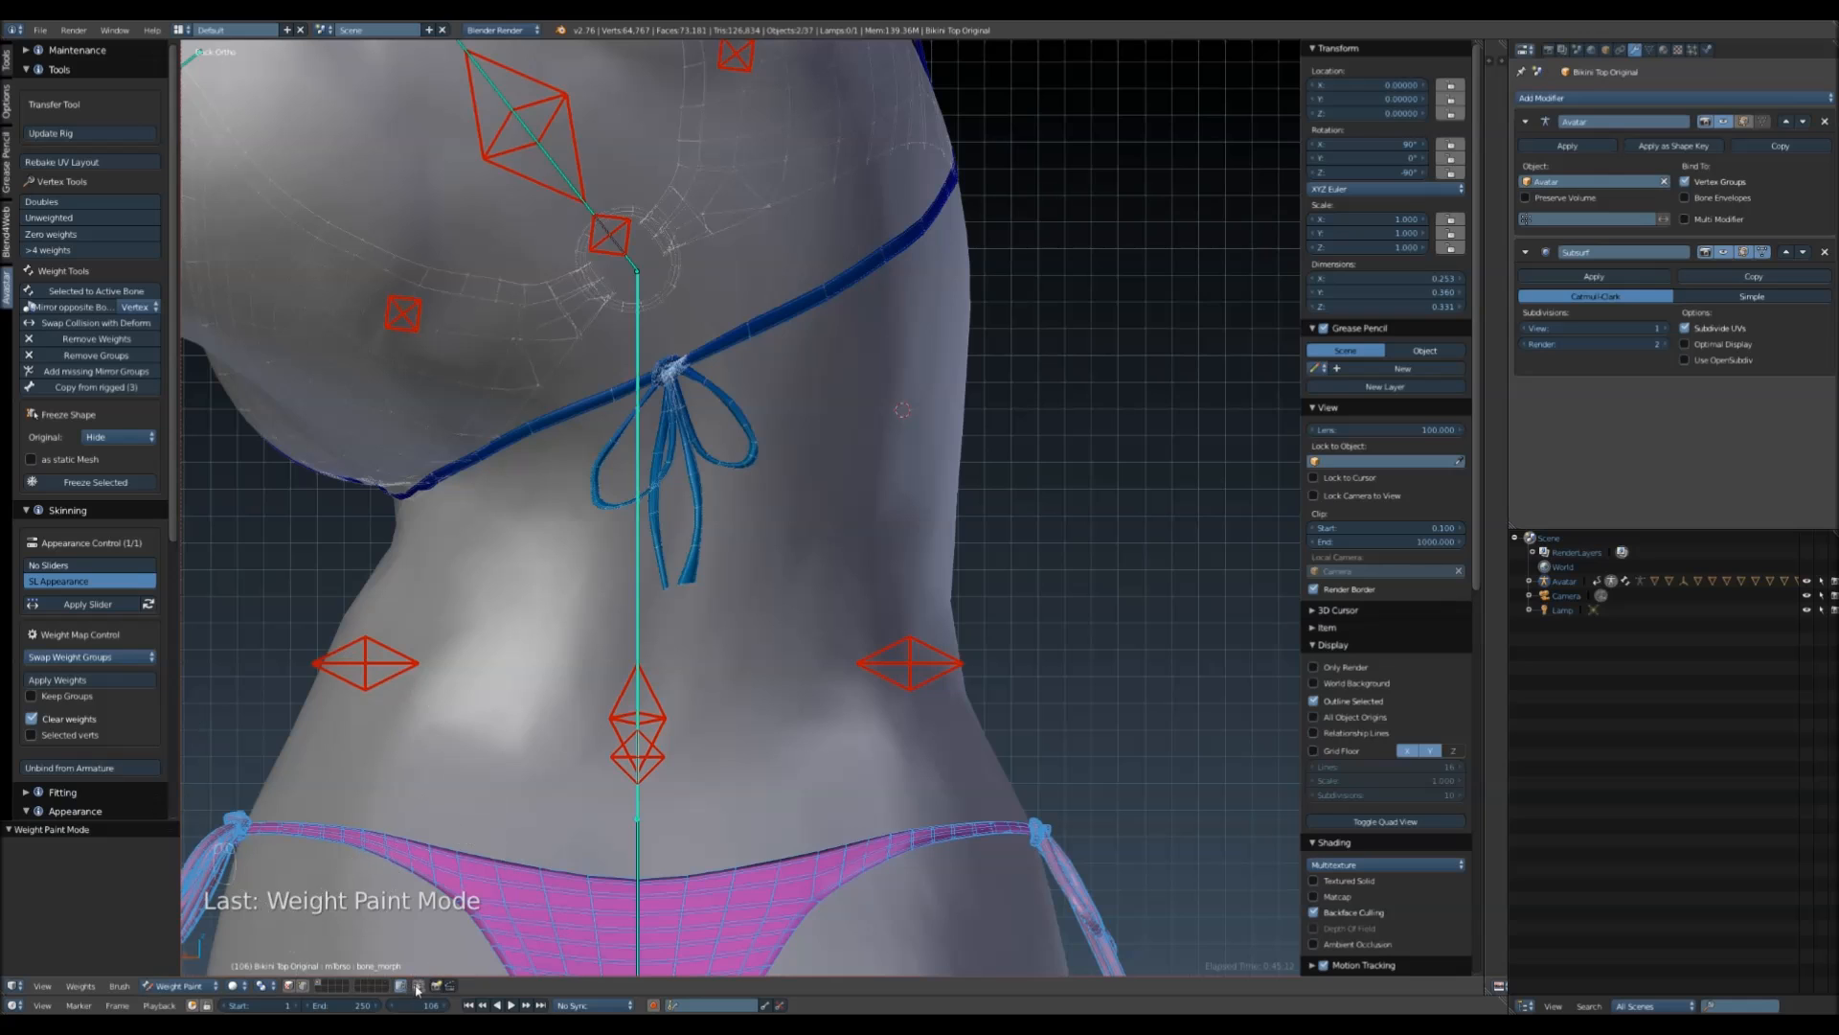
- Smooth the mTorso weights on all of the bikini top's vertices using vertex selection masking, then turn the masking off
{"action": "left_click", "coordinate": [308, 987]}
{"action": "key", "text": "a"}
{"action": "key", "text": "a"}
{"action": "key", "text": "a"}
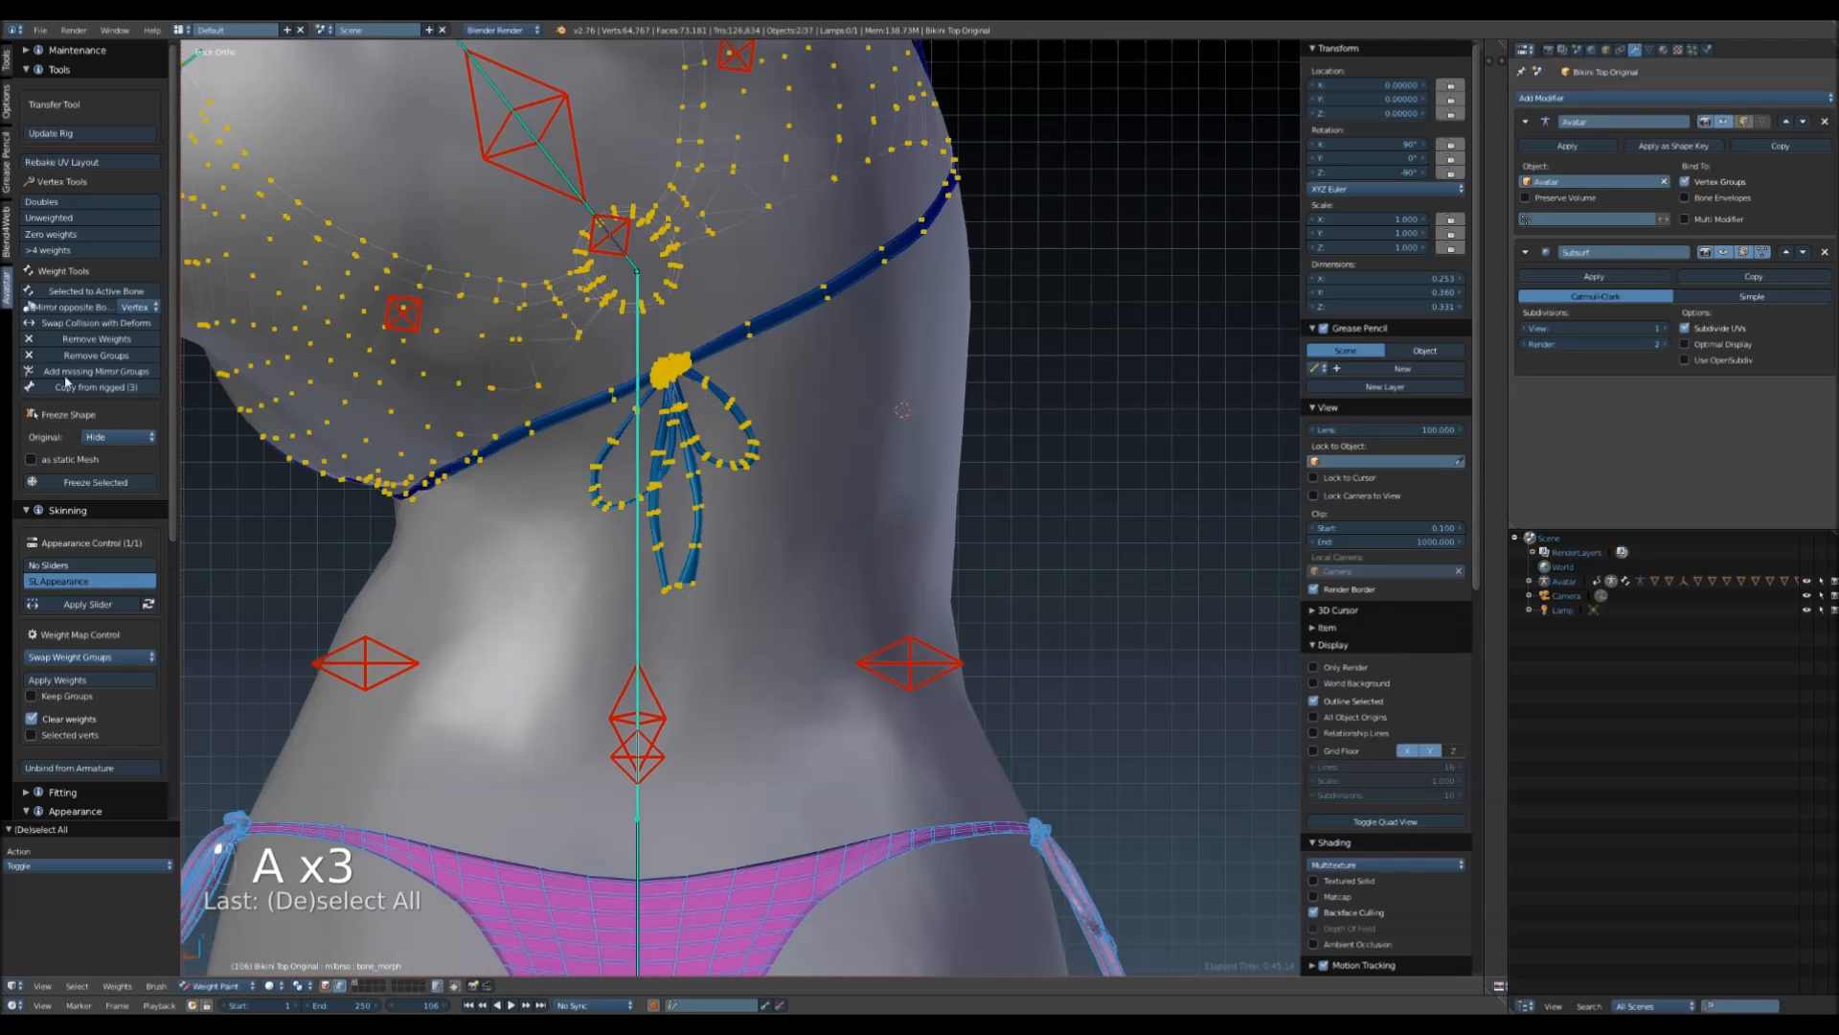
{"action": "left_click", "coordinate": [9, 69]}
{"action": "left_click", "coordinate": [47, 496]}
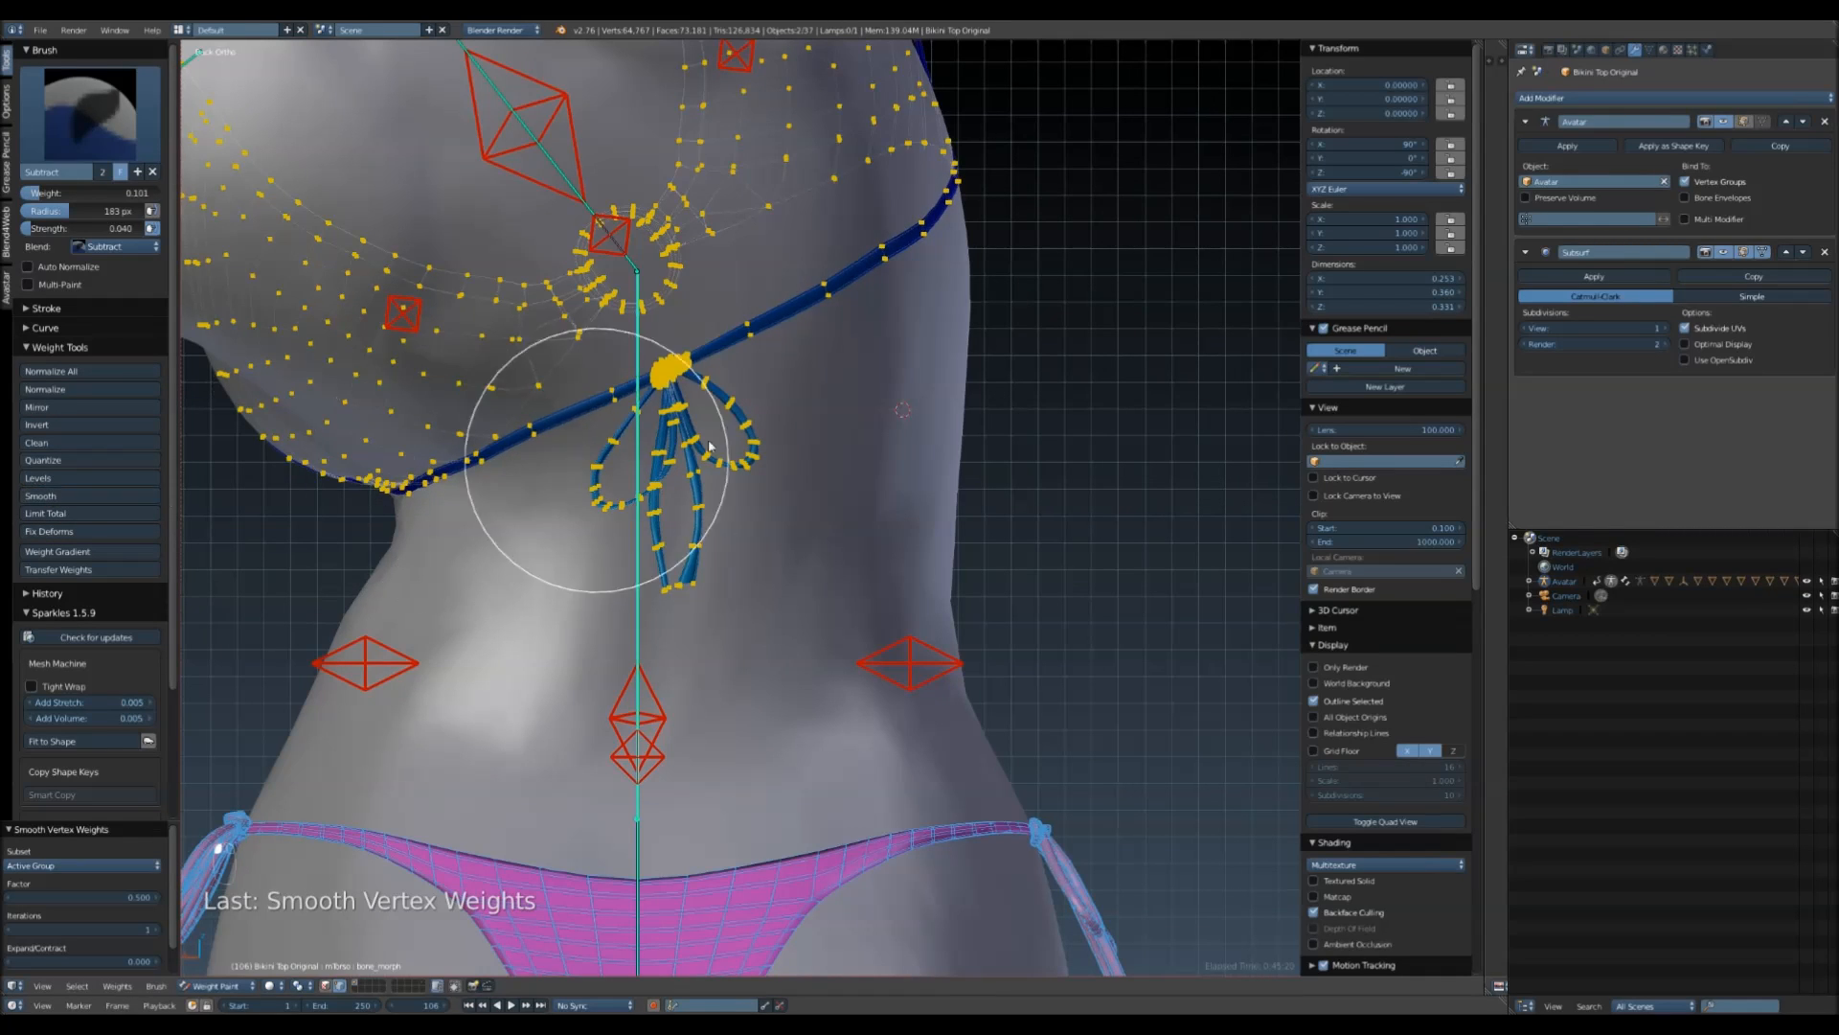
{"action": "left_click", "coordinate": [333, 988]}
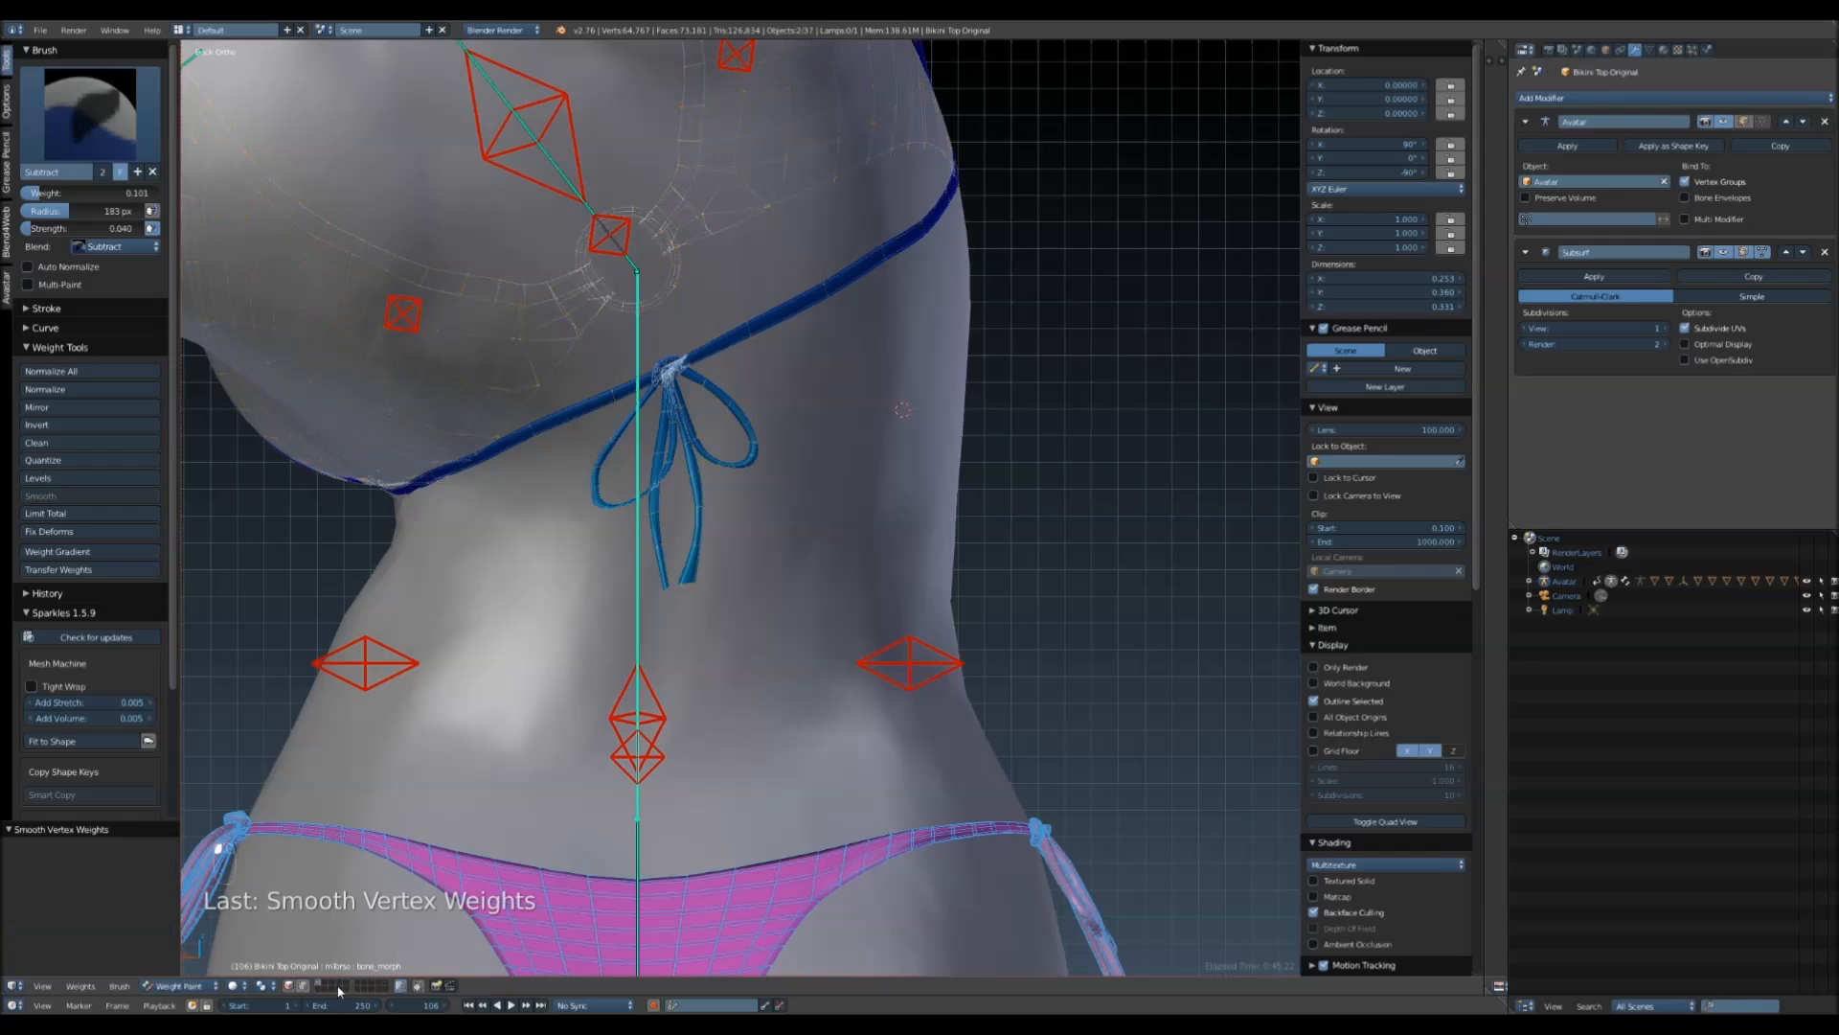
- Compare the pelvis and CHEST bone weights on the bikini top's back tie
{"action": "right_click", "coordinate": [640, 847]}
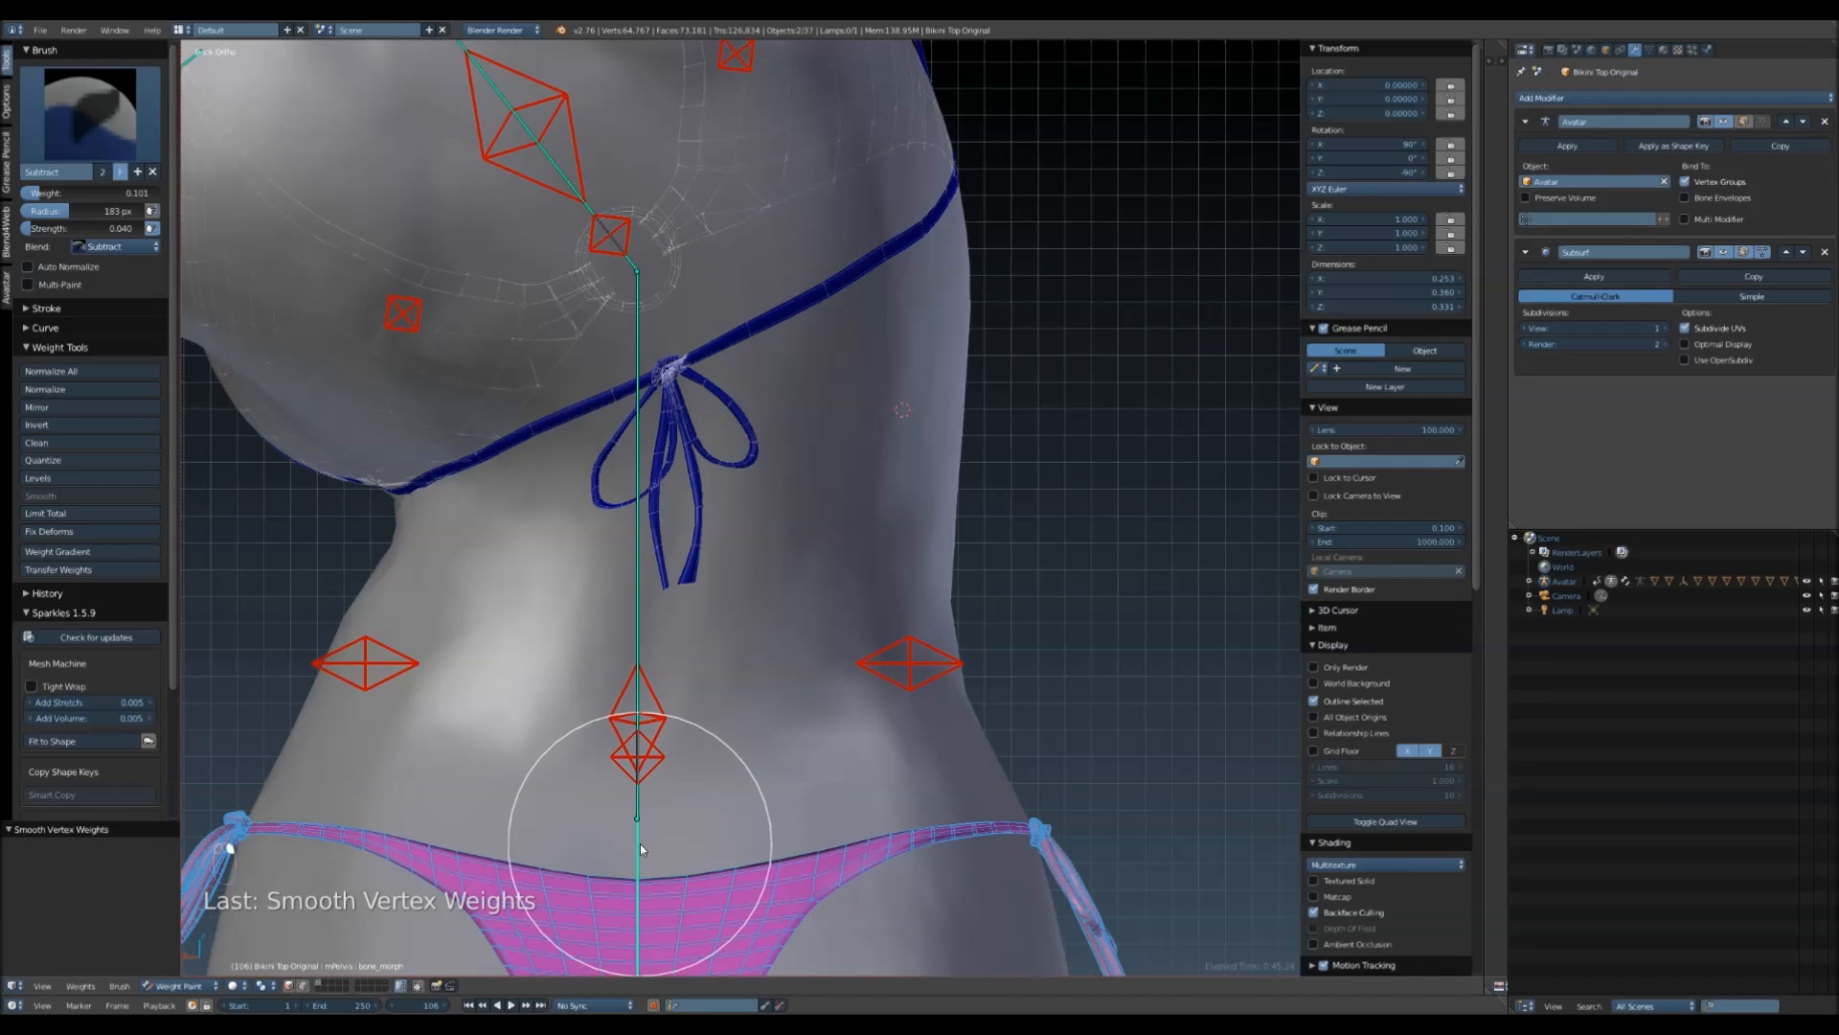
{"action": "scroll", "coordinate": [645, 879], "scroll_direction": "down", "scroll_amount": 3}
{"action": "scroll", "coordinate": [677, 850], "scroll_direction": "up", "scroll_amount": 2}
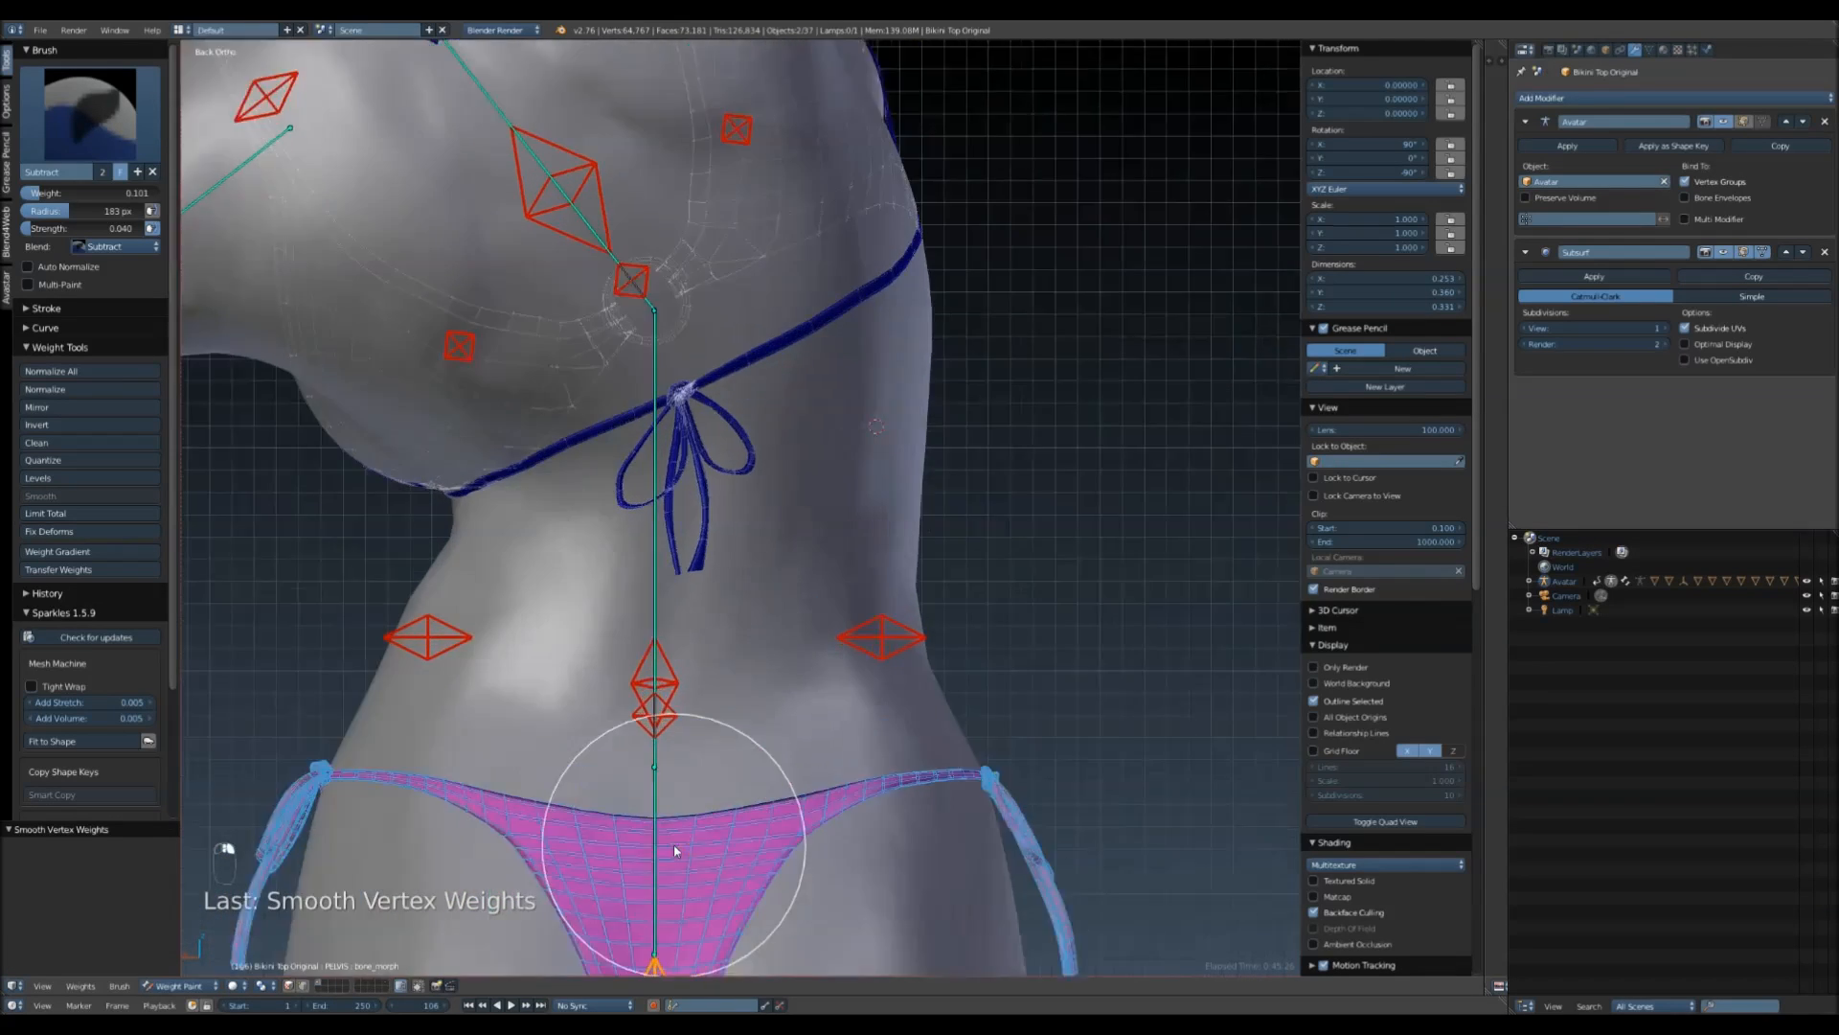
{"action": "right_click", "coordinate": [585, 204]}
{"action": "right_click", "coordinate": [585, 204]}
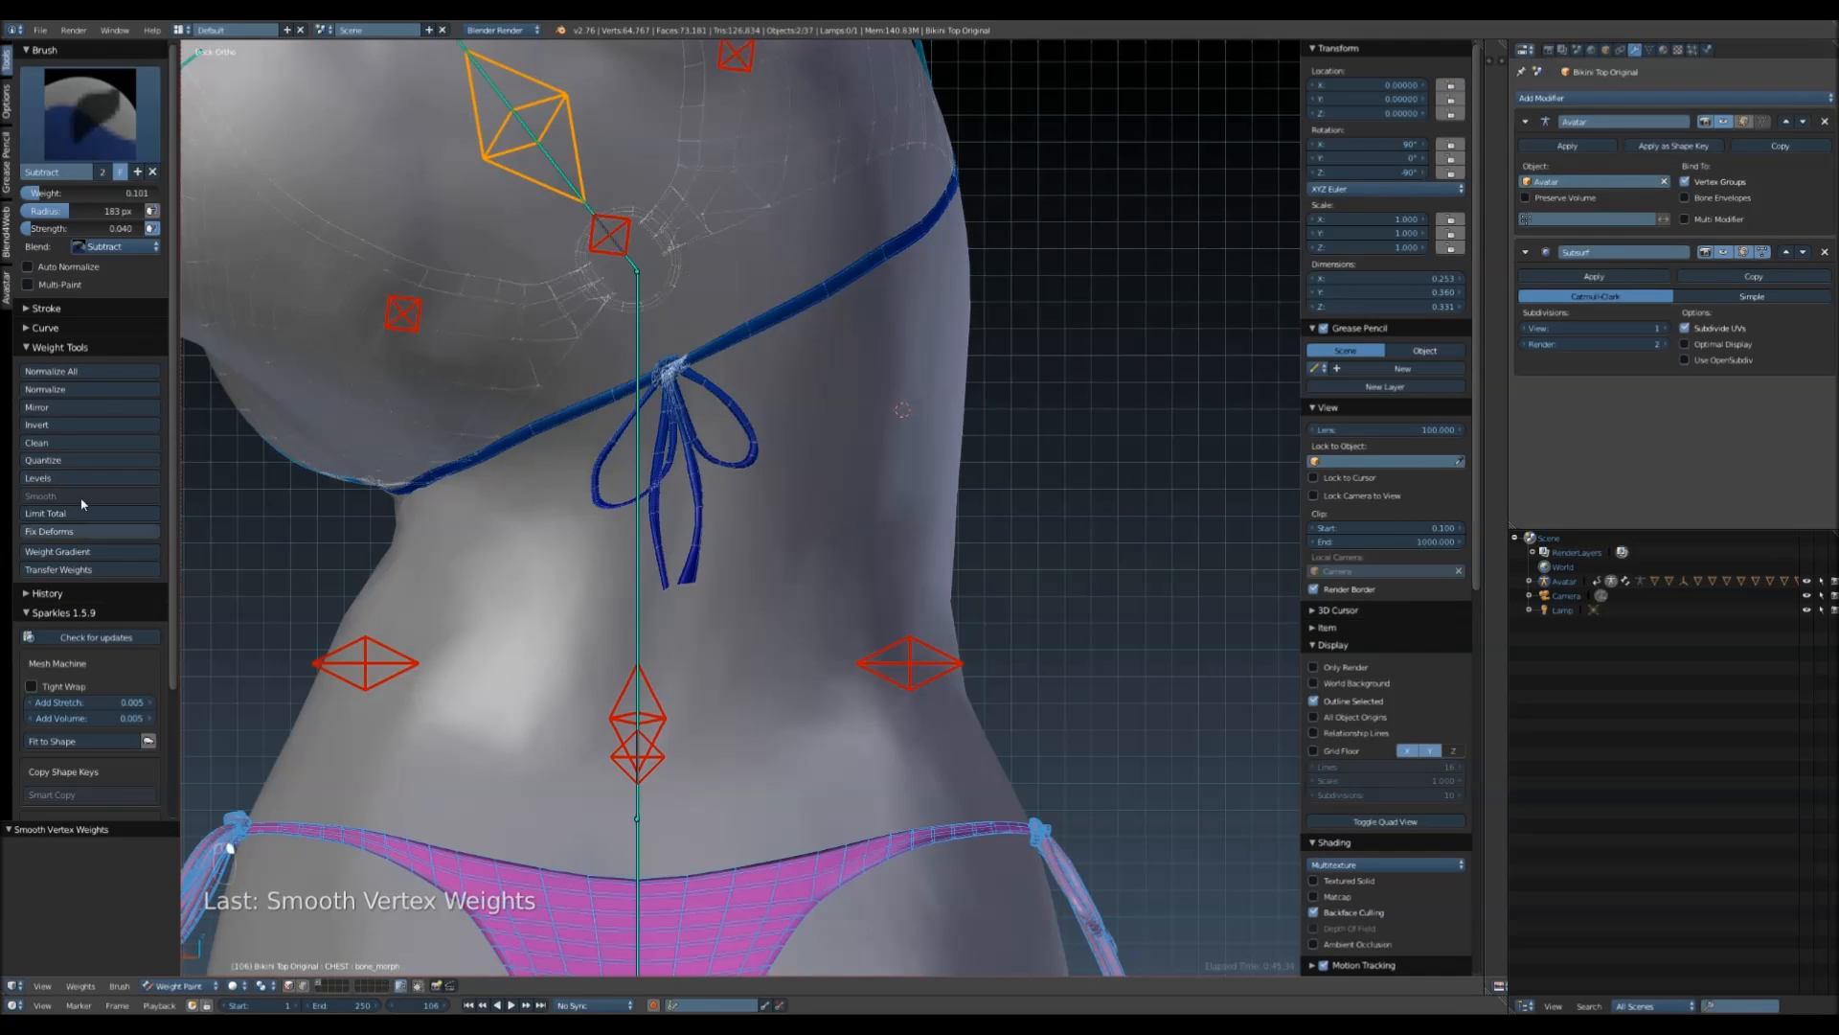
- Blur the CHEST weights on the back tie with the Blur brush using vertex selection masking, then turn the masking off
{"action": "left_click", "coordinate": [302, 985]}
{"action": "key", "text": "2"}
{"action": "mouse_move", "coordinate": [676, 595]}
{"action": "left_mouse_down"}
{"action": "mouse_move", "coordinate": [751, 526]}
{"action": "mouse_move", "coordinate": [634, 580]}
{"action": "left_mouse_up"}
{"action": "right_click", "coordinate": [677, 584]}
{"action": "left_click", "coordinate": [341, 986]}
- Examine the weights of the chest, CHEST and lower torso bones on the back tie's knot and loops
{"action": "right_click", "coordinate": [634, 597]}
{"action": "scroll", "coordinate": [722, 493], "scroll_direction": "up", "scroll_amount": 3}
{"action": "middle_click_drag", "start_coordinate": [679, 473], "coordinate": [628, 521]}
{"action": "right_click", "coordinate": [537, 72]}
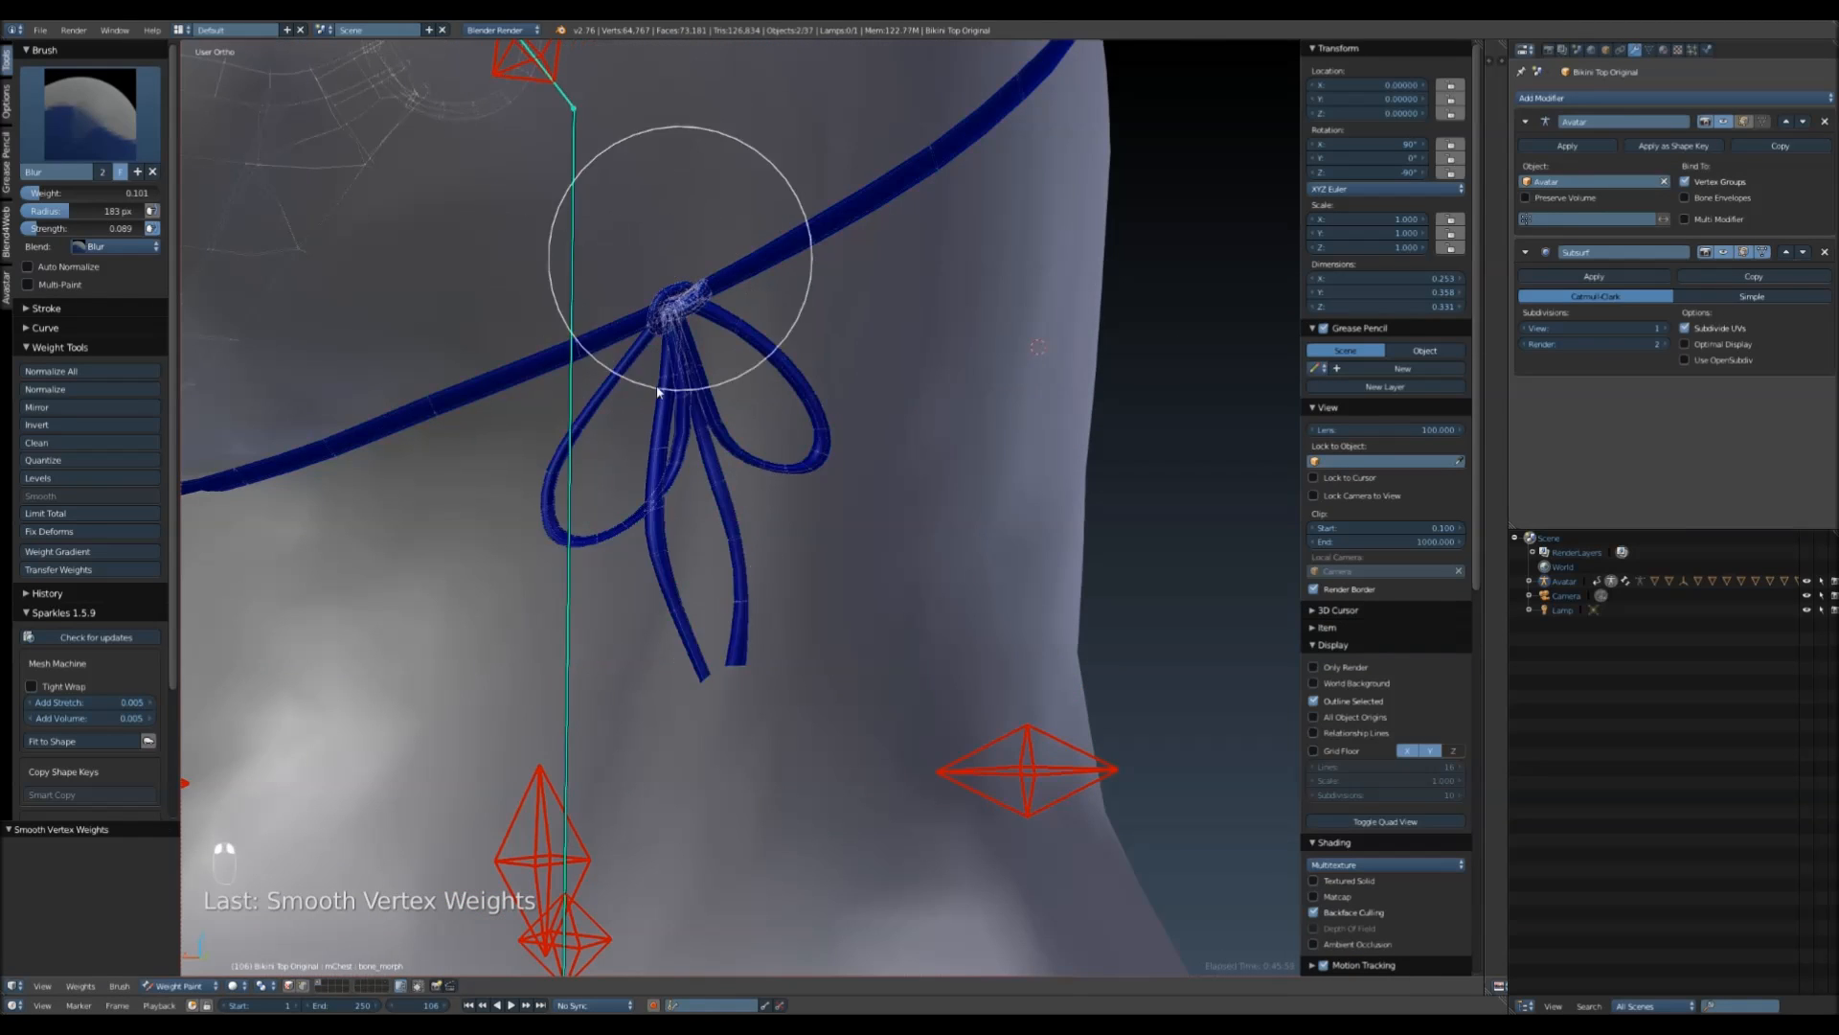
{"action": "scroll", "coordinate": [671, 364], "scroll_direction": "down", "scroll_amount": 2}
{"action": "right_click", "coordinate": [569, 200]}
{"action": "scroll", "coordinate": [652, 316], "scroll_direction": "up", "scroll_amount": 3}
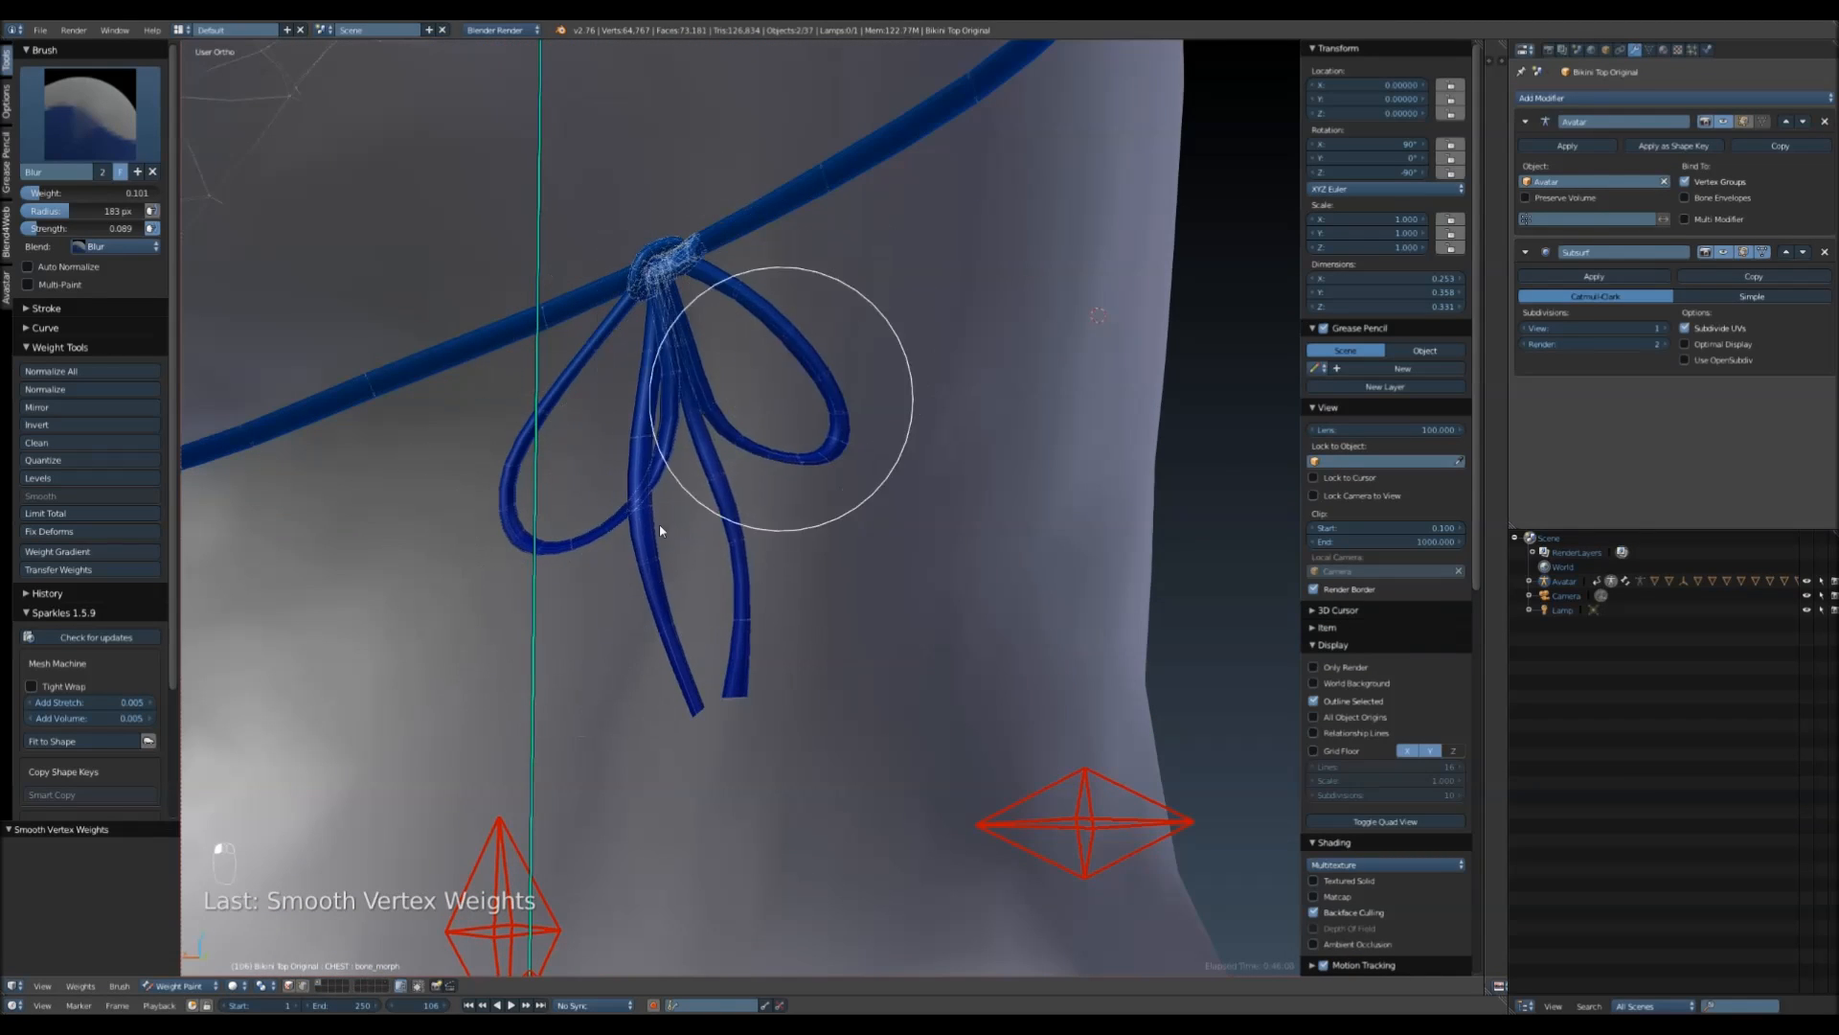
{"action": "right_click", "coordinate": [560, 551]}
{"action": "scroll", "coordinate": [675, 476], "scroll_direction": "down", "scroll_amount": 3}
{"action": "right_click", "coordinate": [609, 921]}
- Choose the Subtract brush and check the lower torso collision bones' weights on the back tie
{"action": "left_click", "coordinate": [90, 113]}
{"action": "left_click", "coordinate": [183, 287]}
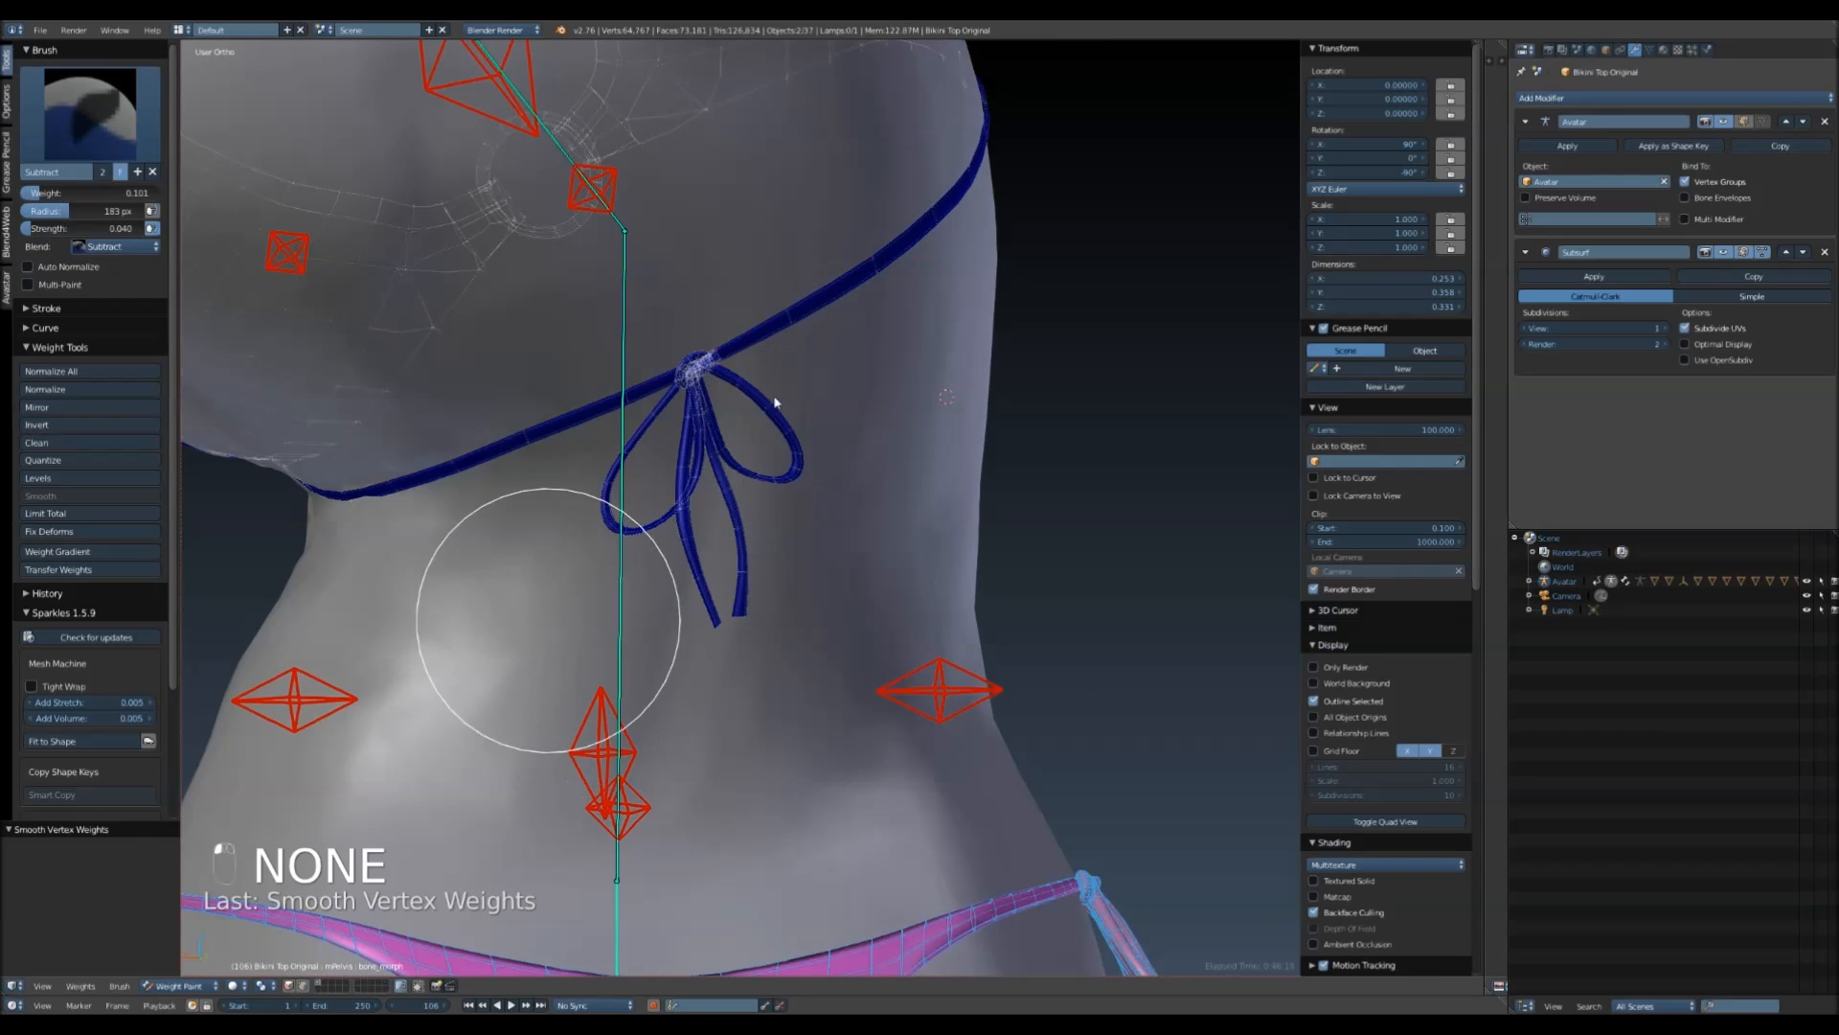
{"action": "right_click", "coordinate": [586, 769]}
{"action": "right_click", "coordinate": [616, 808]}
- Display the UPPER_BACK weights and paint over the back tie with the Blur brush to soften them
{"action": "right_click", "coordinate": [588, 206]}
{"action": "key", "text": "v"}
{"action": "key", "text": "a"}
{"action": "key", "text": "a"}
{"action": "key", "text": "a"}
{"action": "left_click", "coordinate": [110, 106]}
{"action": "left_click", "coordinate": [115, 215]}
{"action": "mouse_move", "coordinate": [719, 497]}
{"action": "left_mouse_down"}
{"action": "mouse_move", "coordinate": [770, 546]}
{"action": "mouse_move", "coordinate": [846, 440]}
{"action": "left_mouse_up"}
{"action": "scroll", "coordinate": [692, 581], "scroll_direction": "down", "scroll_amount": 3}
{"action": "mouse_move", "coordinate": [686, 431]}
{"action": "middle_mouse_down"}
{"action": "mouse_move", "coordinate": [692, 582]}
{"action": "mouse_move", "coordinate": [655, 529]}
{"action": "middle_mouse_up"}
{"action": "key", "text": "a"}
{"action": "key", "text": "a"}
{"action": "key", "text": "a"}
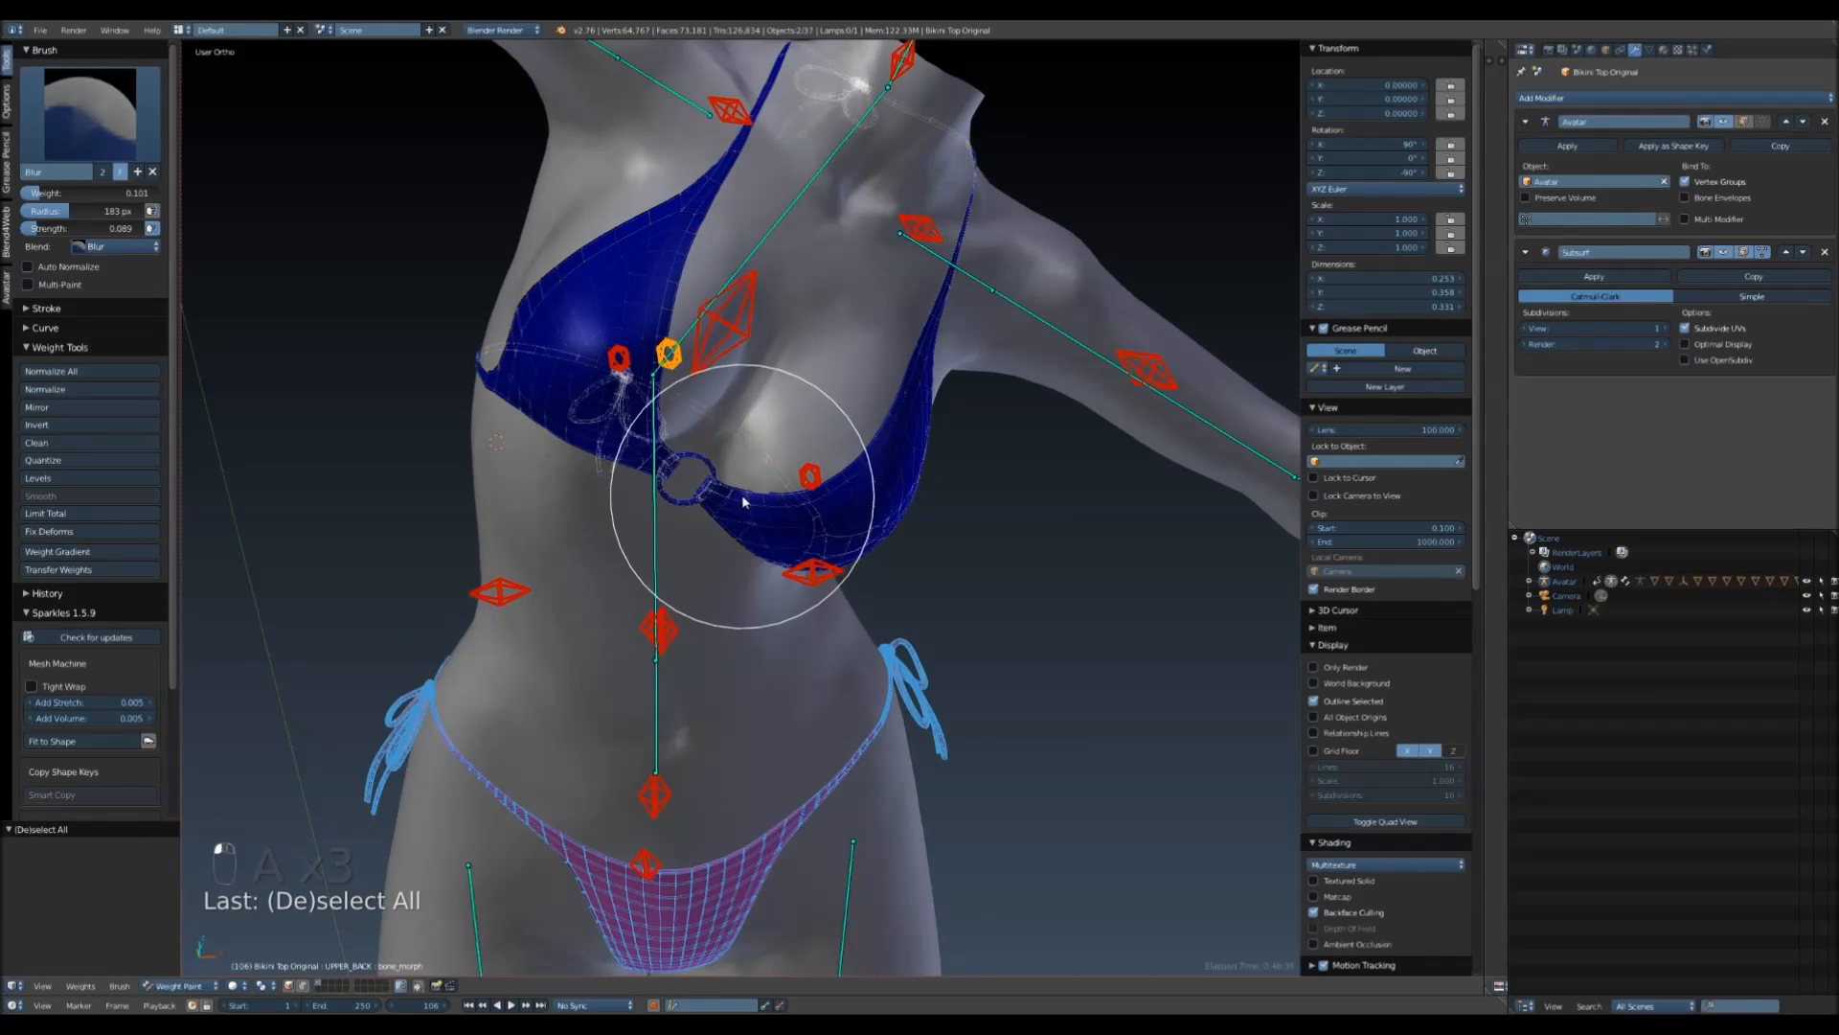
- Clear the bone rotation to restore the upright pose and leave Weight Paint mode in the front view
{"action": "key", "text": "alt+r"}
{"action": "key", "text": "KP_1"}
{"action": "key", "text": "ctrl+Tab"}
- Select the bikini bottom and put it in Weight Paint mode
{"action": "middle_click_drag", "start_coordinate": [826, 809], "coordinate": [773, 595], "text": "shift"}
{"action": "right_click", "coordinate": [621, 257]}
{"action": "right_click", "coordinate": [623, 244]}
{"action": "middle_click_drag", "start_coordinate": [665, 429], "coordinate": [605, 369], "text": "shift"}
{"action": "right_click", "coordinate": [643, 453]}
{"action": "left_click", "coordinate": [204, 986]}
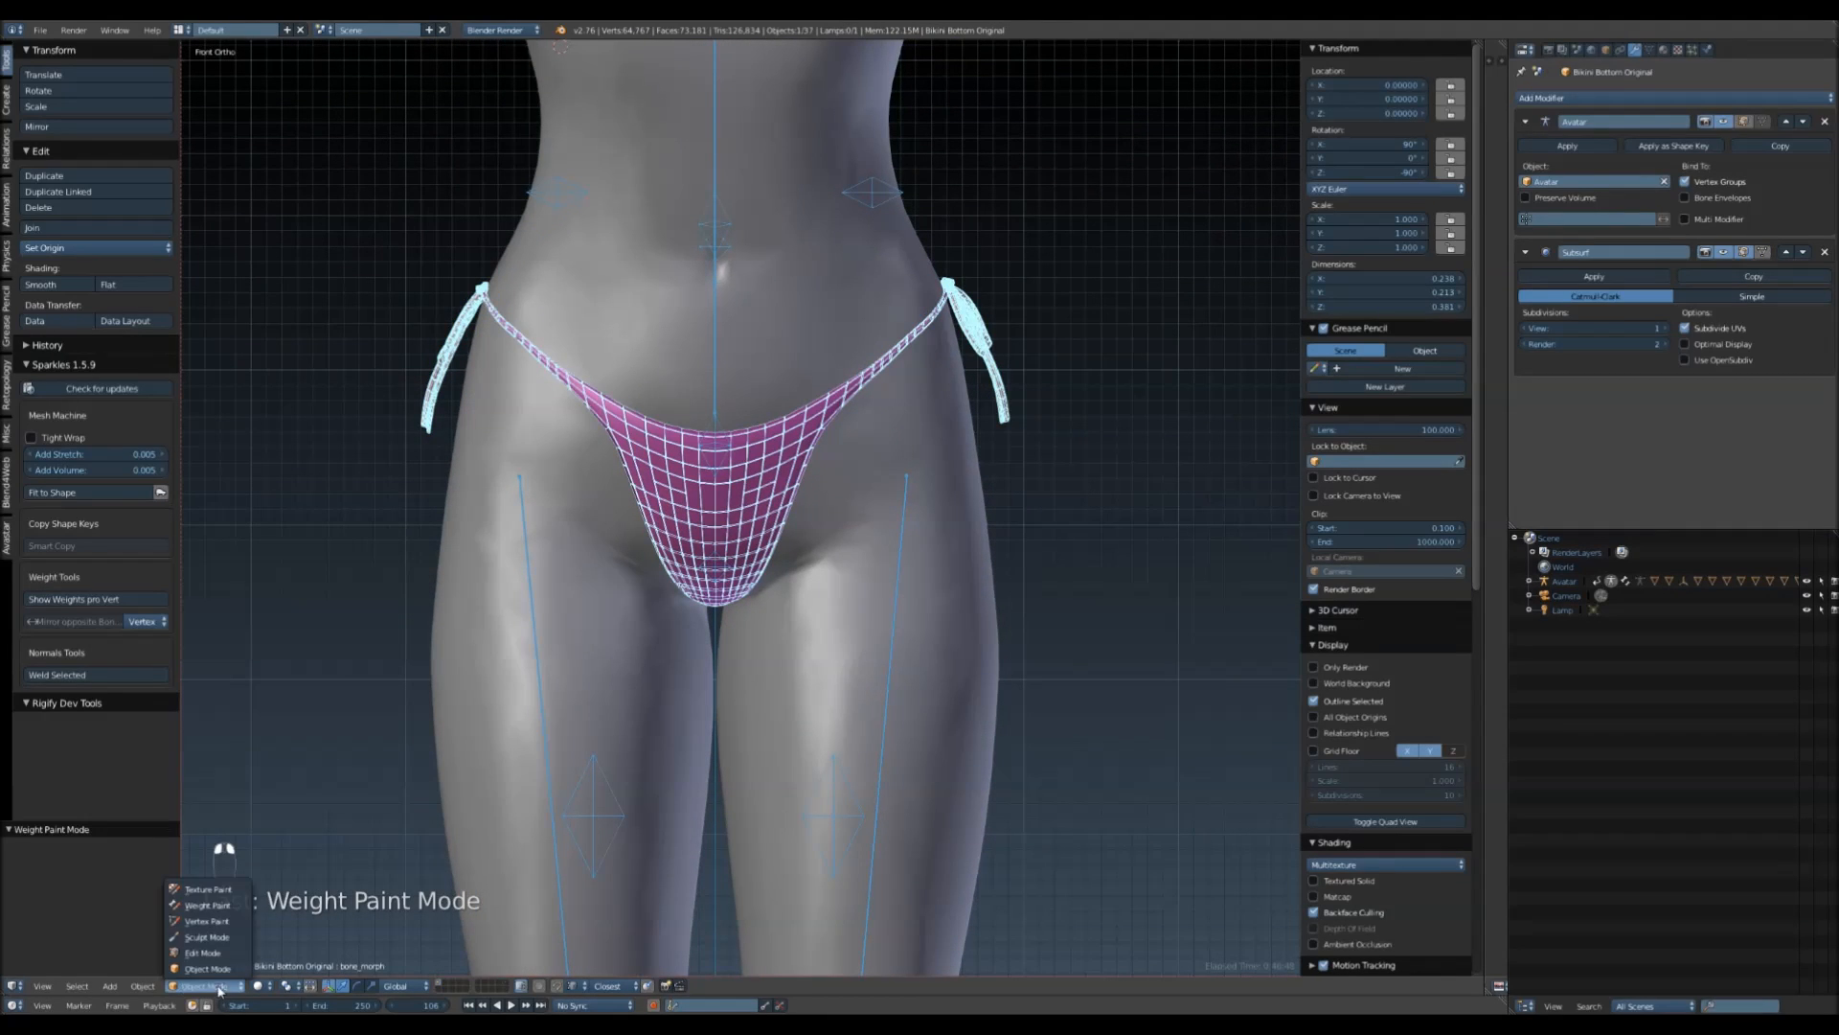
{"action": "left_click", "coordinate": [209, 905]}
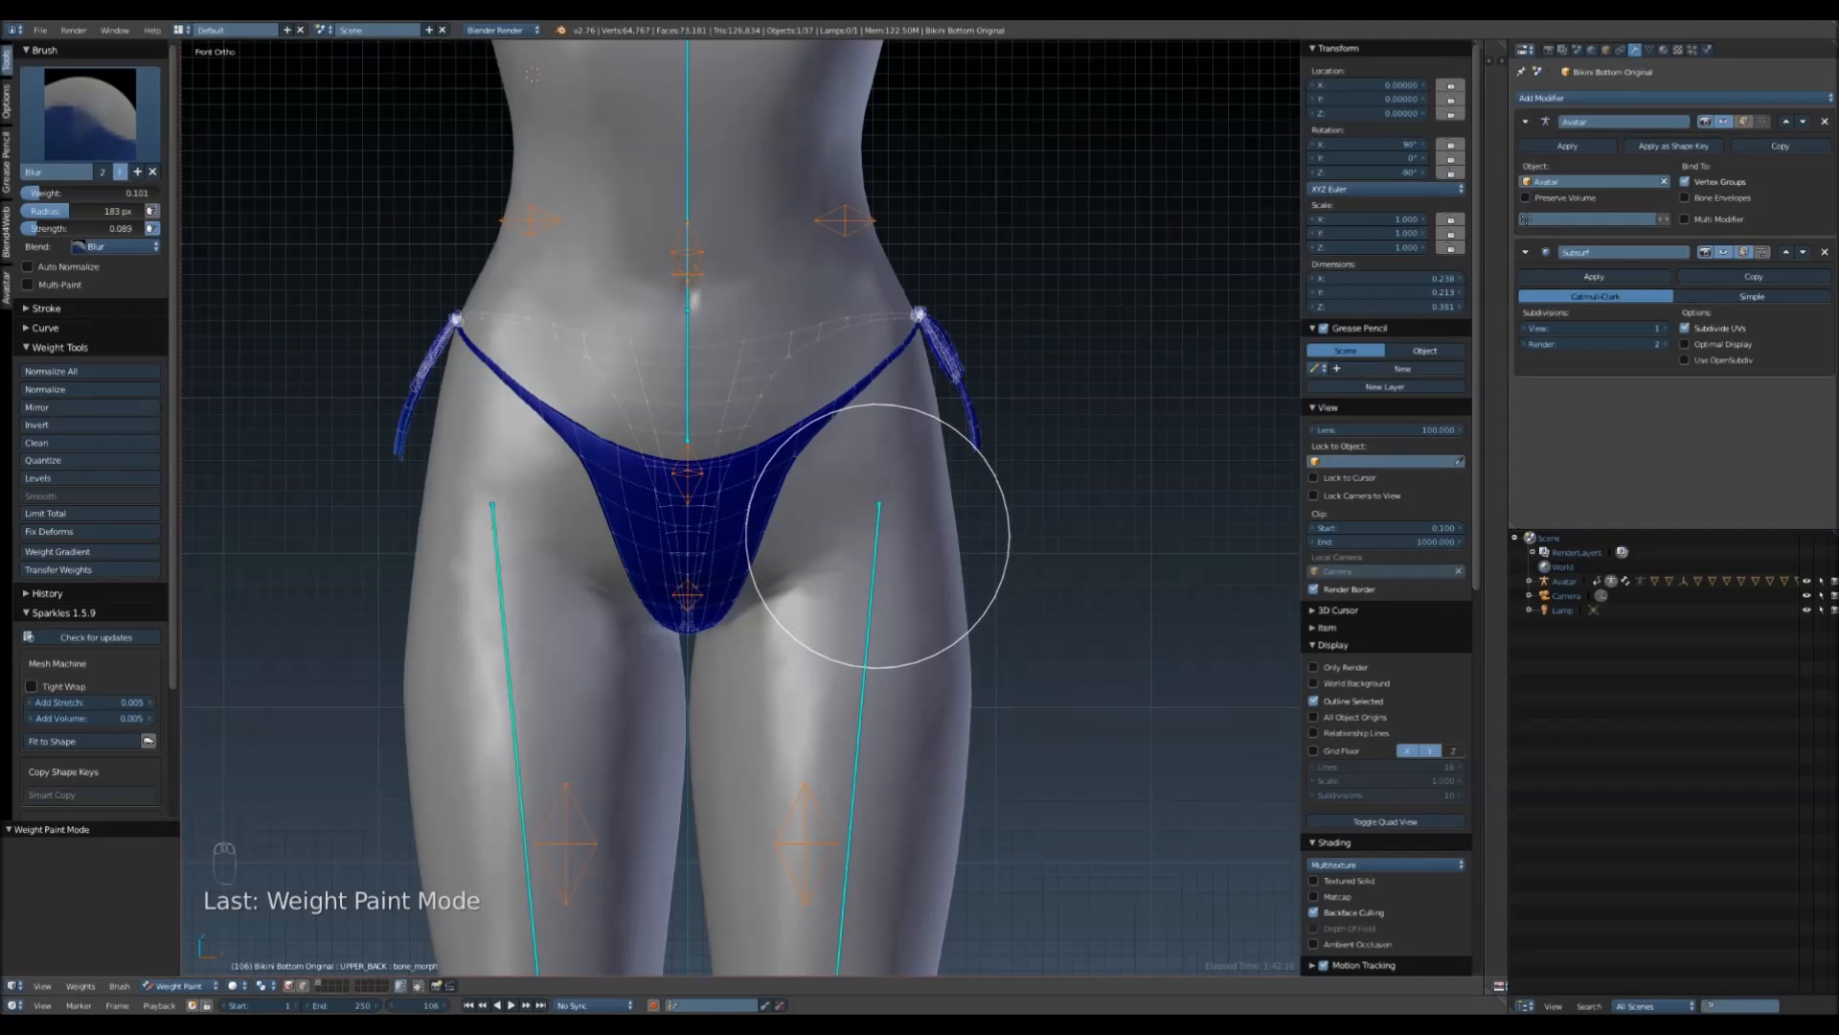
- Display the left hip bone's weights on the bikini bottom in the right side view
{"action": "right_click", "coordinate": [877, 536]}
{"action": "middle_click_drag", "start_coordinate": [1047, 566], "coordinate": [967, 591]}
{"action": "key", "text": "KP_3"}
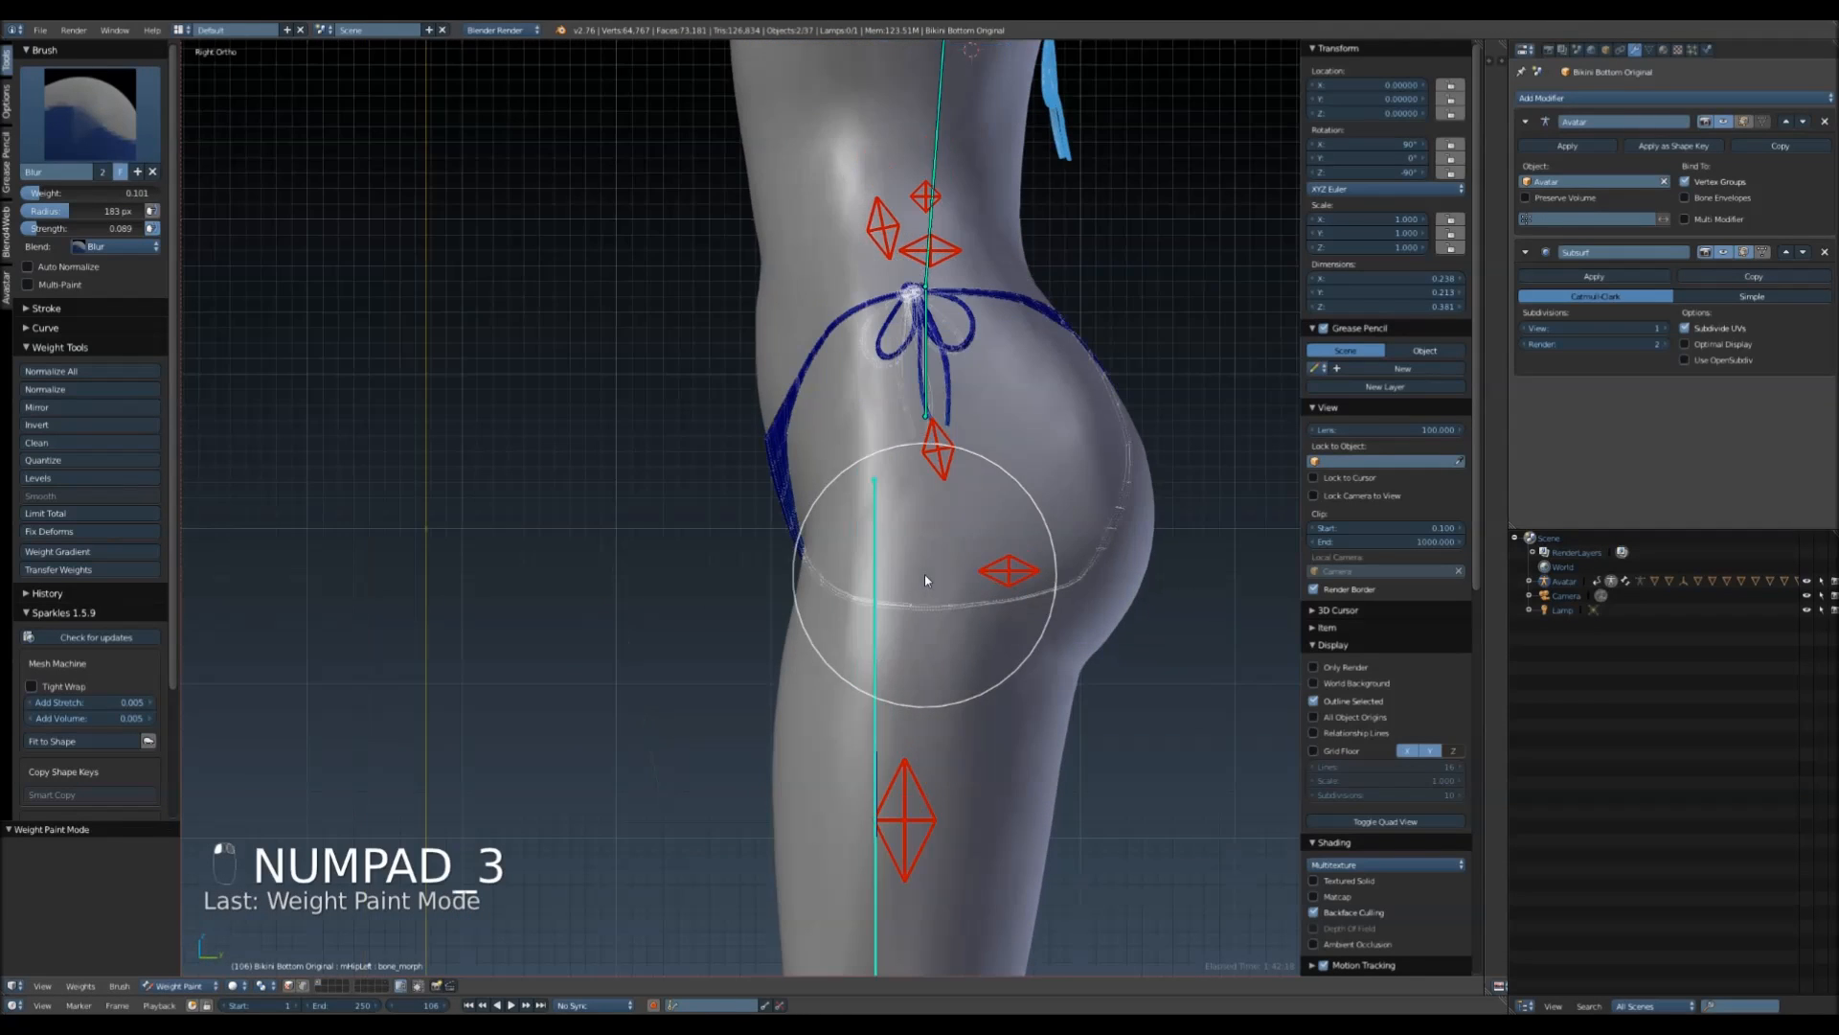
- Display the bikini bottom's object settings and return it from Weight Paint mode to Object Mode
{"action": "middle_click_drag", "start_coordinate": [1088, 537], "coordinate": [783, 659], "text": "shift"}
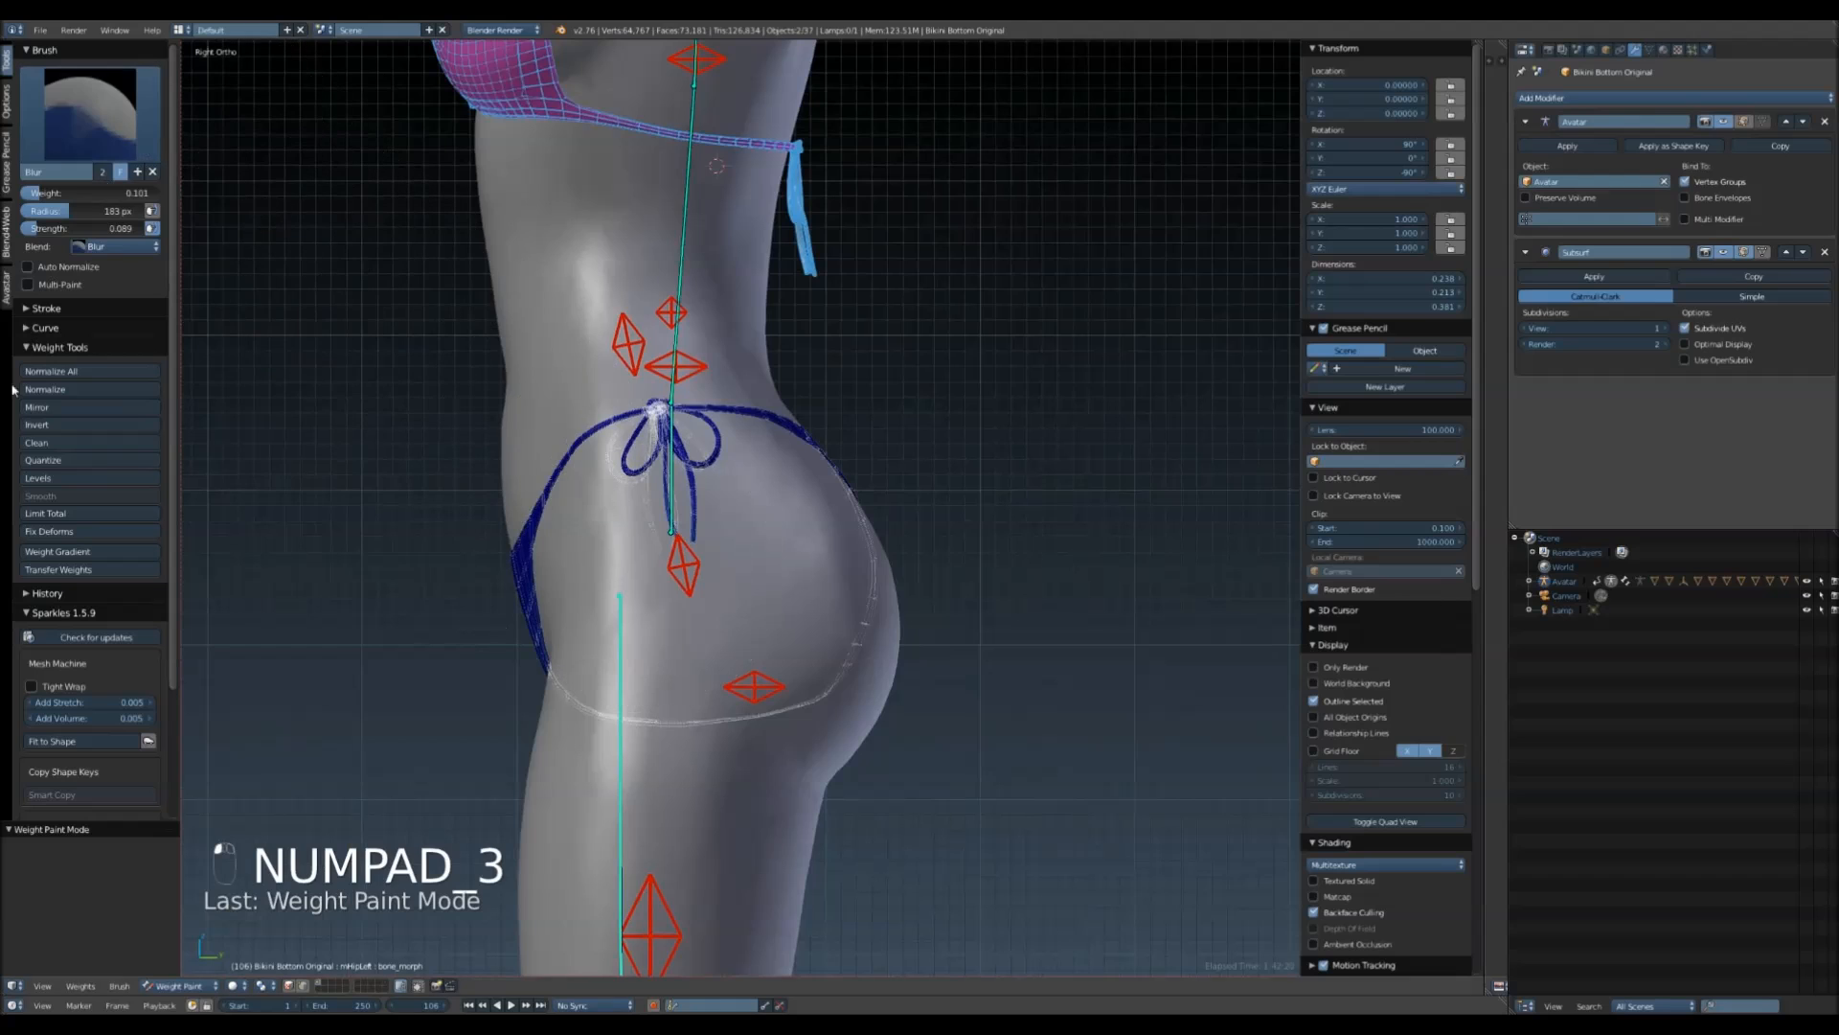
{"action": "left_click", "coordinate": [1604, 50]}
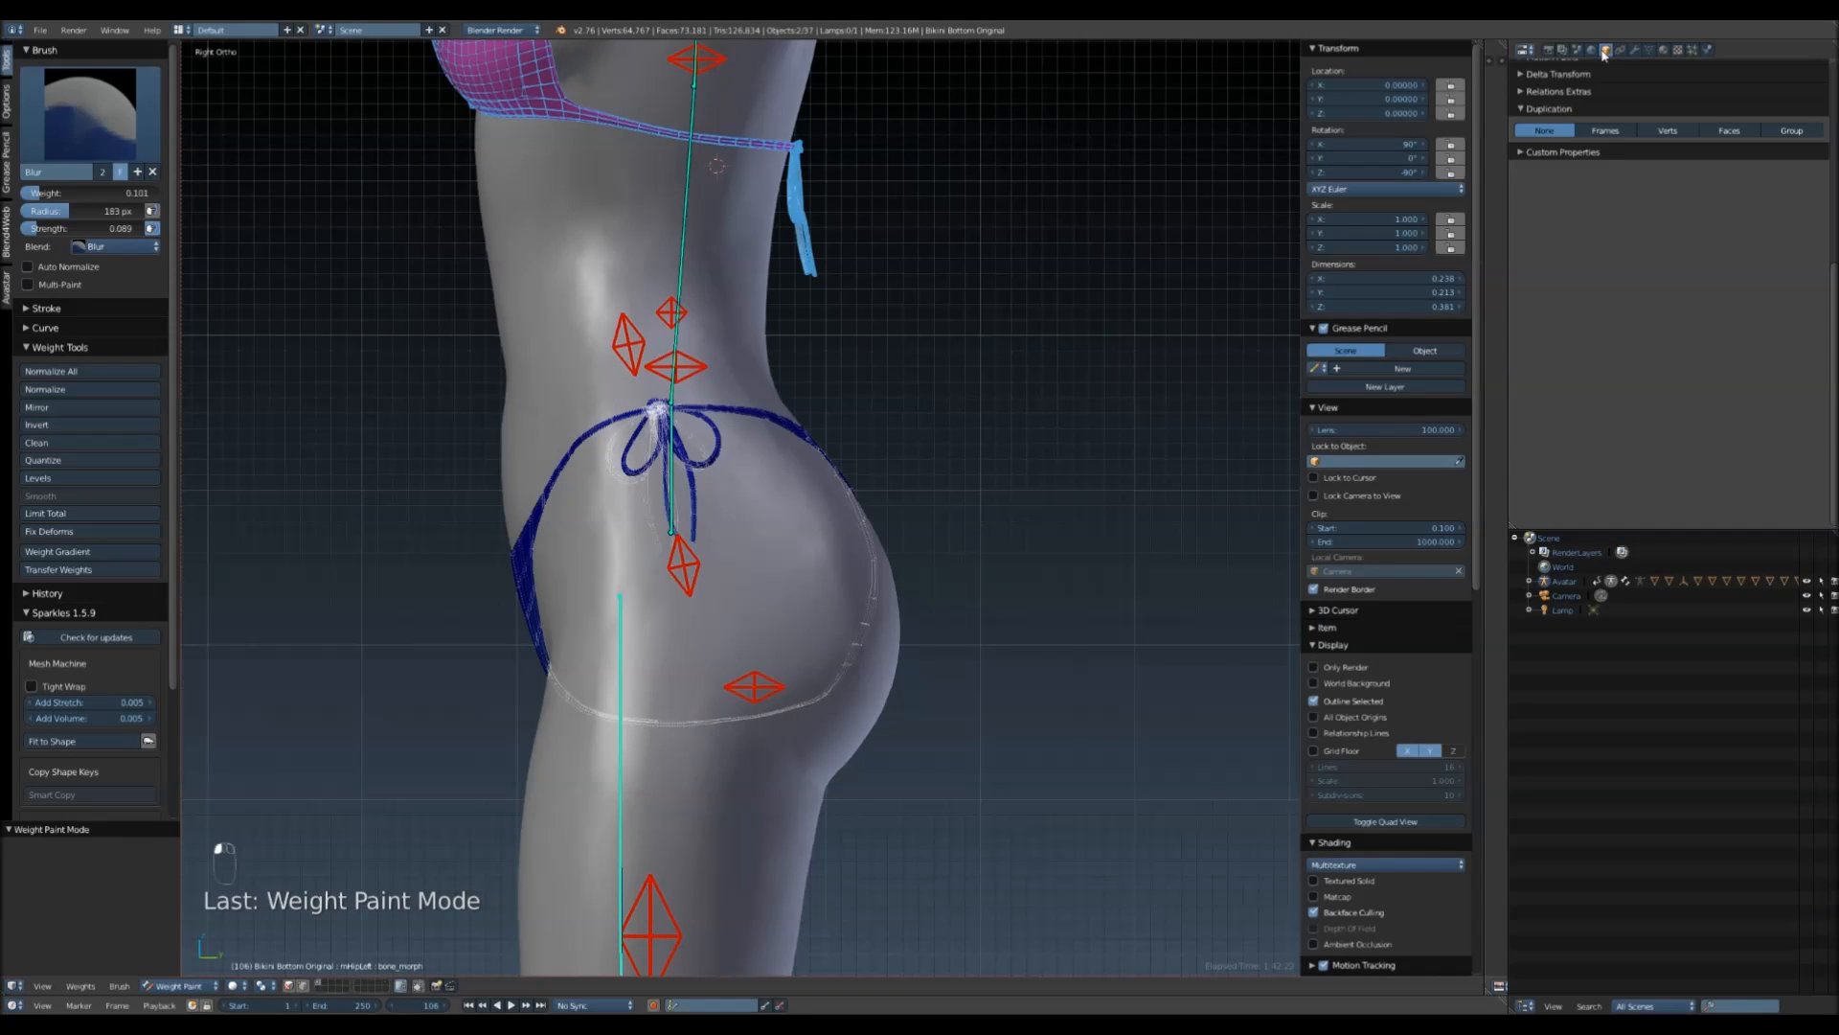
{"action": "scroll", "coordinate": [1615, 192], "scroll_direction": "up", "scroll_amount": 5}
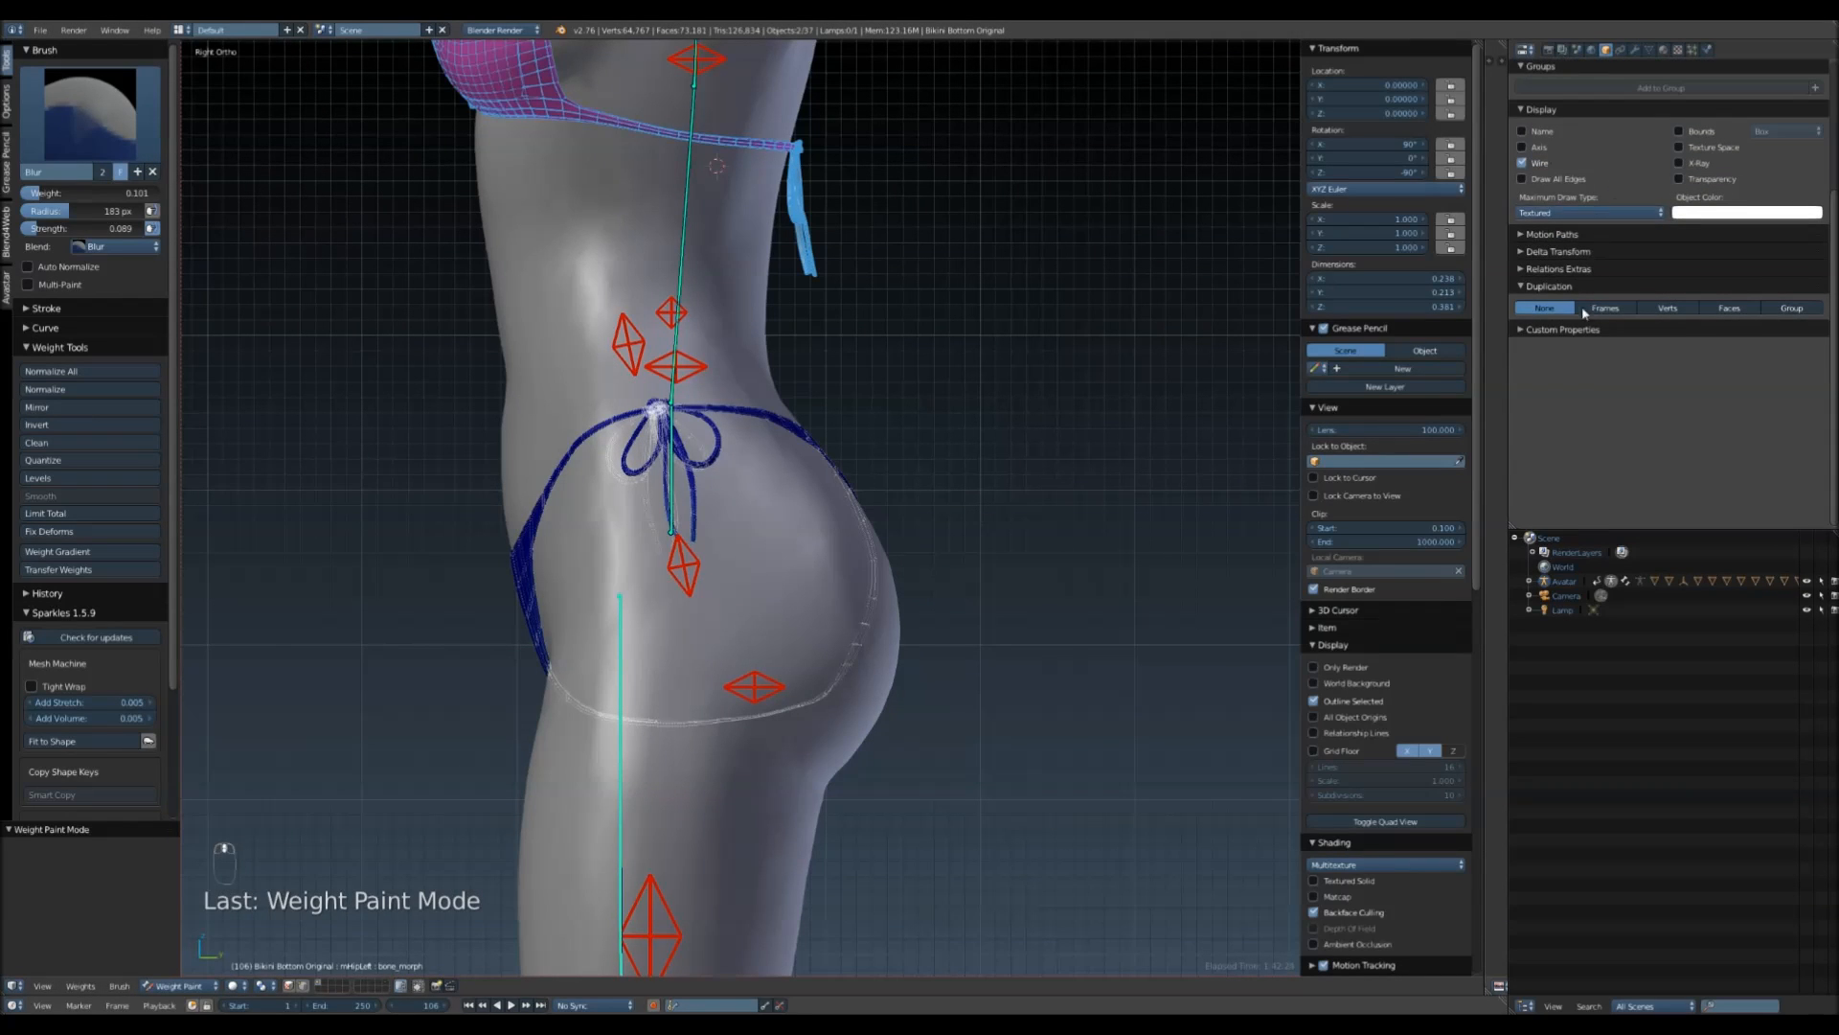
{"action": "scroll", "coordinate": [1580, 260], "scroll_direction": "up", "scroll_amount": 3}
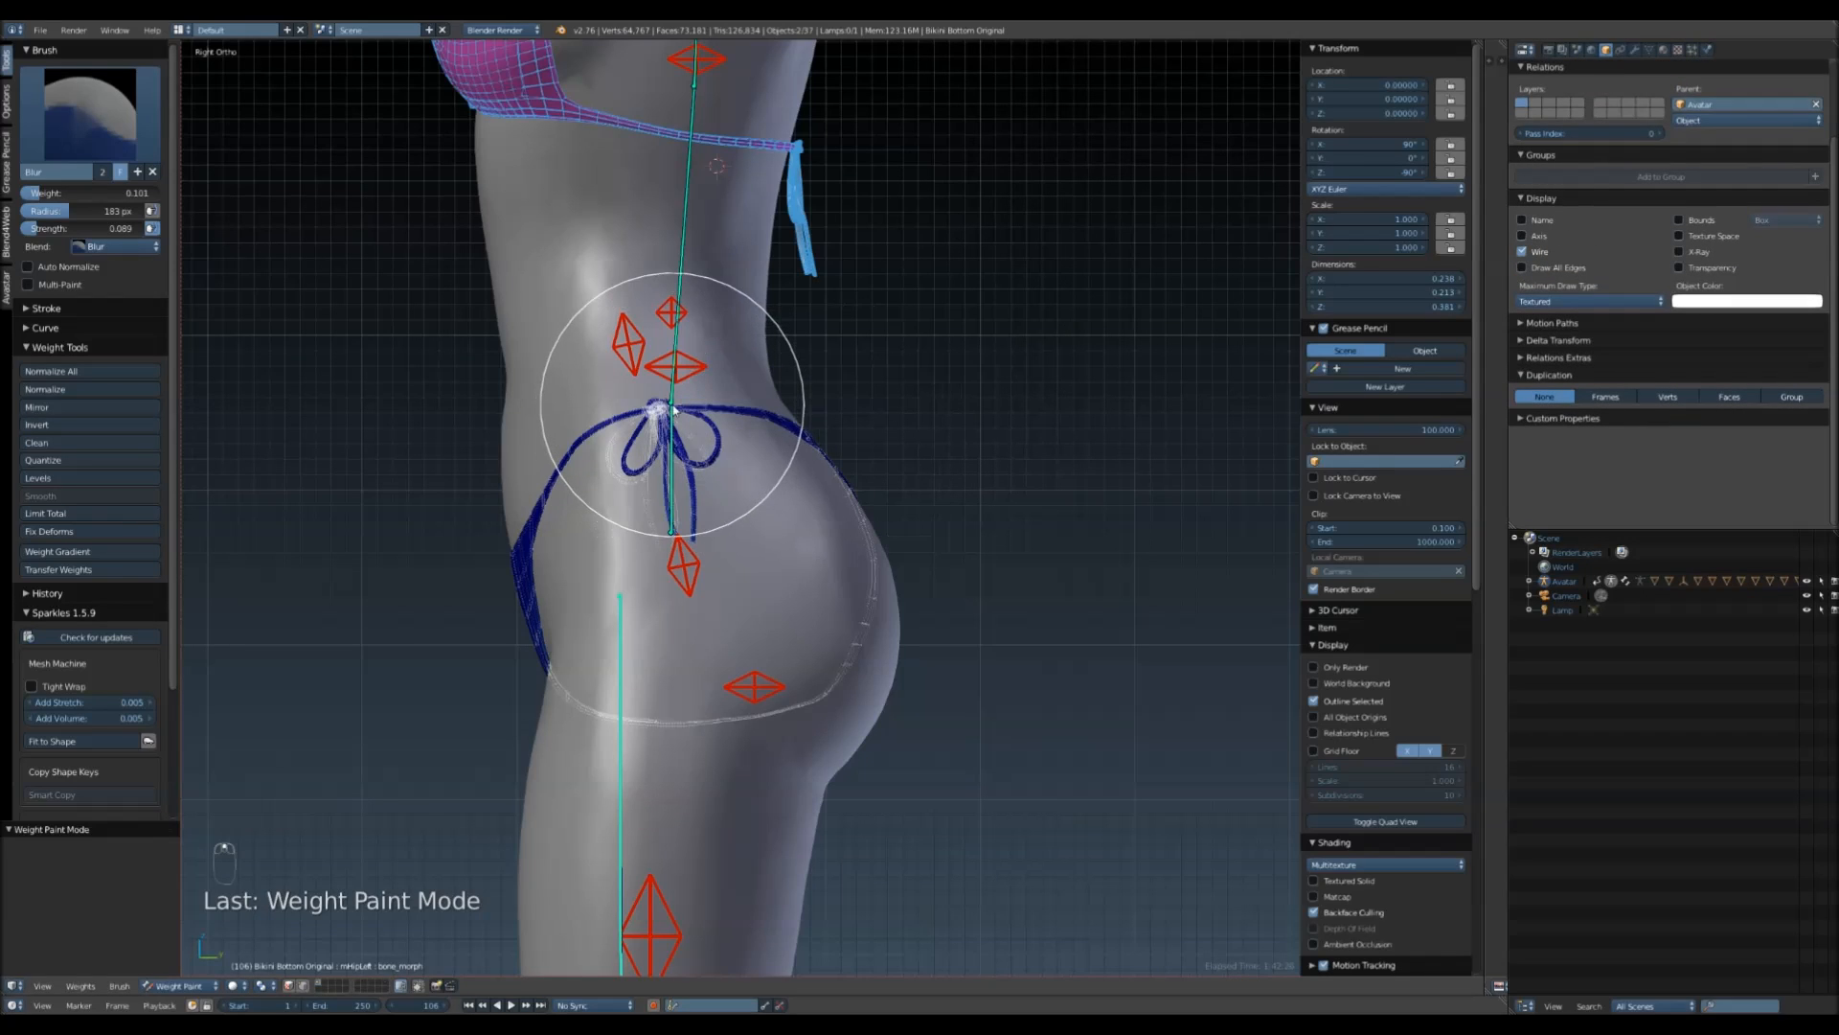
{"action": "scroll", "coordinate": [1542, 479], "scroll_direction": "up", "scroll_amount": 3}
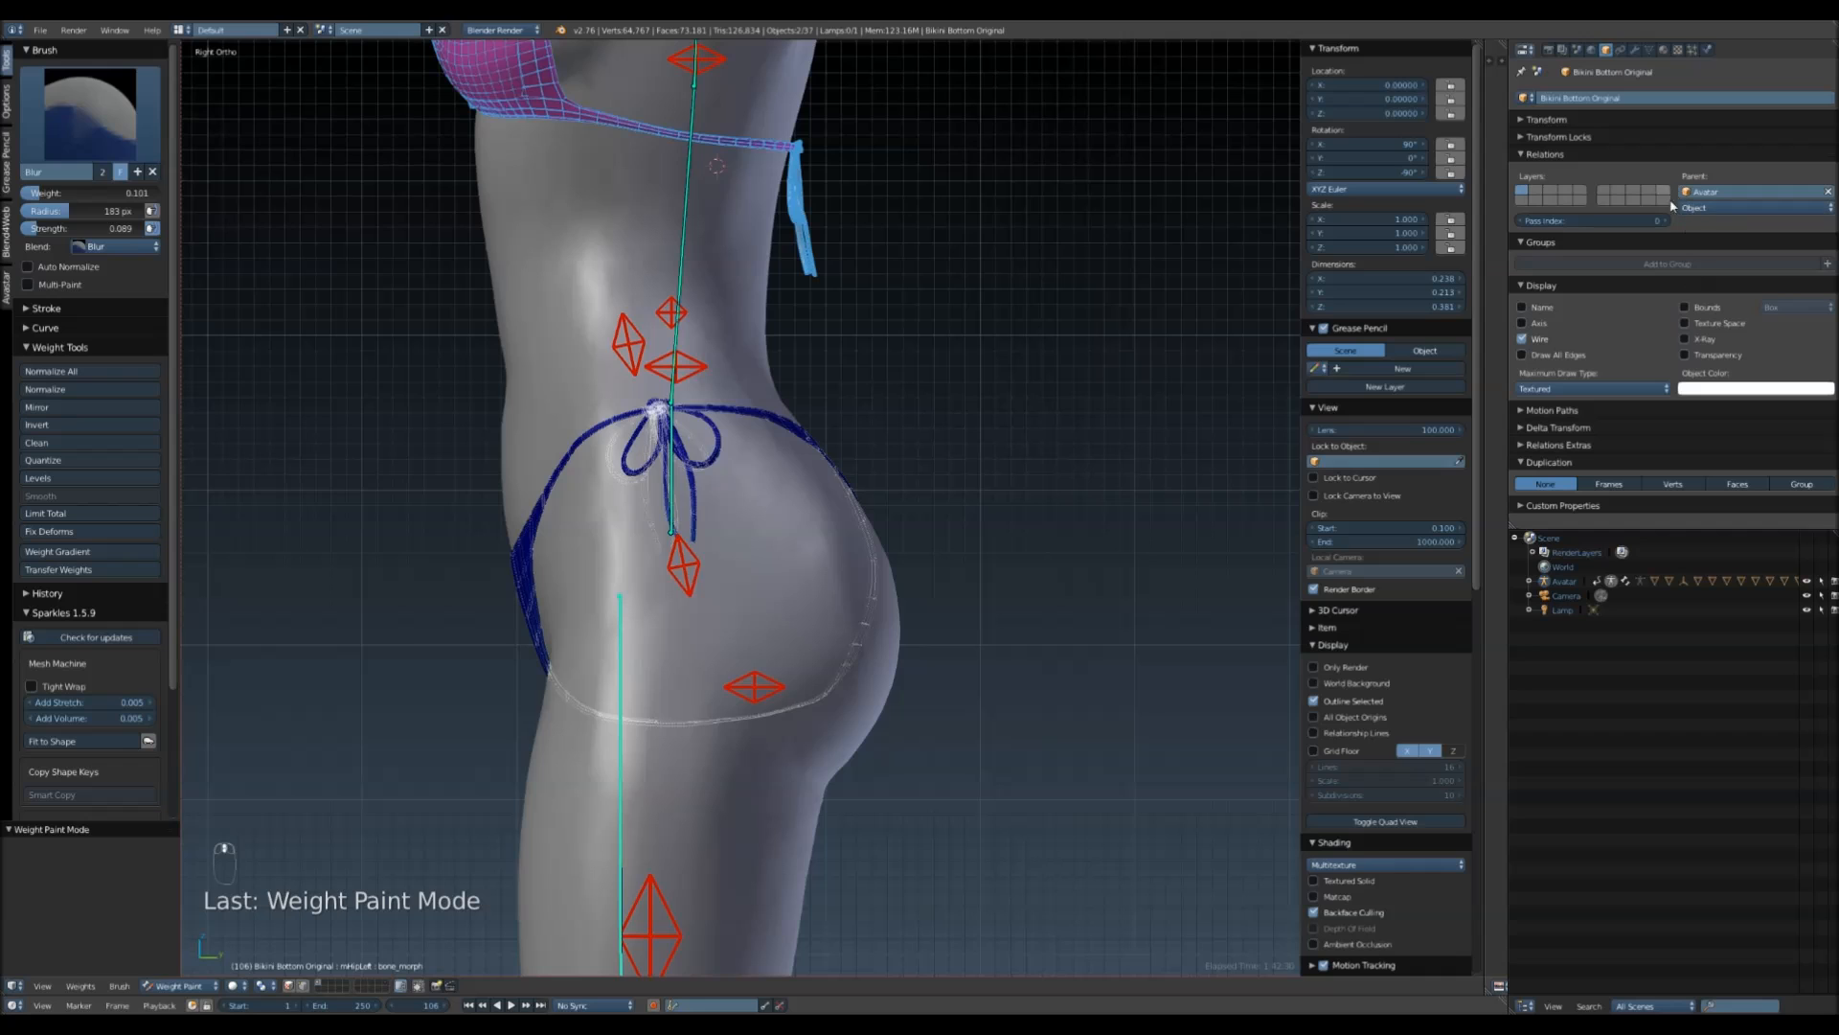
{"action": "left_click", "coordinate": [1592, 49]}
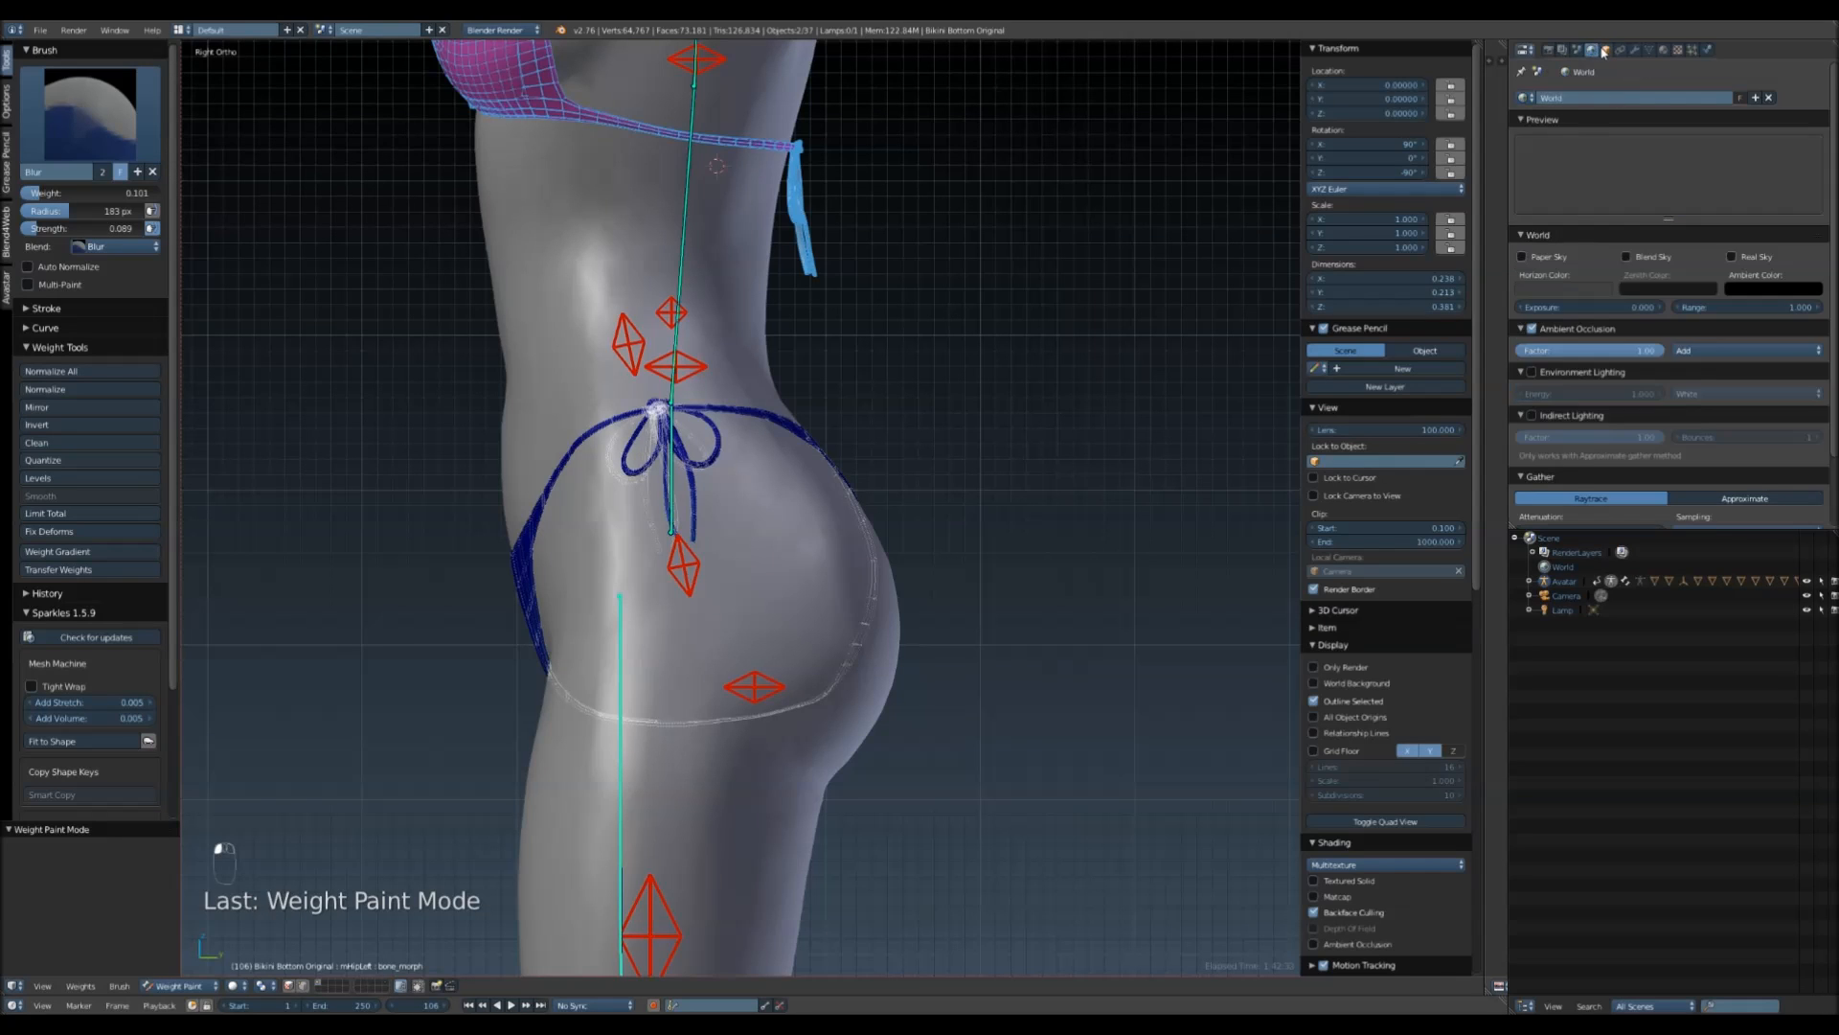
{"action": "left_click", "coordinate": [1606, 49]}
{"action": "right_click", "coordinate": [668, 483]}
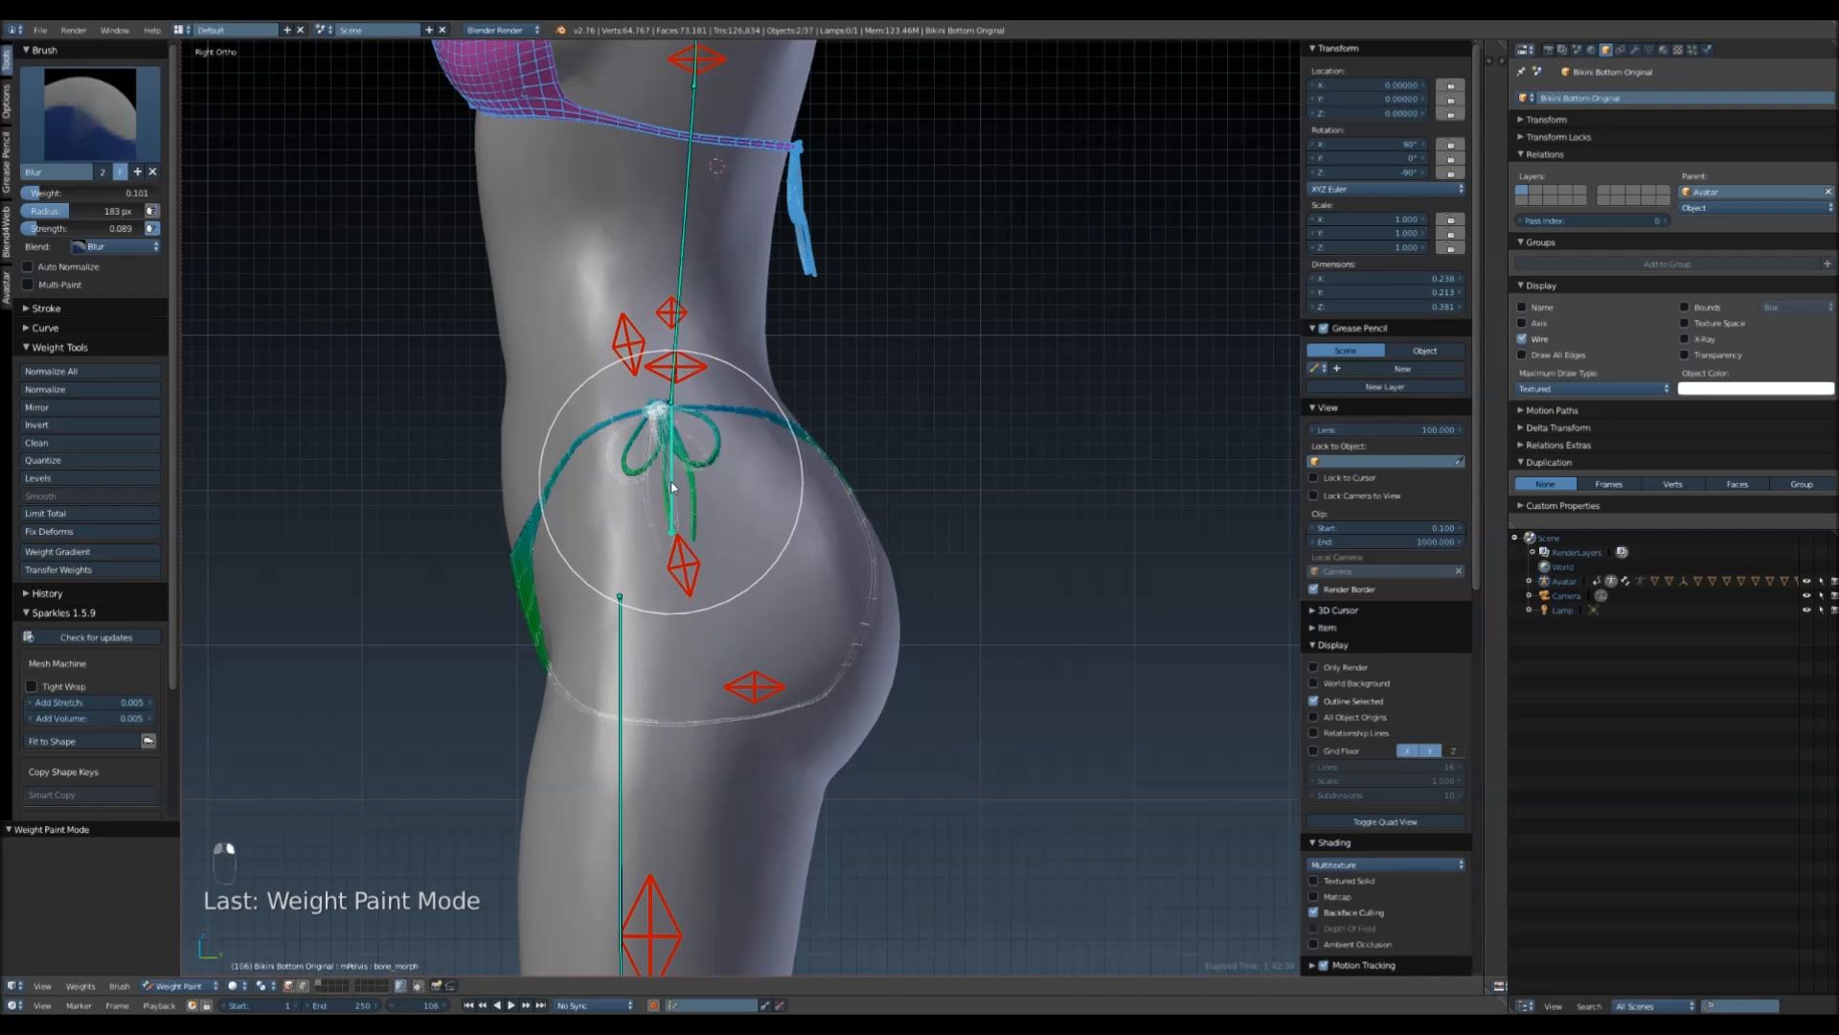
{"action": "left_click", "coordinate": [177, 985]}
{"action": "left_click", "coordinate": [182, 975]}
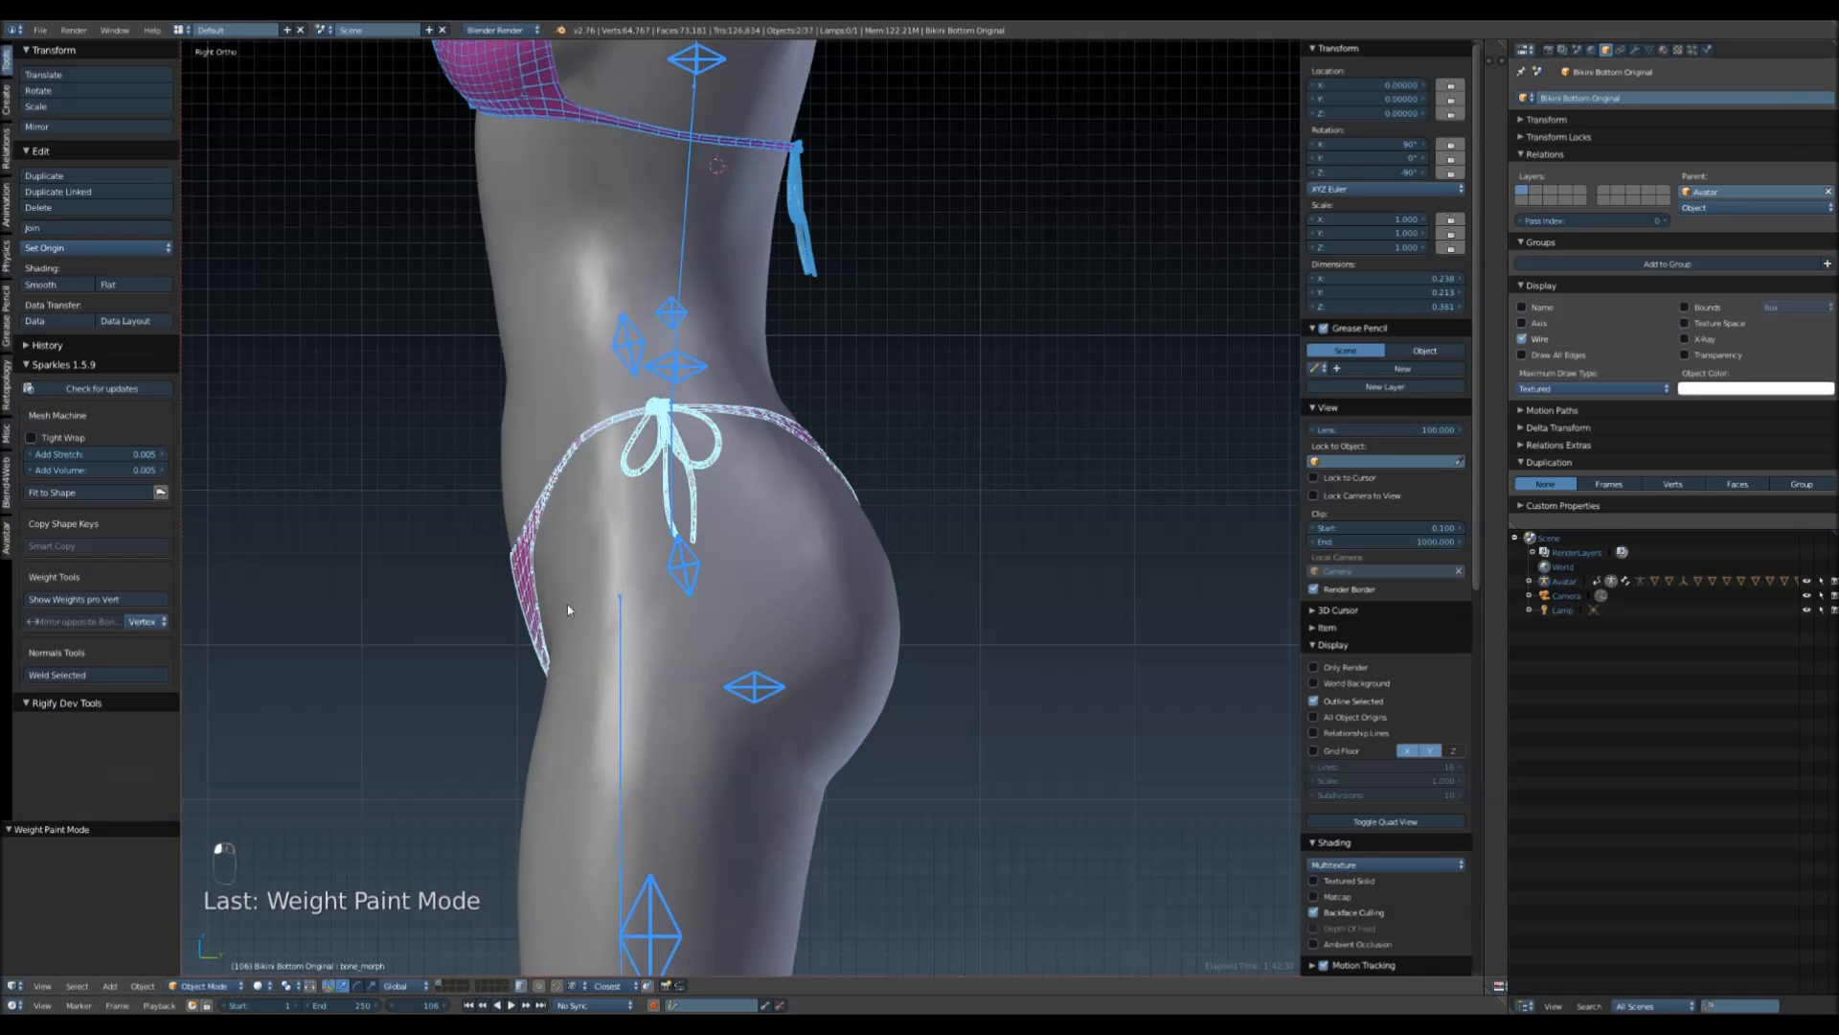
- Select the avatar and set Butt Size to 100 in the Legs section of its appearance settings
{"action": "right_click", "coordinate": [671, 380]}
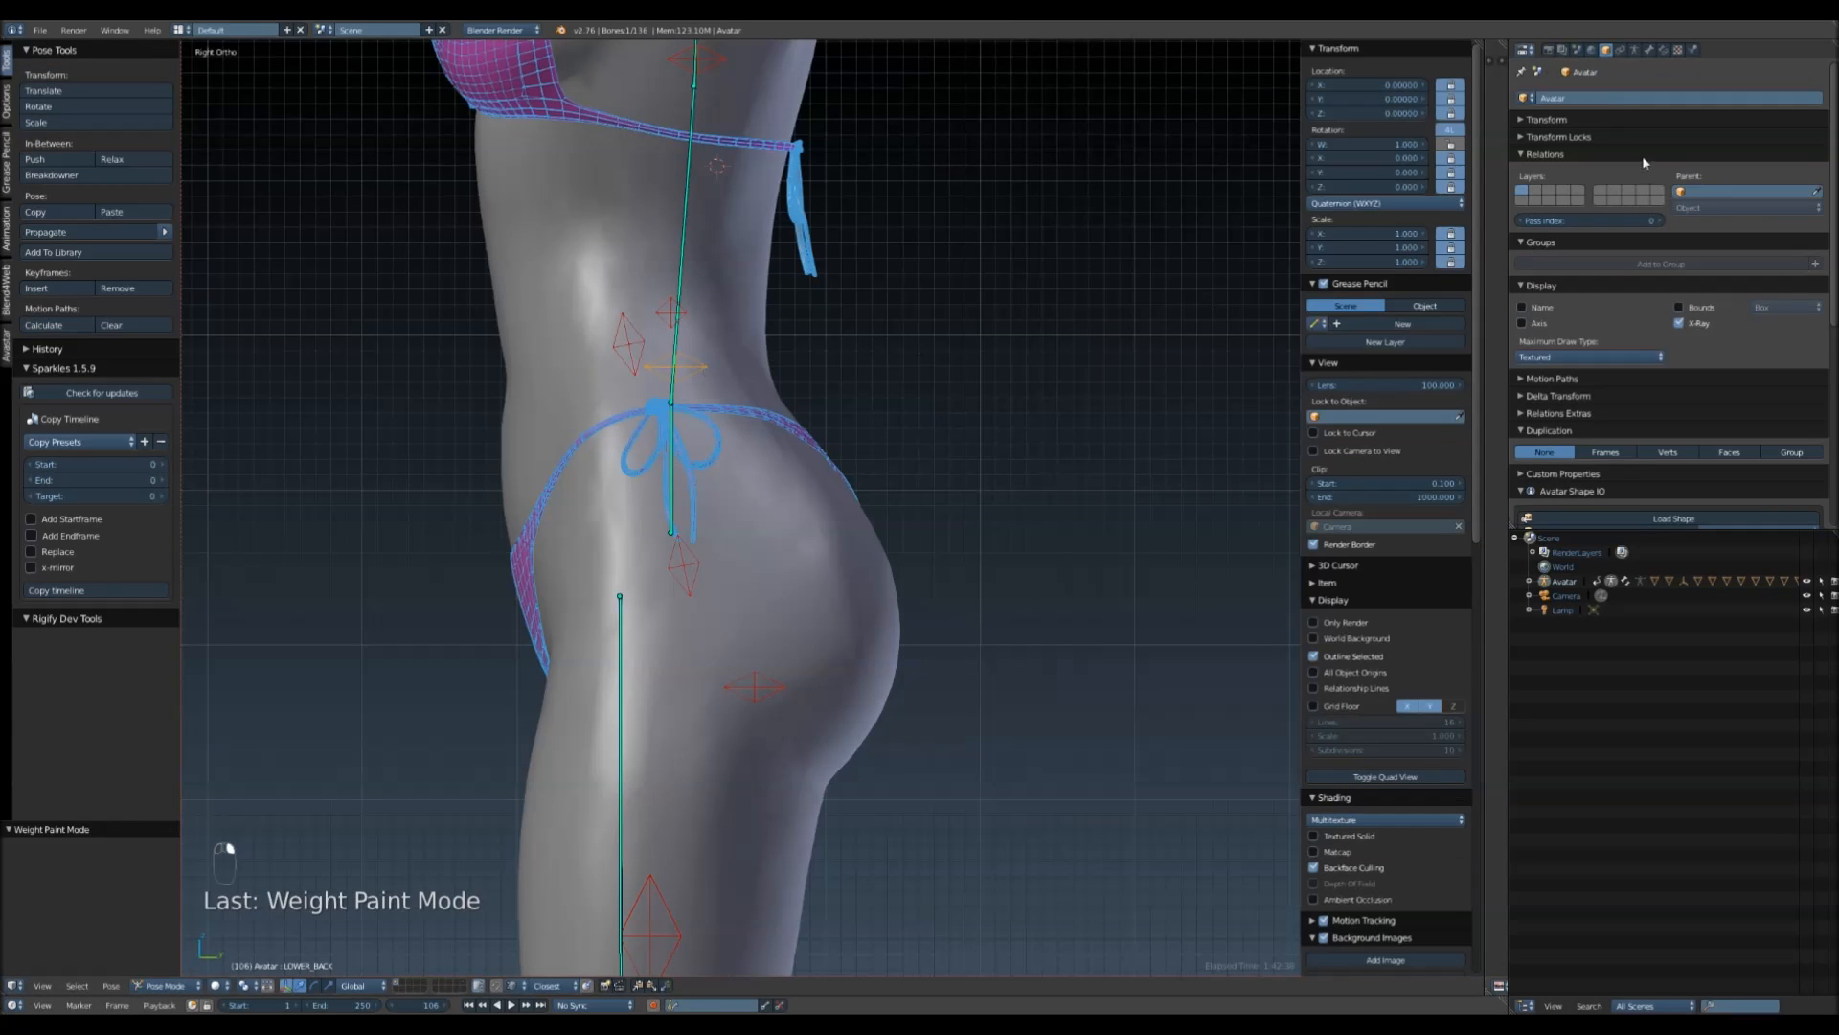
{"action": "scroll", "coordinate": [1596, 397], "scroll_direction": "down", "scroll_amount": 8}
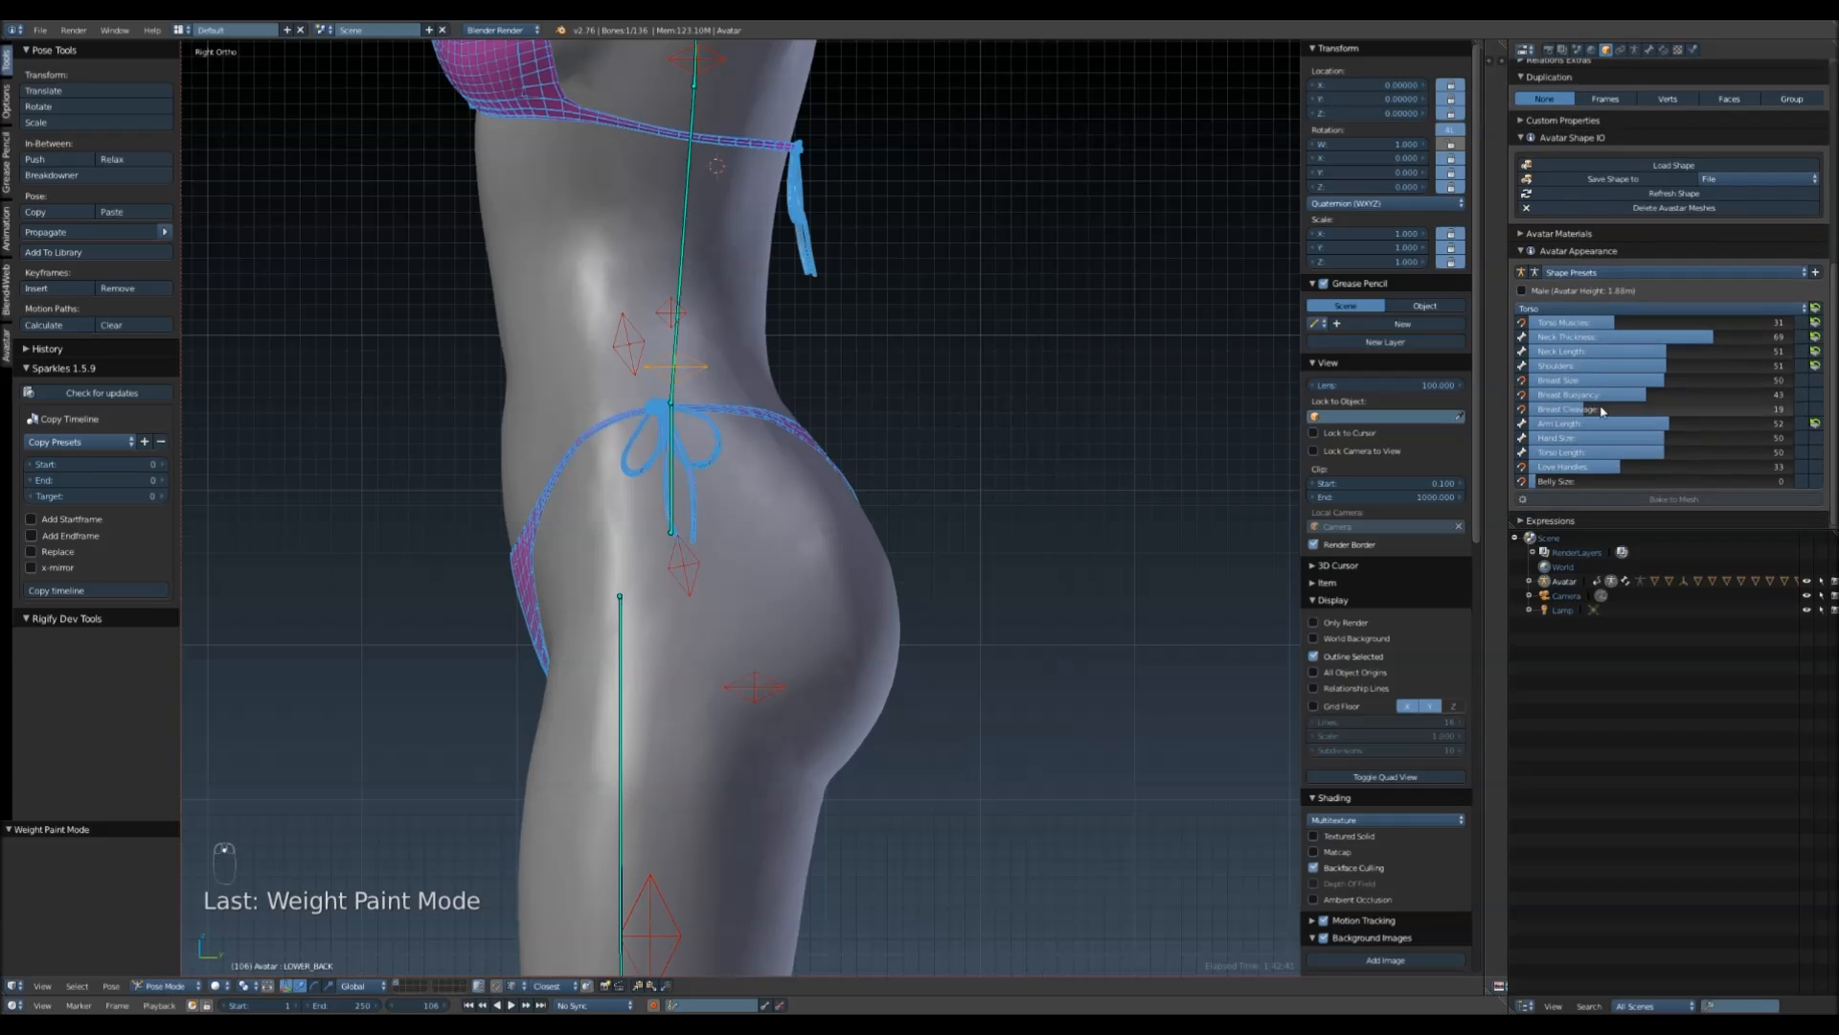
{"action": "left_click", "coordinate": [1599, 310]}
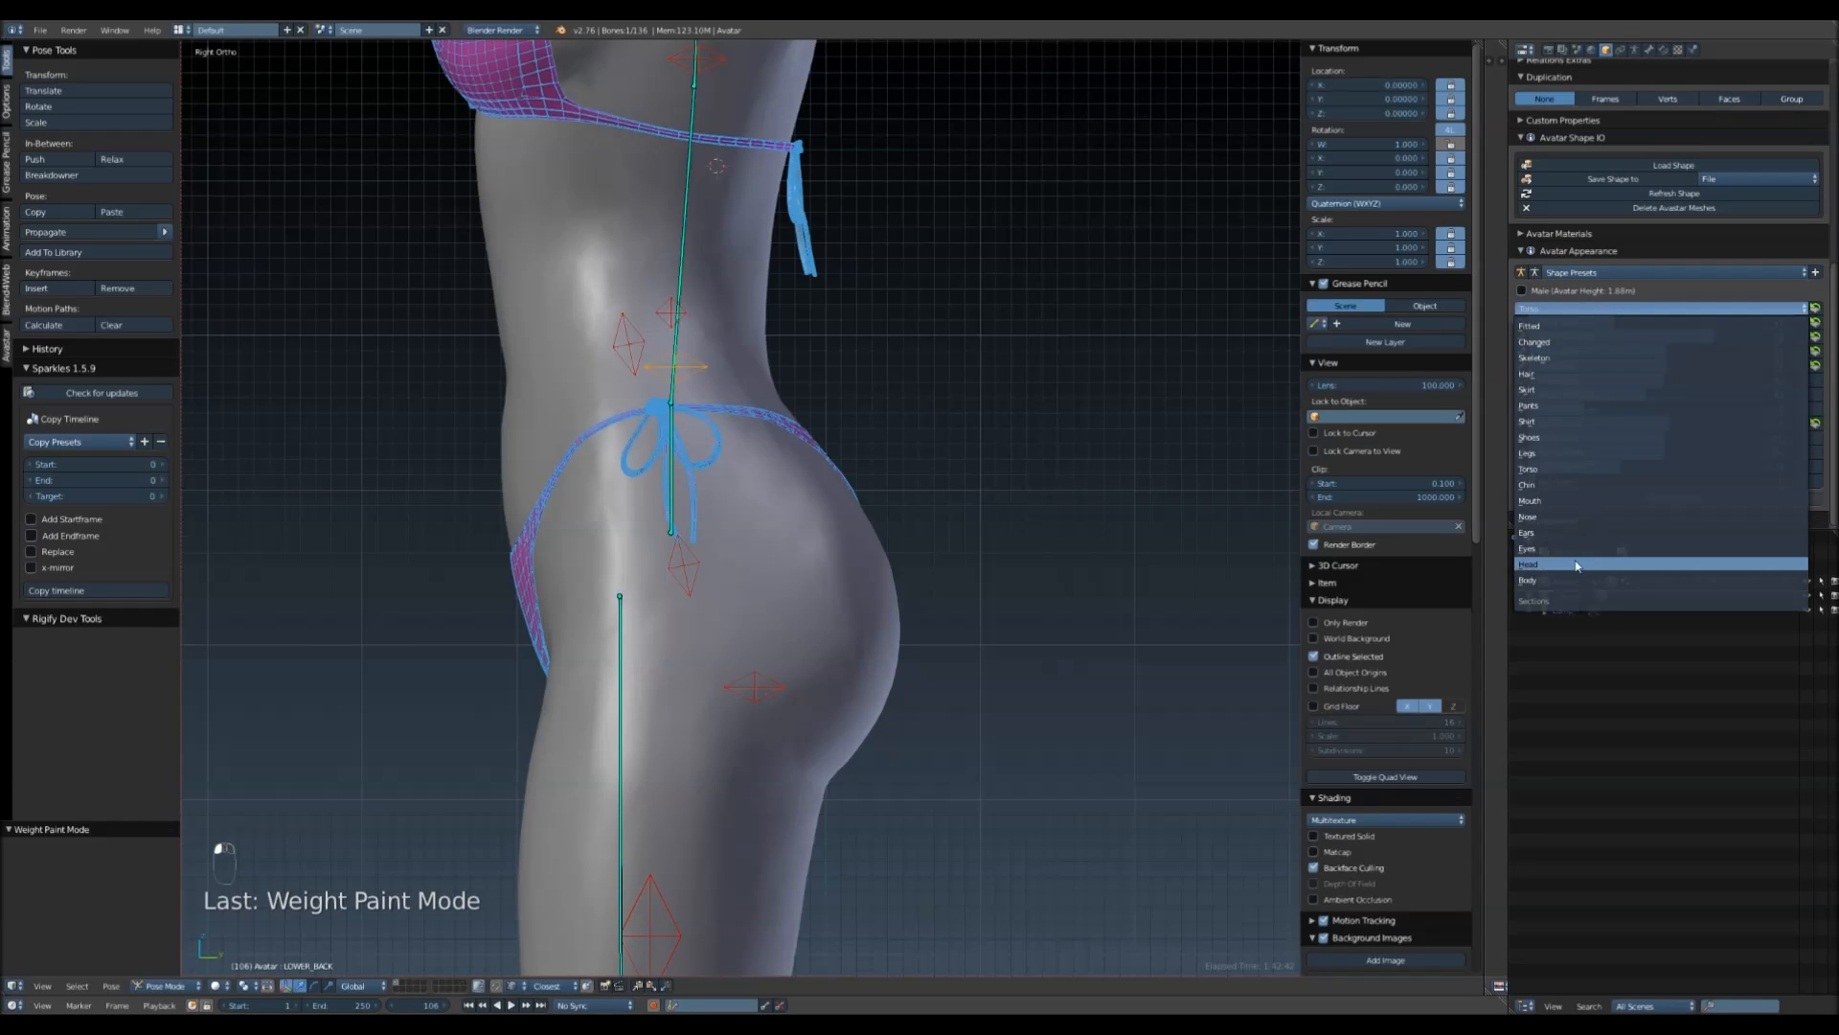
{"action": "left_click", "coordinate": [1580, 453]}
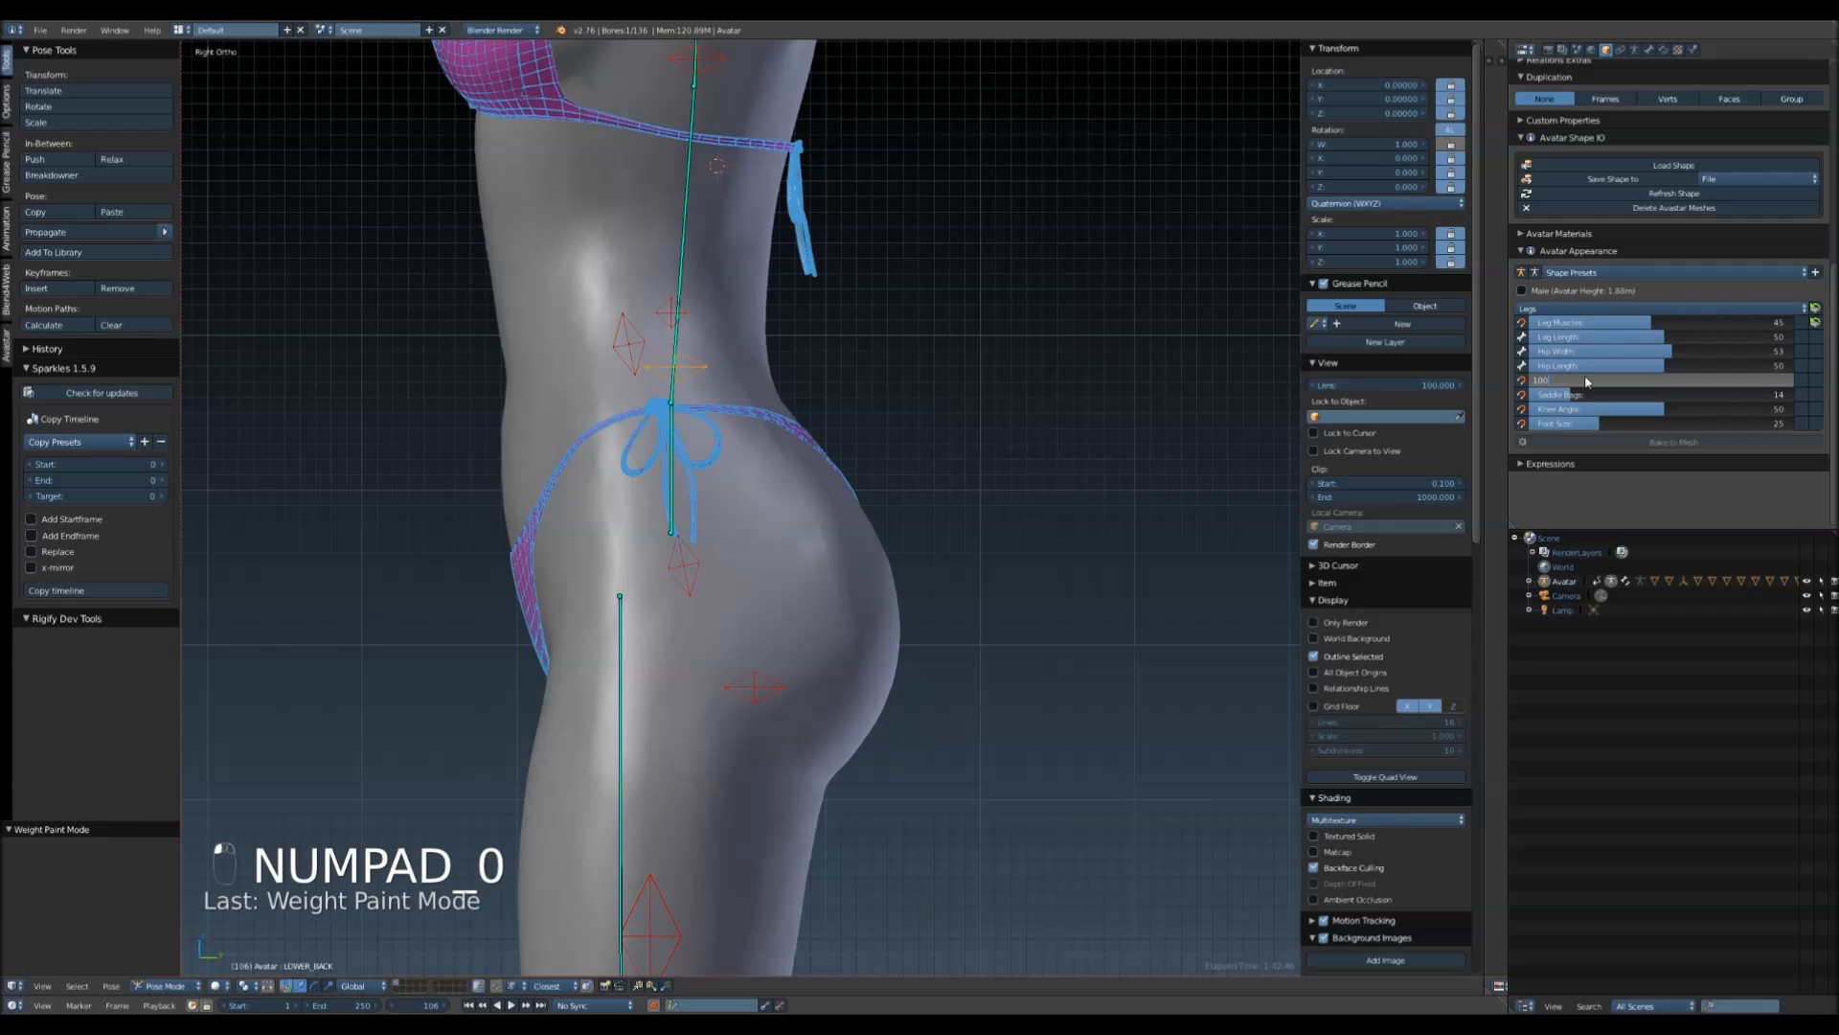
{"action": "key", "text": "Return"}
- Reselect the avatar and raise its Belly Size in the Torso section of the appearance settings
{"action": "middle_click_drag", "start_coordinate": [933, 473], "coordinate": [936, 616]}
{"action": "right_click", "coordinate": [712, 571]}
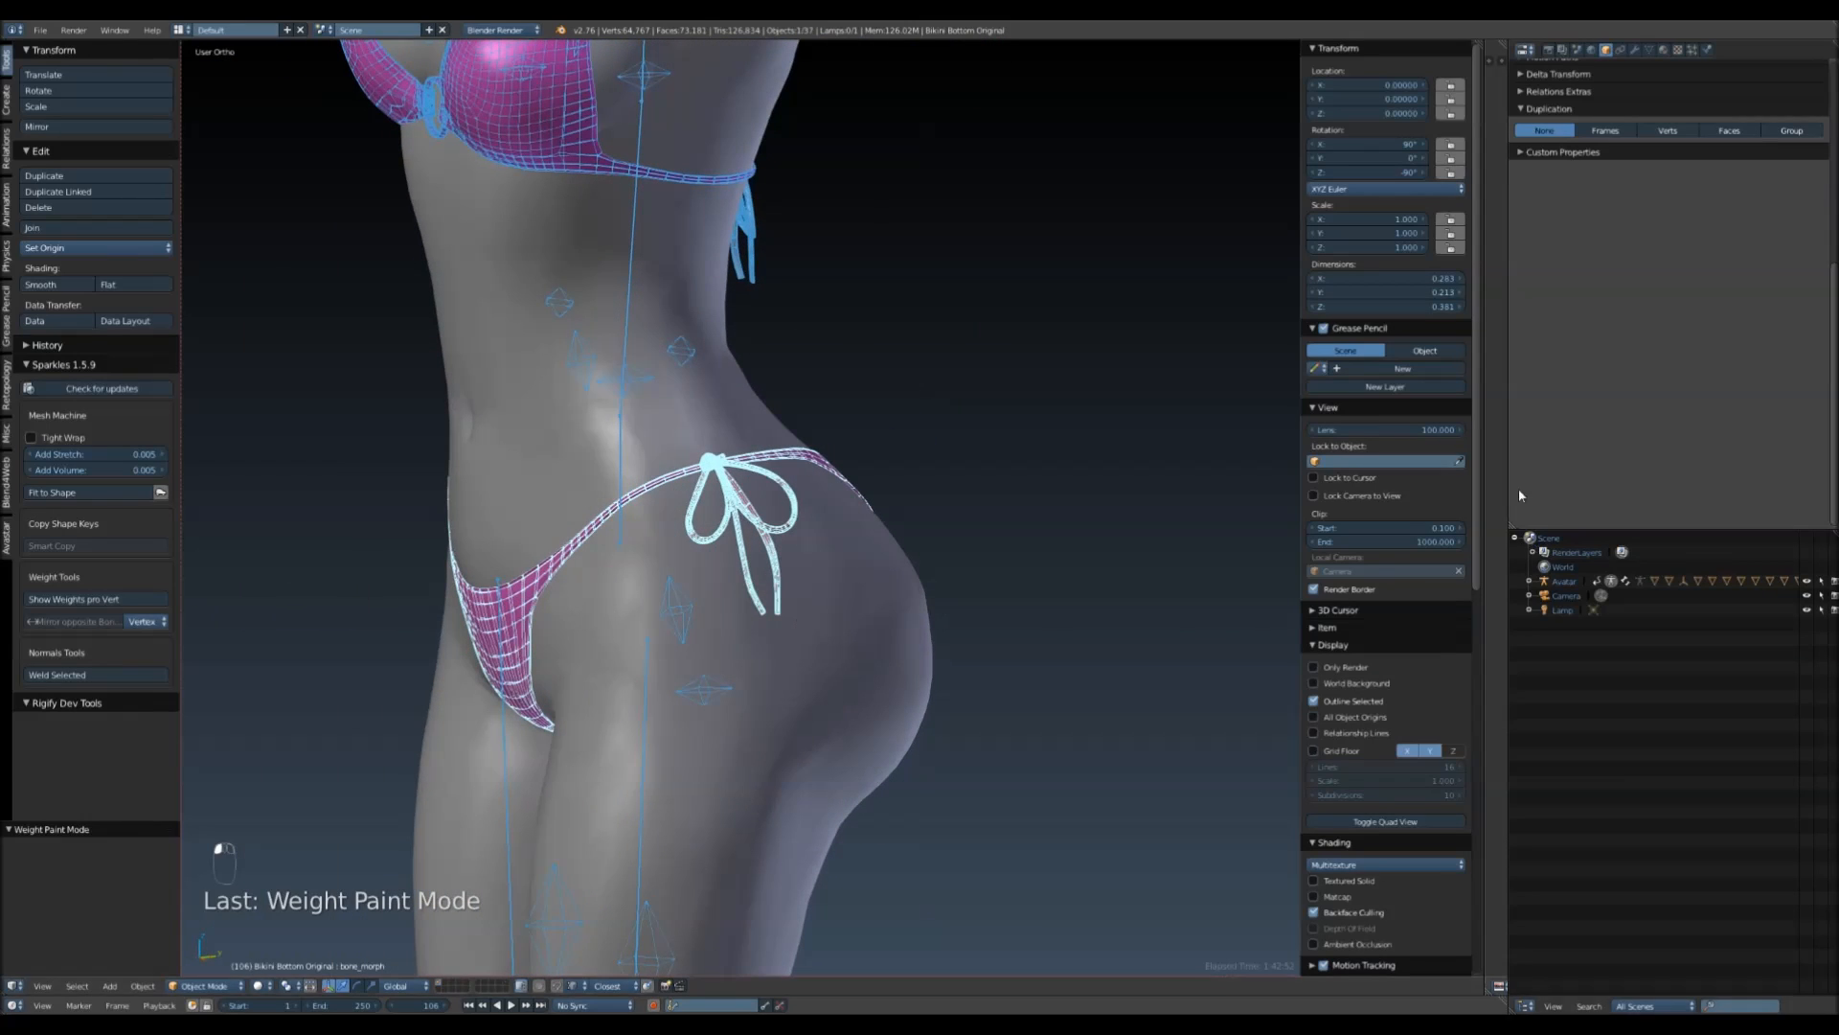
{"action": "right_click", "coordinate": [613, 471]}
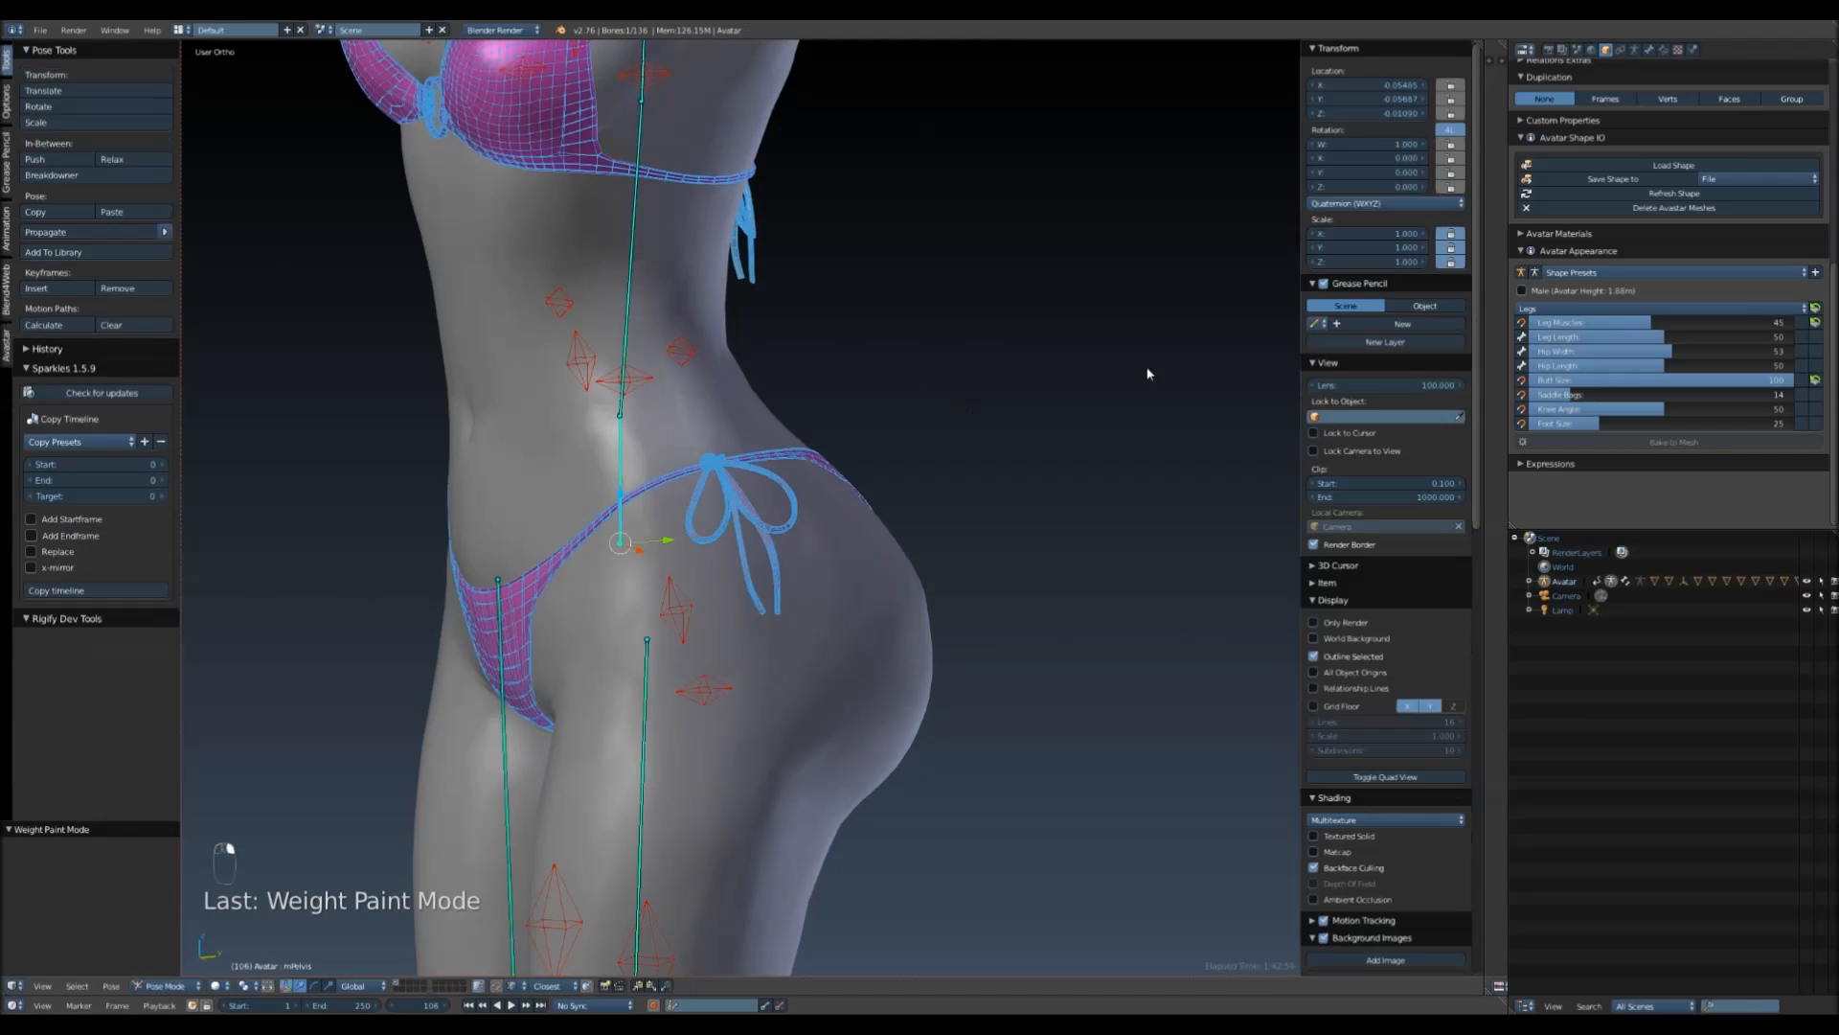
{"action": "left_click", "coordinate": [1589, 310]}
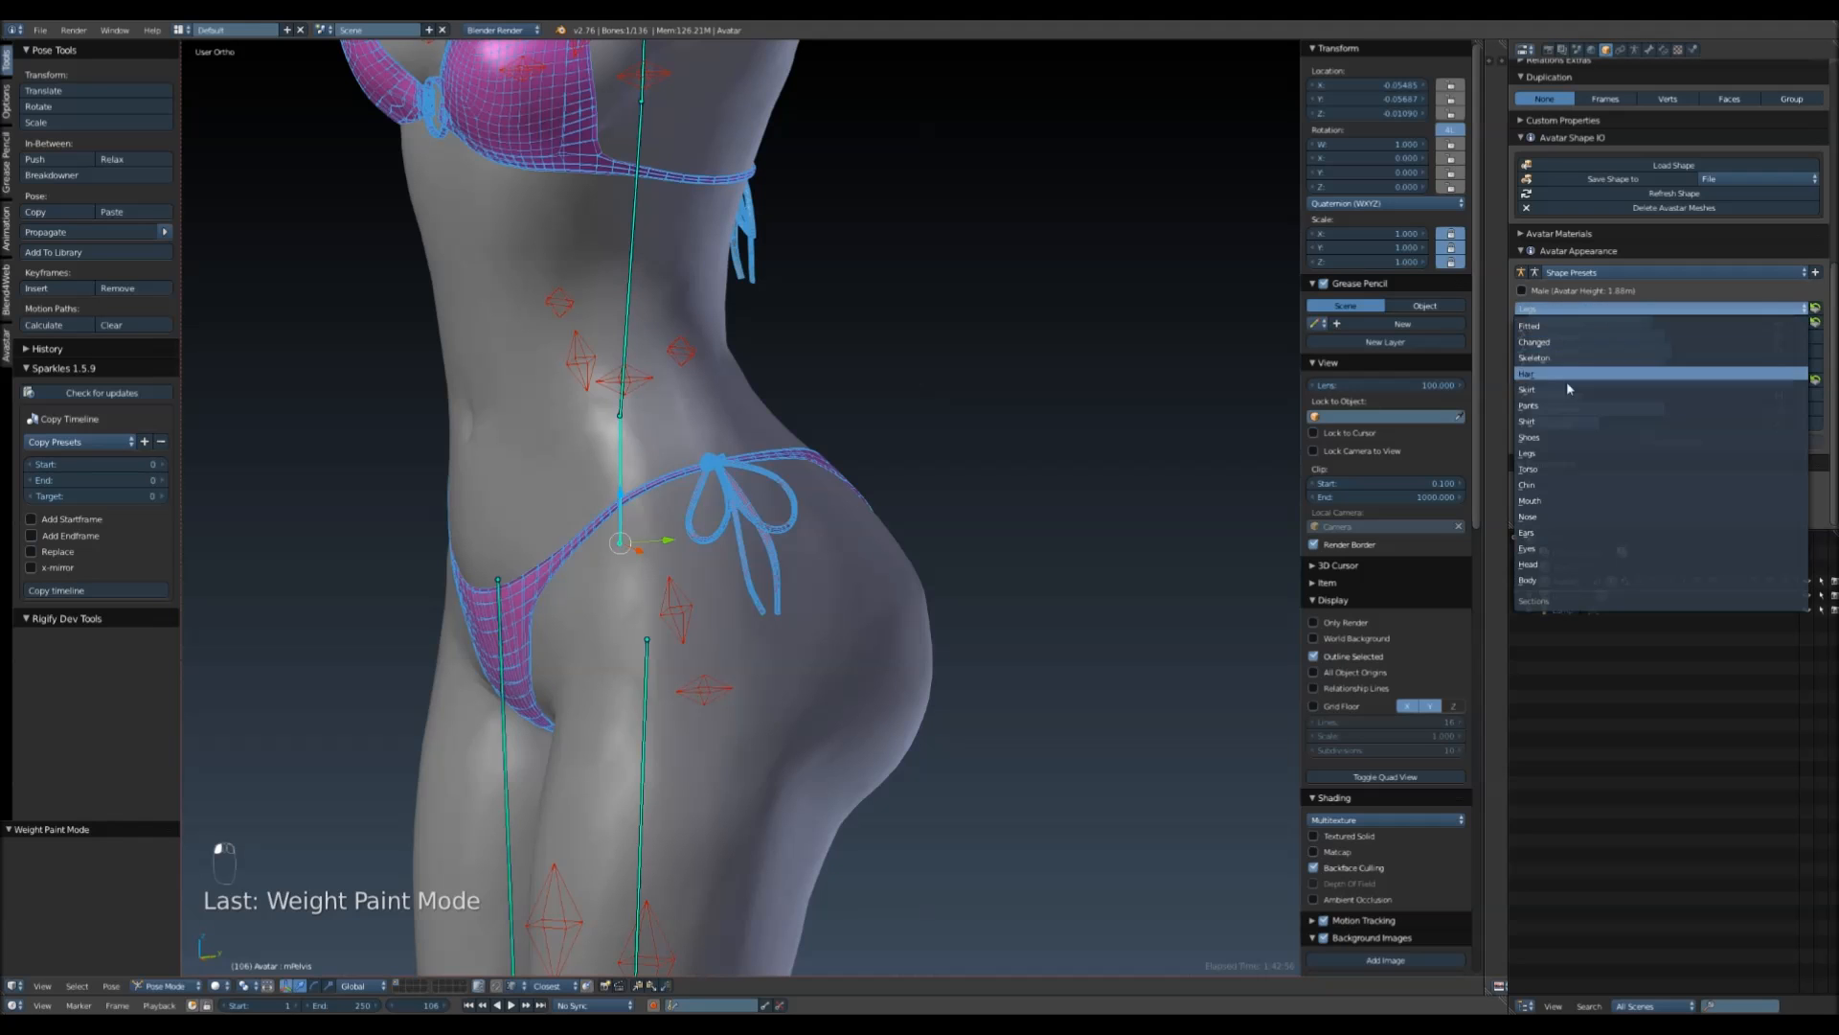
{"action": "left_click", "coordinate": [1542, 455]}
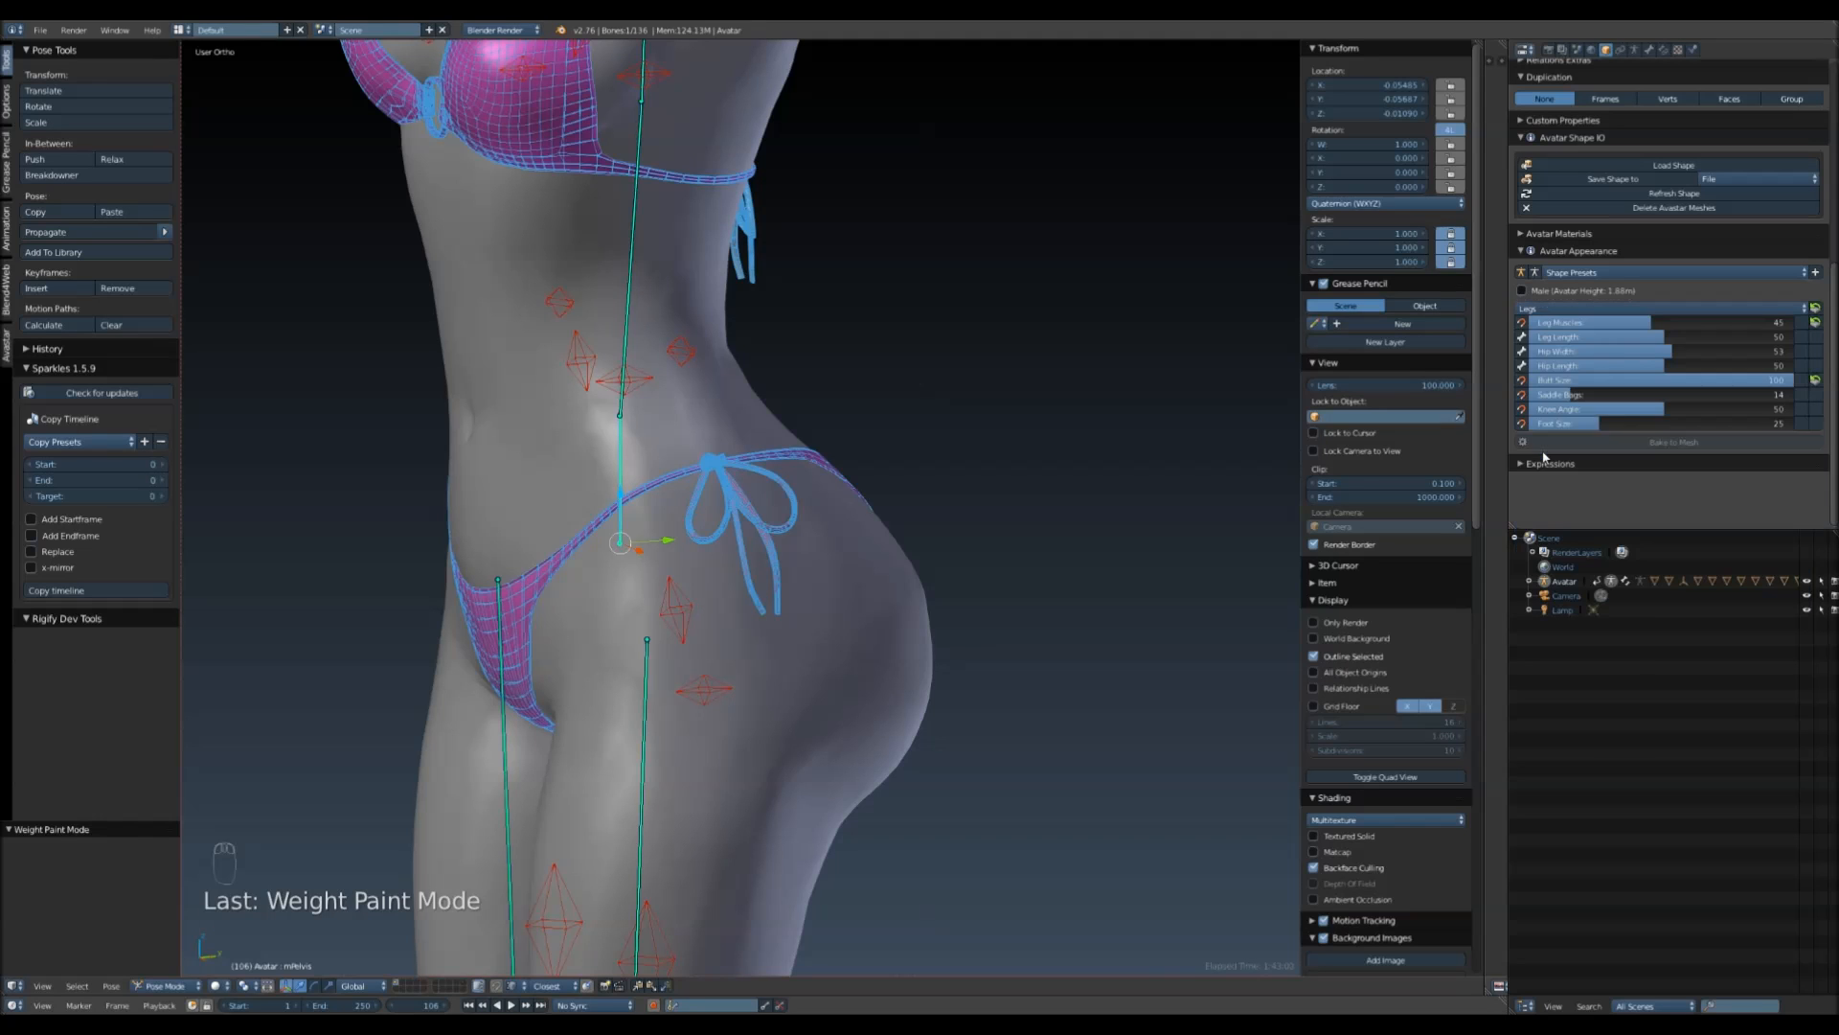
{"action": "left_click", "coordinate": [1575, 308]}
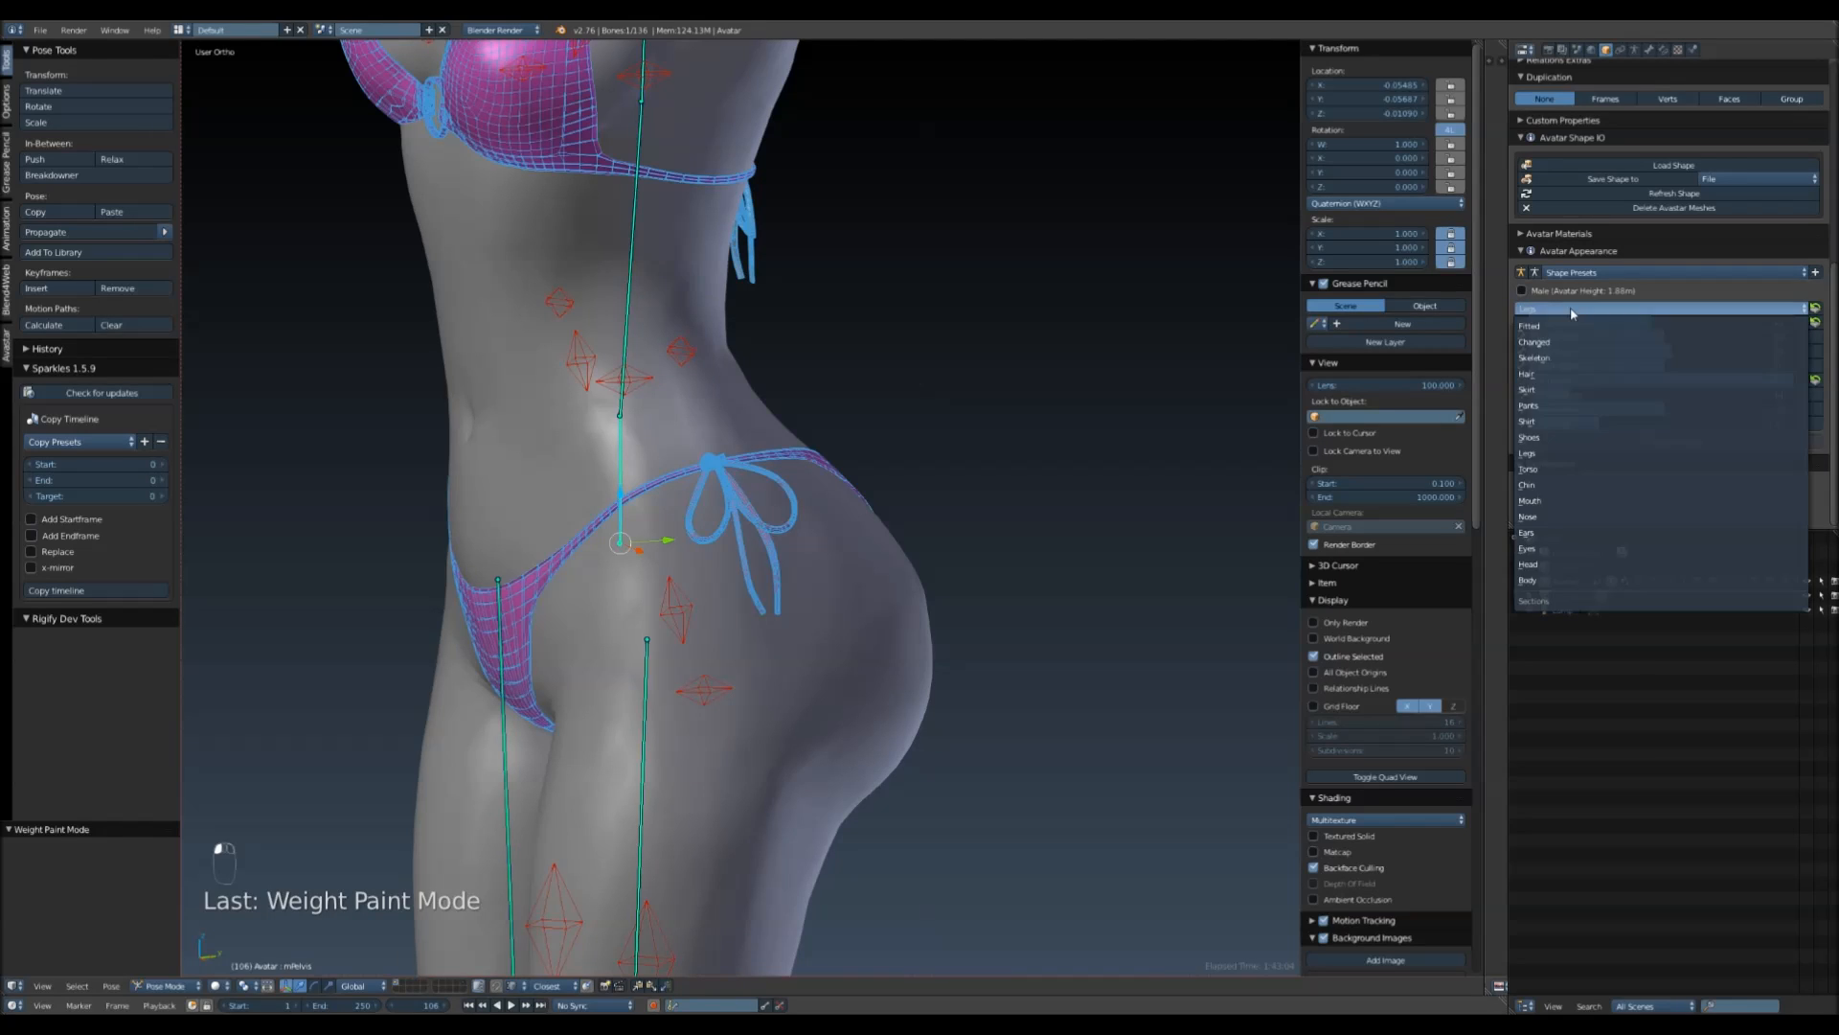
{"action": "left_click", "coordinate": [1557, 474]}
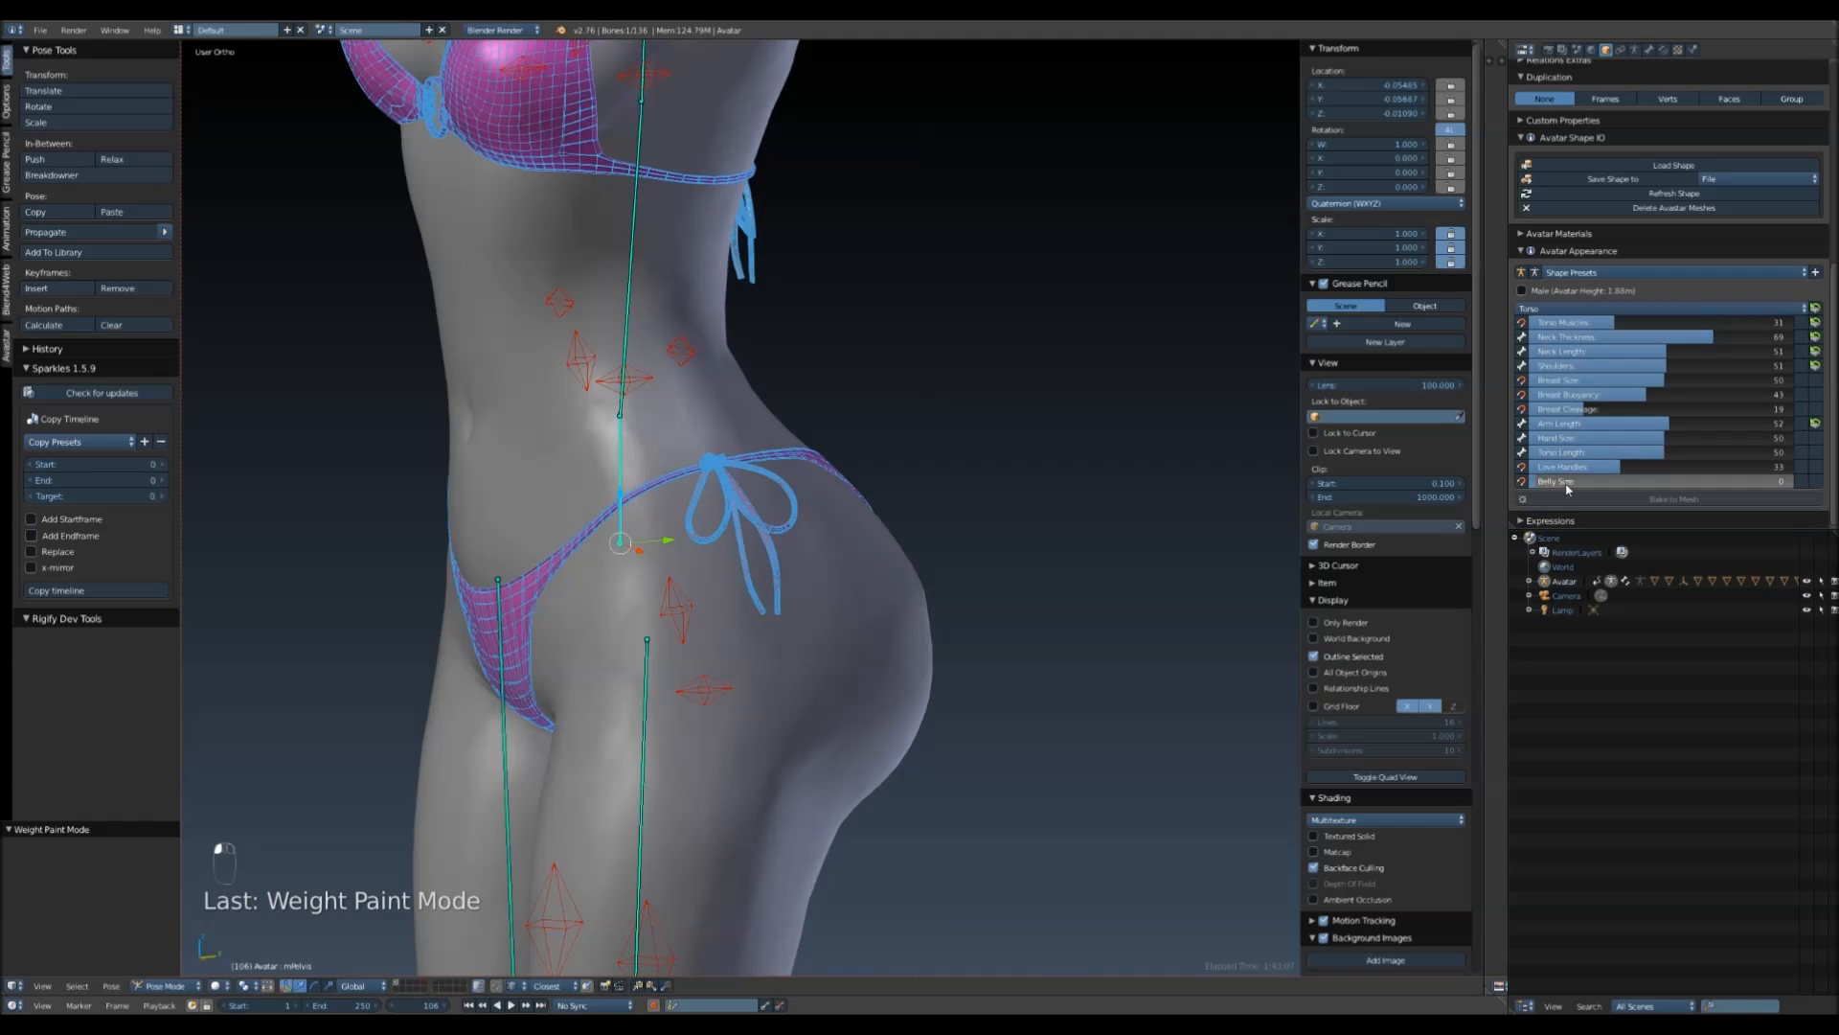
{"action": "key", "text": "Return"}
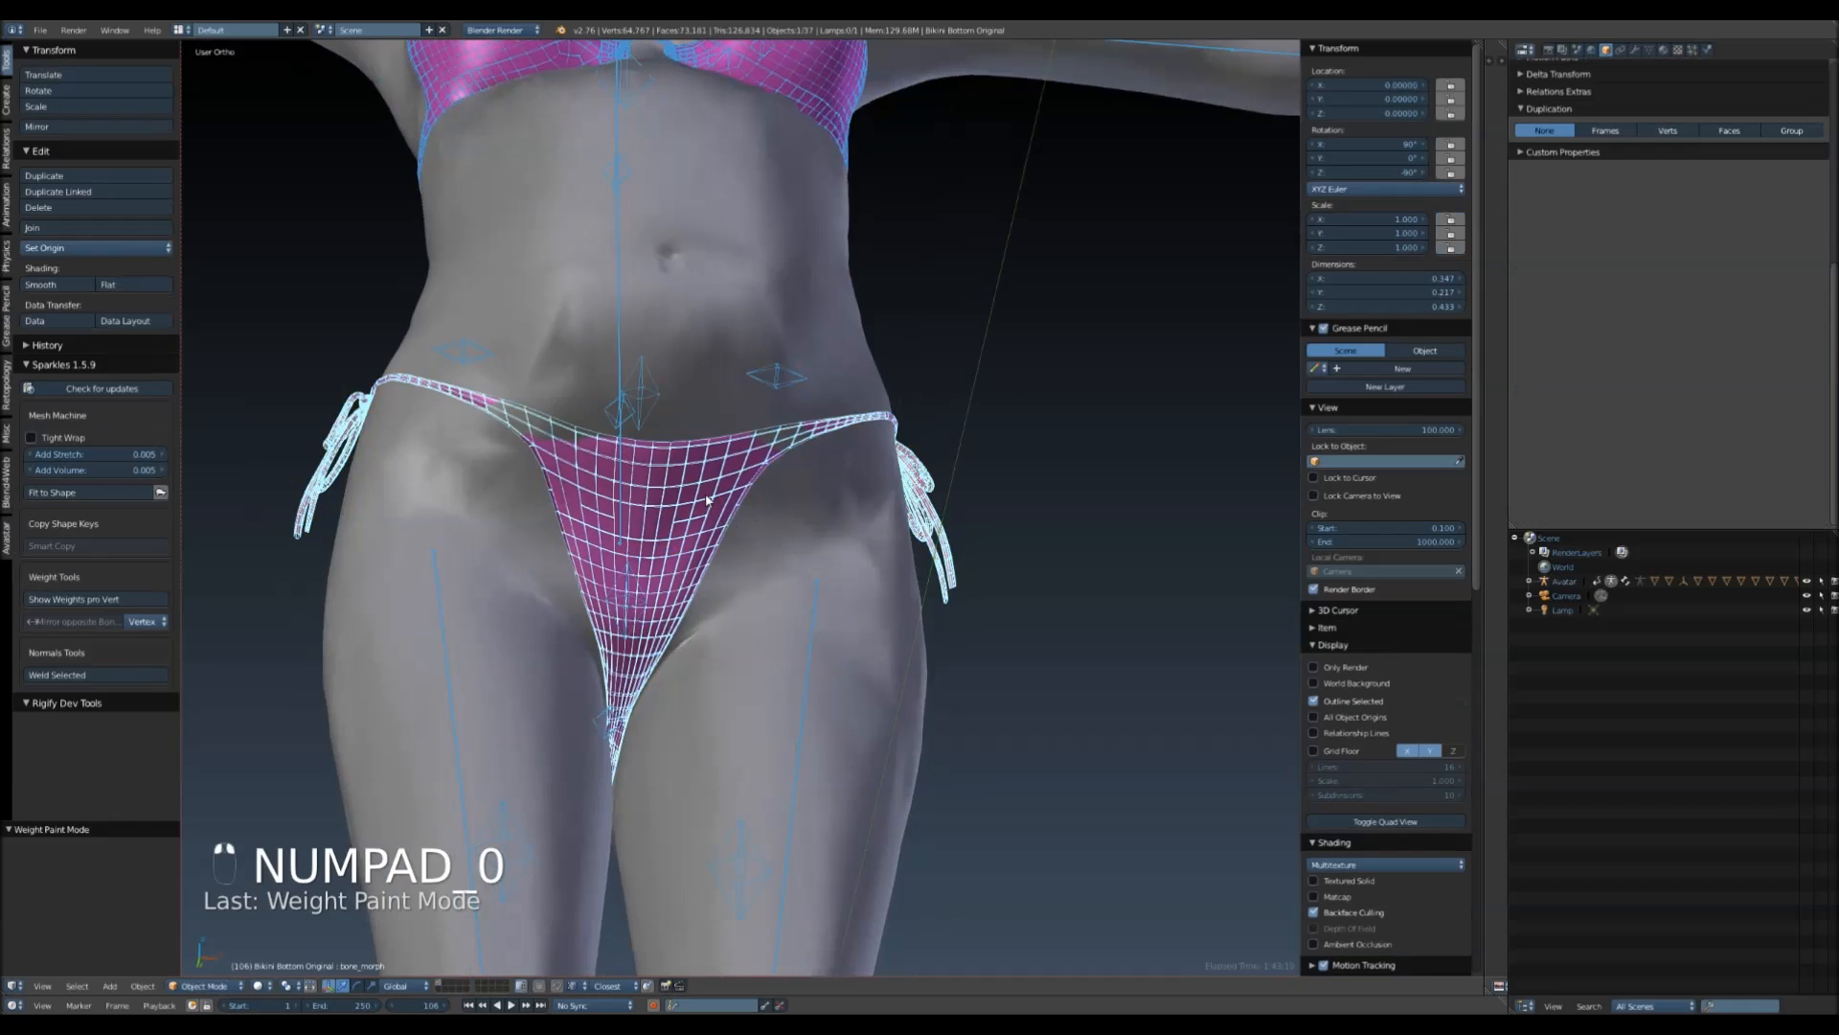
- Put the bikini bottom in Weight Paint mode and display its PELVIS bone_morph weights
{"action": "left_click", "coordinate": [204, 986]}
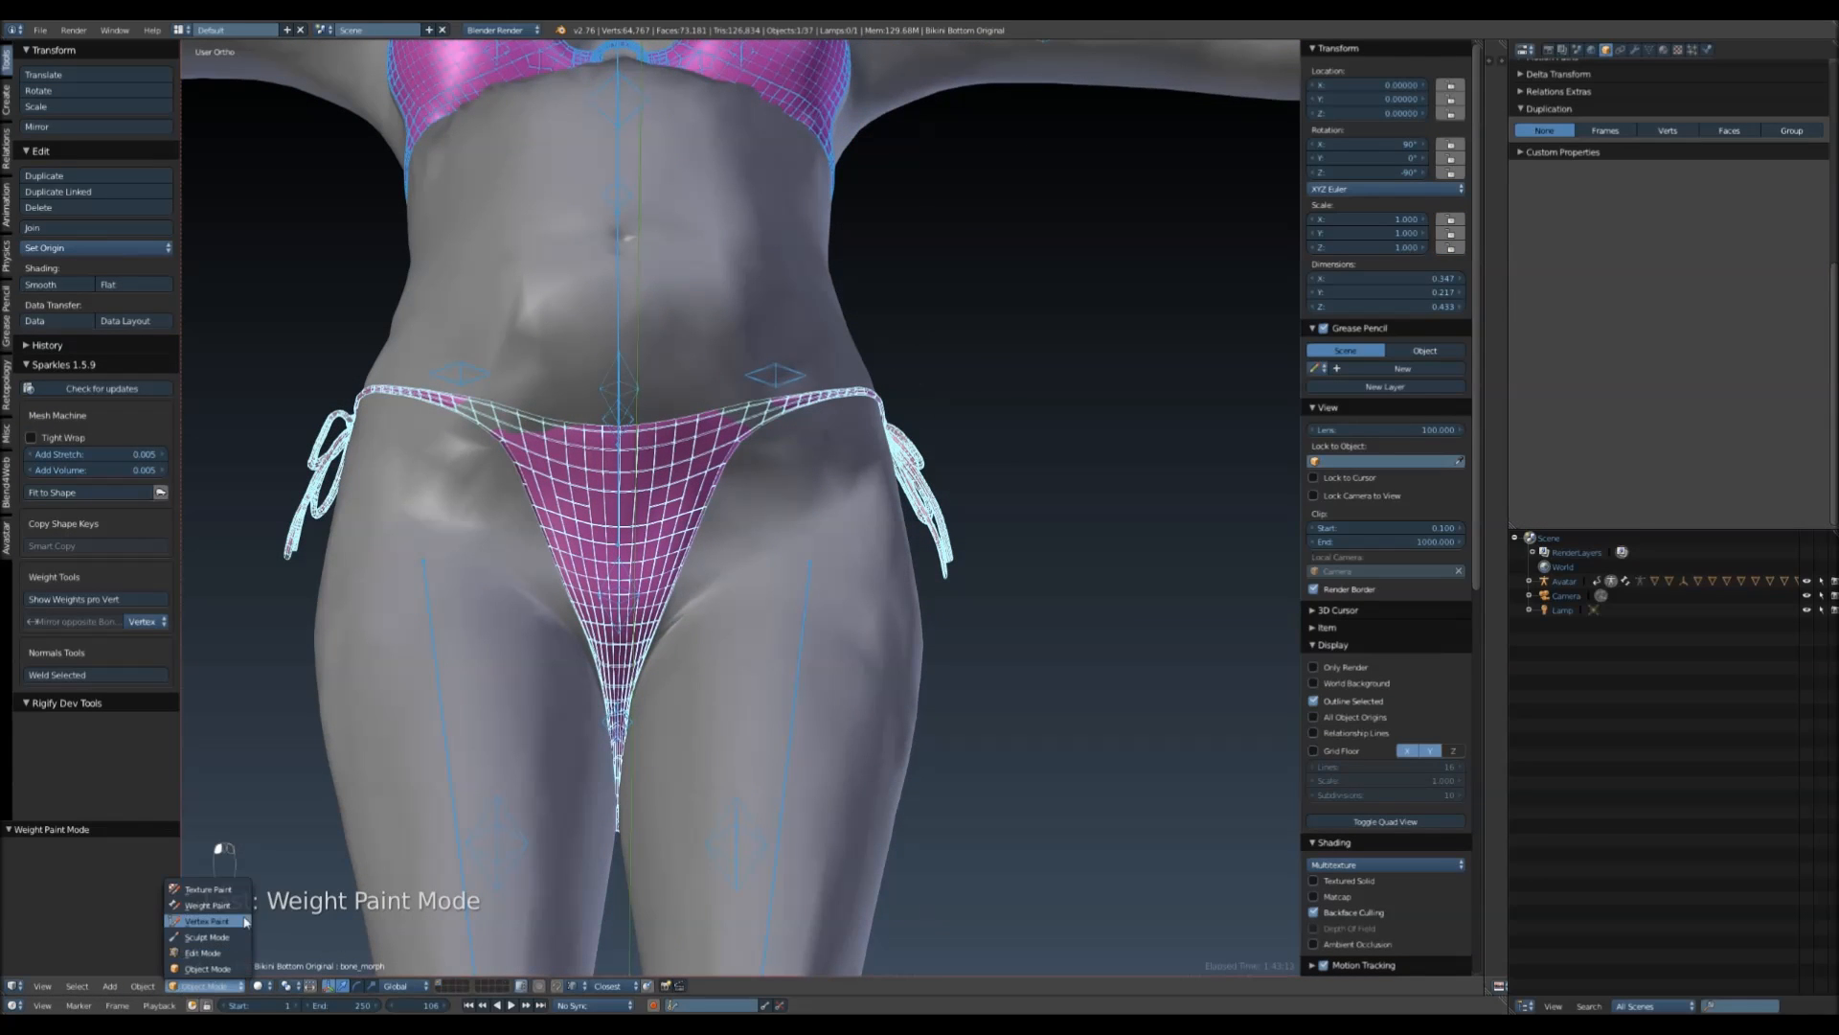
{"action": "left_click", "coordinate": [209, 906]}
{"action": "mouse_move", "coordinate": [618, 509]}
{"action": "left_mouse_down"}
{"action": "mouse_move", "coordinate": [640, 587]}
{"action": "mouse_move", "coordinate": [701, 631]}
{"action": "left_mouse_up"}
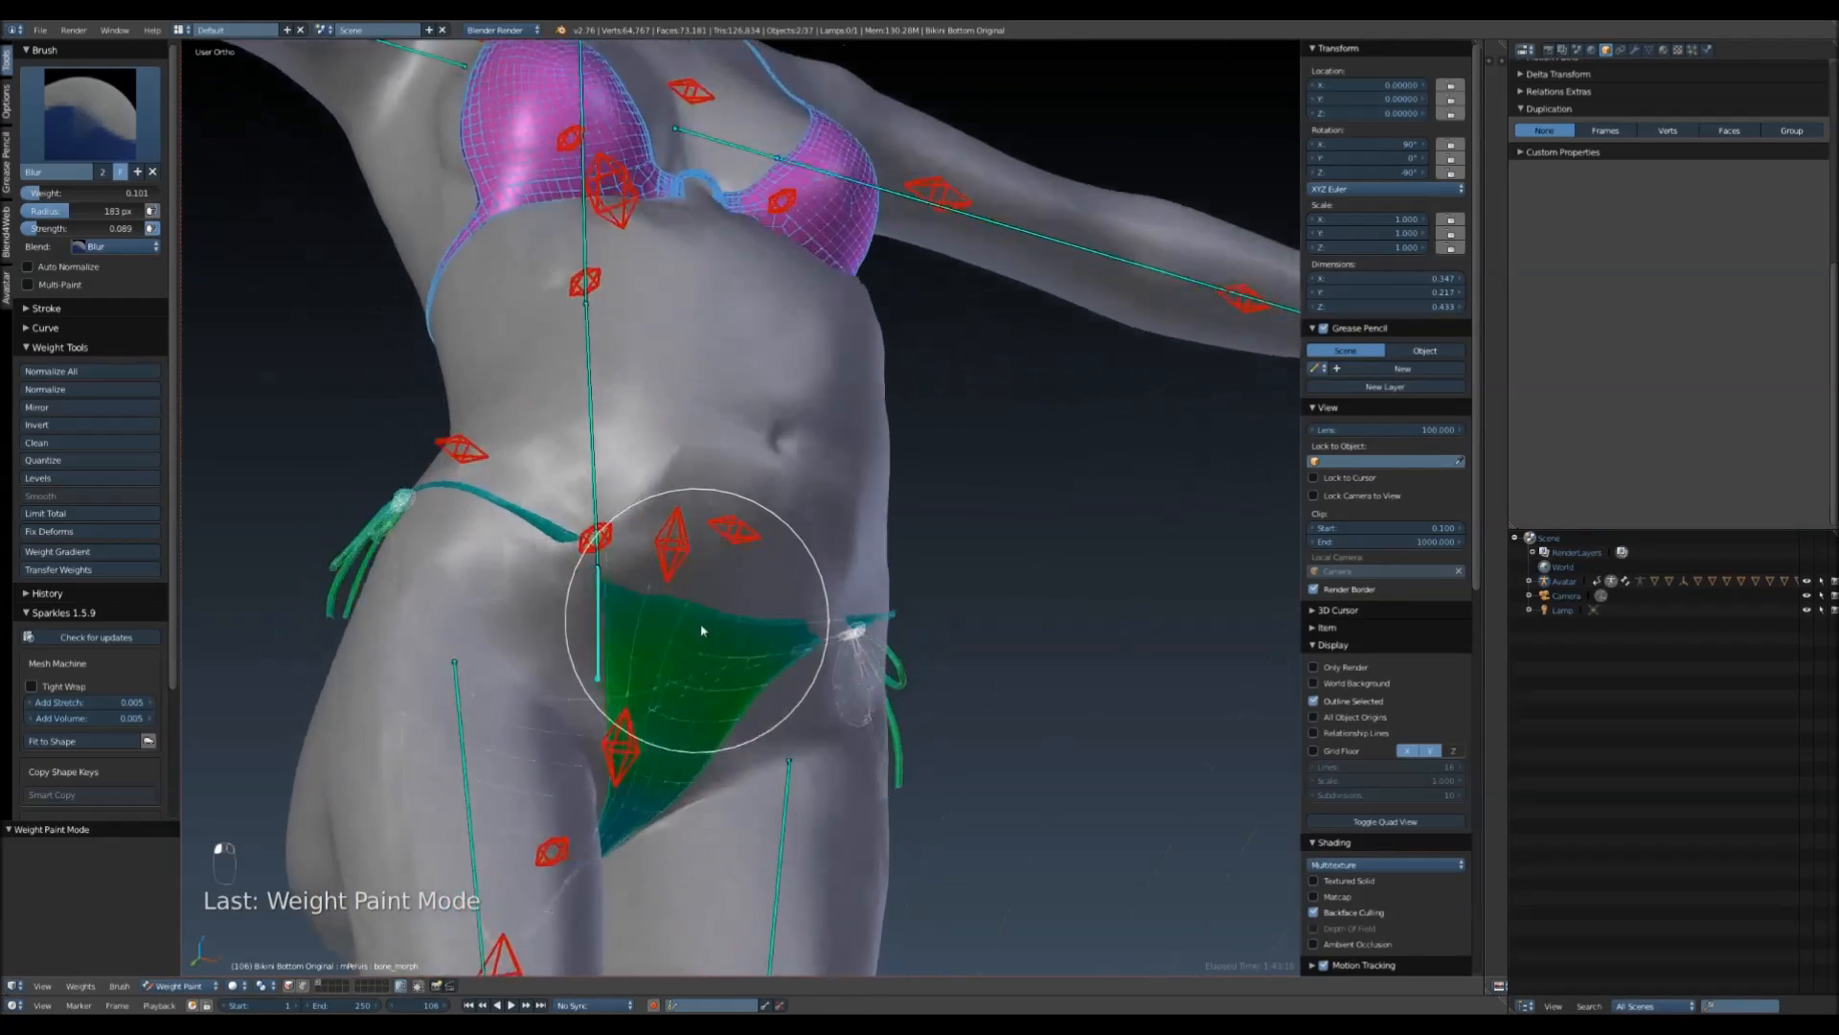
{"action": "middle_click_drag", "start_coordinate": [701, 630], "coordinate": [751, 672]}
{"action": "right_click", "coordinate": [720, 610]}
{"action": "right_click", "coordinate": [630, 779]}
{"action": "middle_click_drag", "start_coordinate": [759, 624], "coordinate": [644, 607]}
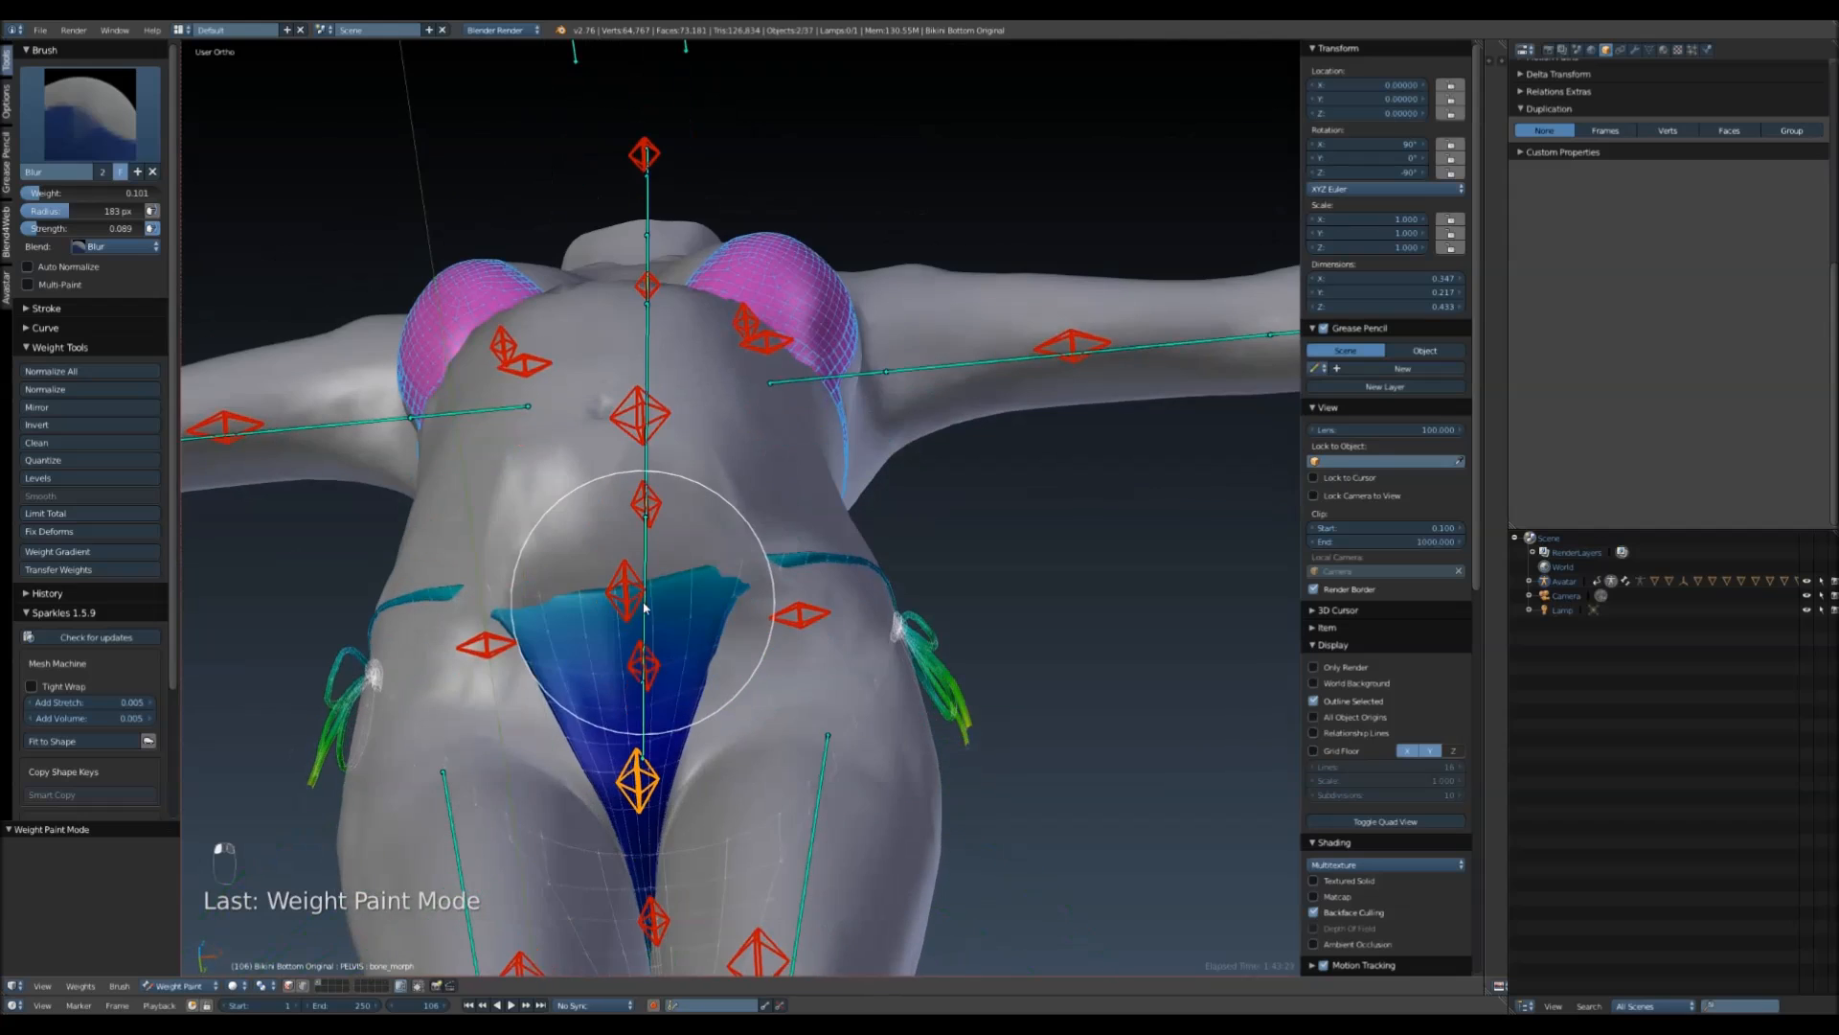
- Switch to the Add brush and paint PELVIS weight where one strap joins the bikini's front panel, refreshing the avatar shape
{"action": "scroll", "coordinate": [645, 606], "scroll_direction": "up", "scroll_amount": 3}
{"action": "left_click", "coordinate": [114, 145]}
{"action": "left_click", "coordinate": [68, 229]}
{"action": "middle_click_drag", "start_coordinate": [507, 394], "coordinate": [739, 291], "text": "shift"}
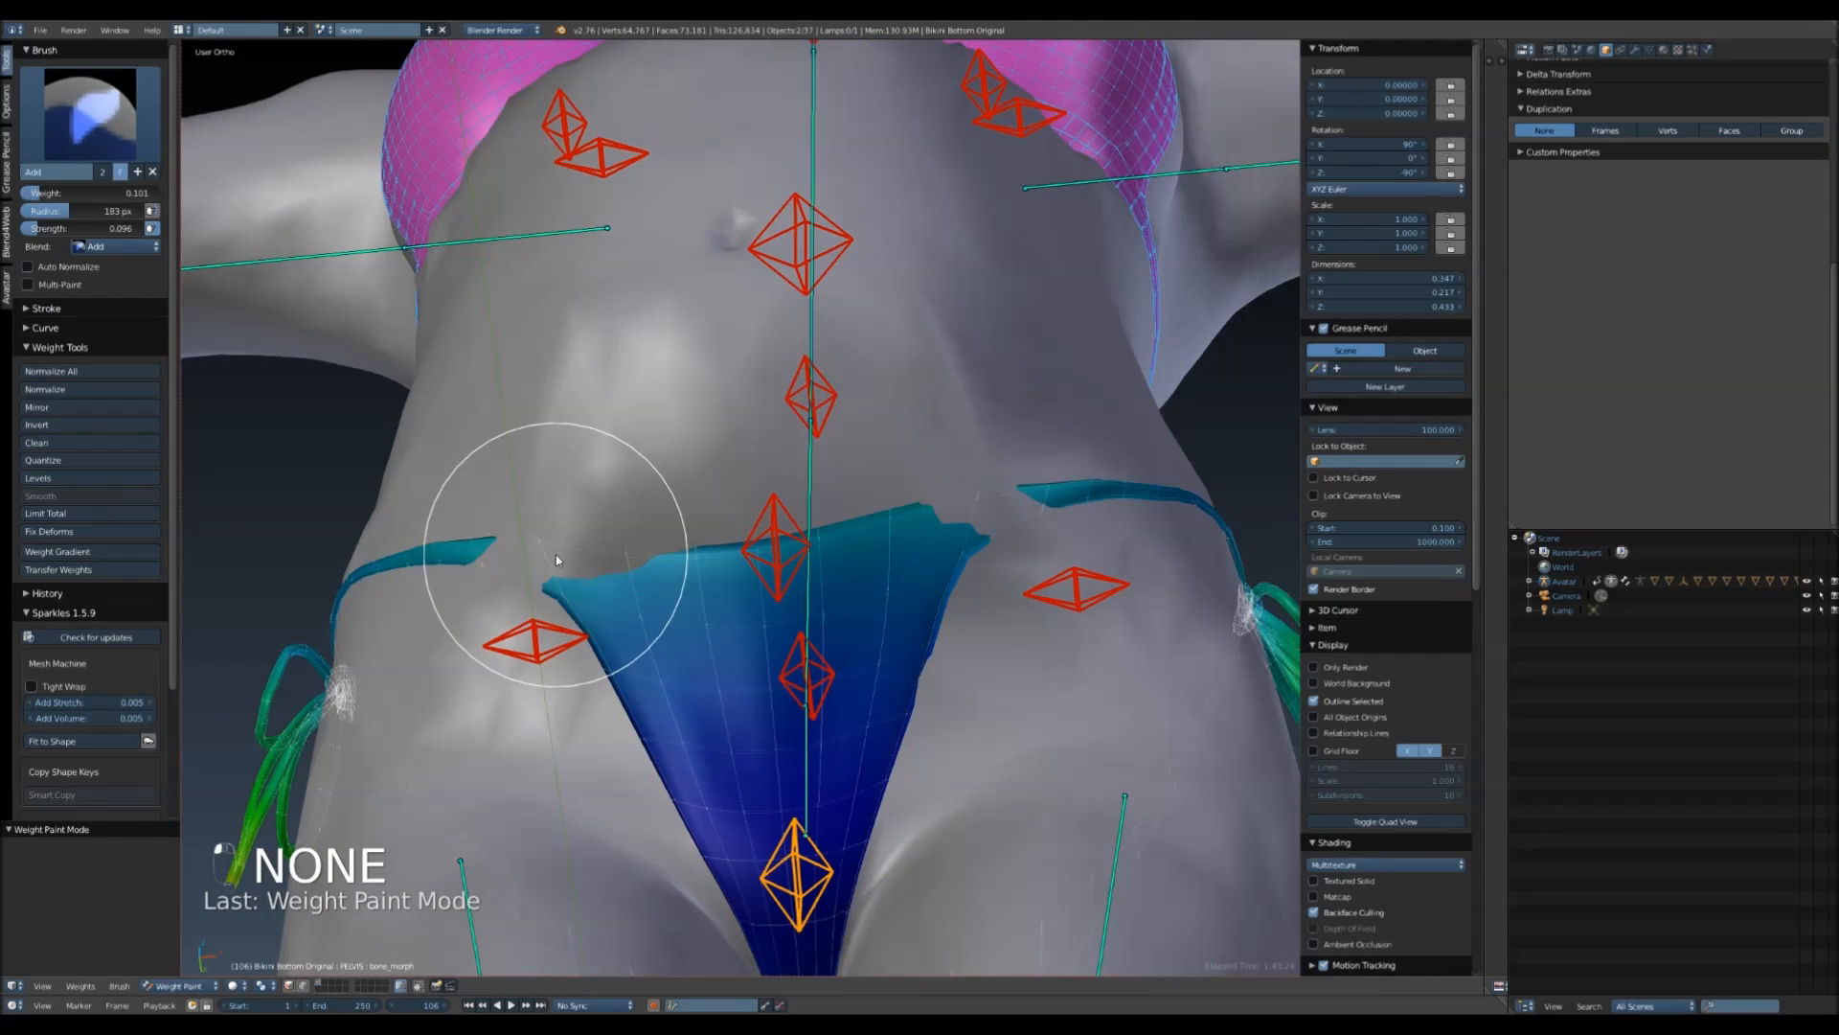
{"action": "key", "text": "alt+q"}
{"action": "key", "text": "alt+q"}
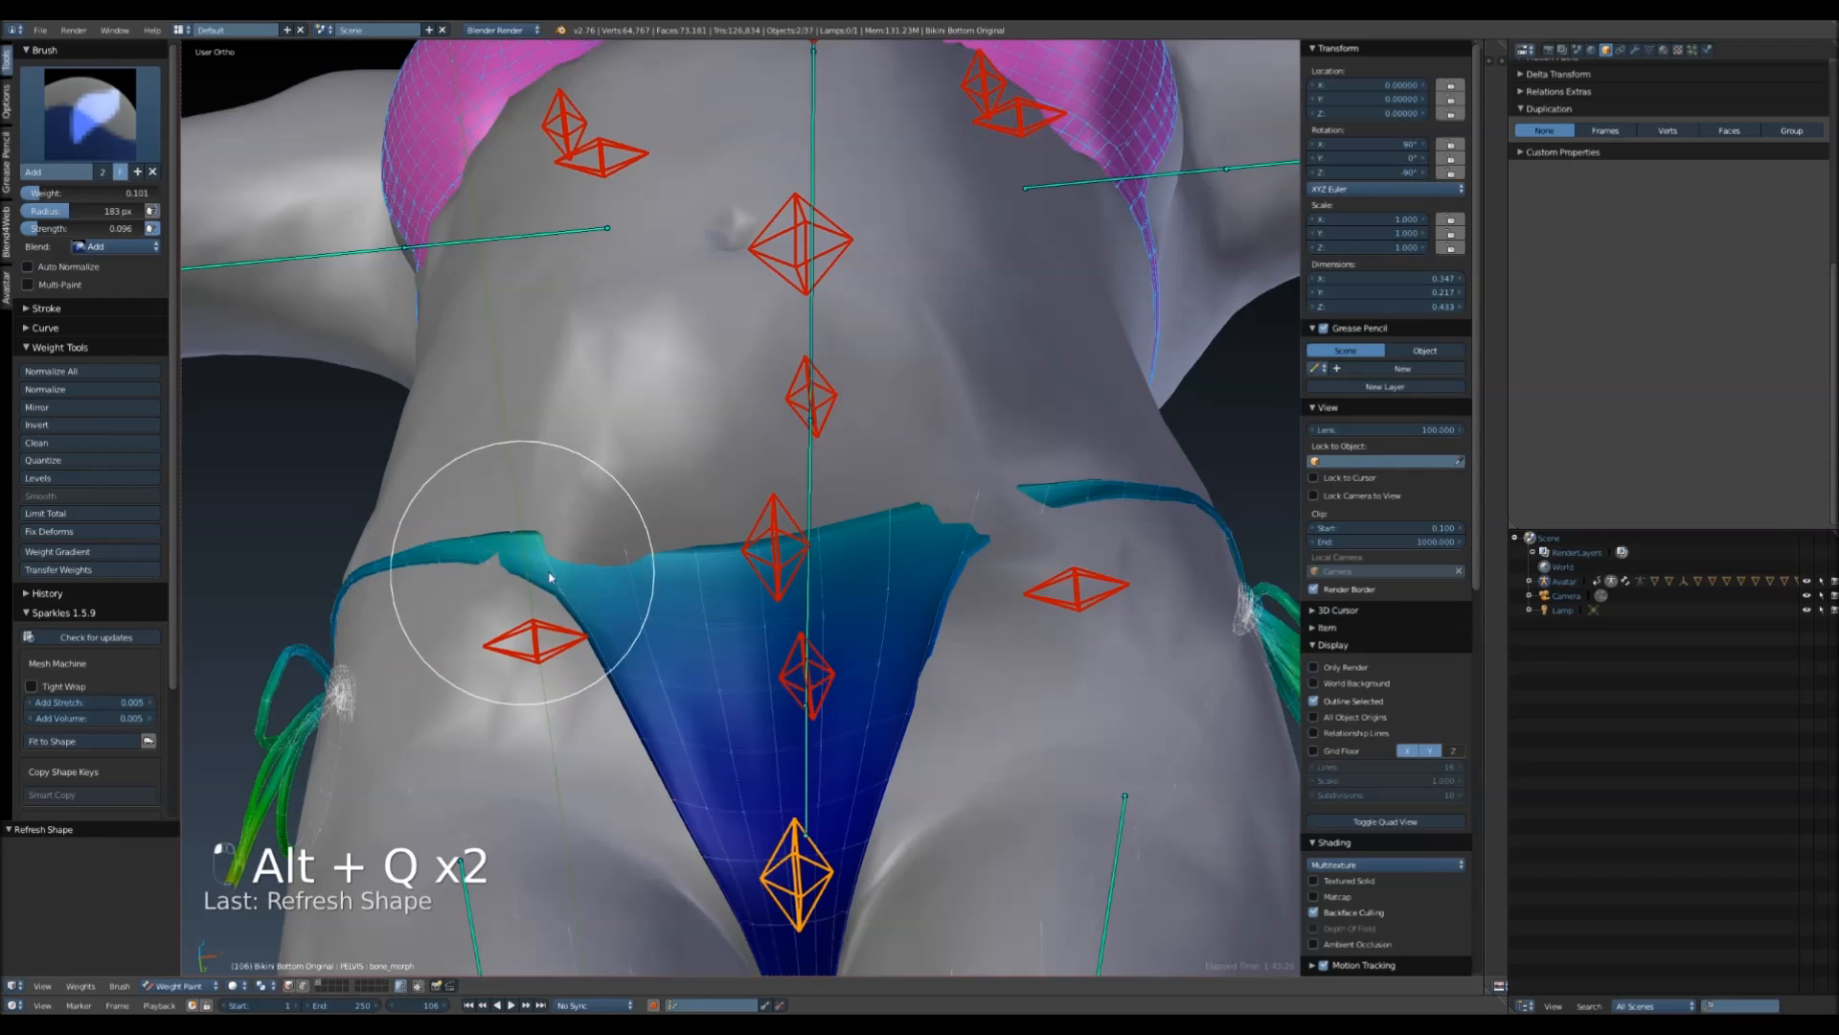
{"action": "key", "text": "alt+q"}
{"action": "key", "text": "alt+q"}
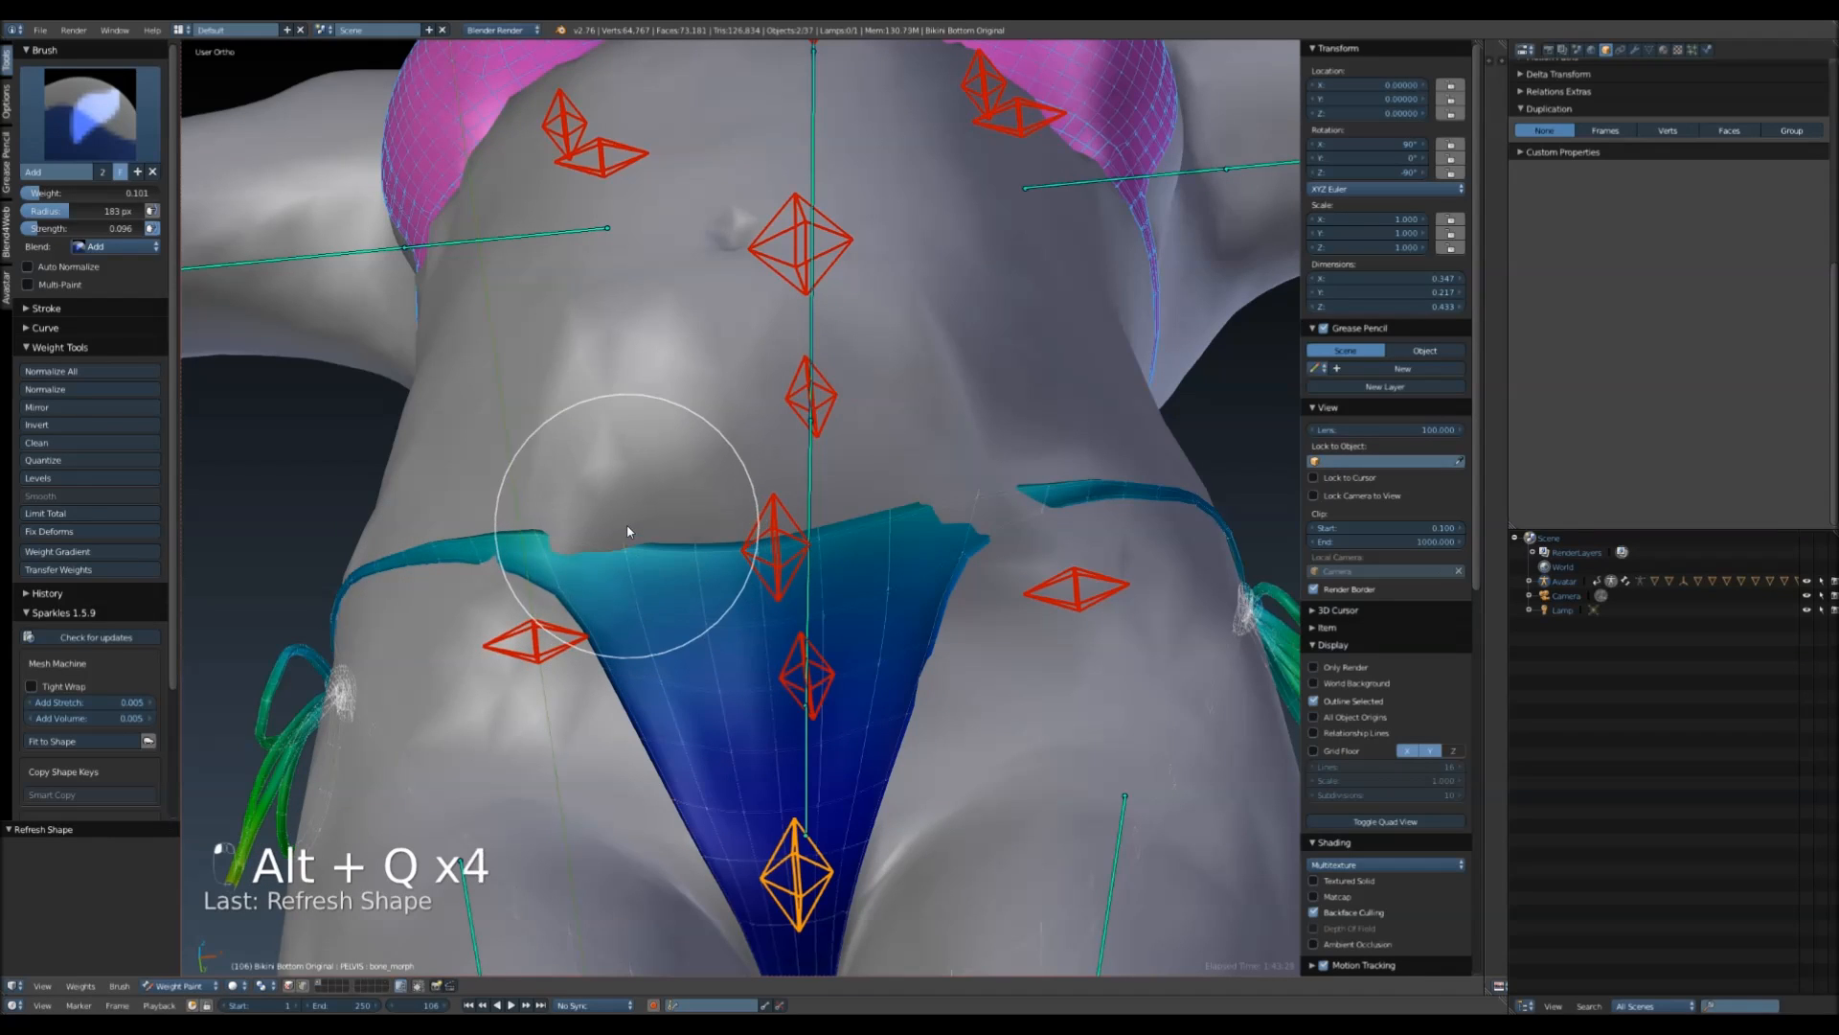
{"action": "key", "text": "alt+q"}
- Add PELVIS weight along the front panel's upper edge and at the opposite strap joint, refreshing the shape to bring them out of the body
{"action": "scroll", "coordinate": [534, 549], "scroll_direction": "up", "scroll_amount": 3}
{"action": "key", "text": "alt+q"}
{"action": "key", "text": "alt+q"}
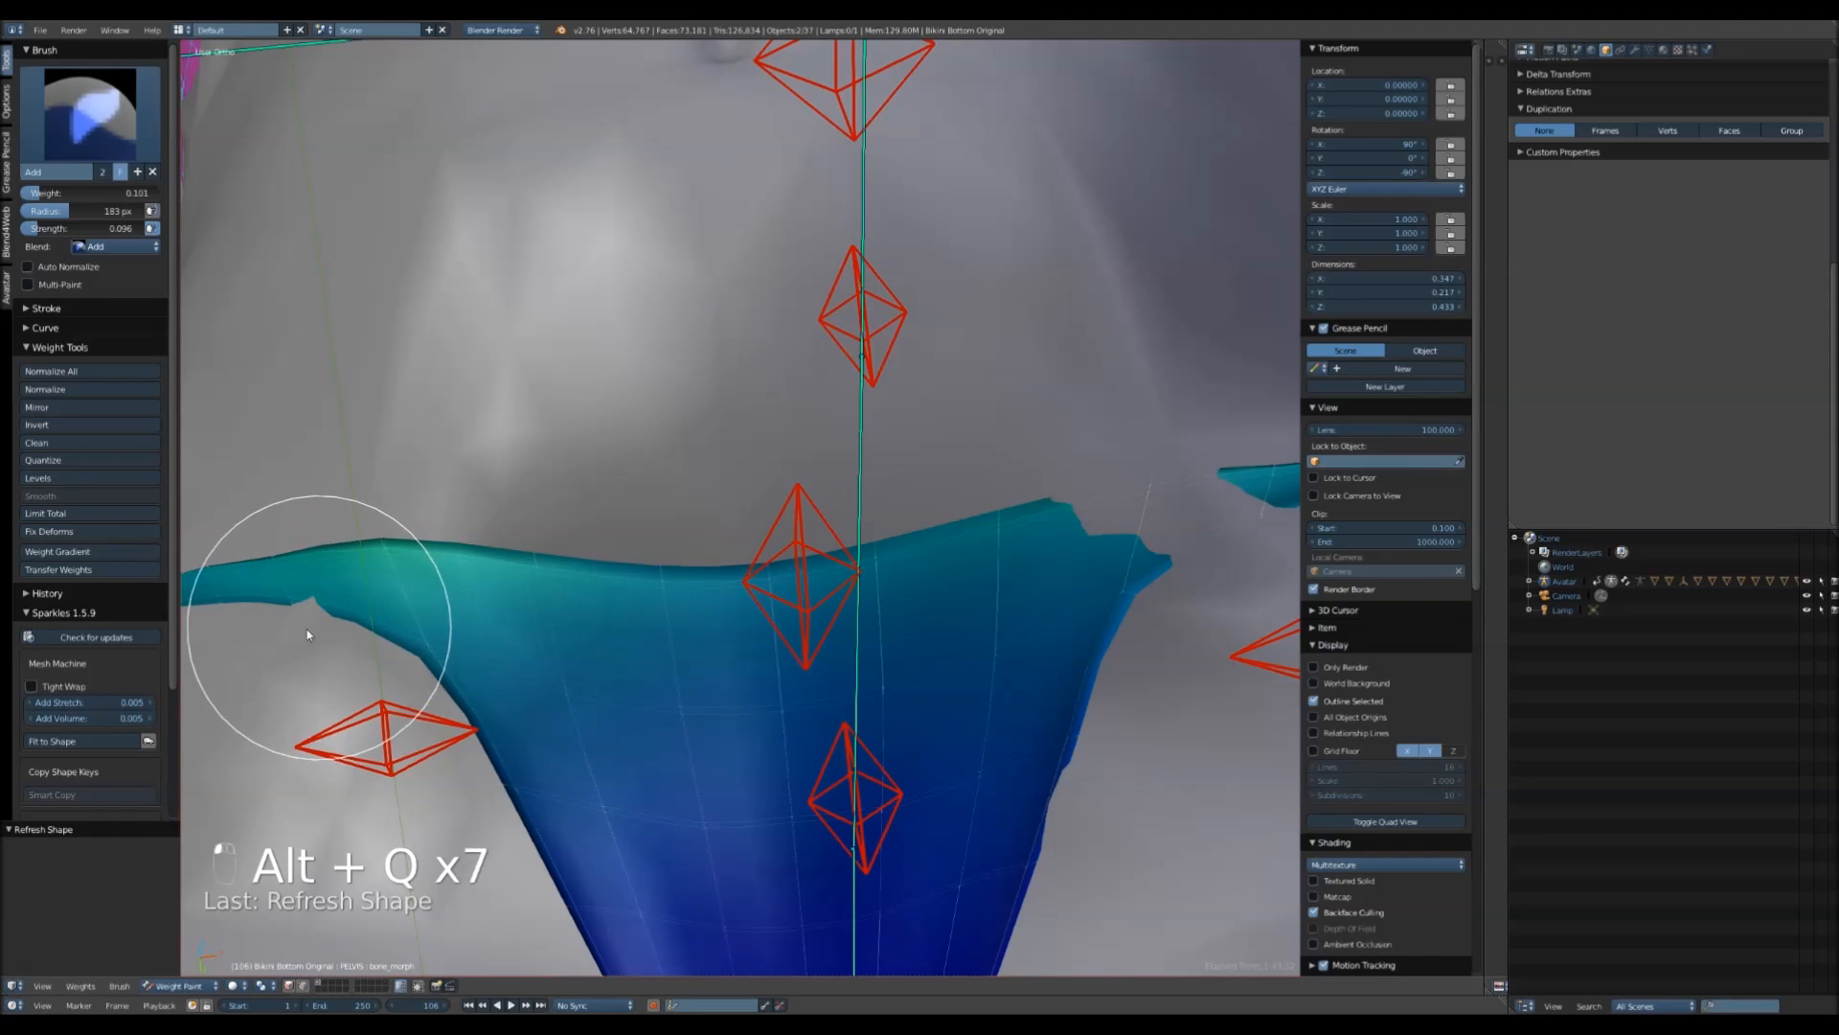
{"action": "key", "text": "alt+q"}
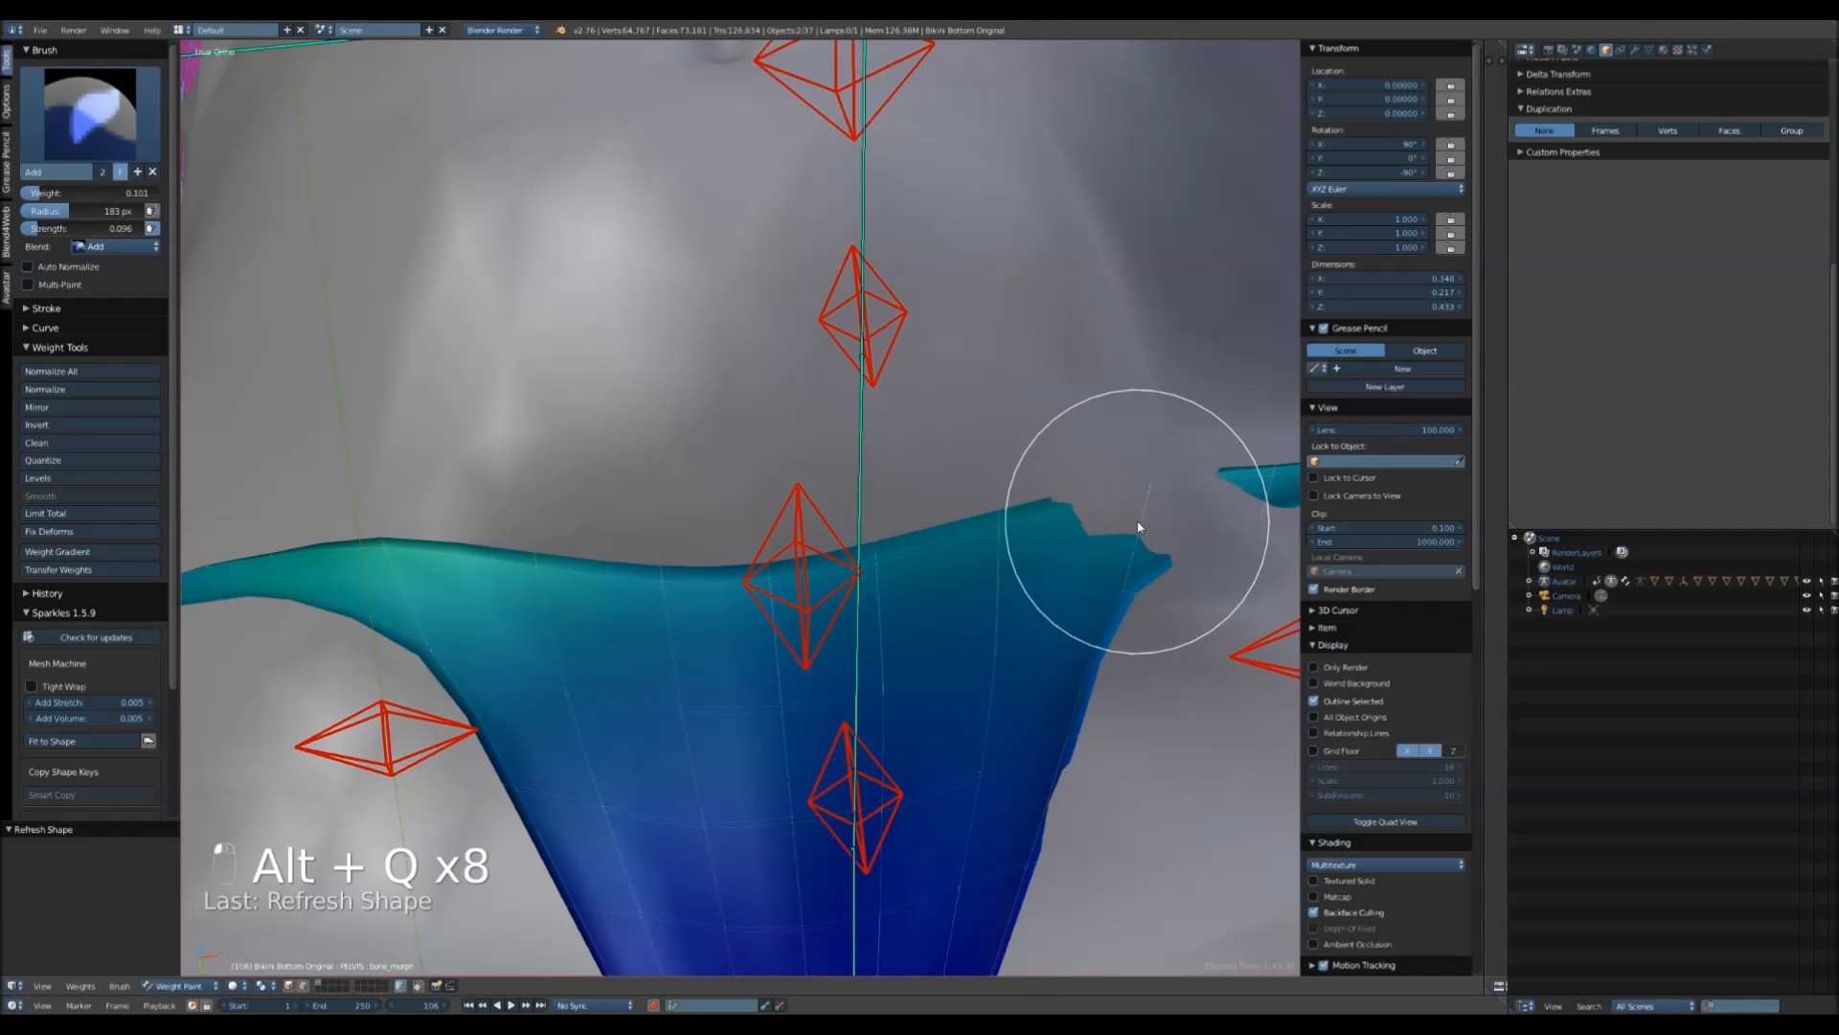
{"action": "key", "text": "alt+q"}
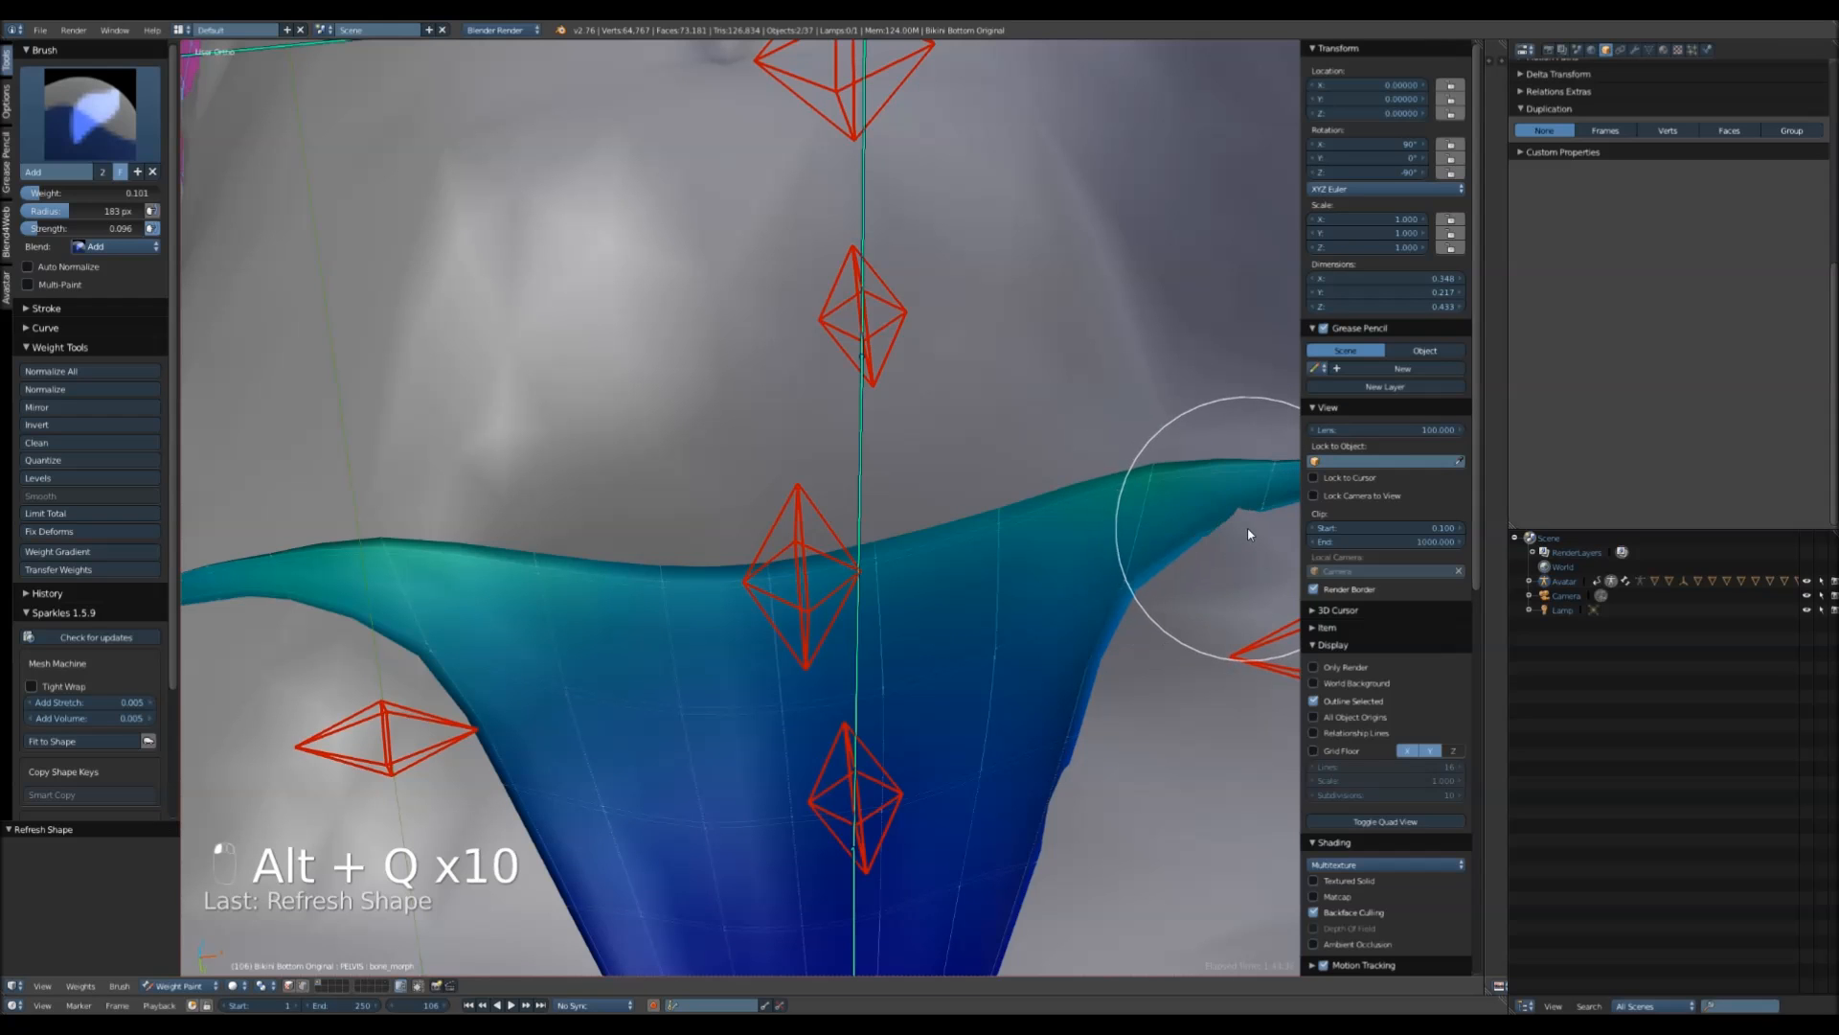
- In the right side view, enable vertex selection, select all vertices, smooth the PELVIS weights and refresh the avatar shape
{"action": "scroll", "coordinate": [1248, 534], "scroll_direction": "down", "scroll_amount": 5}
{"action": "mouse_move", "coordinate": [1121, 586]}
{"action": "middle_mouse_down"}
{"action": "mouse_move", "coordinate": [1052, 673]}
{"action": "mouse_move", "coordinate": [808, 797]}
{"action": "mouse_move", "coordinate": [928, 796]}
{"action": "mouse_move", "coordinate": [875, 787]}
{"action": "mouse_move", "coordinate": [957, 702]}
{"action": "middle_mouse_up"}
{"action": "scroll", "coordinate": [876, 787], "scroll_direction": "up", "scroll_amount": 4}
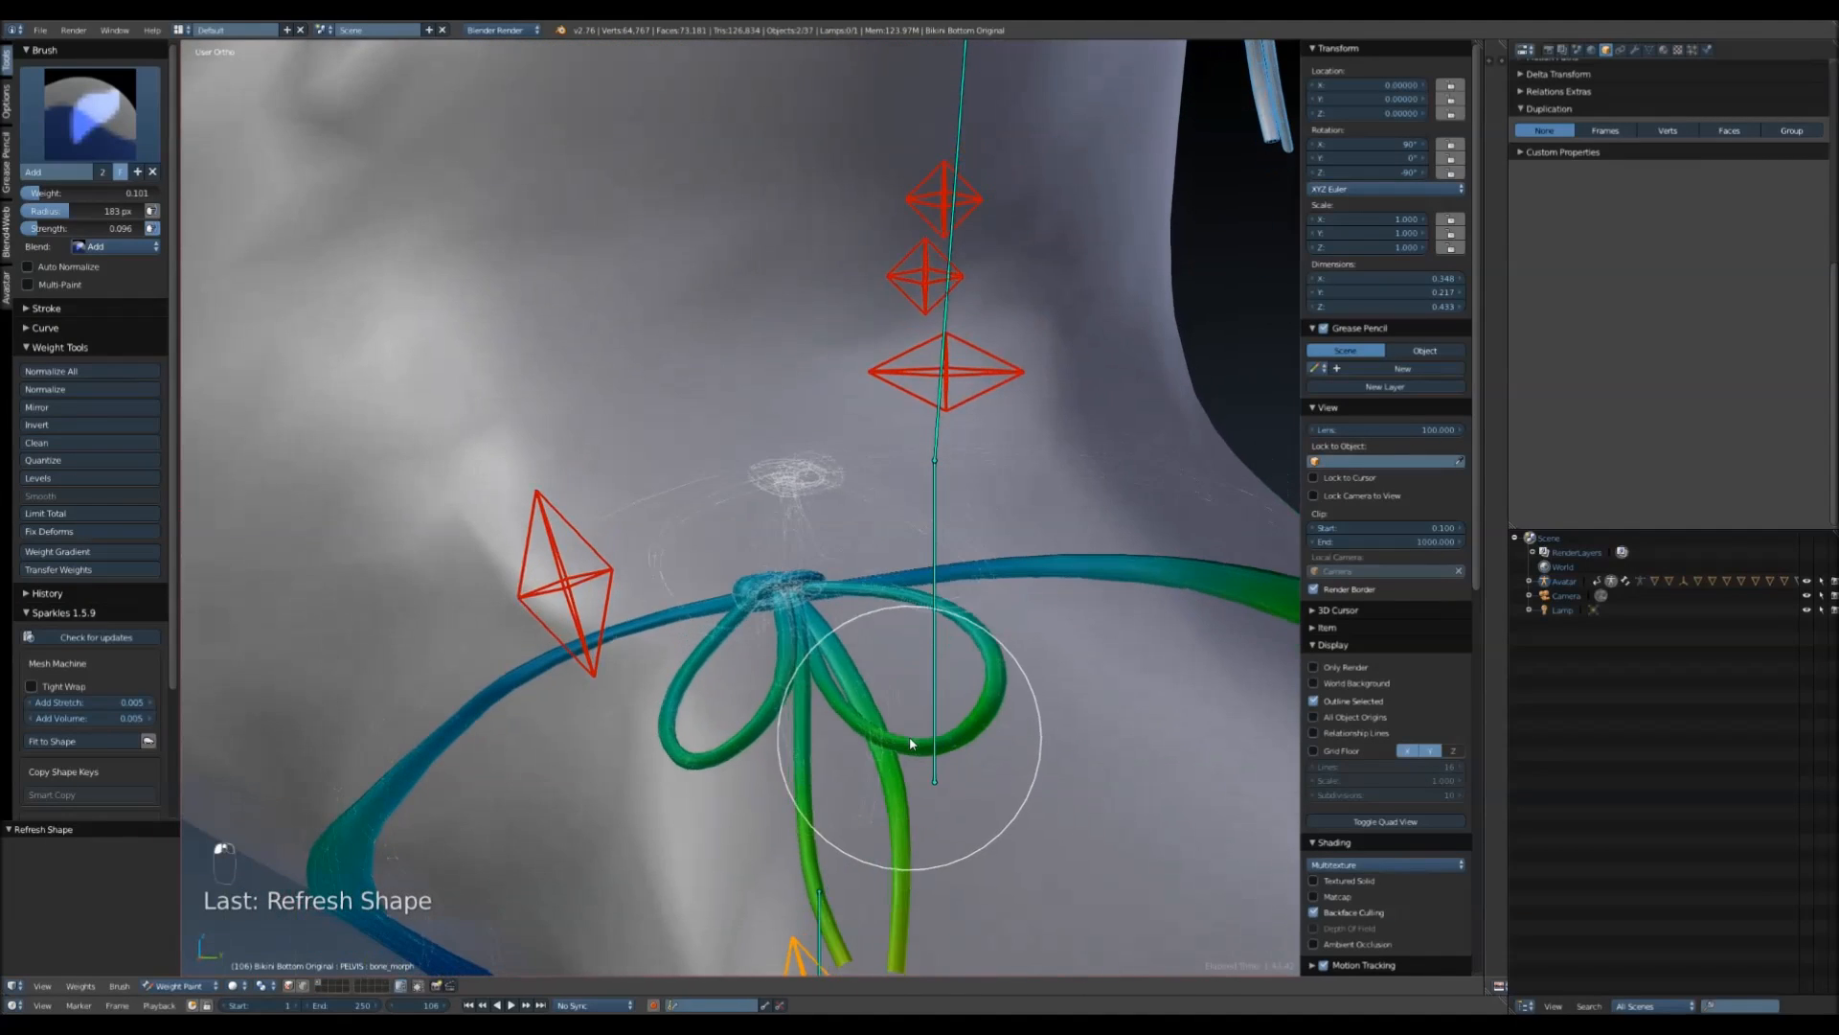
{"action": "key", "text": "KP_3"}
{"action": "middle_click_drag", "start_coordinate": [946, 576], "coordinate": [957, 565], "text": "shift"}
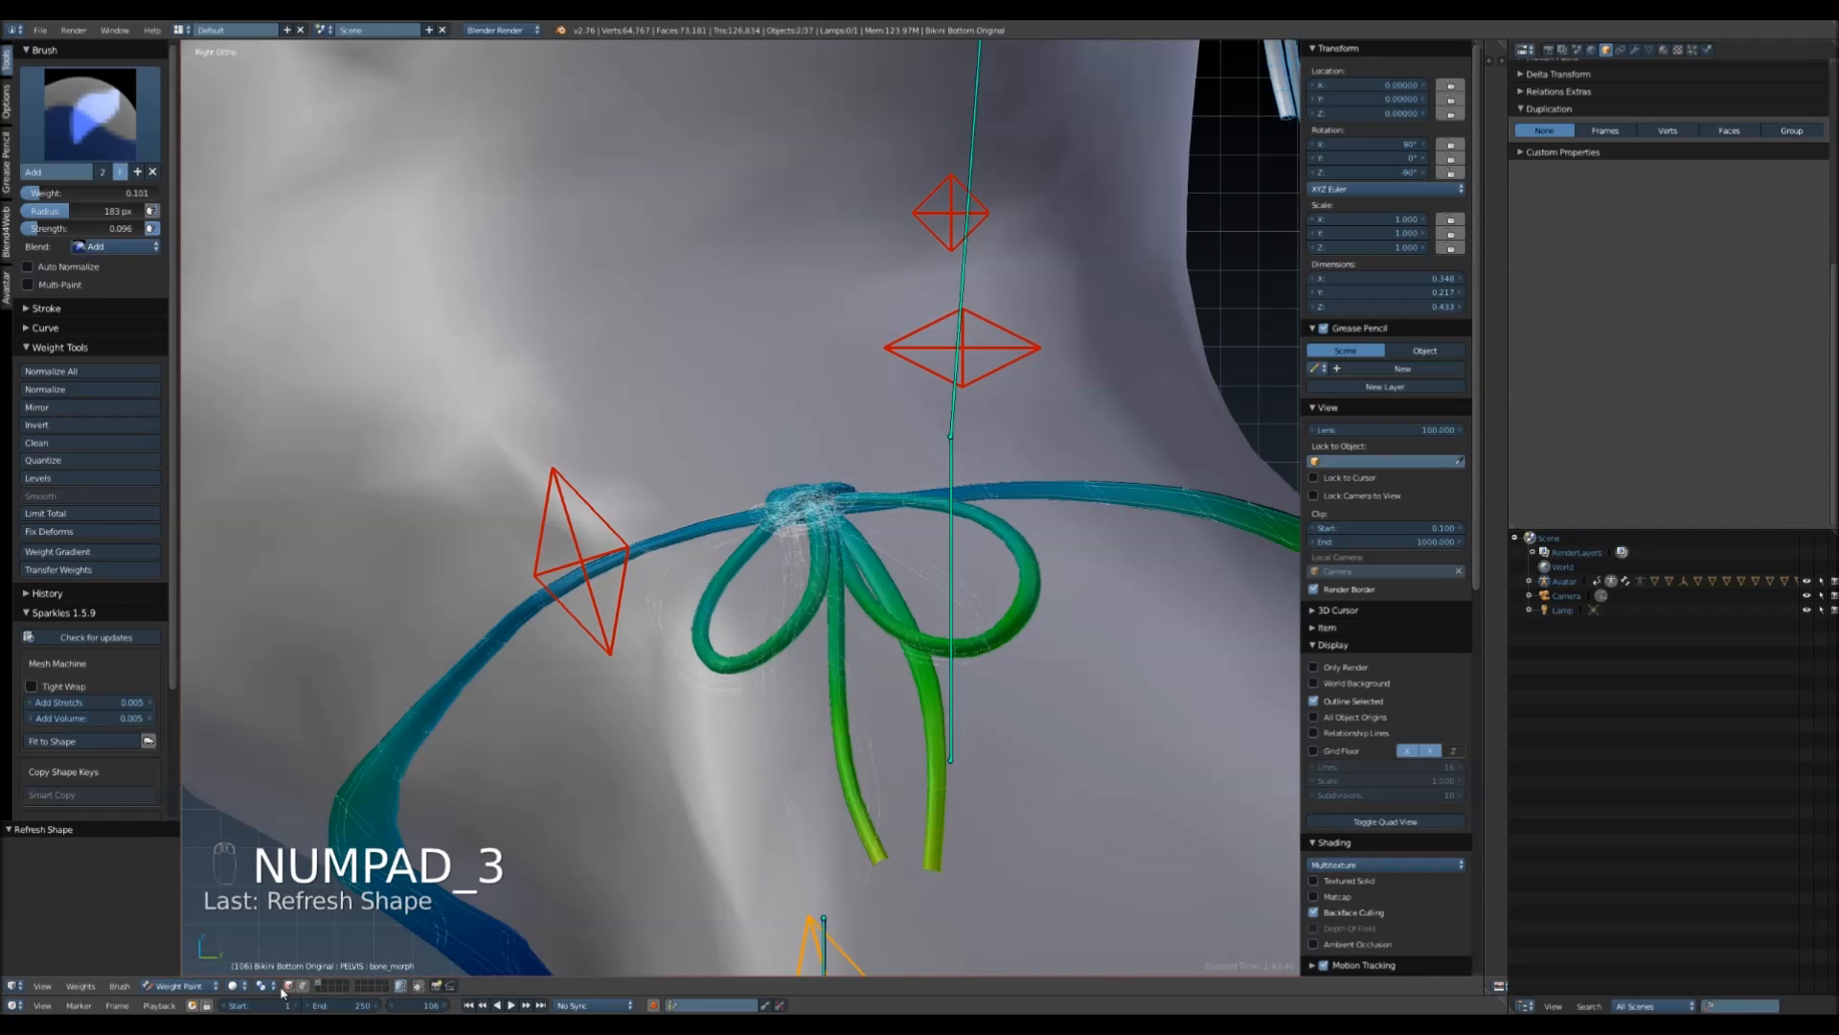
{"action": "left_click", "coordinate": [305, 986]}
{"action": "key", "text": "a"}
{"action": "key", "text": "a"}
{"action": "key", "text": "a"}
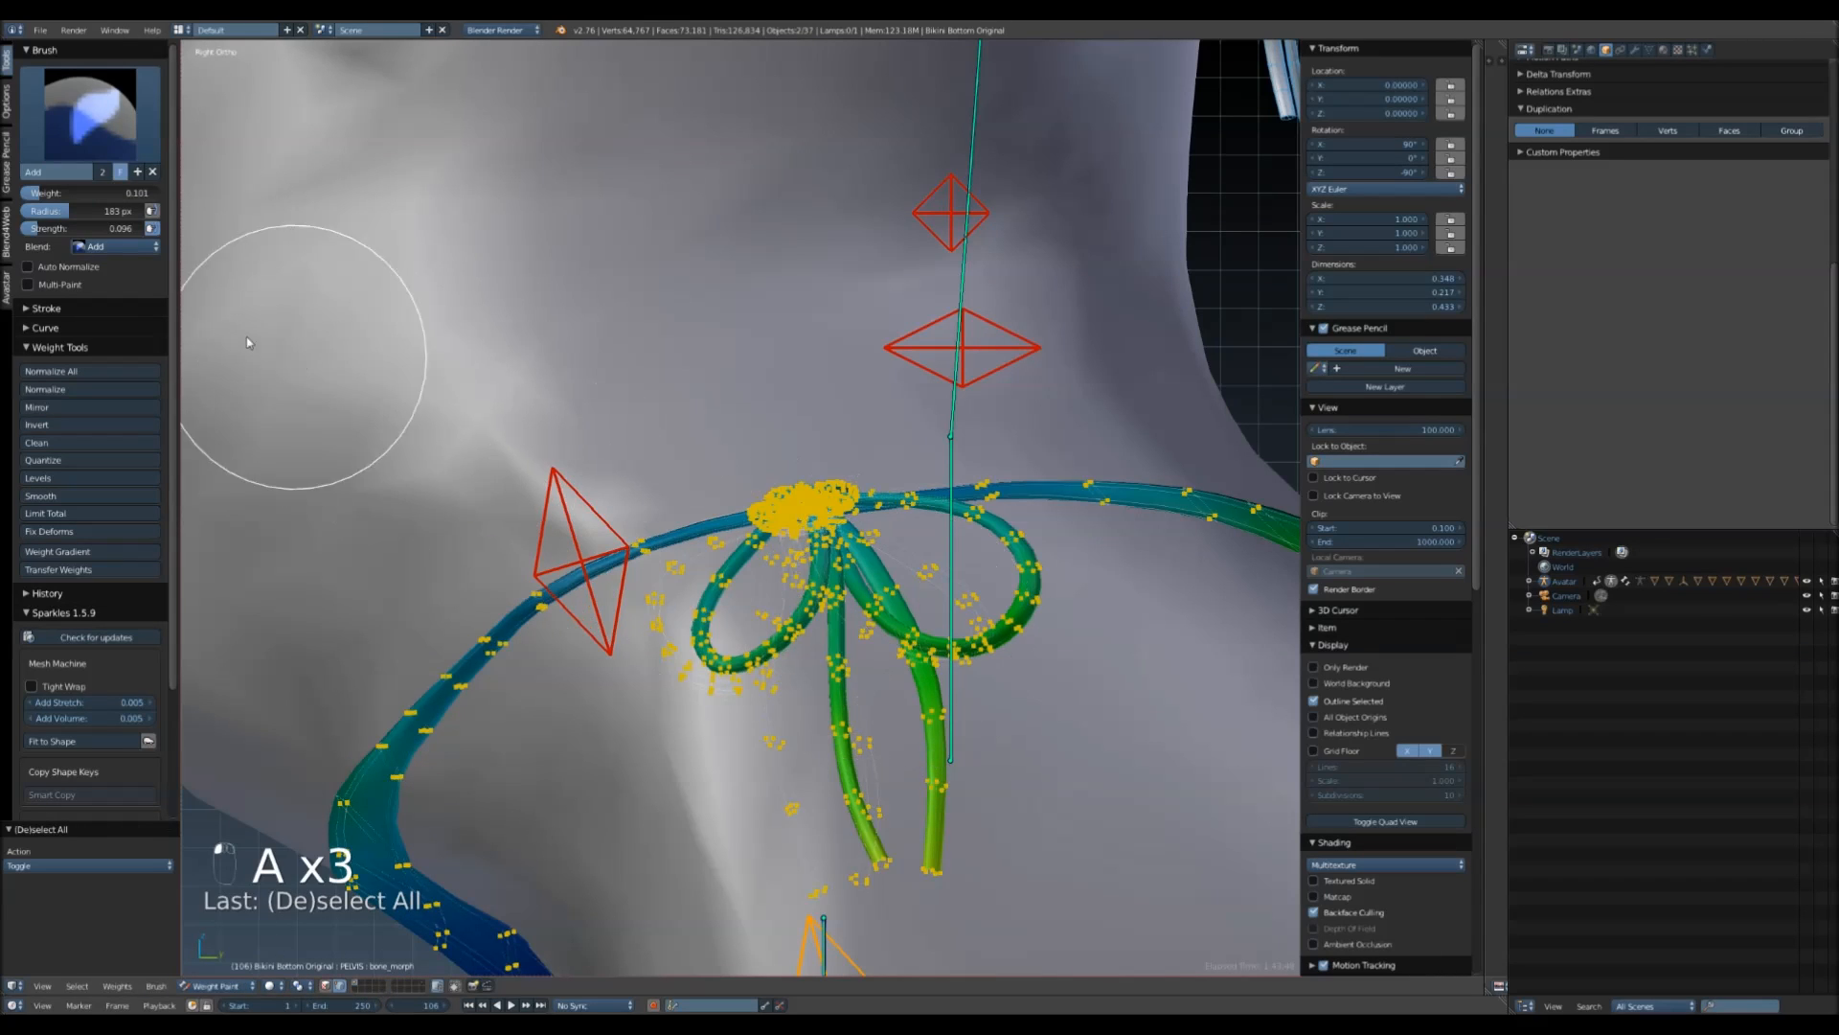
{"action": "left_click", "coordinate": [62, 502]}
{"action": "key", "text": "alt+q"}
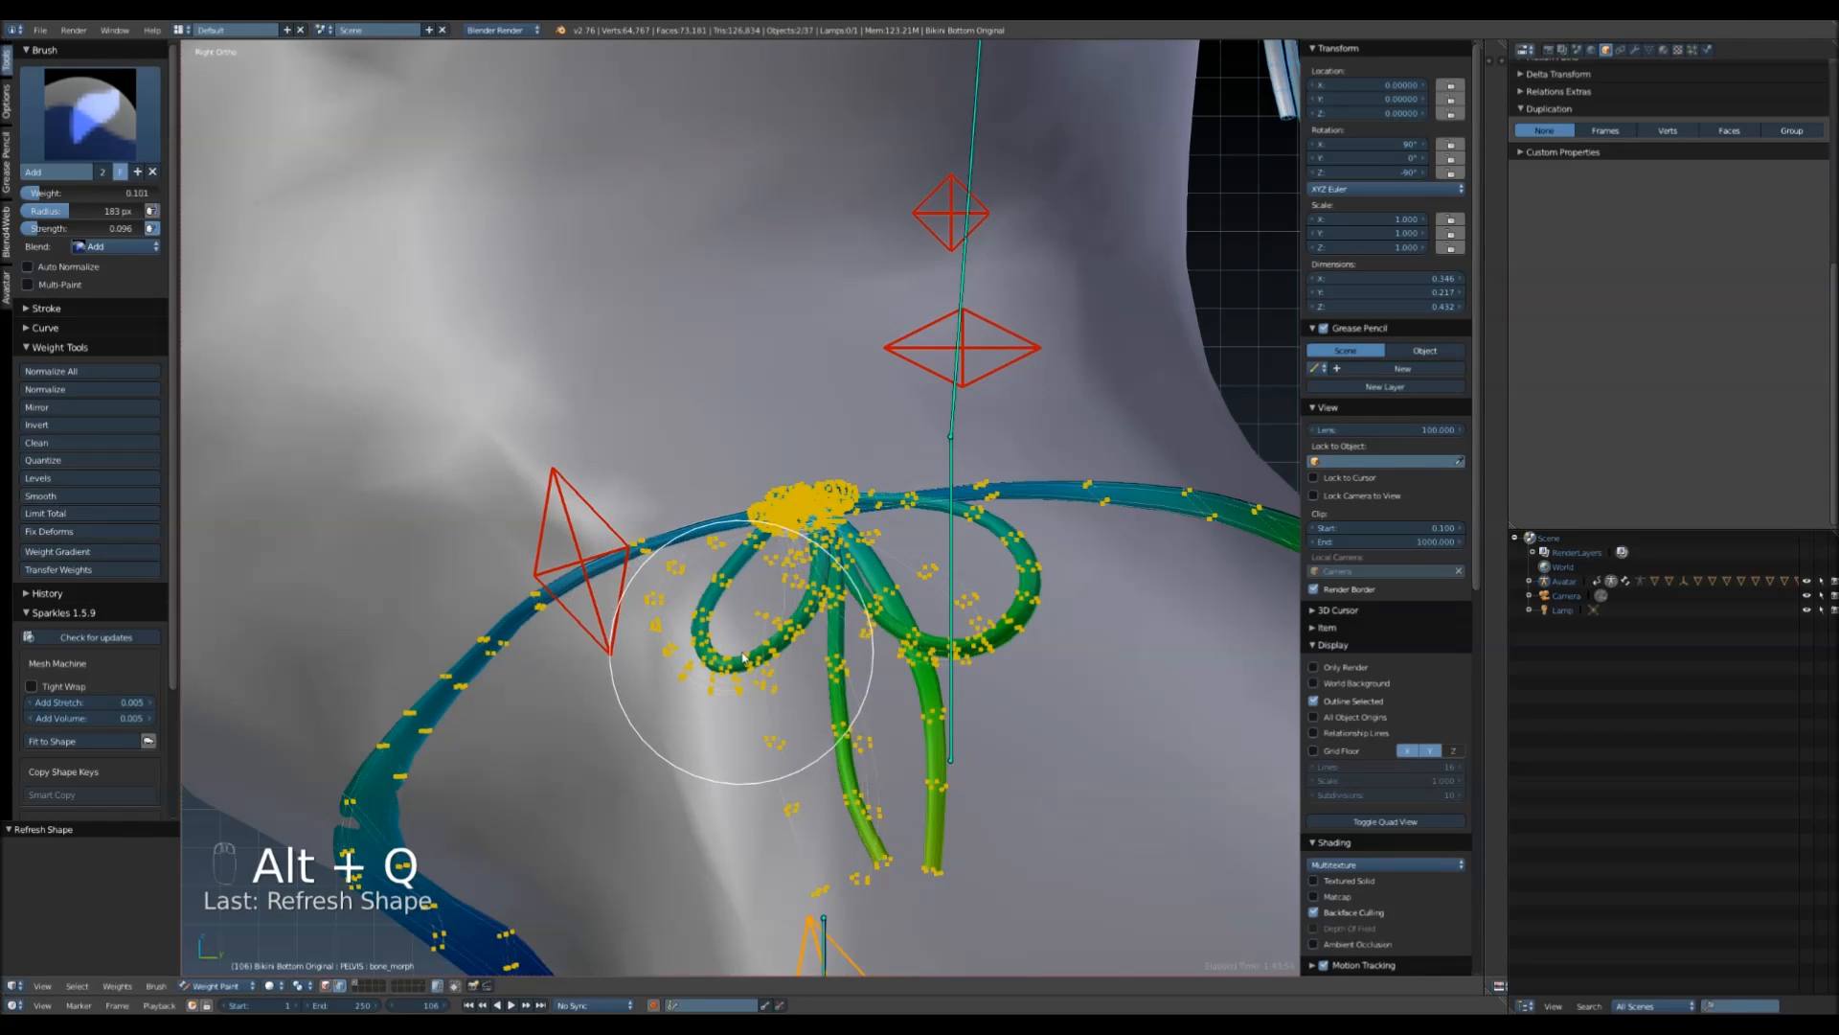
- Deselect everything, circle-select the side bow's vertices, and smooth their PELVIS weights twice, refreshing the avatar shape each time
{"action": "key", "text": "a"}
{"action": "scroll", "coordinate": [757, 623], "scroll_direction": "down", "scroll_amount": 3}
{"action": "key", "text": "c"}
{"action": "mouse_move", "coordinate": [795, 564]}
{"action": "left_mouse_down"}
{"action": "mouse_move", "coordinate": [801, 525]}
{"action": "mouse_move", "coordinate": [825, 562]}
{"action": "mouse_move", "coordinate": [801, 657]}
{"action": "mouse_move", "coordinate": [673, 618]}
{"action": "left_mouse_up"}
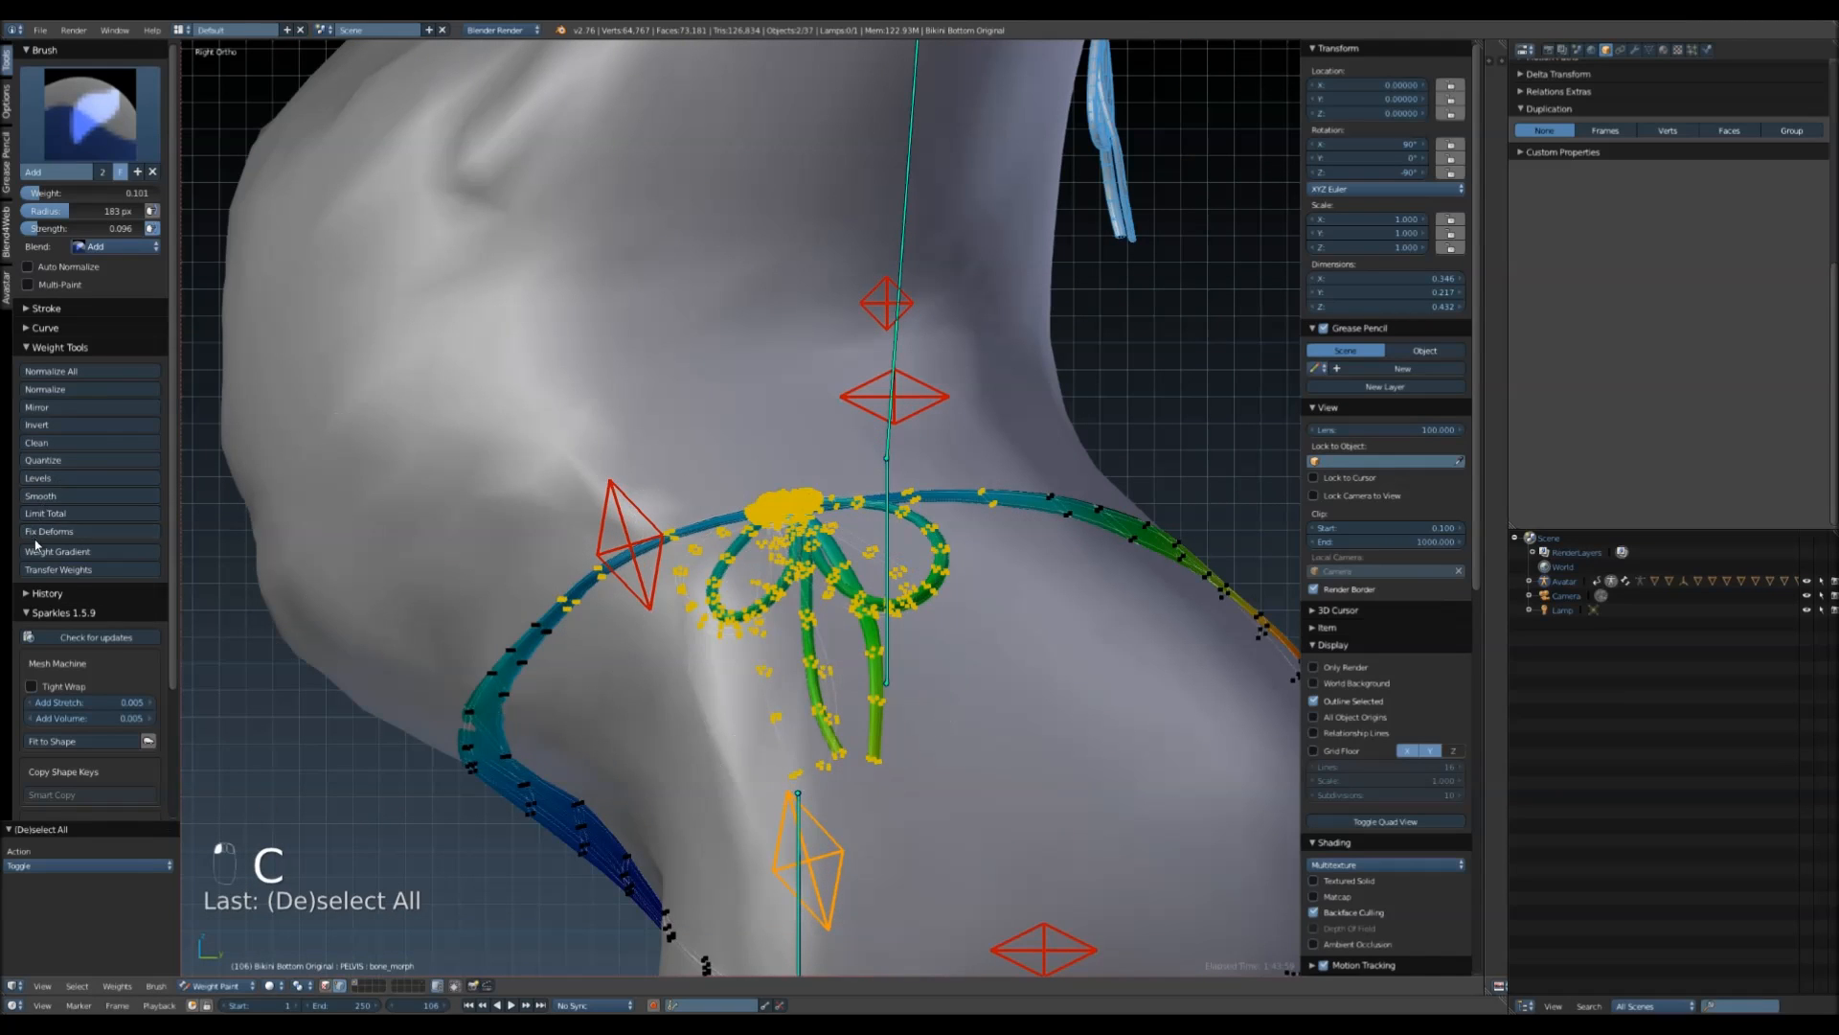
{"action": "left_click", "coordinate": [69, 503]}
{"action": "key", "text": "alt+q"}
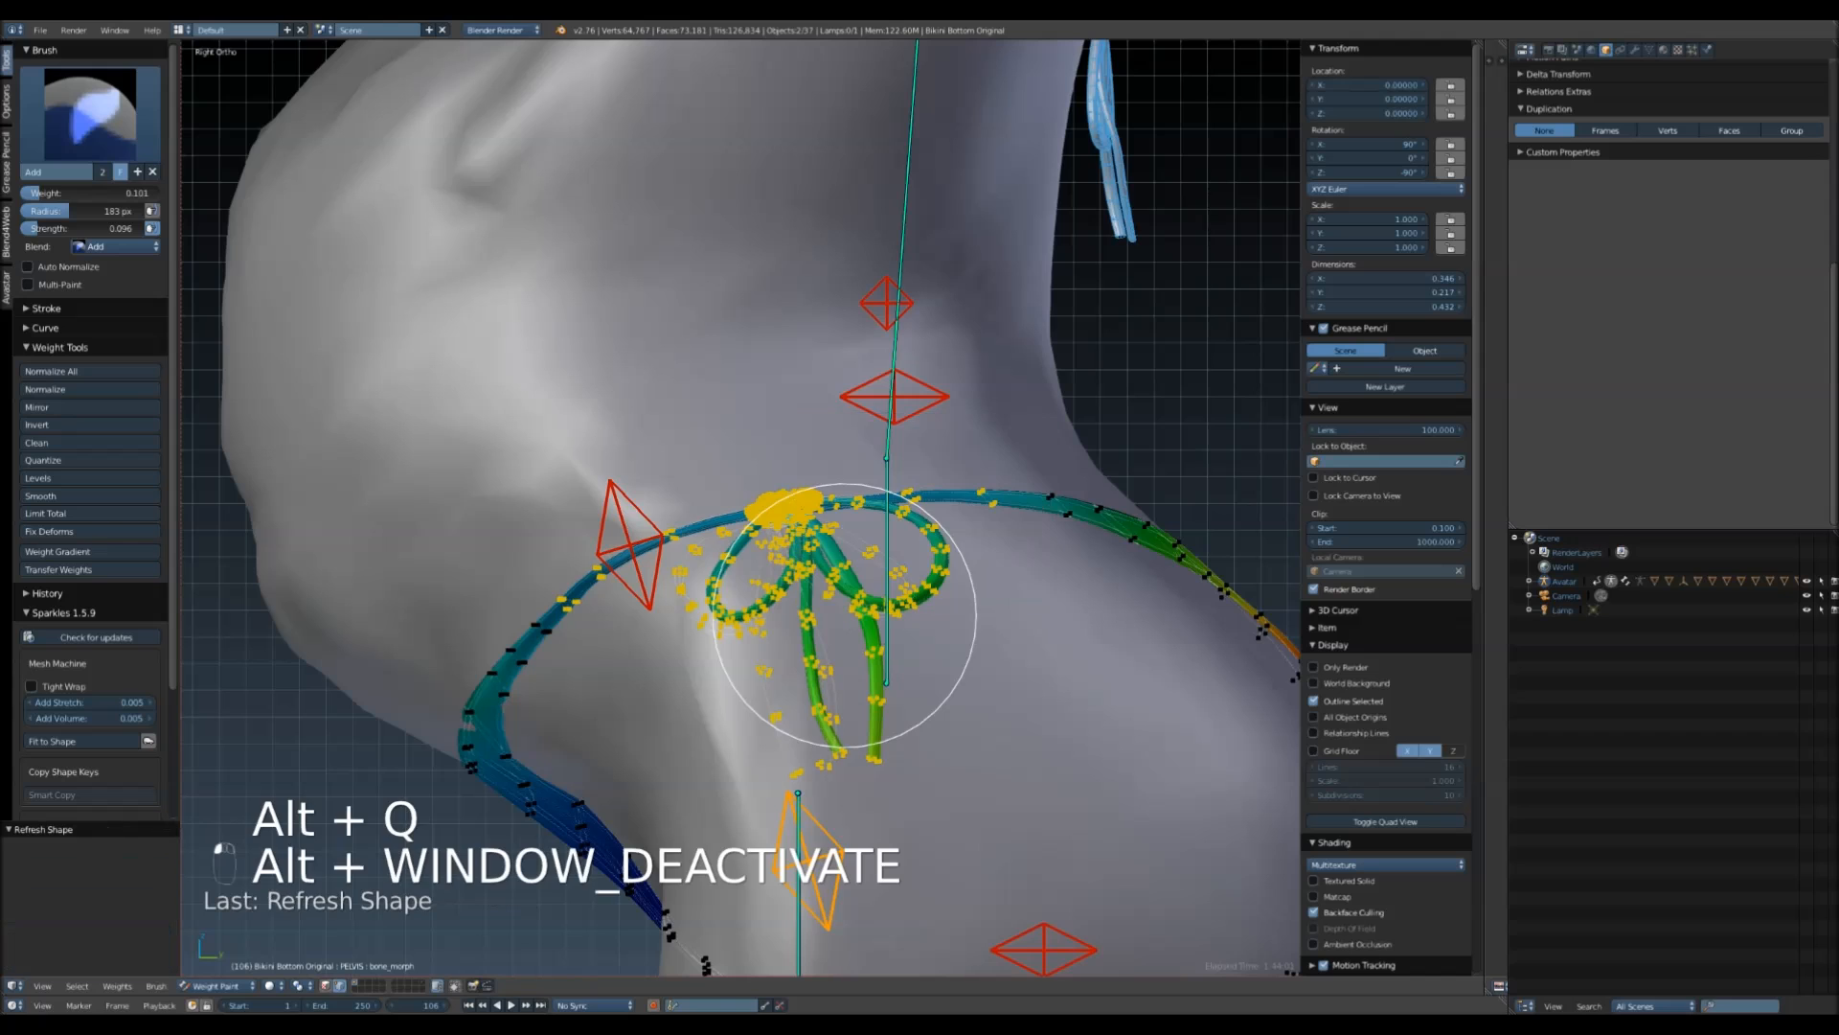
{"action": "left_click", "coordinate": [74, 496]}
{"action": "key", "text": "alt+q"}
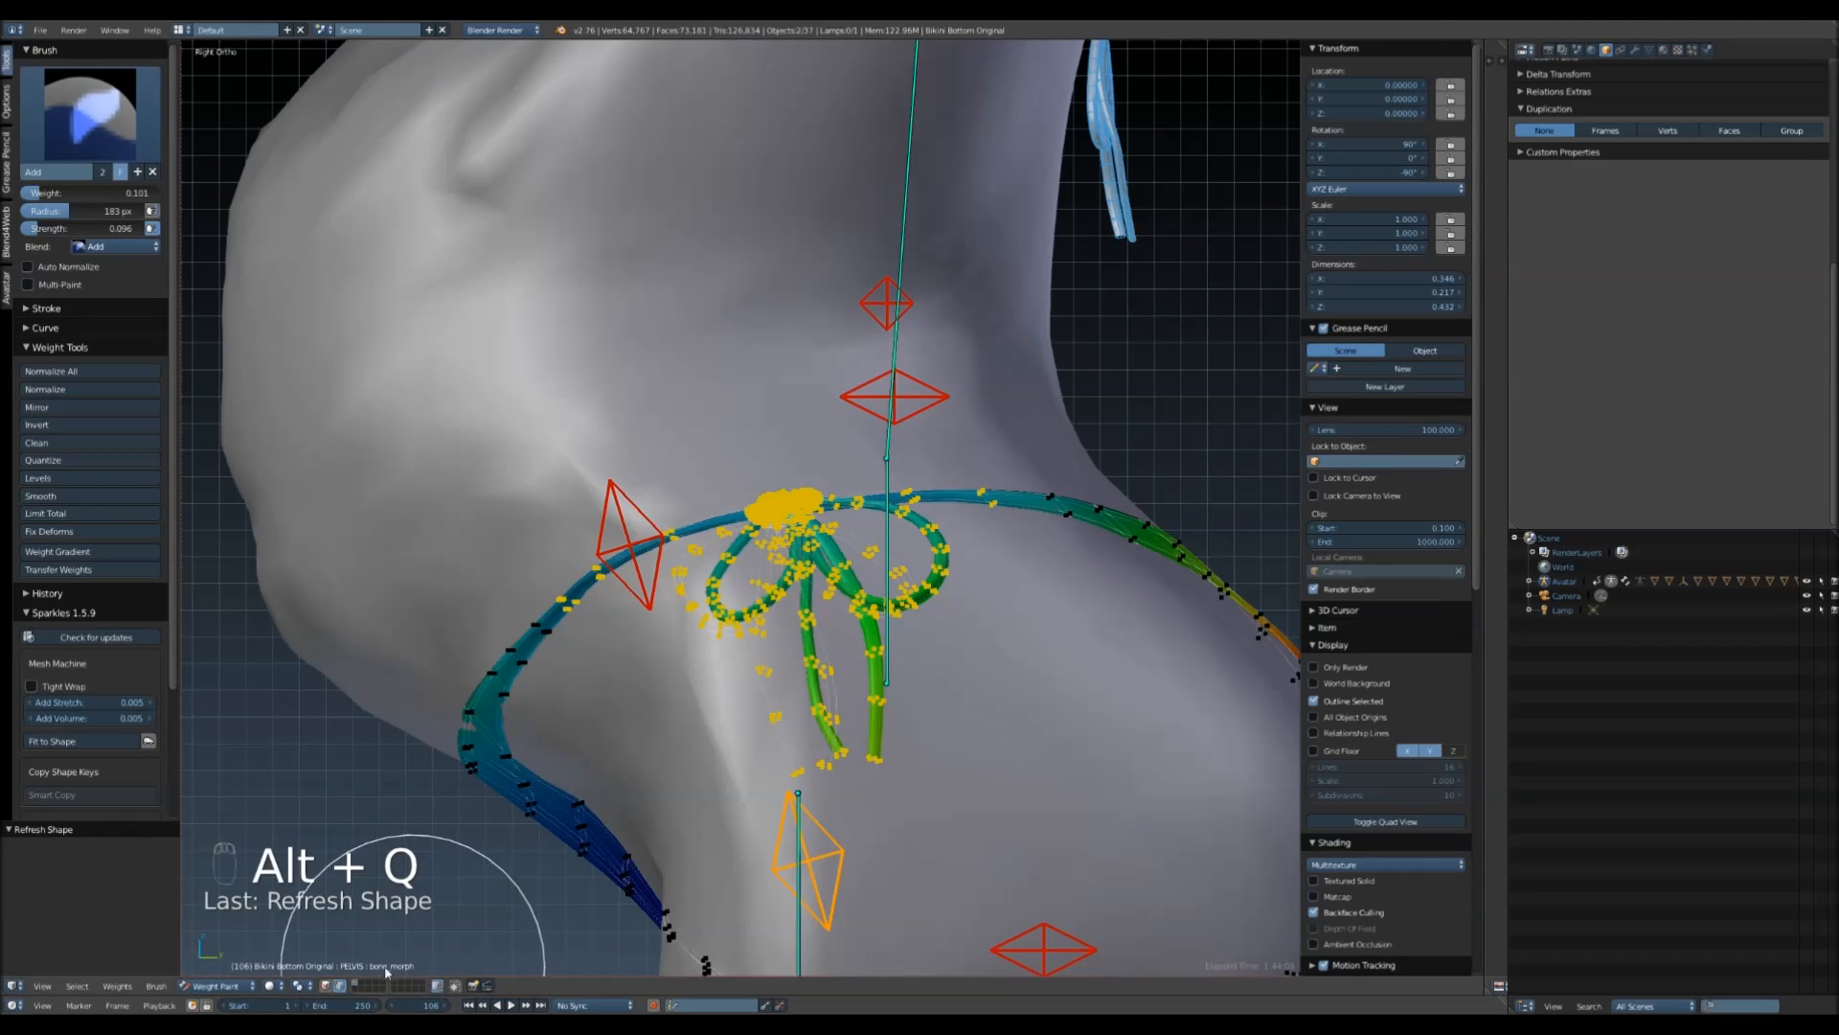
- Make mPelvis the active bone group, restore vertex masking, and smooth the selected bow's weights repeatedly, refreshing the avatar shape
{"action": "left_click", "coordinate": [341, 987]}
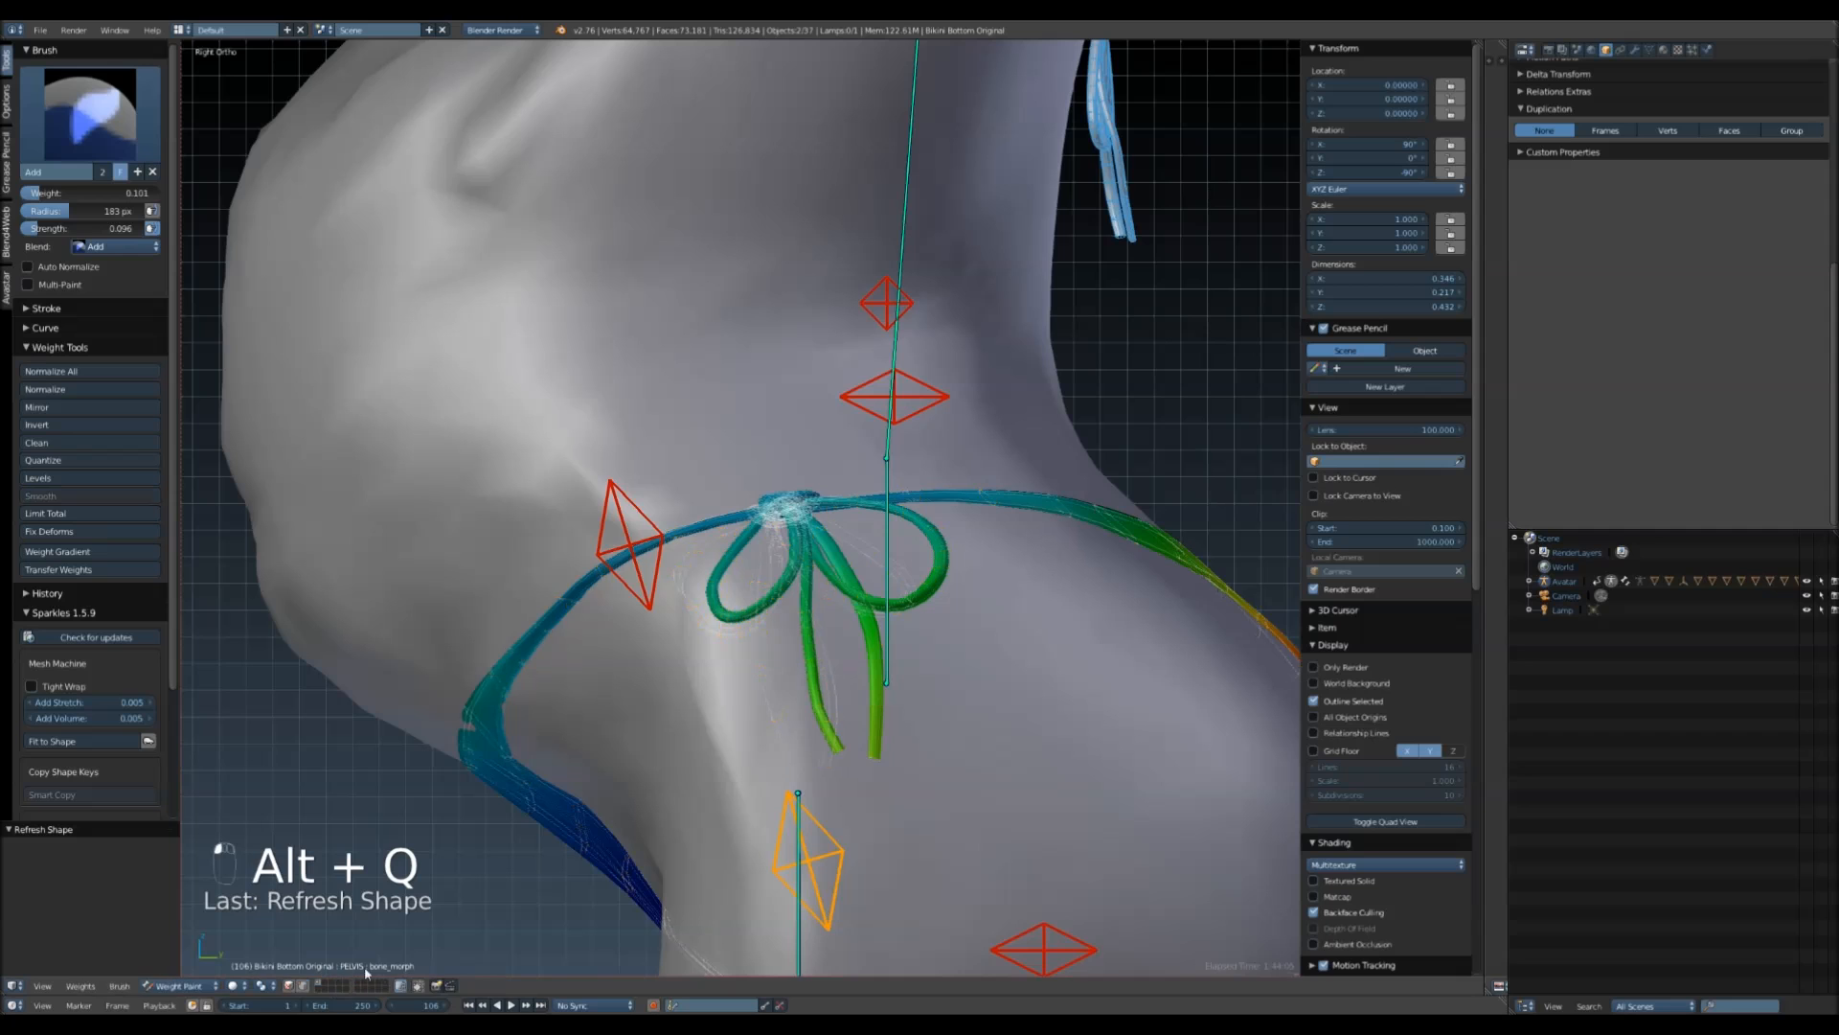
{"action": "right_click", "coordinate": [889, 661]}
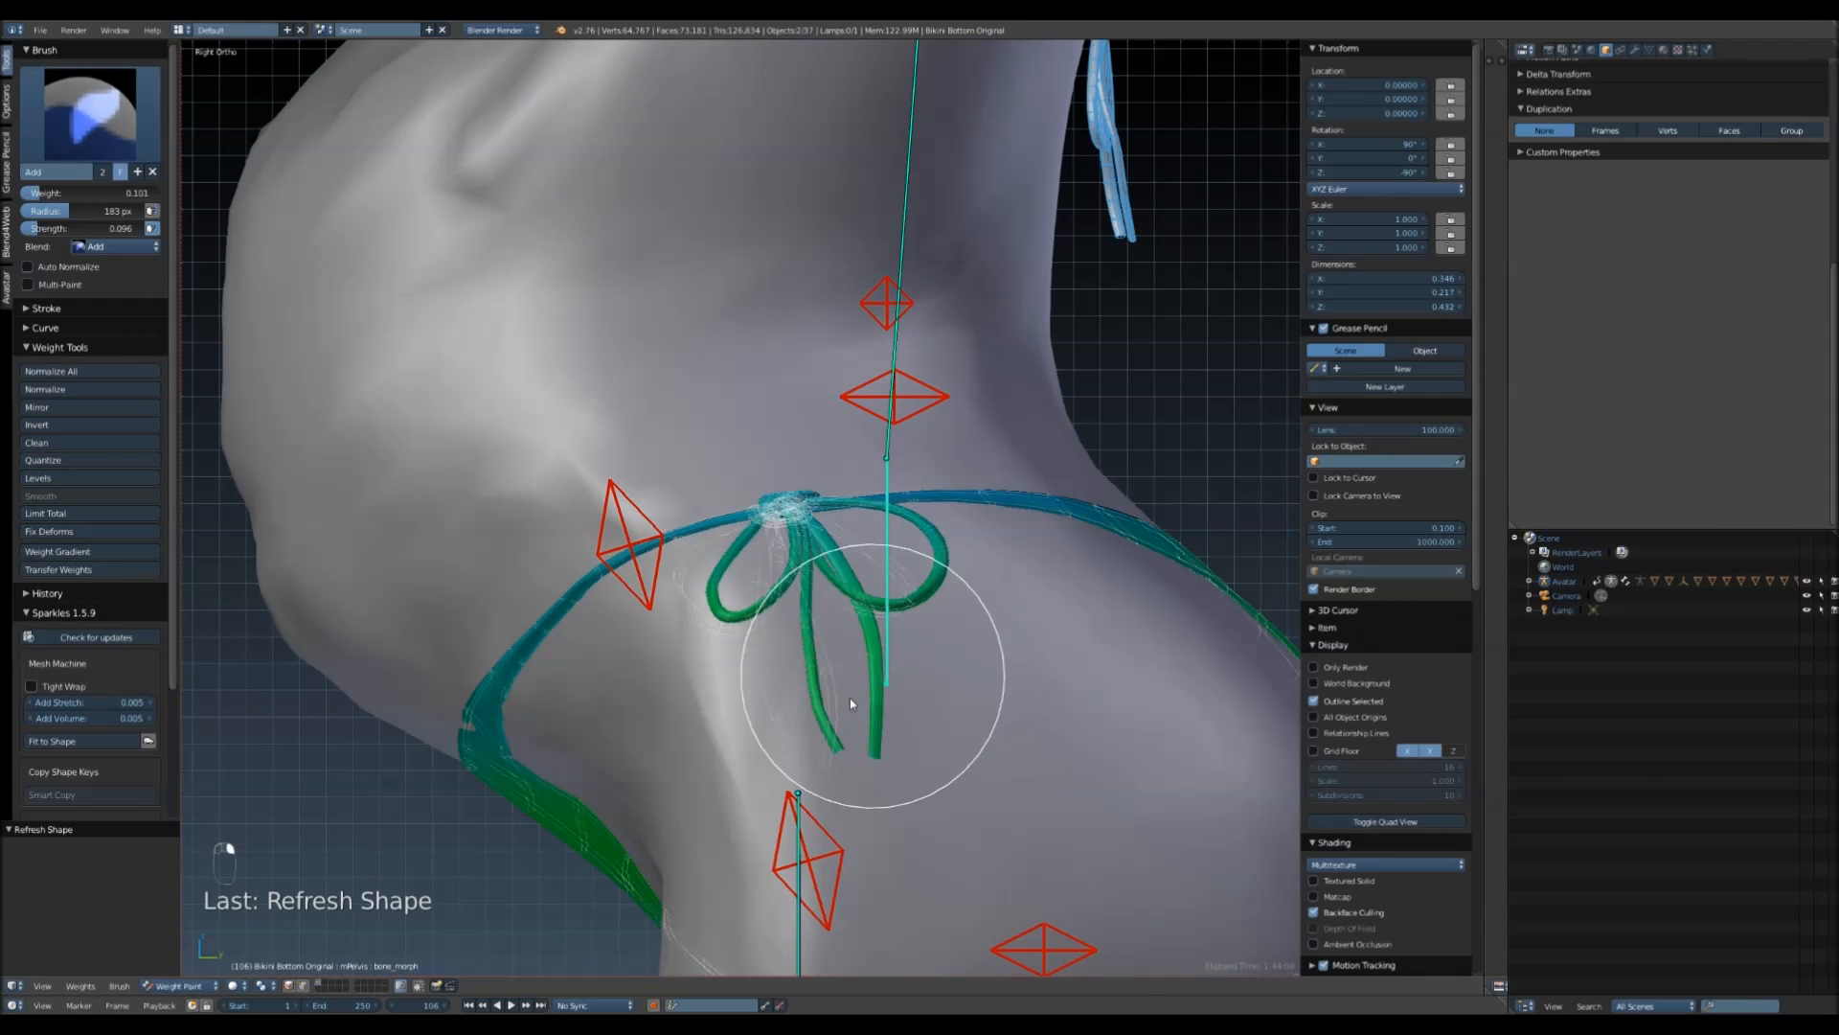
{"action": "left_click", "coordinate": [307, 986]}
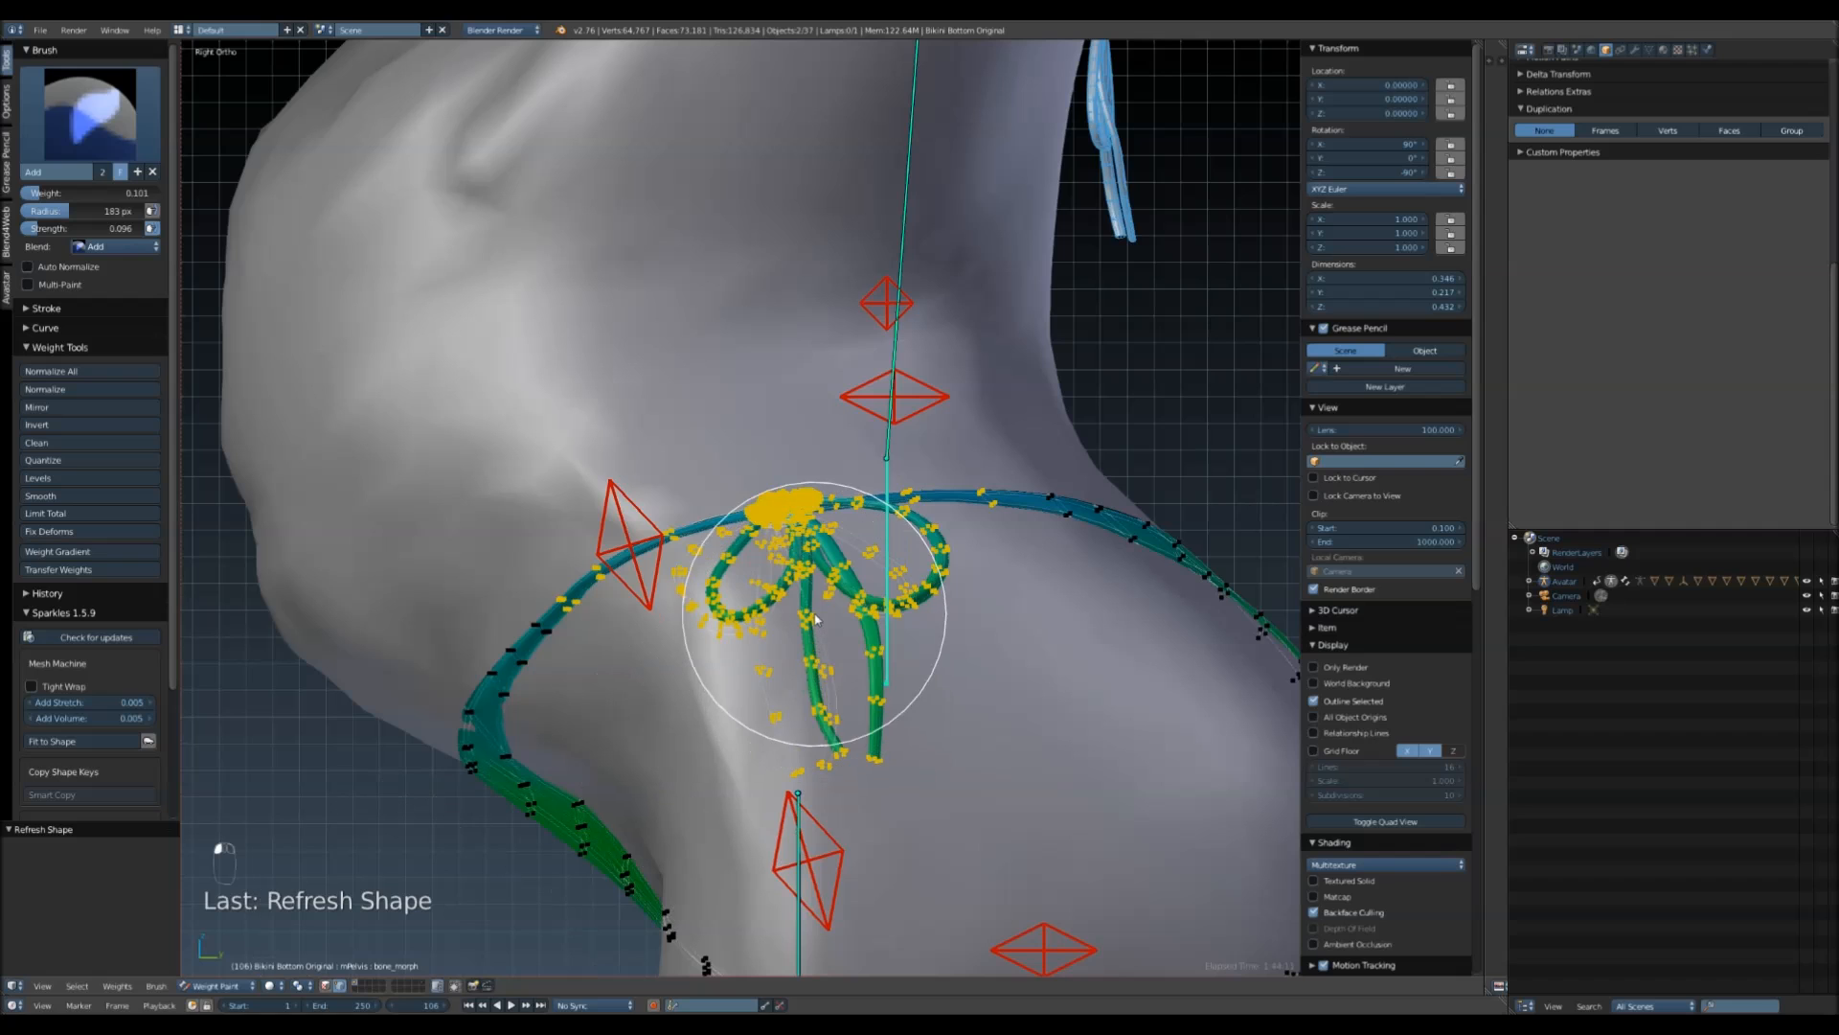
{"action": "left_click", "coordinate": [49, 498]}
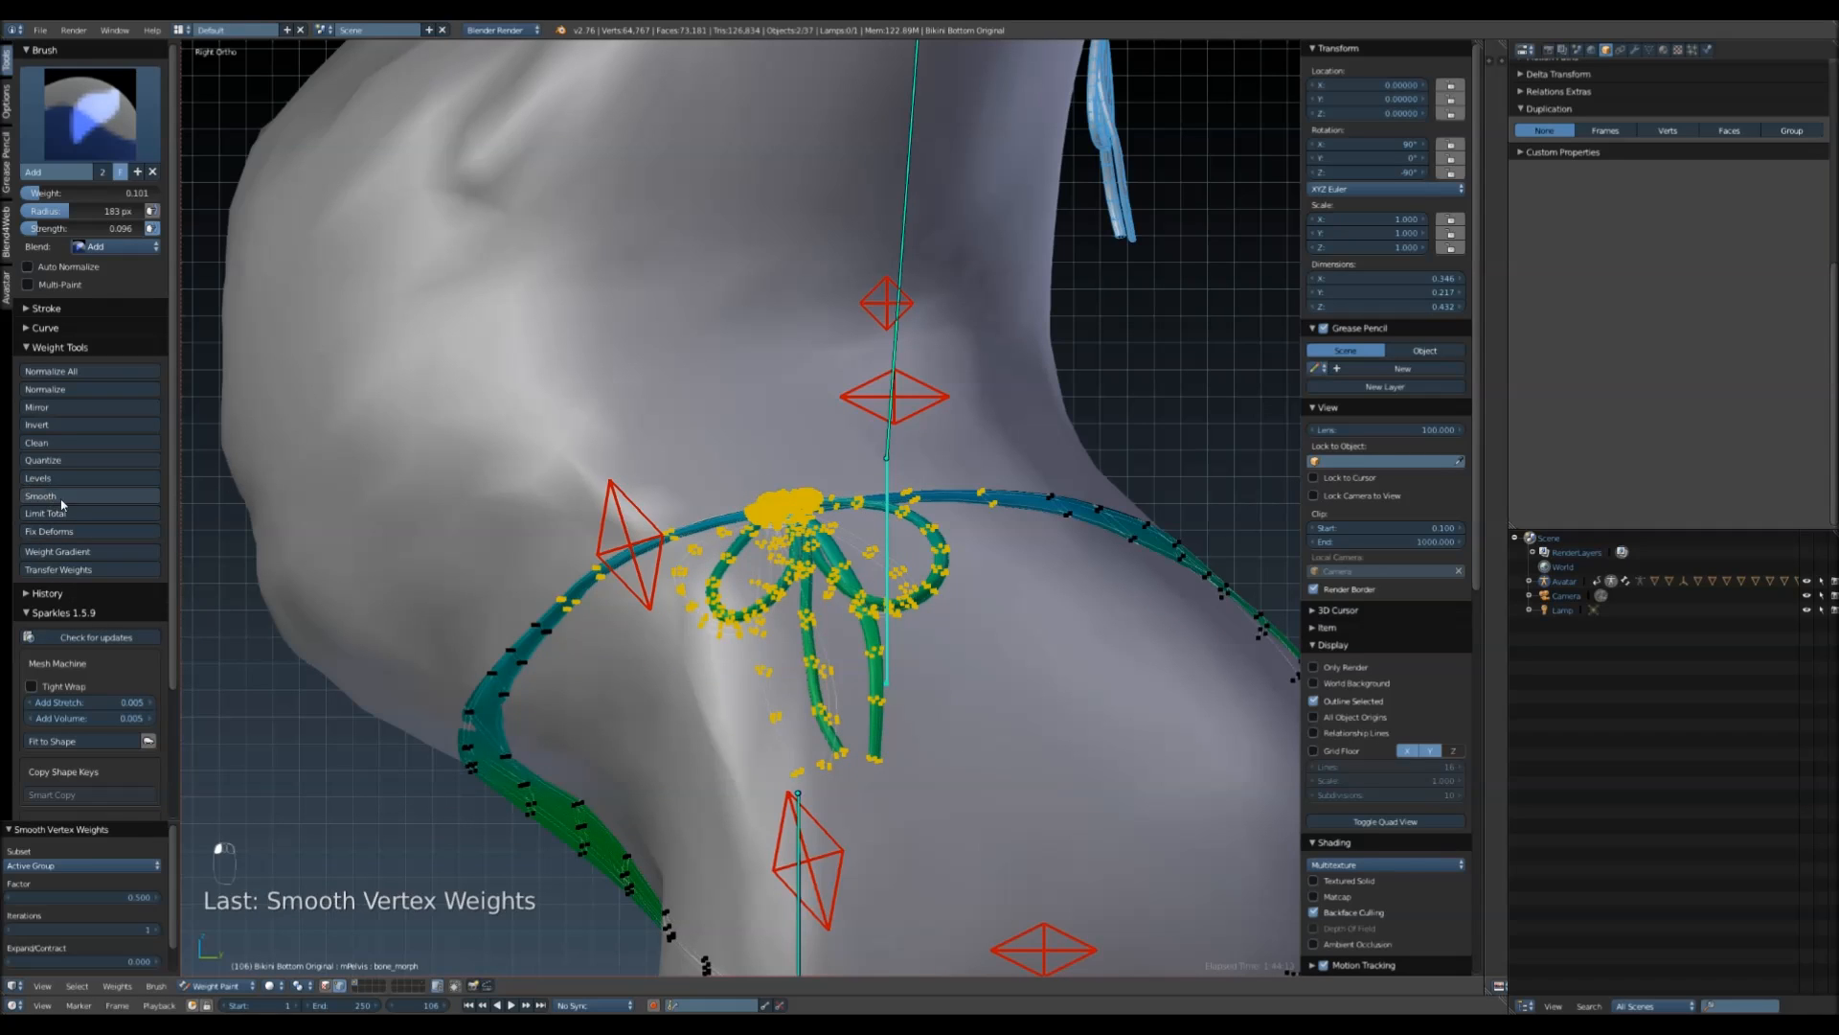
{"action": "key", "text": "alt+q"}
{"action": "key", "text": "alt+q"}
{"action": "left_click", "coordinate": [61, 495]}
{"action": "key", "text": "alt+q"}
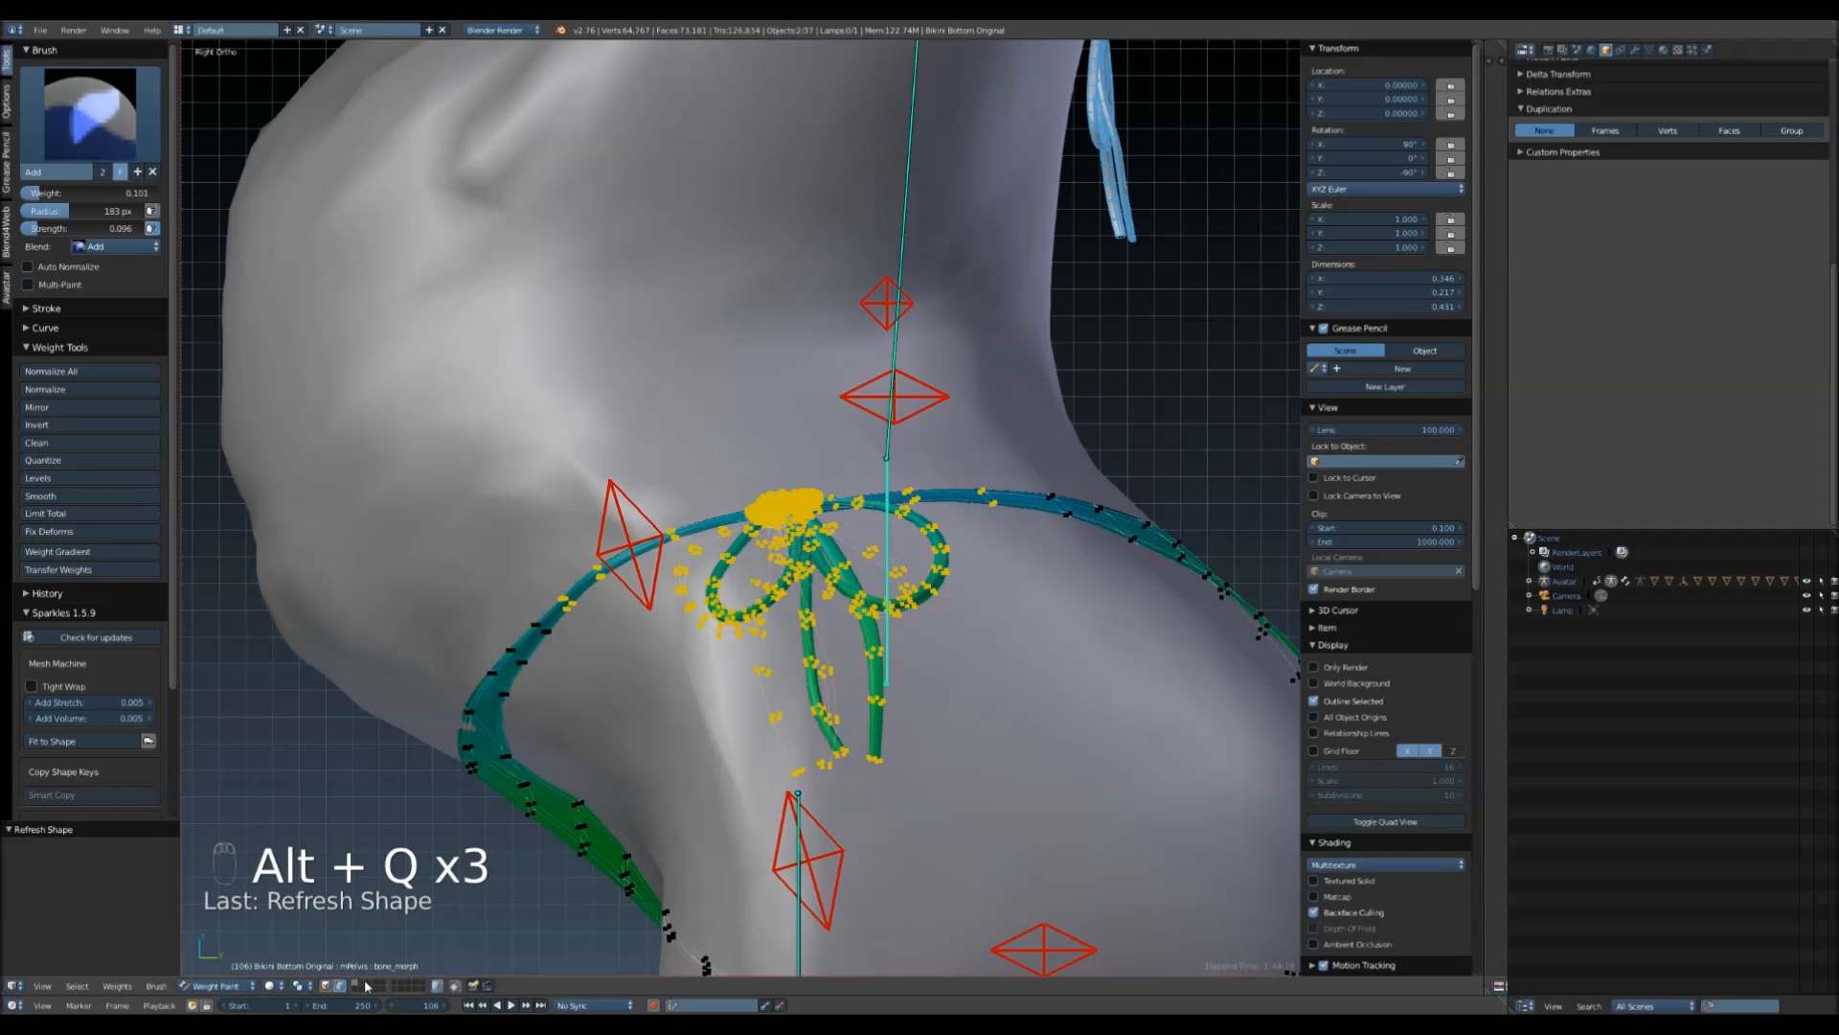
- Make BELLY the active bone group, restore vertex masking, and smooth the bow's weights three times, refreshing the avatar shape each time
{"action": "left_click", "coordinate": [339, 985]}
{"action": "right_click", "coordinate": [623, 552], "text": "ctrl"}
{"action": "left_click", "coordinate": [309, 985]}
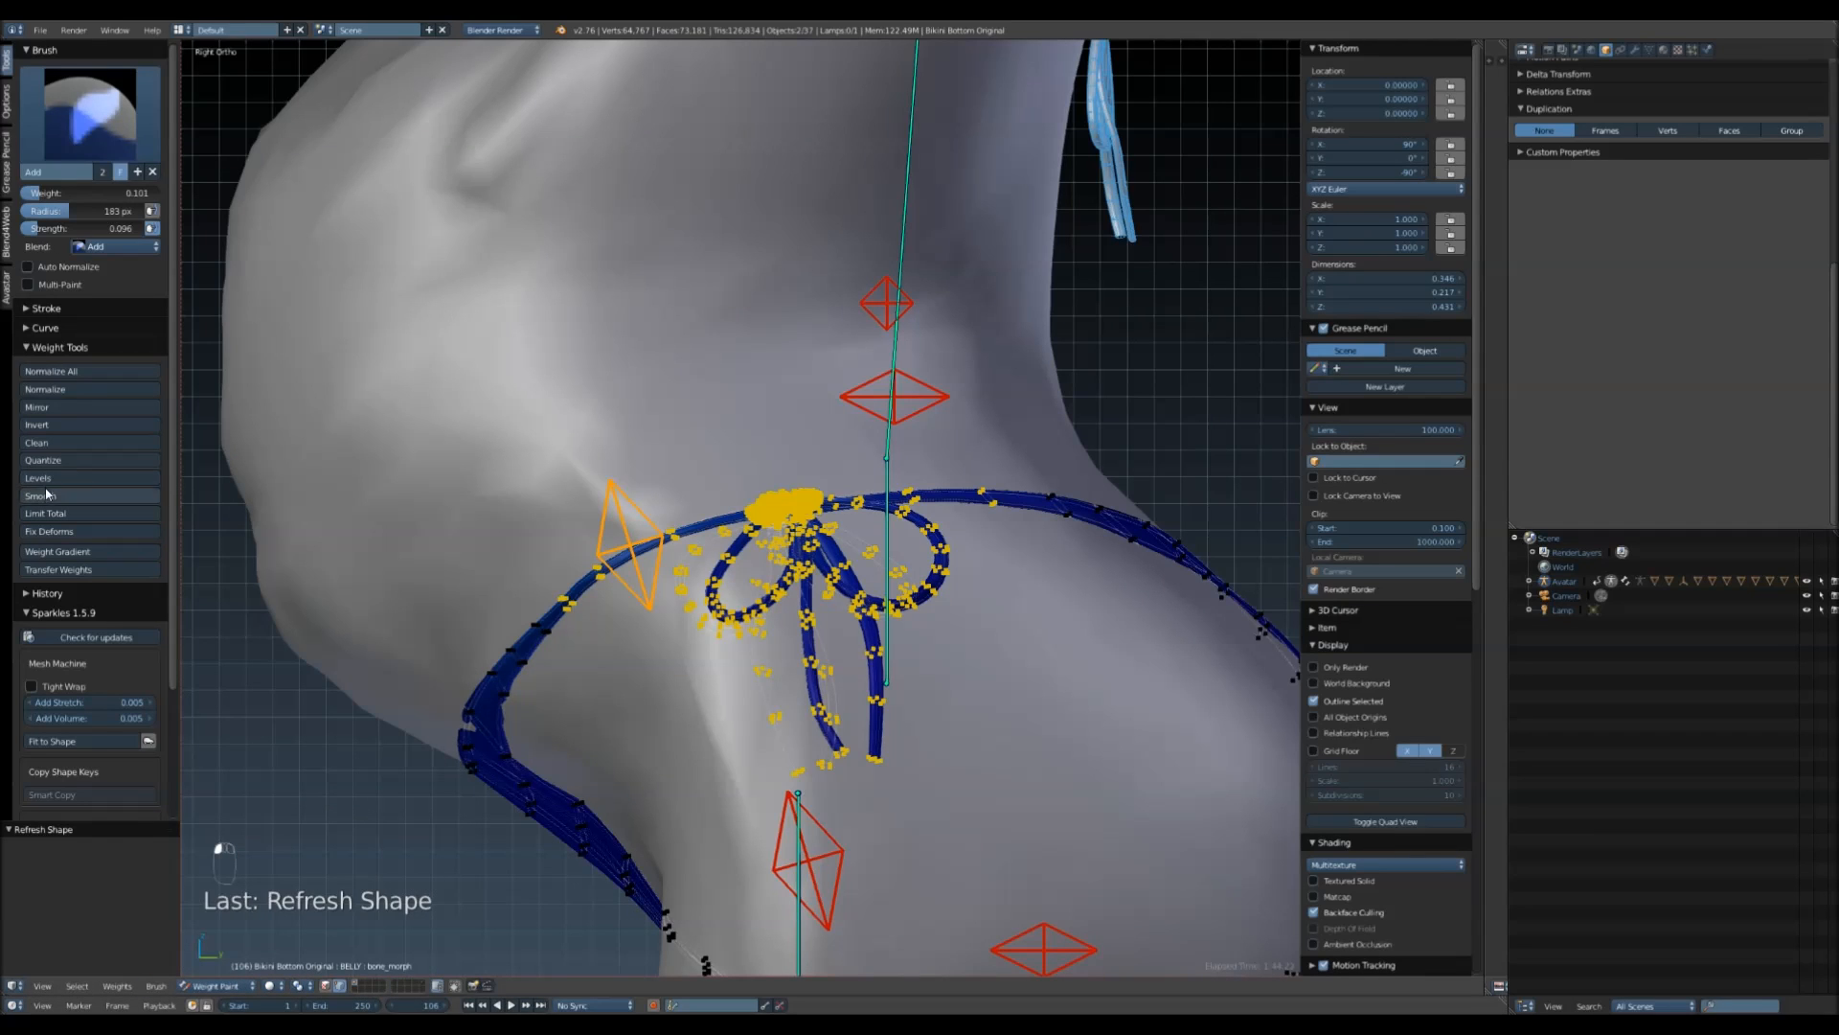
{"action": "left_click", "coordinate": [47, 496]}
{"action": "key", "text": "alt+q"}
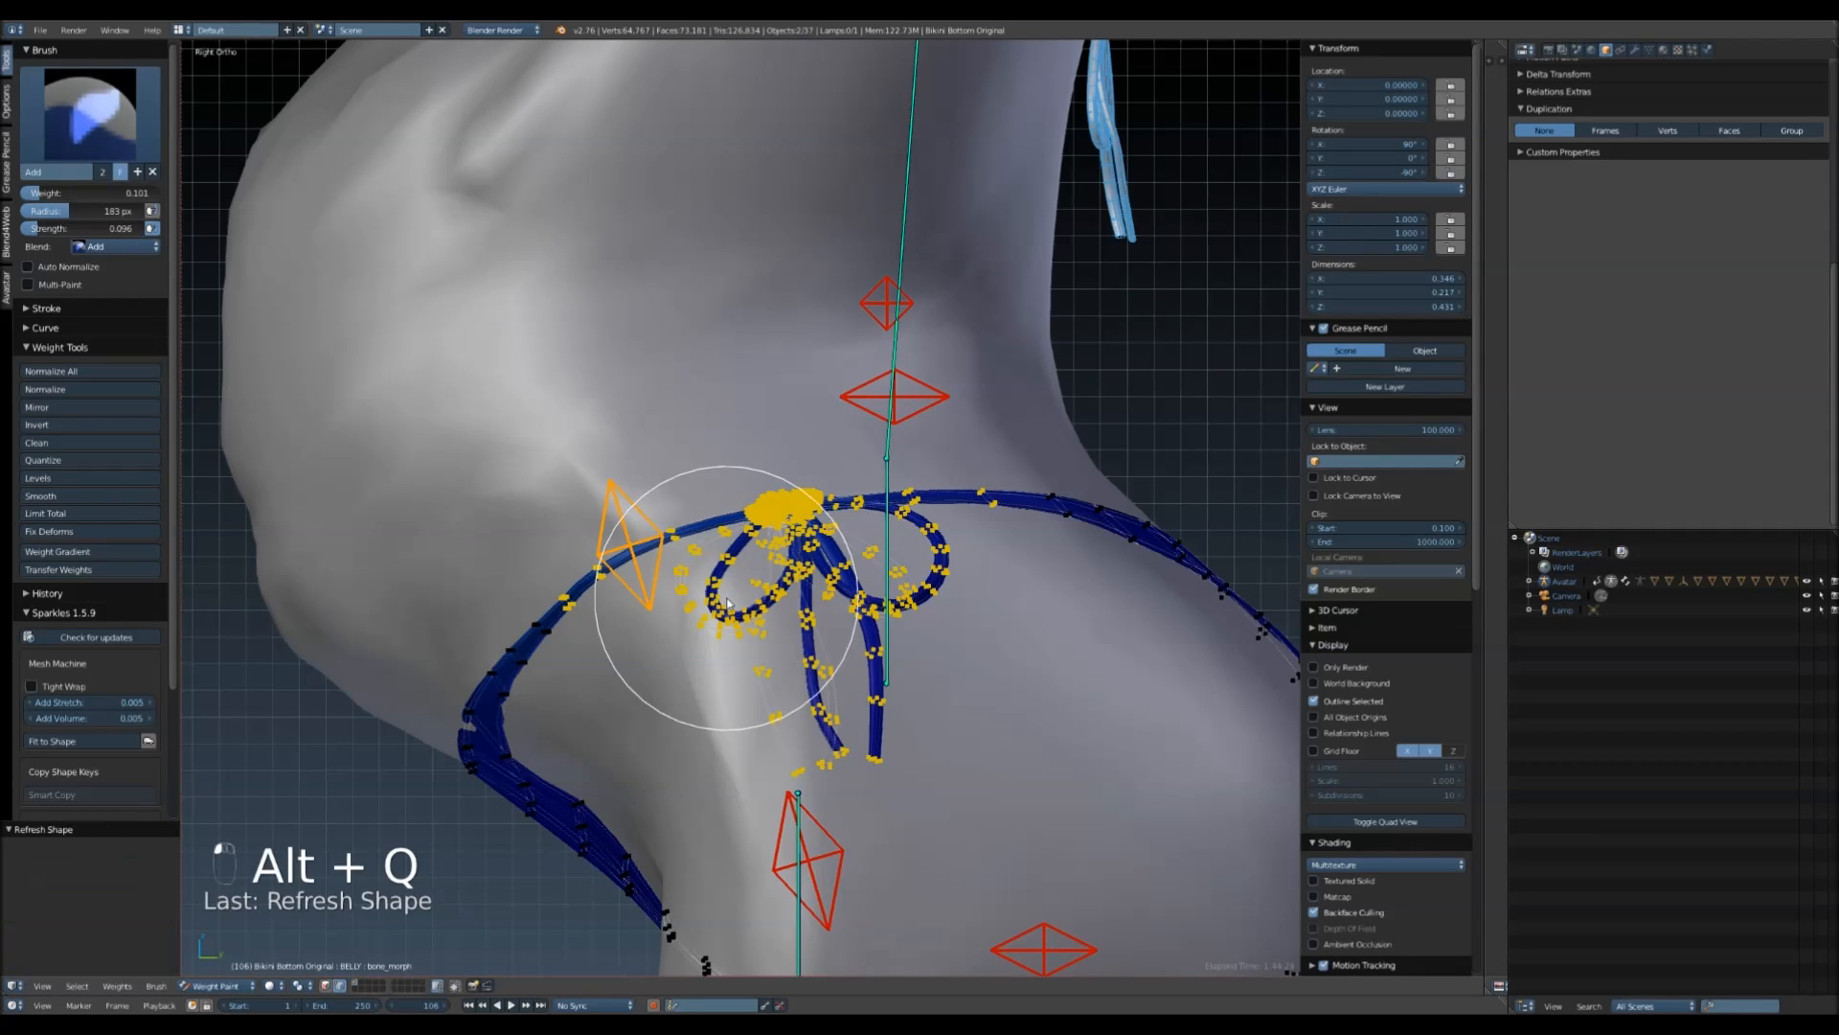
{"action": "left_click", "coordinate": [84, 497]}
{"action": "key", "text": "alt+q"}
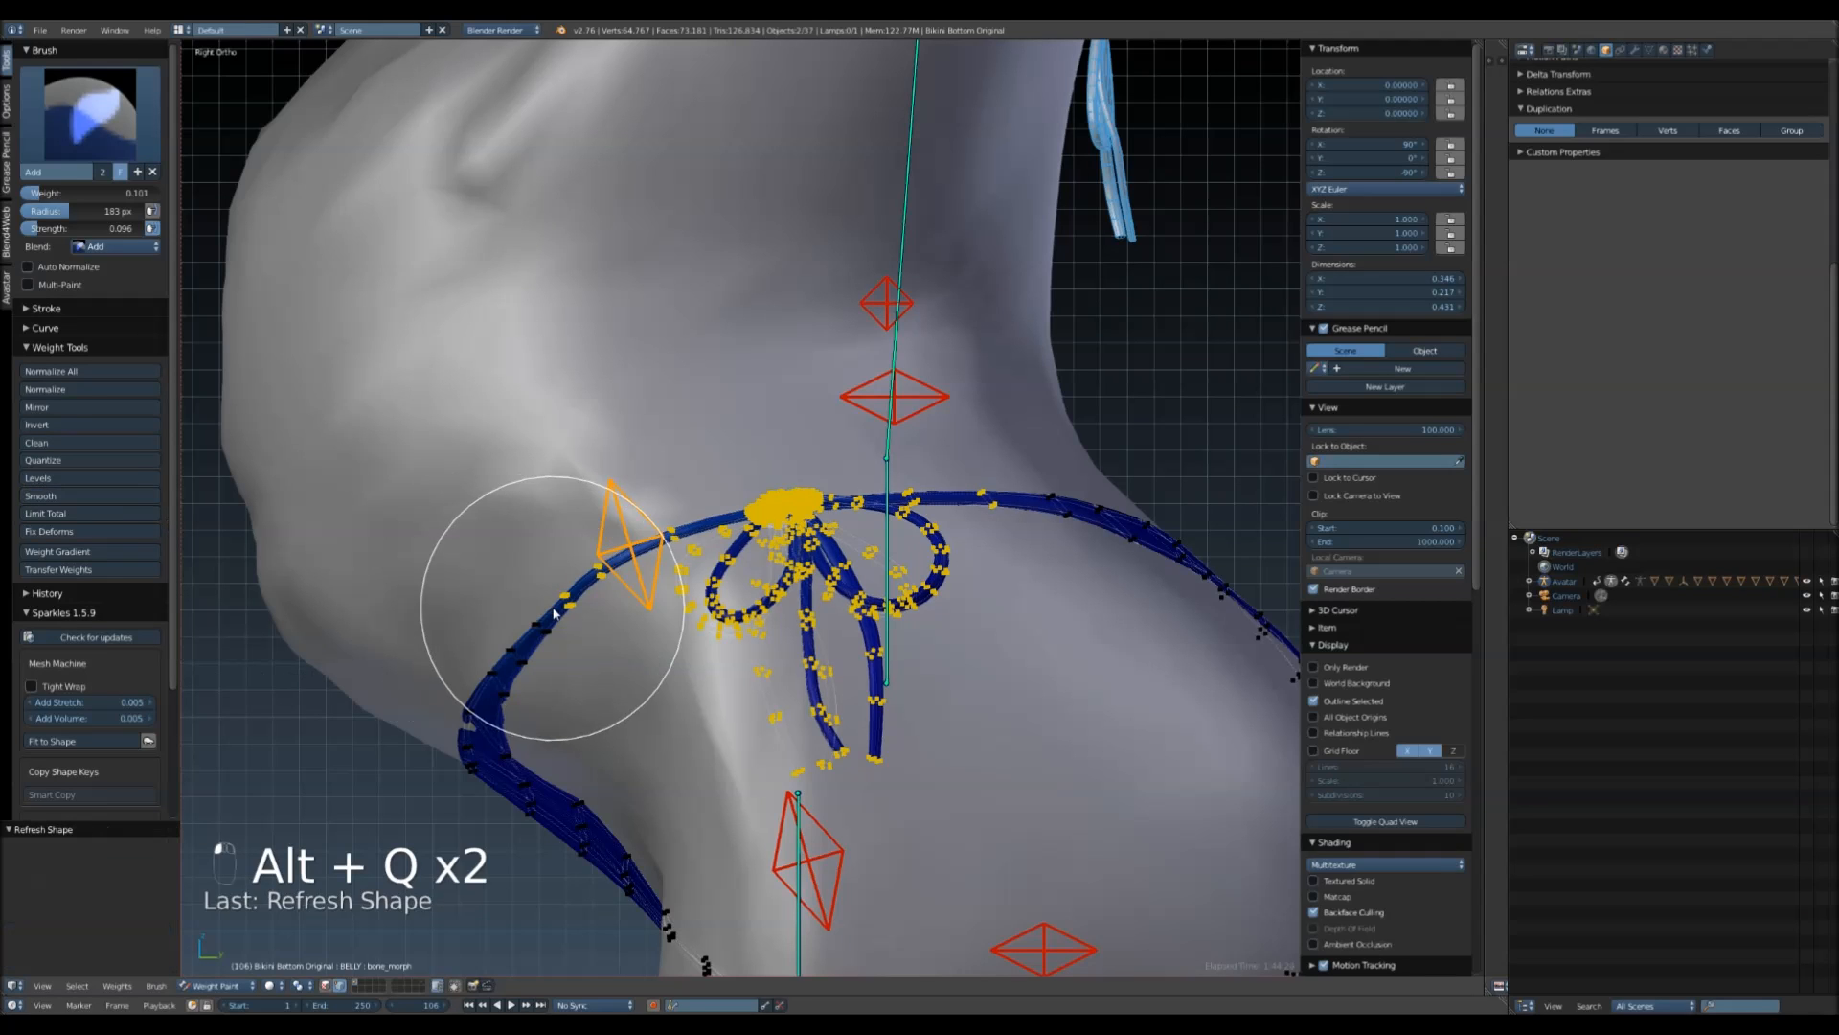
{"action": "left_click", "coordinate": [71, 498]}
{"action": "key", "text": "alt+q"}
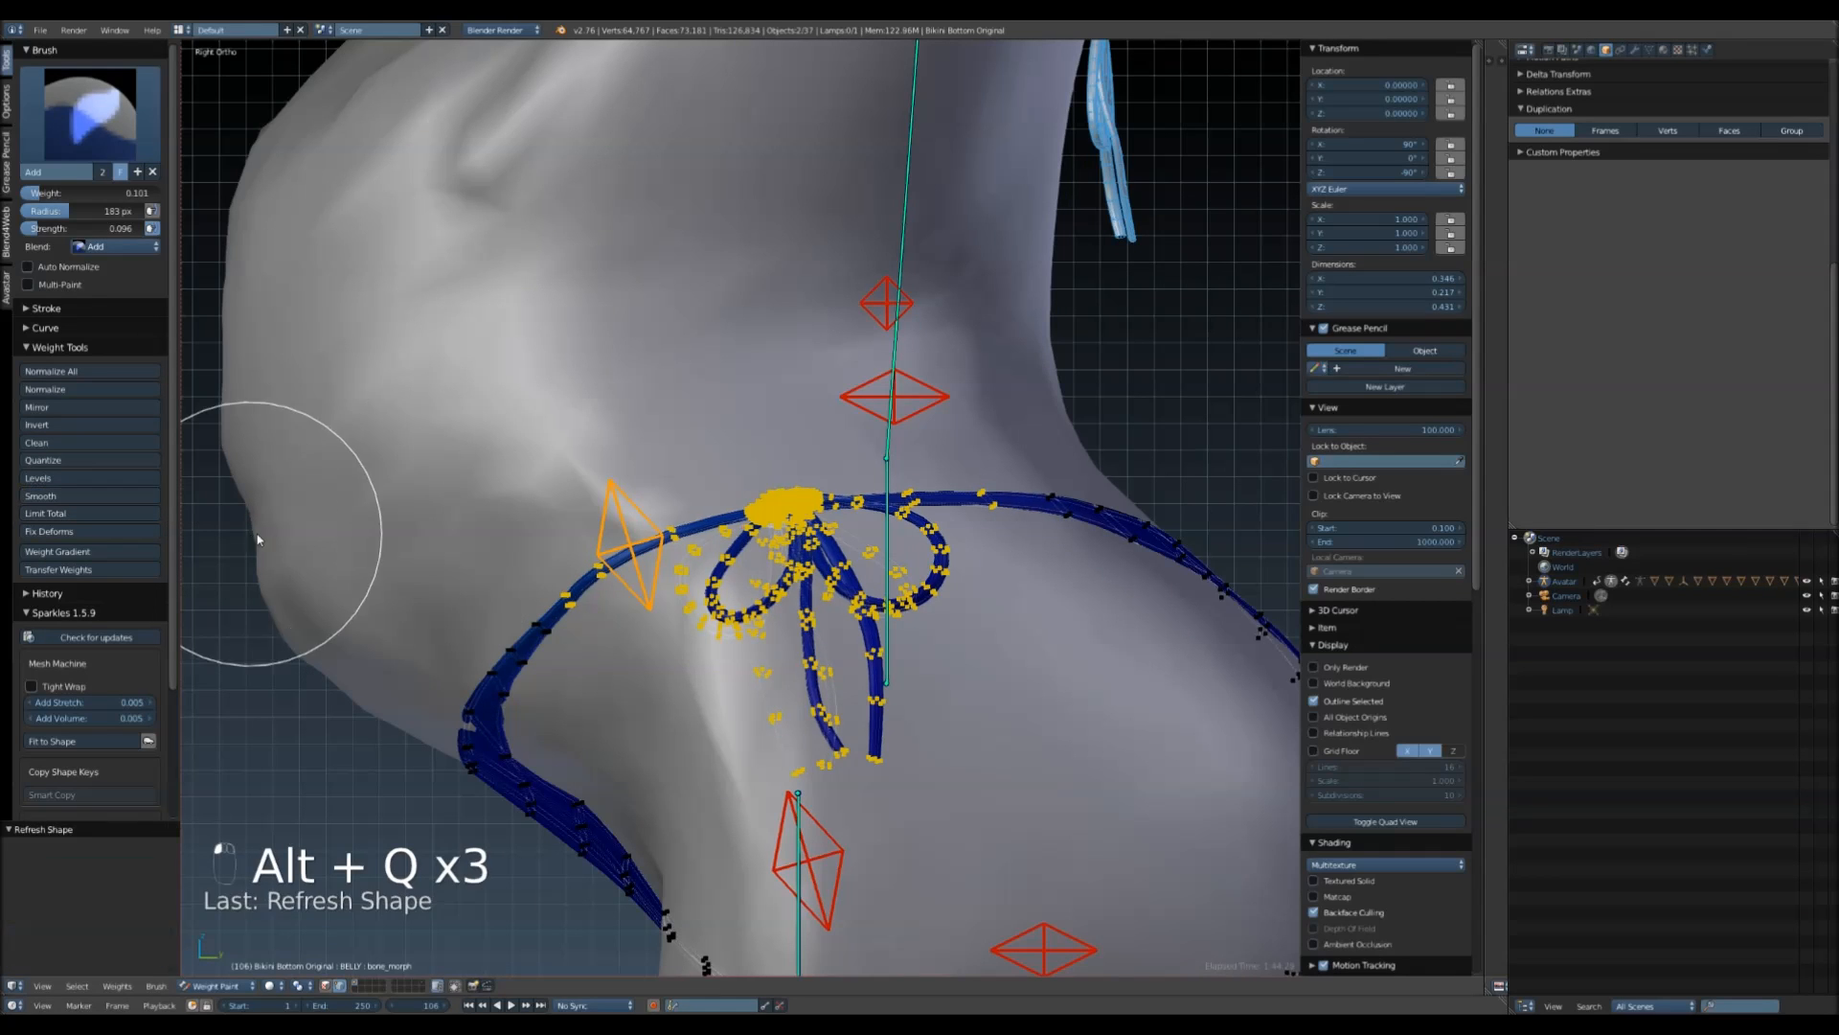
- Deselect all of the bikini bottom's vertices in Edit Mode and return to Weight Paint mode near the front strap joint
{"action": "mouse_move", "coordinate": [963, 606]}
{"action": "middle_mouse_down"}
{"action": "mouse_move", "coordinate": [800, 636]}
{"action": "mouse_move", "coordinate": [952, 626]}
{"action": "middle_mouse_up"}
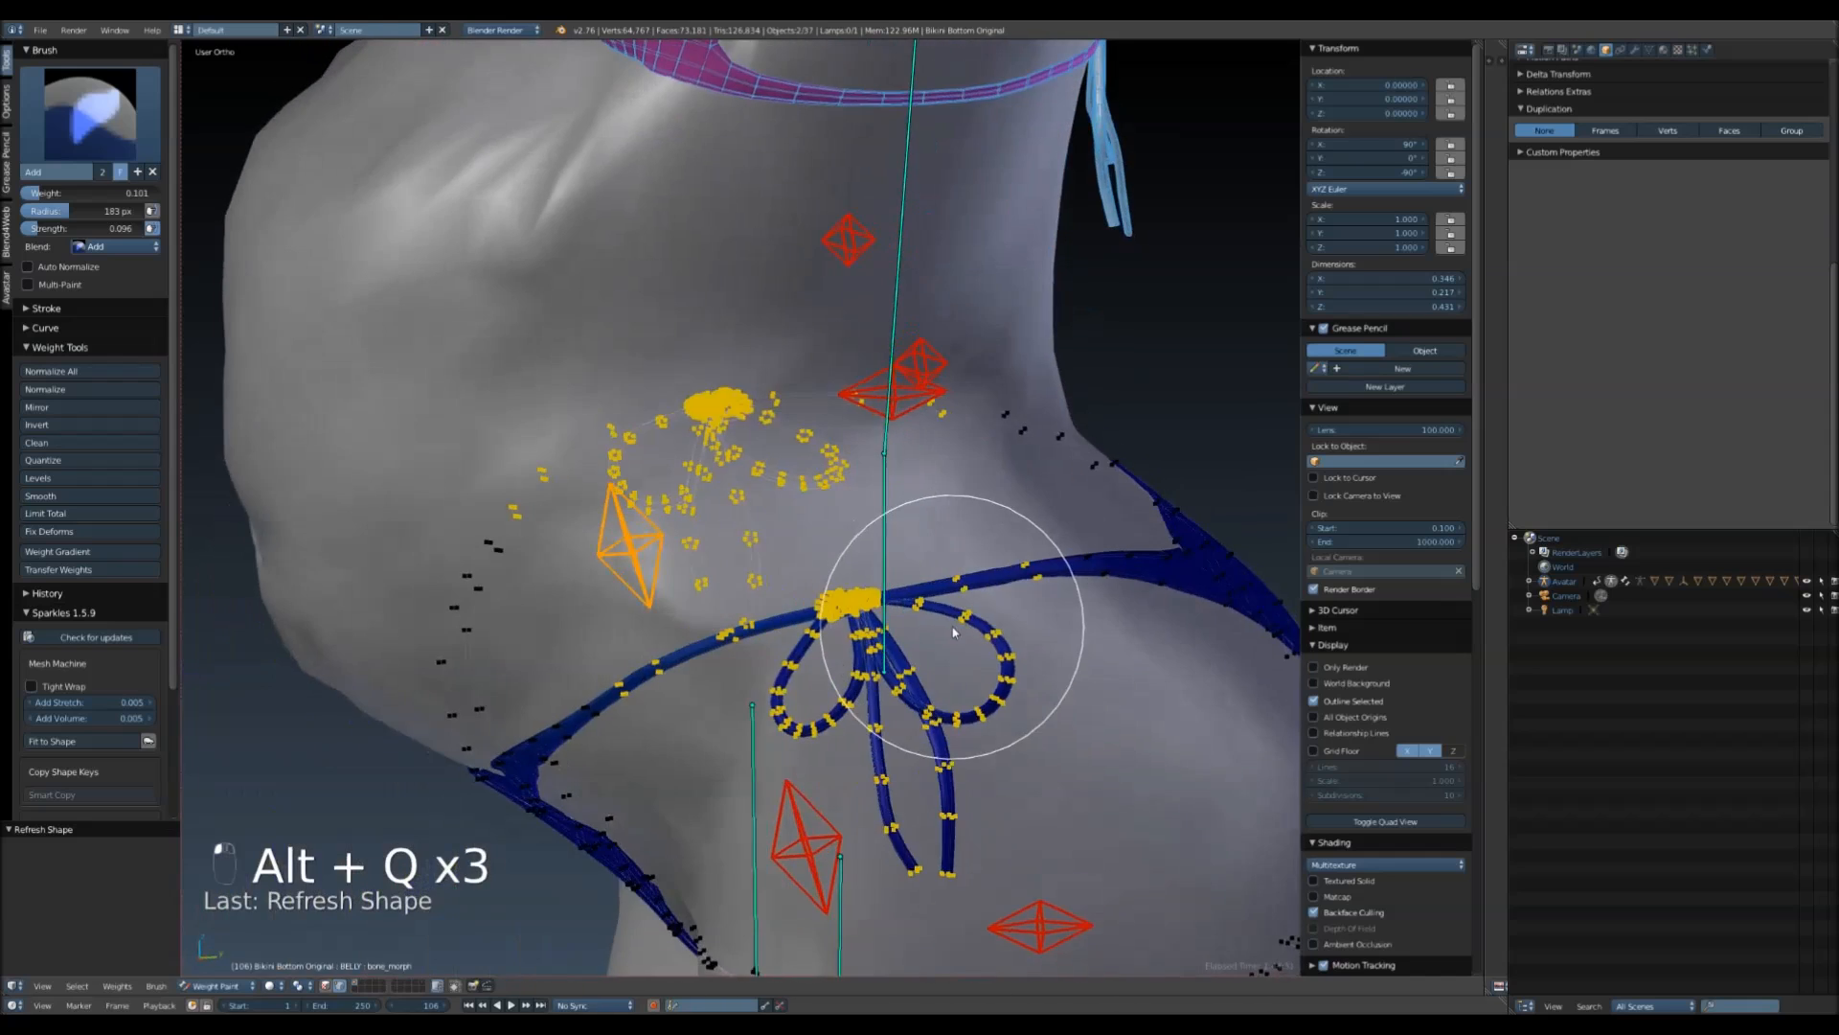
{"action": "scroll", "coordinate": [952, 627], "scroll_direction": "up", "scroll_amount": 3}
{"action": "key", "text": "Tab"}
{"action": "key", "text": "a"}
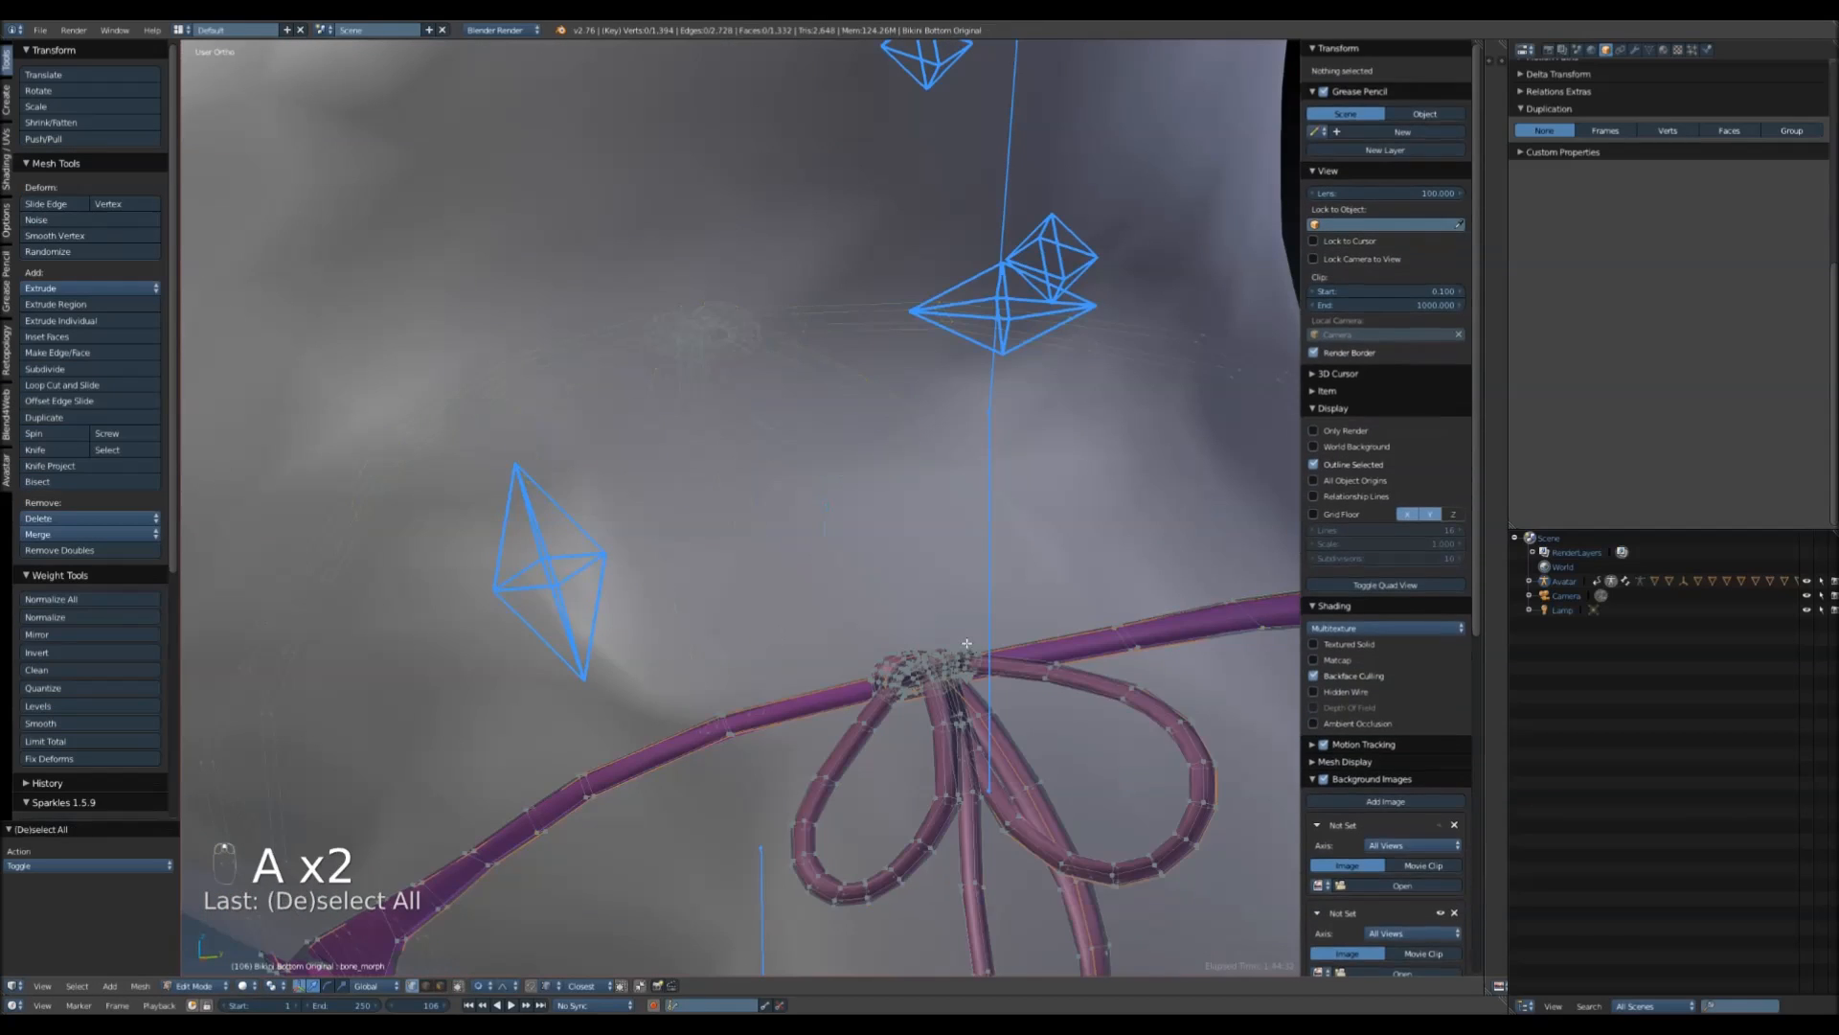
{"action": "middle_click_drag", "start_coordinate": [967, 641], "coordinate": [1111, 565]}
{"action": "mouse_move", "coordinate": [801, 588]}
{"action": "middle_mouse_down"}
{"action": "mouse_move", "coordinate": [751, 644]}
{"action": "mouse_move", "coordinate": [853, 590]}
{"action": "mouse_move", "coordinate": [468, 769]}
{"action": "mouse_move", "coordinate": [707, 622]}
{"action": "mouse_move", "coordinate": [731, 636]}
{"action": "mouse_move", "coordinate": [735, 661]}
{"action": "mouse_move", "coordinate": [679, 684]}
{"action": "middle_mouse_up"}
{"action": "scroll", "coordinate": [702, 641], "scroll_direction": "up", "scroll_amount": 2}
{"action": "key", "text": "Tab"}
{"action": "scroll", "coordinate": [748, 660], "scroll_direction": "up", "scroll_amount": 2}
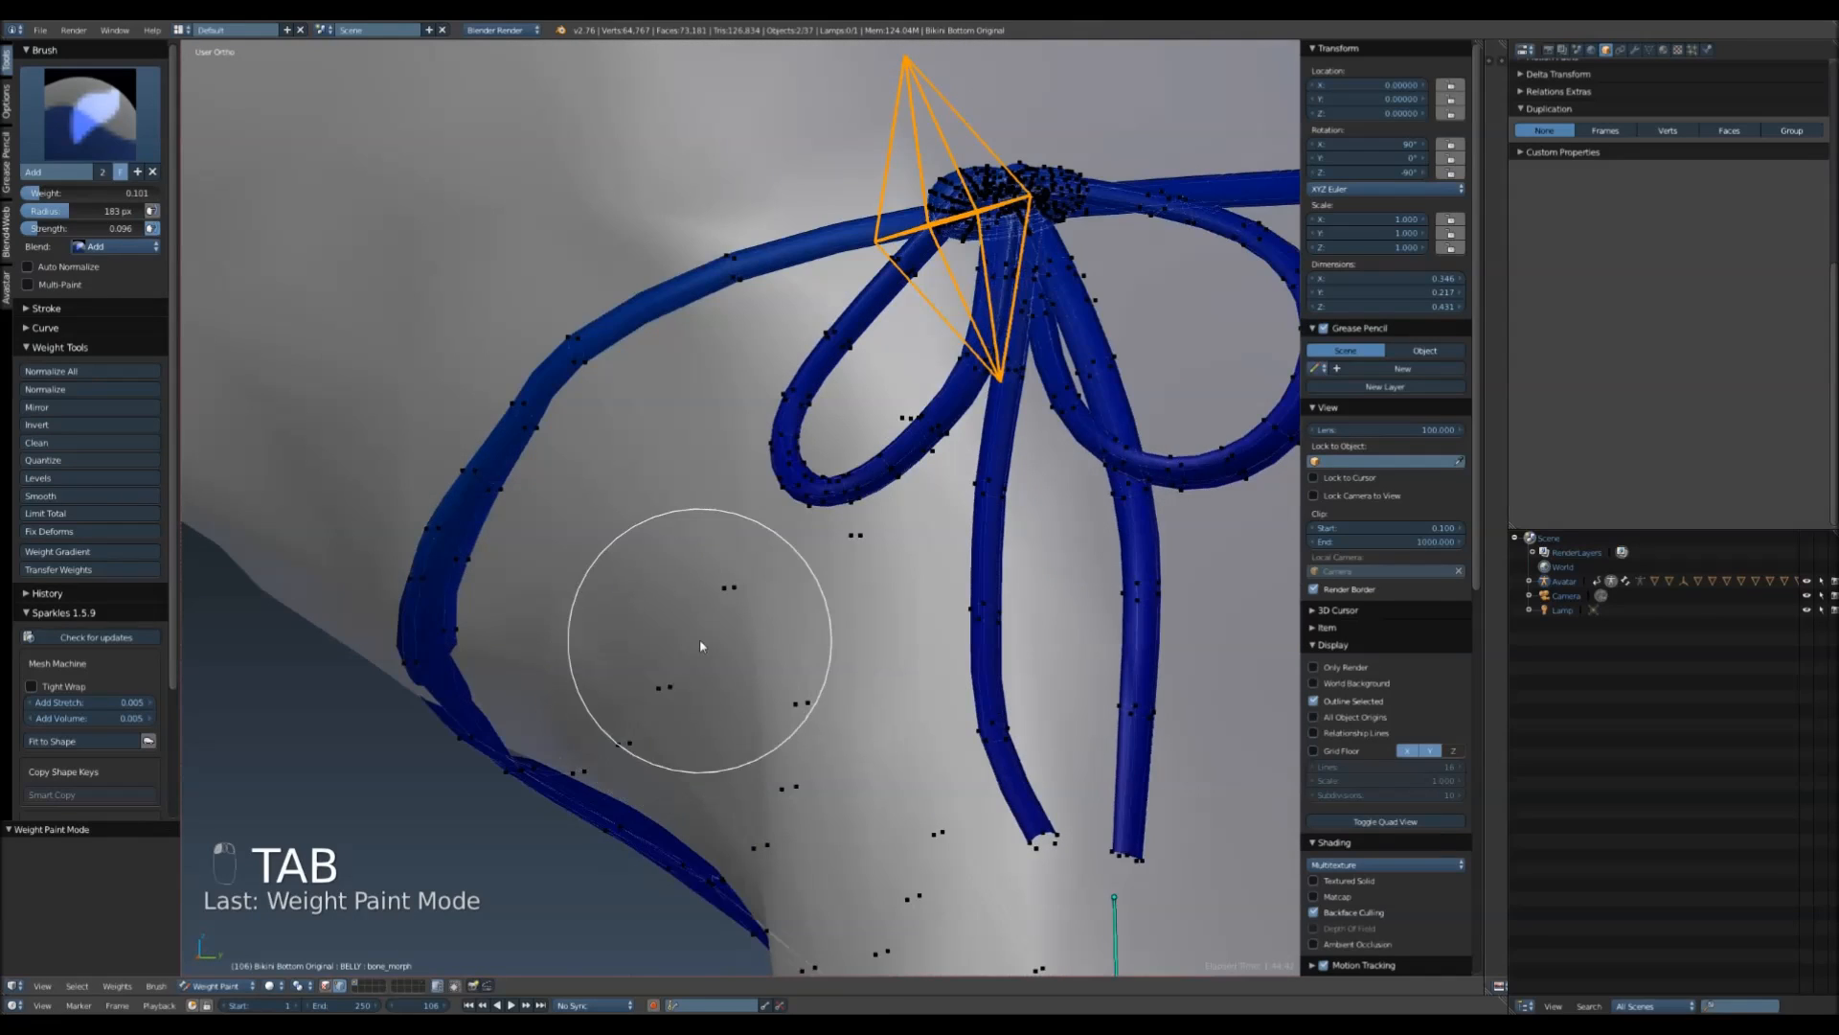
- In the right side view, reselect the bikini bottom for weight painting without vertex masking and make PELVIS the active bone group
{"action": "key", "text": "KP_3"}
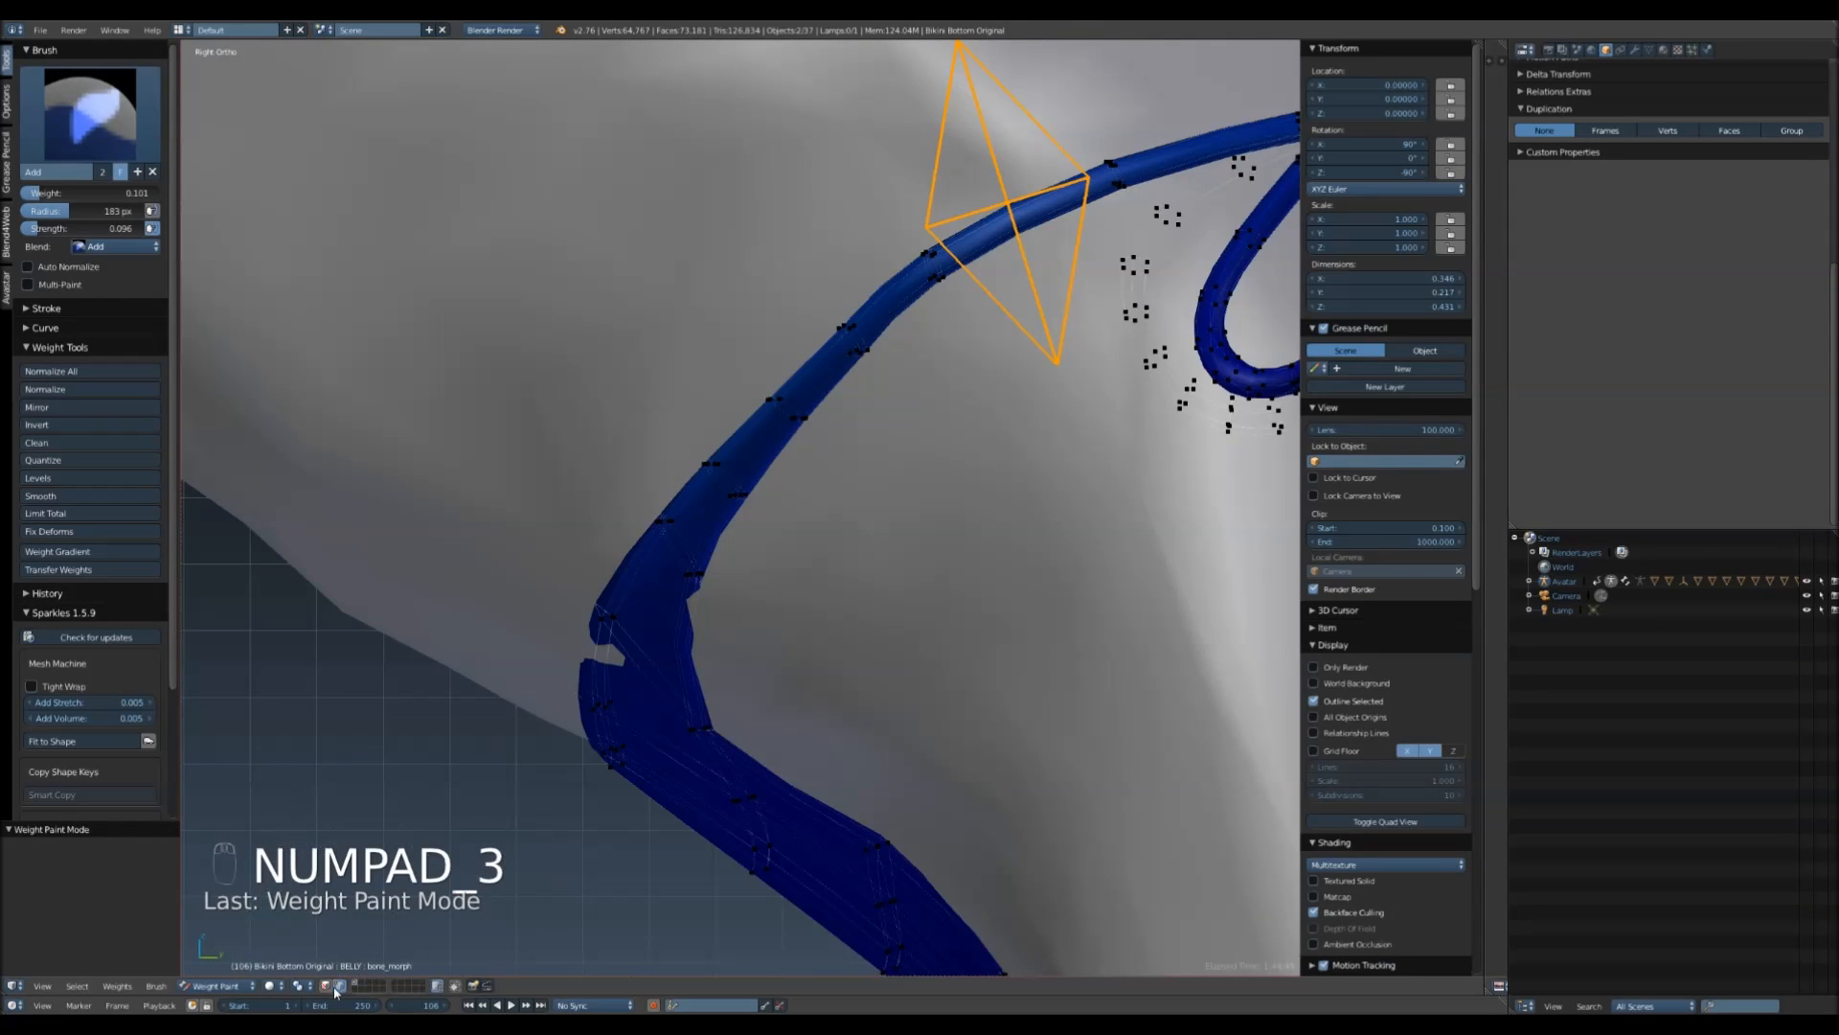
{"action": "scroll", "coordinate": [801, 636], "scroll_direction": "down", "scroll_amount": 4}
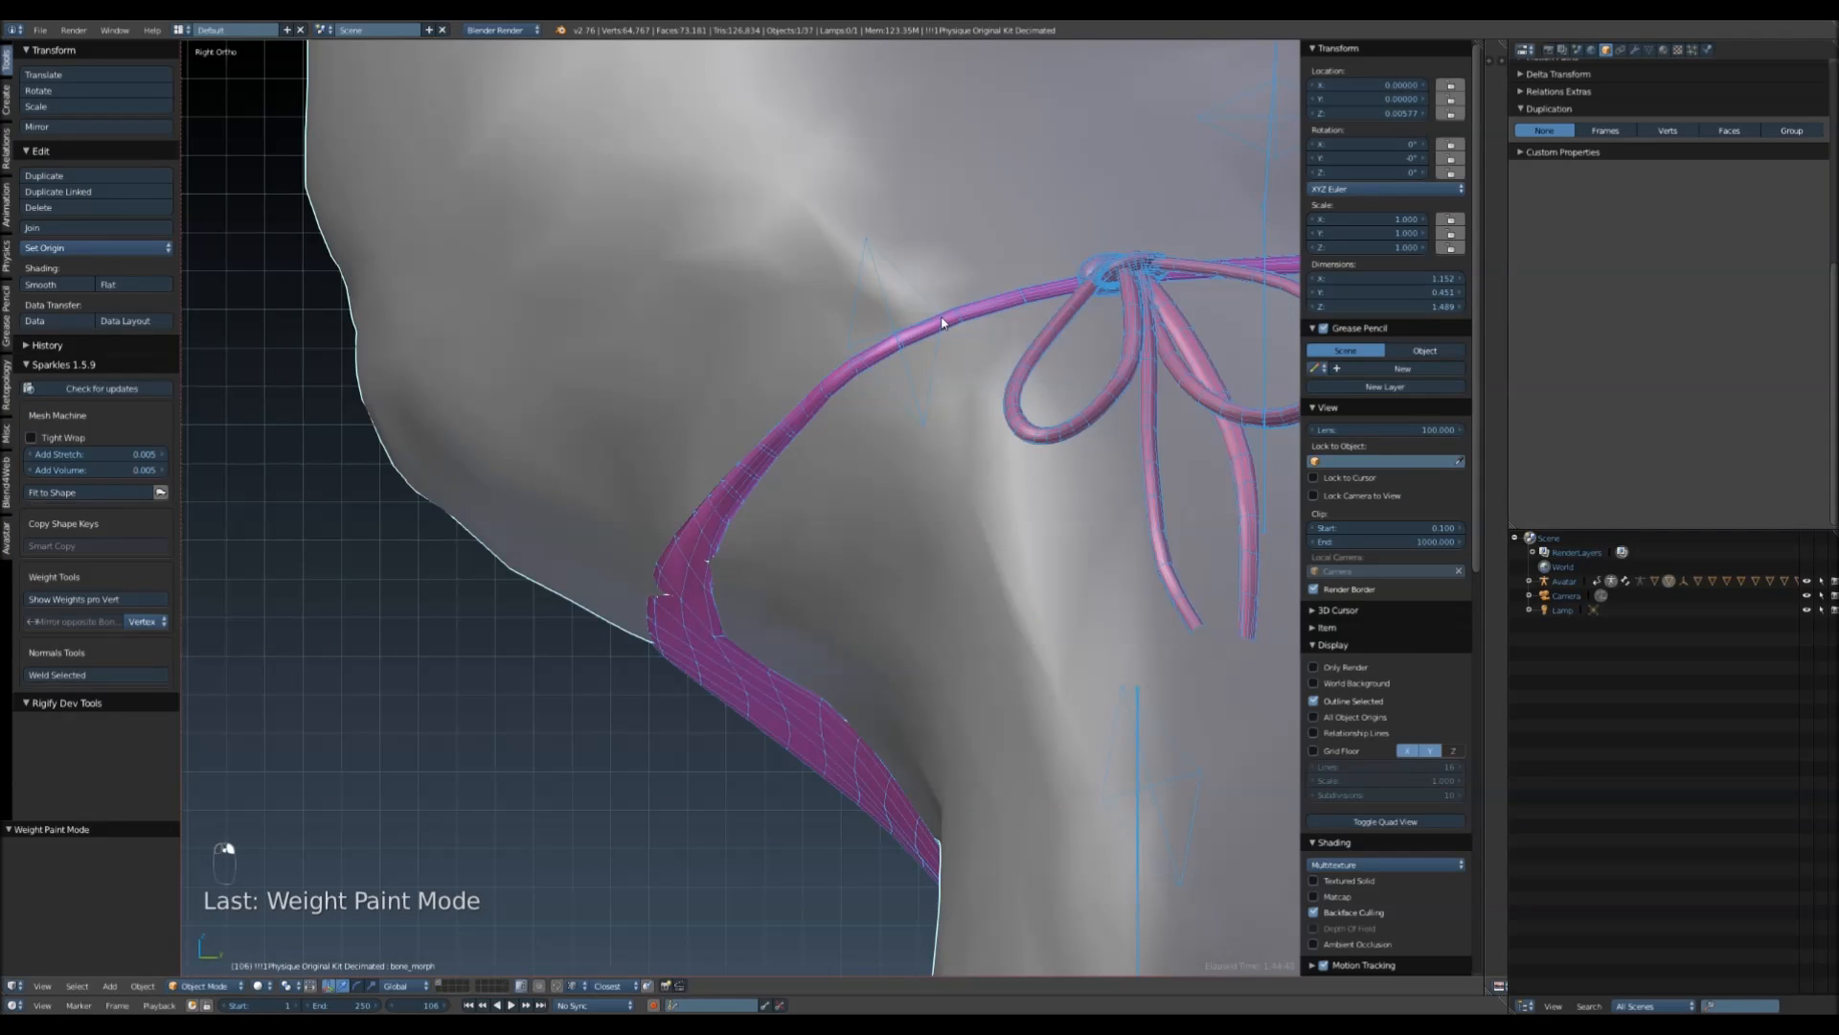
{"action": "right_click", "coordinate": [942, 323]}
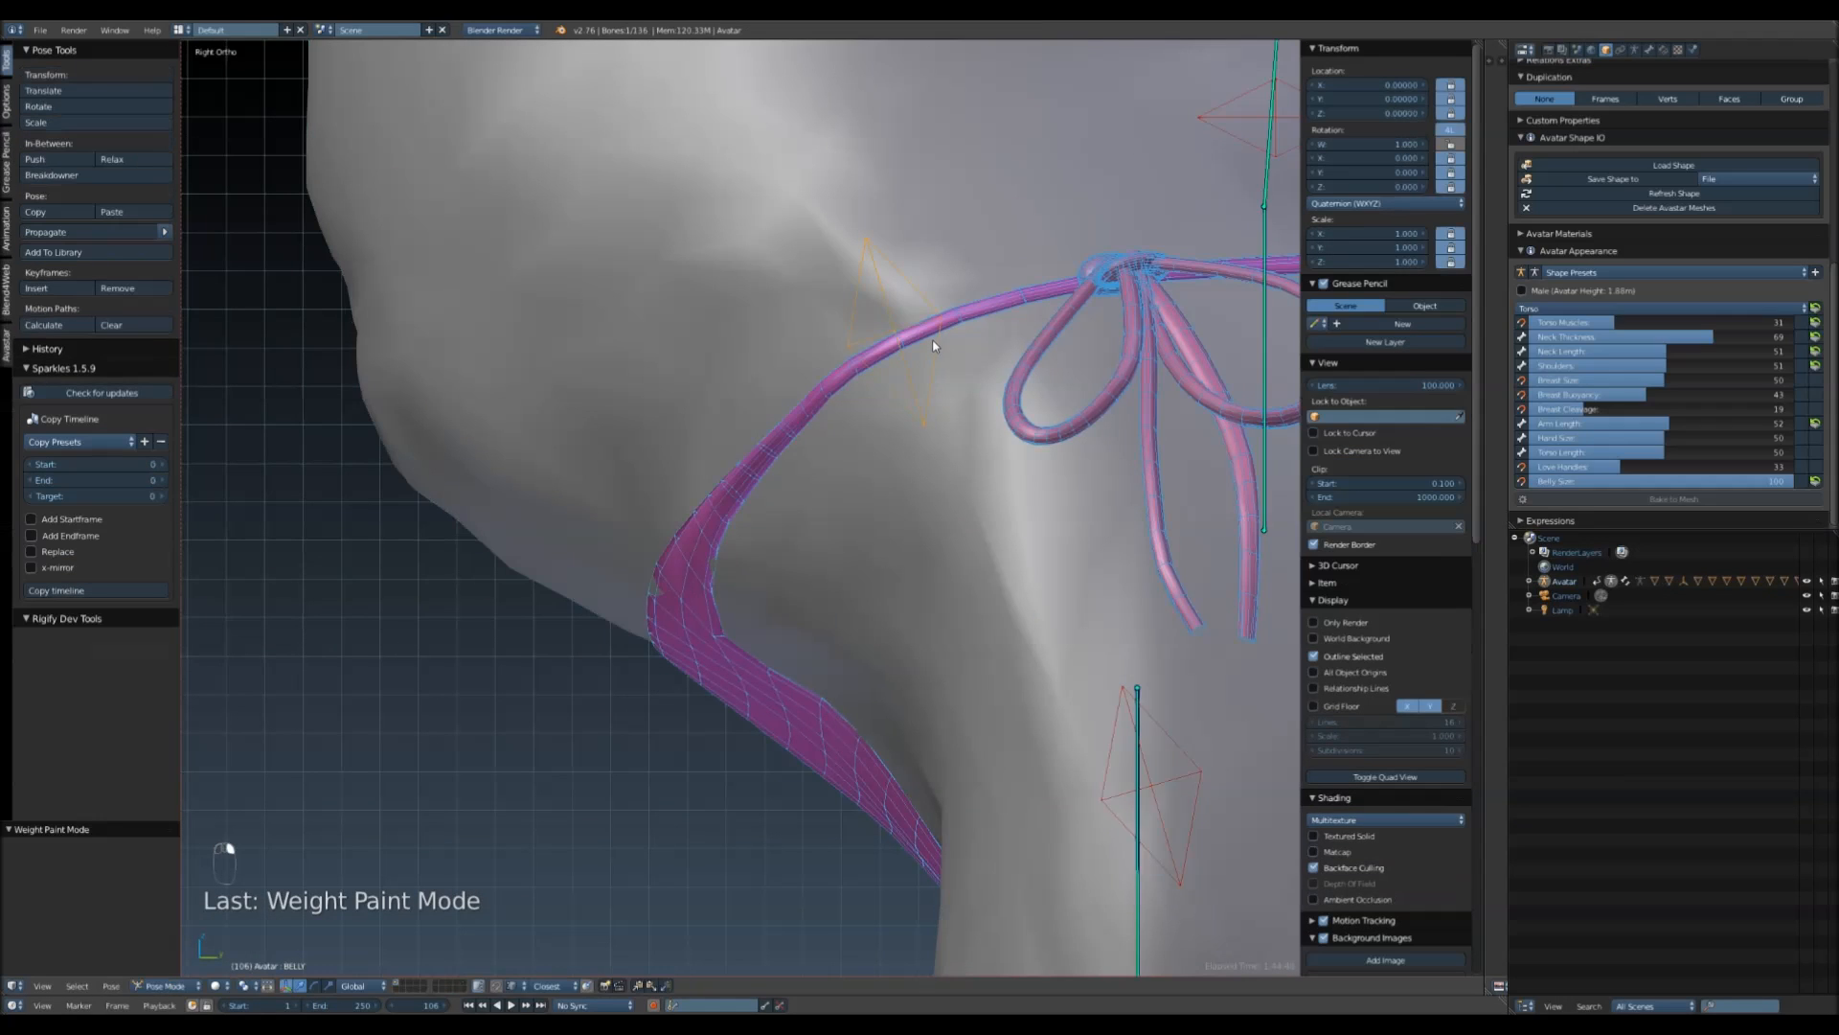
{"action": "right_click", "coordinate": [967, 313]}
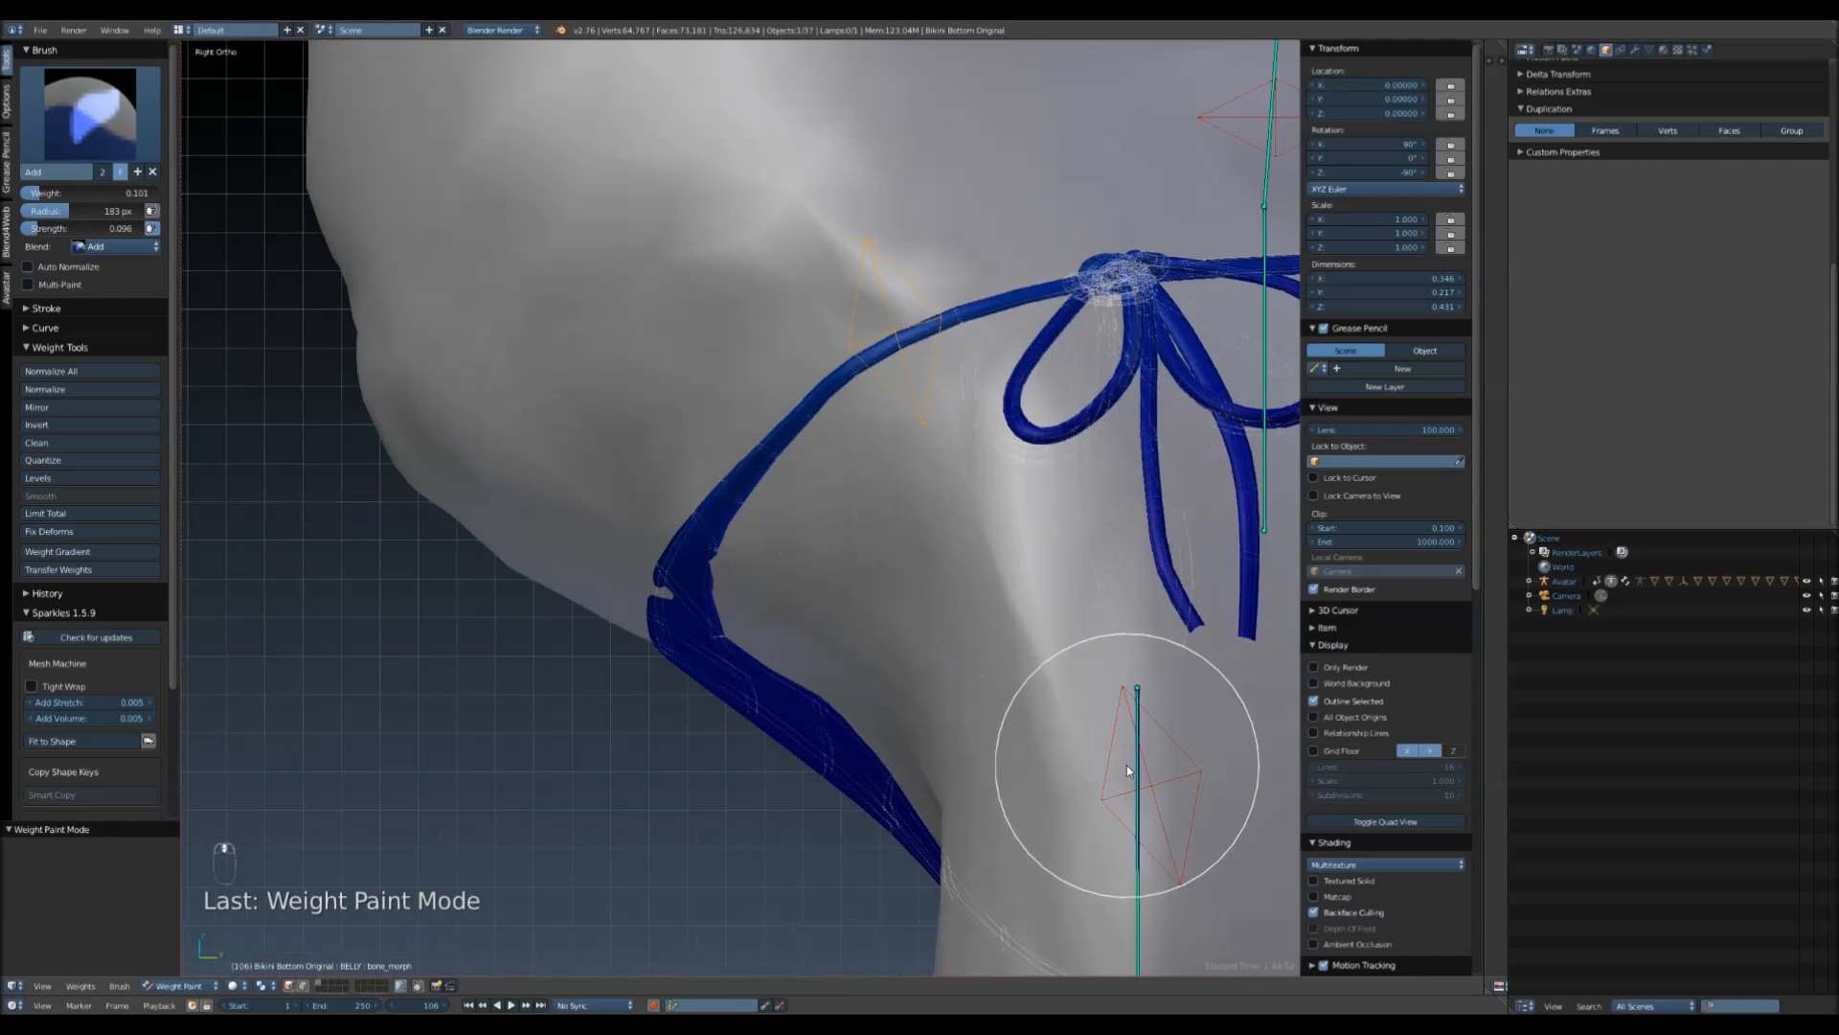
{"action": "right_click", "coordinate": [1118, 725]}
{"action": "scroll", "coordinate": [1119, 725], "scroll_direction": "up", "scroll_amount": 8}
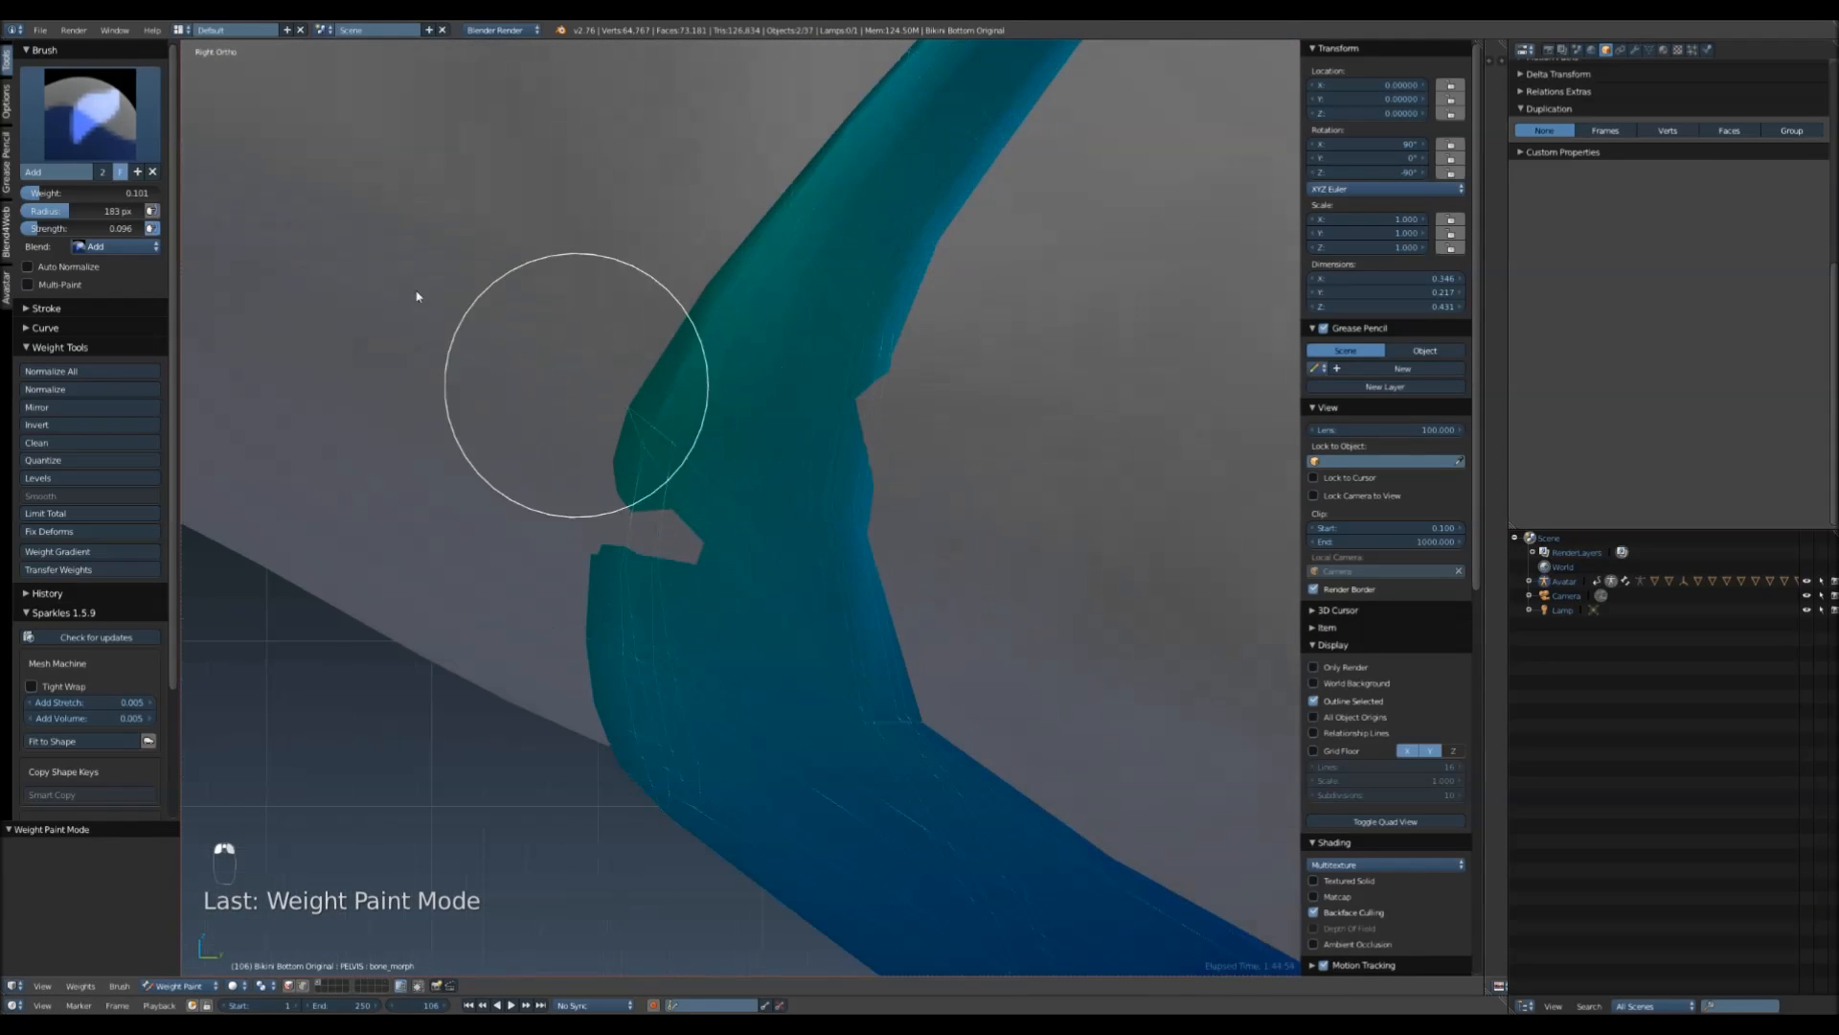
- With the Add brush, paint PELVIS weight over the gap at the front strap joint's outer edge, refreshing the avatar shape
{"action": "left_click", "coordinate": [118, 148]}
{"action": "left_click", "coordinate": [117, 144]}
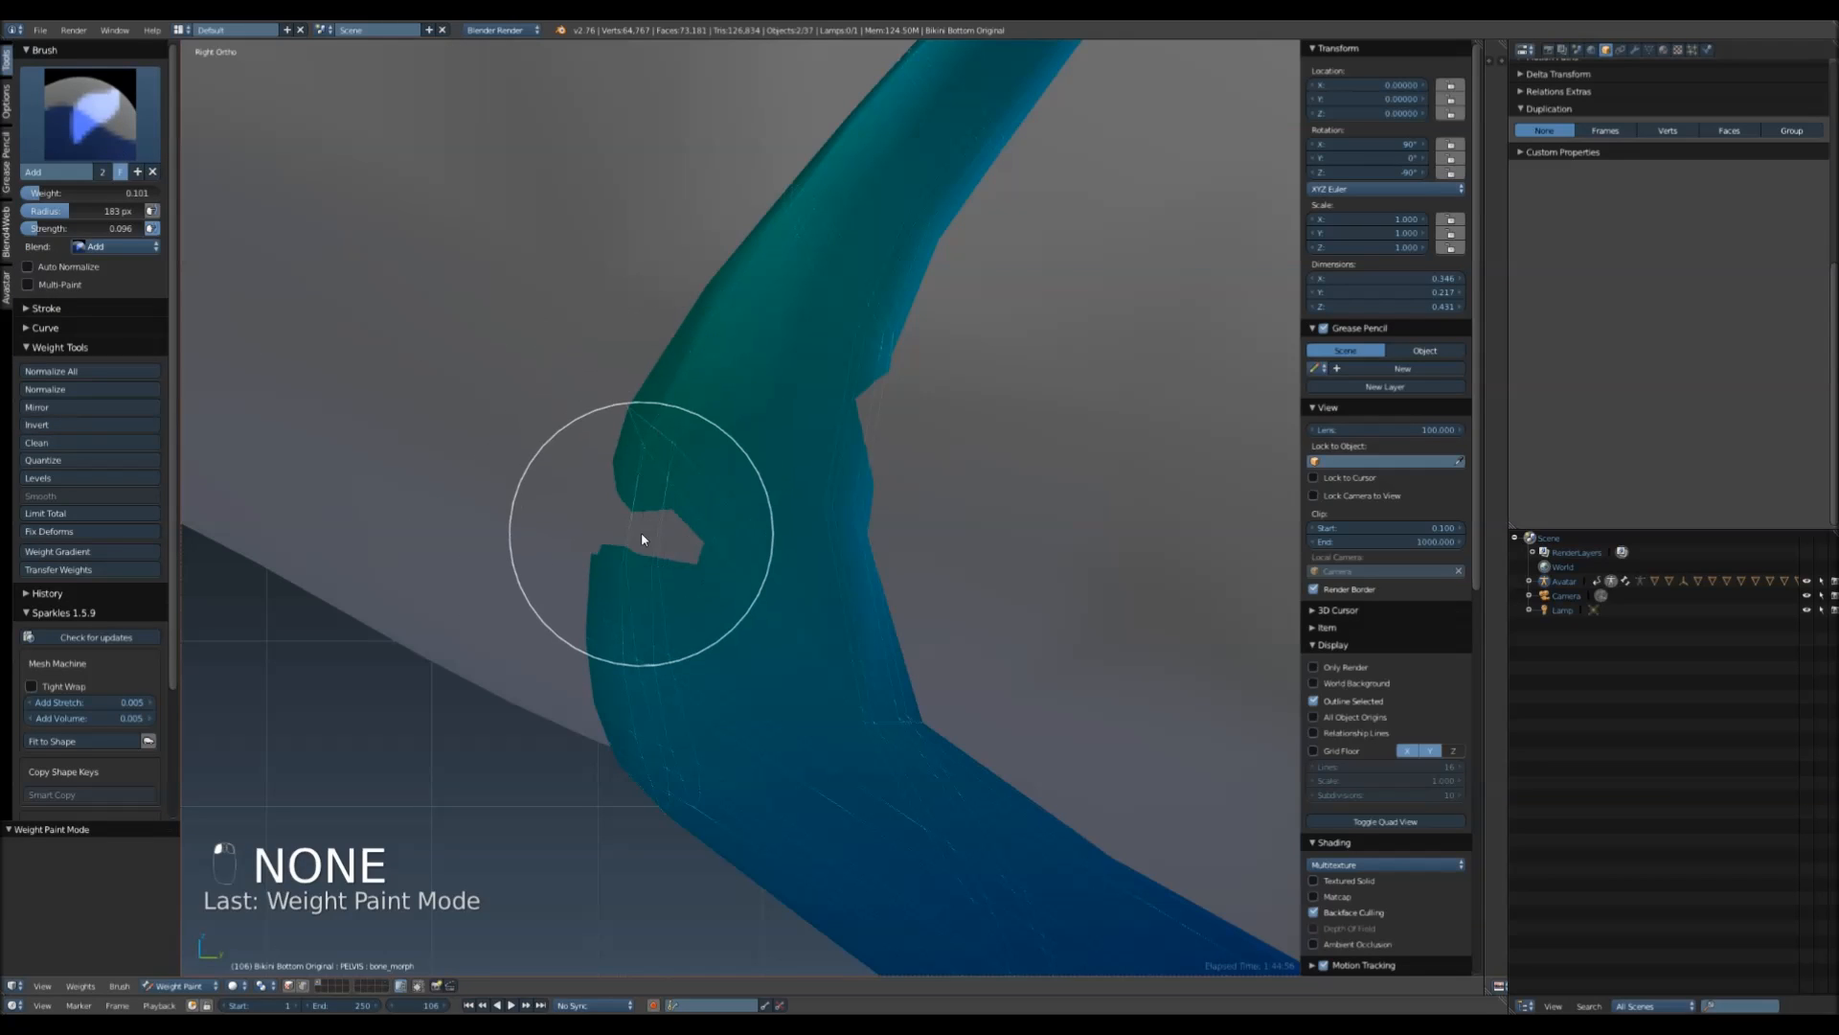
{"action": "key", "text": "alt+q"}
{"action": "key", "text": "alt+q"}
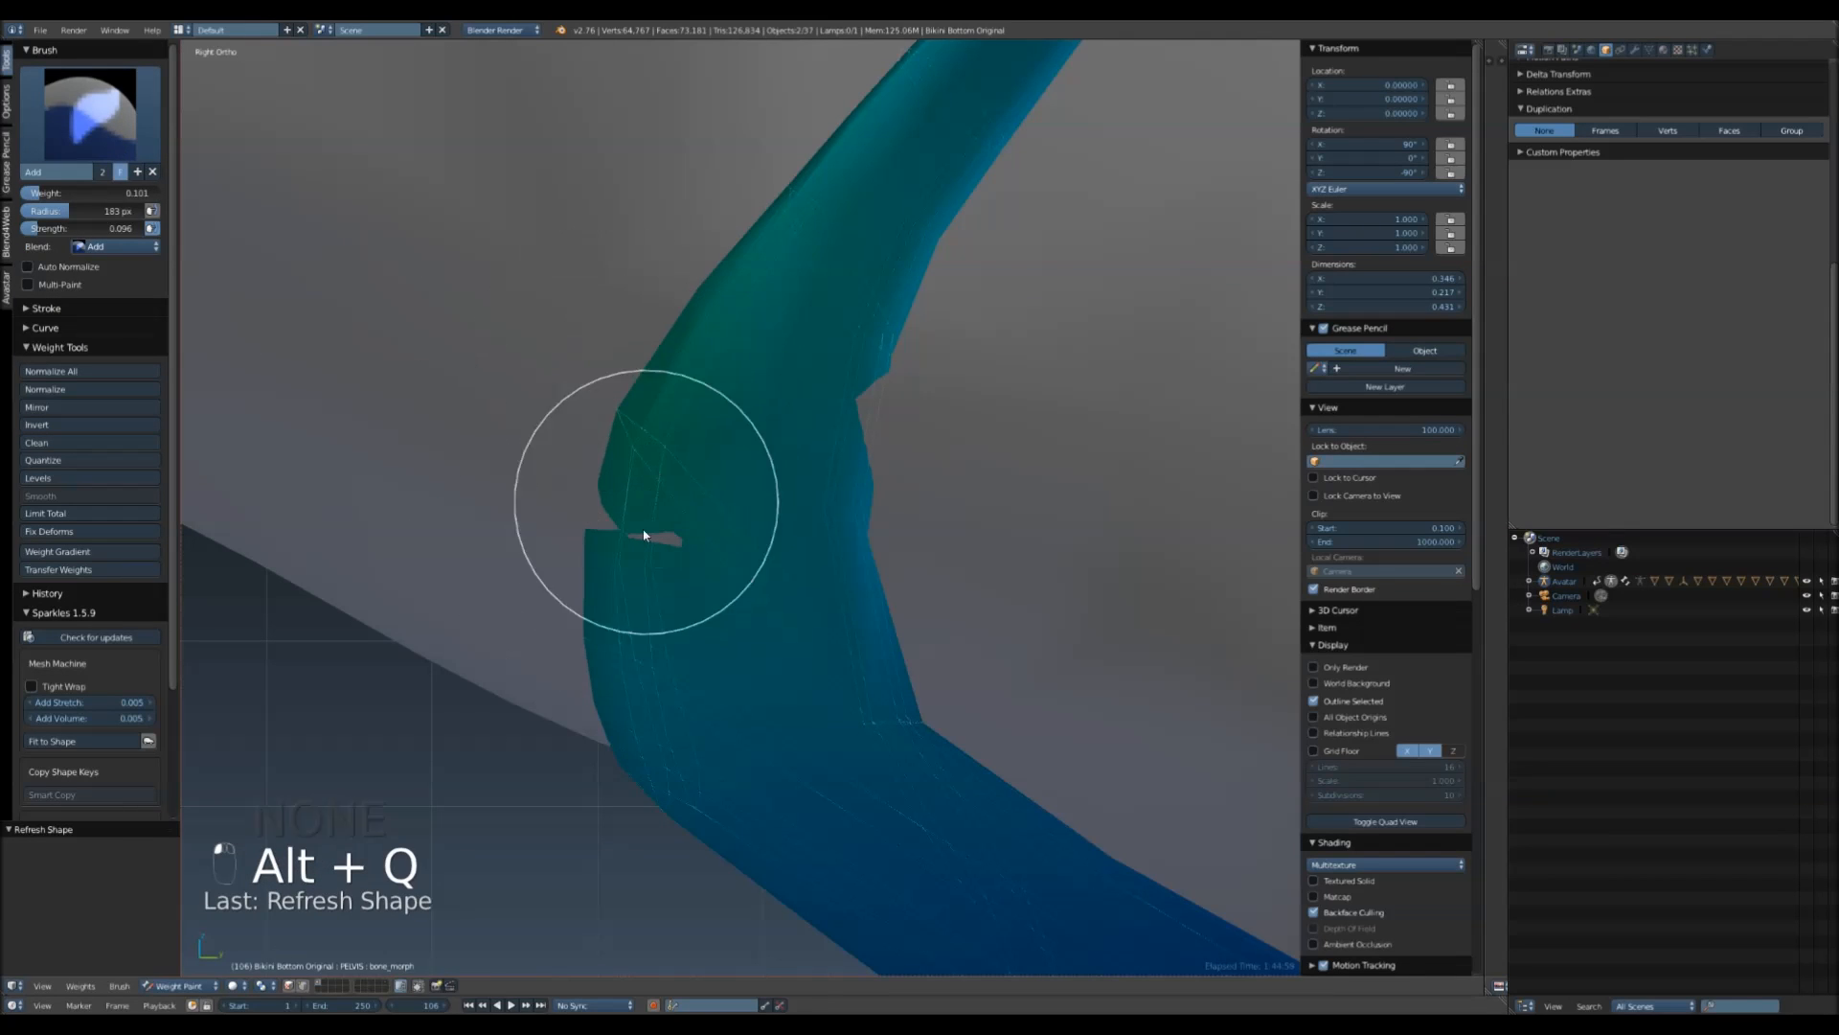
{"action": "key", "text": "alt+q"}
- Switch to the Subtract brush and reduce PELVIS weight along the strap joint's inner edge, refreshing the avatar shape
{"action": "left_click", "coordinate": [120, 148]}
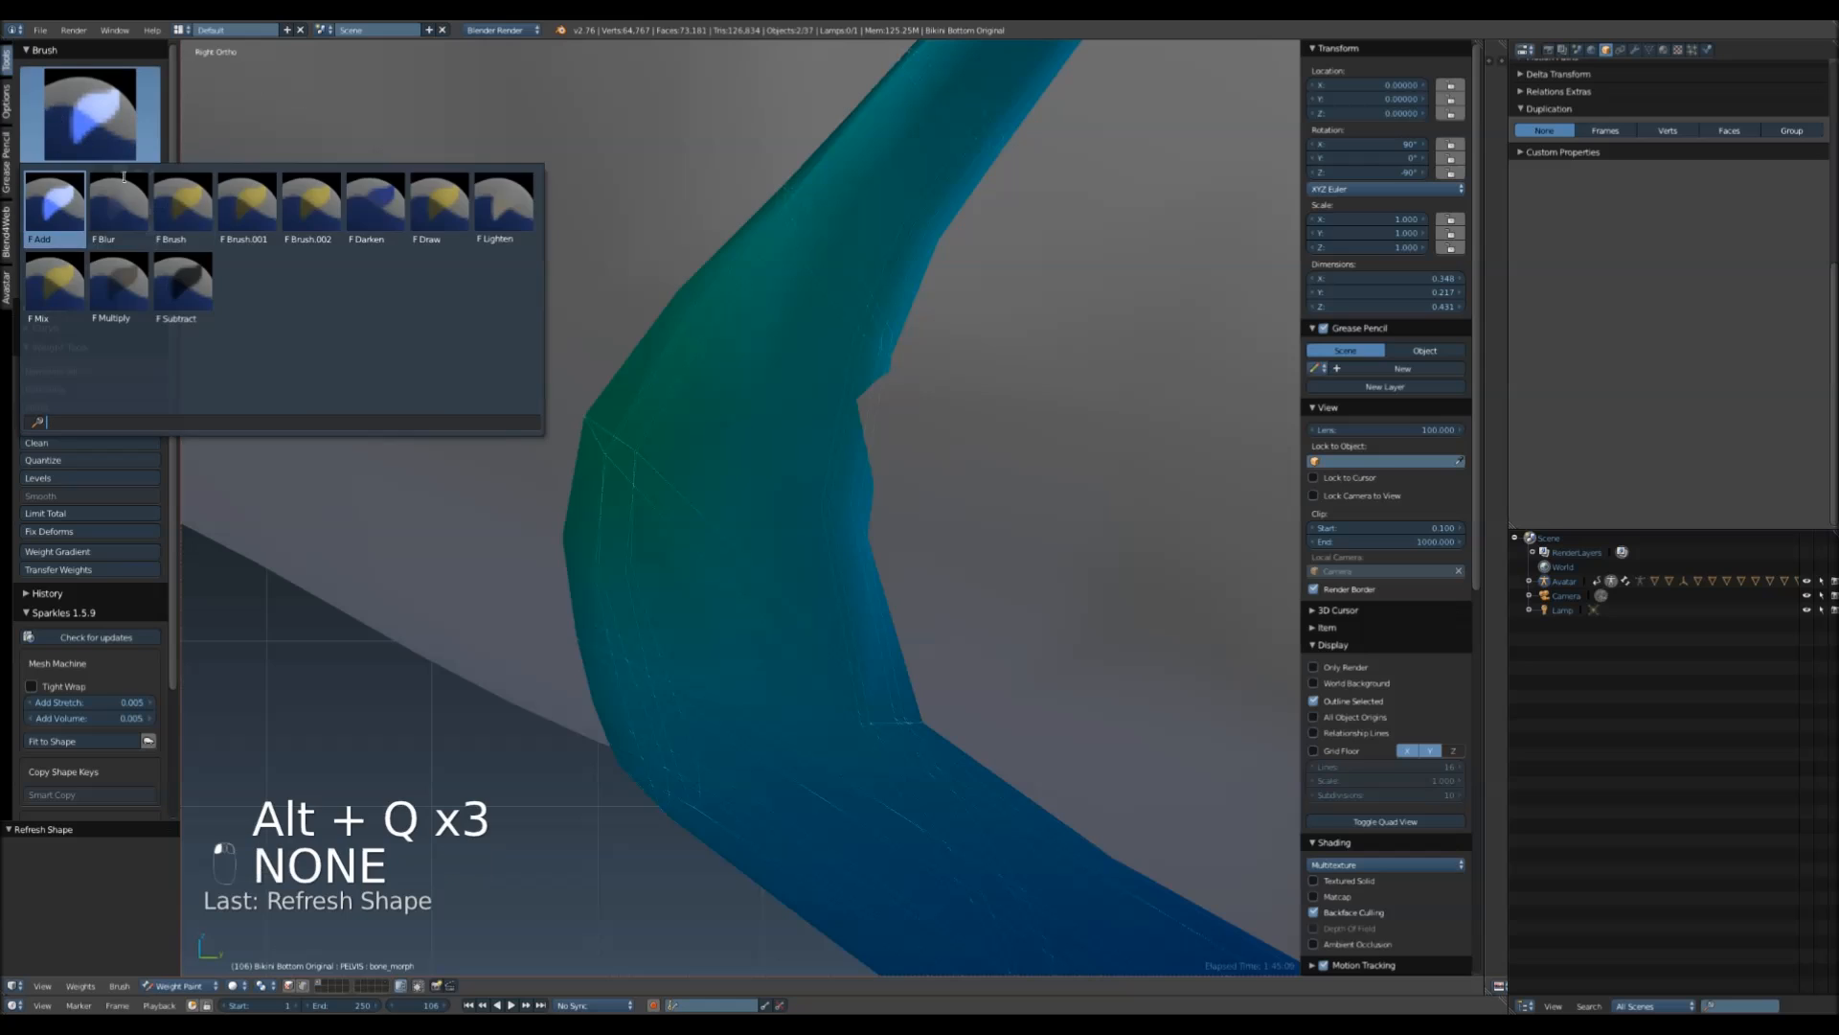
{"action": "left_click", "coordinate": [183, 287]}
{"action": "key", "text": "alt+q"}
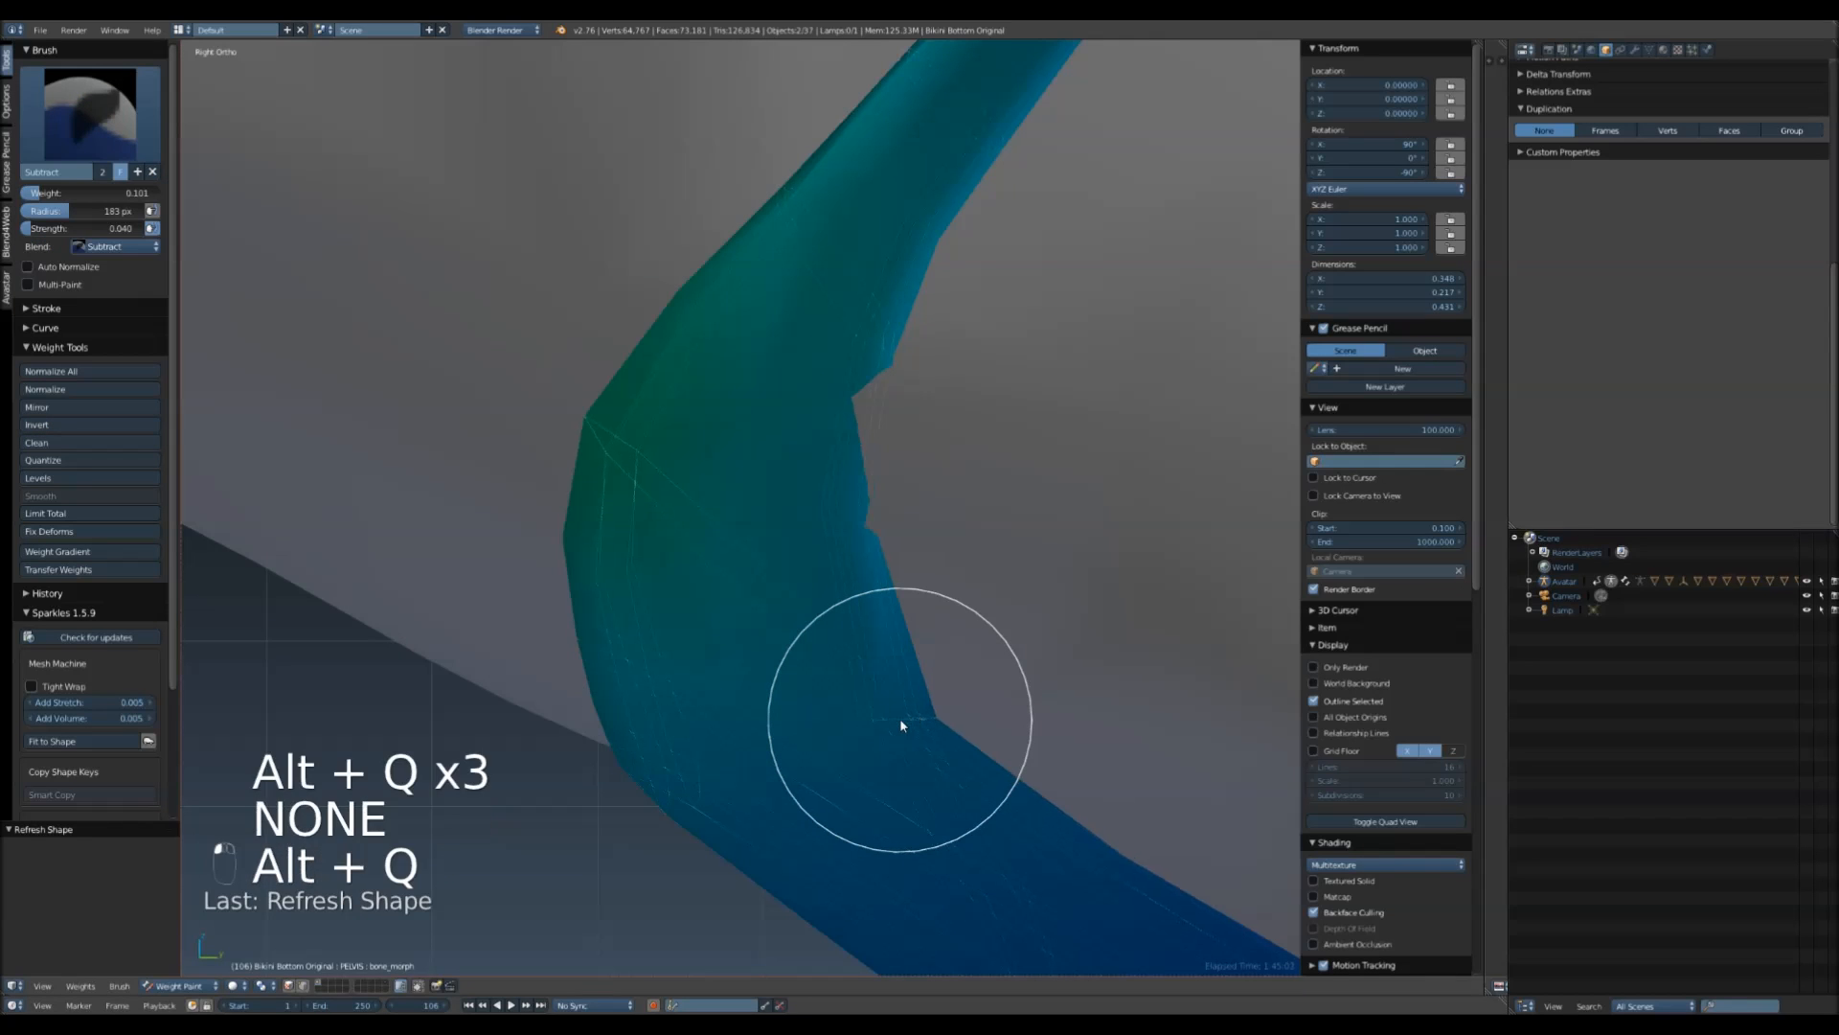
{"action": "key", "text": "alt+q"}
- Switch back to the Add brush and paint PELVIS weight along the joint's notched inner edge, refreshing the avatar shape repeatedly
{"action": "left_click", "coordinate": [106, 122]}
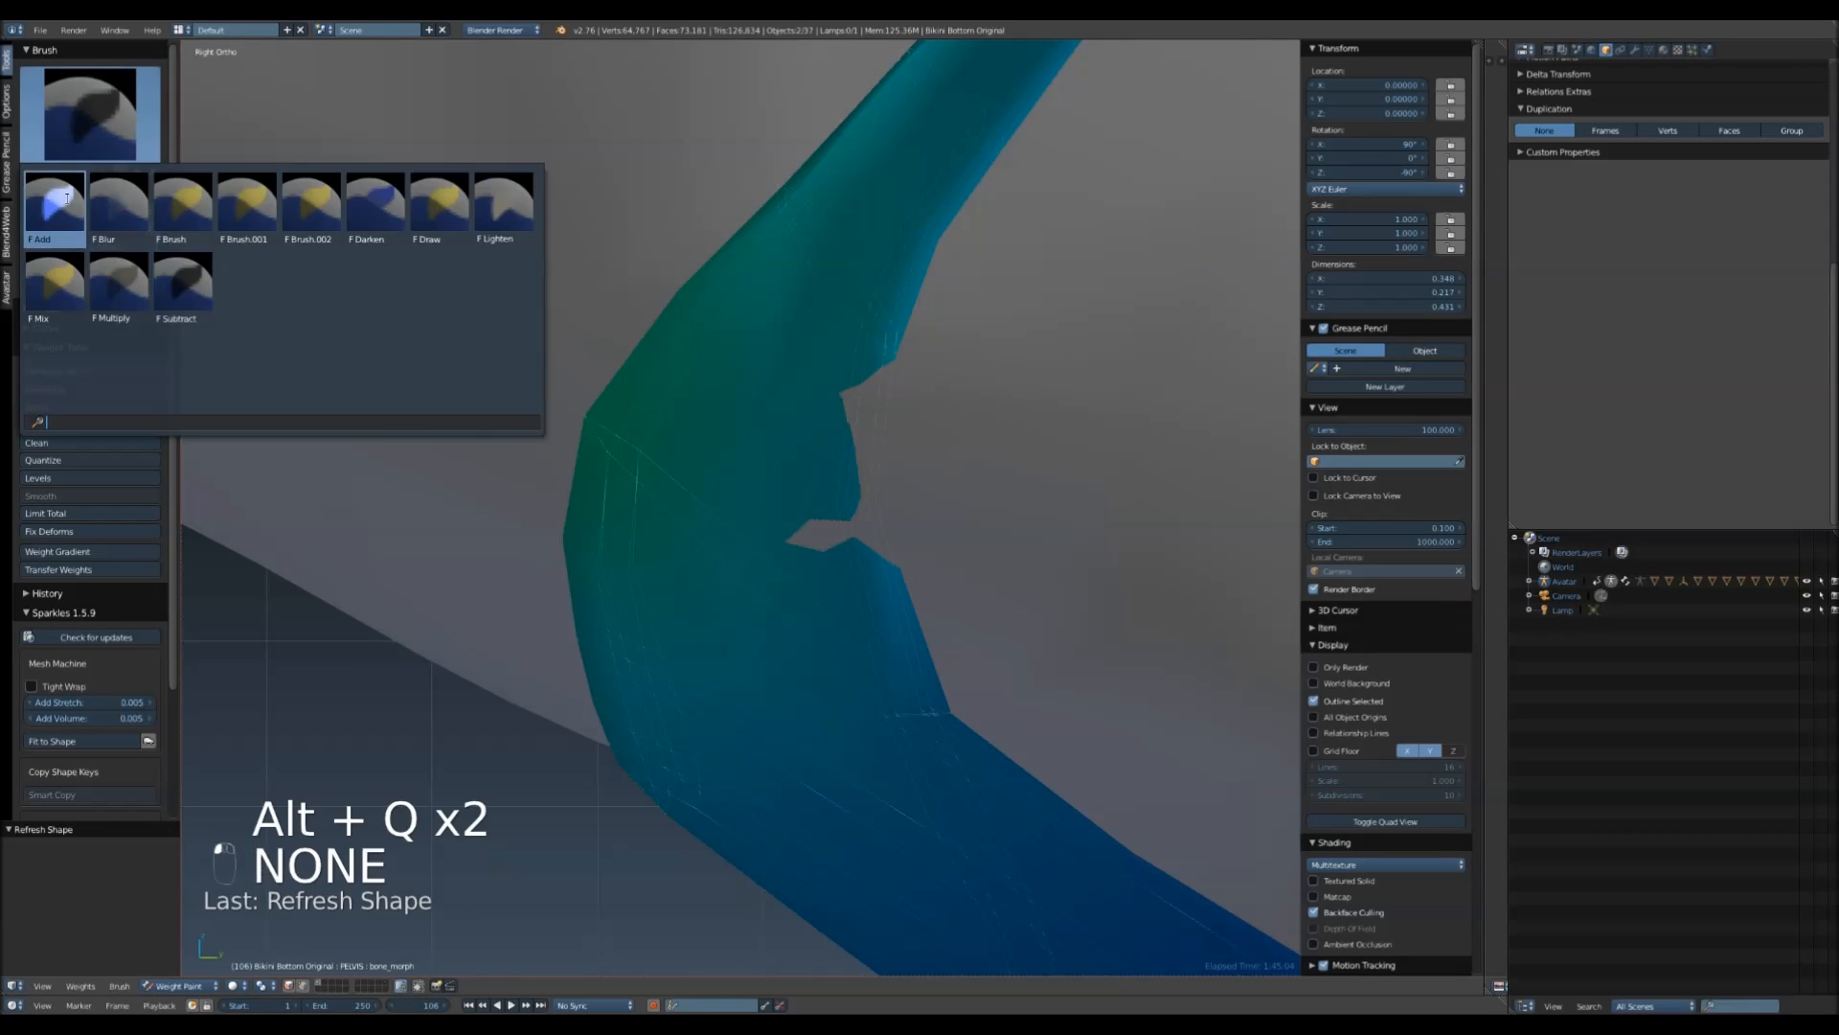
{"action": "left_click", "coordinate": [59, 201]}
{"action": "key", "text": "alt+q"}
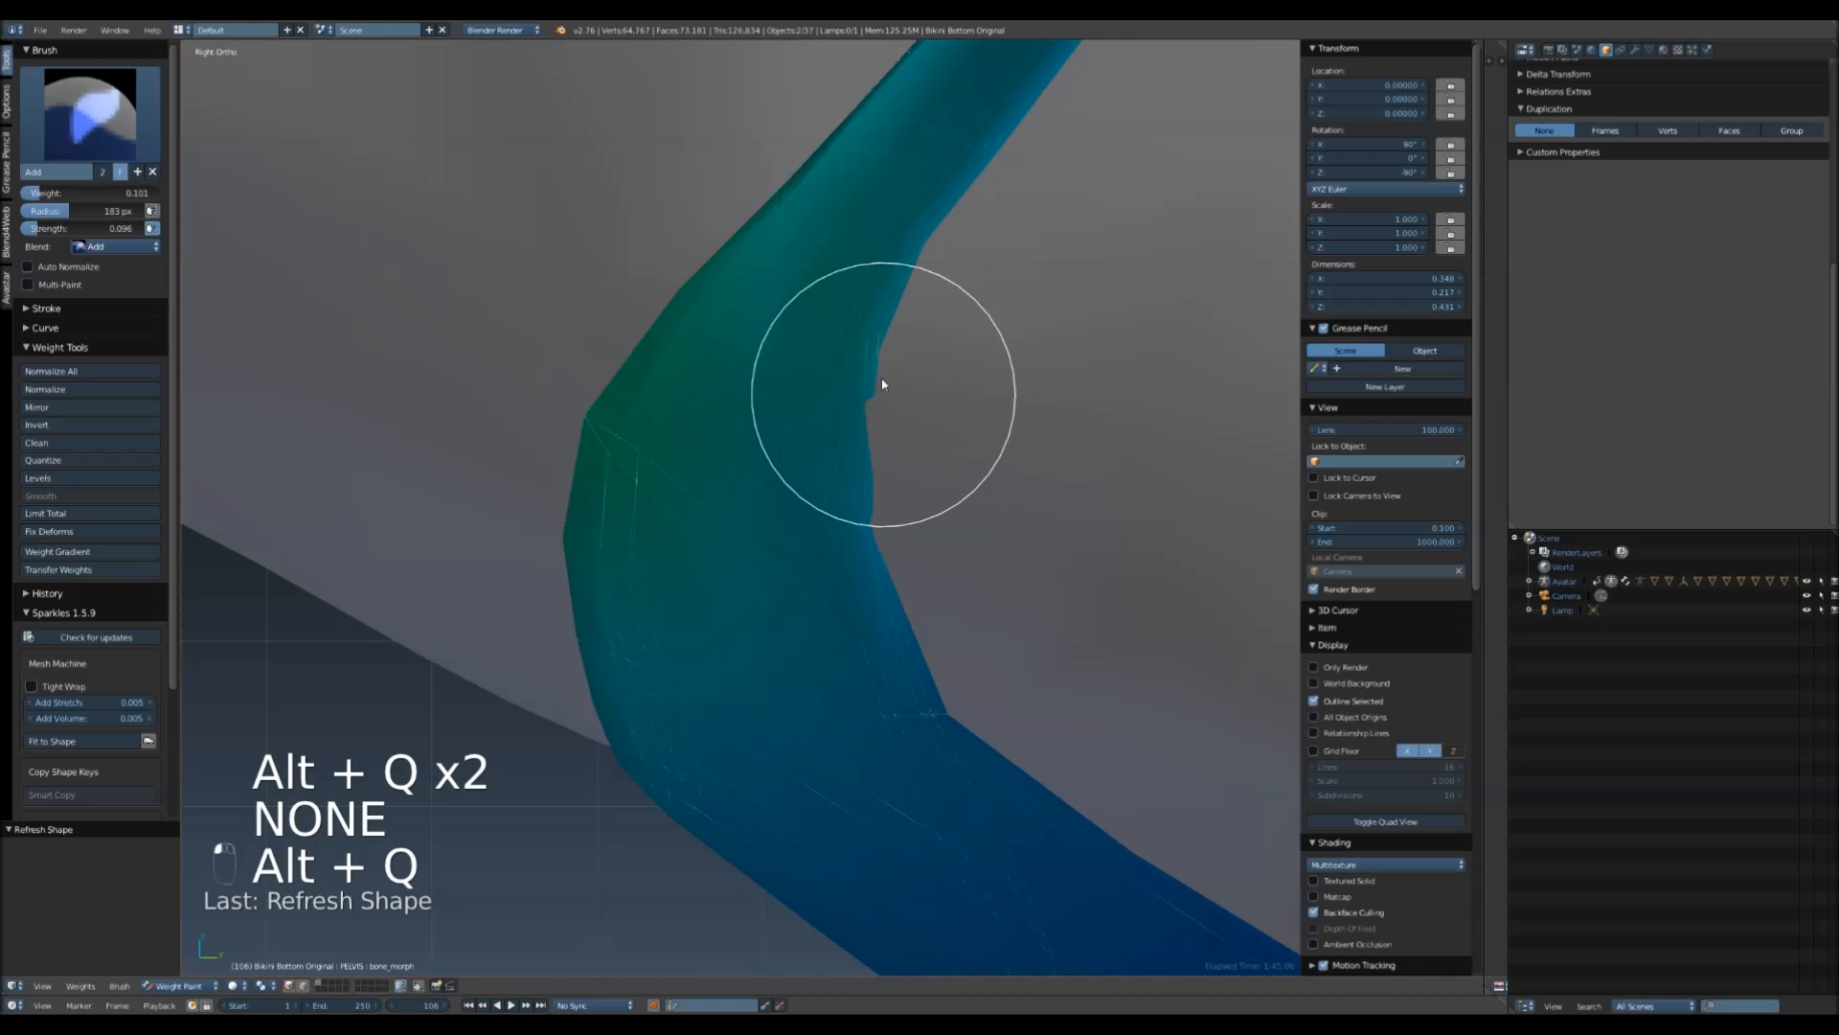
{"action": "key", "text": "alt+q"}
{"action": "key", "text": "alt+q"}
{"action": "key", "text": "alt+q"}
- Switch to the Blur brush and blend the PELVIS weights around the opposite side bow's knot, refreshing the avatar shape
{"action": "scroll", "coordinate": [908, 458], "scroll_direction": "down", "scroll_amount": 8}
{"action": "middle_click_drag", "start_coordinate": [895, 480], "coordinate": [1097, 600]}
{"action": "scroll", "coordinate": [1097, 599], "scroll_direction": "up", "scroll_amount": 4}
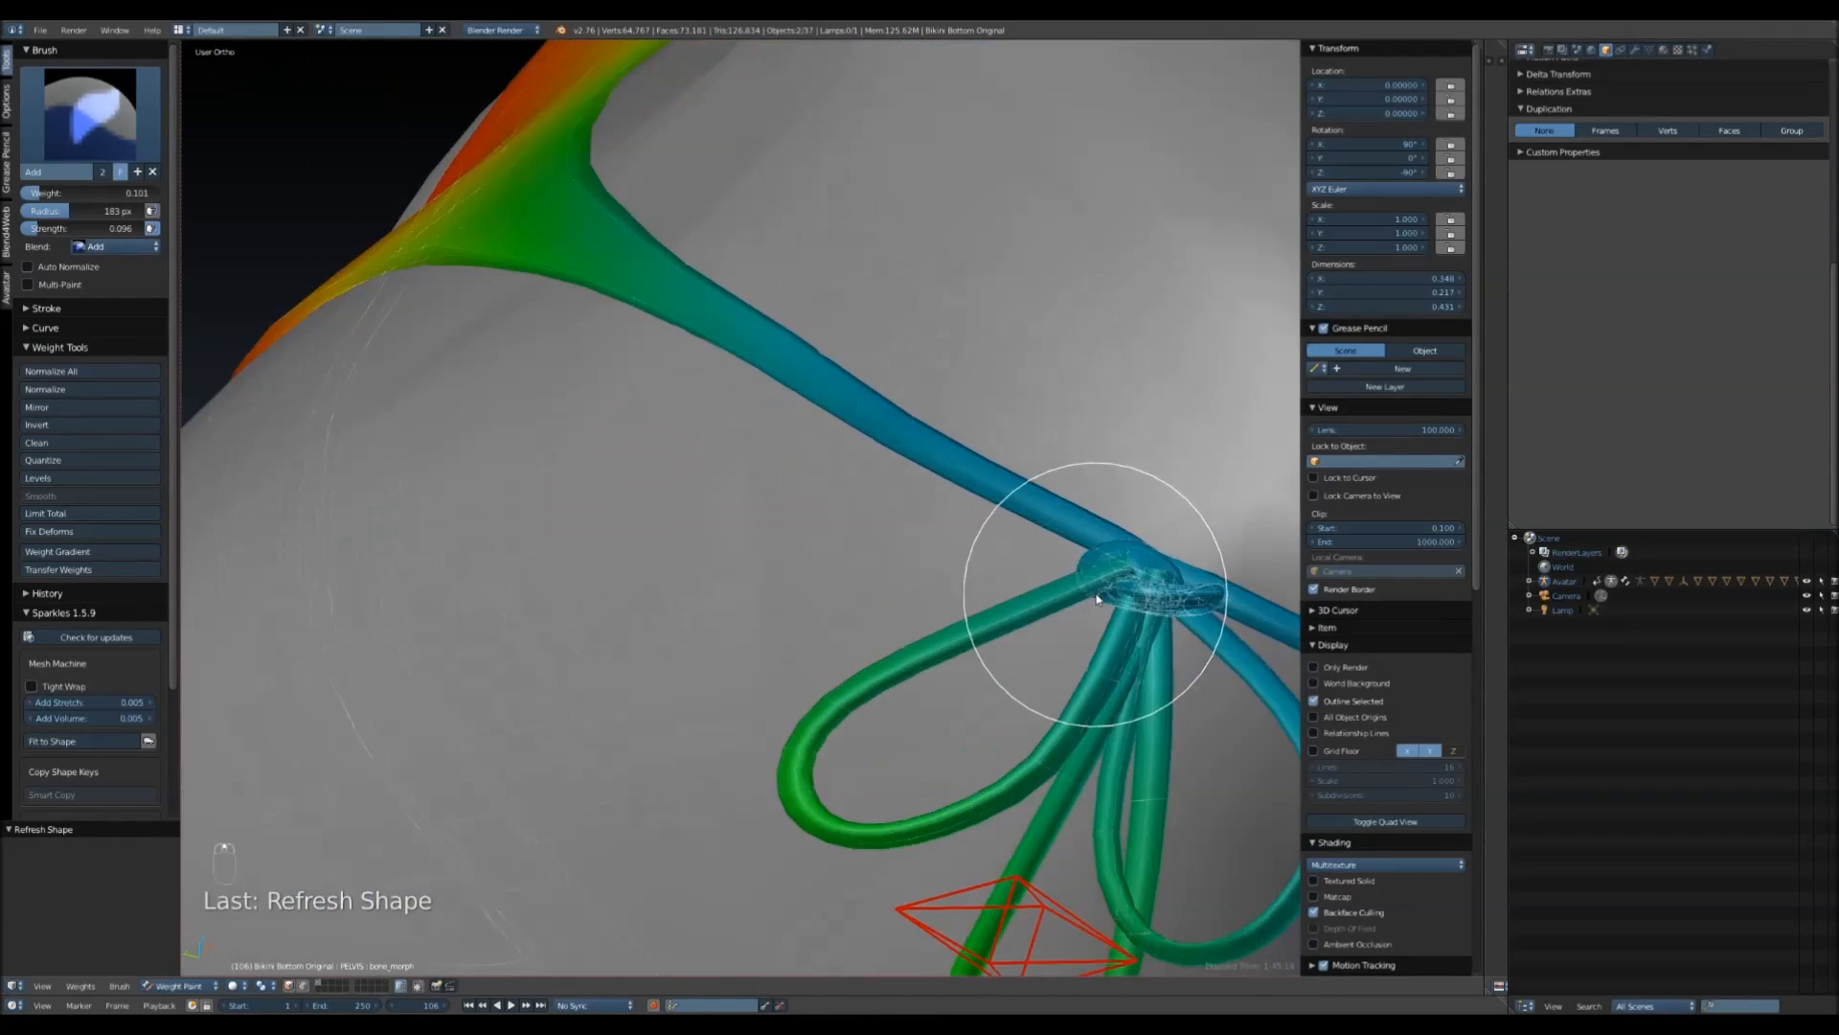
{"action": "left_click", "coordinate": [97, 135]}
{"action": "left_click", "coordinate": [118, 204]}
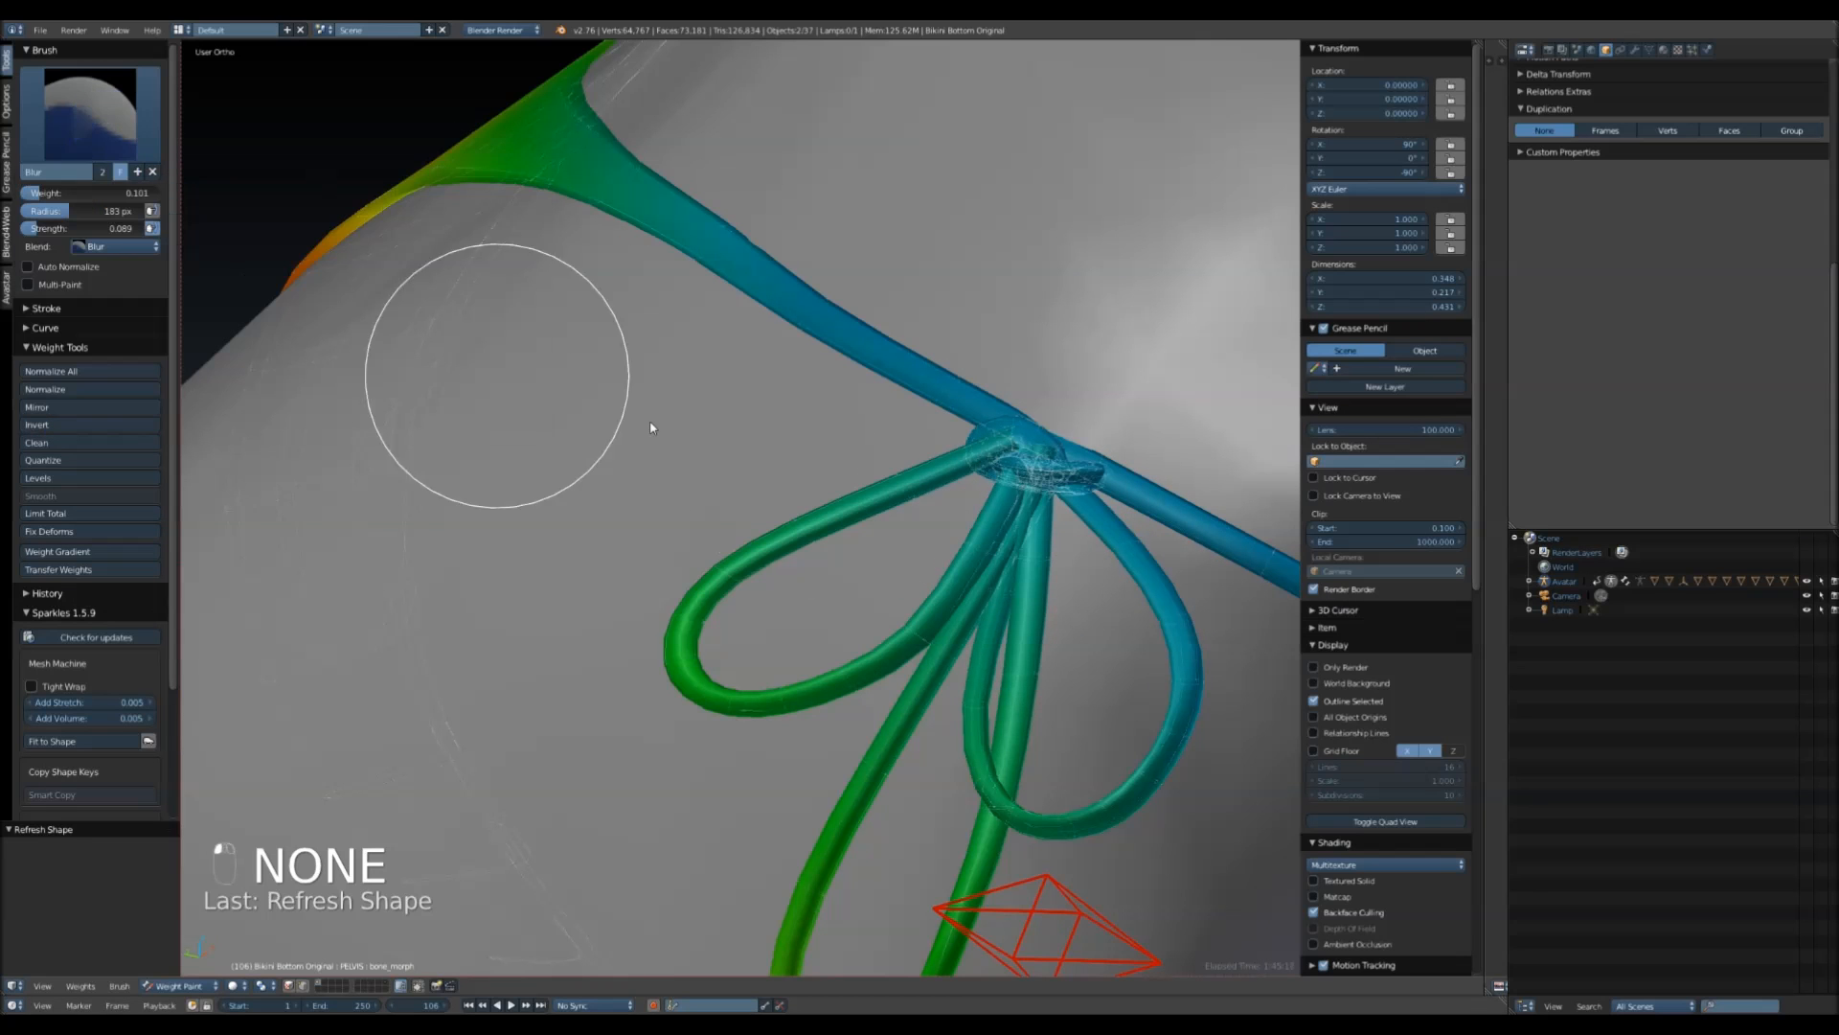
{"action": "key", "text": "alt+q"}
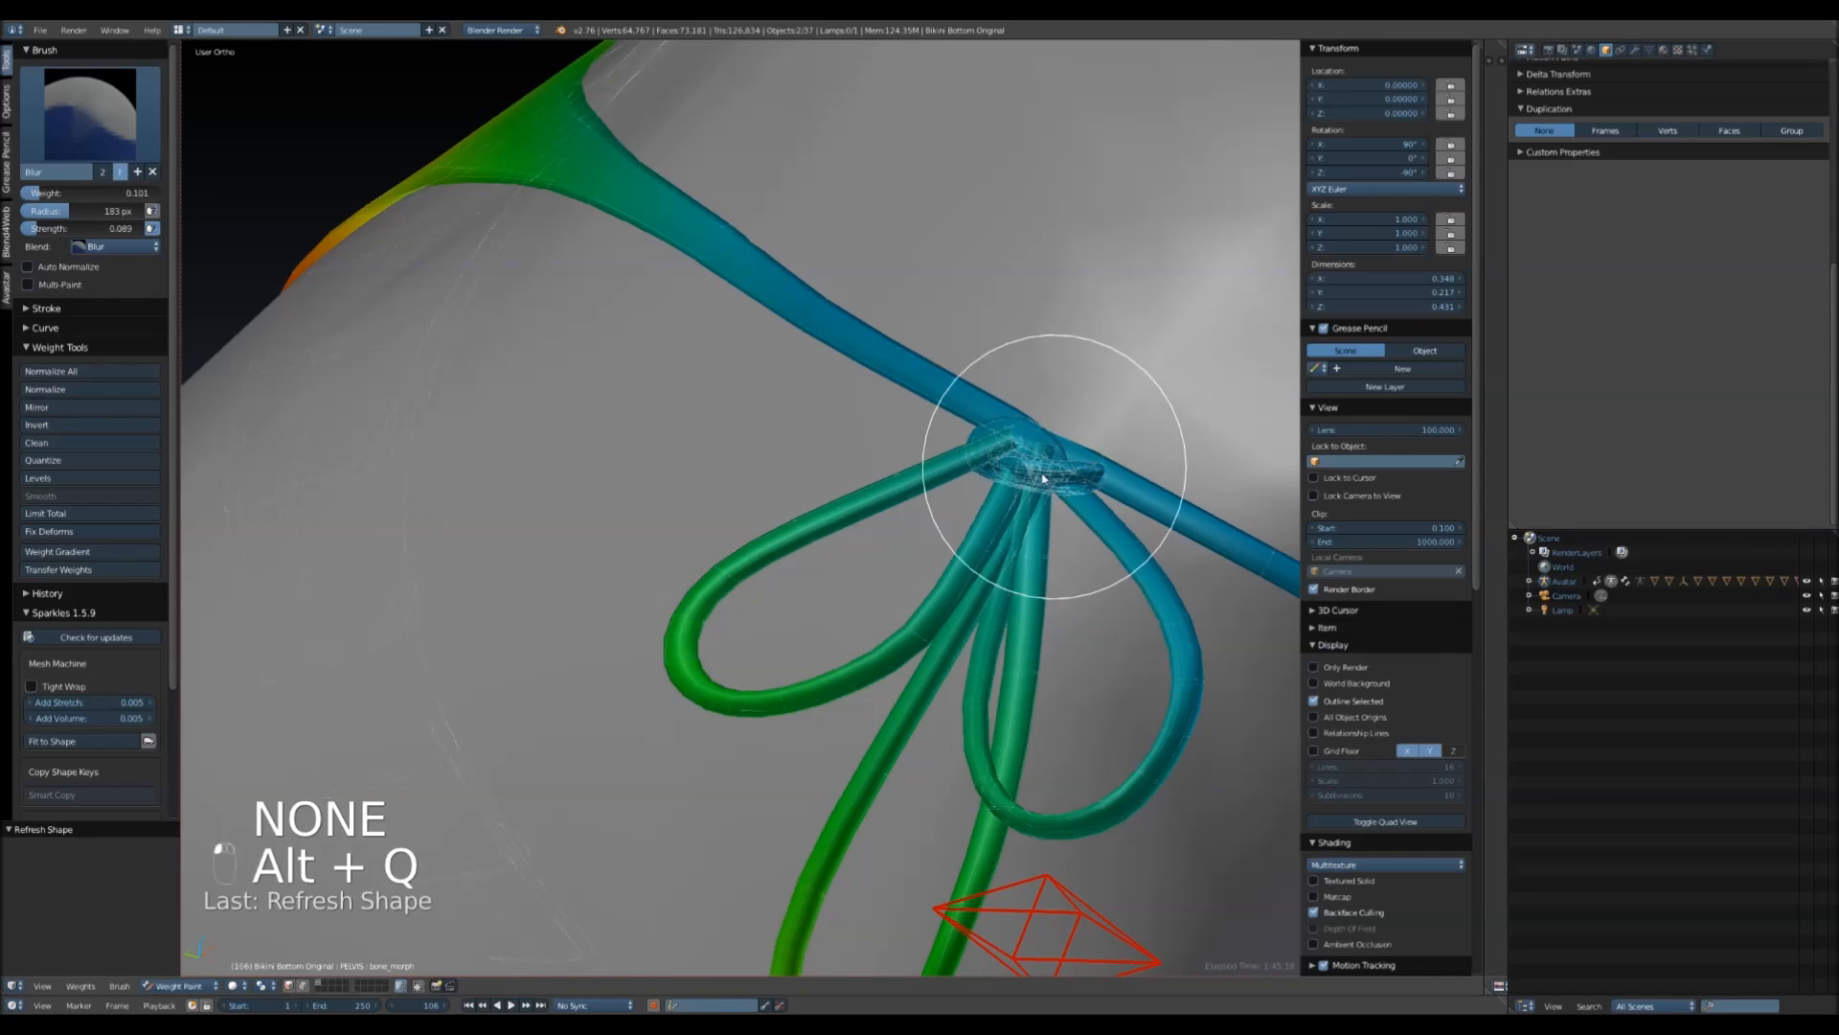
{"action": "key", "text": "alt+q"}
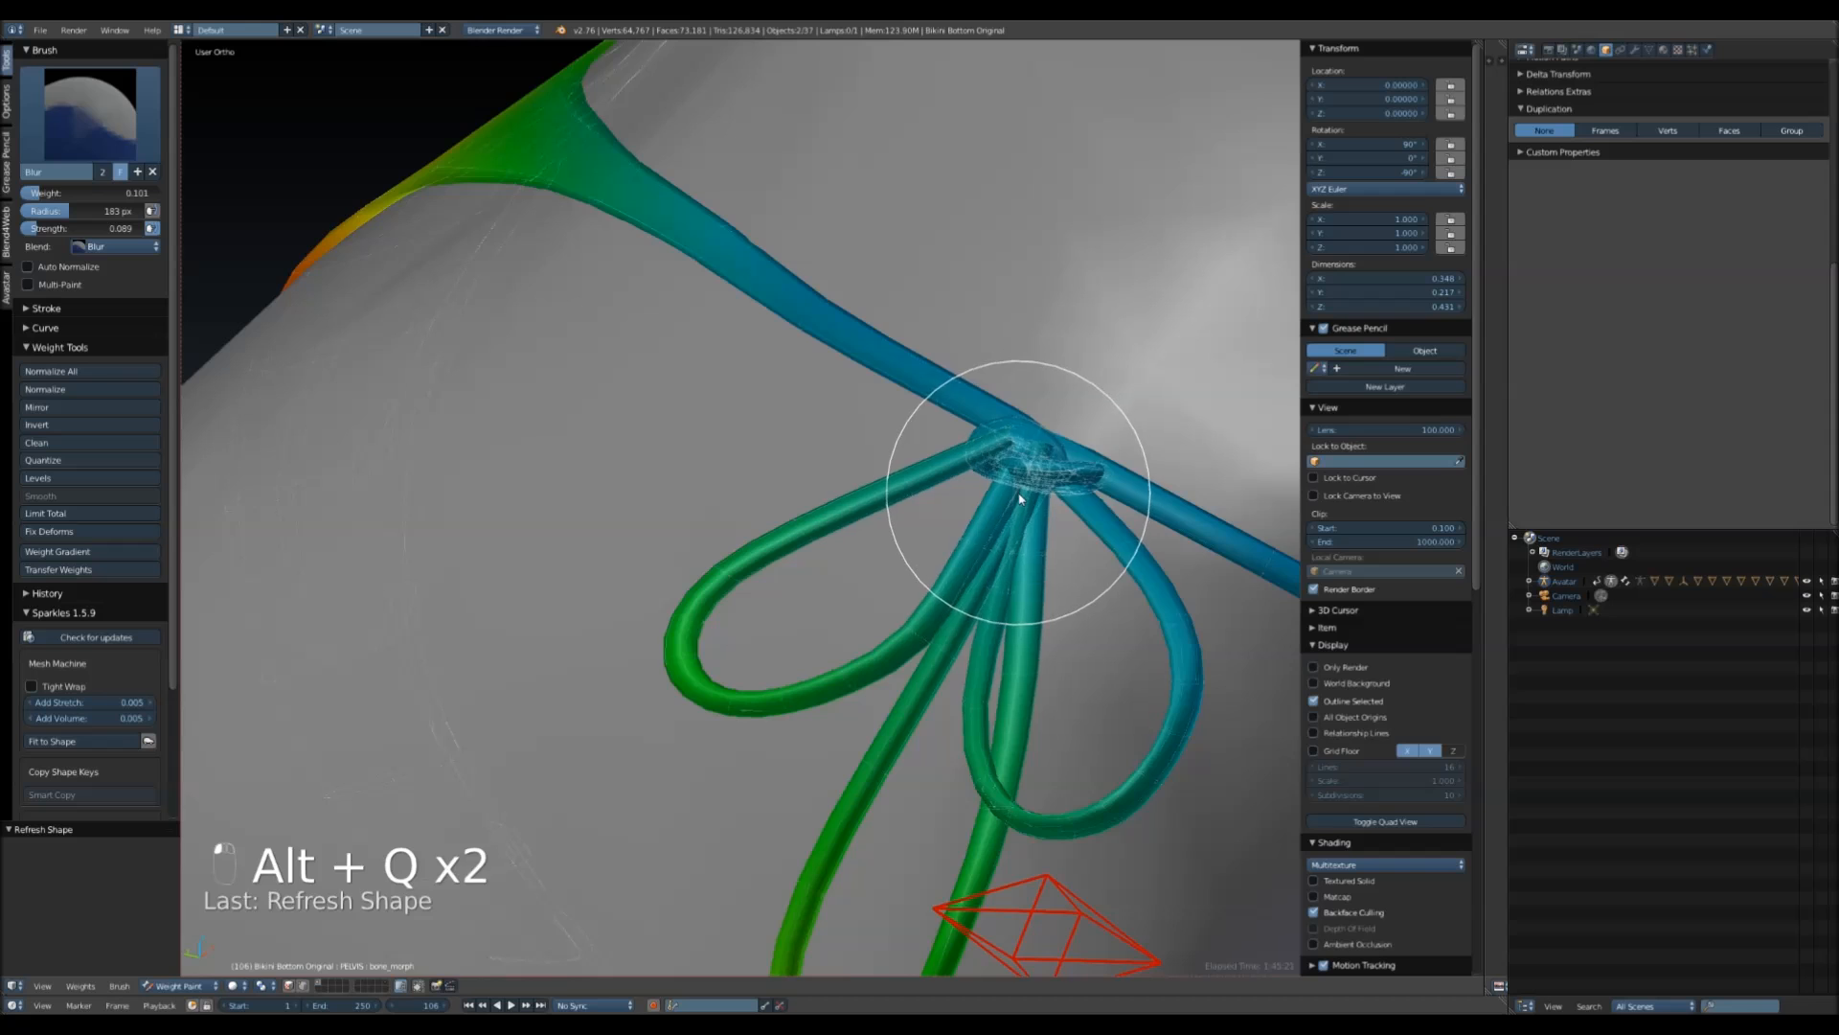
- Make BELLY the active bone group and blur its weights around the same bow's knot, refreshing the avatar shape
{"action": "right_click", "coordinate": [1019, 444]}
{"action": "scroll", "coordinate": [967, 479], "scroll_direction": "up", "scroll_amount": 7}
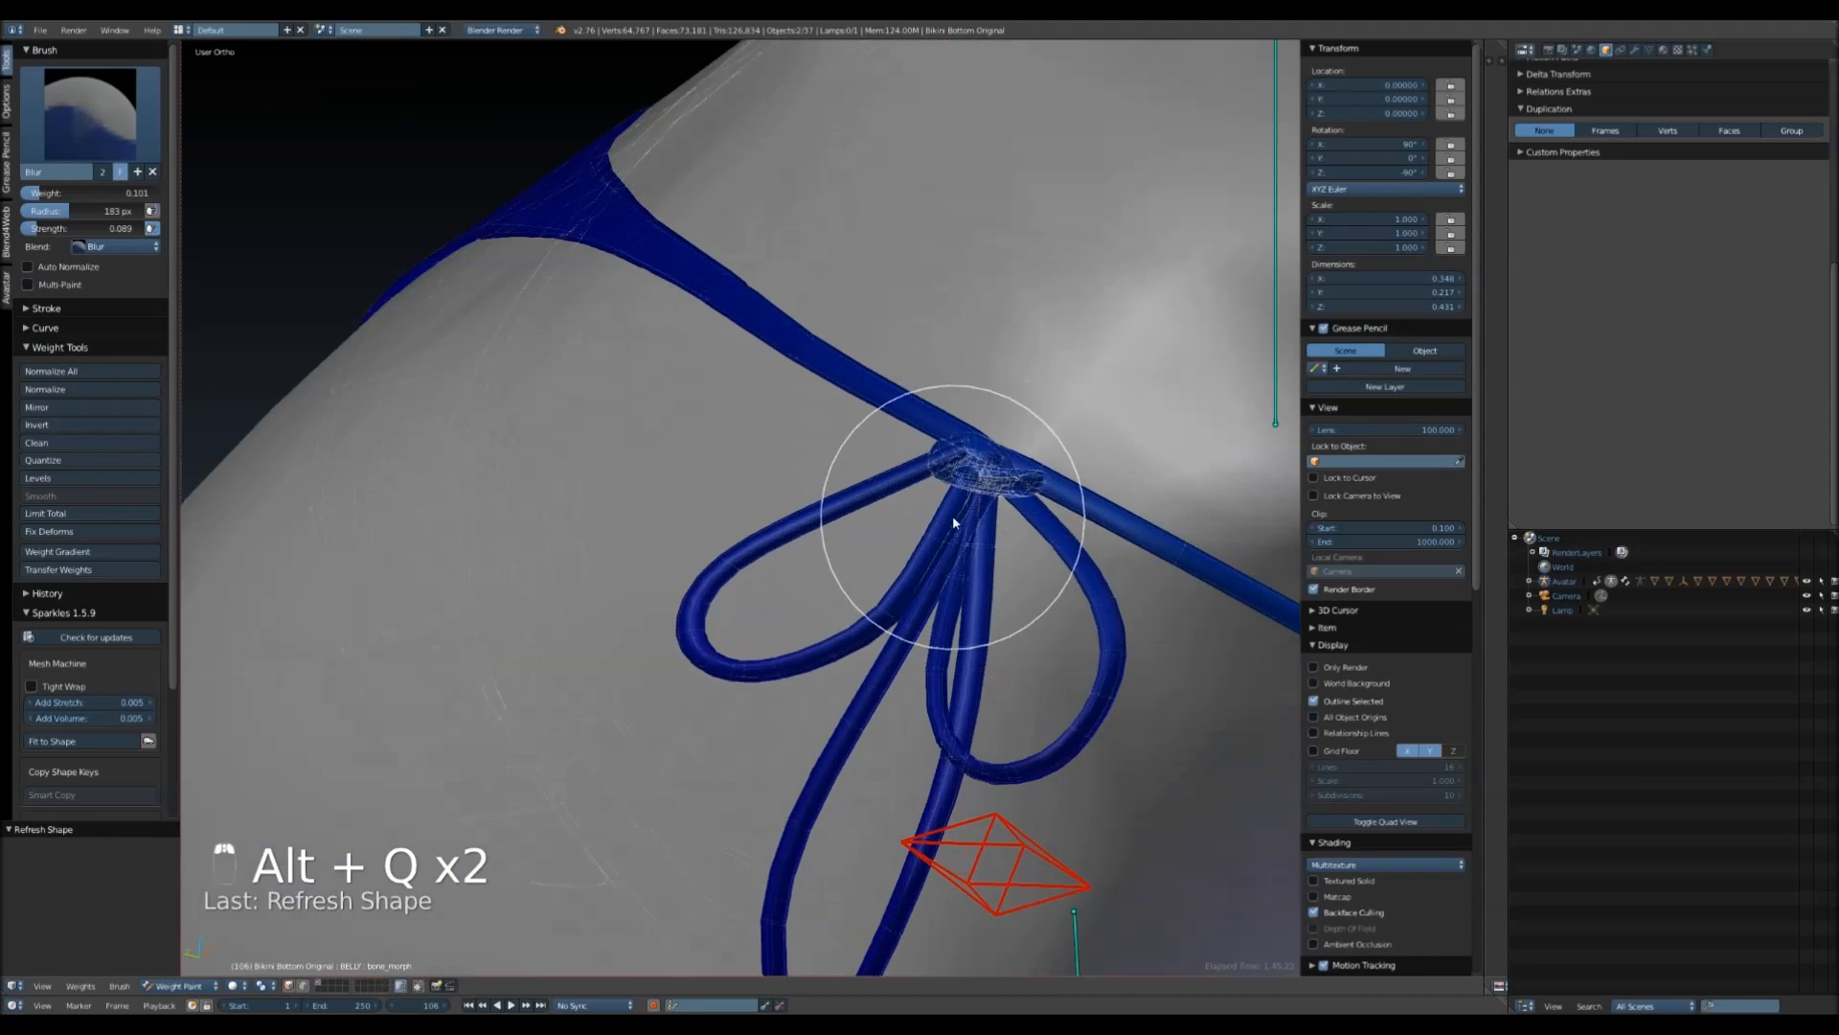
{"action": "key", "text": "alt+q"}
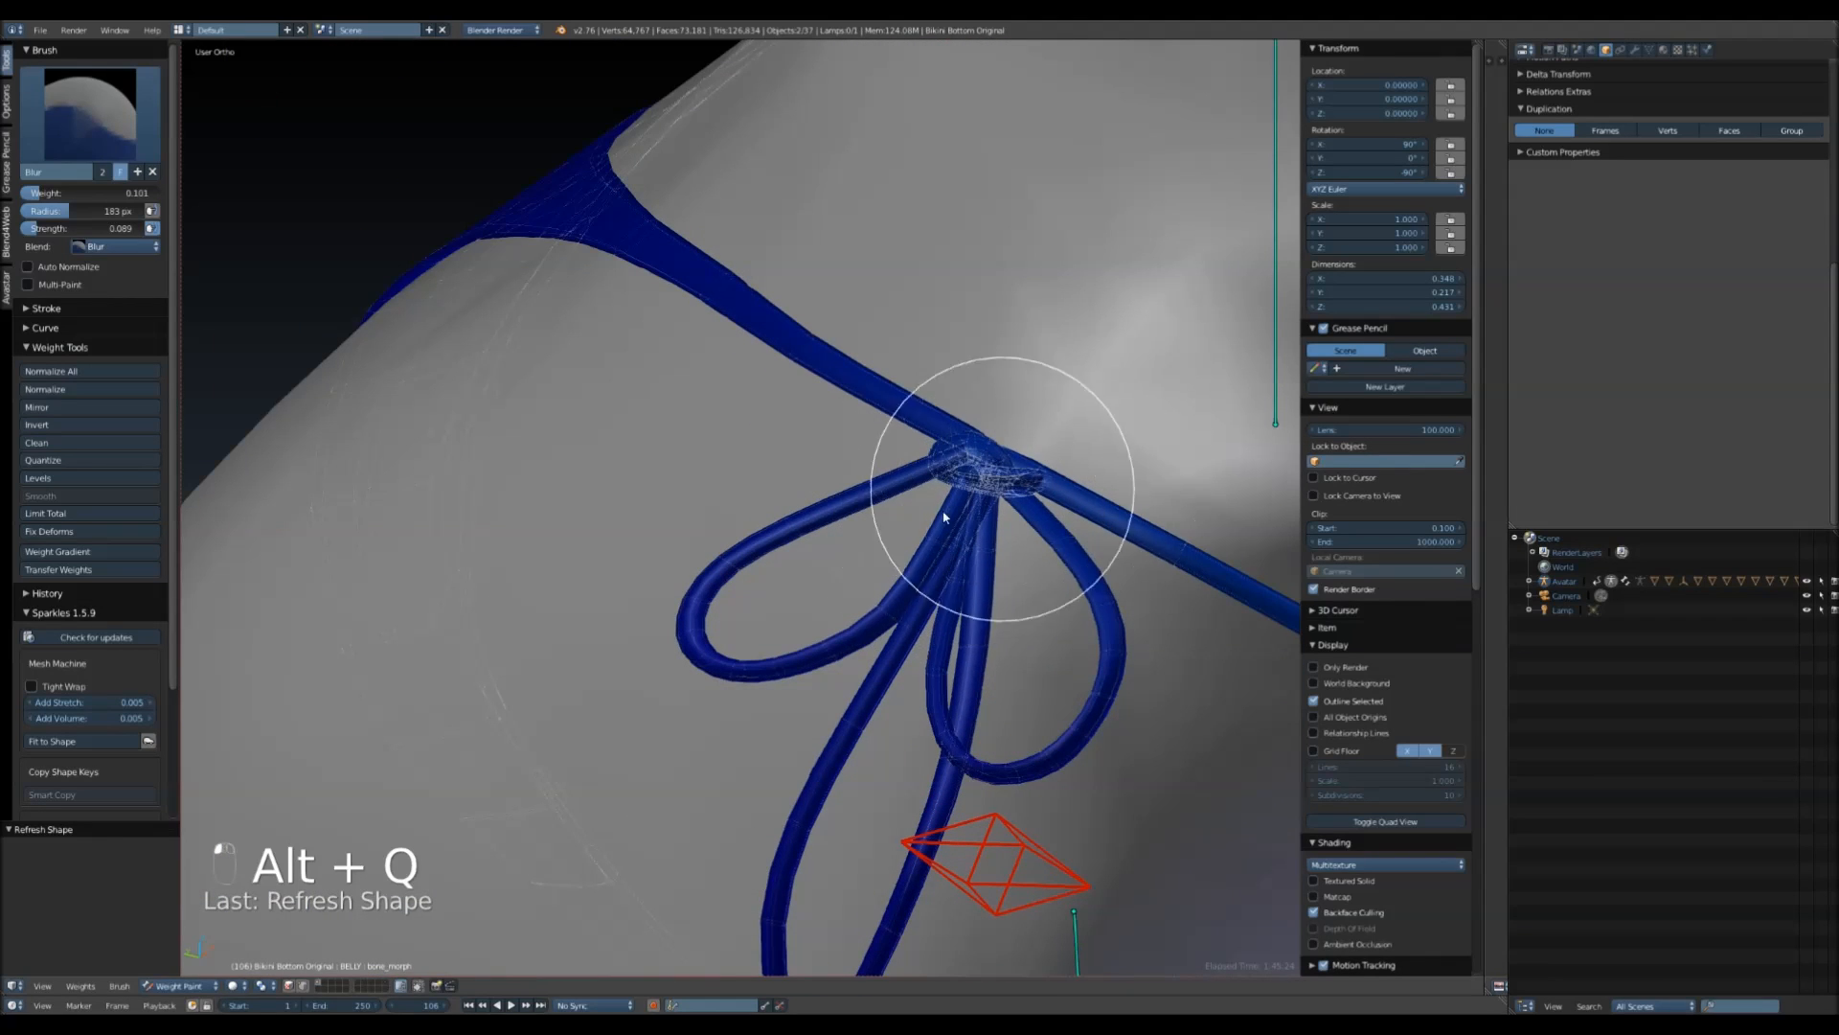
{"action": "key", "text": "alt+q"}
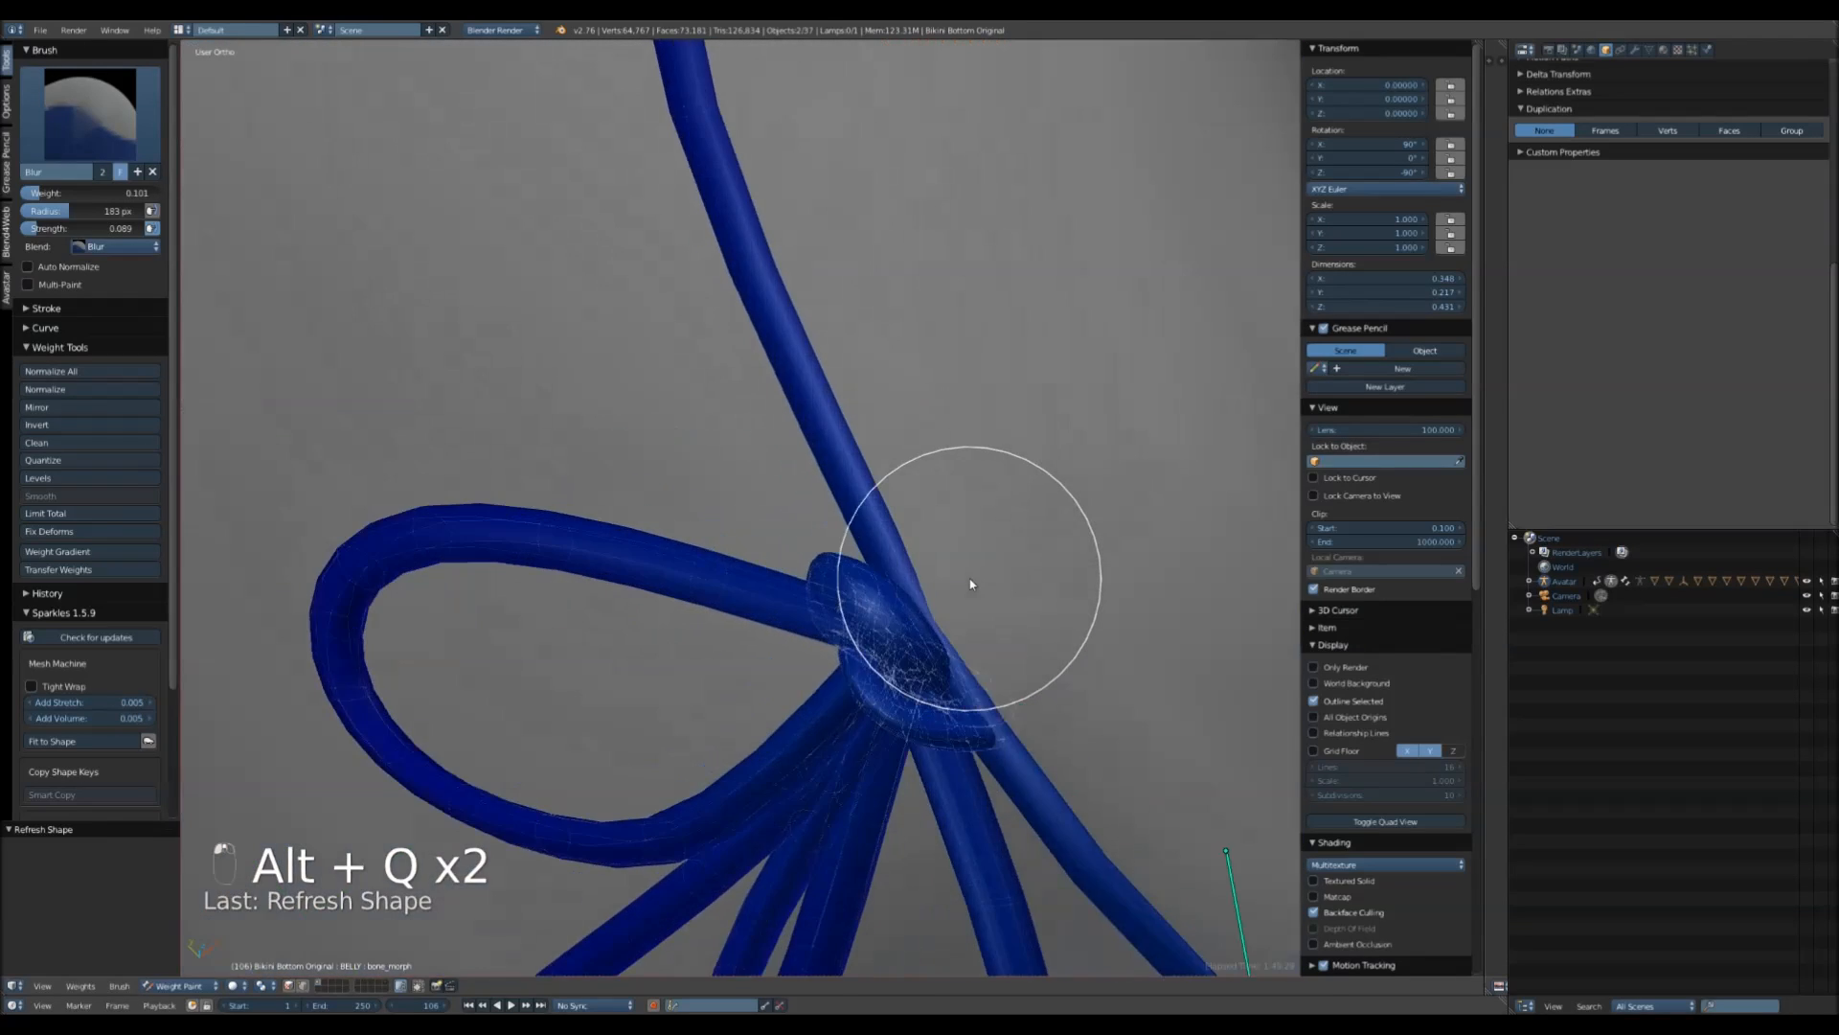
{"action": "key", "text": "Tab"}
{"action": "key", "text": "Tab"}
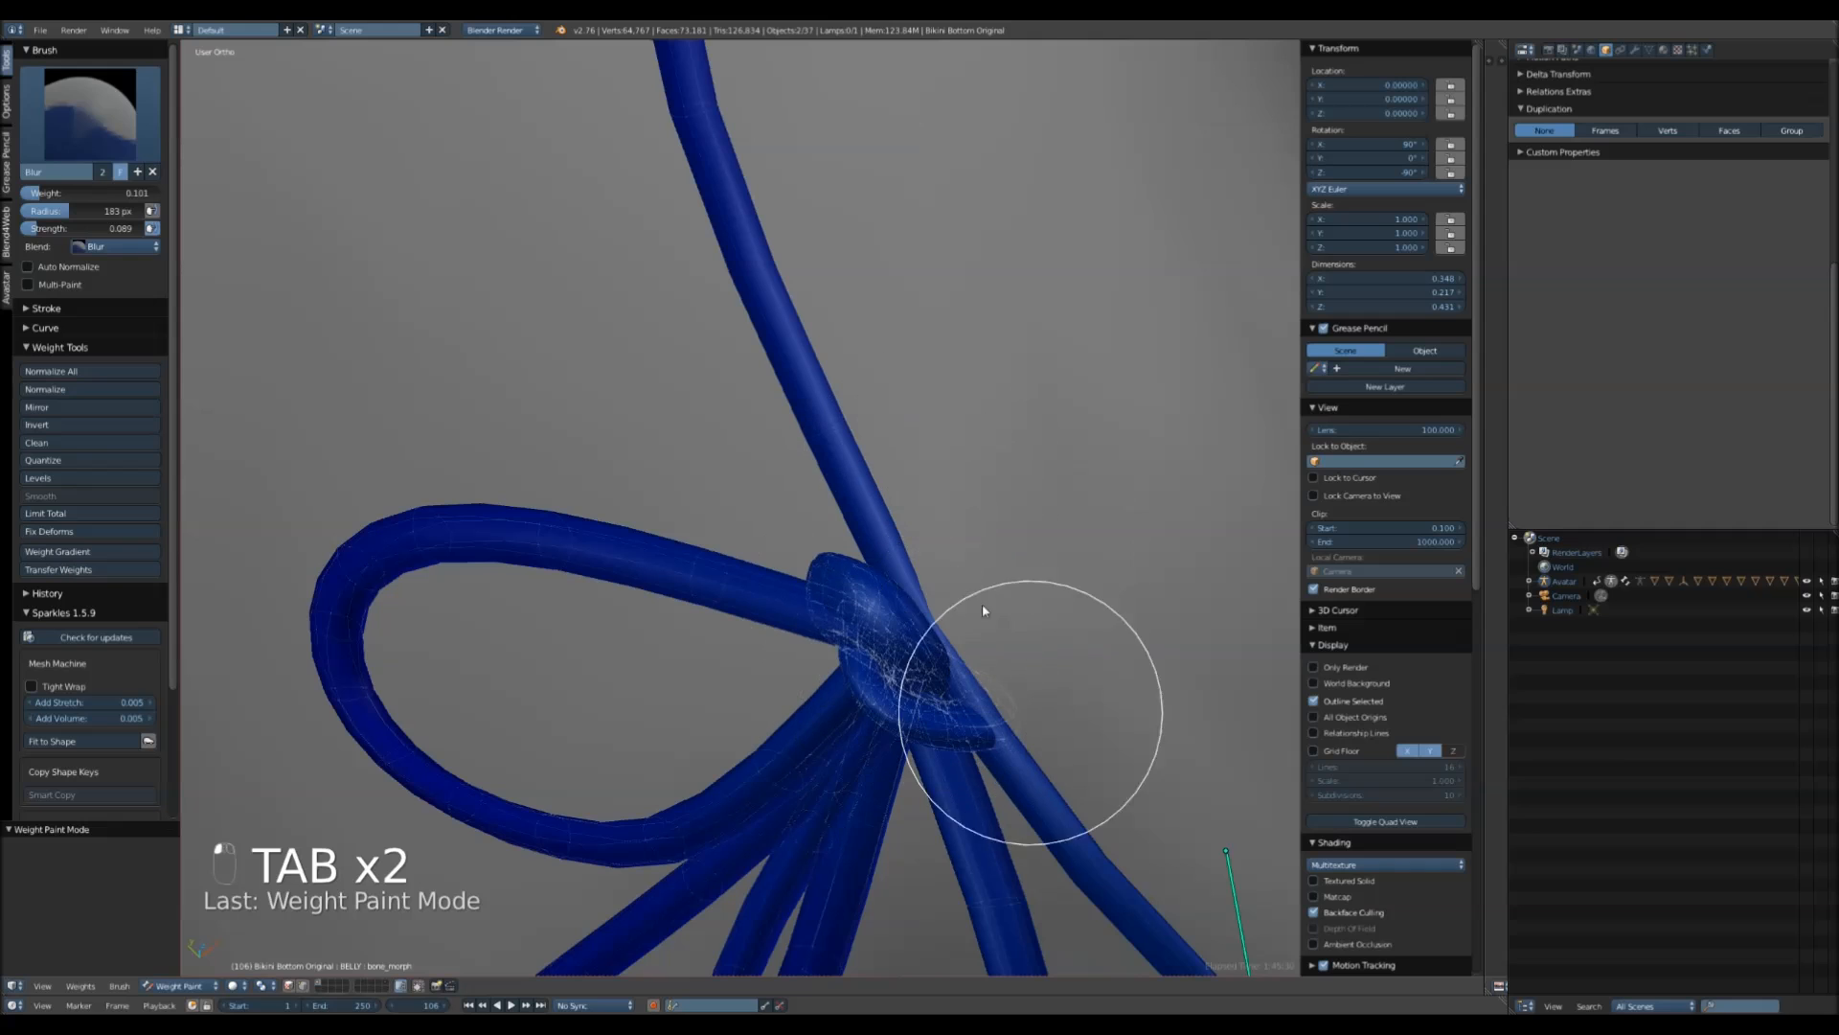
{"action": "key", "text": "alt+q"}
- Return to the first side bow and blur the BELLY weights around its knot, refreshing the avatar shape
{"action": "scroll", "coordinate": [874, 579], "scroll_direction": "down", "scroll_amount": 10}
{"action": "middle_click_drag", "start_coordinate": [1035, 599], "coordinate": [804, 565]}
{"action": "middle_click_drag", "start_coordinate": [1111, 608], "coordinate": [899, 675]}
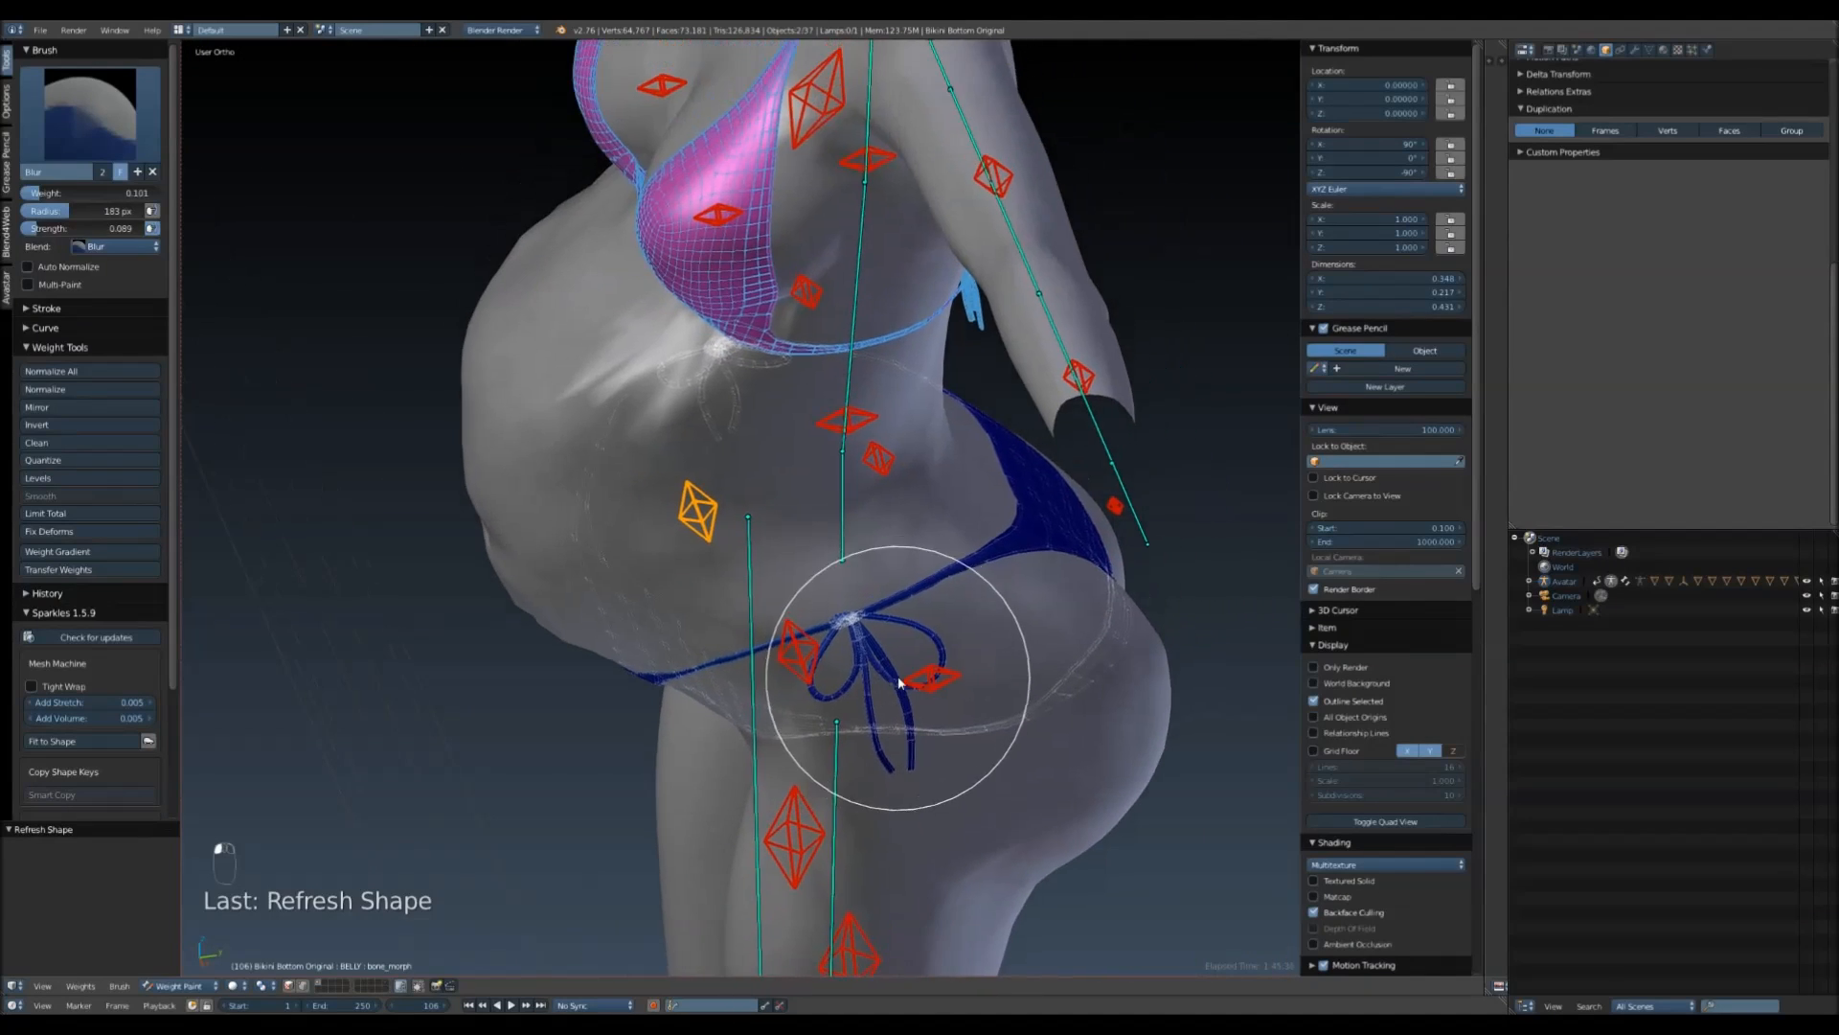
{"action": "scroll", "coordinate": [898, 675], "scroll_direction": "up", "scroll_amount": 5}
{"action": "scroll", "coordinate": [955, 702], "scroll_direction": "up", "scroll_amount": 4}
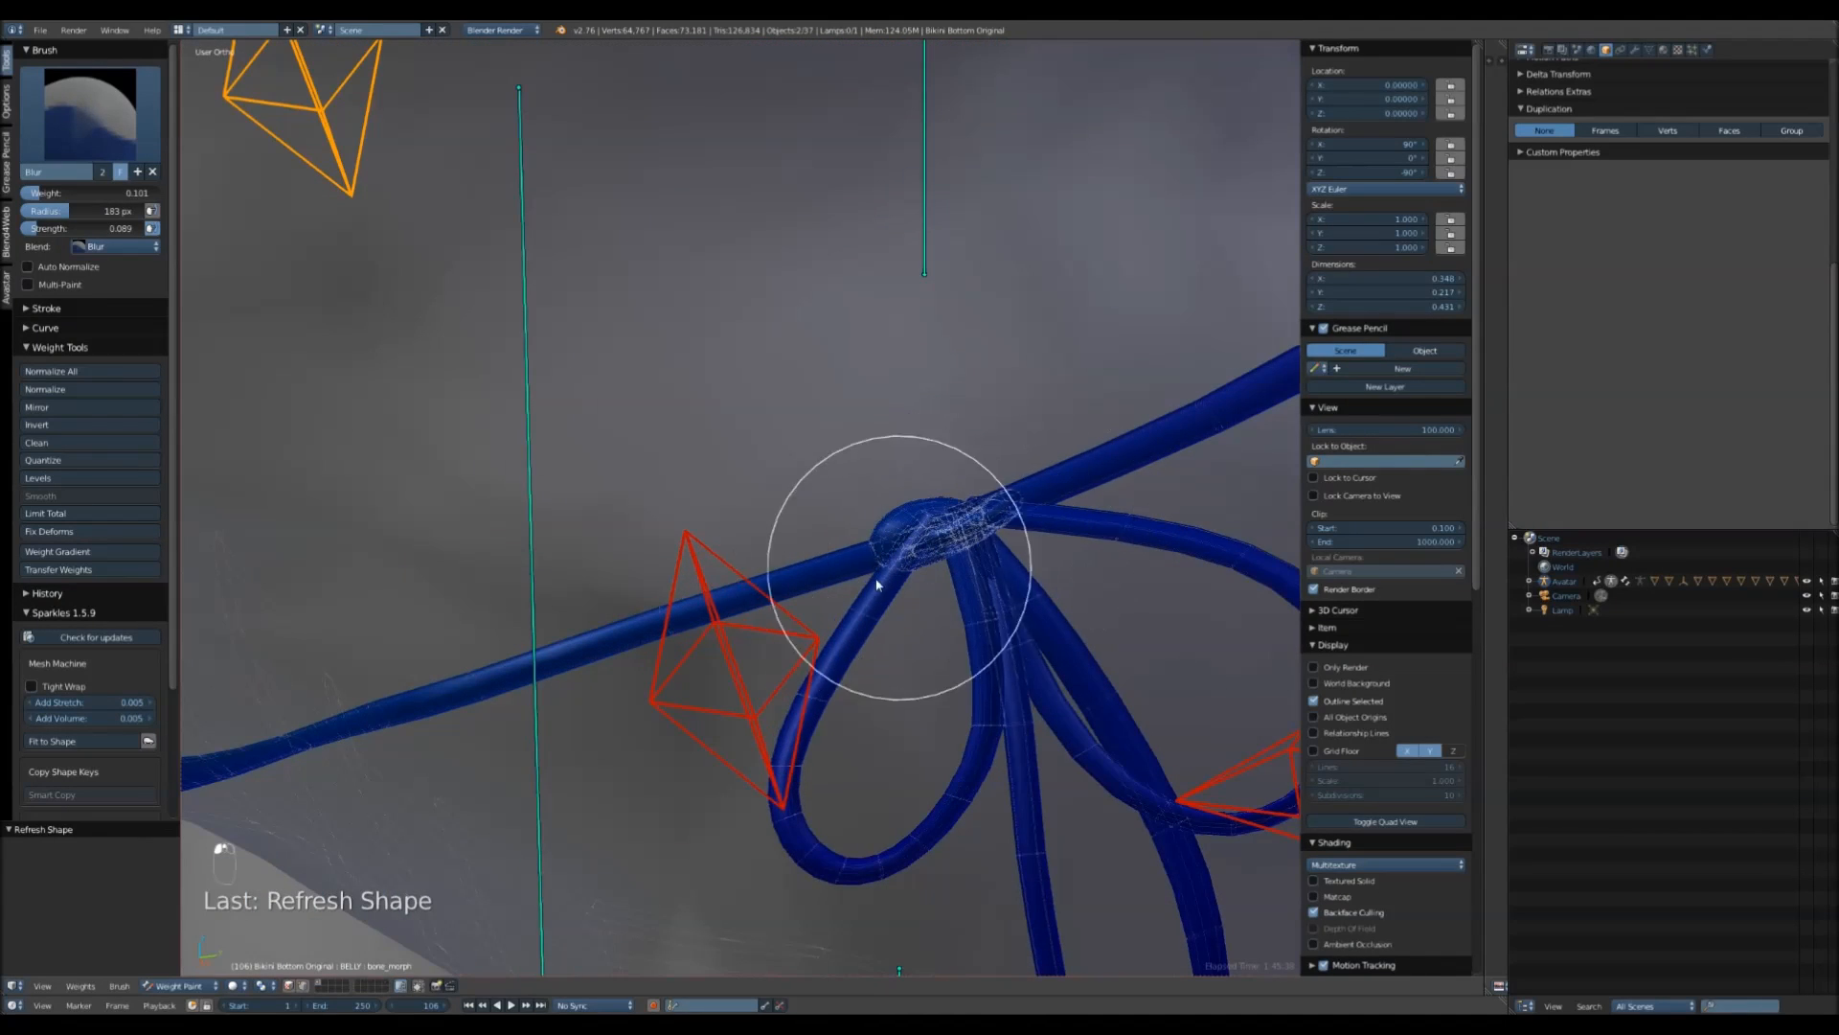
{"action": "key", "text": "alt+q"}
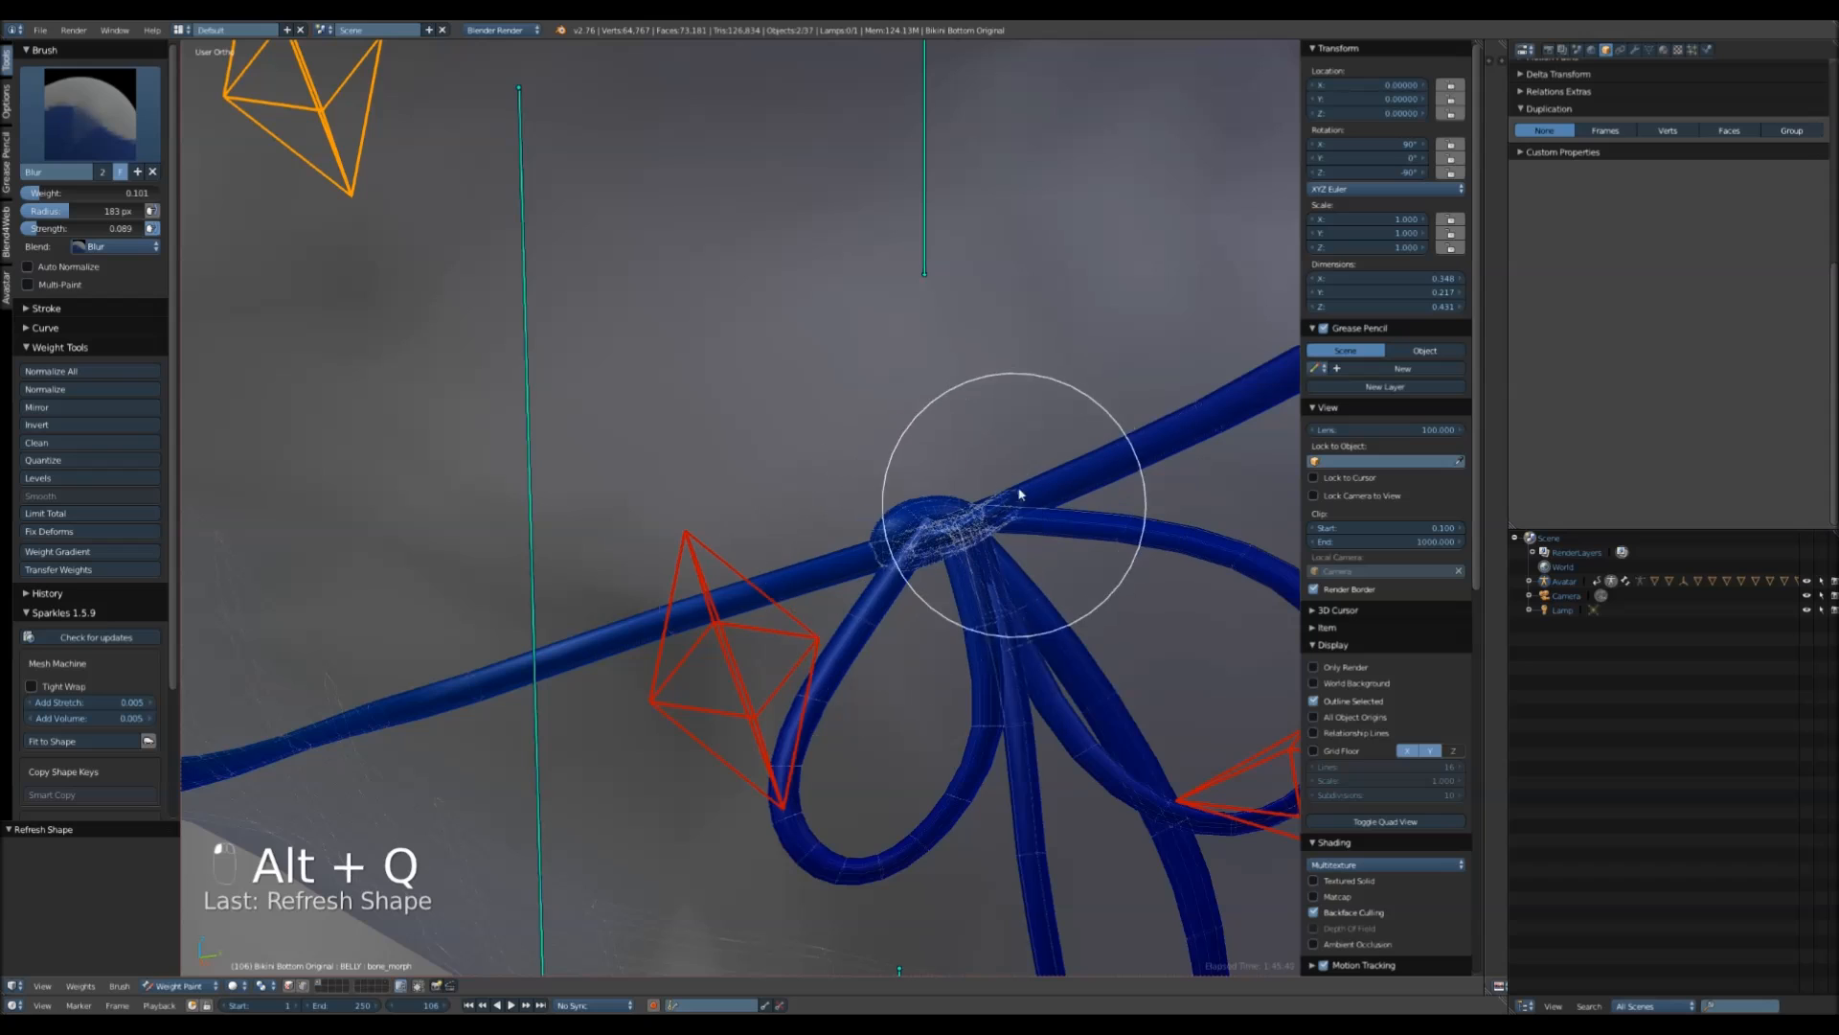
{"action": "key", "text": "alt+q"}
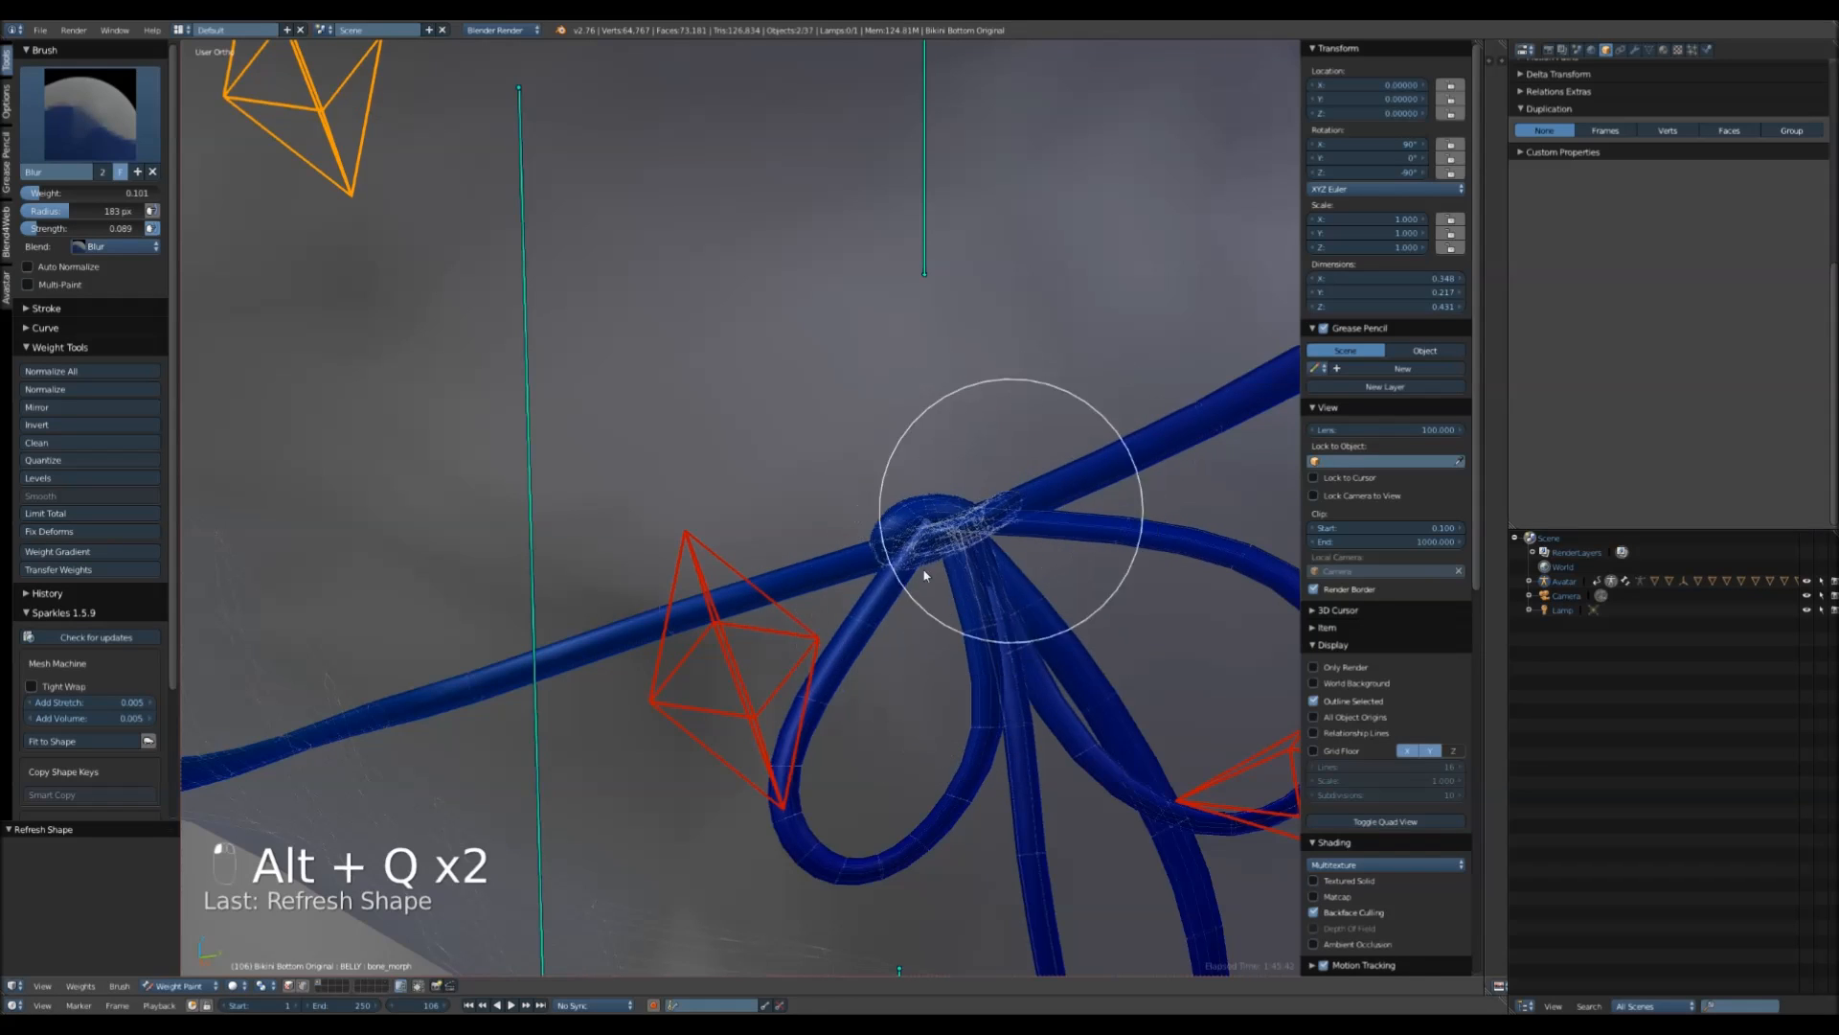
- Blur the BELLY weights around the bow's knot and the PELVIS weights in the same area, refreshing the avatar shape between strokes
{"action": "key", "text": "alt+q"}
{"action": "key", "text": "alt+q"}
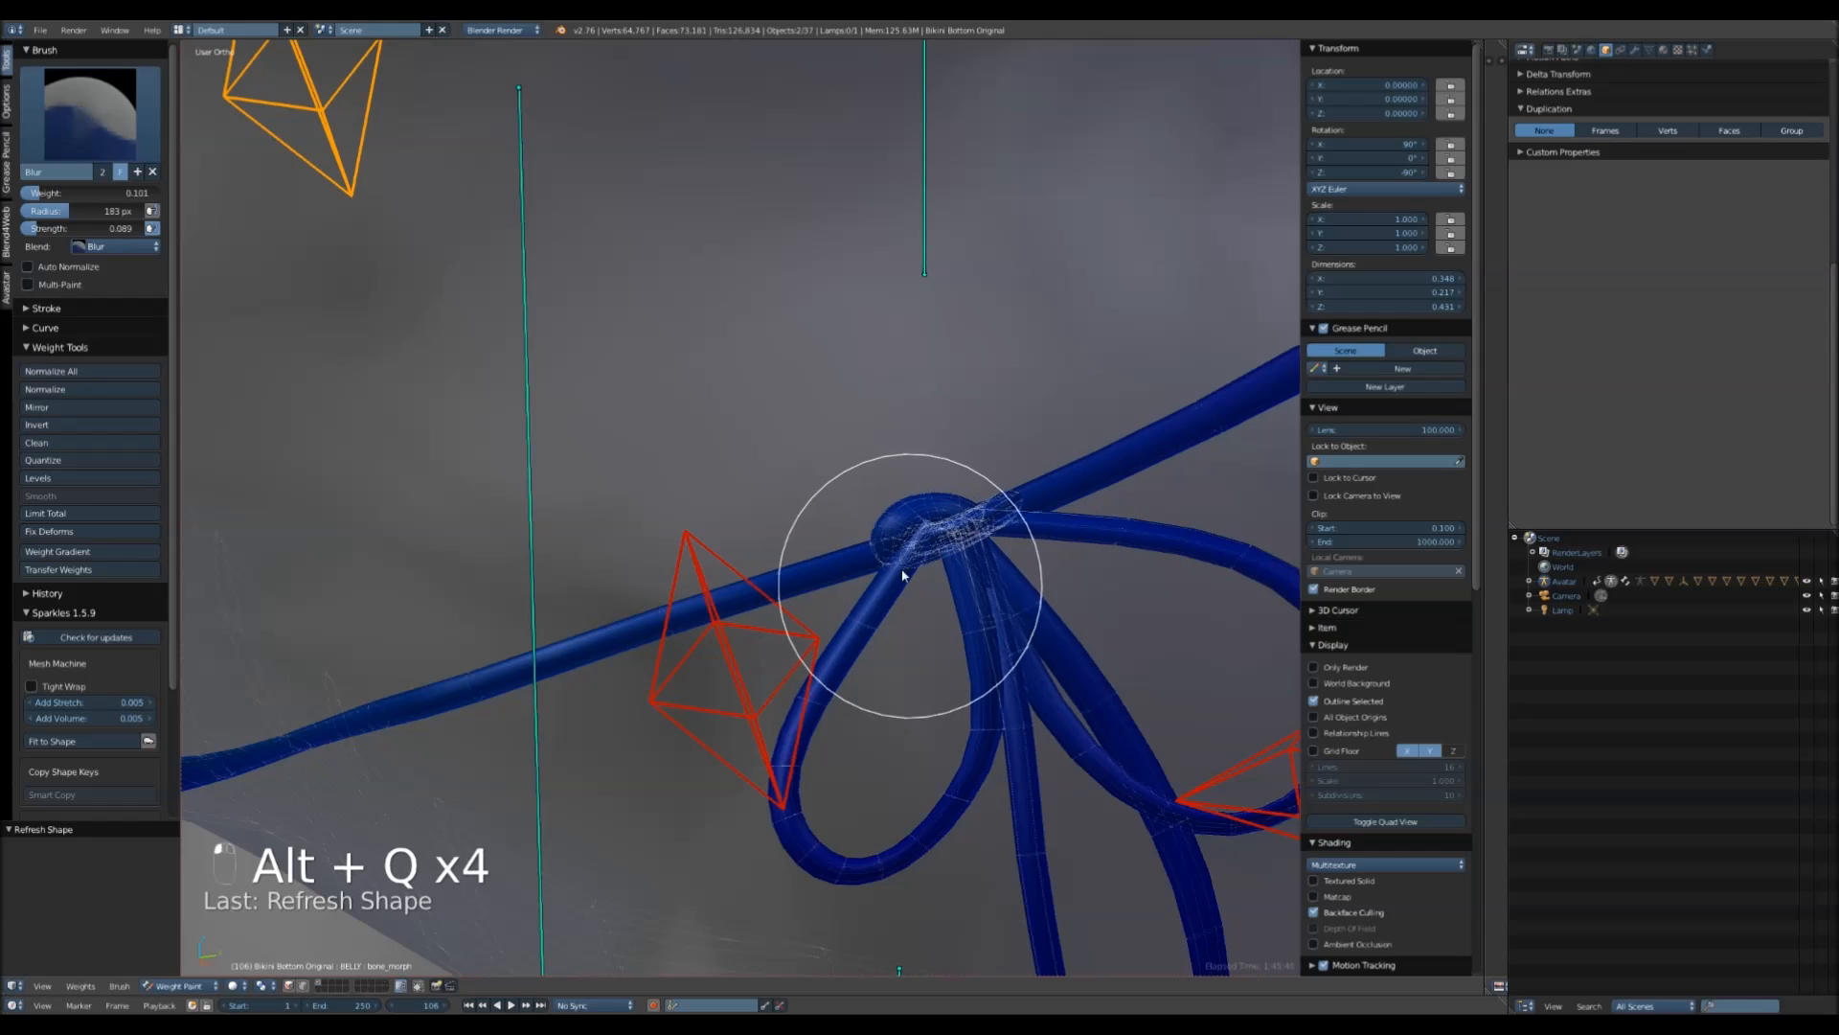
{"action": "scroll", "coordinate": [906, 579], "scroll_direction": "down", "scroll_amount": 2}
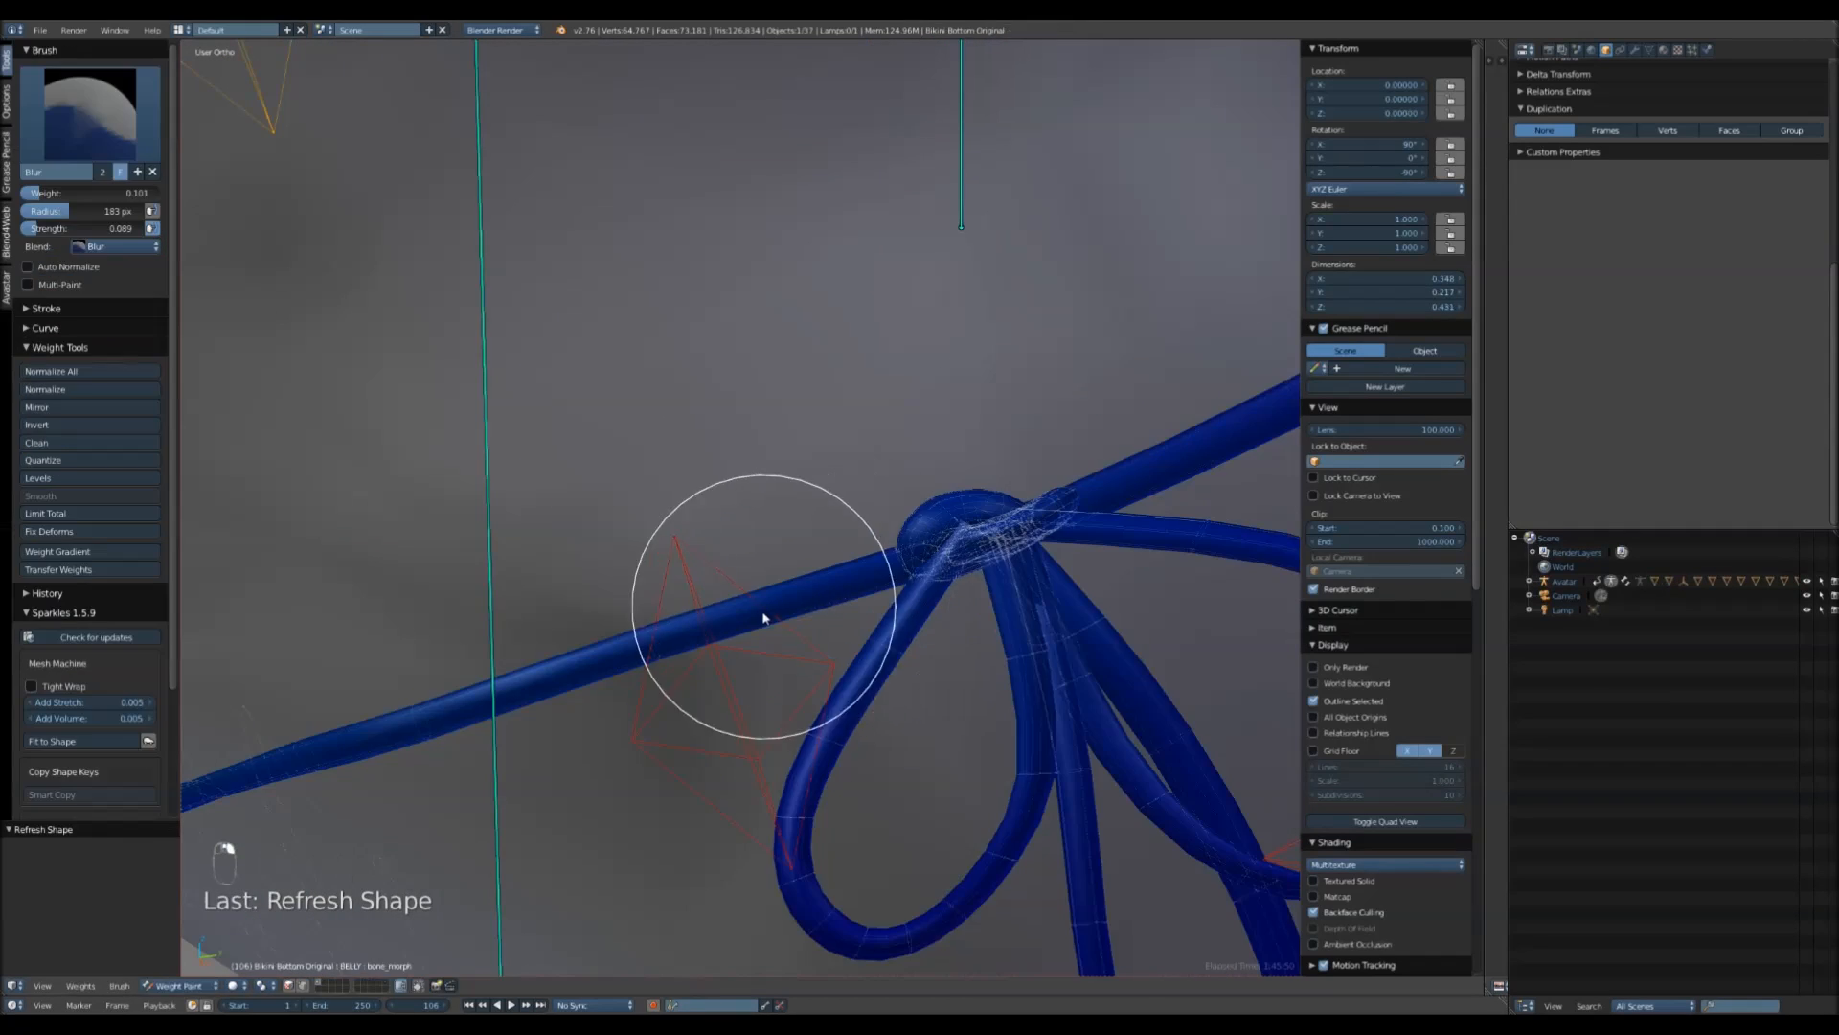
{"action": "right_click", "coordinate": [763, 616]}
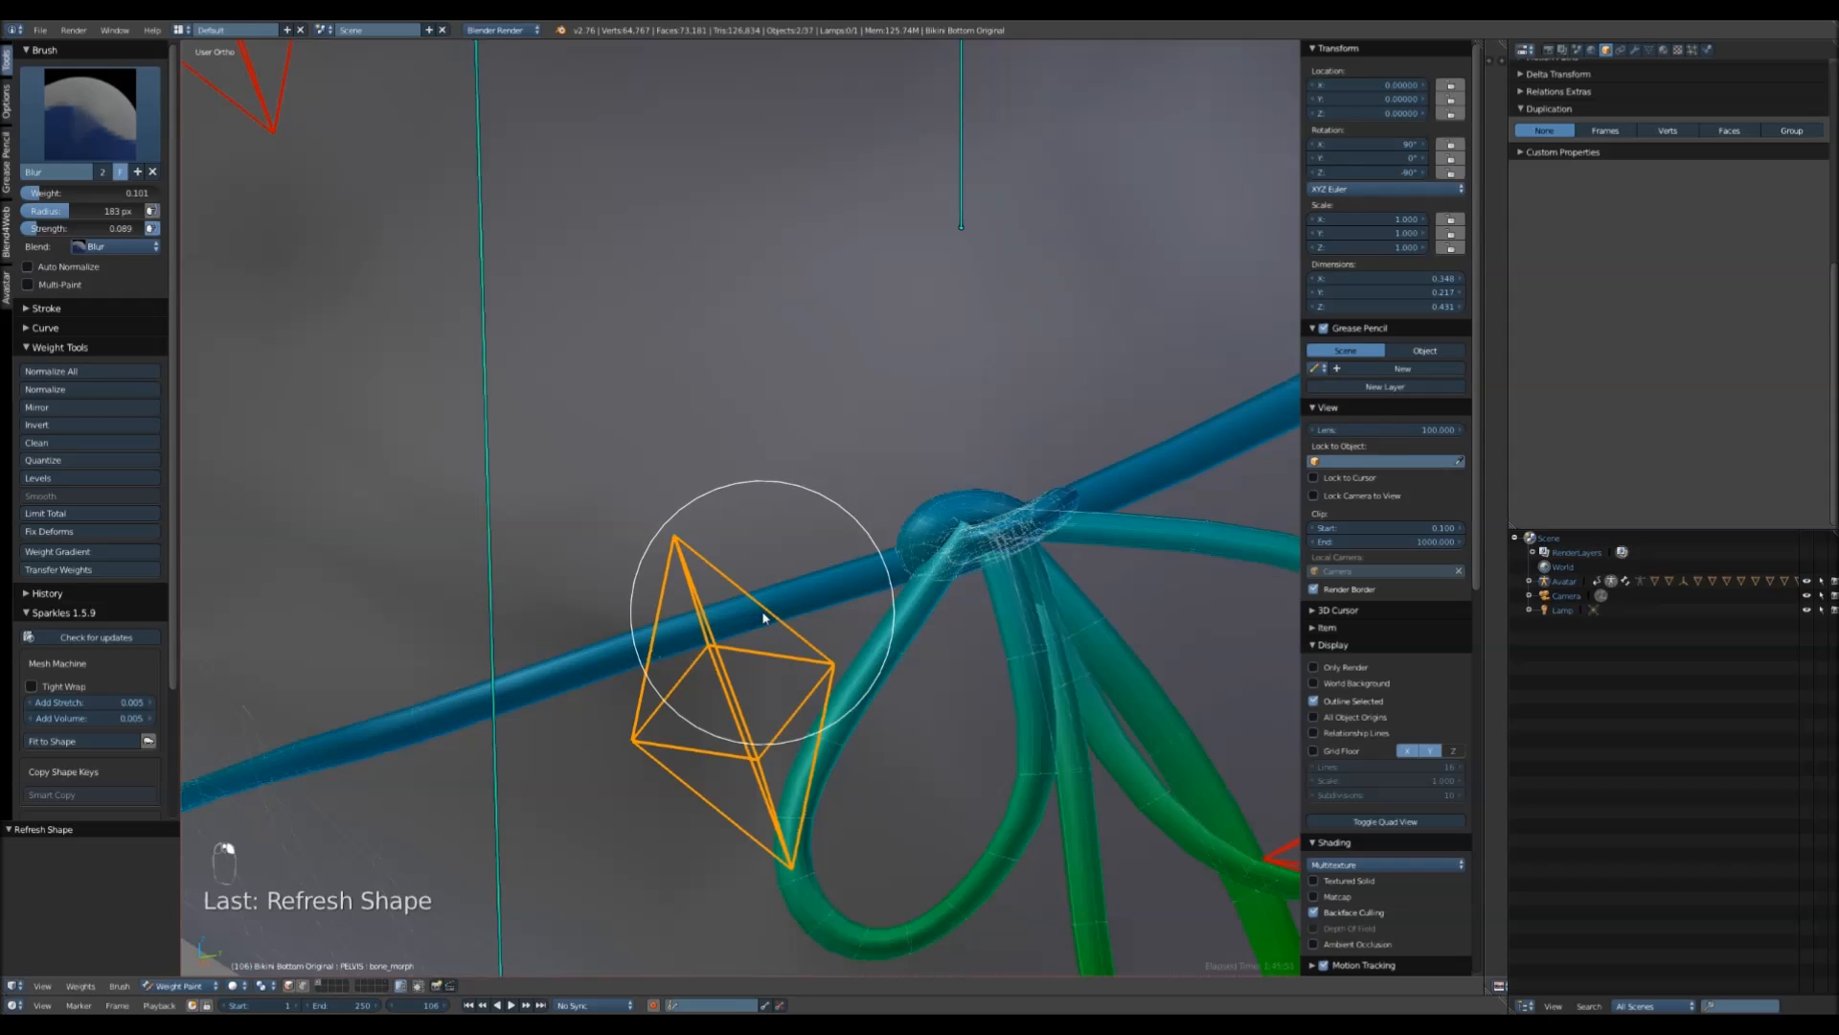
{"action": "key", "text": "alt+q"}
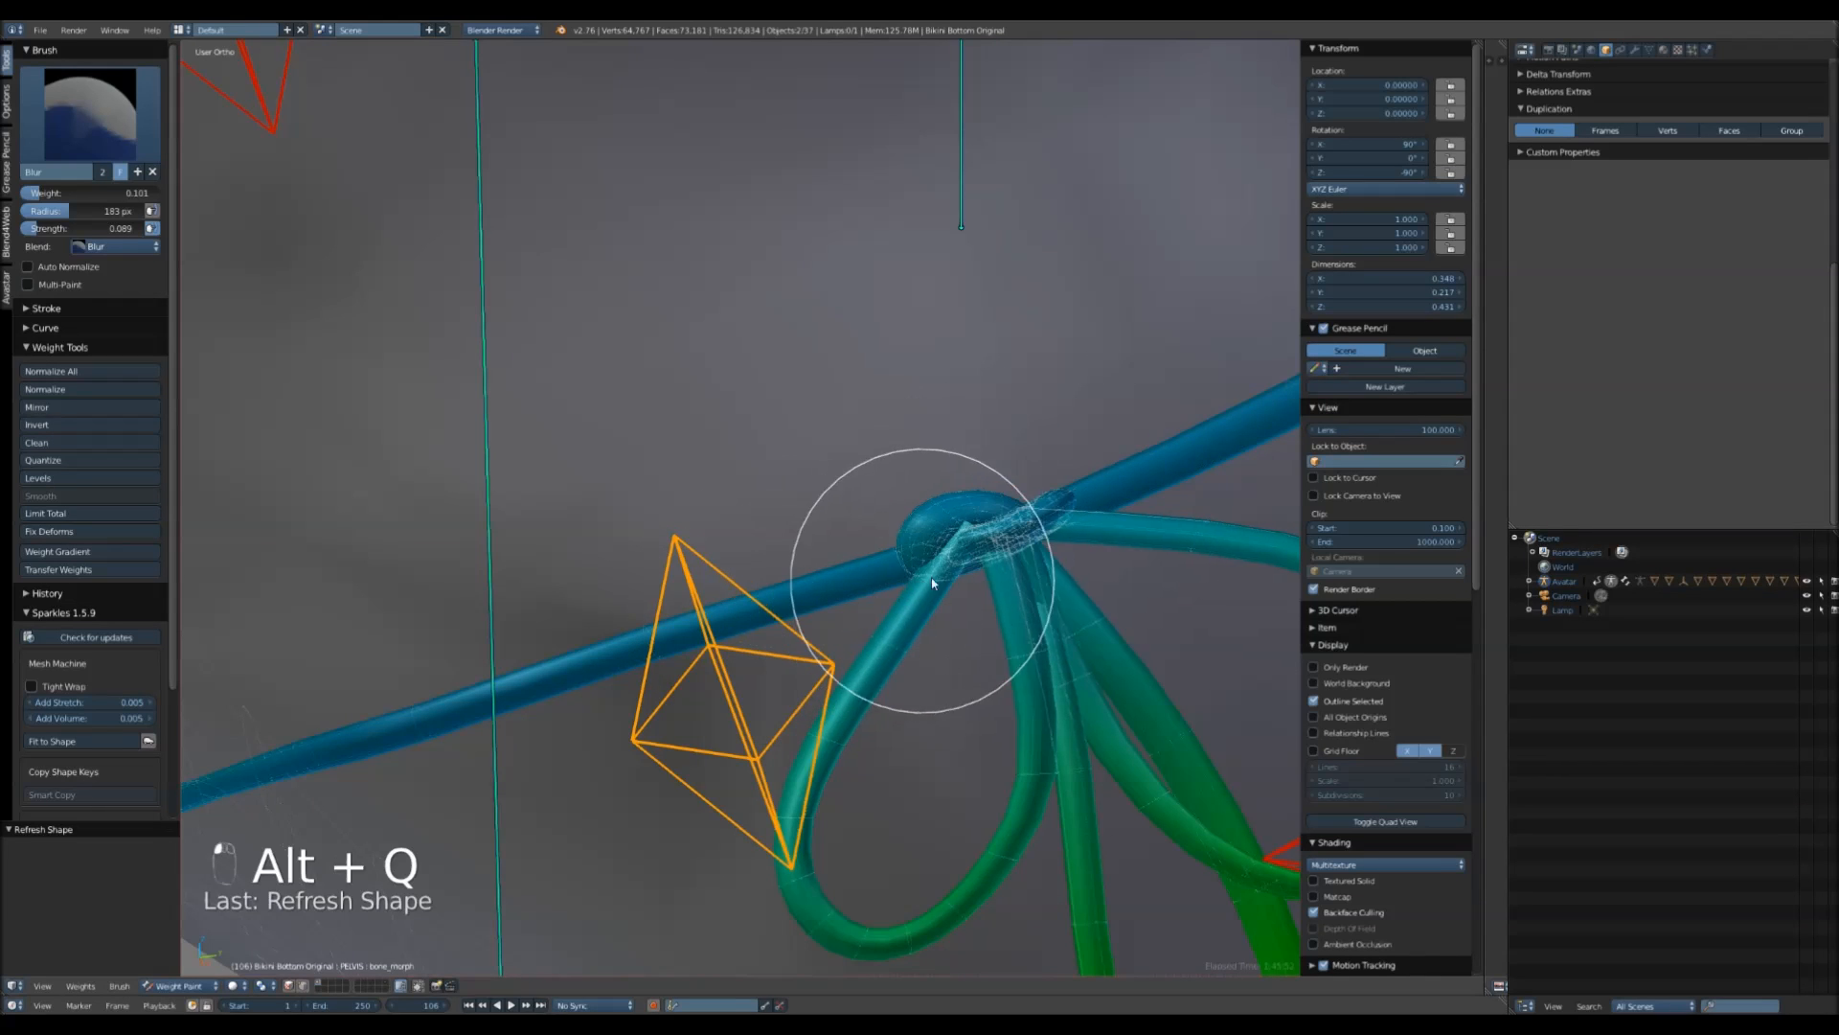
{"action": "key", "text": "alt+q"}
- Make mPelvis the active bone group and blur its weights around the same bow's knot, refreshing the avatar shape repeatedly
{"action": "right_click", "coordinate": [961, 196]}
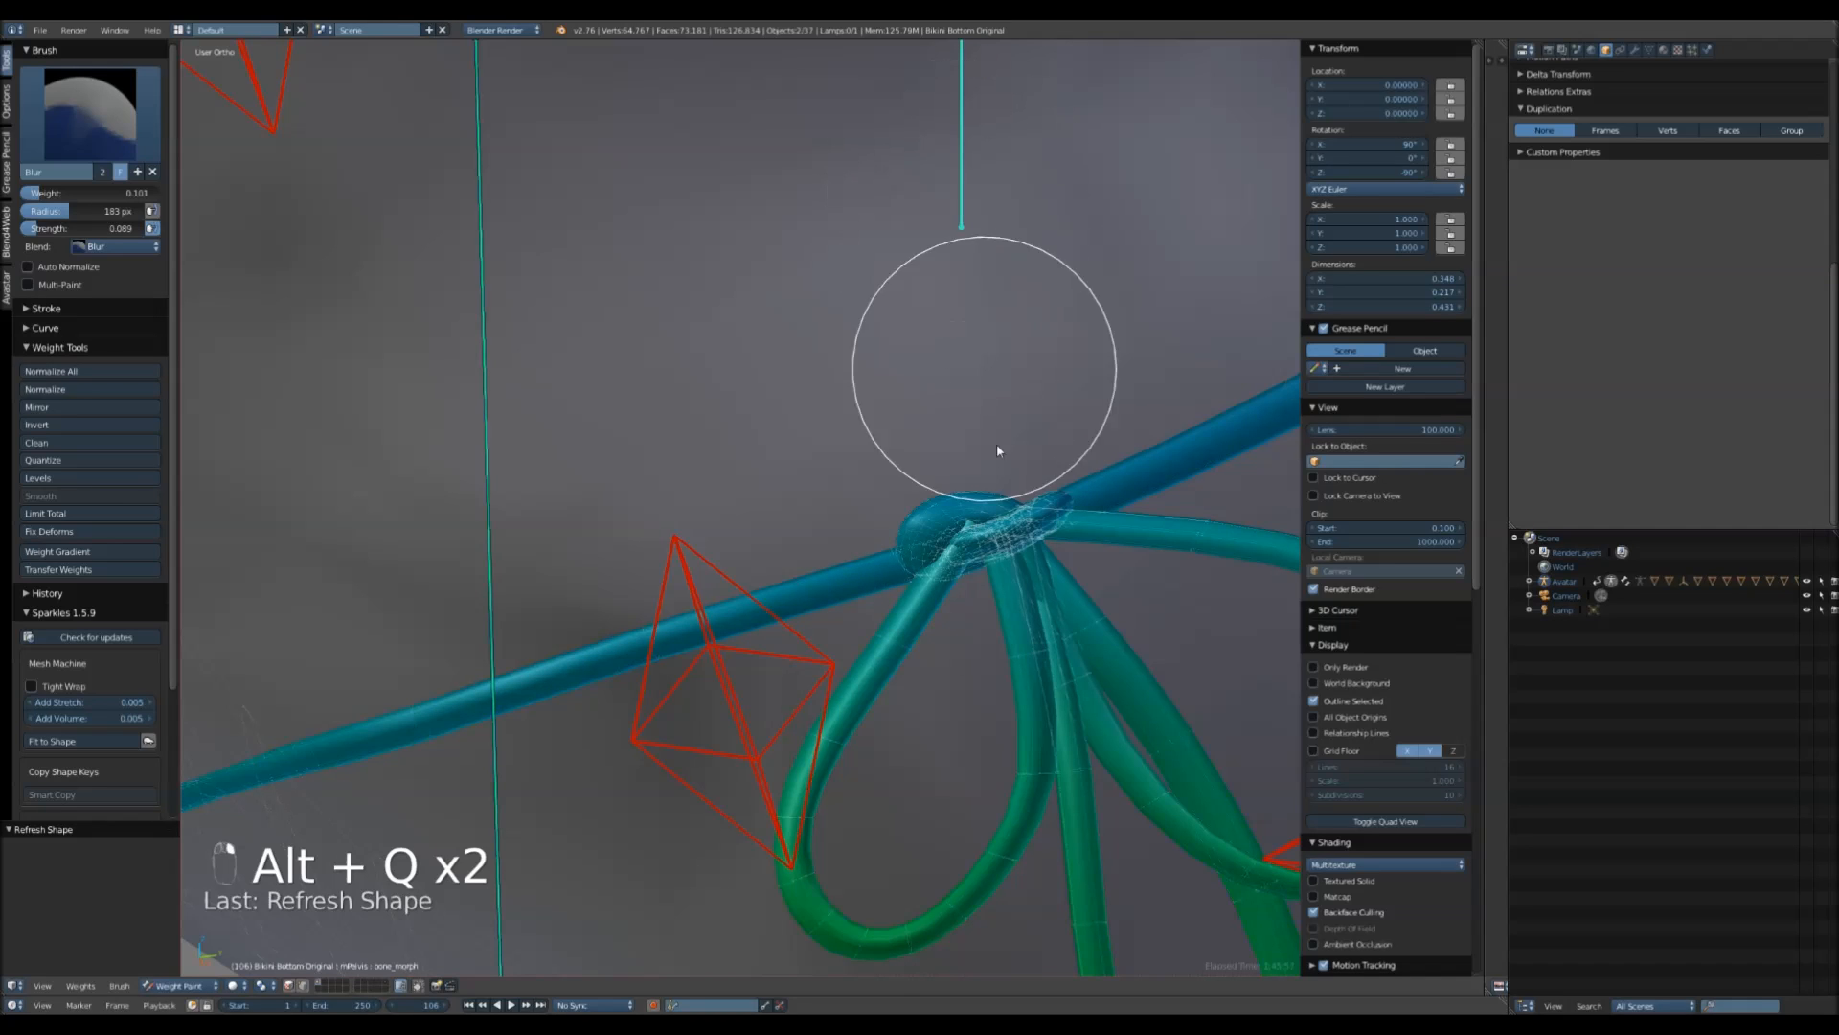
{"action": "key", "text": "alt+q"}
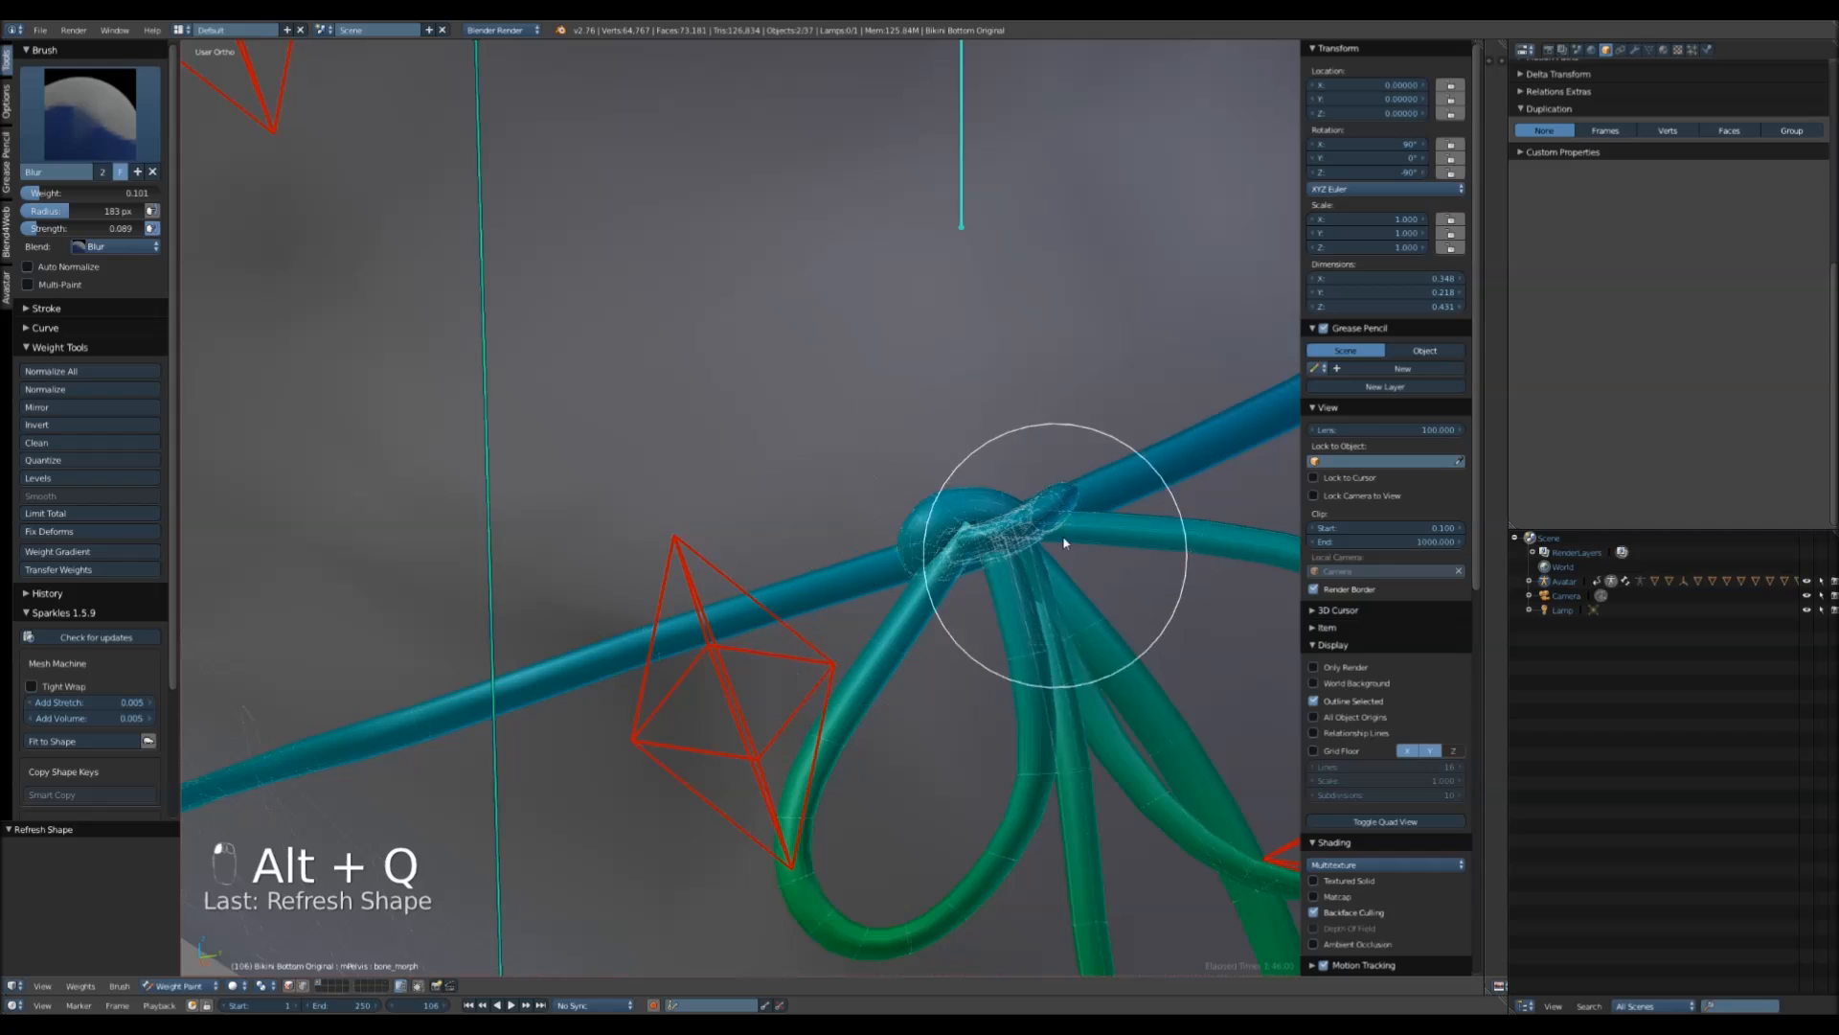
{"action": "key", "text": "alt+q"}
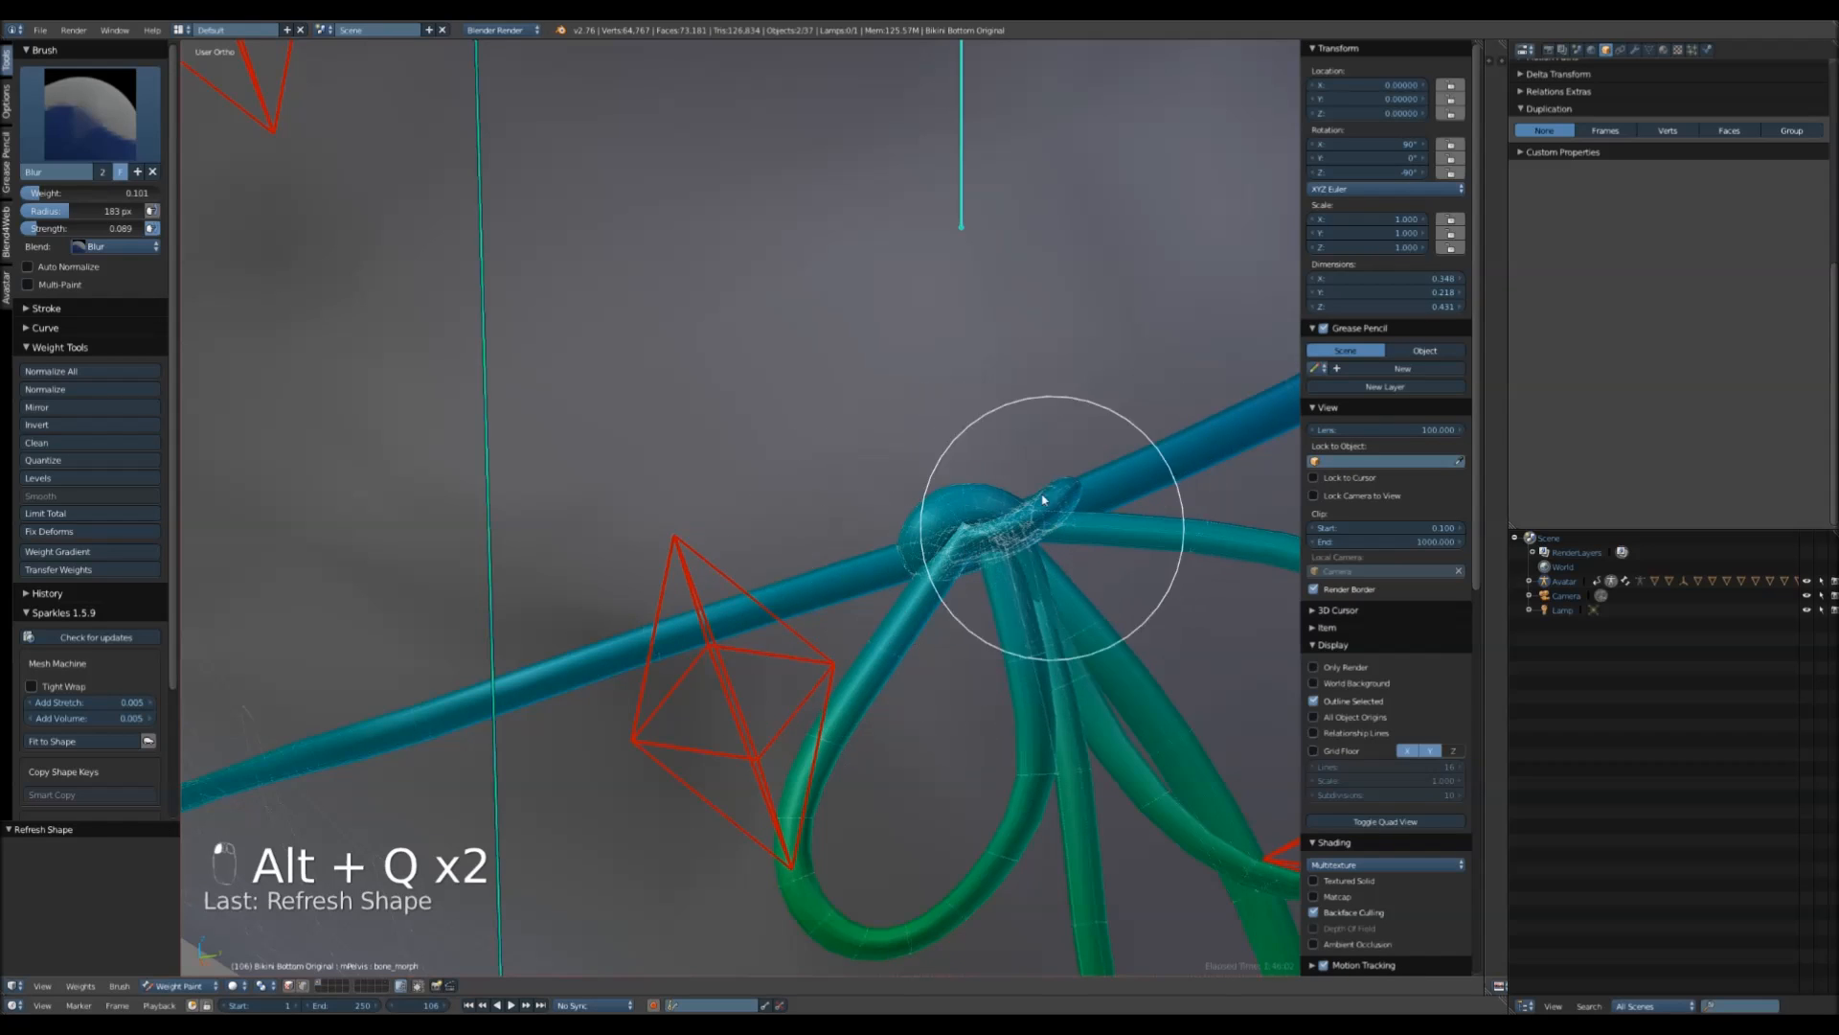
{"action": "key", "text": "alt+q"}
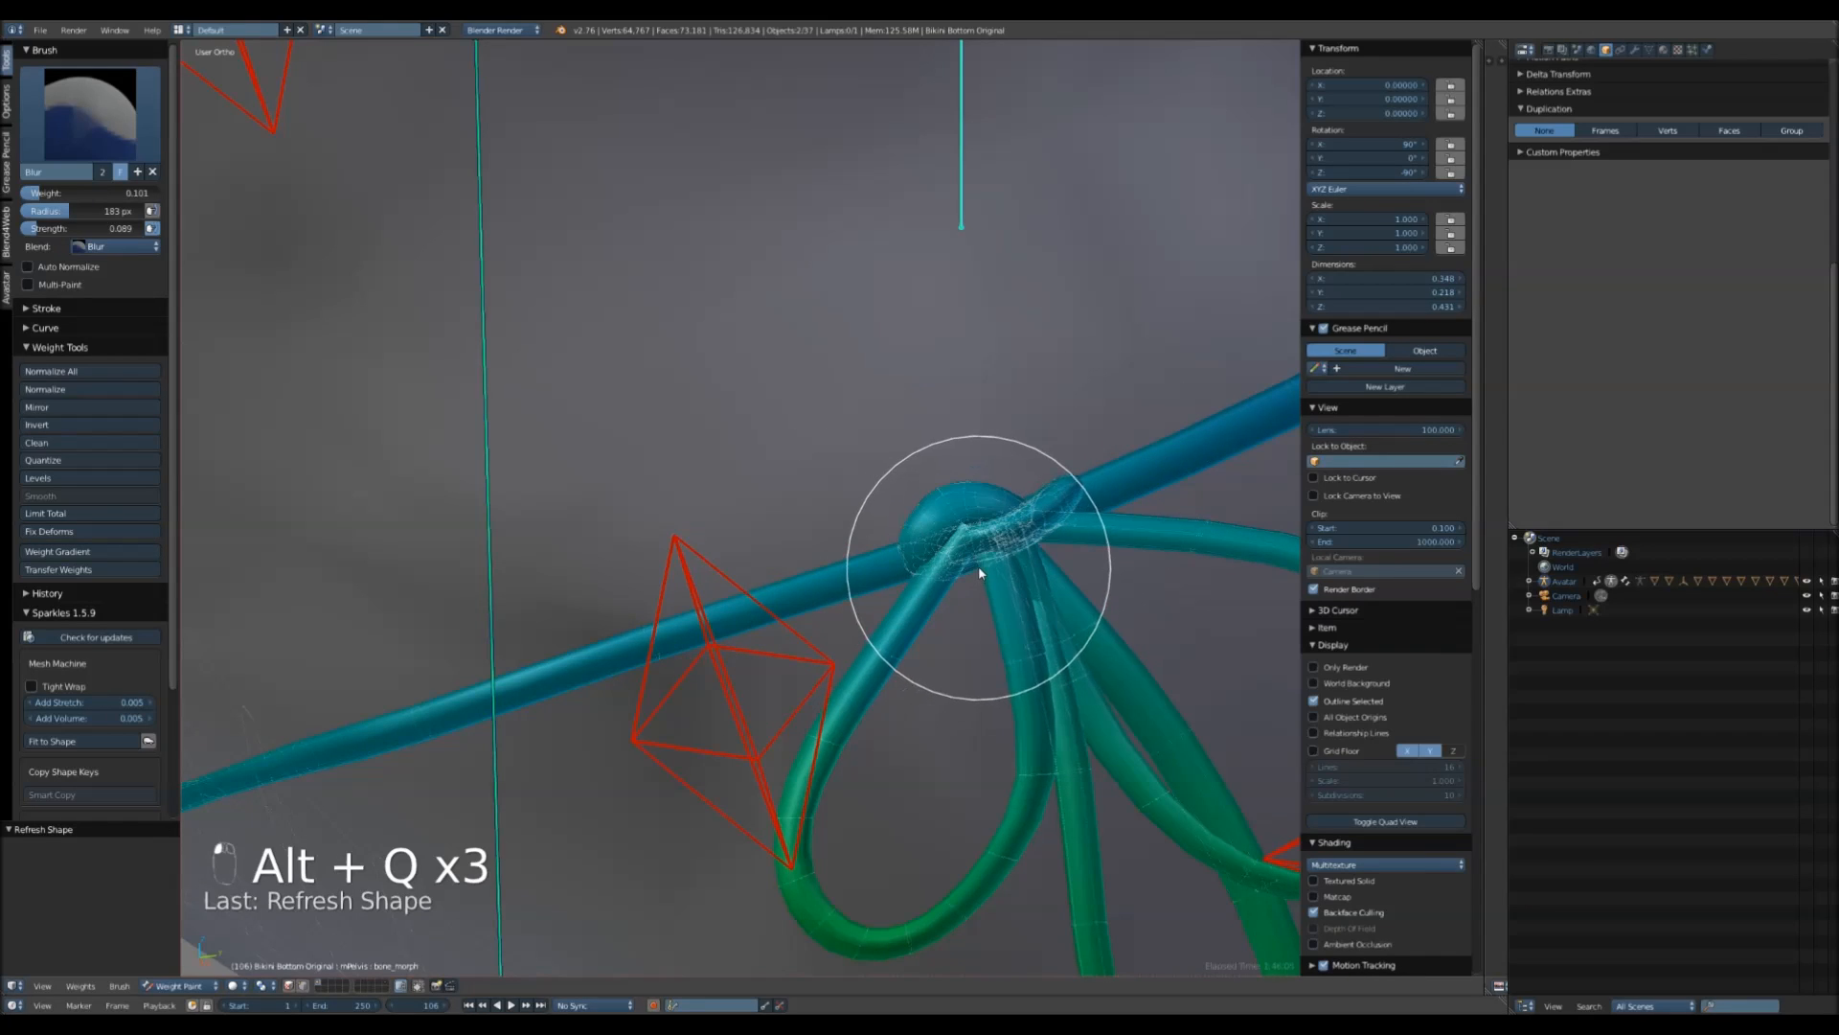
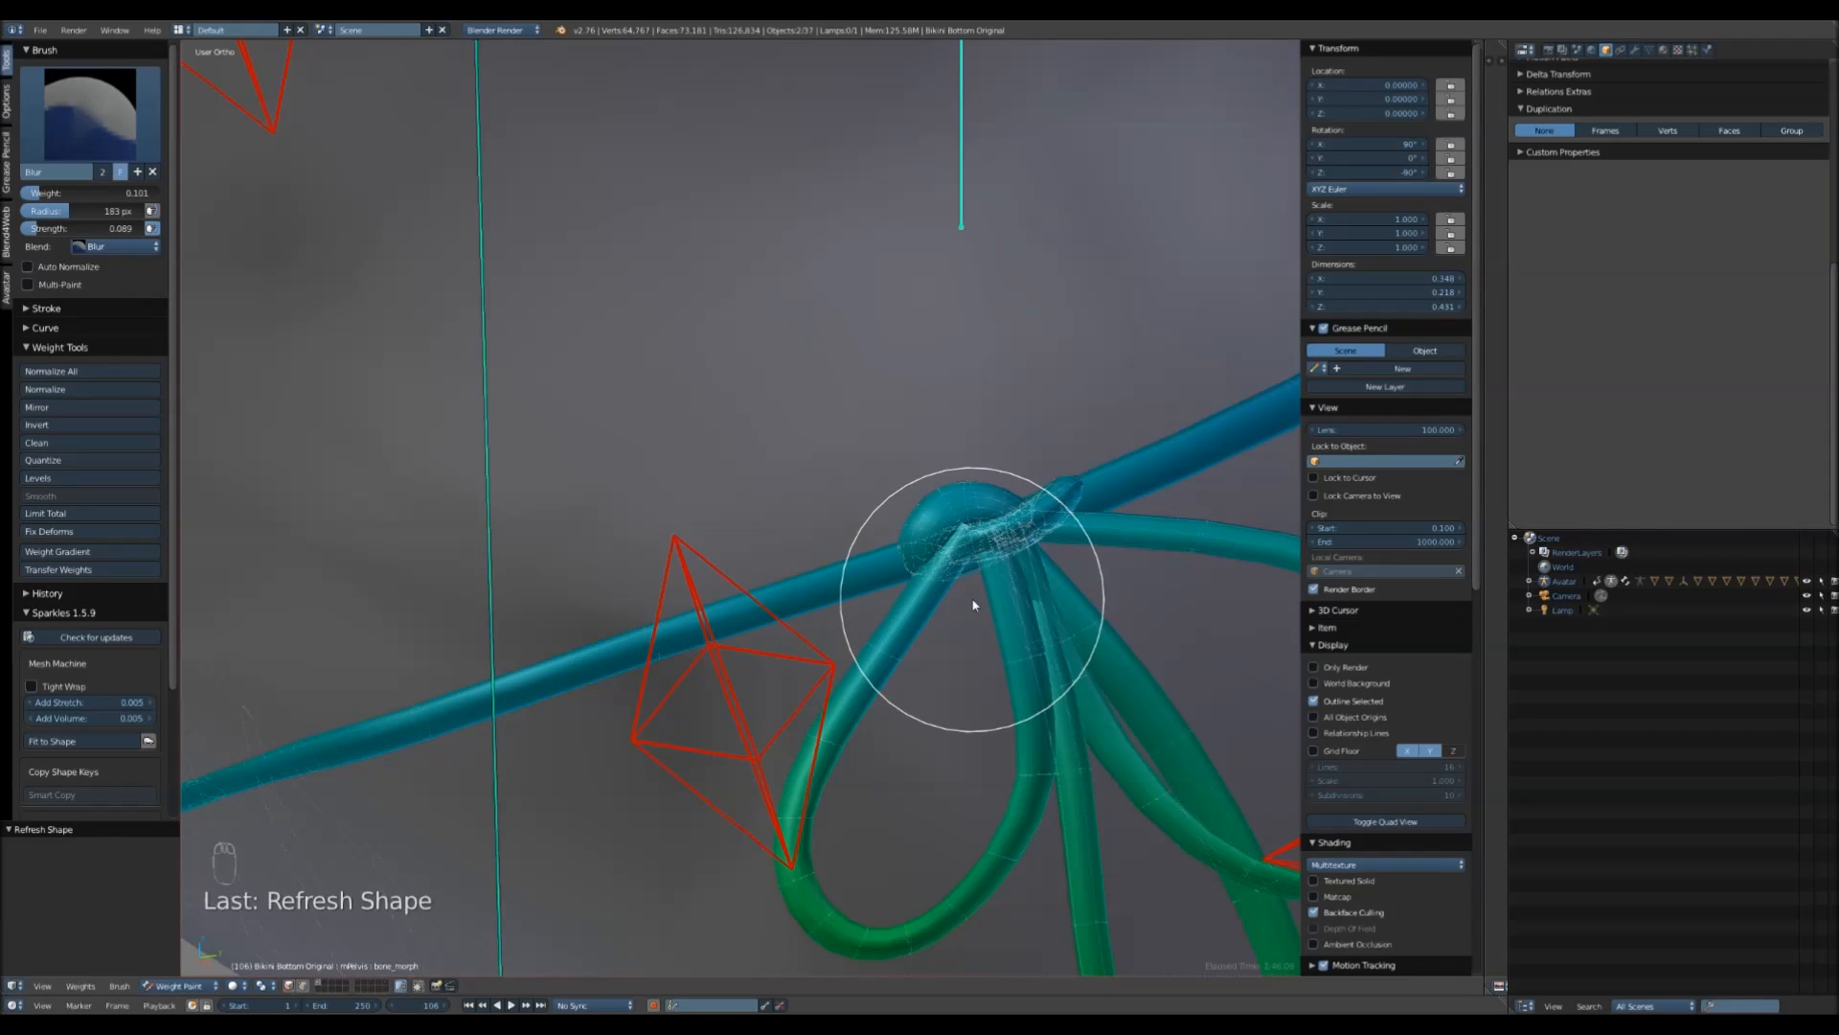
- Turn on vertex selection masking, clear the selection, and circle-select the vertices along the bikini bottom's lower strip between the legs
{"action": "scroll", "coordinate": [973, 605], "scroll_direction": "down", "scroll_amount": 5}
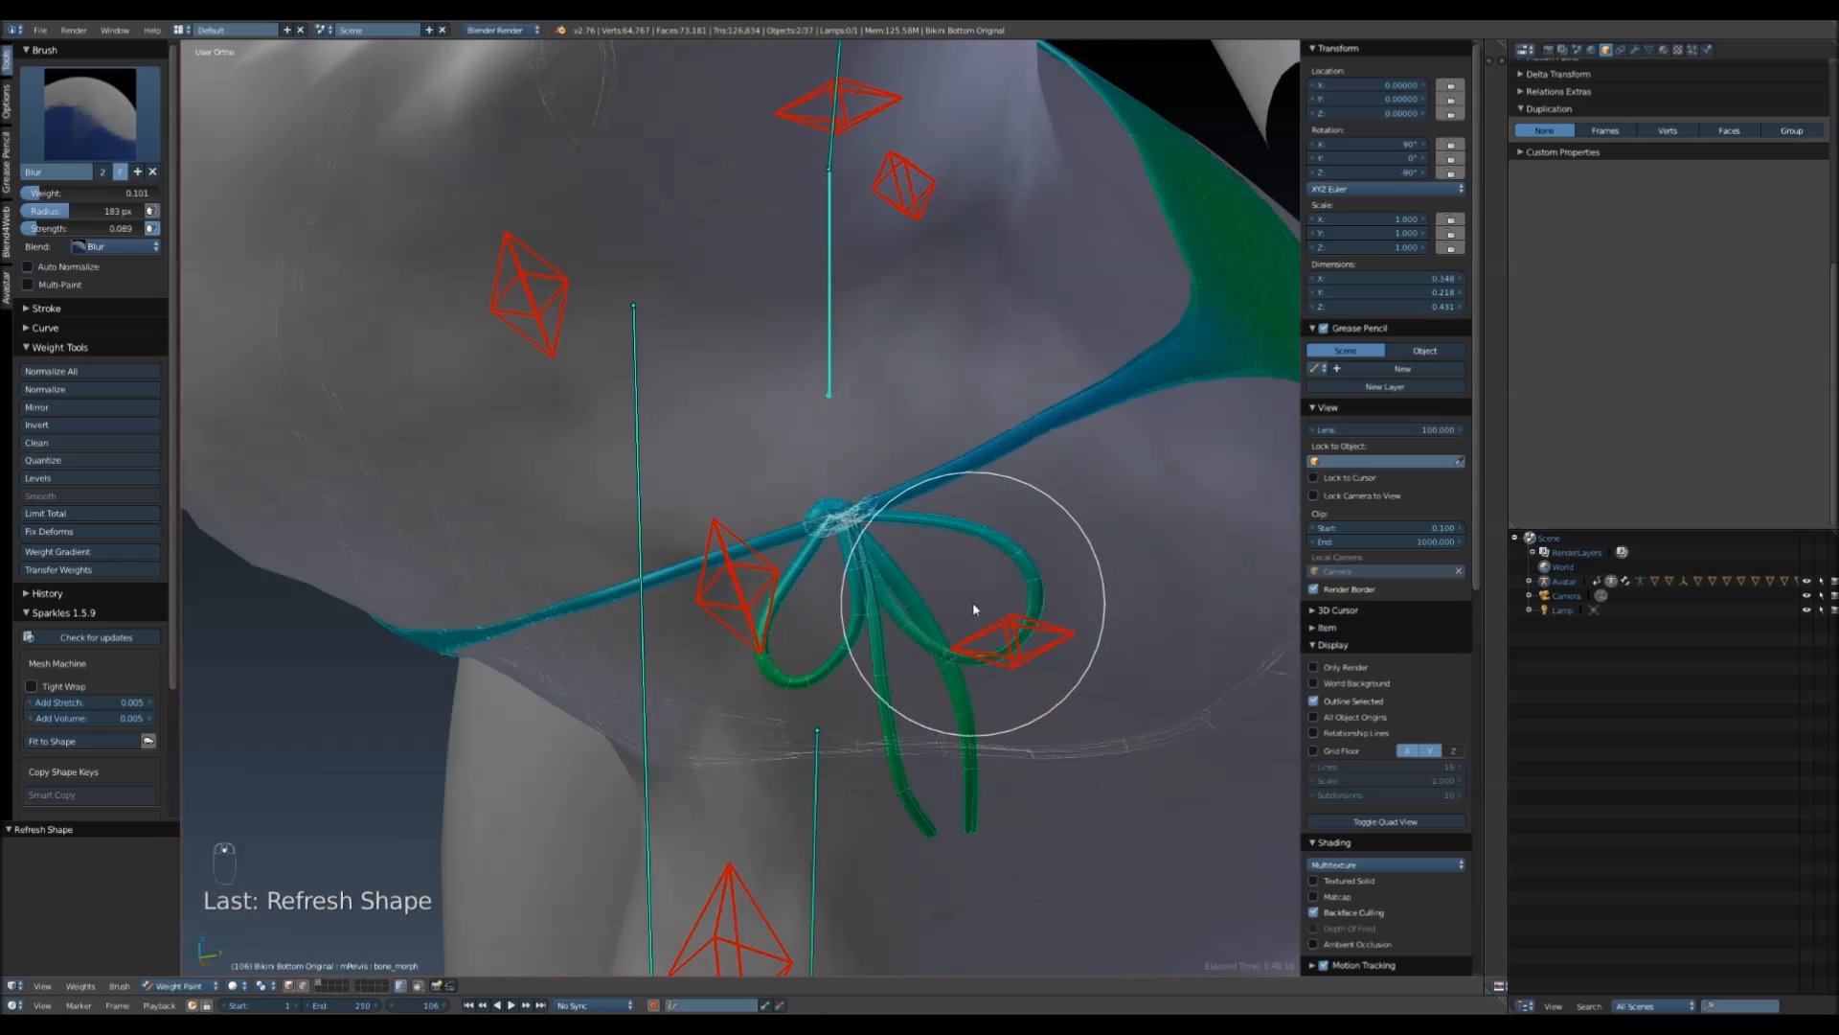
{"action": "scroll", "coordinate": [996, 475], "scroll_direction": "up", "scroll_amount": 3}
{"action": "middle_click_drag", "start_coordinate": [996, 476], "coordinate": [1146, 467]}
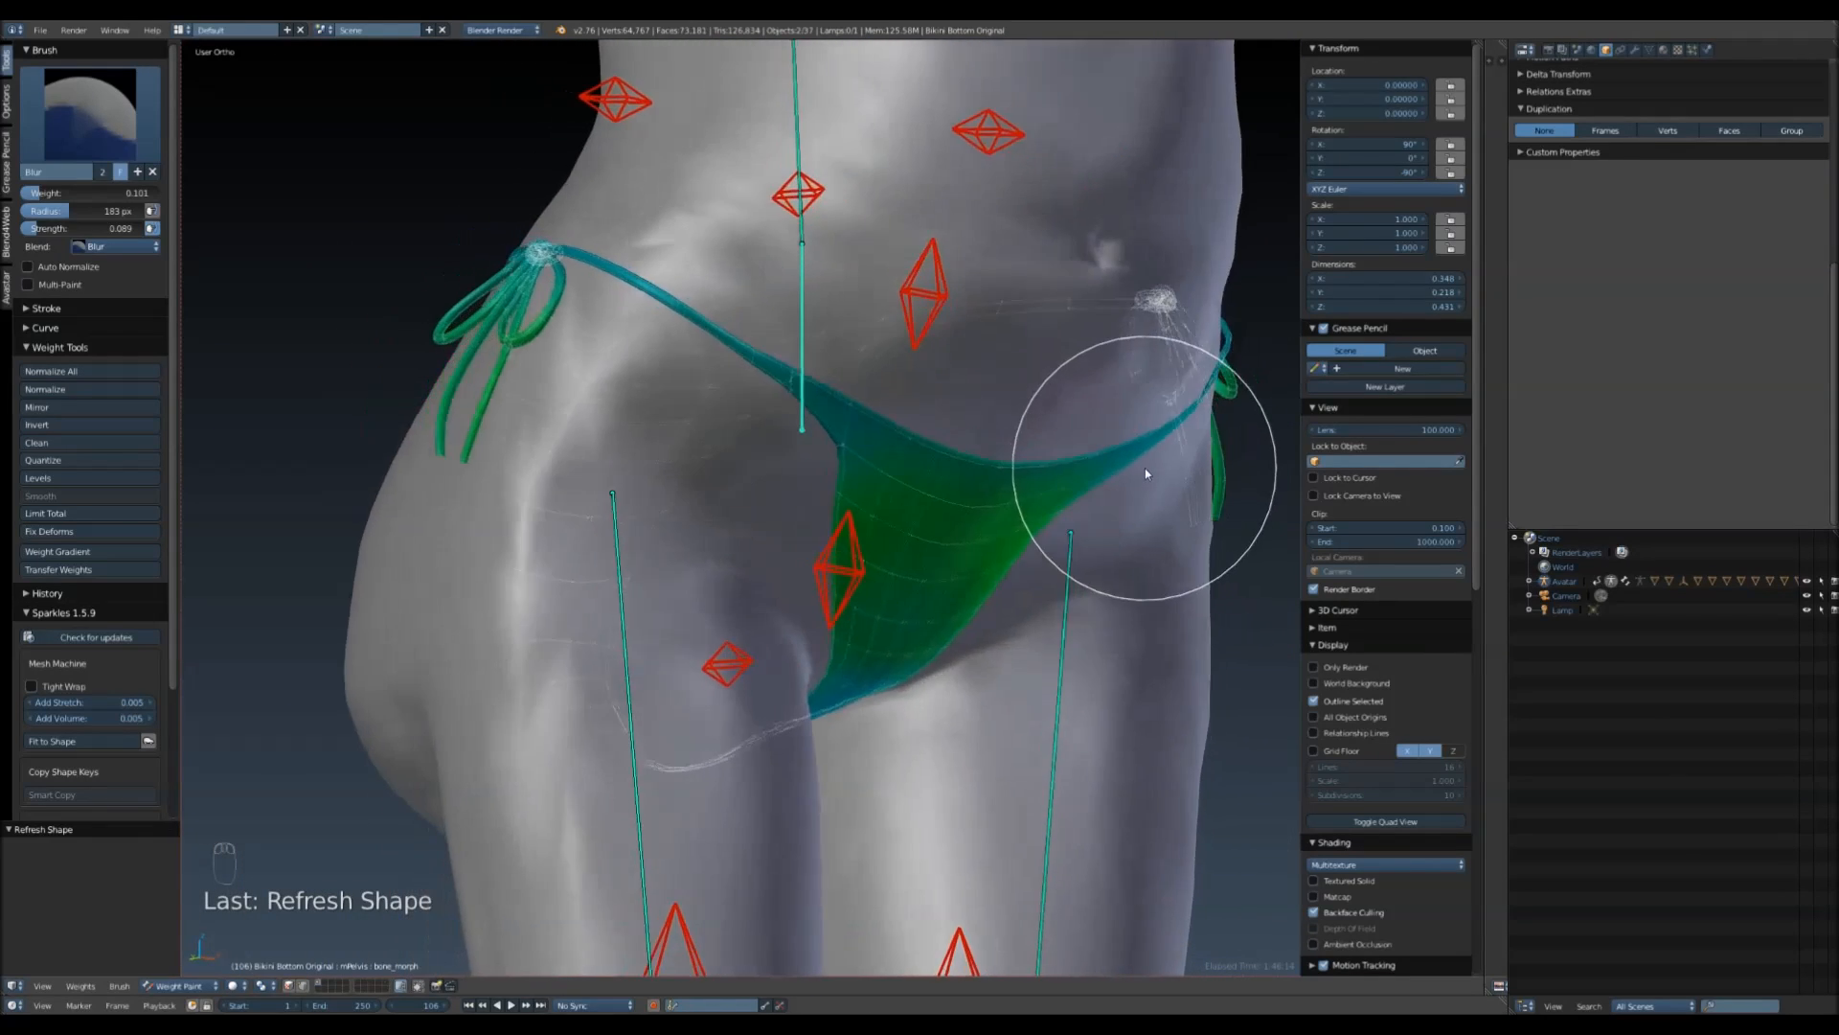
{"action": "middle_click_drag", "start_coordinate": [843, 867], "coordinate": [912, 843]}
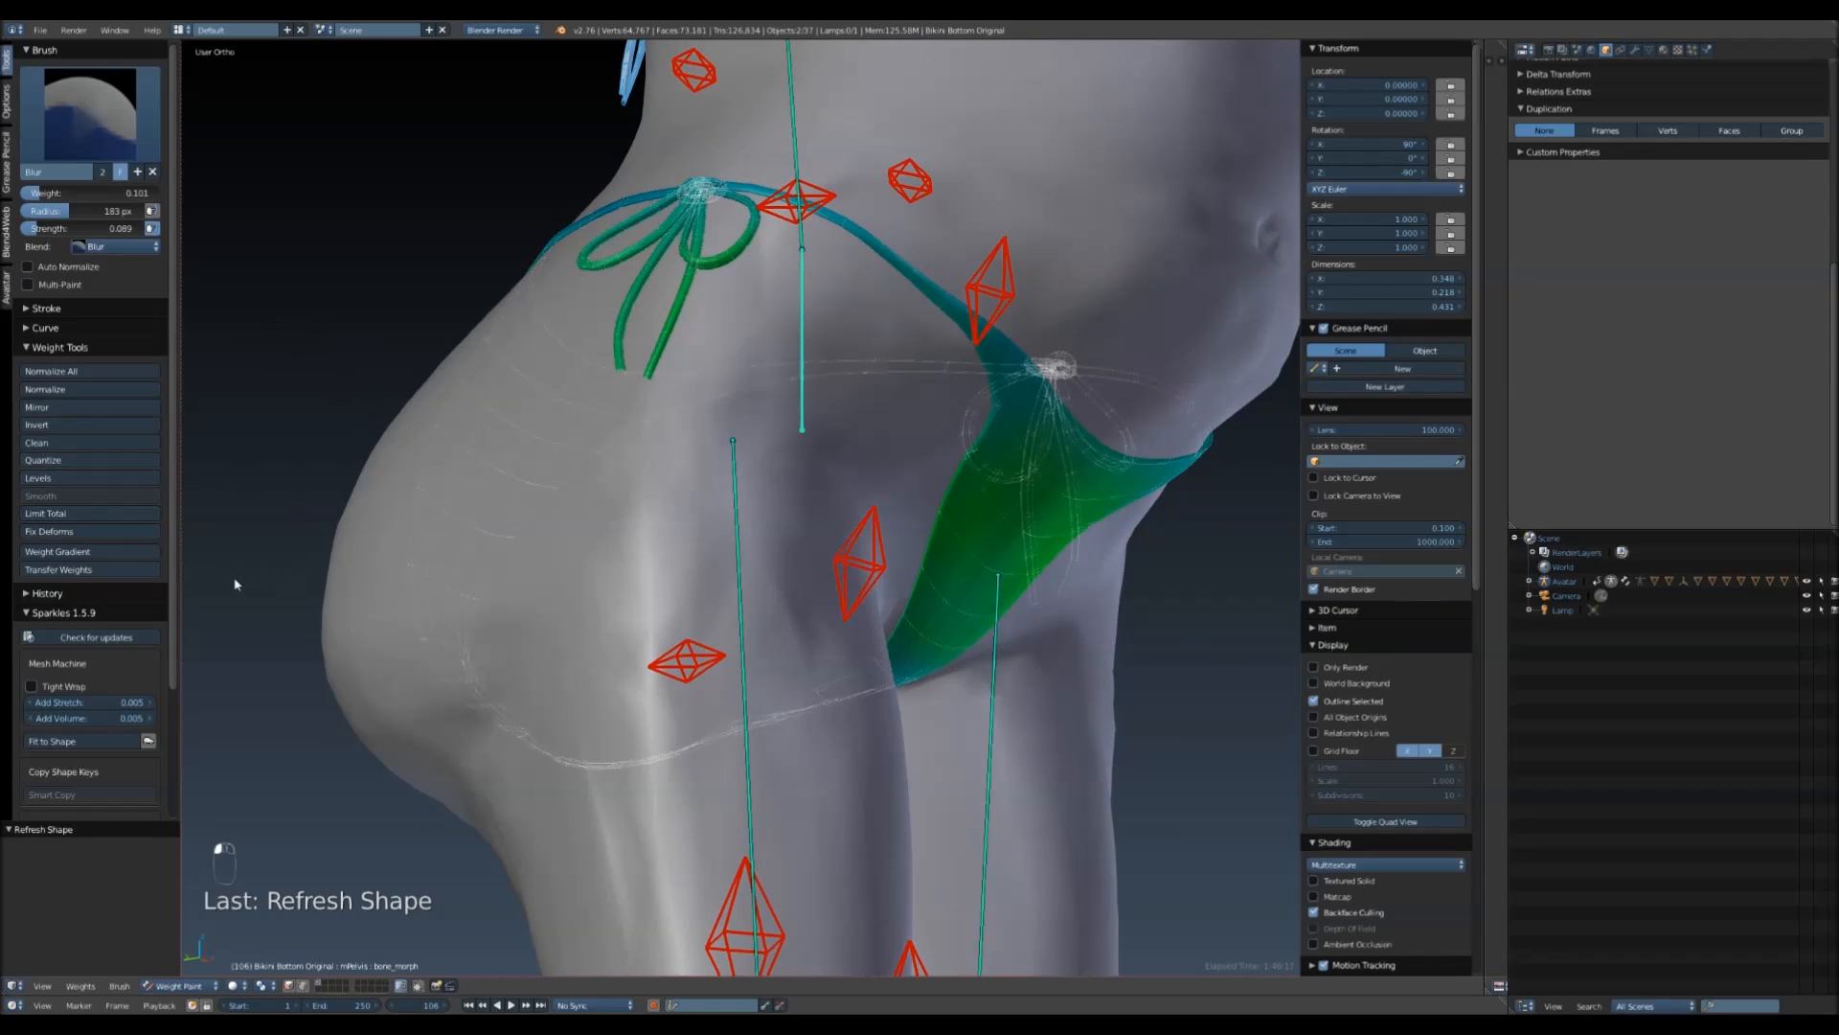
{"action": "left_click", "coordinate": [419, 986]}
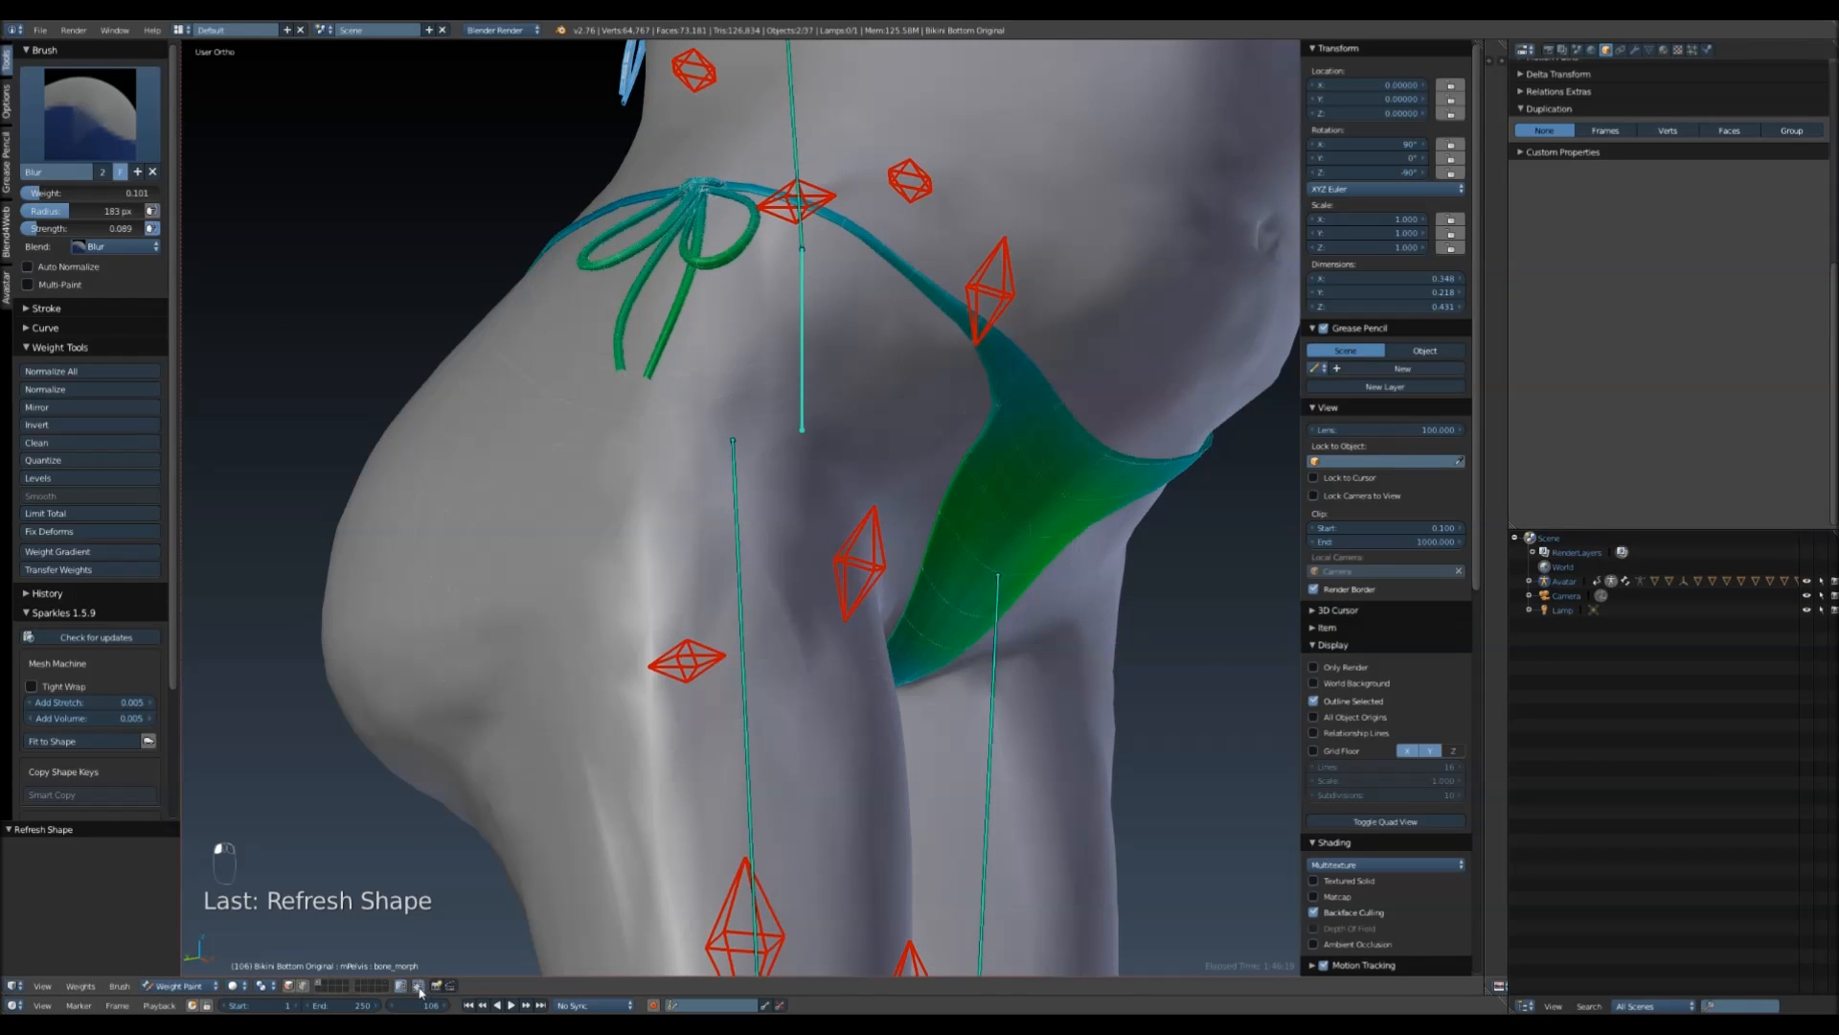
{"action": "left_click", "coordinate": [303, 985]}
{"action": "middle_click_drag", "start_coordinate": [804, 819], "coordinate": [831, 849]}
{"action": "key", "text": "a"}
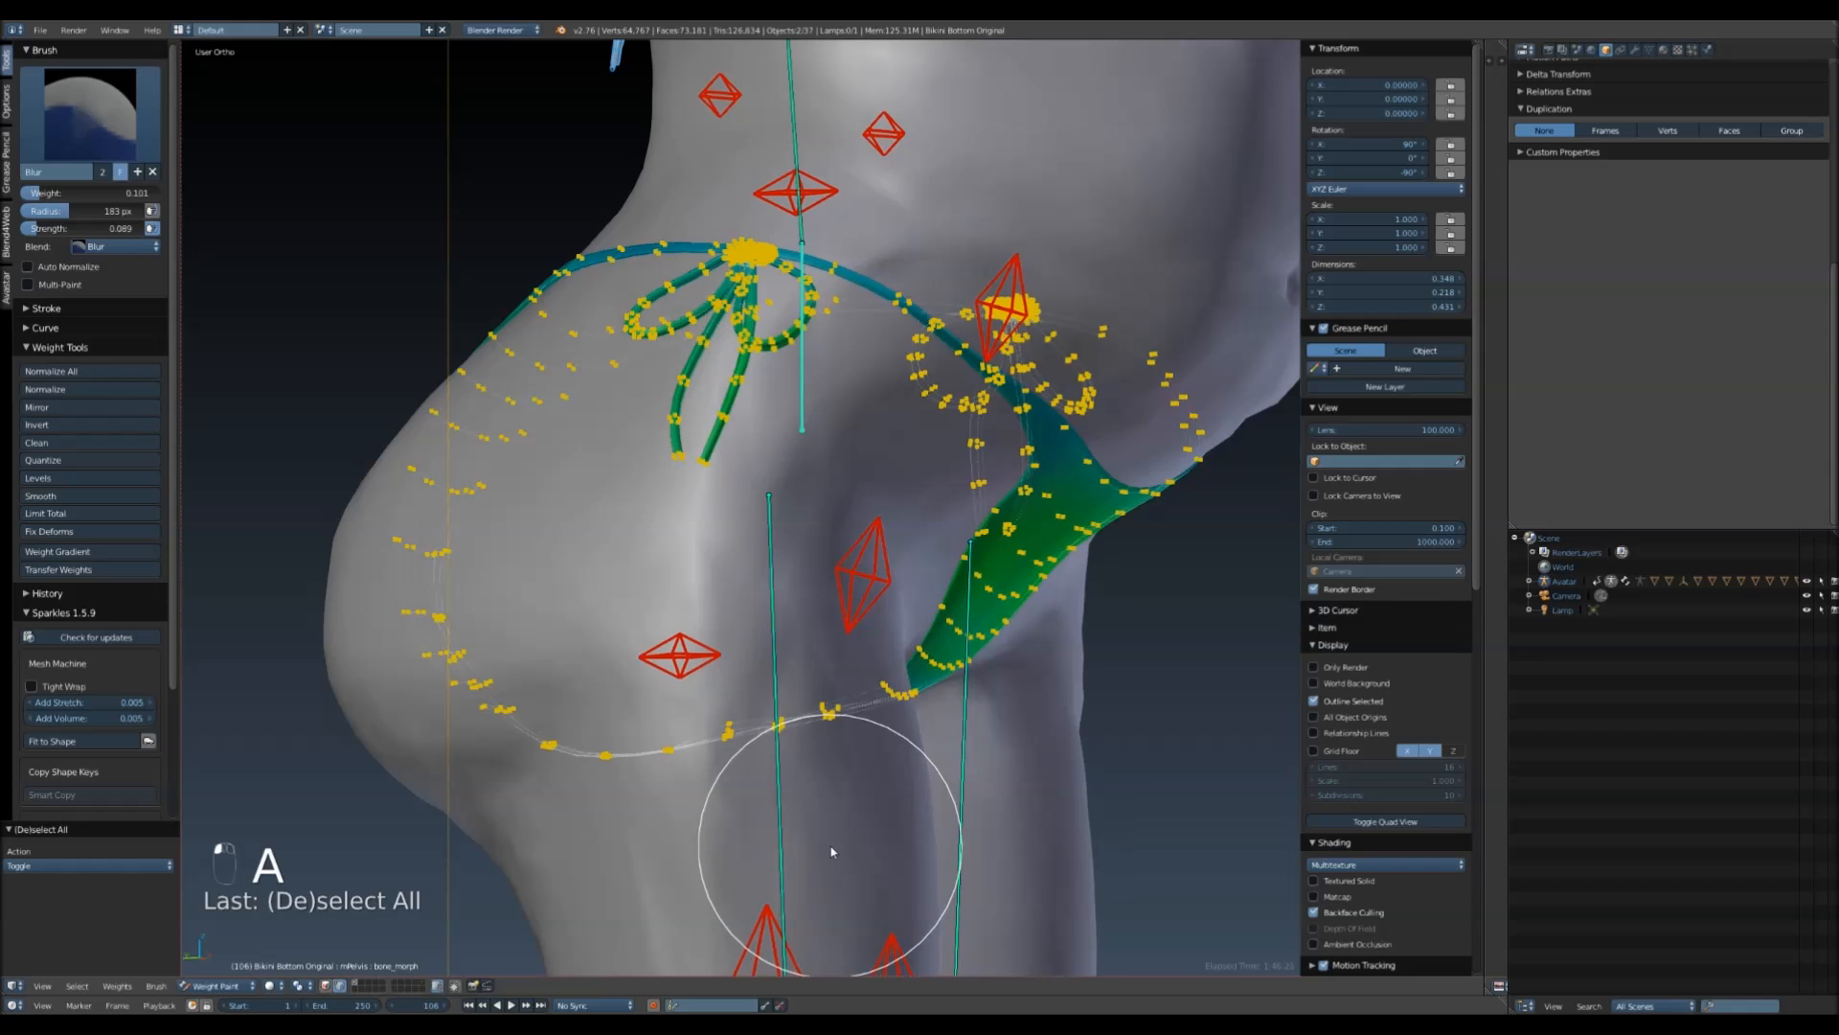
{"action": "key", "text": "a"}
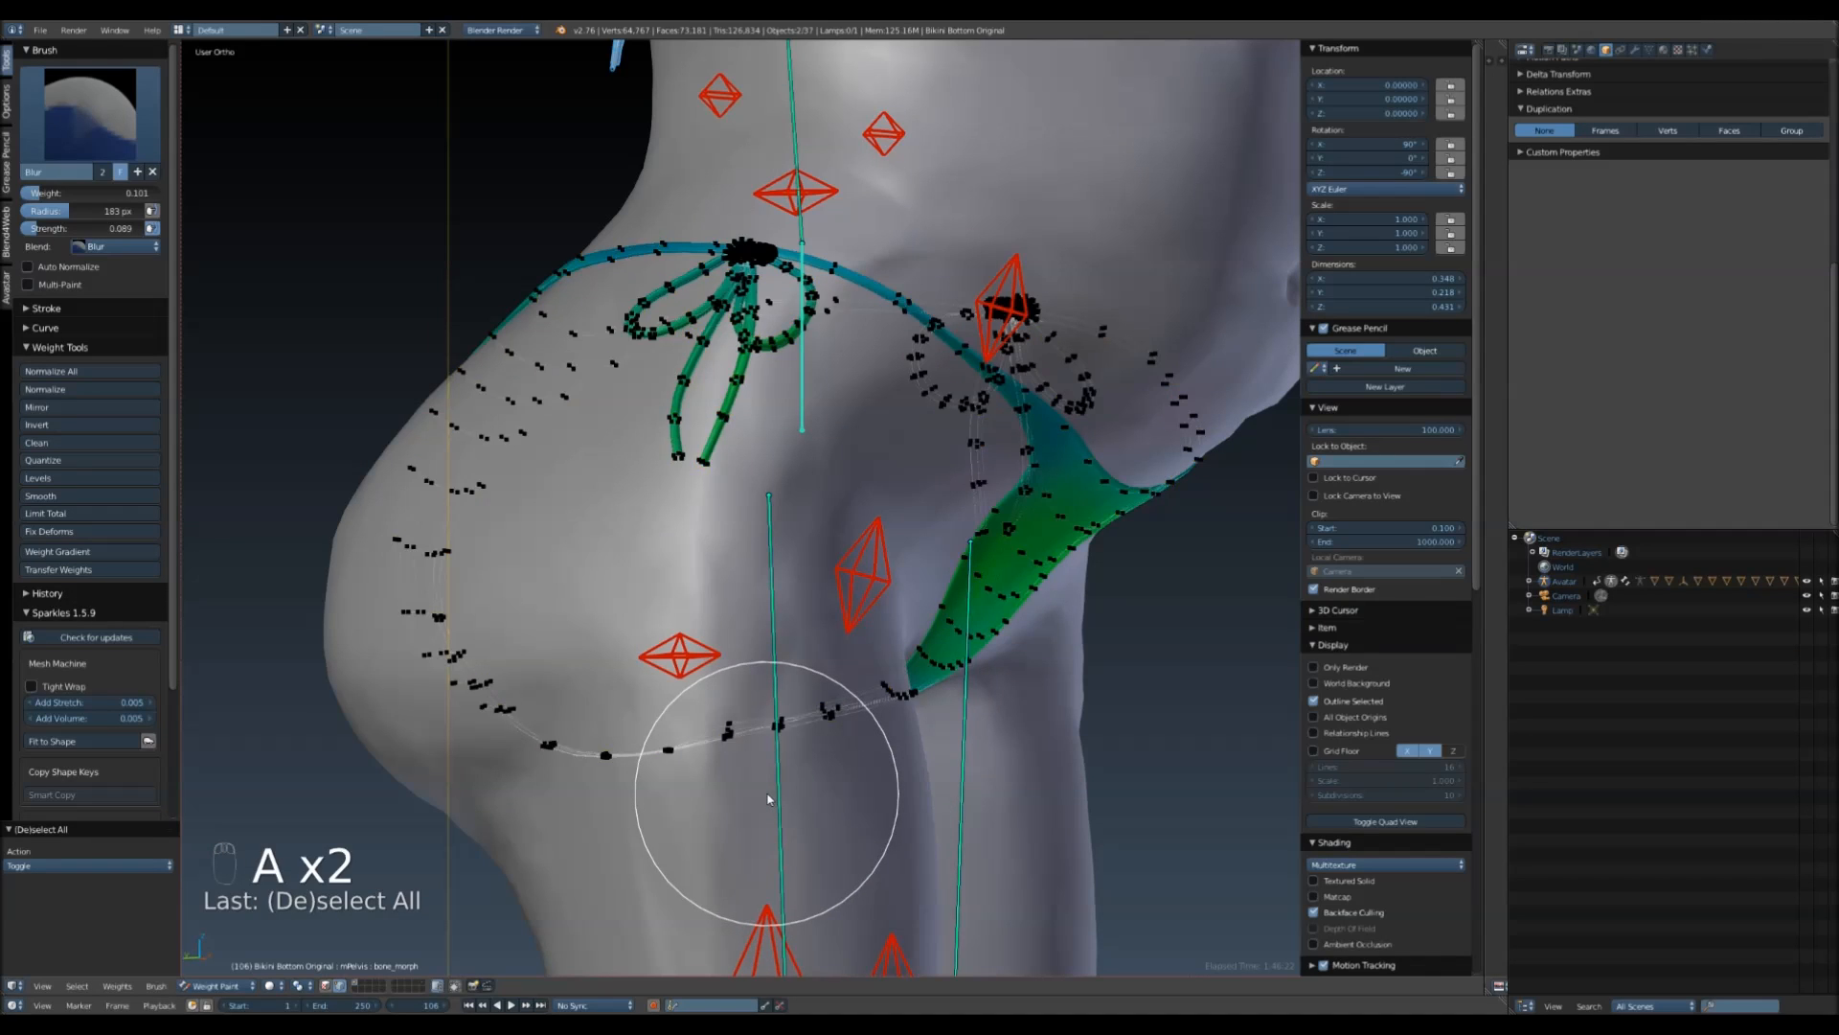
{"action": "key", "text": "c"}
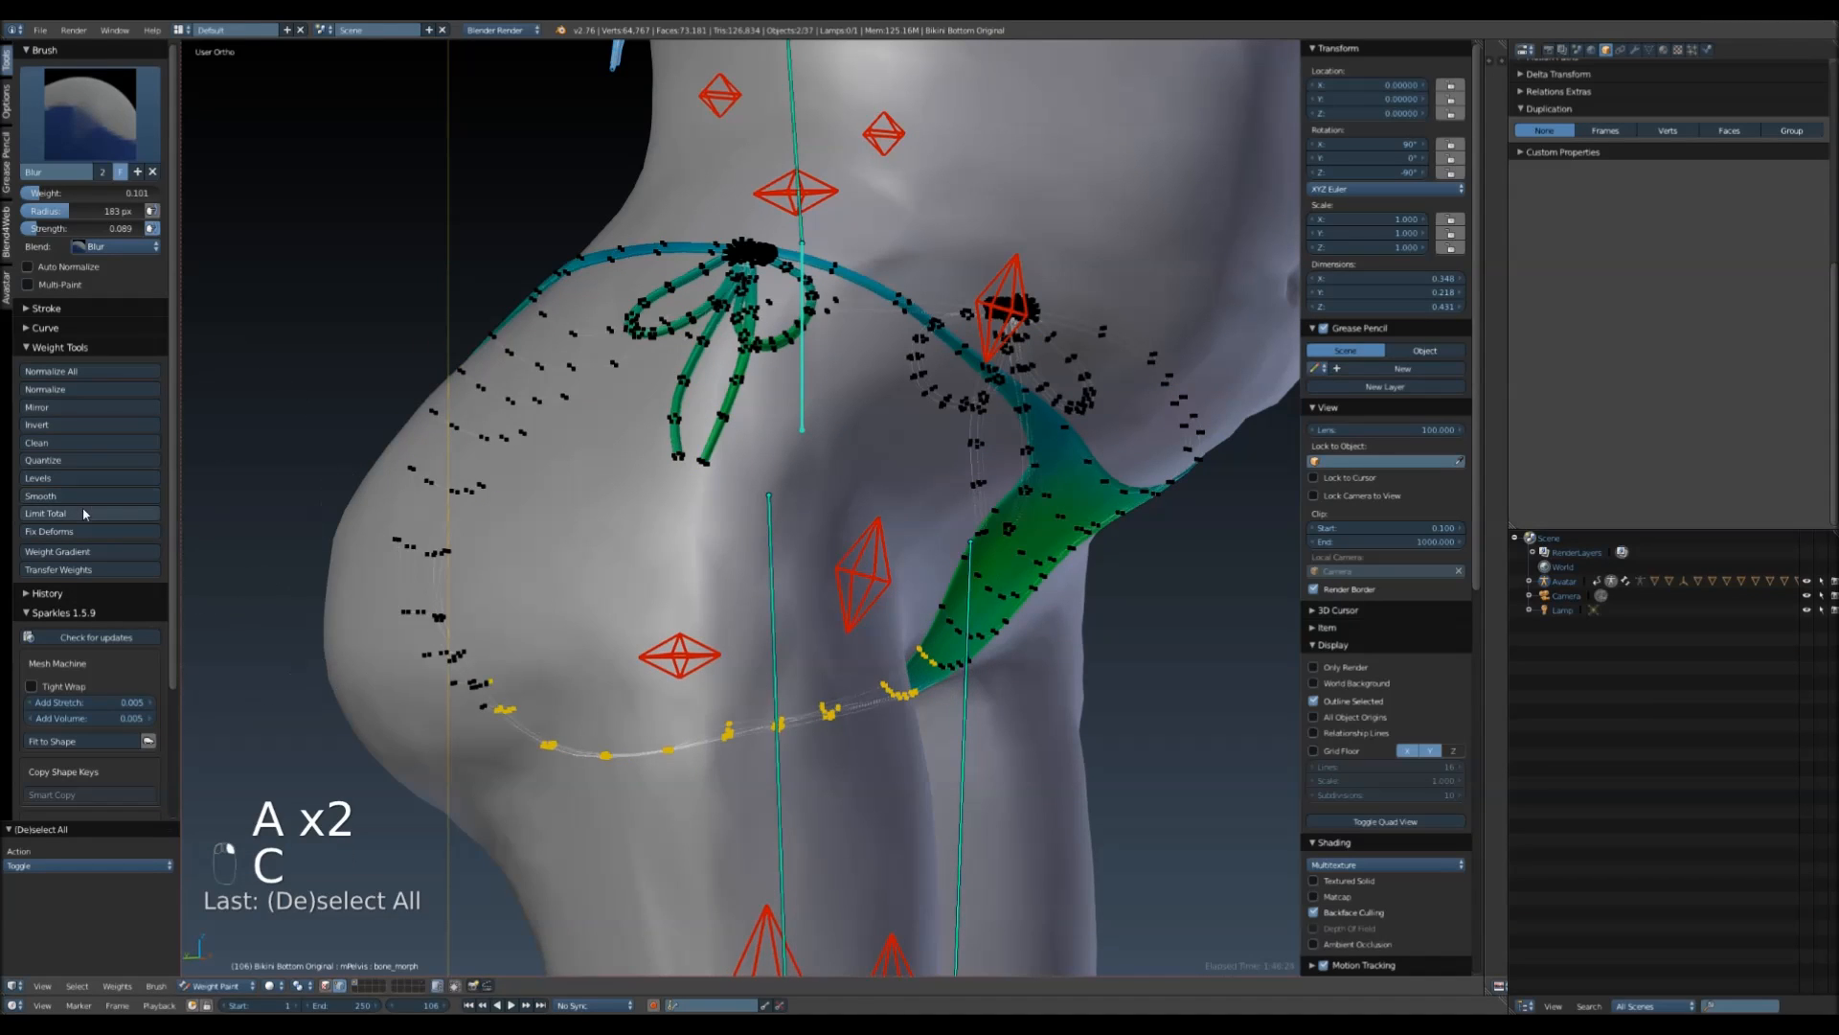
- Smooth the mPelvis weights of the selected lower-strip vertices three times, refreshing the avatar shape after each pass
{"action": "left_click", "coordinate": [81, 497]}
{"action": "key", "text": "alt+q"}
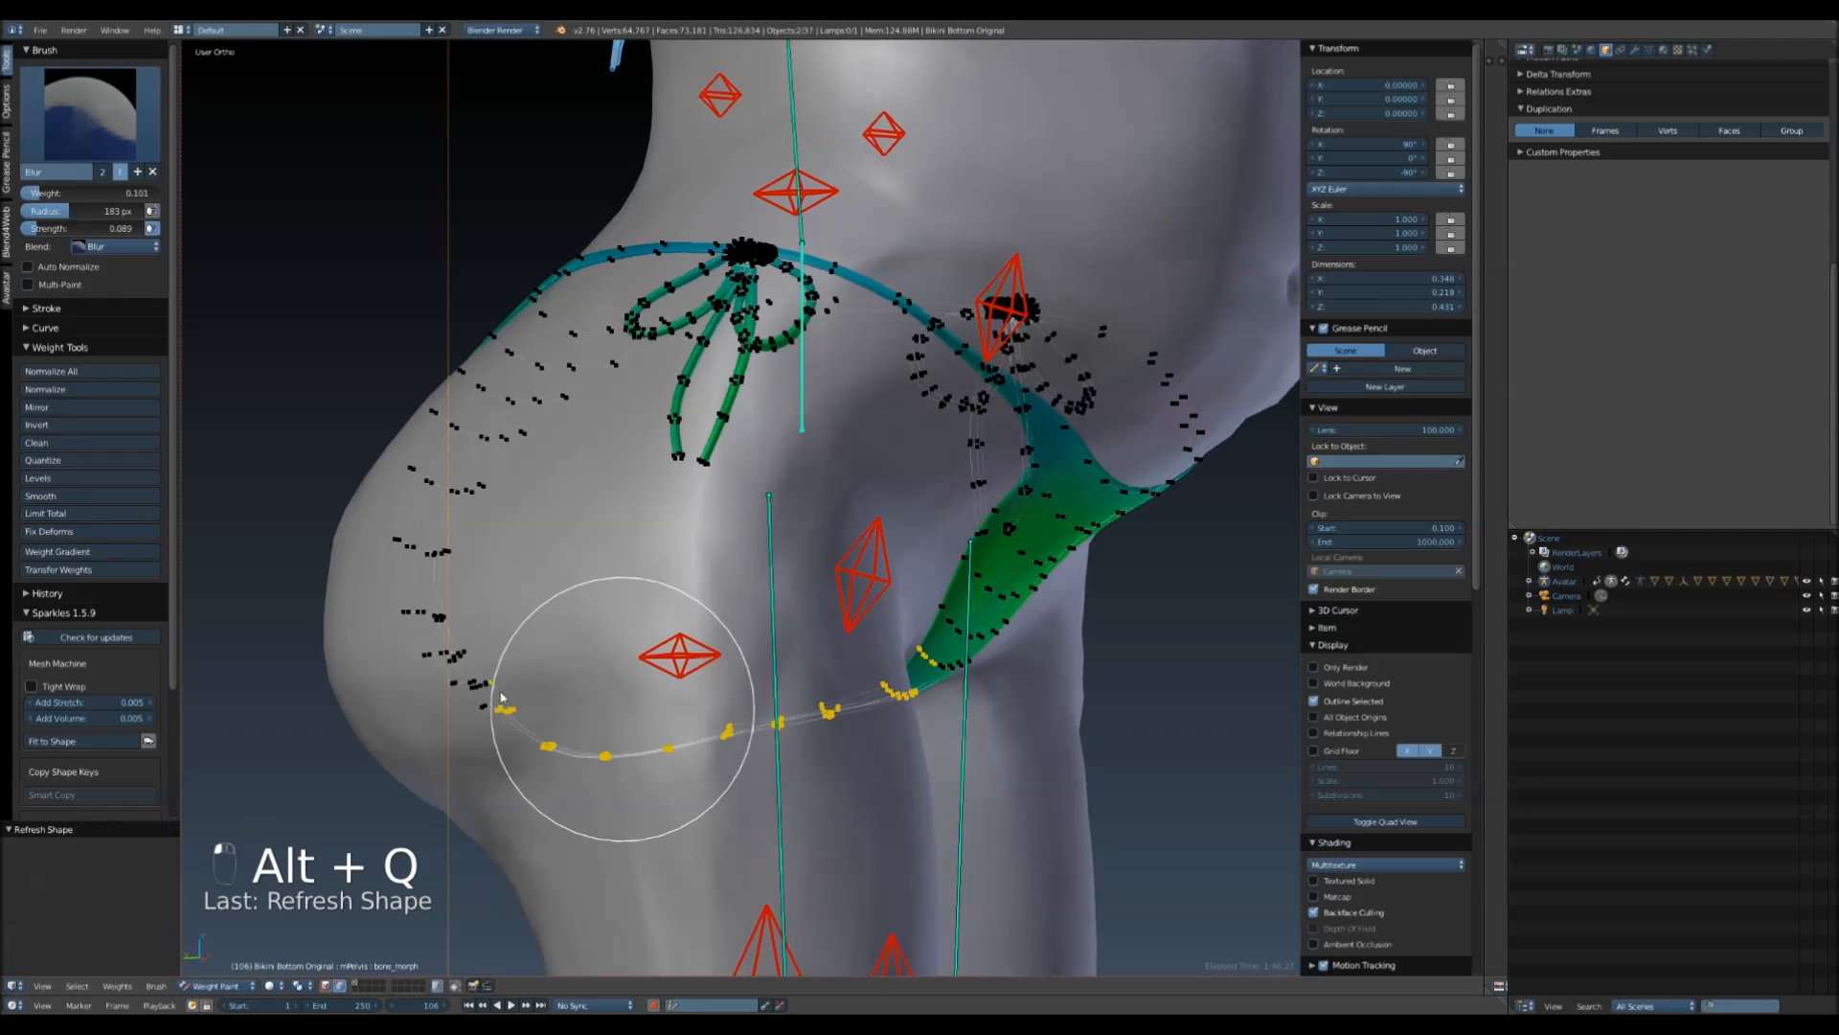
{"action": "left_click", "coordinate": [53, 497]}
{"action": "key", "text": "alt+q"}
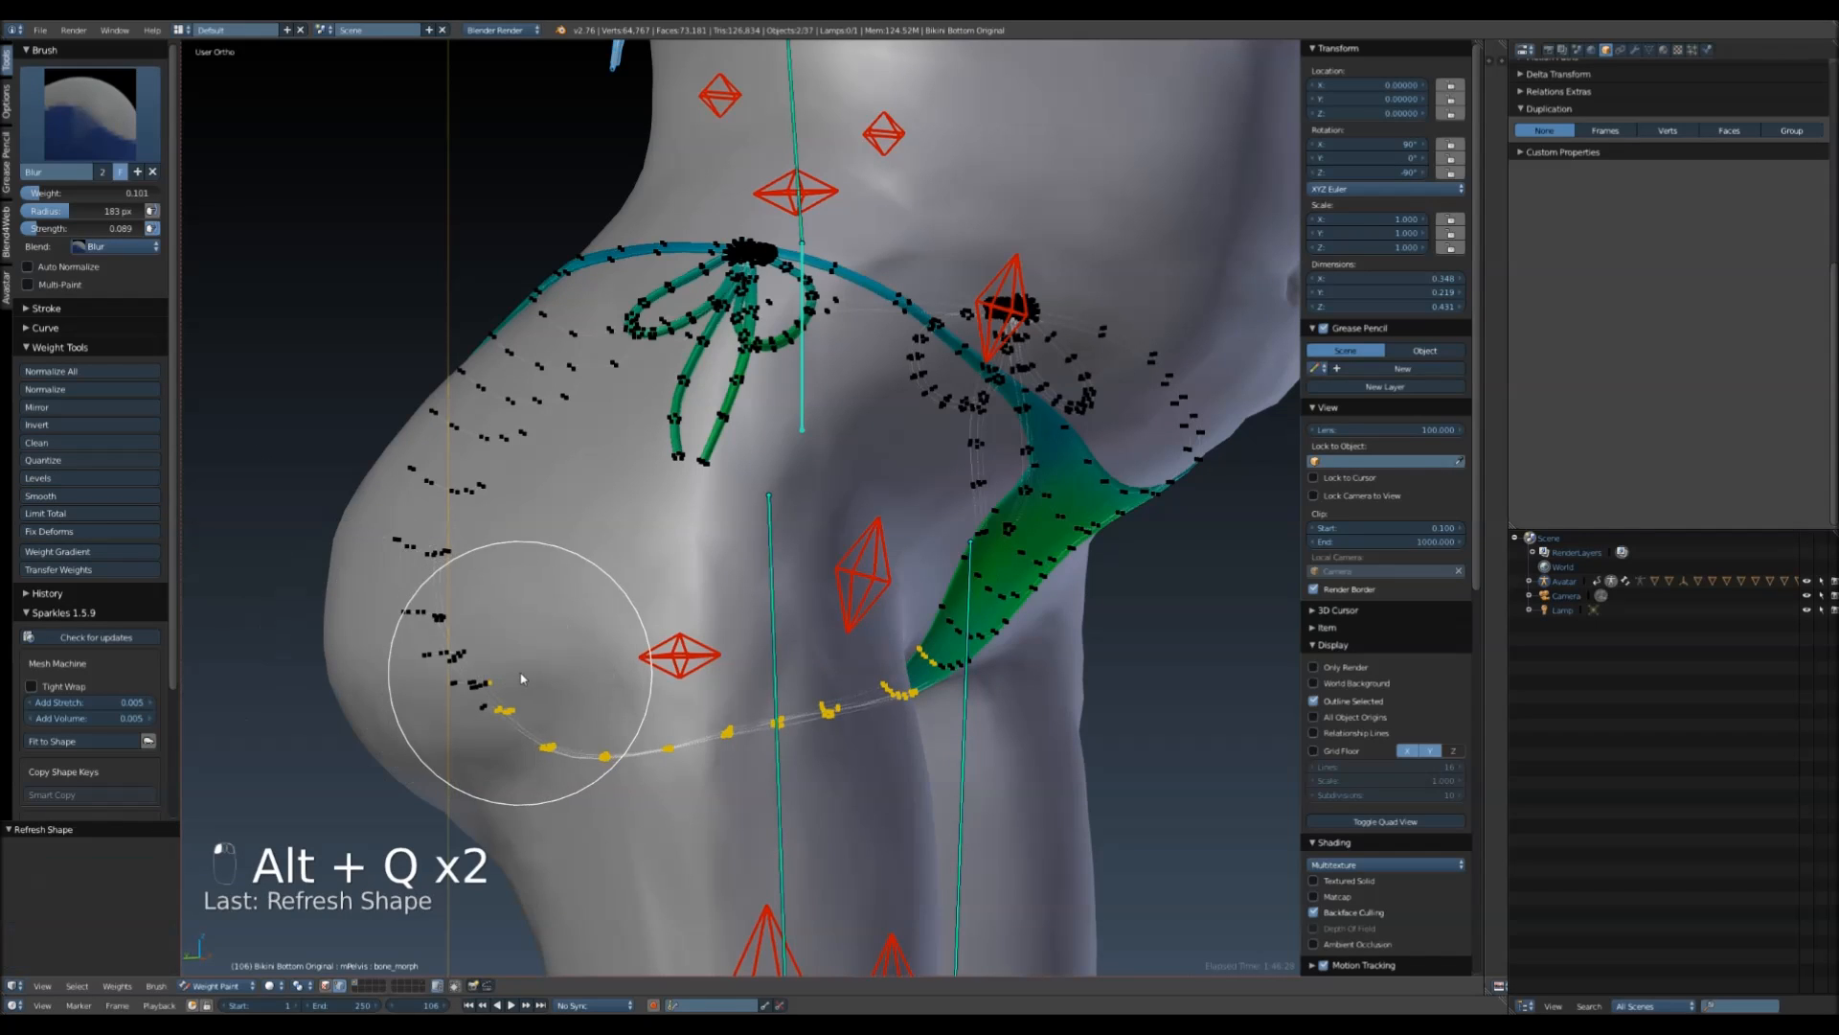
{"action": "left_click", "coordinate": [62, 498]}
{"action": "key", "text": "alt+q"}
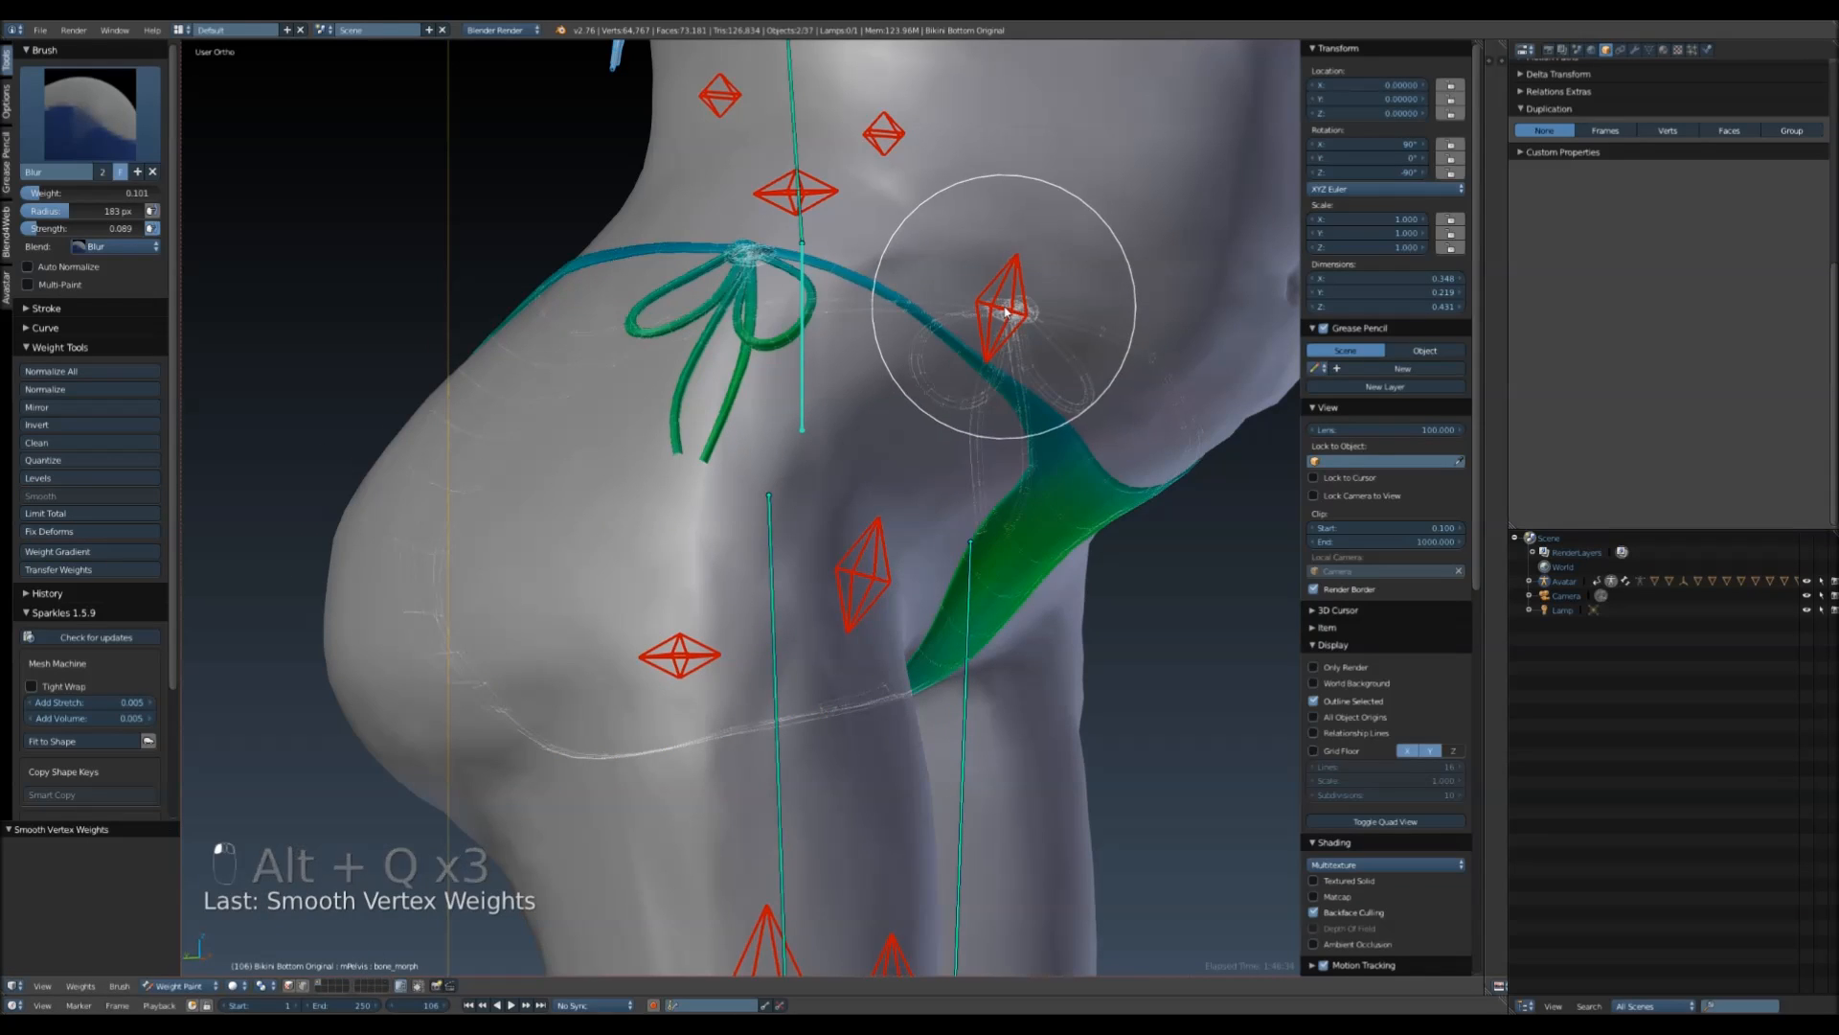
- Make BELLY the active bone group and use the Subtract brush on the masked lower-strip vertices, refreshing the avatar shape
{"action": "right_click", "coordinate": [1003, 305]}
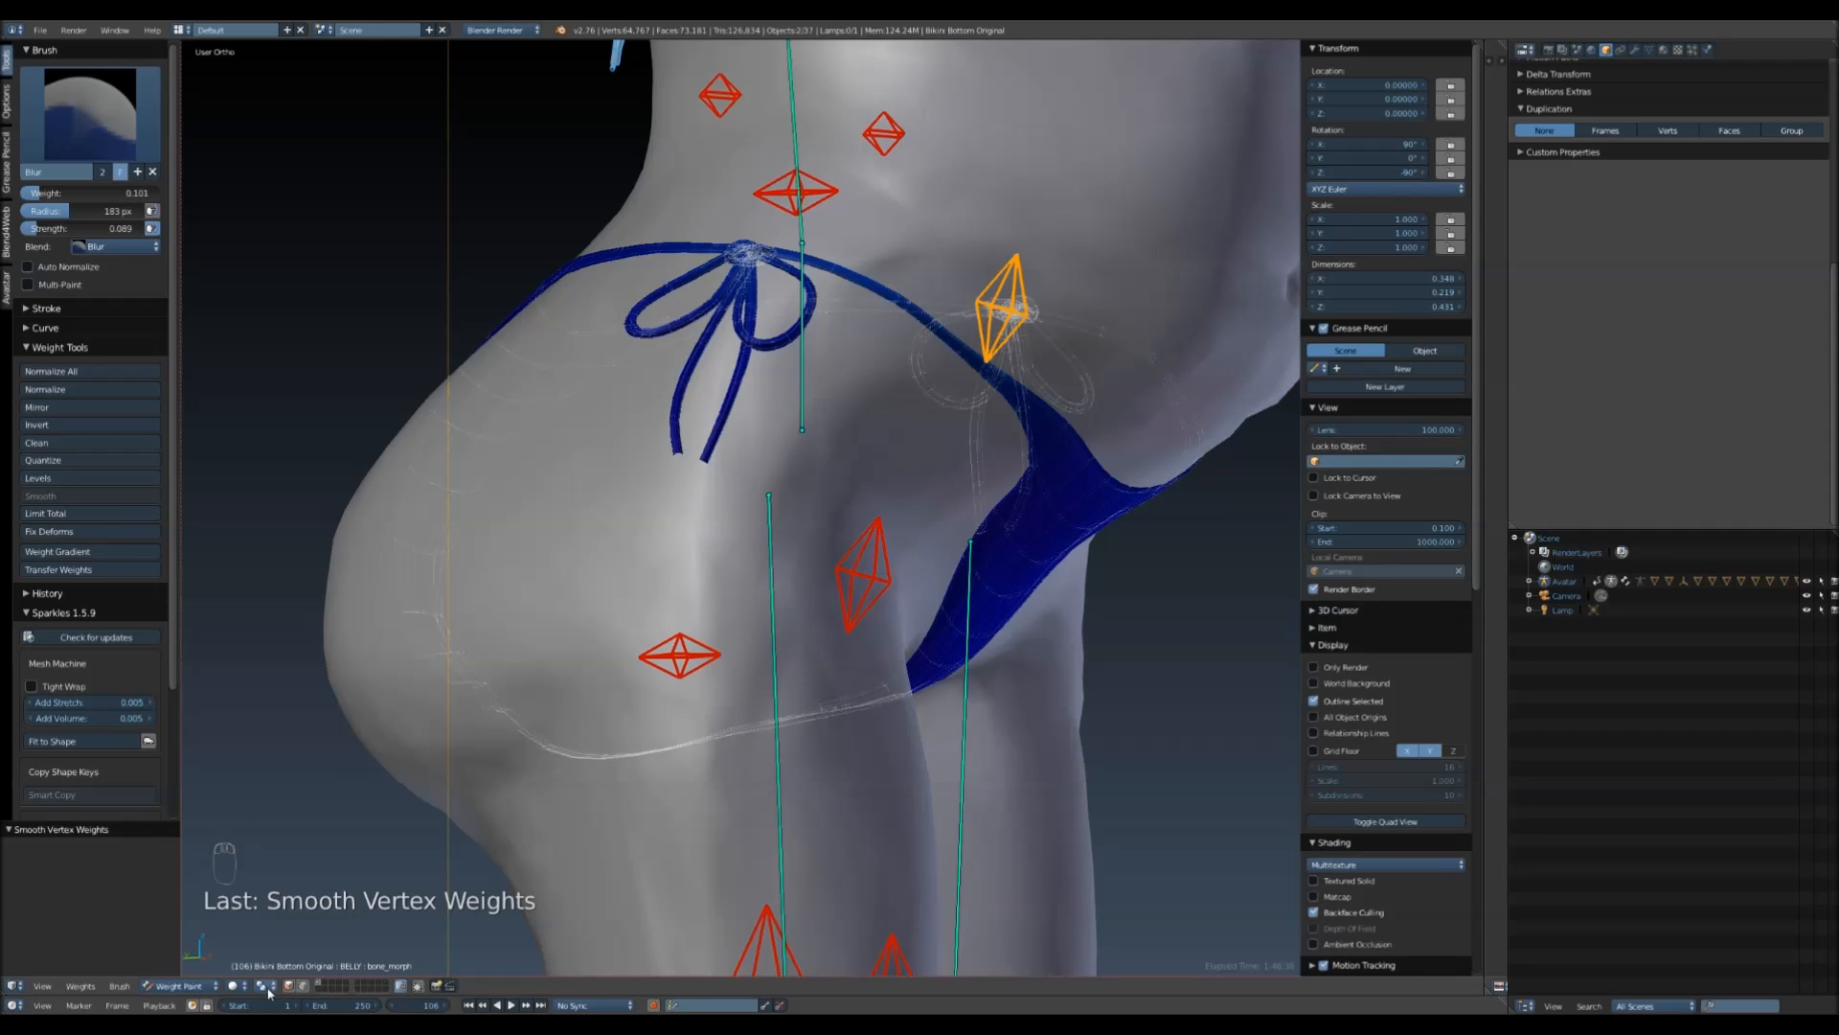
{"action": "left_click", "coordinate": [303, 985]}
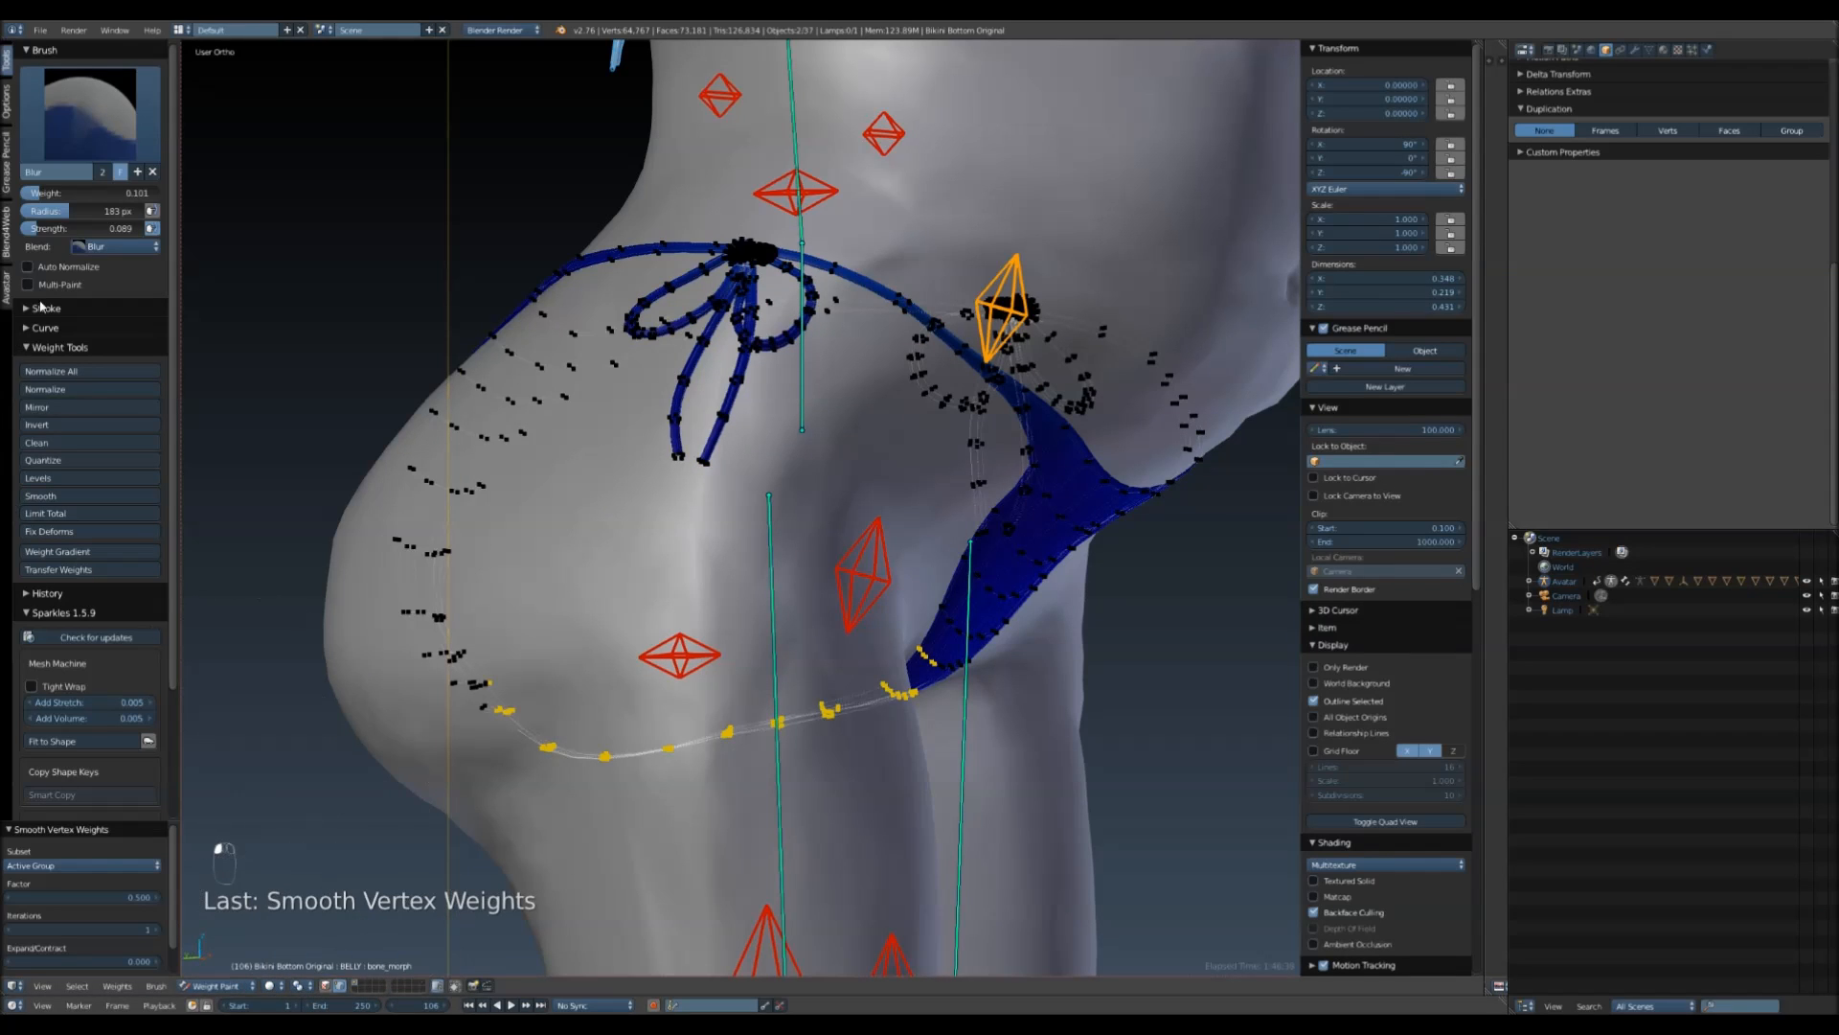
{"action": "left_click", "coordinate": [120, 141]}
{"action": "left_click", "coordinate": [184, 289]}
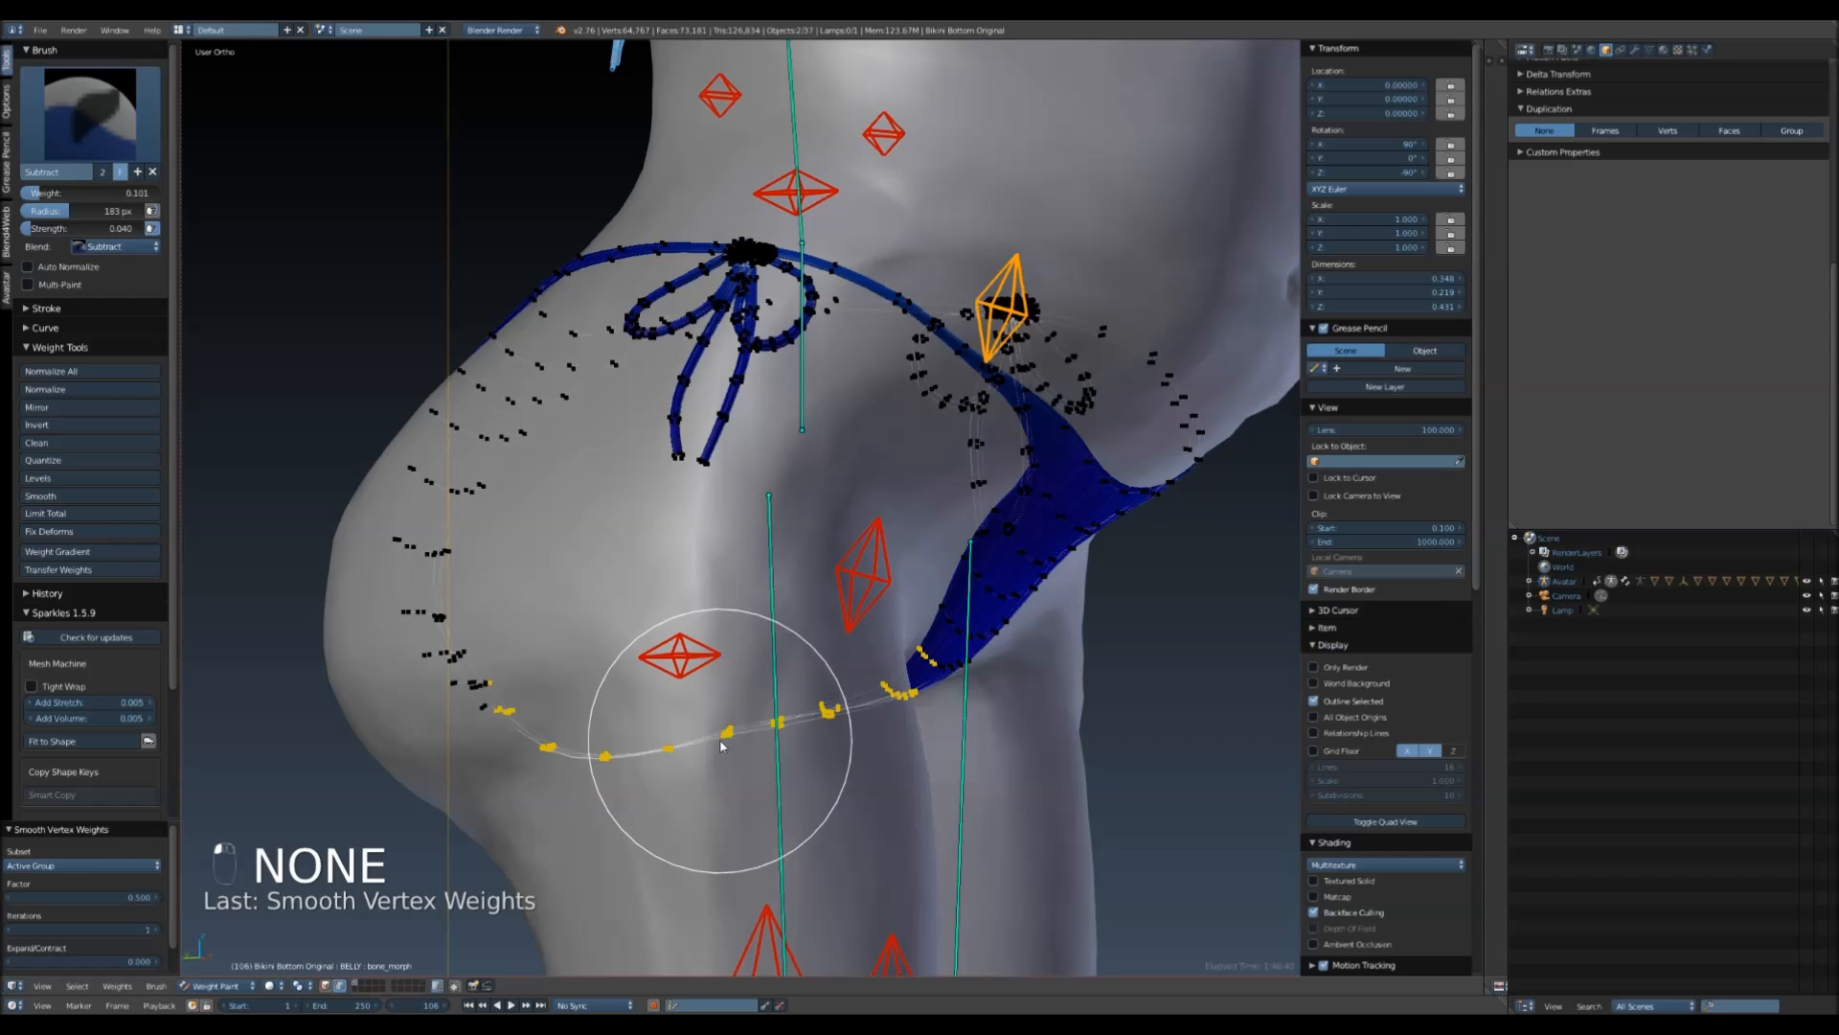
{"action": "key", "text": "alt+q"}
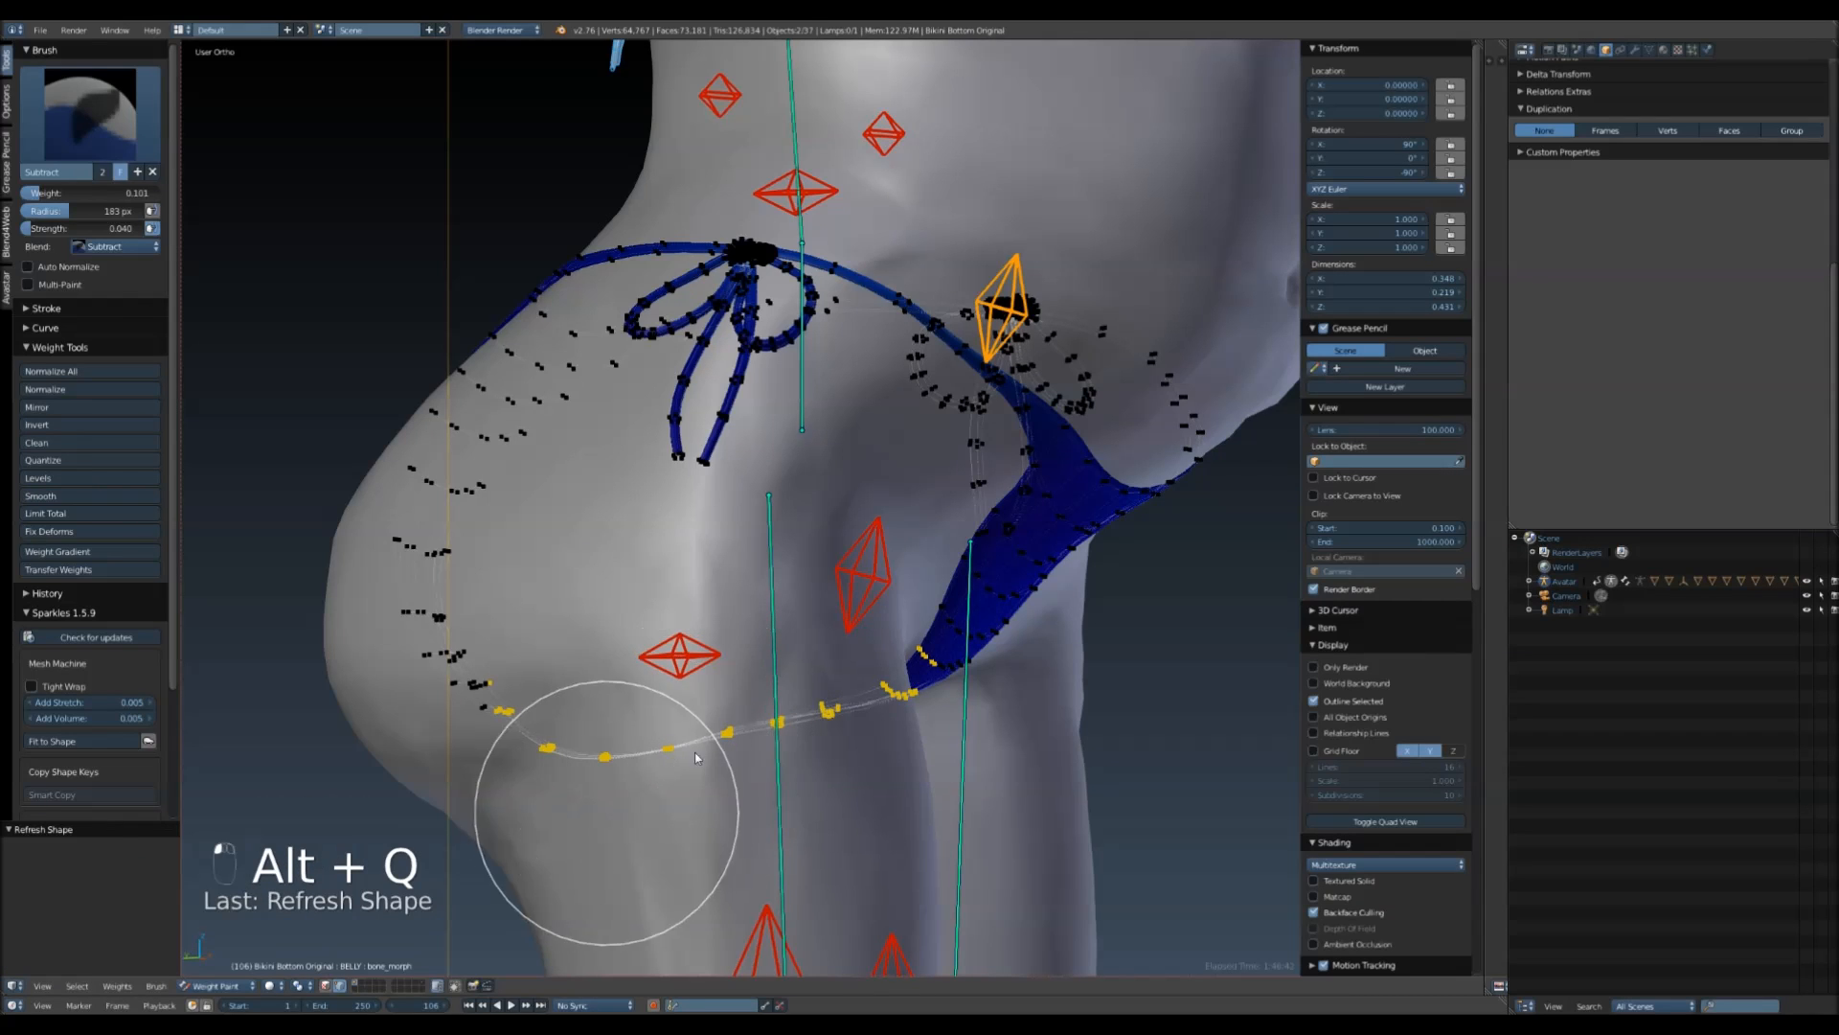
{"action": "key", "text": "alt+q"}
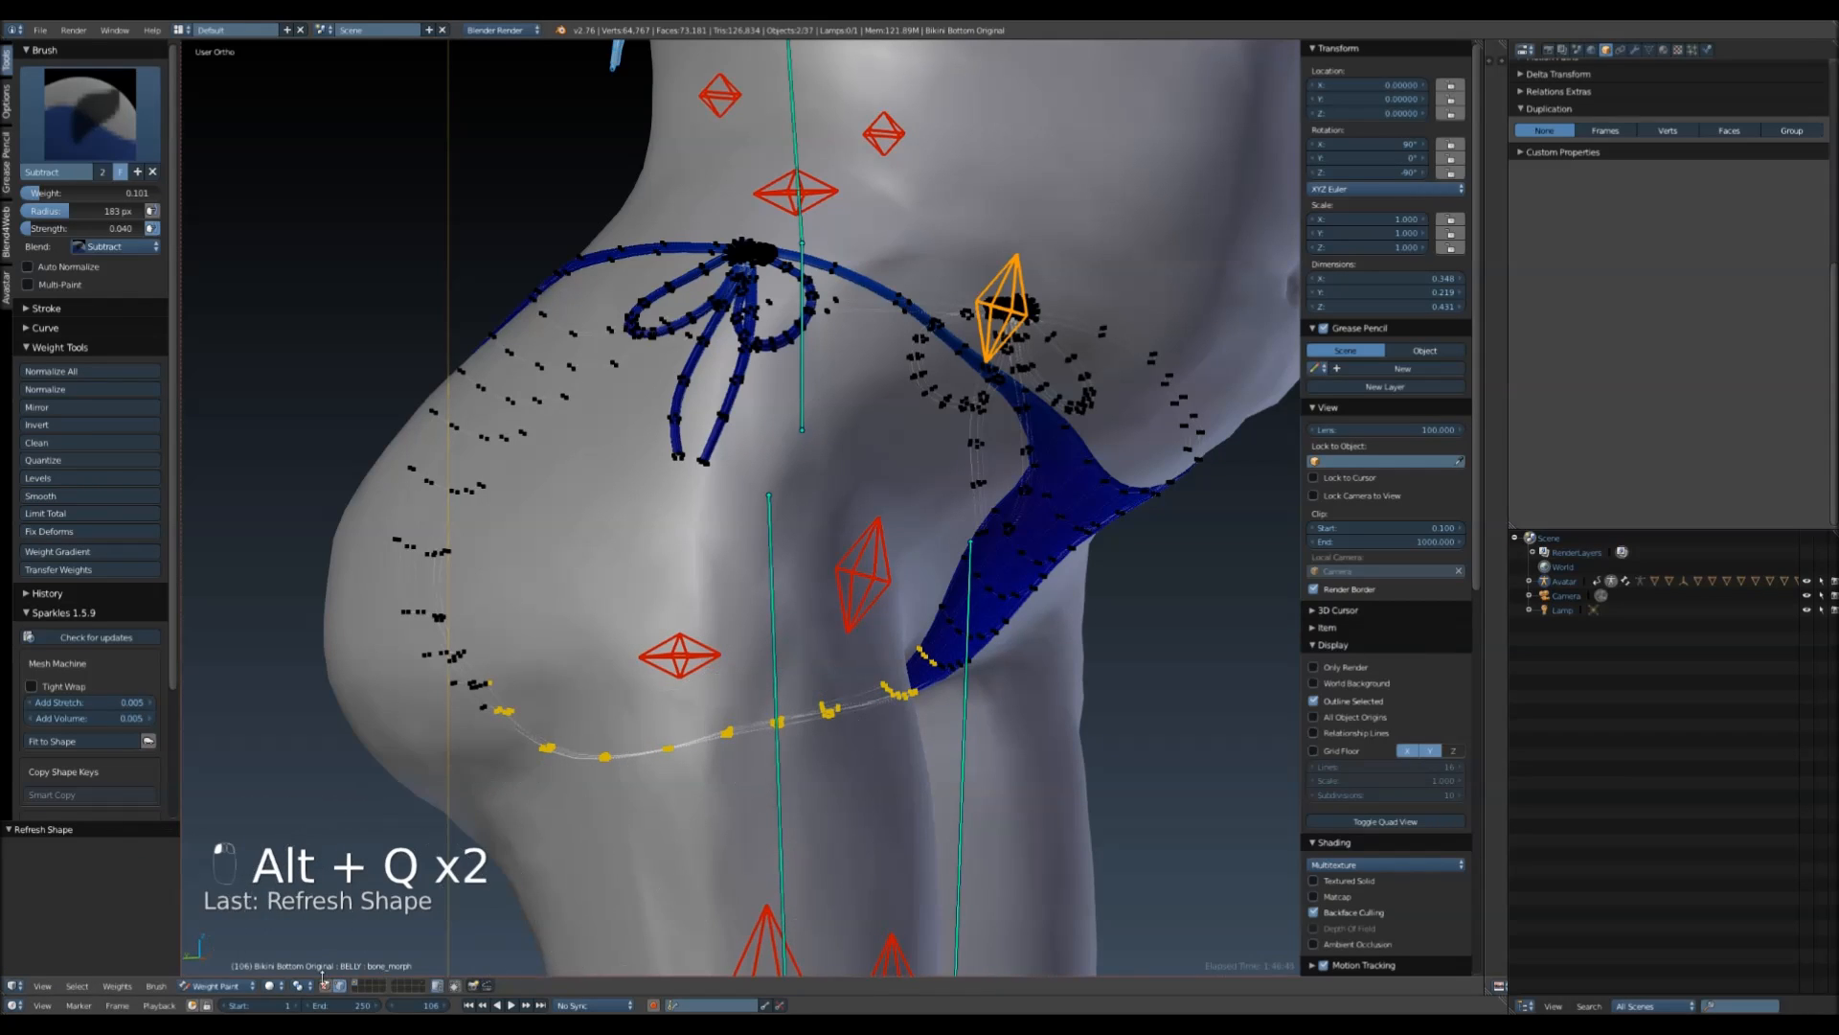
{"action": "left_click", "coordinate": [252, 985]}
{"action": "left_click", "coordinate": [221, 969]}
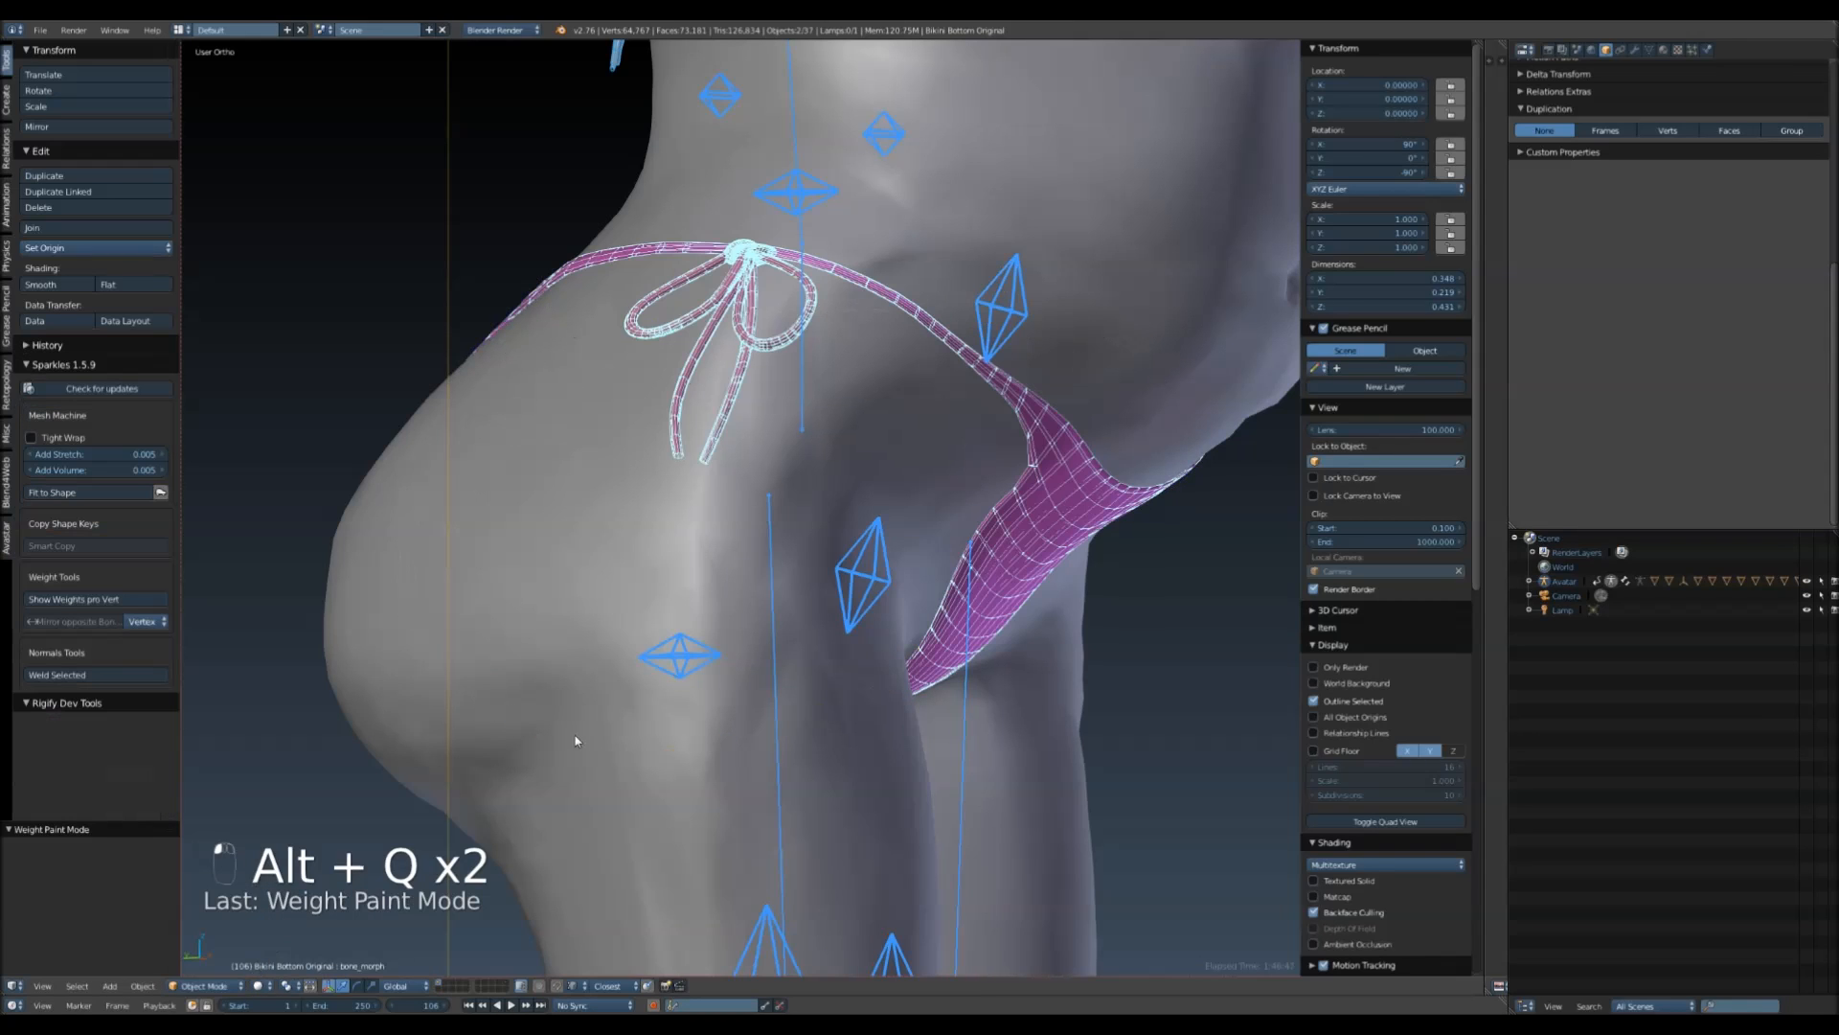
{"action": "left_click", "coordinate": [226, 989]}
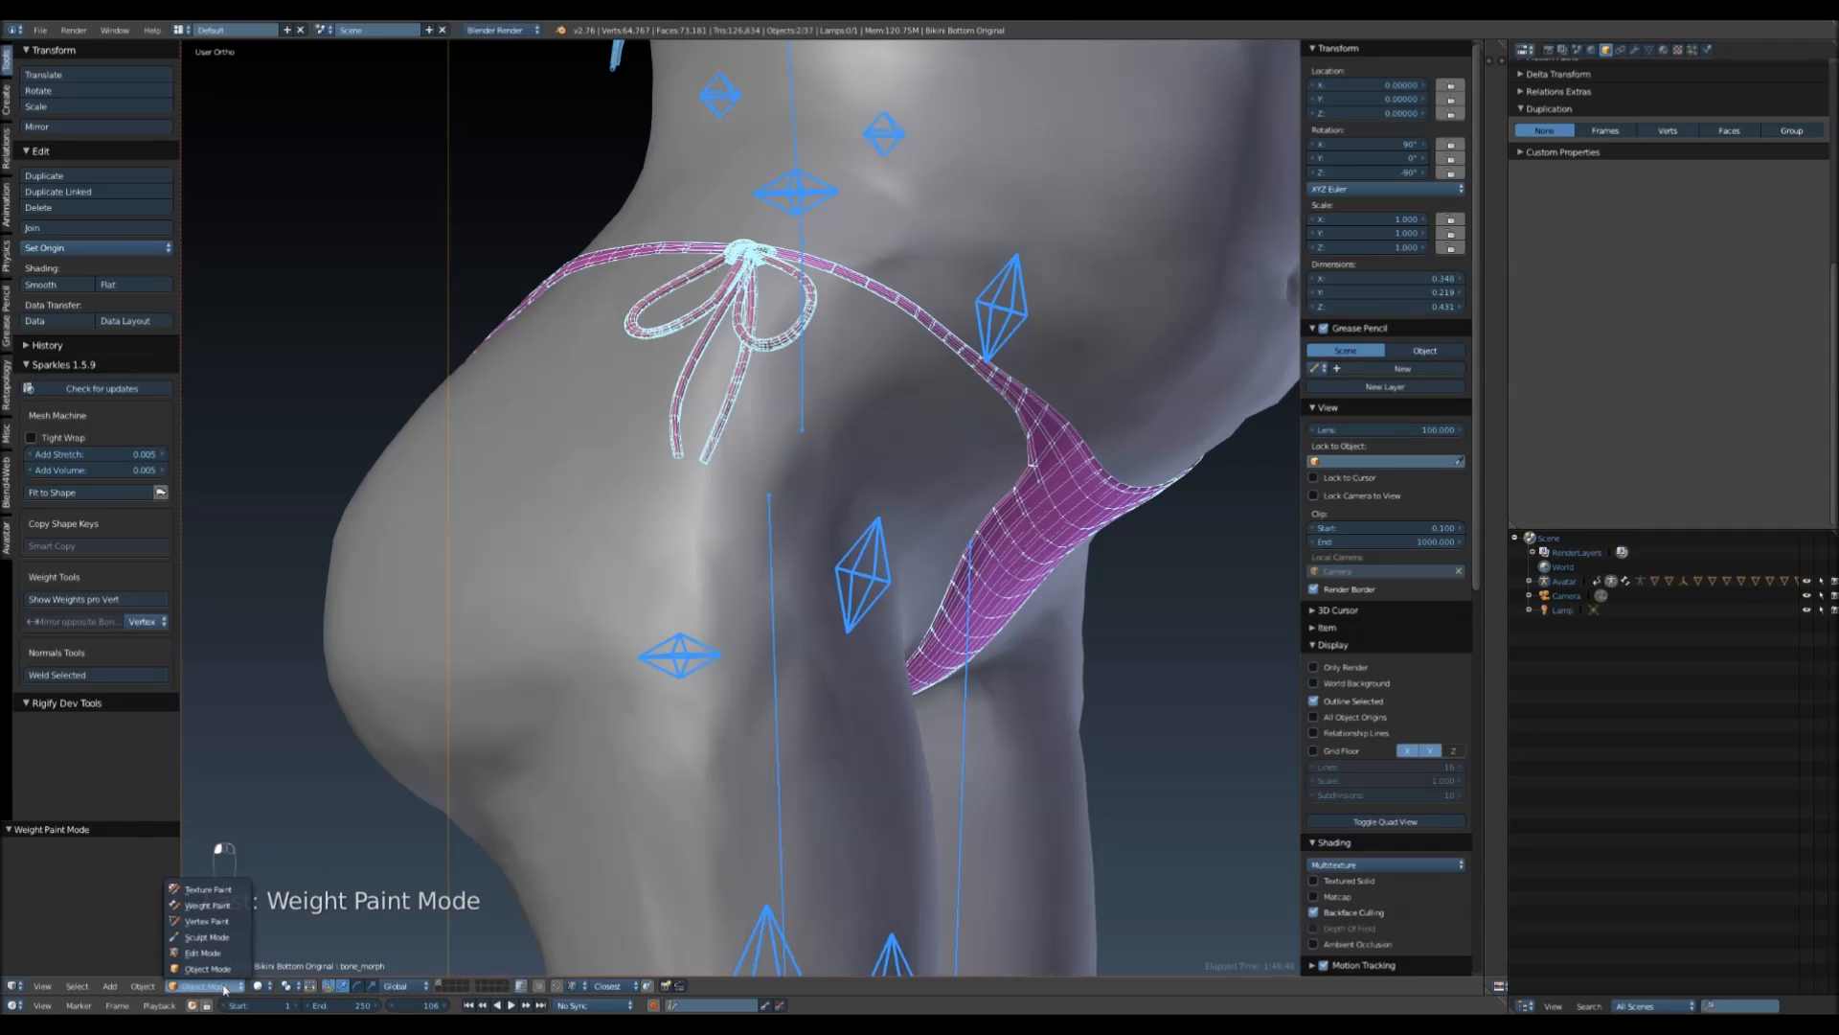
{"action": "left_click", "coordinate": [218, 910]}
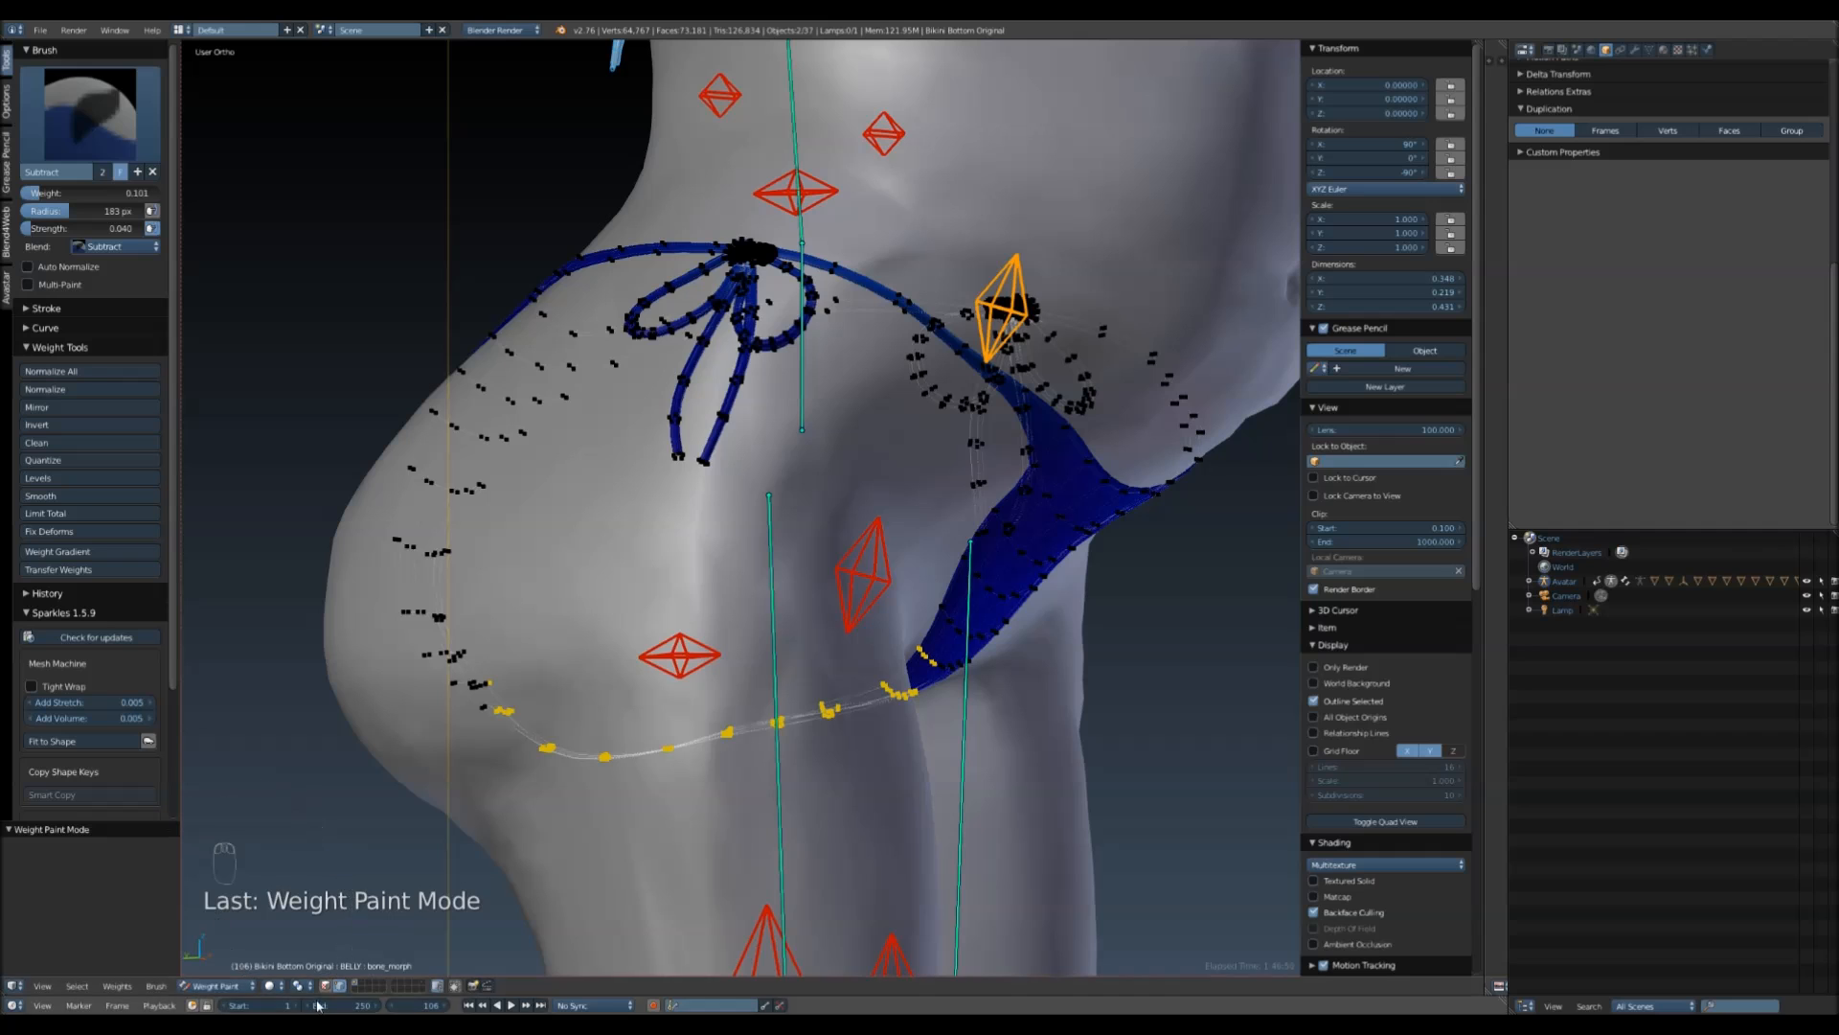
- Make PELVIS the active bone group, restore vertex masking, and smooth its weights on the selected lower-strip vertices, refreshing the shape
{"action": "right_click", "coordinate": [869, 576]}
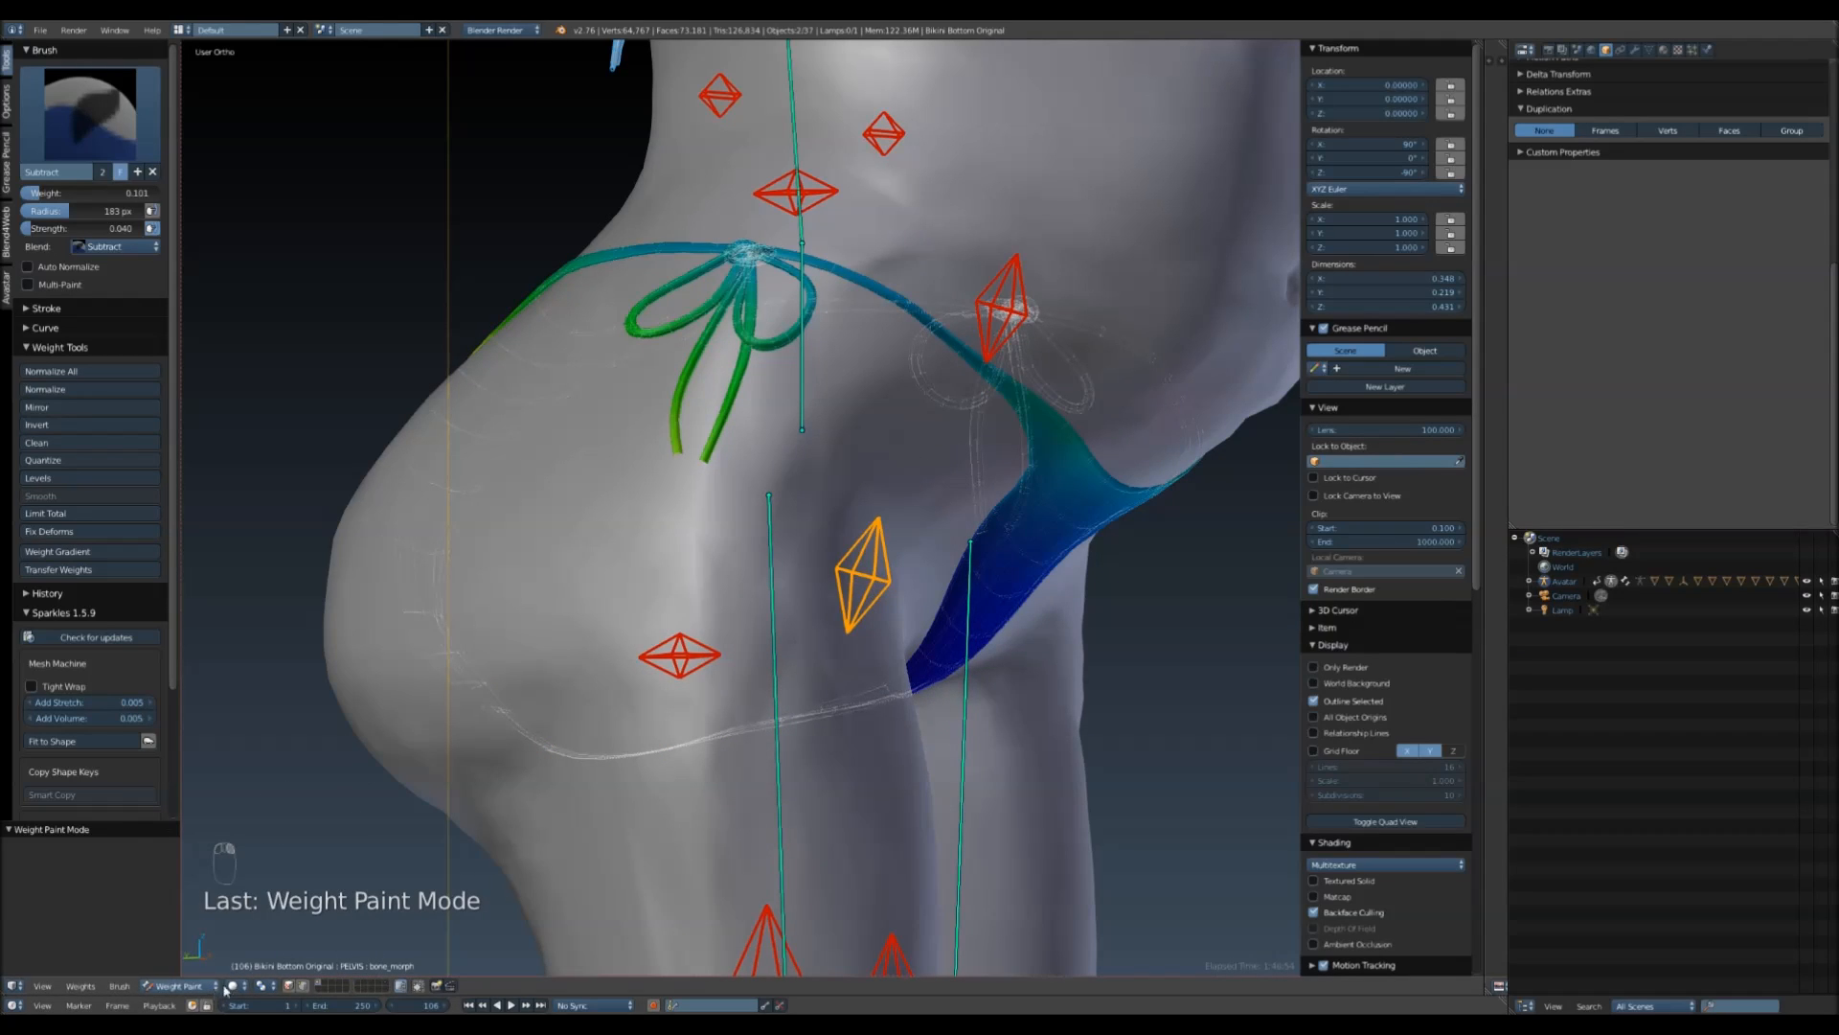
{"action": "left_click", "coordinate": [303, 985]}
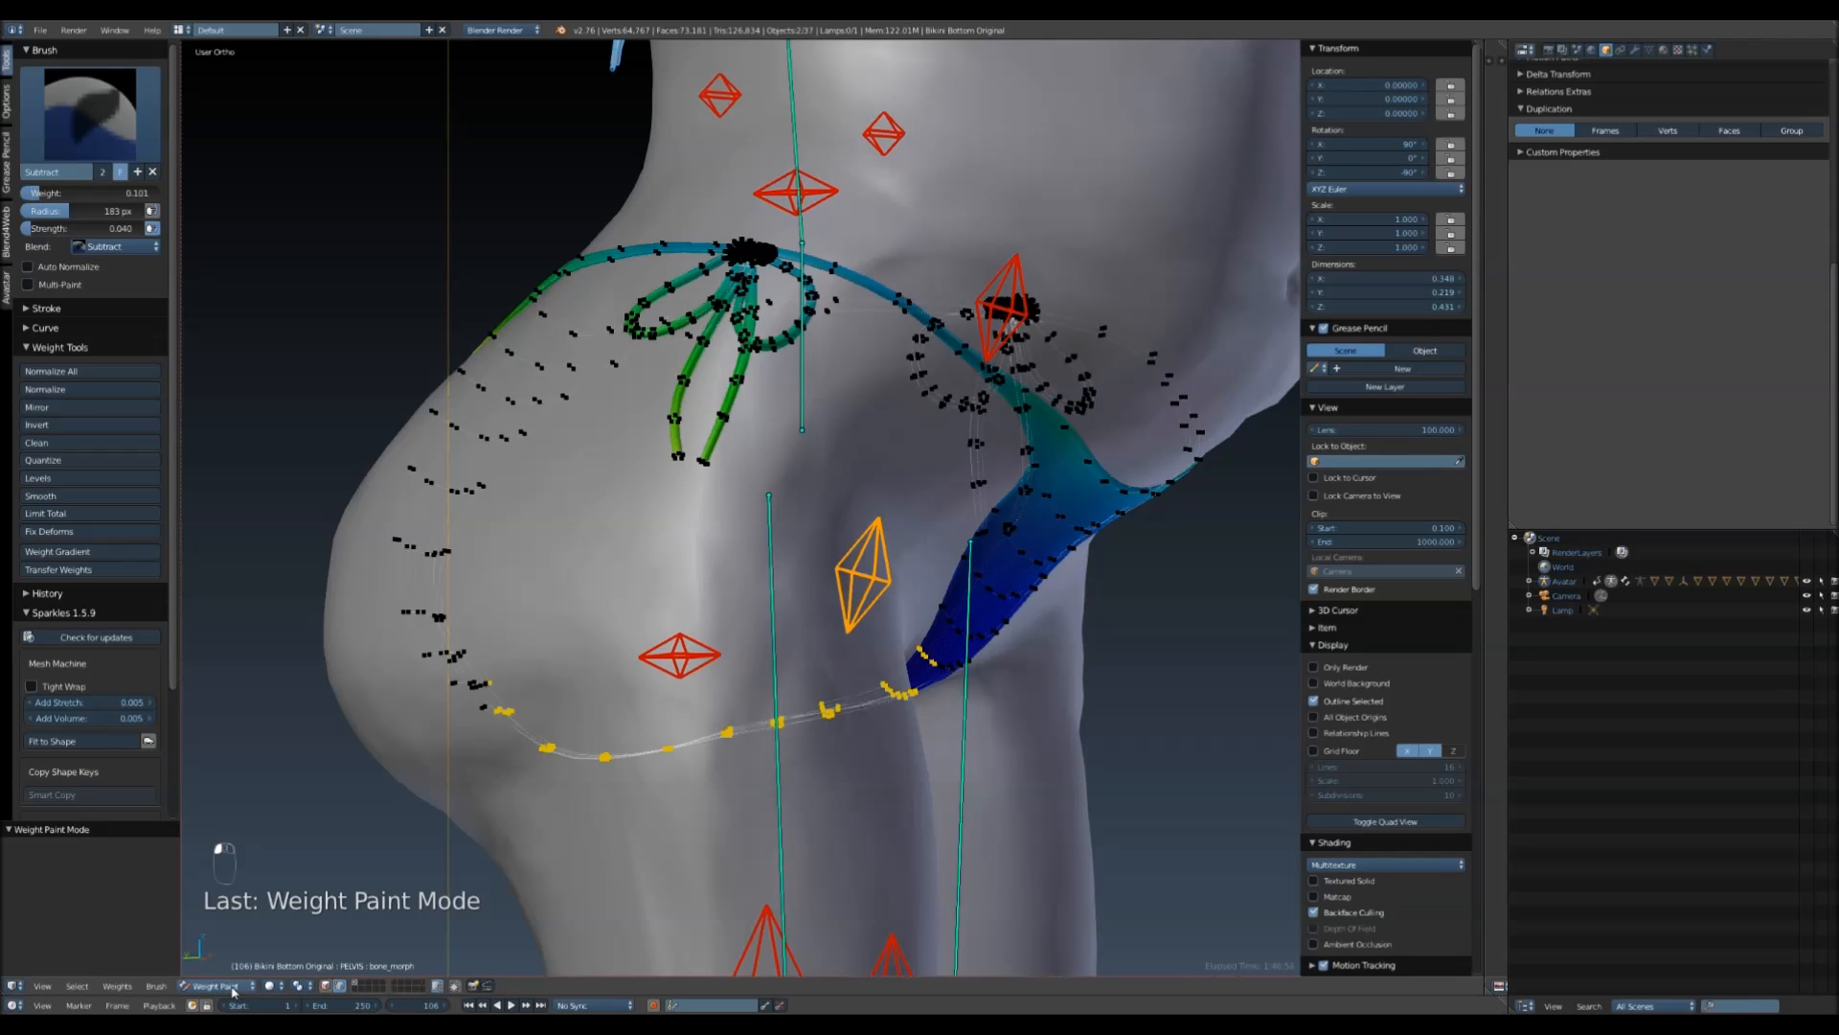
{"action": "left_click", "coordinate": [65, 497]}
{"action": "key", "text": "alt+q"}
- Show the lower strip in a wireframe right-side view and smooth the selected vertices' PELVIS weights again, refreshing the avatar shape
{"action": "middle_click_drag", "start_coordinate": [752, 778], "coordinate": [917, 811]}
{"action": "scroll", "coordinate": [910, 814], "scroll_direction": "up", "scroll_amount": 4}
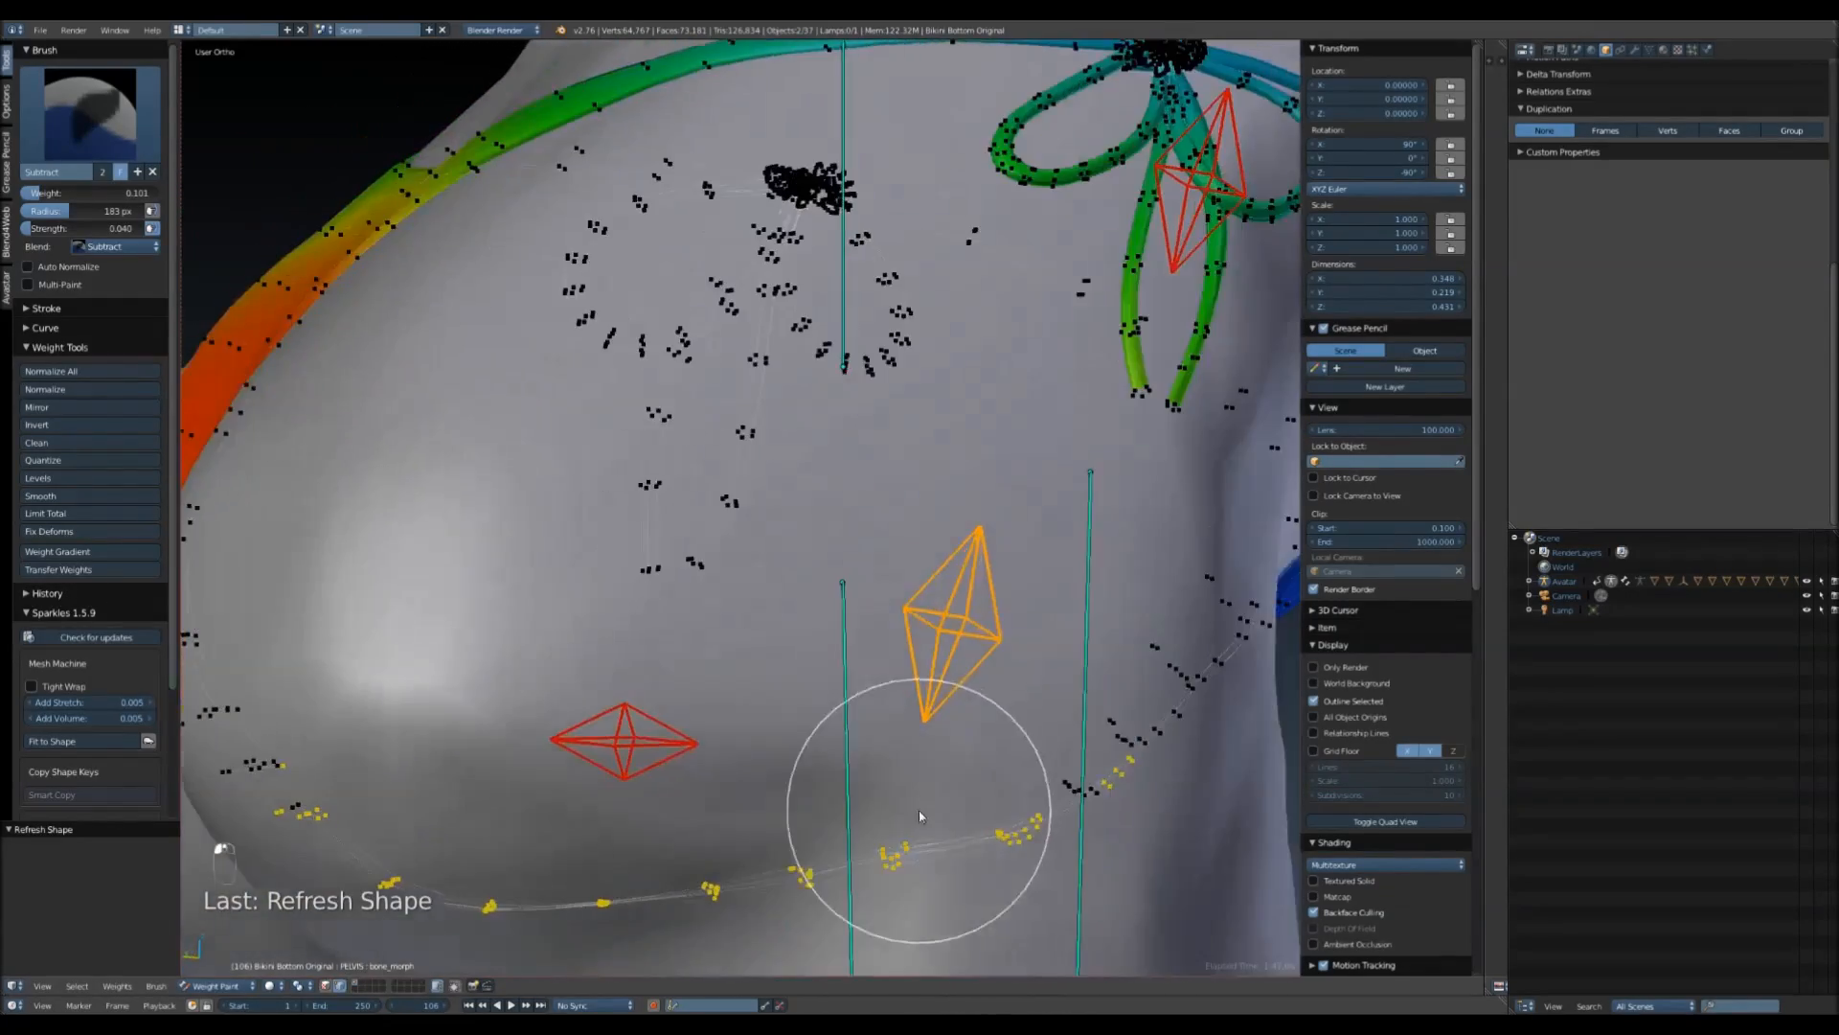
{"action": "key", "text": "KP_3"}
{"action": "key", "text": "z"}
{"action": "middle_click_drag", "start_coordinate": [977, 706], "coordinate": [960, 415], "text": "shift"}
{"action": "scroll", "coordinate": [935, 583], "scroll_direction": "up", "scroll_amount": 2}
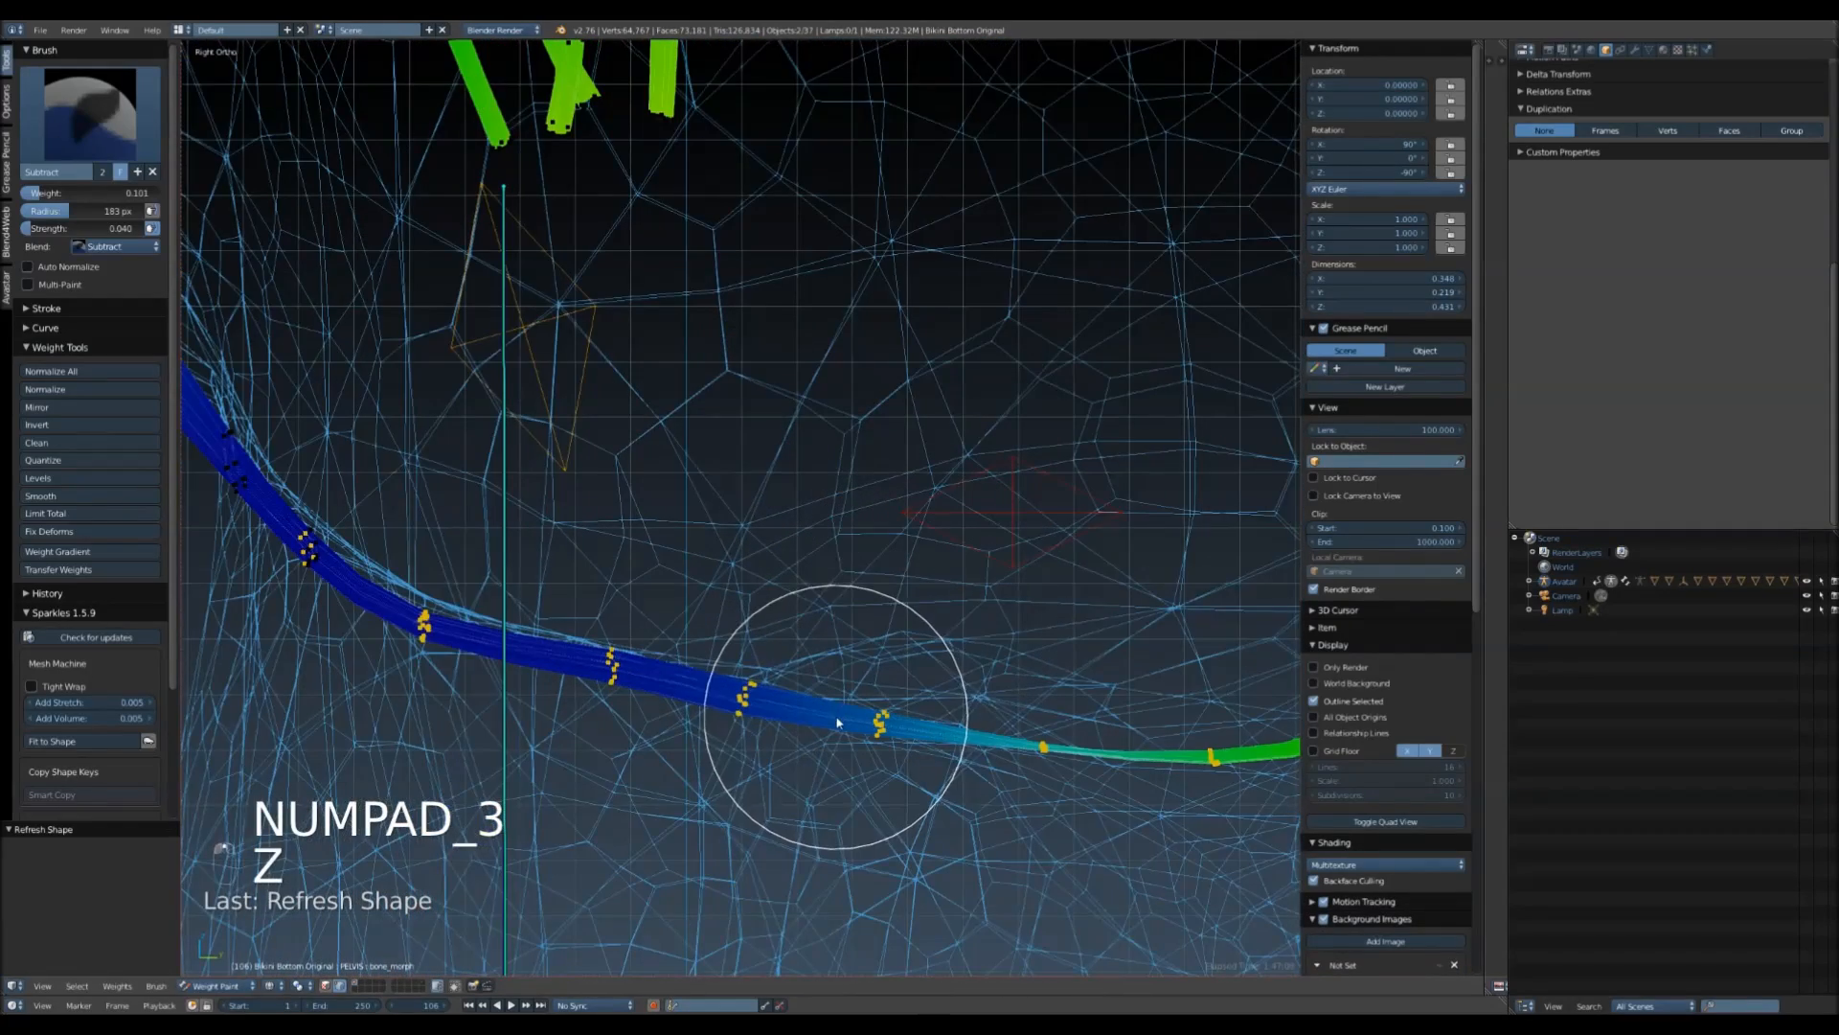
{"action": "left_click", "coordinate": [38, 496]}
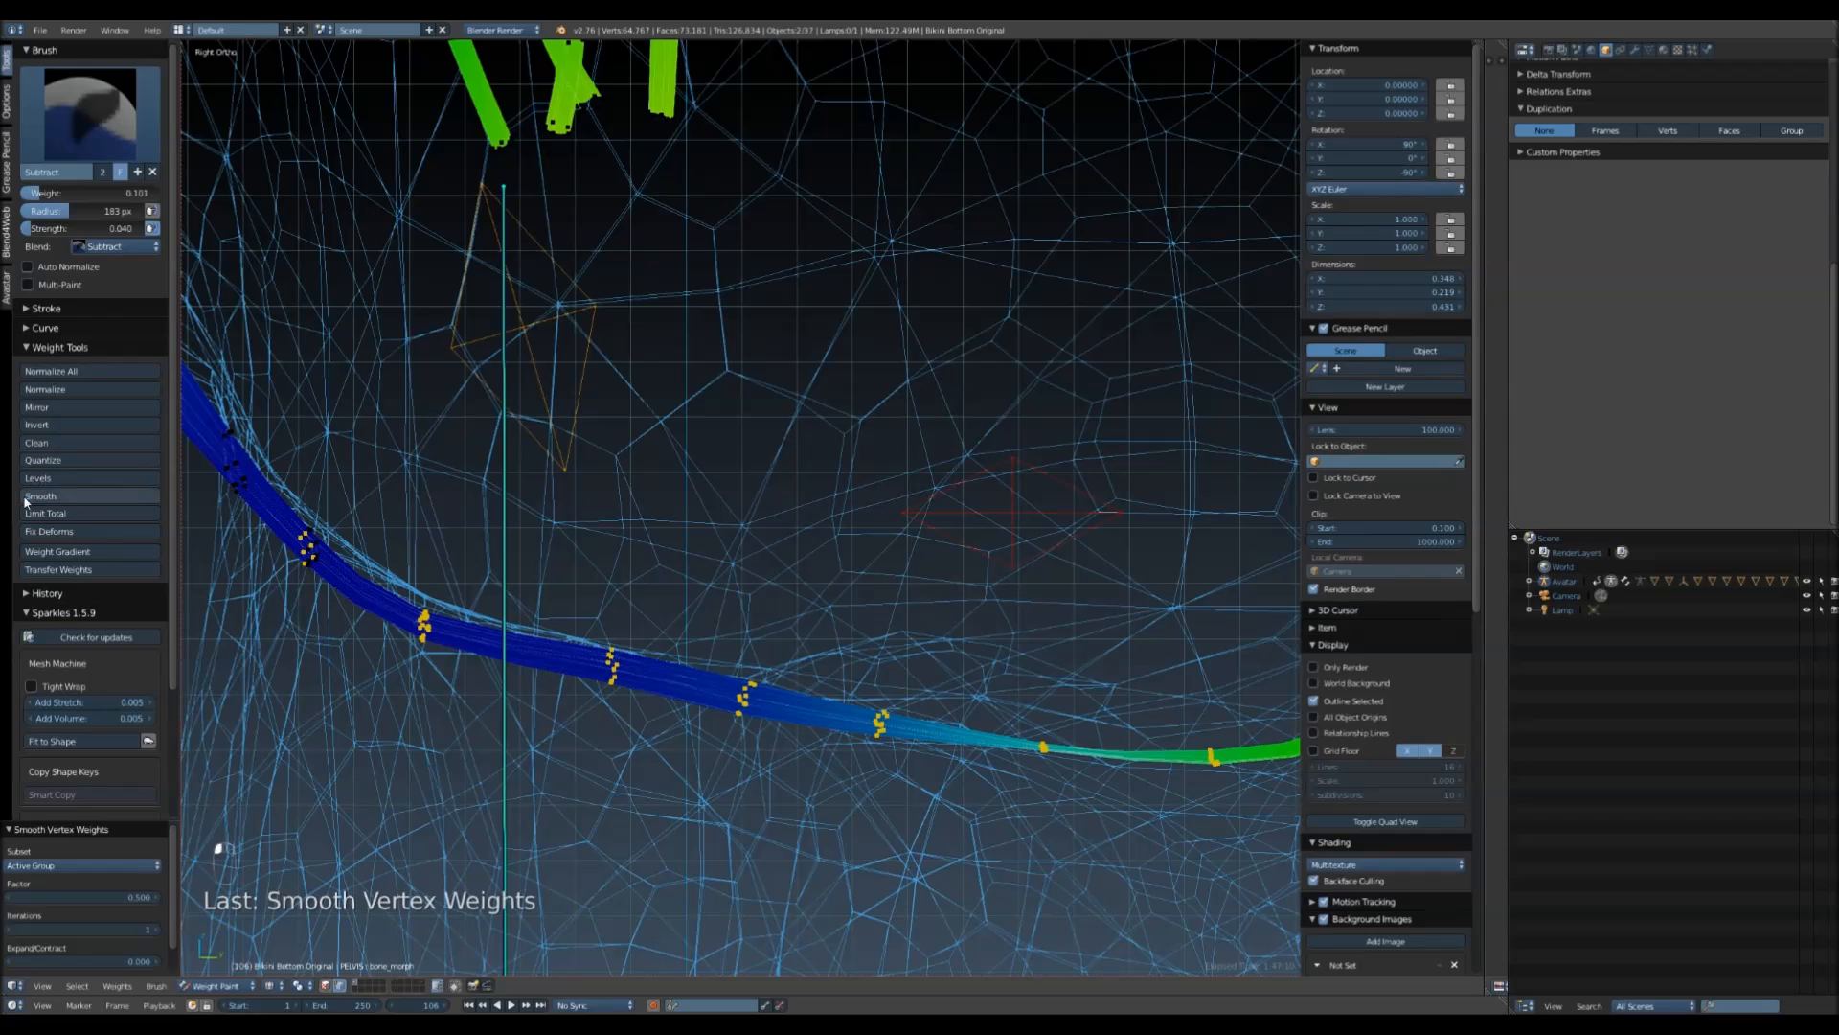
{"action": "key", "text": "alt+q"}
- Reselect only the vertices on the strip's curved front stretch and subtract PELVIS weight from them, refreshing the avatar shape
{"action": "middle_click_drag", "start_coordinate": [468, 576], "coordinate": [588, 587], "text": "shift"}
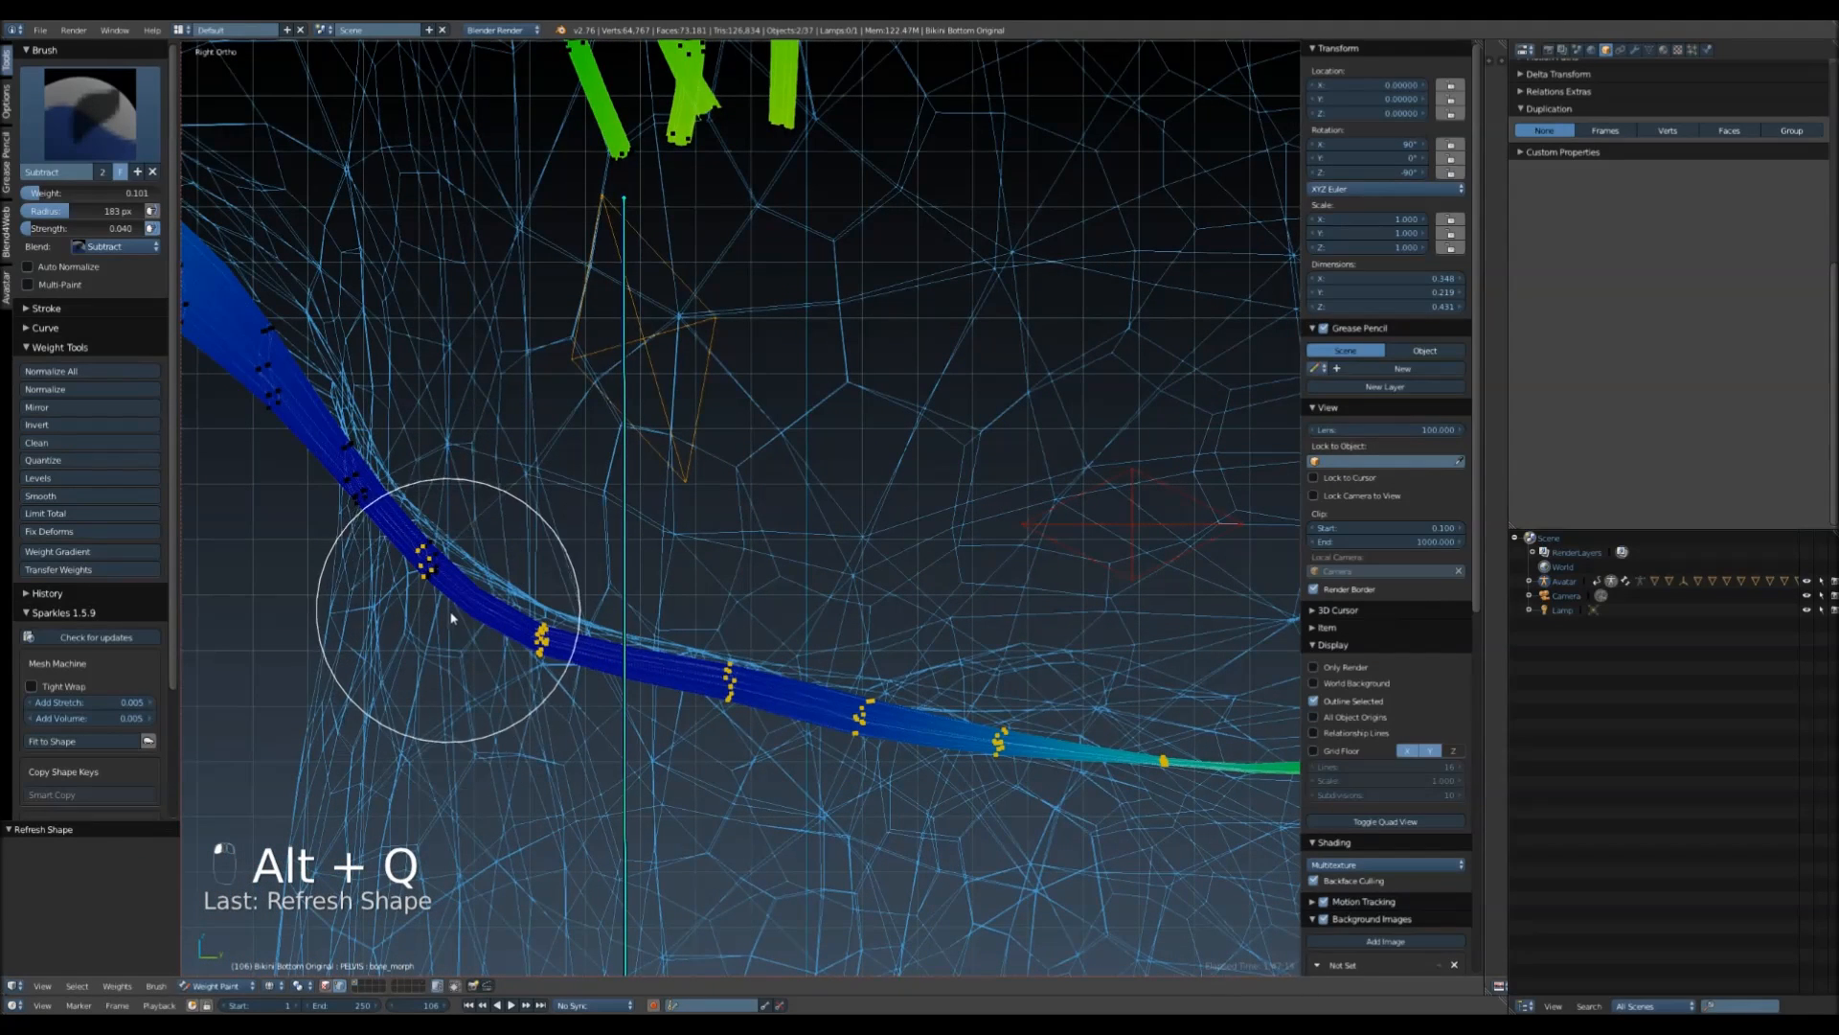
{"action": "key", "text": "a"}
{"action": "key", "text": "c"}
{"action": "left_click_drag", "start_coordinate": [480, 616], "coordinate": [702, 687]}
{"action": "right_click", "coordinate": [701, 693]}
{"action": "left_click", "coordinate": [128, 125]}
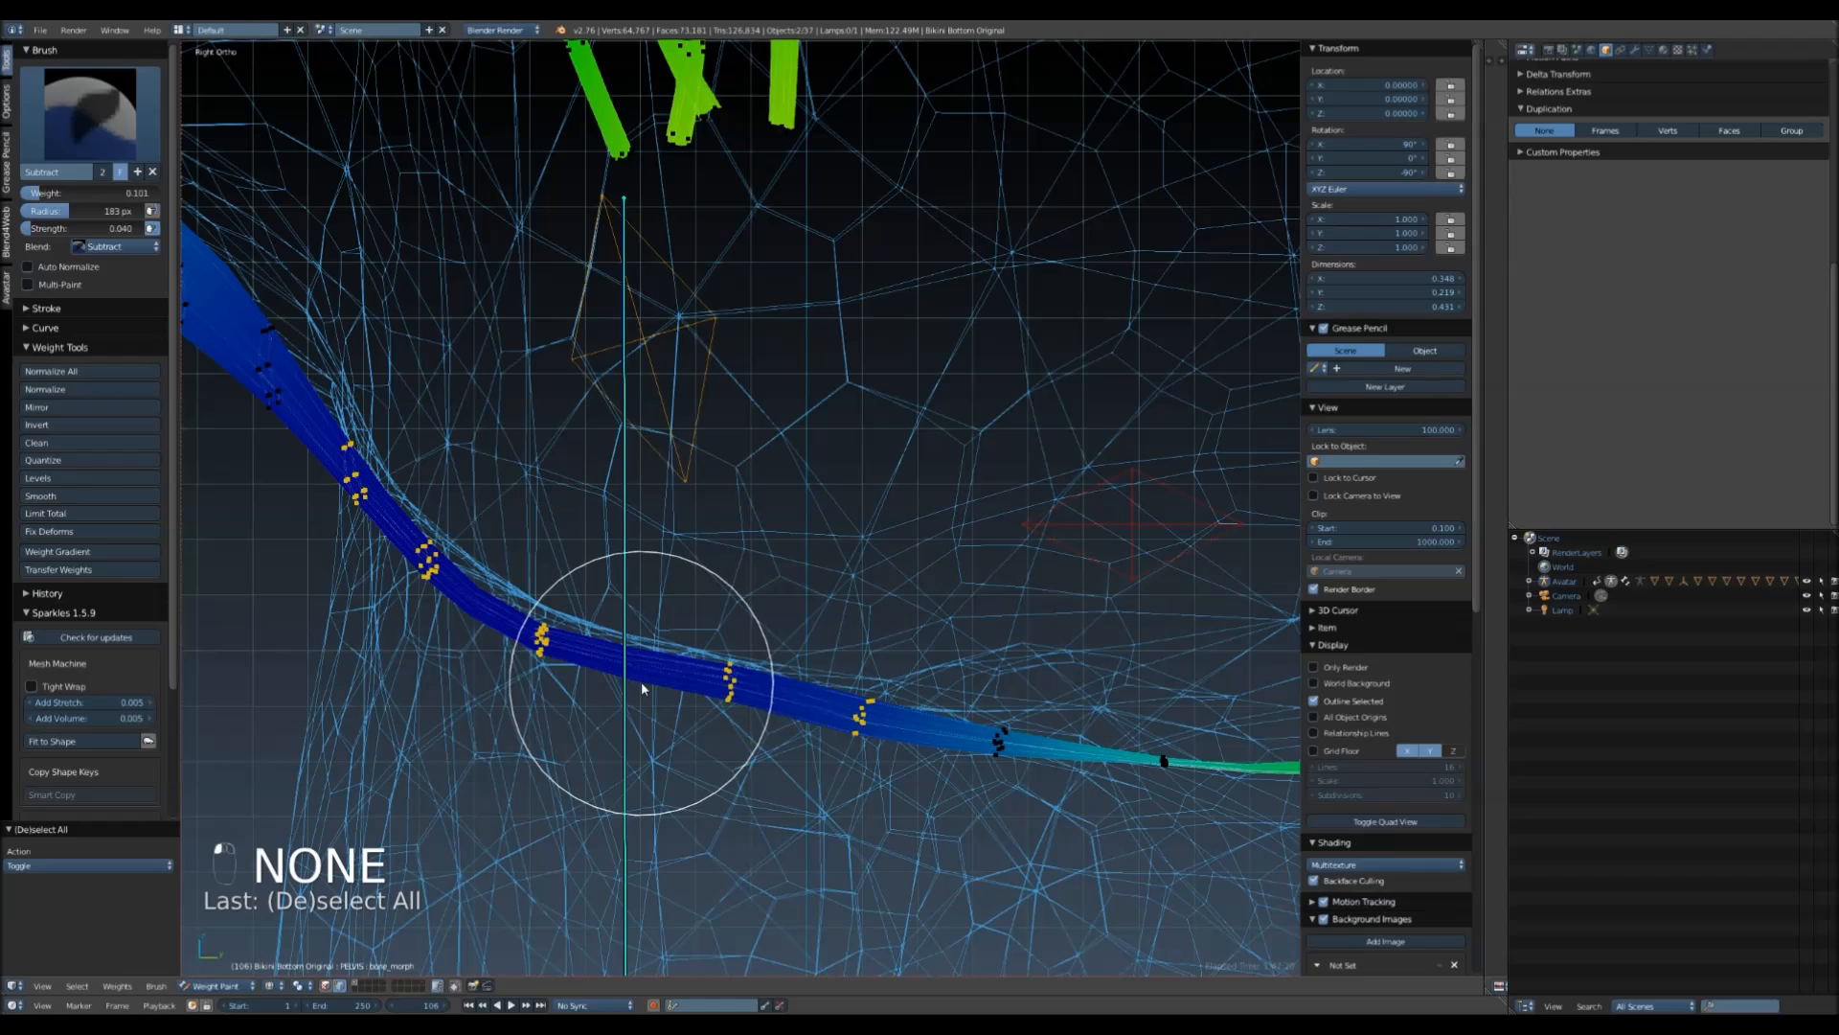
{"action": "key", "text": "alt+q"}
{"action": "key", "text": "alt+q"}
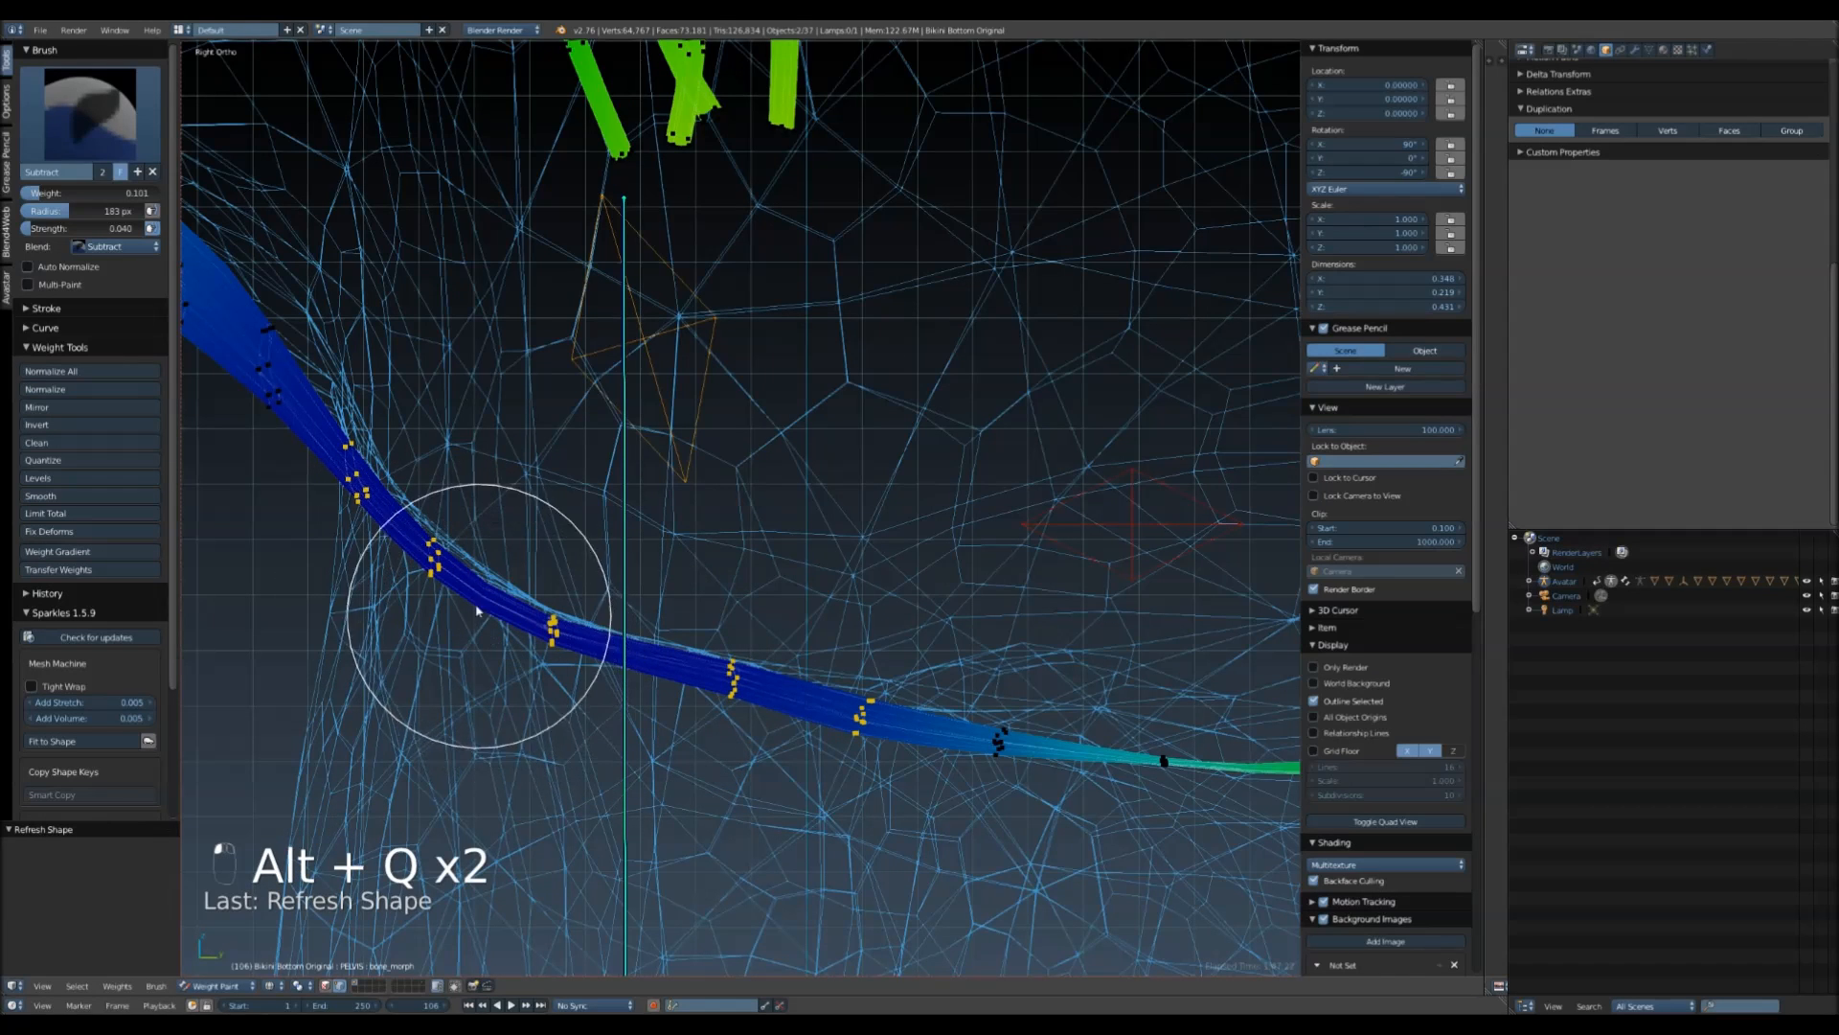
- Restore solid shading, deselect all of the bikini bottom's vertices, and turn off vertex selection masking in Weight Paint mode
{"action": "scroll", "coordinate": [683, 672], "scroll_direction": "down", "scroll_amount": 2}
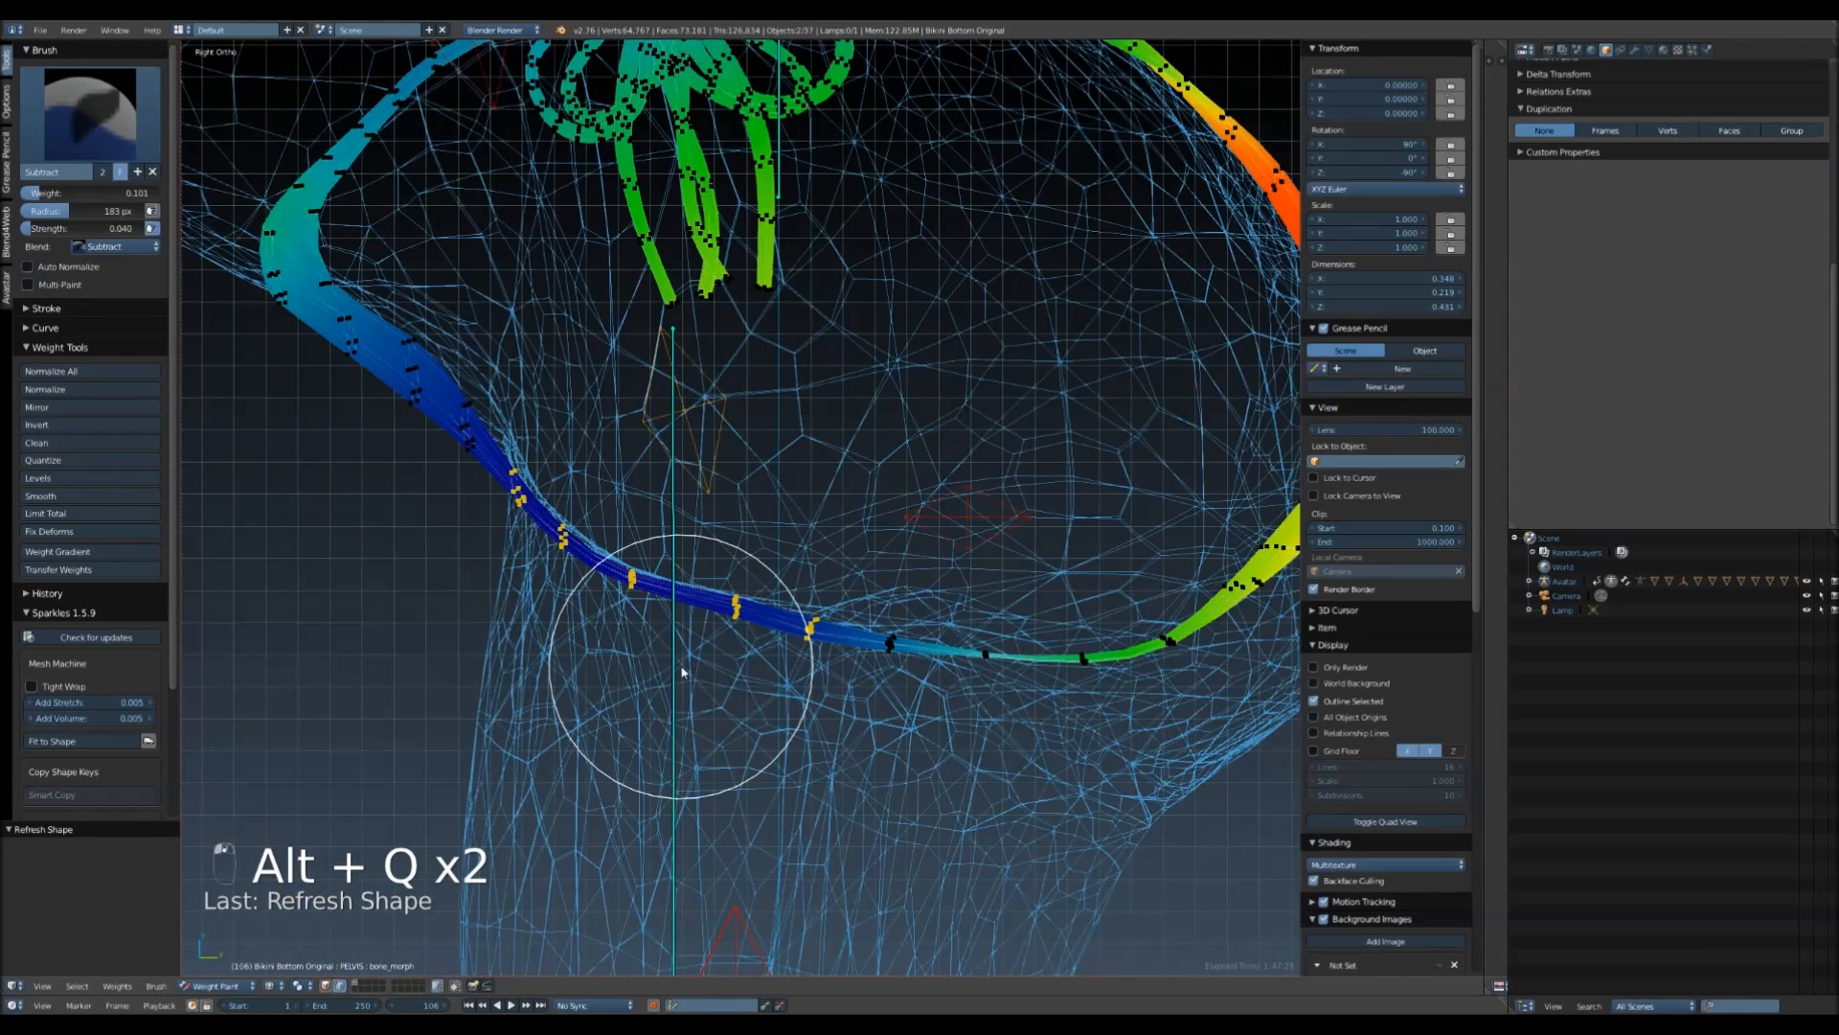
{"action": "key", "text": "Tab"}
{"action": "key", "text": "z"}
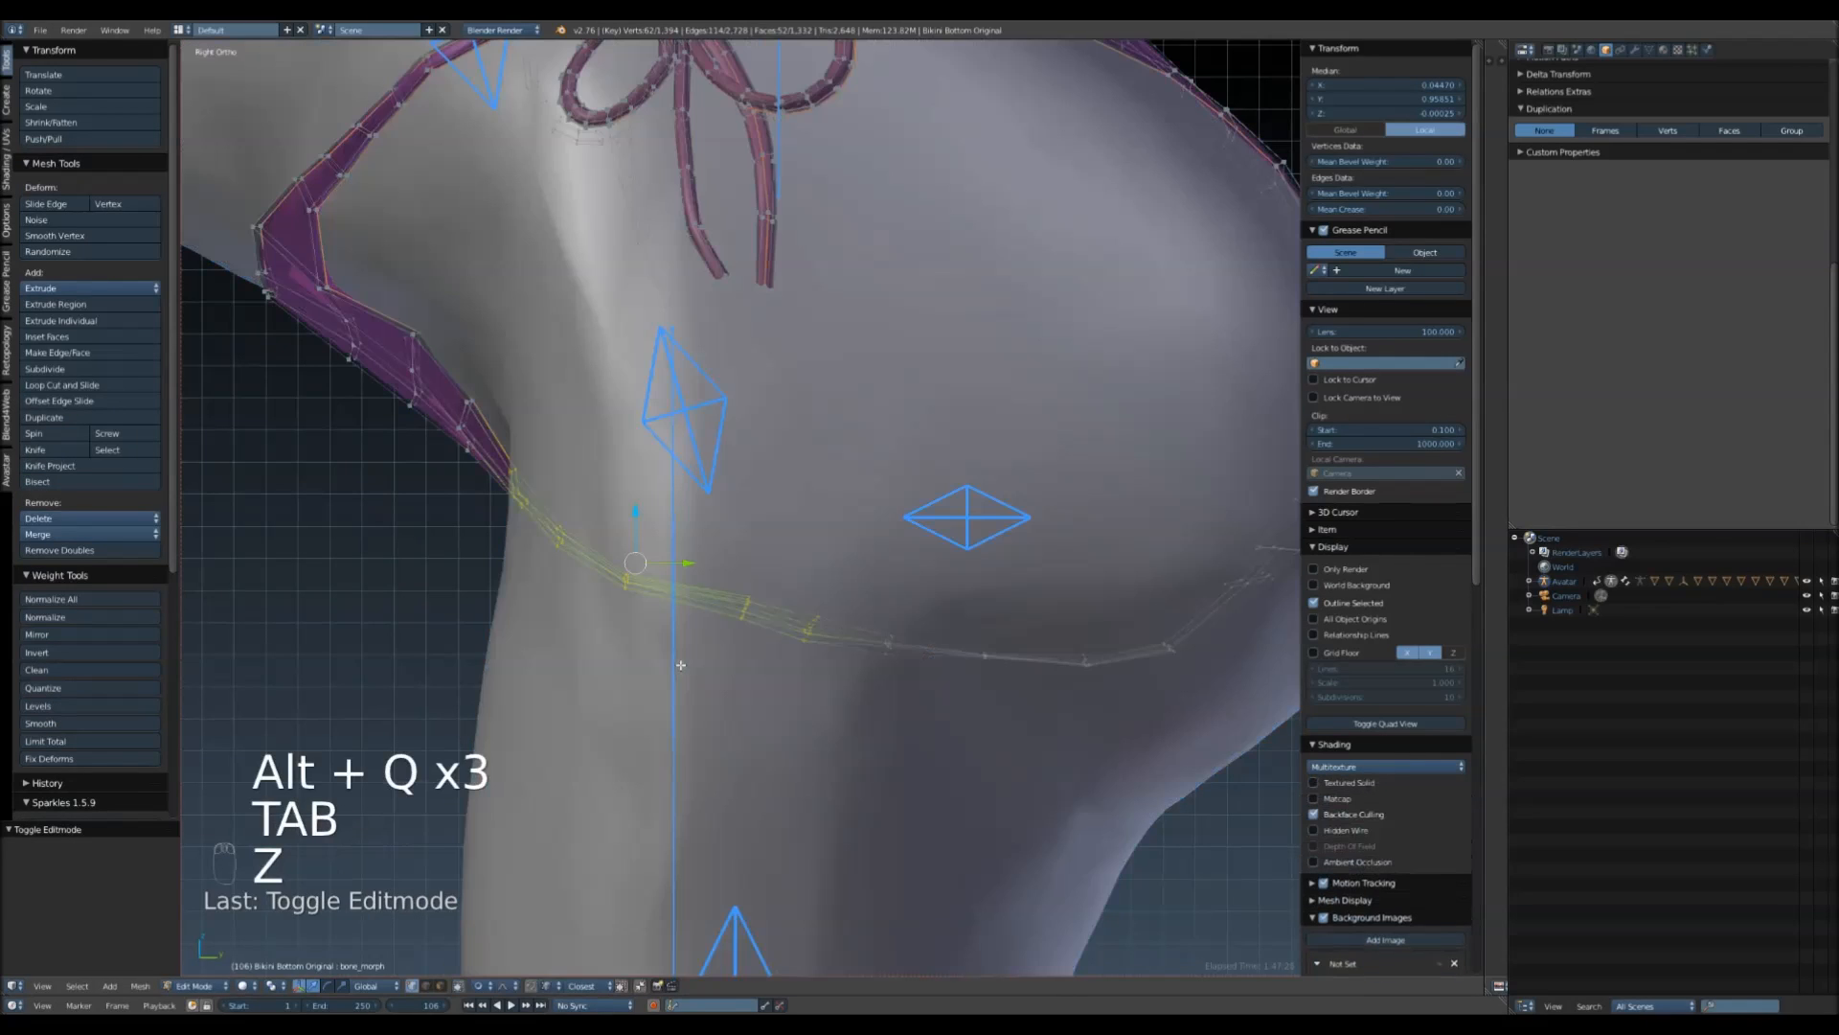
{"action": "middle_click_drag", "start_coordinate": [681, 665], "coordinate": [757, 628]}
{"action": "key", "text": "Tab"}
{"action": "key", "text": "a"}
{"action": "key", "text": "a"}
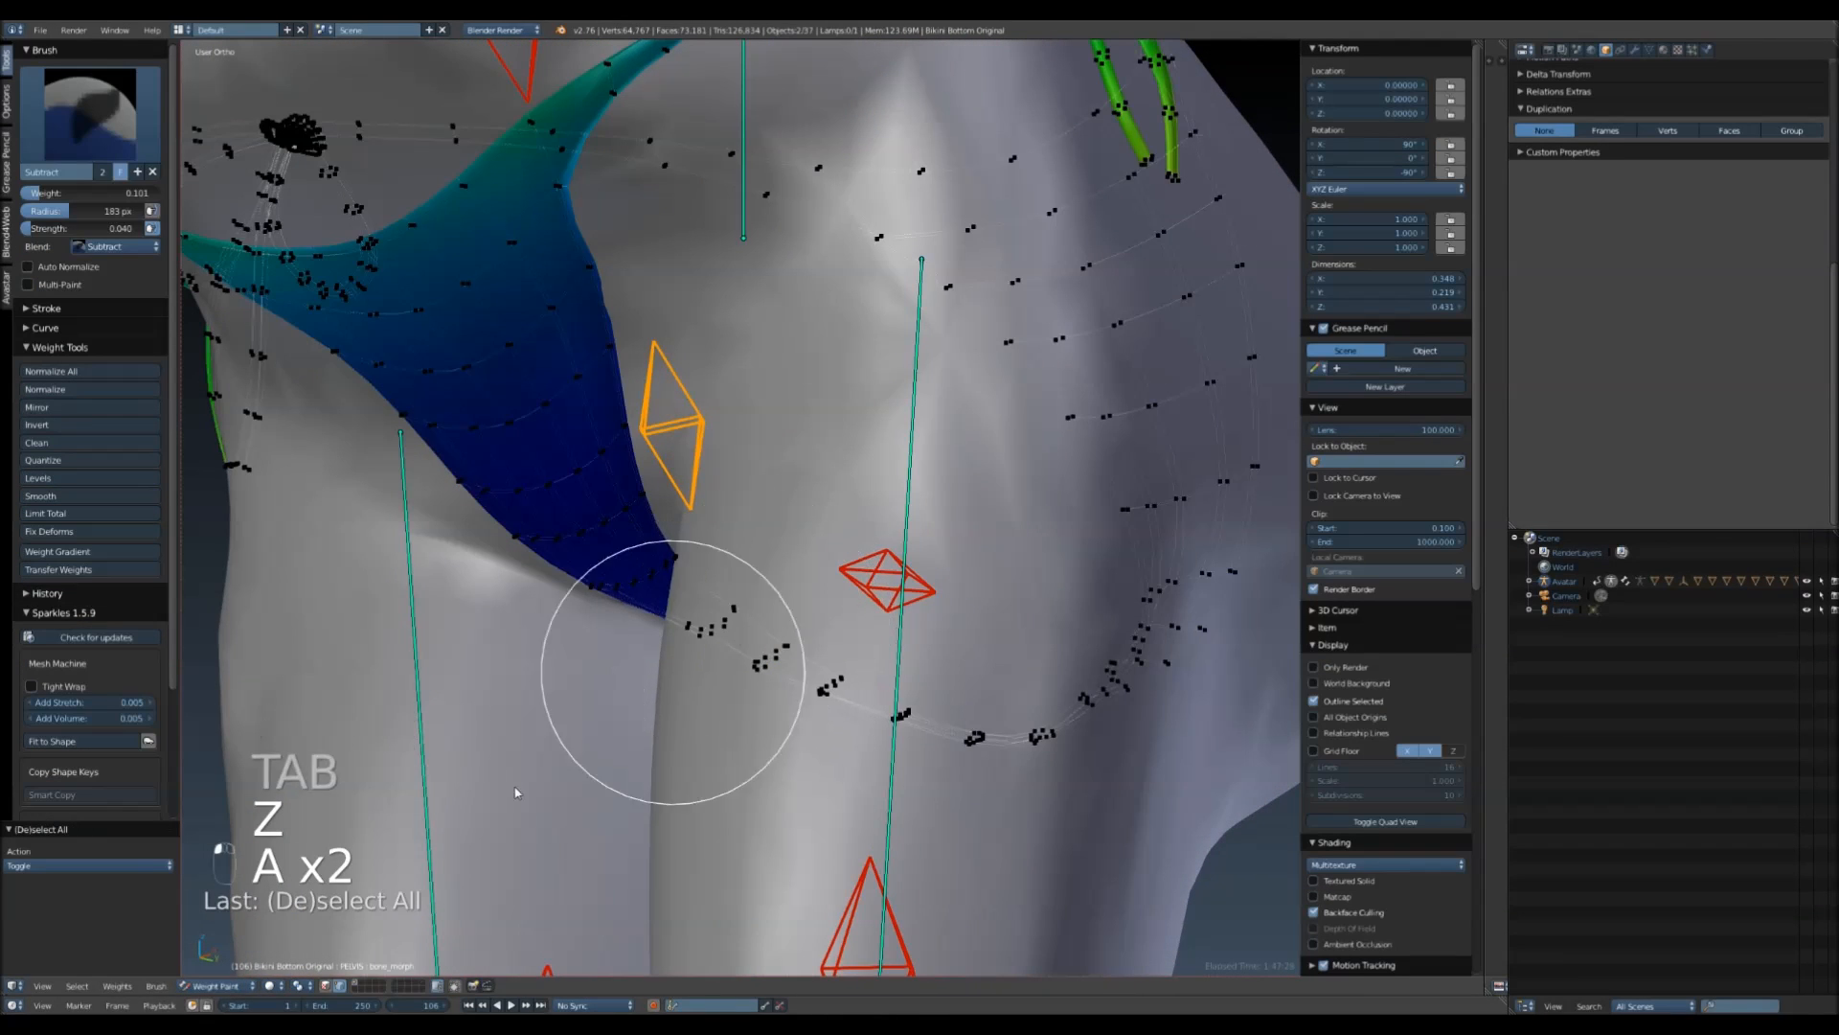
{"action": "left_click", "coordinate": [341, 985]}
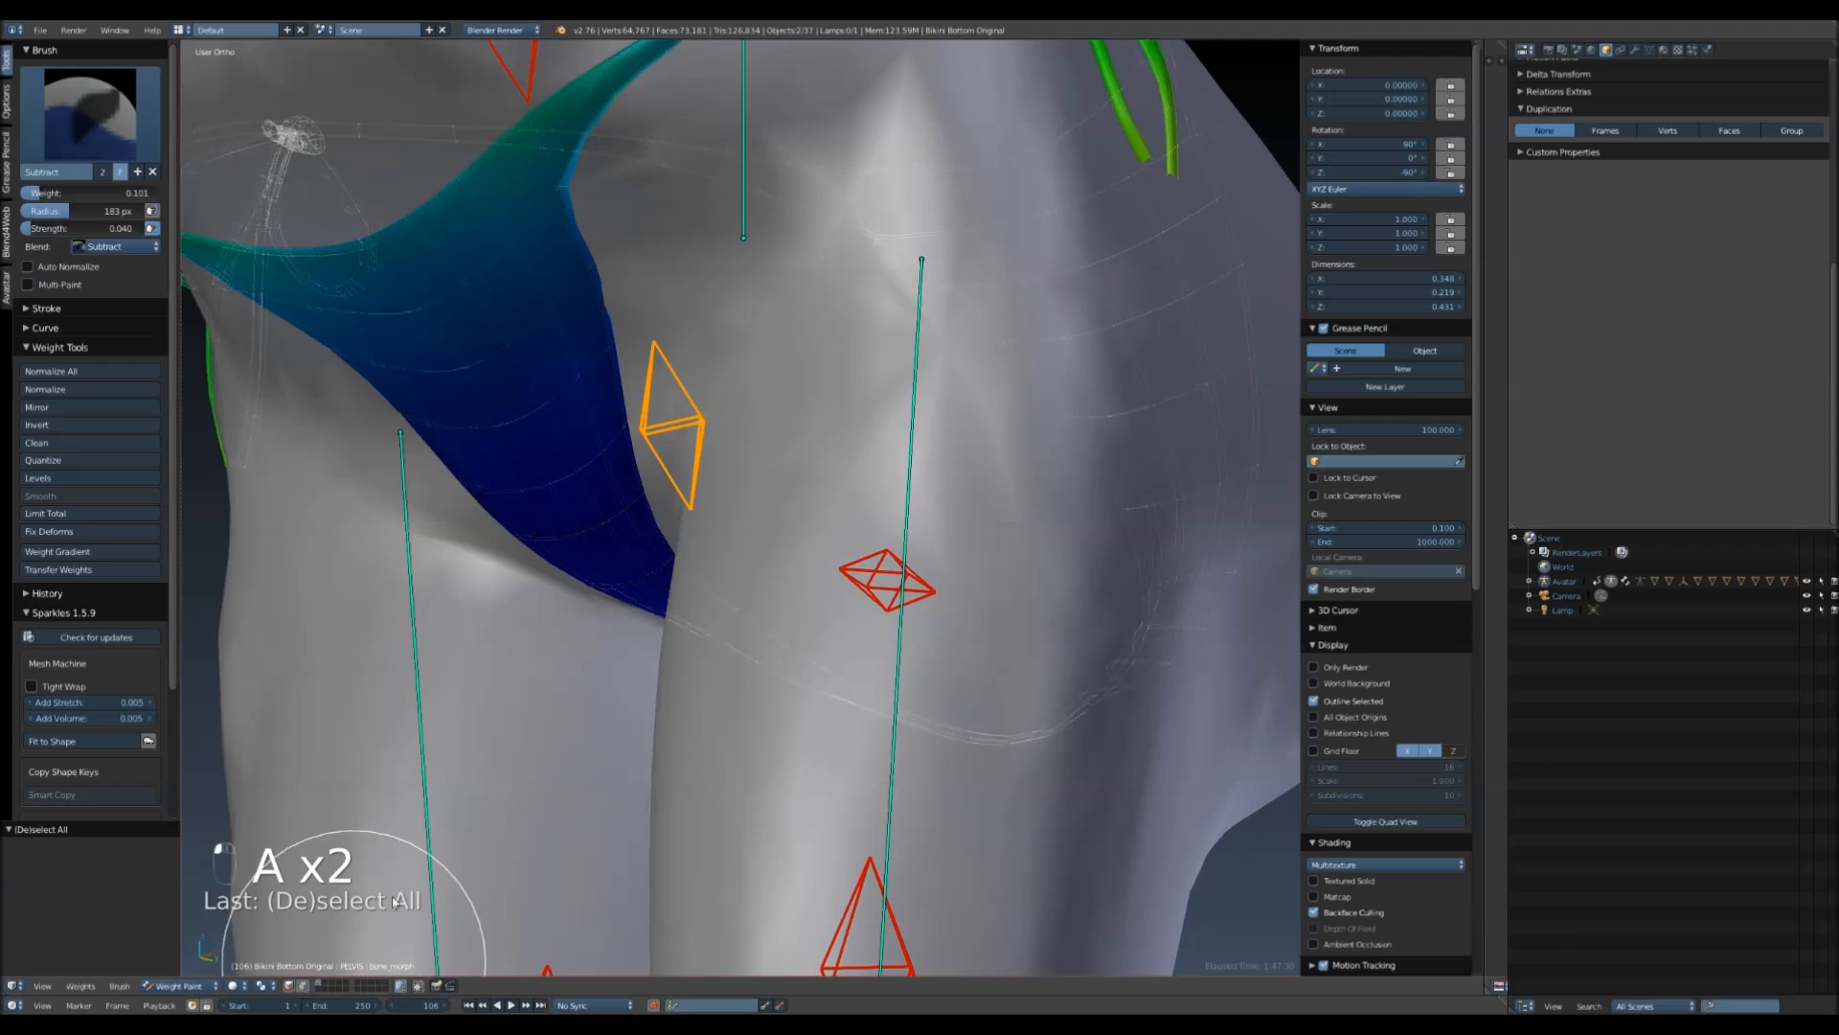
- Leave weight painting, select the avatar's rig, and reset its Belly Size shape value from a front view
{"action": "middle_click_drag", "start_coordinate": [379, 929], "coordinate": [641, 751]}
{"action": "key", "text": "a"}
{"action": "middle_click_drag", "start_coordinate": [928, 665], "coordinate": [919, 703]}
{"action": "scroll", "coordinate": [921, 714], "scroll_direction": "down", "scroll_amount": 5}
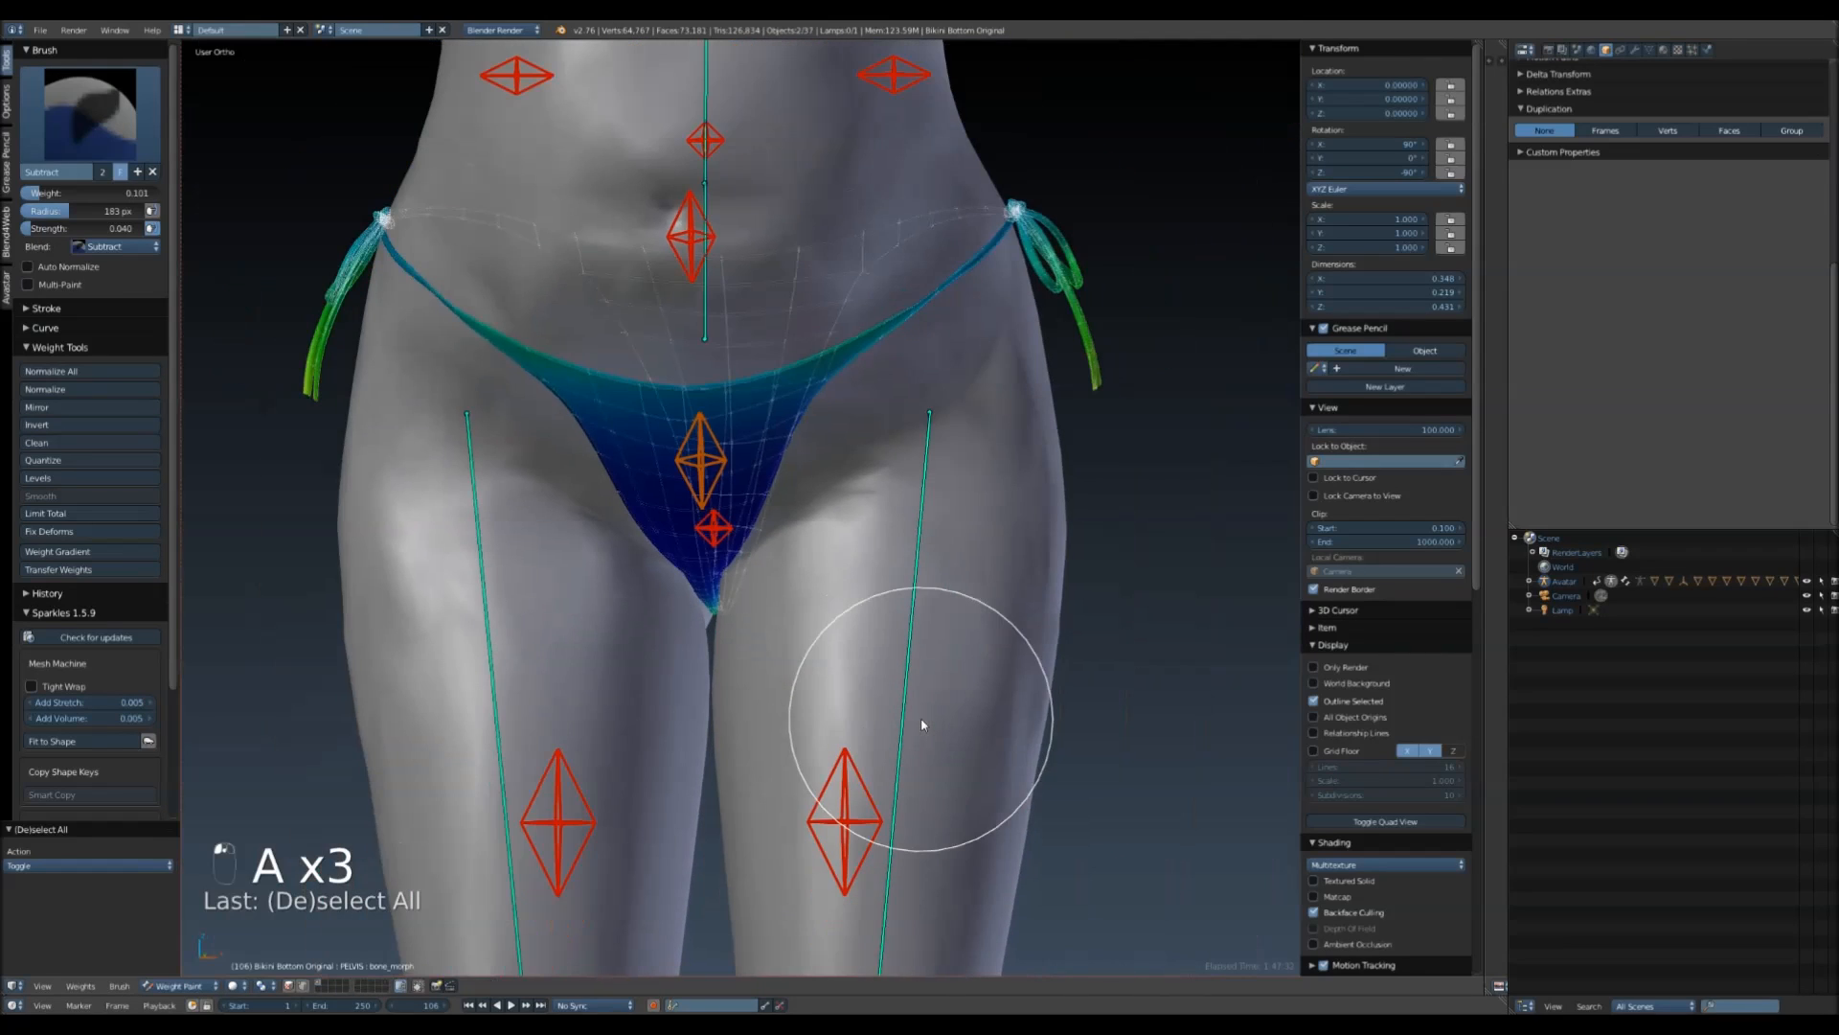
{"action": "key", "text": "KP_1"}
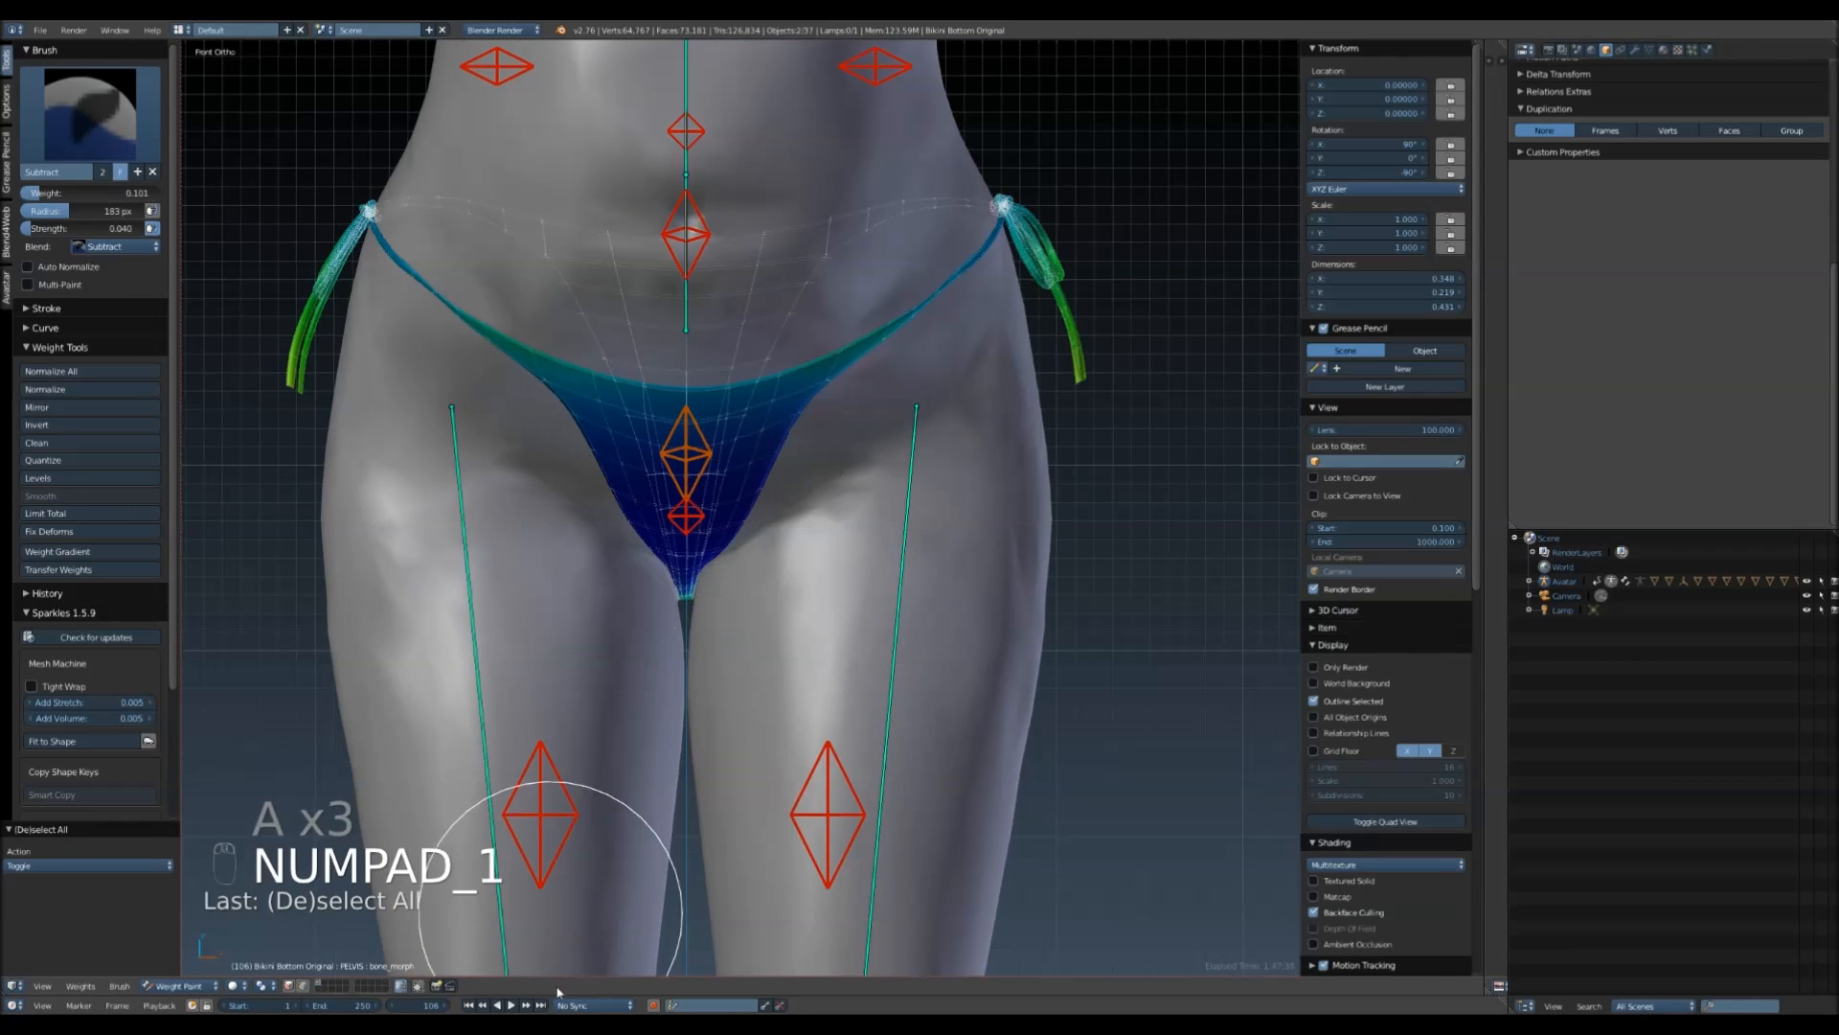
{"action": "left_click", "coordinate": [200, 986]}
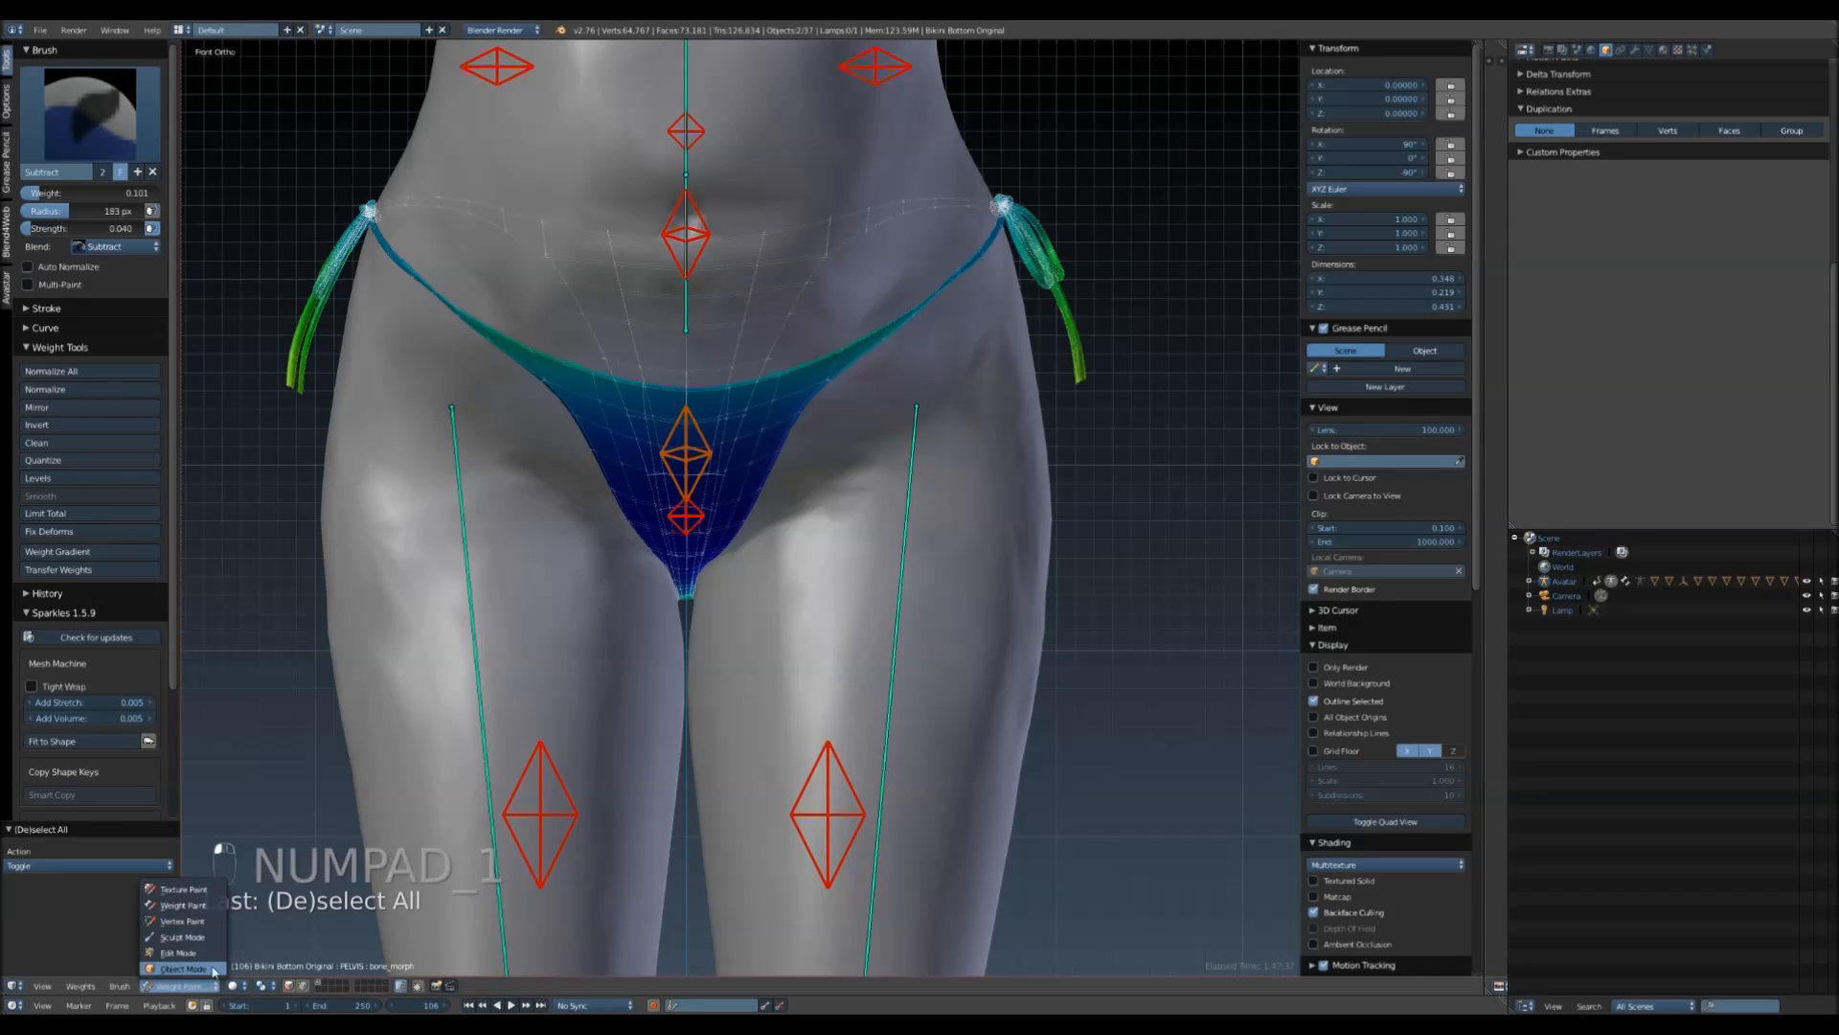
{"action": "left_click", "coordinate": [182, 968]}
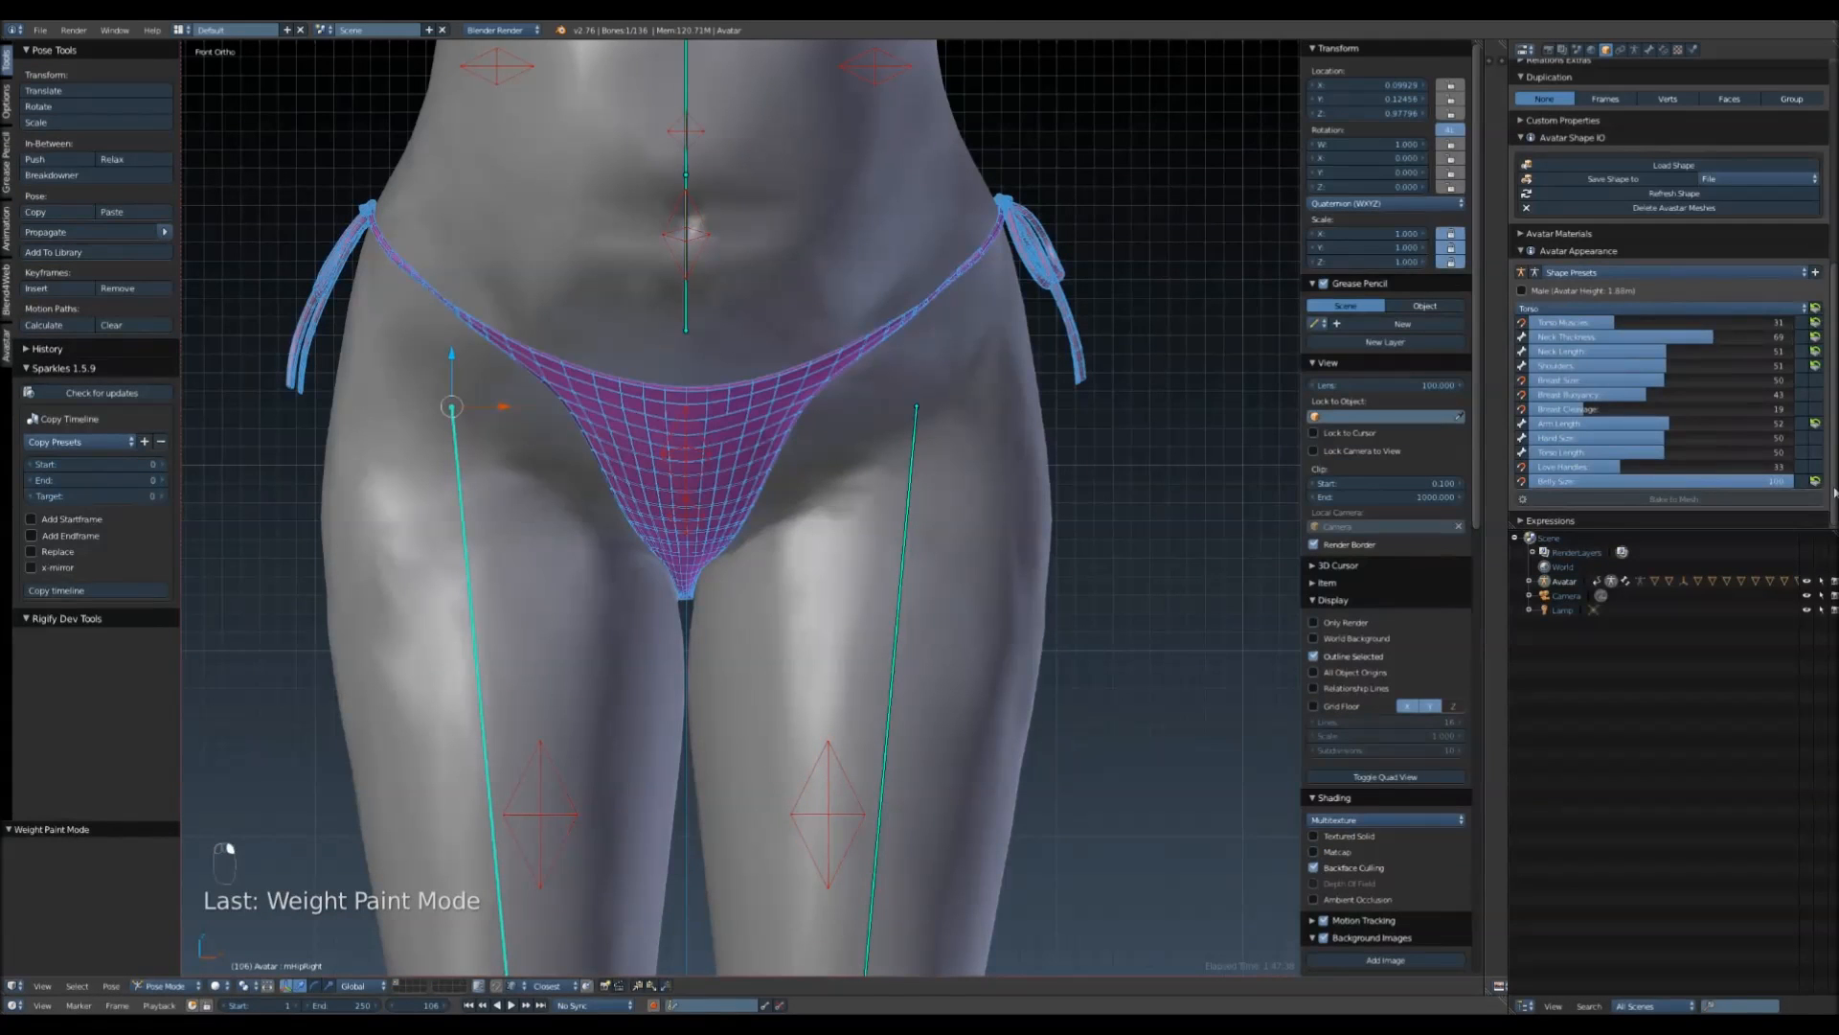
{"action": "left_click", "coordinate": [1817, 482]}
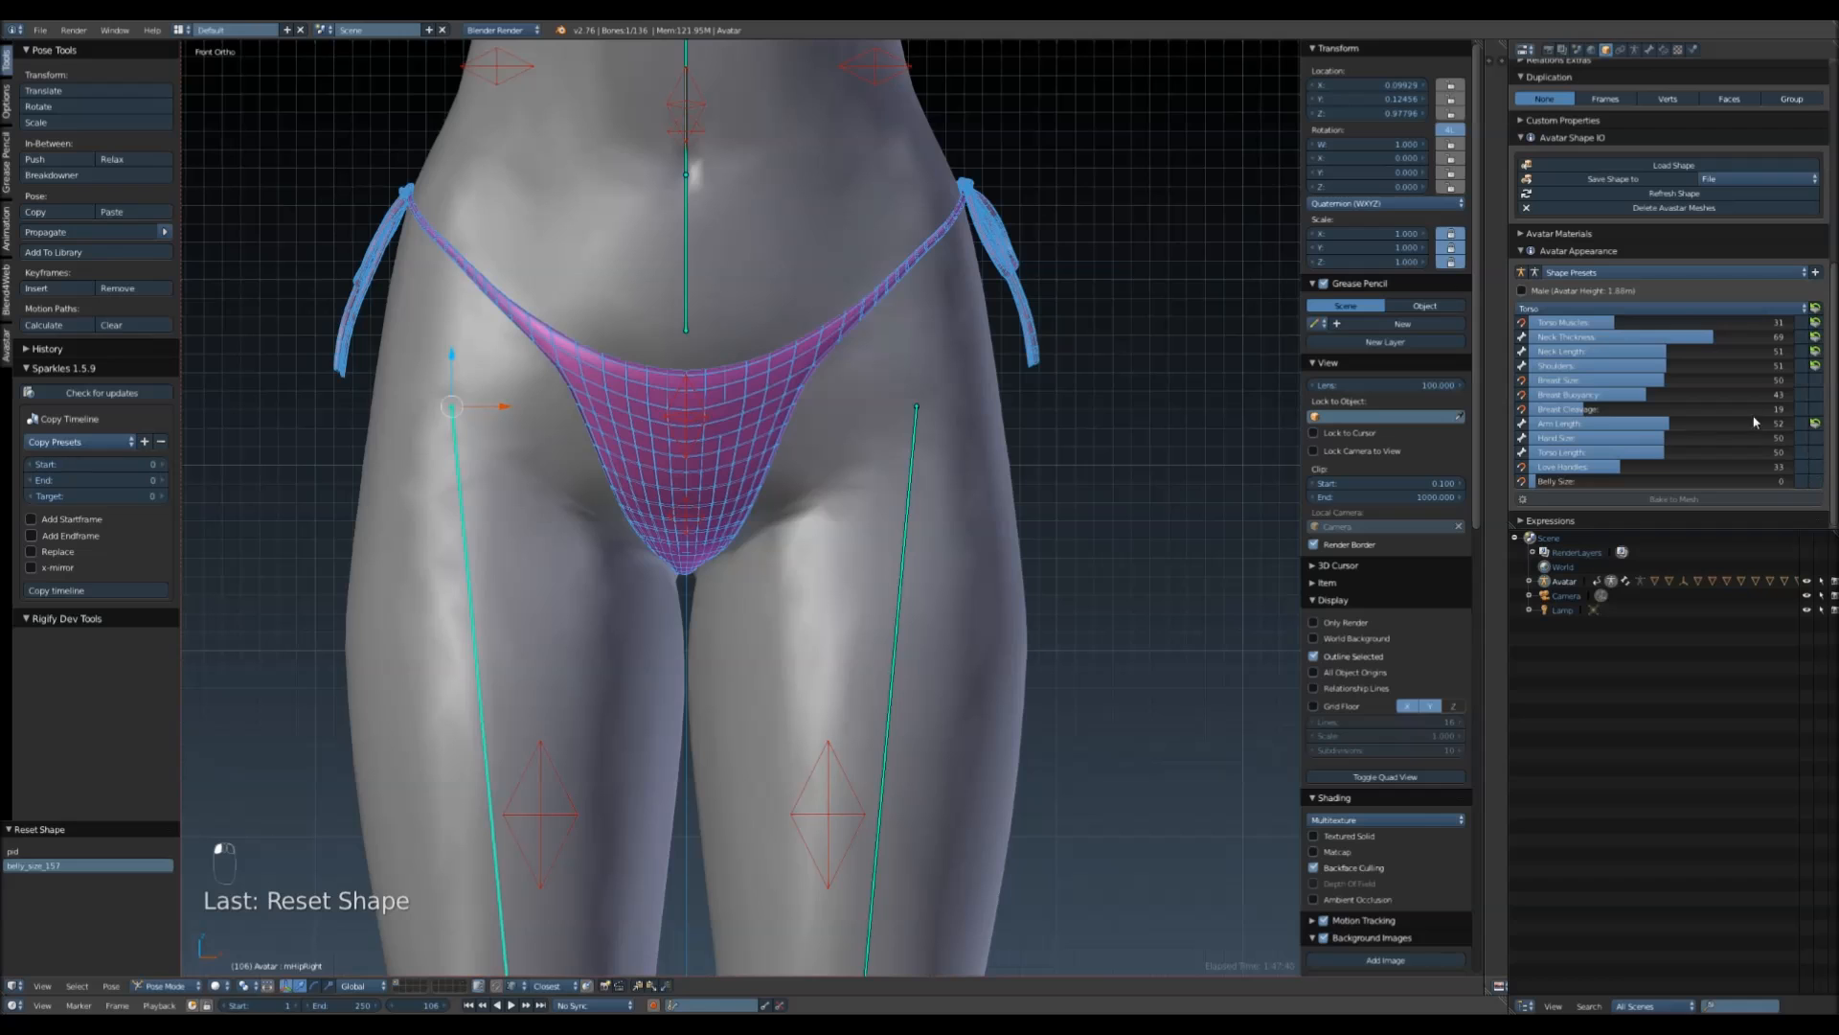
- Switch the avatar appearance settings to the Legs category and reset Butt Size to its default
{"action": "left_click", "coordinate": [1636, 308]}
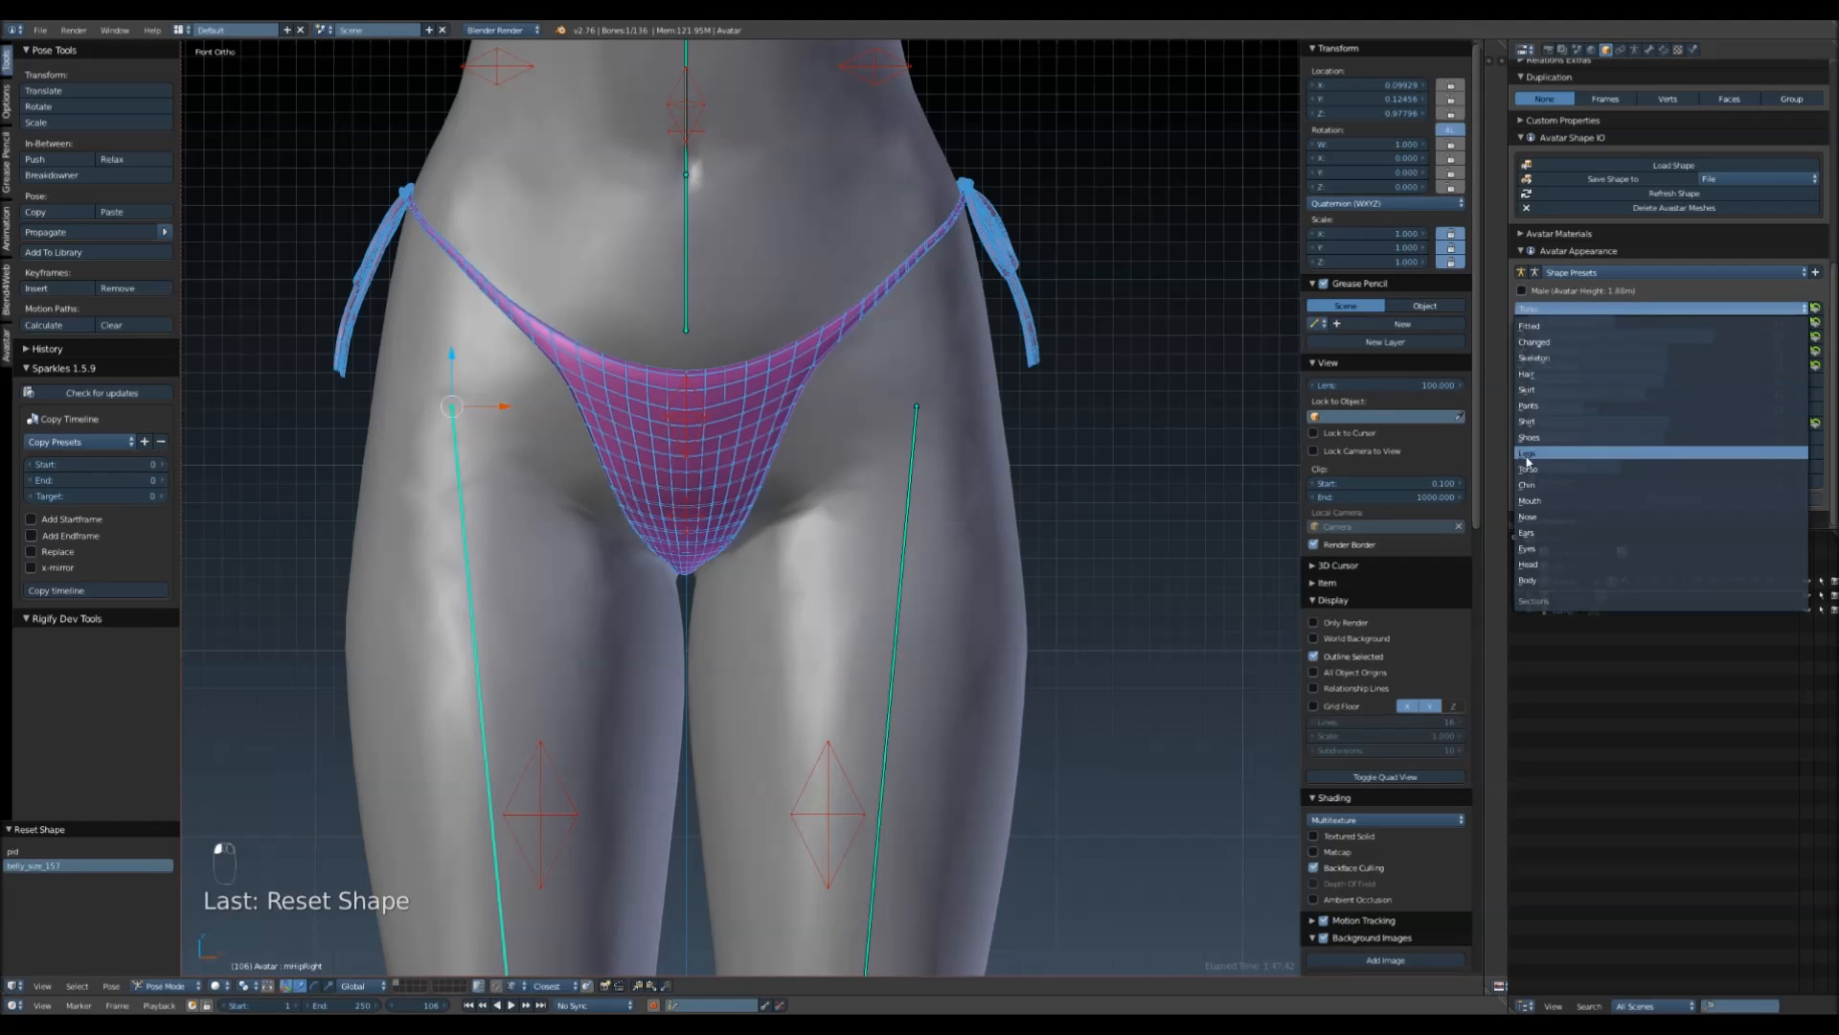
{"action": "left_click", "coordinate": [1590, 458]}
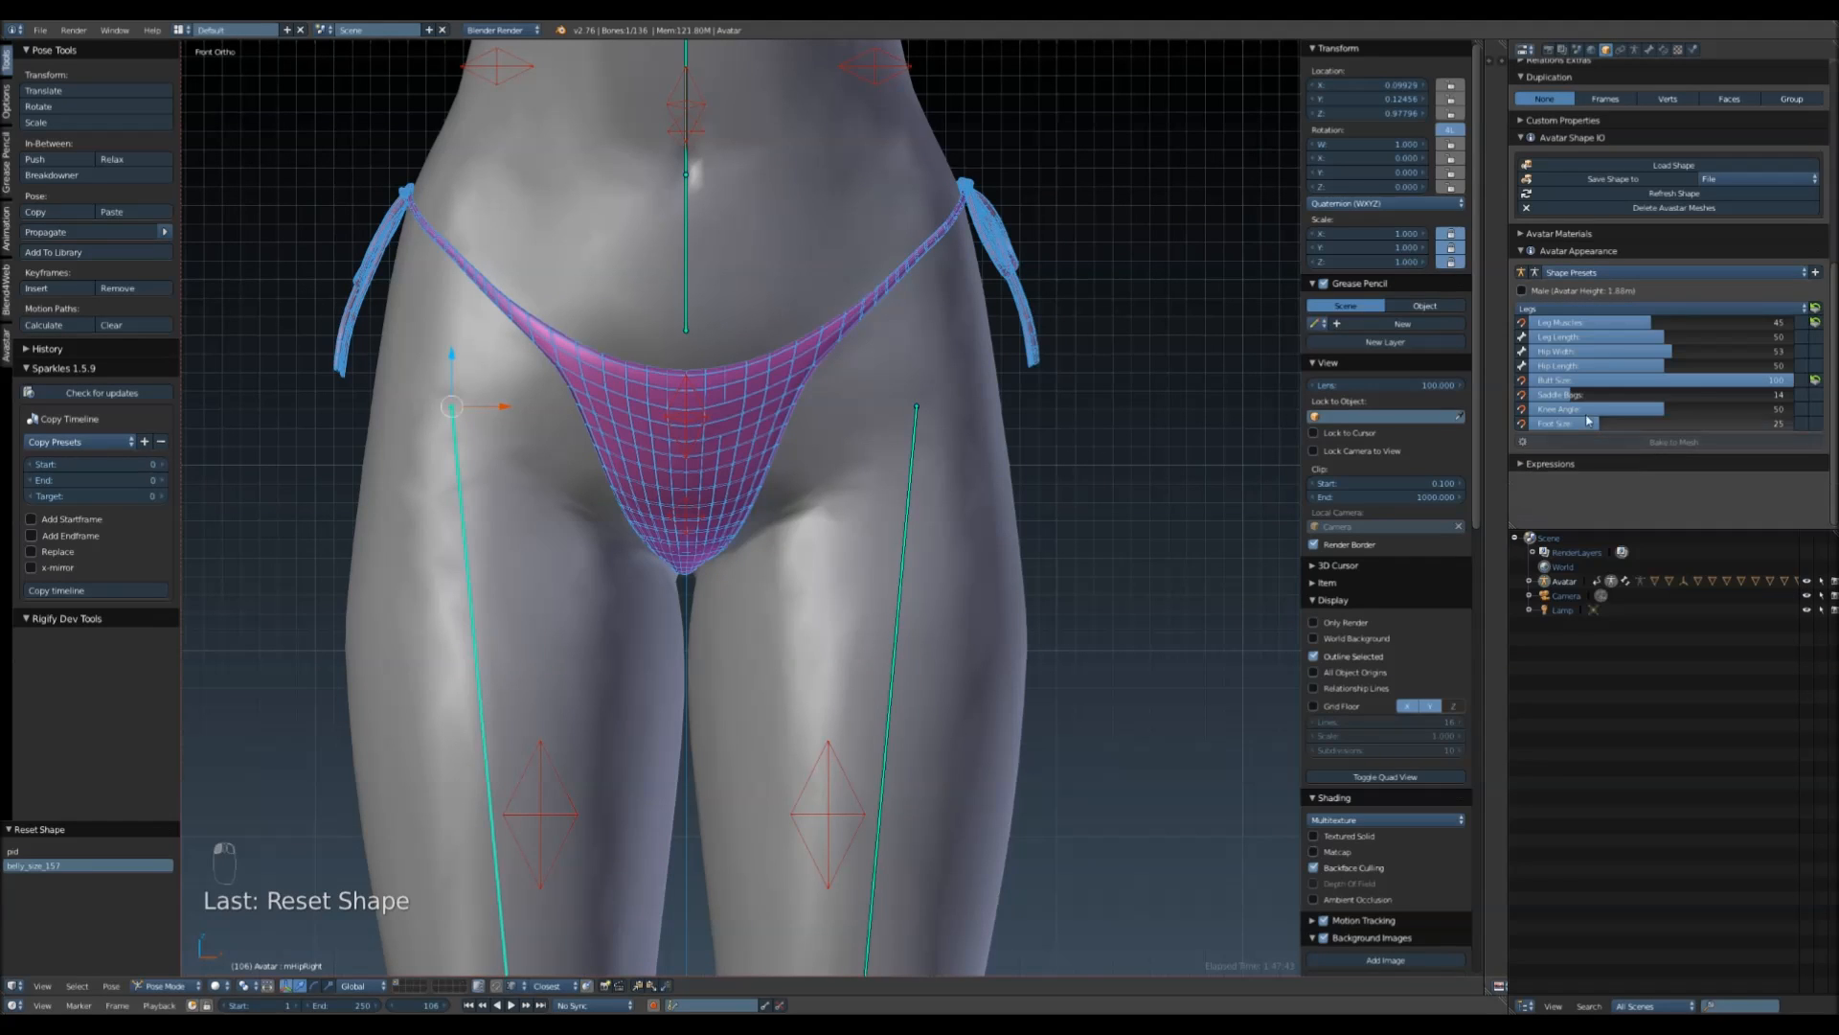
{"action": "left_click", "coordinate": [1816, 381]}
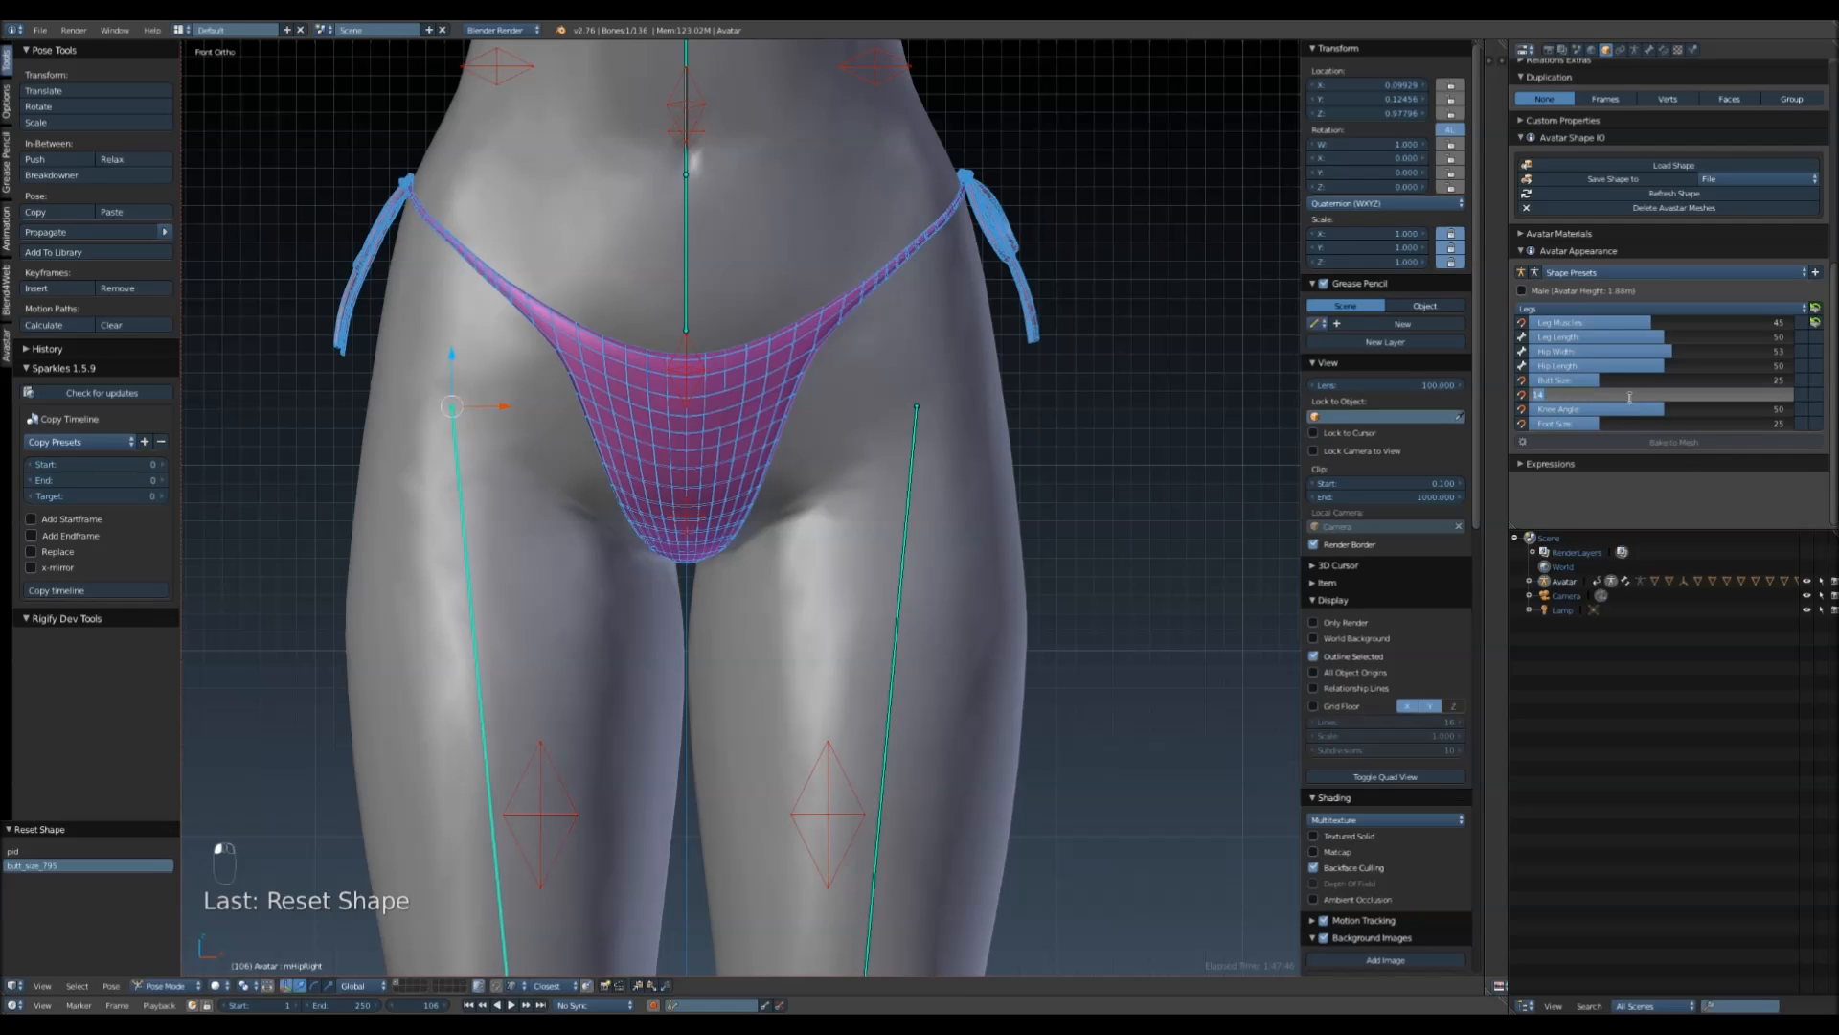
- Test the bikini bottom's fit from behind with Saddle Bags at 100, and reset that shape value
{"action": "key", "text": "Return"}
{"action": "middle_click_drag", "start_coordinate": [1034, 436], "coordinate": [1131, 498]}
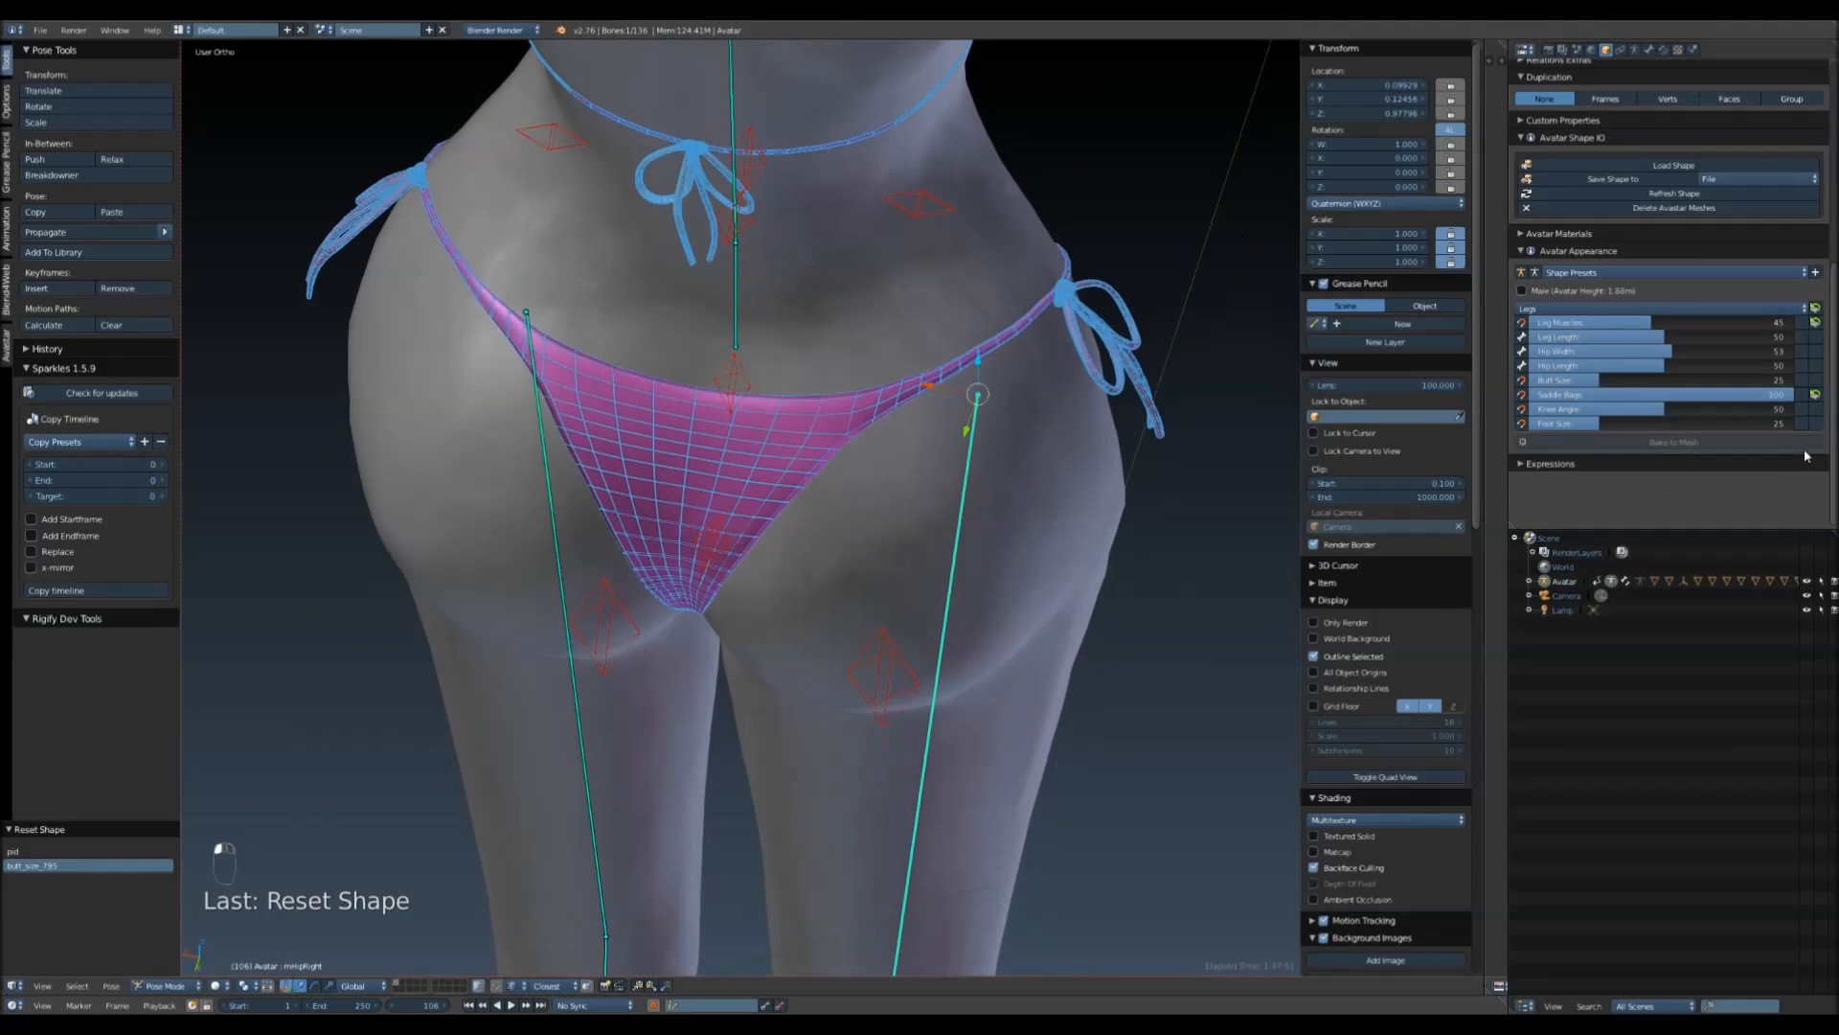
{"action": "left_click", "coordinate": [1815, 394]}
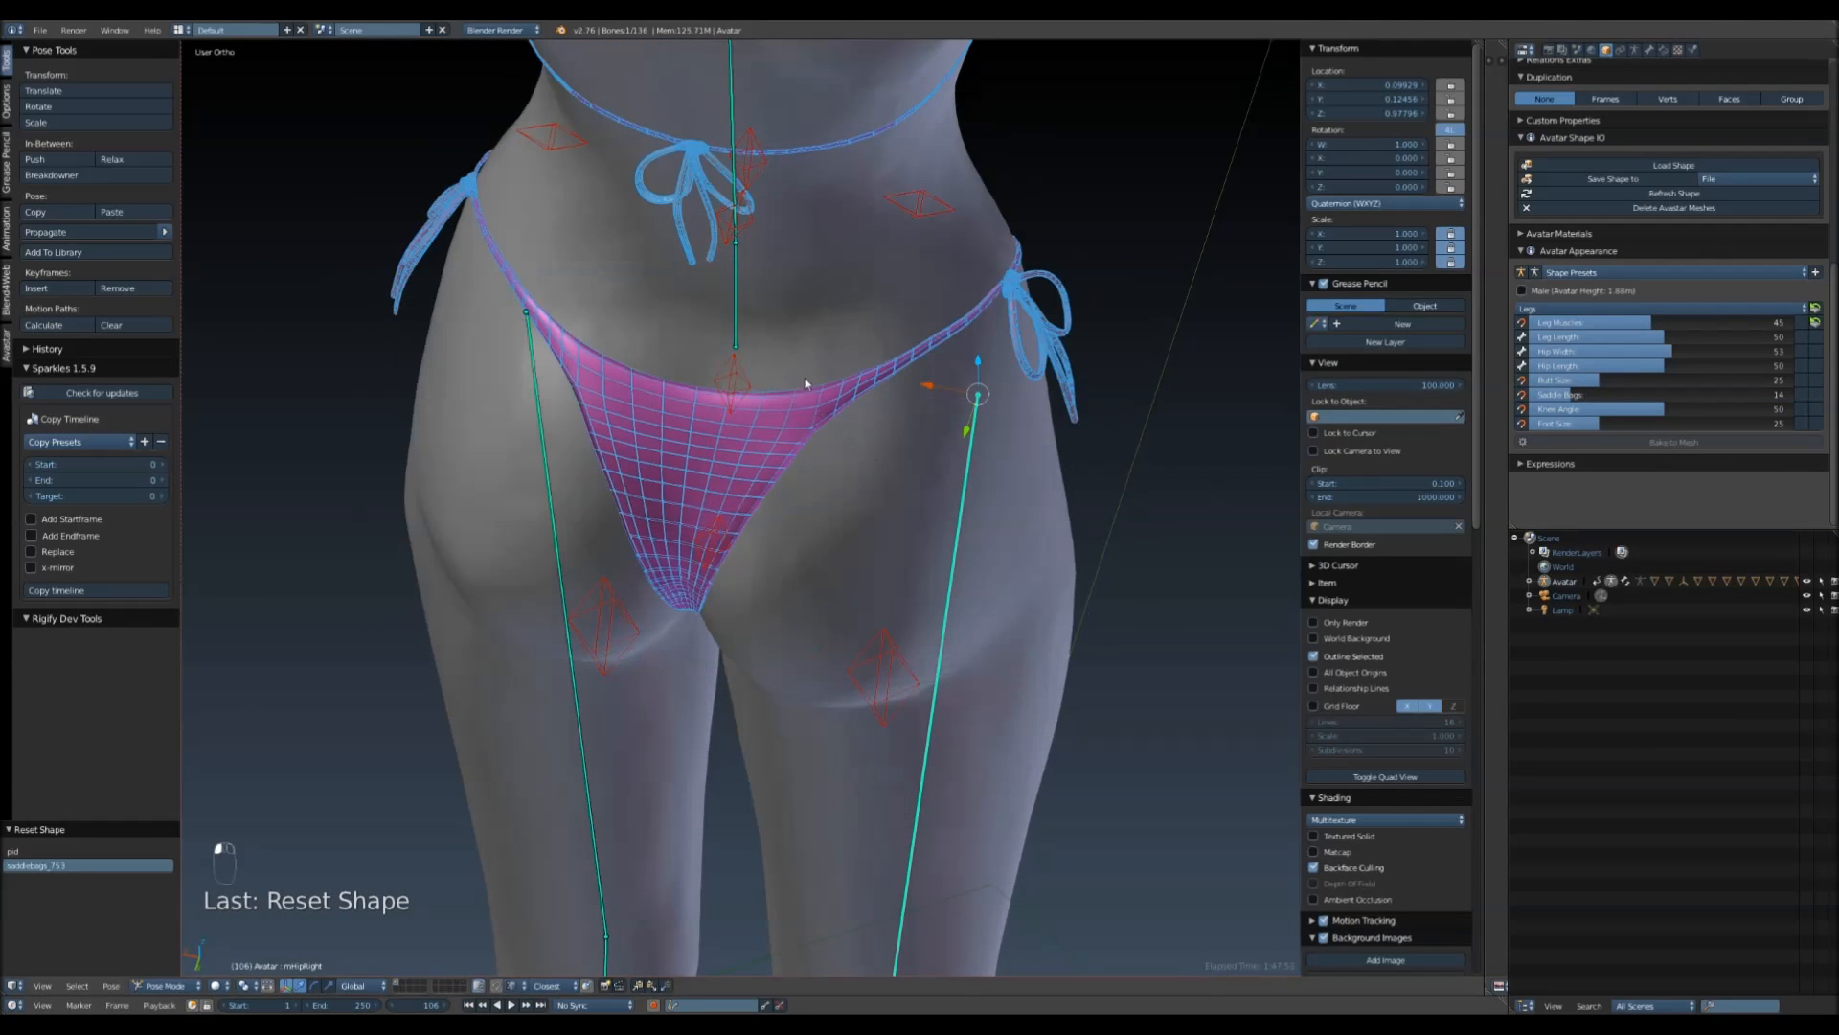
- Try bending the mTorso bone sideways in front view to test how the bikini follows, and cancel the rotation
{"action": "right_click", "coordinate": [733, 96]}
{"action": "key", "text": "KP_1"}
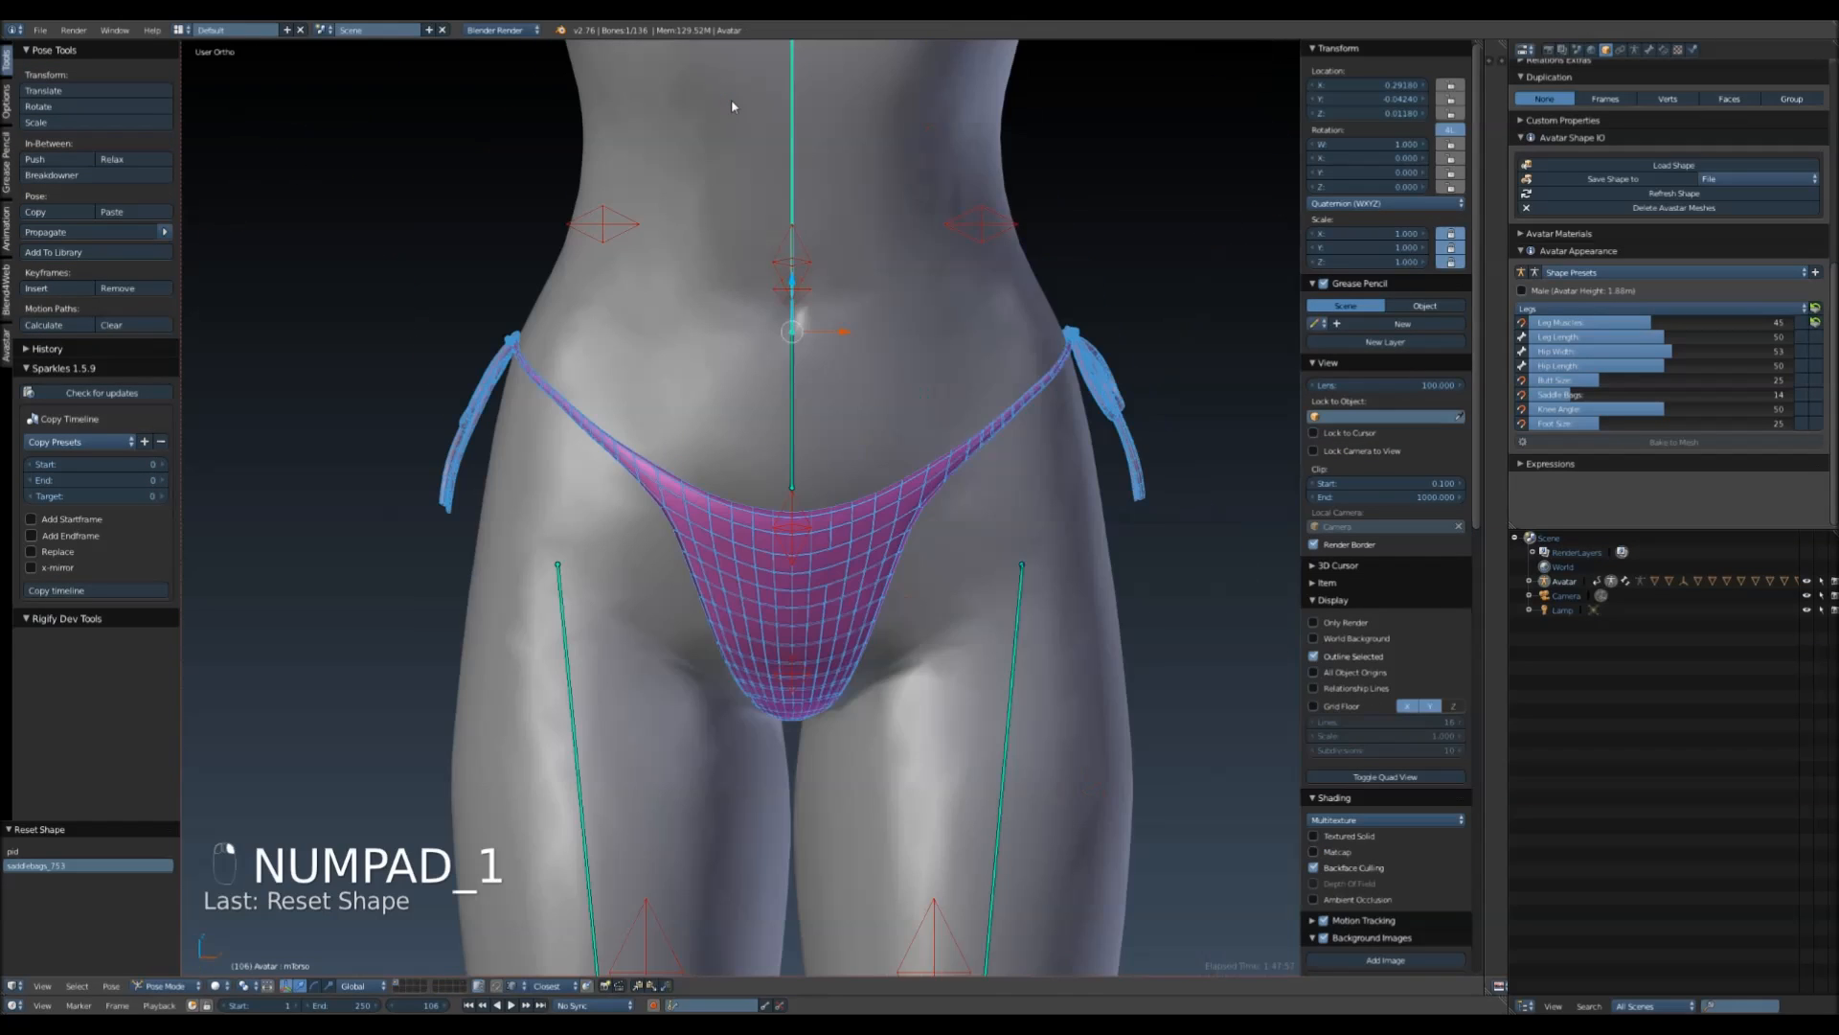
{"action": "scroll", "coordinate": [917, 270], "scroll_direction": "down", "scroll_amount": 3}
{"action": "key", "text": "r"}
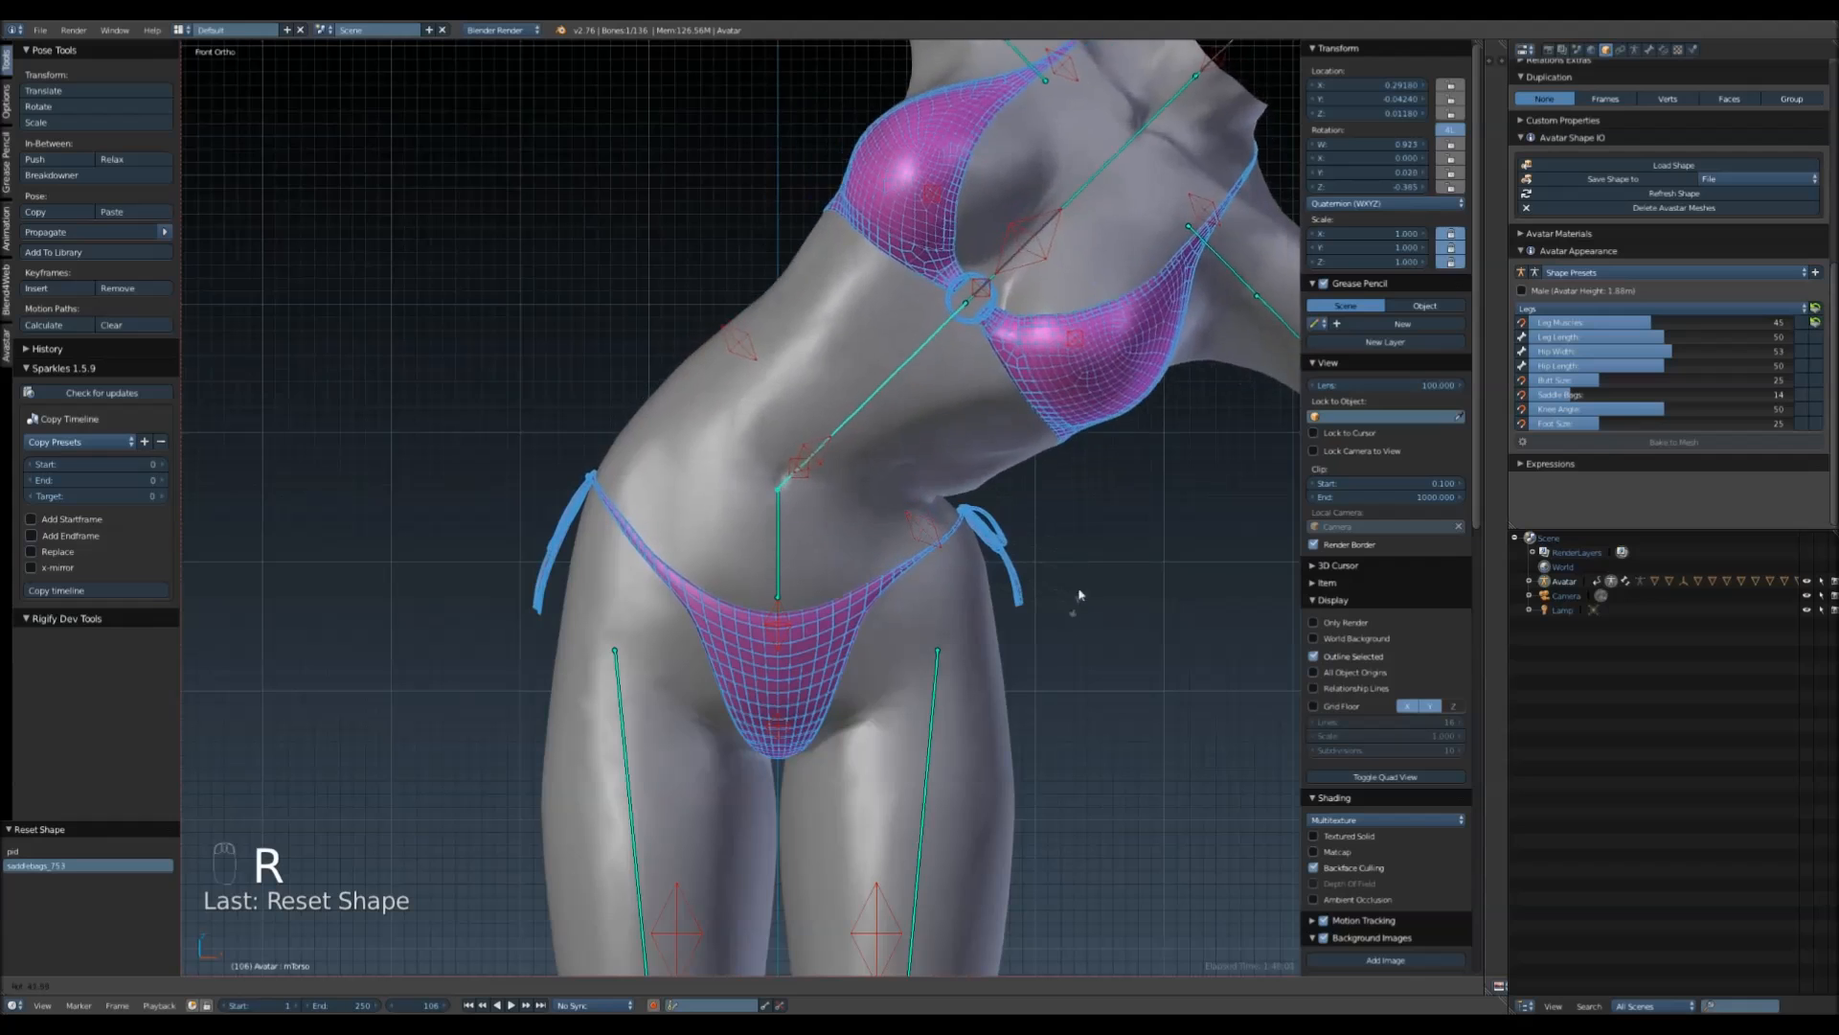
{"action": "right_click", "coordinate": [964, 374]}
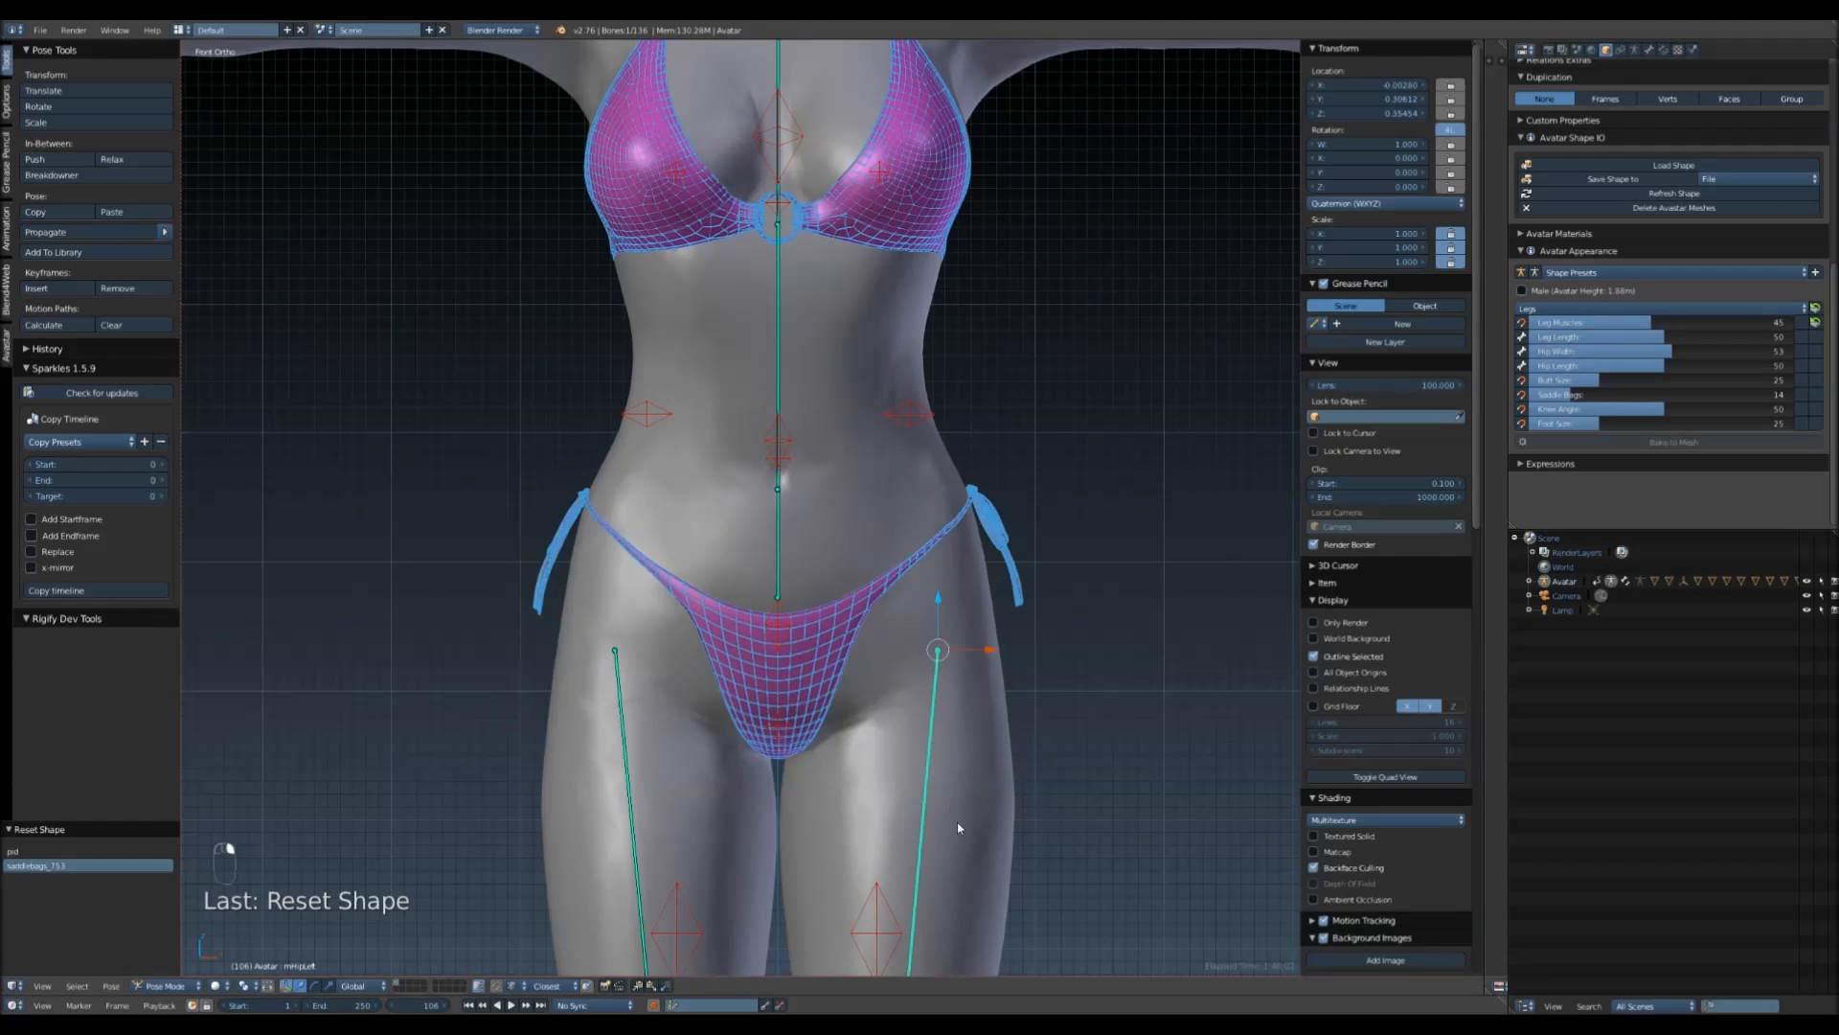
- Rotate the avatar's mHipLeft bone outward about 68 degrees to raise the left leg
{"action": "key", "text": "r"}
{"action": "left_click", "coordinate": [1263, 617]}
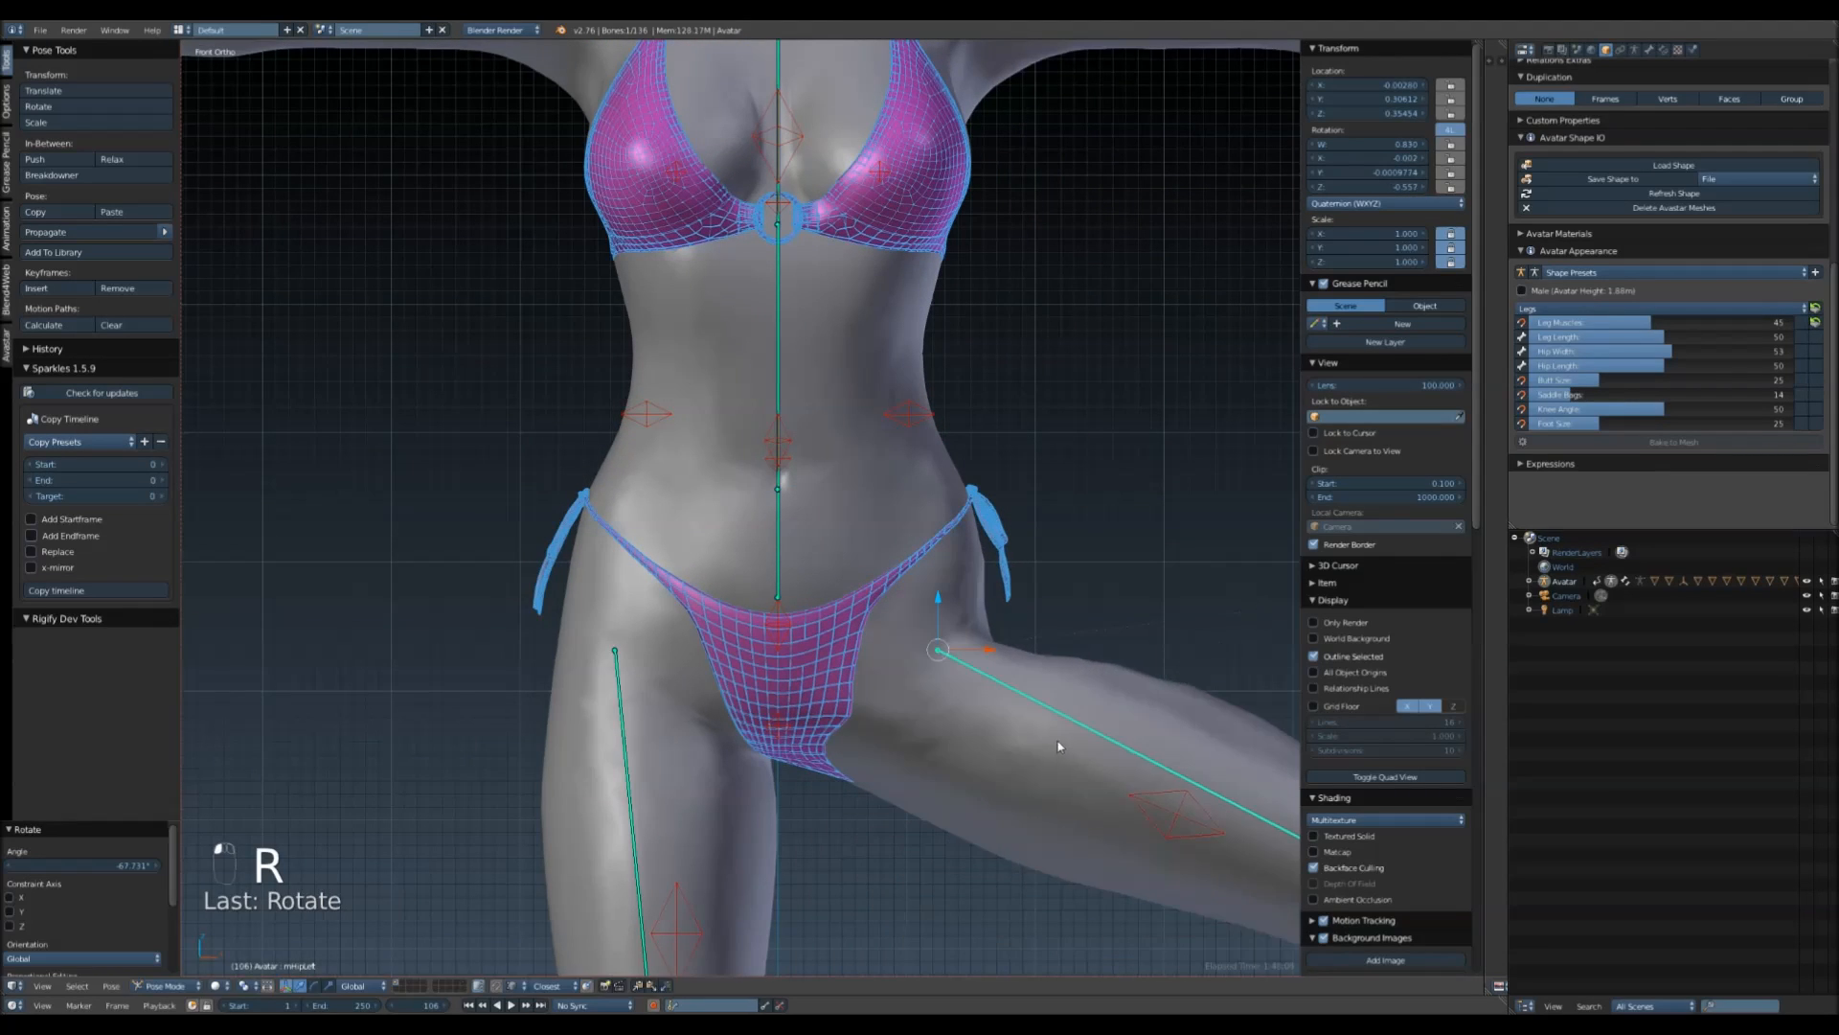
{"action": "middle_click_drag", "start_coordinate": [1059, 747], "coordinate": [1023, 492], "text": "shift"}
- Select the bikini bottom and switch it to Weight Paint mode with the raised leg in front view
{"action": "right_click", "coordinate": [778, 450]}
{"action": "middle_click_drag", "start_coordinate": [849, 563], "coordinate": [787, 542], "text": "shift"}
{"action": "left_click", "coordinate": [201, 986]}
{"action": "left_click", "coordinate": [224, 912]}
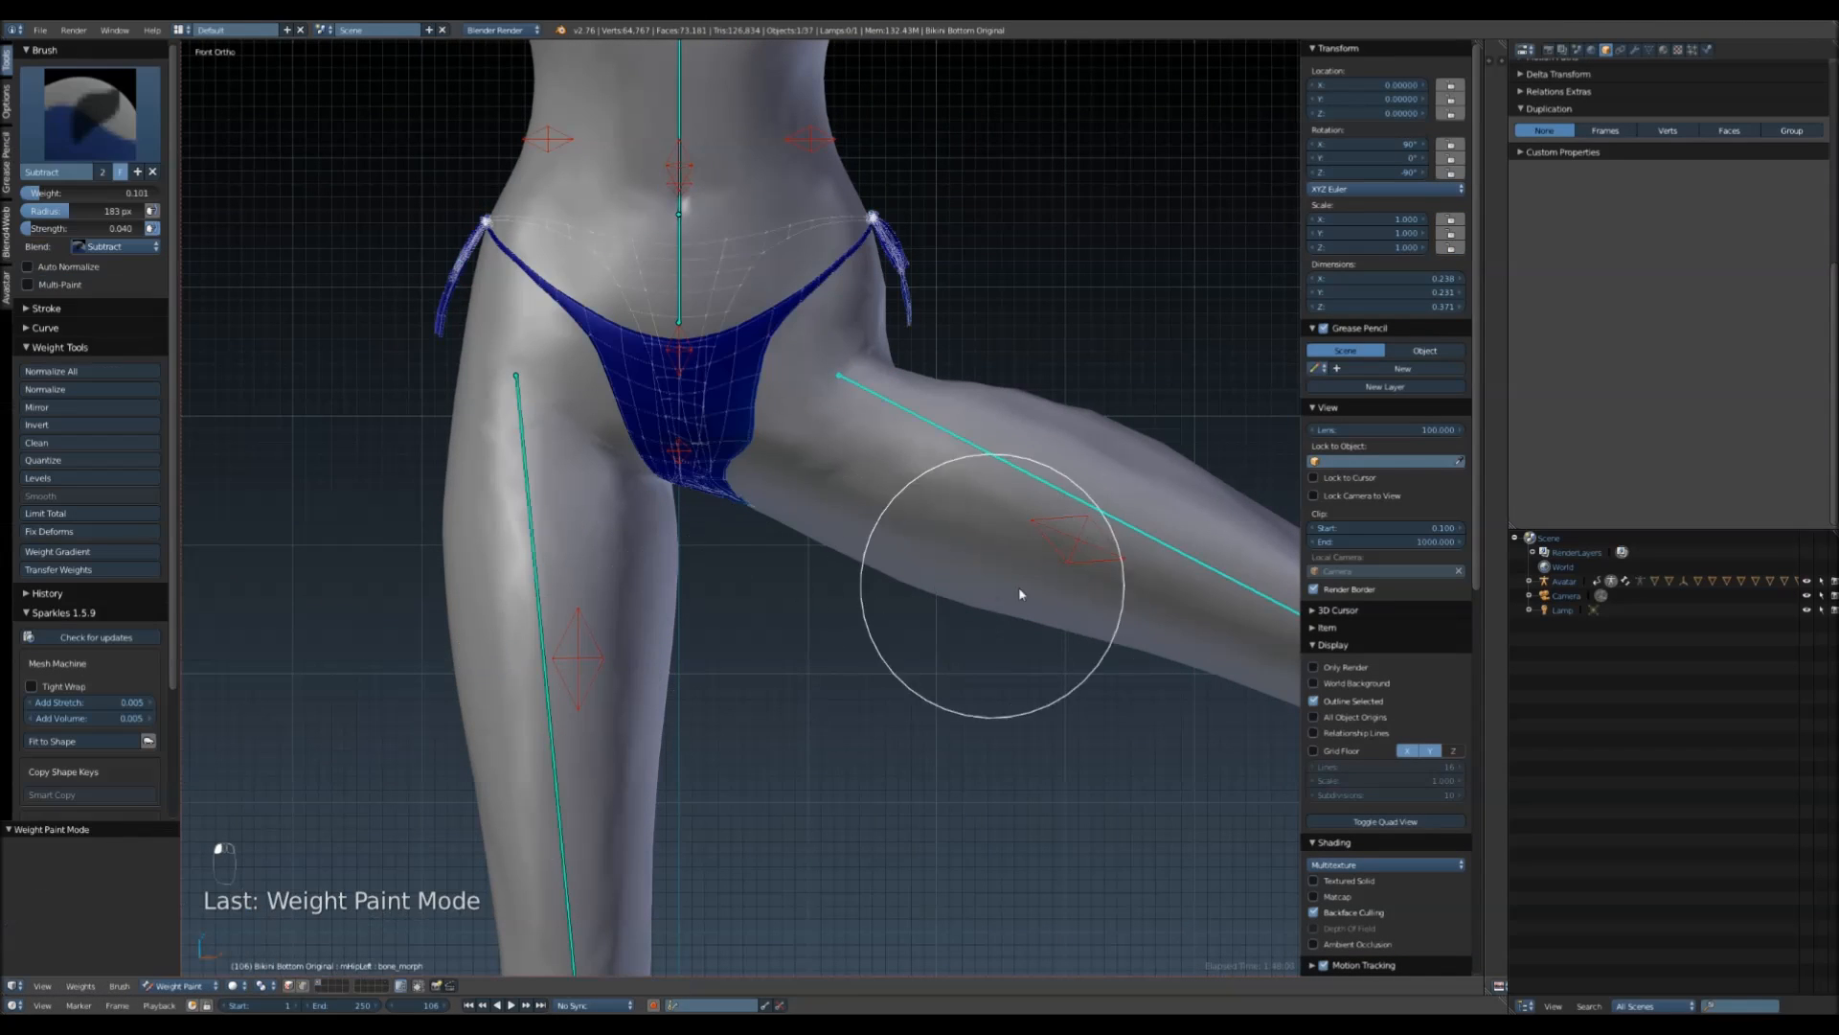
- Subtract L_UPPER_LEG and mHipLeft weight from the bikini bottom's lower edge beside the raised leg, setting the brush strength to 0.115
{"action": "right_click", "coordinate": [1067, 563]}
{"action": "left_click", "coordinate": [136, 118]}
{"action": "left_click", "coordinate": [276, 240]}
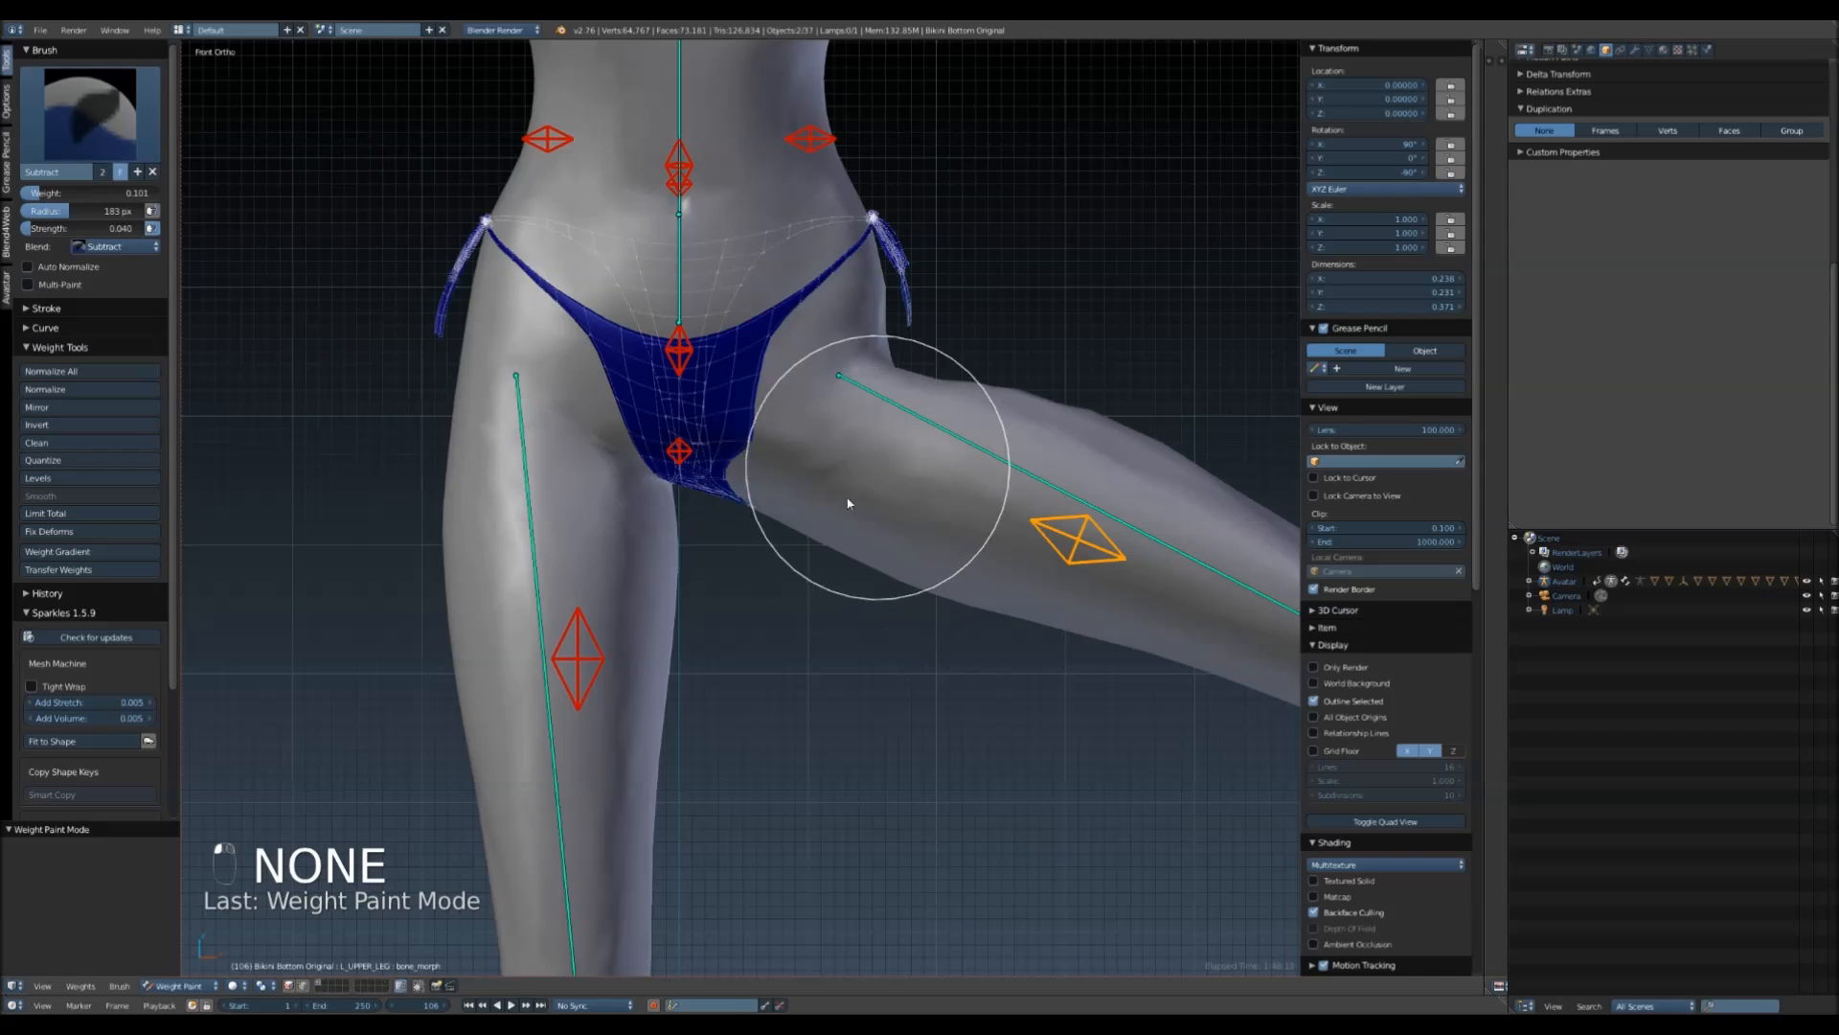
{"action": "left_click_drag", "start_coordinate": [786, 474], "coordinate": [732, 521]}
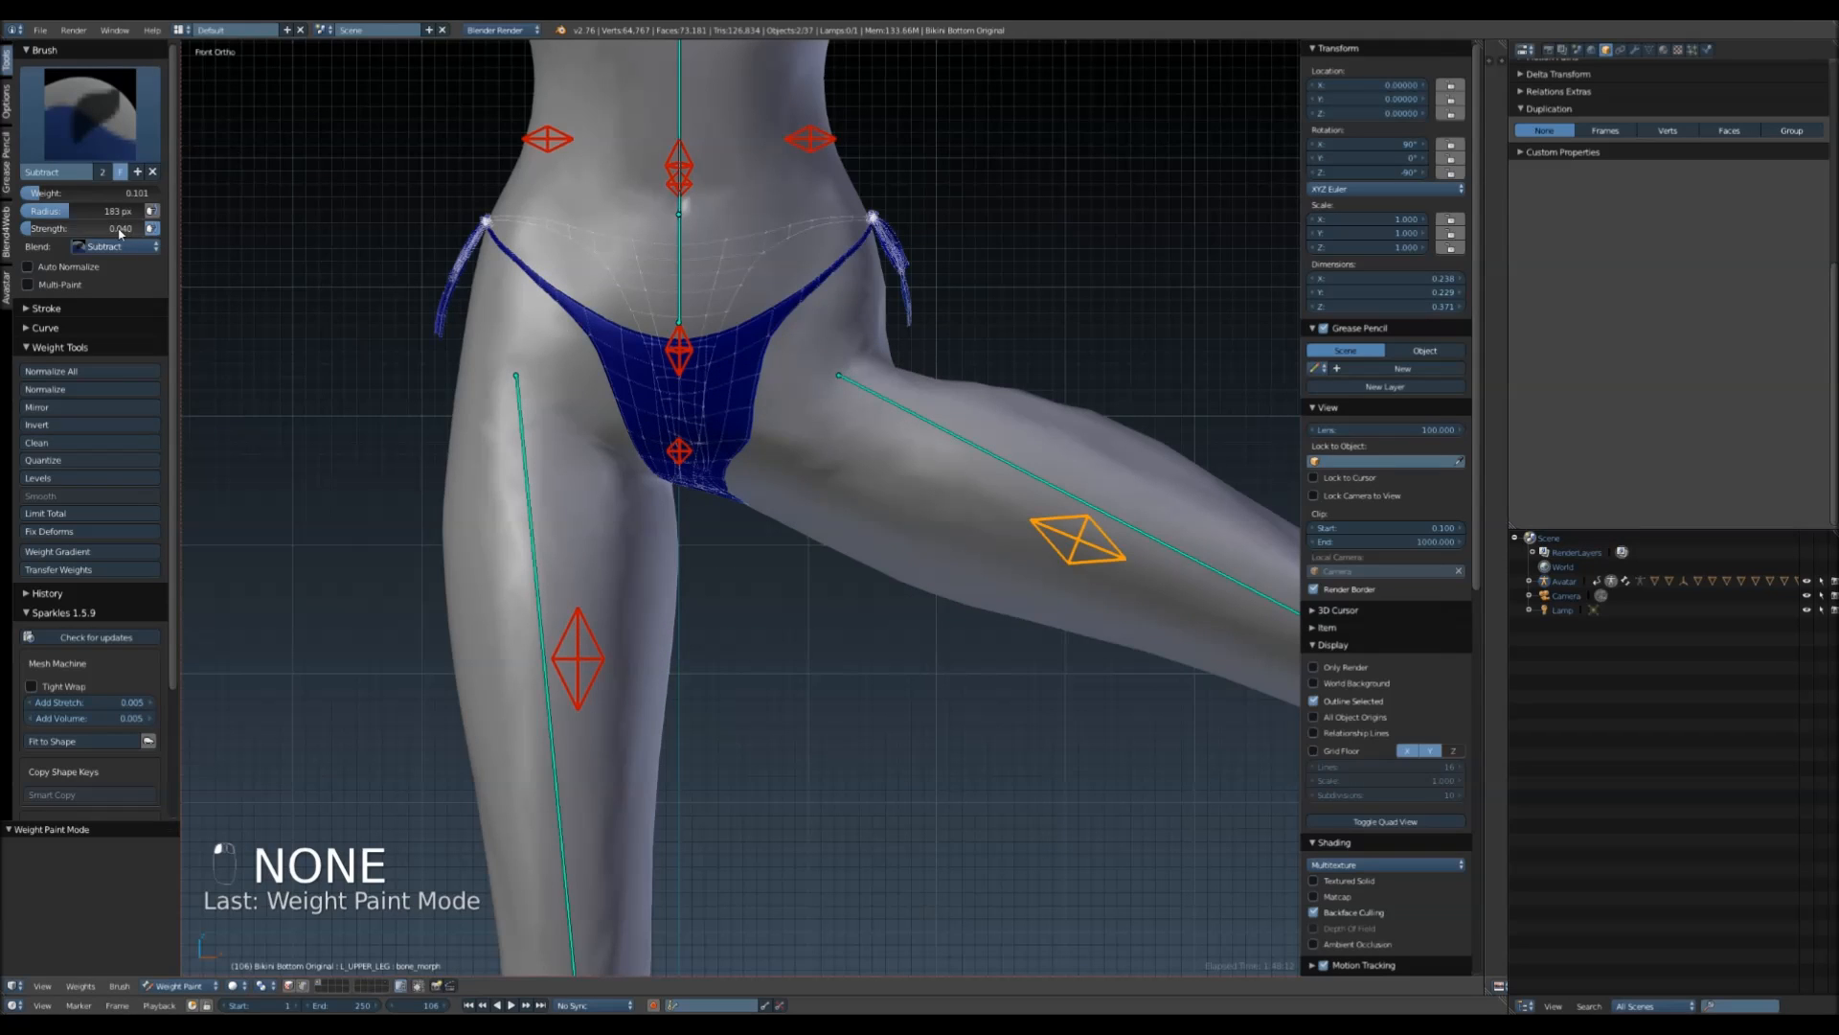
{"action": "key", "text": "Return"}
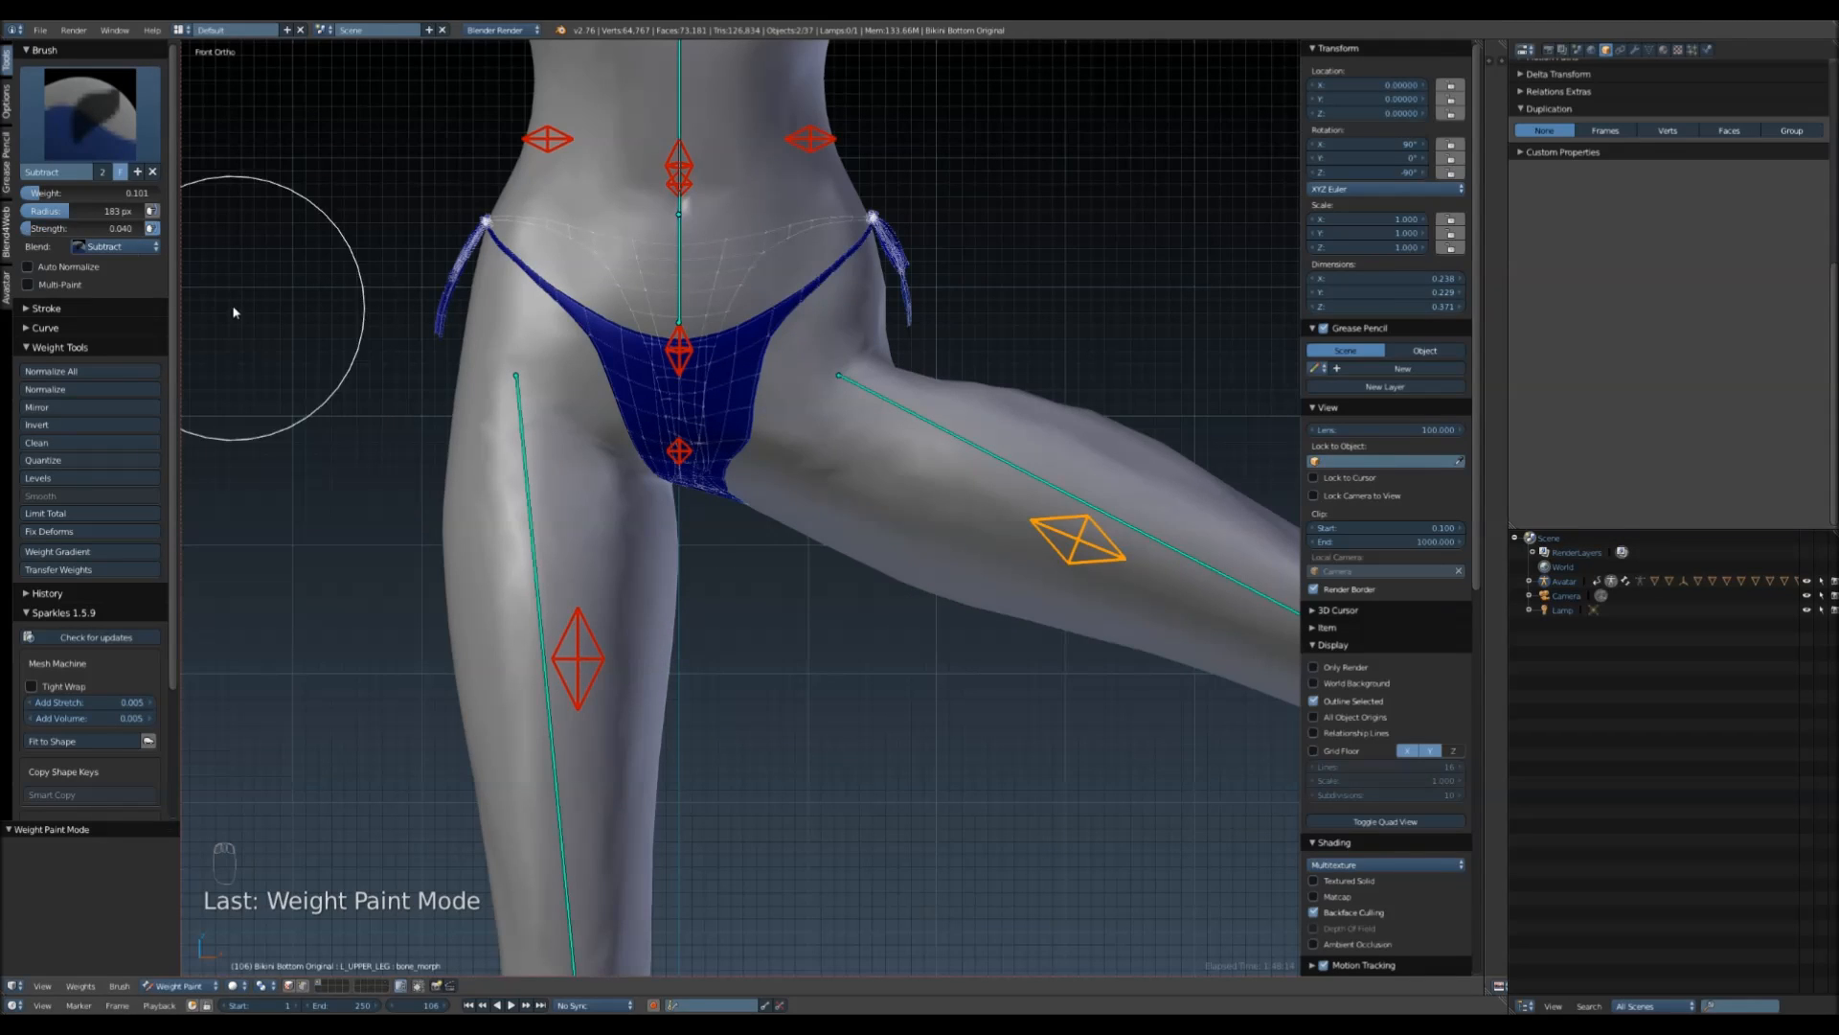
{"action": "mouse_move", "coordinate": [764, 471]}
{"action": "left_mouse_down"}
{"action": "mouse_move", "coordinate": [728, 501]}
{"action": "mouse_move", "coordinate": [759, 455]}
{"action": "mouse_move", "coordinate": [828, 498]}
{"action": "left_mouse_up"}
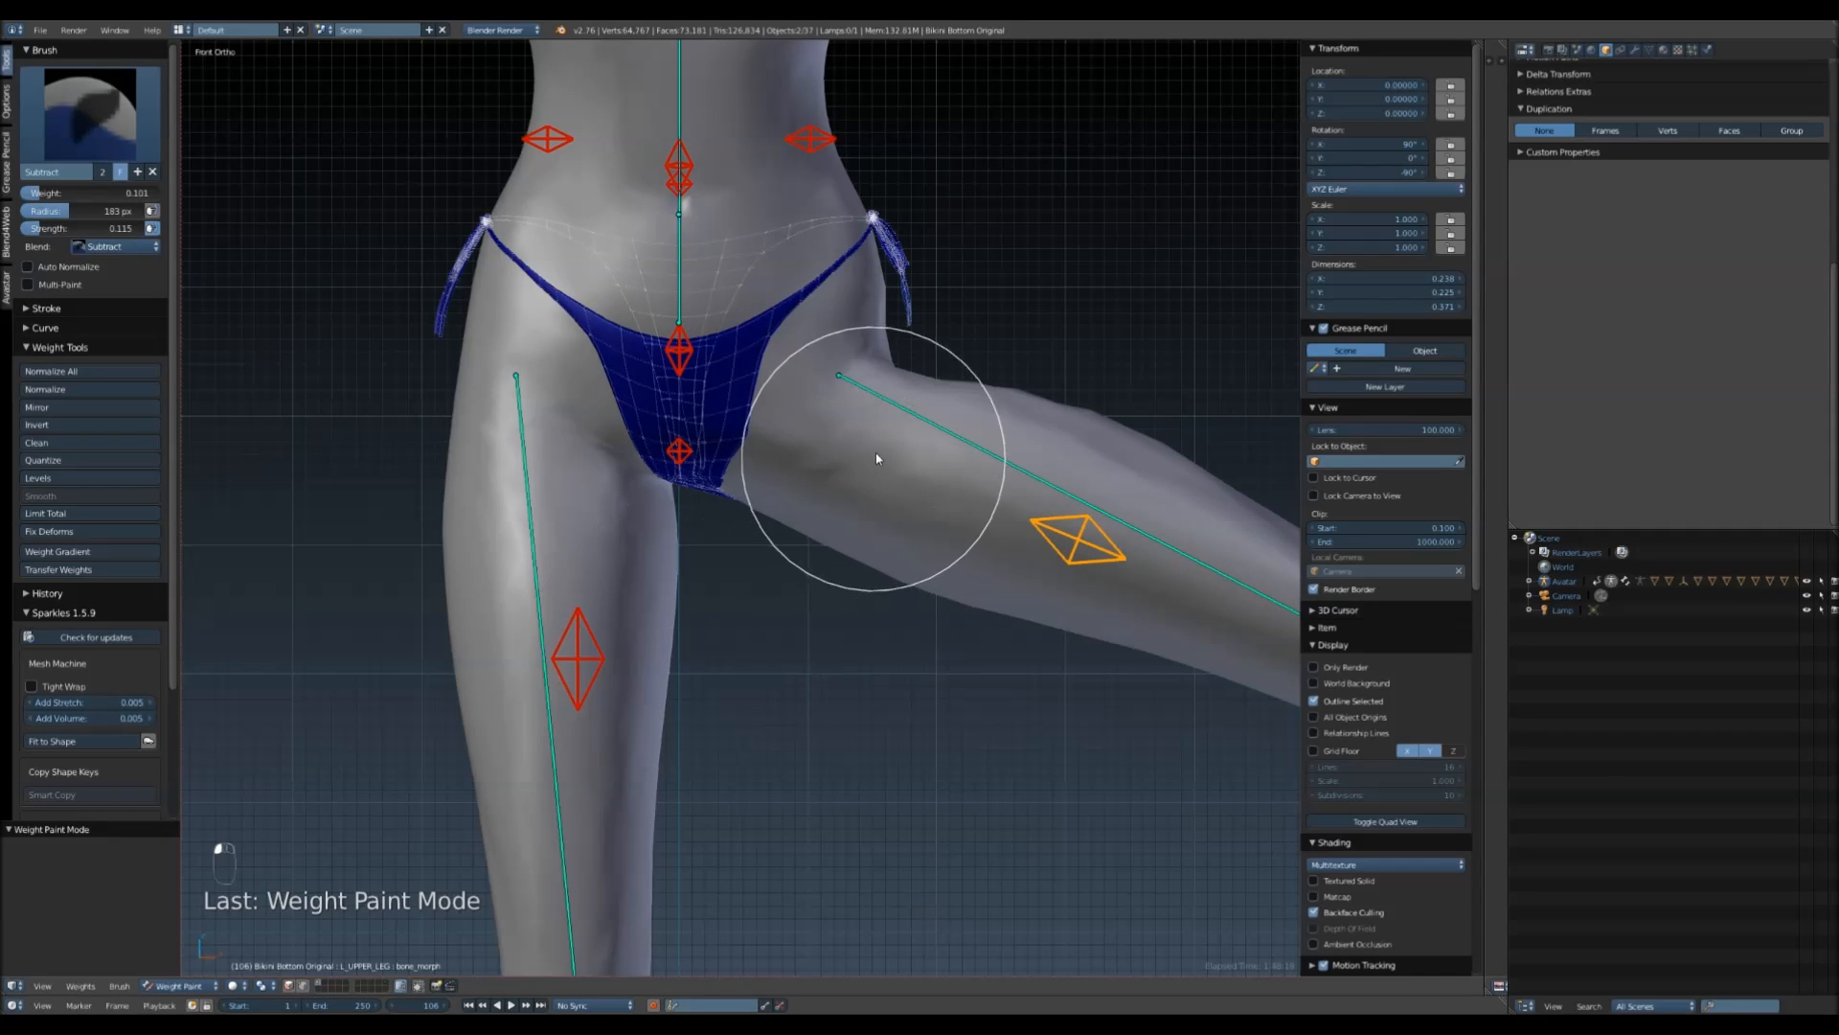
{"action": "right_click", "coordinate": [891, 406]}
{"action": "mouse_move", "coordinate": [639, 602]}
{"action": "left_mouse_down"}
{"action": "mouse_move", "coordinate": [747, 431]}
{"action": "mouse_move", "coordinate": [677, 575]}
{"action": "mouse_move", "coordinate": [762, 450]}
{"action": "mouse_move", "coordinate": [761, 498]}
{"action": "mouse_move", "coordinate": [677, 595]}
{"action": "mouse_move", "coordinate": [718, 377]}
{"action": "mouse_move", "coordinate": [726, 552]}
{"action": "mouse_move", "coordinate": [737, 447]}
{"action": "left_mouse_up"}
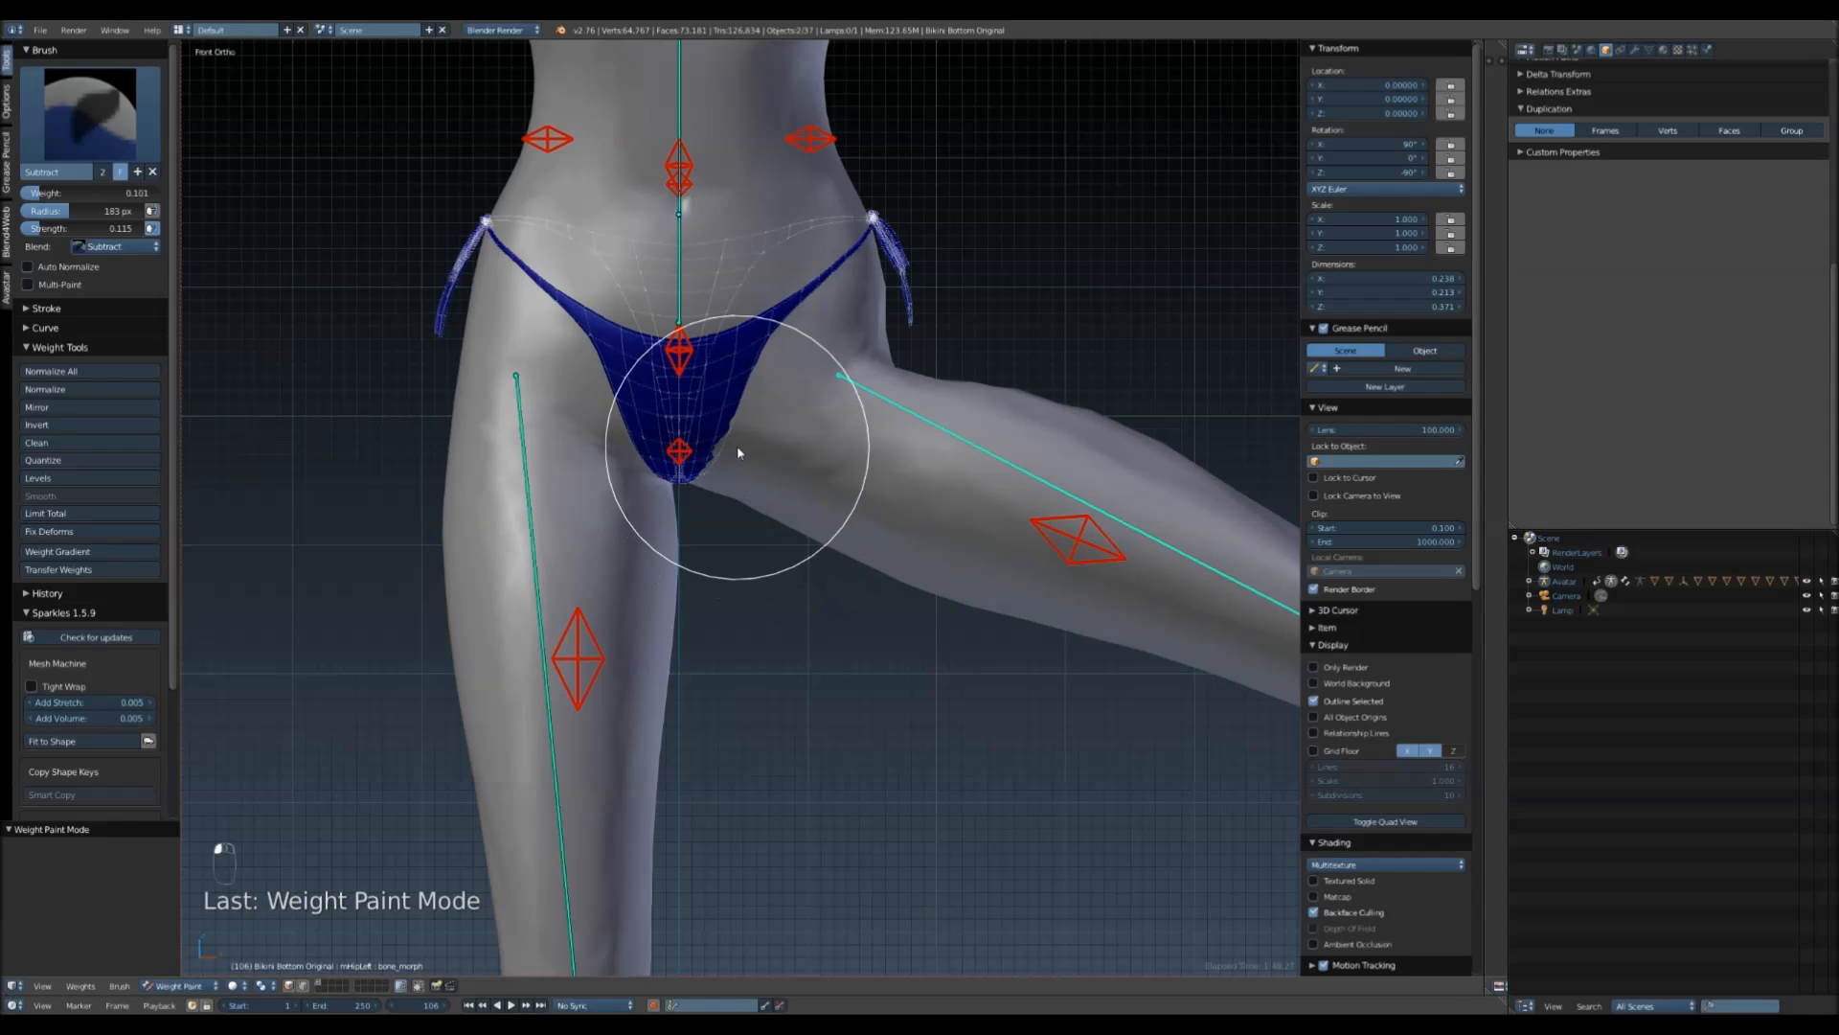
- Rotate the avatar's mHipRight bone outward about 60 degrees to raise the right leg
{"action": "right_click", "coordinate": [536, 576]}
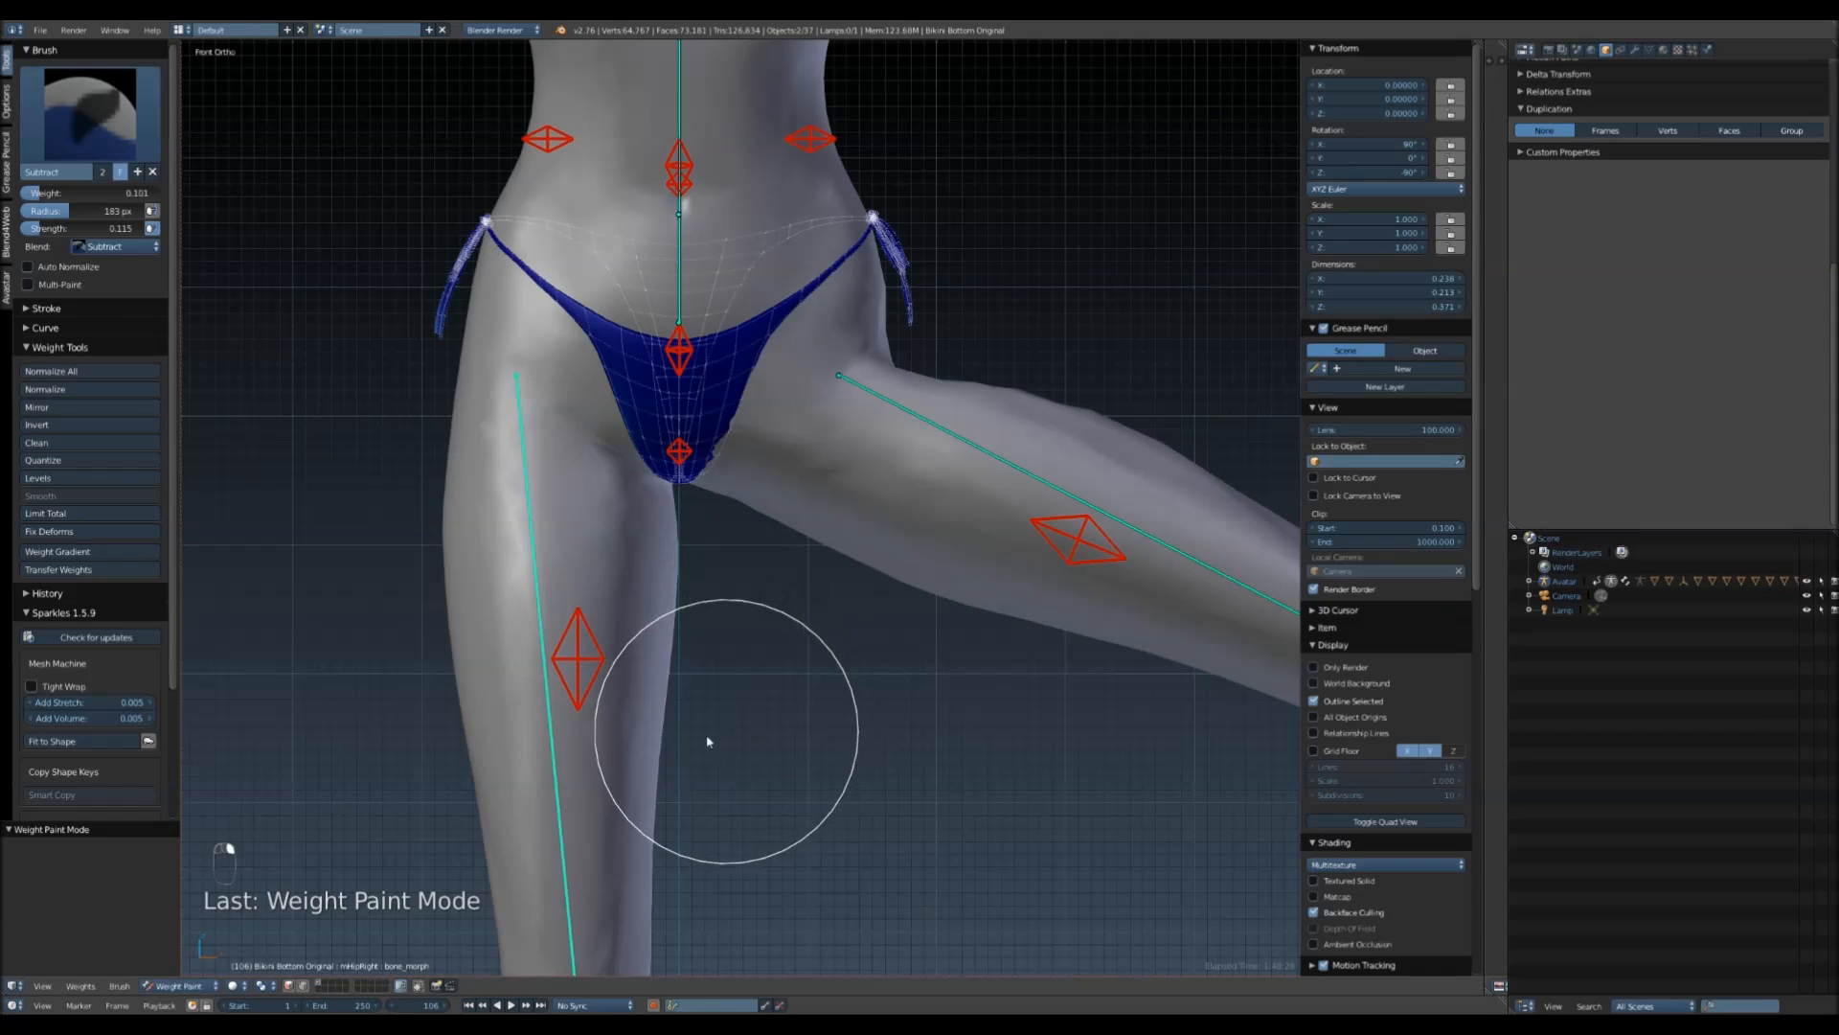
{"action": "key", "text": "r"}
{"action": "left_click", "coordinate": [581, 555]}
- Subtract mHipRight and R_UPPER_LEG weight from the bikini bottom's front panel and lower edge
{"action": "mouse_move", "coordinate": [580, 556]}
{"action": "left_mouse_down"}
{"action": "mouse_move", "coordinate": [623, 402]}
{"action": "mouse_move", "coordinate": [620, 458]}
{"action": "mouse_move", "coordinate": [636, 192]}
{"action": "mouse_move", "coordinate": [602, 305]}
{"action": "mouse_move", "coordinate": [649, 554]}
{"action": "mouse_move", "coordinate": [747, 441]}
{"action": "left_mouse_up"}
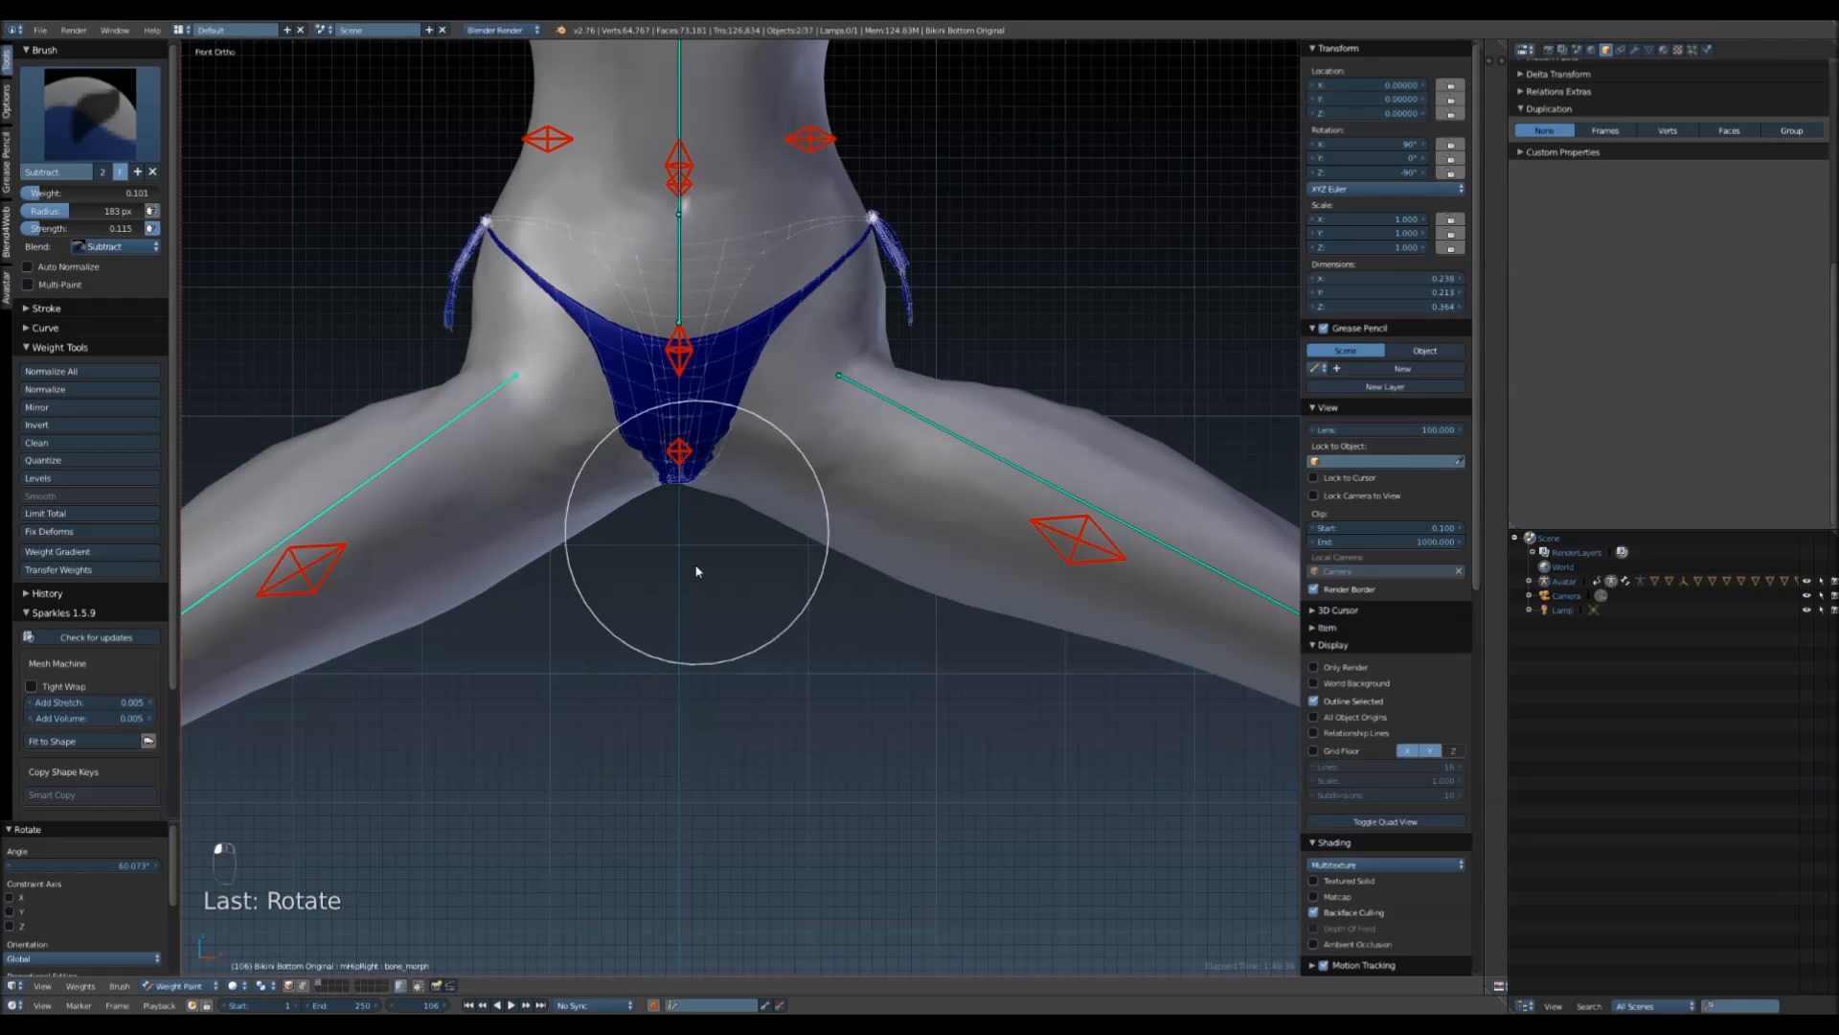
{"action": "right_click", "coordinate": [321, 560]}
{"action": "mouse_move", "coordinate": [642, 331]}
{"action": "left_mouse_down"}
{"action": "mouse_move", "coordinate": [609, 419]}
{"action": "mouse_move", "coordinate": [701, 579]}
{"action": "mouse_move", "coordinate": [595, 329]}
{"action": "mouse_move", "coordinate": [692, 584]}
{"action": "mouse_move", "coordinate": [653, 562]}
{"action": "mouse_move", "coordinate": [580, 380]}
{"action": "mouse_move", "coordinate": [801, 402]}
{"action": "mouse_move", "coordinate": [551, 439]}
{"action": "mouse_move", "coordinate": [731, 427]}
{"action": "mouse_move", "coordinate": [652, 320]}
{"action": "mouse_move", "coordinate": [694, 480]}
{"action": "mouse_move", "coordinate": [685, 445]}
{"action": "left_mouse_up"}
- Subtract R_UPPER_LEG and mHipRight weight from the hanging tie on the avatar's right hip
{"action": "middle_click_drag", "start_coordinate": [499, 356], "coordinate": [784, 497], "text": "shift"}
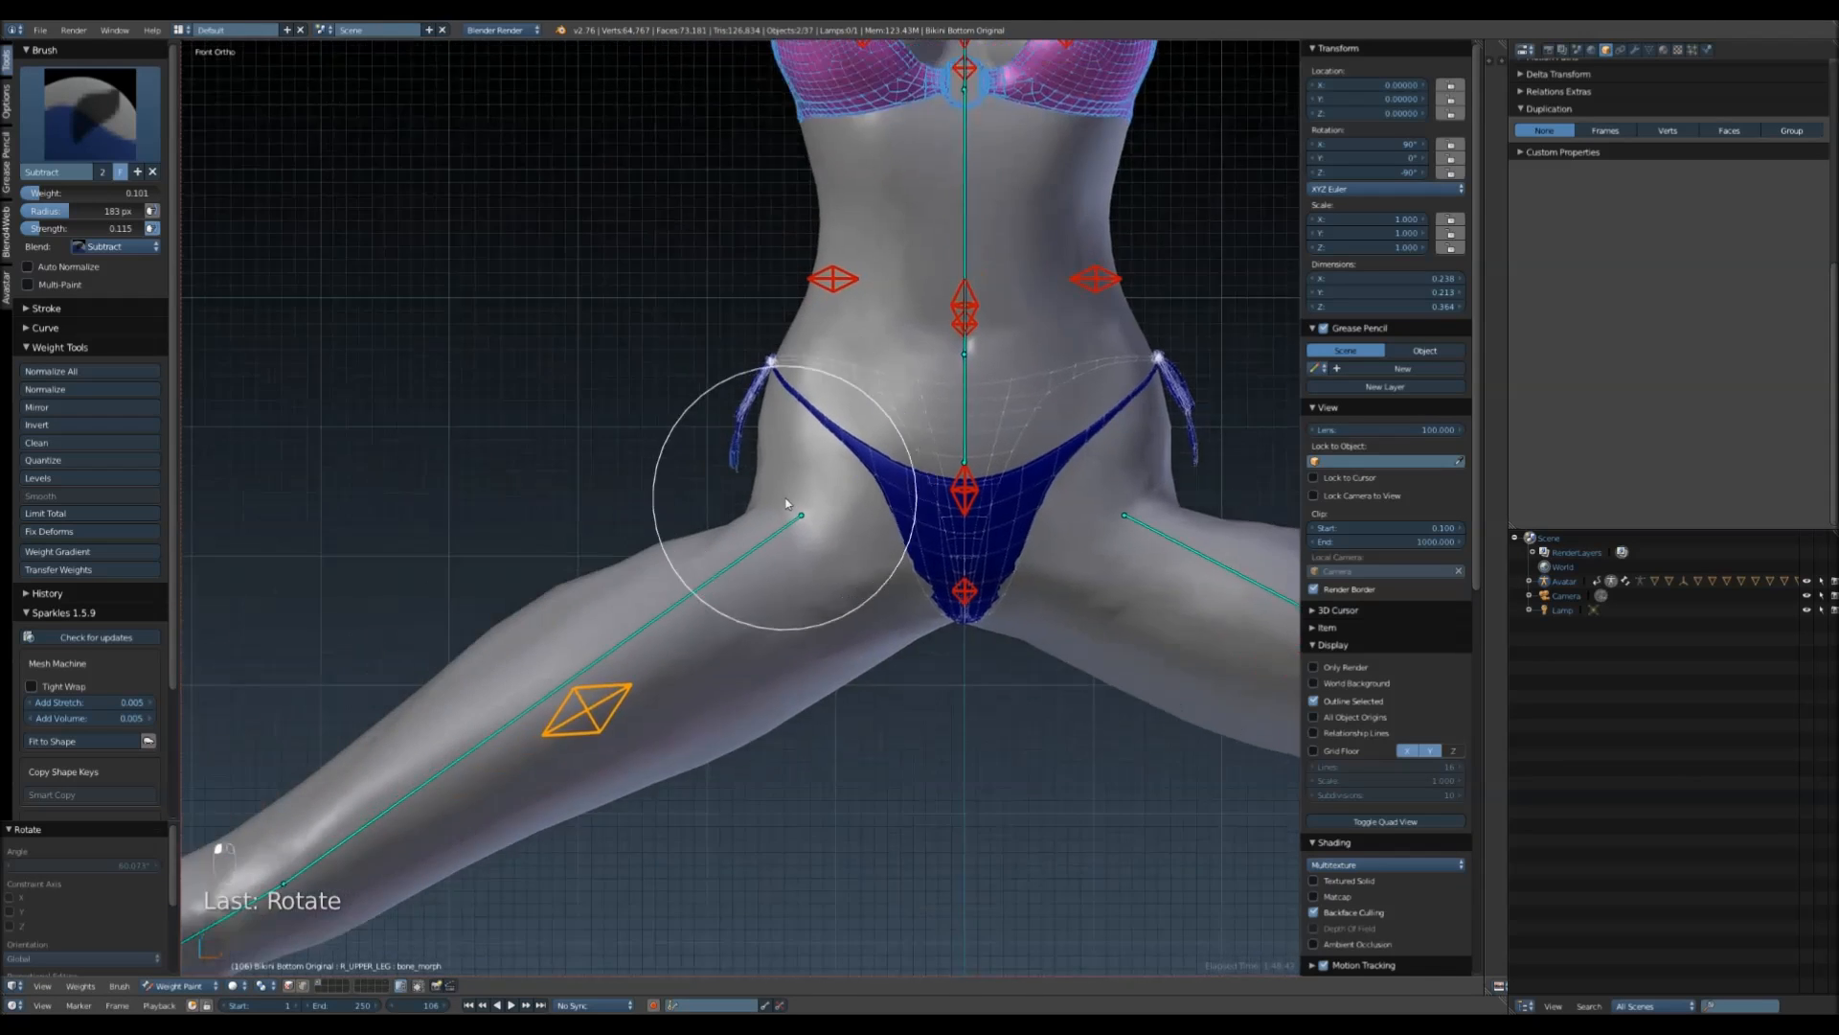
{"action": "scroll", "coordinate": [795, 492], "scroll_direction": "up", "scroll_amount": 4}
{"action": "mouse_move", "coordinate": [804, 294]}
{"action": "left_mouse_down"}
{"action": "mouse_move", "coordinate": [704, 538]}
{"action": "mouse_move", "coordinate": [756, 213]}
{"action": "mouse_move", "coordinate": [679, 497]}
{"action": "left_mouse_up"}
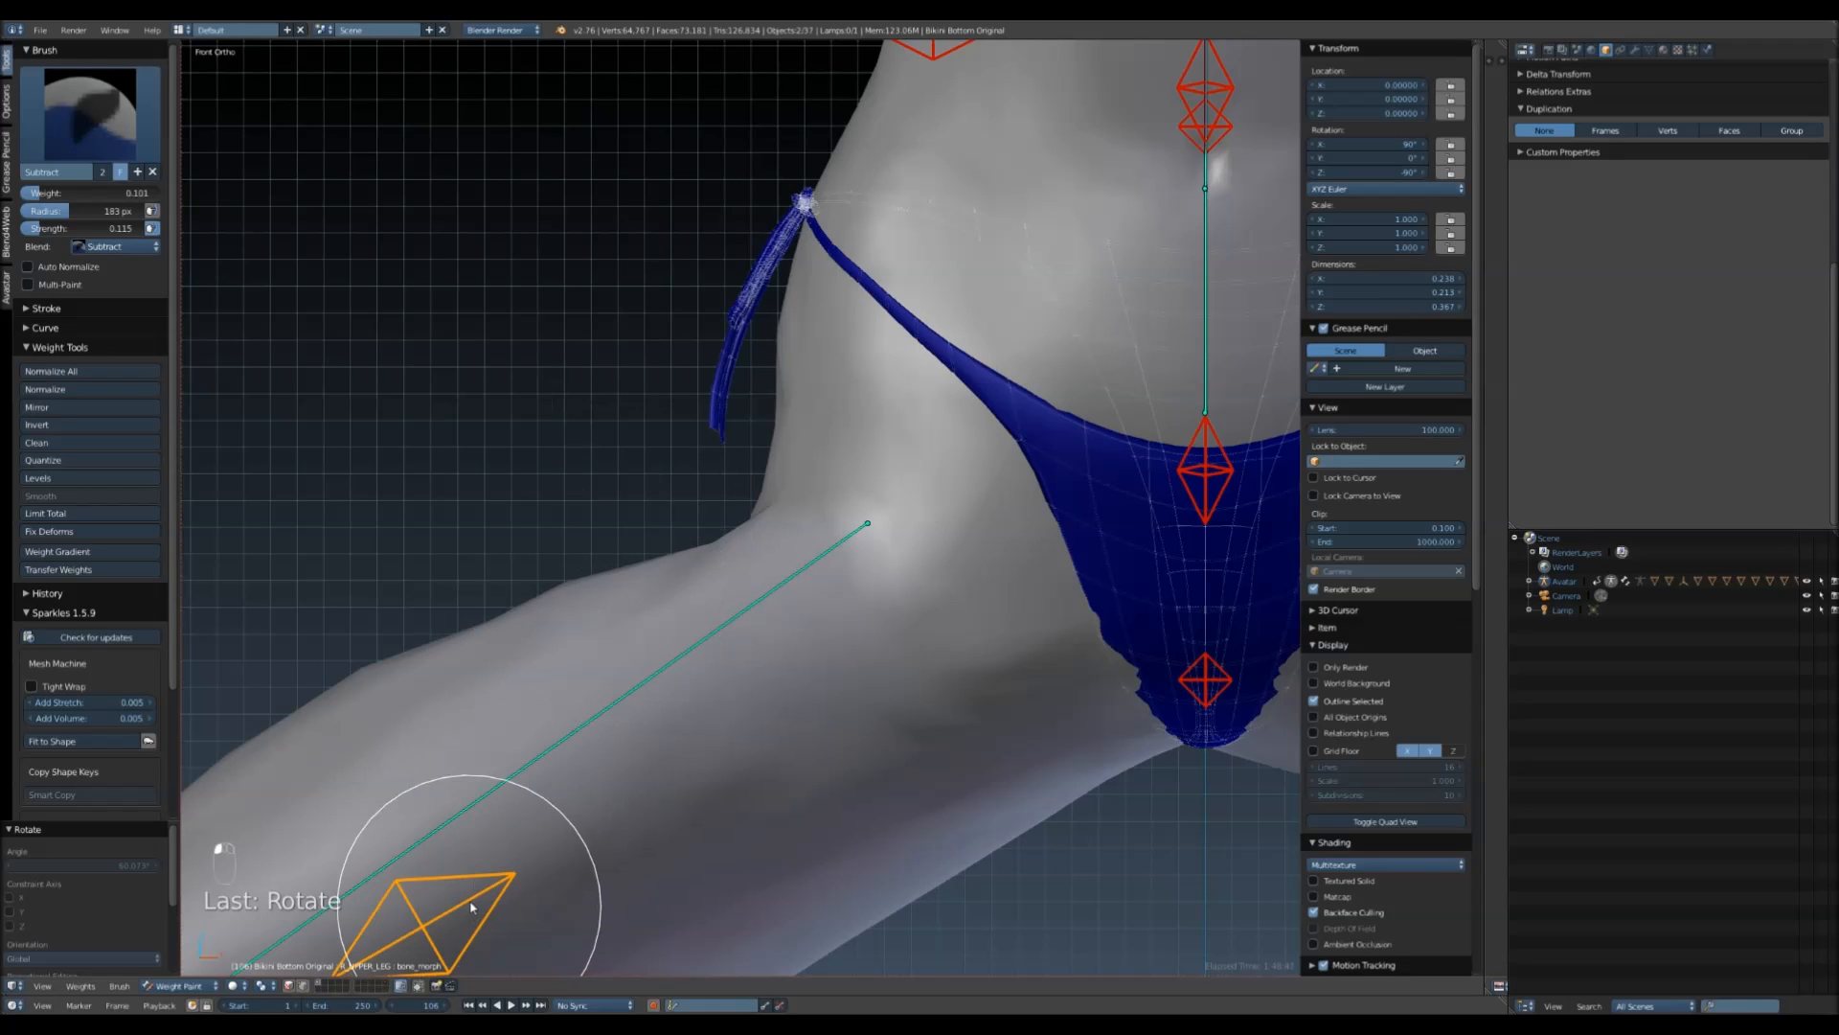
{"action": "right_click", "coordinate": [475, 805]}
{"action": "mouse_move", "coordinate": [775, 251]}
{"action": "left_mouse_down"}
{"action": "mouse_move", "coordinate": [674, 479]}
{"action": "mouse_move", "coordinate": [718, 450]}
{"action": "mouse_move", "coordinate": [707, 463]}
{"action": "left_mouse_up"}
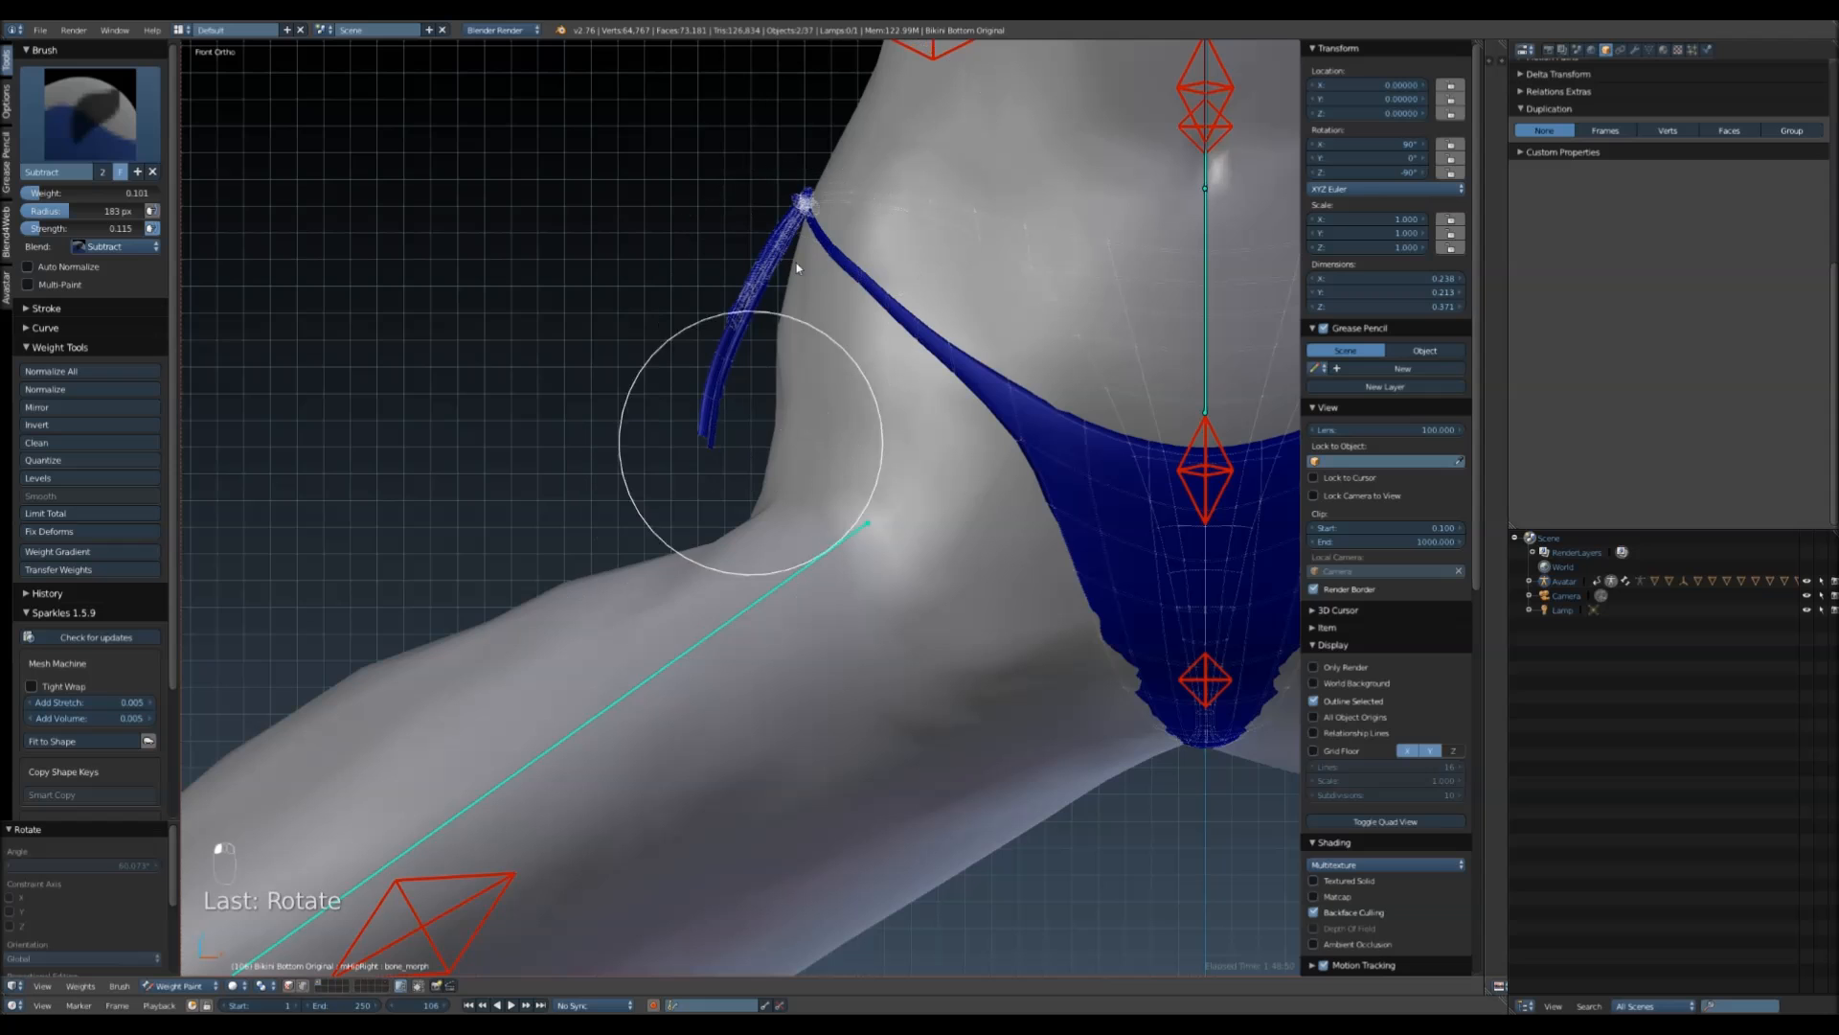
- Subtract mHipLeft and L_UPPER_LEG weight from the hanging tie on the avatar's left hip
{"action": "middle_click_drag", "start_coordinate": [1112, 551], "coordinate": [728, 527], "text": "shift"}
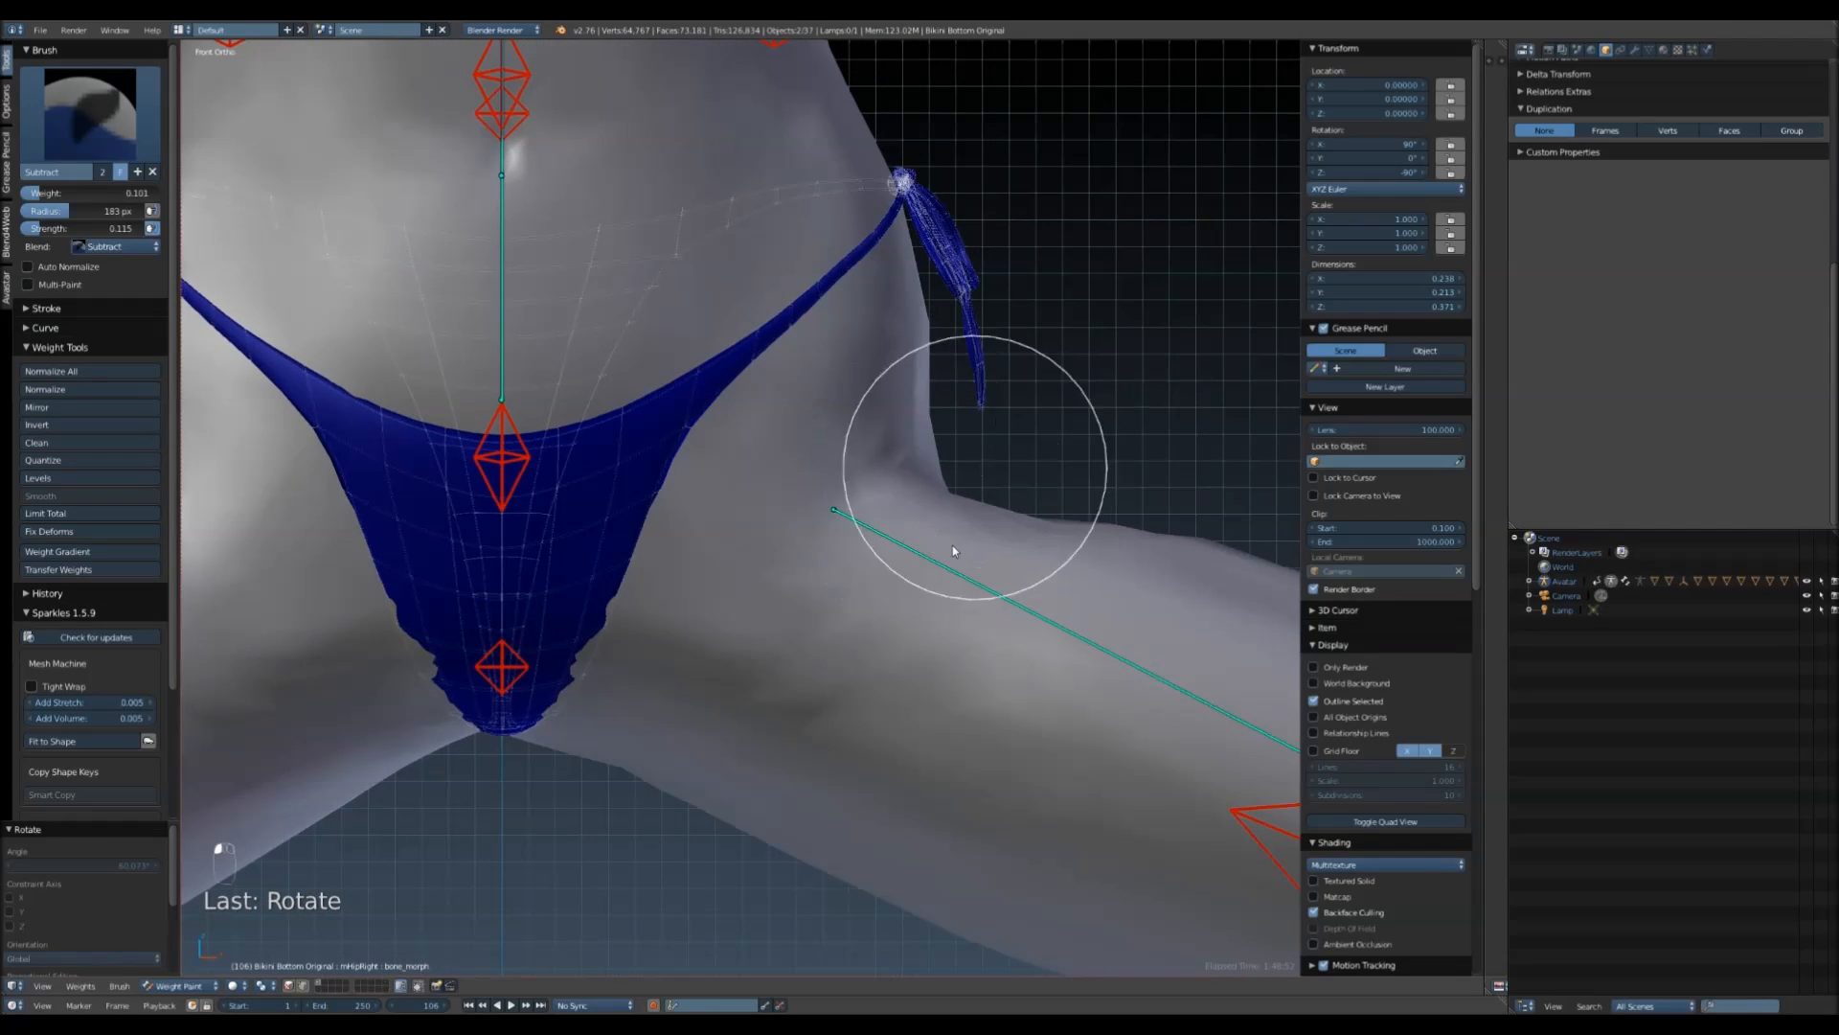
{"action": "mouse_move", "coordinate": [979, 379]}
{"action": "left_mouse_down"}
{"action": "mouse_move", "coordinate": [957, 386]}
{"action": "mouse_move", "coordinate": [993, 435]}
{"action": "mouse_move", "coordinate": [1002, 411]}
{"action": "mouse_move", "coordinate": [970, 470]}
{"action": "left_mouse_up"}
{"action": "key", "text": "ctrl+Tab"}
{"action": "right_click", "coordinate": [1281, 820]}
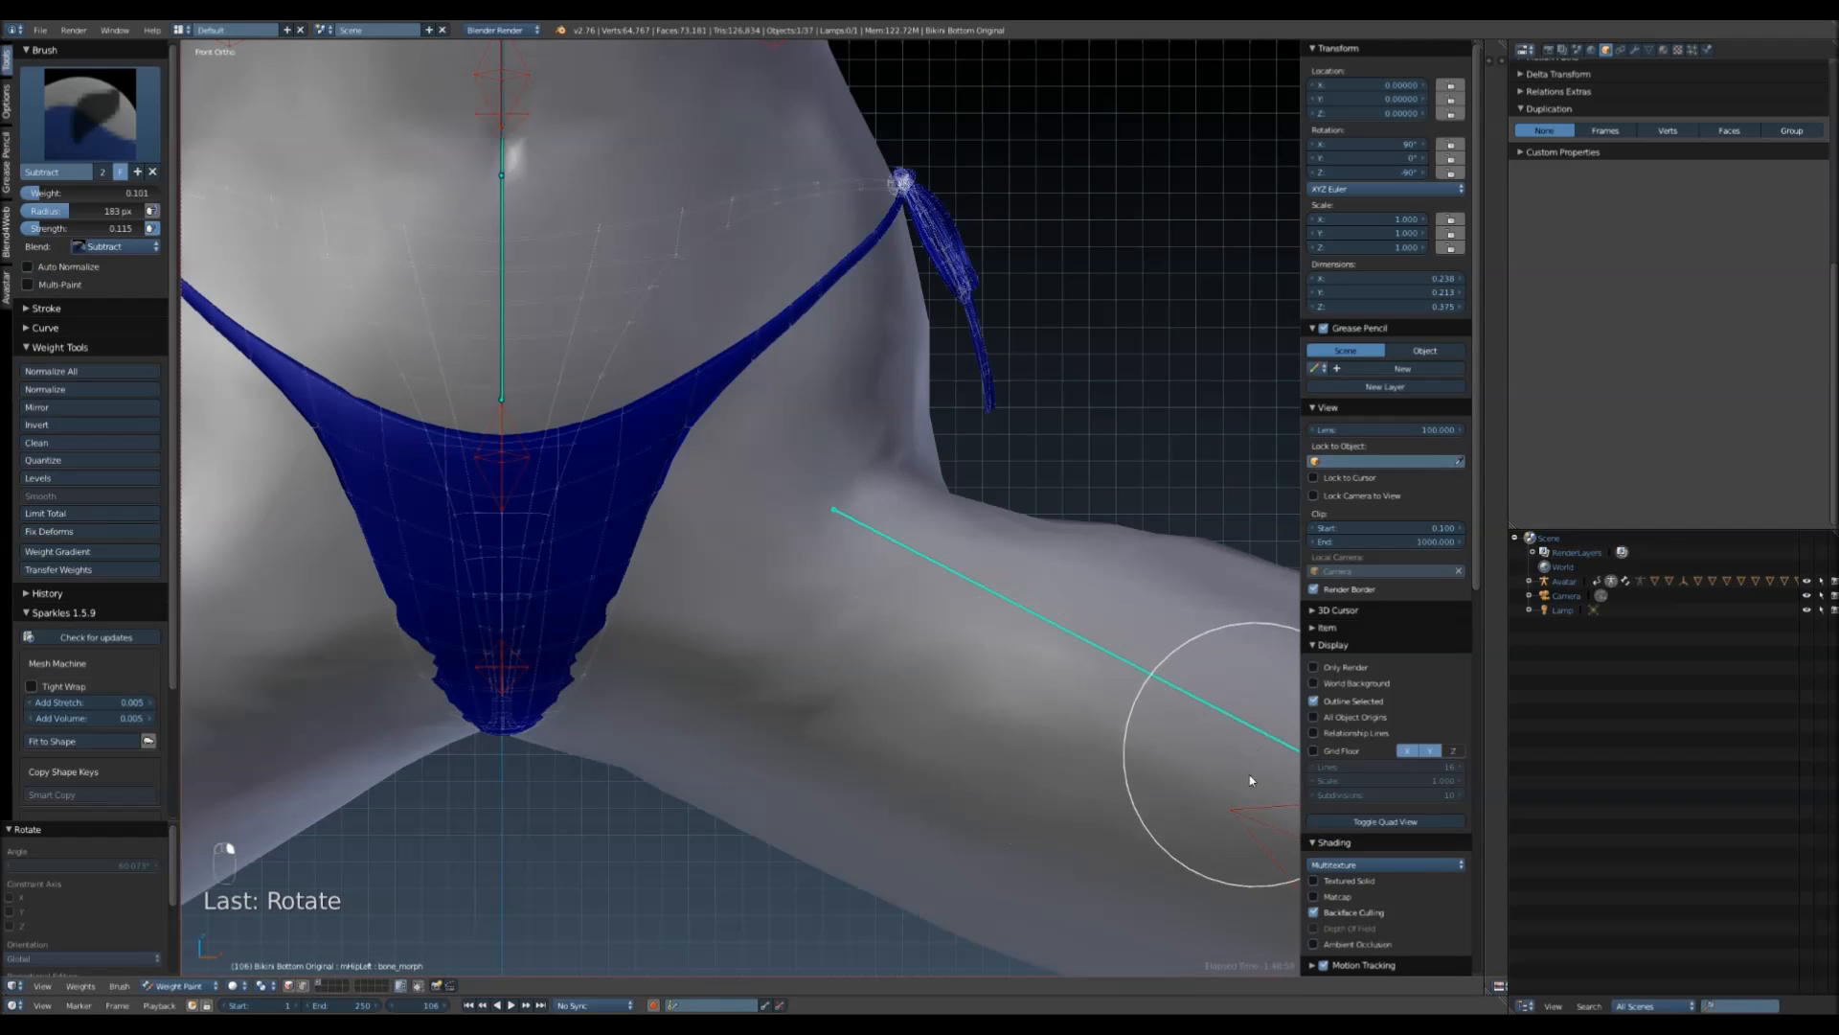
{"action": "right_click", "coordinate": [1235, 810]}
{"action": "mouse_move", "coordinate": [1002, 324]}
{"action": "left_mouse_down"}
{"action": "mouse_move", "coordinate": [1013, 441]}
{"action": "mouse_move", "coordinate": [895, 185]}
{"action": "mouse_move", "coordinate": [1002, 464]}
{"action": "mouse_move", "coordinate": [995, 417]}
{"action": "left_mouse_up"}
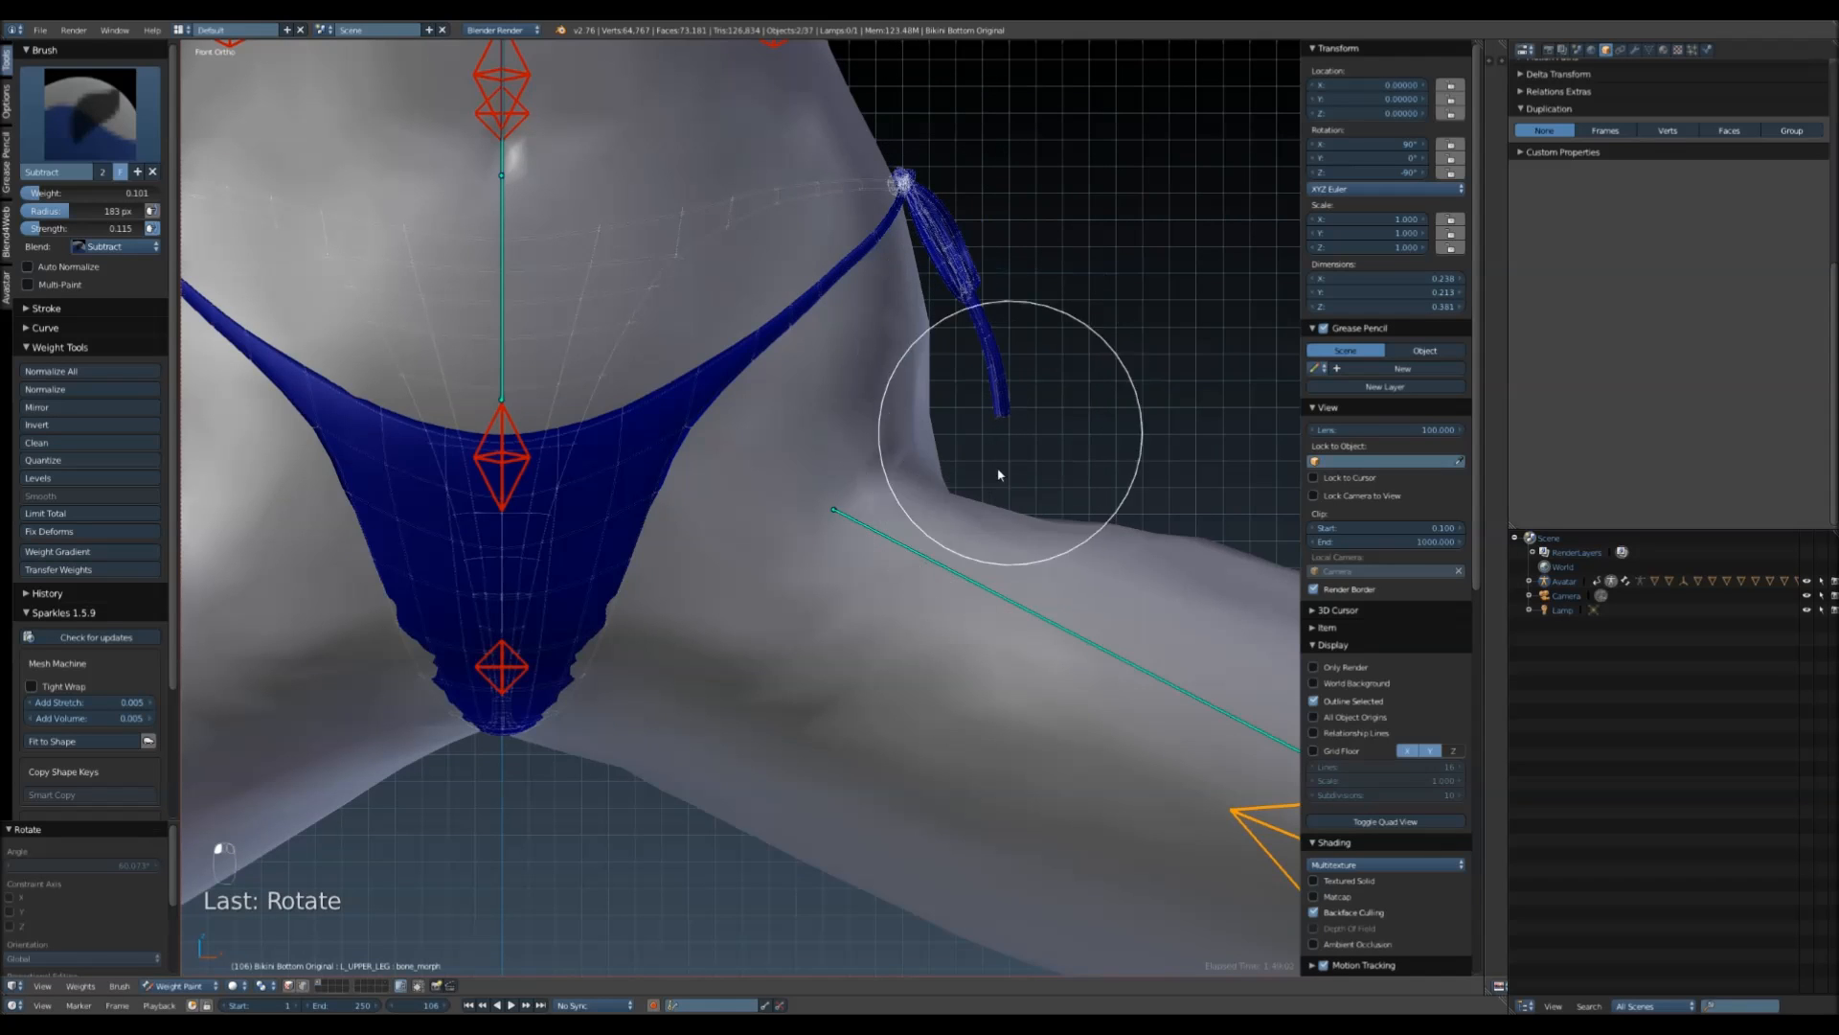
- Return to Object Mode and run Clean Vertex Group on all groups of the bikini bottom
{"action": "scroll", "coordinate": [709, 613], "scroll_direction": "down", "scroll_amount": 3}
{"action": "left_click", "coordinate": [172, 987]}
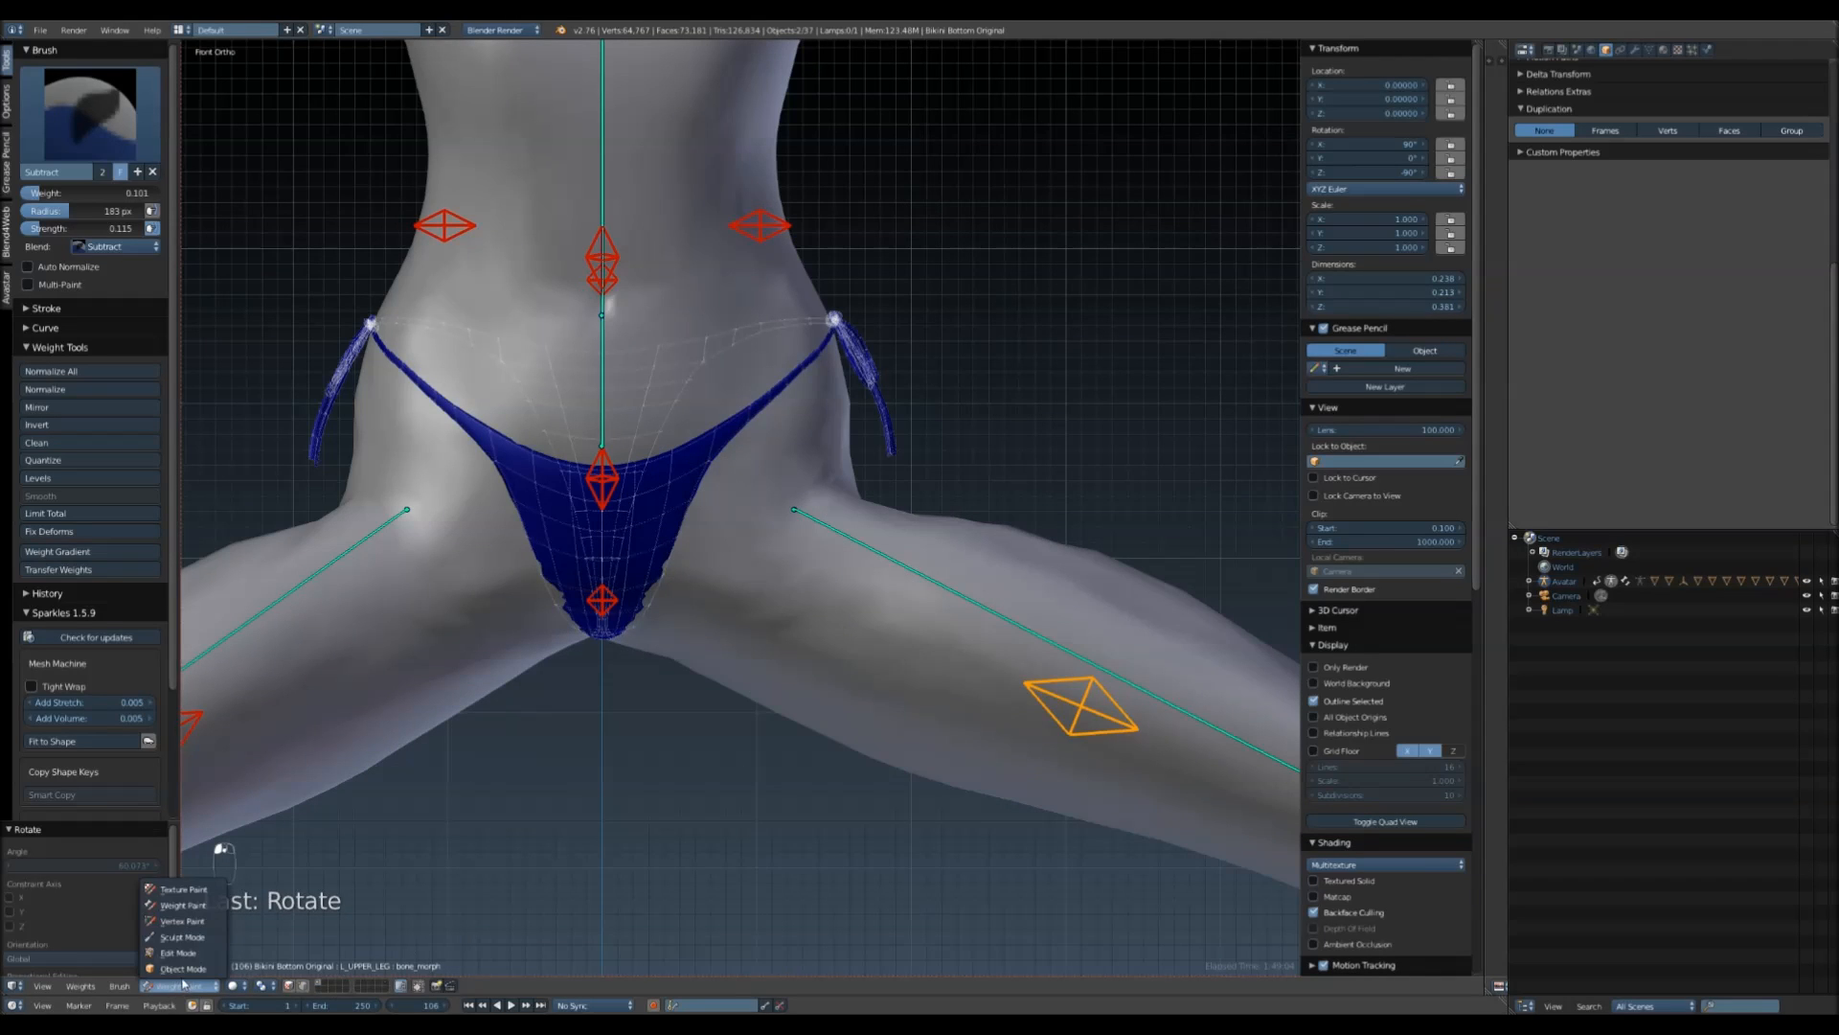
{"action": "left_click", "coordinate": [183, 968]}
{"action": "right_click", "coordinate": [635, 543]}
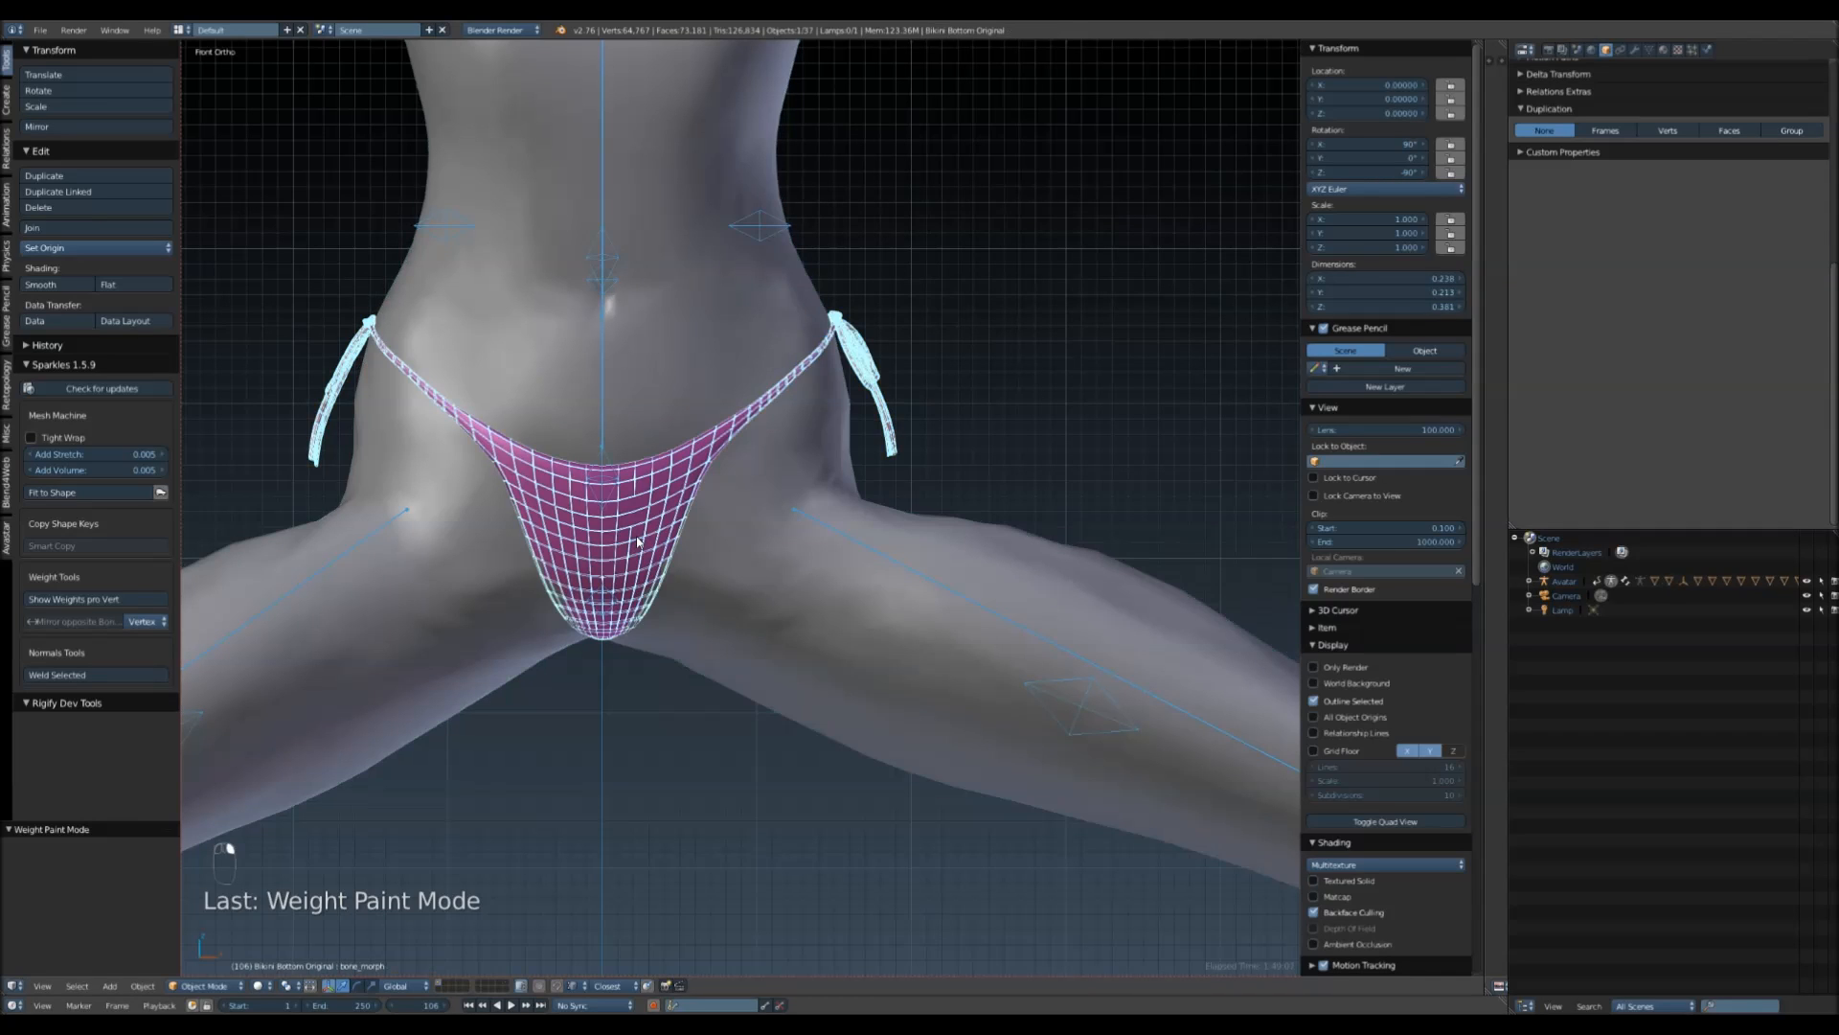
{"action": "key", "text": "space"}
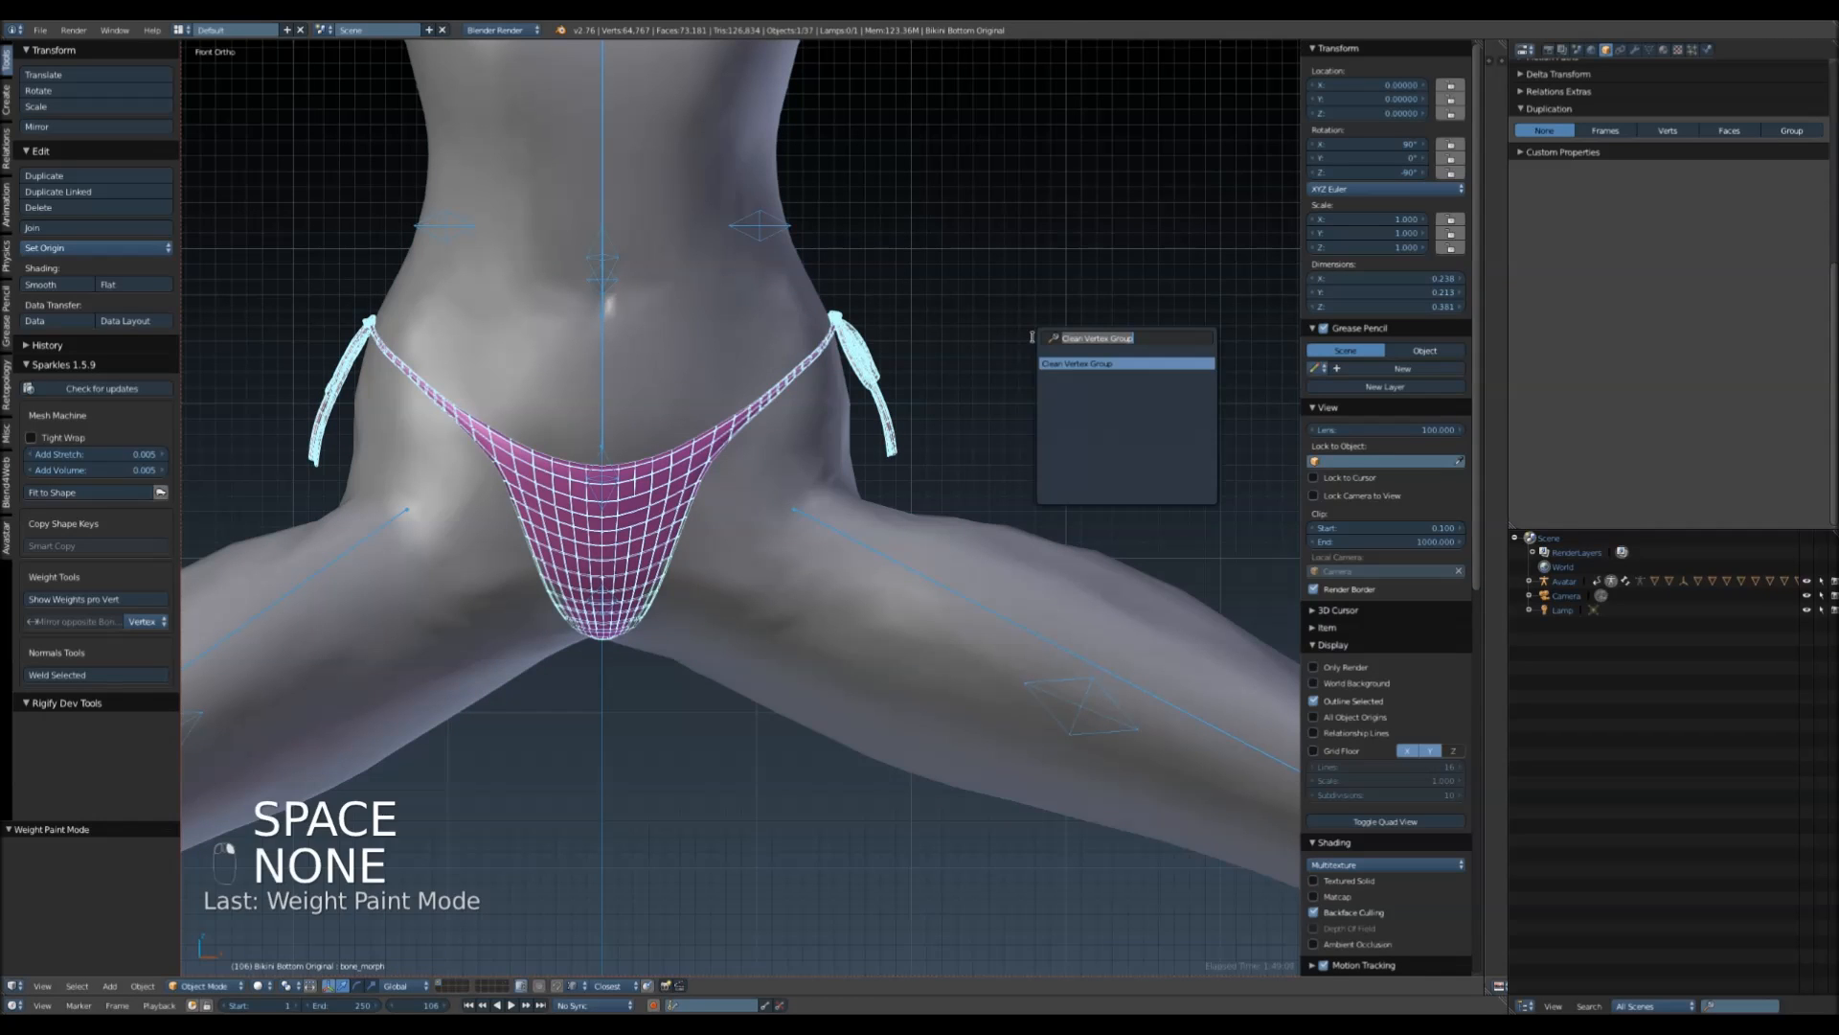
{"action": "left_click", "coordinate": [1110, 373]}
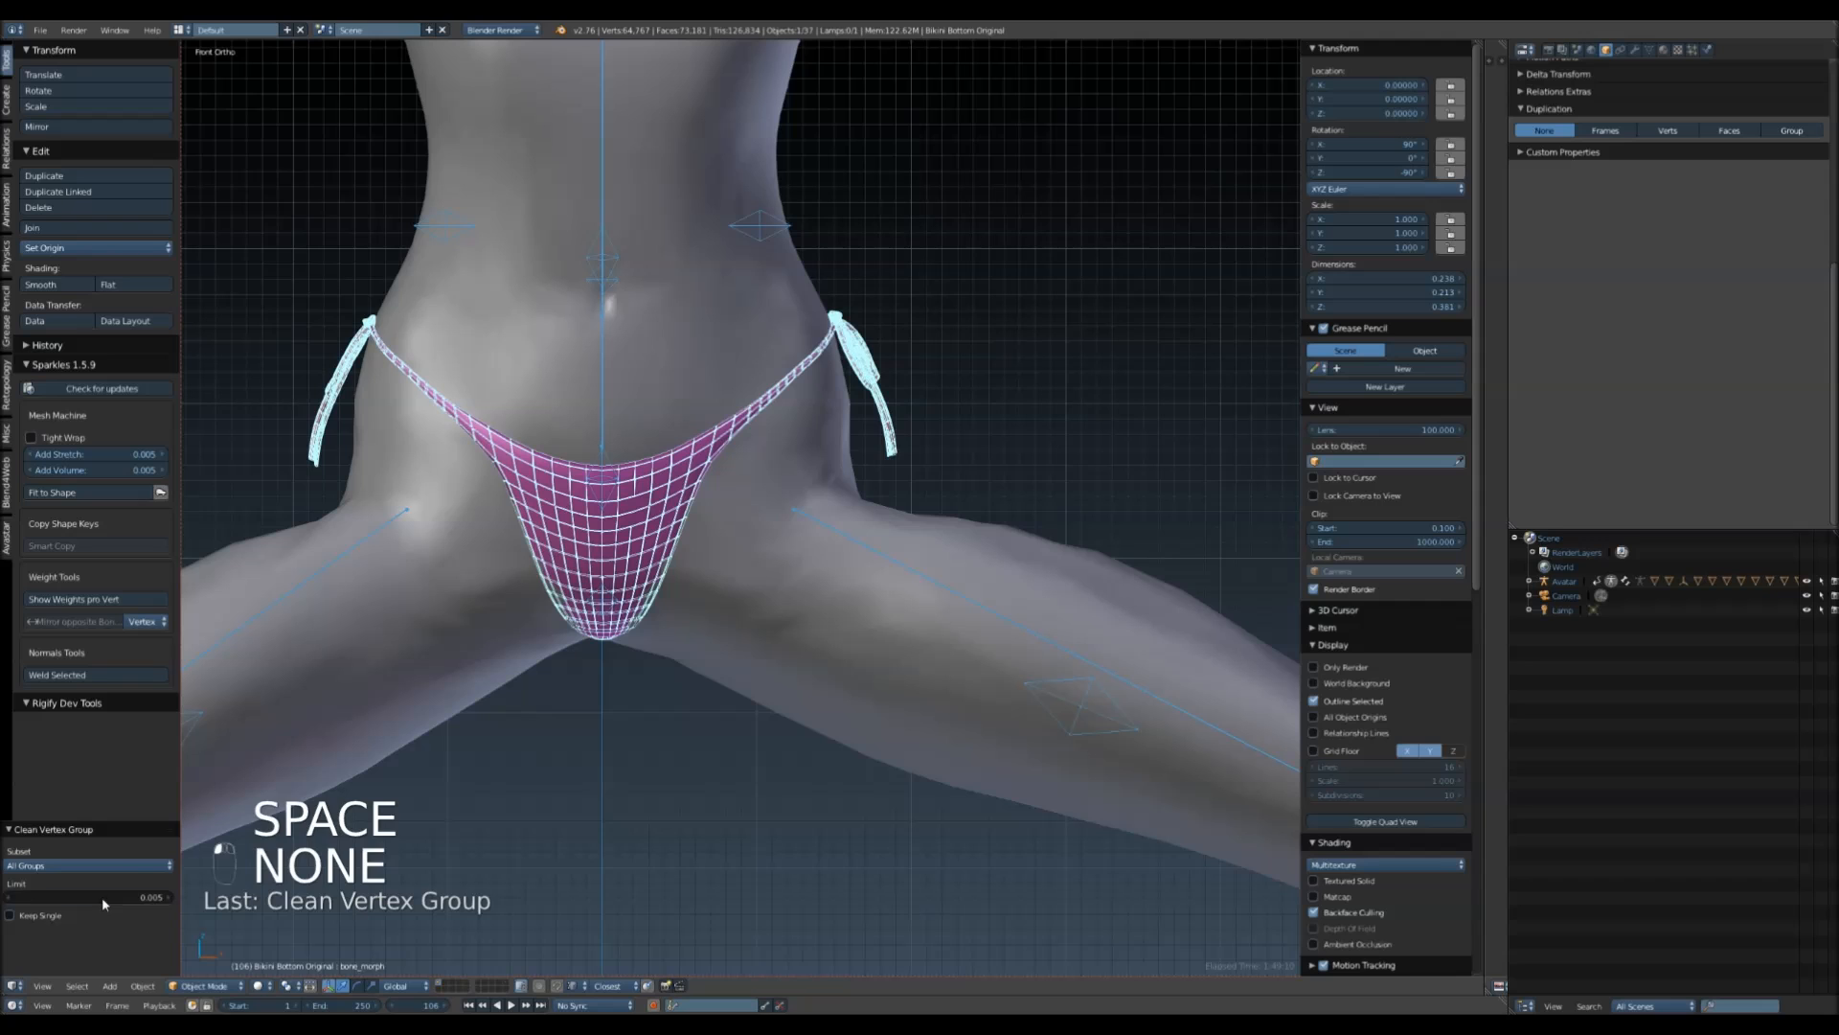
- Check all of the bikini bottom's vertices in Edit Mode for more than four bone weights
{"action": "key", "text": "Tab"}
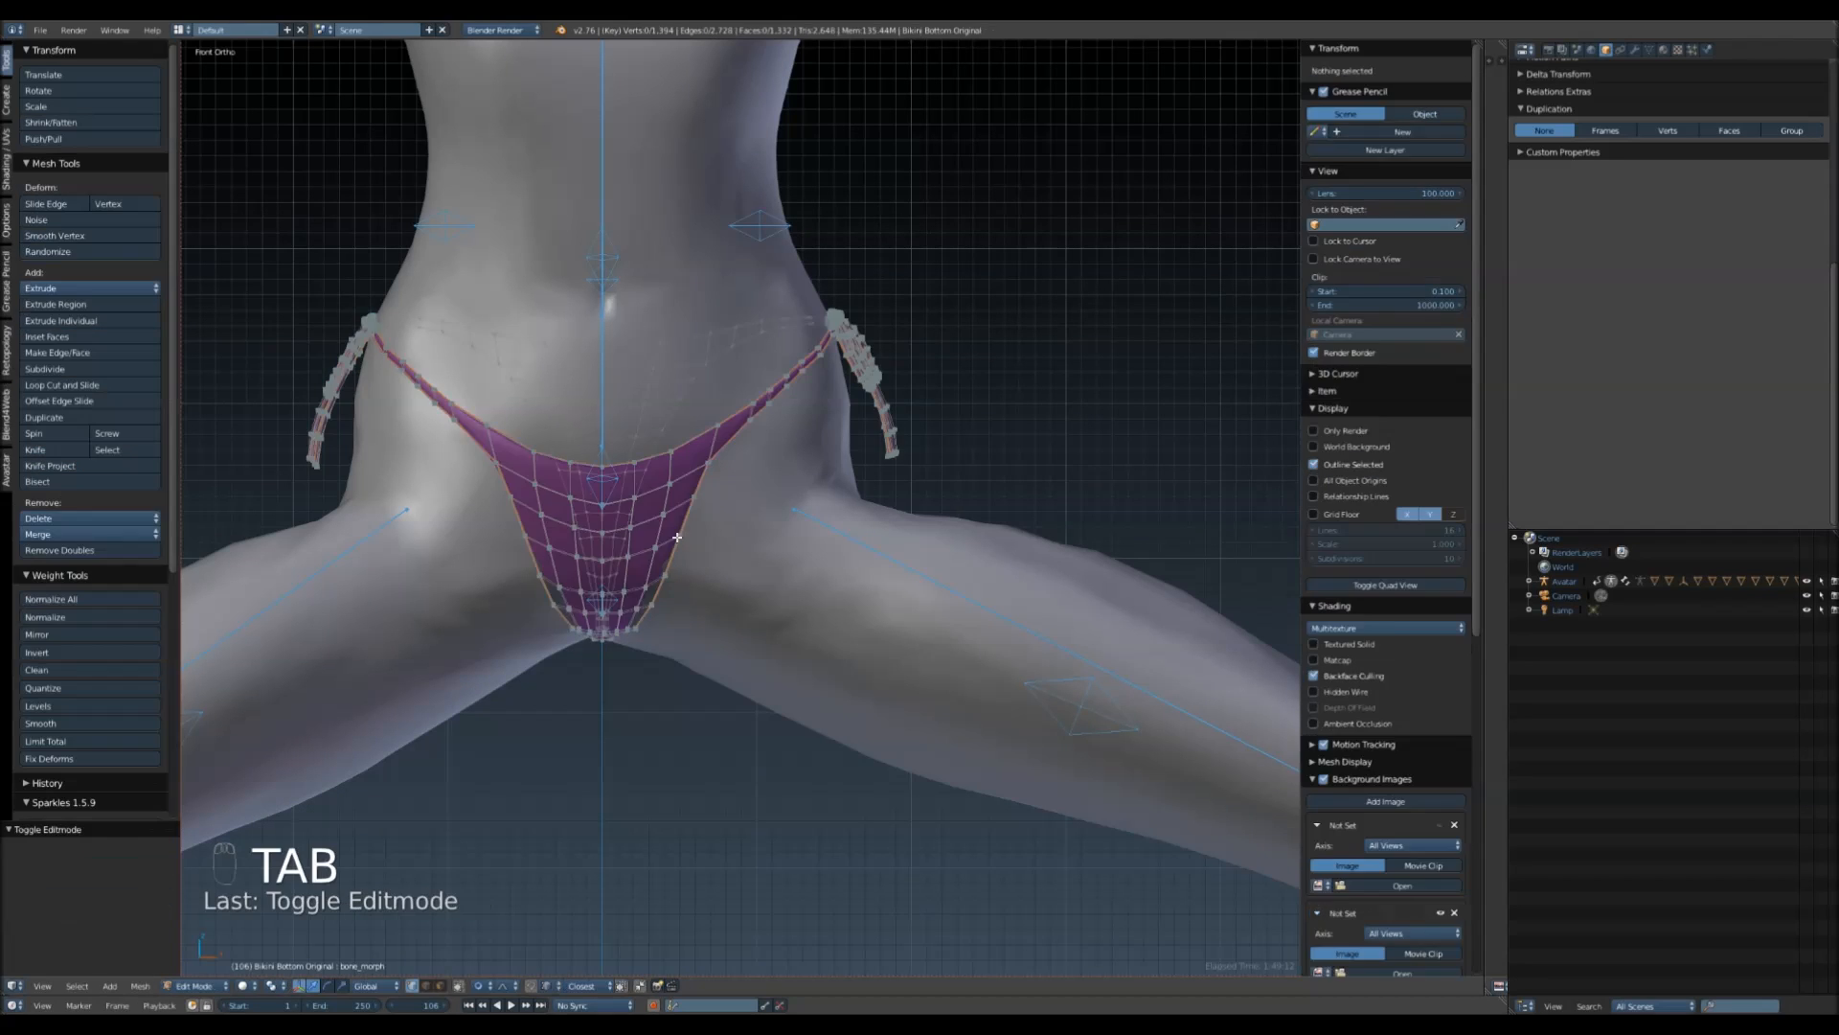
{"action": "key", "text": "a"}
{"action": "key", "text": "a"}
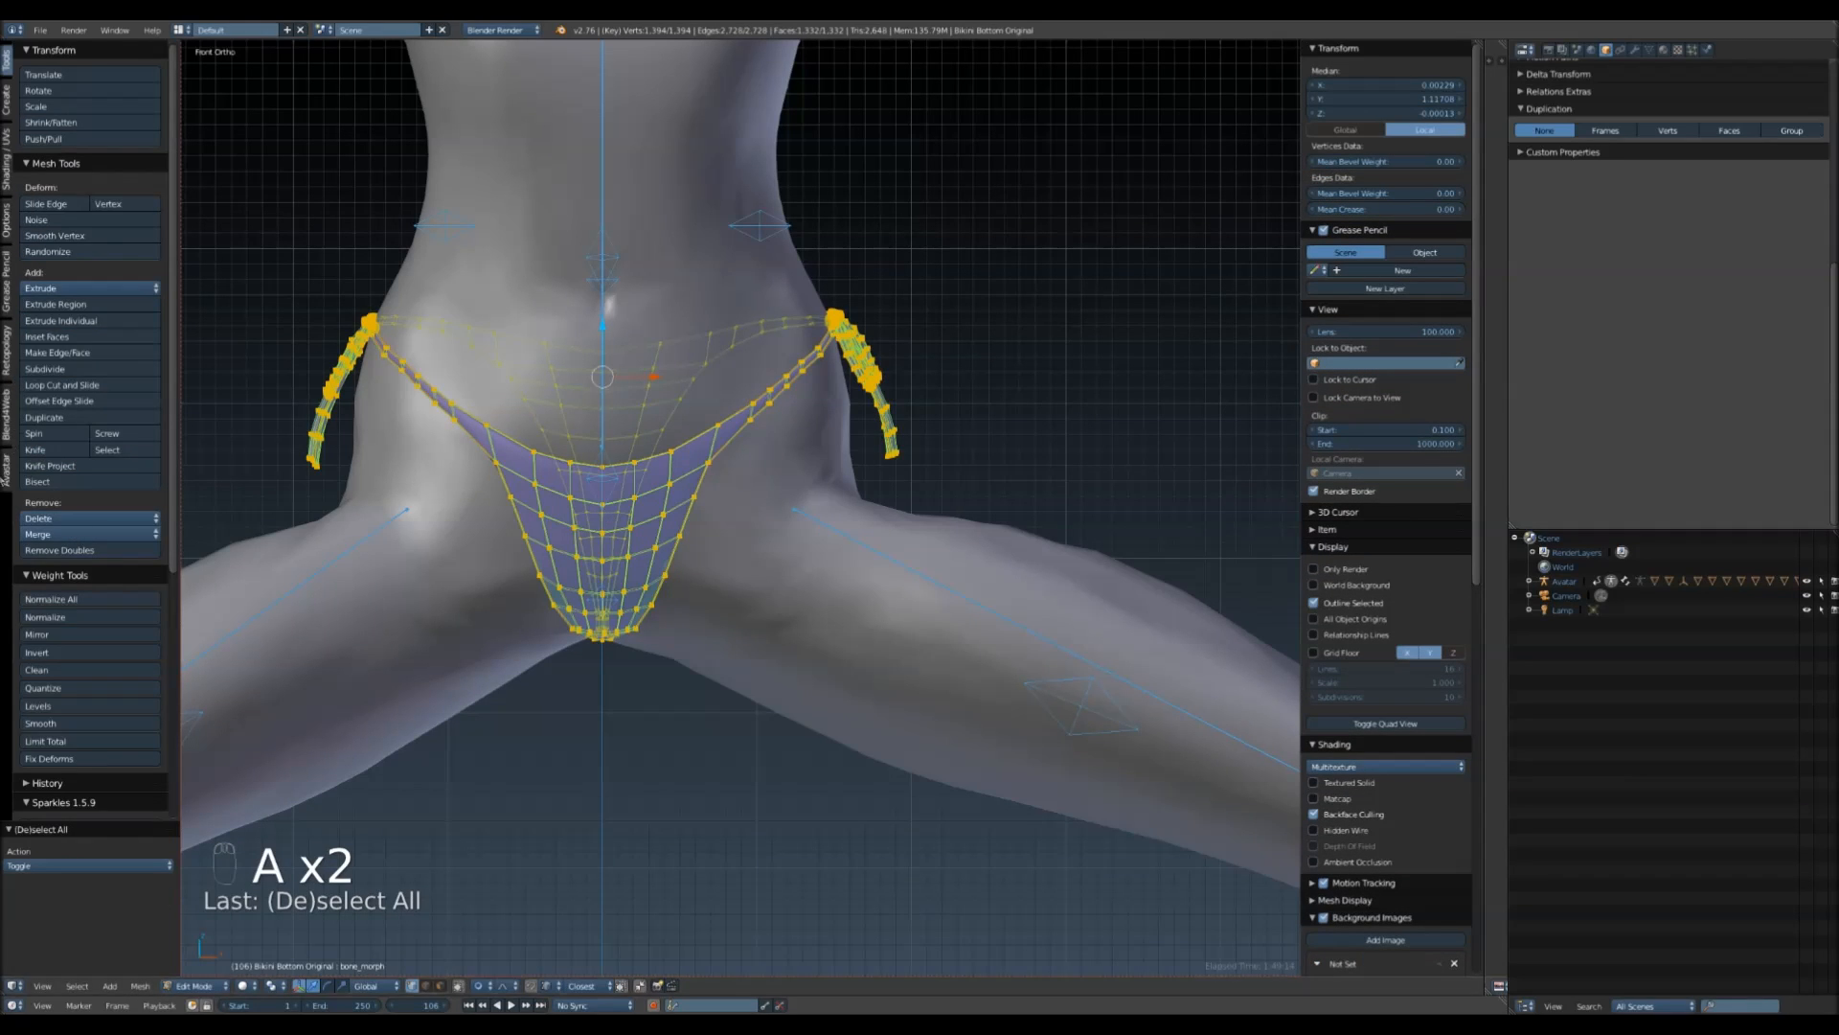
{"action": "left_click", "coordinate": [6, 471]}
{"action": "left_click", "coordinate": [68, 188]}
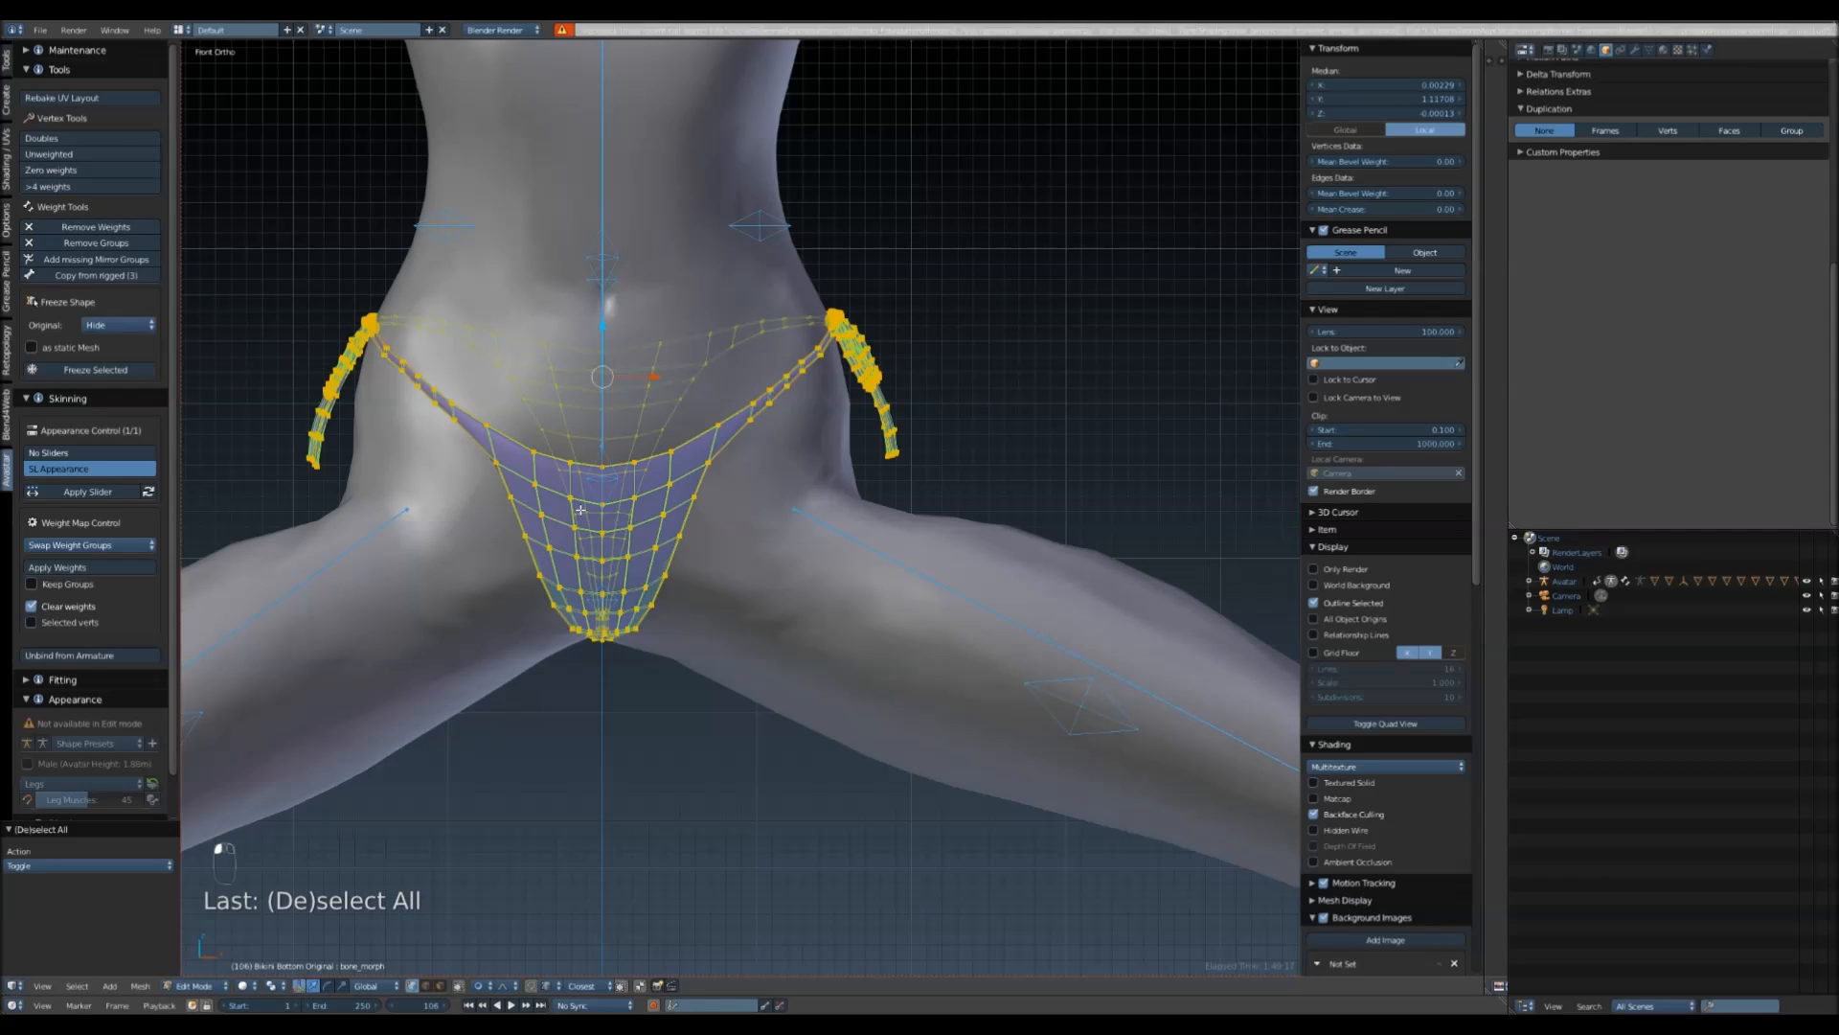
{"action": "key", "text": "a"}
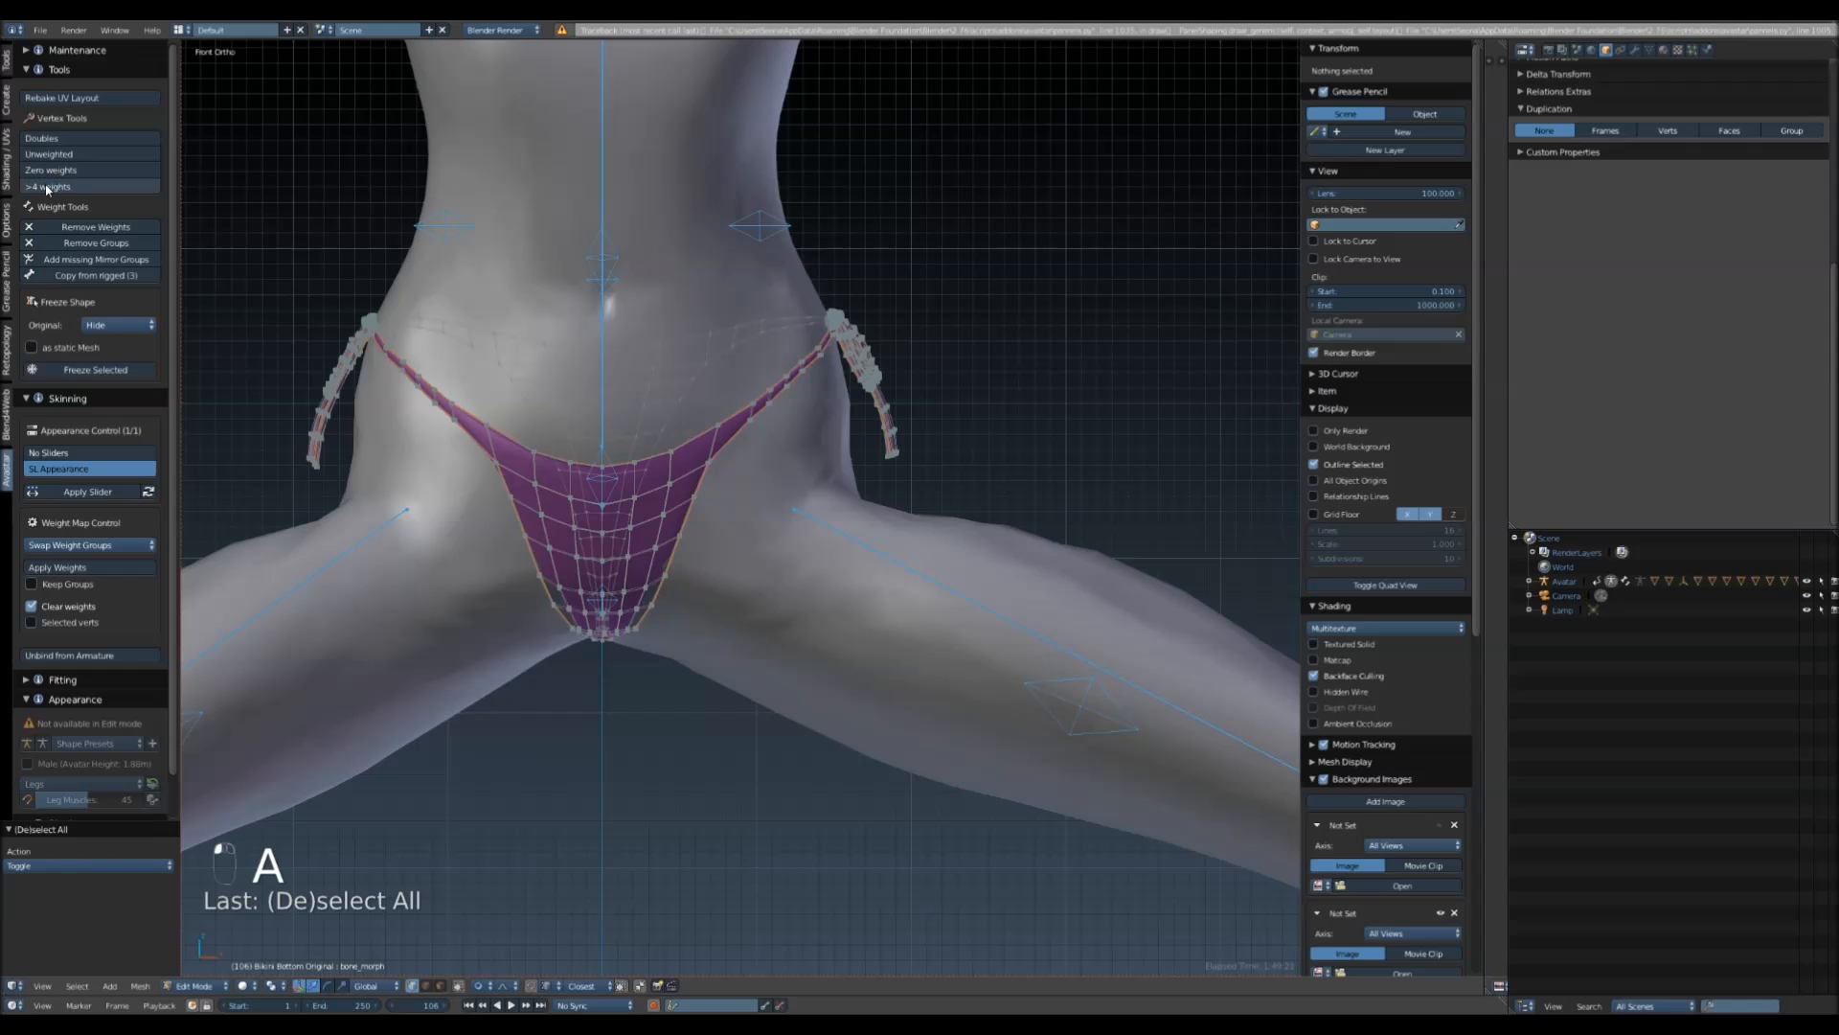
{"action": "key", "text": "a"}
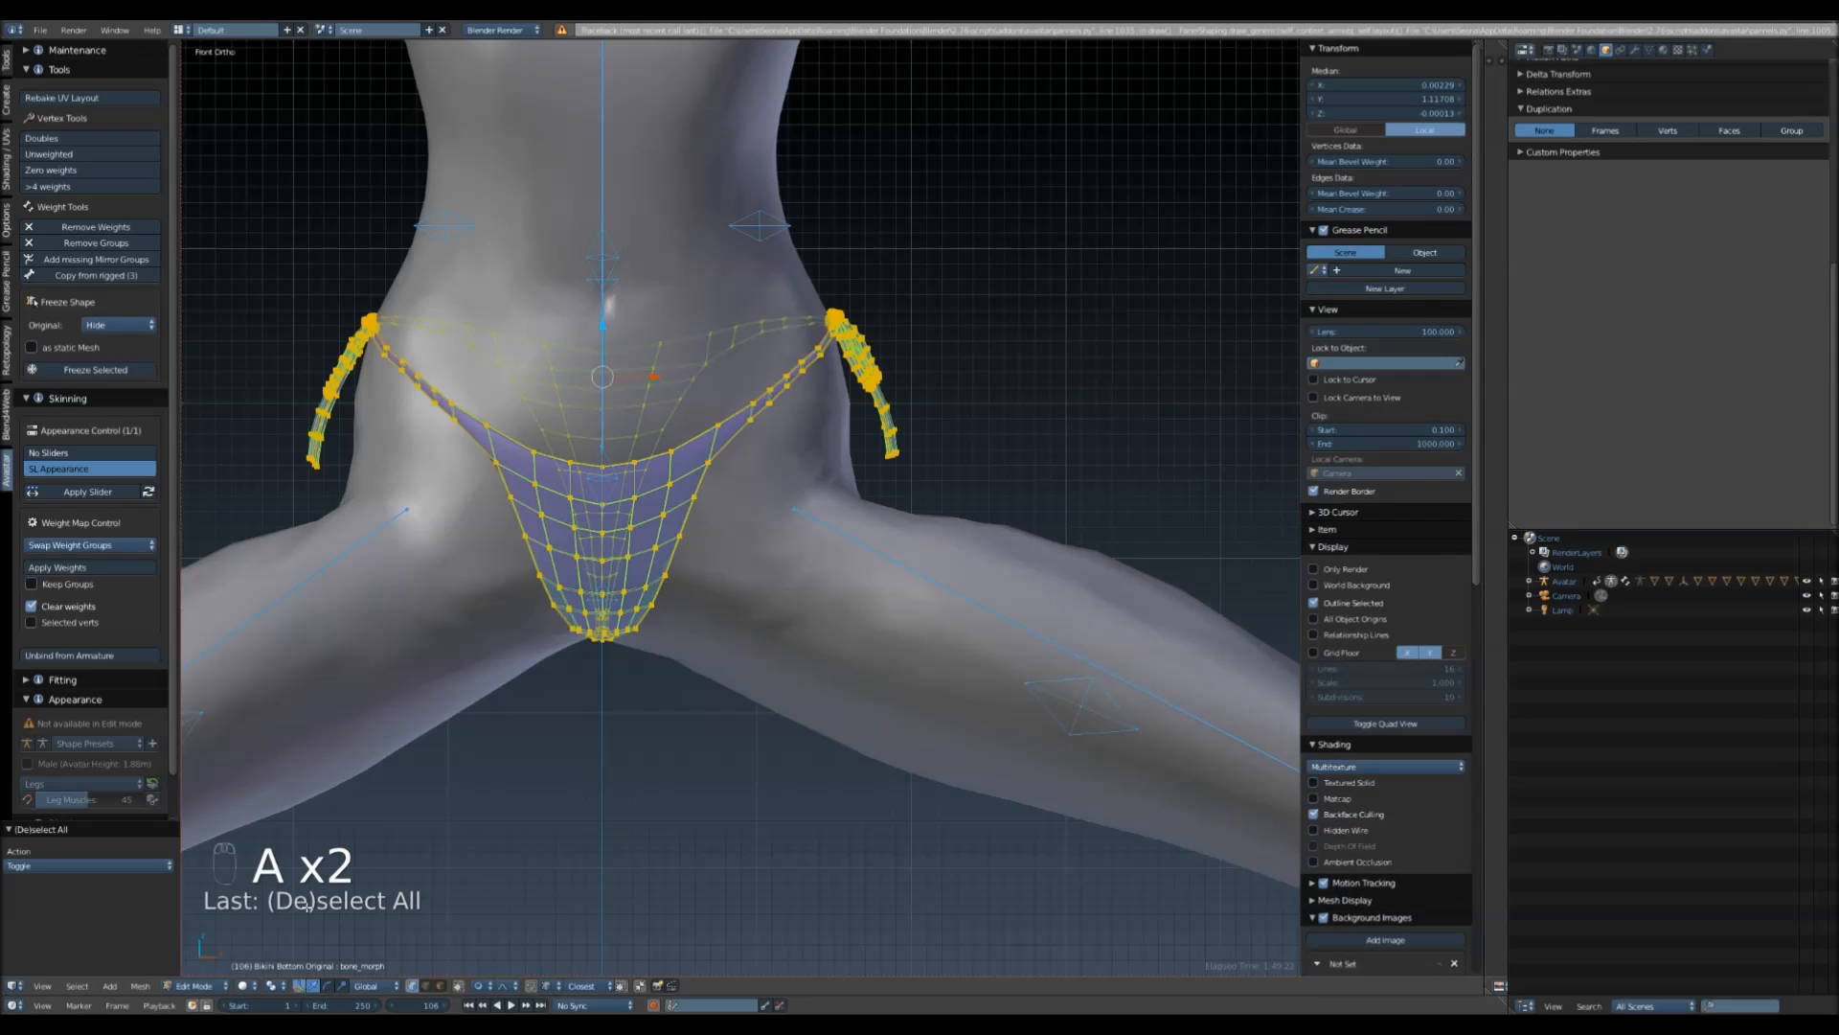
- In Weight Paint mode, swing the avatar's mHipLeft bone inward about 60 degrees and back outward about 64 degrees to test the bikini bottom
{"action": "left_click", "coordinate": [197, 986]}
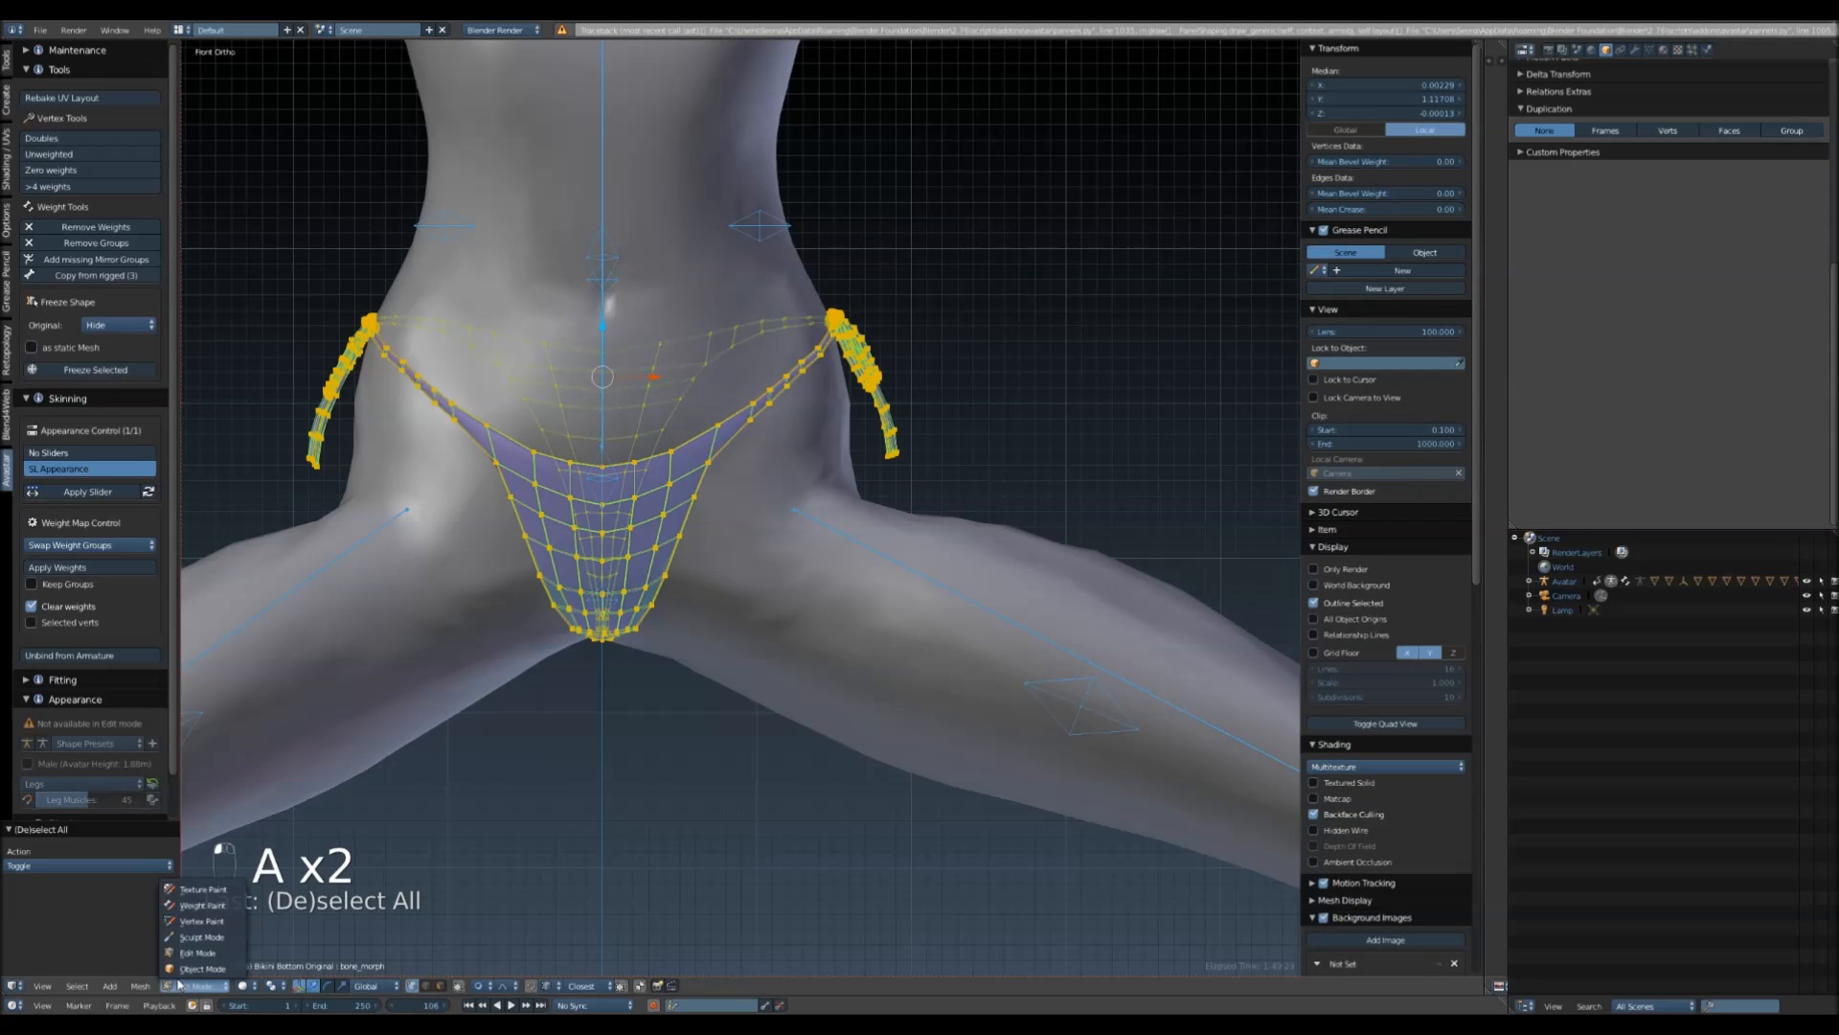
{"action": "left_click", "coordinate": [199, 905]}
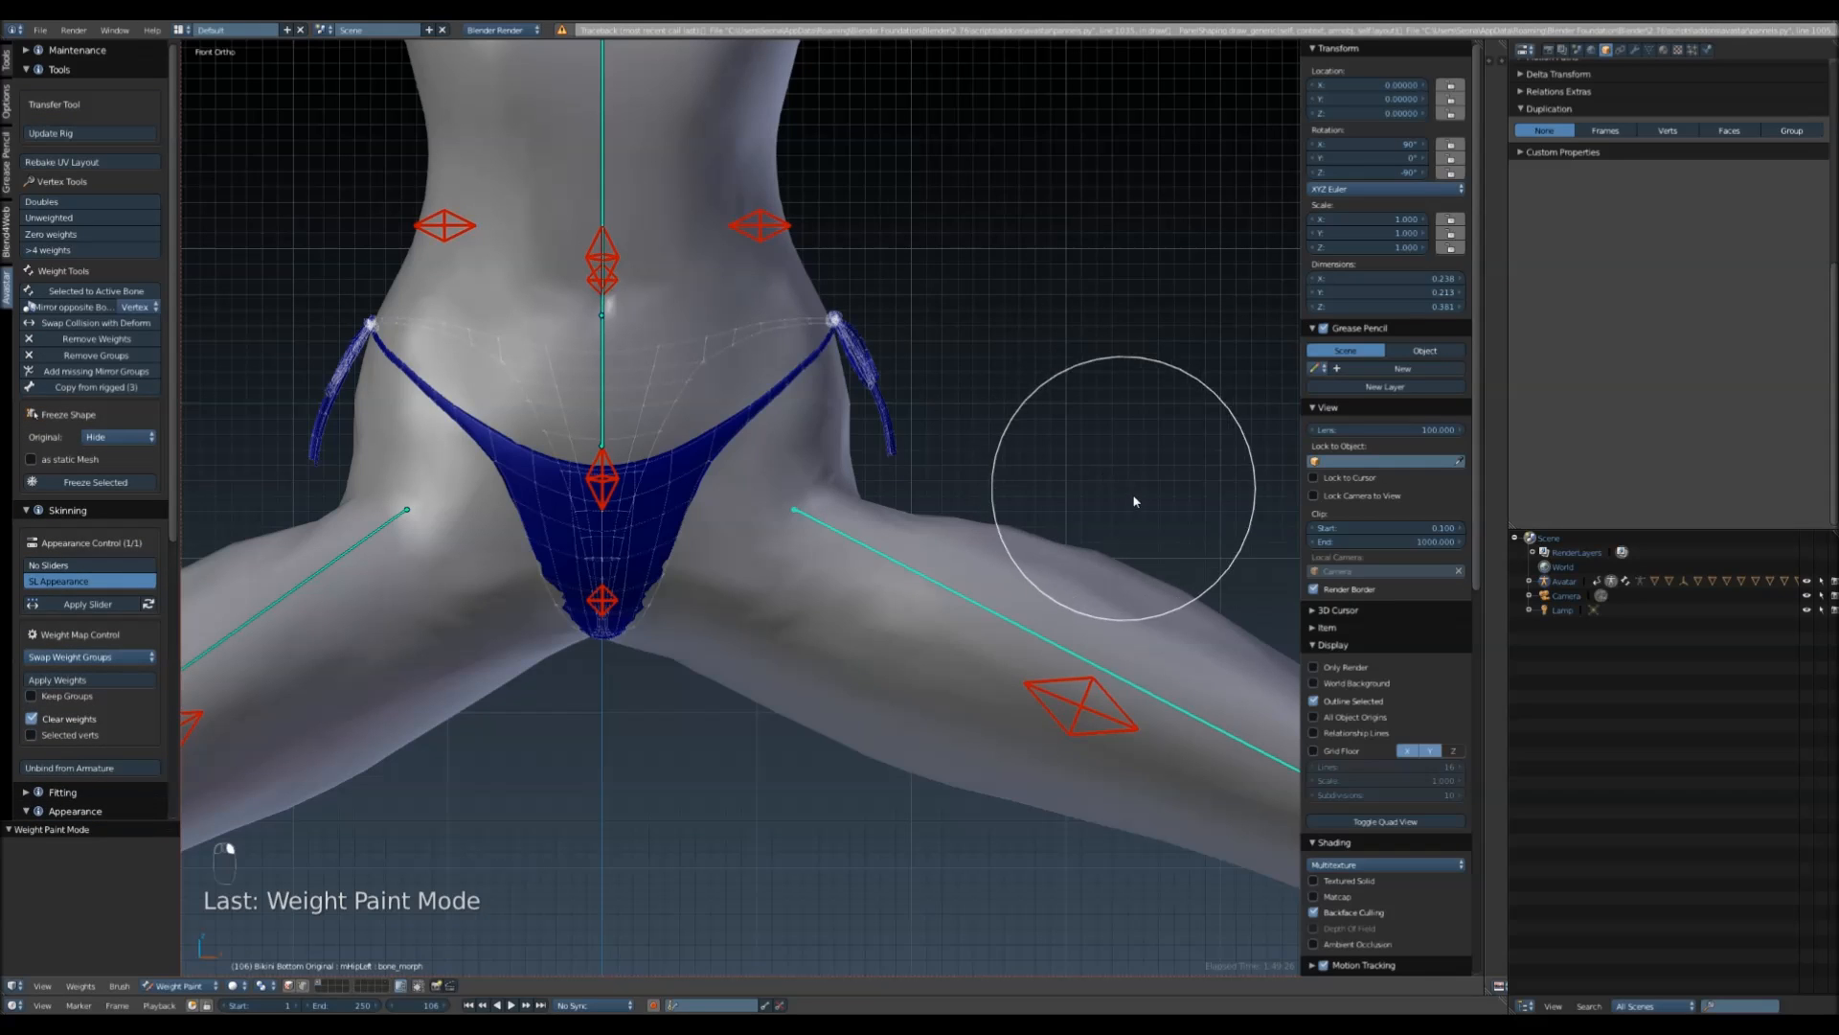
{"action": "key", "text": "r"}
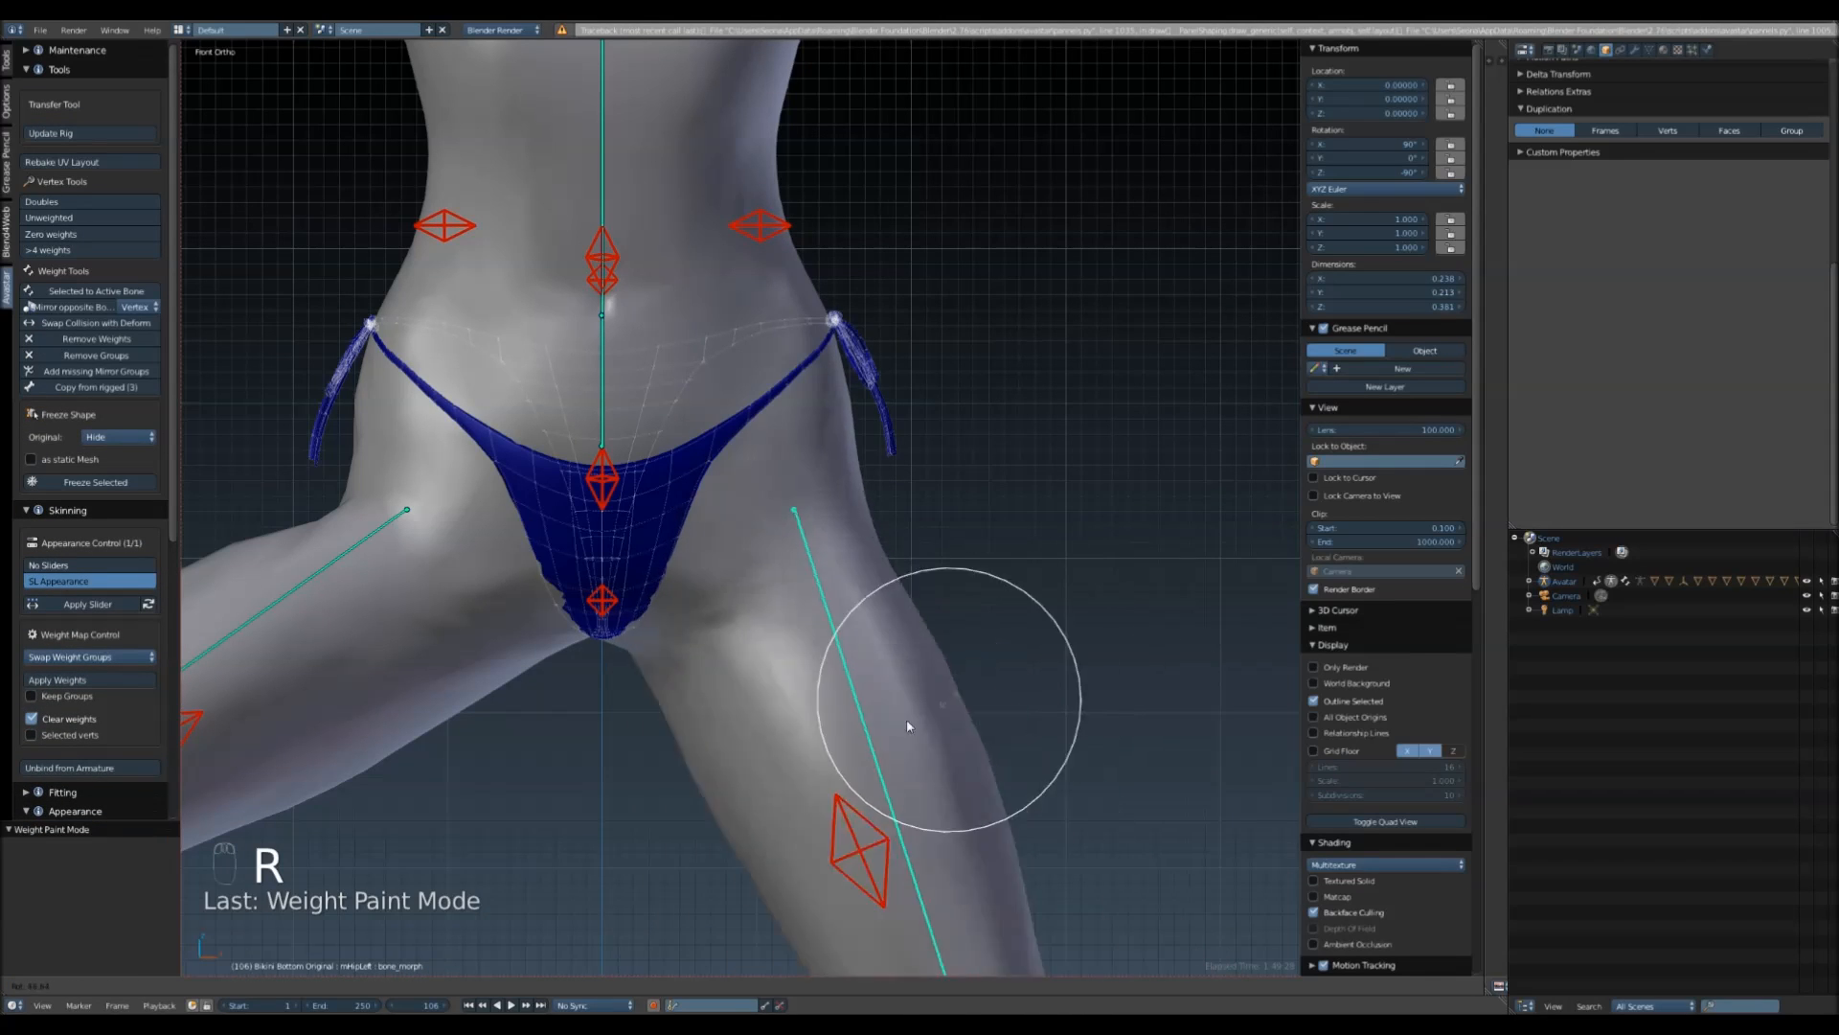
{"action": "left_click", "coordinate": [894, 731]}
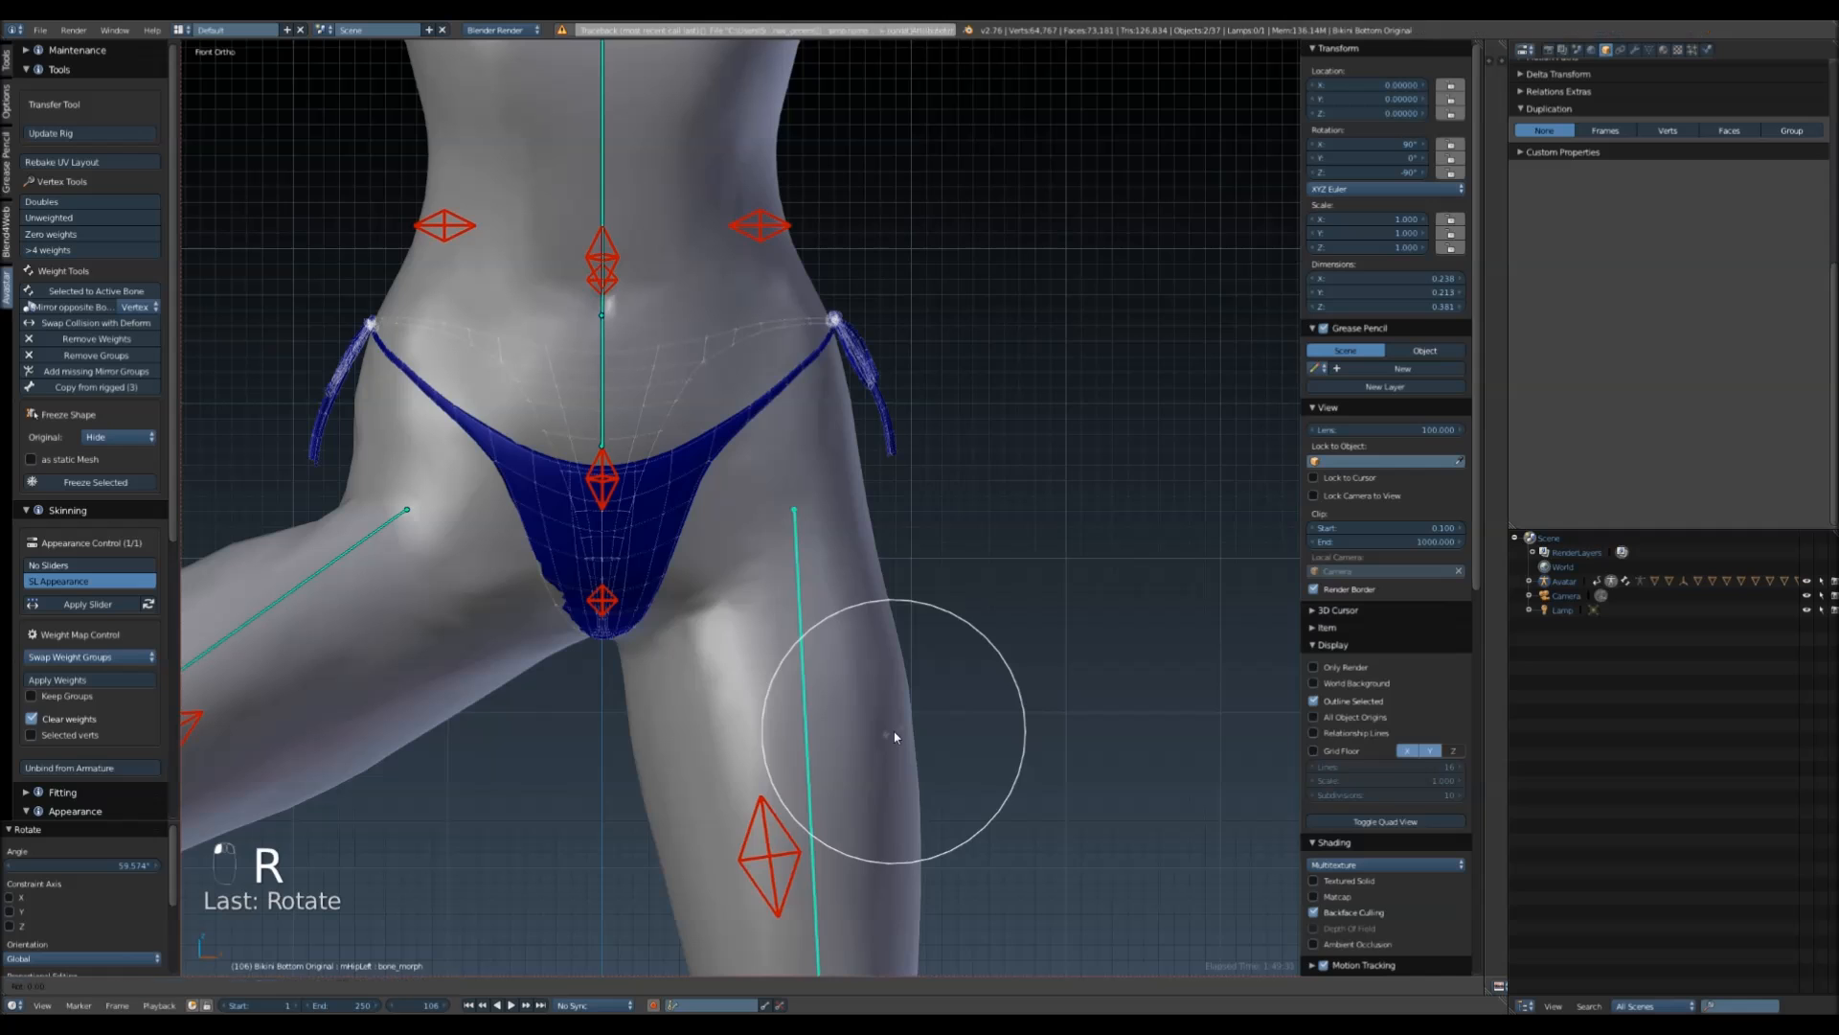
{"action": "key", "text": "r"}
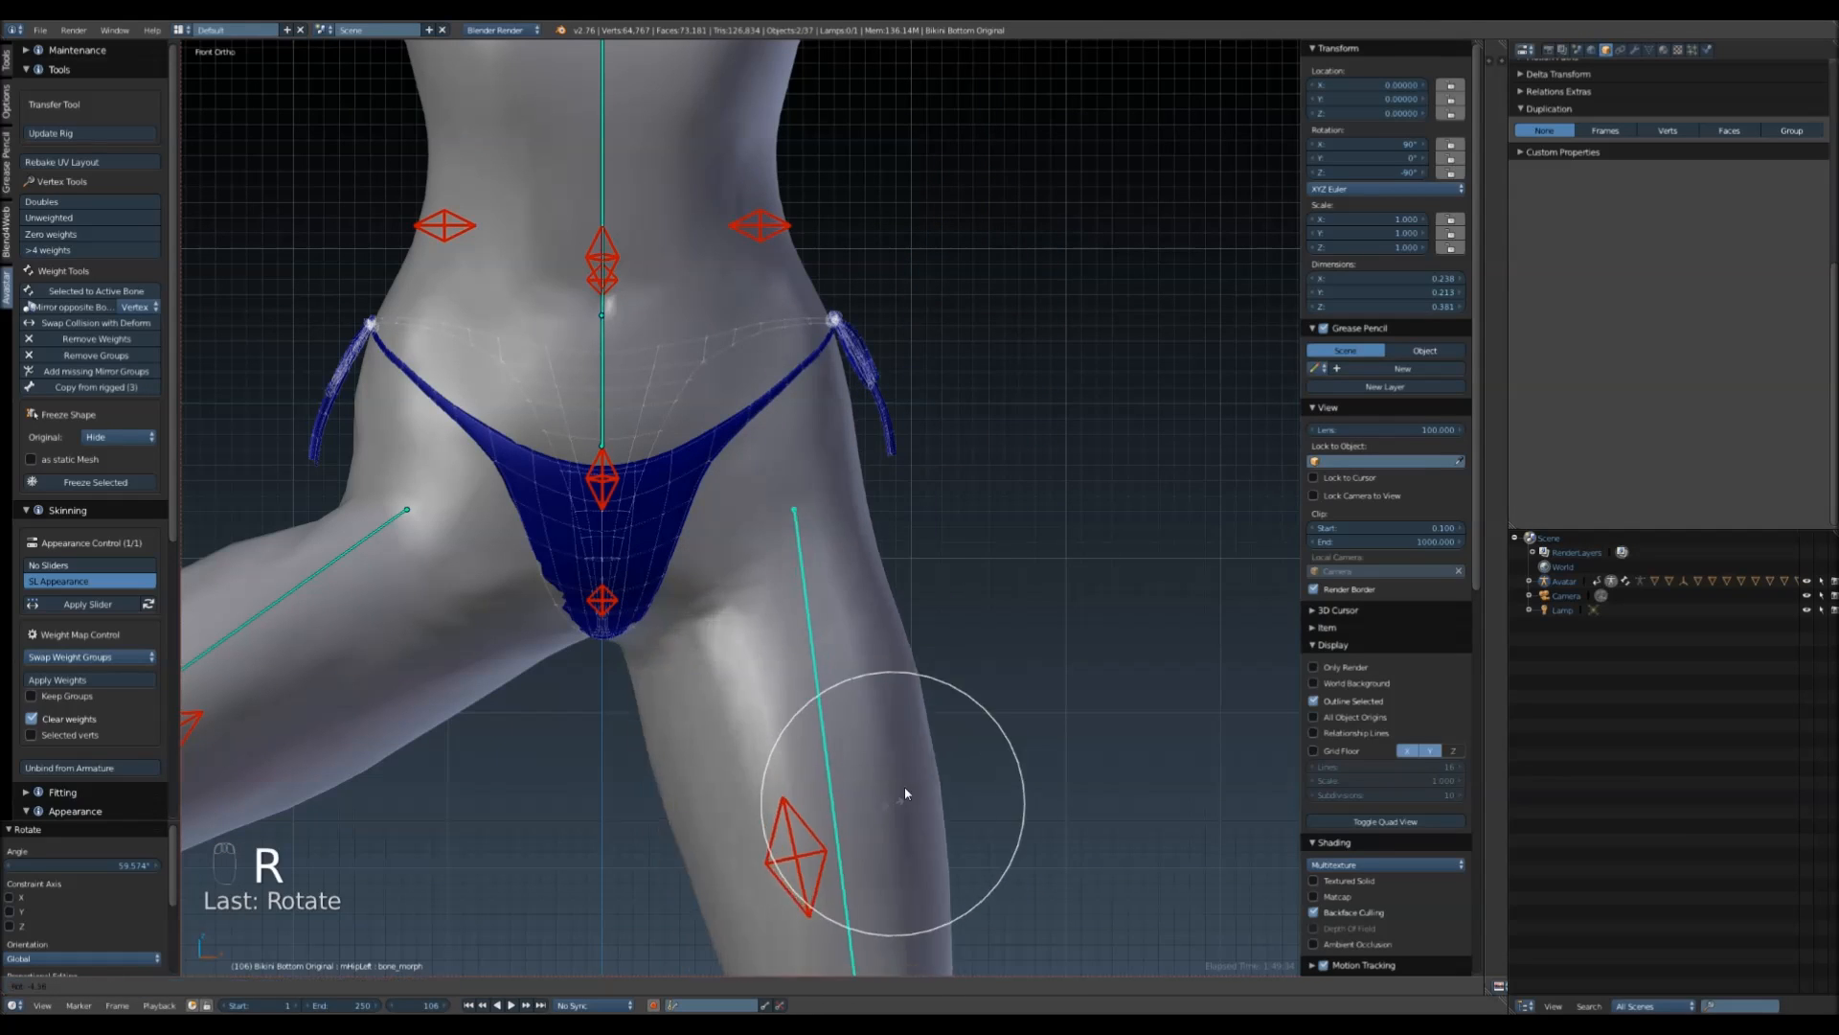
{"action": "left_click", "coordinate": [1079, 566]}
- Switch to the Add brush and add L_UPPER_LEG weight along the bikini bottom's lower edge on the avatar's left side
{"action": "right_click", "coordinate": [1060, 675]}
{"action": "scroll", "coordinate": [786, 679], "scroll_direction": "up", "scroll_amount": 4}
{"action": "left_click", "coordinate": [11, 60]}
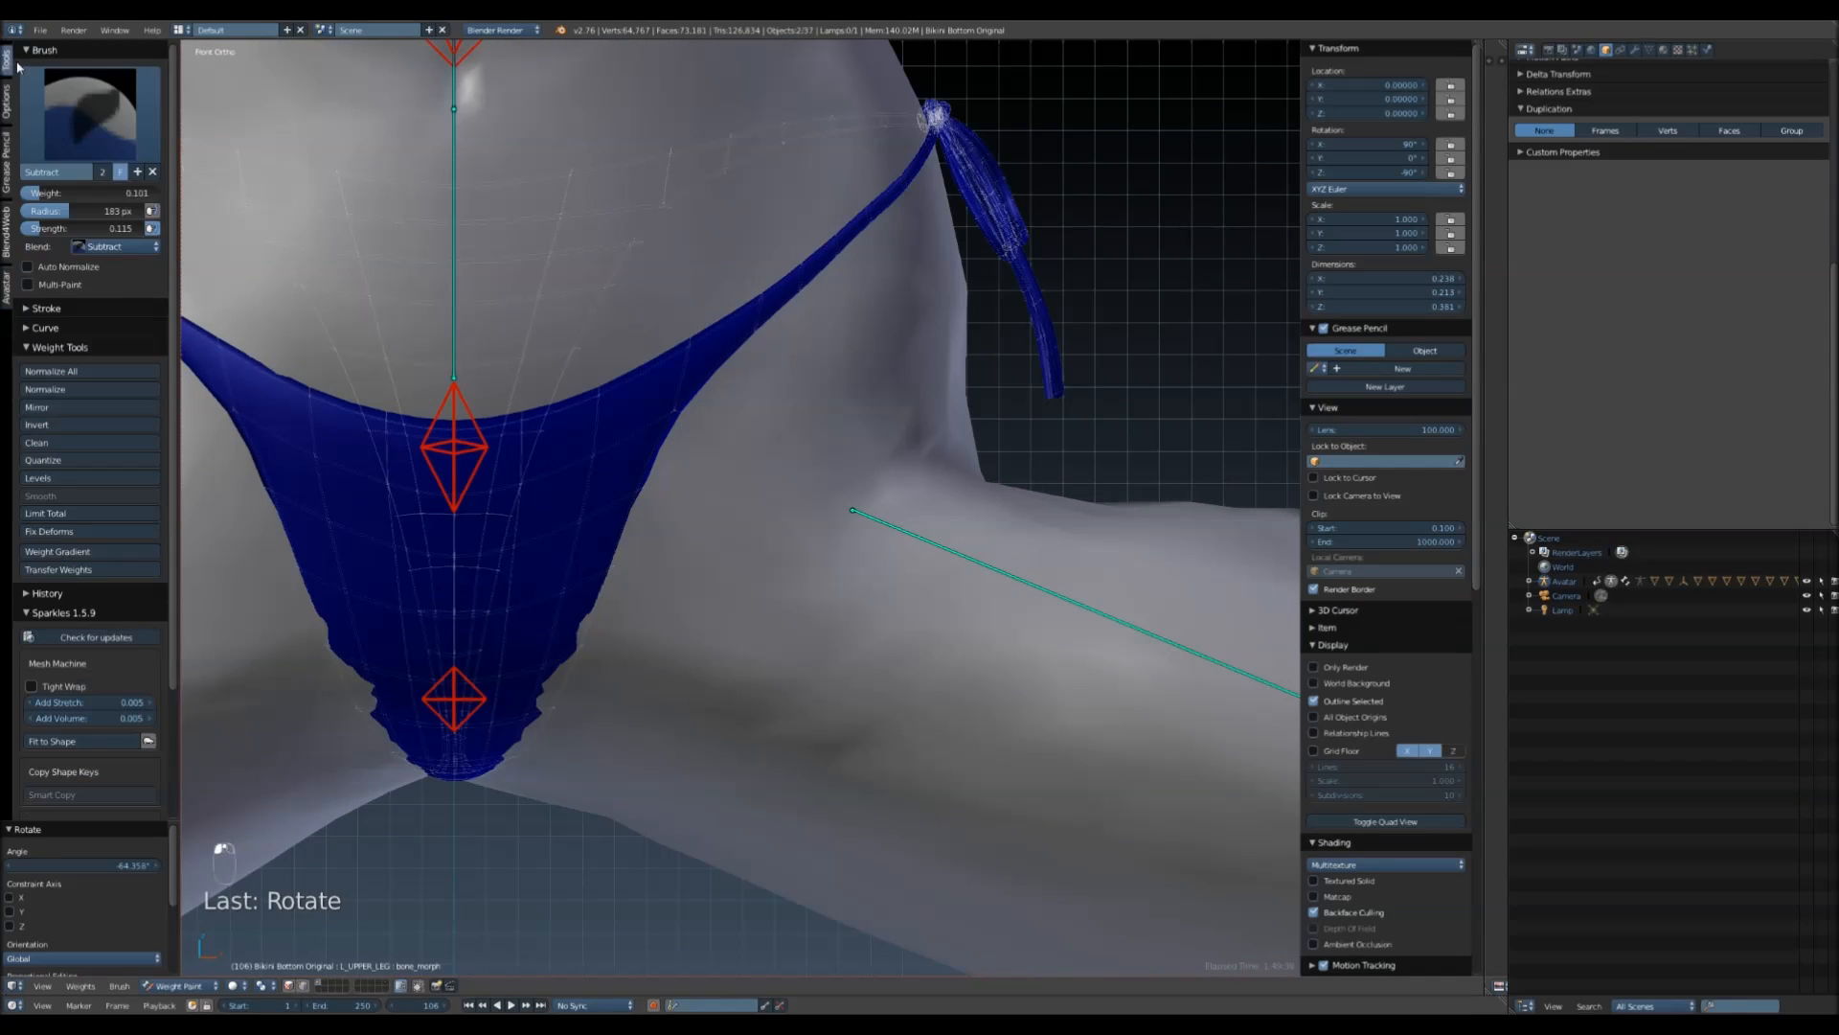
{"action": "left_click", "coordinate": [90, 114]}
{"action": "left_click", "coordinate": [55, 205]}
{"action": "middle_click_drag", "start_coordinate": [567, 622], "coordinate": [728, 511], "text": "shift"}
{"action": "scroll", "coordinate": [782, 596], "scroll_direction": "up", "scroll_amount": 2}
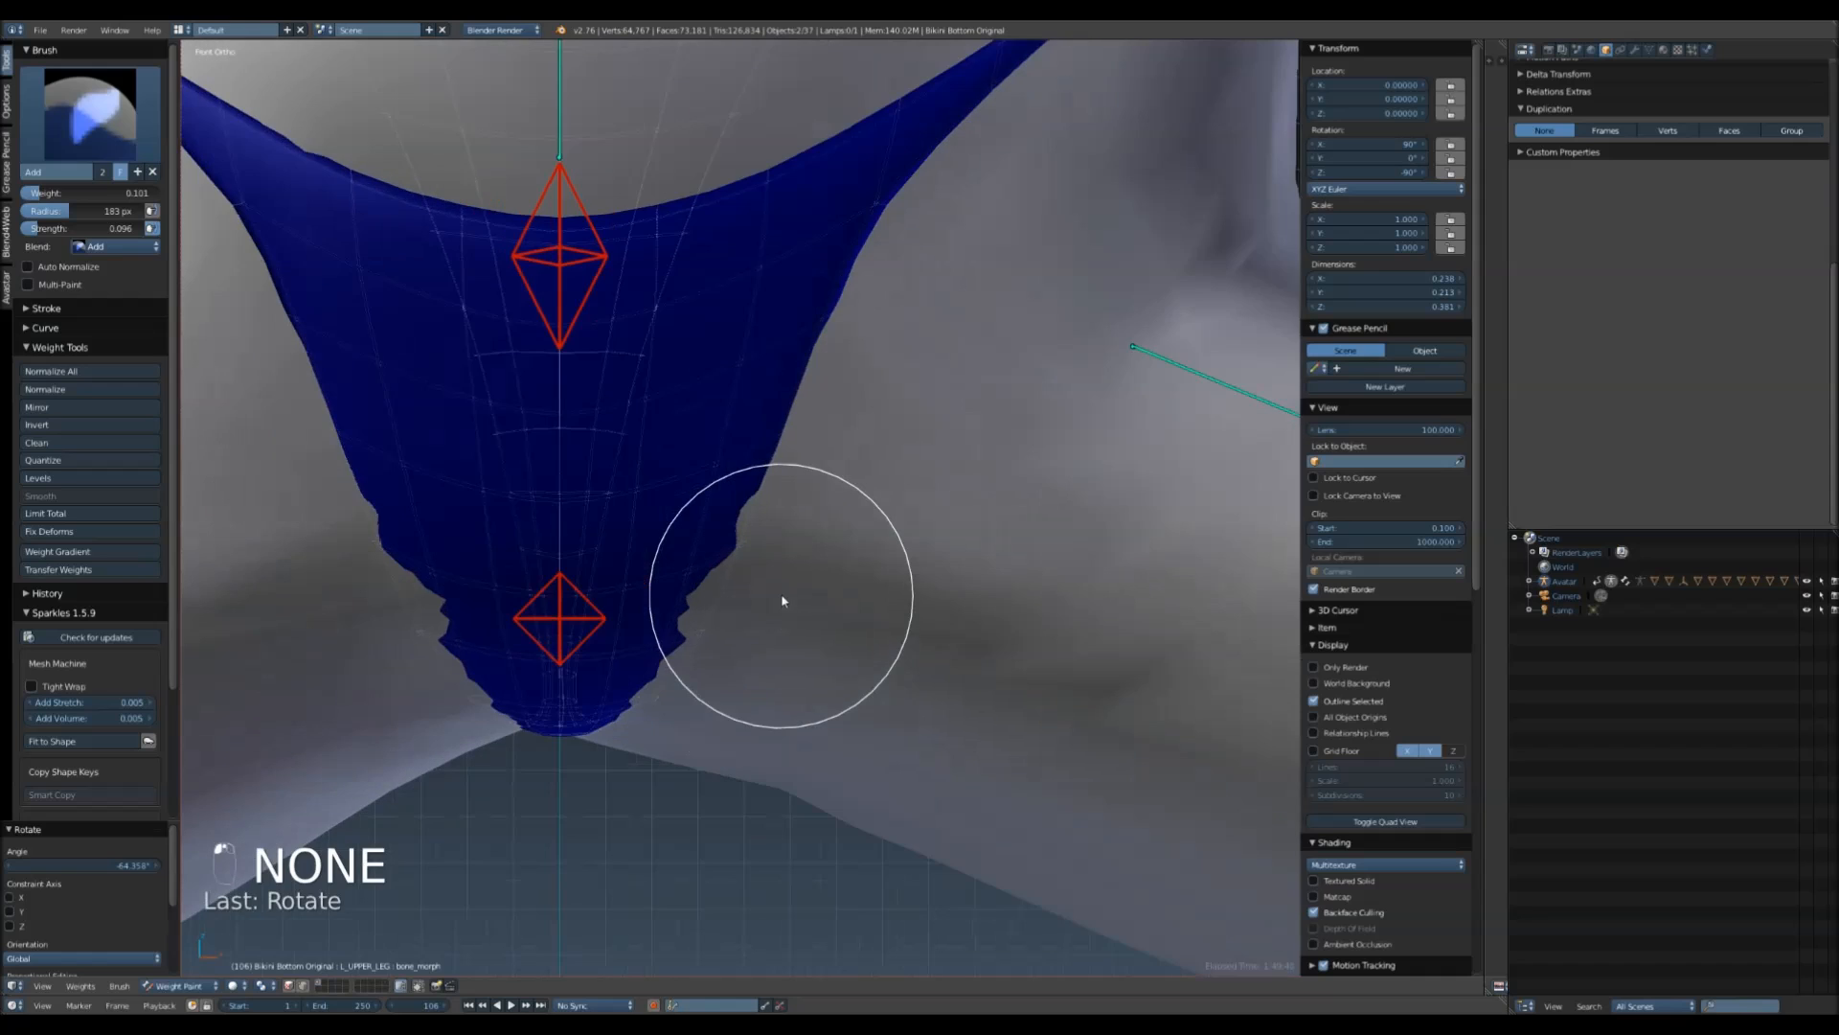
{"action": "scroll", "coordinate": [778, 579], "scroll_direction": "up", "scroll_amount": 4}
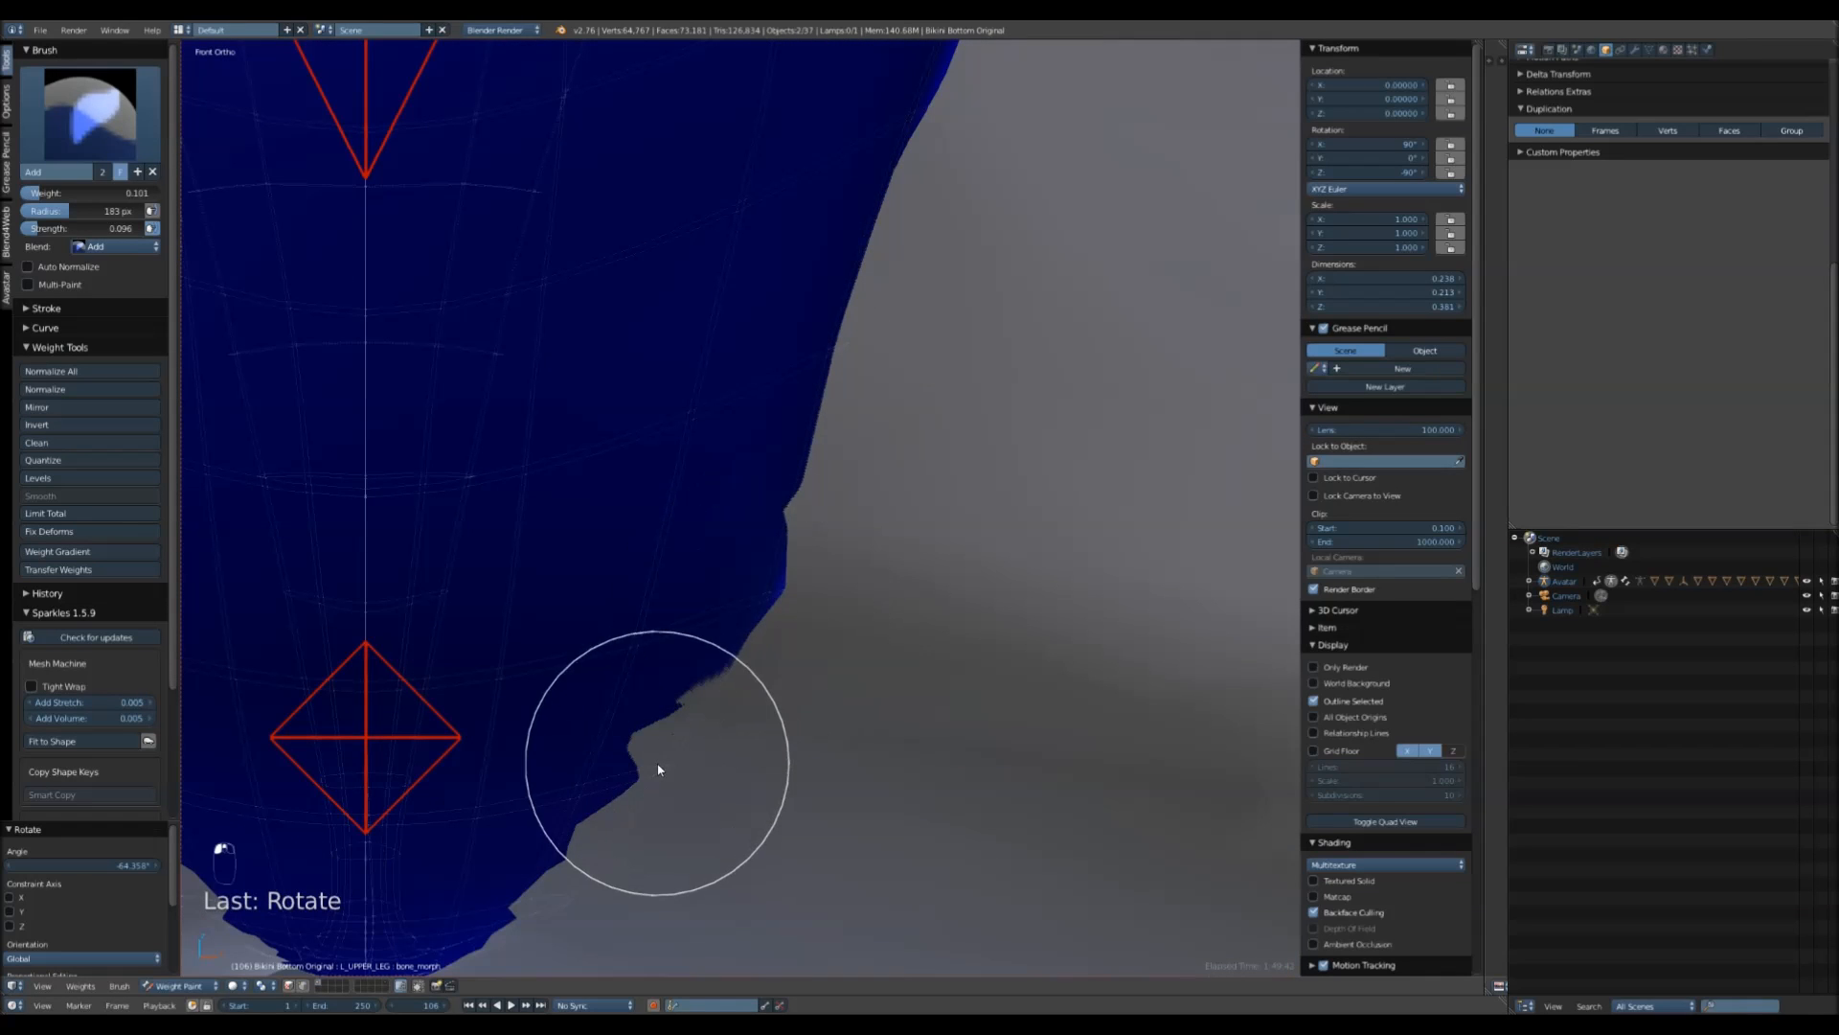
{"action": "middle_click_drag", "start_coordinate": [605, 872], "coordinate": [675, 621], "text": "shift"}
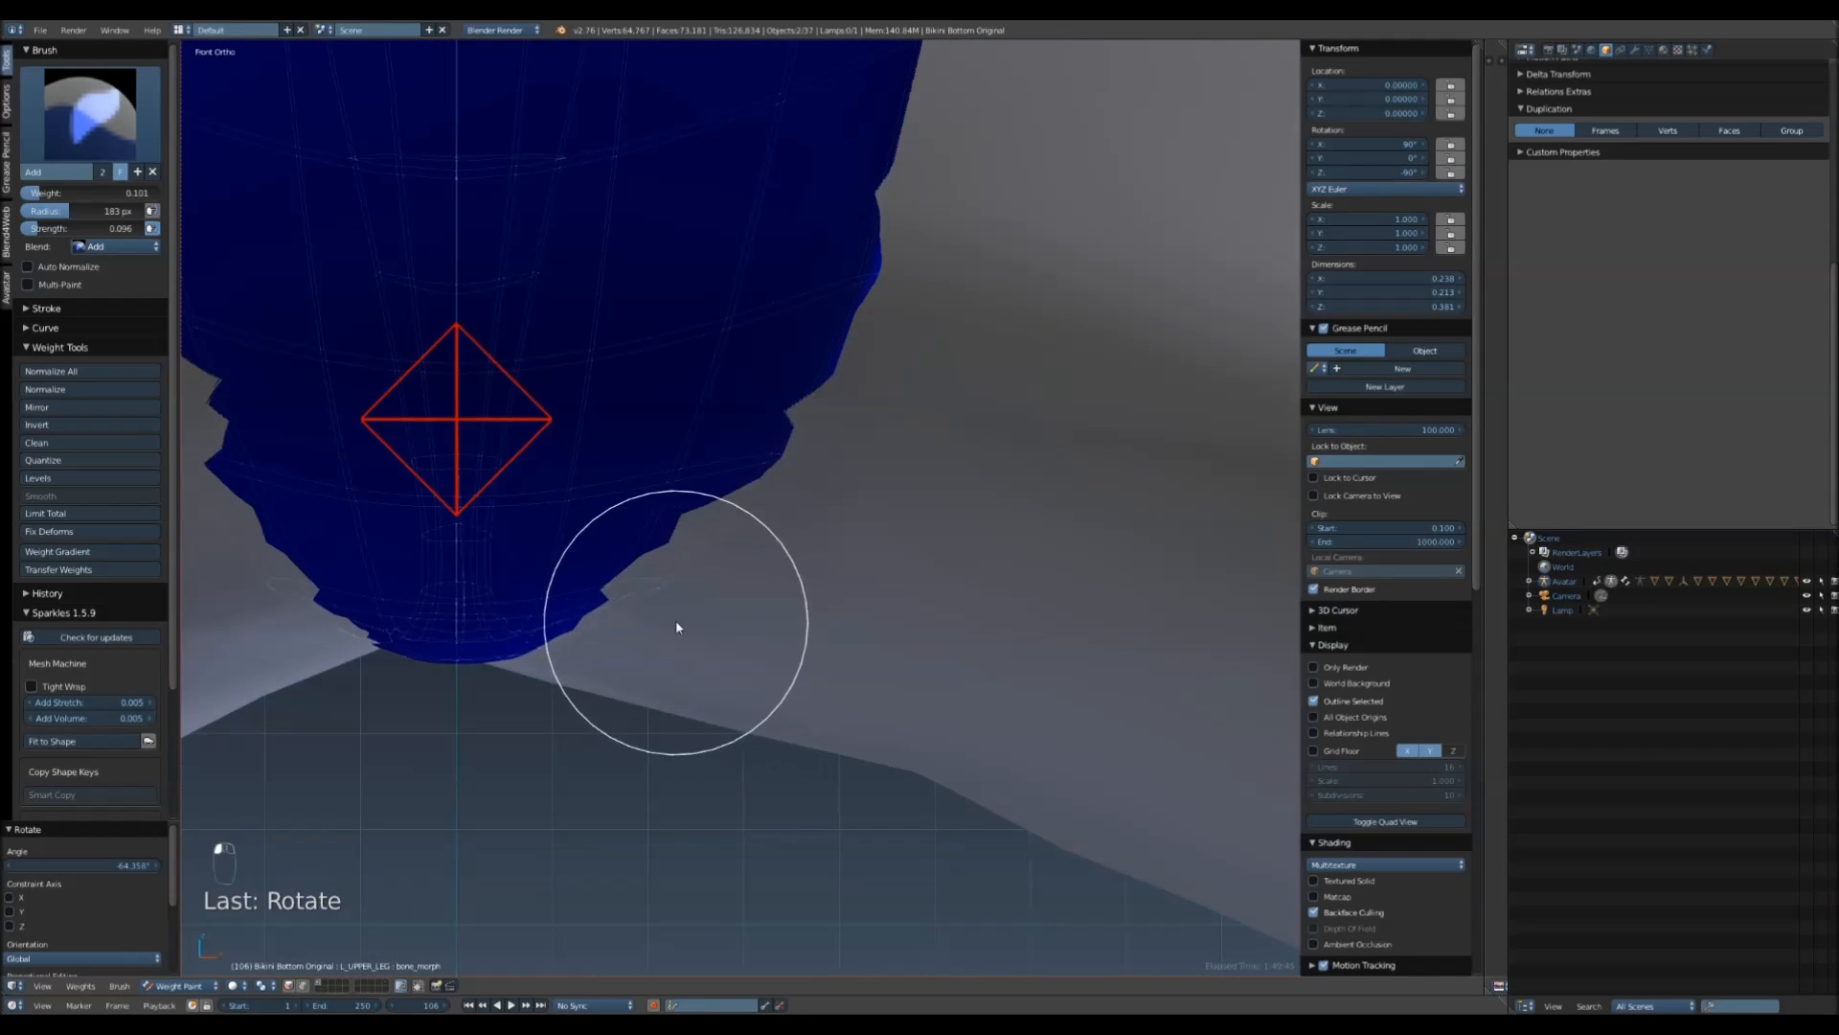
- Add R_UPPER_LEG weight along the bikini bottom's lower edge on the avatar's right side
{"action": "middle_click_drag", "start_coordinate": [565, 451], "coordinate": [761, 458], "text": "shift"}
{"action": "scroll", "coordinate": [378, 582], "scroll_direction": "down", "scroll_amount": 8}
{"action": "scroll", "coordinate": [362, 620], "scroll_direction": "up", "scroll_amount": 3}
{"action": "scroll", "coordinate": [362, 621], "scroll_direction": "up", "scroll_amount": 7}
{"action": "middle_click_drag", "start_coordinate": [607, 315], "coordinate": [673, 485], "text": "shift"}
{"action": "left_click", "coordinate": [653, 464]}
{"action": "mouse_move", "coordinate": [710, 649]}
{"action": "left_mouse_down"}
{"action": "mouse_move", "coordinate": [804, 792]}
{"action": "mouse_move", "coordinate": [779, 718]}
{"action": "mouse_move", "coordinate": [616, 464]}
{"action": "mouse_move", "coordinate": [700, 678]}
{"action": "left_mouse_up"}
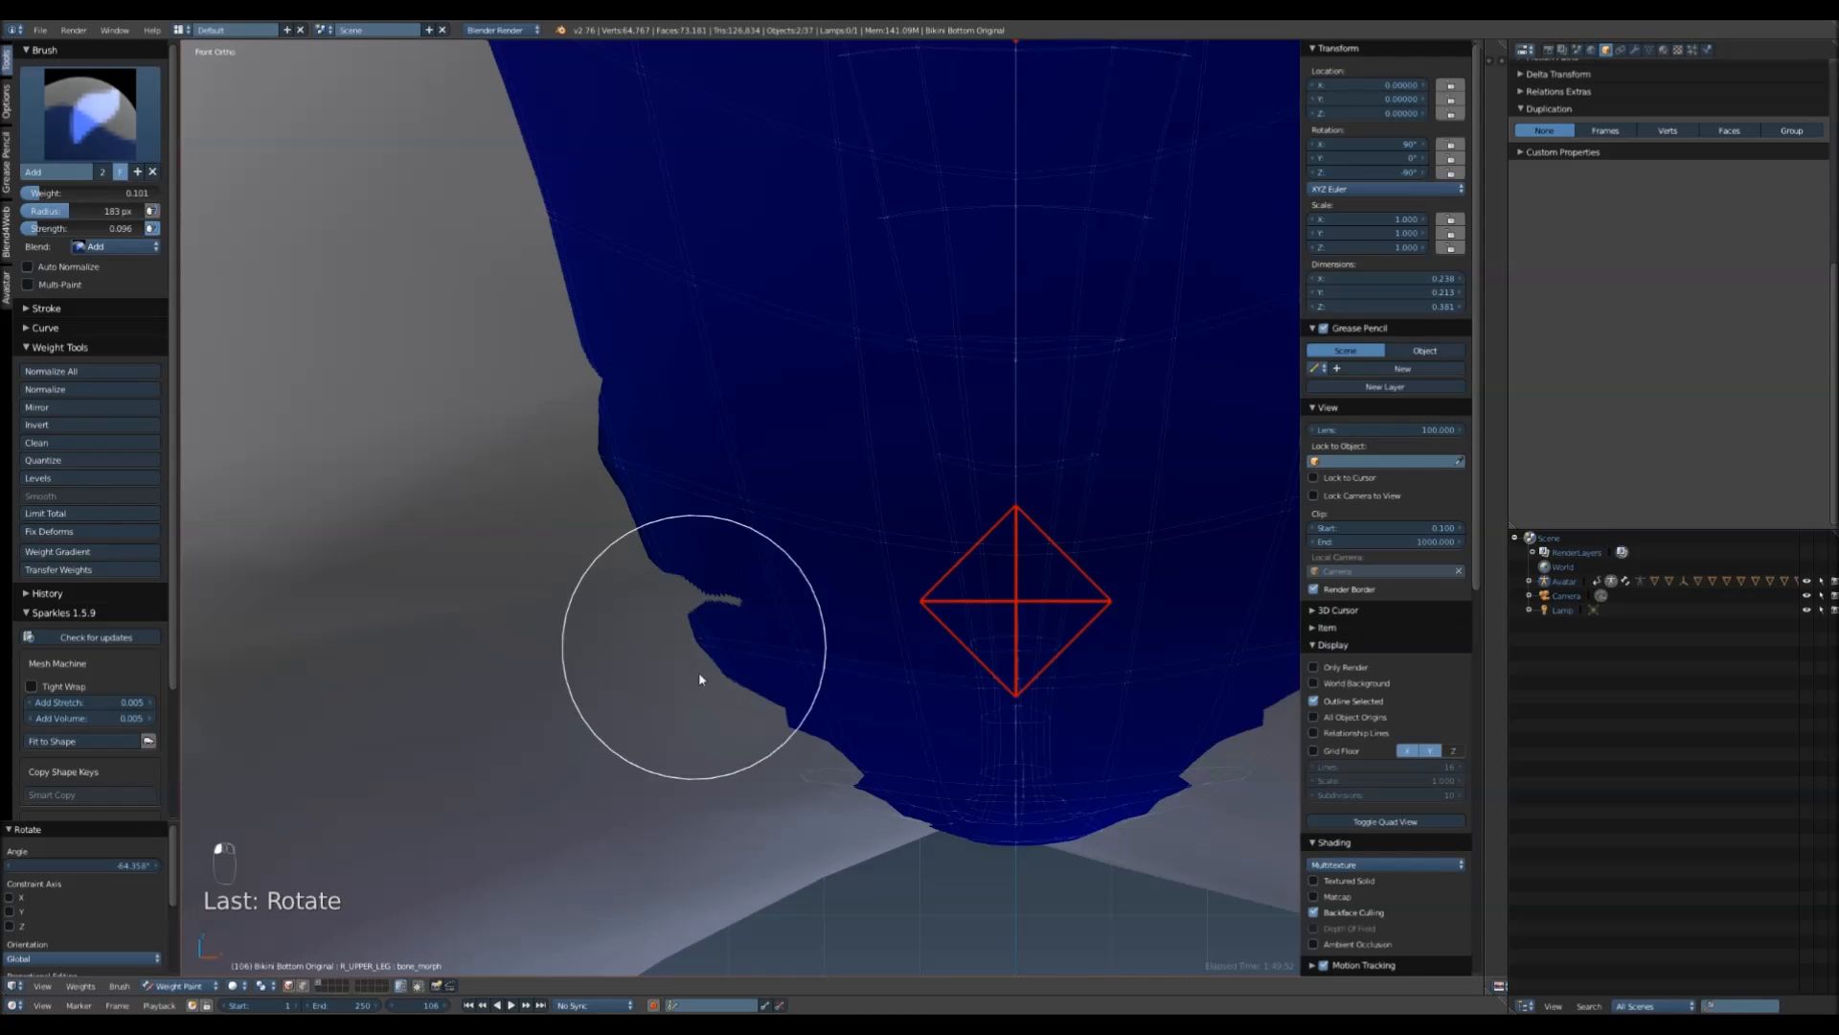
- Select all of the avatar's bones and clear their pose rotation
{"action": "scroll", "coordinate": [718, 702], "scroll_direction": "down", "scroll_amount": 8}
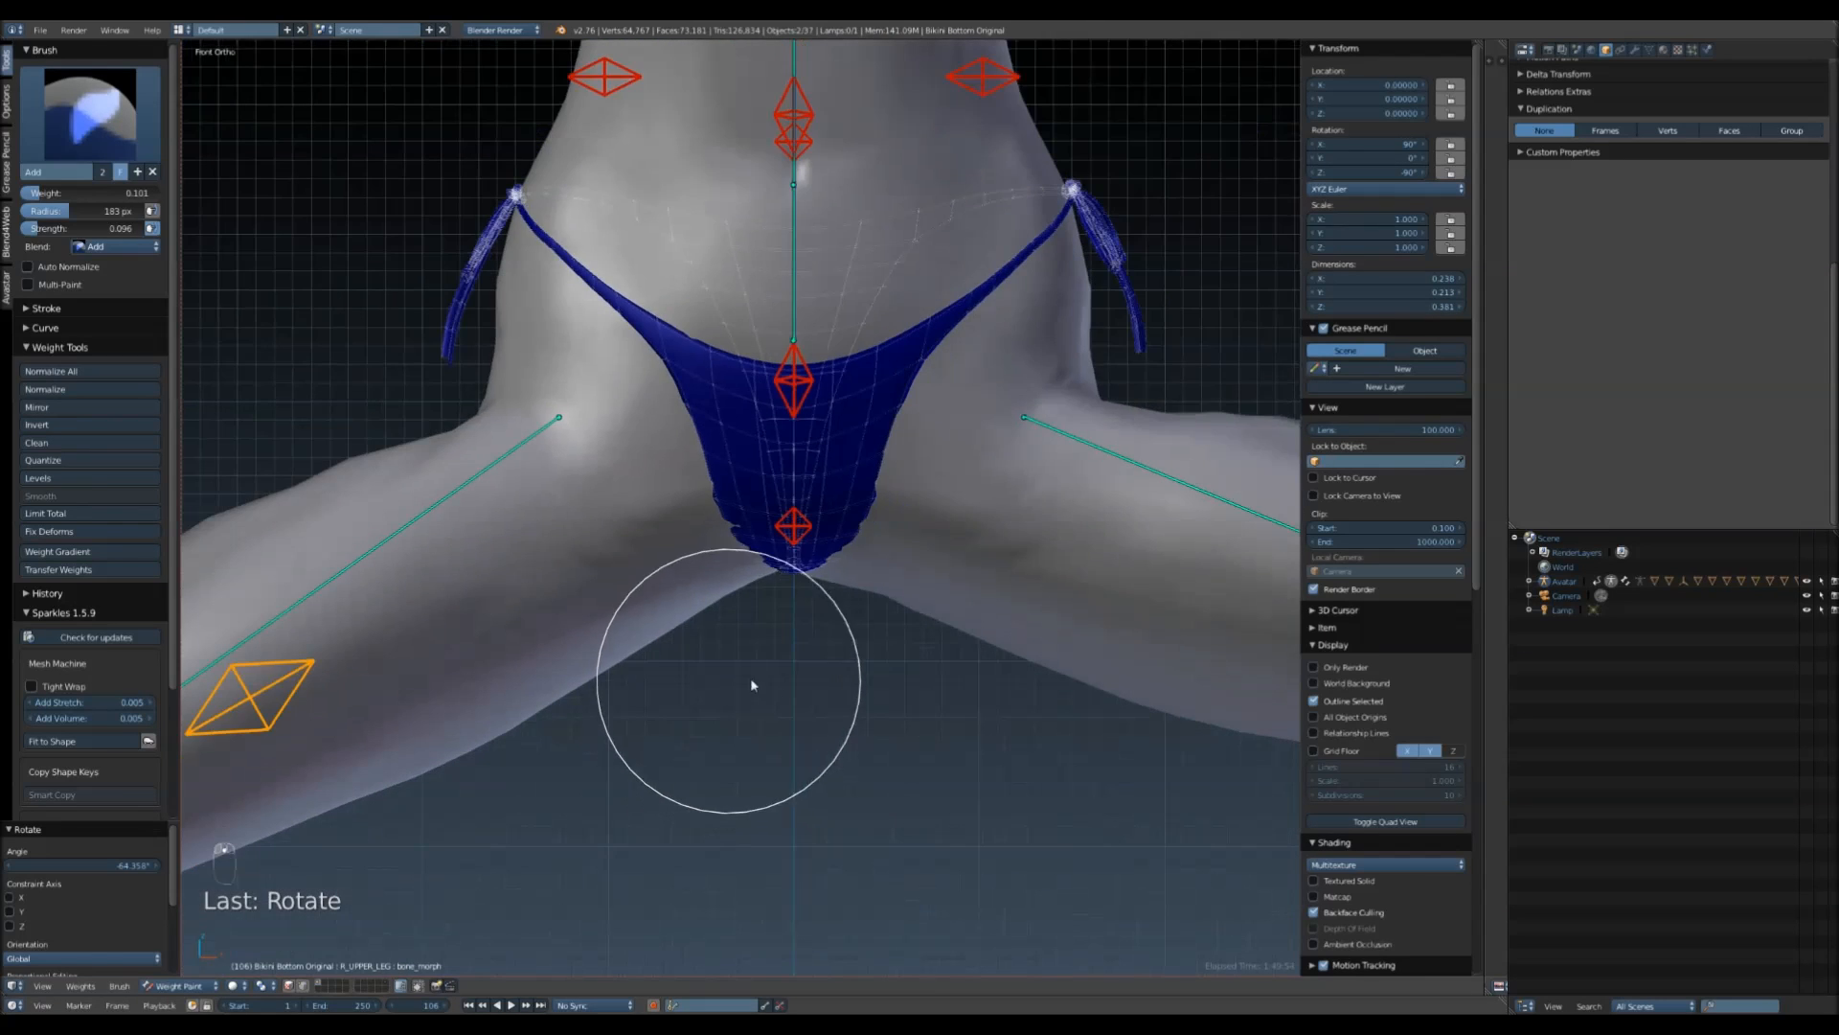
{"action": "middle_click_drag", "start_coordinate": [751, 681], "coordinate": [765, 725]}
{"action": "key", "text": "a"}
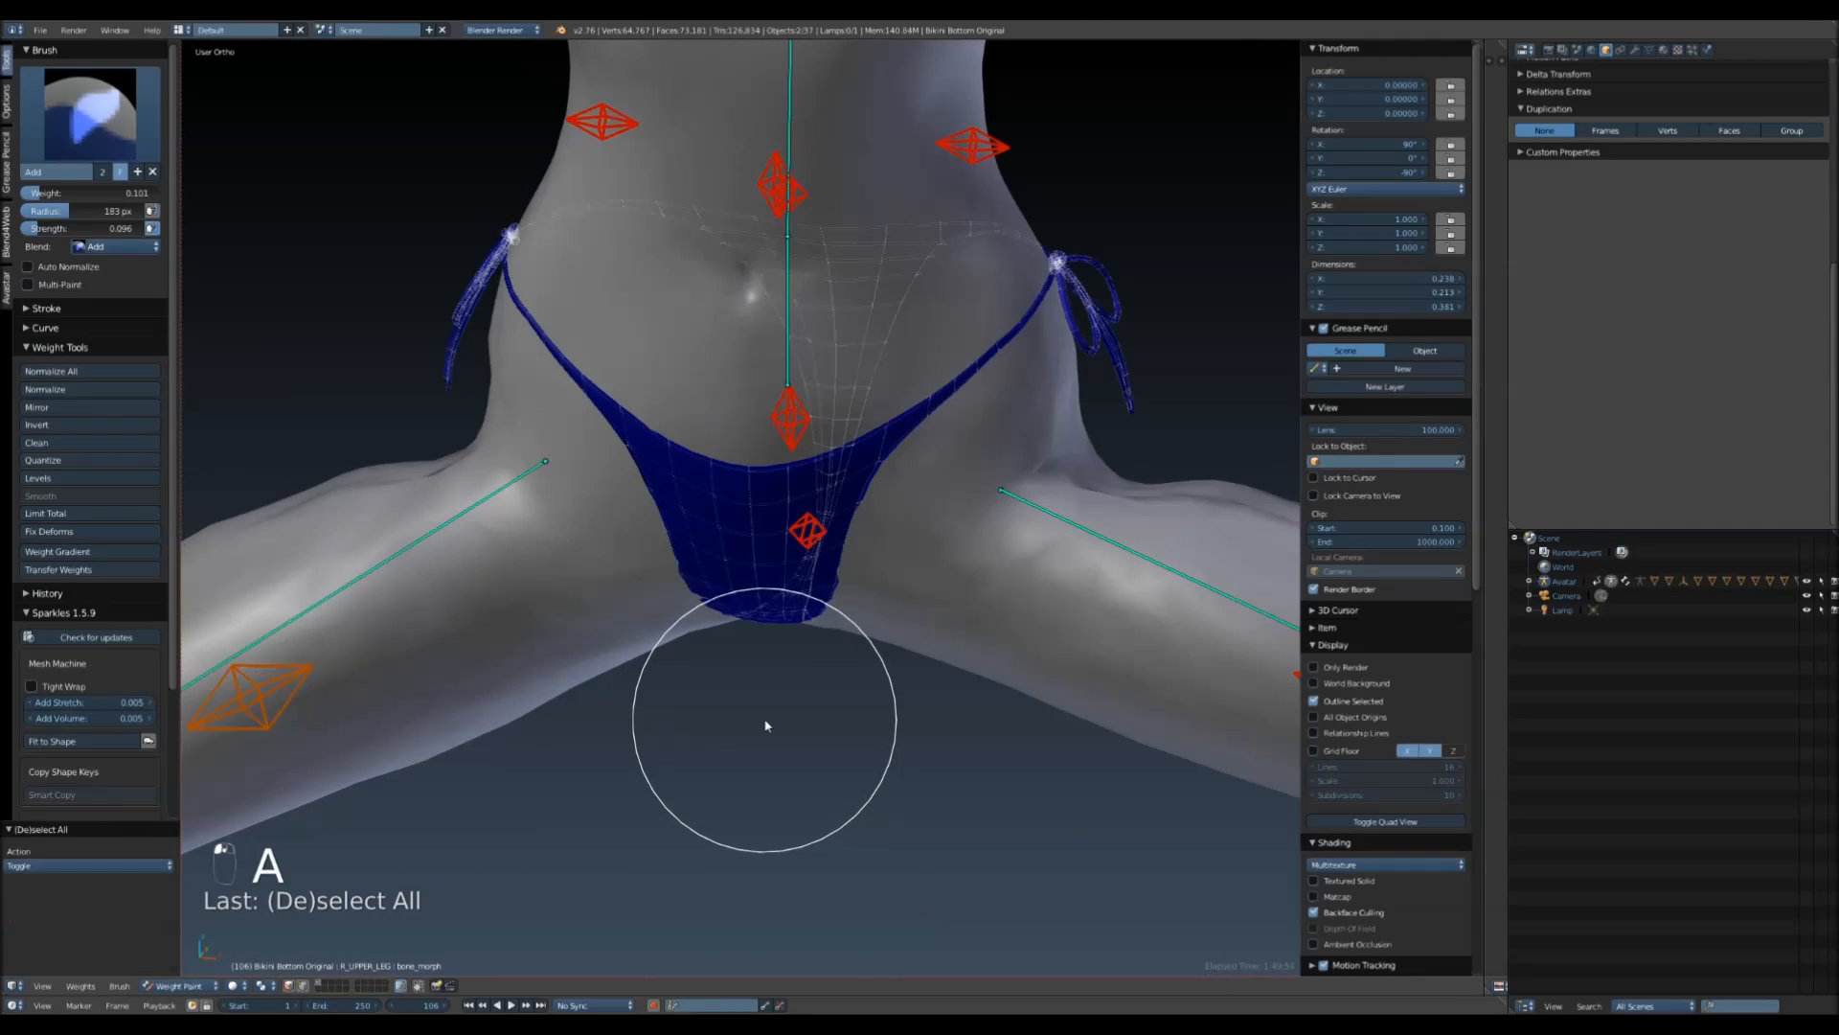
{"action": "key", "text": "a"}
{"action": "key", "text": "a"}
{"action": "key", "text": "alt+r"}
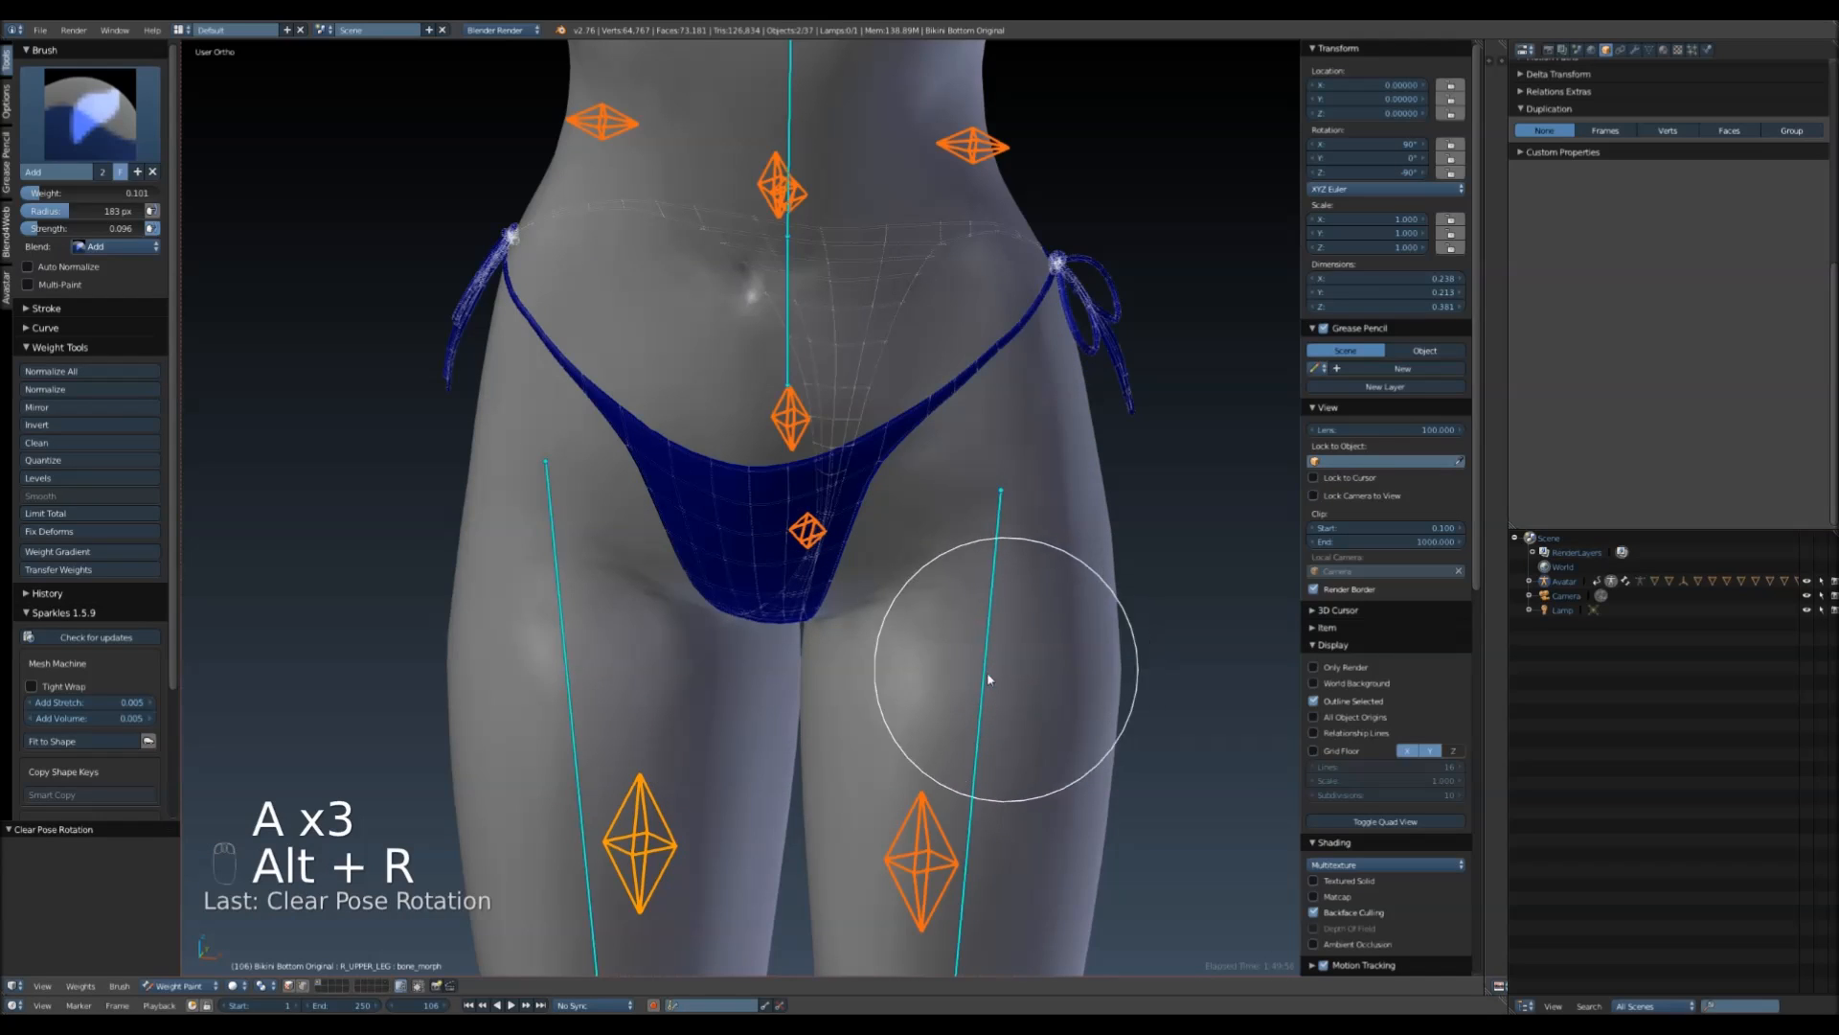
- Swing the mHipLeft bone forward in the side view, clear its rotation, and examine the bikini bottom's fit around the hips
{"action": "right_click", "coordinate": [1053, 669]}
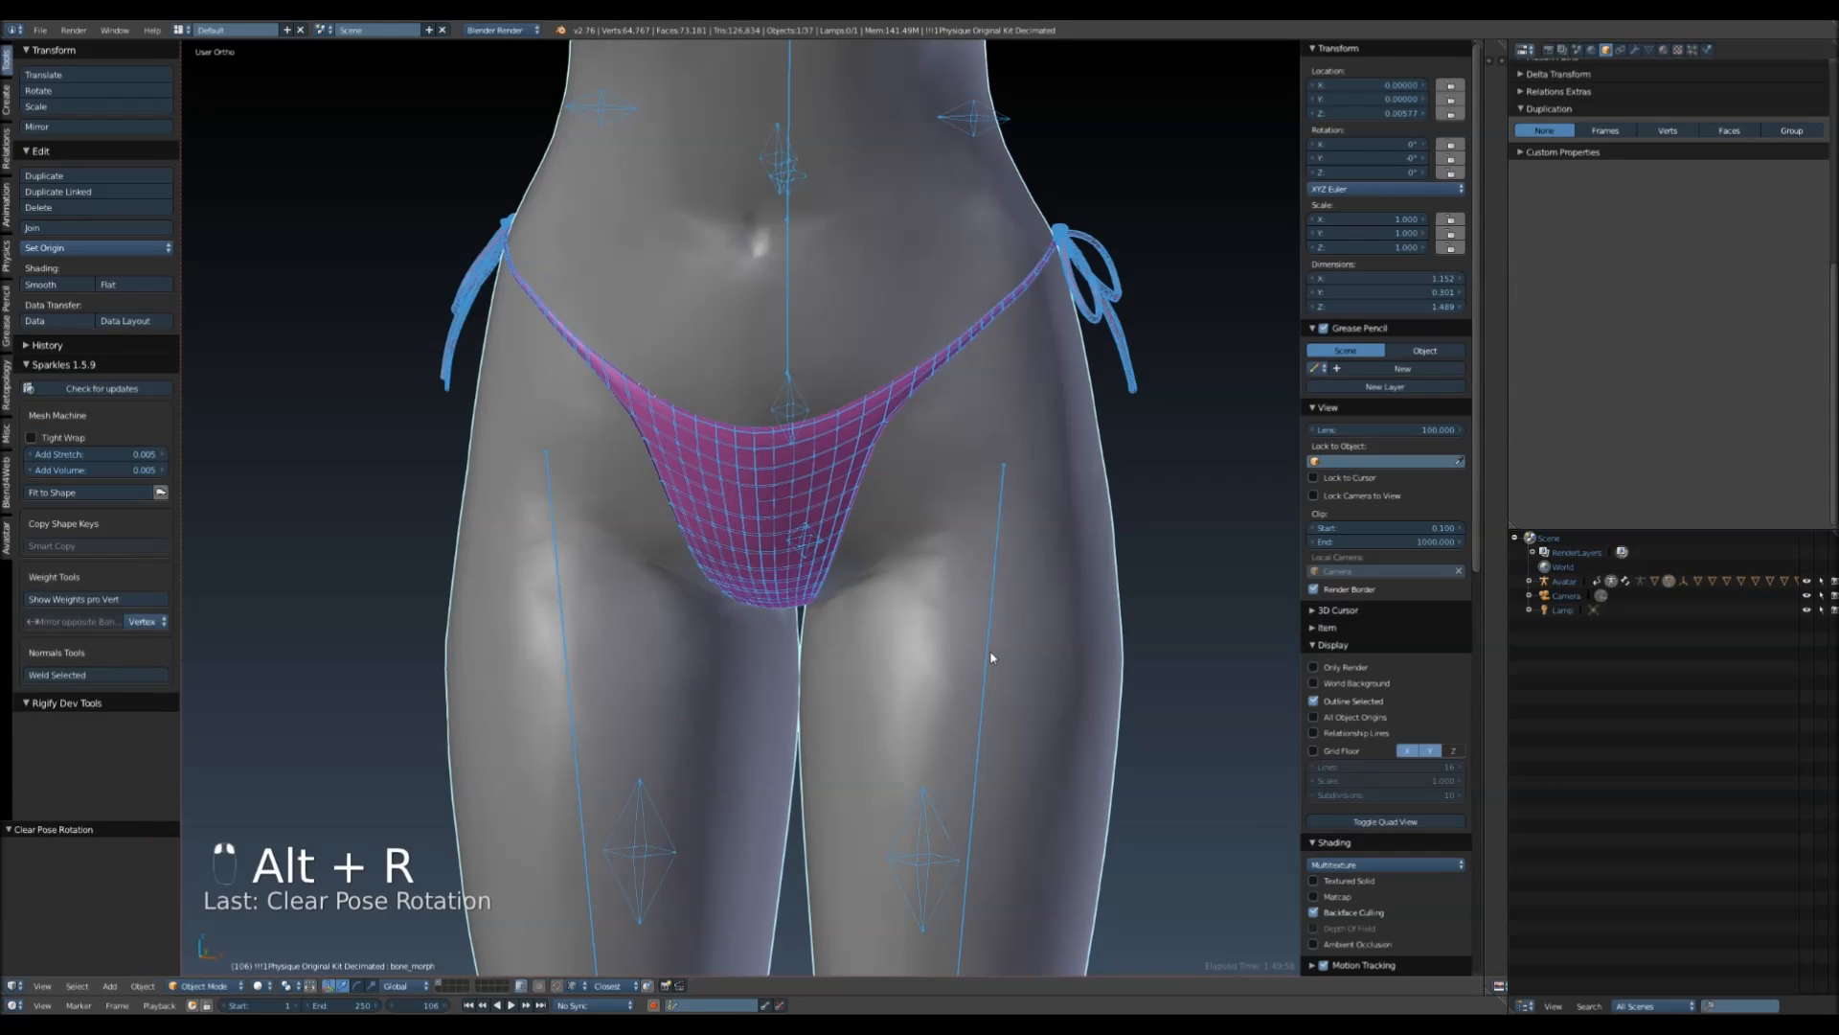
{"action": "right_click", "coordinate": [992, 657]}
{"action": "key", "text": "KP_3"}
{"action": "key", "text": "r"}
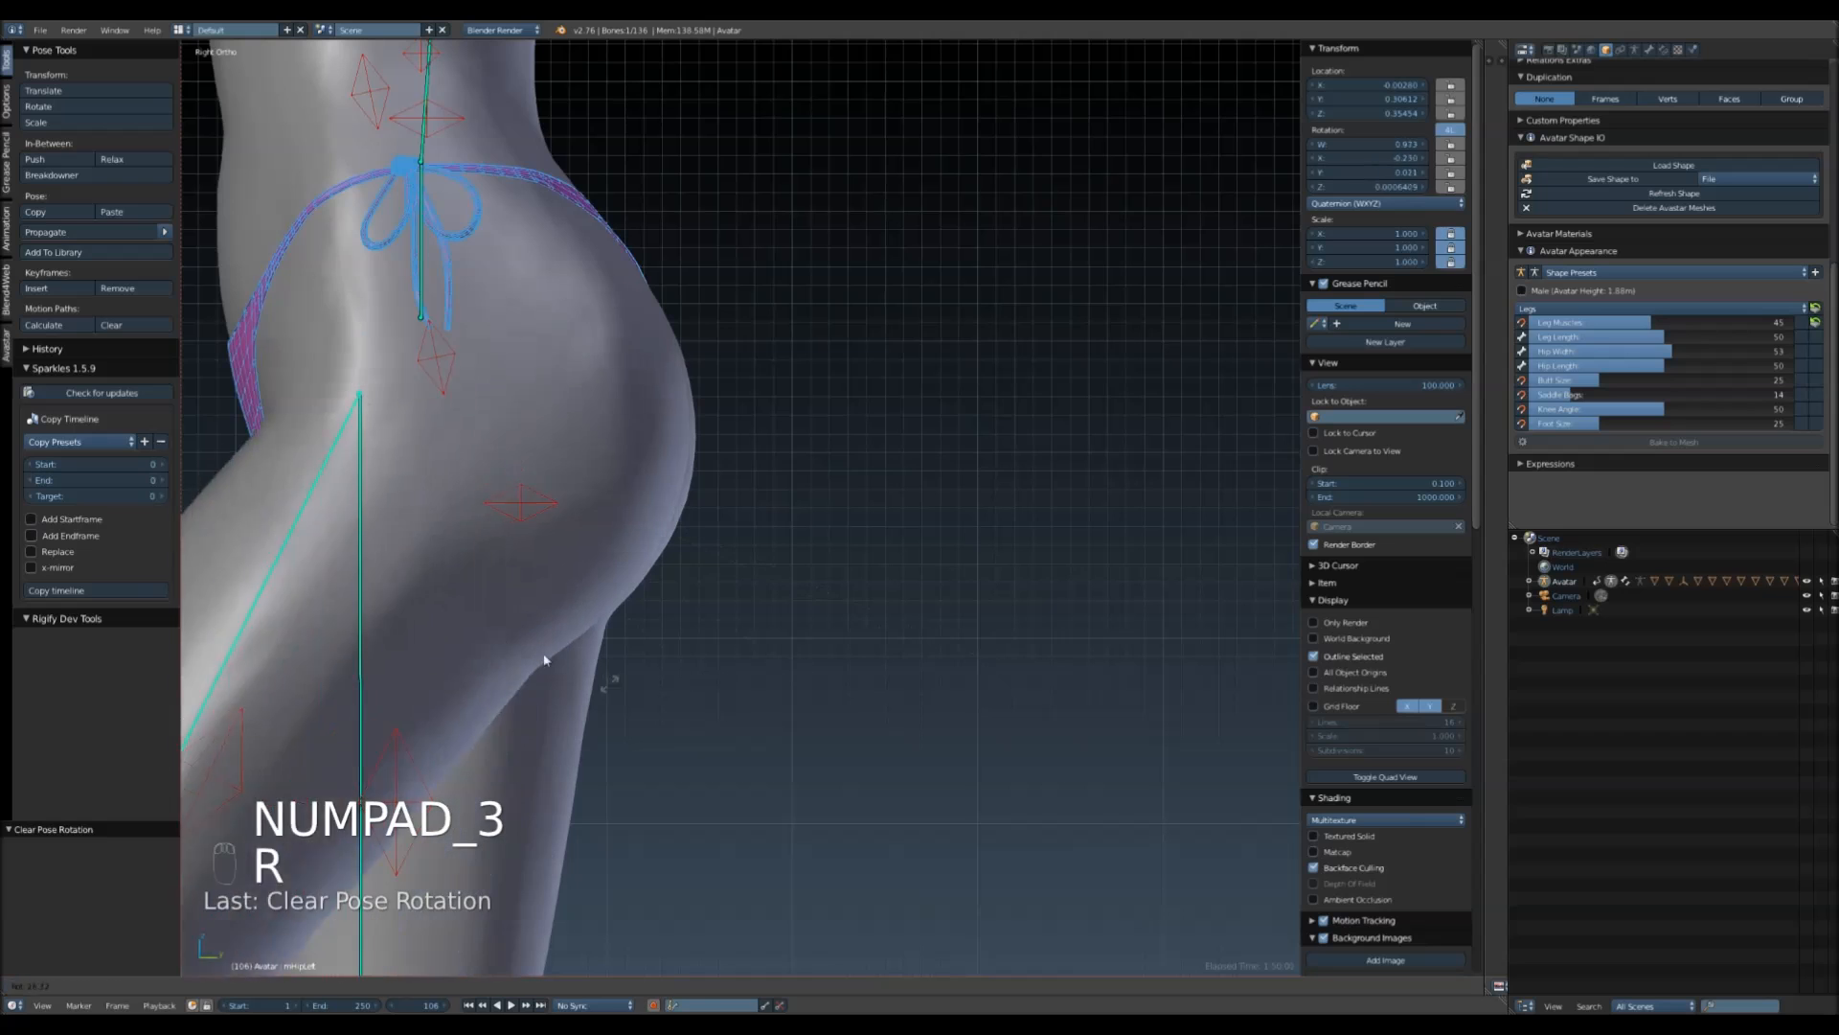
{"action": "left_click", "coordinate": [314, 547]}
{"action": "middle_click_drag", "start_coordinate": [314, 547], "coordinate": [622, 528]}
{"action": "key", "text": "alt+r"}
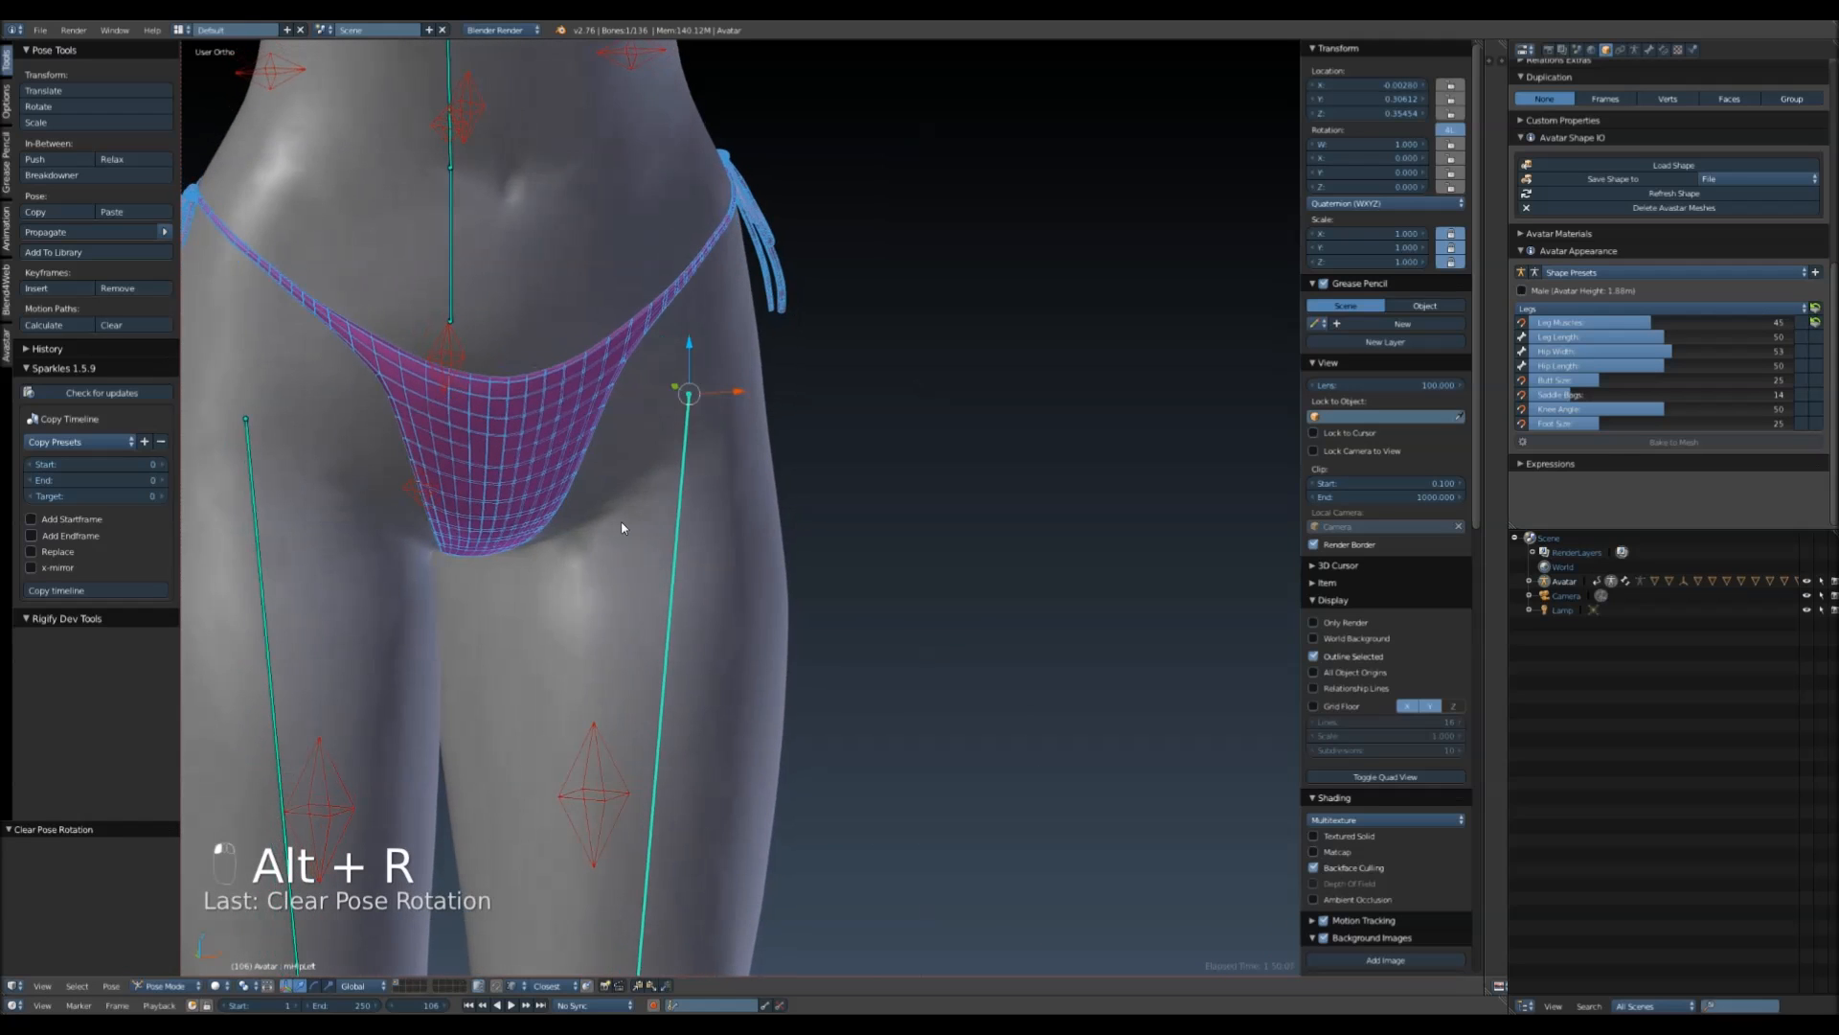
{"action": "key", "text": "r"}
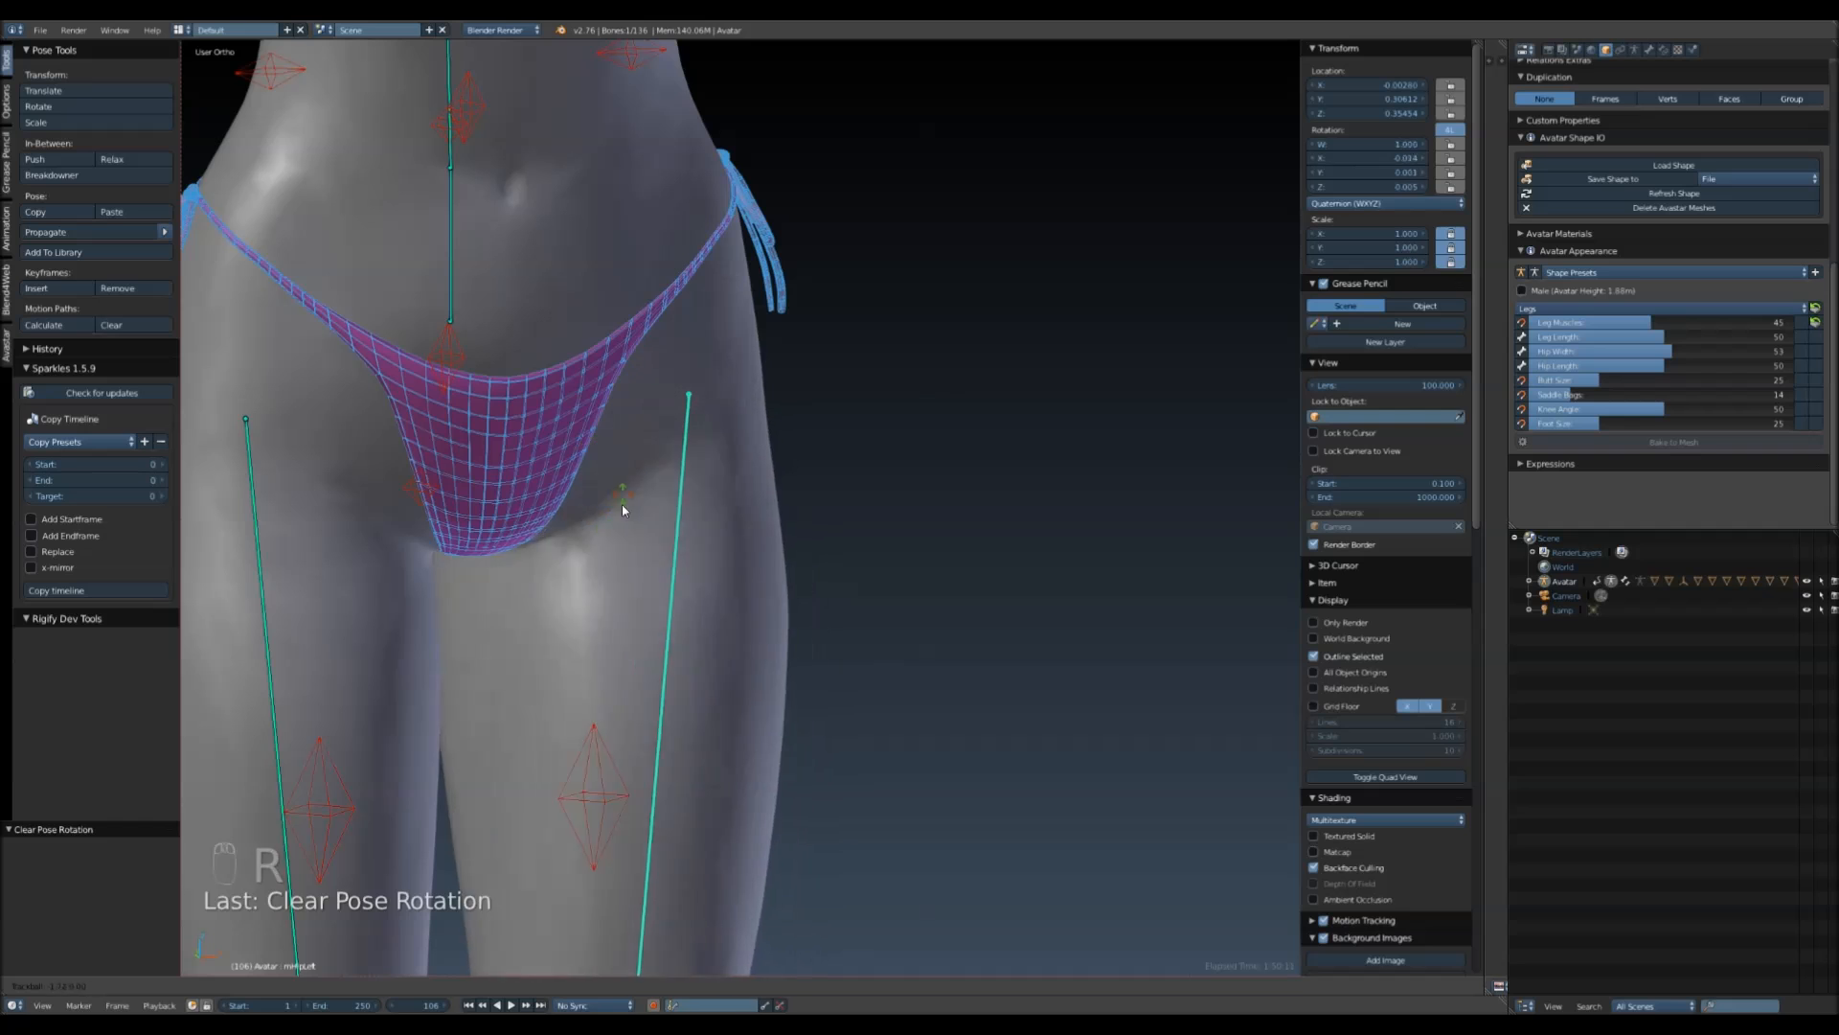
{"action": "right_click", "coordinate": [642, 477]}
{"action": "middle_click_drag", "start_coordinate": [642, 477], "coordinate": [391, 506]}
{"action": "middle_click_drag", "start_coordinate": [862, 433], "coordinate": [1059, 396]}
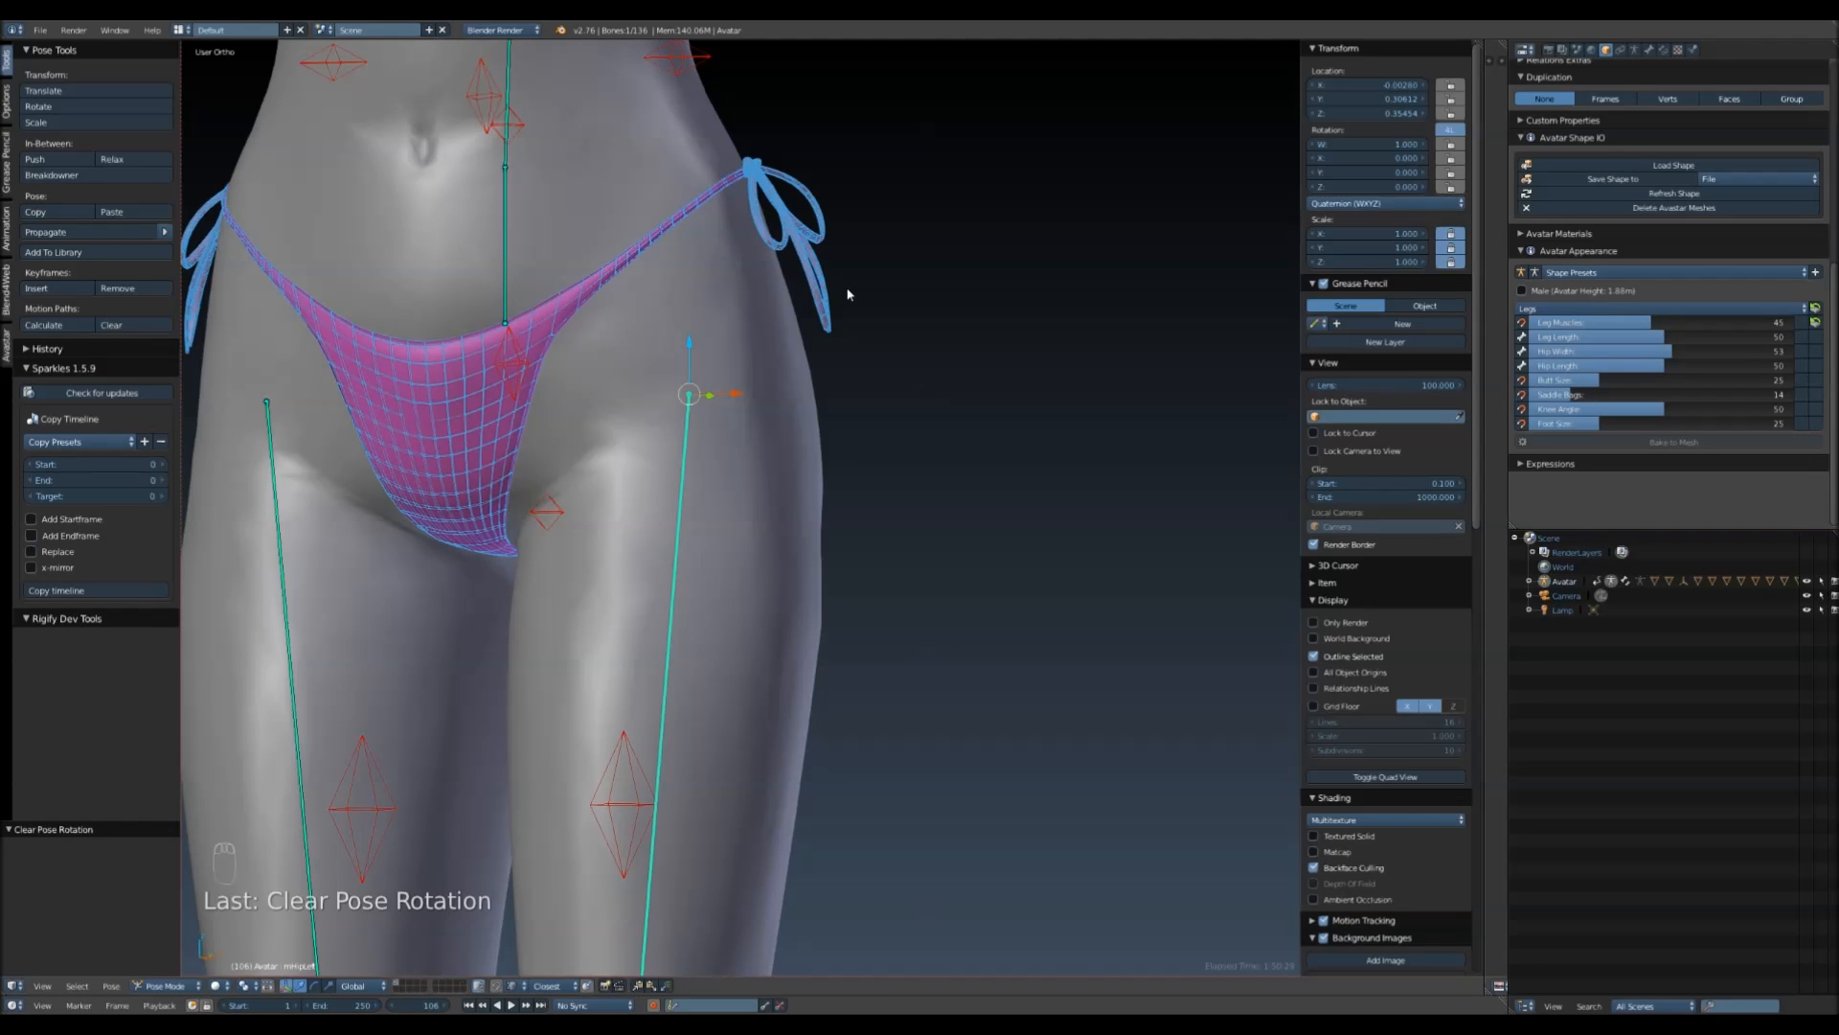
{"action": "middle_click_drag", "start_coordinate": [831, 308], "coordinate": [777, 557]}
- Leave Weight Paint mode and select the bikini top together with the bikini bottom in Object Mode
{"action": "right_click", "coordinate": [778, 558]}
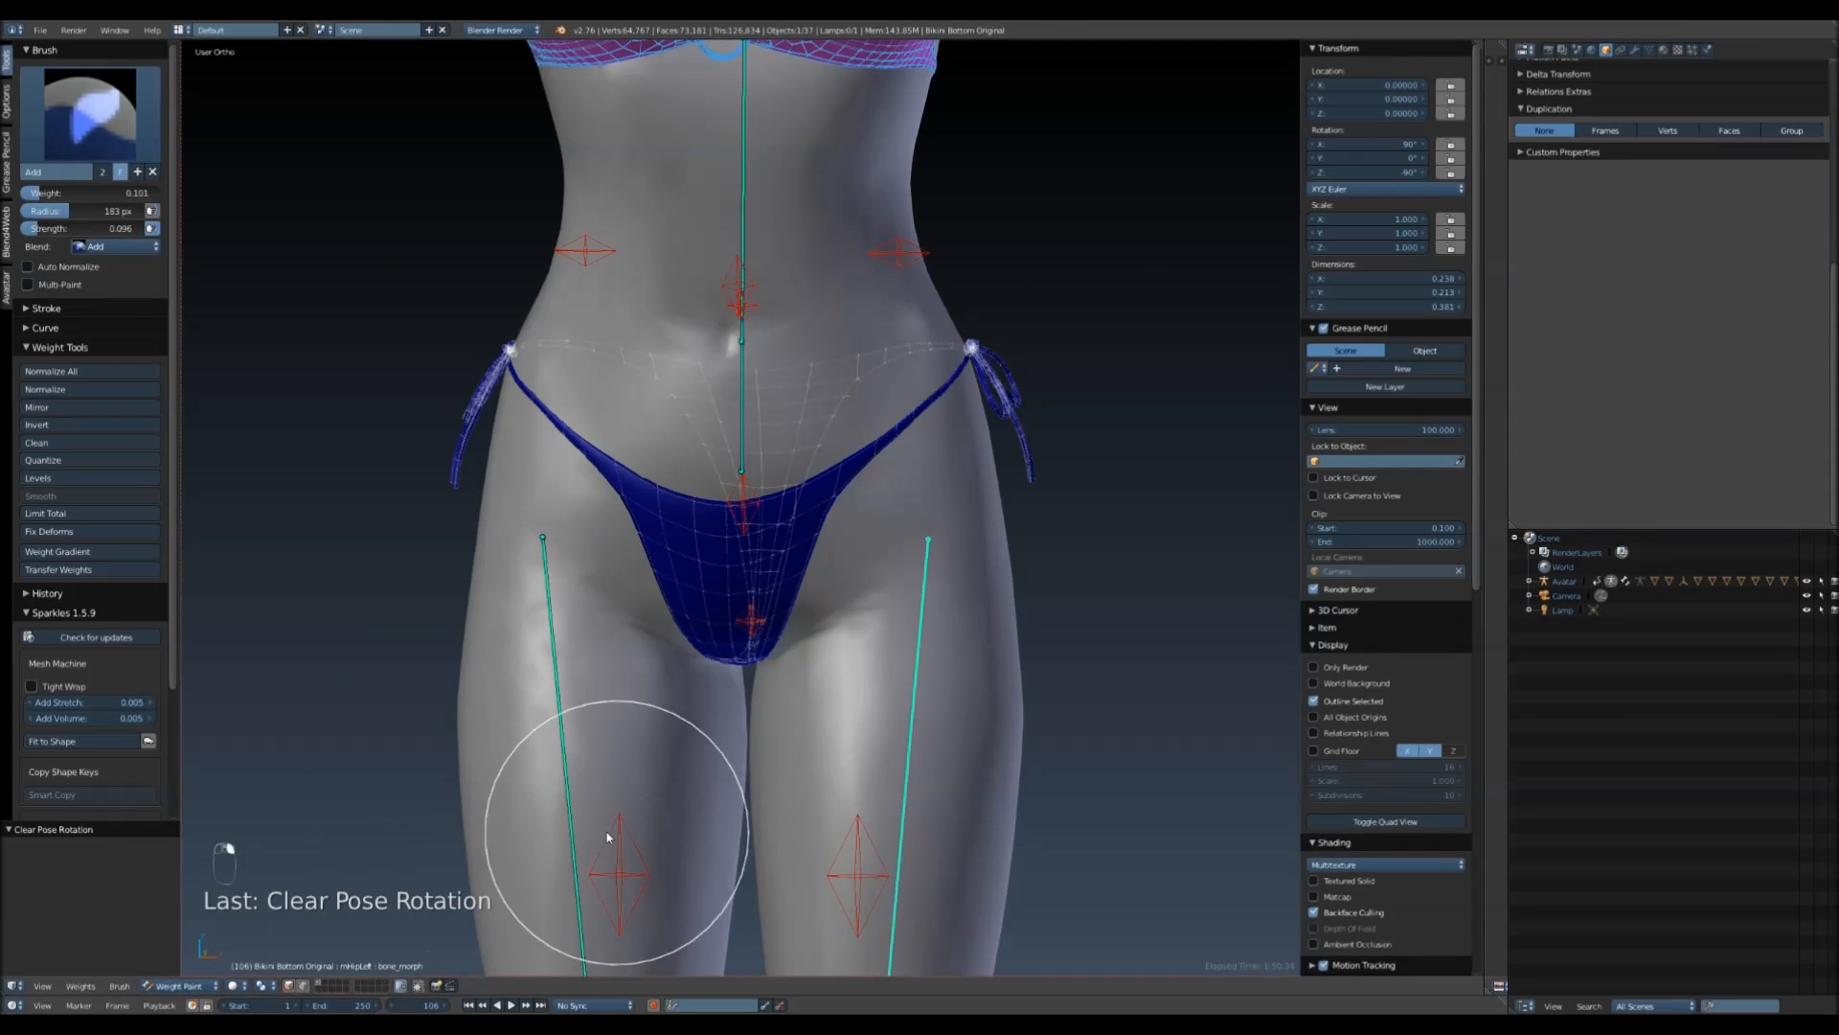
{"action": "left_click", "coordinate": [179, 984]}
{"action": "left_click", "coordinate": [179, 968]}
{"action": "middle_click_drag", "start_coordinate": [592, 649], "coordinate": [620, 974], "text": "shift"}
{"action": "right_click", "coordinate": [576, 474]}
{"action": "left_click", "coordinate": [203, 986]}
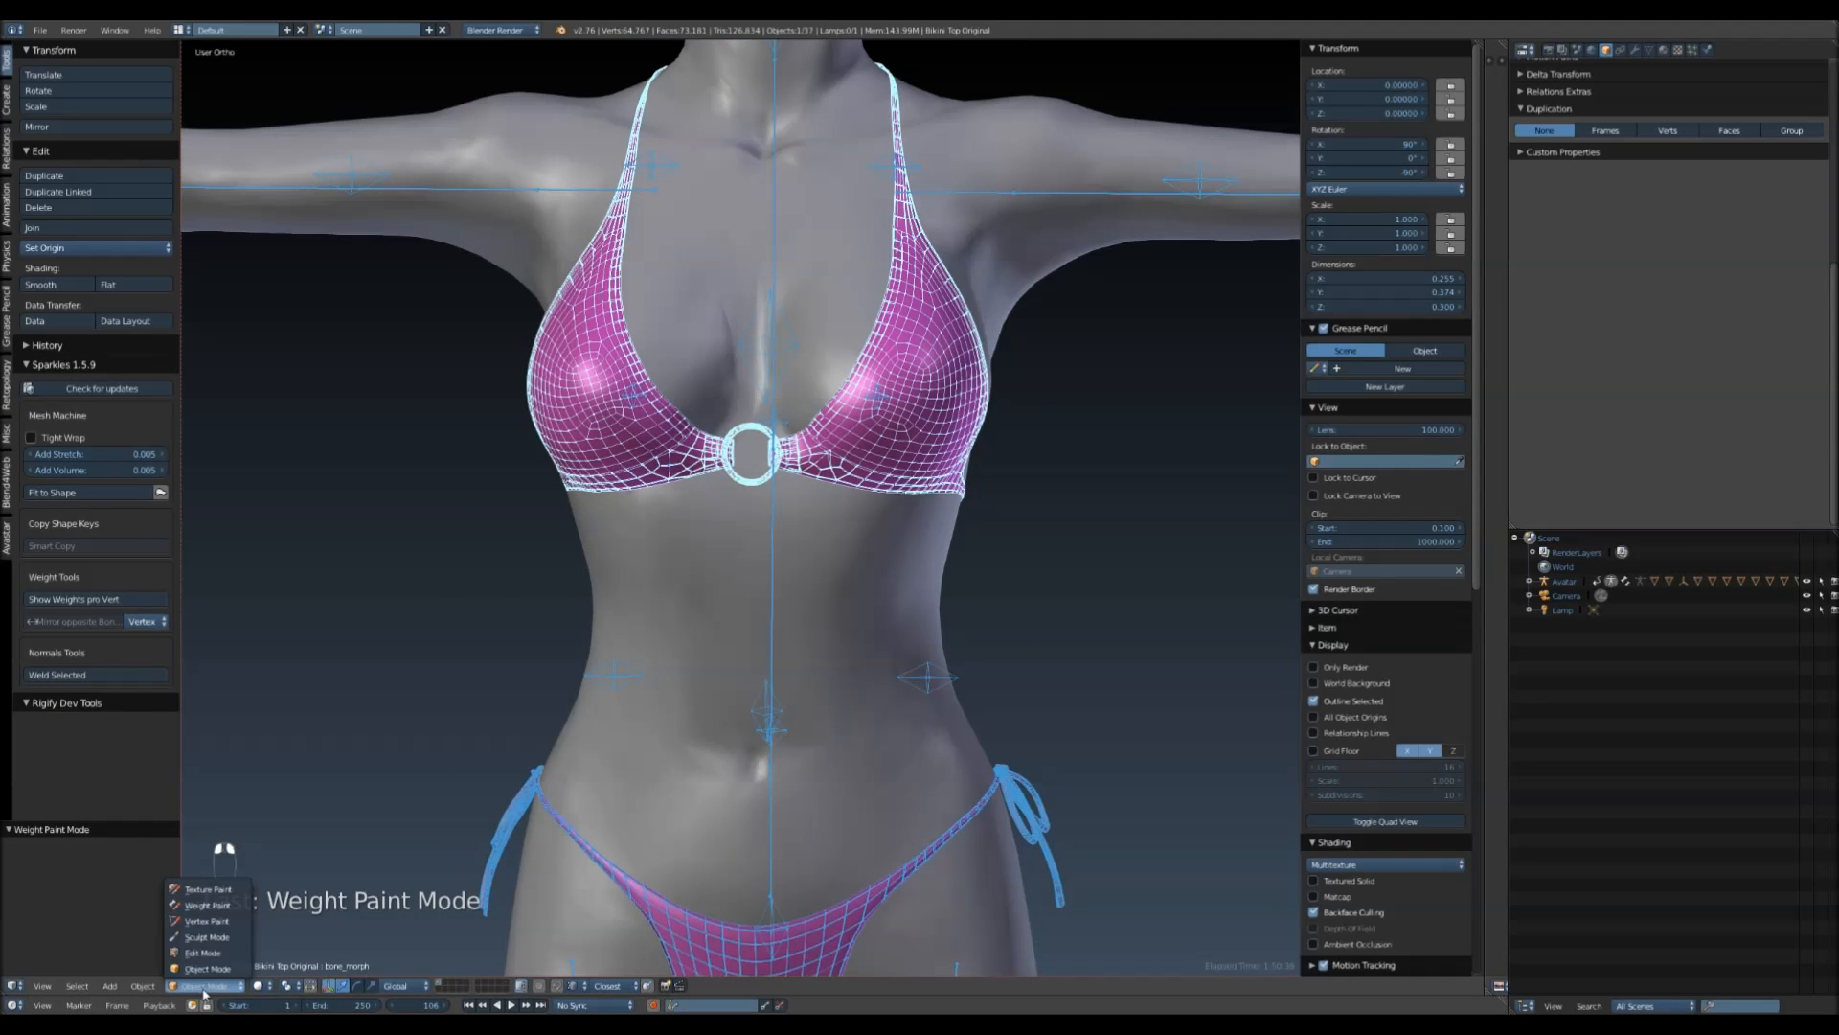
{"action": "left_click", "coordinate": [209, 968]}
{"action": "middle_click_drag", "start_coordinate": [1006, 560], "coordinate": [977, 536], "text": "shift"}
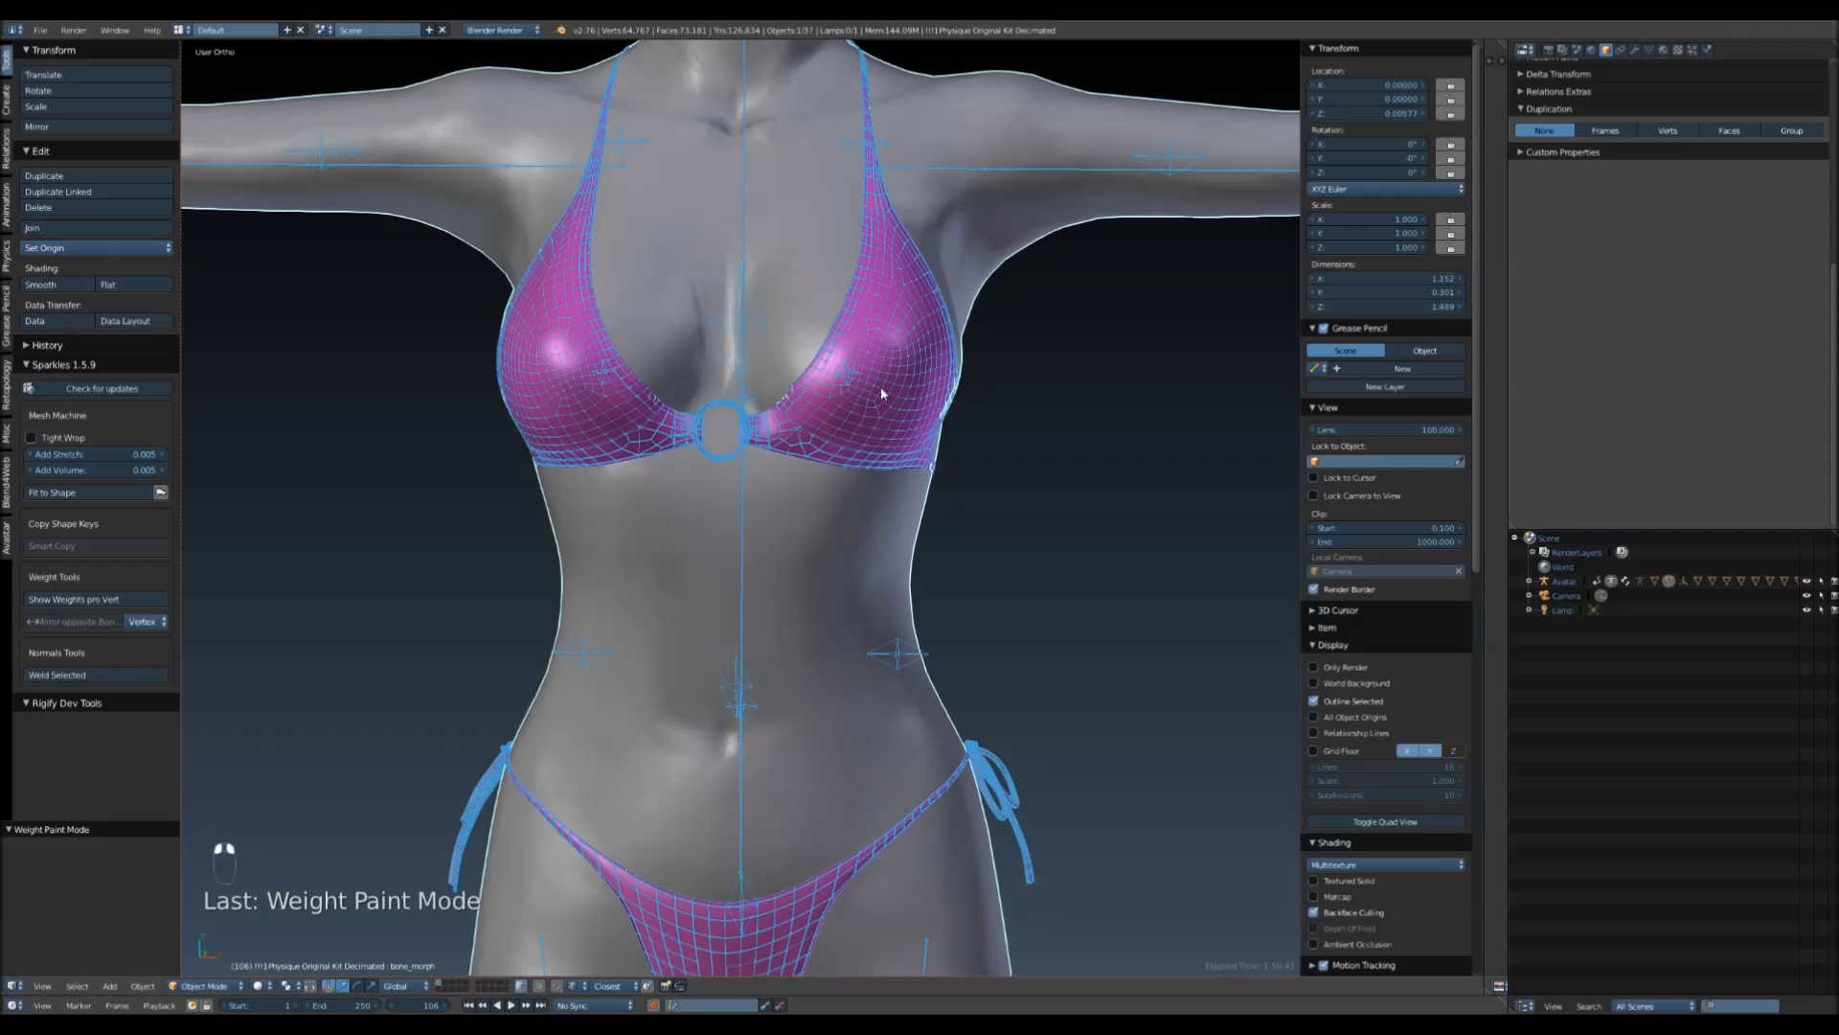
{"action": "key", "text": "KP_1"}
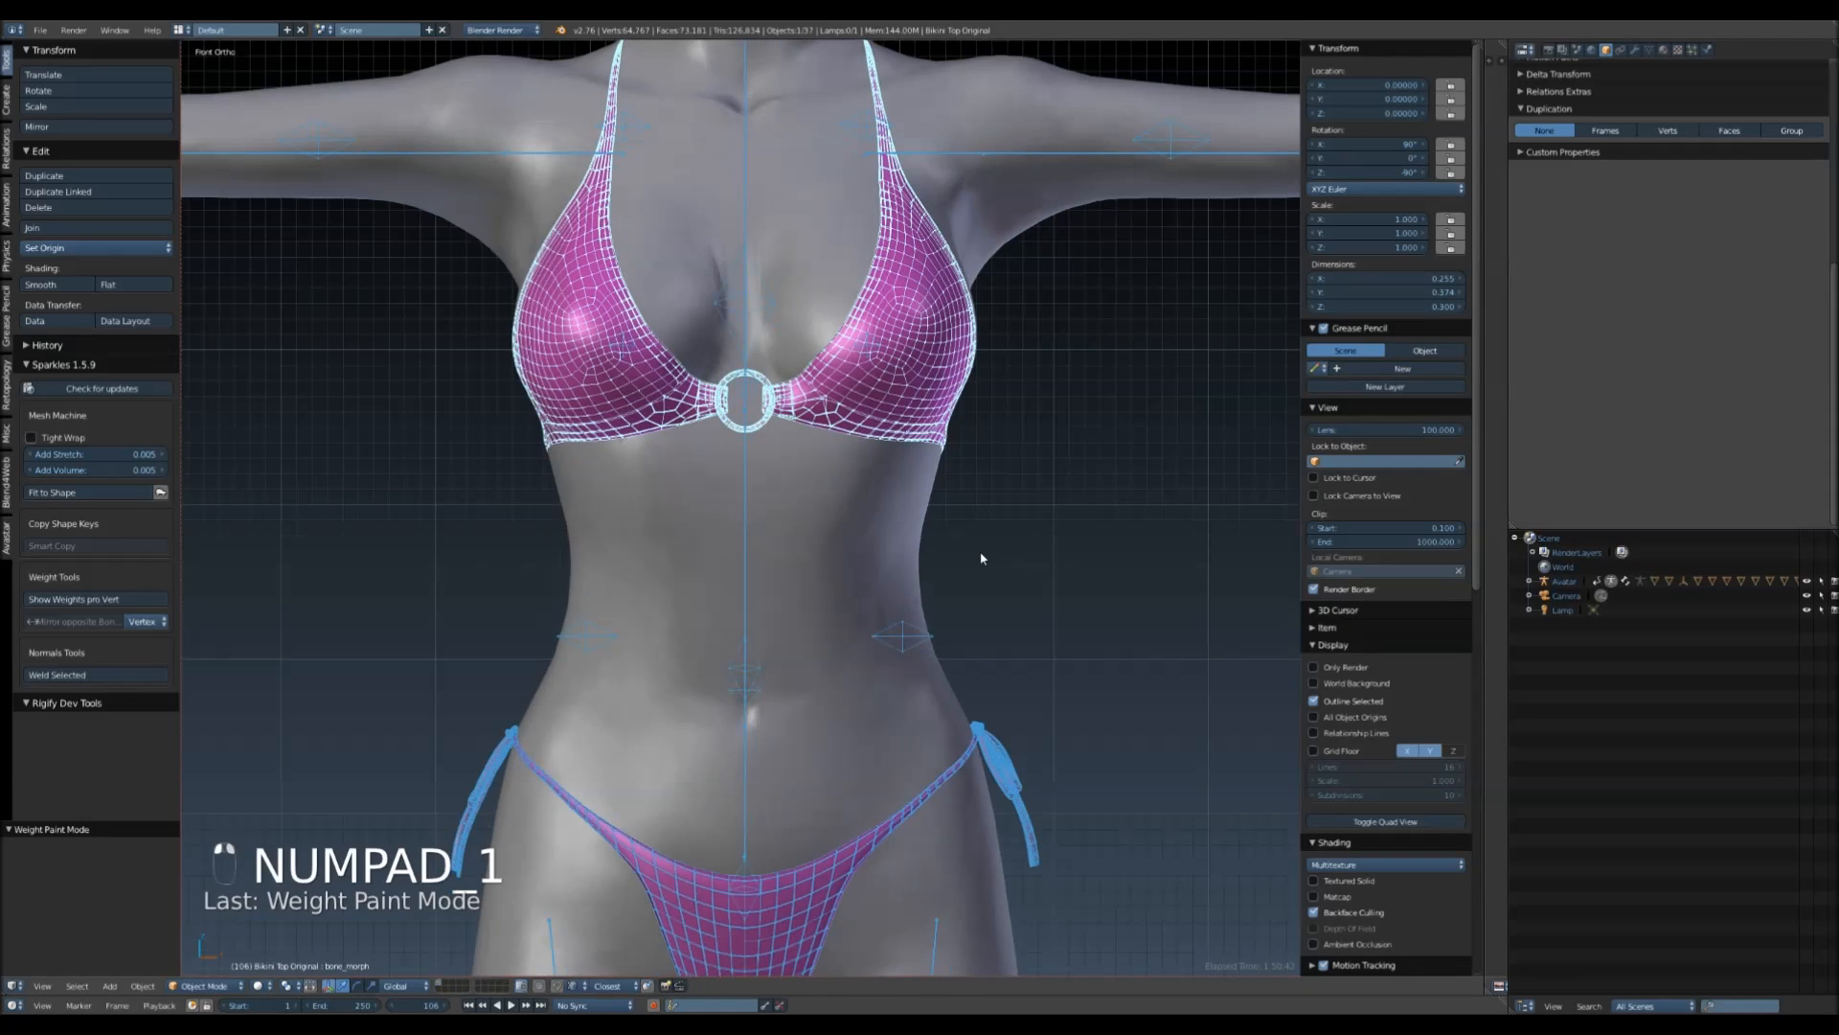
{"action": "scroll", "coordinate": [1007, 540], "scroll_direction": "down", "scroll_amount": 5, "text": "shift"}
{"action": "right_click", "coordinate": [786, 788]}
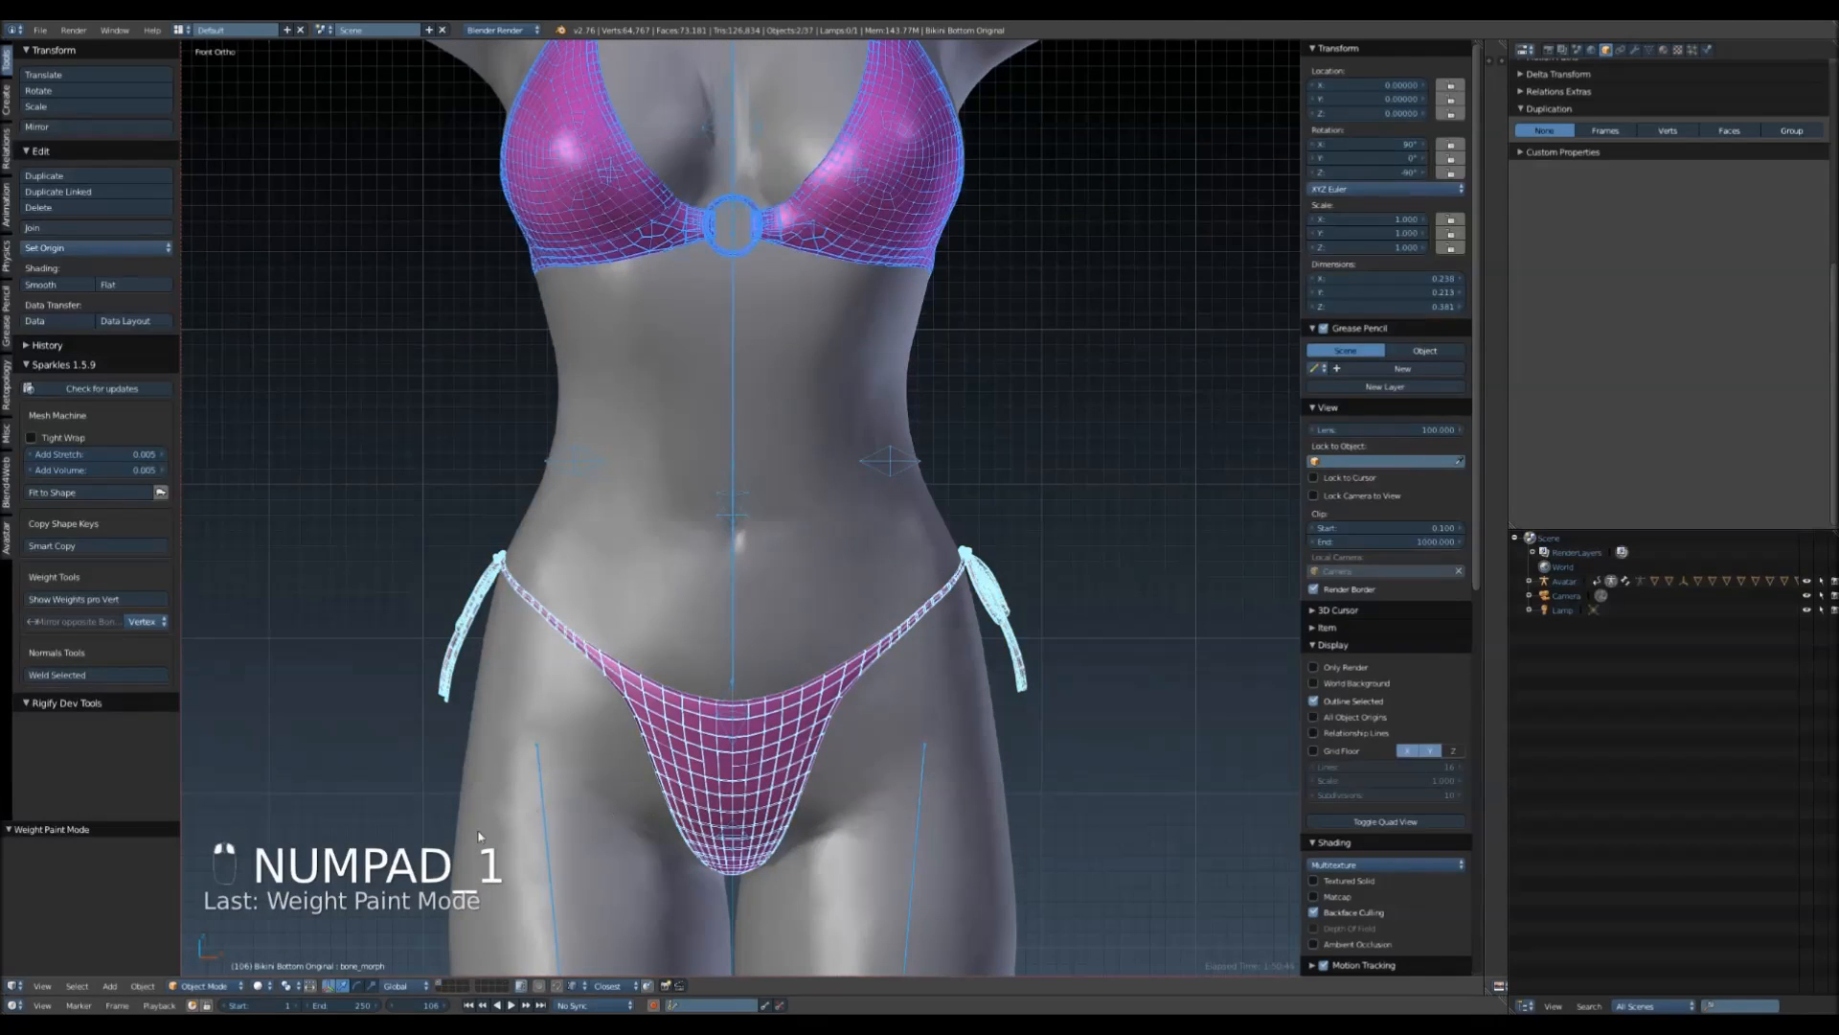
- Export the selected bikini pieces as Collada (Avastar) under the file name Slink Physique Ring Bikini Original Fit.dae
{"action": "left_click", "coordinate": [42, 29]}
{"action": "mouse_move", "coordinate": [63, 319]}
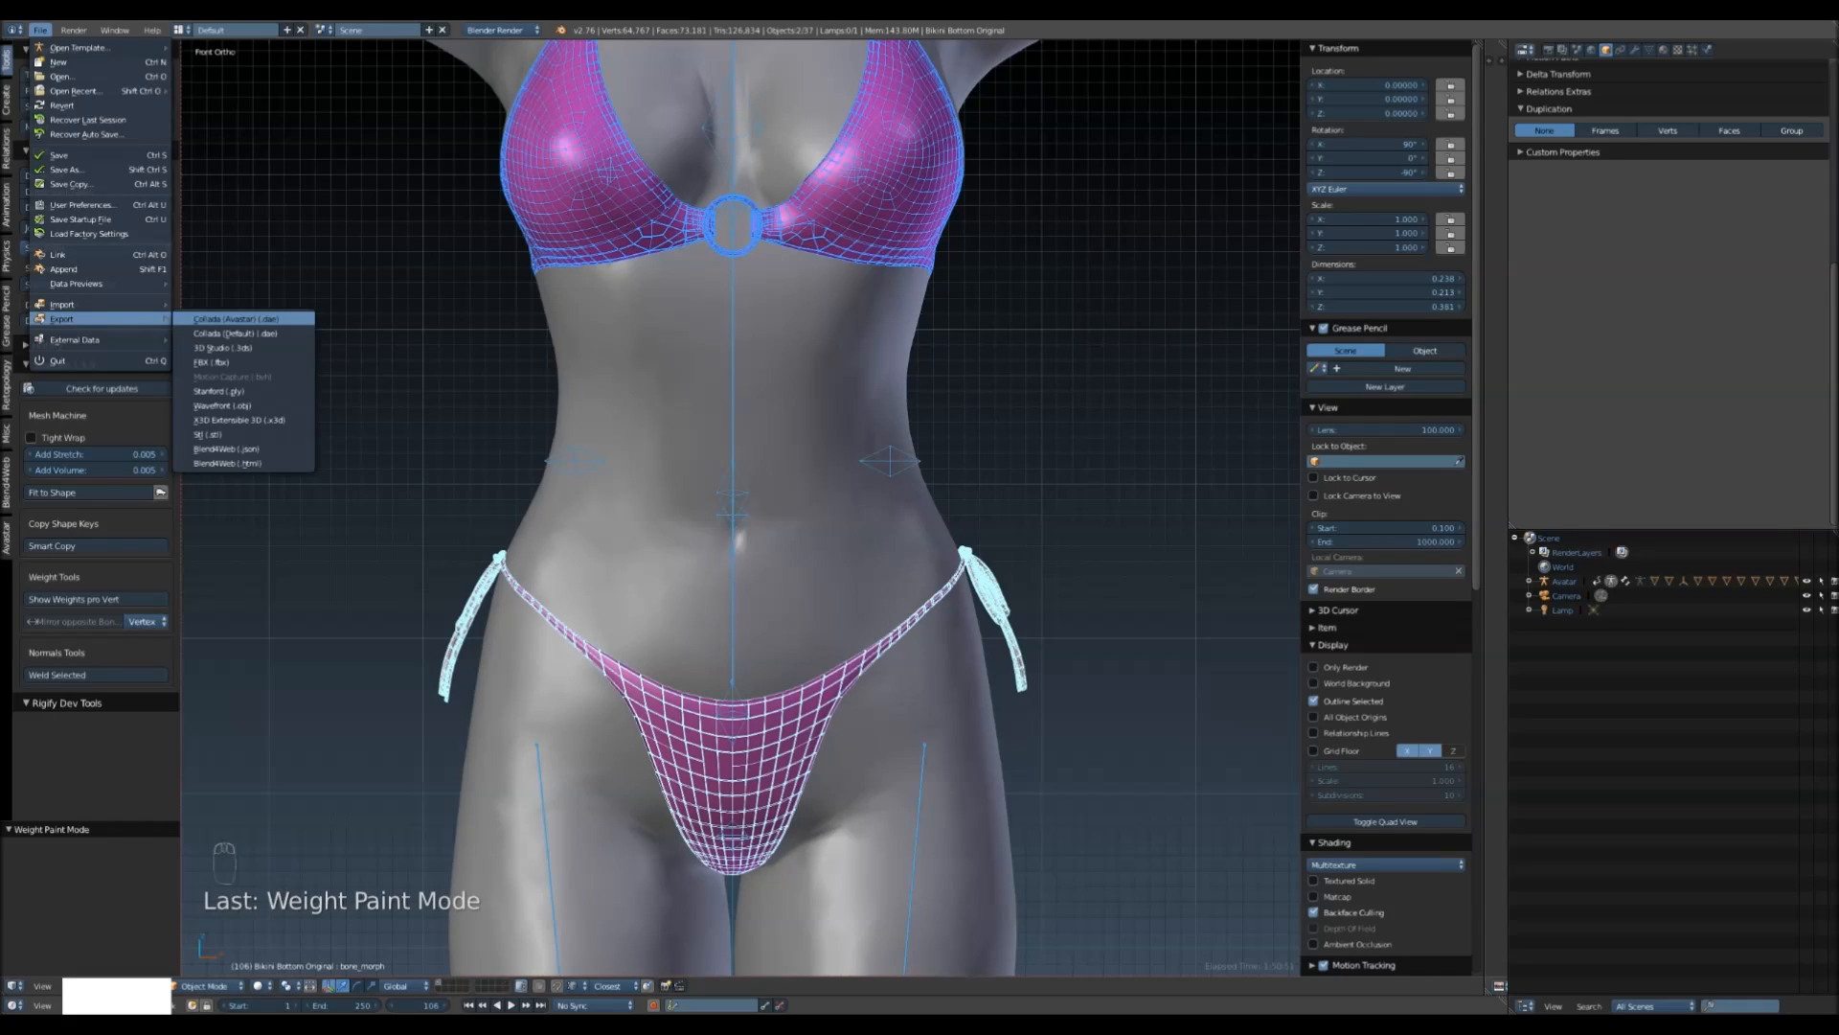
{"action": "left_click", "coordinate": [236, 318]}
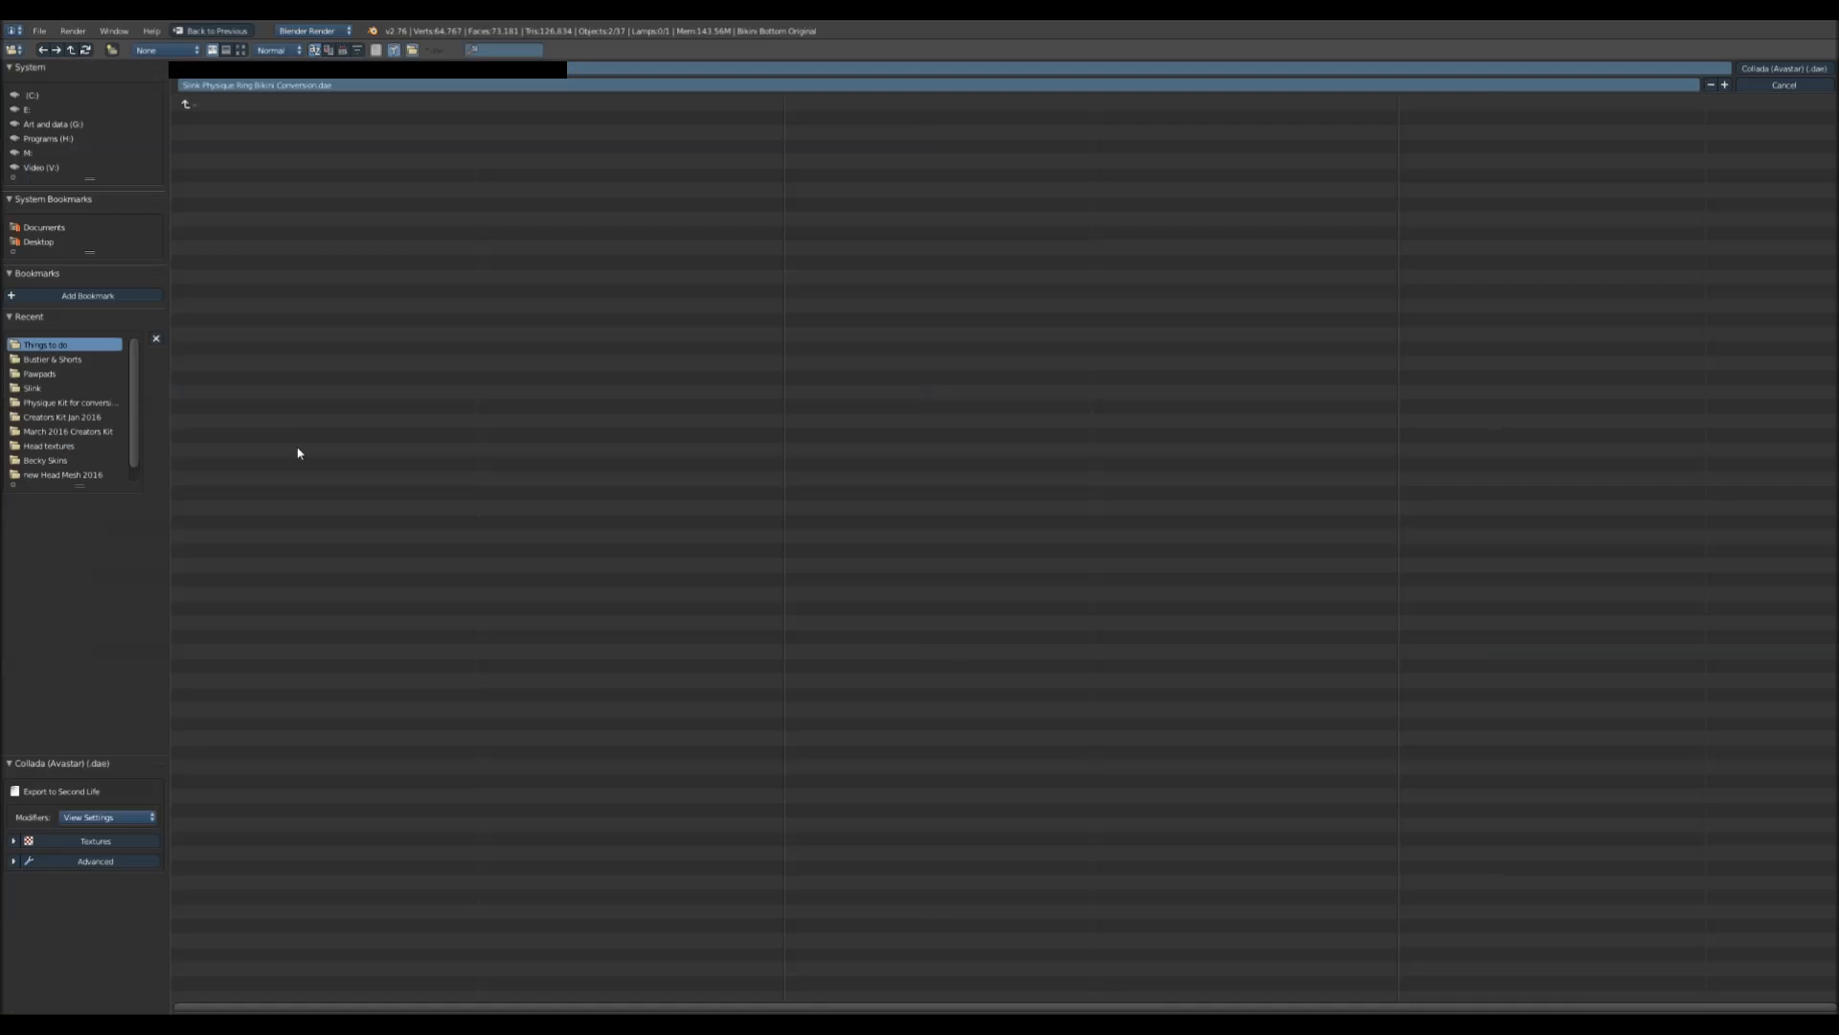
{"action": "left_click", "coordinate": [304, 85]}
{"action": "left_click", "coordinate": [305, 85]}
{"action": "double_click", "coordinate": [298, 85]}
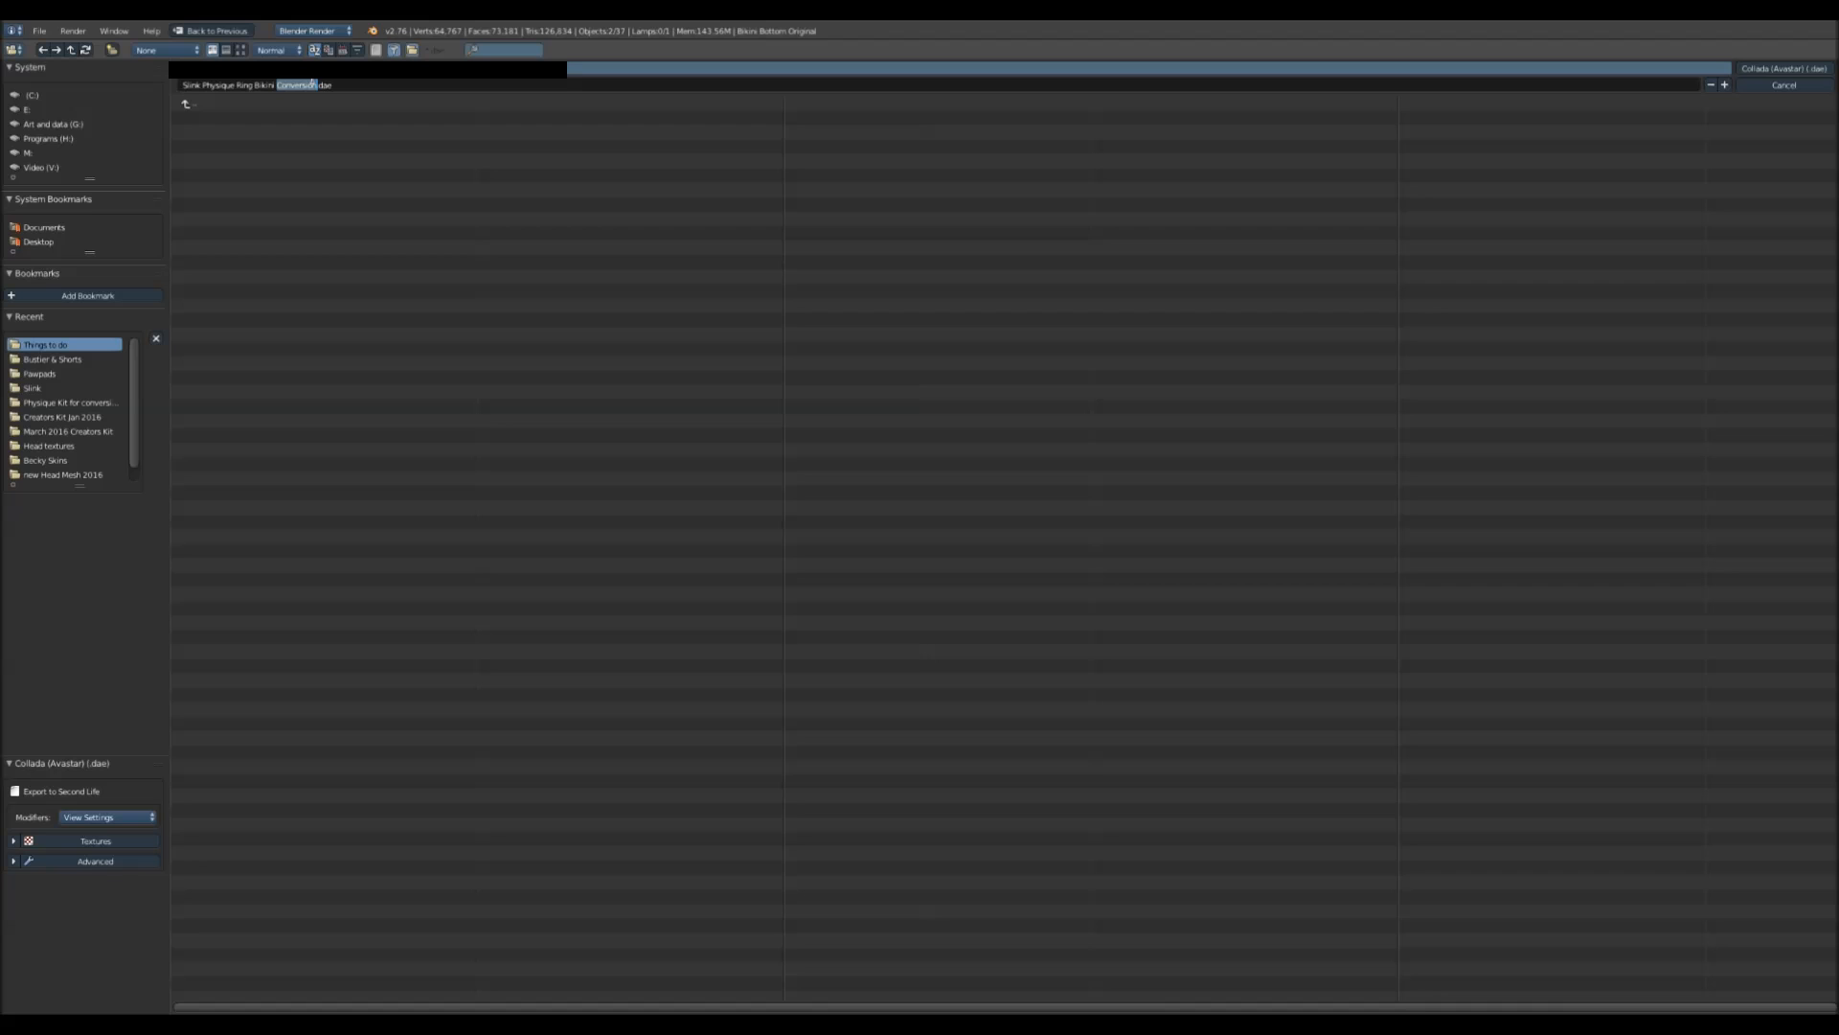
{"action": "type", "text": "Original Fit"}
{"action": "key", "text": "Return"}
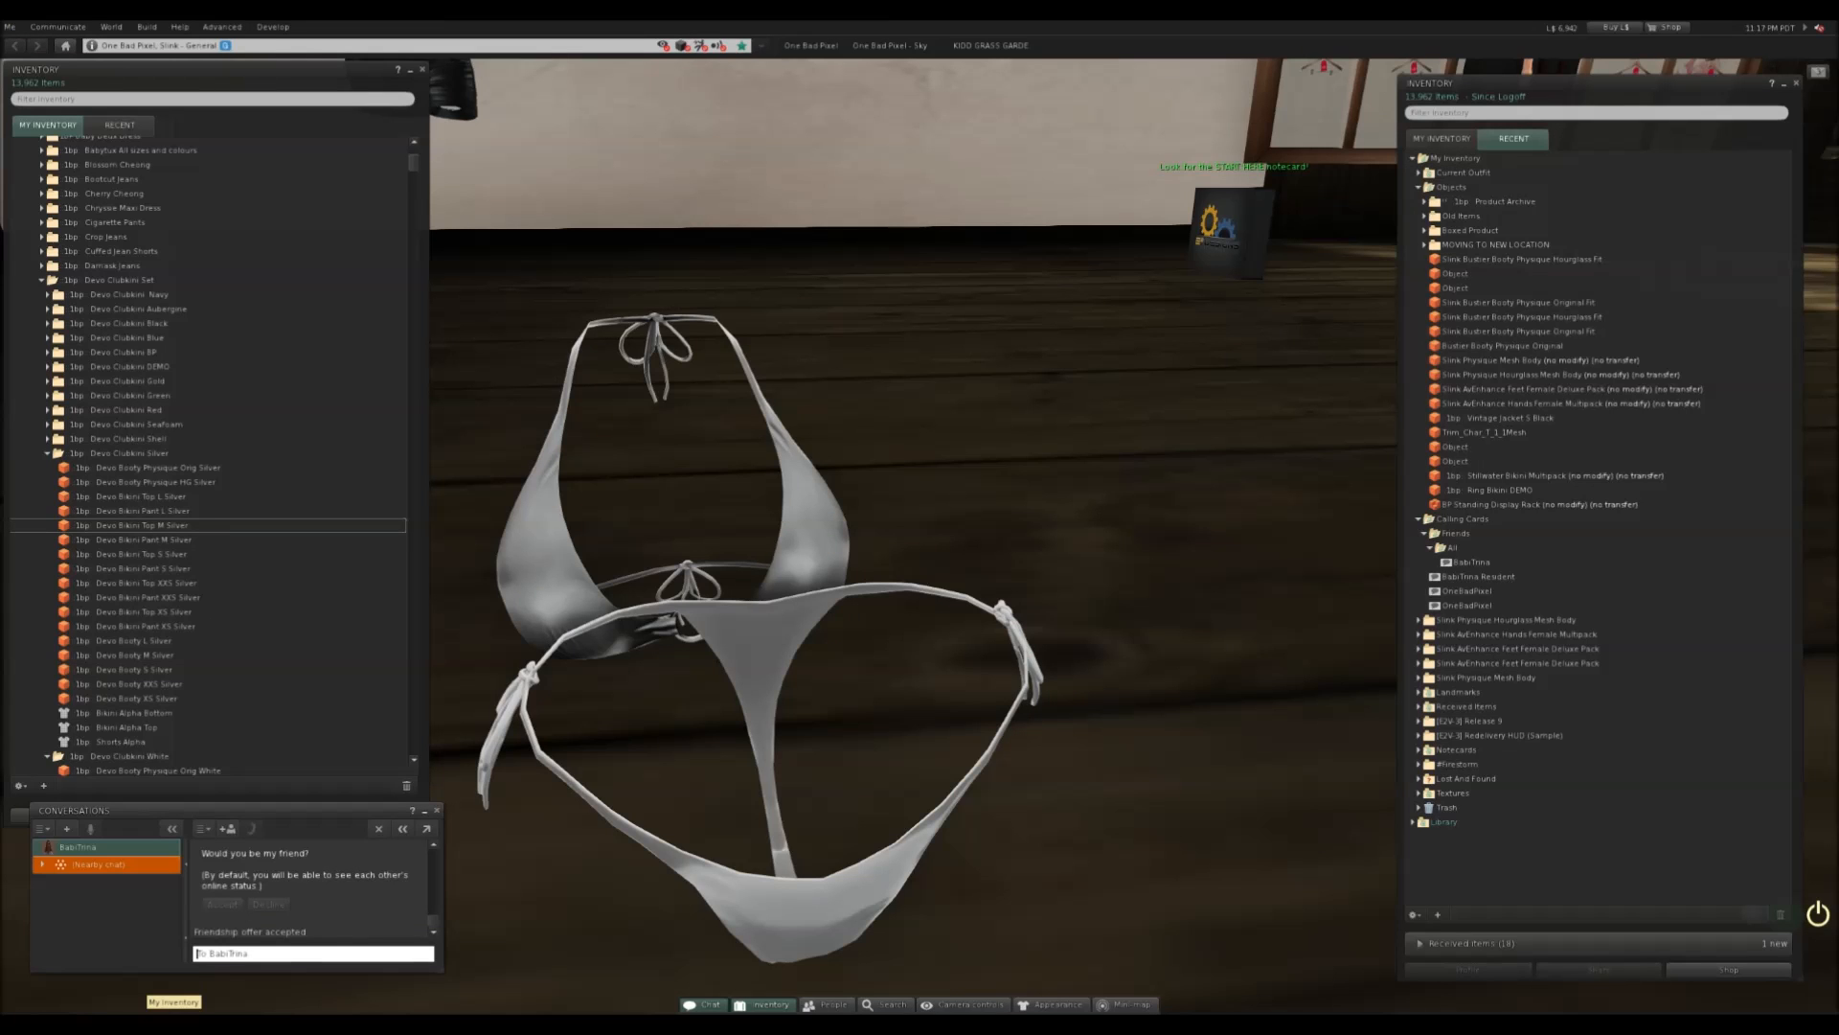
- Switch to the Second Life viewer and load Slink Physique Ring Bikini Original Fit.dae from the Things to do folder for a model upload
{"action": "right_click", "coordinate": [1416, 819]}
{"action": "mouse_move", "coordinate": [1460, 822]}
{"action": "left_click", "coordinate": [1571, 860]}
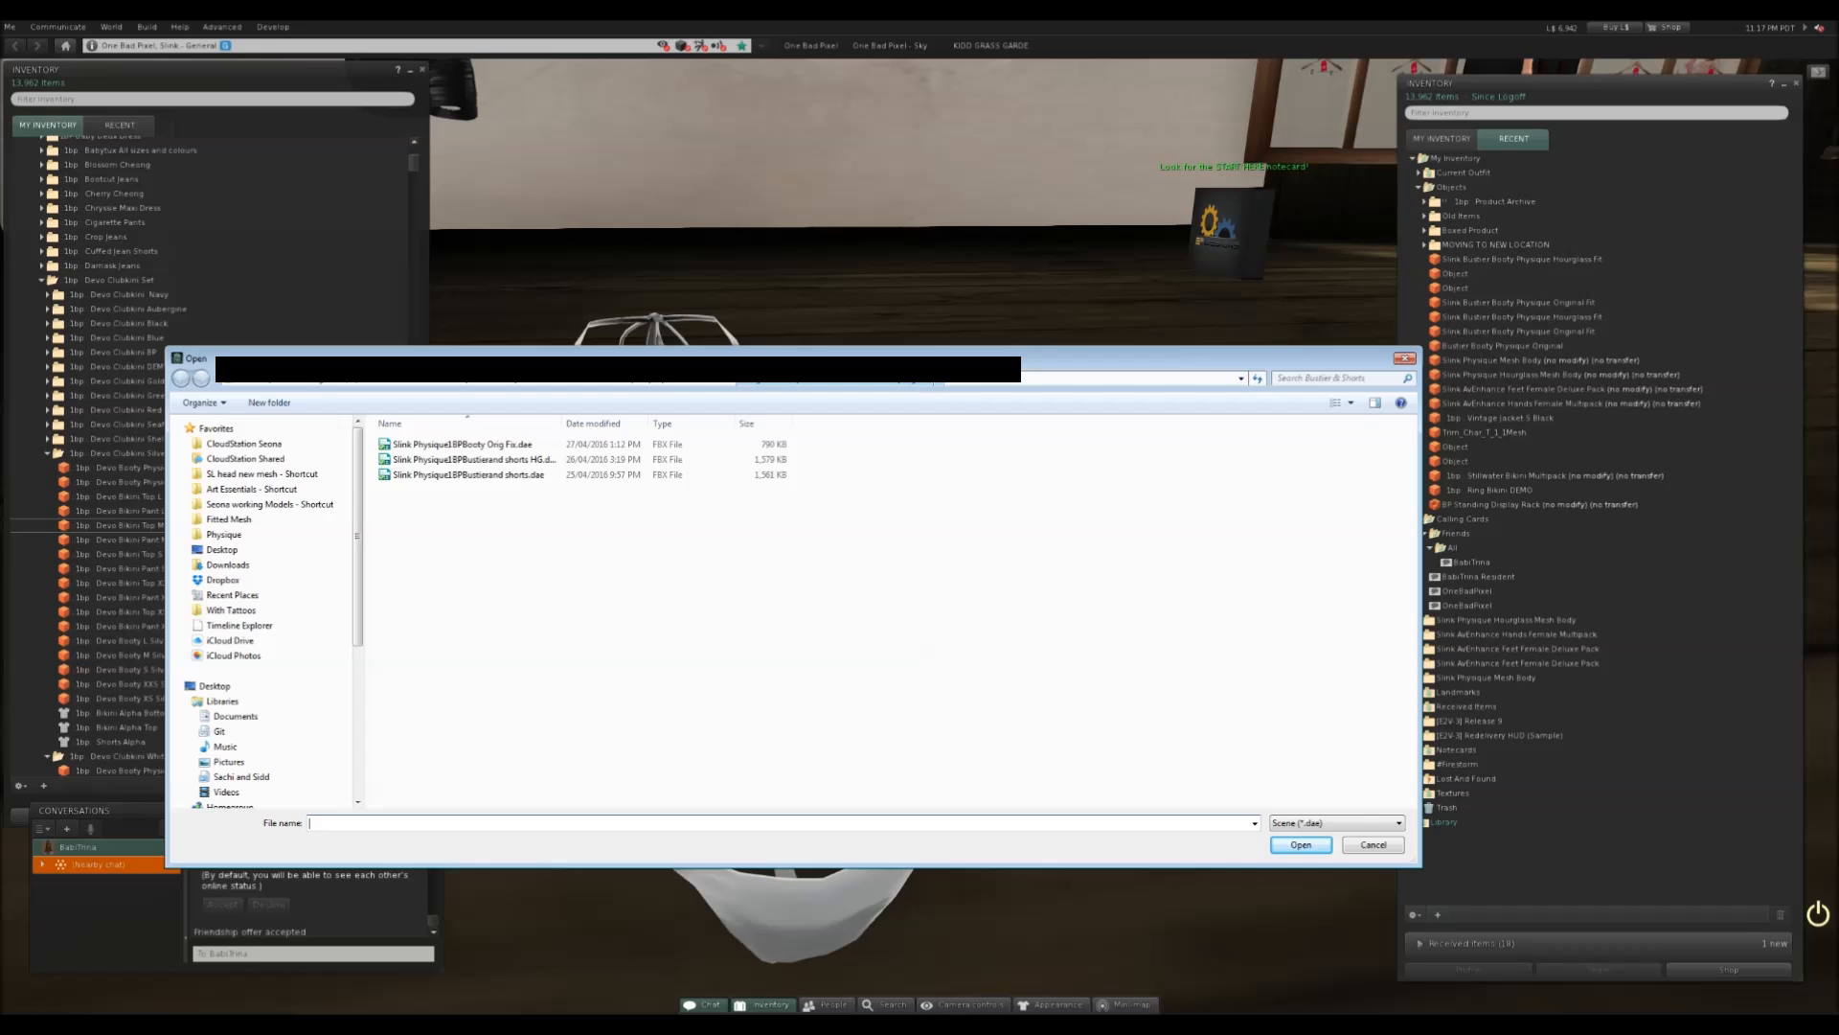
{"action": "left_click", "coordinate": [843, 383]}
{"action": "left_click", "coordinate": [676, 385]}
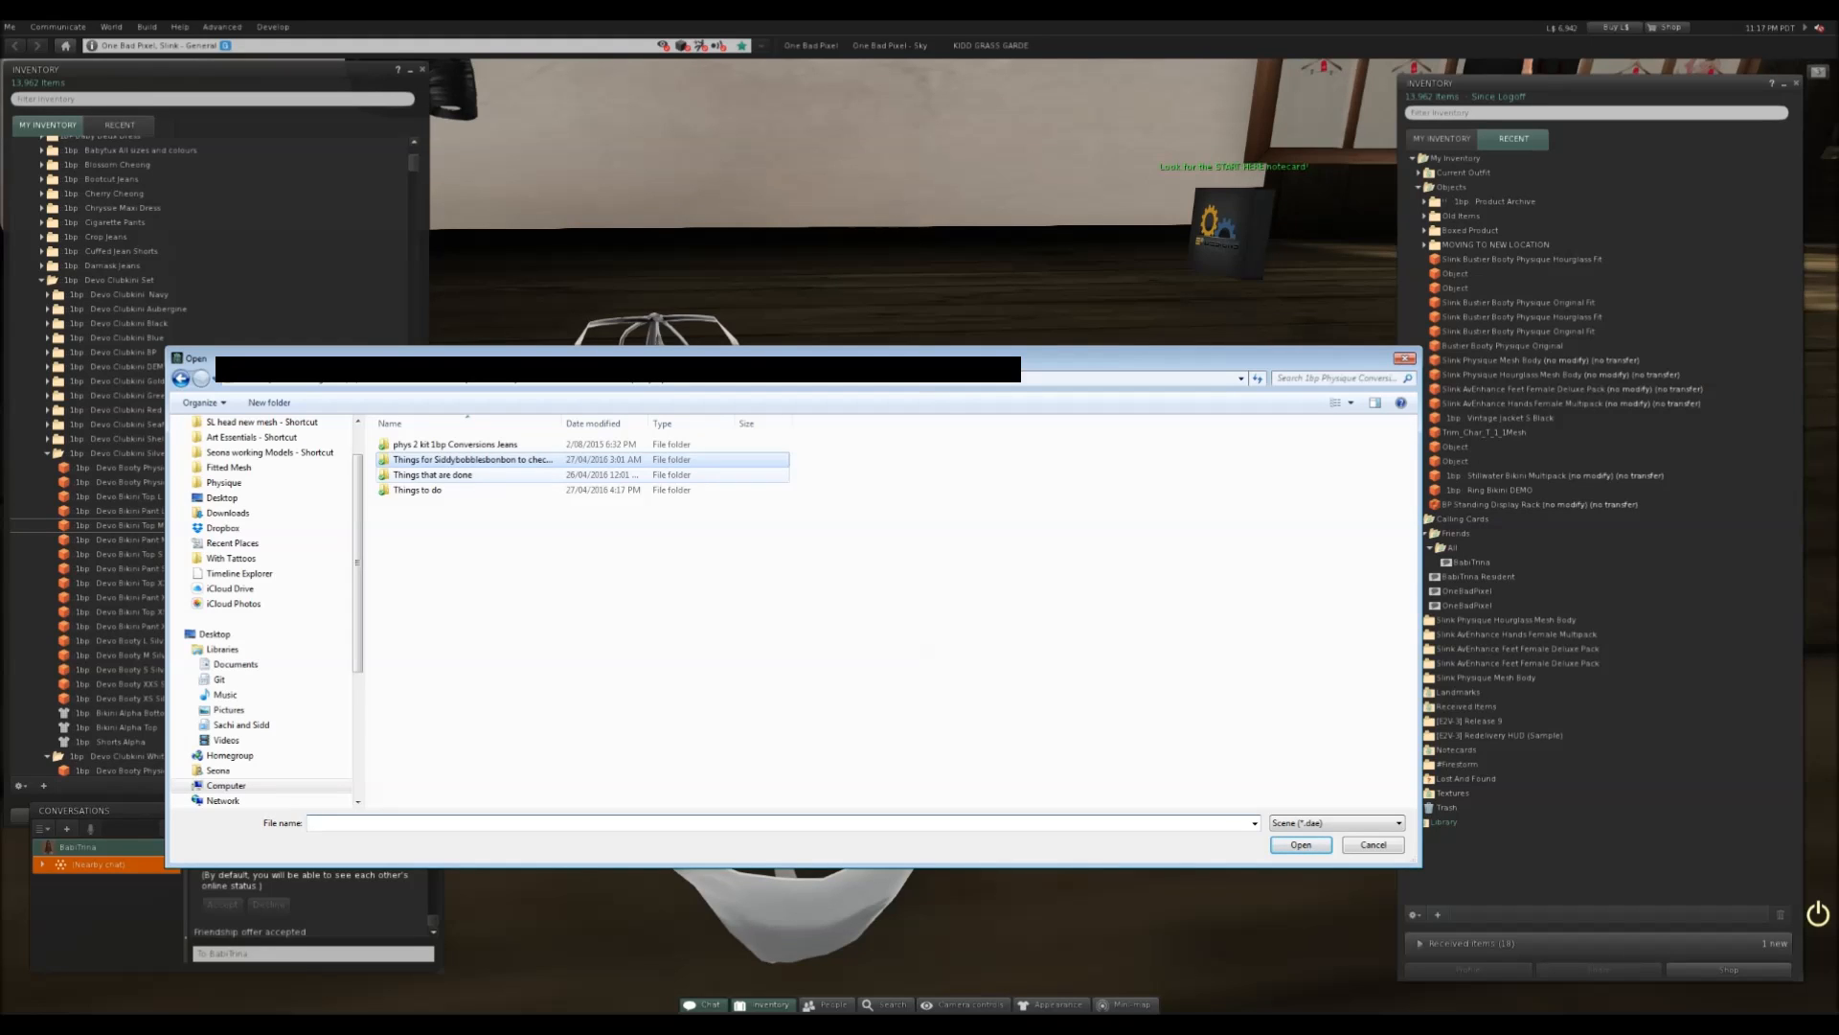
{"action": "double_click", "coordinate": [416, 489]}
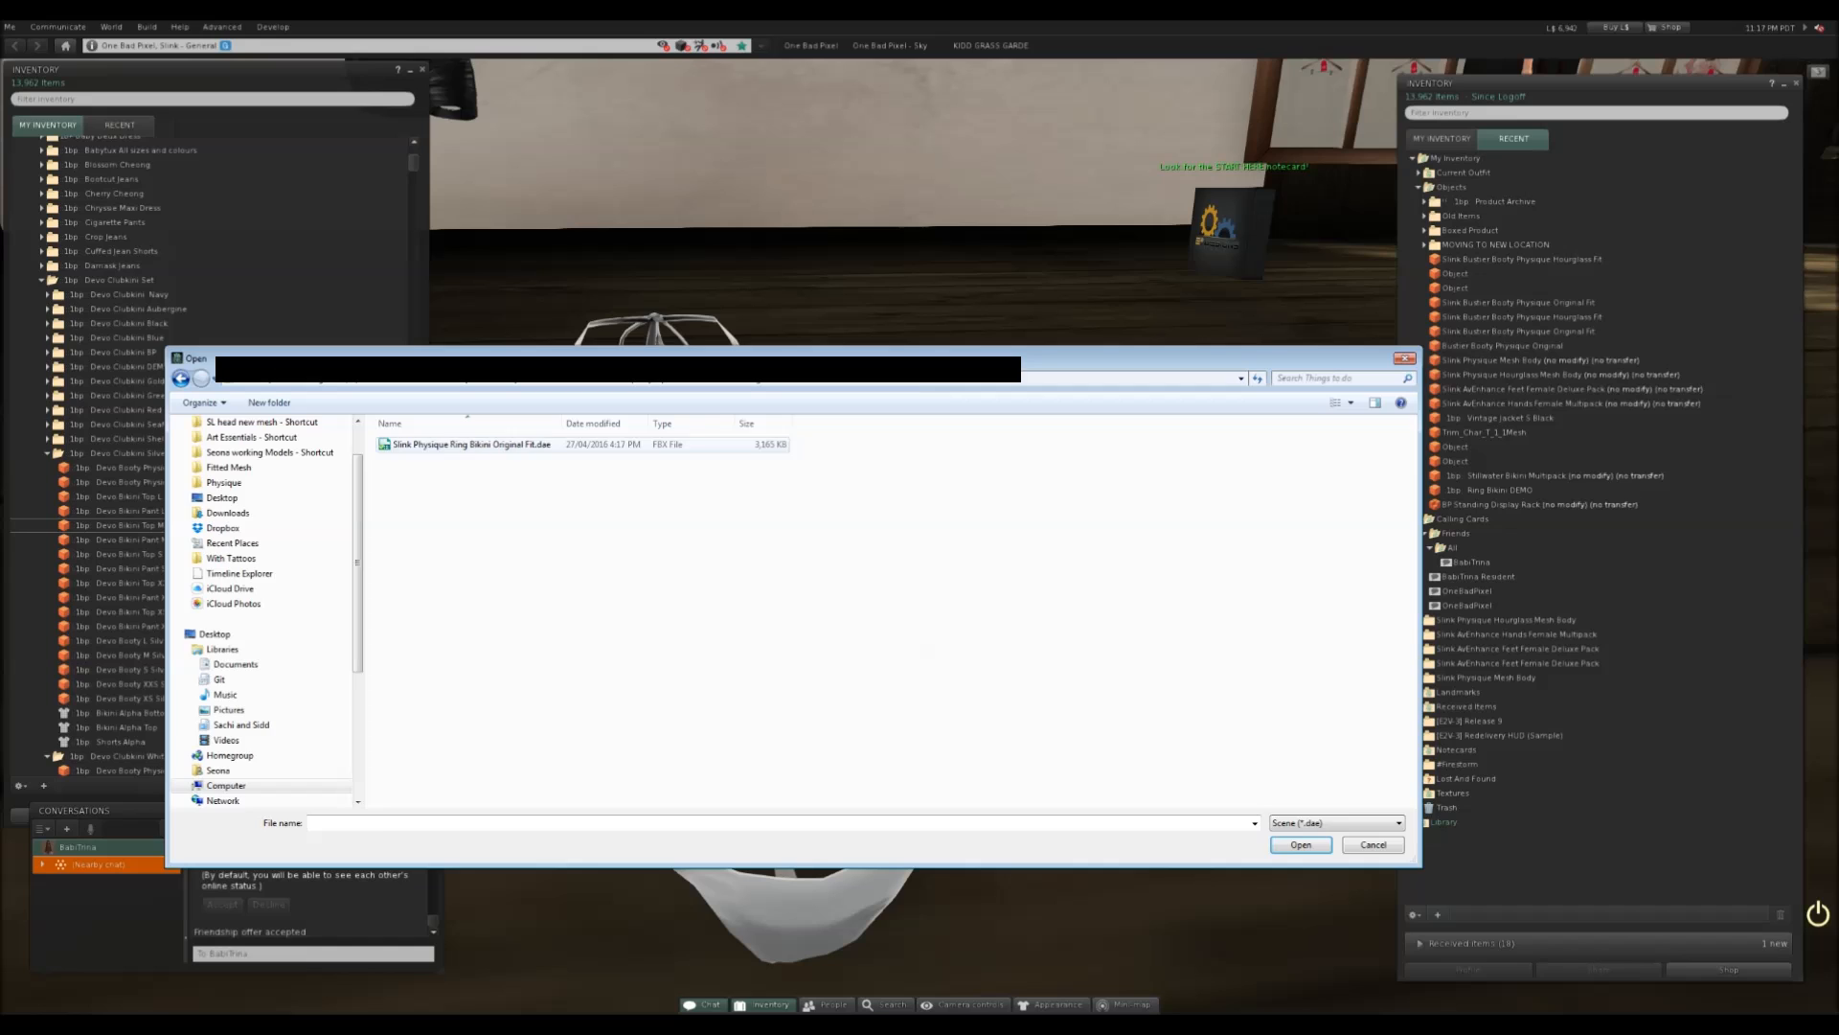
{"action": "double_click", "coordinate": [465, 444]}
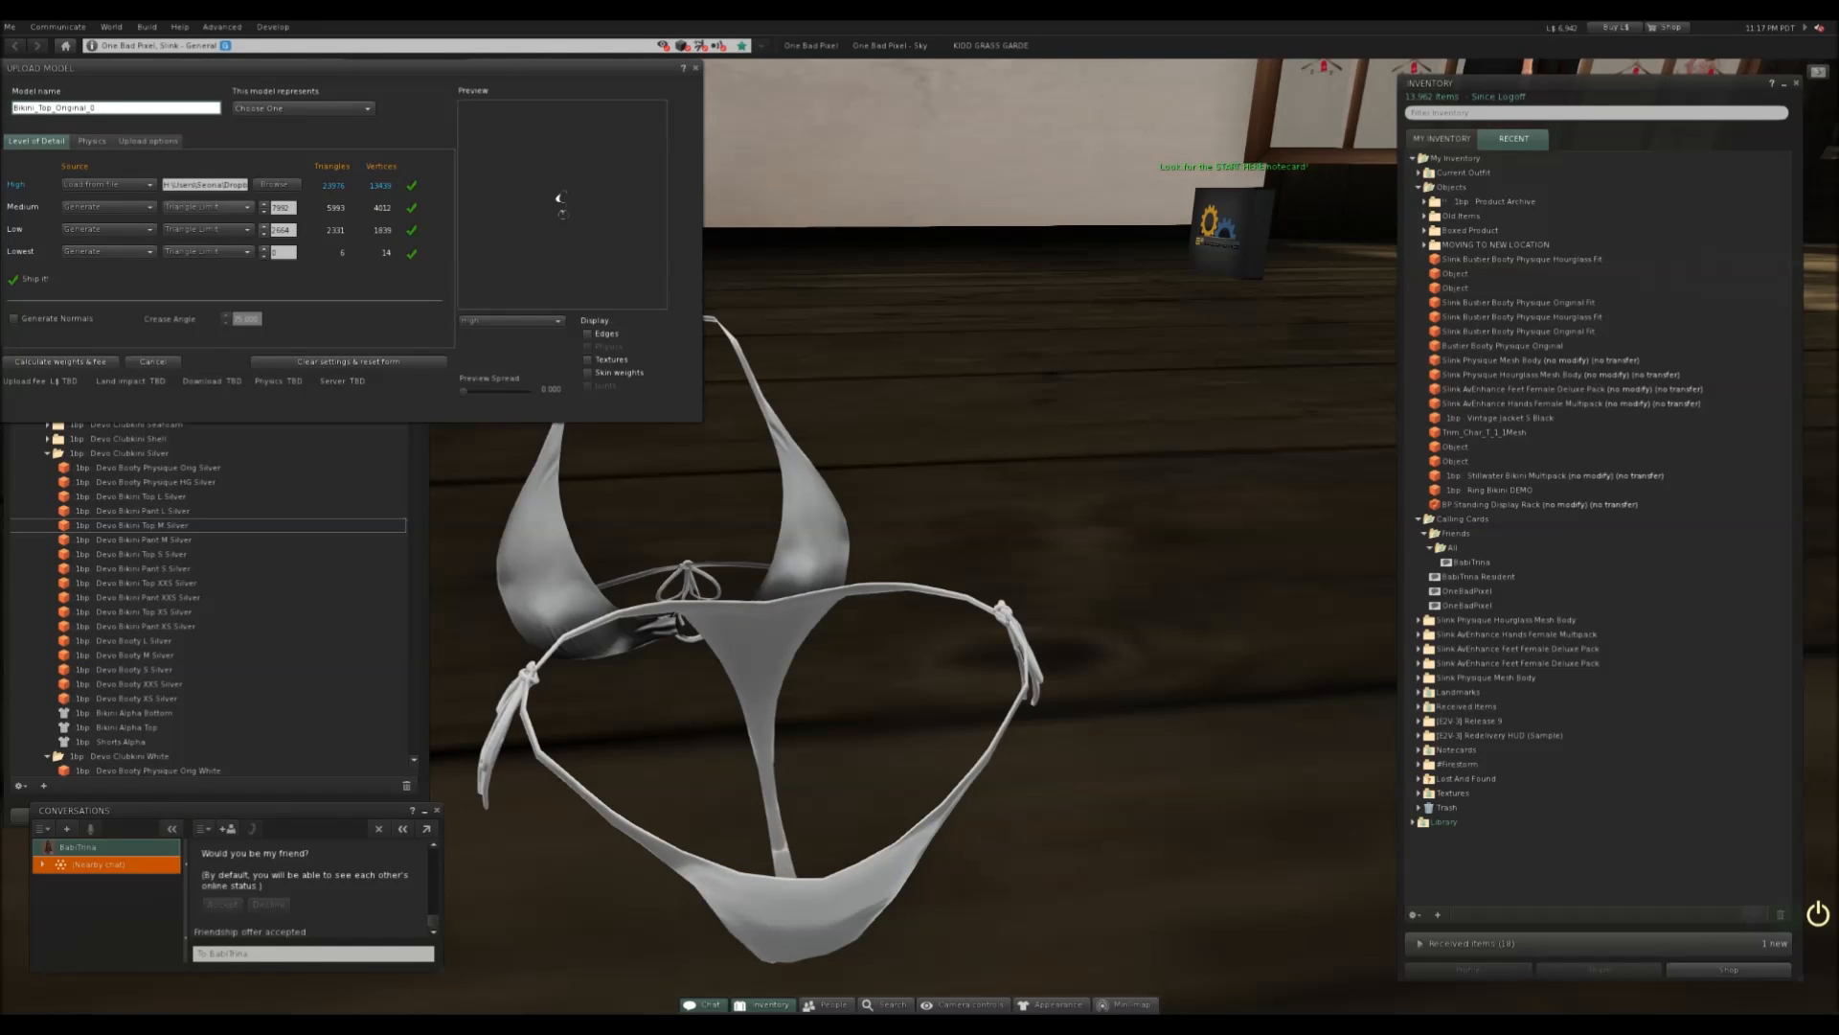
- Make the medium level of detail use the LoD above, and choose a level of detail as the physics source
{"action": "left_click", "coordinate": [108, 207]}
{"action": "left_click", "coordinate": [109, 244]}
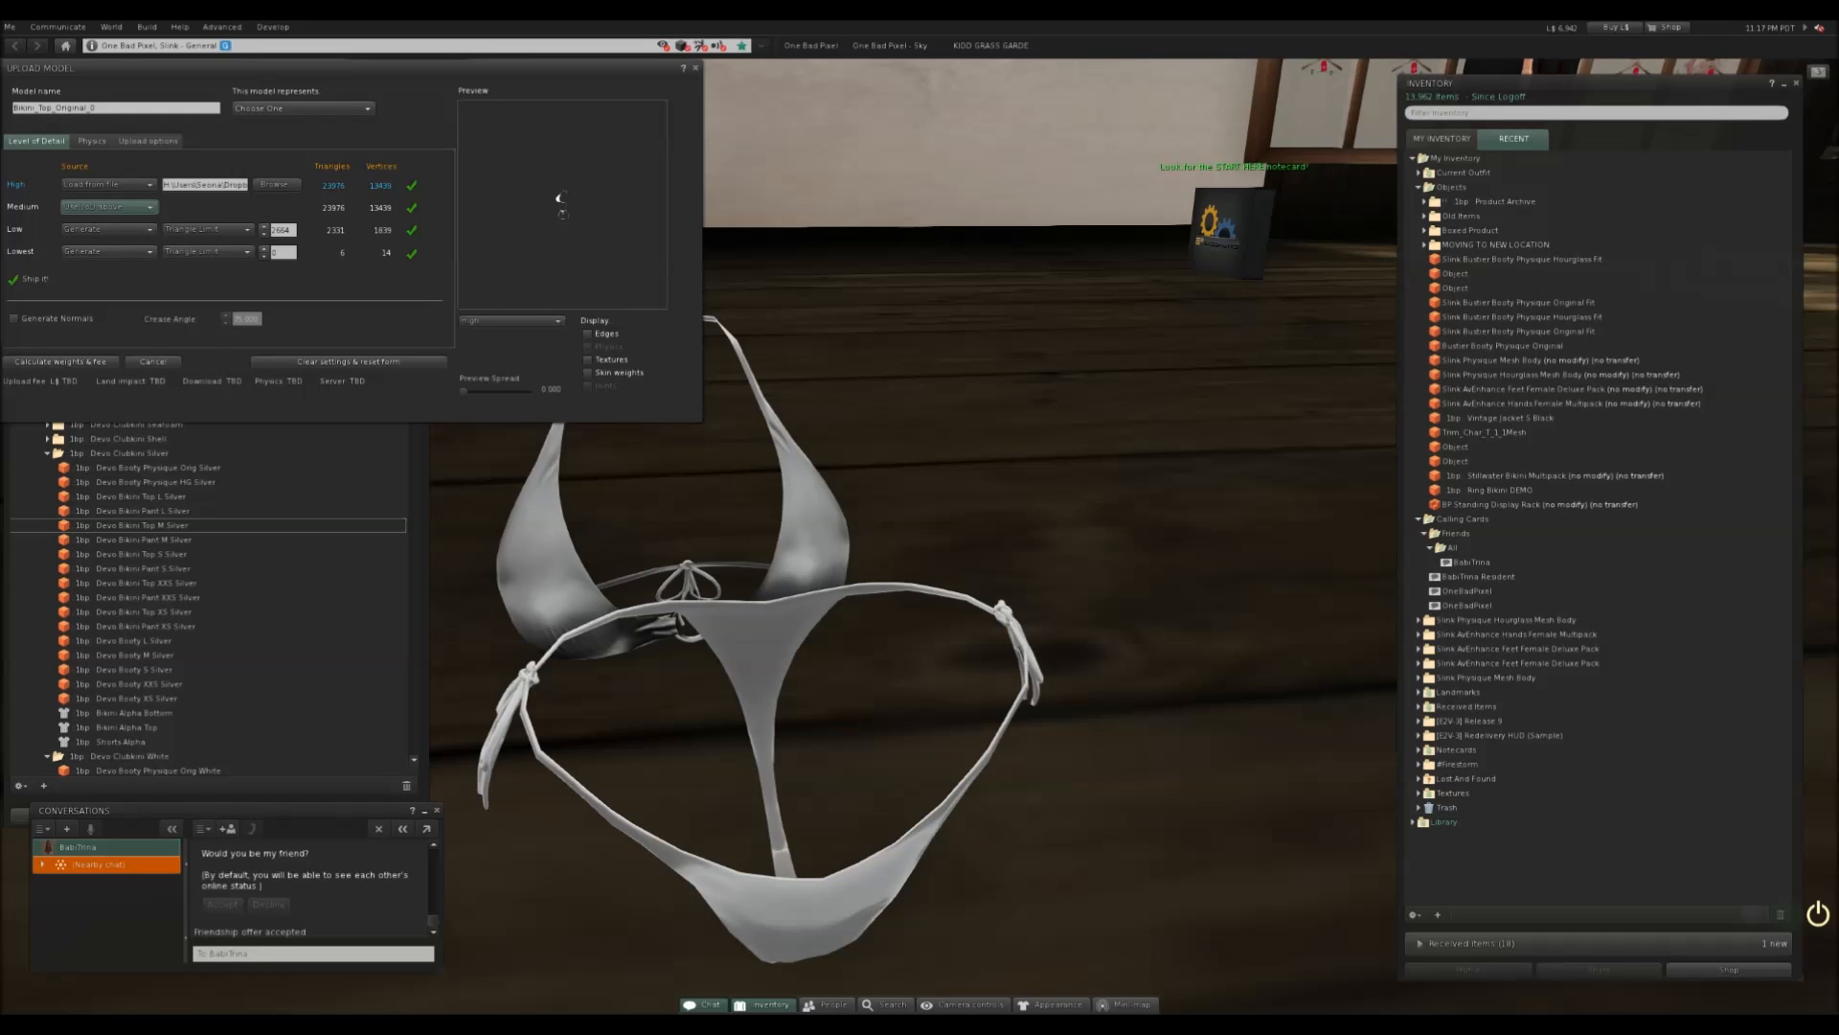
{"action": "left_click", "coordinate": [91, 141]}
{"action": "left_click", "coordinate": [217, 167]}
{"action": "left_click", "coordinate": [187, 224]}
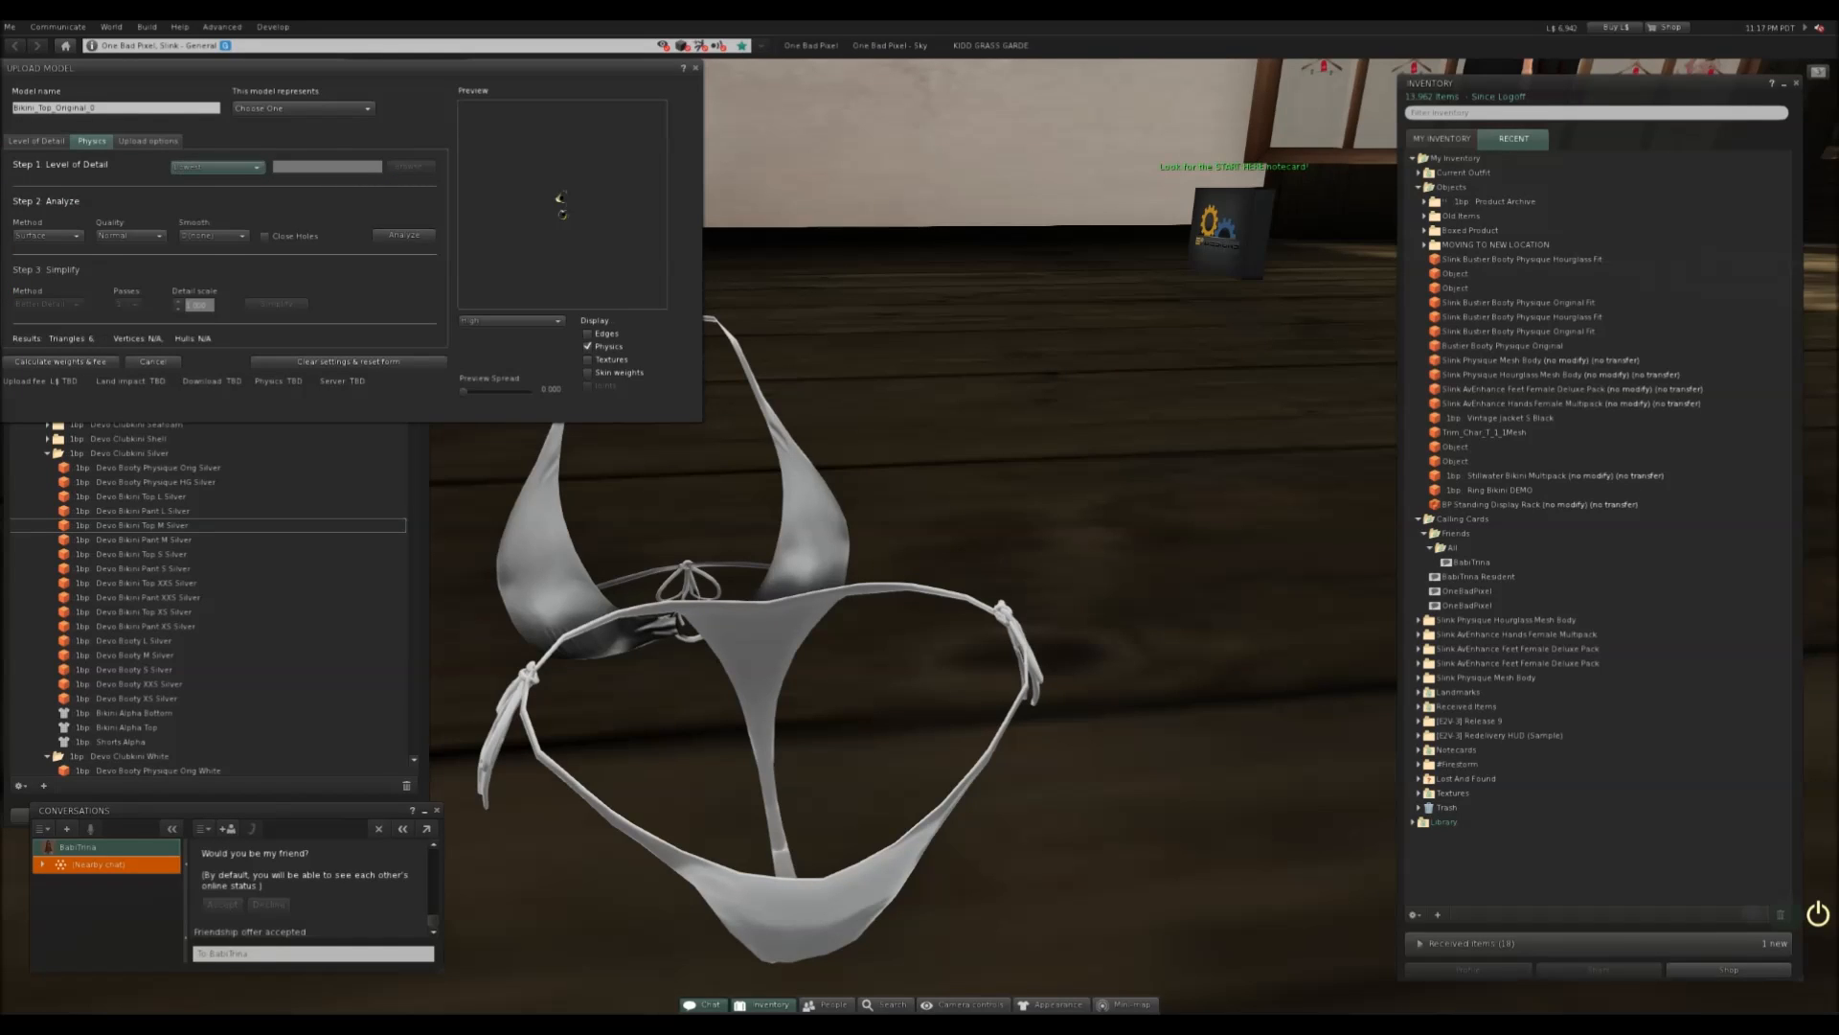
- Include skin weights in the bikini upload, calculate weights and fee, and adjust the model preview
{"action": "left_click", "coordinate": [148, 141]}
{"action": "left_click", "coordinate": [20, 250]}
{"action": "left_click", "coordinate": [36, 141]}
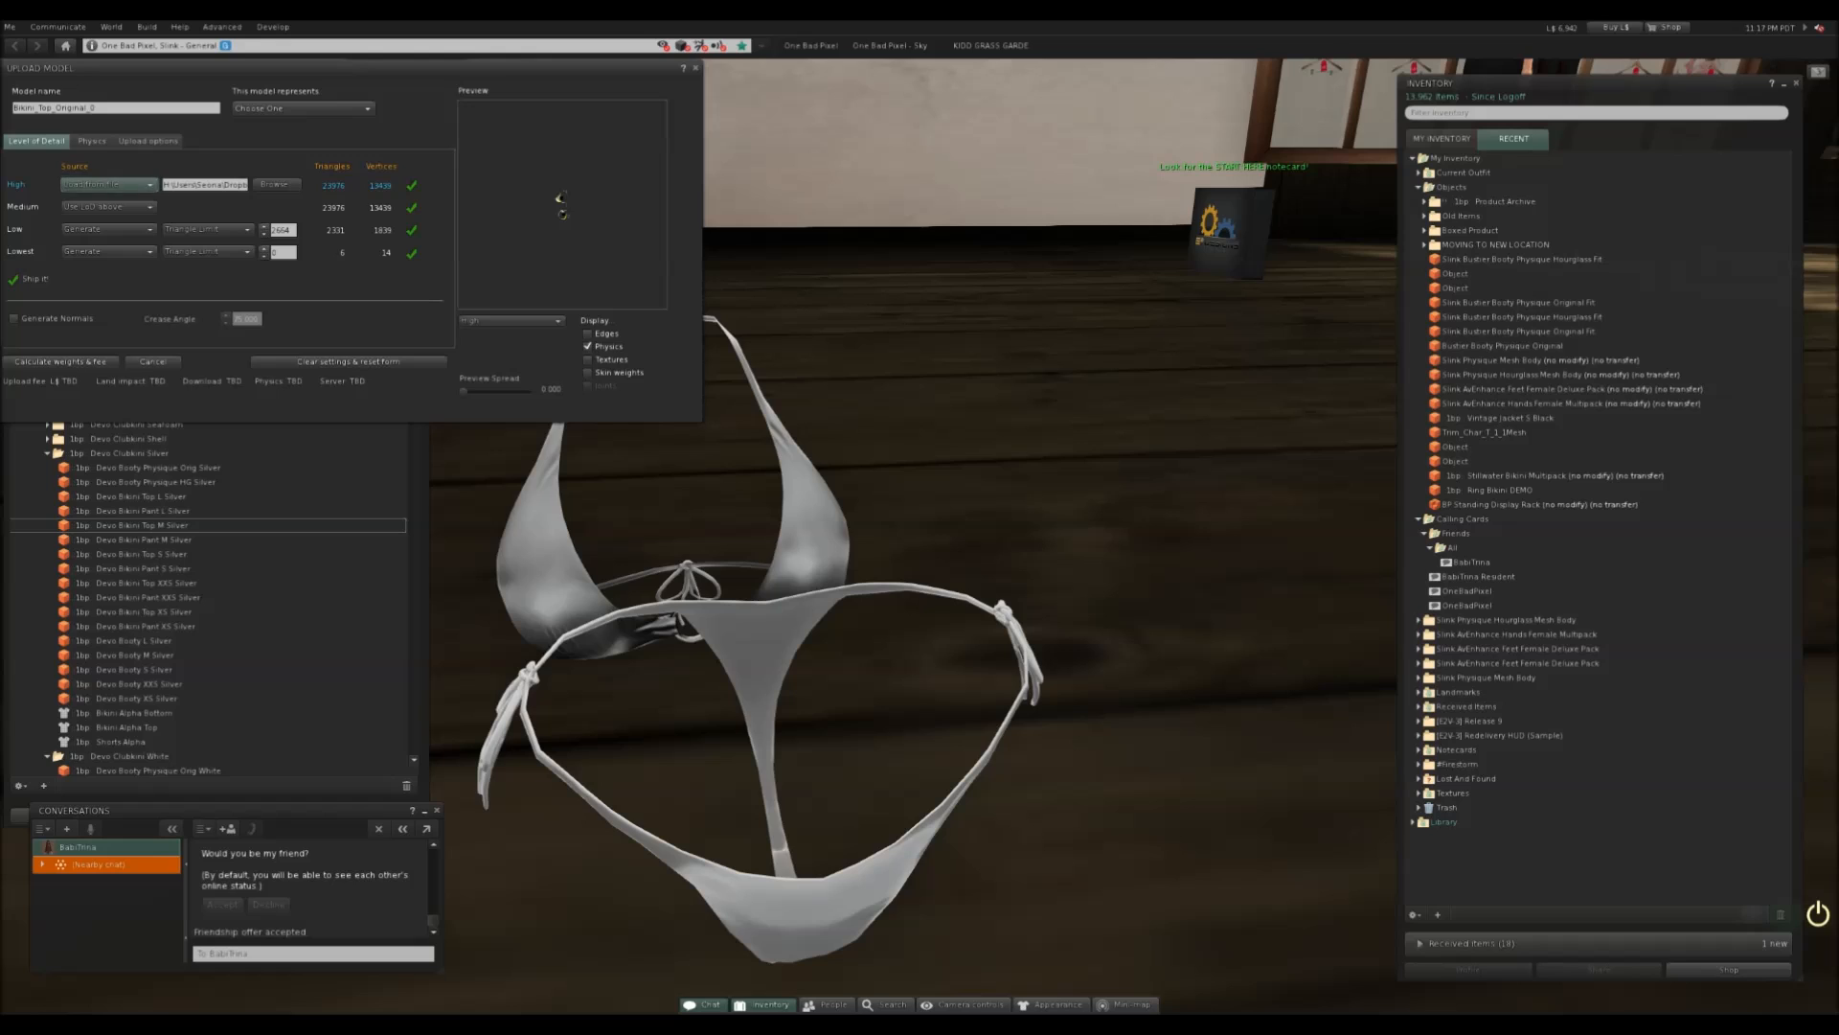
{"action": "left_click", "coordinate": [60, 361]}
{"action": "left_click_drag", "start_coordinate": [561, 205], "coordinate": [667, 96]}
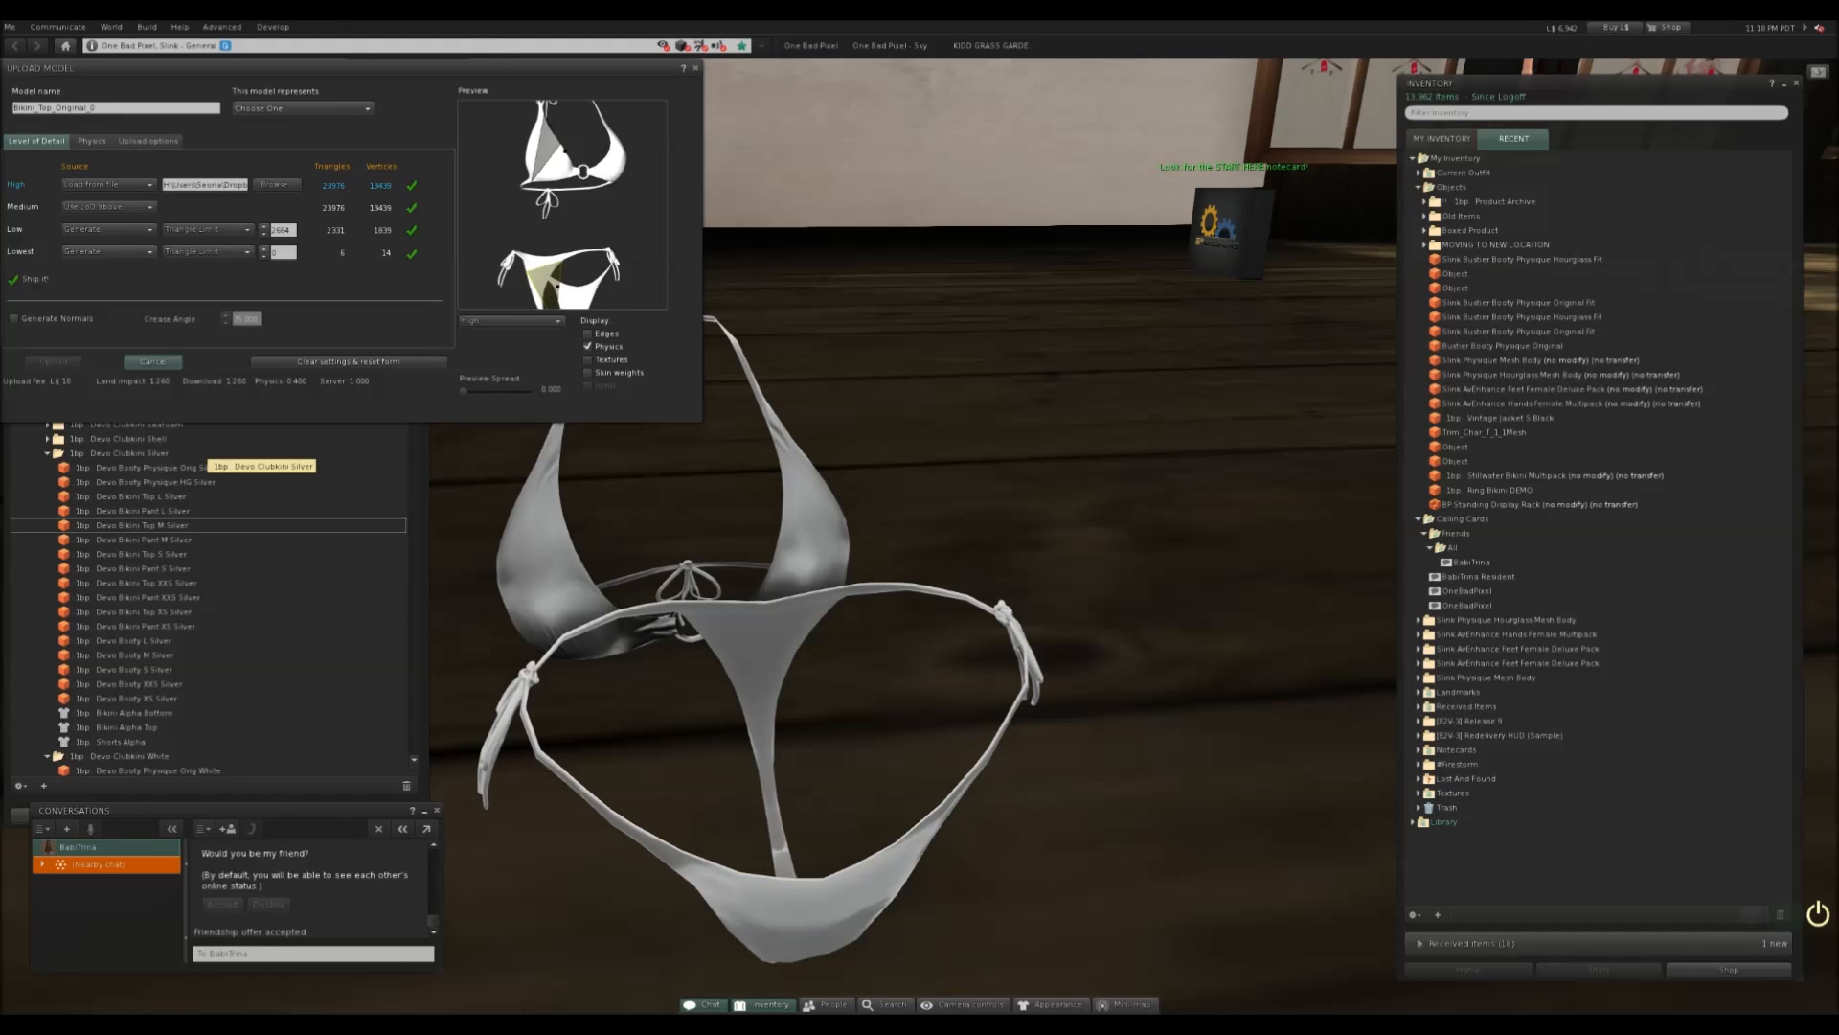
- Examine the white bikini worn by the avatar from the front, side and back
{"action": "scroll", "coordinate": [920, 518], "scroll_direction": "down", "scroll_amount": 11}
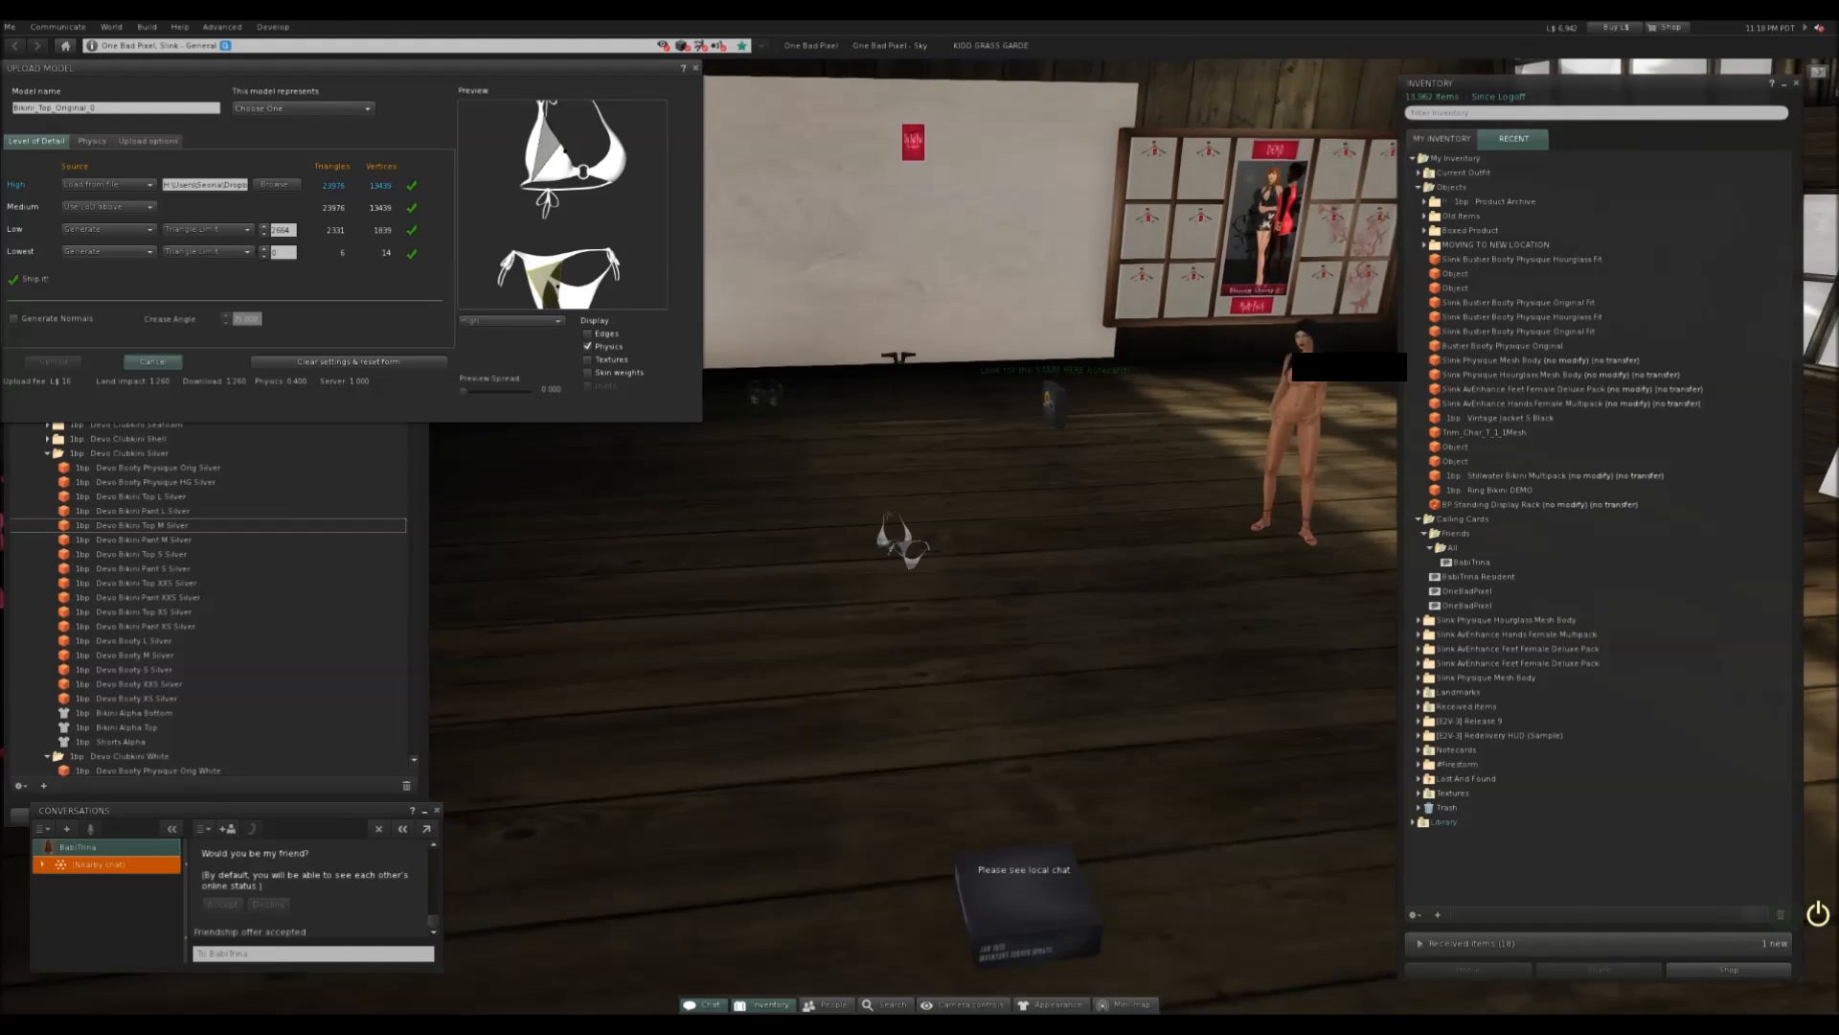
{"action": "scroll", "coordinate": [920, 518], "scroll_direction": "up", "scroll_amount": 2}
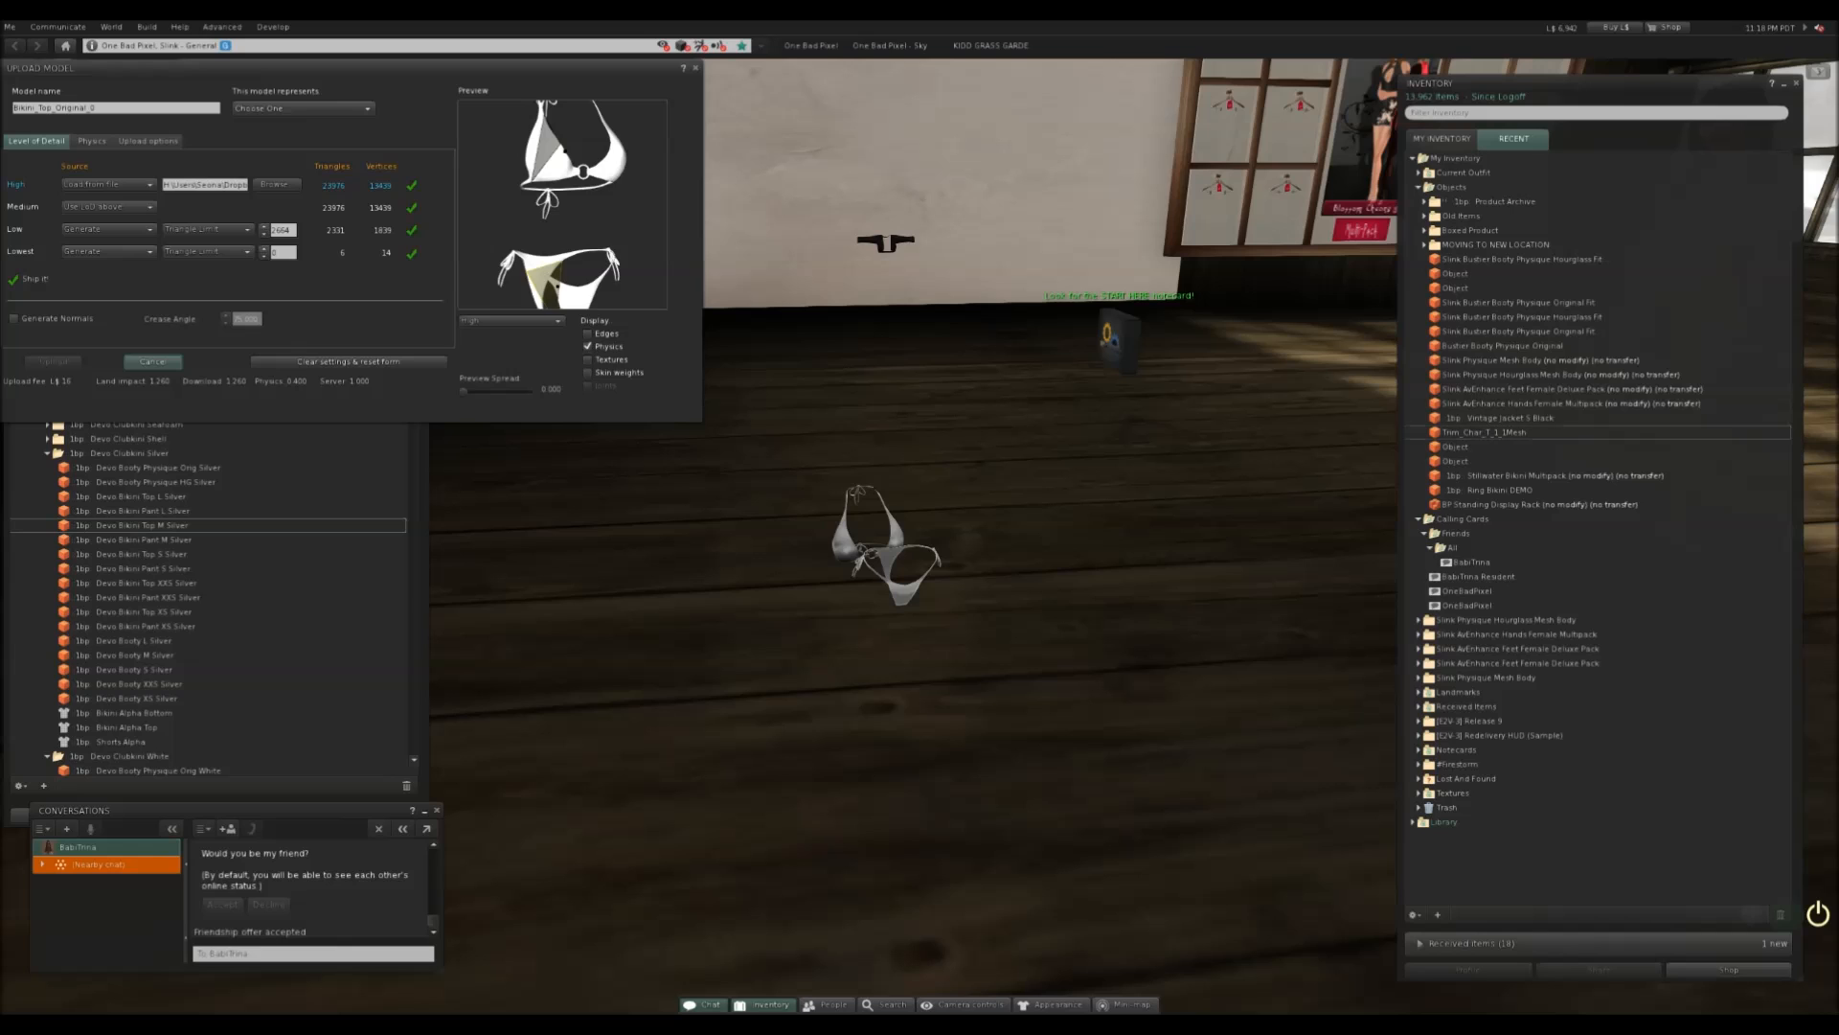
{"action": "left_click_drag", "start_coordinate": [1483, 244], "coordinate": [1502, 403]}
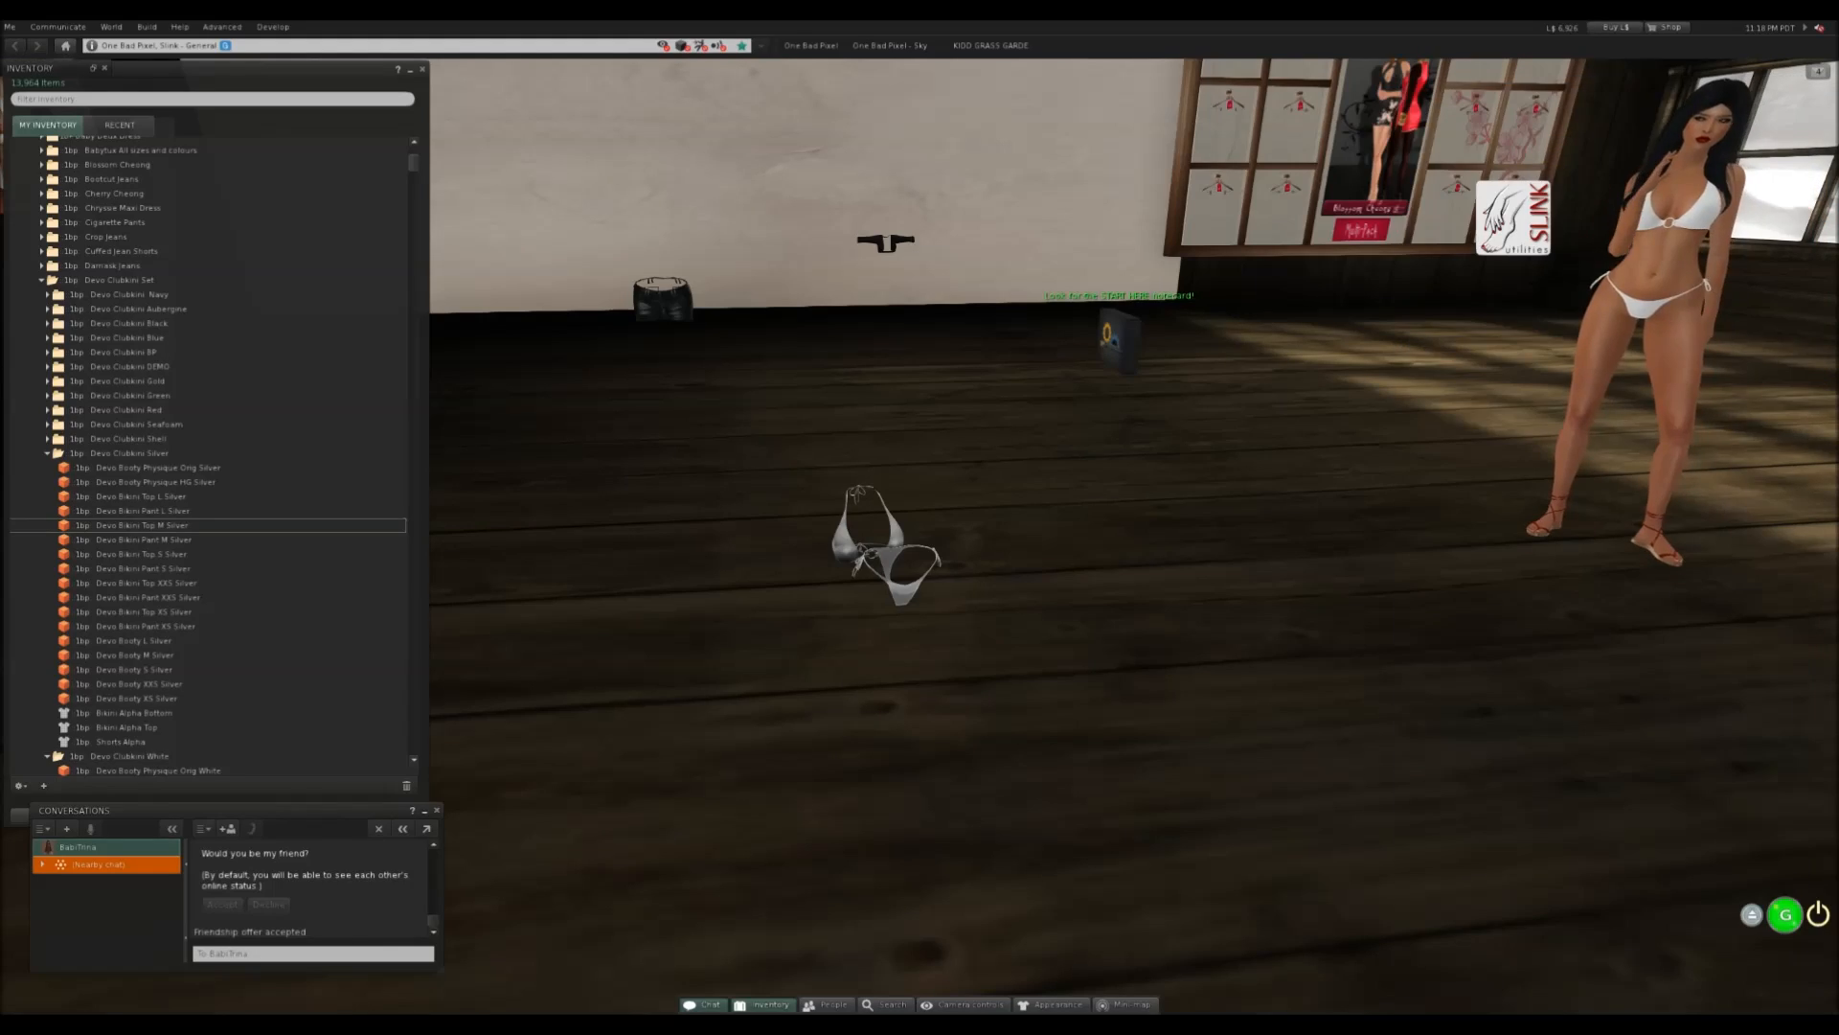
{"action": "key", "text": "Escape"}
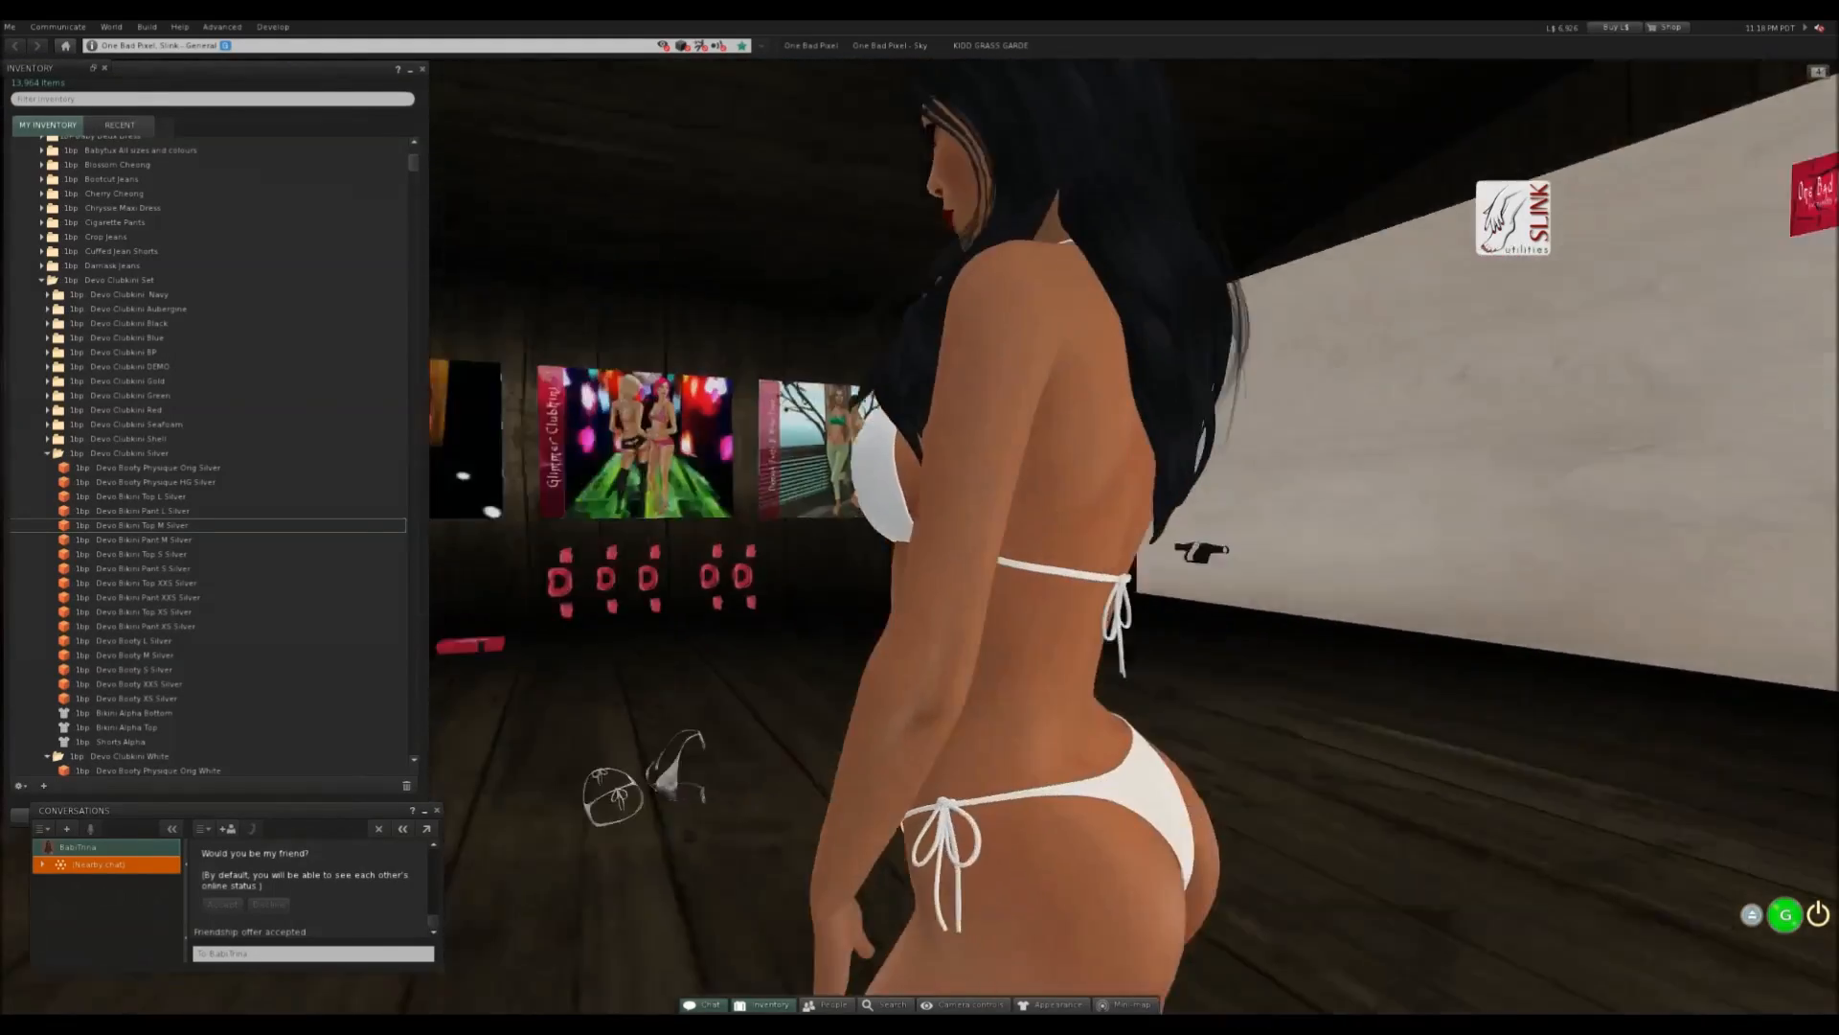
{"action": "key", "text": "alt+Right"}
{"action": "key", "text": "alt+Left"}
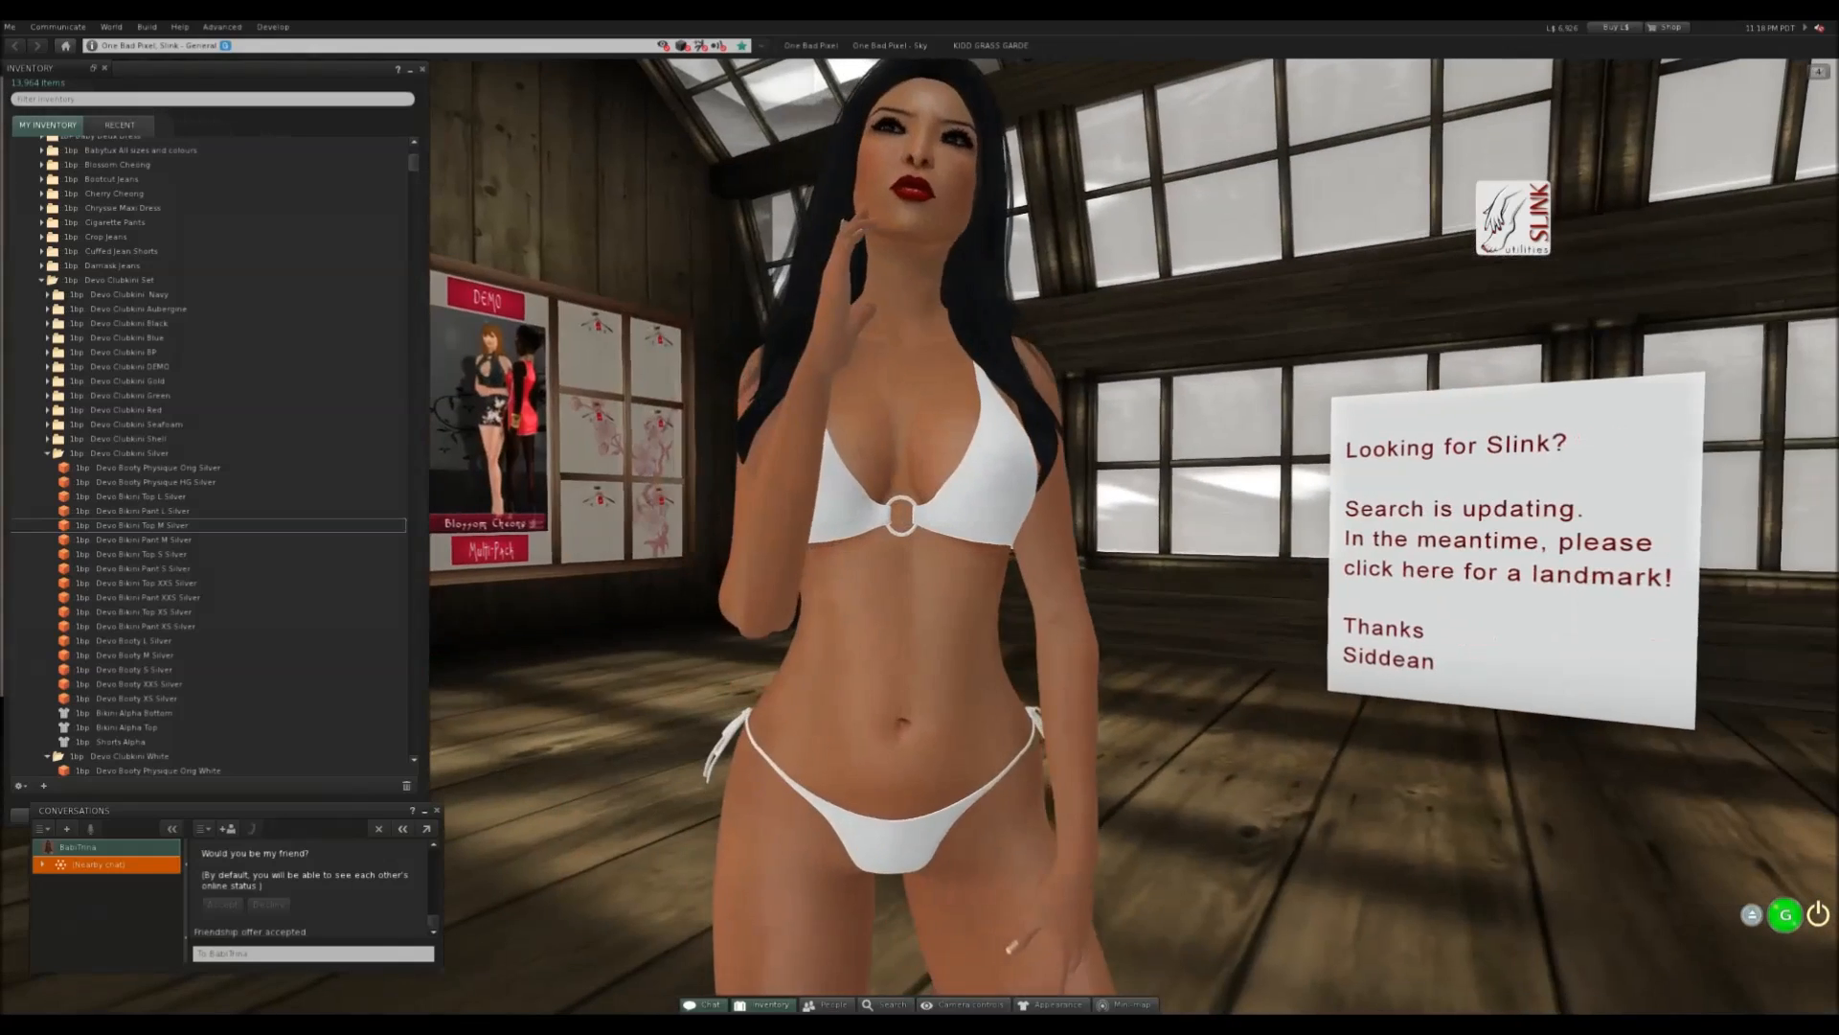
- Open the avatar's shape for editing and try the torso's Breast Size at its maximum to check the bikini's fit
{"action": "right_click", "coordinate": [863, 694]}
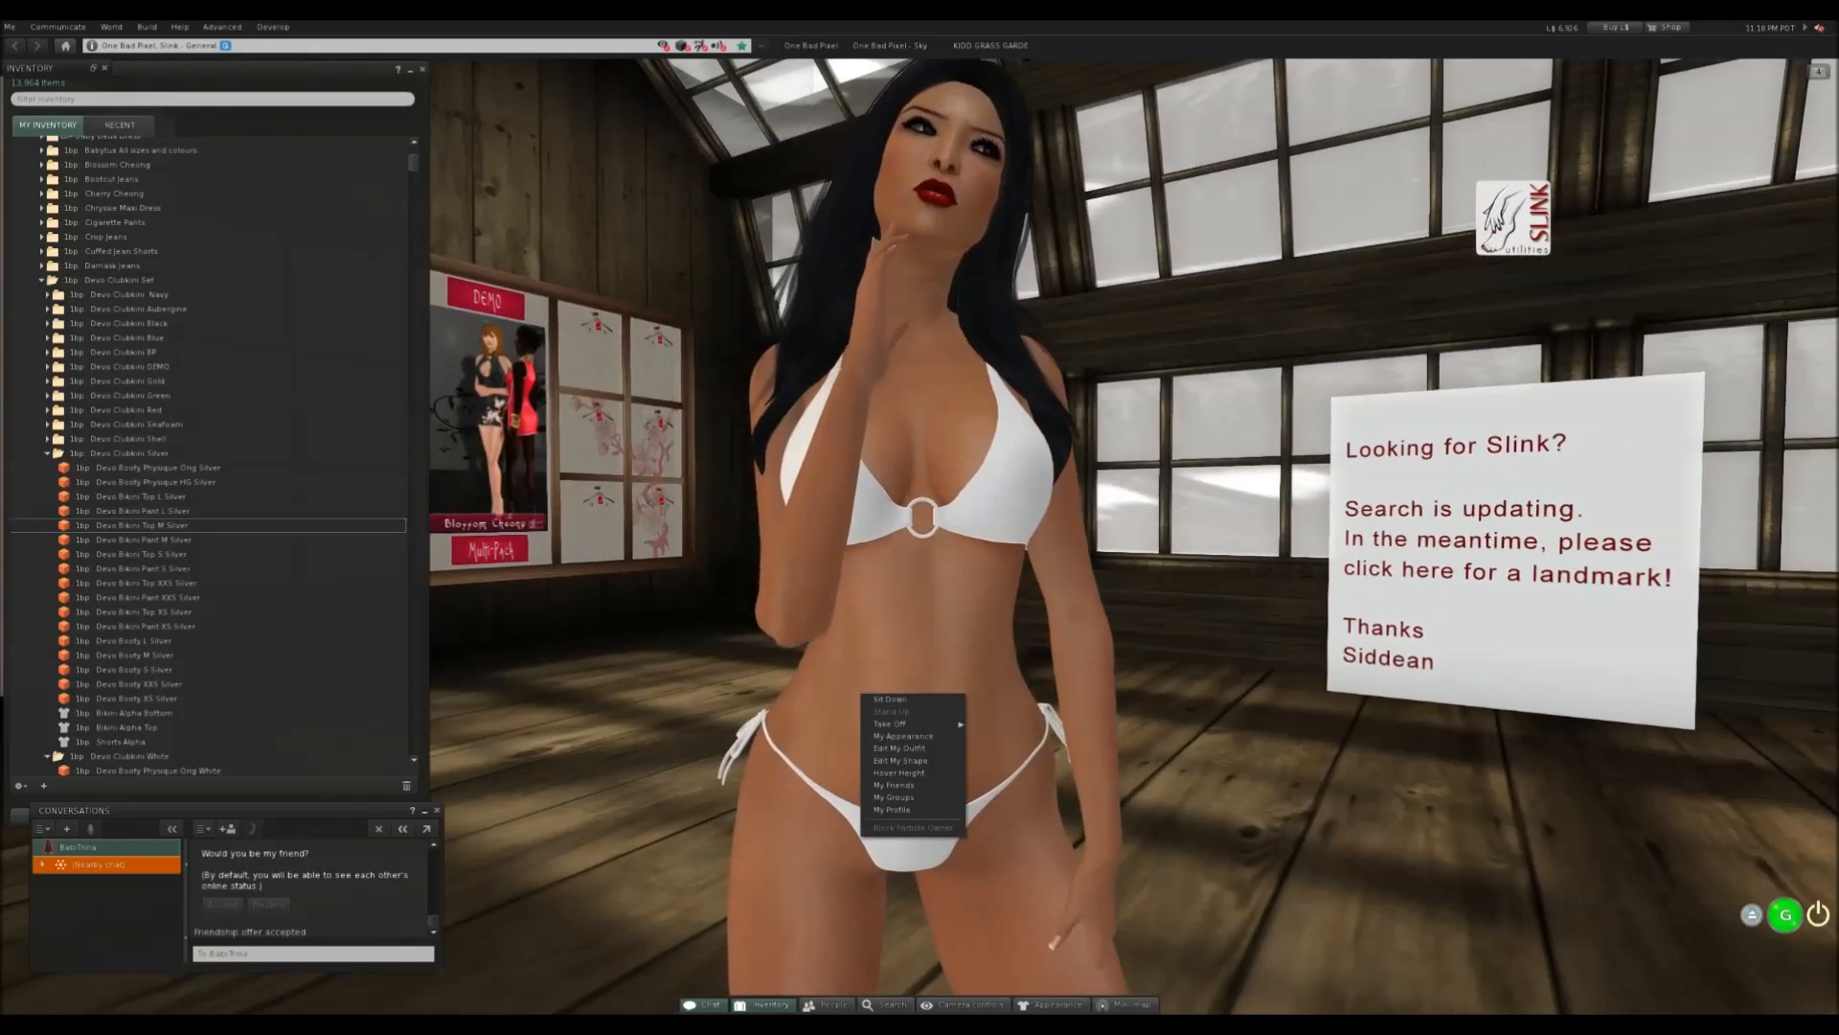
{"action": "left_click", "coordinate": [902, 761]}
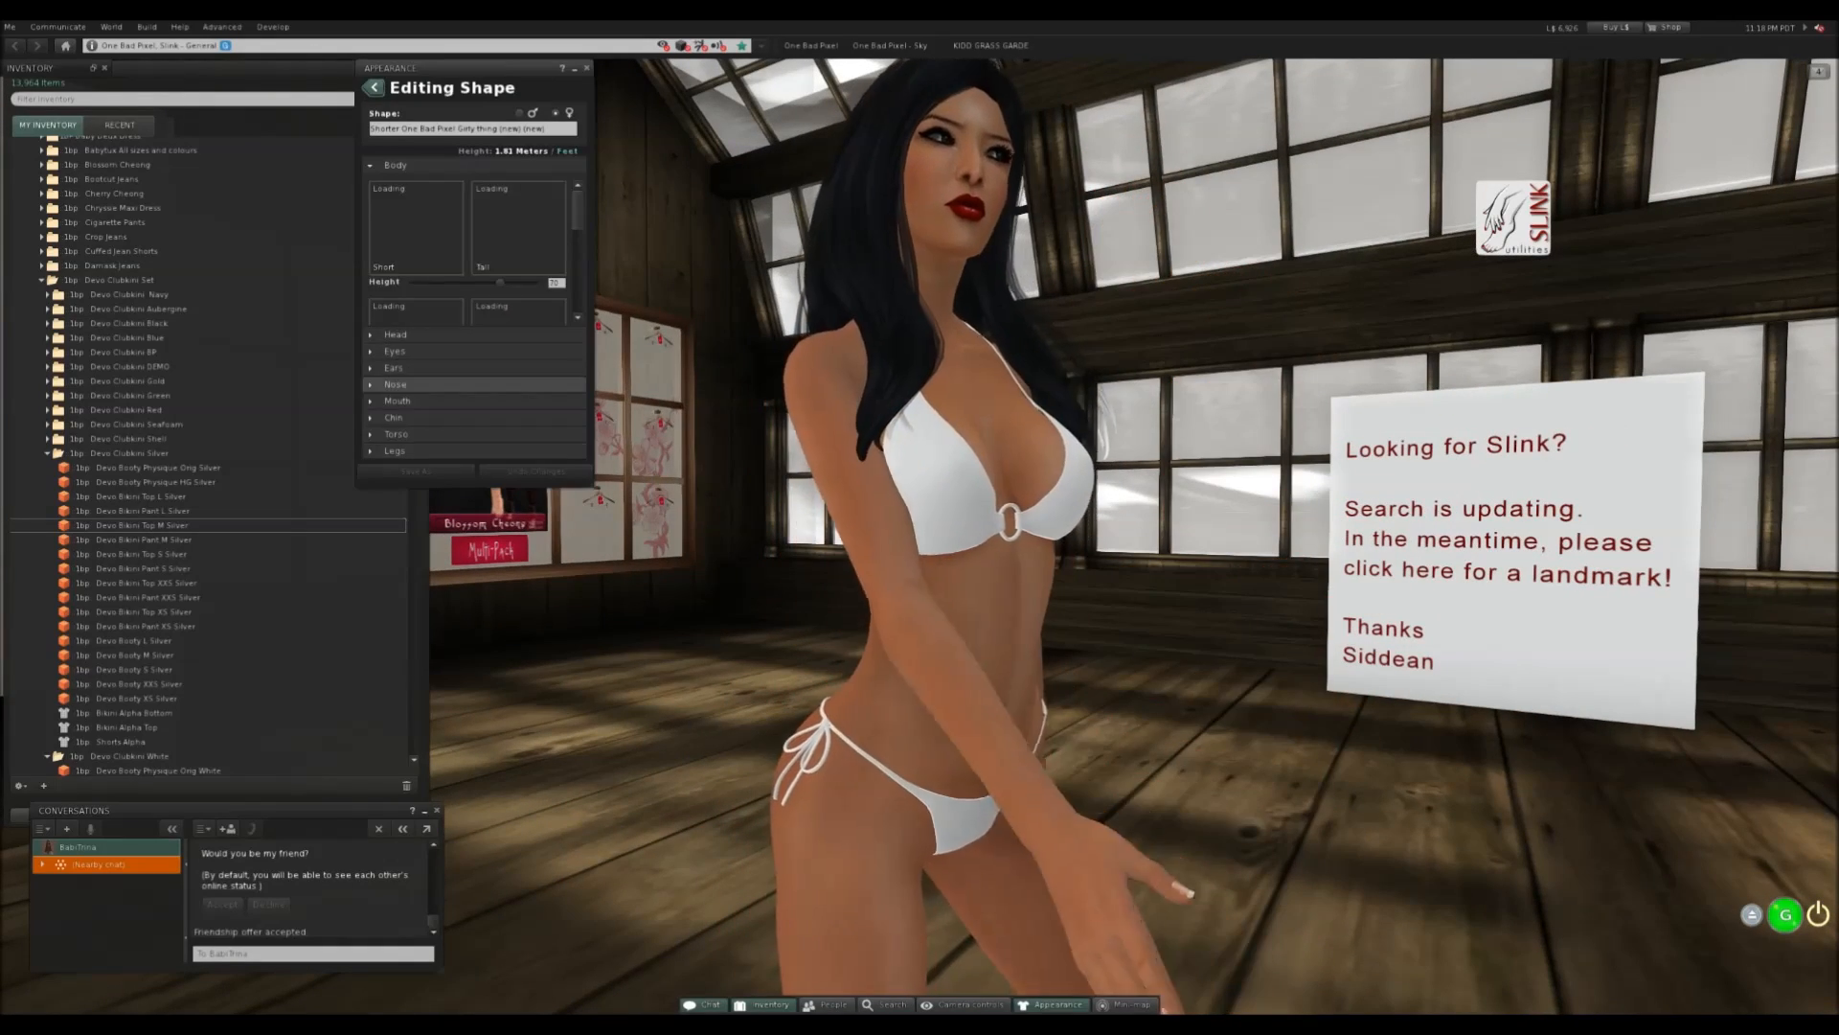
{"action": "left_click", "coordinate": [395, 434]}
{"action": "scroll", "coordinate": [468, 364], "scroll_direction": "down", "scroll_amount": 14}
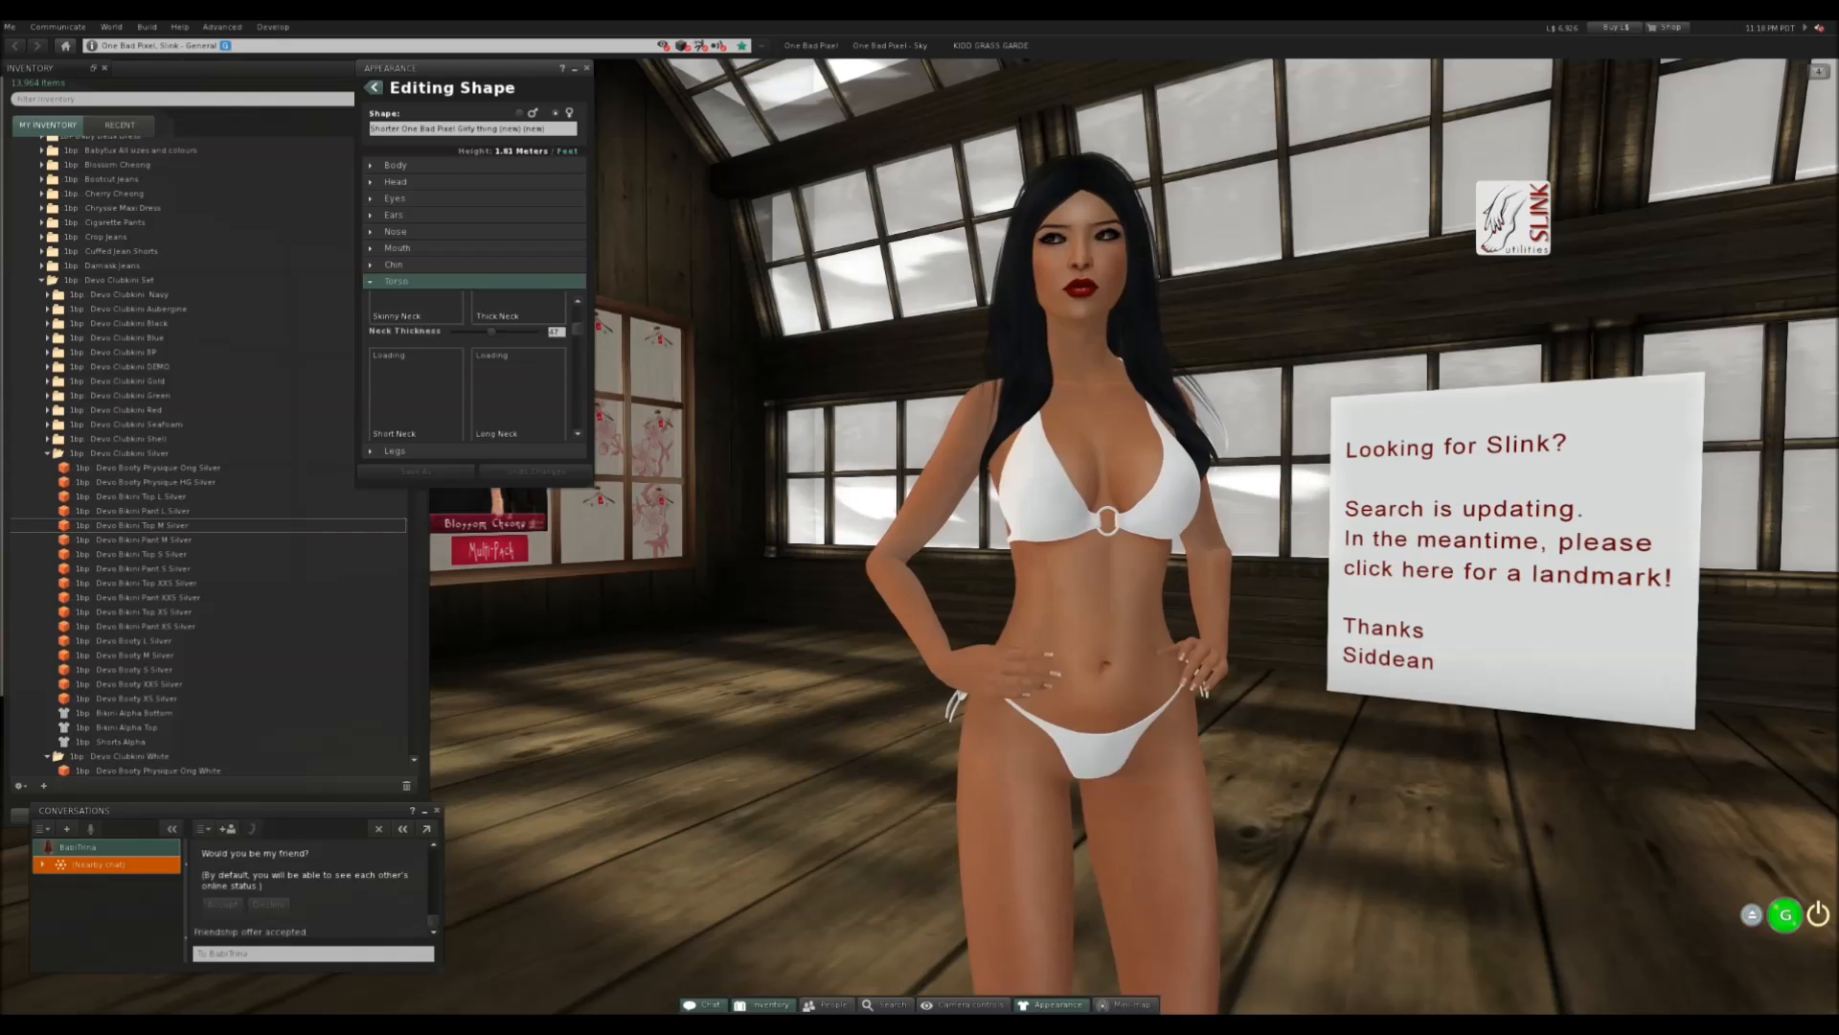
{"action": "scroll", "coordinate": [467, 364], "scroll_direction": "down", "scroll_amount": 4}
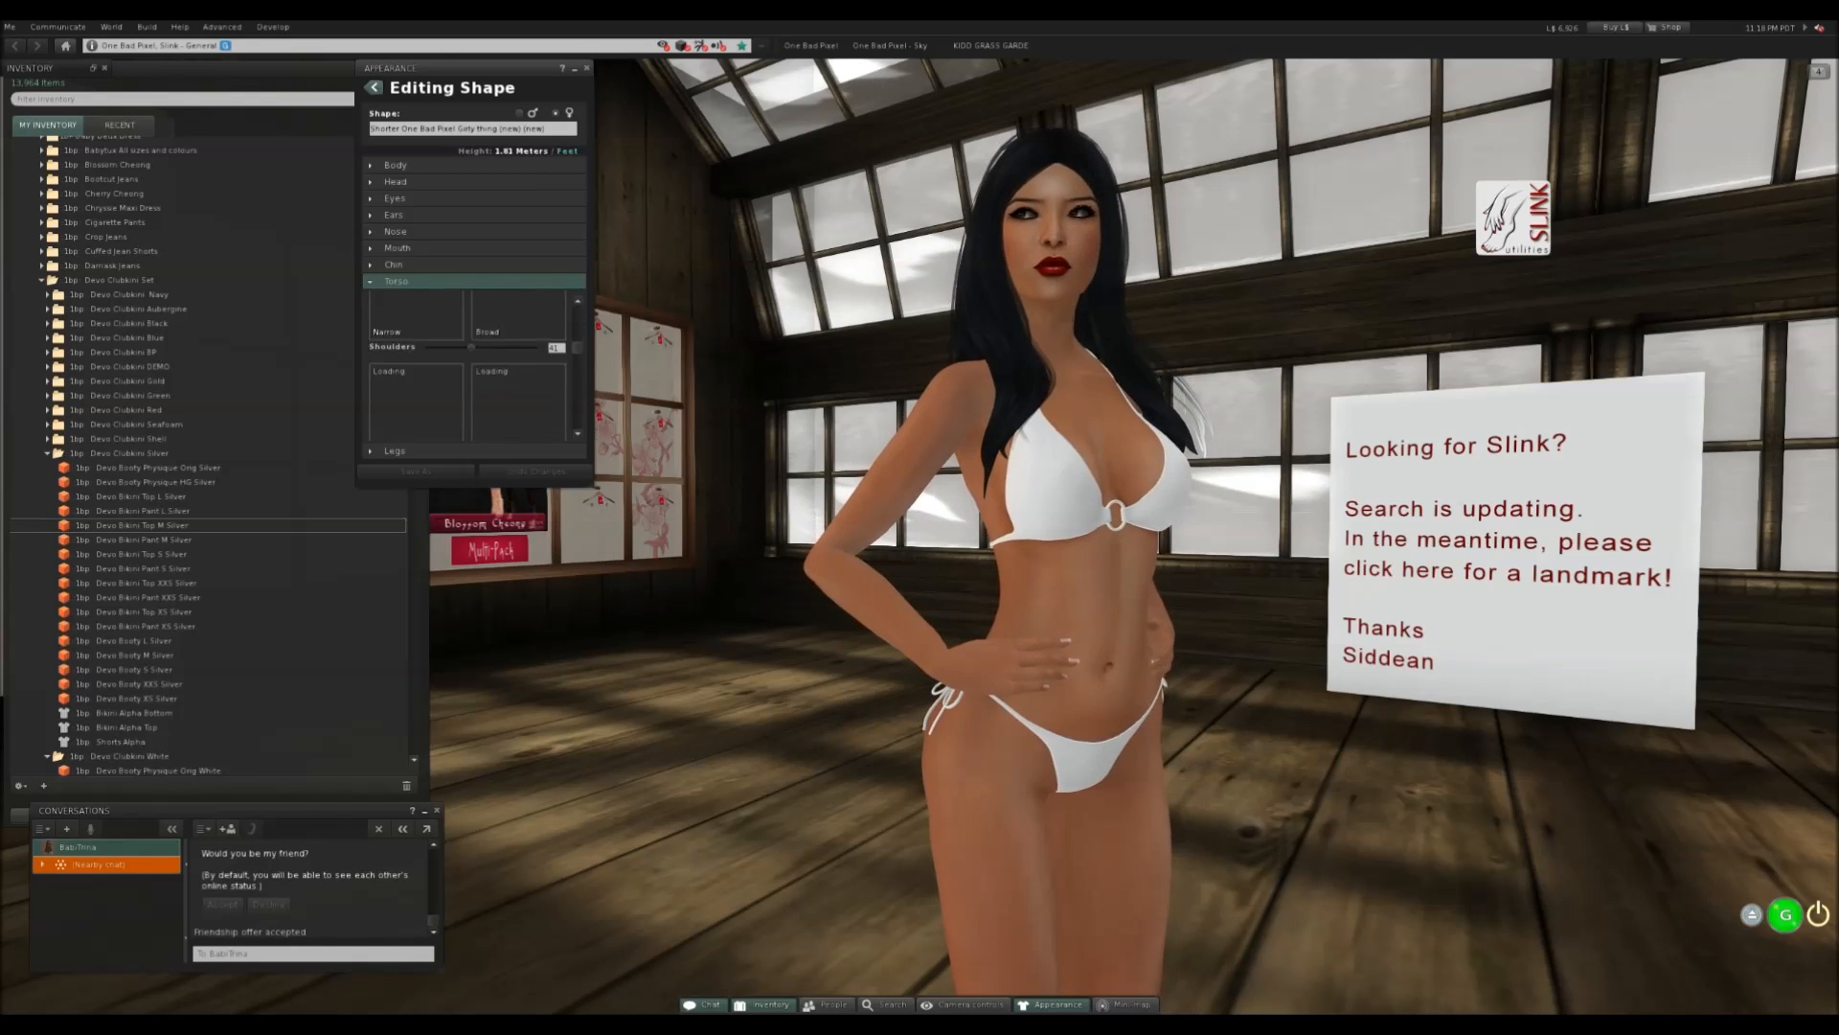
{"action": "left_click_drag", "start_coordinate": [523, 418], "coordinate": [540, 419]}
{"action": "left_click_drag", "start_coordinate": [1102, 460], "coordinate": [1638, 460]}
- Try a lower Breast Size and check the bikini top from the back and front
{"action": "left_click", "coordinate": [470, 418]}
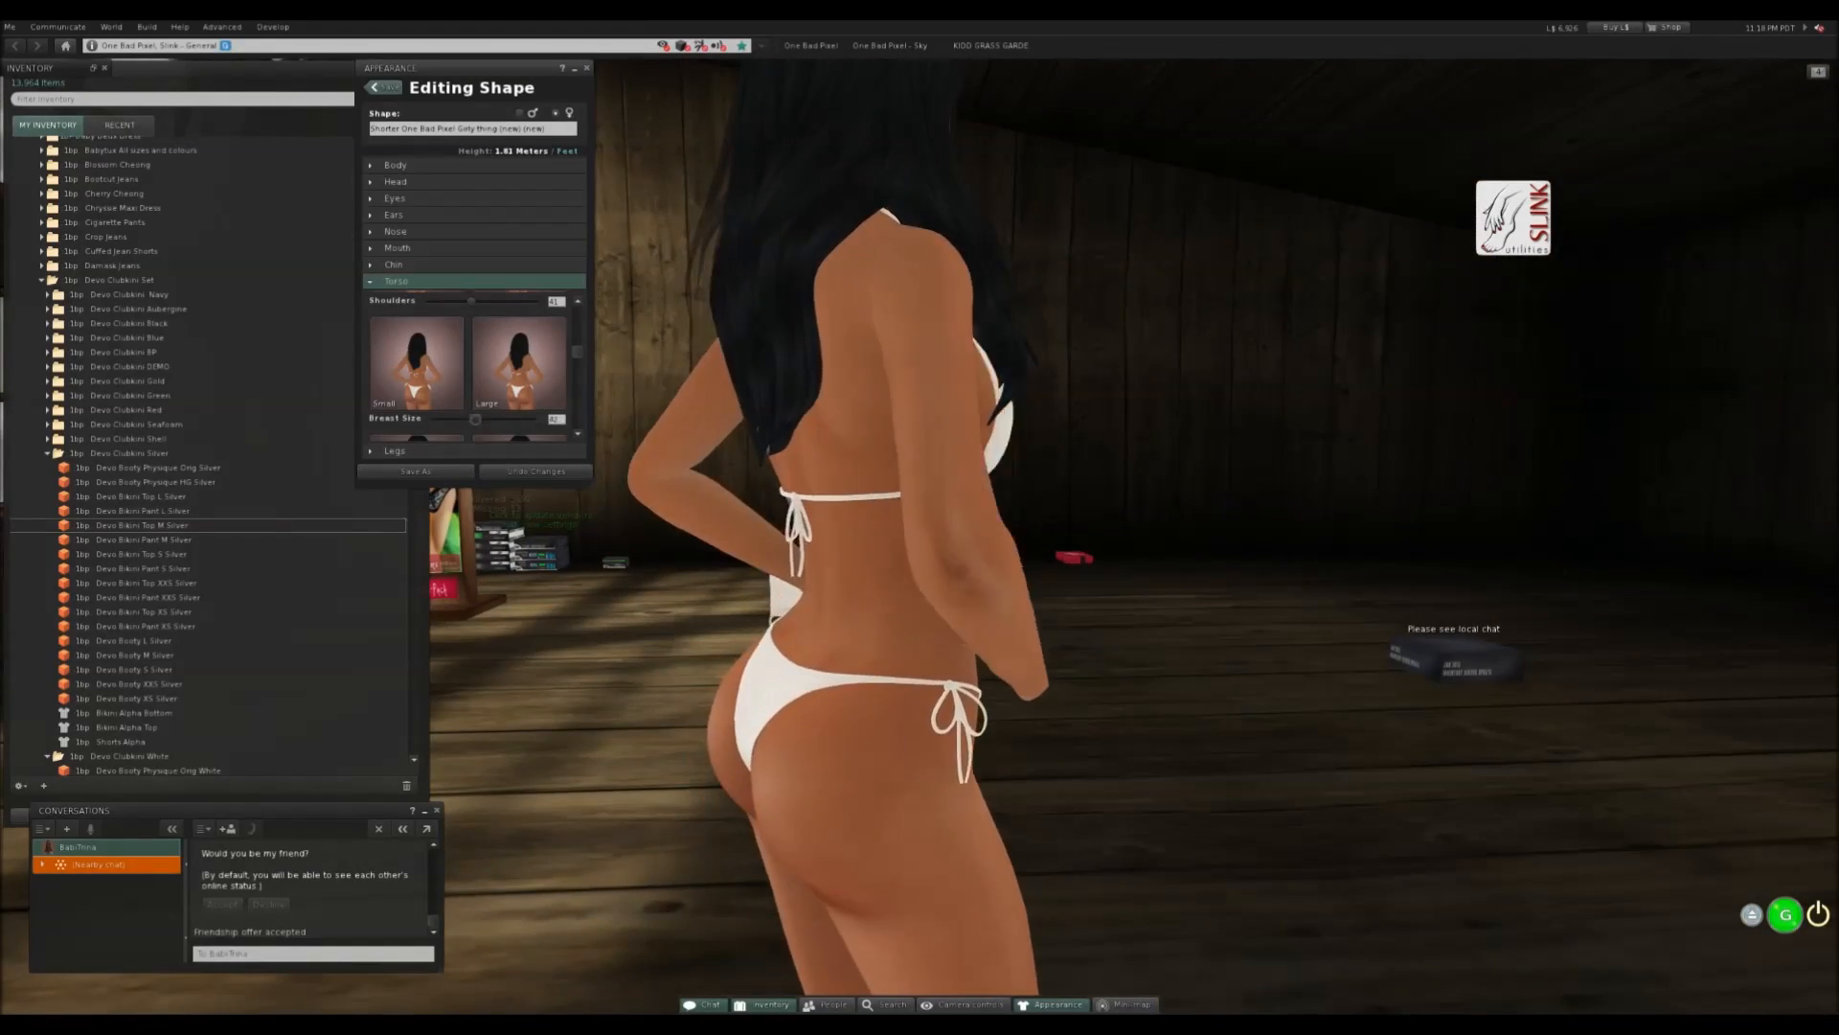
{"action": "left_click_drag", "start_coordinate": [471, 419], "coordinate": [463, 419]}
{"action": "left_click_drag", "start_coordinate": [1101, 460], "coordinate": [211, 460], "text": "alt"}
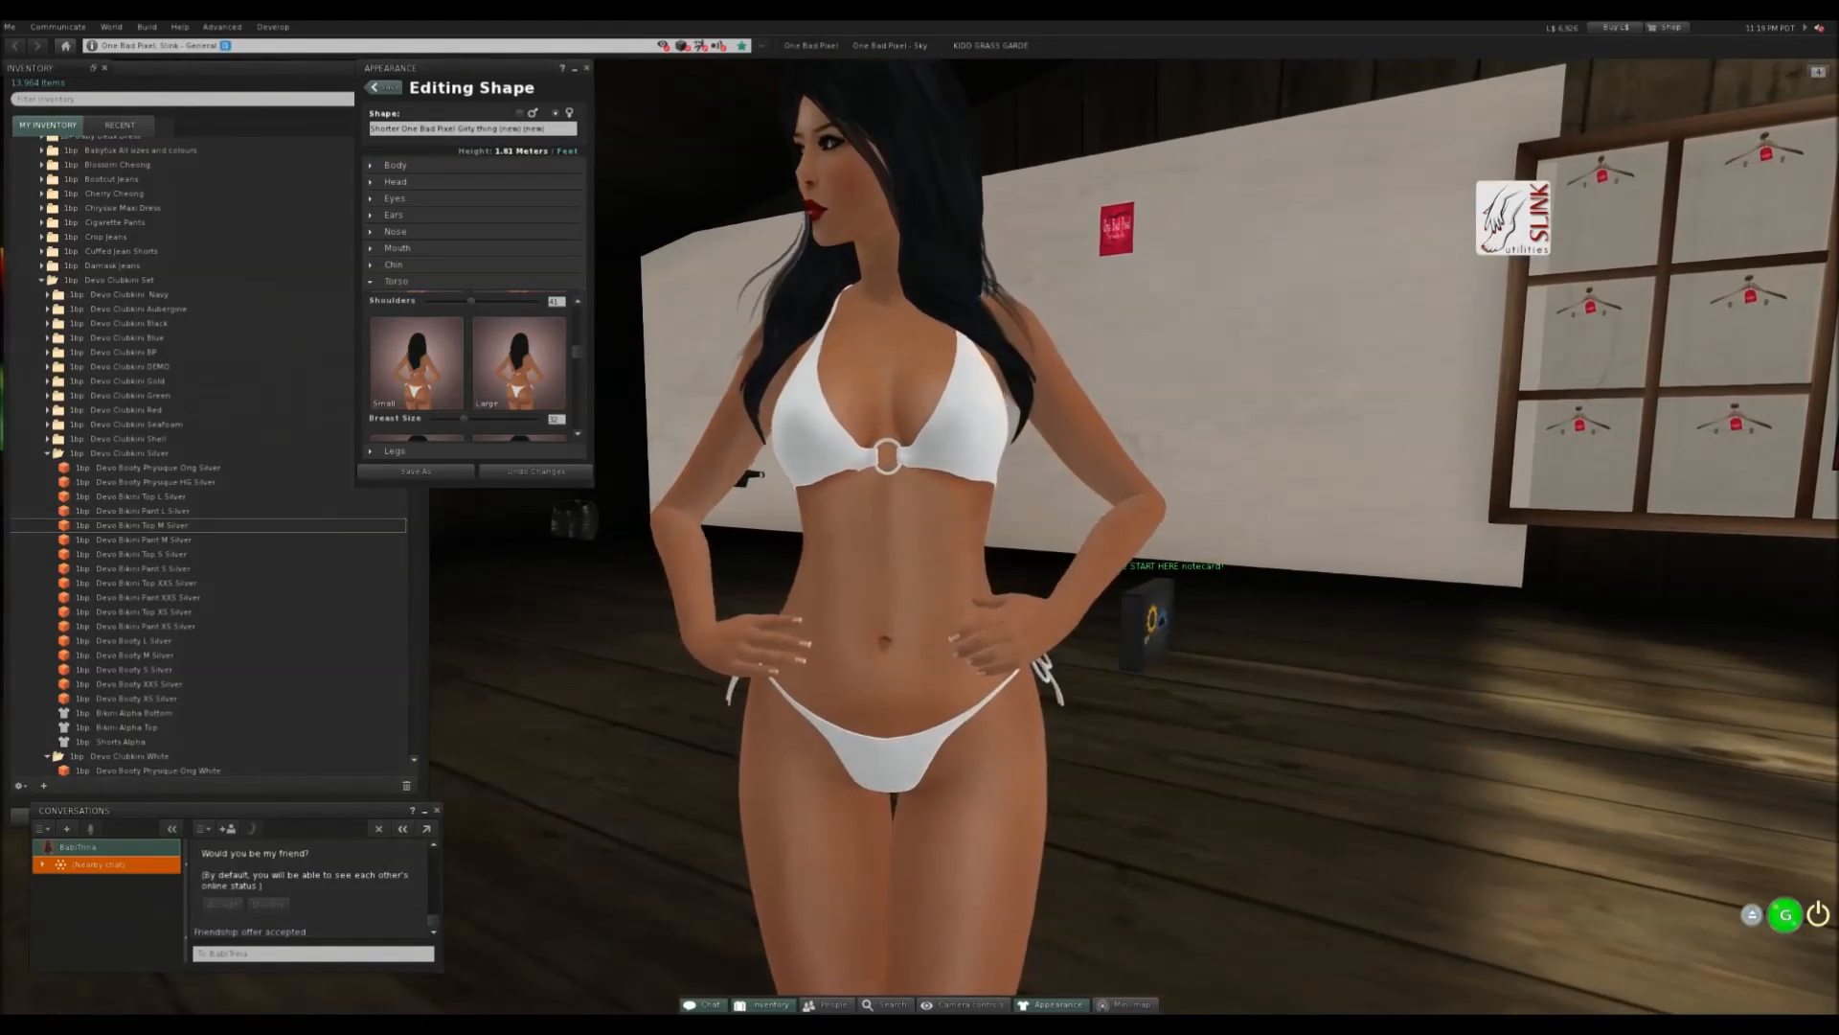
- Try a nearly maximum Belly Size to check the bikini around the stomach, and undo the shape changes
{"action": "scroll", "coordinate": [469, 374], "scroll_direction": "down", "scroll_amount": 3}
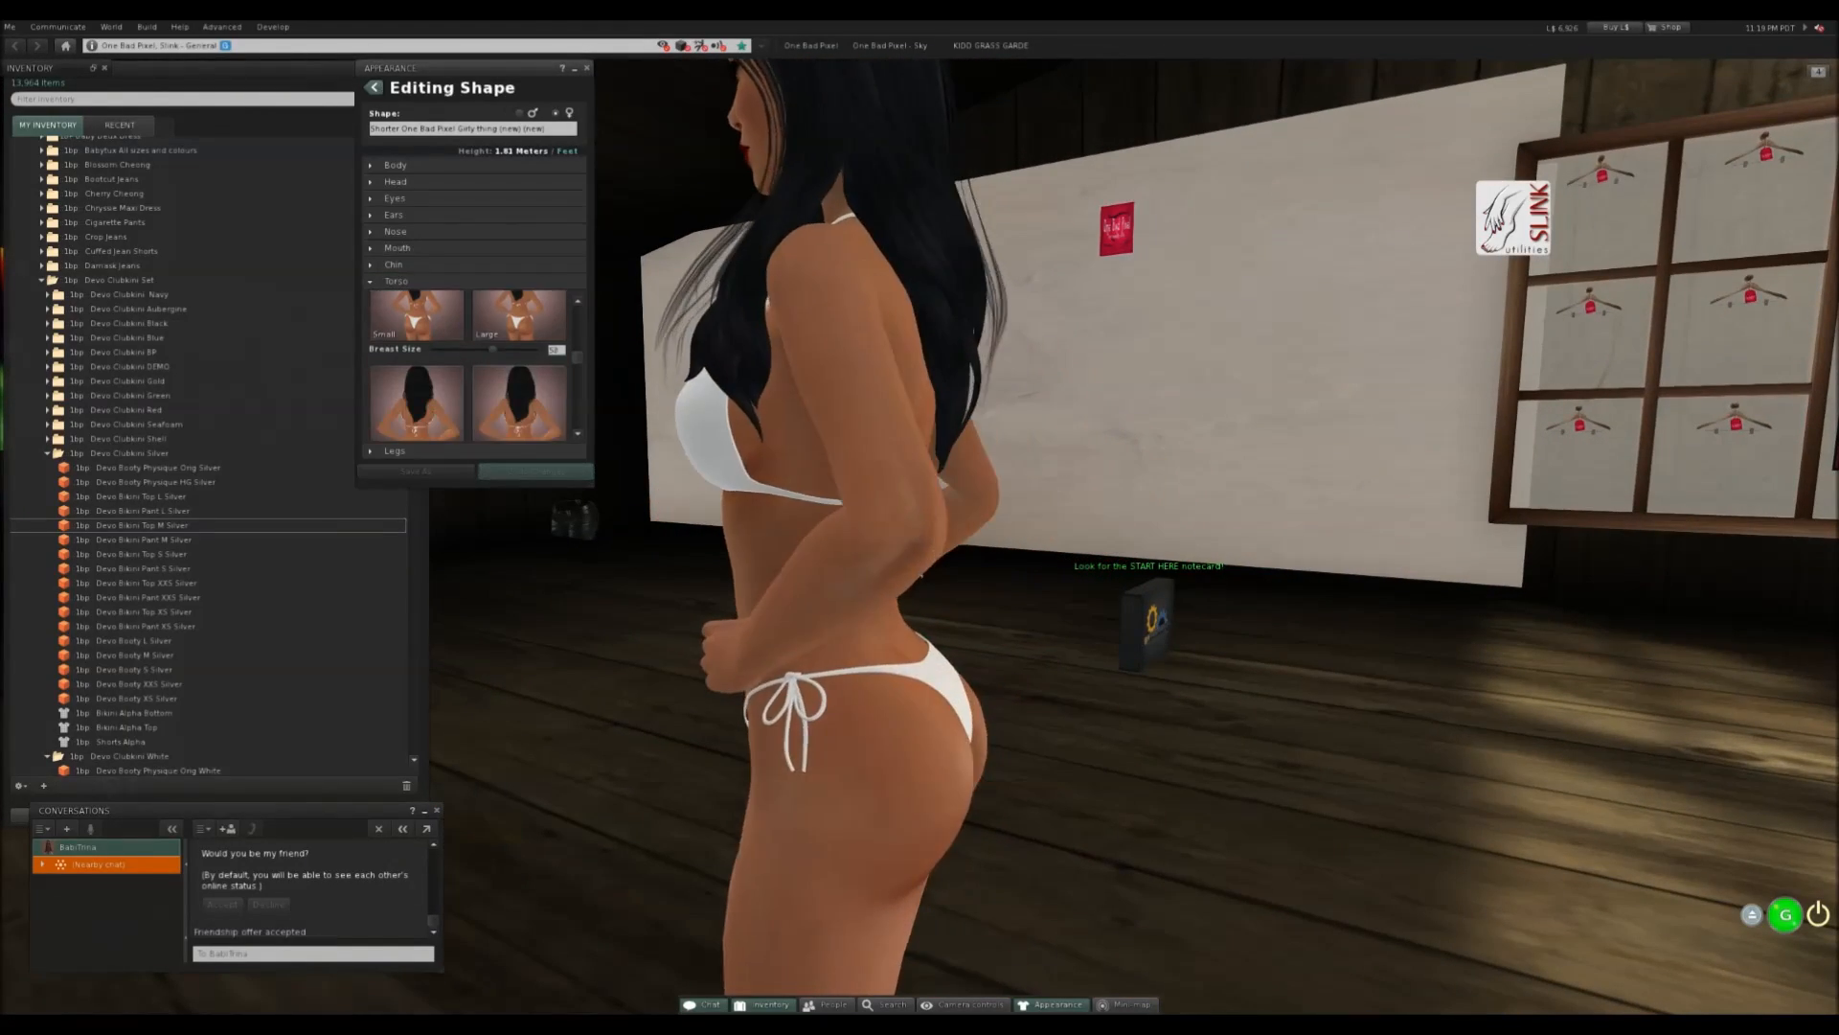
{"action": "scroll", "coordinate": [469, 373], "scroll_direction": "down", "scroll_amount": 4}
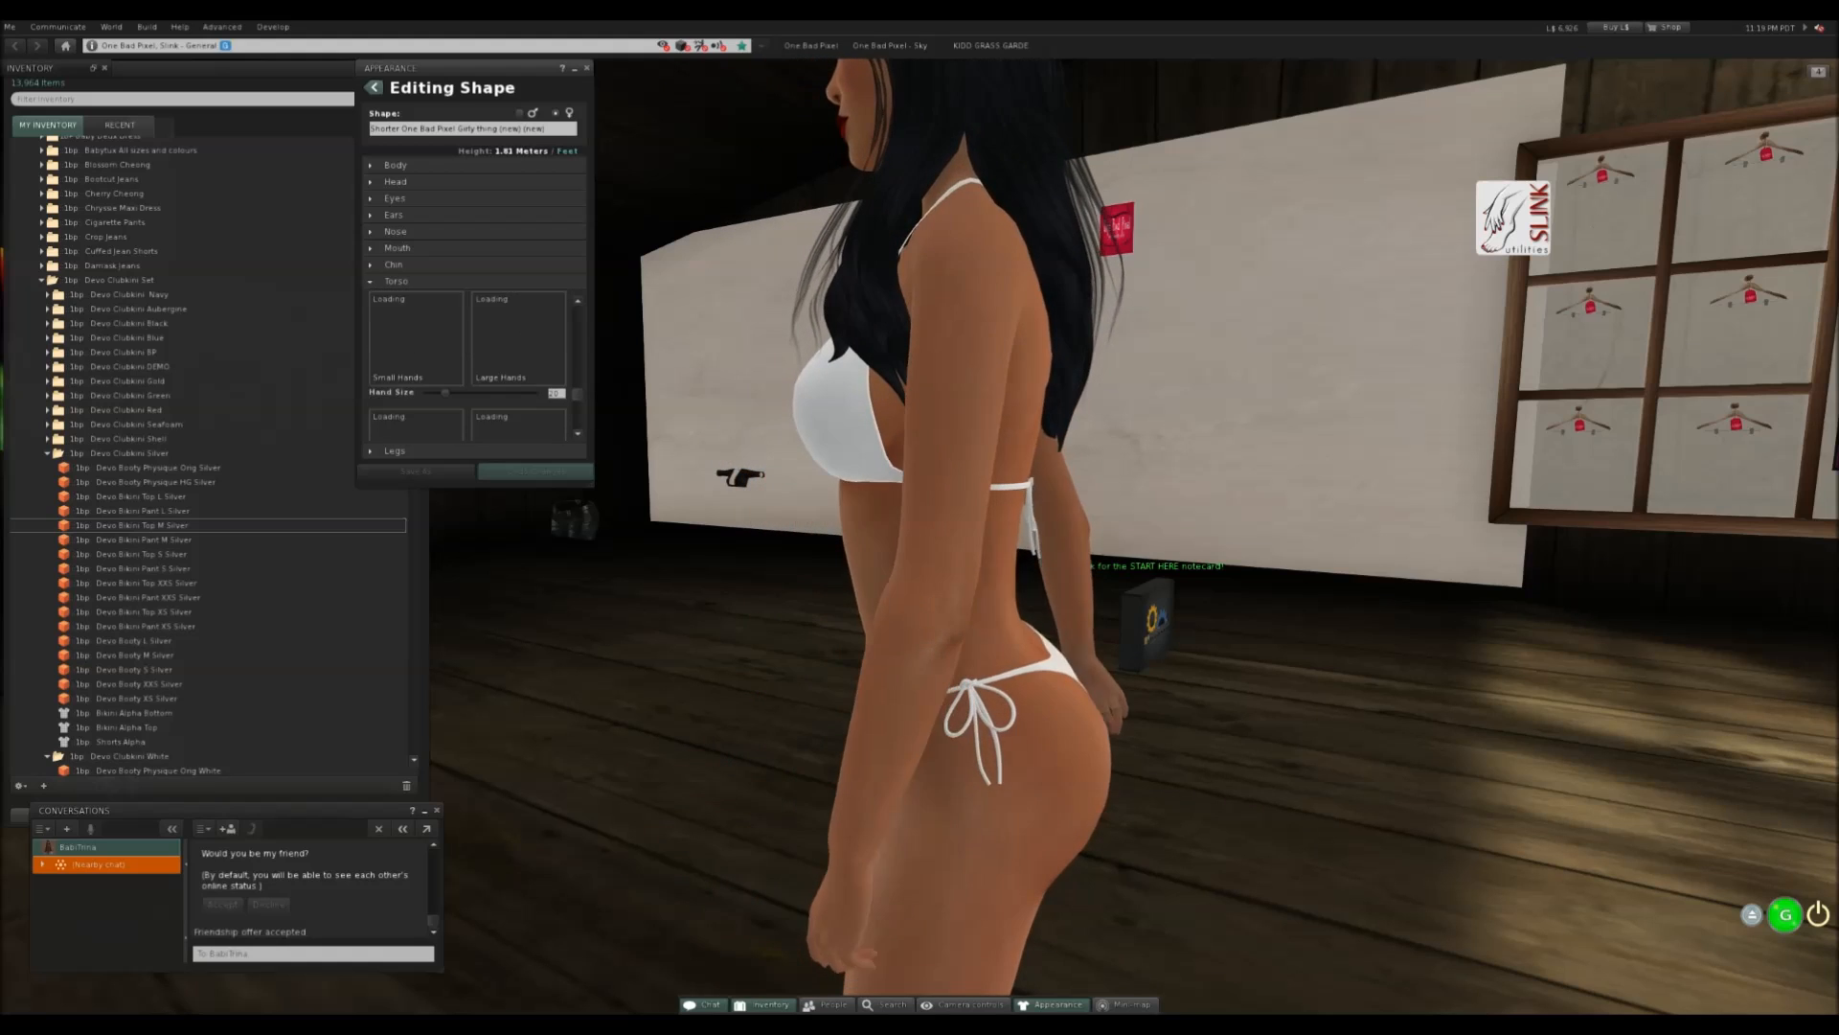
{"action": "scroll", "coordinate": [469, 369], "scroll_direction": "down", "scroll_amount": 4}
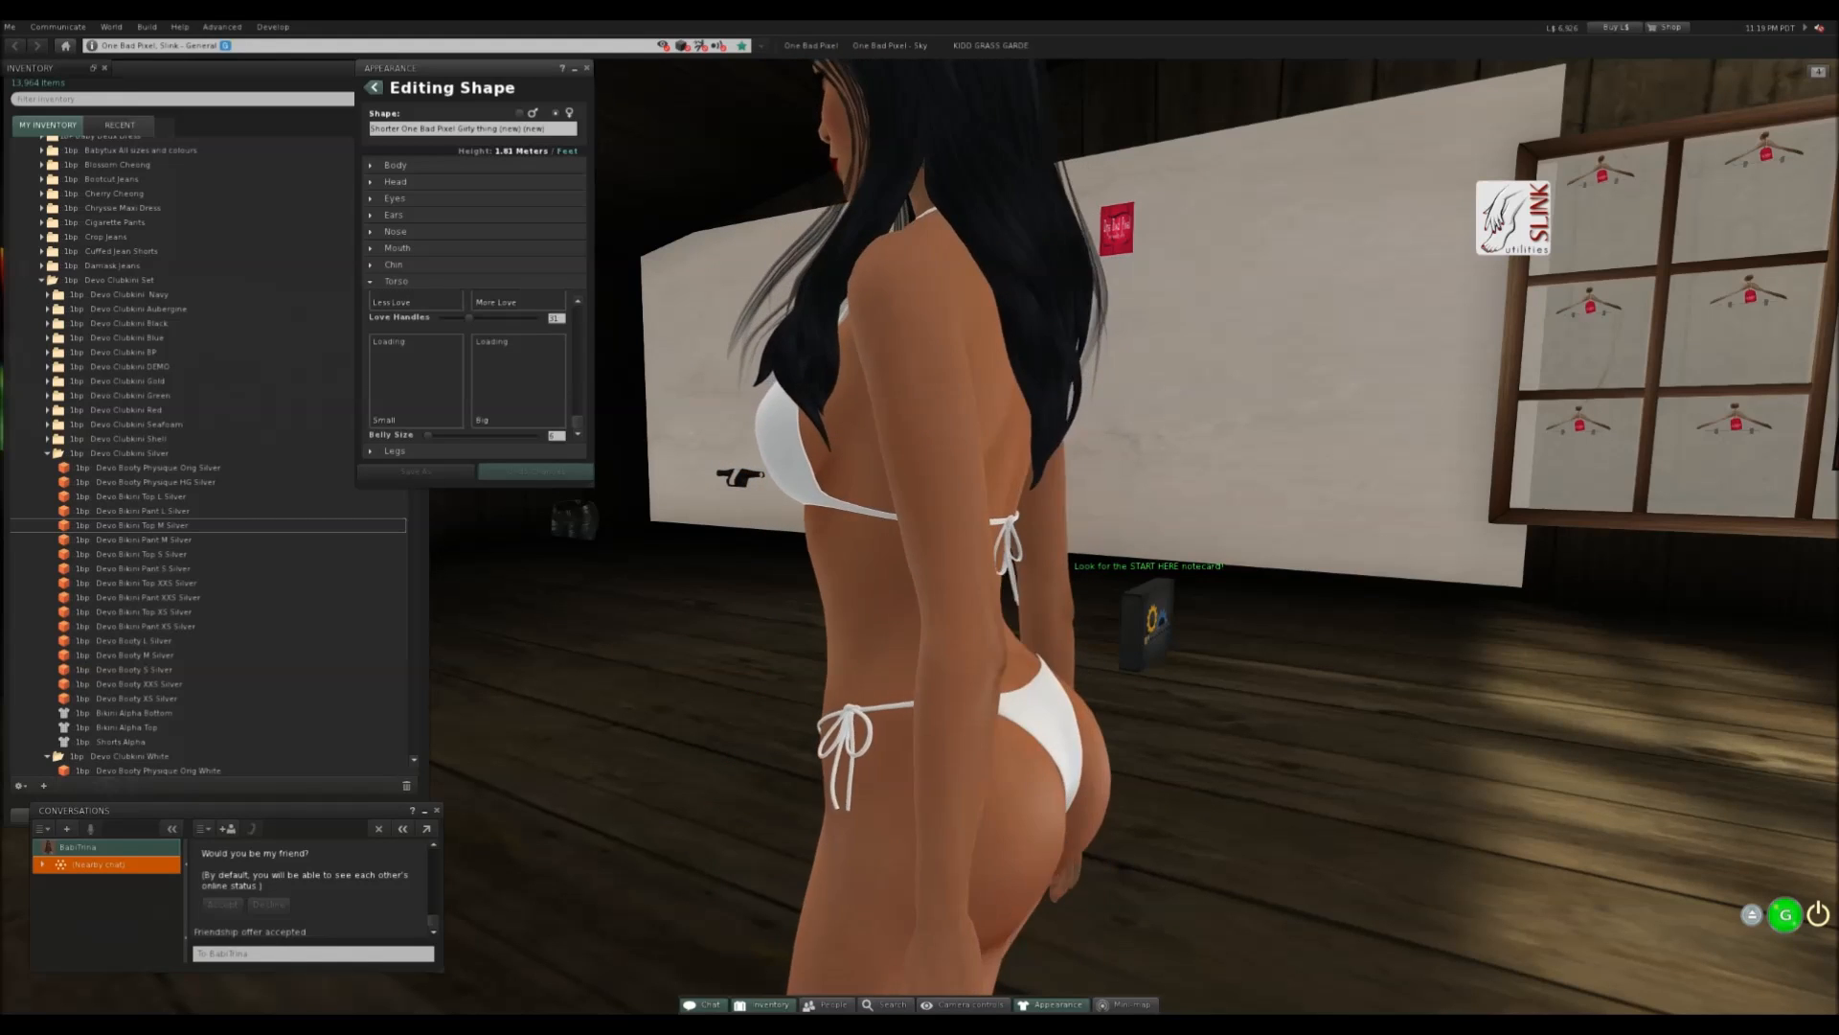
{"action": "left_click_drag", "start_coordinate": [428, 435], "coordinate": [529, 435]}
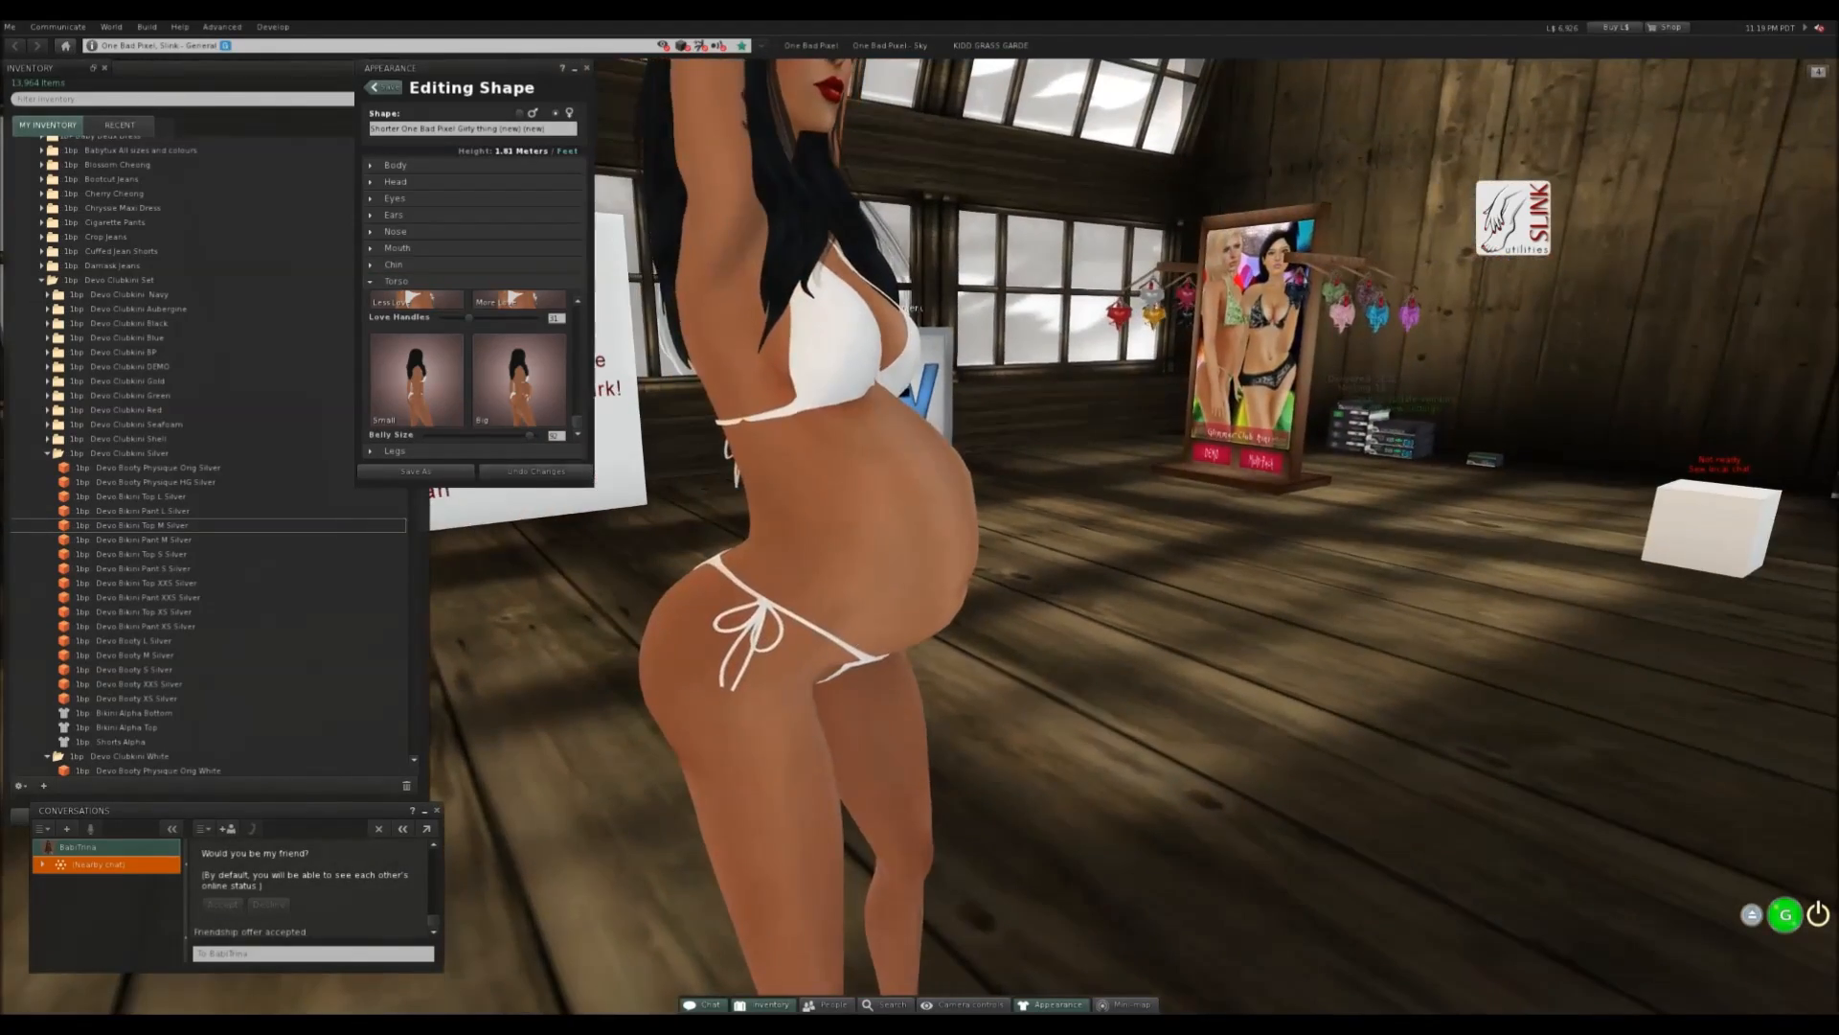
{"action": "left_click", "coordinate": [536, 470]}
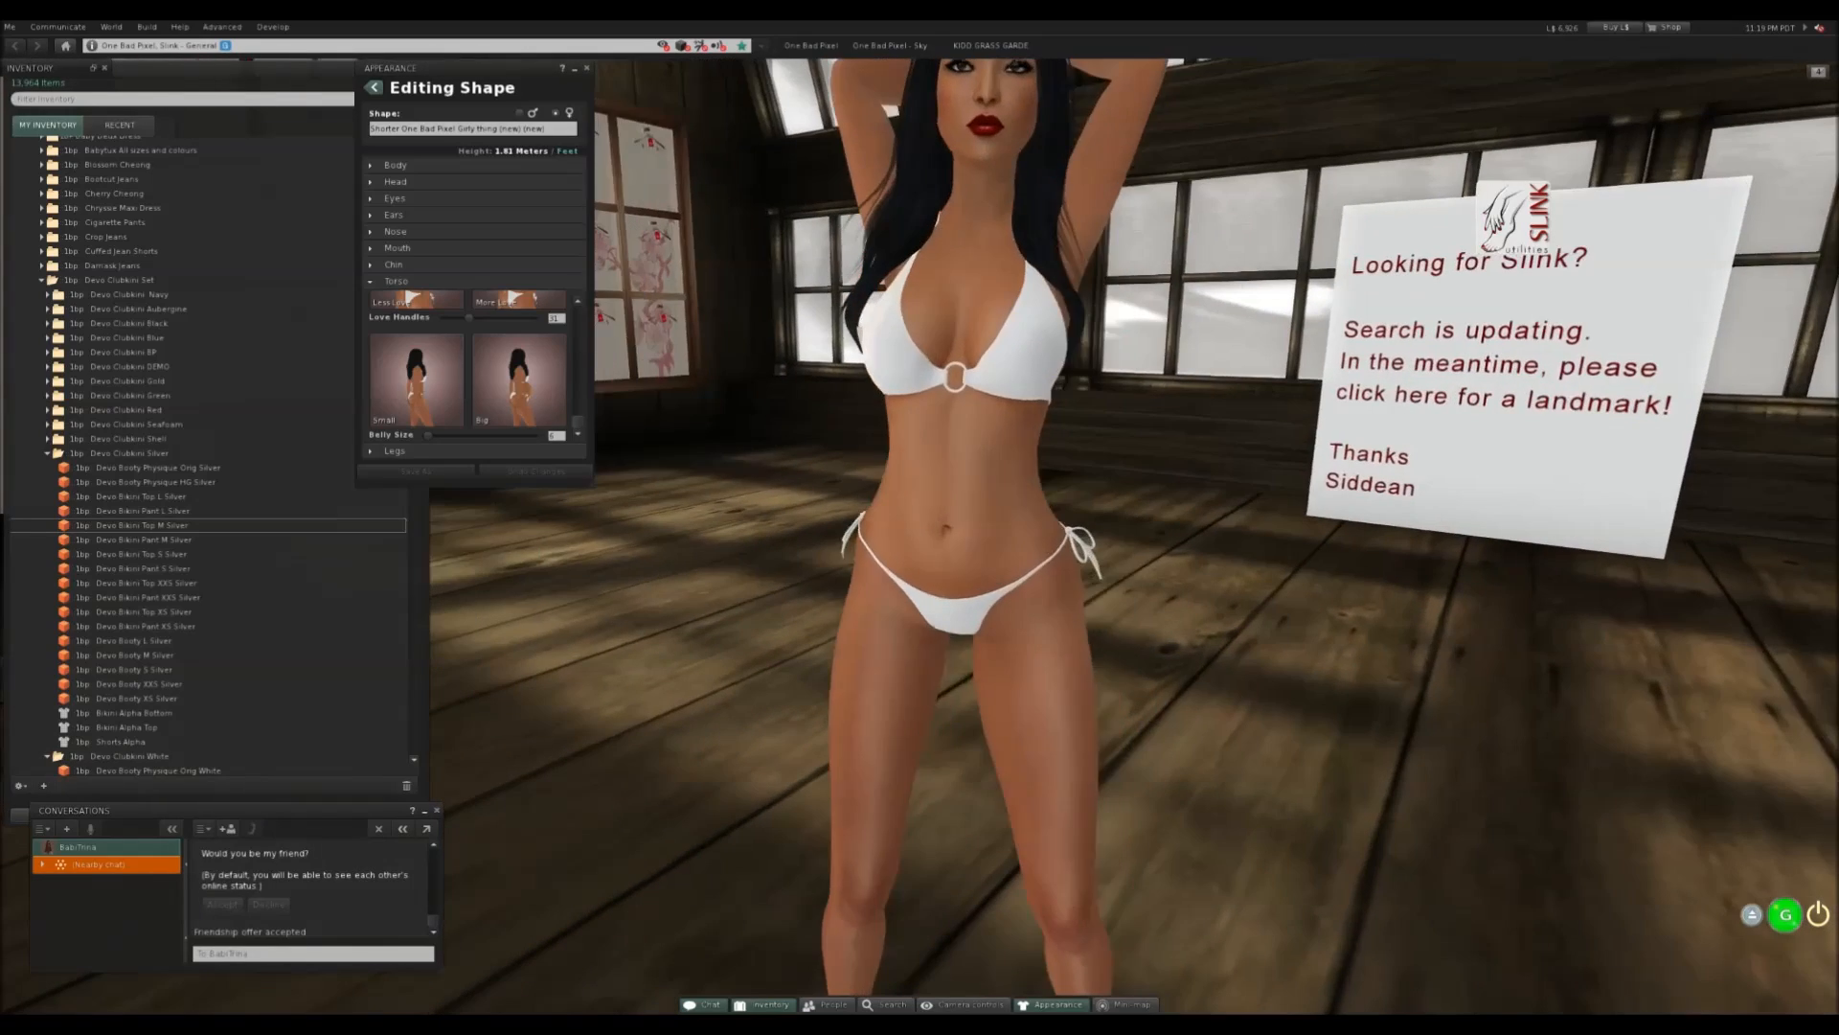
- Try the Leg Muscles setting at its maximum in the avatar's leg shape to check the bikini bottom
{"action": "left_click", "coordinate": [394, 450]}
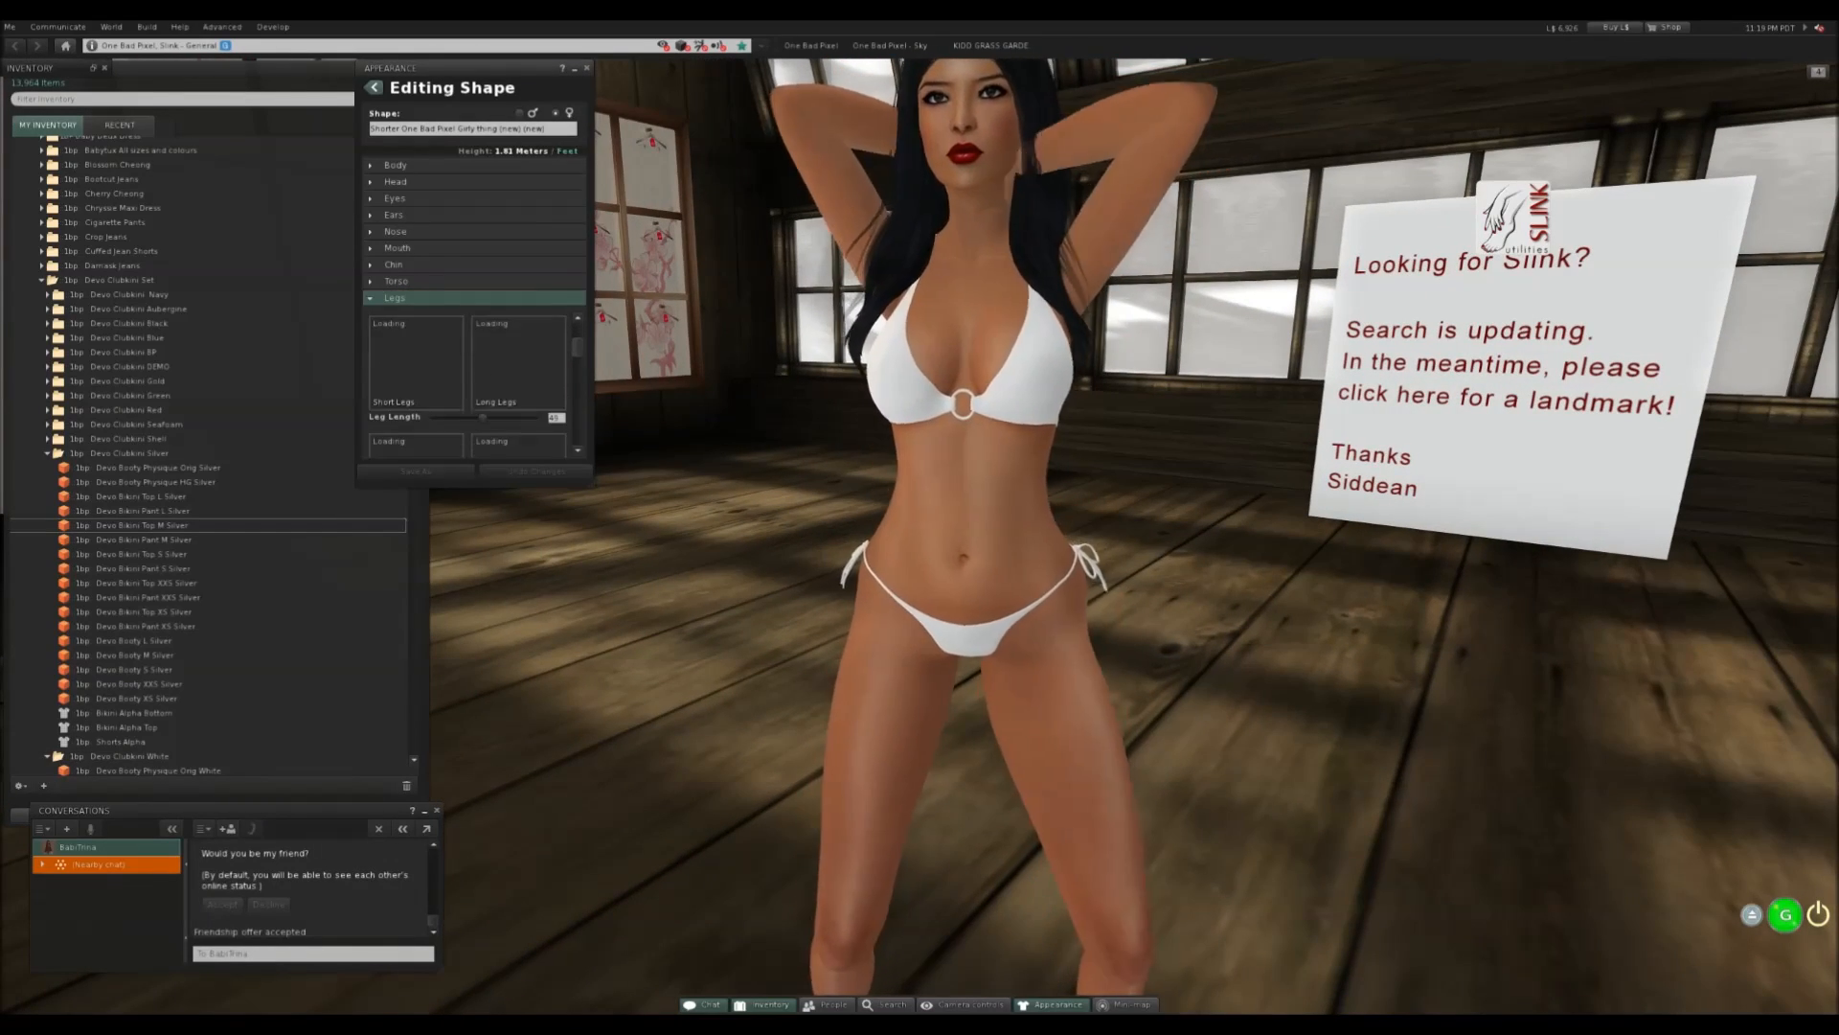
{"action": "scroll", "coordinate": [475, 383], "scroll_direction": "down", "scroll_amount": 4}
{"action": "left_click_drag", "start_coordinate": [491, 346], "coordinate": [470, 345]}
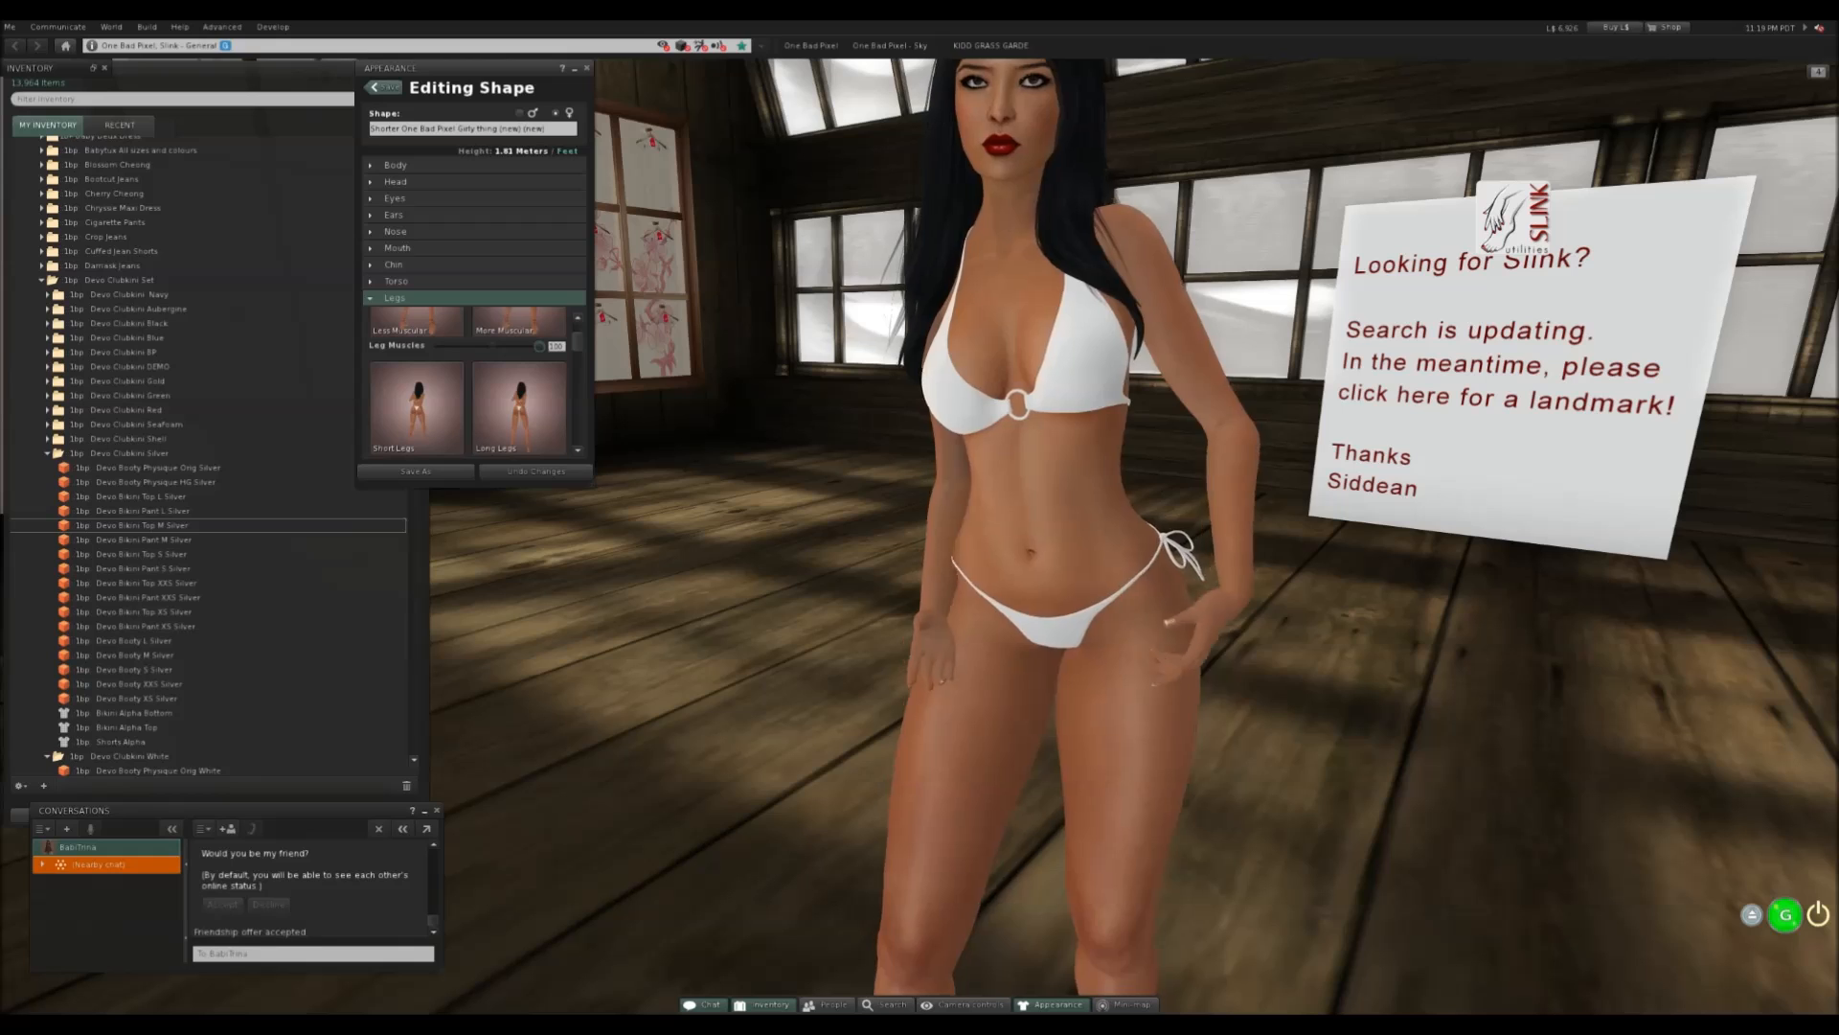
- Try Butt Size at its maximum and a higher Saddle Bags setting to check how the bikini bottom follows
{"action": "scroll", "coordinate": [474, 383], "scroll_direction": "down", "scroll_amount": 2}
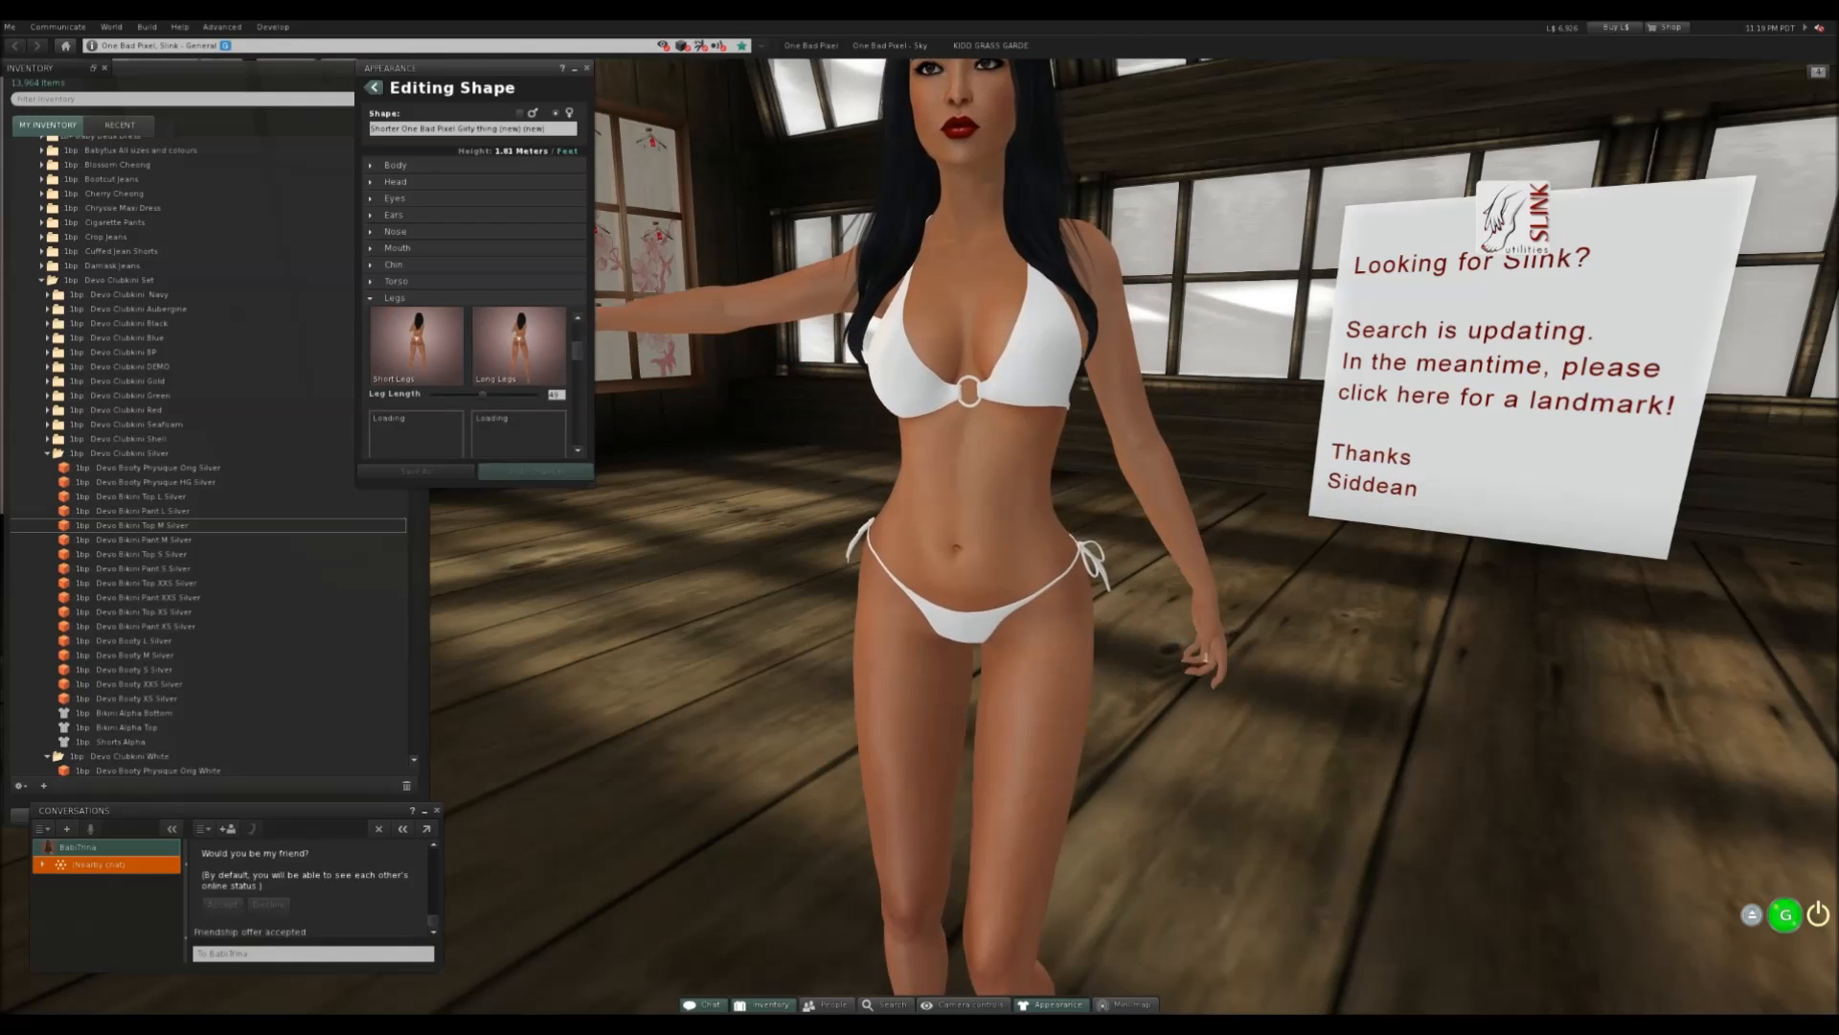
{"action": "scroll", "coordinate": [474, 384], "scroll_direction": "down", "scroll_amount": 3}
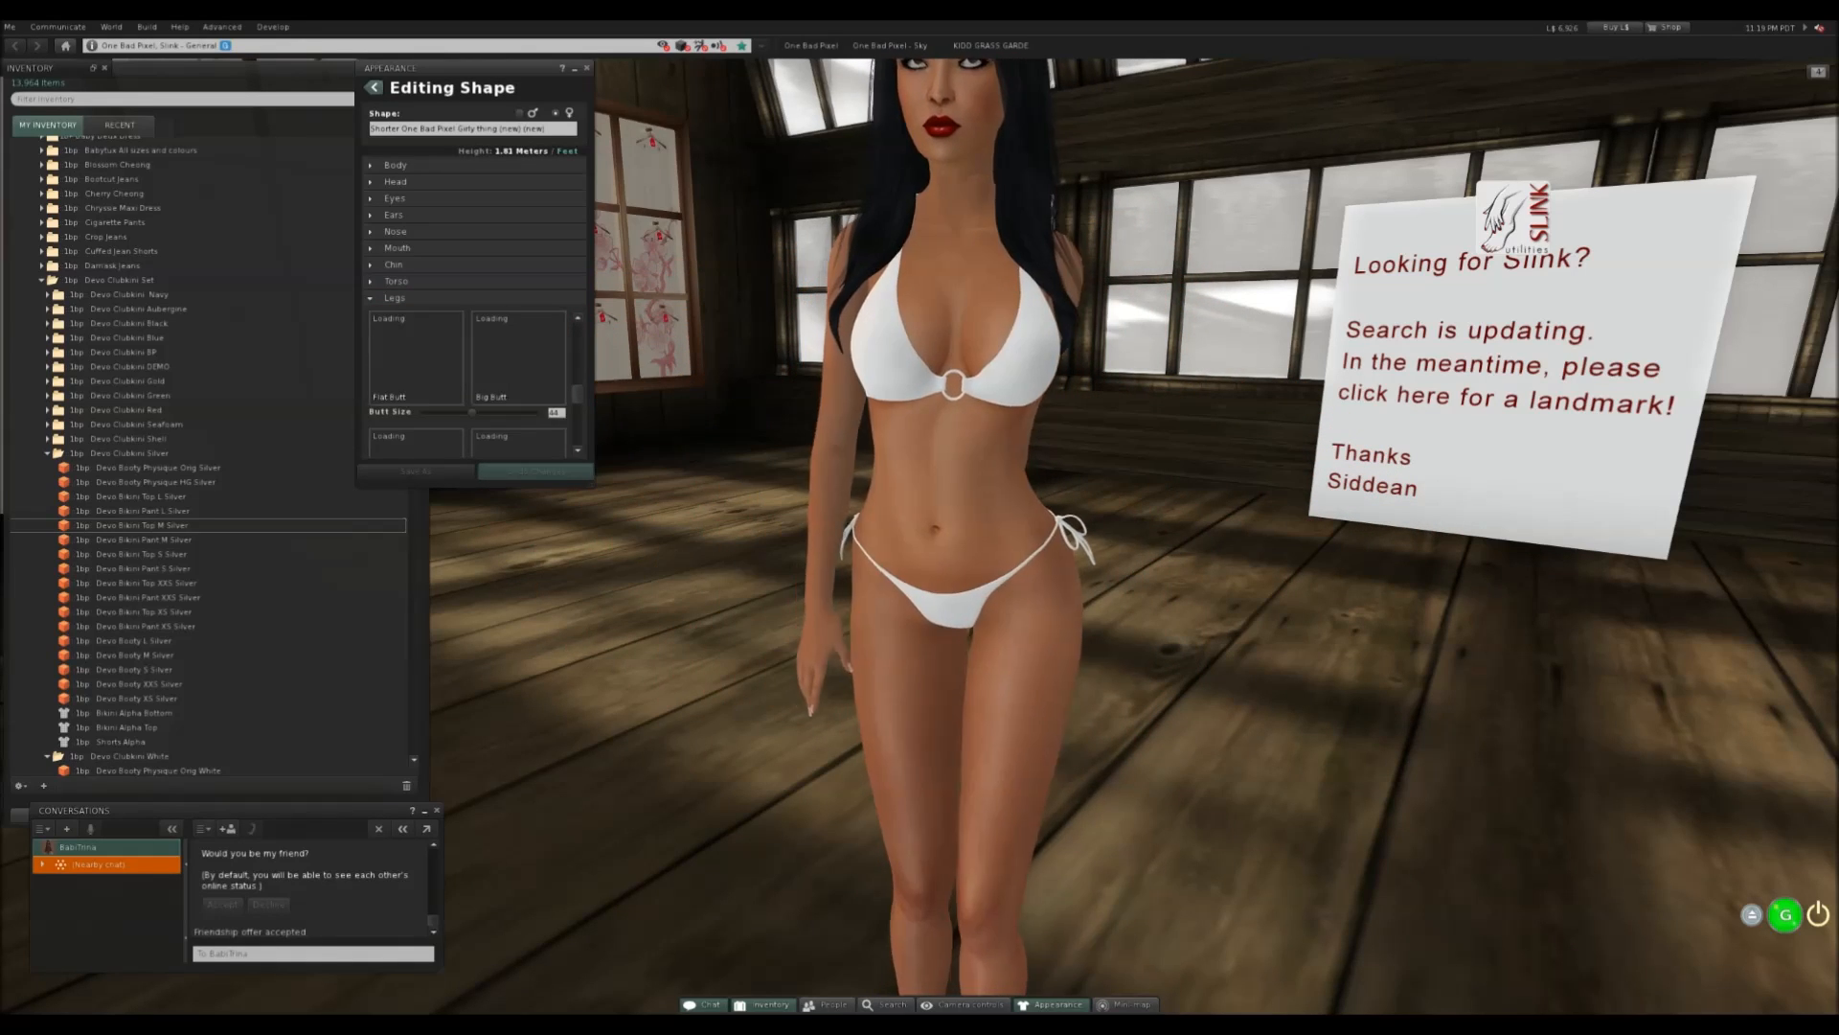
{"action": "left_click_drag", "start_coordinate": [471, 412], "coordinate": [539, 412]}
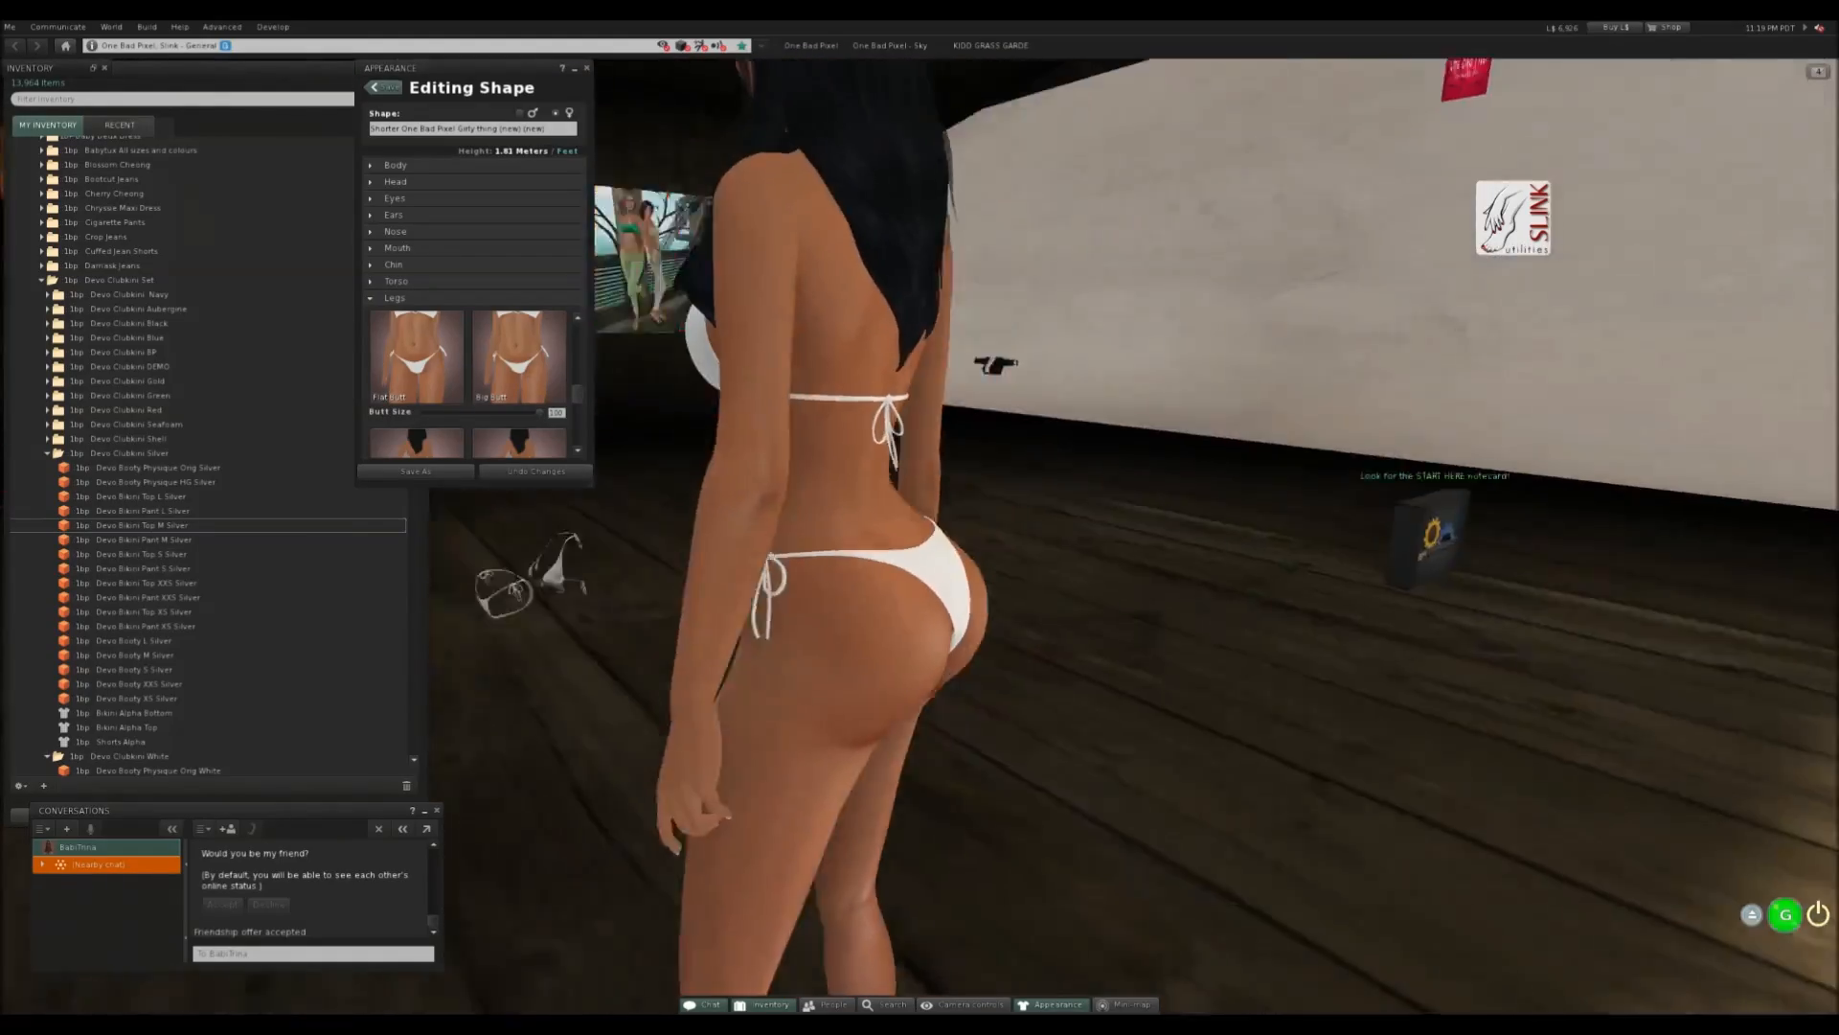
{"action": "scroll", "coordinate": [471, 383], "scroll_direction": "down", "scroll_amount": 8}
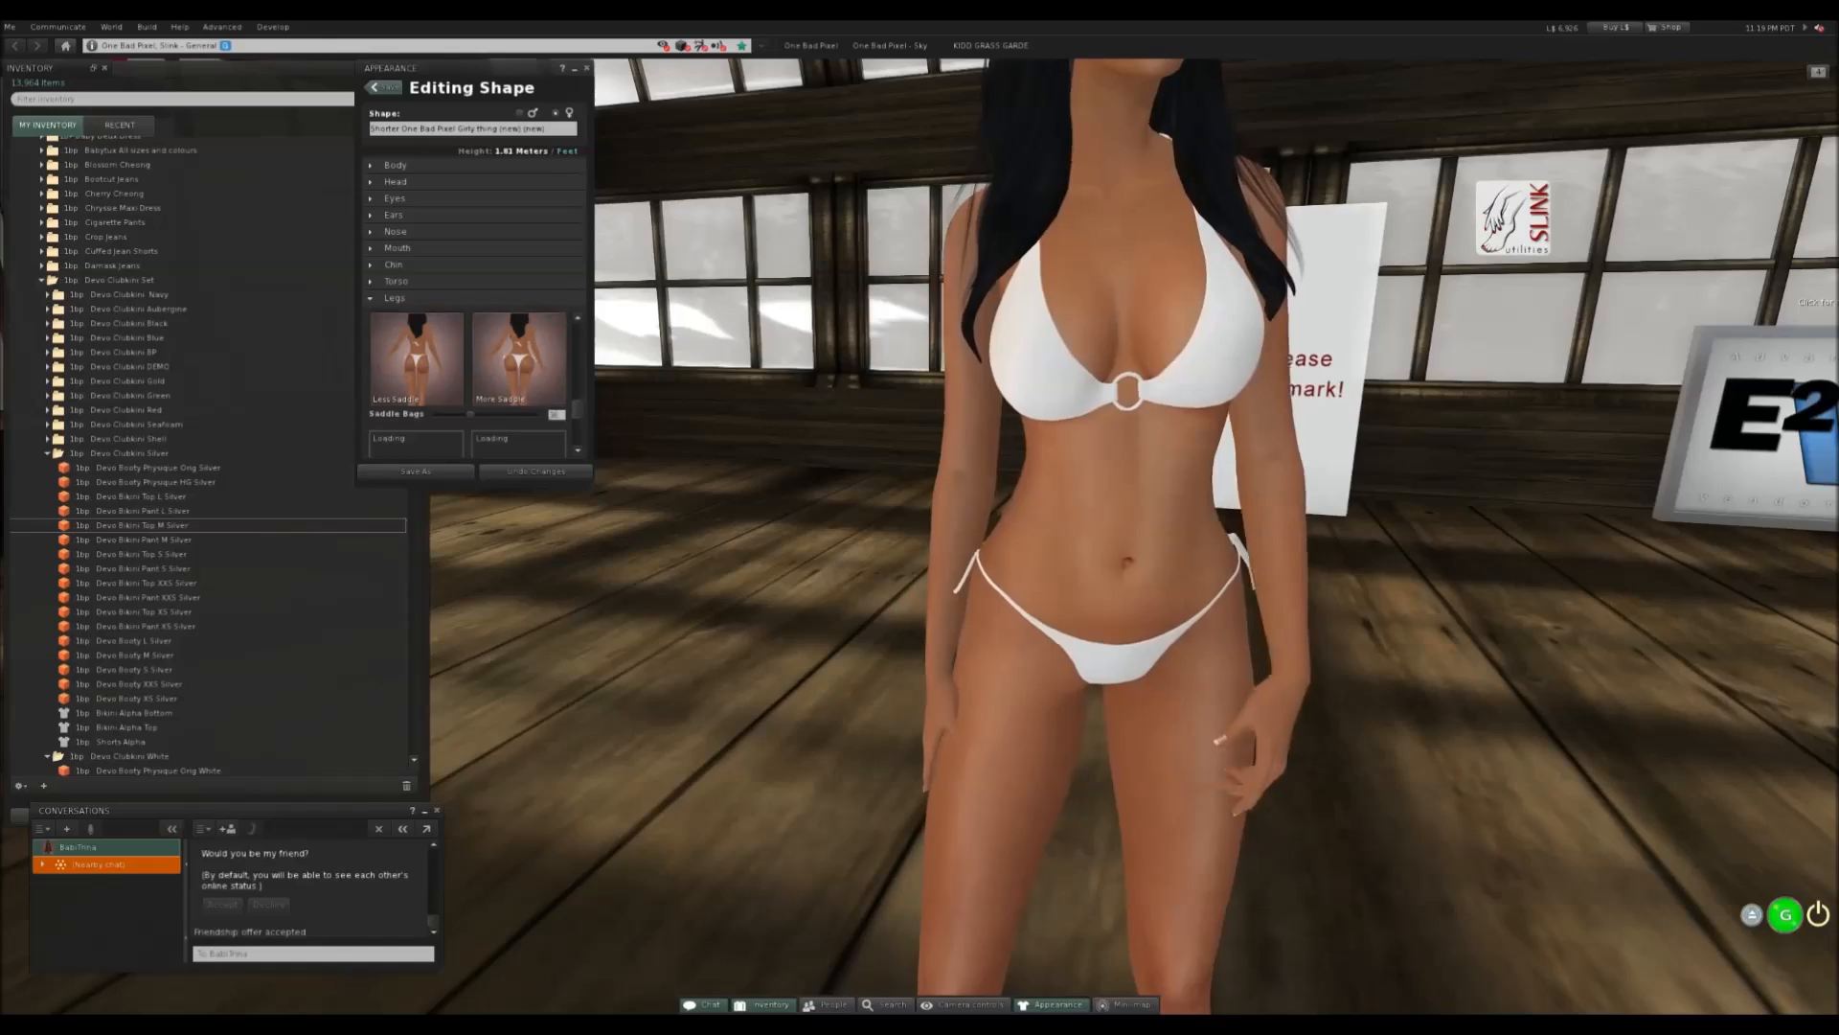
{"action": "left_click", "coordinate": [540, 403]}
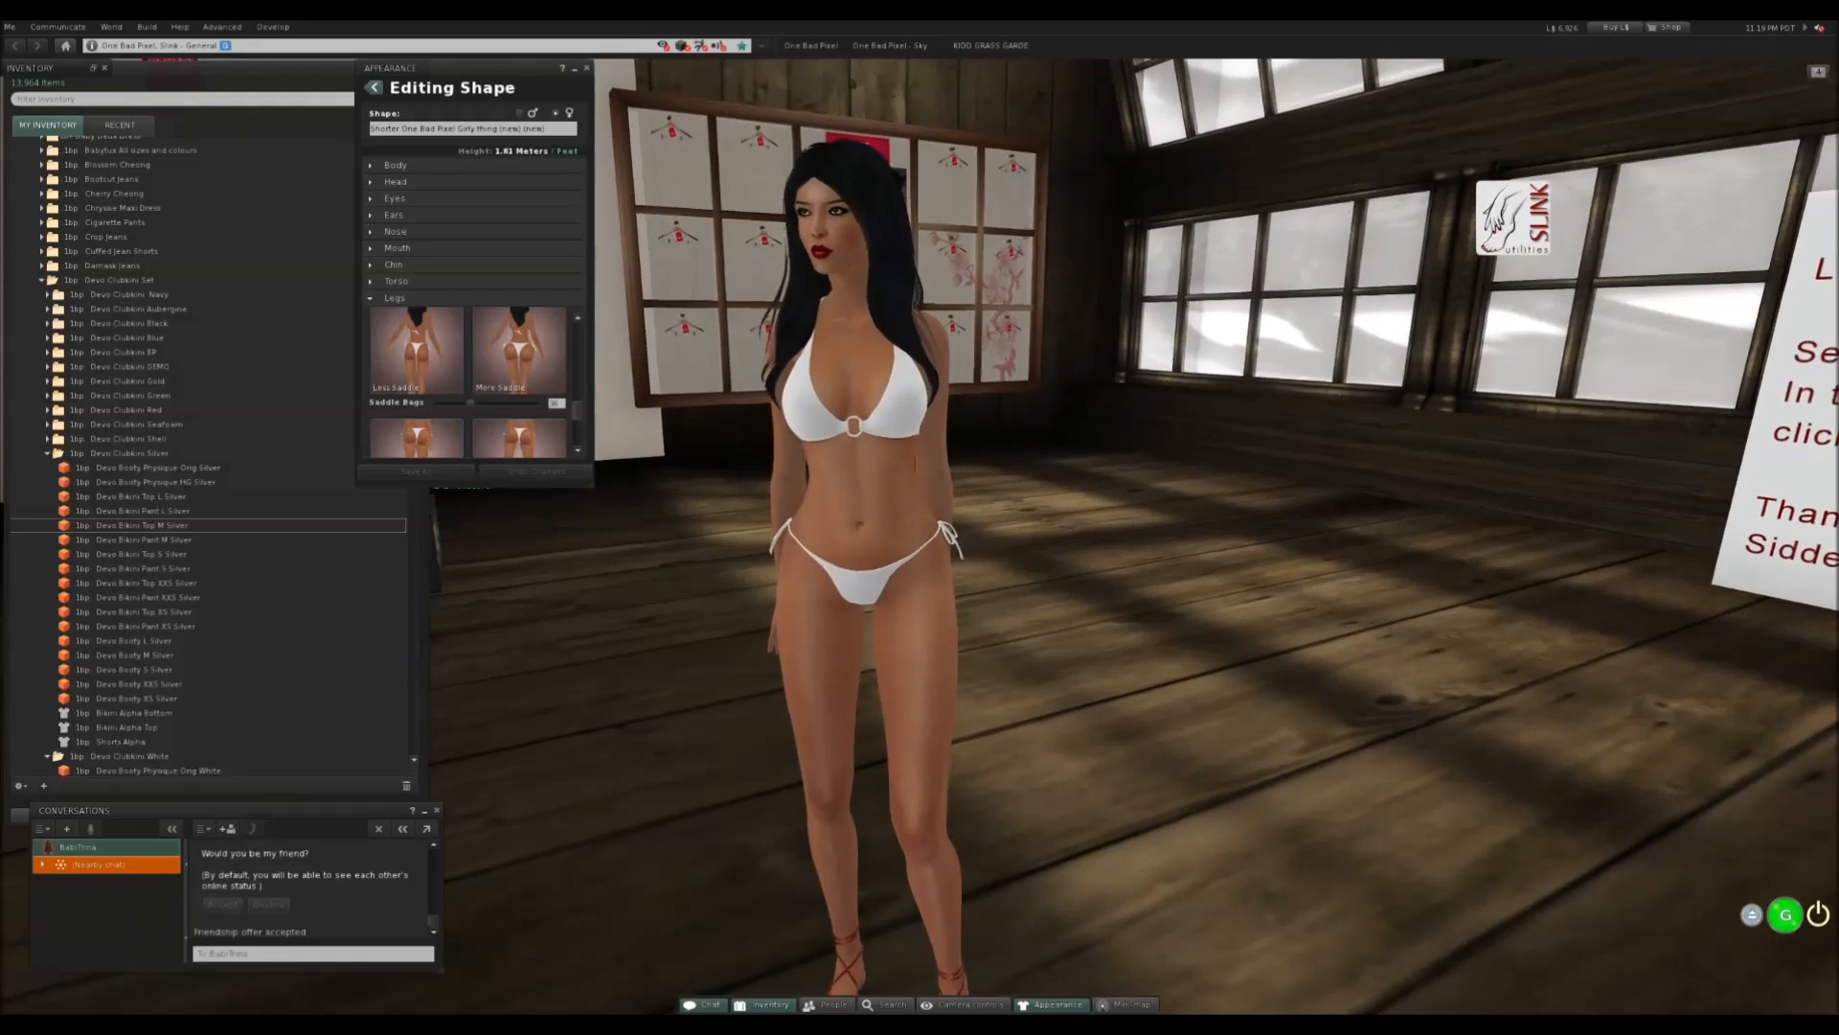
- Close the shape editor, open a second inventory window and detach the worn Bikini_Top_Original_0 object from the avatar
{"action": "key", "text": "ctrl+w"}
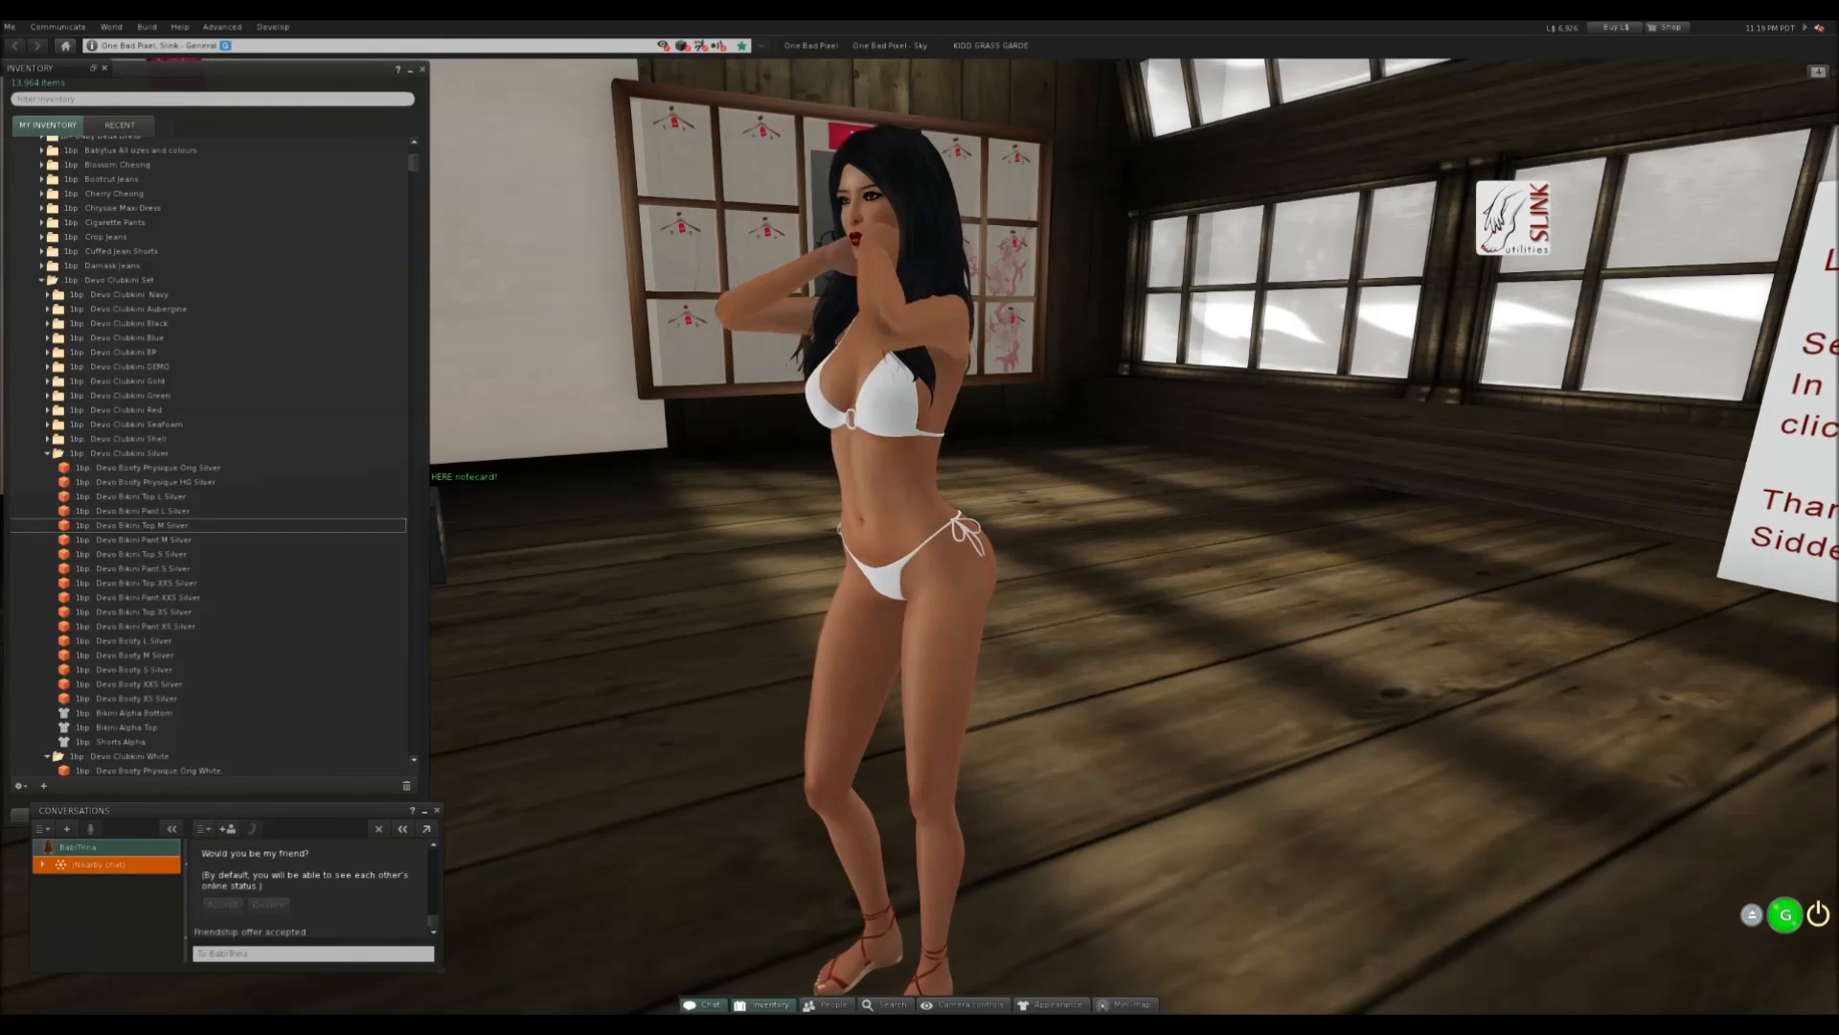
{"action": "key", "text": "ctrl+shift+i"}
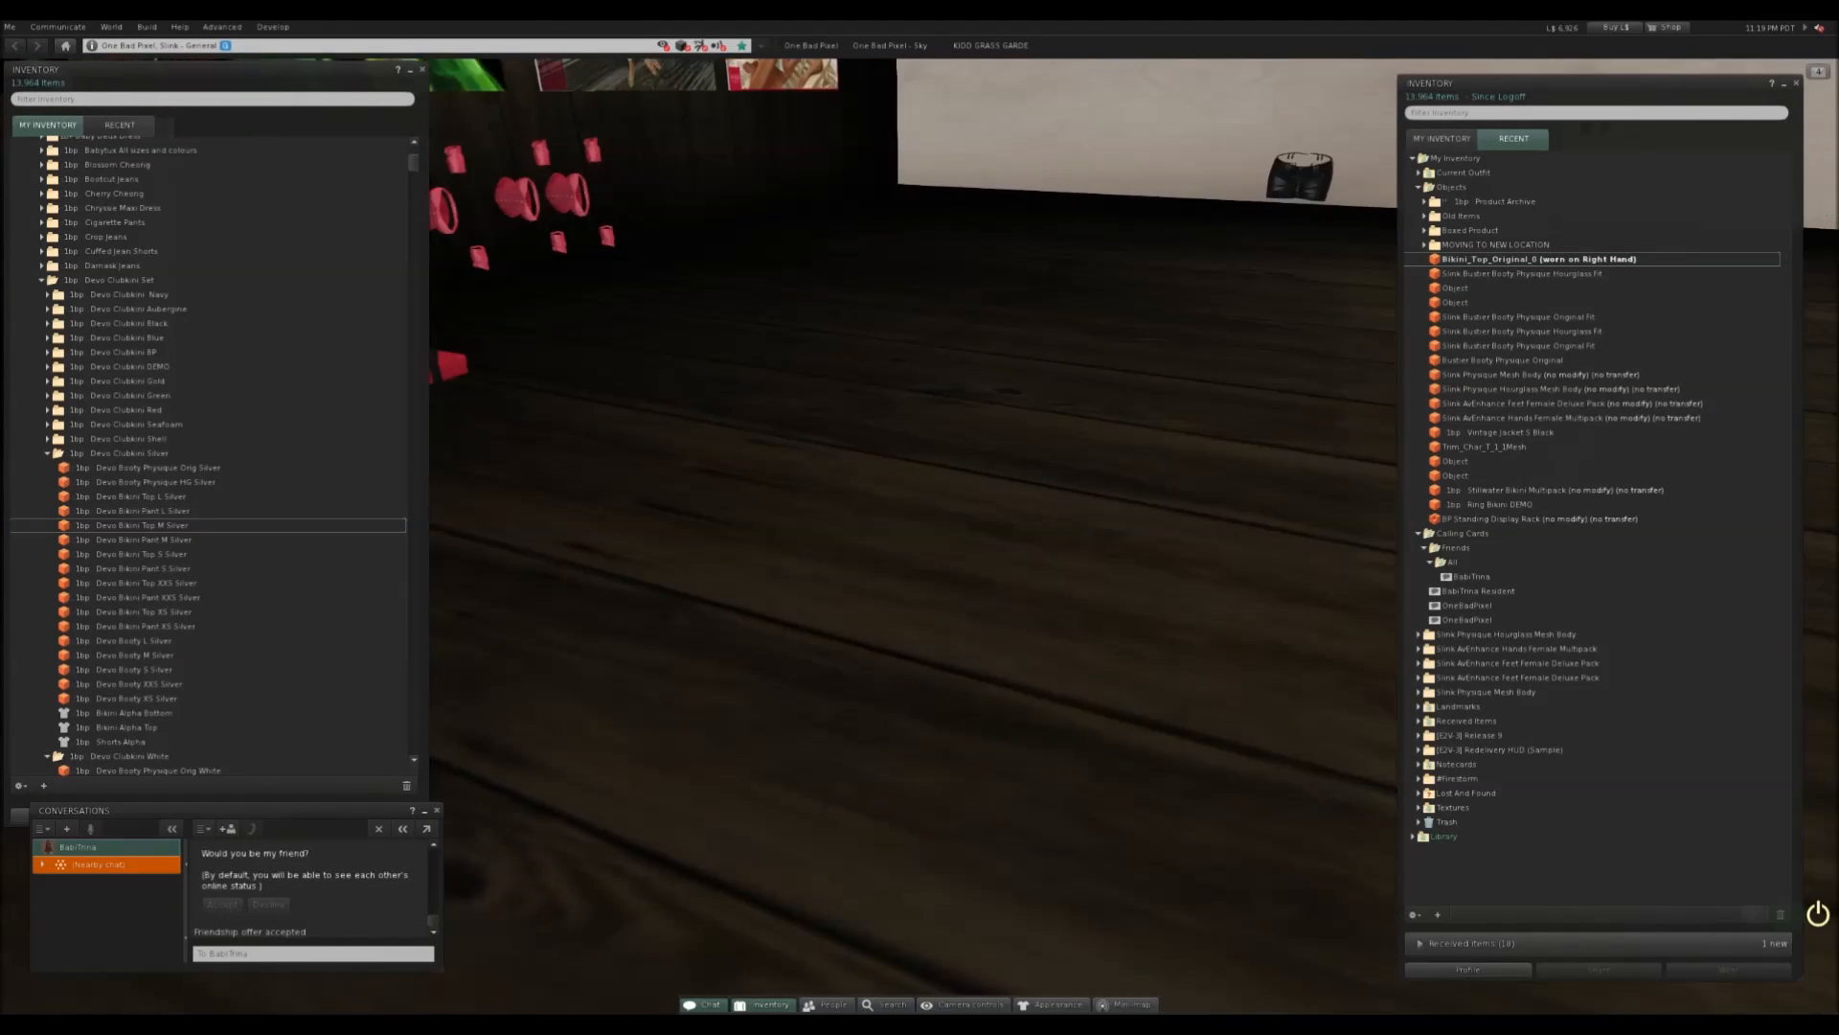
{"action": "right_click", "coordinate": [1528, 258]}
{"action": "left_click", "coordinate": [1577, 377]}
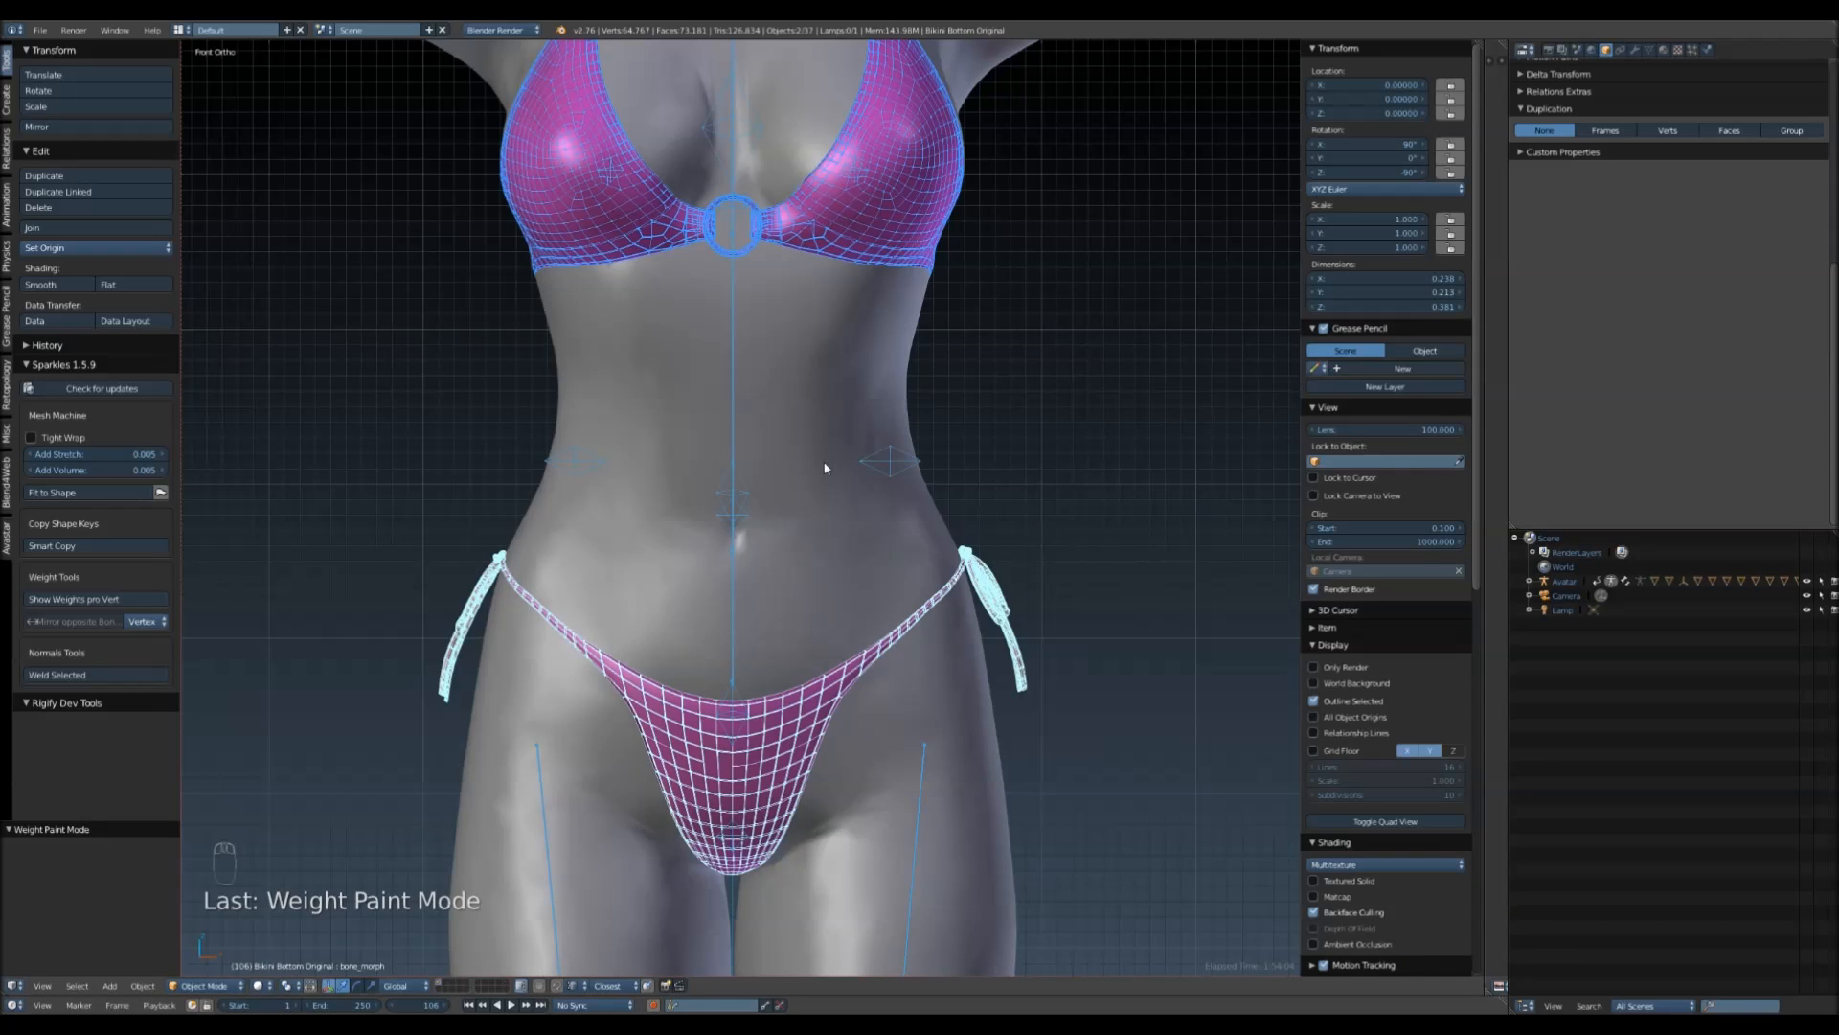
- In Blender, select the original bikini top and bottom together and duplicate both in place
{"action": "right_click", "coordinate": [907, 198]}
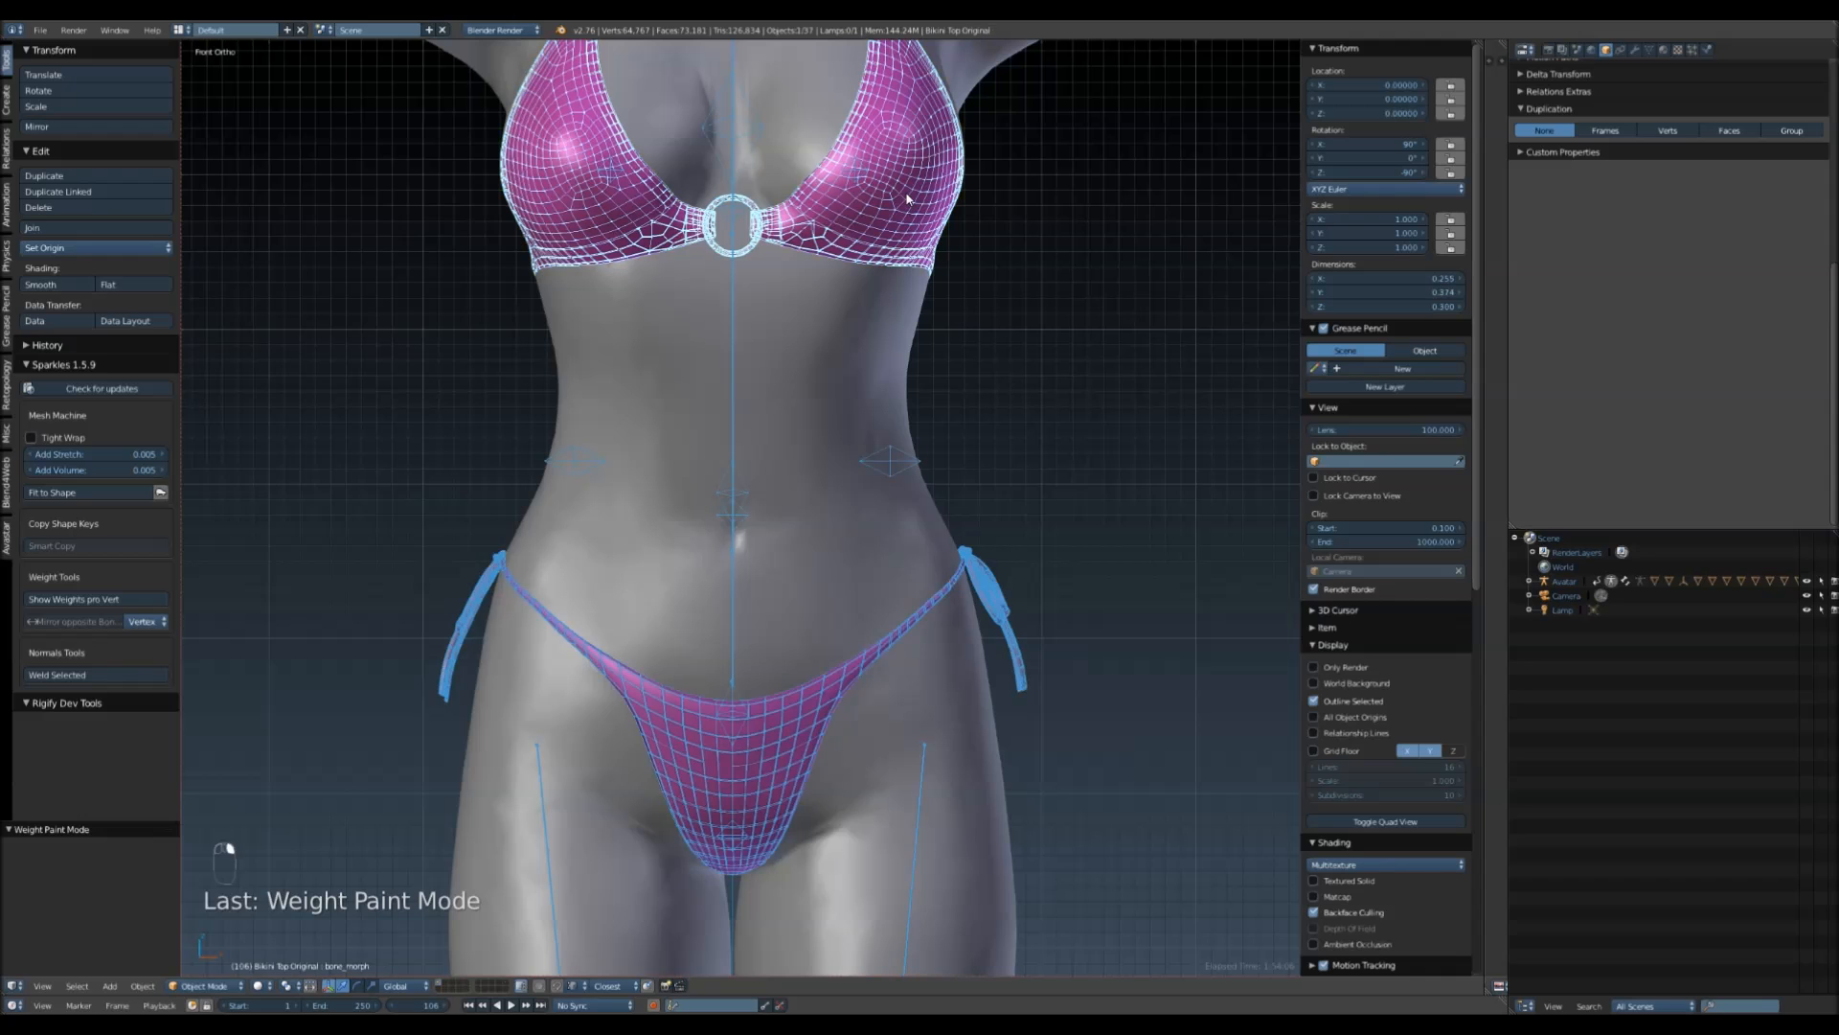
{"action": "right_click", "coordinate": [764, 734]}
{"action": "scroll", "coordinate": [927, 624], "scroll_direction": "down", "scroll_amount": 3}
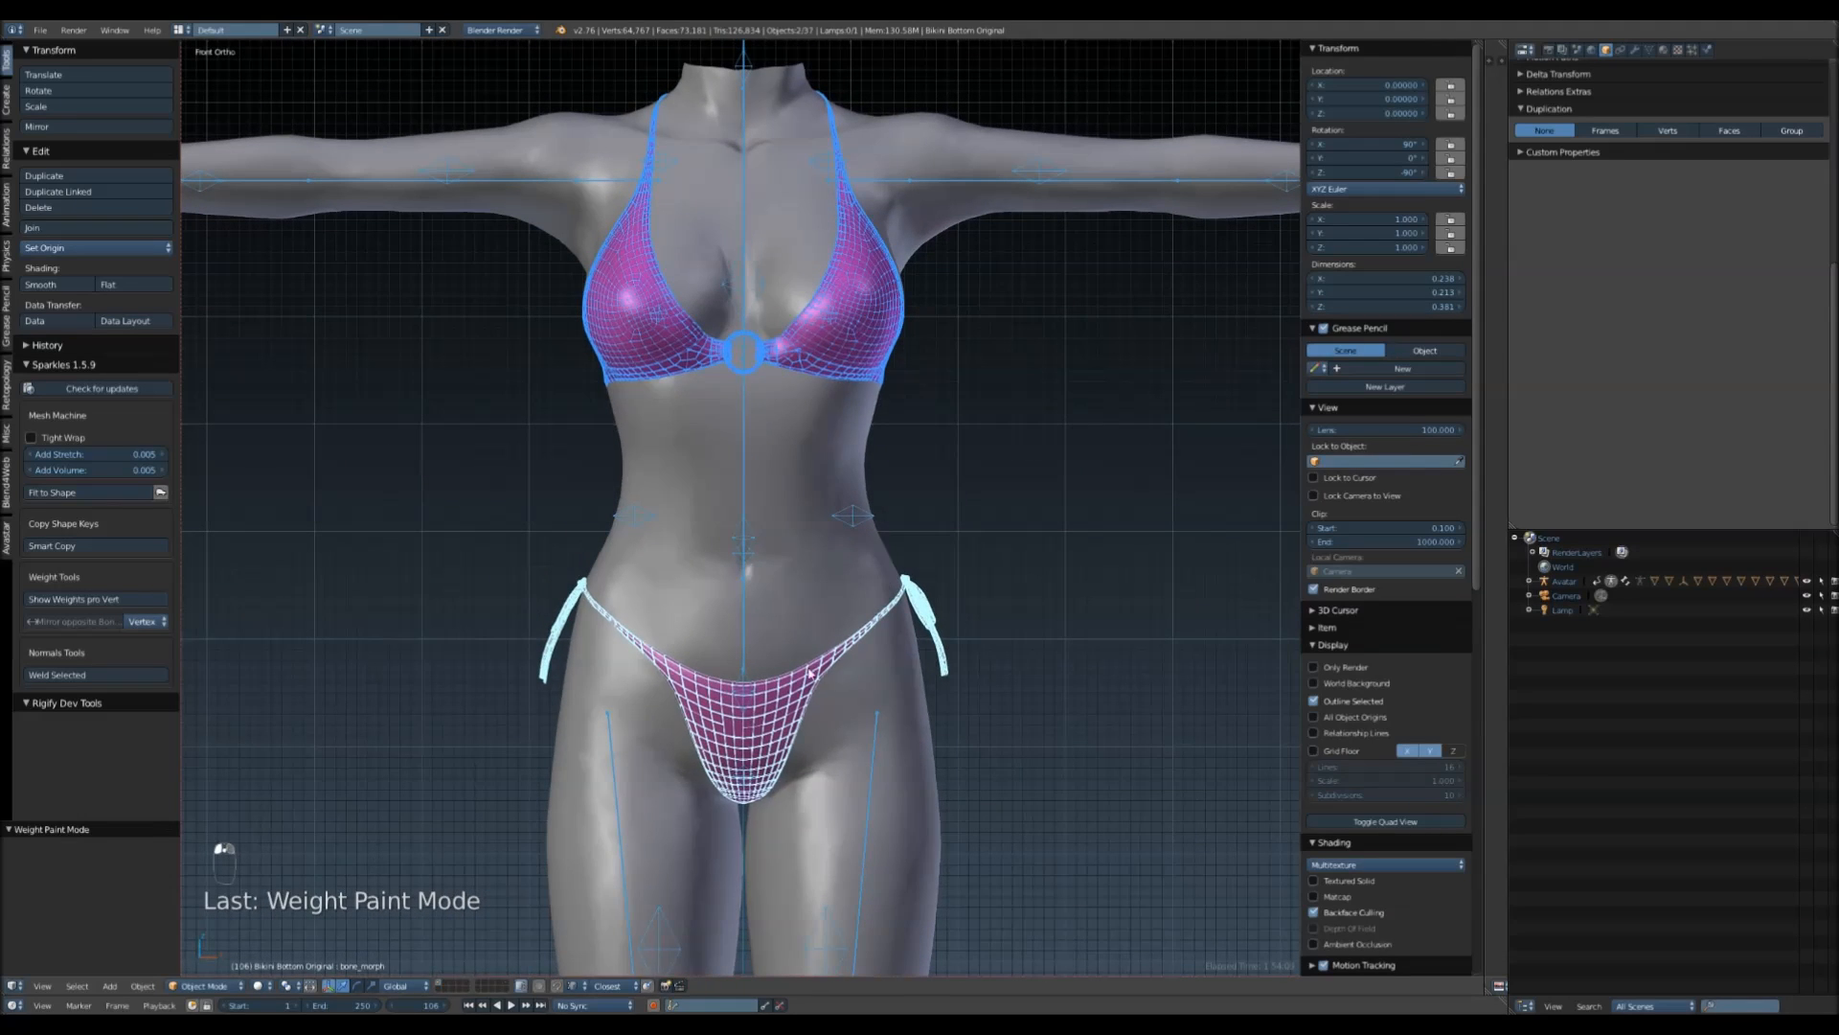
{"action": "key", "text": "shift+d"}
{"action": "right_click", "coordinate": [1025, 678]}
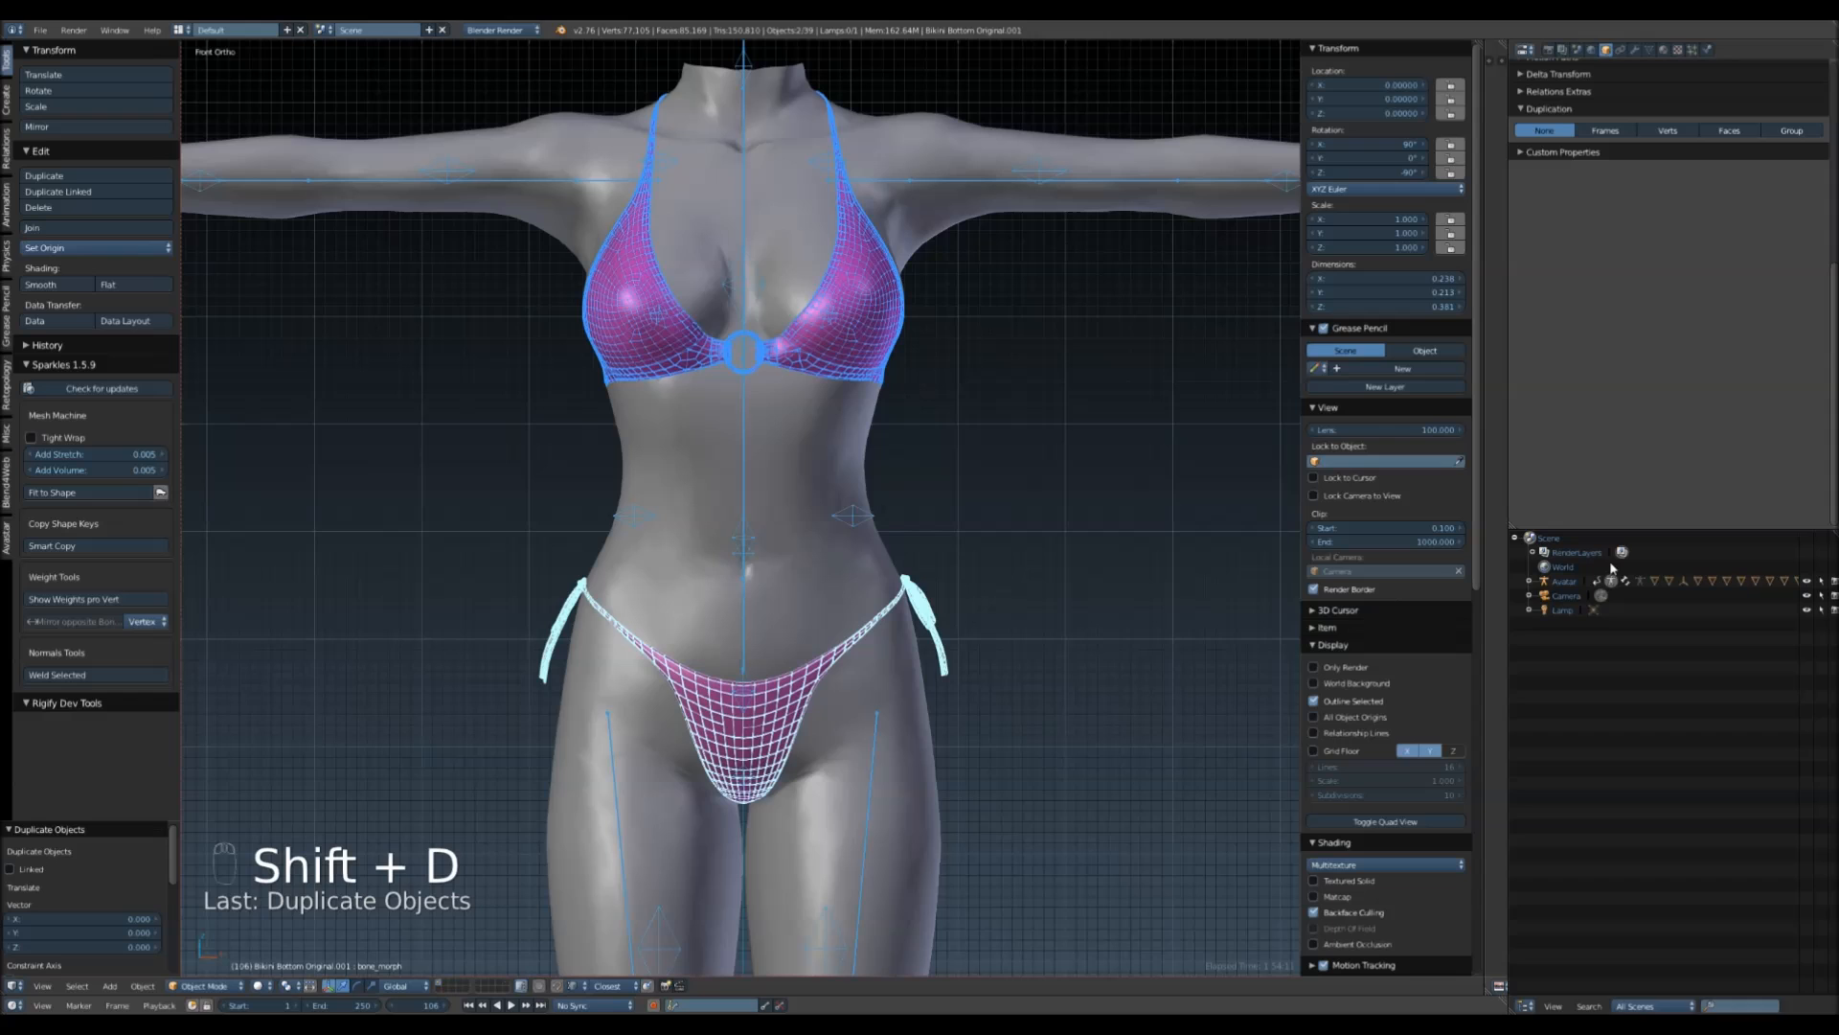
- Rename the duplicated bikini bottom to Bikini Bottom HG and the duplicated top to Bikini Top HG in the Avatar hierarchy
{"action": "left_click", "coordinate": [1528, 581]}
{"action": "scroll", "coordinate": [1665, 746], "scroll_direction": "down", "scroll_amount": 4}
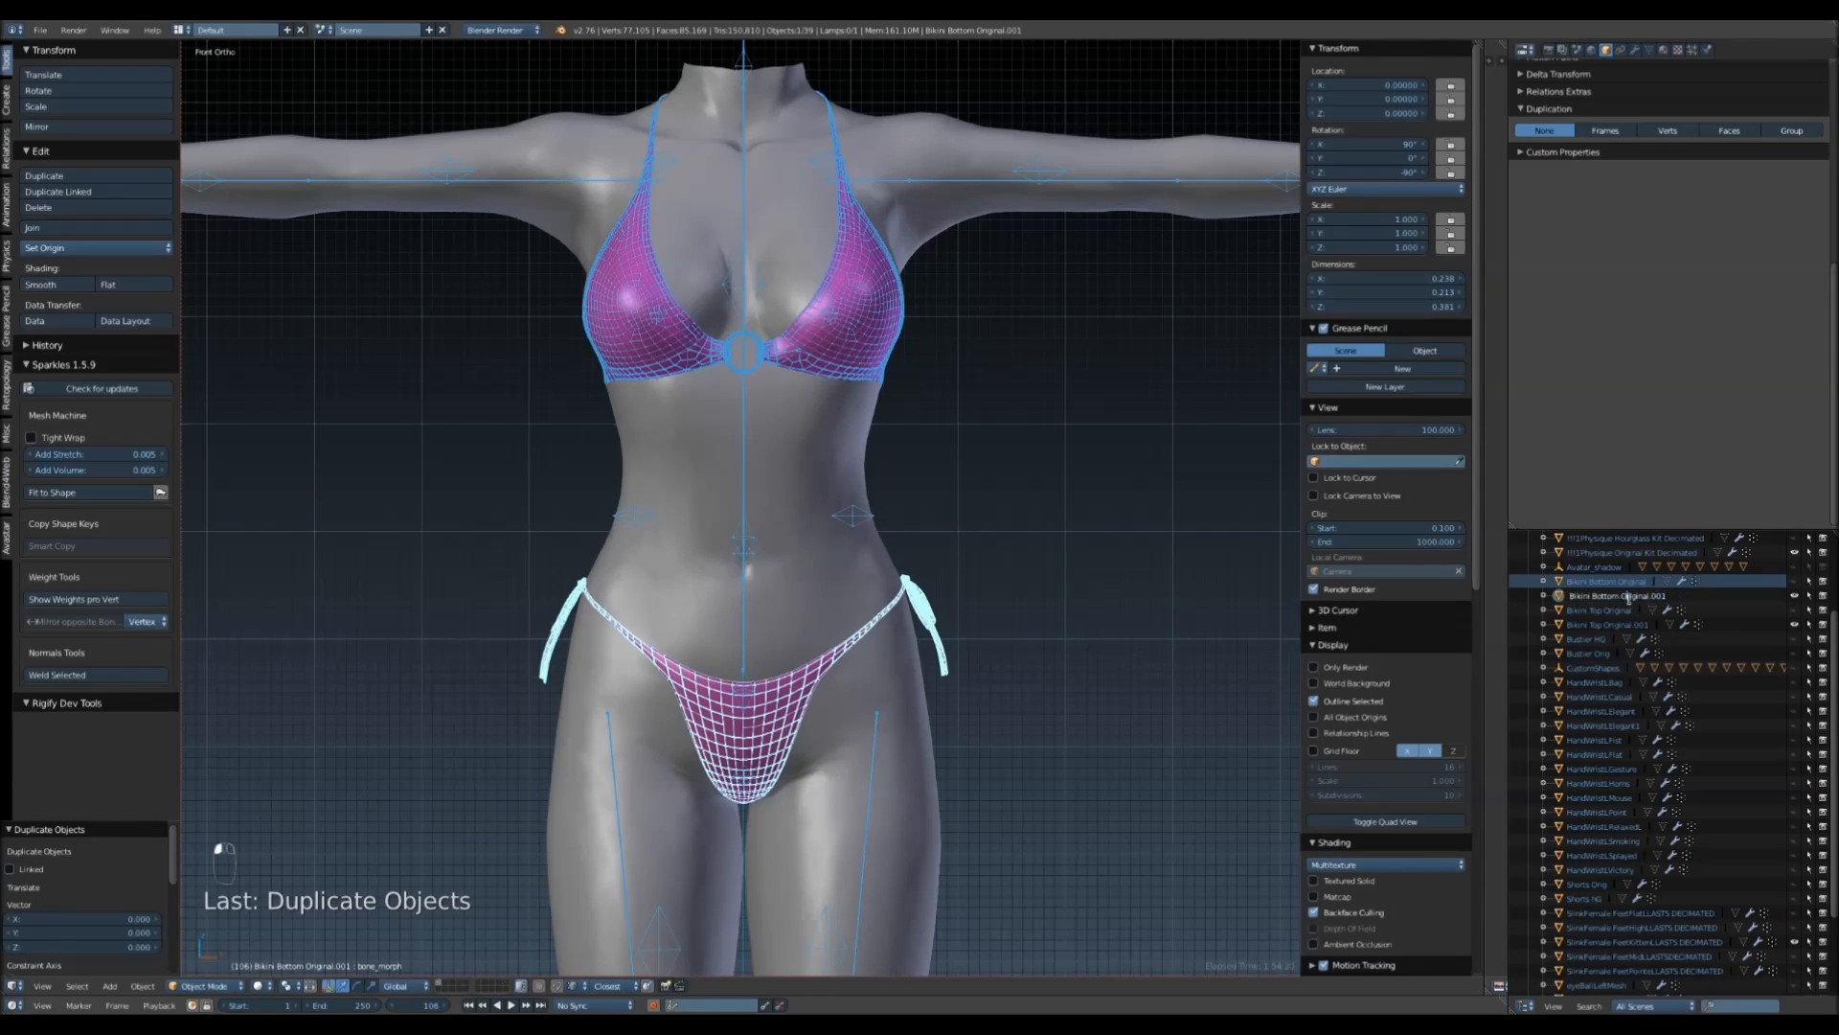
{"action": "key", "text": "BackSpace"}
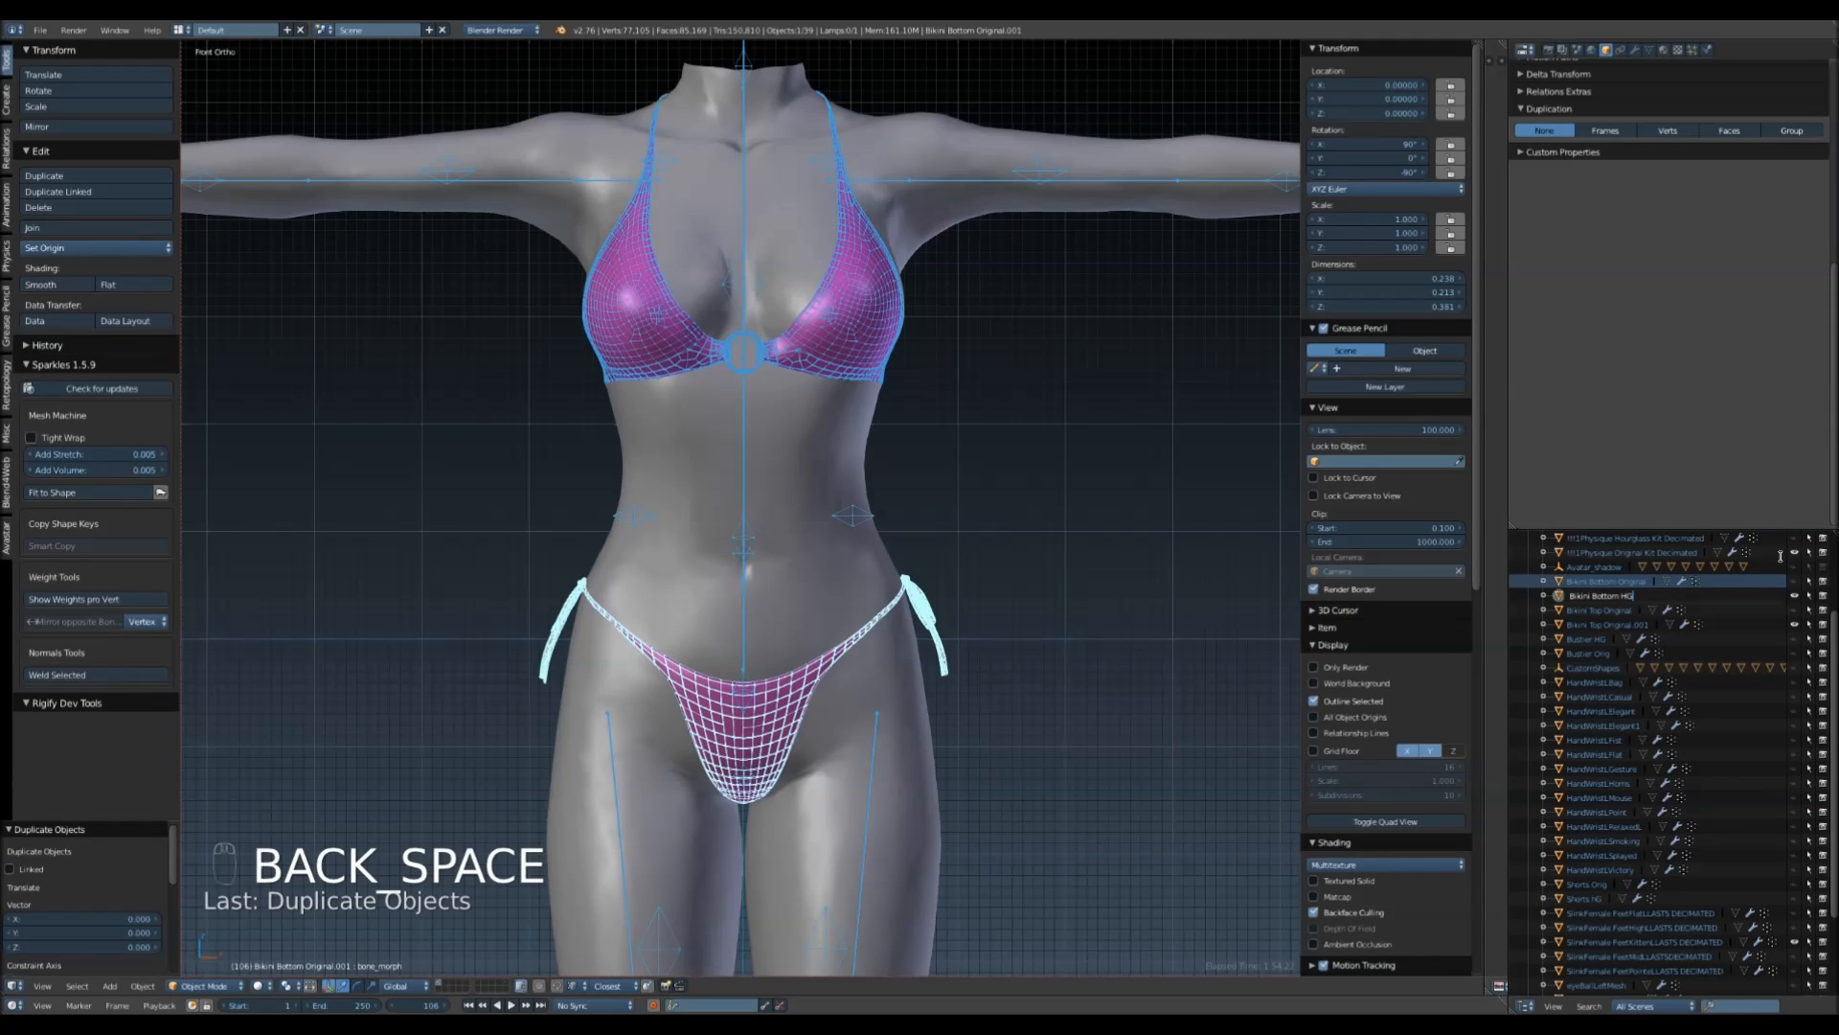
{"action": "key", "text": "Return"}
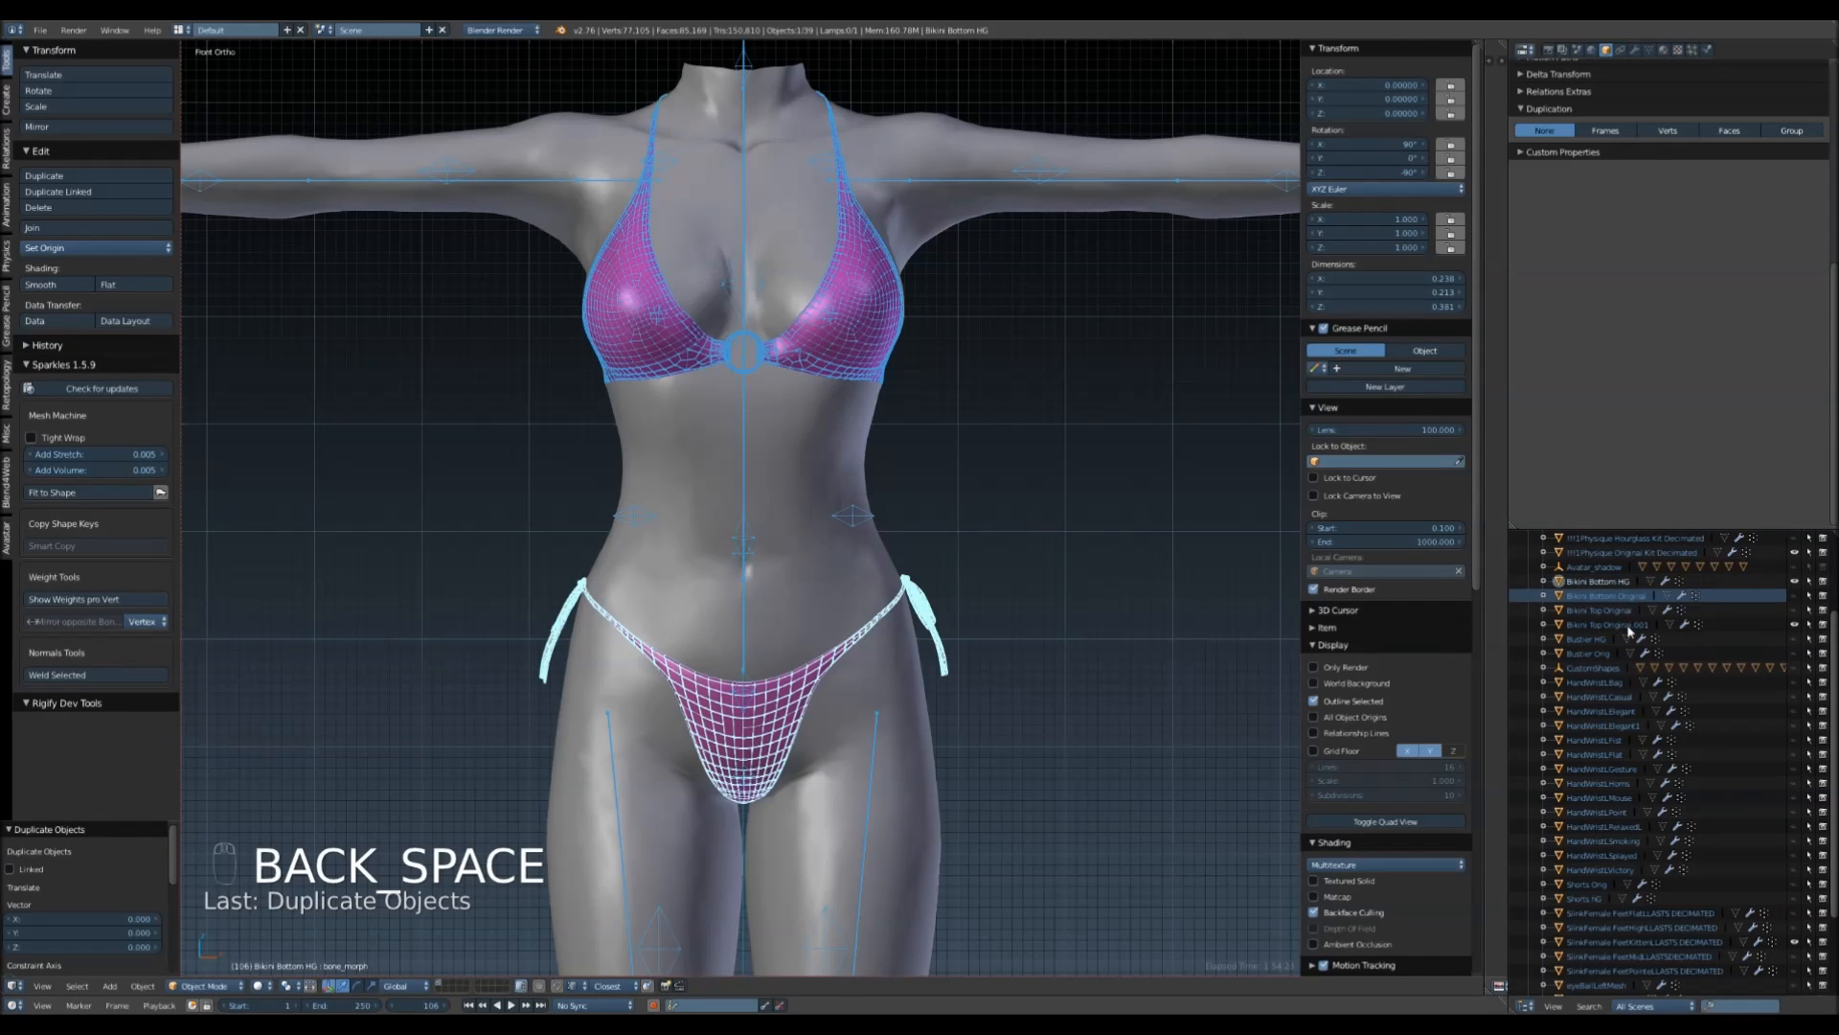
{"action": "double_click", "coordinate": [1626, 623]}
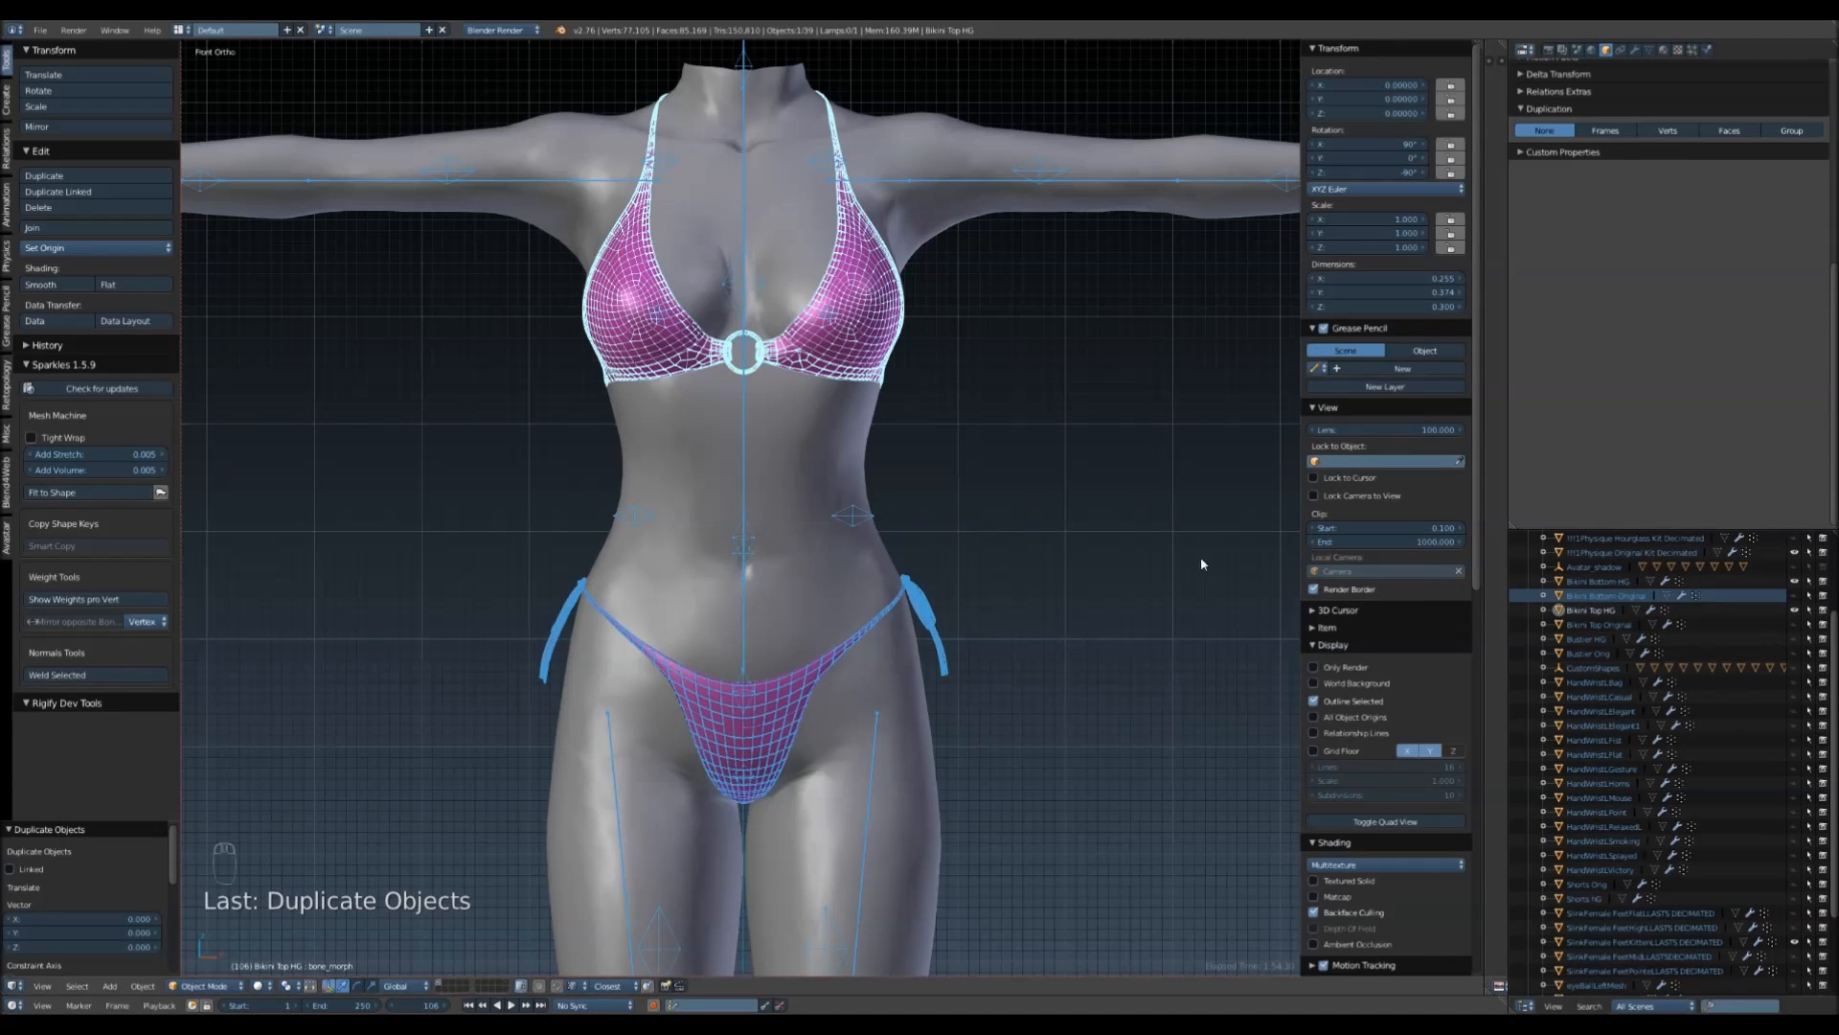
- Hide the current avatar body and make the YT1Physique Hourglass Kit Decimated body visible
{"action": "right_click", "coordinate": [815, 451]}
{"action": "key", "text": "h"}
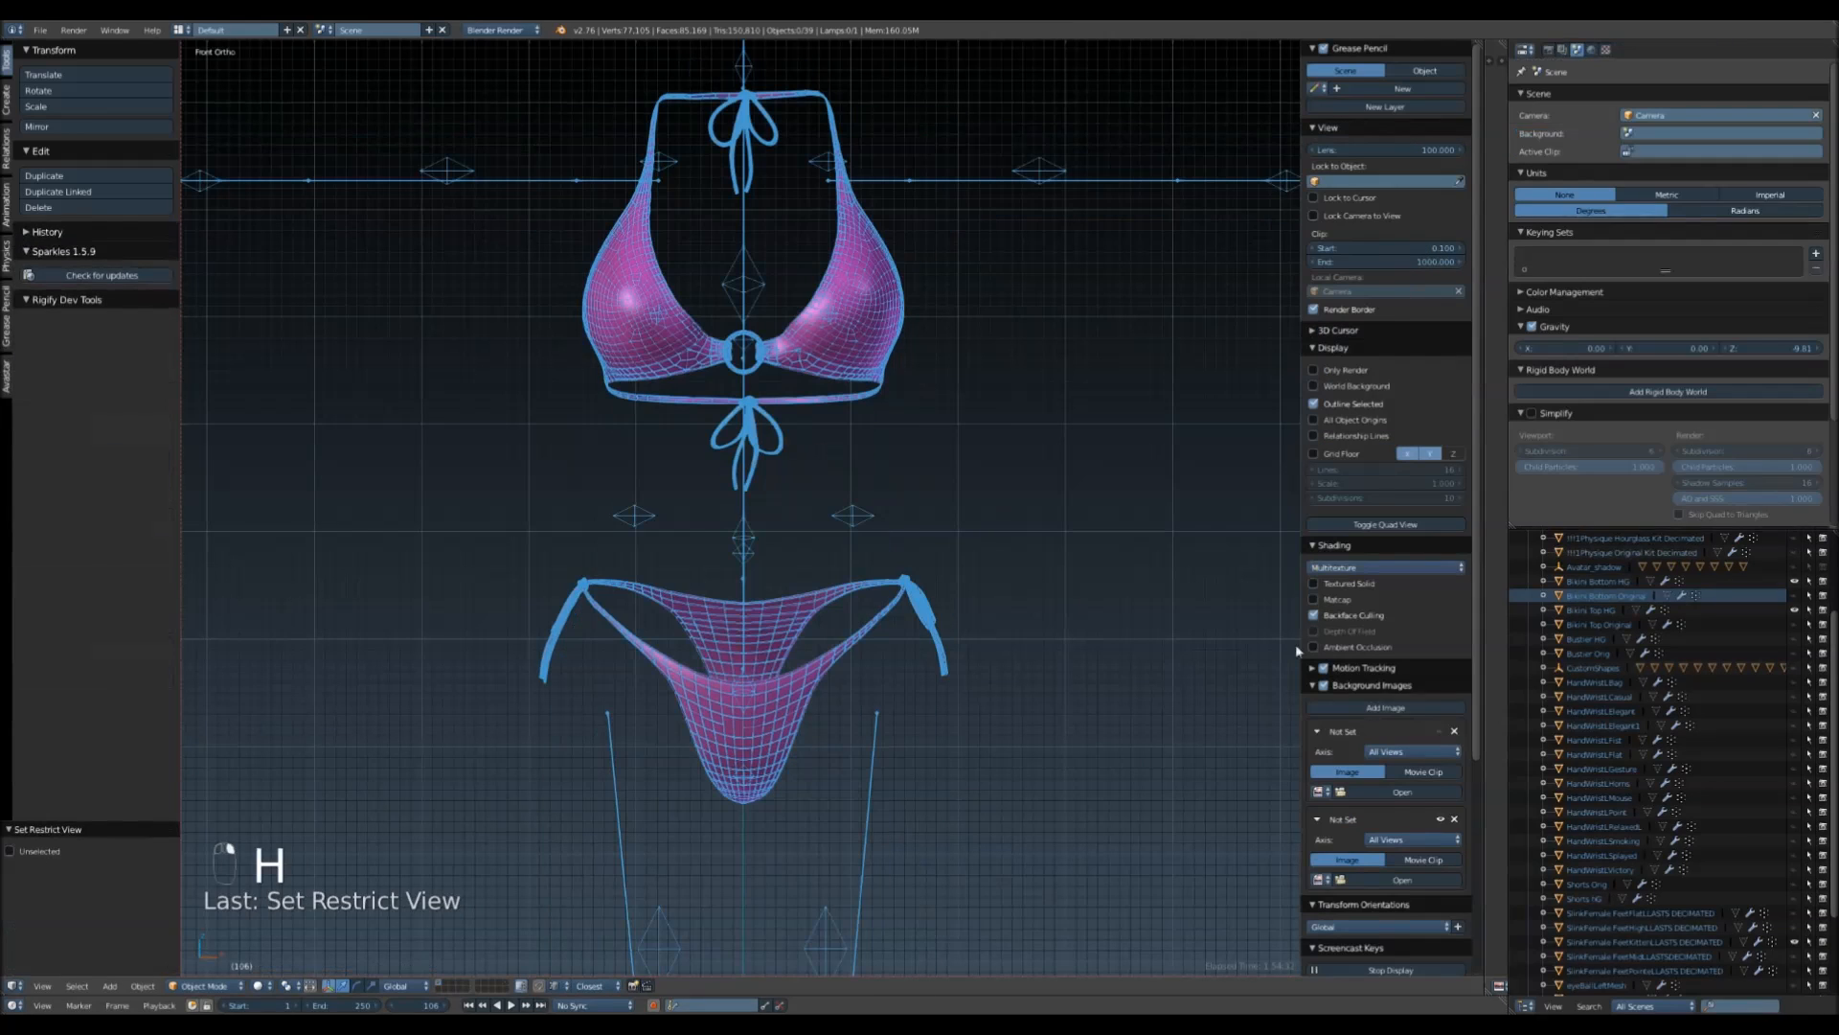
{"action": "scroll", "coordinate": [1706, 674], "scroll_direction": "up", "scroll_amount": 3}
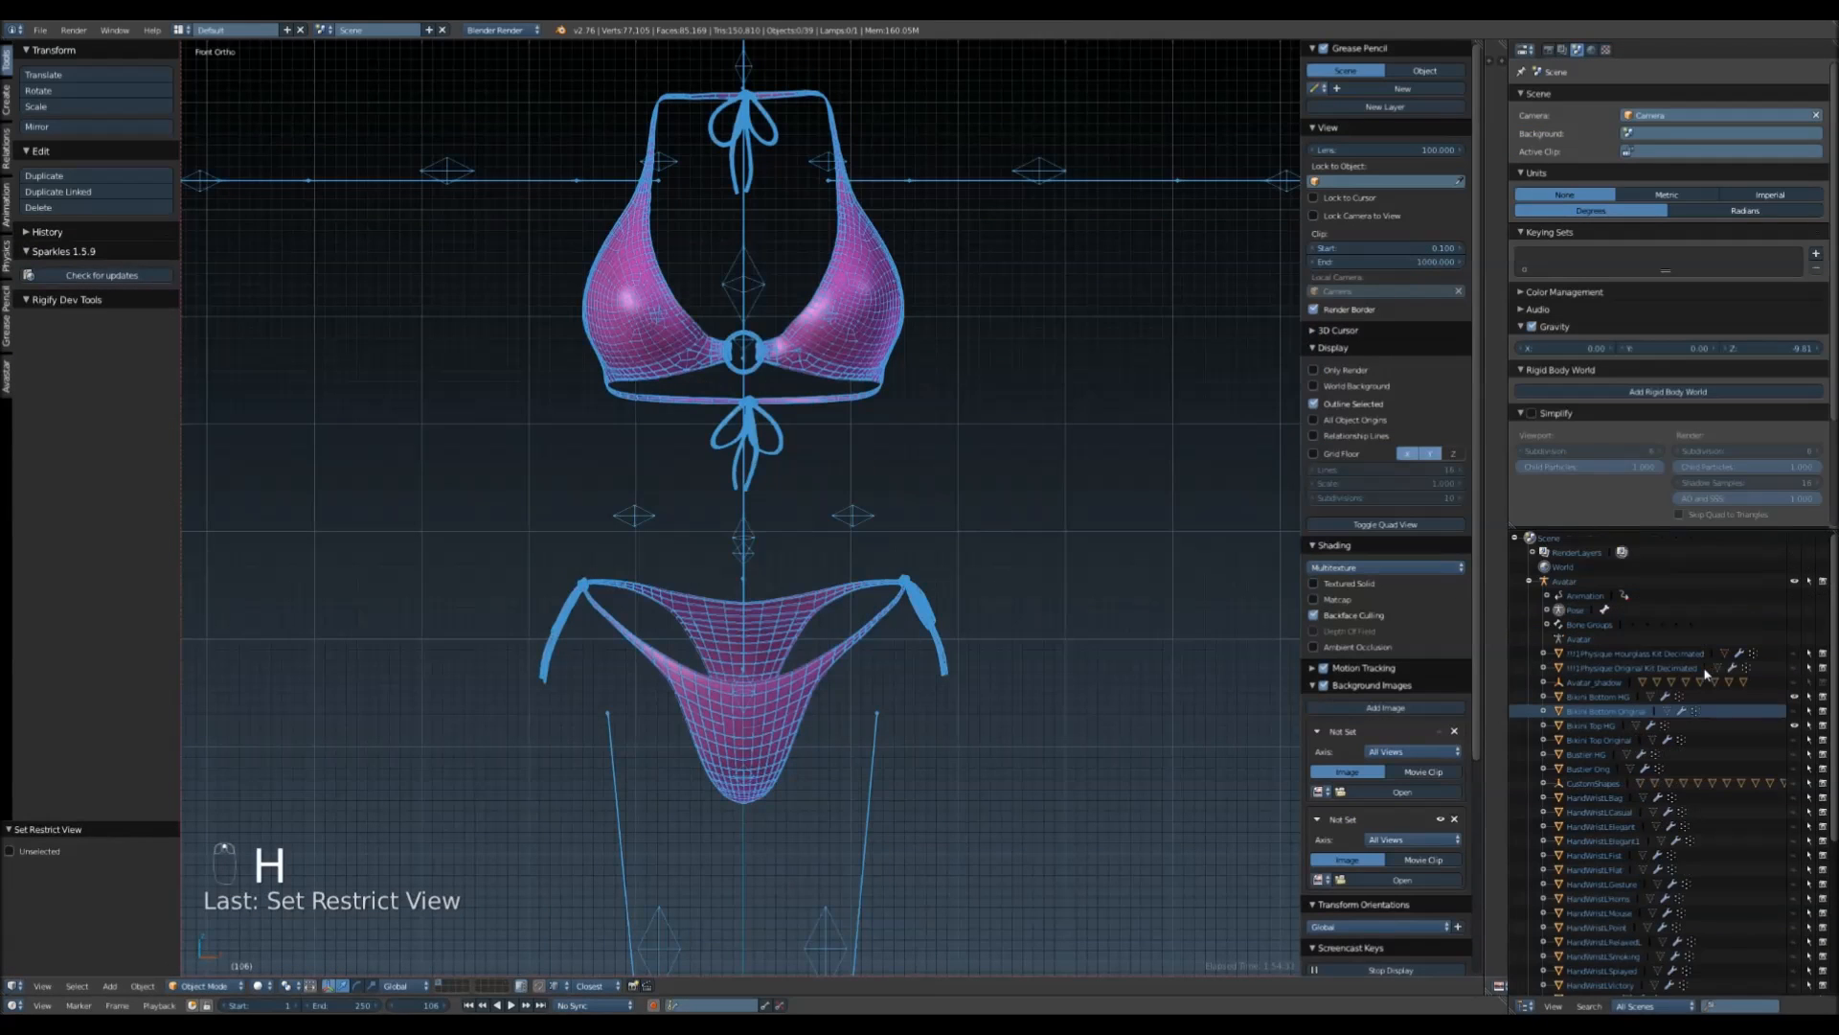
{"action": "left_click", "coordinate": [1796, 654]}
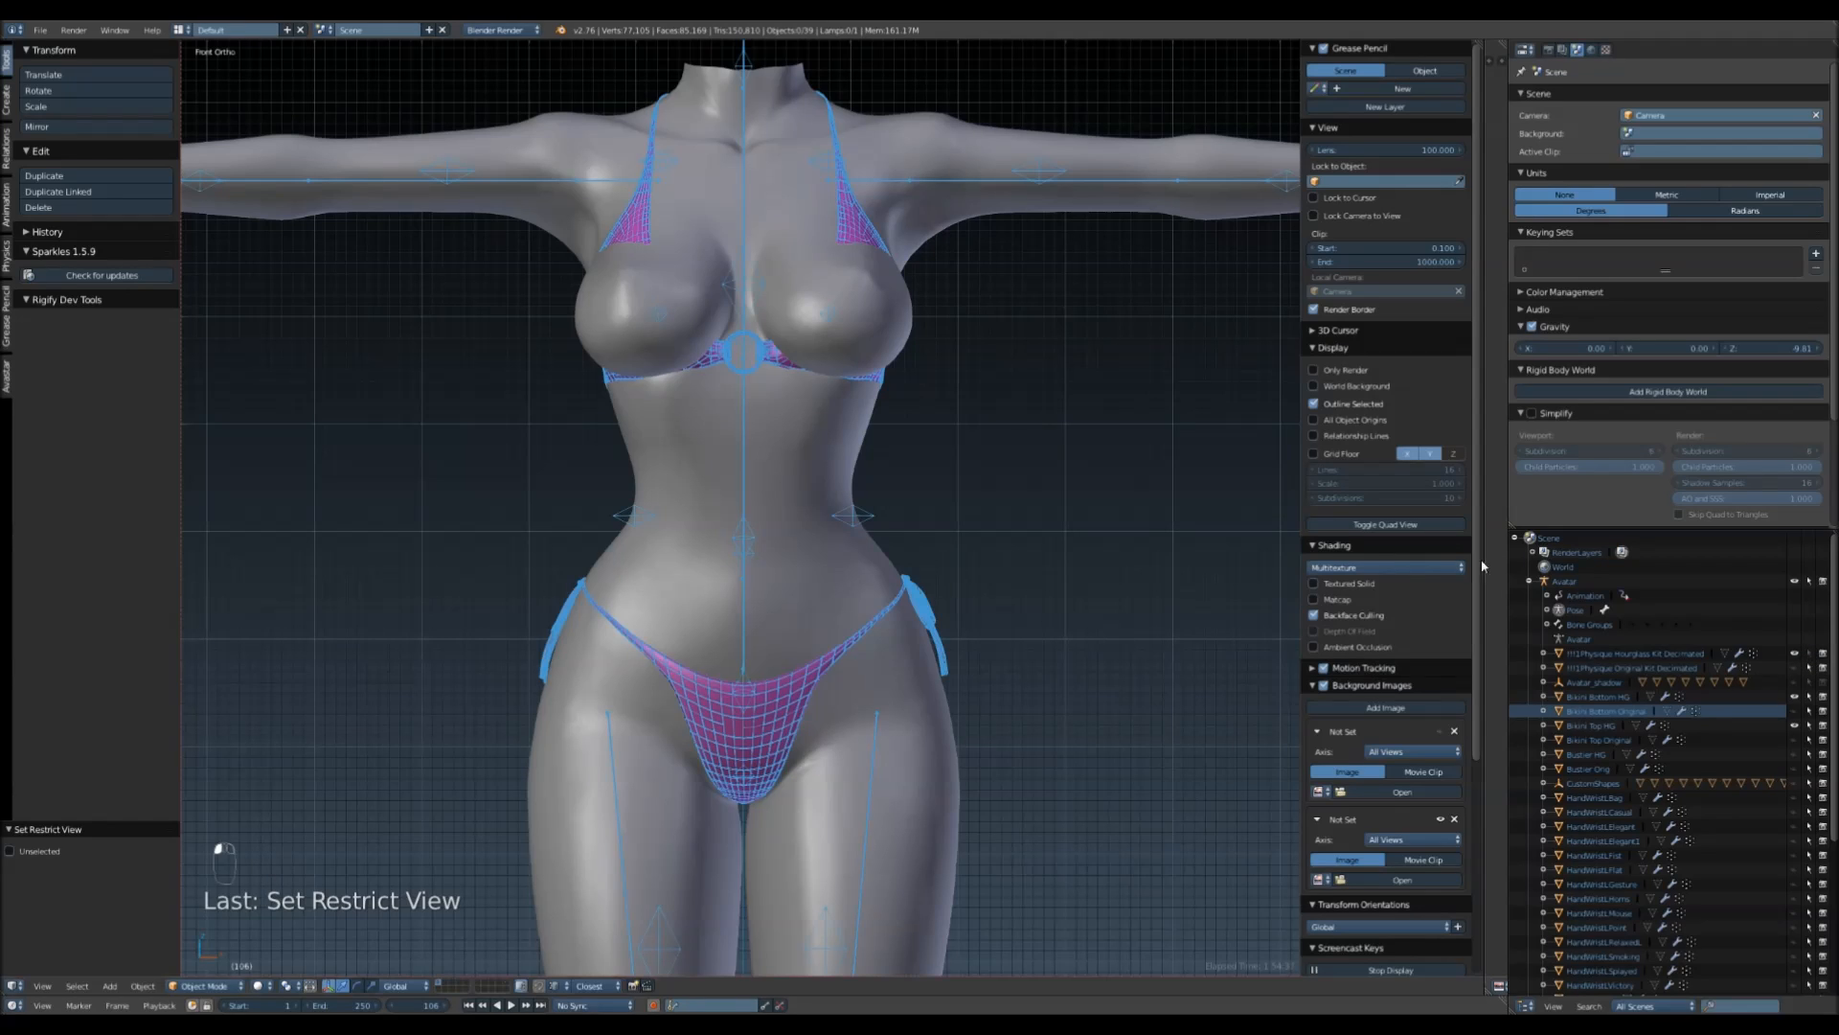
- Open the Bikini Top HG mesh in Edit Mode and deselect all its vertices
{"action": "right_click", "coordinate": [786, 357]}
{"action": "key", "text": "Tab"}
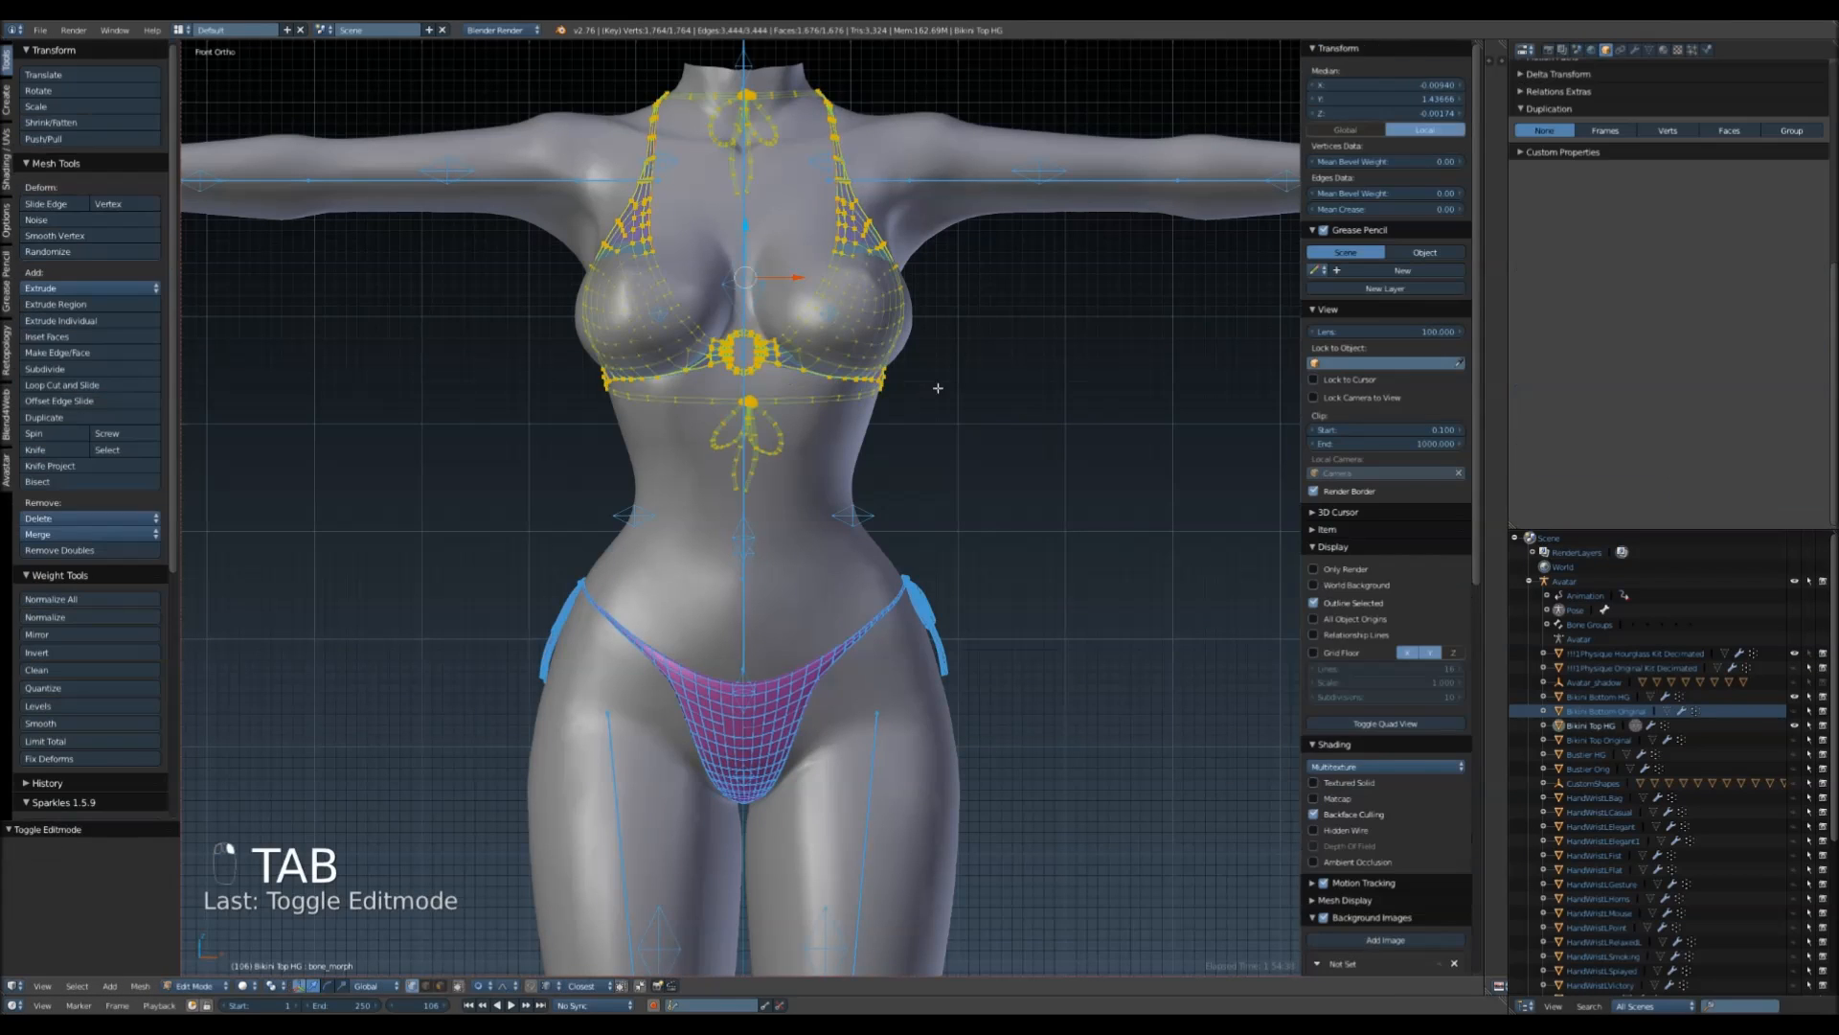
{"action": "middle_click_drag", "start_coordinate": [962, 430], "coordinate": [948, 521], "text": "shift"}
{"action": "key", "text": "a"}
{"action": "key", "text": "a"}
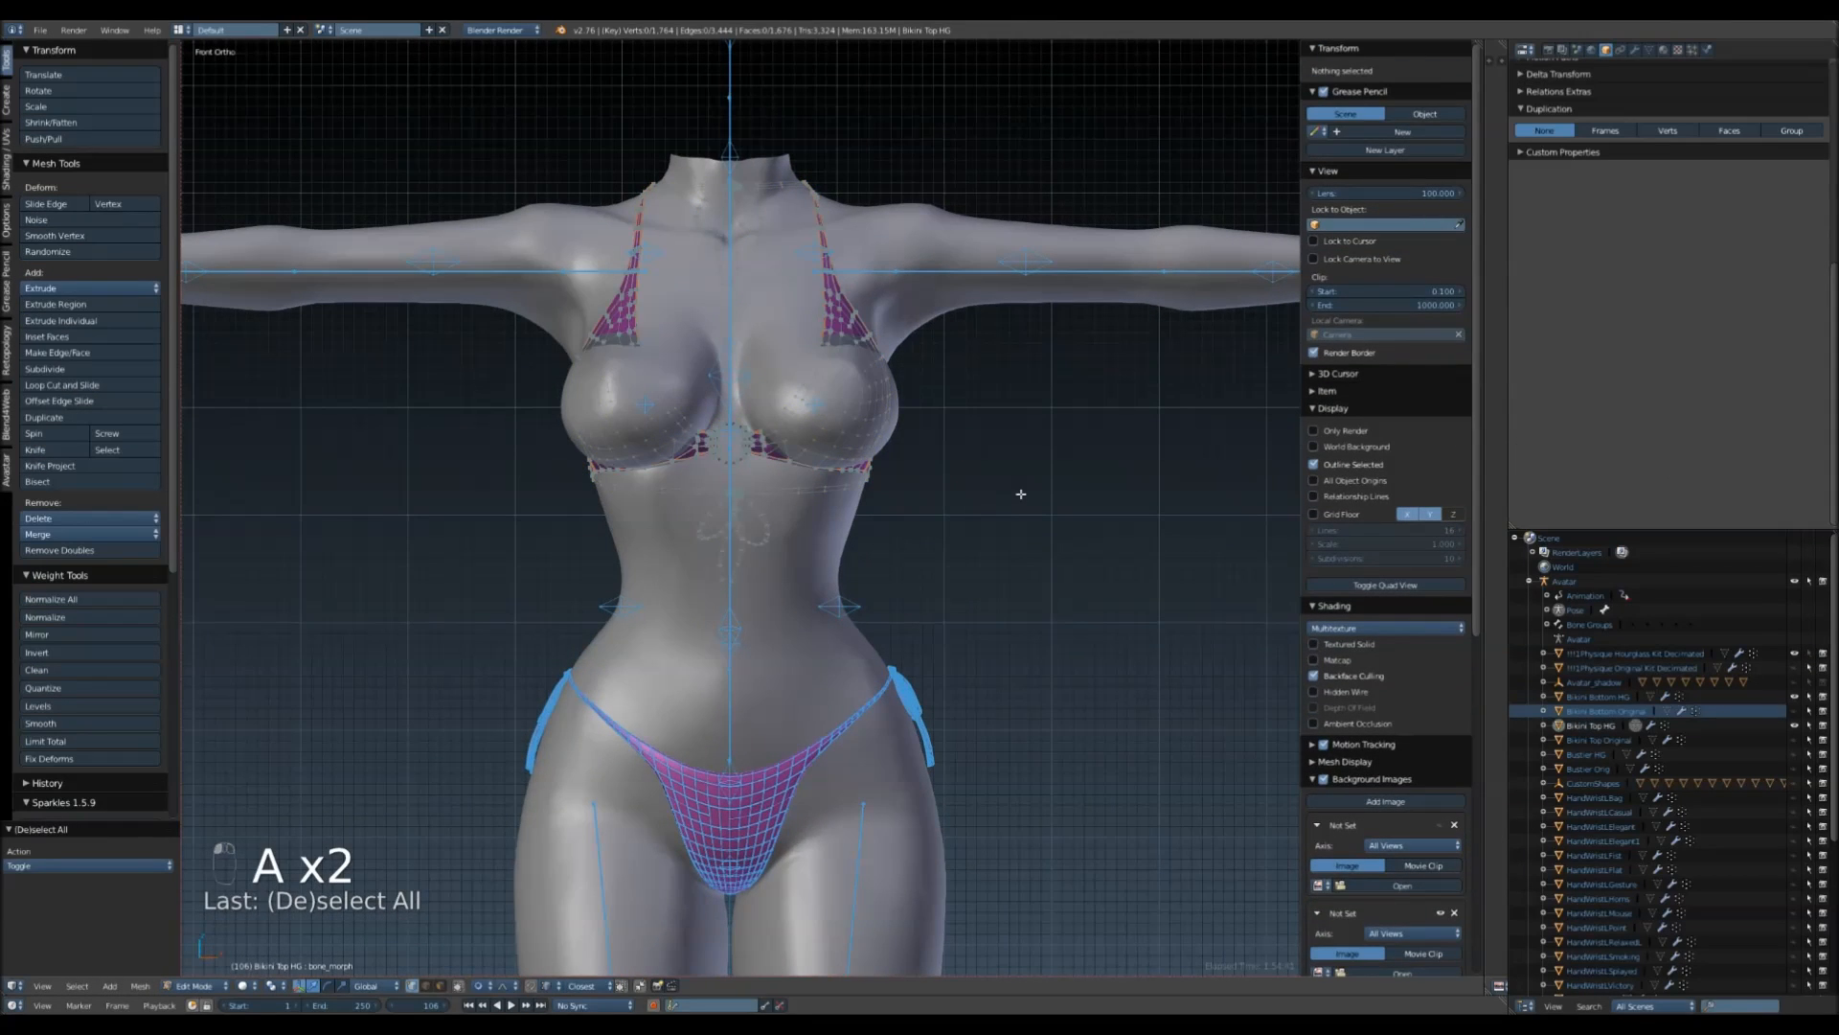
{"action": "key", "text": "a"}
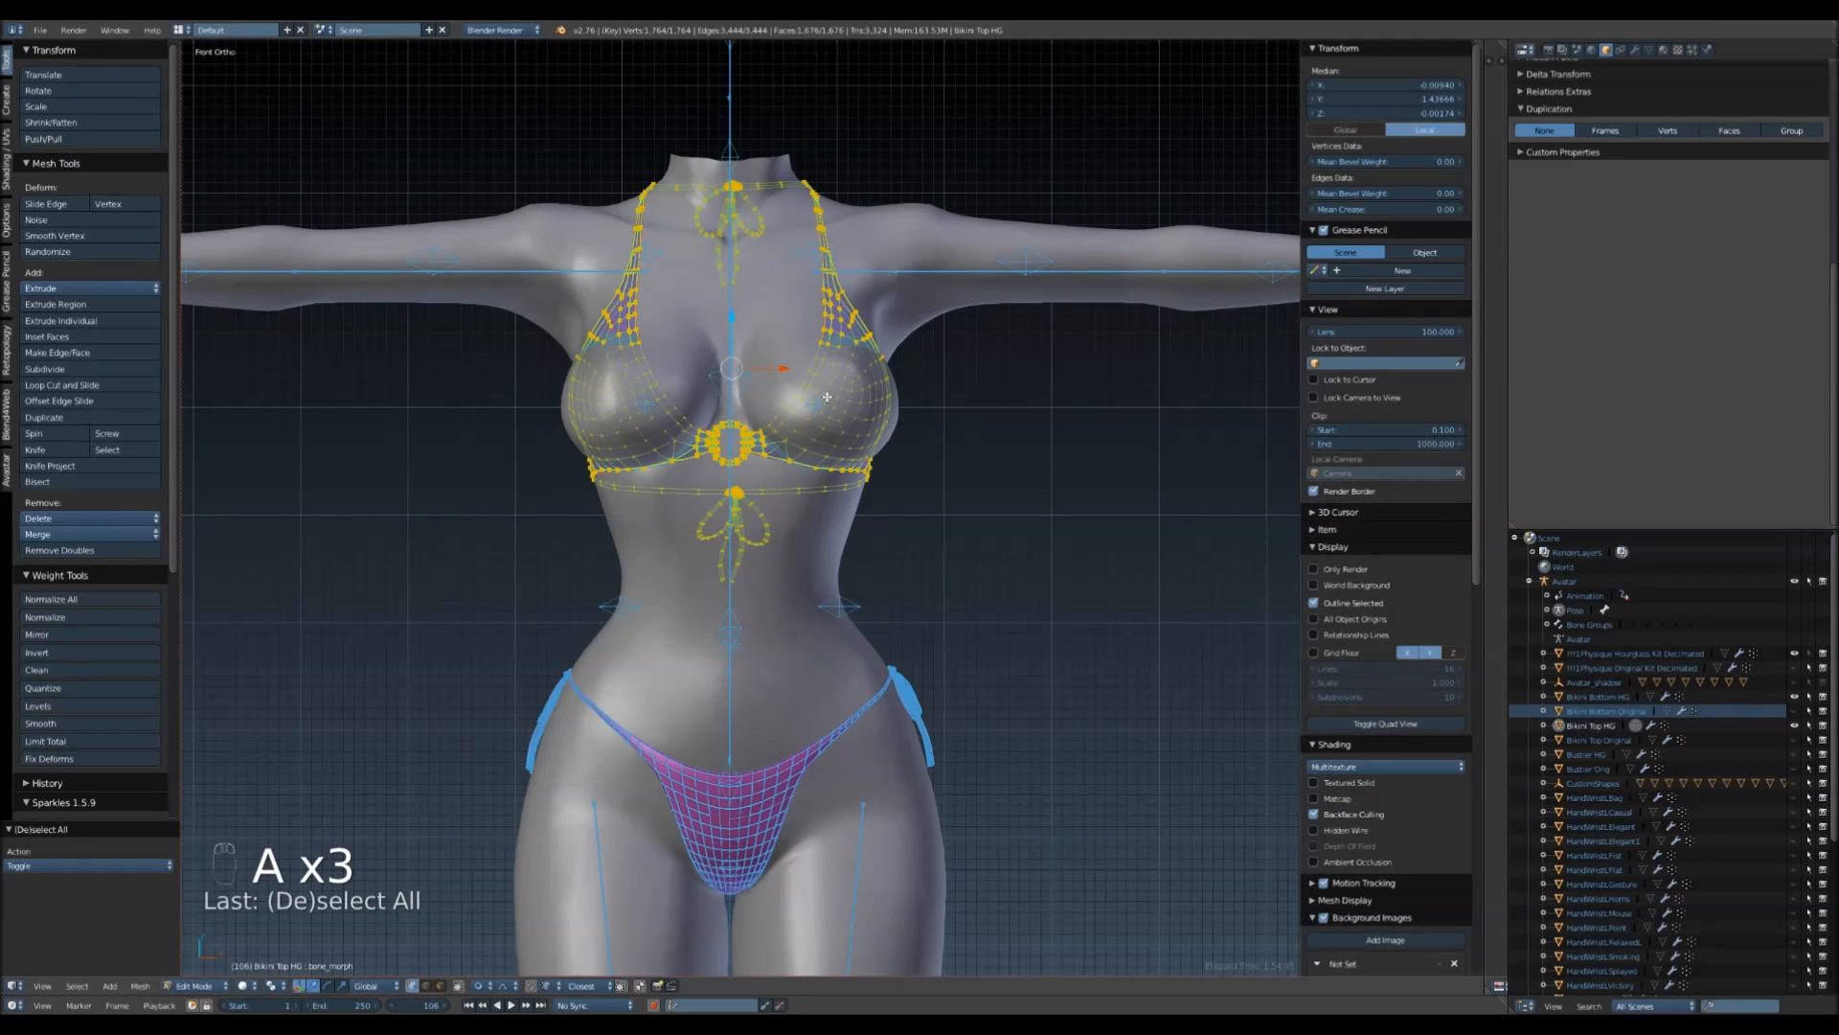
{"action": "key", "text": "a"}
- In the right side view, circle-select the vertices at the front of the bikini cups
{"action": "key", "text": "KP_3"}
{"action": "scroll", "coordinate": [766, 482], "scroll_direction": "up", "scroll_amount": 6}
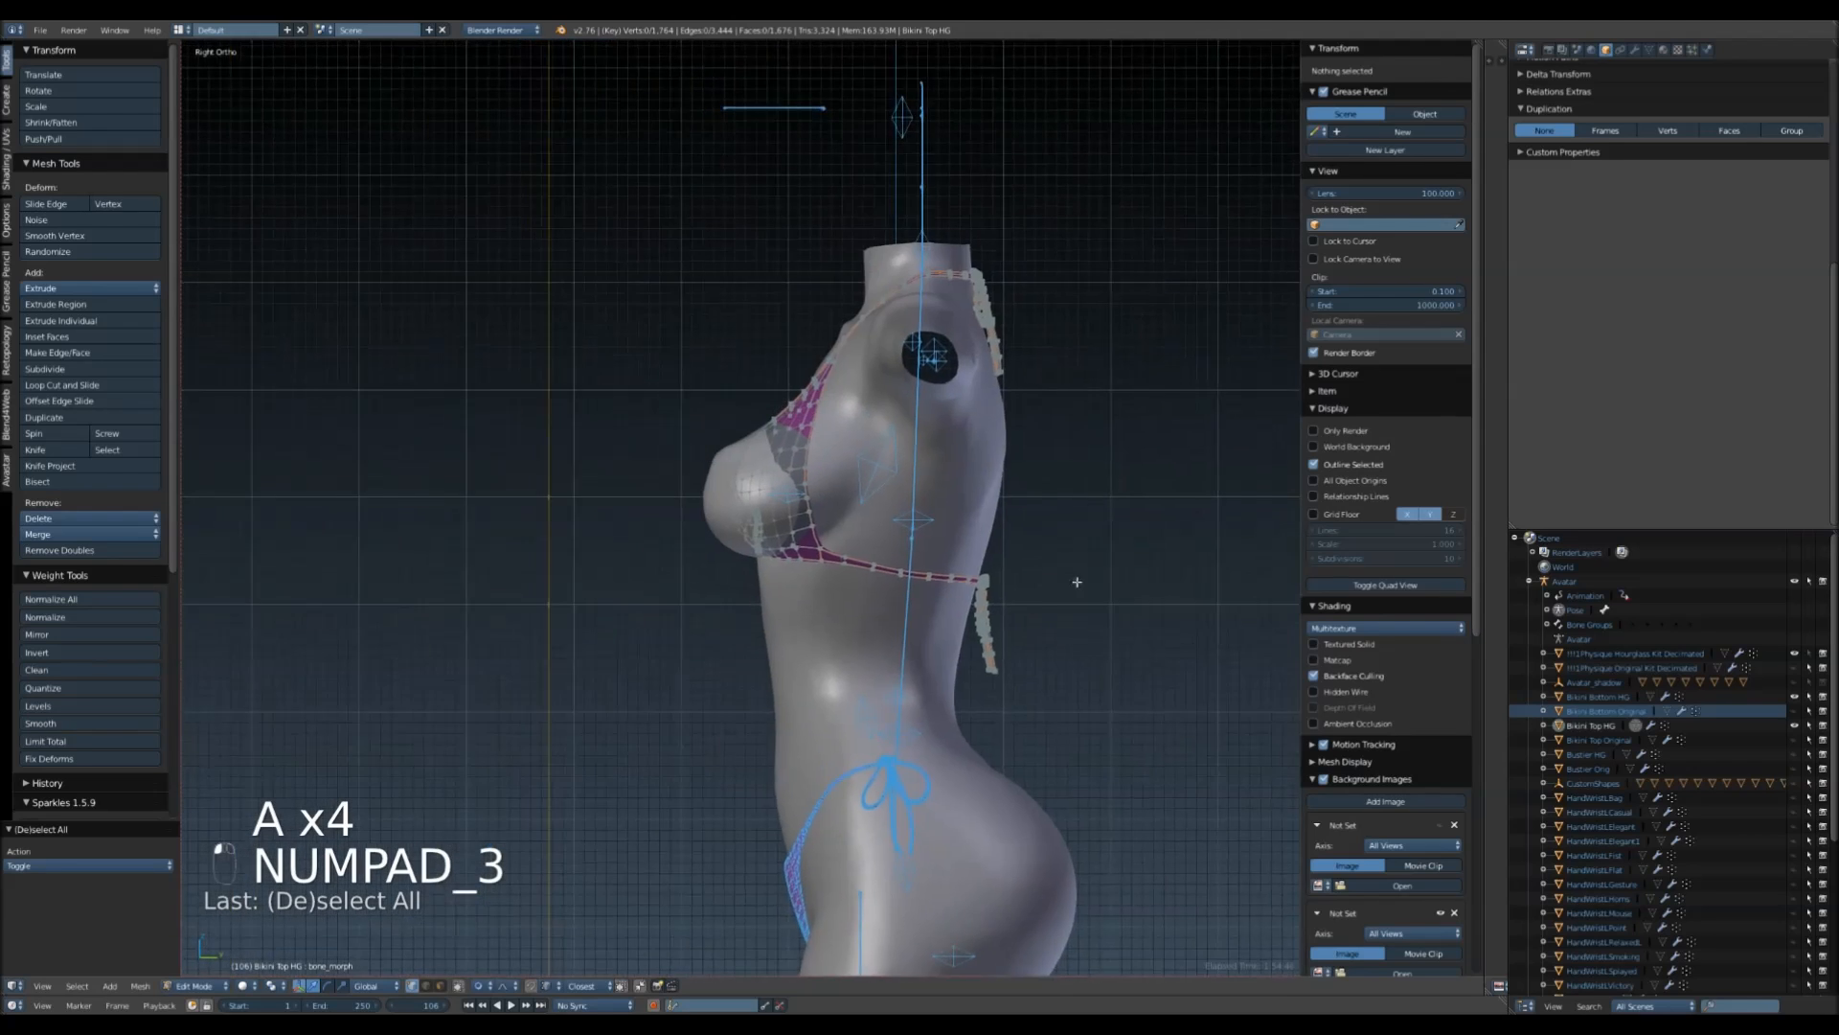
{"action": "key", "text": "a"}
{"action": "key", "text": "a"}
{"action": "key", "text": "a"}
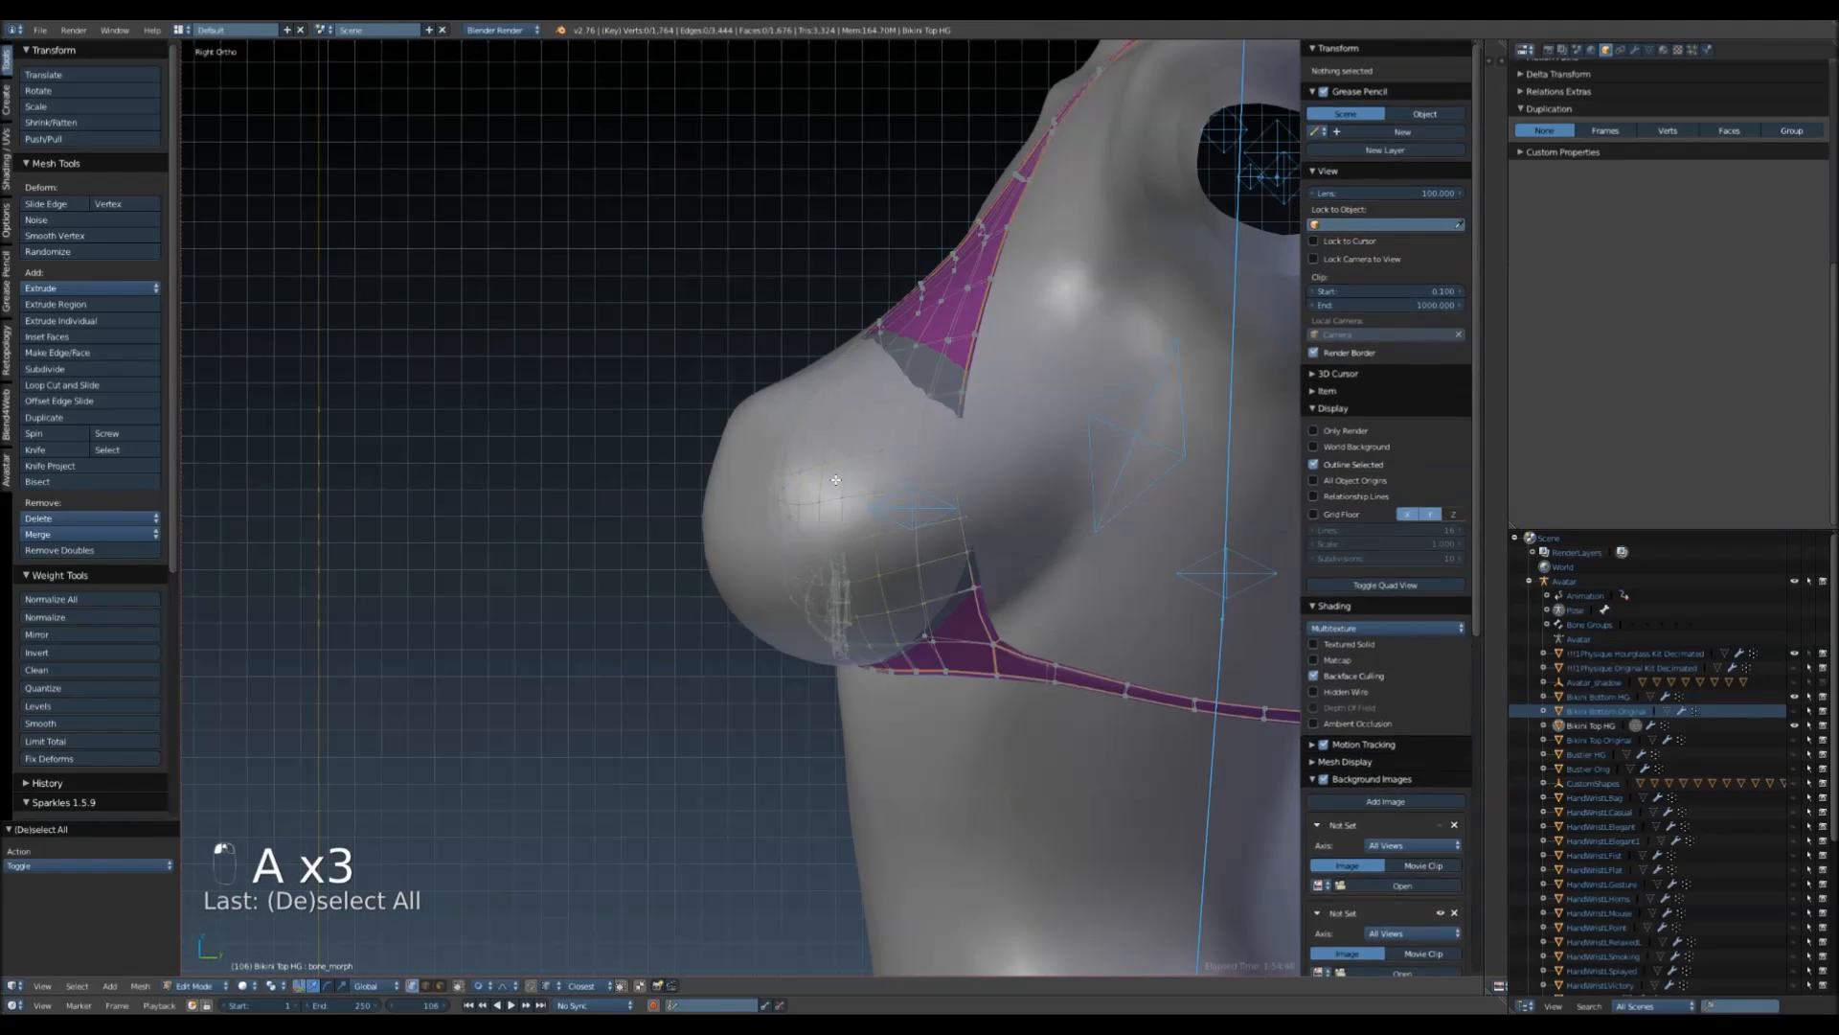
{"action": "key", "text": "c"}
{"action": "scroll", "coordinate": [843, 459], "scroll_direction": "up", "scroll_amount": 5}
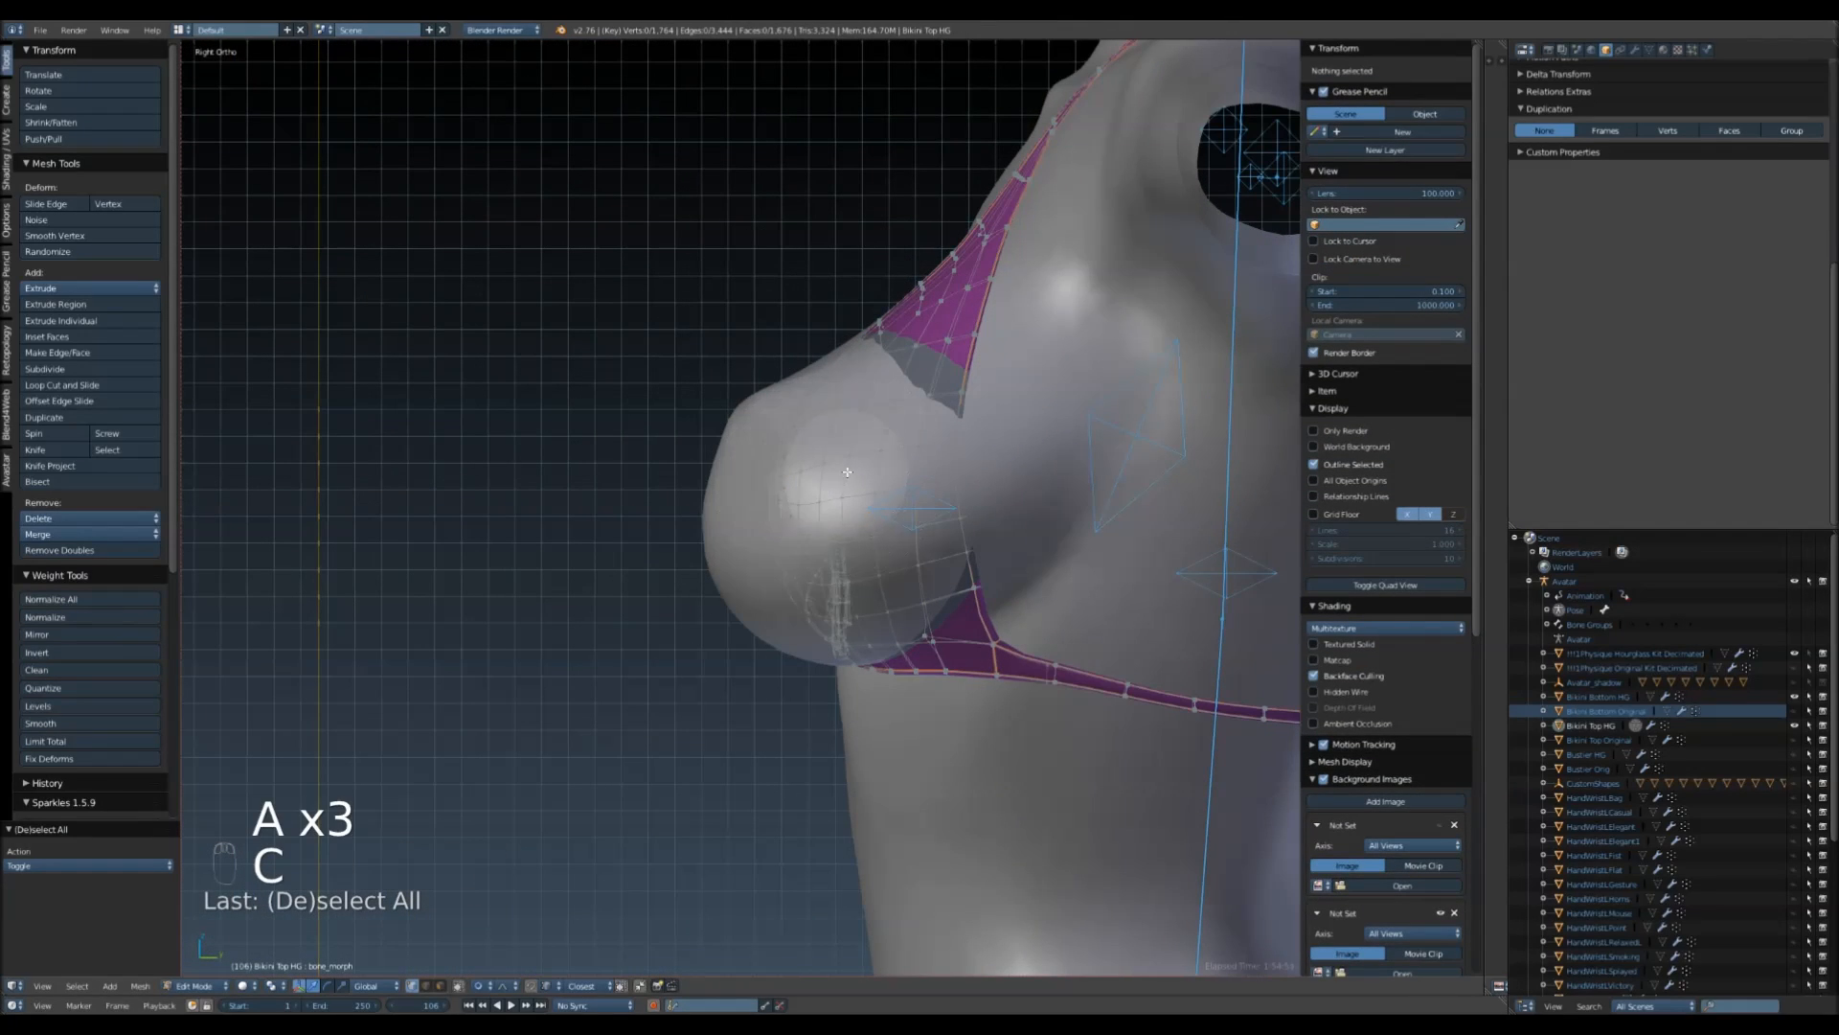
{"action": "left_click", "coordinate": [847, 471]}
{"action": "right_click", "coordinate": [846, 471]}
- Try to pull the front and lower cup vertices forward over the breasts with proportional editing
{"action": "left_click_drag", "start_coordinate": [874, 469], "coordinate": [808, 478]}
{"action": "scroll", "coordinate": [854, 484], "scroll_direction": "down", "scroll_amount": 8}
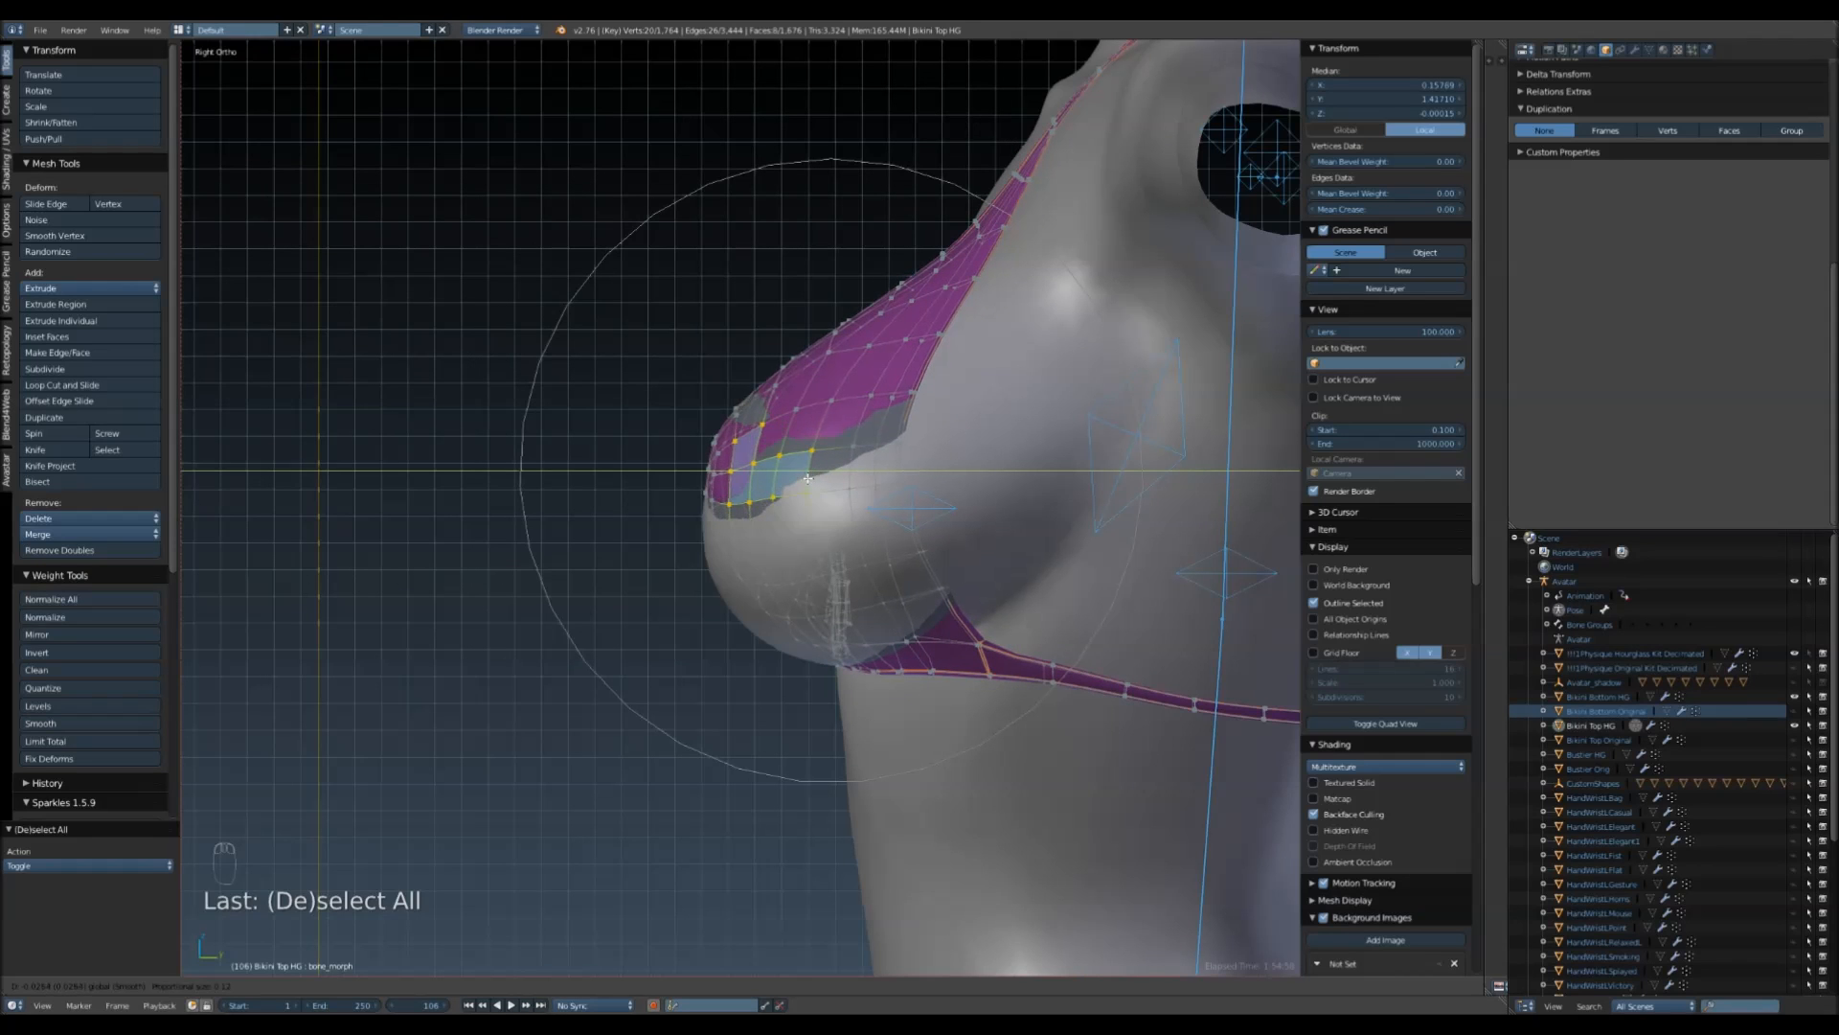
{"action": "left_click", "coordinate": [807, 478]}
{"action": "key", "text": "a"}
{"action": "key", "text": "c"}
{"action": "left_click", "coordinate": [783, 612]}
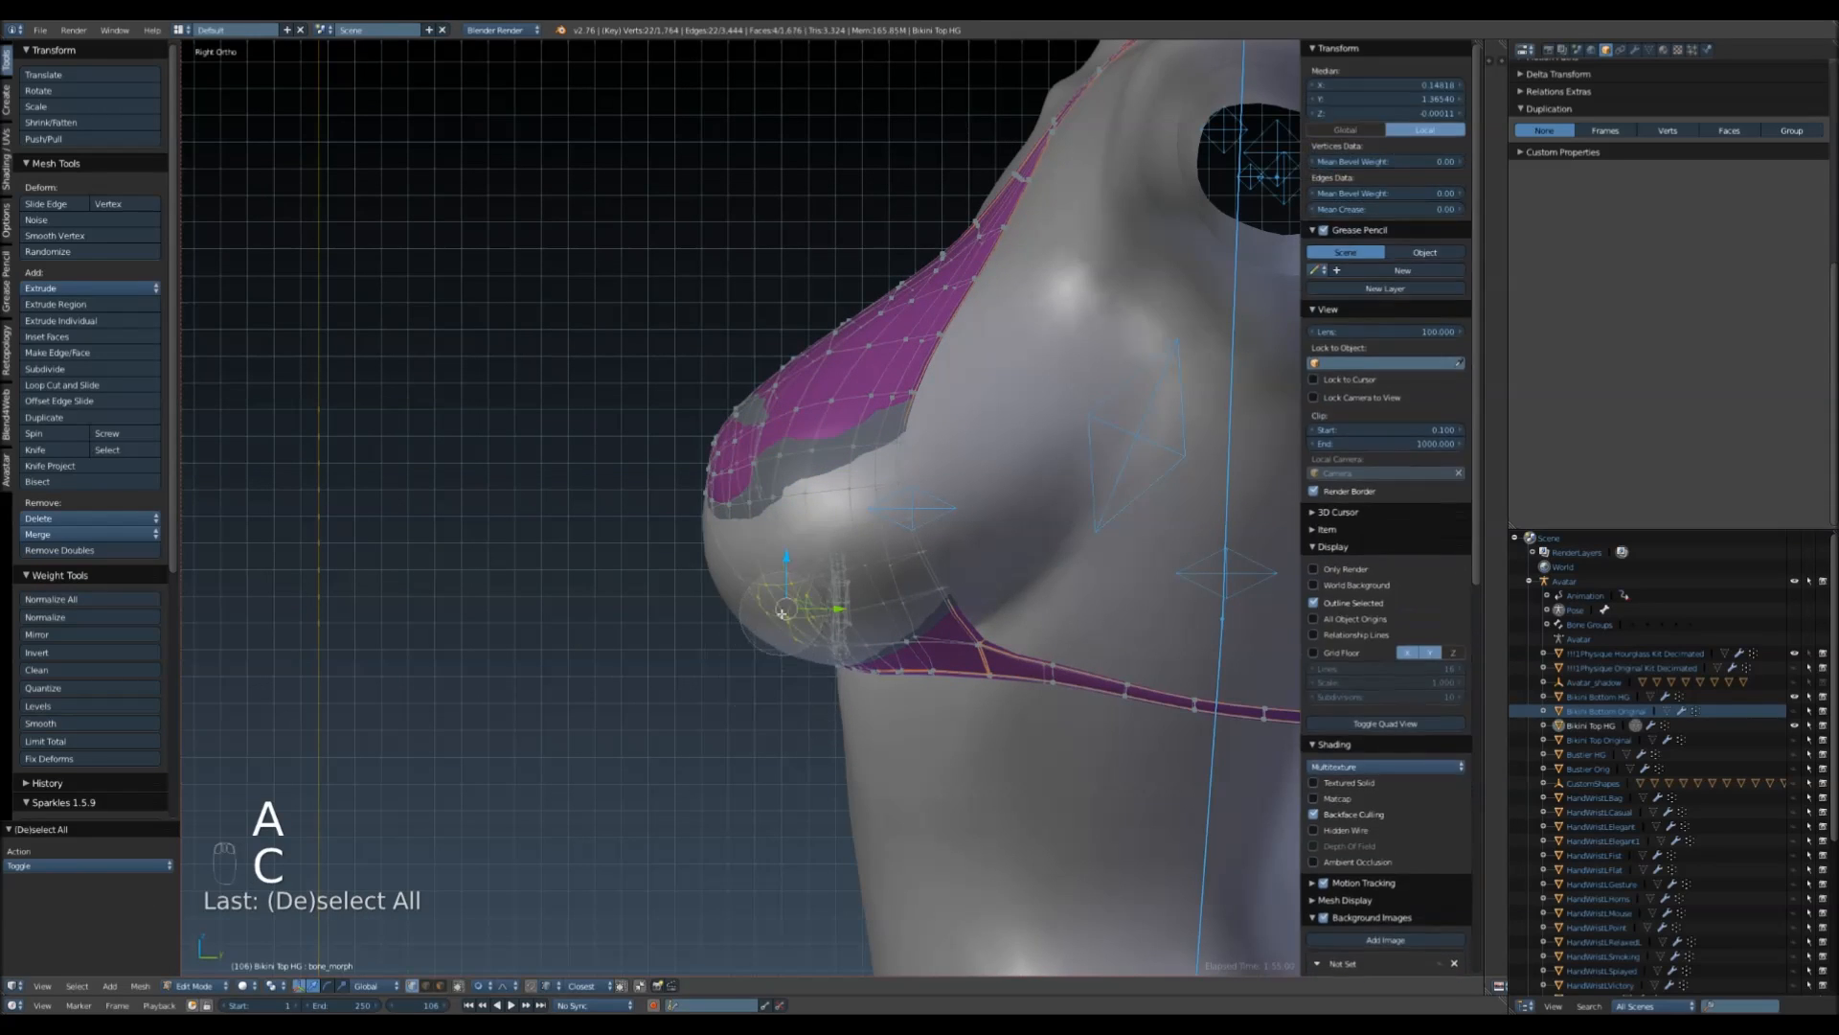
{"action": "scroll", "coordinate": [852, 610], "scroll_direction": "down", "scroll_amount": 4}
- Undo the cup vertex moves back to the first front-vertex selection
{"action": "key", "text": "ctrl+z"}
{"action": "key", "text": "ctrl+z"}
{"action": "key", "text": "ctrl+z"}
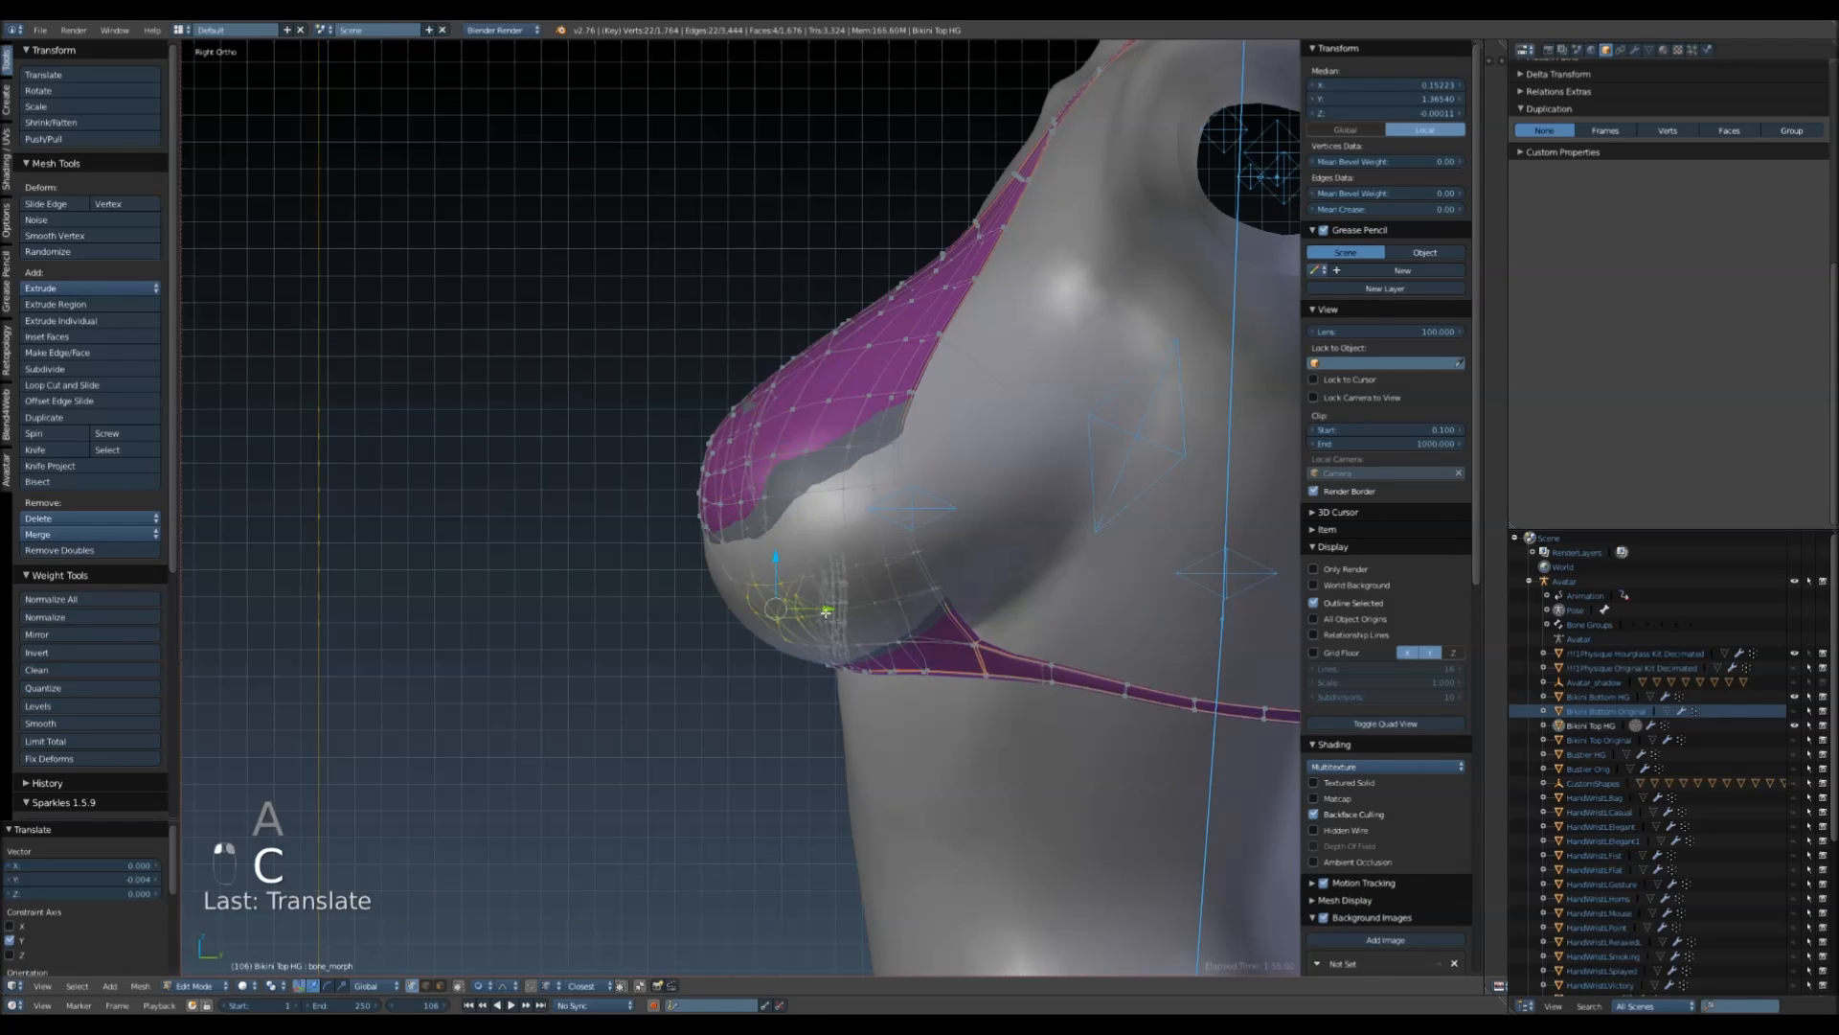
{"action": "key", "text": "ctrl+z"}
{"action": "key", "text": "ctrl+z"}
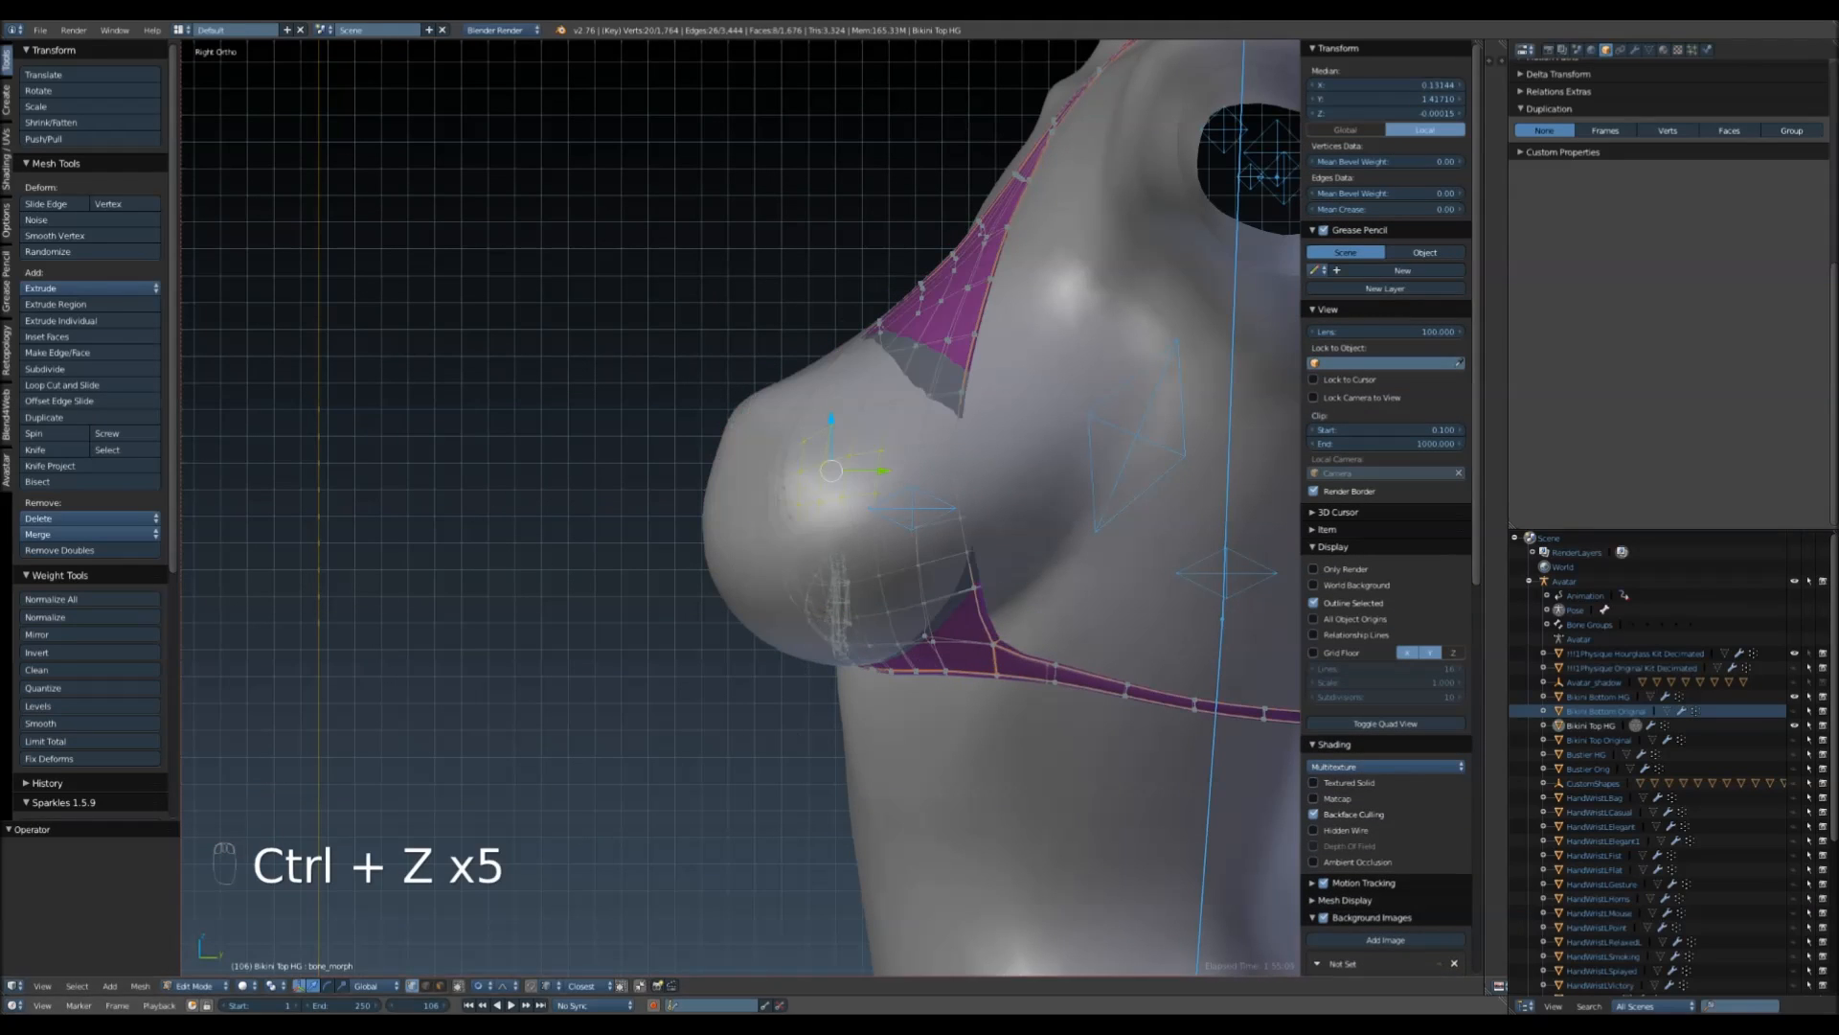
- Change the proportional editing mode and pull the selected front cup vertices forward and up over the breasts
{"action": "left_click", "coordinate": [478, 986]}
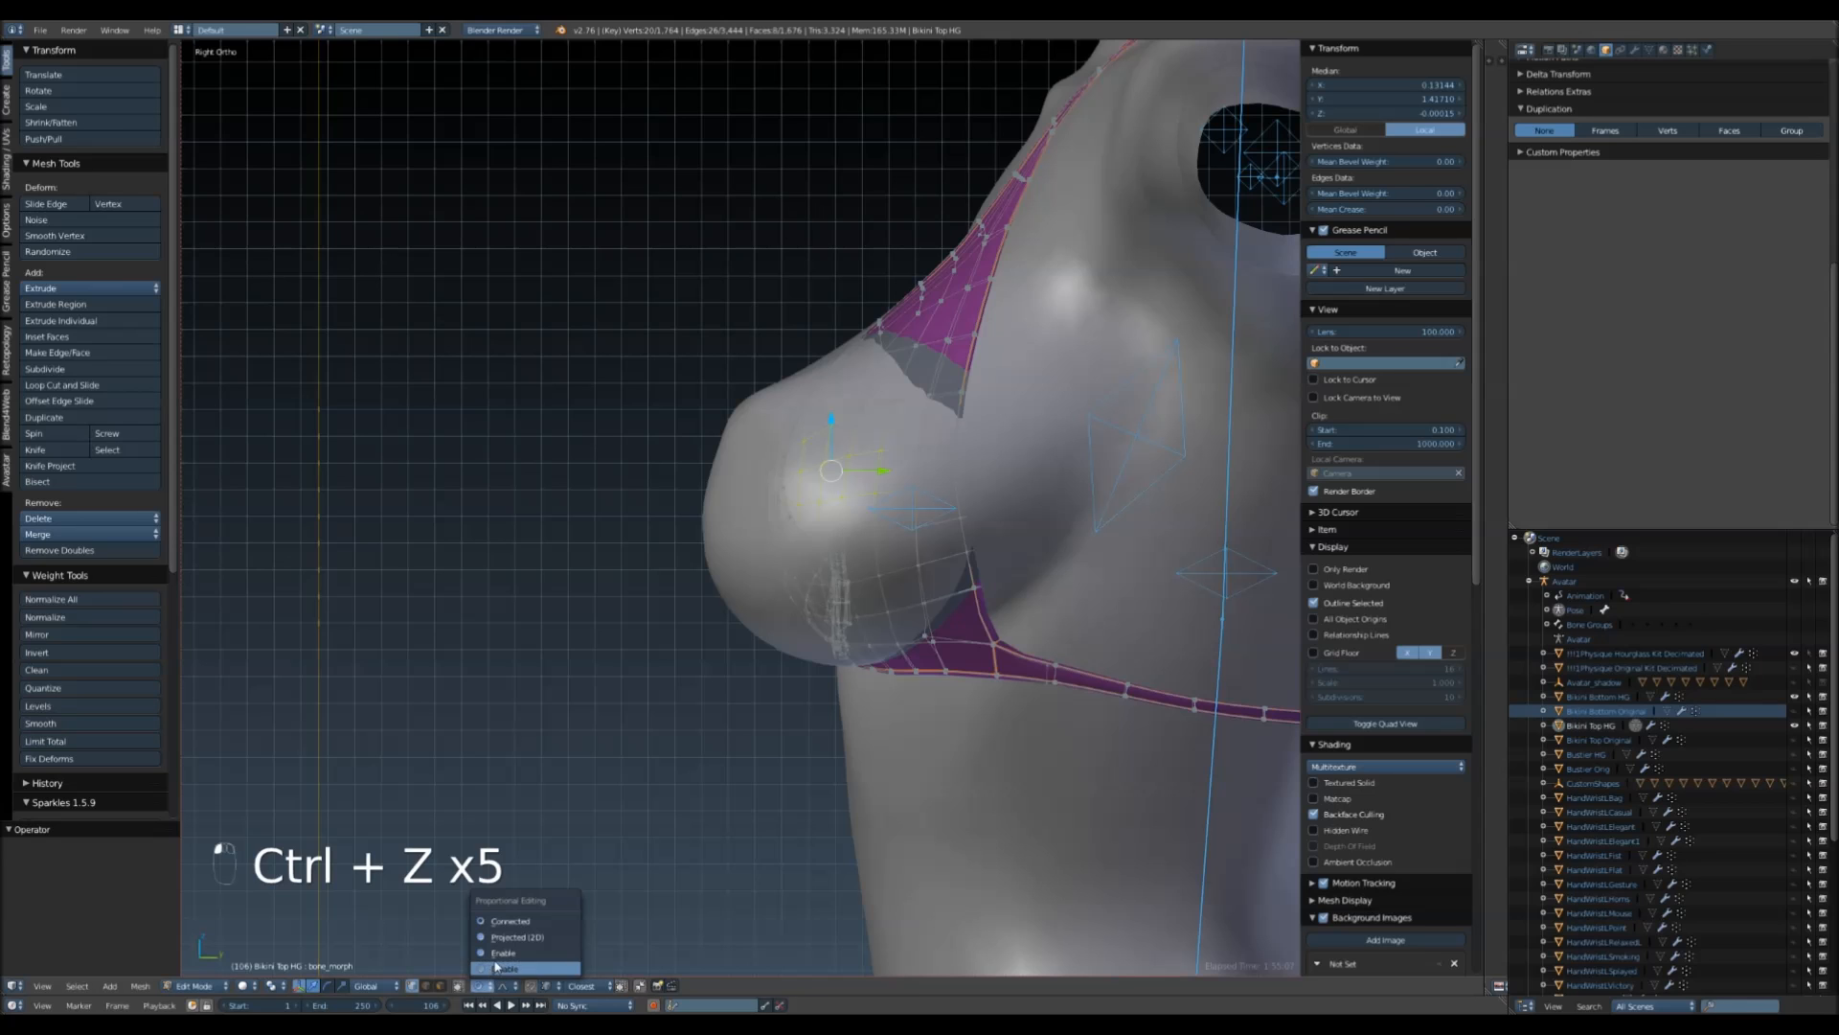
{"action": "left_click", "coordinate": [498, 968]}
{"action": "left_click_drag", "start_coordinate": [879, 466], "coordinate": [803, 437]}
- Circle-select the lower front cup vertices and move them about -0.012 along Y to clear the body
{"action": "key", "text": "a"}
{"action": "key", "text": "c"}
{"action": "left_click_drag", "start_coordinate": [752, 651], "coordinate": [794, 632]}
{"action": "scroll", "coordinate": [787, 637], "scroll_direction": "up", "scroll_amount": 7}
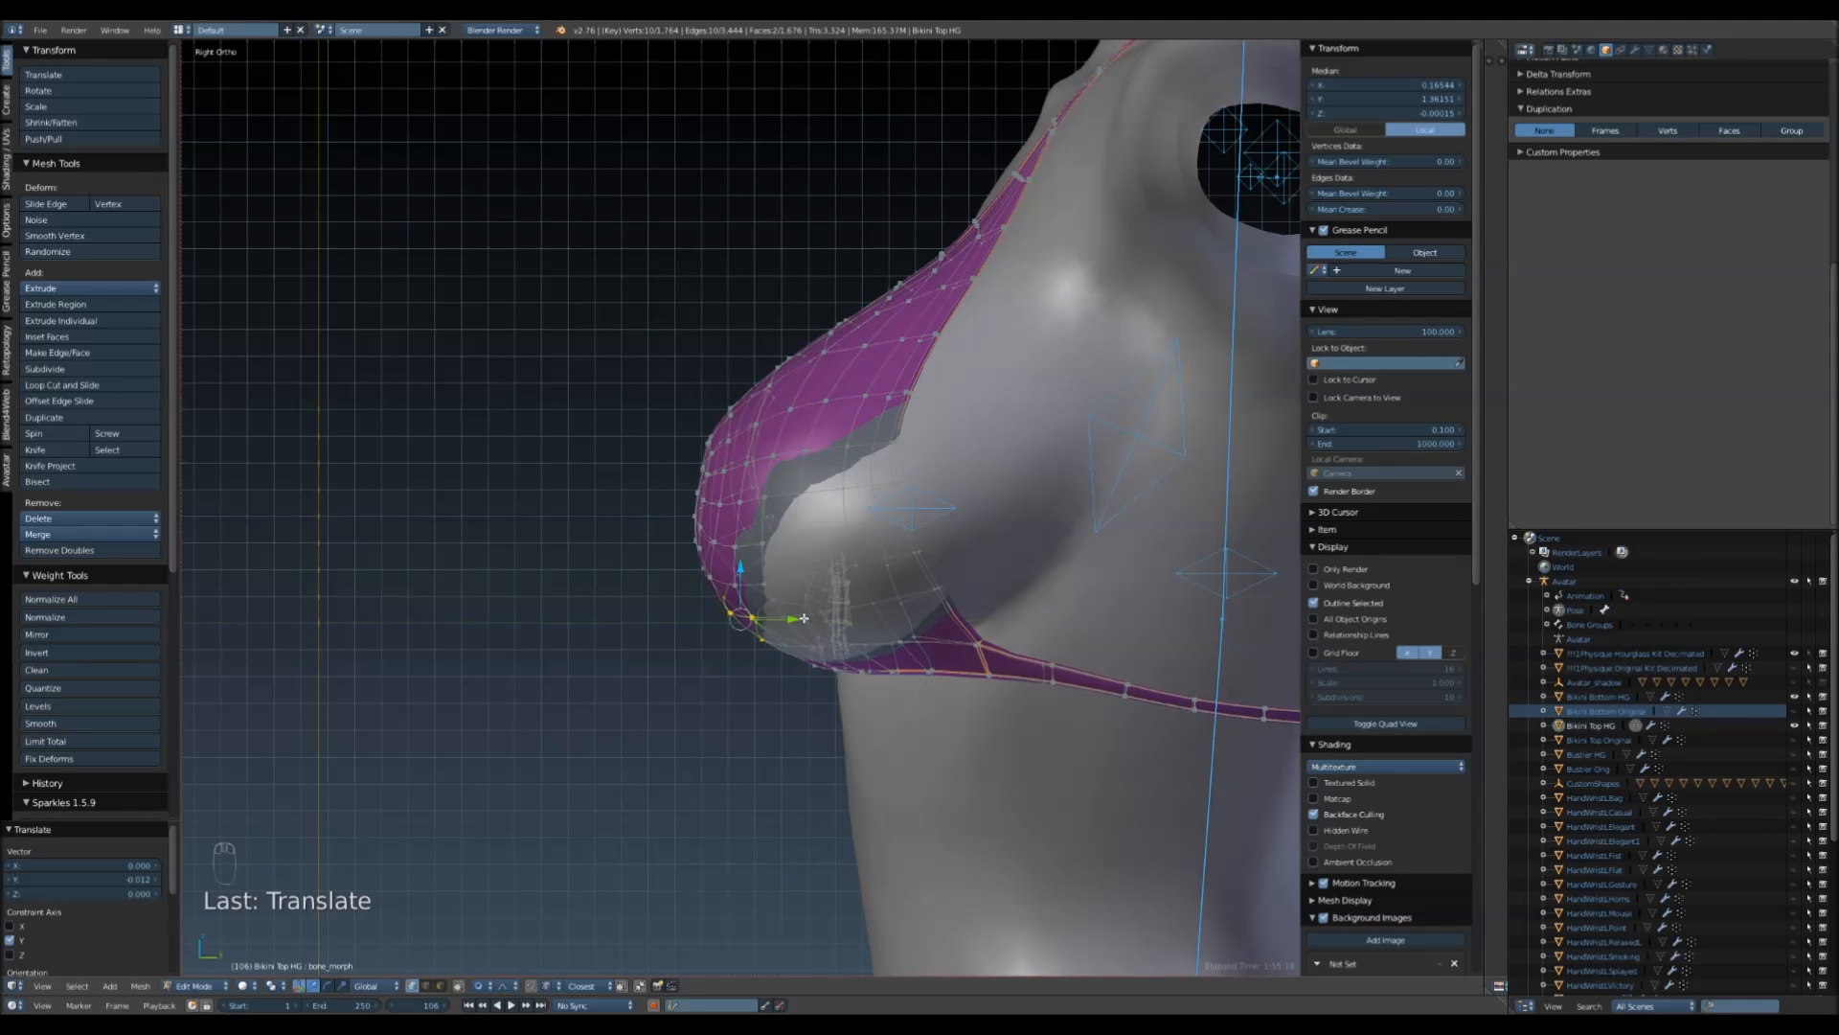
- Widen the outer sides of both cups by scaling their vertex pair about 1.084 along X in front view
{"action": "left_click", "coordinate": [853, 565]}
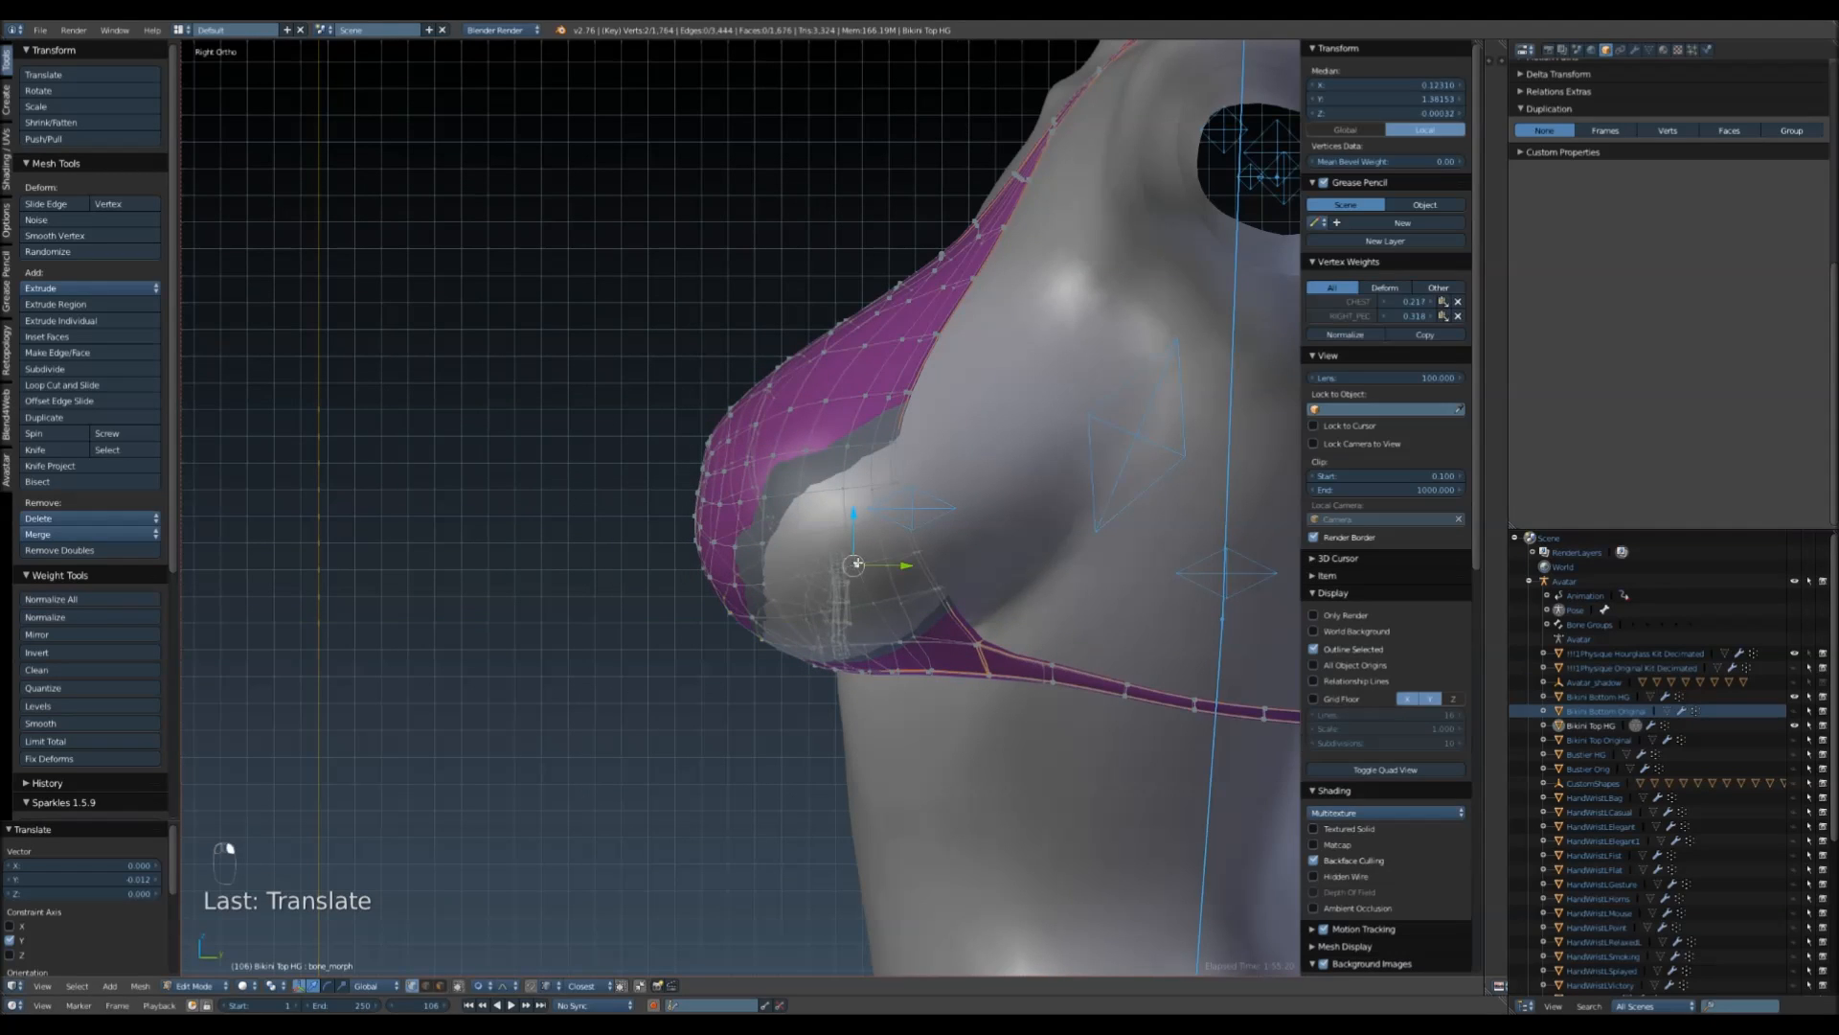
{"action": "key", "text": "KP_1"}
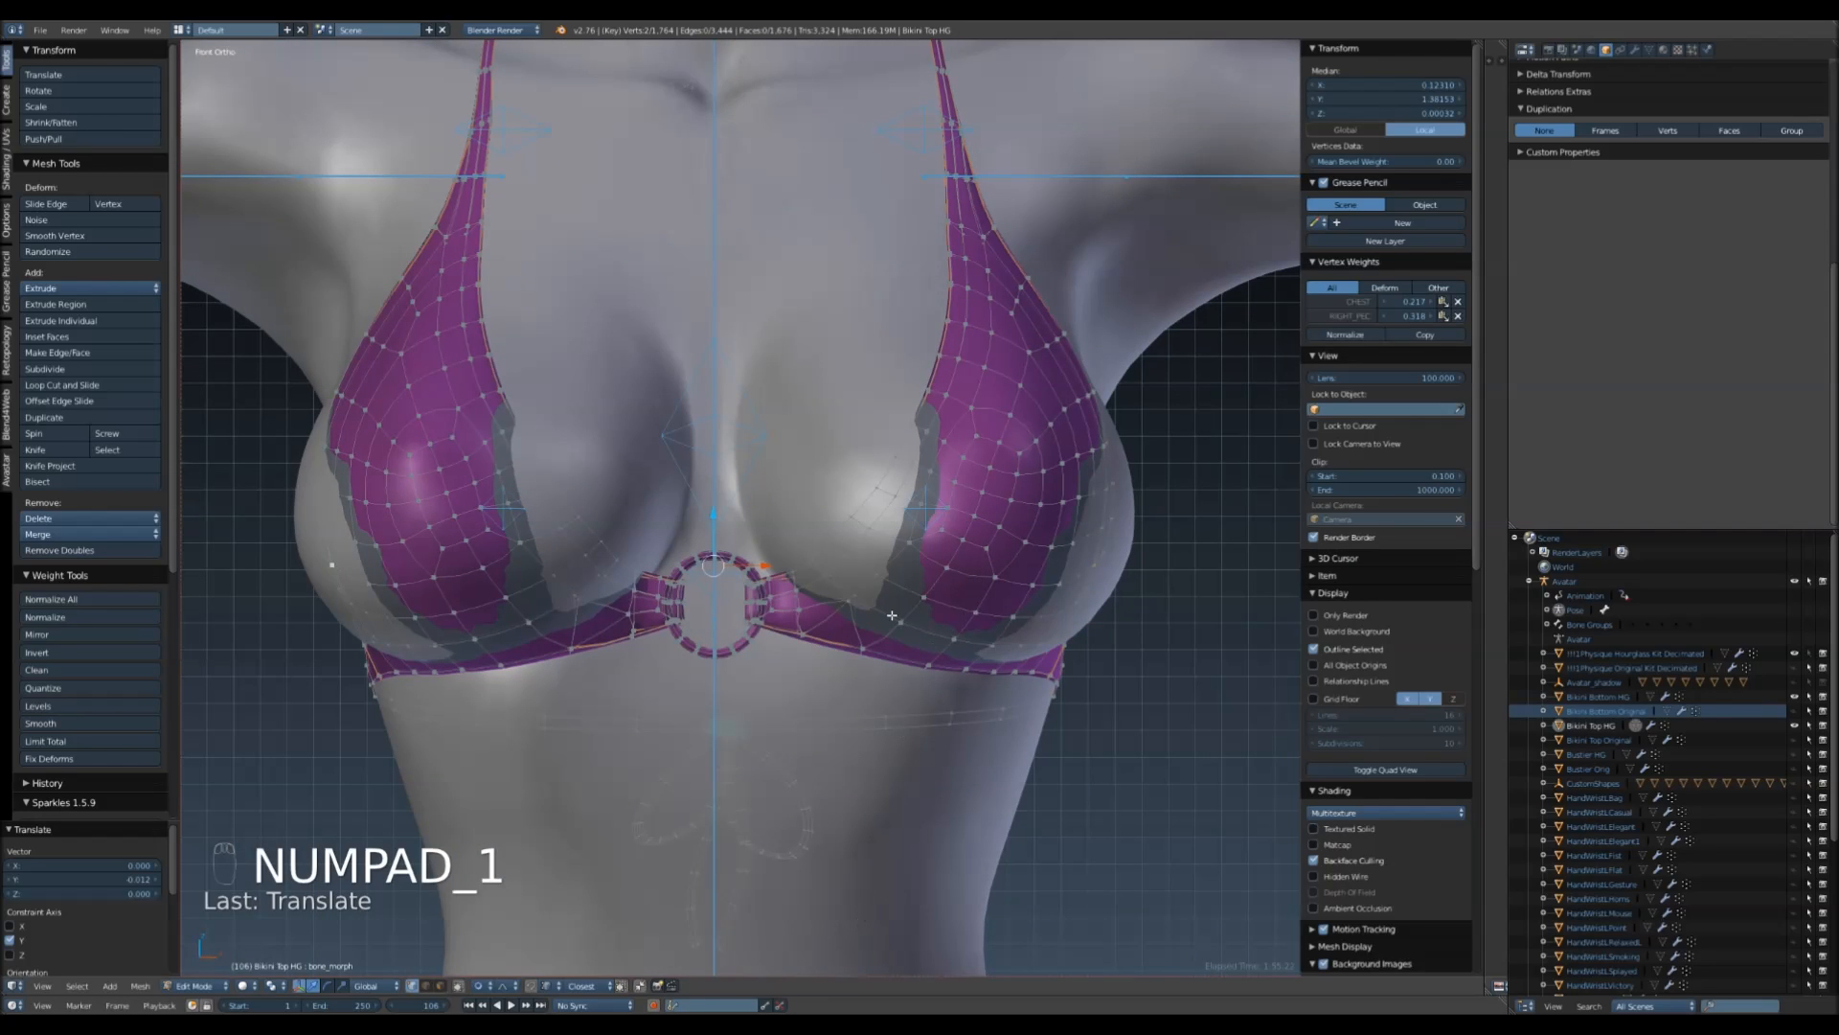
{"action": "key", "text": "s"}
{"action": "key", "text": "x"}
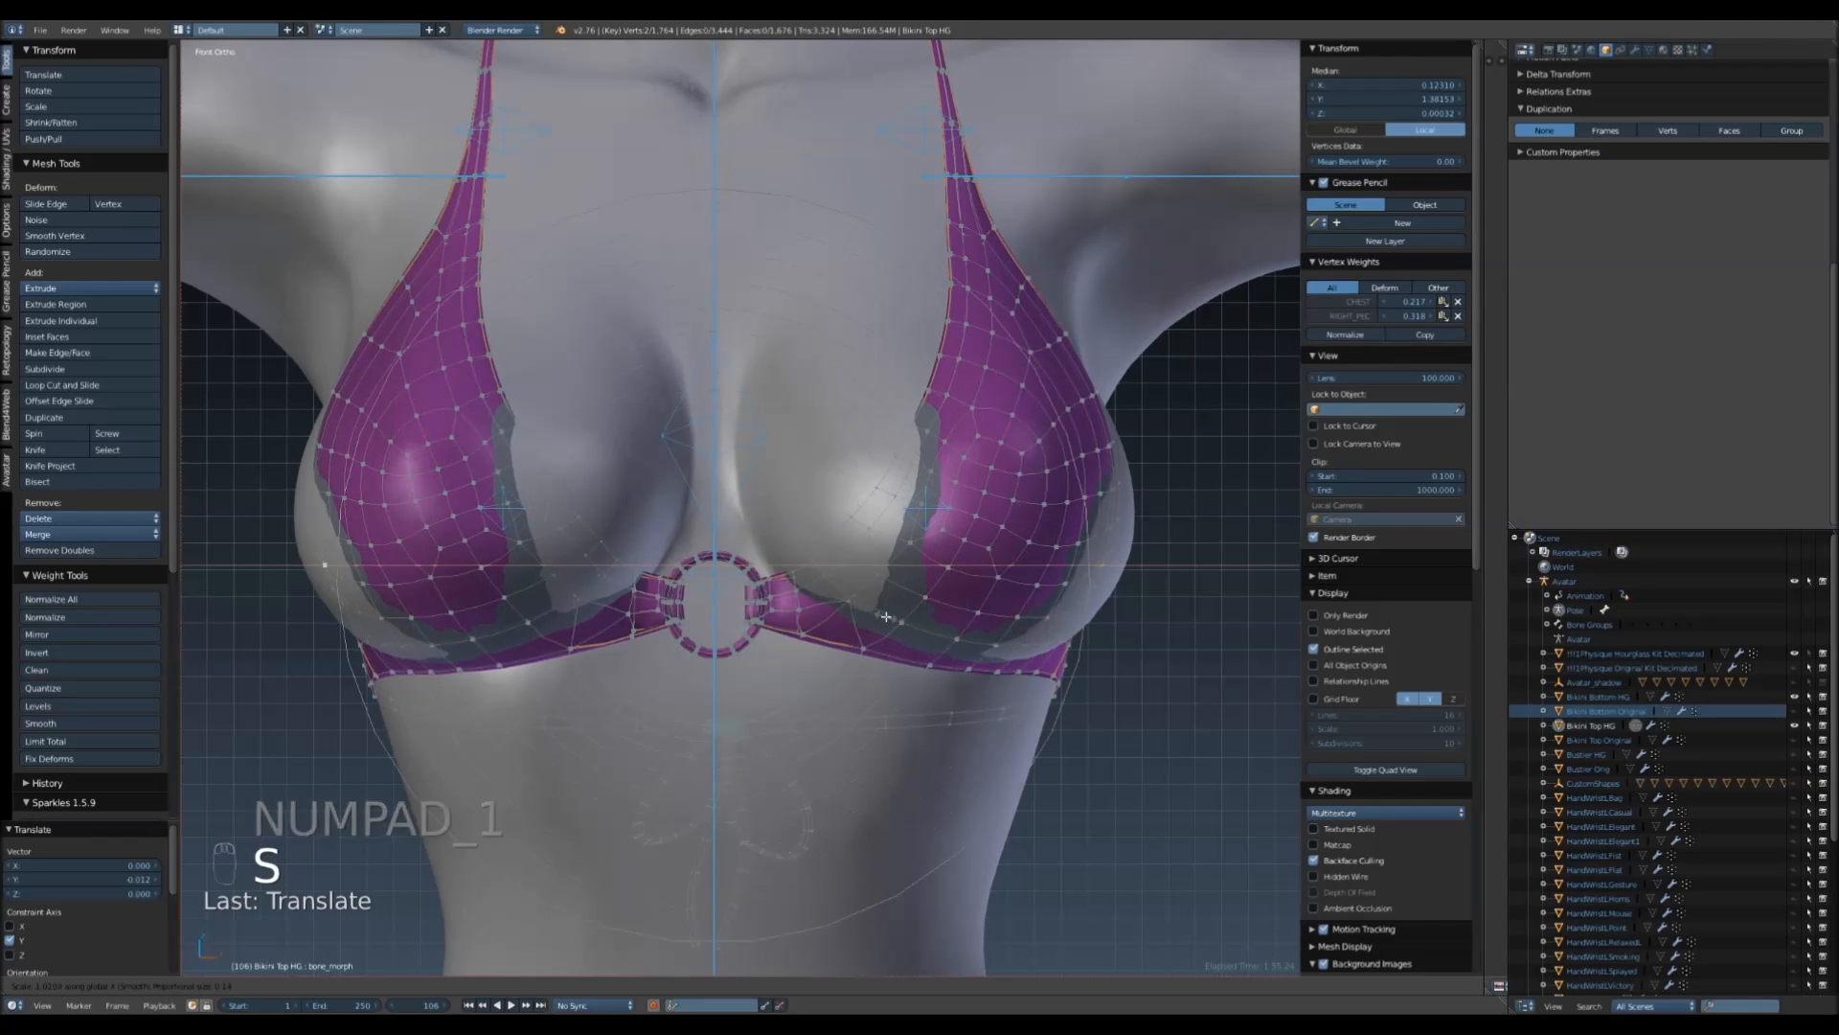
{"action": "left_click", "coordinate": [956, 722]}
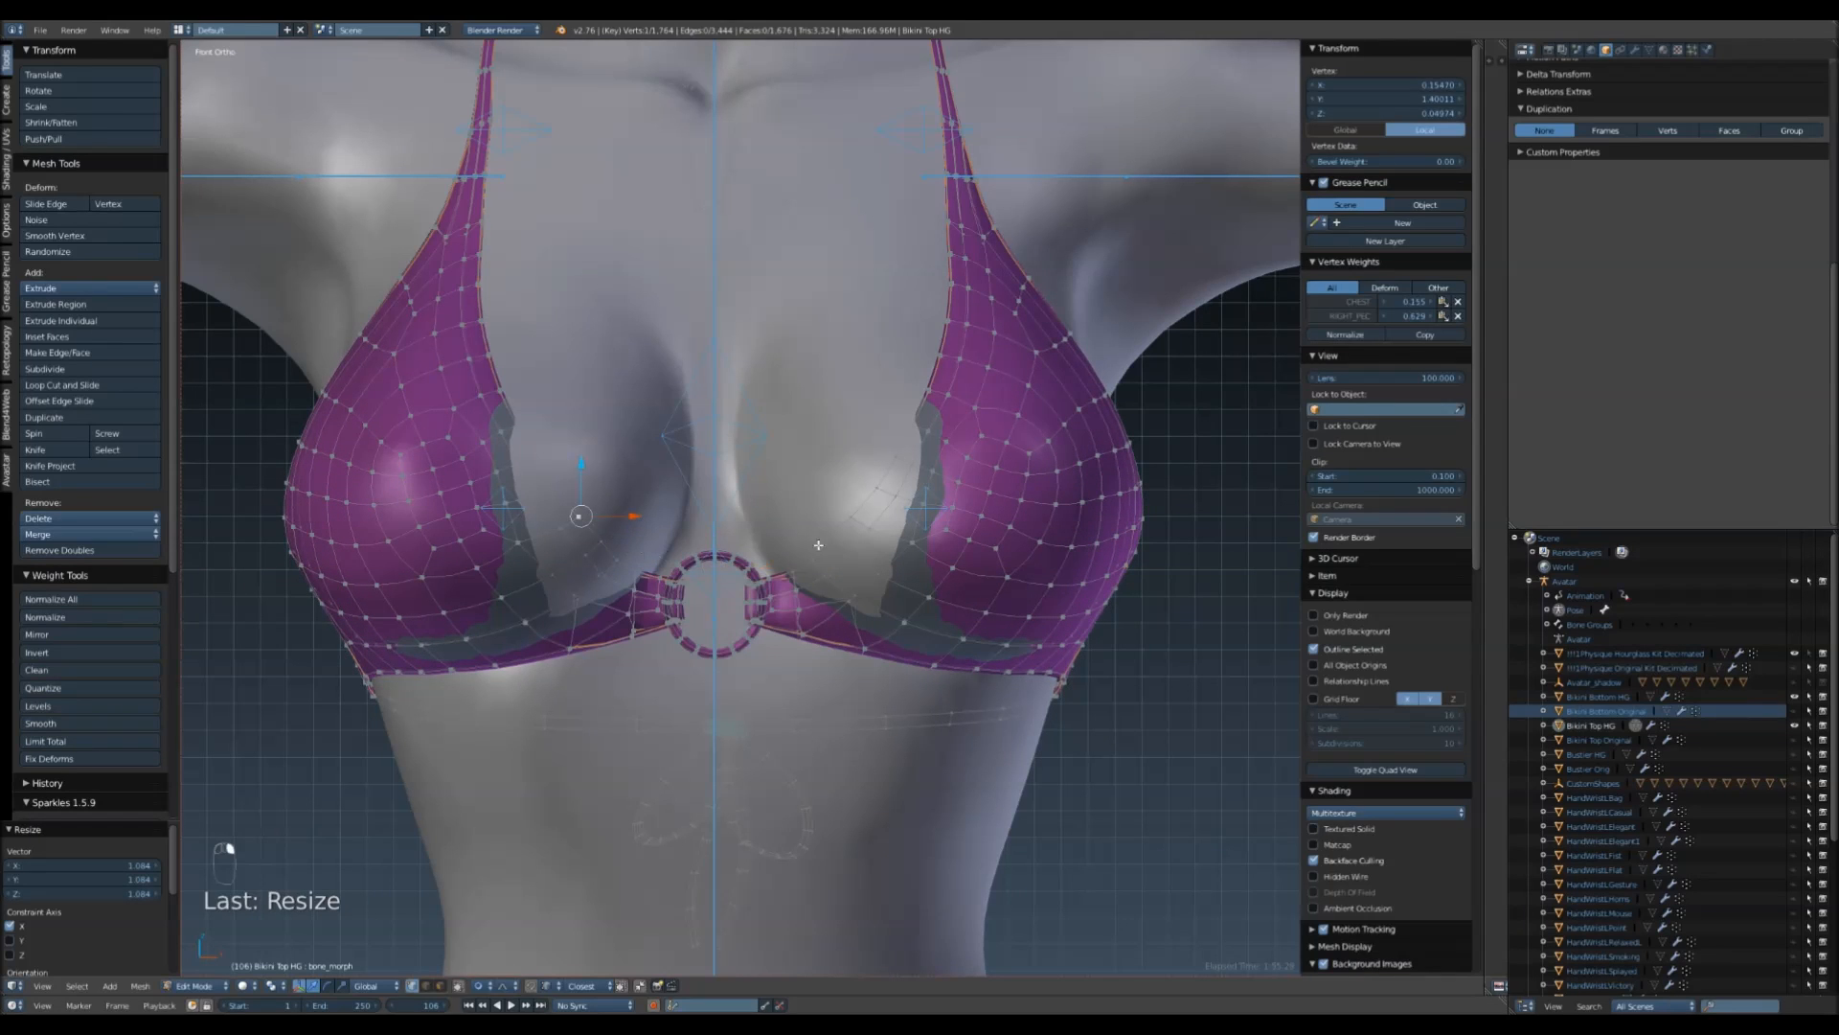
- Scale the vertex pair on the cups' inner edges to about 0.681 along X to cover the inner breasts
{"action": "key", "text": "s"}
{"action": "key", "text": "x"}
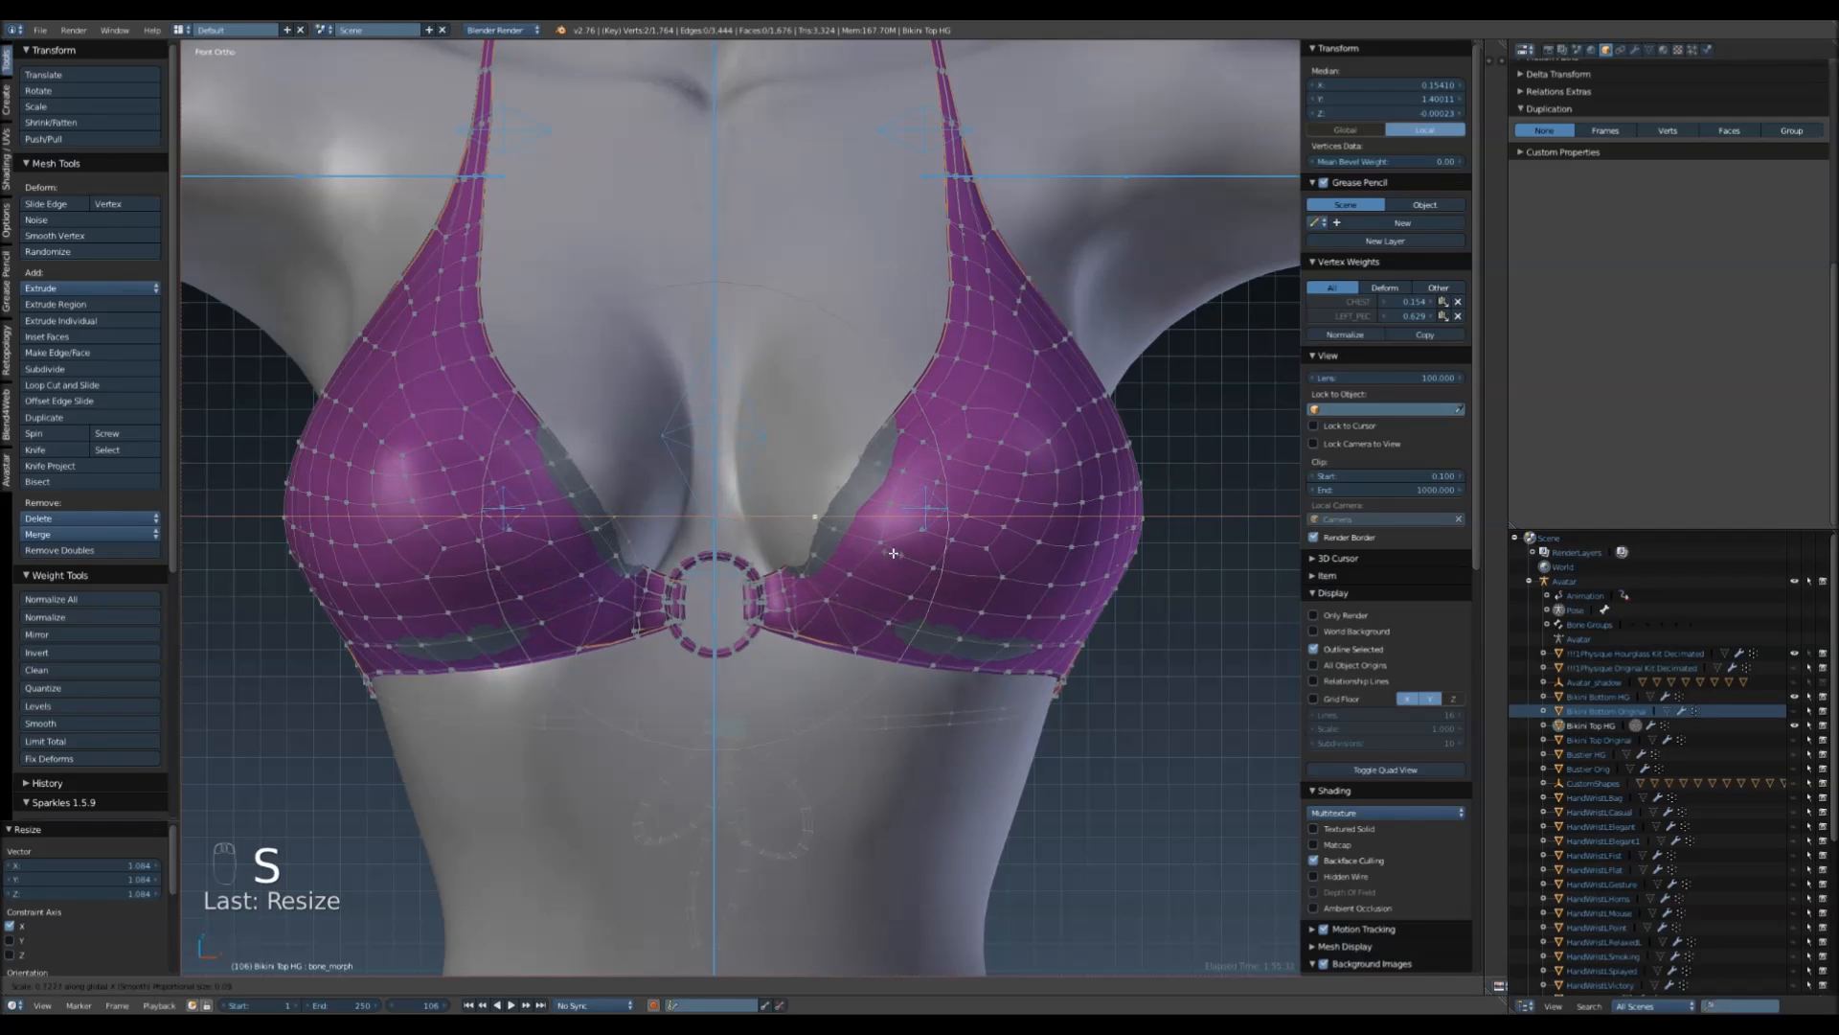
{"action": "left_click", "coordinate": [882, 545]}
- Move the cups' inner edge vertices about -0.006 along Y with an enlarged proportional falloff
{"action": "middle_click_drag", "start_coordinate": [882, 545], "coordinate": [670, 652]}
{"action": "scroll", "coordinate": [577, 600], "scroll_direction": "up", "scroll_amount": 3}
{"action": "left_click_drag", "start_coordinate": [757, 509], "coordinate": [738, 514]}
{"action": "scroll", "coordinate": [723, 515], "scroll_direction": "up", "scroll_amount": 3}
{"action": "scroll", "coordinate": [716, 517], "scroll_direction": "down", "scroll_amount": 1}
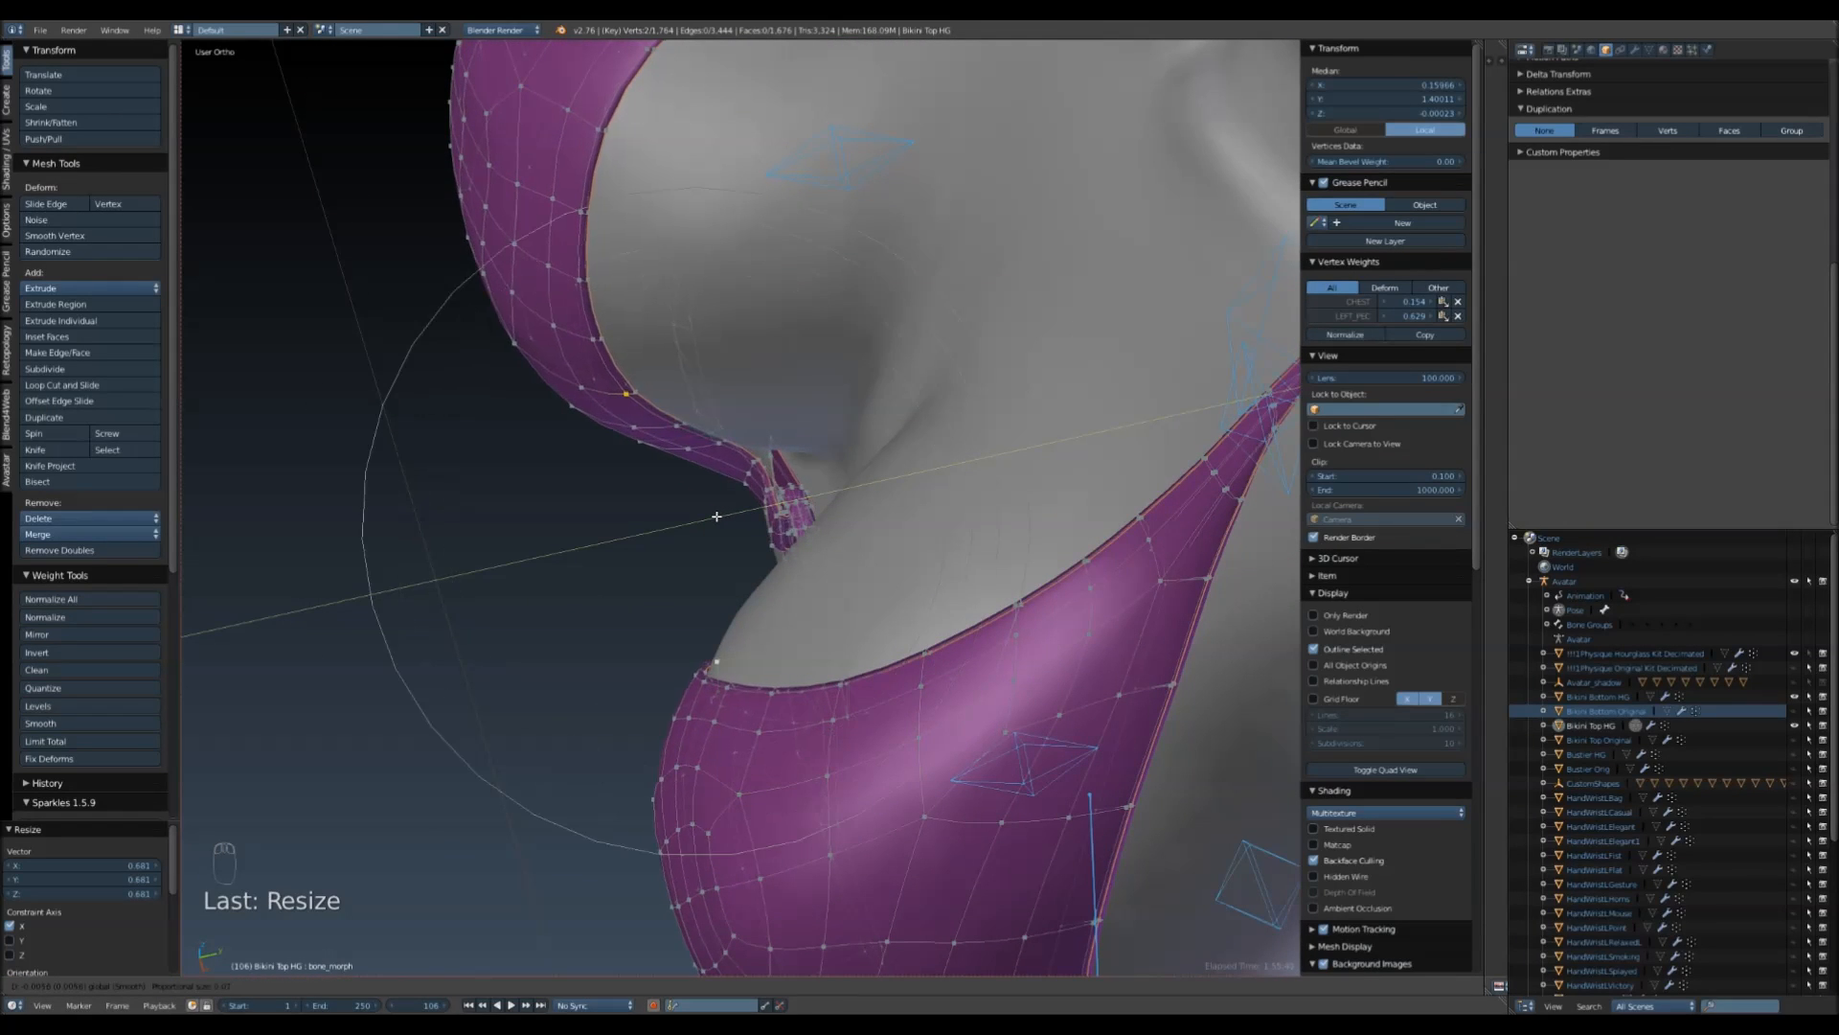
{"action": "left_click", "coordinate": [719, 515]}
- Select the vertex pair at the skin gaps under the cups and move it about -0.003 along Z
{"action": "middle_click_drag", "start_coordinate": [623, 706], "coordinate": [879, 791]}
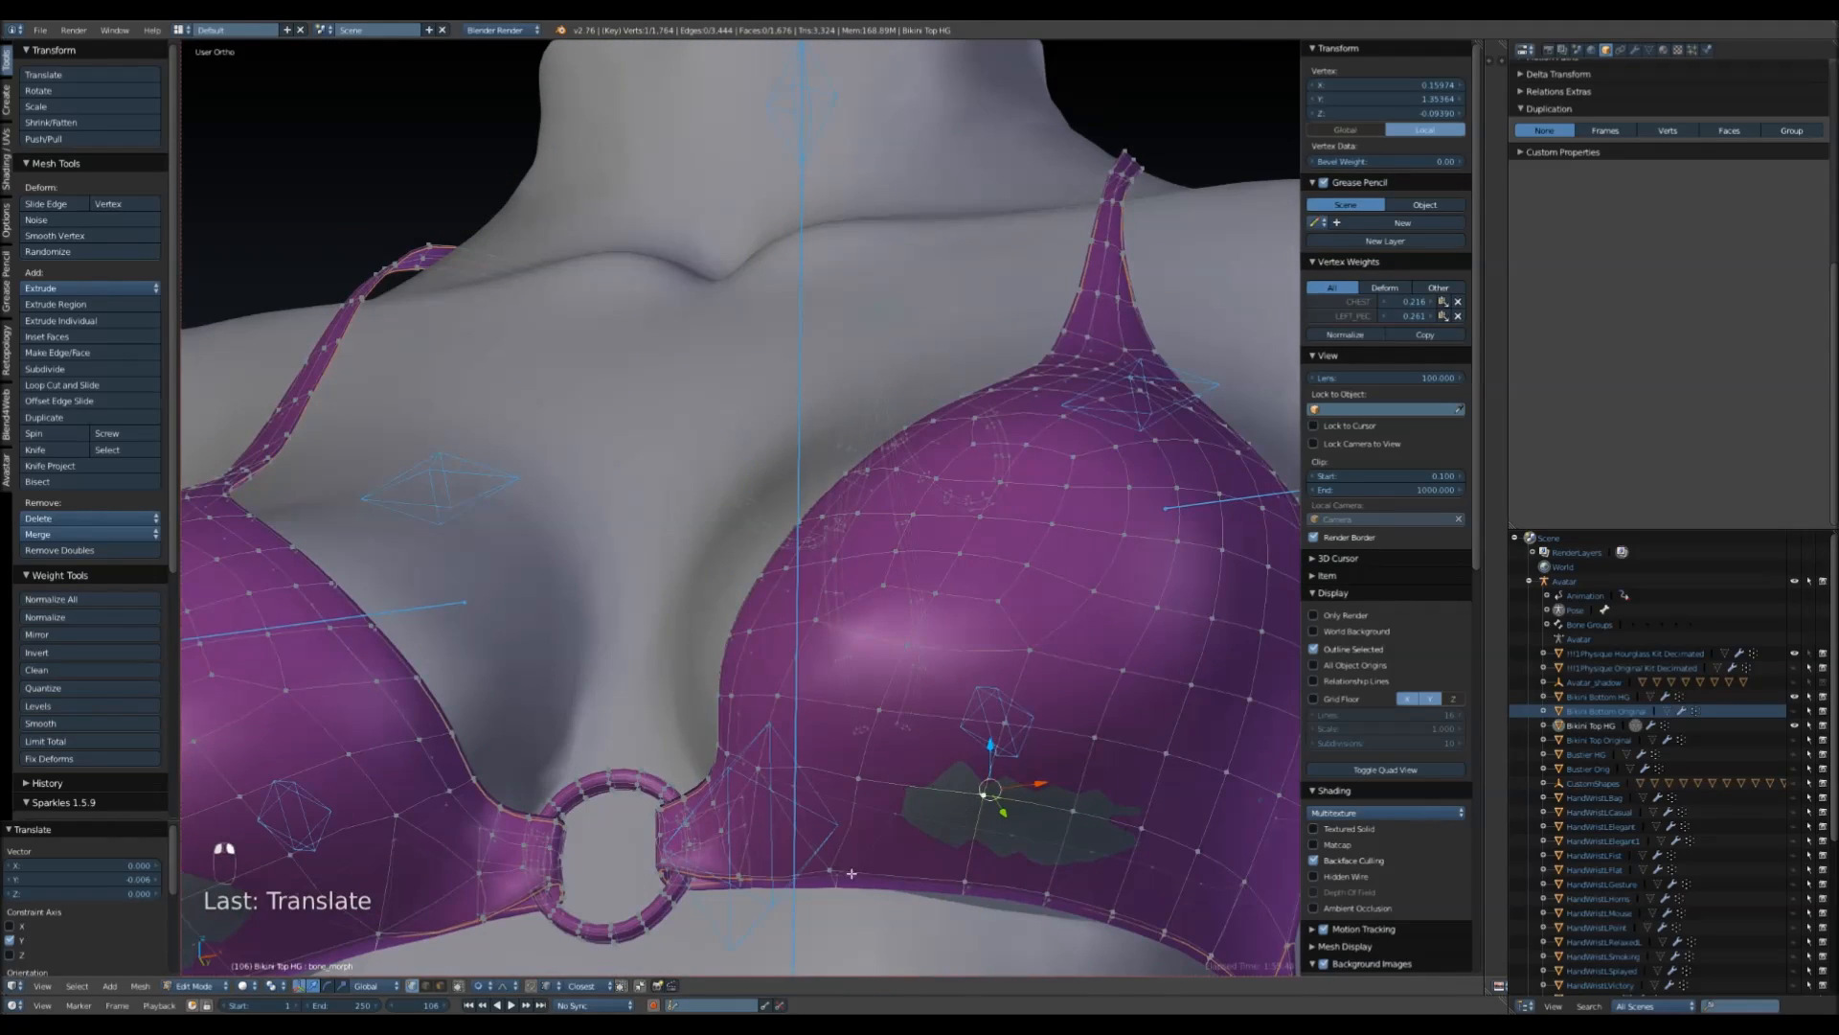
{"action": "middle_click_drag", "start_coordinate": [678, 843], "coordinate": [885, 781]}
{"action": "middle_click_drag", "start_coordinate": [593, 921], "coordinate": [663, 882]}
{"action": "scroll", "coordinate": [698, 924], "scroll_direction": "down", "scroll_amount": 2}
{"action": "scroll", "coordinate": [677, 859], "scroll_direction": "up", "scroll_amount": 1}
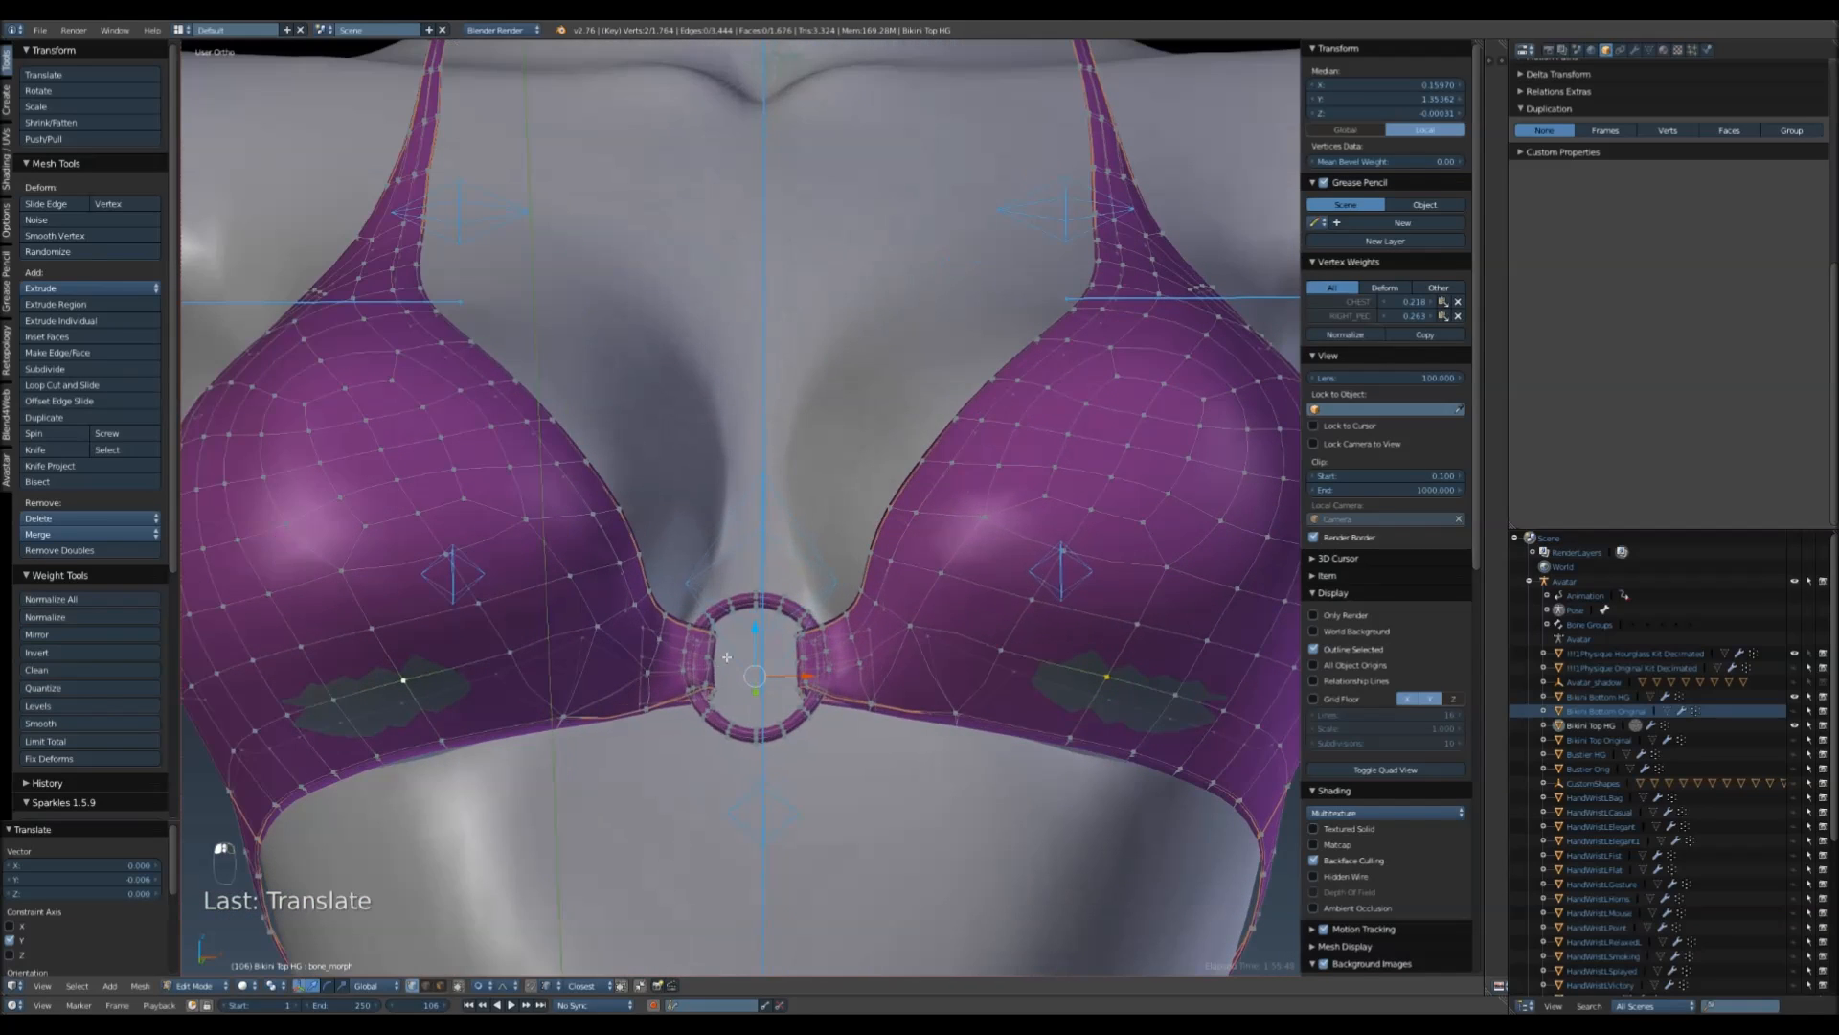
{"action": "left_click_drag", "start_coordinate": [756, 627], "coordinate": [757, 639]}
{"action": "scroll", "coordinate": [757, 639], "scroll_direction": "down", "scroll_amount": 3}
- In the right side view, circle-select the upper cup vertices near the straps and move them about 0.010 along Y
{"action": "middle_click_drag", "start_coordinate": [896, 642], "coordinate": [1109, 705]}
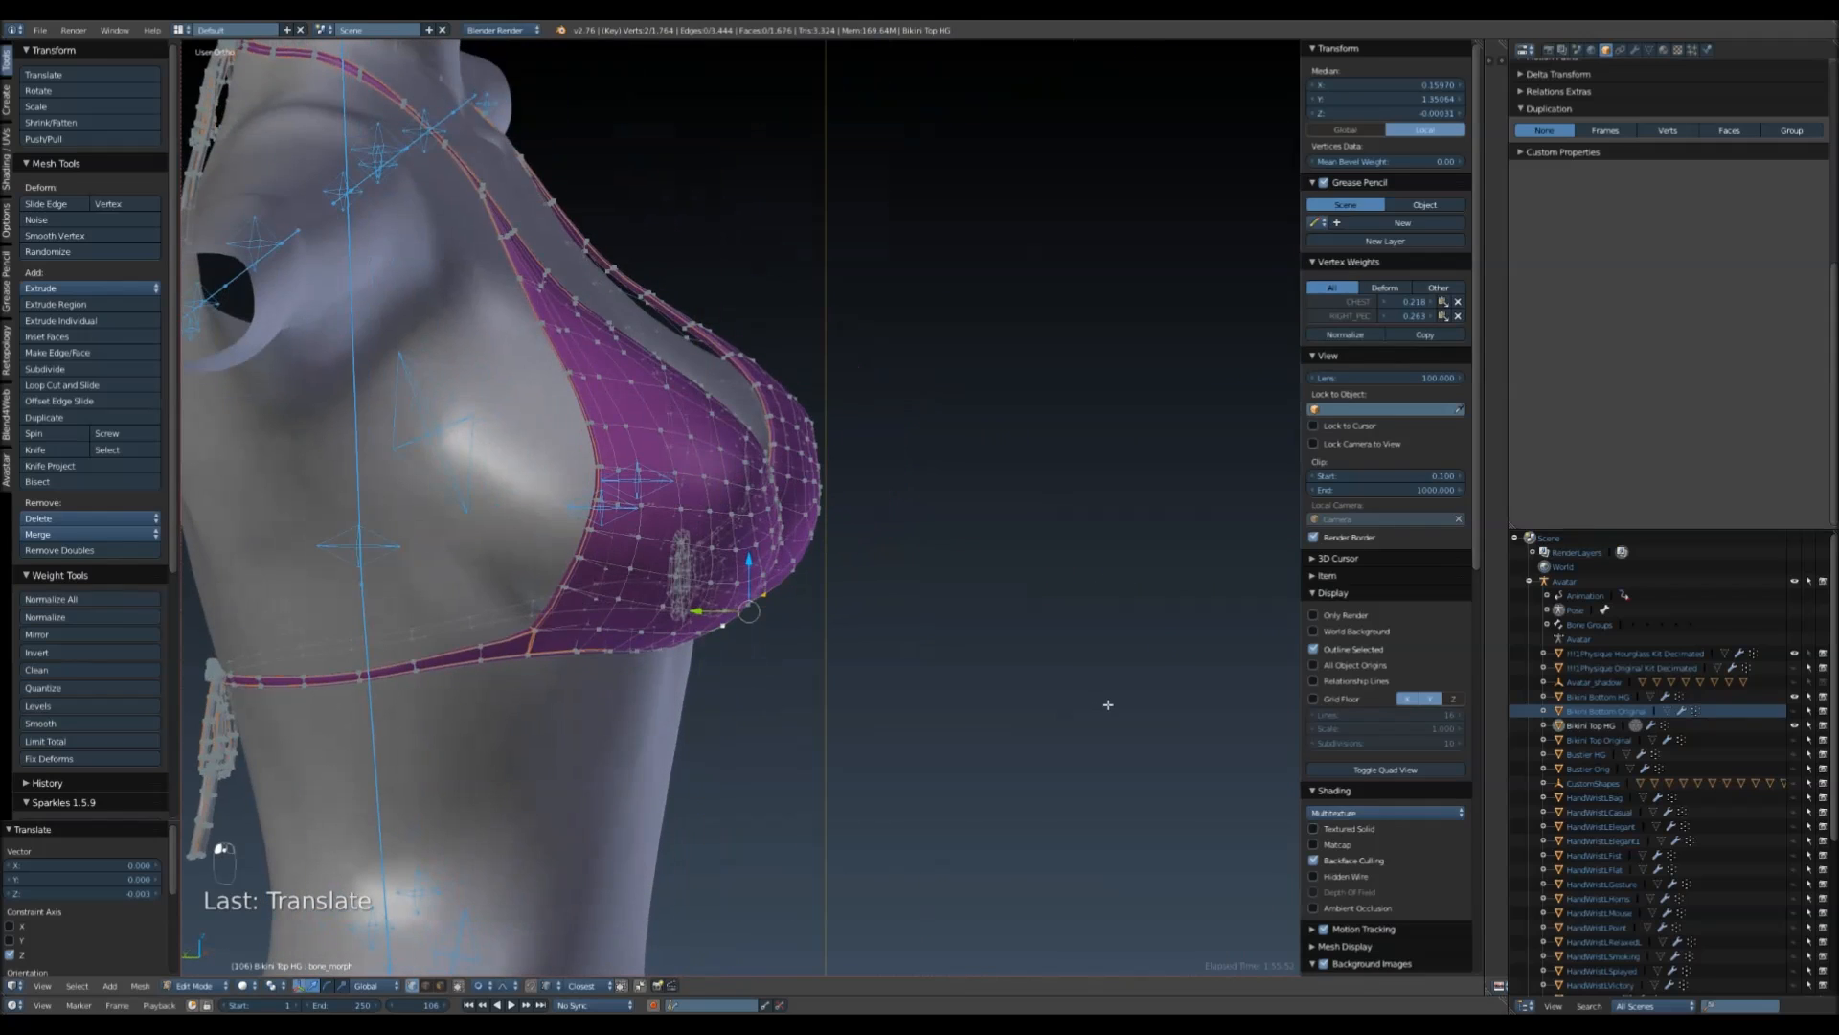
{"action": "key", "text": "KP_3"}
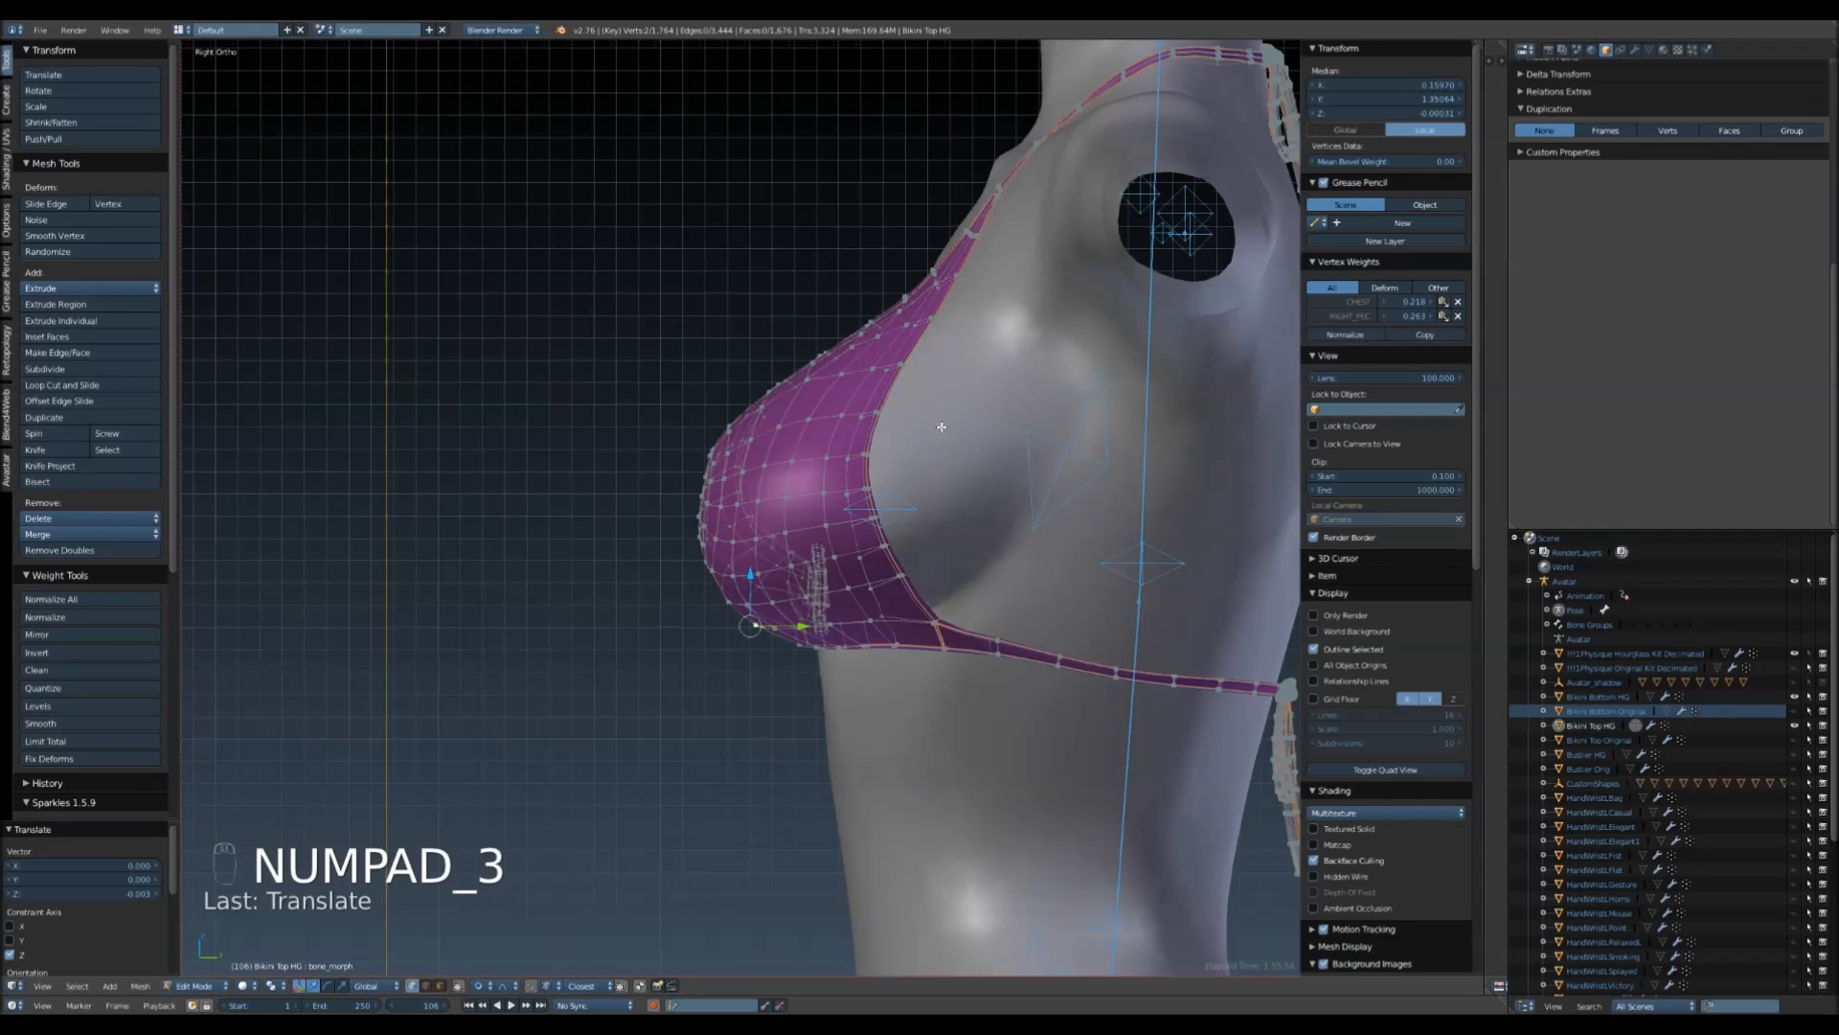
{"action": "middle_click_drag", "start_coordinate": [943, 426], "coordinate": [875, 589], "text": "shift"}
{"action": "scroll", "coordinate": [783, 510], "scroll_direction": "up", "scroll_amount": 4}
{"action": "key", "text": "a"}
{"action": "key", "text": "a"}
{"action": "key", "text": "c"}
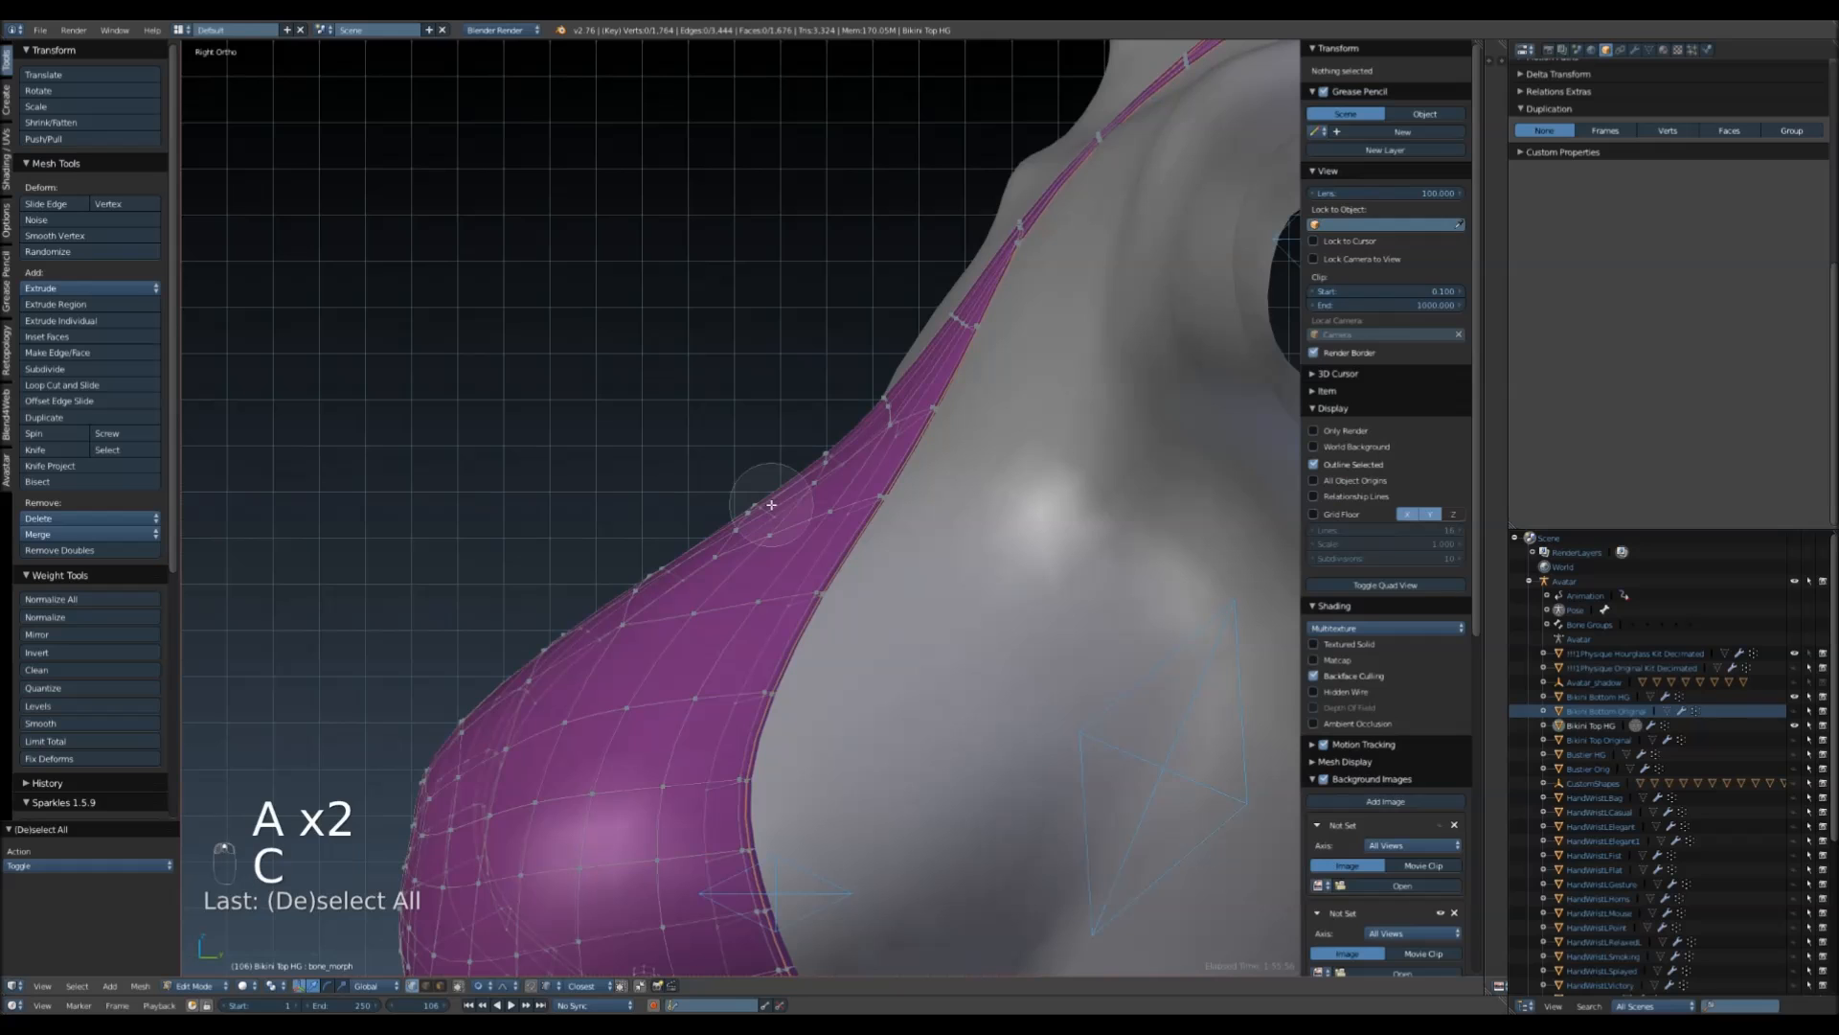
{"action": "left_click", "coordinate": [771, 510]}
{"action": "right_click", "coordinate": [772, 512]}
{"action": "left_click_drag", "start_coordinate": [821, 515], "coordinate": [827, 517]}
{"action": "scroll", "coordinate": [828, 519], "scroll_direction": "down", "scroll_amount": 5}
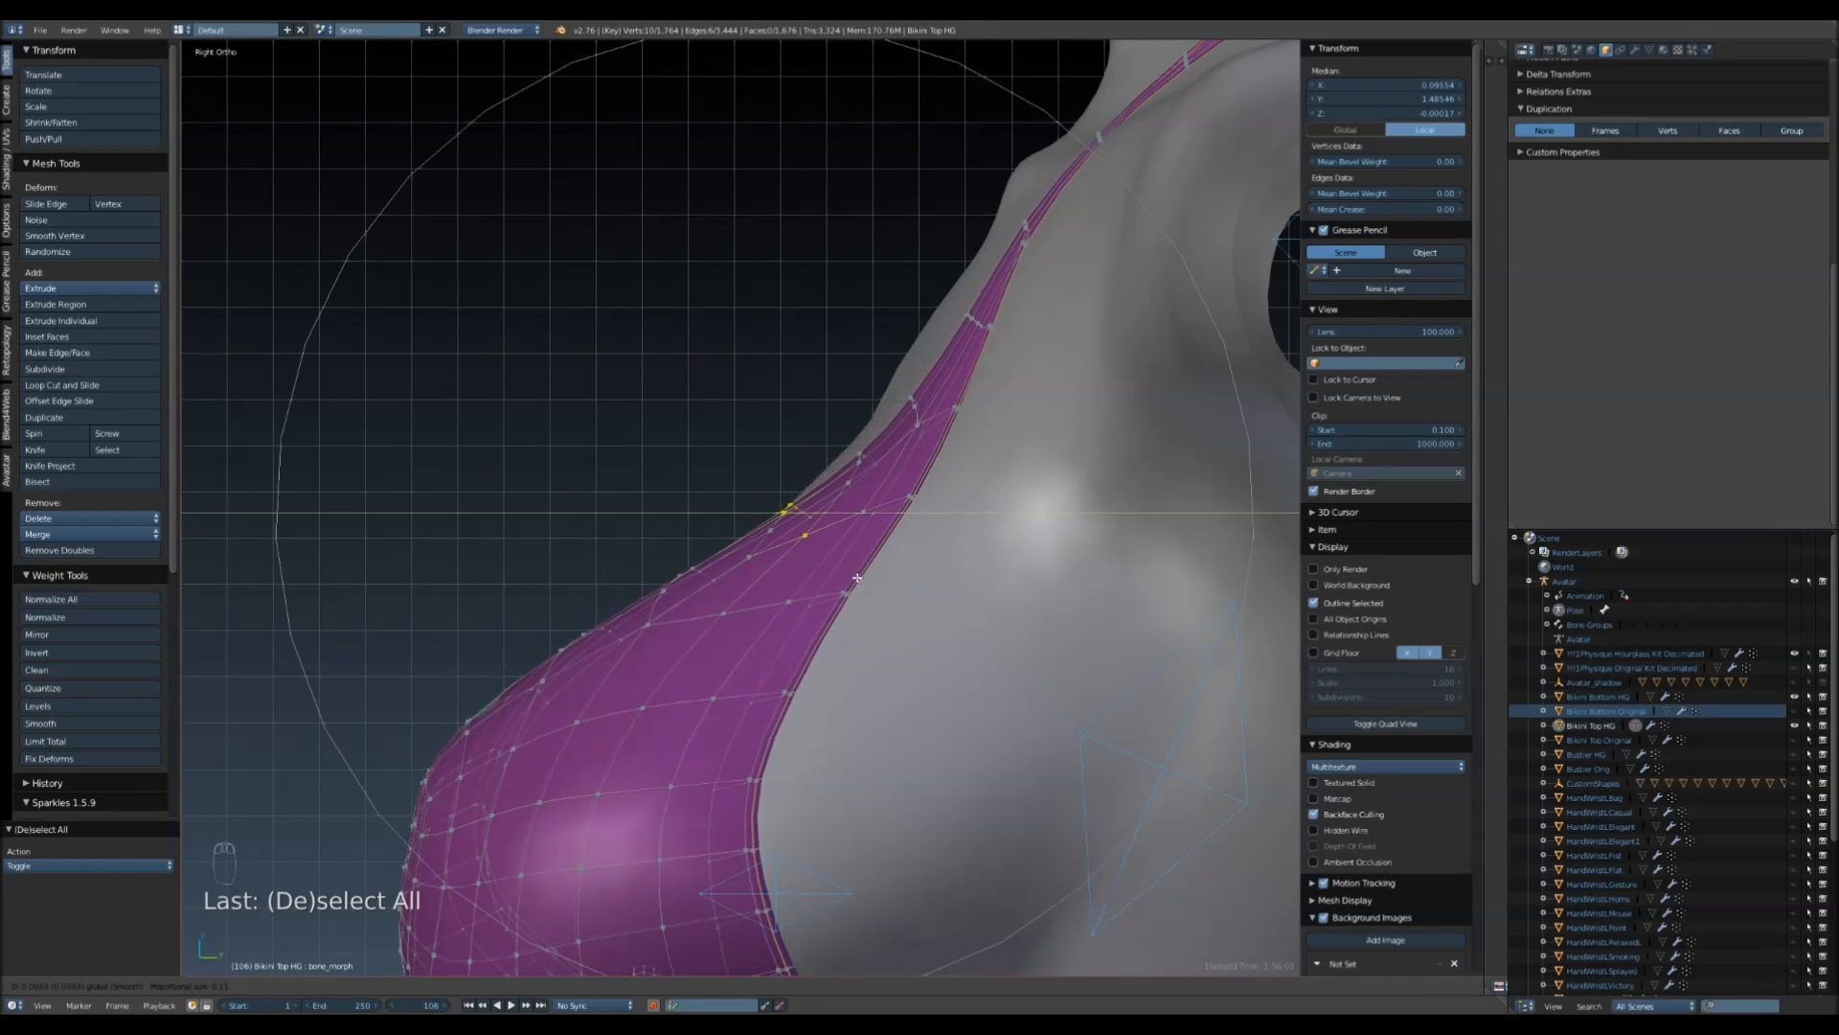
{"action": "left_click", "coordinate": [489, 756]}
- Circle-select the vertices at the upper front bend of the cups and raise them about 0.003 along Z
{"action": "middle_click_drag", "start_coordinate": [489, 756], "coordinate": [695, 507], "text": "shift"}
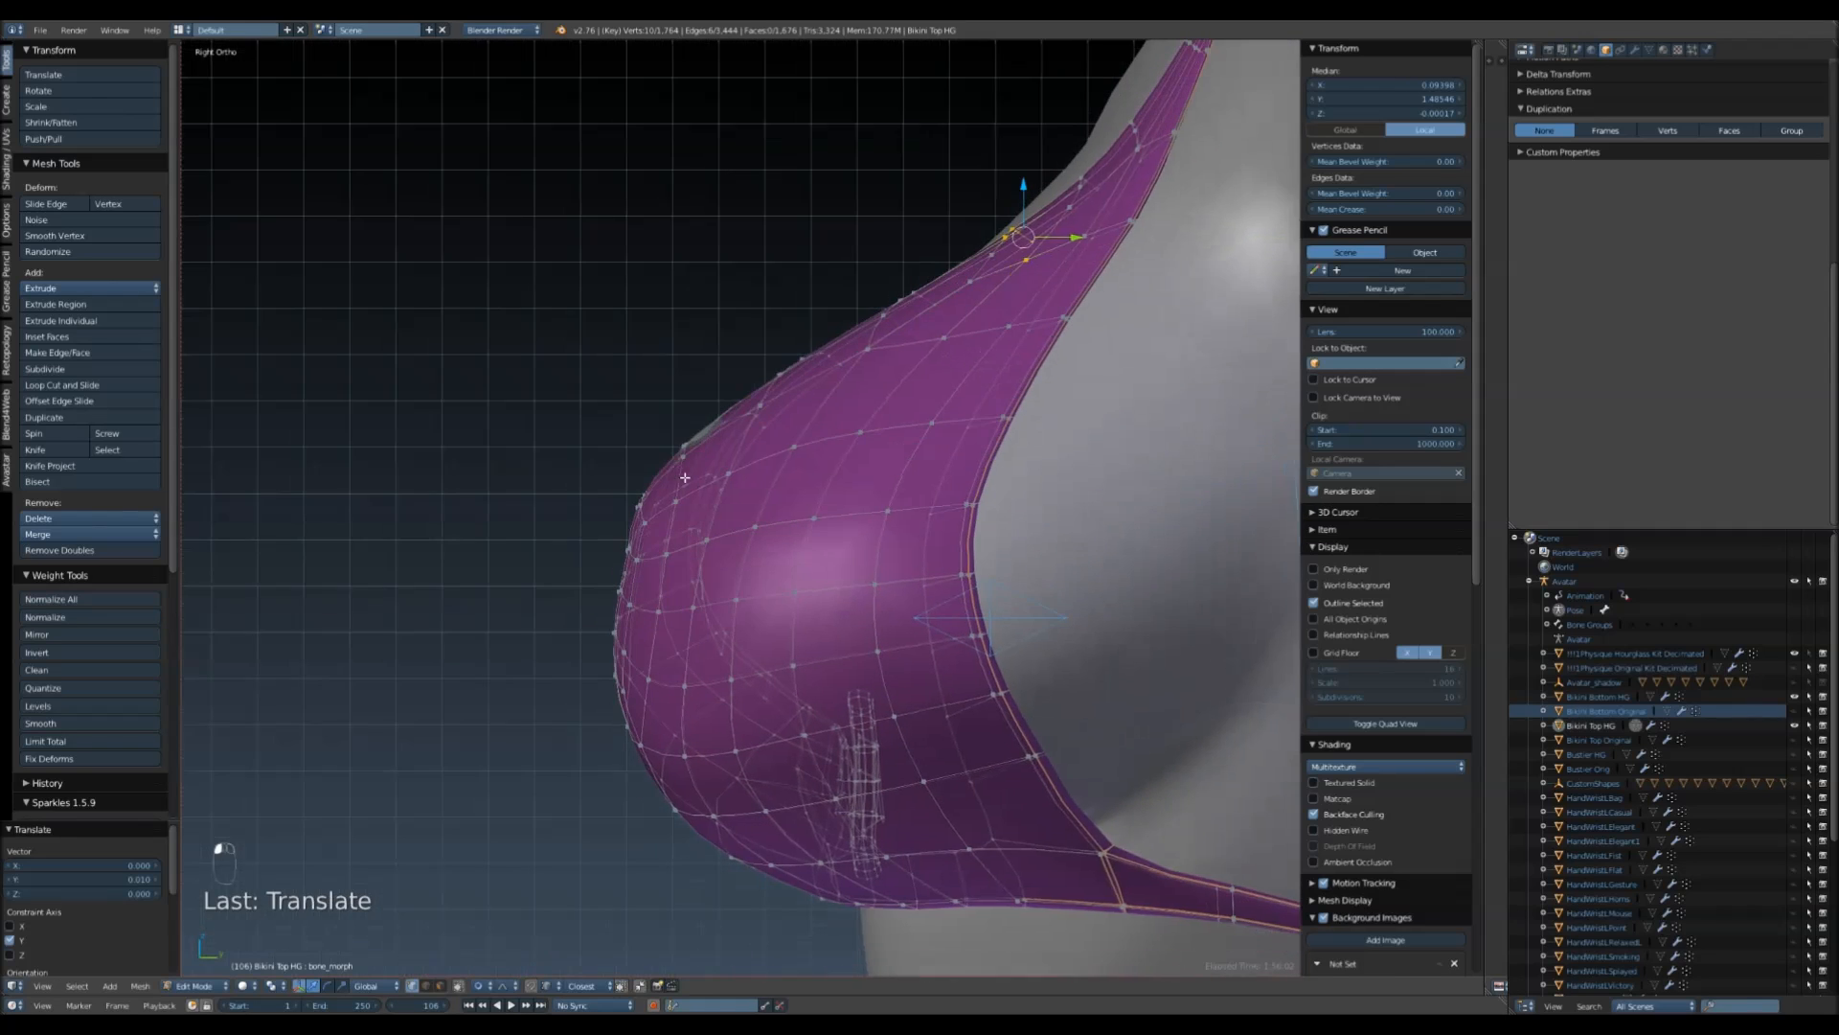
{"action": "right_click", "coordinate": [681, 440]}
{"action": "key", "text": "a"}
{"action": "key", "text": "c"}
{"action": "mouse_move", "coordinate": [681, 440]}
{"action": "left_mouse_down"}
{"action": "mouse_move", "coordinate": [690, 386]}
{"action": "mouse_move", "coordinate": [686, 410]}
{"action": "left_mouse_up"}
{"action": "right_click", "coordinate": [686, 426]}
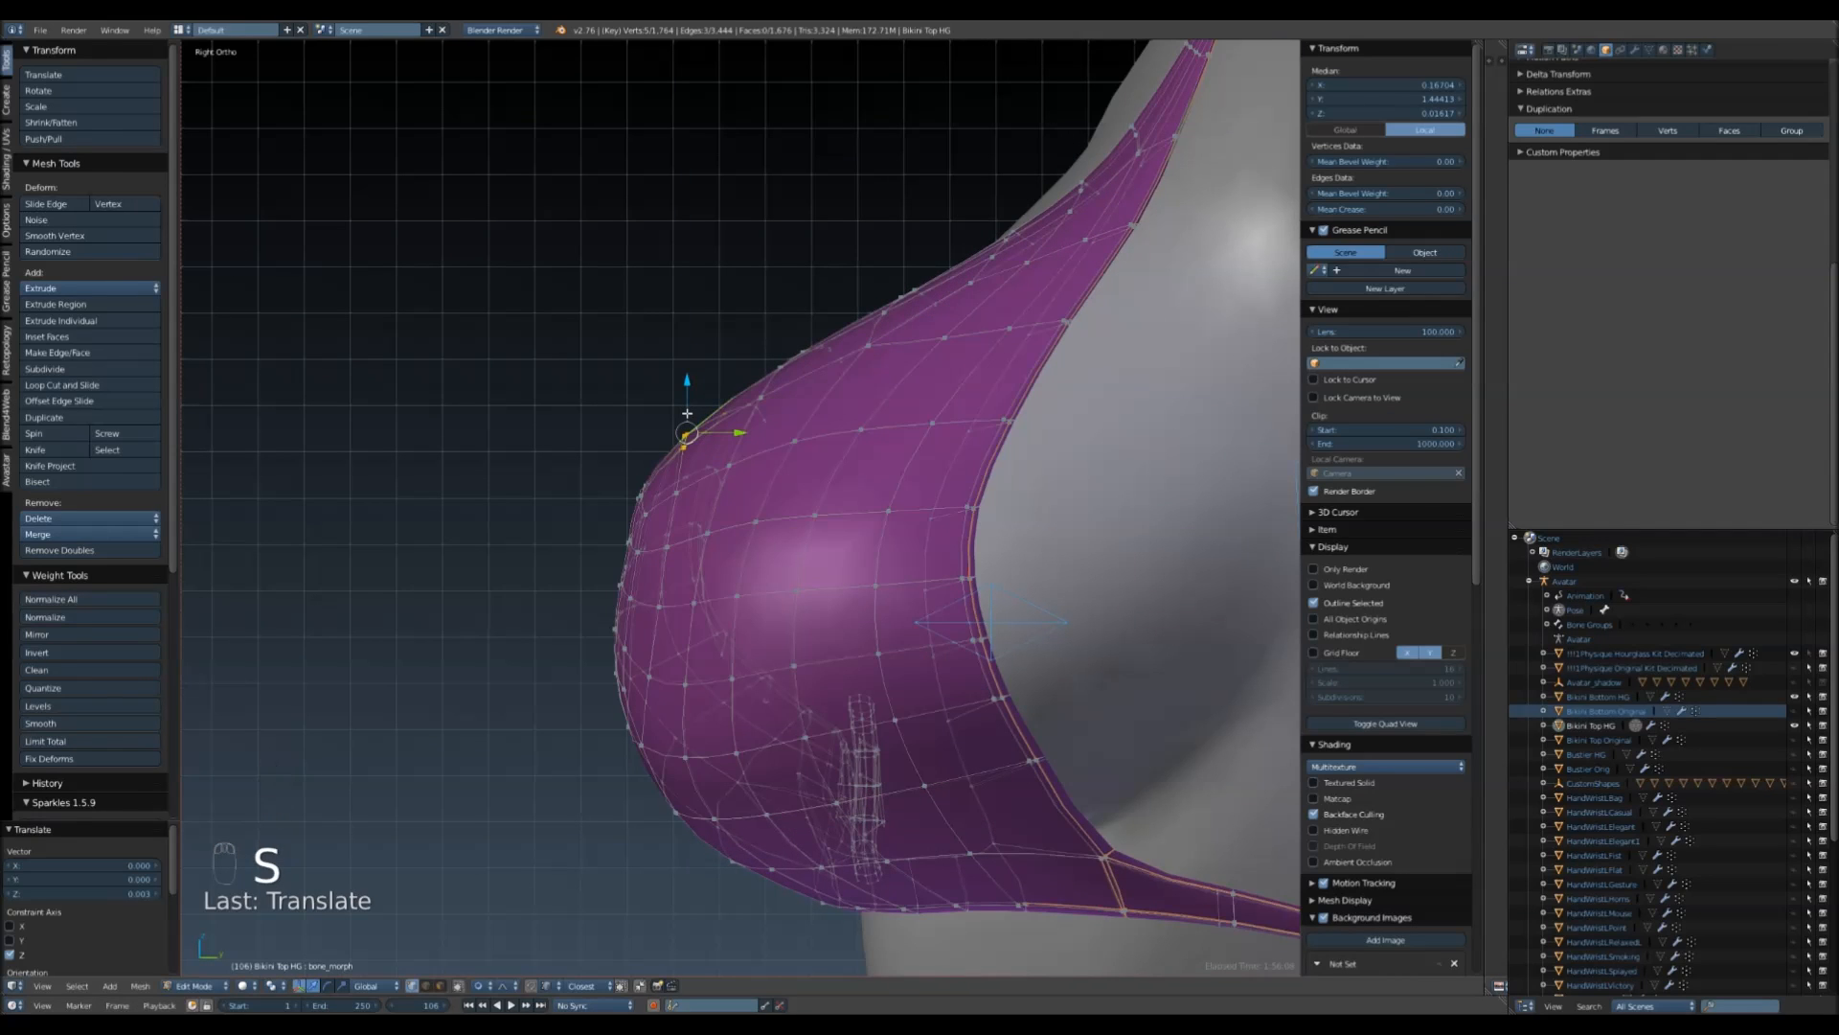
- In wireframe shading, circle-select the foremost cup vertices and move them about 0.002 along Y
{"action": "key", "text": "z"}
{"action": "key", "text": "a"}
{"action": "key", "text": "c"}
{"action": "mouse_move", "coordinate": [614, 525]}
{"action": "left_mouse_down"}
{"action": "mouse_move", "coordinate": [618, 546]}
{"action": "mouse_move", "coordinate": [701, 553]}
{"action": "mouse_move", "coordinate": [707, 536]}
{"action": "left_mouse_up"}
{"action": "right_click", "coordinate": [676, 537]}
{"action": "scroll", "coordinate": [696, 548], "scroll_direction": "up", "scroll_amount": 4}
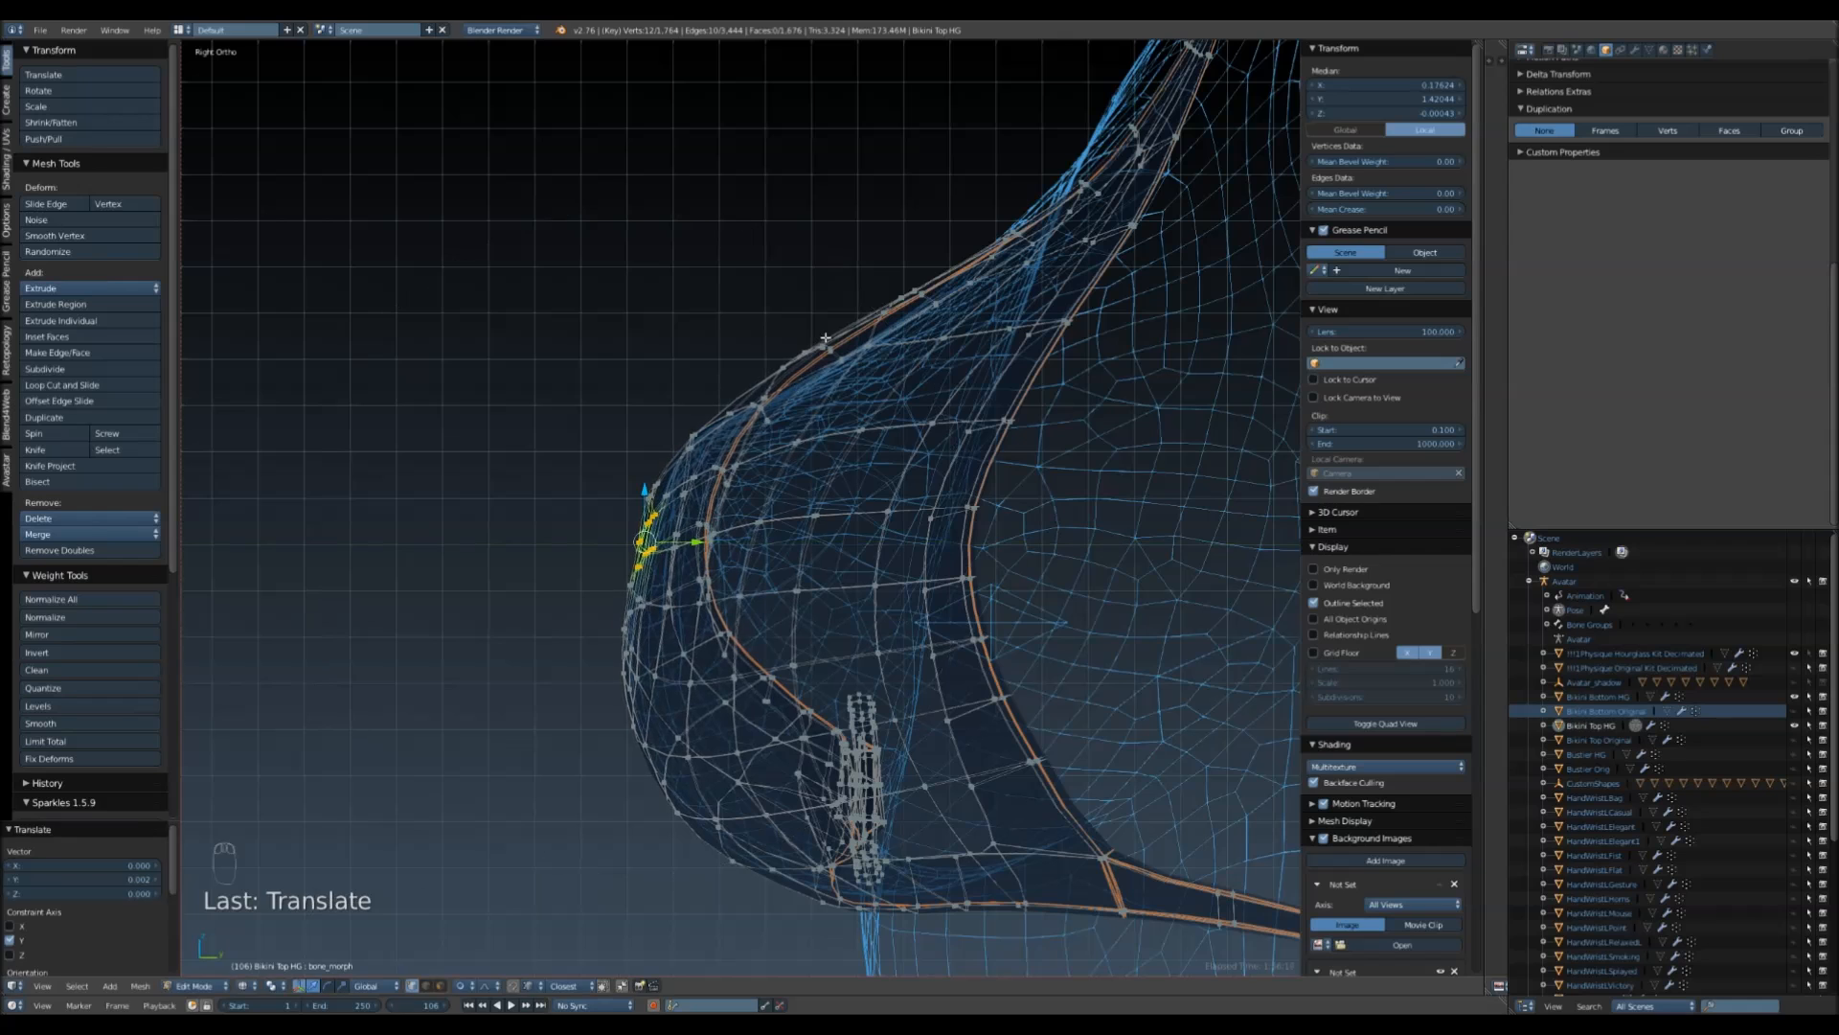
- Circle-select the vertices on the upper slope of the cups and lower them about 0.006 along Z
{"action": "key", "text": "a"}
{"action": "key", "text": "c"}
{"action": "left_click_drag", "start_coordinate": [796, 320], "coordinate": [835, 324]}
{"action": "right_click", "coordinate": [846, 324]}
{"action": "scroll", "coordinate": [837, 324], "scroll_direction": "up", "scroll_amount": 4}
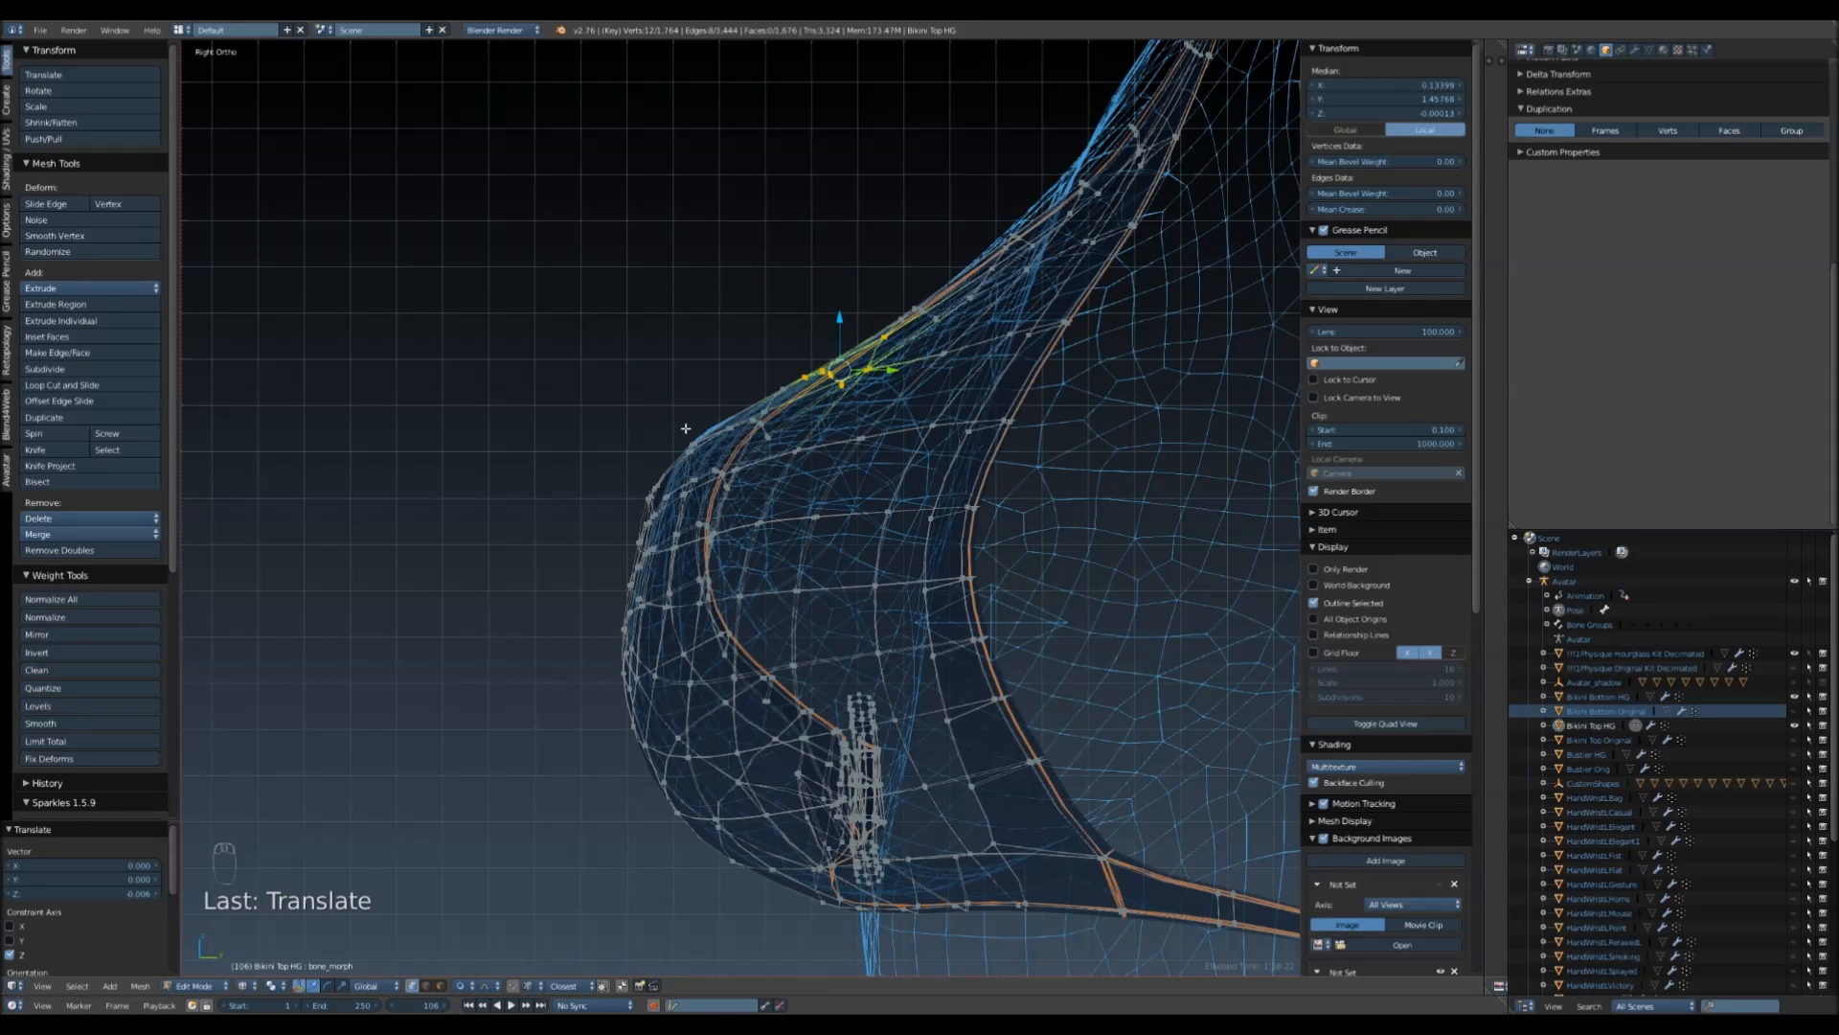
- Circle-select the vertices at the cups' upper front bend, raise them slightly along Z, and clear the selection
{"action": "key", "text": "a"}
{"action": "key", "text": "c"}
{"action": "left_click", "coordinate": [685, 428]}
{"action": "right_click", "coordinate": [686, 427]}
{"action": "left_click_drag", "start_coordinate": [686, 391], "coordinate": [688, 368]}
{"action": "scroll", "coordinate": [687, 372], "scroll_direction": "up", "scroll_amount": 5}
{"action": "key", "text": "s"}
{"action": "right_click", "coordinate": [600, 565]}
{"action": "key", "text": "a"}
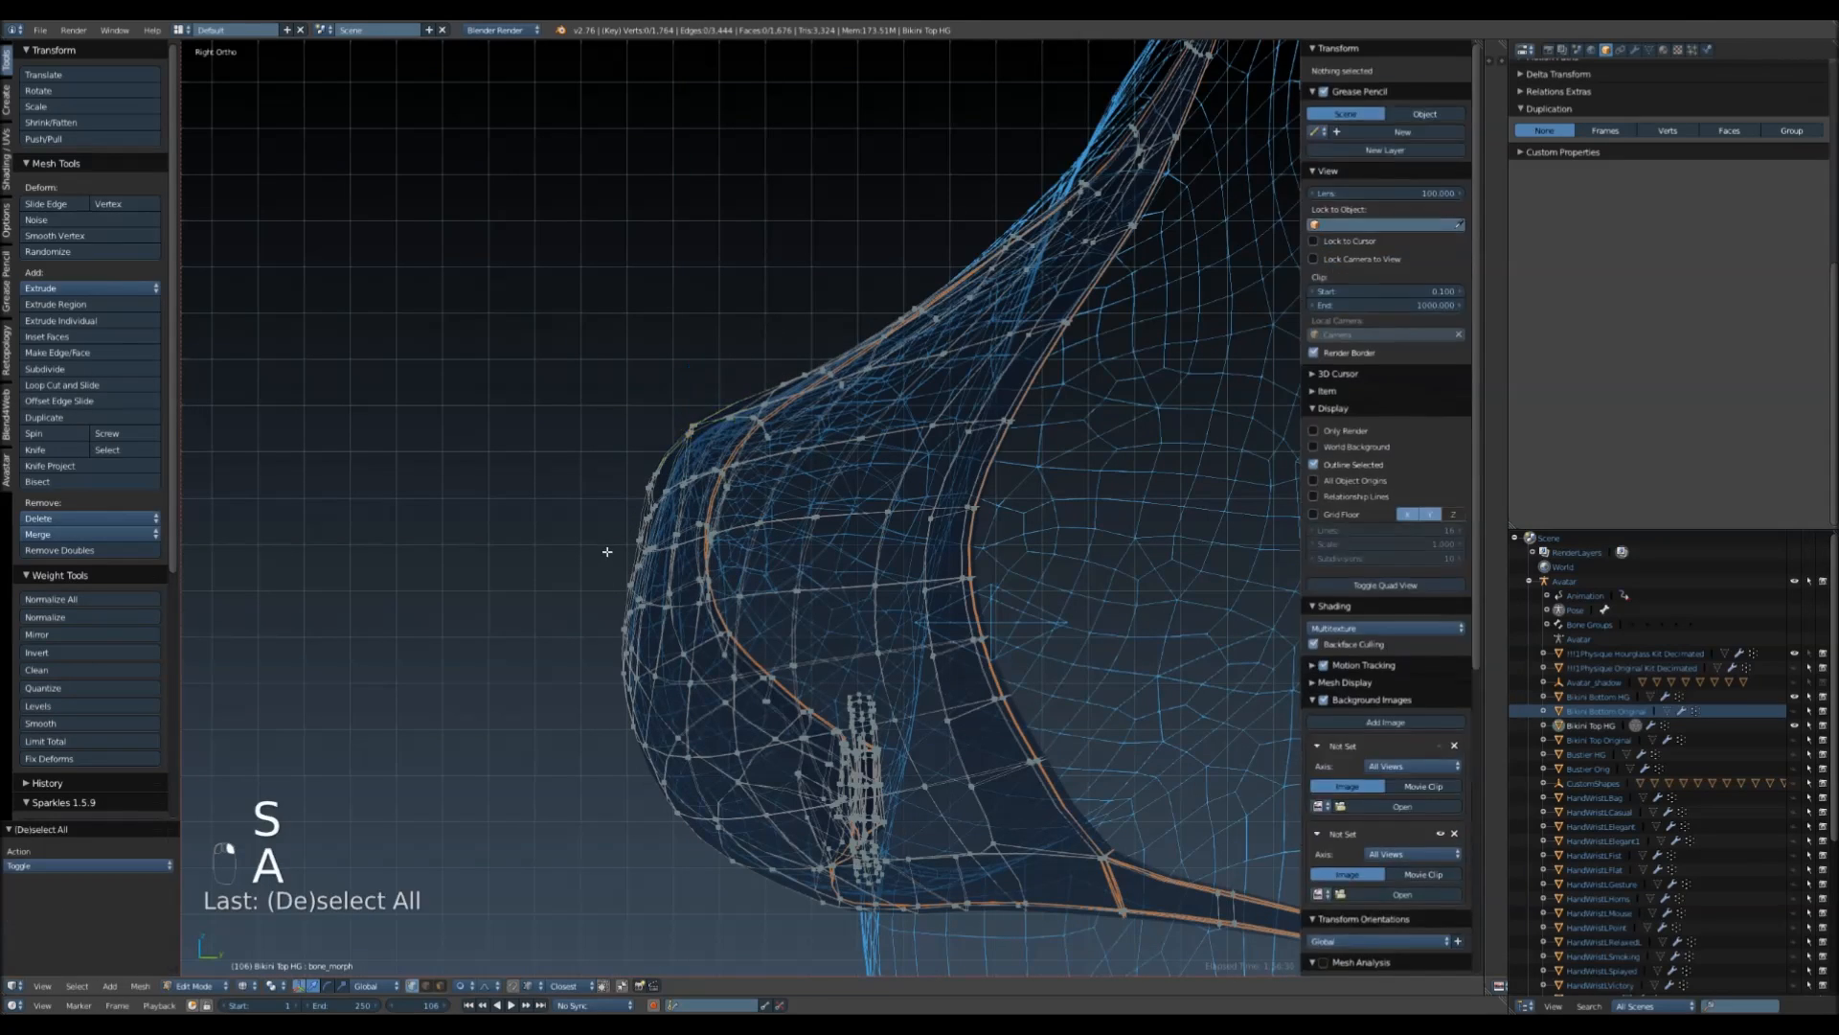
- Circle-select the vertices just below the cups' upper front bend and move them about 0.003 along Y
{"action": "key", "text": "z"}
{"action": "key", "text": "z"}
{"action": "key", "text": "c"}
{"action": "left_click_drag", "start_coordinate": [625, 481], "coordinate": [717, 481]}
{"action": "right_click", "coordinate": [648, 476]}
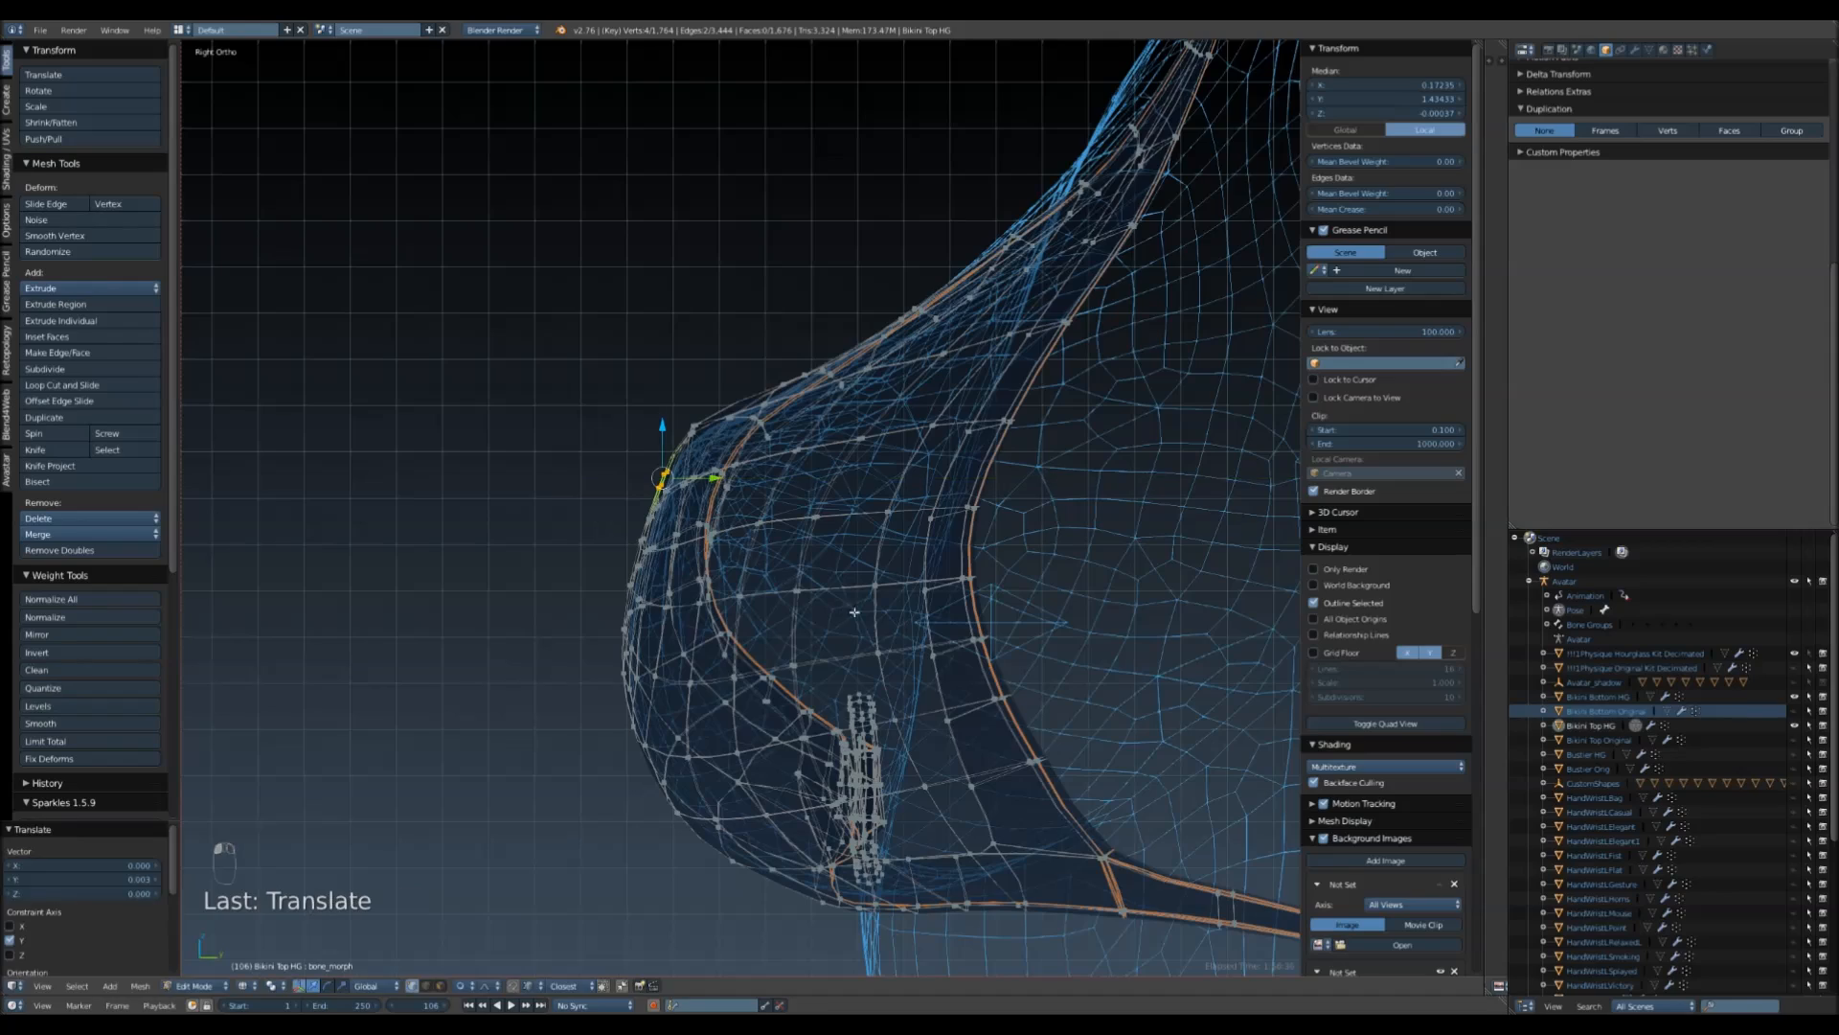
- Return the bikini top to solid shading and switch it to Sculpt Mode
{"action": "middle_click_drag", "start_coordinate": [856, 613], "coordinate": [877, 464], "text": "shift"}
{"action": "key", "text": "z"}
{"action": "middle_click_drag", "start_coordinate": [710, 601], "coordinate": [1031, 634]}
{"action": "scroll", "coordinate": [1030, 633], "scroll_direction": "down", "scroll_amount": 4}
{"action": "middle_click_drag", "start_coordinate": [1022, 571], "coordinate": [924, 513]}
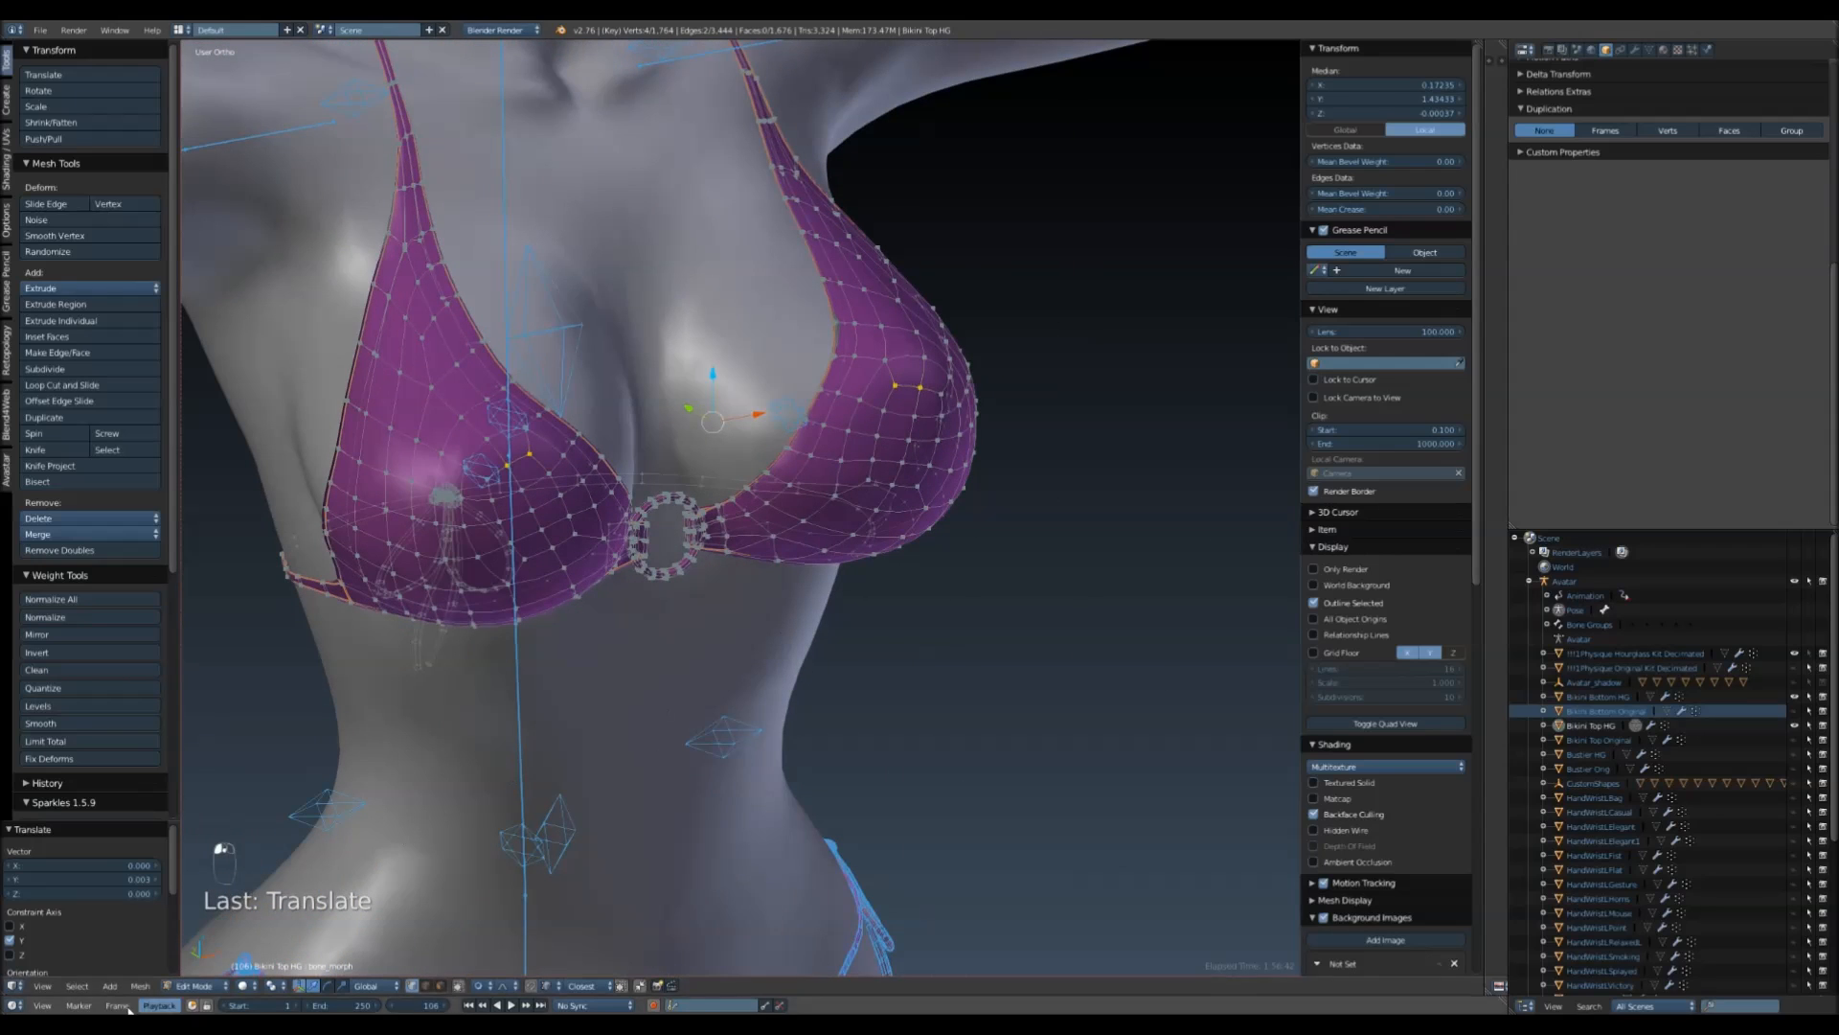
{"action": "left_click", "coordinate": [204, 986]}
{"action": "left_click", "coordinate": [212, 938]}
{"action": "mouse_move", "coordinate": [575, 718]}
{"action": "middle_mouse_down"}
{"action": "mouse_move", "coordinate": [601, 735]}
{"action": "mouse_move", "coordinate": [635, 719]}
{"action": "mouse_move", "coordinate": [256, 718]}
{"action": "middle_mouse_up"}
{"action": "middle_click_drag", "start_coordinate": [403, 661], "coordinate": [848, 891], "text": "shift"}
{"action": "scroll", "coordinate": [789, 558], "scroll_direction": "up", "scroll_amount": 3}
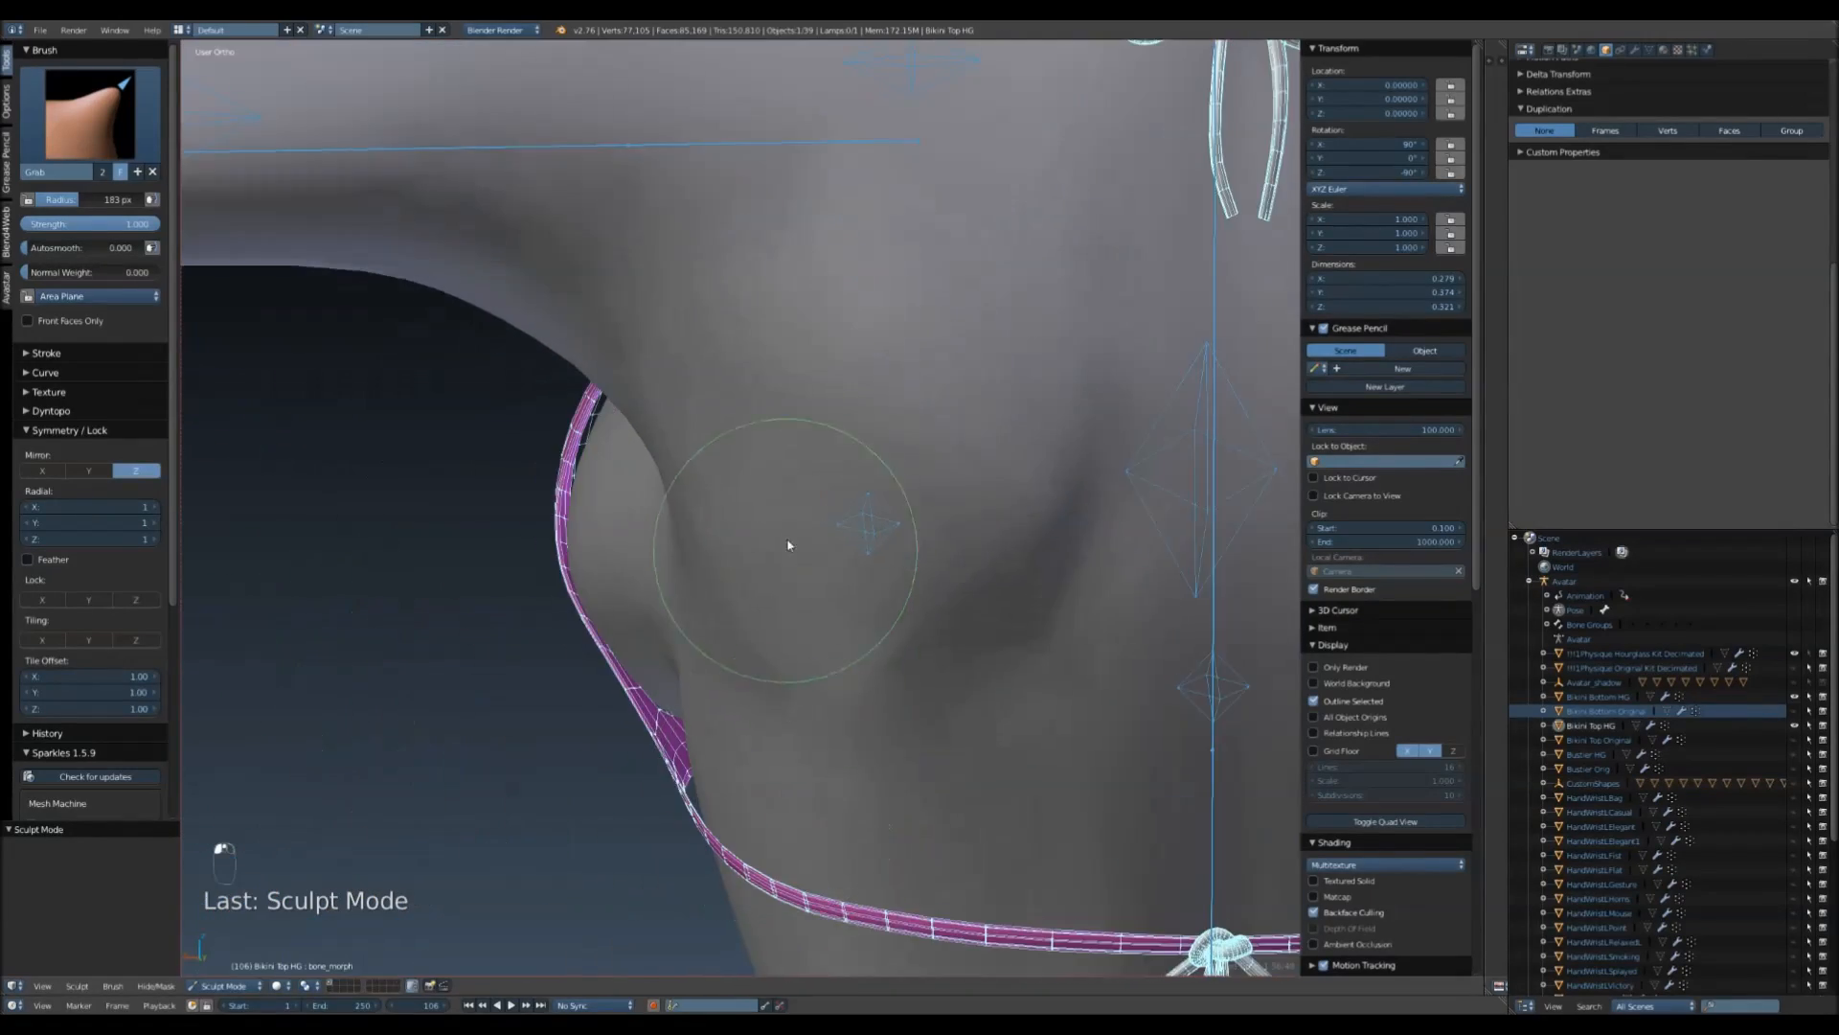
- Pull the outer side edge and lower outer corner of the bikini cups against the body with the Grab brush
{"action": "middle_click_drag", "start_coordinate": [789, 558], "coordinate": [809, 513]}
{"action": "middle_click_drag", "start_coordinate": [530, 370], "coordinate": [597, 417]}
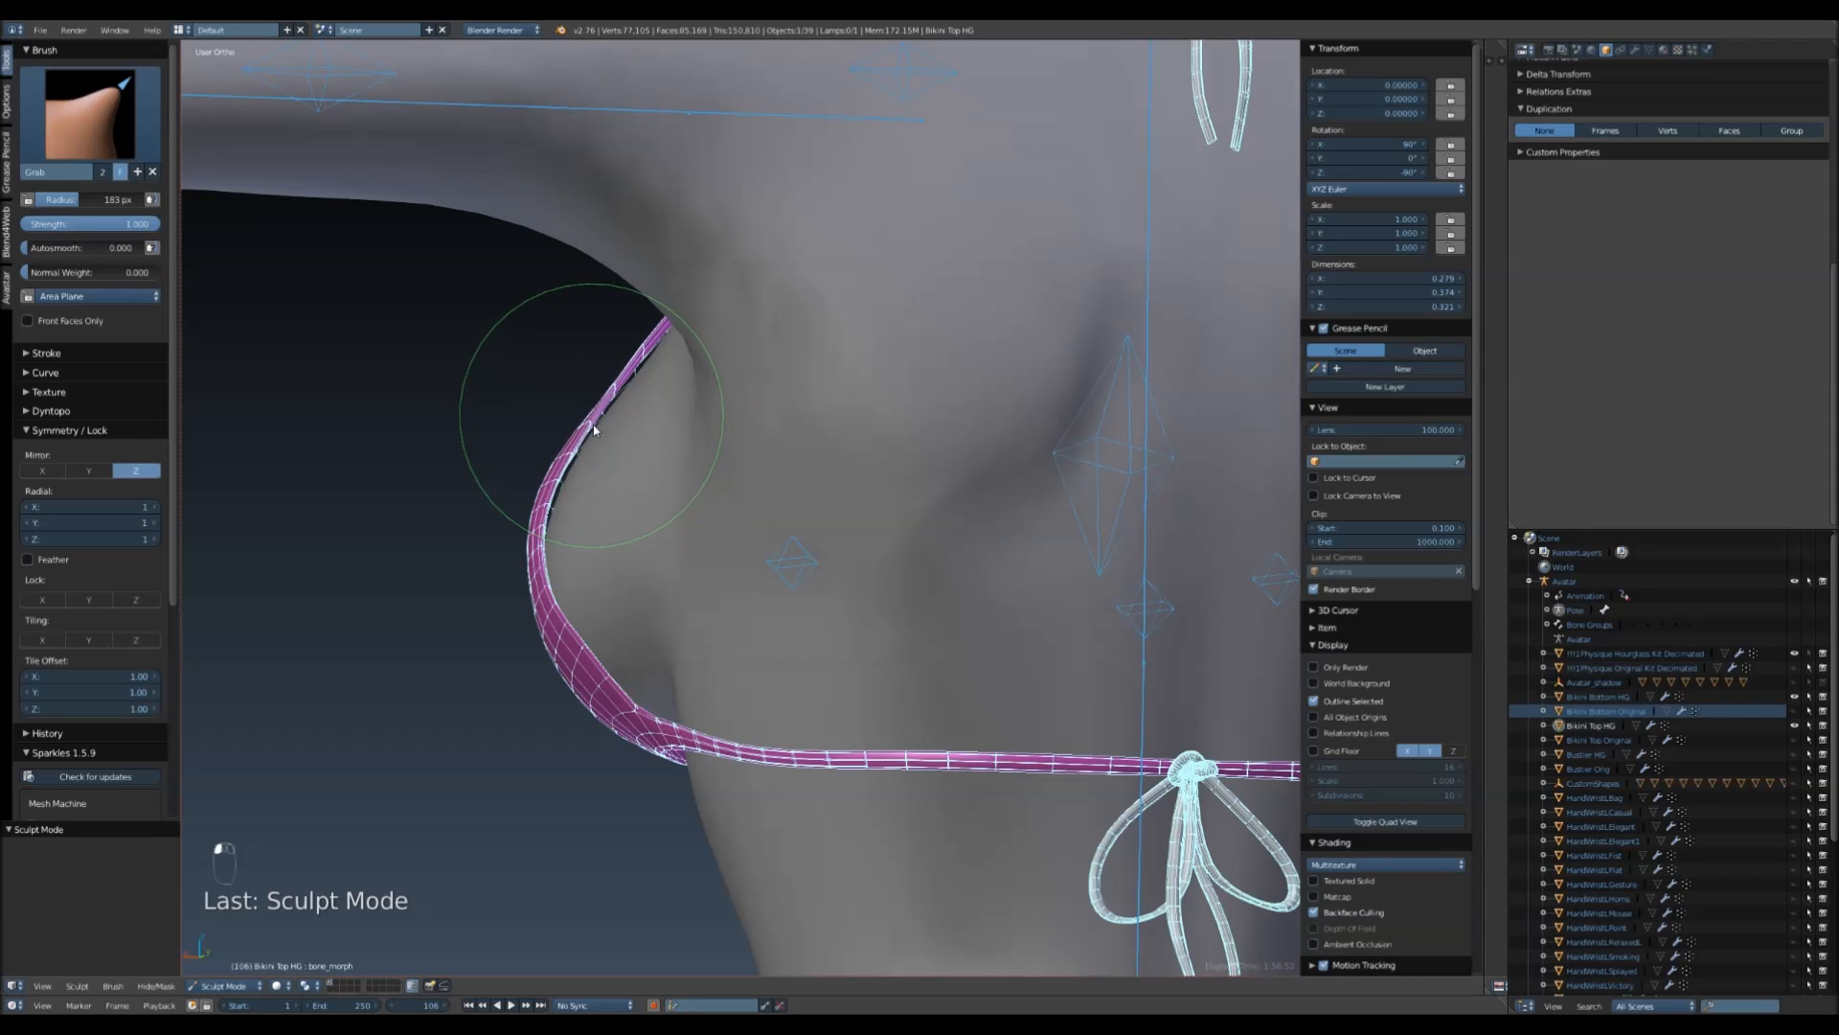
{"action": "left_click_drag", "start_coordinate": [594, 430], "coordinate": [545, 493]}
{"action": "middle_click_drag", "start_coordinate": [545, 494], "coordinate": [582, 498]}
{"action": "left_click_drag", "start_coordinate": [519, 493], "coordinate": [588, 445]}
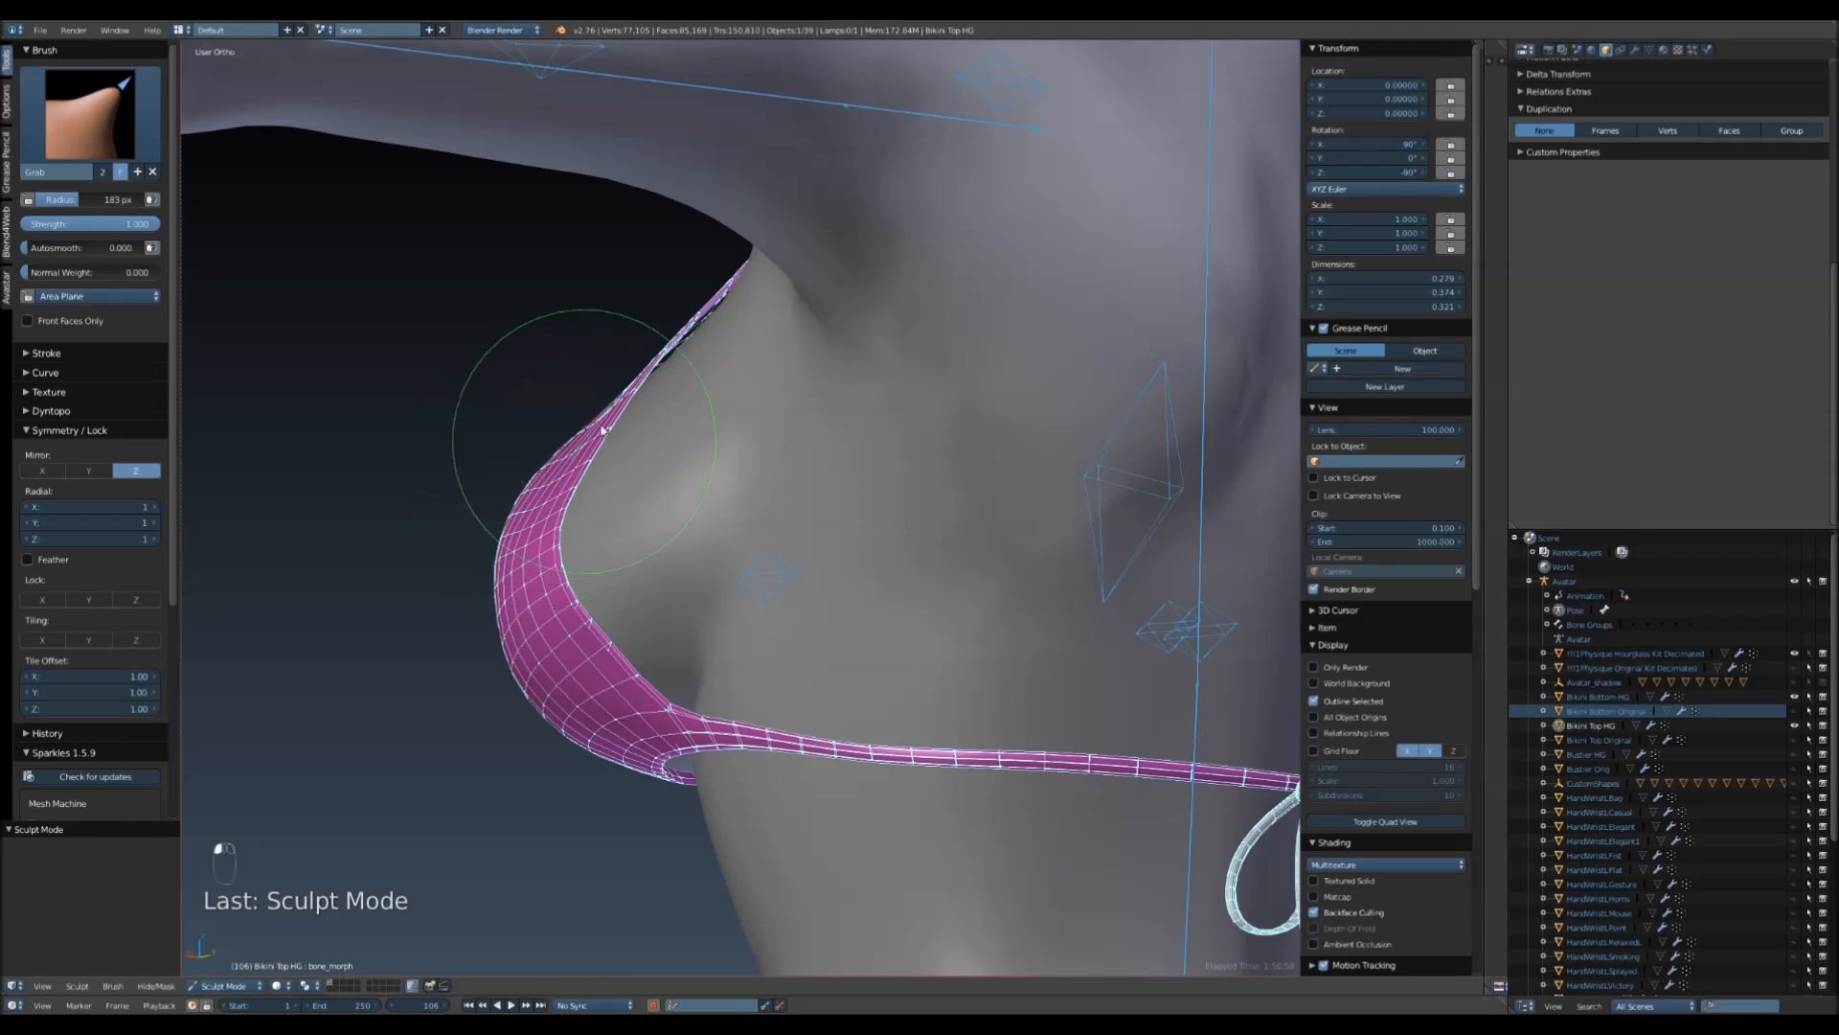
{"action": "mouse_move", "coordinate": [664, 366]}
{"action": "left_mouse_down"}
{"action": "mouse_move", "coordinate": [661, 393]}
{"action": "mouse_move", "coordinate": [591, 448]}
{"action": "mouse_move", "coordinate": [553, 613]}
{"action": "mouse_move", "coordinate": [561, 574]}
{"action": "left_mouse_up"}
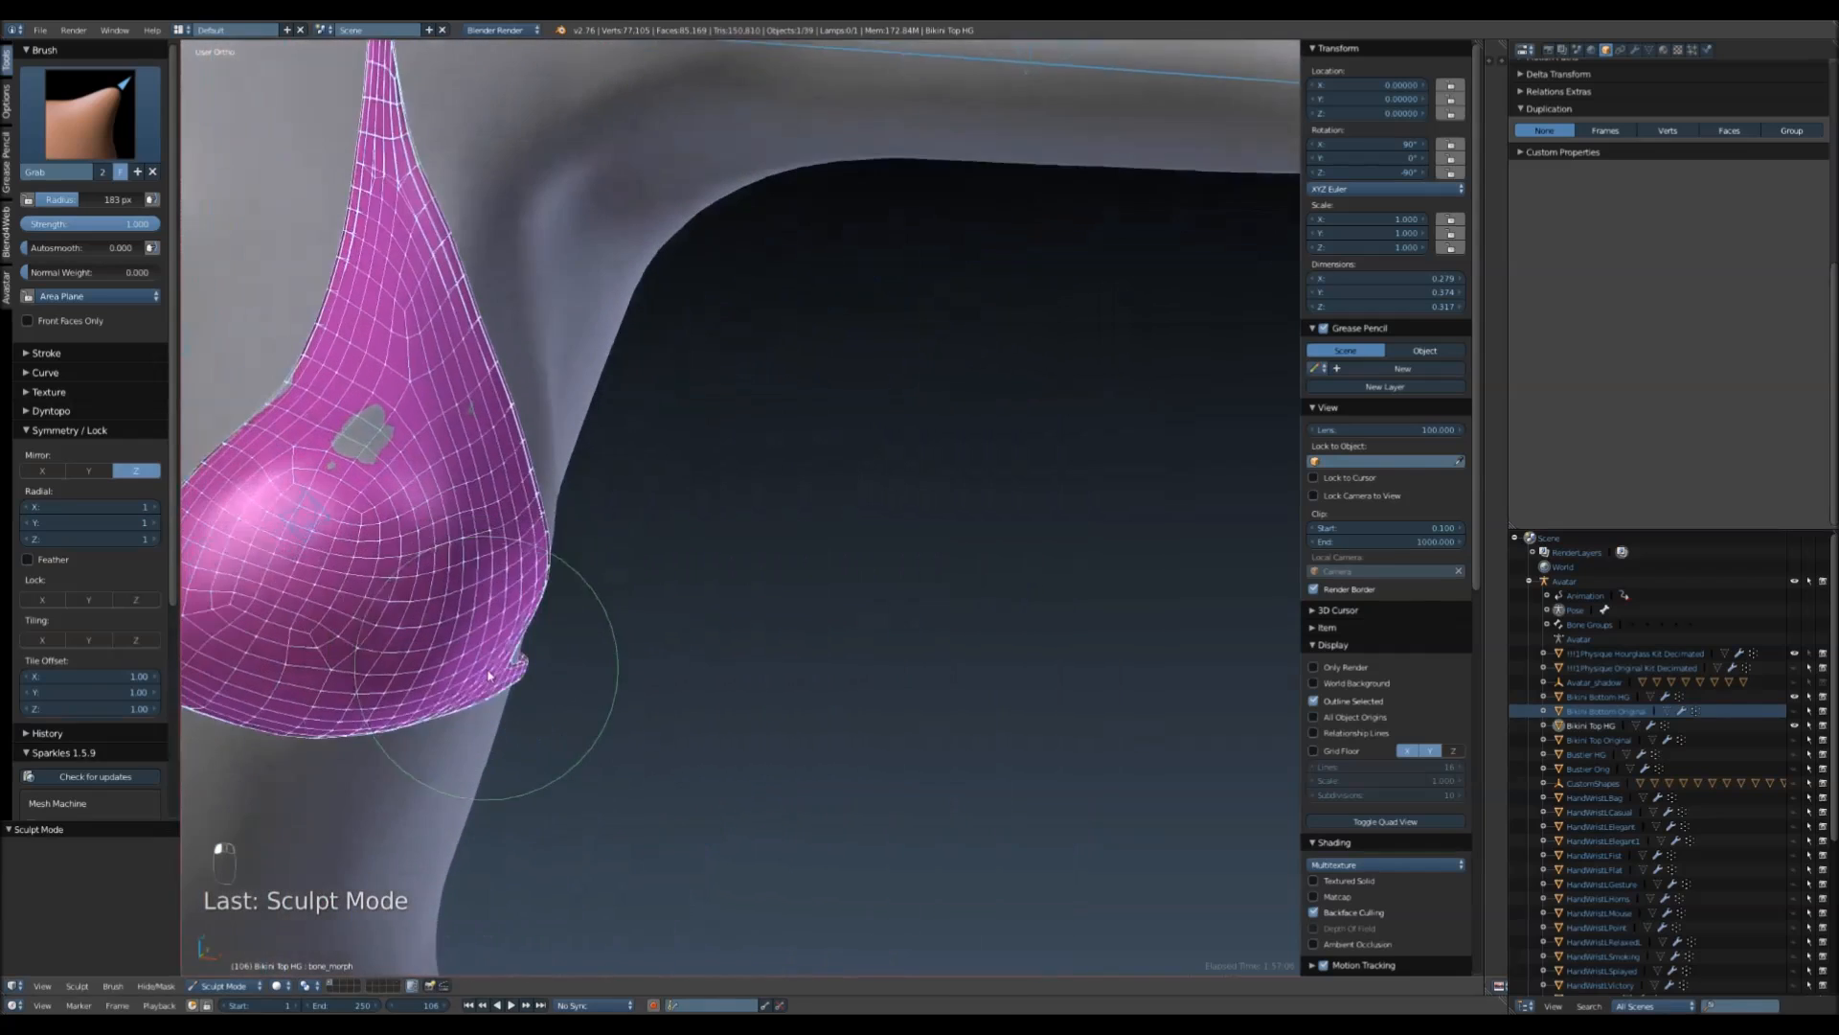
{"action": "mouse_move", "coordinate": [478, 615]}
{"action": "left_mouse_down"}
{"action": "mouse_move", "coordinate": [460, 607]}
{"action": "mouse_move", "coordinate": [452, 538]}
{"action": "left_mouse_up"}
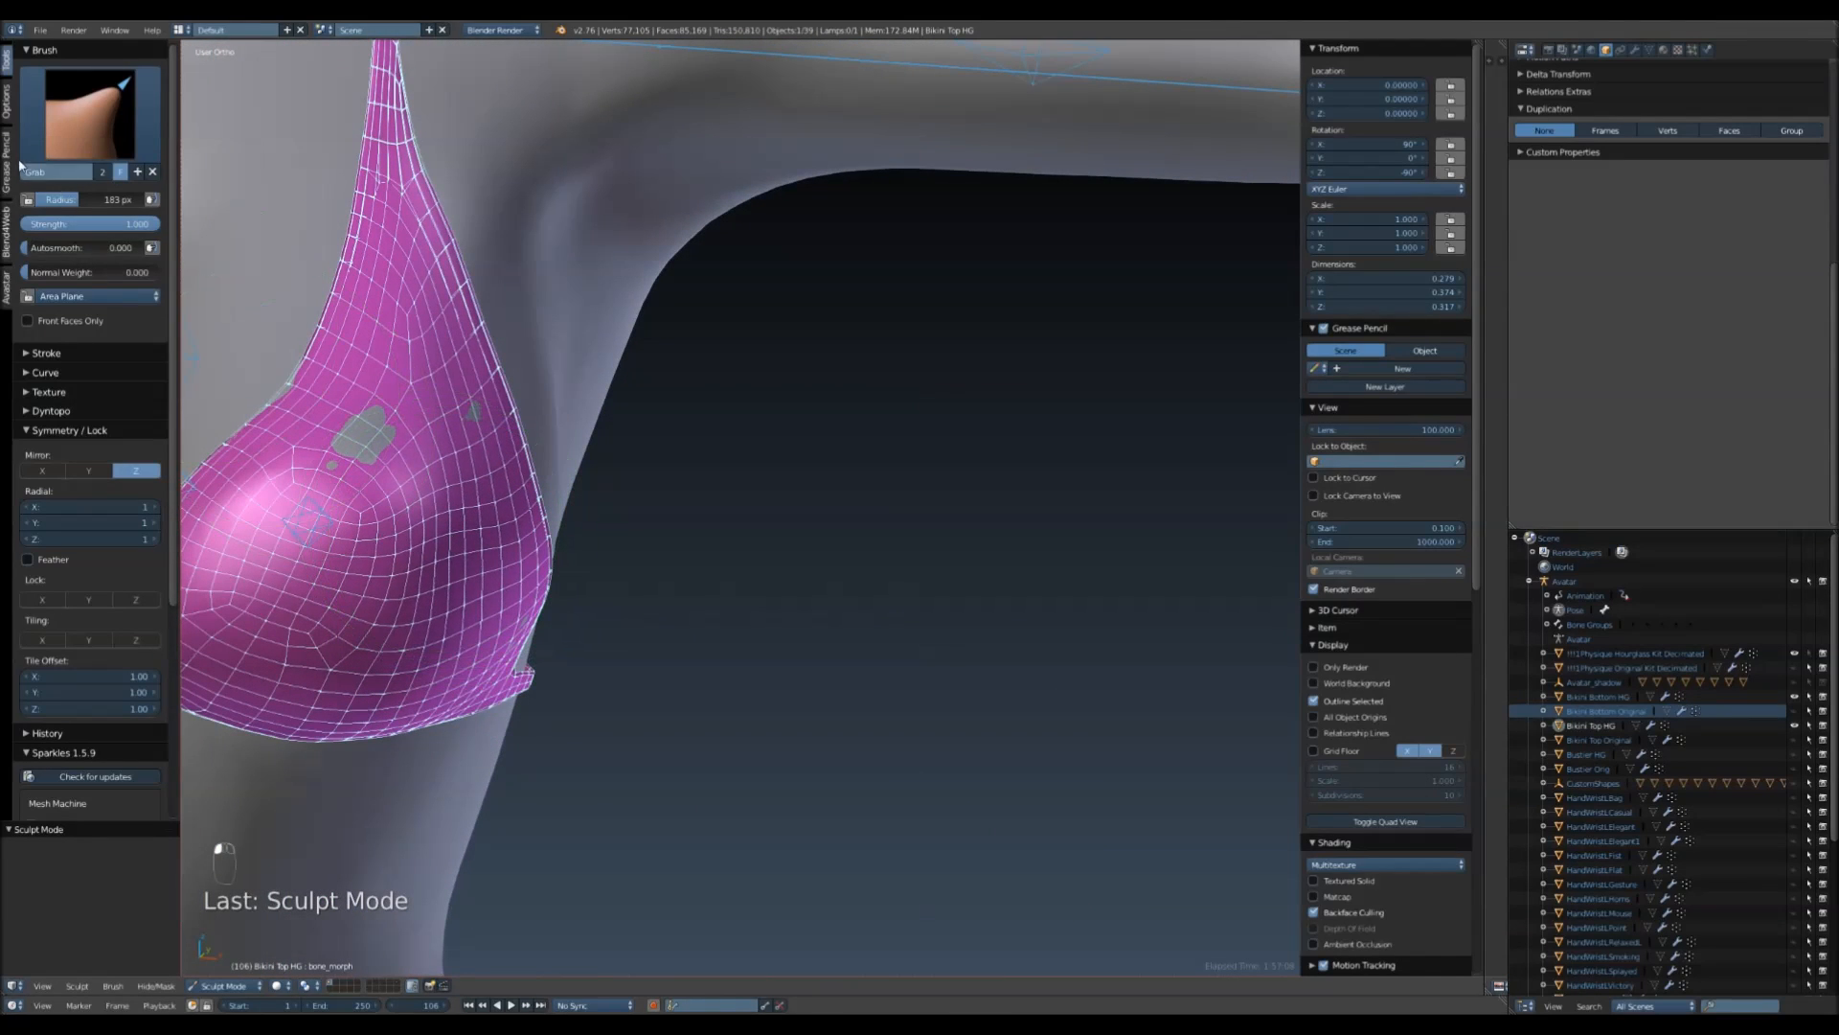
- Switch to the Smooth brush and smooth the front and underside of the cups
{"action": "left_click", "coordinate": [91, 113]}
{"action": "left_click", "coordinate": [185, 388]}
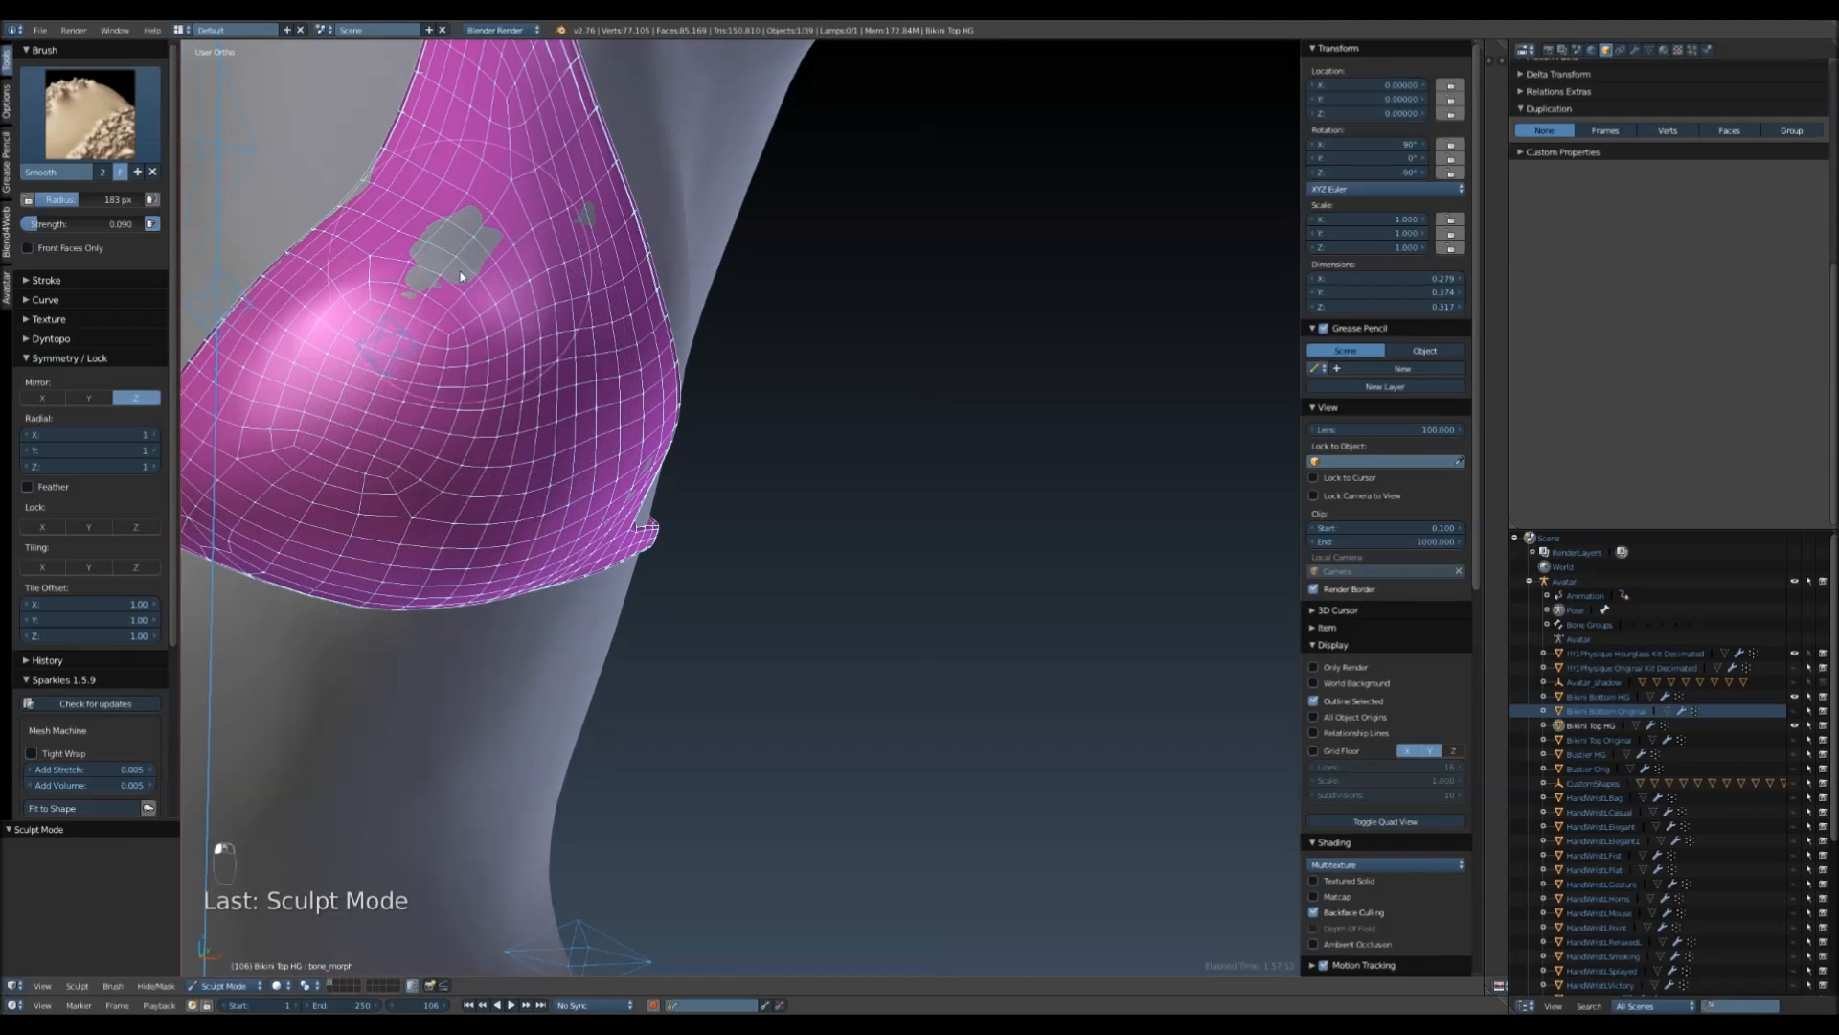
{"action": "mouse_move", "coordinate": [460, 276]}
{"action": "left_mouse_down"}
{"action": "mouse_move", "coordinate": [563, 291]}
{"action": "mouse_move", "coordinate": [575, 389]}
{"action": "mouse_move", "coordinate": [518, 460]}
{"action": "mouse_move", "coordinate": [512, 550]}
{"action": "left_mouse_up"}
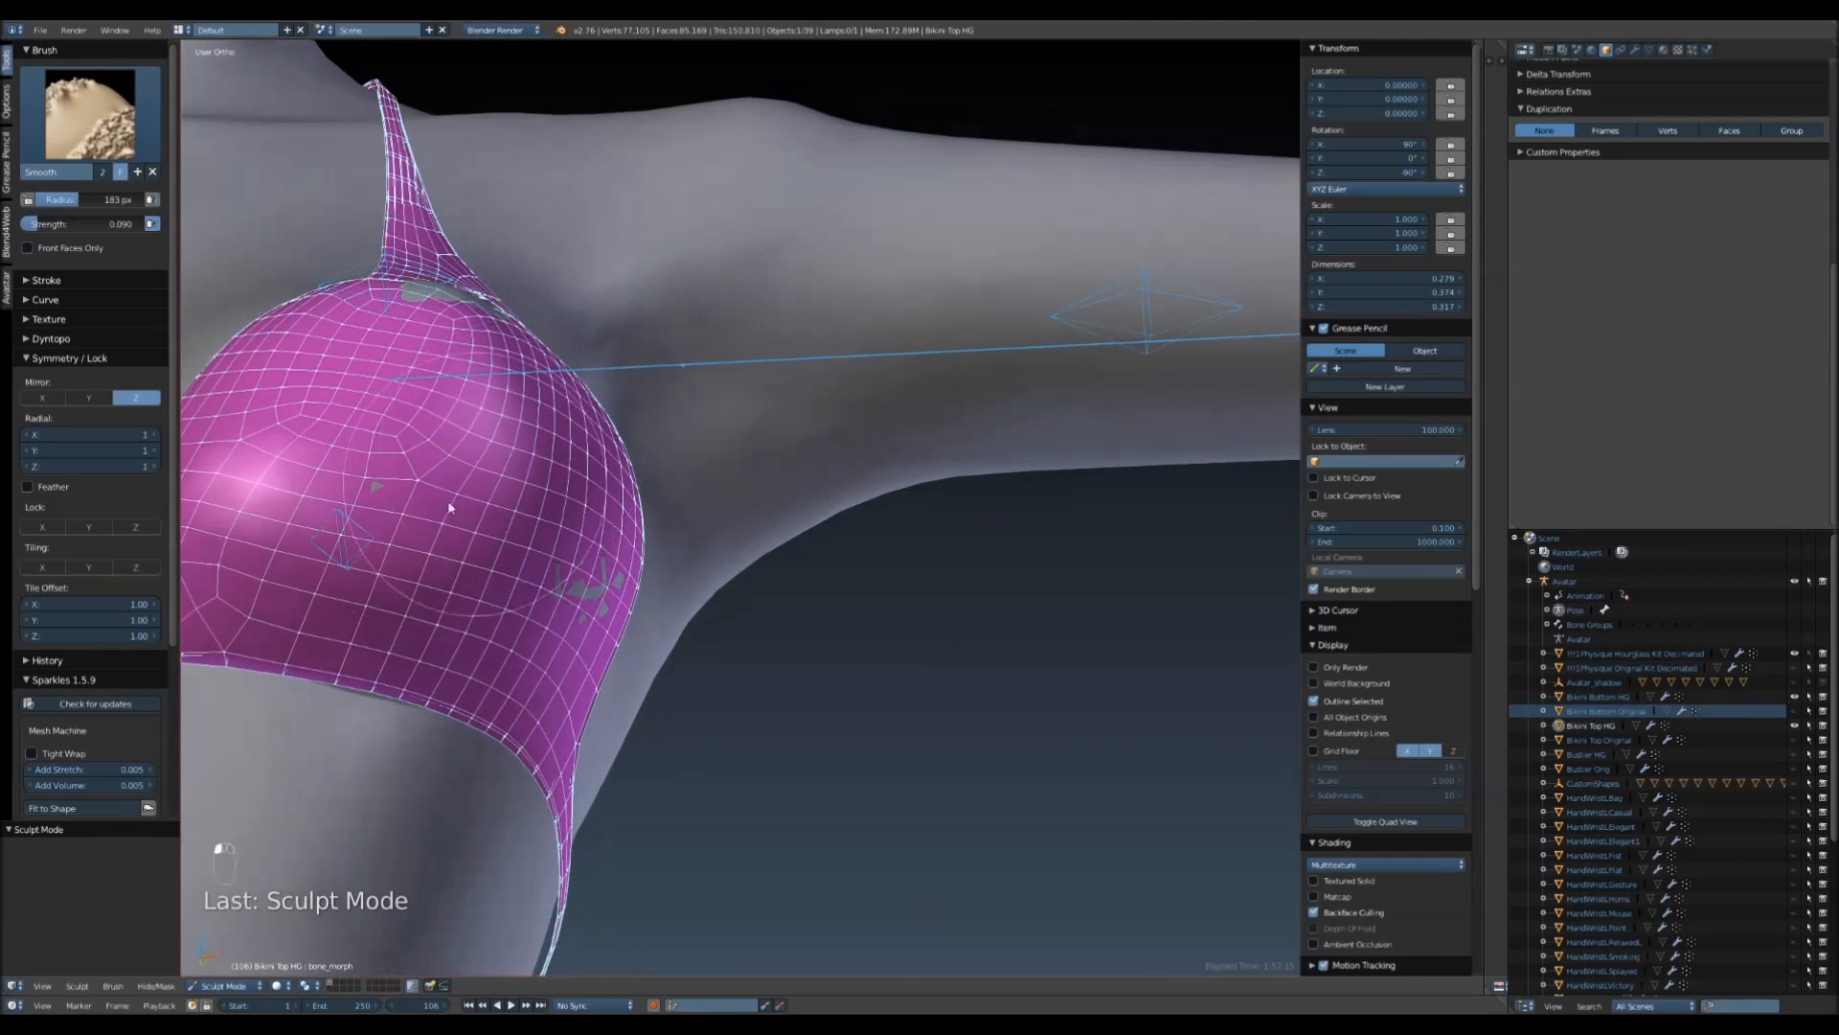
{"action": "mouse_move", "coordinate": [402, 498]}
{"action": "left_mouse_down"}
{"action": "mouse_move", "coordinate": [479, 575]}
{"action": "mouse_move", "coordinate": [536, 517]}
{"action": "left_mouse_up"}
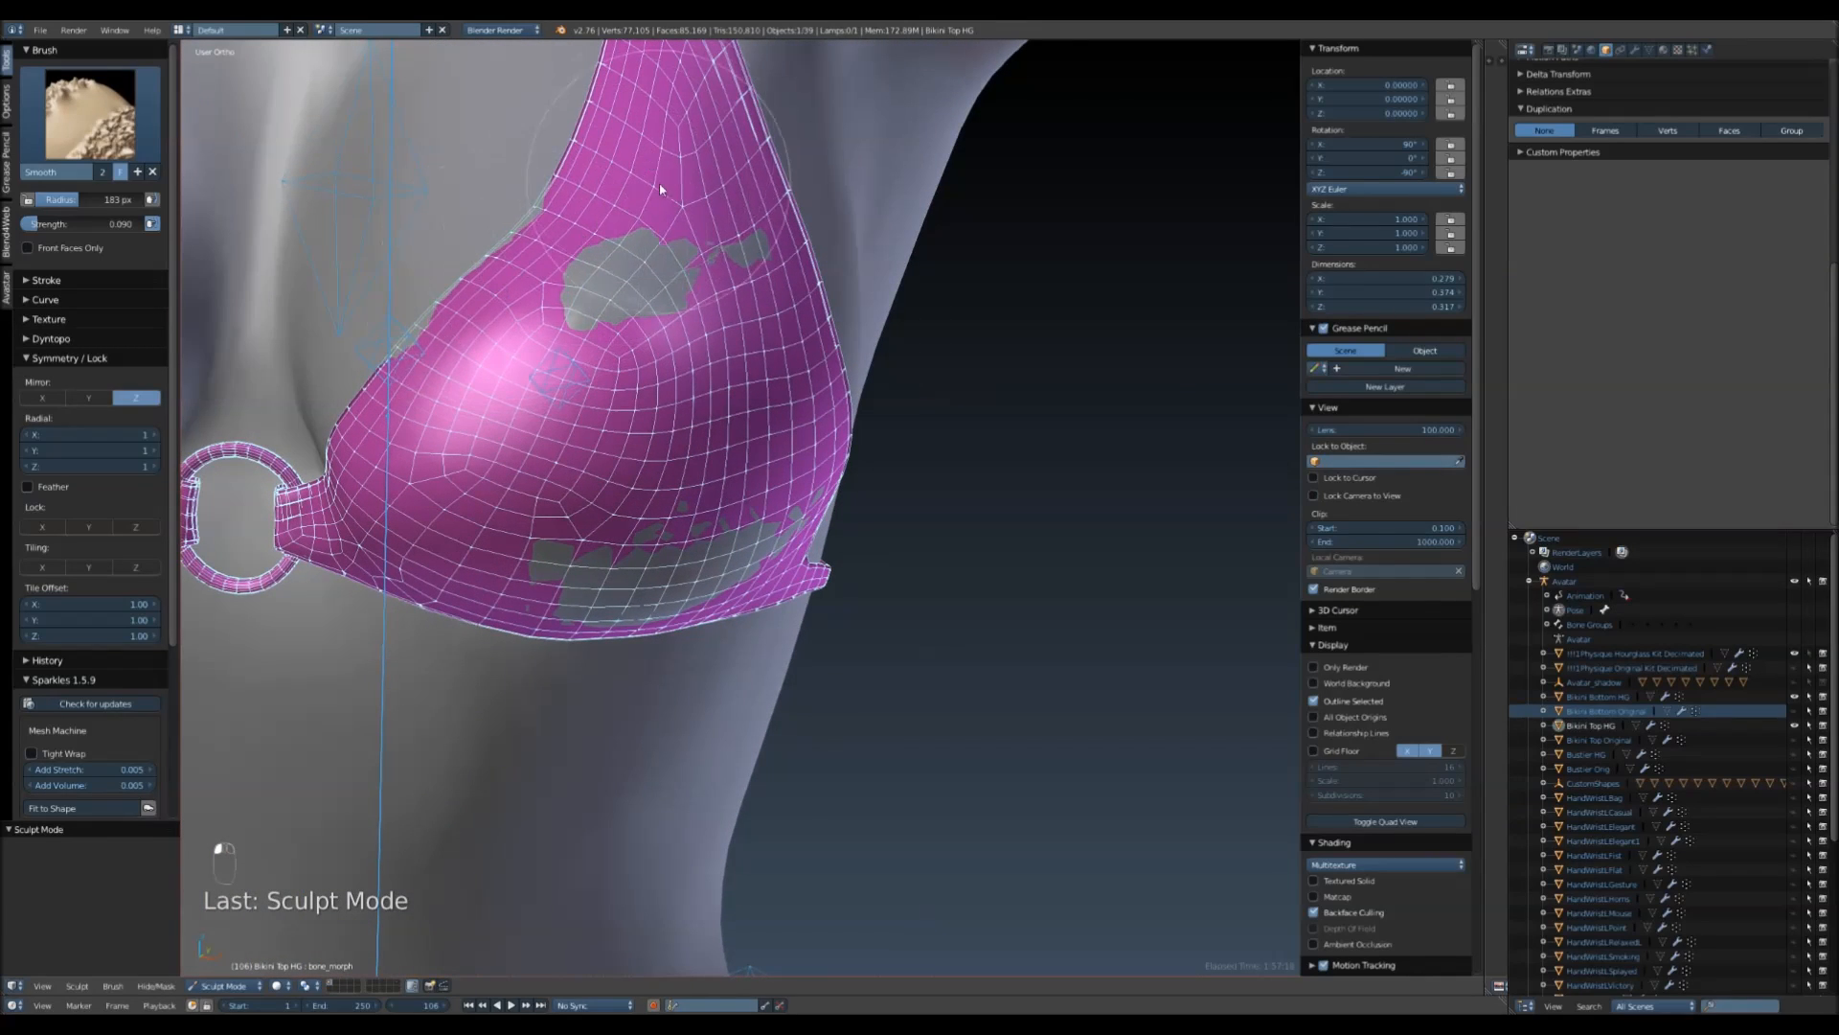
{"action": "middle_click_drag", "start_coordinate": [659, 182], "coordinate": [623, 332]}
{"action": "middle_click_drag", "start_coordinate": [644, 538], "coordinate": [399, 536]}
{"action": "left_click_drag", "start_coordinate": [355, 523], "coordinate": [295, 446]}
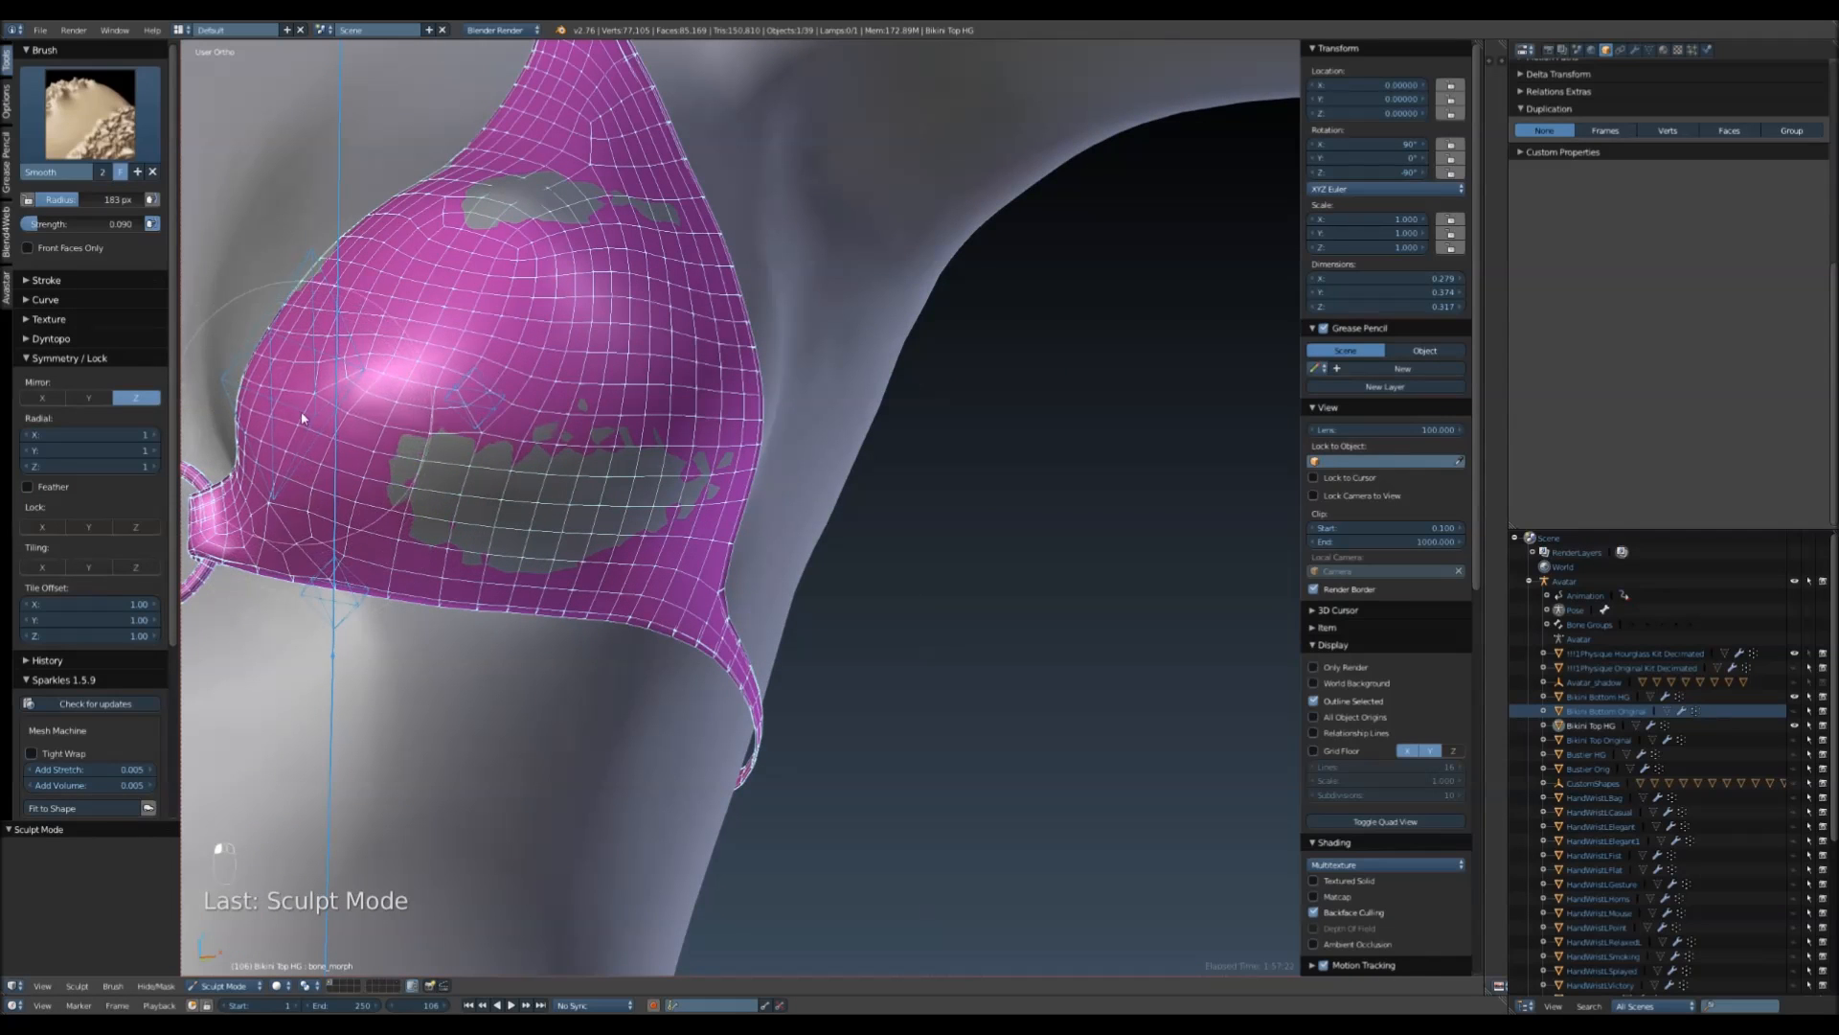
- Smooth the cups' outer side and upper slope to even out the mesh
{"action": "mouse_move", "coordinate": [688, 308]}
{"action": "left_mouse_down"}
{"action": "mouse_move", "coordinate": [665, 257]}
{"action": "mouse_move", "coordinate": [598, 273]}
{"action": "left_mouse_up"}
{"action": "middle_click_drag", "start_coordinate": [598, 273], "coordinate": [448, 358]}
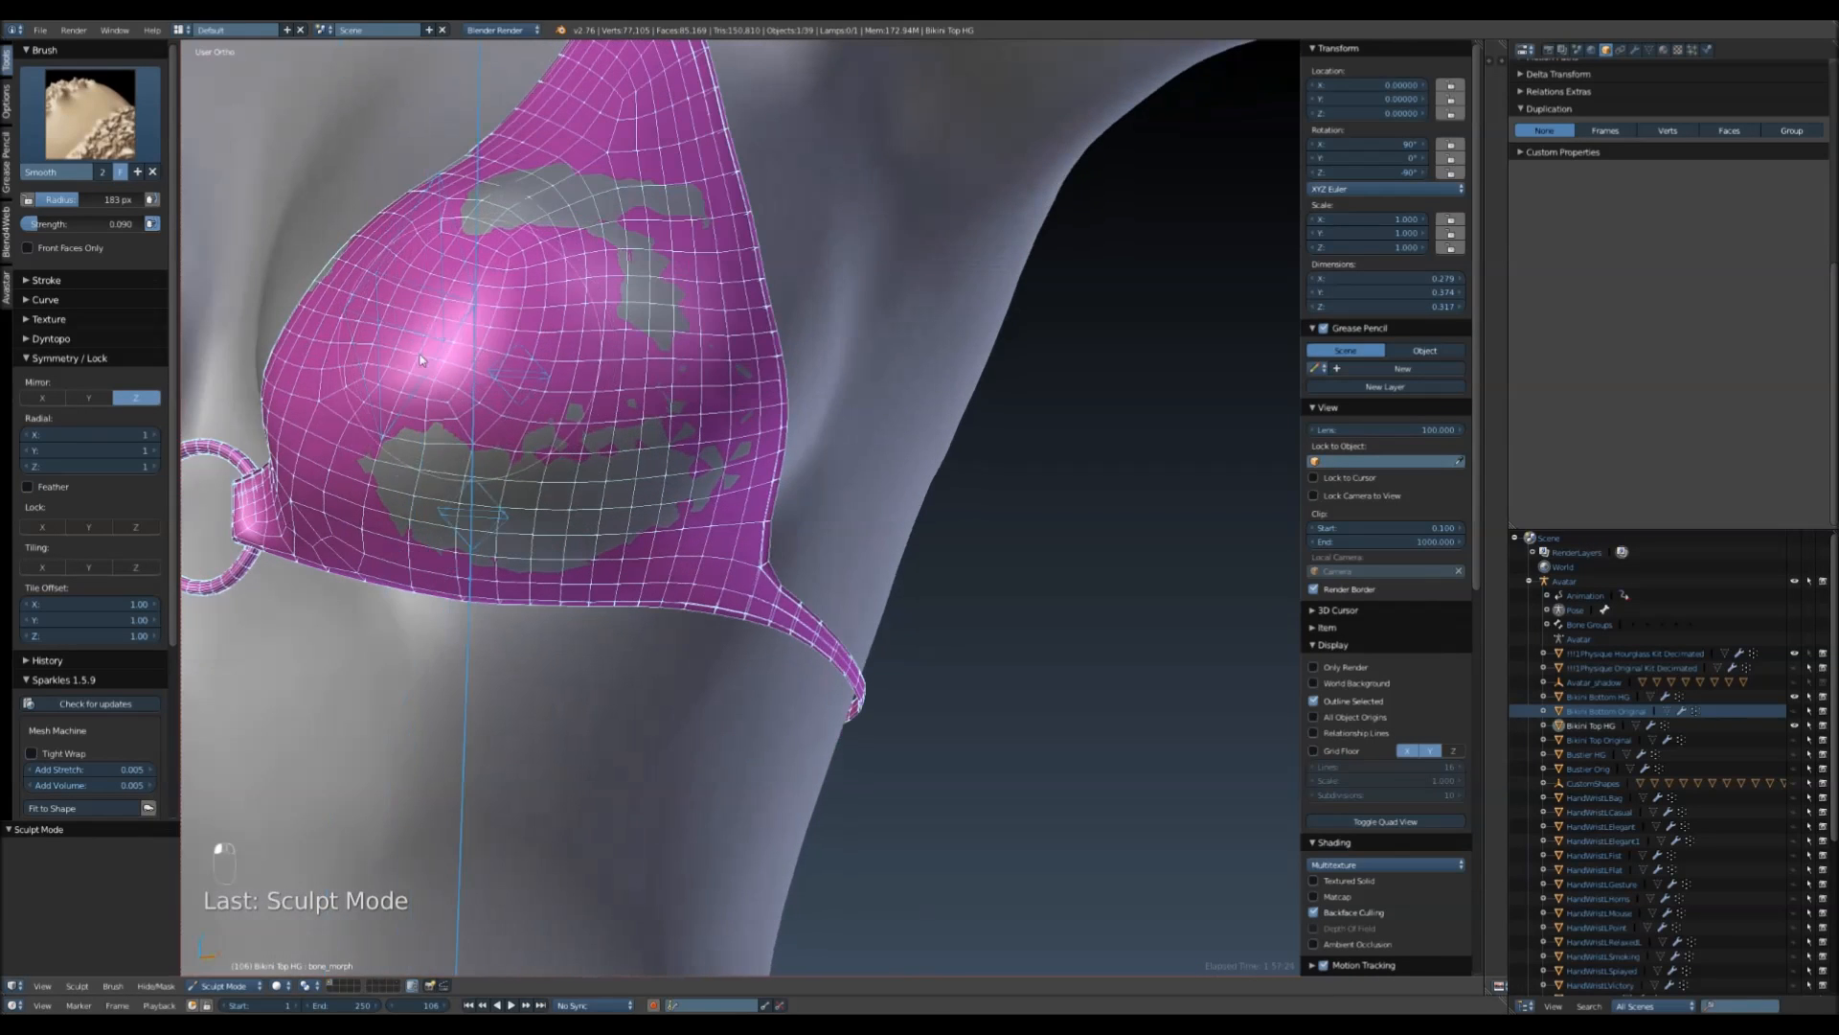
{"action": "middle_click_drag", "start_coordinate": [536, 412], "coordinate": [689, 499]}
{"action": "mouse_move", "coordinate": [635, 486]}
{"action": "left_mouse_down"}
{"action": "mouse_move", "coordinate": [647, 360]}
{"action": "mouse_move", "coordinate": [575, 269]}
{"action": "left_mouse_up"}
{"action": "middle_click_drag", "start_coordinate": [554, 251], "coordinate": [586, 450], "text": "shift"}
{"action": "left_click_drag", "start_coordinate": [586, 431], "coordinate": [579, 354]}
{"action": "middle_click_drag", "start_coordinate": [567, 376], "coordinate": [239, 211]}
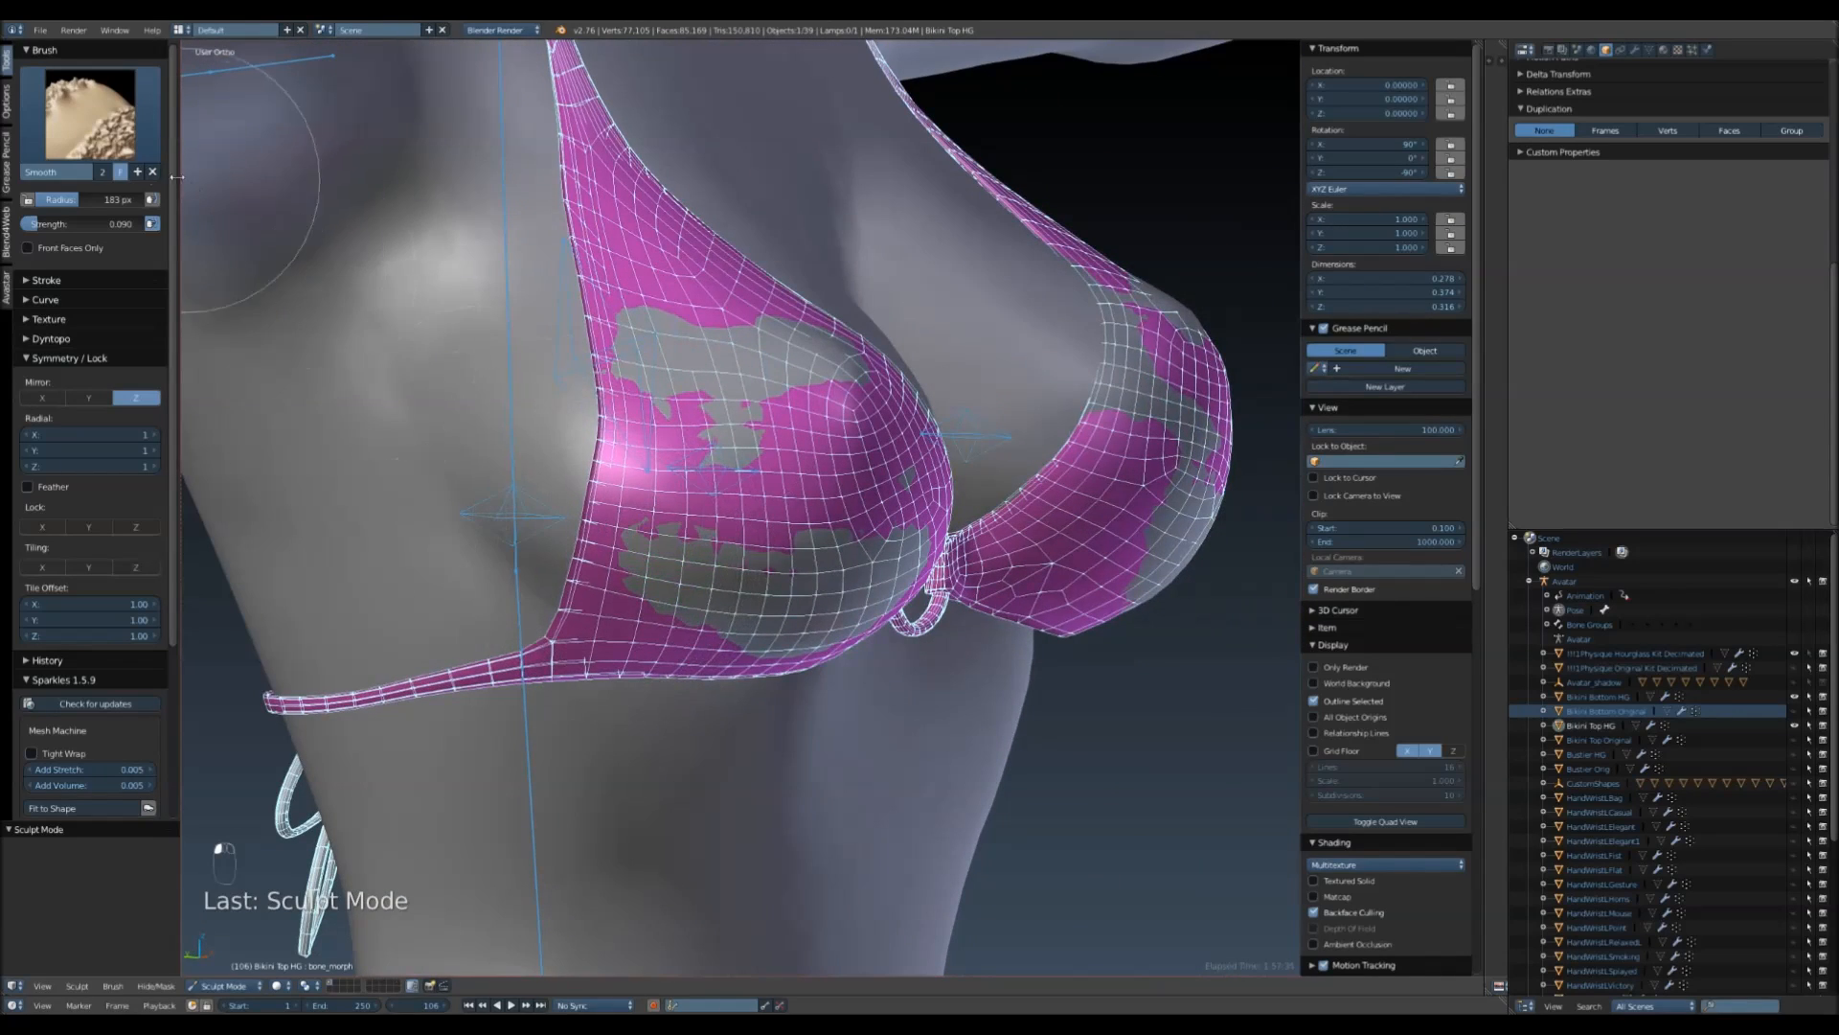
- Inflate the upper half of the cups with the Inflate/Deflate brush to cover the skin poking through the fabric
{"action": "left_click", "coordinate": [91, 113]}
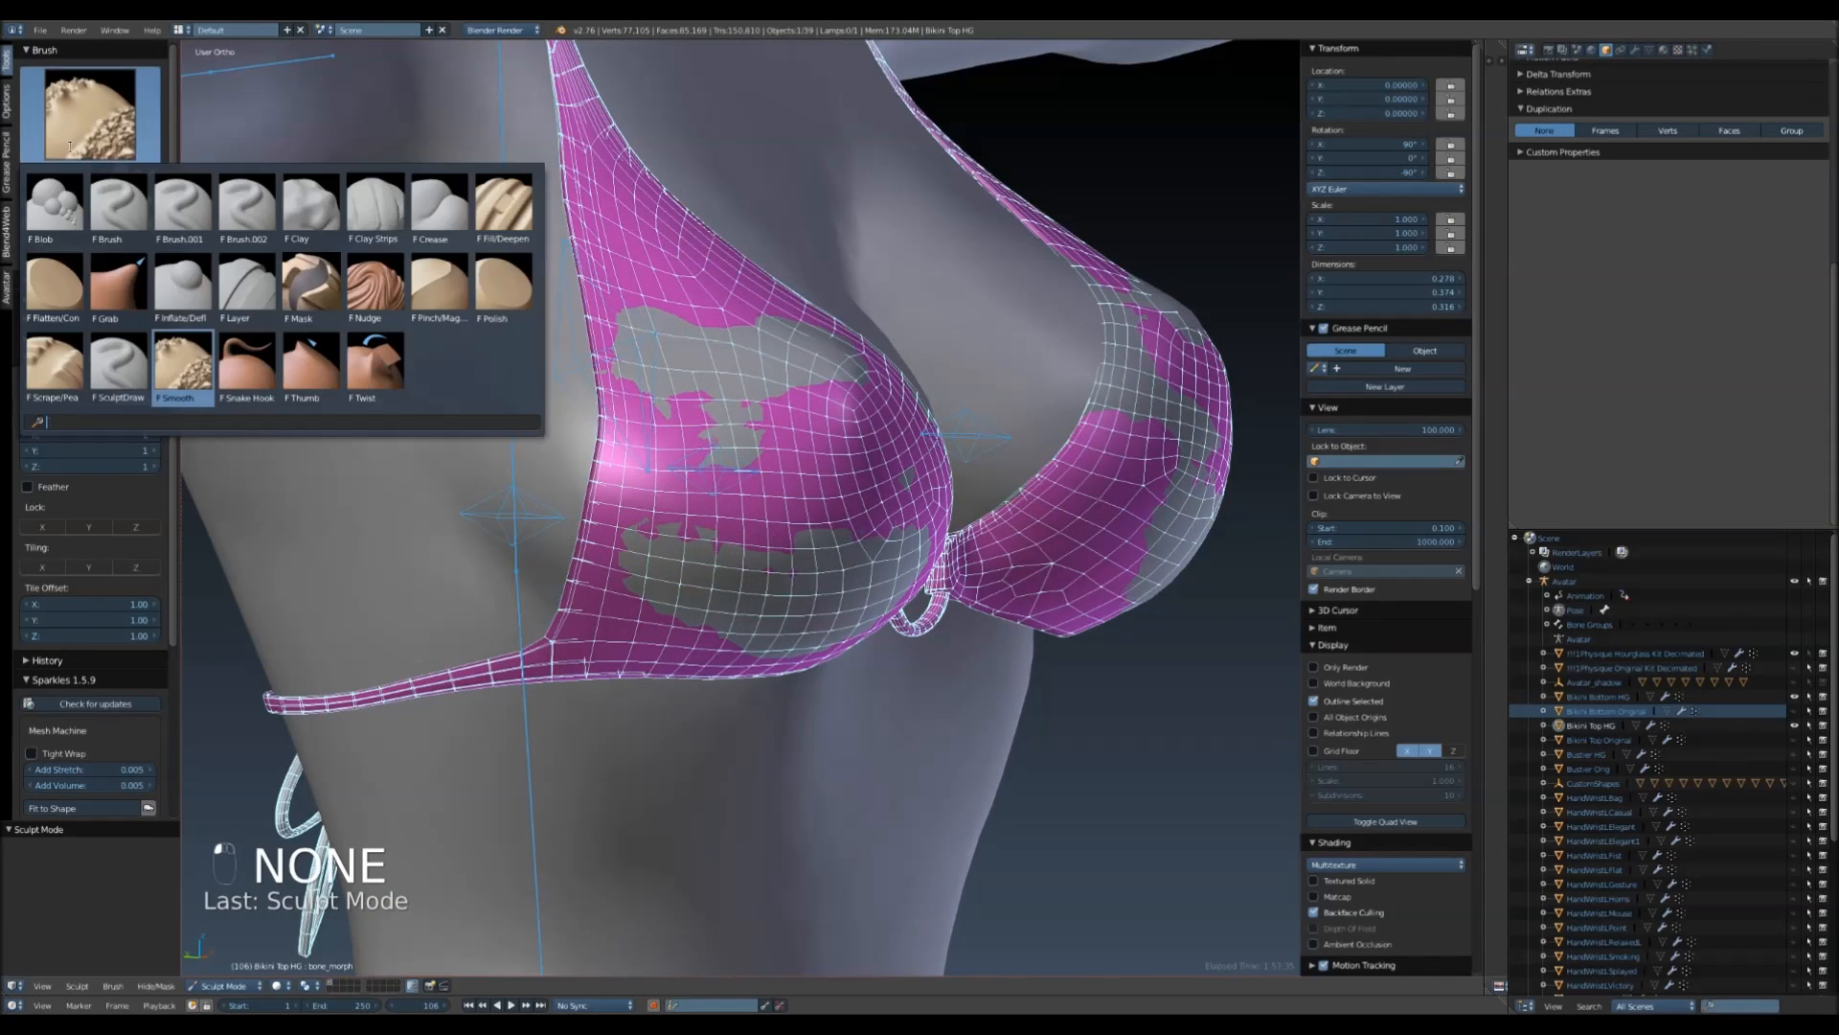
{"action": "left_click", "coordinate": [182, 287]}
{"action": "left_click_drag", "start_coordinate": [718, 378], "coordinate": [765, 362]}
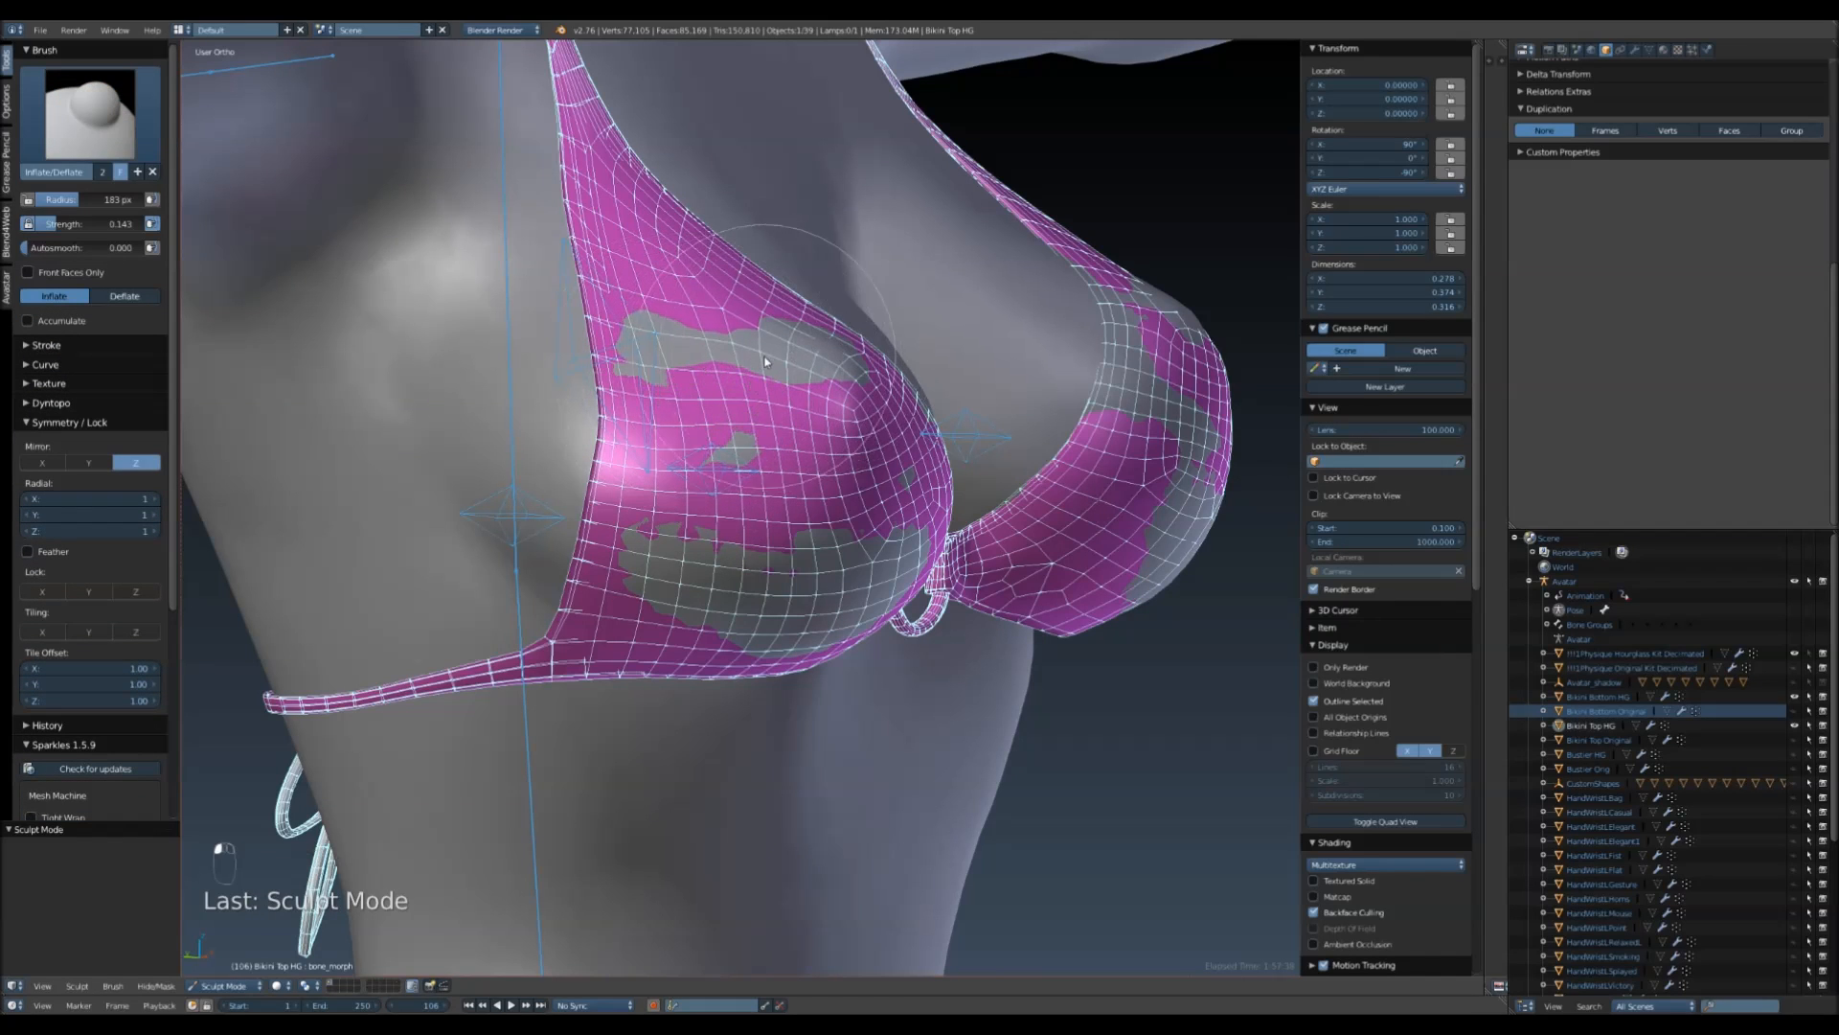
{"action": "middle_click_drag", "start_coordinate": [806, 364], "coordinate": [738, 389]}
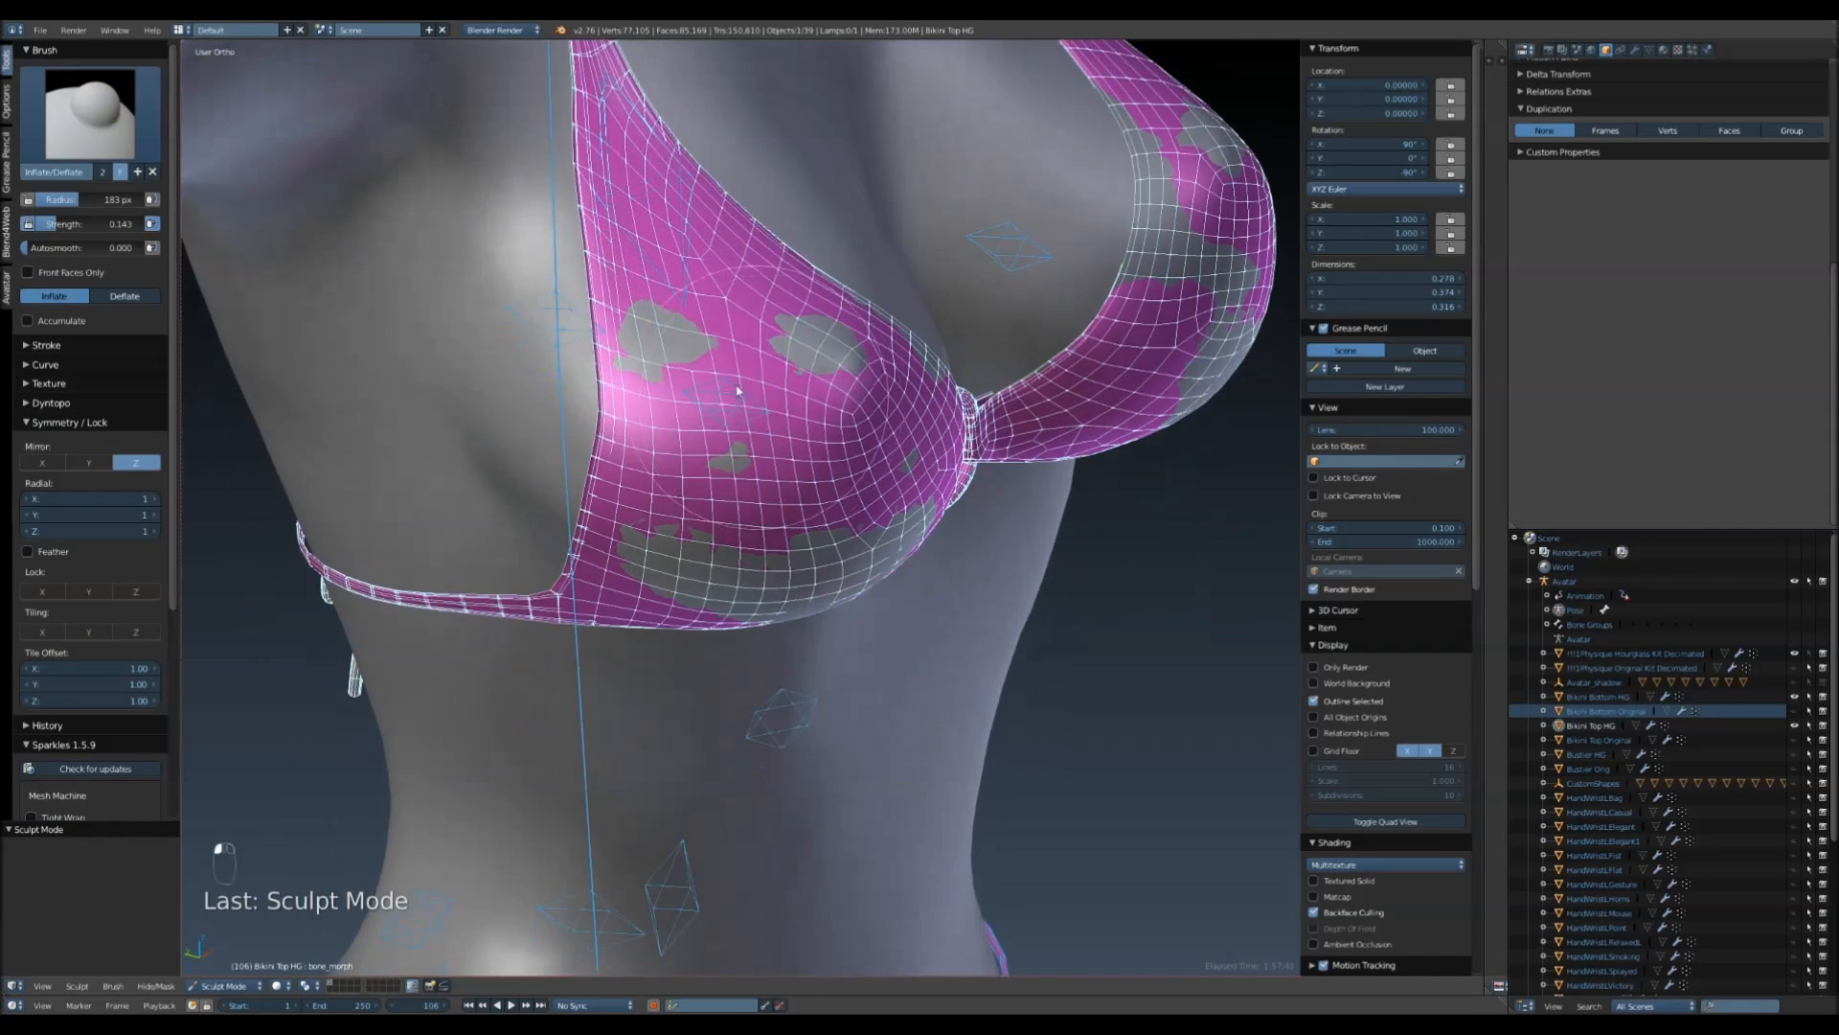
{"action": "left_click_drag", "start_coordinate": [645, 391], "coordinate": [658, 388]}
{"action": "left_click_drag", "start_coordinate": [762, 339], "coordinate": [865, 404]}
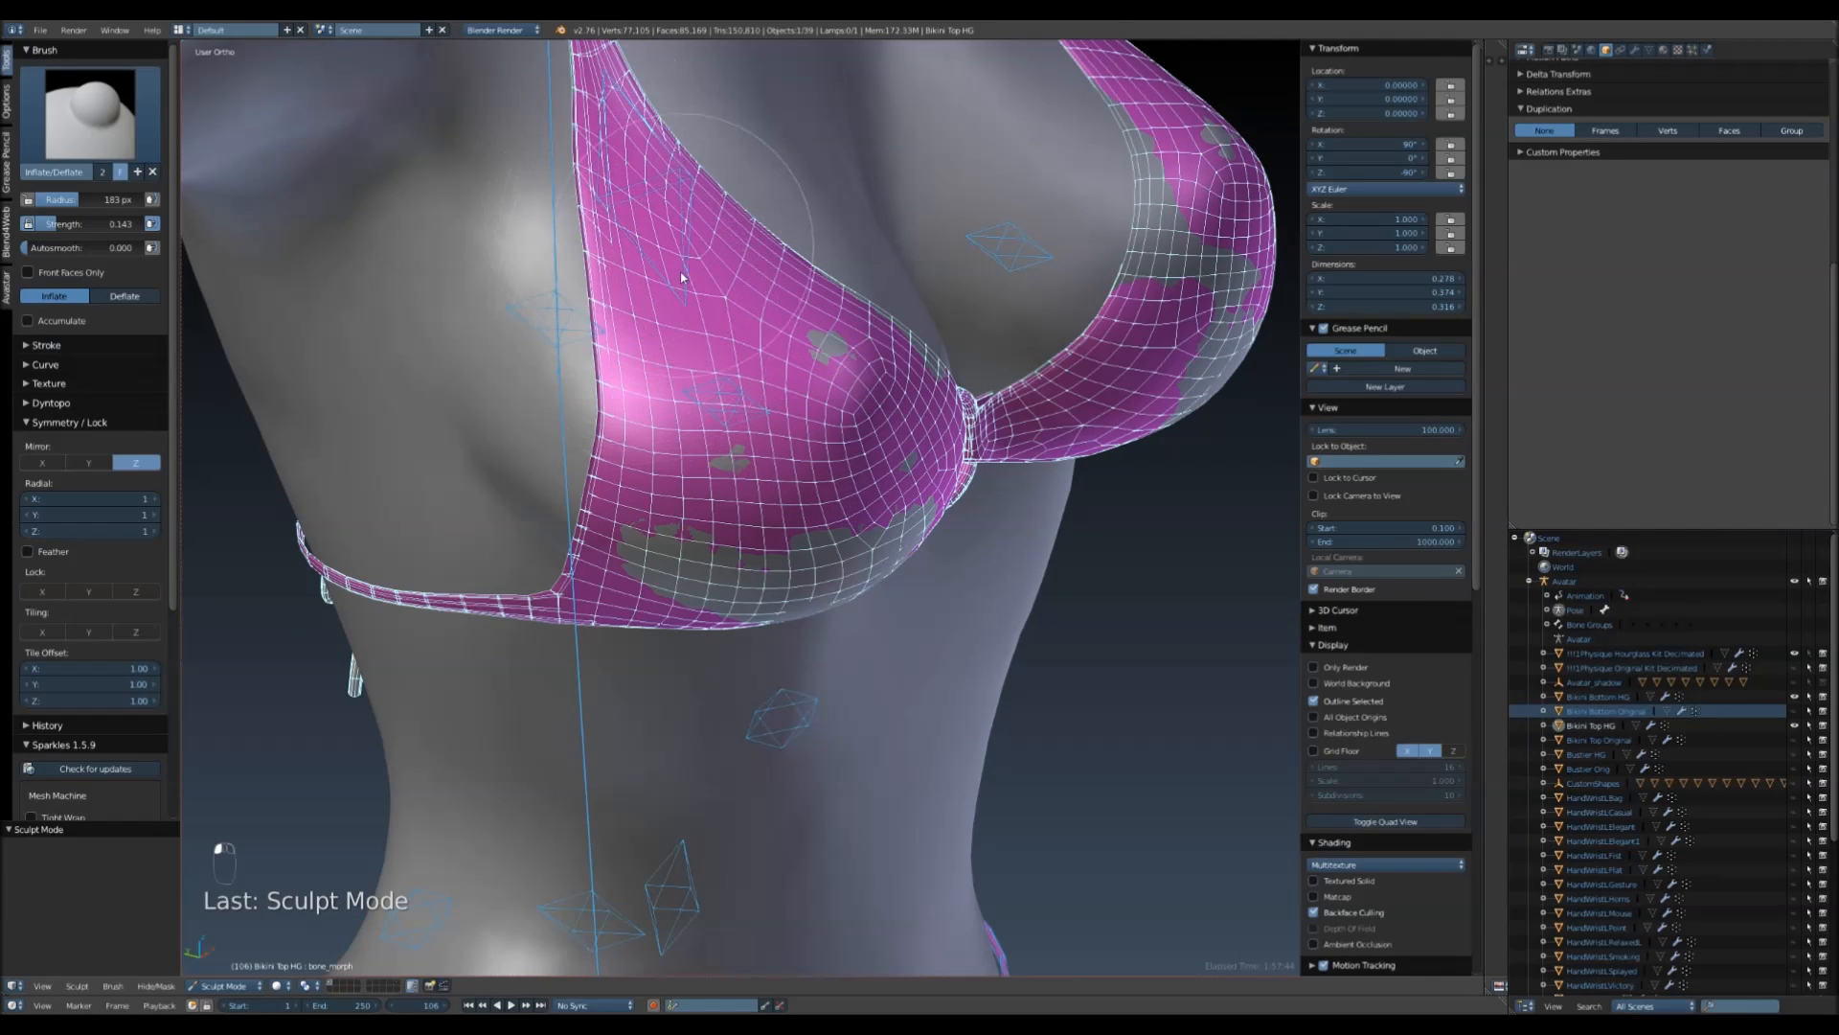
{"action": "middle_click_drag", "start_coordinate": [682, 277], "coordinate": [620, 230]}
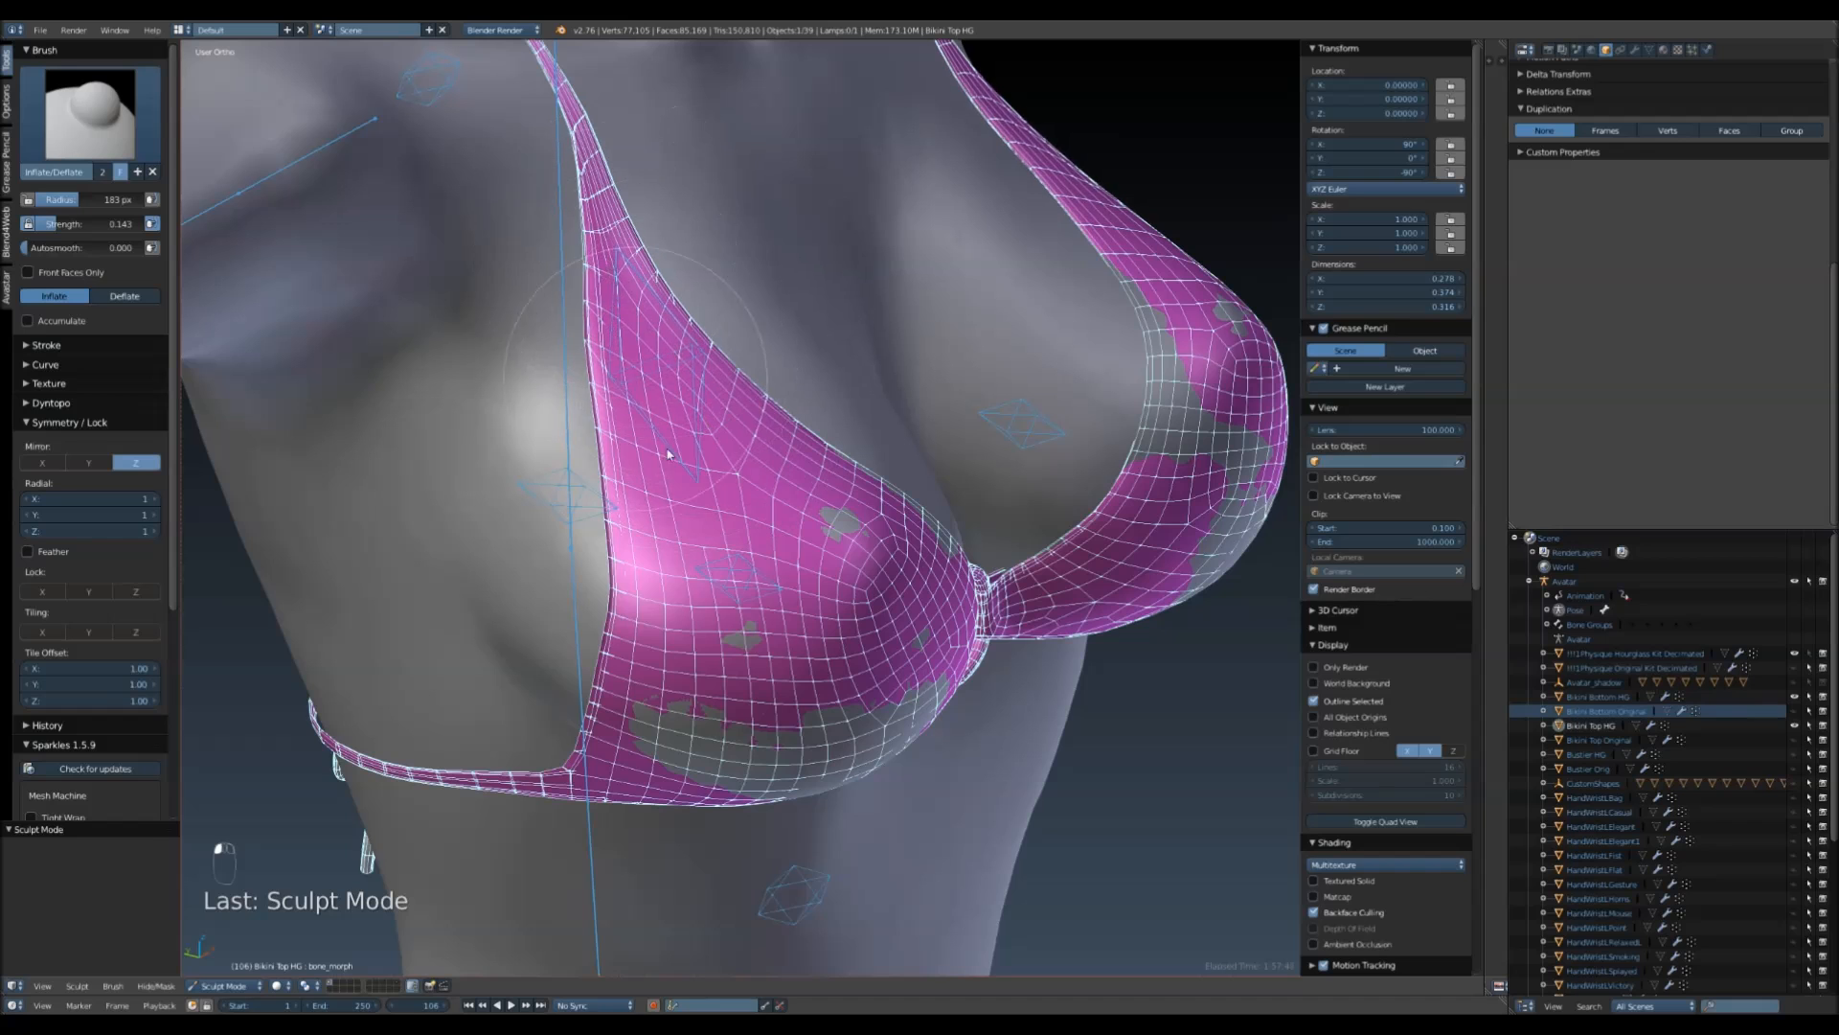
{"action": "middle_click_drag", "start_coordinate": [668, 455], "coordinate": [601, 329], "text": "shift"}
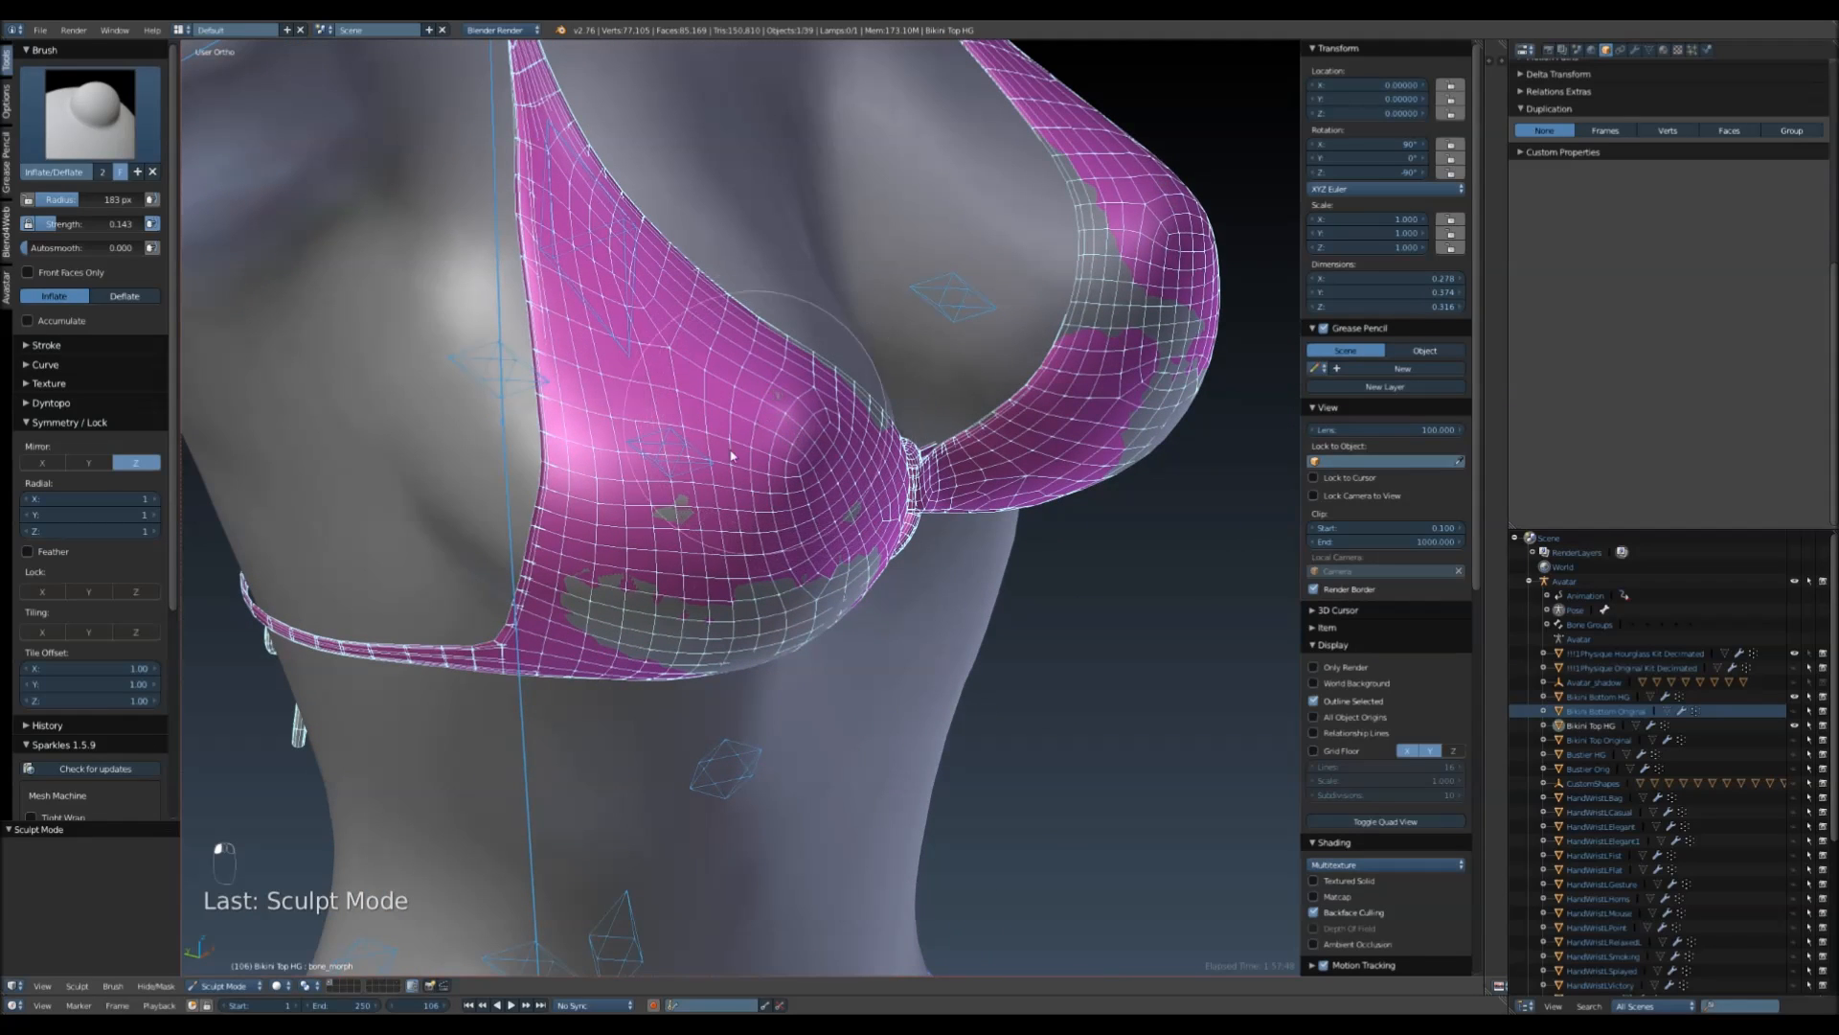
- Inflate the lower front of the cups until the skin patches are covered
{"action": "middle_click_drag", "start_coordinate": [719, 608], "coordinate": [824, 654]}
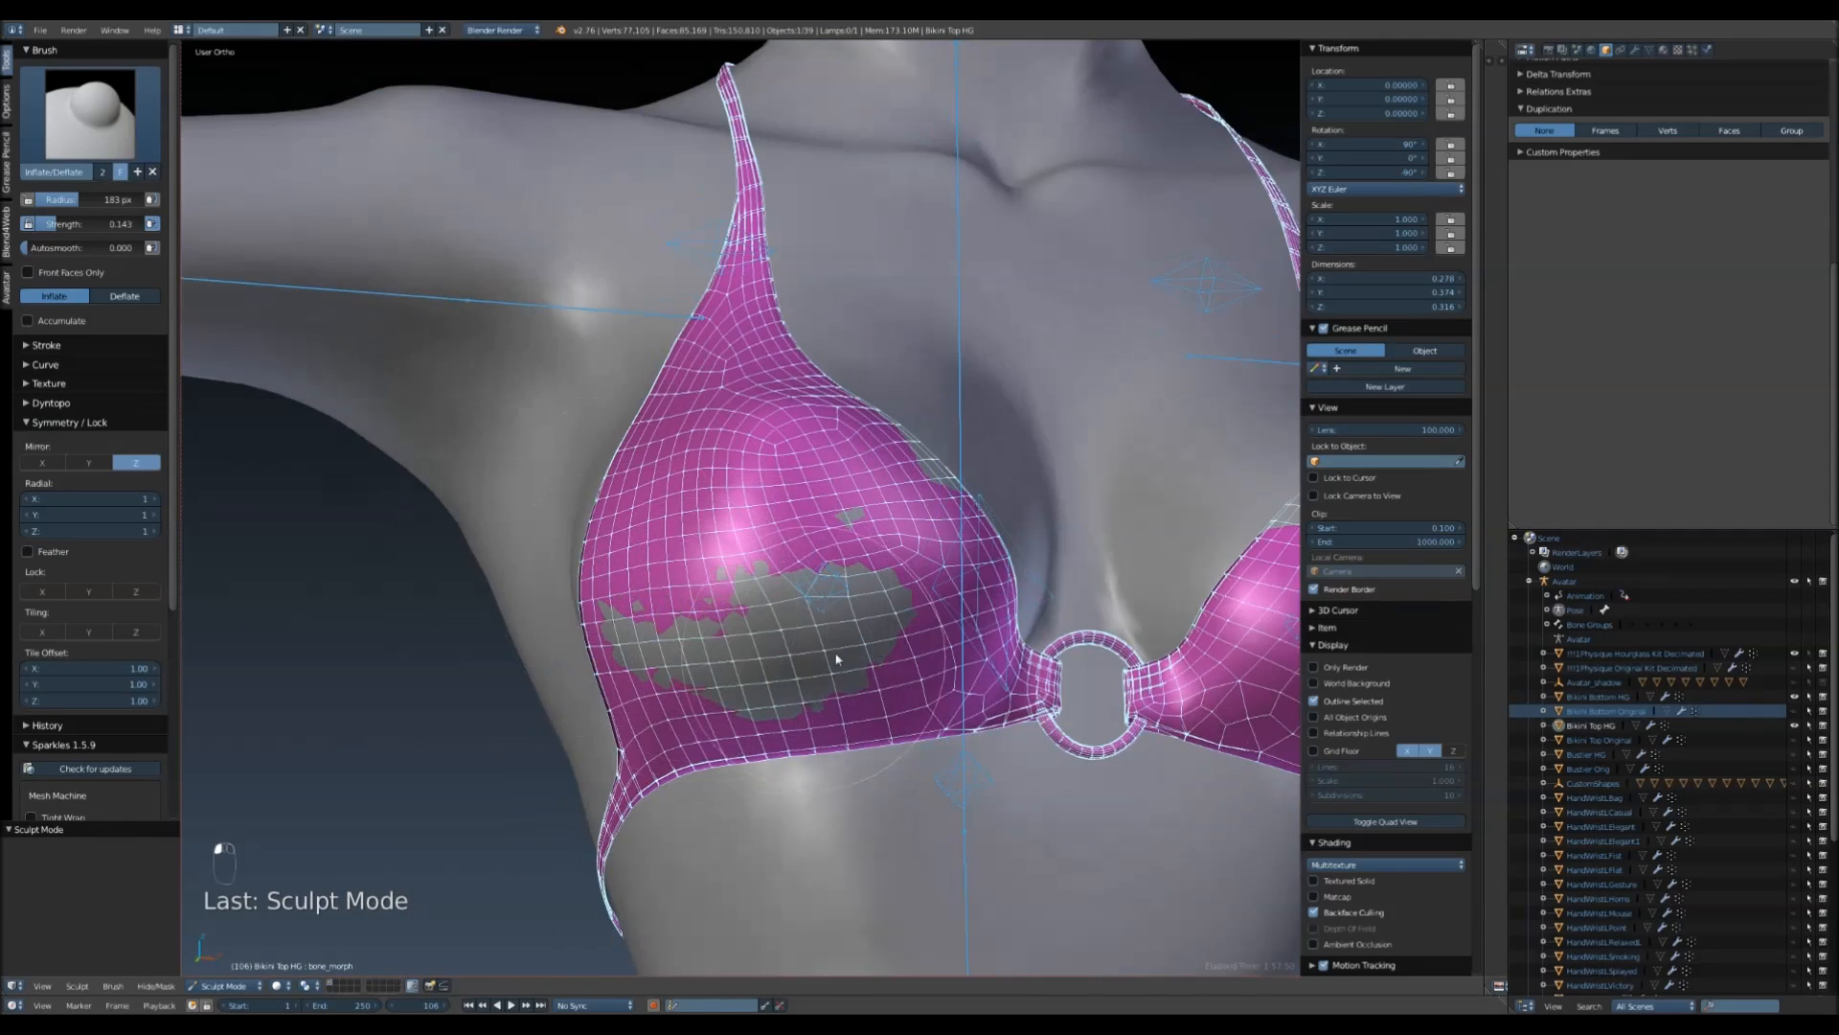
{"action": "mouse_move", "coordinate": [819, 689]}
{"action": "left_mouse_down"}
{"action": "mouse_move", "coordinate": [785, 657]}
{"action": "mouse_move", "coordinate": [814, 642]}
{"action": "mouse_move", "coordinate": [643, 650]}
{"action": "mouse_move", "coordinate": [687, 686]}
{"action": "left_mouse_up"}
{"action": "mouse_move", "coordinate": [896, 580]}
{"action": "left_mouse_down"}
{"action": "mouse_move", "coordinate": [872, 604]}
{"action": "mouse_move", "coordinate": [895, 607]}
{"action": "mouse_move", "coordinate": [829, 632]}
{"action": "left_mouse_up"}
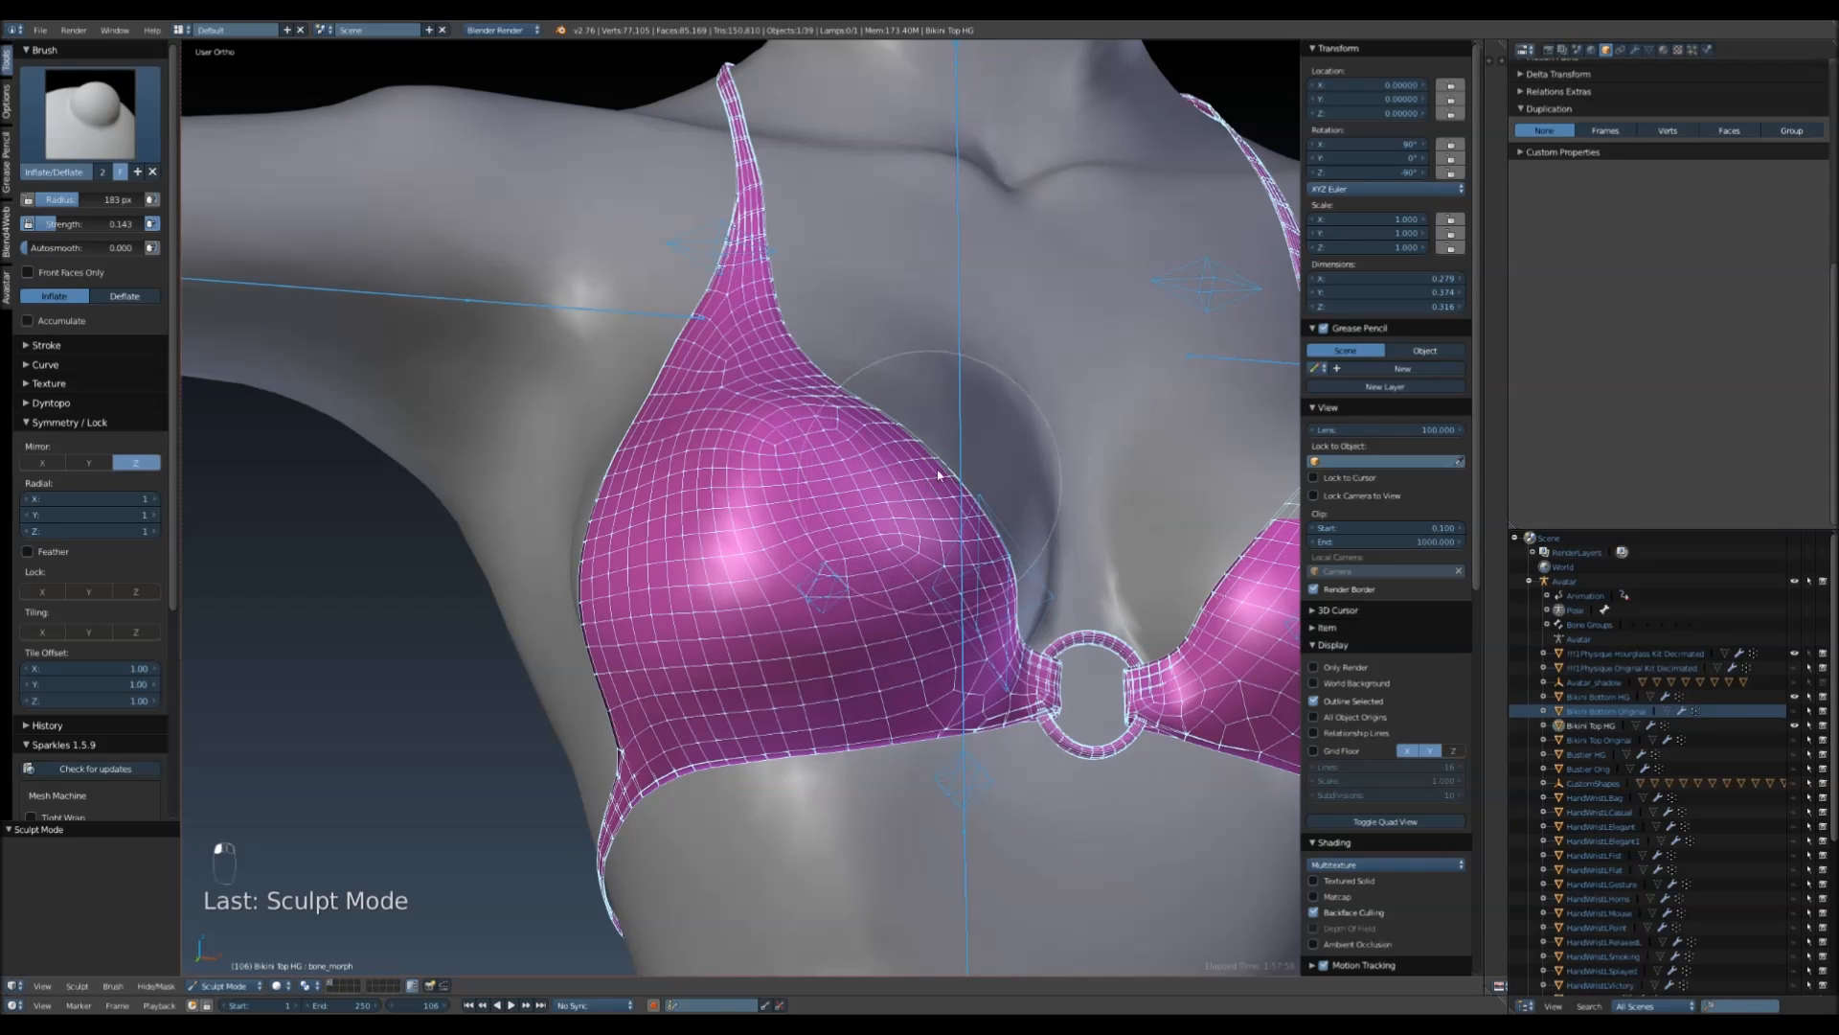
- Inflate the inner neckline edges of both cups so the fabric clears the skin
{"action": "left_click_drag", "start_coordinate": [920, 431], "coordinate": [908, 512]}
{"action": "middle_click_drag", "start_coordinate": [910, 448], "coordinate": [979, 533]}
{"action": "key", "text": "z"}
{"action": "key", "text": "z"}
{"action": "mouse_move", "coordinate": [985, 532]}
{"action": "left_mouse_down"}
{"action": "mouse_move", "coordinate": [1005, 542]}
{"action": "mouse_move", "coordinate": [991, 603]}
{"action": "left_mouse_up"}
{"action": "mouse_move", "coordinate": [1048, 411]}
{"action": "left_mouse_down"}
{"action": "mouse_move", "coordinate": [1047, 687]}
{"action": "mouse_move", "coordinate": [1089, 711]}
{"action": "mouse_move", "coordinate": [1184, 704]}
{"action": "left_mouse_up"}
{"action": "middle_click_drag", "start_coordinate": [1184, 704], "coordinate": [1071, 609]}
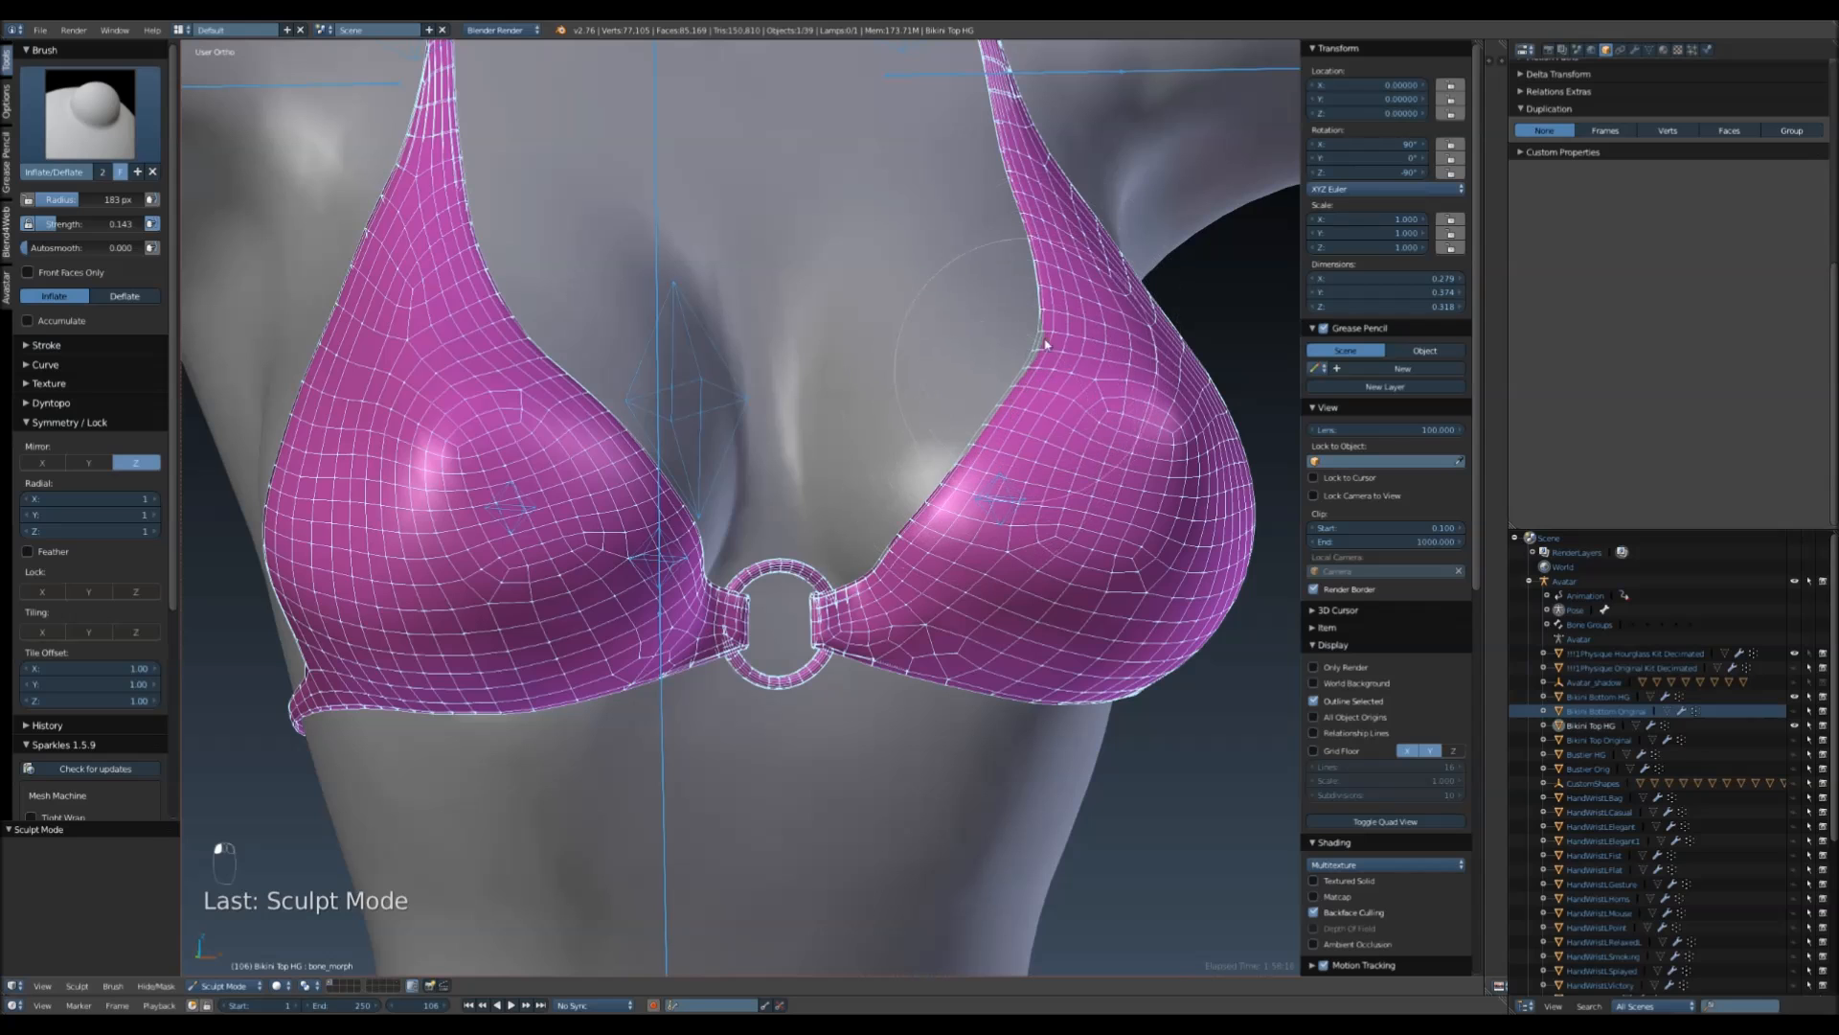
- Switch to the Grab brush and adjust the inner neckline edge of the cups
{"action": "scroll", "coordinate": [1028, 396], "scroll_direction": "up", "scroll_amount": 3}
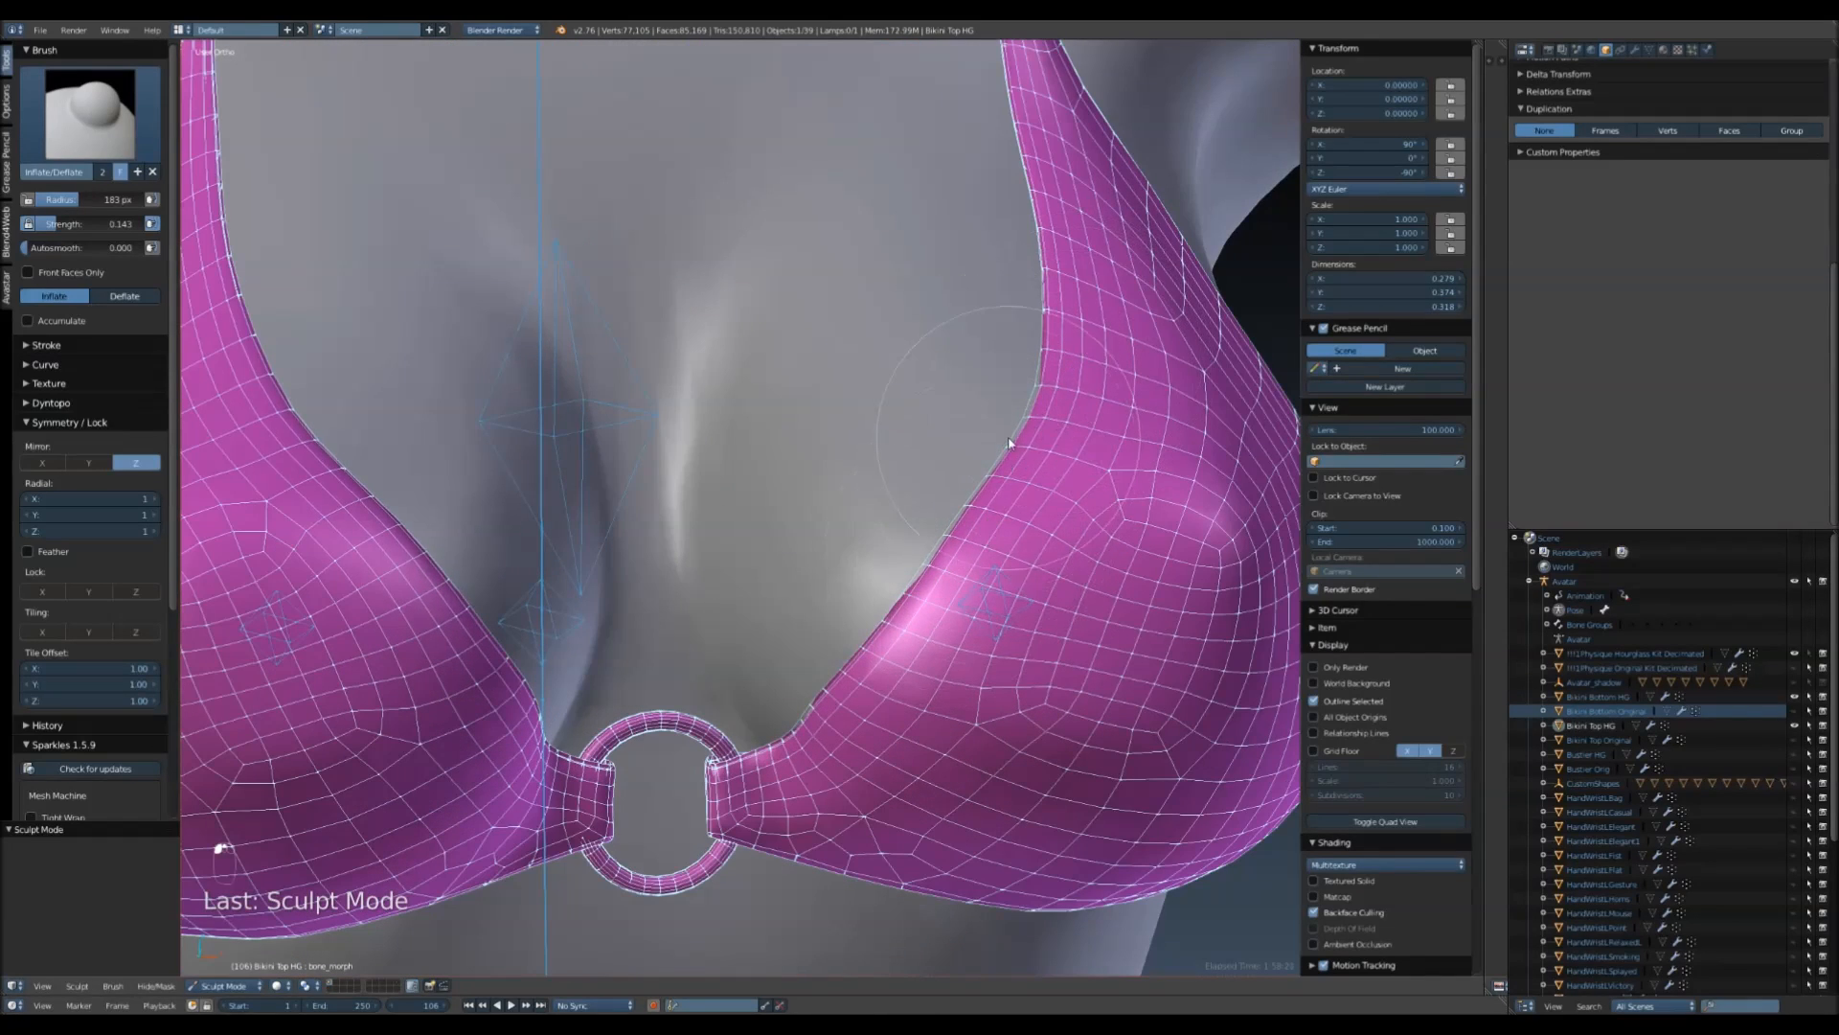
{"action": "left_click", "coordinate": [90, 113]}
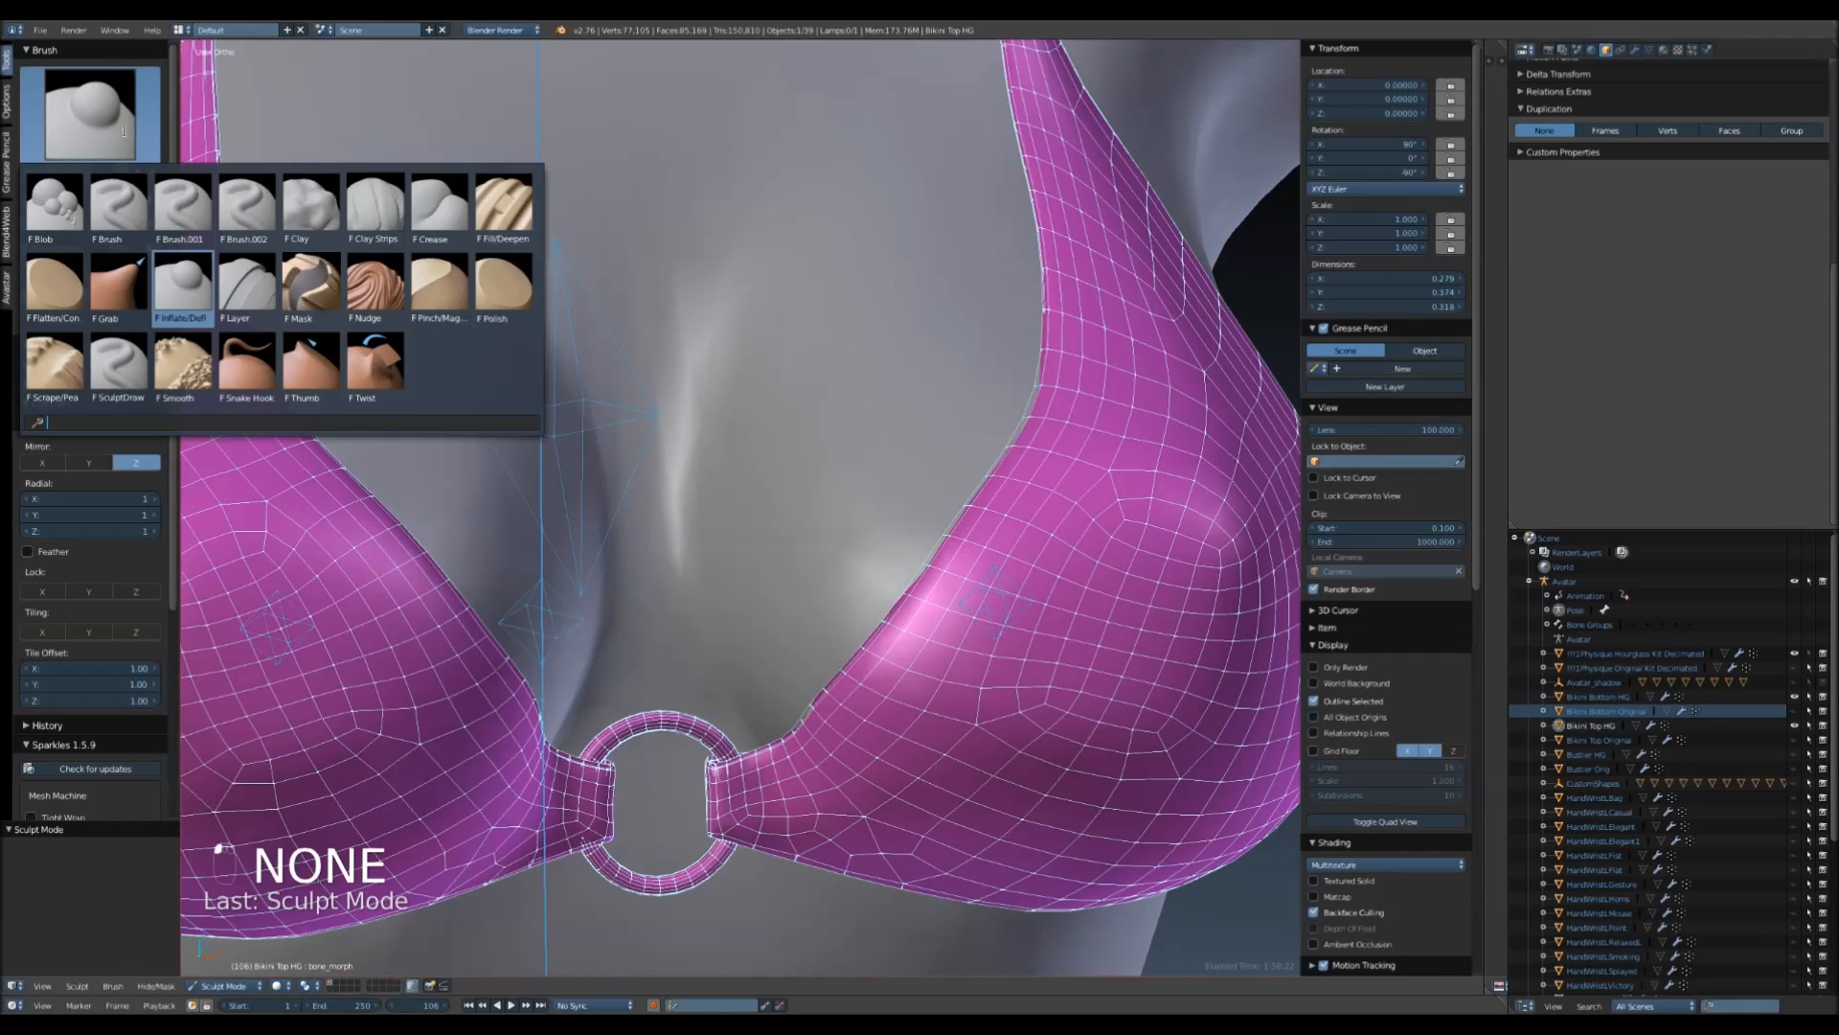
{"action": "left_click", "coordinate": [151, 288]}
{"action": "middle_click_drag", "start_coordinate": [847, 474], "coordinate": [918, 462]}
{"action": "scroll", "coordinate": [918, 456], "scroll_direction": "down", "scroll_amount": 3}
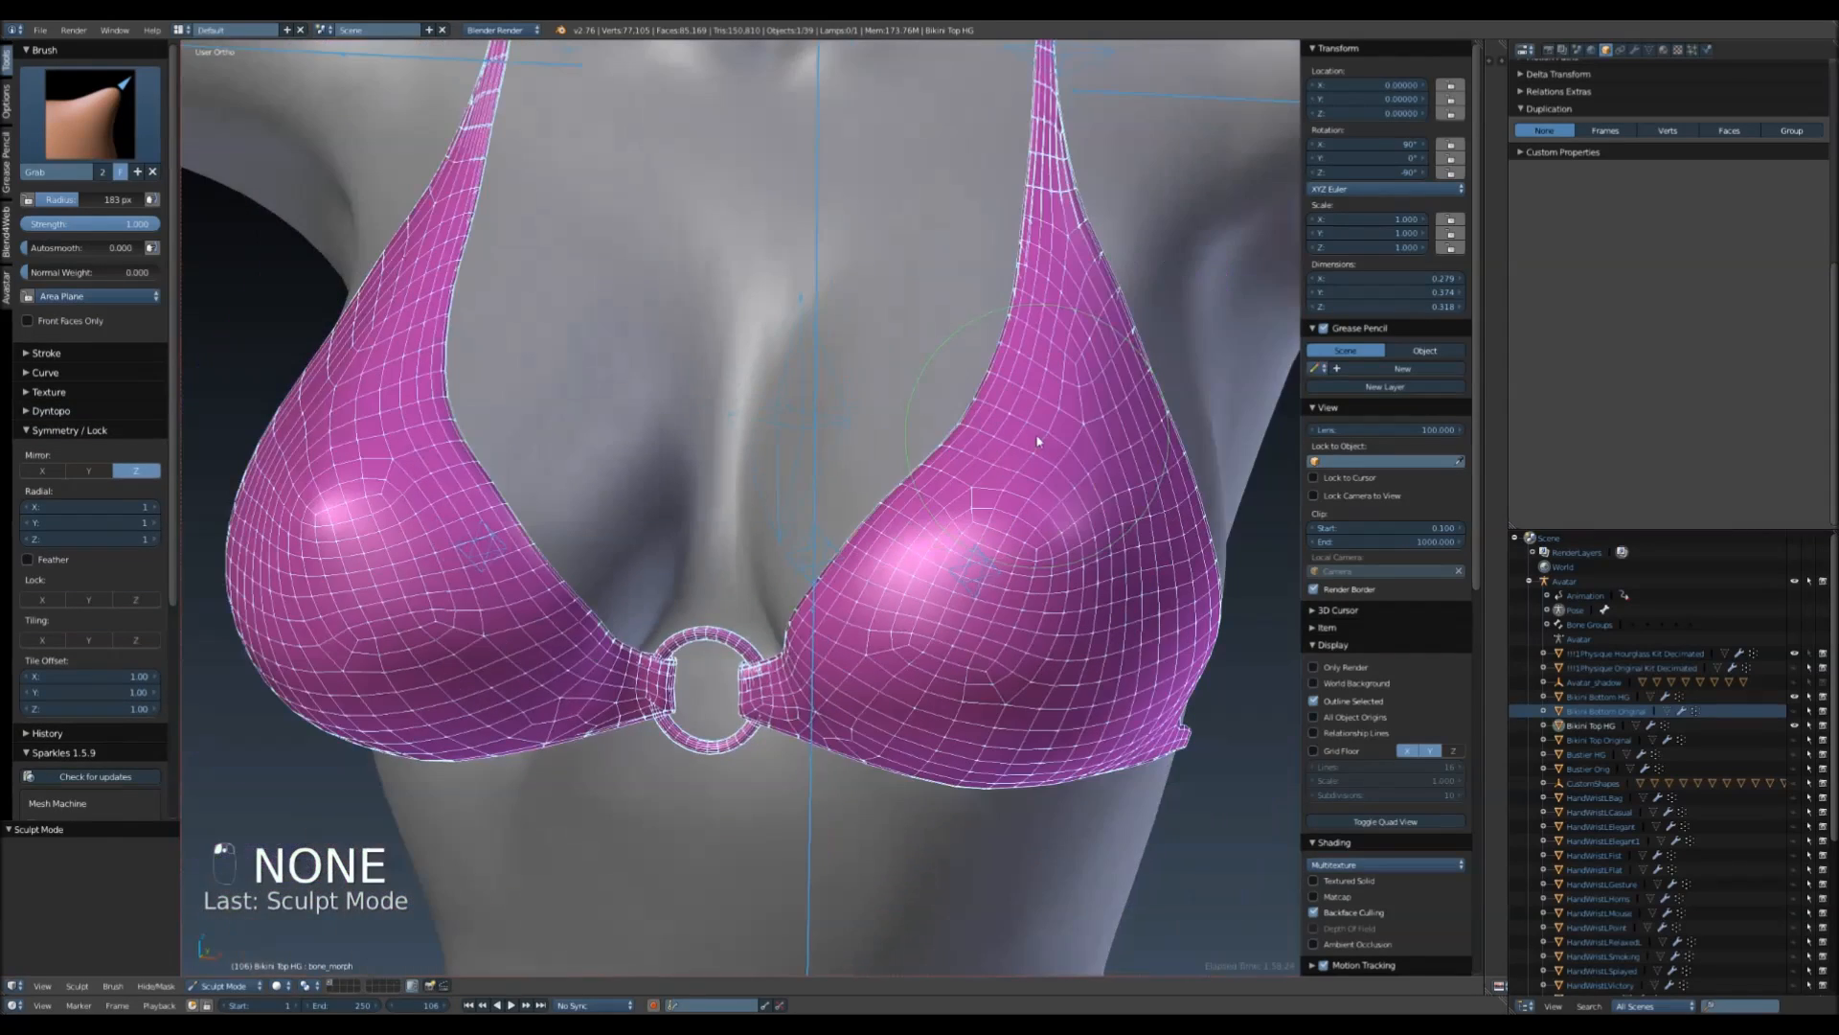
{"action": "left_click_drag", "start_coordinate": [961, 447], "coordinate": [904, 499]}
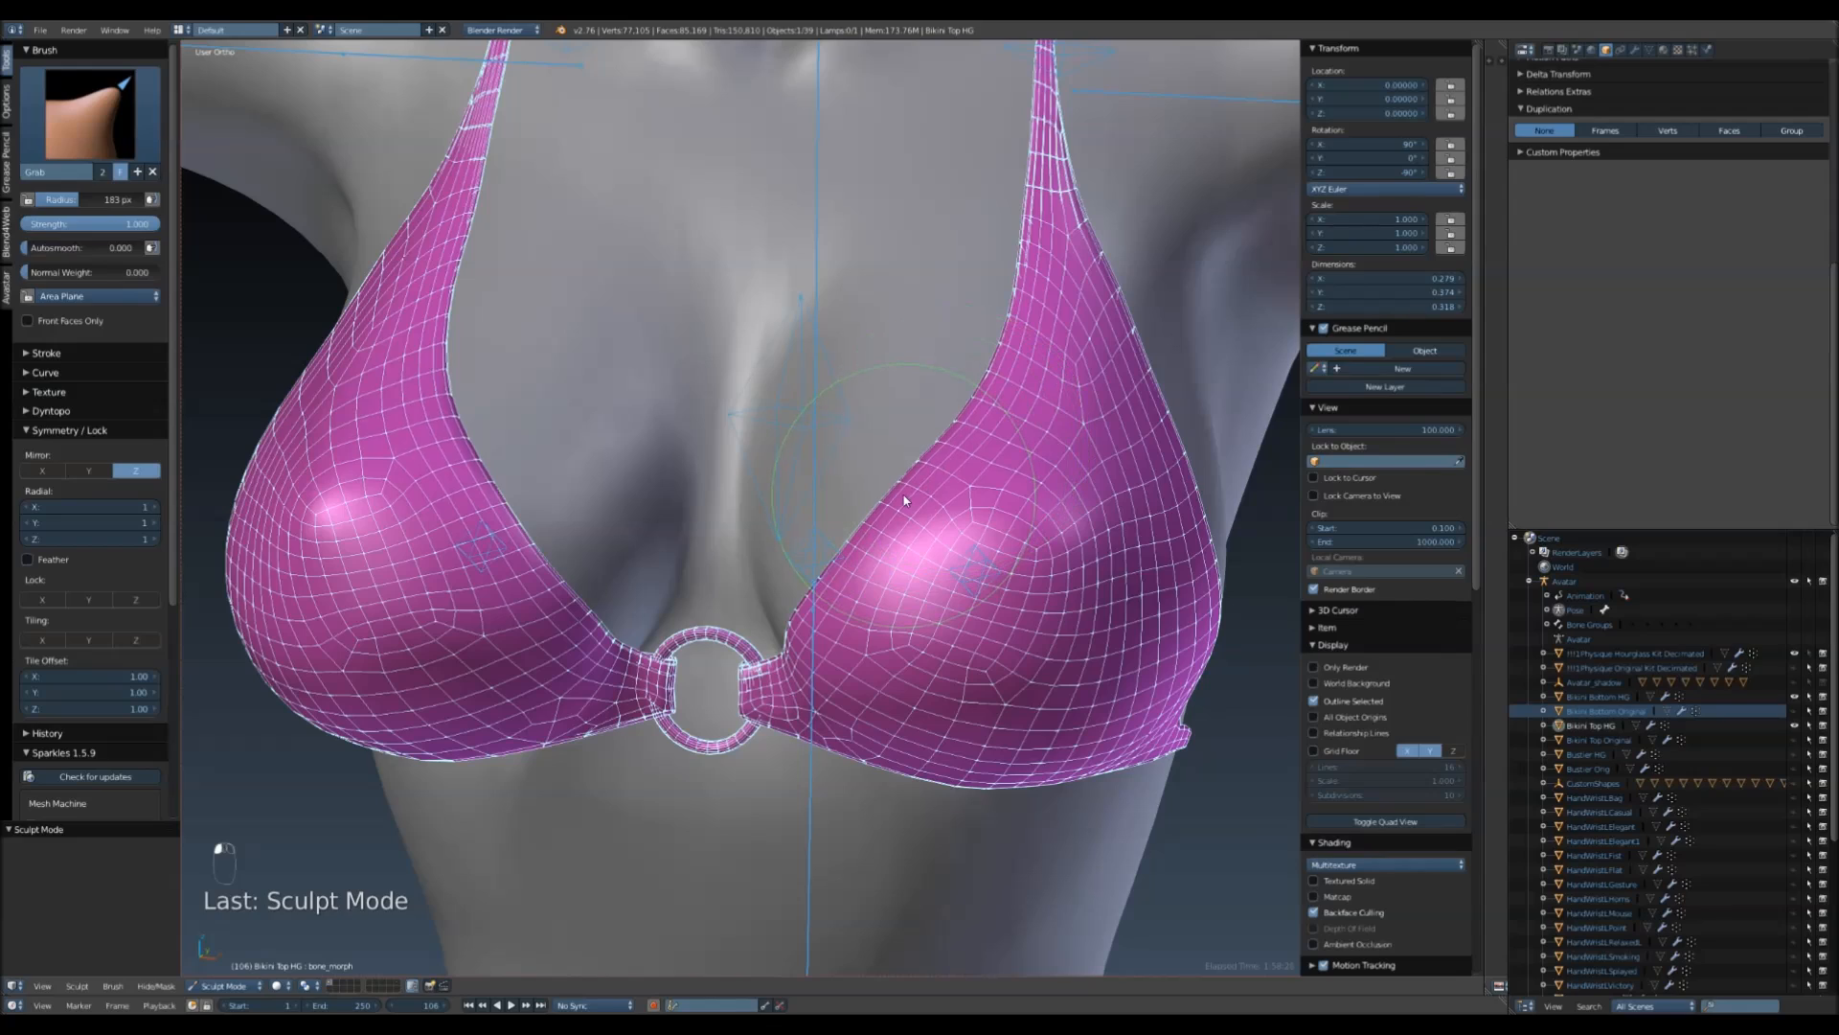
- Pull the cups' outer sides slightly inward in the front view and return the bikini top to Object Mode
{"action": "middle_click_drag", "start_coordinate": [927, 499], "coordinate": [862, 543]}
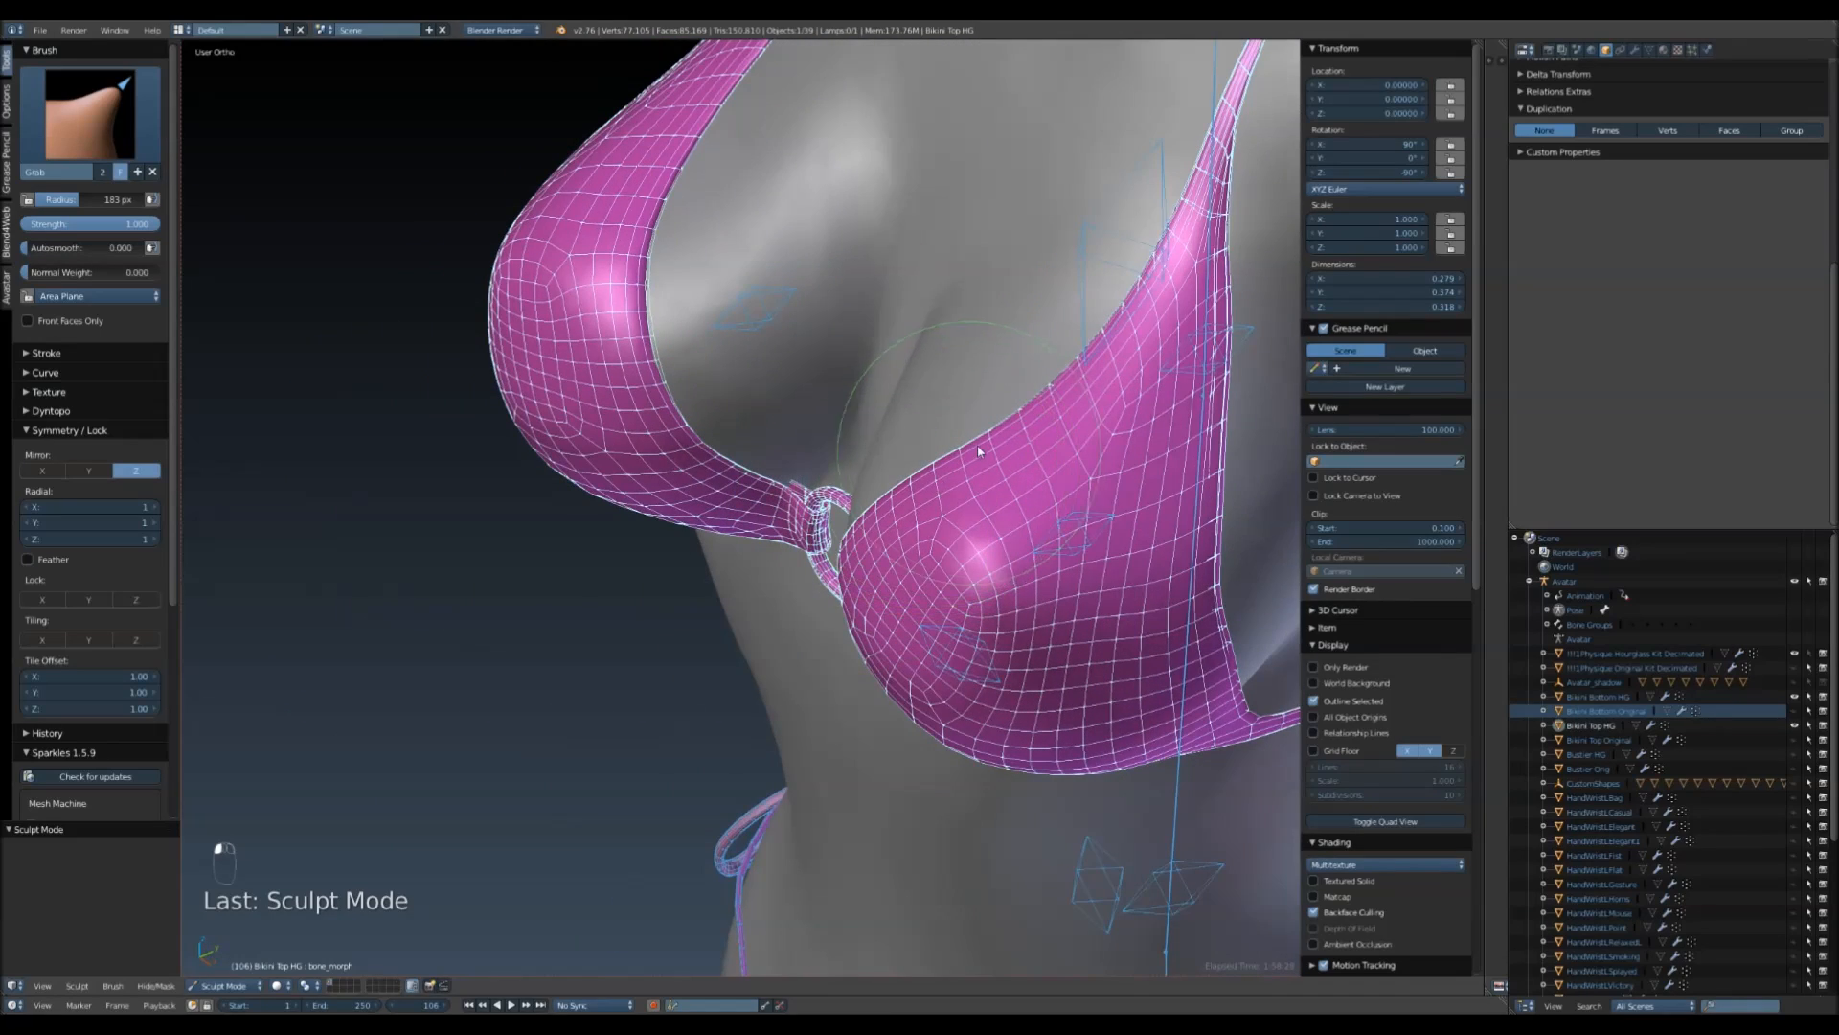
{"action": "mouse_move", "coordinate": [1004, 472]}
{"action": "middle_mouse_down"}
{"action": "mouse_move", "coordinate": [1162, 382]}
{"action": "mouse_move", "coordinate": [1169, 411]}
{"action": "mouse_move", "coordinate": [1106, 565]}
{"action": "mouse_move", "coordinate": [1145, 422]}
{"action": "middle_mouse_up"}
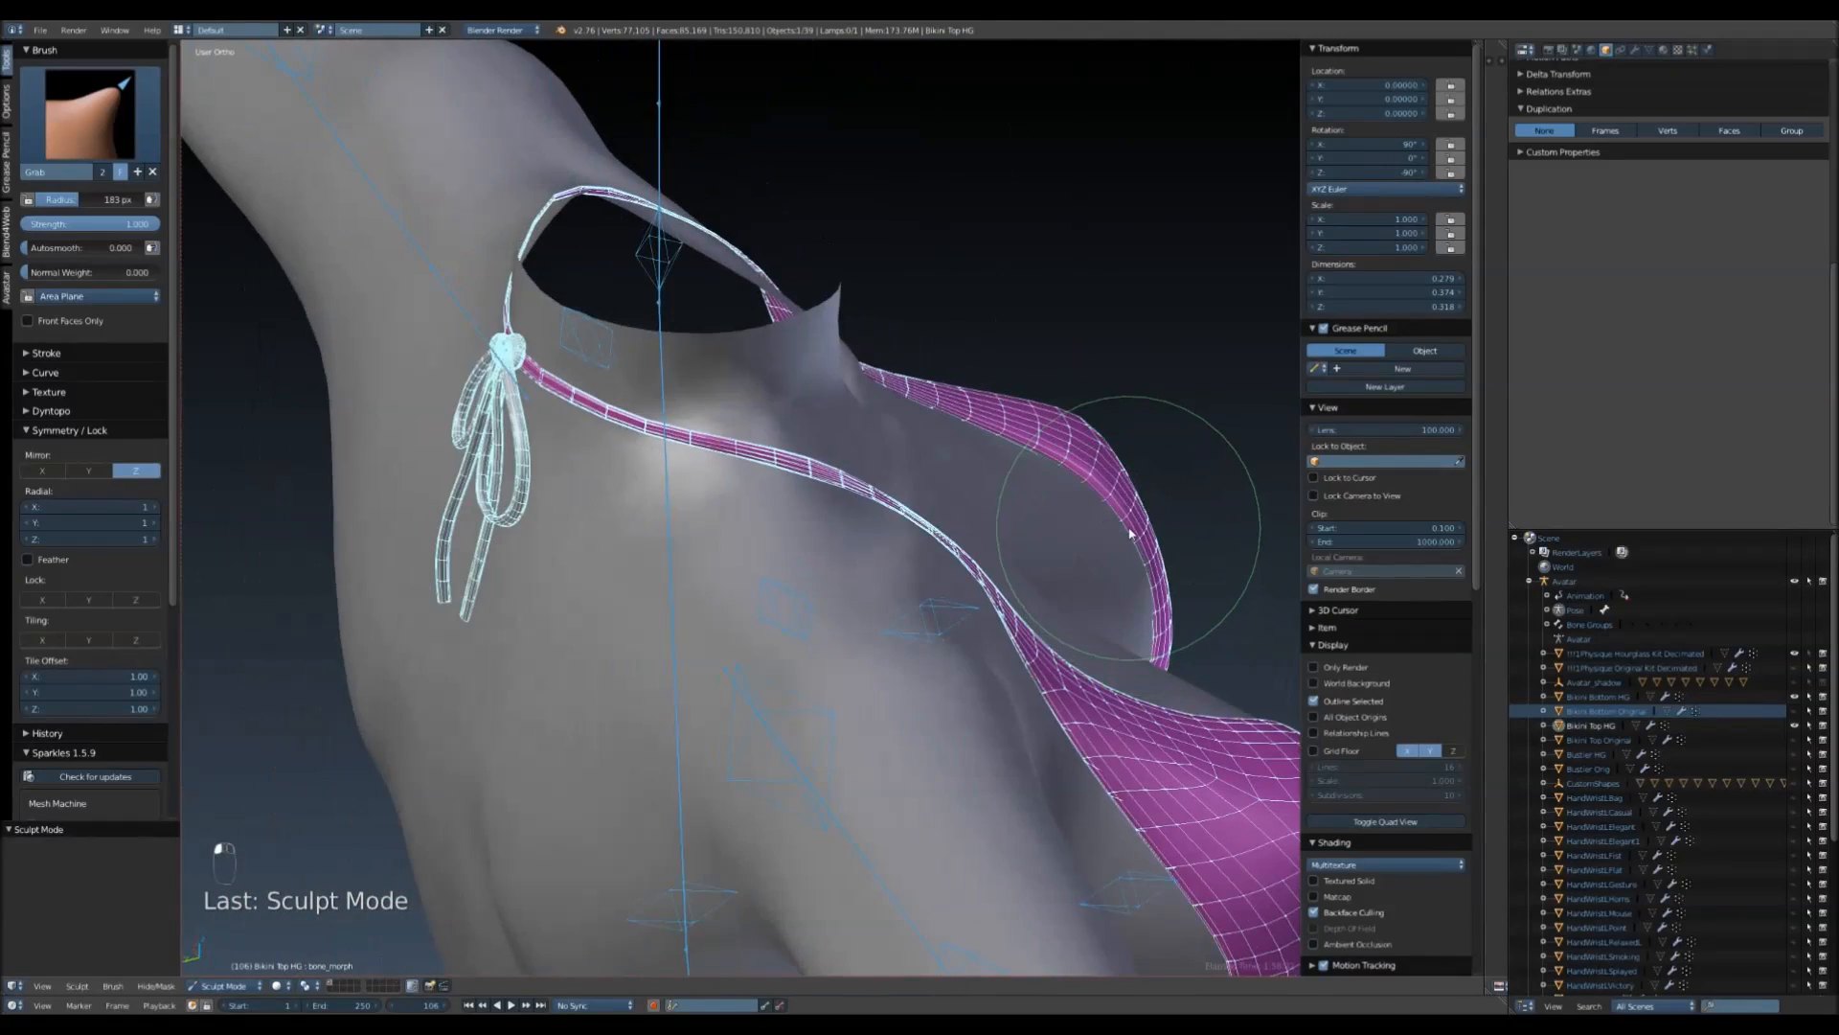
{"action": "mouse_move", "coordinate": [1130, 528]}
{"action": "middle_mouse_down"}
{"action": "mouse_move", "coordinate": [1125, 607]}
{"action": "mouse_move", "coordinate": [1137, 571]}
{"action": "mouse_move", "coordinate": [863, 616]}
{"action": "mouse_move", "coordinate": [800, 603]}
{"action": "mouse_move", "coordinate": [763, 537]}
{"action": "mouse_move", "coordinate": [1033, 491]}
{"action": "mouse_move", "coordinate": [986, 543]}
{"action": "mouse_move", "coordinate": [1238, 440]}
{"action": "mouse_move", "coordinate": [1035, 460]}
{"action": "mouse_move", "coordinate": [1162, 444]}
{"action": "middle_mouse_up"}
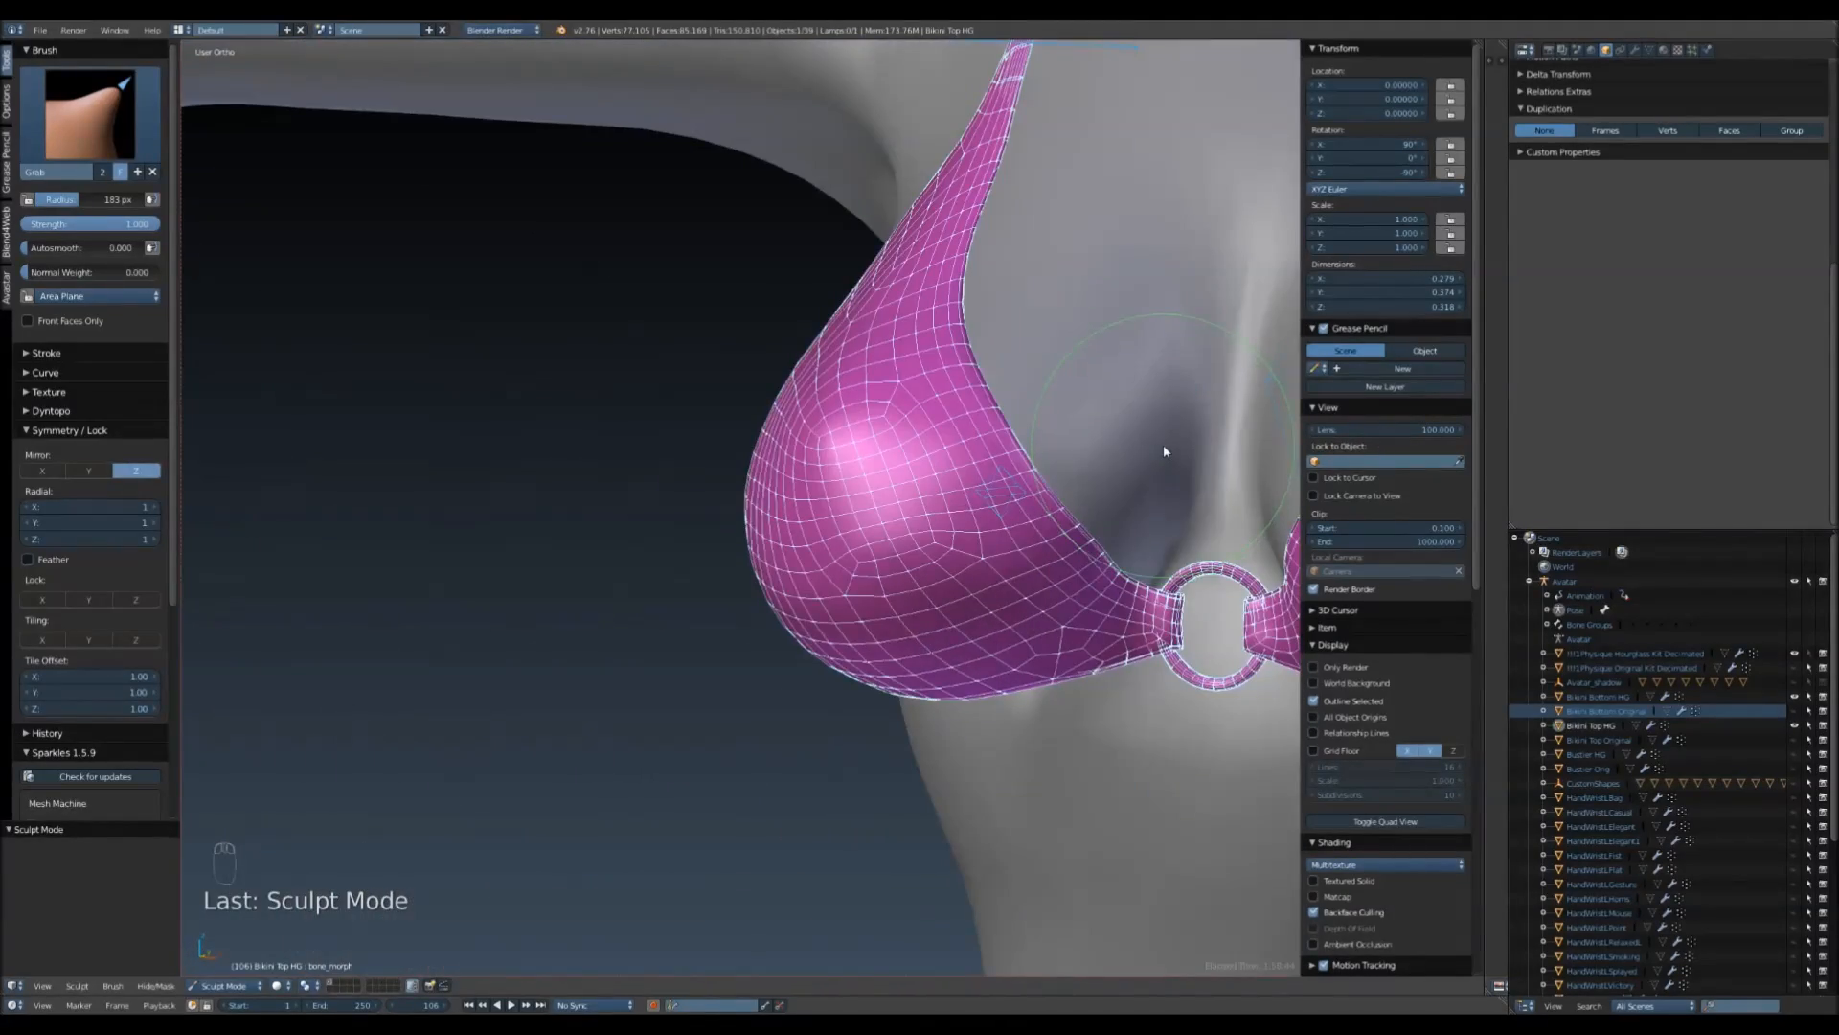
{"action": "key", "text": "KP_1"}
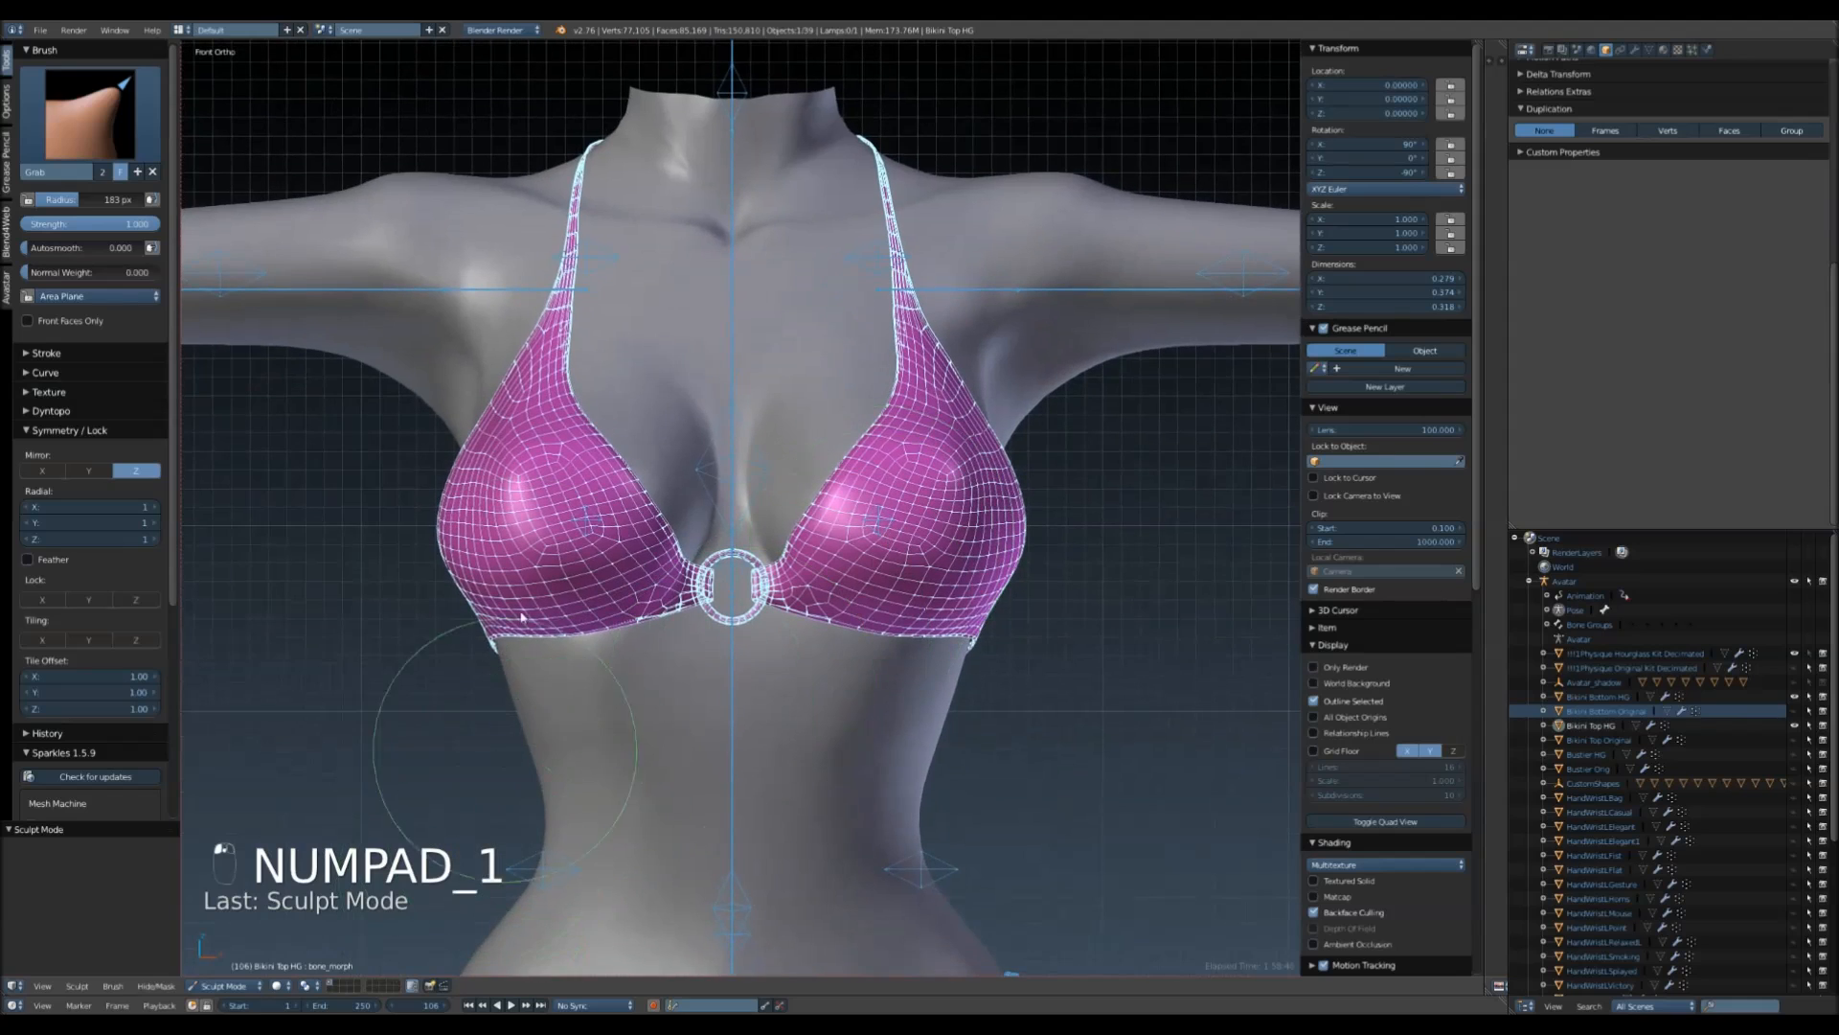
{"action": "left_click_drag", "start_coordinate": [437, 520], "coordinate": [468, 512]}
{"action": "left_click", "coordinate": [239, 985]}
{"action": "left_click", "coordinate": [230, 969]}
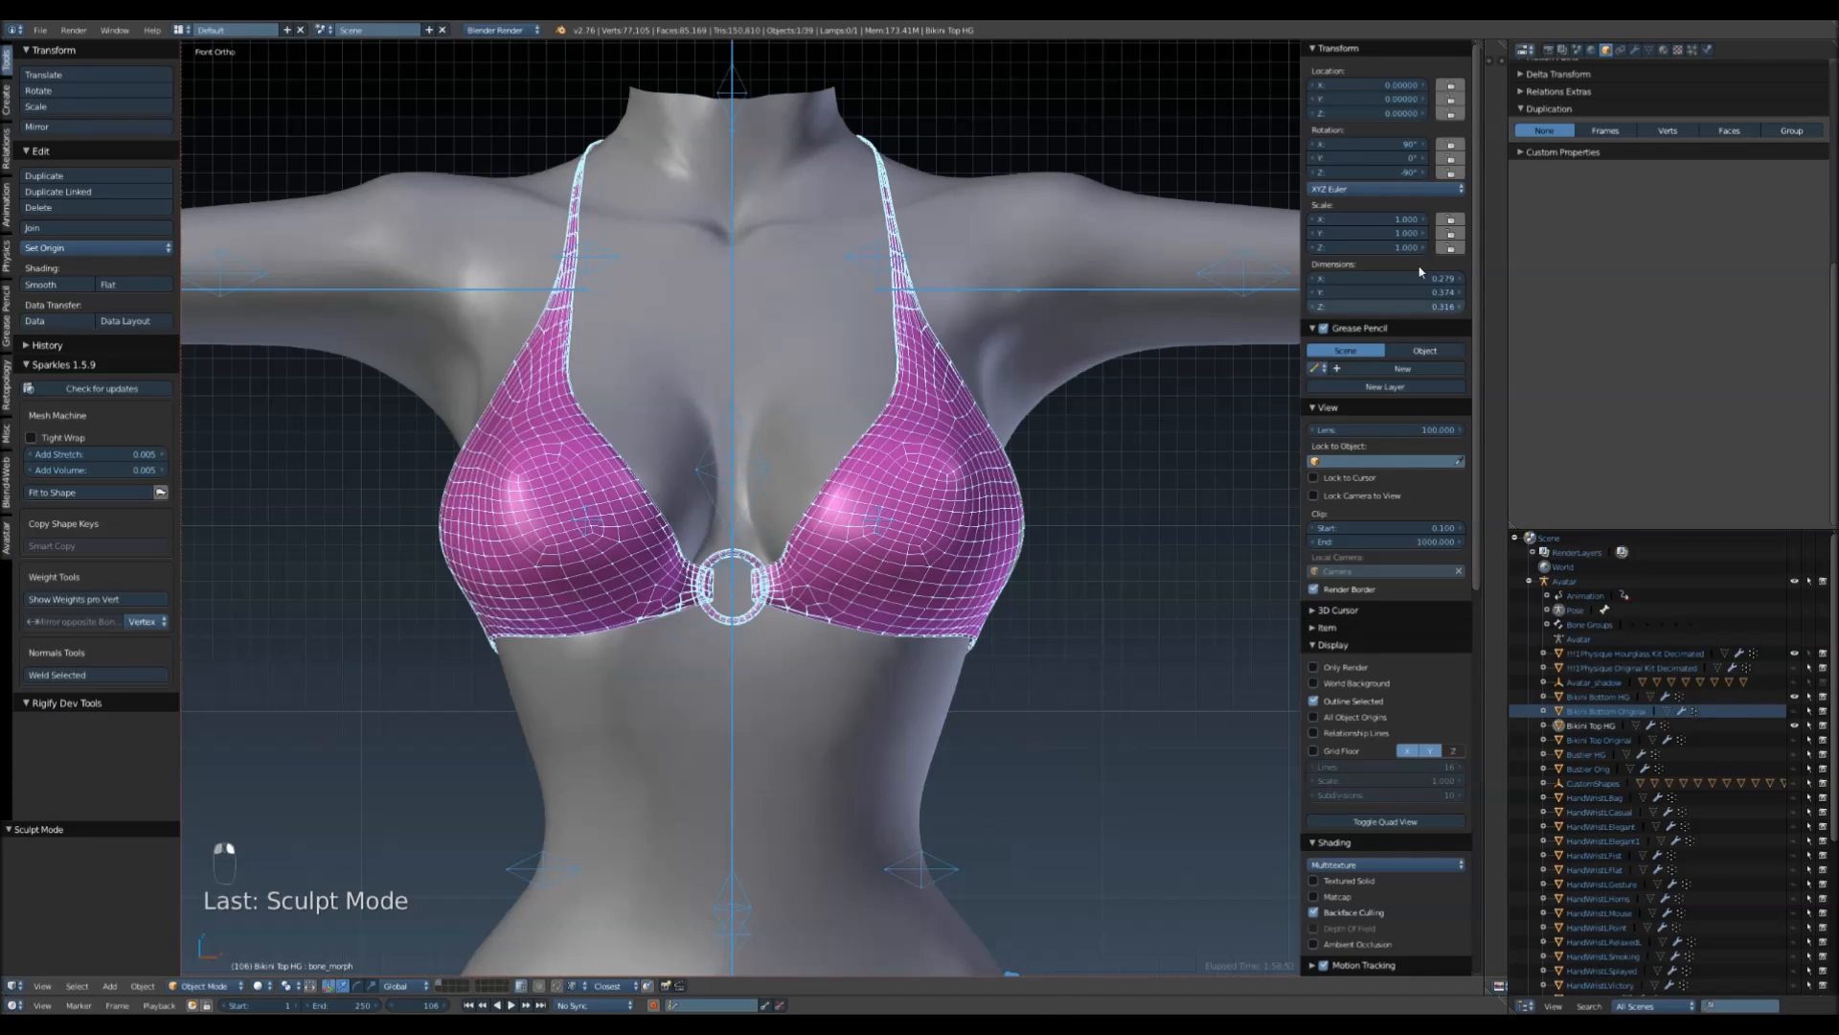
- Try deleting all shape keys from the bikini top
{"action": "left_click", "coordinate": [1635, 49]}
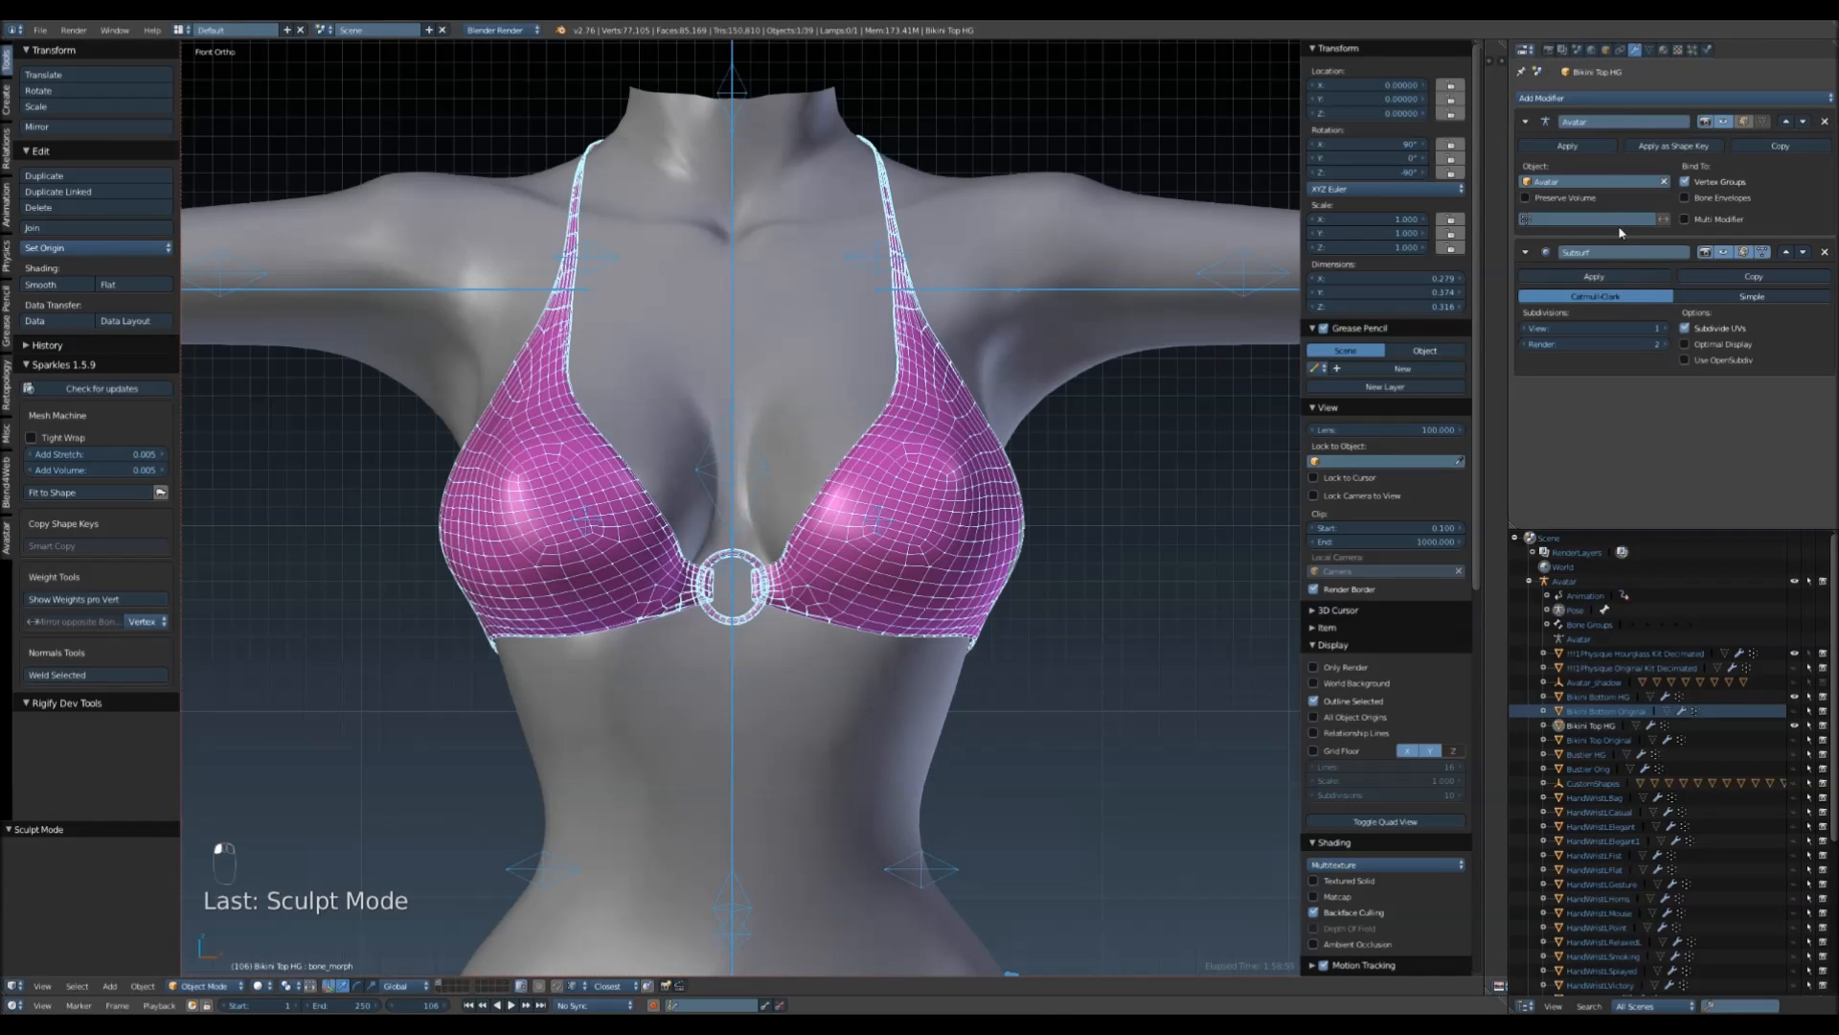
{"action": "left_click", "coordinate": [1650, 50]}
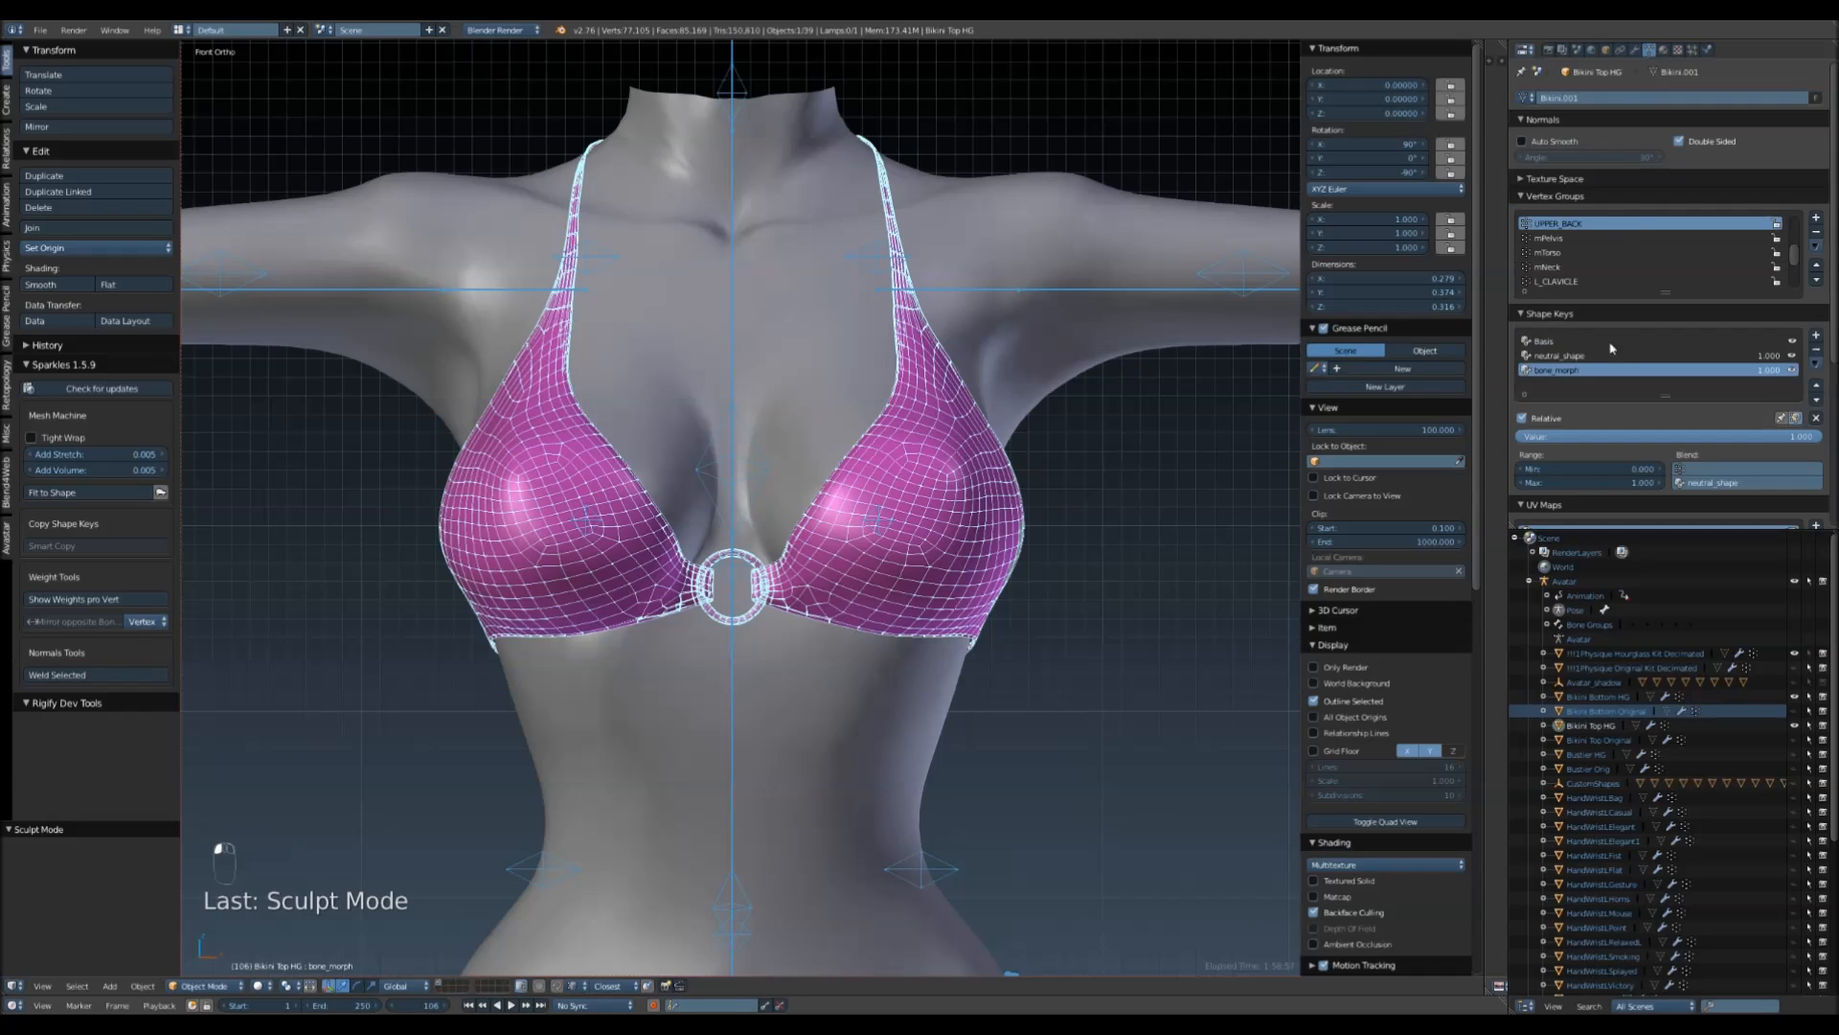
{"action": "left_click", "coordinate": [1816, 364]}
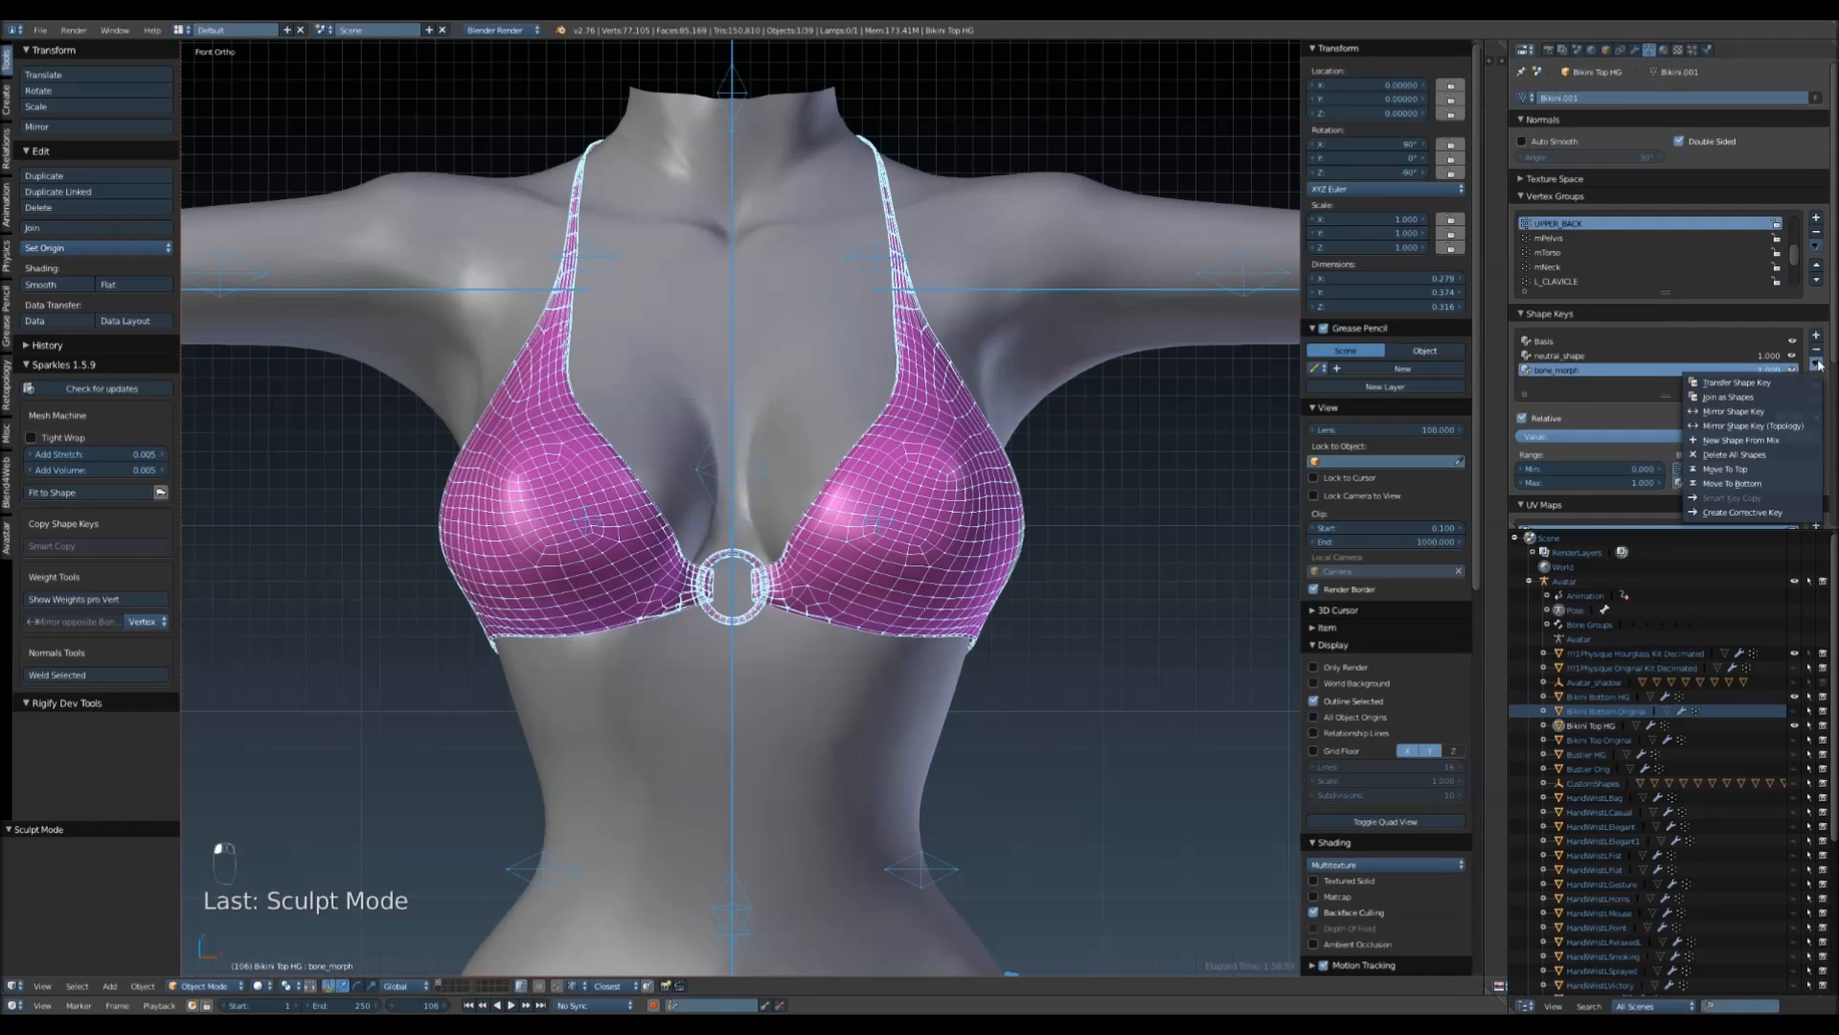
{"action": "left_click", "coordinate": [1762, 456]}
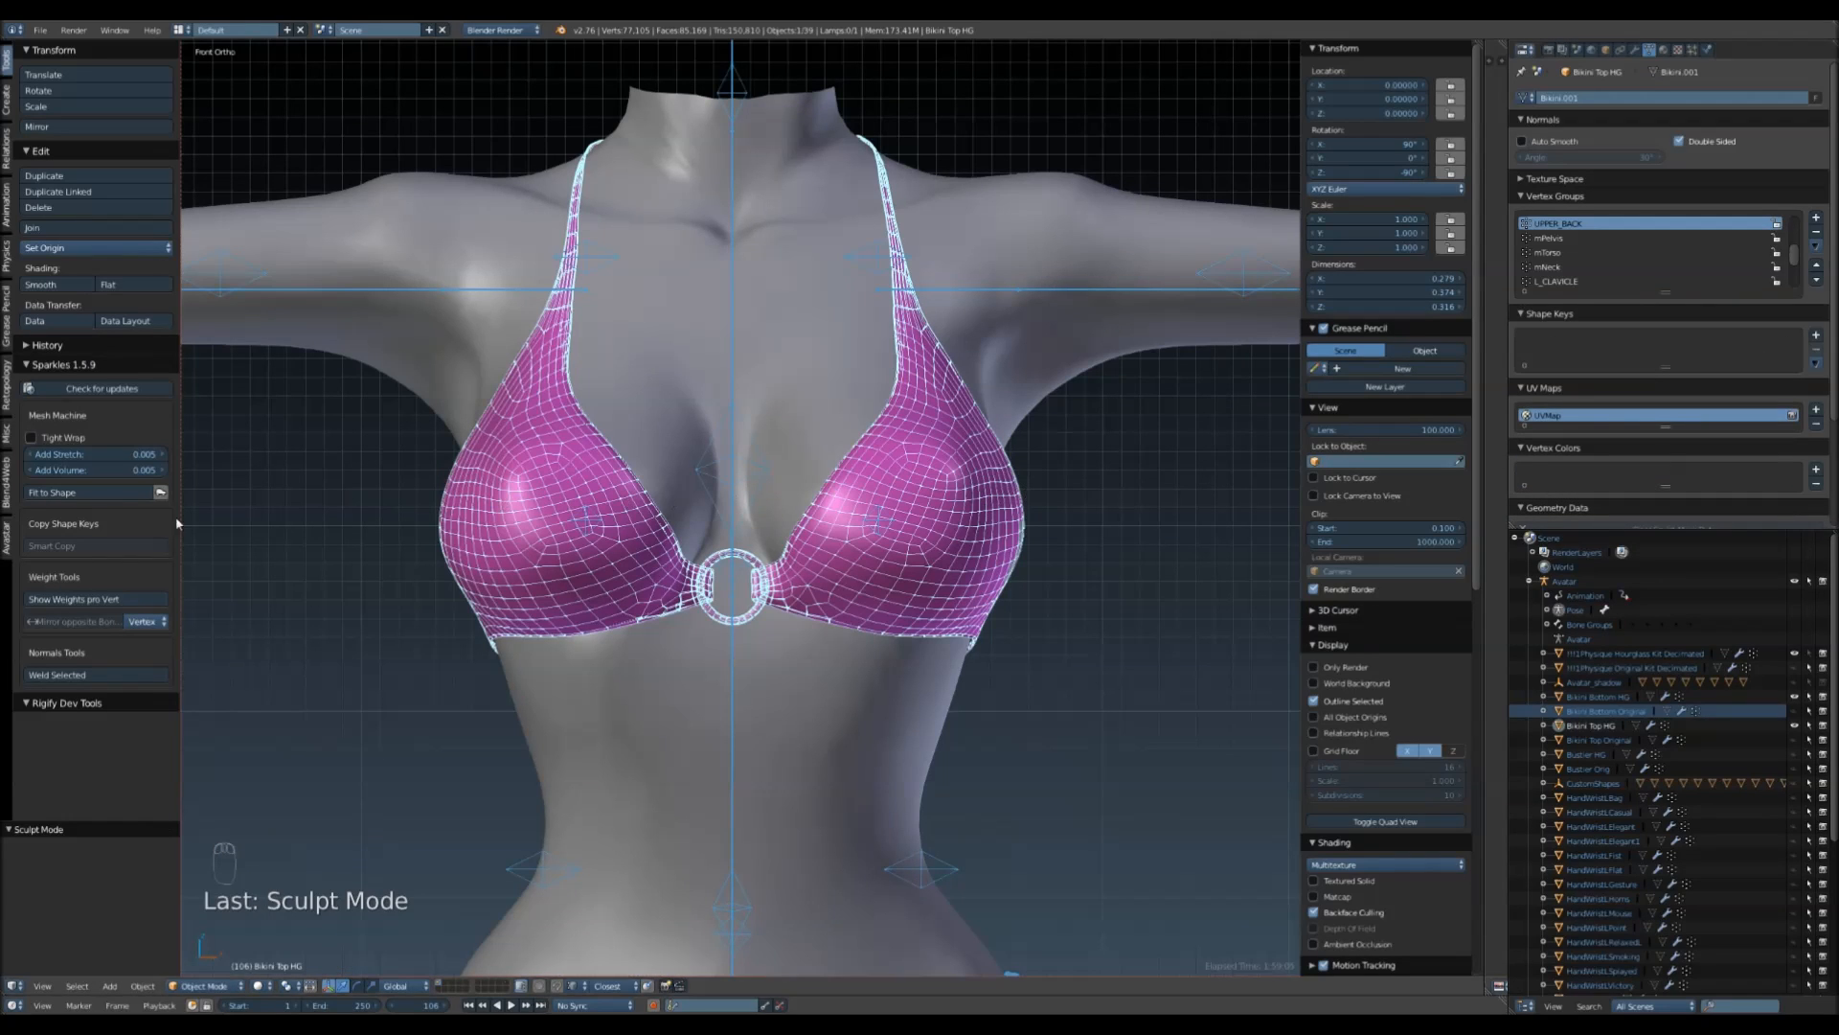
- Undo the shape key deletion and set the bikini top's appearance control to No Sliders
{"action": "left_click", "coordinate": [6, 542]}
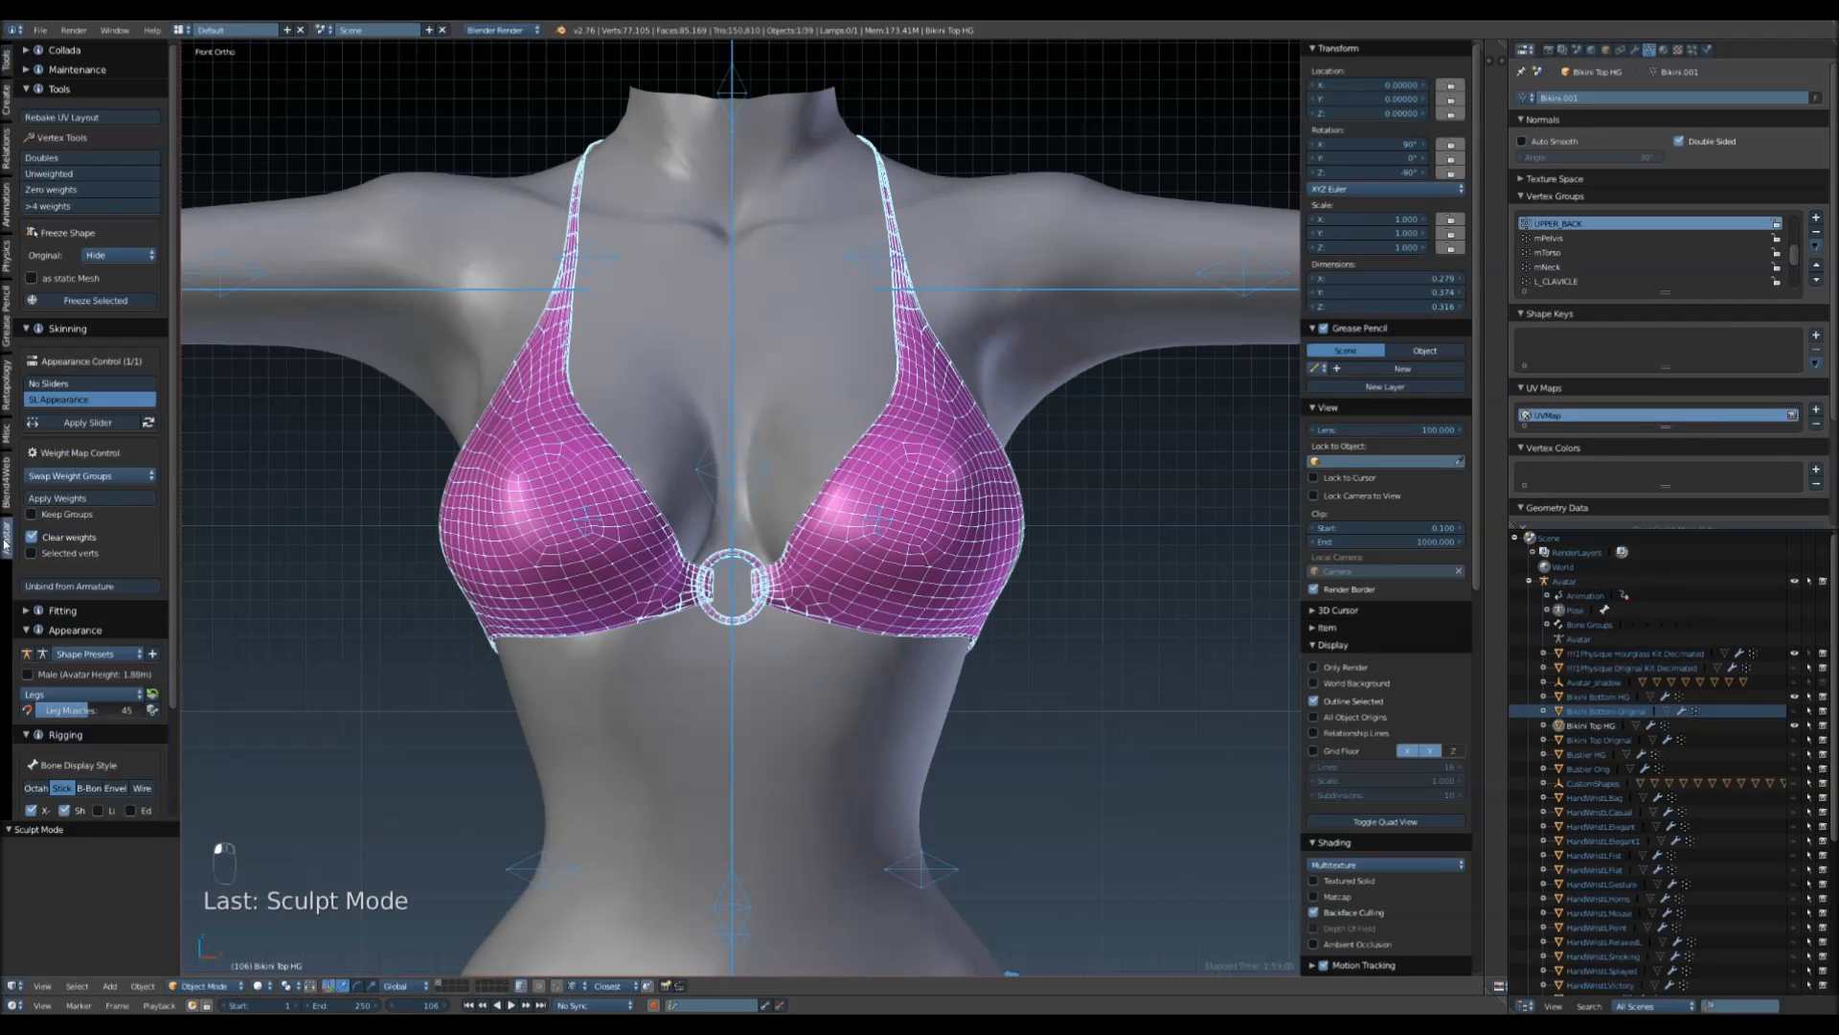
{"action": "left_click", "coordinate": [73, 384]}
{"action": "key", "text": "ctrl+z"}
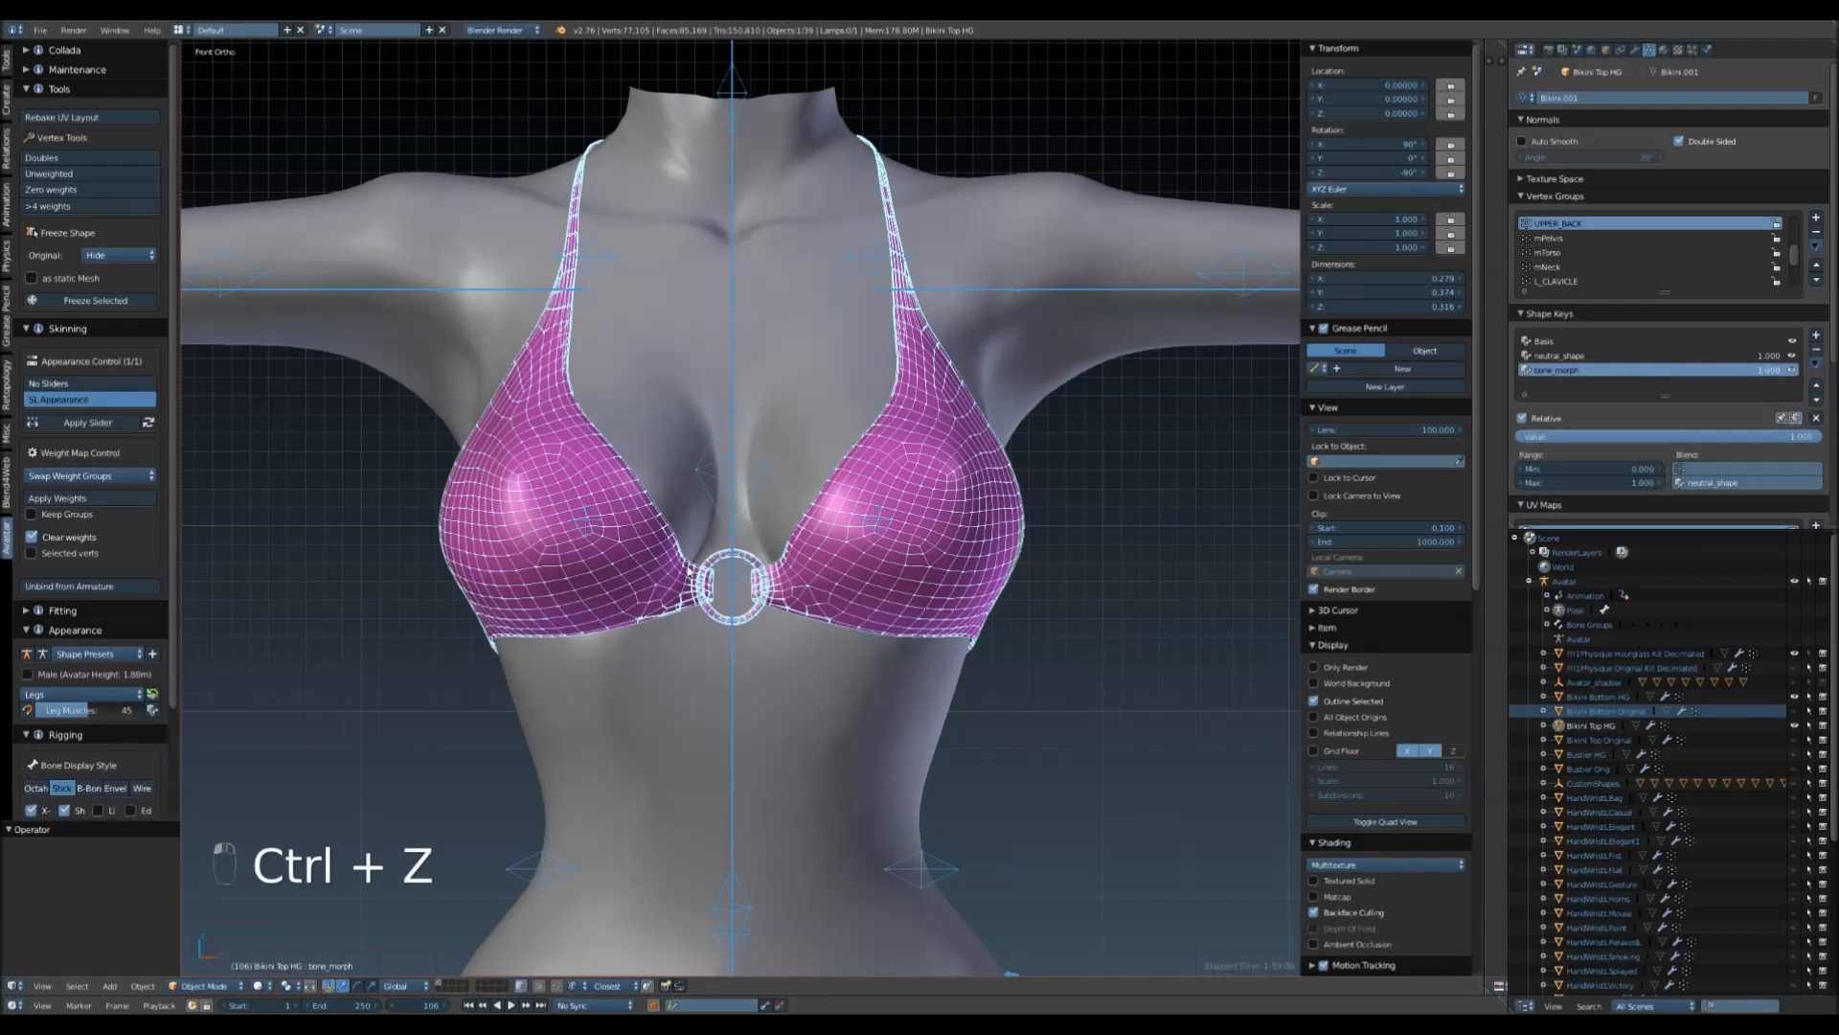
{"action": "left_click", "coordinate": [48, 383]}
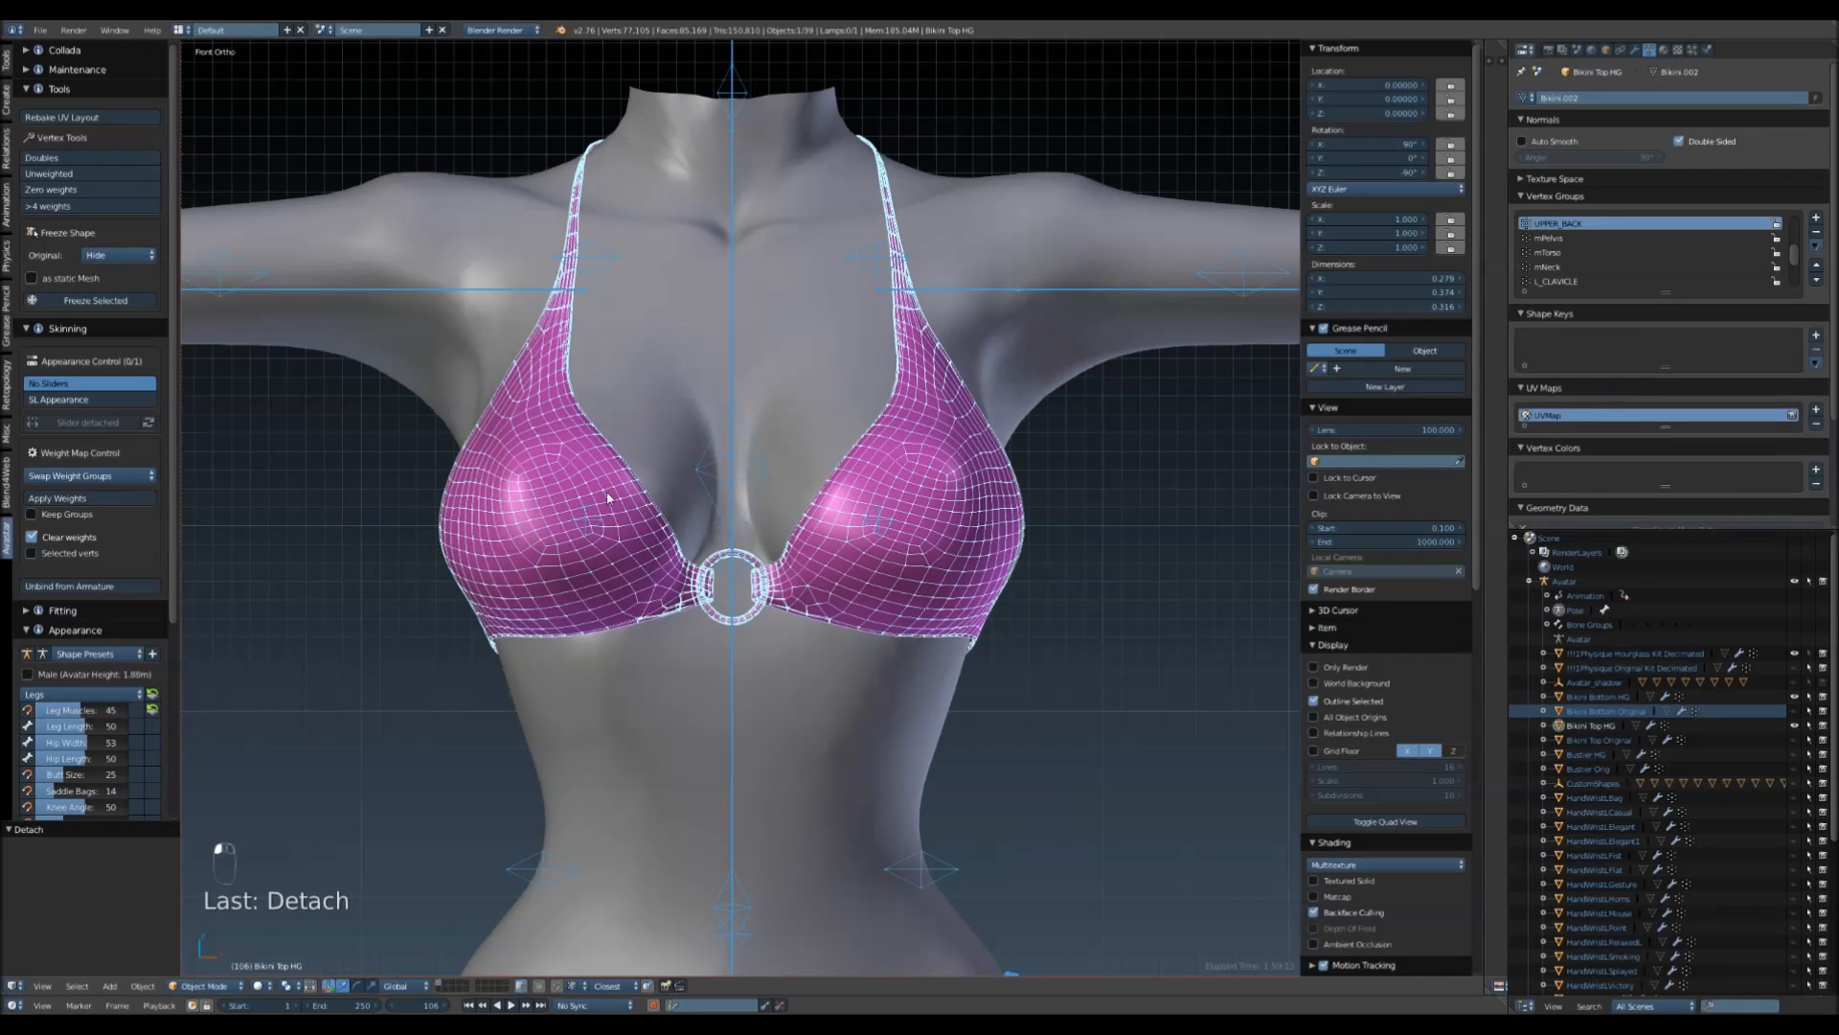
- Select the bikini bottom and set its appearance control to No Sliders
{"action": "middle_click_drag", "start_coordinate": [970, 494], "coordinate": [939, 510], "text": "shift"}
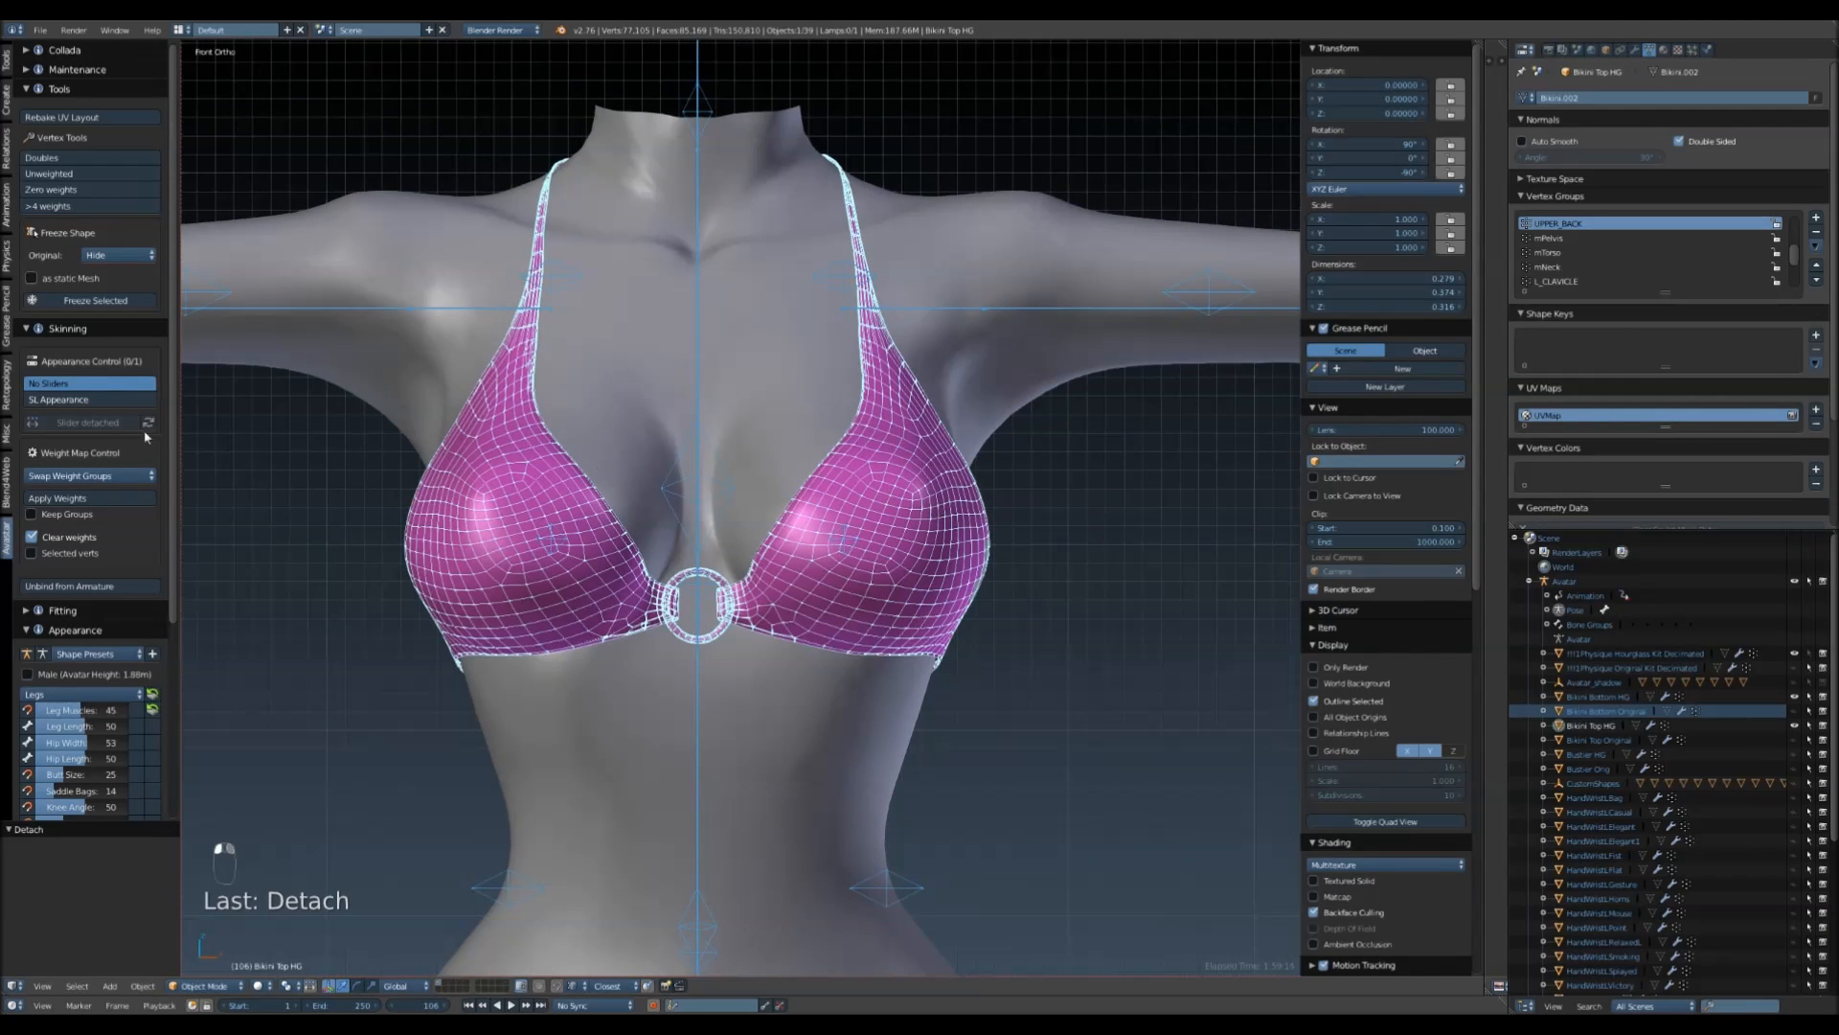
{"action": "middle_click_drag", "start_coordinate": [708, 503], "coordinate": [615, 525]}
{"action": "middle_click_drag", "start_coordinate": [473, 513], "coordinate": [782, 605]}
{"action": "right_click", "coordinate": [781, 605]}
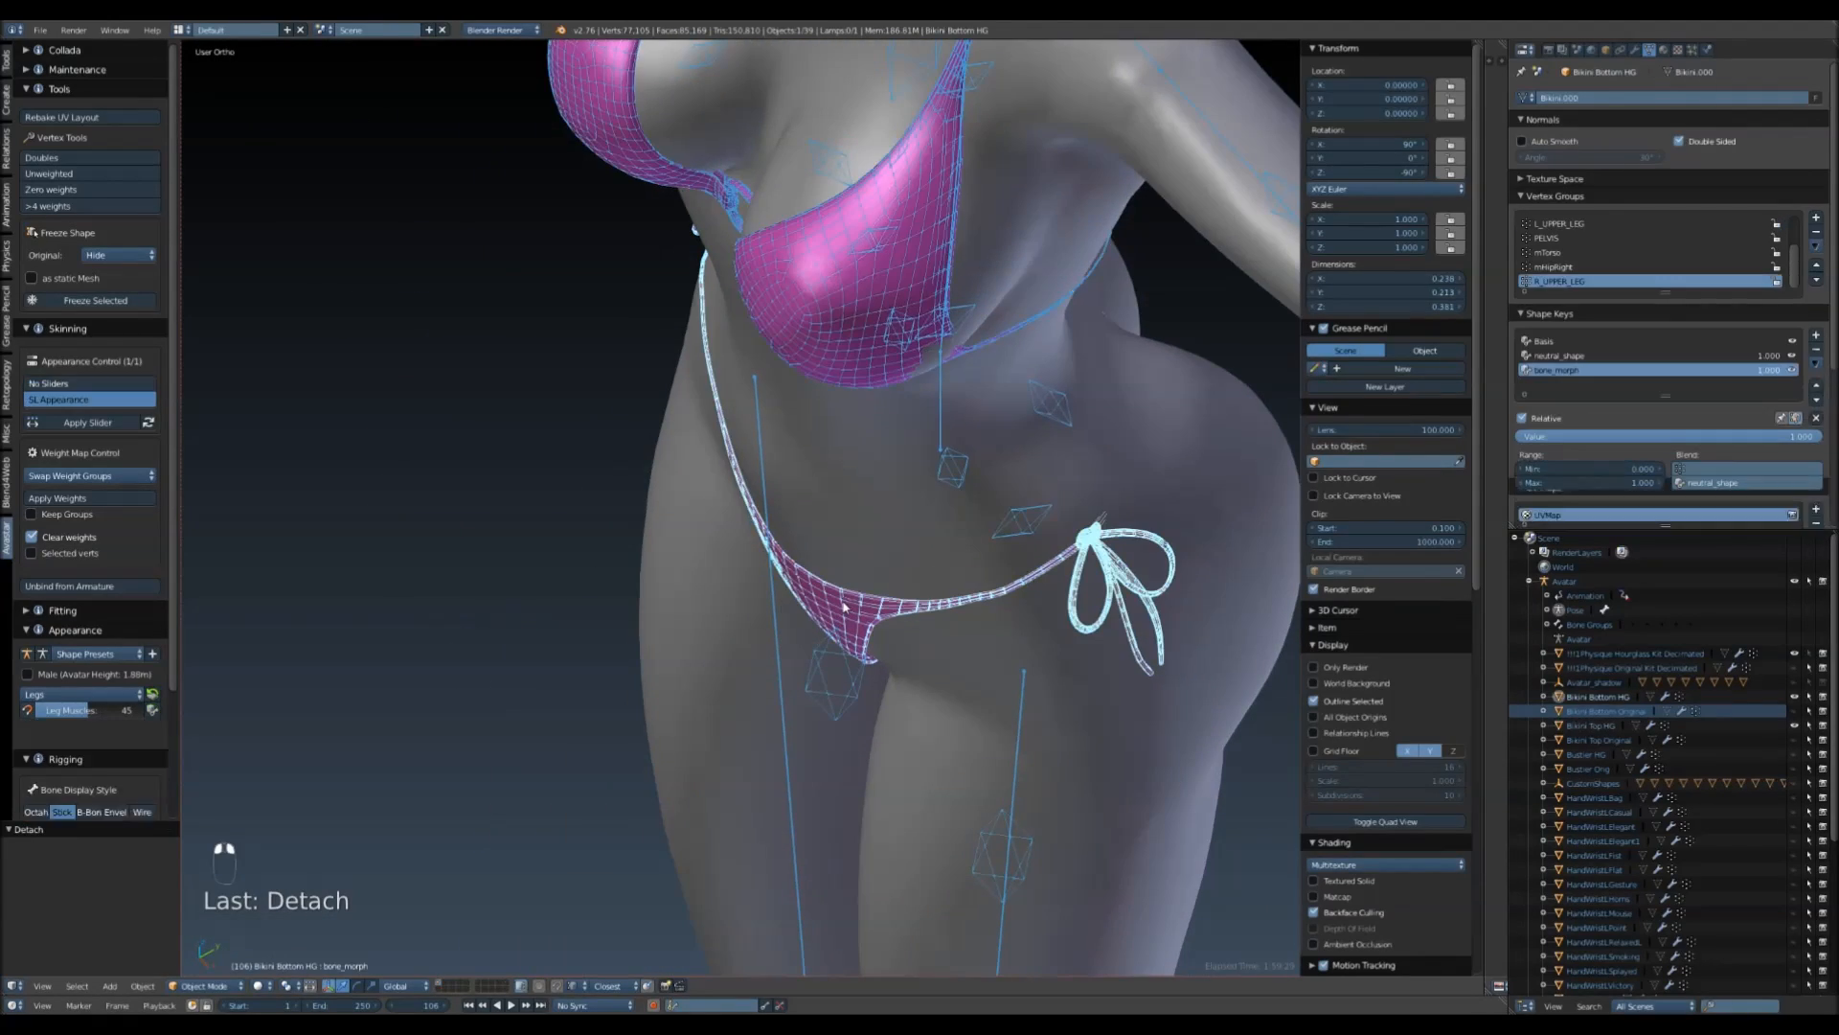
{"action": "left_click", "coordinate": [111, 387]}
- Select the bikini top again and switch it to Sculpt Mode
{"action": "middle_click_drag", "start_coordinate": [780, 380], "coordinate": [654, 481]}
{"action": "right_click", "coordinate": [612, 438]}
{"action": "key", "text": "Tab"}
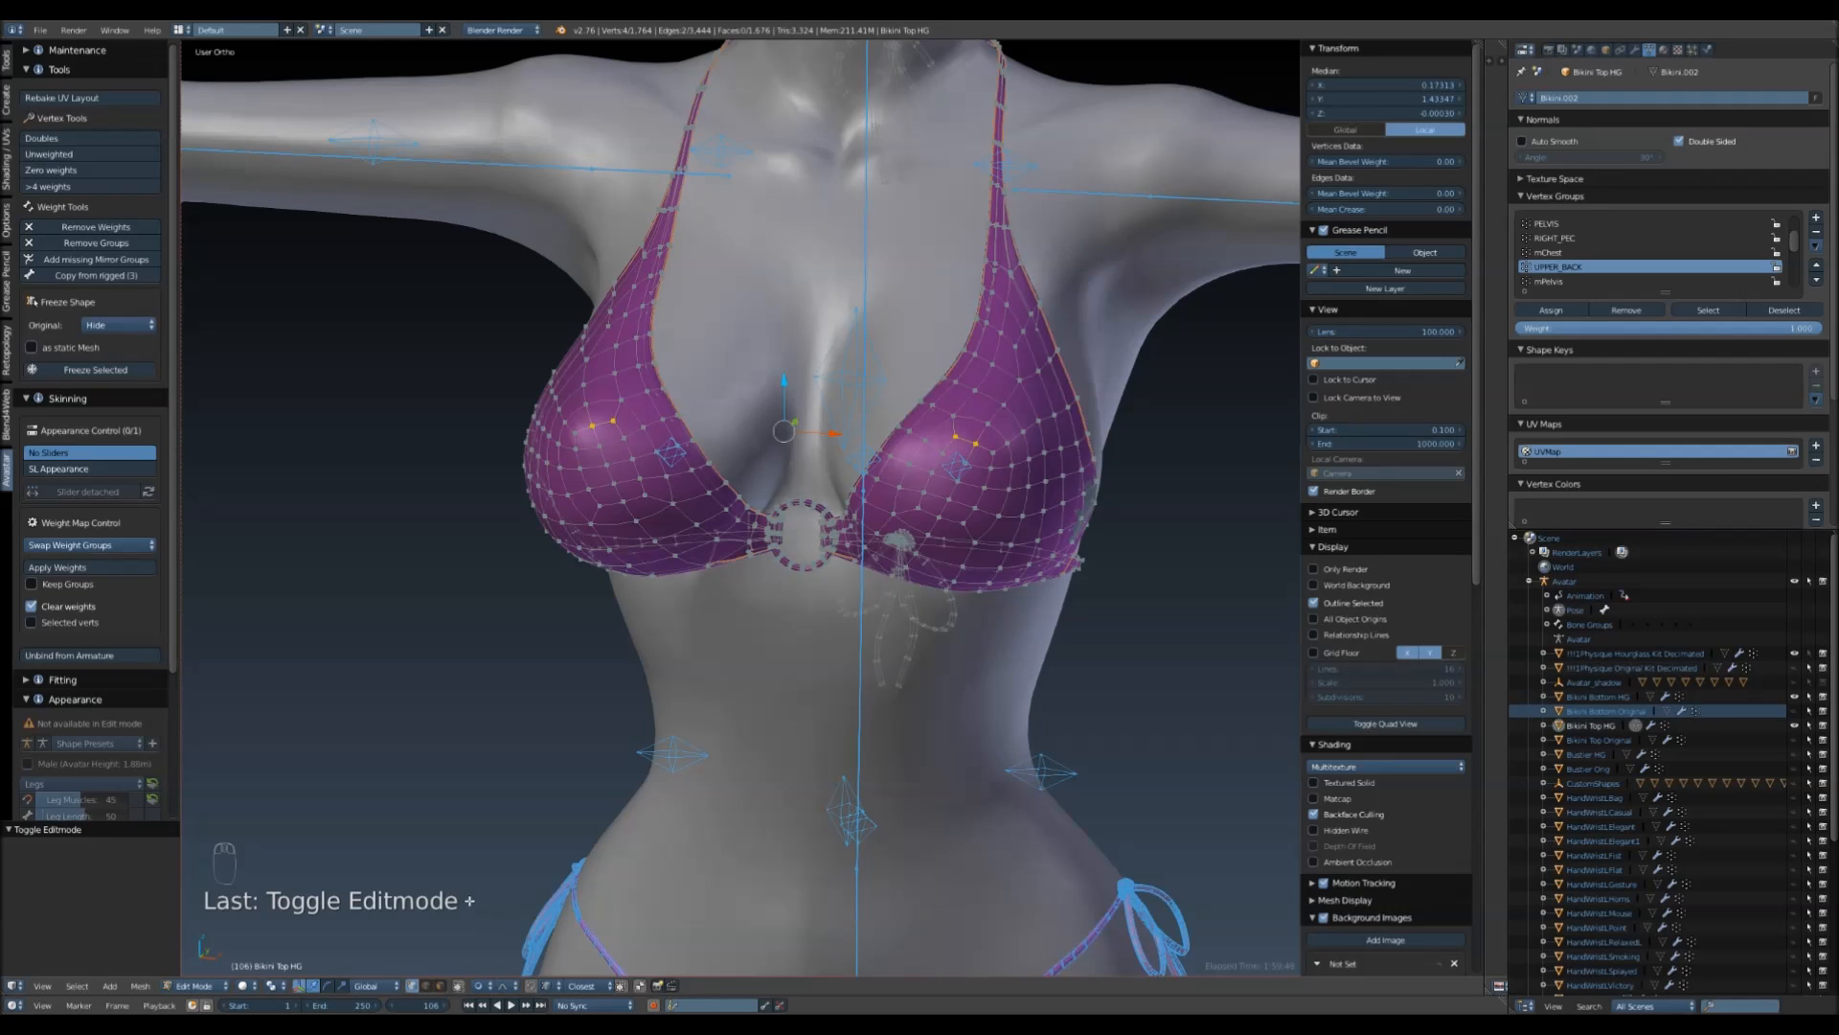
{"action": "left_click", "coordinate": [195, 987]}
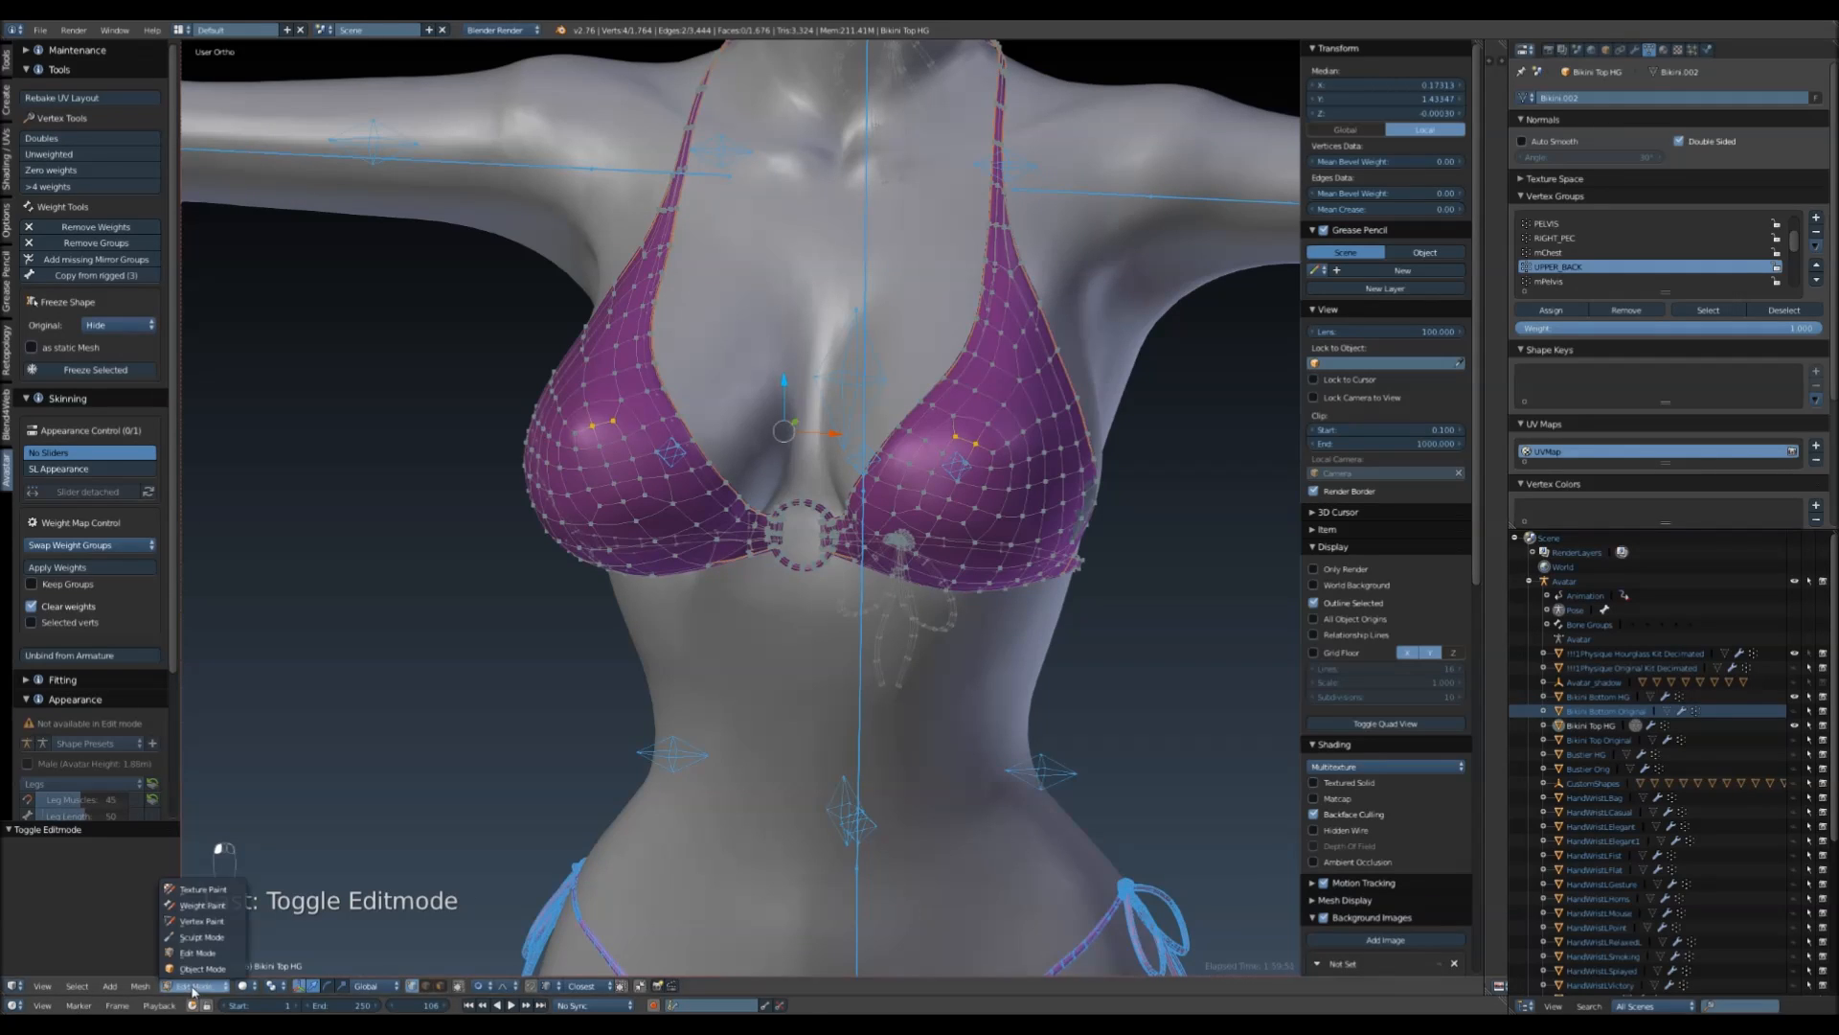
{"action": "left_click", "coordinate": [202, 938]}
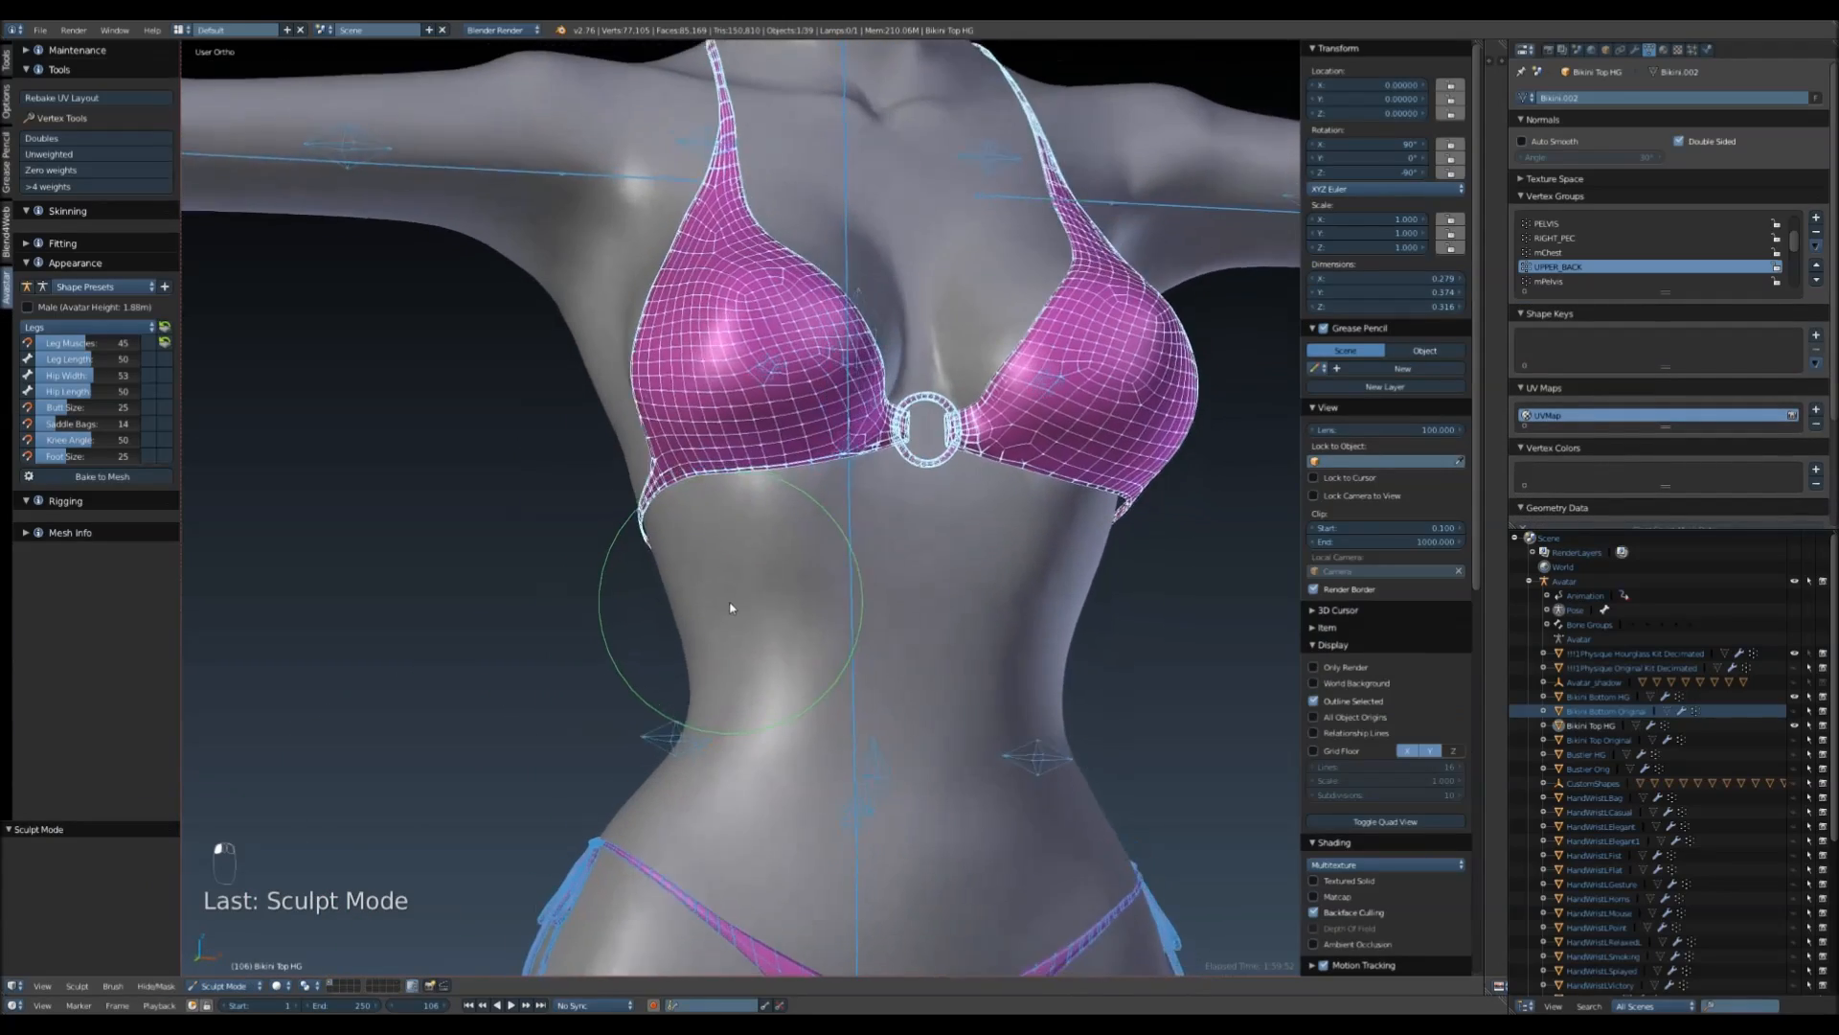
{"action": "mouse_move", "coordinate": [721, 613]}
{"action": "middle_mouse_down"}
{"action": "mouse_move", "coordinate": [689, 674]}
{"action": "mouse_move", "coordinate": [871, 669]}
{"action": "mouse_move", "coordinate": [817, 686]}
{"action": "middle_mouse_up"}
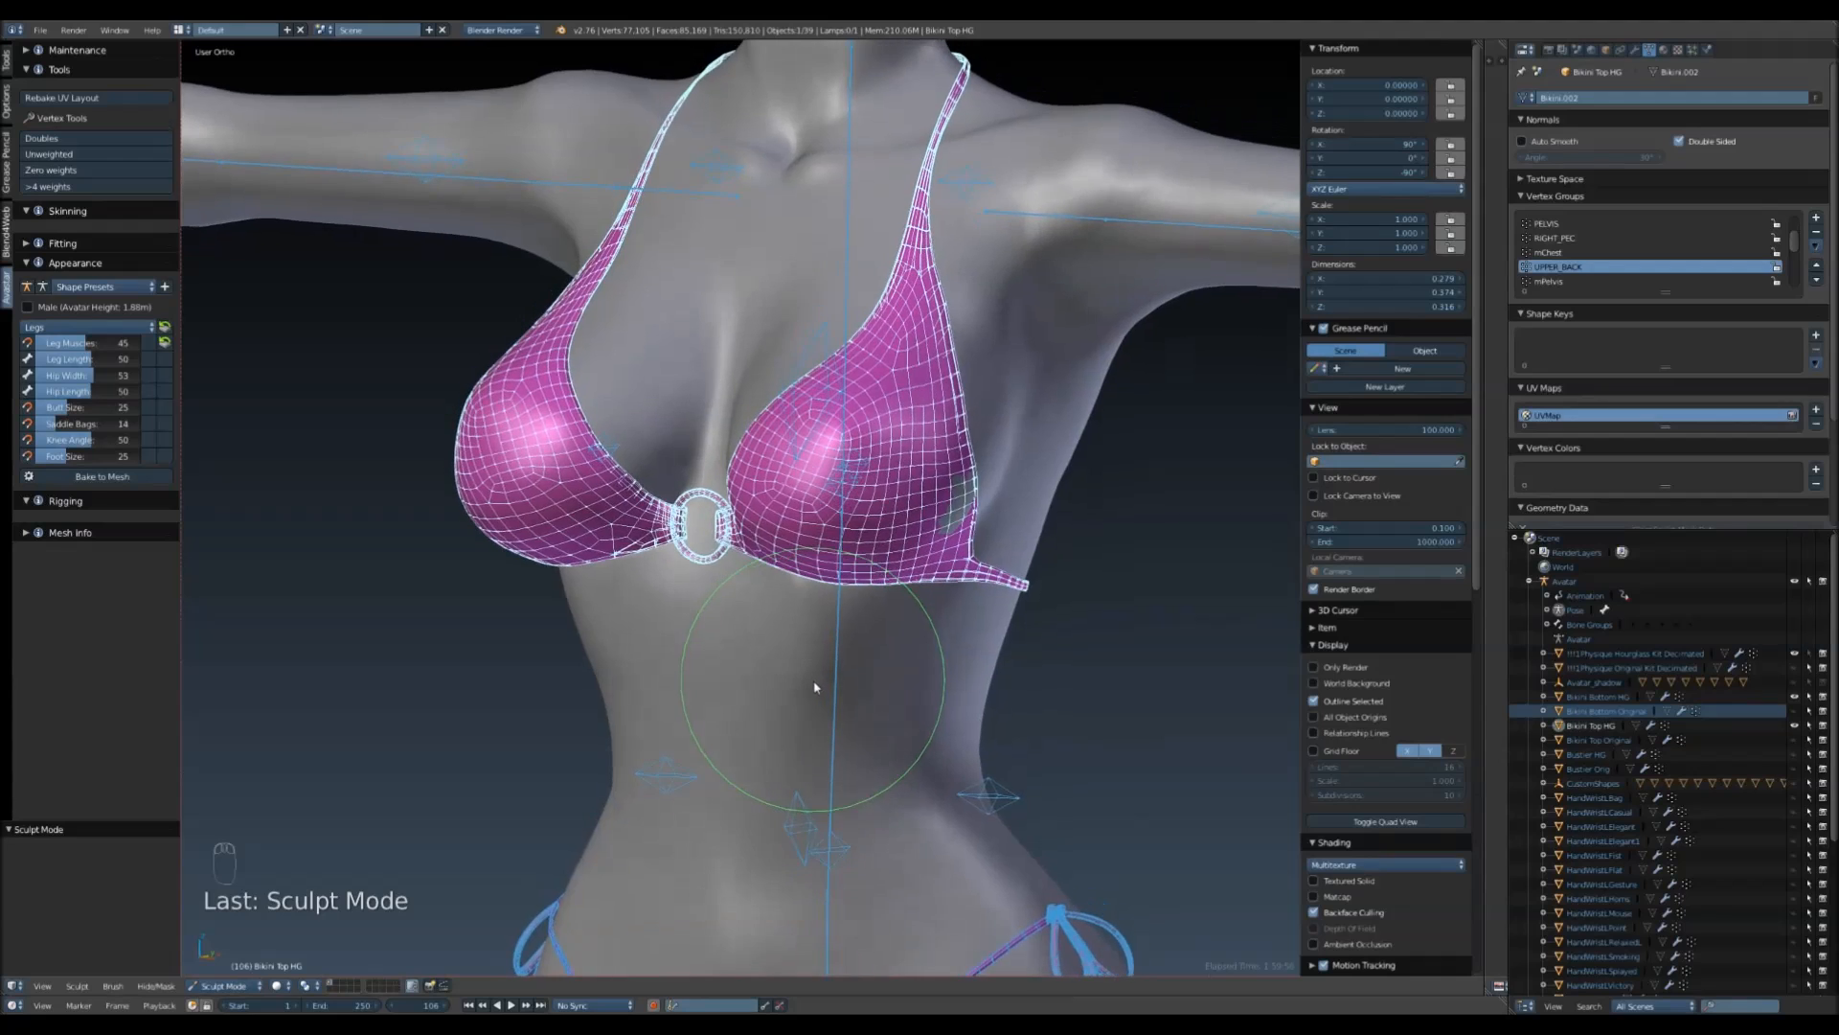
- Inflate the cup's outer side with the Inflate/Deflate brush to cover the area where the body pokes through
{"action": "scroll", "coordinate": [817, 686], "scroll_direction": "up", "scroll_amount": 2}
{"action": "left_click", "coordinate": [6, 59]}
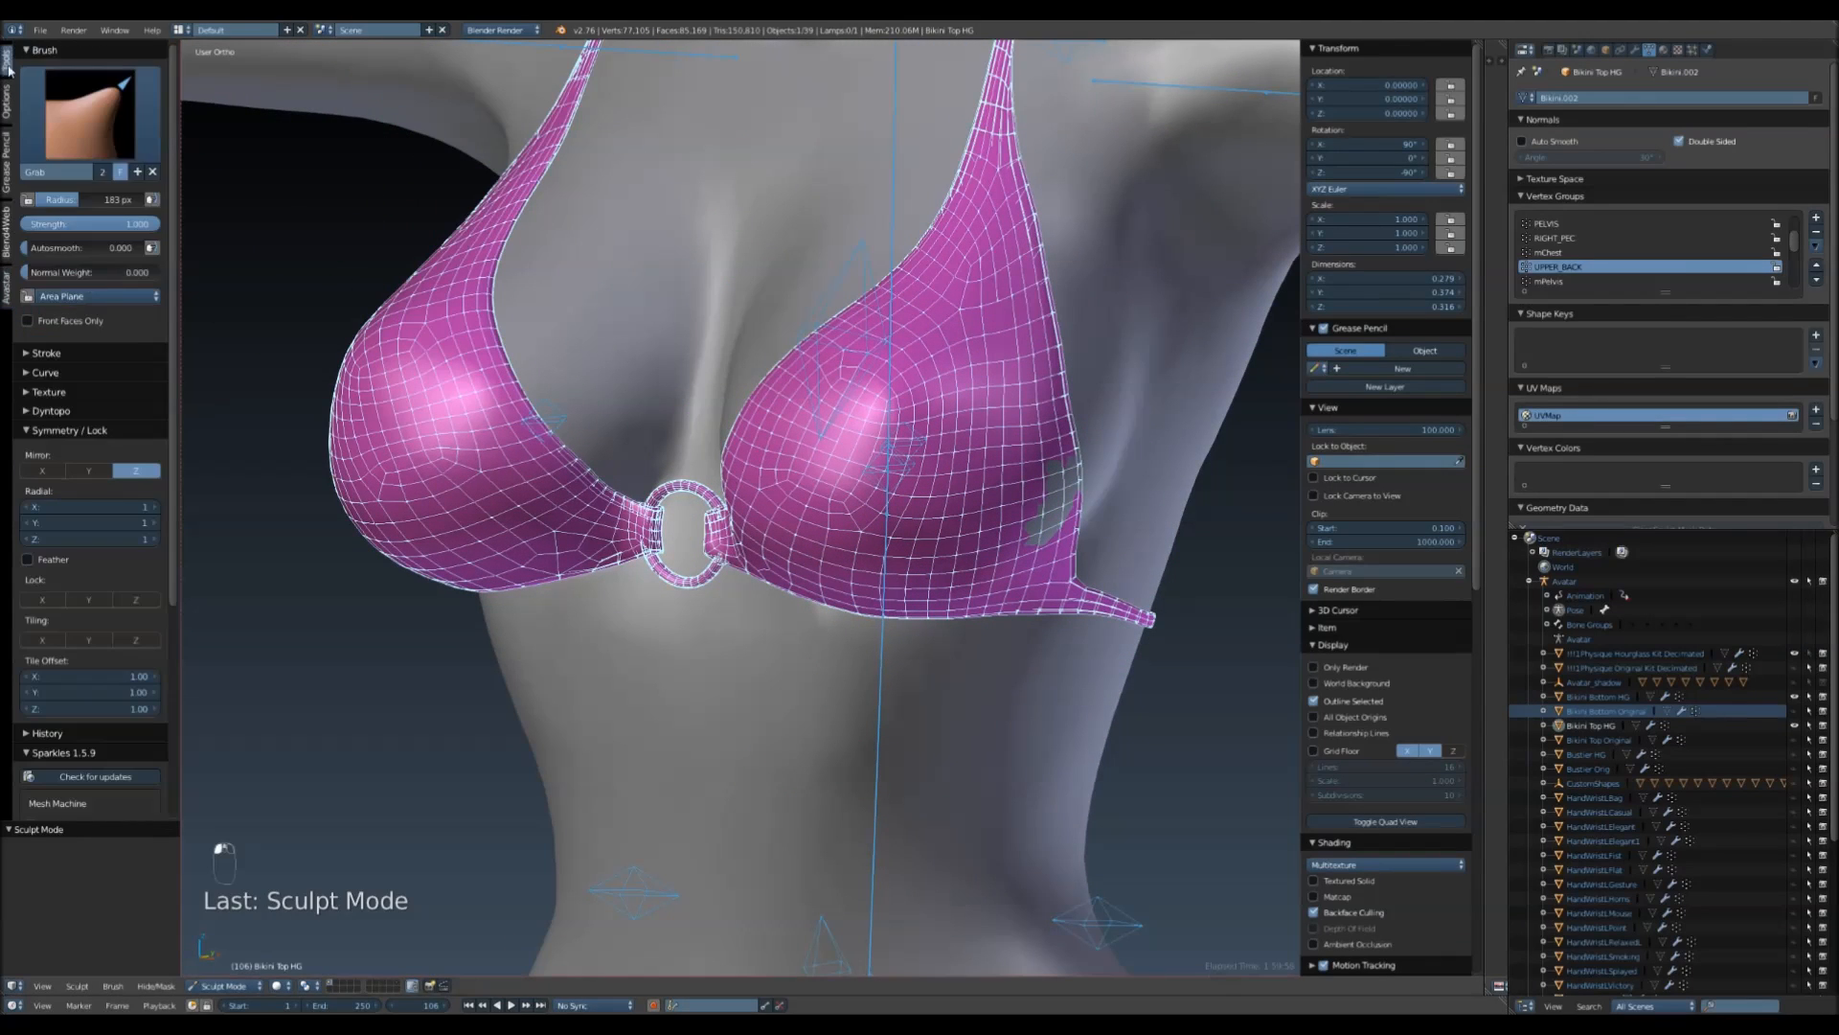
{"action": "left_click", "coordinate": [54, 110]}
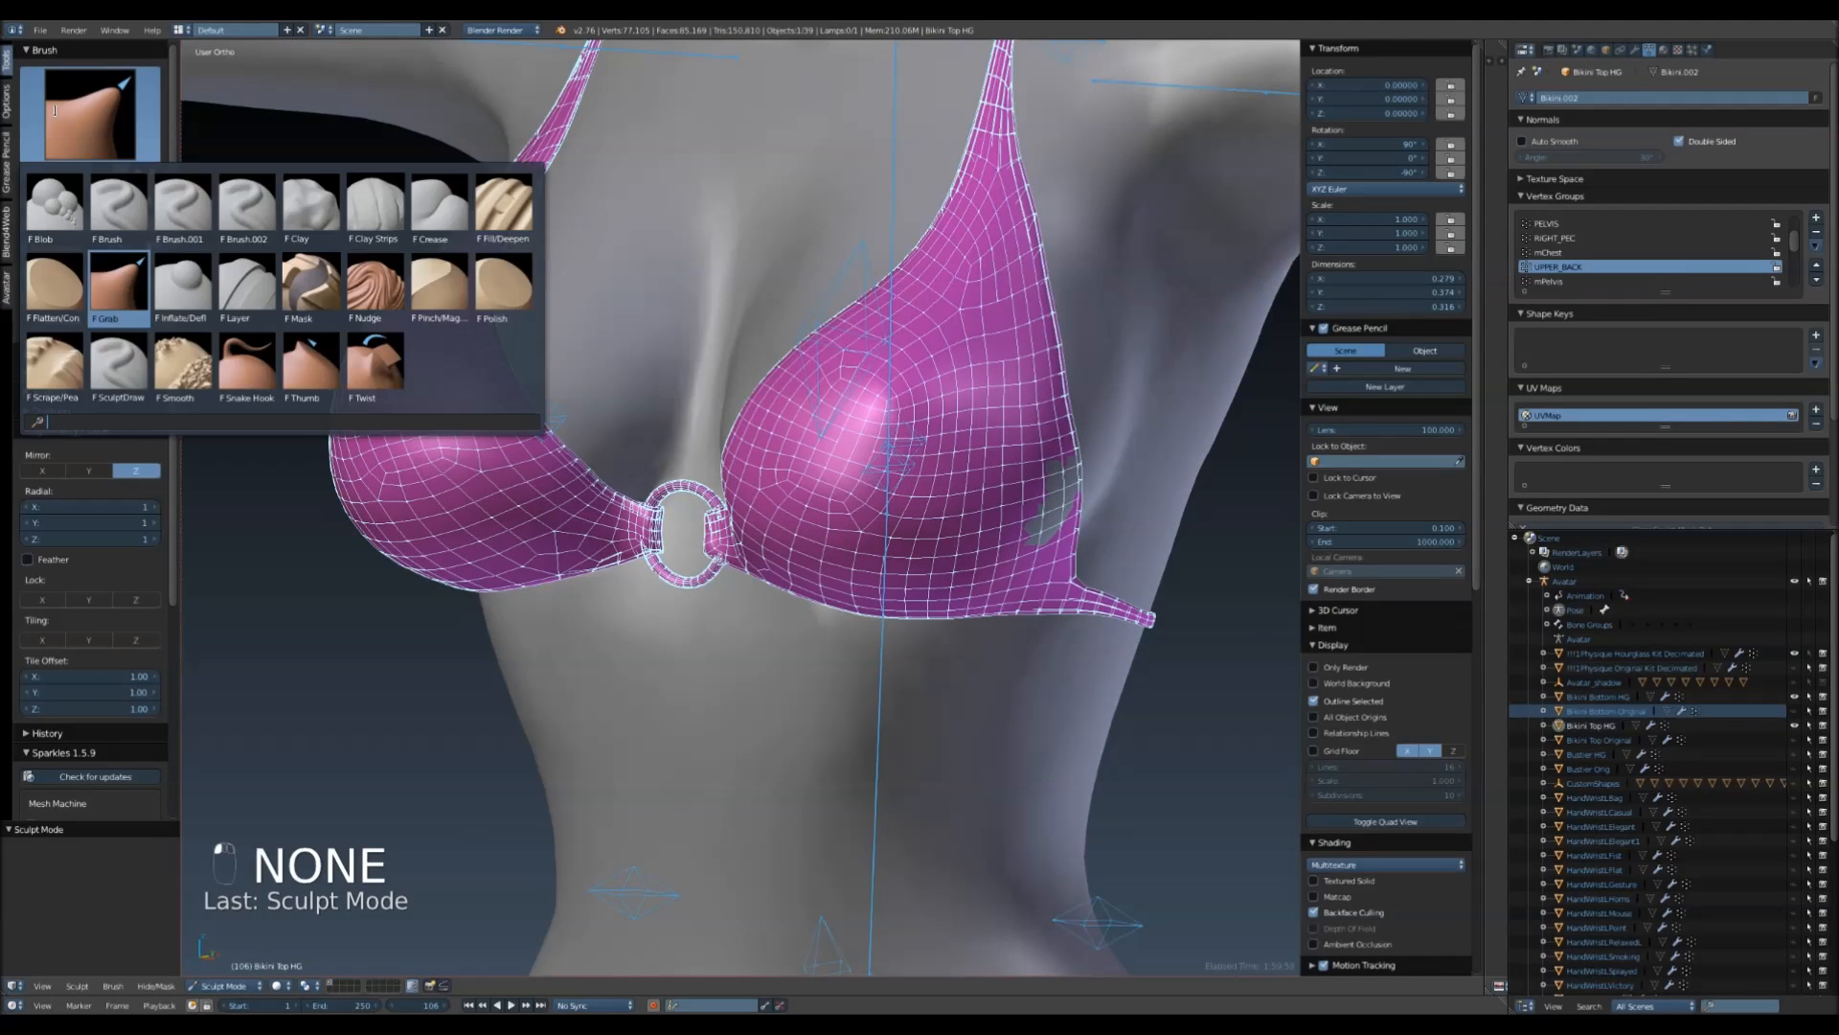
{"action": "left_click", "coordinate": [182, 286]}
{"action": "mouse_move", "coordinate": [1067, 498]}
{"action": "left_mouse_down"}
{"action": "mouse_move", "coordinate": [1048, 557]}
{"action": "mouse_move", "coordinate": [1026, 525]}
{"action": "mouse_move", "coordinate": [1051, 460]}
{"action": "mouse_move", "coordinate": [1047, 354]}
{"action": "left_mouse_up"}
{"action": "mouse_move", "coordinate": [1048, 355]}
{"action": "middle_mouse_down"}
{"action": "mouse_move", "coordinate": [925, 423]}
{"action": "mouse_move", "coordinate": [866, 377]}
{"action": "middle_mouse_up"}
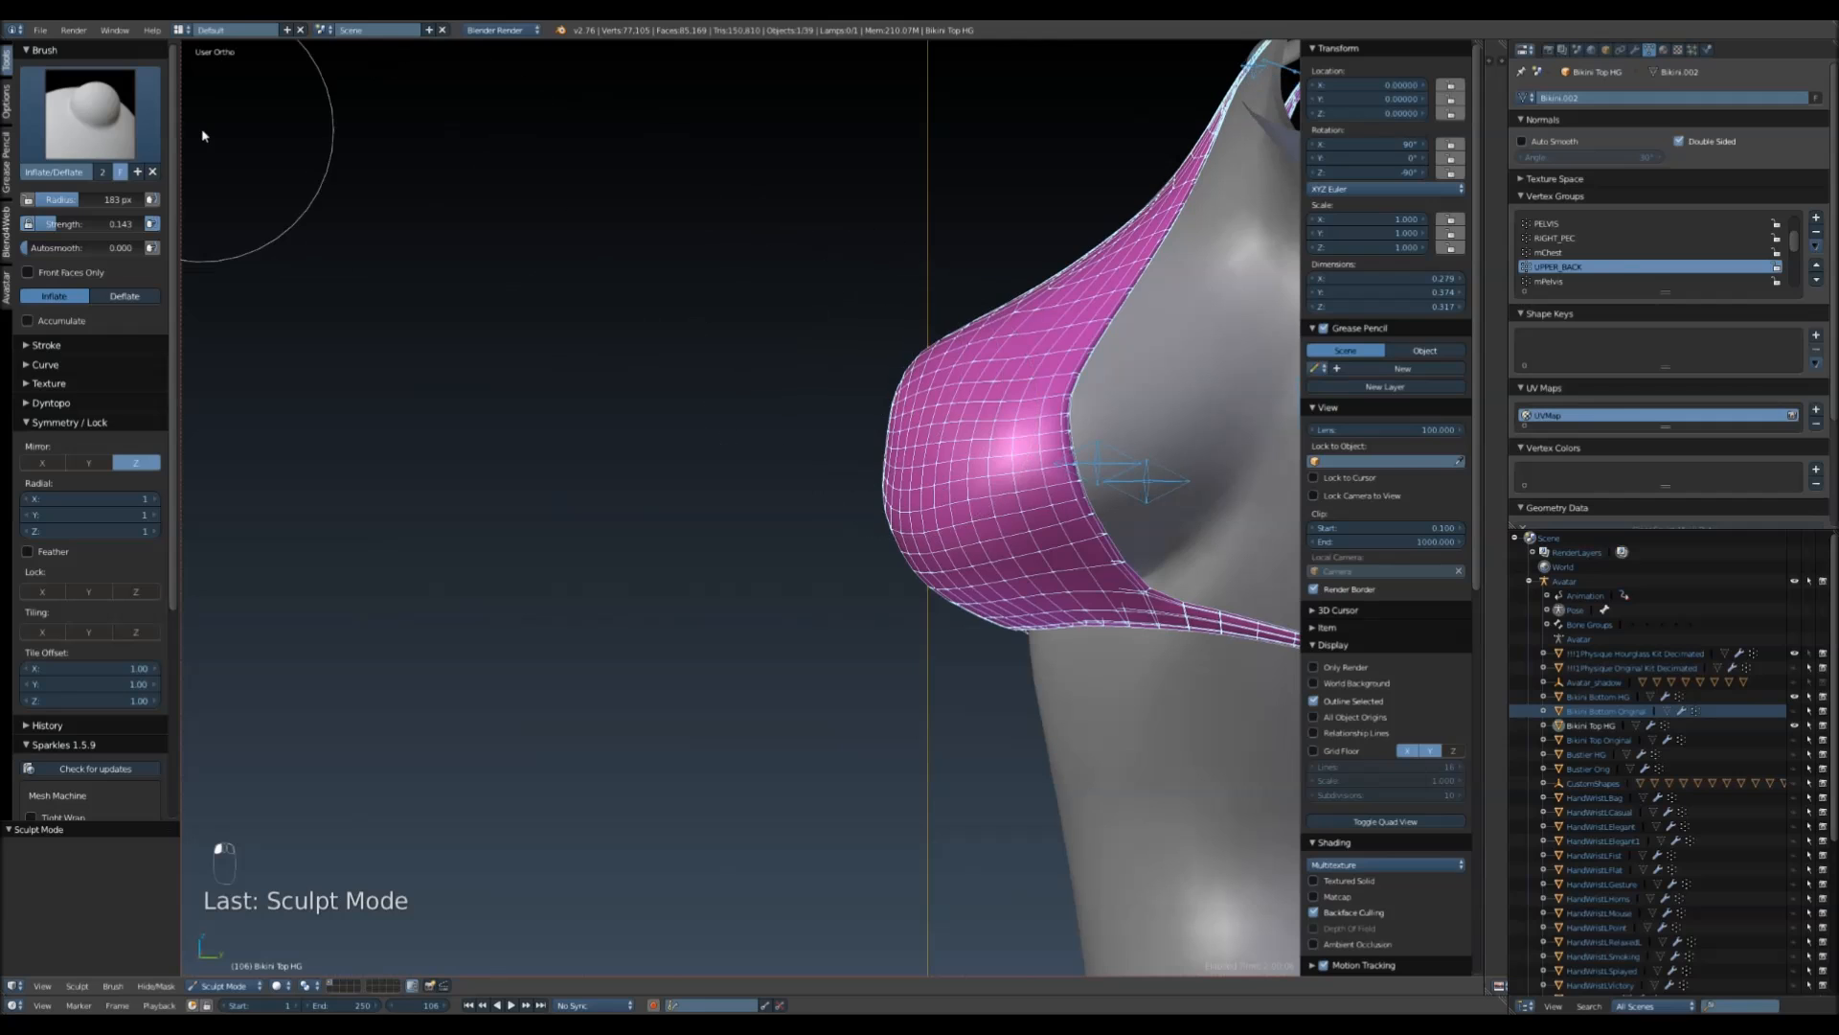
- Smooth the front contour of the cups from the lower curve to the upper slope with the Smooth brush
{"action": "left_click", "coordinate": [91, 113]}
{"action": "left_click", "coordinate": [182, 364]}
{"action": "scroll", "coordinate": [821, 616], "scroll_direction": "up", "scroll_amount": 5}
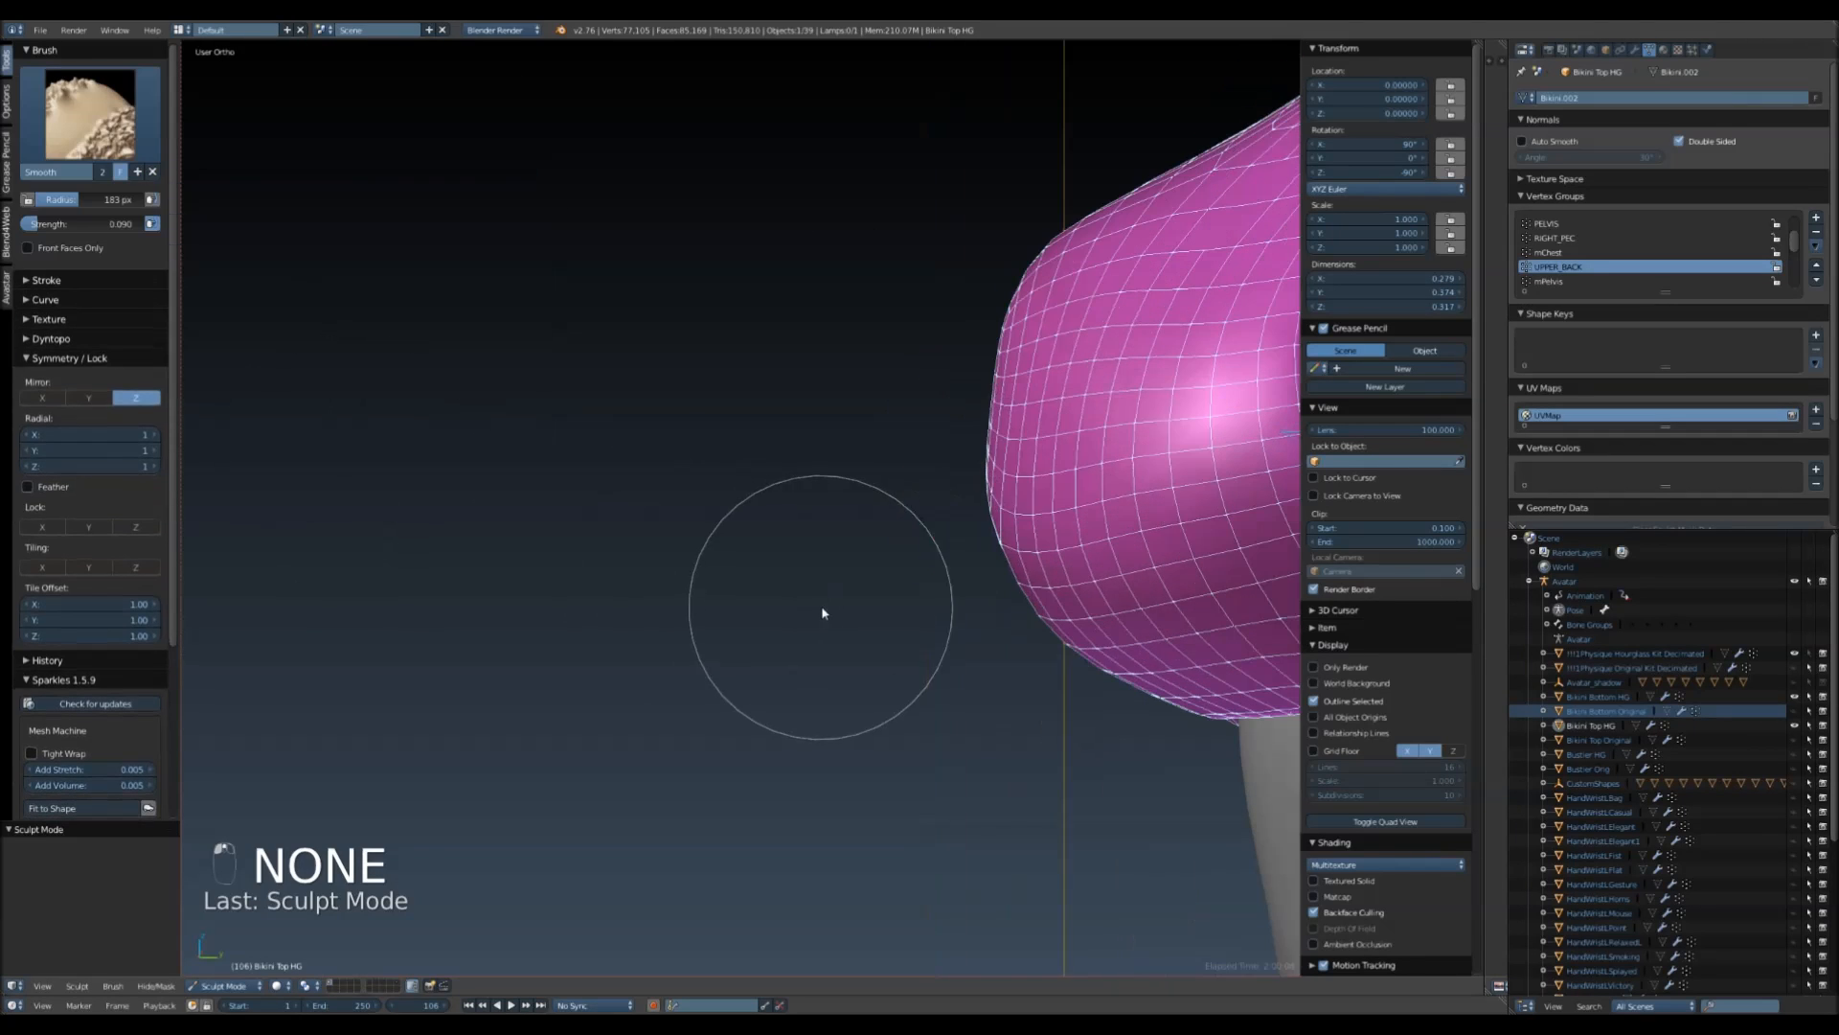
{"action": "left_click_drag", "start_coordinate": [1048, 628], "coordinate": [1076, 440]}
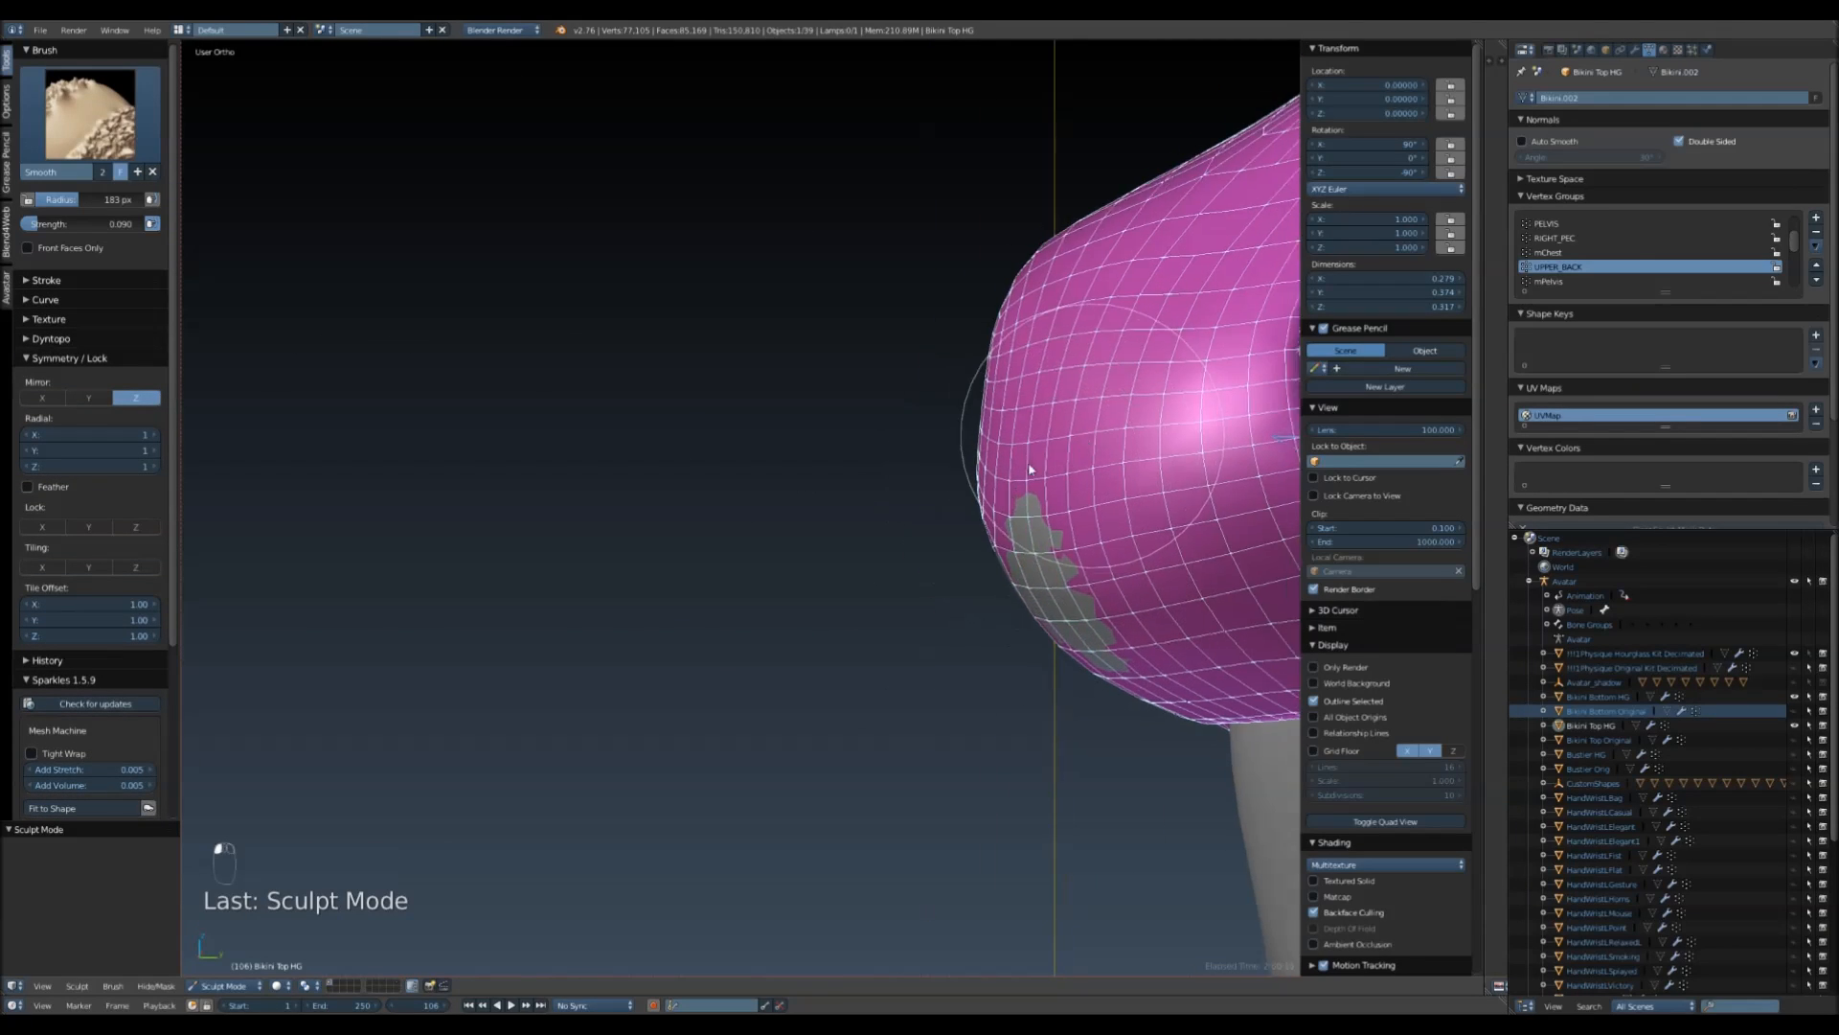
{"action": "middle_click_drag", "start_coordinate": [1075, 439], "coordinate": [767, 402]}
{"action": "mouse_move", "coordinate": [807, 400]}
{"action": "left_mouse_down"}
{"action": "mouse_move", "coordinate": [756, 398]}
{"action": "mouse_move", "coordinate": [751, 480]}
{"action": "left_mouse_up"}
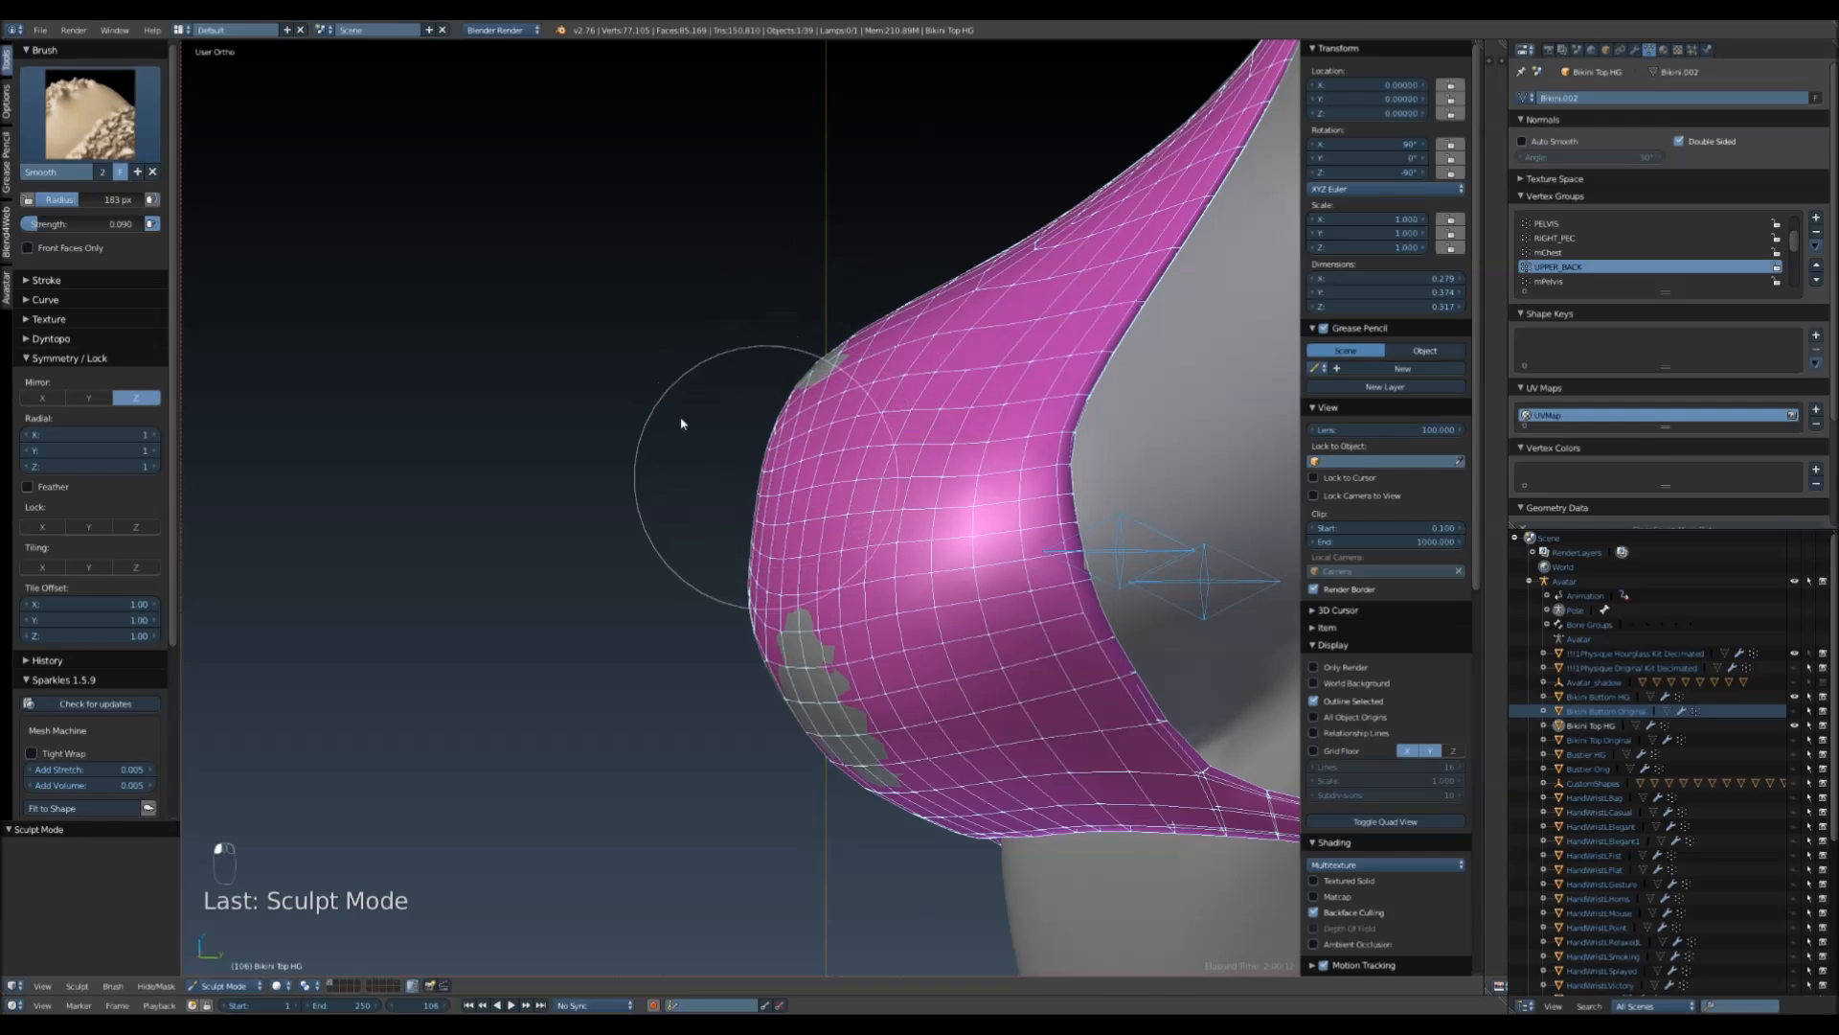
- Switch back to the Inflate/Deflate brush and inflate the upper and lower cup patches where skin shows through
{"action": "left_click", "coordinate": [91, 113]}
{"action": "left_click", "coordinate": [180, 313]}
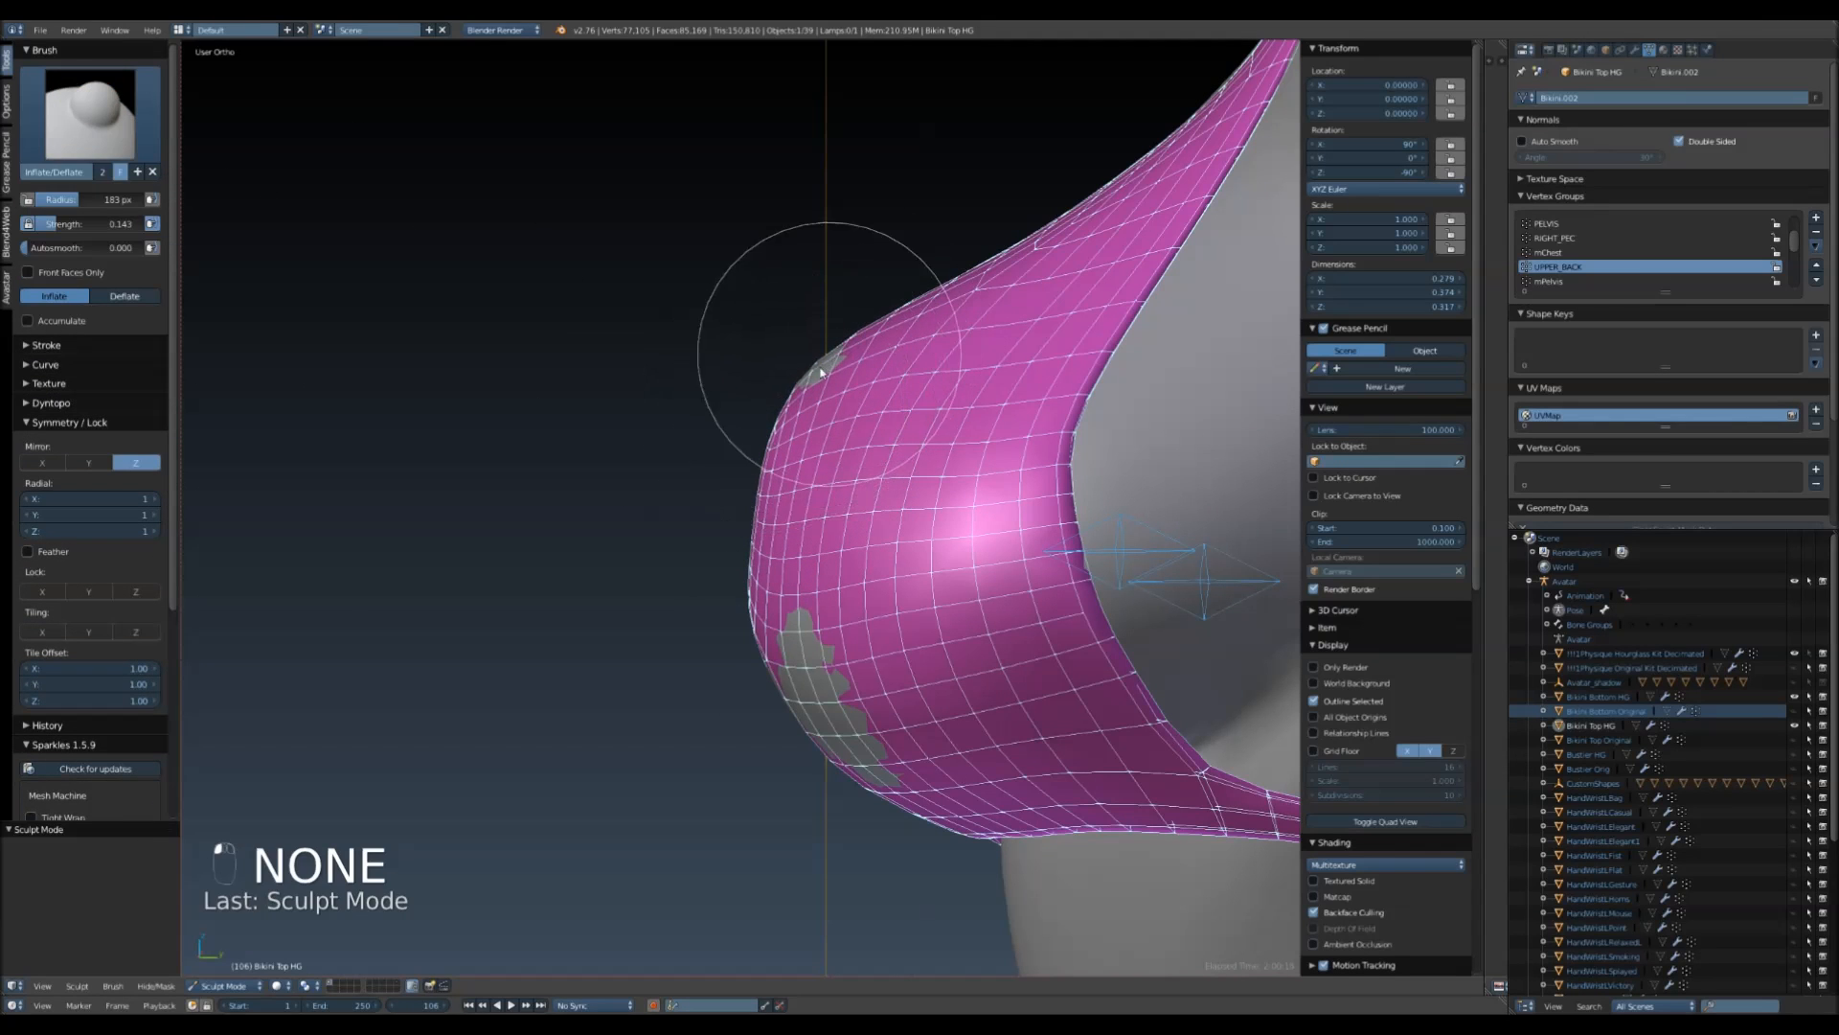
{"action": "middle_click_drag", "start_coordinate": [800, 377], "coordinate": [827, 376]}
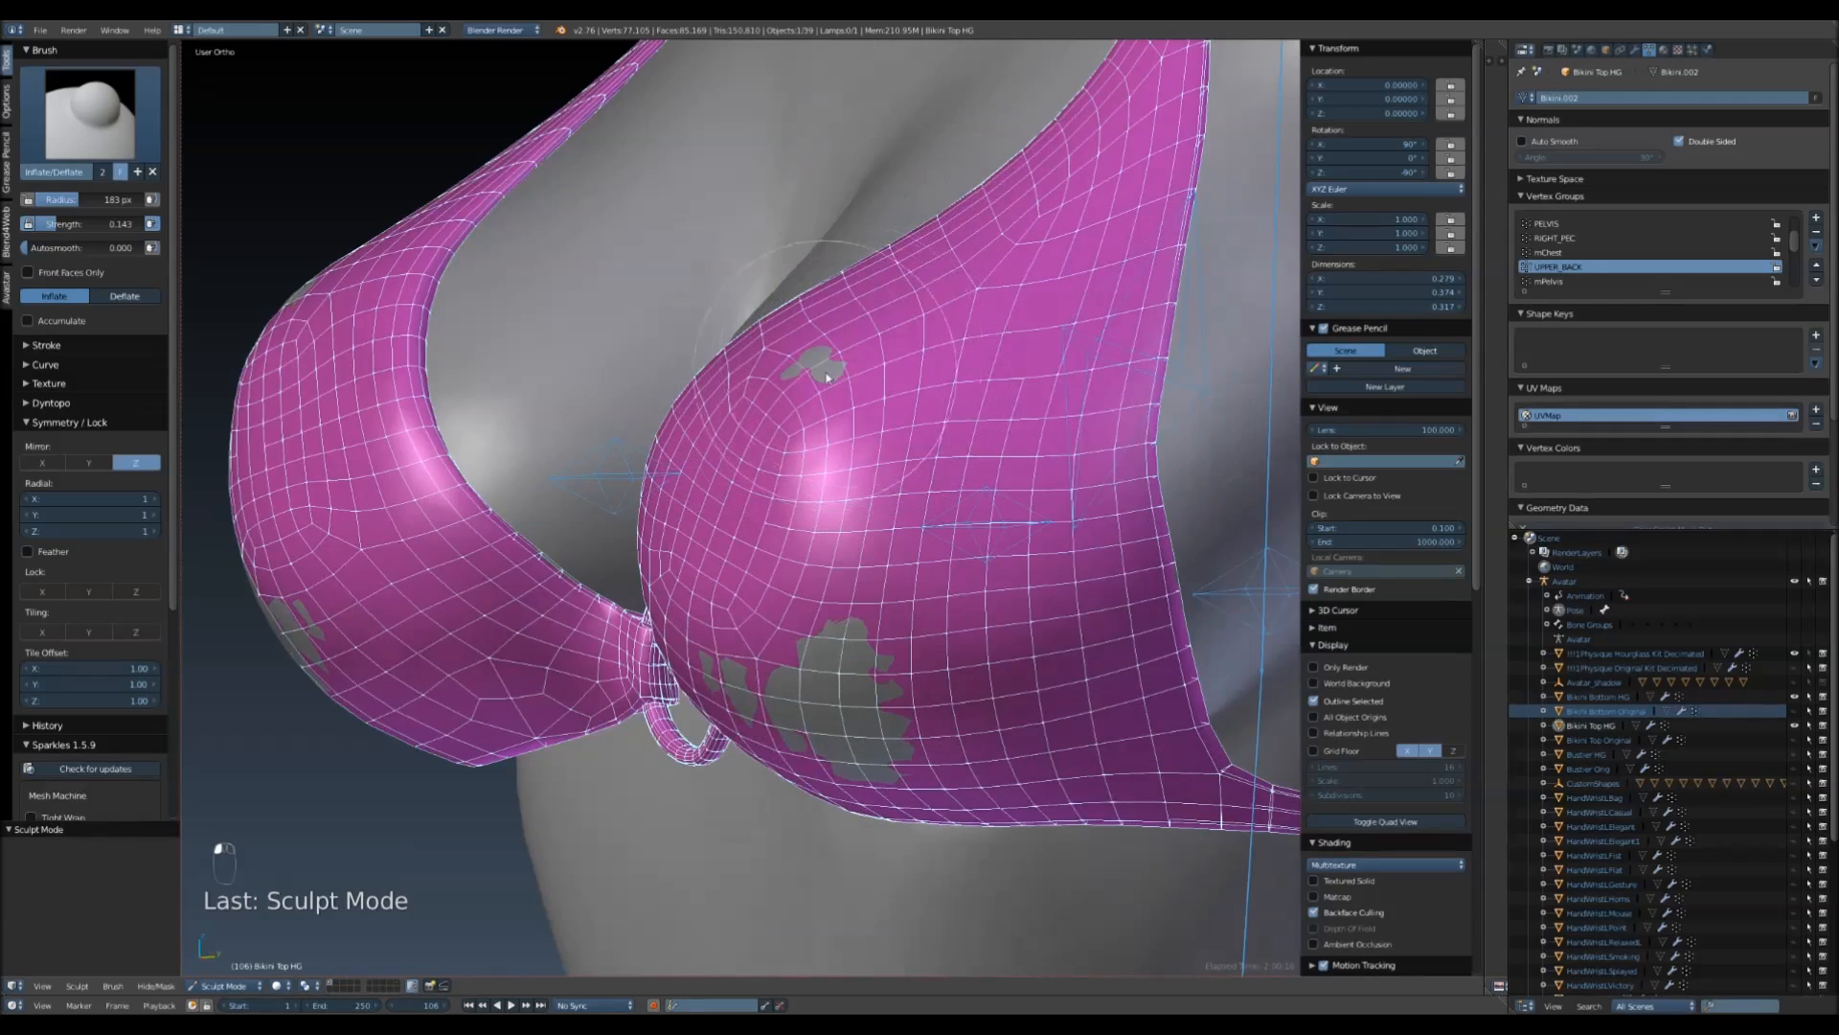
{"action": "left_click_drag", "start_coordinate": [815, 391], "coordinate": [840, 364]}
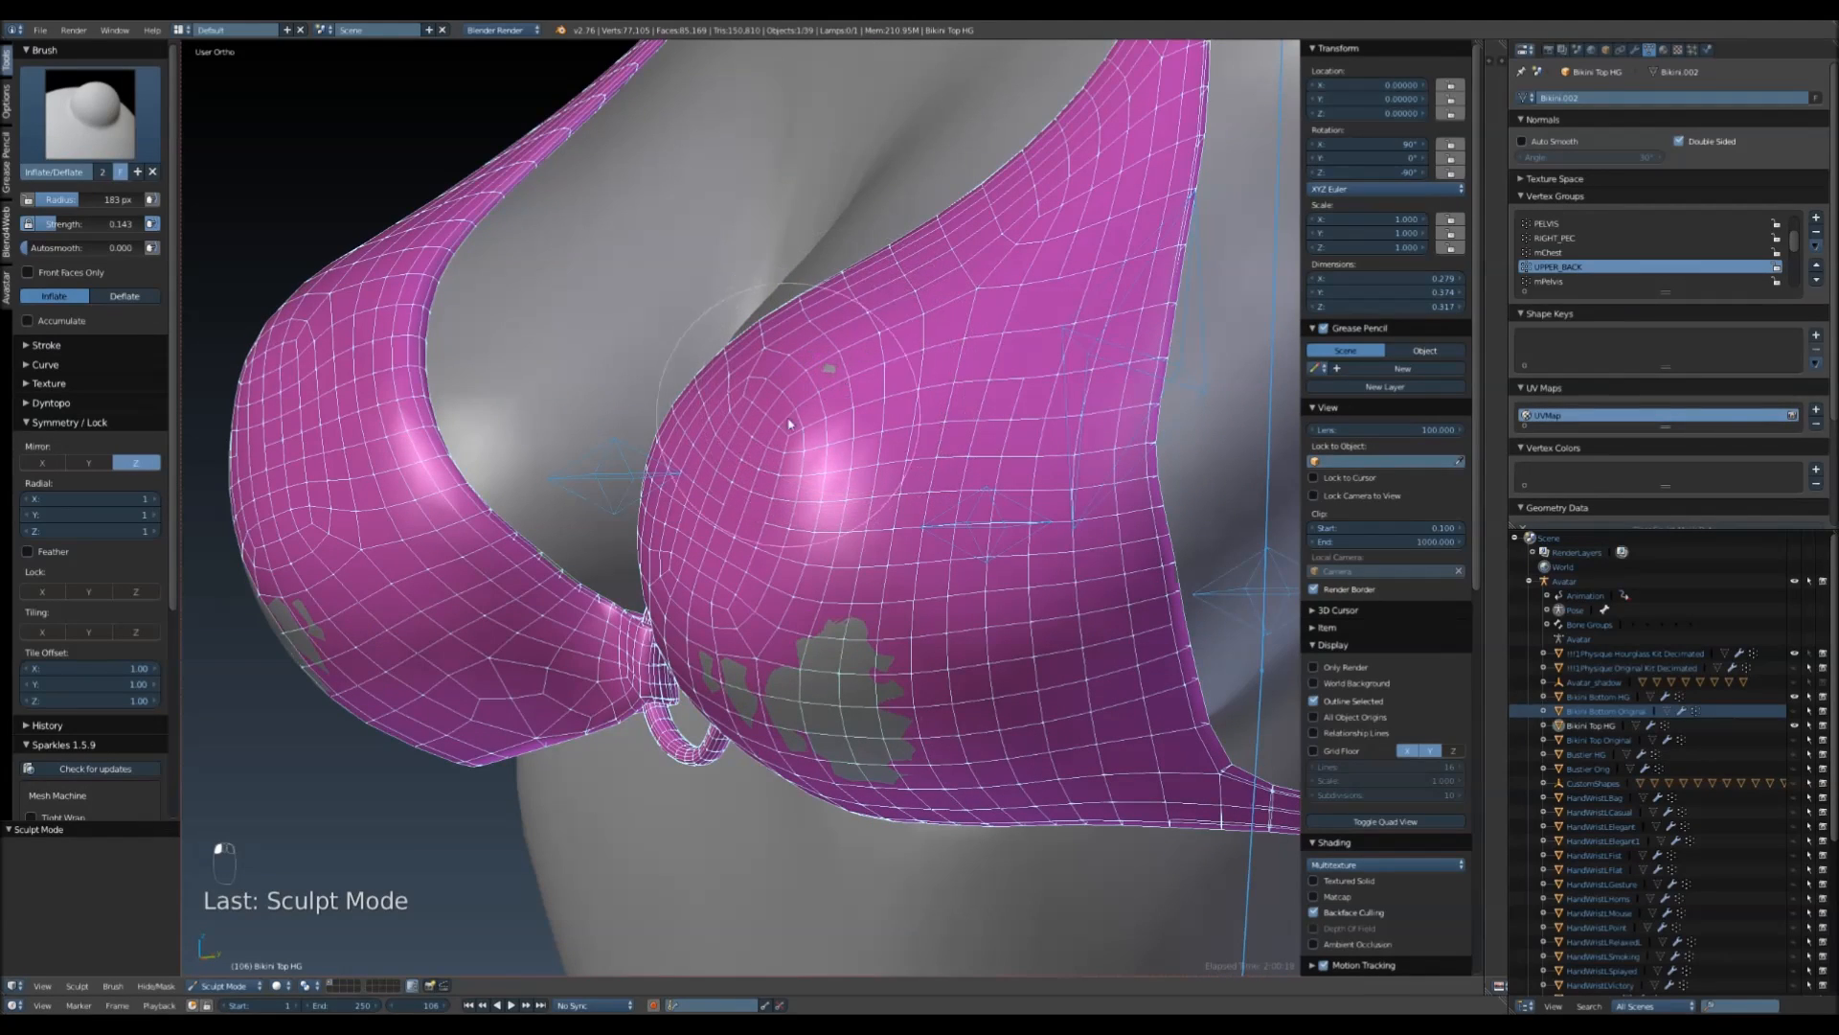
{"action": "middle_click_drag", "start_coordinate": [839, 566], "coordinate": [944, 518]}
{"action": "mouse_move", "coordinate": [710, 657]}
{"action": "left_mouse_down"}
{"action": "mouse_move", "coordinate": [903, 682]}
{"action": "mouse_move", "coordinate": [843, 757]}
{"action": "mouse_move", "coordinate": [770, 739]}
{"action": "left_mouse_up"}
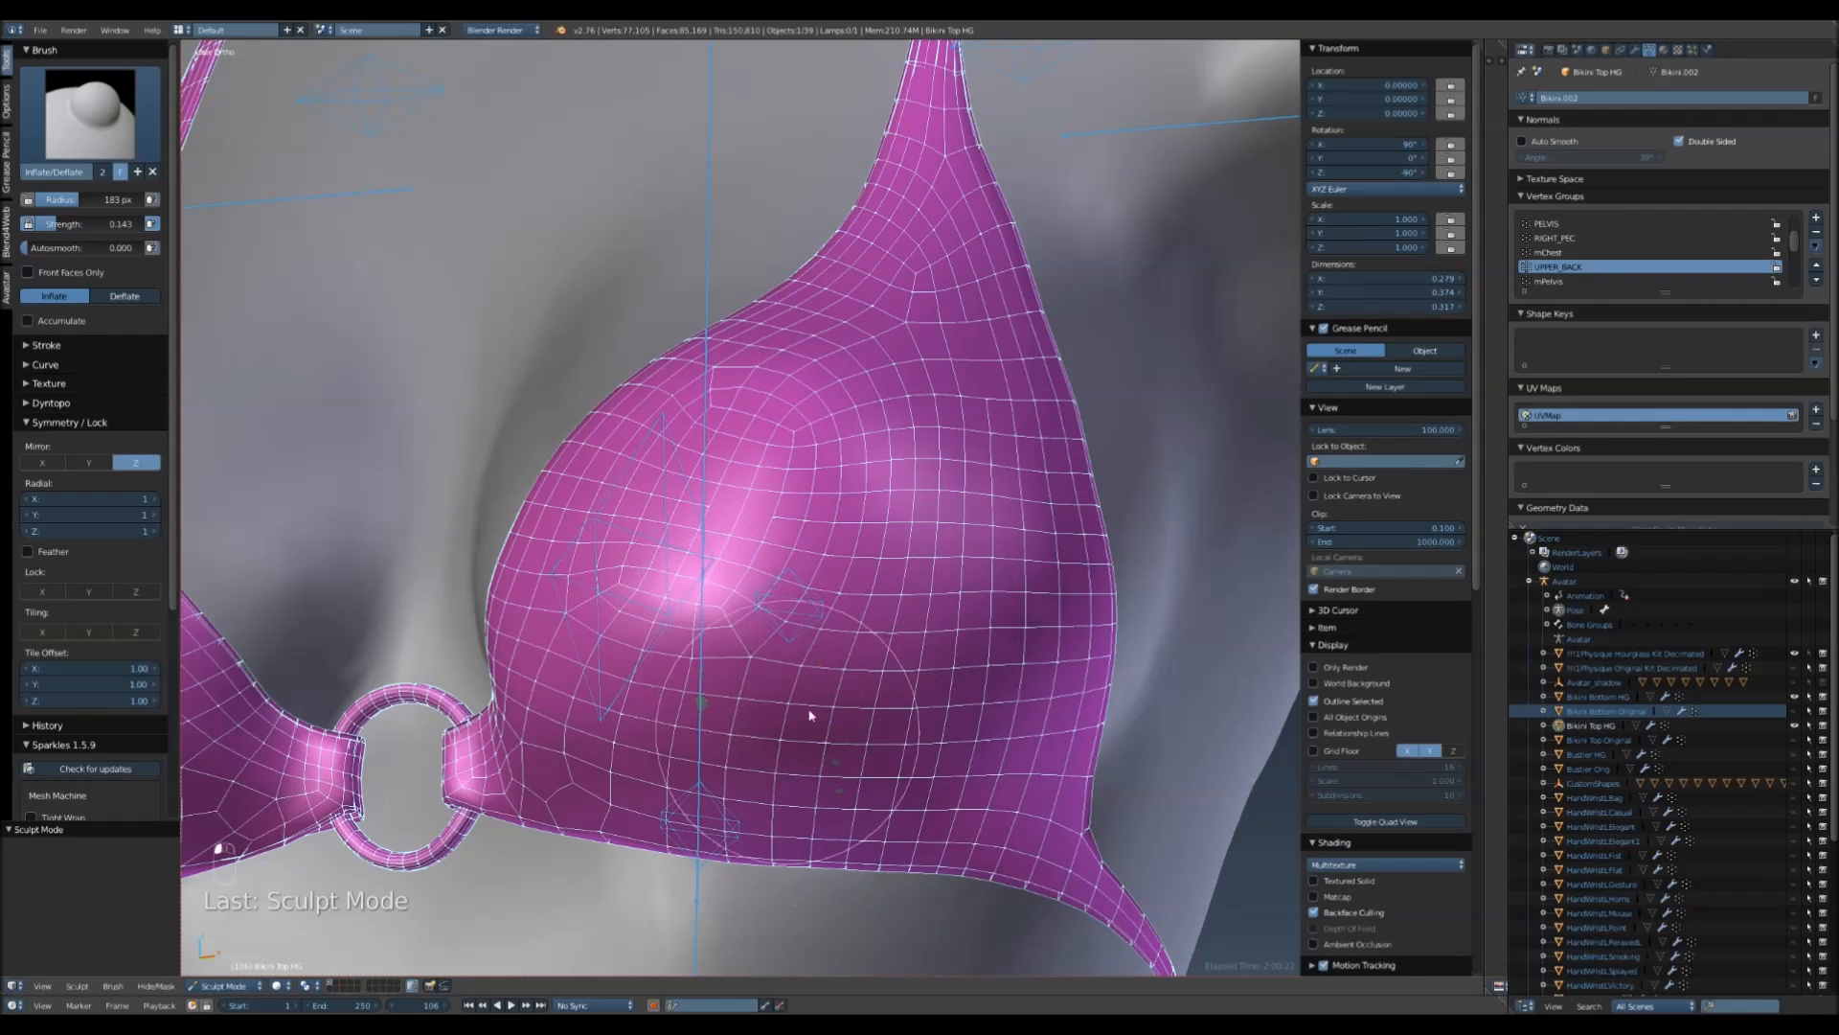
{"action": "scroll", "coordinate": [831, 779], "scroll_direction": "down", "scroll_amount": 3}
{"action": "middle_click_drag", "start_coordinate": [832, 708], "coordinate": [1010, 644]}
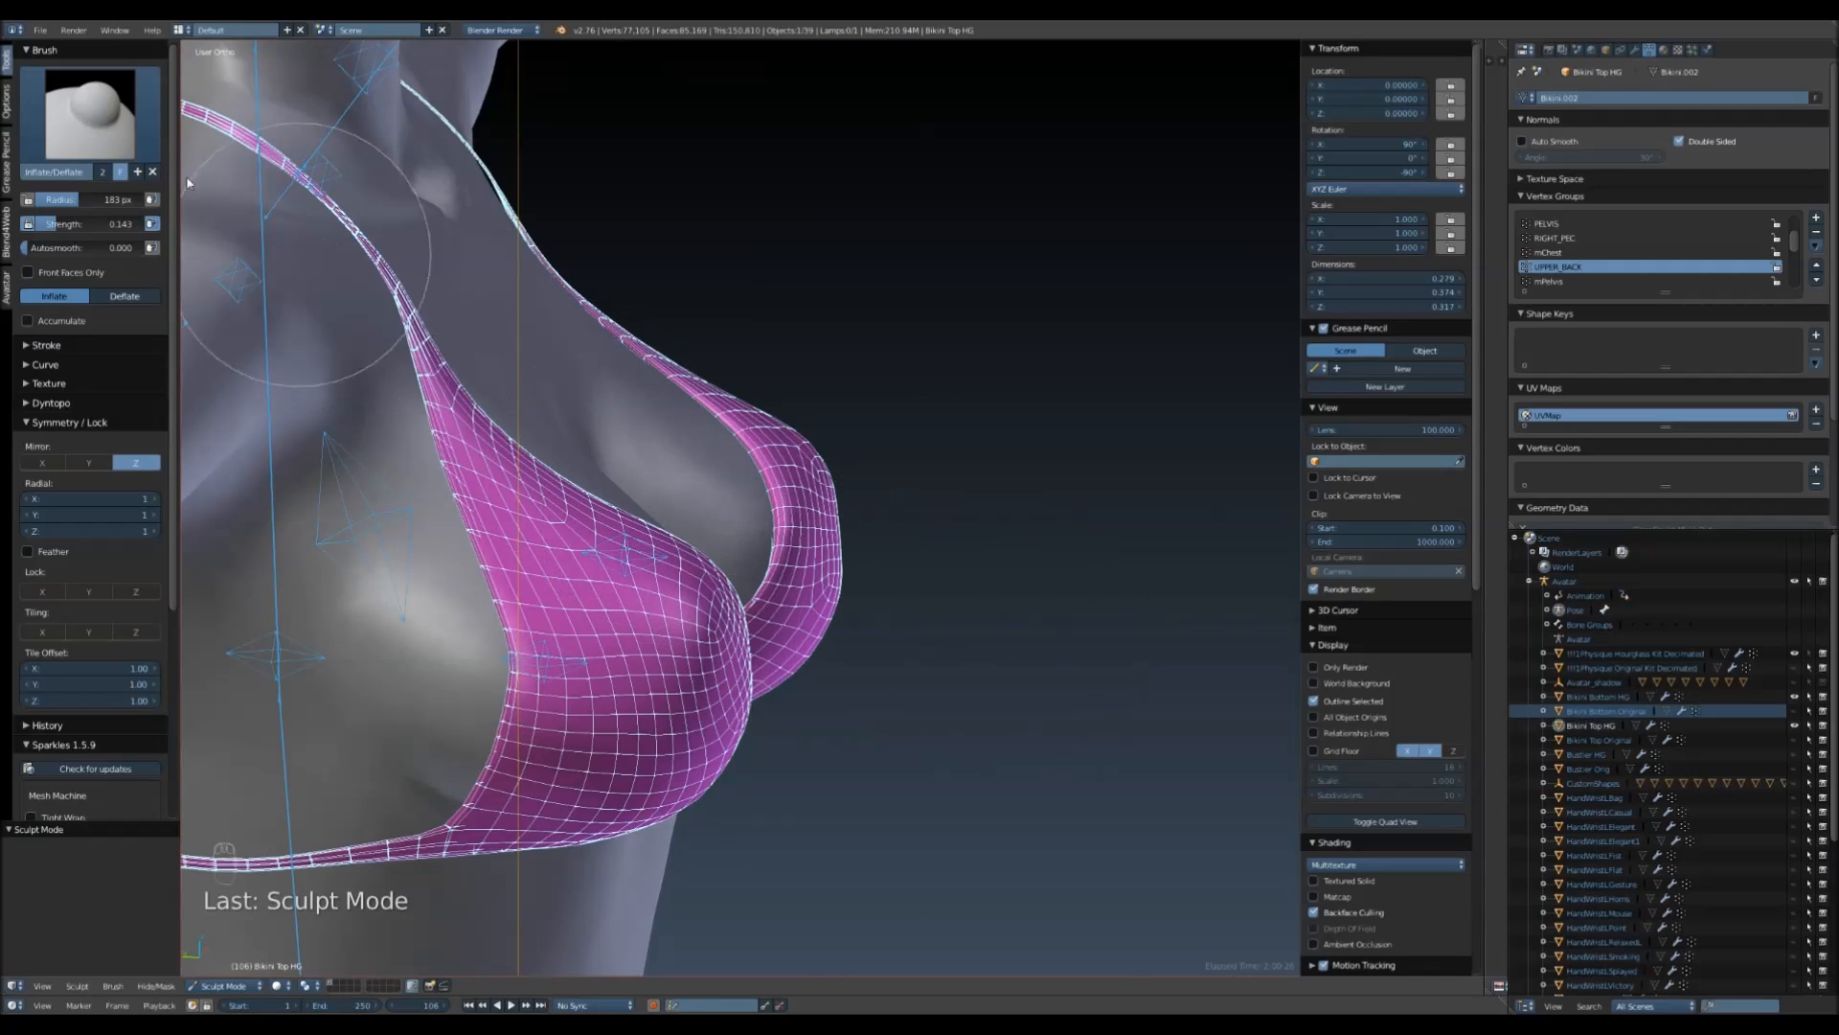
- Smooth the cup's front profile again with the Smooth brush, seen from the opposite side
{"action": "left_click", "coordinate": [59, 102]}
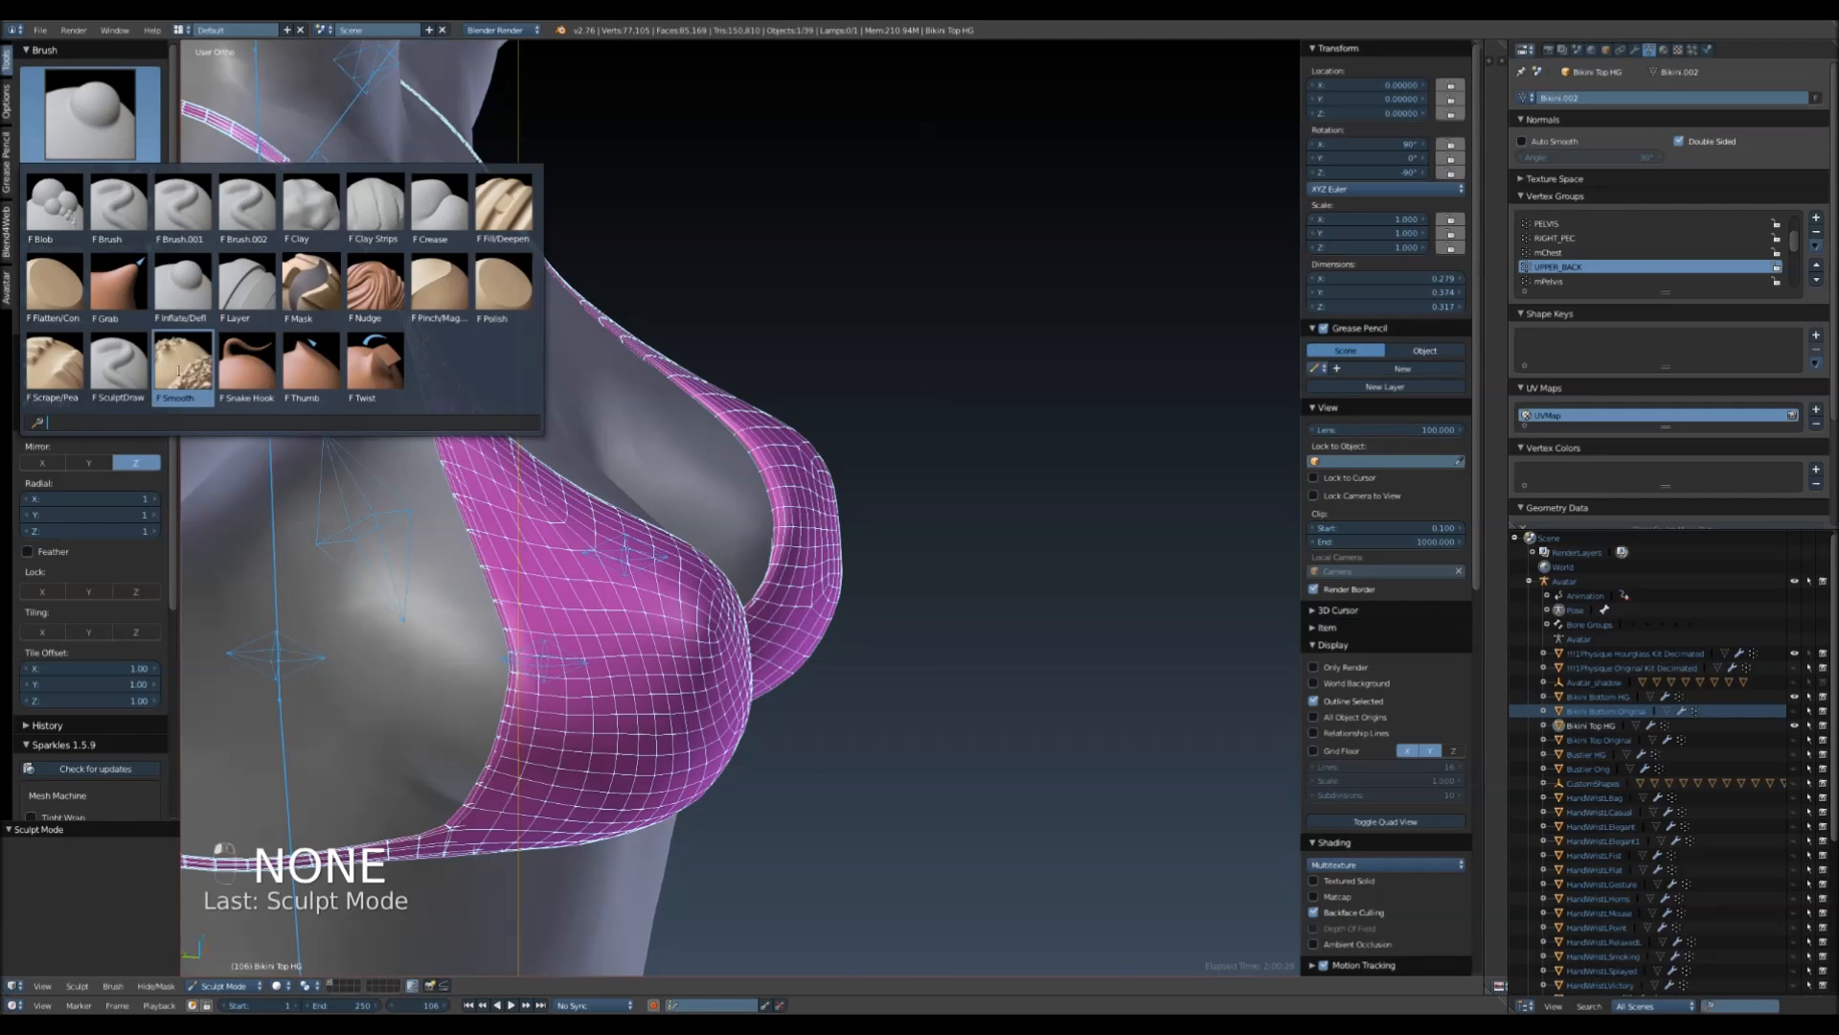
{"action": "left_click", "coordinate": [182, 369]}
{"action": "scroll", "coordinate": [777, 665], "scroll_direction": "up", "scroll_amount": 2}
{"action": "scroll", "coordinate": [922, 657], "scroll_direction": "up", "scroll_amount": 2}
{"action": "mouse_move", "coordinate": [883, 738]}
{"action": "left_mouse_down"}
{"action": "mouse_move", "coordinate": [932, 681]}
{"action": "mouse_move", "coordinate": [942, 600]}
{"action": "mouse_move", "coordinate": [913, 501]}
{"action": "mouse_move", "coordinate": [832, 507]}
{"action": "mouse_move", "coordinate": [842, 553]}
{"action": "mouse_move", "coordinate": [774, 479]}
{"action": "left_mouse_up"}
- Inflate the remaining skin patches at the front of the far cup with the Inflate/Deflate brush
{"action": "left_click", "coordinate": [90, 113]}
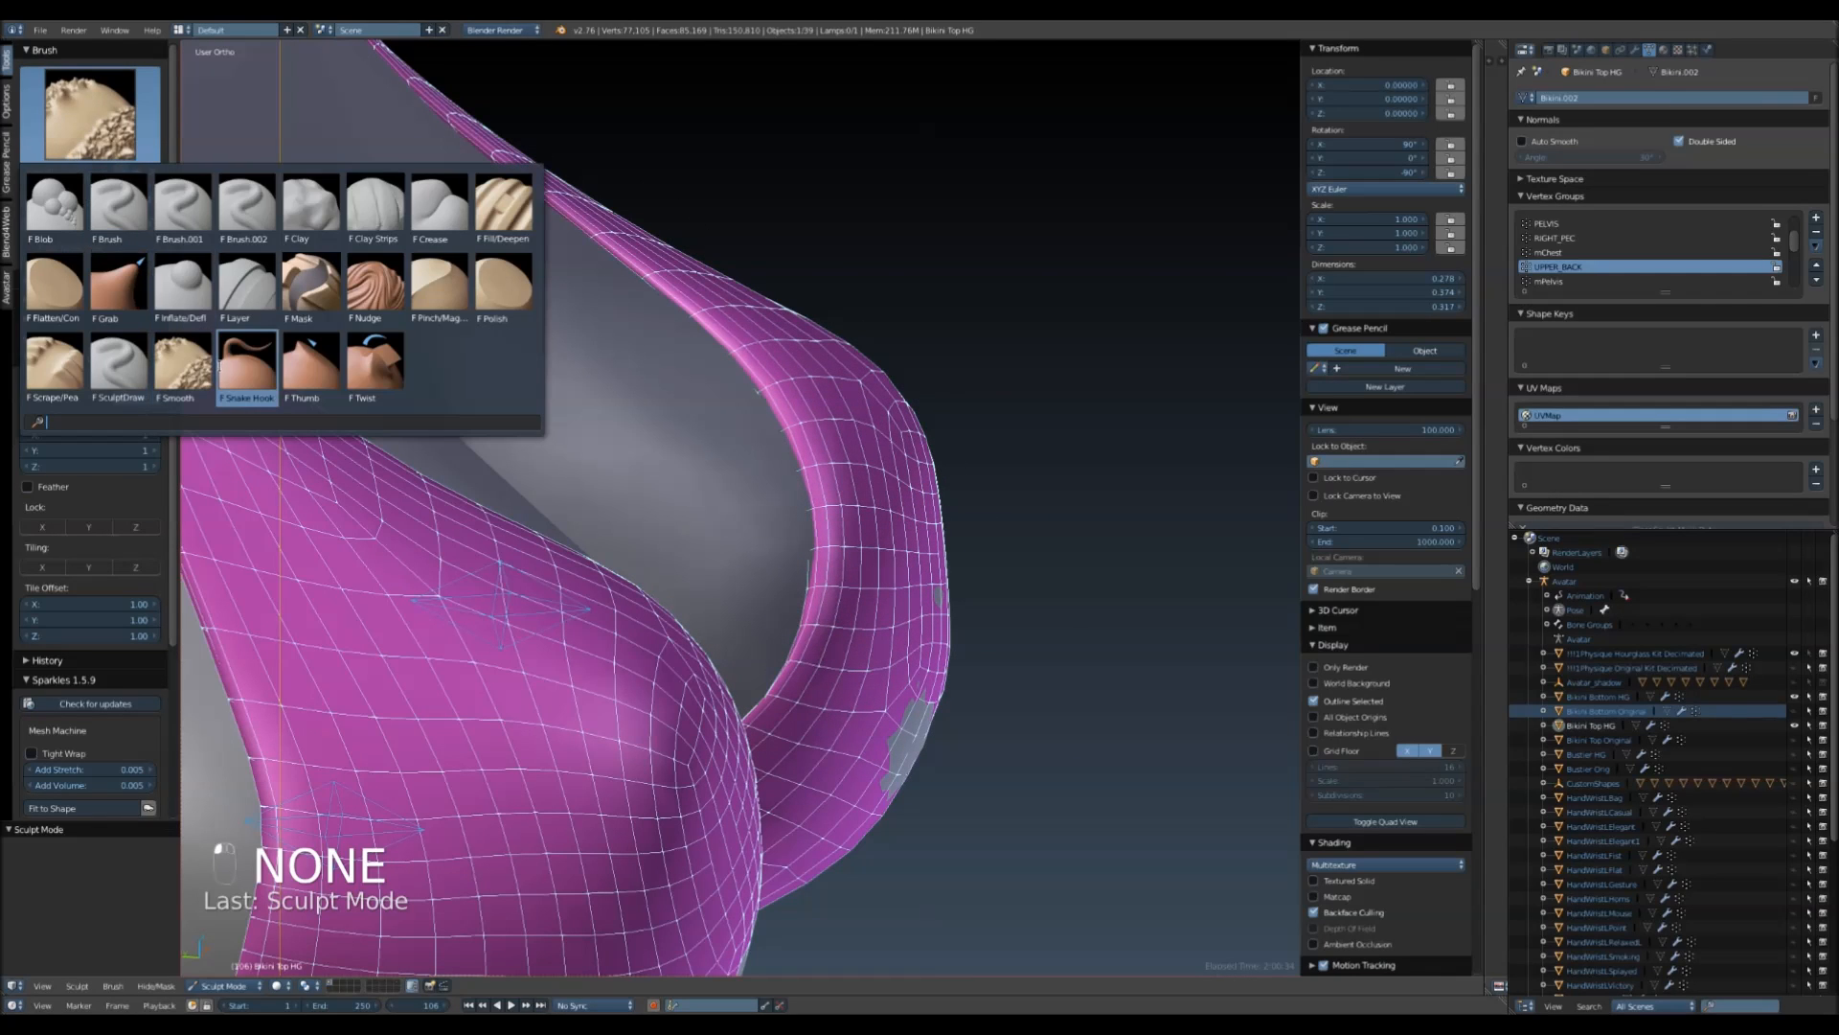
{"action": "left_click", "coordinate": [182, 287]}
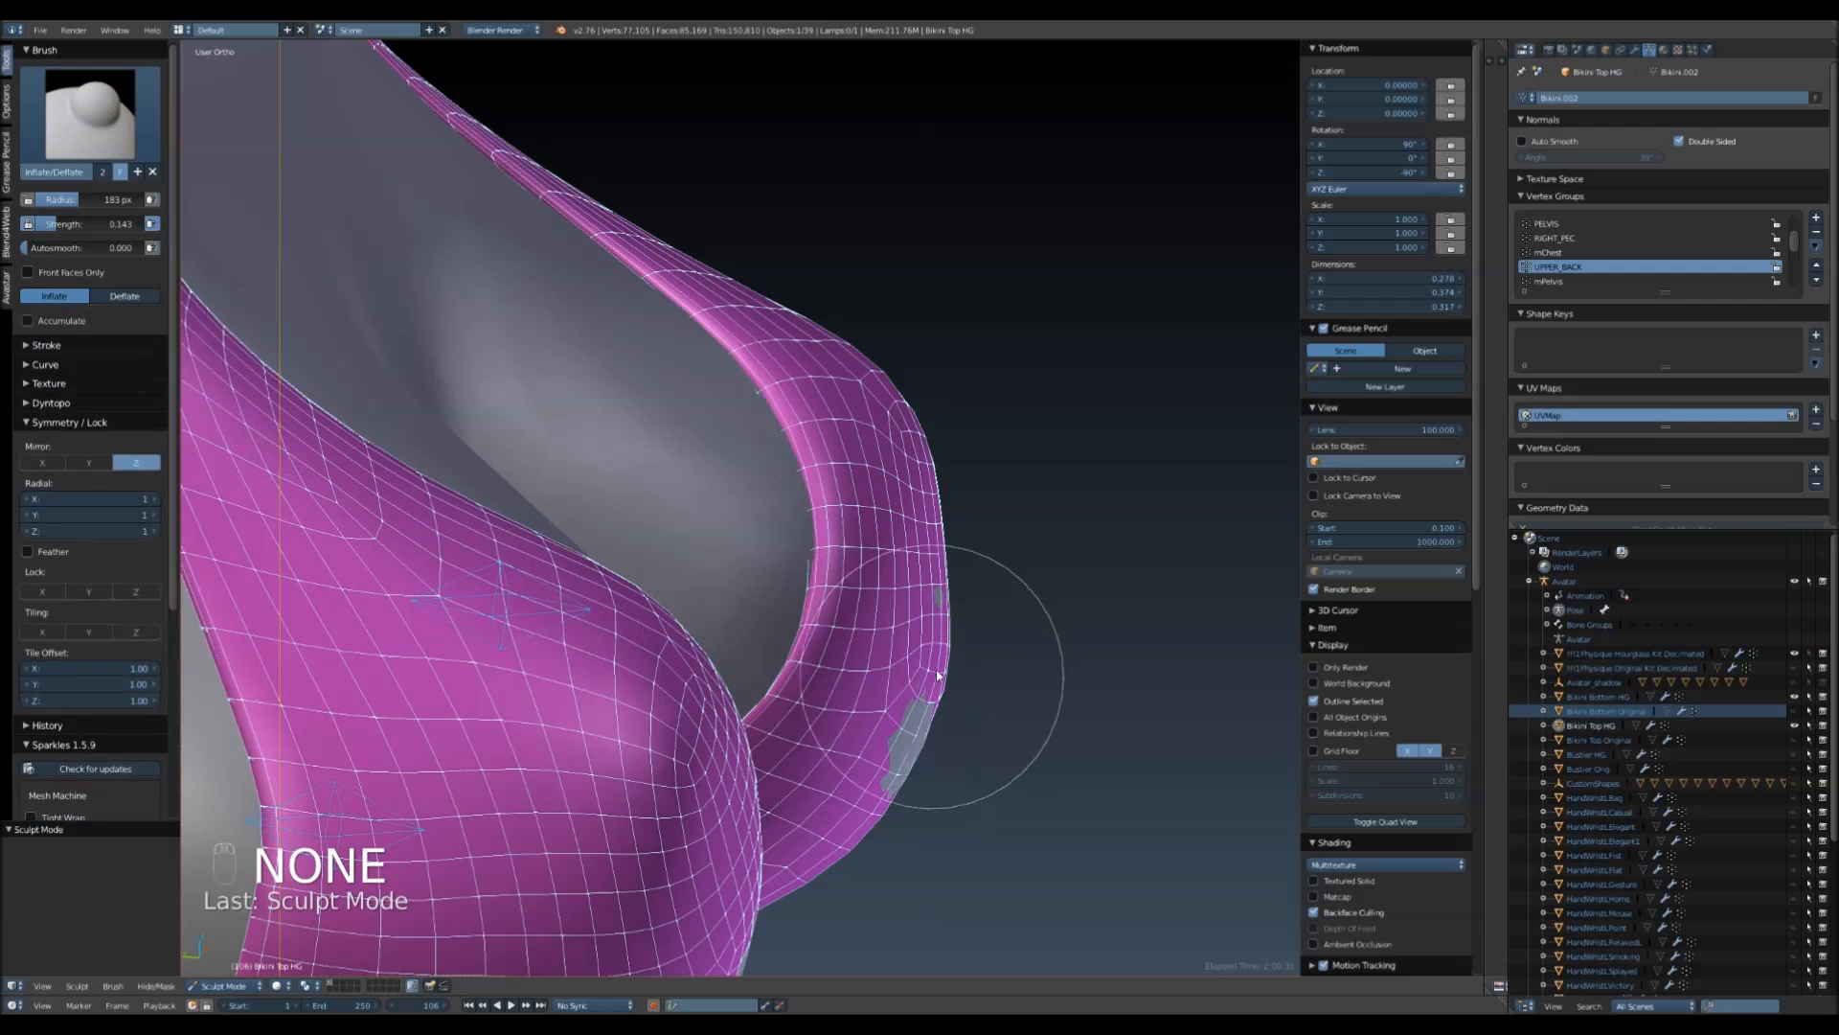
{"action": "mouse_move", "coordinate": [929, 599]}
{"action": "left_mouse_down"}
{"action": "mouse_move", "coordinate": [923, 767]}
{"action": "mouse_move", "coordinate": [948, 661]}
{"action": "mouse_move", "coordinate": [907, 780]}
{"action": "mouse_move", "coordinate": [948, 526]}
{"action": "mouse_move", "coordinate": [933, 585]}
{"action": "left_mouse_up"}
{"action": "mouse_move", "coordinate": [957, 588]}
{"action": "middle_mouse_down"}
{"action": "mouse_move", "coordinate": [978, 587]}
{"action": "mouse_move", "coordinate": [821, 587]}
{"action": "mouse_move", "coordinate": [883, 620]}
{"action": "mouse_move", "coordinate": [1076, 624]}
{"action": "mouse_move", "coordinate": [1018, 618]}
{"action": "mouse_move", "coordinate": [895, 668]}
{"action": "mouse_move", "coordinate": [997, 331]}
{"action": "mouse_move", "coordinate": [882, 586]}
{"action": "middle_mouse_up"}
{"action": "scroll", "coordinate": [895, 668], "scroll_direction": "down", "scroll_amount": 2}
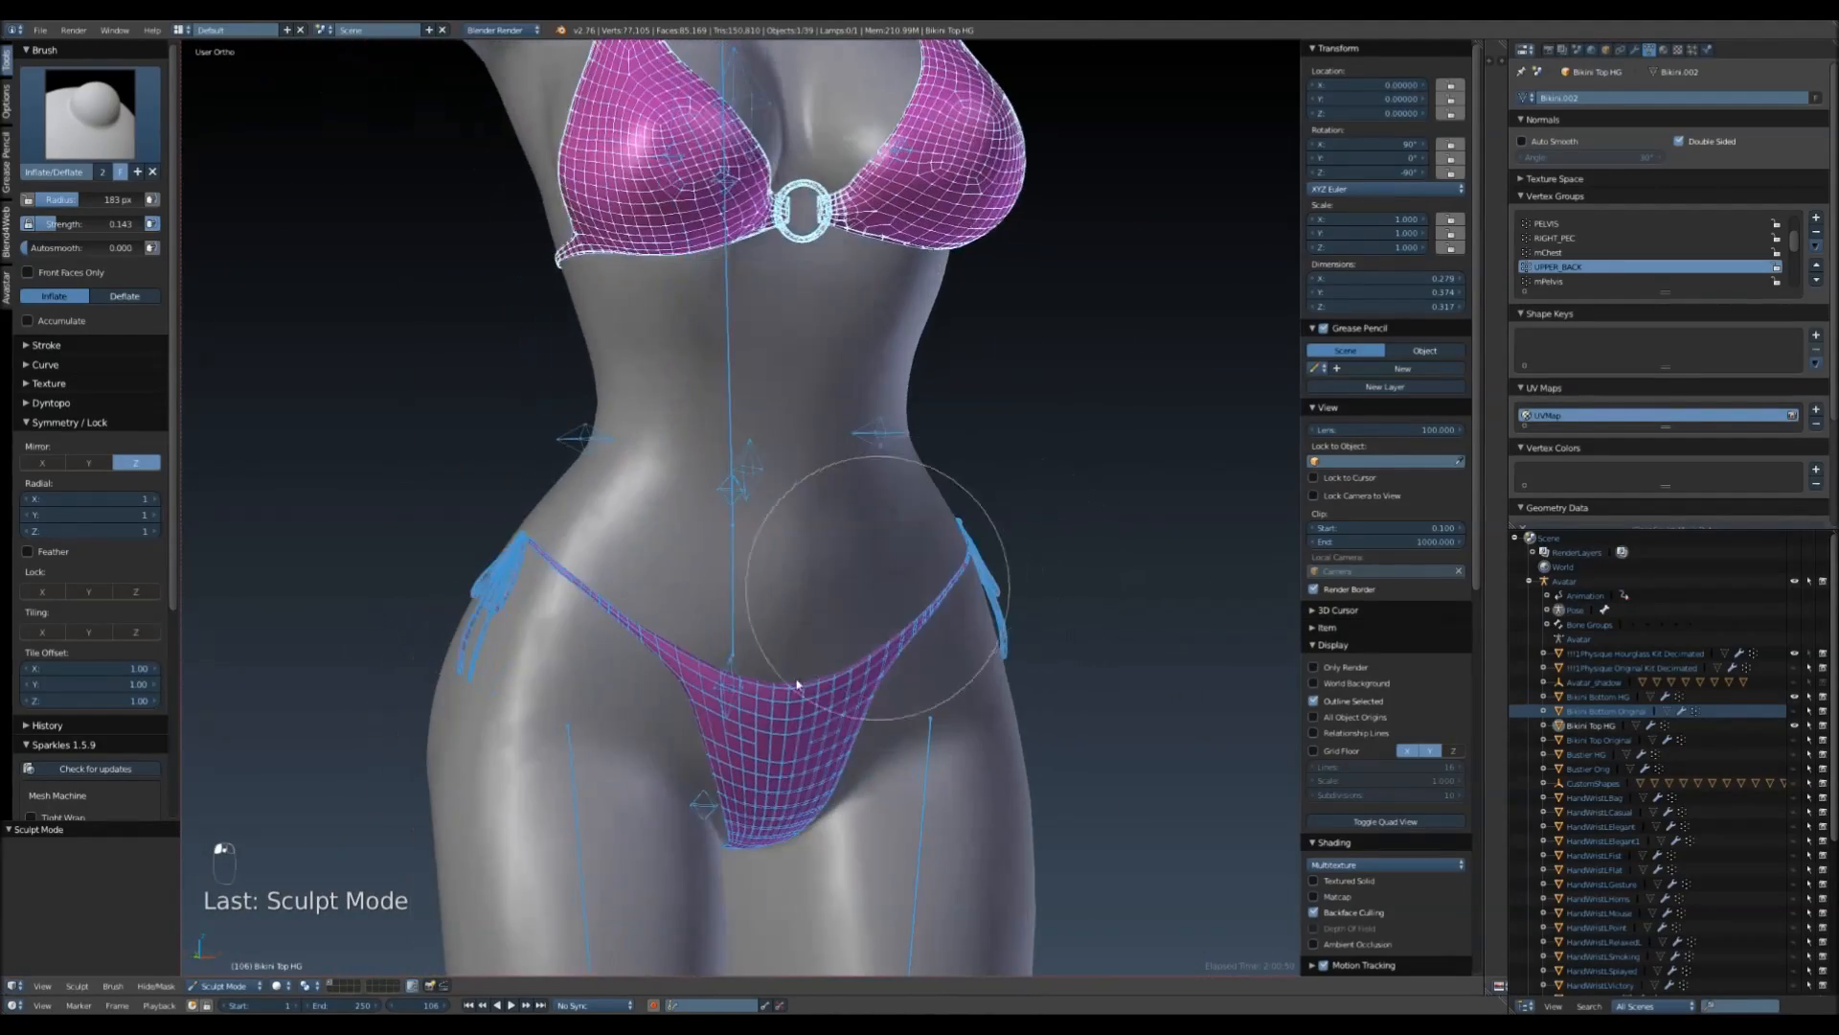
- Return the bikini top to Object Mode, then select the bikini bottom and open it in Edit Mode in the right side view
{"action": "left_click", "coordinate": [226, 986]}
{"action": "left_click", "coordinate": [237, 973]}
{"action": "right_click", "coordinate": [804, 773]}
{"action": "middle_click_drag", "start_coordinate": [804, 772], "coordinate": [555, 783]}
{"action": "key", "text": "KP_3"}
{"action": "scroll", "coordinate": [590, 641], "scroll_direction": "down", "scroll_amount": 6}
{"action": "middle_click_drag", "start_coordinate": [598, 617], "coordinate": [977, 537], "text": "shift"}
{"action": "scroll", "coordinate": [978, 529], "scroll_direction": "up", "scroll_amount": 5}
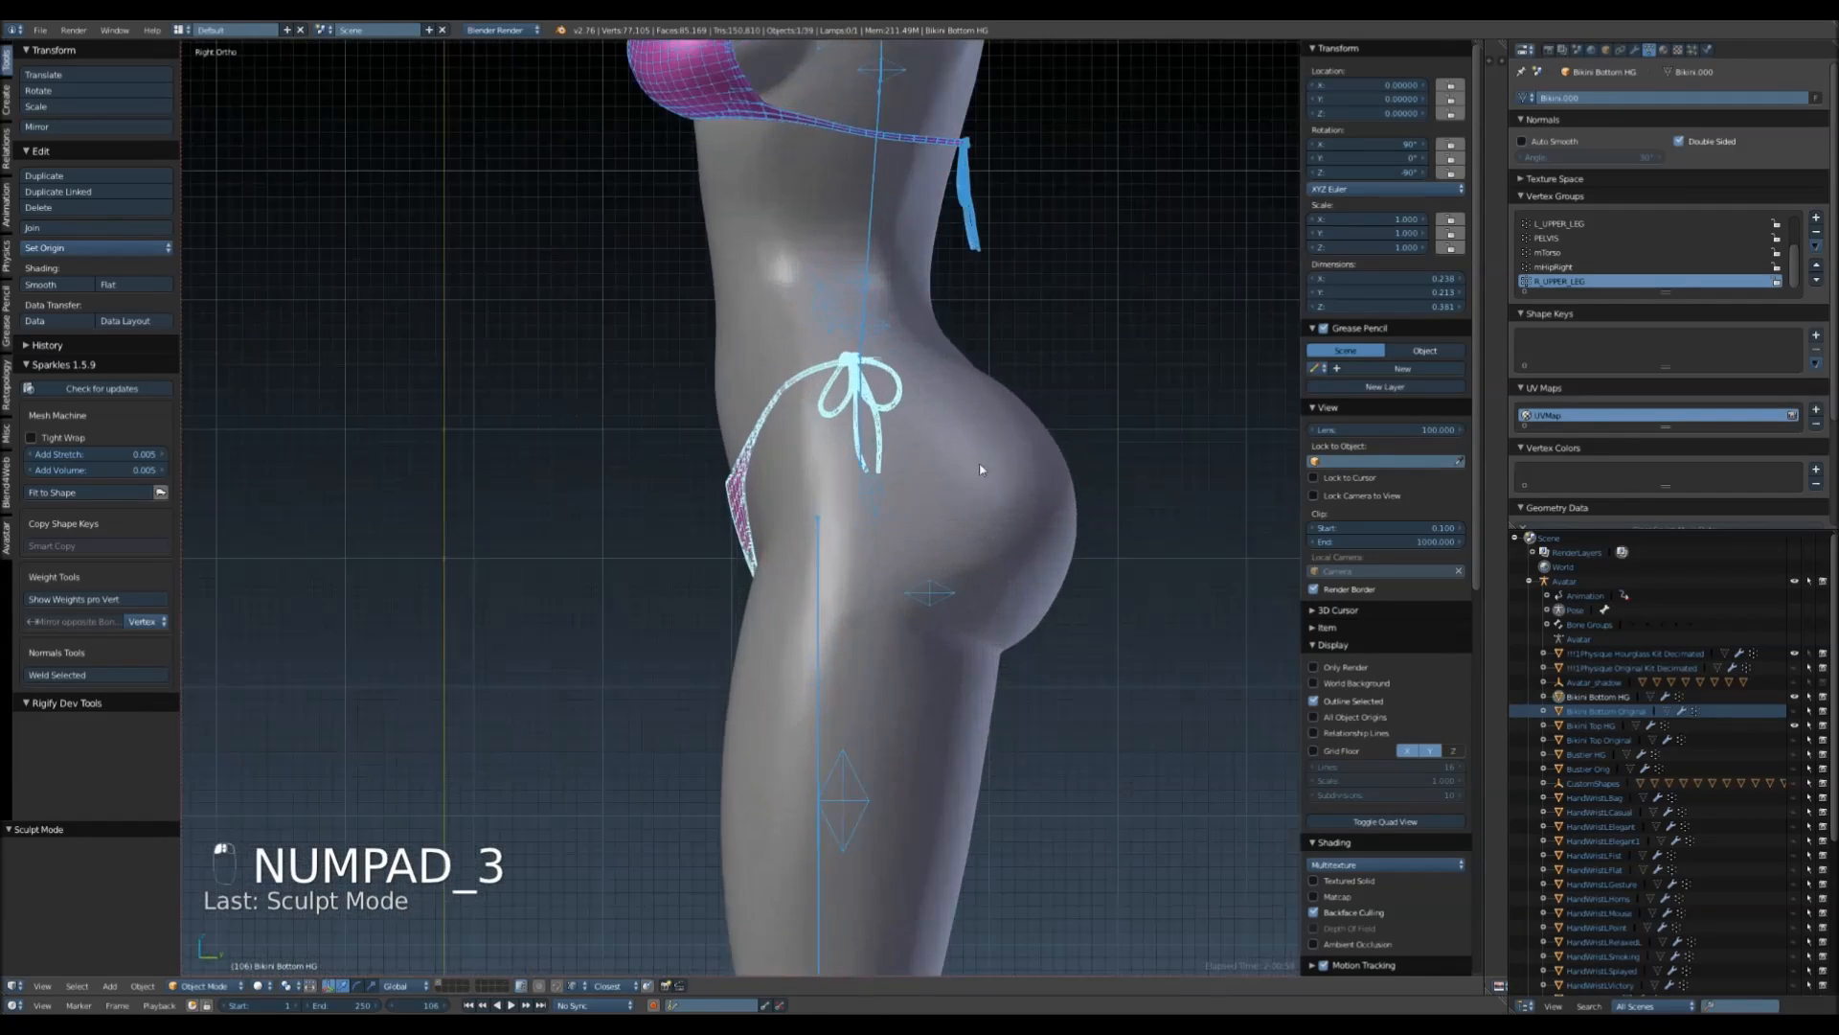
{"action": "middle_click_drag", "start_coordinate": [981, 469], "coordinate": [699, 508], "text": "shift"}
{"action": "scroll", "coordinate": [698, 508], "scroll_direction": "up", "scroll_amount": 3}
{"action": "key", "text": "Tab"}
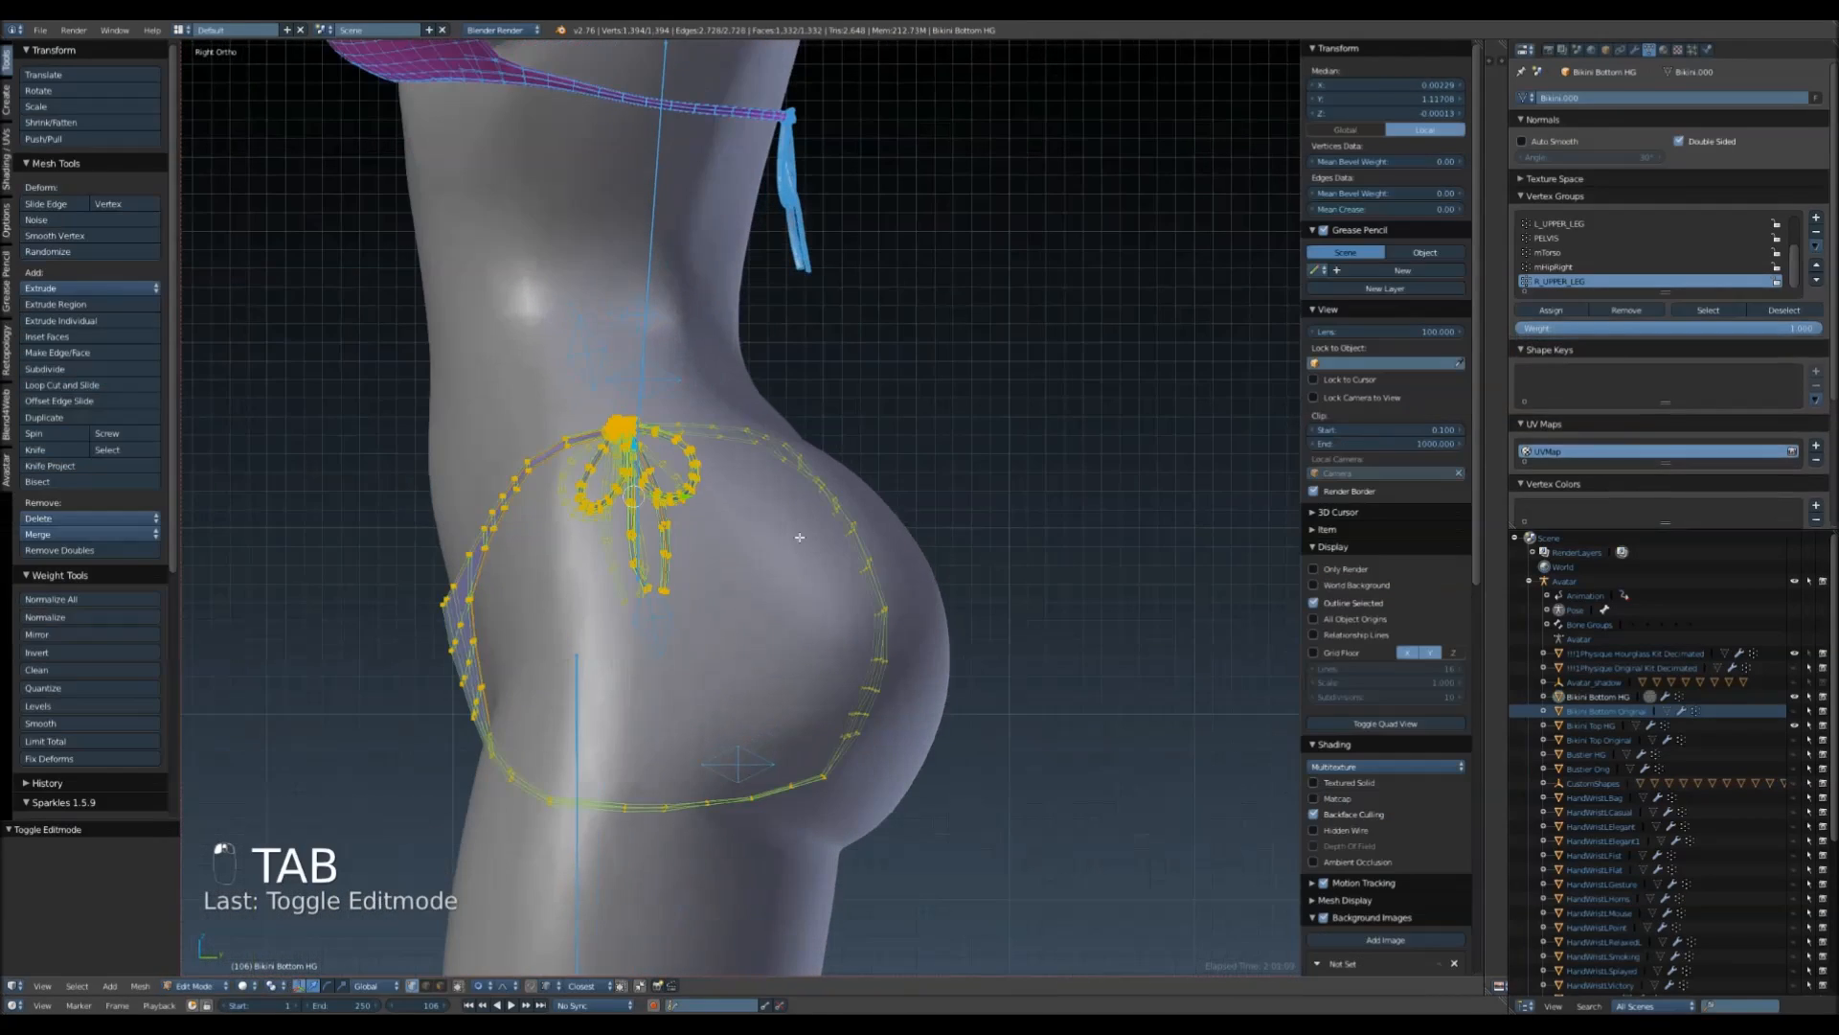
- Select the entire bikini bottom mesh and move it backward along Y by about 0.005
{"action": "right_click", "coordinate": [865, 566], "text": "alt"}
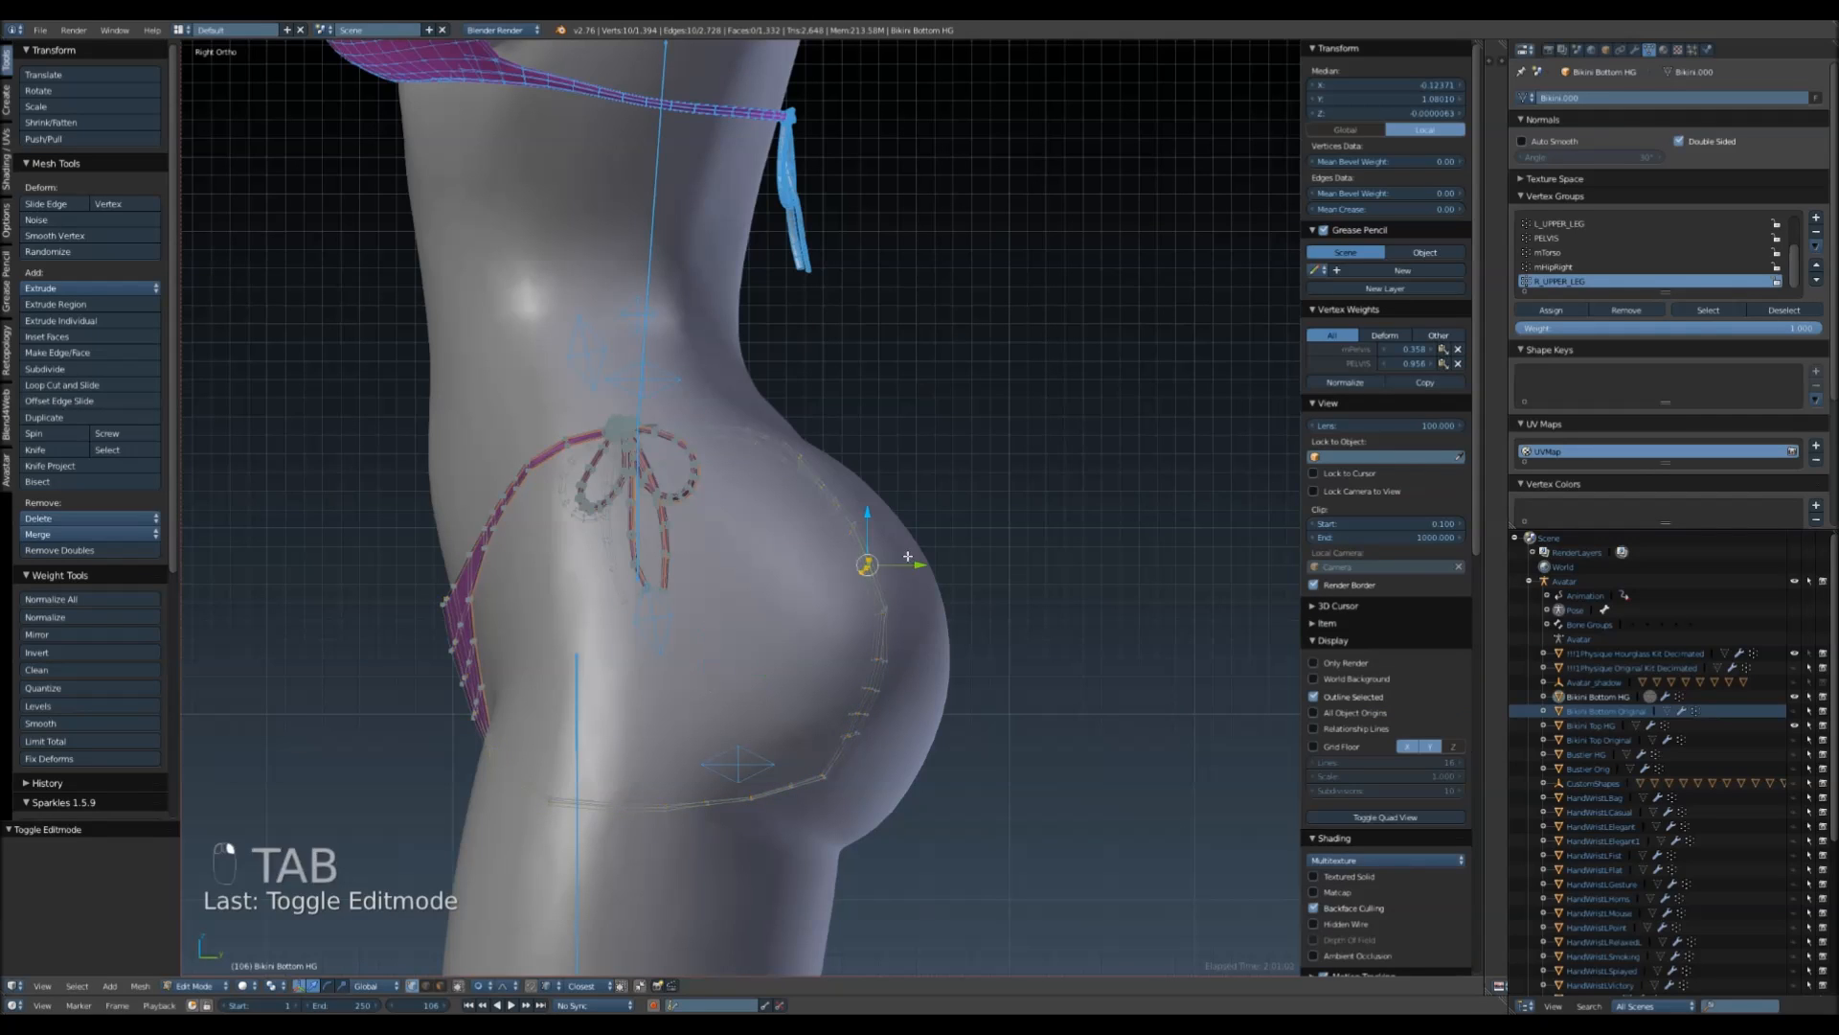
{"action": "key", "text": "a"}
{"action": "key", "text": "a"}
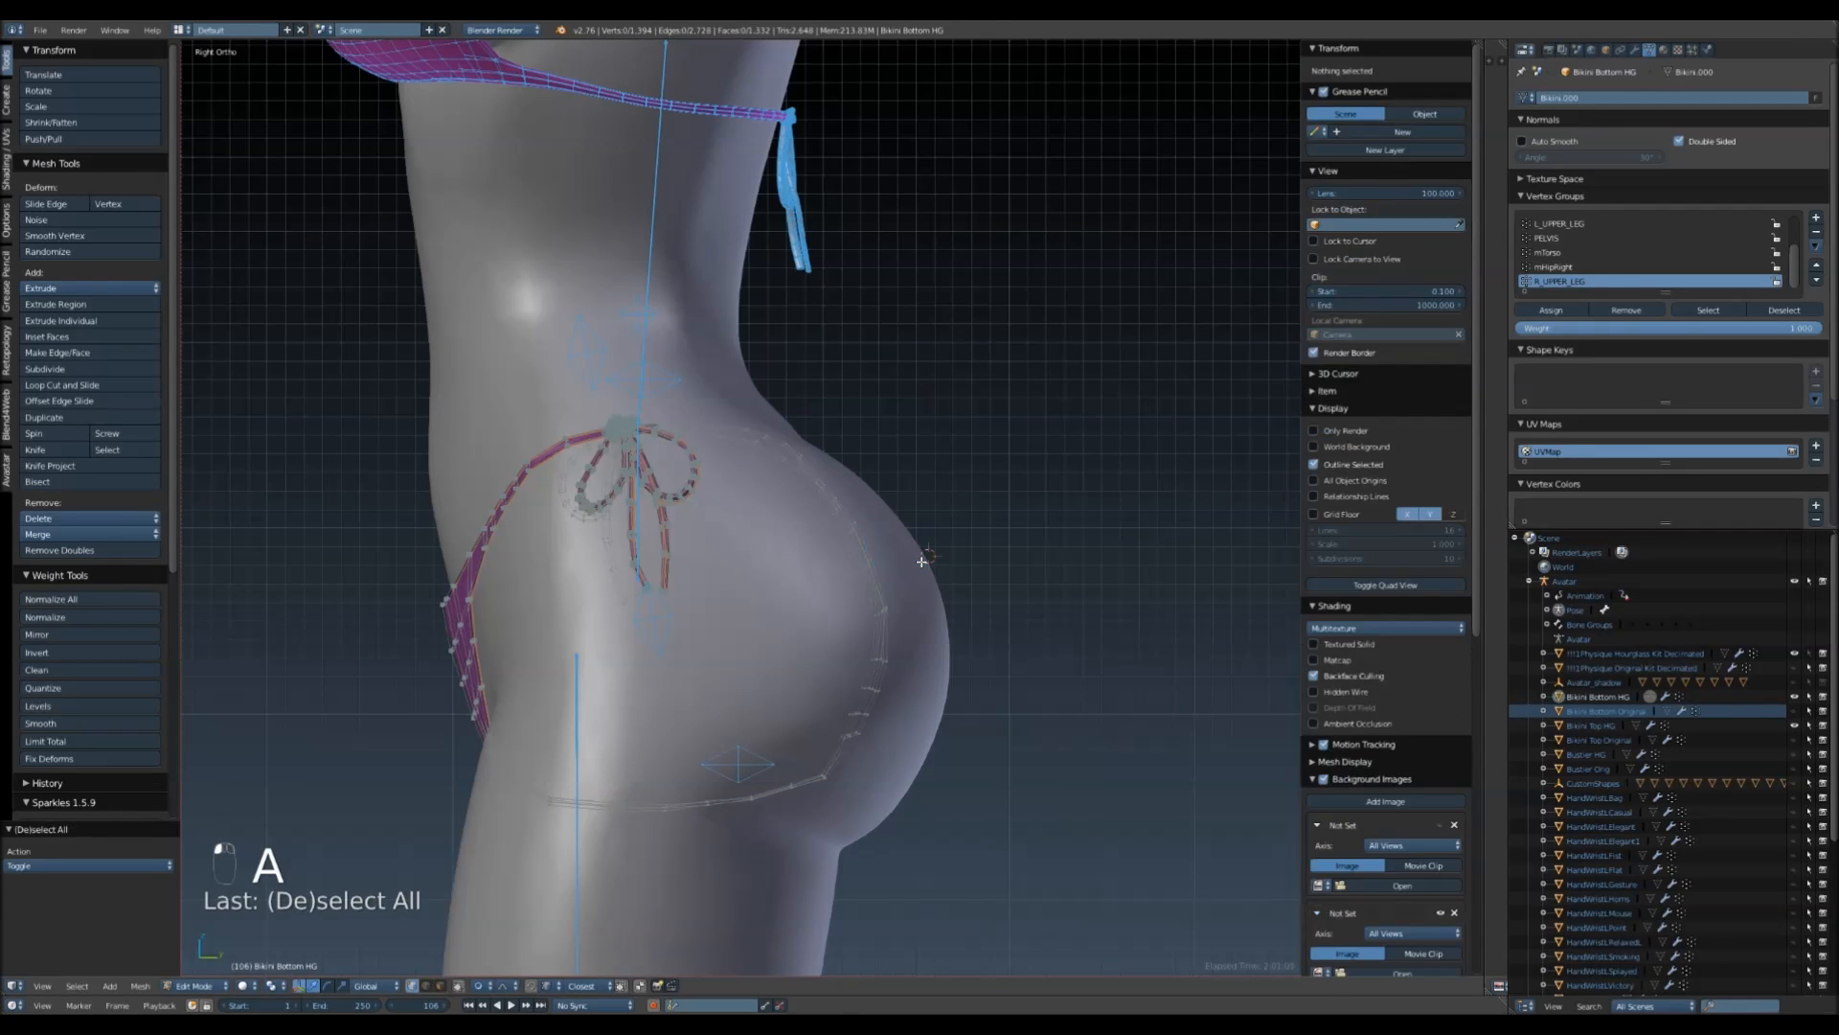
{"action": "key", "text": "g"}
{"action": "key", "text": "y"}
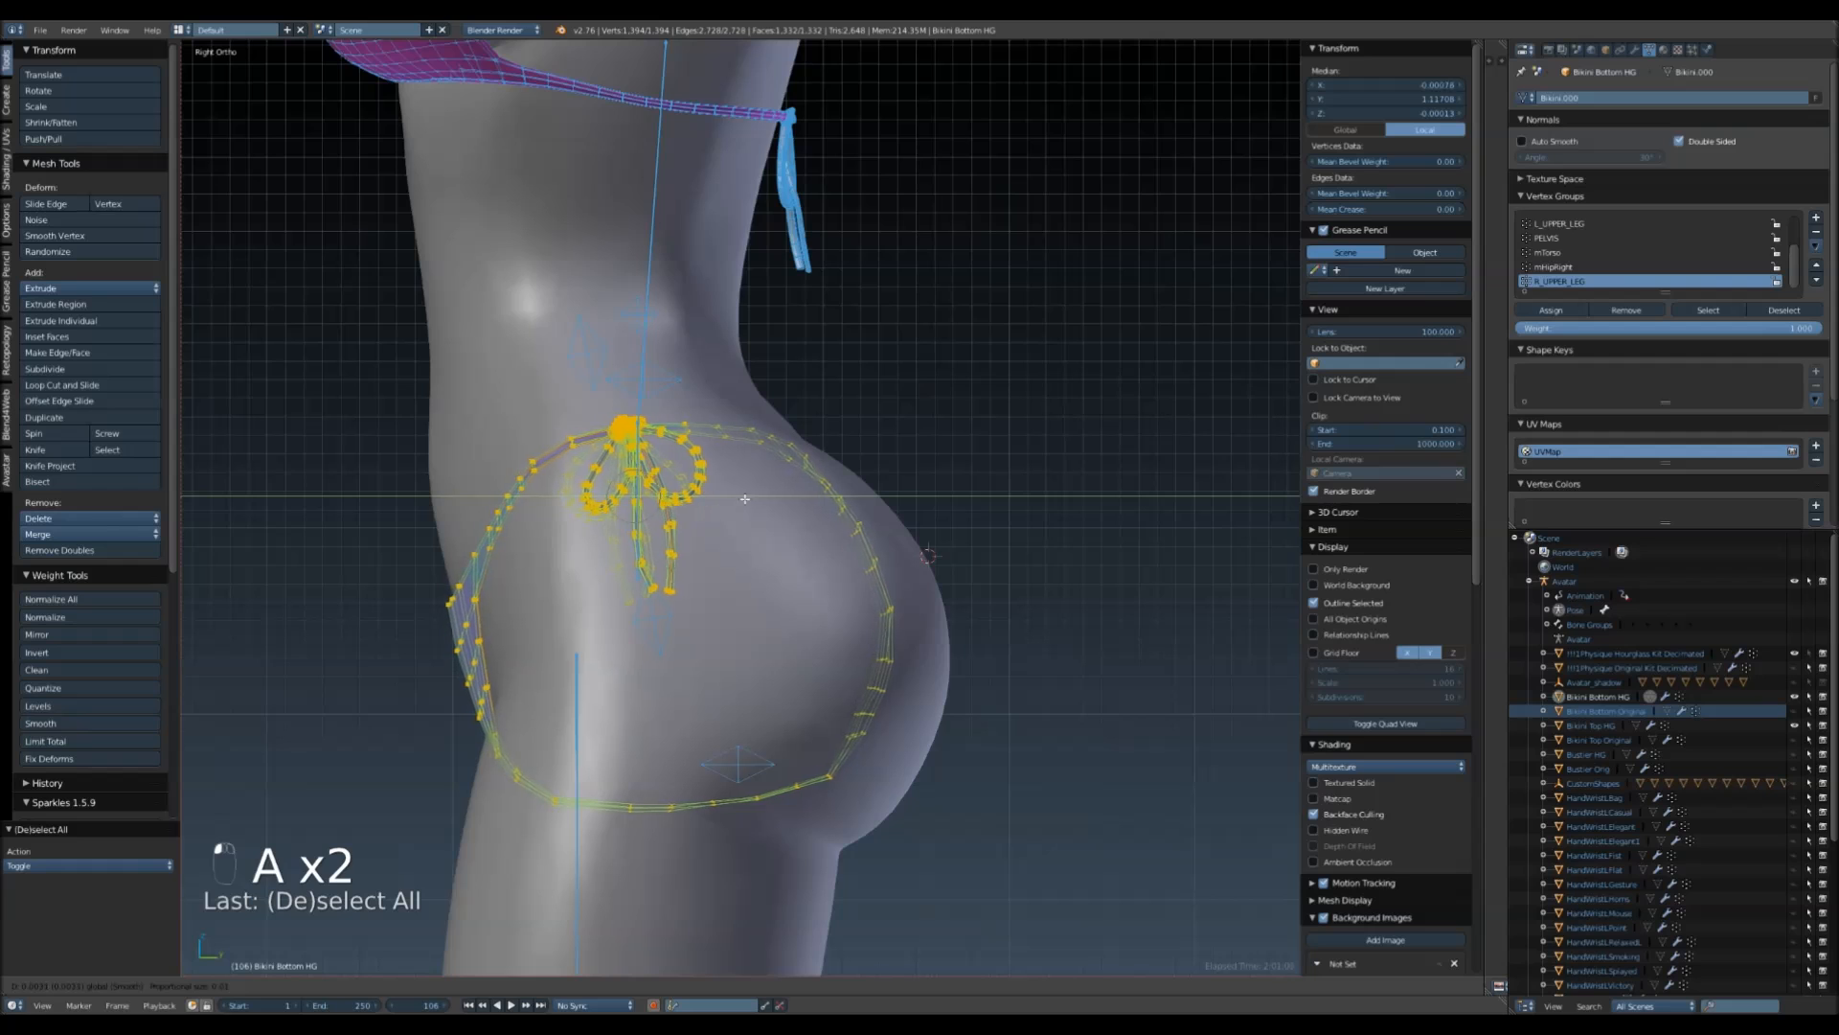
{"action": "left_click", "coordinate": [773, 537]}
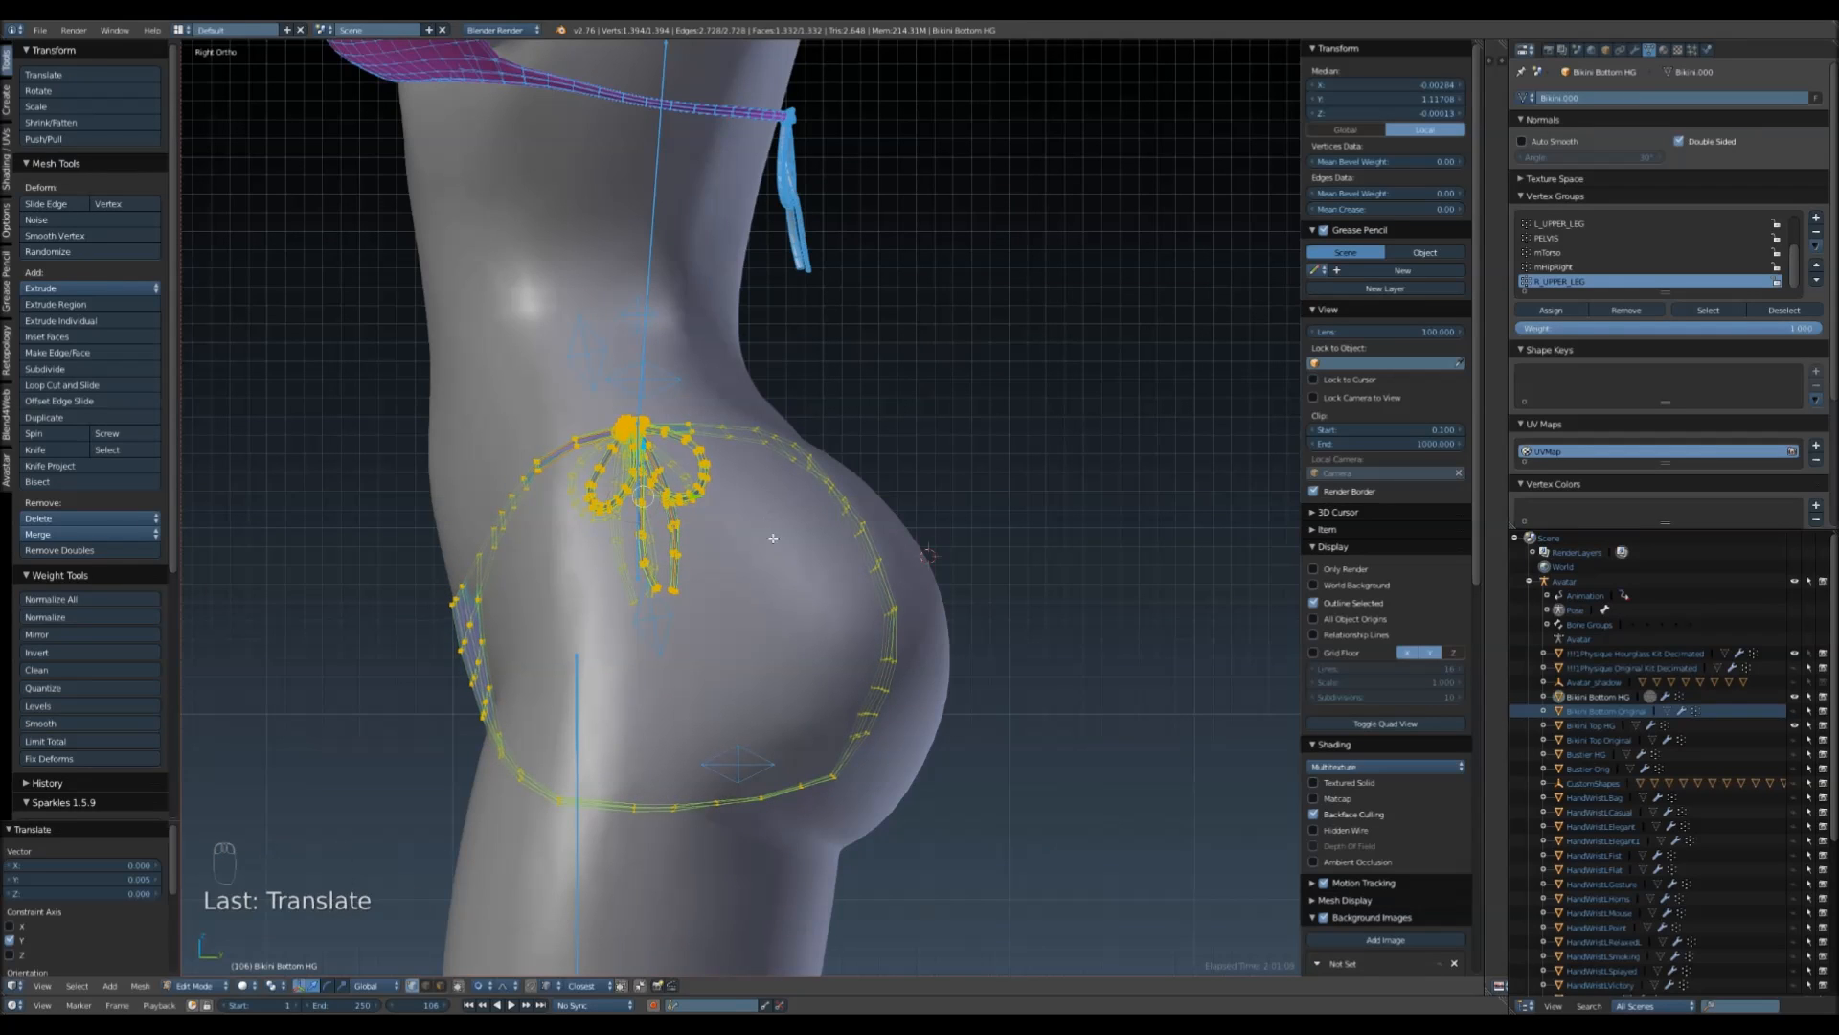
- Move the rear panel's upper edge loop backward along Y by about 0.009, using a larger proportional editing radius
{"action": "right_click", "coordinate": [873, 571], "text": "alt"}
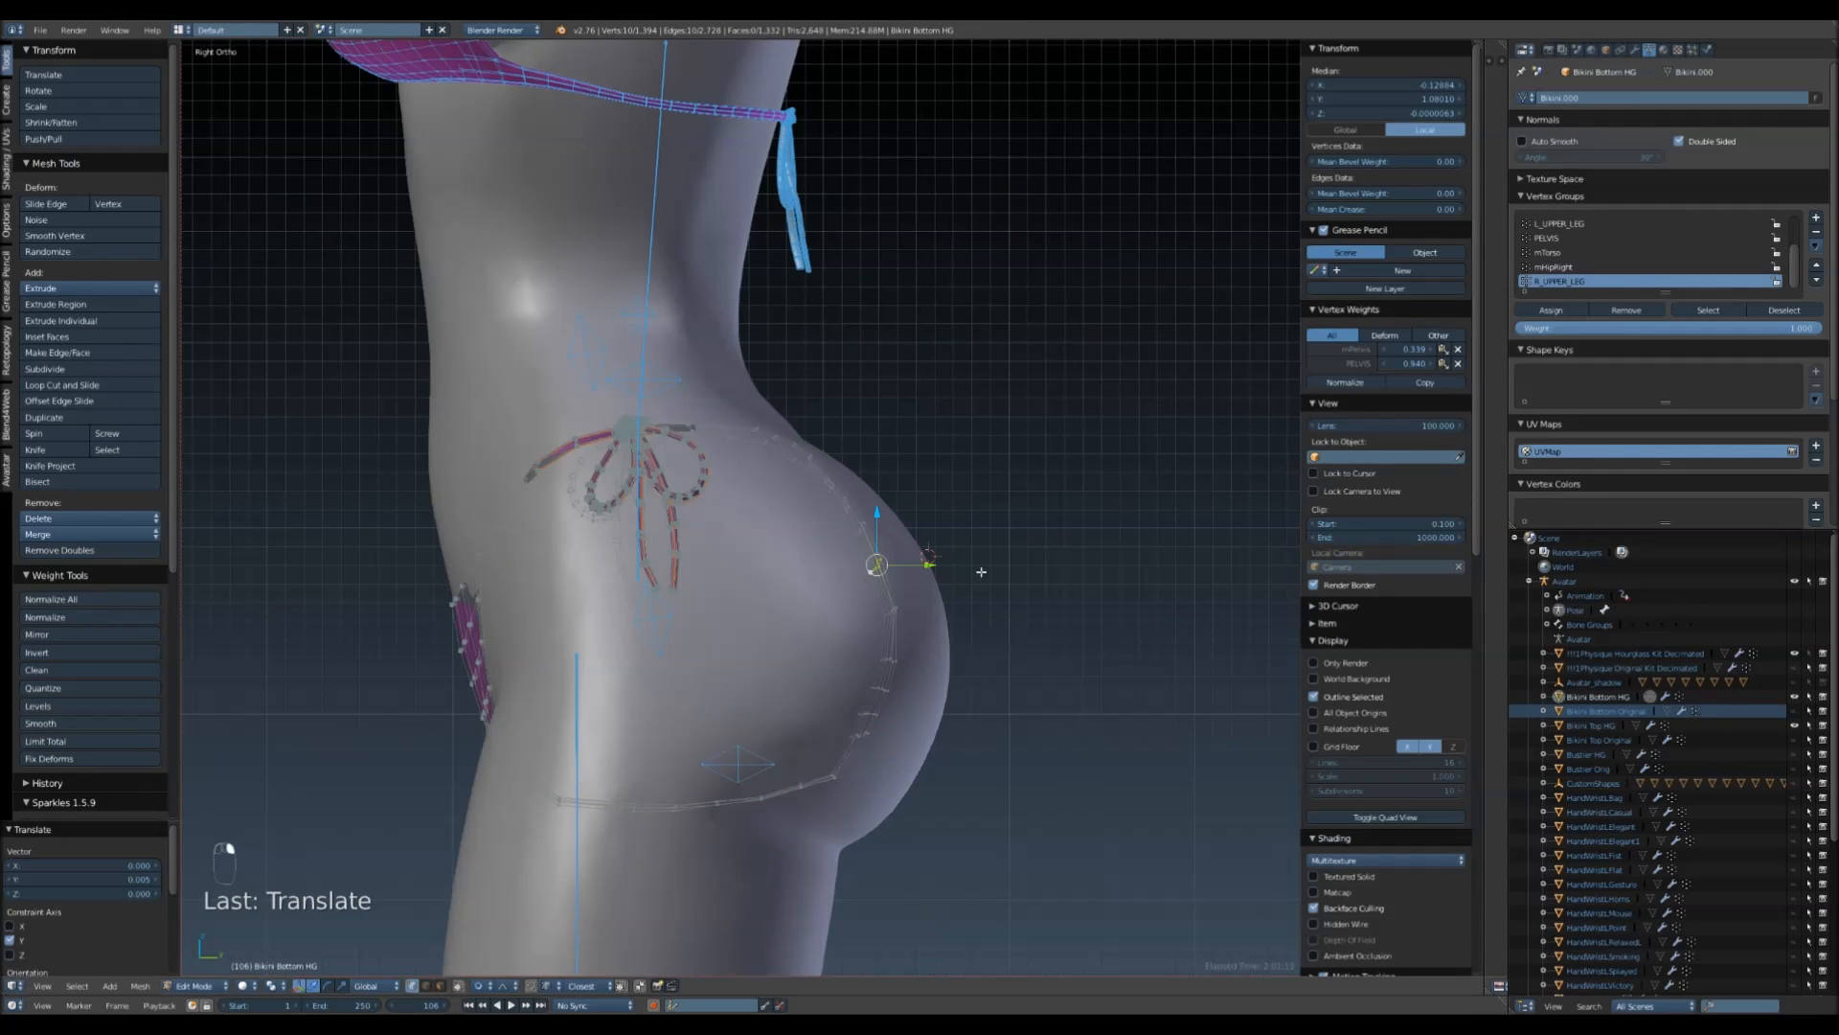
{"action": "key", "text": "g"}
{"action": "key", "text": "y"}
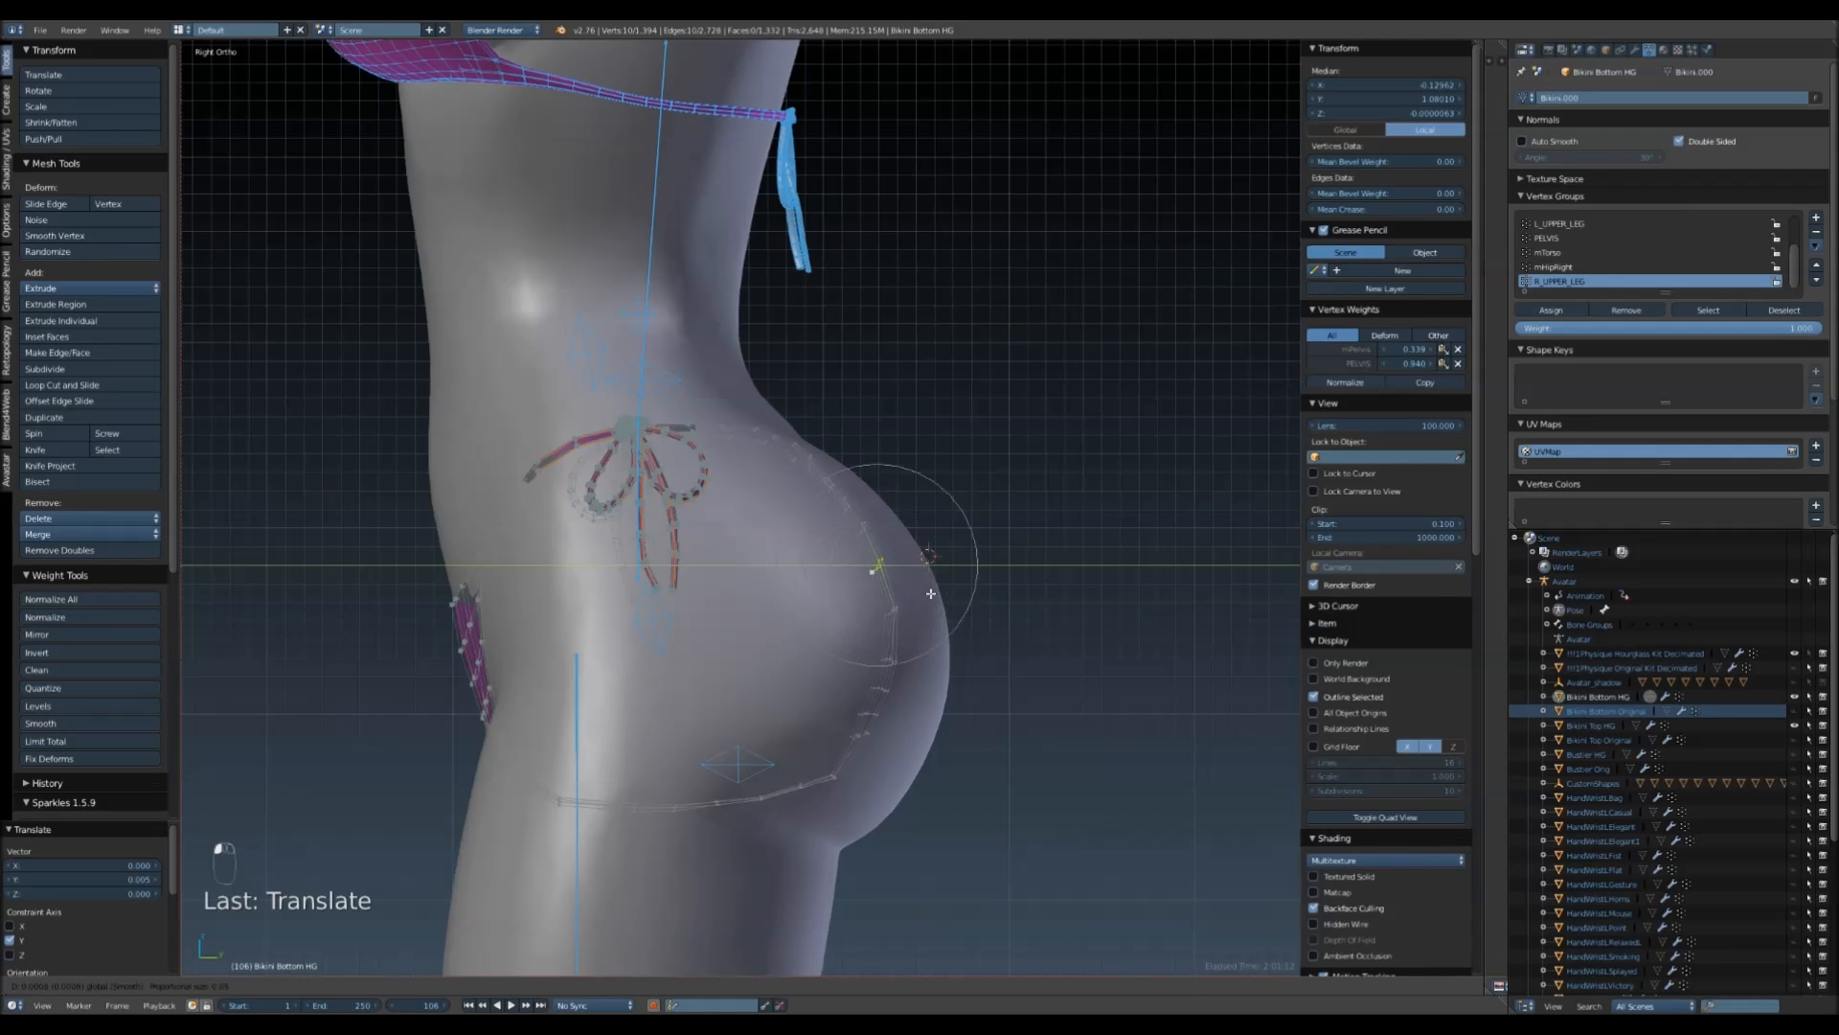
{"action": "scroll", "coordinate": [931, 597], "scroll_direction": "down", "scroll_amount": 3}
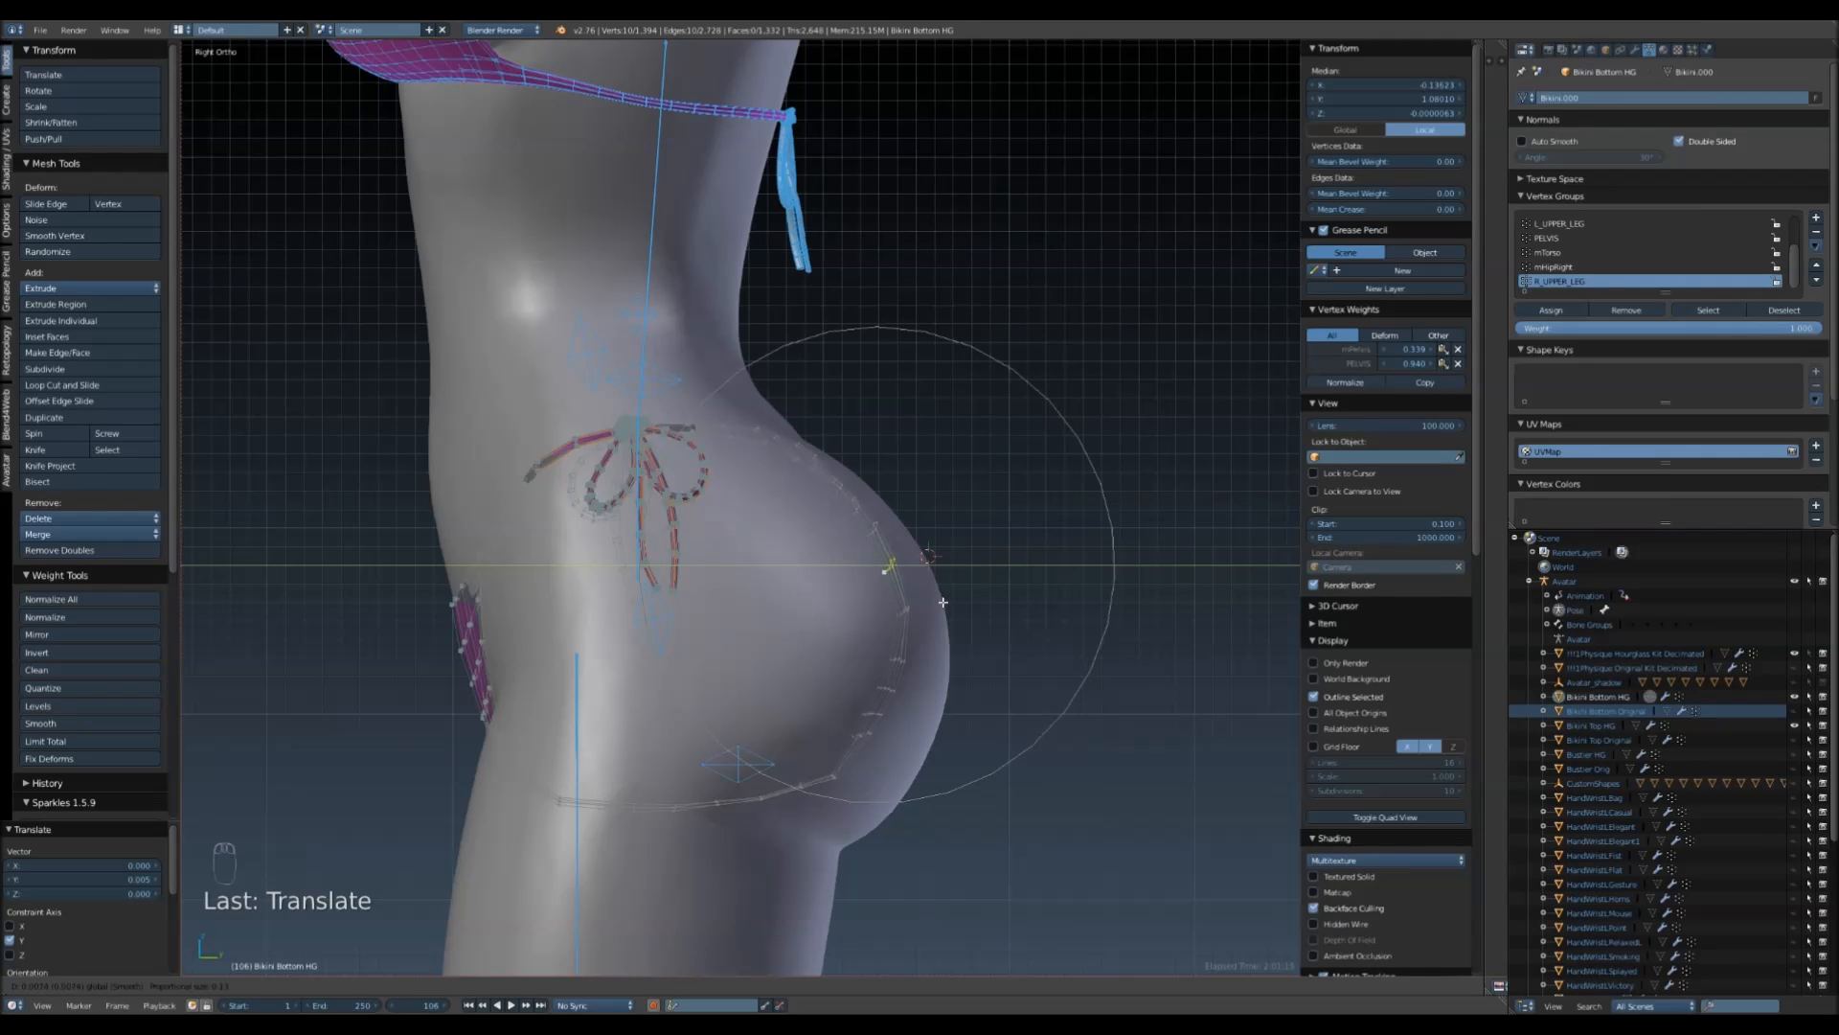
{"action": "left_click", "coordinate": [945, 601]}
- Select the edge loop at the narrow lower end of the rear panel and apply the Subsurf modifier's result to the edit cage
{"action": "left_click_drag", "start_coordinate": [952, 813], "coordinate": [825, 611], "text": "alt"}
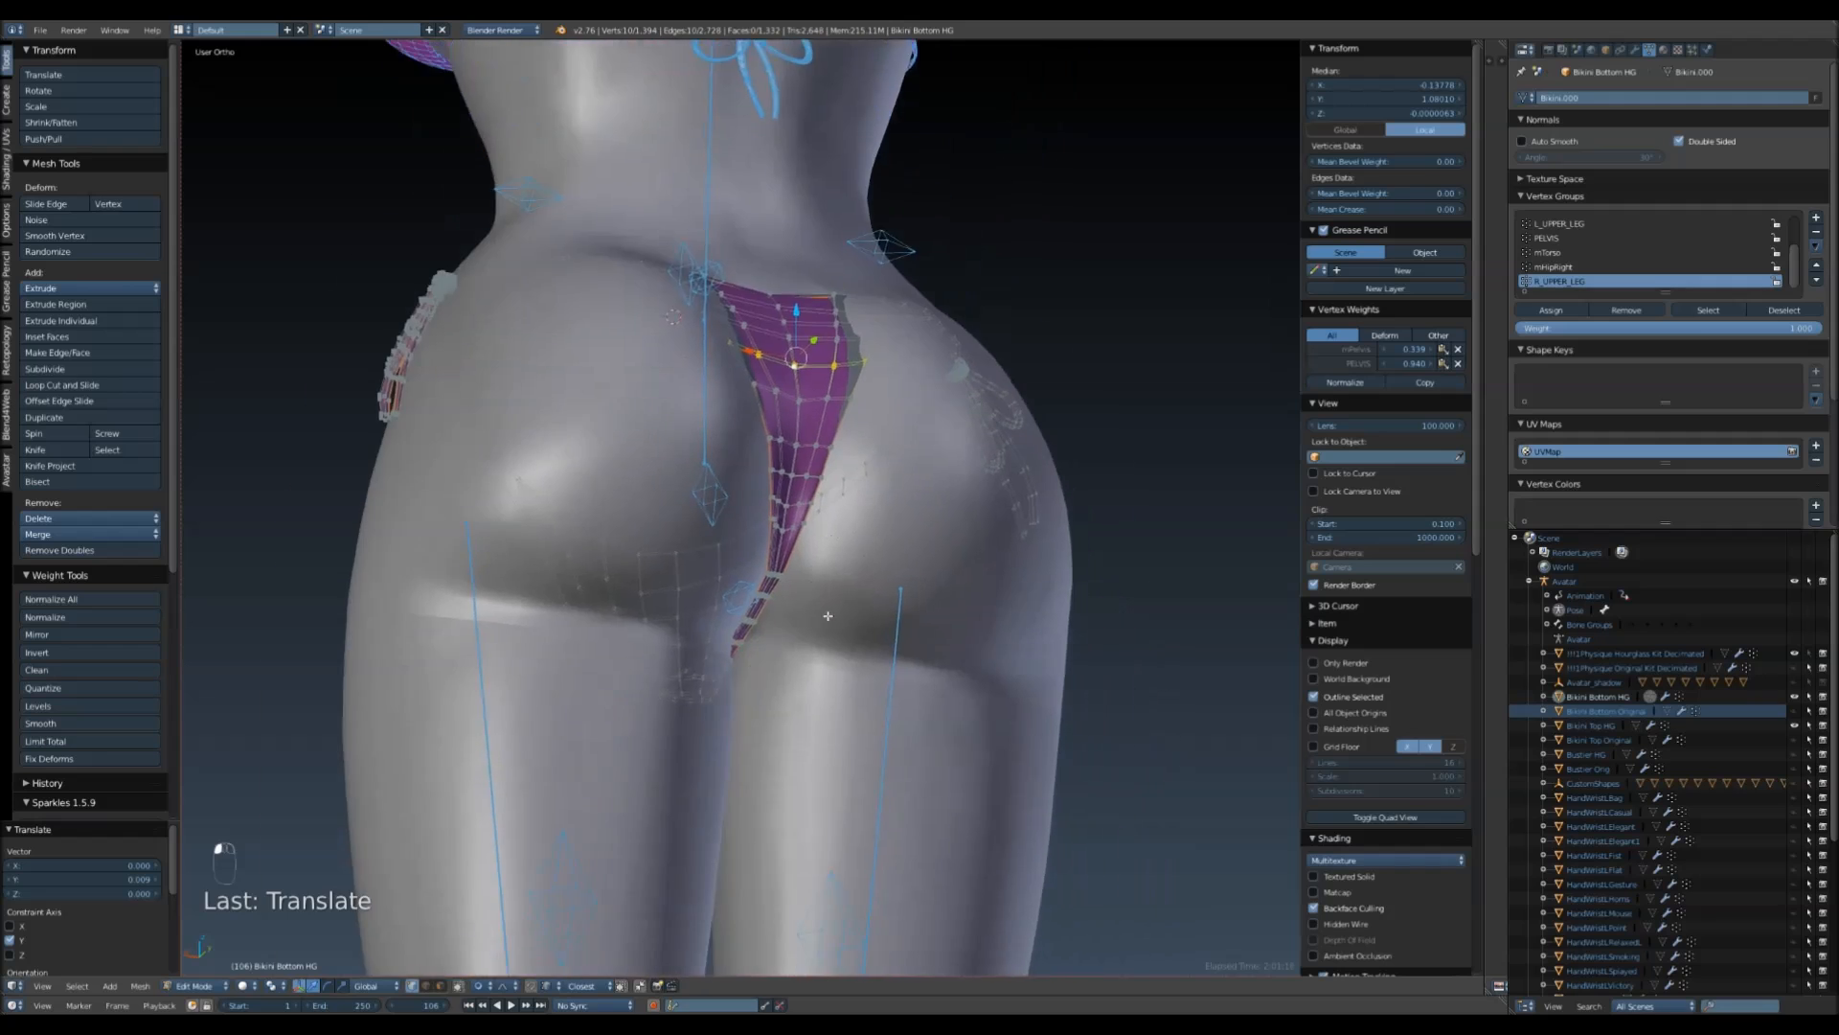
{"action": "scroll", "coordinate": [825, 610], "scroll_direction": "up", "scroll_amount": 8}
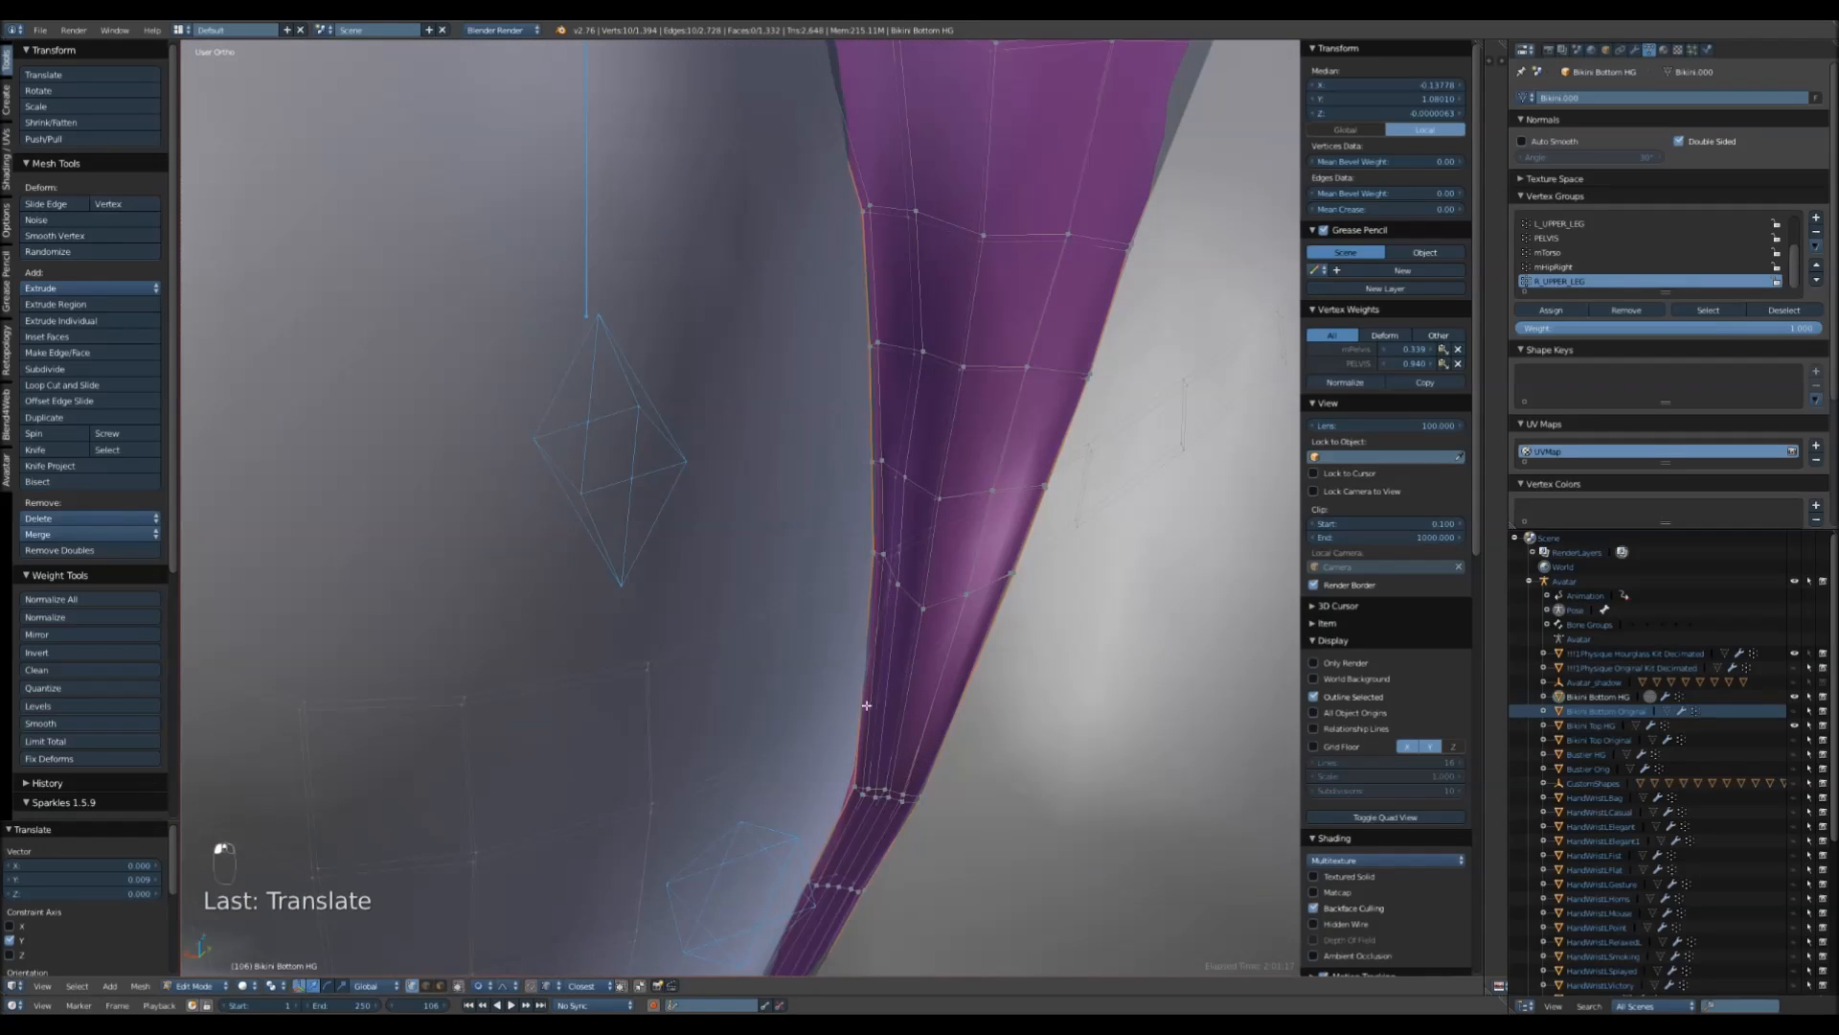
{"action": "left_click", "coordinate": [1635, 50]}
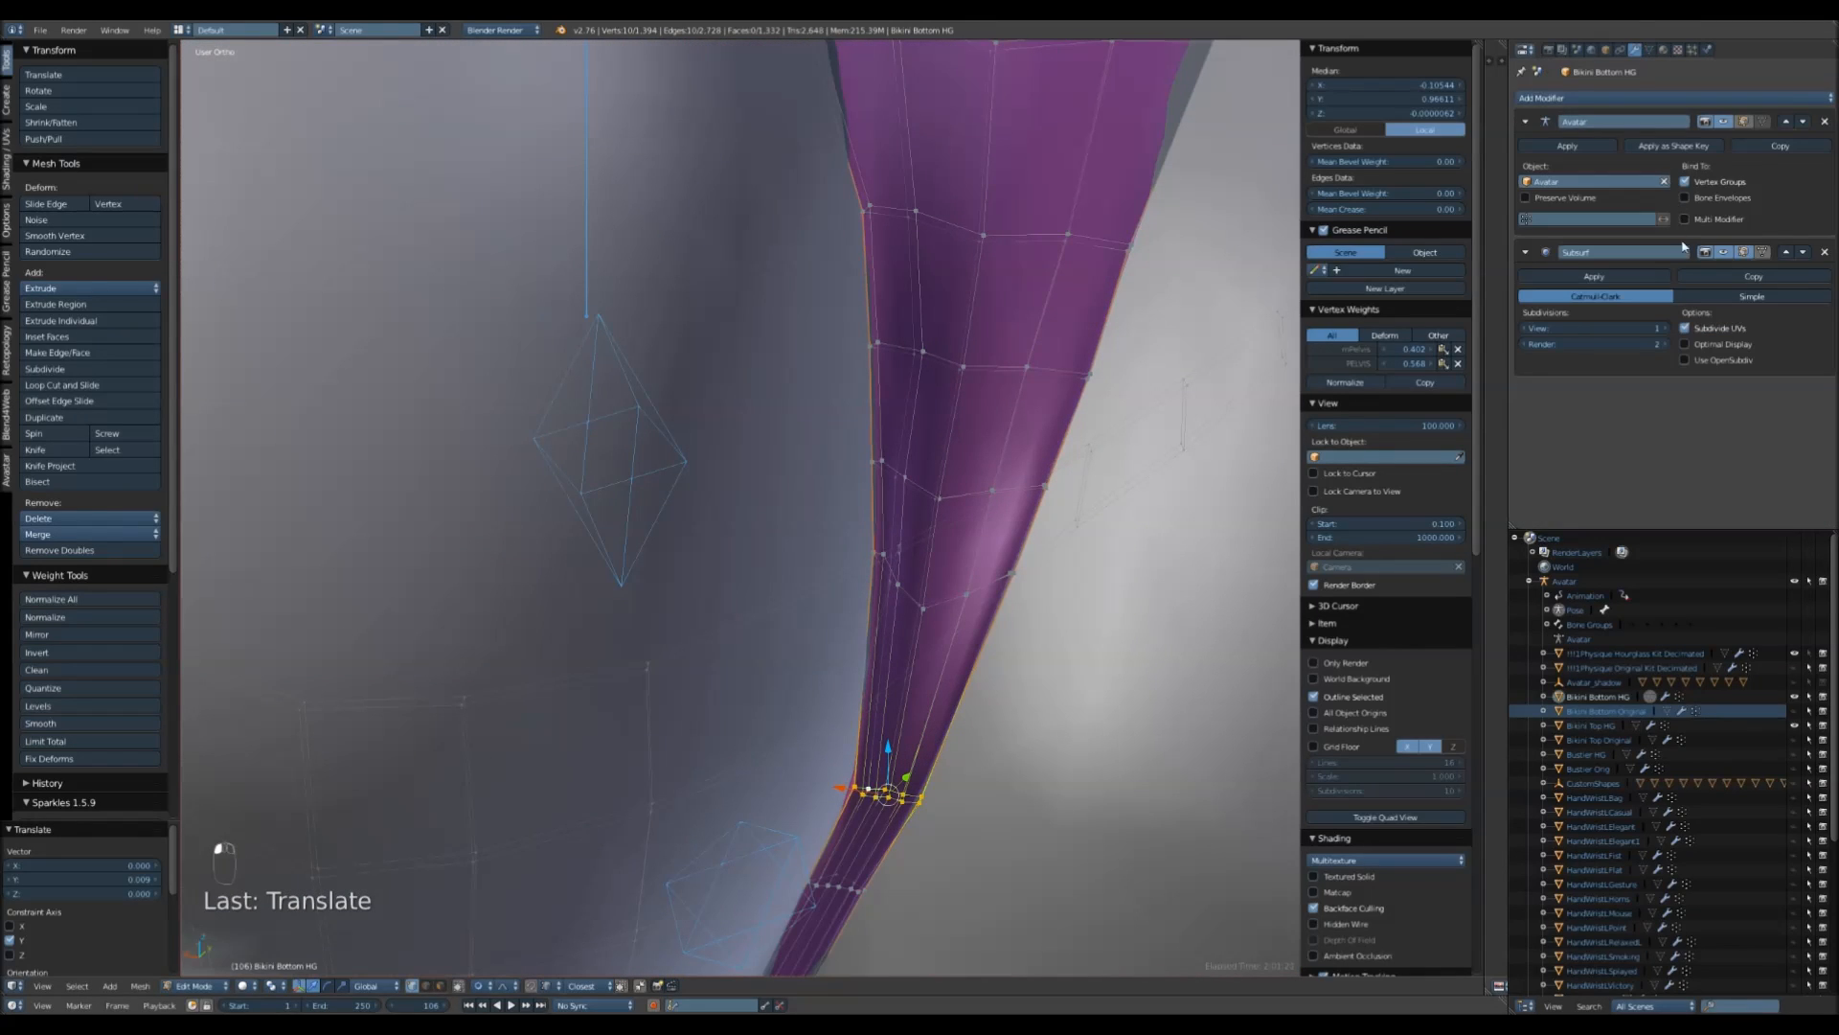
{"action": "left_click", "coordinate": [1763, 253]}
- Move the selected narrow edge loop of the rear panel forward along Y by about 0.002
{"action": "middle_click_drag", "start_coordinate": [1178, 536], "coordinate": [1014, 483]}
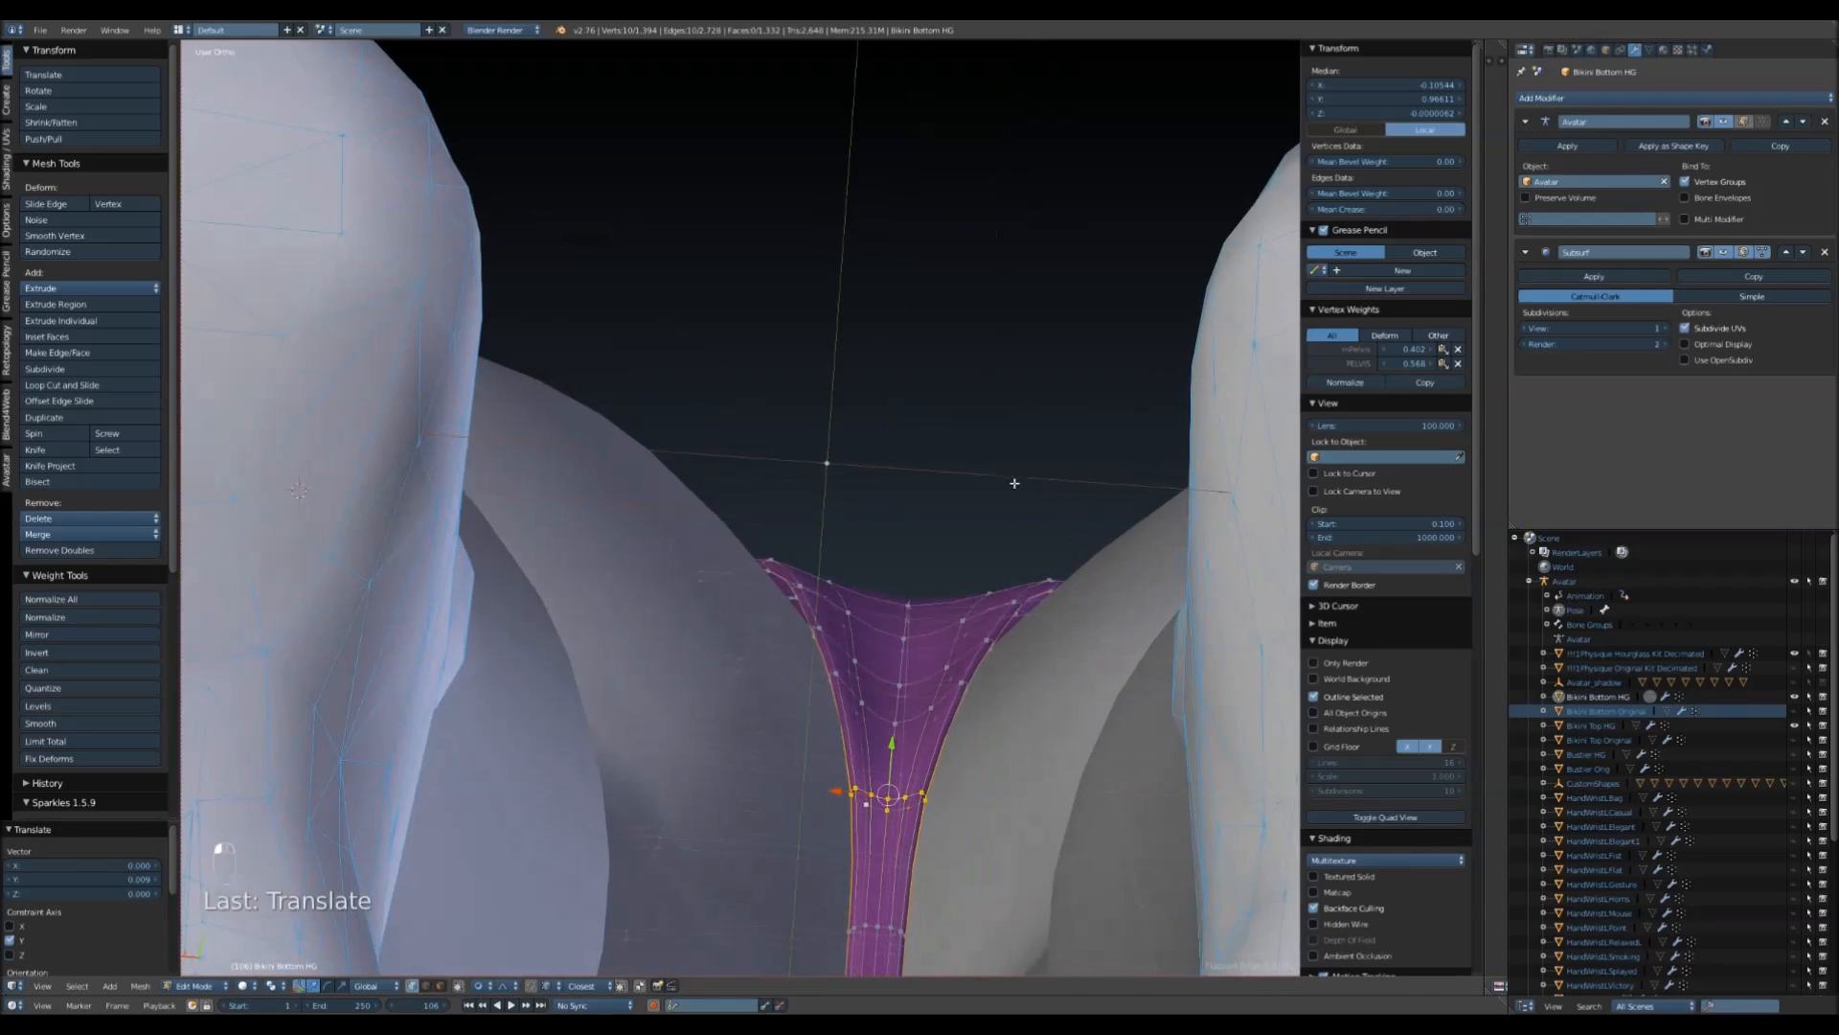
{"action": "left_click_drag", "start_coordinate": [892, 757], "coordinate": [887, 774]}
{"action": "scroll", "coordinate": [887, 783], "scroll_direction": "up", "scroll_amount": 7}
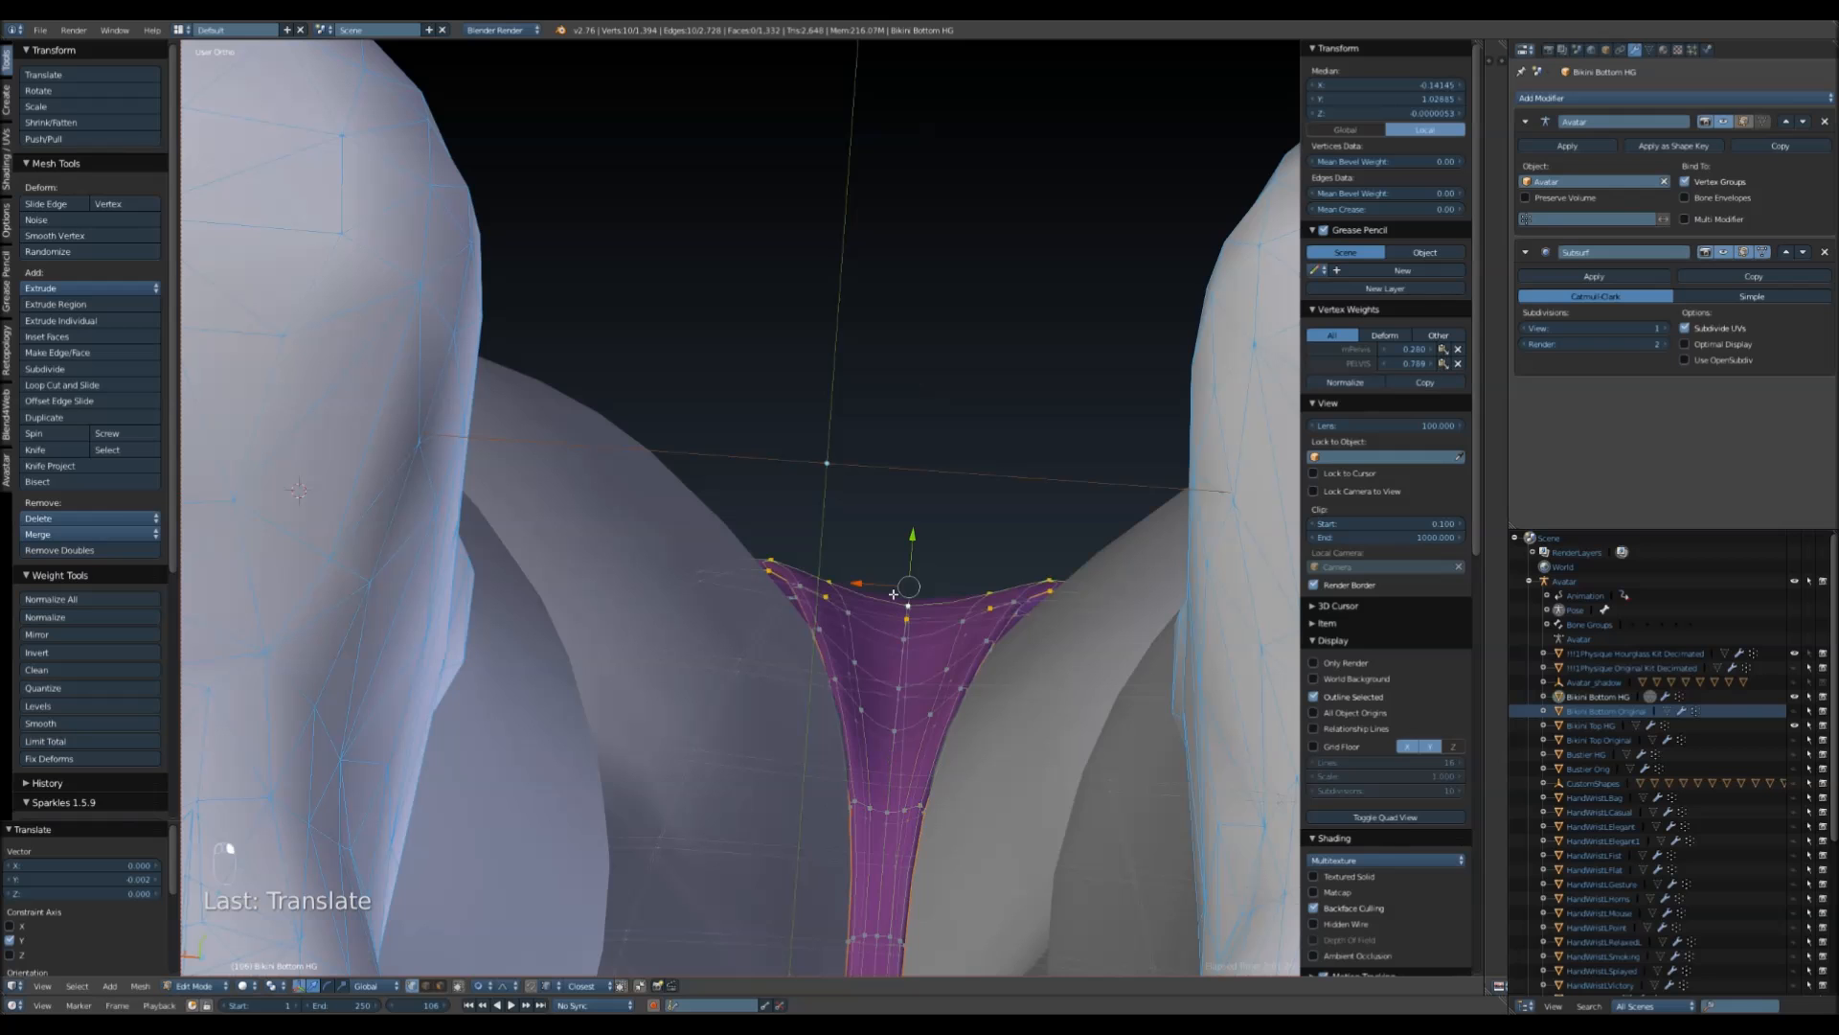
- Move the selected narrow edge loop of the rear panel backward along Y in two small moves, the second about 0.002
{"action": "left_click_drag", "start_coordinate": [906, 538], "coordinate": [906, 558]}
{"action": "middle_click_drag", "start_coordinate": [997, 460], "coordinate": [1001, 589]}
{"action": "left_click_drag", "start_coordinate": [938, 420], "coordinate": [941, 431]}
{"action": "middle_click_drag", "start_coordinate": [940, 443], "coordinate": [764, 318]}
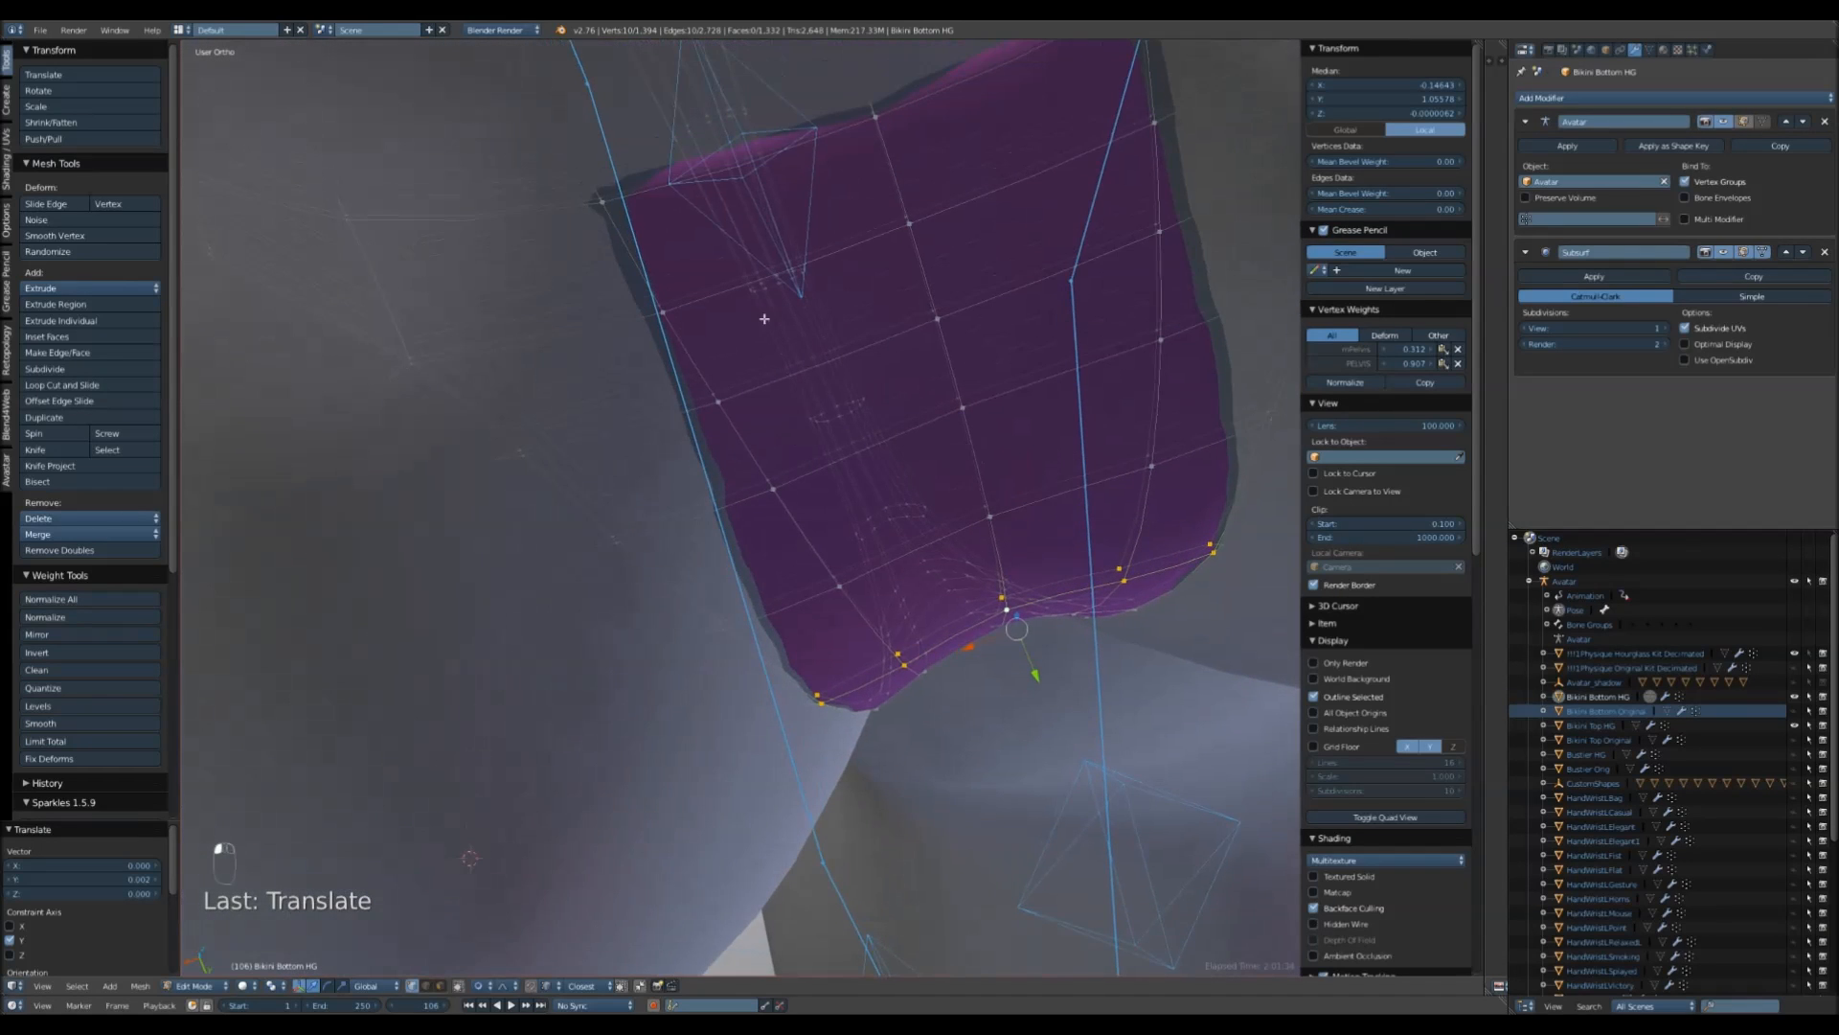
- Select the edge loops at both side corners of the rear panel and move them backward along Y by about 0.010
{"action": "middle_click_drag", "start_coordinate": [910, 263], "coordinate": [748, 374]}
{"action": "right_click", "coordinate": [1186, 77], "text": "alt+shift"}
{"action": "scroll", "coordinate": [1064, 156], "scroll_direction": "down", "scroll_amount": 2}
{"action": "key", "text": "g"}
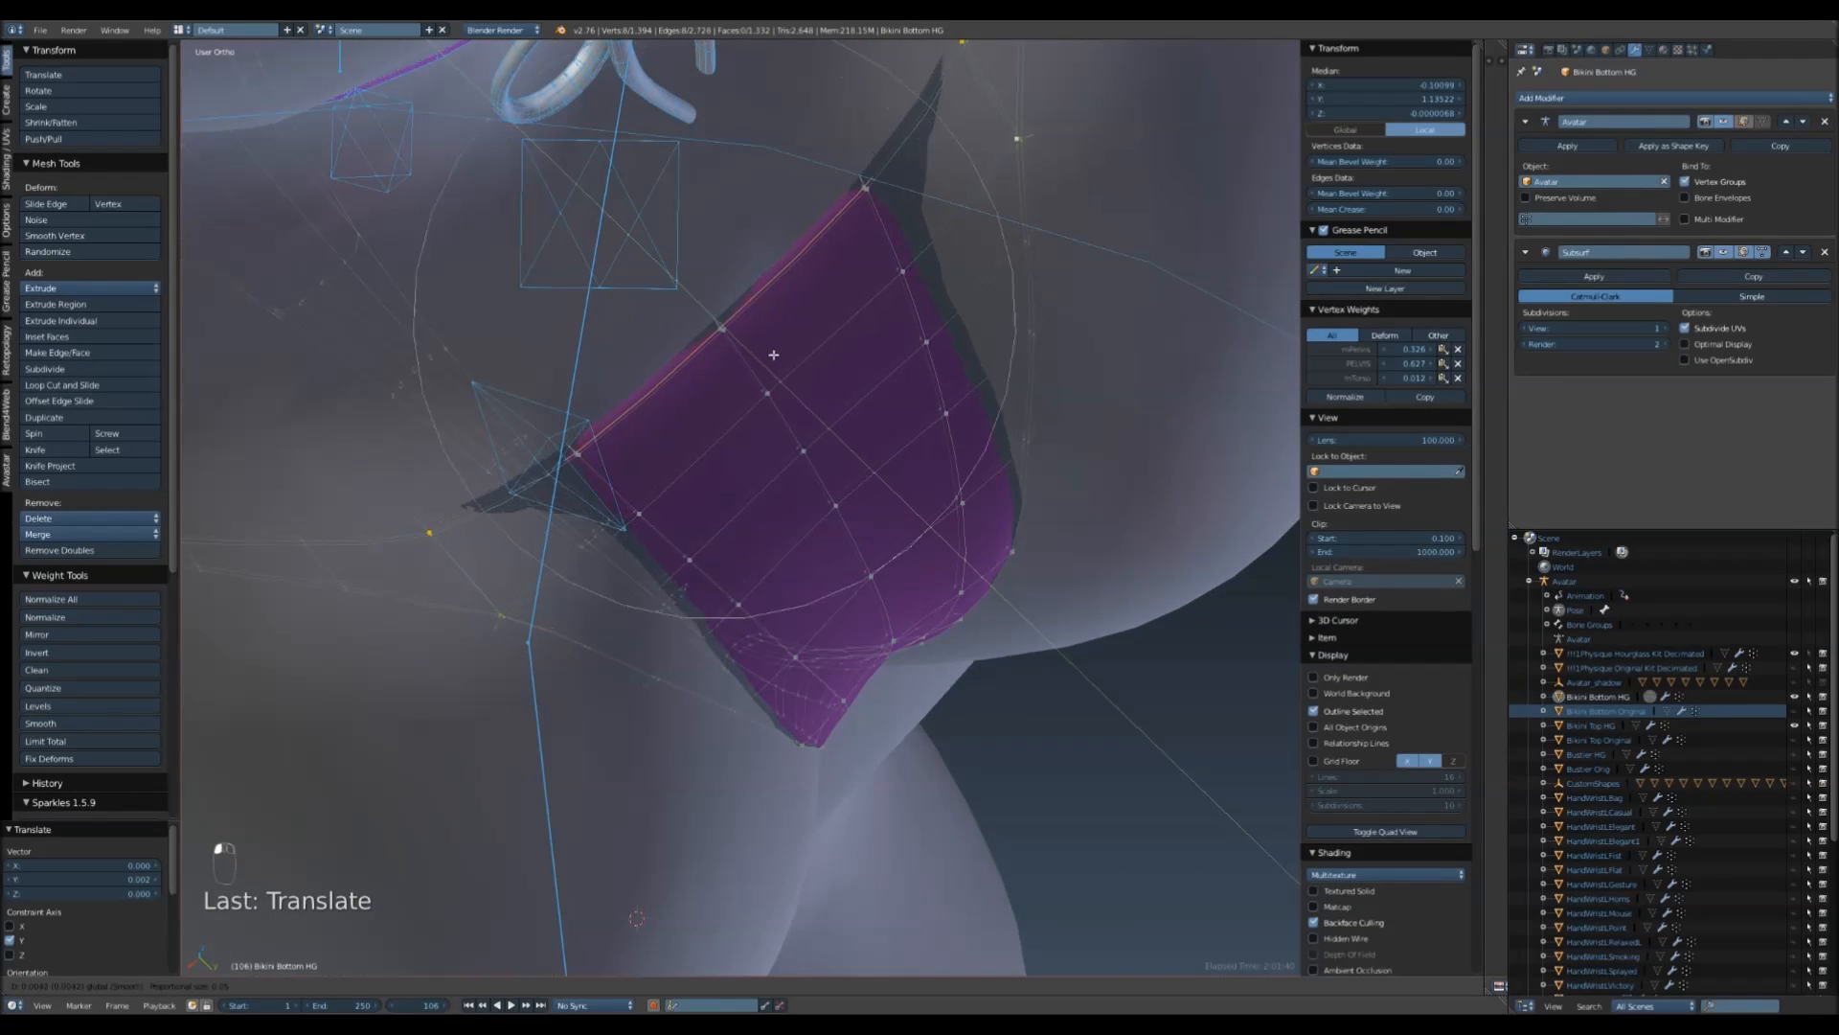
{"action": "left_click", "coordinate": [792, 374]}
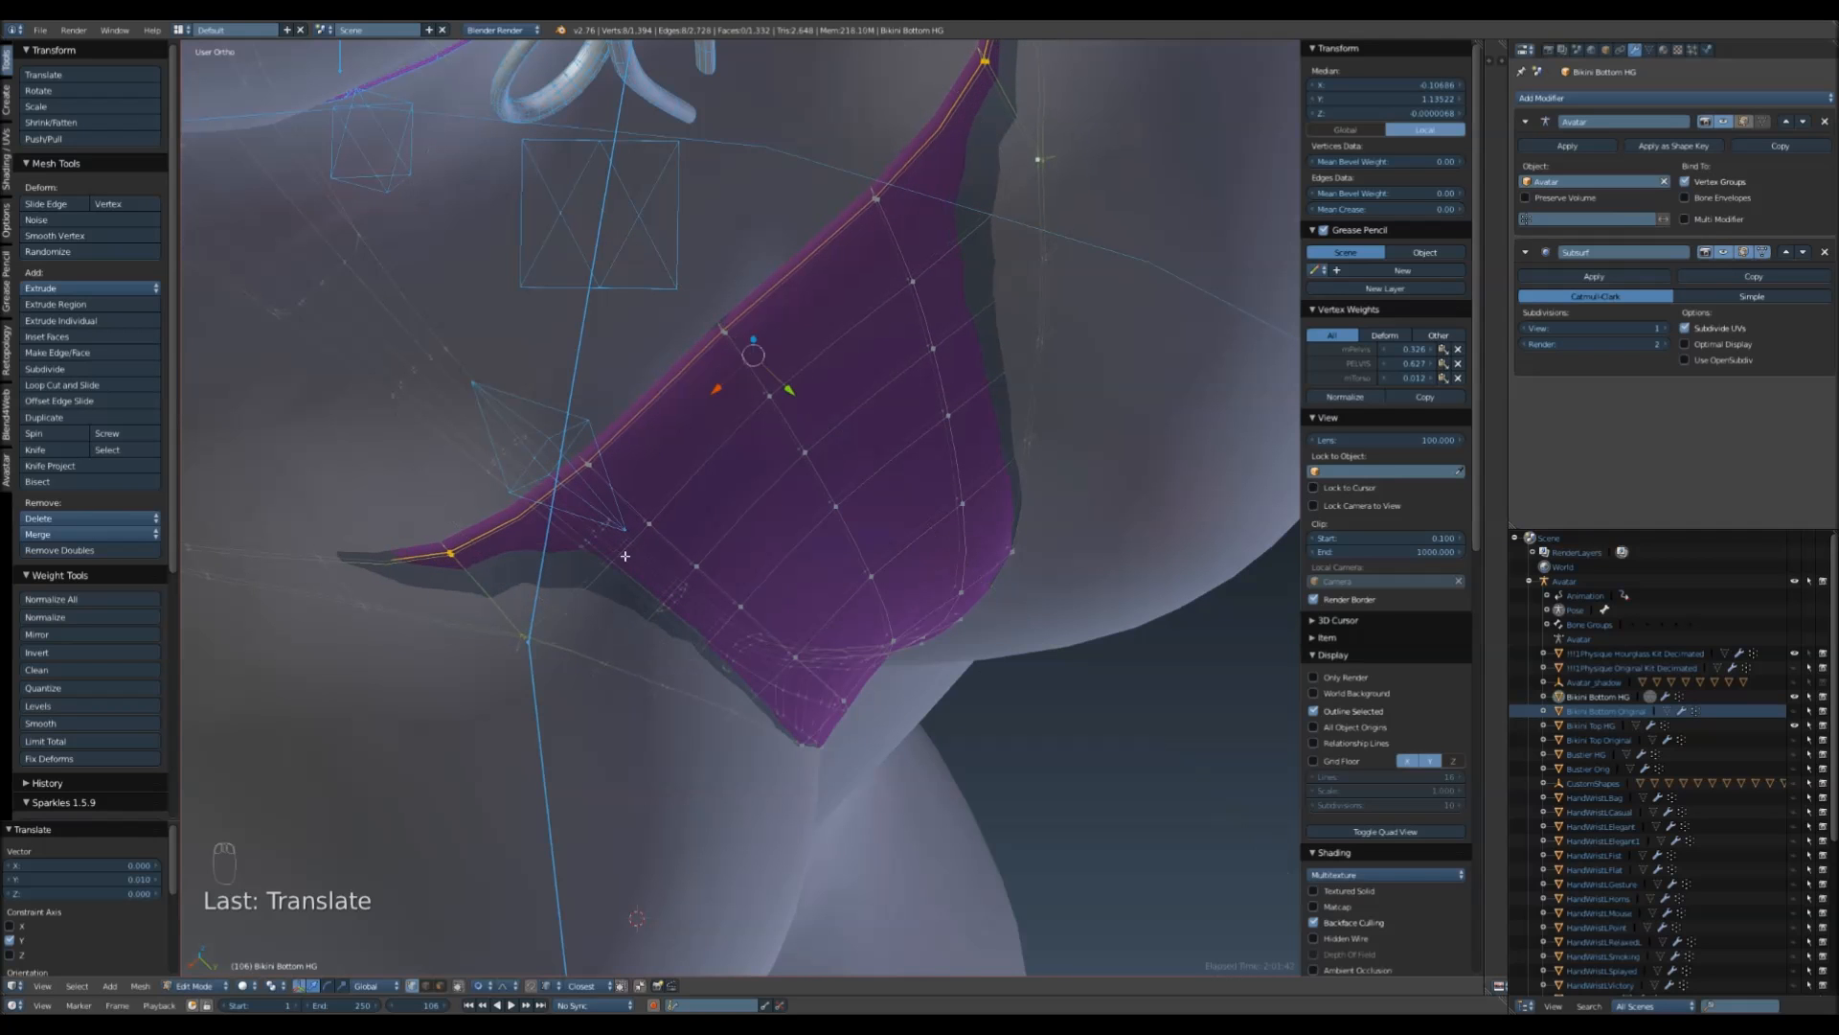
- Select the lower vertex at each side corner of the rear panel and move the pair backward along Y by about 0.004
{"action": "right_click", "coordinate": [517, 650]}
{"action": "right_click", "coordinate": [1089, 164], "text": "shift"}
{"action": "middle_click_drag", "start_coordinate": [1123, 376], "coordinate": [1173, 301]}
{"action": "left_click_drag", "start_coordinate": [833, 434], "coordinate": [697, 661]}
- Move the next vertex pair down the rear panel's leg edges backward along Y by about 0.003, and push the pair below it back too
{"action": "right_click", "coordinate": [730, 689]}
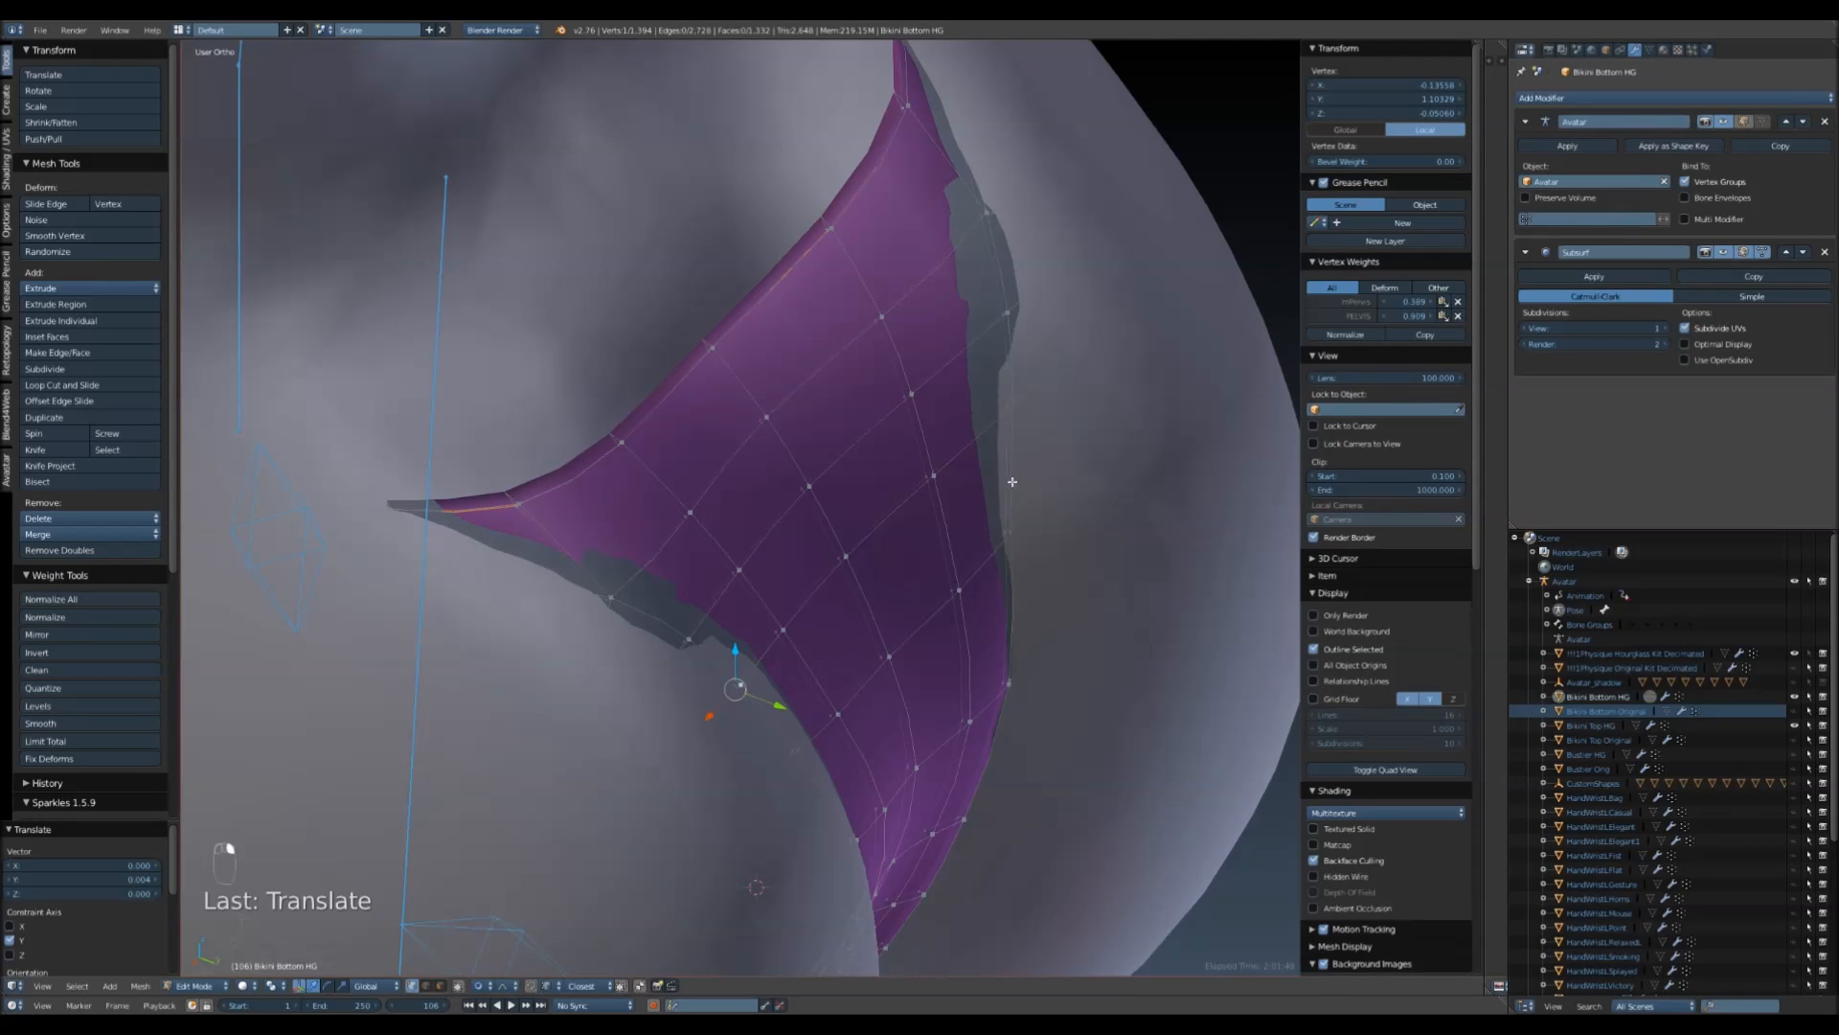
{"action": "left_click_drag", "start_coordinate": [922, 554], "coordinate": [831, 713]}
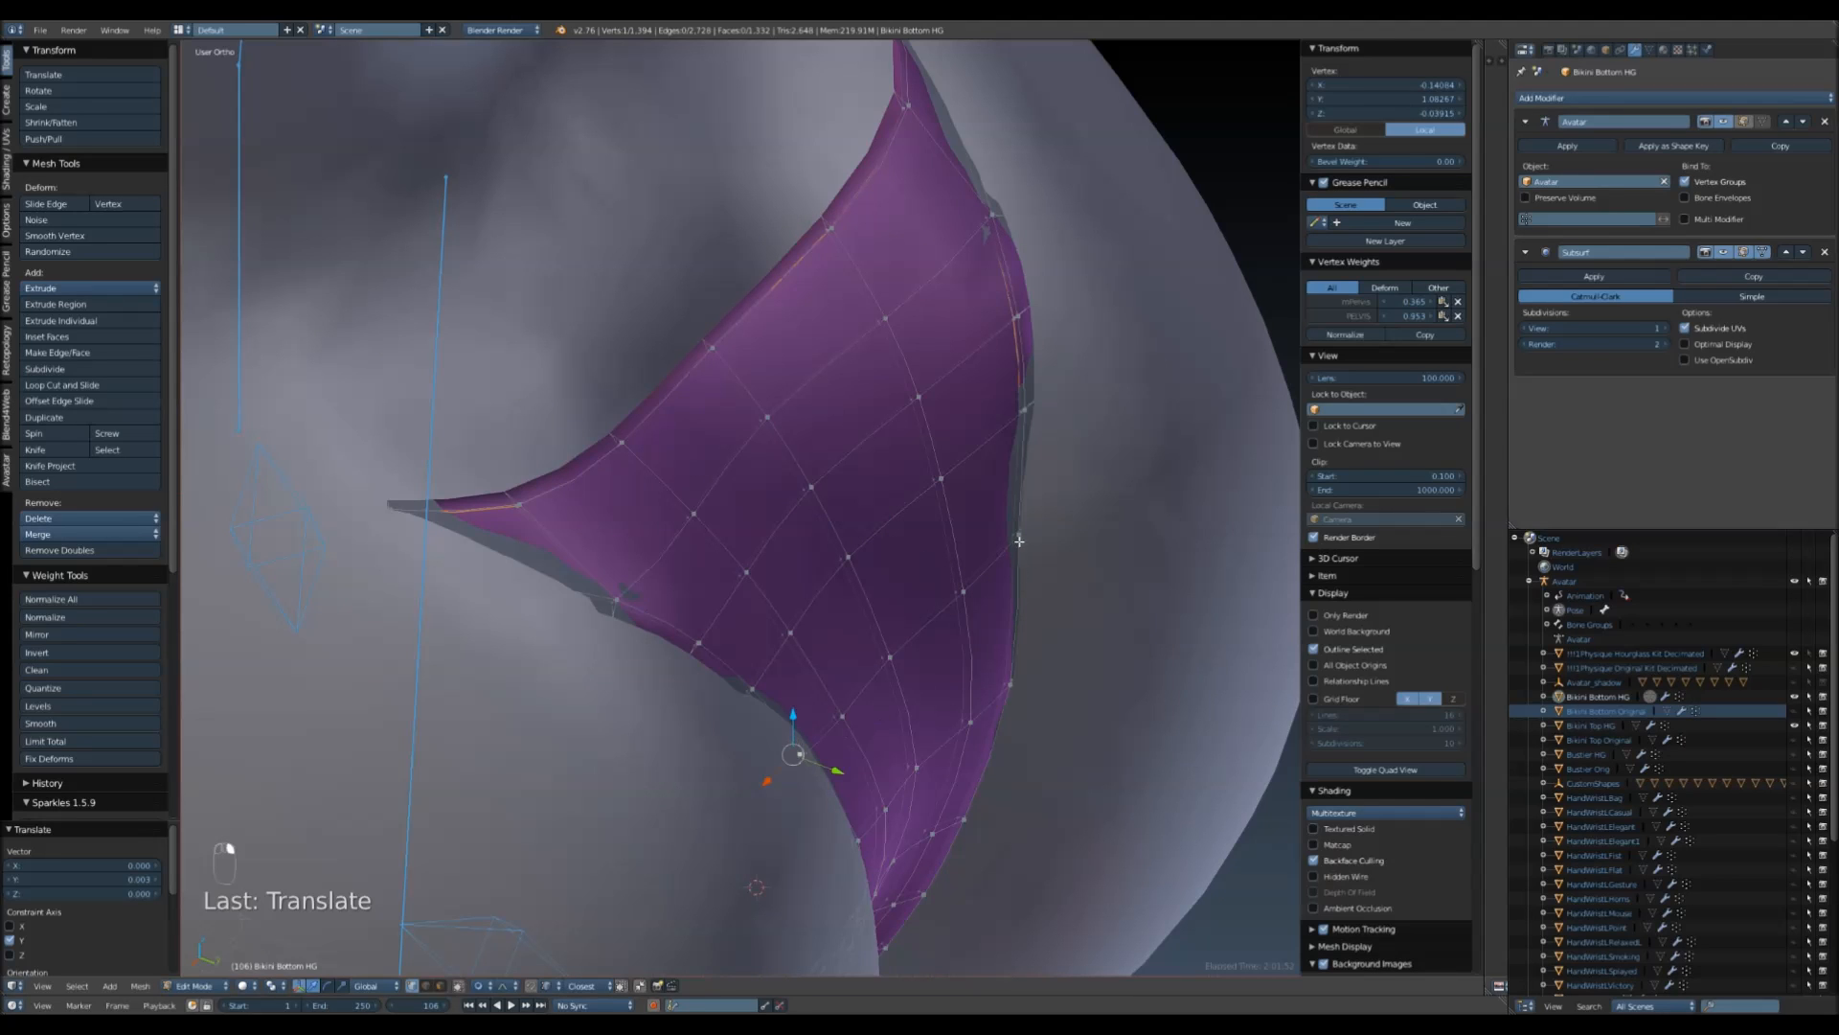
{"action": "key", "text": "g"}
{"action": "key", "text": "y"}
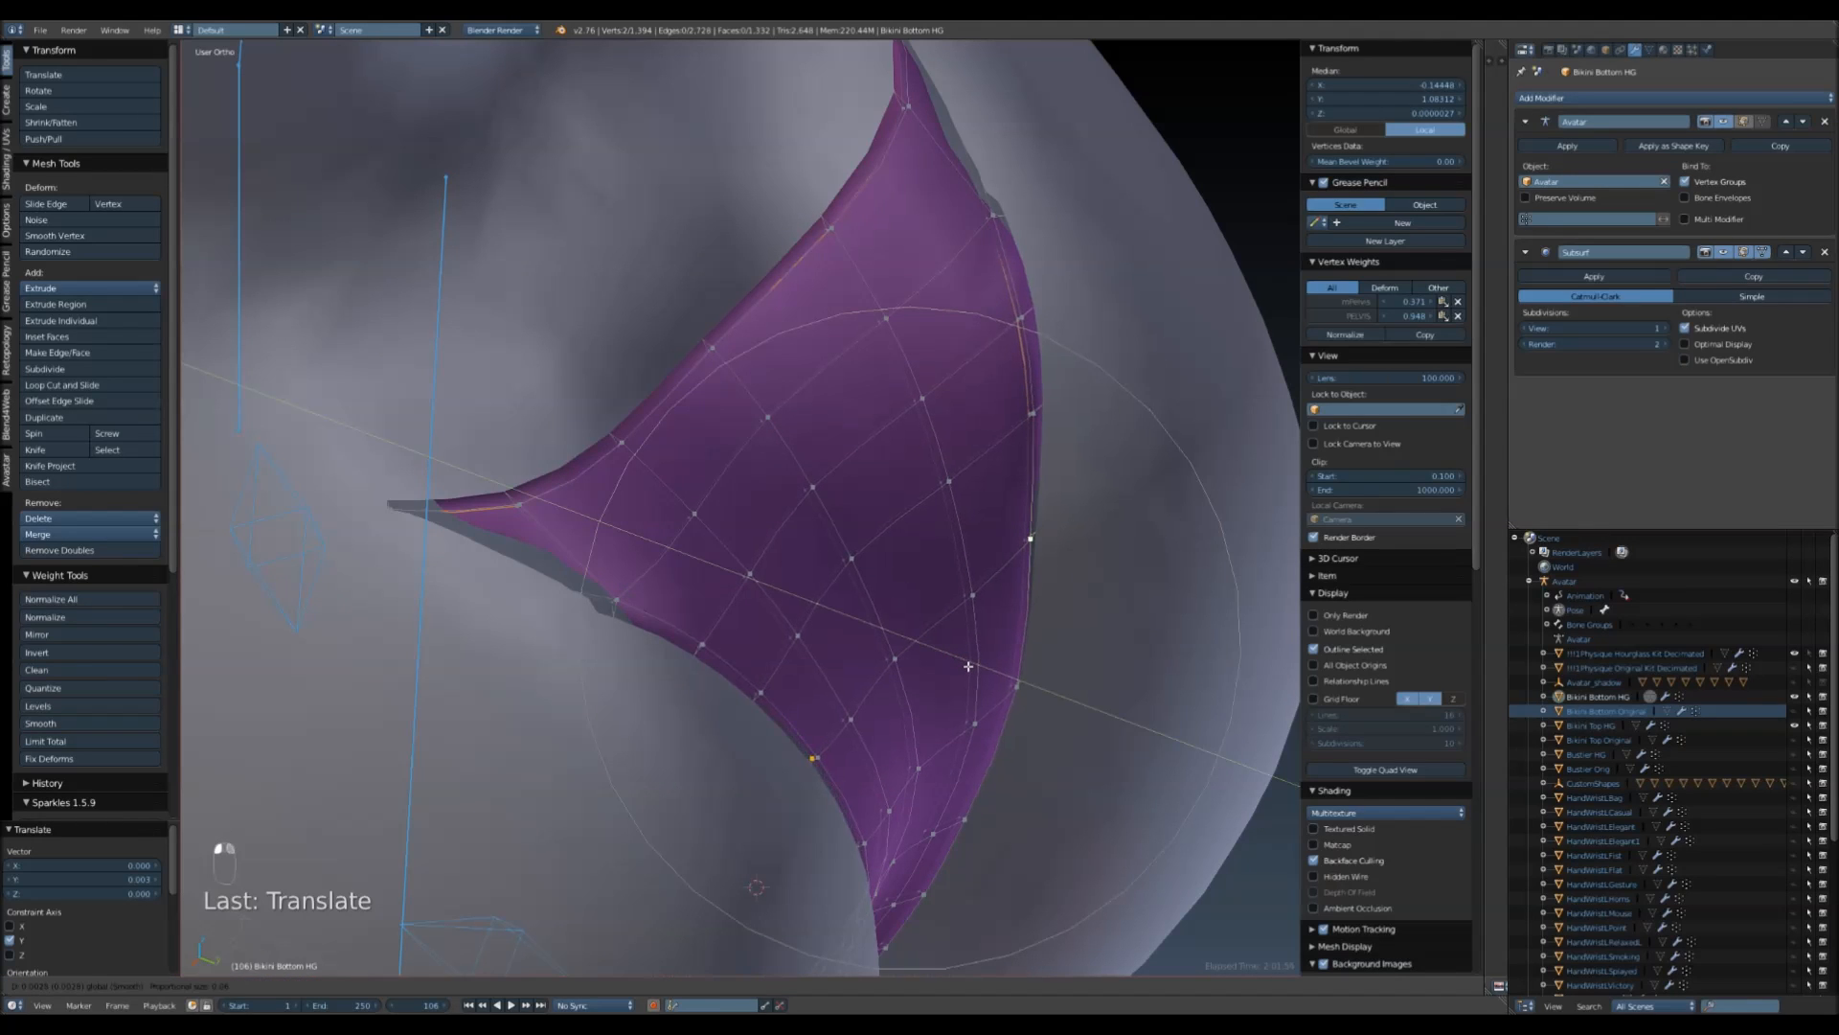
{"action": "left_click", "coordinate": [971, 667]}
- Clear the selection and select the matching strap edge loops beside the rear panel on both sides
{"action": "middle_click_drag", "start_coordinate": [972, 667], "coordinate": [861, 526]}
{"action": "key", "text": "a"}
{"action": "key", "text": "a"}
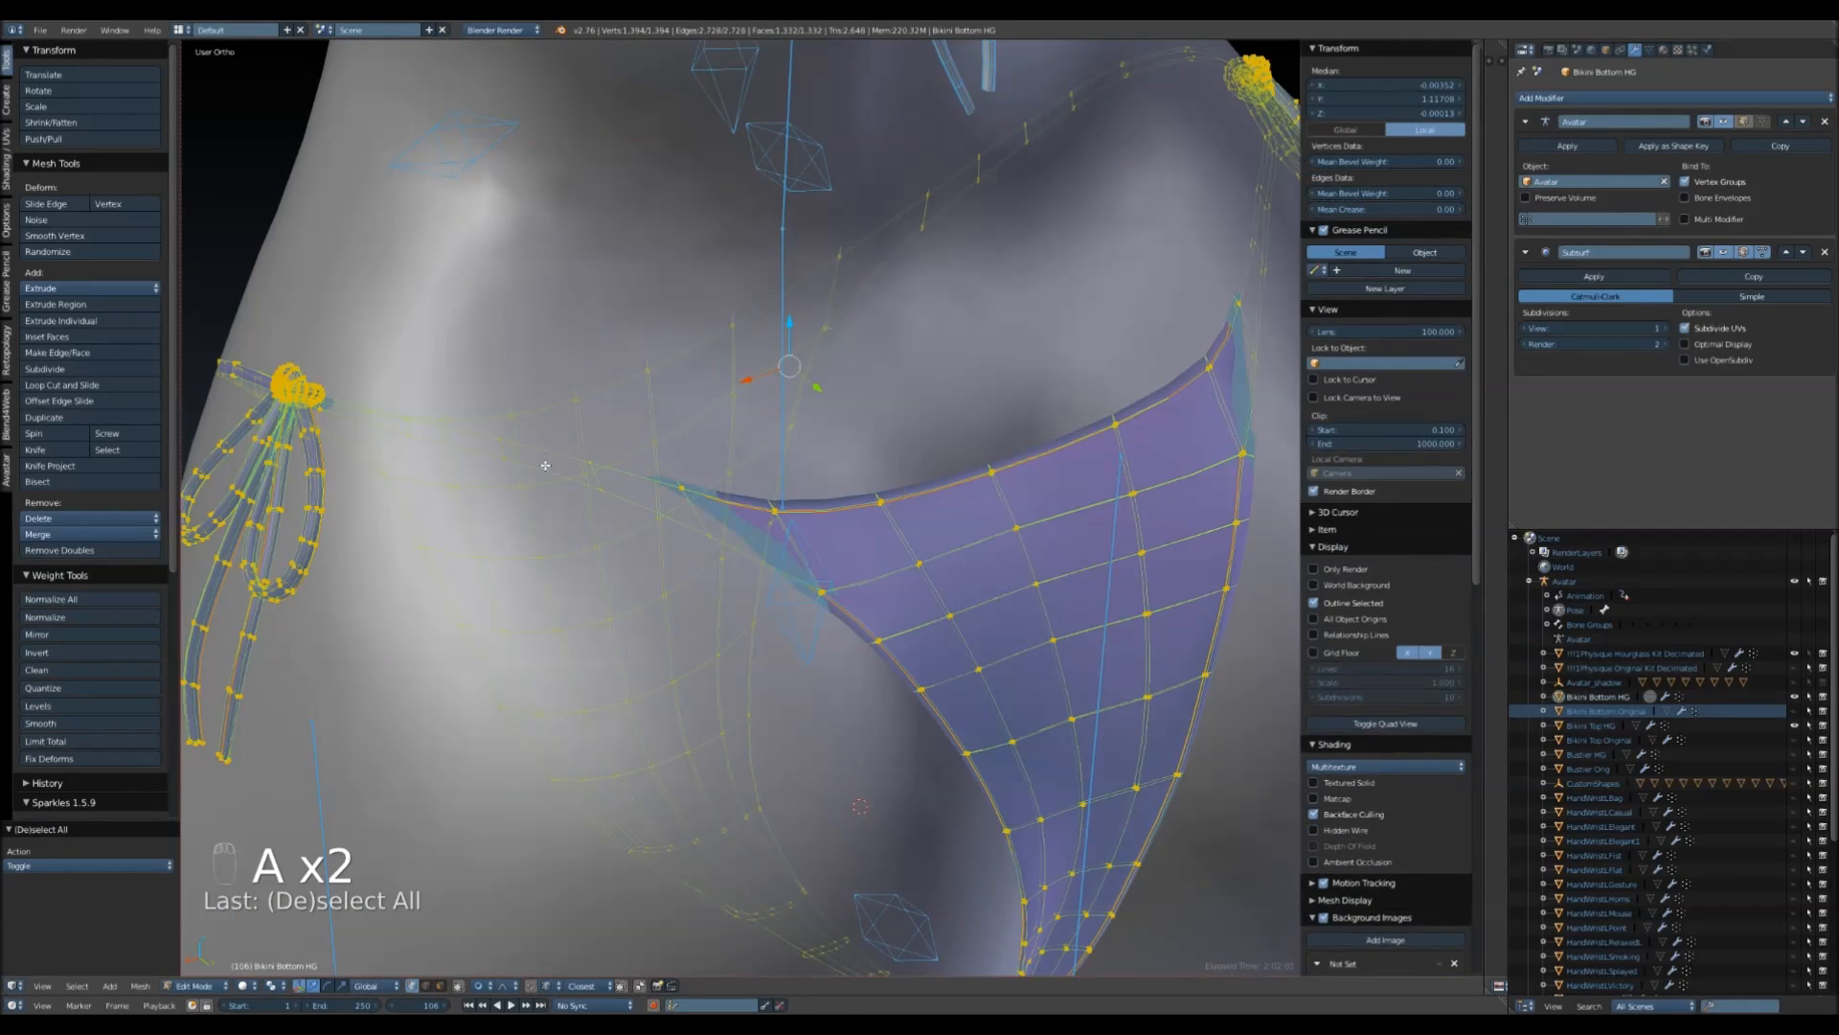
{"action": "right_click", "coordinate": [500, 446], "text": "alt"}
{"action": "middle_click_drag", "start_coordinate": [505, 447], "coordinate": [670, 728]}
{"action": "middle_click_drag", "start_coordinate": [1028, 431], "coordinate": [774, 444], "text": "shift"}
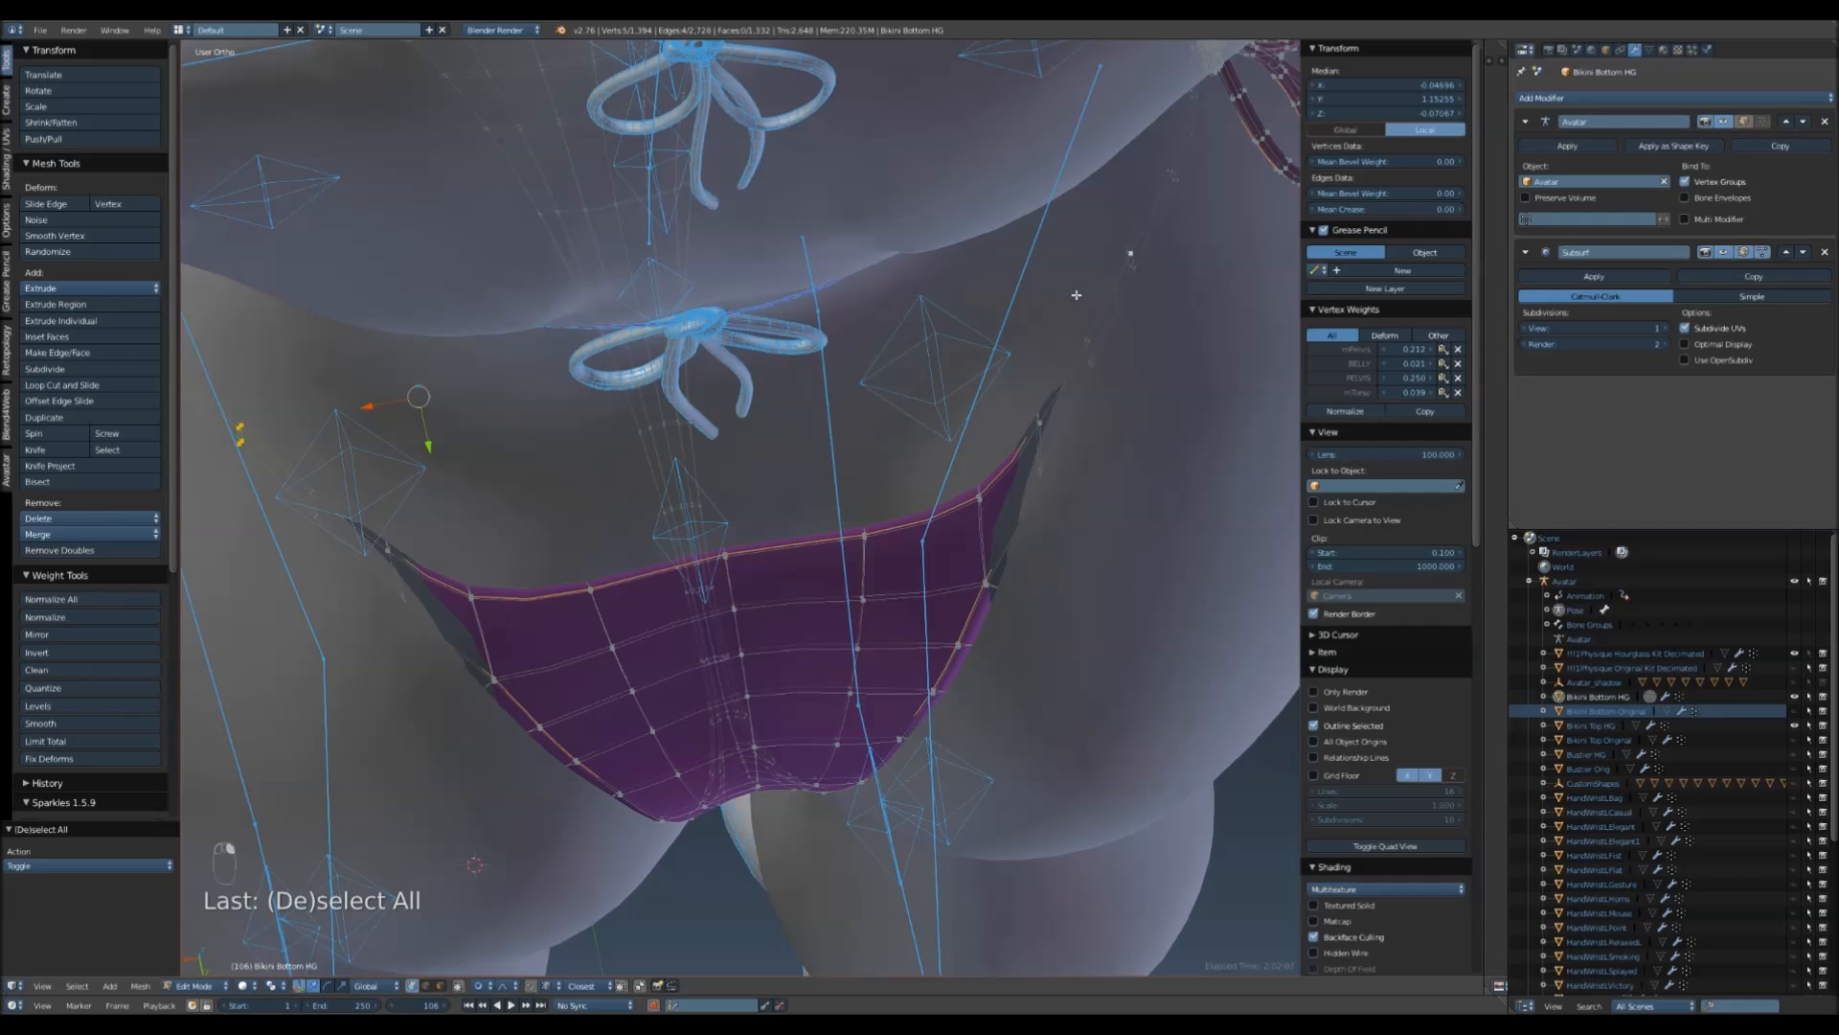
{"action": "middle_click_drag", "start_coordinate": [351, 434], "coordinate": [596, 479]}
{"action": "scroll", "coordinate": [604, 503], "scroll_direction": "up", "scroll_amount": 2}
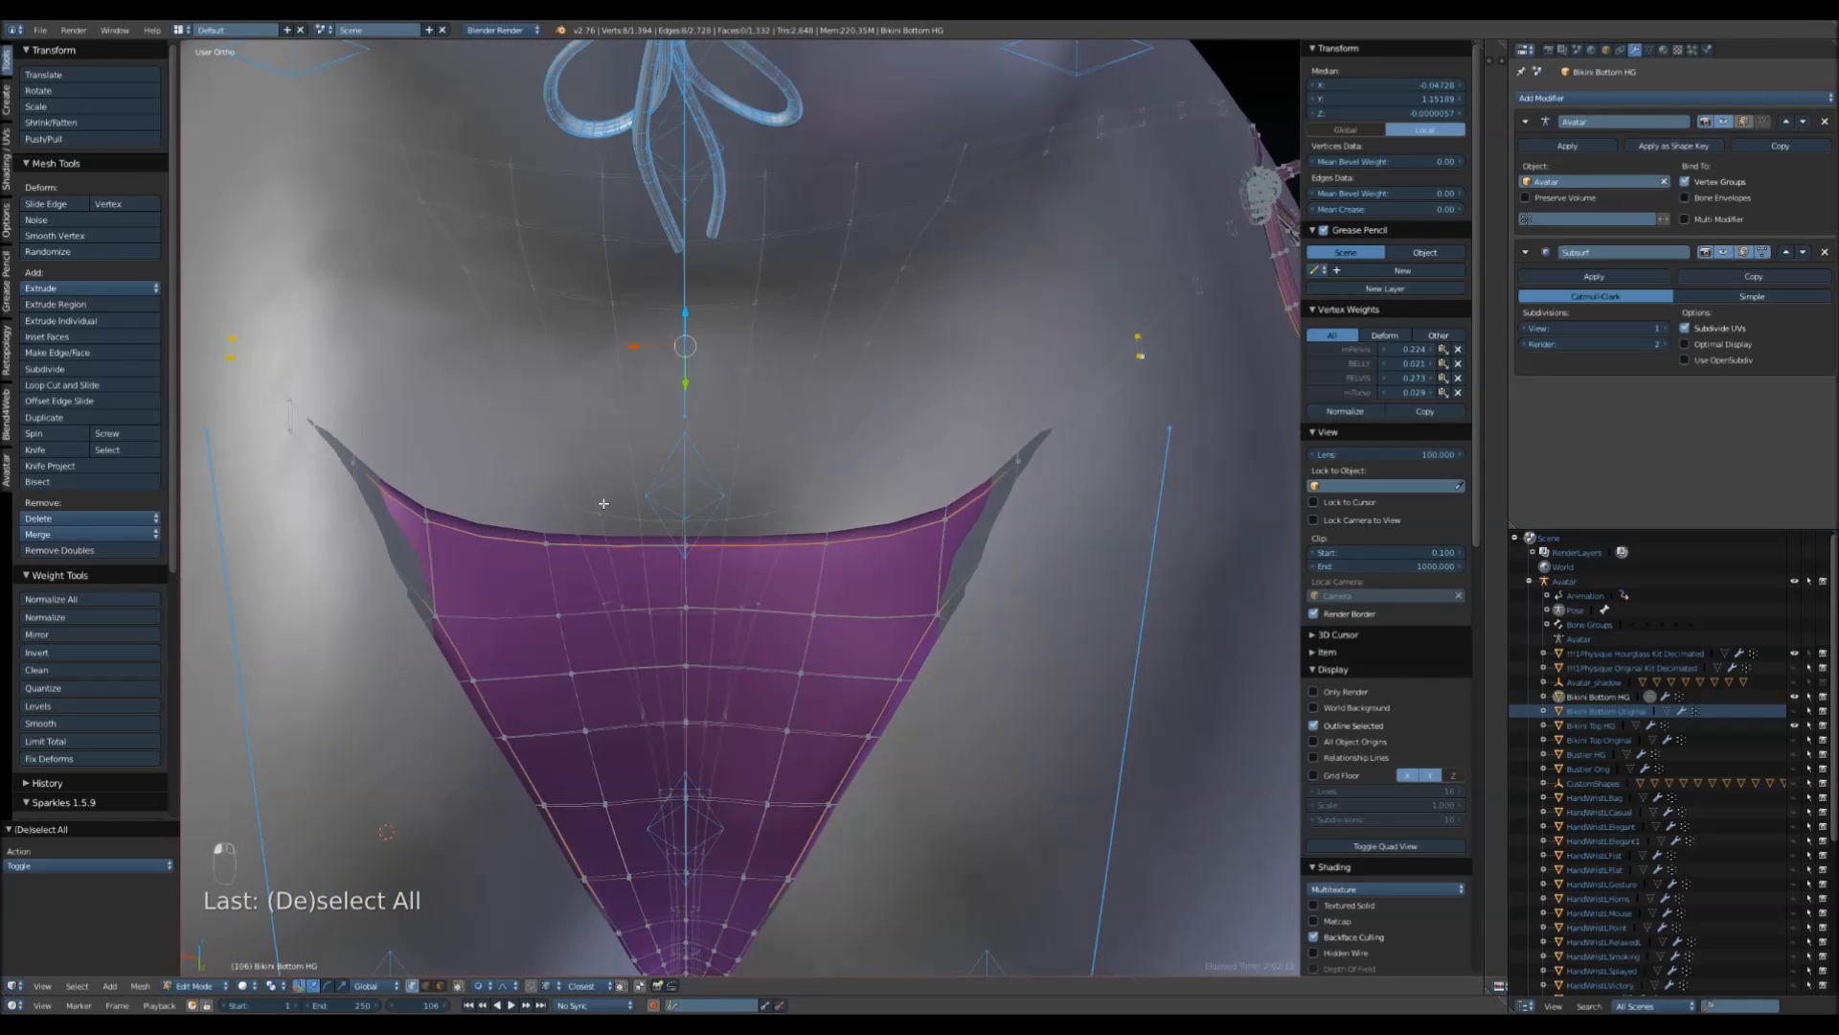
{"action": "key", "text": "s"}
{"action": "key", "text": "x"}
{"action": "scroll", "coordinate": [603, 503], "scroll_direction": "down", "scroll_amount": 3}
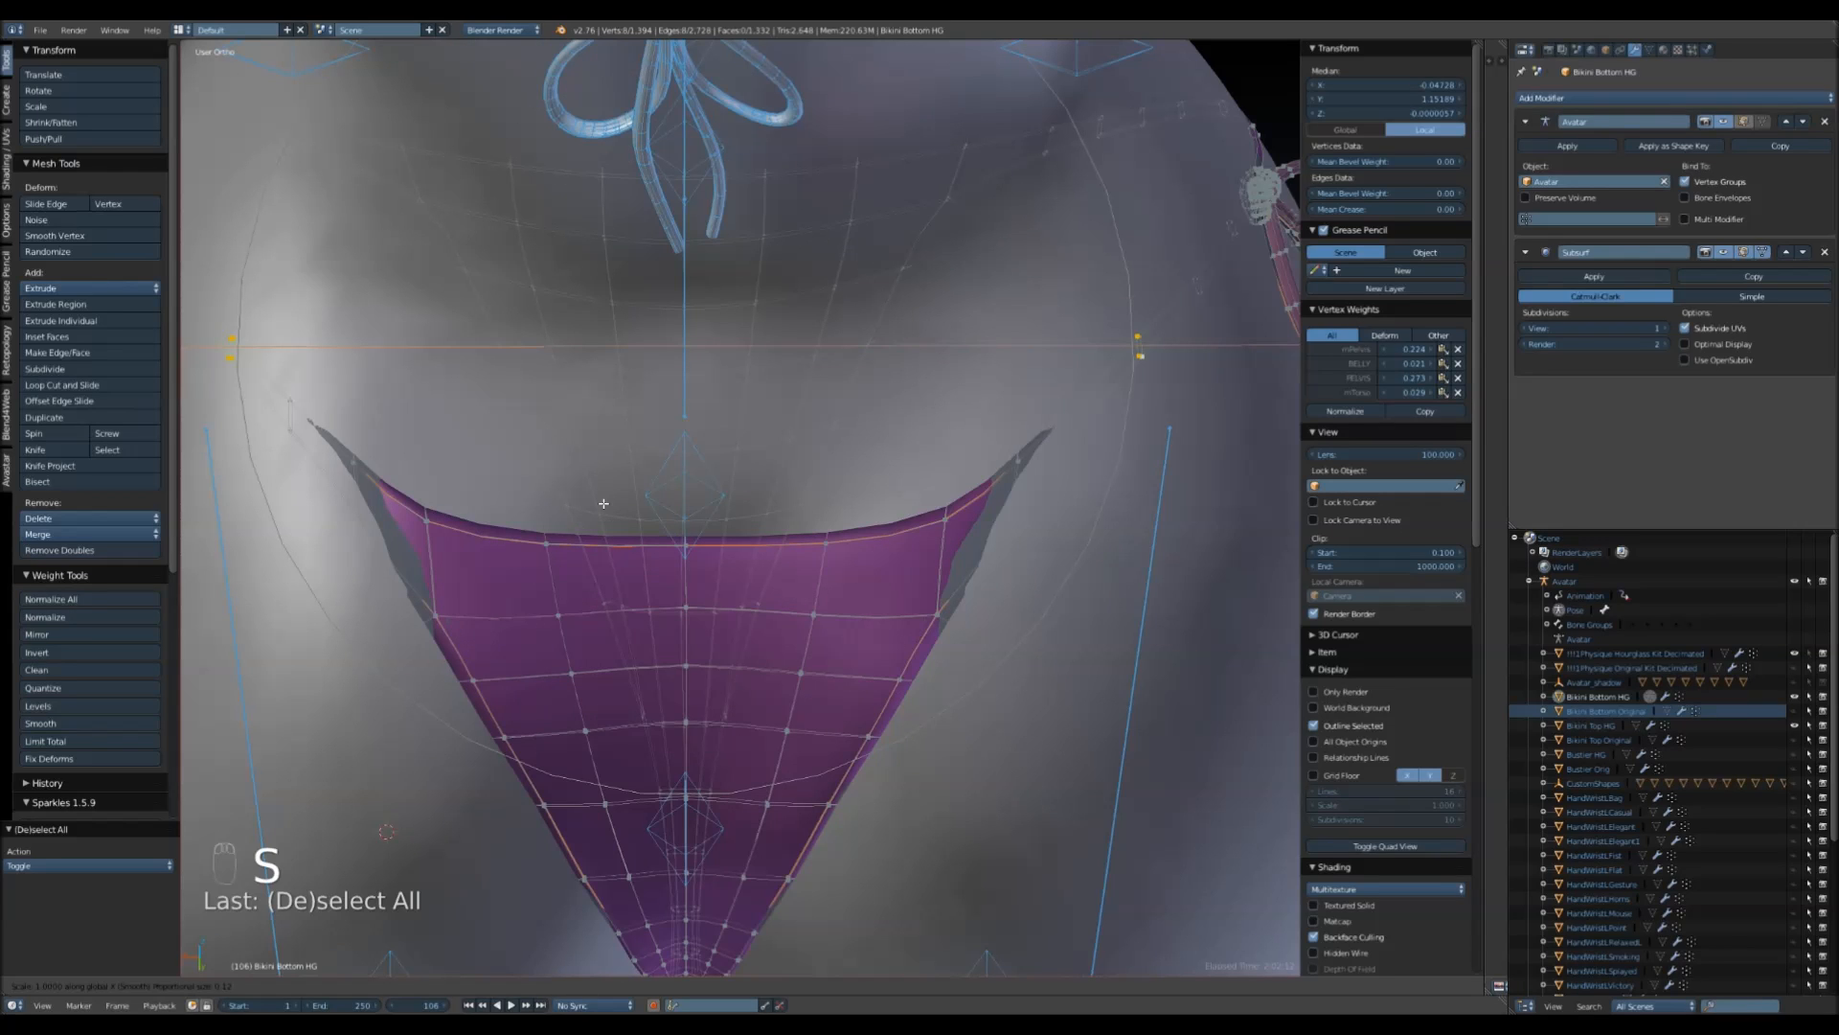
{"action": "right_click", "coordinate": [693, 552]}
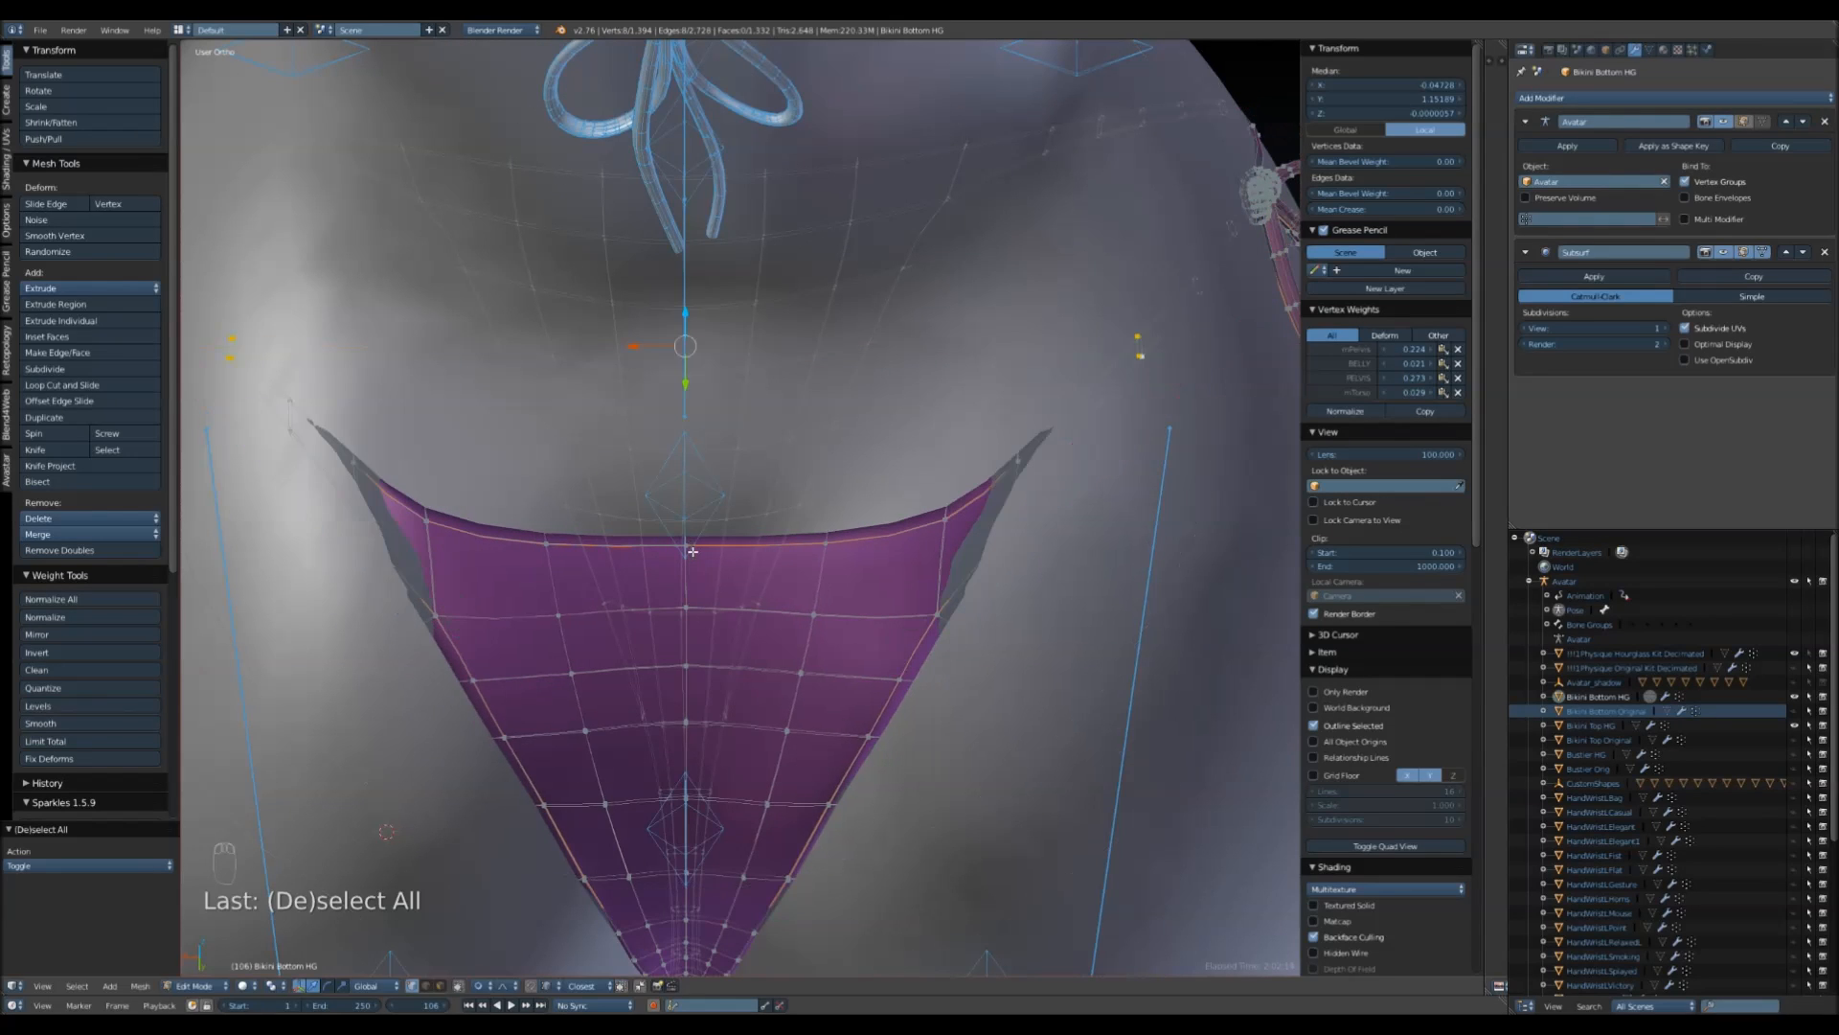
- Switch the proportional editing mode and scale the selected strap loops outward along X by a factor of about 1.05
{"action": "left_click", "coordinate": [482, 986]}
{"action": "left_click", "coordinate": [498, 952]}
{"action": "key", "text": "s"}
{"action": "key", "text": "x"}
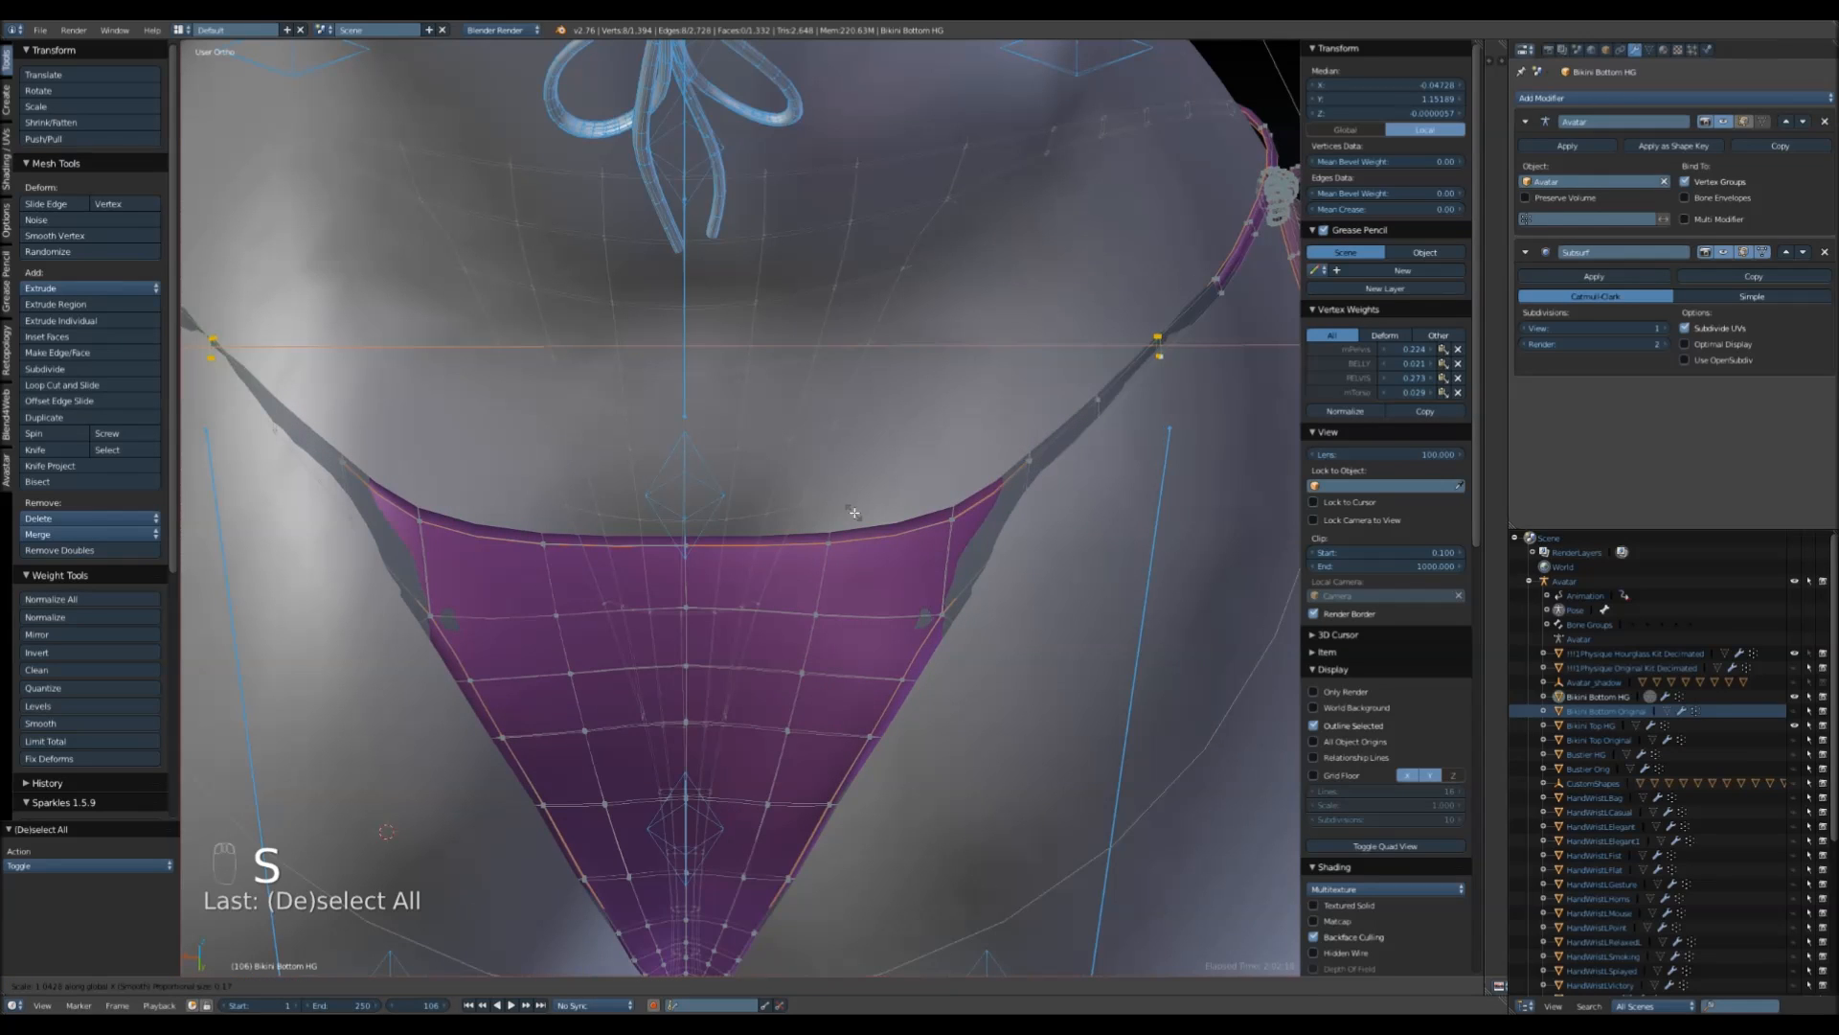
{"action": "left_click", "coordinate": [854, 524]}
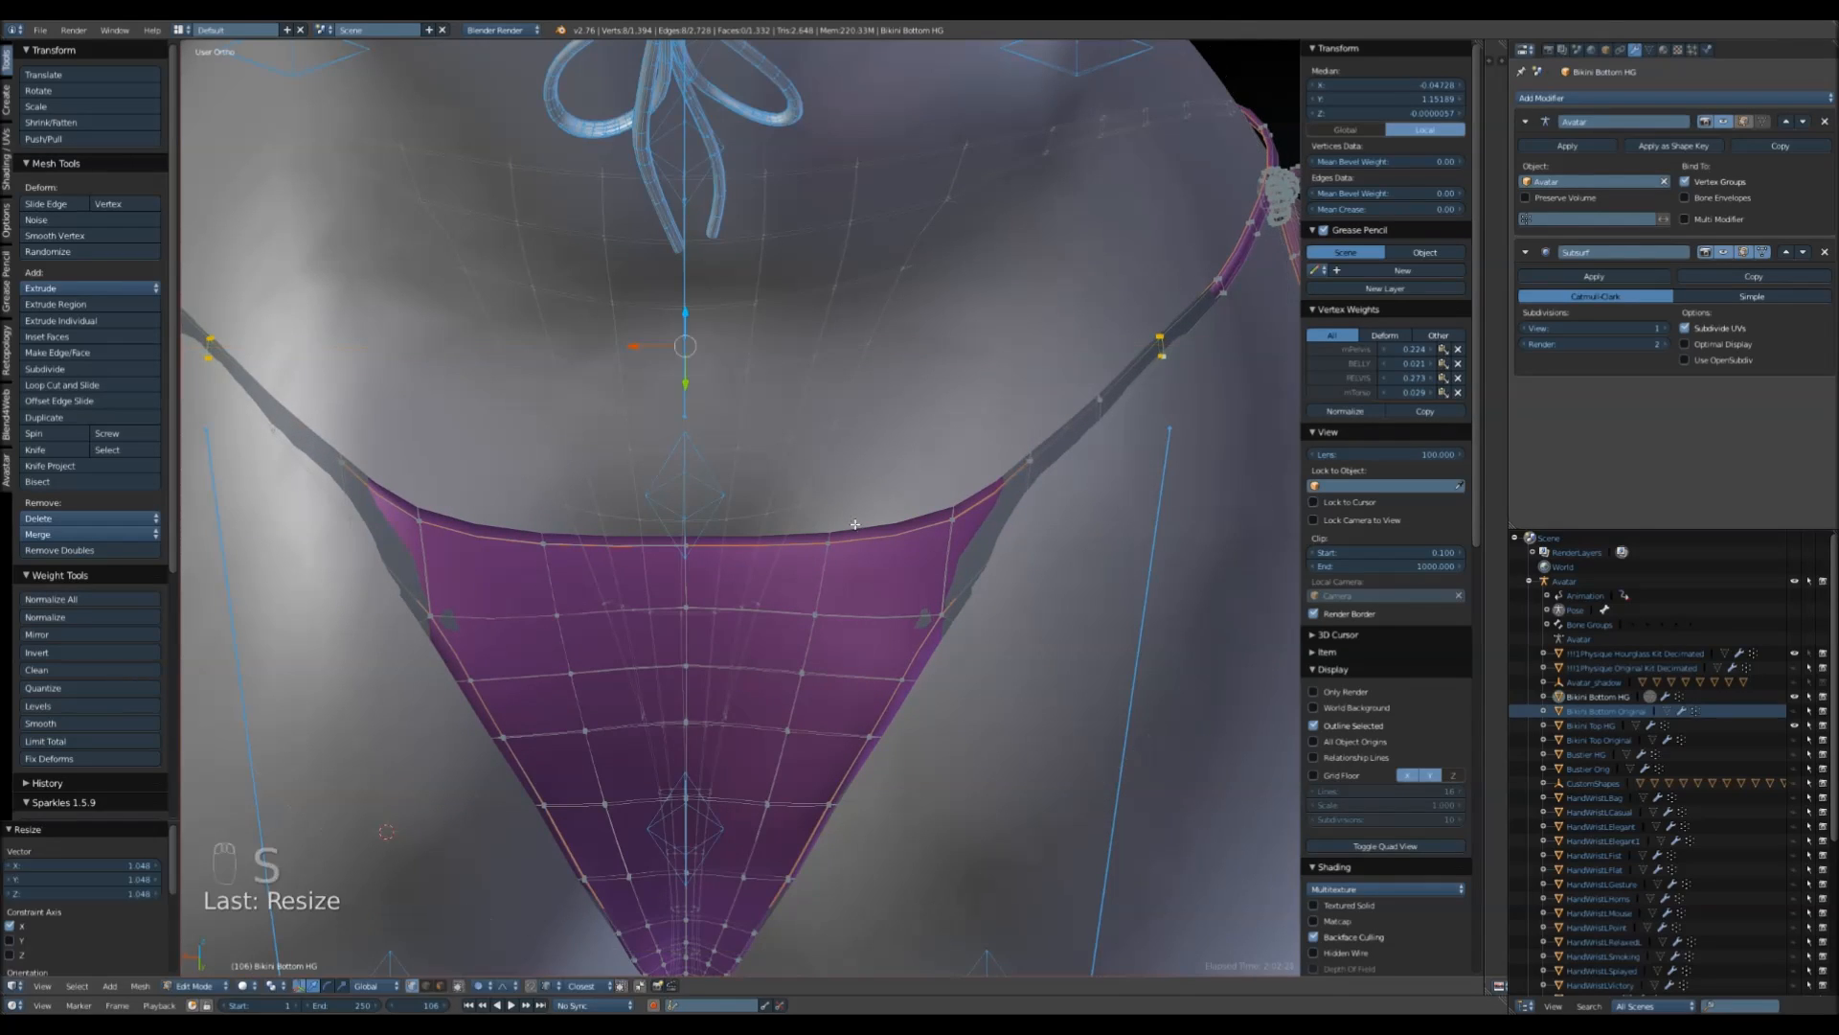
- Move the selected strap loops backward along Y by about 0.006, adjusting the proportional editing radius
{"action": "middle_click_drag", "start_coordinate": [1017, 480], "coordinate": [645, 361]}
{"action": "key", "text": "g"}
{"action": "key", "text": "x"}
{"action": "scroll", "coordinate": [634, 359], "scroll_direction": "up", "scroll_amount": 4}
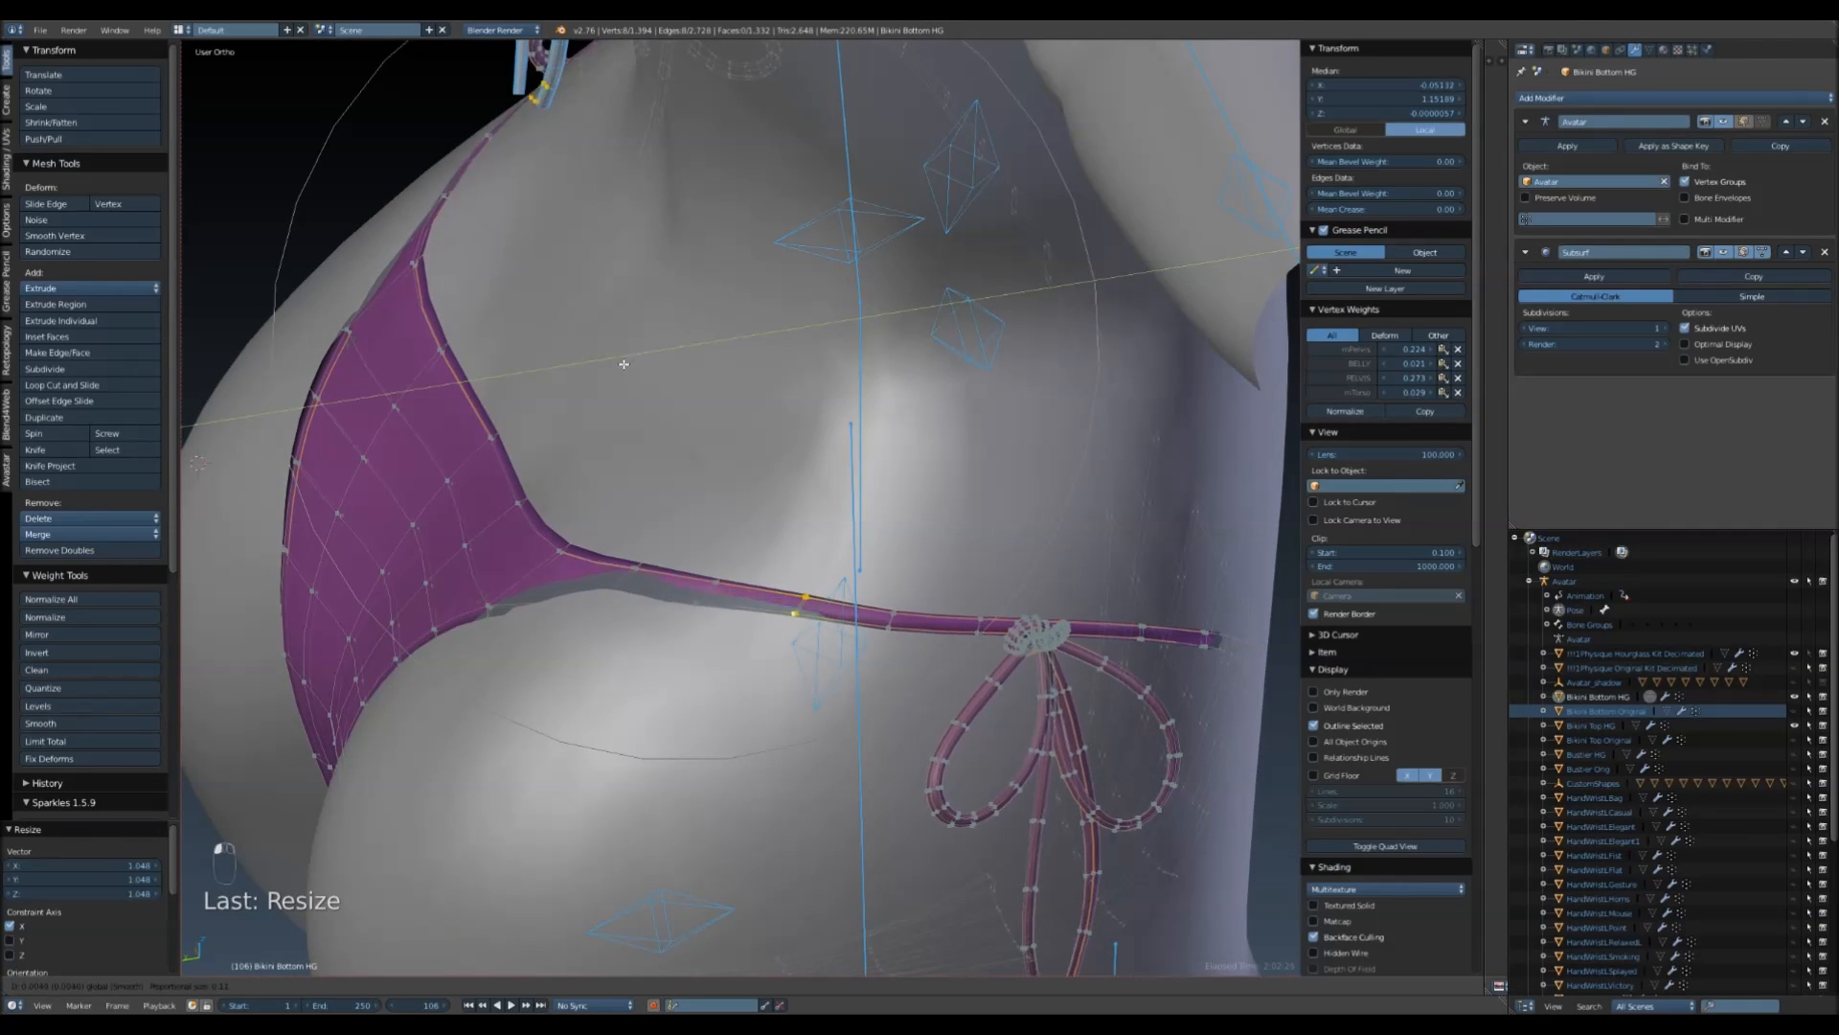
{"action": "left_click", "coordinate": [619, 366]}
- Select the paired lower vertices where the rear panel narrows into the straps and move them backward along Y by about 0.006
{"action": "right_click", "coordinate": [591, 574]}
{"action": "middle_click_drag", "start_coordinate": [356, 336], "coordinate": [671, 412]}
{"action": "middle_click_drag", "start_coordinate": [508, 785], "coordinate": [572, 560], "text": "shift"}
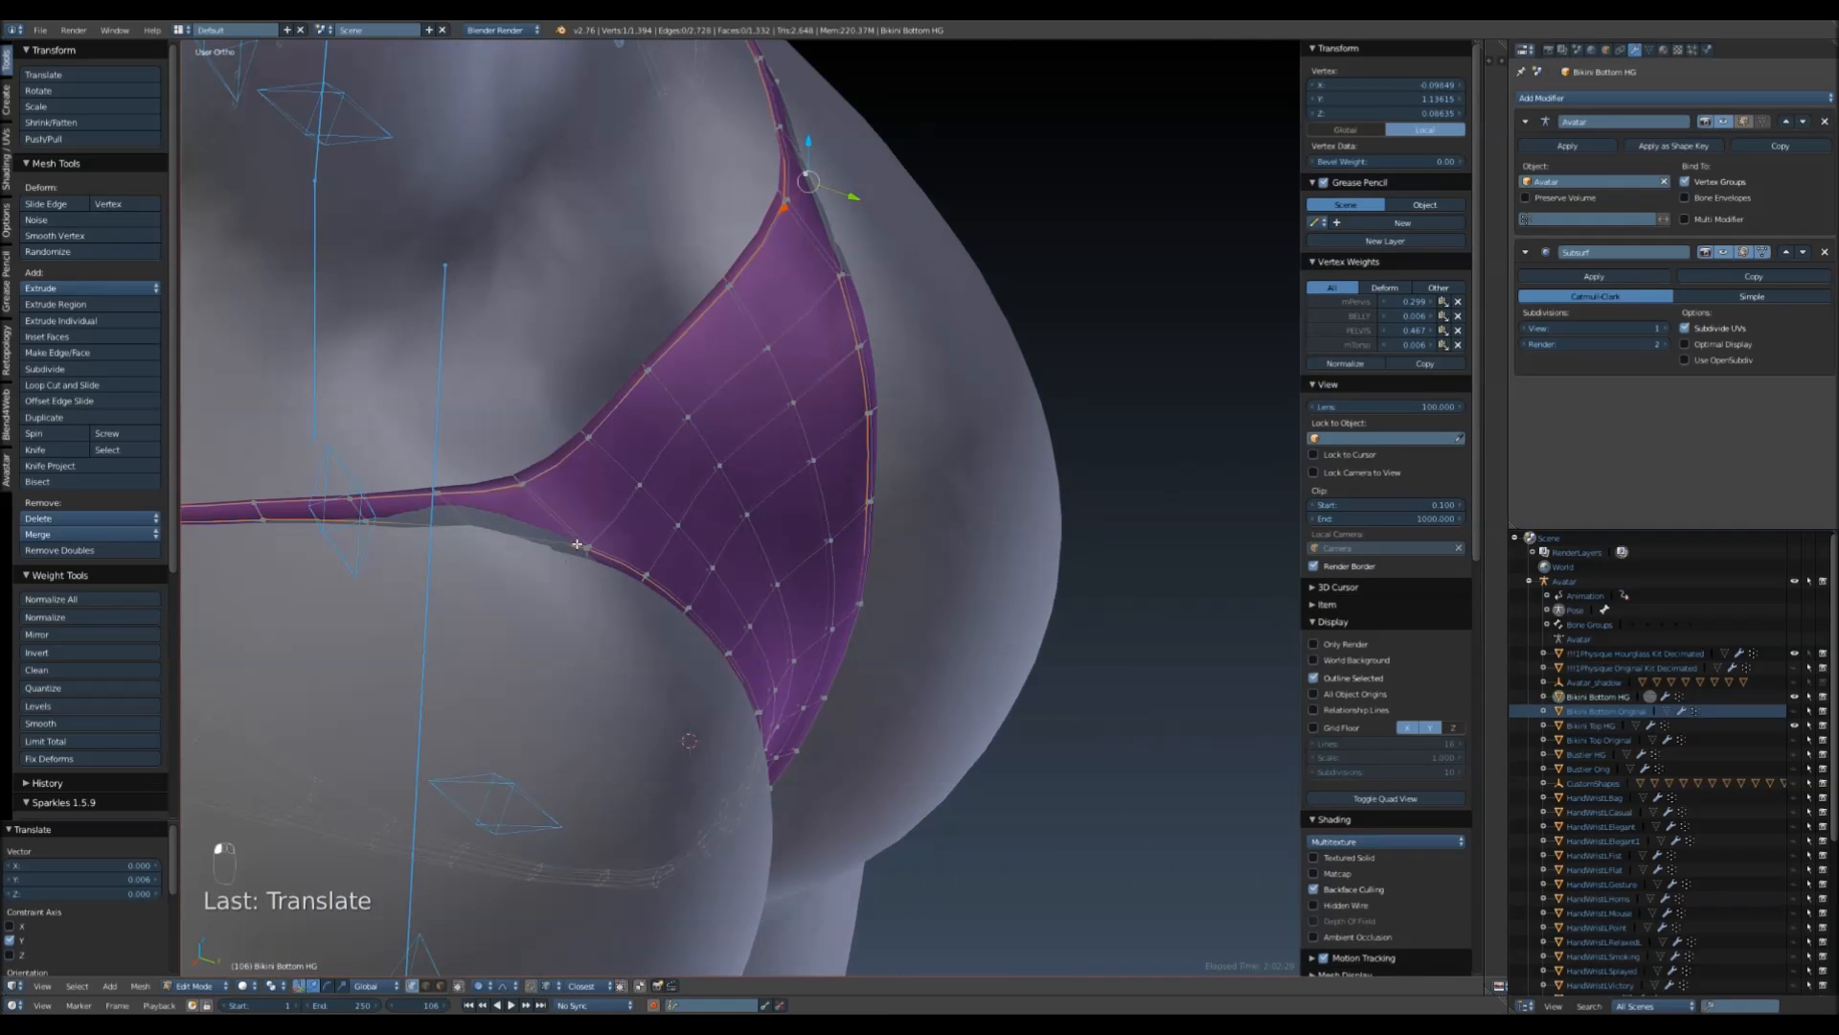
{"action": "key", "text": "g"}
{"action": "key", "text": "x"}
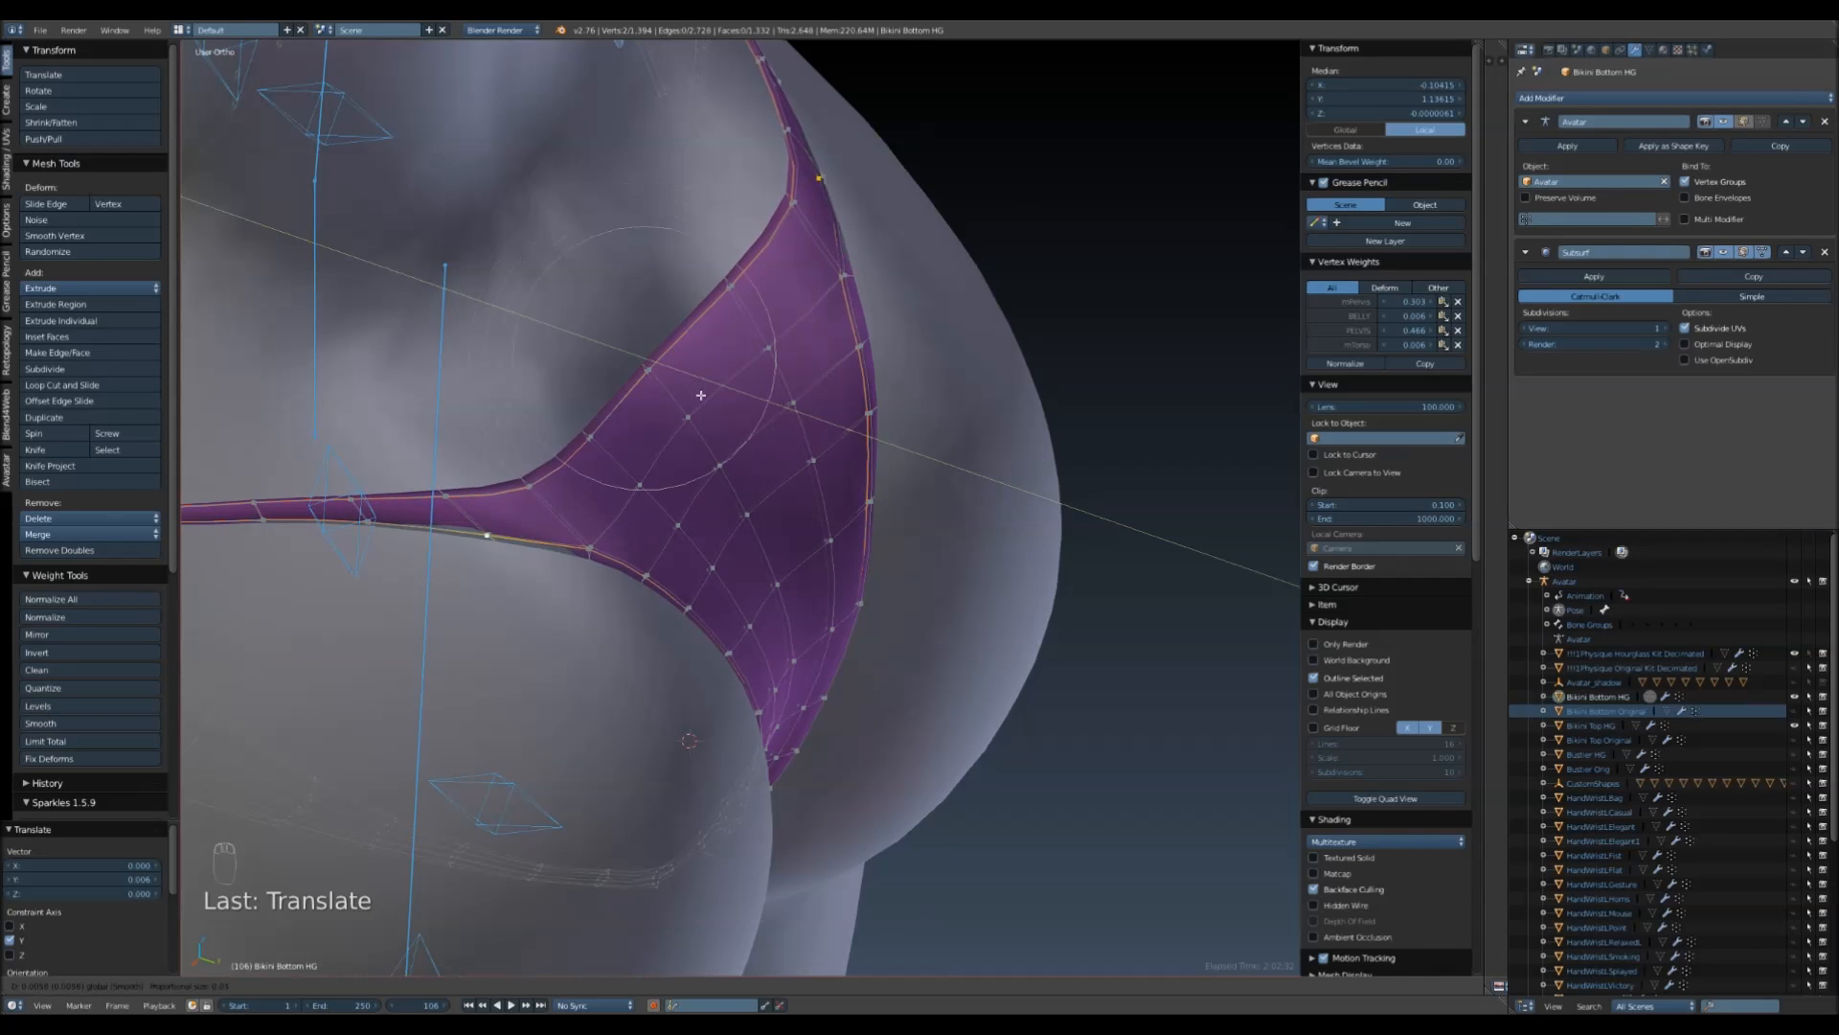
{"action": "left_click", "coordinate": [697, 388]}
- Scale the selected pair of lower strap-junction vertices outward along X by a factor of about 1.029
{"action": "middle_click_drag", "start_coordinate": [697, 388], "coordinate": [726, 530]}
{"action": "key", "text": "s"}
{"action": "key", "text": "x"}
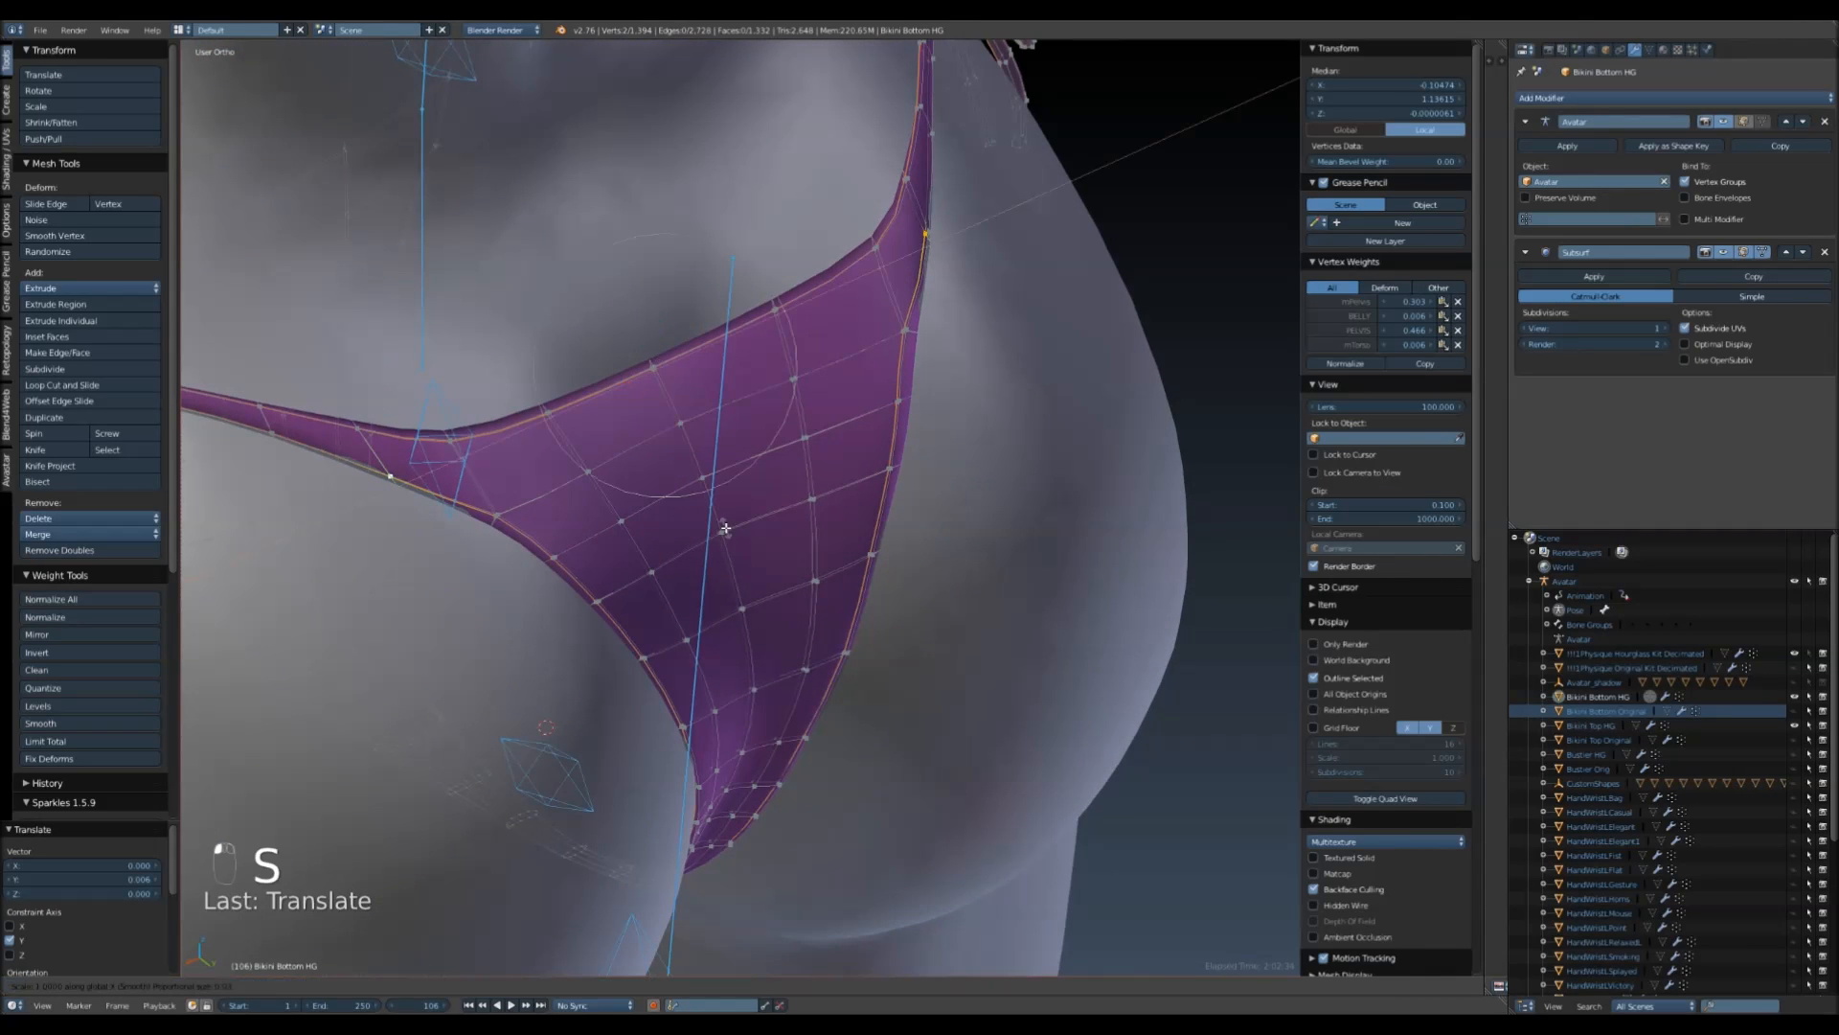
{"action": "right_click", "coordinate": [546, 557]}
{"action": "key", "text": "s"}
{"action": "left_click", "coordinate": [601, 588]}
- In the right side view, move the front strap loop beside the front panel forward along Y by about 0.006 and nudge the next strap loop
{"action": "middle_click_drag", "start_coordinate": [601, 588], "coordinate": [840, 575]}
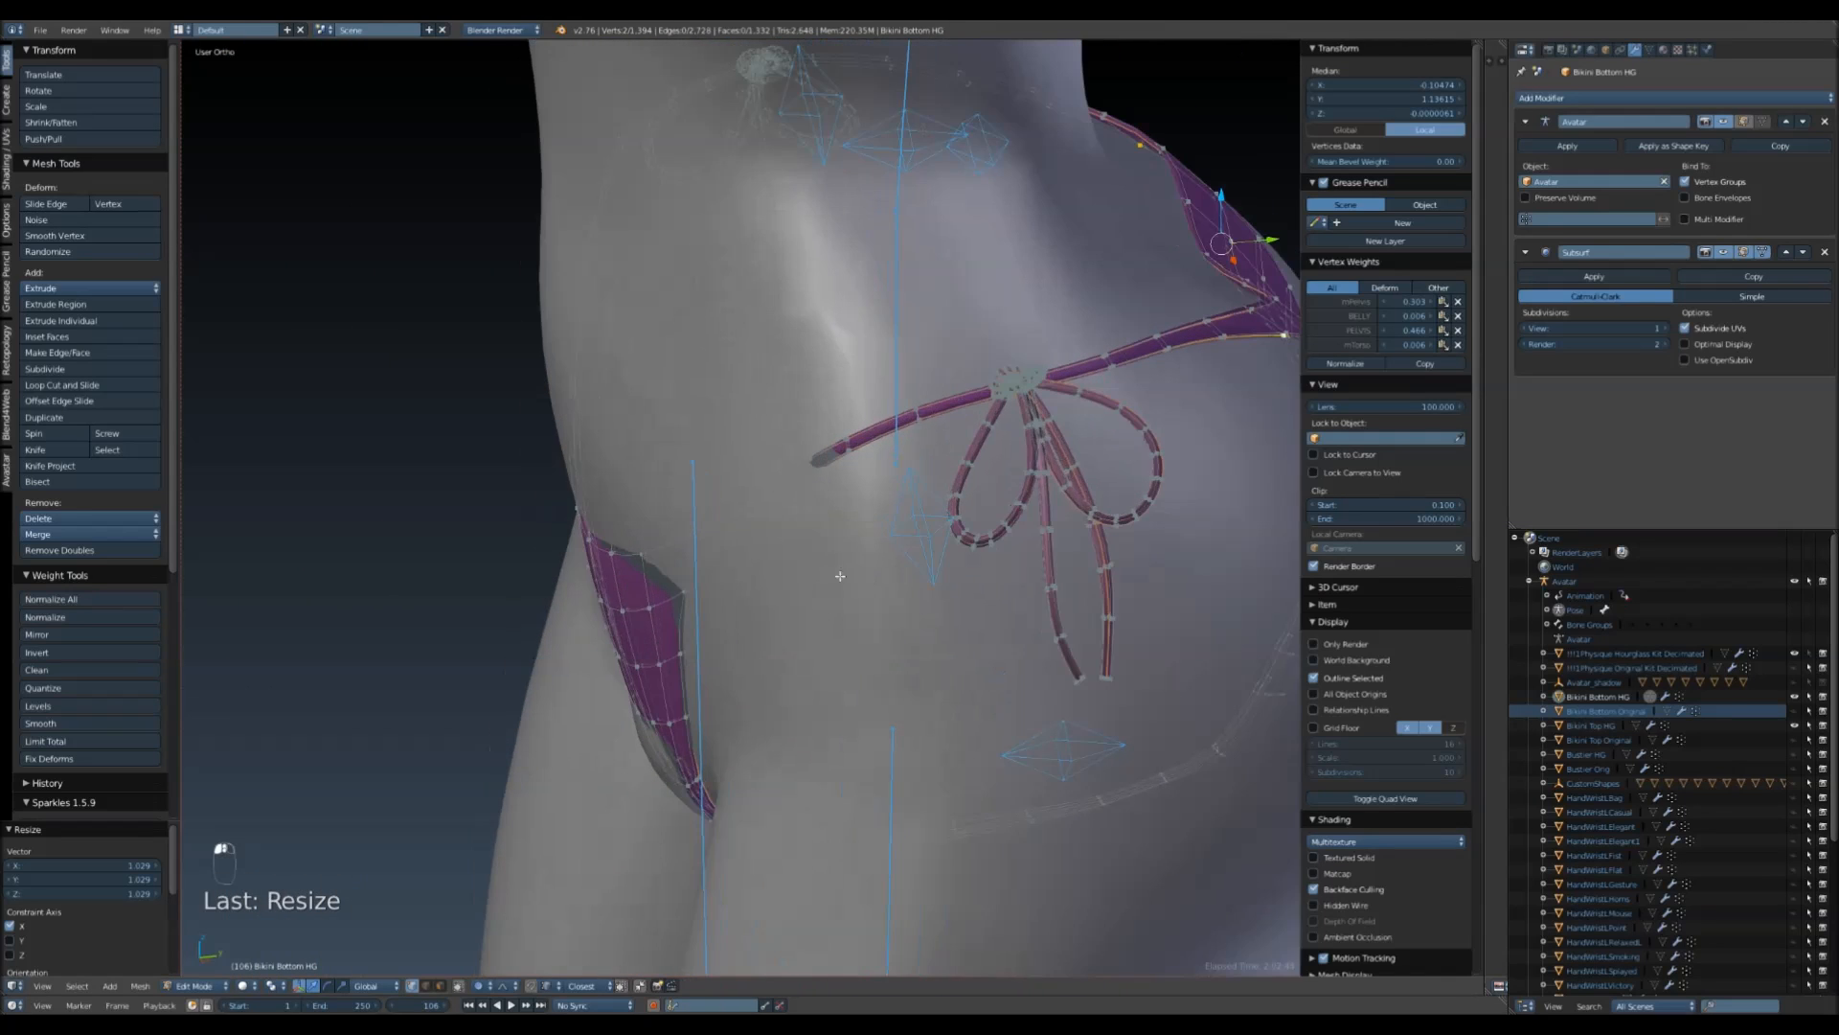
{"action": "key", "text": "KP_3"}
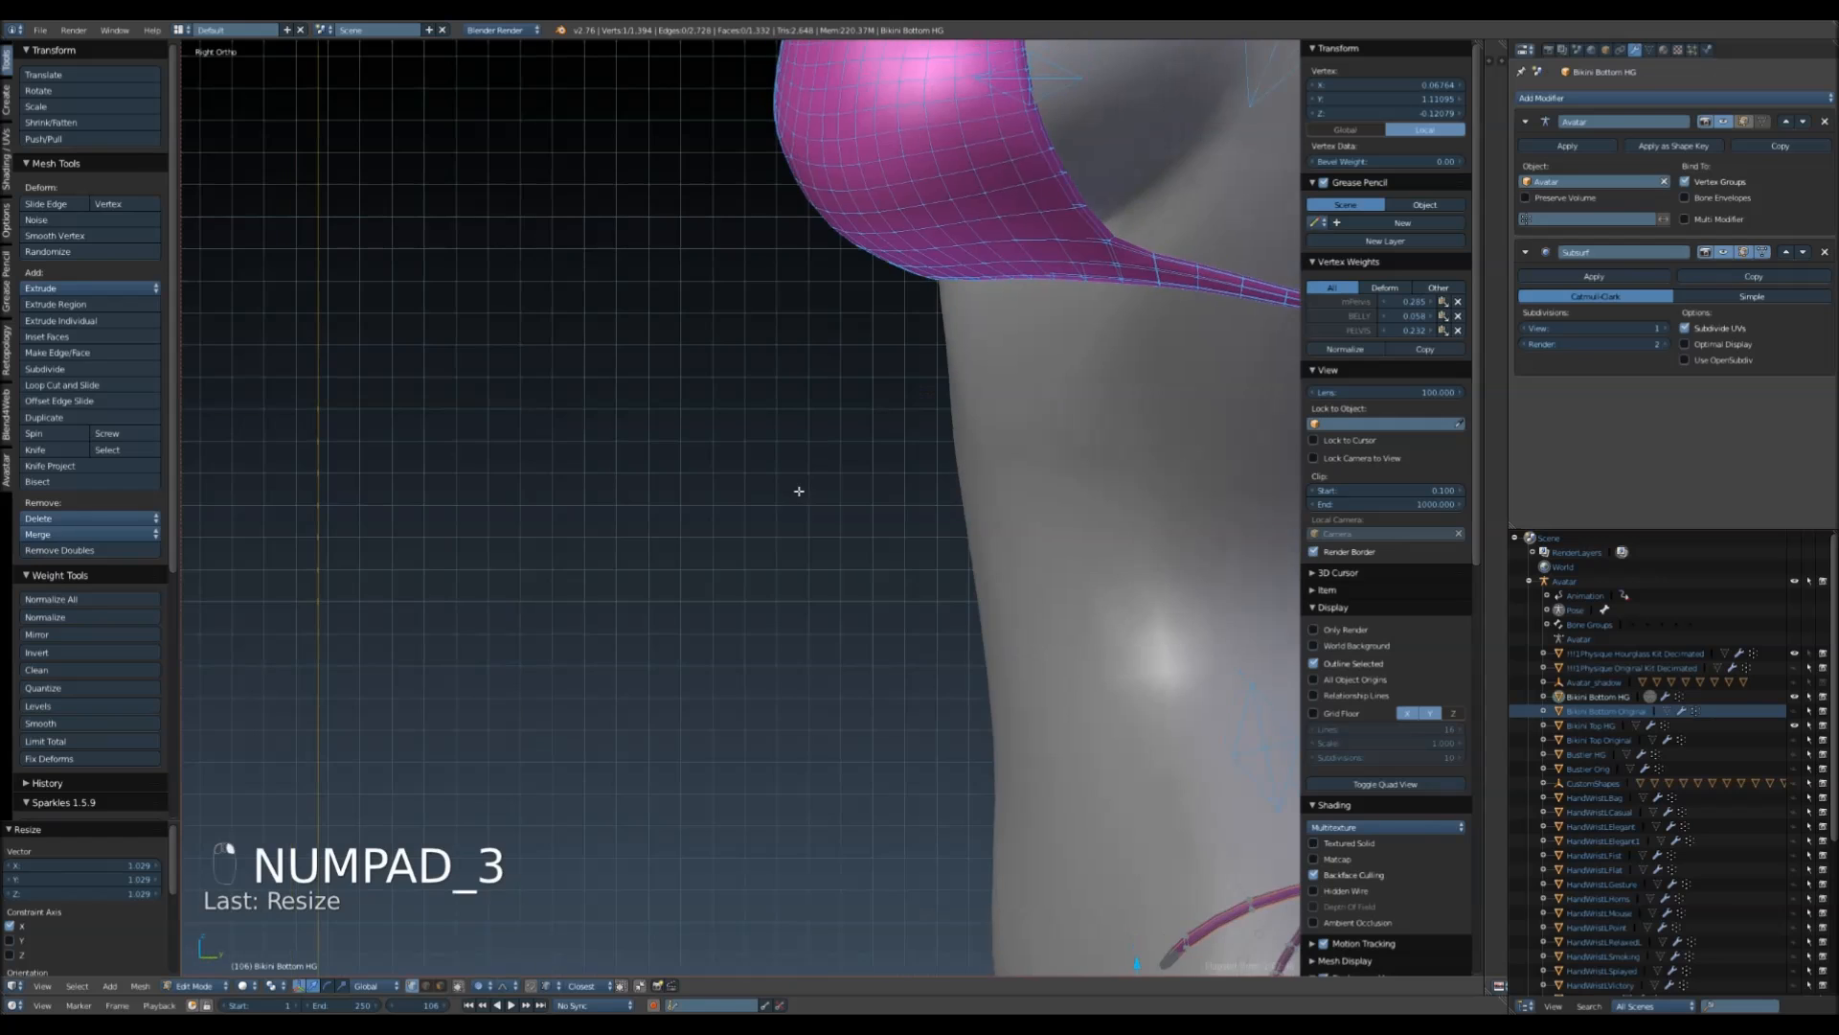
{"action": "middle_click_drag", "start_coordinate": [936, 582], "coordinate": [788, 124], "text": "shift"}
{"action": "middle_click_drag", "start_coordinate": [850, 542], "coordinate": [789, 374], "text": "shift"}
{"action": "scroll", "coordinate": [993, 461], "scroll_direction": "up", "scroll_amount": 4}
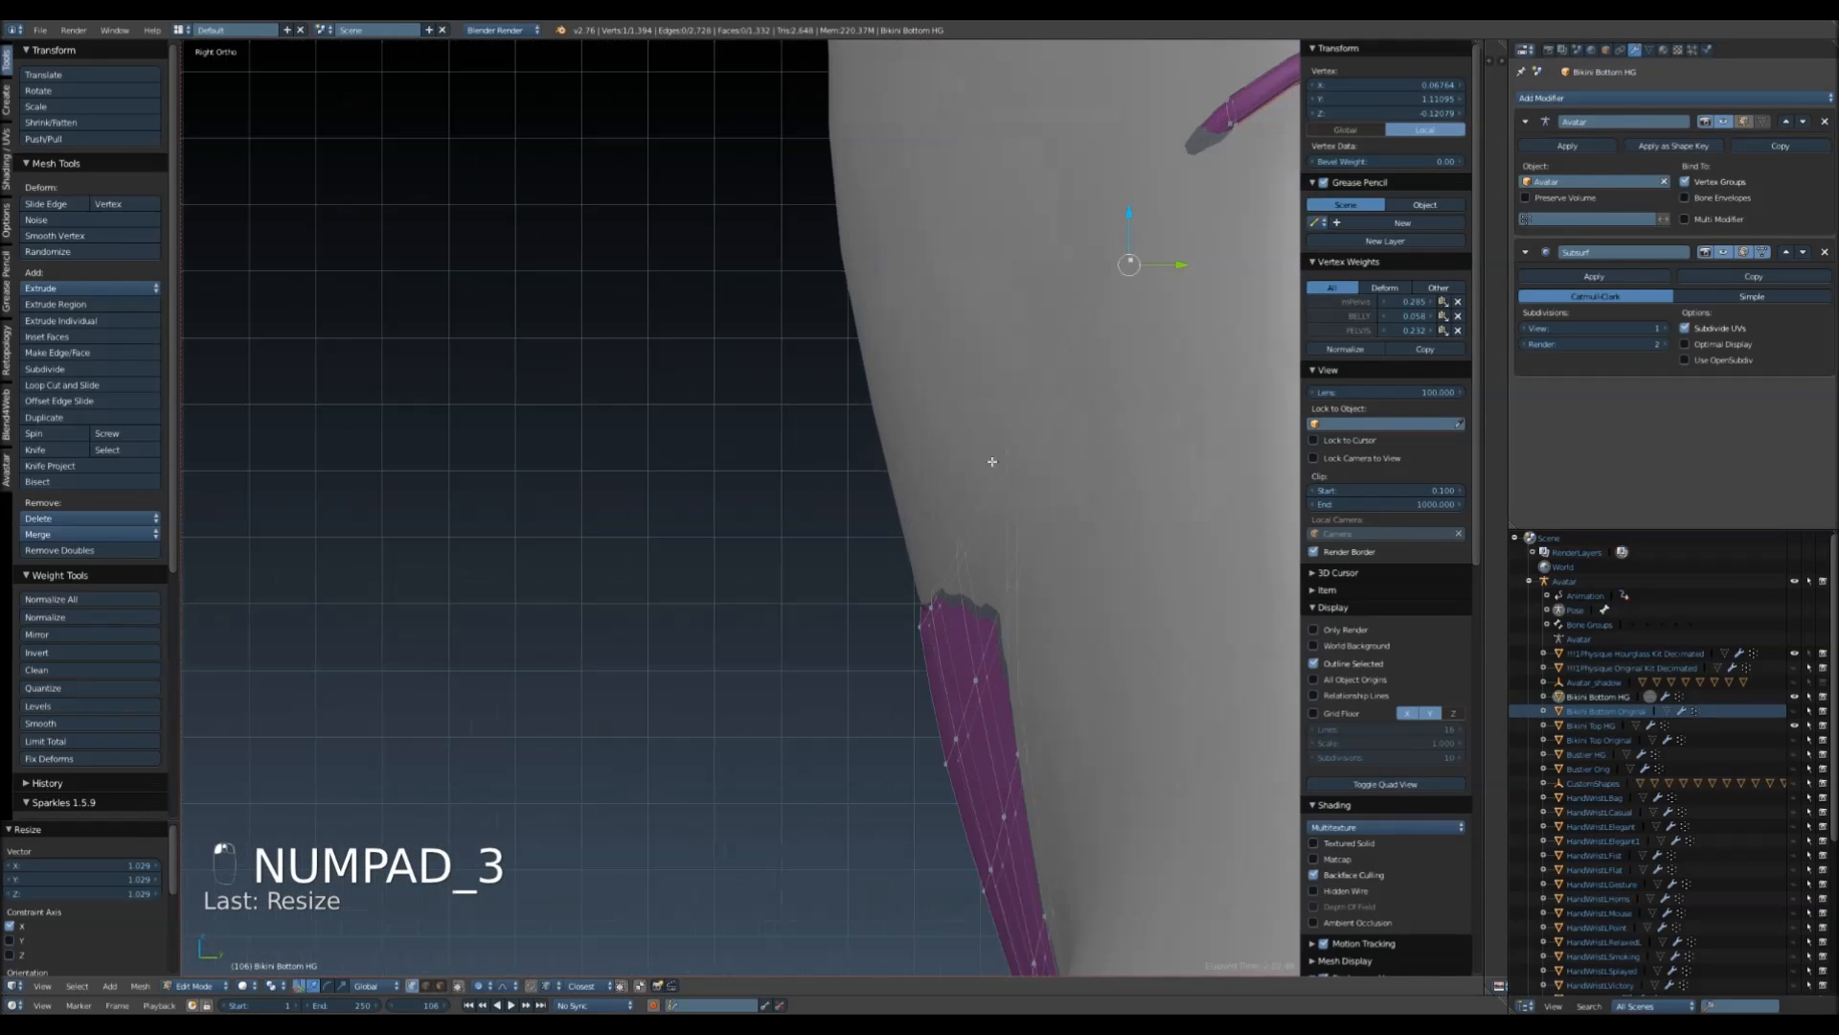
{"action": "right_click", "coordinate": [1053, 398], "text": "alt"}
{"action": "left_click_drag", "start_coordinate": [1112, 370], "coordinate": [1077, 335]}
{"action": "scroll", "coordinate": [1080, 356], "scroll_direction": "down", "scroll_amount": 5}
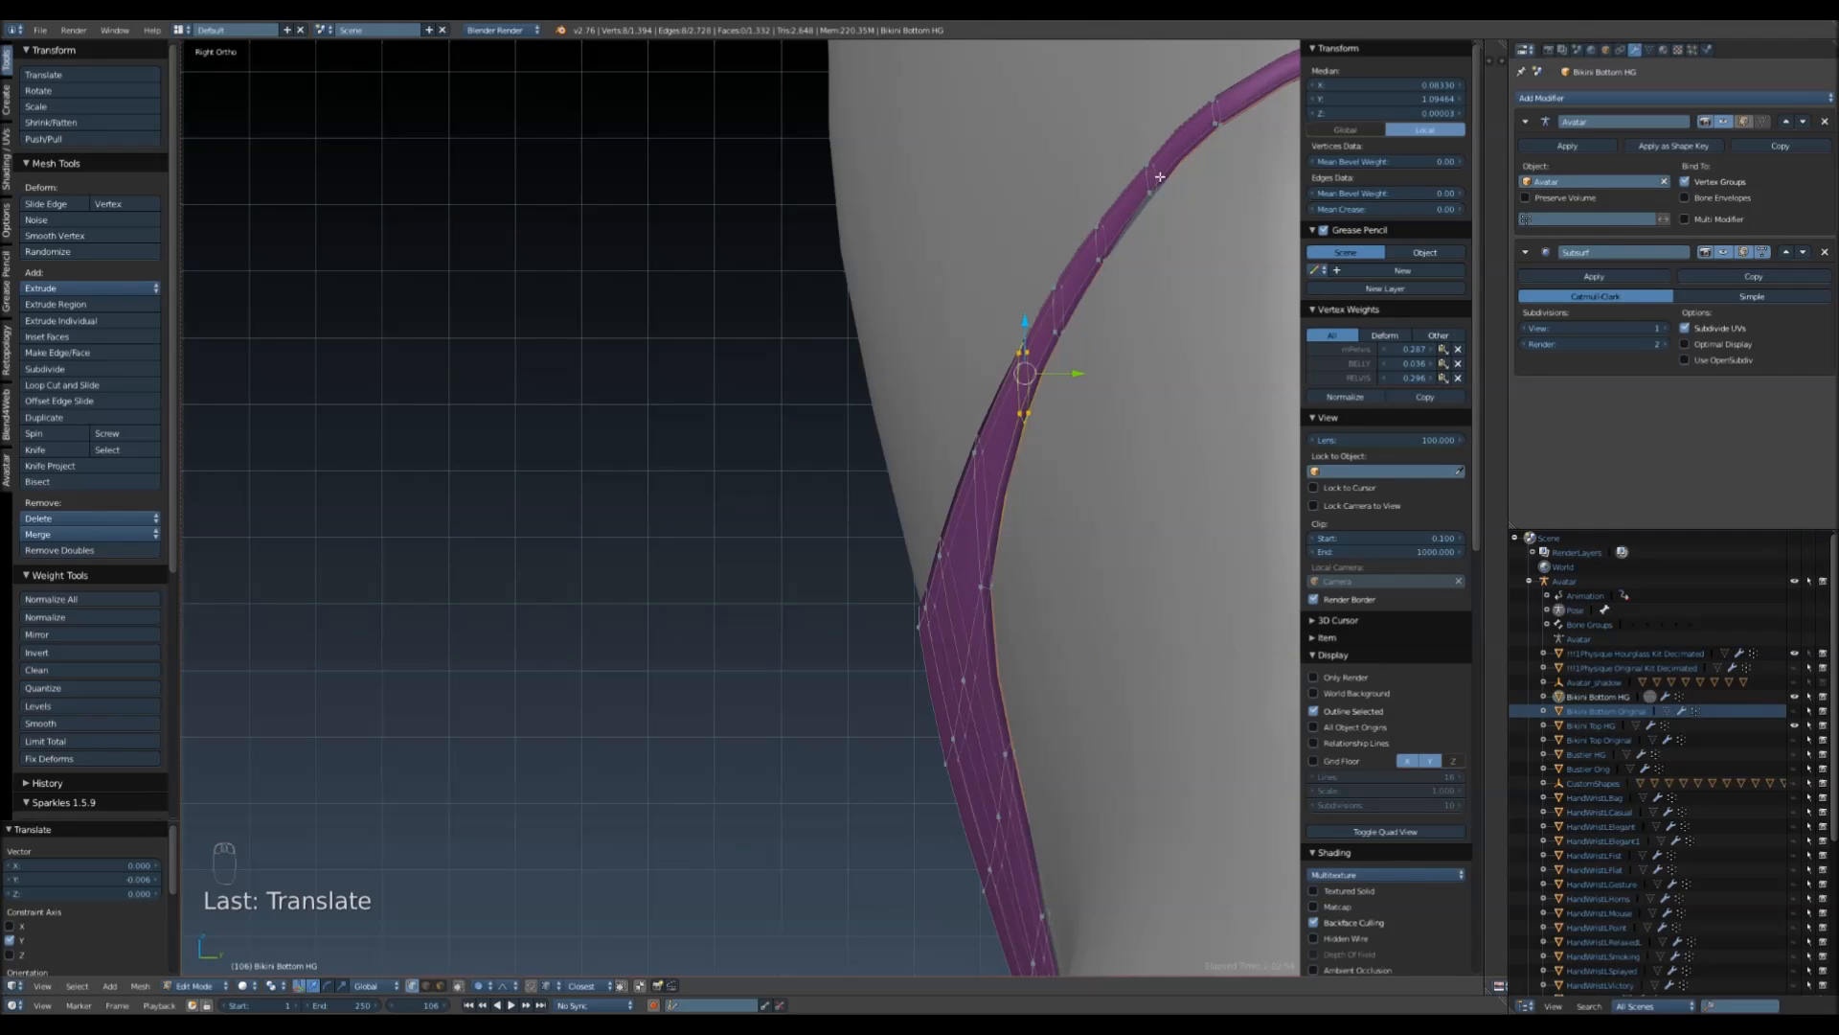
{"action": "left_click_drag", "start_coordinate": [1206, 182], "coordinate": [1201, 178]}
- In wireframe display, select the front panel's edge loop near the crotch and move it backward along Y by about 0.003
{"action": "scroll", "coordinate": [1202, 178], "scroll_direction": "up", "scroll_amount": 4}
{"action": "middle_click_drag", "start_coordinate": [1100, 522], "coordinate": [1018, 297], "text": "shift"}
{"action": "mouse_move", "coordinate": [1083, 728]}
{"action": "middle_mouse_down", "text": "shift"}
{"action": "mouse_move", "coordinate": [1010, 460]}
{"action": "mouse_move", "coordinate": [957, 386]}
{"action": "middle_mouse_up", "text": "shift"}
{"action": "key", "text": "z"}
{"action": "middle_click_drag", "start_coordinate": [971, 533], "coordinate": [916, 501], "text": "shift"}
{"action": "scroll", "coordinate": [915, 501], "scroll_direction": "up", "scroll_amount": 3}
{"action": "middle_click_drag", "start_coordinate": [1044, 648], "coordinate": [810, 470], "text": "shift"}
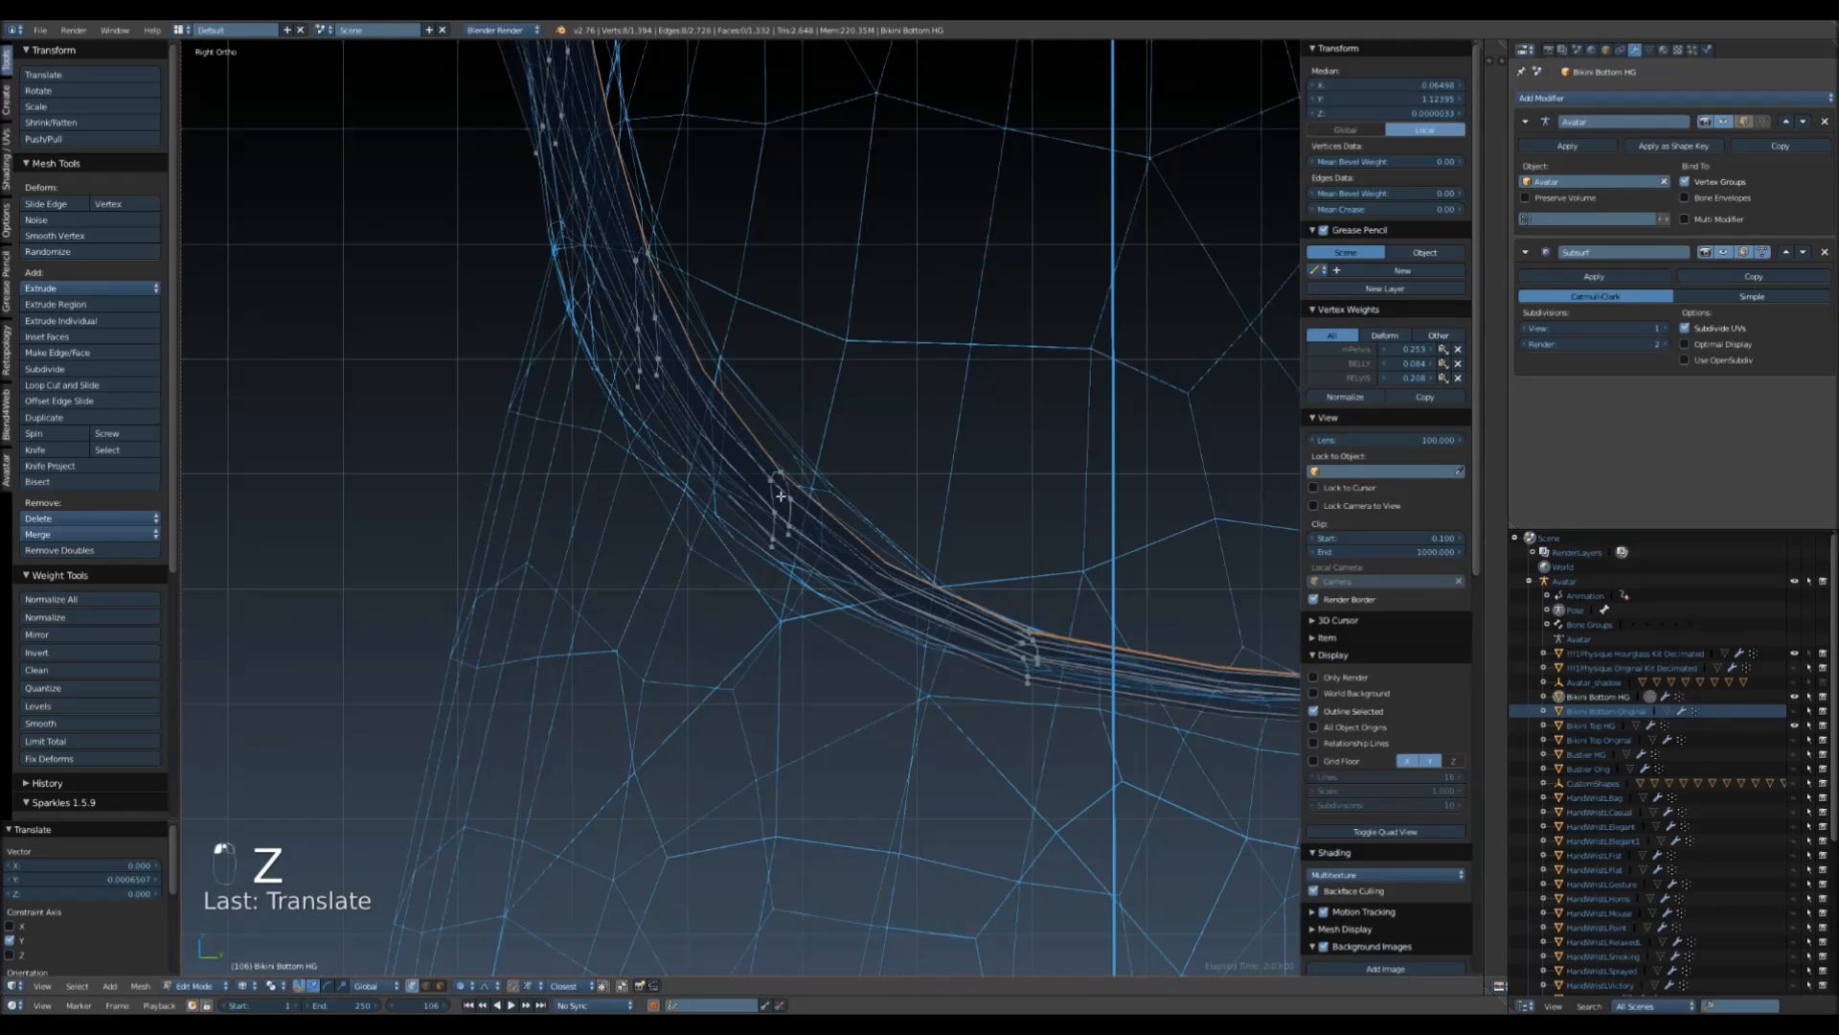
{"action": "right_click", "coordinate": [778, 495], "text": "alt"}
{"action": "left_click_drag", "start_coordinate": [817, 511], "coordinate": [849, 510]}
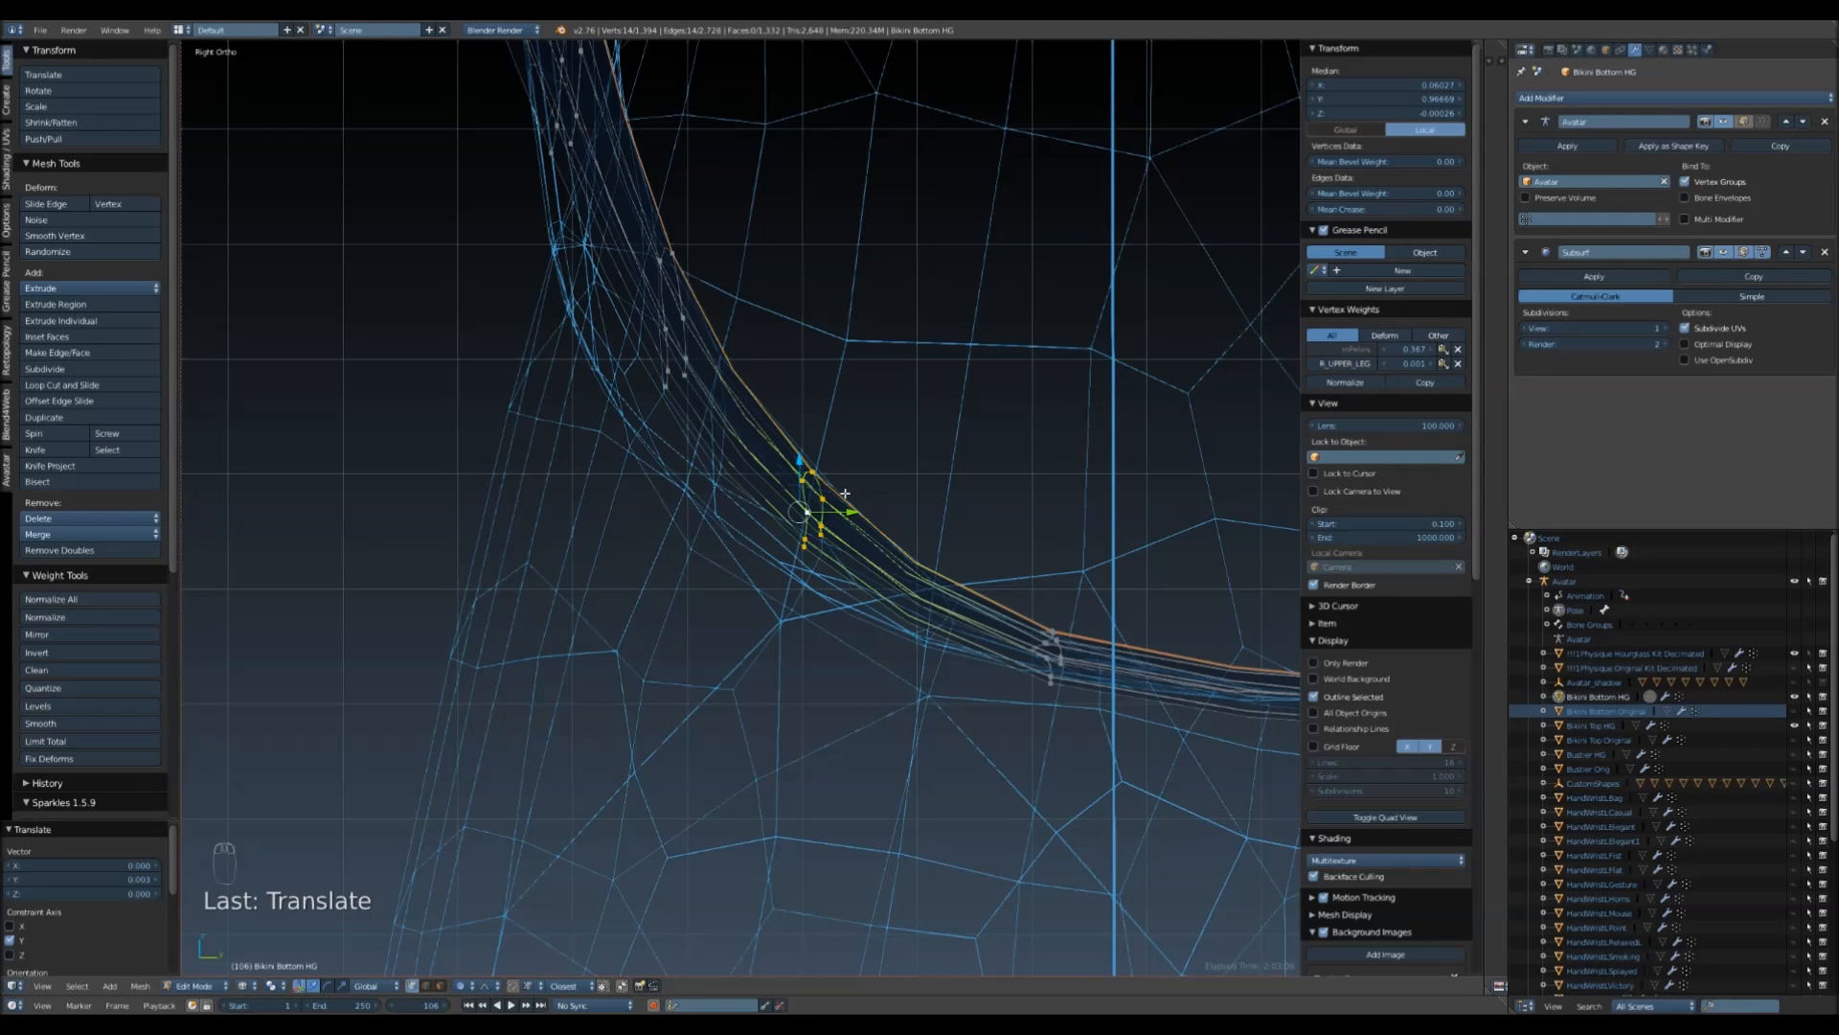
- Examine the selected crotch loop's position against the body from the front and right side views
{"action": "key", "text": "KP_1"}
{"action": "scroll", "coordinate": [739, 572], "scroll_direction": "down", "scroll_amount": 14}
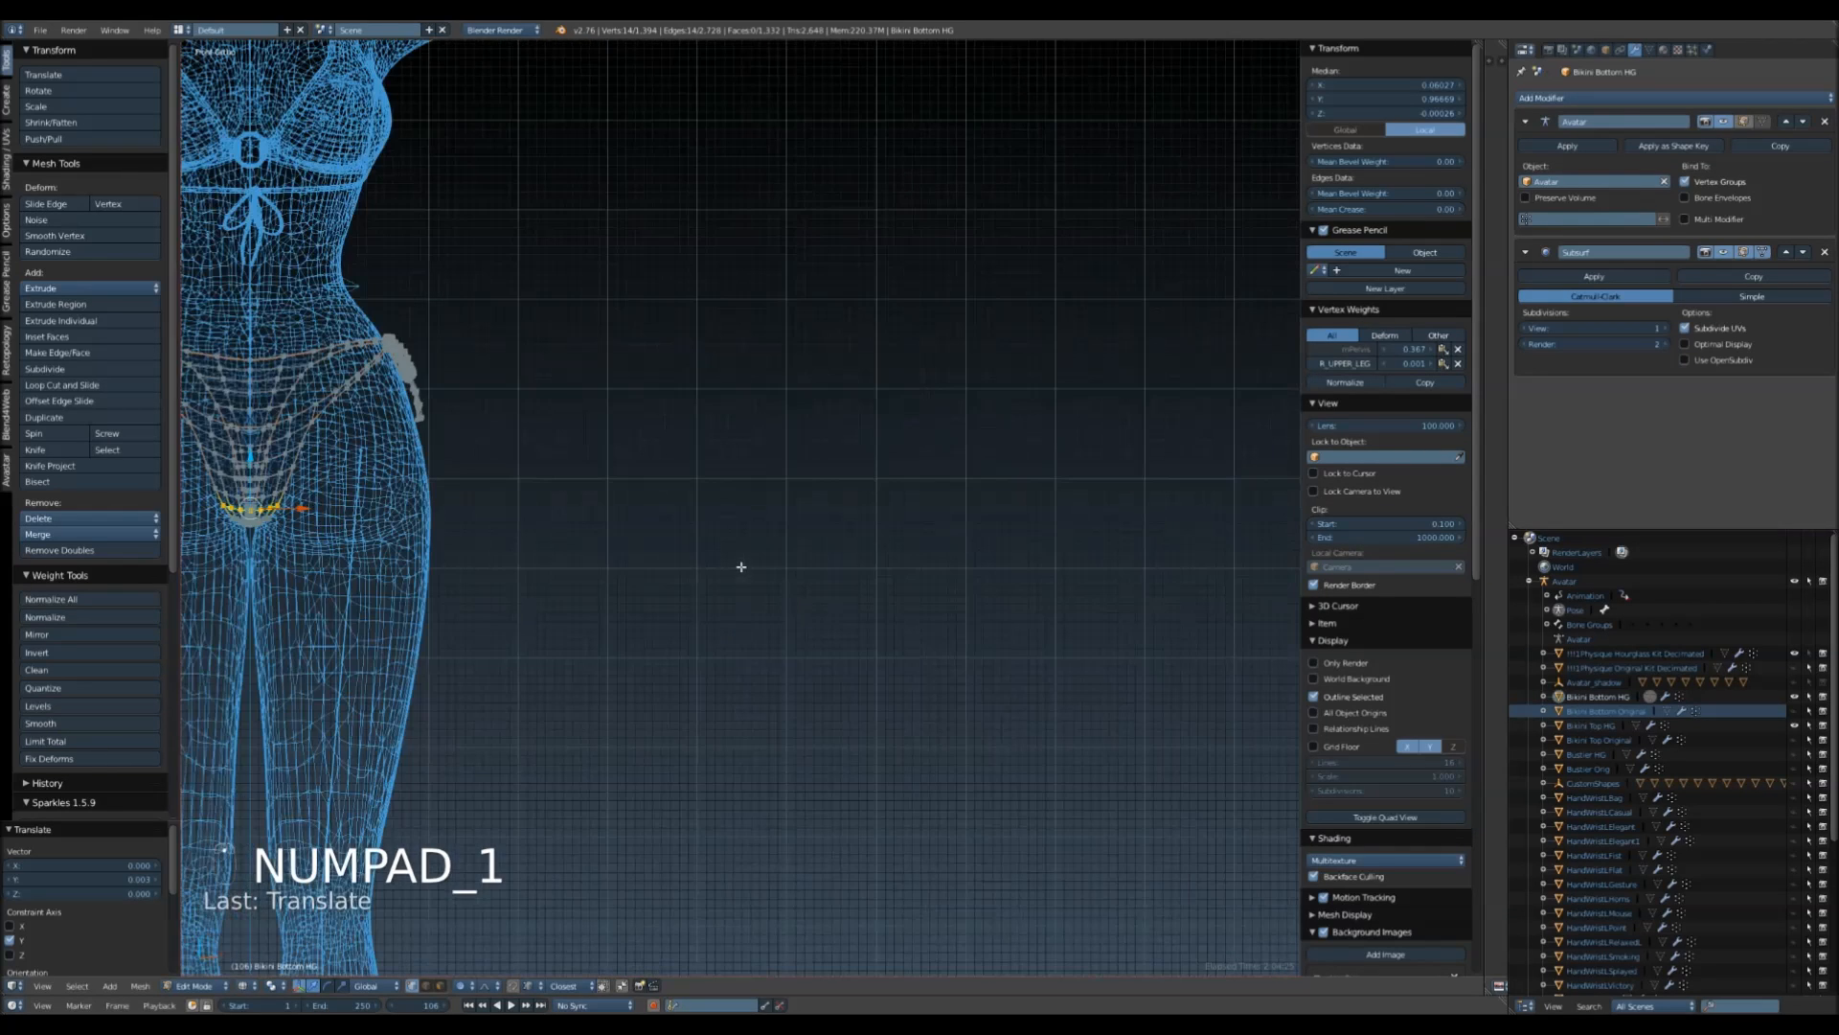
{"action": "middle_click_drag", "start_coordinate": [667, 528], "coordinate": [1093, 573], "text": "shift"}
{"action": "scroll", "coordinate": [1093, 573], "scroll_direction": "up", "scroll_amount": 6}
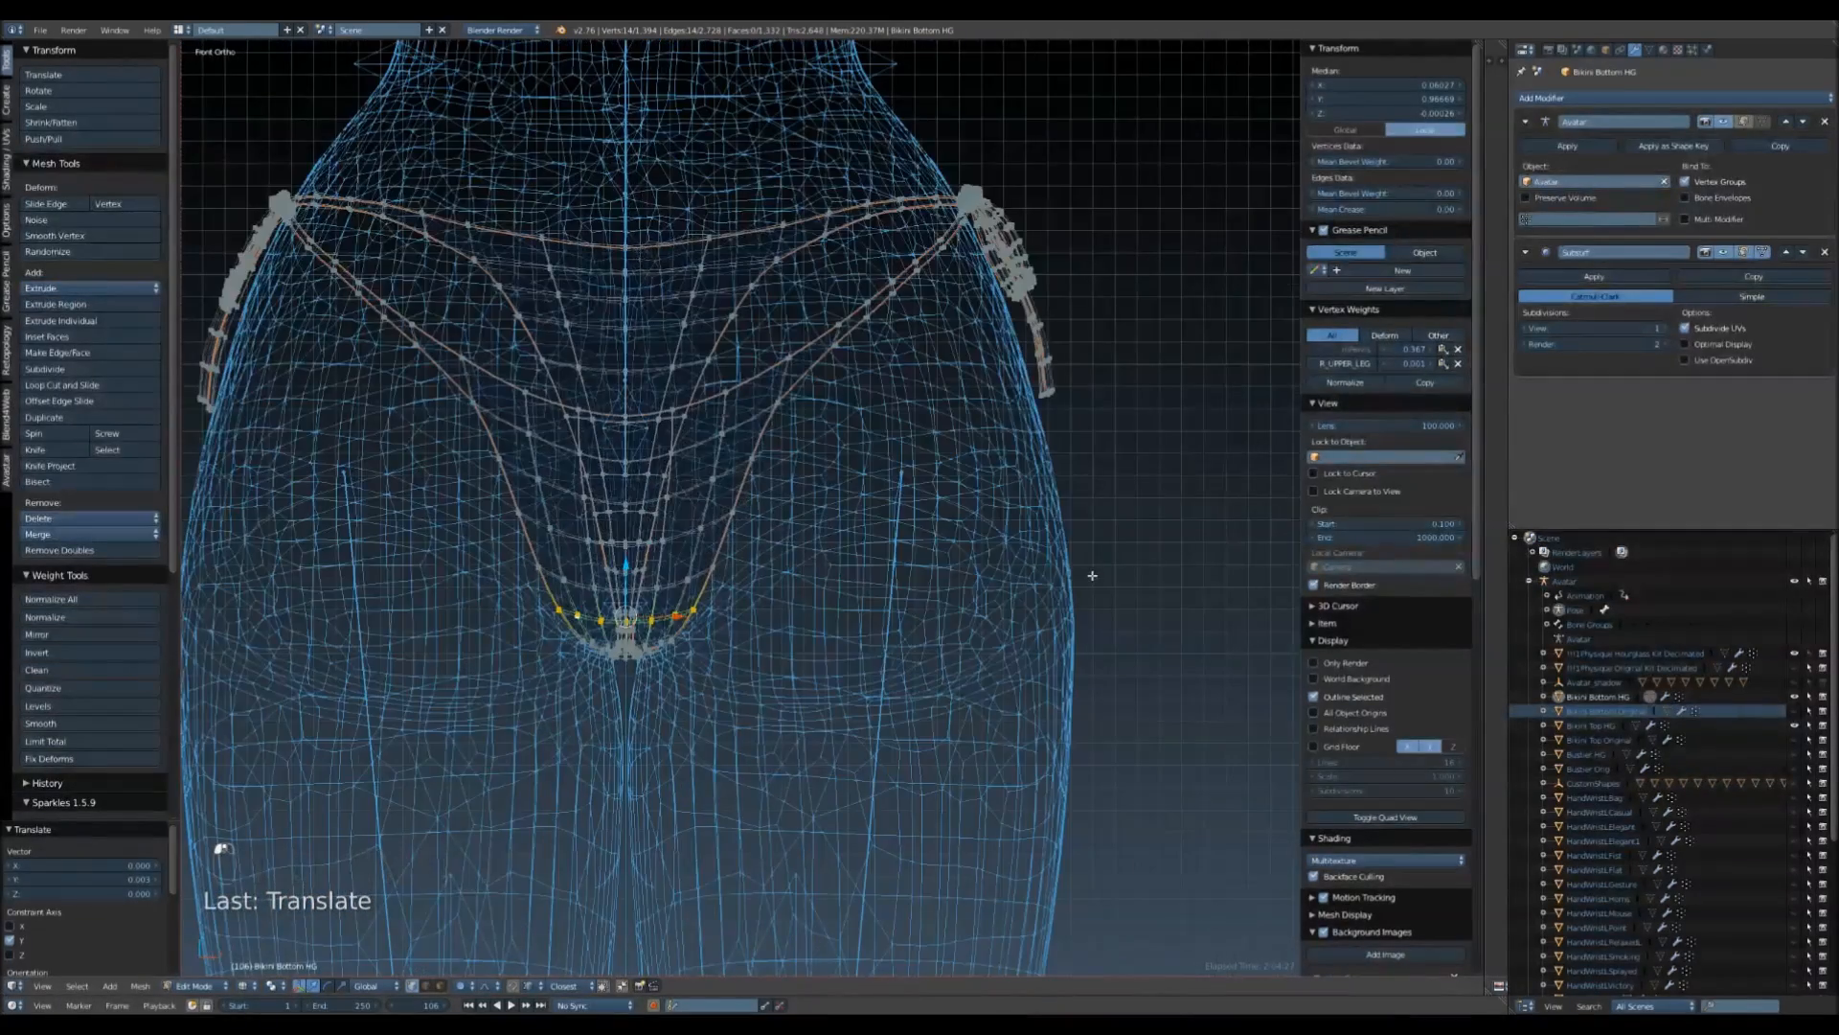
{"action": "key", "text": "KP_3"}
{"action": "middle_click_drag", "start_coordinate": [1044, 583], "coordinate": [916, 509], "text": "shift"}
{"action": "scroll", "coordinate": [912, 520], "scroll_direction": "up", "scroll_amount": 3}
{"action": "mouse_move", "coordinate": [766, 547]}
{"action": "middle_mouse_down", "text": "shift"}
{"action": "mouse_move", "coordinate": [1047, 530]}
{"action": "mouse_move", "coordinate": [997, 537]}
{"action": "mouse_move", "coordinate": [1052, 512]}
{"action": "mouse_move", "coordinate": [986, 587]}
{"action": "middle_mouse_up", "text": "shift"}
{"action": "scroll", "coordinate": [1025, 540], "scroll_direction": "up", "scroll_amount": 4}
- Return to solid shading, move the selected crotch loop forward along Y, and lower it slightly
{"action": "key", "text": "z"}
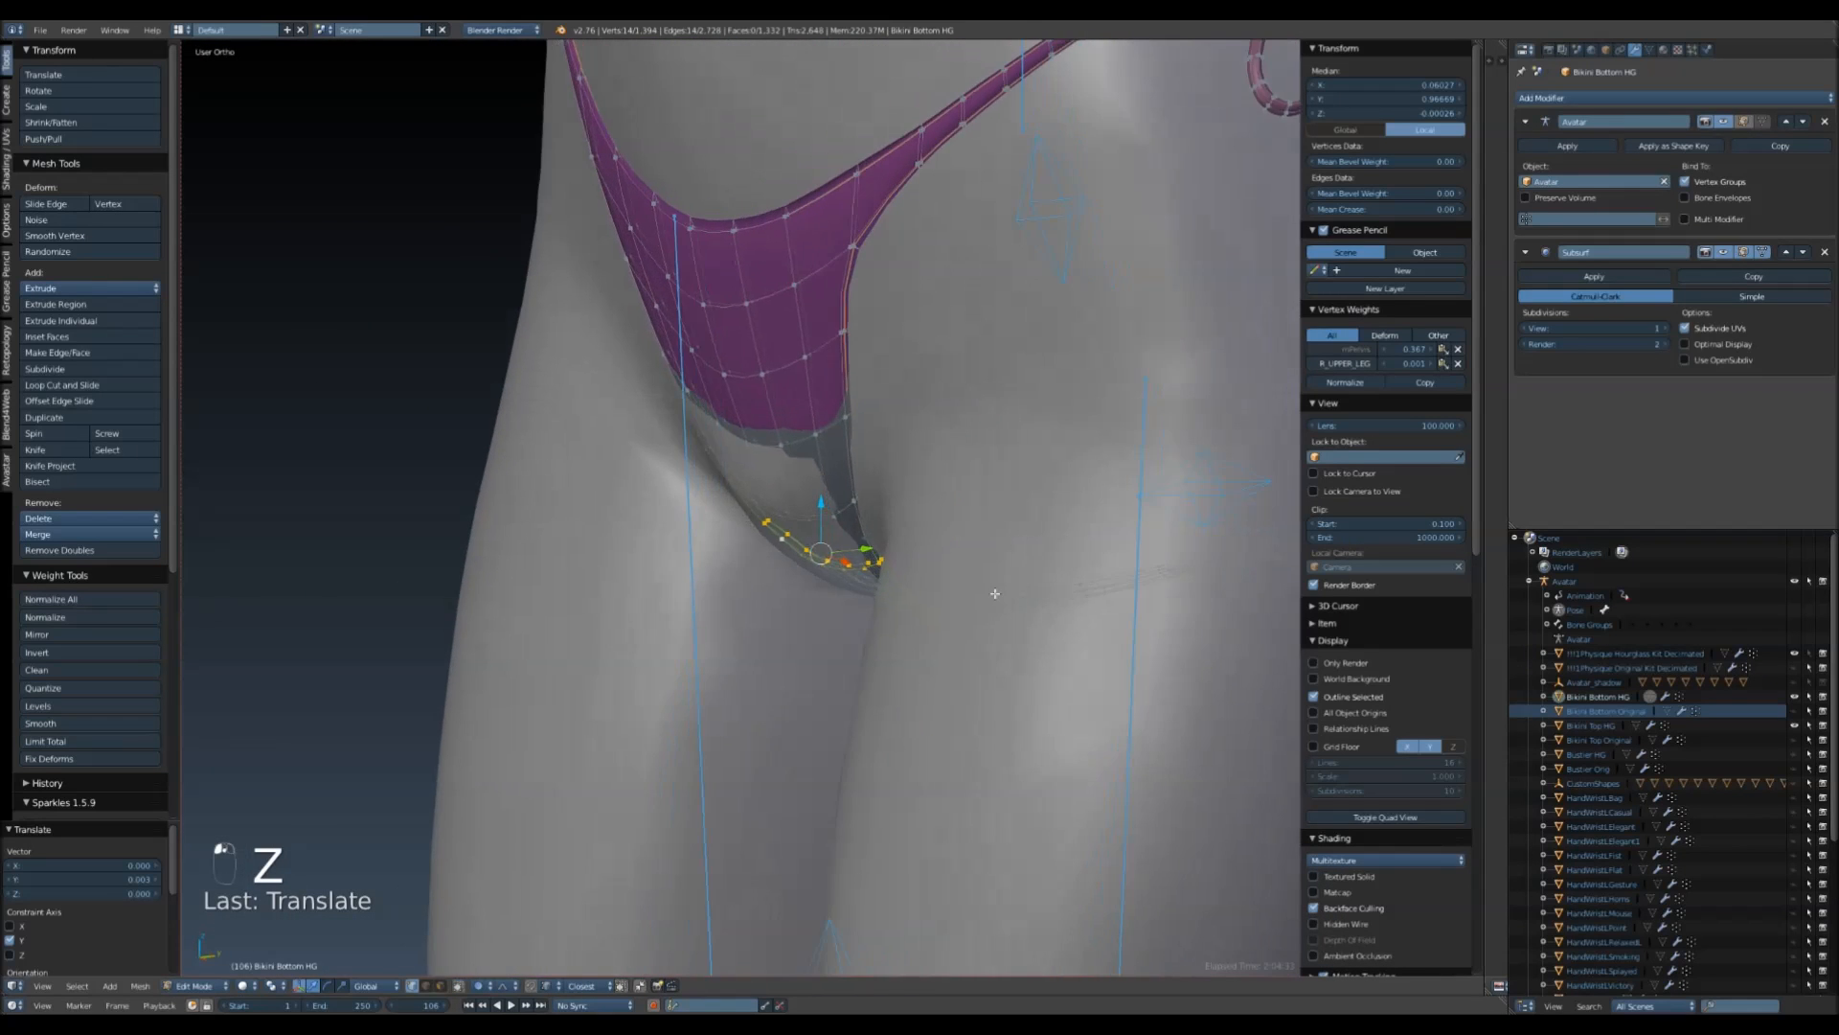
{"action": "scroll", "coordinate": [949, 582], "scroll_direction": "up", "scroll_amount": 3}
{"action": "key", "text": "g"}
{"action": "key", "text": "x"}
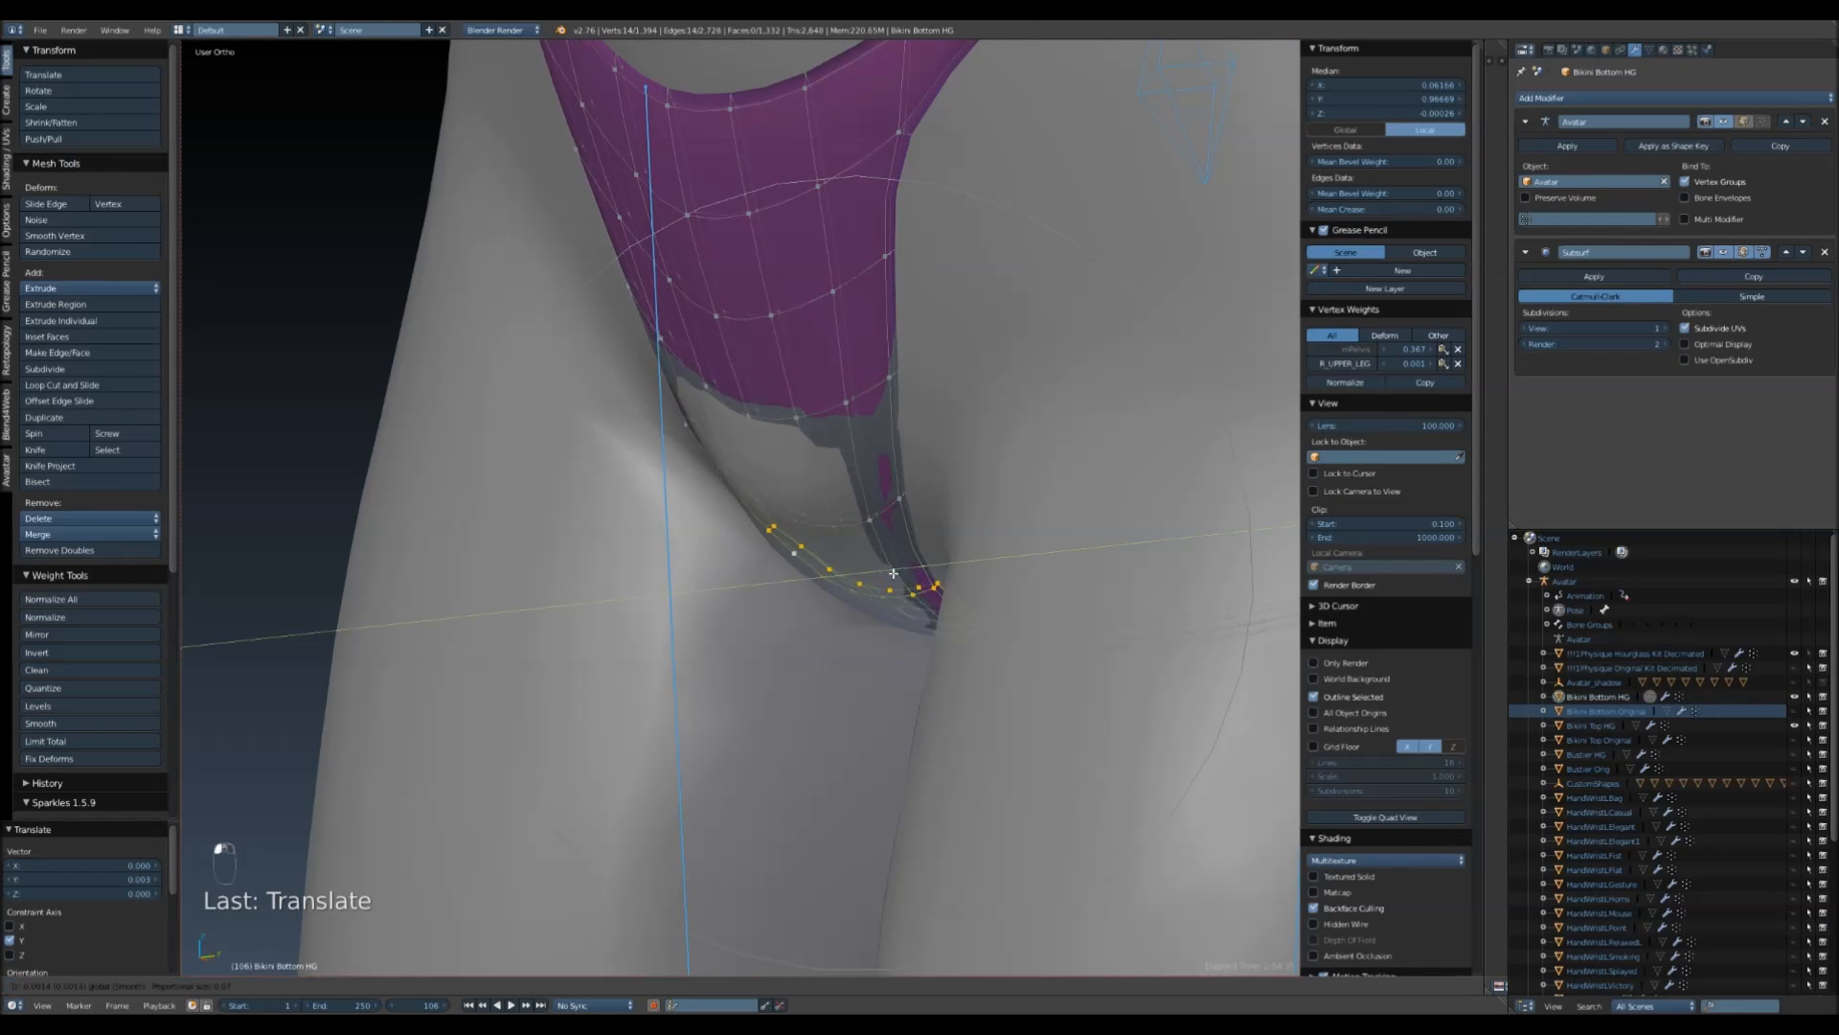
{"action": "left_click", "coordinate": [878, 581]}
{"action": "middle_click_drag", "start_coordinate": [774, 718], "coordinate": [900, 699]}
{"action": "left_click_drag", "start_coordinate": [836, 530], "coordinate": [837, 541]}
- Select the matching edge vertices near the crotch and nudge them slightly, replacing an undone first move
{"action": "right_click", "coordinate": [839, 525]}
{"action": "right_click", "coordinate": [839, 524], "text": "shift"}
{"action": "middle_click_drag", "start_coordinate": [839, 525], "coordinate": [800, 587]}
{"action": "left_click_drag", "start_coordinate": [870, 525], "coordinate": [861, 527]}
{"action": "middle_click_drag", "start_coordinate": [854, 613], "coordinate": [873, 552]}
{"action": "key", "text": "ctrl+z"}
{"action": "left_click_drag", "start_coordinate": [860, 519], "coordinate": [858, 523]}
- Select the remaining edge loops under the crotch in turn and lower them, the last by about 0.002 along Z
{"action": "middle_click_drag", "start_coordinate": [859, 523], "coordinate": [800, 513]}
{"action": "right_click", "coordinate": [732, 720], "text": "alt"}
{"action": "right_click", "coordinate": [747, 725], "text": "alt"}
{"action": "right_click", "coordinate": [807, 733], "text": "alt"}
{"action": "left_click_drag", "start_coordinate": [800, 512], "coordinate": [796, 562]}
{"action": "right_click", "coordinate": [784, 728], "text": "alt"}
{"action": "left_click_drag", "start_coordinate": [797, 672], "coordinate": [797, 683]}
- Select the paired lower vertices at the rear panel's strap junctions, scale them along X, and raise them by about 0.003 along Z
{"action": "scroll", "coordinate": [889, 584], "scroll_direction": "down", "scroll_amount": 3}
{"action": "middle_click_drag", "start_coordinate": [887, 361], "coordinate": [856, 611]}
{"action": "middle_click_drag", "start_coordinate": [967, 668], "coordinate": [1085, 275], "text": "shift"}
{"action": "scroll", "coordinate": [915, 573], "scroll_direction": "up", "scroll_amount": 3}
{"action": "right_click", "coordinate": [996, 542]}
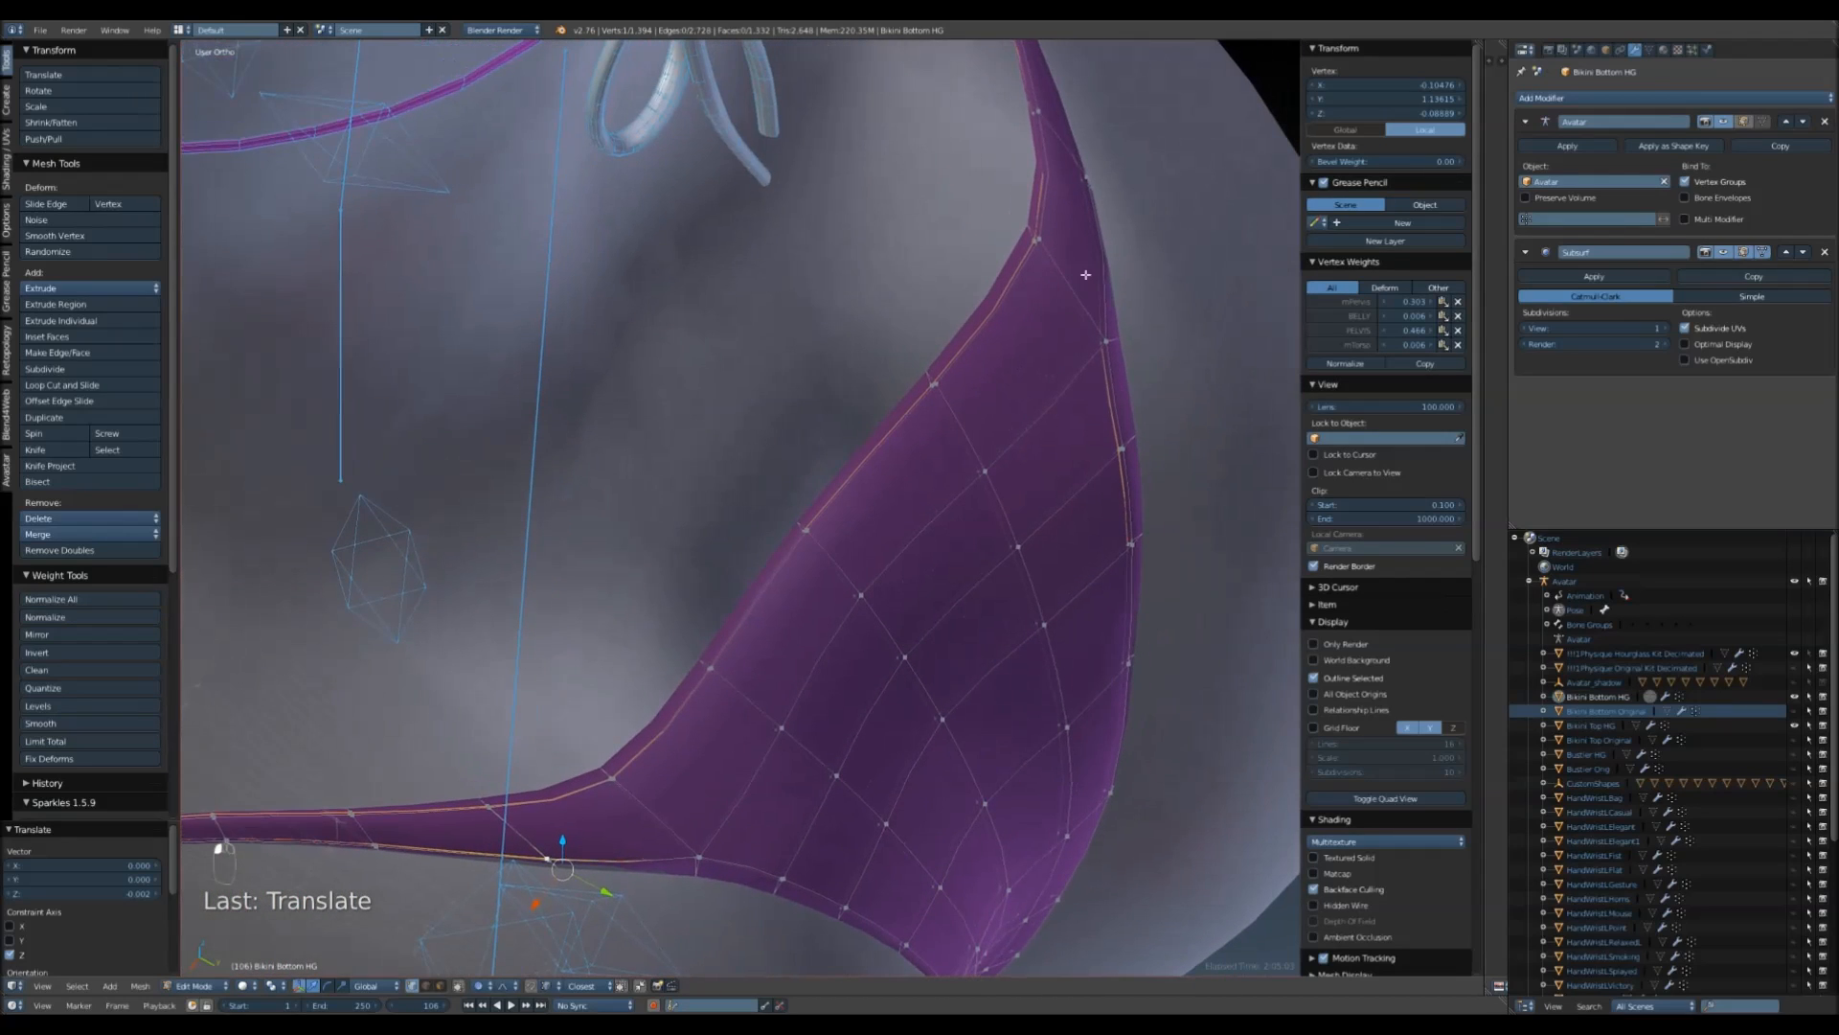
{"action": "scroll", "coordinate": [929, 557], "scroll_direction": "down", "scroll_amount": 2}
{"action": "middle_click_drag", "start_coordinate": [922, 593], "coordinate": [908, 616]}
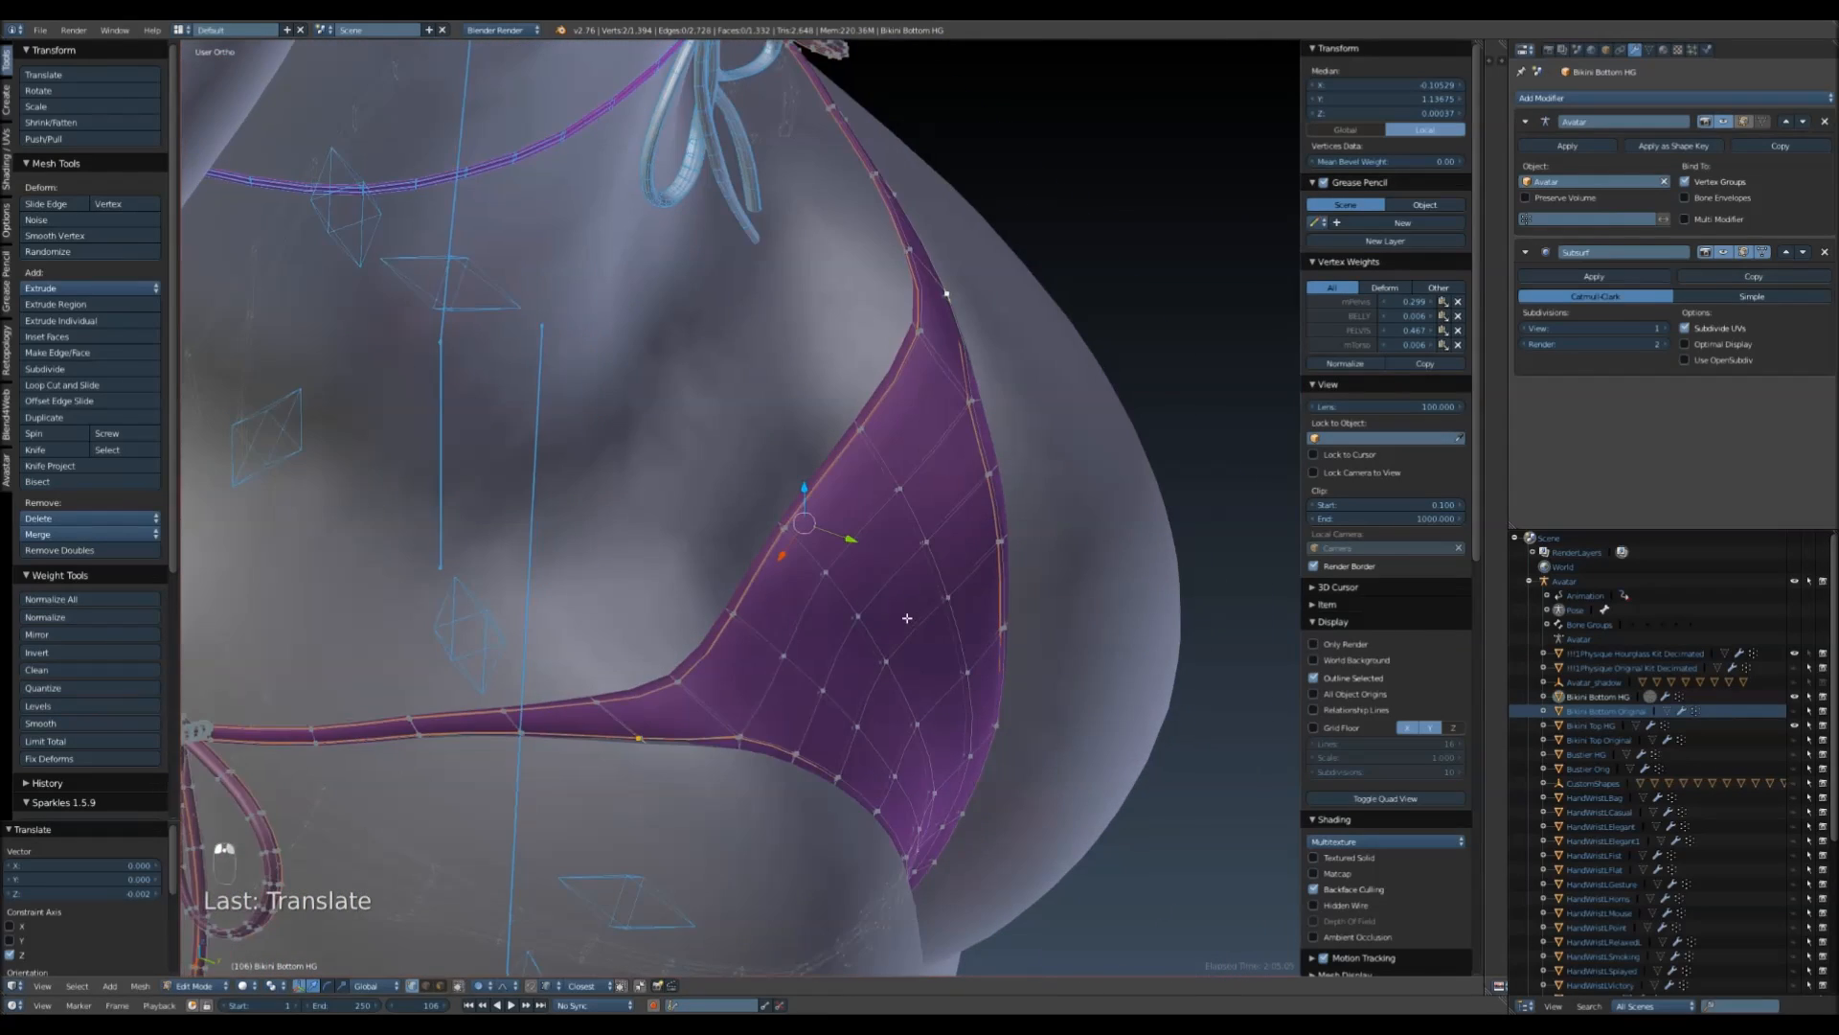
{"action": "scroll", "coordinate": [908, 616], "scroll_direction": "up", "scroll_amount": 2}
{"action": "key", "text": "s"}
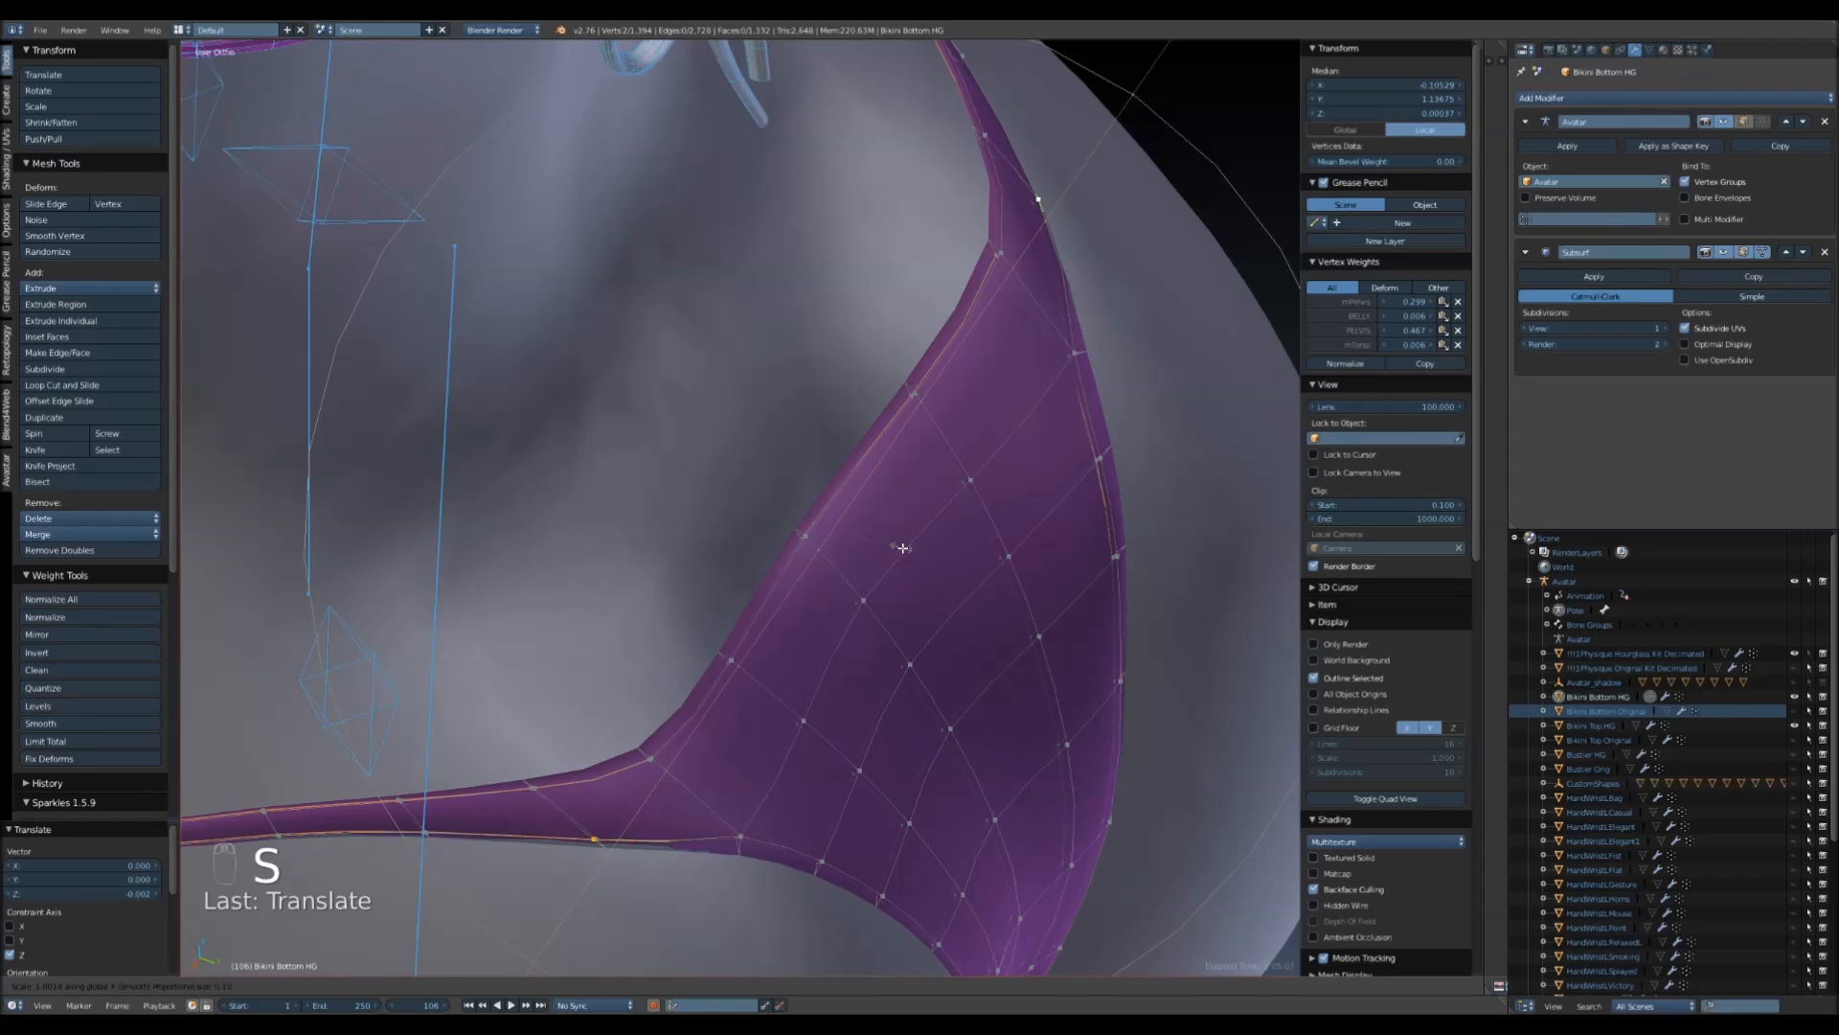
{"action": "left_click", "coordinate": [904, 542]}
{"action": "left_click_drag", "start_coordinate": [836, 493], "coordinate": [836, 480]}
{"action": "middle_click_drag", "start_coordinate": [836, 480], "coordinate": [812, 580]}
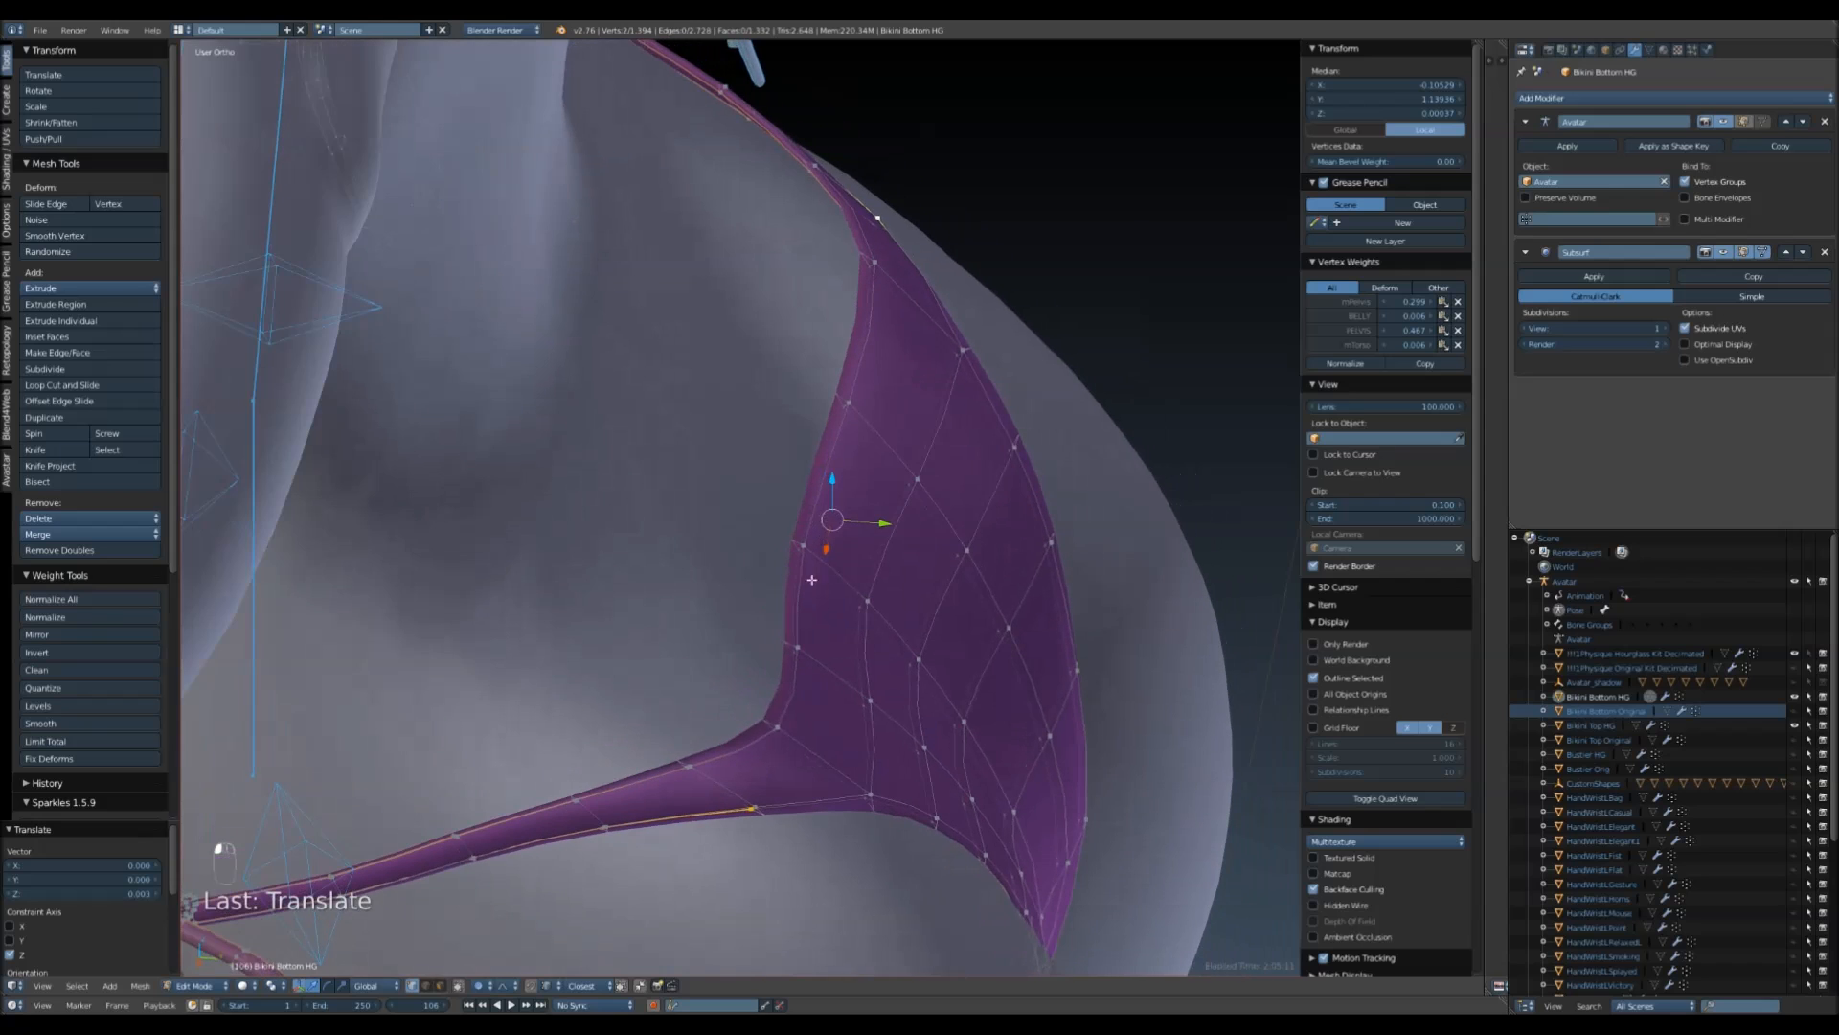
- Select the upper corner vertices at both rear strap junctions, move them forward along Y, and raise them by about 0.002 along Z
{"action": "right_click_drag", "start_coordinate": [778, 716], "coordinate": [831, 364], "text": "shift"}
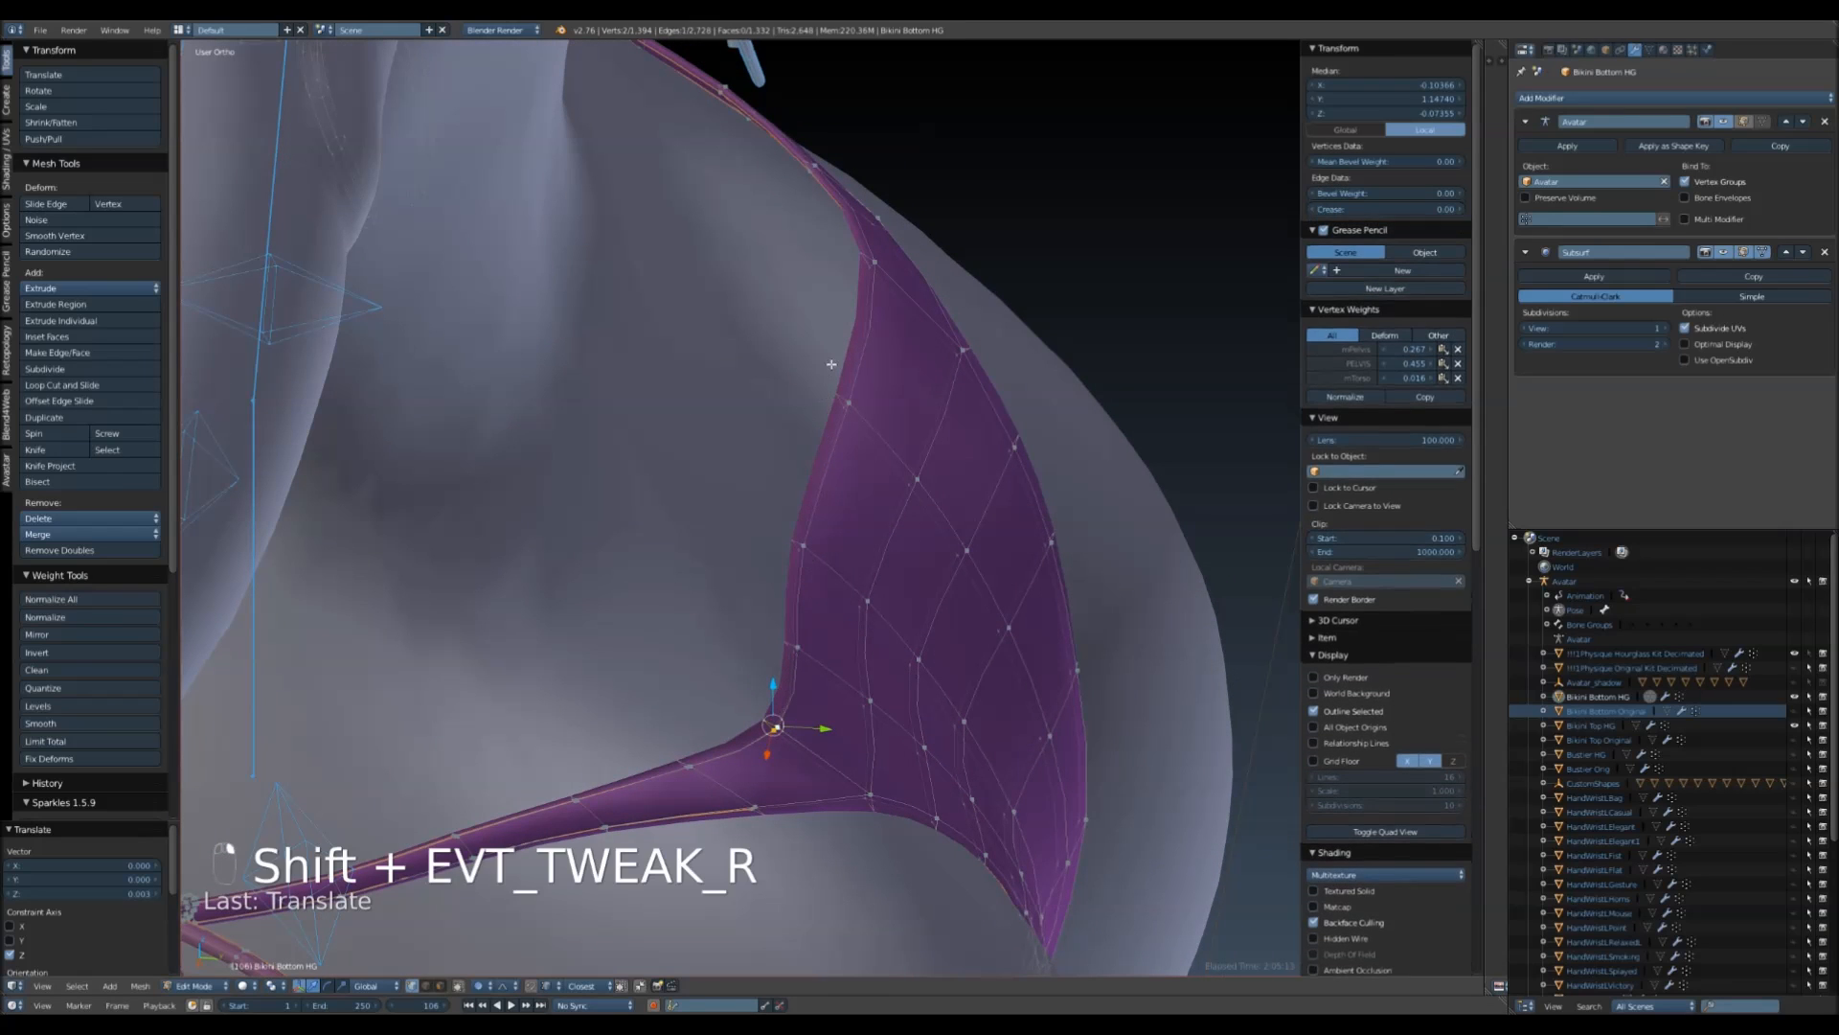
{"action": "key", "text": "g"}
{"action": "key", "text": "x"}
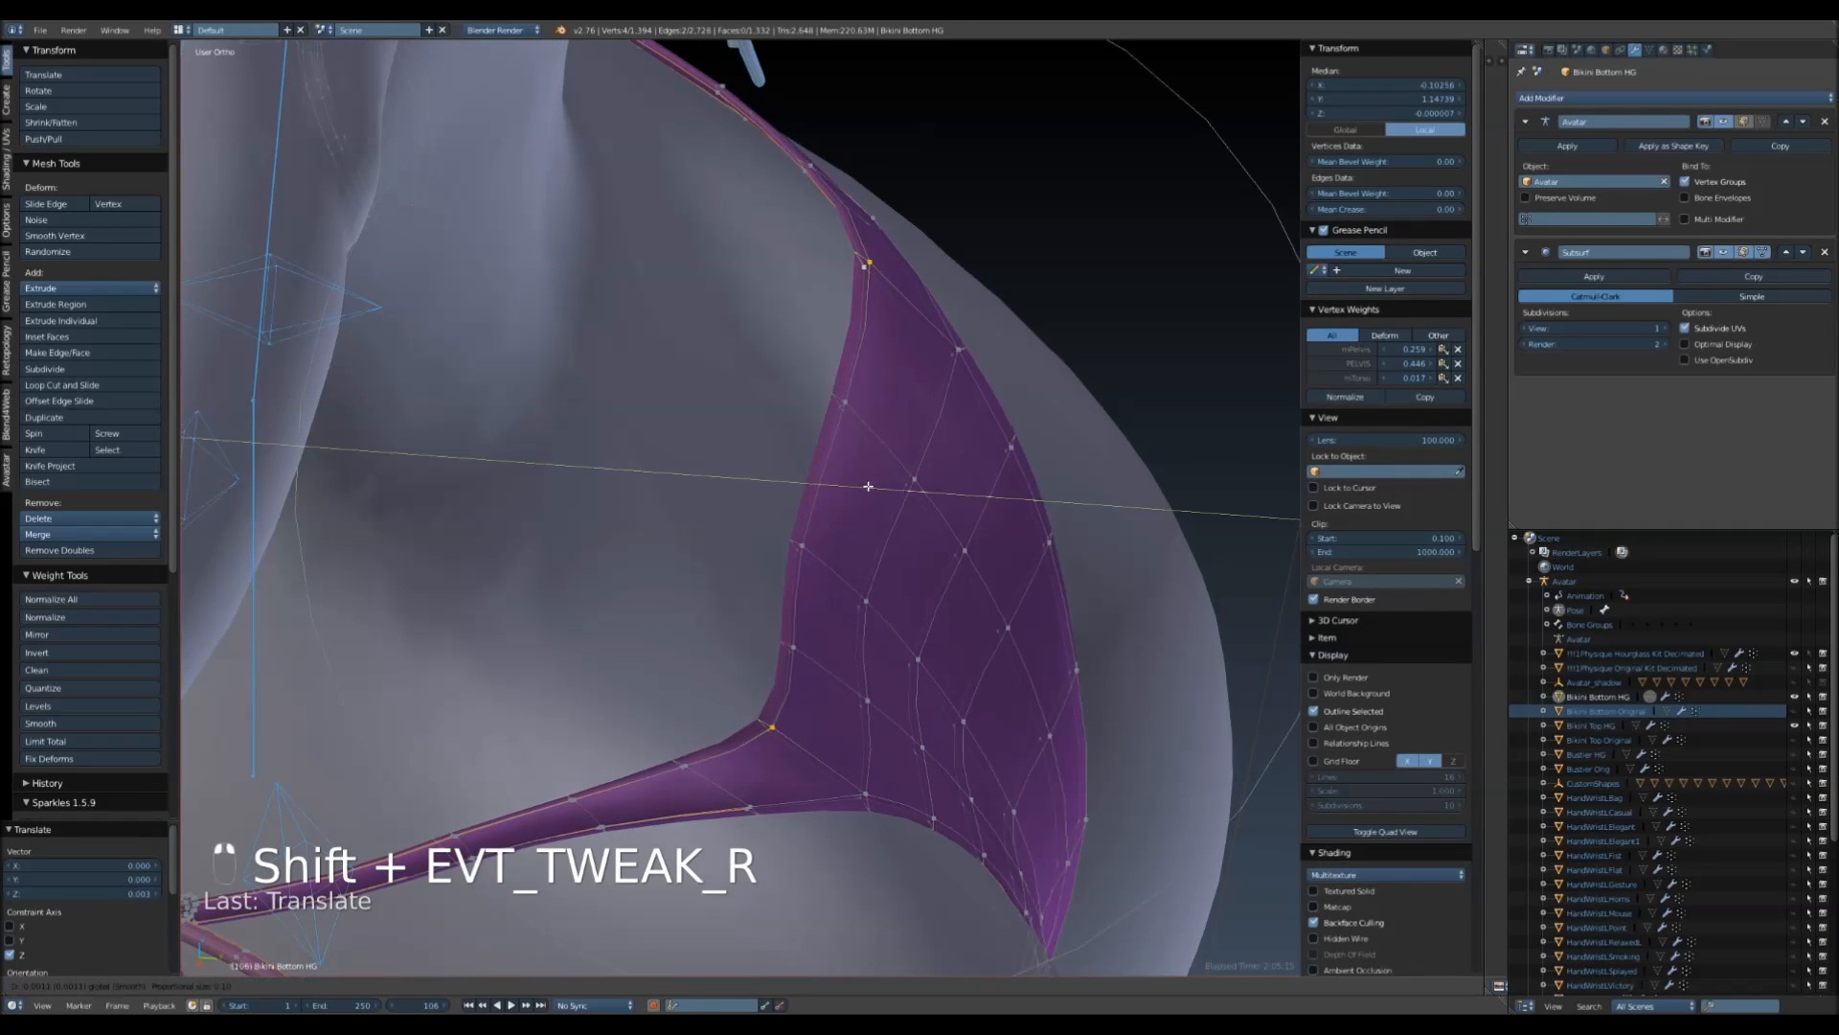
{"action": "scroll", "coordinate": [835, 473], "scroll_direction": "up", "scroll_amount": 3}
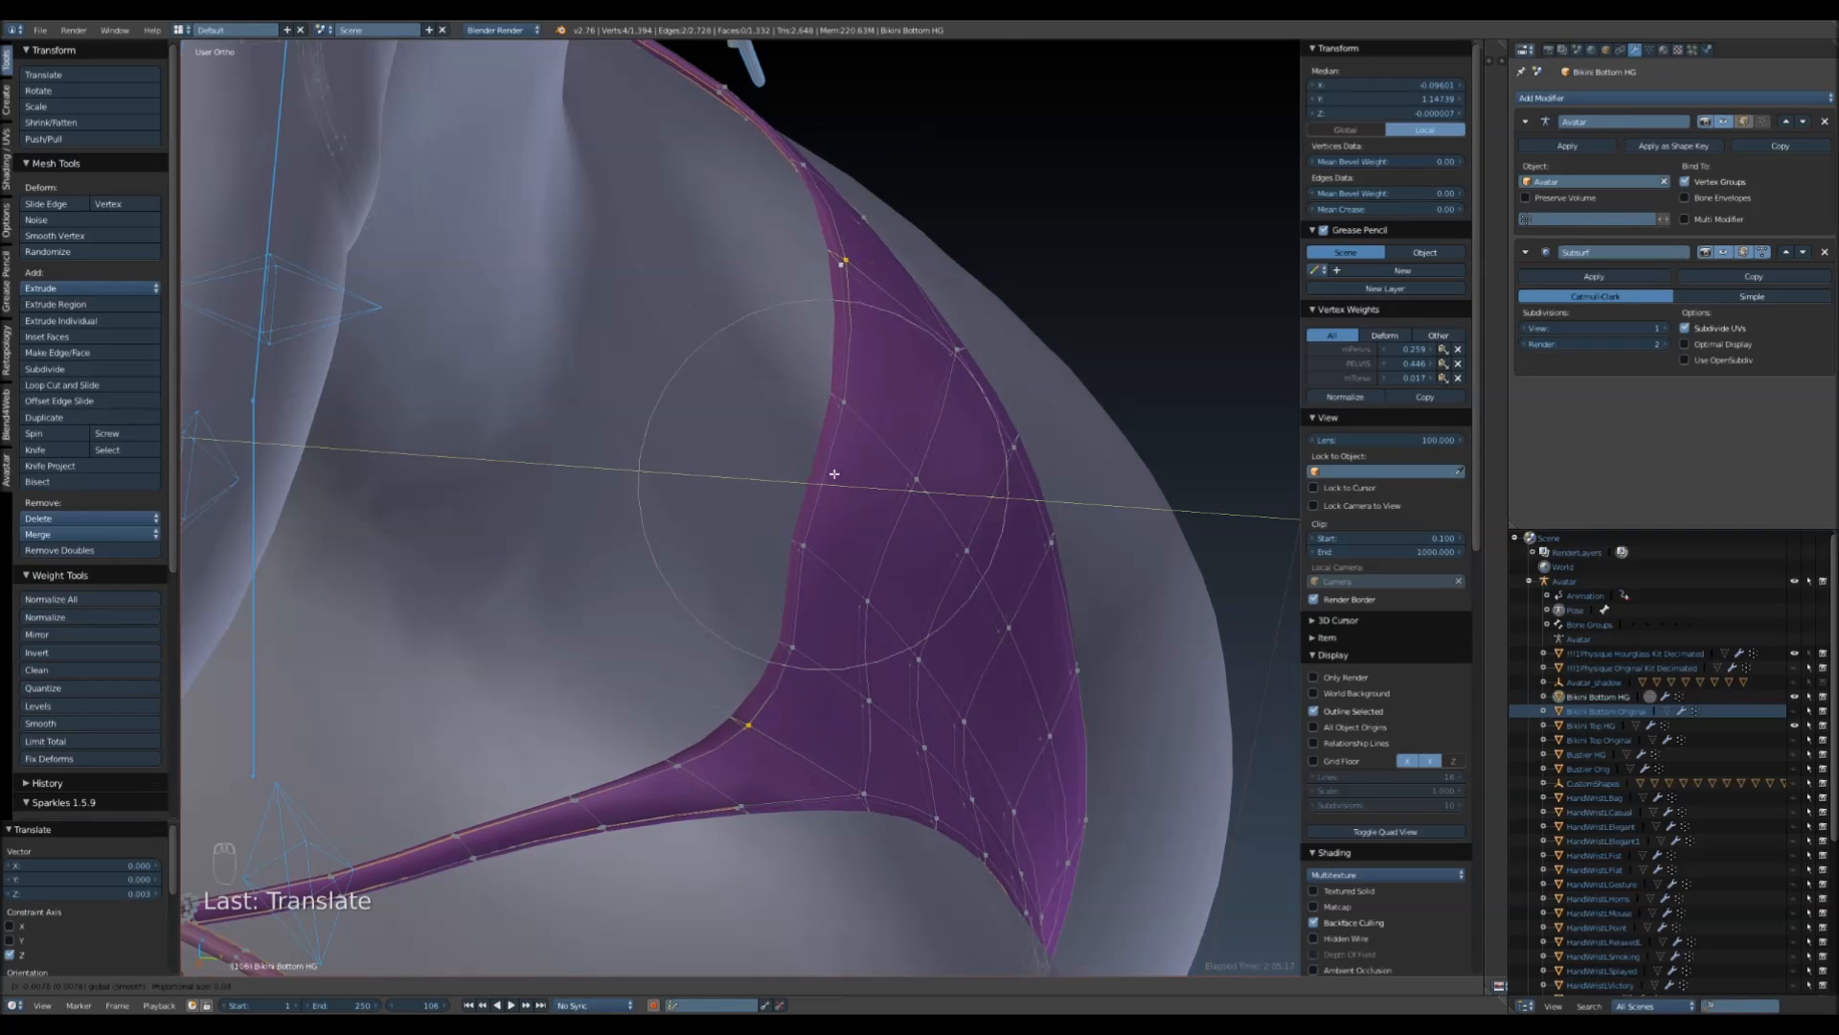
{"action": "scroll", "coordinate": [821, 461], "scroll_direction": "up", "scroll_amount": 2}
{"action": "left_click", "coordinate": [806, 451]}
{"action": "left_click_drag", "start_coordinate": [779, 435], "coordinate": [772, 430]}
- Move the matching vertices on the rear panel's top edge along Y, and shift the centre ones by about 0.003 along Y
{"action": "right_click", "coordinate": [787, 647]}
{"action": "right_click", "coordinate": [788, 648], "text": "shift"}
{"action": "key", "text": "g"}
{"action": "key", "text": "x"}
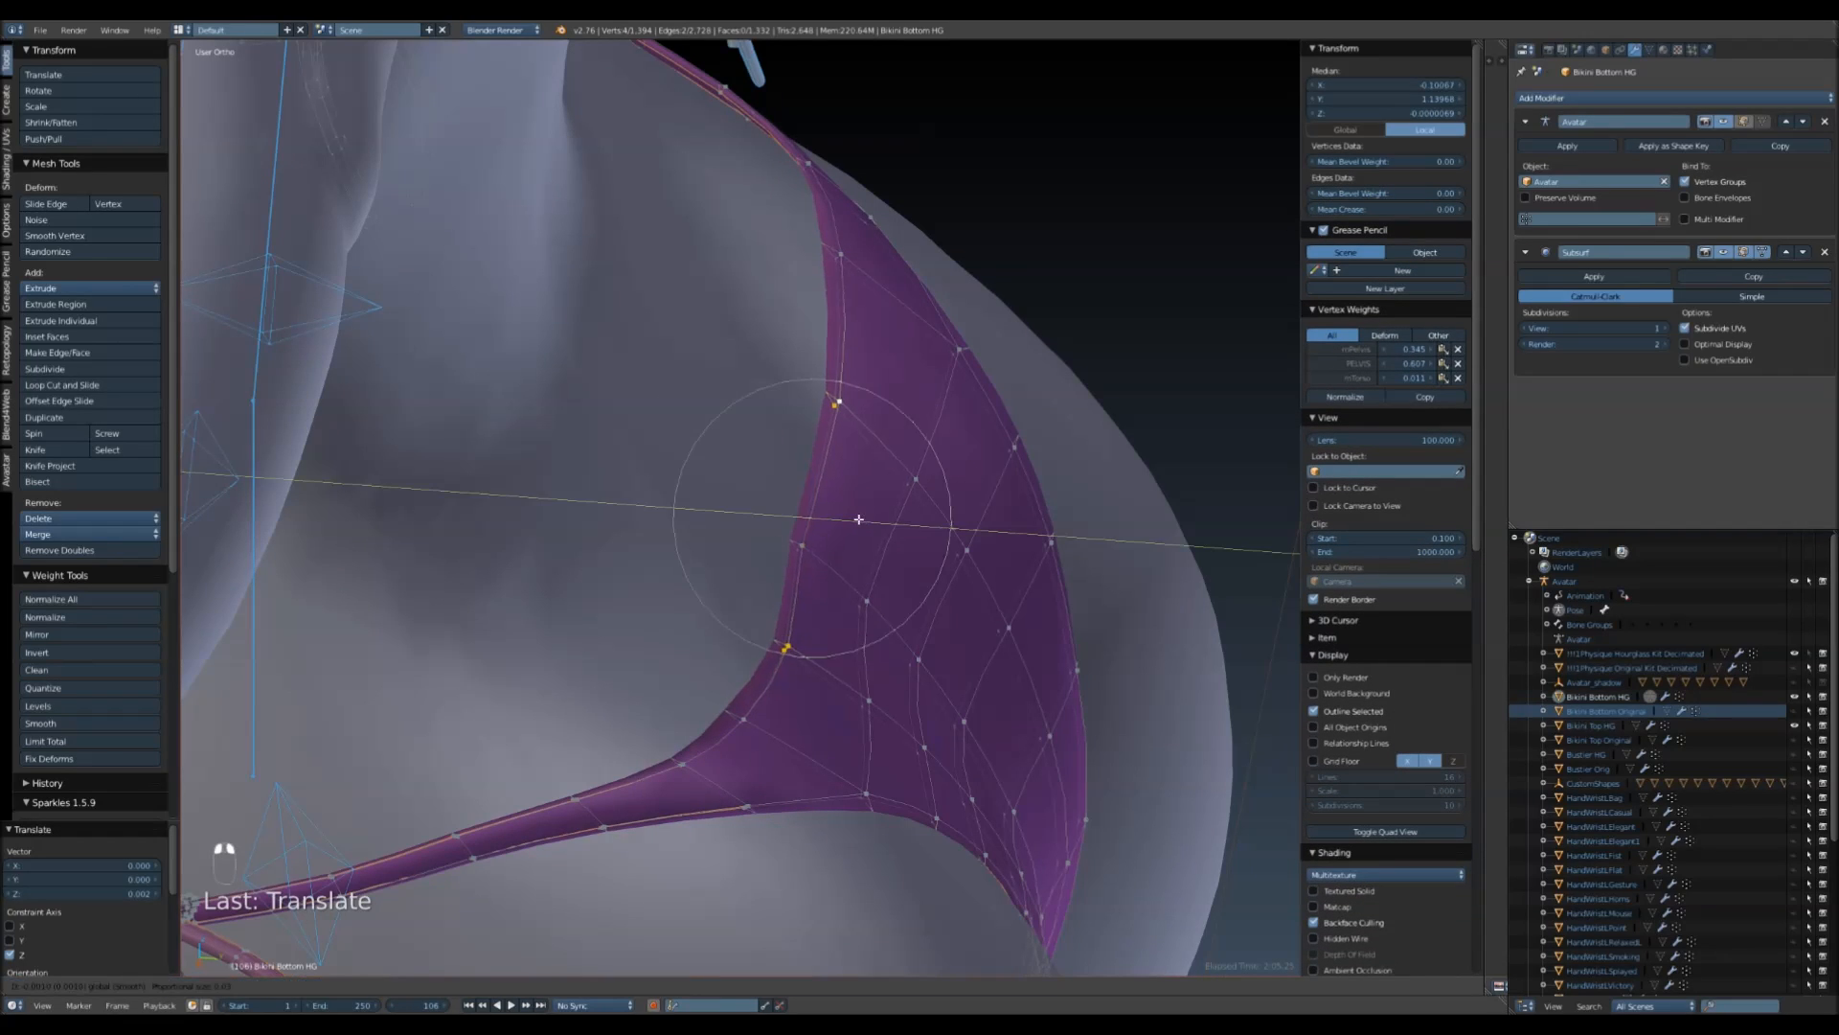
{"action": "left_click", "coordinate": [844, 513]}
{"action": "right_click", "coordinate": [798, 547]}
{"action": "right_click", "coordinate": [798, 547], "text": "shift"}
{"action": "key", "text": "g"}
{"action": "key", "text": "y"}
{"action": "left_click", "coordinate": [844, 551]}
- Select the horizontal edge loop across the rear panel just above the crotch and scale it slightly narrower along X
{"action": "scroll", "coordinate": [844, 550], "scroll_direction": "down", "scroll_amount": 2}
{"action": "middle_click_drag", "start_coordinate": [1078, 786], "coordinate": [957, 681]}
{"action": "middle_click_drag", "start_coordinate": [938, 794], "coordinate": [873, 451], "text": "shift"}
{"action": "scroll", "coordinate": [873, 451], "scroll_direction": "up", "scroll_amount": 3}
{"action": "middle_click_drag", "start_coordinate": [842, 571], "coordinate": [766, 552]}
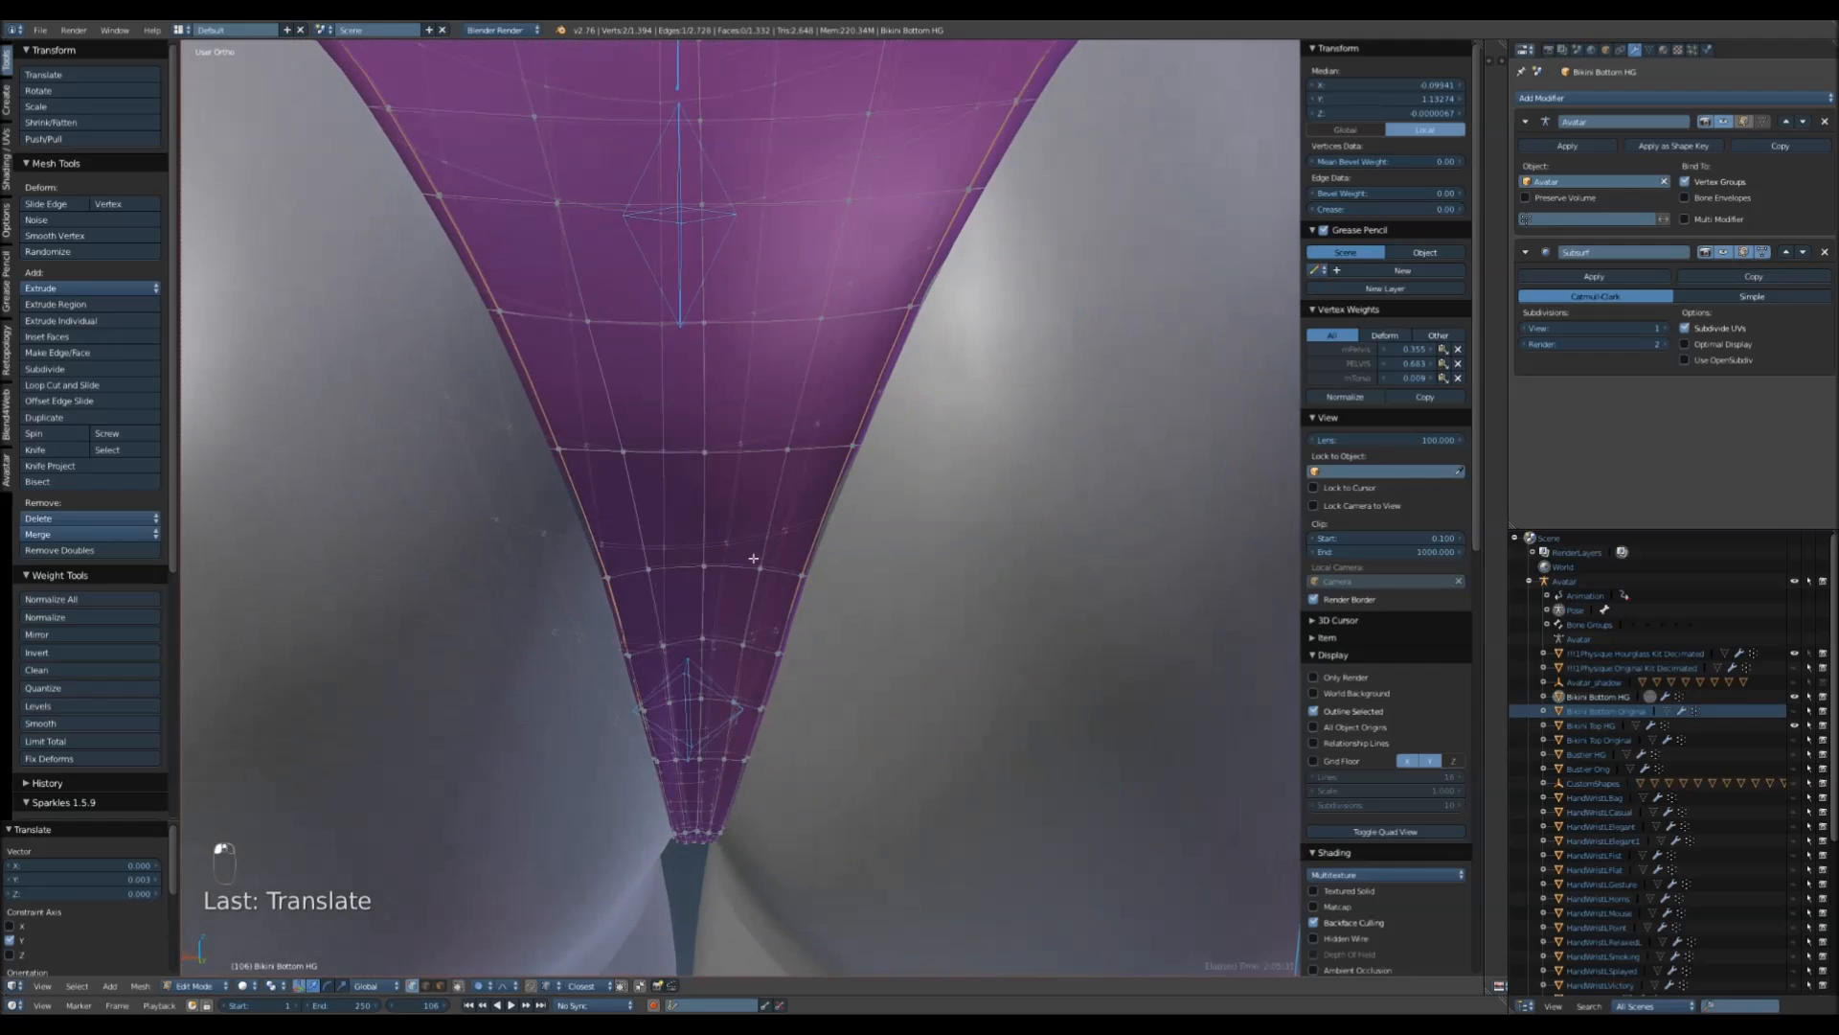
{"action": "right_click", "coordinate": [733, 567], "text": "alt"}
{"action": "middle_click_drag", "start_coordinate": [874, 636], "coordinate": [918, 639]}
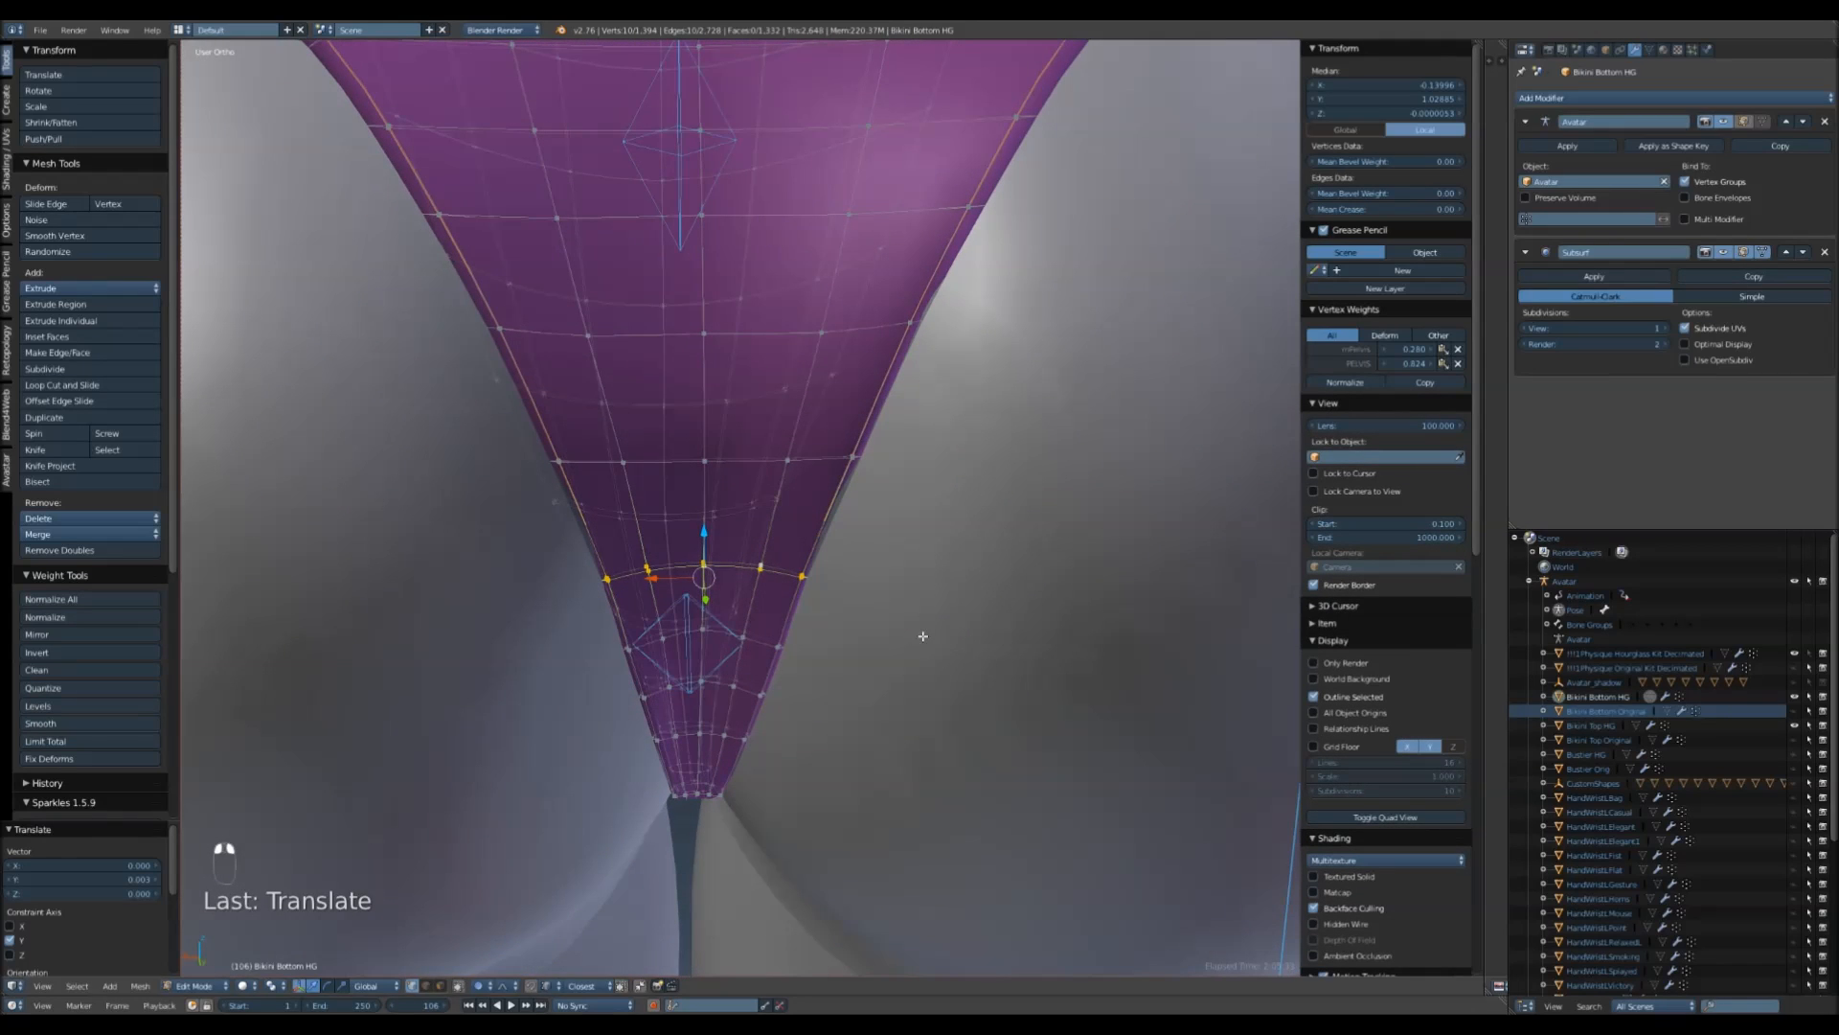
{"action": "key", "text": "s"}
{"action": "left_click", "coordinate": [917, 622]}
{"action": "key", "text": "s"}
{"action": "scroll", "coordinate": [948, 617], "scroll_direction": "down", "scroll_amount": 4}
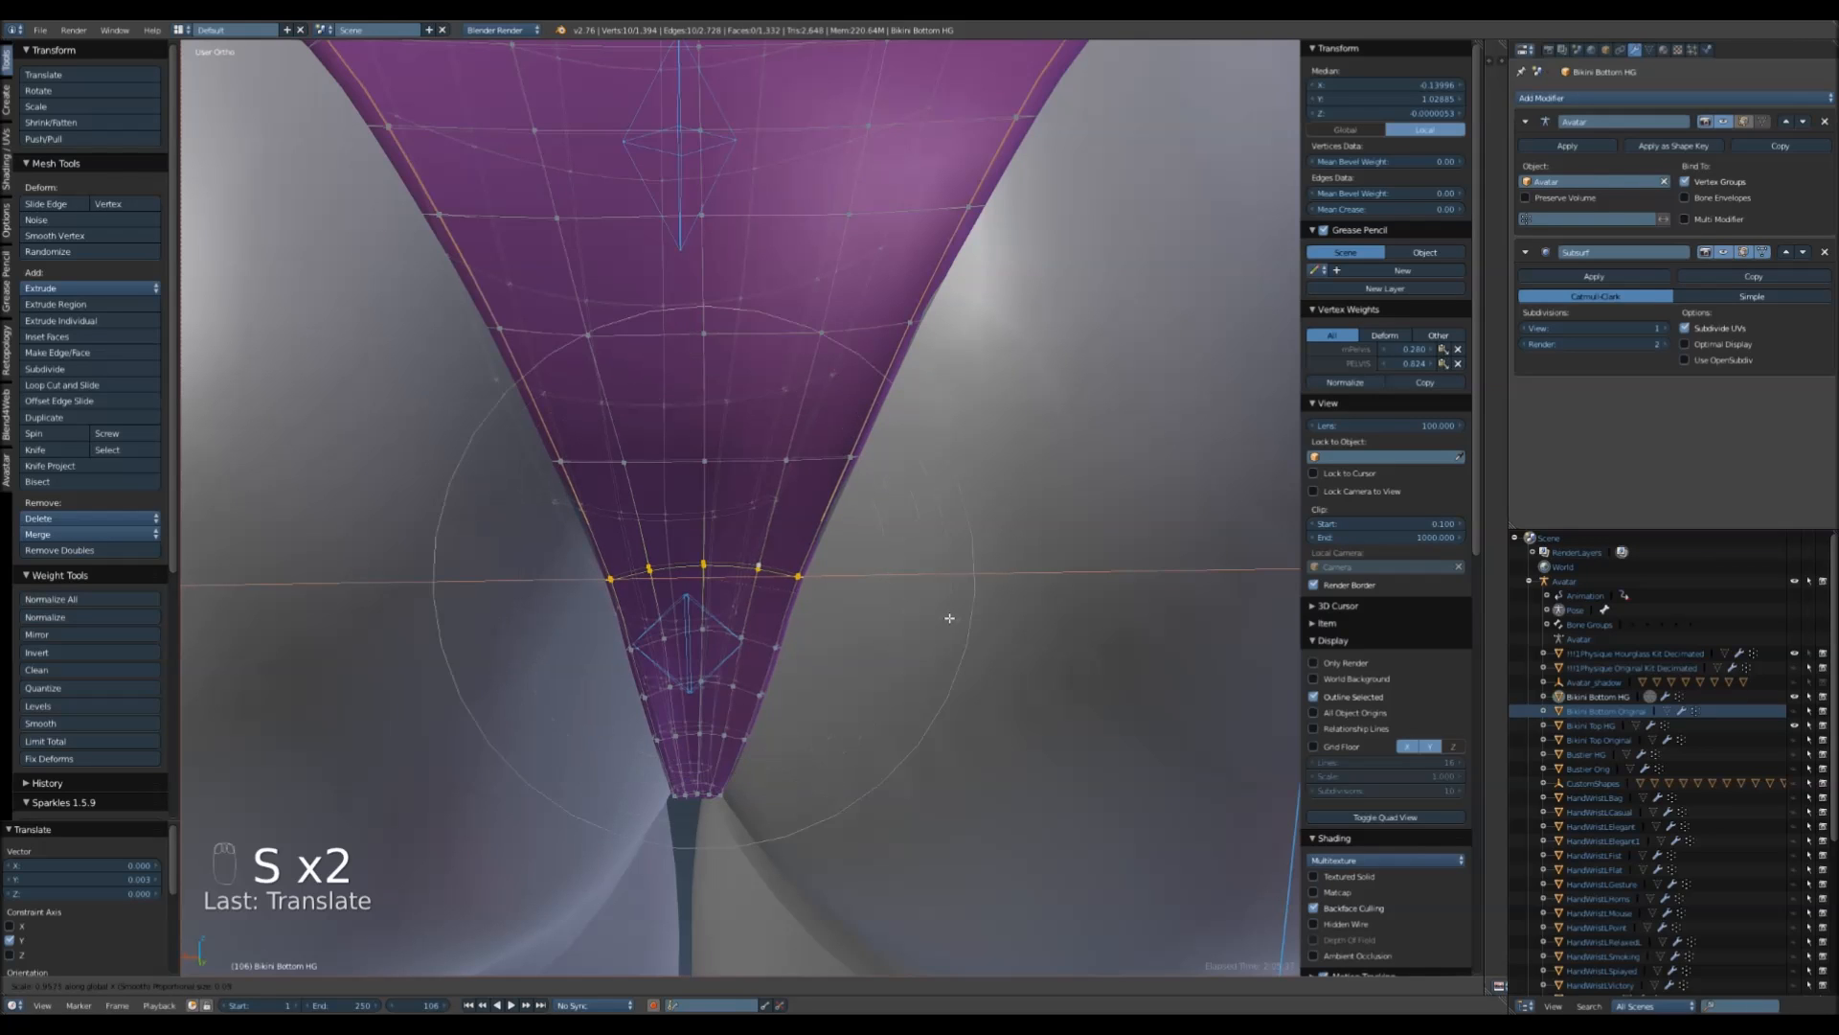
{"action": "left_click", "coordinate": [936, 610]}
- Select the matching edge loops where the rear panel meets its straps and raise them by about 0.003 along Z
{"action": "scroll", "coordinate": [934, 623], "scroll_direction": "down", "scroll_amount": 6}
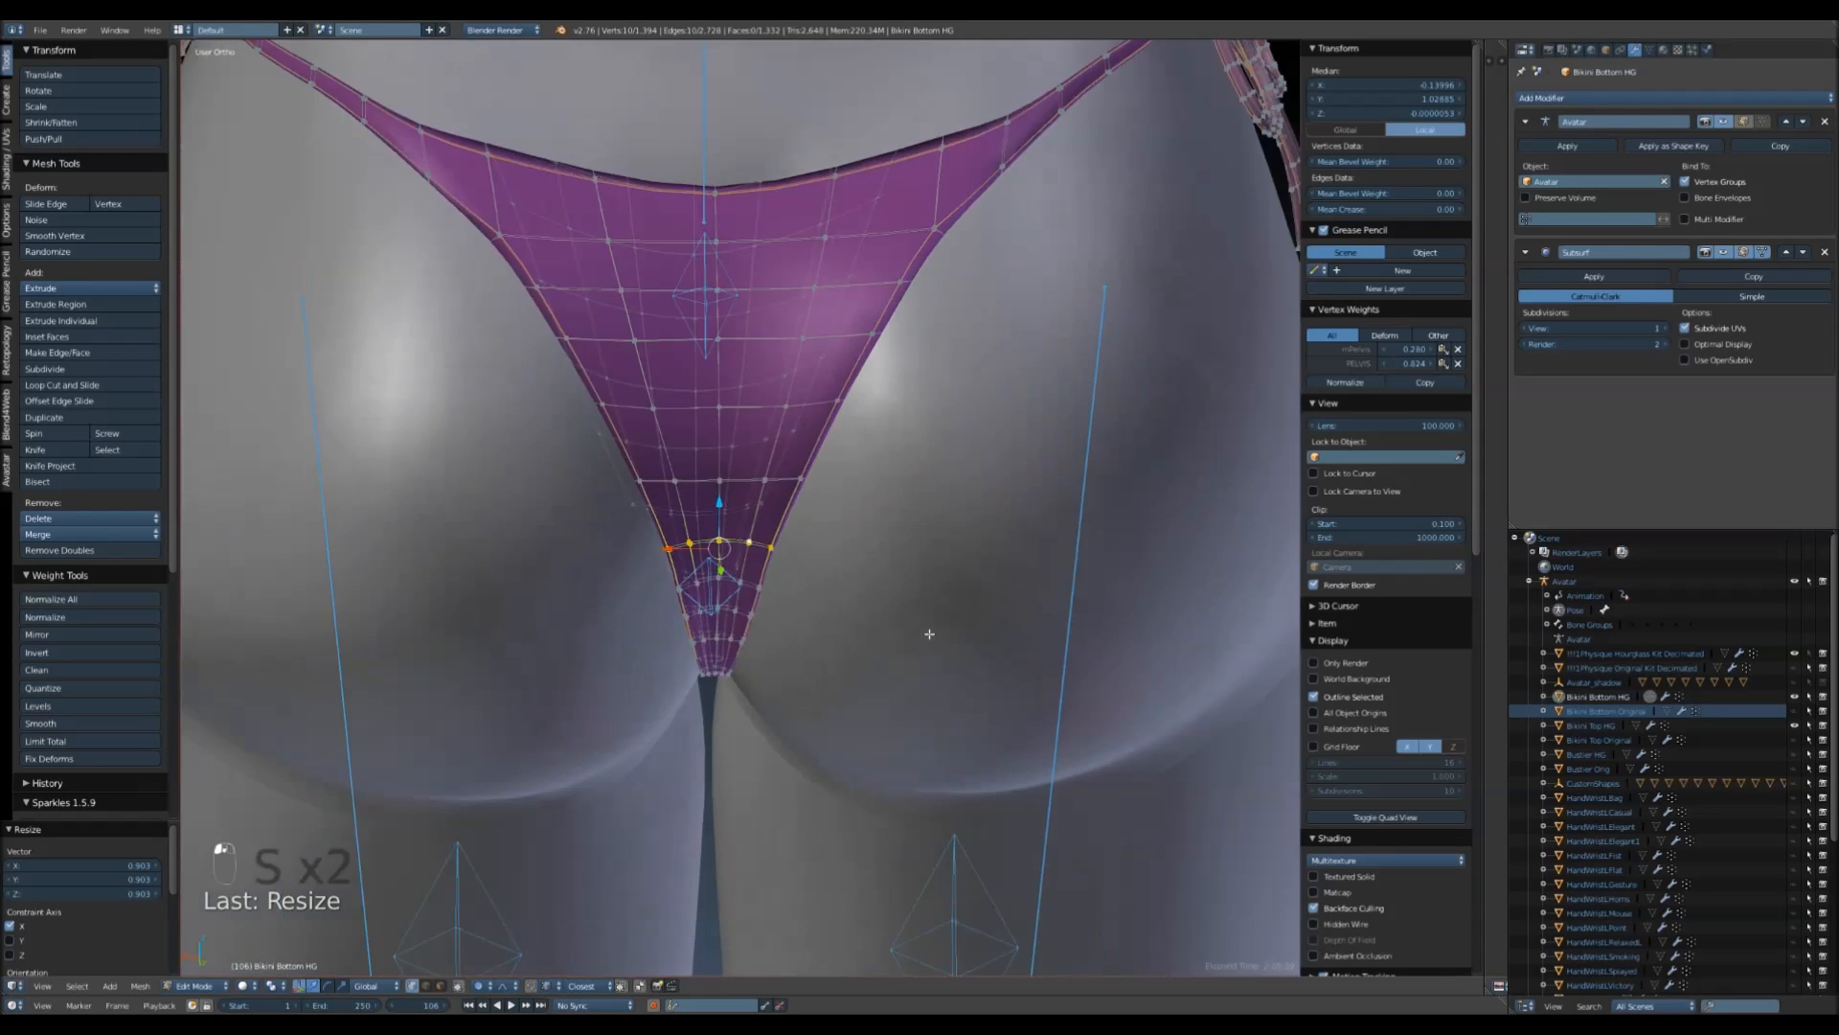
{"action": "middle_click_drag", "start_coordinate": [751, 645], "coordinate": [773, 645]}
{"action": "middle_click_drag", "start_coordinate": [577, 446], "coordinate": [627, 609], "text": "shift"}
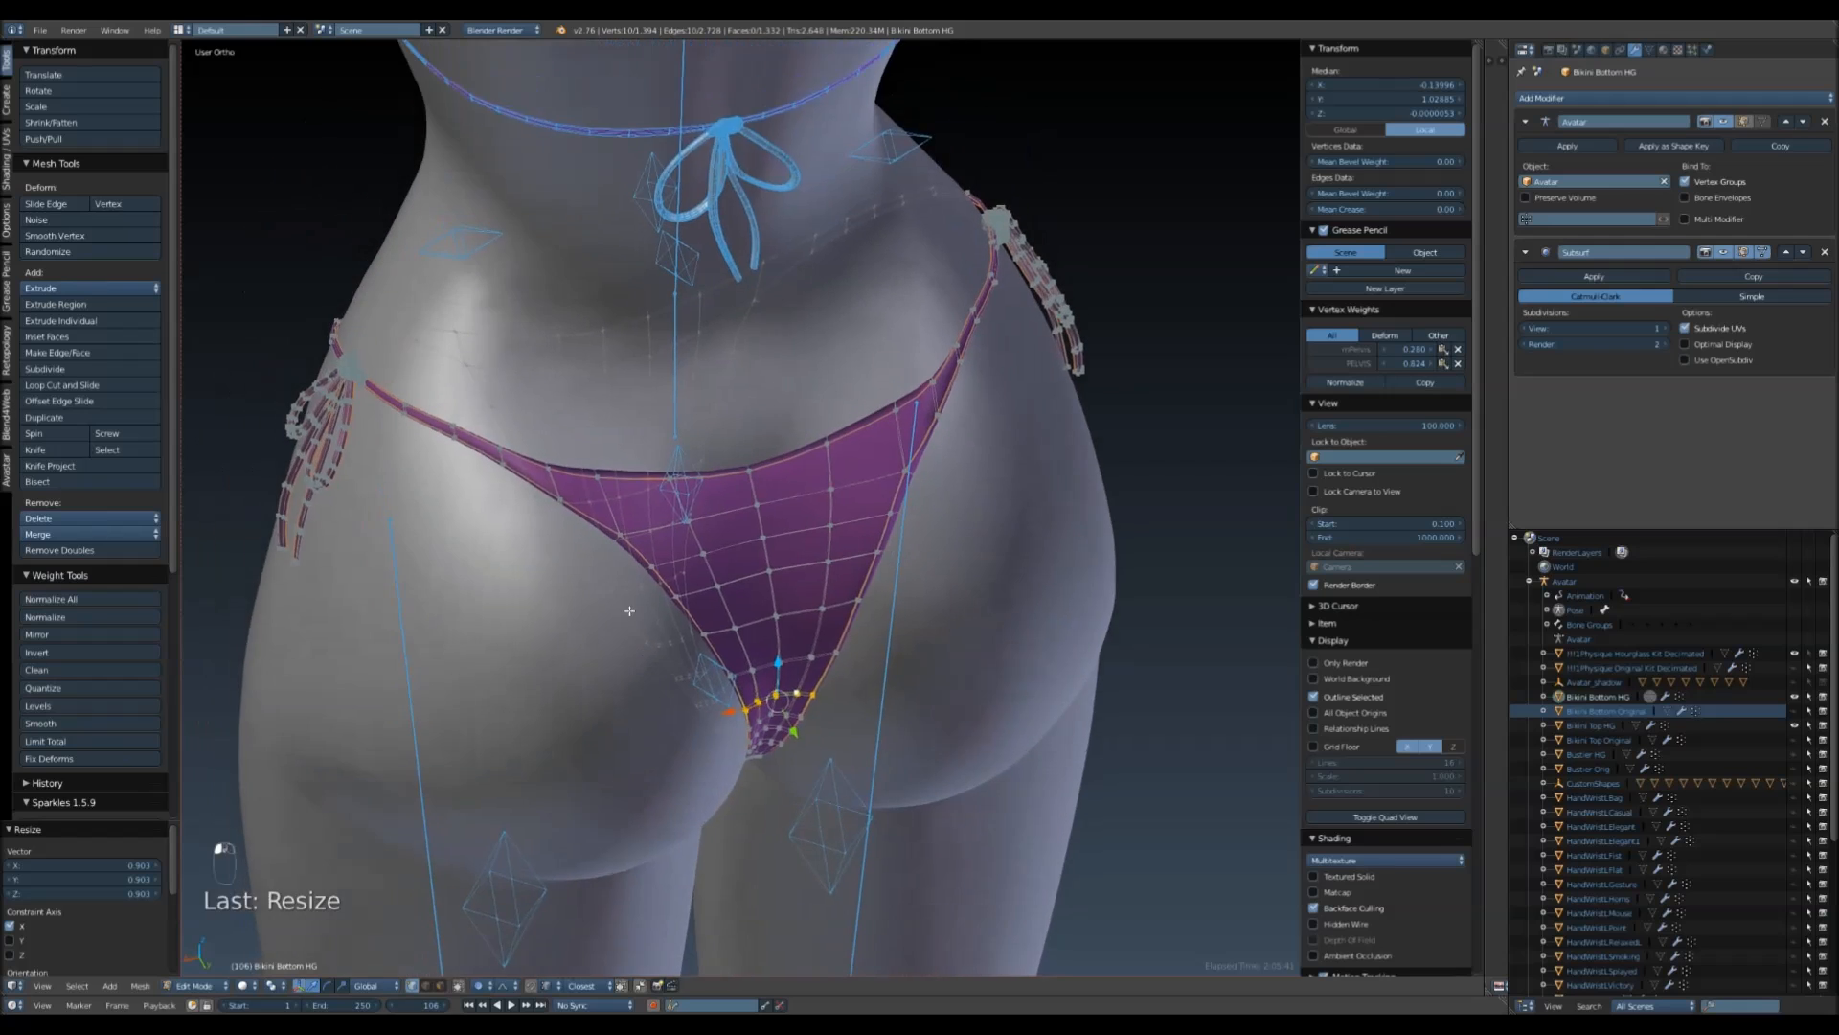
{"action": "scroll", "coordinate": [628, 608], "scroll_direction": "up", "scroll_amount": 2}
{"action": "right_click", "coordinate": [473, 475], "text": "alt"}
{"action": "middle_click_drag", "start_coordinate": [921, 497], "coordinate": [958, 476]}
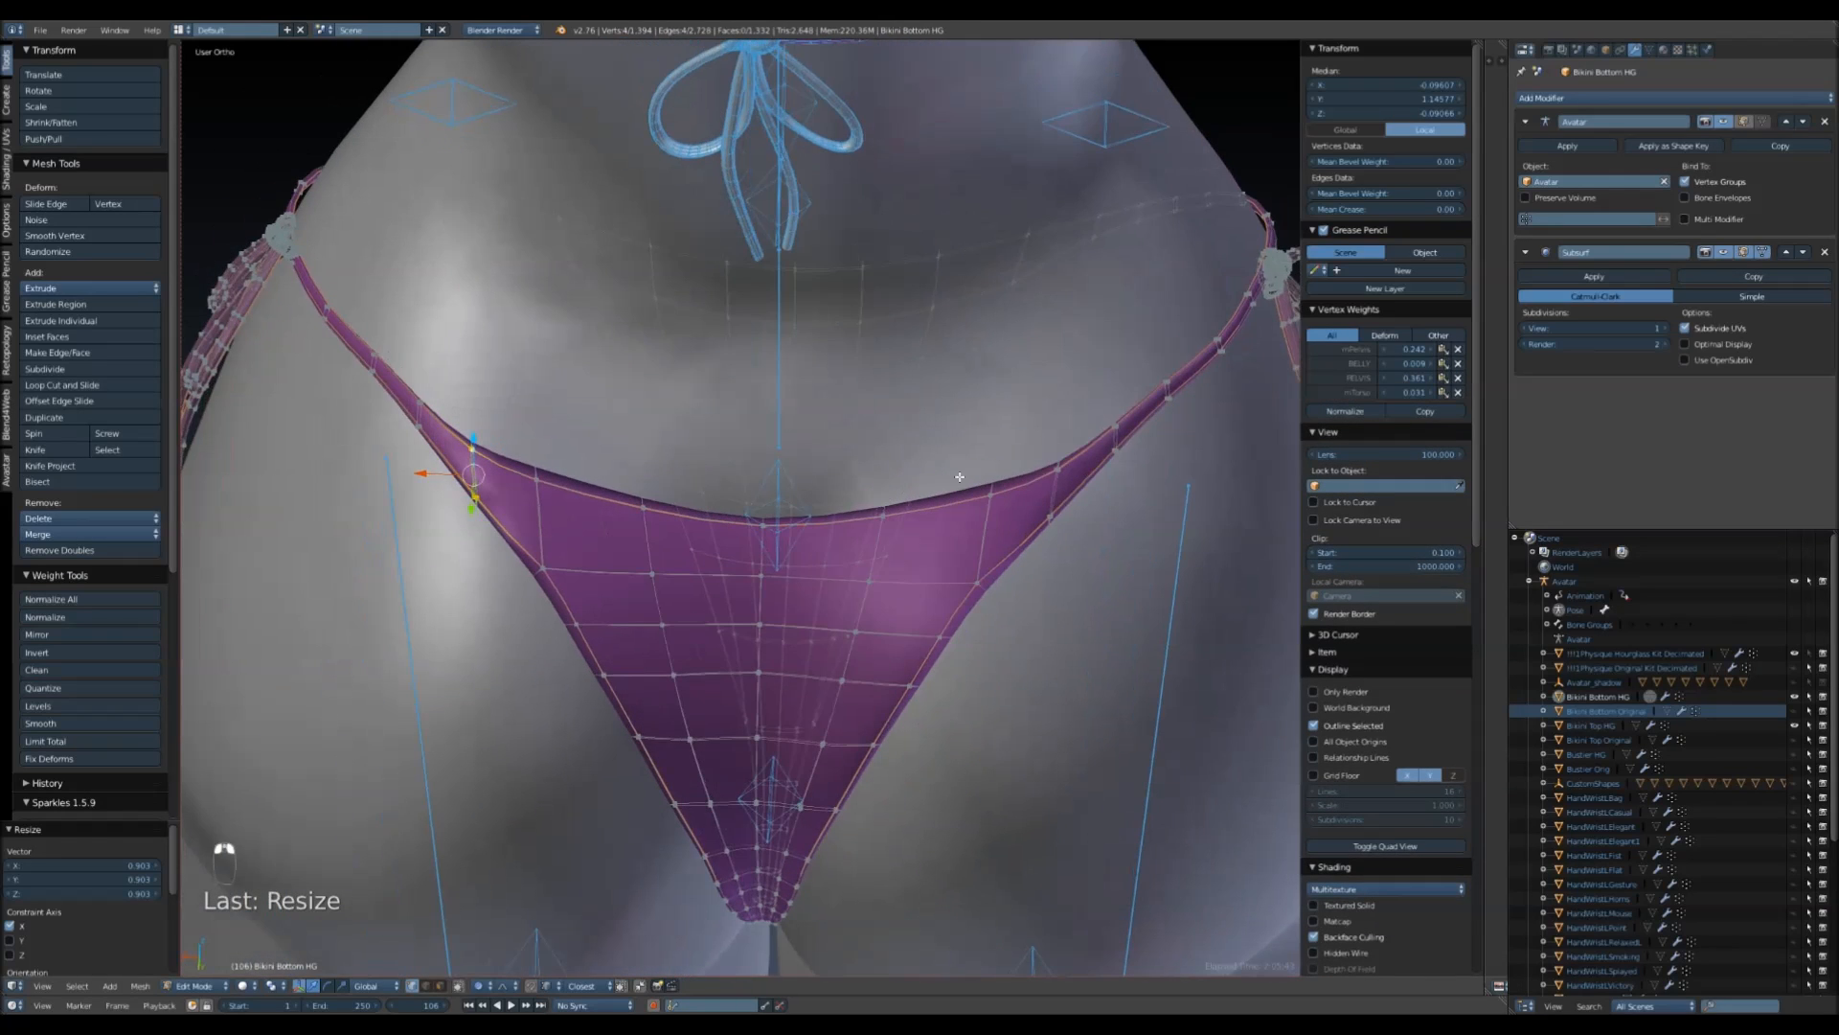
{"action": "key", "text": "g"}
{"action": "key", "text": "z"}
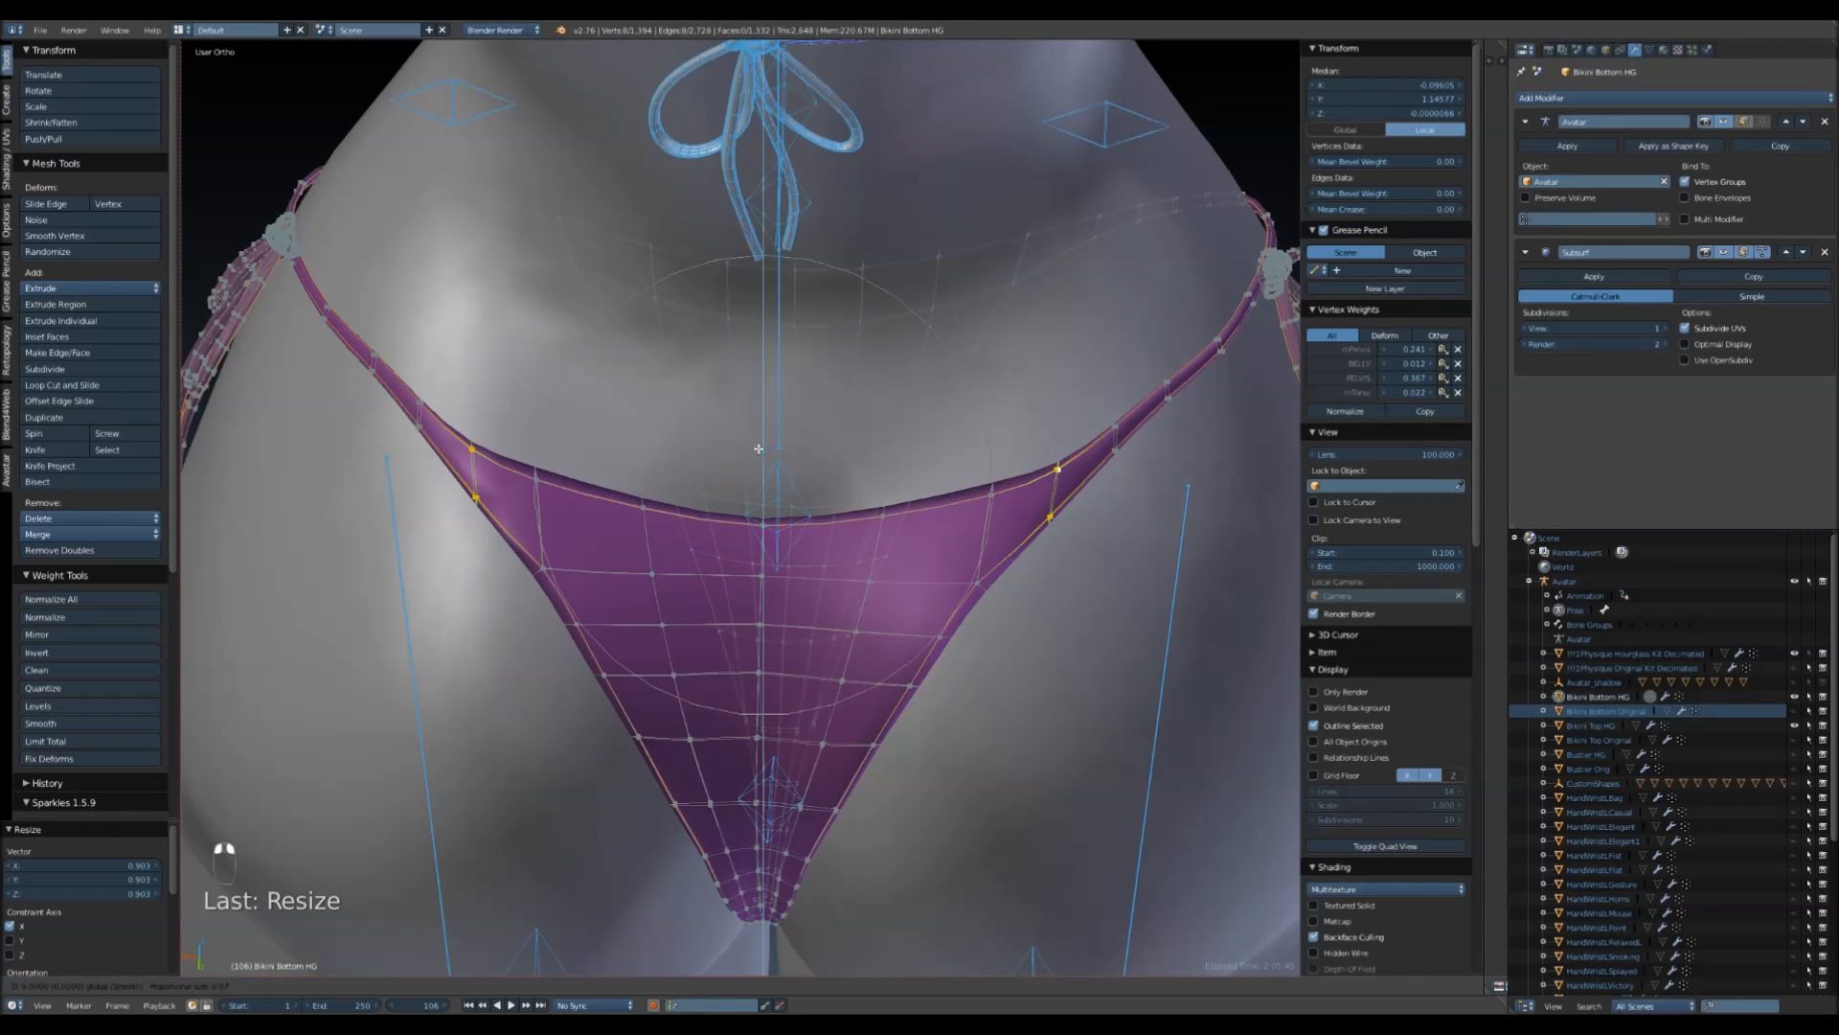
{"action": "scroll", "coordinate": [763, 441], "scroll_direction": "up", "scroll_amount": 2}
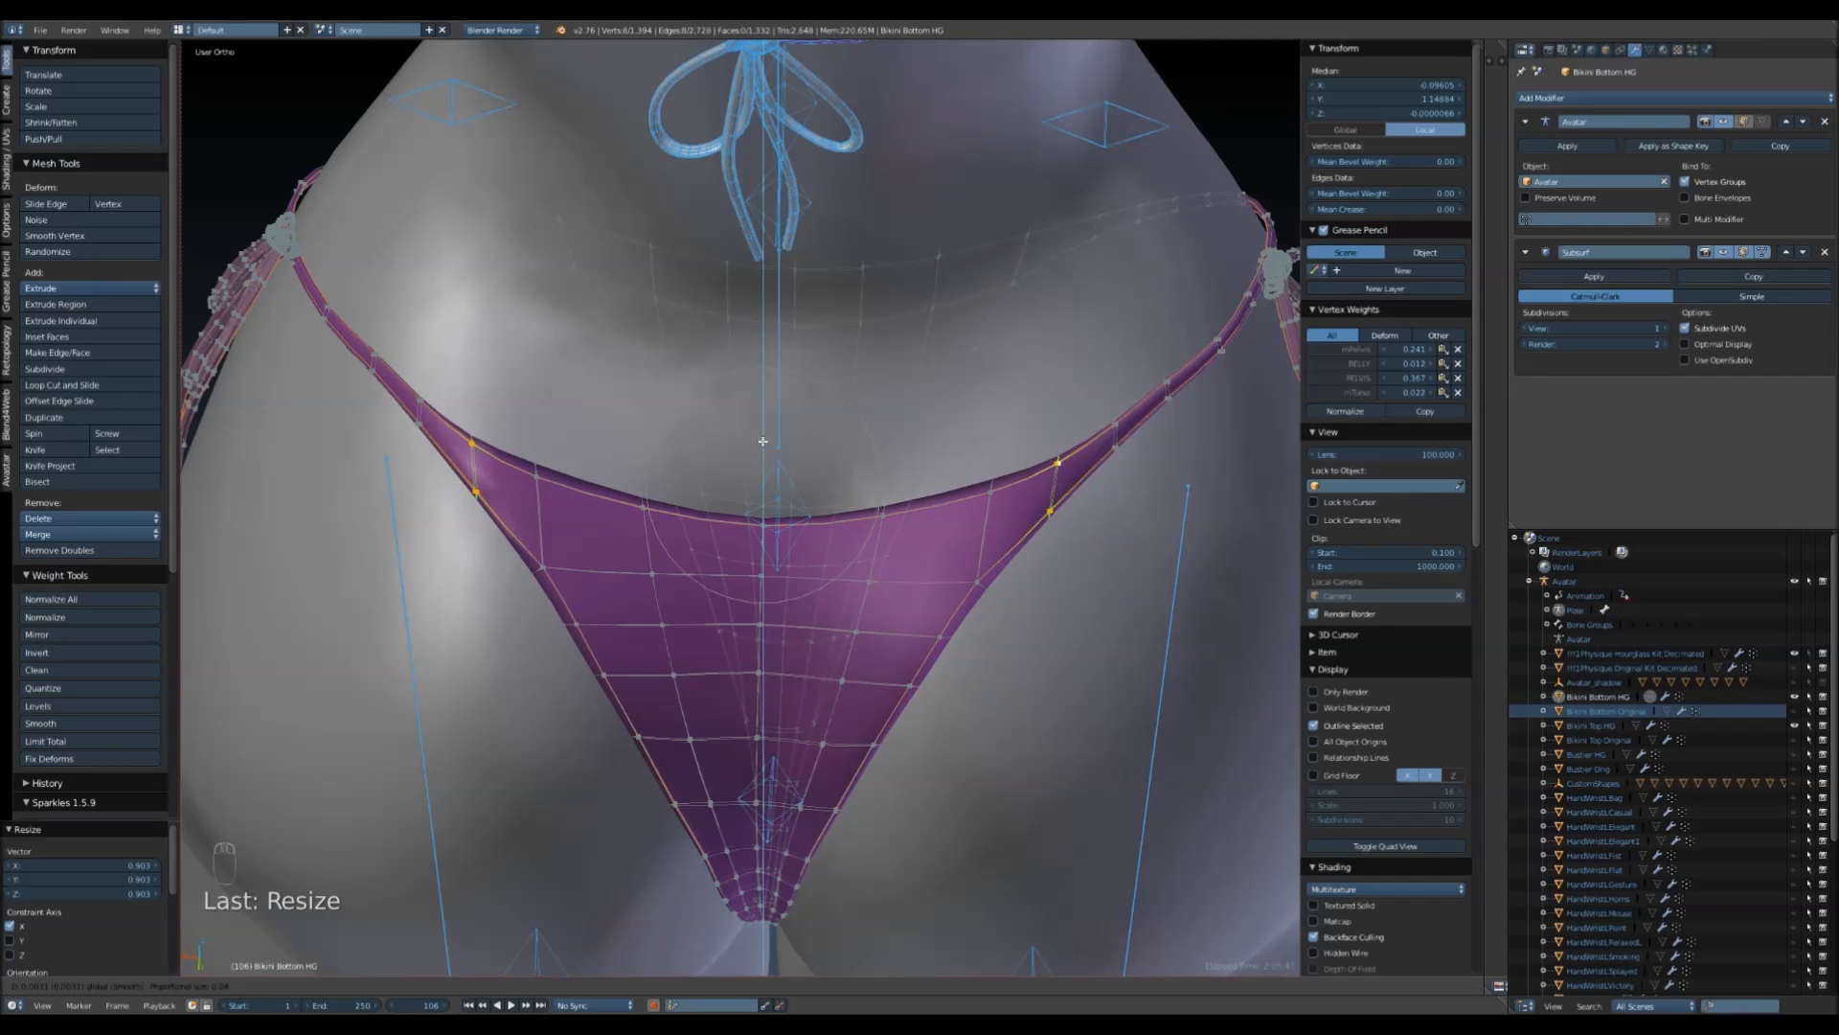
{"action": "left_click", "coordinate": [762, 441]}
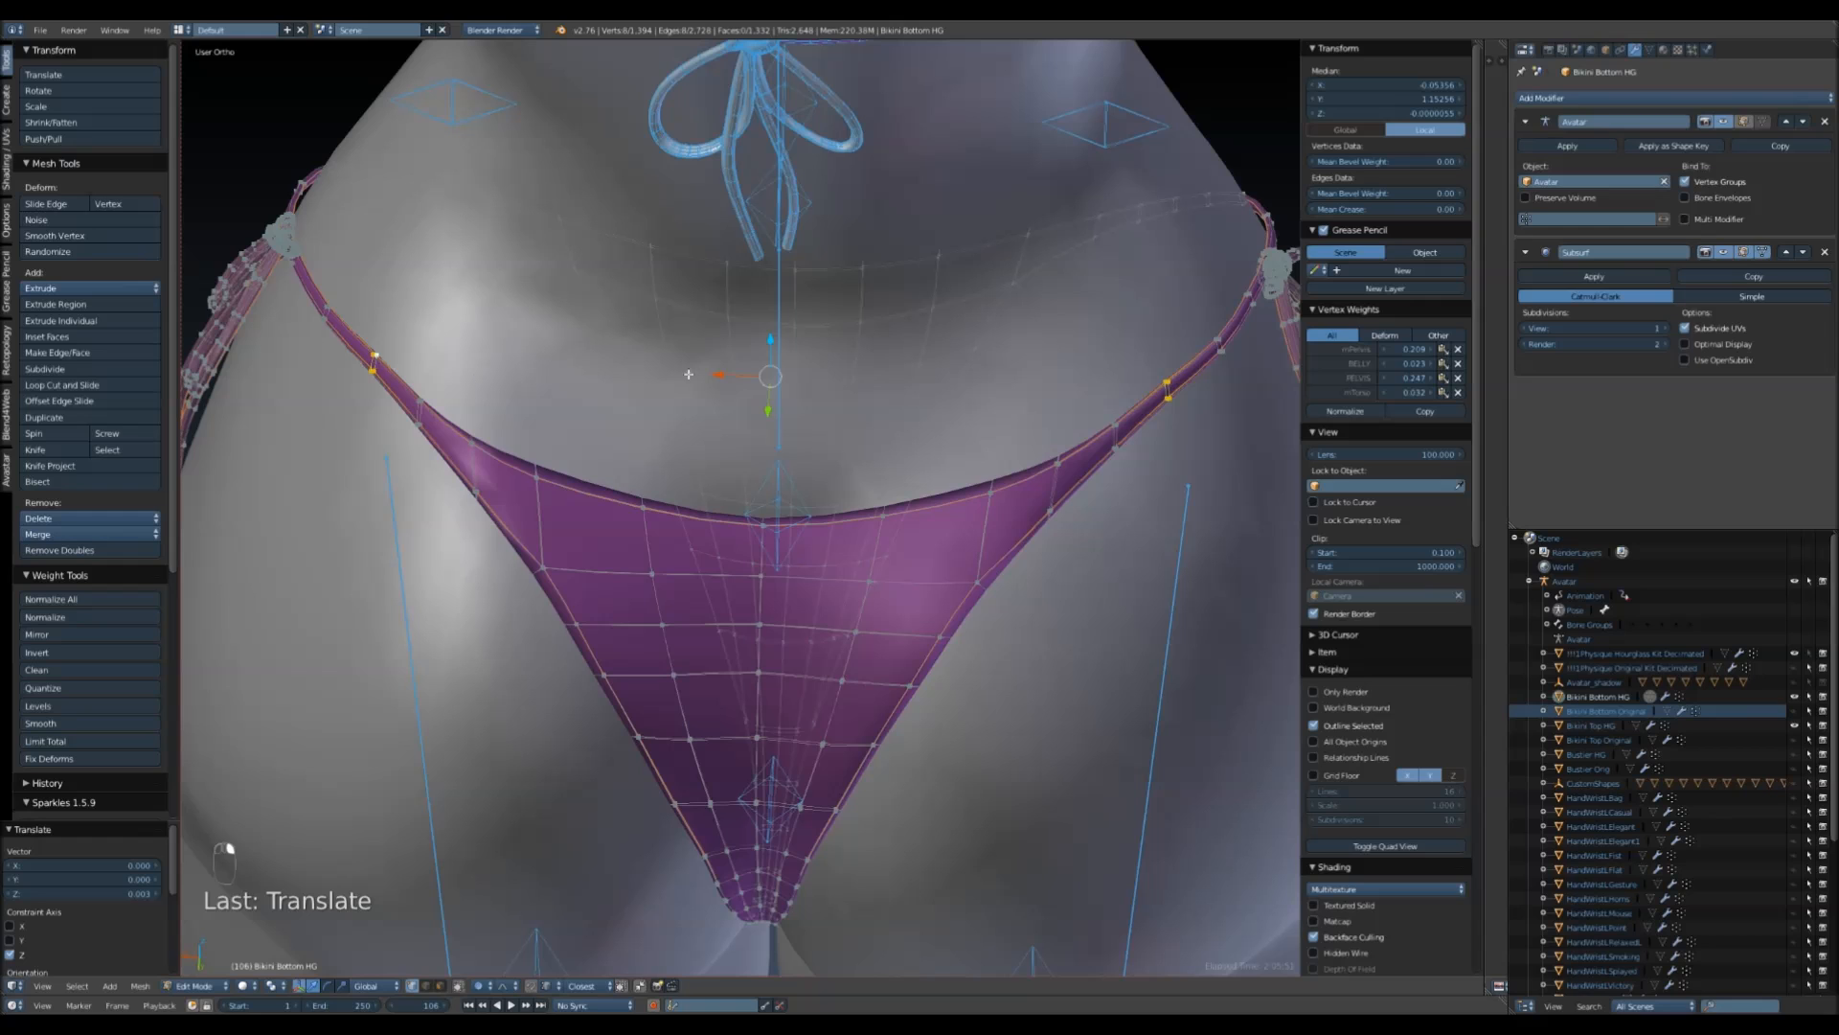
- Fine-tune the height of the matching rear strap edge loops along Z, ending with a rise of about 0.002
{"action": "left_click", "coordinate": [772, 341]}
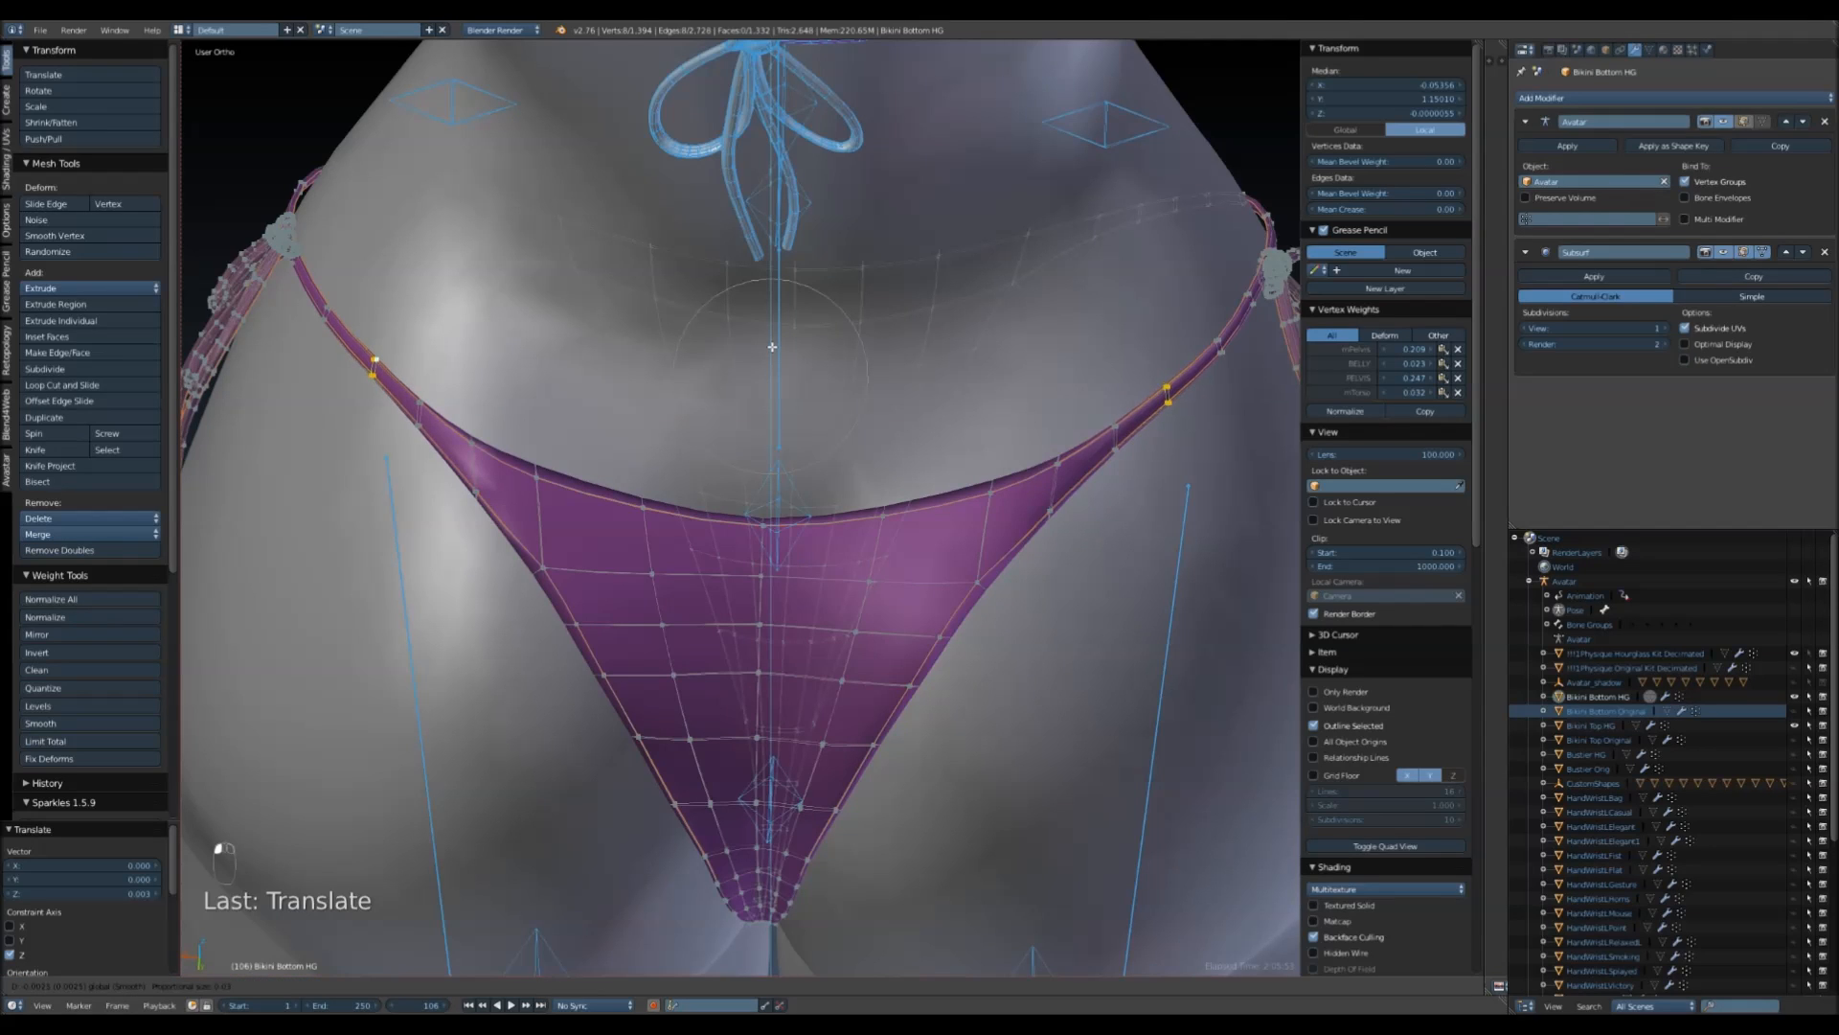
{"action": "left_click", "coordinate": [763, 423]}
{"action": "left_click", "coordinate": [769, 420]}
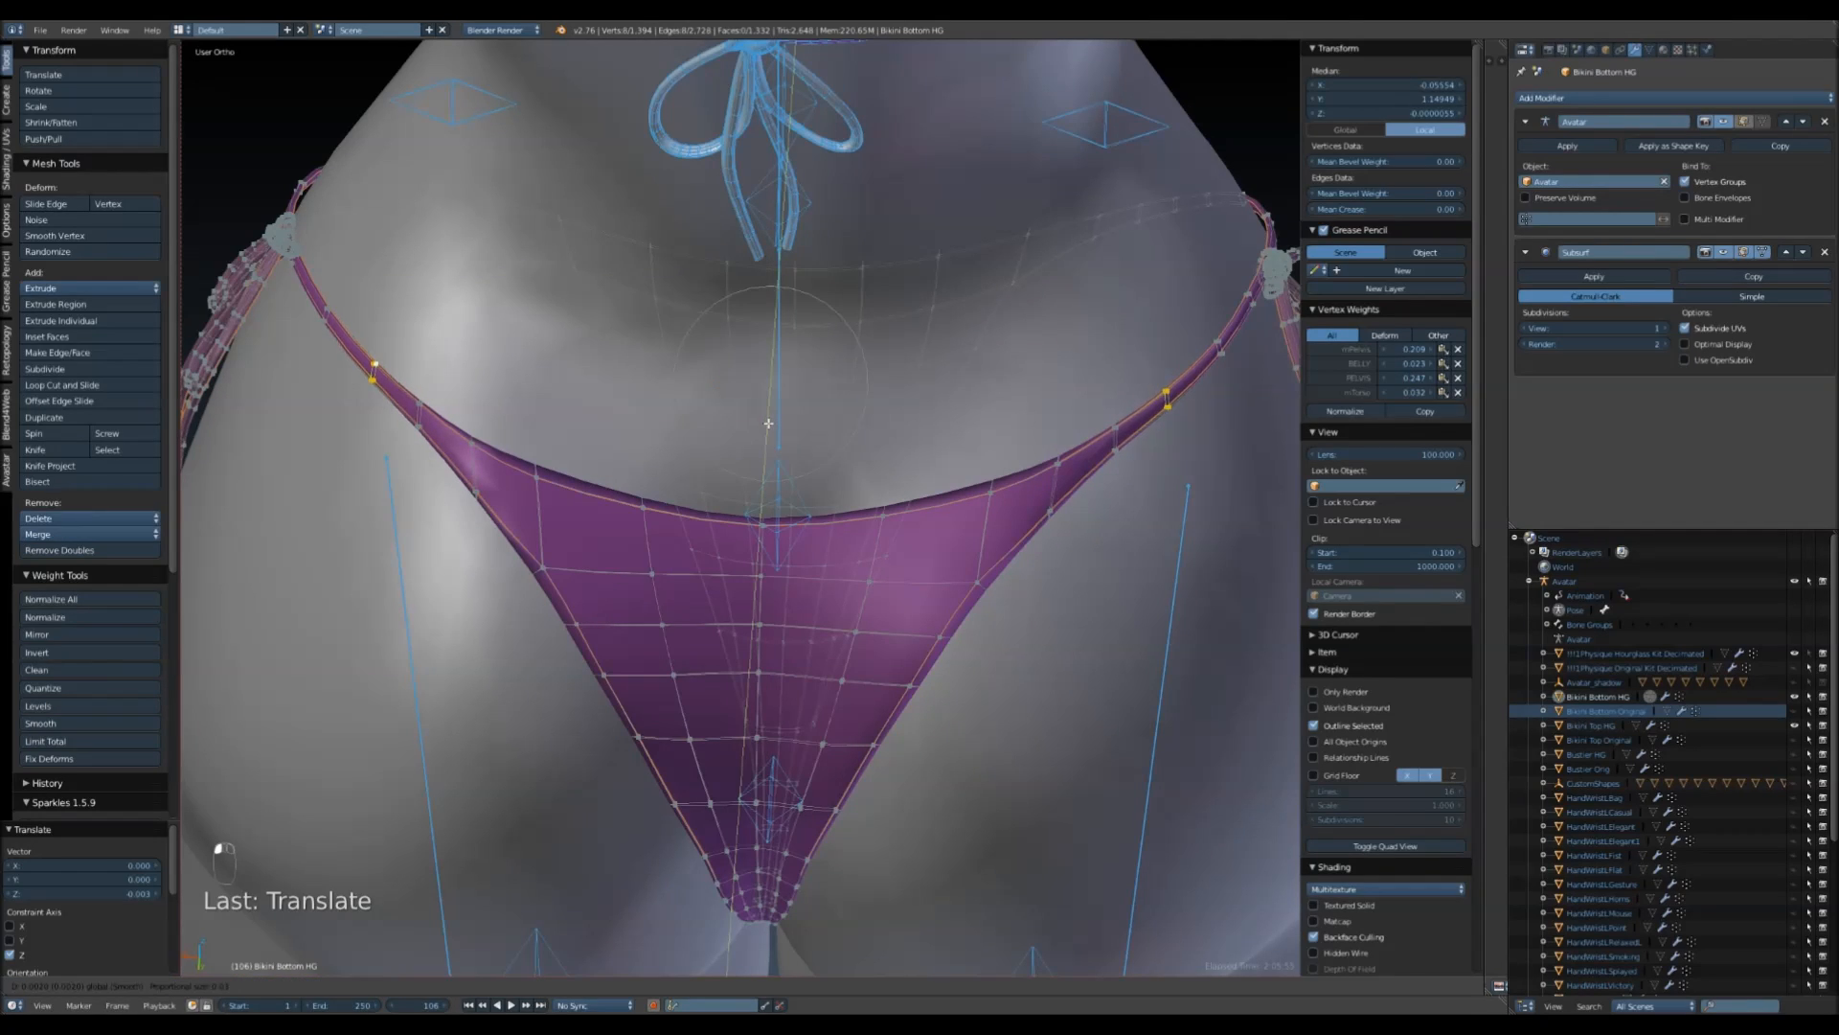
{"action": "left_click", "coordinate": [769, 423]}
{"action": "middle_click_drag", "start_coordinate": [768, 422], "coordinate": [766, 394]}
{"action": "left_click_drag", "start_coordinate": [770, 339], "coordinate": [770, 333]}
- Switch the Bikini Bottom HG mesh to Sculpt Mode and choose the Grab brush
{"action": "key", "text": "a"}
{"action": "right_click", "coordinate": [816, 301]}
{"action": "right_click", "coordinate": [828, 303], "text": "shift"}
{"action": "mouse_move", "coordinate": [805, 311]}
{"action": "middle_mouse_down"}
{"action": "mouse_move", "coordinate": [839, 395]}
{"action": "mouse_move", "coordinate": [823, 412]}
{"action": "middle_mouse_up"}
{"action": "left_click", "coordinate": [197, 986]}
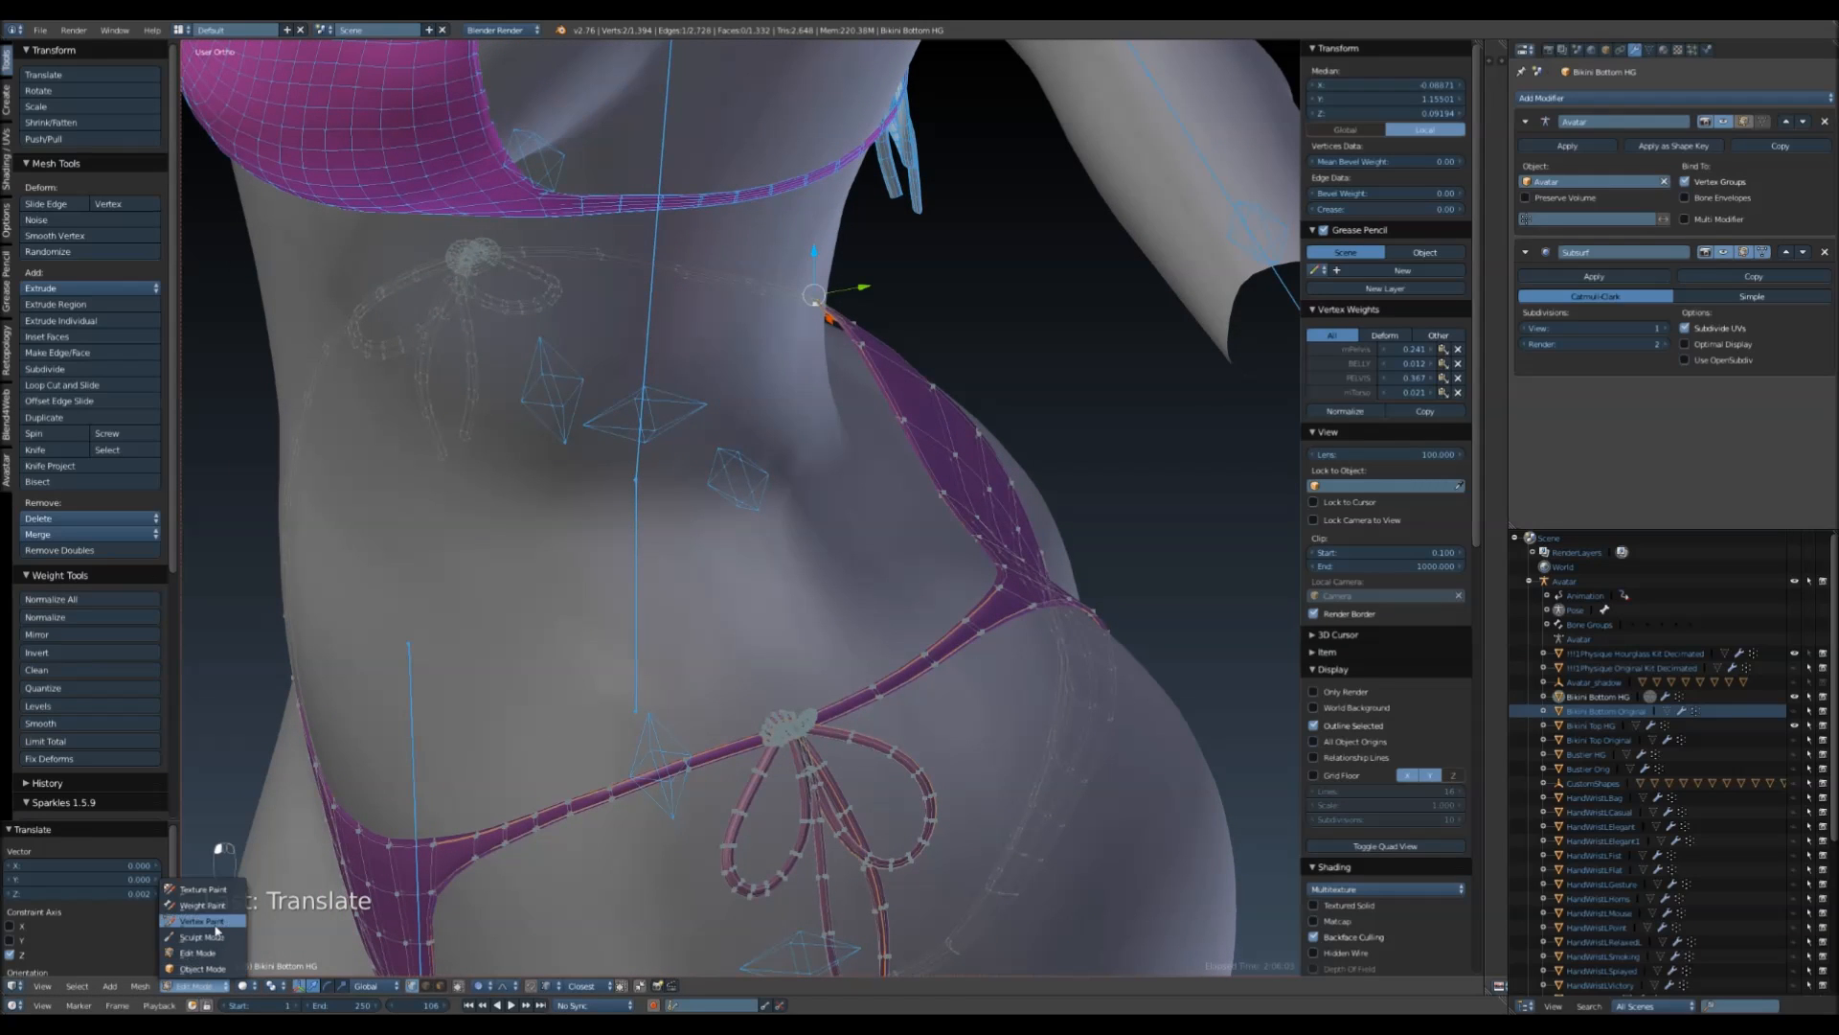
{"action": "left_click", "coordinate": [209, 937]}
{"action": "middle_click_drag", "start_coordinate": [701, 372], "coordinate": [637, 267]}
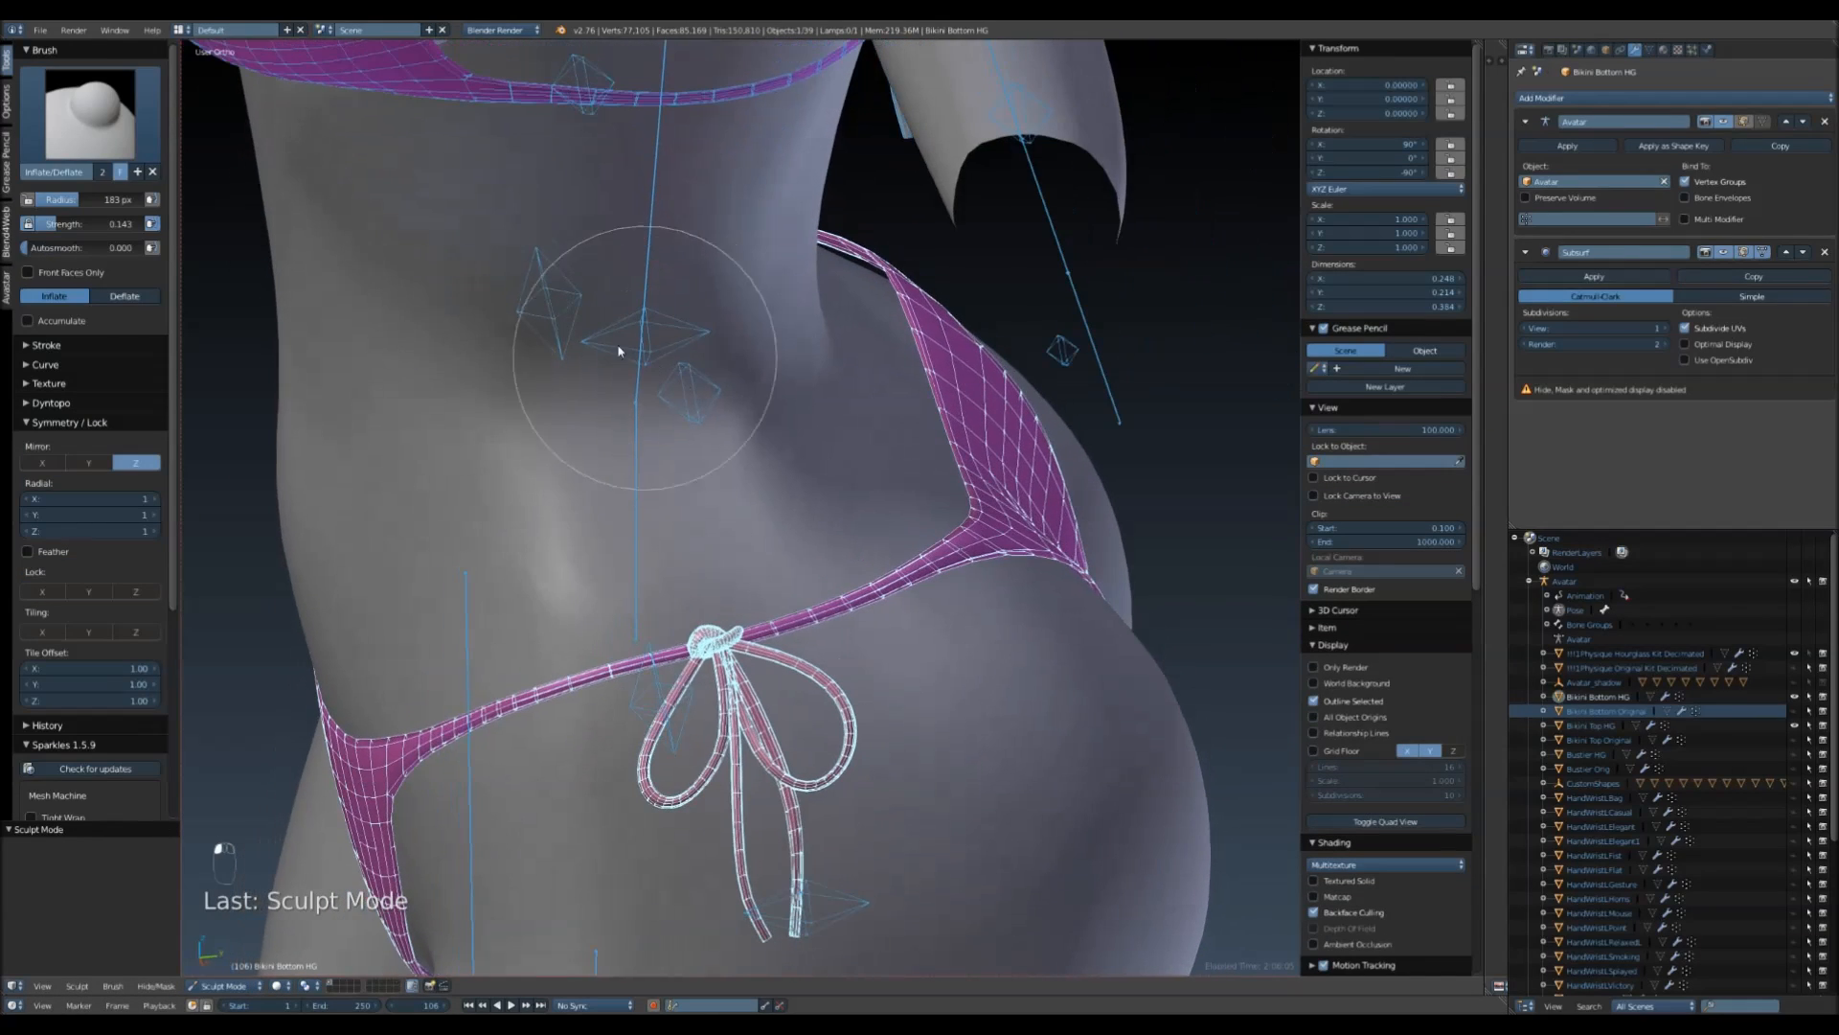
{"action": "left_click", "coordinate": [32, 139]}
{"action": "left_click", "coordinate": [119, 292]}
{"action": "scroll", "coordinate": [870, 325], "scroll_direction": "down", "scroll_amount": 1}
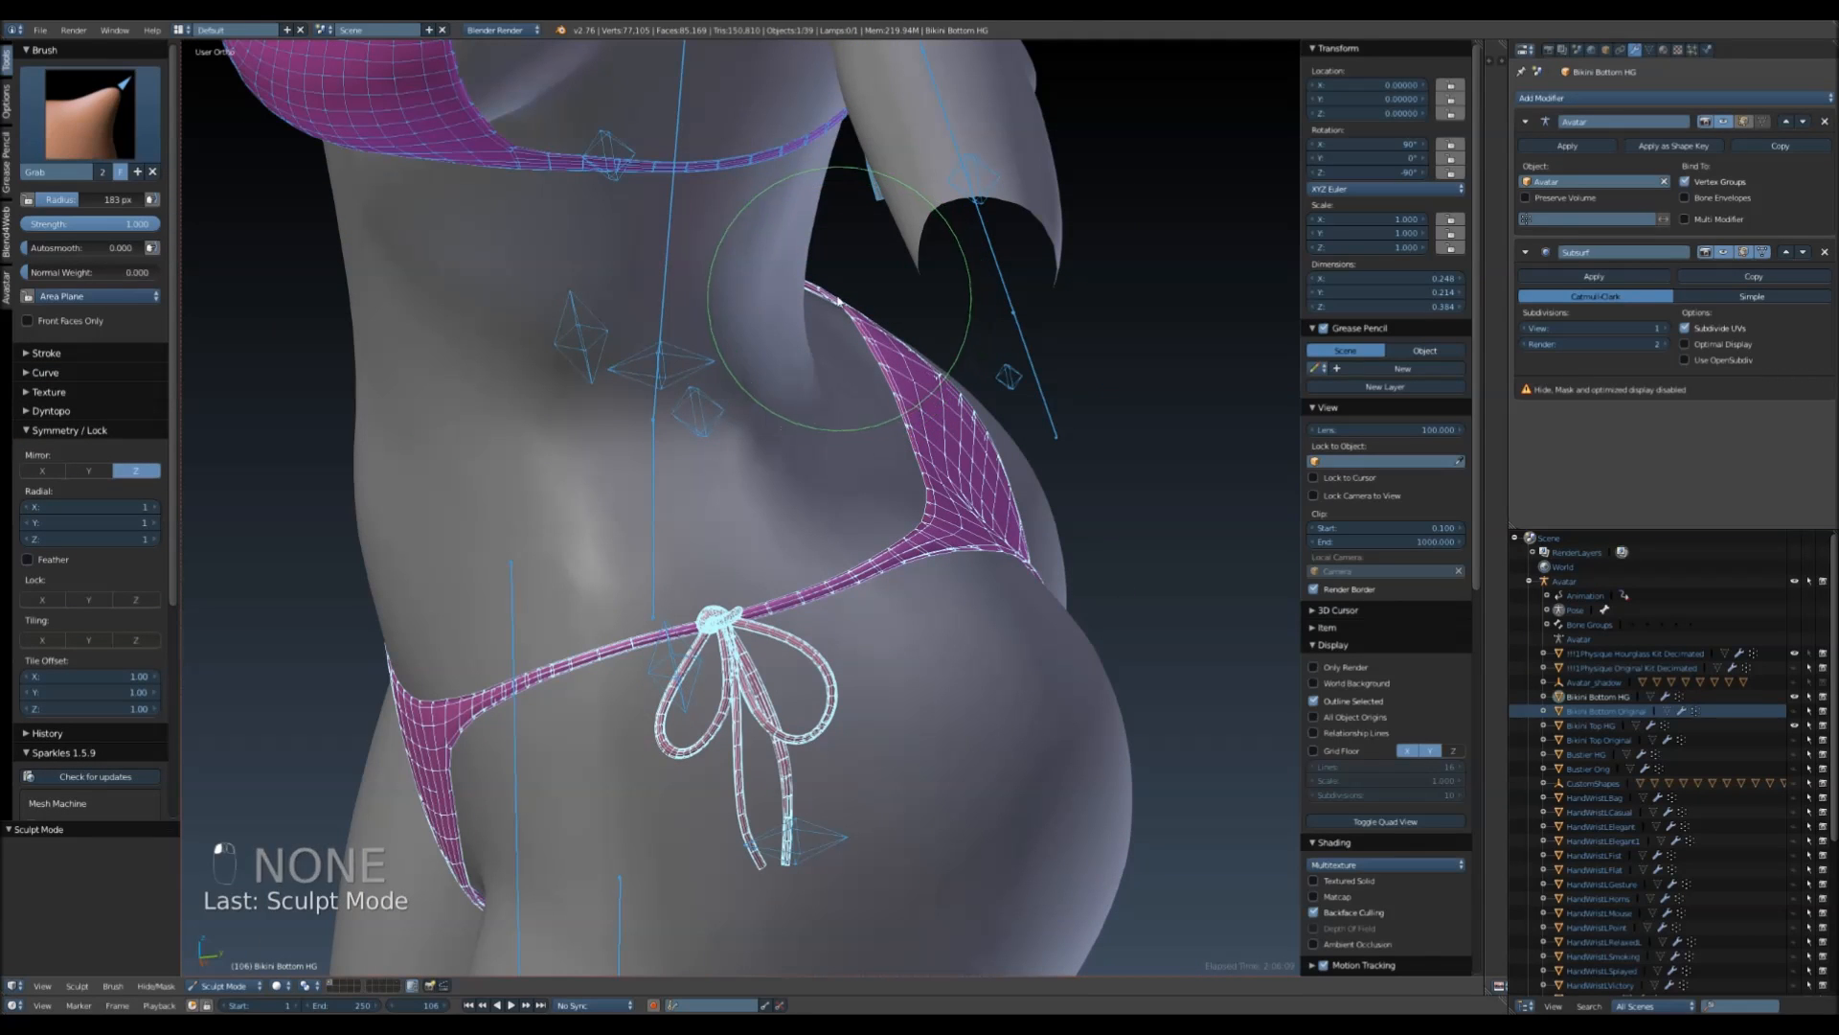
- Examine how the rear panel, side straps and front panel sit on the body, and choose the Smooth brush
{"action": "mouse_move", "coordinate": [816, 298]}
{"action": "middle_mouse_down"}
{"action": "mouse_move", "coordinate": [767, 364]}
{"action": "mouse_move", "coordinate": [621, 428]}
{"action": "mouse_move", "coordinate": [716, 322]}
{"action": "mouse_move", "coordinate": [707, 575]}
{"action": "middle_mouse_up"}
{"action": "scroll", "coordinate": [705, 586], "scroll_direction": "up", "scroll_amount": 3}
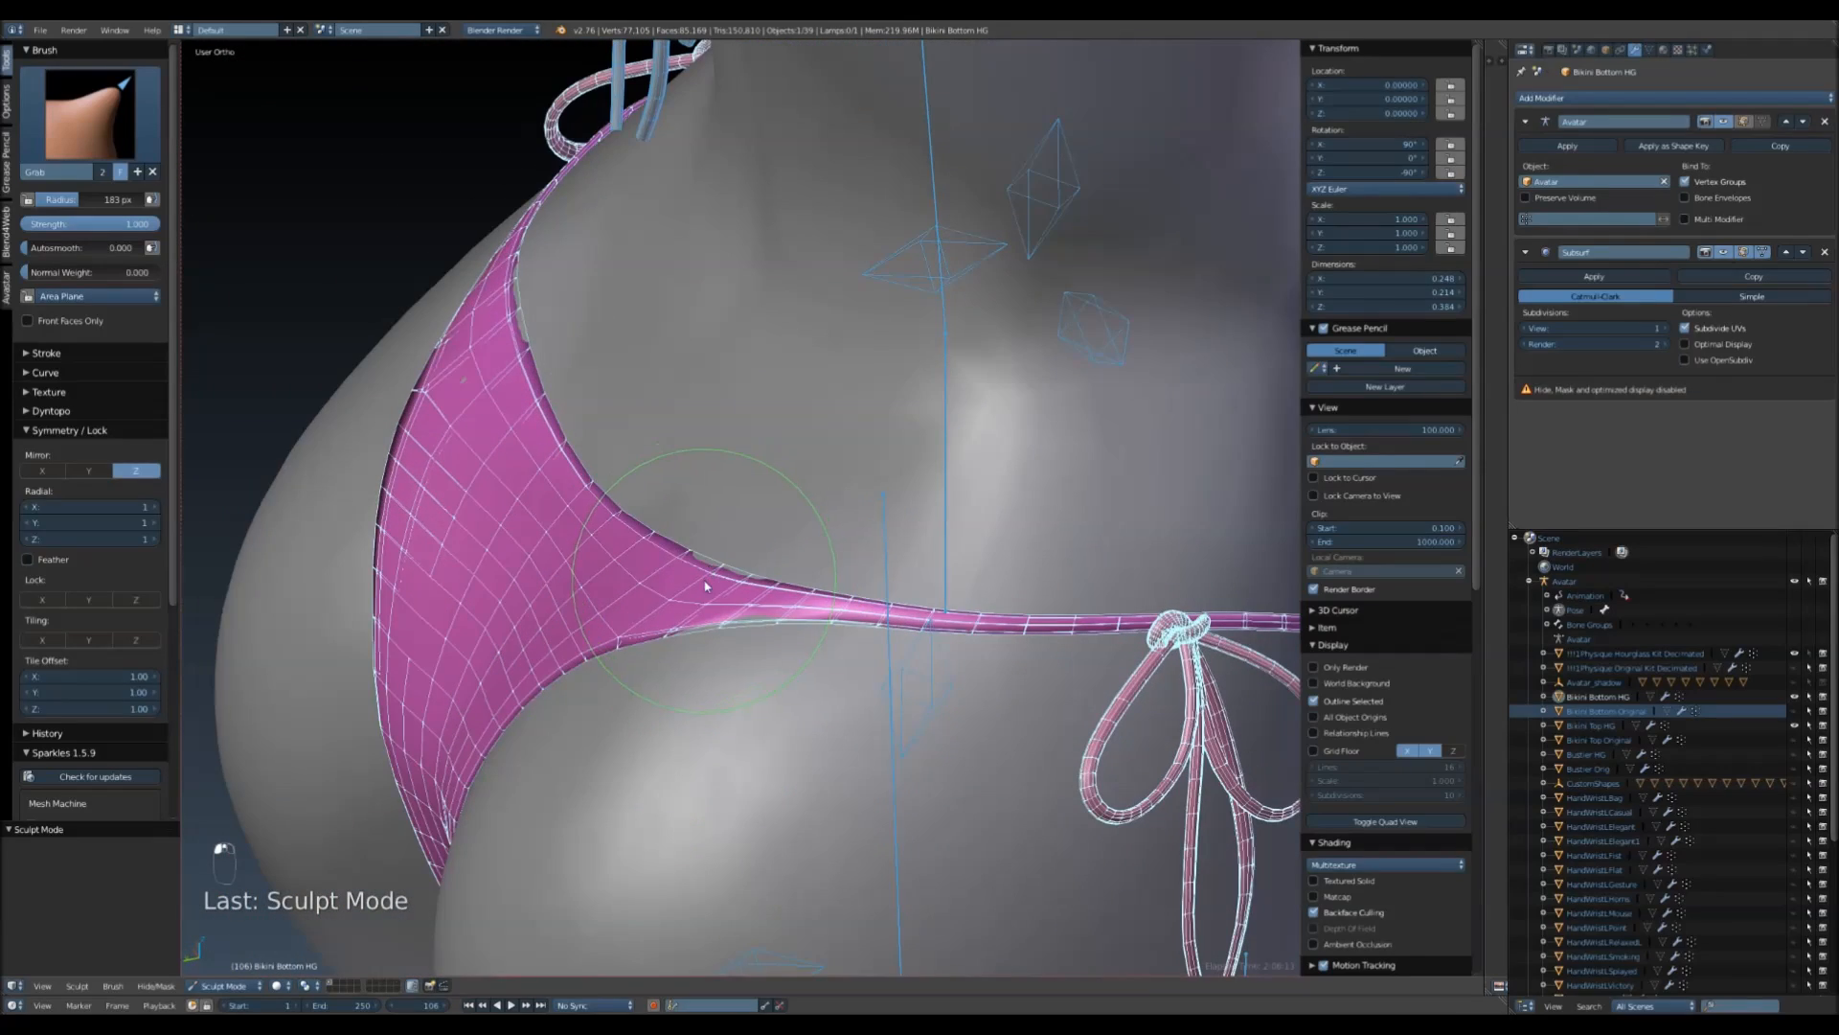
{"action": "mouse_move", "coordinate": [813, 644]}
{"action": "middle_mouse_down"}
{"action": "mouse_move", "coordinate": [727, 649]}
{"action": "mouse_move", "coordinate": [1006, 658]}
{"action": "mouse_move", "coordinate": [929, 702]}
{"action": "mouse_move", "coordinate": [922, 661]}
{"action": "middle_mouse_up"}
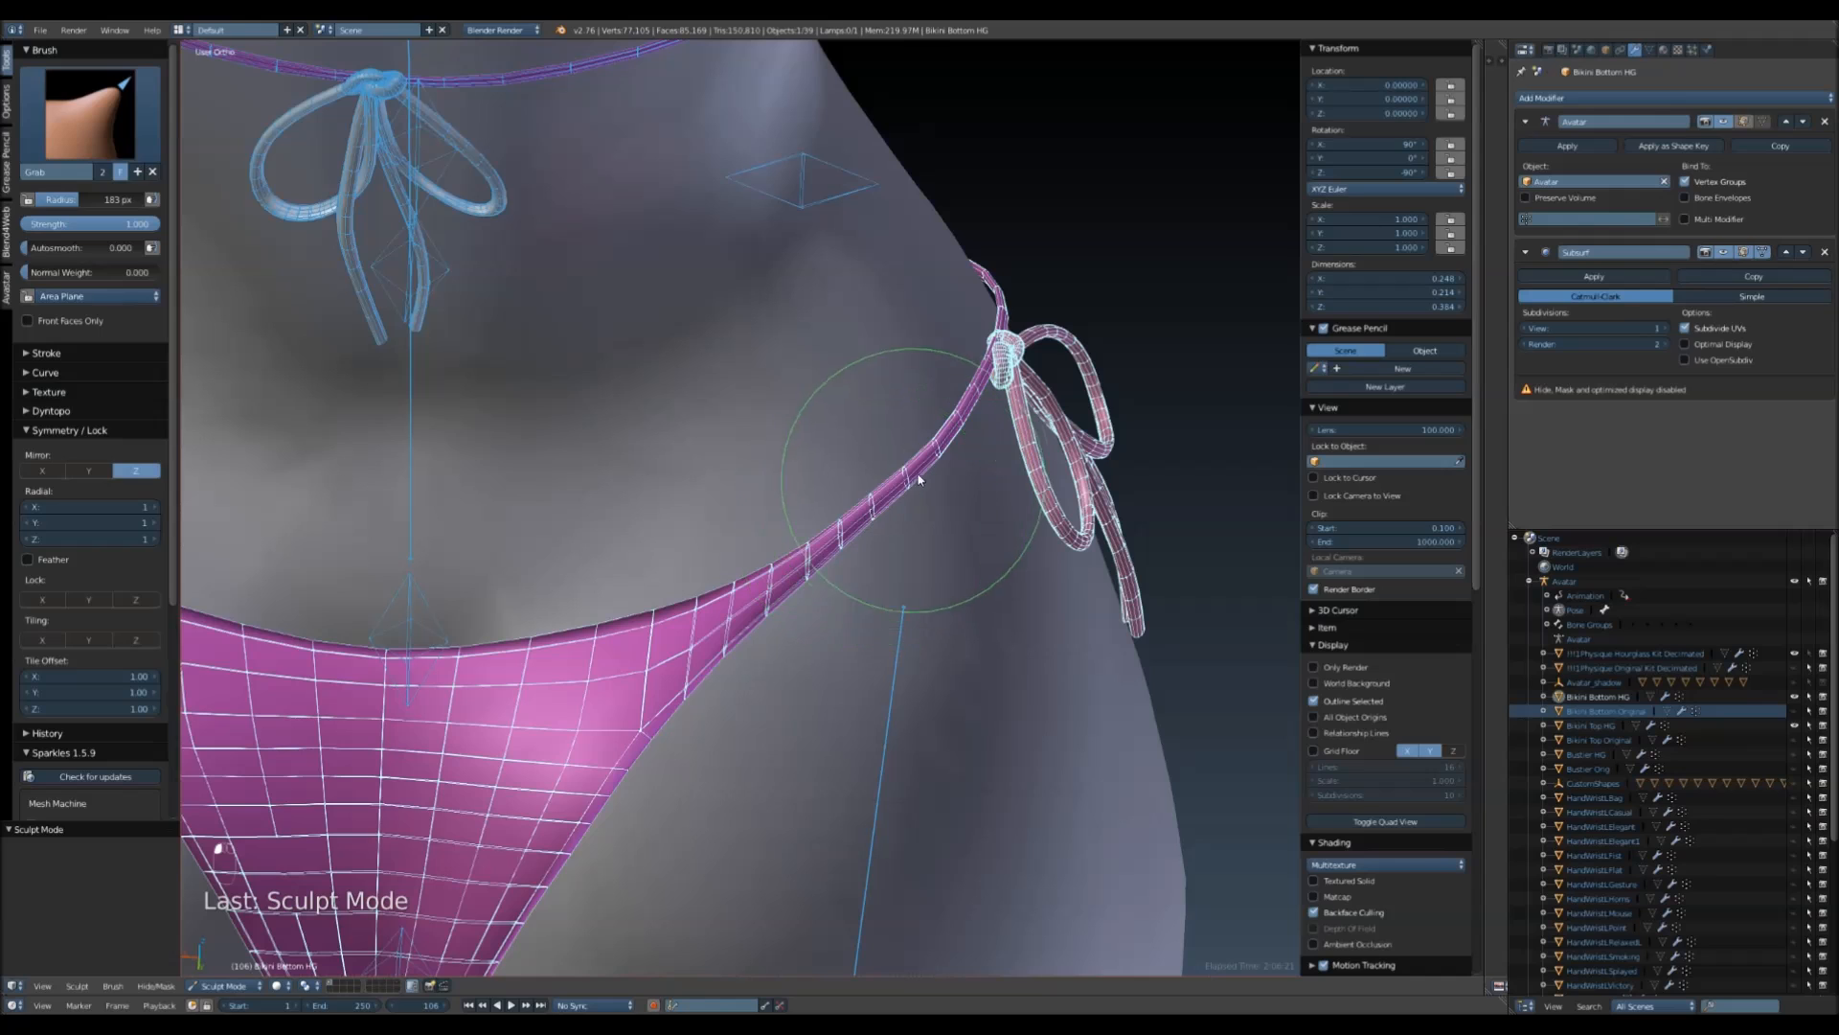
{"action": "mouse_move", "coordinate": [969, 518]}
{"action": "middle_mouse_down"}
{"action": "mouse_move", "coordinate": [862, 536]}
{"action": "mouse_move", "coordinate": [803, 483]}
{"action": "middle_mouse_up"}
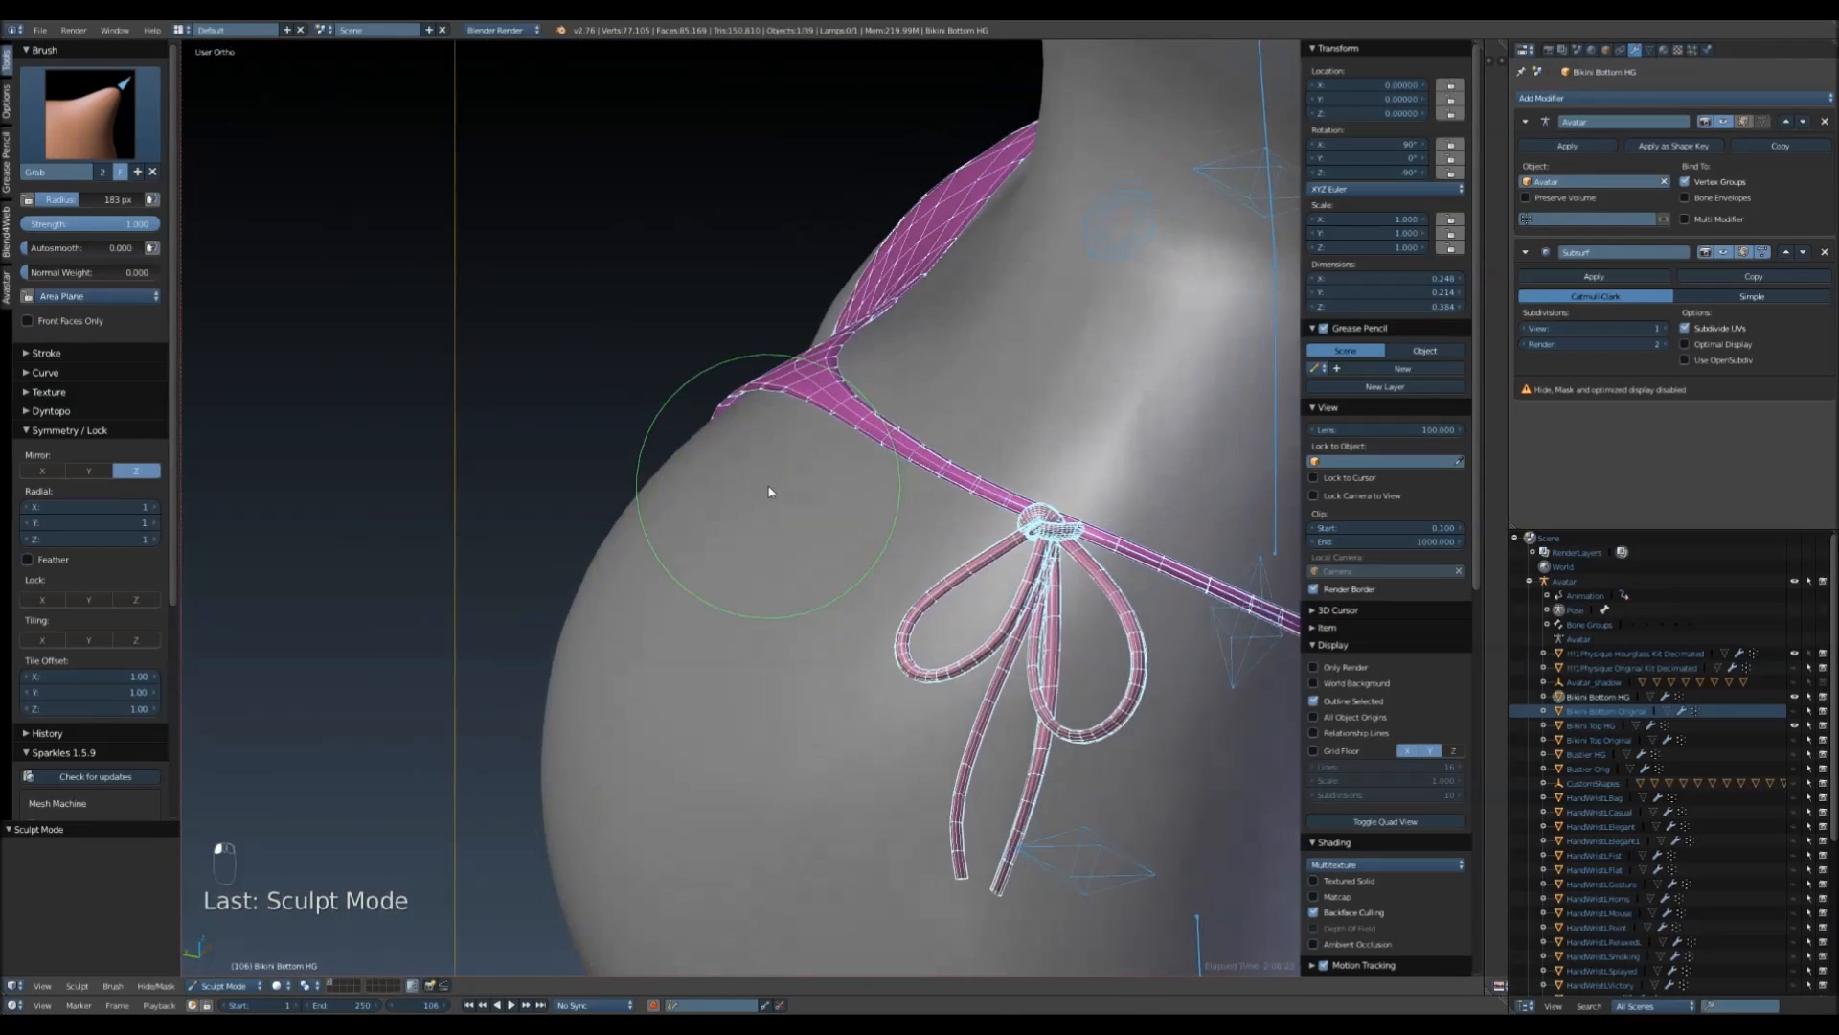
{"action": "mouse_move", "coordinate": [810, 594]}
{"action": "middle_mouse_down"}
{"action": "mouse_move", "coordinate": [760, 607]}
{"action": "mouse_move", "coordinate": [485, 472]}
{"action": "mouse_move", "coordinate": [1076, 670]}
{"action": "mouse_move", "coordinate": [946, 539]}
{"action": "mouse_move", "coordinate": [862, 498]}
{"action": "middle_mouse_up"}
{"action": "left_click", "coordinate": [91, 112]}
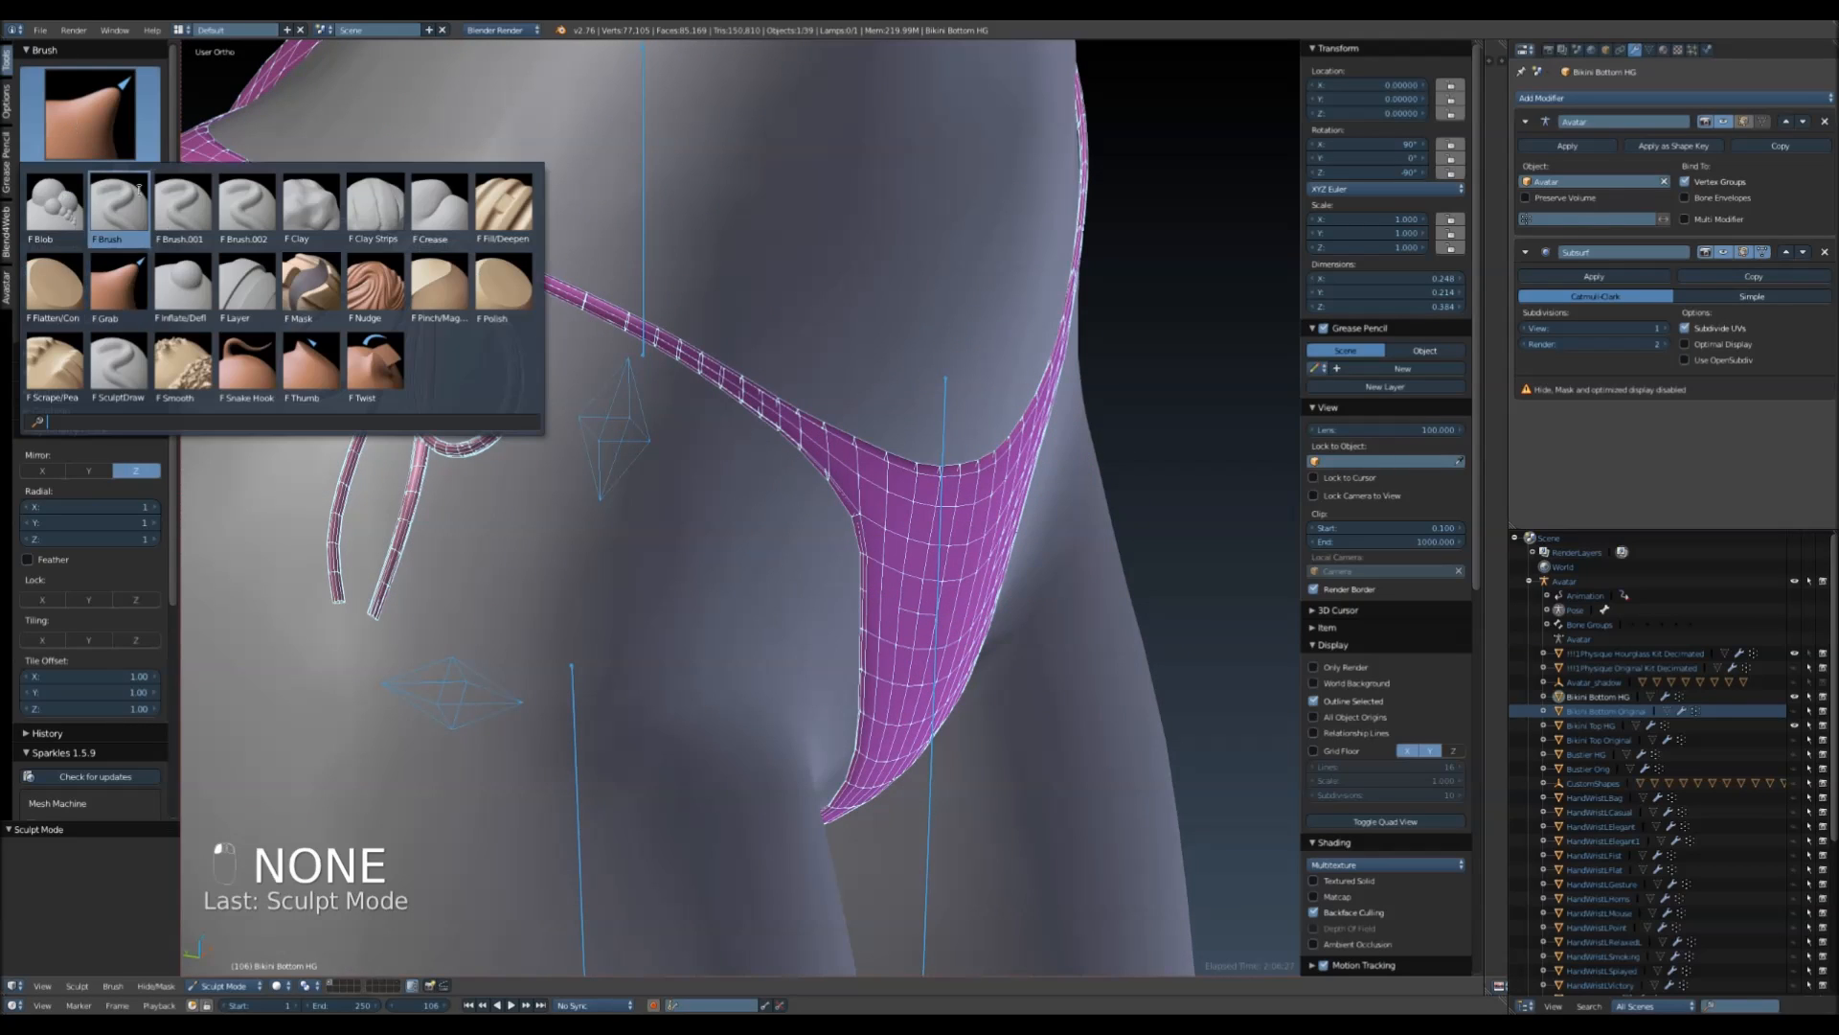
{"action": "left_click", "coordinate": [182, 368]}
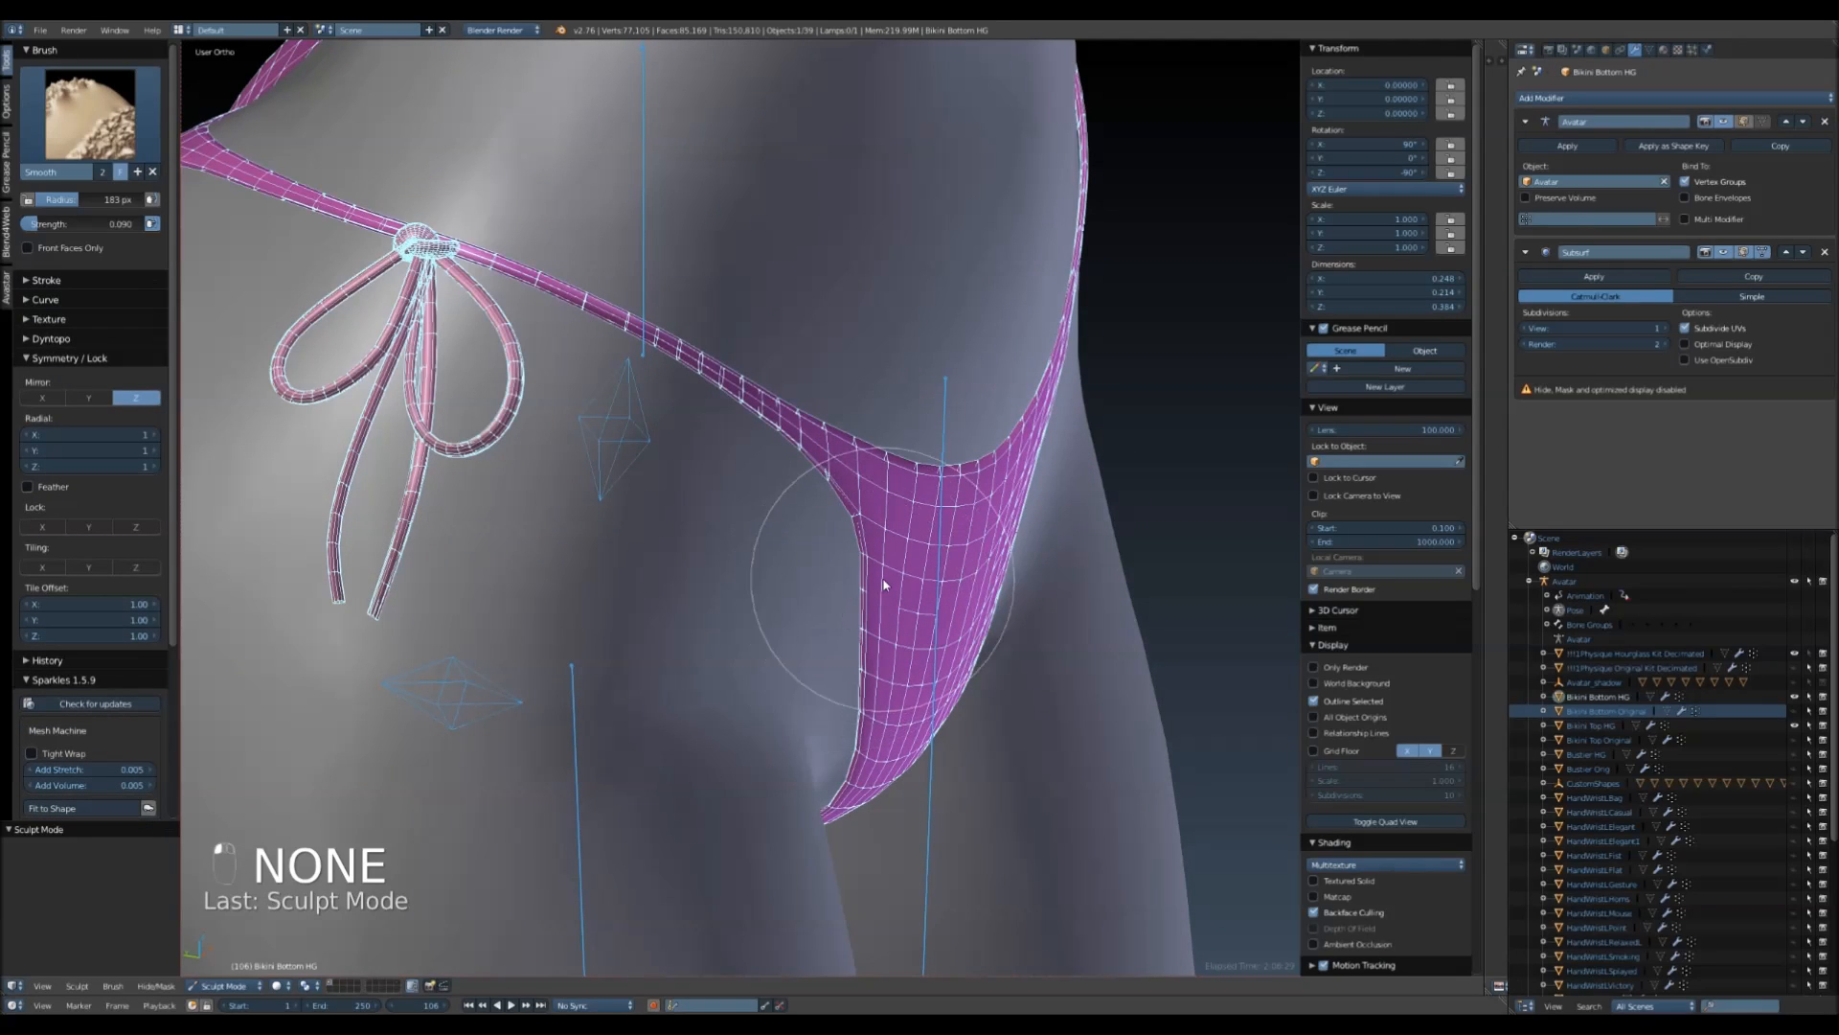
{"action": "middle_click_drag", "start_coordinate": [955, 689], "coordinate": [852, 674]}
{"action": "mouse_move", "coordinate": [533, 332]}
{"action": "middle_mouse_down"}
{"action": "mouse_move", "coordinate": [579, 399]}
{"action": "mouse_move", "coordinate": [726, 521]}
{"action": "mouse_move", "coordinate": [725, 299]}
{"action": "middle_mouse_up"}
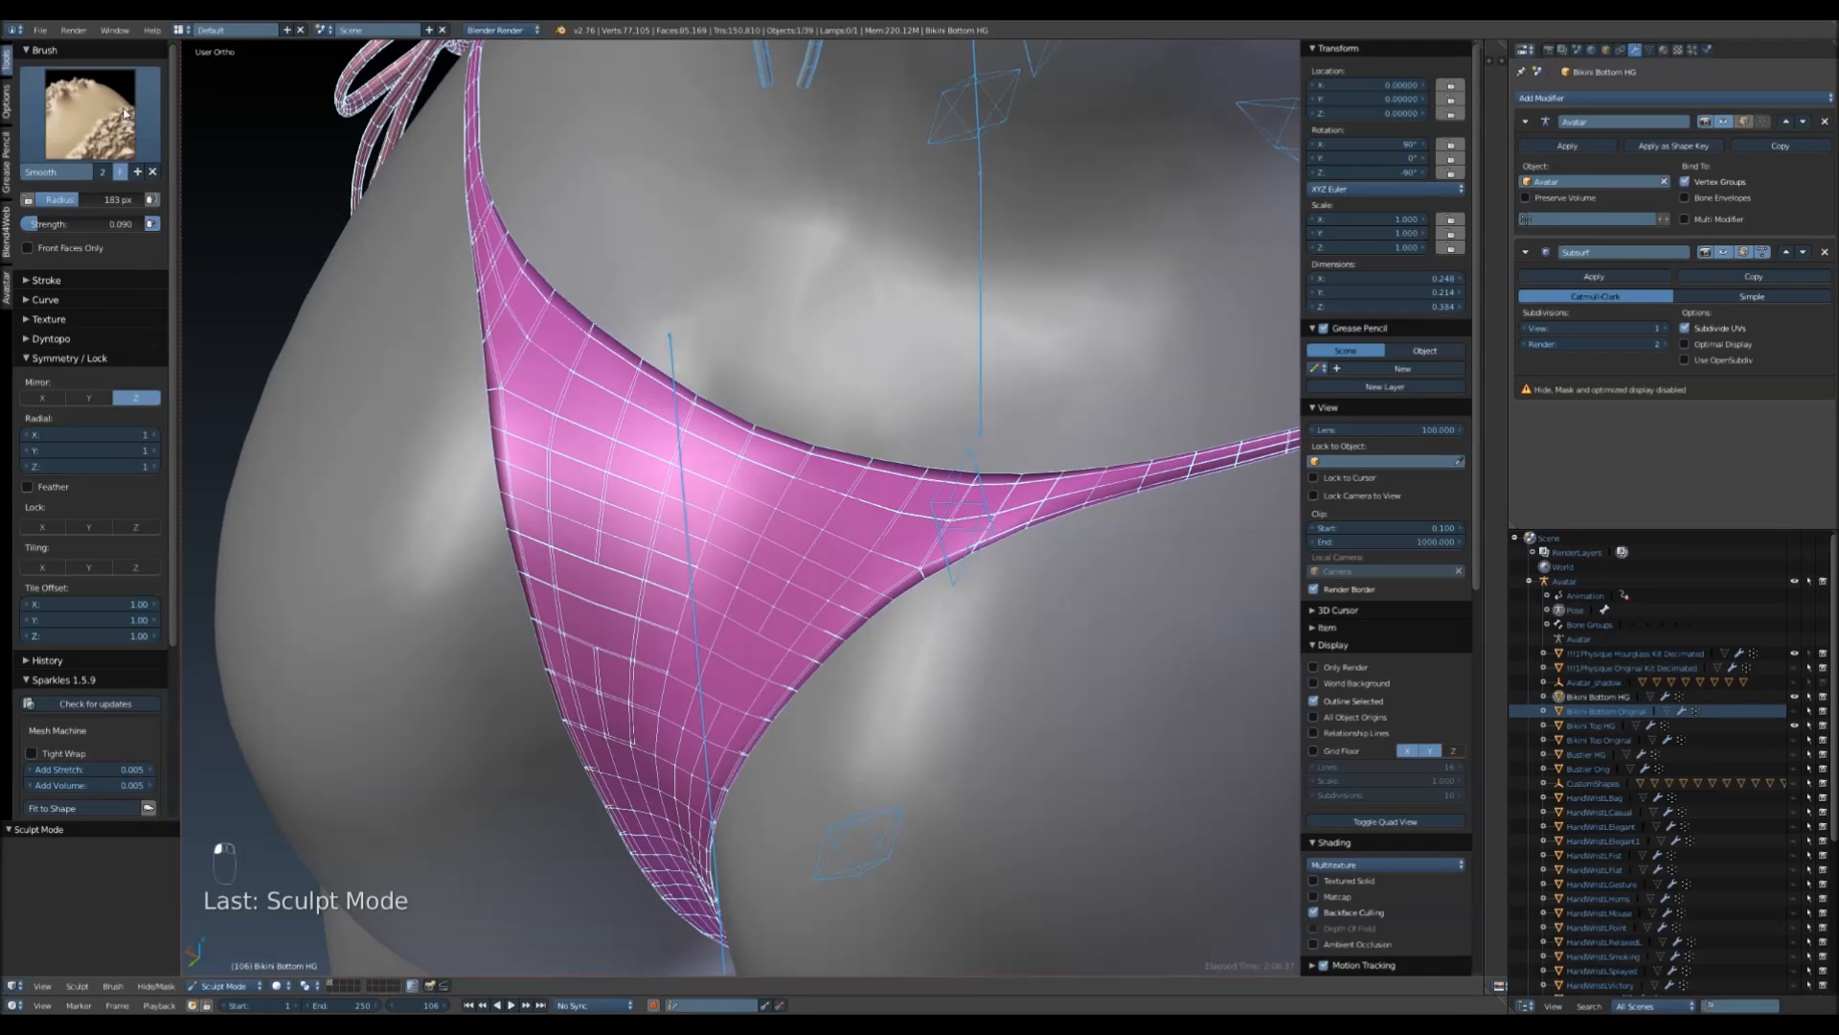
- Inflate the front strap areas with the Inflate/Deflate brush, and return to the Smooth brush
{"action": "left_click", "coordinate": [90, 113]}
{"action": "left_click", "coordinate": [182, 288]}
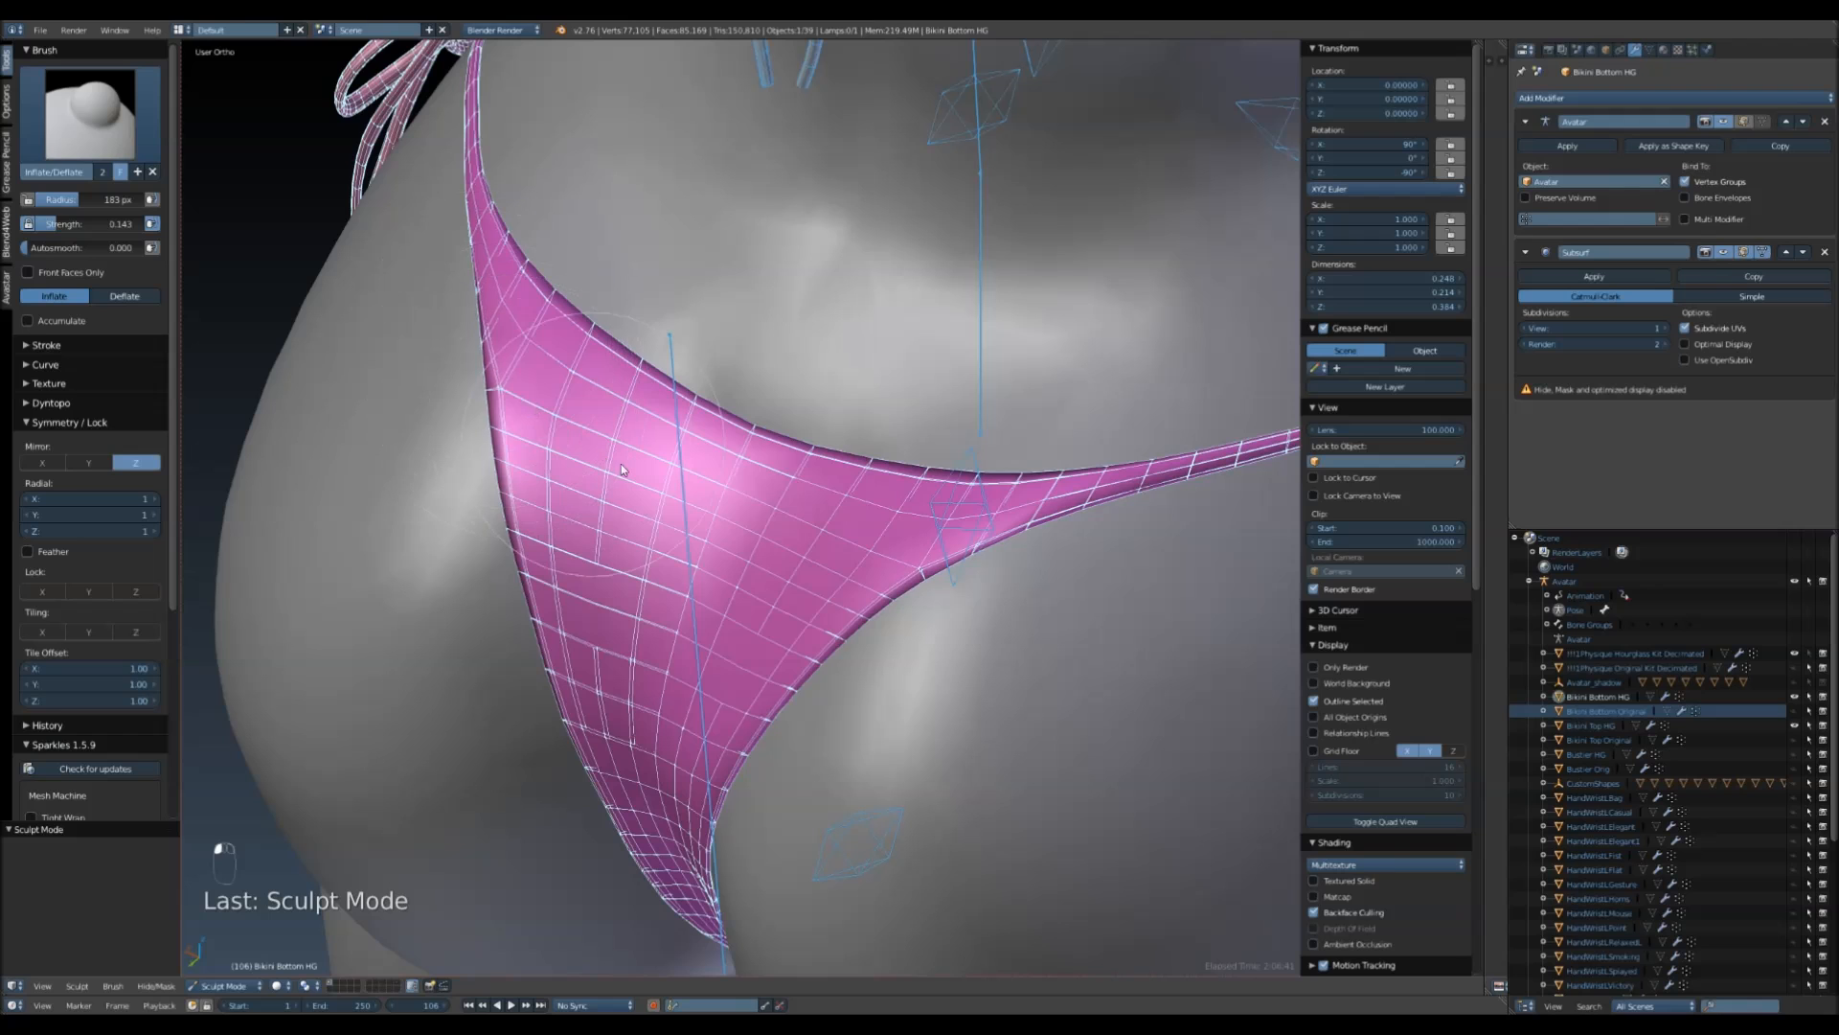
{"action": "middle_click_drag", "start_coordinate": [861, 676], "coordinate": [587, 287]}
{"action": "scroll", "coordinate": [587, 288], "scroll_direction": "down", "scroll_amount": 2}
{"action": "middle_click_drag", "start_coordinate": [830, 546], "coordinate": [596, 435]}
{"action": "mouse_move", "coordinate": [595, 435]}
{"action": "left_mouse_down"}
{"action": "mouse_move", "coordinate": [562, 447]}
{"action": "mouse_move", "coordinate": [798, 276]}
{"action": "left_mouse_up"}
{"action": "mouse_move", "coordinate": [676, 354]}
{"action": "middle_mouse_down", "text": "shift"}
{"action": "mouse_move", "coordinate": [785, 428]}
{"action": "mouse_move", "coordinate": [841, 432]}
{"action": "middle_mouse_up", "text": "shift"}
{"action": "scroll", "coordinate": [639, 492], "scroll_direction": "up", "scroll_amount": 2}
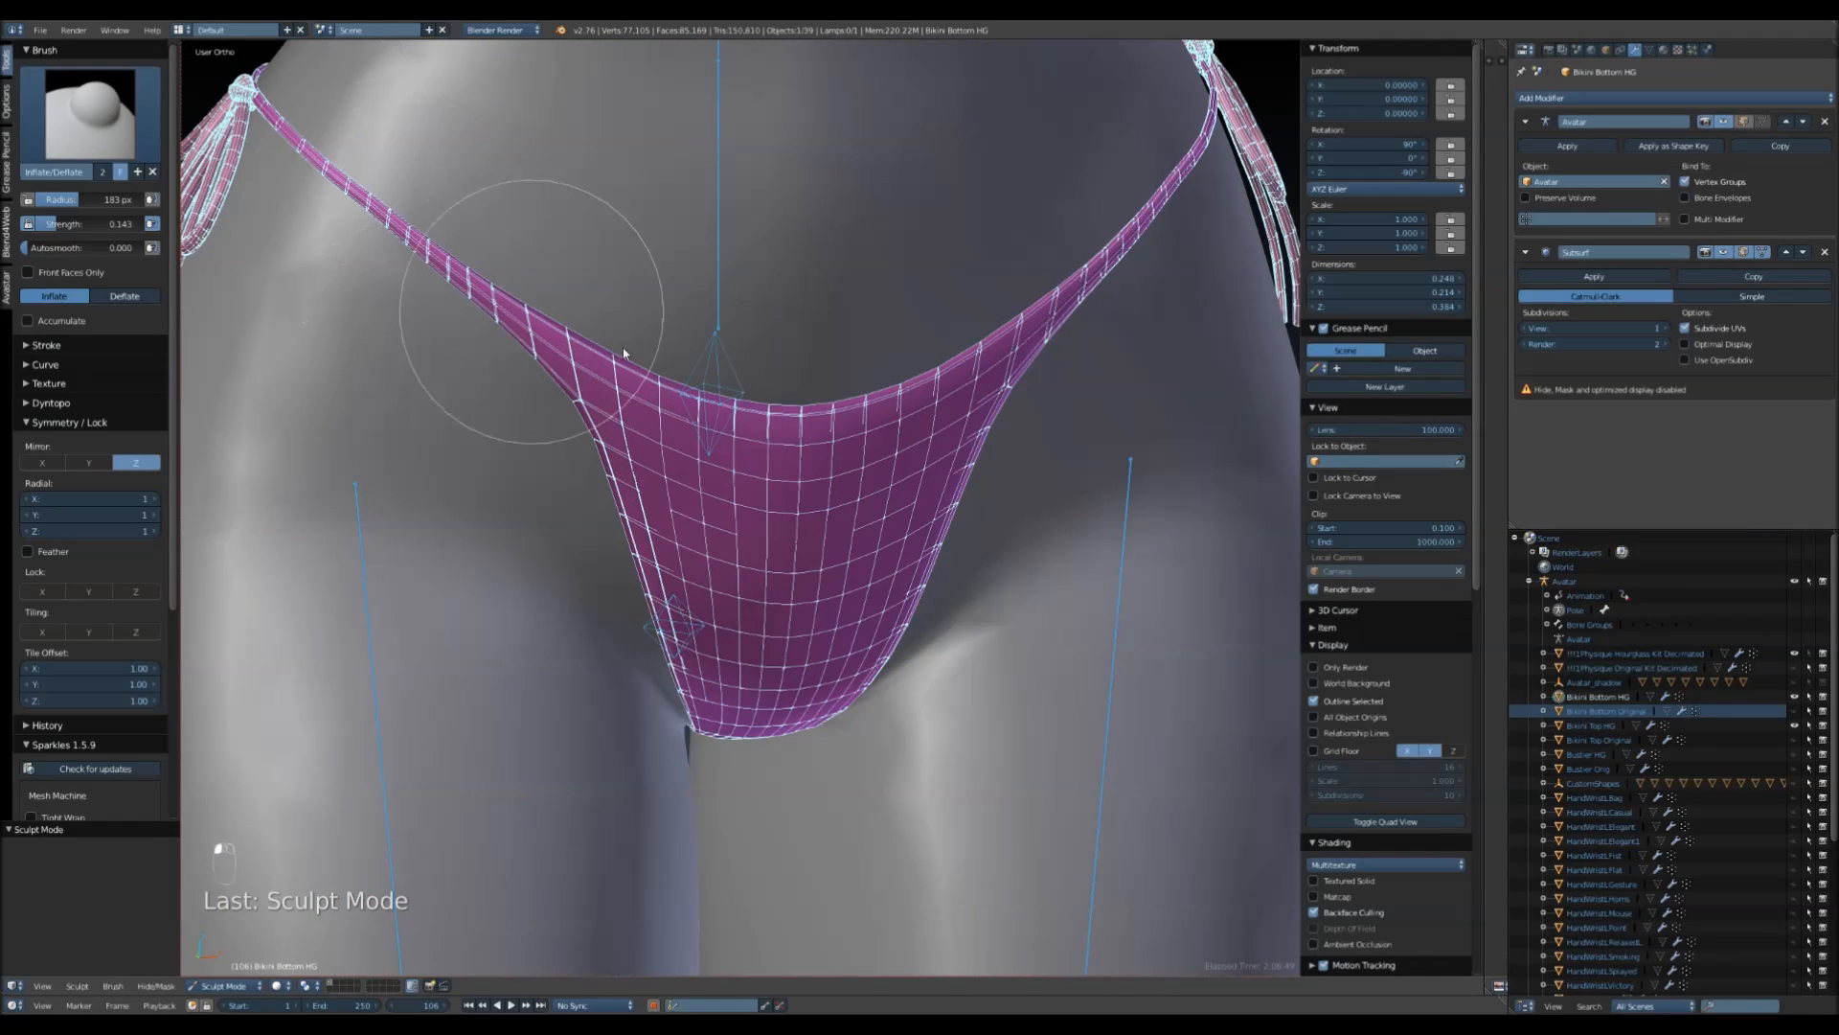
{"action": "left_click_drag", "start_coordinate": [1075, 296], "coordinate": [1185, 166]}
{"action": "left_click", "coordinate": [90, 112]}
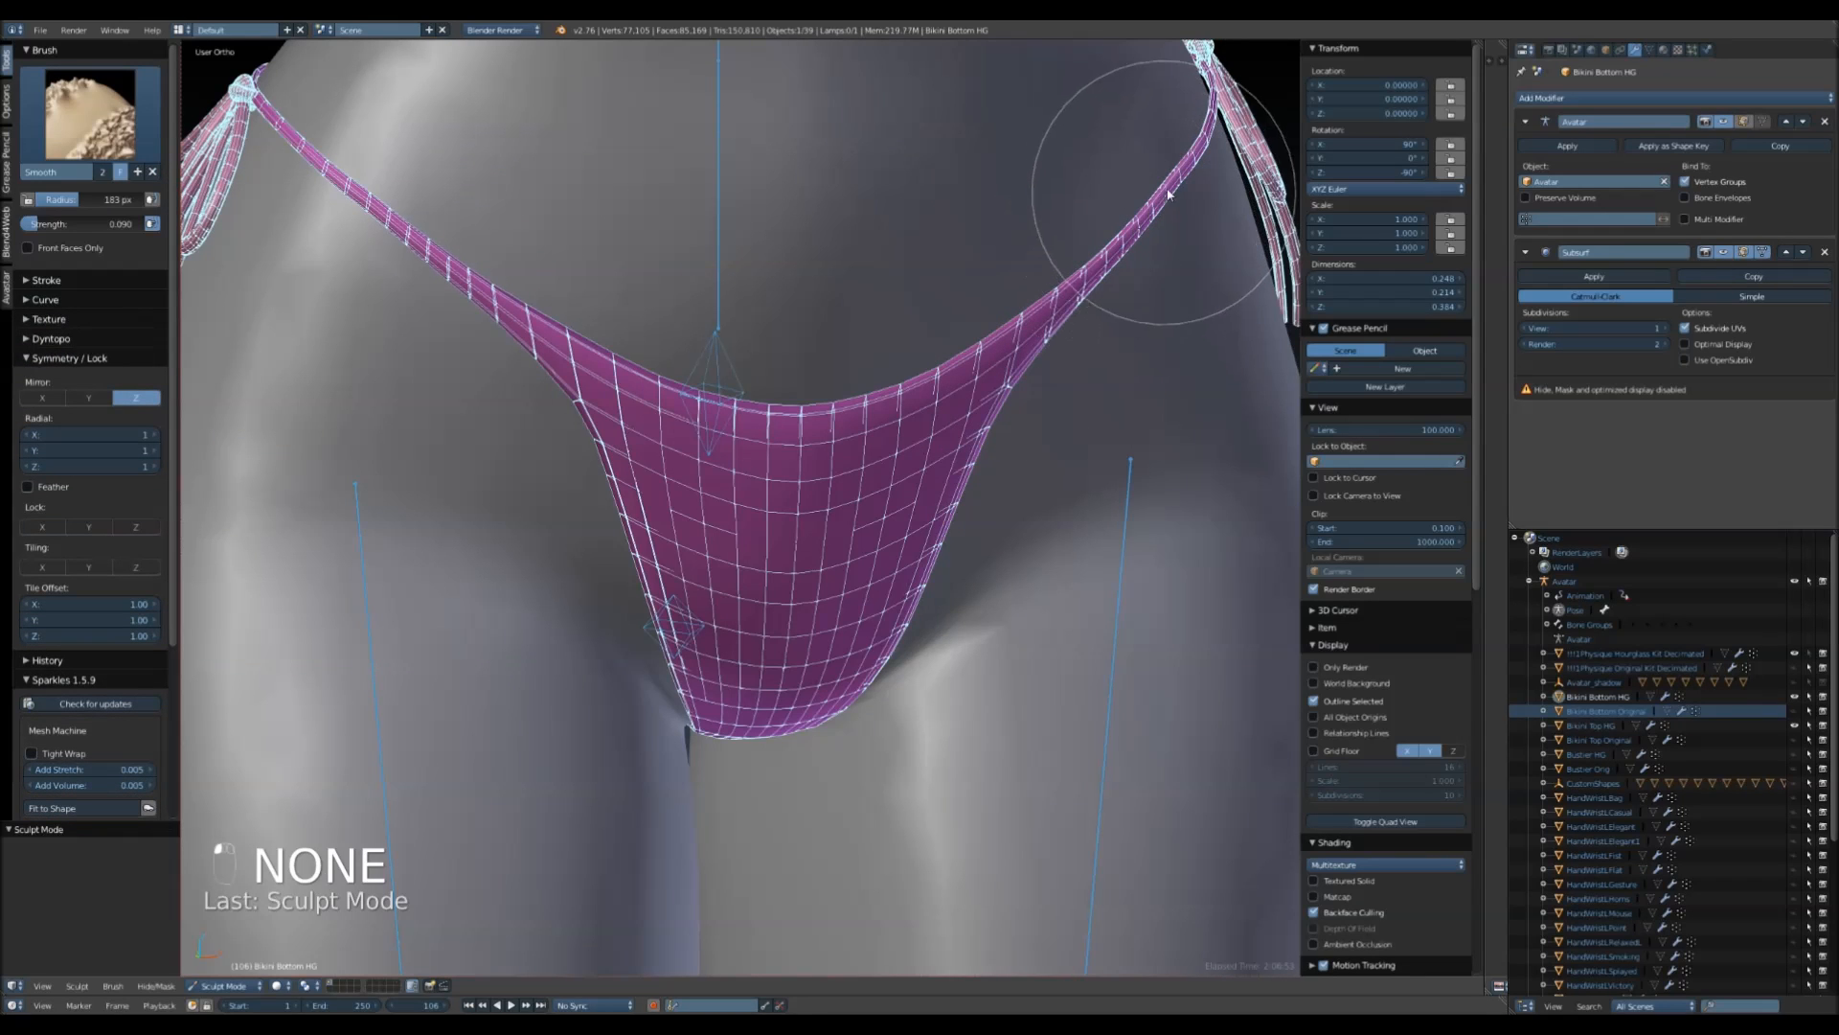
{"action": "scroll", "coordinate": [699, 526], "scroll_direction": "down", "scroll_amount": 2}
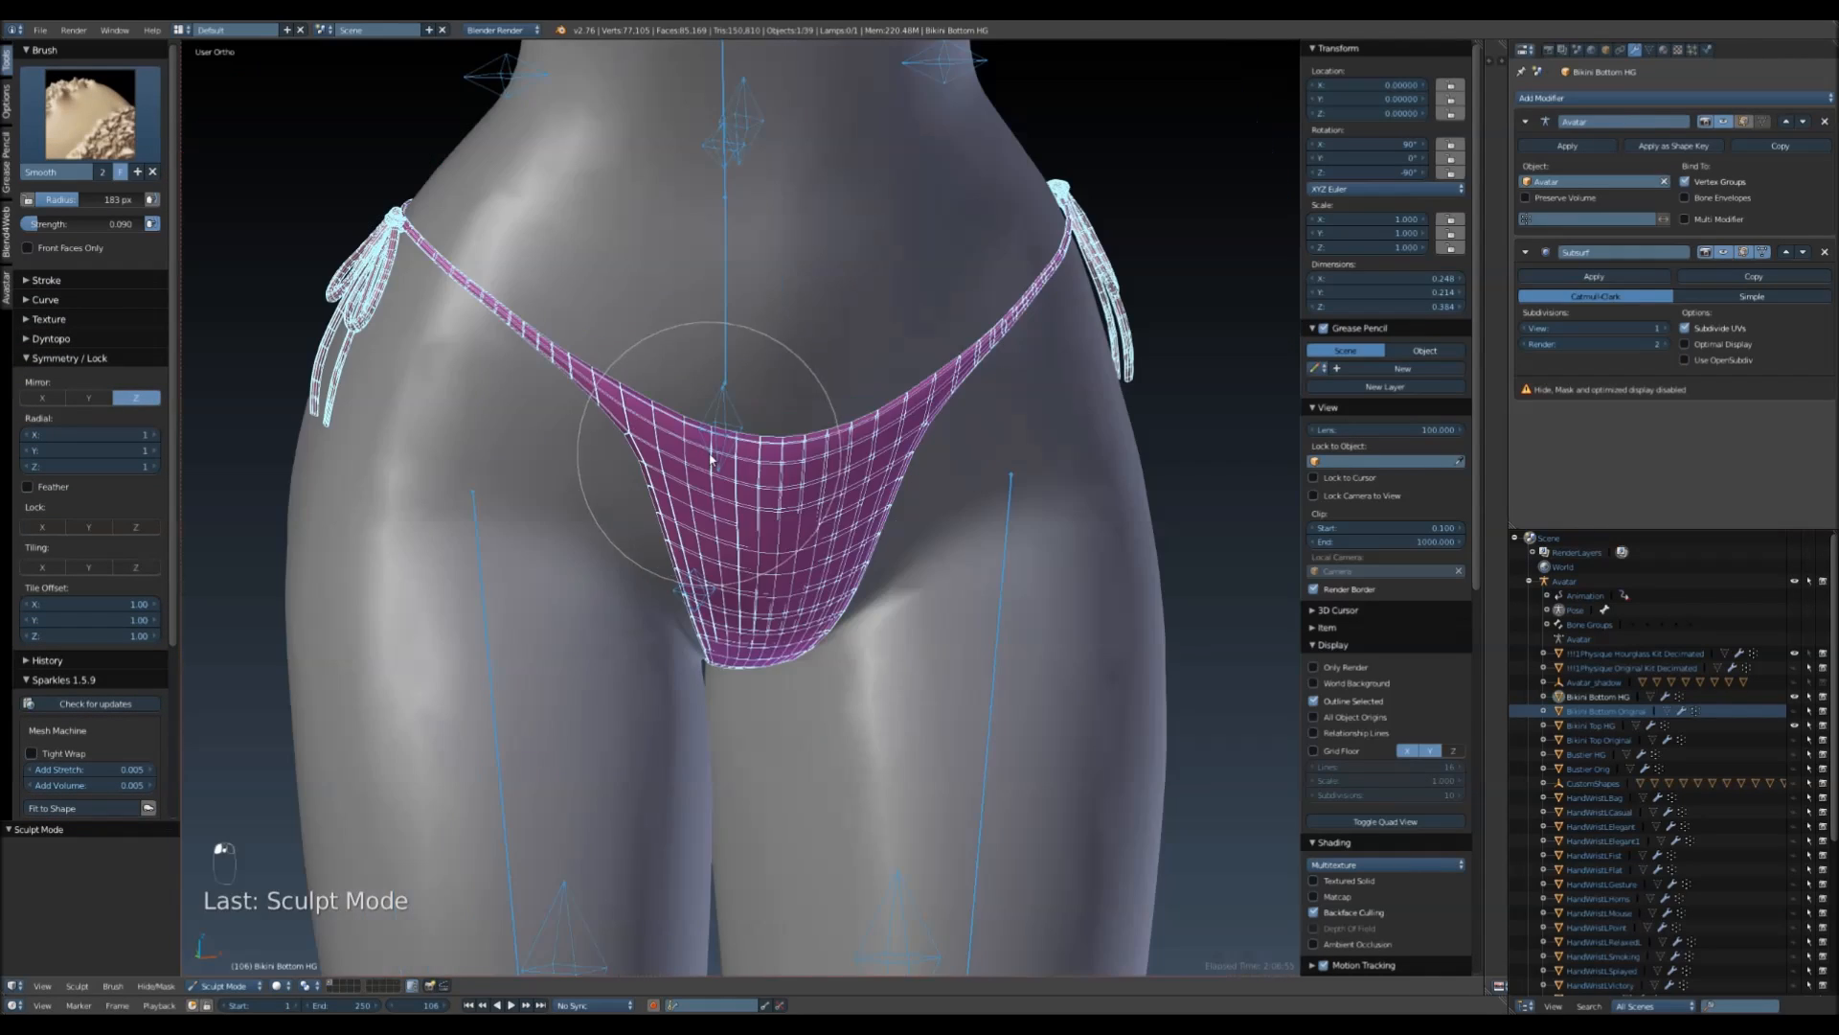
- Return to Object Mode in front view with the Bikini Bottom HG mesh selected
{"action": "key", "text": "KP_1"}
{"action": "scroll", "coordinate": [944, 628], "scroll_direction": "down", "scroll_amount": 3}
{"action": "middle_click_drag", "start_coordinate": [983, 713], "coordinate": [994, 722], "text": "shift"}
{"action": "left_click", "coordinate": [226, 986]}
{"action": "left_click", "coordinate": [243, 971]}
{"action": "left_click", "coordinate": [736, 687]}
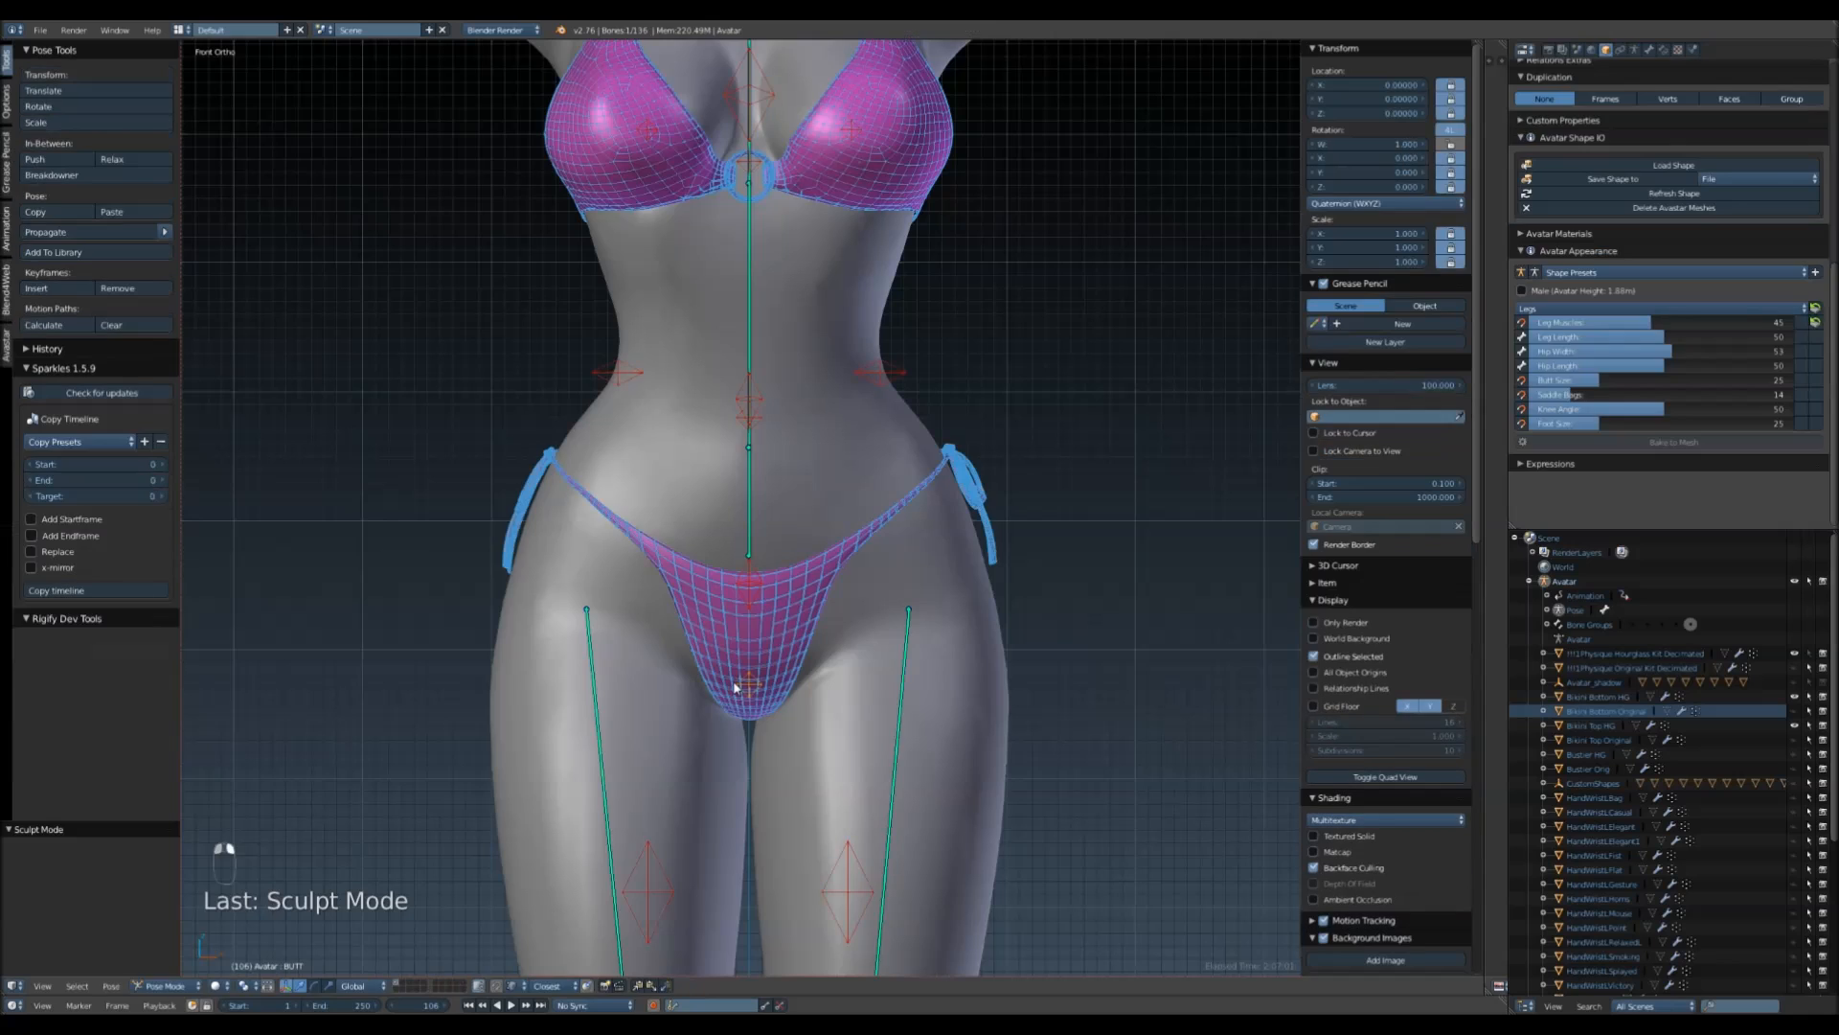
{"action": "left_click", "coordinate": [698, 630]}
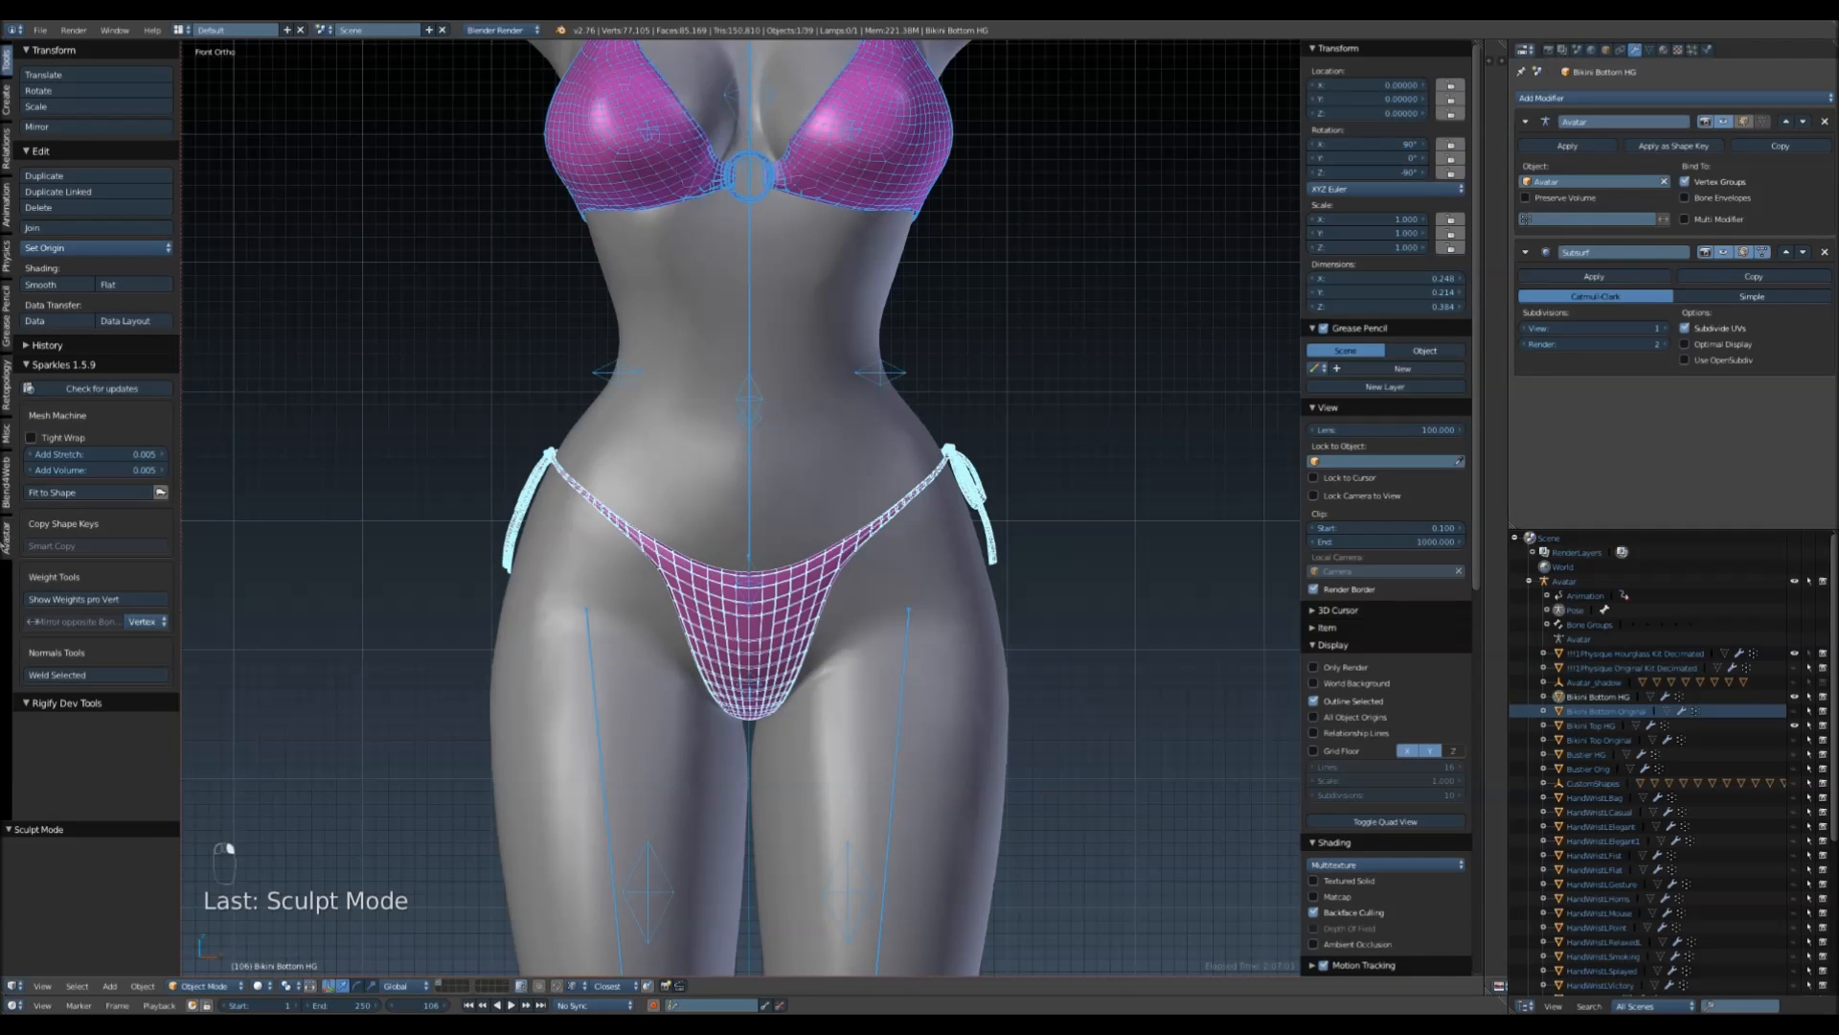
- Set the skinning appearance control to SL Appearance for Bikini Bottom HG and for Bikini Top HG
{"action": "left_click", "coordinate": [6, 539]}
{"action": "left_click", "coordinate": [65, 399]}
{"action": "middle_click_drag", "start_coordinate": [497, 356], "coordinate": [511, 534], "text": "shift"}
{"action": "right_click", "coordinate": [578, 326]}
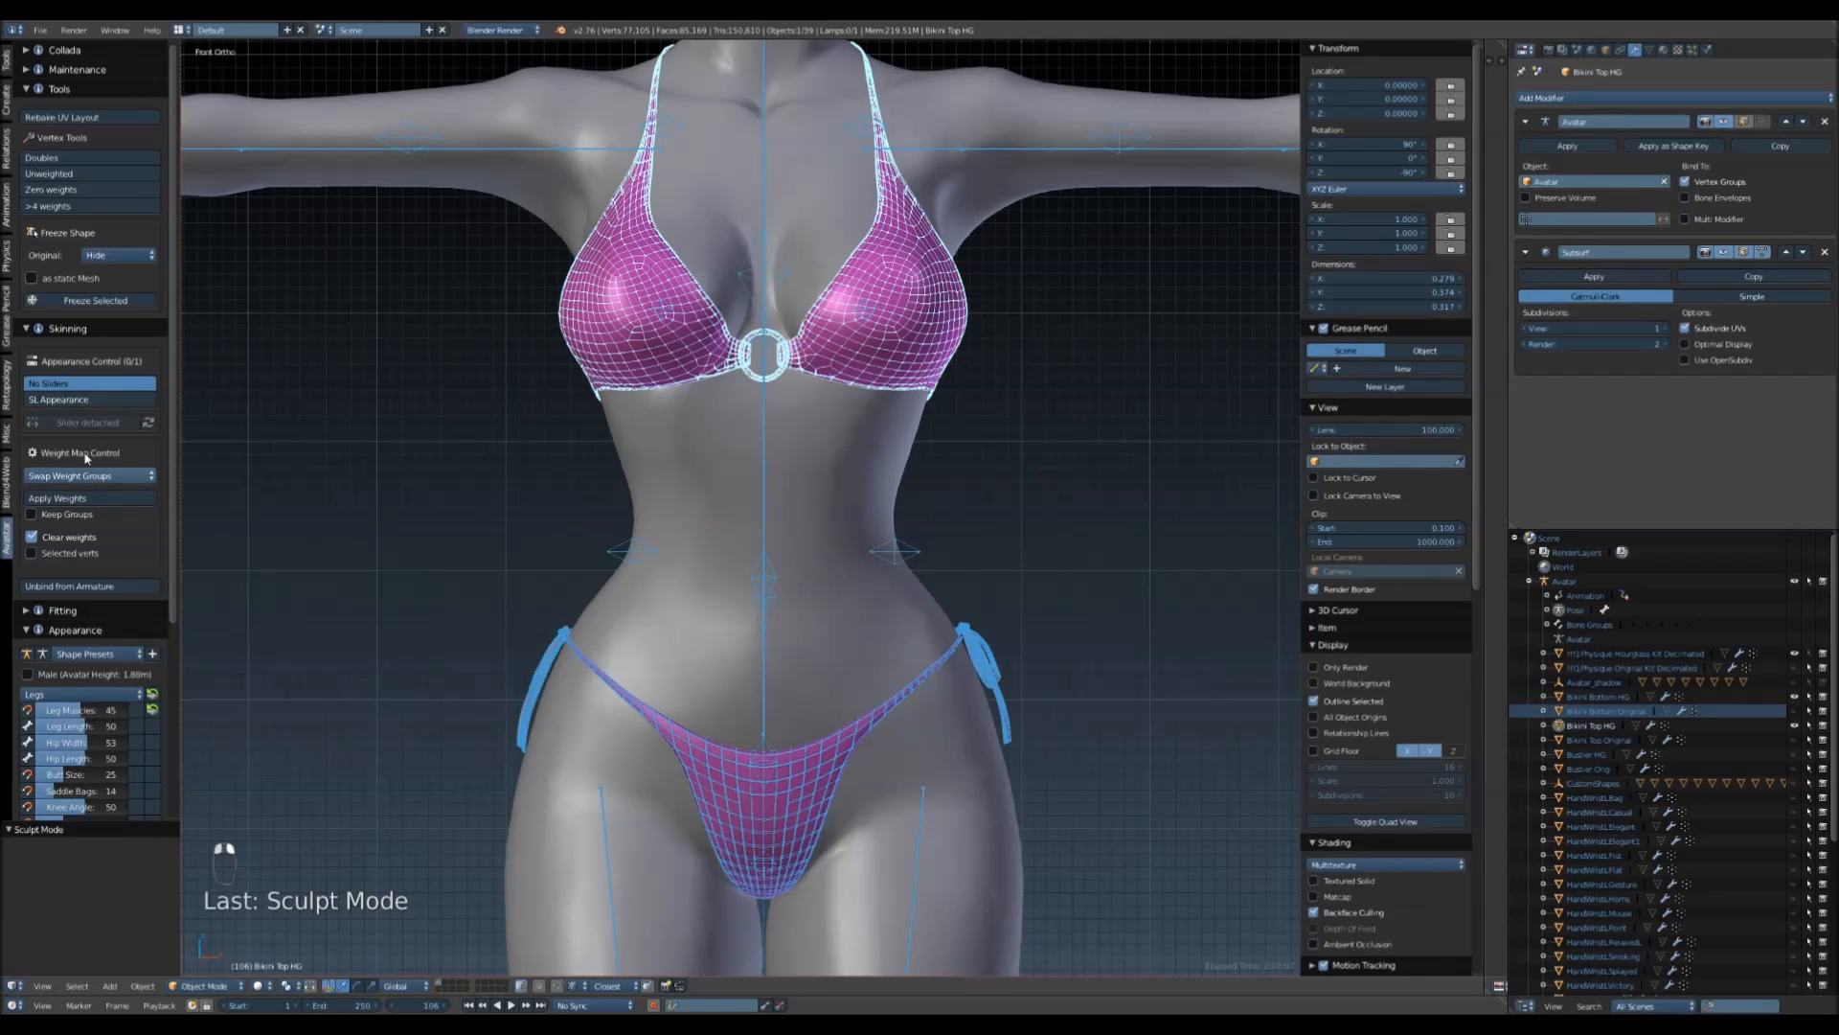
{"action": "left_click", "coordinate": [83, 403]}
- Save the file and increase Breast Size in the Avatar rig's Torso appearance section
{"action": "right_click", "coordinate": [705, 352]}
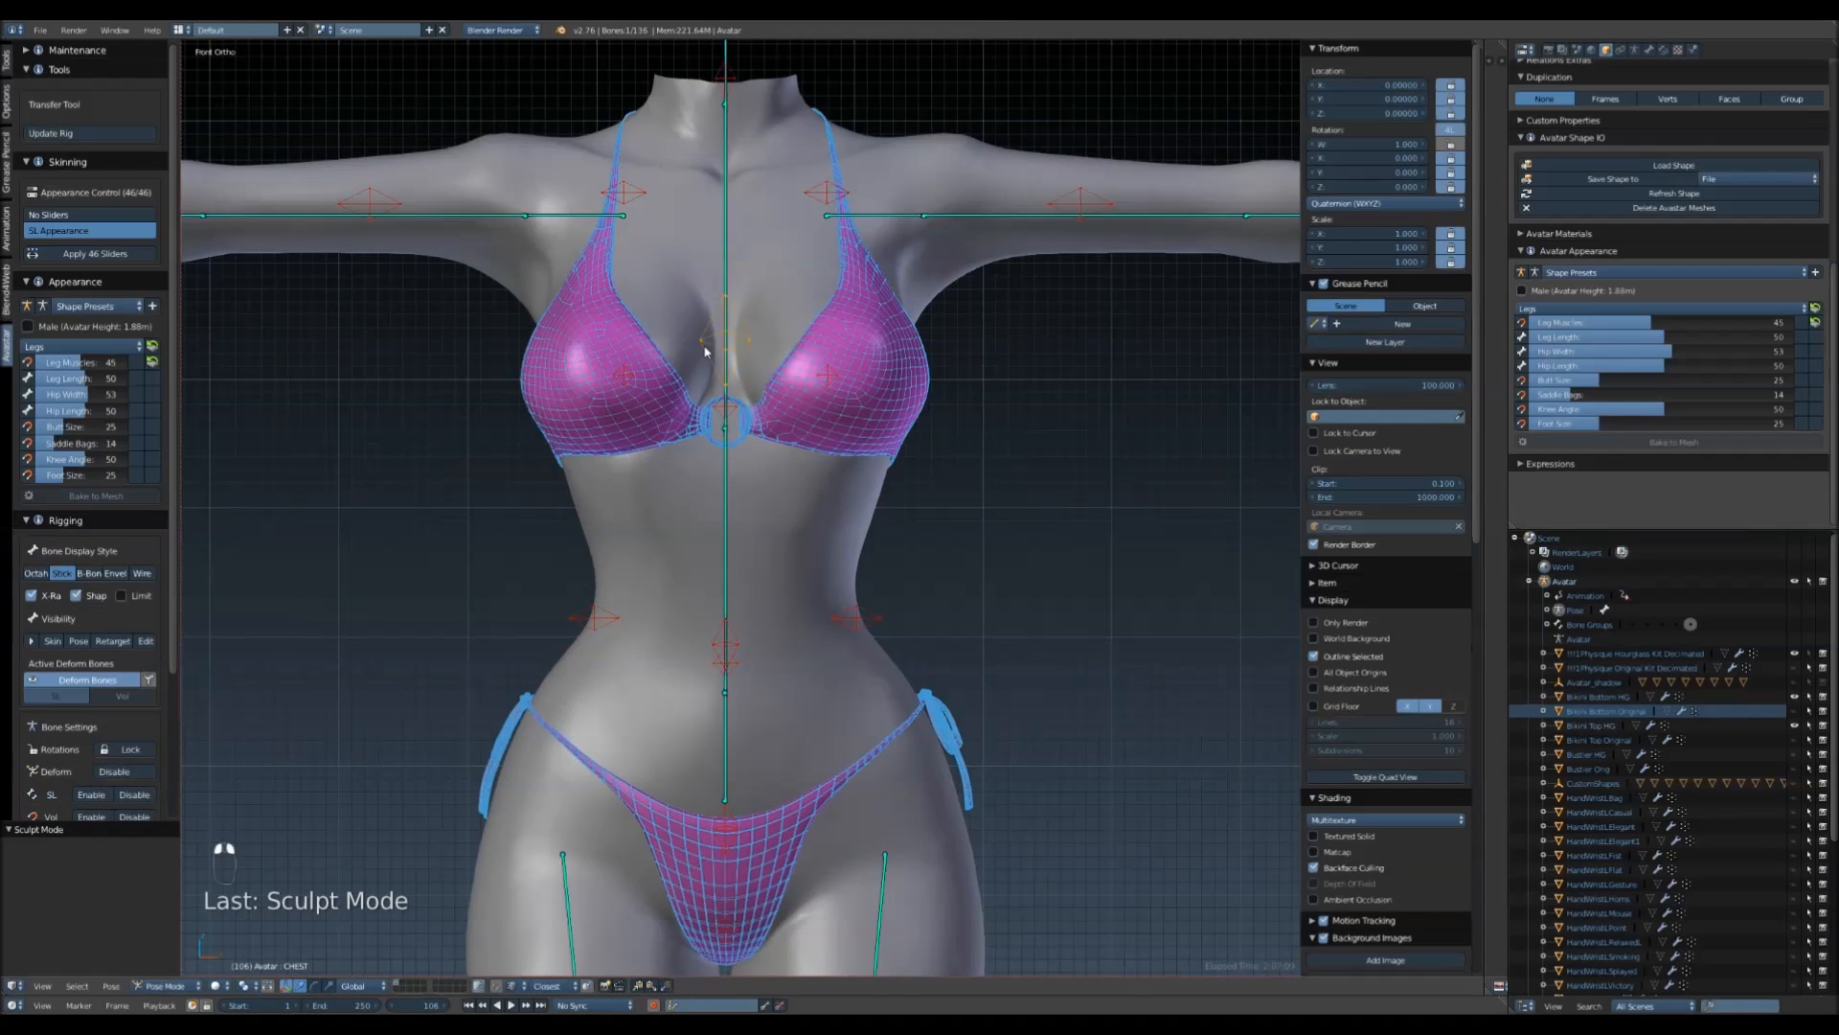
{"action": "middle_click_drag", "start_coordinate": [970, 466], "coordinate": [843, 503]}
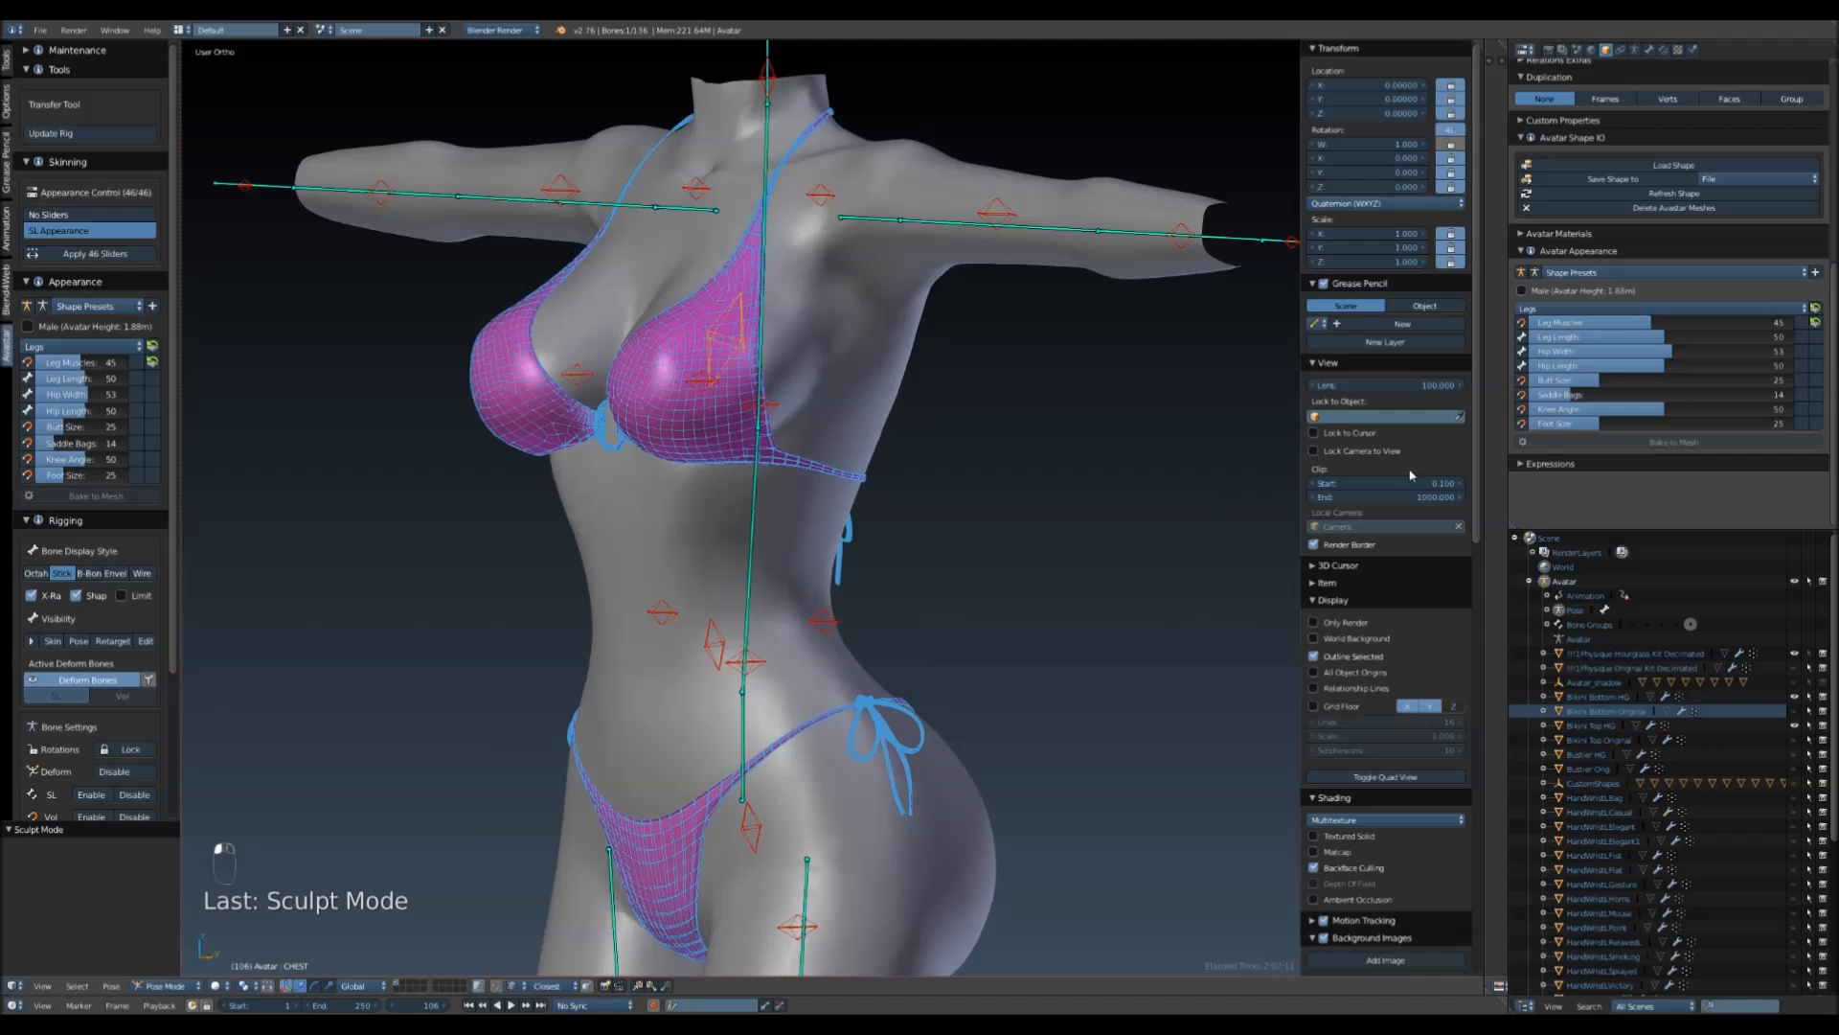
{"action": "left_click", "coordinate": [1567, 314]}
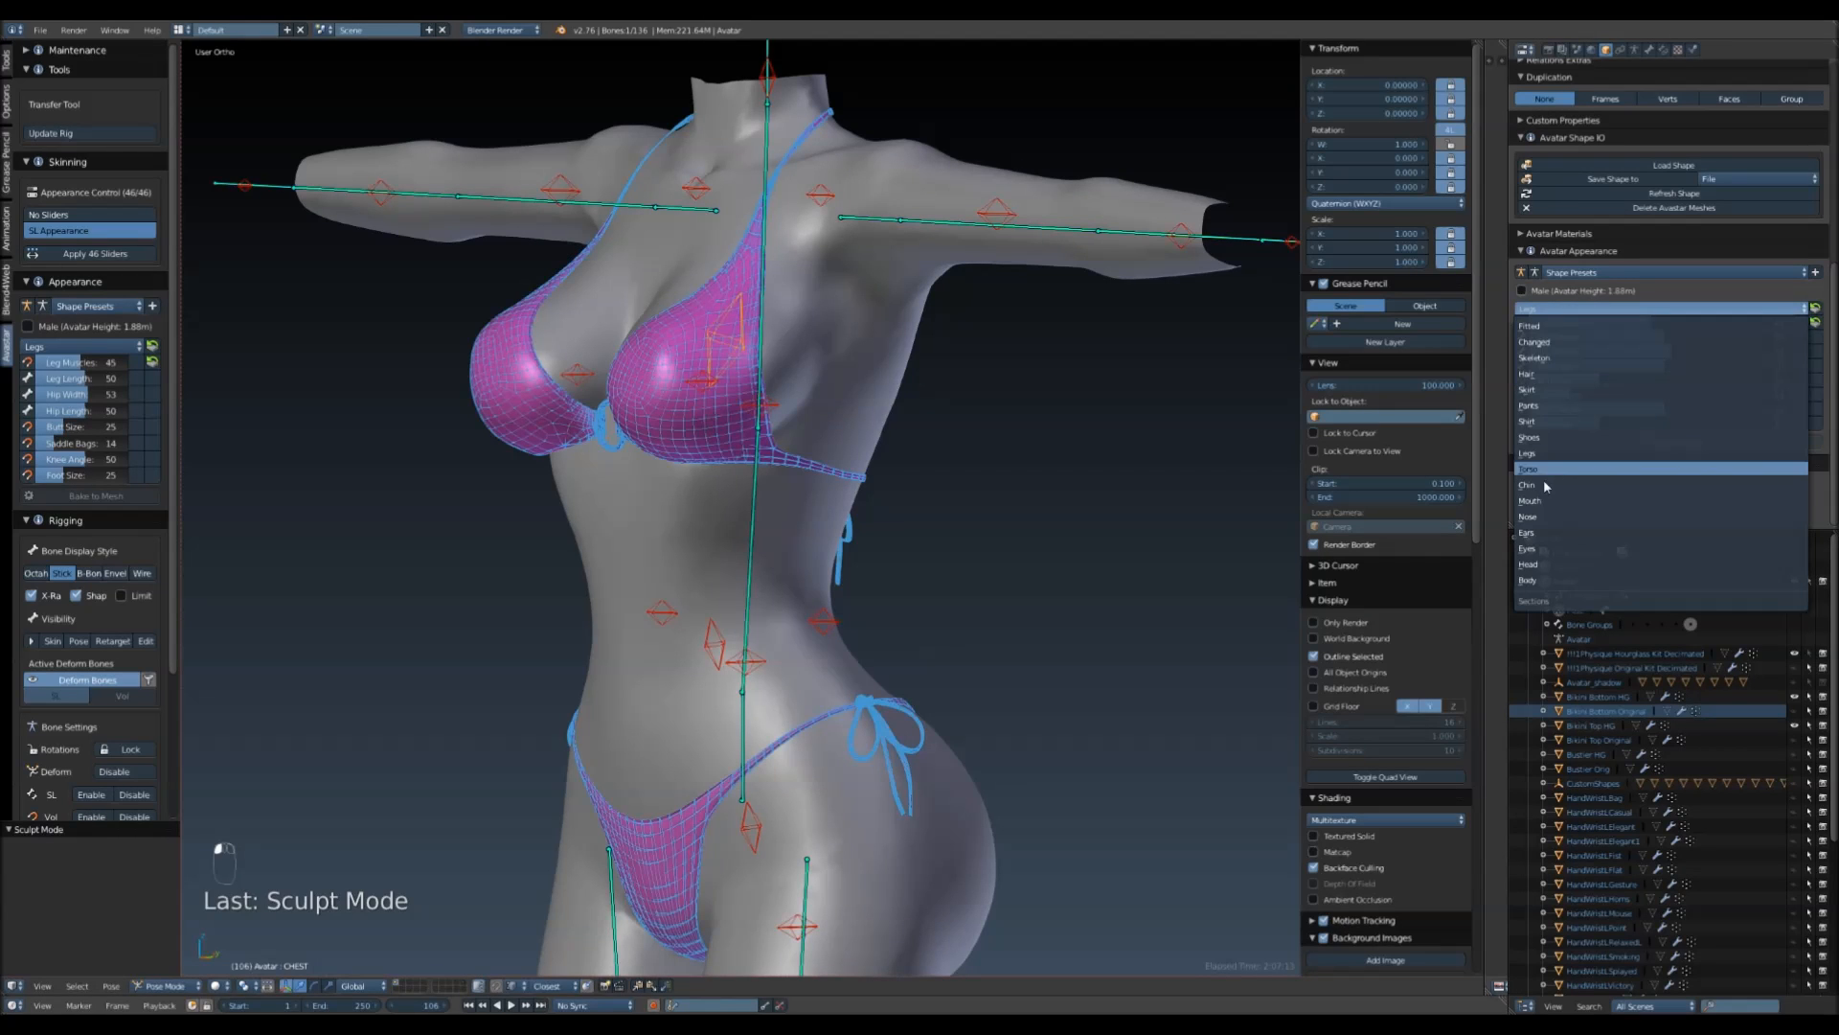
{"action": "left_click", "coordinate": [1543, 476]}
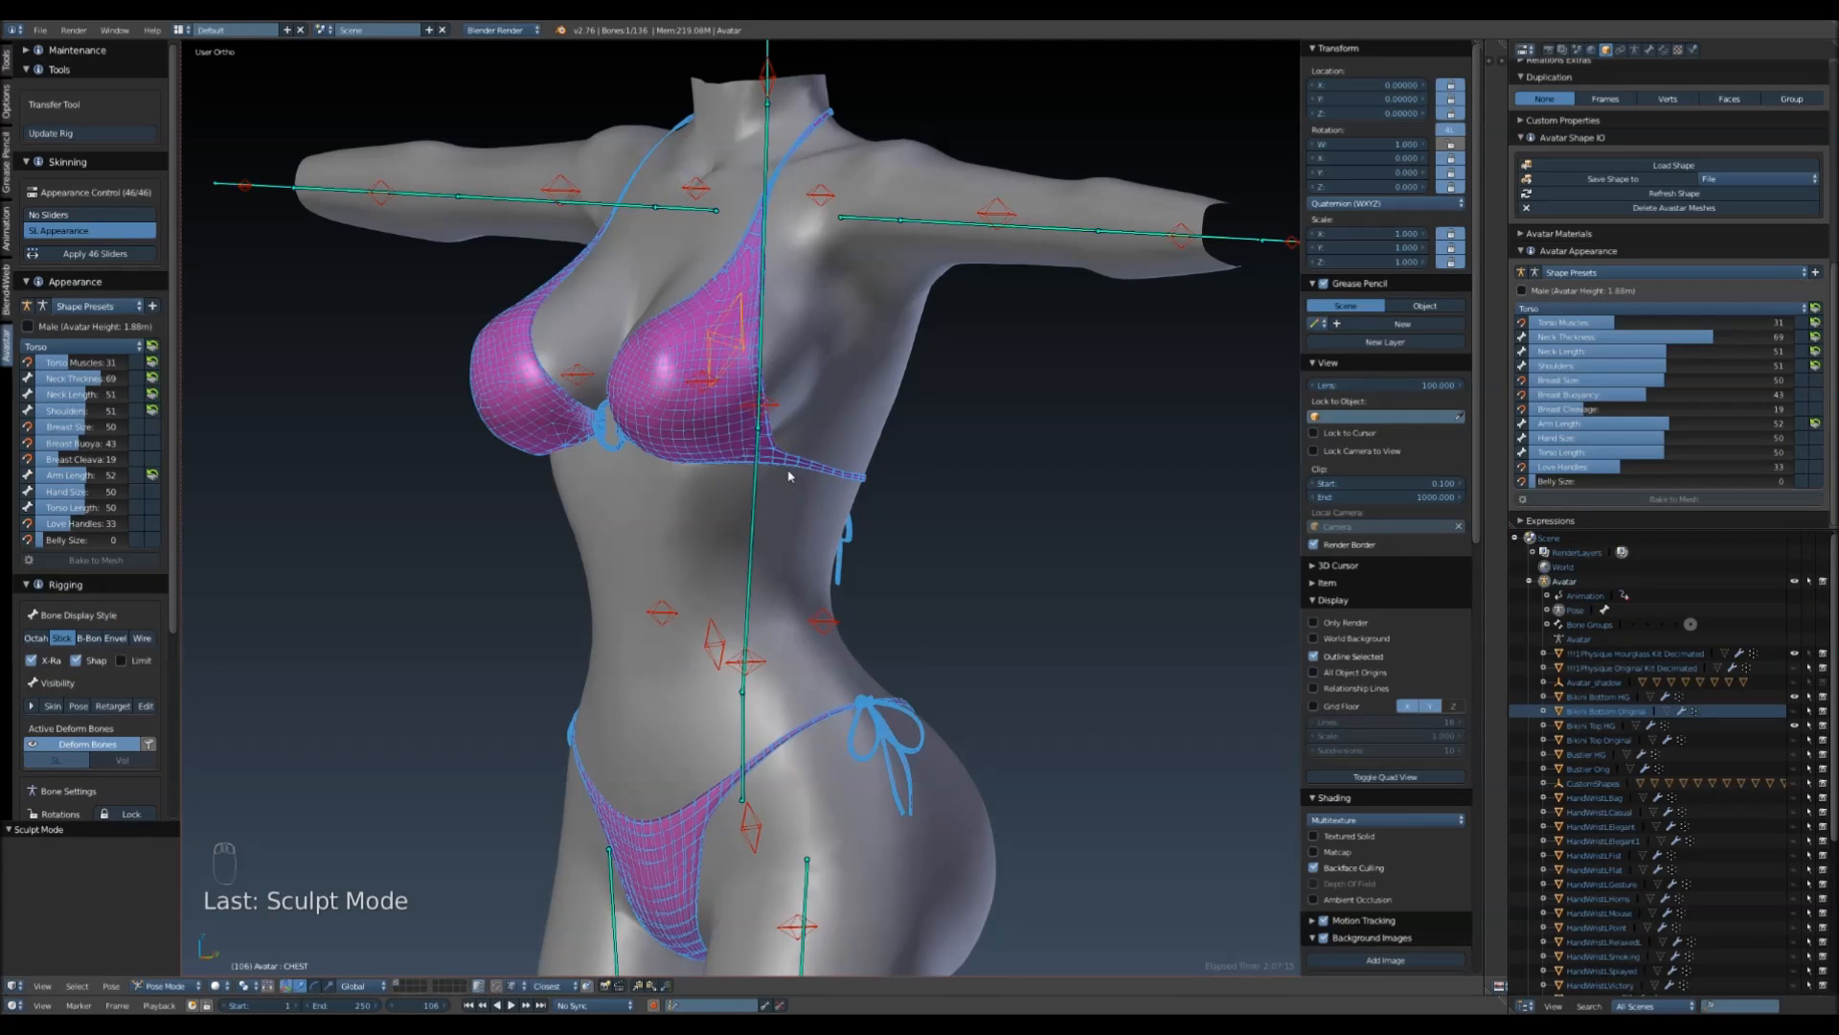
{"action": "key", "text": "ctrl+s"}
{"action": "left_click", "coordinate": [790, 473]}
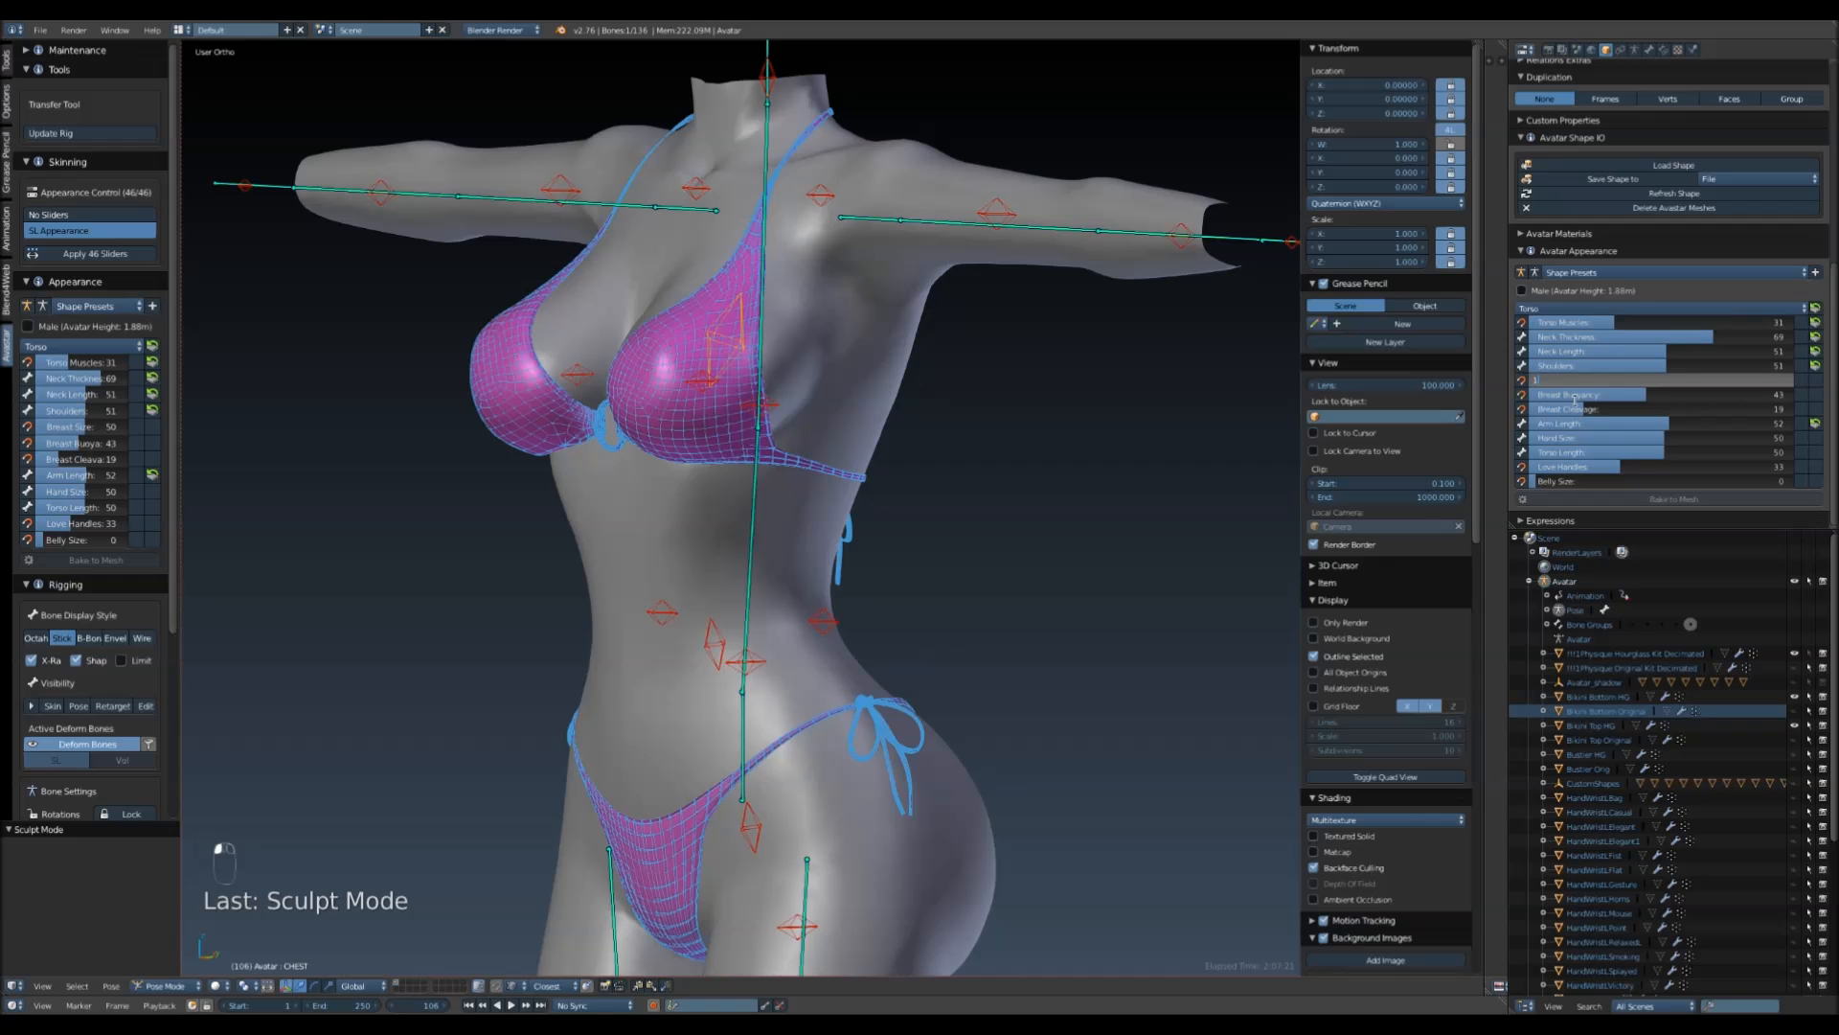
{"action": "key", "text": "Return"}
{"action": "middle_click_drag", "start_coordinate": [767, 514], "coordinate": [946, 565]}
- Put Bikini Top HG into Weight Paint mode and display the RIGHT_PEC bone's weights on the cups
{"action": "right_click", "coordinate": [757, 467]}
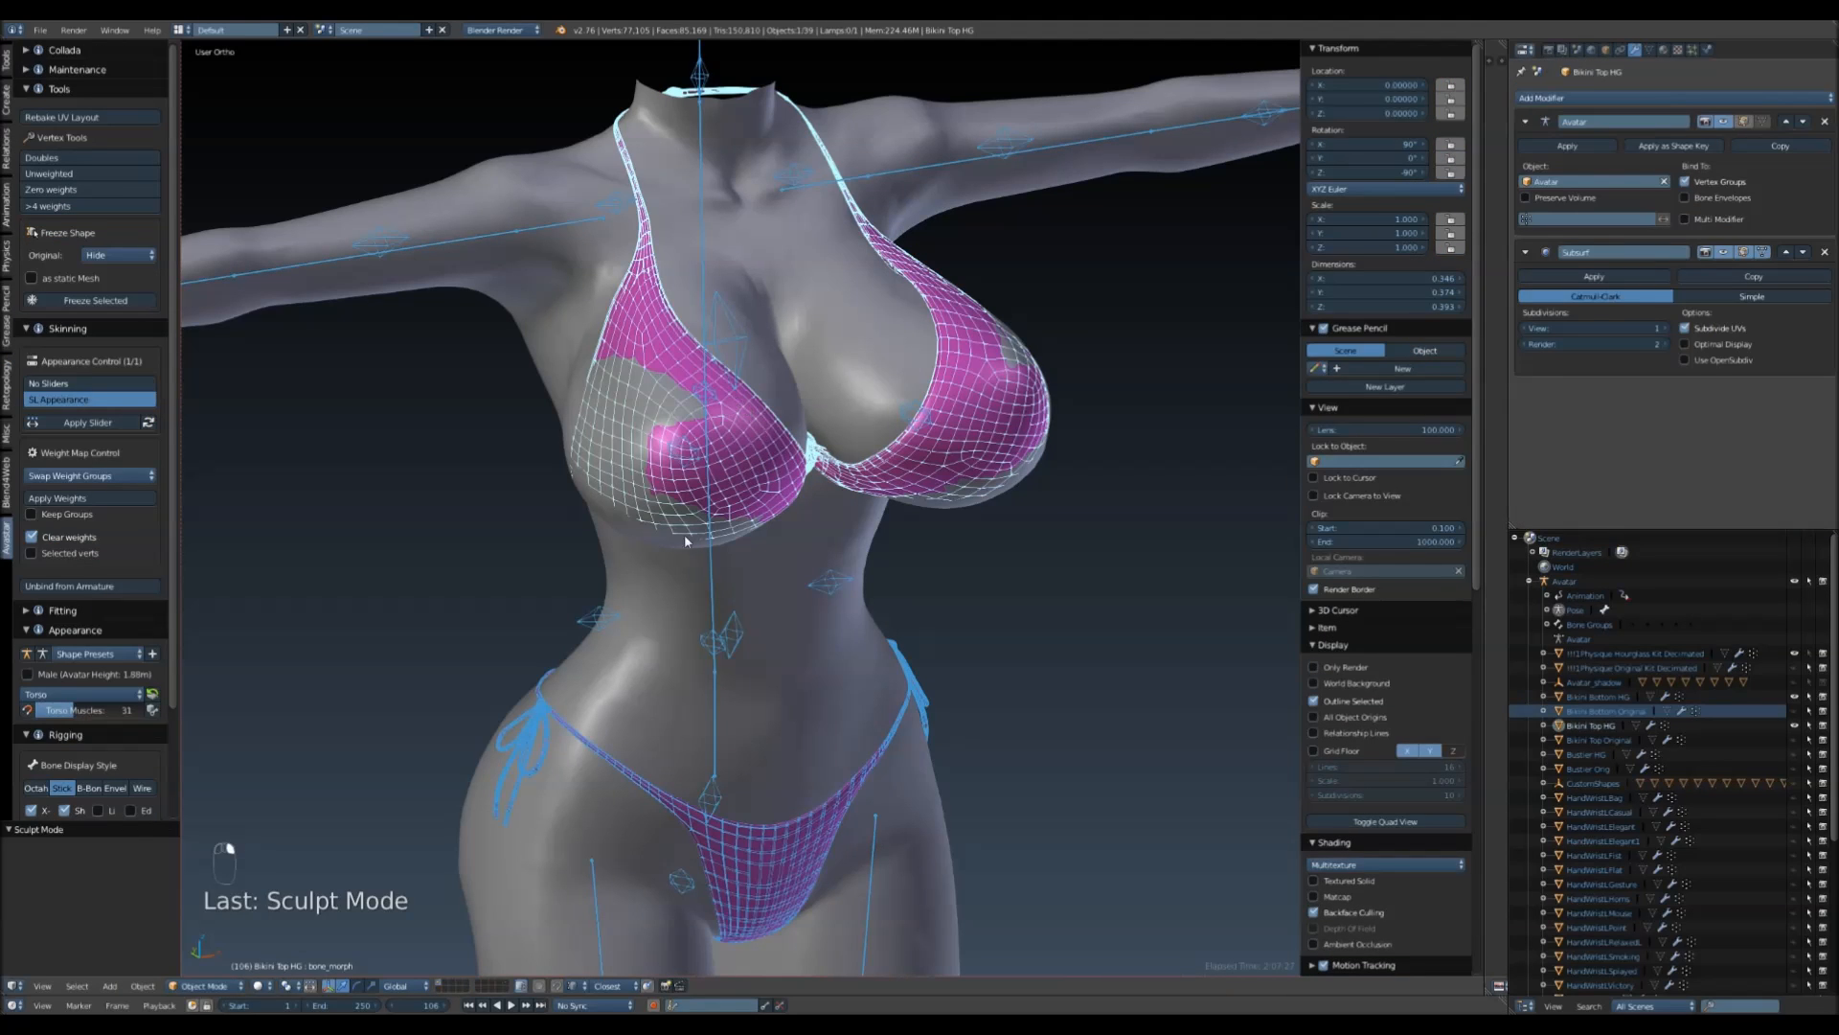
{"action": "left_click", "coordinate": [203, 986]}
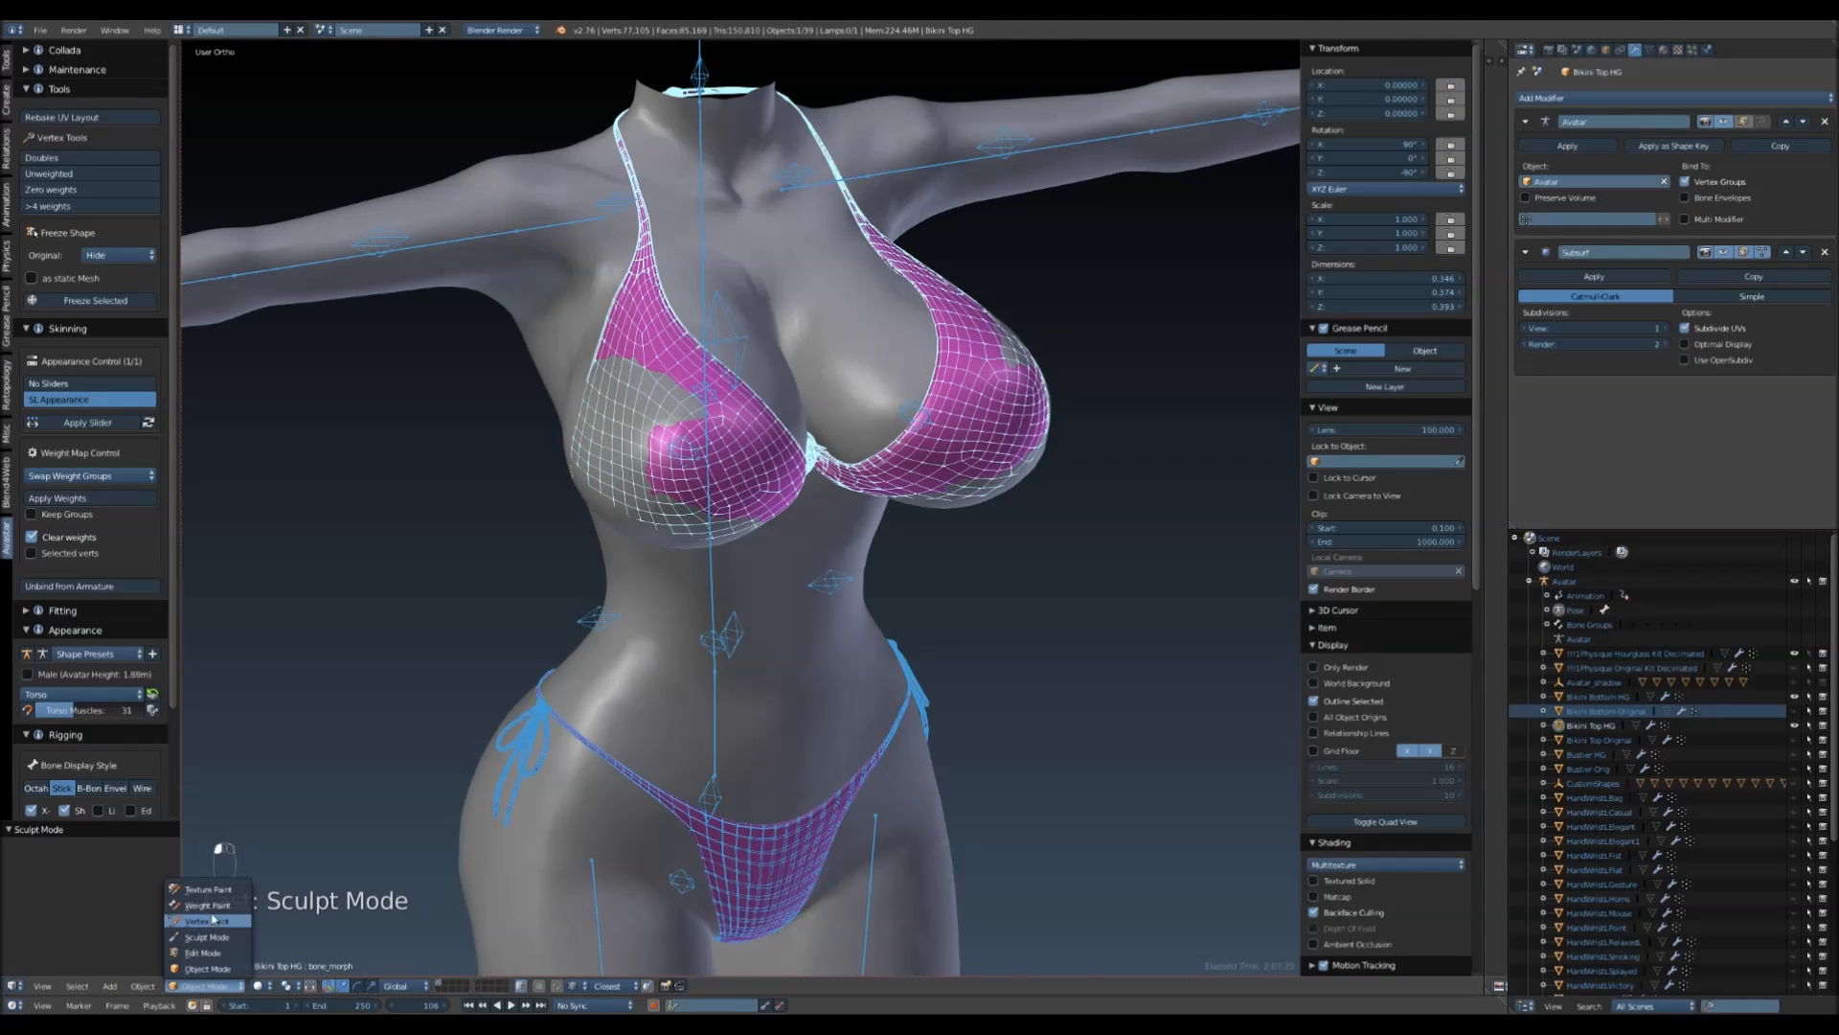
{"action": "left_click", "coordinate": [212, 906]}
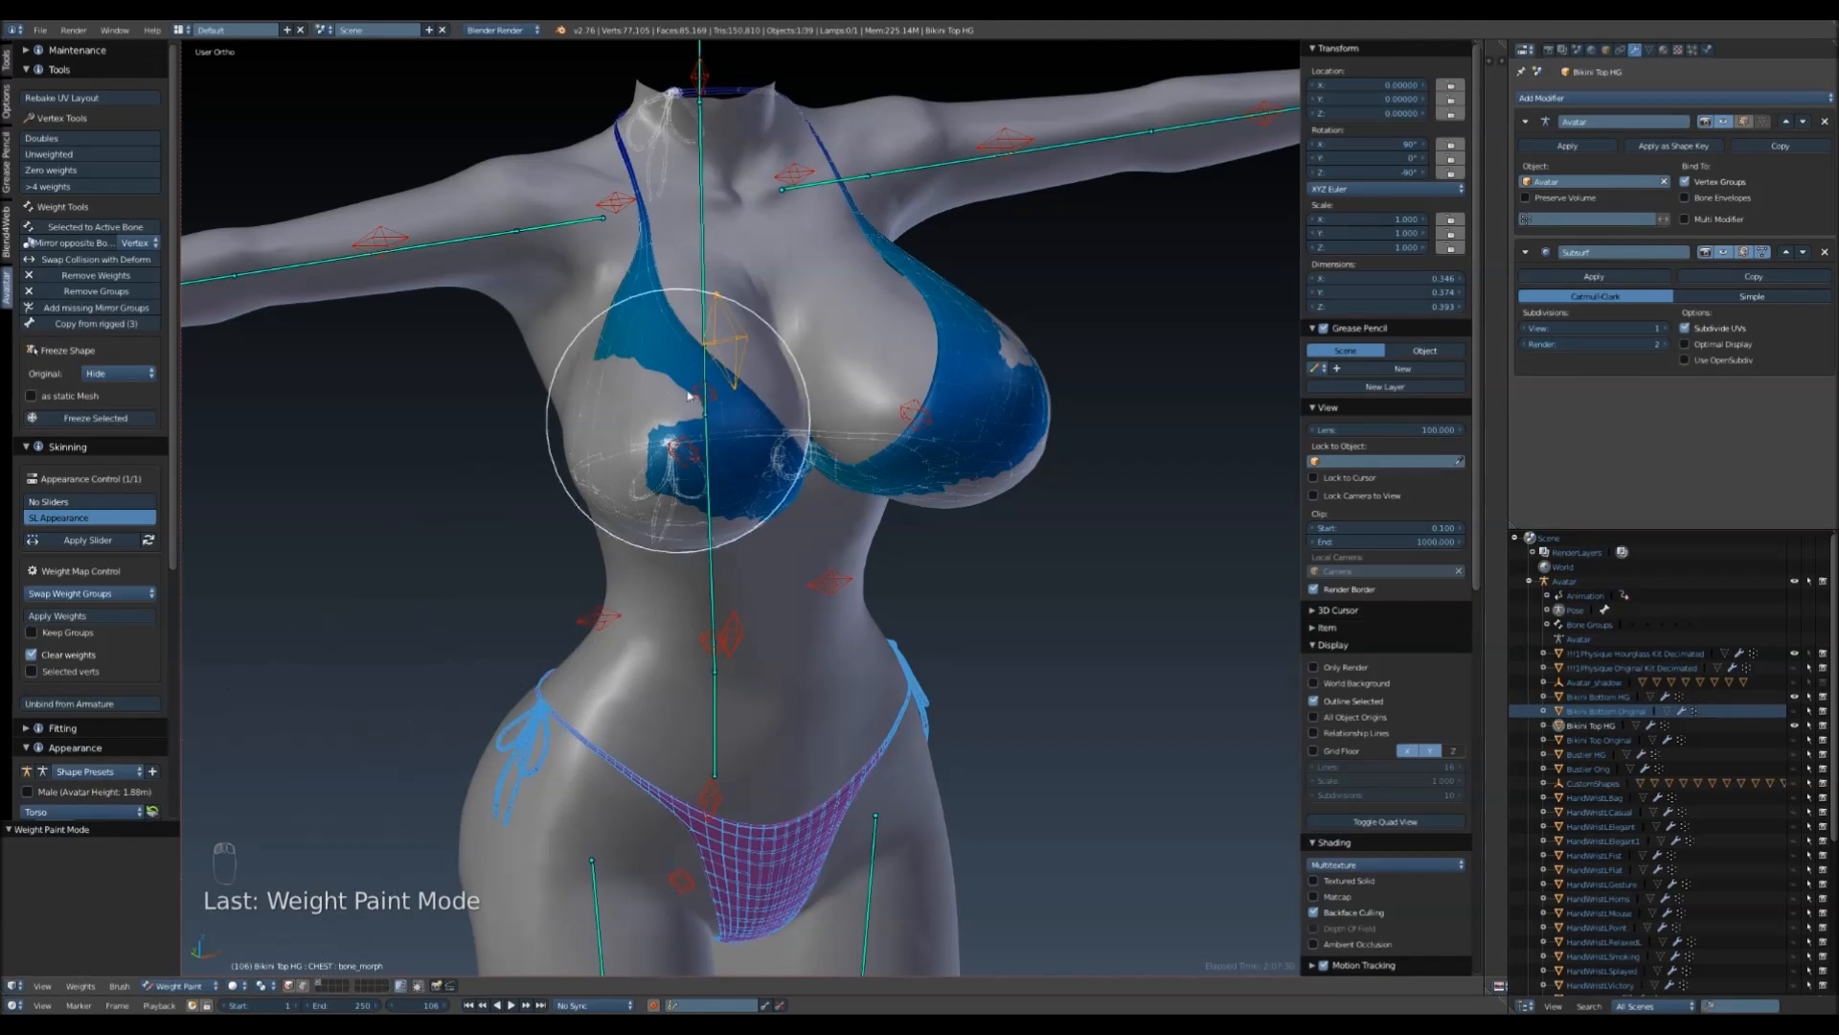
{"action": "right_click", "coordinate": [682, 452]}
{"action": "mouse_move", "coordinate": [676, 460]}
{"action": "middle_mouse_down"}
{"action": "mouse_move", "coordinate": [885, 573]}
{"action": "mouse_move", "coordinate": [935, 523]}
{"action": "mouse_move", "coordinate": [1038, 562]}
{"action": "mouse_move", "coordinate": [776, 581]}
{"action": "mouse_move", "coordinate": [809, 554]}
{"action": "middle_mouse_up"}
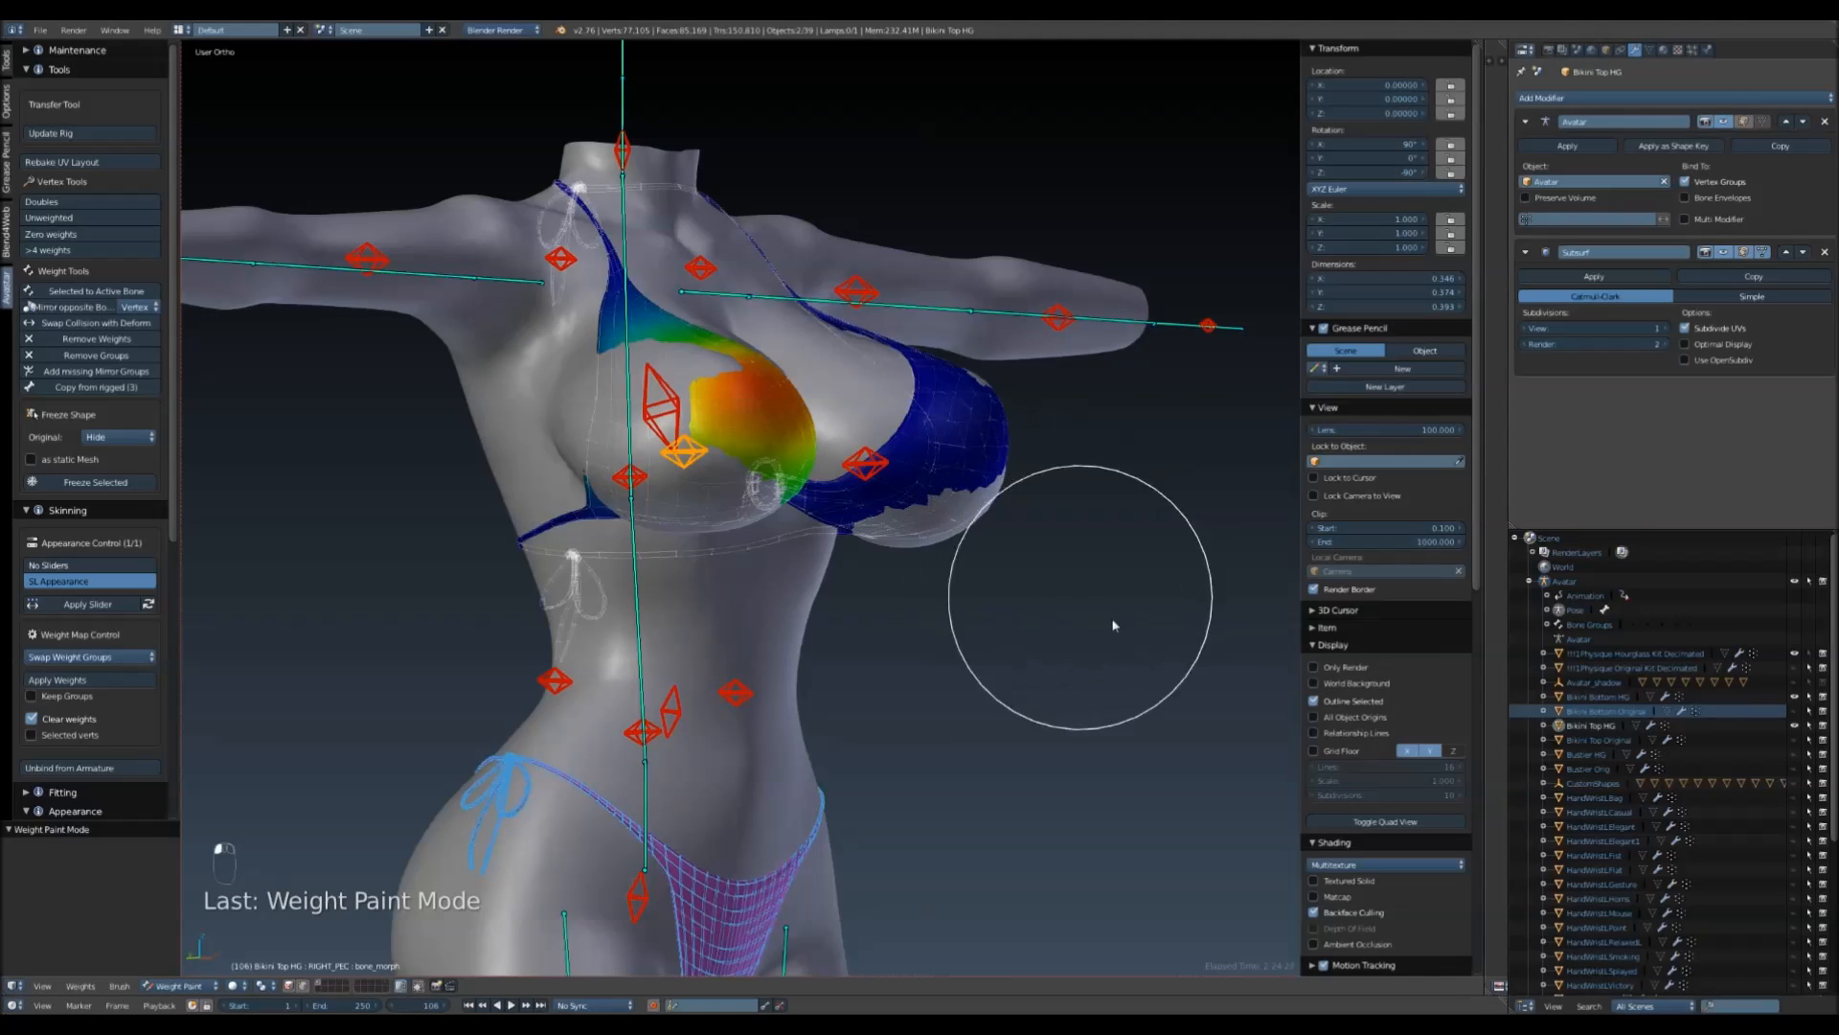
{"action": "middle_click_drag", "start_coordinate": [1084, 670], "coordinate": [949, 680]}
{"action": "middle_click_drag", "start_coordinate": [836, 677], "coordinate": [947, 784], "text": "shift"}
{"action": "scroll", "coordinate": [901, 718], "scroll_direction": "up", "scroll_amount": 2}
{"action": "mouse_move", "coordinate": [837, 606]}
{"action": "middle_mouse_down"}
{"action": "mouse_move", "coordinate": [943, 575]}
{"action": "mouse_move", "coordinate": [943, 536]}
{"action": "mouse_move", "coordinate": [937, 575]}
{"action": "mouse_move", "coordinate": [689, 584]}
{"action": "mouse_move", "coordinate": [636, 616]}
{"action": "middle_mouse_up"}
{"action": "left_click", "coordinate": [634, 611]}
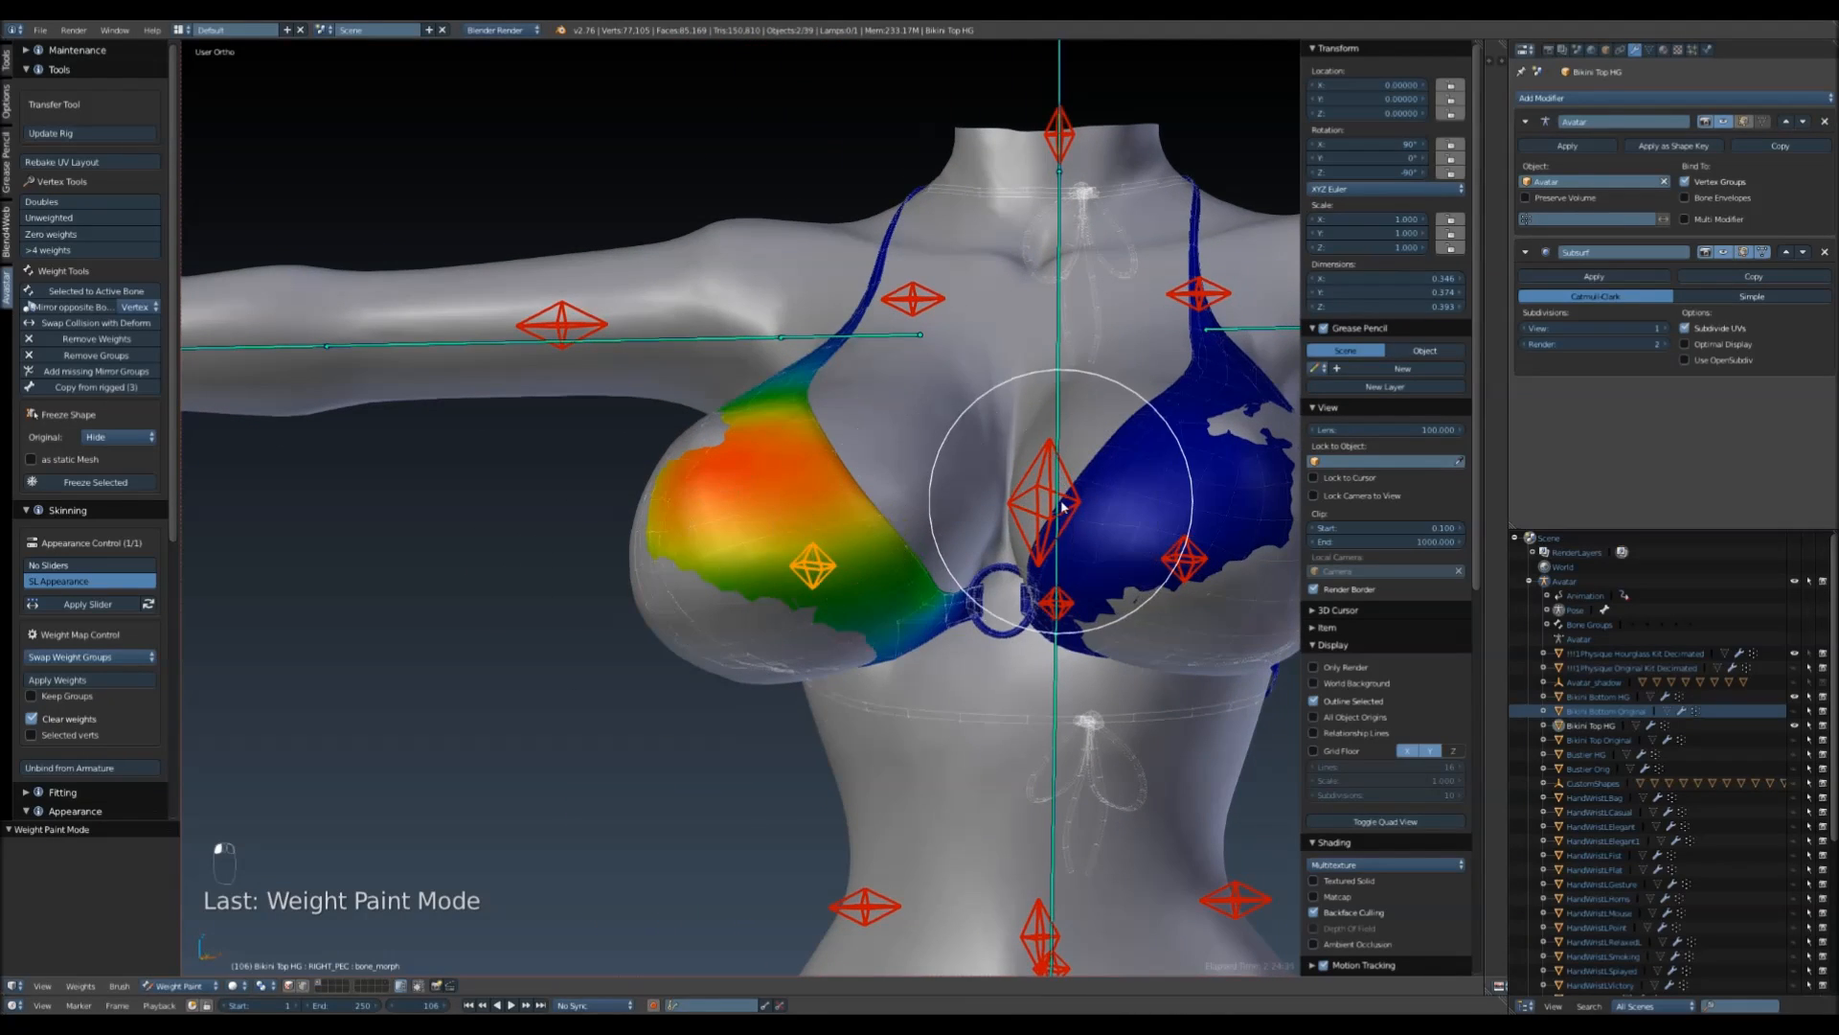
- Reduce the CHEST bone's weight on the front and top of the avatar's right cup with the Subtract brush, refreshing the shape
{"action": "right_click", "coordinate": [1060, 496]}
{"action": "middle_click_drag", "start_coordinate": [805, 513], "coordinate": [824, 526]}
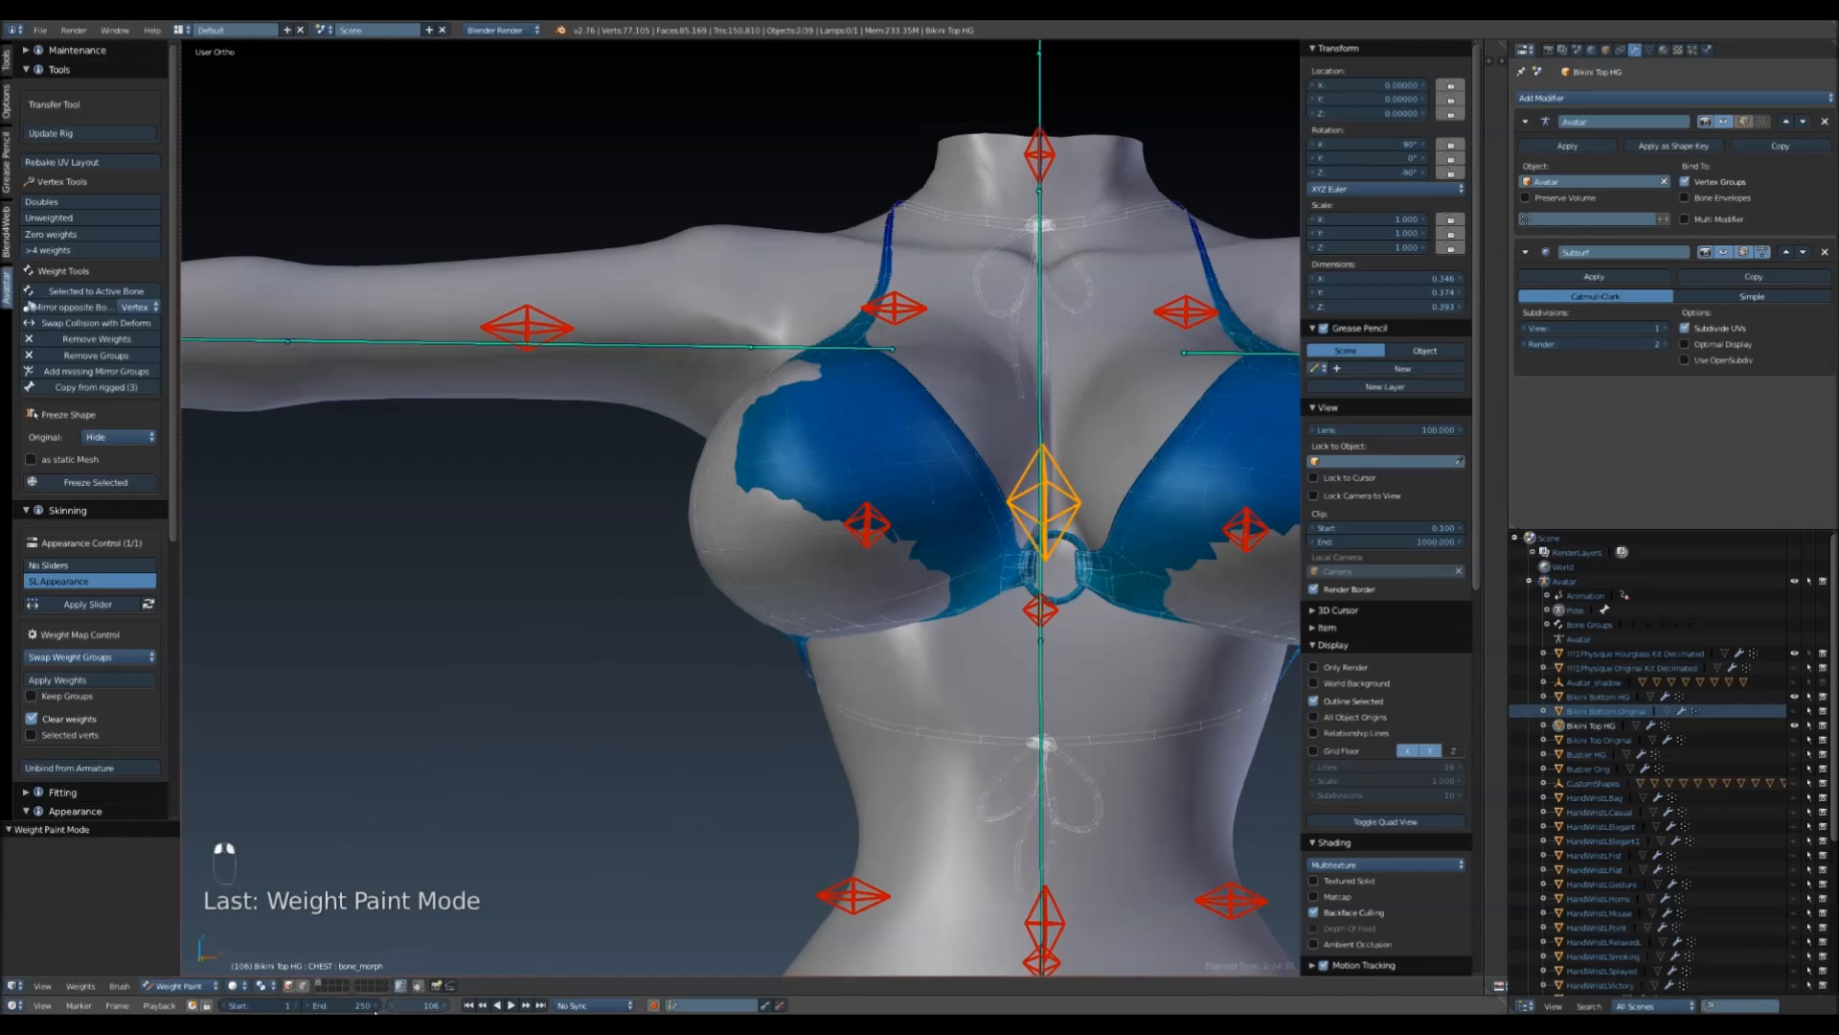
{"action": "left_click", "coordinate": [159, 986]}
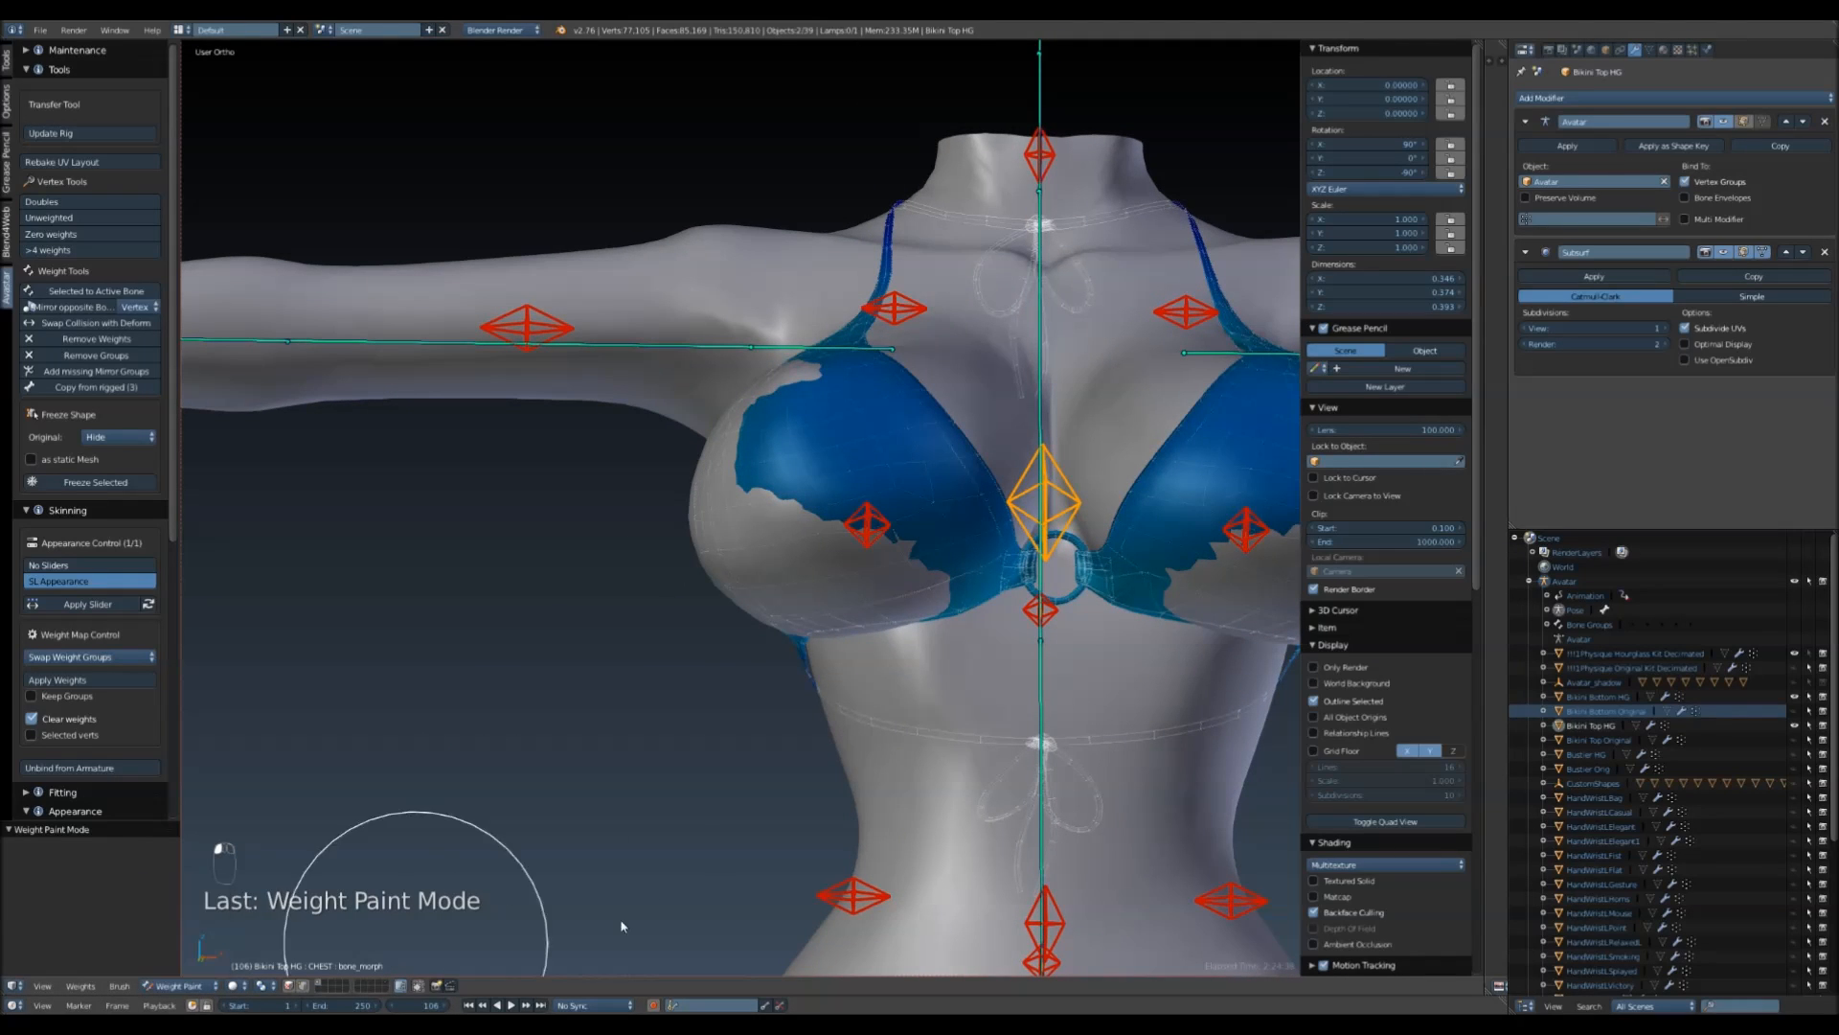
{"action": "left_click", "coordinate": [8, 60]}
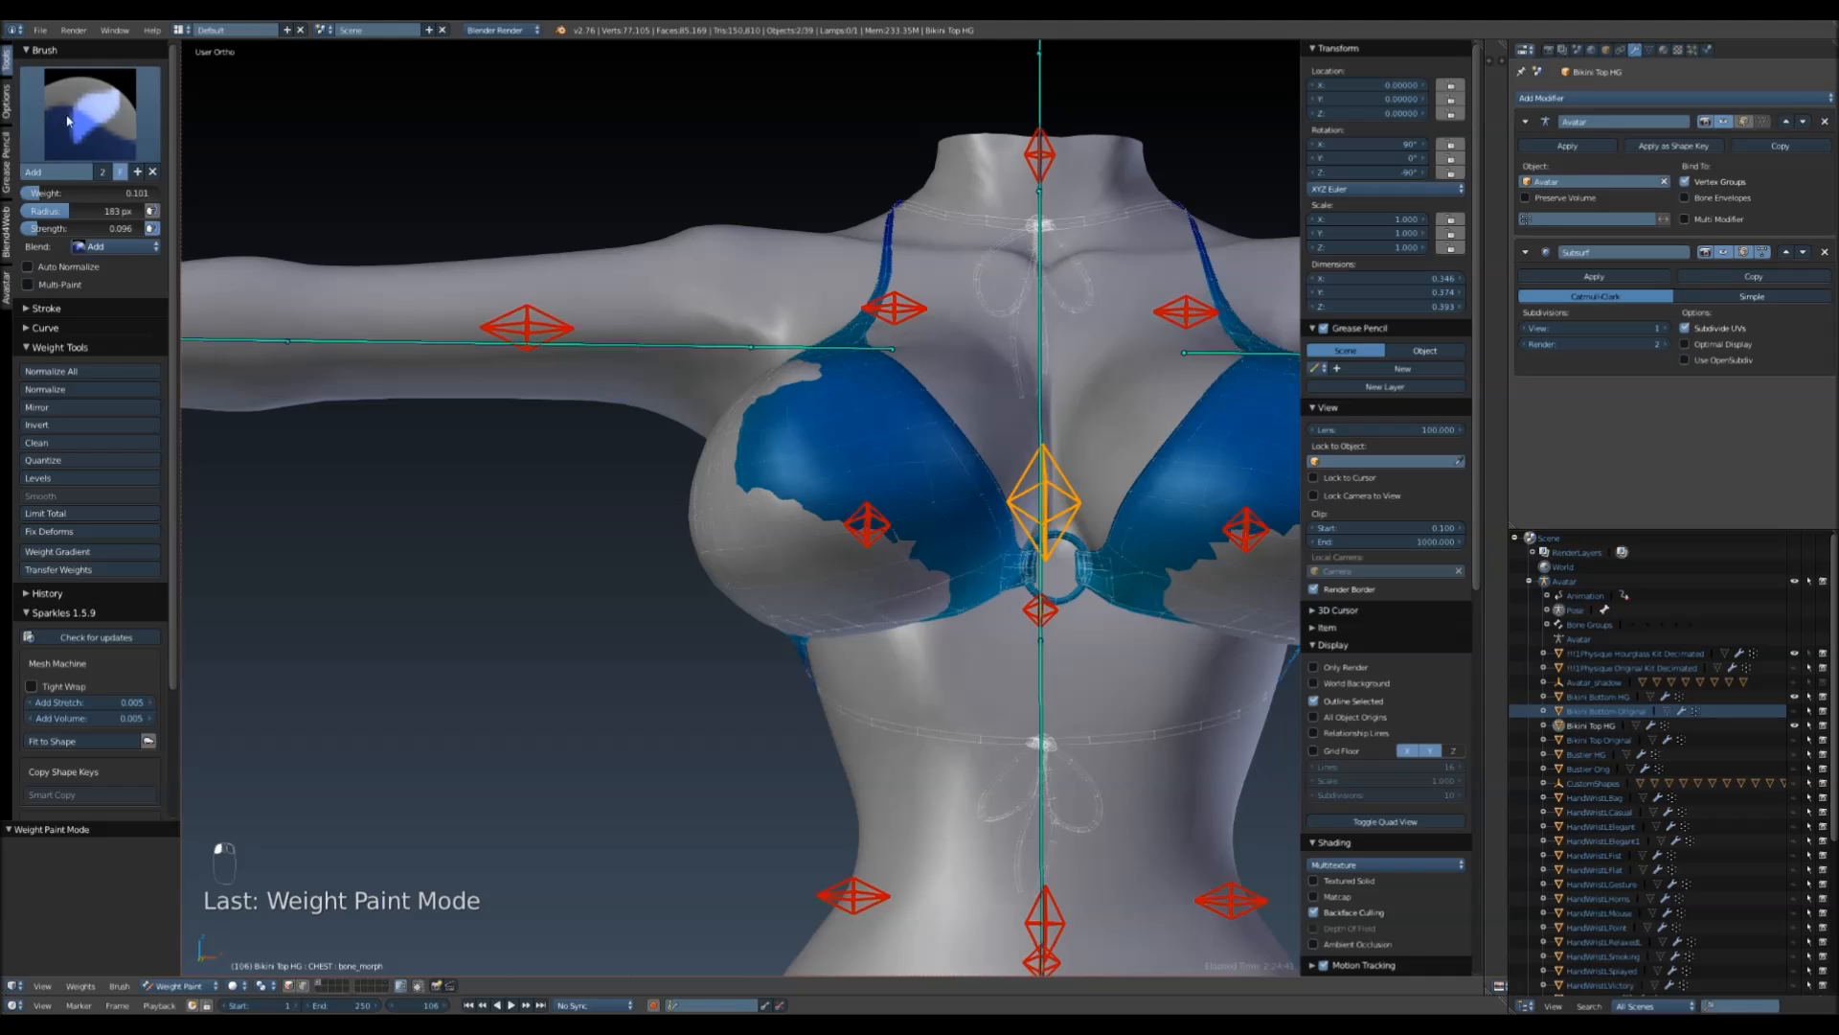
{"action": "left_click", "coordinate": [90, 113]}
{"action": "left_click", "coordinate": [182, 284]}
{"action": "scroll", "coordinate": [595, 473], "scroll_direction": "up", "scroll_amount": 1}
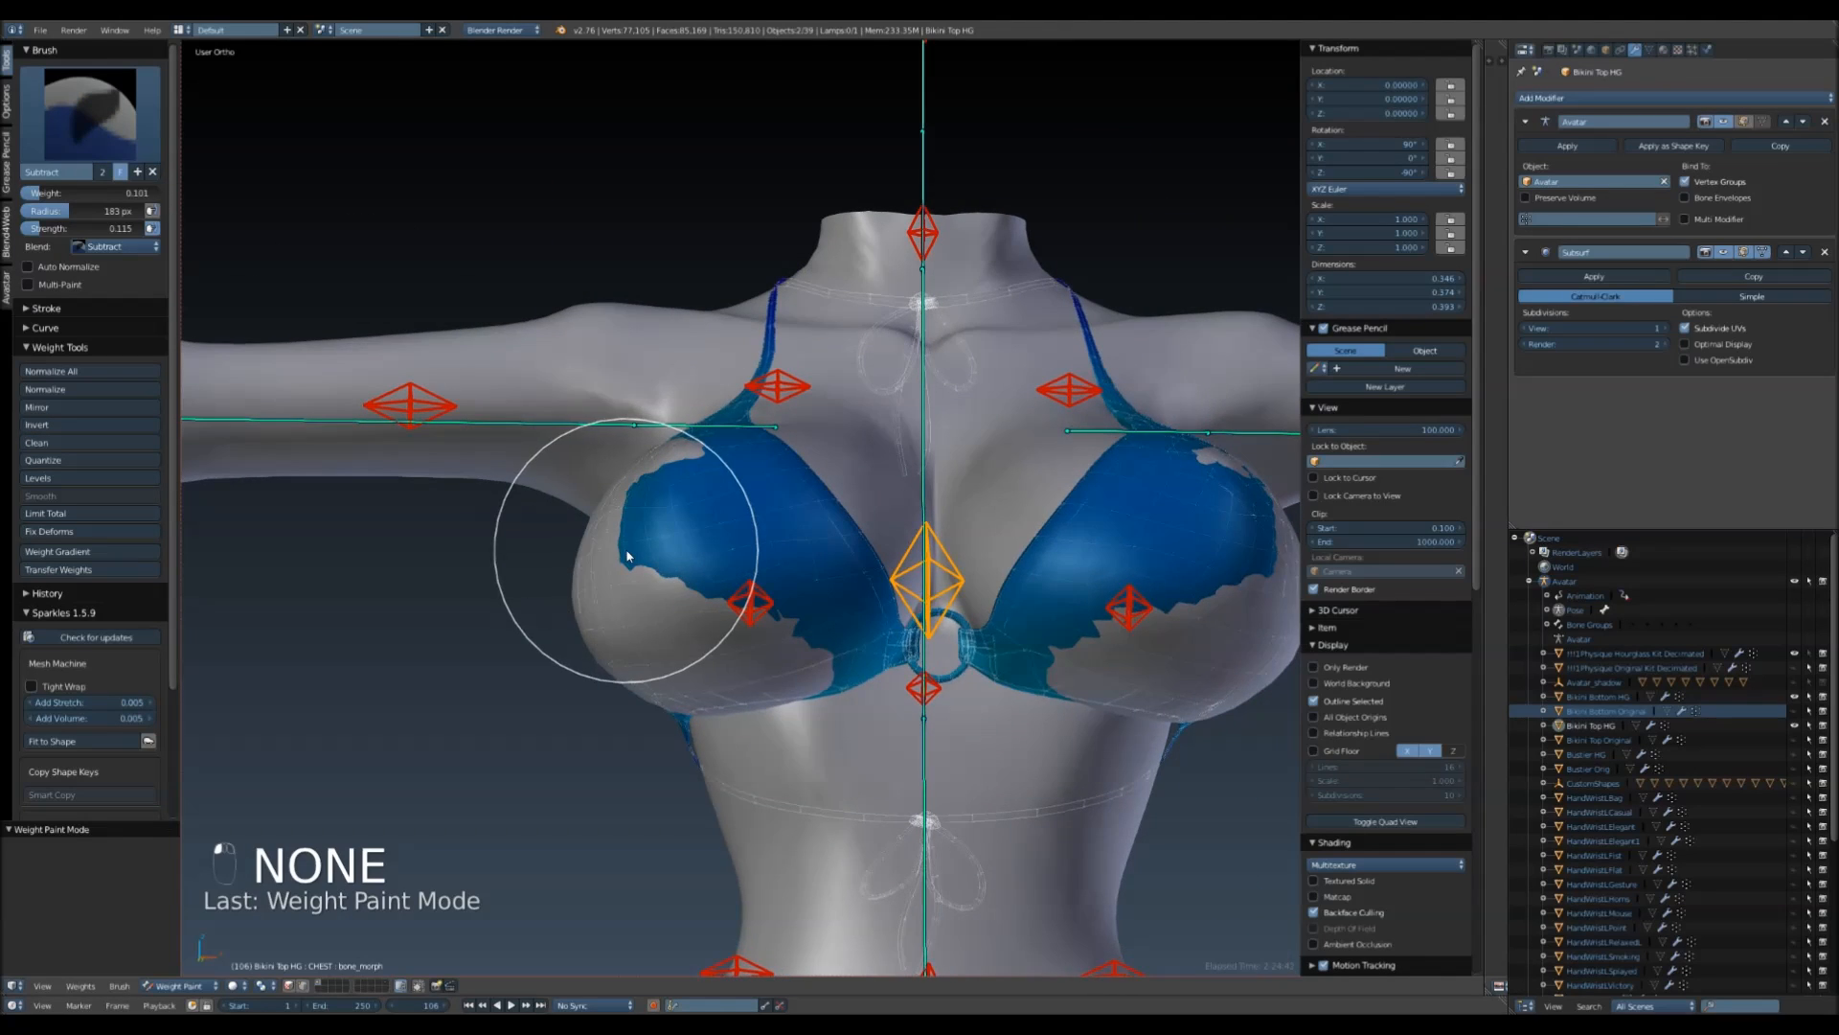
{"action": "scroll", "coordinate": [641, 457], "scroll_direction": "up", "scroll_amount": 2}
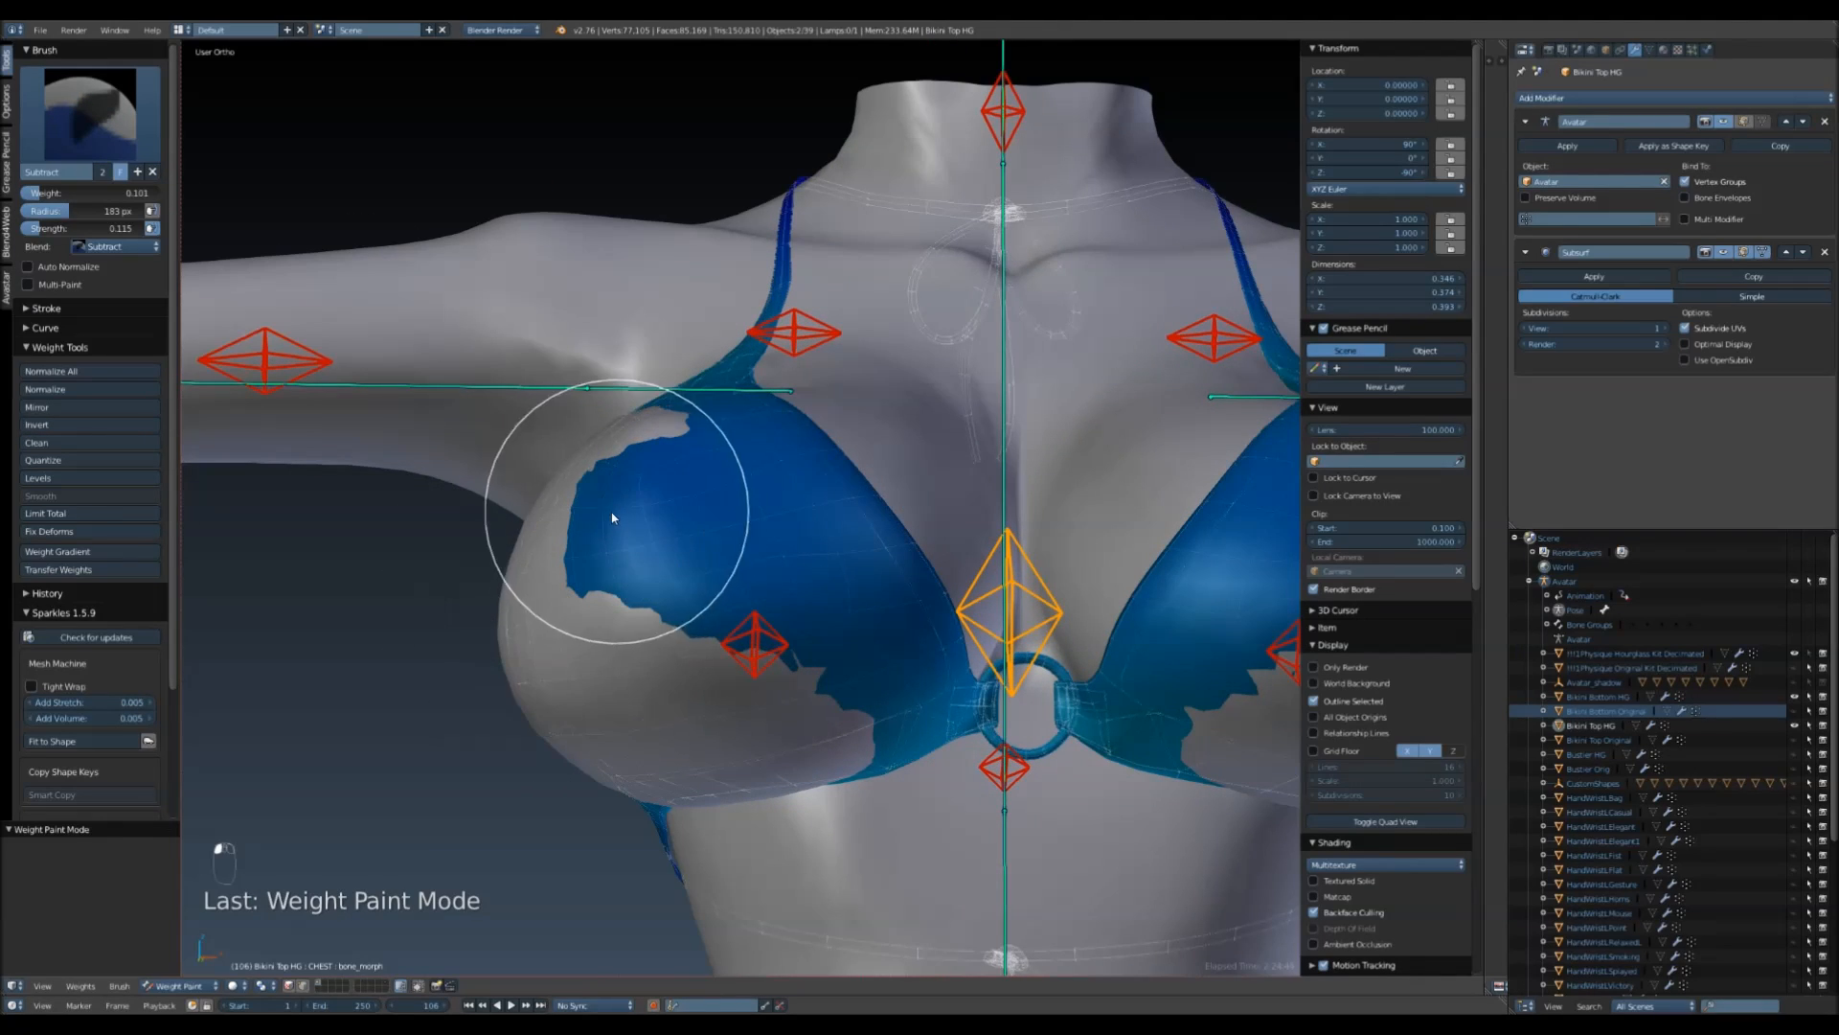
{"action": "key", "text": "alt+q"}
{"action": "key", "text": "alt+q"}
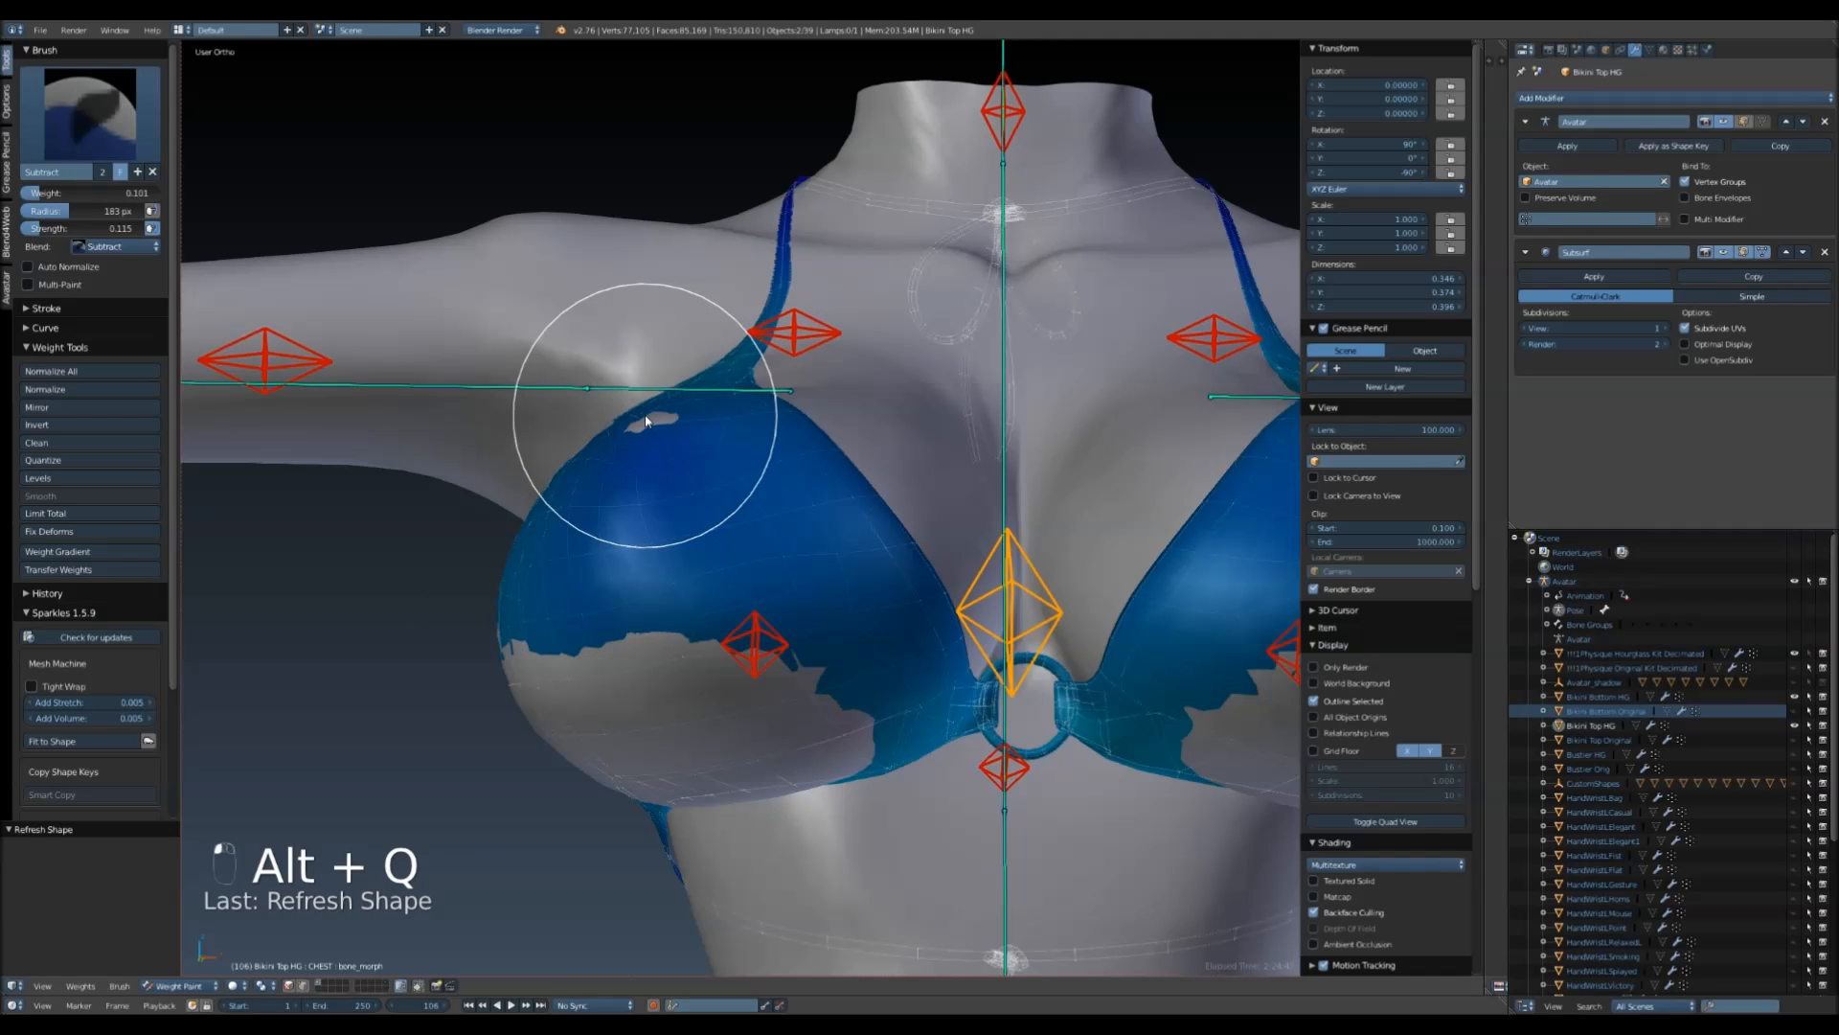
- Subtract CHEST weight along the outer side and underside of the right cup, refreshing the shape between strokes
{"action": "mouse_move", "coordinate": [624, 451]}
{"action": "middle_mouse_down"}
{"action": "mouse_move", "coordinate": [657, 554]}
{"action": "mouse_move", "coordinate": [767, 575]}
{"action": "middle_mouse_up"}
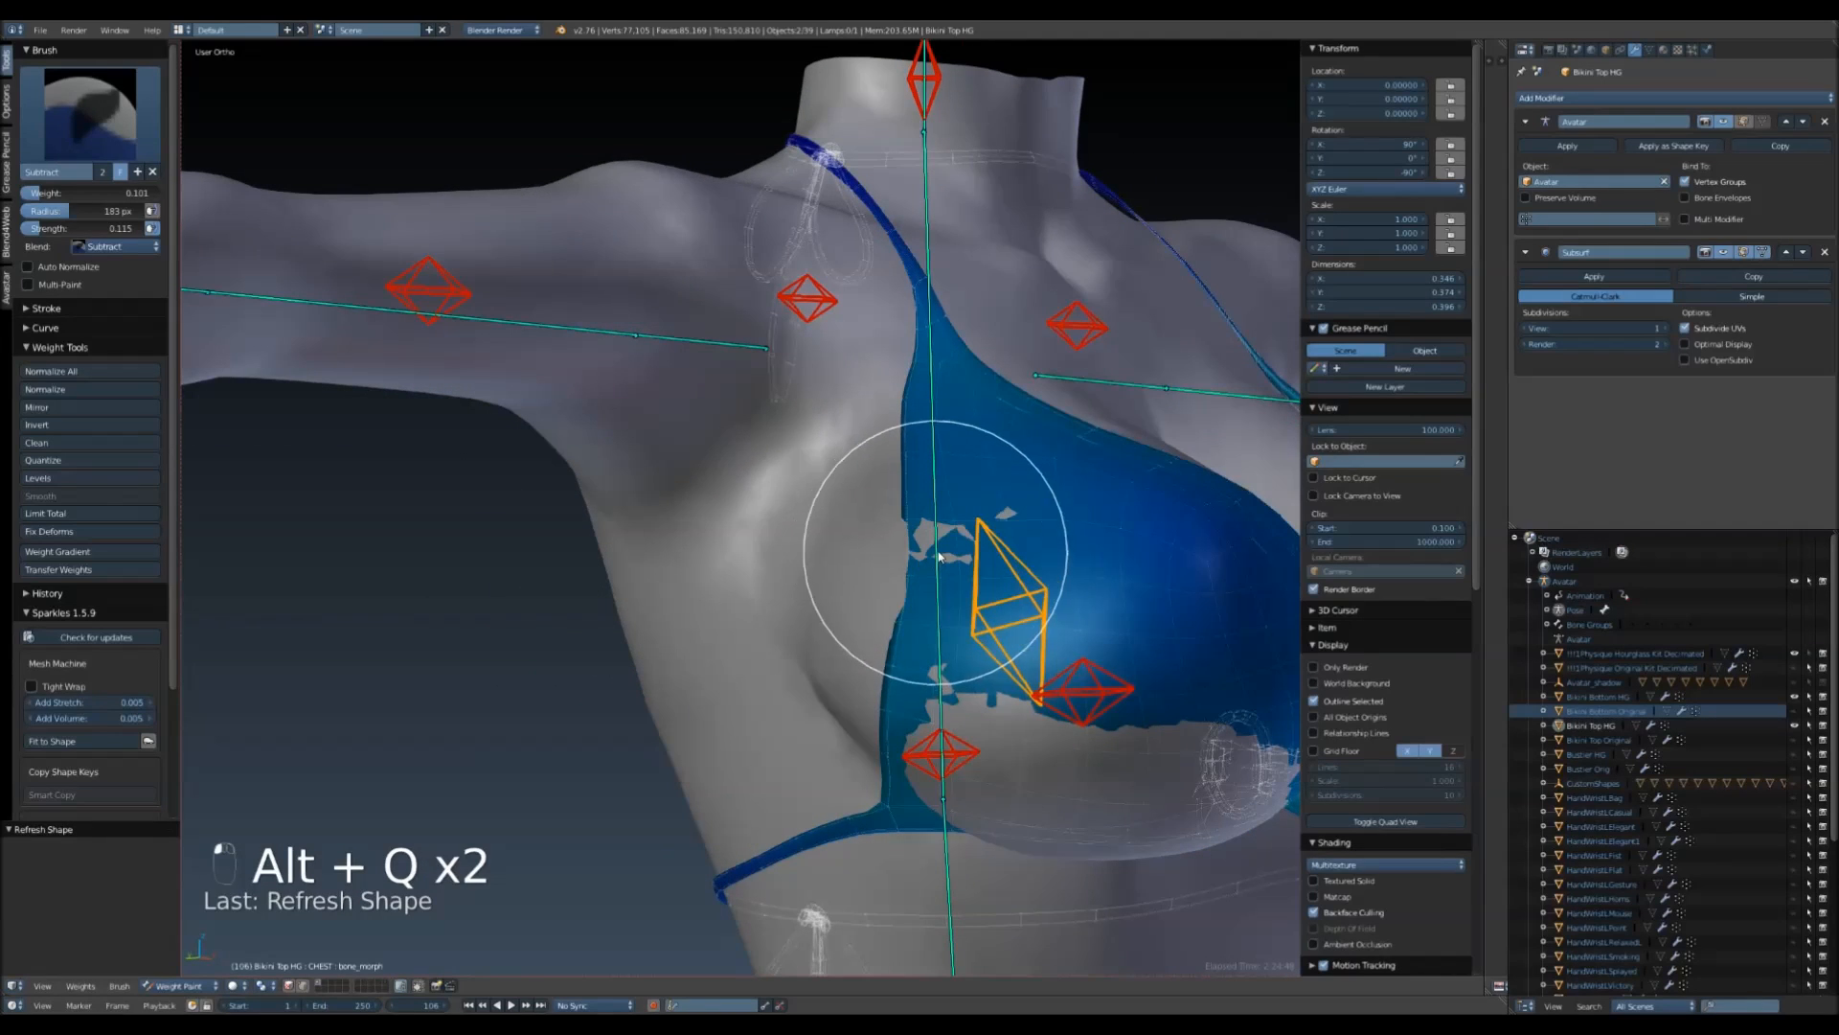
{"action": "mouse_move", "coordinate": [937, 558]}
{"action": "middle_mouse_down"}
{"action": "mouse_move", "coordinate": [767, 555]}
{"action": "mouse_move", "coordinate": [636, 480]}
{"action": "mouse_move", "coordinate": [622, 510]}
{"action": "middle_mouse_up"}
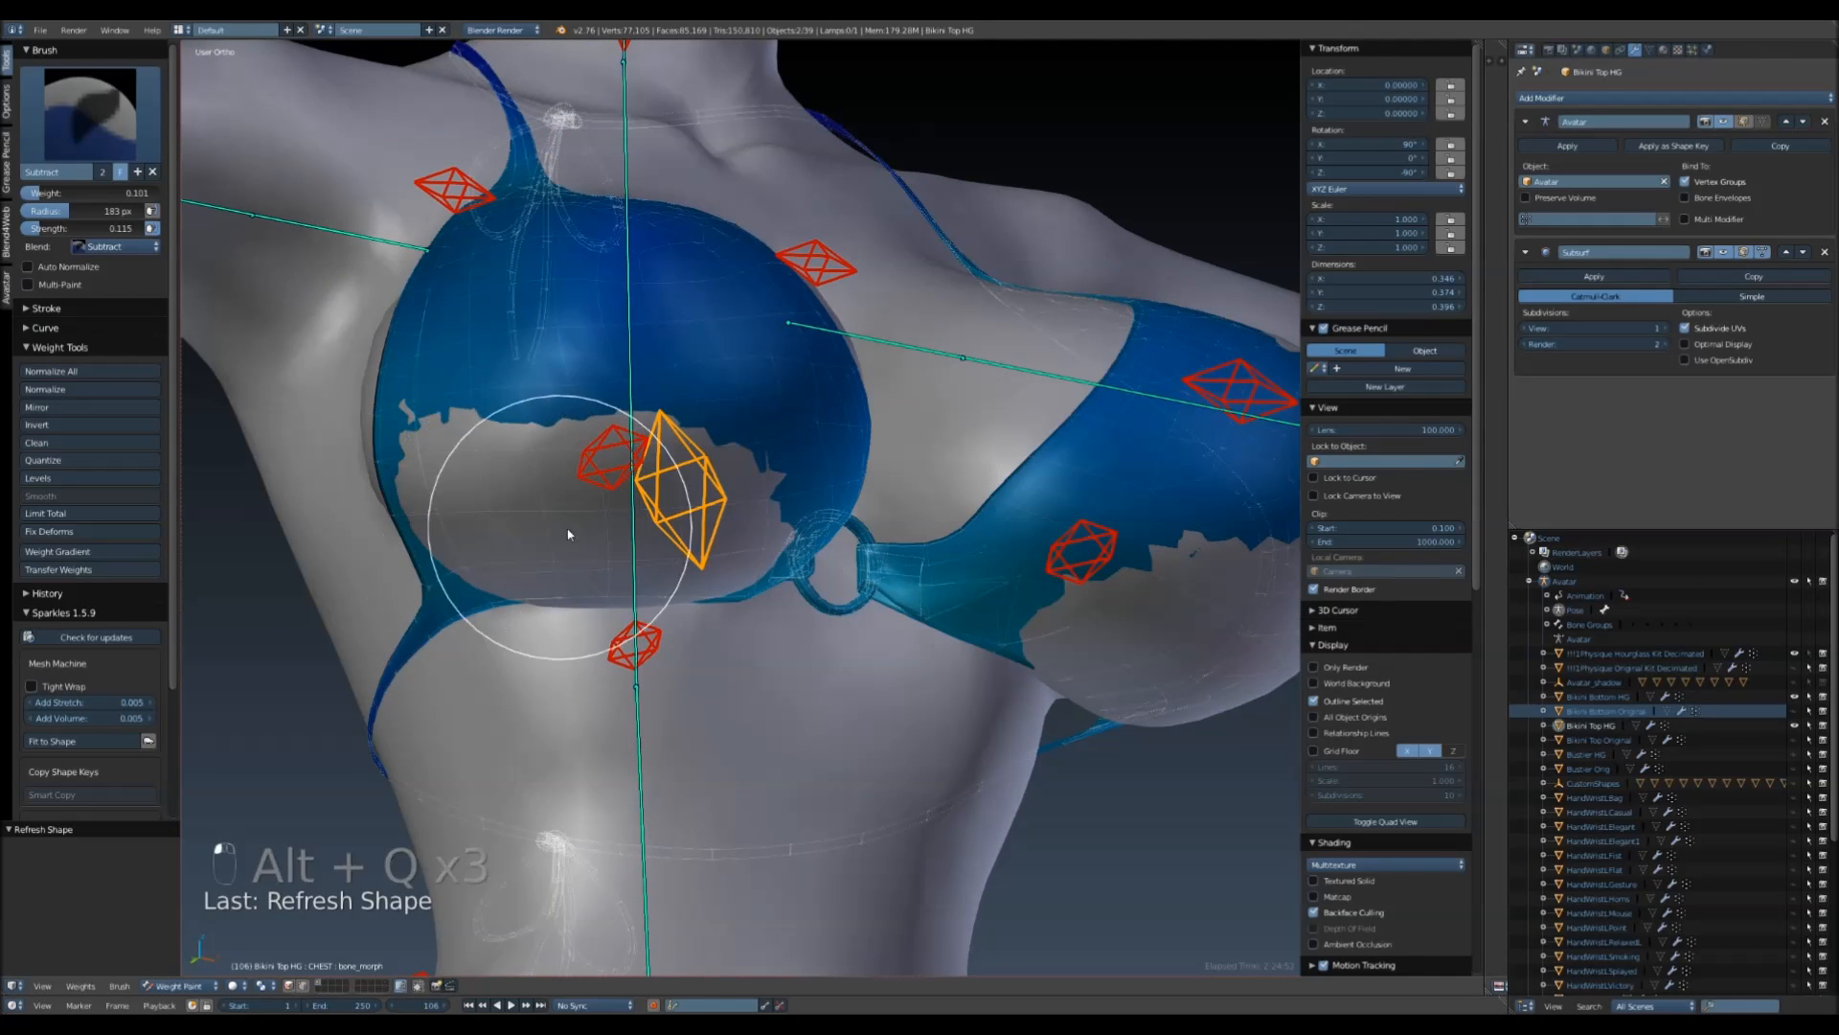
{"action": "key", "text": "alt+q"}
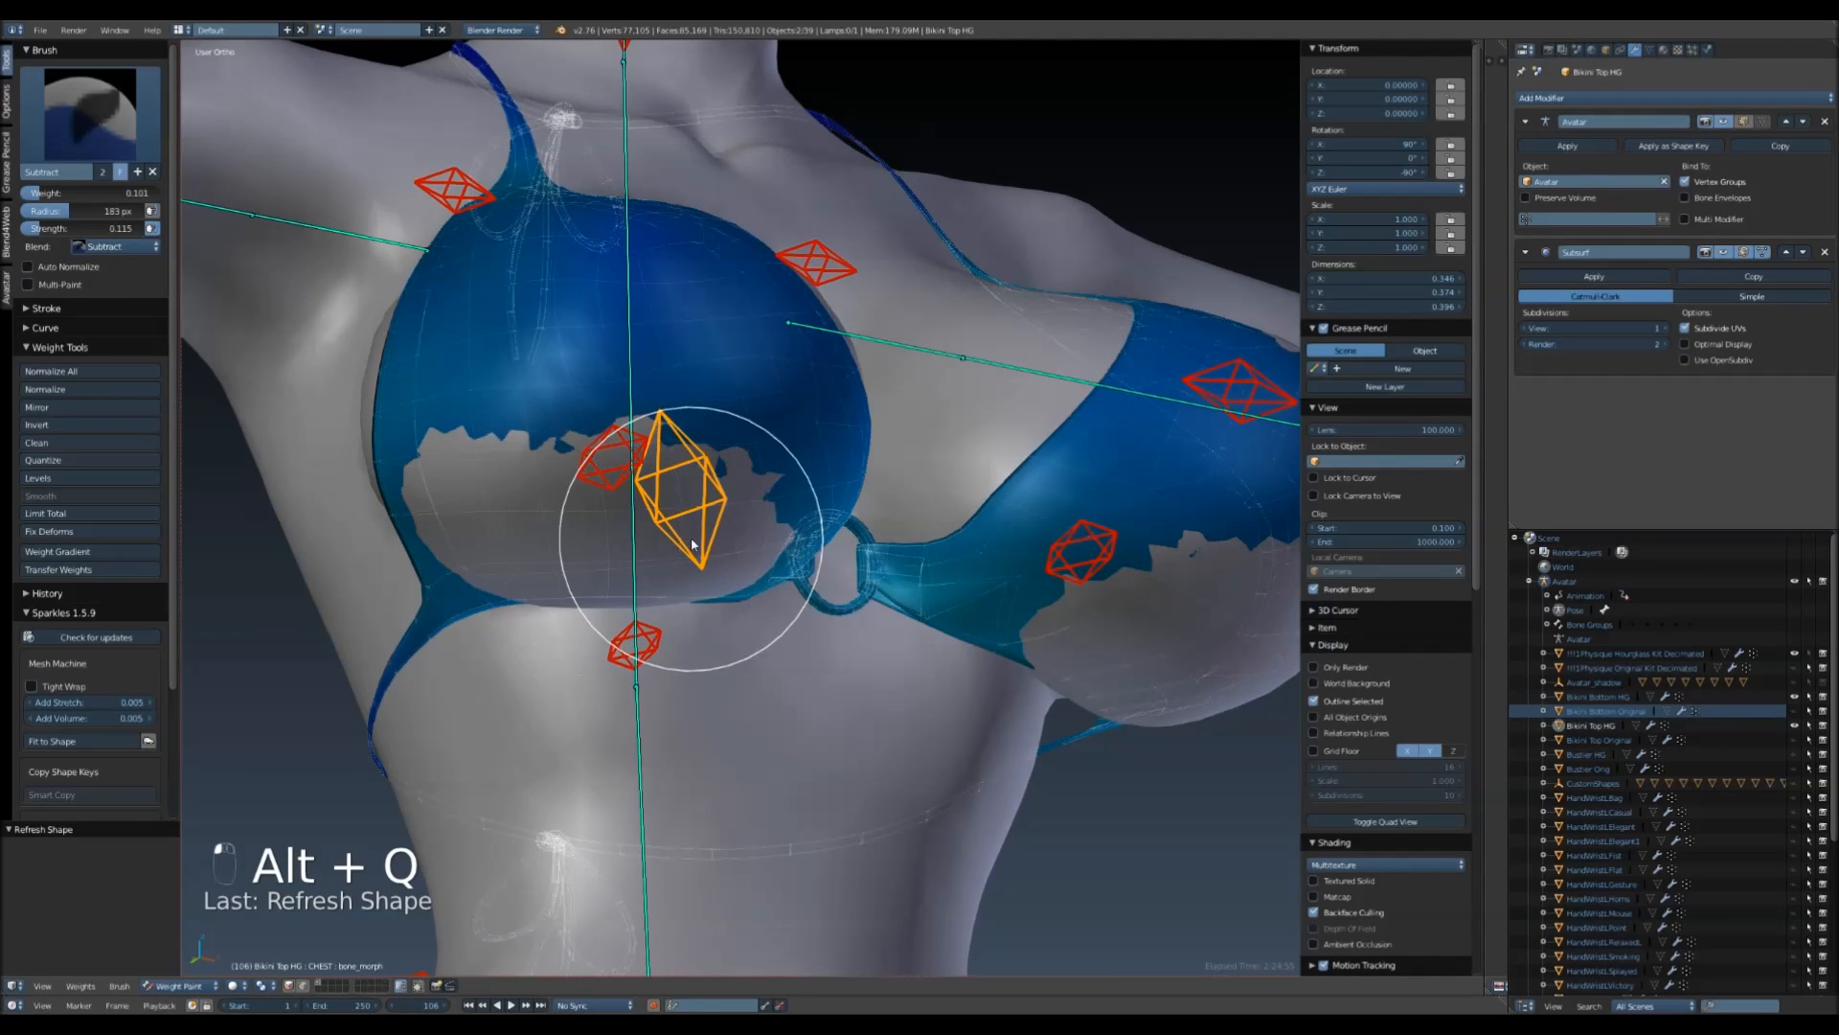
{"action": "key", "text": "alt+q"}
{"action": "key", "text": "alt+q"}
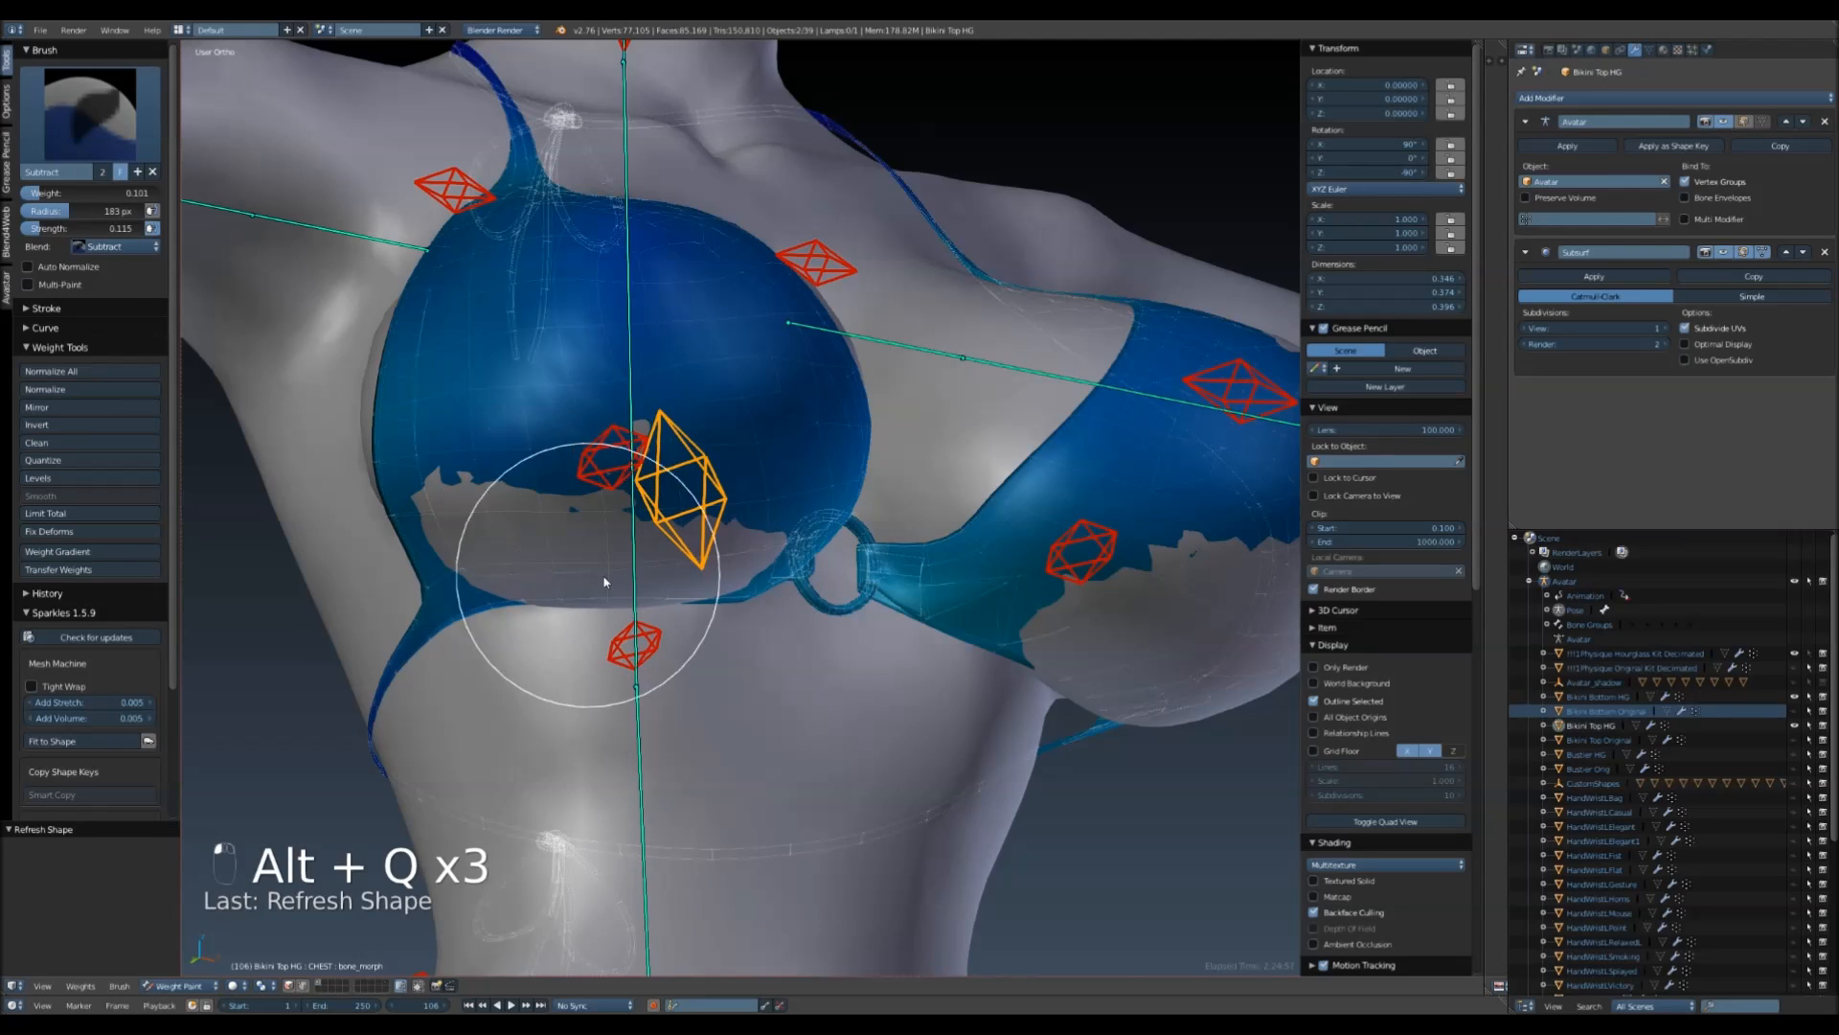
{"action": "key", "text": "alt+q"}
- Add RIGHT_PEC weight across the underside of the right cup with the Add brush, refreshing the shape until the skin is covered
{"action": "right_click", "coordinate": [614, 458]}
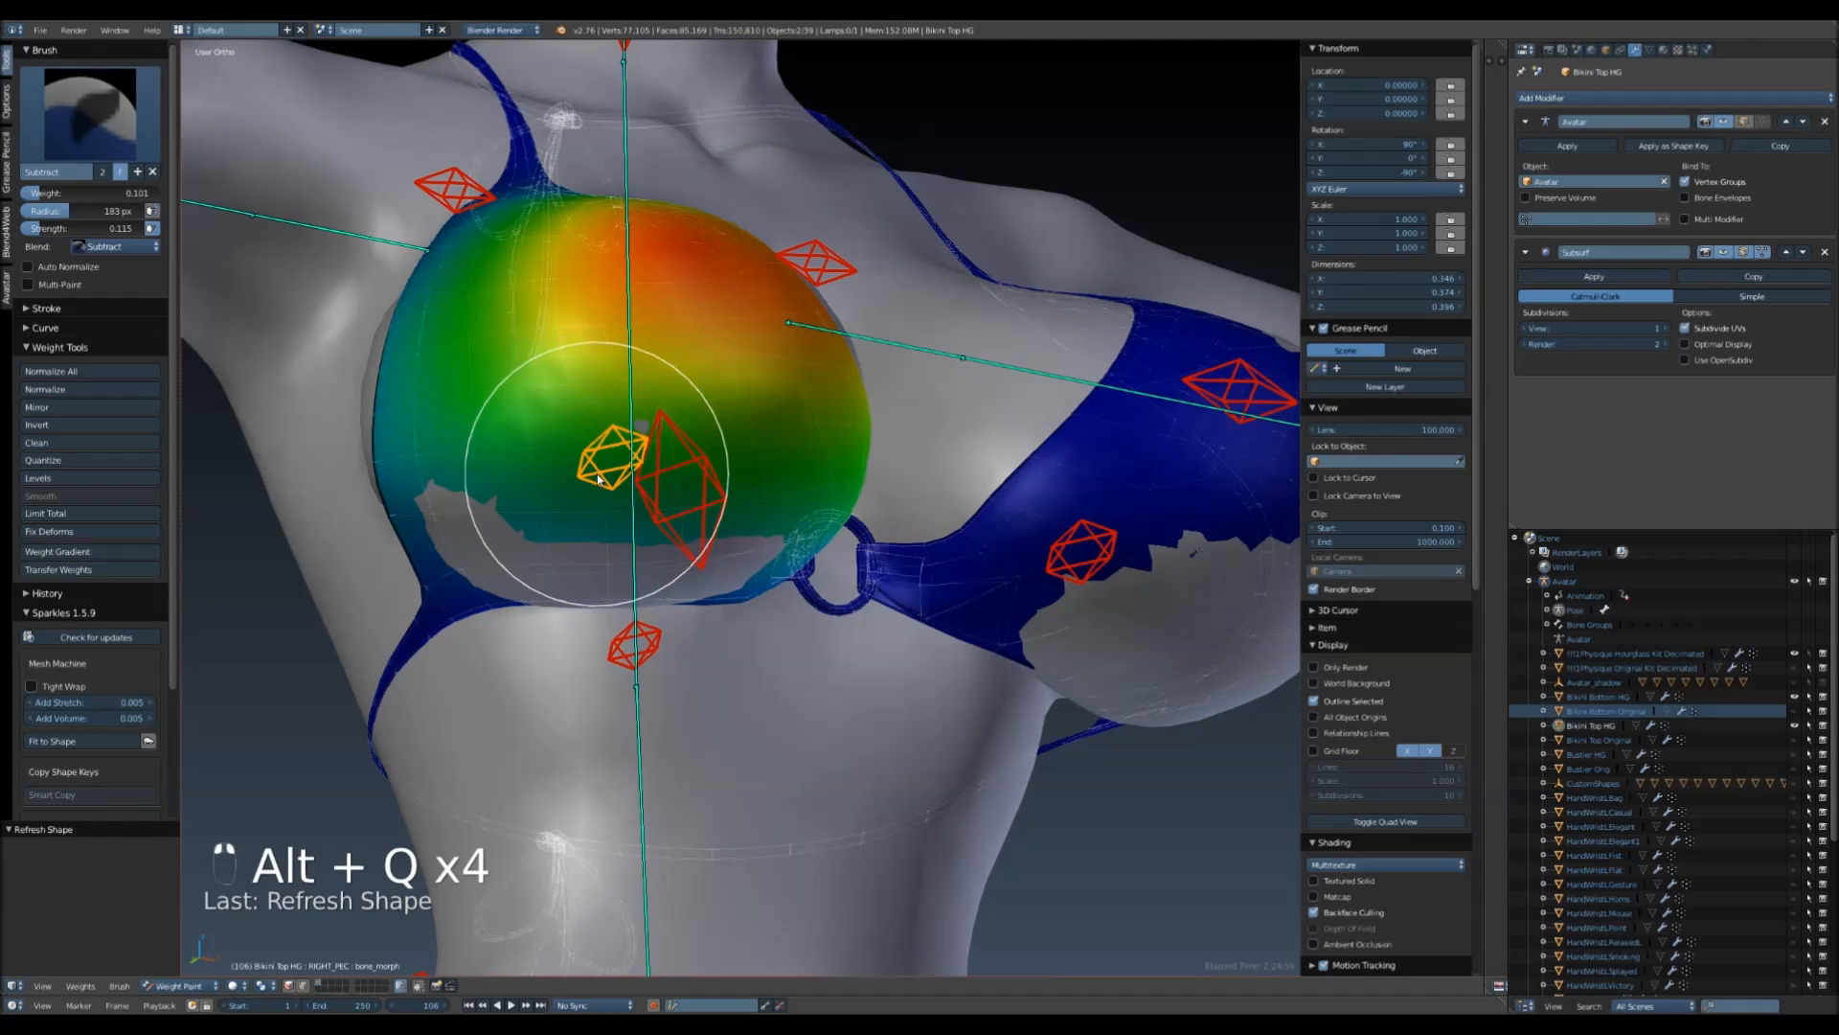
{"action": "left_click", "coordinate": [79, 131]}
{"action": "left_click", "coordinate": [61, 198]}
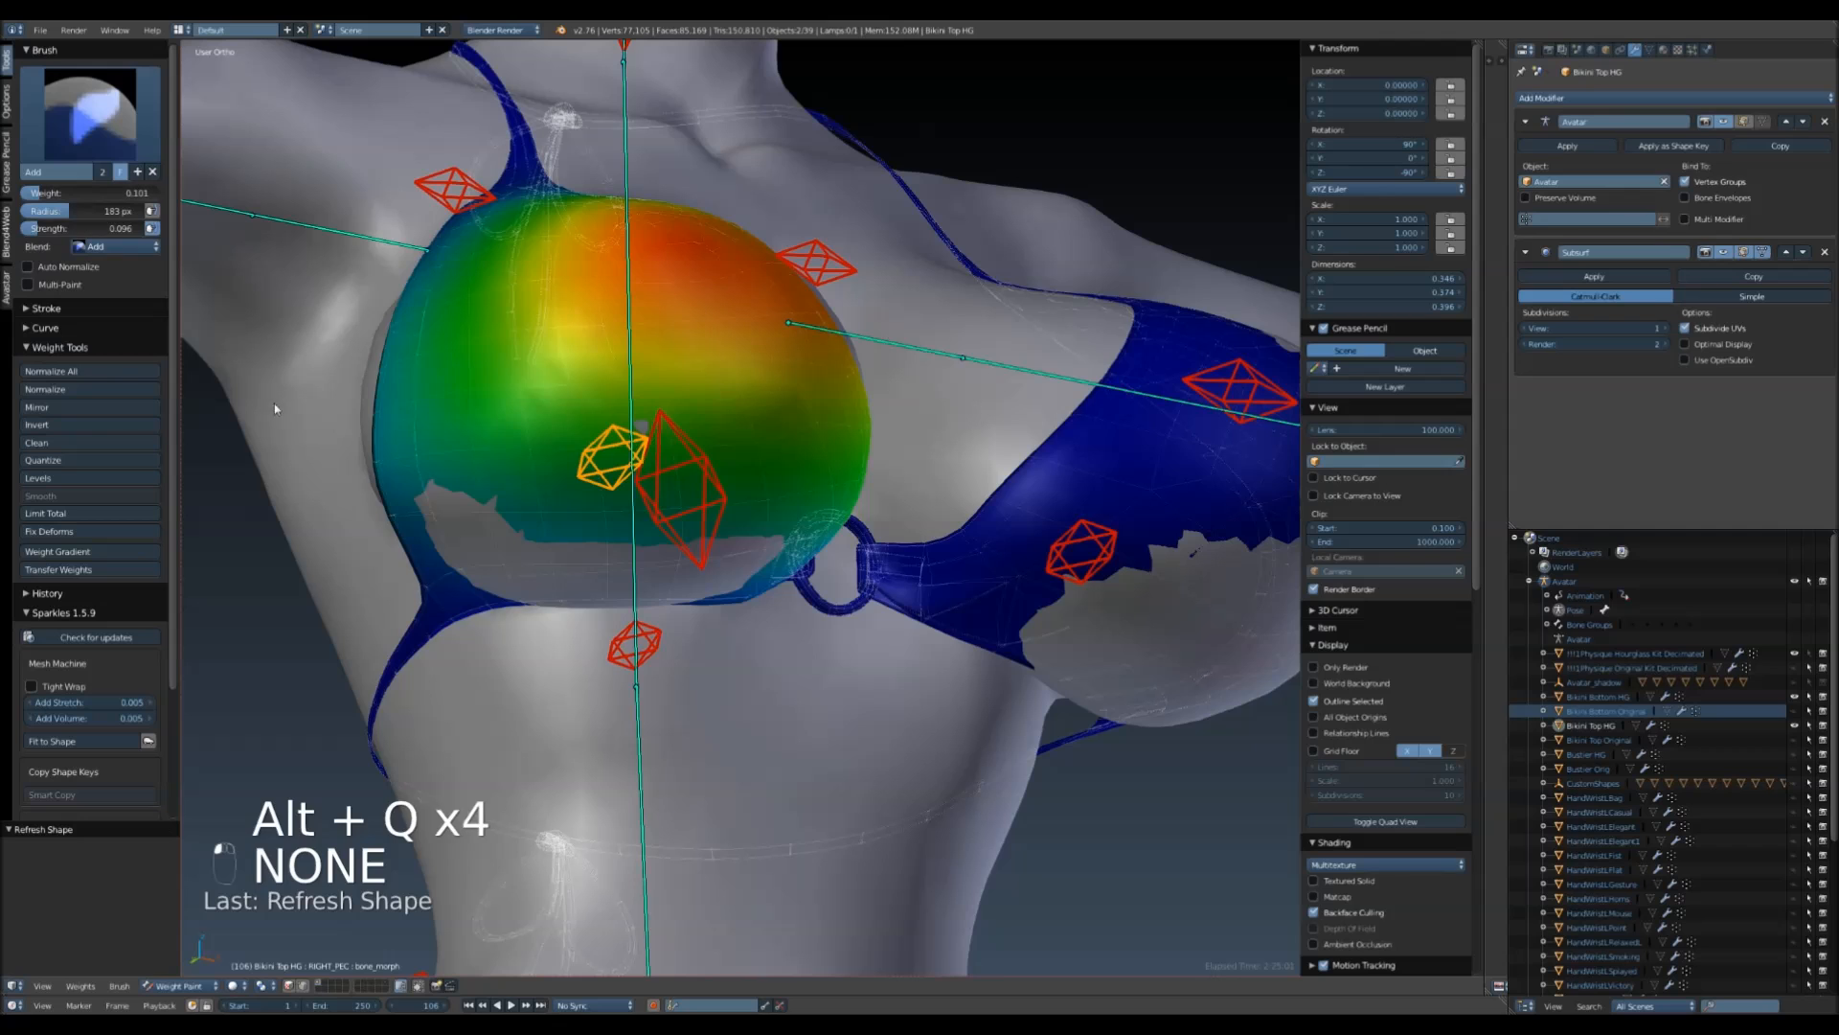
{"action": "key", "text": "alt+q"}
{"action": "key", "text": "alt+q"}
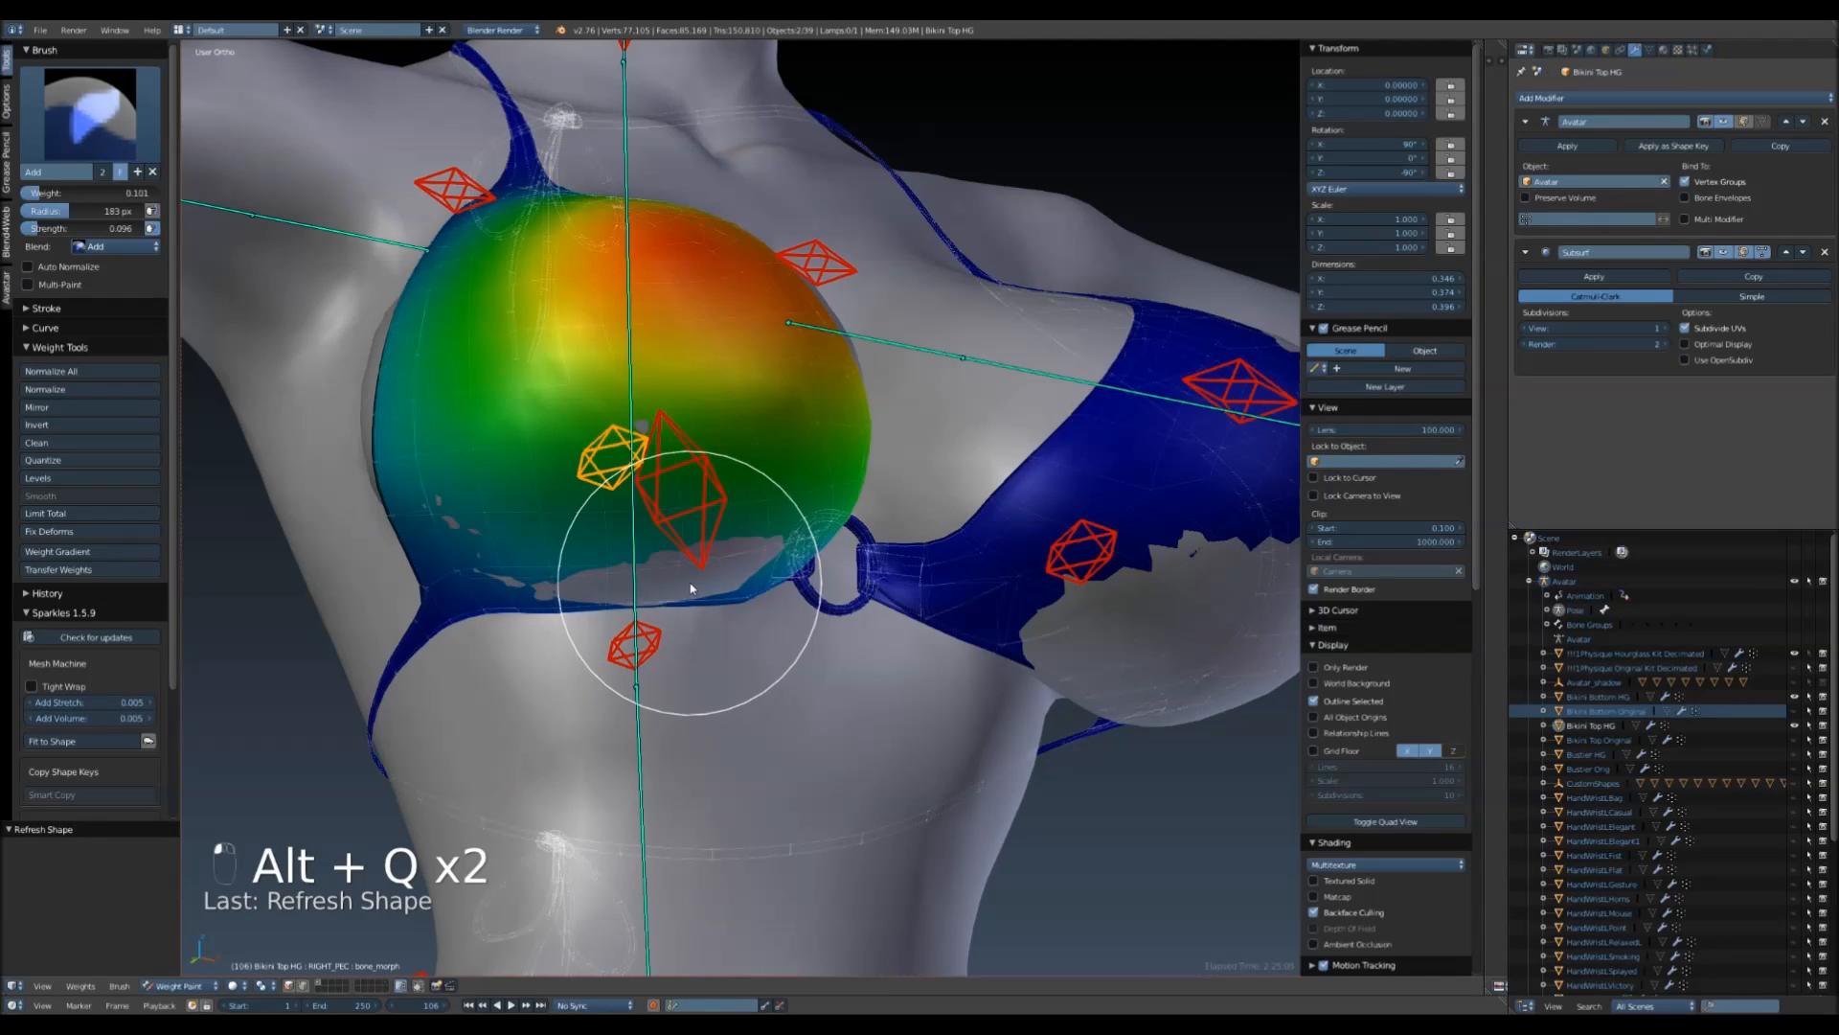
{"action": "key", "text": "alt+q"}
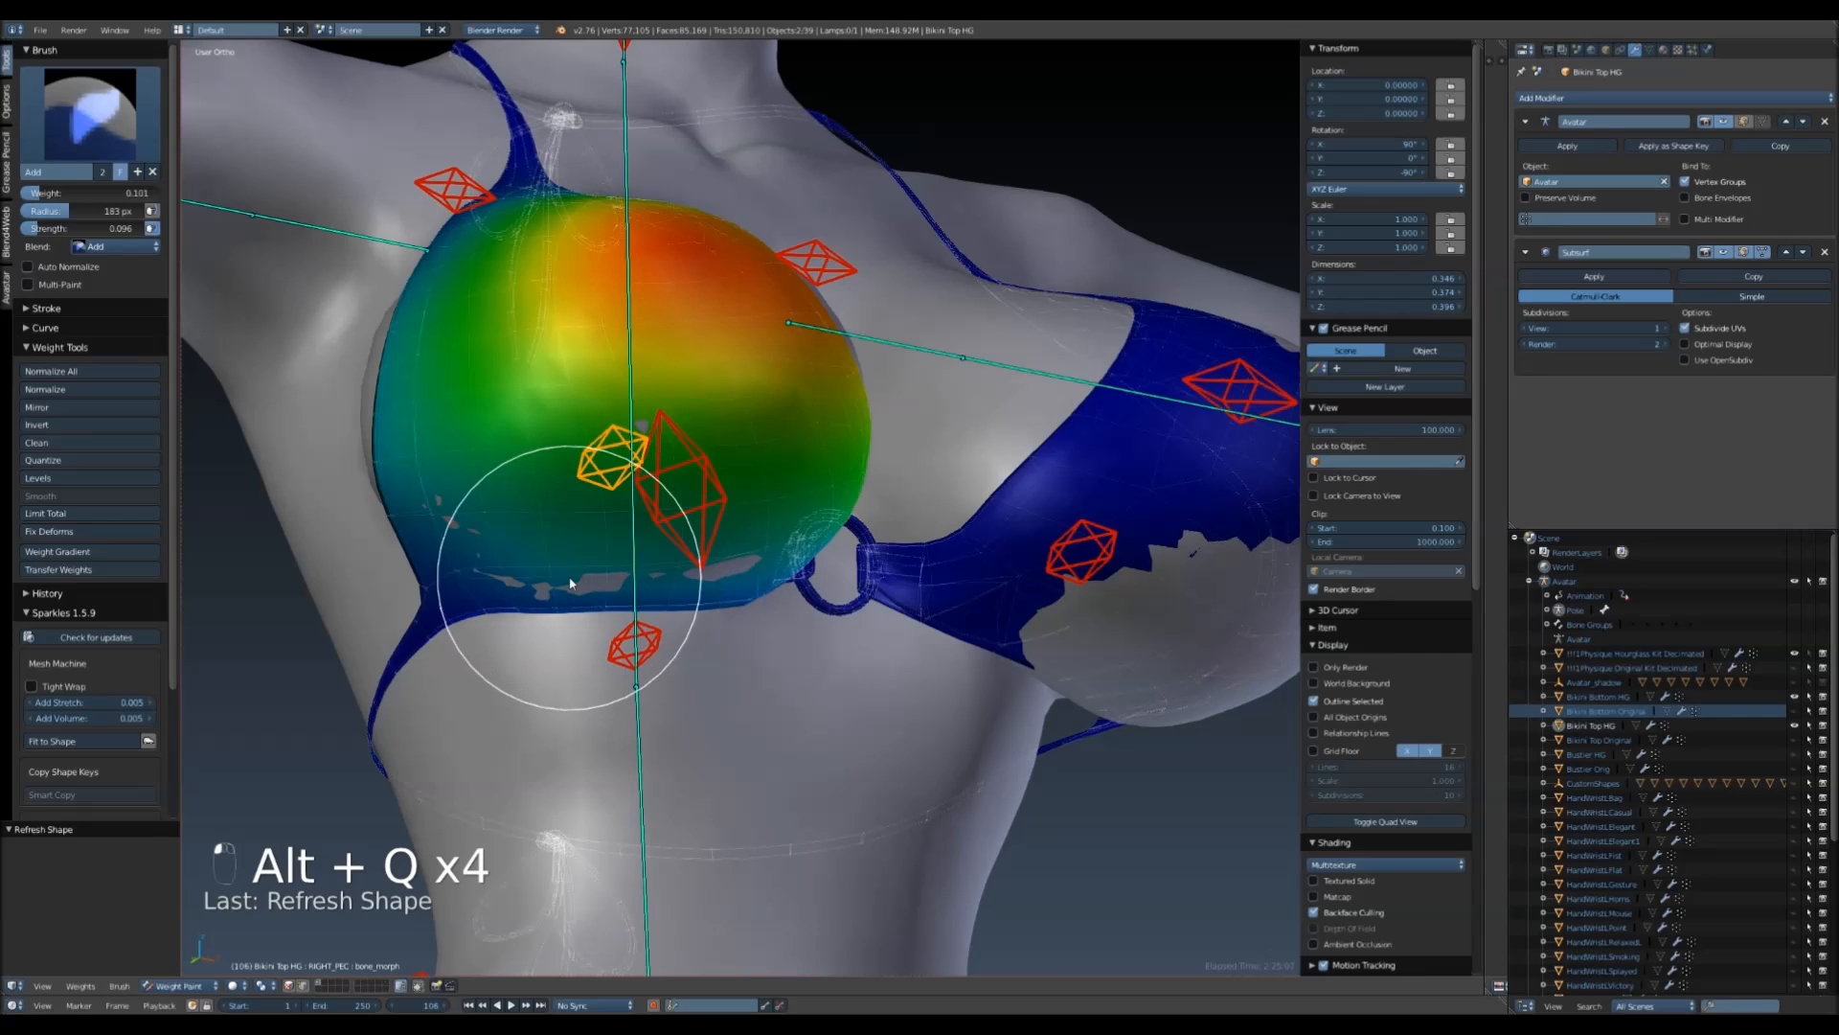
{"action": "key", "text": "alt+q"}
{"action": "key", "text": "alt+q"}
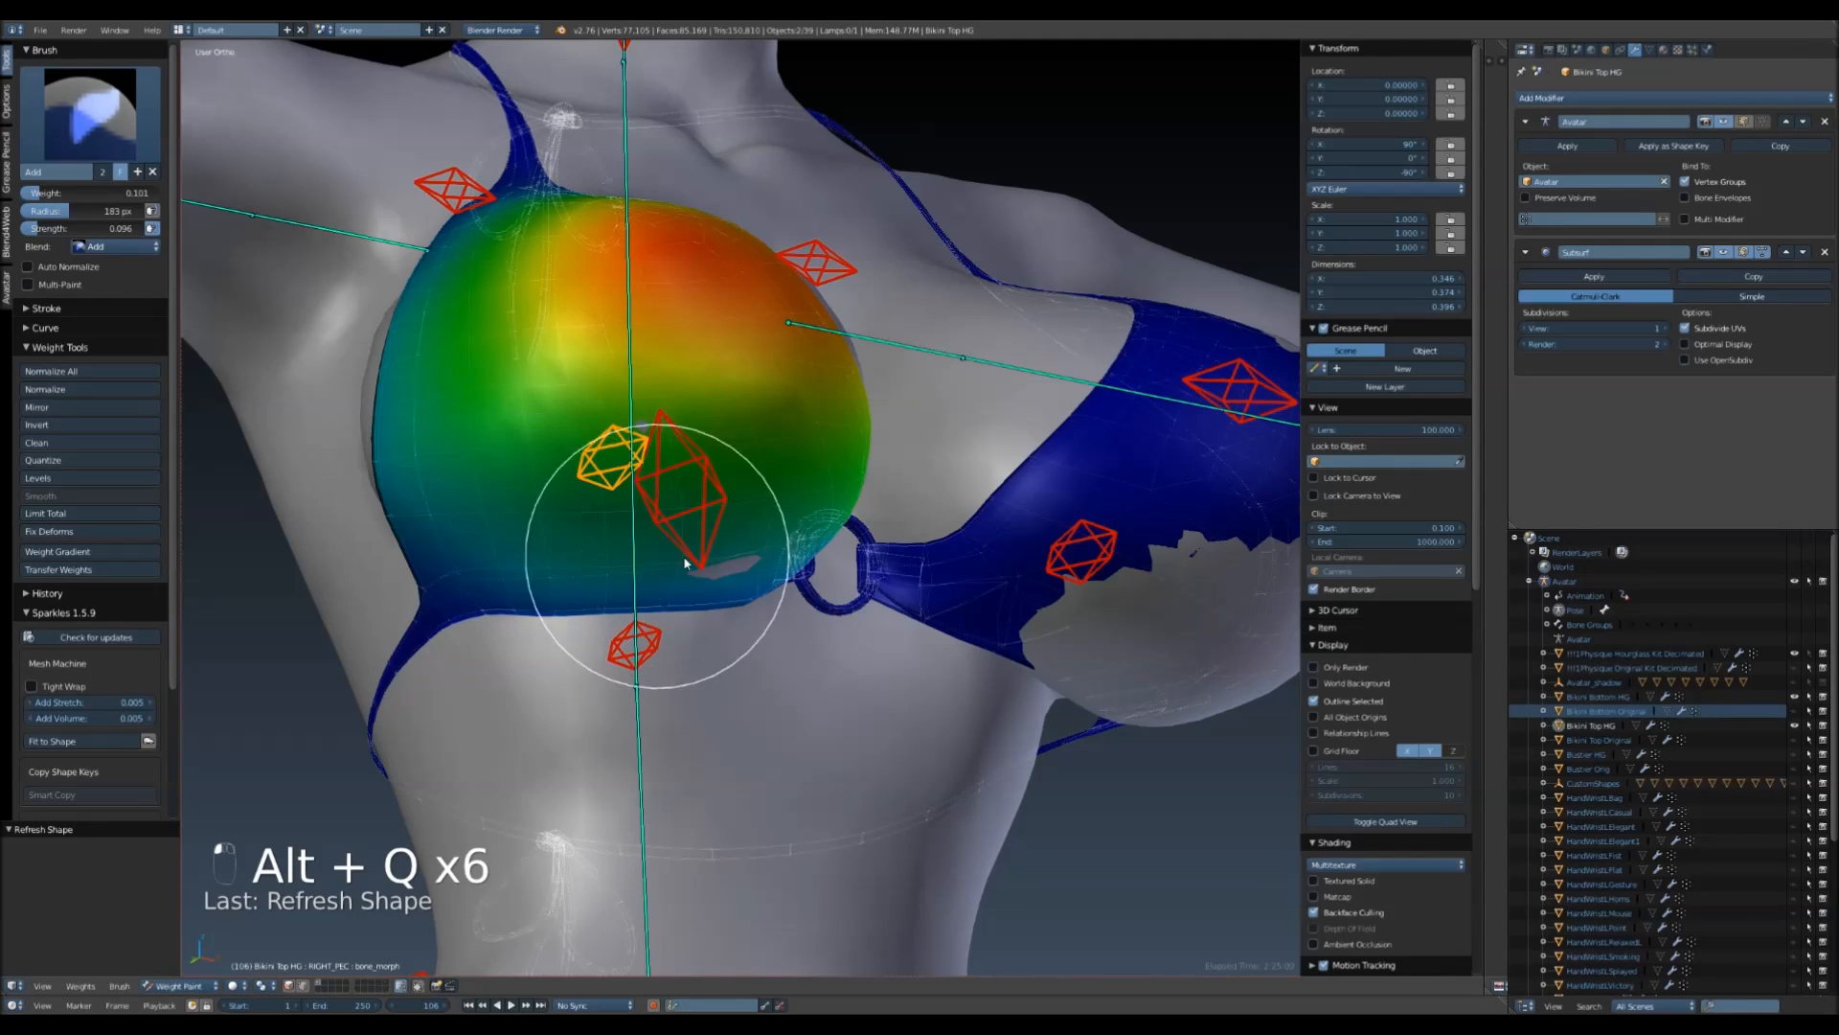
{"action": "key", "text": "alt+q"}
- Subtract CHEST weight on the upper and outer areas of the avatar's left cup with the Subtract brush, refreshing the shape between strokes
{"action": "middle_click_drag", "start_coordinate": [640, 445], "coordinate": [651, 561]}
{"action": "right_click", "coordinate": [747, 325]}
{"action": "middle_click_drag", "start_coordinate": [715, 464], "coordinate": [654, 319]}
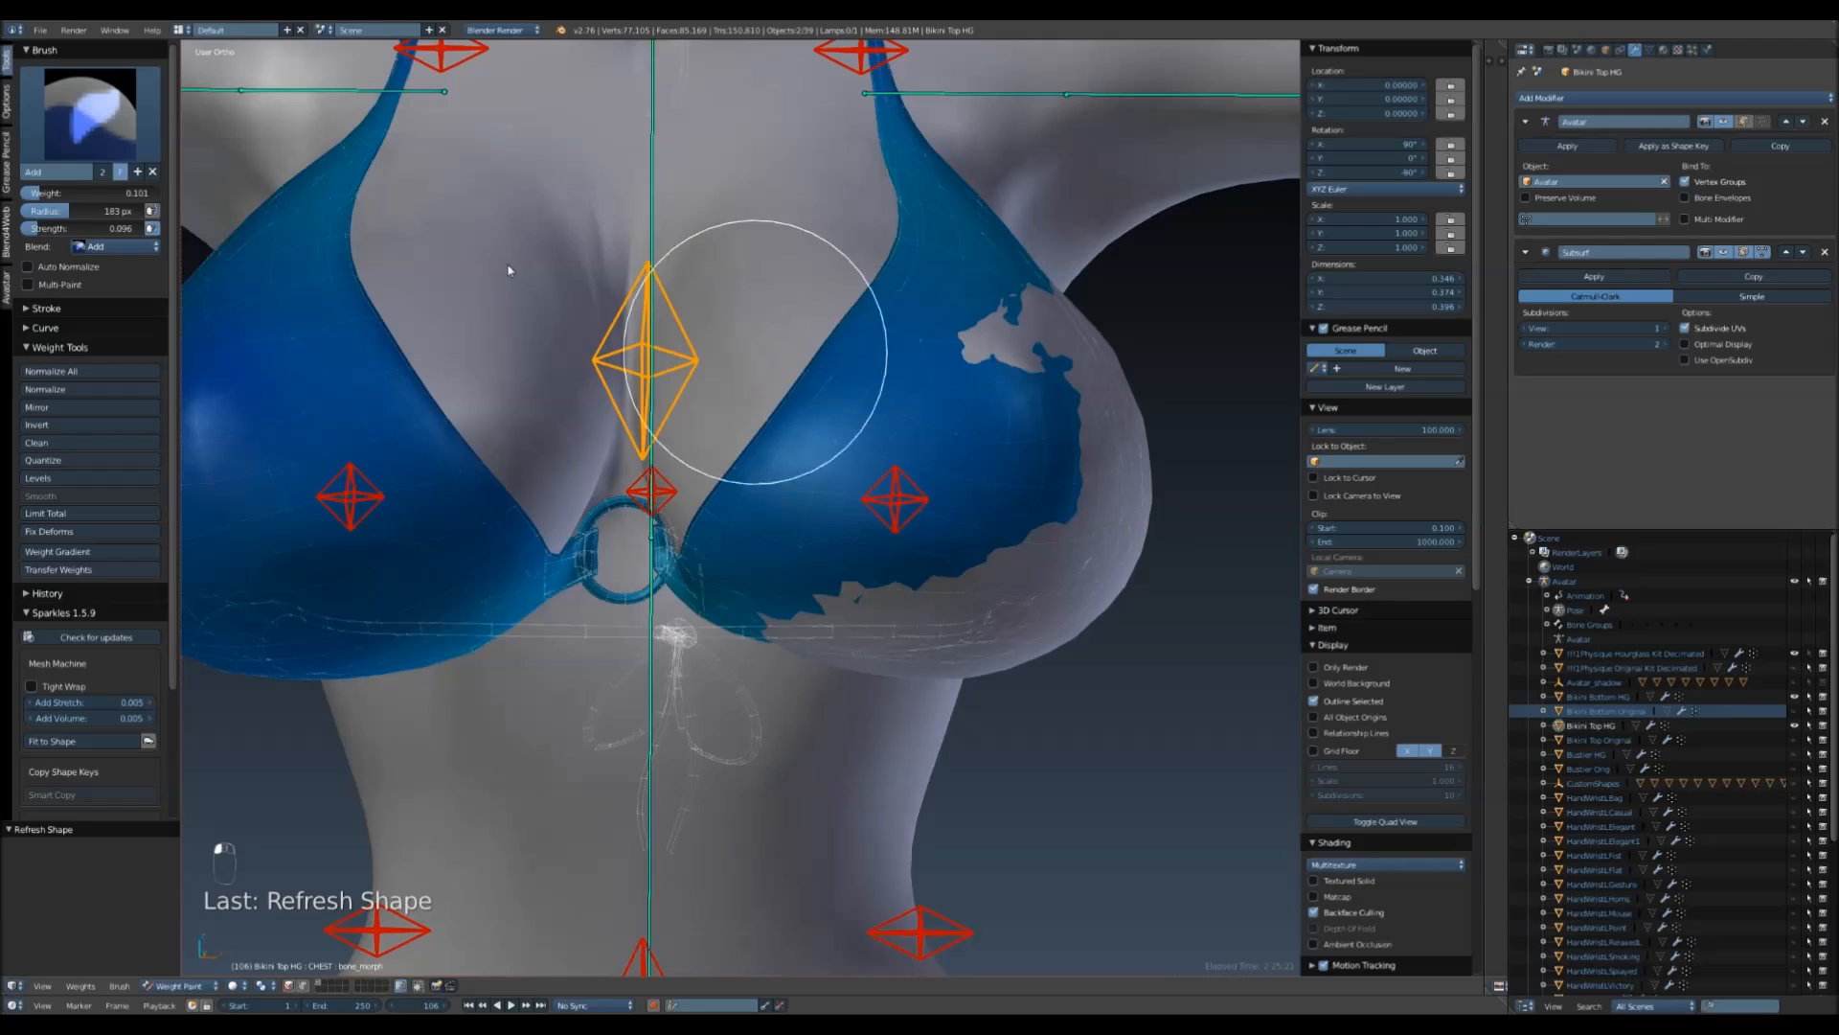
{"action": "left_click", "coordinate": [98, 103]}
{"action": "left_click", "coordinate": [180, 280]}
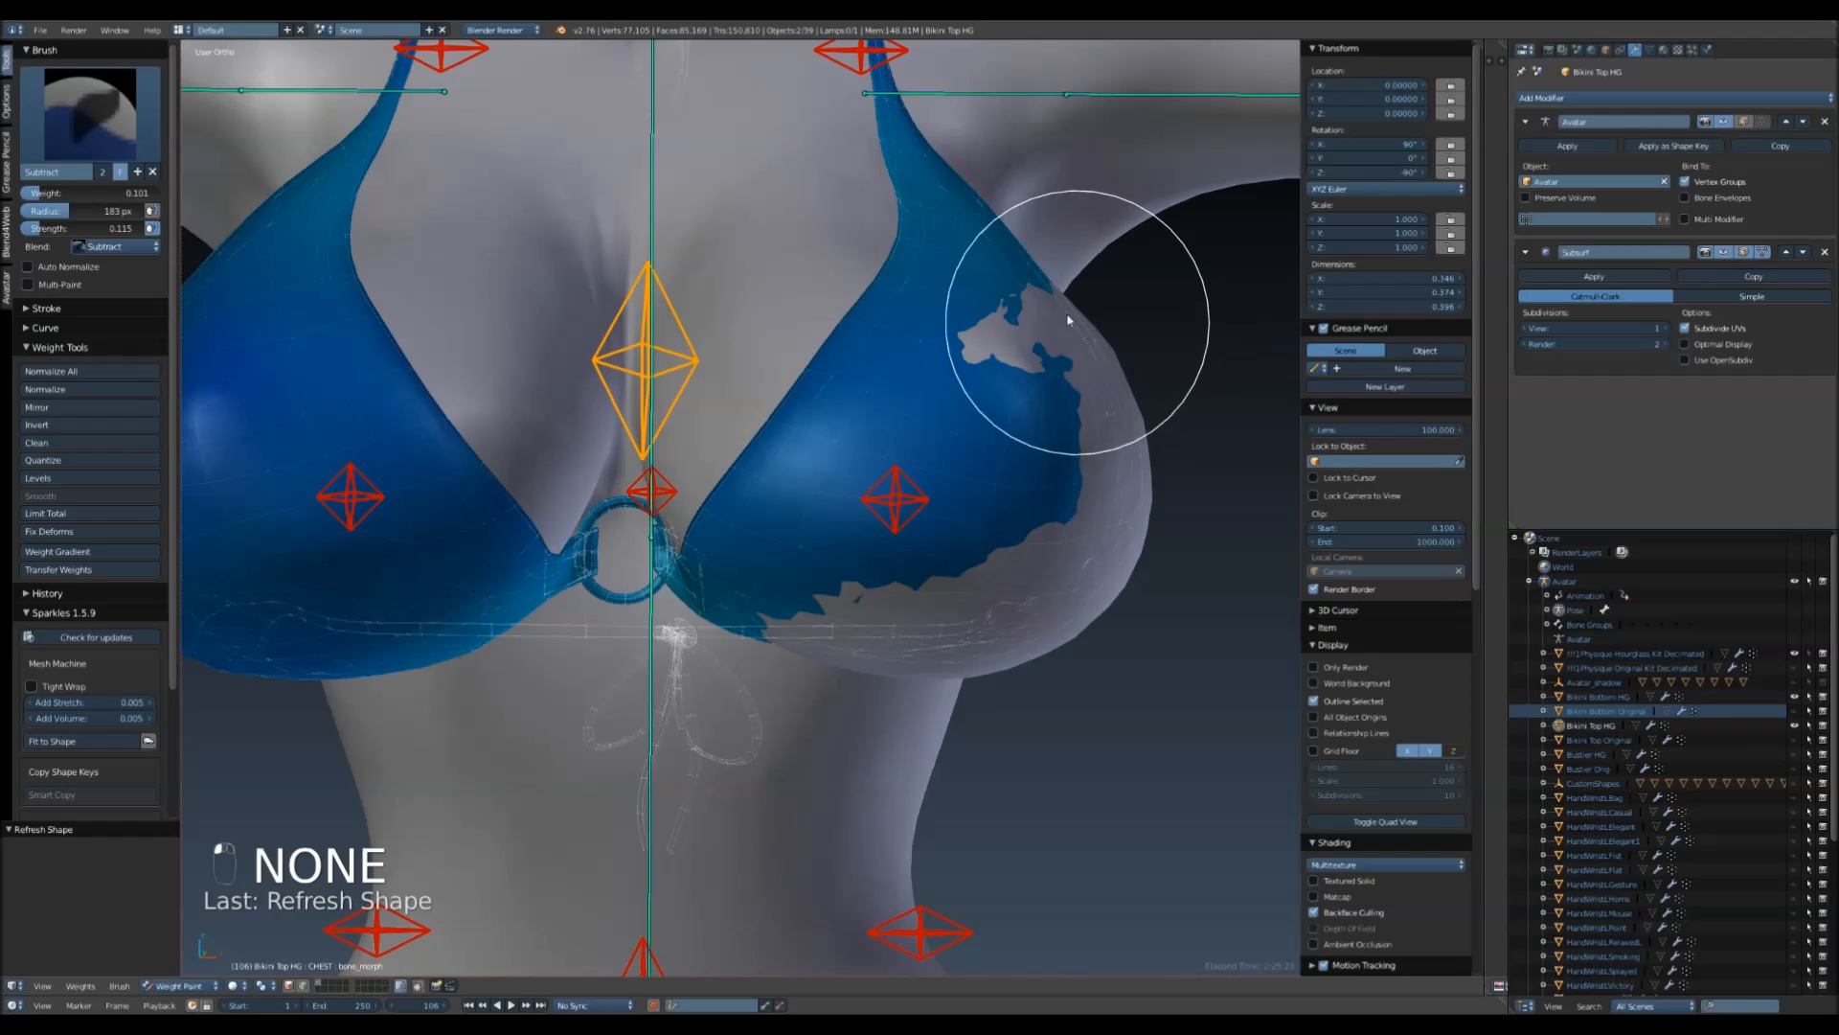
{"action": "key", "text": "alt+q"}
{"action": "mouse_move", "coordinate": [1048, 309]}
{"action": "left_mouse_down"}
{"action": "mouse_move", "coordinate": [1084, 382]}
{"action": "mouse_move", "coordinate": [1014, 623]}
{"action": "left_mouse_up"}
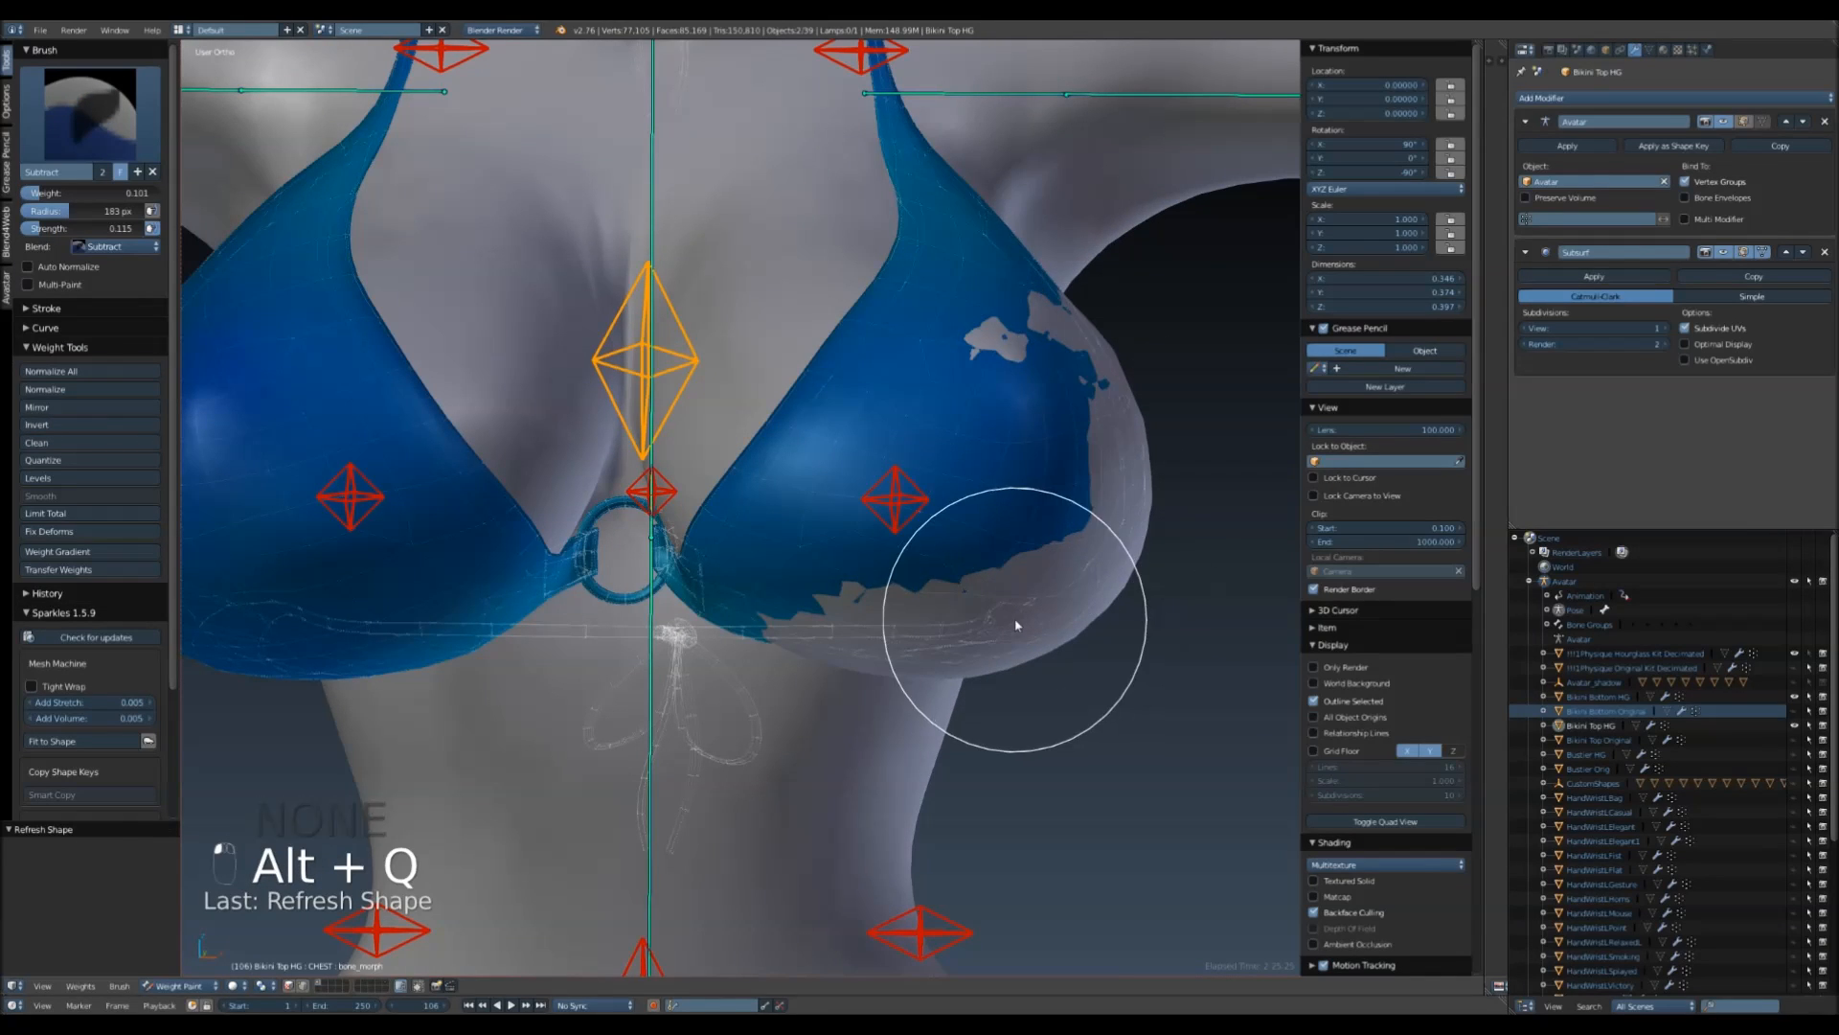
{"action": "key", "text": "alt+q"}
{"action": "left_click_drag", "start_coordinate": [1104, 507], "coordinate": [1101, 464]}
{"action": "key", "text": "alt+q"}
{"action": "left_click_drag", "start_coordinate": [1067, 246], "coordinate": [1067, 349]}
{"action": "key", "text": "alt+q"}
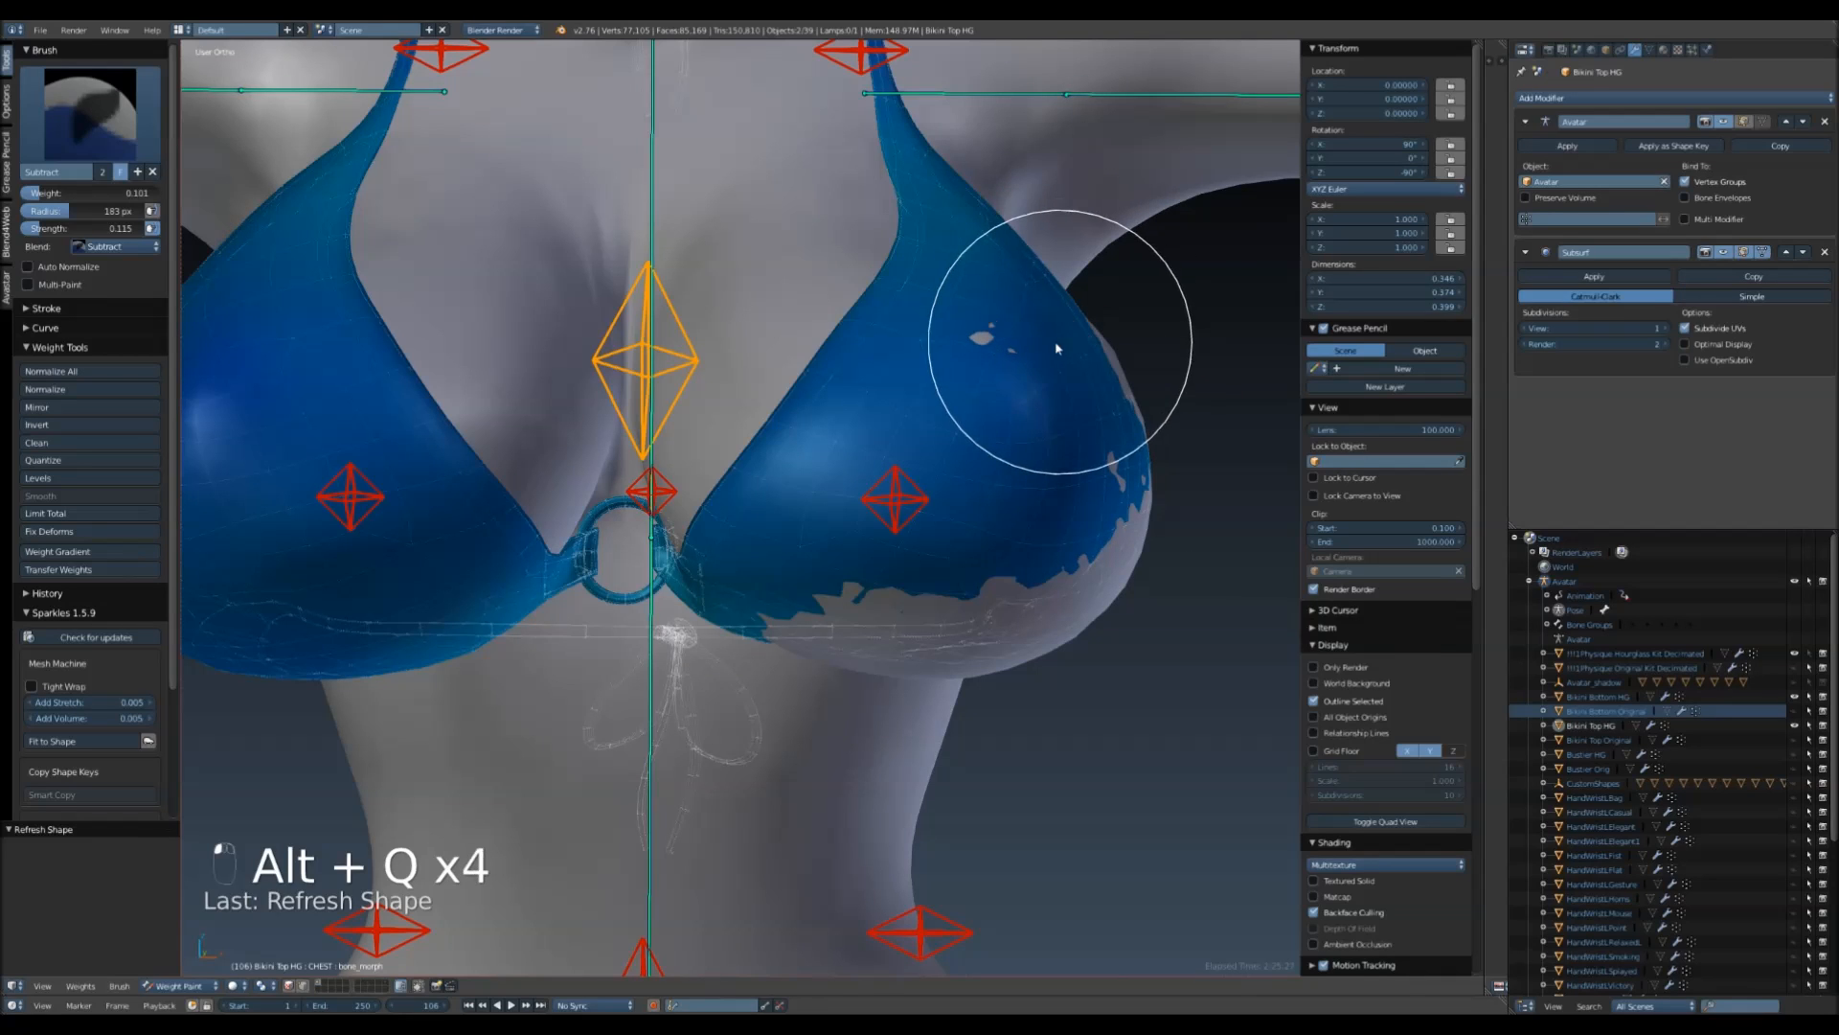
{"action": "key", "text": "alt+q"}
{"action": "key", "text": "alt+q"}
- Continue subtracting CHEST weight around the outer side and lower part of the left cup, refreshing the shape
{"action": "middle_click_drag", "start_coordinate": [1149, 419], "coordinate": [1004, 462]}
{"action": "scroll", "coordinate": [1004, 462], "scroll_direction": "up", "scroll_amount": 2}
{"action": "key", "text": "alt+q"}
{"action": "key", "text": "alt+q"}
{"action": "mouse_move", "coordinate": [581, 339]}
{"action": "left_mouse_down"}
{"action": "mouse_move", "coordinate": [584, 476]}
{"action": "mouse_move", "coordinate": [532, 538]}
{"action": "left_mouse_up"}
{"action": "key", "text": "alt+q"}
{"action": "middle_click_drag", "start_coordinate": [563, 494], "coordinate": [635, 454]}
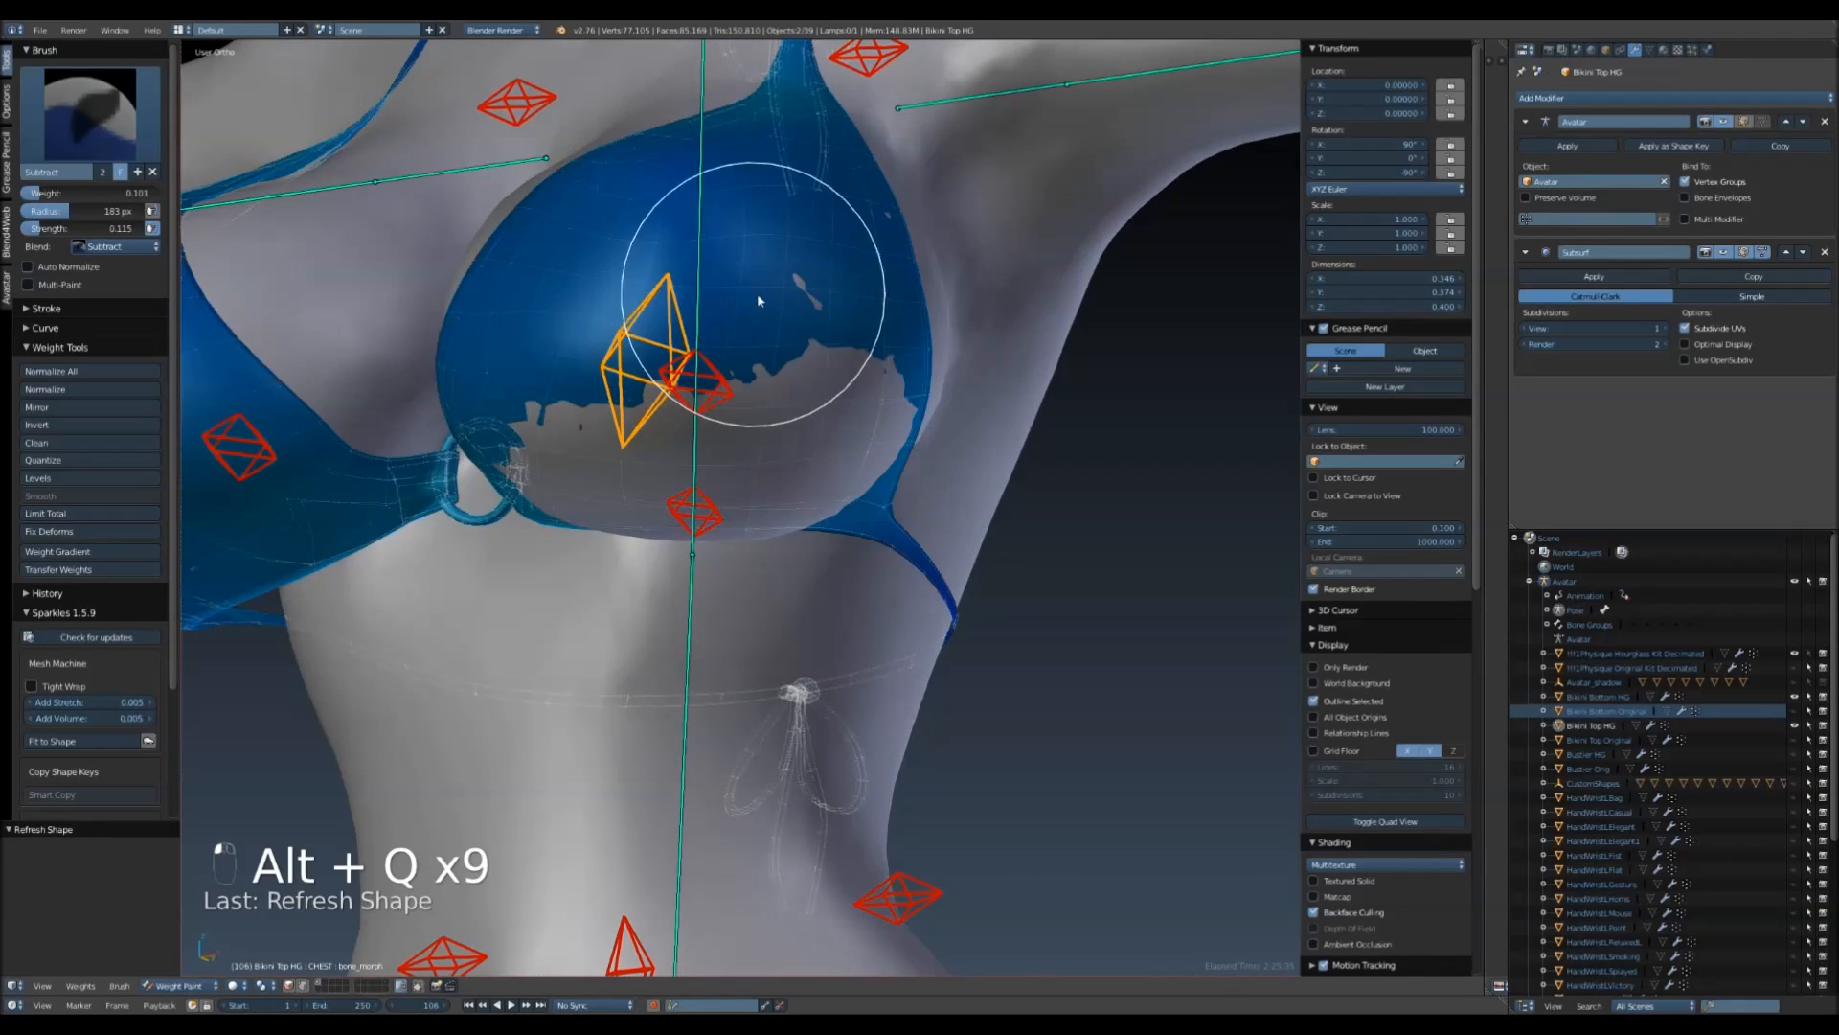
{"action": "key", "text": "alt+q"}
- Add LEFT_PEC weight on the outer underside of the left cup with the Add brush, refreshing the shape between strokes
{"action": "right_click", "coordinate": [687, 388]}
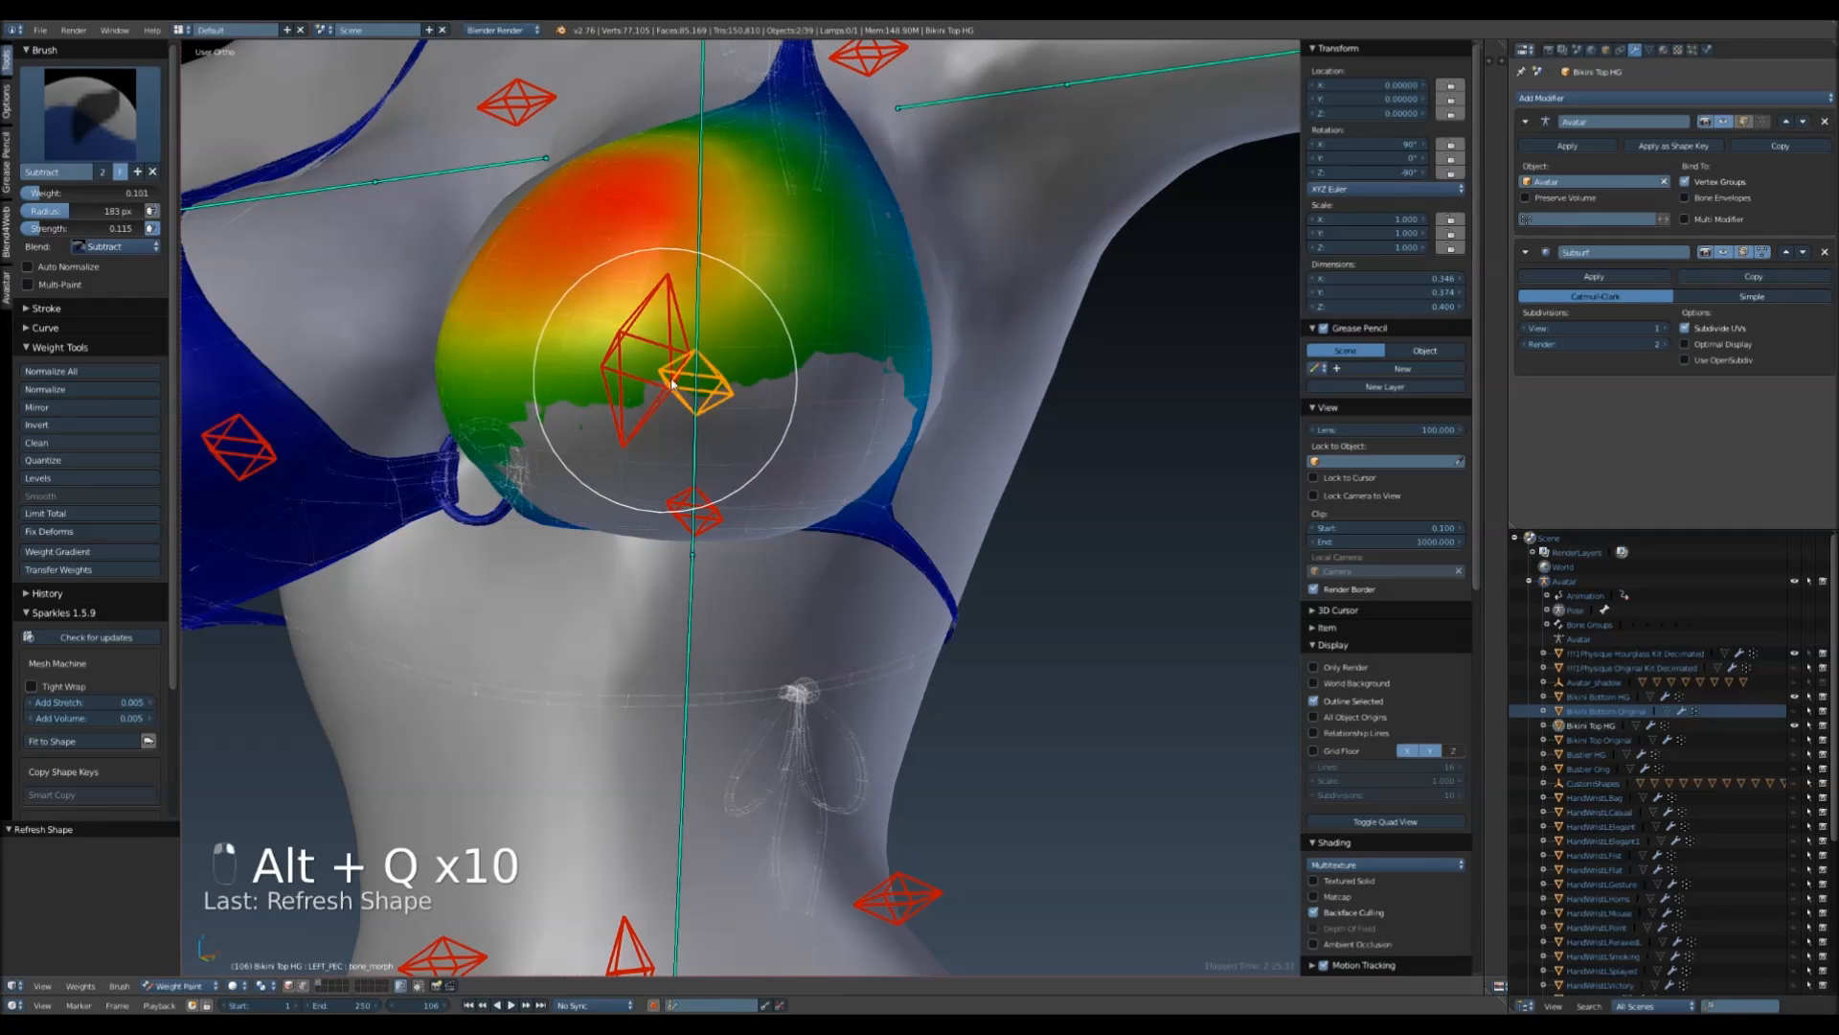
{"action": "left_click", "coordinate": [60, 144]}
{"action": "left_click", "coordinate": [115, 216]}
{"action": "left_click", "coordinate": [81, 129]}
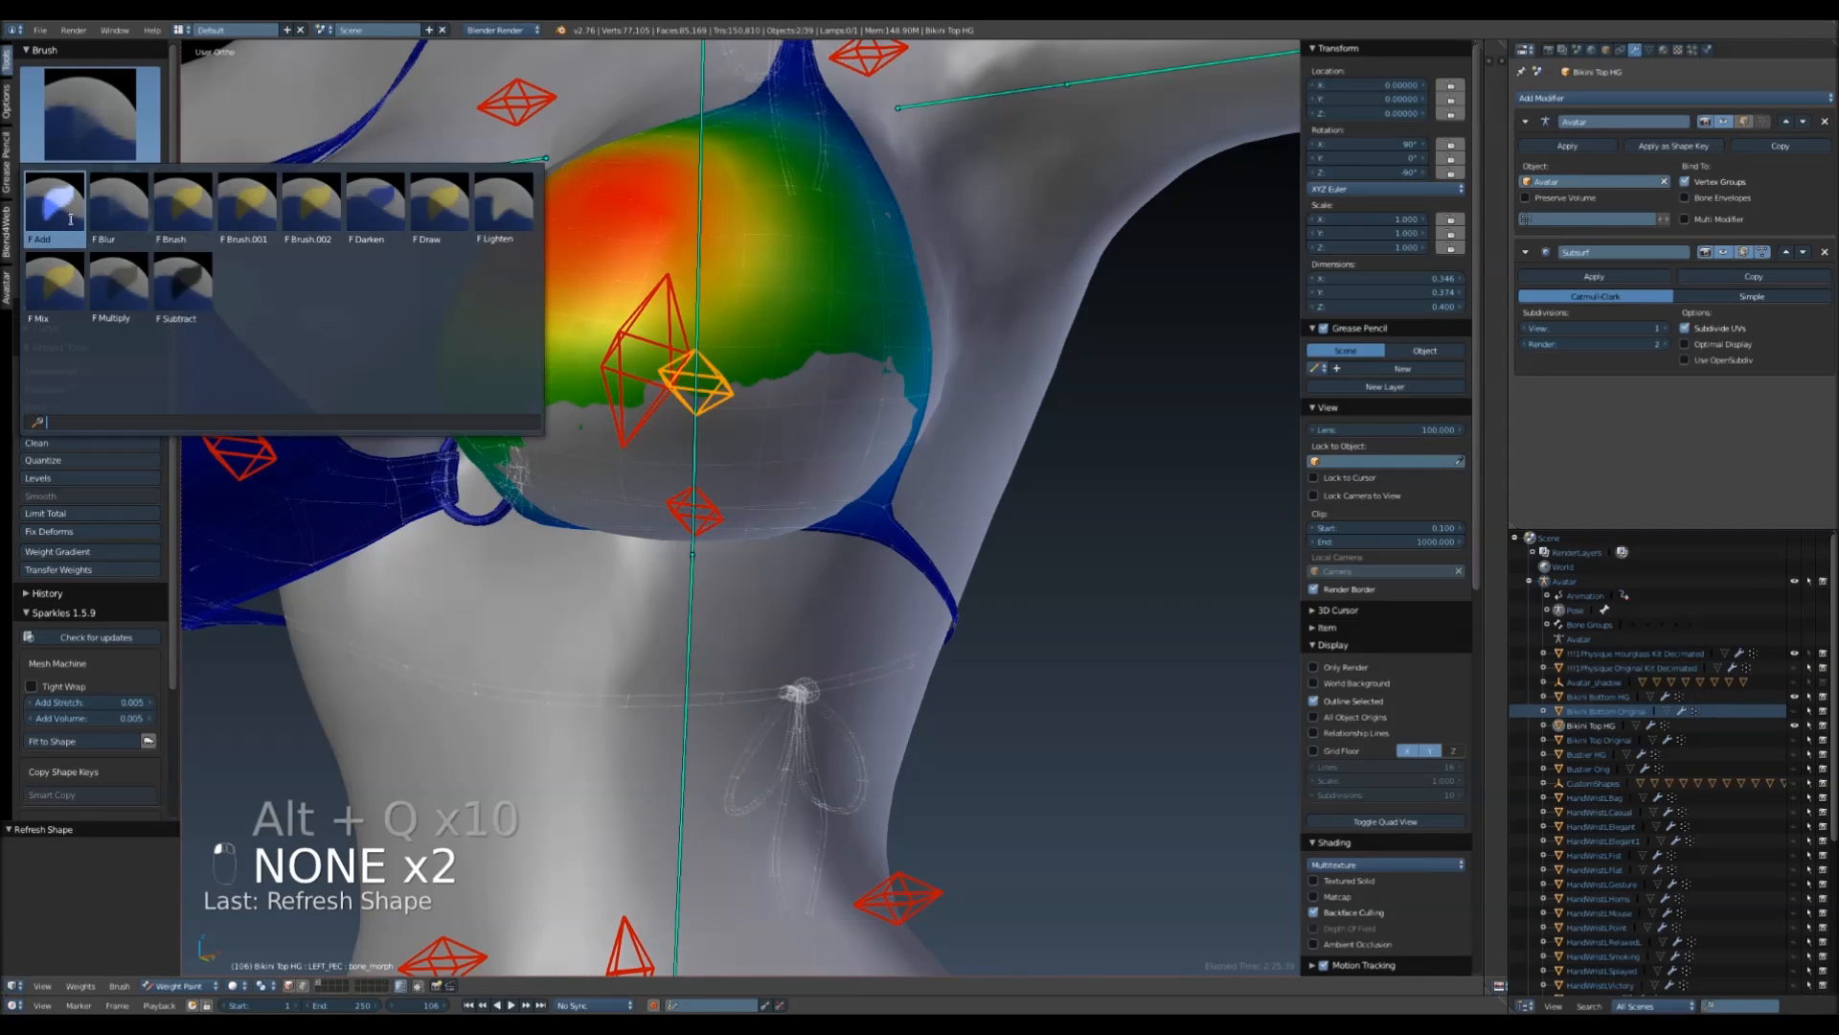
{"action": "left_click", "coordinate": [55, 215]}
{"action": "mouse_move", "coordinate": [581, 287]}
{"action": "middle_mouse_down"}
{"action": "mouse_move", "coordinate": [588, 264]}
{"action": "mouse_move", "coordinate": [614, 466]}
{"action": "middle_mouse_up"}
{"action": "middle_click_drag", "start_coordinate": [787, 434], "coordinate": [745, 534]}
{"action": "key", "text": "alt+q"}
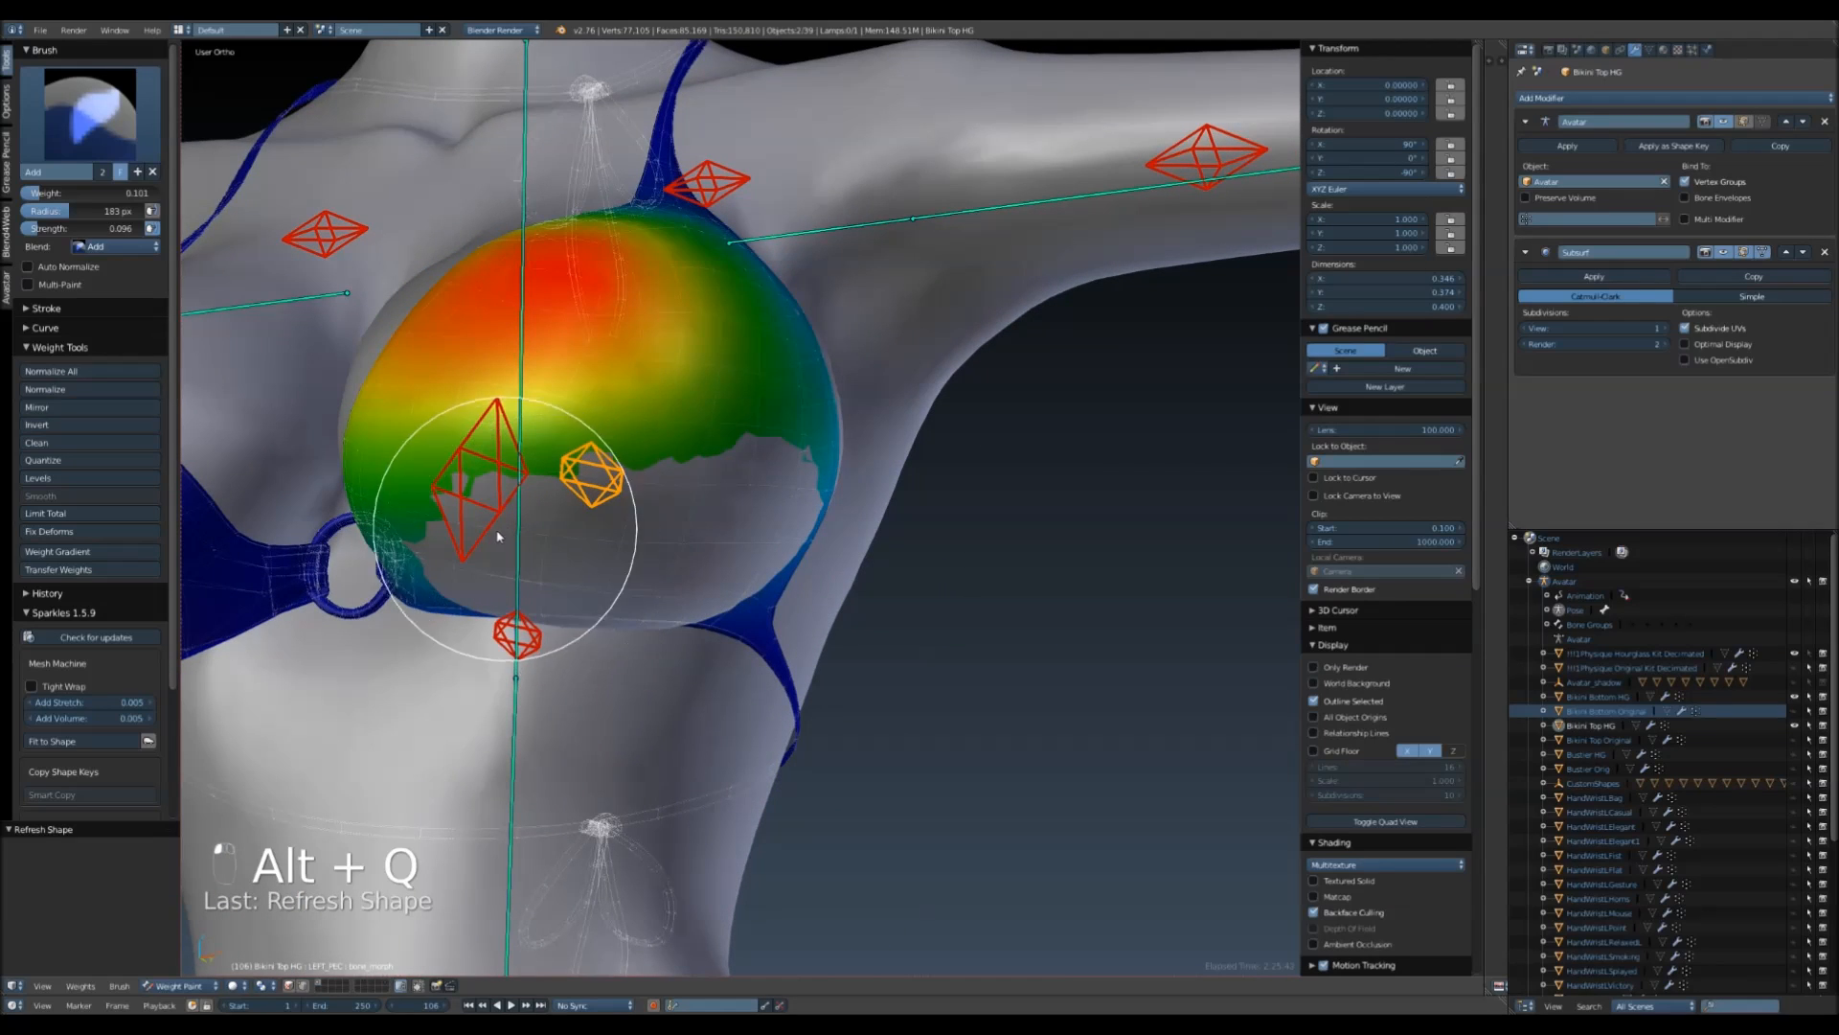
{"action": "key", "text": "alt+q"}
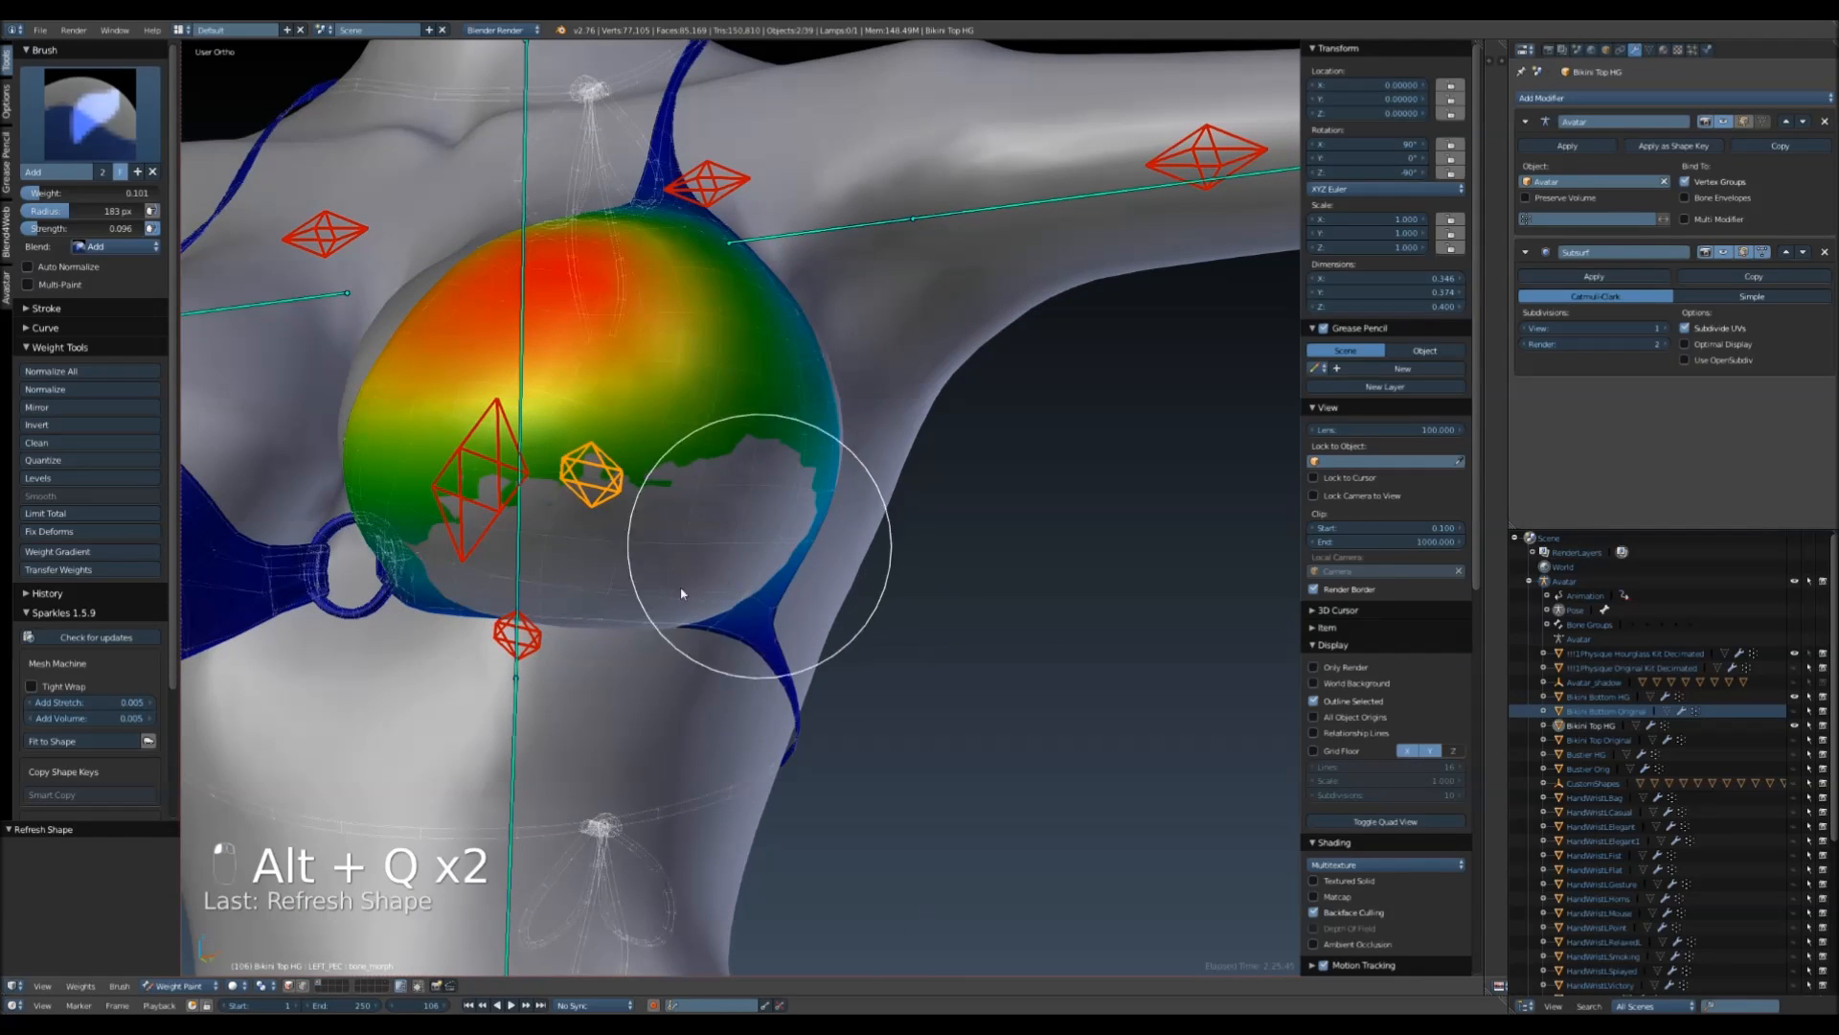
{"action": "key", "text": "alt+q"}
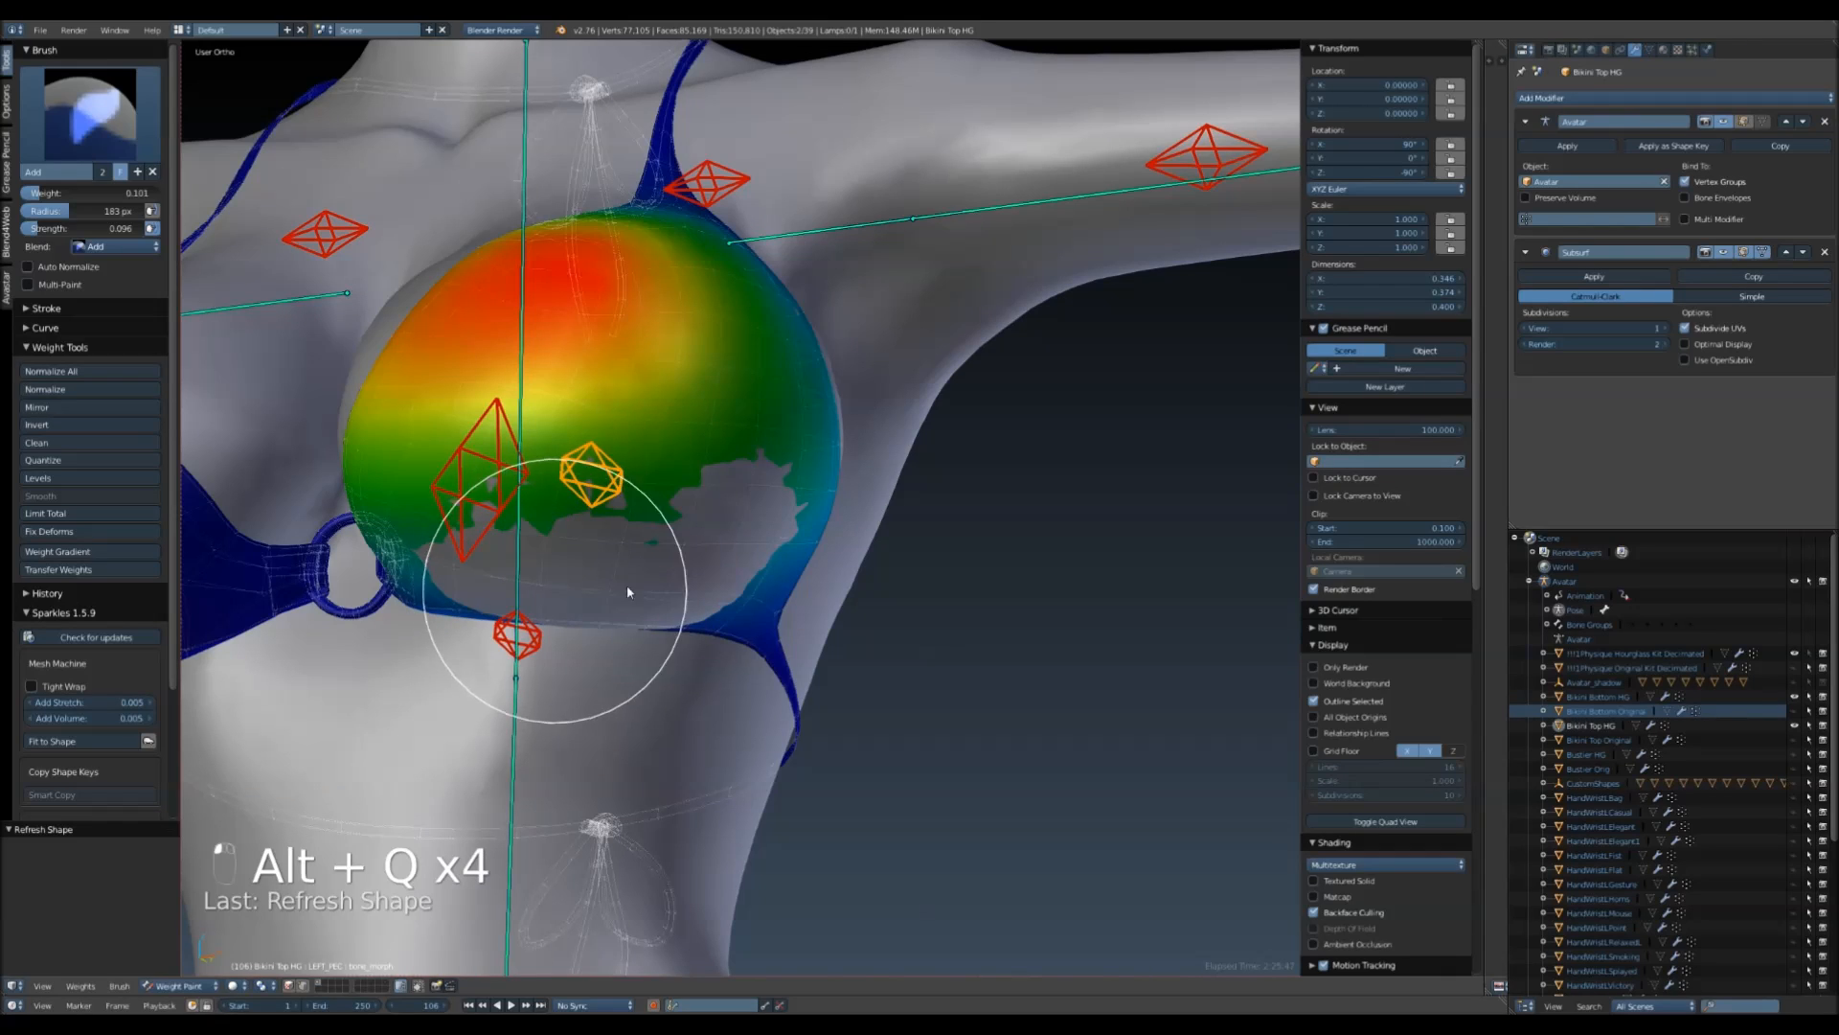
{"action": "key", "text": "alt+q"}
{"action": "key", "text": "alt+q"}
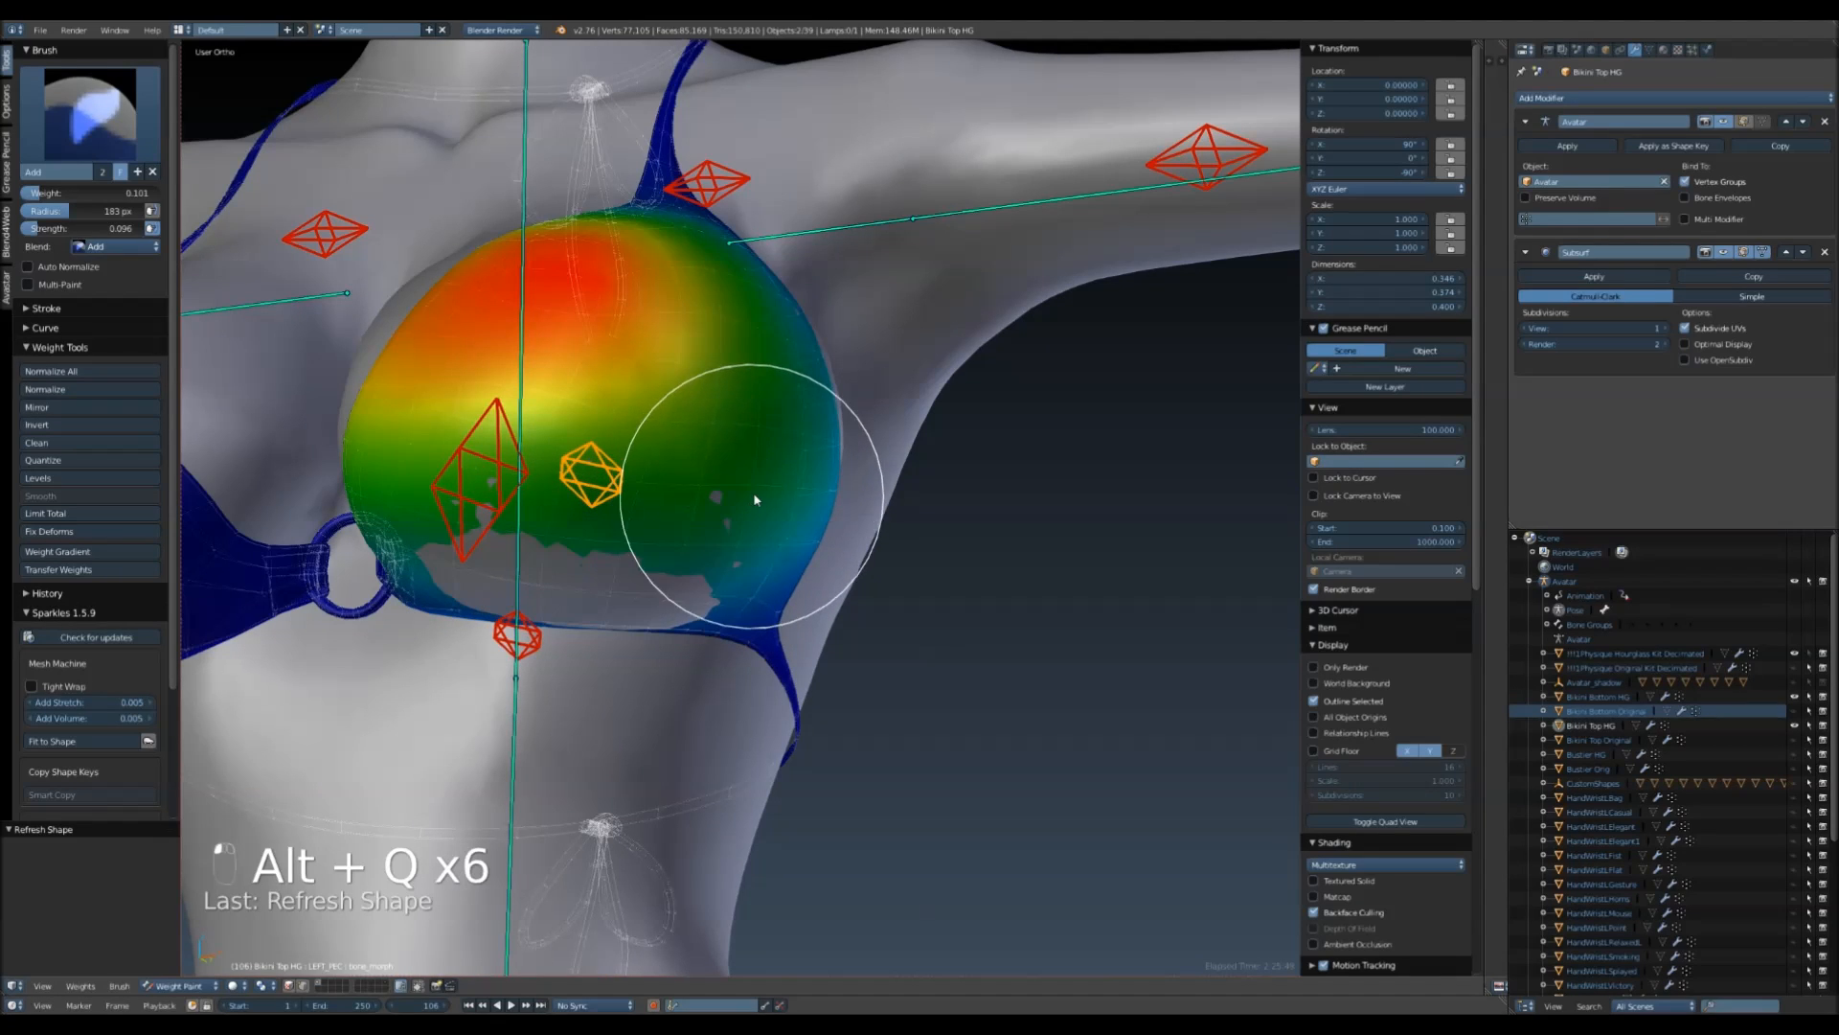
- Add LEFT_PEC weight along the bottom edge and near the centre ring of the left cup, refreshing the shape until the gaps close
{"action": "key", "text": "alt+q"}
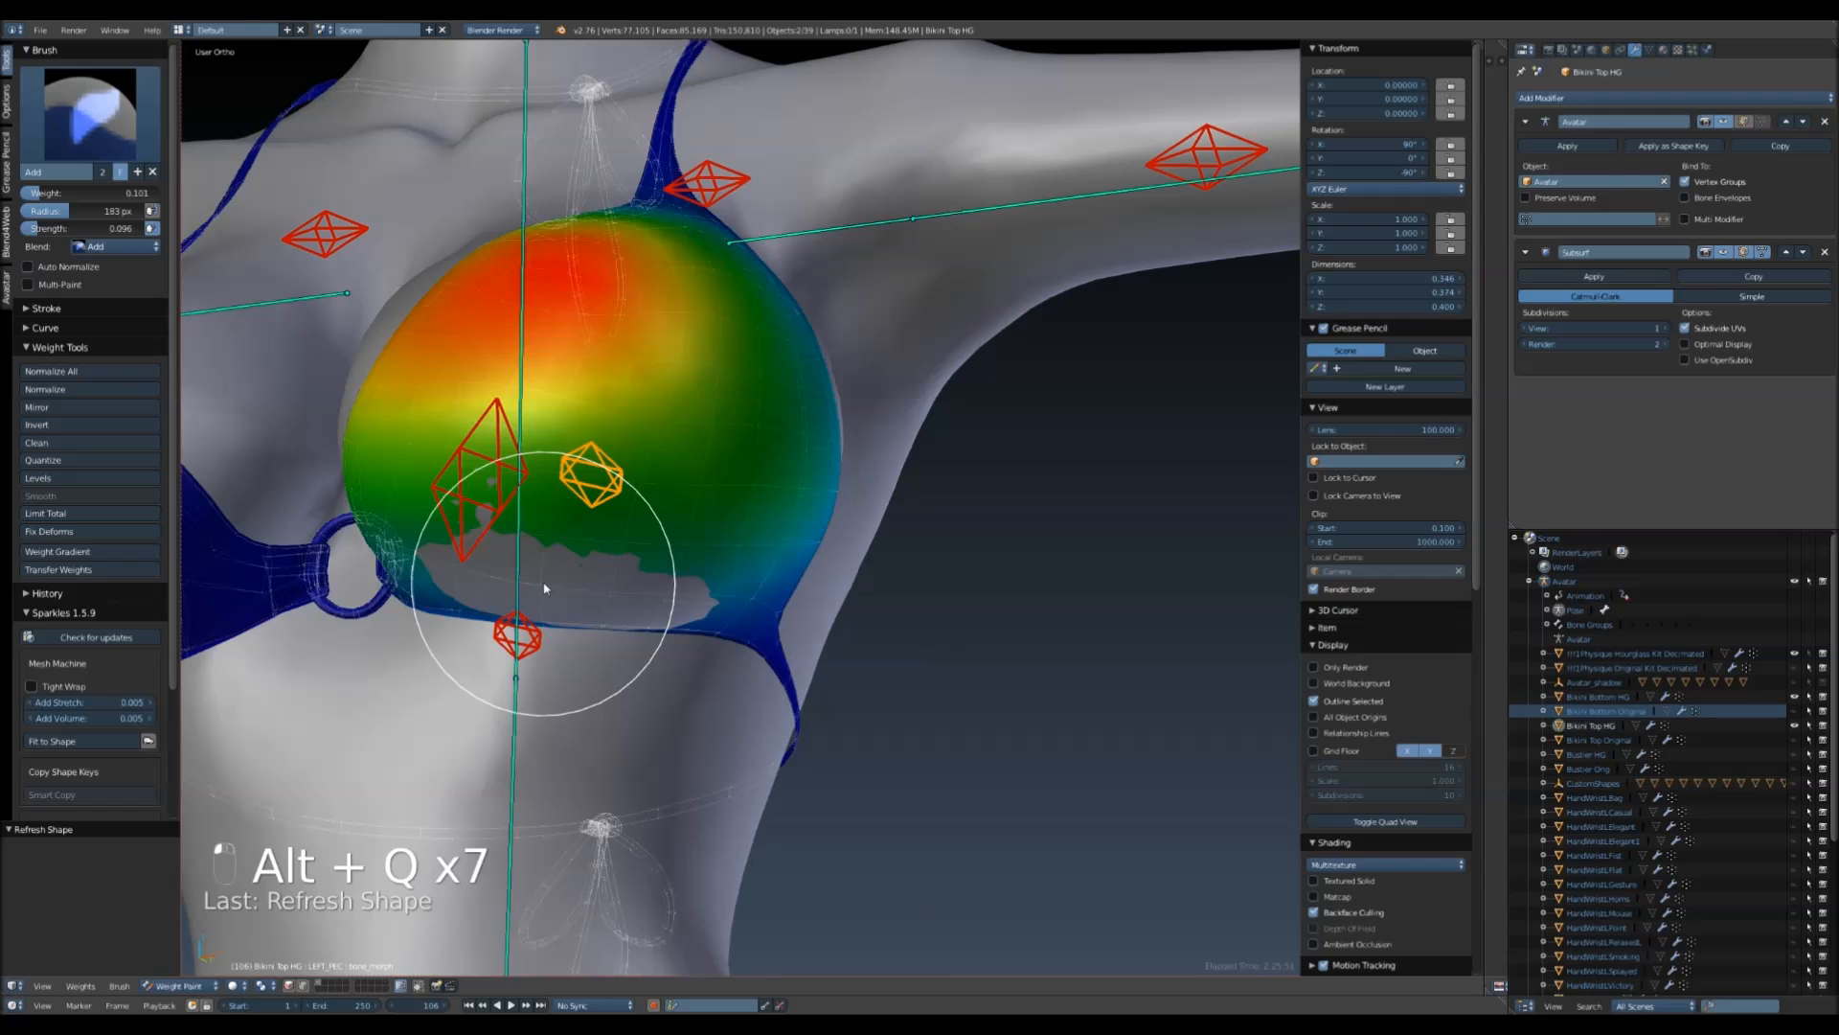
{"action": "key", "text": "alt+q"}
{"action": "key", "text": "alt+q"}
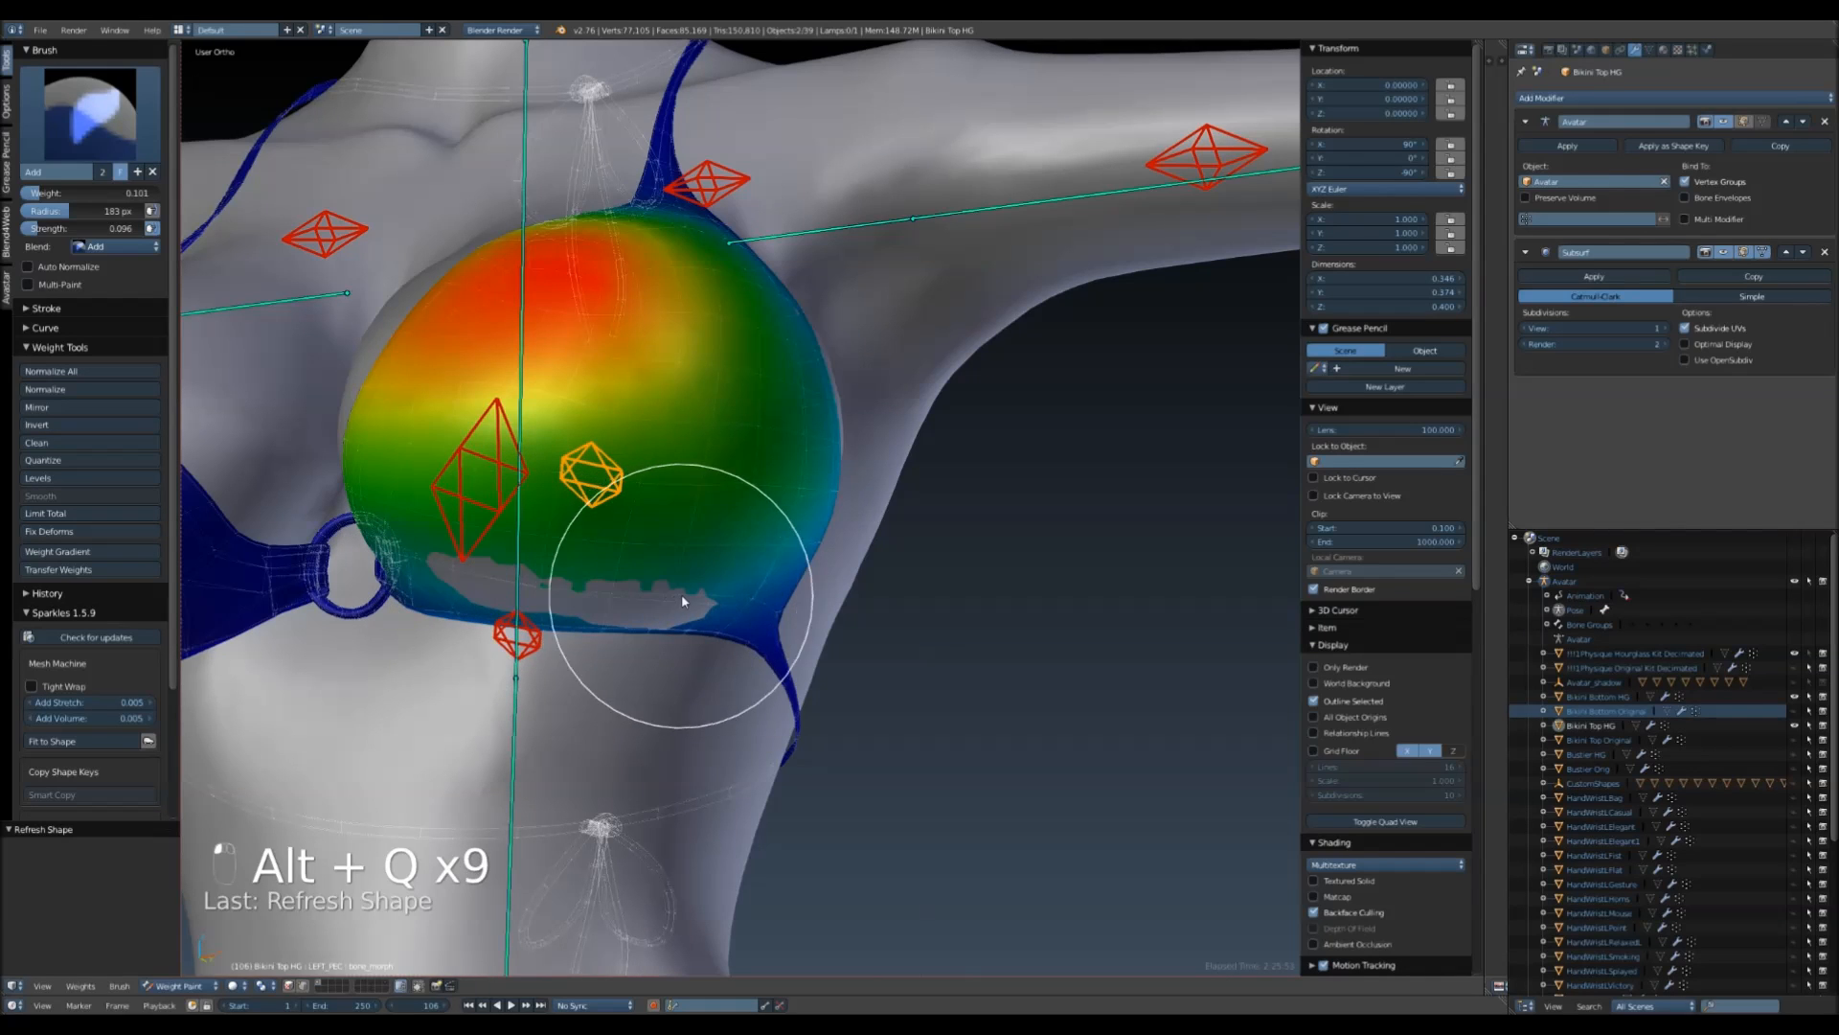
{"action": "key", "text": "alt+q"}
{"action": "scroll", "coordinate": [502, 594], "scroll_direction": "up", "scroll_amount": 3}
{"action": "middle_click_drag", "start_coordinate": [493, 616], "coordinate": [911, 579], "text": "shift"}
{"action": "key", "text": "alt+q"}
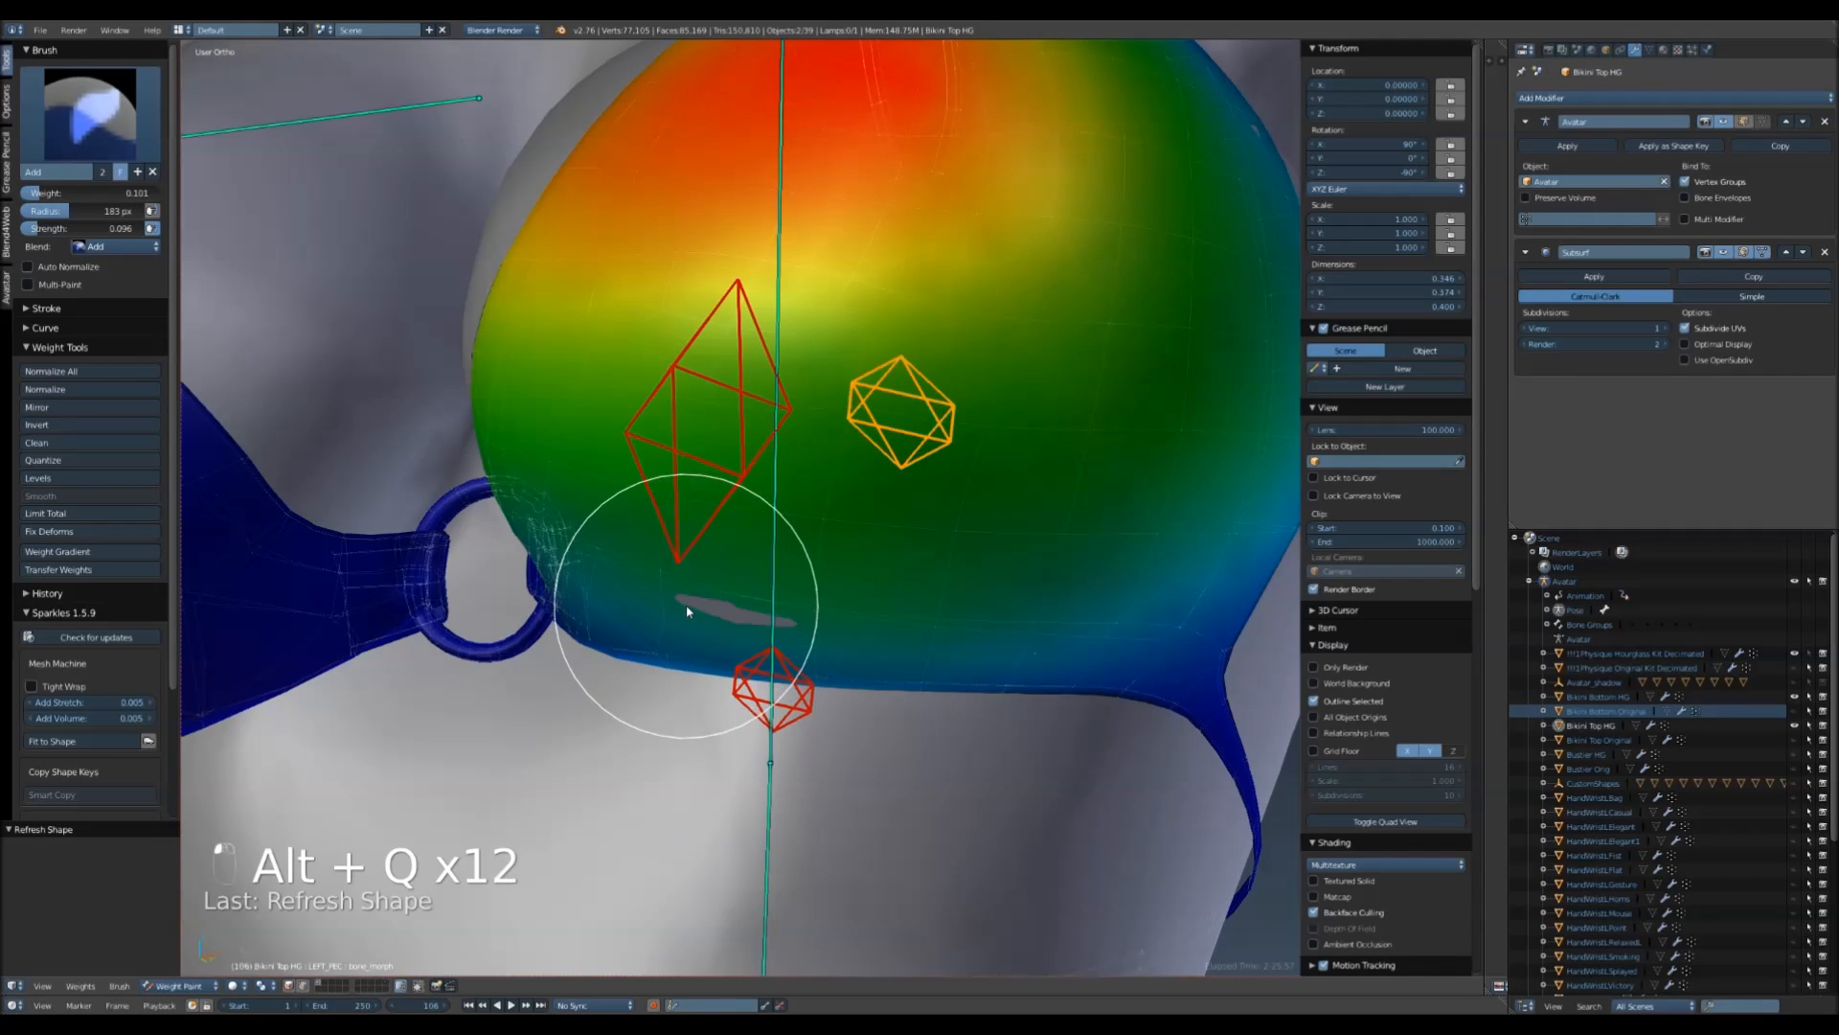
{"action": "key", "text": "alt+q"}
{"action": "key", "text": "alt+q"}
{"action": "key", "text": "alt+q"}
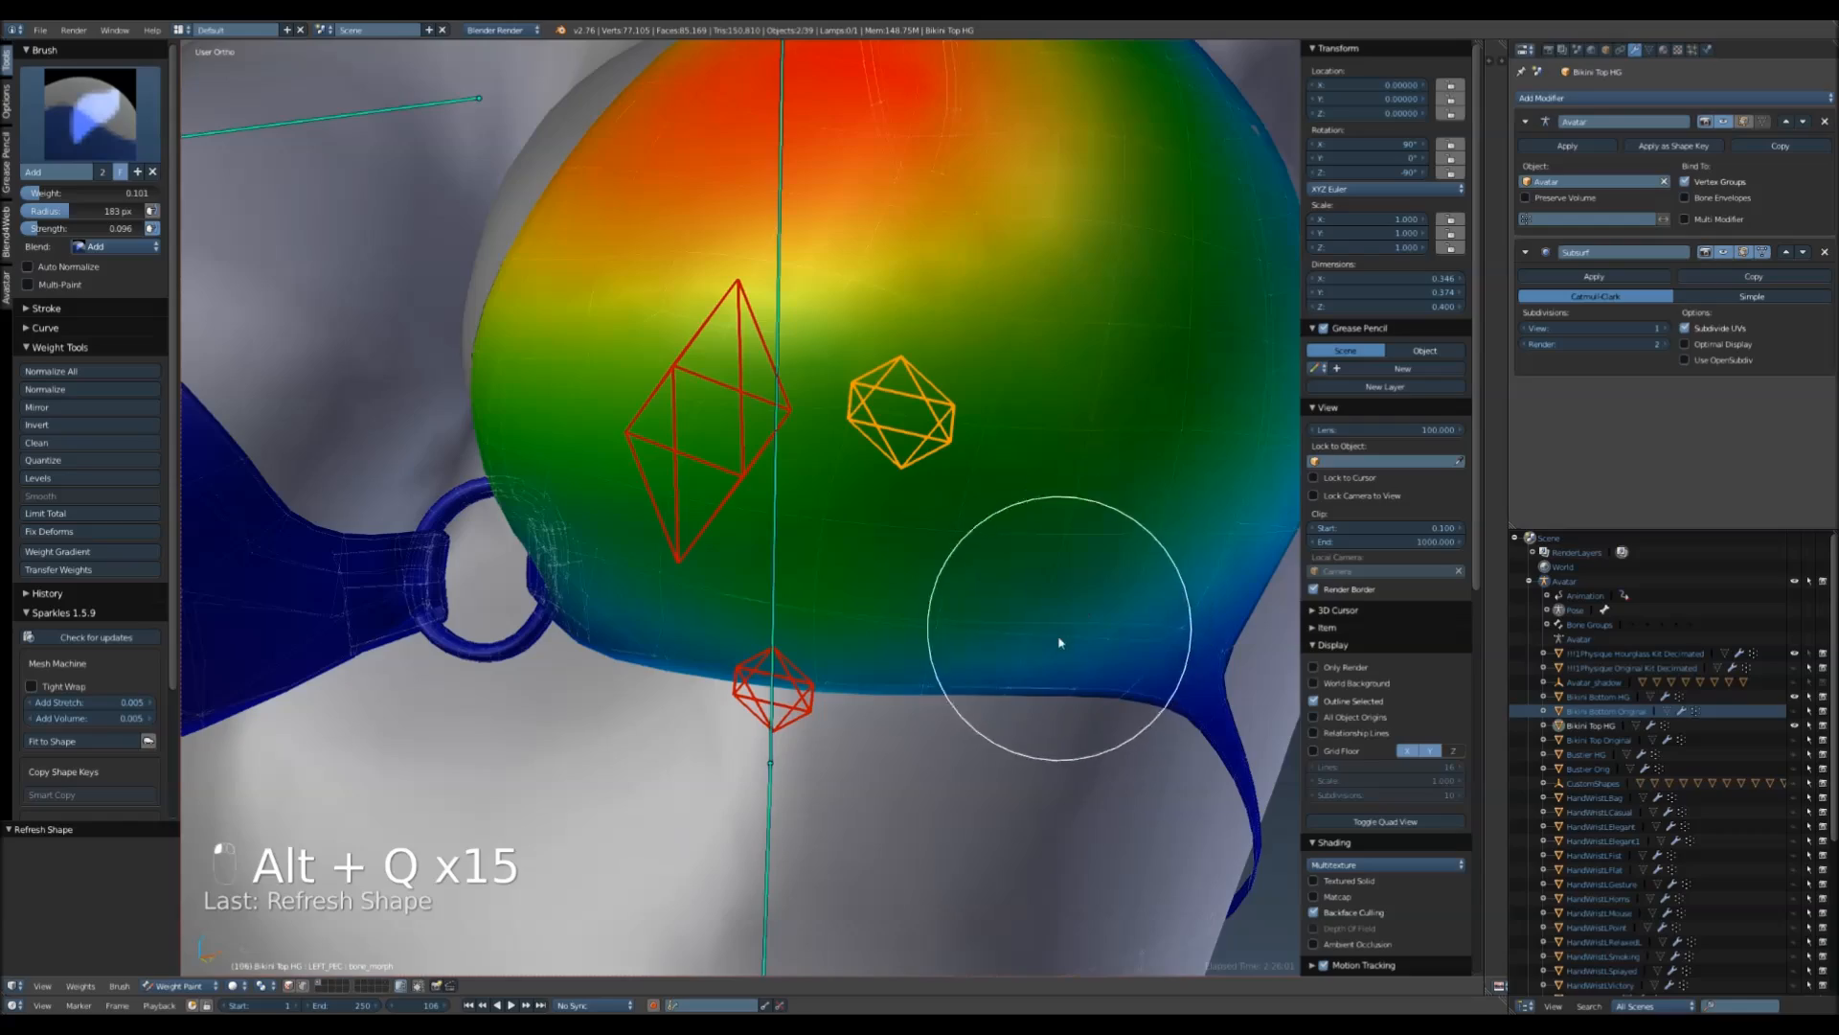
- Add LEFT_PEC weight along the lower outer edge of the left cup and refresh the shape
{"action": "key", "text": "alt+q"}
{"action": "scroll", "coordinate": [1061, 643], "scroll_direction": "down", "scroll_amount": 5}
{"action": "mouse_move", "coordinate": [1061, 643]}
{"action": "middle_mouse_down"}
{"action": "mouse_move", "coordinate": [1133, 702]}
{"action": "mouse_move", "coordinate": [1219, 706]}
{"action": "mouse_move", "coordinate": [1277, 661]}
{"action": "mouse_move", "coordinate": [1268, 596]}
{"action": "mouse_move", "coordinate": [1088, 537]}
{"action": "mouse_move", "coordinate": [1059, 558]}
{"action": "mouse_move", "coordinate": [1123, 667]}
{"action": "mouse_move", "coordinate": [1124, 785]}
{"action": "mouse_move", "coordinate": [1082, 652]}
{"action": "mouse_move", "coordinate": [1085, 575]}
{"action": "mouse_move", "coordinate": [1133, 727]}
{"action": "mouse_move", "coordinate": [1175, 597]}
{"action": "mouse_move", "coordinate": [1219, 617]}
{"action": "mouse_move", "coordinate": [1150, 628]}
{"action": "mouse_move", "coordinate": [1112, 579]}
{"action": "mouse_move", "coordinate": [1071, 604]}
{"action": "mouse_move", "coordinate": [1084, 633]}
{"action": "middle_mouse_up"}
{"action": "scroll", "coordinate": [1075, 617], "scroll_direction": "up", "scroll_amount": 3}
{"action": "left_click_drag", "start_coordinate": [1038, 628], "coordinate": [991, 625]}
- Try to subtract LEFT_PEC weight on the inner underside of the left cup with the Subtract brush
{"action": "left_click", "coordinate": [82, 141]}
{"action": "left_click", "coordinate": [149, 292]}
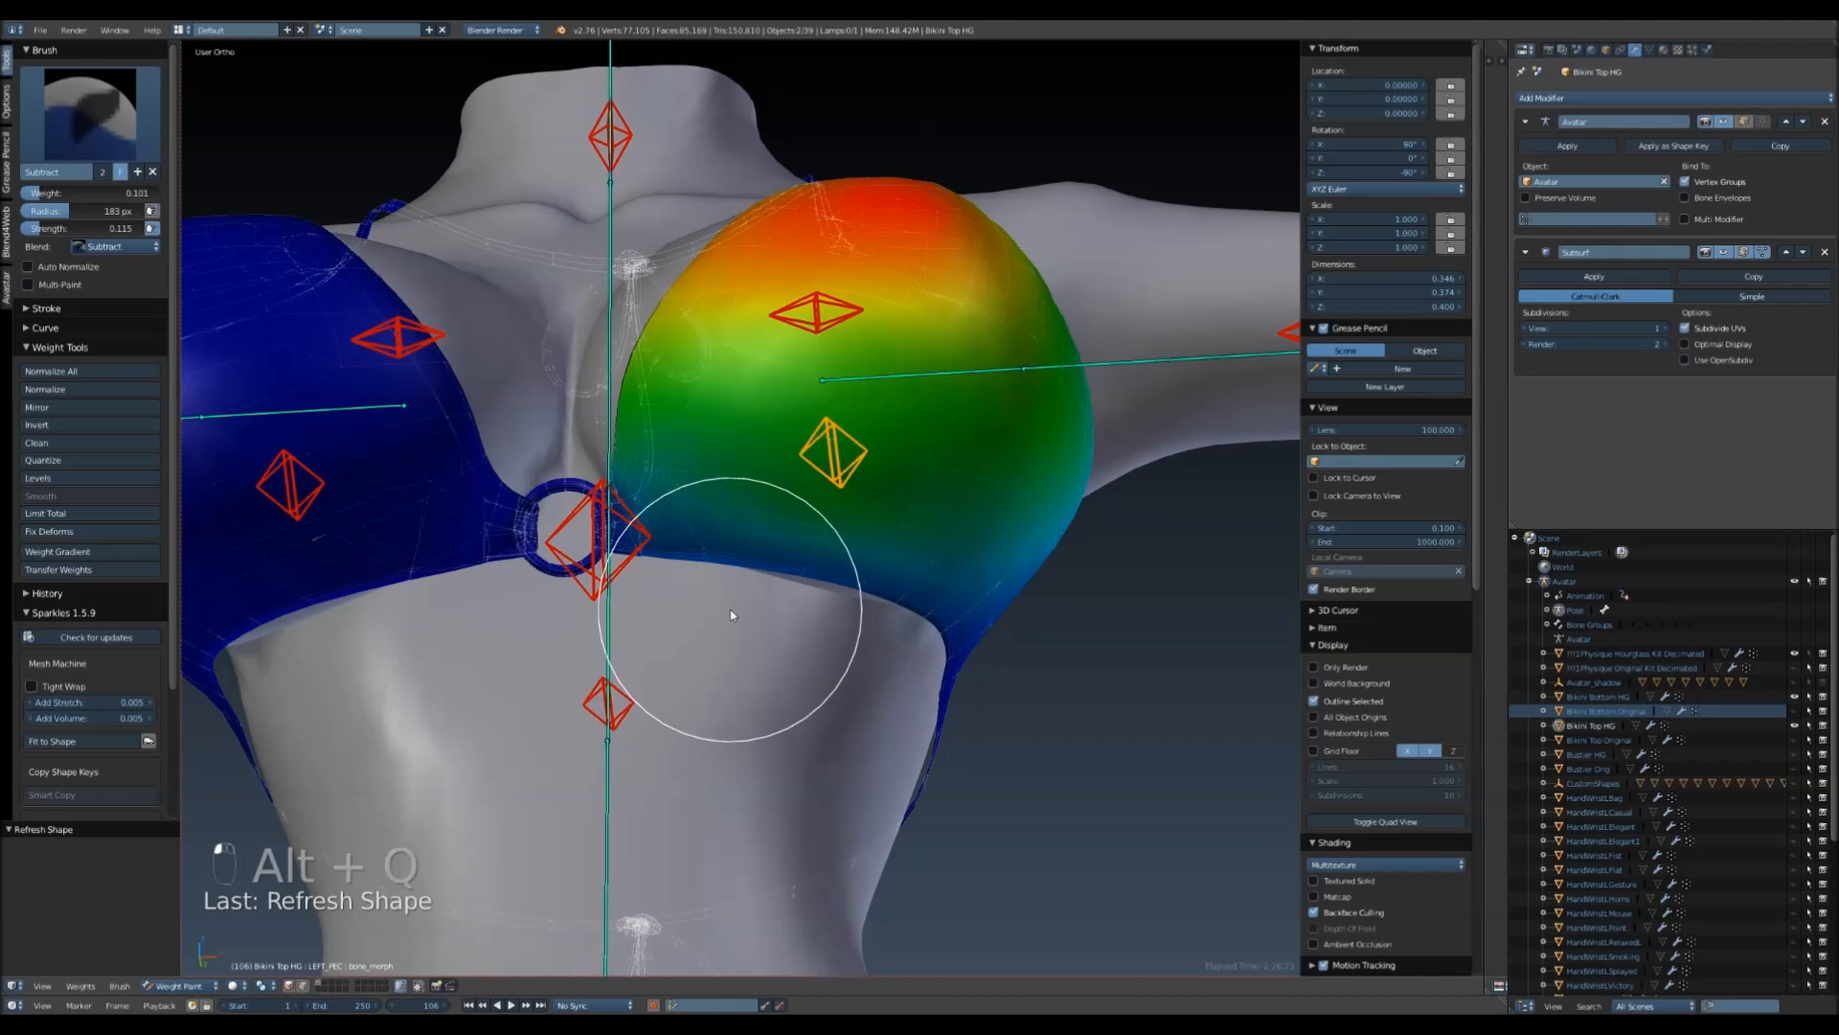
{"action": "left_click_drag", "start_coordinate": [730, 615], "coordinate": [729, 616]}
- Add LEFT_PEC weight back on the inner underside of the left cup with the Add brush, refreshing the shape between strokes
{"action": "left_click", "coordinate": [96, 148]}
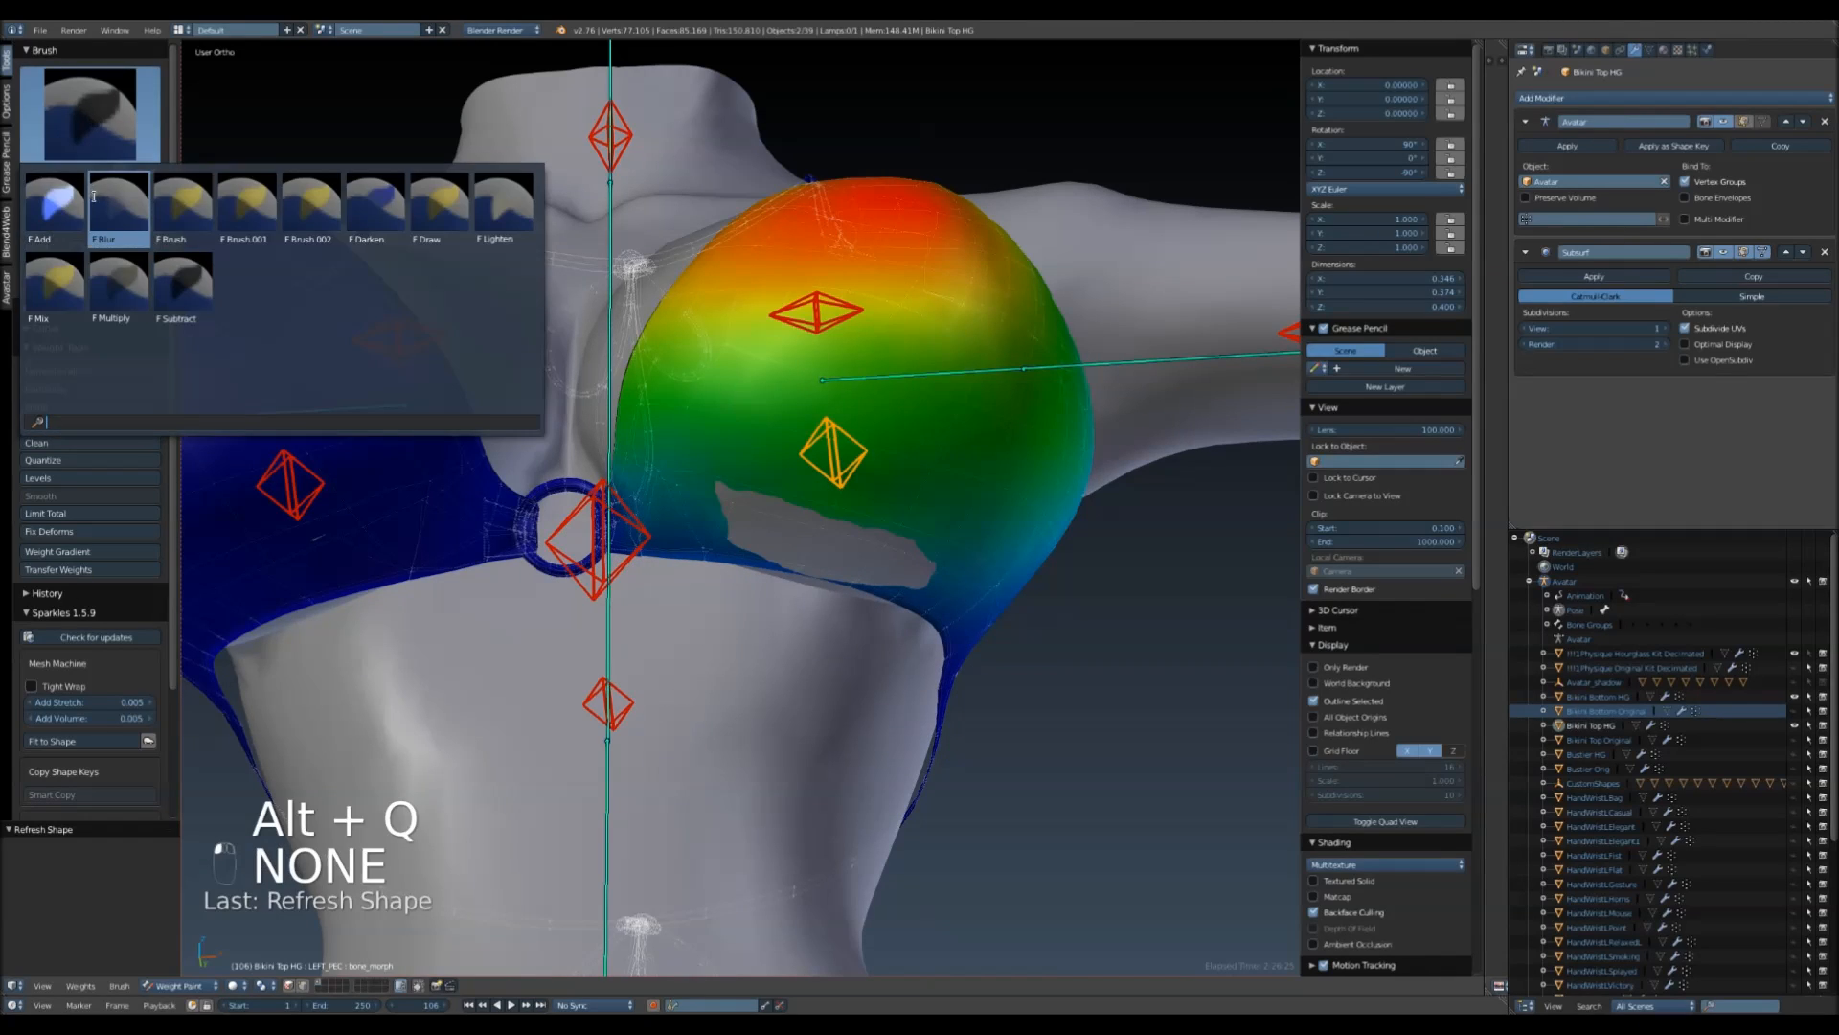
{"action": "left_click", "coordinate": [58, 210]}
{"action": "middle_click_drag", "start_coordinate": [779, 583], "coordinate": [670, 579], "text": "shift"}
{"action": "scroll", "coordinate": [669, 583], "scroll_direction": "up", "scroll_amount": 2}
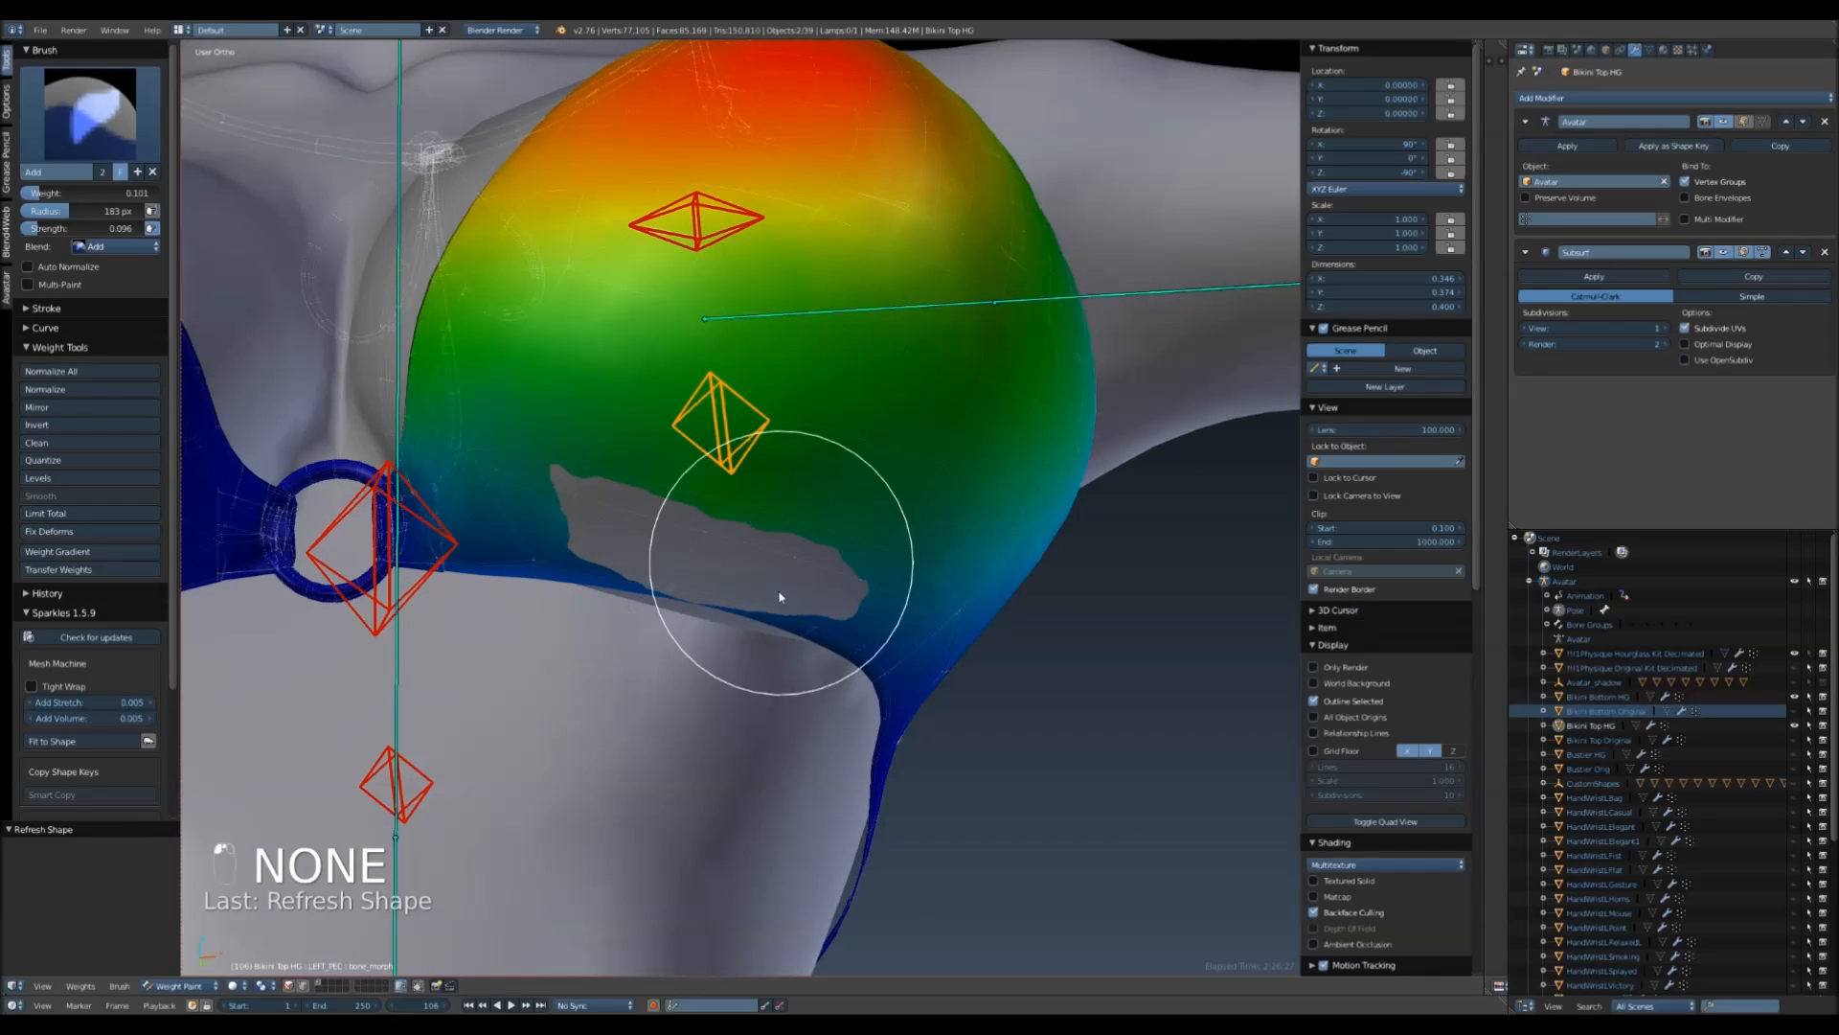
{"action": "key", "text": "alt+q"}
{"action": "key", "text": "alt+q"}
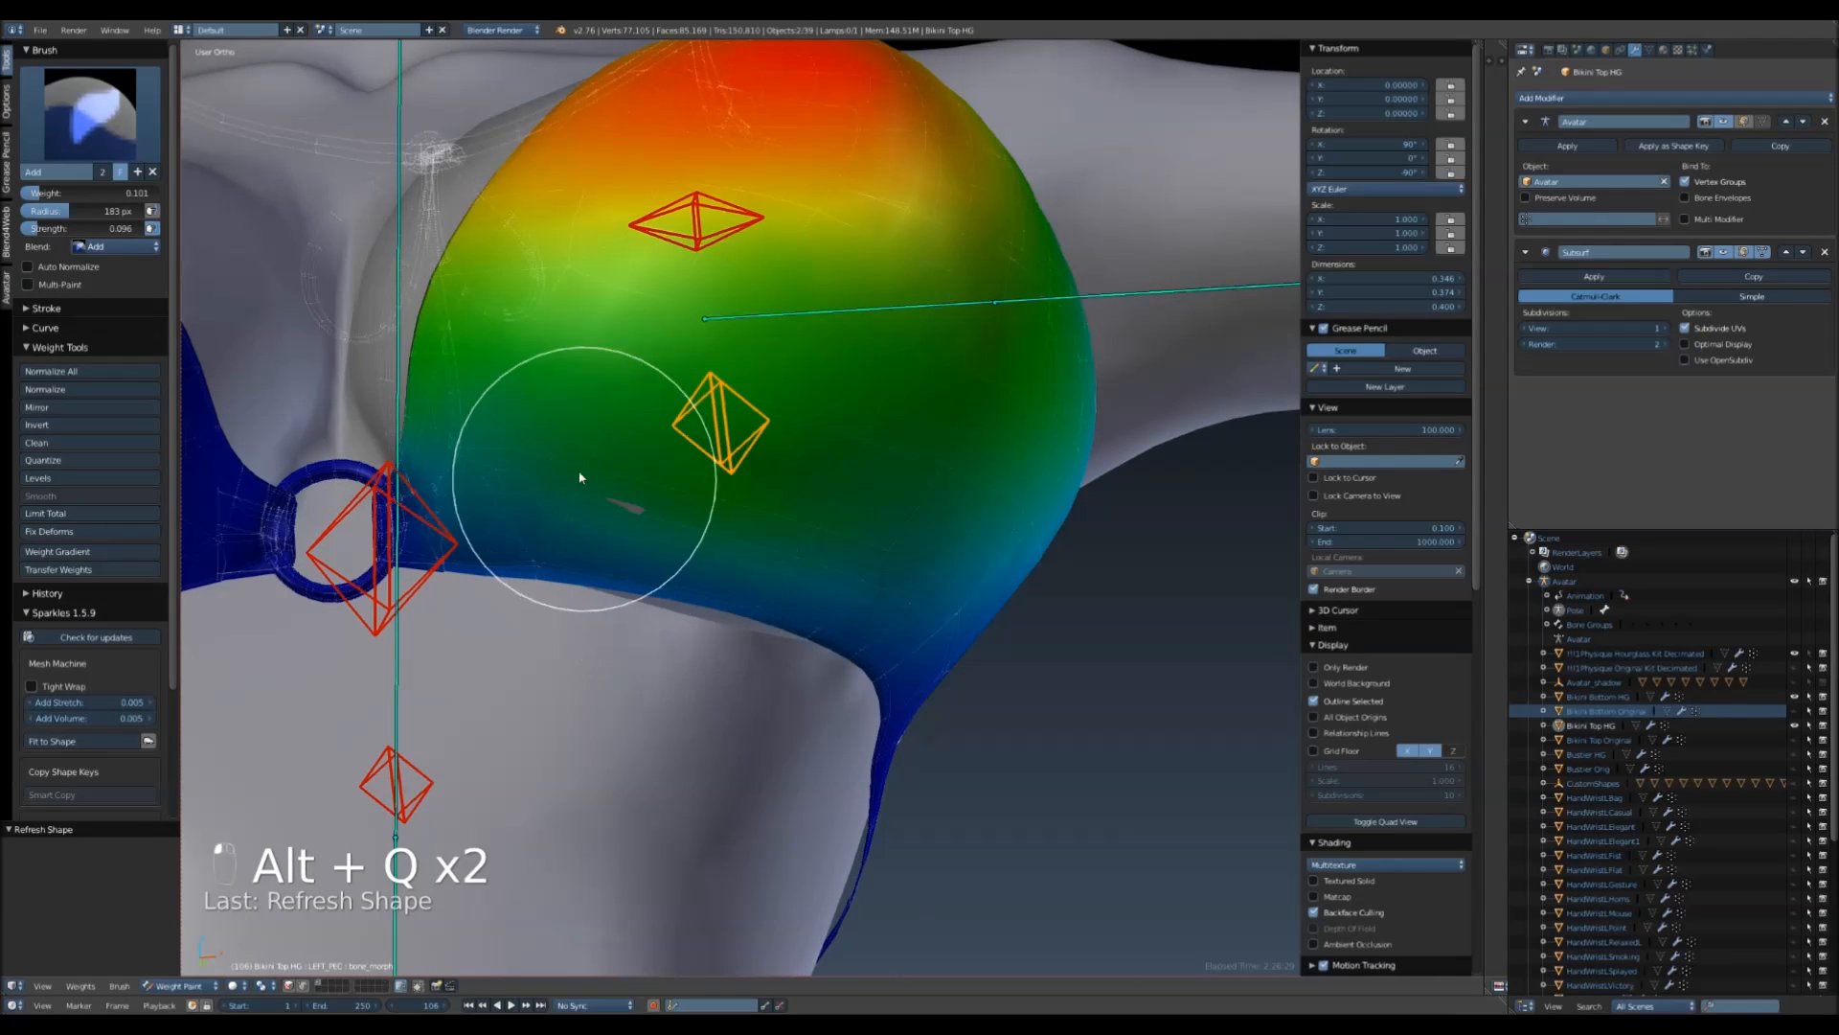
{"action": "key", "text": "alt+q"}
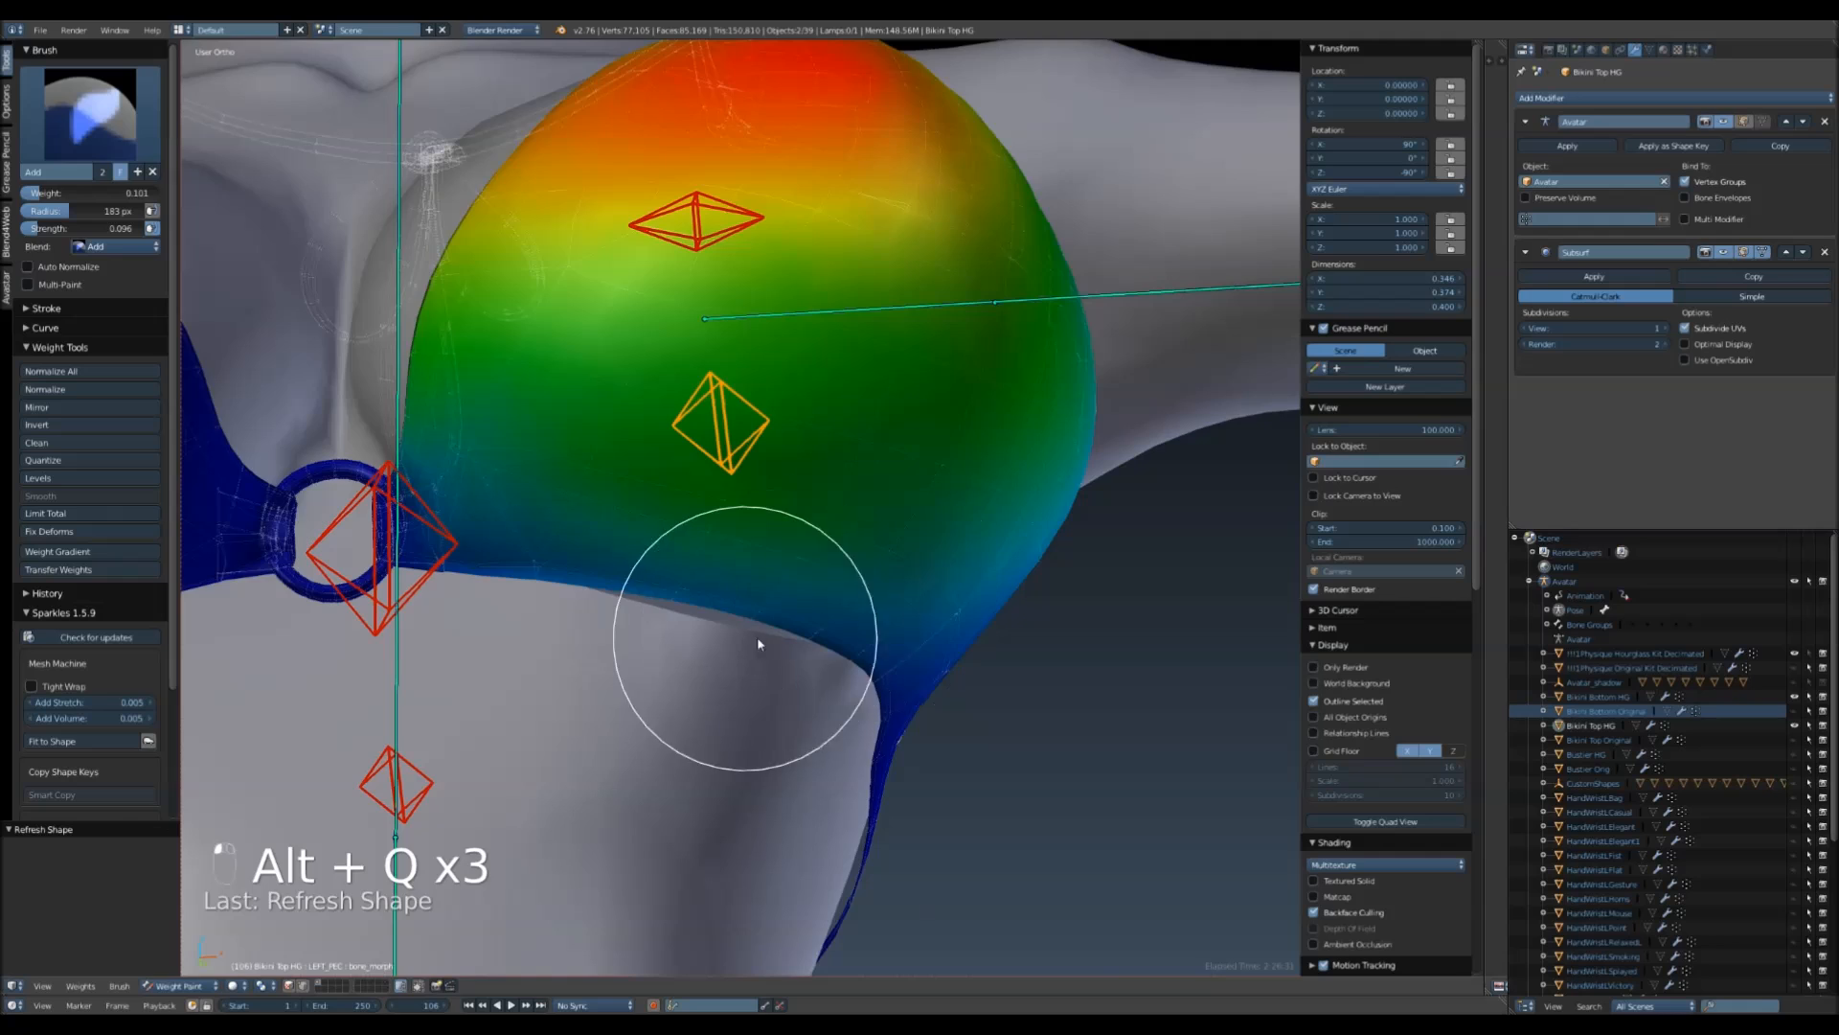
{"action": "key", "text": "alt+q"}
- Return to Object Mode, select the avatar rig and lower Breast Size to about 28
{"action": "scroll", "coordinate": [767, 629], "scroll_direction": "down", "scroll_amount": 6}
{"action": "middle_click_drag", "start_coordinate": [924, 734], "coordinate": [800, 719]}
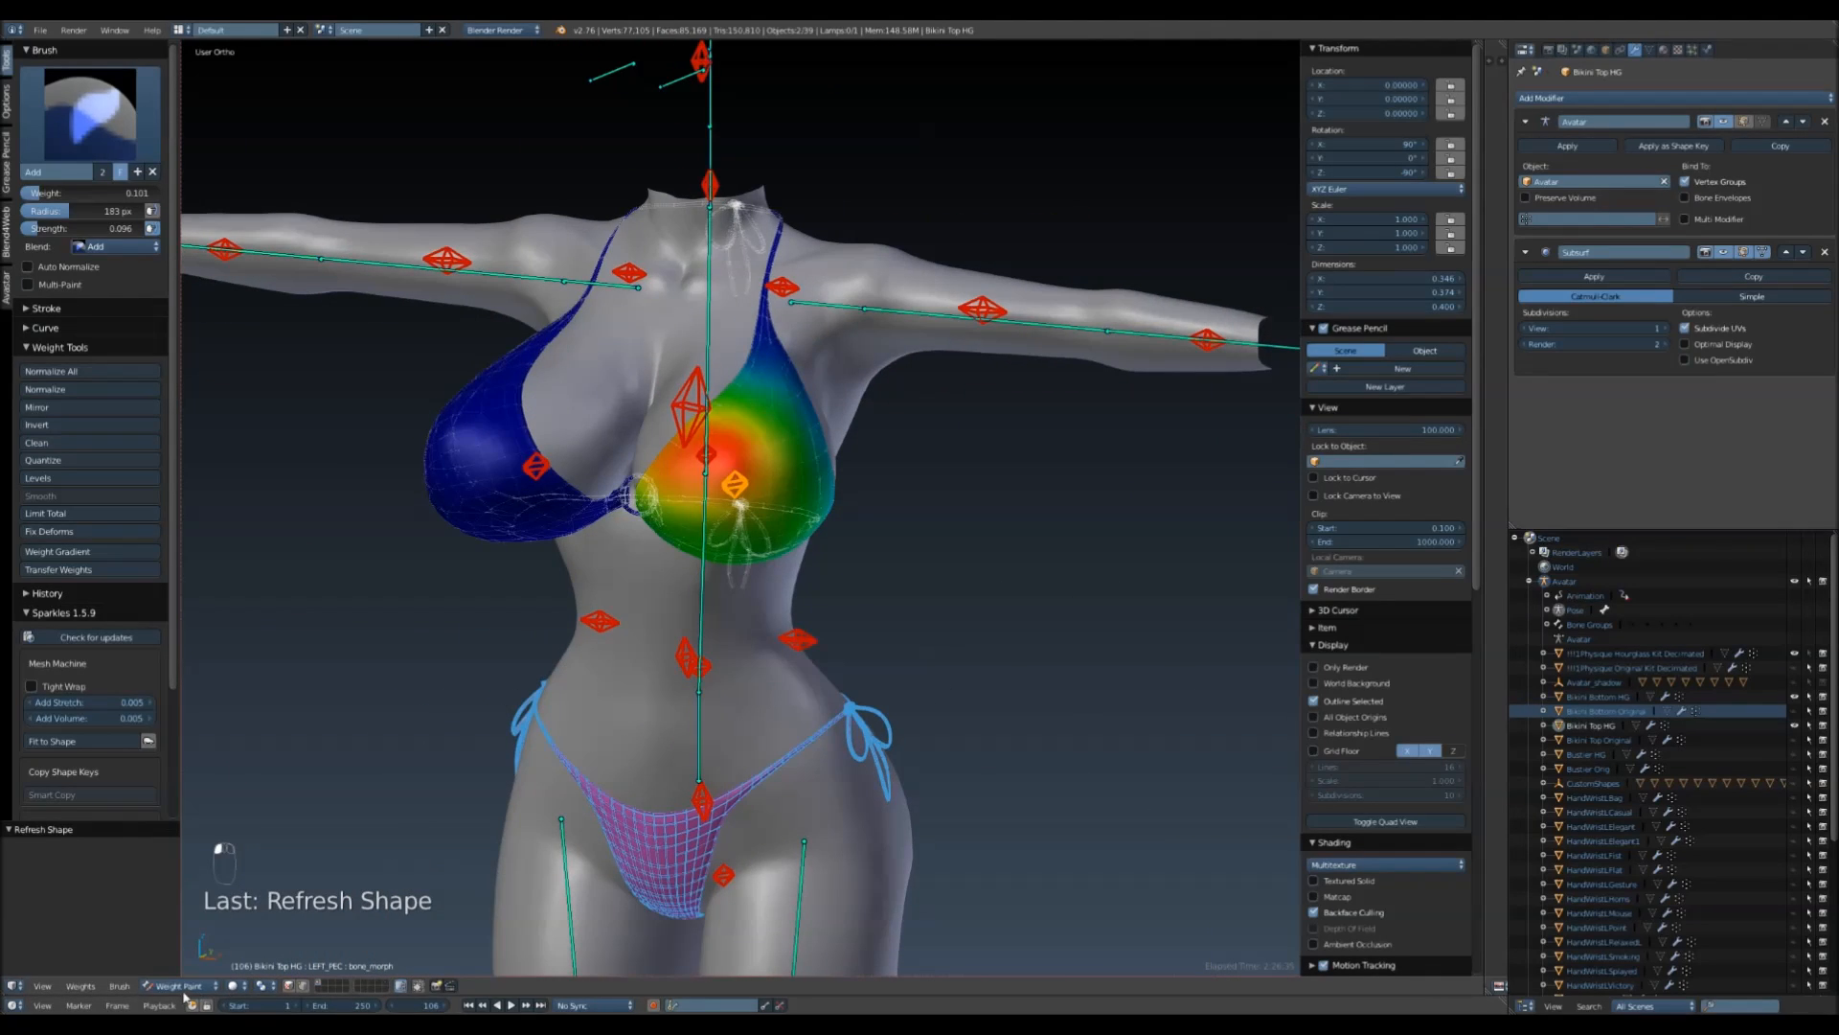
{"action": "left_click", "coordinate": [189, 990]}
{"action": "left_click", "coordinate": [182, 895]}
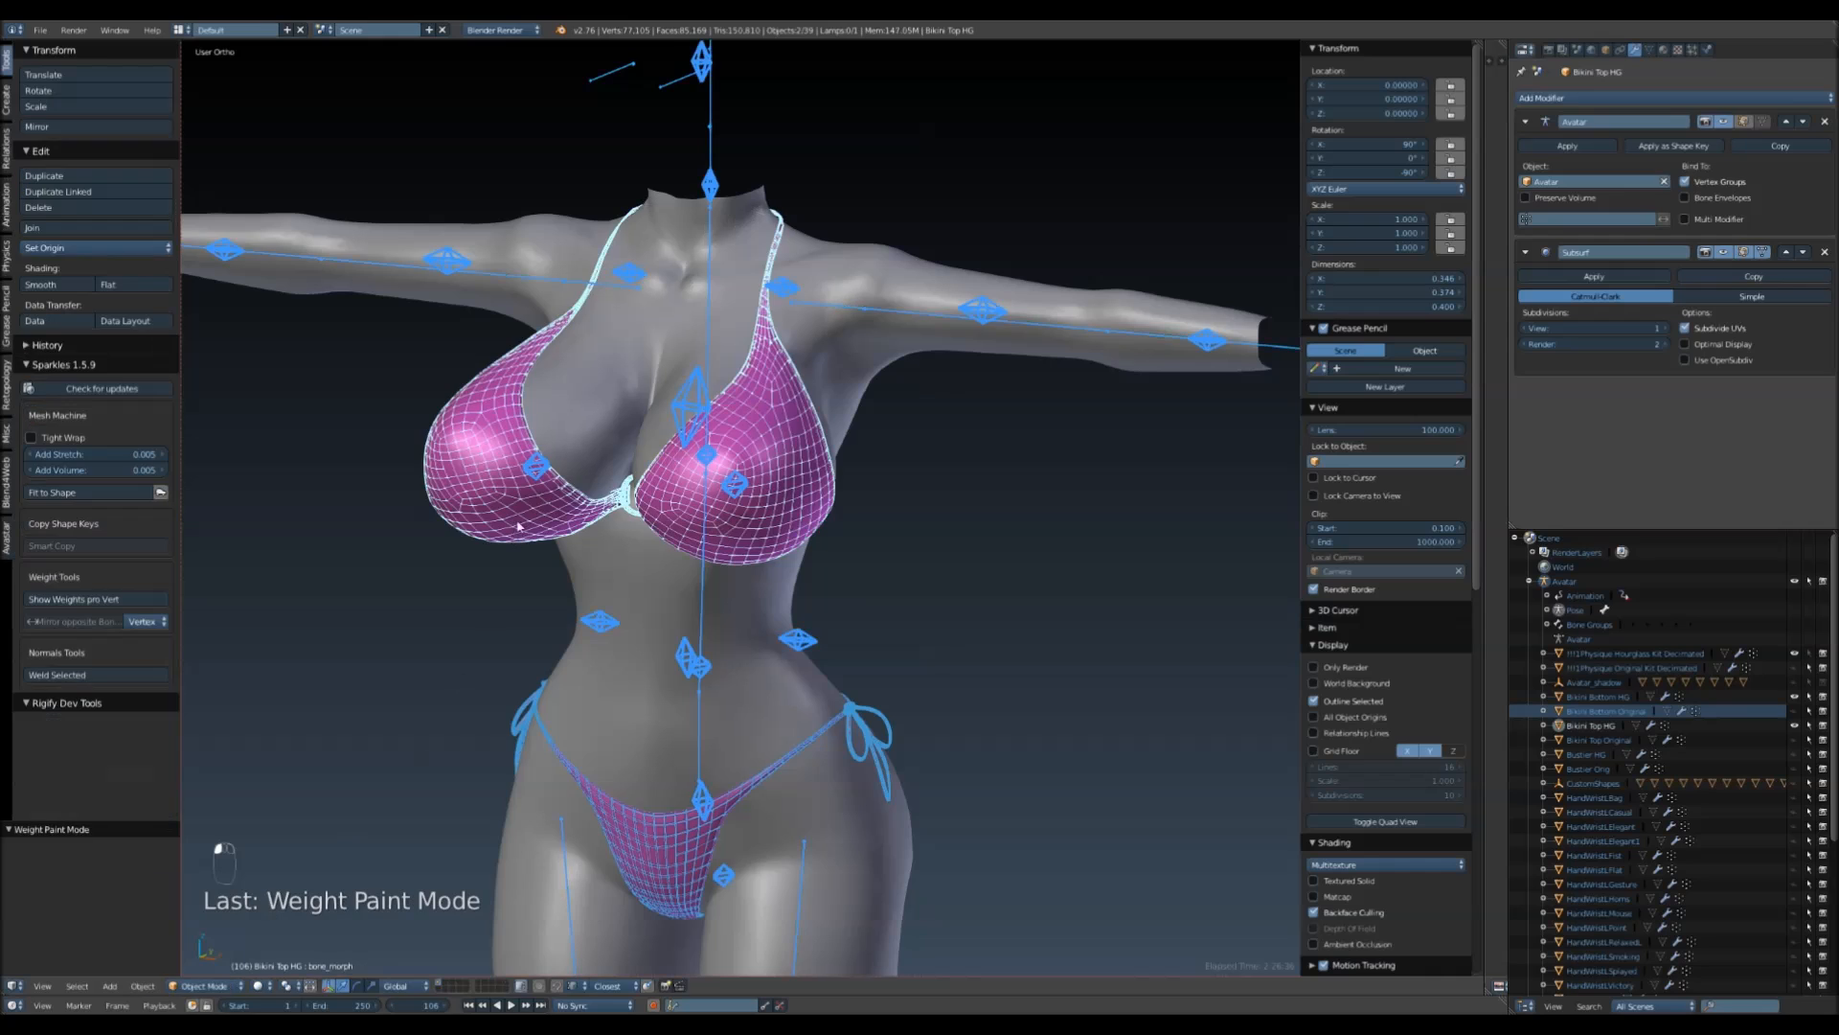
{"action": "right_click", "coordinate": [526, 470]}
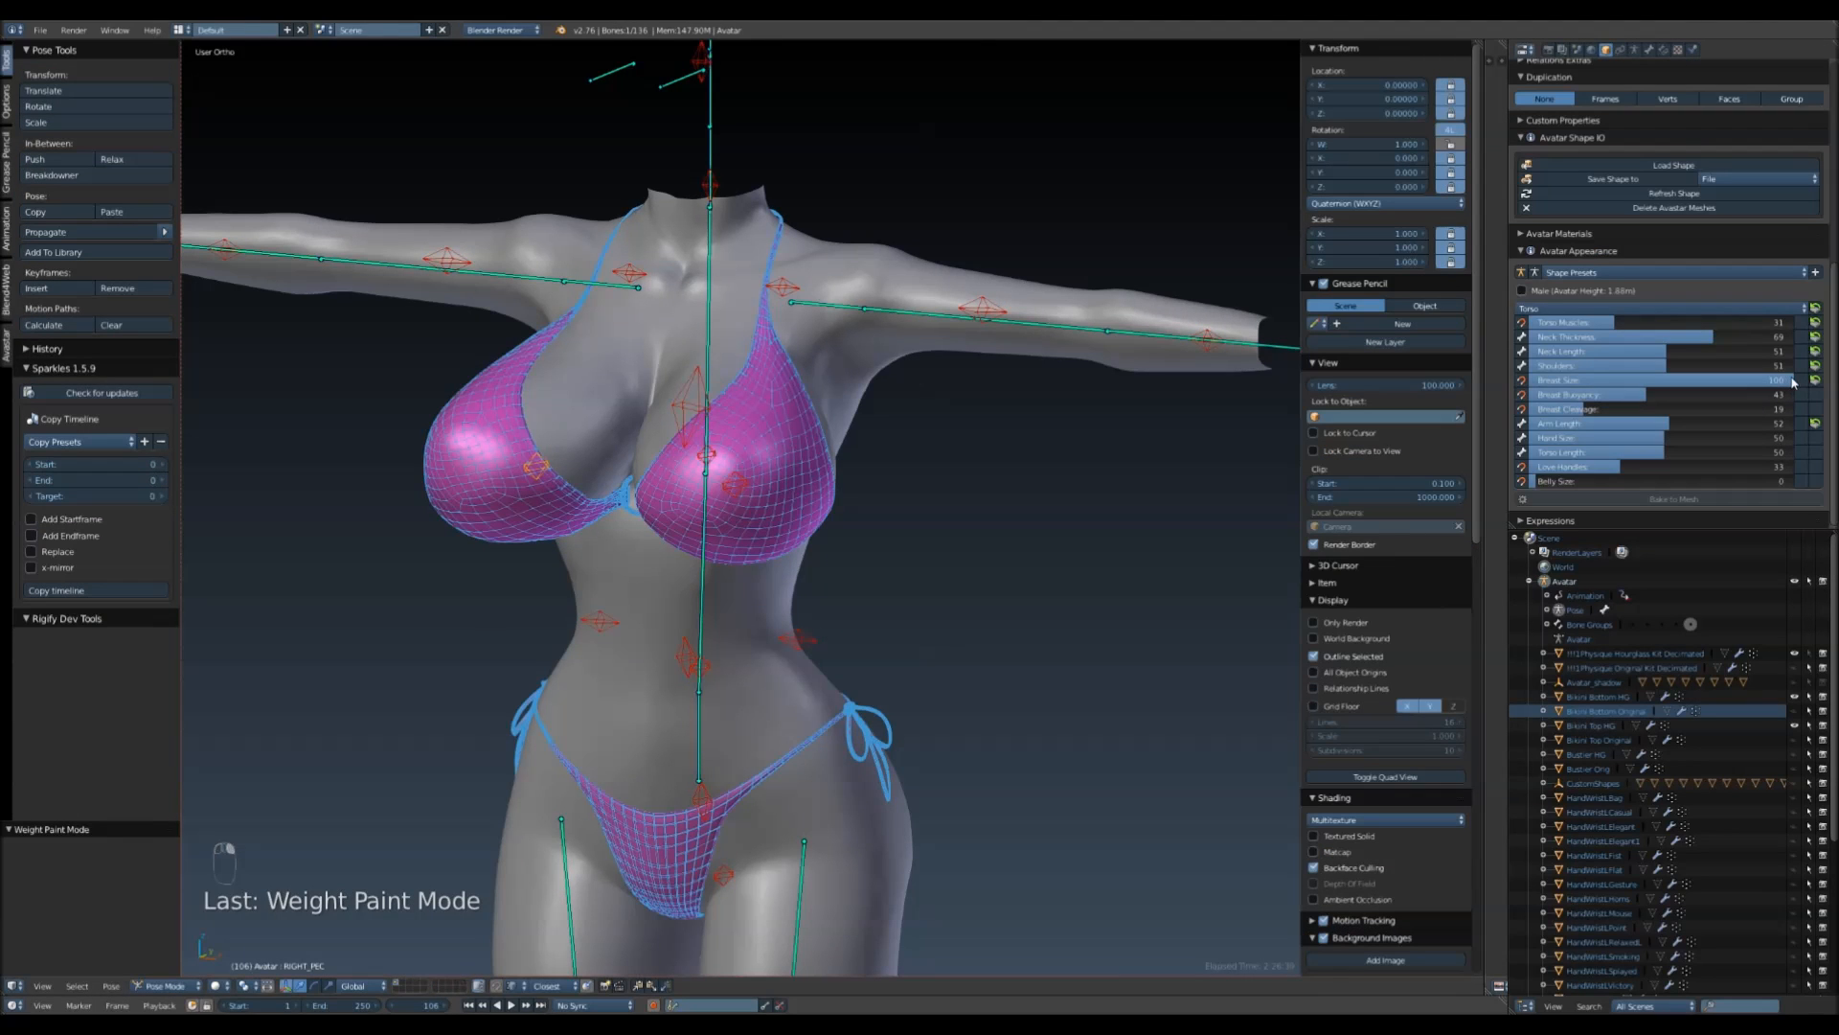
{"action": "mouse_move", "coordinate": [1631, 391]}
{"action": "left_mouse_down"}
{"action": "mouse_move", "coordinate": [1658, 385]}
{"action": "mouse_move", "coordinate": [1606, 385]}
{"action": "left_mouse_up"}
{"action": "mouse_move", "coordinate": [956, 527]}
{"action": "middle_mouse_down"}
{"action": "mouse_move", "coordinate": [1012, 398]}
{"action": "mouse_move", "coordinate": [1005, 475]}
{"action": "mouse_move", "coordinate": [934, 517]}
{"action": "middle_mouse_up"}
{"action": "scroll", "coordinate": [933, 513], "scroll_direction": "up", "scroll_amount": 3}
- Weight paint Bikini Top HG for the CHEST bone, adding weight over the gaps on the underside of the right cup and refreshing the shape
{"action": "right_click", "coordinate": [609, 349]}
{"action": "middle_click_drag", "start_coordinate": [560, 490], "coordinate": [868, 548], "text": "shift"}
{"action": "right_click", "coordinate": [748, 476]}
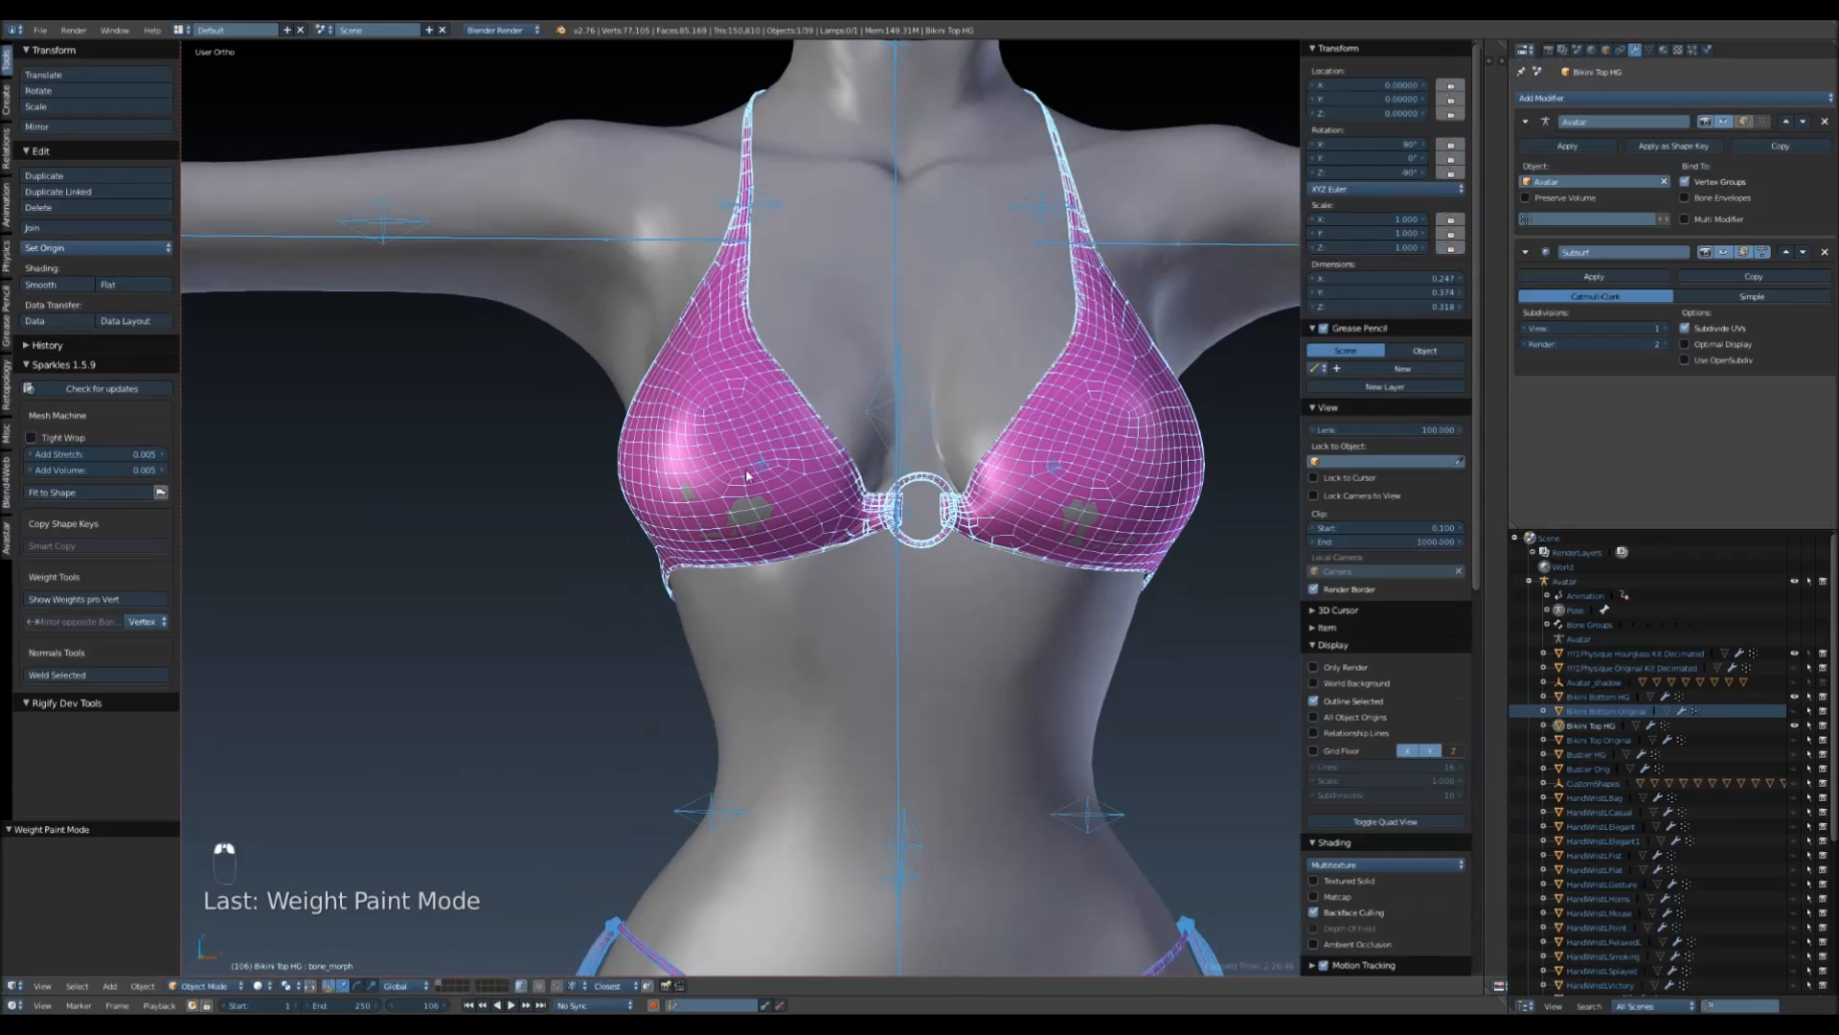
{"action": "left_click", "coordinate": [189, 987]}
{"action": "left_click", "coordinate": [209, 906]}
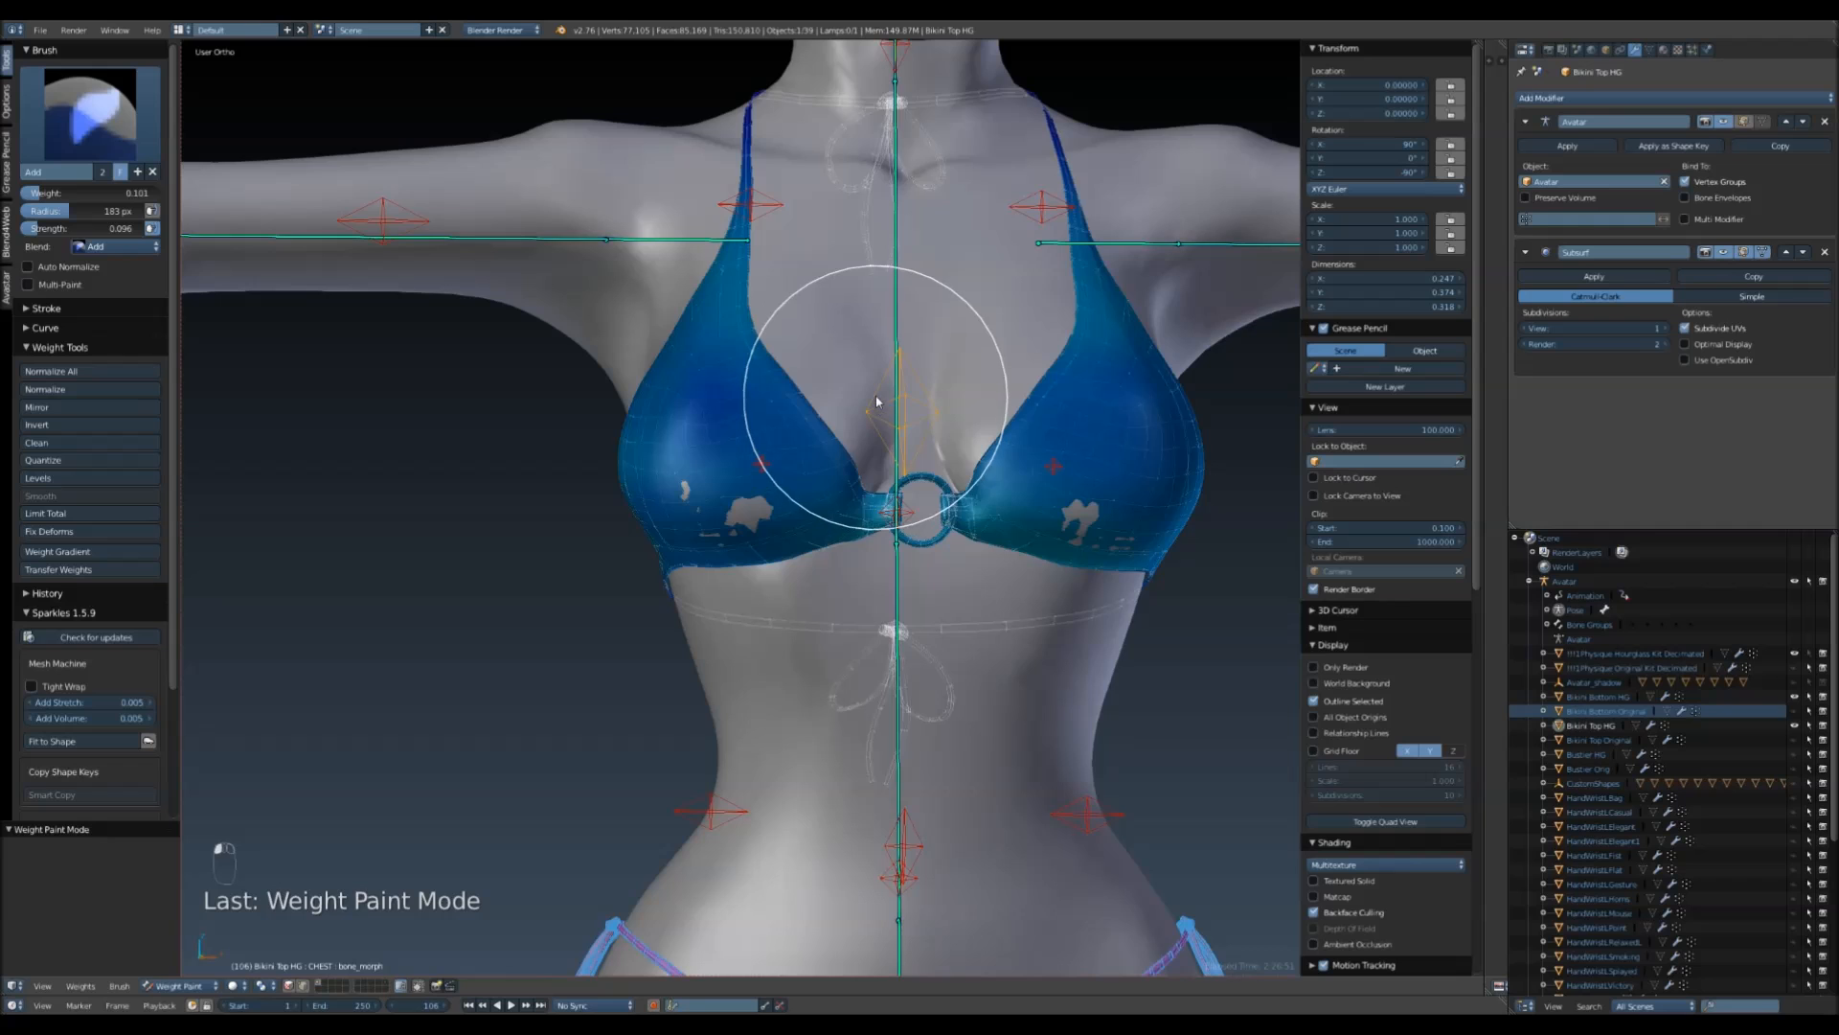
{"action": "scroll", "coordinate": [863, 459], "scroll_direction": "up", "scroll_amount": 3}
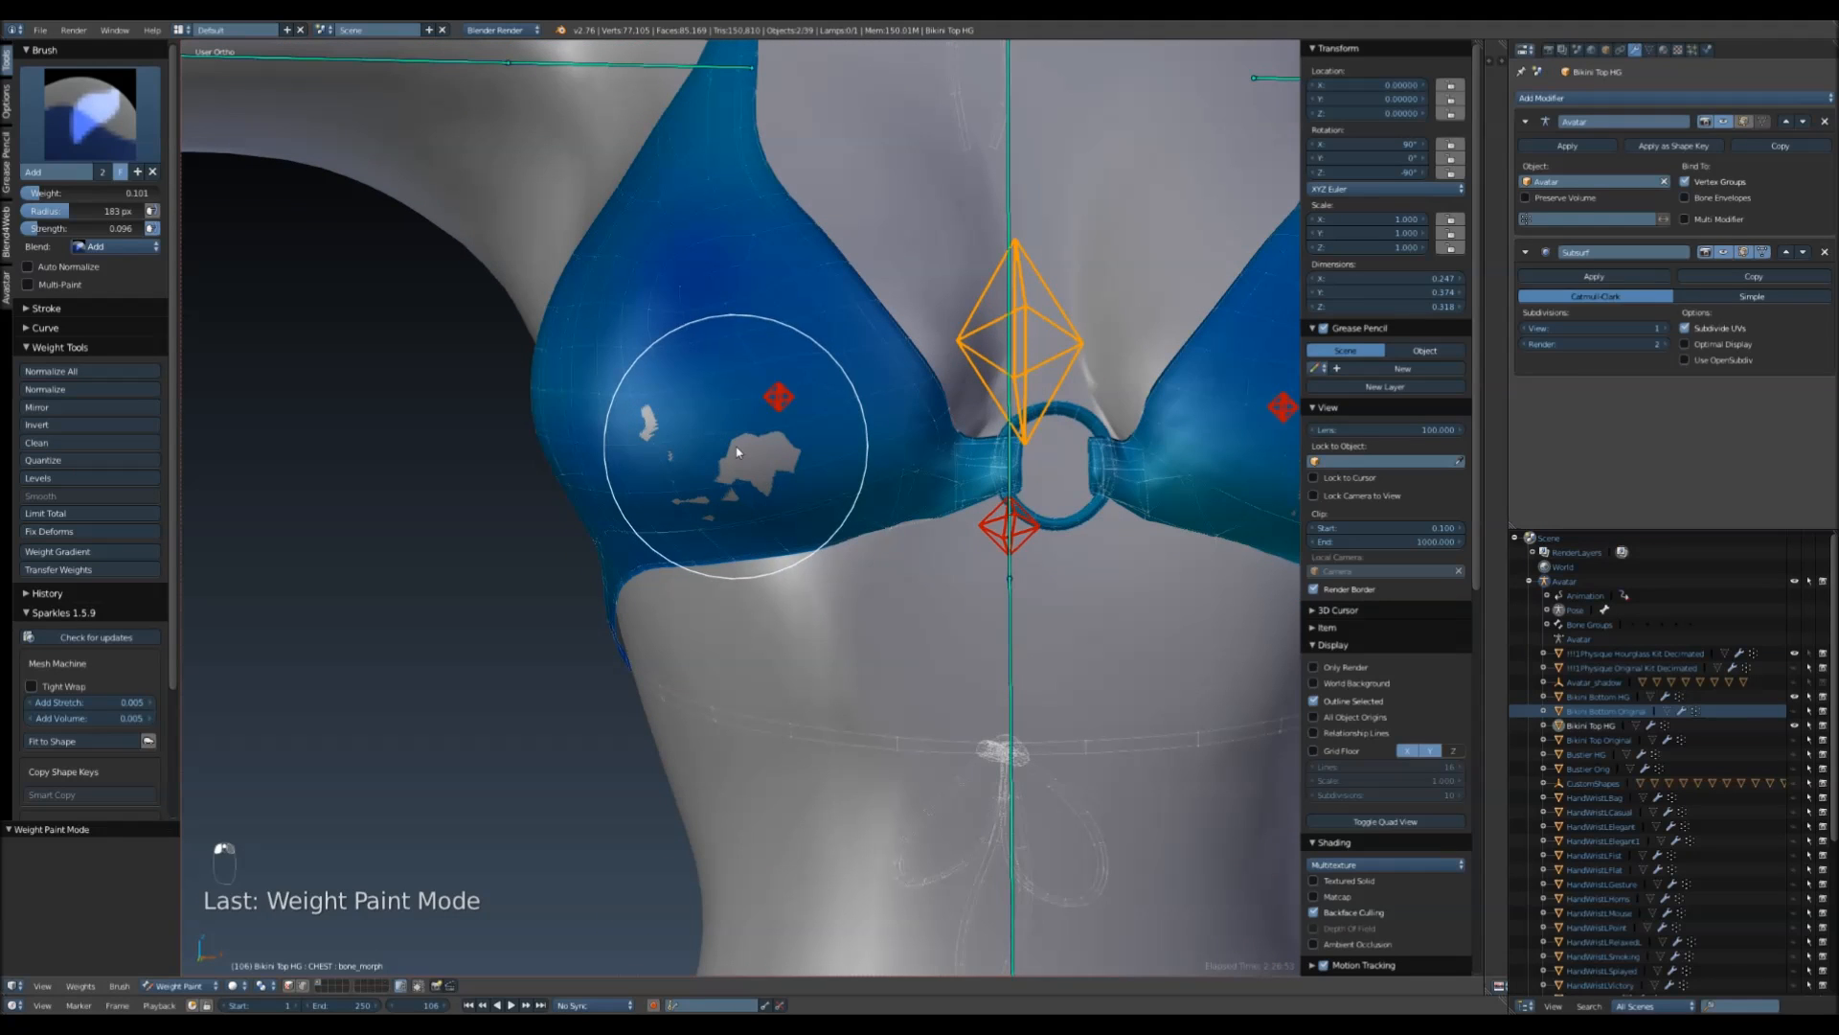
{"action": "key", "text": "alt+q"}
{"action": "key", "text": "alt+q"}
{"action": "middle_click_drag", "start_coordinate": [941, 554], "coordinate": [883, 591], "text": "shift"}
{"action": "key", "text": "alt+q"}
- Add CHEST weight over the gaps on the underside of the left cup, refreshing the shape between strokes
{"action": "middle_click_drag", "start_coordinate": [1044, 569], "coordinate": [651, 624], "text": "shift"}
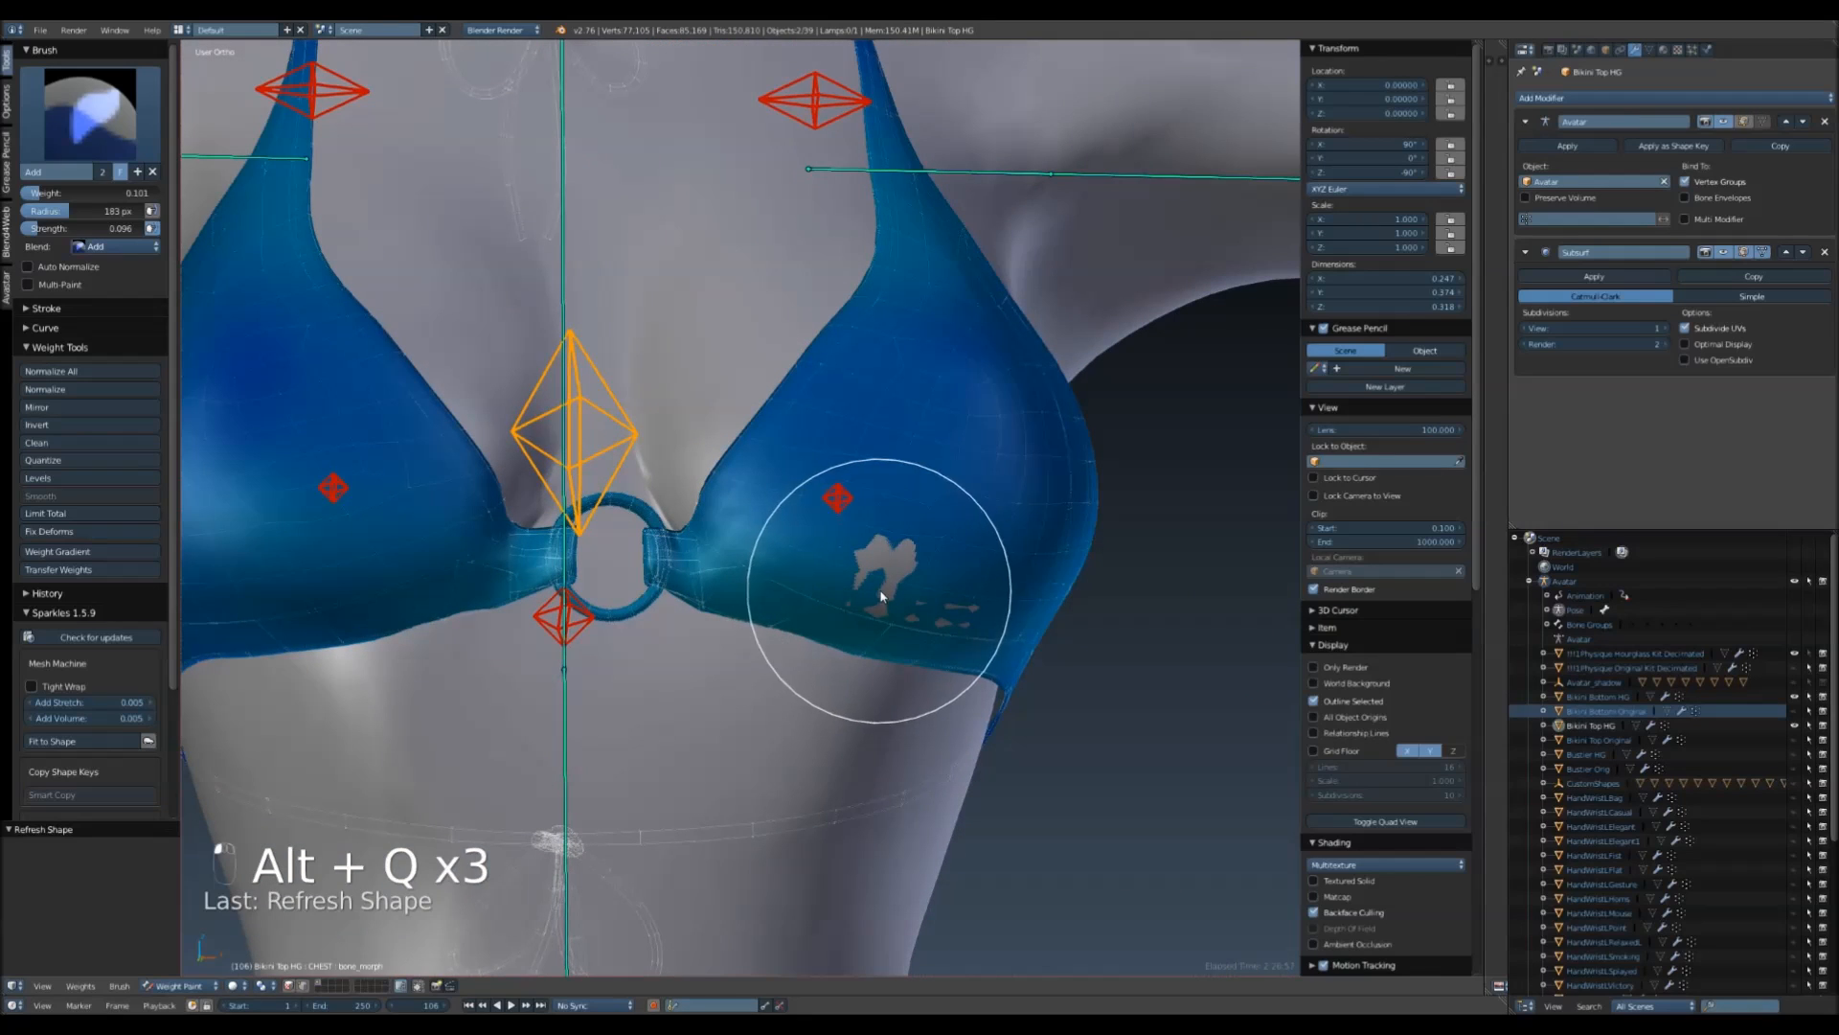
{"action": "key", "text": "alt+q"}
{"action": "key", "text": "alt+q"}
{"action": "key", "text": "alt+q"}
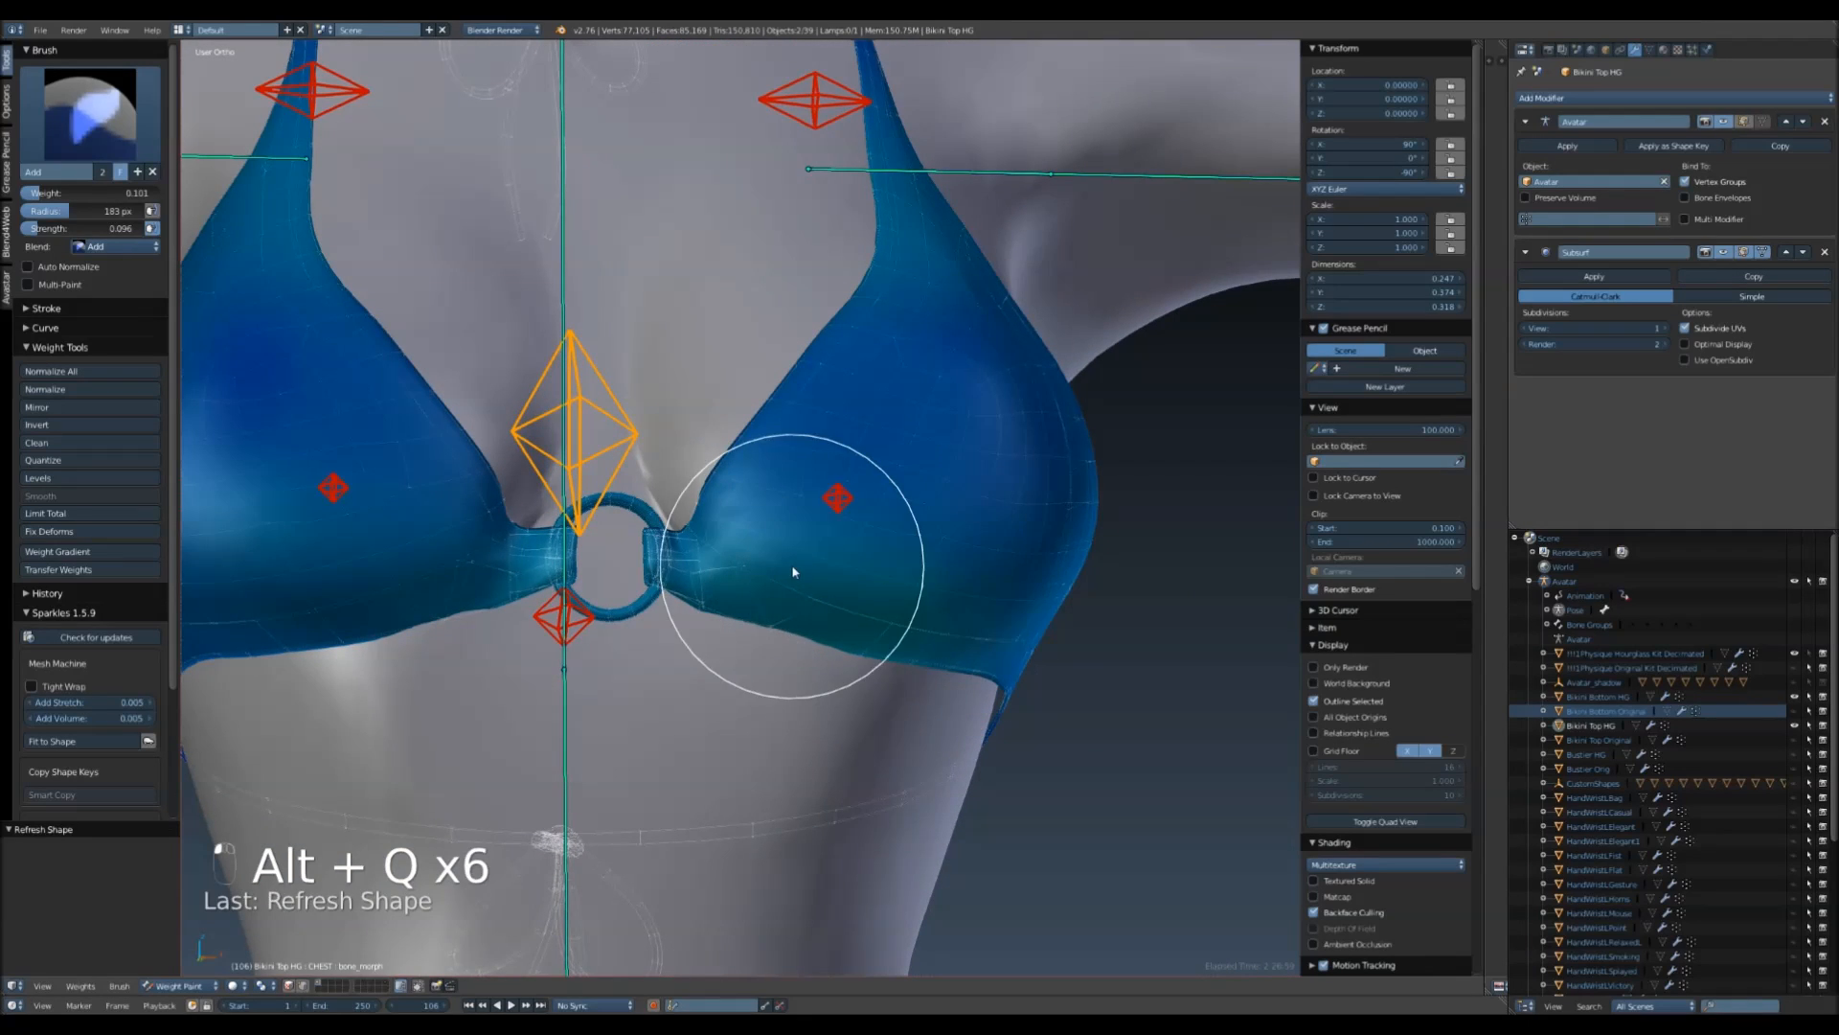
{"action": "scroll", "coordinate": [801, 574], "scroll_direction": "down", "scroll_amount": 3}
{"action": "mouse_move", "coordinate": [808, 645]}
{"action": "middle_mouse_down"}
{"action": "mouse_move", "coordinate": [698, 657]}
{"action": "mouse_move", "coordinate": [892, 664]}
{"action": "mouse_move", "coordinate": [882, 706]}
{"action": "middle_mouse_up"}
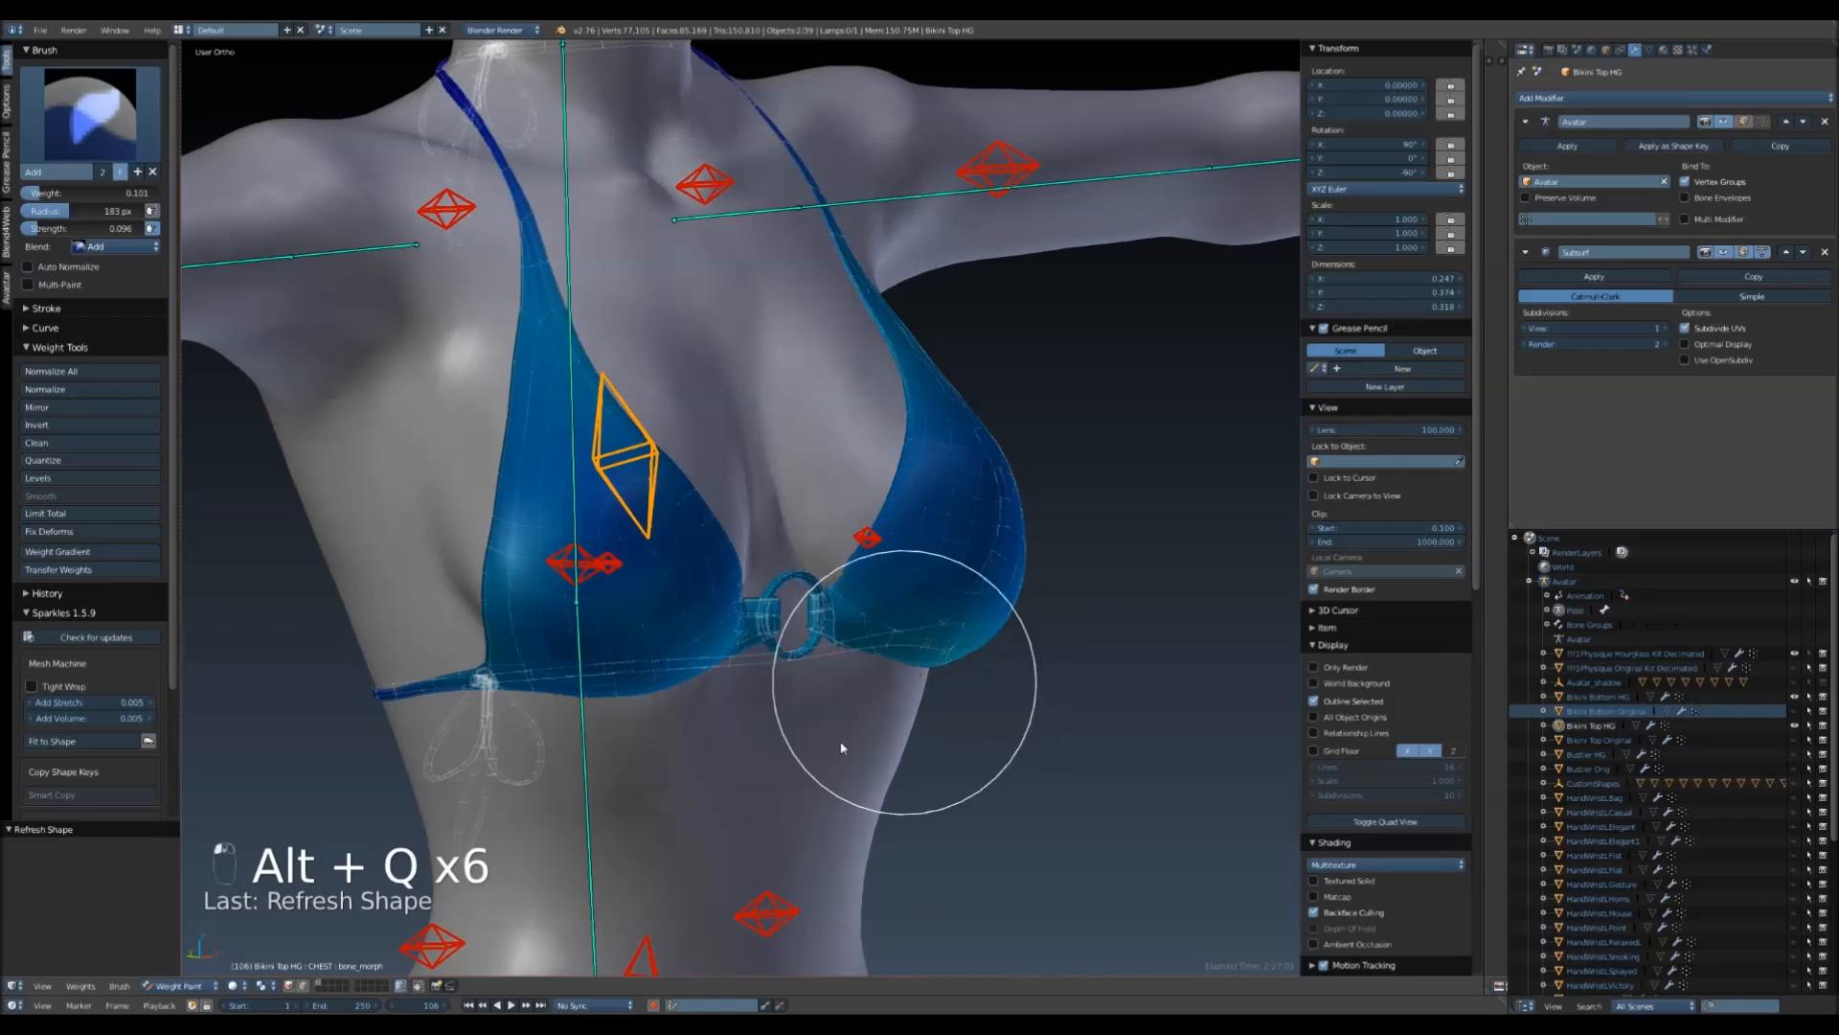
- Return to Object Mode, select the avatar rig and set Breast Size to 100
{"action": "left_click", "coordinate": [190, 986]}
{"action": "left_click", "coordinate": [194, 969]}
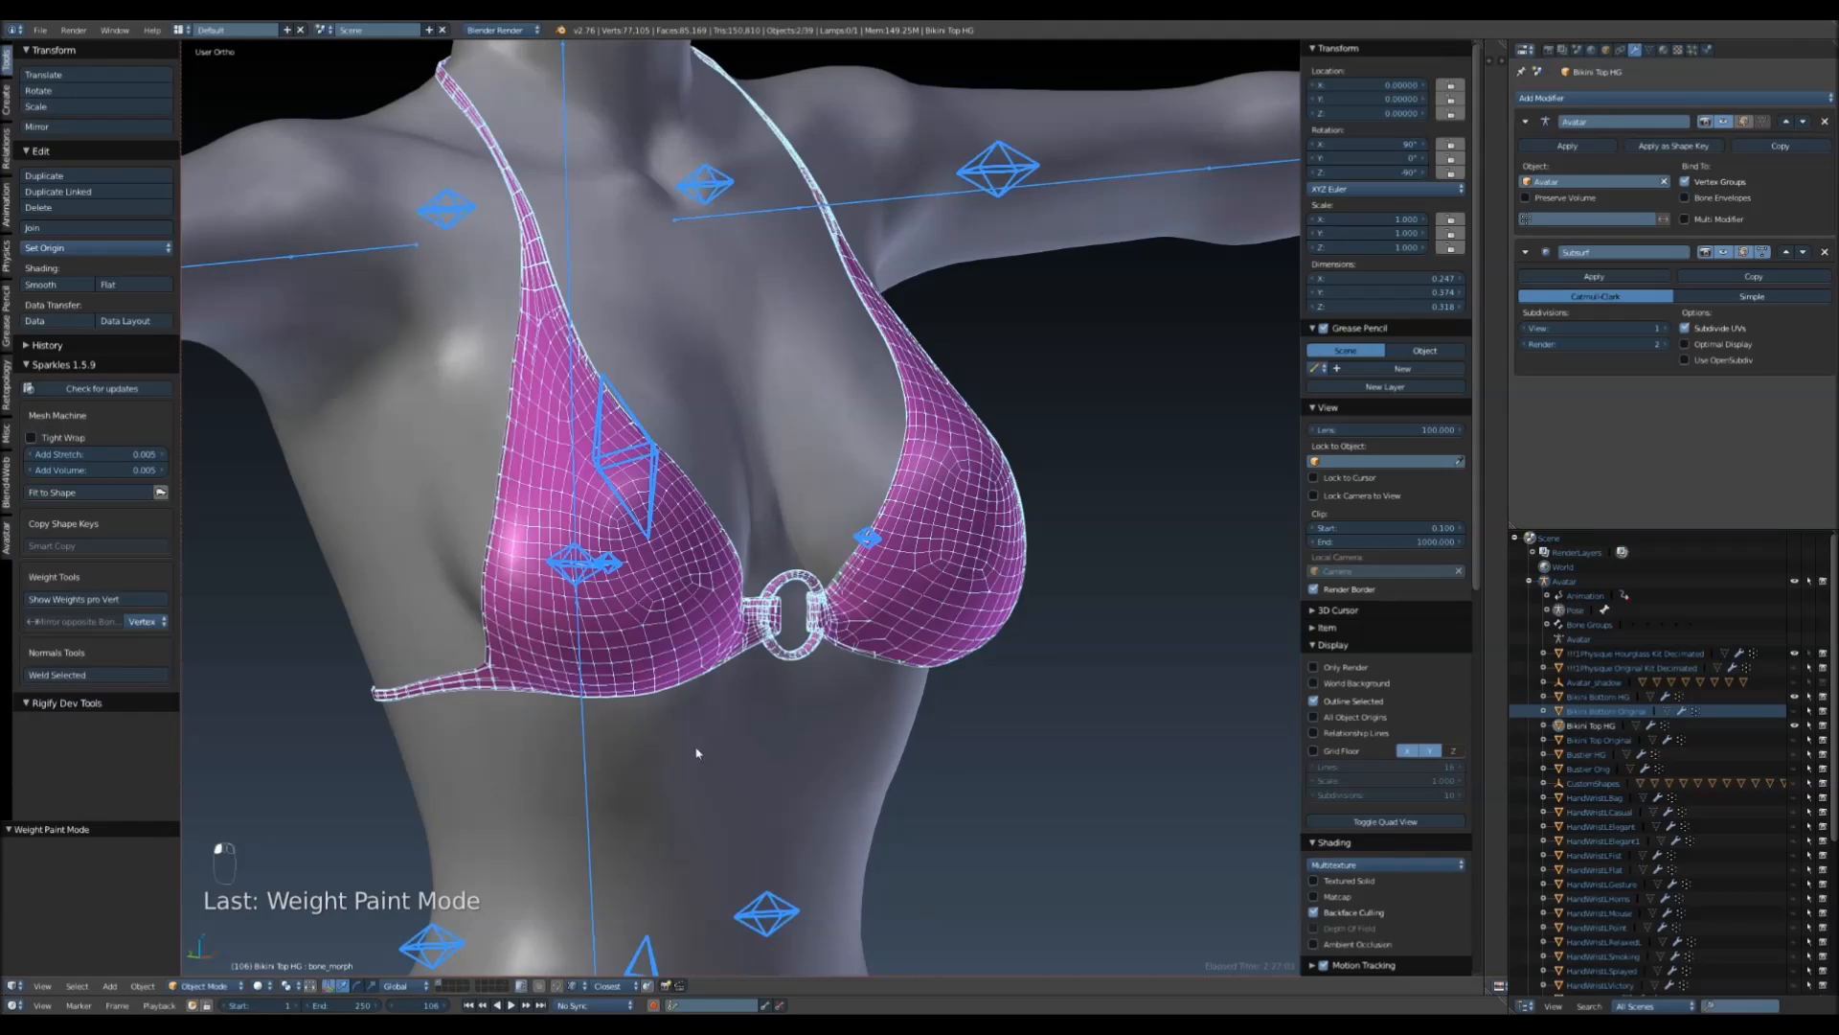
{"action": "scroll", "coordinate": [693, 745], "scroll_direction": "down", "scroll_amount": 3}
{"action": "right_click", "coordinate": [661, 541]}
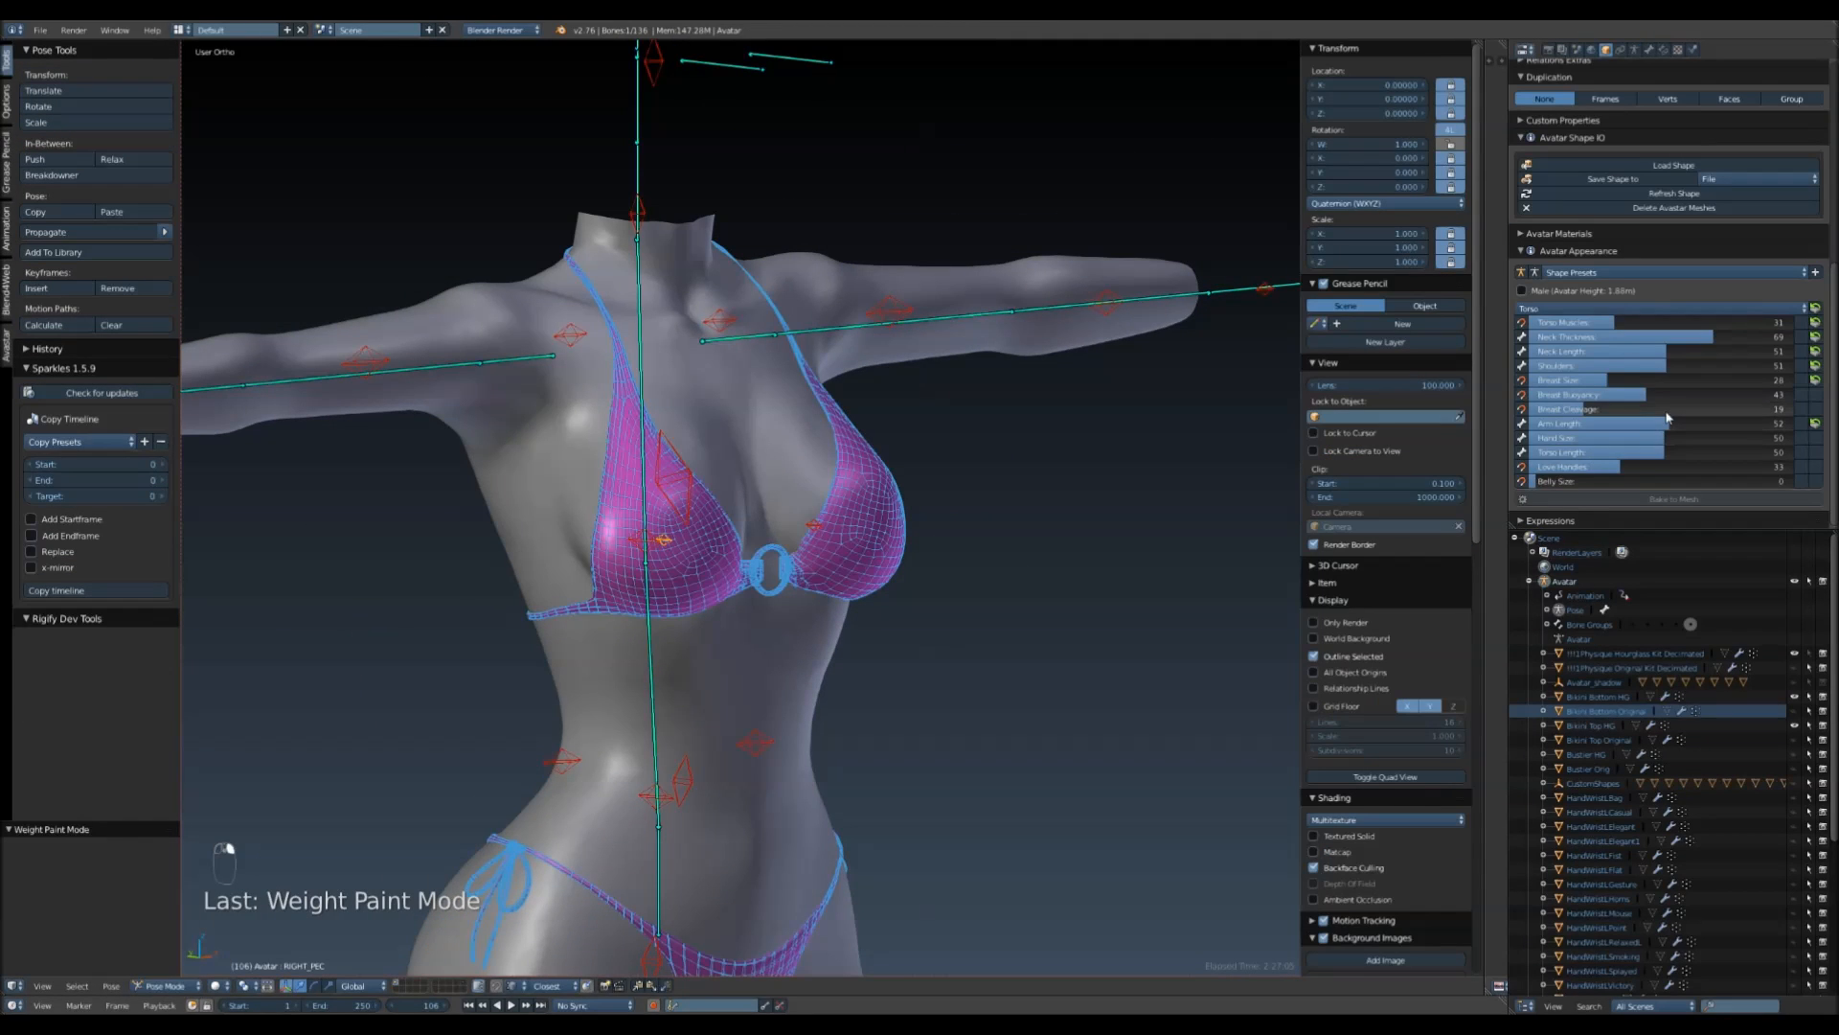
{"action": "left_click", "coordinate": [1672, 381]}
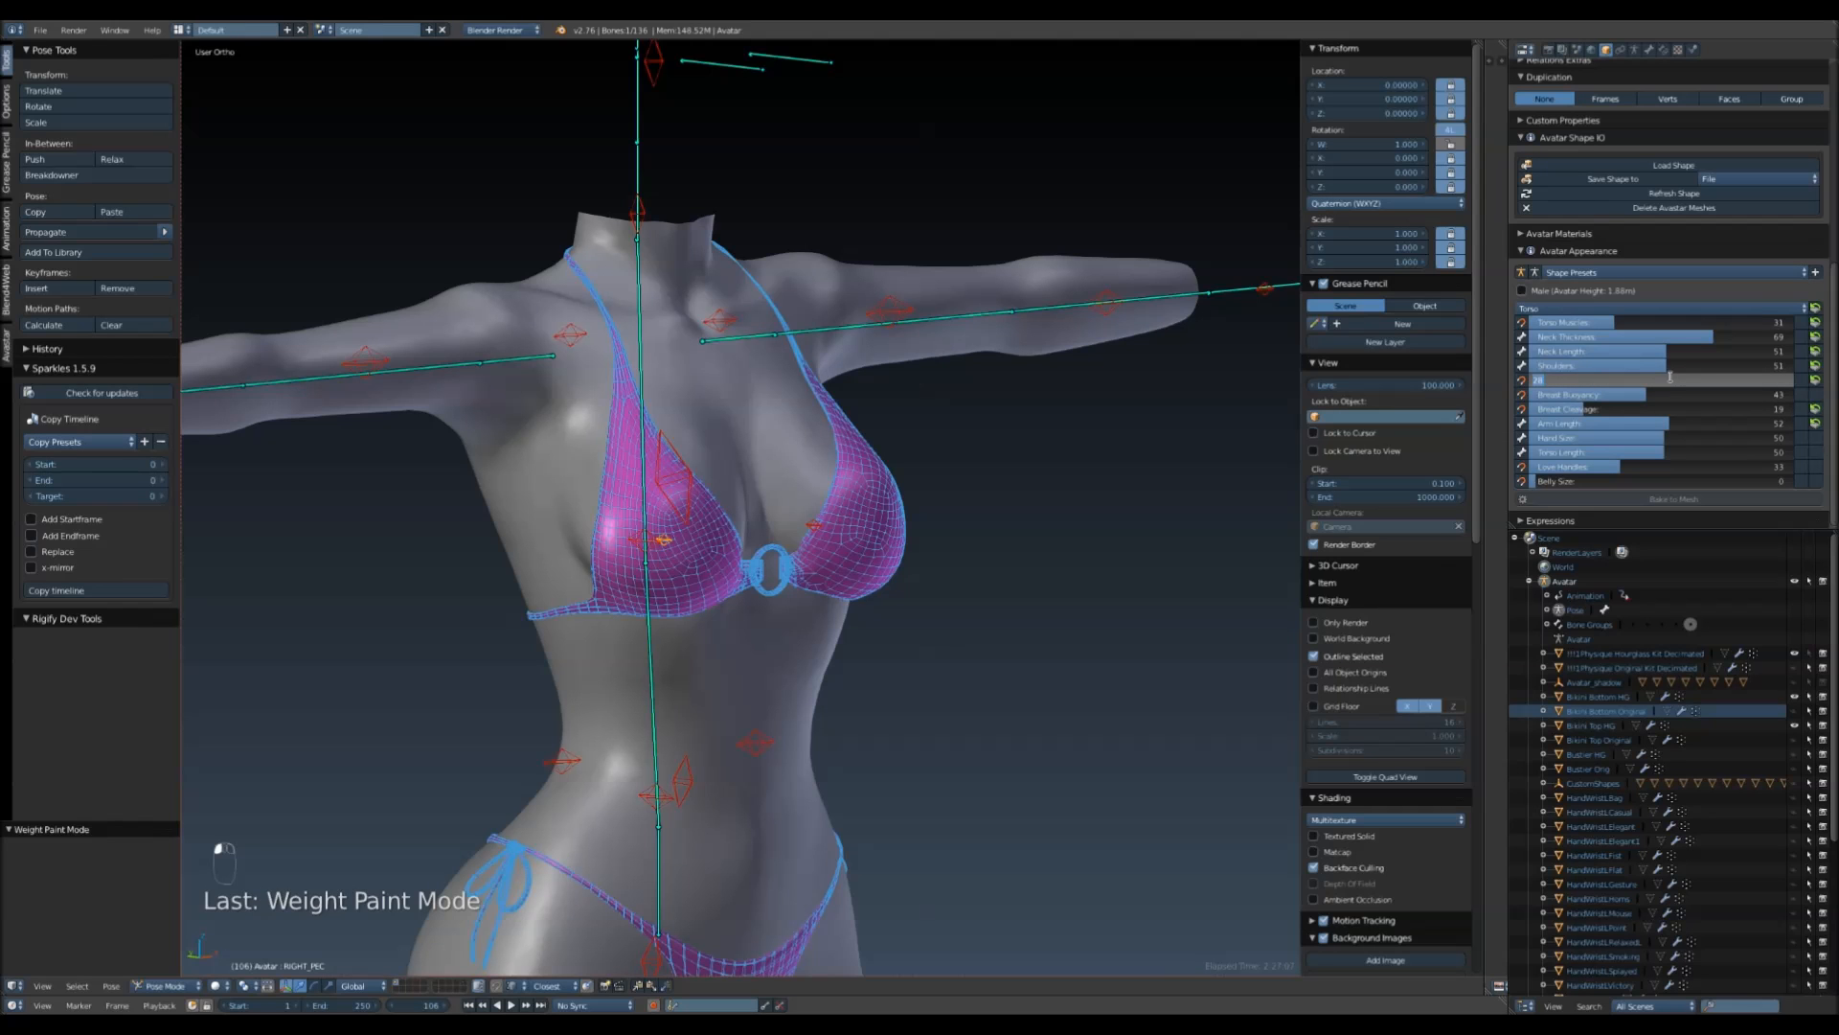
{"action": "type", "text": "100"}
{"action": "key", "text": "Return"}
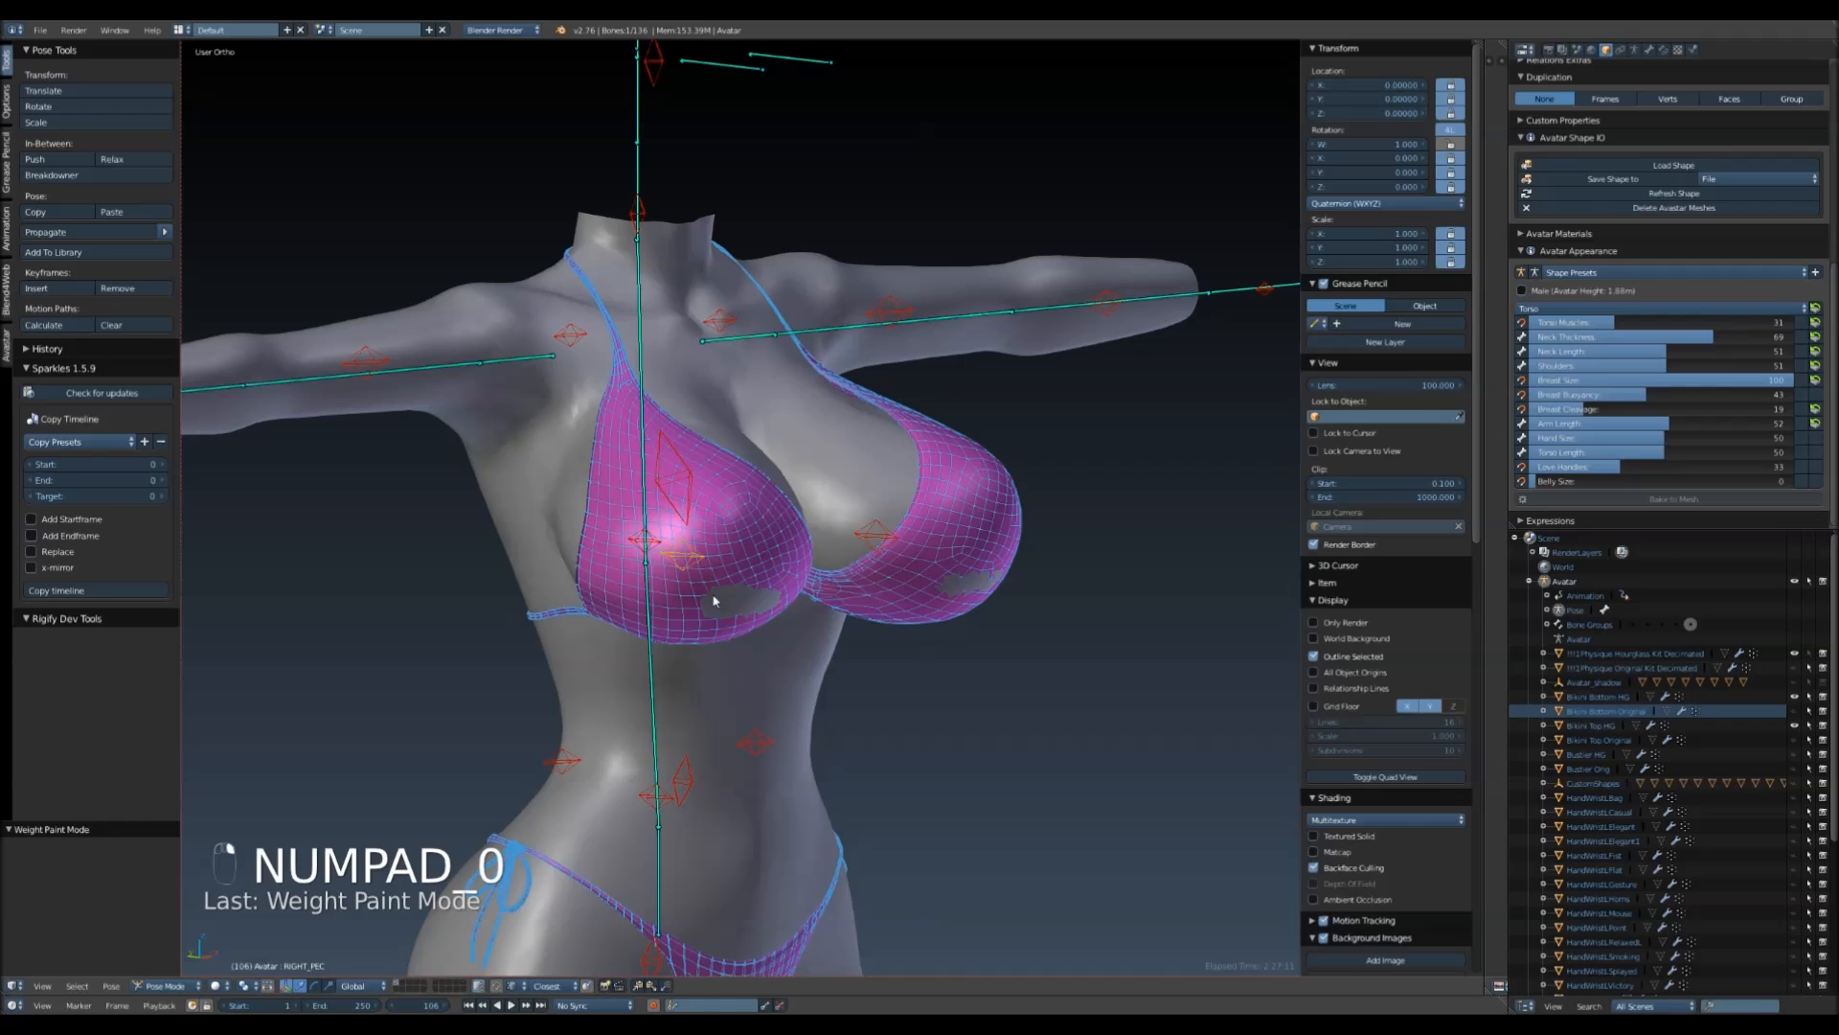
- Weight paint Bikini Top HG for the RIGHT_PEC bone, adding weight over the gaps on the front and underside of the right cup and refreshing the shape
{"action": "right_click", "coordinate": [692, 555]}
{"action": "left_click", "coordinate": [204, 986]}
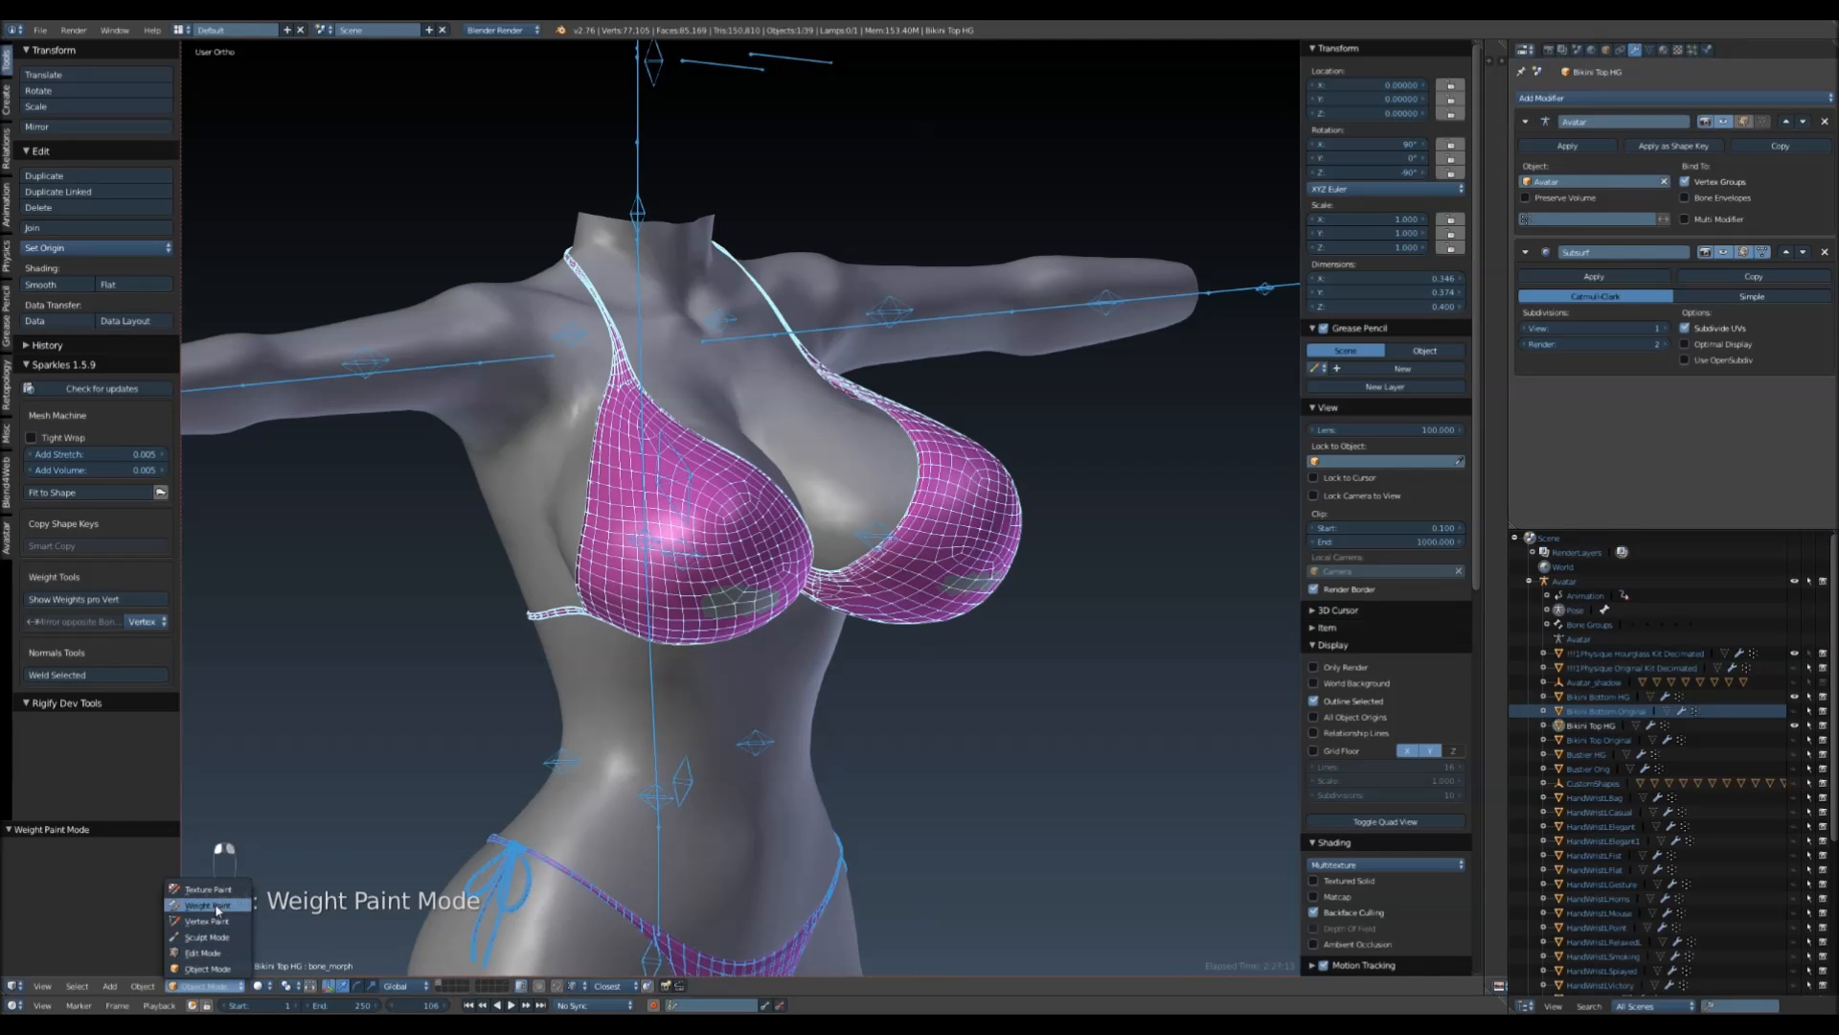
{"action": "left_click", "coordinate": [217, 908]}
{"action": "mouse_move", "coordinate": [719, 623]}
{"action": "middle_mouse_down"}
{"action": "mouse_move", "coordinate": [738, 694]}
{"action": "mouse_move", "coordinate": [705, 682]}
{"action": "middle_mouse_up"}
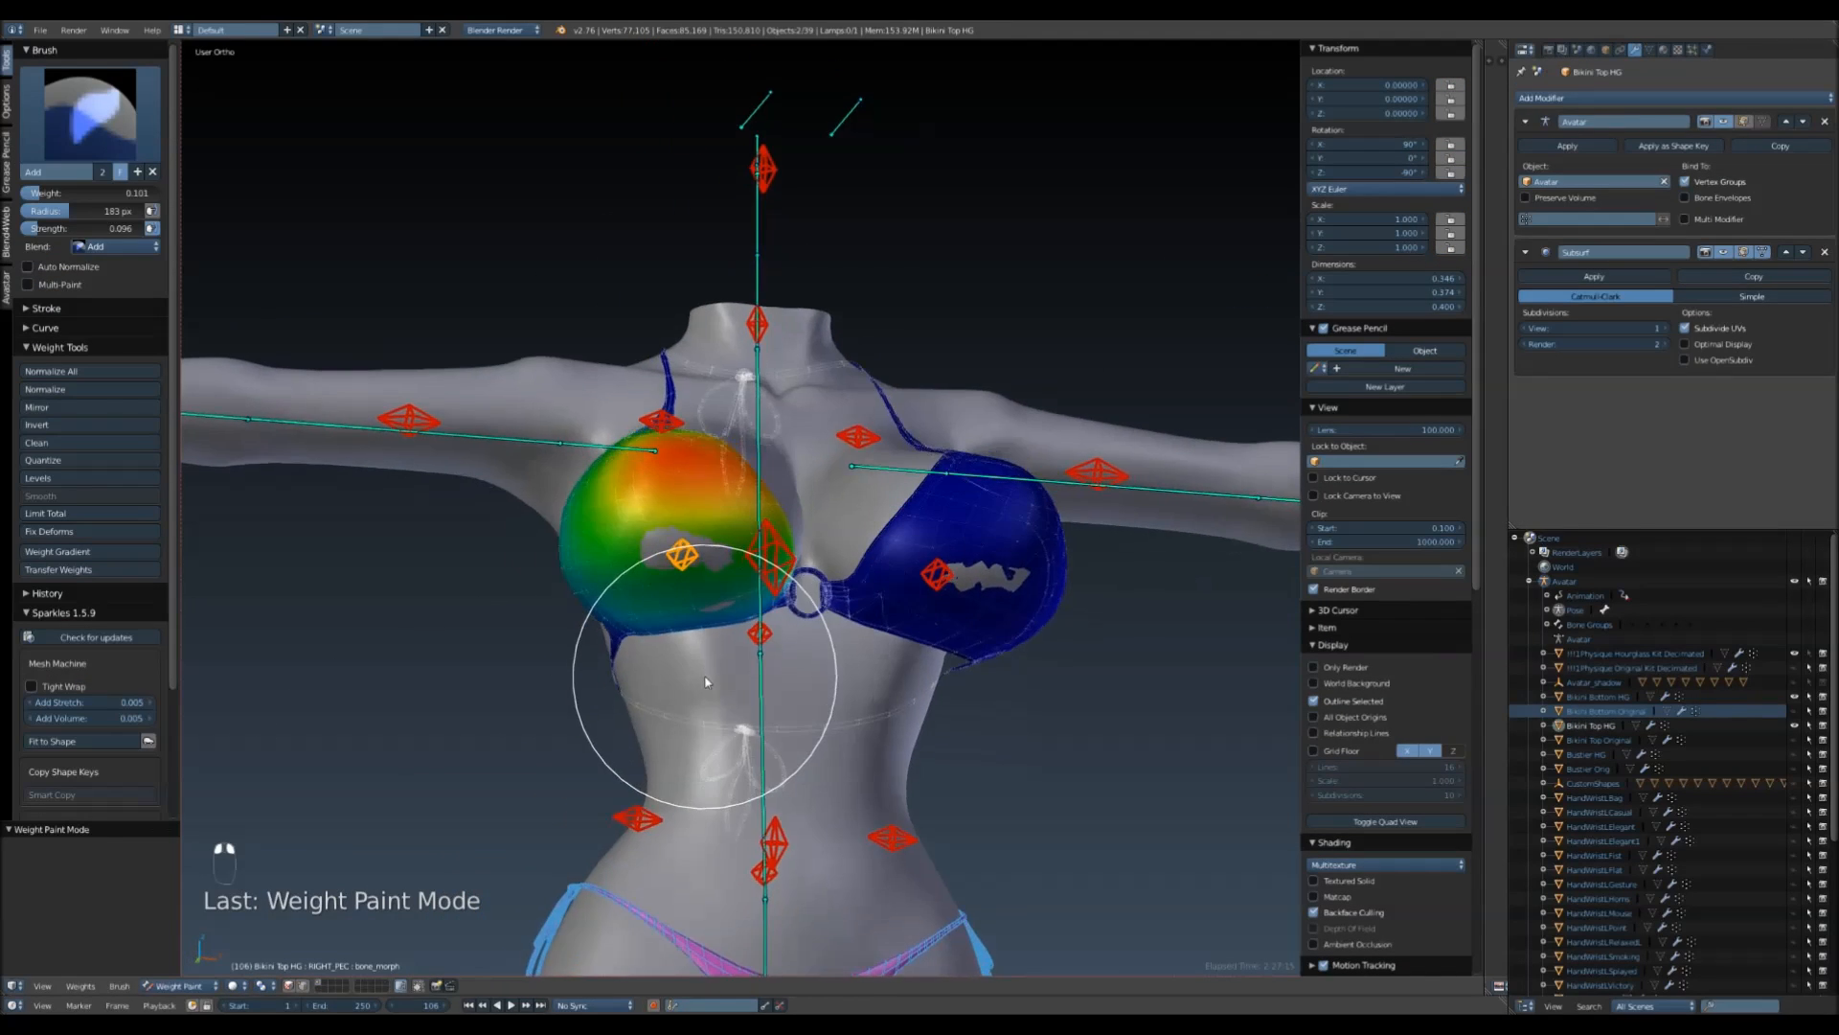
{"action": "scroll", "coordinate": [705, 682], "scroll_direction": "up", "scroll_amount": 3}
{"action": "key", "text": "alt+q"}
{"action": "scroll", "coordinate": [630, 583], "scroll_direction": "up", "scroll_amount": 3}
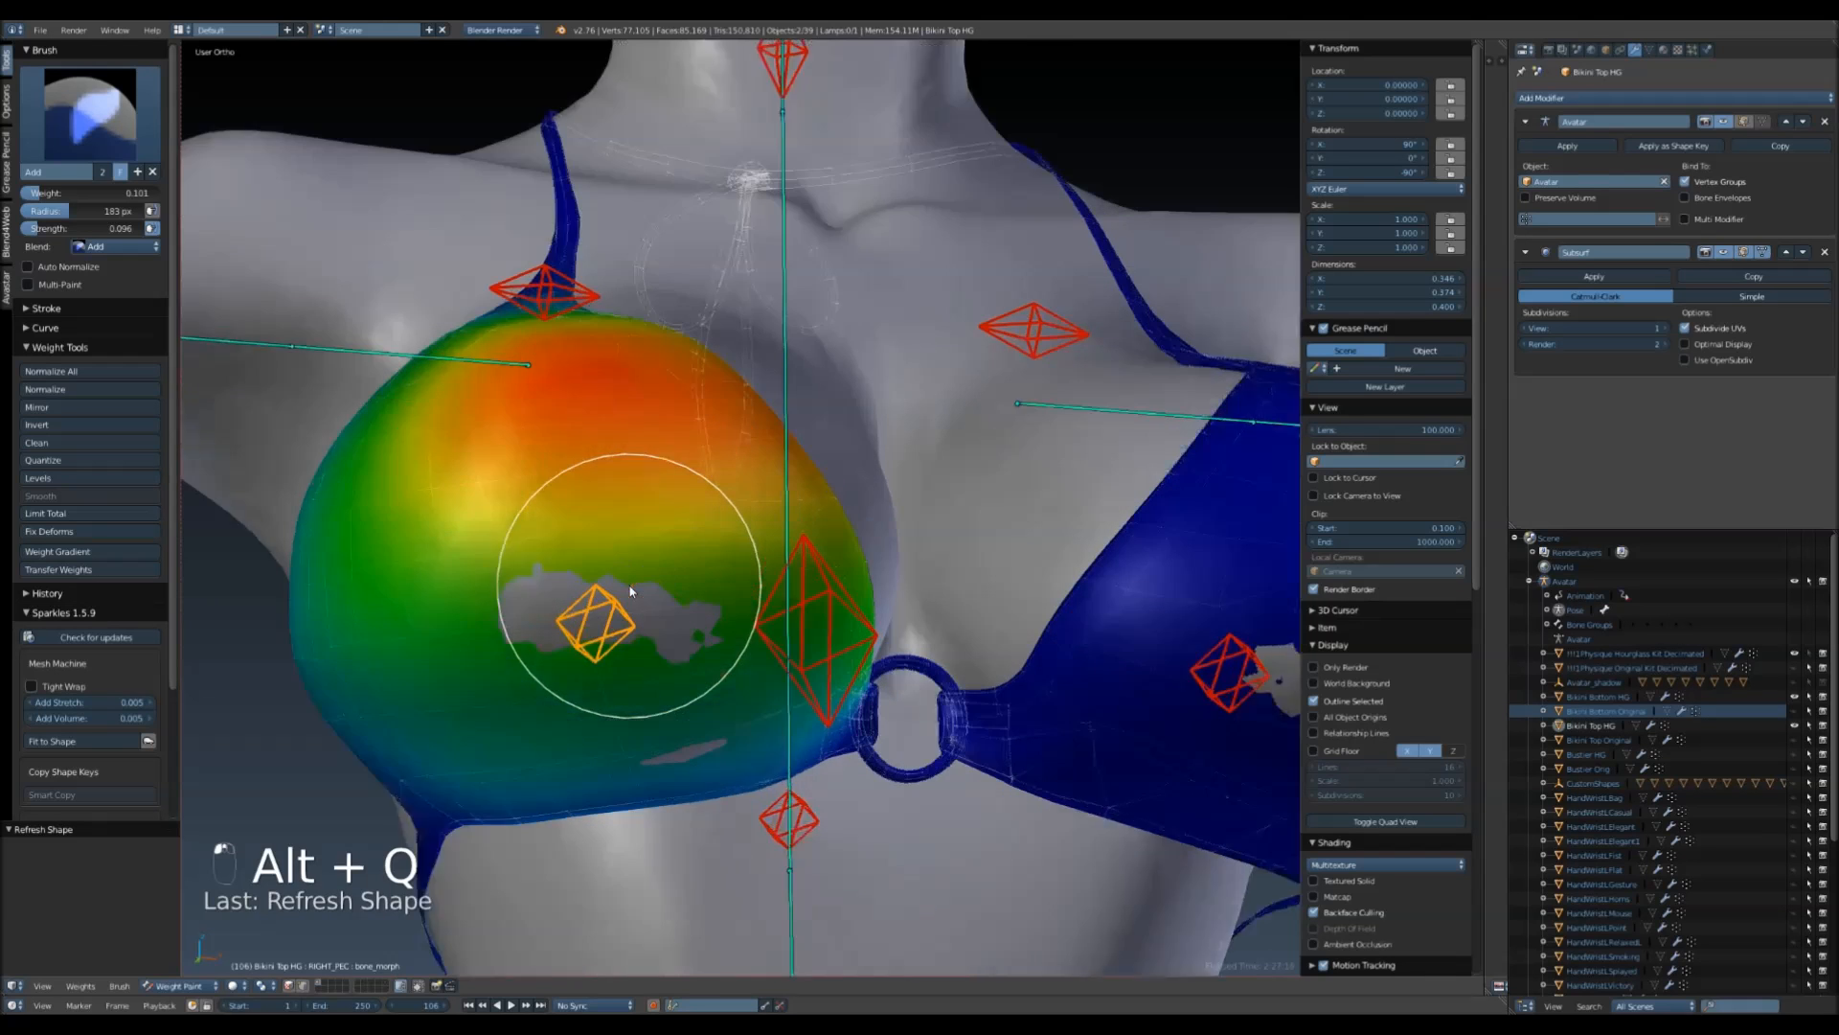
{"action": "key", "text": "alt+q"}
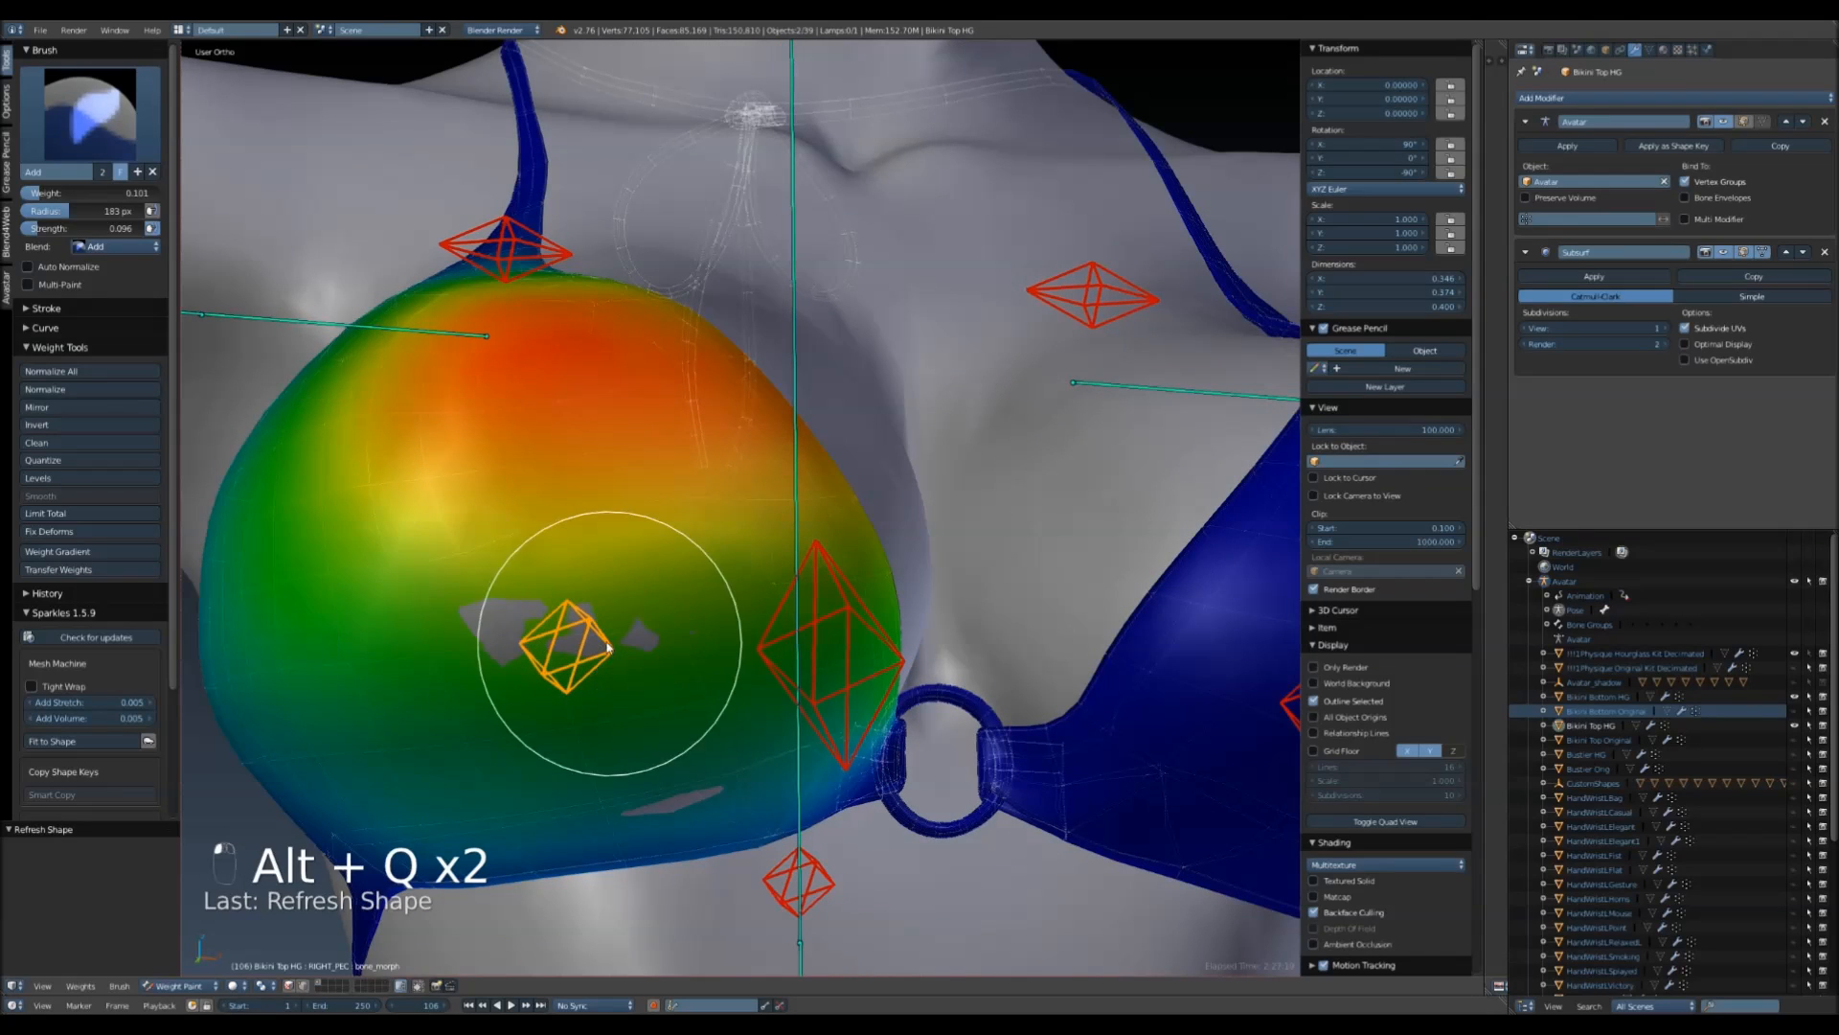
{"action": "key", "text": "alt+q"}
{"action": "key", "text": "alt+q"}
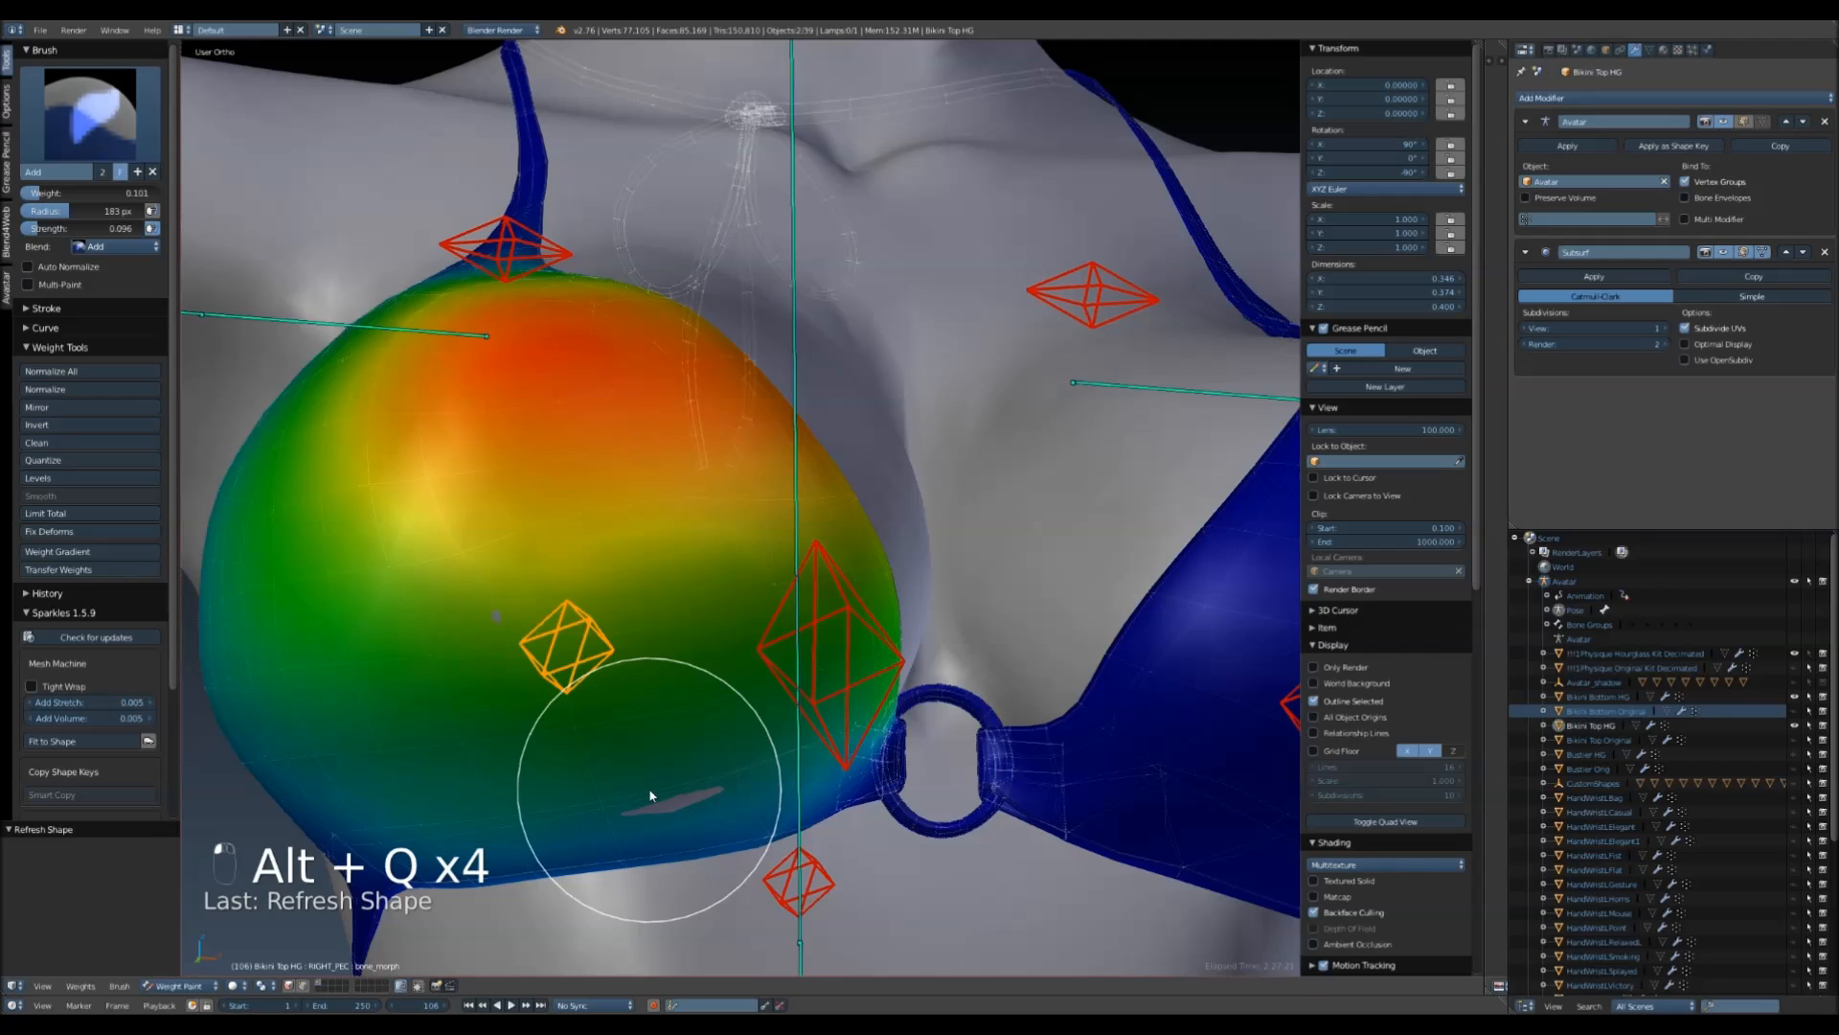
{"action": "key", "text": "alt+q"}
{"action": "key", "text": "alt+q"}
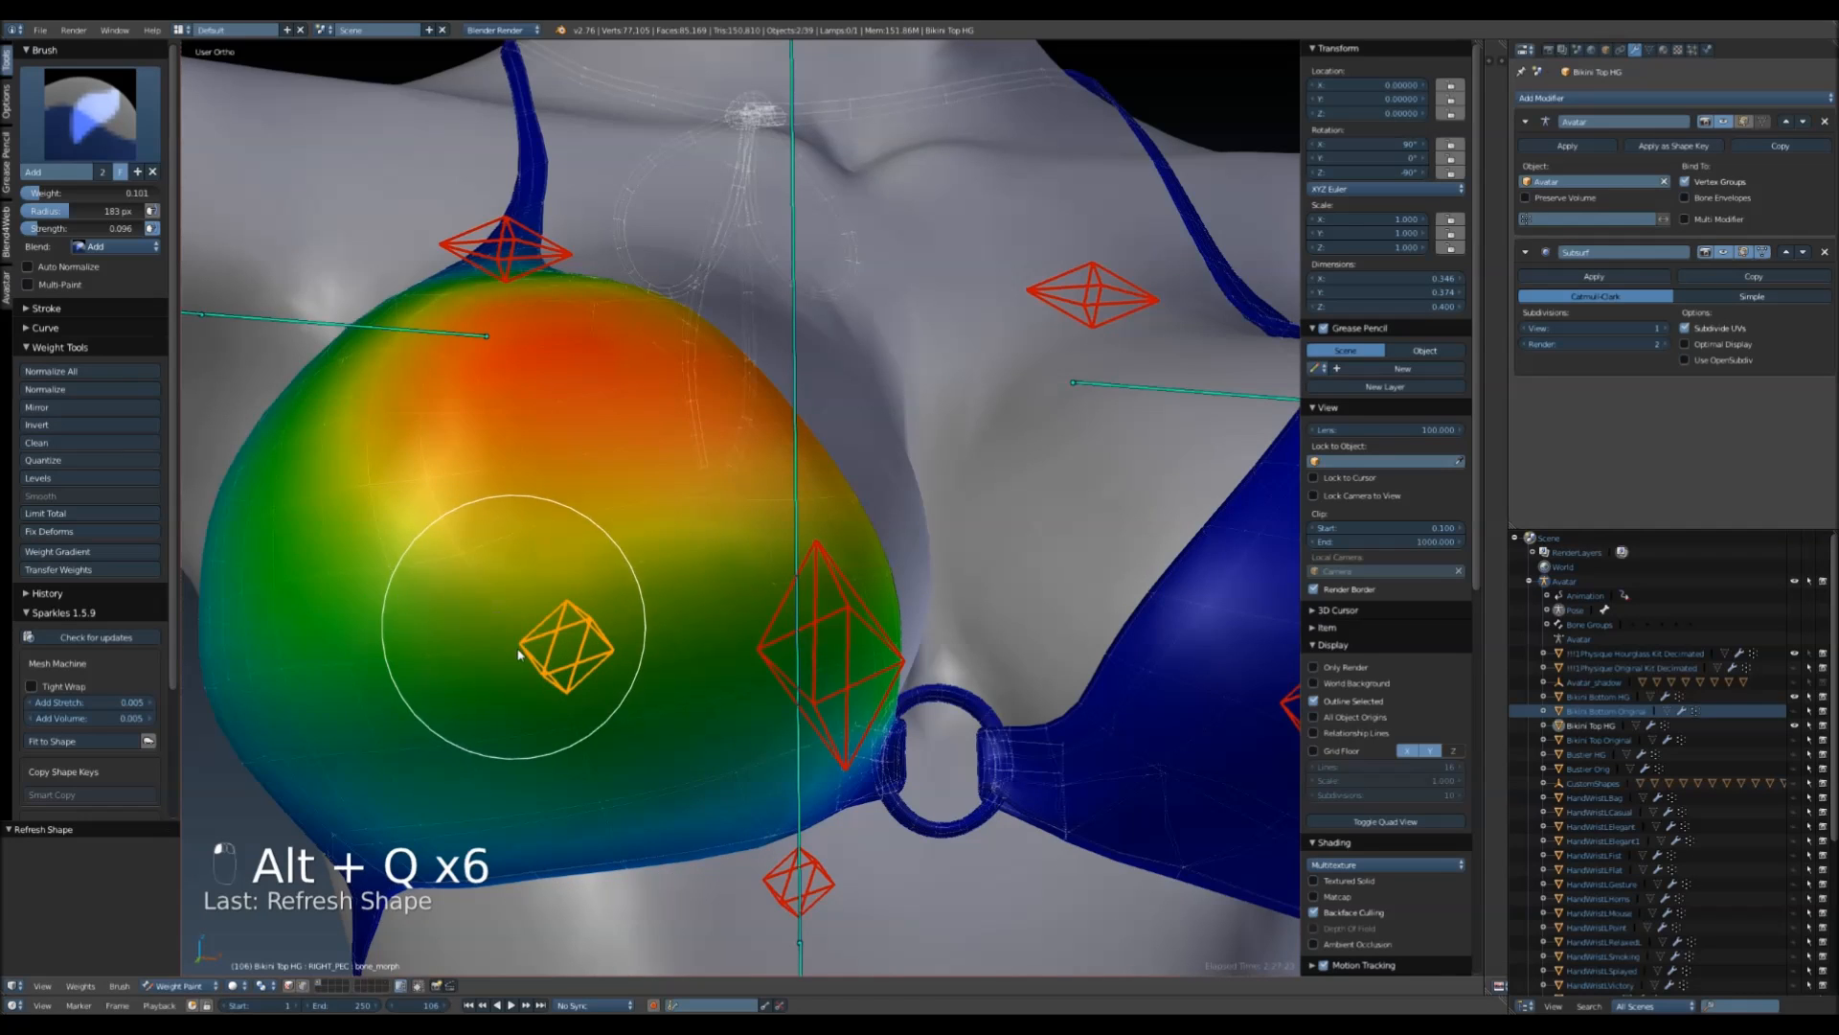
- Select the LEFT_PEC bone and add its weight over the gap on the front of the left cup, refreshing the shape
{"action": "scroll", "coordinate": [616, 668], "scroll_direction": "down", "scroll_amount": 3}
{"action": "middle_click_drag", "start_coordinate": [925, 651], "coordinate": [609, 641], "text": "shift"}
{"action": "scroll", "coordinate": [618, 642], "scroll_direction": "up", "scroll_amount": 3}
{"action": "right_click", "coordinate": [780, 688]}
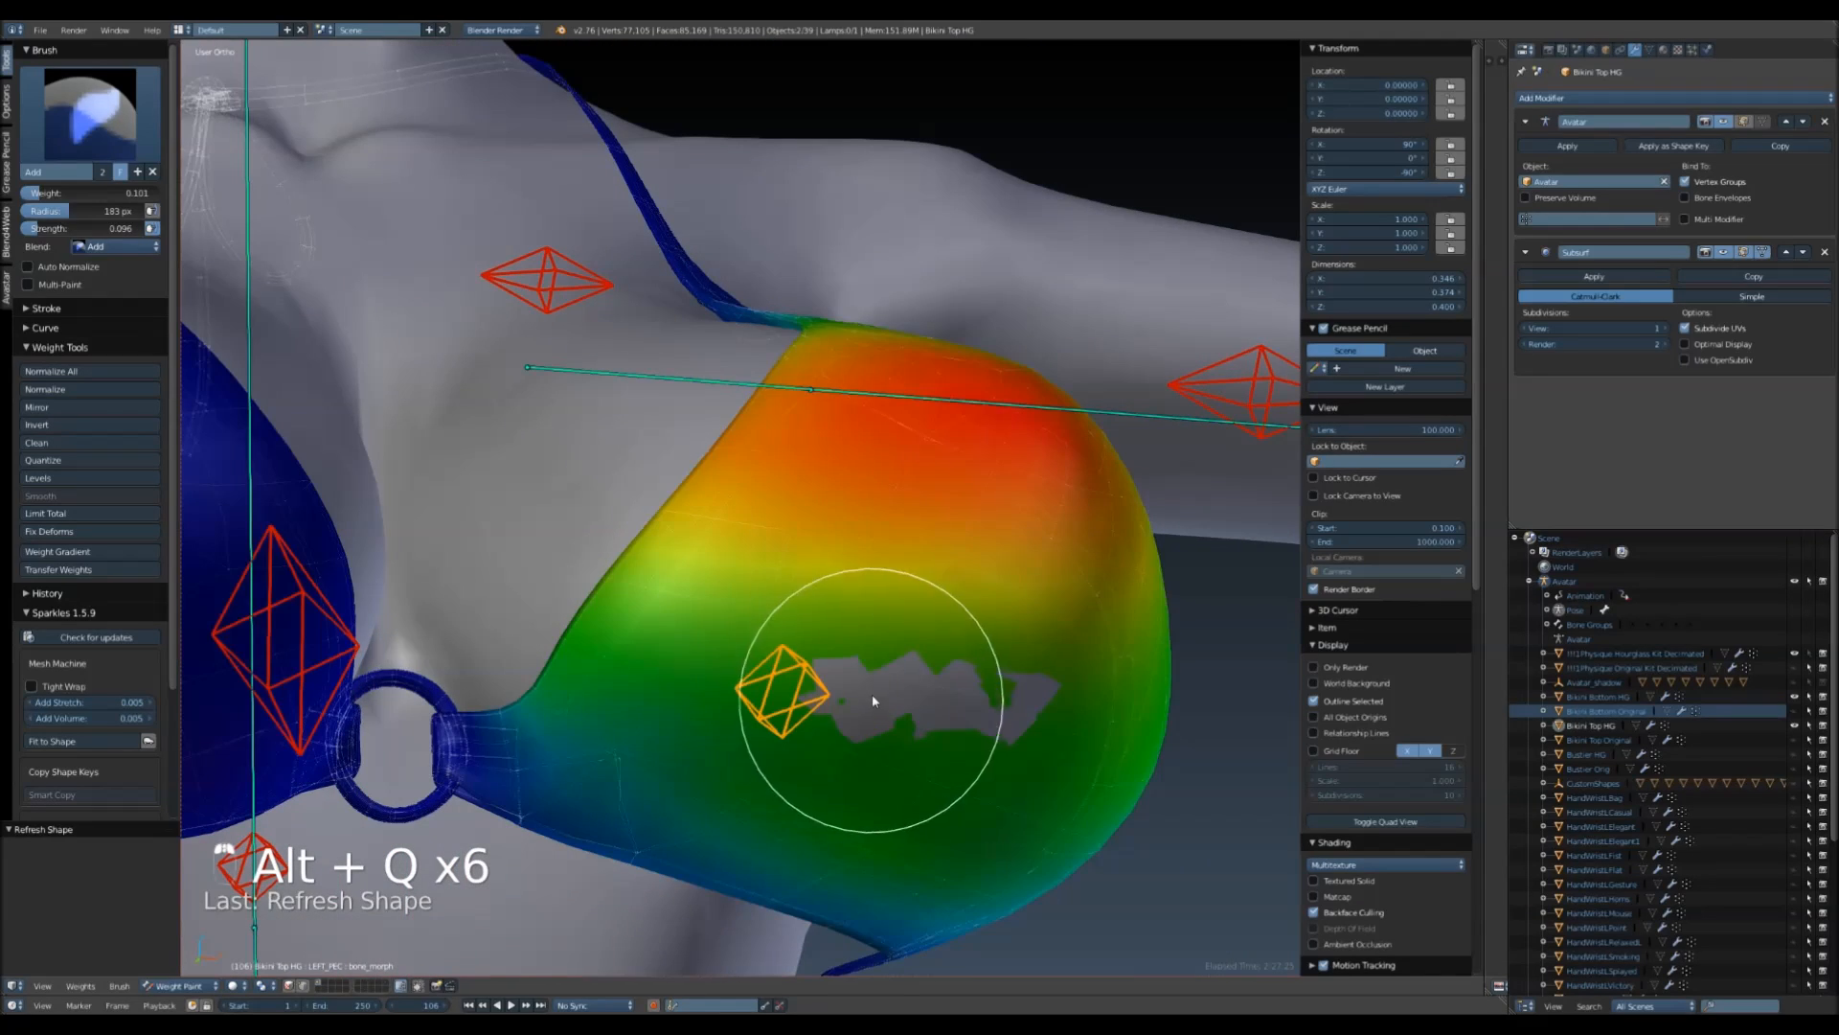
{"action": "key", "text": "alt+q"}
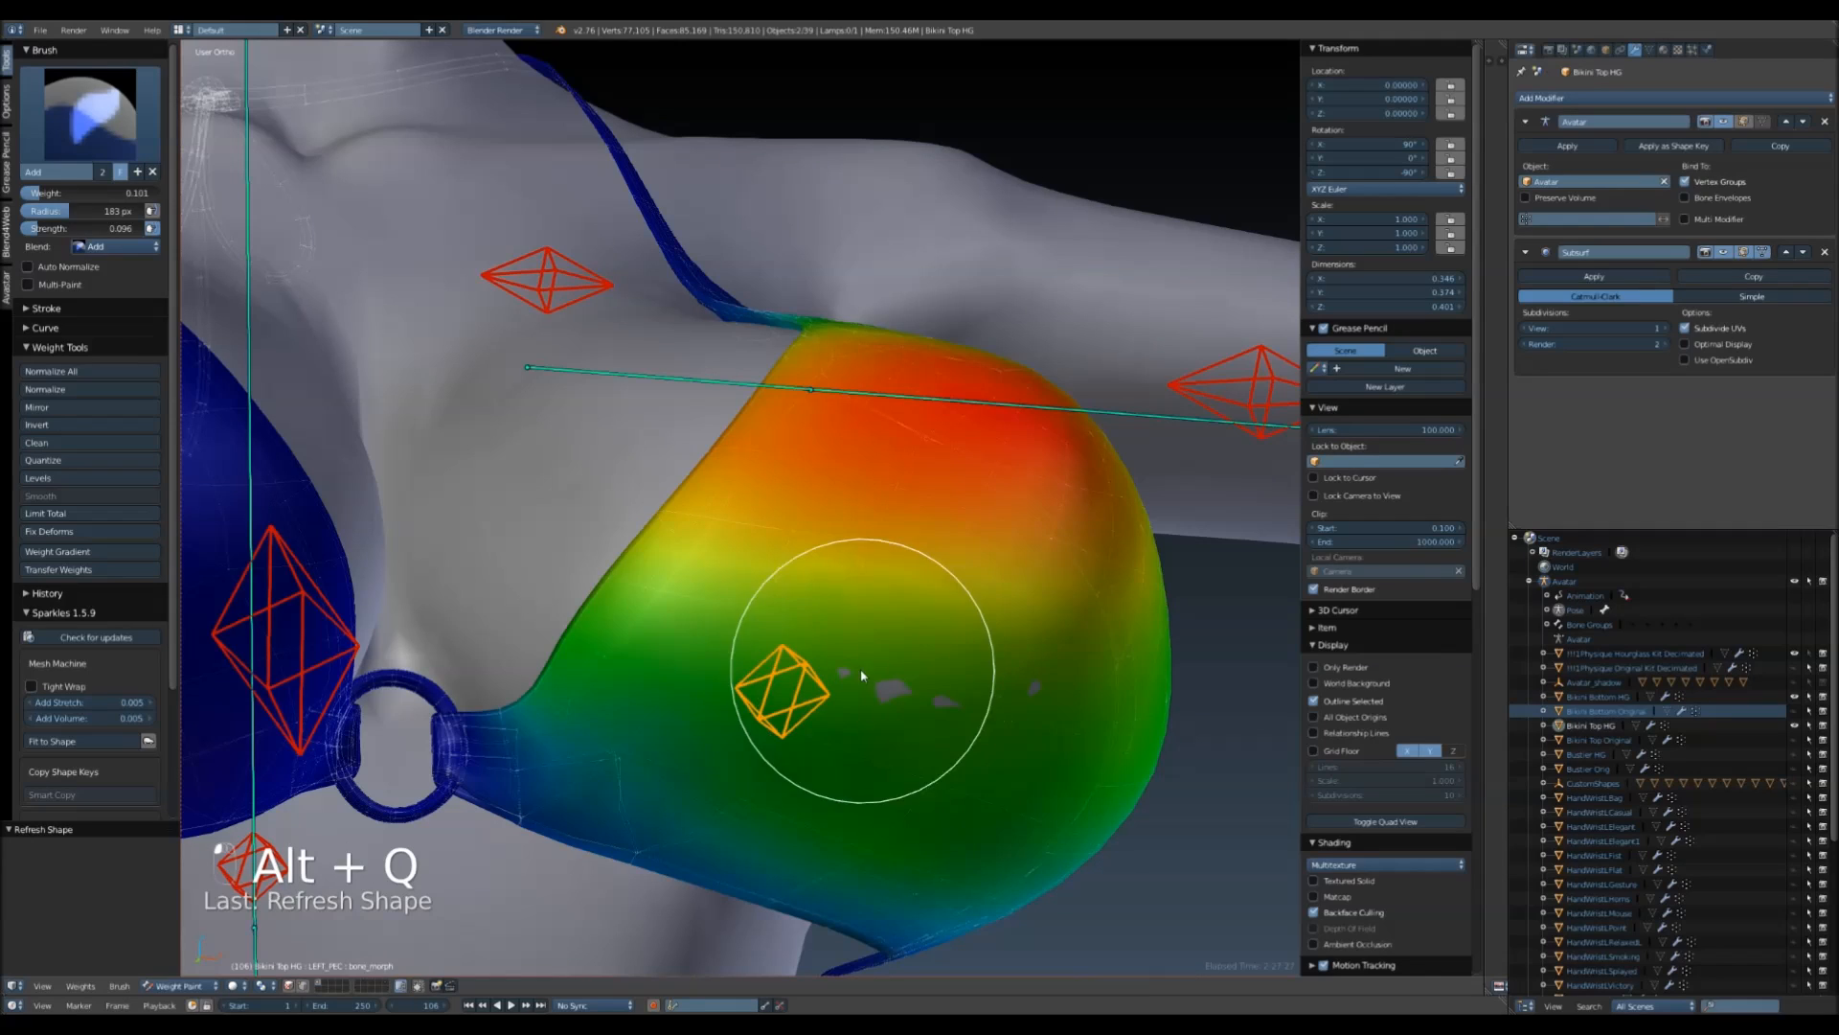
{"action": "key", "text": "alt+q"}
{"action": "scroll", "coordinate": [874, 690], "scroll_direction": "down", "scroll_amount": 3}
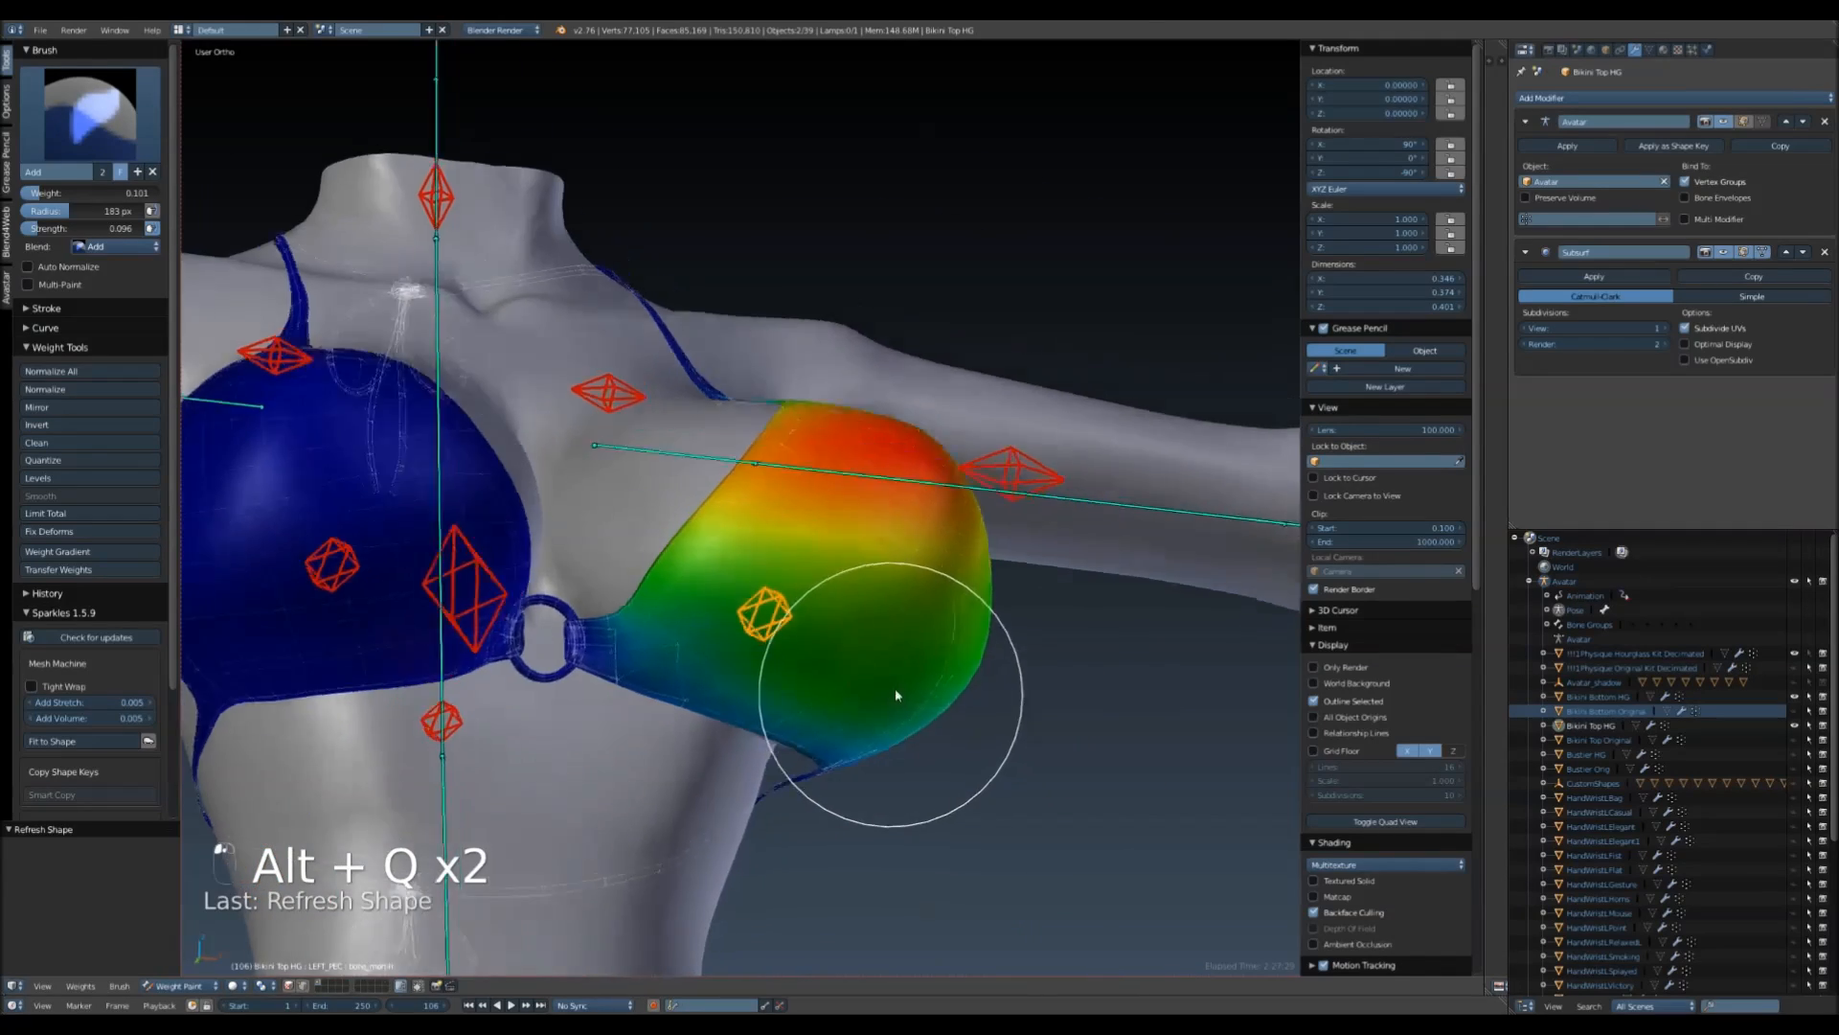
- Return to Object Mode, select the avatar rig and reset the Breast Size slider
{"action": "mouse_move", "coordinate": [894, 691]}
{"action": "middle_mouse_down"}
{"action": "mouse_move", "coordinate": [901, 657]}
{"action": "mouse_move", "coordinate": [653, 747]}
{"action": "mouse_move", "coordinate": [611, 805]}
{"action": "mouse_move", "coordinate": [554, 745]}
{"action": "mouse_move", "coordinate": [537, 764]}
{"action": "mouse_move", "coordinate": [776, 731]}
{"action": "mouse_move", "coordinate": [929, 681]}
{"action": "mouse_move", "coordinate": [1026, 763]}
{"action": "mouse_move", "coordinate": [890, 814]}
{"action": "middle_mouse_up"}
{"action": "left_click", "coordinate": [190, 988]}
{"action": "left_click", "coordinate": [194, 966]}
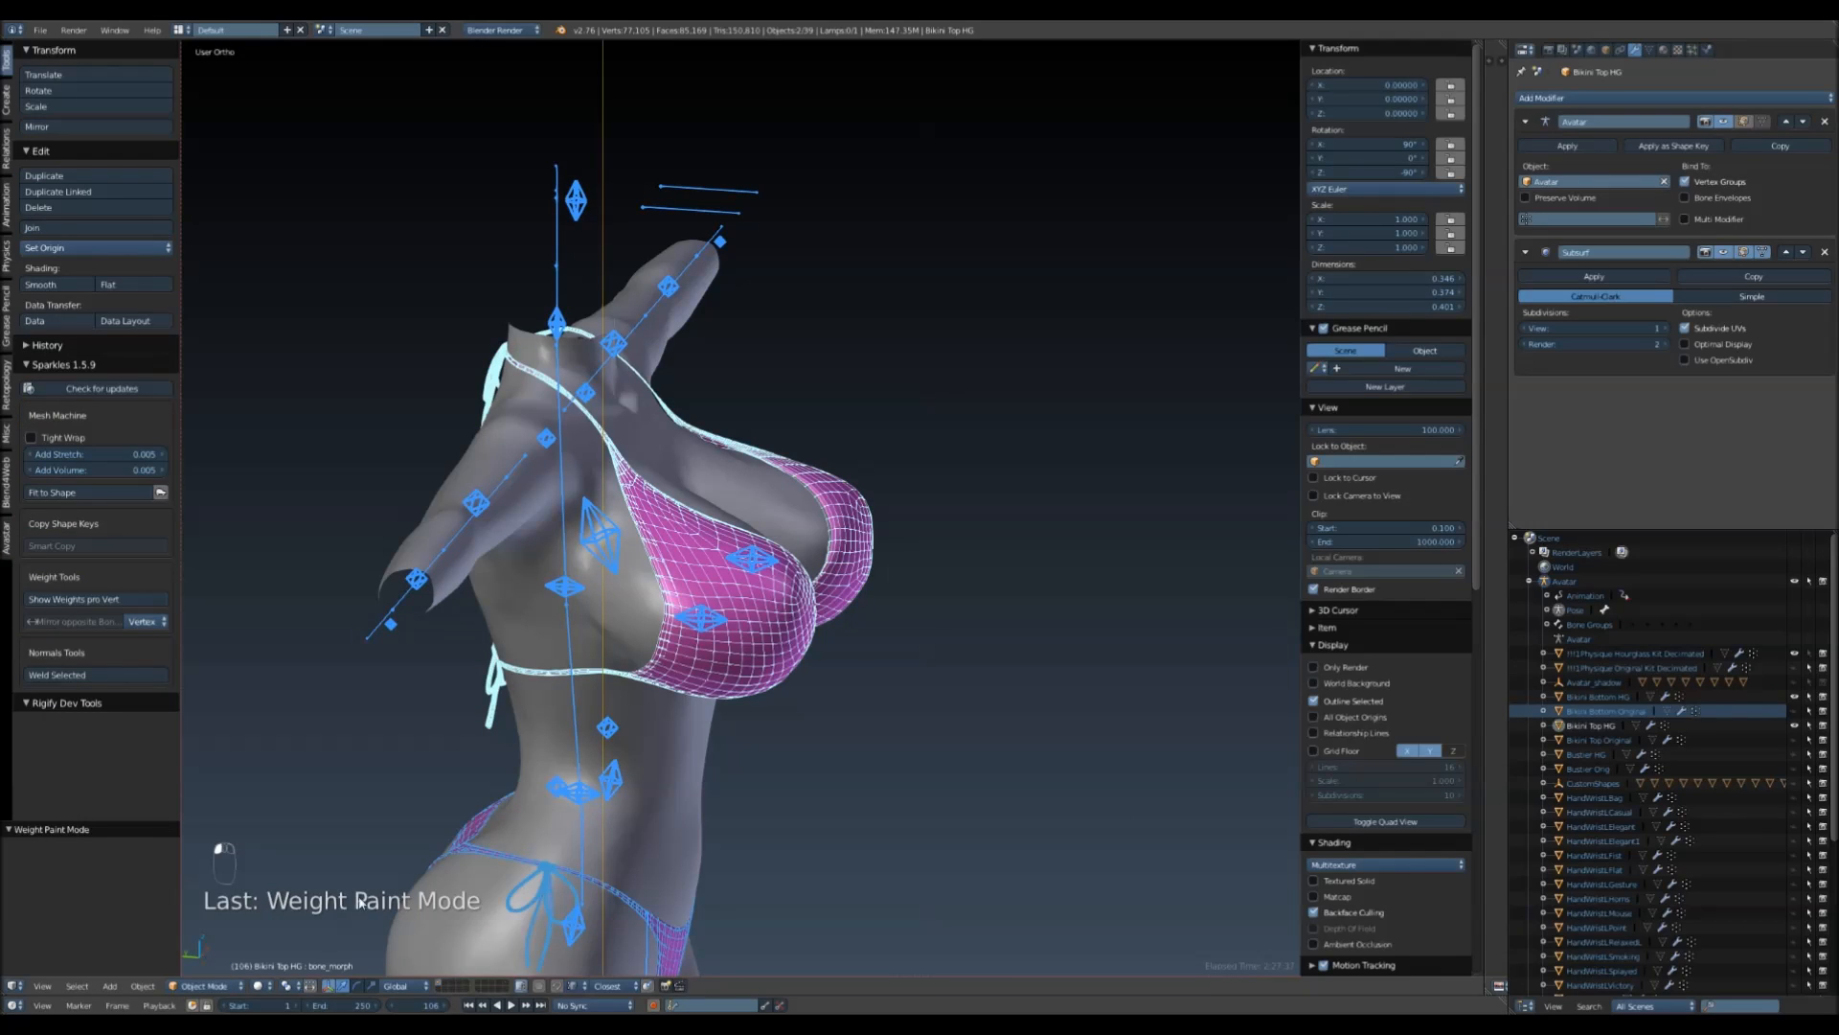
{"action": "right_click", "coordinate": [740, 541]}
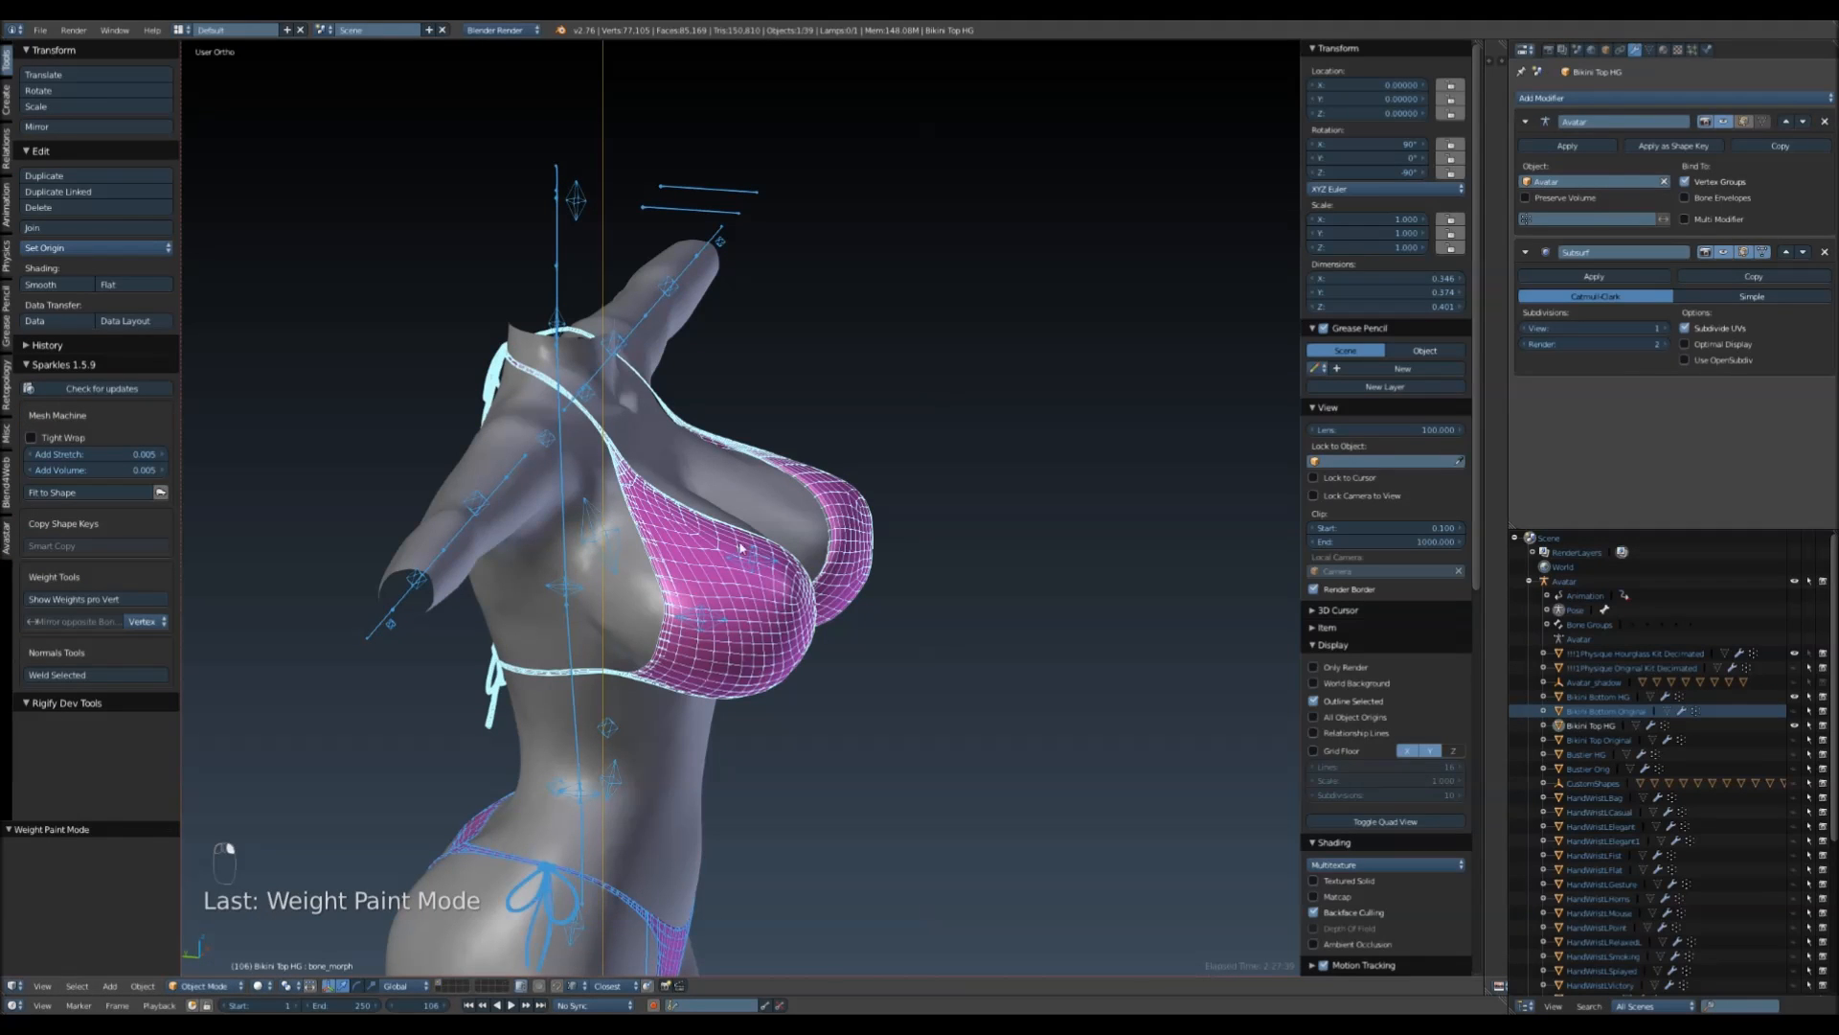
{"action": "right_click", "coordinate": [721, 625]}
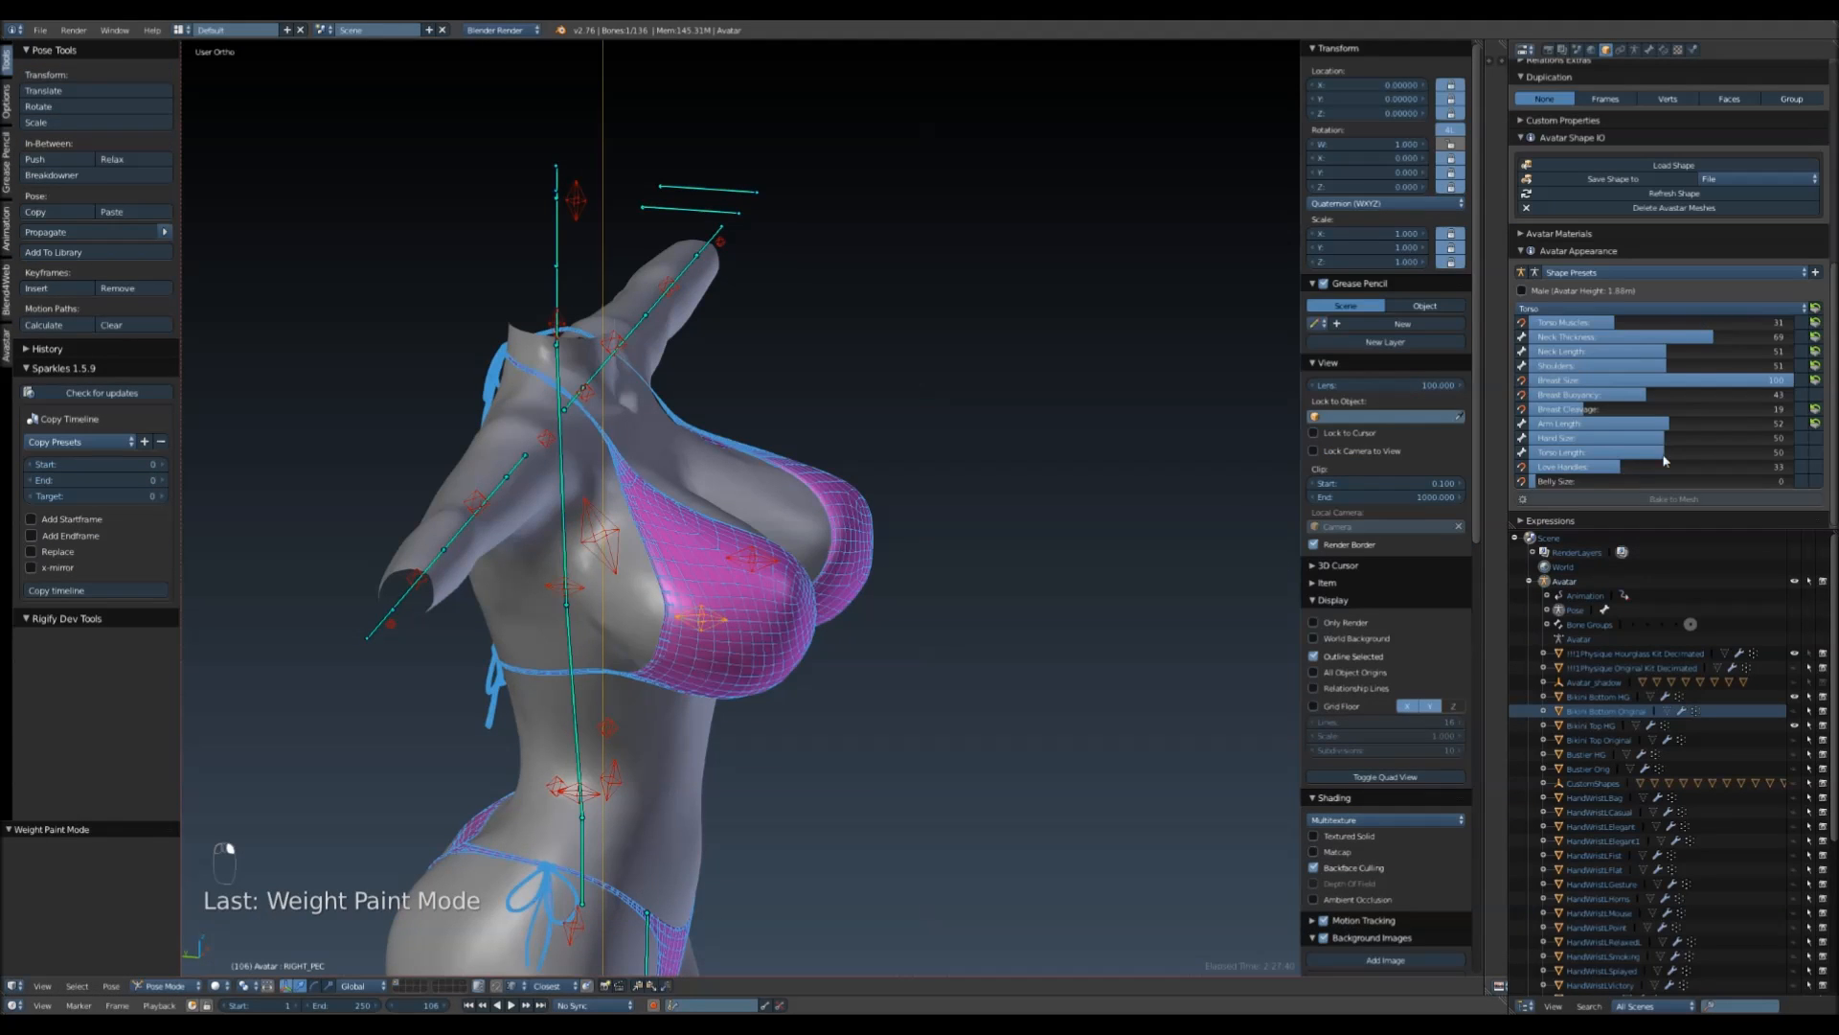
{"action": "left_click", "coordinate": [1815, 381]}
- Try raising Torso Muscles to 64, and undo the change
{"action": "left_click_drag", "start_coordinate": [1609, 323], "coordinate": [1702, 330]}
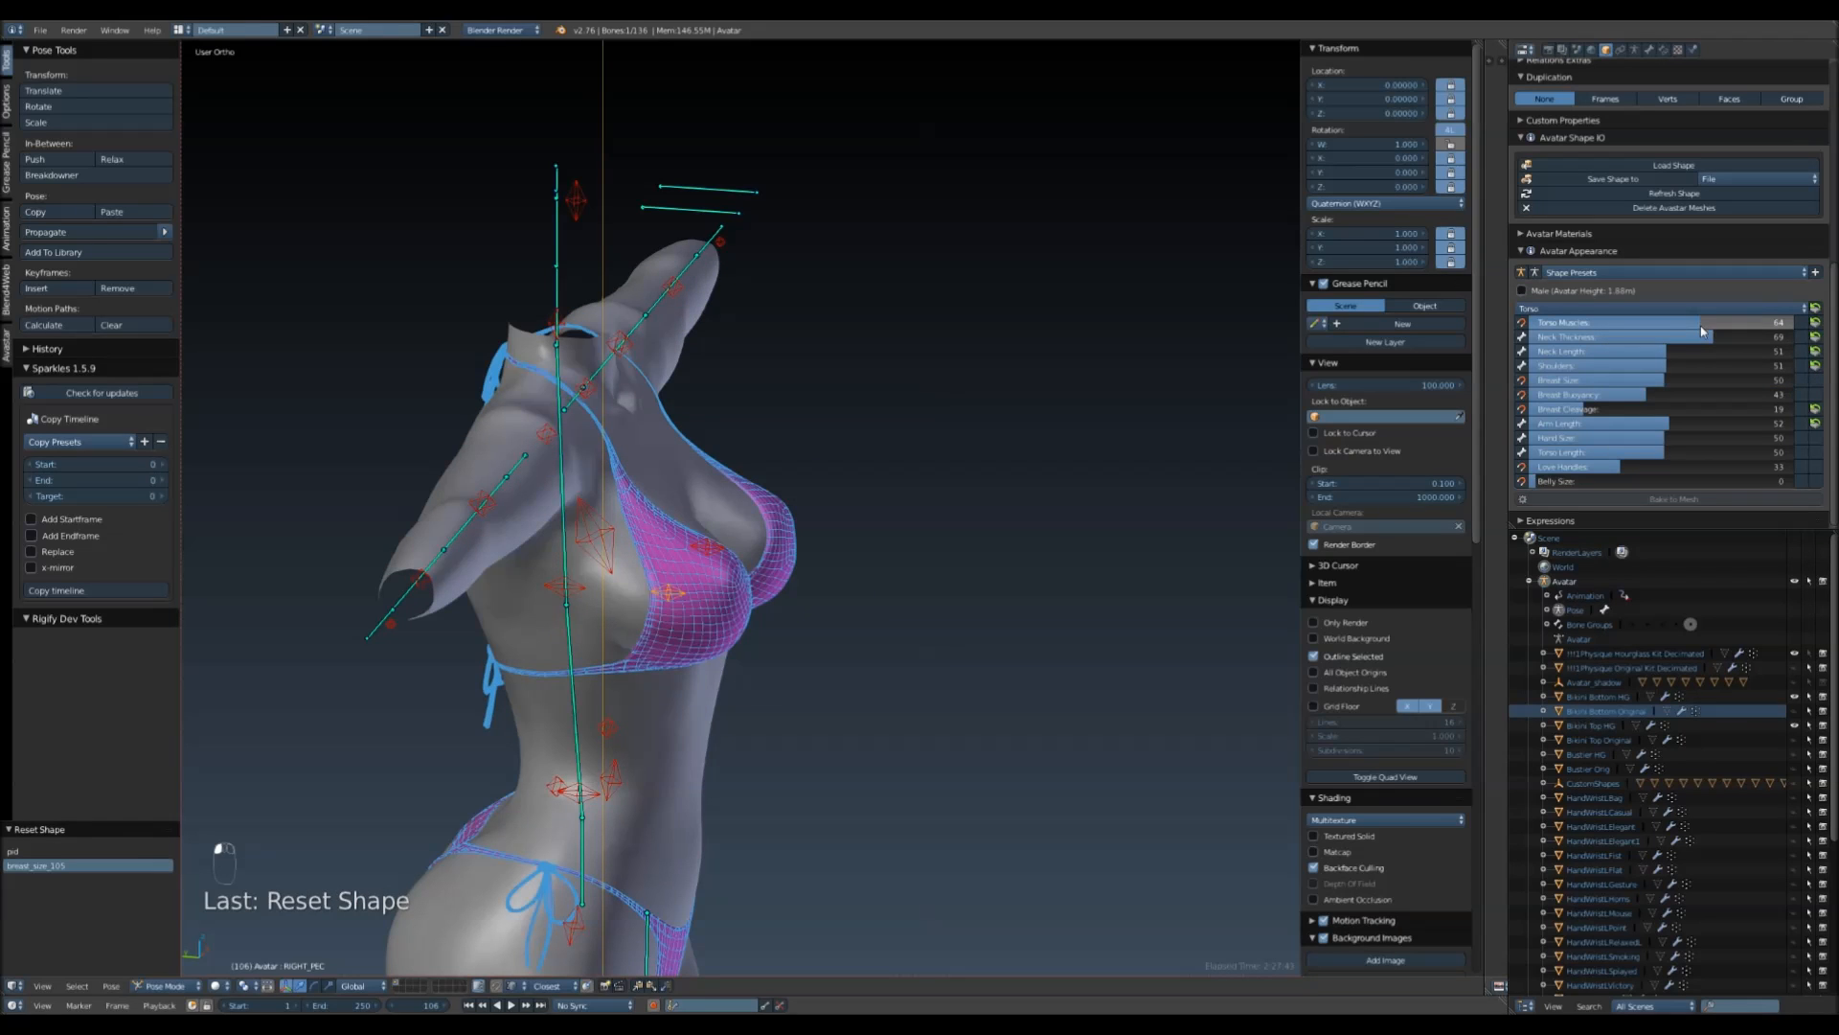
{"action": "key", "text": "ctrl+z"}
- Switch the appearance sliders to the Body section and raise Body Fat to about 43 to test the bikini top's fit
{"action": "left_click", "coordinate": [1619, 307]}
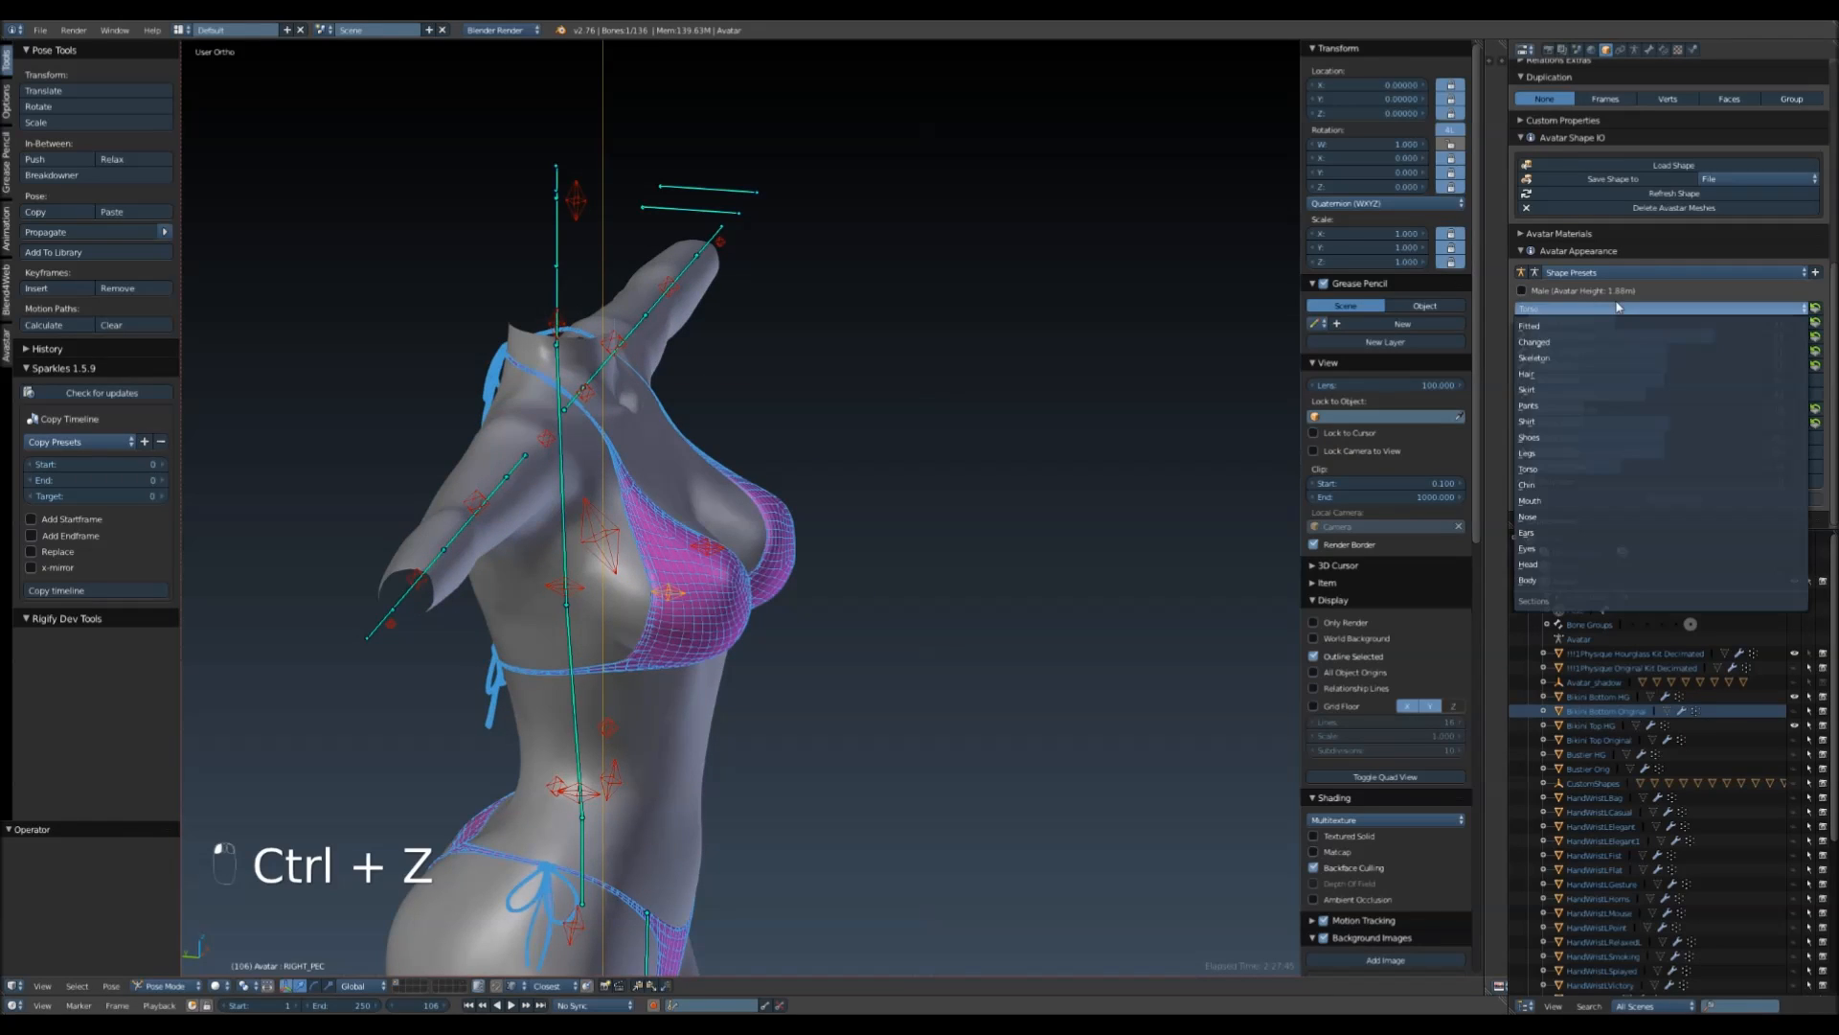
{"action": "left_click", "coordinate": [1552, 579]}
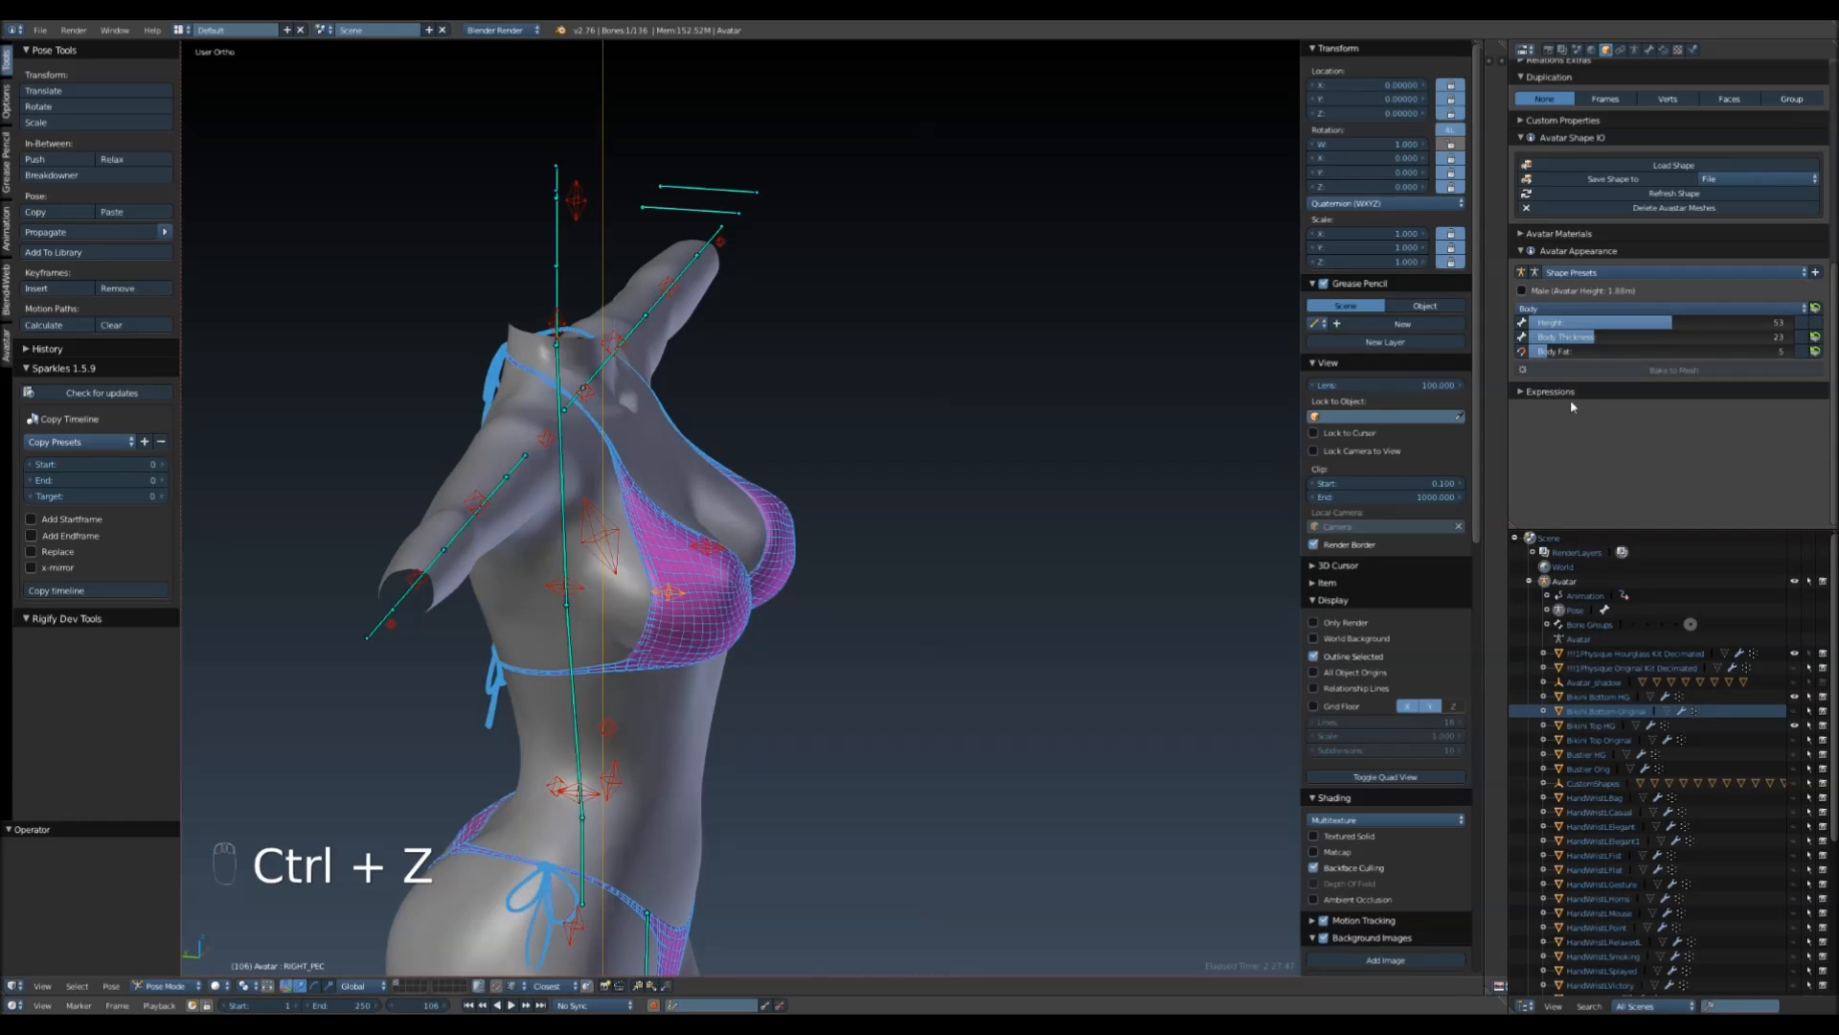
{"action": "left_click_drag", "start_coordinate": [1568, 352], "coordinate": [1666, 357]}
{"action": "middle_click_drag", "start_coordinate": [920, 546], "coordinate": [838, 738]}
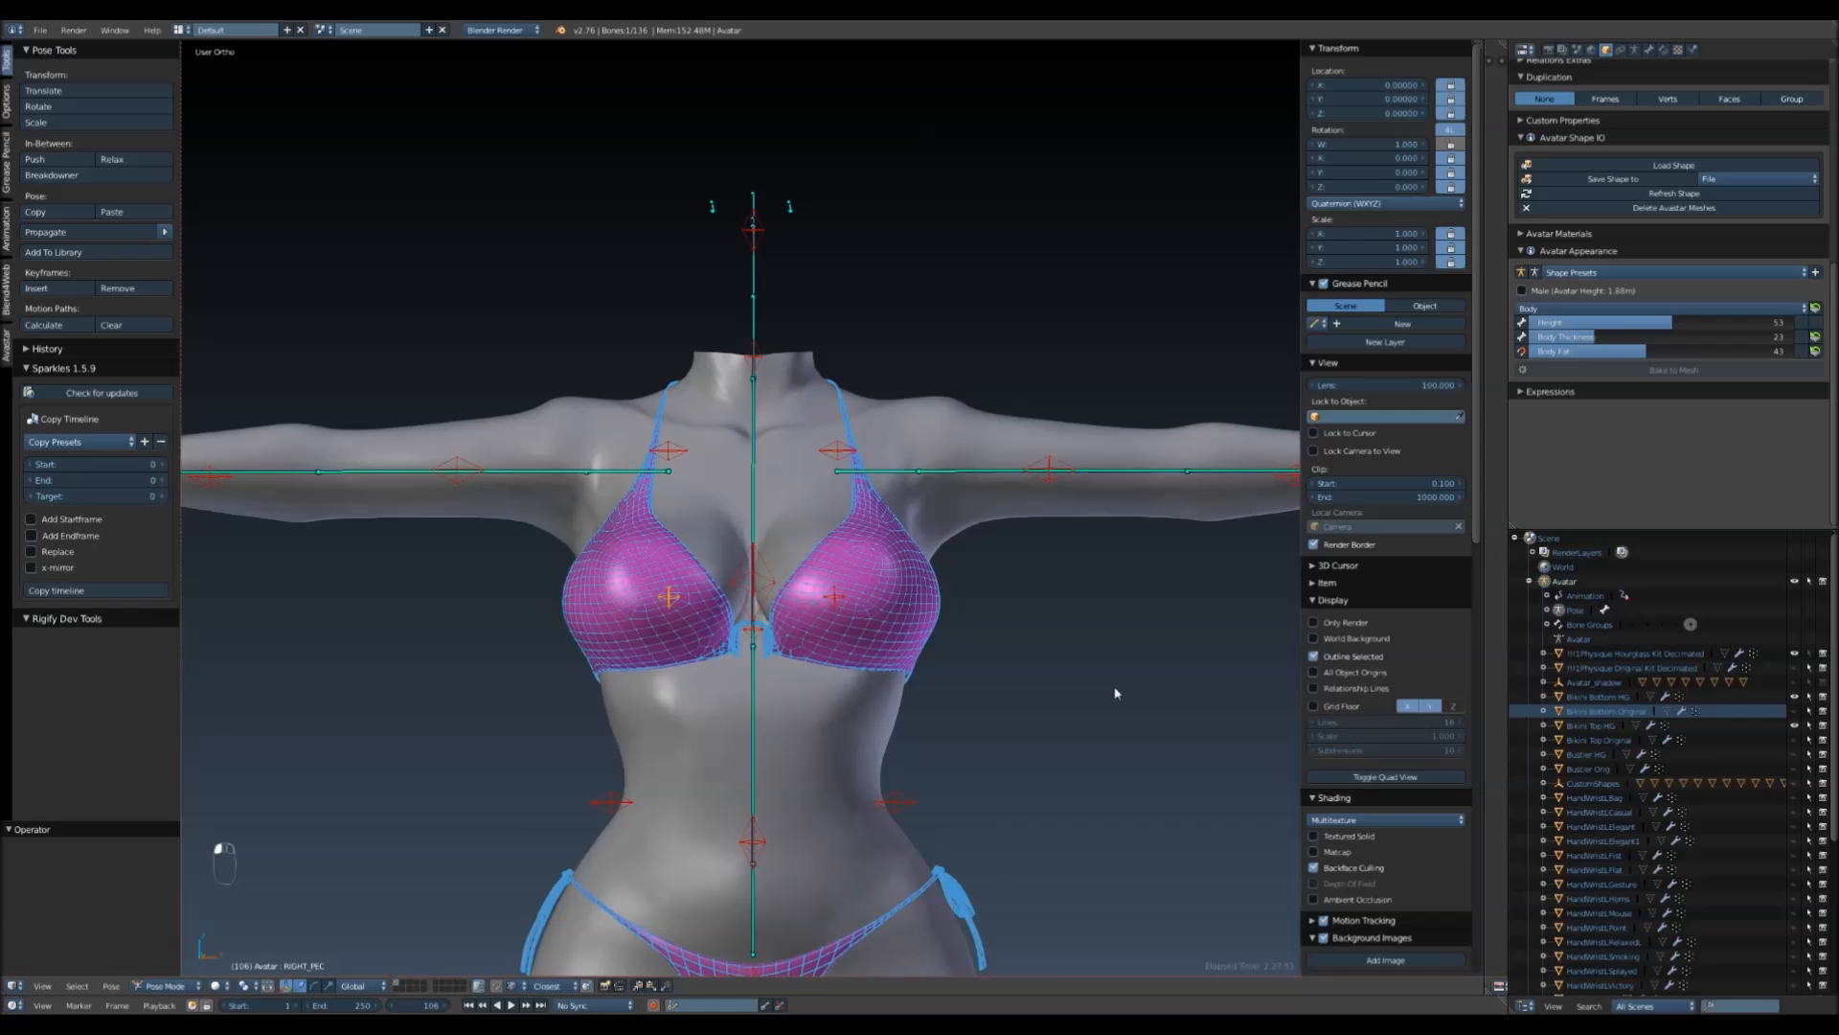
{"action": "scroll", "coordinate": [964, 648], "scroll_direction": "up", "scroll_amount": 2}
{"action": "scroll", "coordinate": [964, 649], "scroll_direction": "up", "scroll_amount": 4}
{"action": "middle_click_drag", "start_coordinate": [1018, 659], "coordinate": [971, 686]}
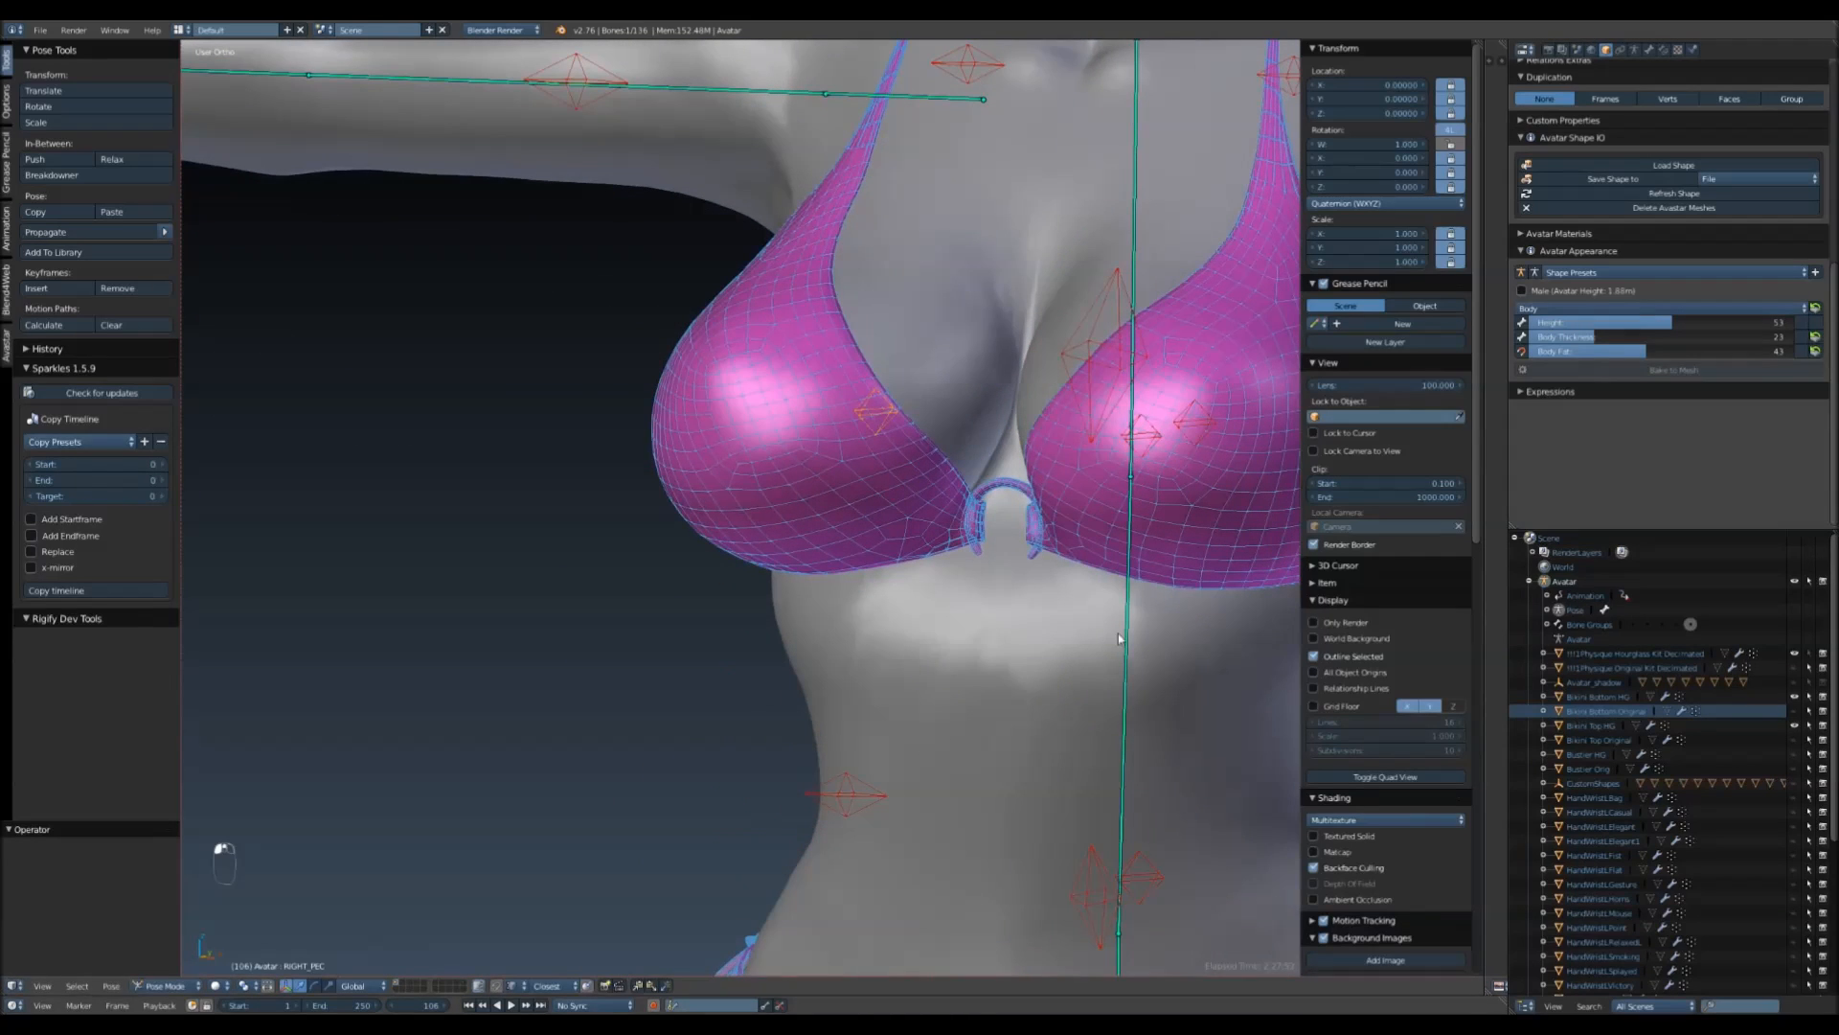
- Reset the Body Fat slider and select the Bikini Bottom HG mesh
{"action": "left_click", "coordinate": [1815, 352]}
{"action": "scroll", "coordinate": [958, 651], "scroll_direction": "down", "scroll_amount": 6}
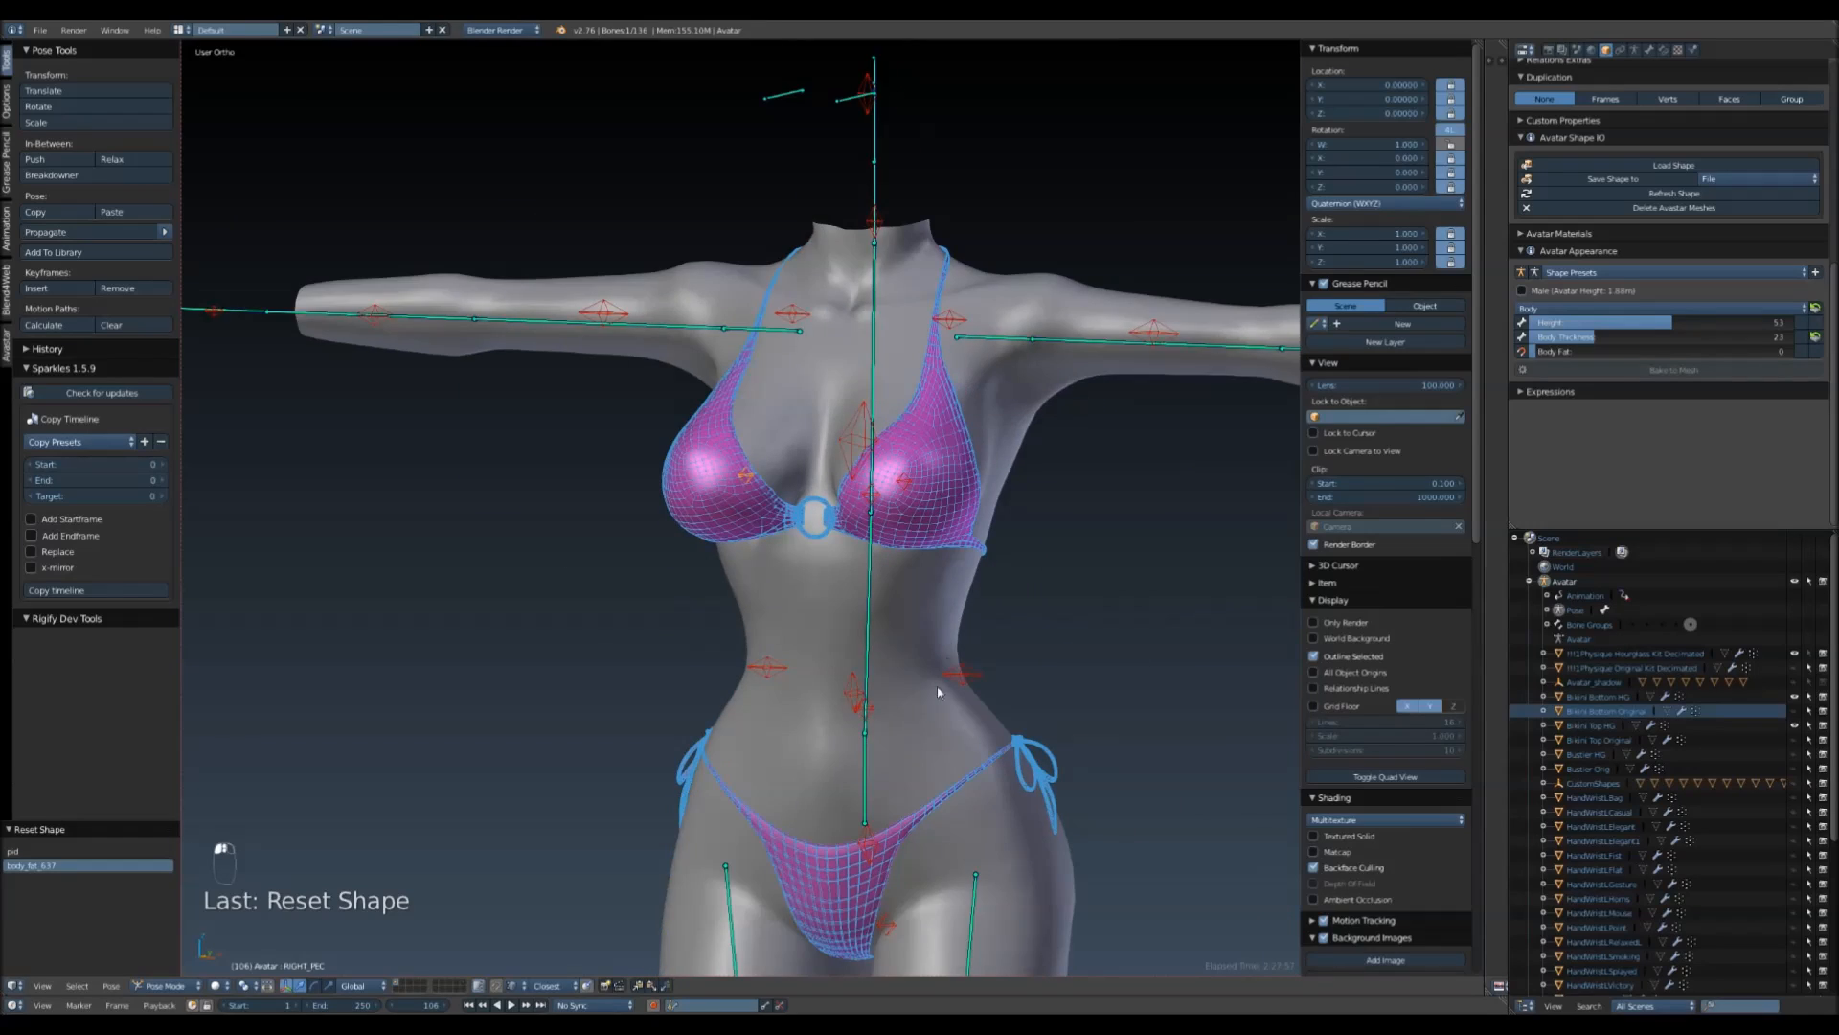
{"action": "middle_click_drag", "start_coordinate": [937, 686], "coordinate": [829, 513], "text": "shift"}
{"action": "right_click", "coordinate": [836, 616]}
{"action": "scroll", "coordinate": [905, 635], "scroll_direction": "up", "scroll_amount": 1}
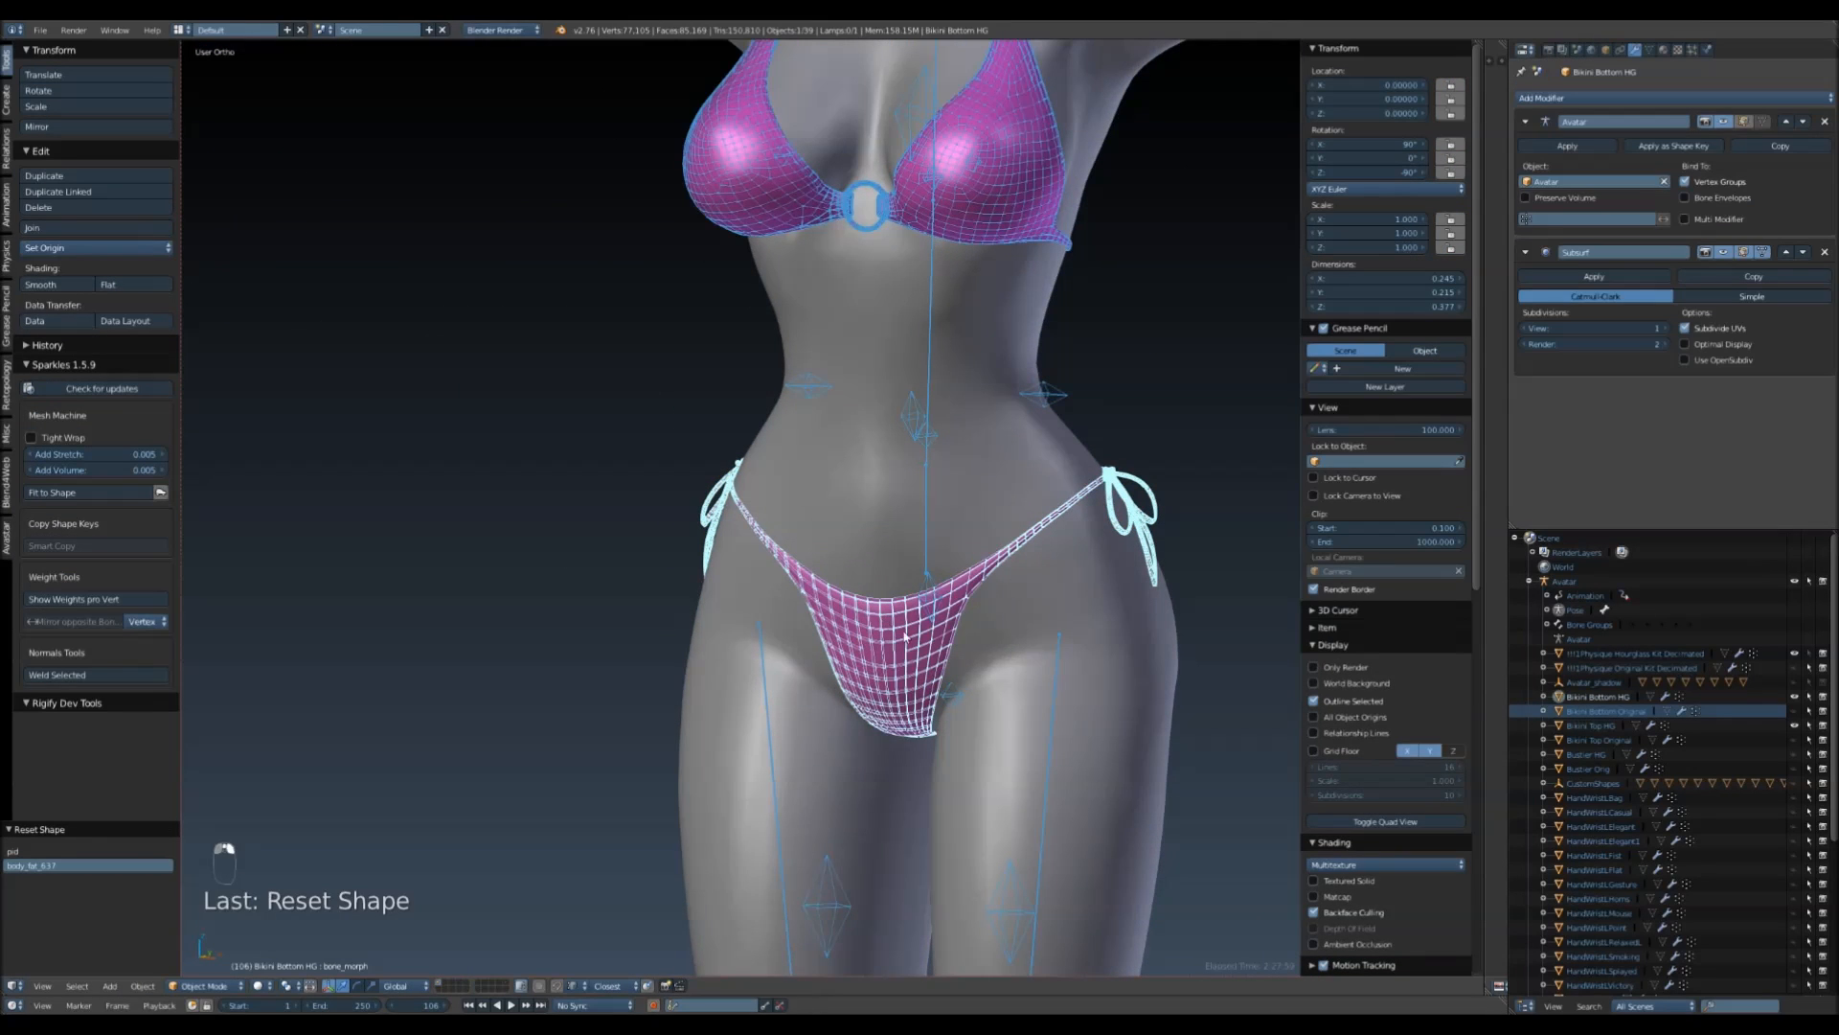
- Select the avatar rig, switch the appearance sliders to the Legs section and raise Butt Size to 100 to test the bikini bottom
{"action": "right_click", "coordinate": [1059, 674]}
{"action": "left_click", "coordinate": [1622, 309]}
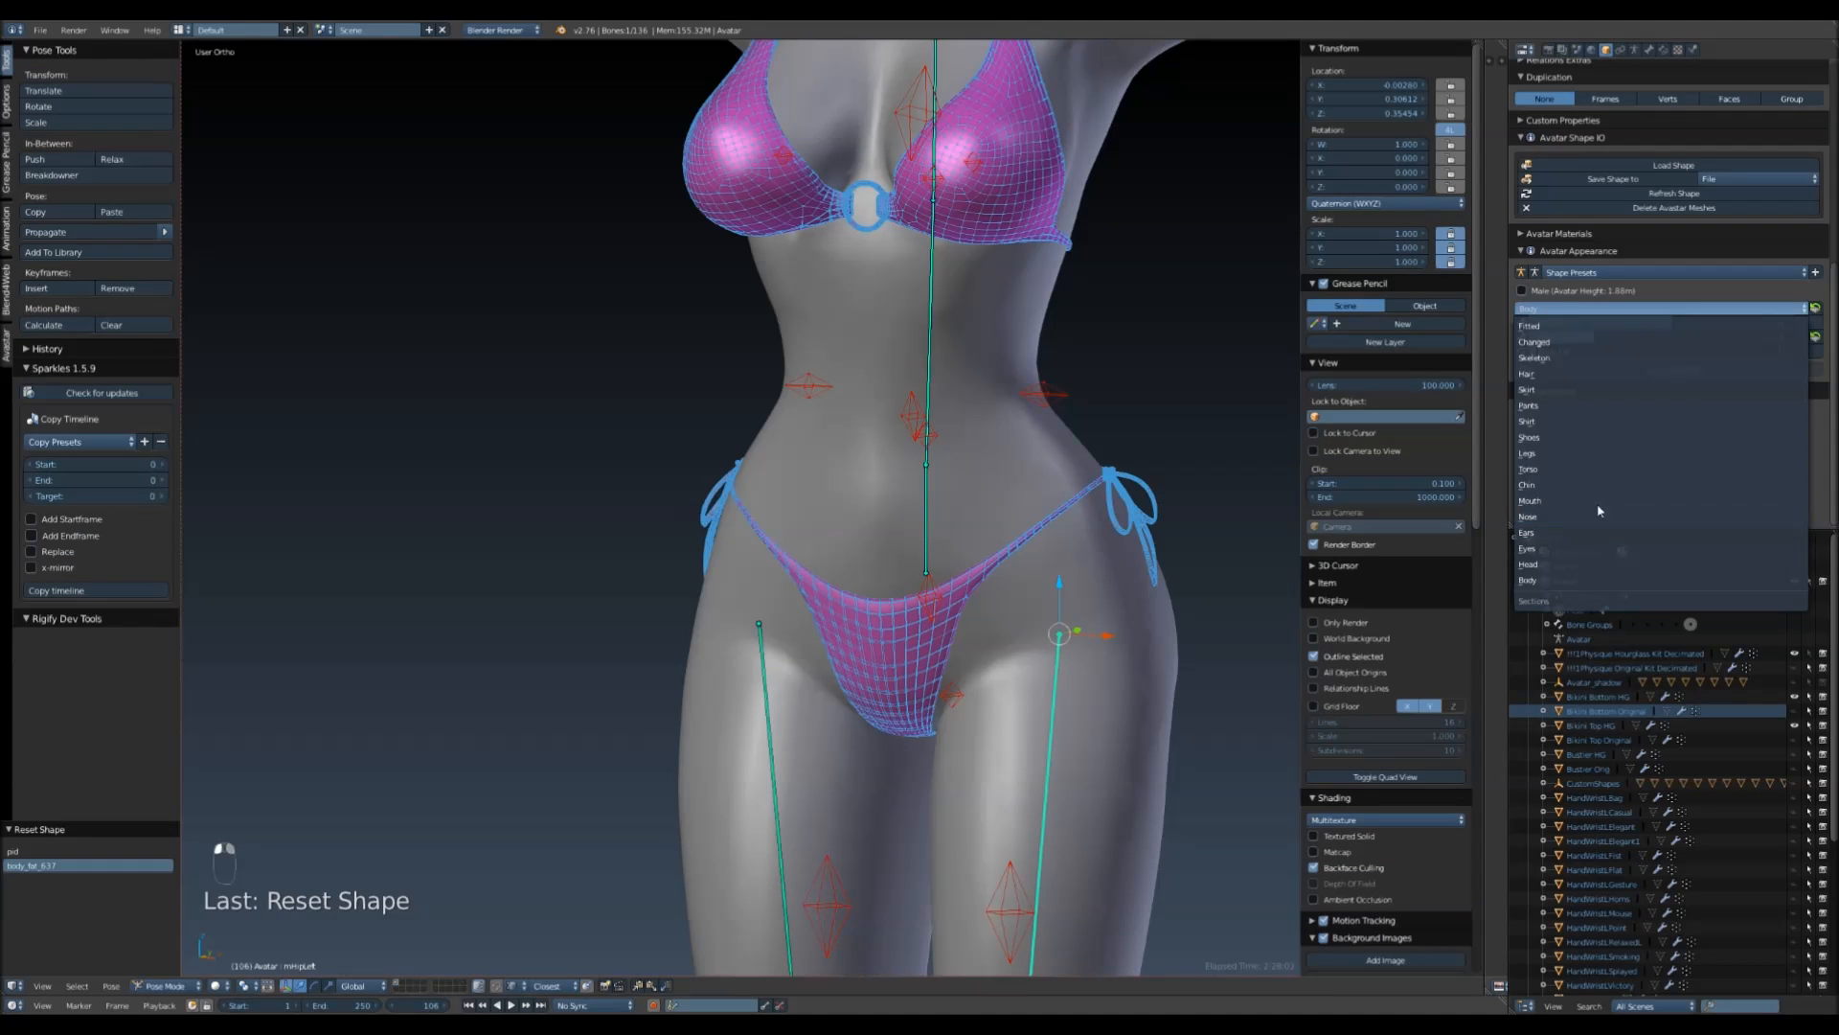
{"action": "left_click", "coordinate": [1593, 454]}
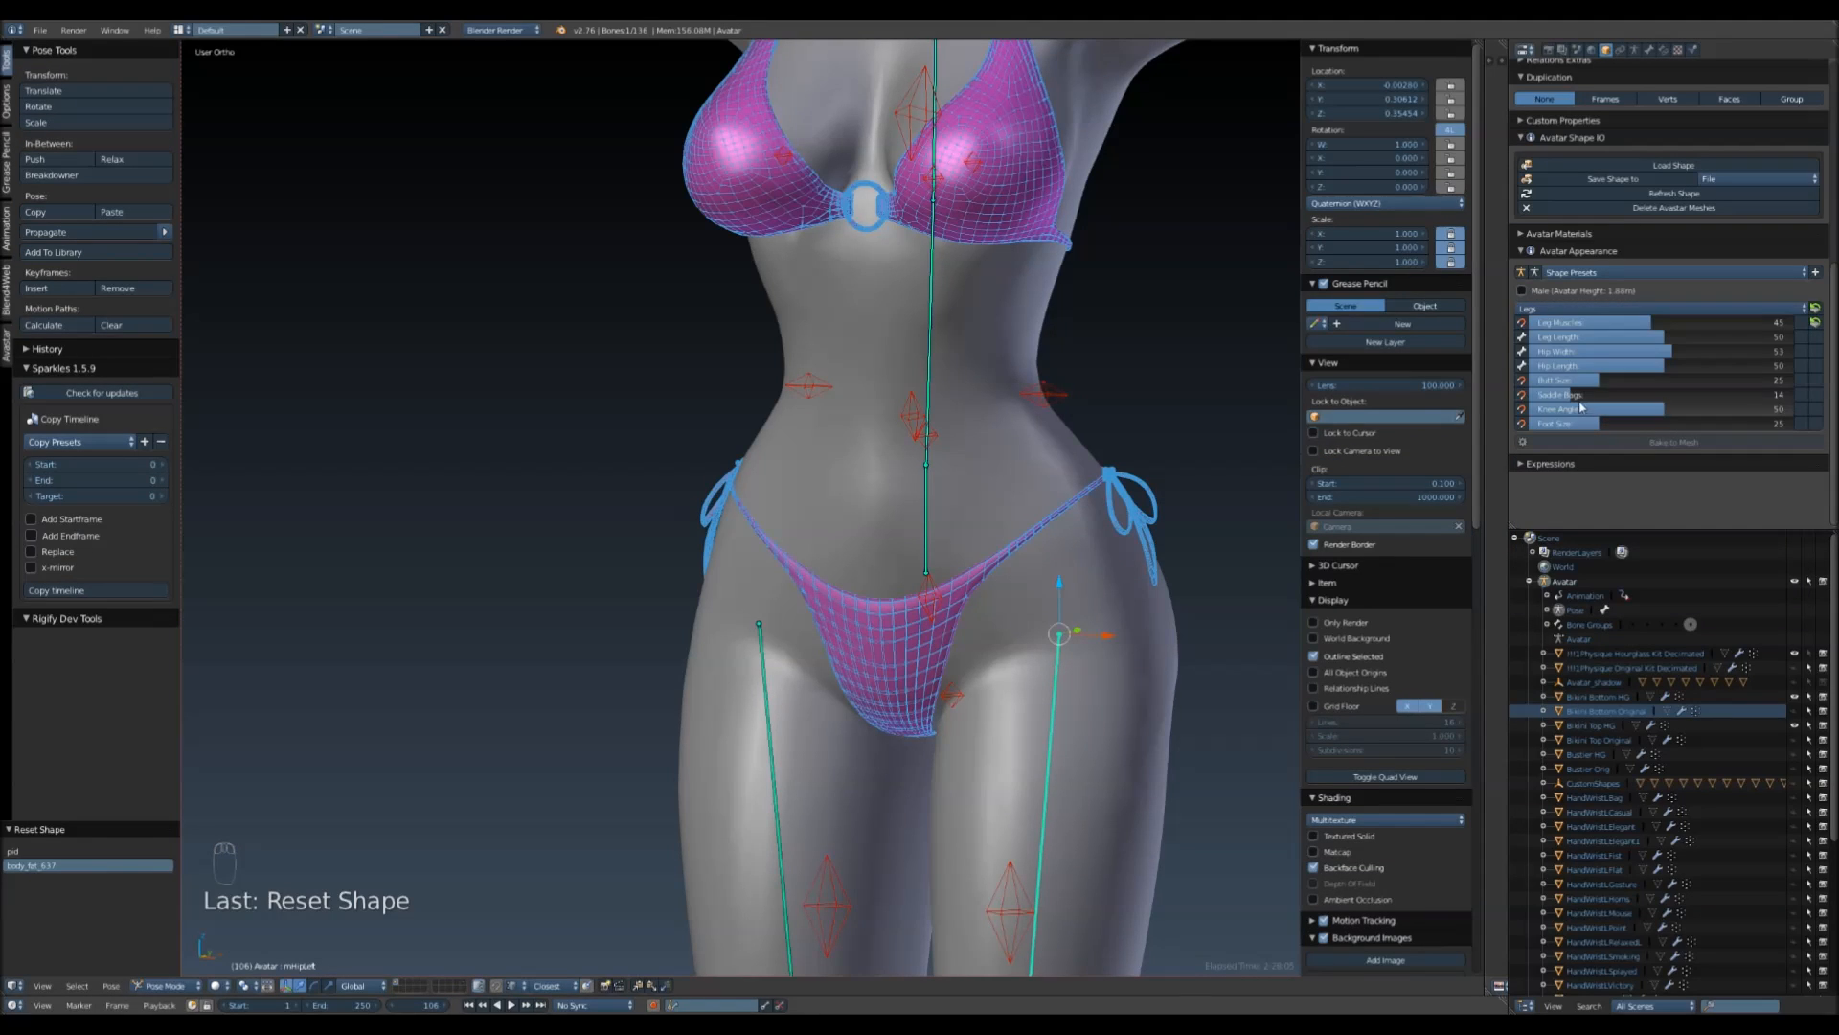
{"action": "left_click_drag", "start_coordinate": [1598, 380], "coordinate": [1792, 380]}
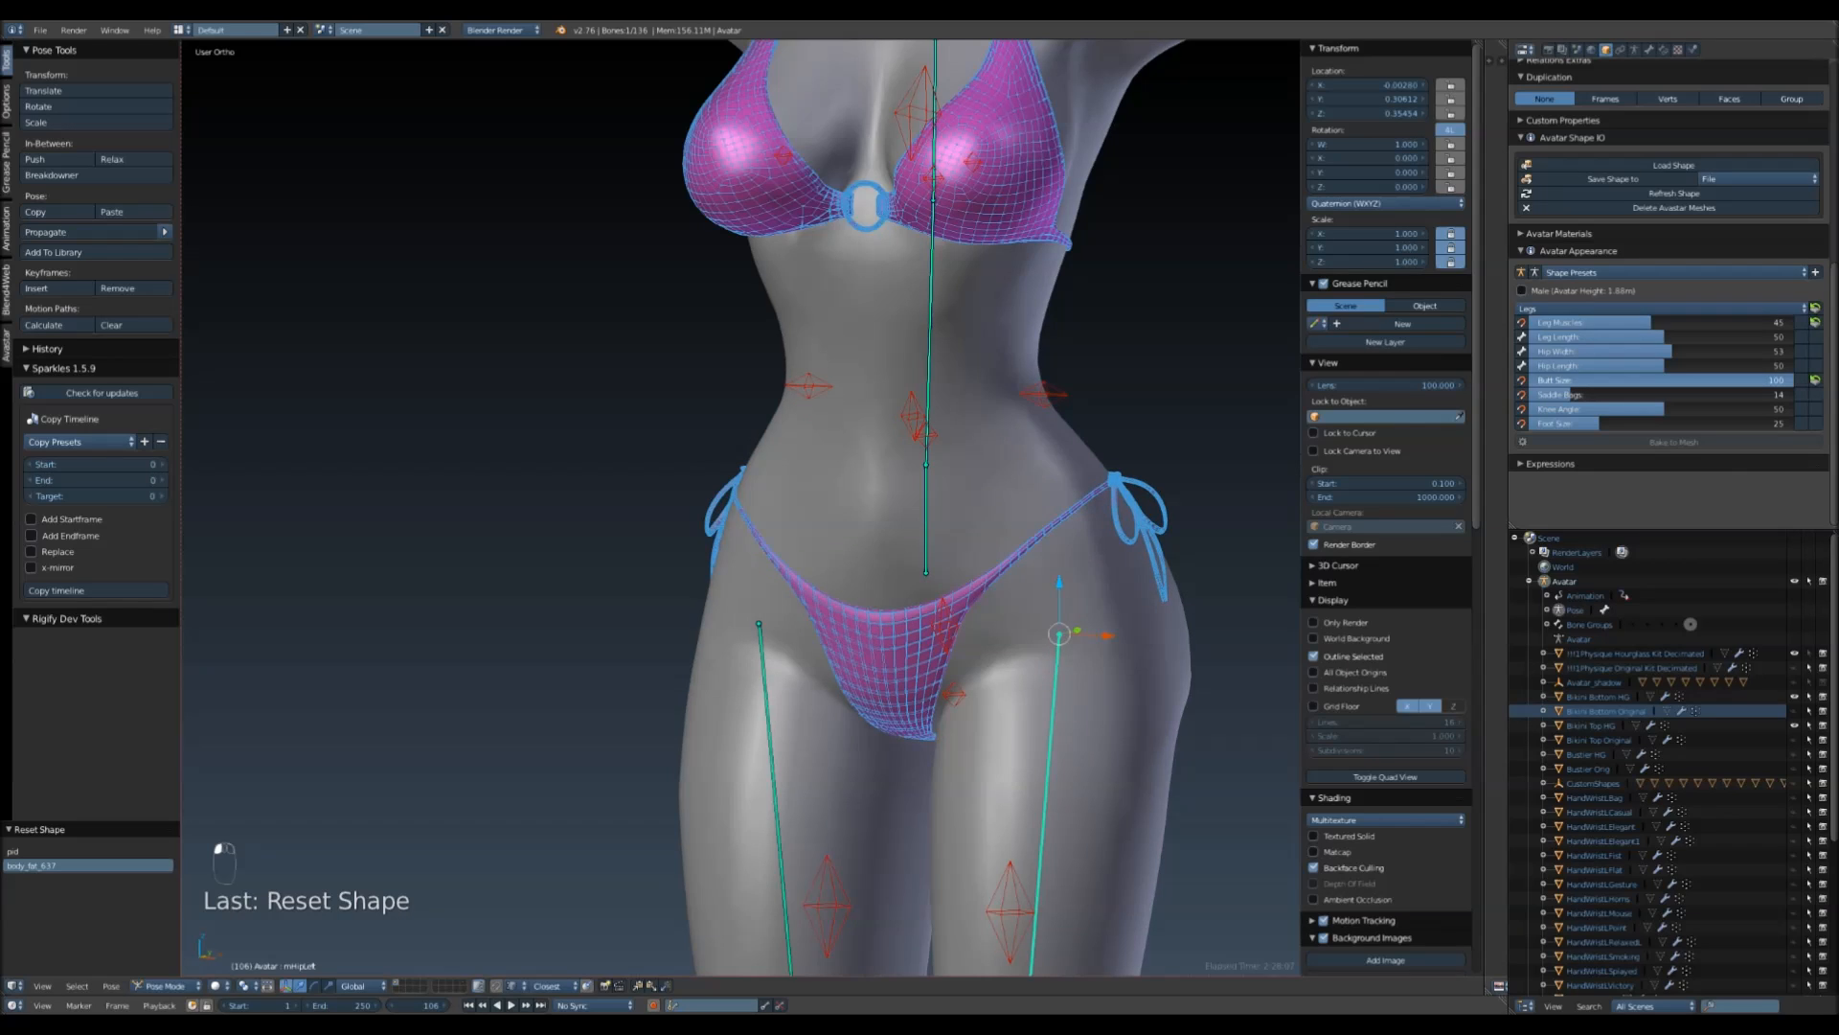
{"action": "middle_click_drag", "start_coordinate": [1279, 637], "coordinate": [996, 588]}
{"action": "scroll", "coordinate": [996, 588], "scroll_direction": "up", "scroll_amount": 3}
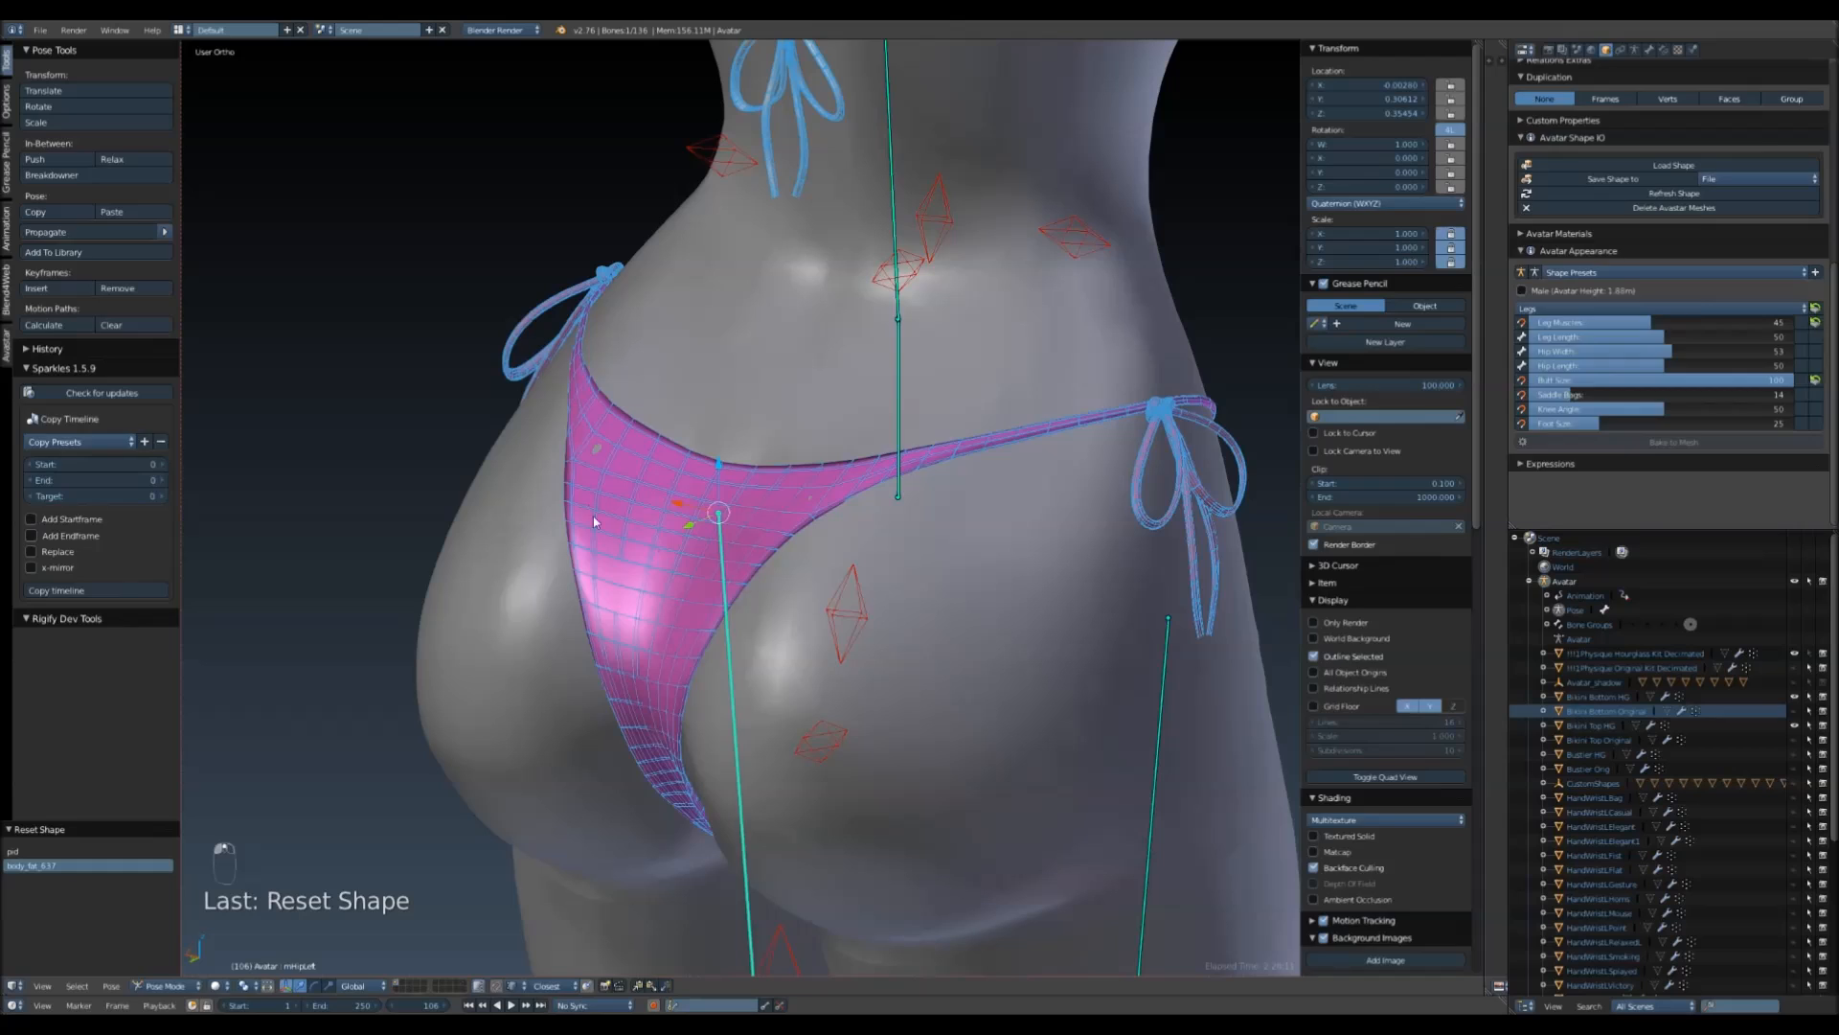
- Put the Bikini Bottom HG mesh into Weight Paint mode and select the PELVIS bone, keeping the Add brush
{"action": "right_click", "coordinate": [619, 533]}
{"action": "left_click", "coordinate": [204, 985]}
{"action": "left_click", "coordinate": [207, 905]}
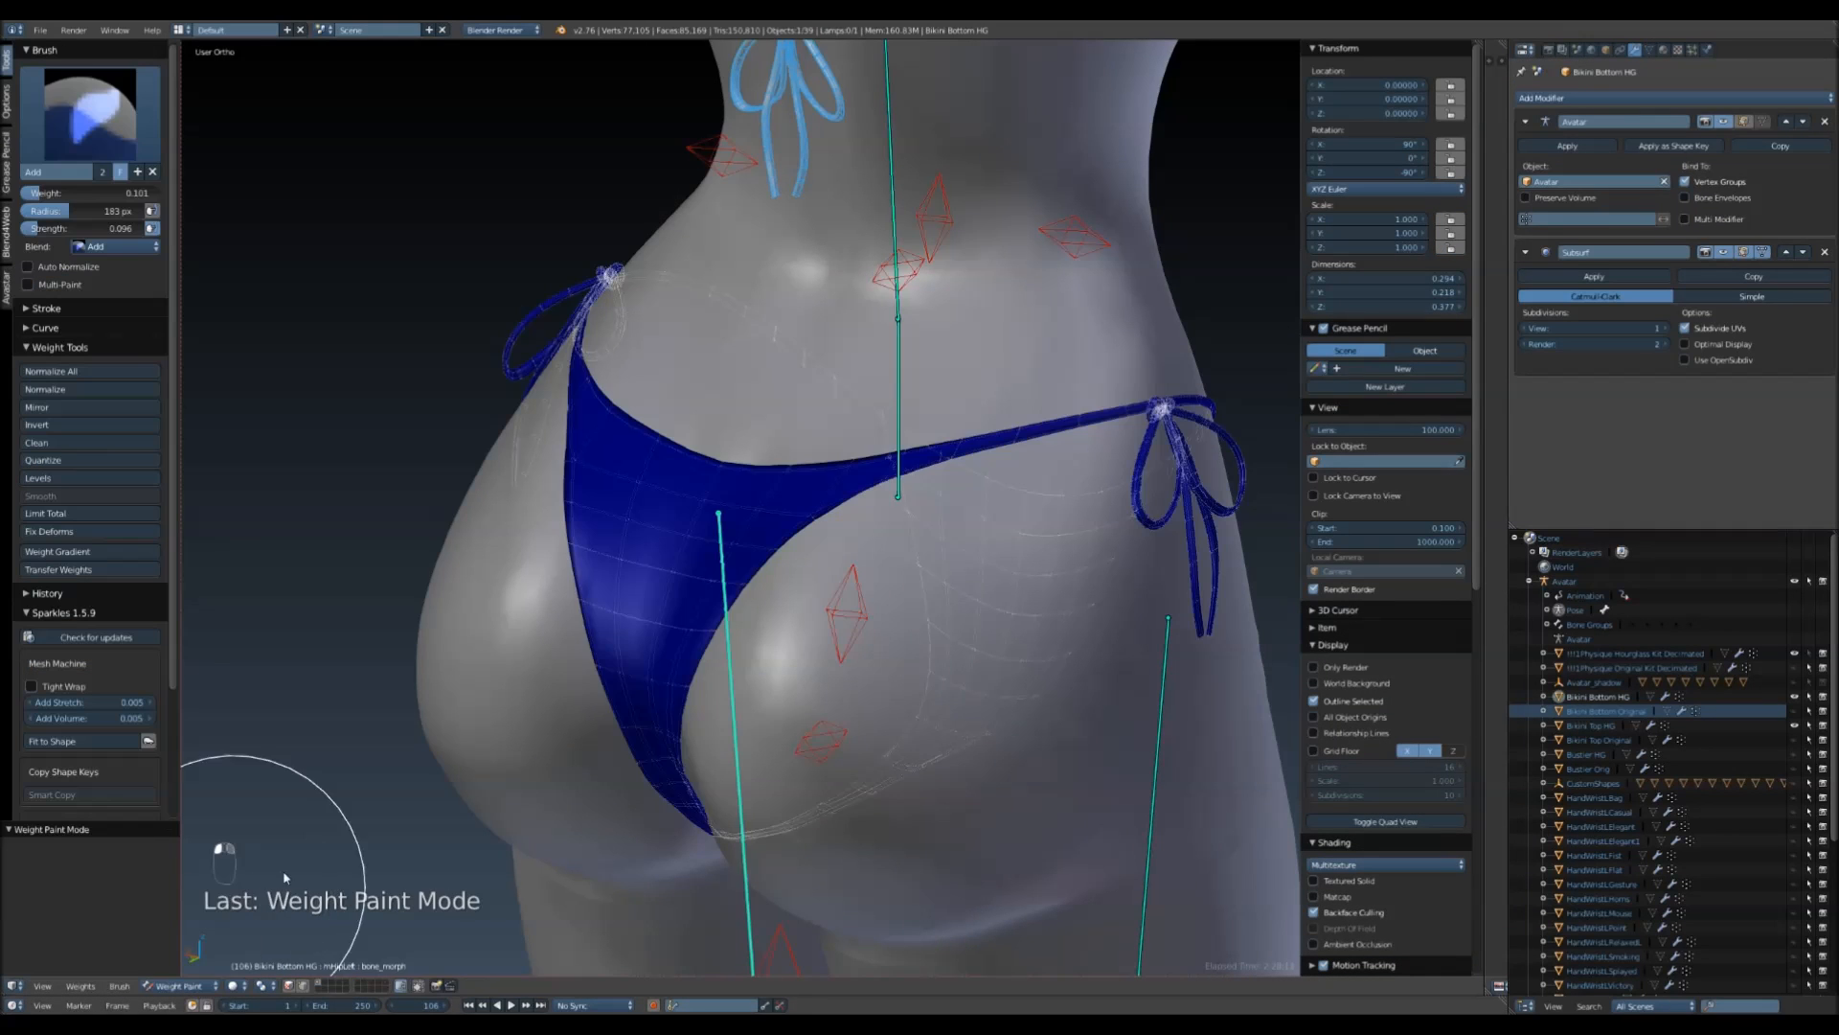
{"action": "right_click", "coordinate": [835, 611]}
{"action": "scroll", "coordinate": [835, 714], "scroll_direction": "up", "scroll_amount": 1}
{"action": "mouse_move", "coordinate": [836, 714]}
{"action": "middle_mouse_down"}
{"action": "mouse_move", "coordinate": [760, 575]}
{"action": "mouse_move", "coordinate": [779, 595]}
{"action": "middle_mouse_up"}
{"action": "left_click", "coordinate": [96, 142]}
{"action": "left_click", "coordinate": [95, 142]}
{"action": "middle_click_drag", "start_coordinate": [650, 553], "coordinate": [656, 592], "text": "shift"}
{"action": "scroll", "coordinate": [663, 532], "scroll_direction": "up", "scroll_amount": 2}
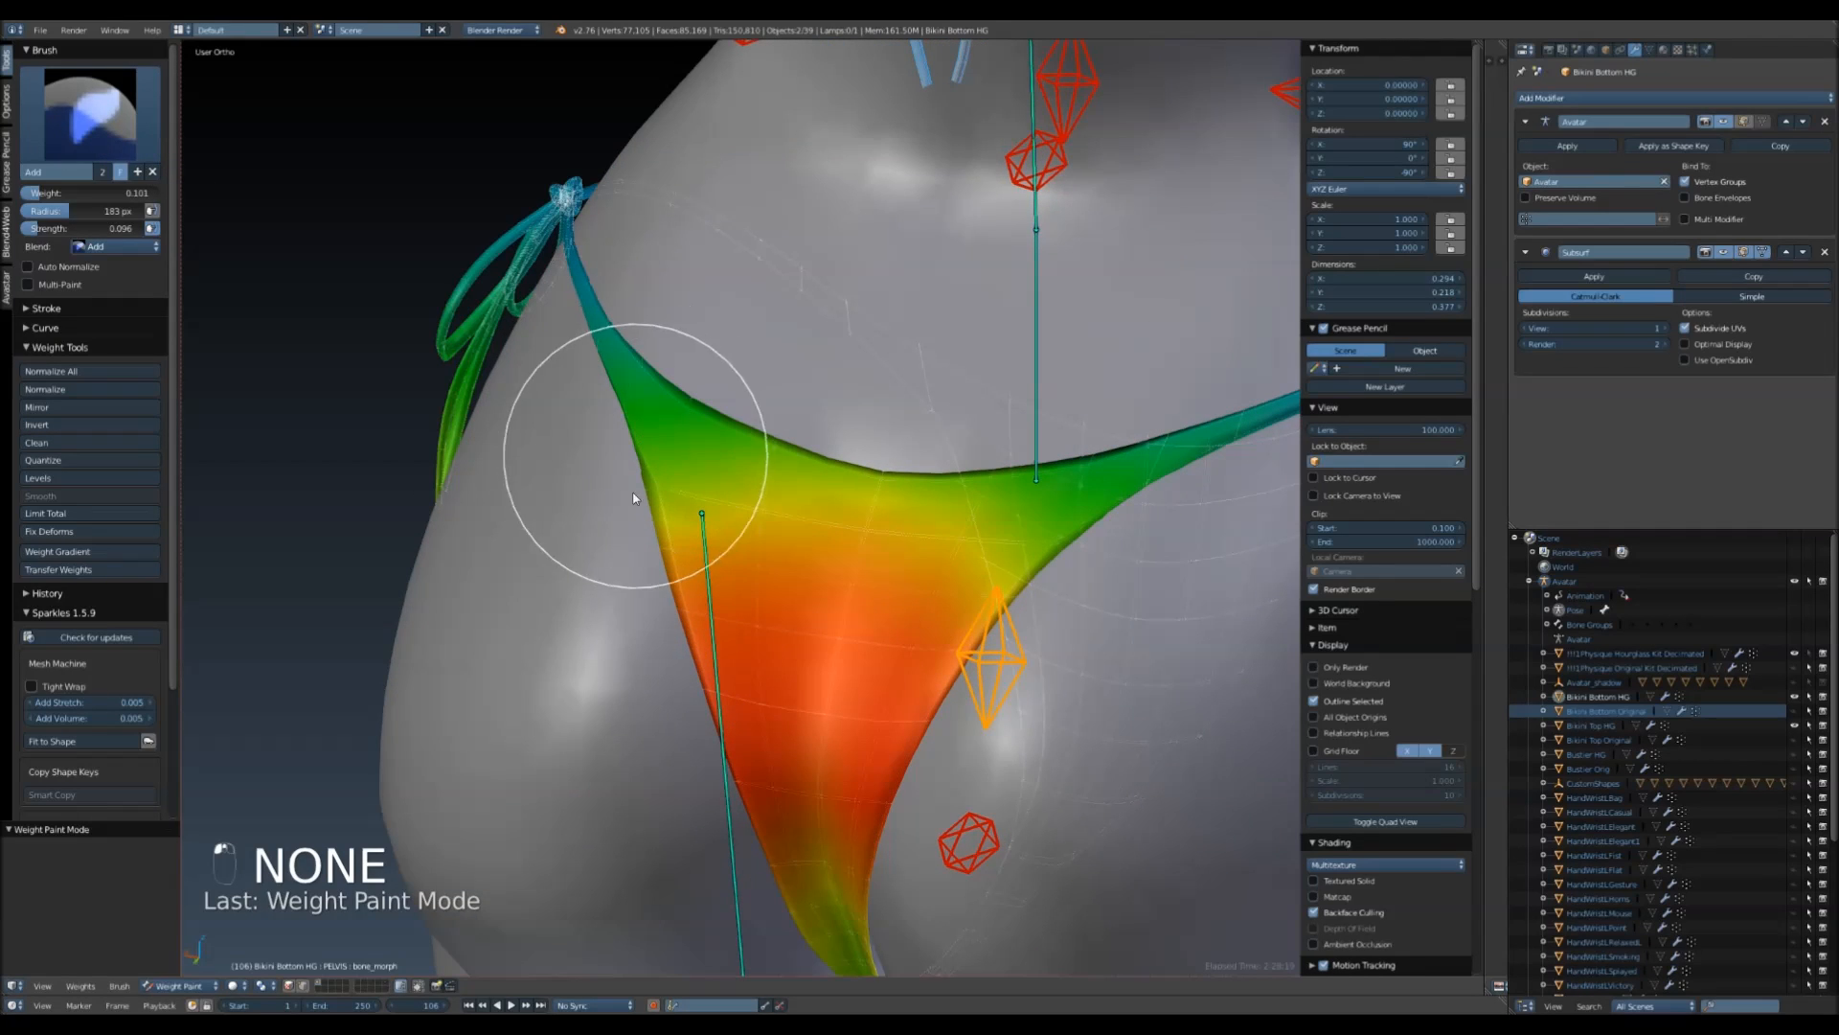
- Add PELVIS weight along the upper part and edges of the bikini bottom's rear panel, refreshing the shape
{"action": "key", "text": "alt+q"}
{"action": "key", "text": "alt+q"}
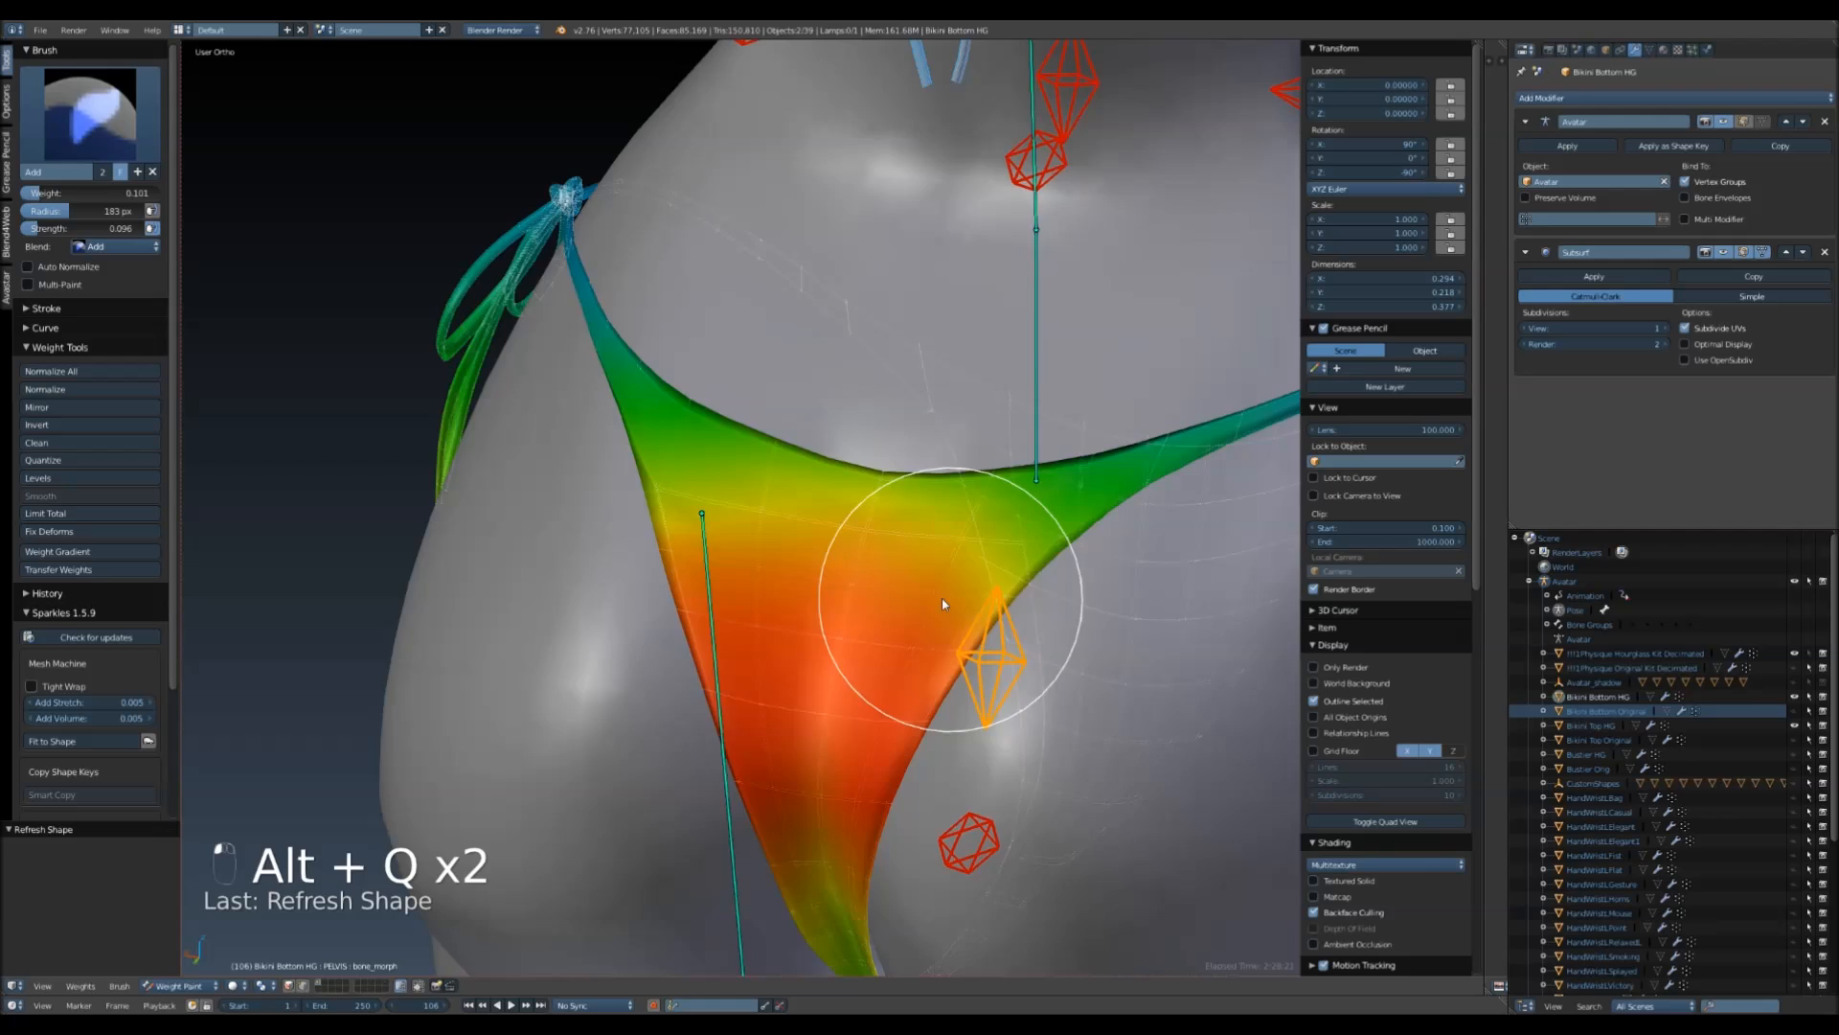
{"action": "middle_click_drag", "start_coordinate": [941, 596], "coordinate": [870, 617]}
{"action": "key", "text": "alt+q"}
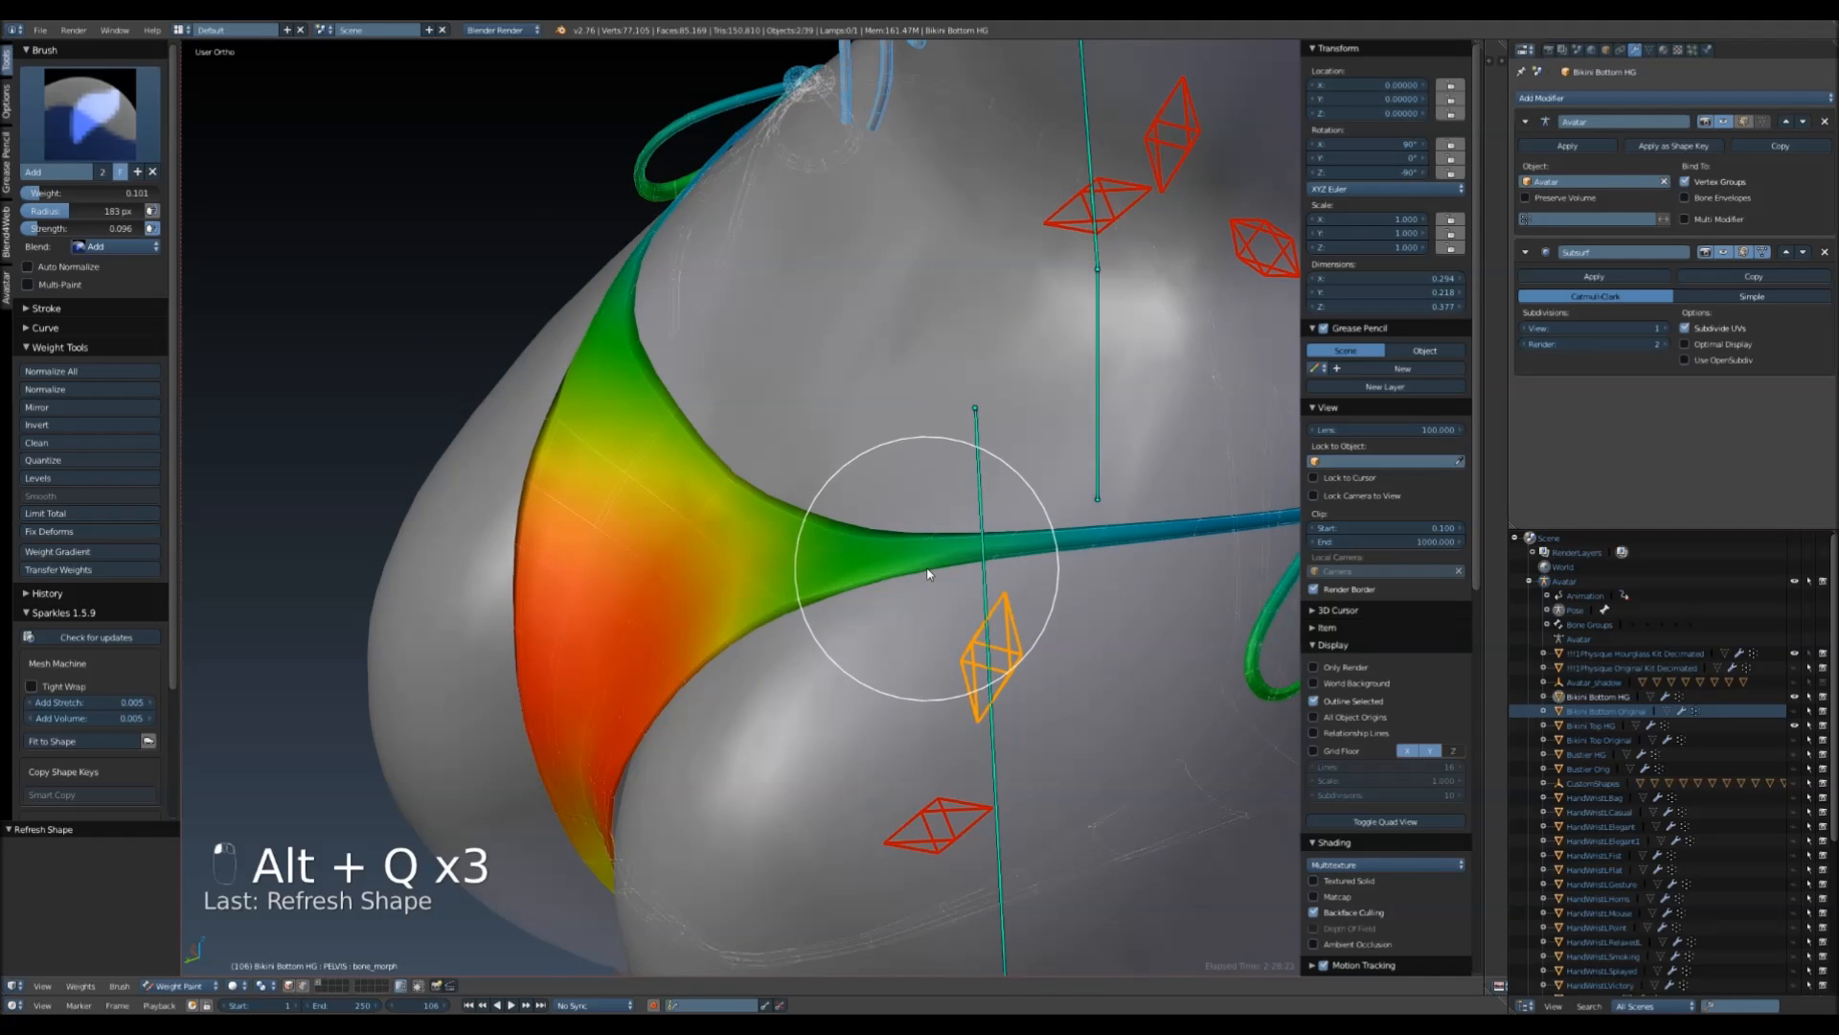
{"action": "key", "text": "alt+q"}
{"action": "scroll", "coordinate": [940, 589], "scroll_direction": "down", "scroll_amount": 5}
{"action": "mouse_move", "coordinate": [870, 636]}
{"action": "middle_mouse_down"}
{"action": "mouse_move", "coordinate": [927, 562]}
{"action": "mouse_move", "coordinate": [1245, 583]}
{"action": "mouse_move", "coordinate": [1203, 595]}
{"action": "mouse_move", "coordinate": [1239, 555]}
{"action": "mouse_move", "coordinate": [1305, 586]}
{"action": "mouse_move", "coordinate": [900, 618]}
{"action": "middle_mouse_up"}
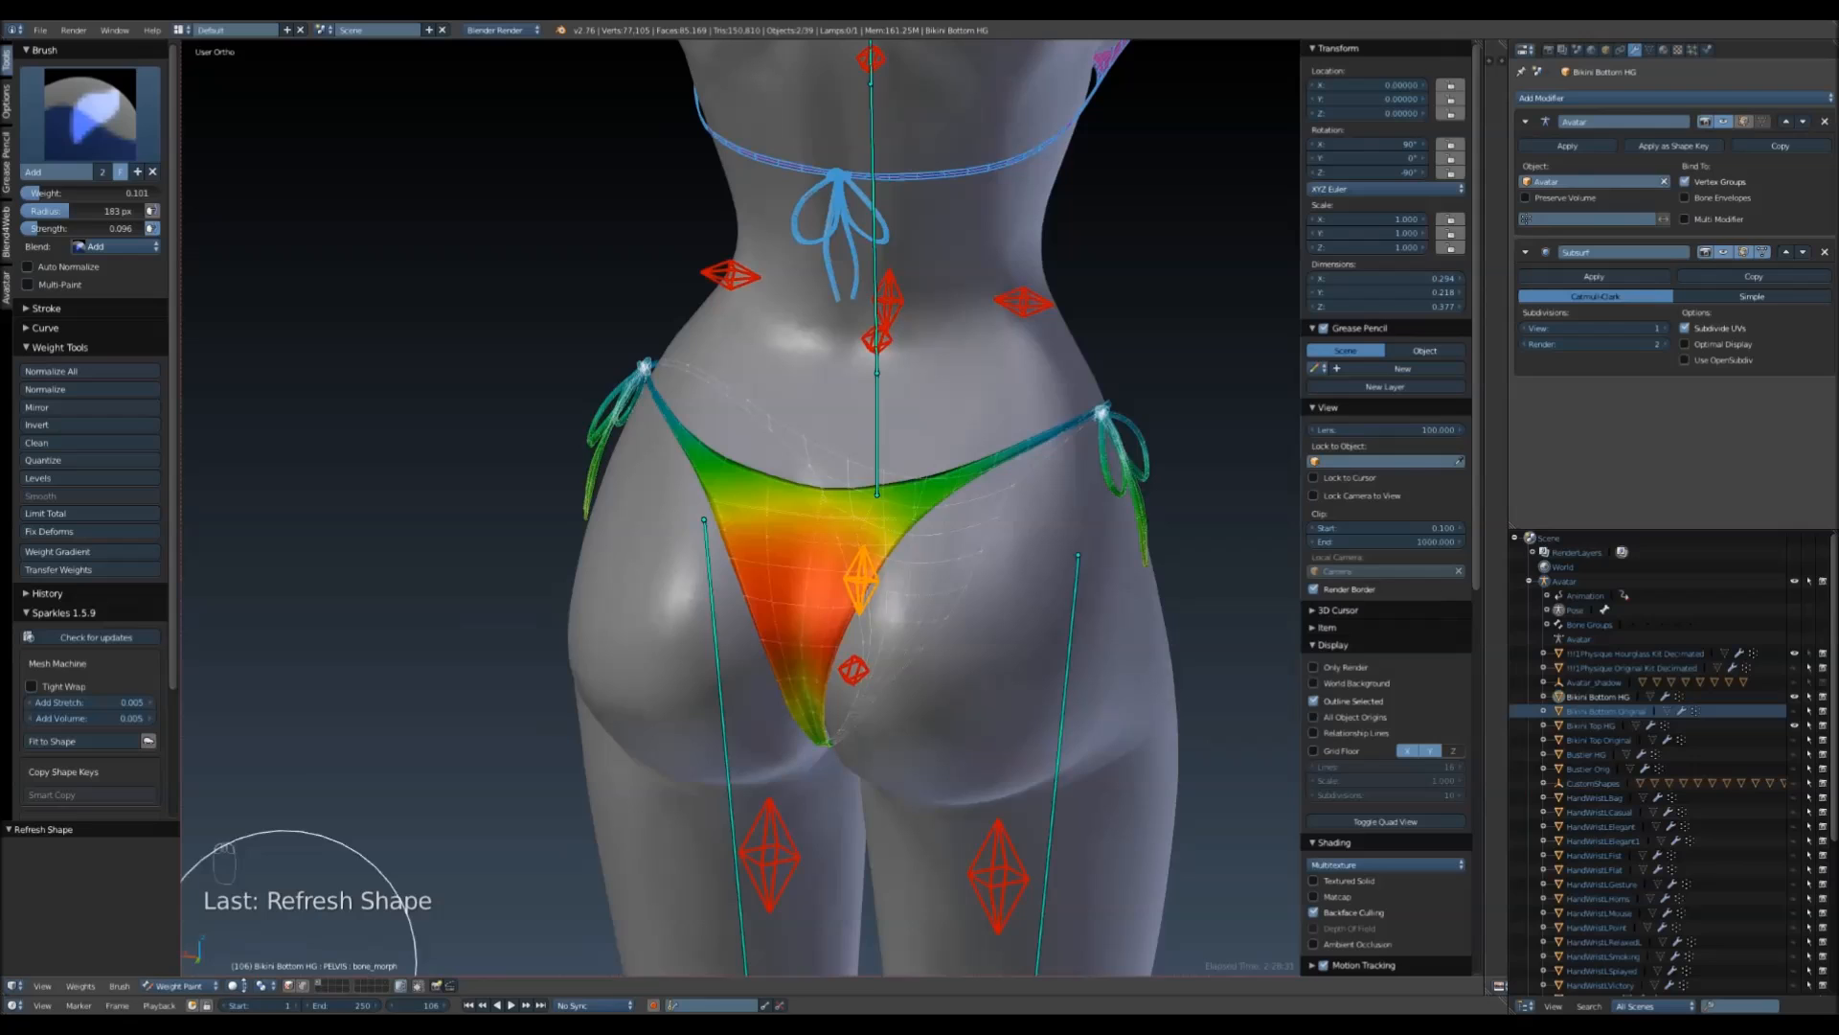
- Return to Object Mode, select the avatar rig and set Saddle Bags to 100
{"action": "left_click", "coordinate": [181, 987]}
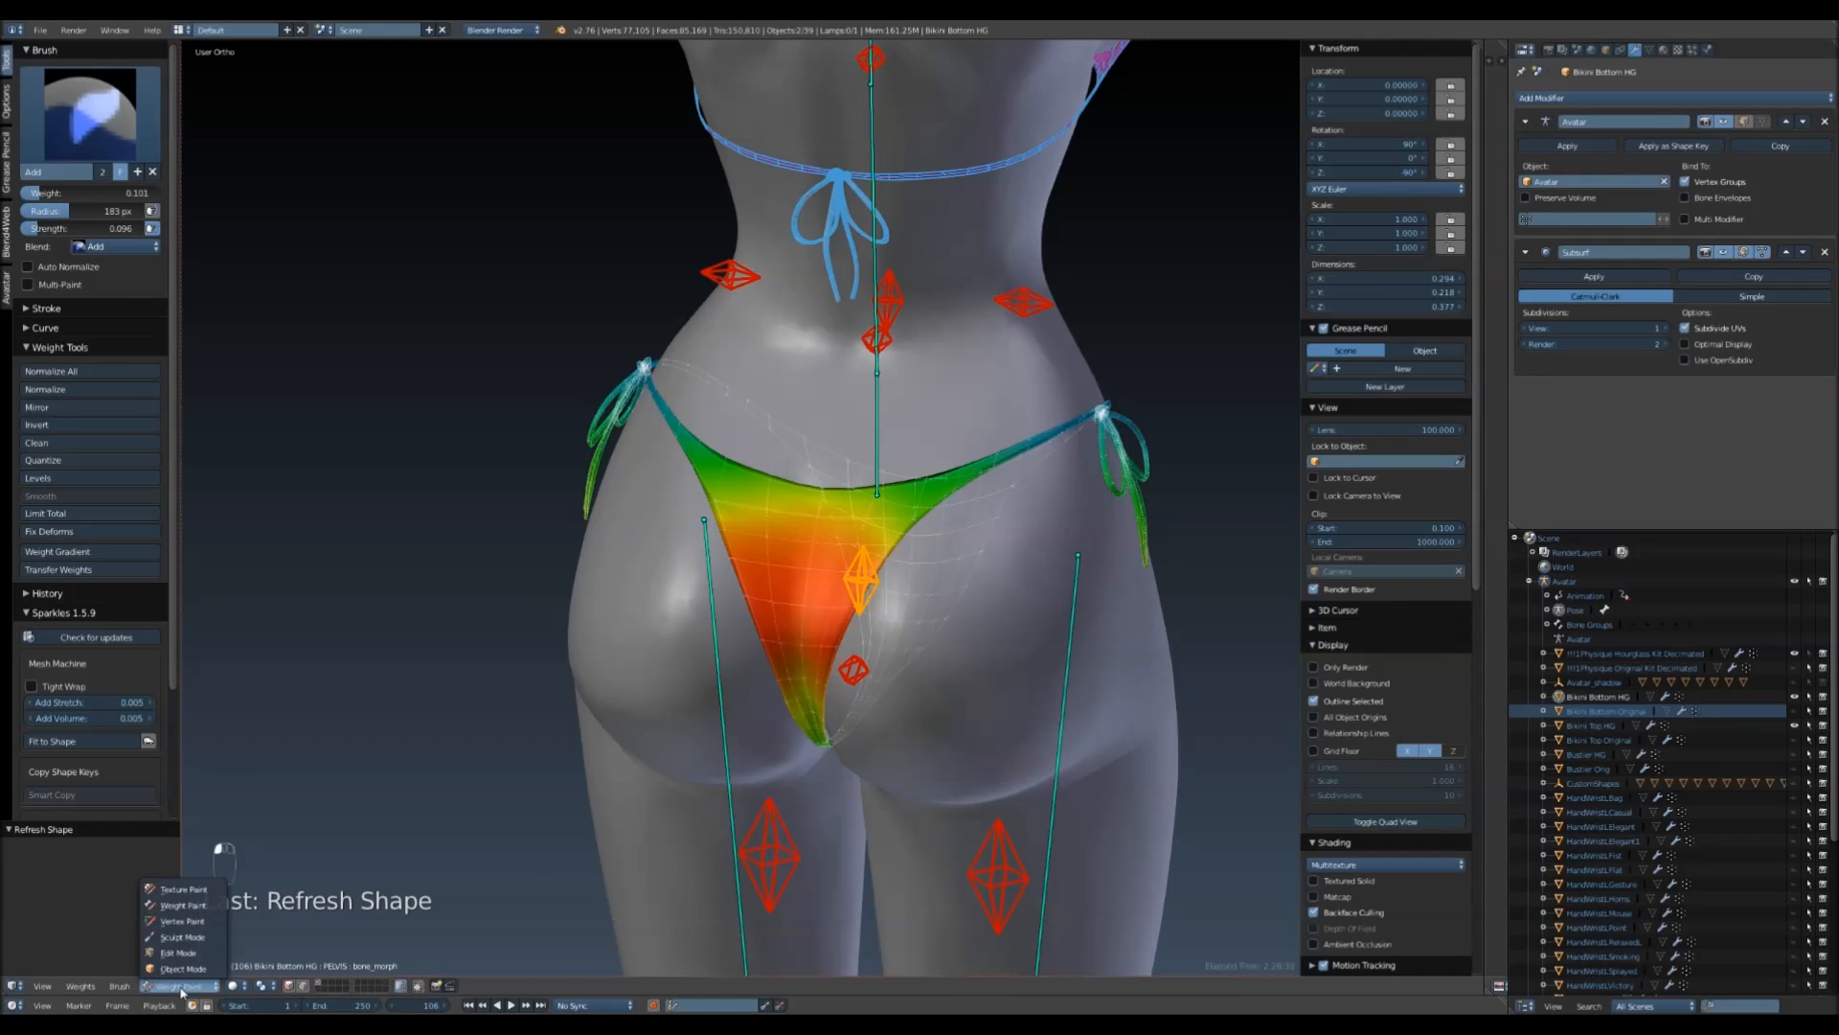
{"action": "left_click", "coordinate": [188, 970]}
{"action": "right_click", "coordinate": [785, 843]}
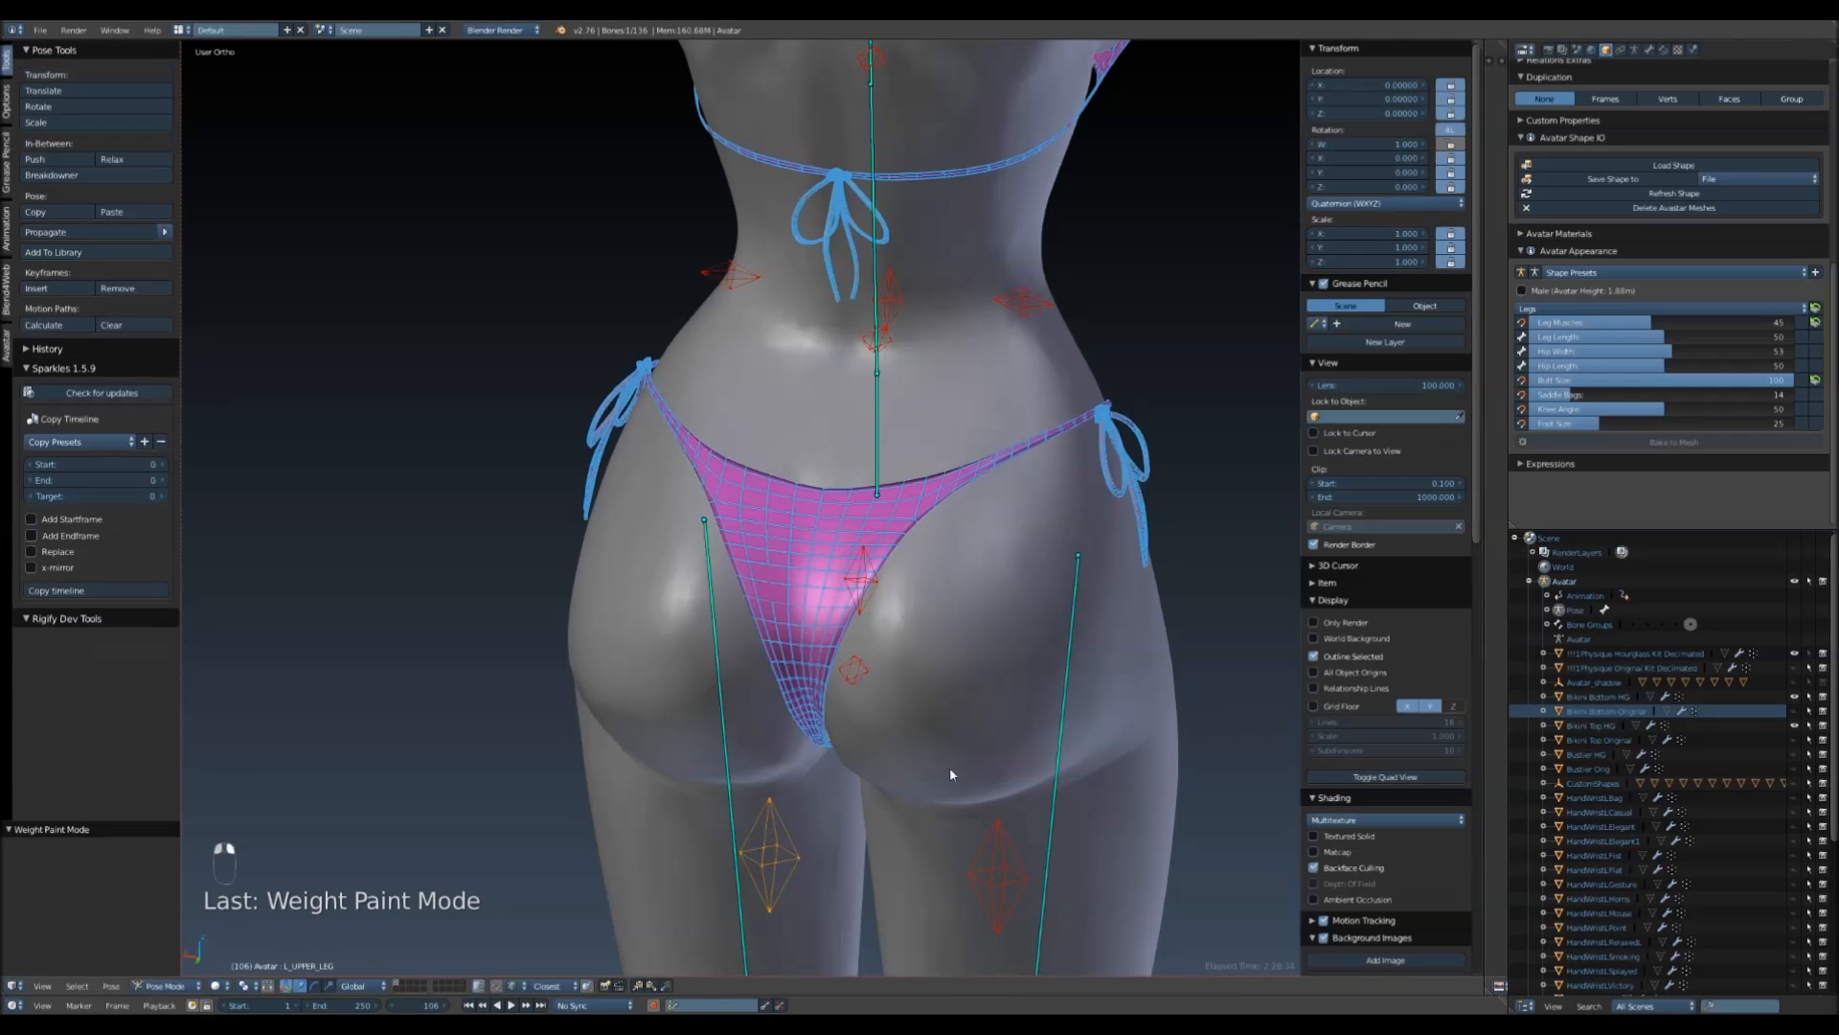
{"action": "left_click", "coordinate": [1566, 398]}
{"action": "type", "text": "100"}
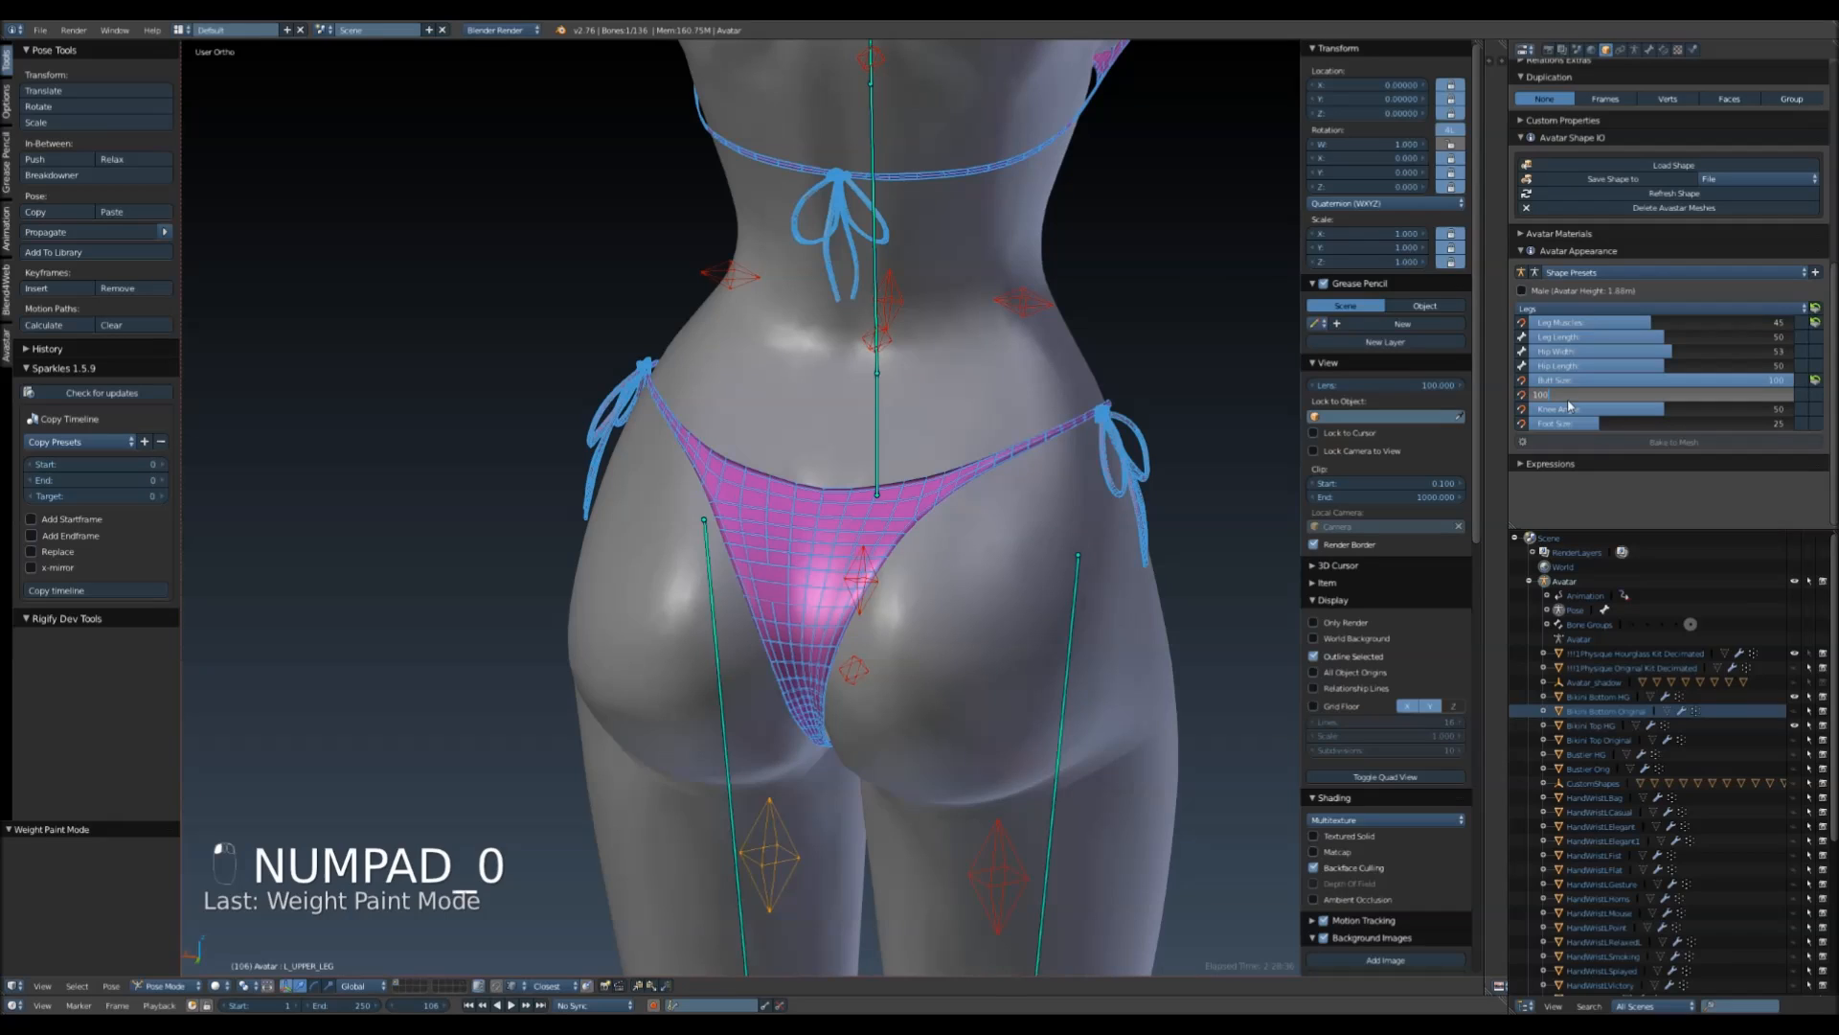
{"action": "key", "text": "Return"}
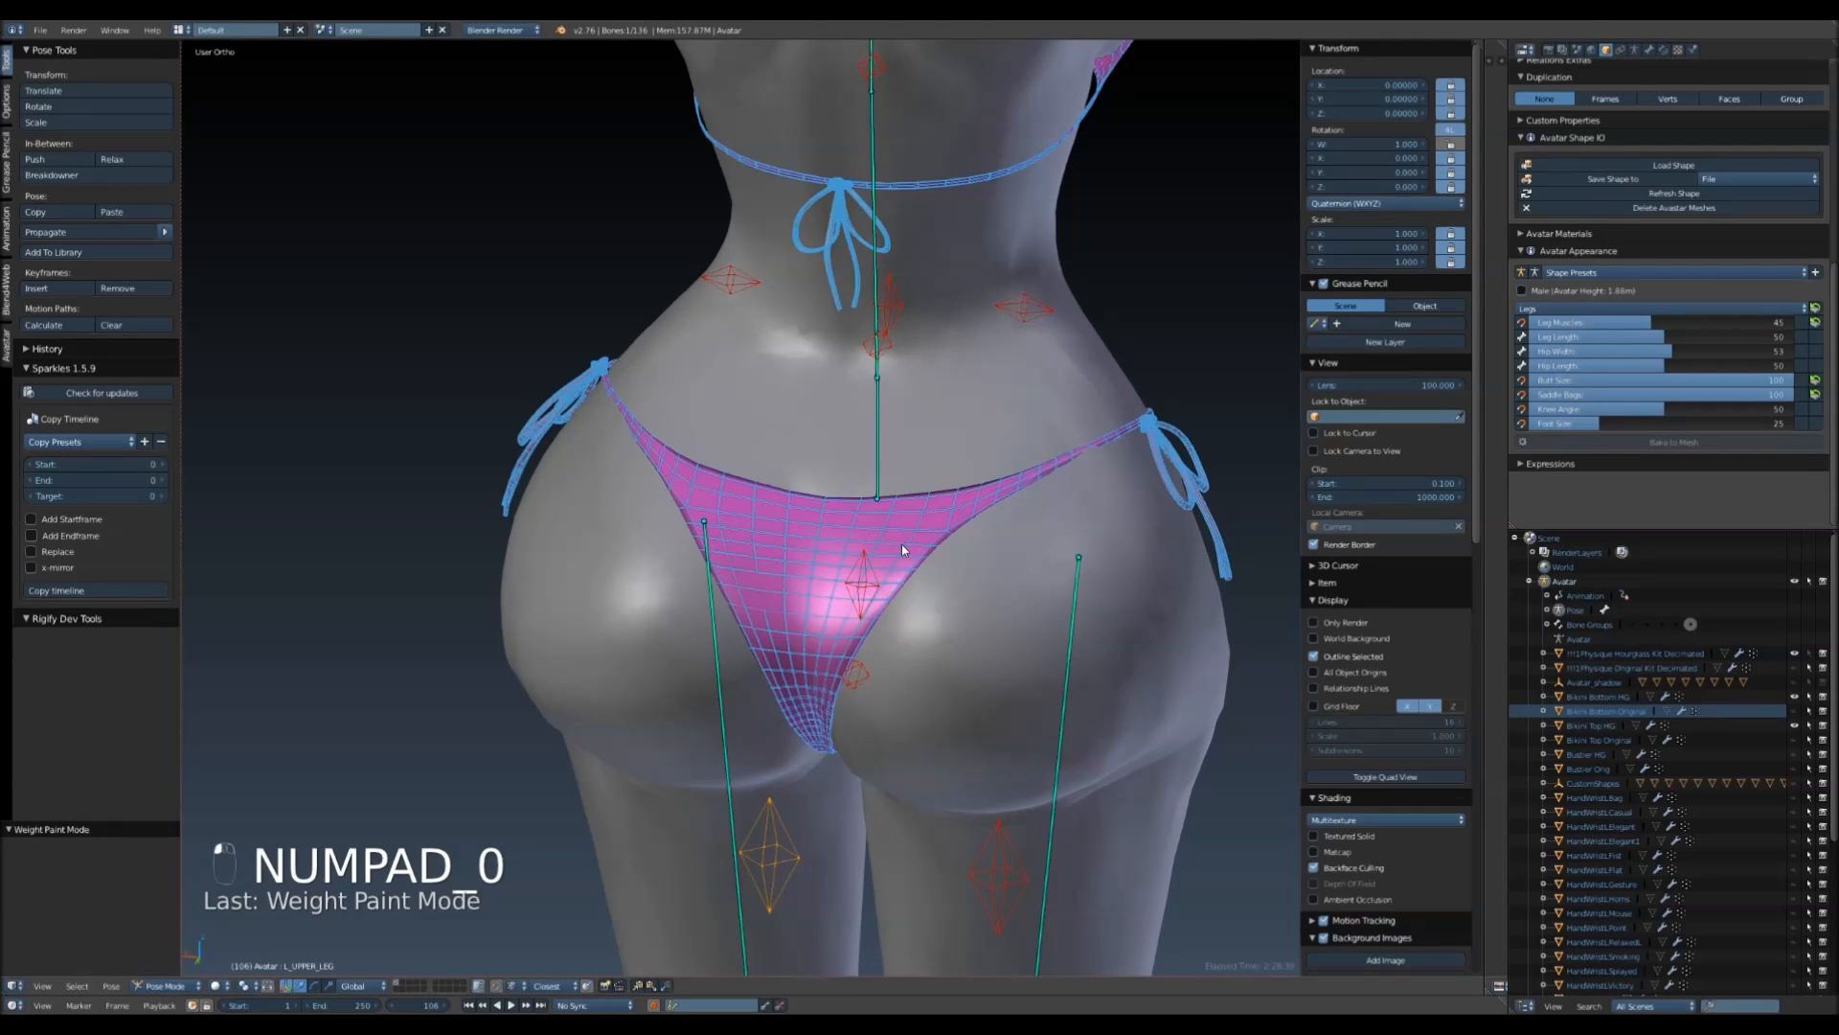
- Put the Bikini Bottom HG mesh back into Weight Paint mode with the mPelvis bone selected and choose the Subtract brush
{"action": "right_click", "coordinate": [878, 450]}
{"action": "right_click", "coordinate": [798, 550]}
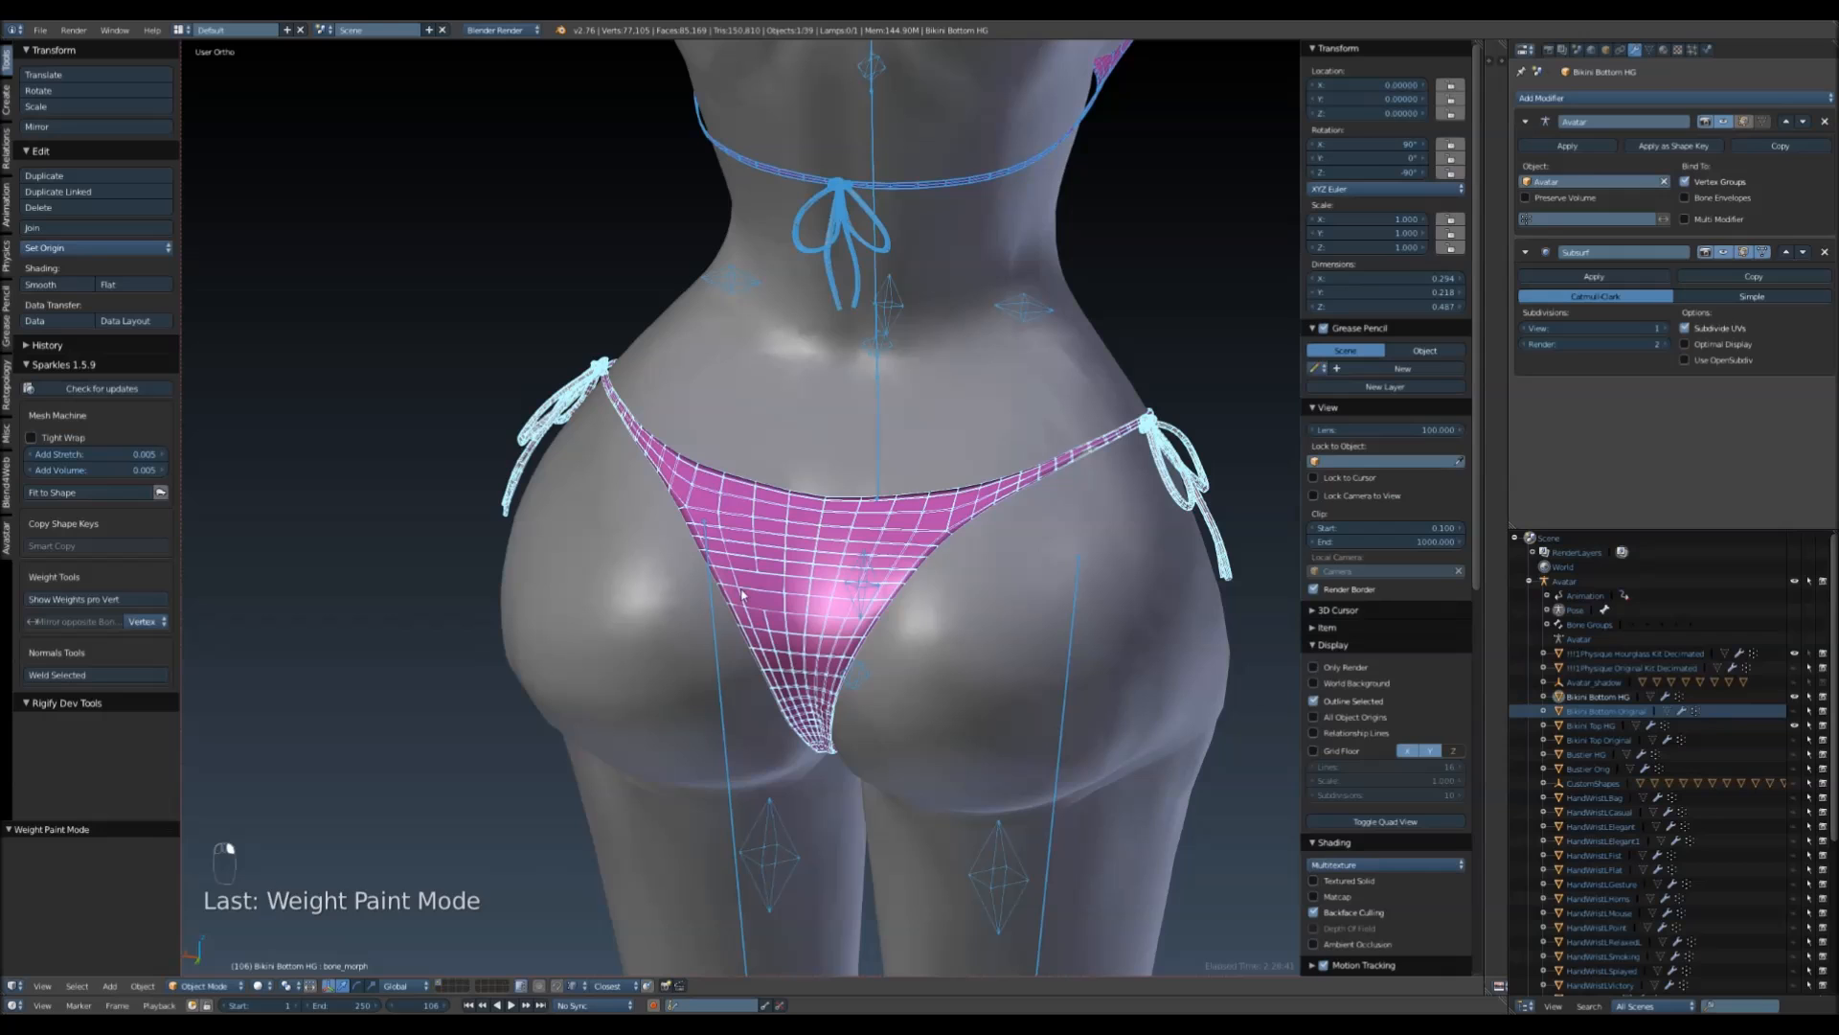
{"action": "left_click", "coordinate": [192, 986]}
{"action": "left_click", "coordinate": [211, 904]}
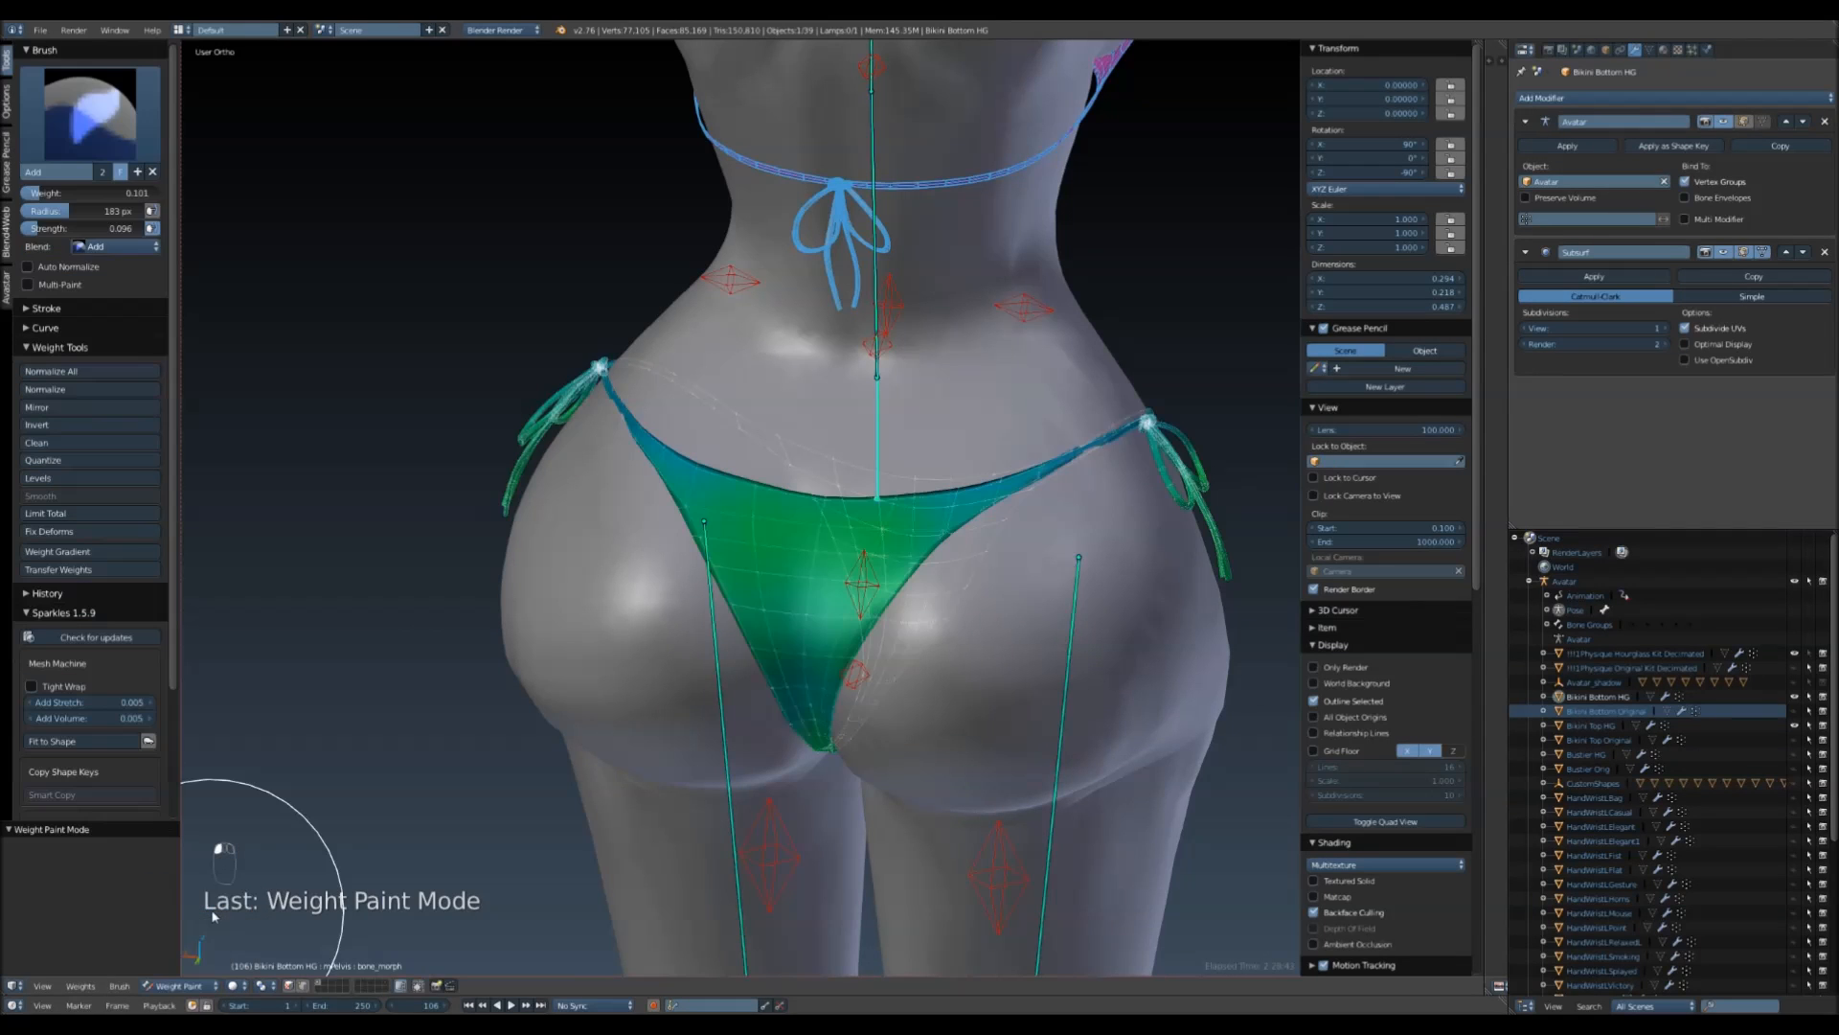
{"action": "right_click", "coordinate": [875, 442]}
{"action": "mouse_move", "coordinate": [853, 411]}
{"action": "middle_mouse_down"}
{"action": "mouse_move", "coordinate": [969, 460]}
{"action": "mouse_move", "coordinate": [989, 492]}
{"action": "mouse_move", "coordinate": [862, 538]}
{"action": "mouse_move", "coordinate": [893, 529]}
{"action": "middle_mouse_up"}
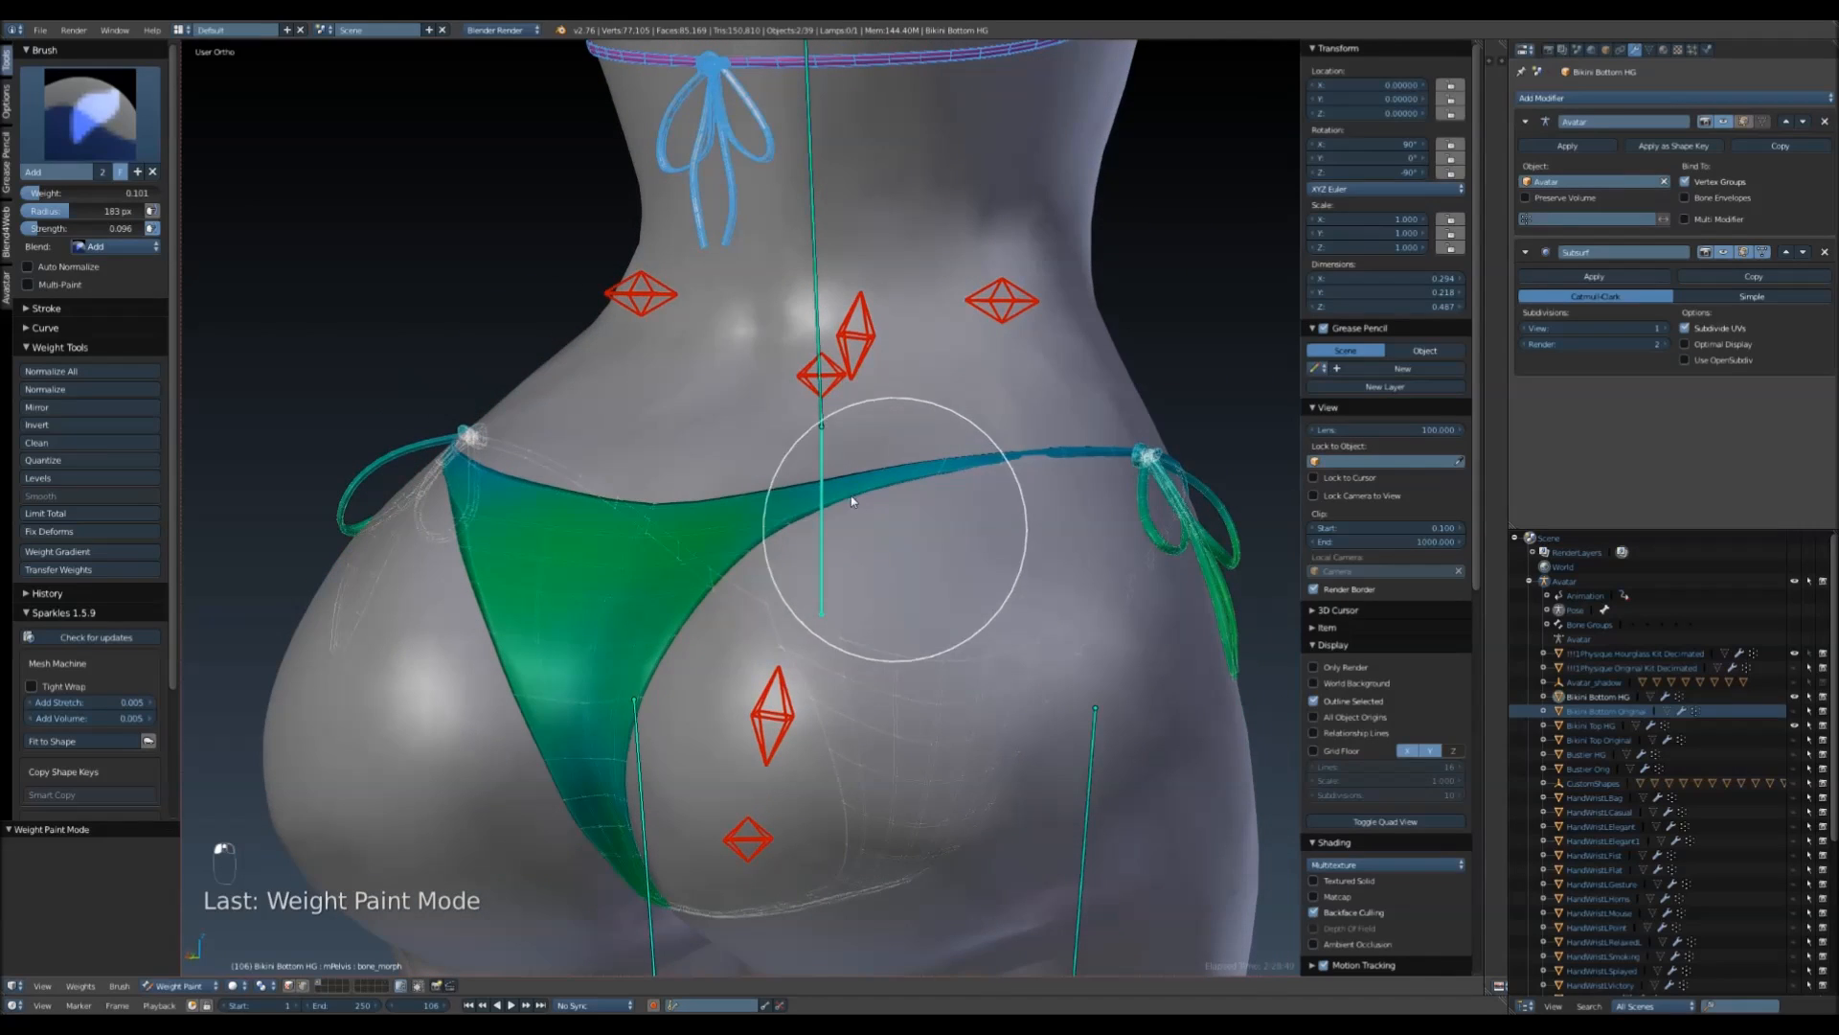
{"action": "left_click", "coordinate": [95, 143]}
{"action": "left_click", "coordinate": [181, 287]}
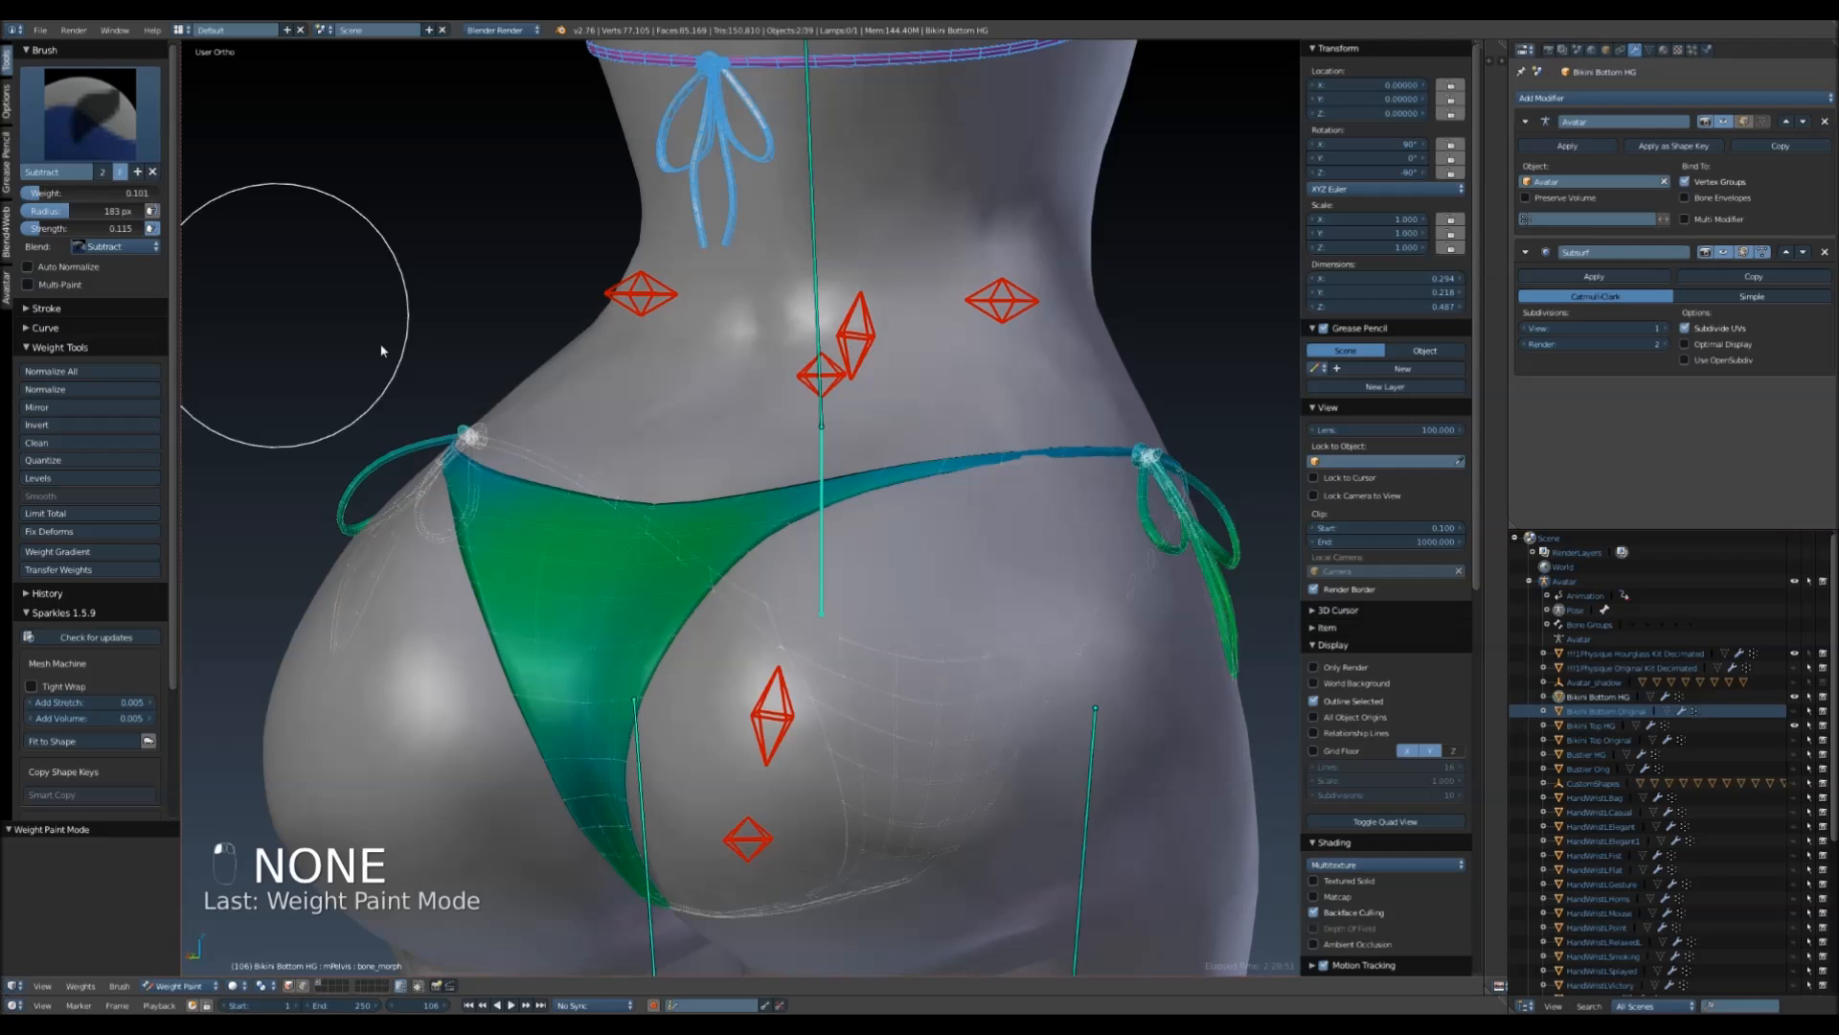
- Subtract mPelvis weight where the right rear strap sinks into the hip, refreshing the shape
{"action": "scroll", "coordinate": [874, 534], "scroll_direction": "up", "scroll_amount": 3}
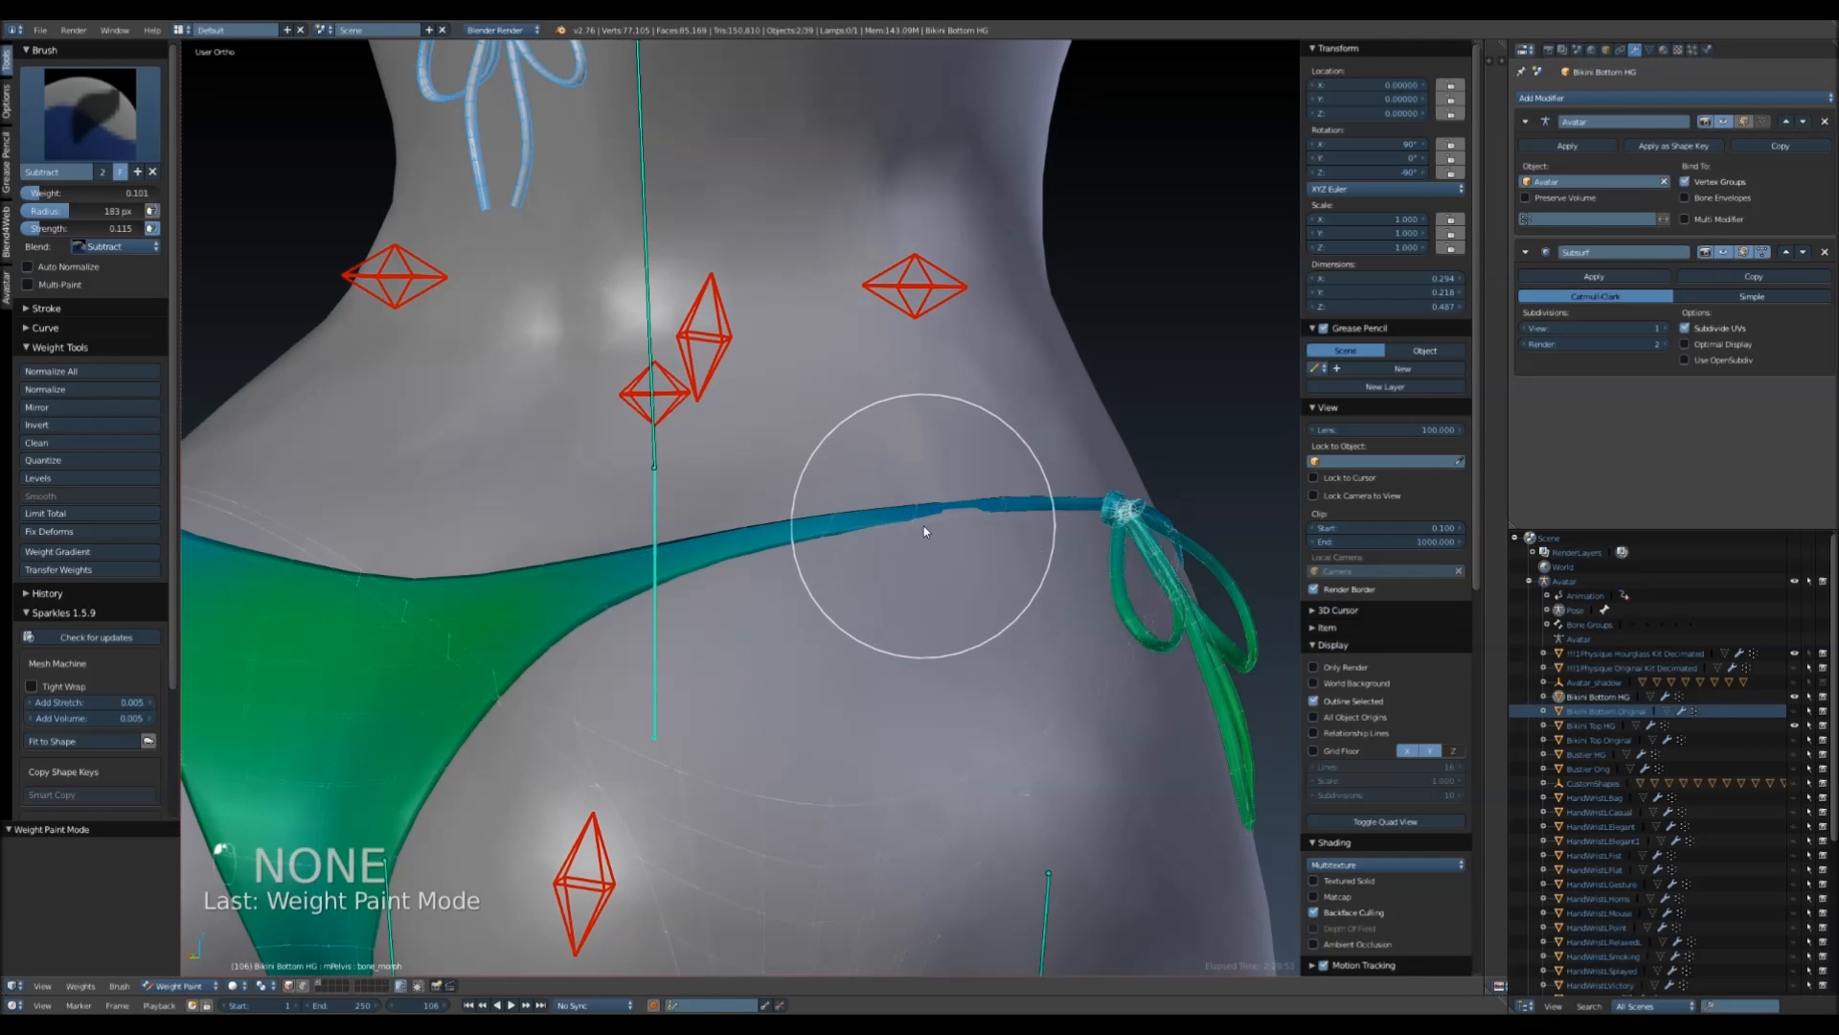
{"action": "key", "text": "alt+q"}
{"action": "key", "text": "alt+q"}
{"action": "key", "text": "alt+q"}
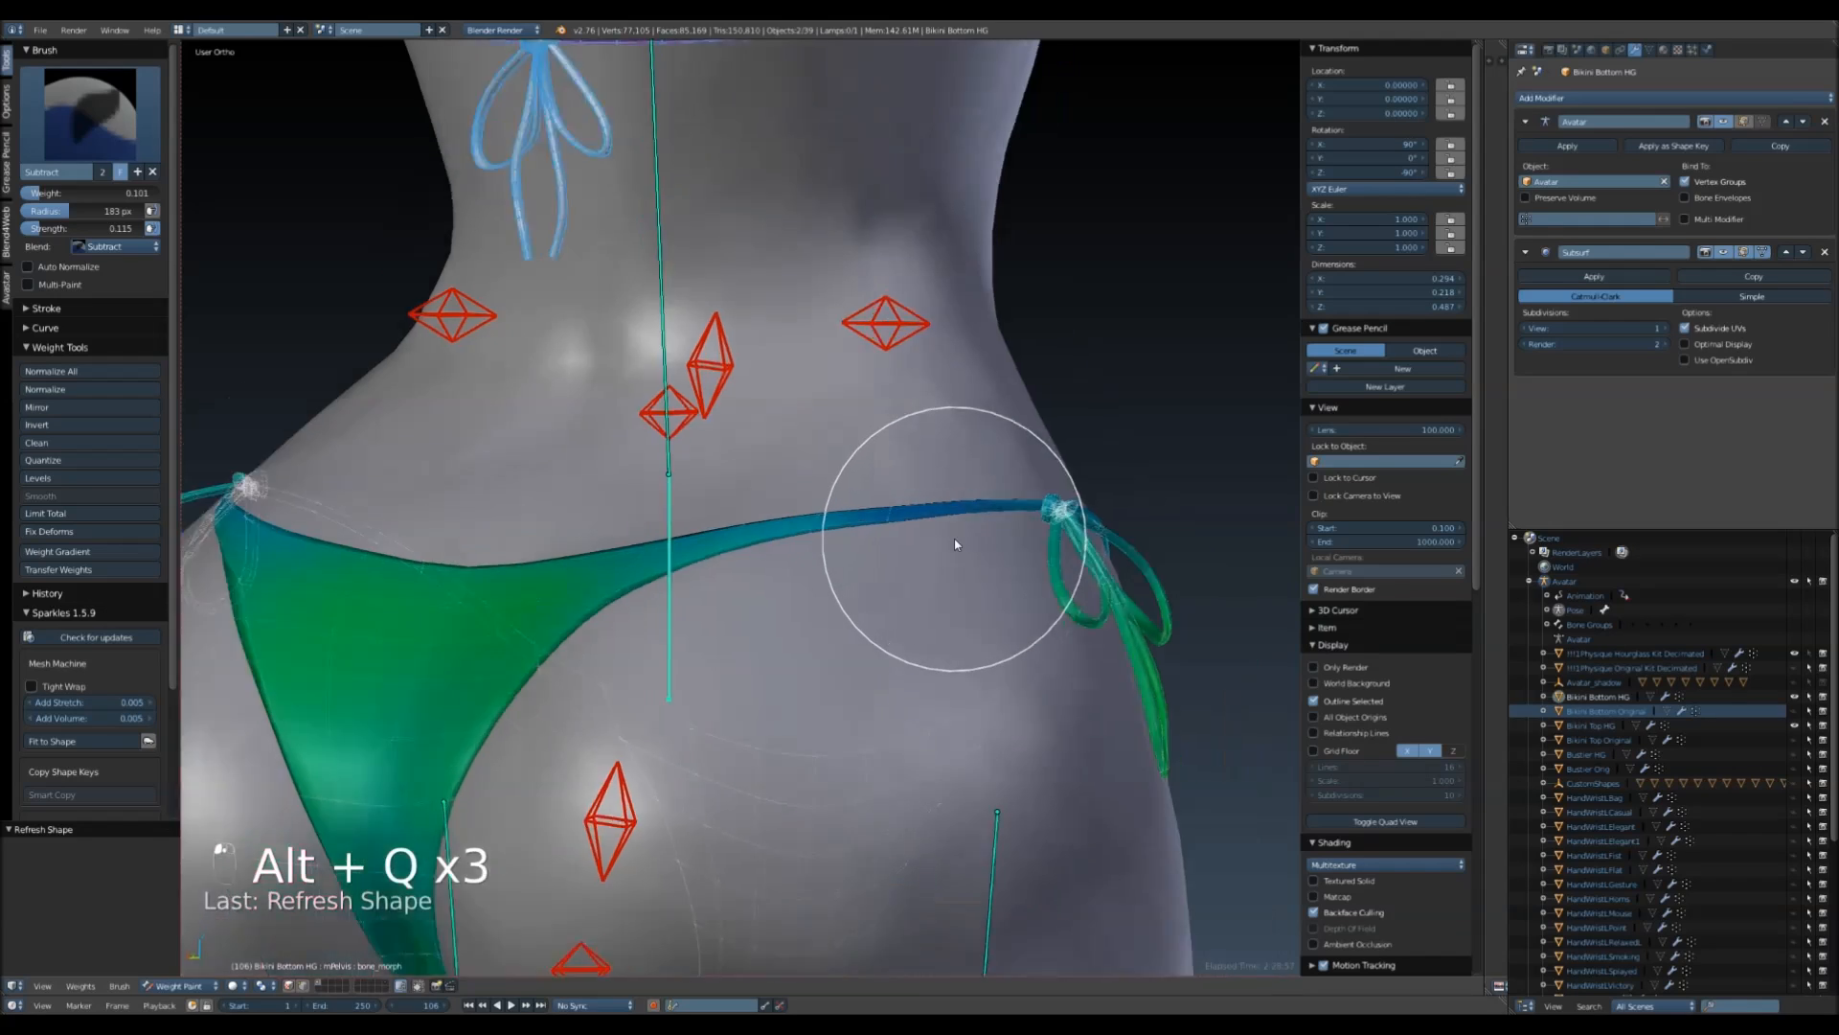
- Subtract mPelvis weight along the left rear strap of the bikini bottom, refreshing the shape
{"action": "middle_click_drag", "start_coordinate": [967, 558], "coordinate": [998, 572]}
{"action": "middle_click_drag", "start_coordinate": [606, 586], "coordinate": [652, 595], "text": "shift"}
{"action": "scroll", "coordinate": [653, 595], "scroll_direction": "up", "scroll_amount": 3}
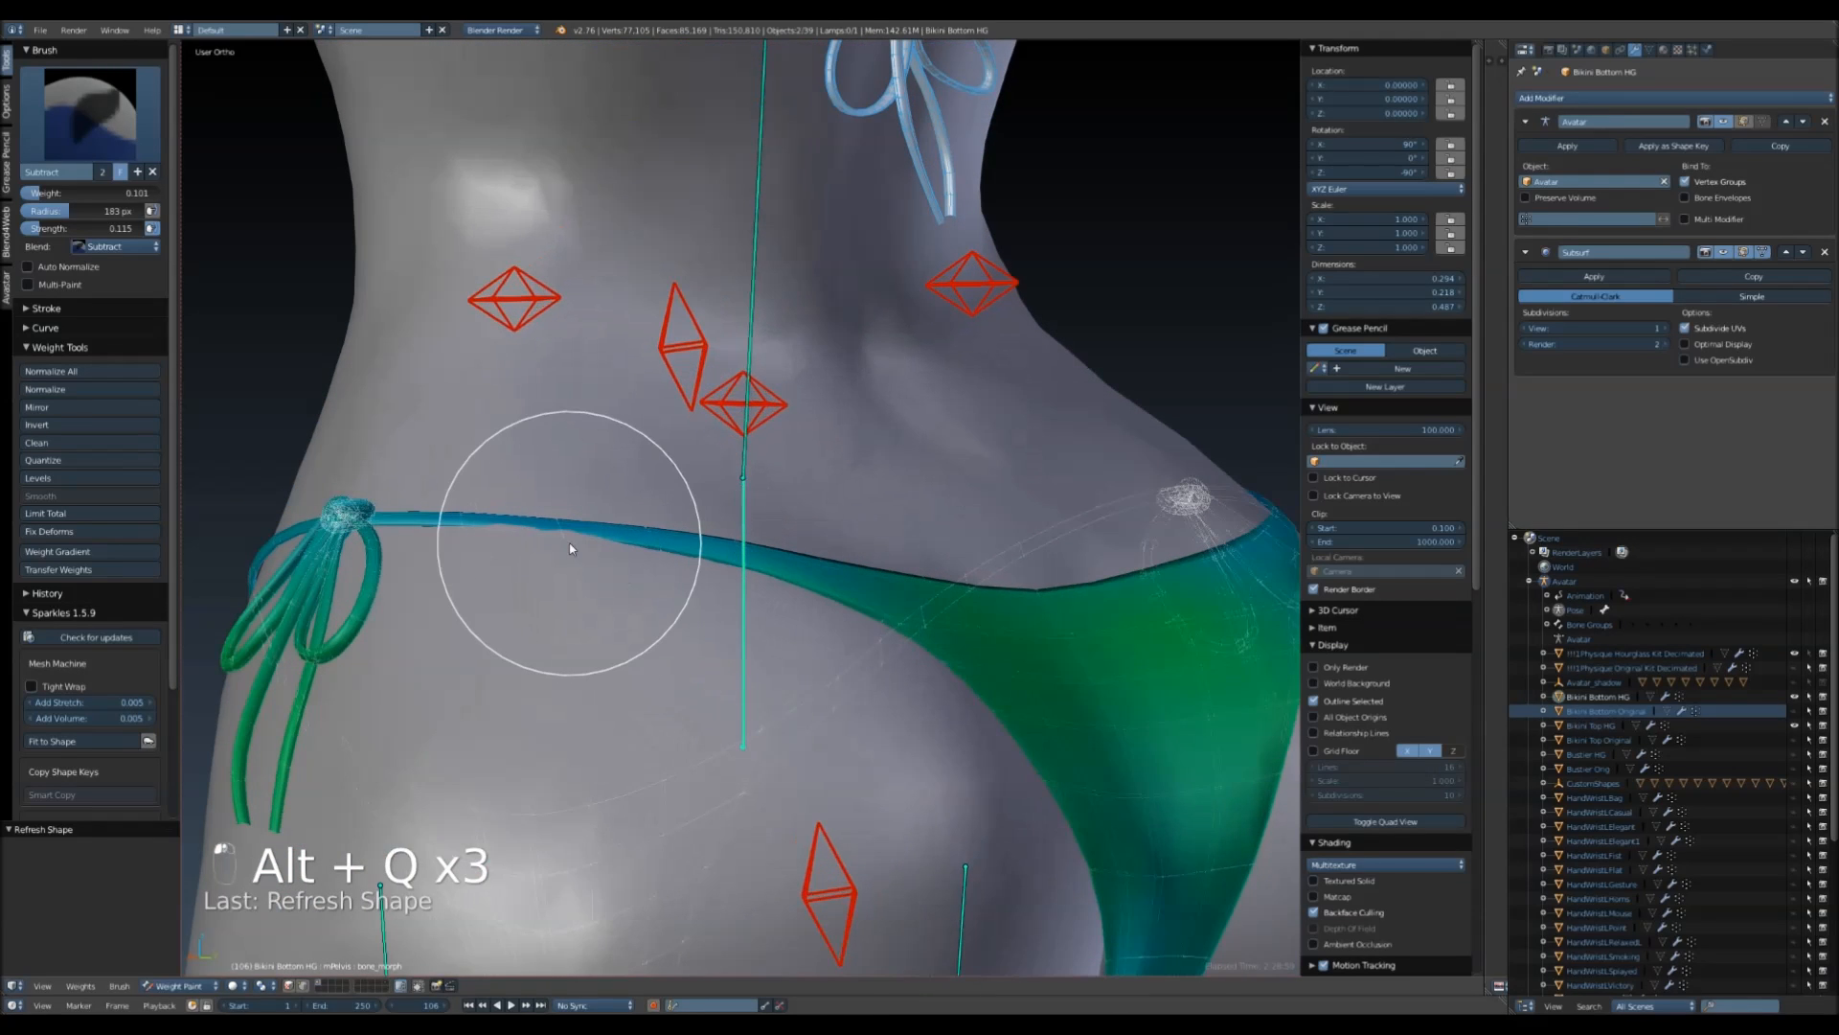
{"action": "key", "text": "alt+q"}
{"action": "key", "text": "alt+q"}
{"action": "key", "text": "alt+q"}
{"action": "key", "text": "alt+q"}
- Return to Object Mode, select the avatar rig and reset the Butt Size and Saddle Bags sliders
{"action": "scroll", "coordinate": [659, 569], "scroll_direction": "down", "scroll_amount": 4}
{"action": "mouse_move", "coordinate": [659, 603]}
{"action": "middle_mouse_down"}
{"action": "mouse_move", "coordinate": [767, 638]}
{"action": "mouse_move", "coordinate": [871, 628]}
{"action": "middle_mouse_up"}
{"action": "scroll", "coordinate": [856, 669], "scroll_direction": "down", "scroll_amount": 2}
{"action": "mouse_move", "coordinate": [884, 735]}
{"action": "middle_mouse_down", "text": "shift"}
{"action": "mouse_move", "coordinate": [897, 649]}
{"action": "mouse_move", "coordinate": [928, 649]}
{"action": "middle_mouse_up", "text": "shift"}
{"action": "left_click", "coordinate": [184, 987]}
{"action": "left_click", "coordinate": [192, 965]}
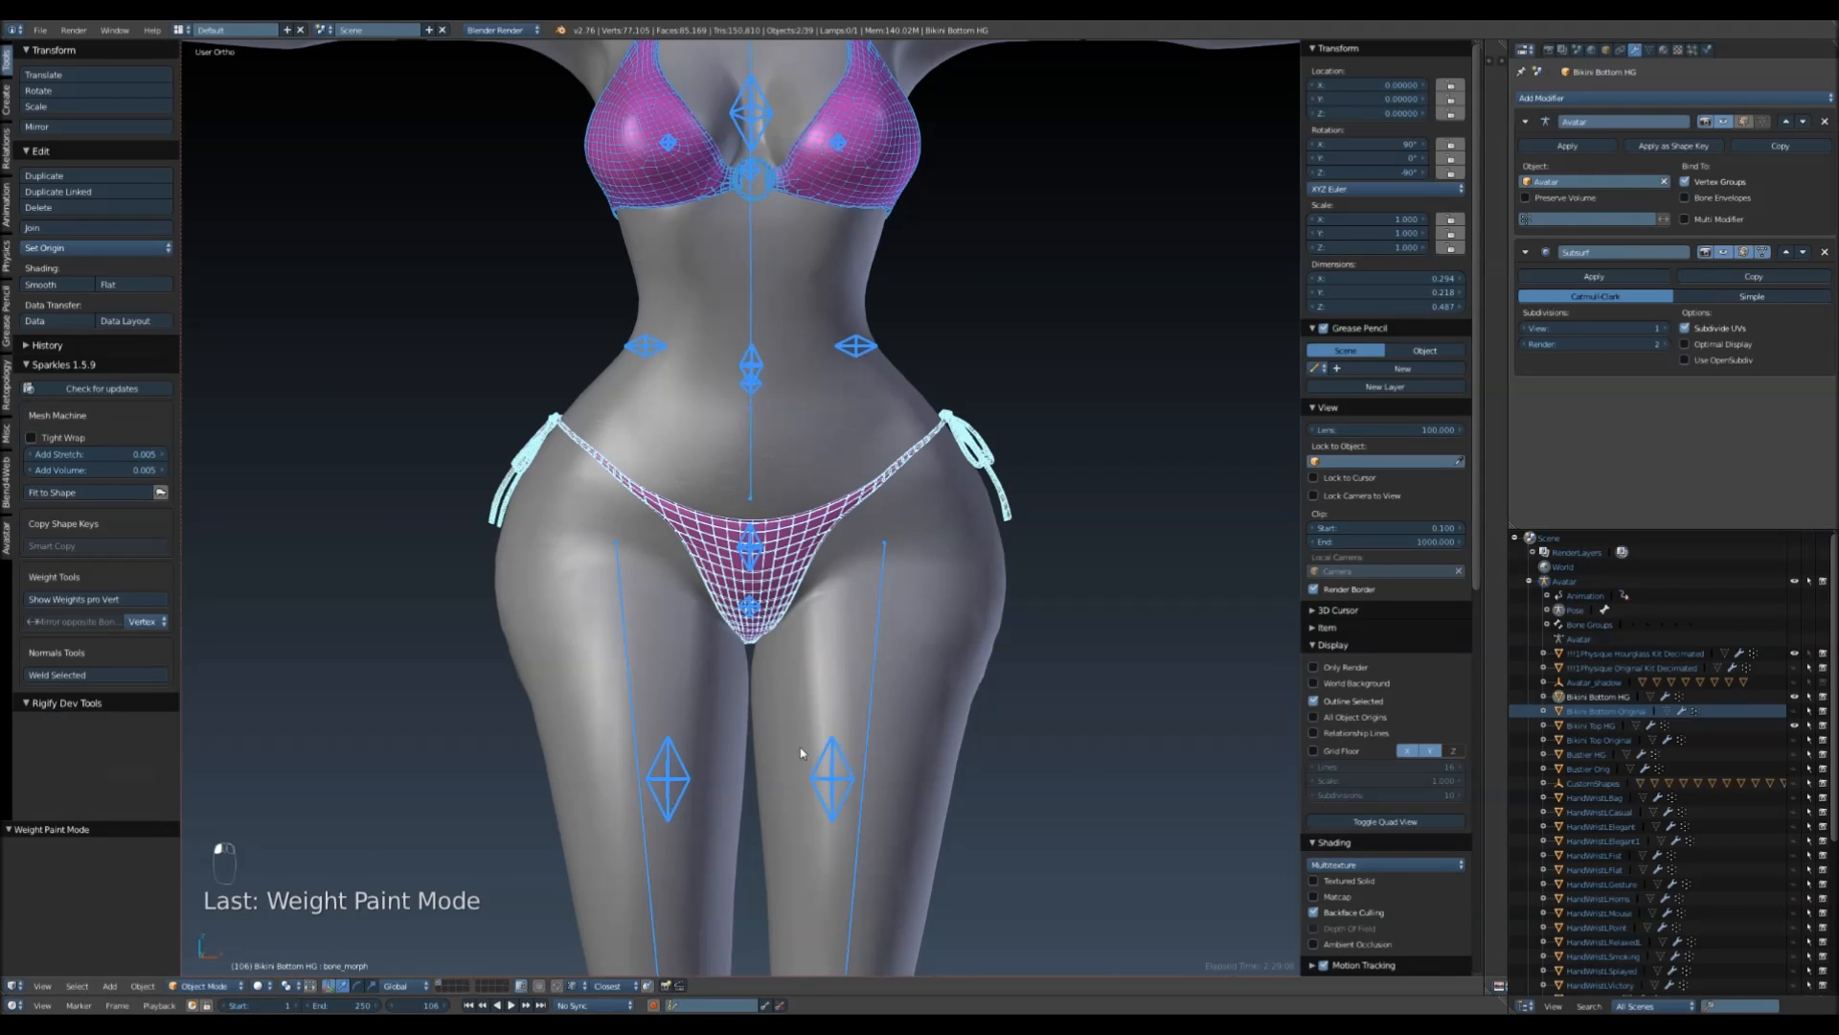
{"action": "right_click", "coordinate": [649, 790]}
{"action": "left_click", "coordinate": [1815, 383]}
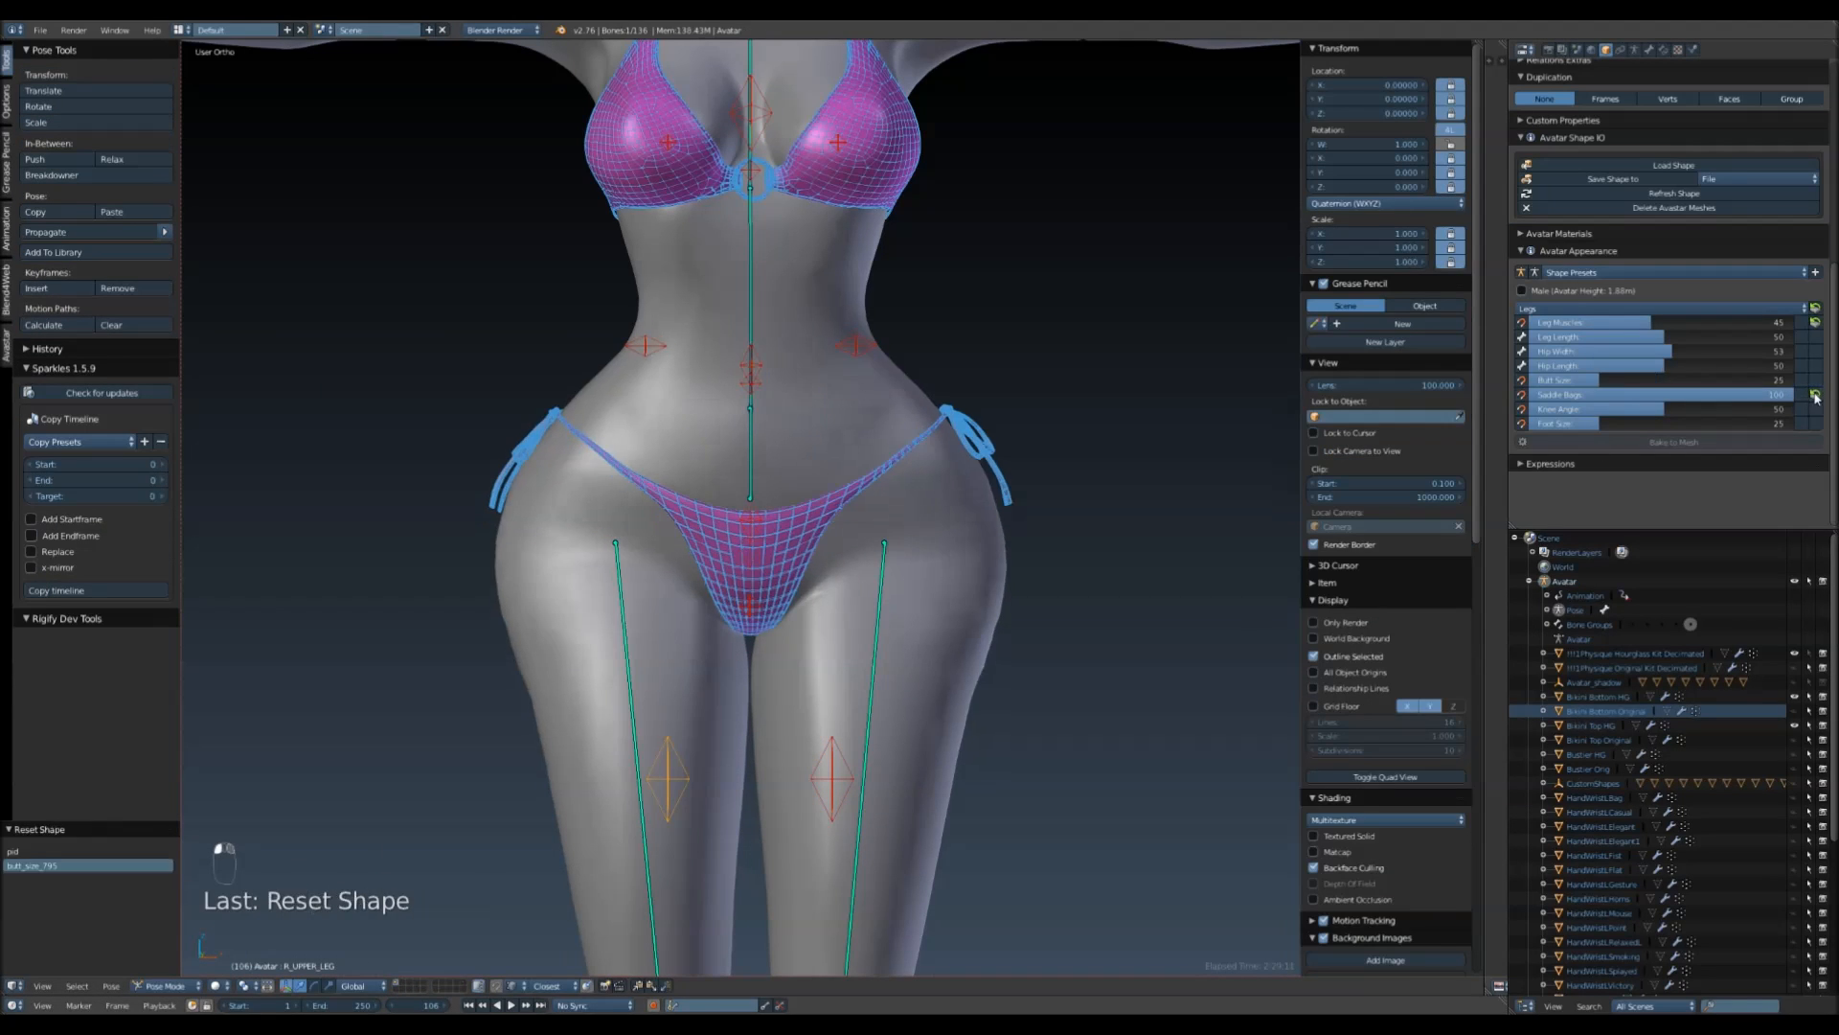
{"action": "right_click", "coordinate": [793, 555]}
- Trial-rotate the left thigh bone from the front and from behind to check the bikini bottom's deformation, cancelling each rotation
{"action": "right_click", "coordinate": [891, 621]}
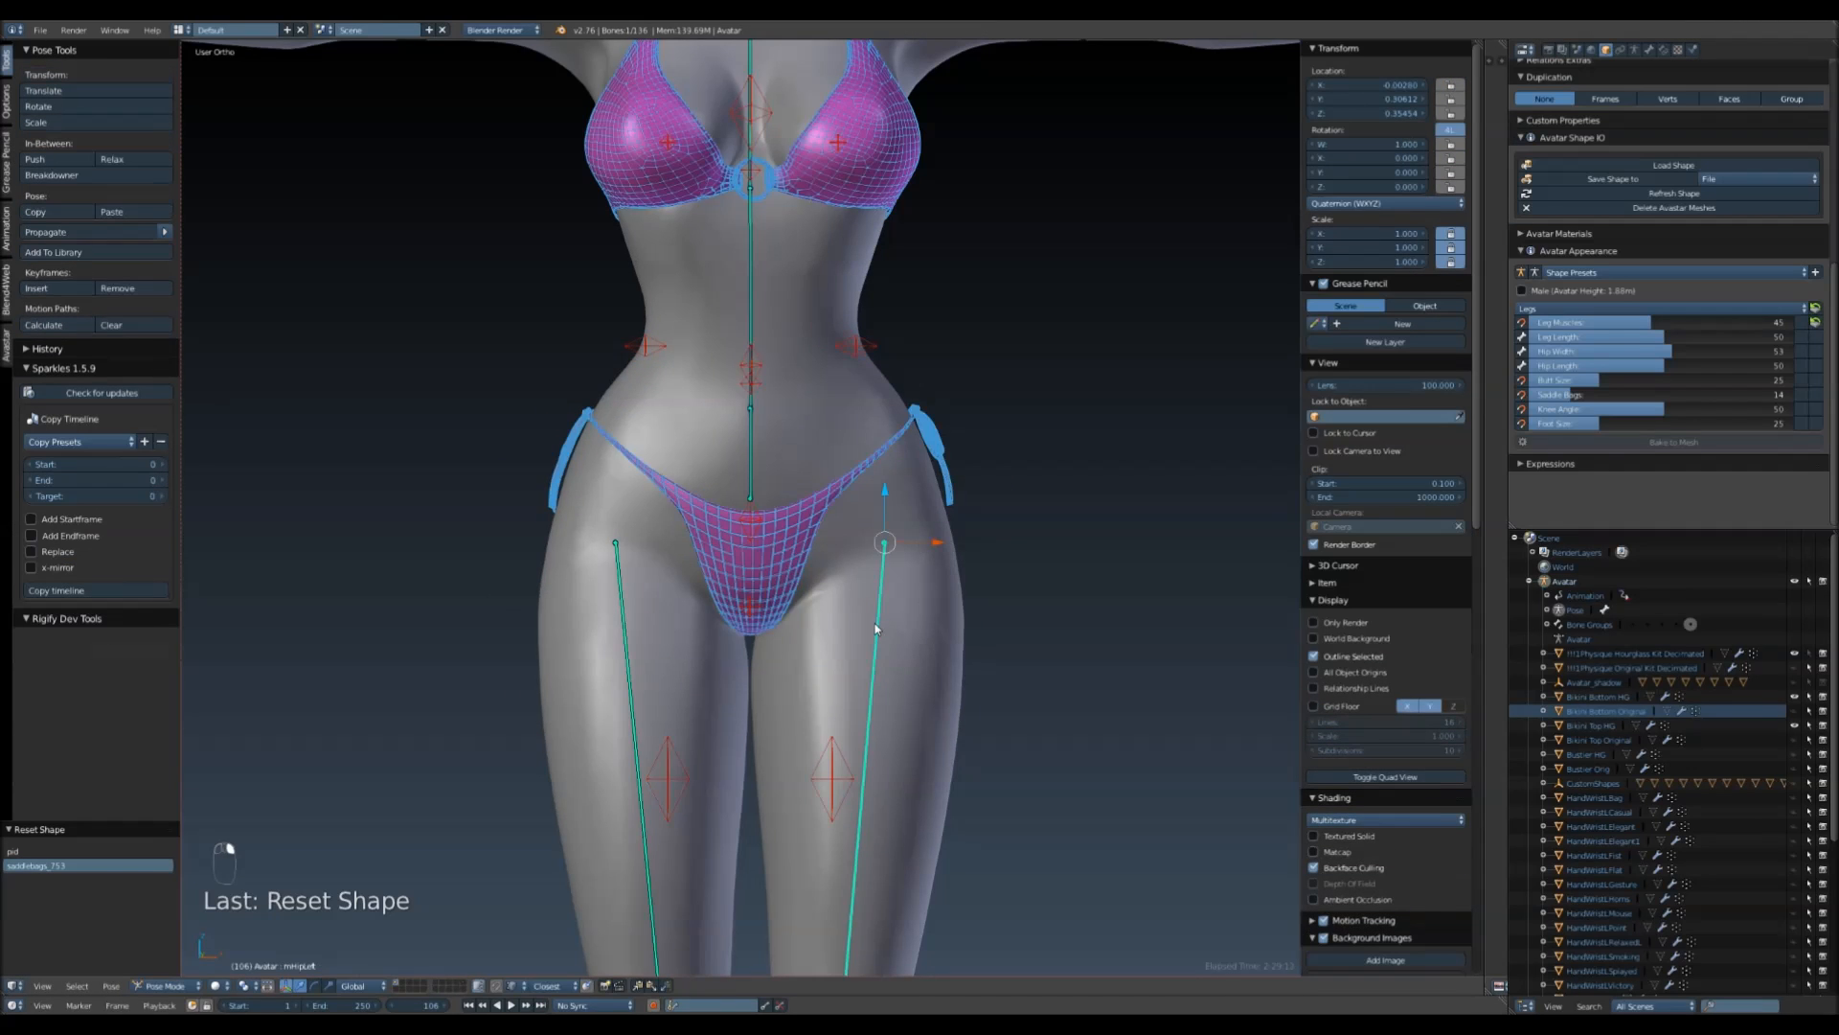
{"action": "key", "text": "r"}
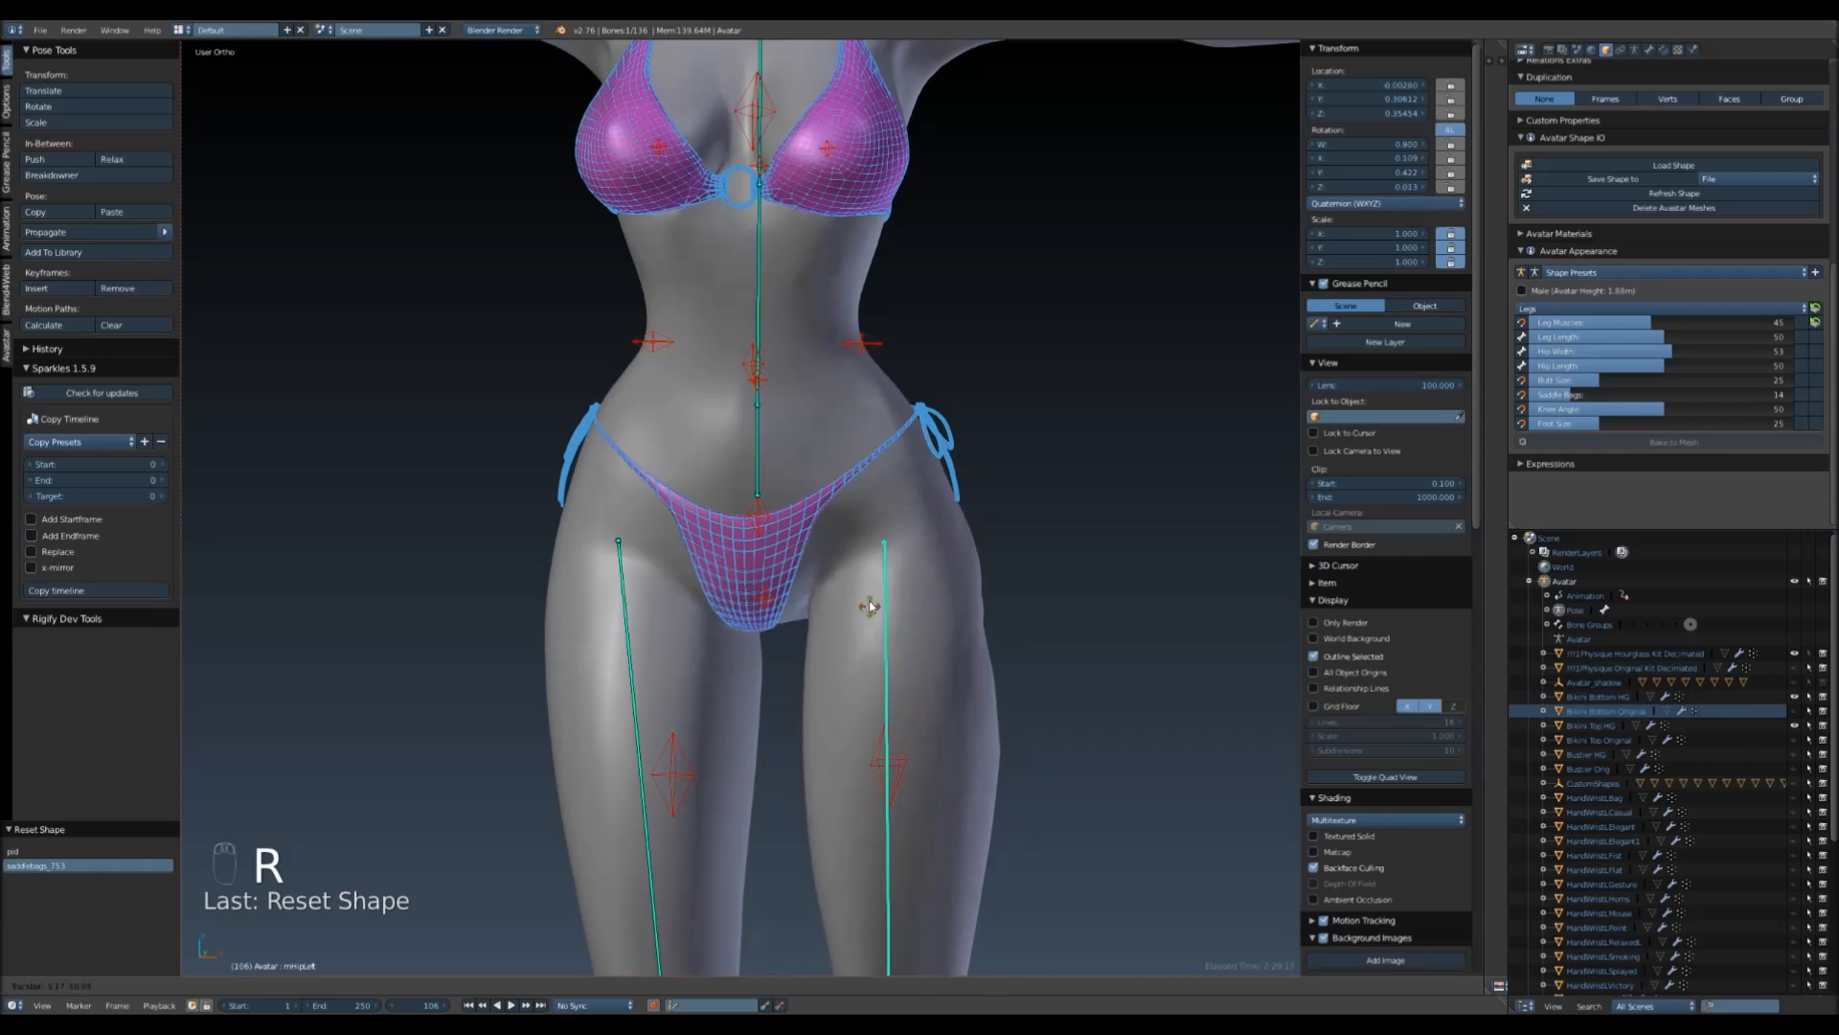
{"action": "right_click", "coordinate": [870, 607]}
{"action": "middle_click_drag", "start_coordinate": [1104, 595], "coordinate": [843, 636]}
{"action": "key", "text": "r"}
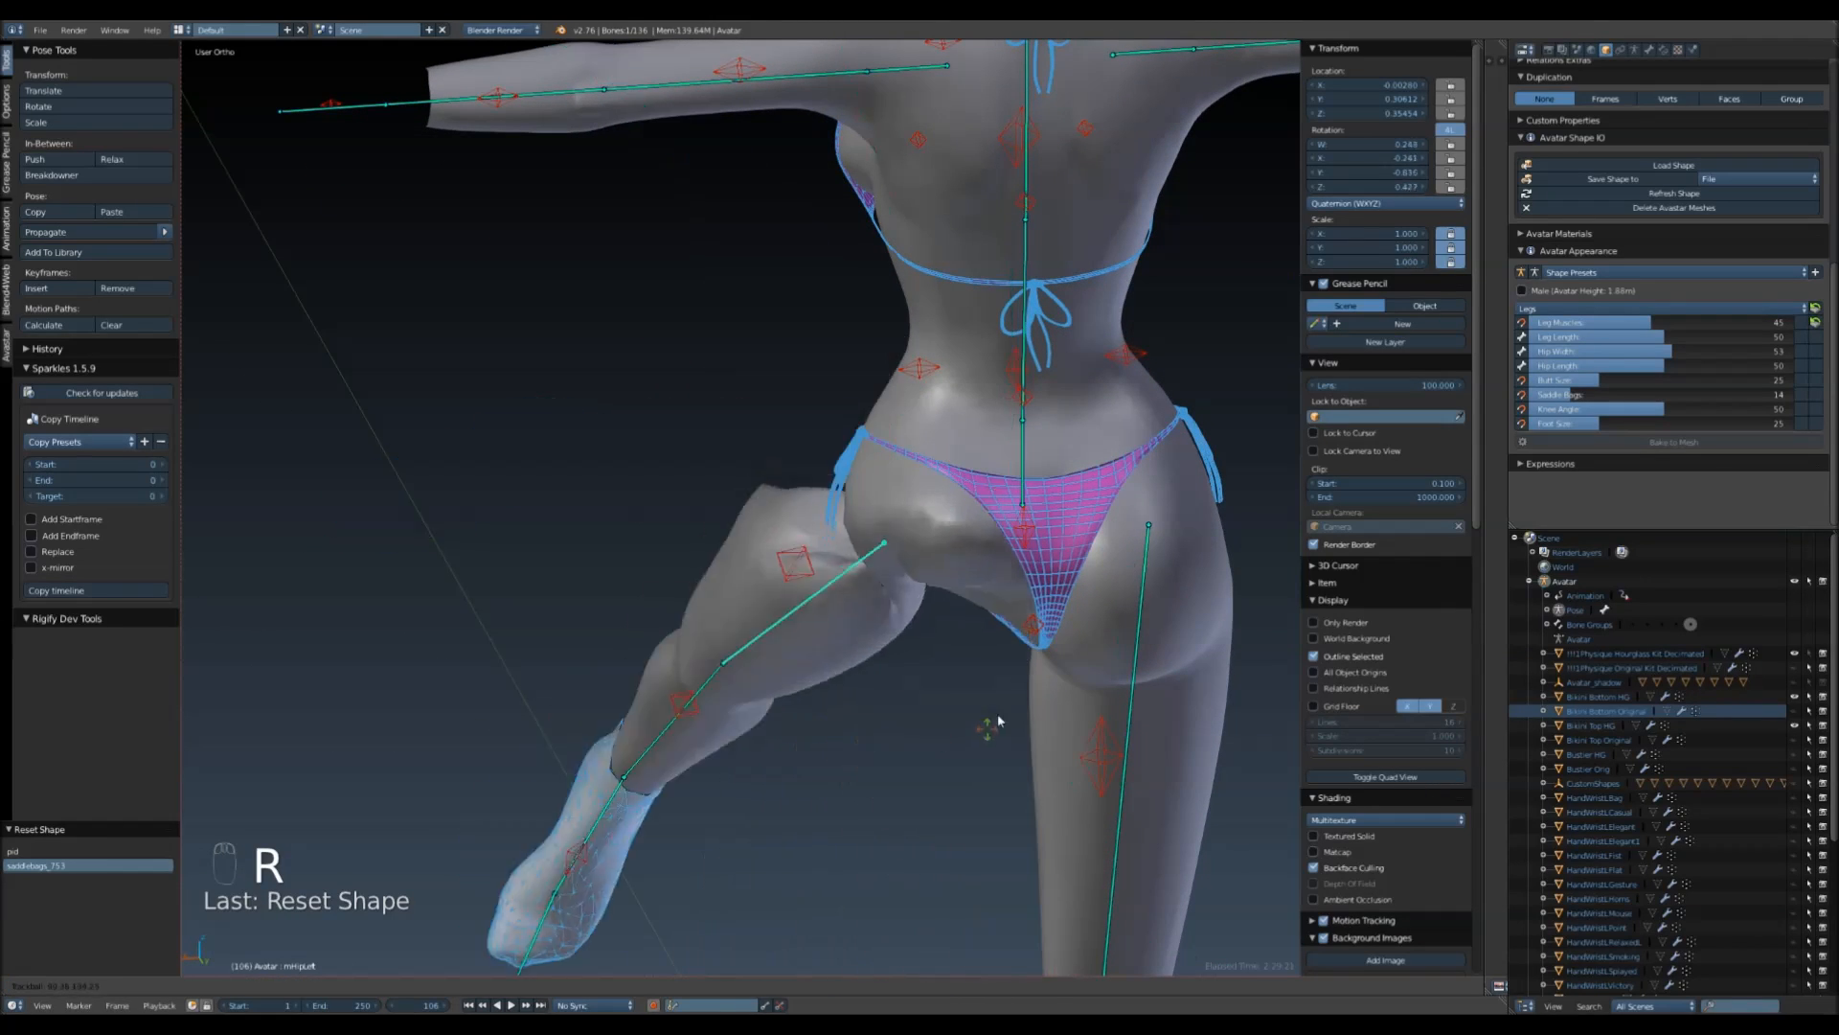
{"action": "right_click", "coordinate": [966, 730]}
- Select the Bikini Bottom HG mesh together with the Bikini Top HG mesh
{"action": "right_click", "coordinate": [1046, 571]}
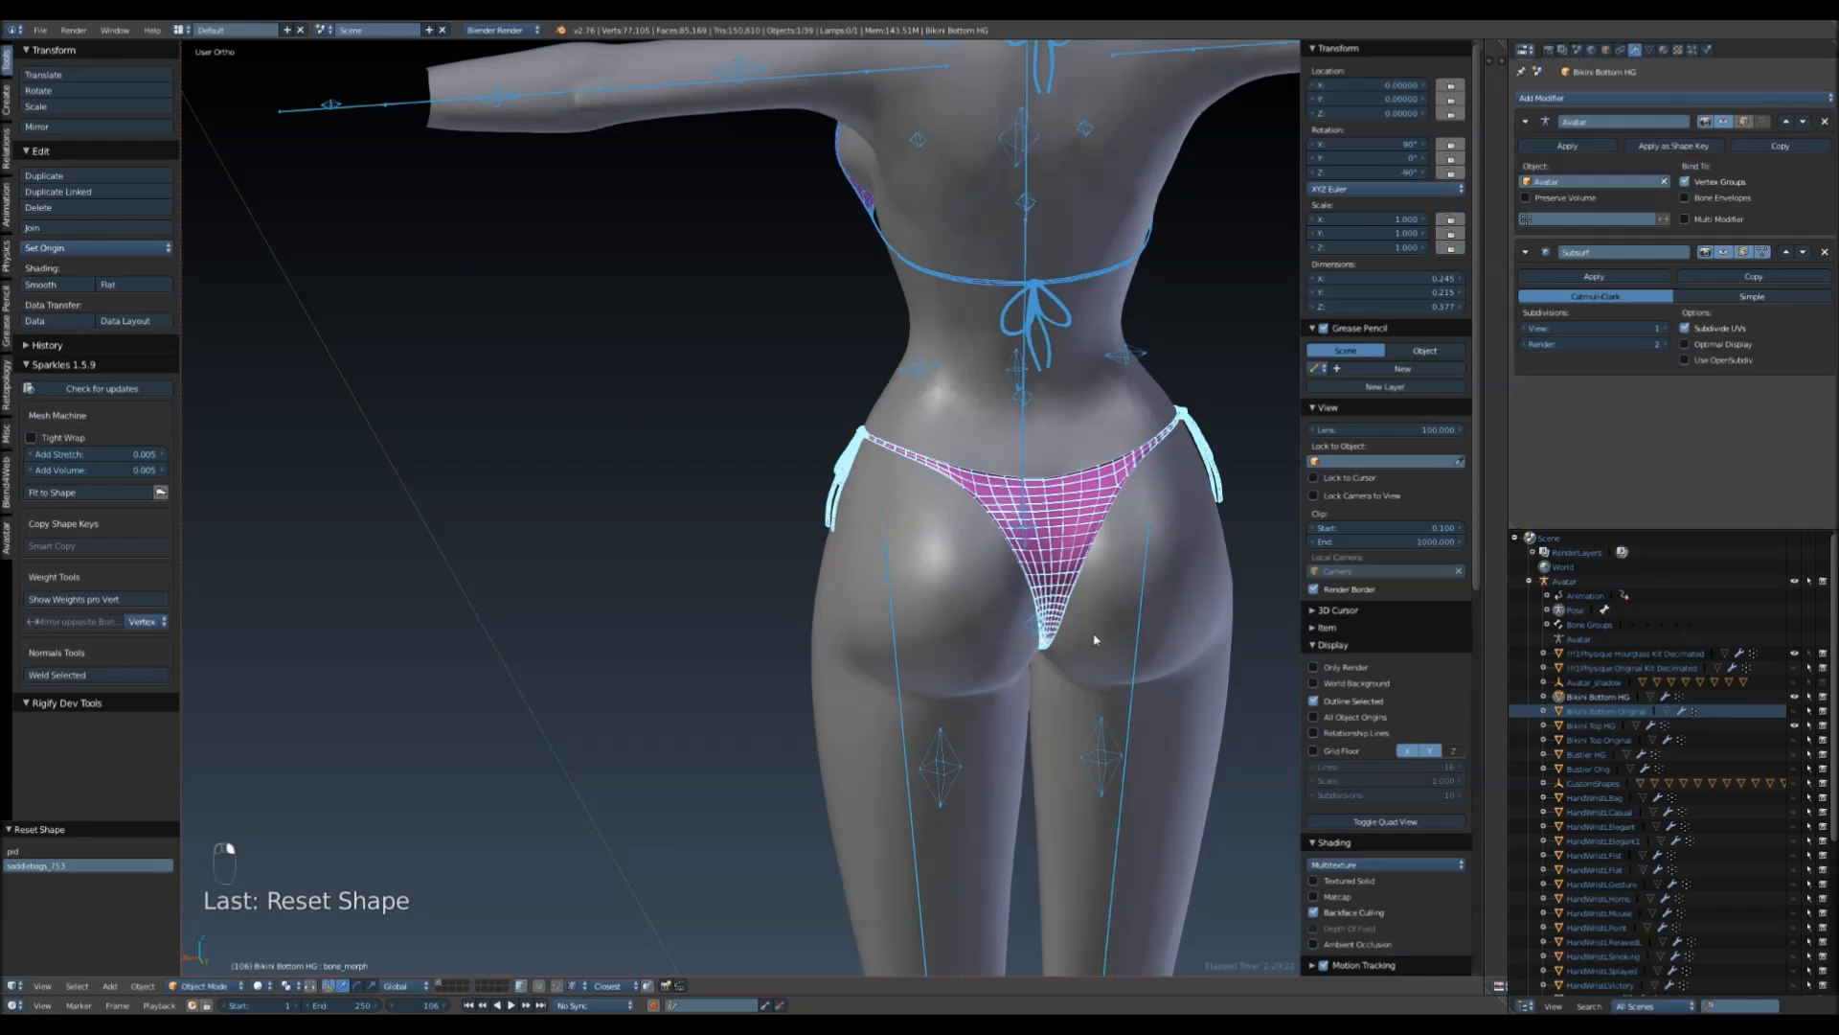
{"action": "middle_click_drag", "start_coordinate": [1054, 644], "coordinate": [1334, 607]}
{"action": "middle_click_drag", "start_coordinate": [1207, 320], "coordinate": [1030, 586], "text": "shift"}
{"action": "right_click", "coordinate": [950, 451], "text": "shift"}
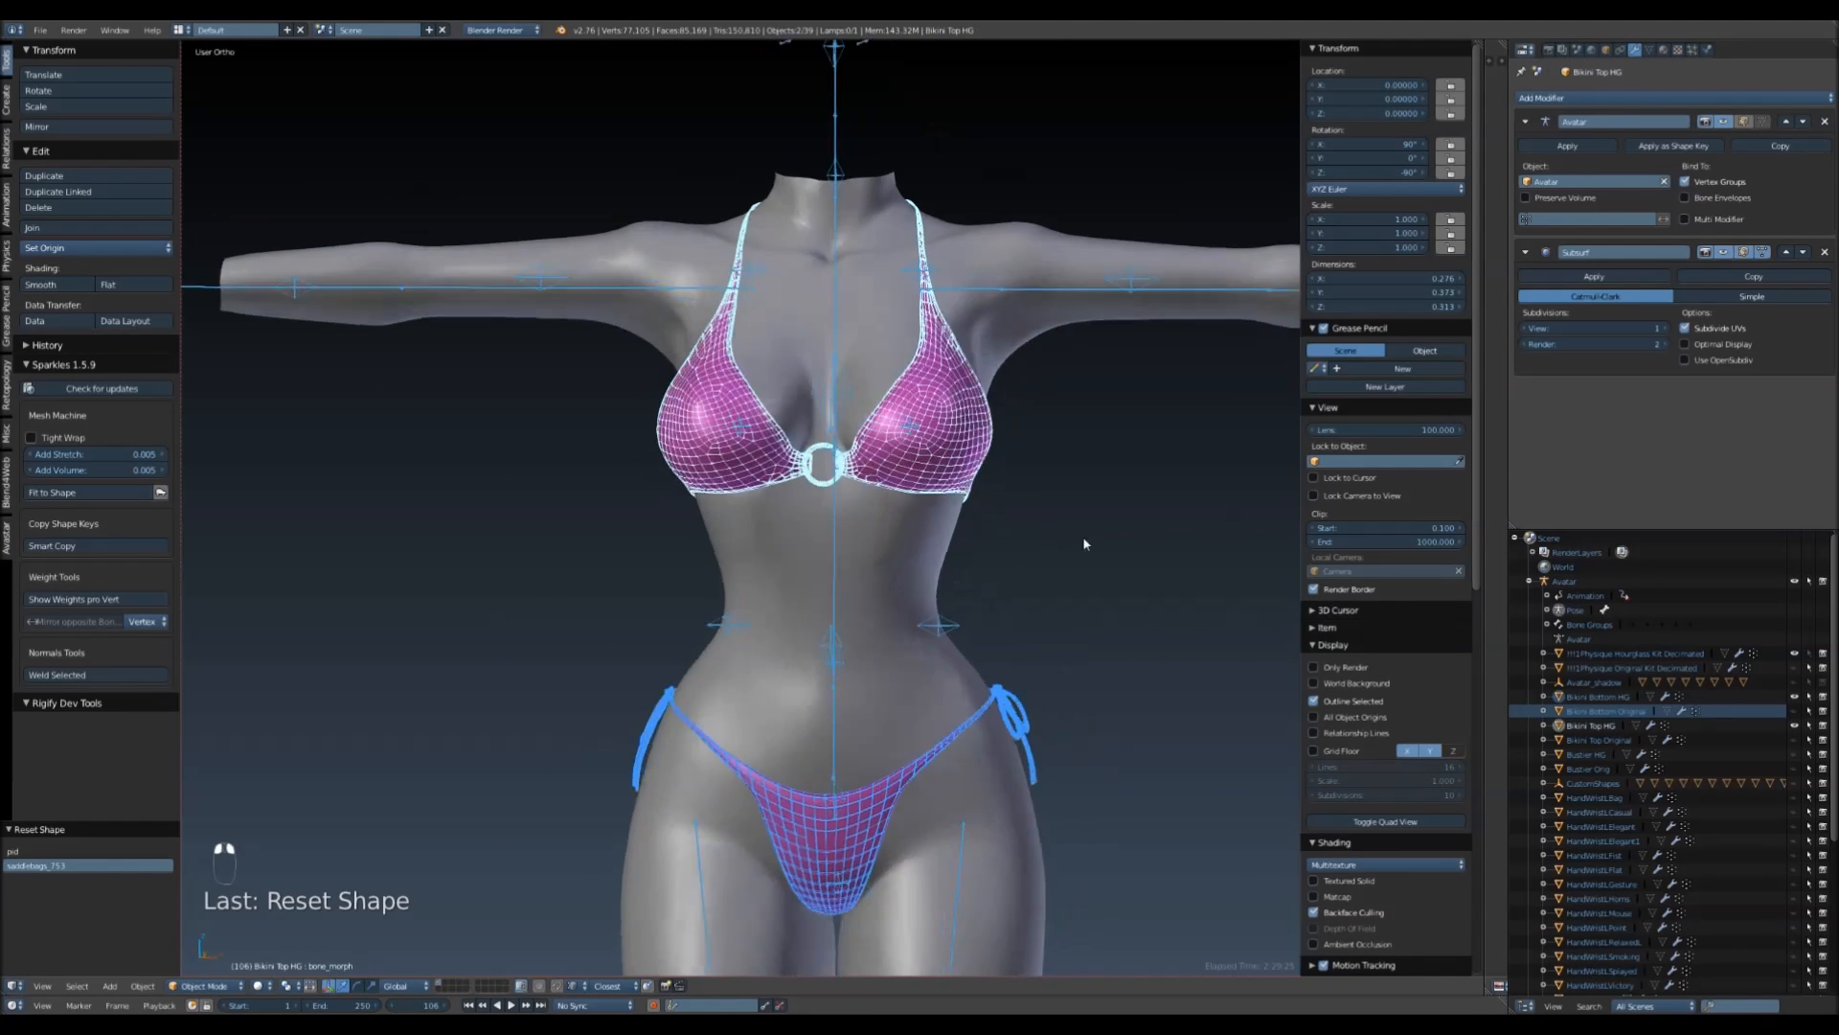
- Trial-rotate the mChest bone in front view to check how the bikini top follows the torso, cancelling the rotation
{"action": "key", "text": "KP_1"}
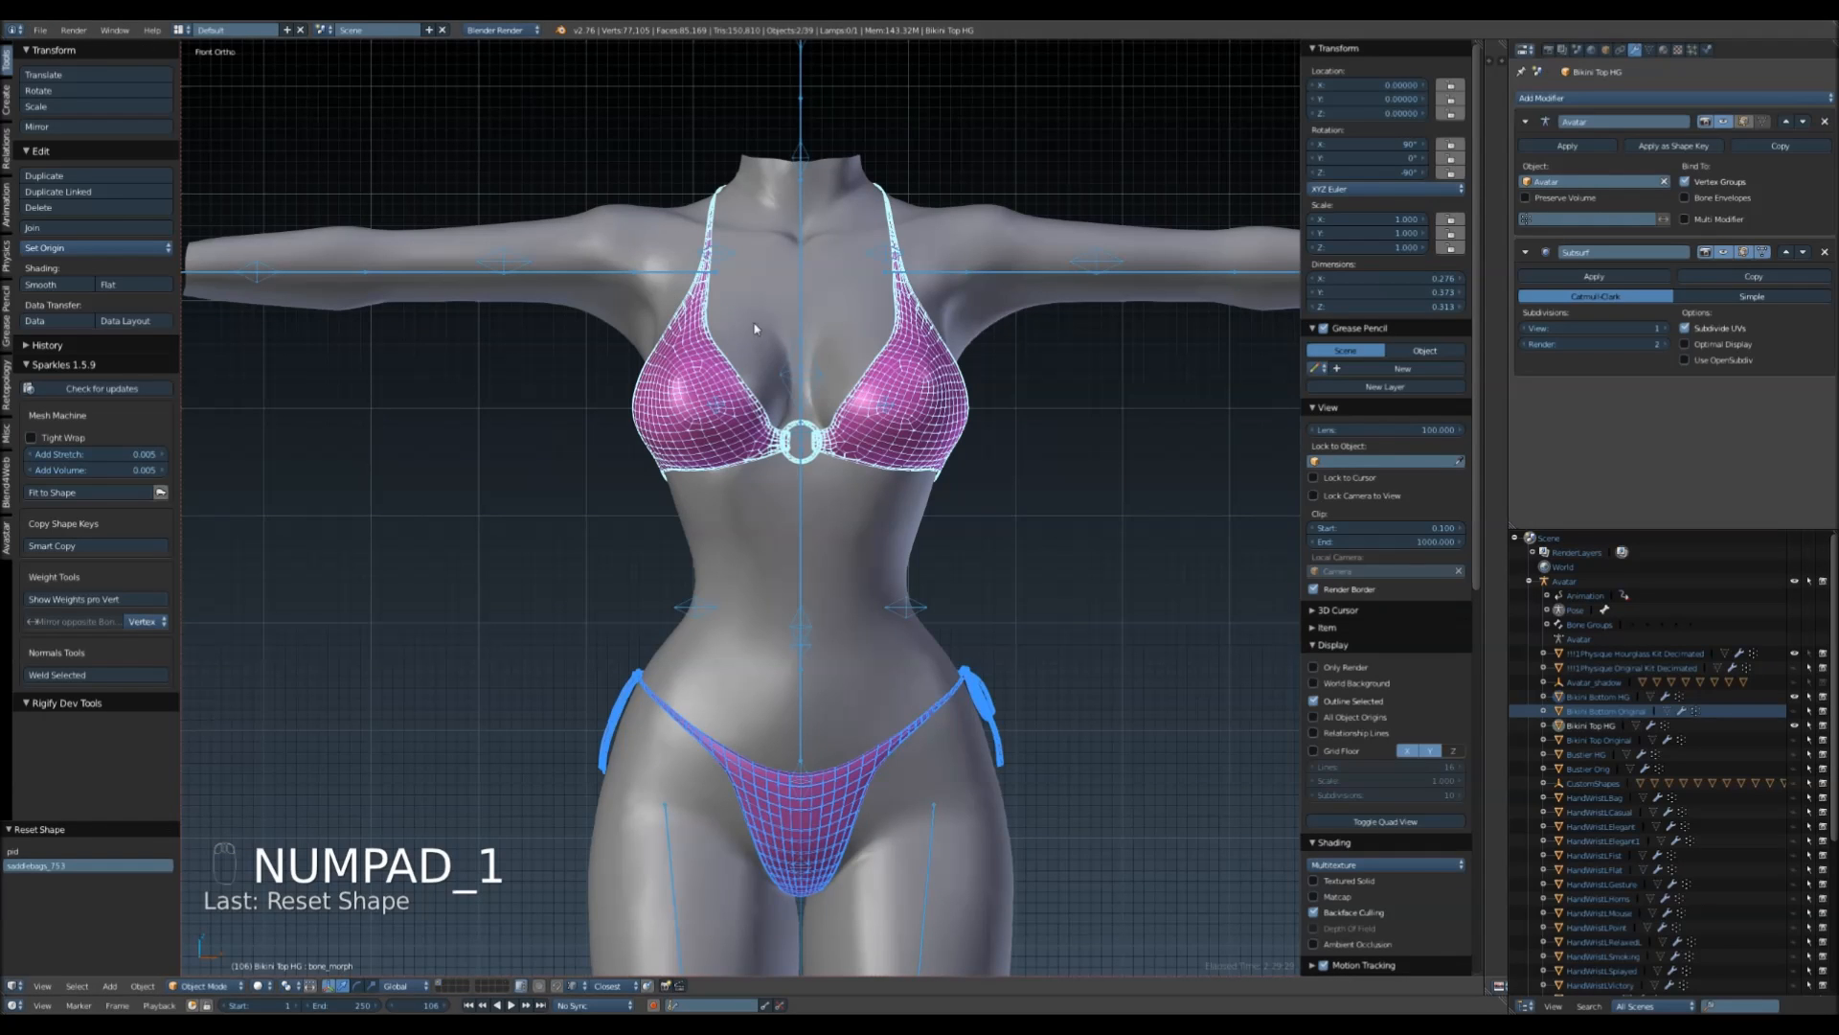
{"action": "right_click", "coordinate": [839, 313]}
{"action": "key", "text": "r"}
{"action": "key", "text": "r"}
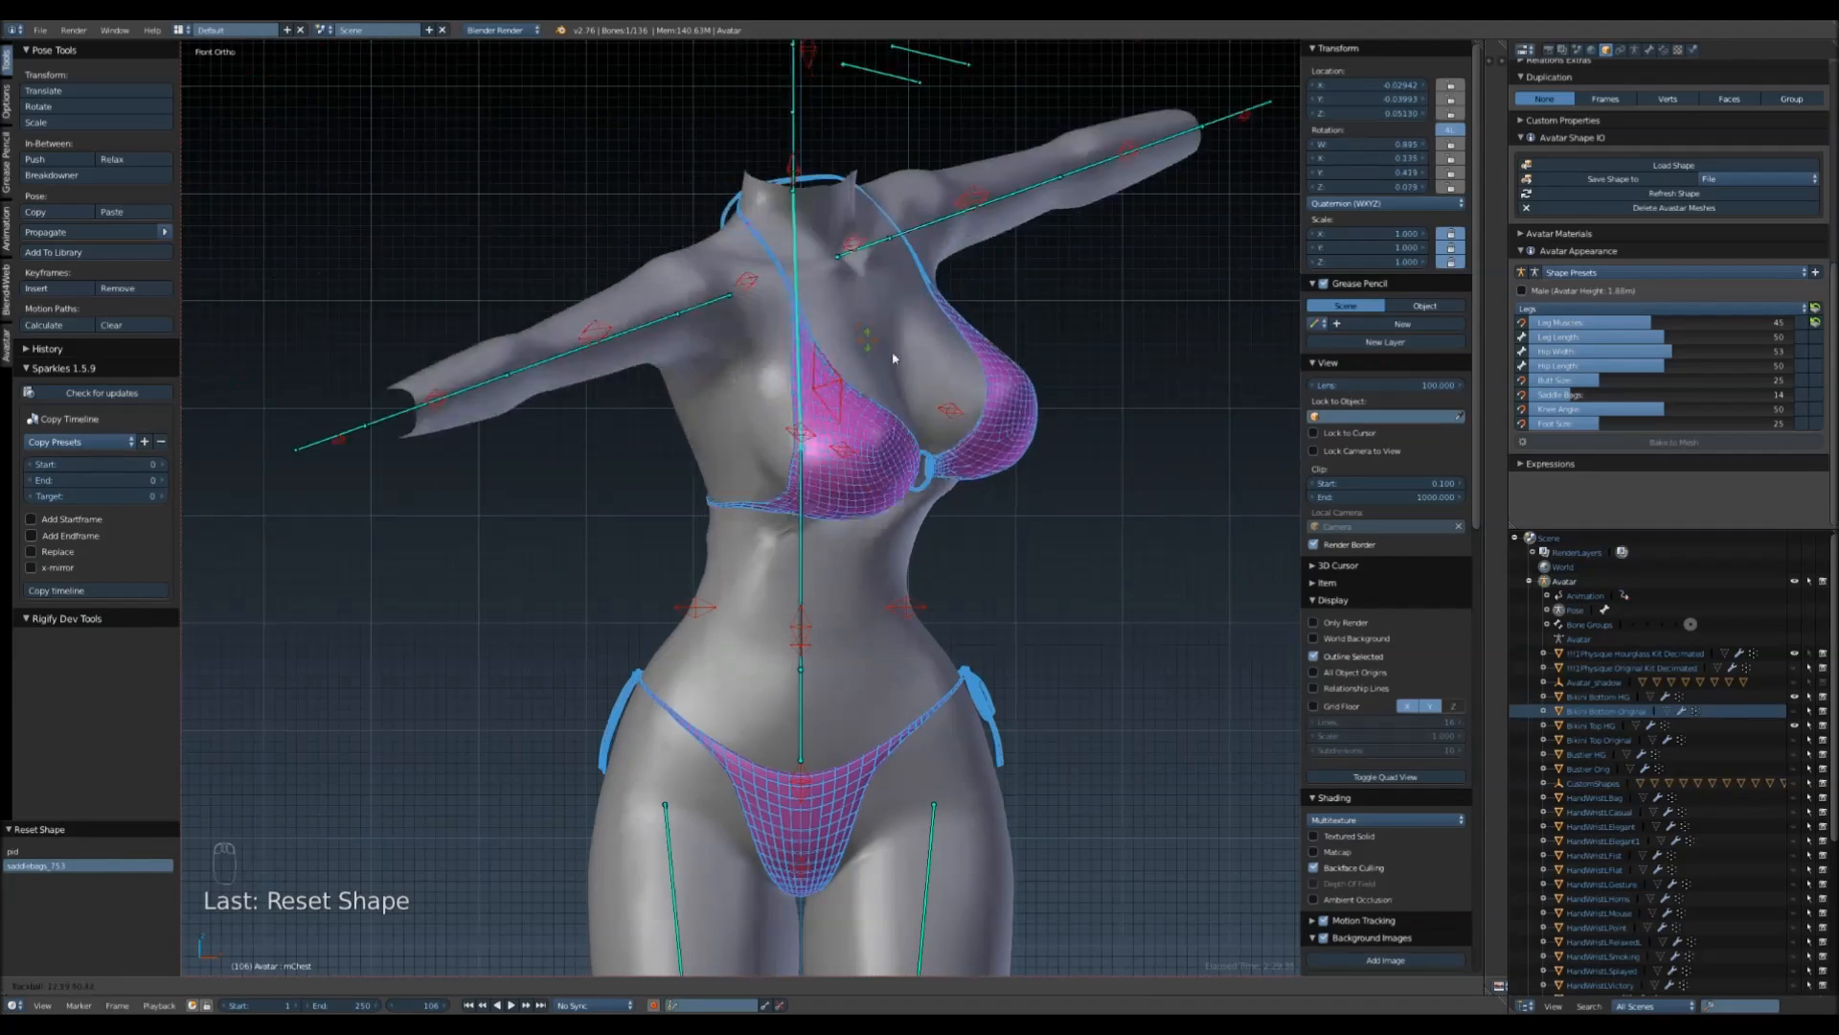
{"action": "right_click", "coordinate": [830, 312]}
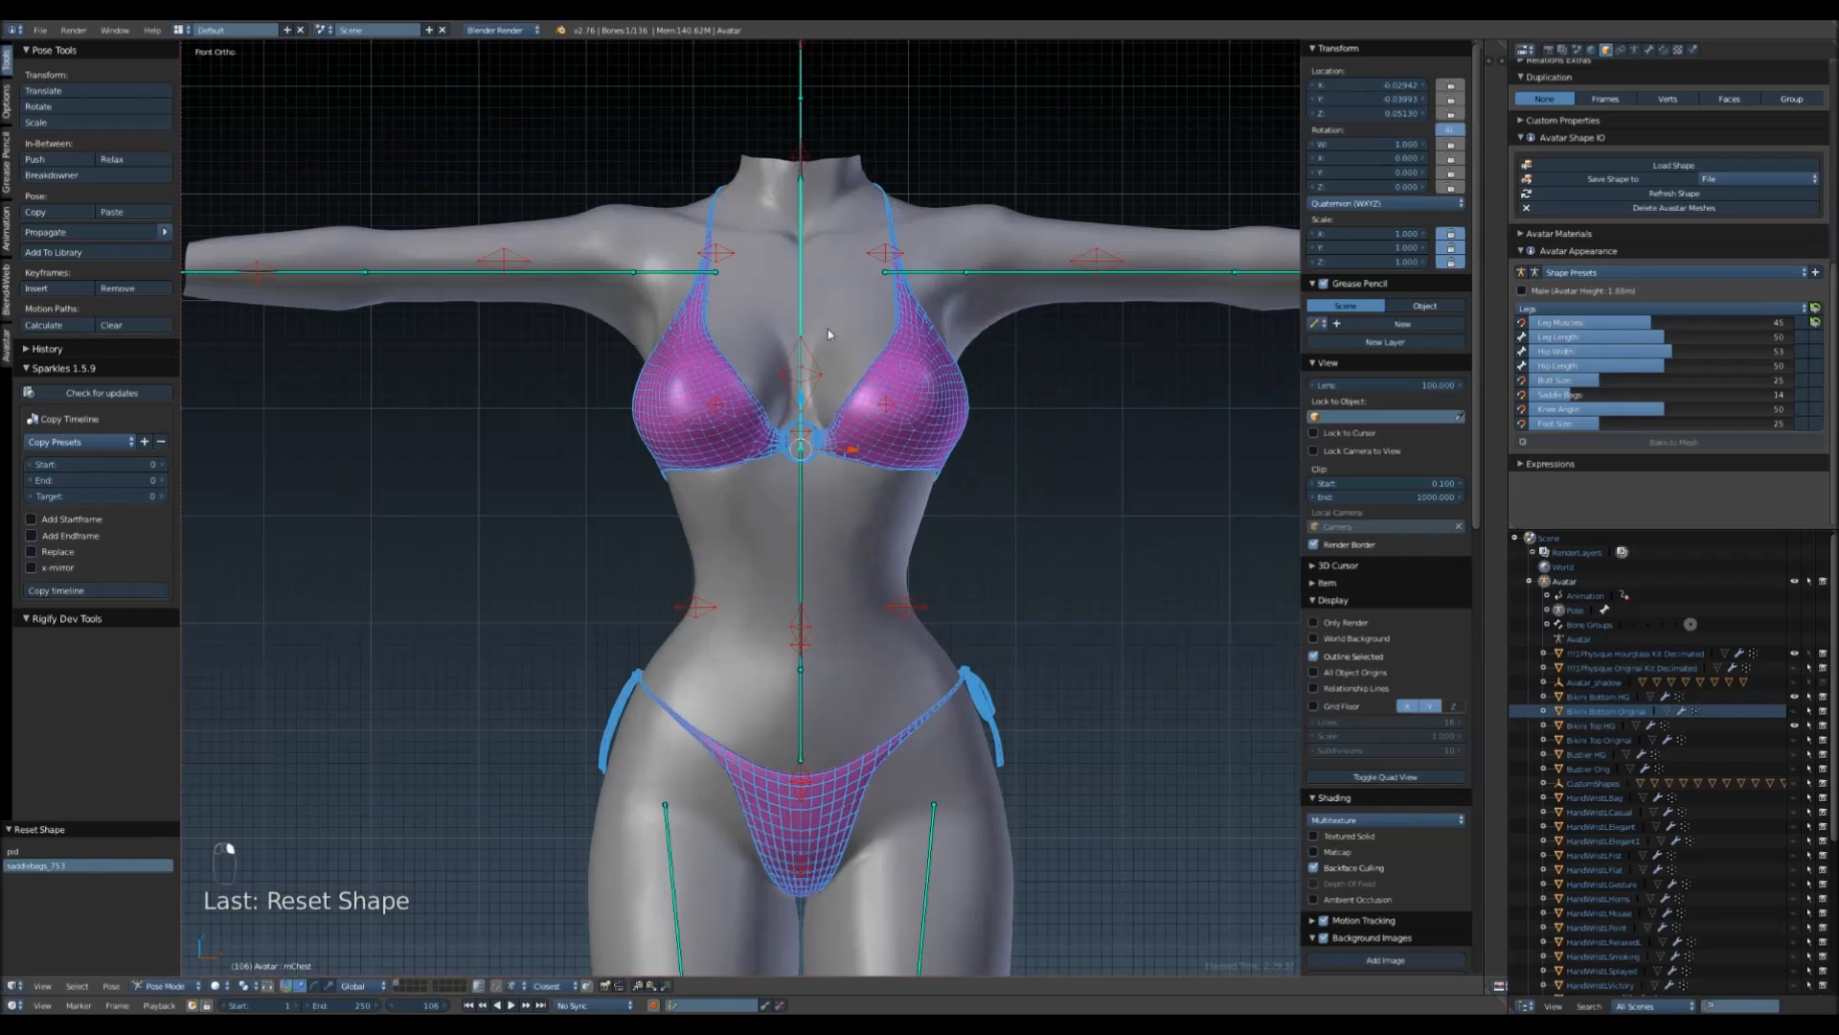
- Export the Bikini Top HG and Bikini Bottom HG meshes as Collada (Avastar) named Slink Physique Ring Bikini HG Fit.dae
{"action": "right_click", "coordinate": [710, 400]}
{"action": "right_click", "coordinate": [749, 790]}
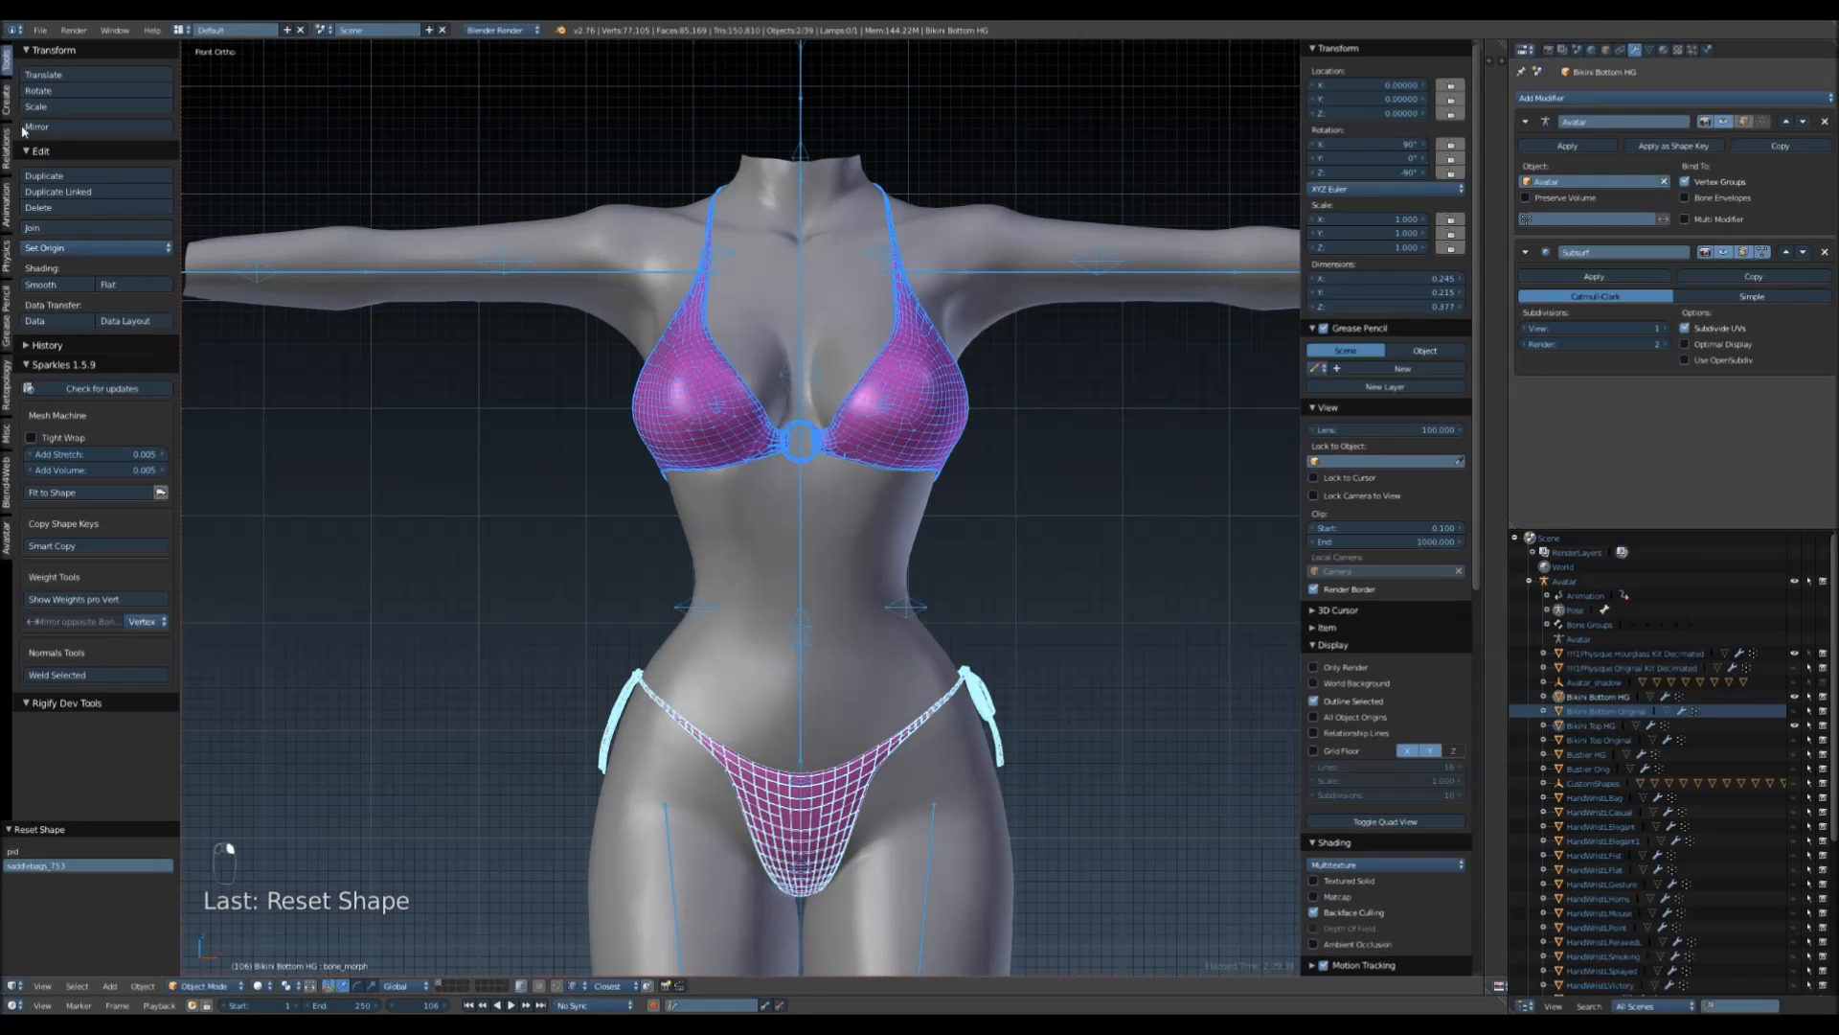
{"action": "left_click", "coordinate": [40, 29]}
{"action": "mouse_move", "coordinate": [74, 320]}
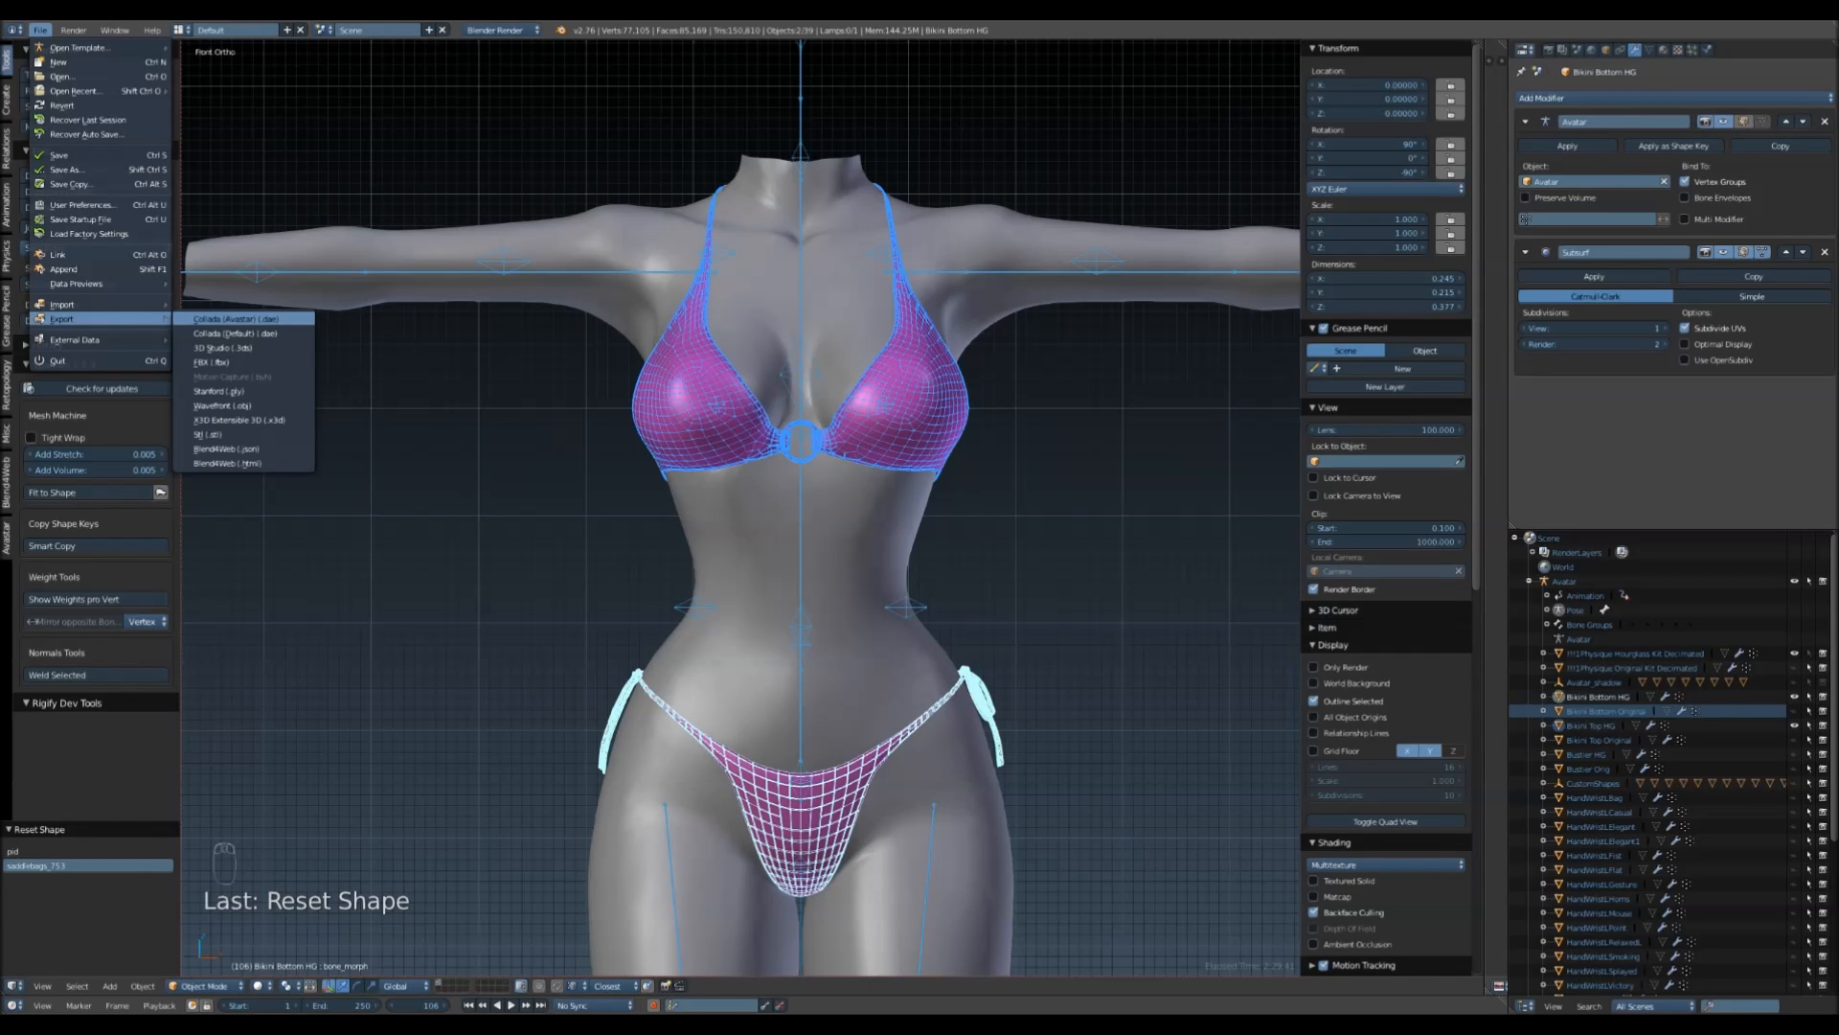
{"action": "left_click", "coordinate": [238, 318]}
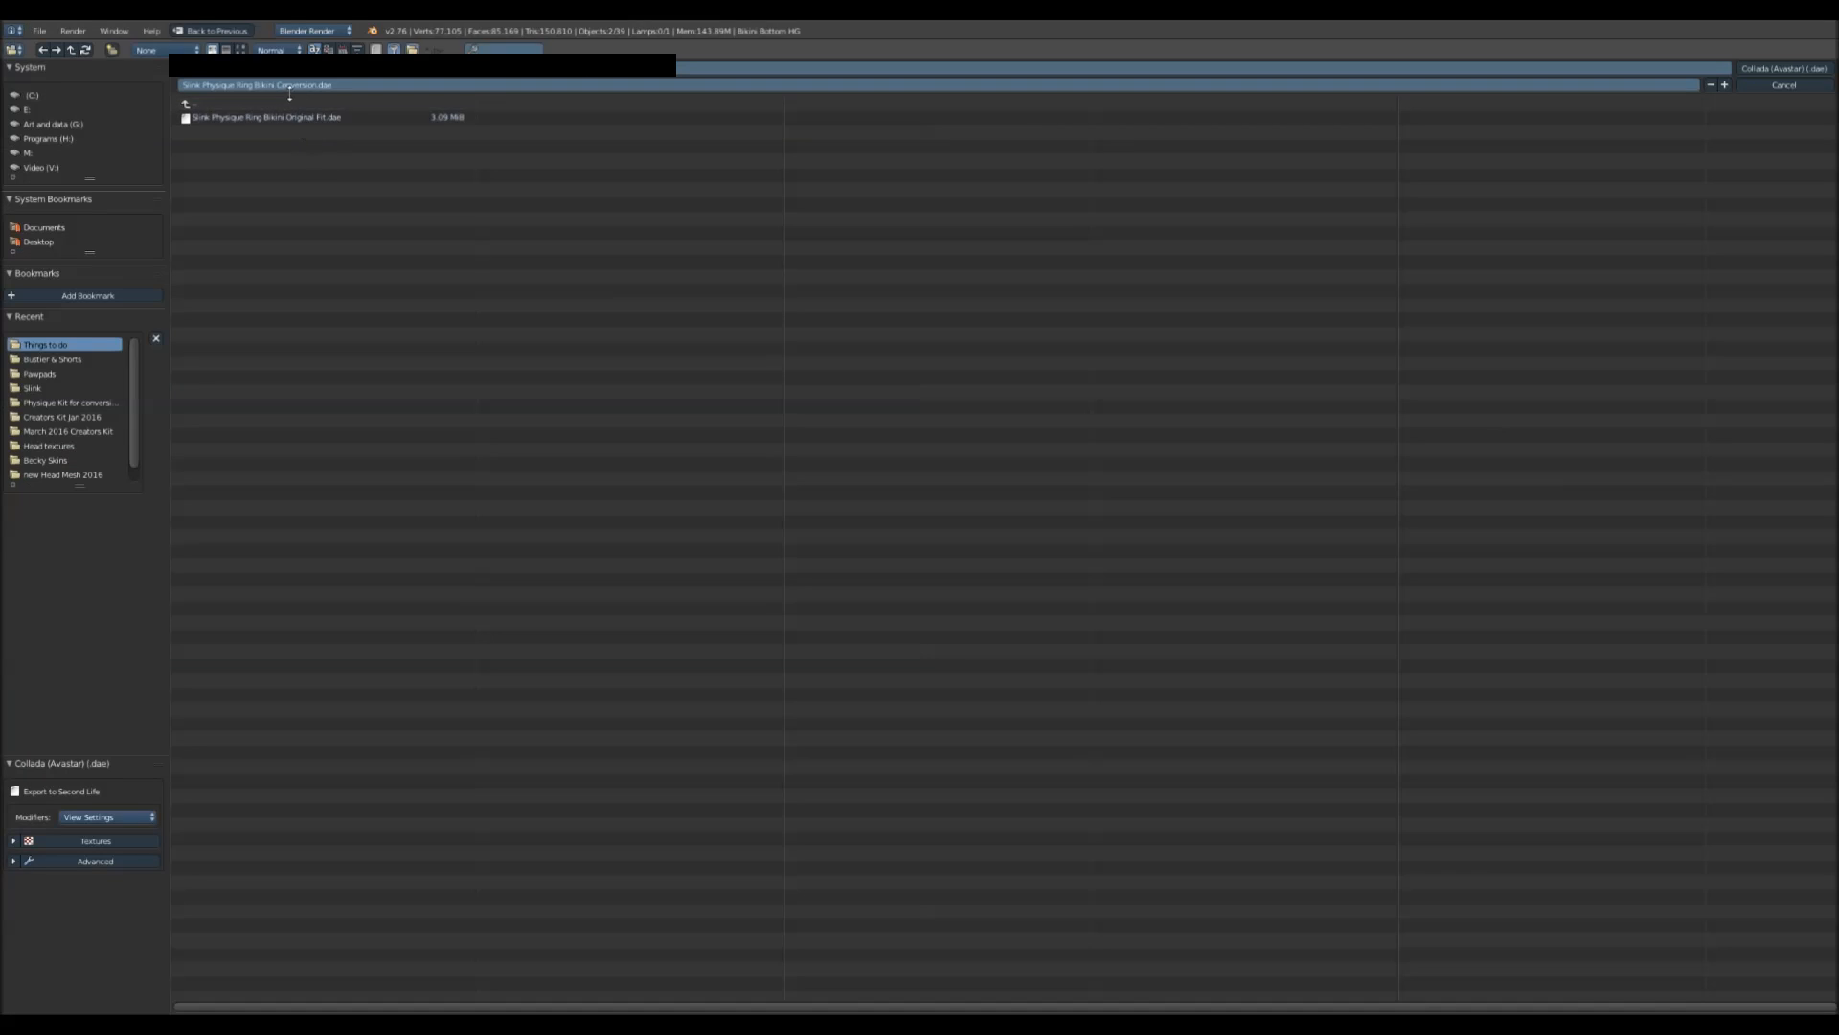
{"action": "left_click", "coordinate": [279, 119]}
{"action": "left_click", "coordinate": [278, 84]}
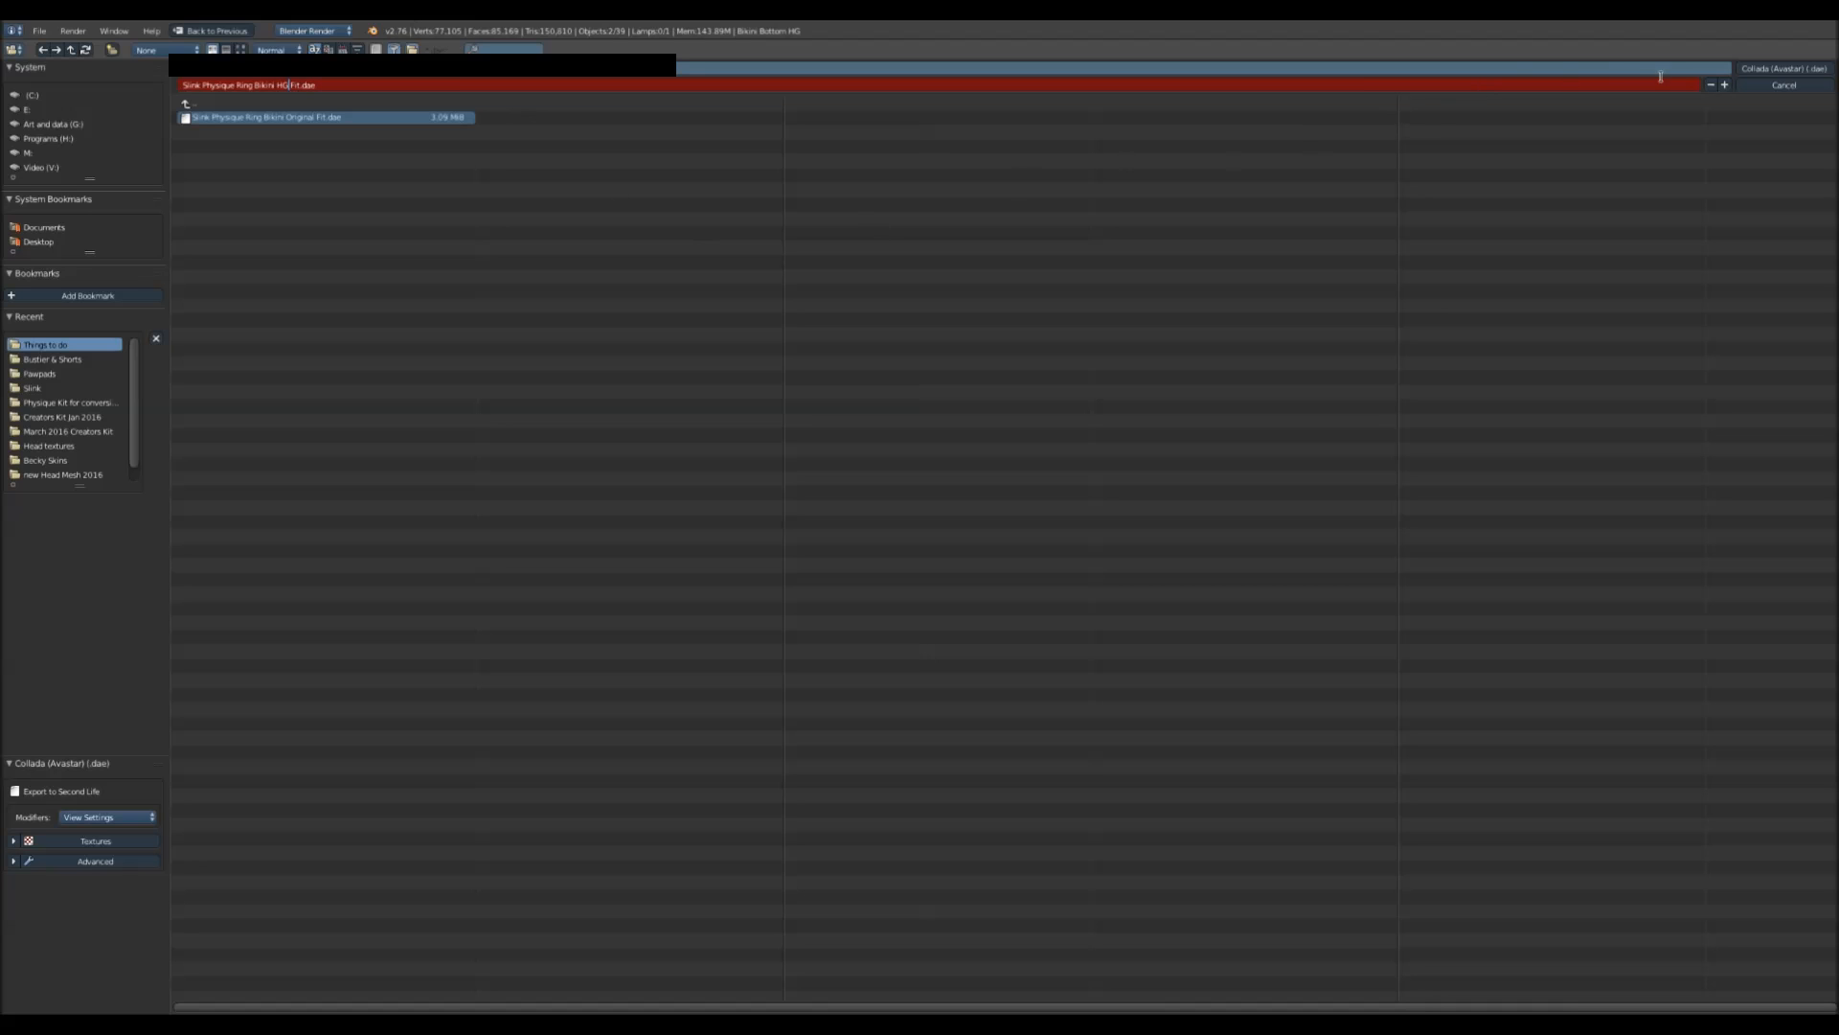
{"action": "left_click", "coordinate": [1762, 64]}
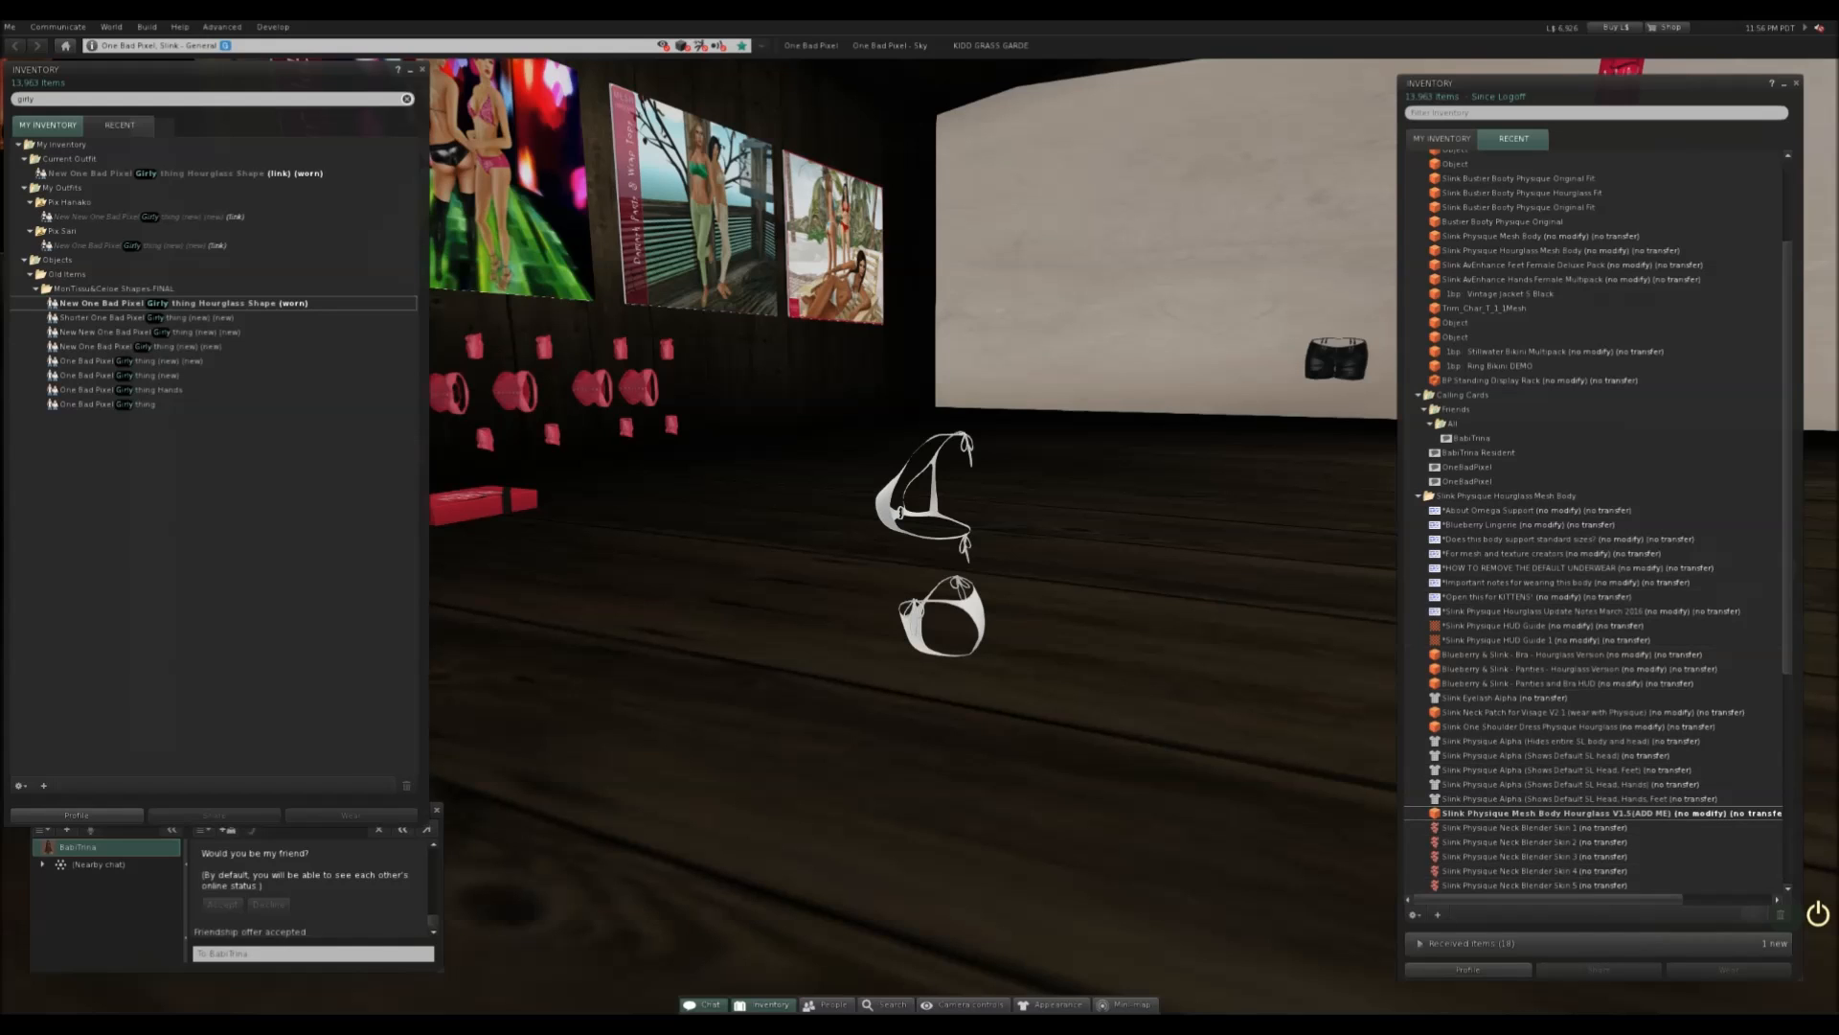
- Switch to the Second Life viewer and load Slink Physique Ring Bikini HG Fit.dae for a mesh model upload
{"action": "right_click", "coordinate": [1437, 816]}
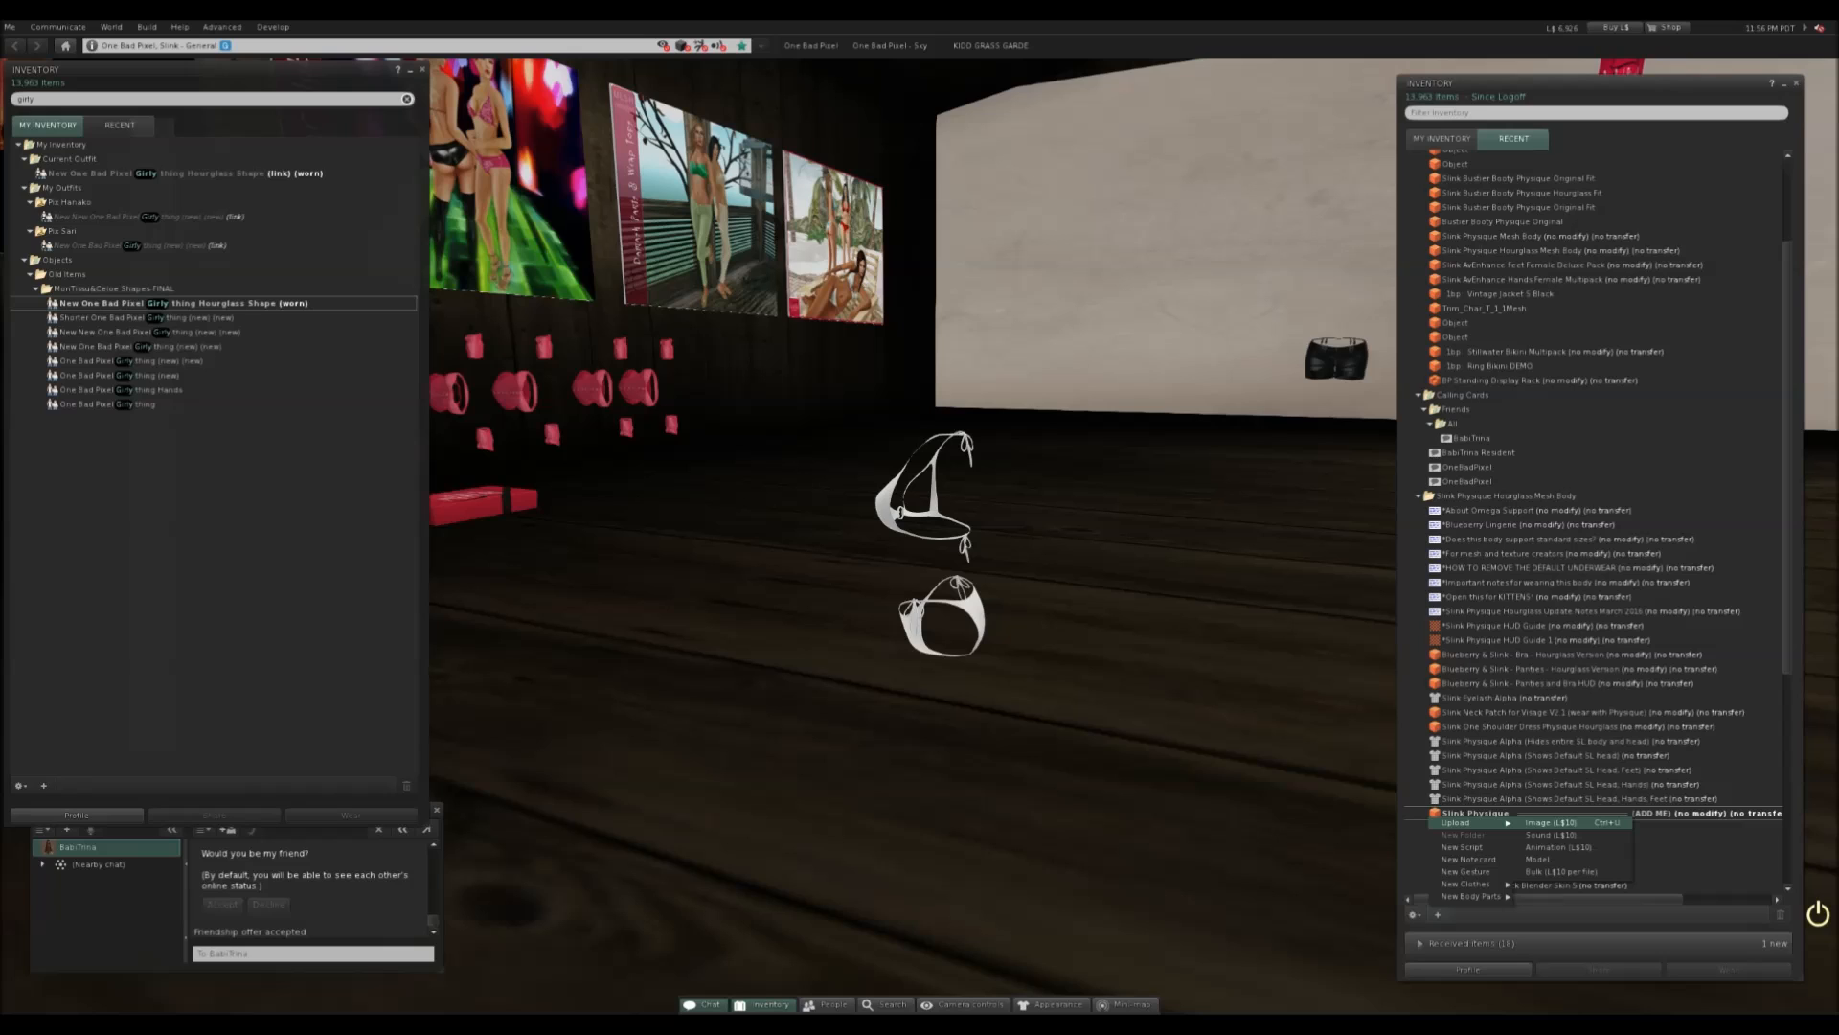
{"action": "left_click", "coordinate": [1538, 859]}
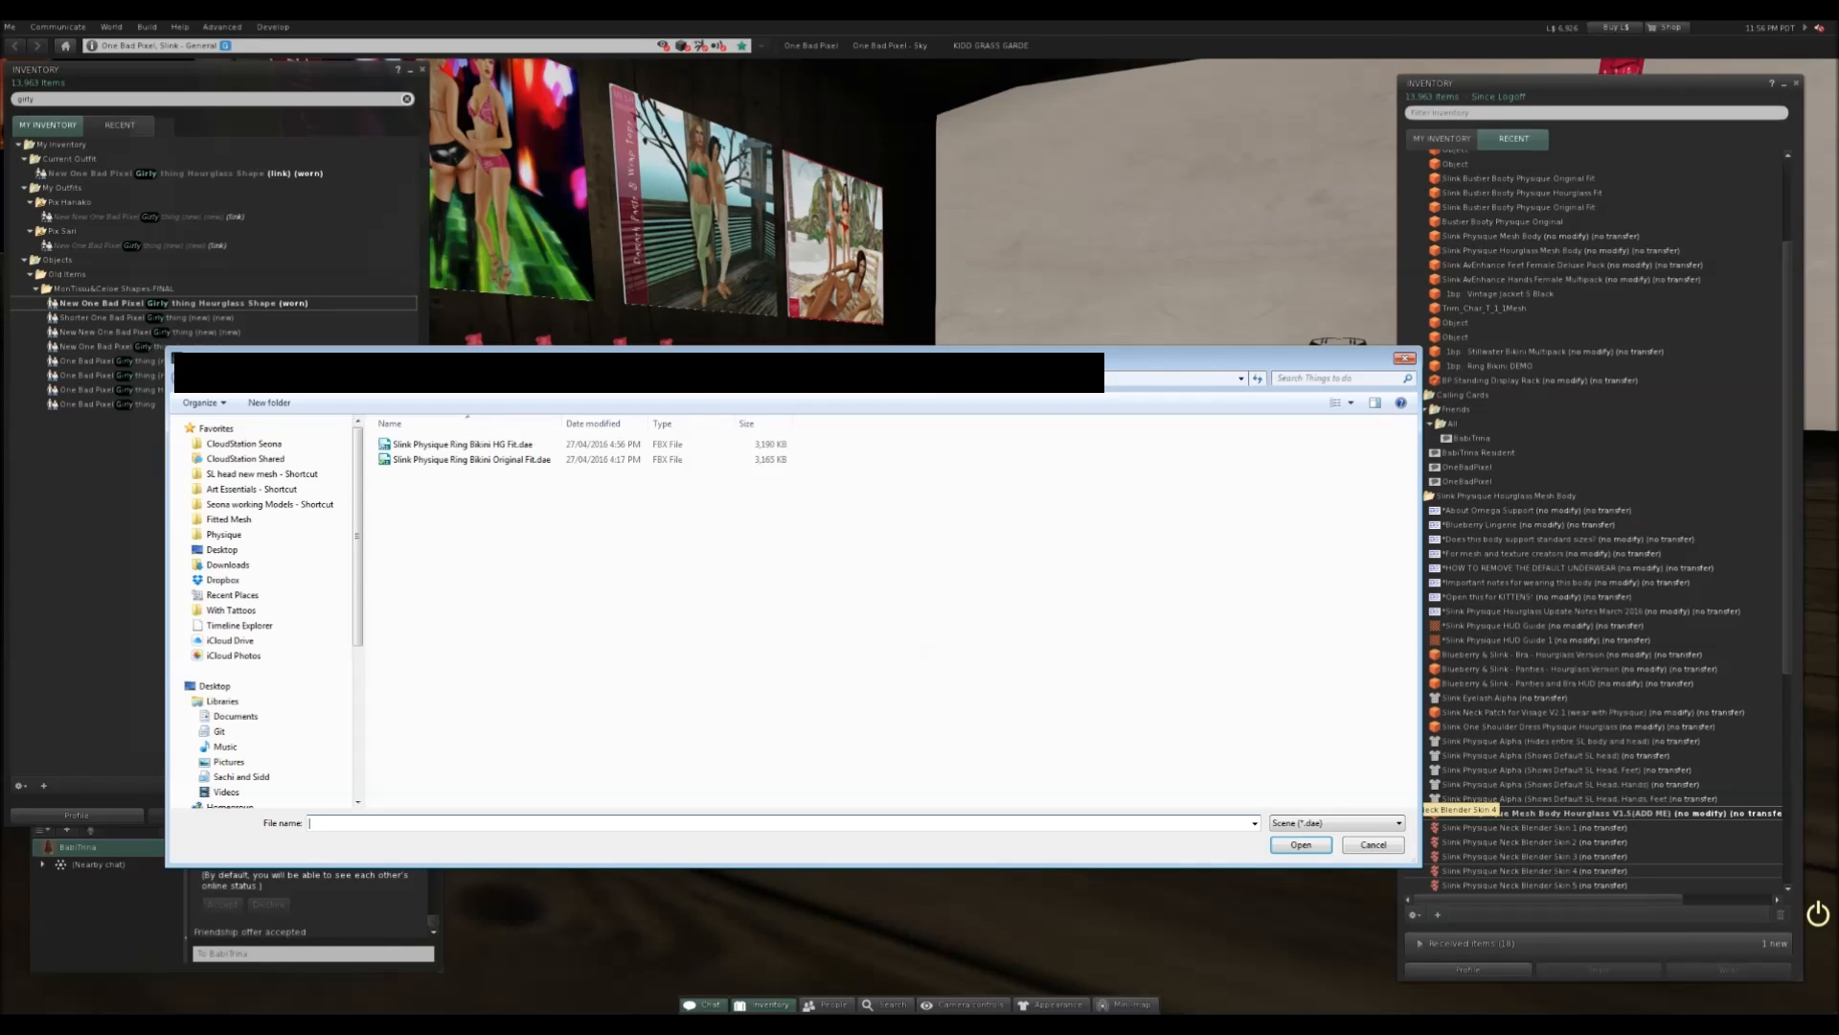
{"action": "double_click", "coordinate": [488, 444]}
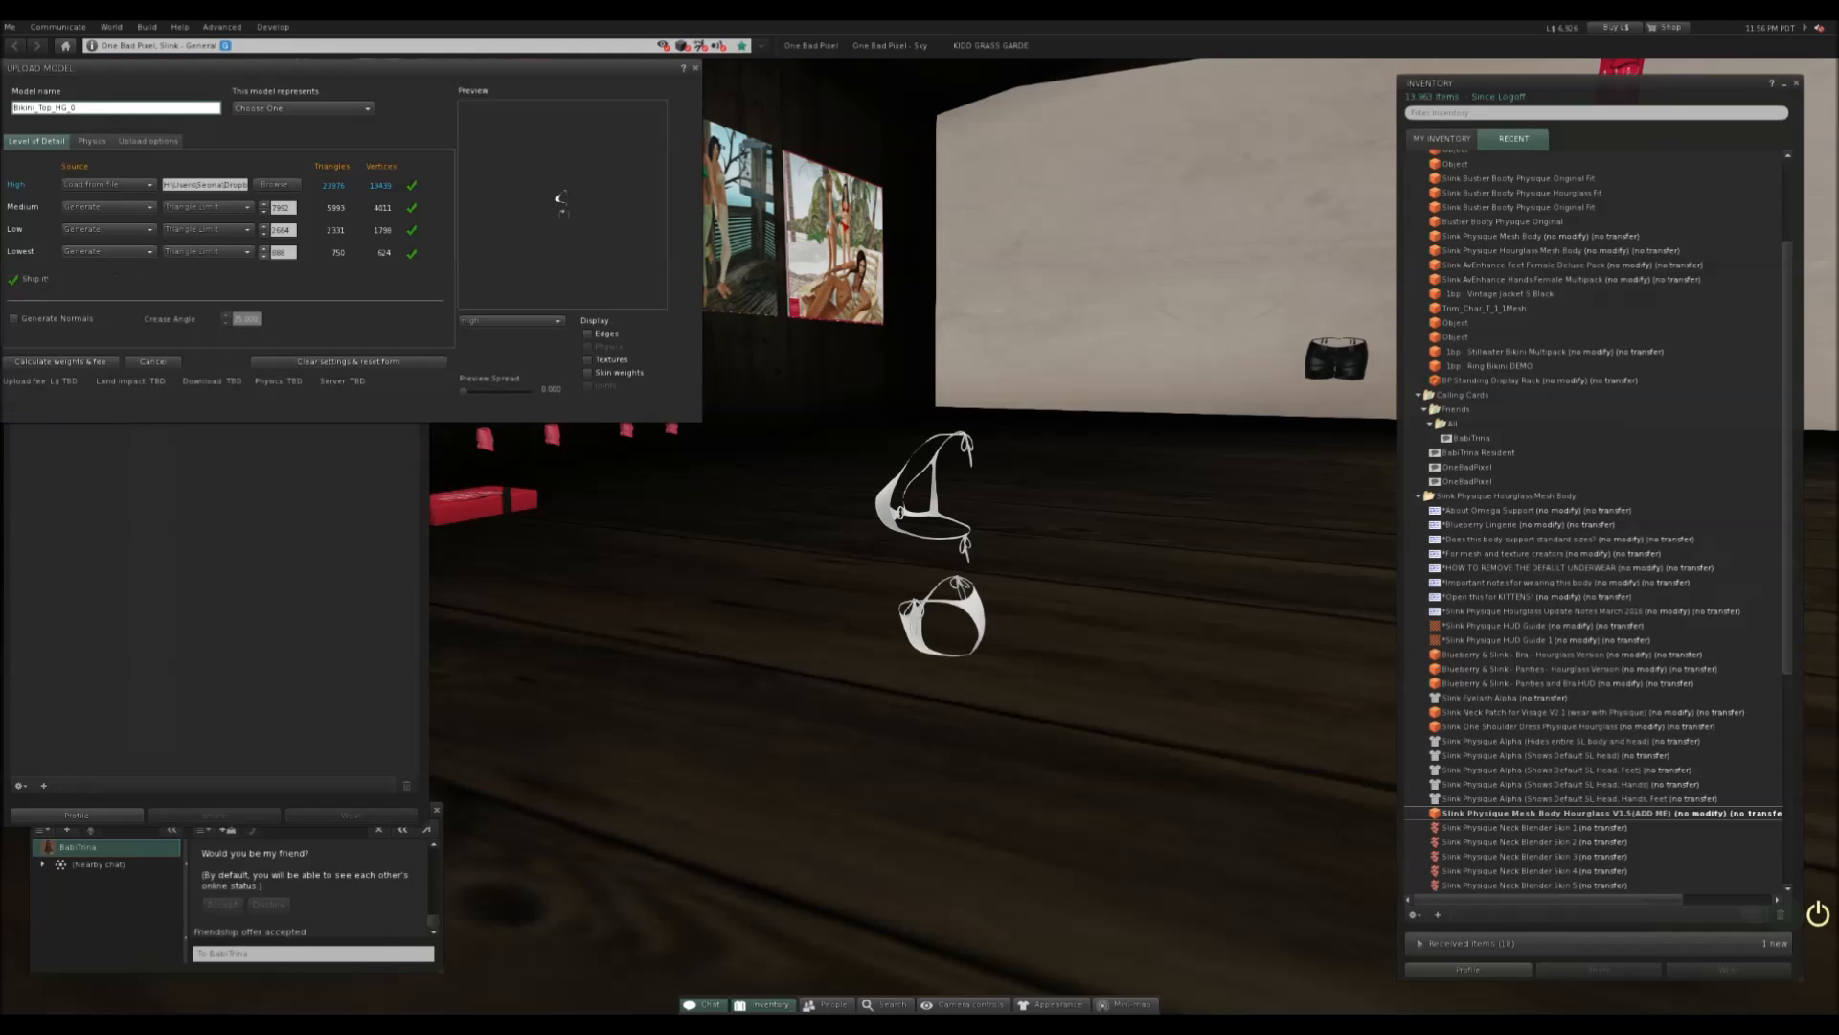
- Choose the model's level-of-detail and physics settings and include skin weight in the upload options
{"action": "left_click", "coordinate": [109, 207]}
{"action": "left_click", "coordinate": [108, 243]}
{"action": "left_click", "coordinate": [91, 141]}
{"action": "left_click", "coordinate": [217, 167]}
{"action": "left_click", "coordinate": [217, 224]}
{"action": "left_click", "coordinate": [147, 141]}
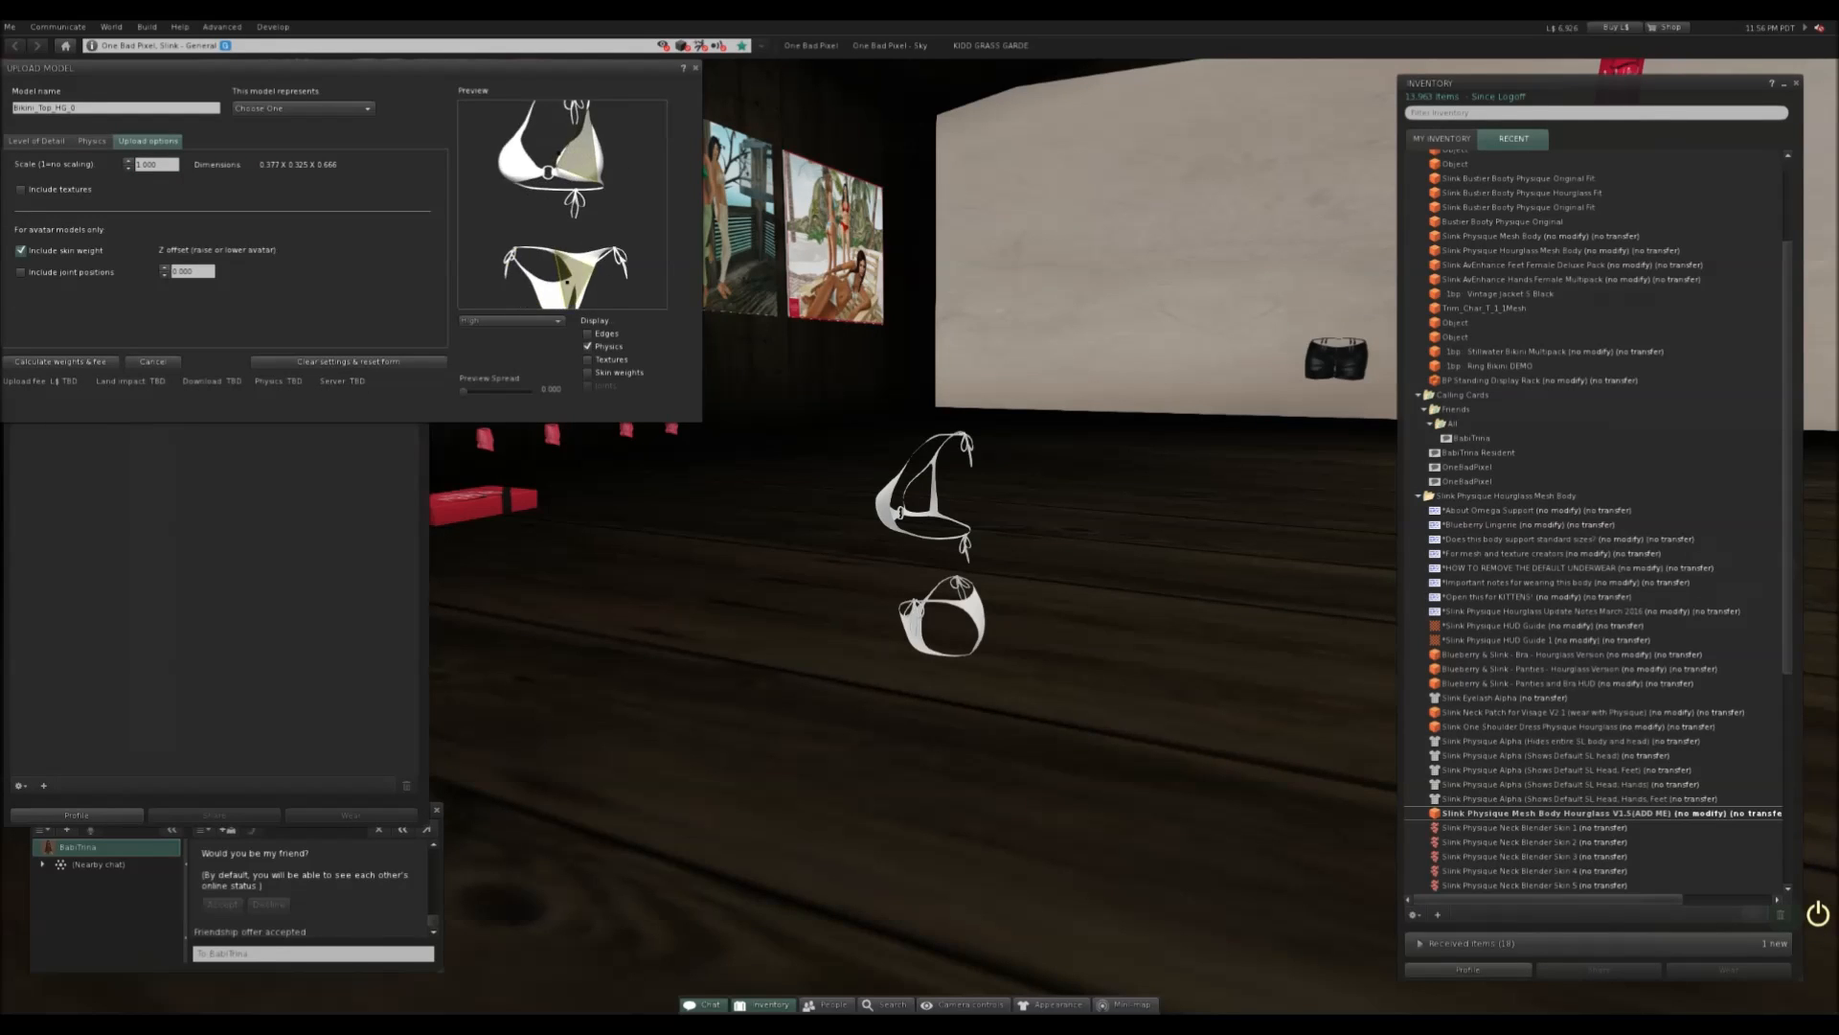
- Calculate the weights and fee for the bikini model and upload it
{"action": "left_click", "coordinate": [60, 362]}
{"action": "left_click", "coordinate": [75, 107]}
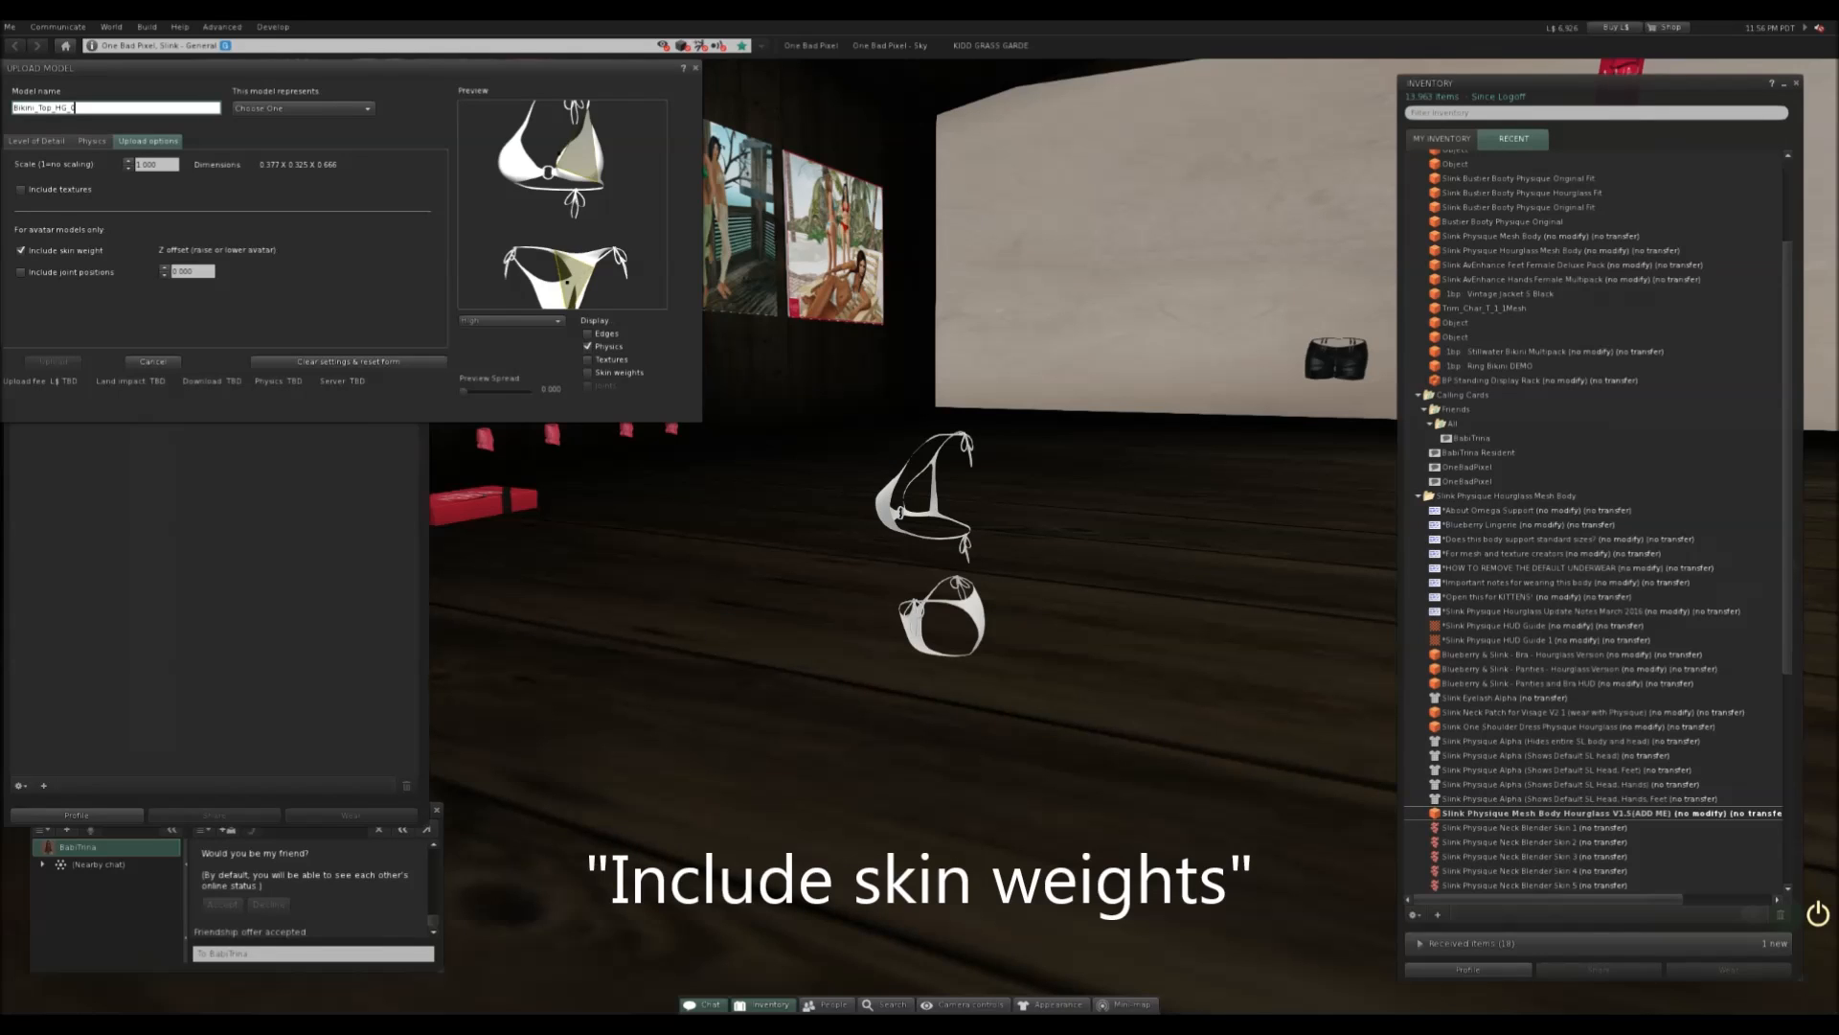
{"action": "left_click", "coordinate": [53, 361]}
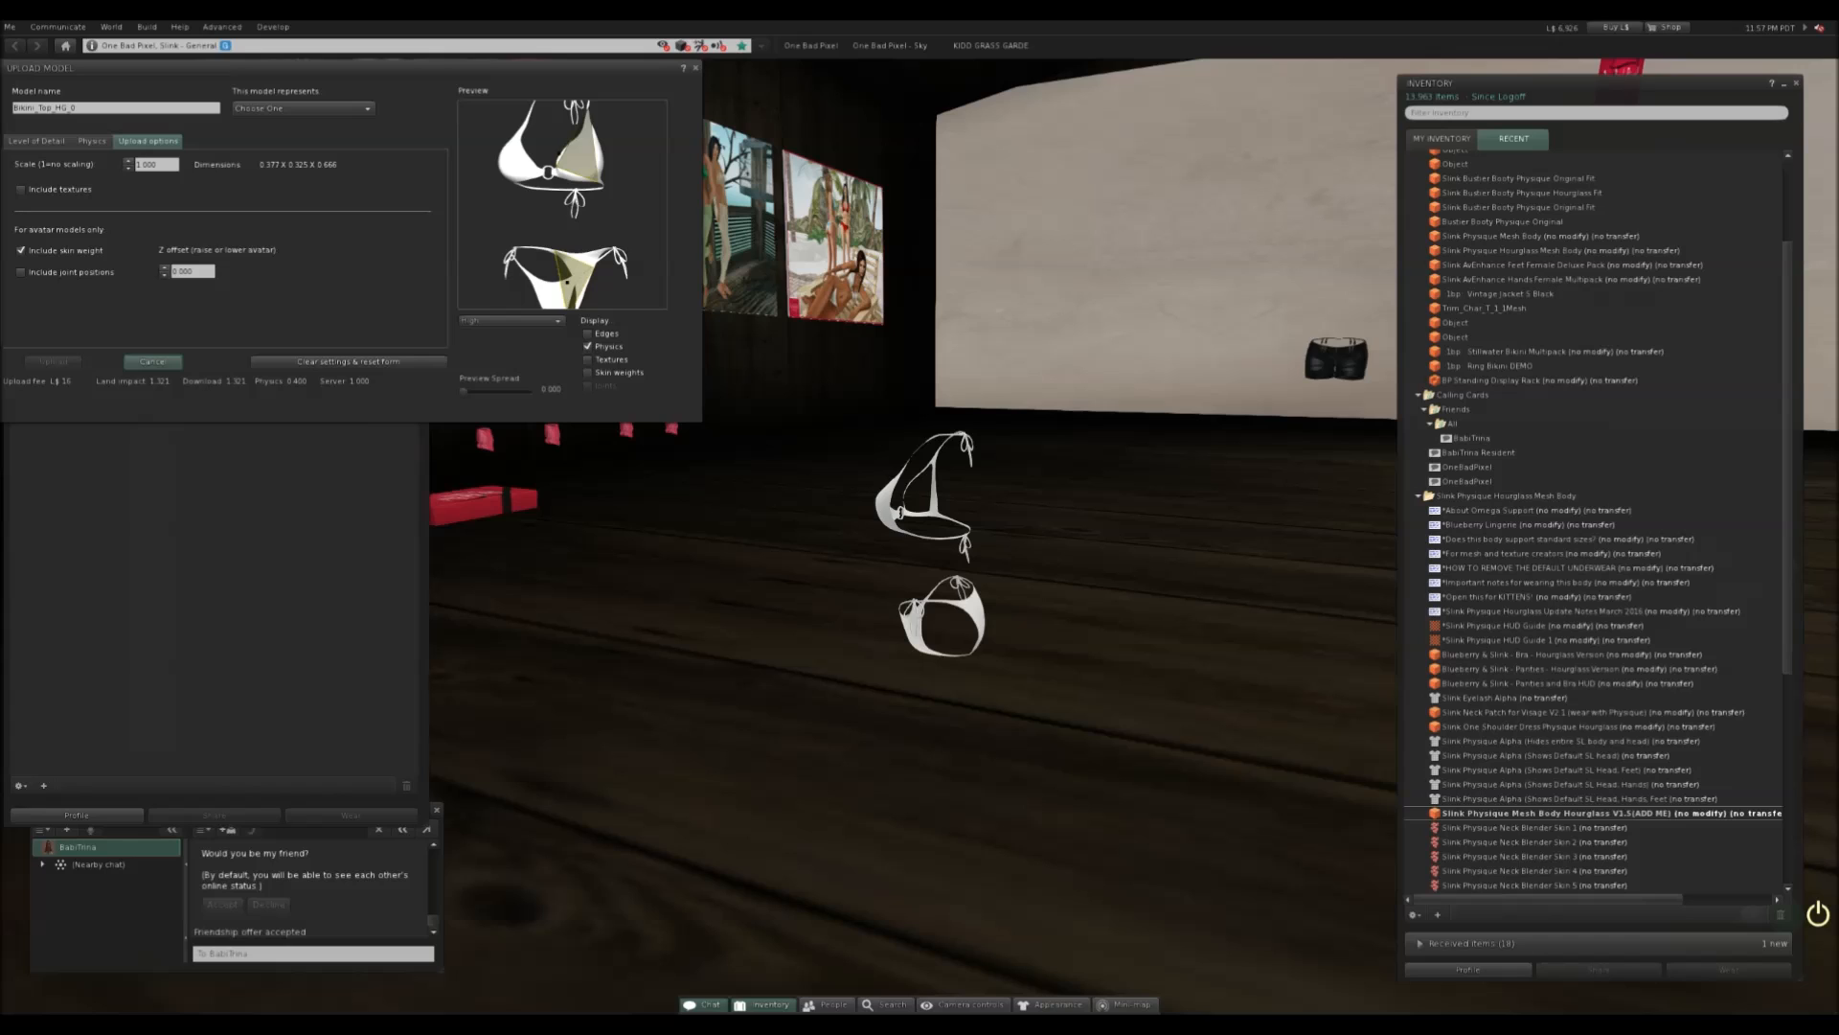
- Close the chat window and wear the uploaded Bikini_Top_HG_0 from the recent inventory items
{"action": "left_click", "coordinate": [436, 809]}
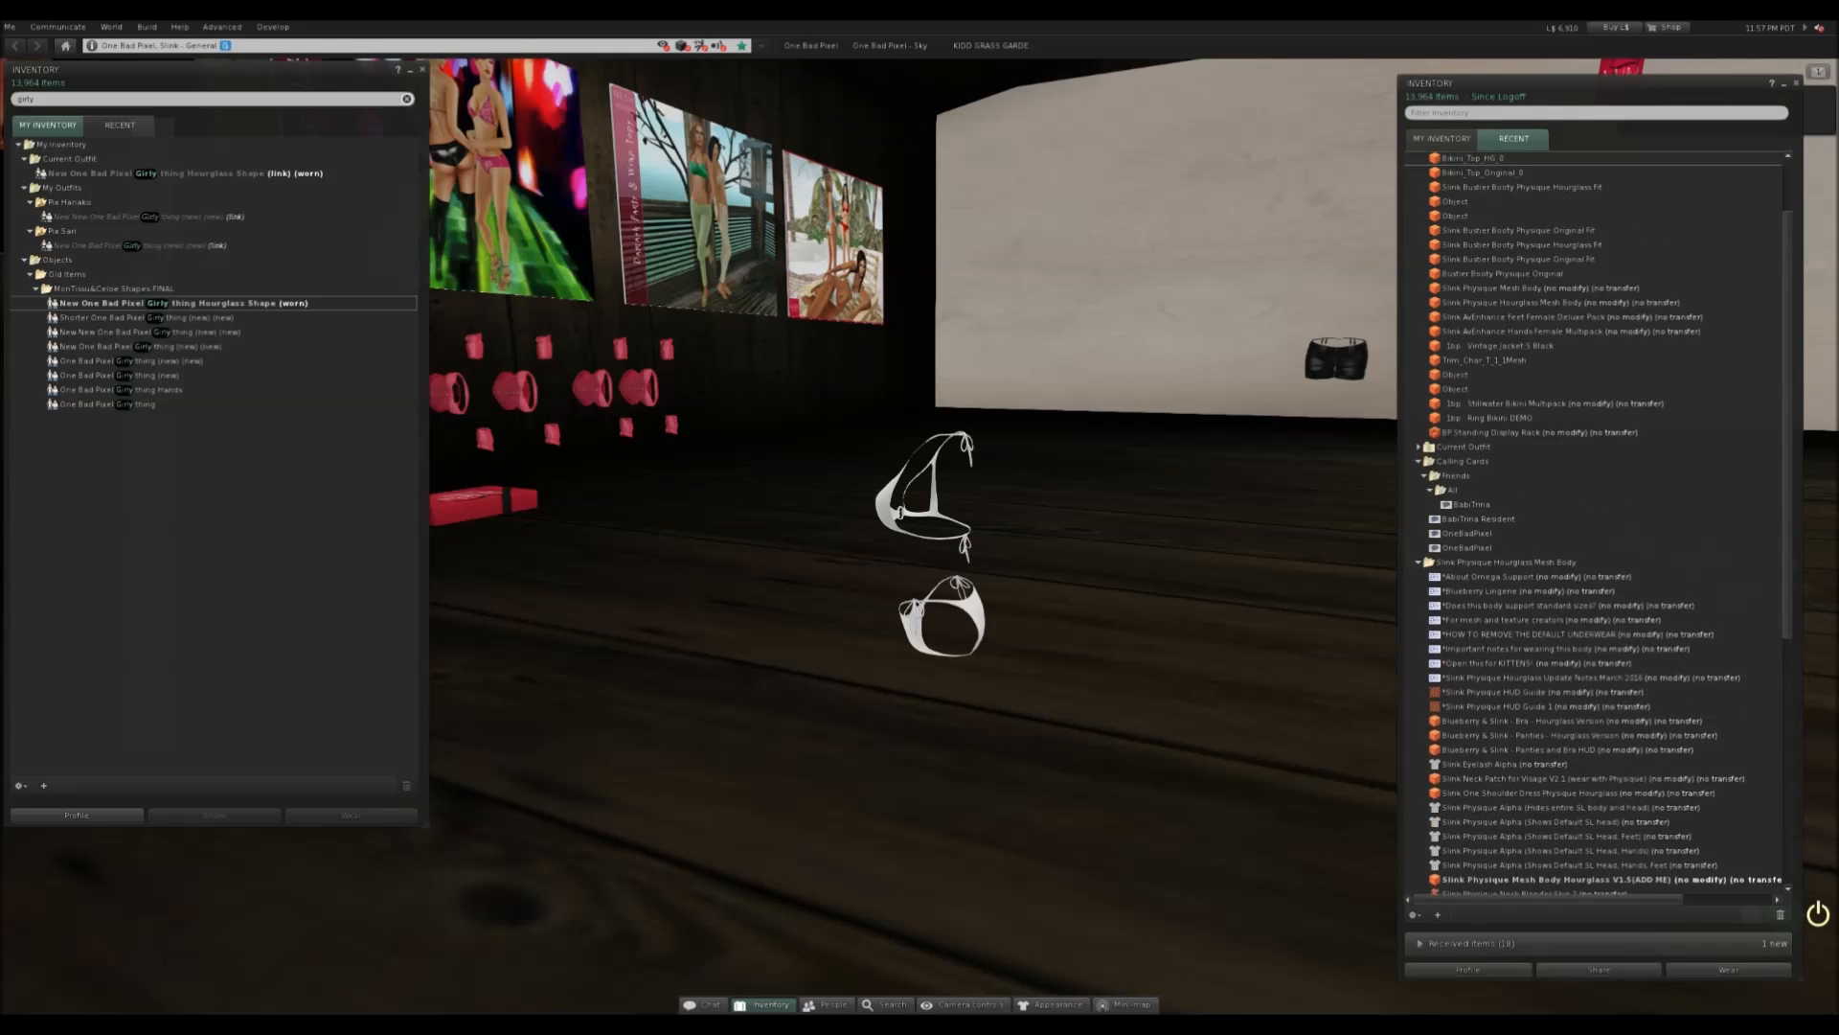
{"action": "left_click_drag", "start_coordinate": [1475, 158], "coordinate": [1523, 316]}
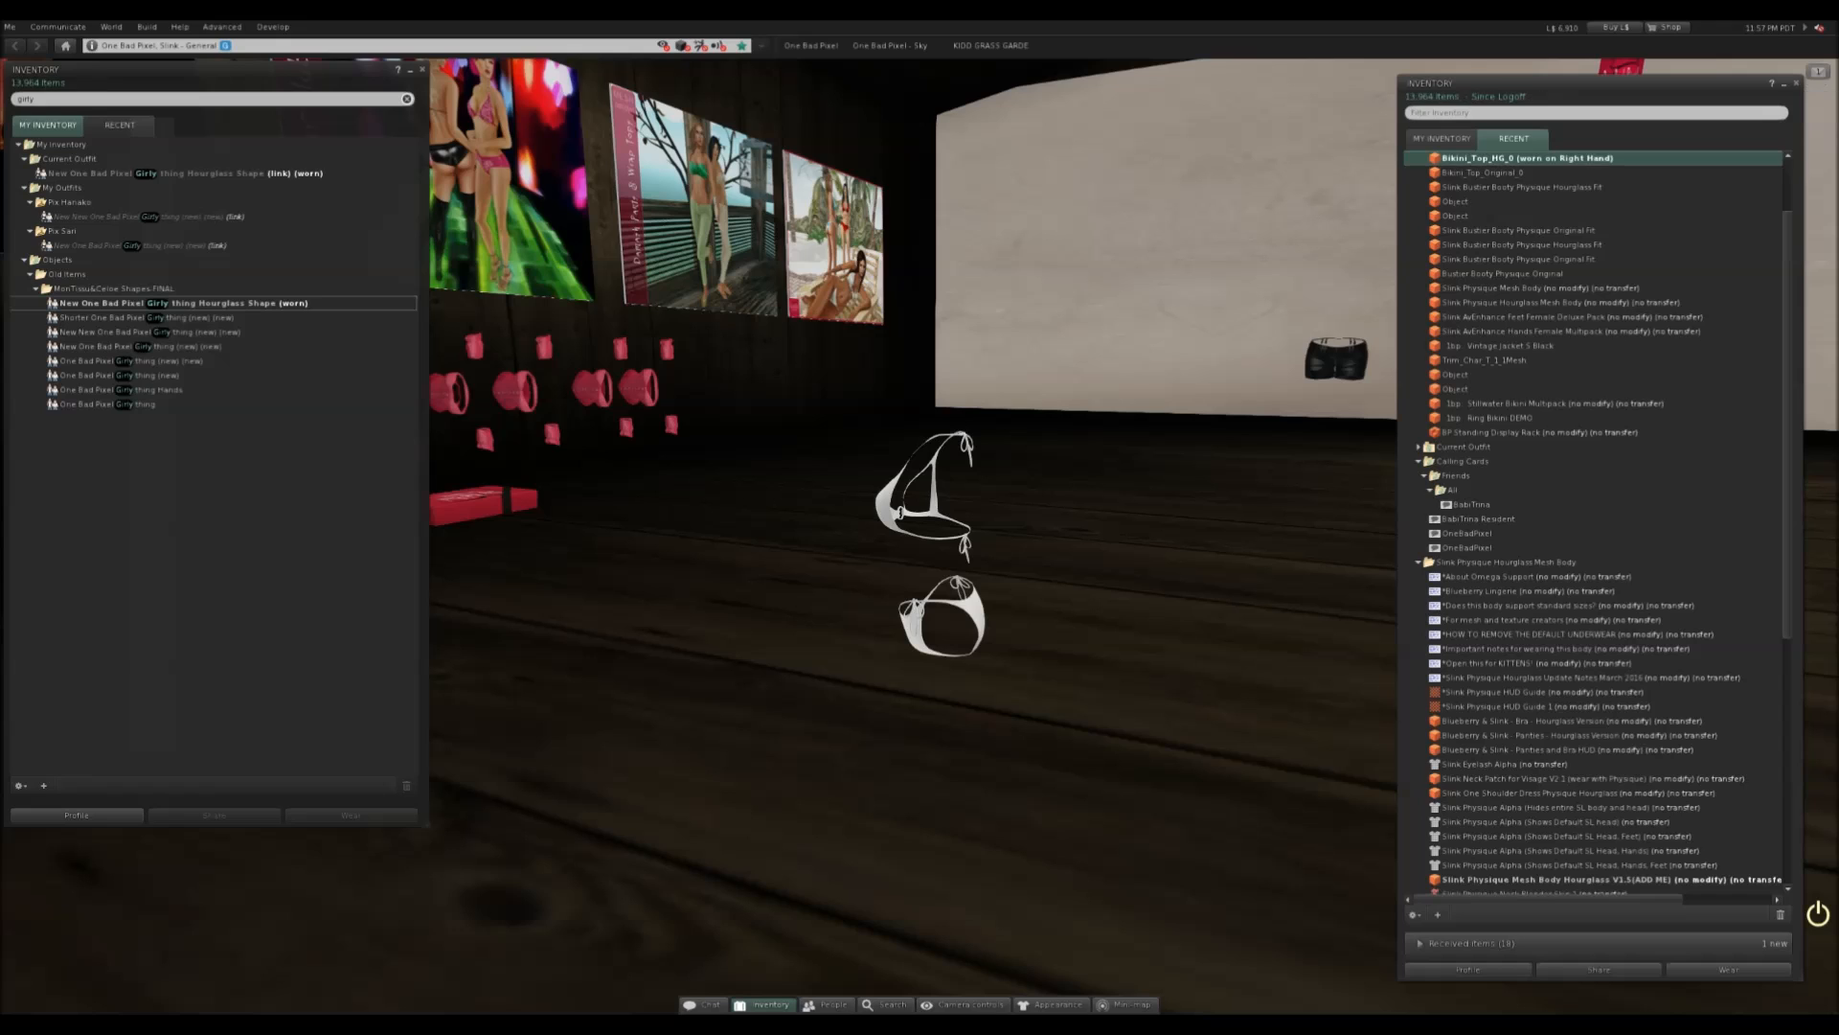
{"action": "scroll", "coordinate": [927, 542], "scroll_direction": "down", "scroll_amount": 2}
- Reset the camera and orbit around the avatar to examine how the worn bikini fits the body
{"action": "key", "text": "Escape"}
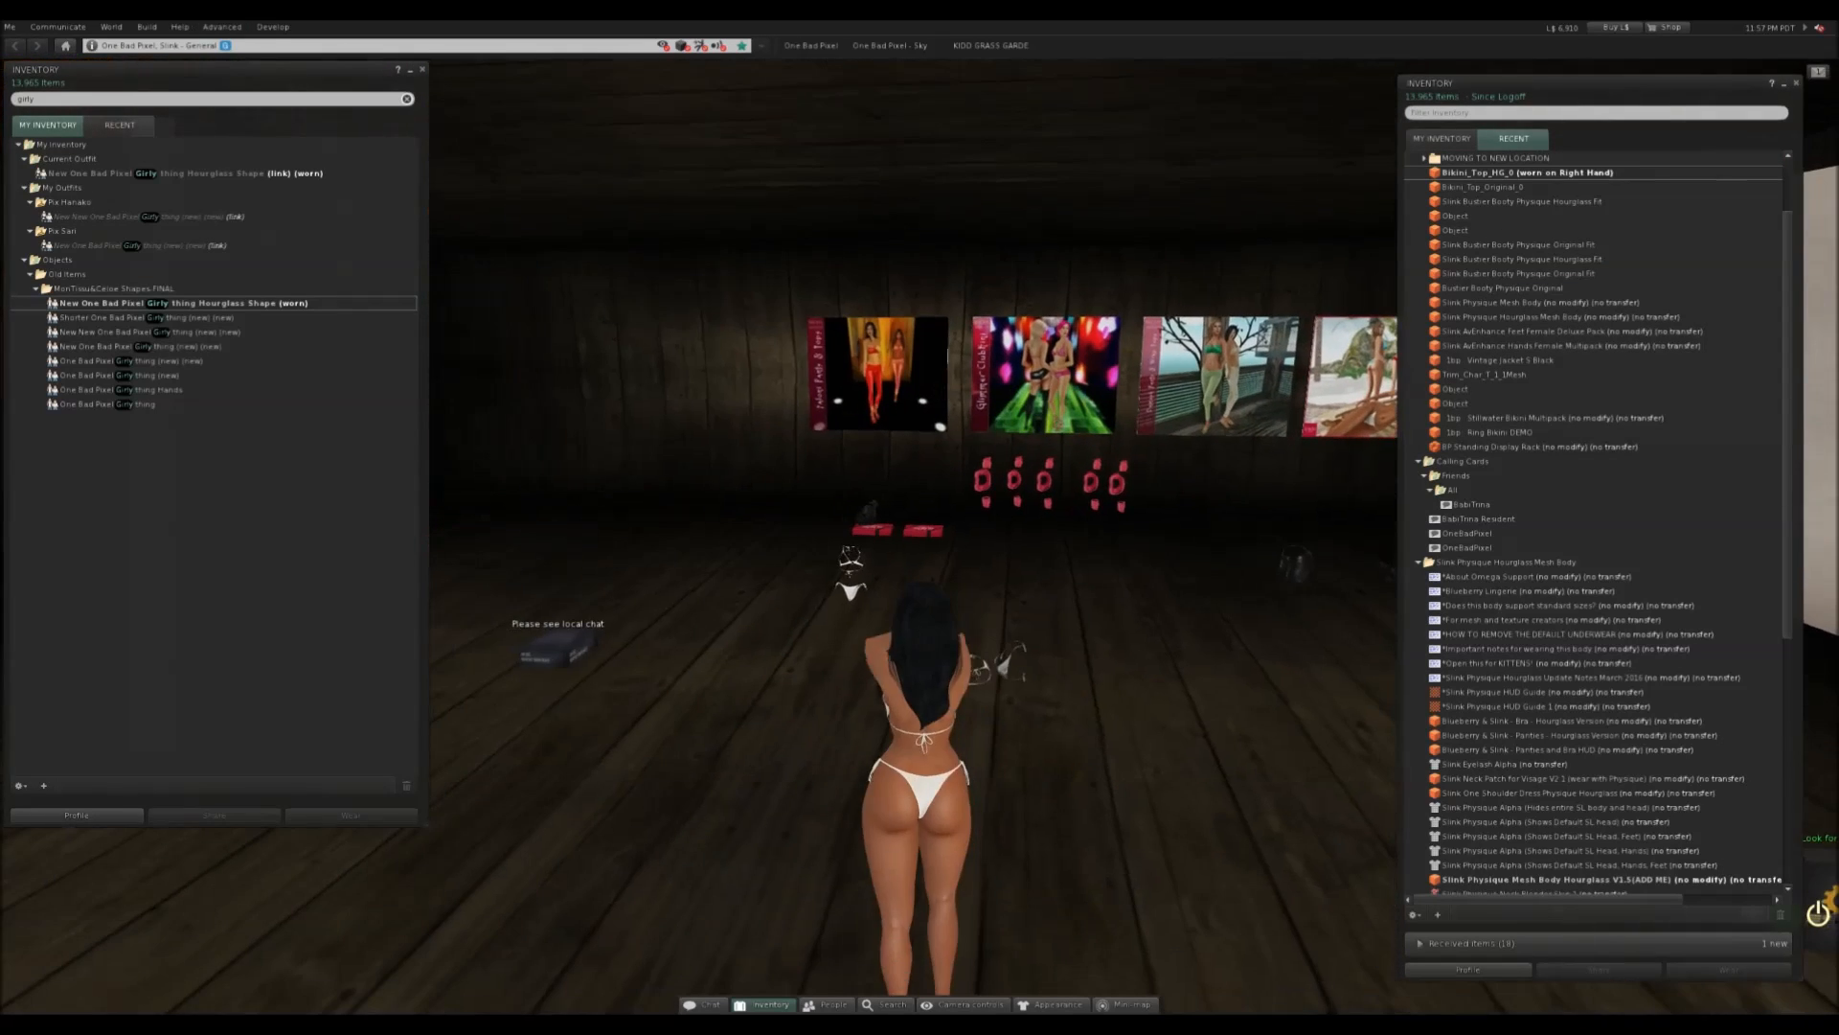
{"action": "left_click_drag", "start_coordinate": [920, 728], "coordinate": [1082, 594], "text": "alt"}
{"action": "left_click_drag", "start_coordinate": [862, 316], "coordinate": [1265, 297], "text": "alt"}
{"action": "left_click_drag", "start_coordinate": [834, 671], "coordinate": [1034, 575], "text": "alt"}
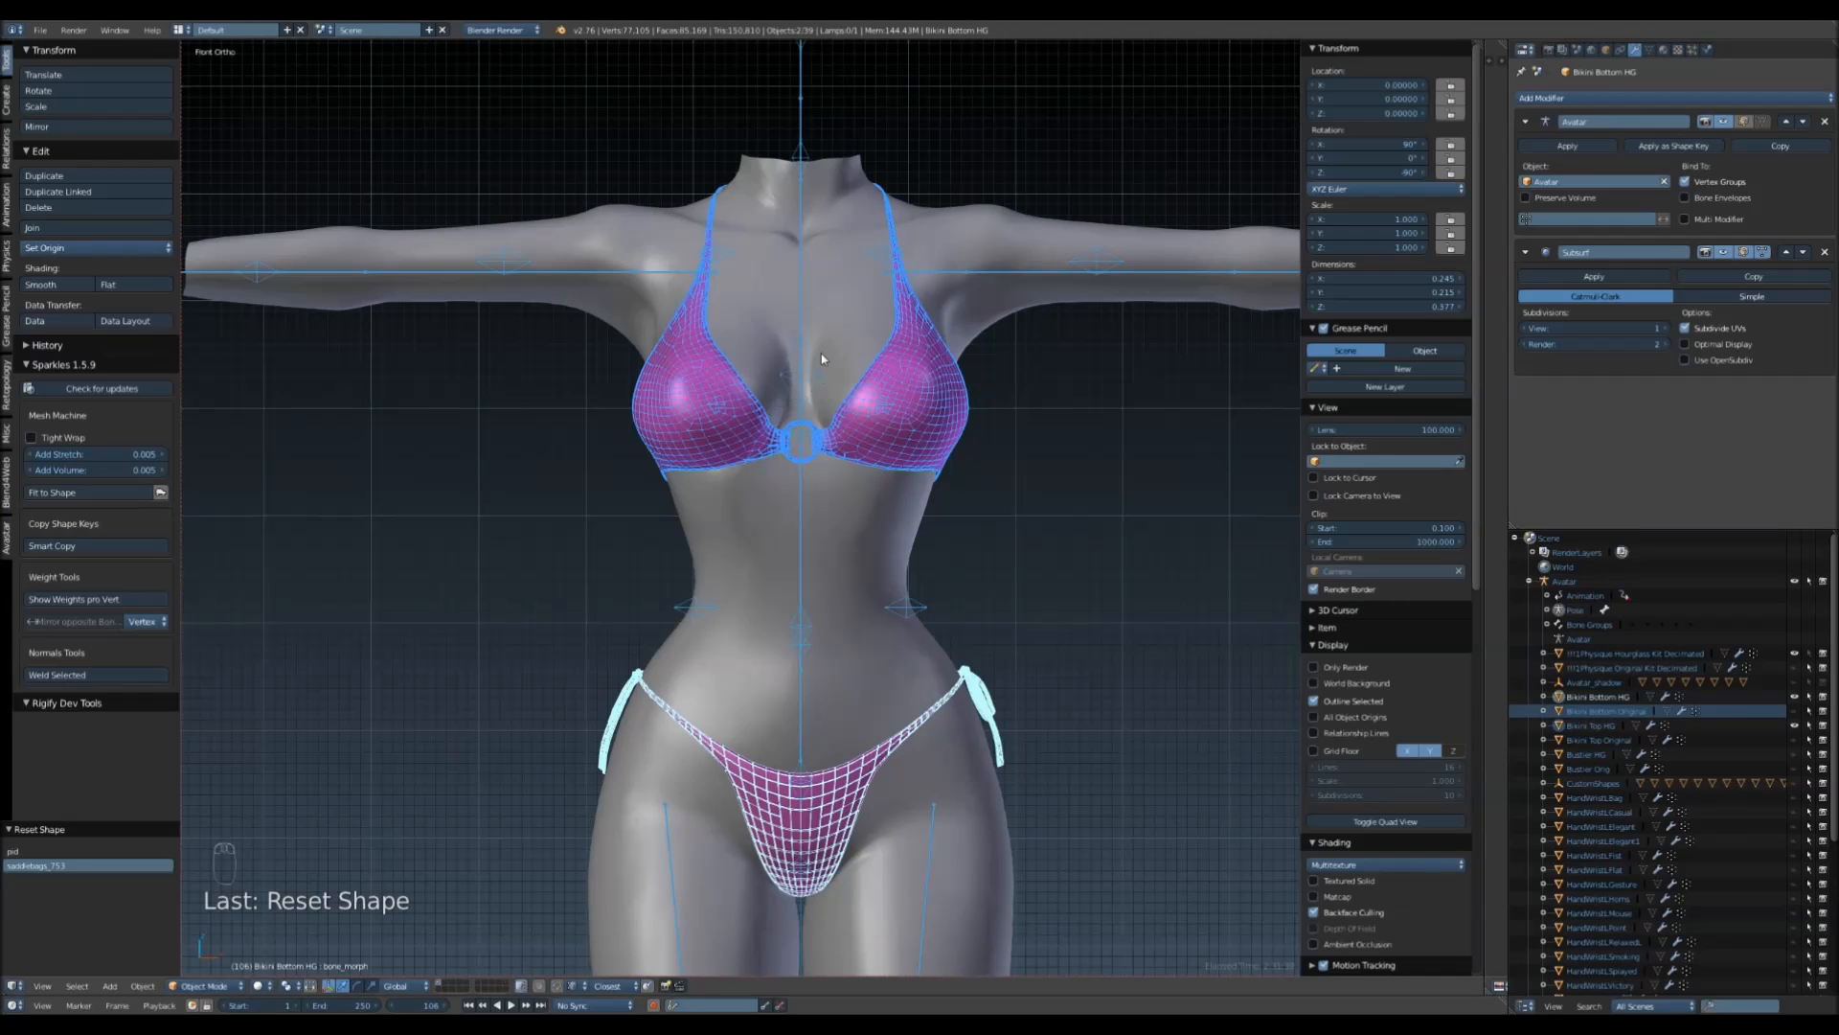
- Switch back to Blender, select the avatar rig's mChest bone and rotate it about -15° in front view
{"action": "right_click", "coordinate": [804, 409]}
{"action": "scroll", "coordinate": [801, 426], "scroll_direction": "up", "scroll_amount": 1}
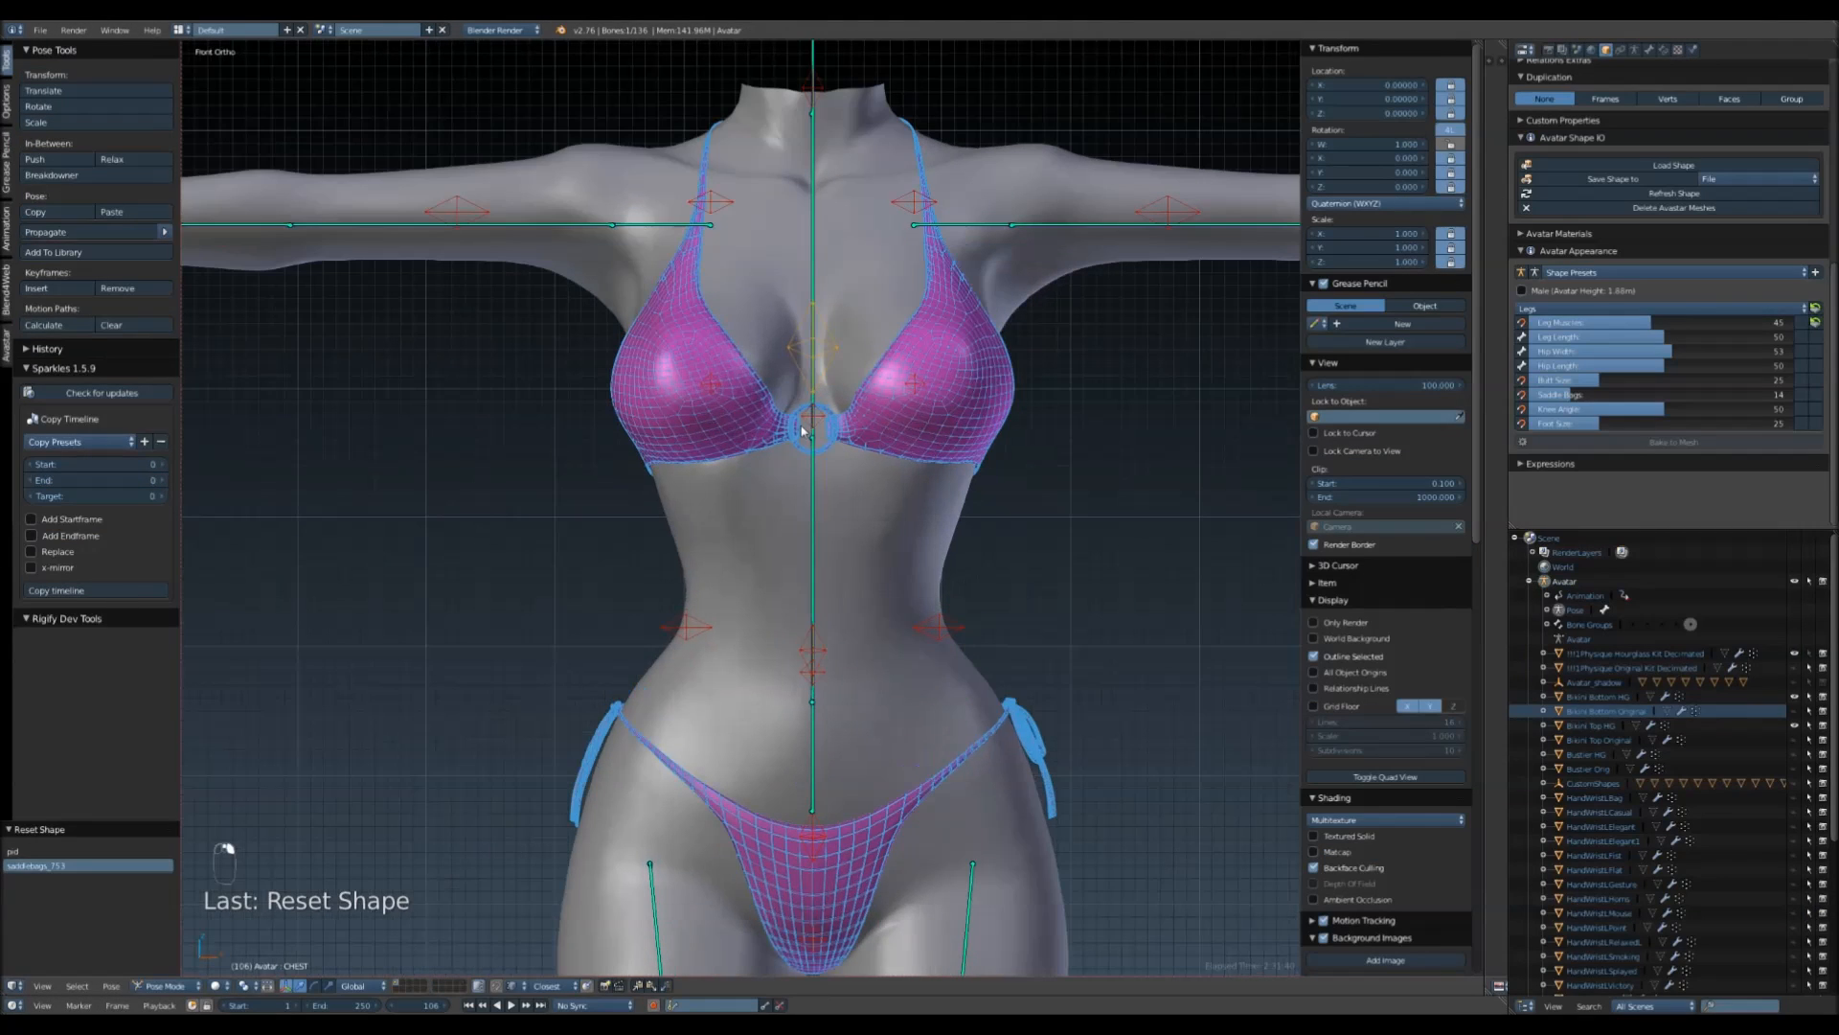
{"action": "right_click", "coordinate": [818, 218]}
{"action": "right_click", "coordinate": [818, 231]}
{"action": "key", "text": "r"}
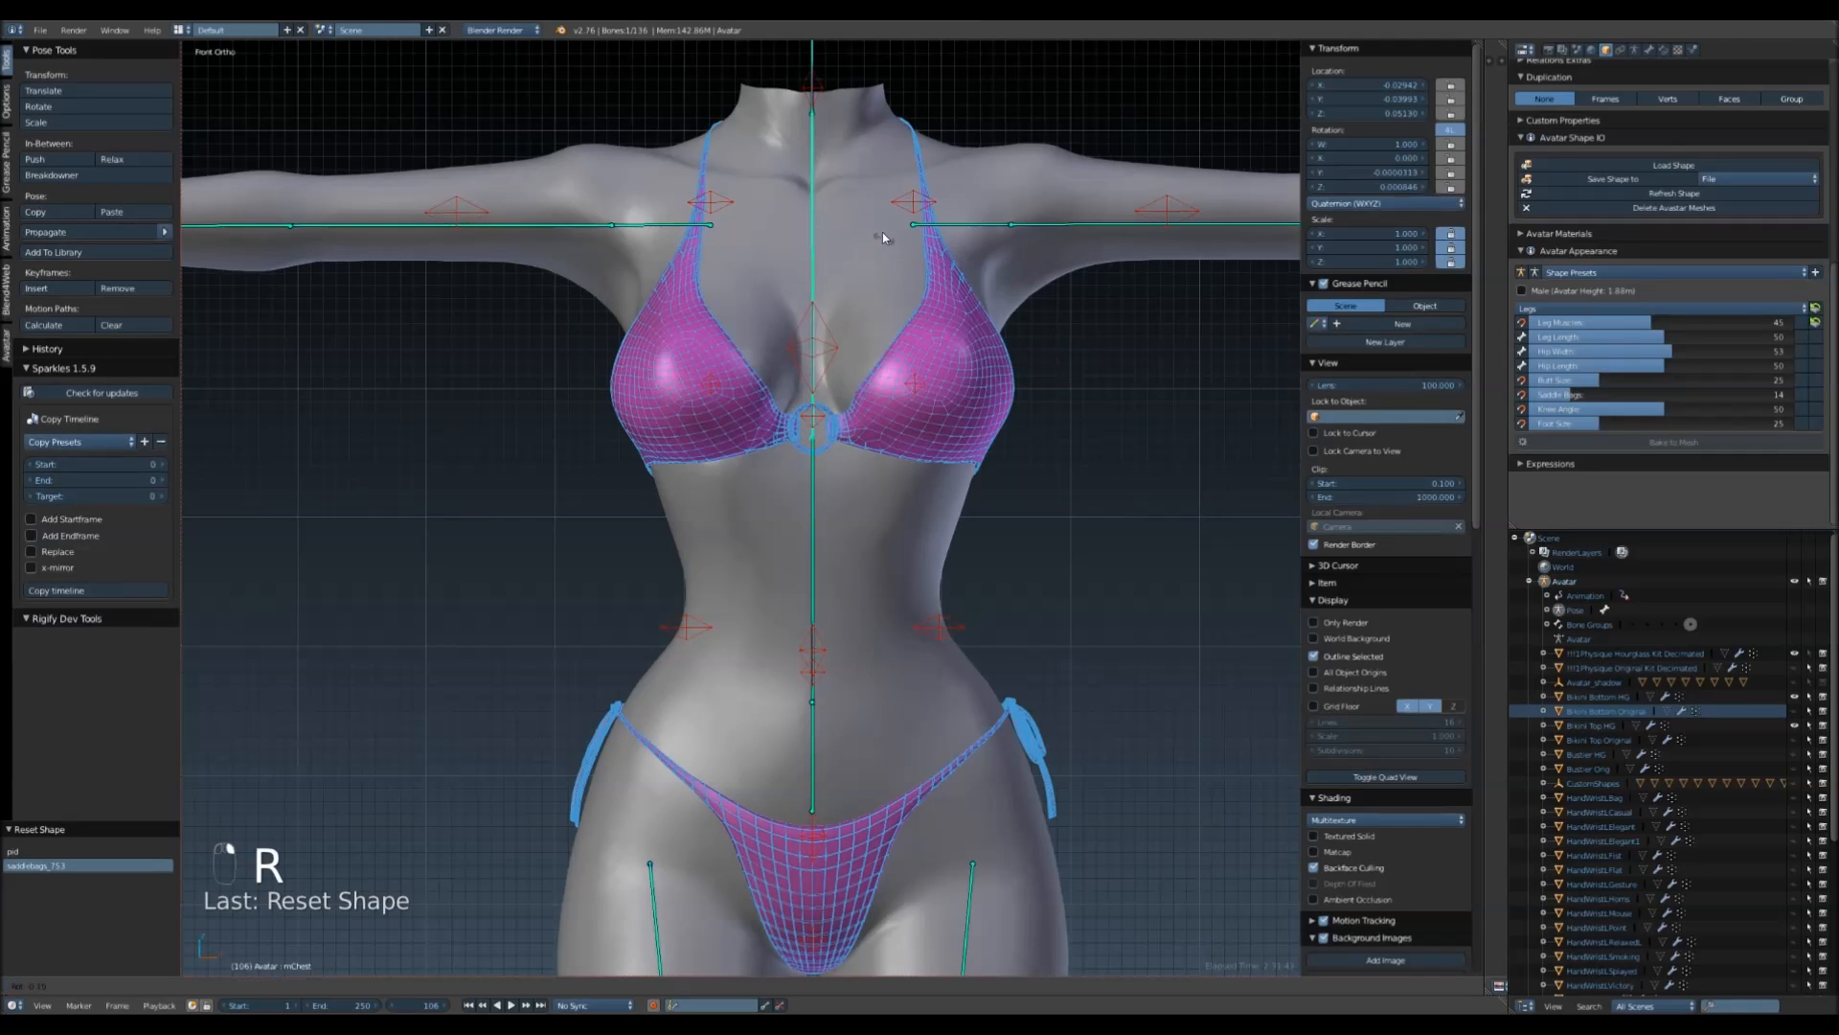
{"action": "left_click", "coordinate": [835, 170]}
- Examine the bikini top up close and trial-rotate the mTorso bone, cancelling the rotation
{"action": "middle_click_drag", "start_coordinate": [699, 287], "coordinate": [831, 251]}
{"action": "scroll", "coordinate": [832, 456], "scroll_direction": "up", "scroll_amount": 3}
{"action": "scroll", "coordinate": [985, 361], "scroll_direction": "down", "scroll_amount": 3}
{"action": "right_click", "coordinate": [836, 535]}
{"action": "middle_click_drag", "start_coordinate": [836, 534], "coordinate": [891, 548]}
{"action": "scroll", "coordinate": [915, 558], "scroll_direction": "up", "scroll_amount": 3}
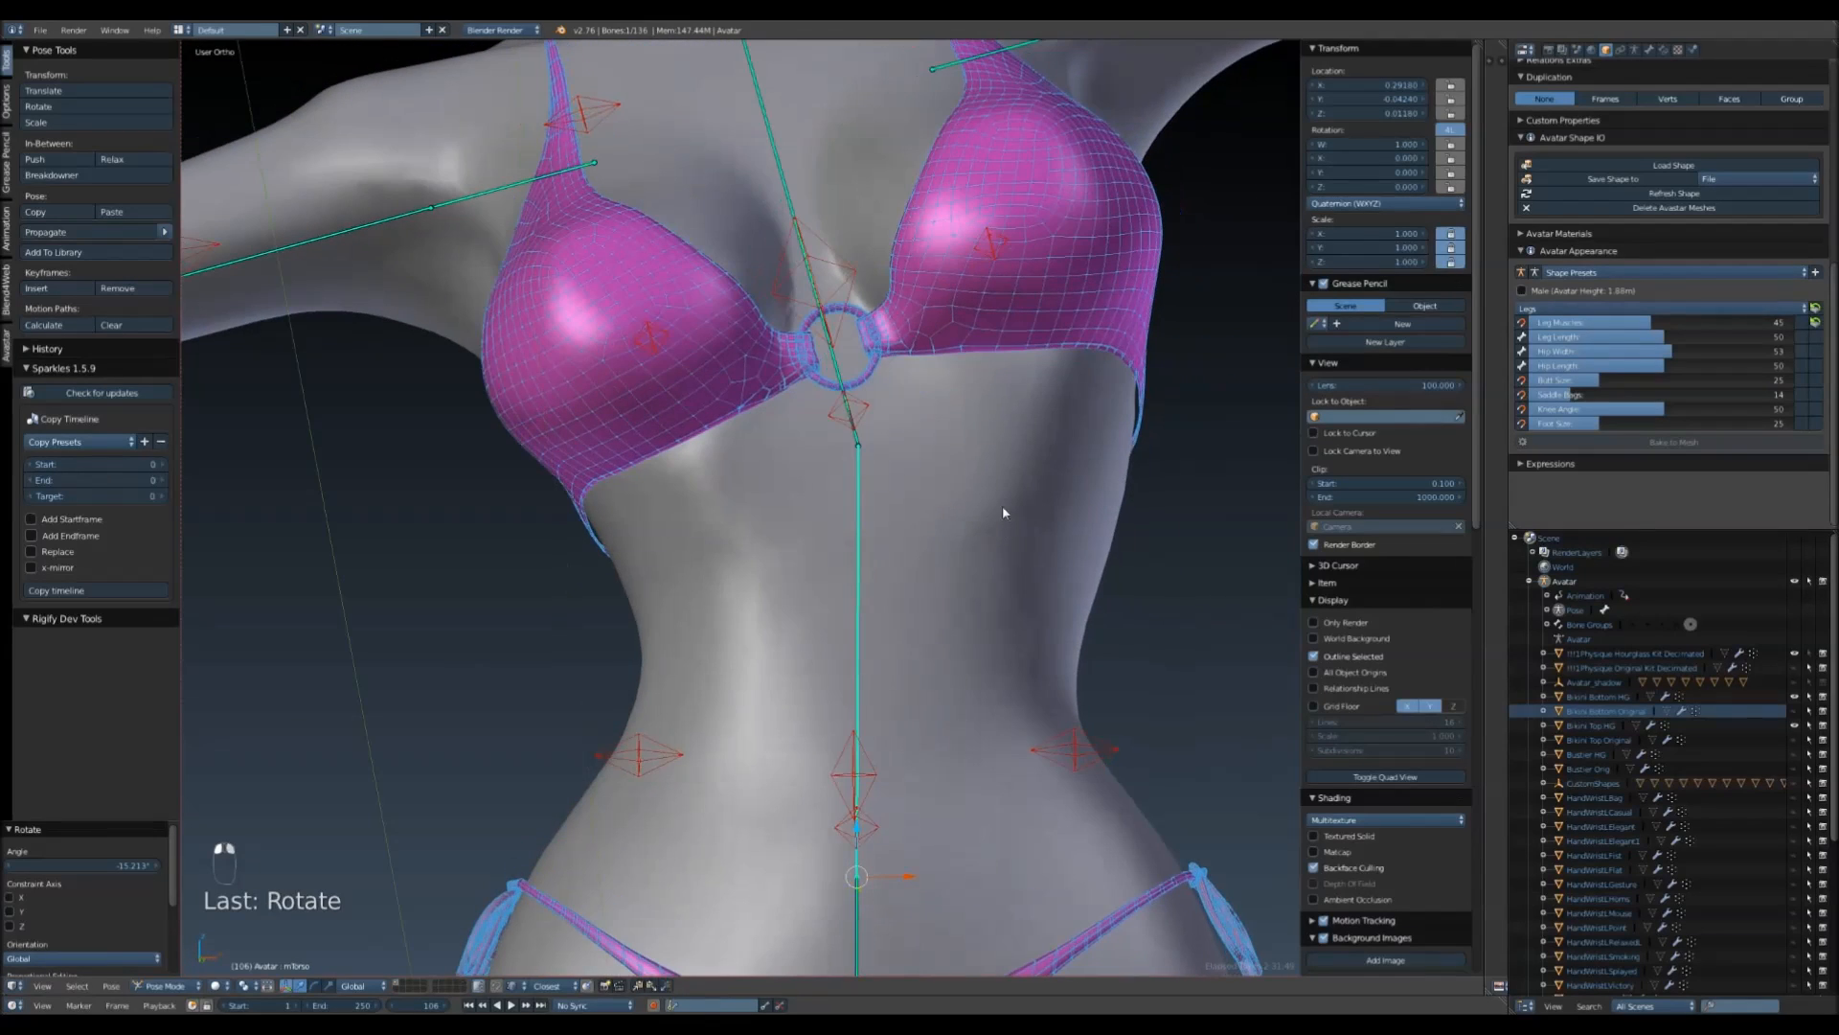
{"action": "key", "text": "r"}
{"action": "right_click", "coordinate": [856, 436]}
{"action": "mouse_move", "coordinate": [855, 436]}
{"action": "middle_mouse_down"}
{"action": "mouse_move", "coordinate": [941, 548]}
{"action": "mouse_move", "coordinate": [861, 402]}
{"action": "middle_mouse_up"}
- Rotate the mChest bone freely with trackball rotation to expose clipping under the bikini cup
{"action": "right_click", "coordinate": [789, 257]}
{"action": "key", "text": "r"}
{"action": "key", "text": "r"}
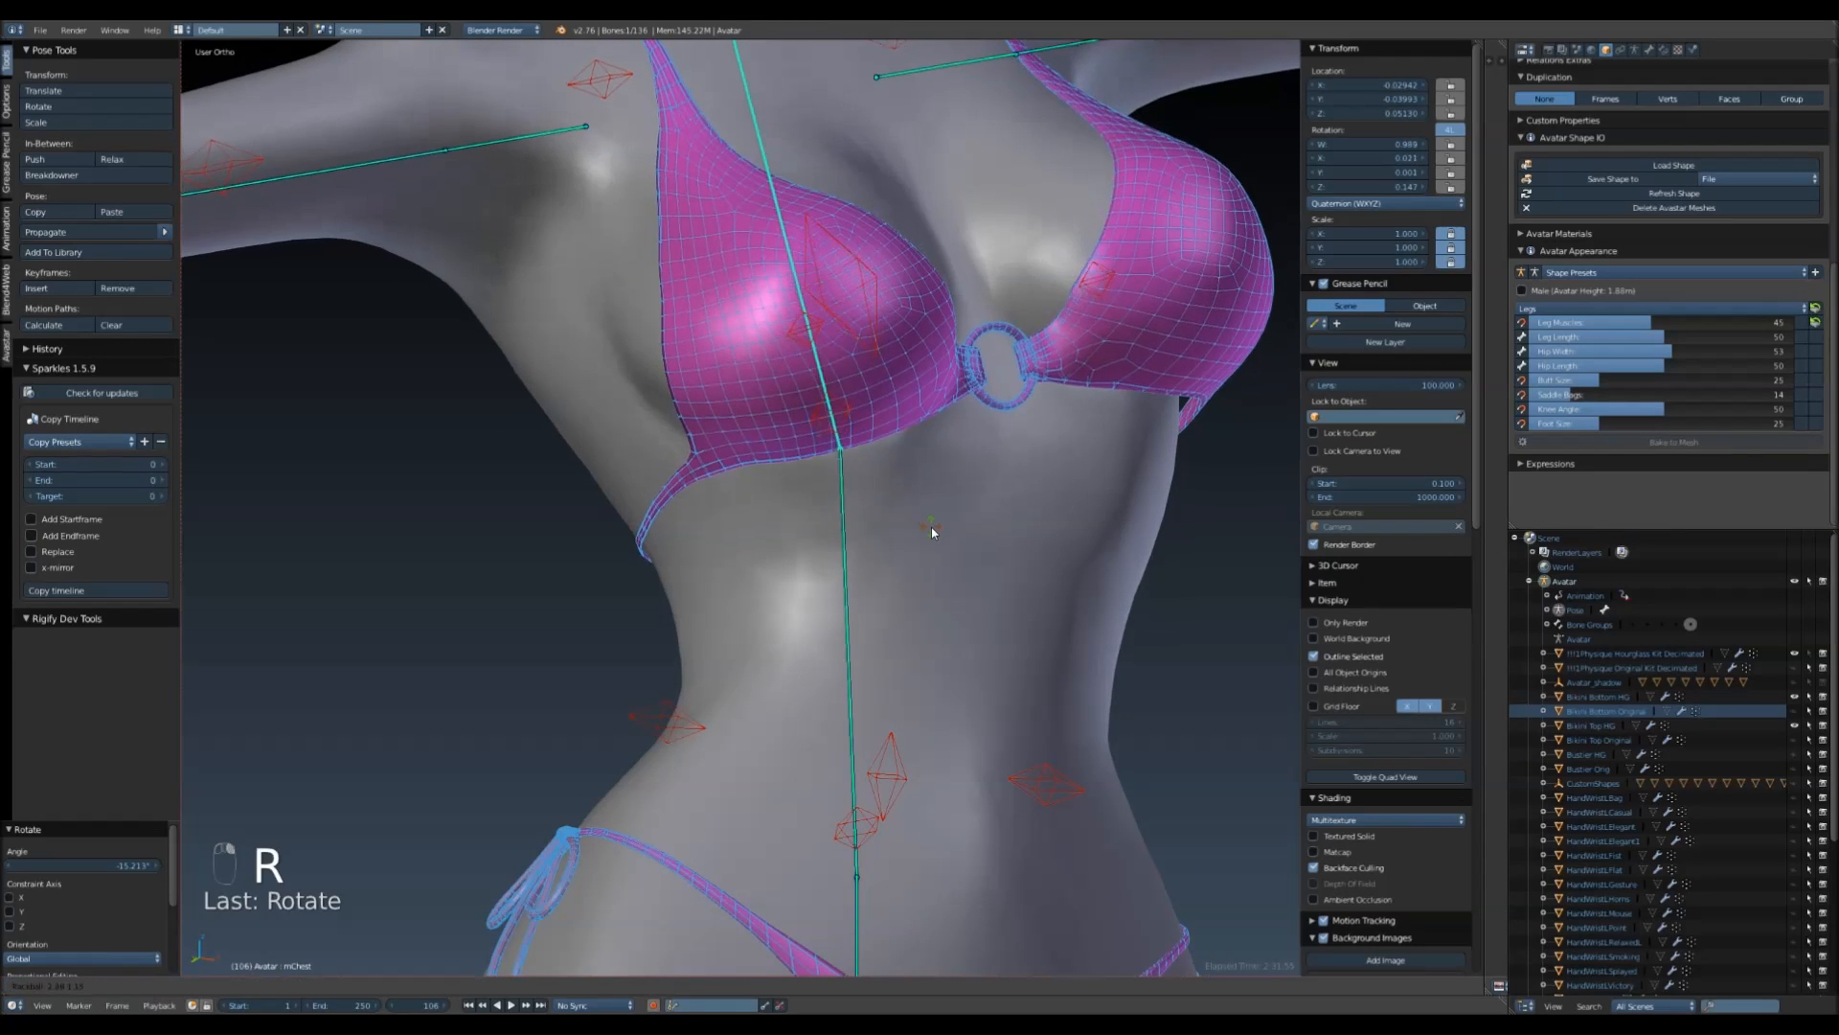
{"action": "left_click", "coordinate": [928, 540]}
- Put the Bikini Top HG mesh into Weight Paint mode and make BELLY the active bone
{"action": "right_click", "coordinate": [729, 464]}
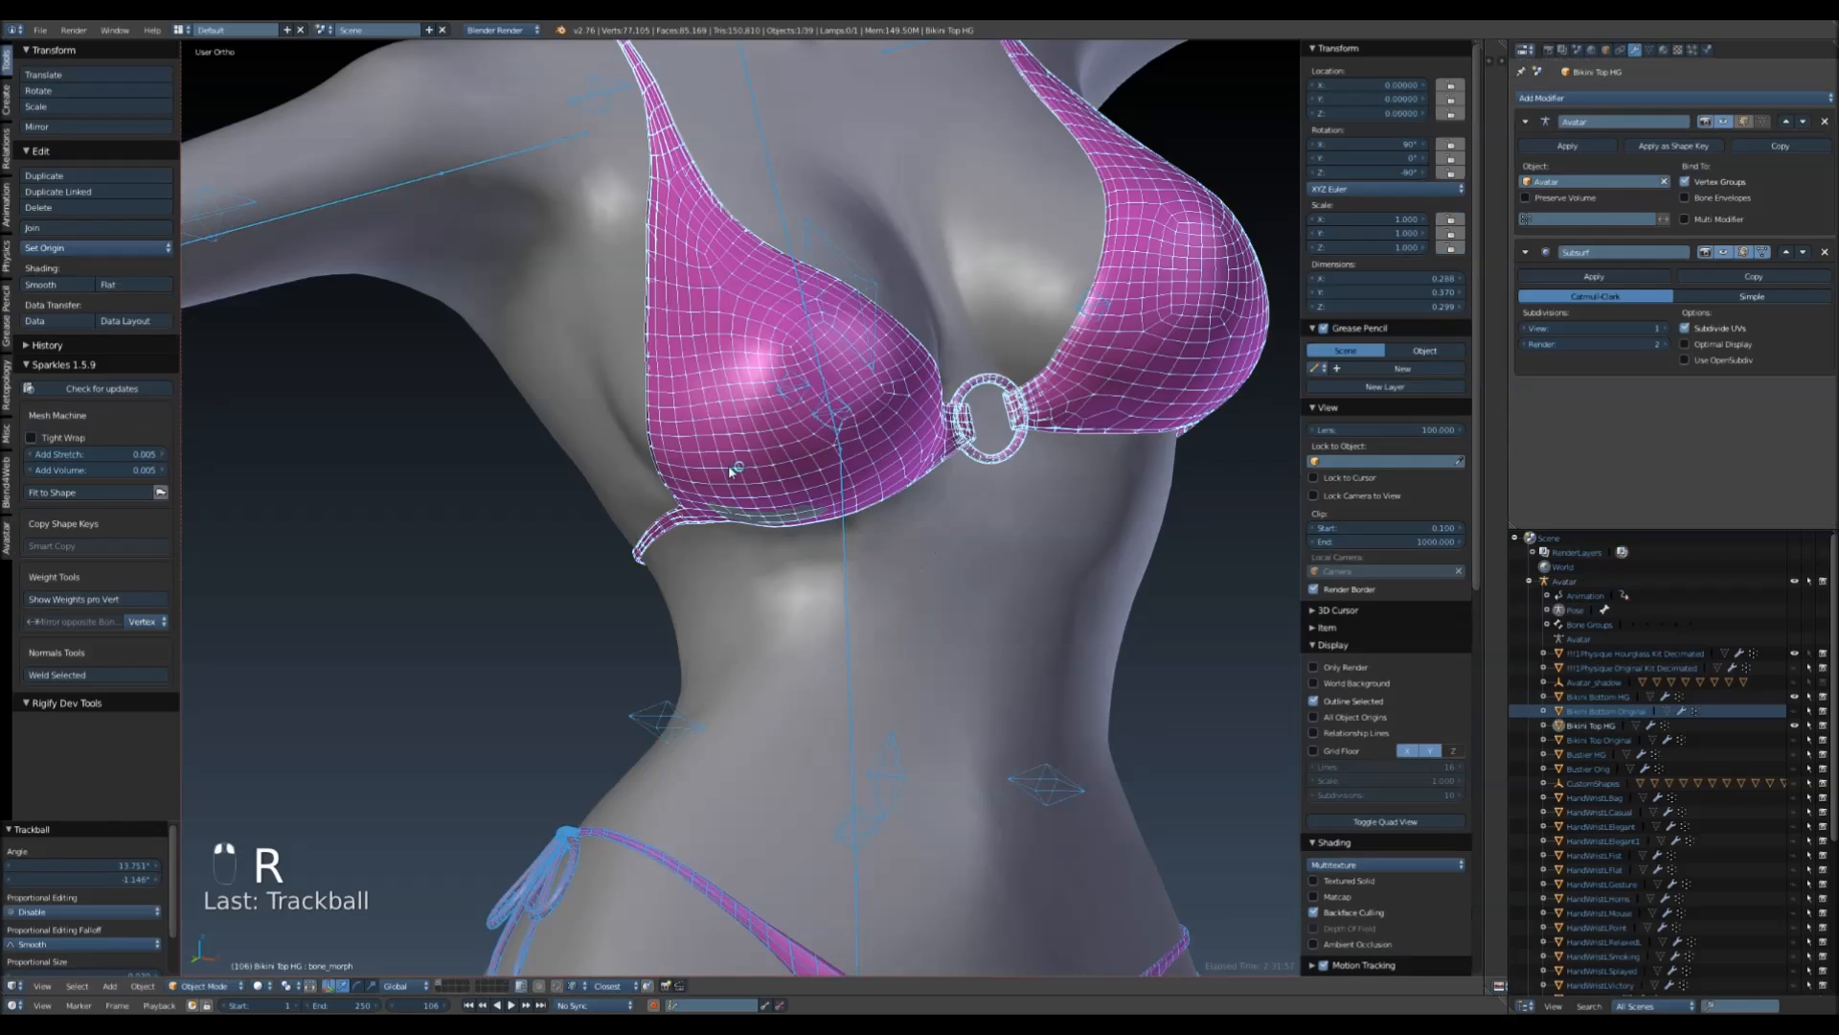
{"action": "middle_click_drag", "start_coordinate": [750, 607], "coordinate": [751, 587]}
{"action": "left_click", "coordinate": [216, 984]}
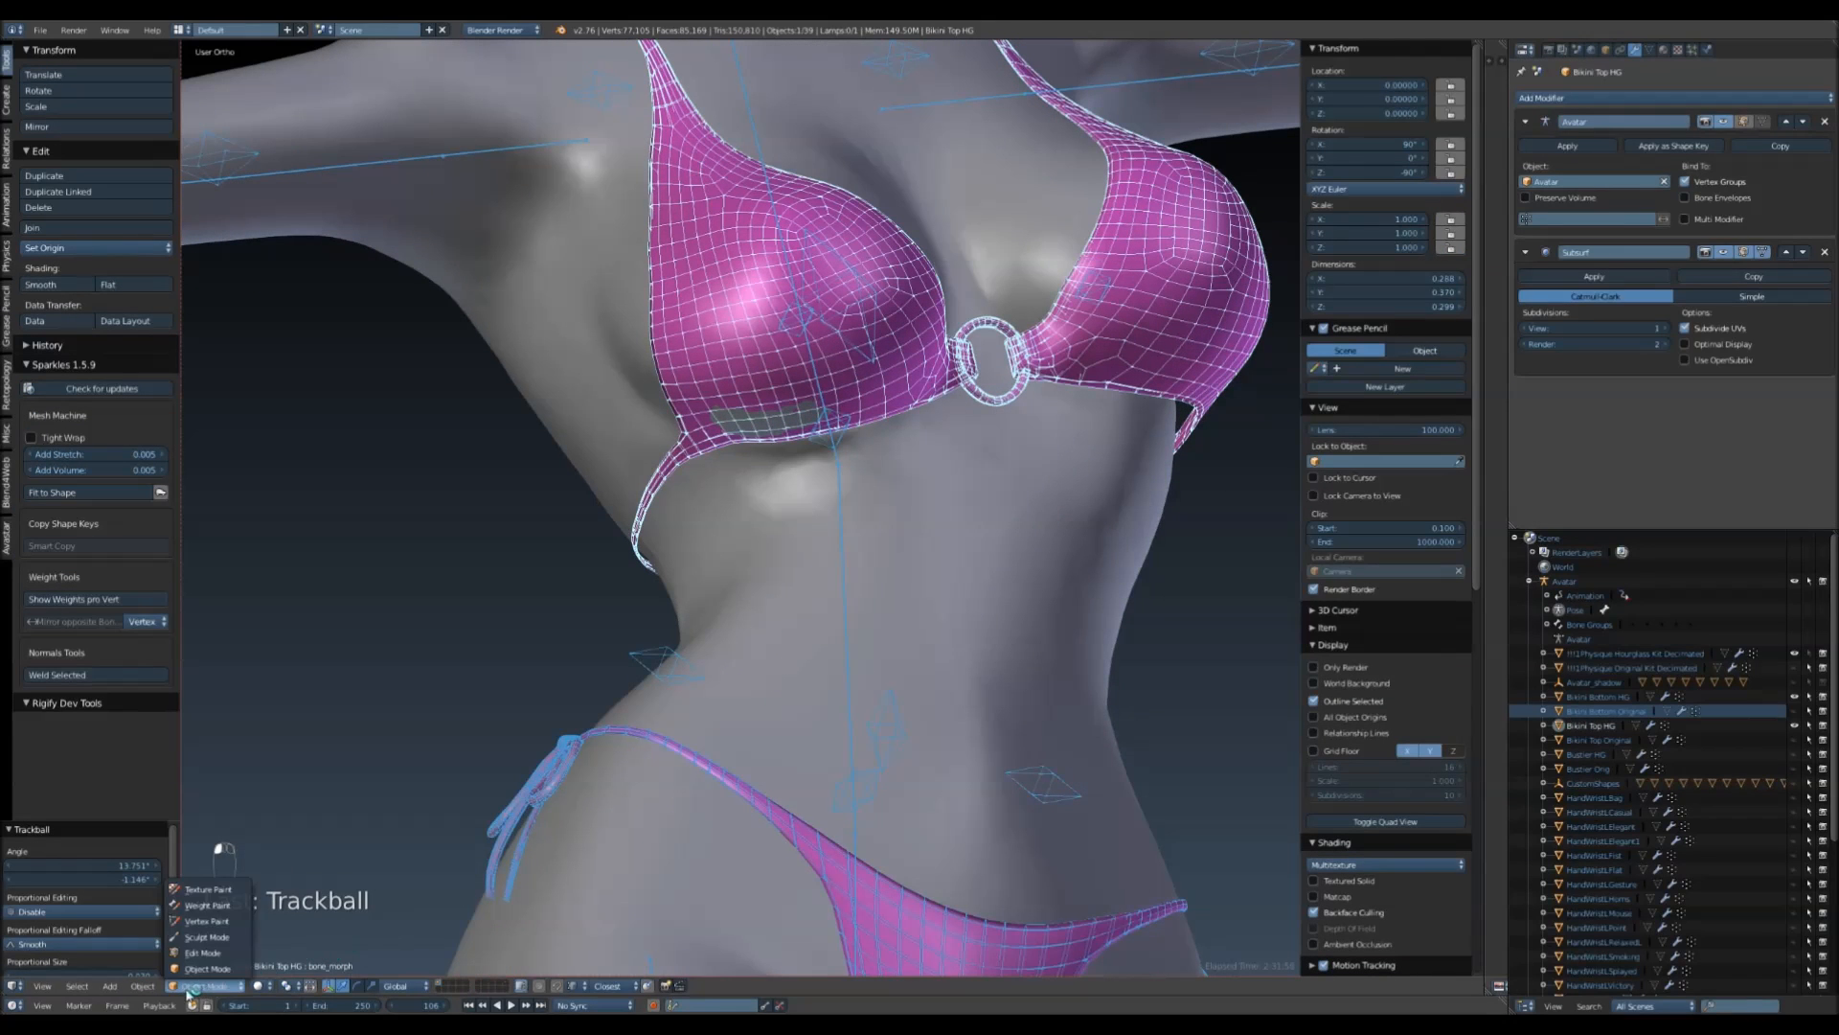
{"action": "left_click", "coordinate": [206, 913]}
{"action": "right_click", "coordinate": [855, 757]}
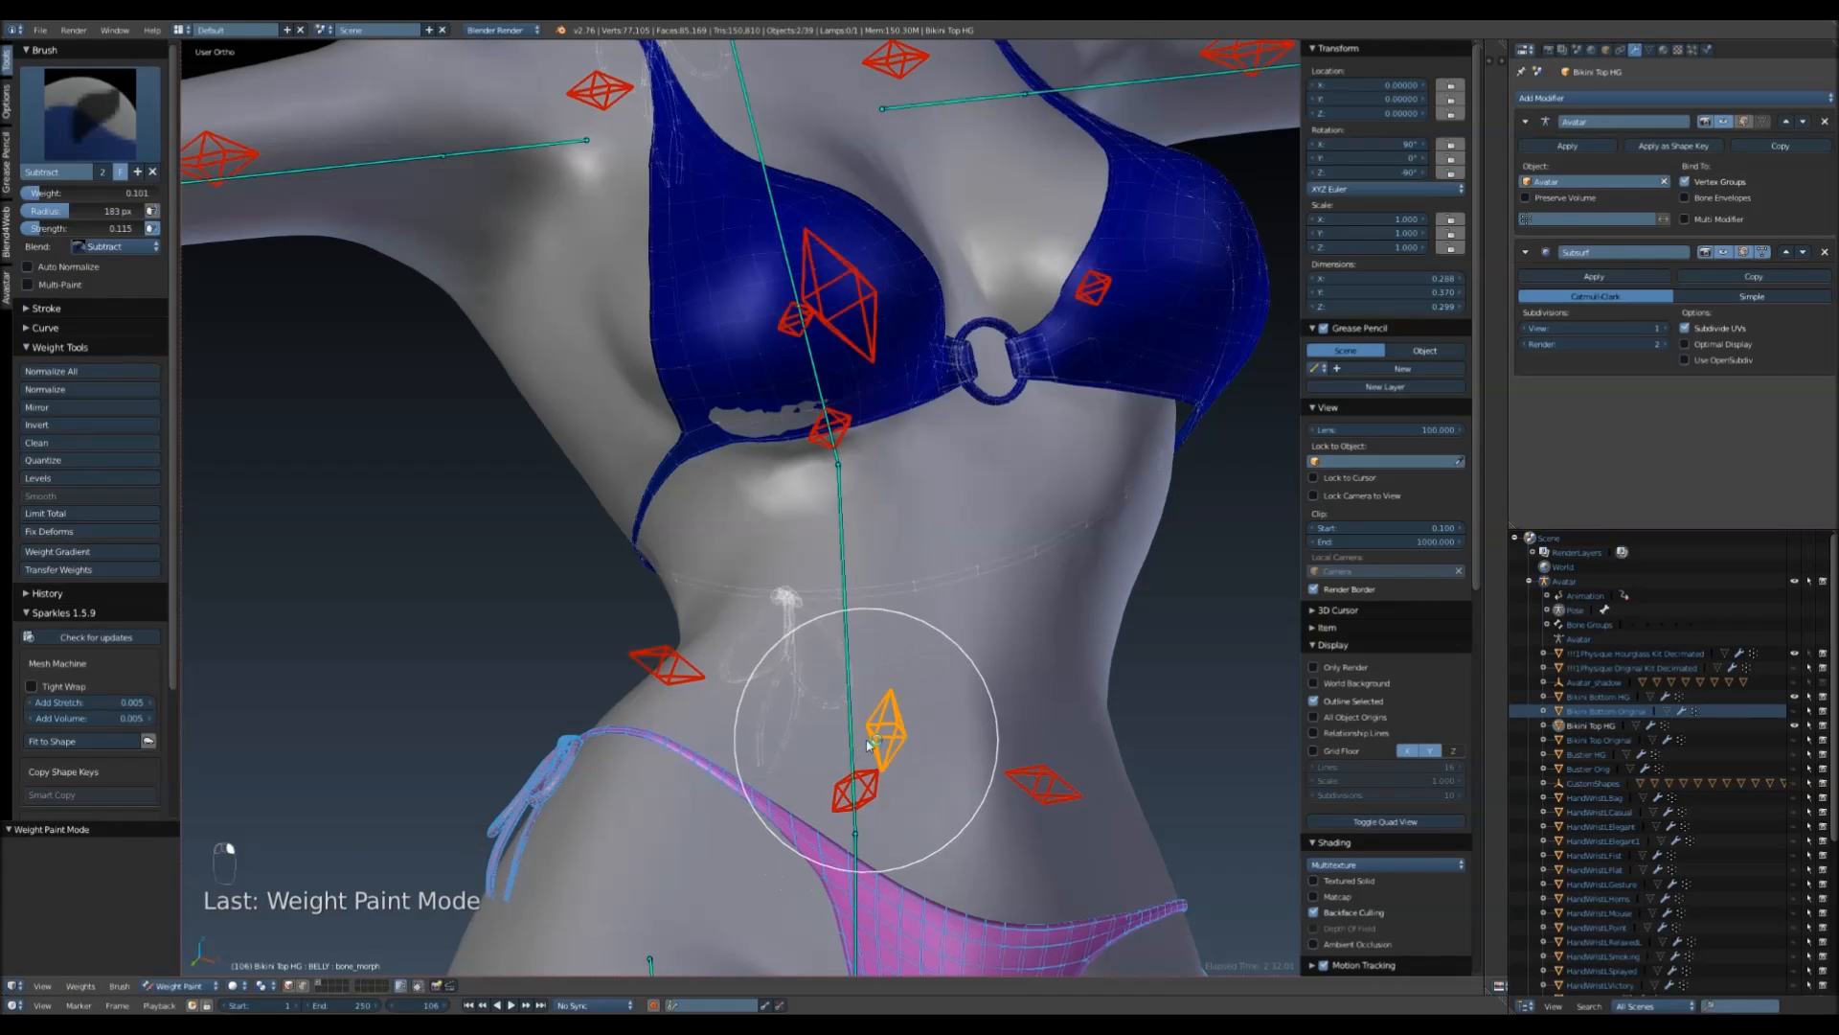
- Subtract BELLY weight along the lower edge of the bikini top's cup where the body pokes through
{"action": "middle_click_drag", "start_coordinate": [929, 671], "coordinate": [1017, 670]}
{"action": "scroll", "coordinate": [952, 536], "scroll_direction": "up", "scroll_amount": 3}
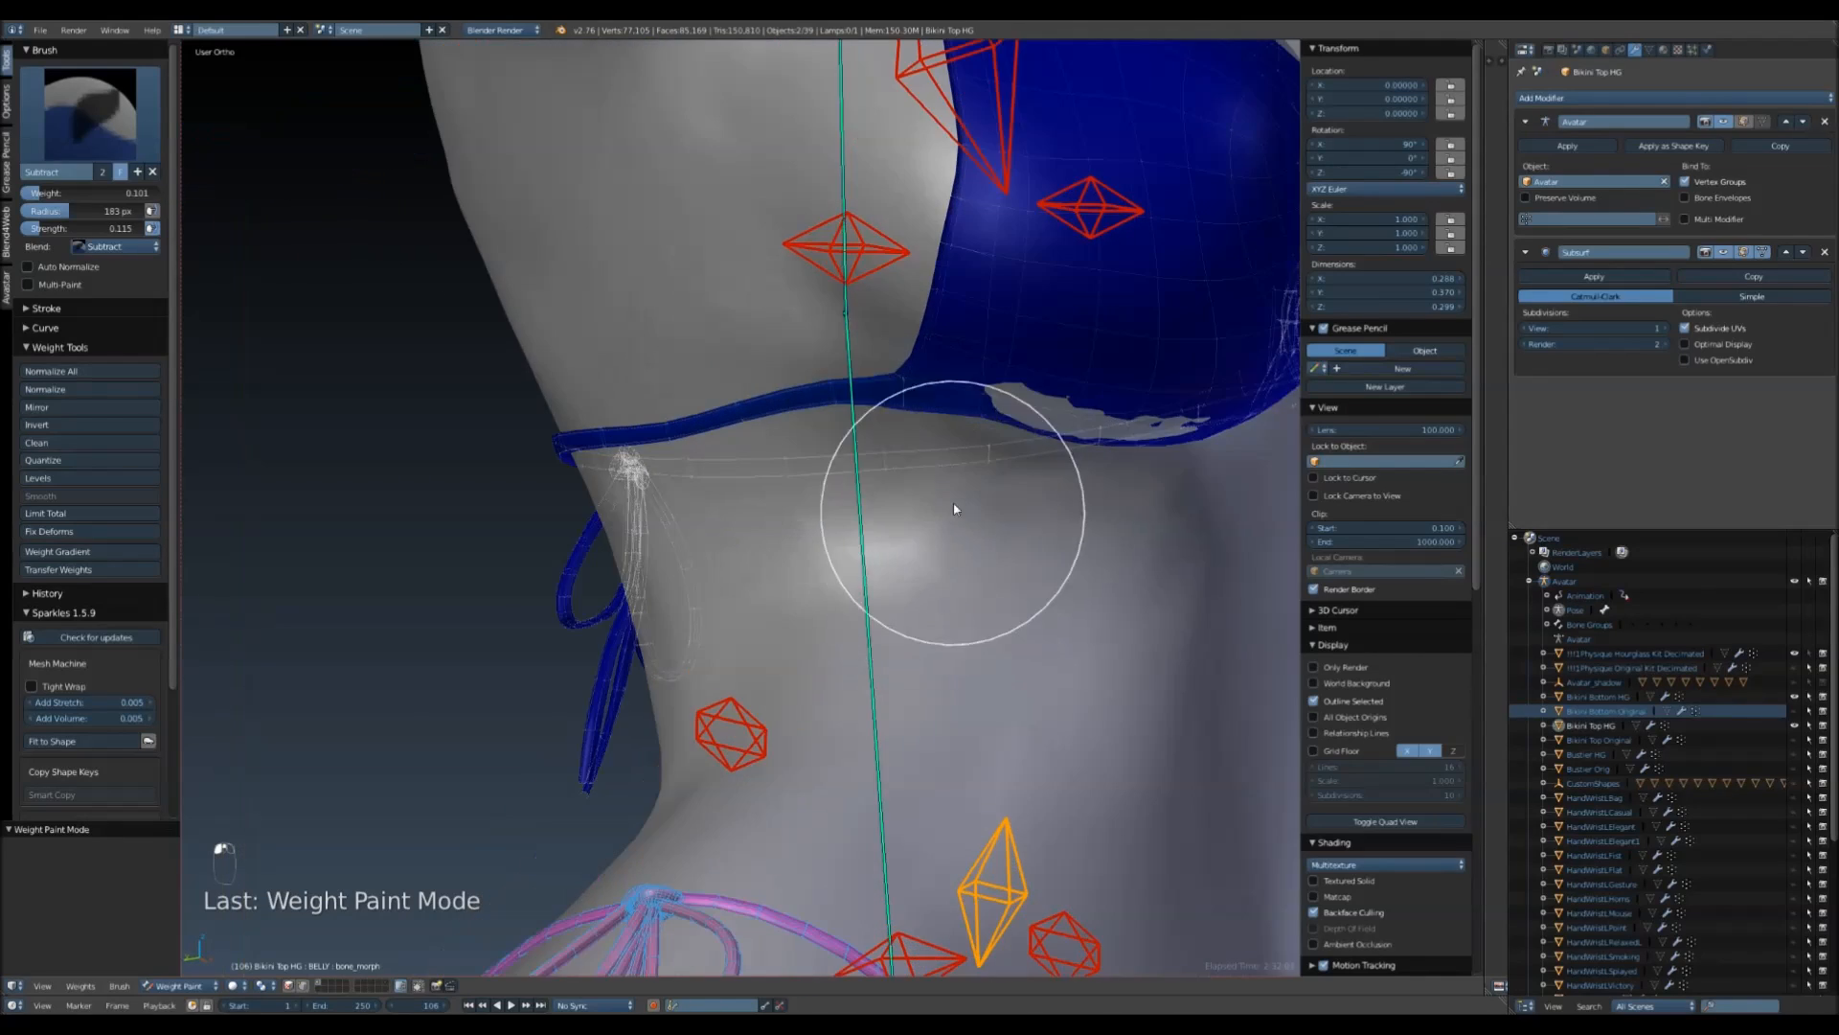
{"action": "middle_click_drag", "start_coordinate": [952, 526], "coordinate": [907, 431]}
{"action": "middle_click_drag", "start_coordinate": [946, 367], "coordinate": [772, 572], "text": "shift"}
{"action": "scroll", "coordinate": [764, 568], "scroll_direction": "up", "scroll_amount": 1}
{"action": "mouse_move", "coordinate": [764, 568]}
{"action": "left_mouse_down"}
{"action": "mouse_move", "coordinate": [706, 521]}
{"action": "mouse_move", "coordinate": [891, 505]}
{"action": "left_mouse_up"}
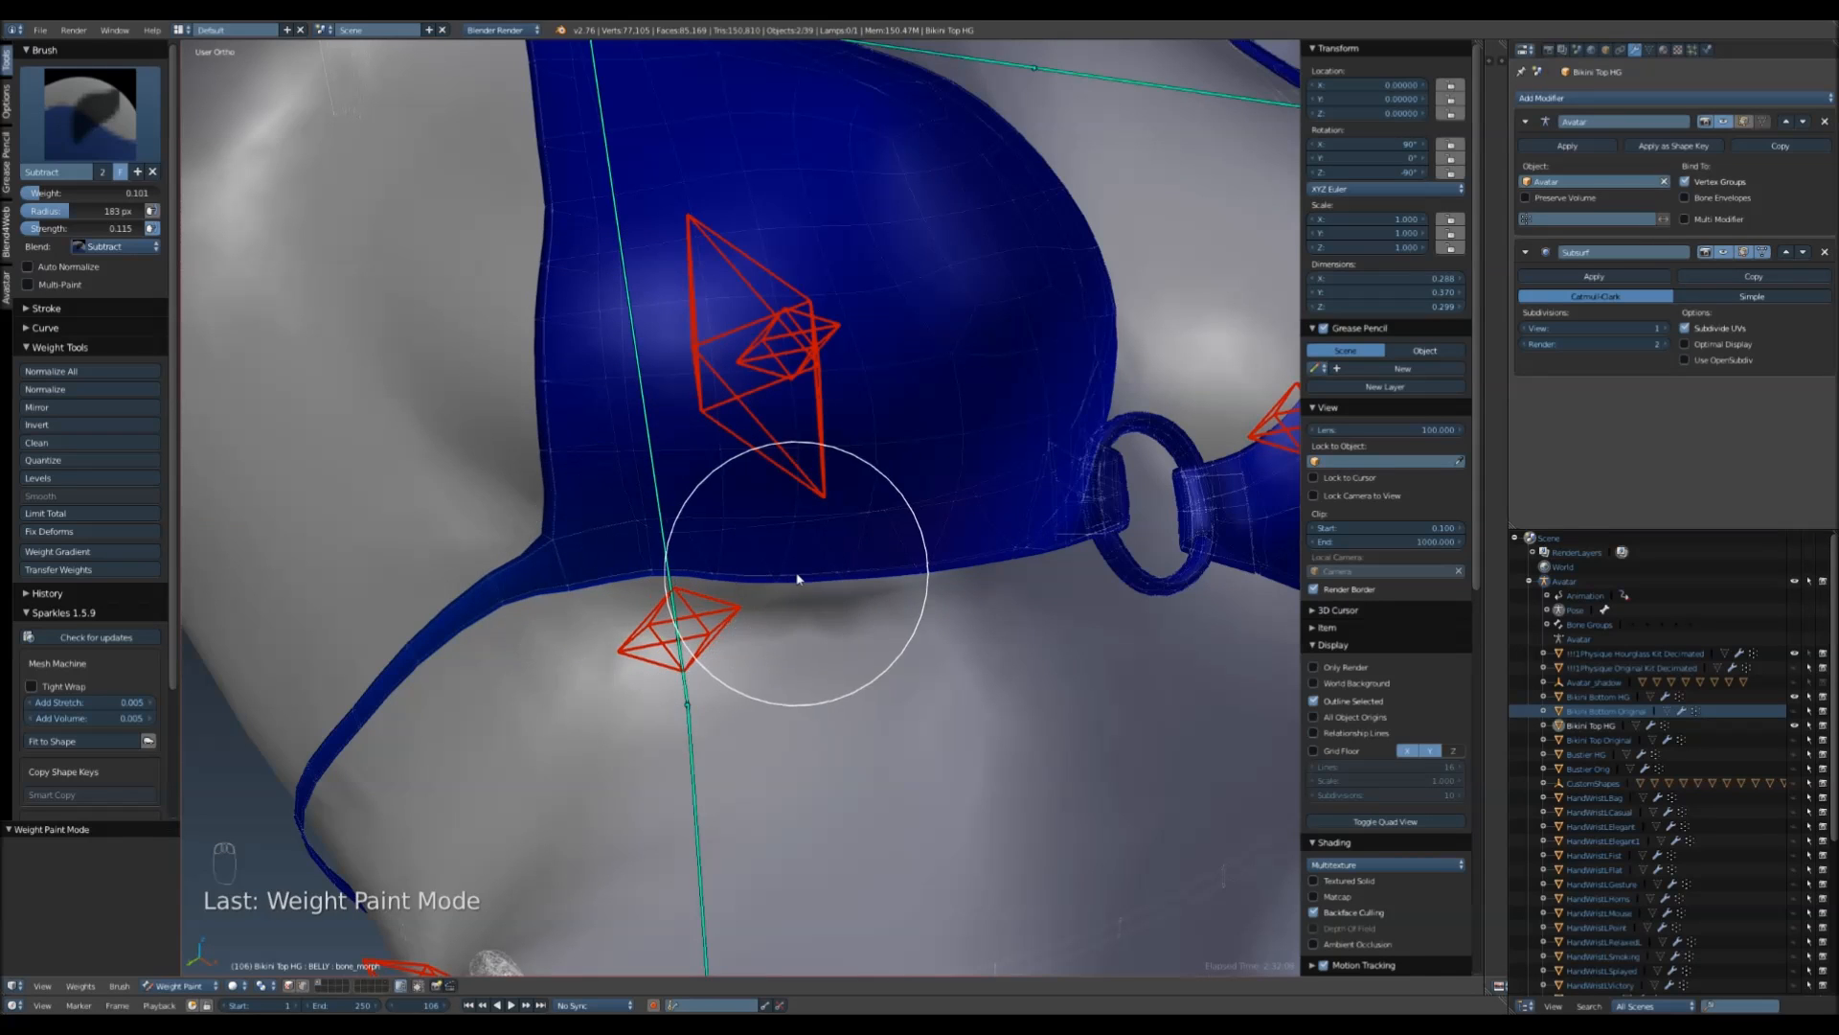
- Undo the last two paint operations, check both cups and return the bikini top to Object Mode
{"action": "key", "text": "ctrl+z"}
{"action": "key", "text": "ctrl+z"}
{"action": "scroll", "coordinate": [928, 521], "scroll_direction": "down", "scroll_amount": 2}
{"action": "middle_click_drag", "start_coordinate": [928, 521], "coordinate": [821, 591]}
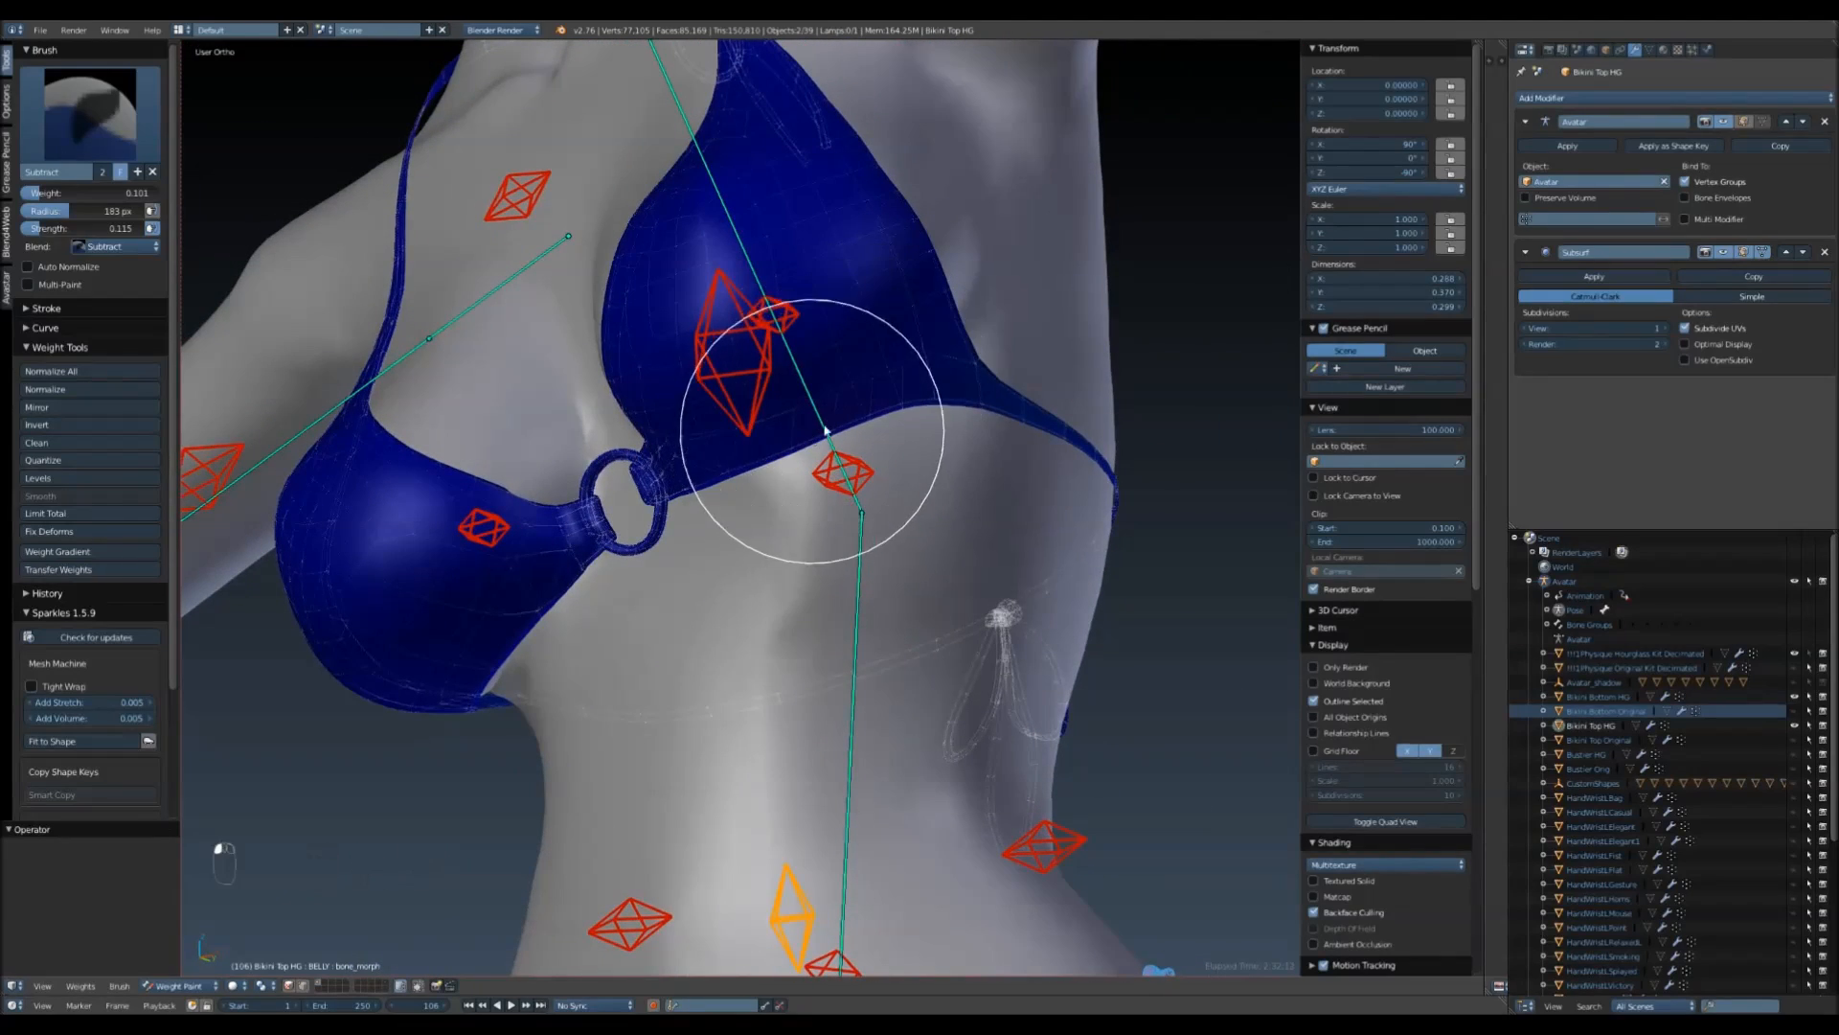
{"action": "mouse_move", "coordinate": [739, 487]}
{"action": "middle_mouse_down"}
{"action": "mouse_move", "coordinate": [779, 514]}
{"action": "mouse_move", "coordinate": [885, 506]}
{"action": "middle_mouse_up"}
{"action": "left_click", "coordinate": [180, 990]}
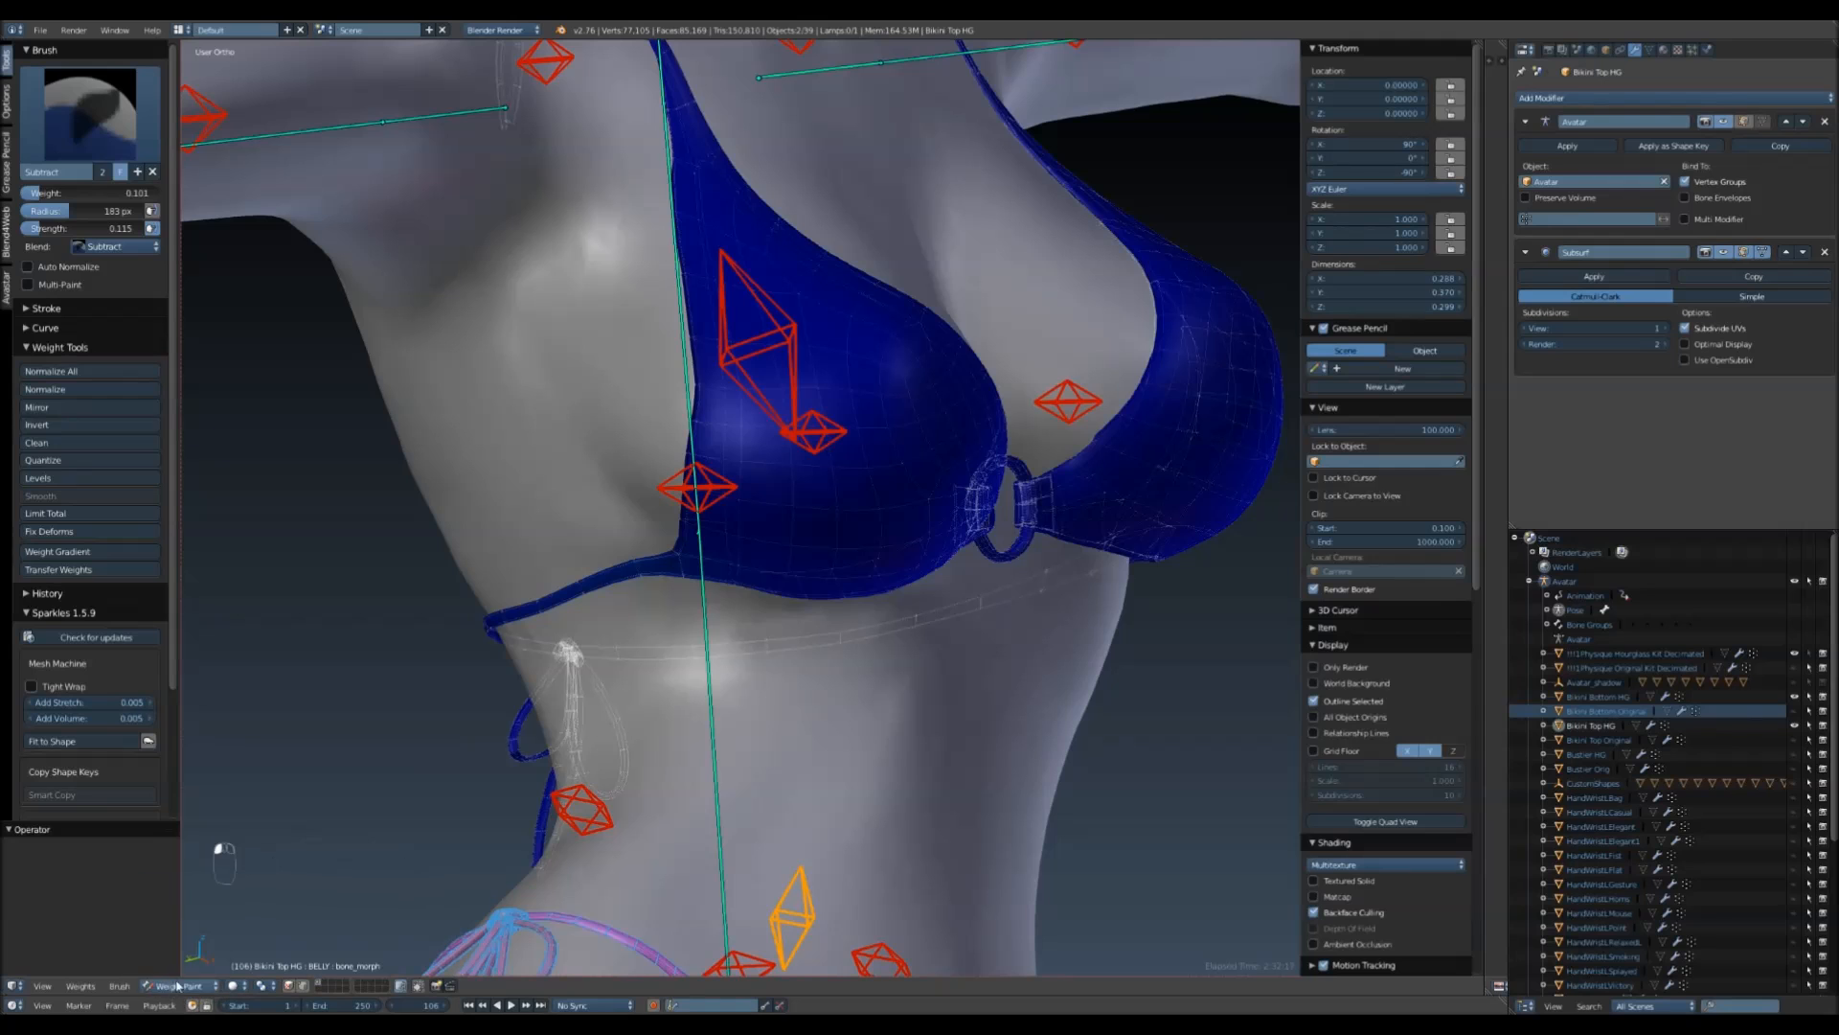
{"action": "left_click", "coordinate": [180, 989]}
{"action": "left_click", "coordinate": [180, 887]}
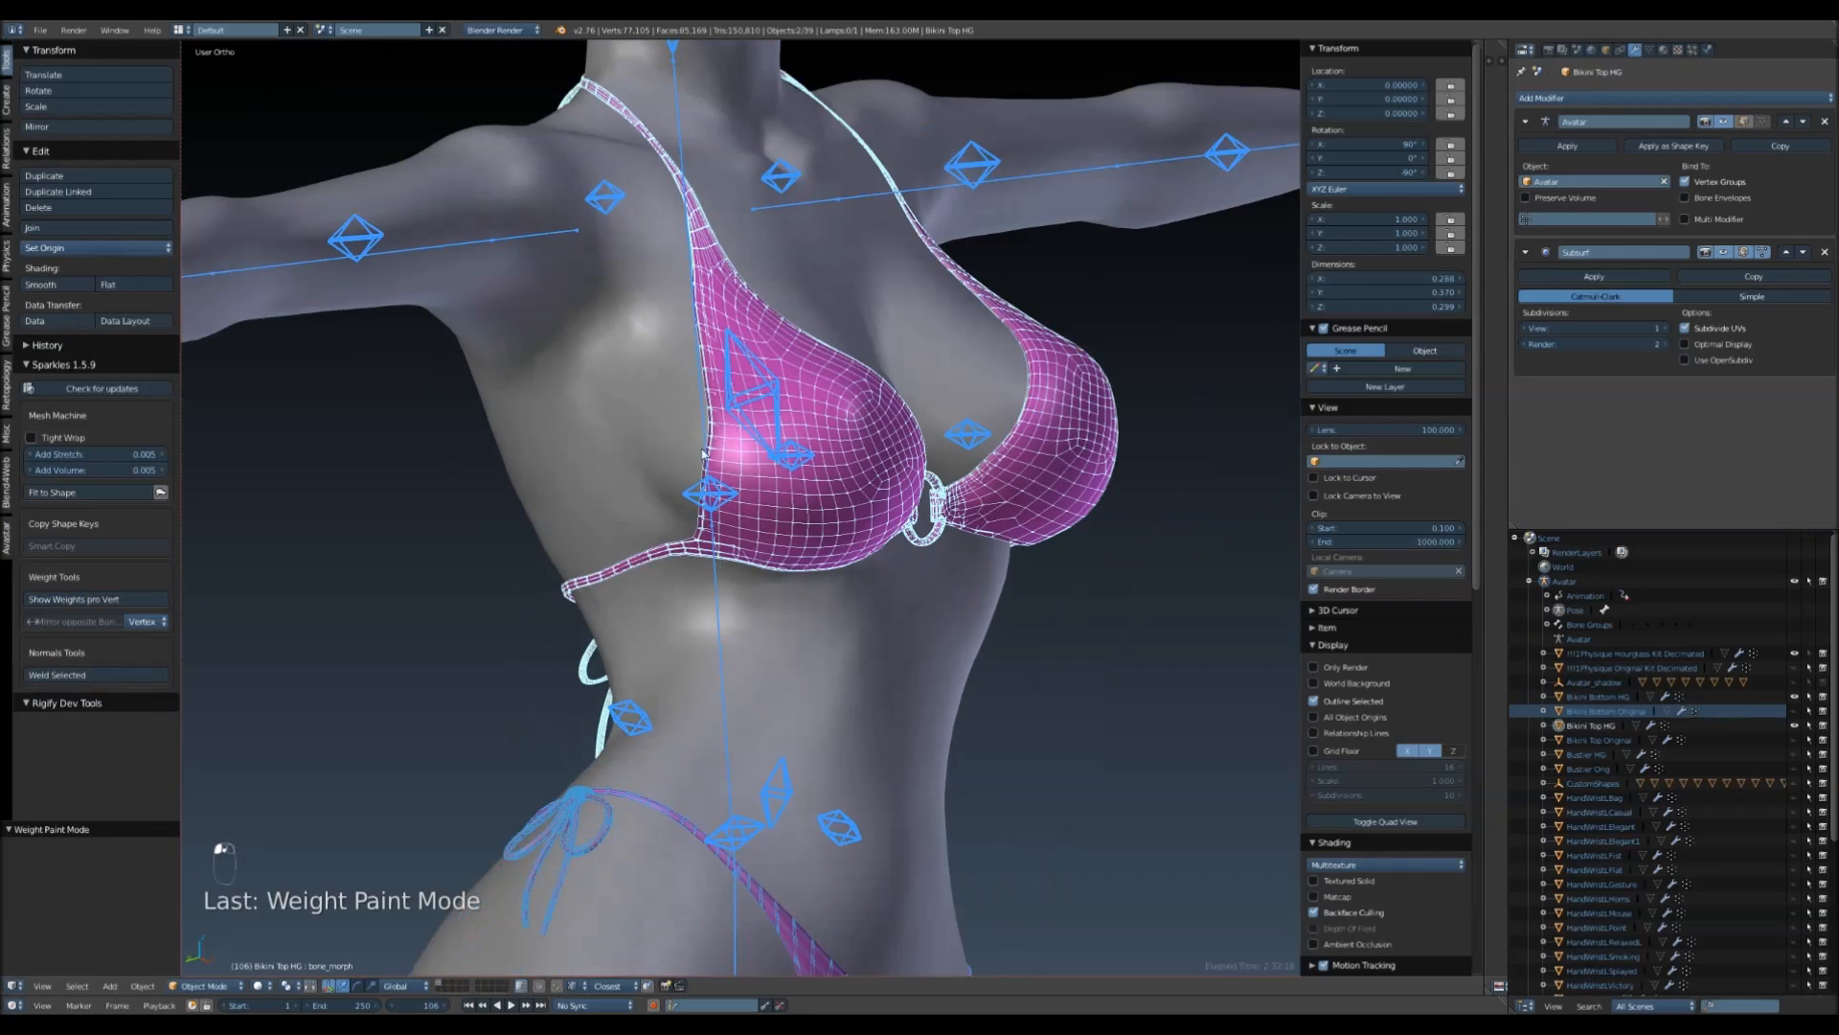
- Select all bones of the avatar rig and clear their pose rotation
{"action": "right_click", "coordinate": [704, 376]}
{"action": "key", "text": "a"}
{"action": "key", "text": "a"}
{"action": "key", "text": "a"}
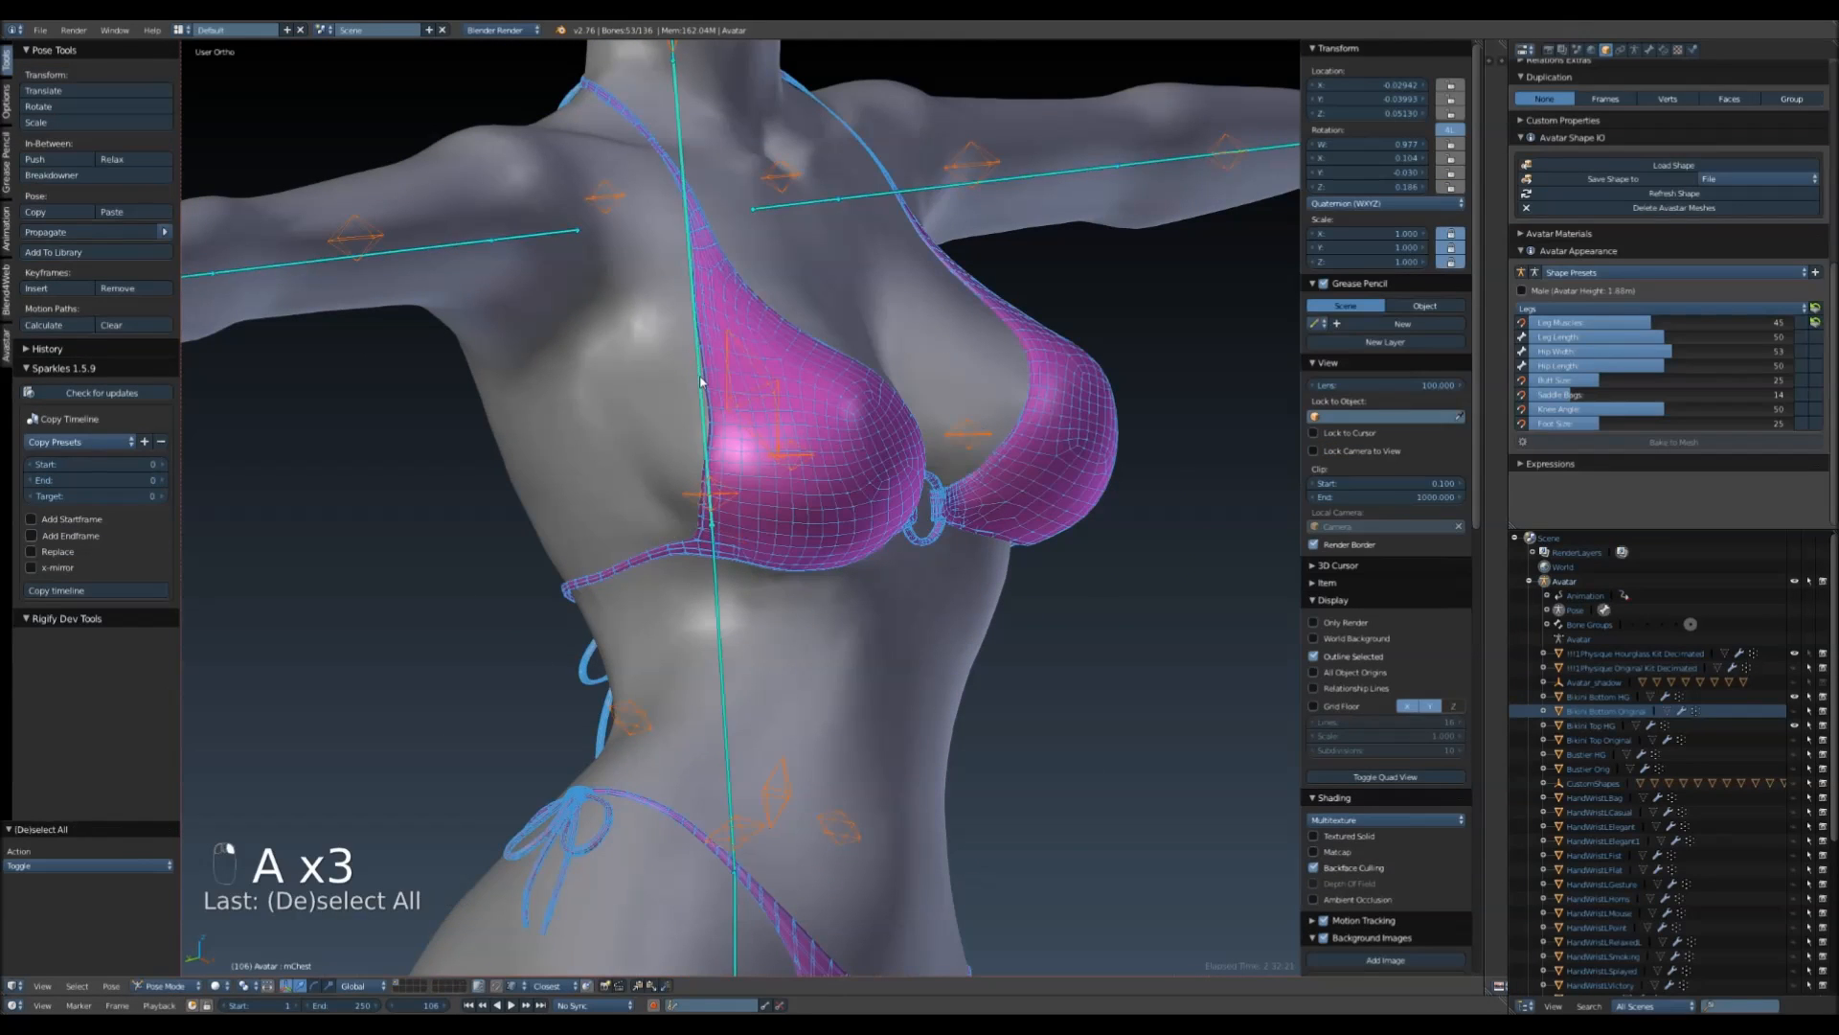
{"action": "key", "text": "alt+r"}
- Export the Bikini Top HG mesh as Collada (Avastar) named Slink Physique Ring Bikini HG Fit Fix.dae
{"action": "right_click", "coordinate": [821, 370]}
{"action": "right_click", "coordinate": [866, 402]}
{"action": "middle_click_drag", "start_coordinate": [868, 403], "coordinate": [794, 556]}
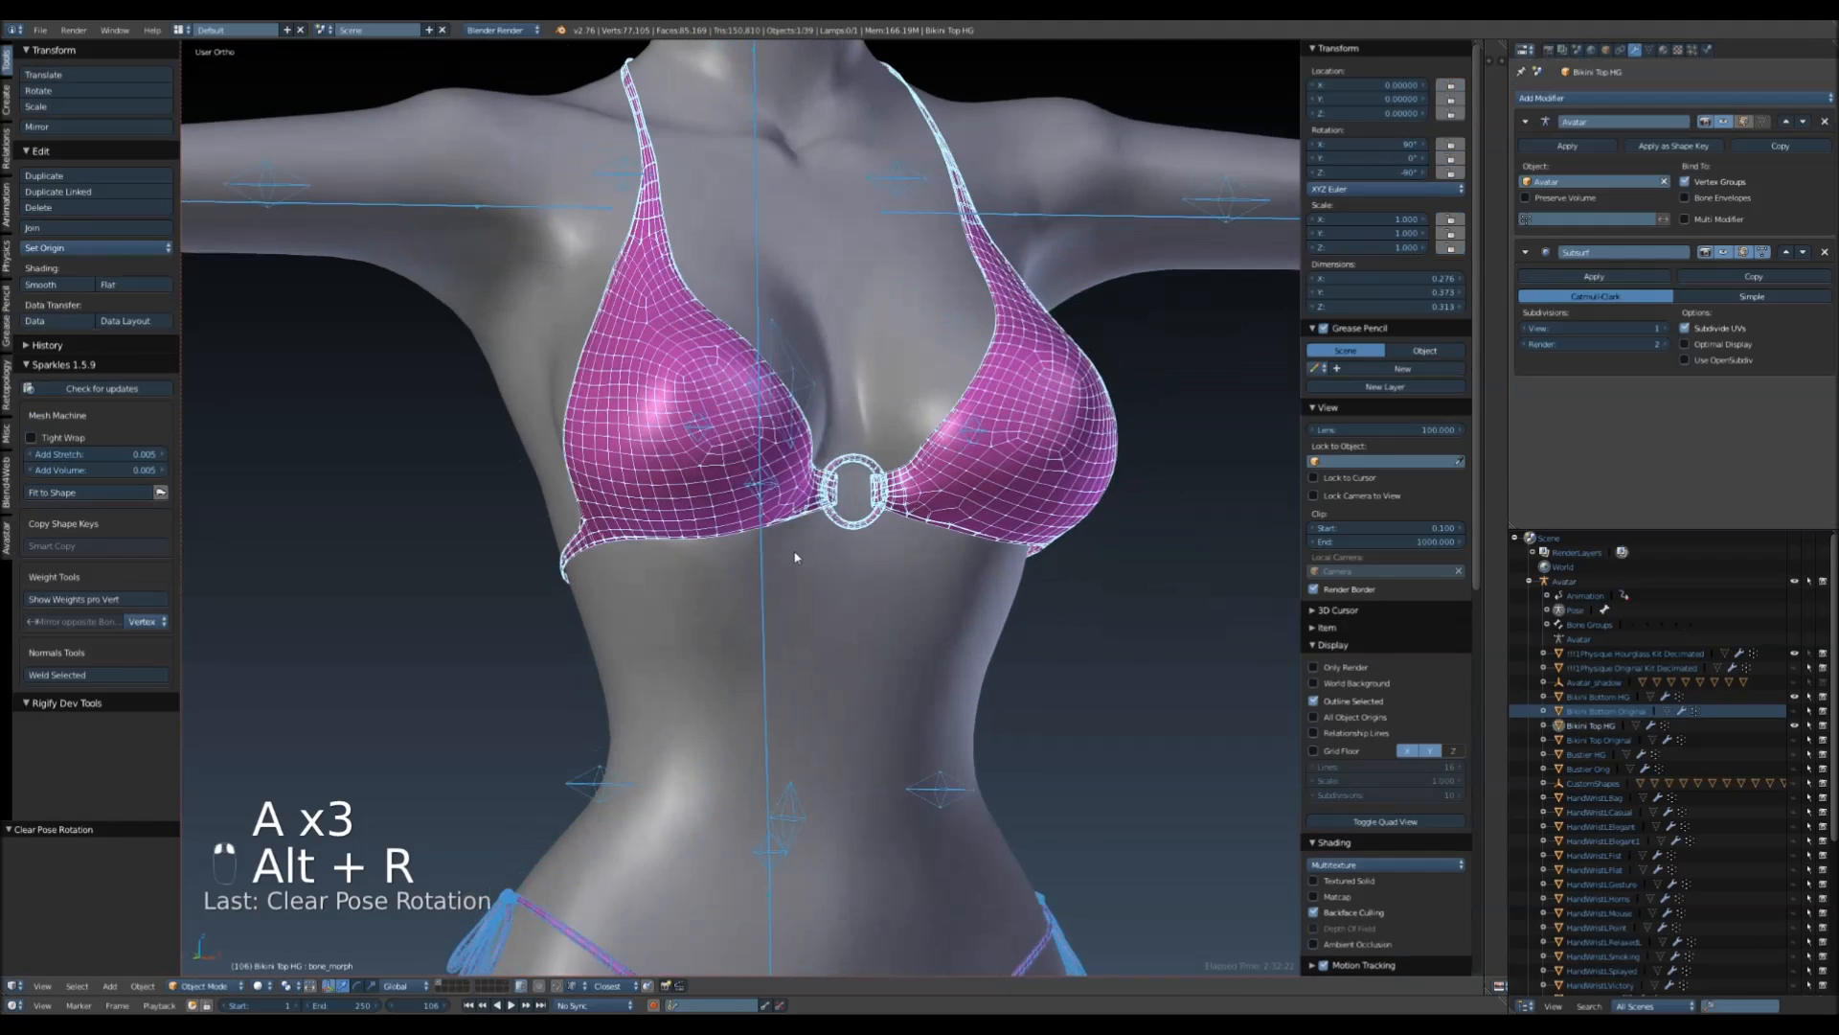
{"action": "left_click", "coordinate": [41, 30]}
{"action": "mouse_move", "coordinate": [80, 324]}
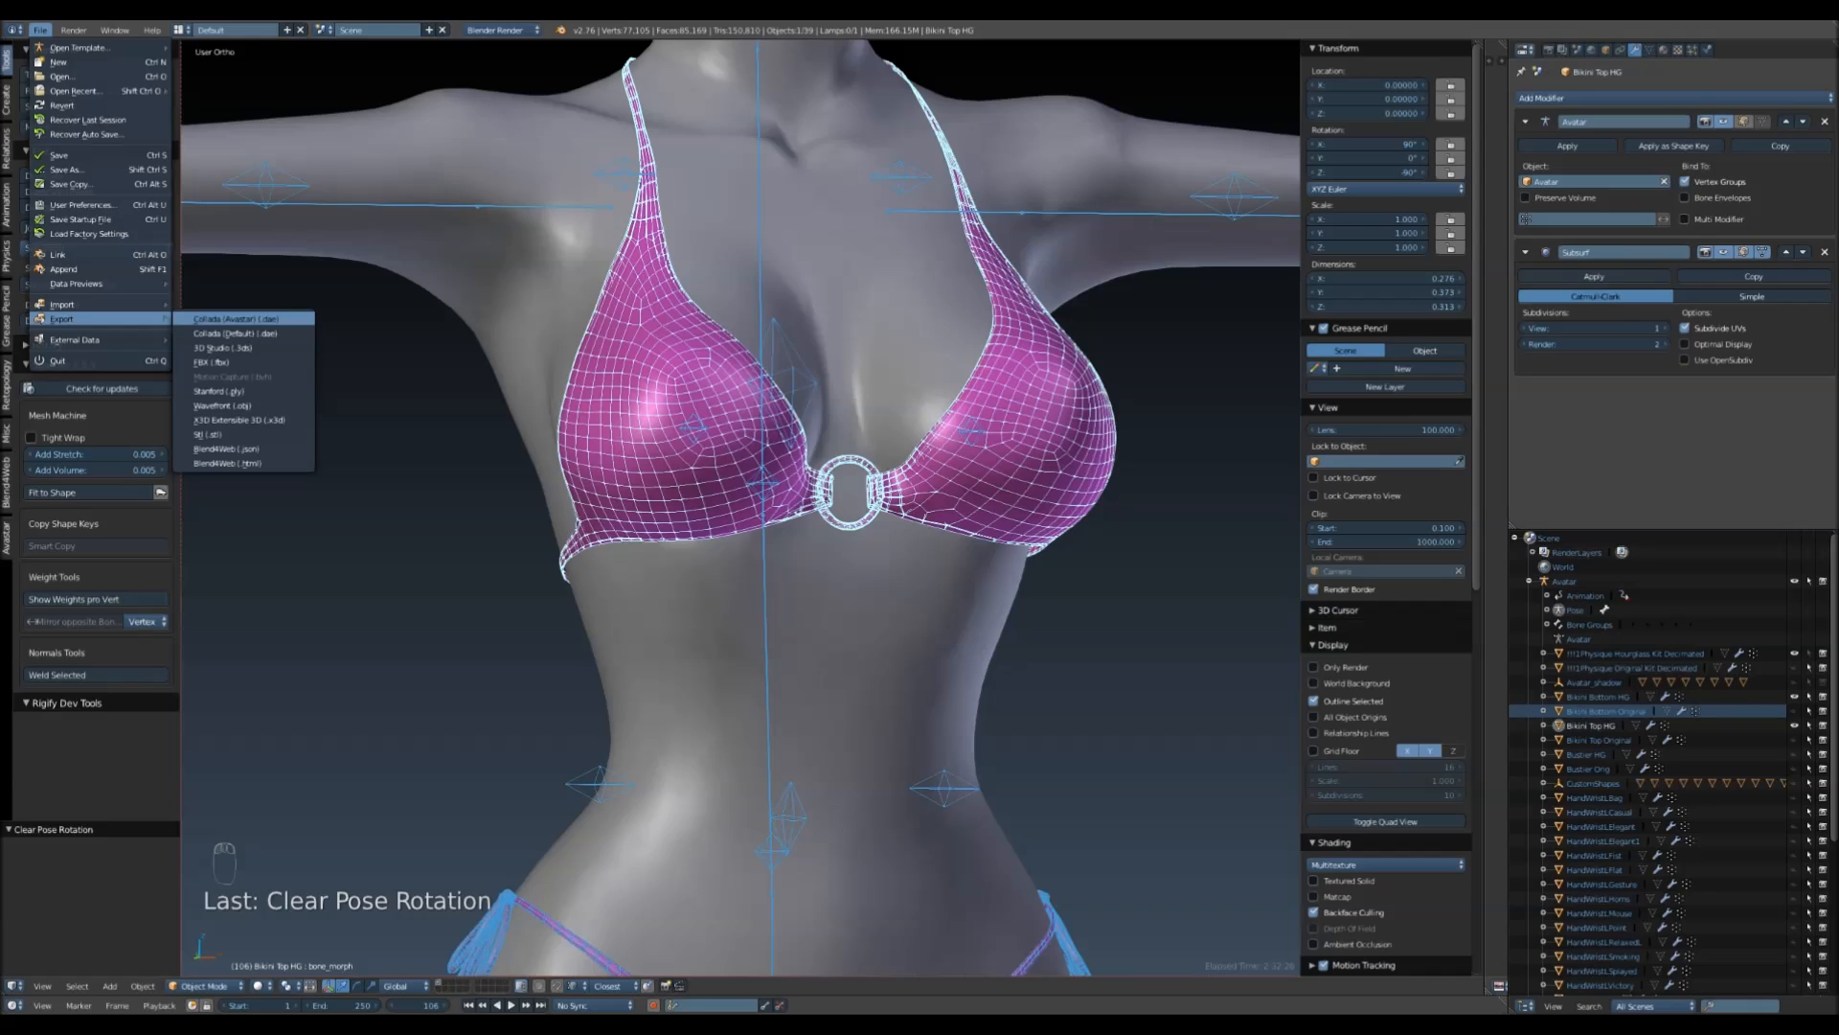
{"action": "left_click", "coordinate": [237, 318]}
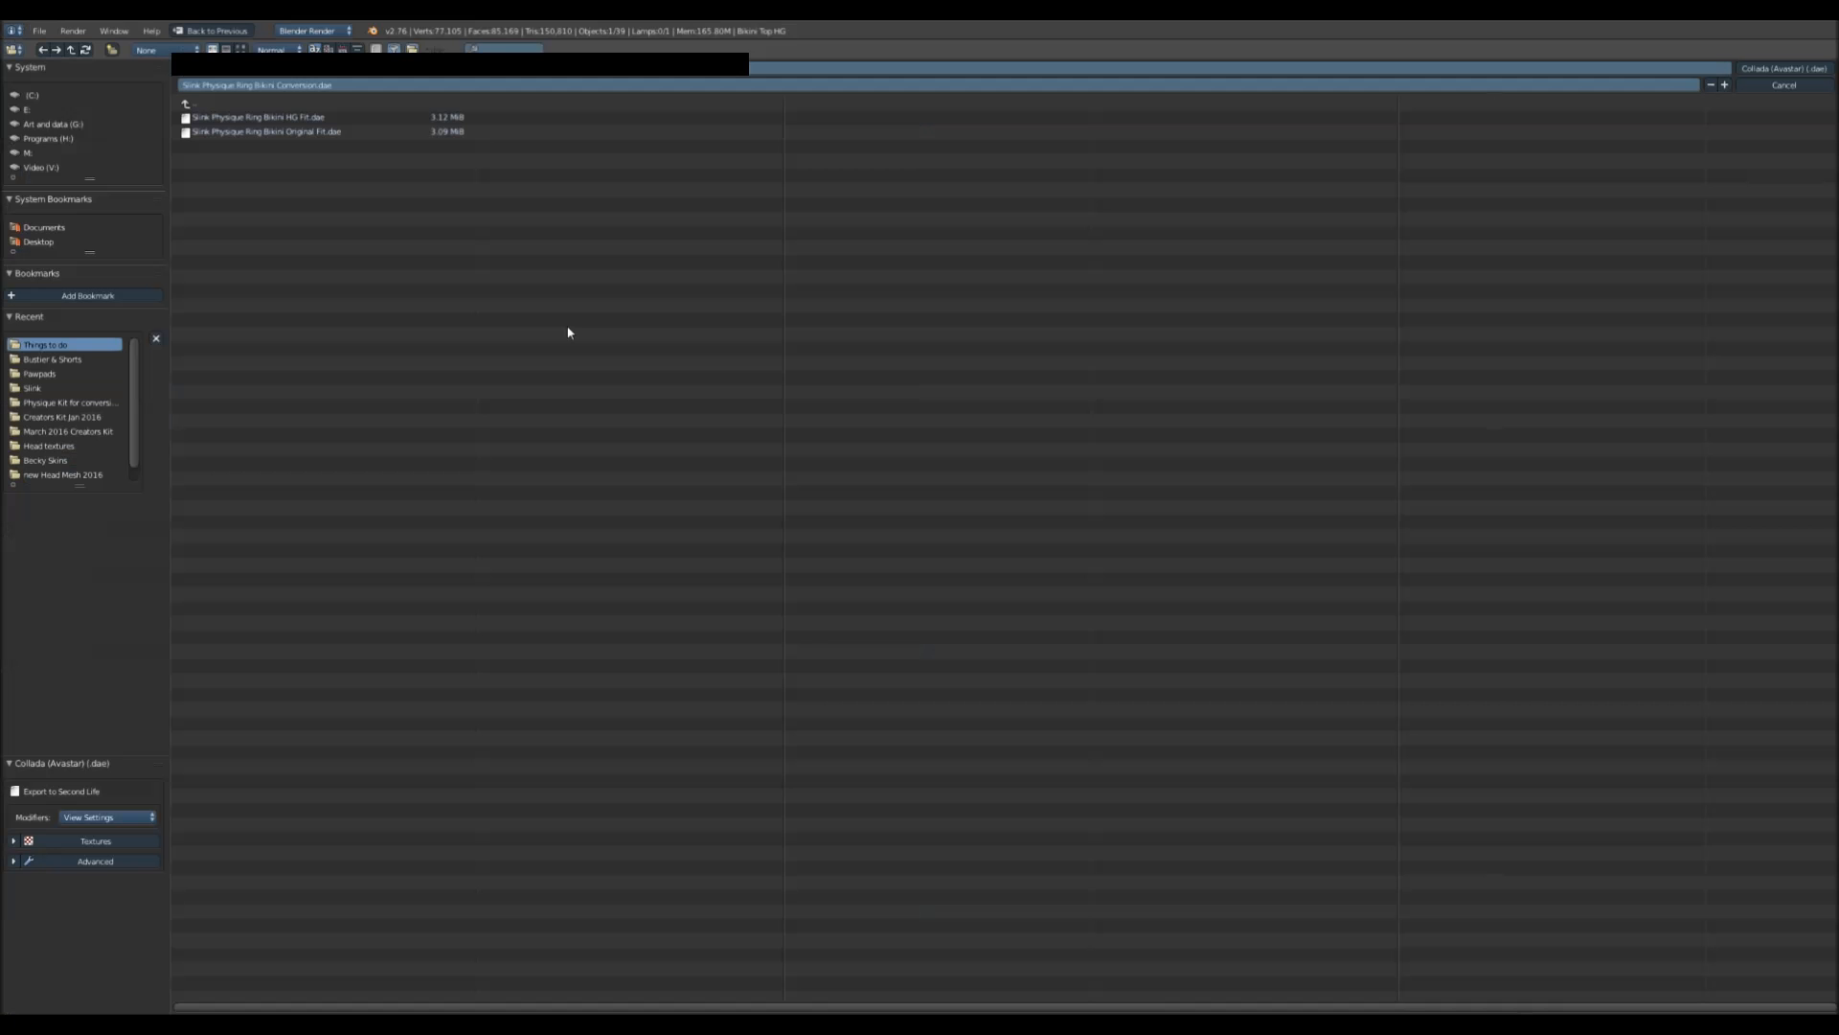
{"action": "left_click", "coordinate": [275, 117]}
{"action": "left_click", "coordinate": [290, 83]}
{"action": "left_click", "coordinate": [291, 85]}
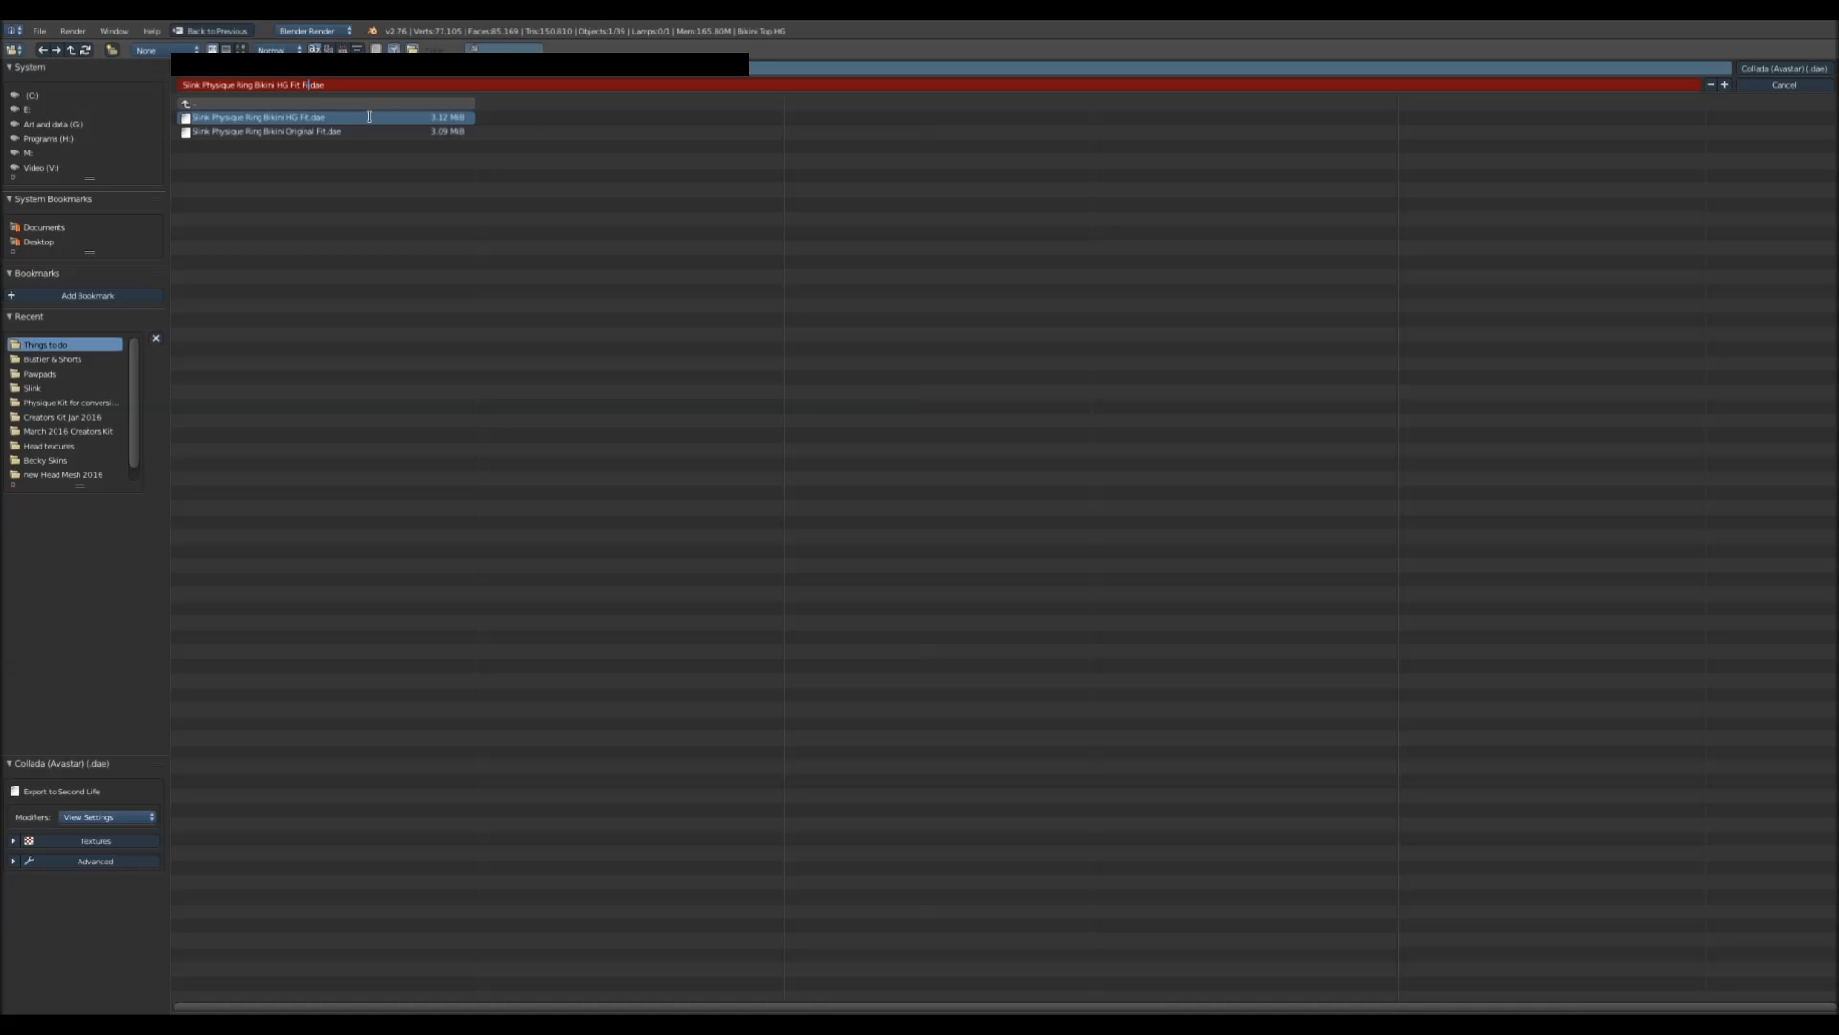
{"action": "key", "text": "Return"}
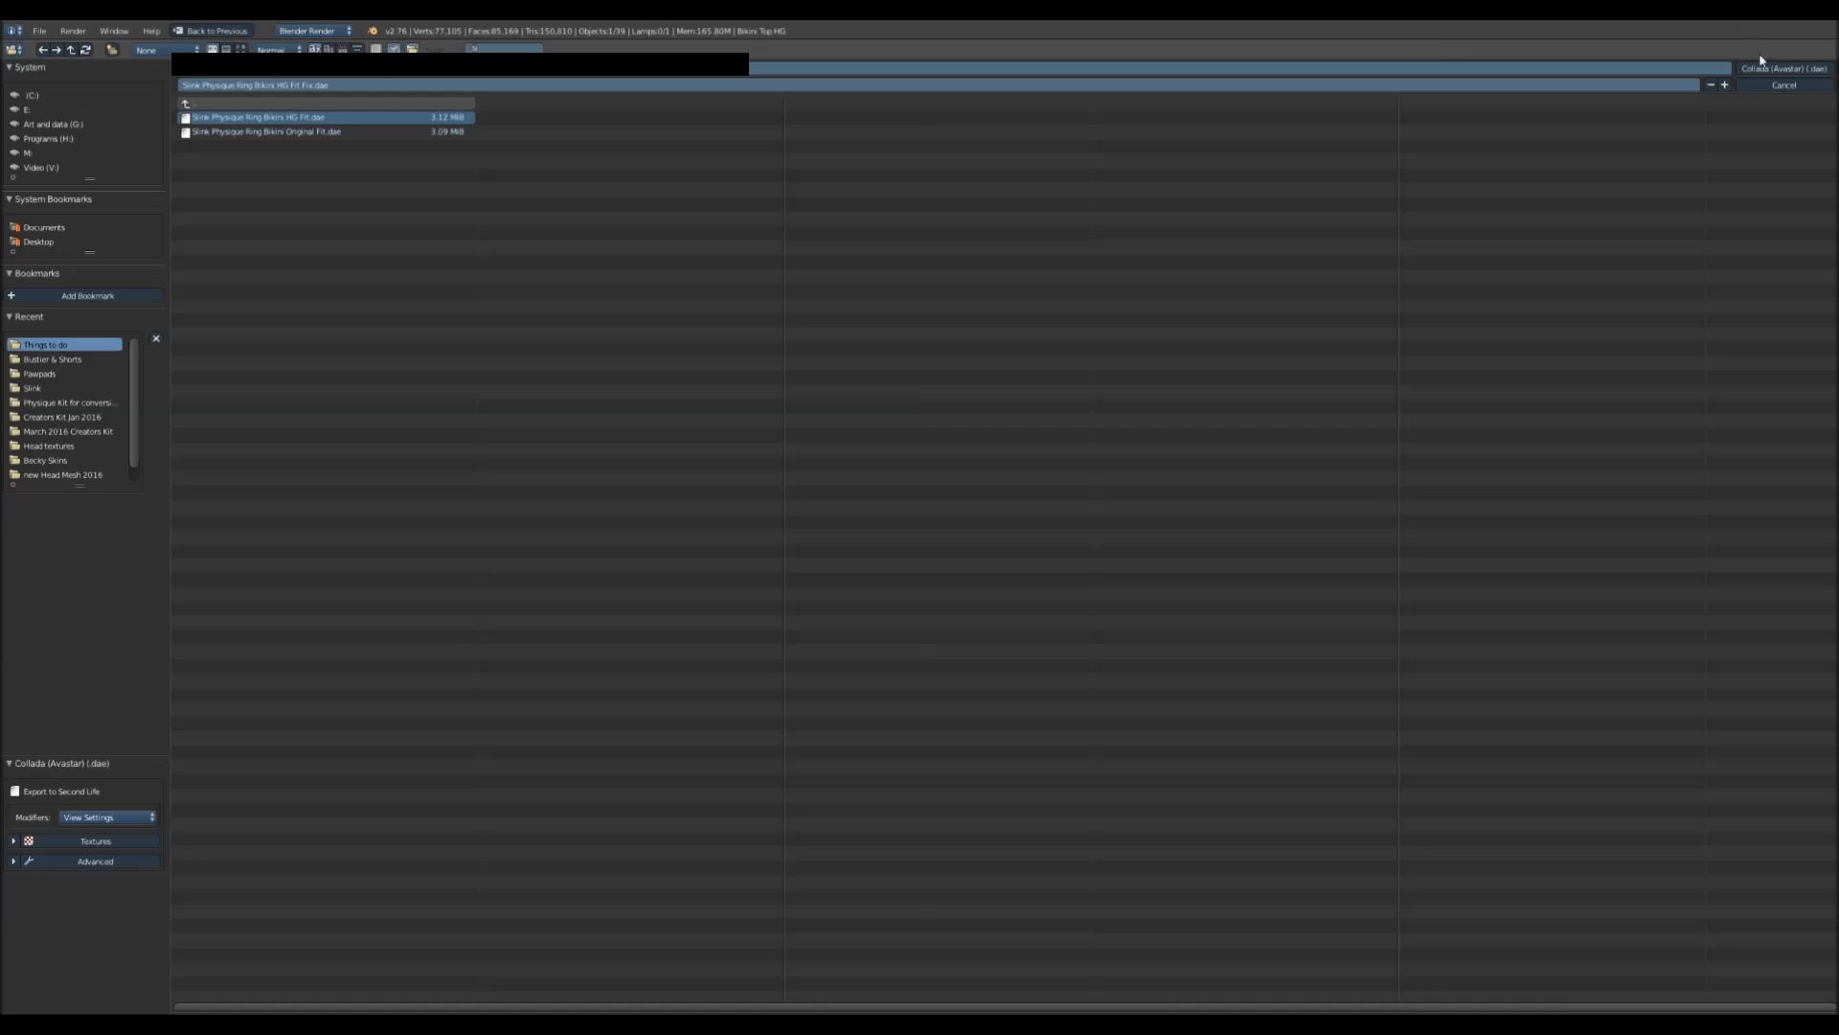
{"action": "left_click", "coordinate": [1764, 63]}
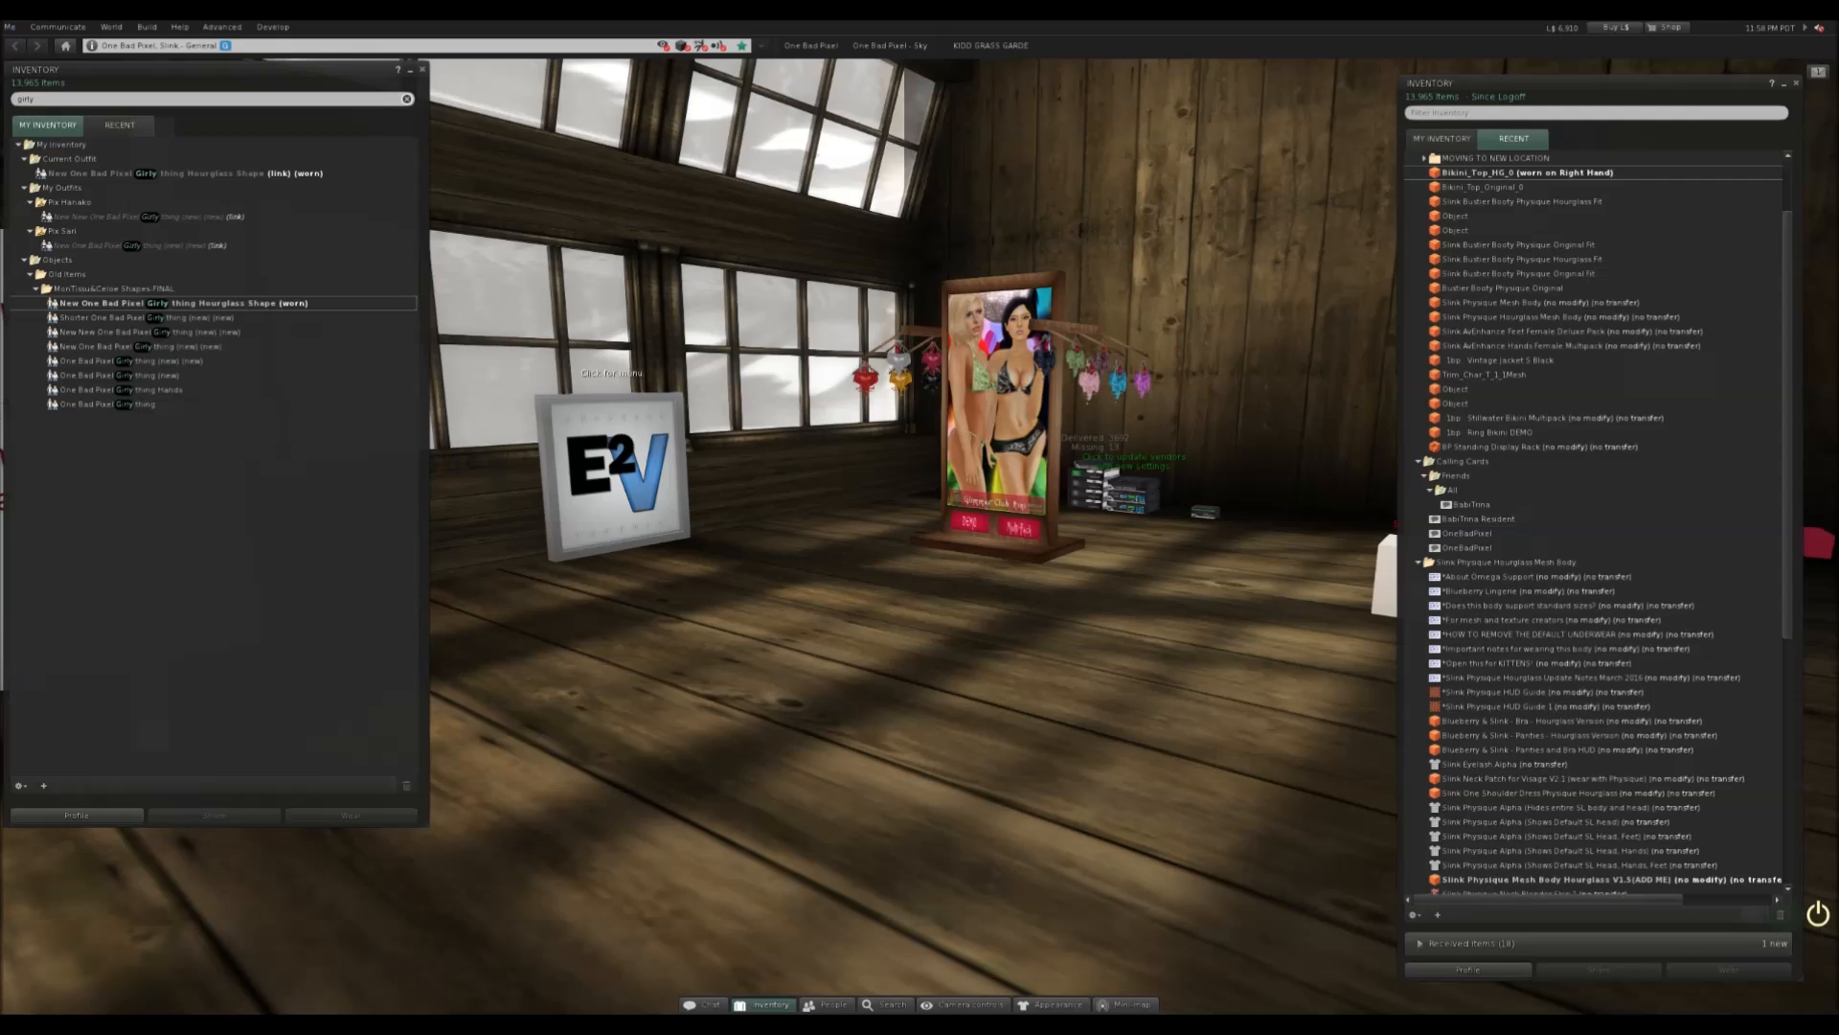
- Start a mesh model upload in Second Life and load the Slink Physique Ring Bikini HG Fit Fix.dae file
{"action": "scroll", "coordinate": [919, 537], "scroll_direction": "down", "scroll_amount": 5}
{"action": "scroll", "coordinate": [1594, 527], "scroll_direction": "down", "scroll_amount": 3}
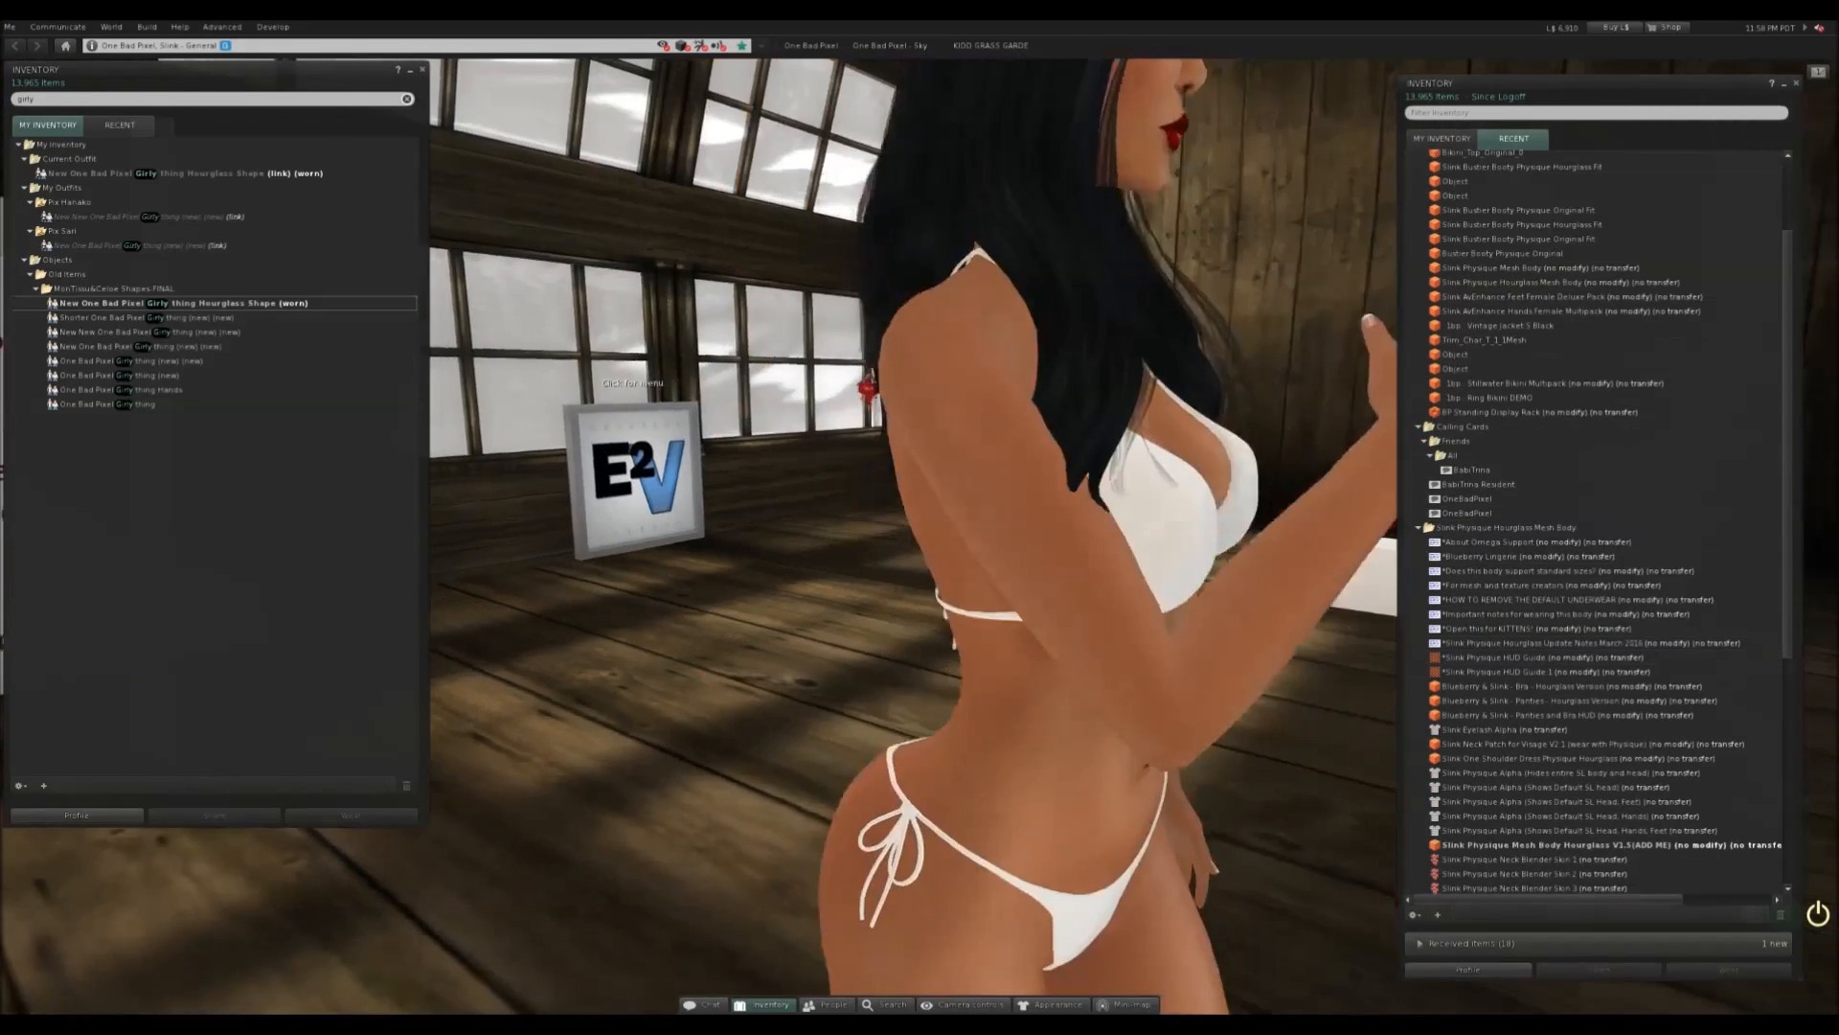
{"action": "left_click", "coordinate": [1437, 913]}
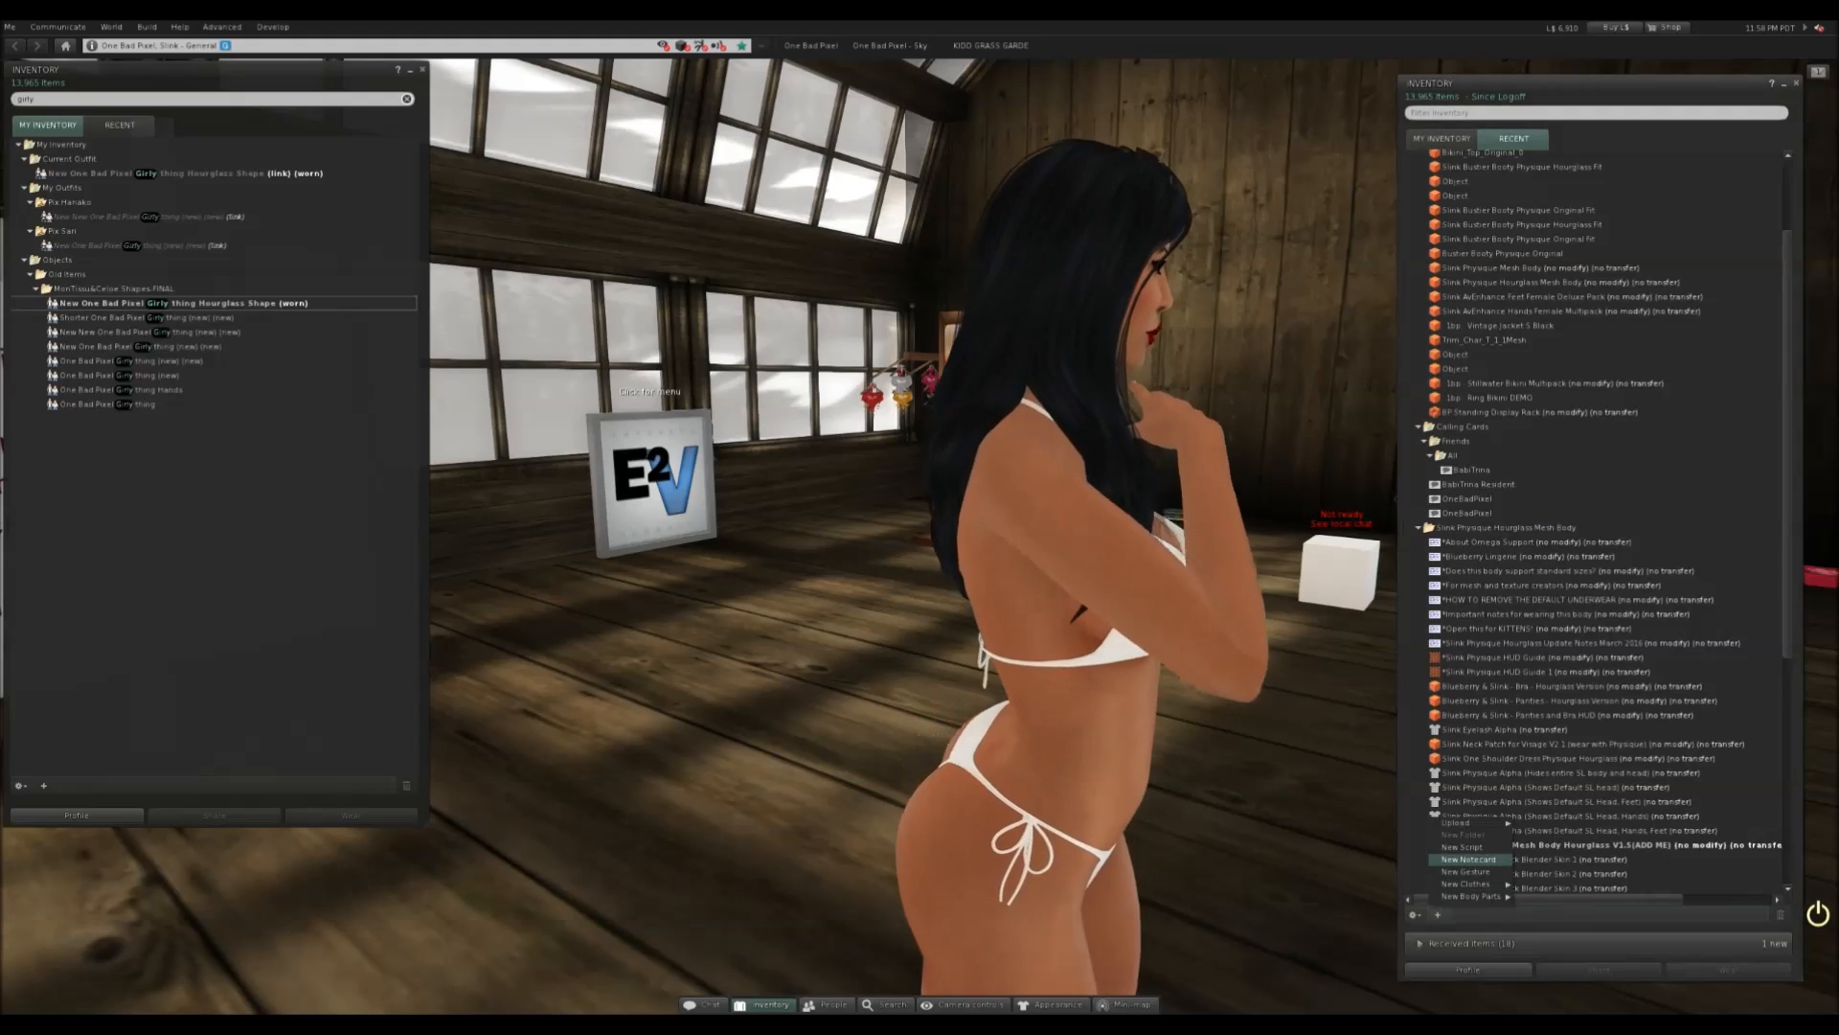
{"action": "mouse_move", "coordinate": [1468, 822]}
{"action": "left_click", "coordinate": [1539, 858]}
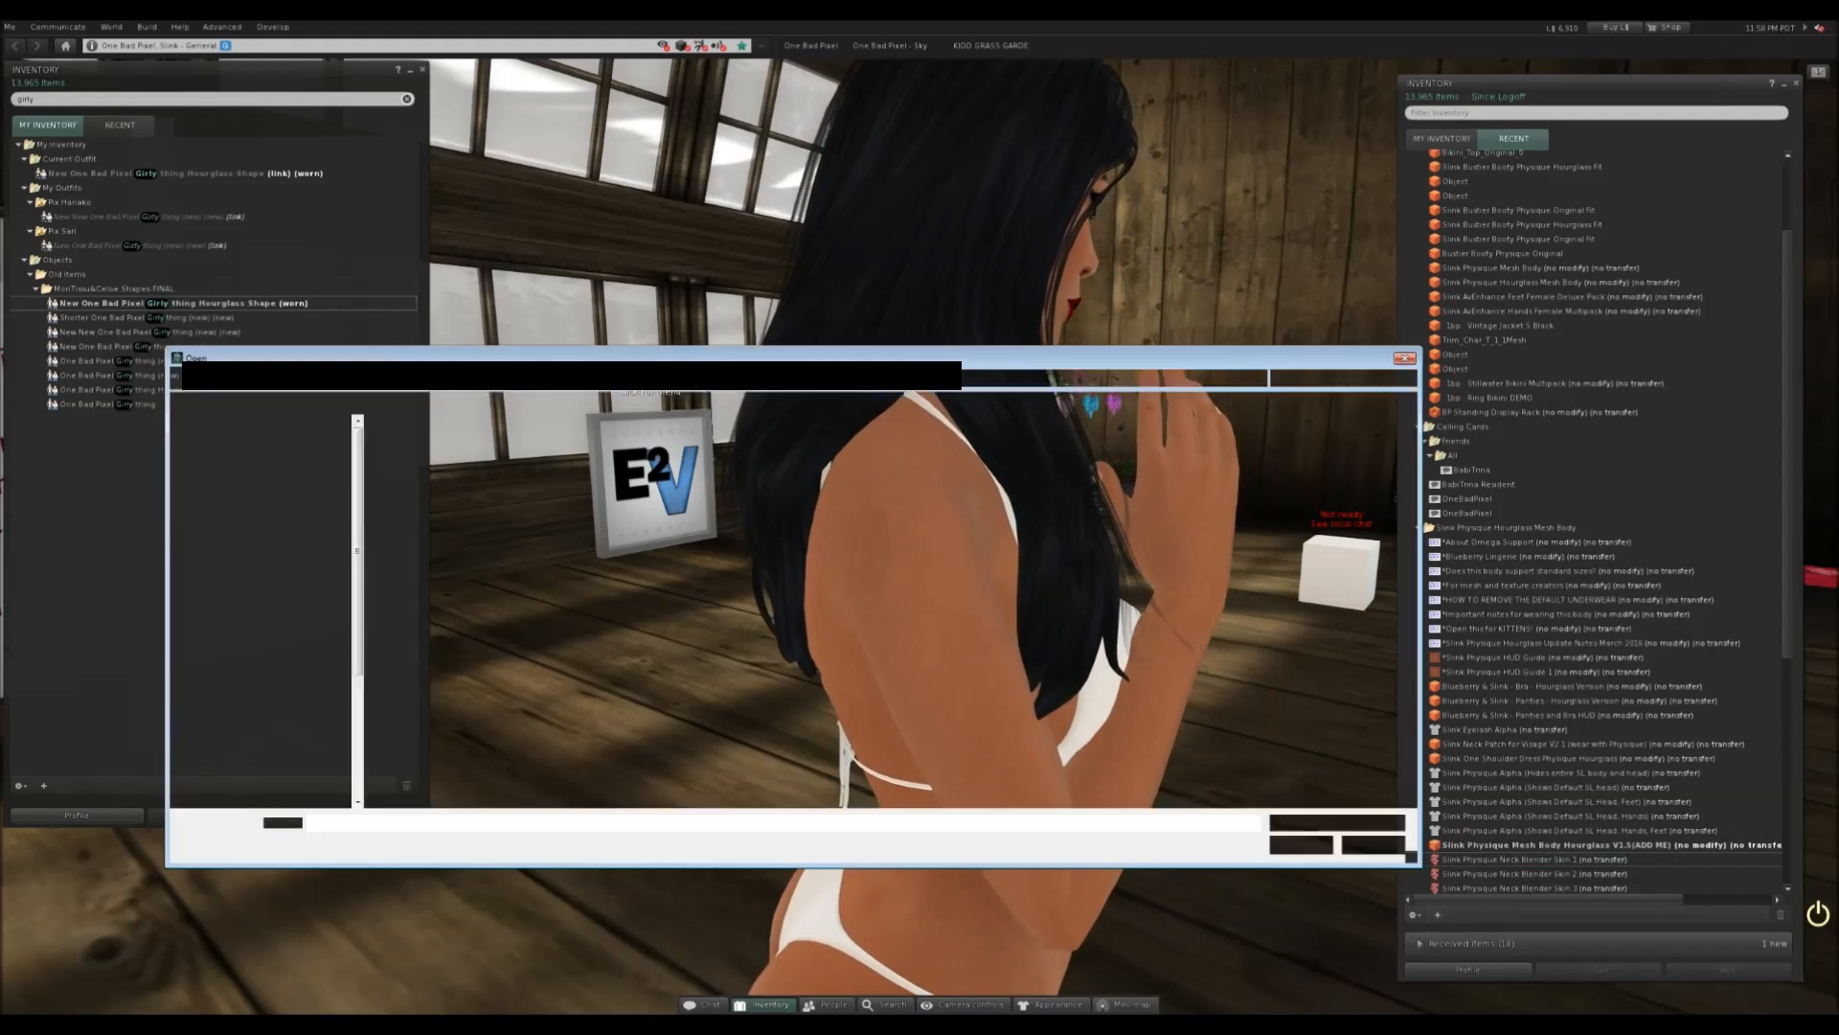
{"action": "double_click", "coordinate": [467, 444]}
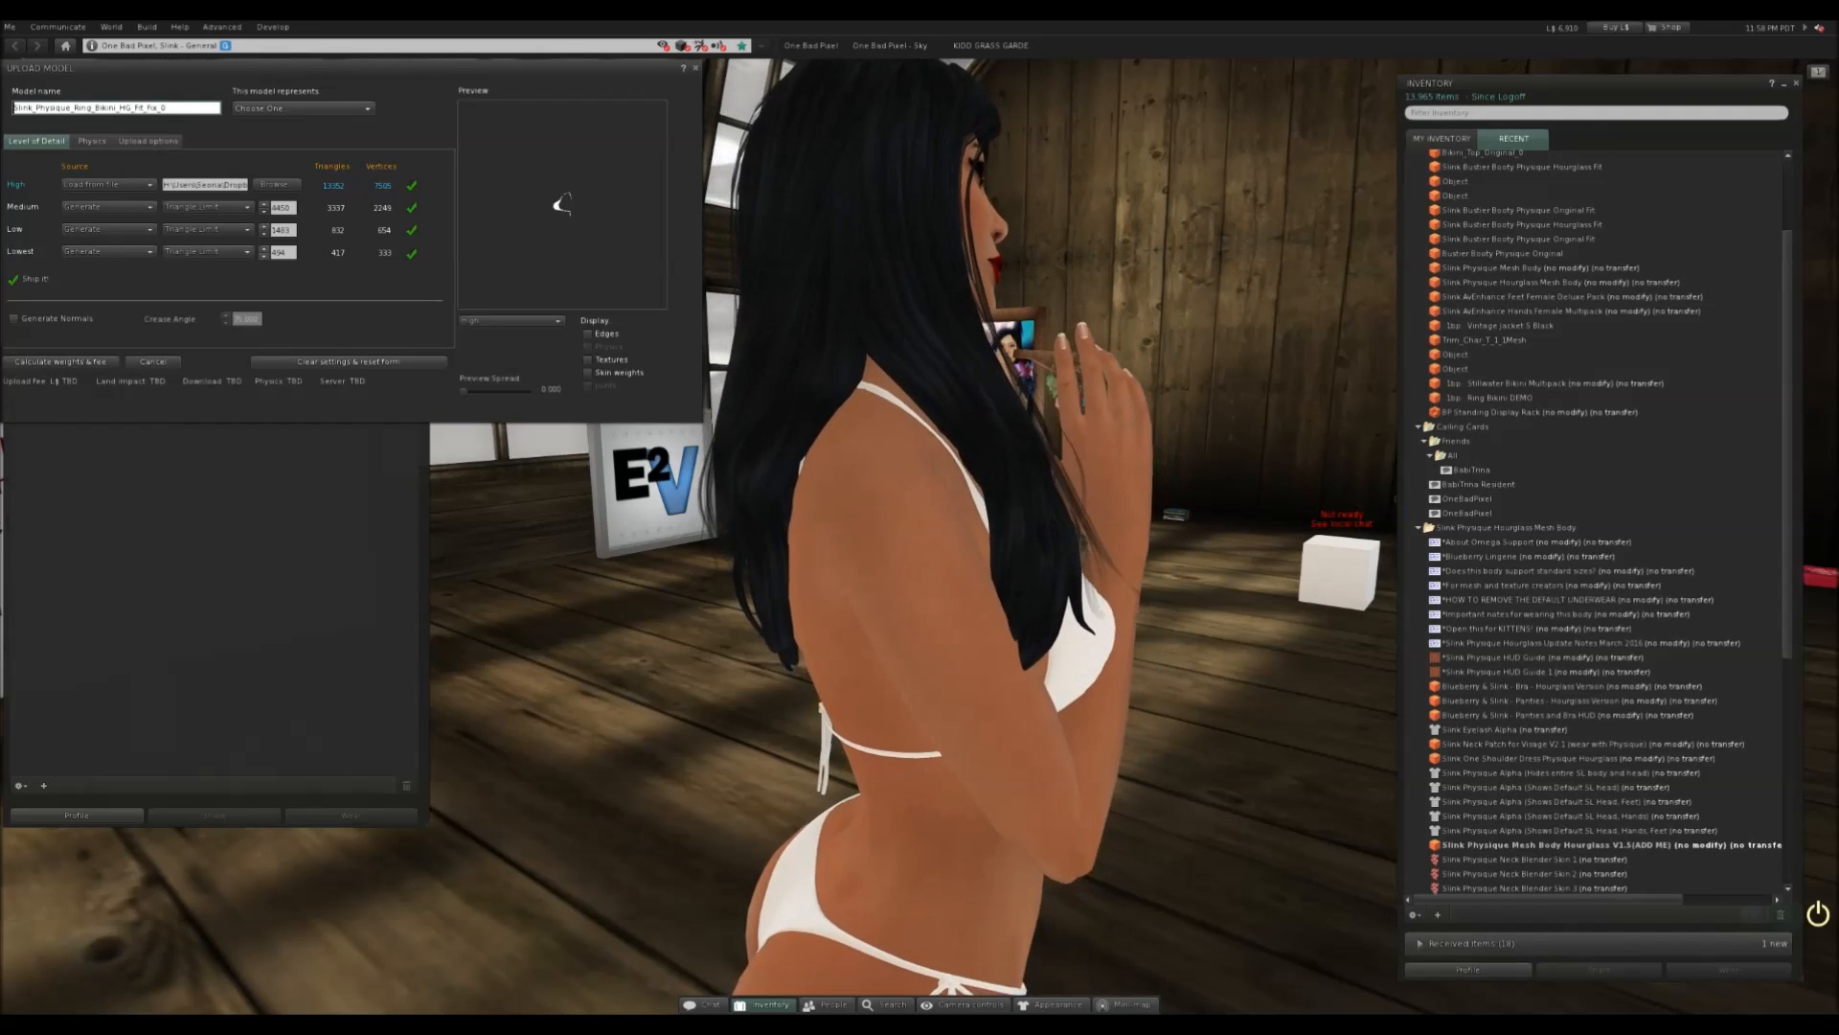
- Set the Medium level of detail to Use LoD above and choose a level of detail for the physics shape
{"action": "left_click", "coordinate": [108, 206]}
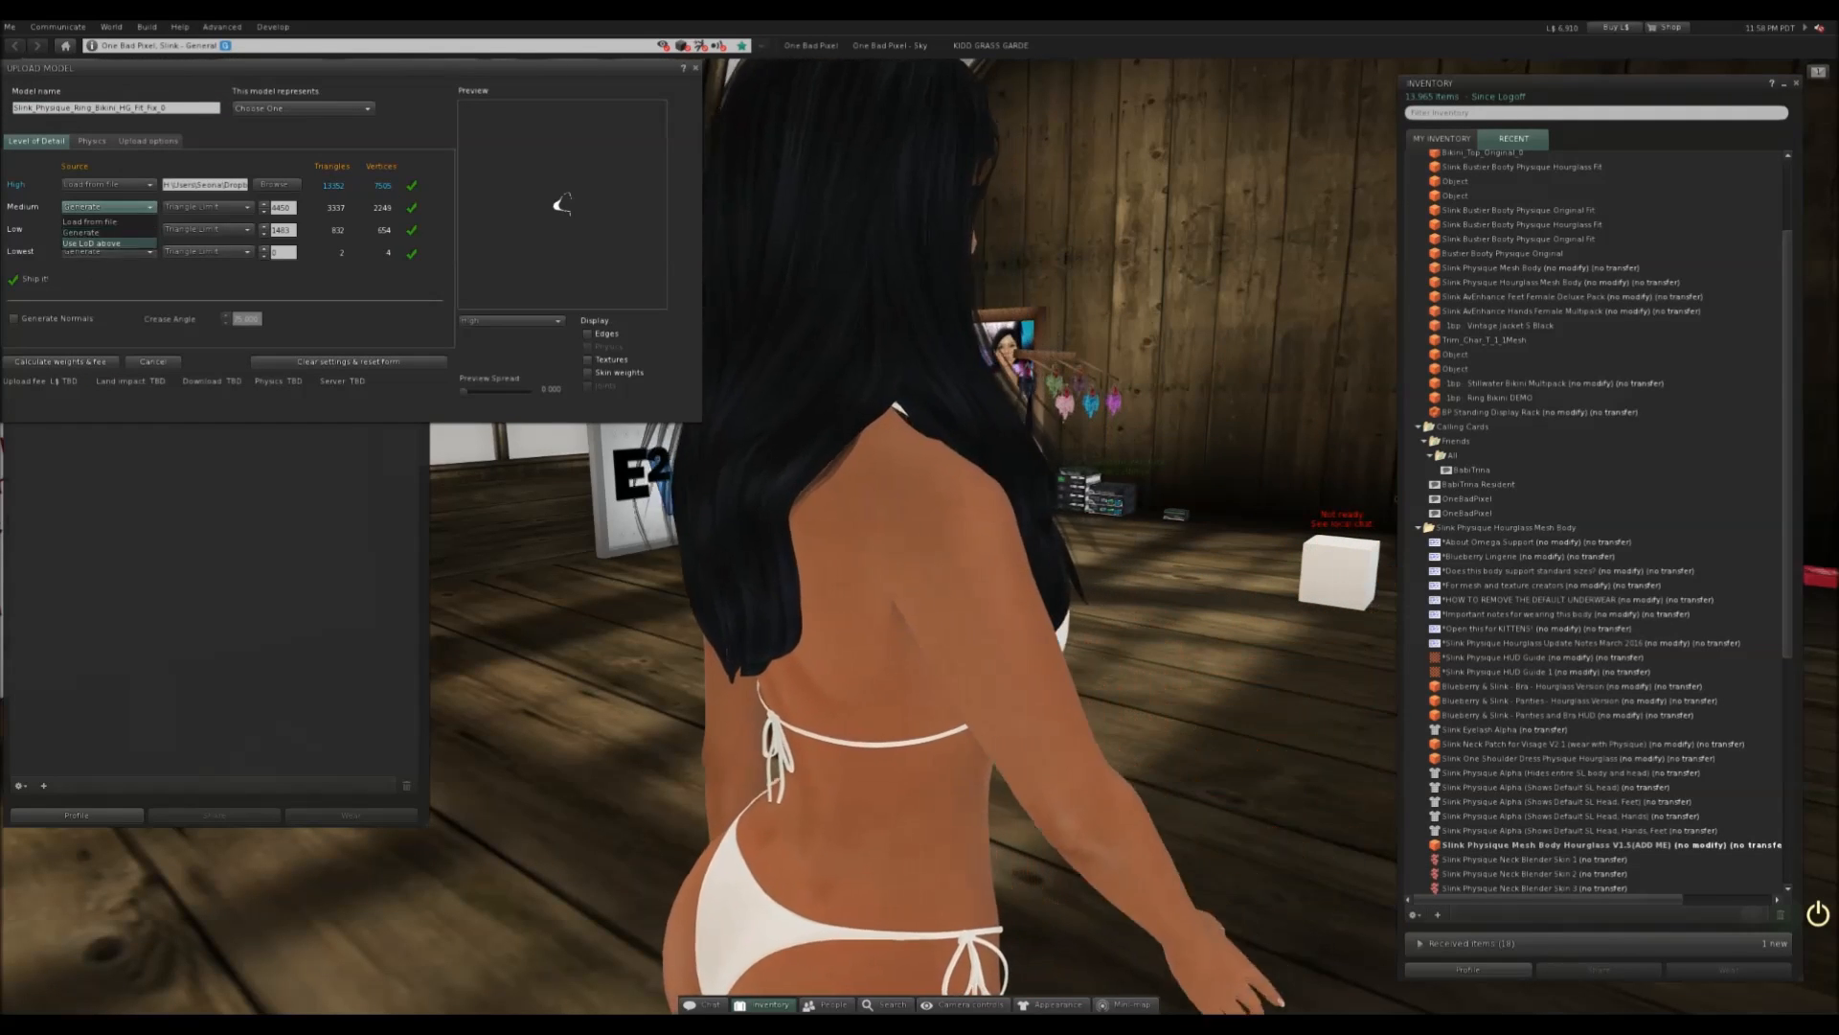
{"action": "left_click", "coordinate": [95, 250]}
{"action": "left_click", "coordinate": [91, 141]}
{"action": "left_click", "coordinate": [218, 167]}
{"action": "left_click", "coordinate": [194, 181]}
- Include skin weight for the bikini model, calculate its weights and fee, and upload it
{"action": "left_click", "coordinate": [147, 141]}
{"action": "left_click", "coordinate": [20, 250]}
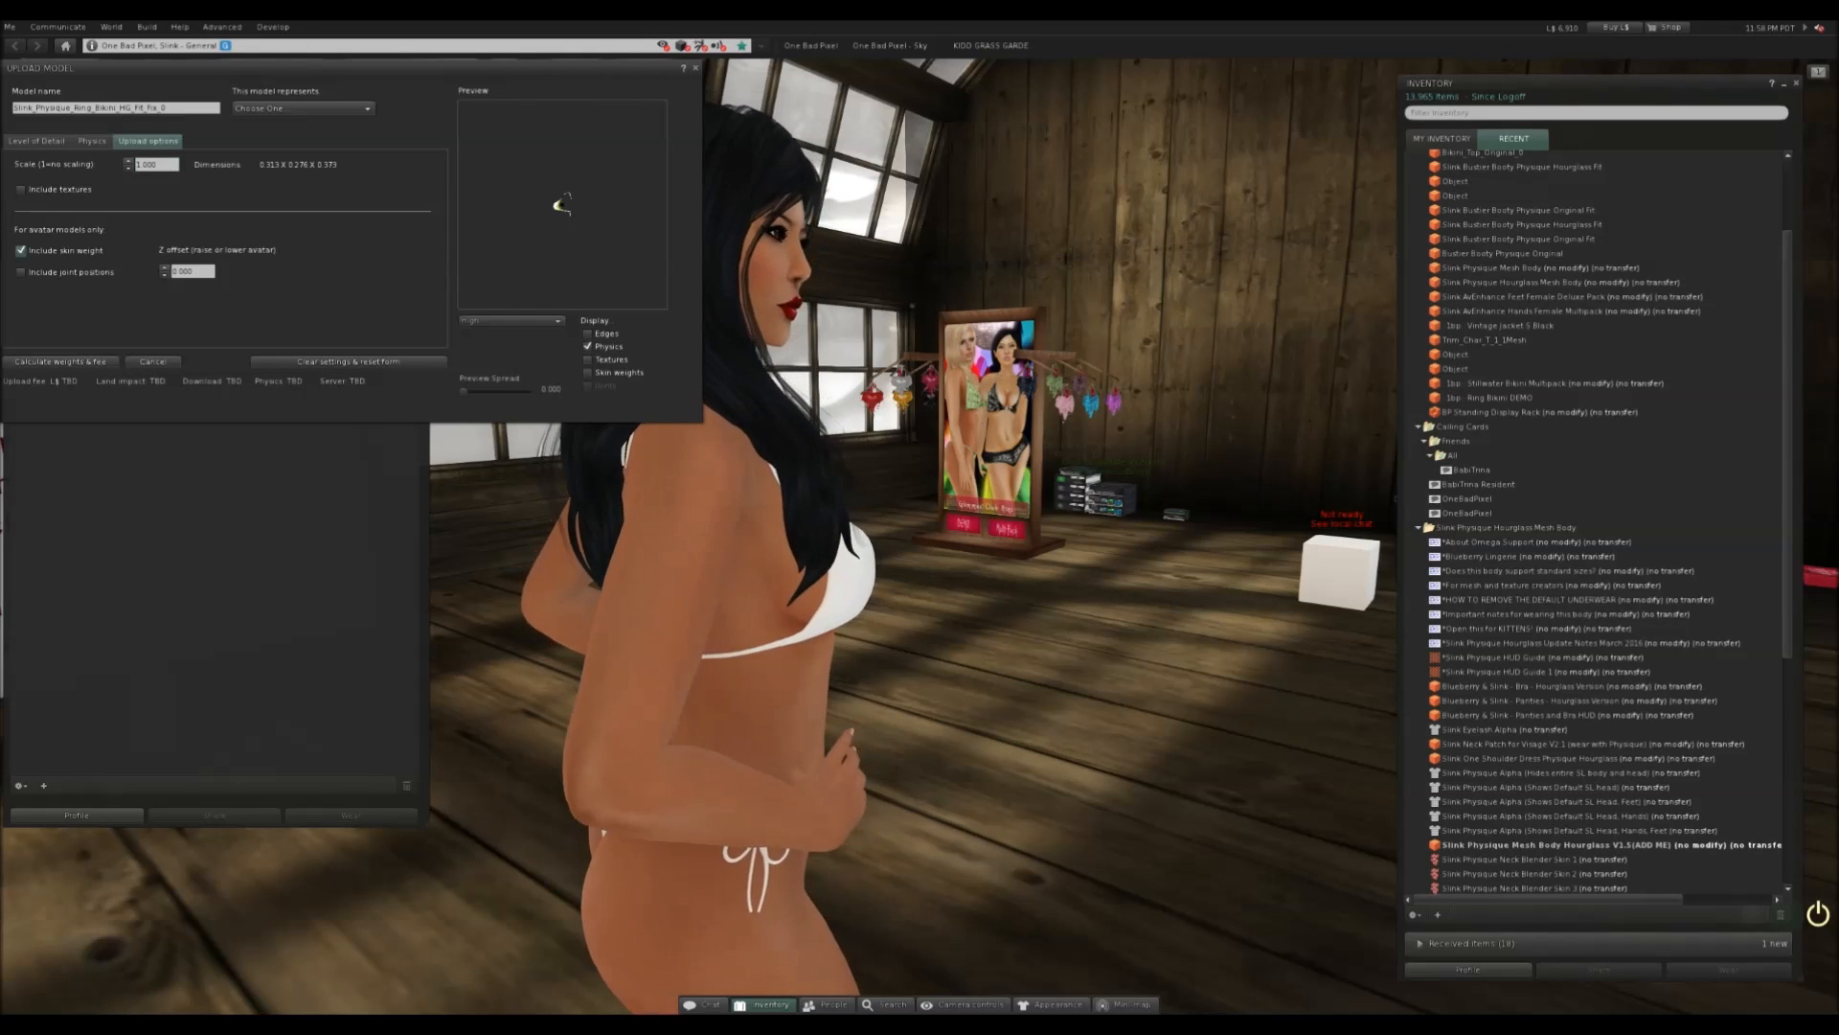
{"action": "left_click_drag", "start_coordinate": [563, 204], "coordinate": [610, 192]}
{"action": "left_click", "coordinate": [60, 361]}
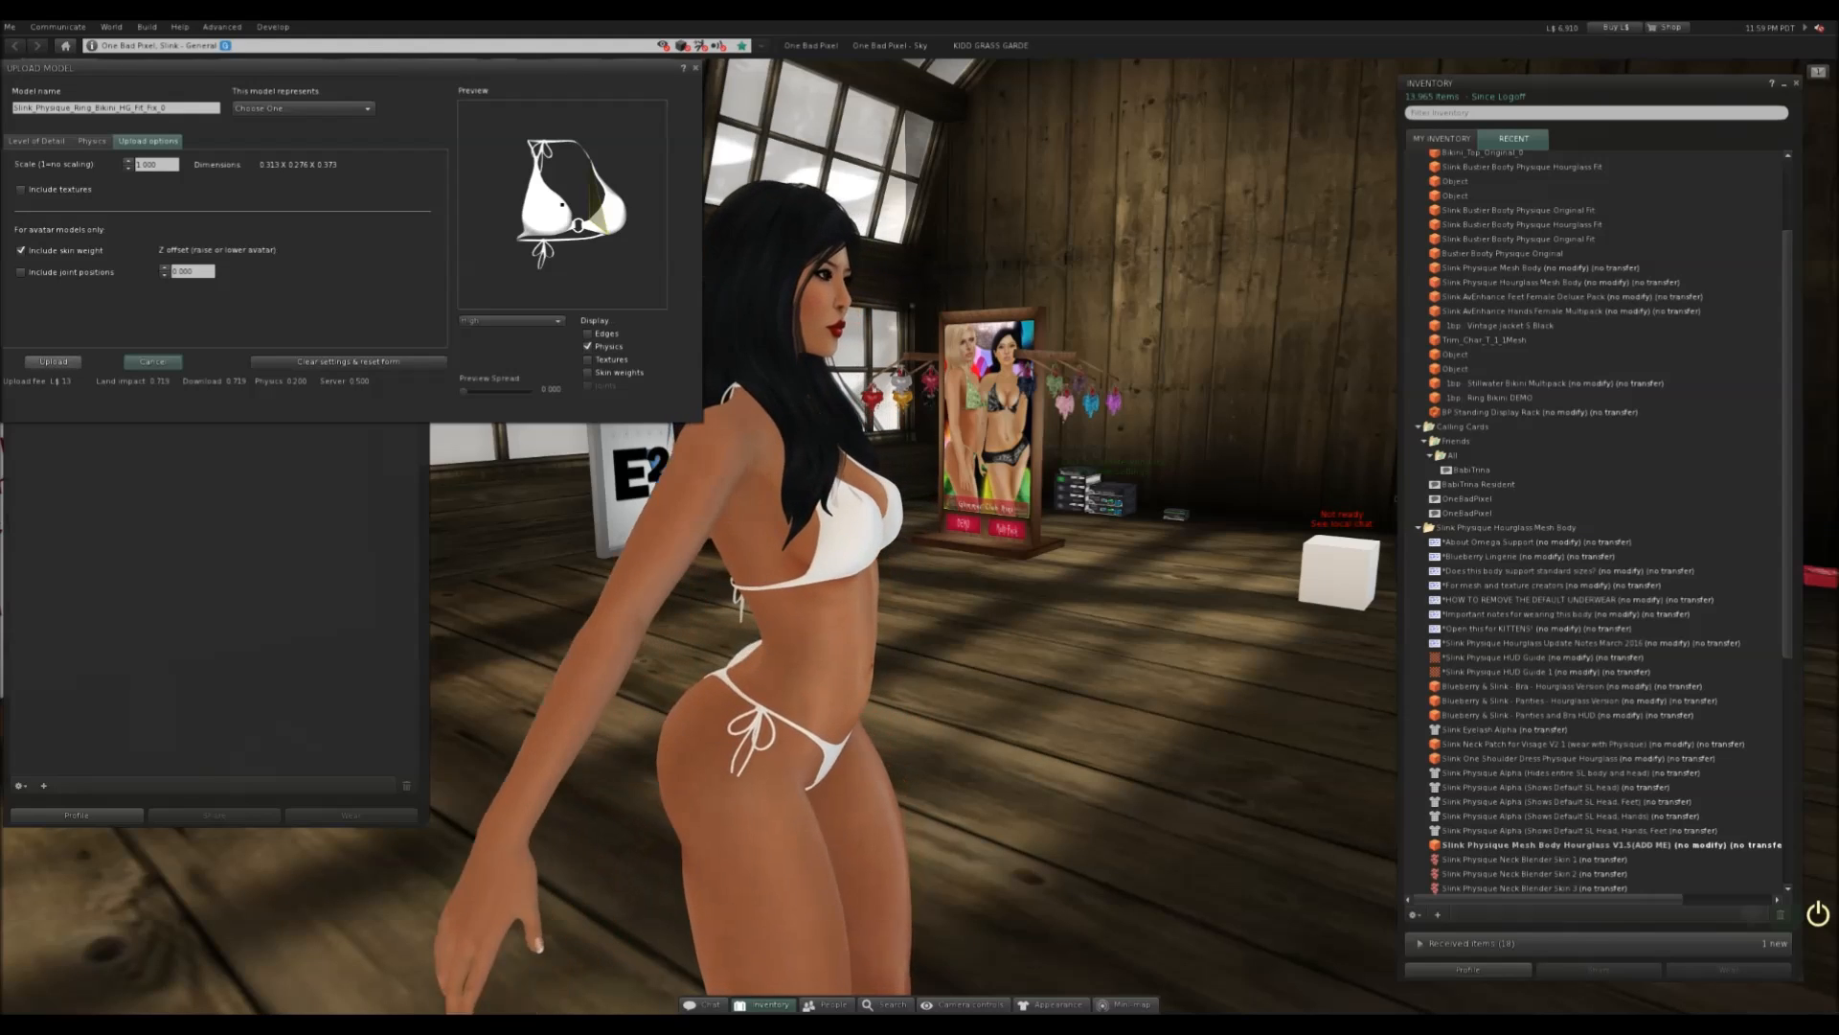
{"action": "left_click", "coordinate": [53, 361]}
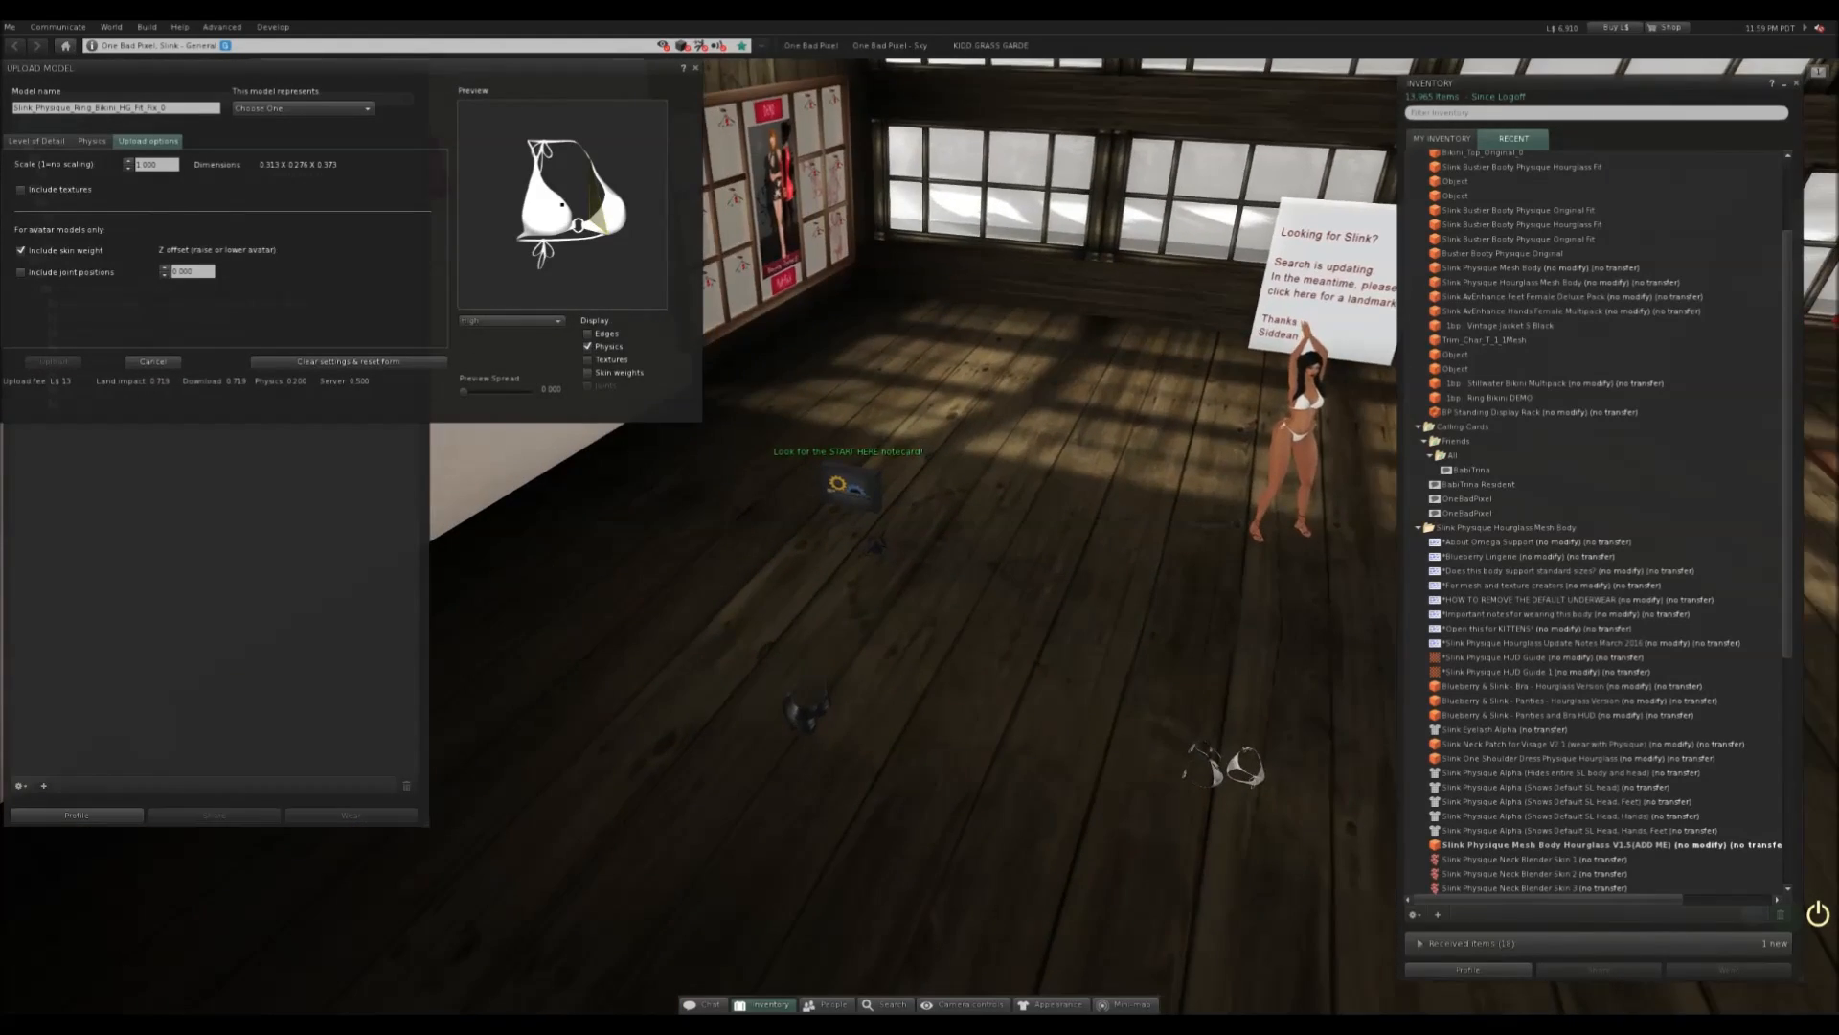
- Collapse the Slink Physique Hourglass Mesh Body folder and place the newly uploaded bikini on the floor
{"action": "left_click_drag", "start_coordinate": [1226, 765], "coordinate": [1504, 488], "text": "alt"}
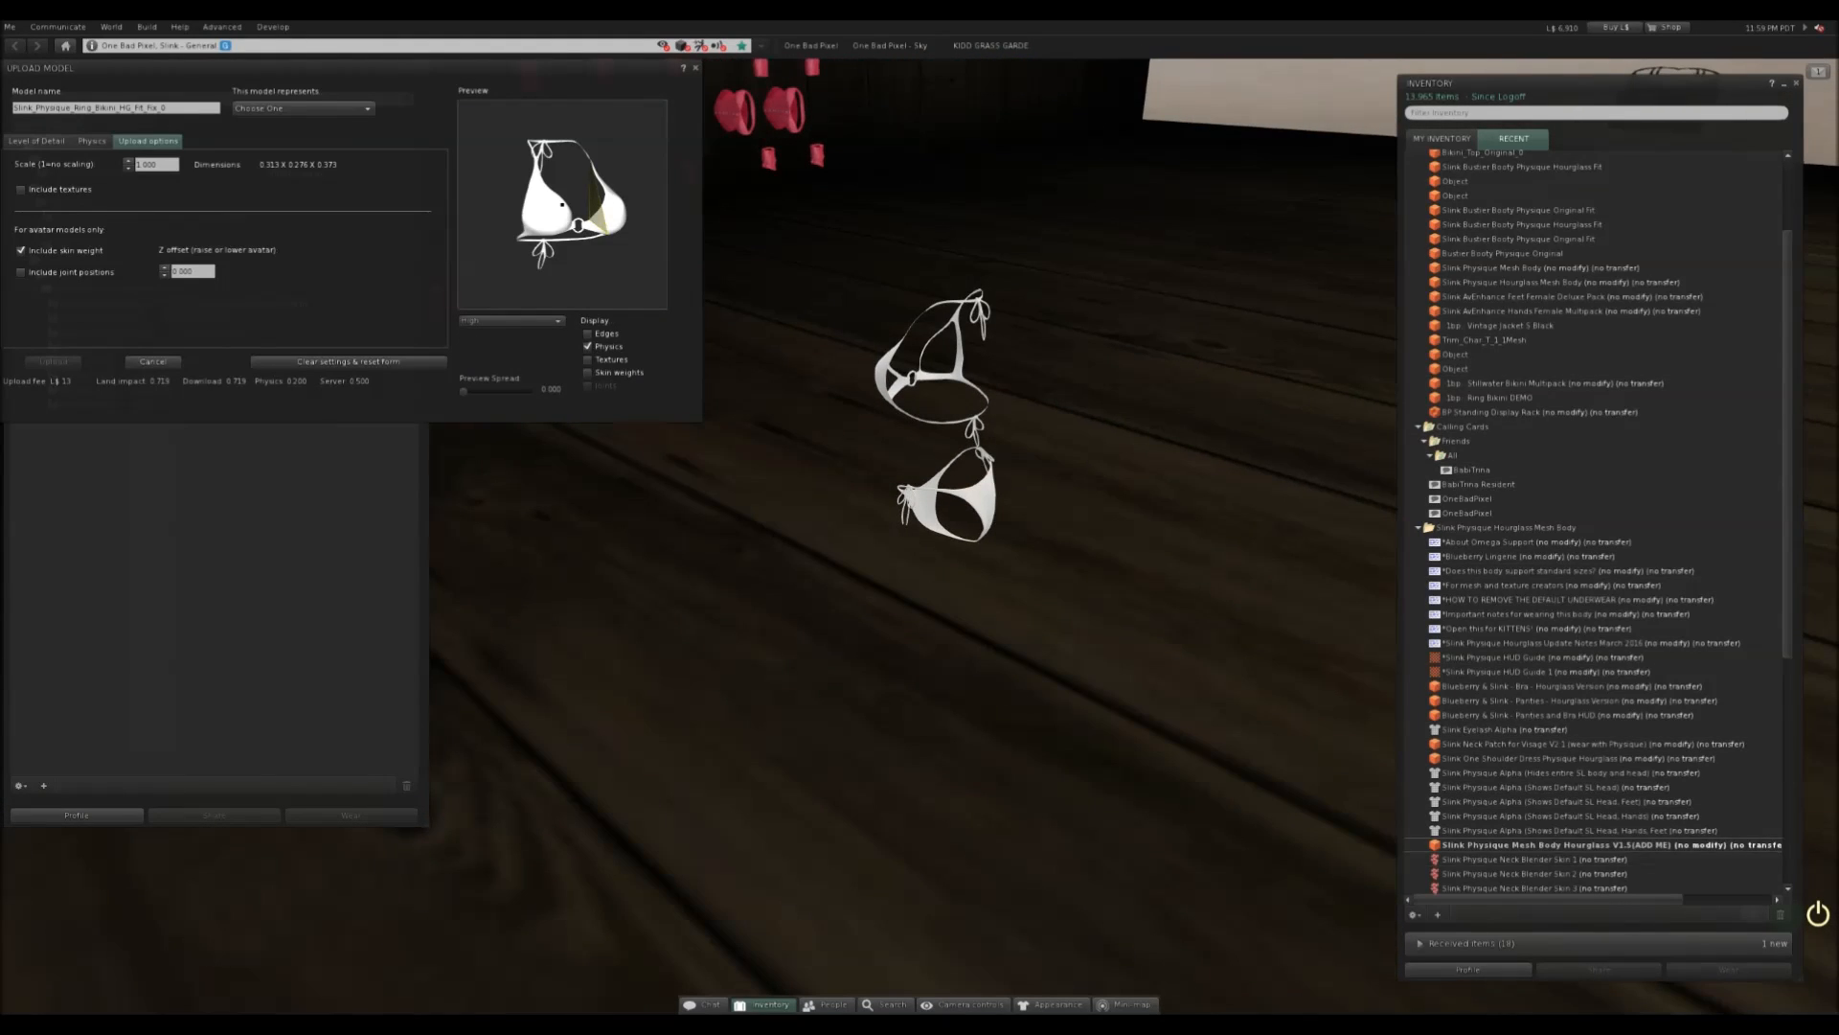
{"action": "double_click", "coordinate": [1505, 527]}
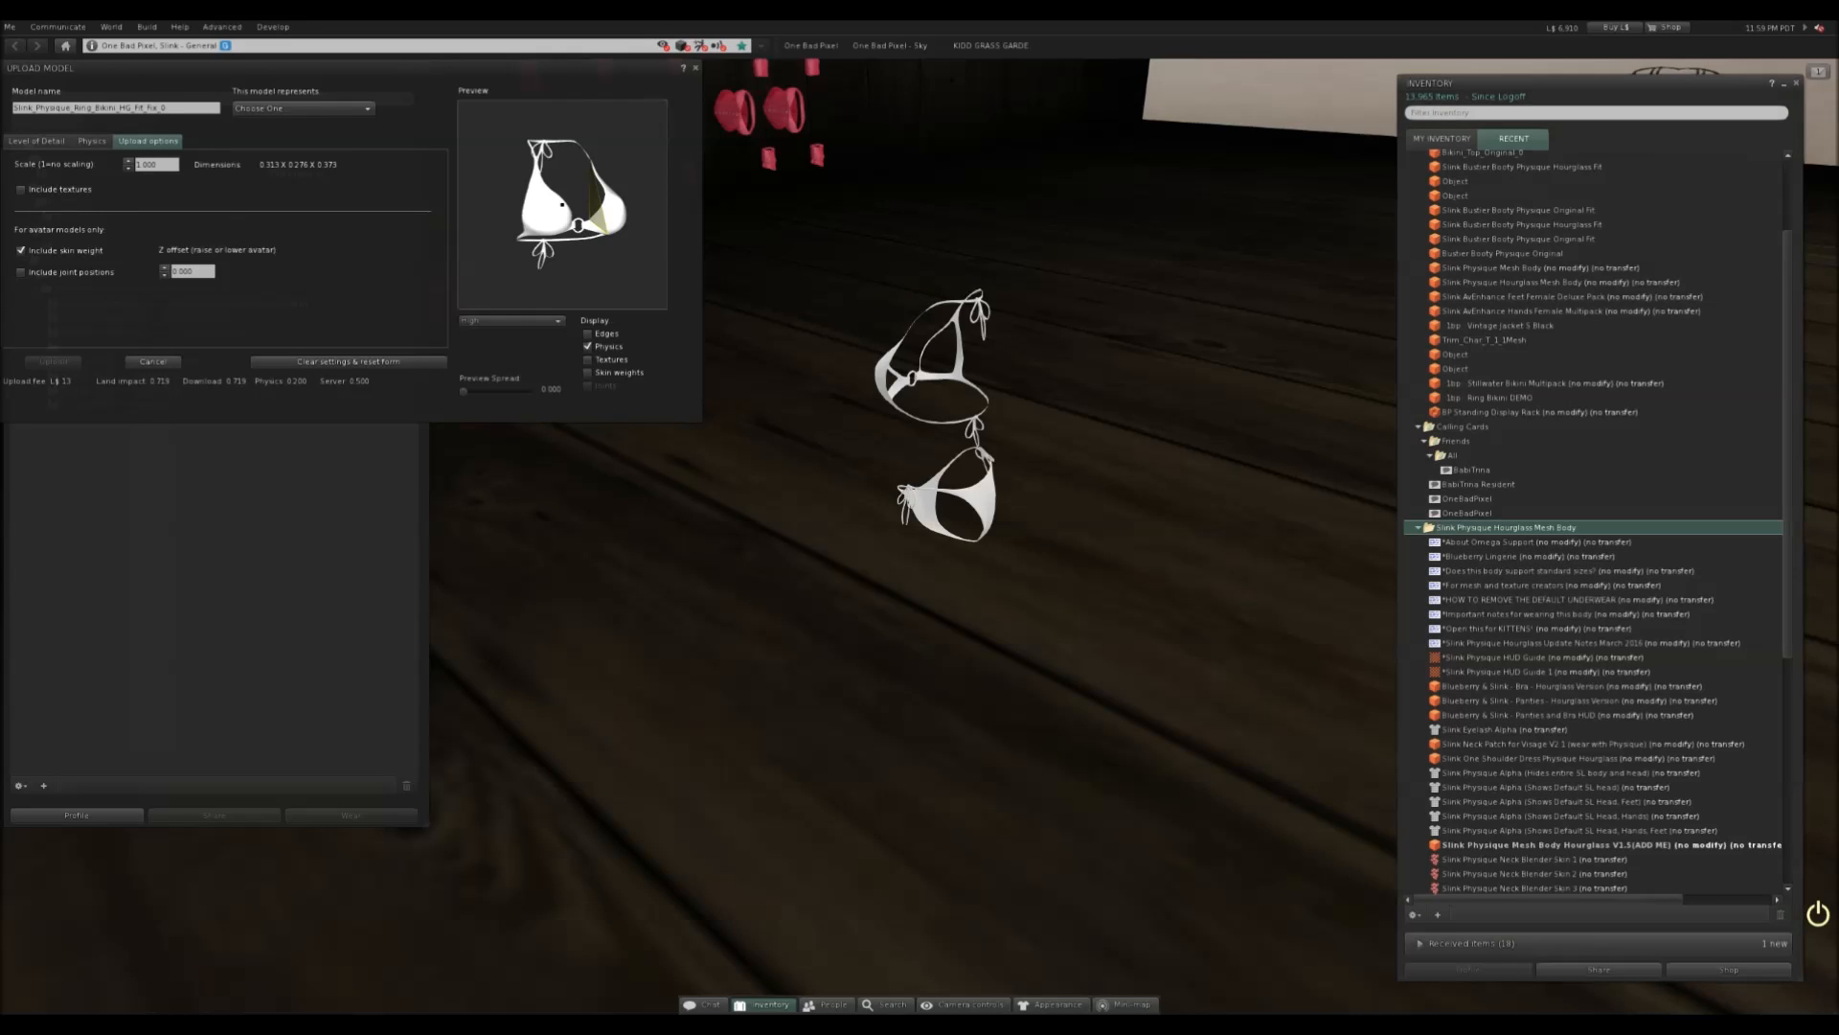
{"action": "left_click_drag", "start_coordinate": [1513, 259], "coordinate": [1533, 373]}
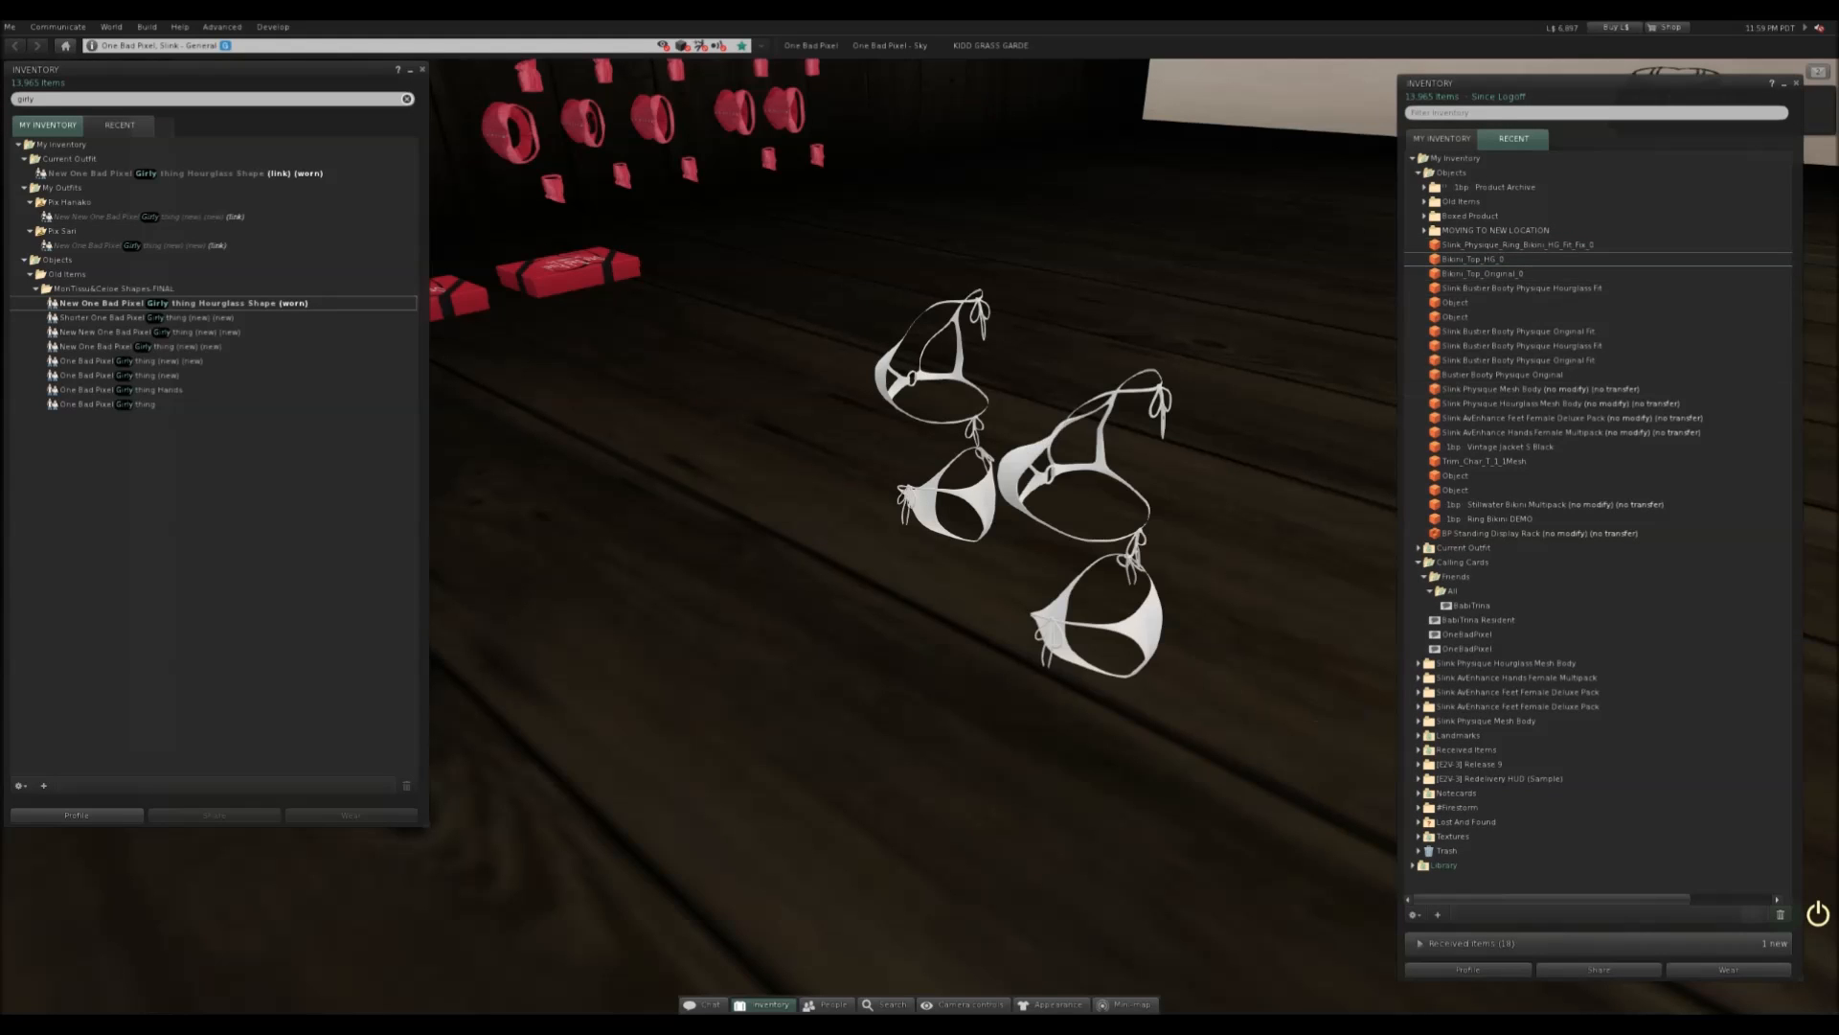
- Edit the newly placed bikini, unlink its top from the bottom, and delete the top
{"action": "right_click", "coordinate": [1021, 464]}
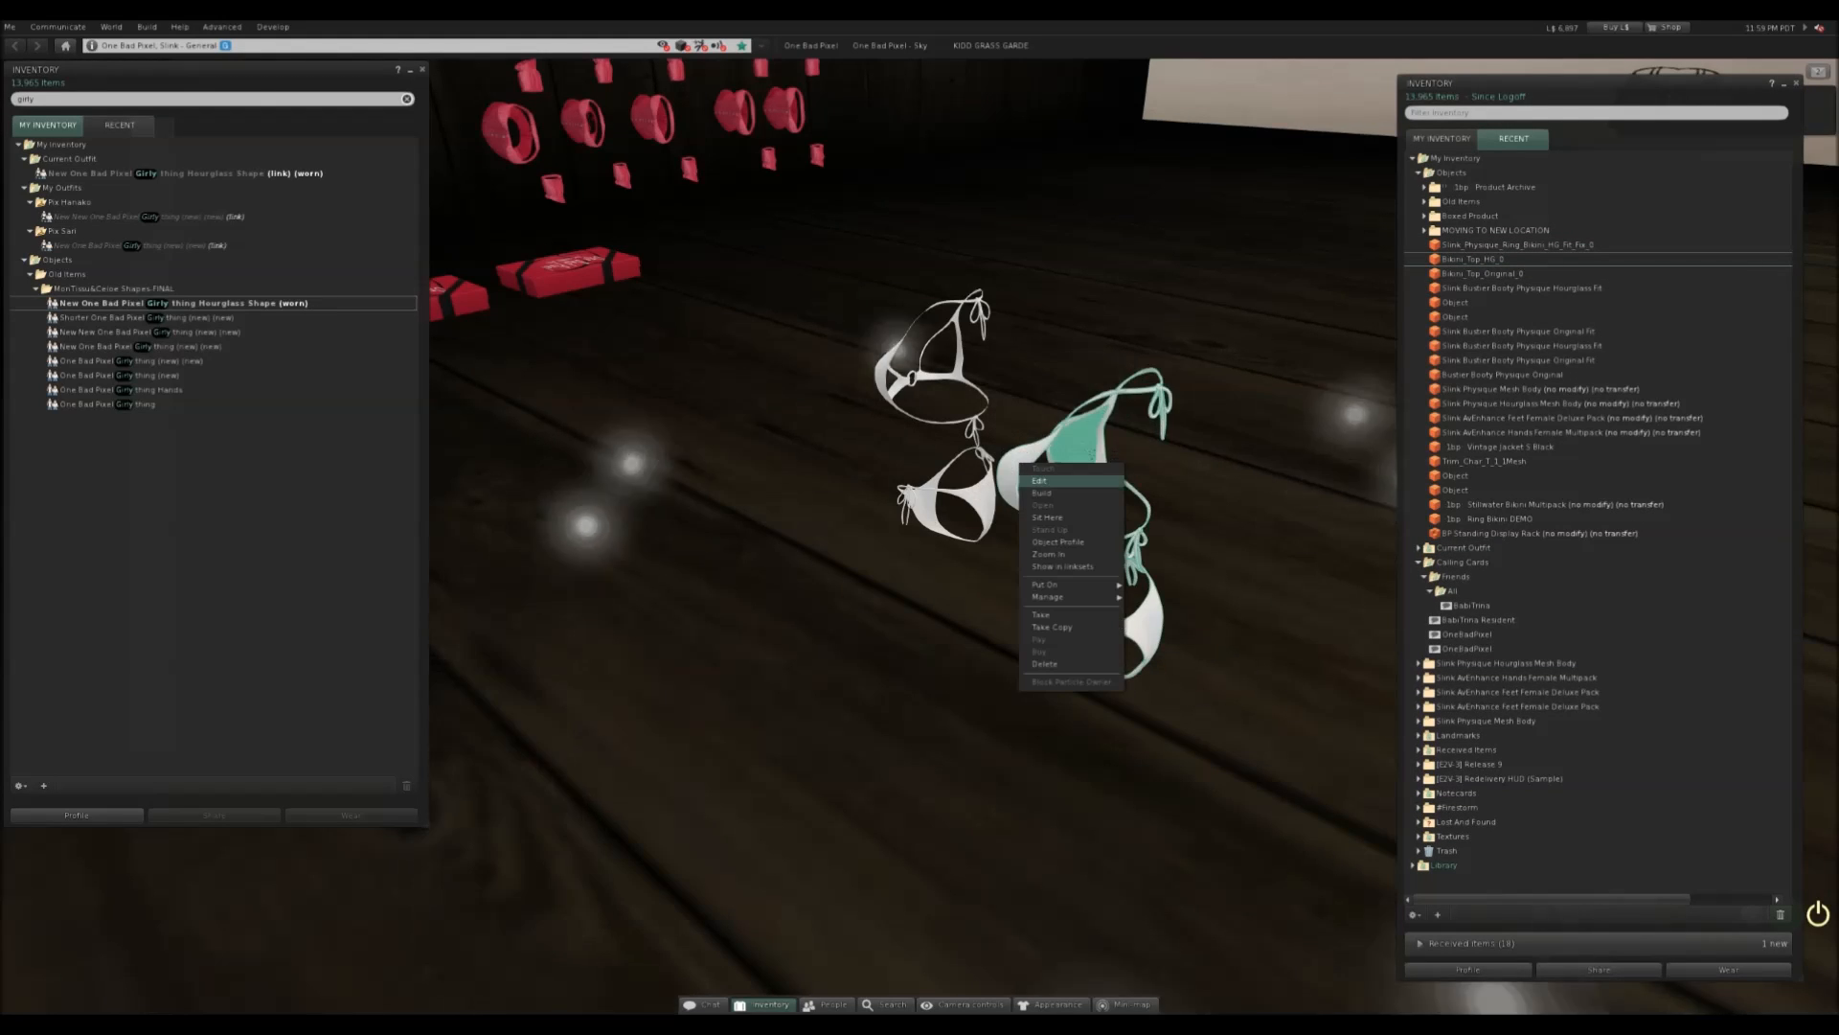
{"action": "left_click", "coordinate": [1046, 483]}
{"action": "left_click", "coordinate": [65, 166]}
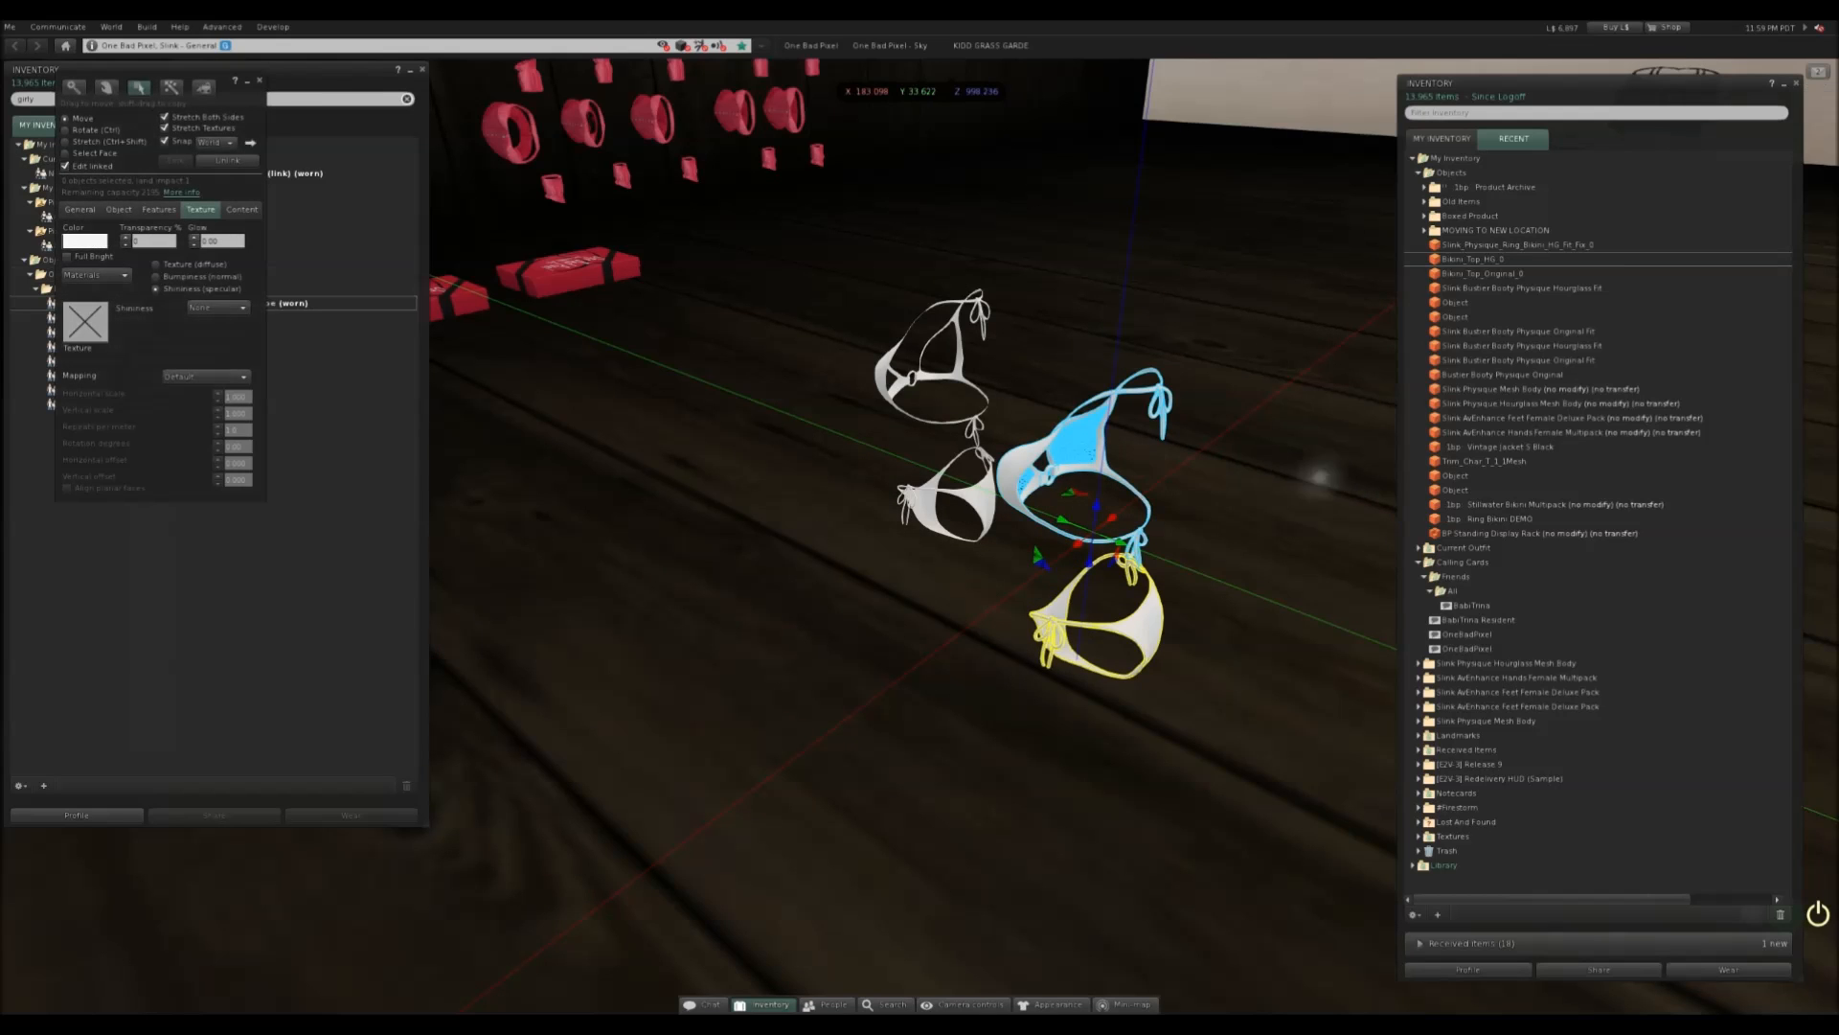
{"action": "left_click", "coordinate": [1079, 440]}
{"action": "left_click", "coordinate": [226, 160]}
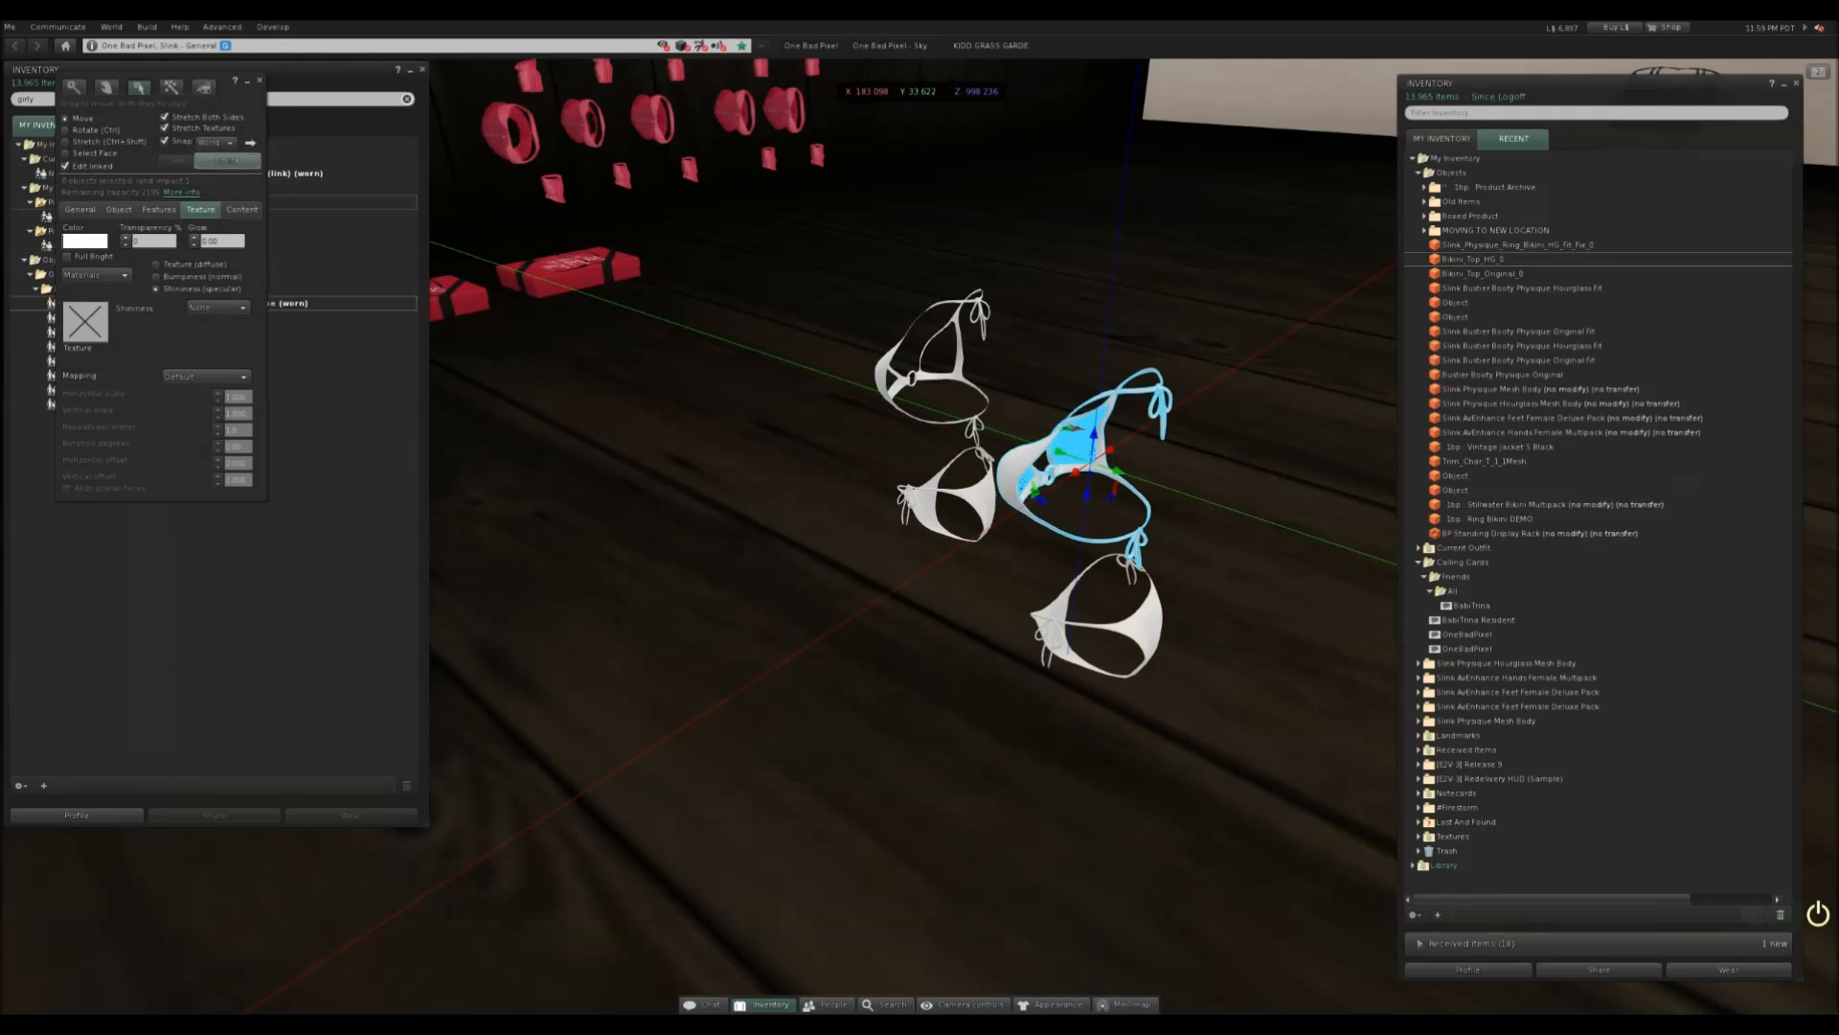
{"action": "left_click", "coordinate": [66, 165]}
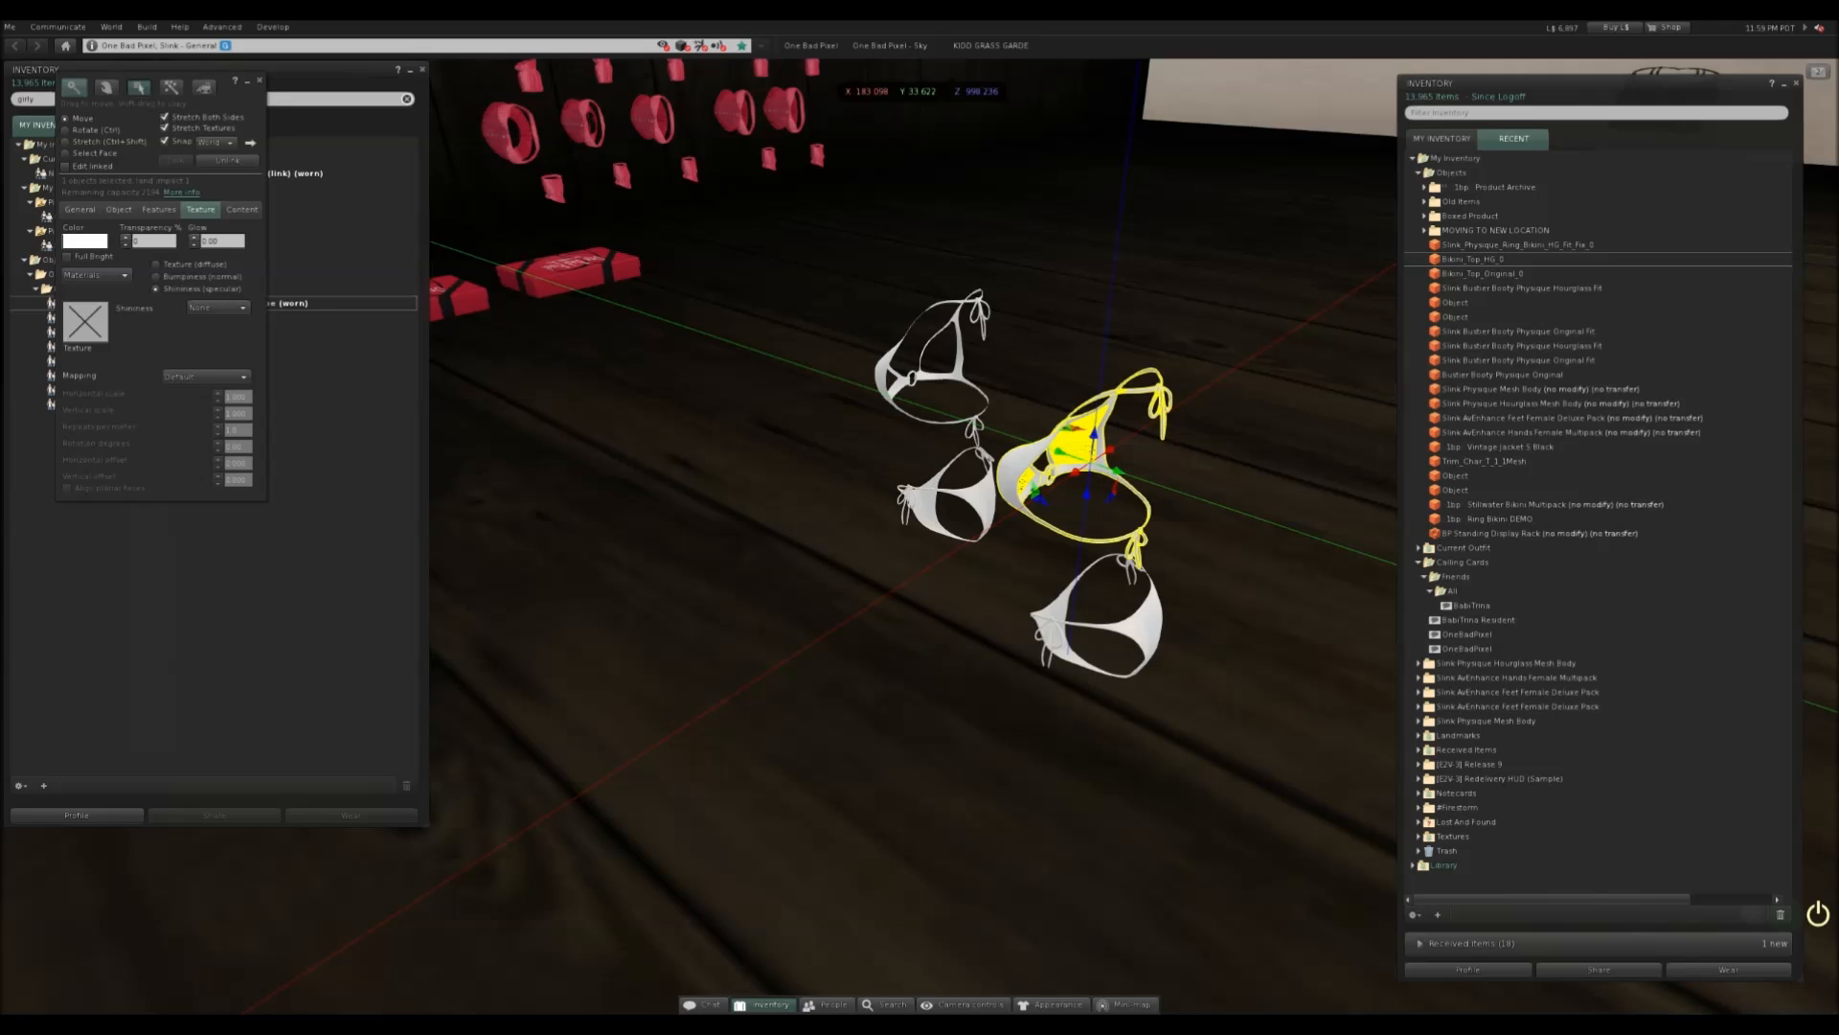
{"action": "key", "text": "Delete"}
- Place Slink_Physique_Ring_Bikini_HG_Fit_Fix_0 on the floor again and select the separate bikini bottom
{"action": "left_click", "coordinate": [1518, 245]}
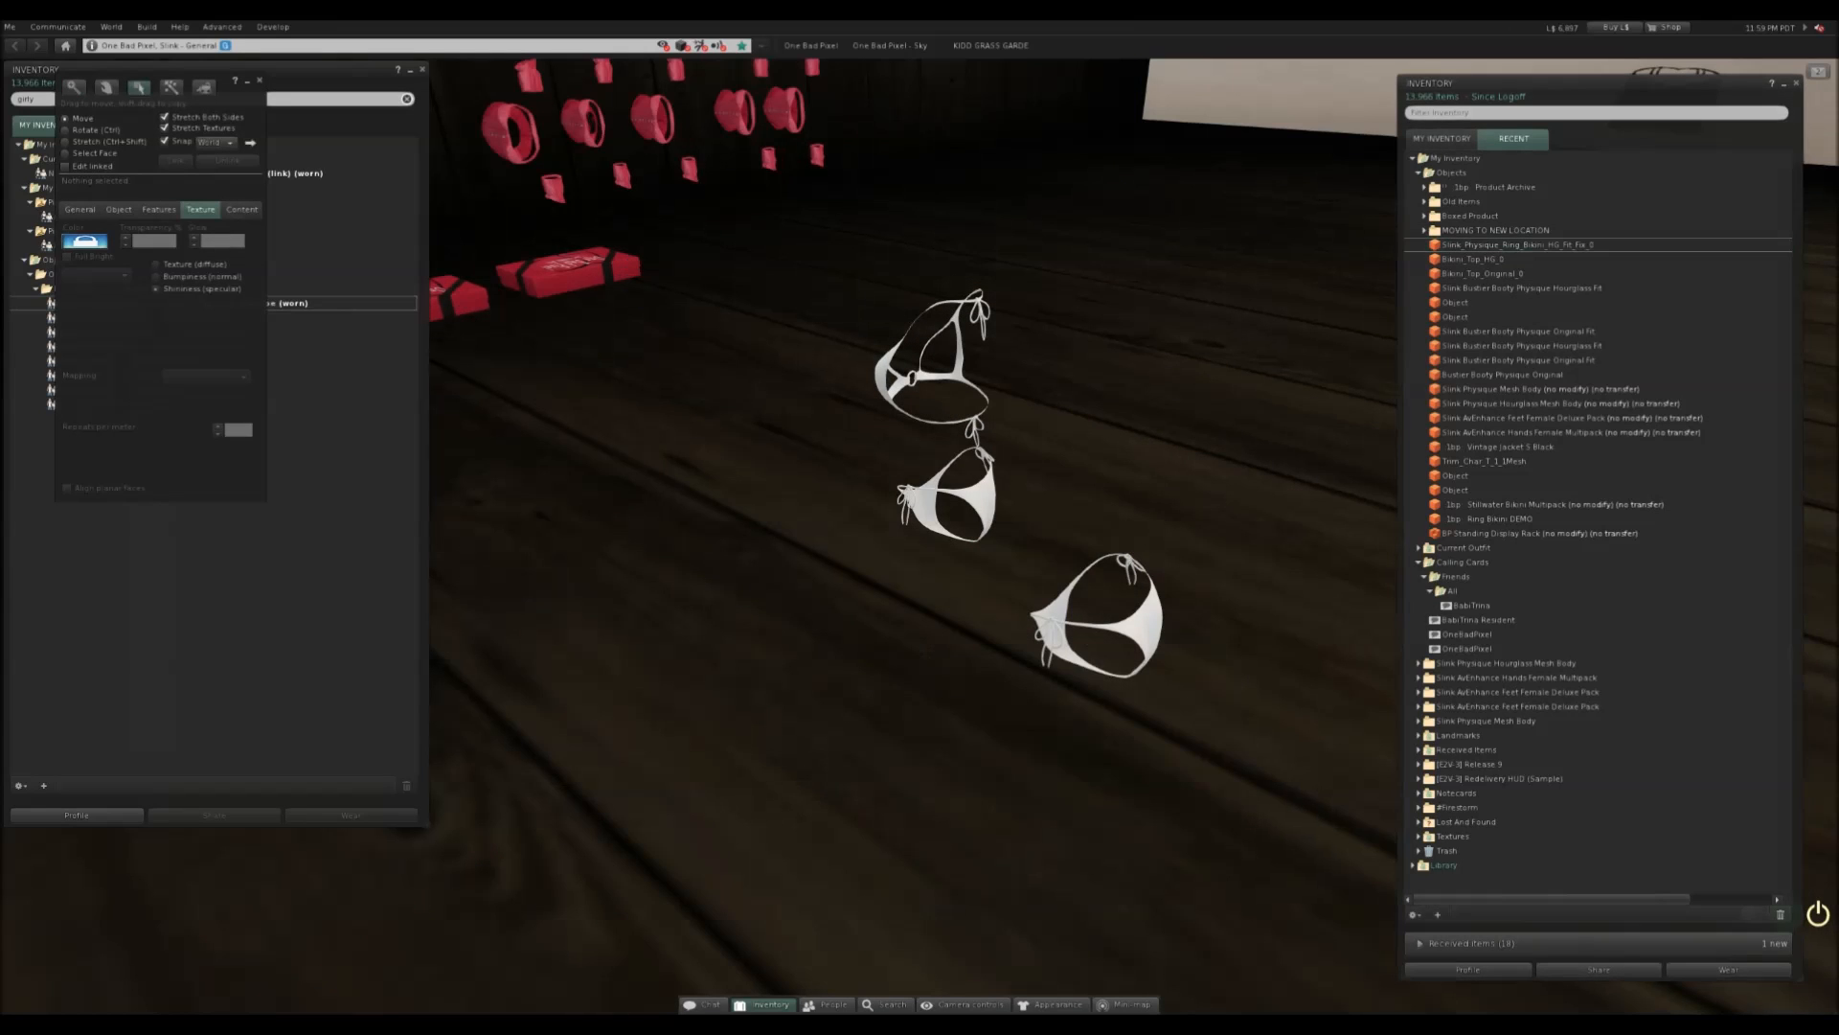
{"action": "left_click_drag", "start_coordinate": [1517, 245], "coordinate": [1552, 565]}
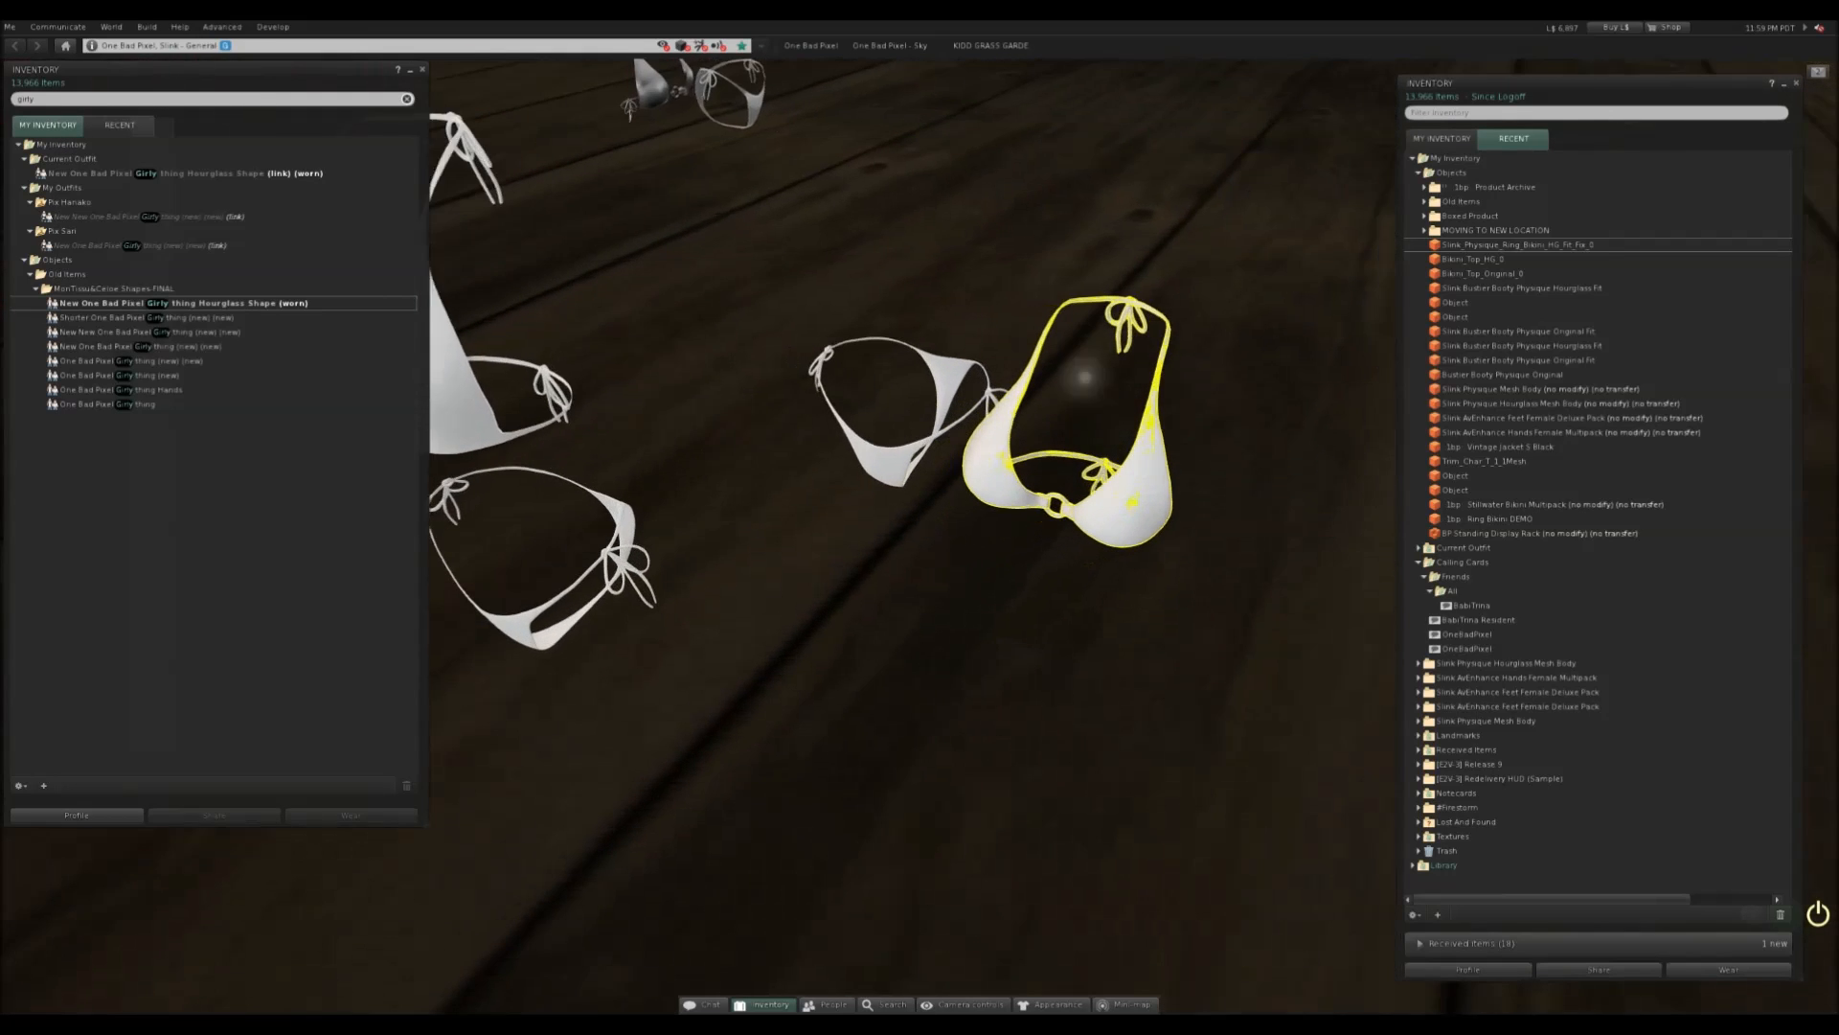
{"action": "left_click", "coordinate": [870, 444]}
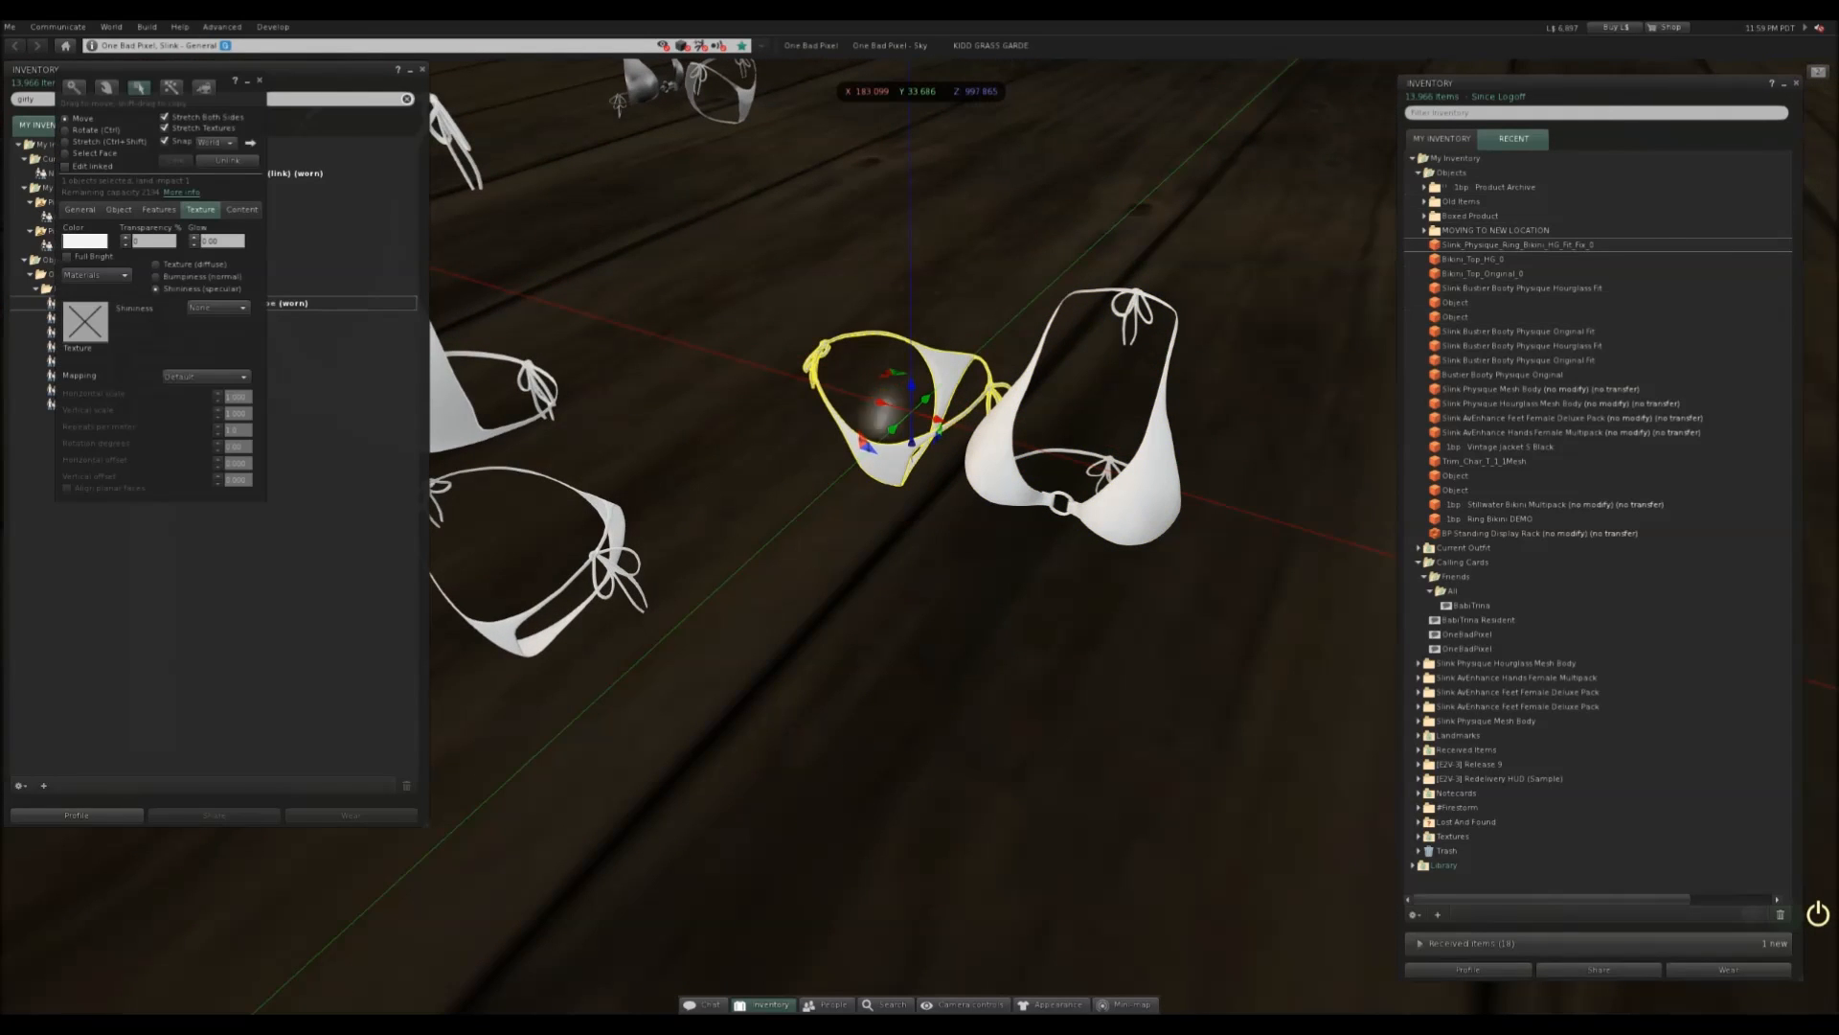
- Take a copy of the bikini top and add Slink_Physique_Ring_Bikini_HG_Fit_Fix_0 to the avatar from the full inventory
{"action": "left_click", "coordinate": [1441, 138]}
{"action": "right_click", "coordinate": [989, 458]}
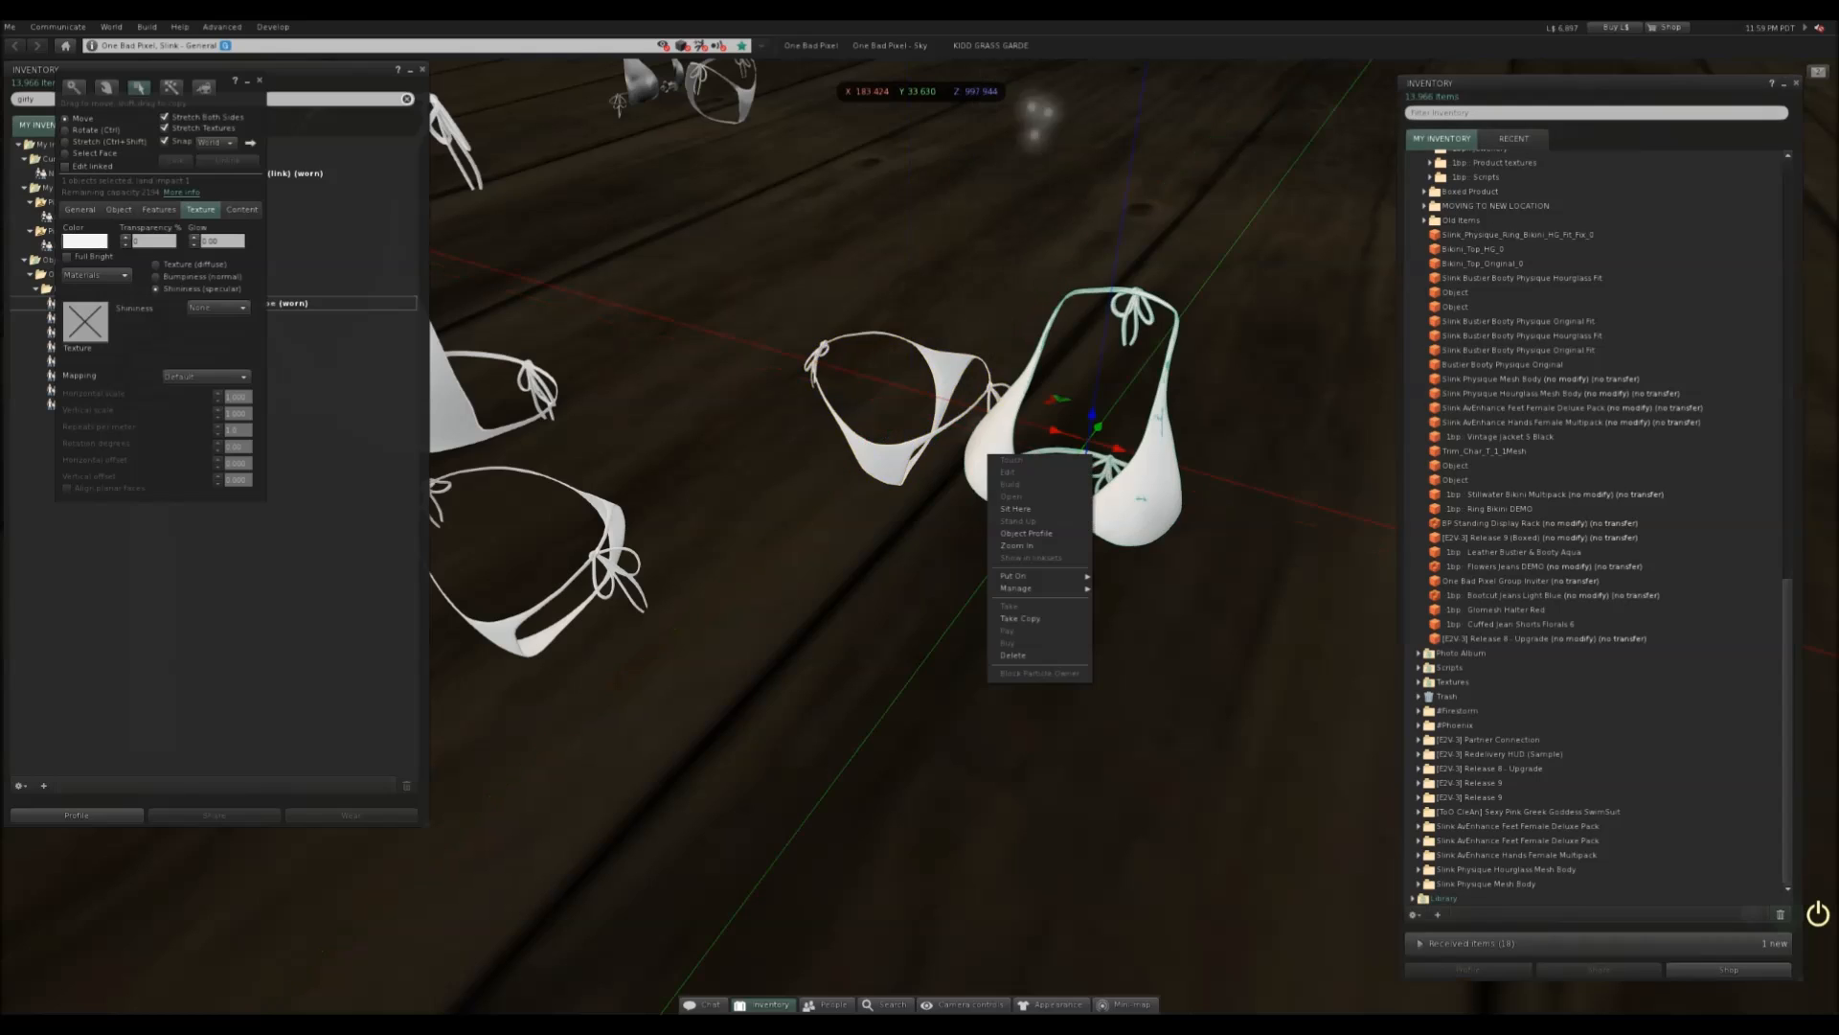
{"action": "right_click", "coordinate": [1484, 235]}
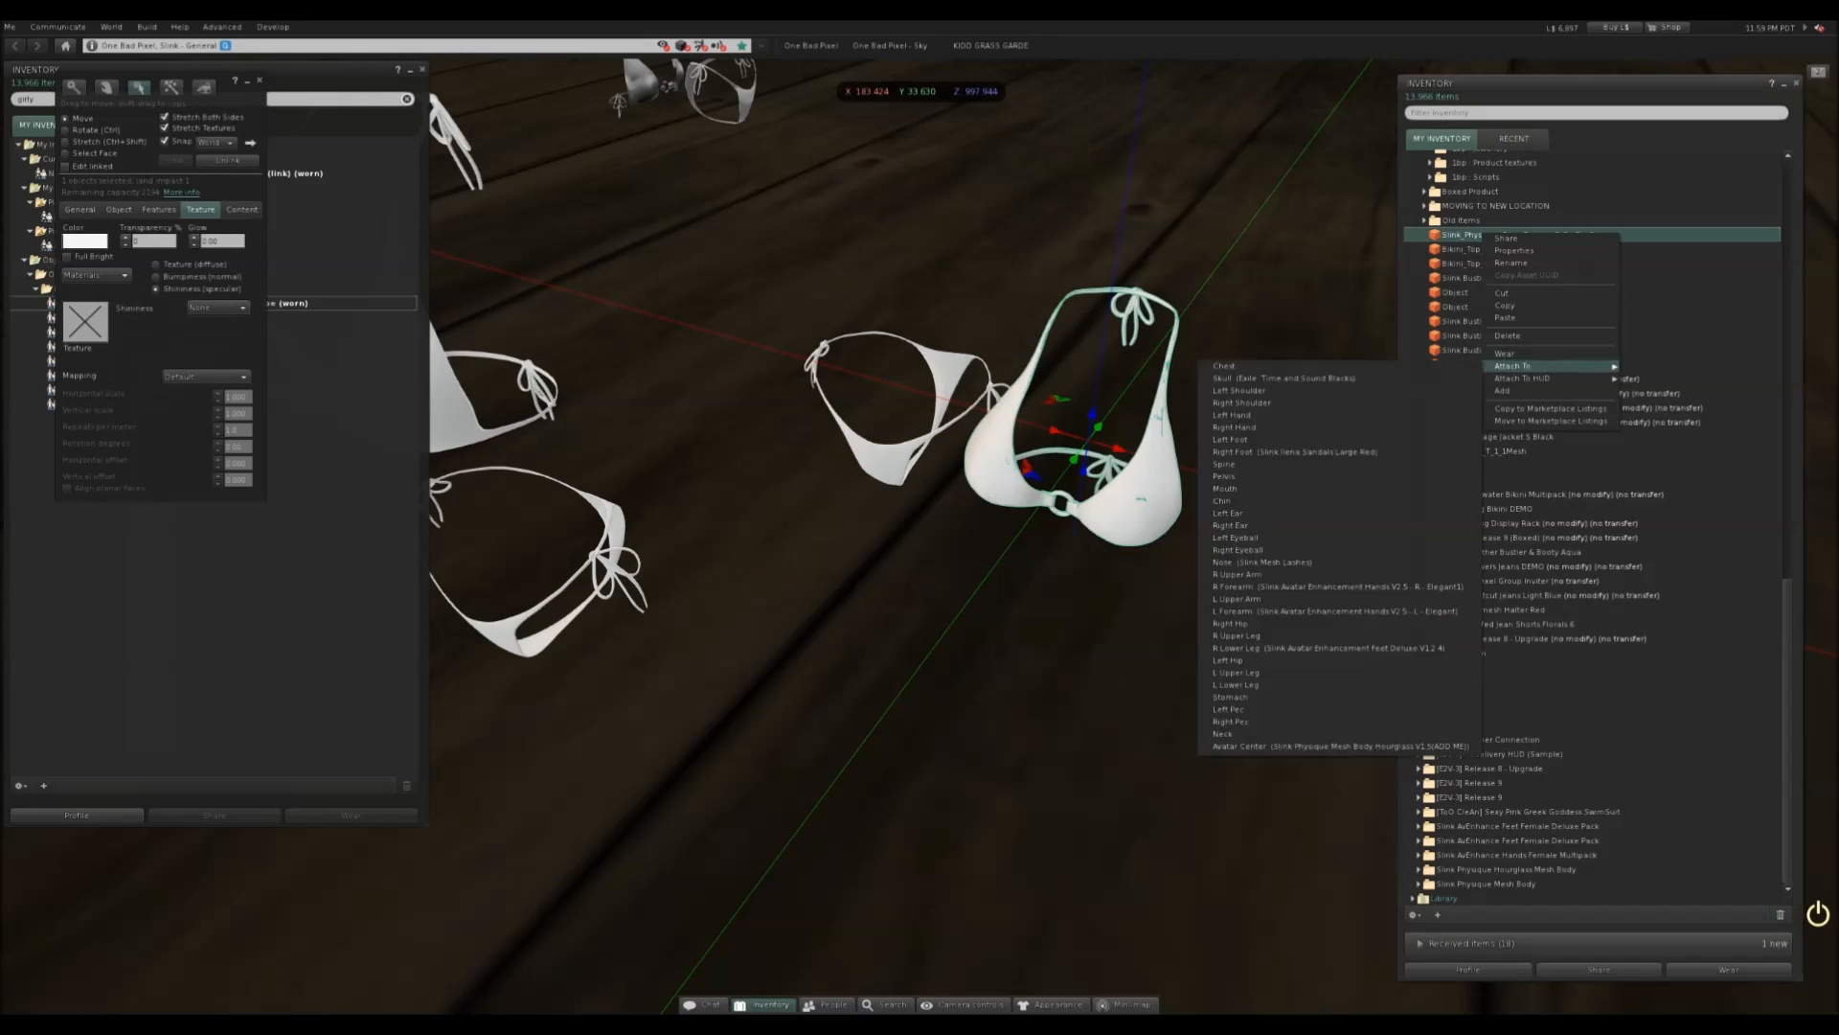
{"action": "left_click", "coordinate": [1518, 391]}
- Take a copy of the bikini bottom, add it to the avatar, and return the camera to the avatar
{"action": "right_click", "coordinate": [864, 449]}
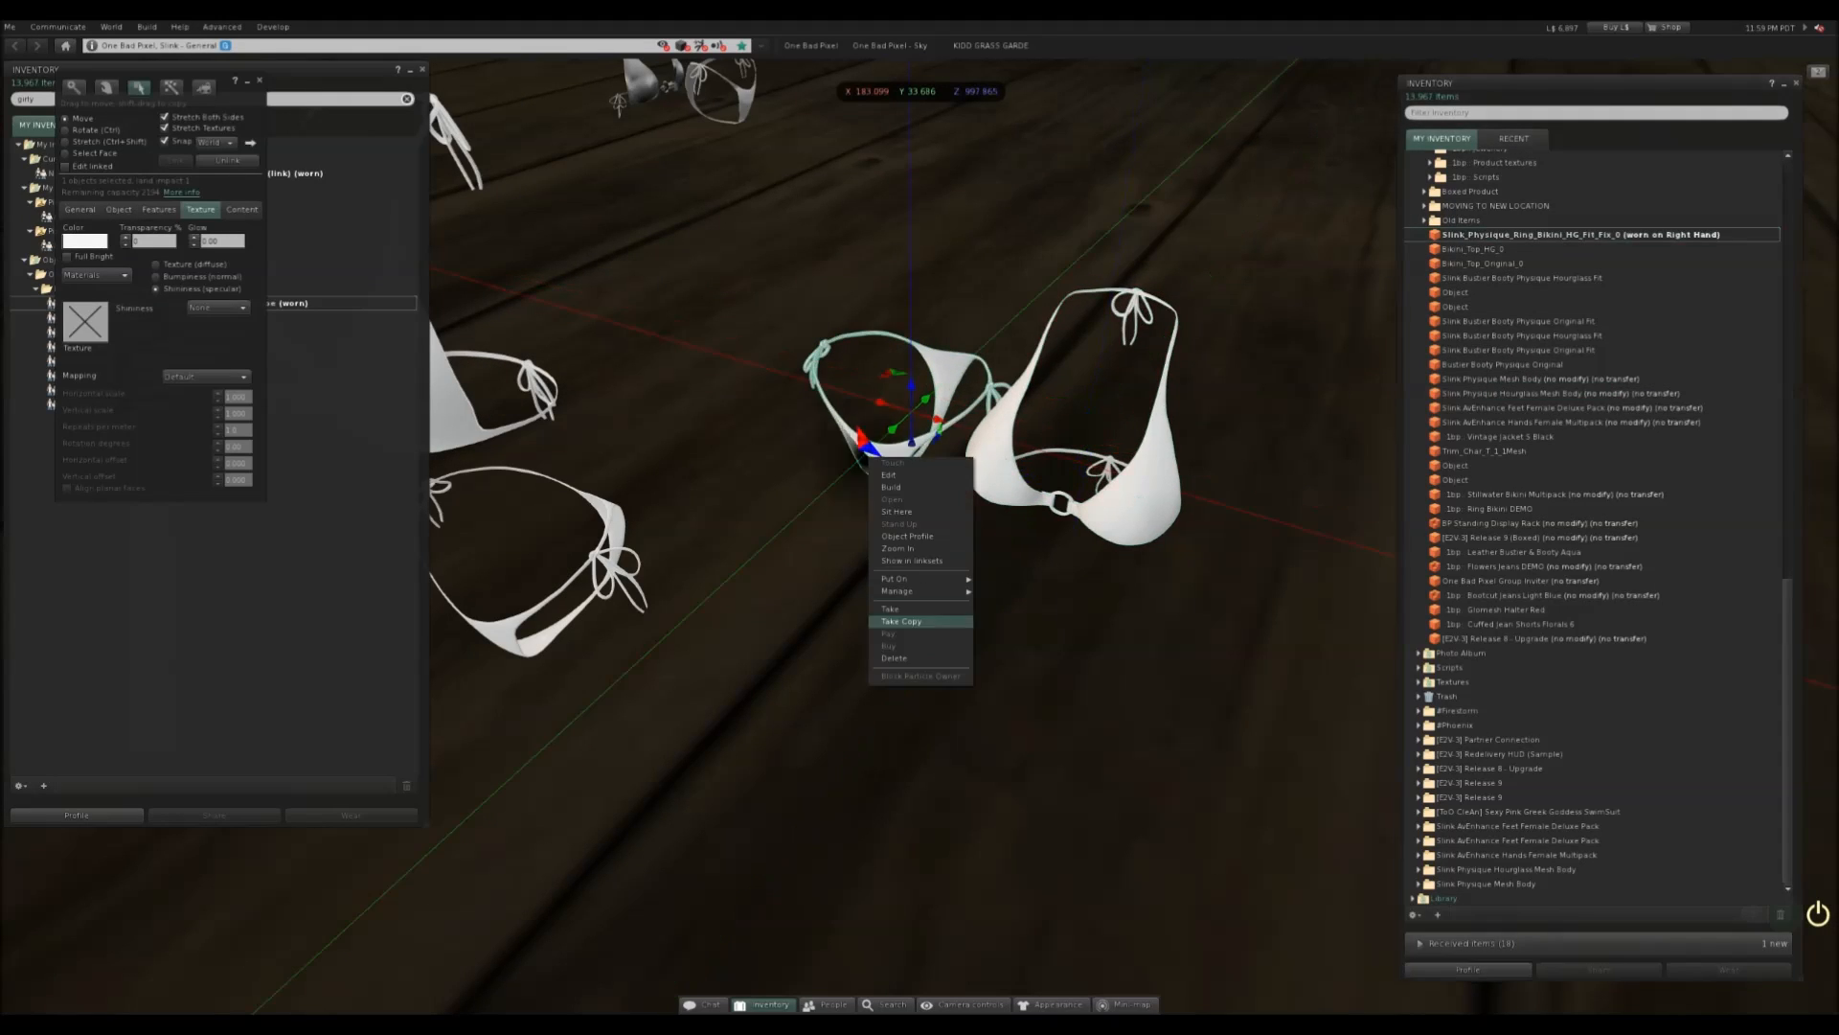
{"action": "left_click", "coordinate": [900, 620]}
{"action": "right_click", "coordinate": [1525, 233]}
{"action": "left_click", "coordinate": [1551, 389]}
{"action": "scroll", "coordinate": [908, 479], "scroll_direction": "down", "scroll_amount": 3}
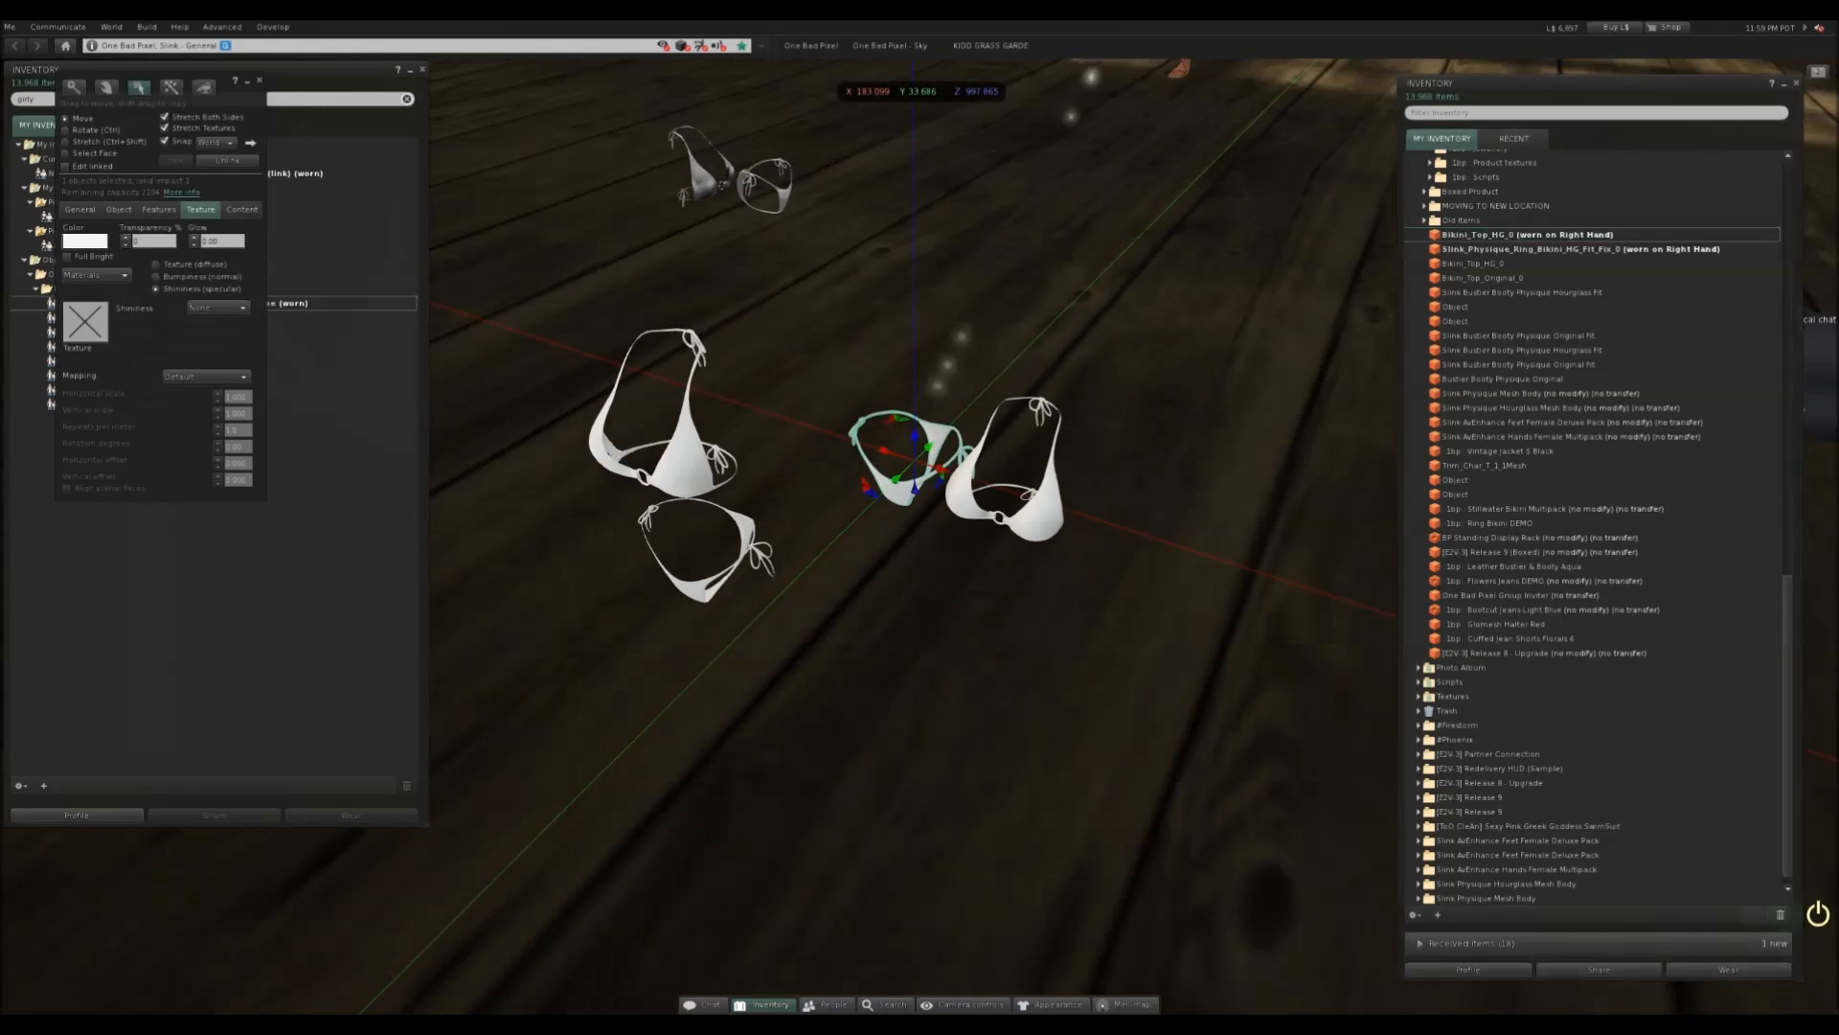
{"action": "key", "text": "Escape"}
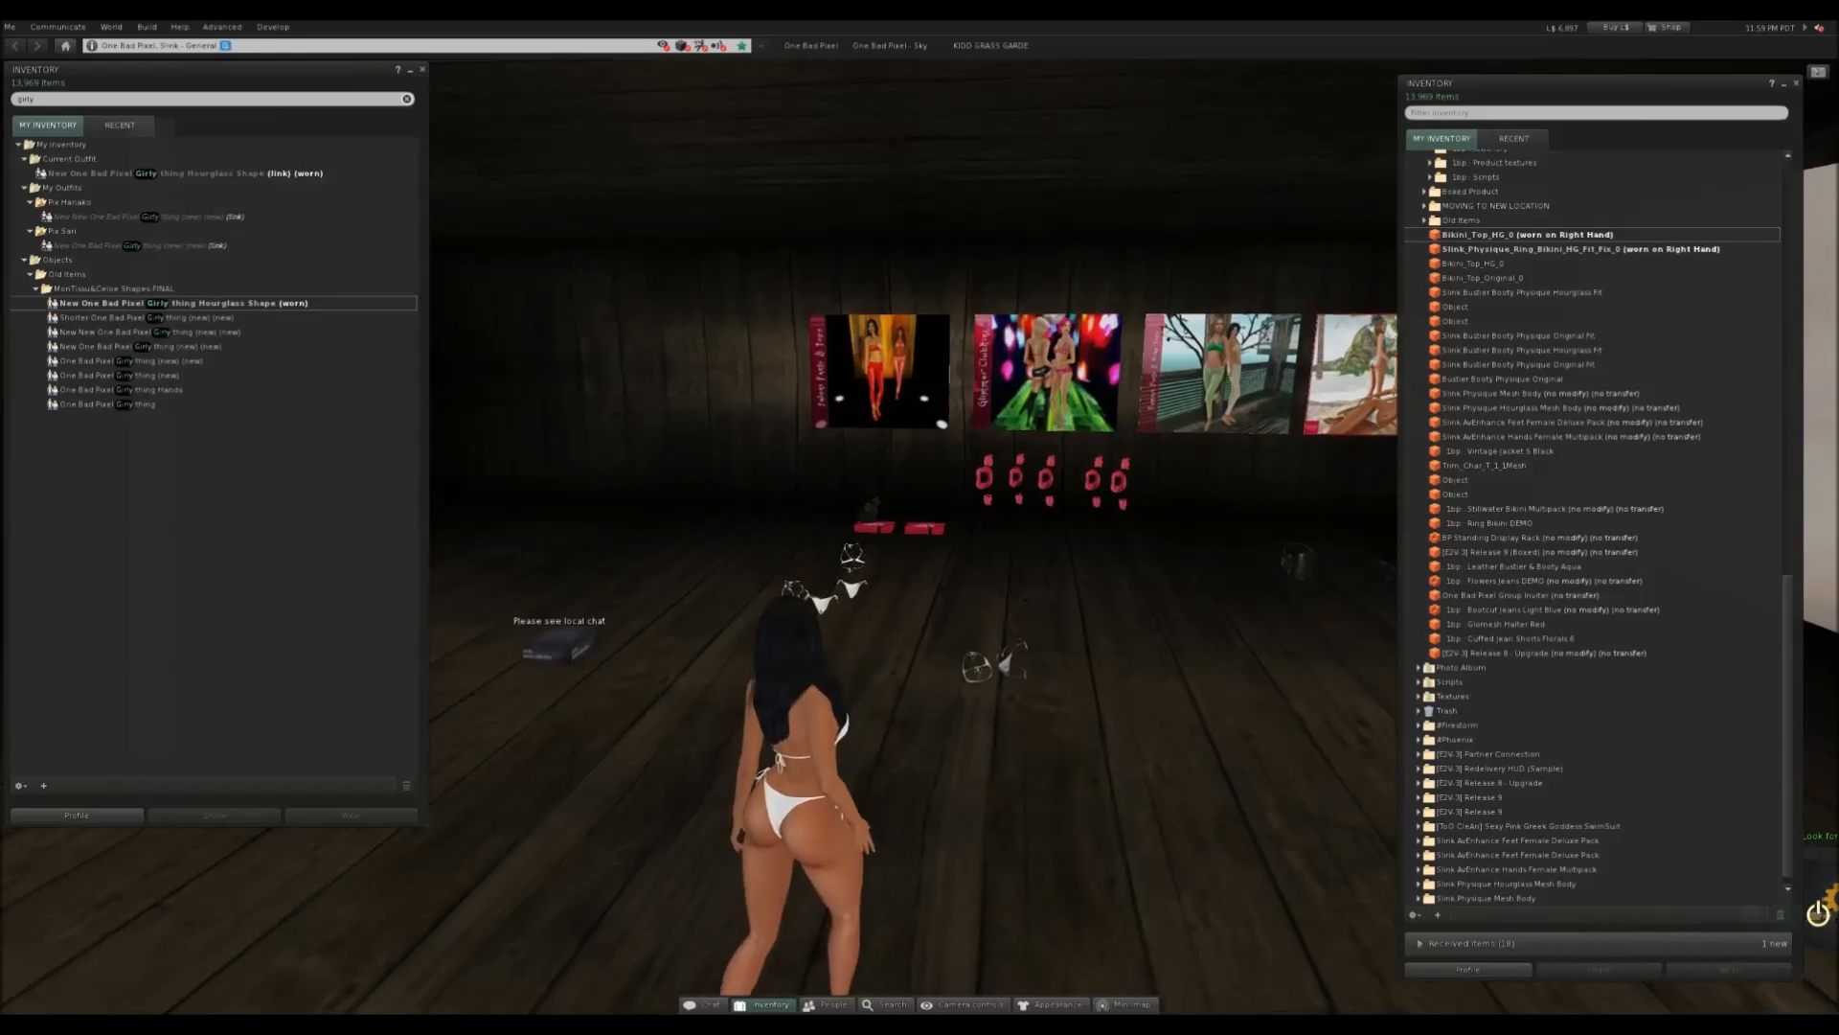
- Inspect the worn bikini from the avatar's front and open the avatar's shape for editing
{"action": "left_click_drag", "start_coordinate": [795, 690], "coordinate": [172, 671], "text": "alt"}
{"action": "left_click_drag", "start_coordinate": [910, 613], "coordinate": [1092, 450], "text": "alt"}
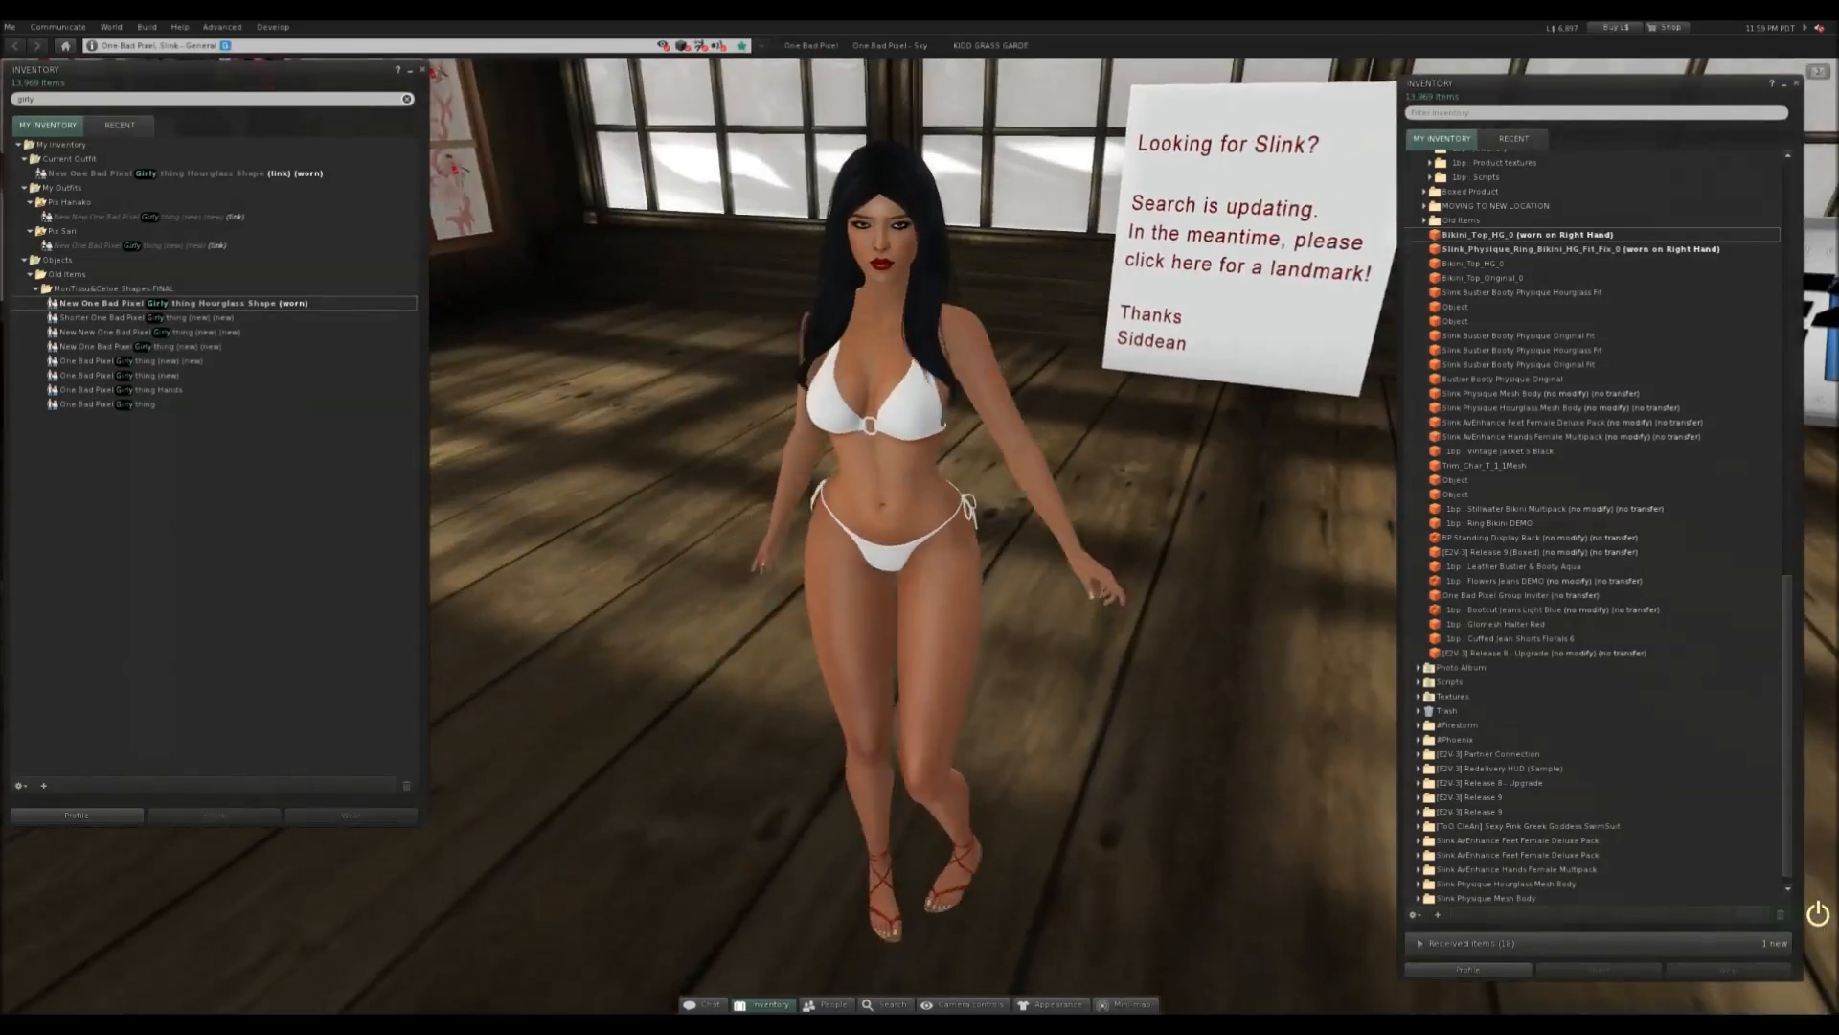
{"action": "right_click", "coordinate": [921, 530]}
{"action": "left_click", "coordinate": [958, 625]}
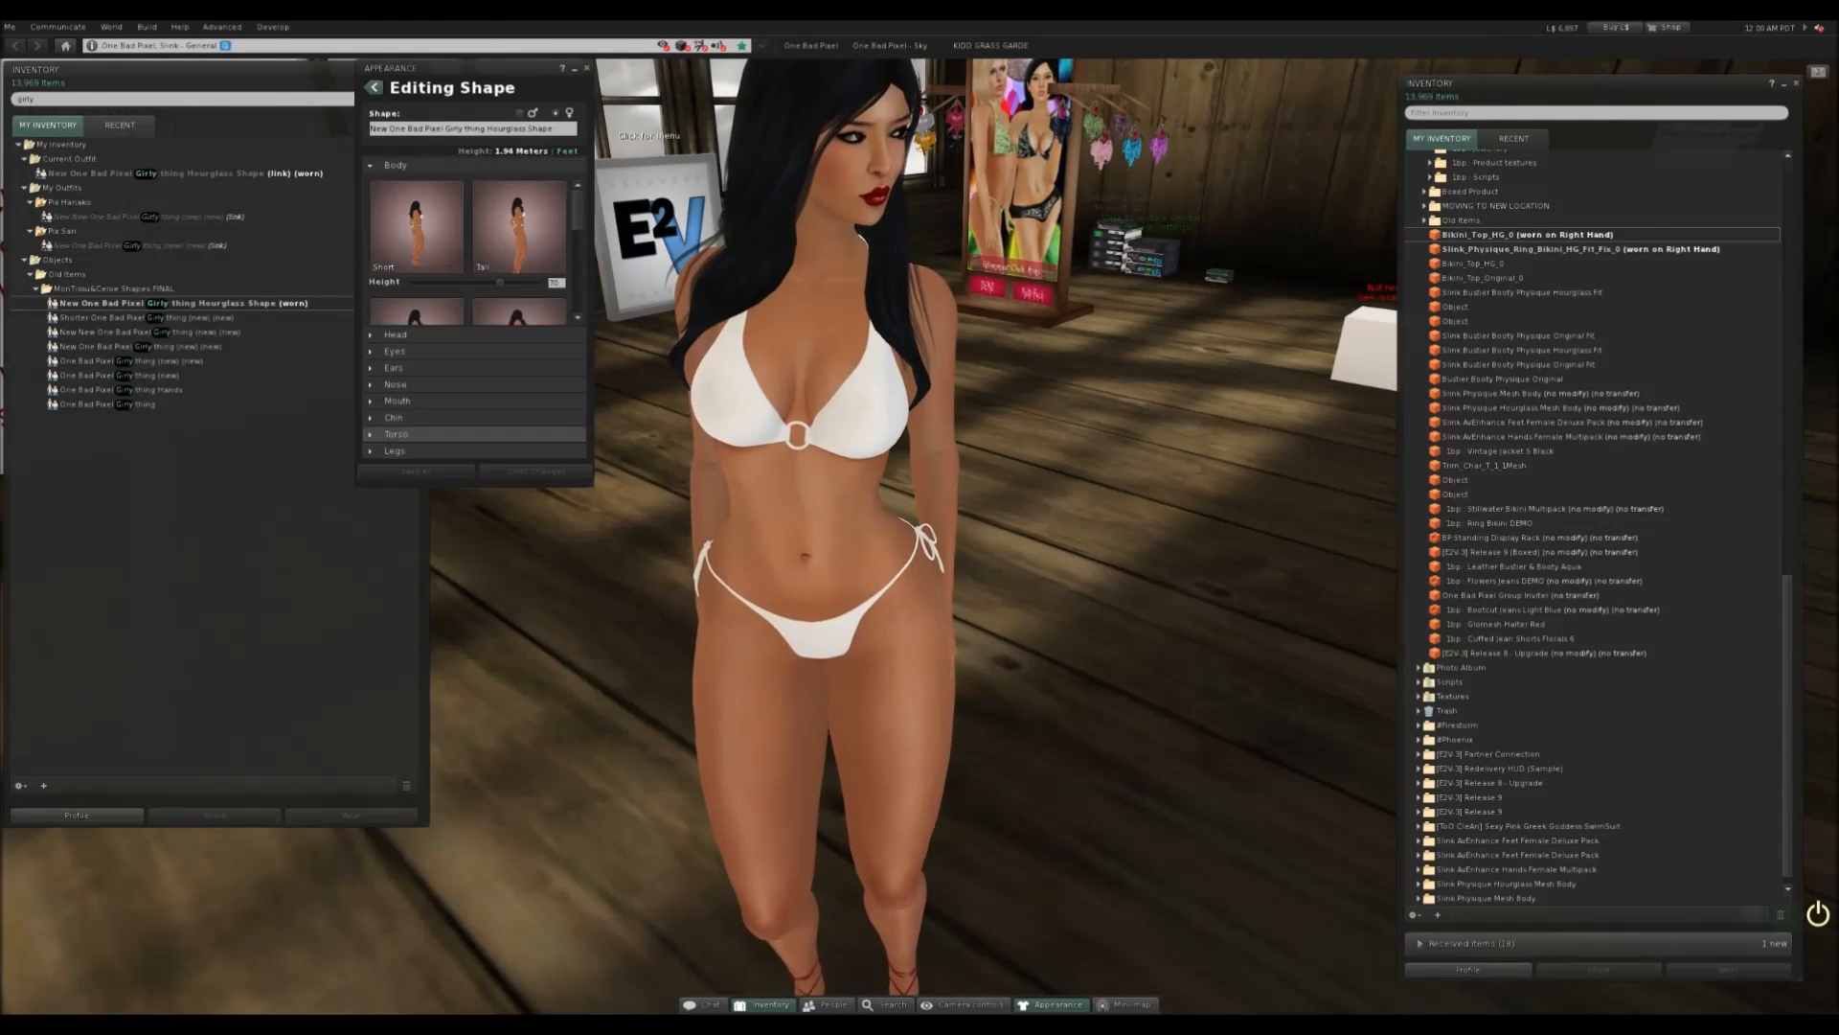
- Lower the shape's Breast Buoyancy to its minimum to test the bikini top's fit
{"action": "left_click", "coordinate": [395, 434]}
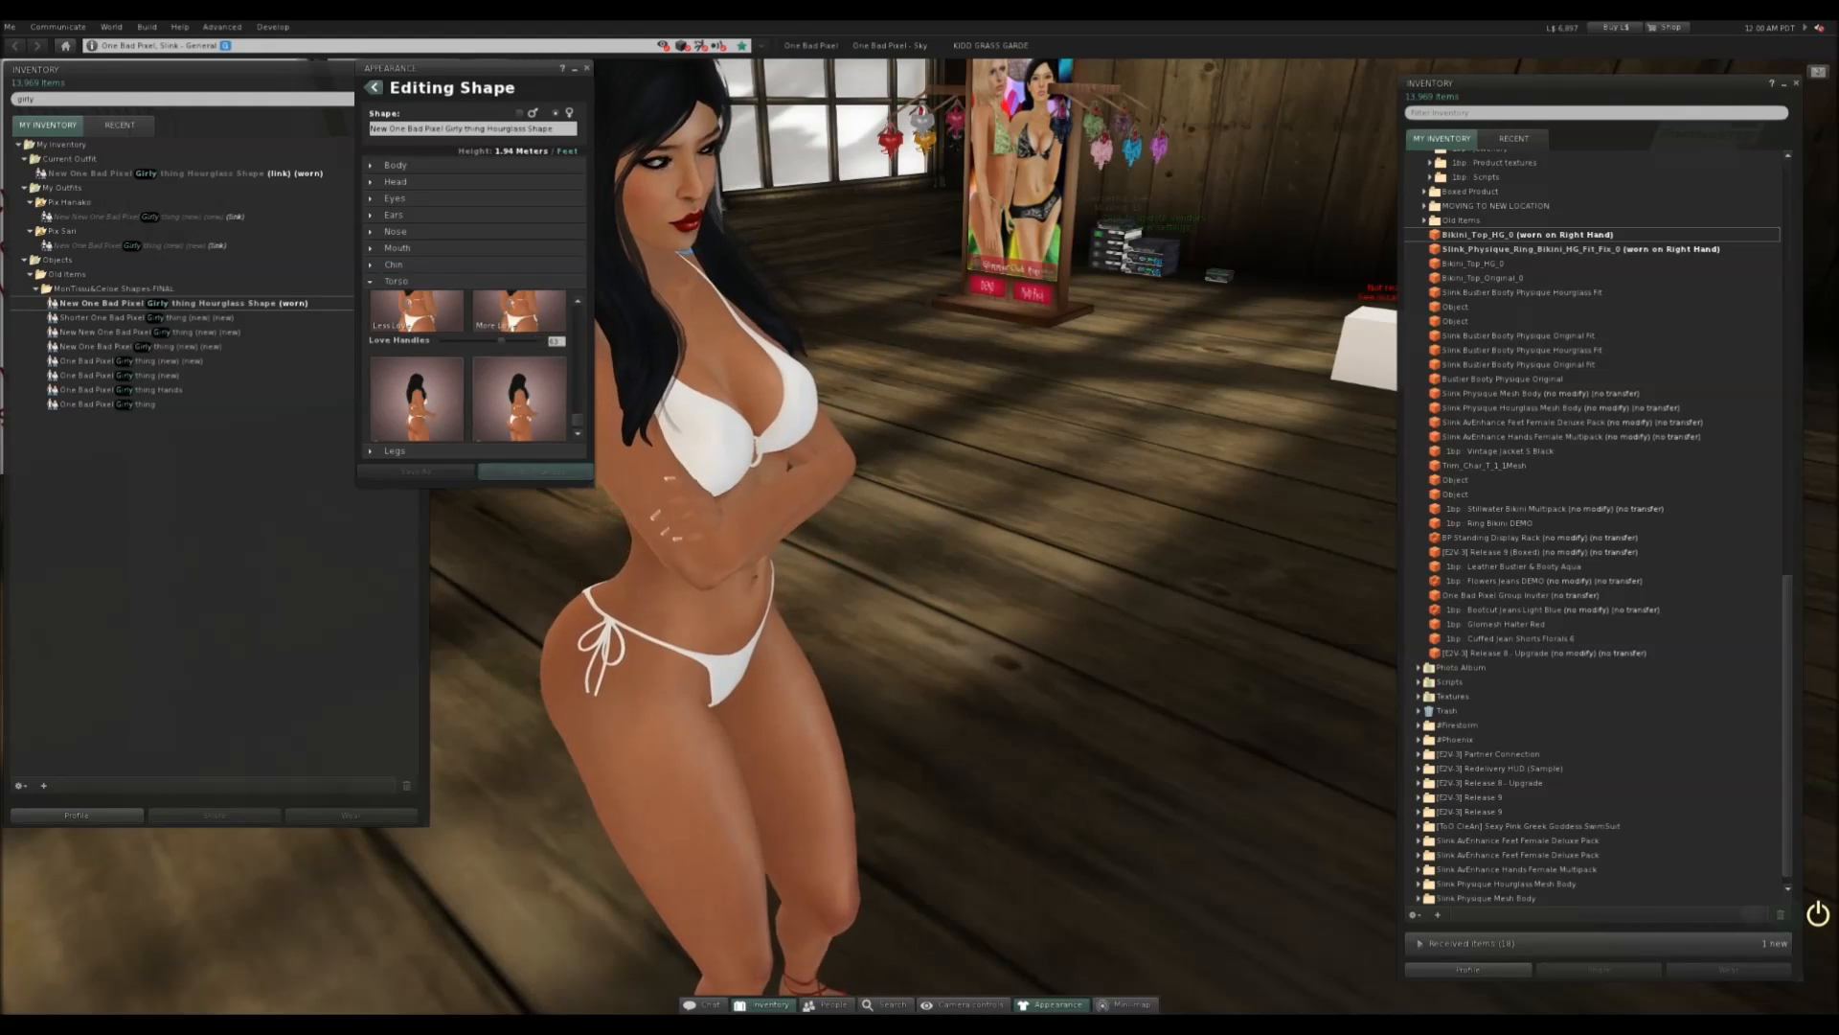
{"action": "scroll", "coordinate": [474, 364], "scroll_direction": "up", "scroll_amount": 5}
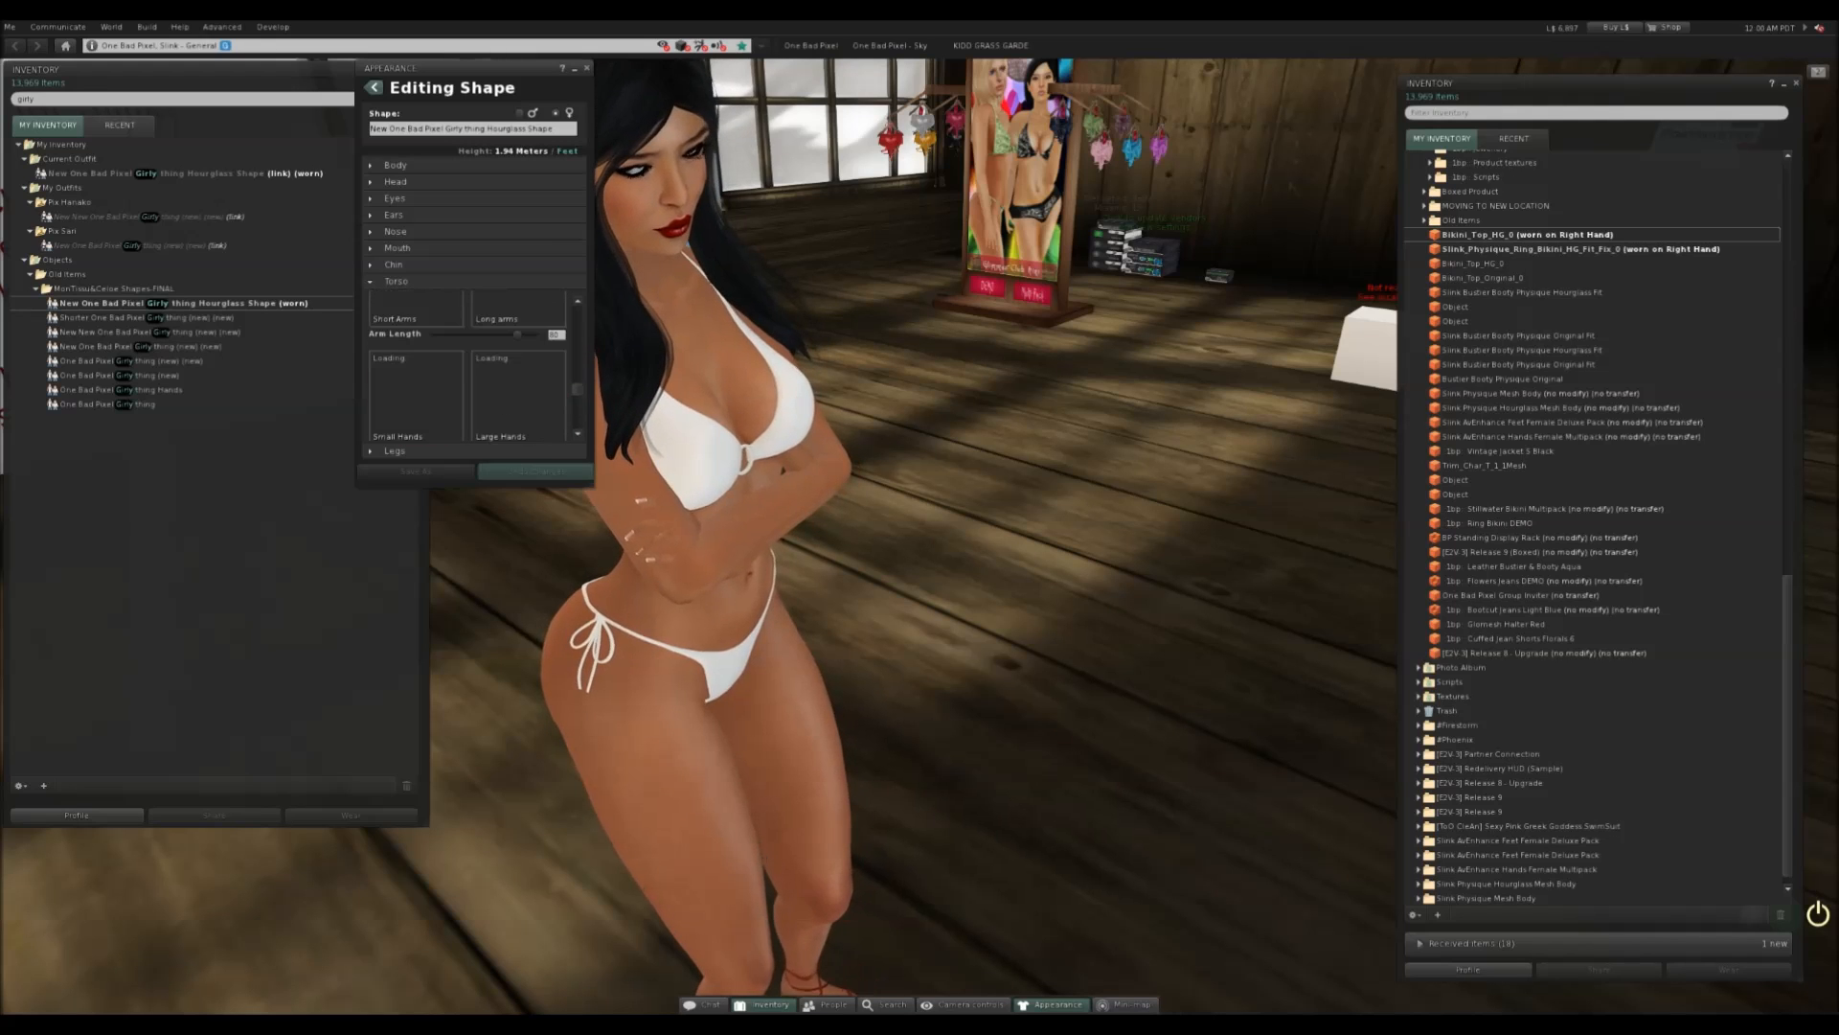
{"action": "left_click_drag", "start_coordinate": [476, 342], "coordinate": [453, 341]}
{"action": "left_click_drag", "start_coordinate": [766, 412], "coordinate": [613, 402], "text": "alt"}
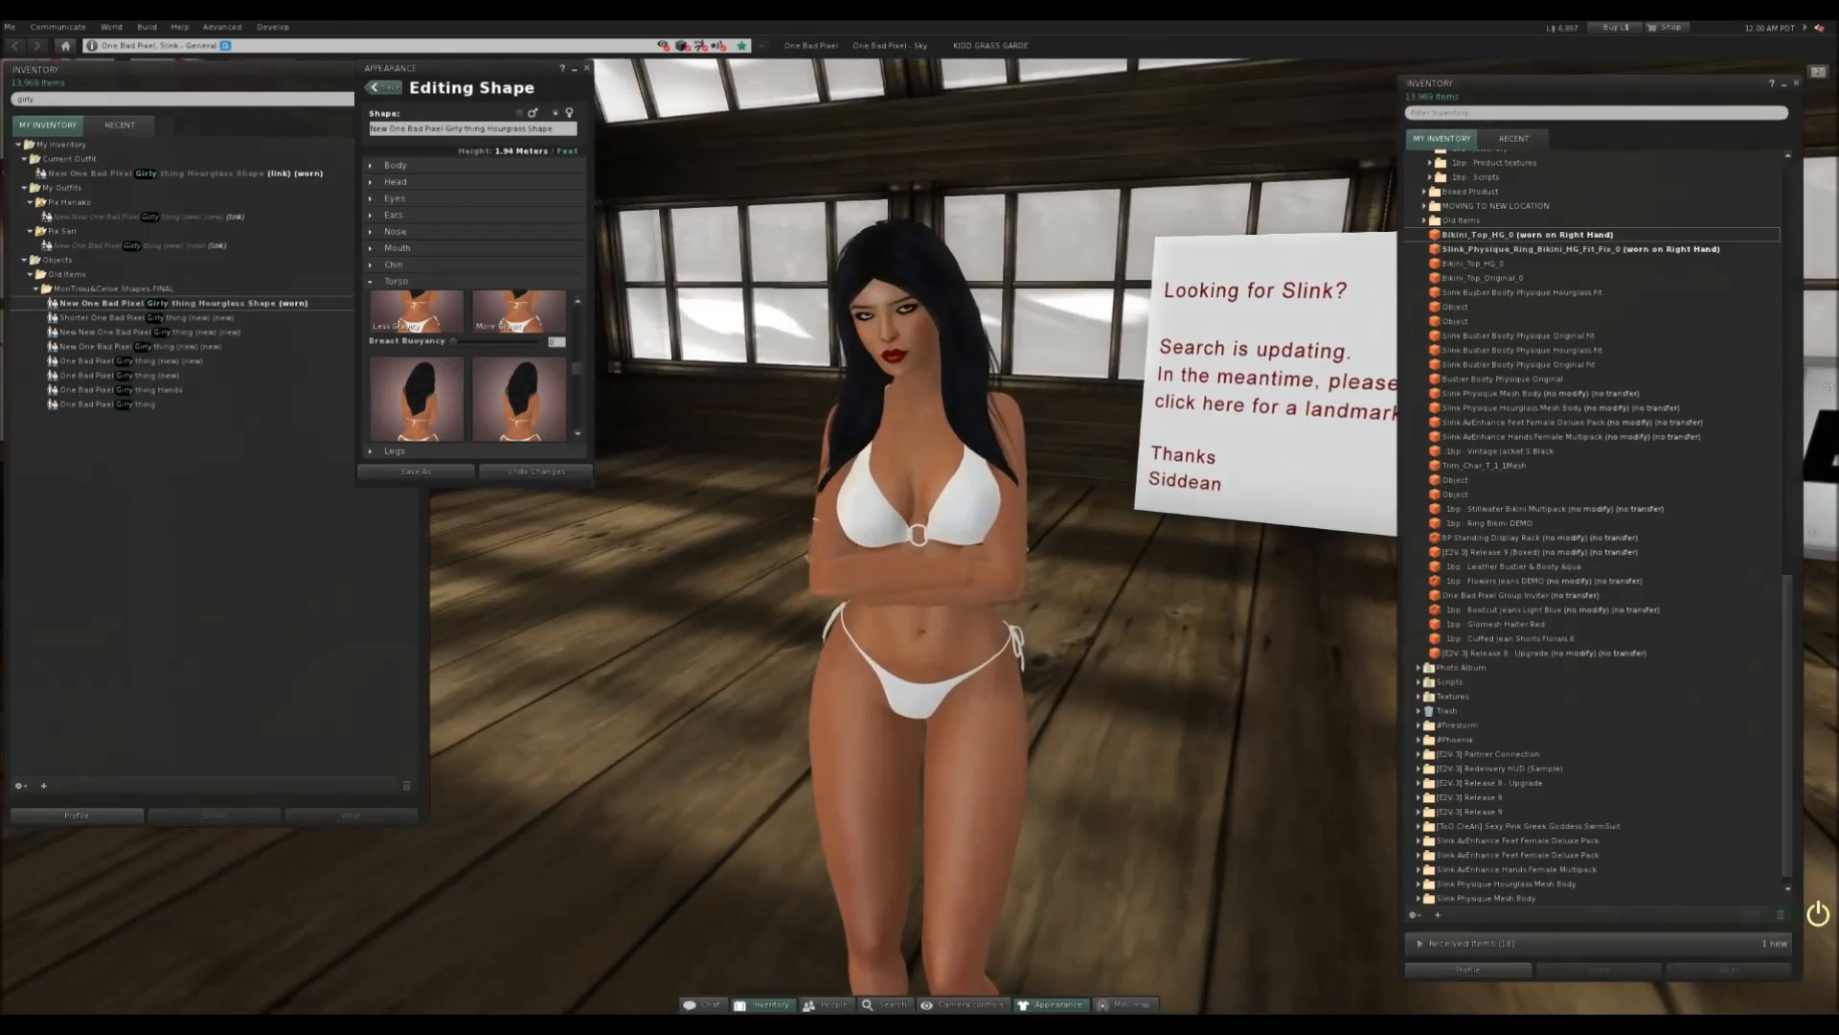
- Raise the shape's Breast Size and inspect how the bikini top fits from several angles
{"action": "scroll", "coordinate": [474, 364], "scroll_direction": "up", "scroll_amount": 2}
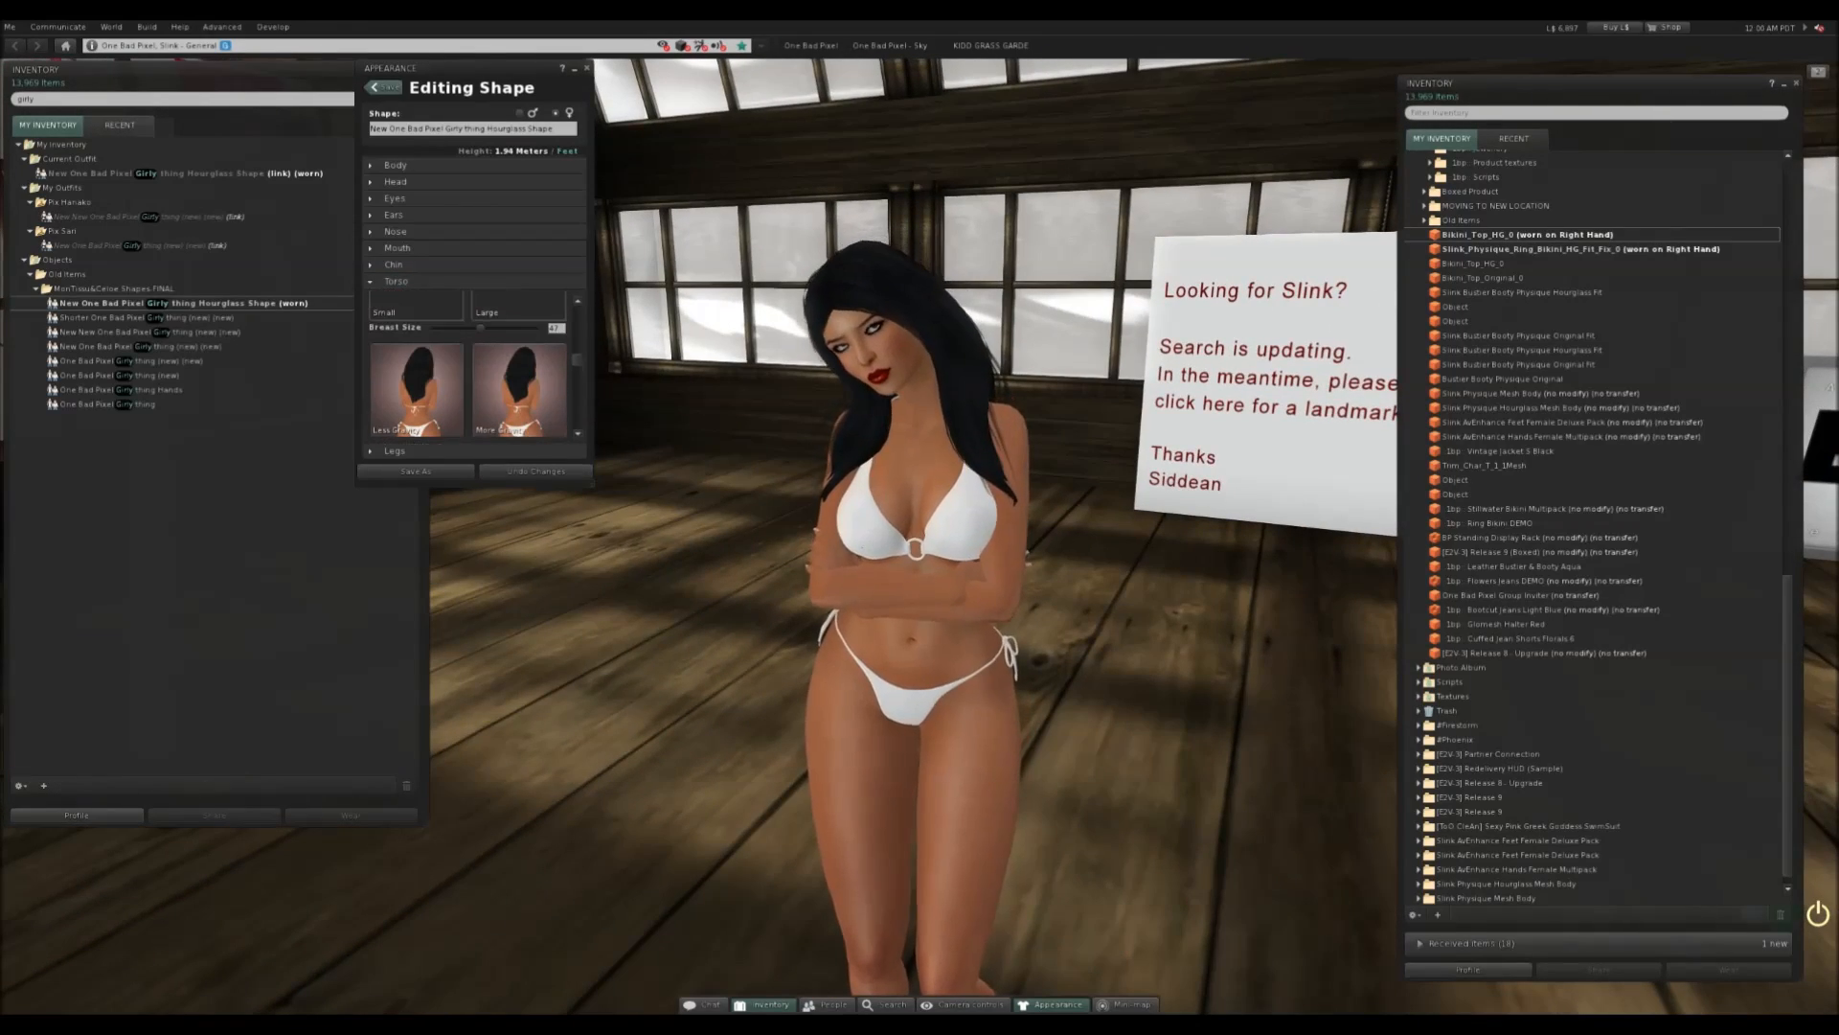
{"action": "left_click_drag", "start_coordinate": [862, 517], "coordinate": [1313, 488], "text": "alt"}
{"action": "left_click_drag", "start_coordinate": [919, 517], "coordinate": [670, 489], "text": "alt"}
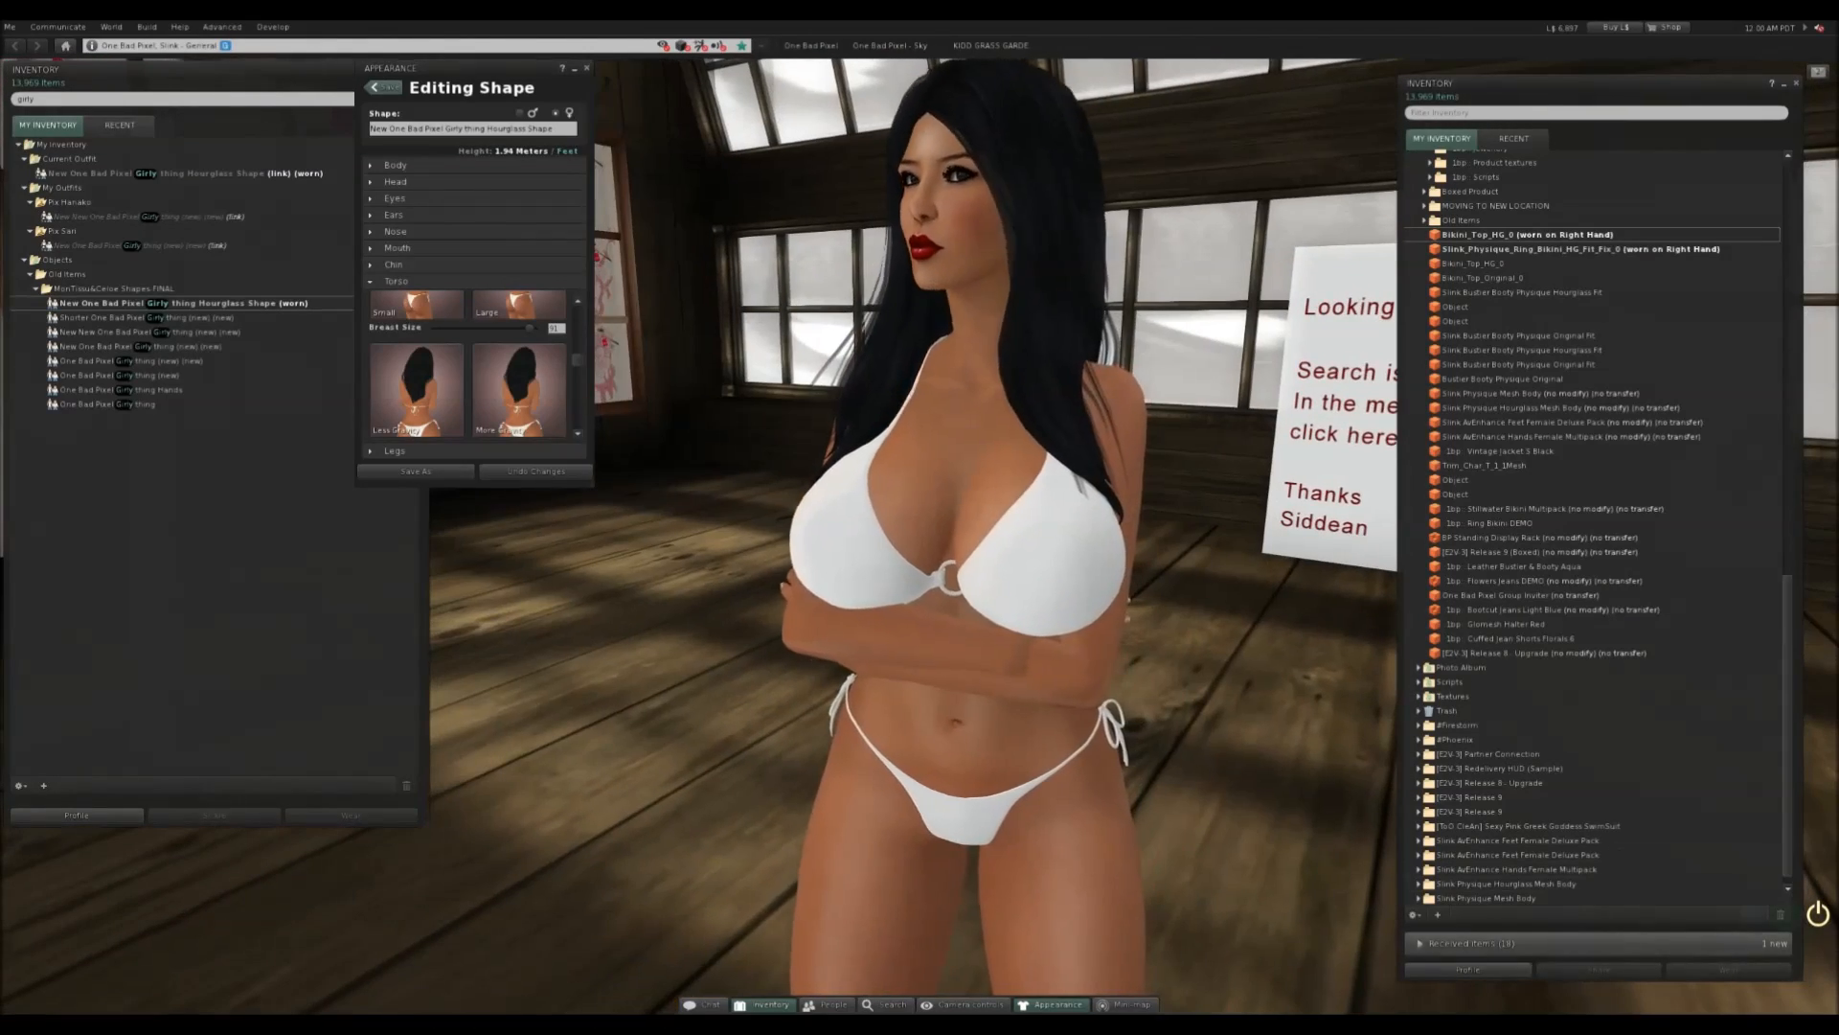
{"action": "left_click_drag", "start_coordinate": [919, 517], "coordinate": [306, 508], "text": "alt"}
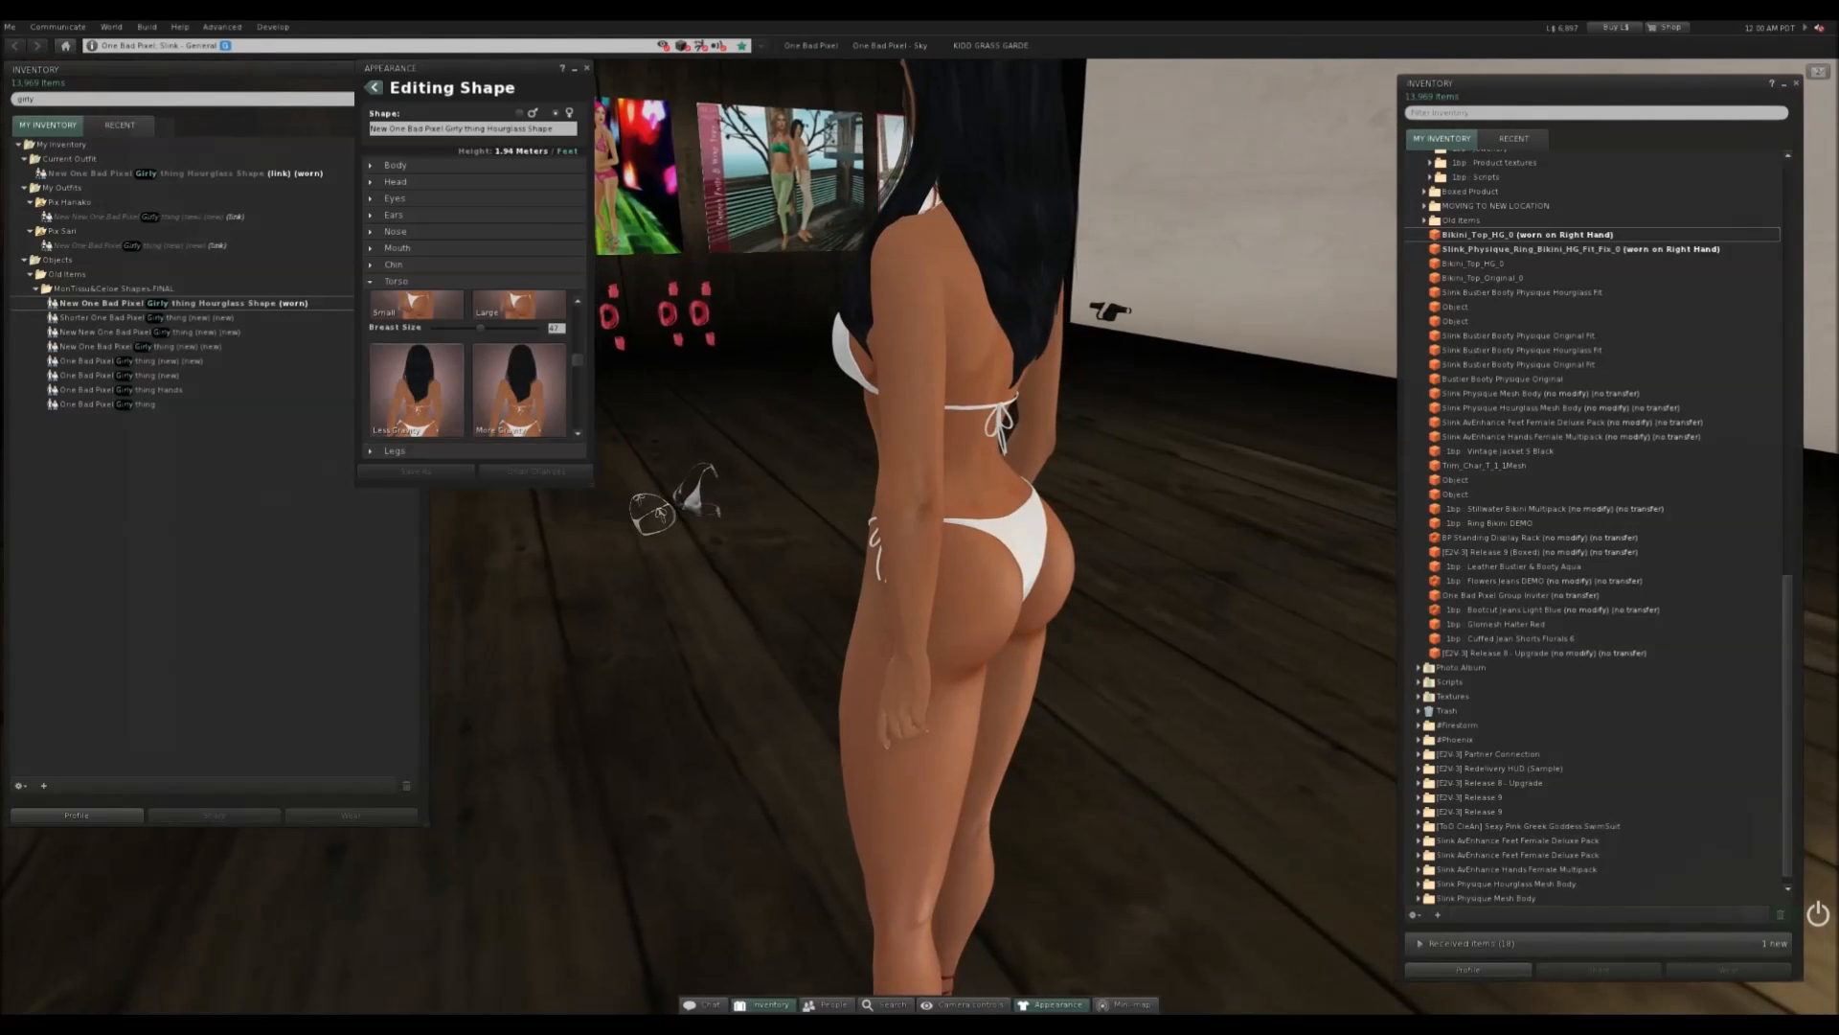
- Vary the shape's Butt Size to test the bikini bottom's fit and undo the shape changes
{"action": "left_click", "coordinate": [394, 450]}
{"action": "scroll", "coordinate": [468, 382], "scroll_direction": "up", "scroll_amount": 4}
{"action": "scroll", "coordinate": [467, 382], "scroll_direction": "down", "scroll_amount": 4}
{"action": "scroll", "coordinate": [468, 381], "scroll_direction": "up", "scroll_amount": 12}
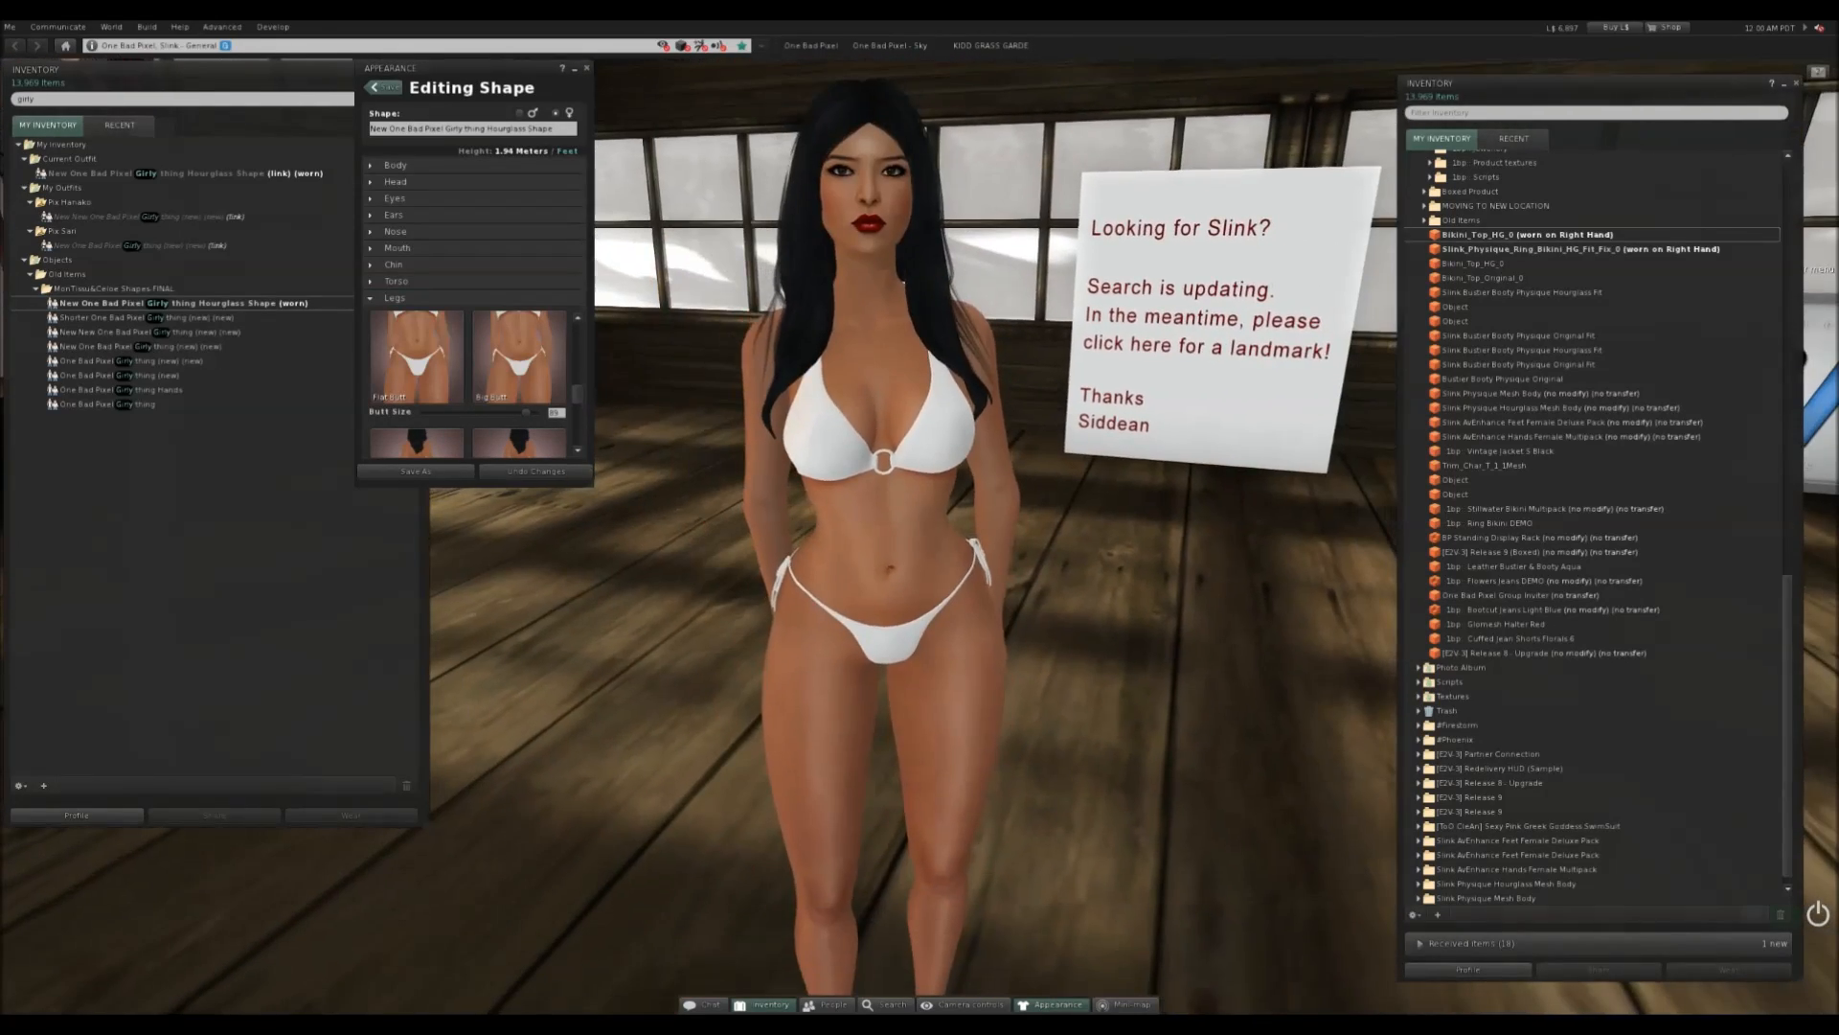
{"action": "left_click", "coordinate": [535, 471]}
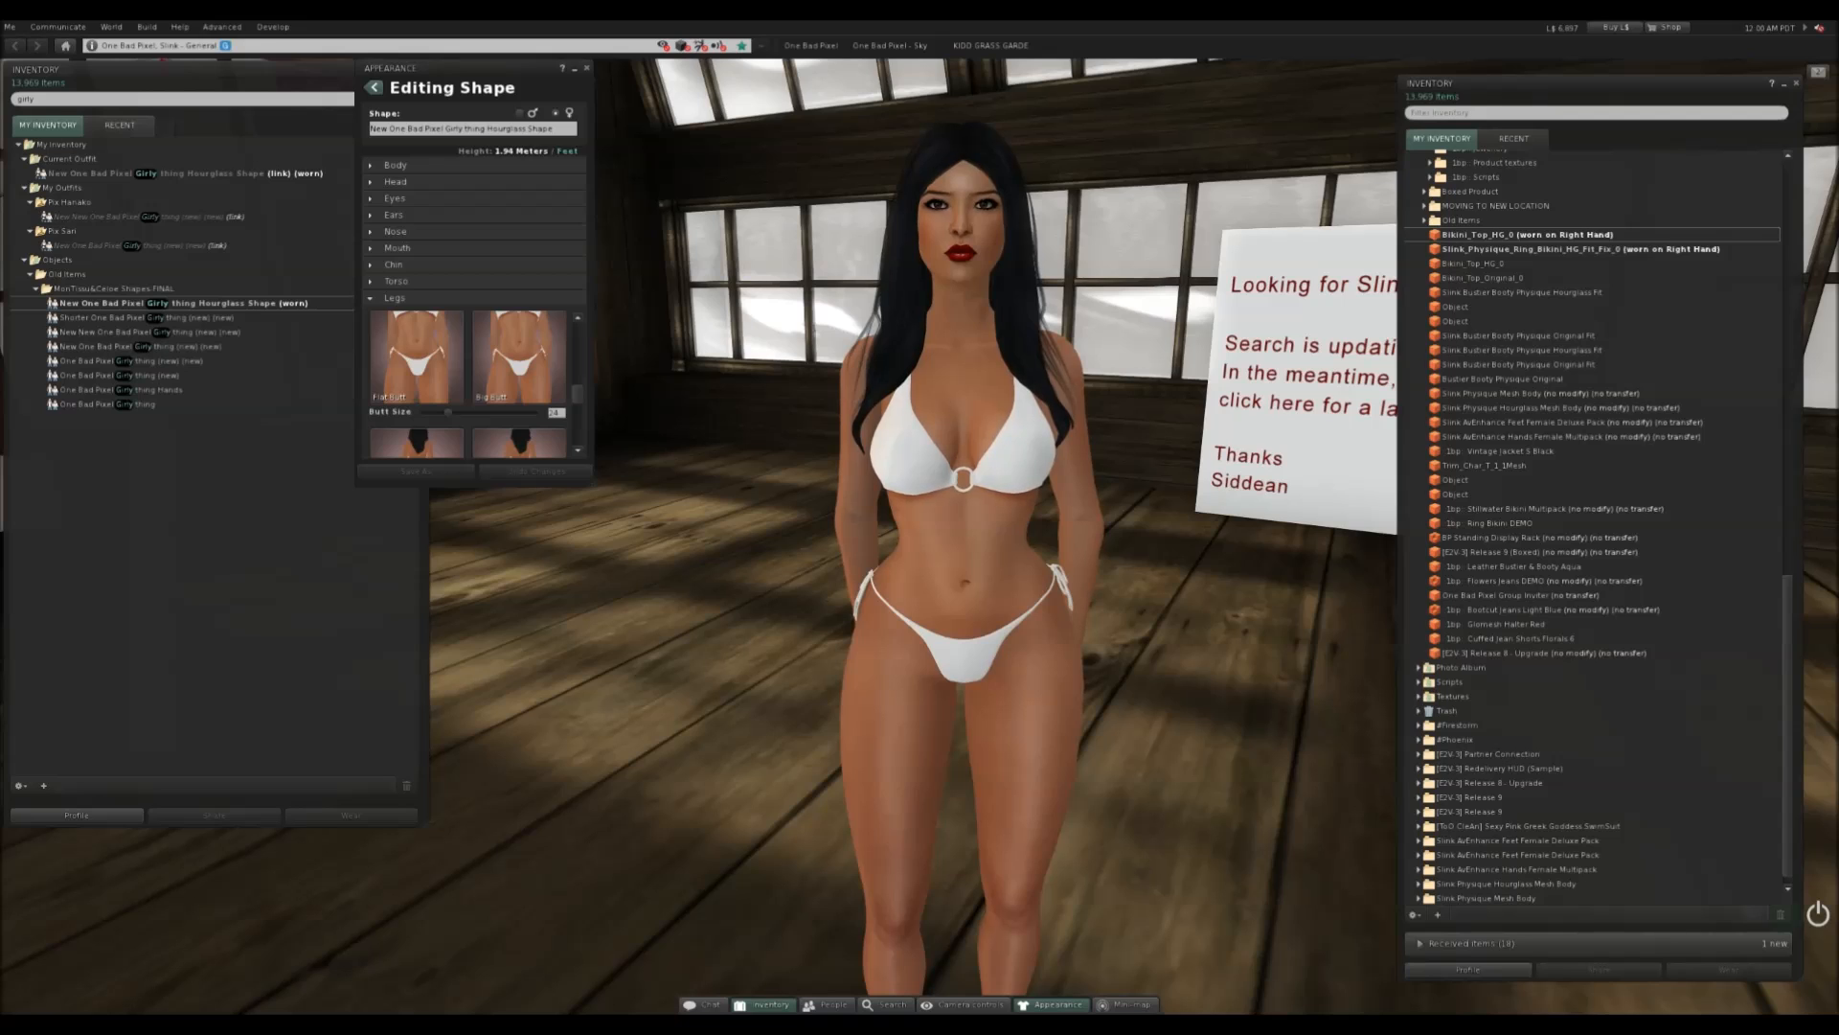
- Search the inventory for bikini
{"action": "left_click", "coordinate": [1411, 112]}
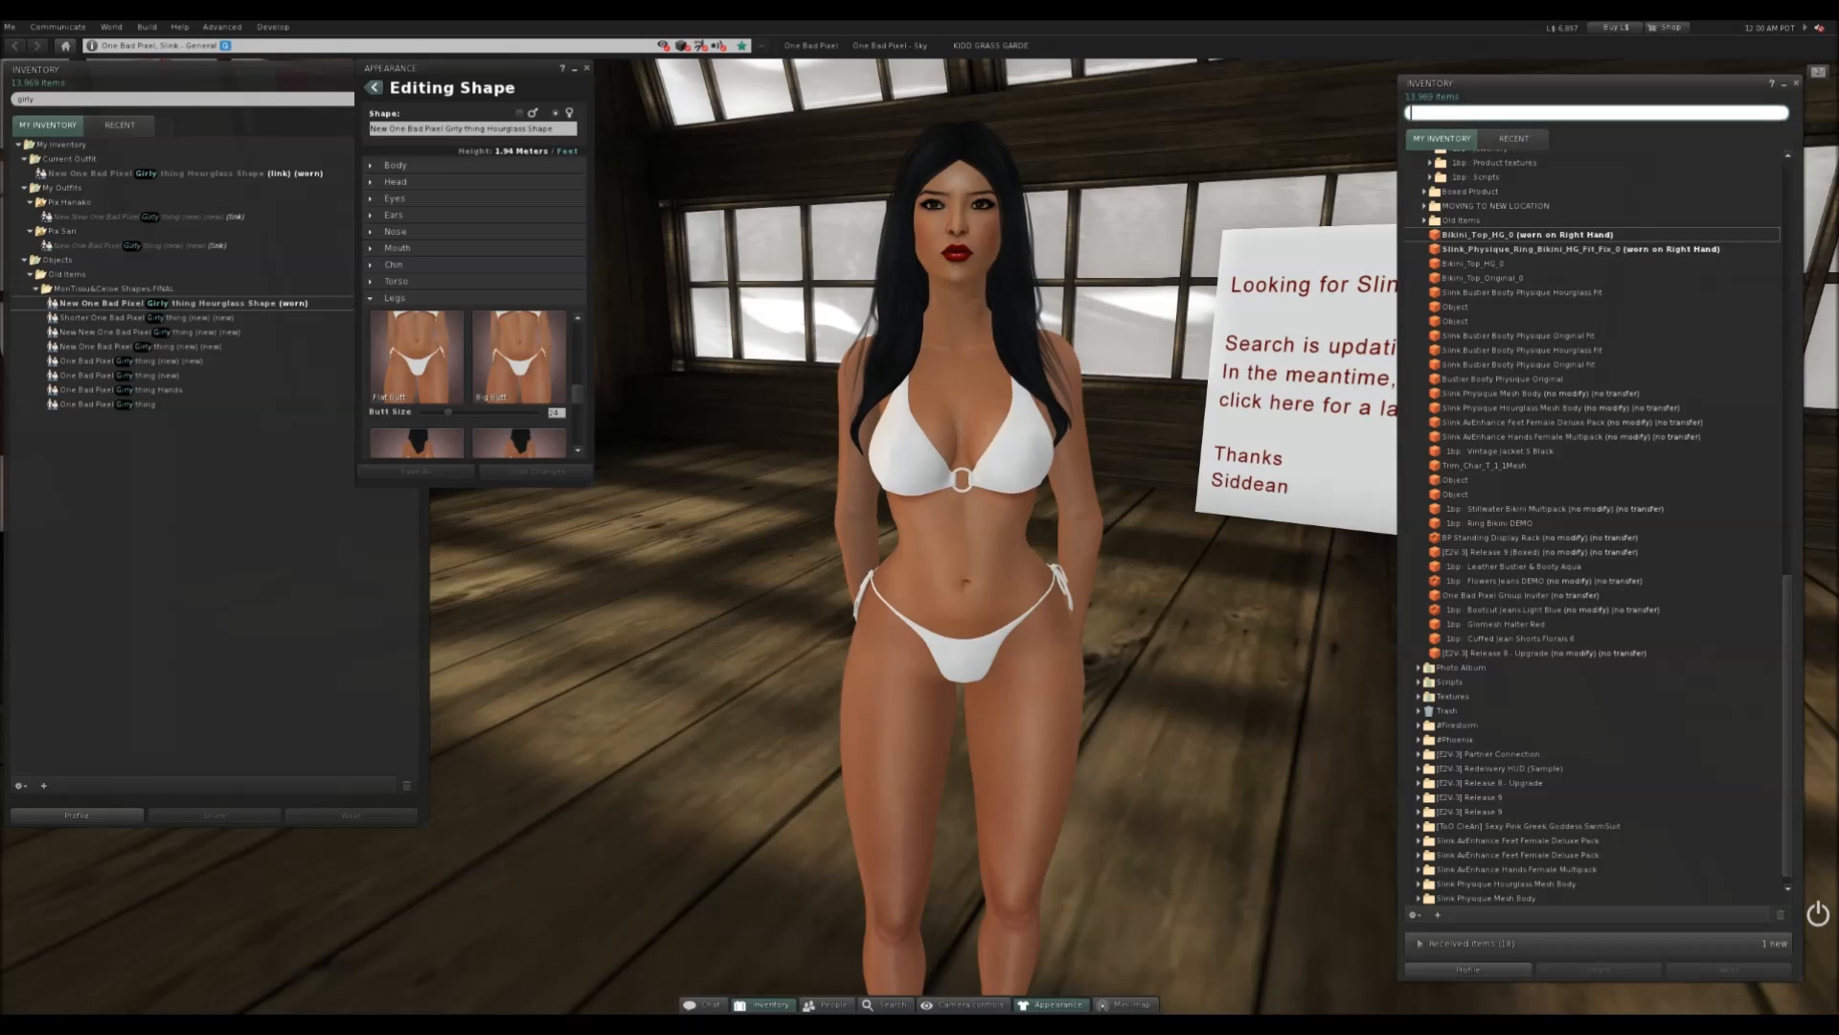
{"action": "type", "text": "bikini"}
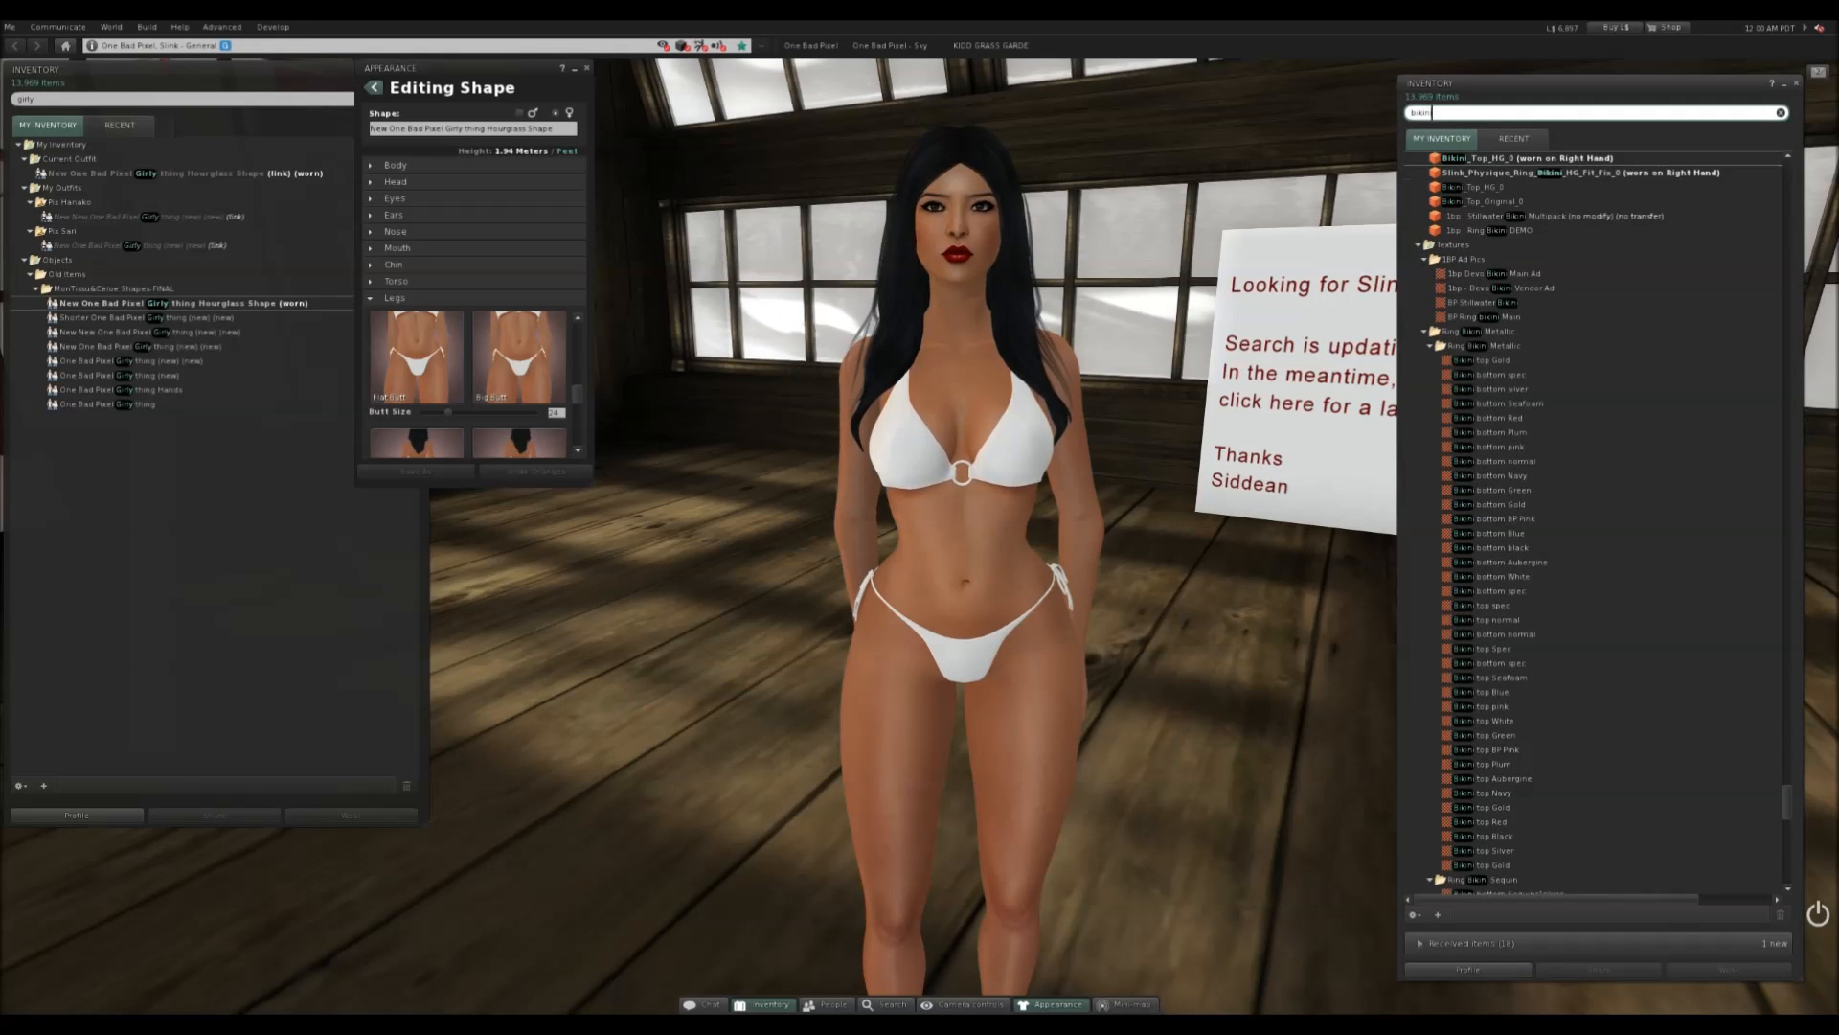
- Find the Ring Bikini Sequin textures in the inventory and open the worn bikini top for editing
{"action": "scroll", "coordinate": [1494, 763], "scroll_direction": "down", "scroll_amount": 4}
{"action": "left_click", "coordinate": [1495, 677]}
{"action": "scroll", "coordinate": [1494, 678], "scroll_direction": "down", "scroll_amount": 12}
{"action": "scroll", "coordinate": [1495, 698], "scroll_direction": "down", "scroll_amount": 1}
{"action": "left_click", "coordinate": [1494, 629]}
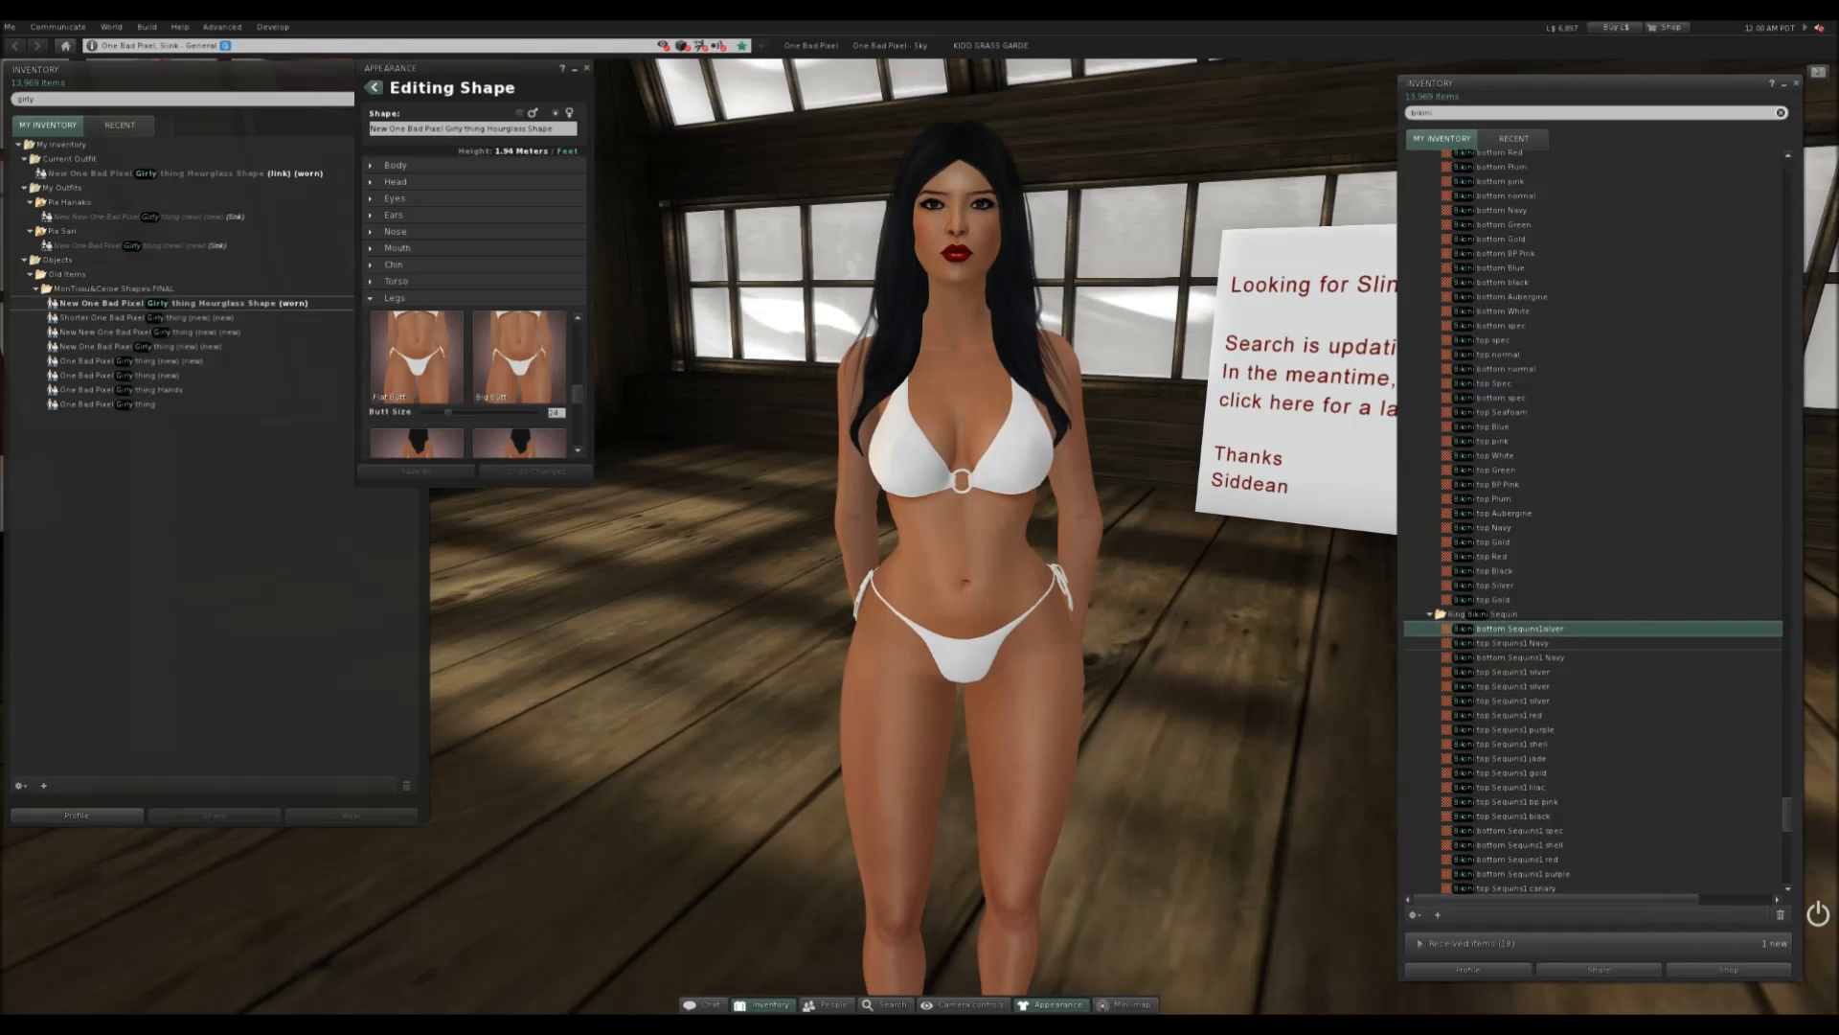
{"action": "right_click", "coordinate": [1170, 710]}
{"action": "left_click", "coordinate": [1194, 740]}
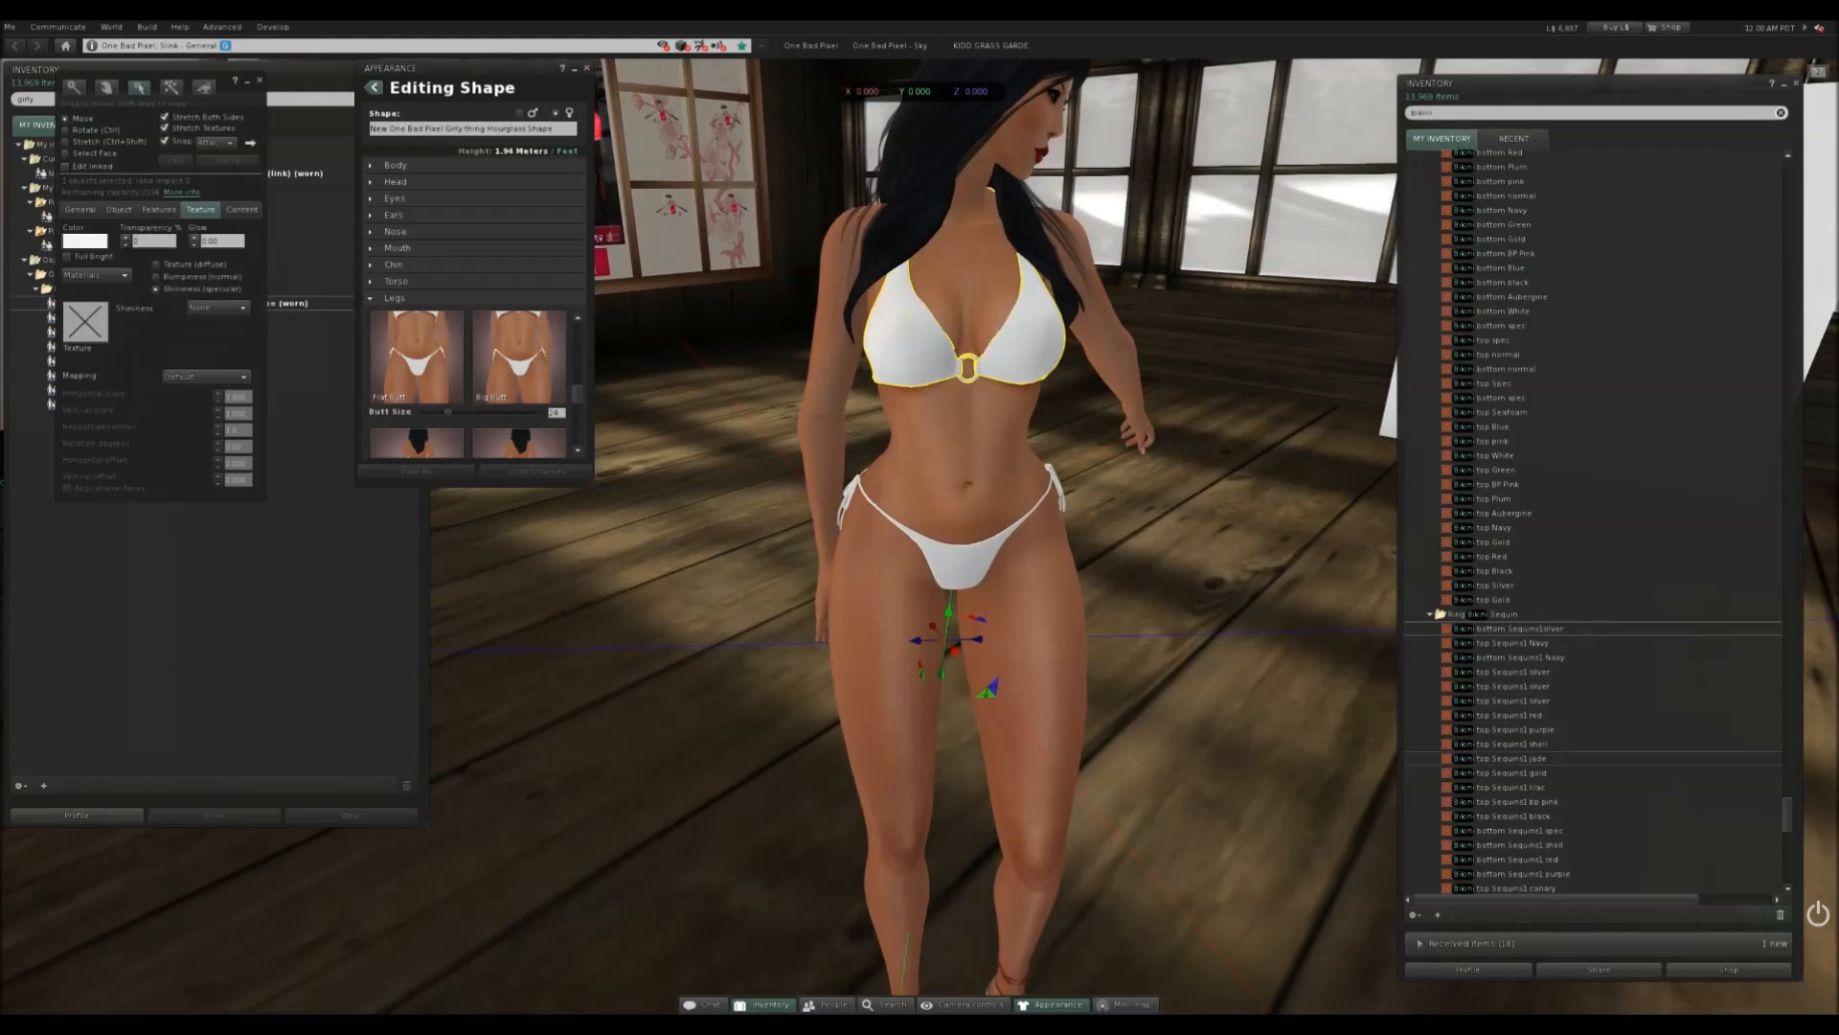
- Preview the Bikini top Sequins1 red texture and apply it to the bikini top as its diffuse texture
{"action": "scroll", "coordinate": [1495, 680], "scroll_direction": "down", "scroll_amount": 1}
{"action": "left_click", "coordinate": [1495, 680]}
{"action": "double_click", "coordinate": [1494, 680]}
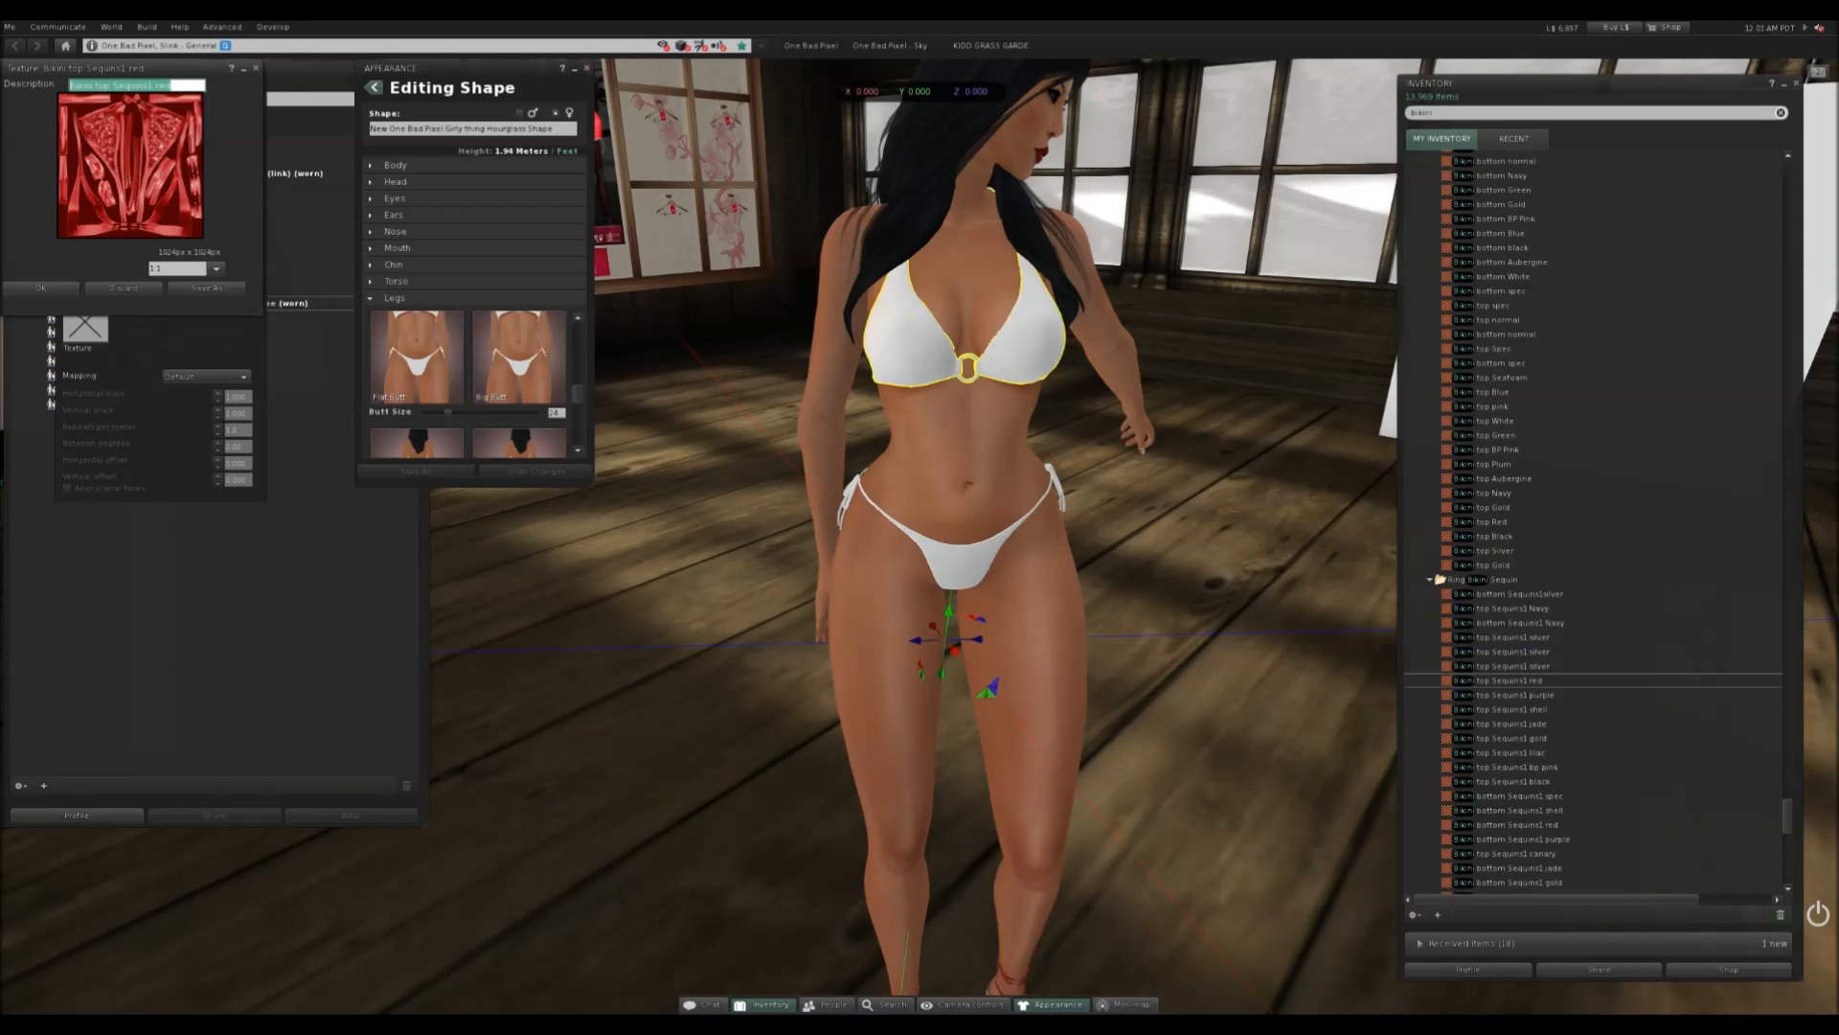
{"action": "left_click_drag", "start_coordinate": [124, 68], "coordinate": [502, 196]}
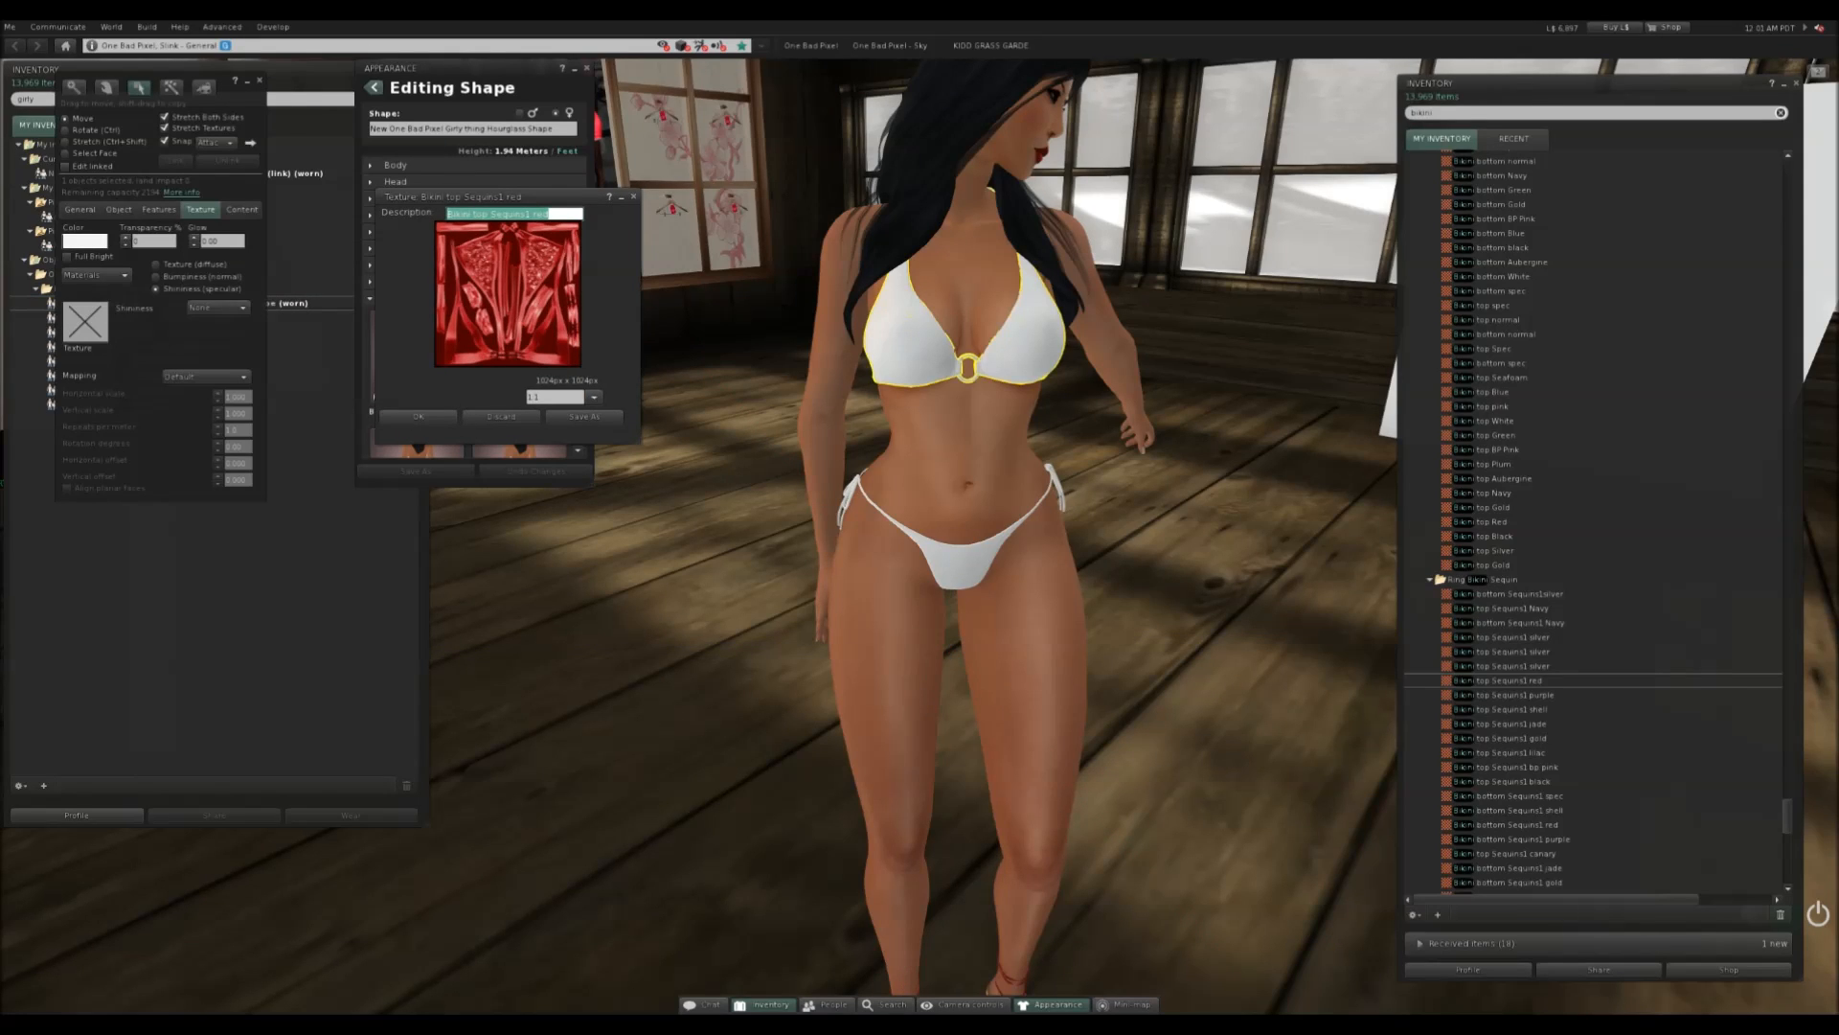
{"action": "left_click", "coordinate": [155, 264]}
{"action": "left_click_drag", "start_coordinate": [507, 293], "coordinate": [84, 321]}
- Apply the Bikini bottom Sequins1 red texture to the bikini bottom as its diffuse texture
{"action": "left_click", "coordinate": [959, 565]}
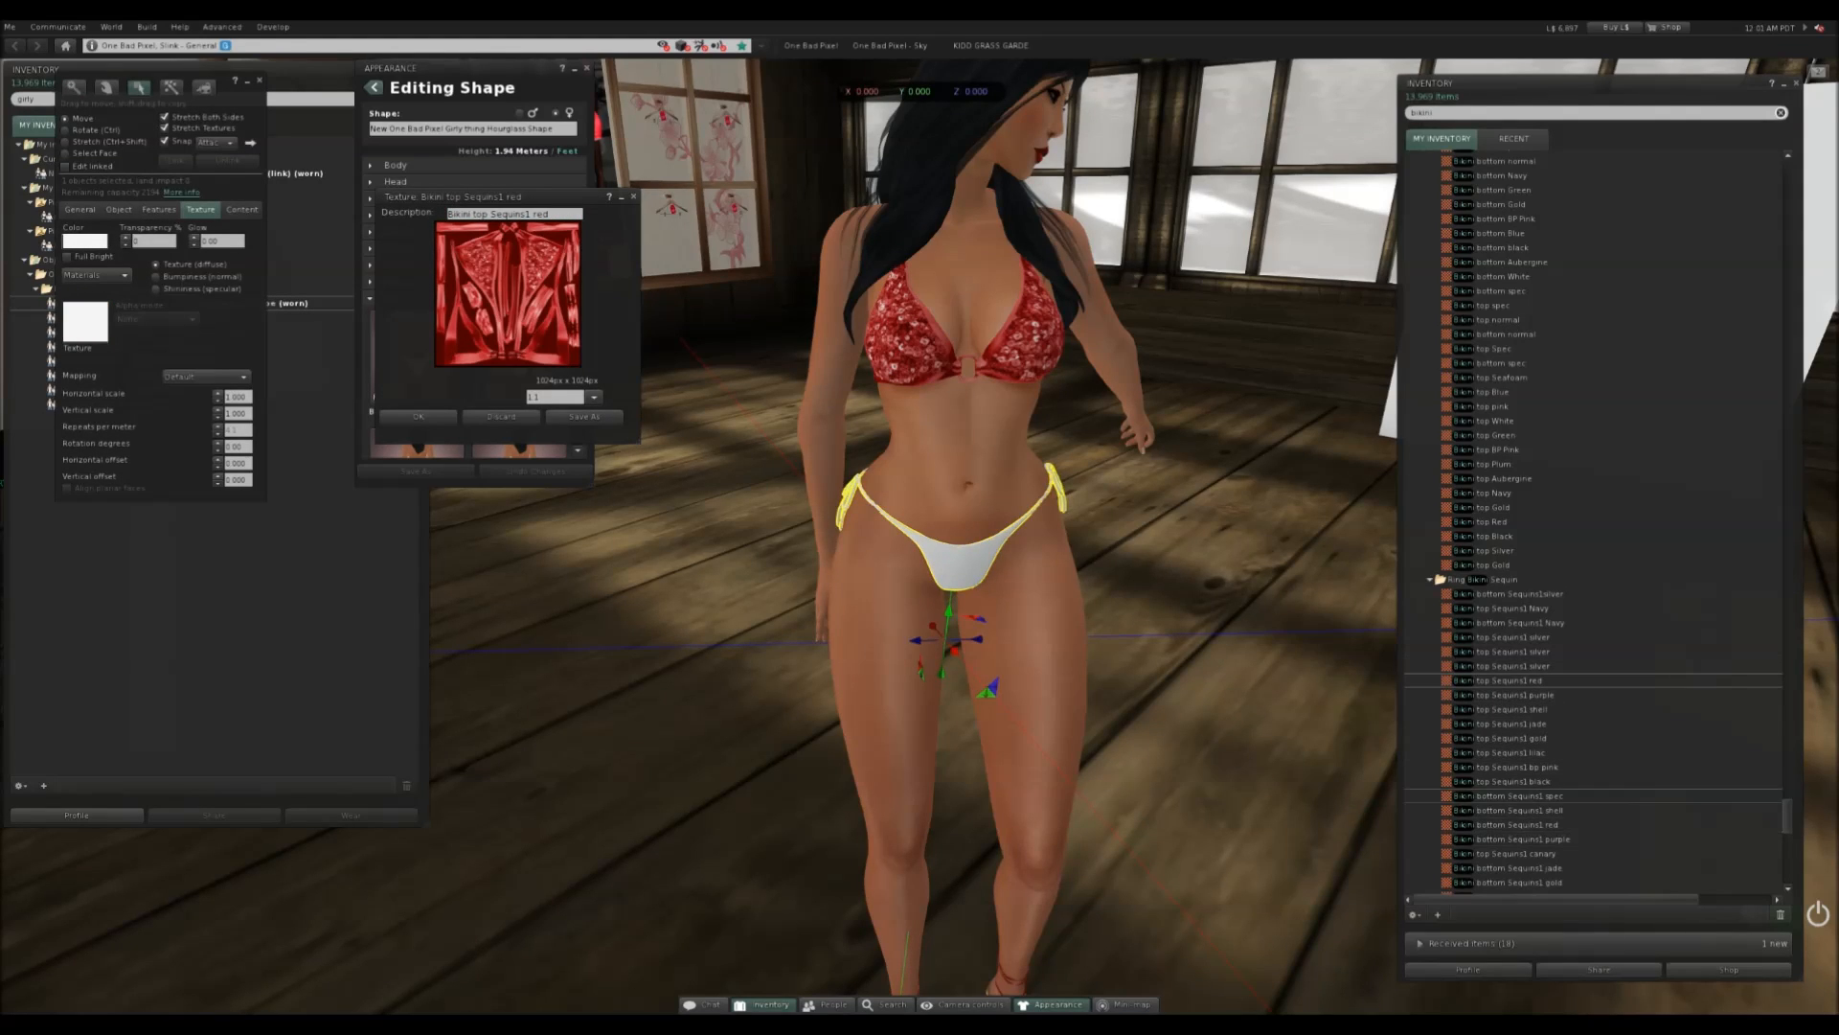
{"action": "left_click", "coordinate": [1516, 823]}
{"action": "left_click_drag", "start_coordinate": [1516, 824], "coordinate": [85, 321]}
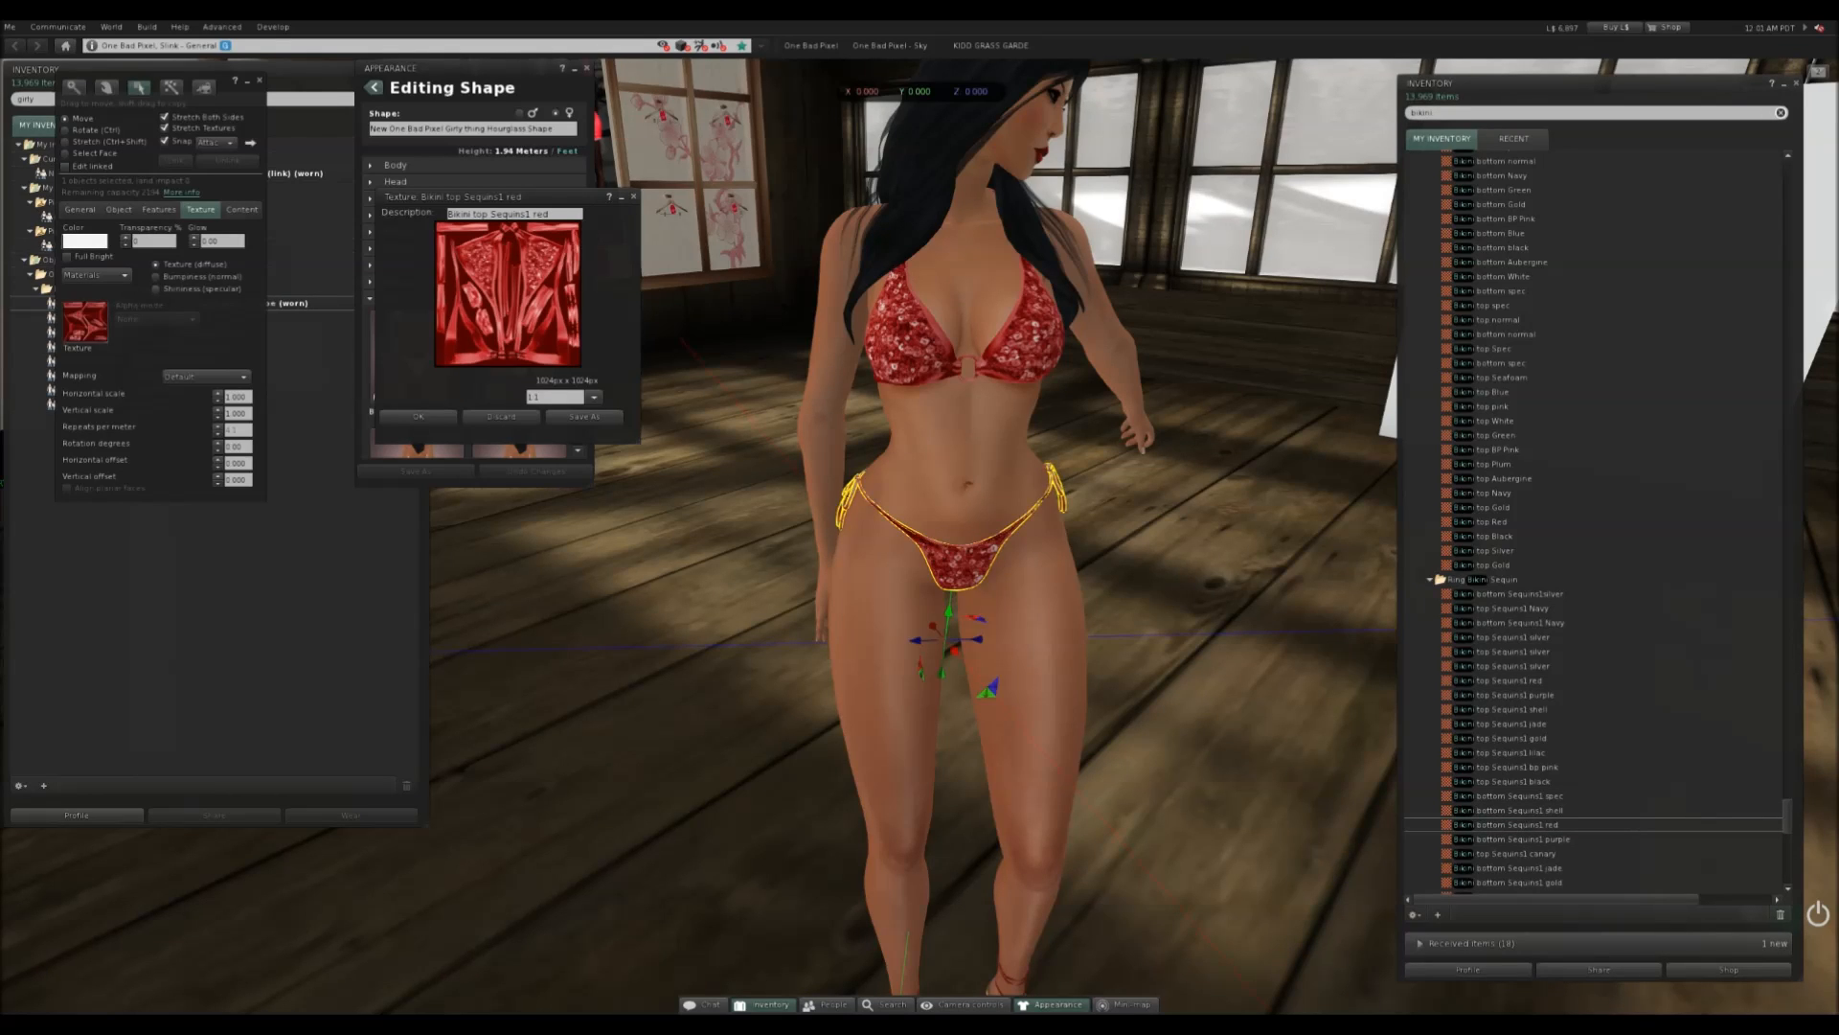
- Close the object editing, texture preview, shape editing and extra inventory windows, and inspect the textured bikini on the avatar
{"action": "left_click", "coordinate": [258, 81]}
{"action": "left_click", "coordinate": [633, 196]}
{"action": "left_click", "coordinate": [586, 68]}
{"action": "left_click", "coordinate": [421, 69]}
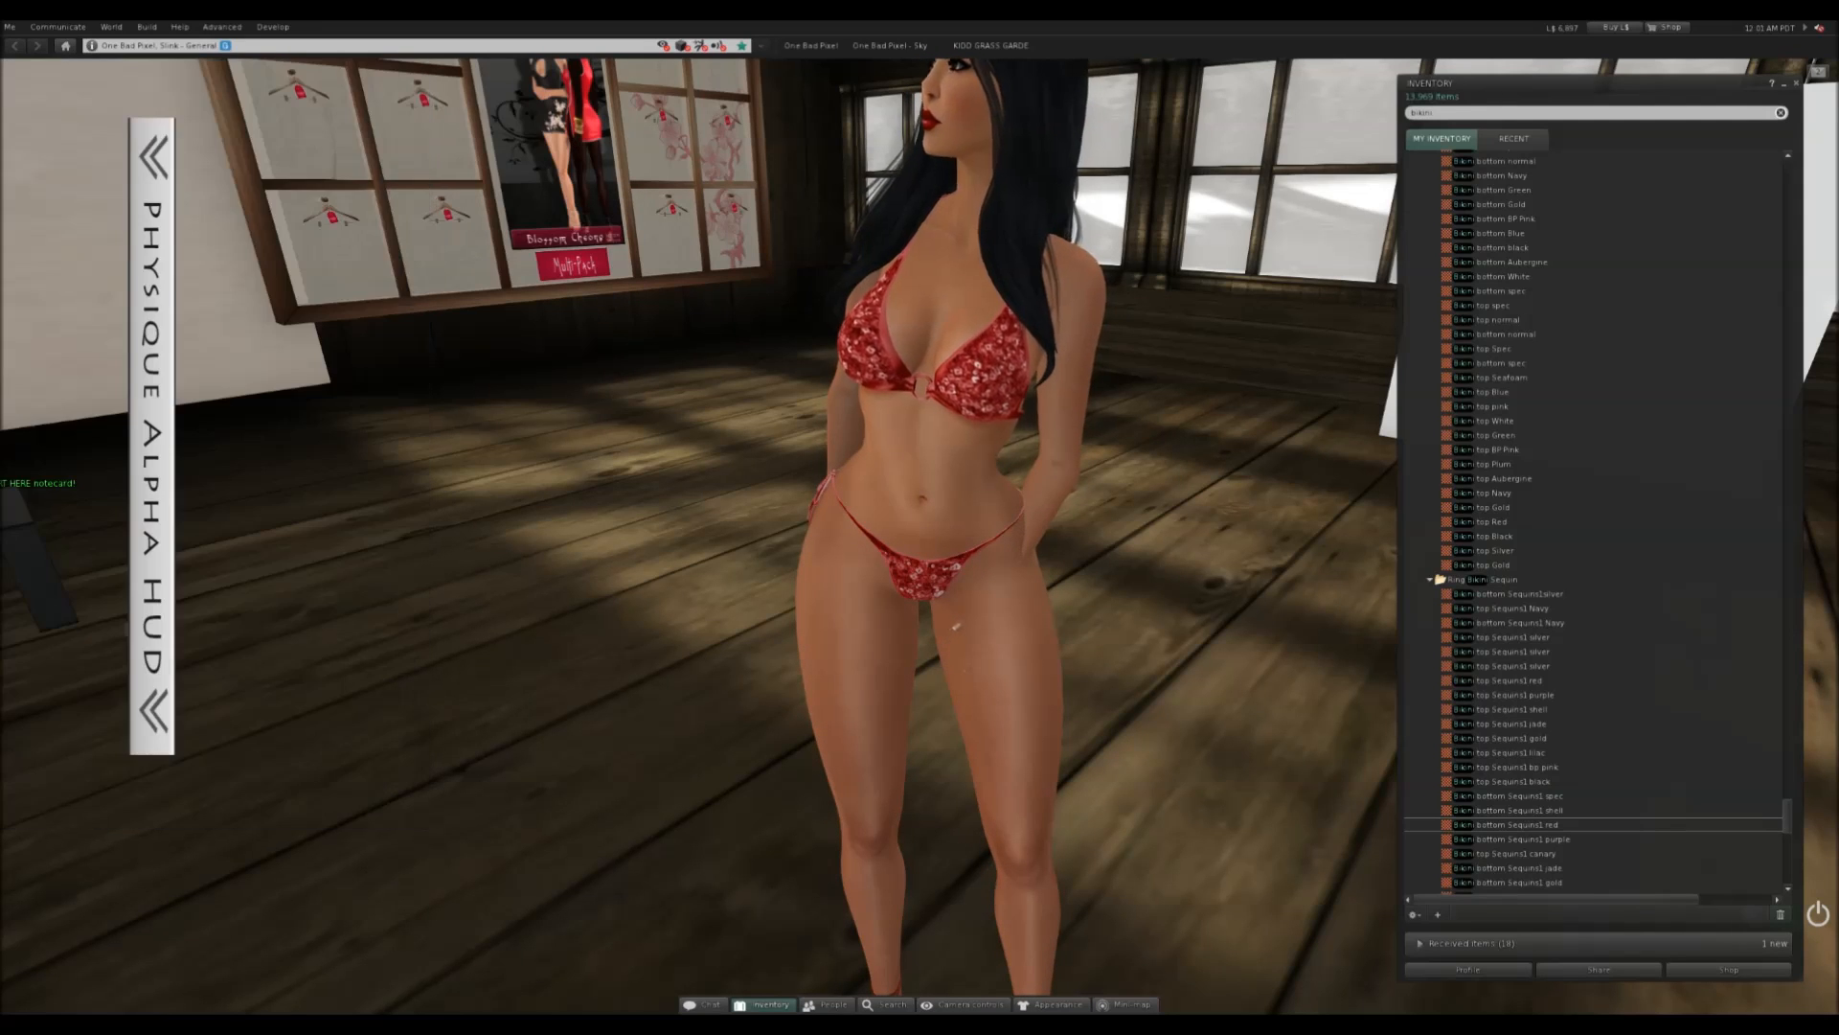
{"action": "key", "text": "Escape"}
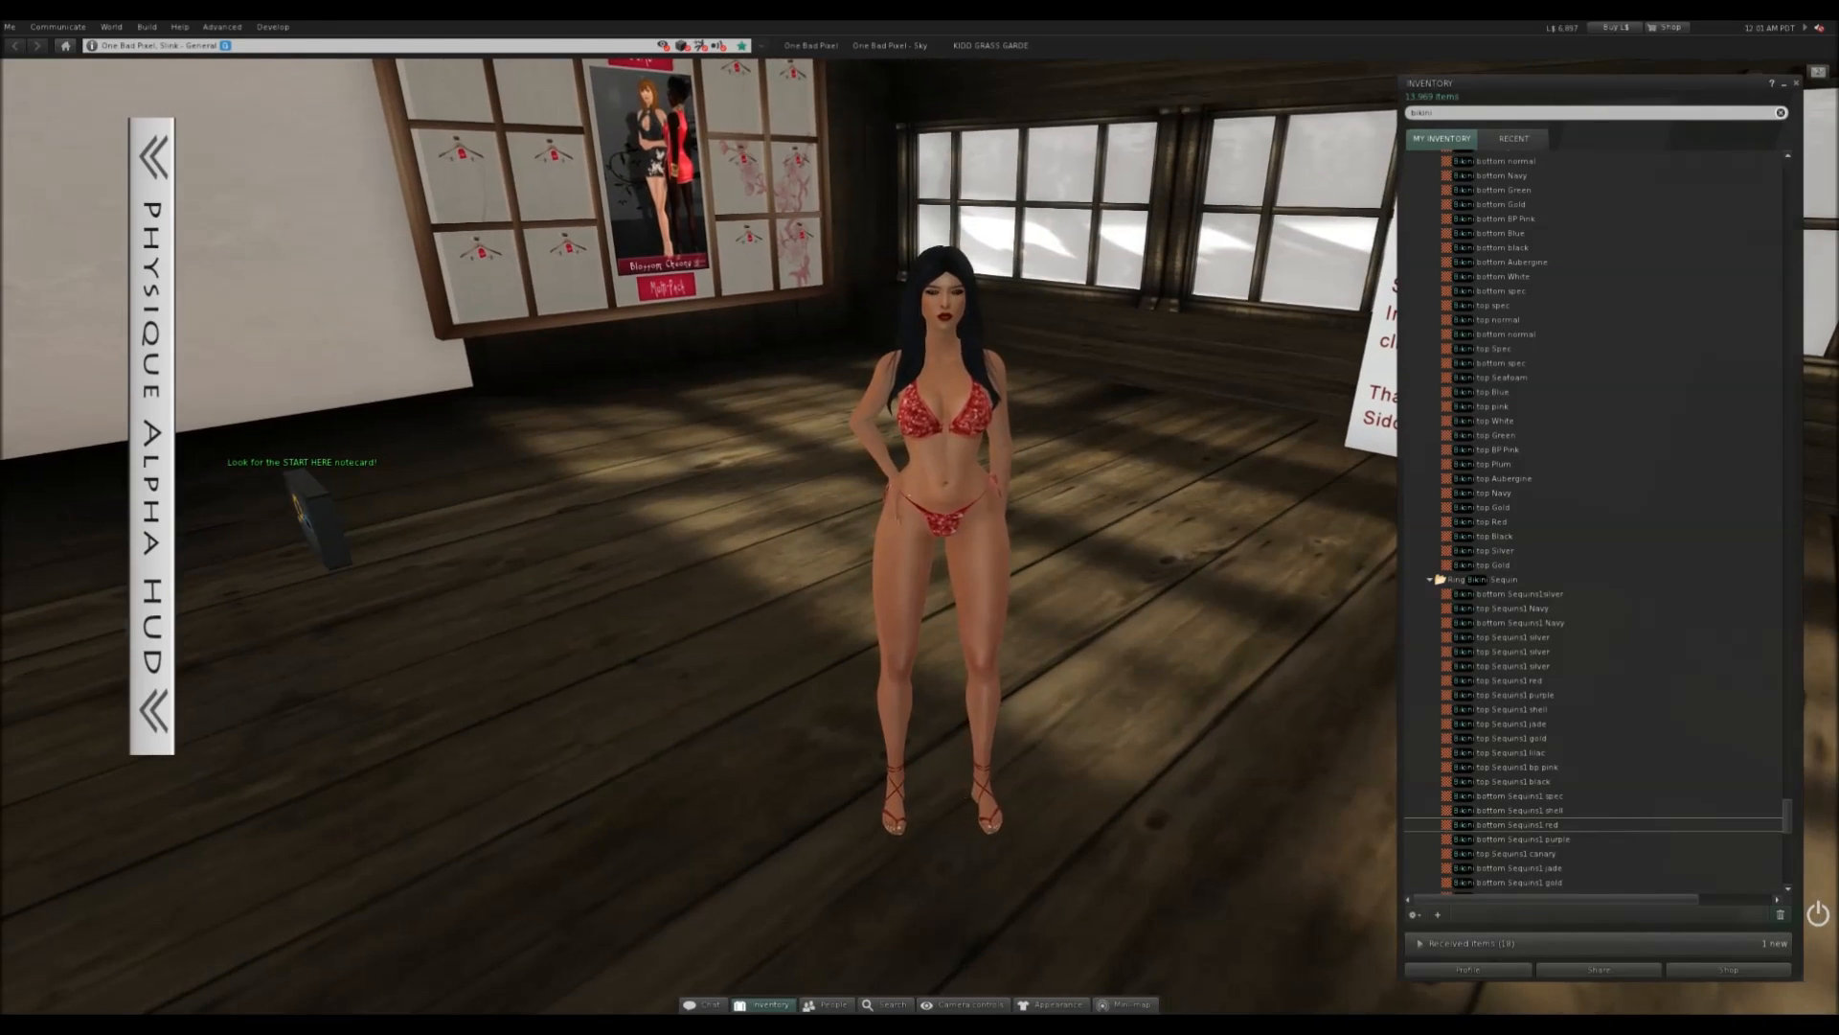
{"action": "left_click_drag", "start_coordinate": [962, 403], "coordinate": [1016, 297], "text": "alt"}
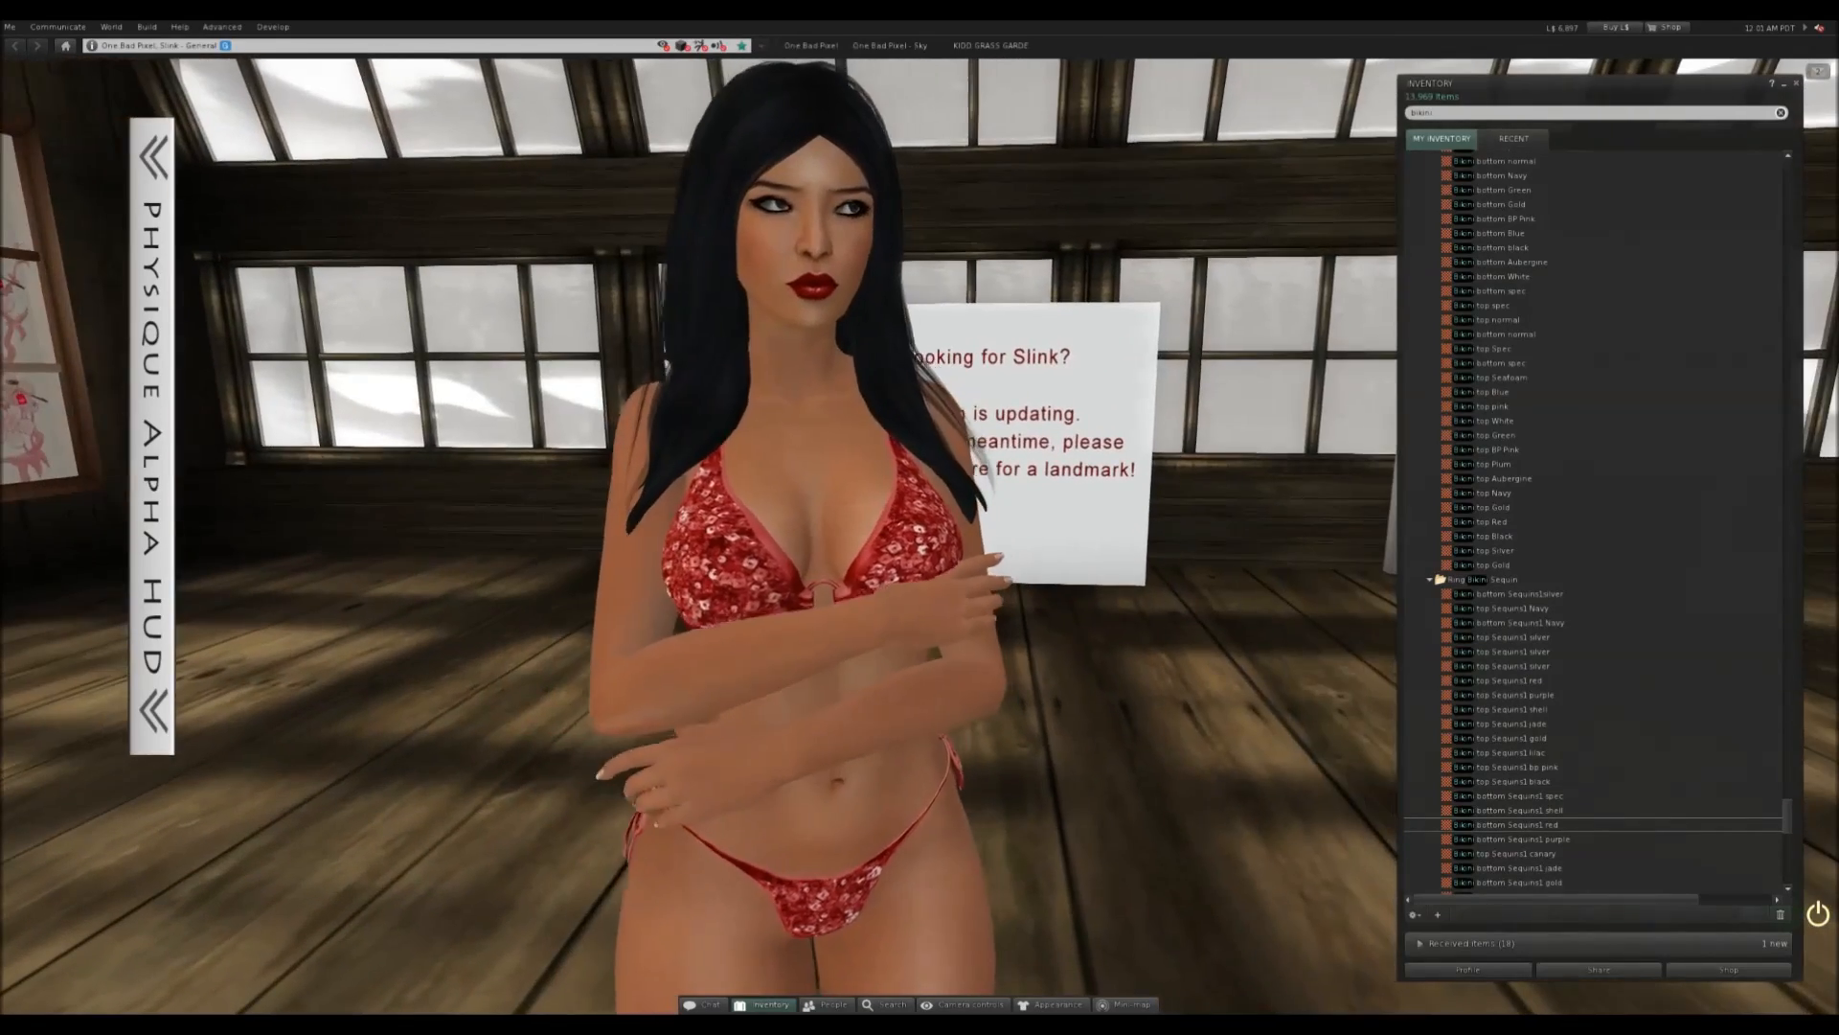